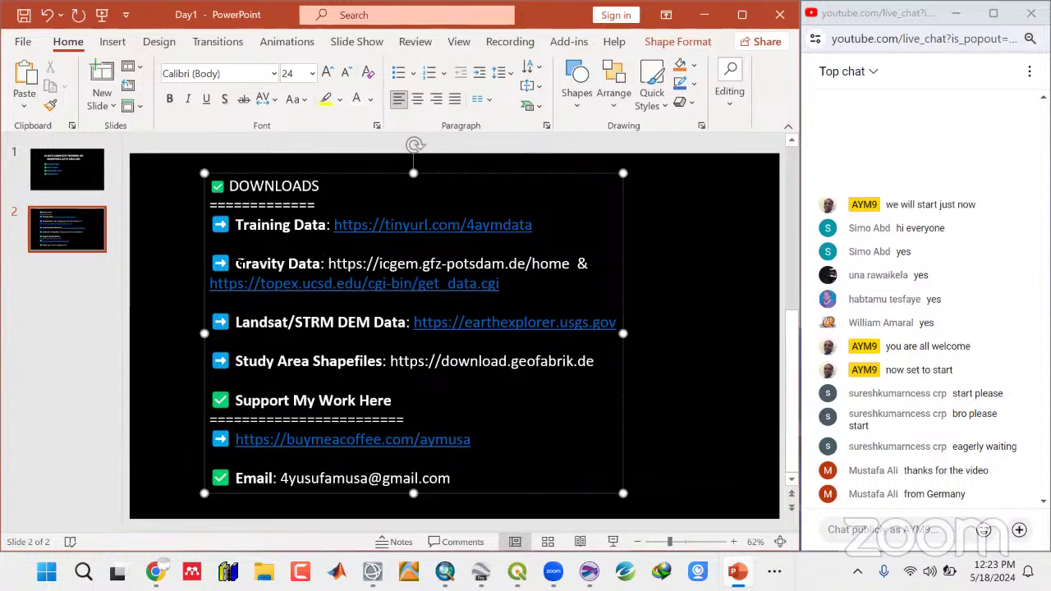
# Point out the Gravity Data, Landsat and DEM labels and the support link on the Downloads slide by highlighting their text.
pyautogui.moveTo(236, 263); pyautogui.dragTo(320, 263)
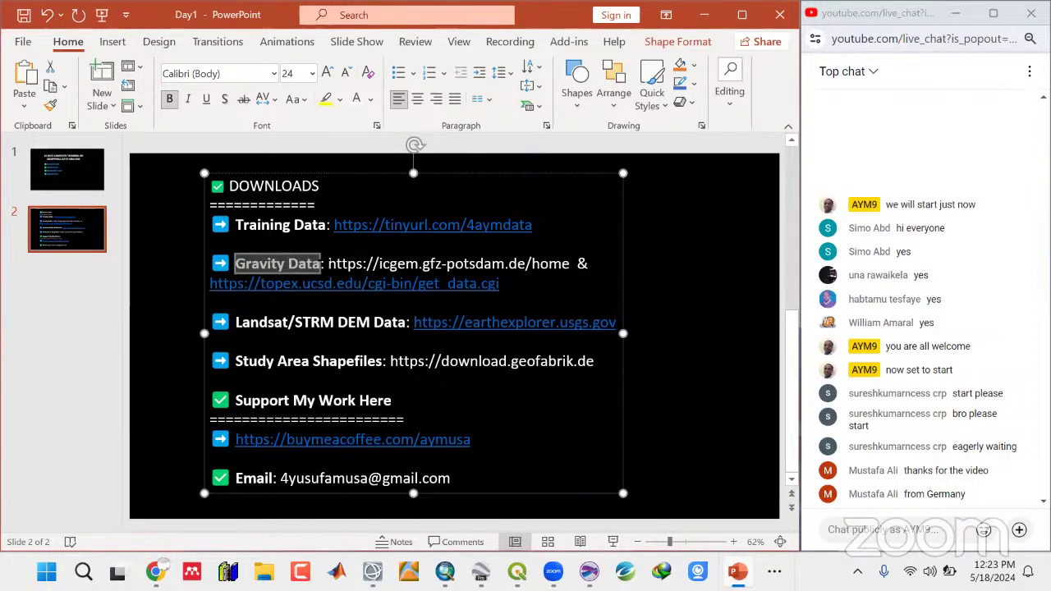
pyautogui.moveTo(237, 322); pyautogui.dragTo(268, 322)
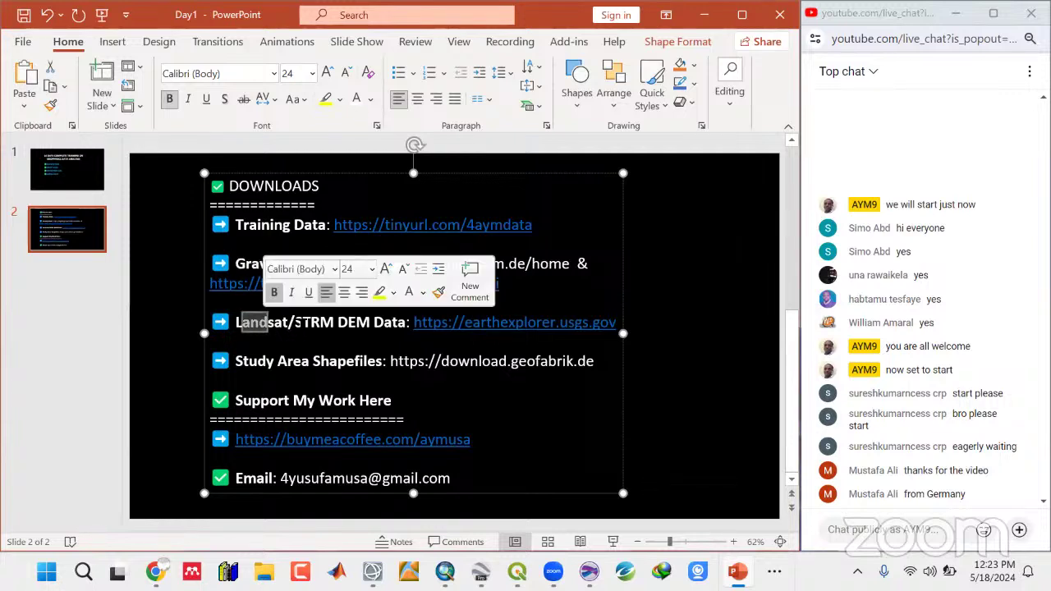
pyautogui.moveTo(336, 323); pyautogui.dragTo(371, 323)
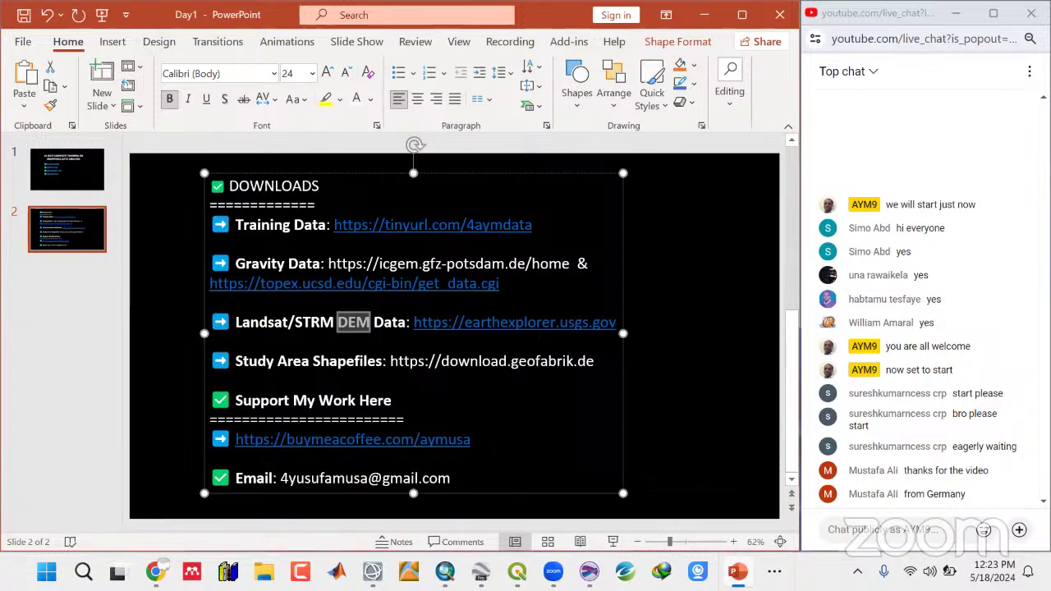
pyautogui.moveTo(474, 439); pyautogui.dragTo(381, 440)
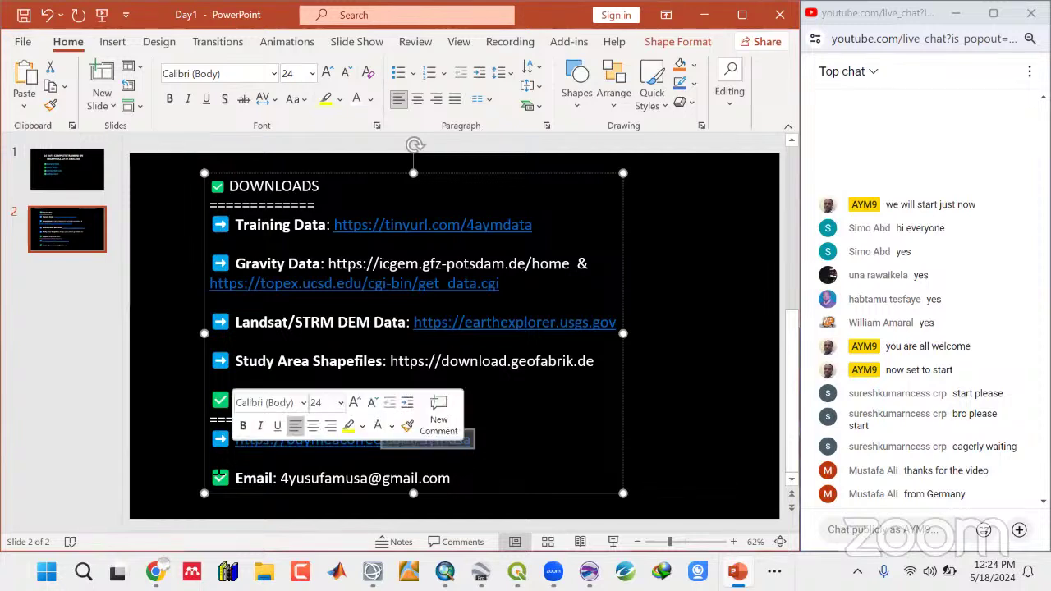
pyautogui.click(184, 454)
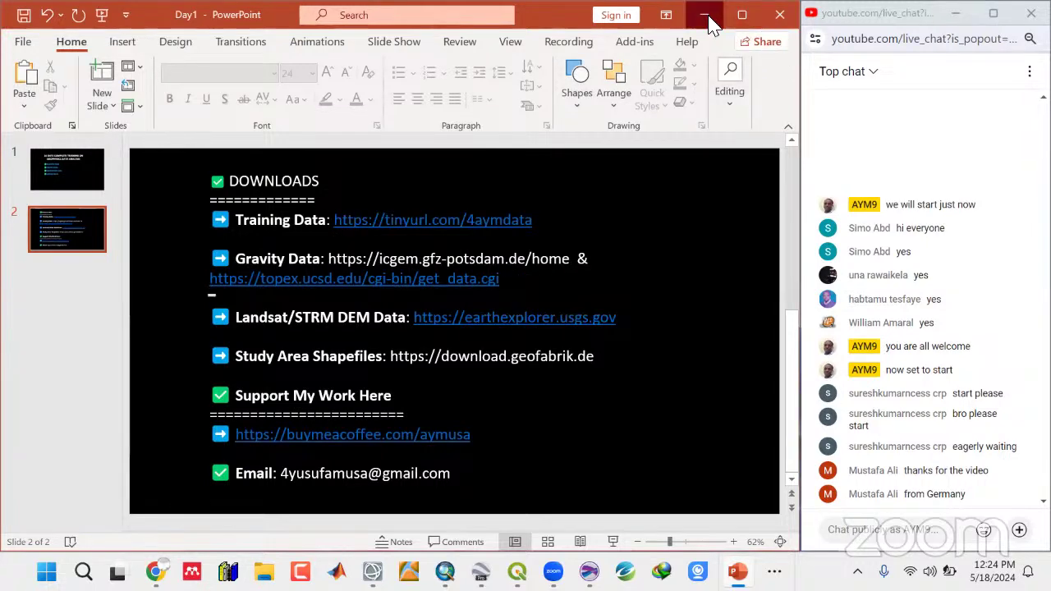
# Minimize the presentation and open the Data folder inside the Kwara State folder on the desktop.
pyautogui.click(741, 14)
pyautogui.press('super+Down')
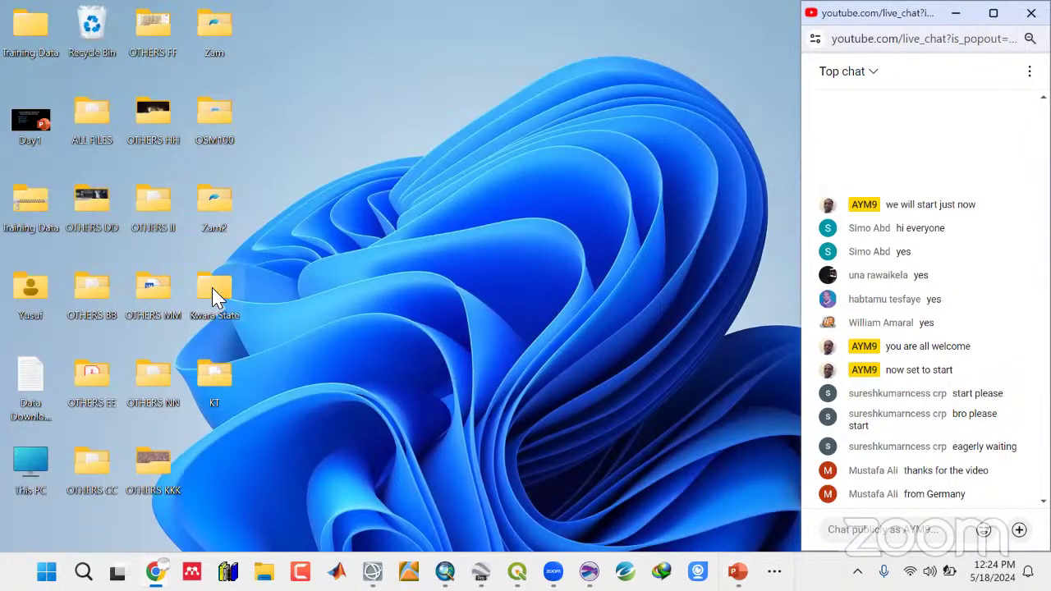
pyautogui.click(26, 210)
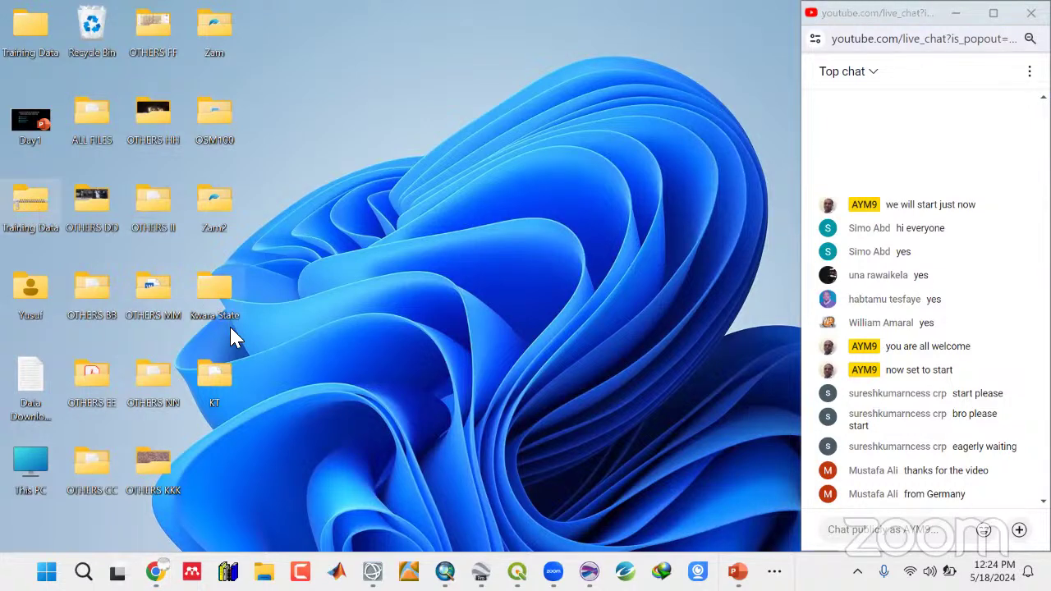
pyautogui.click(207, 294)
pyautogui.doubleClick(207, 294)
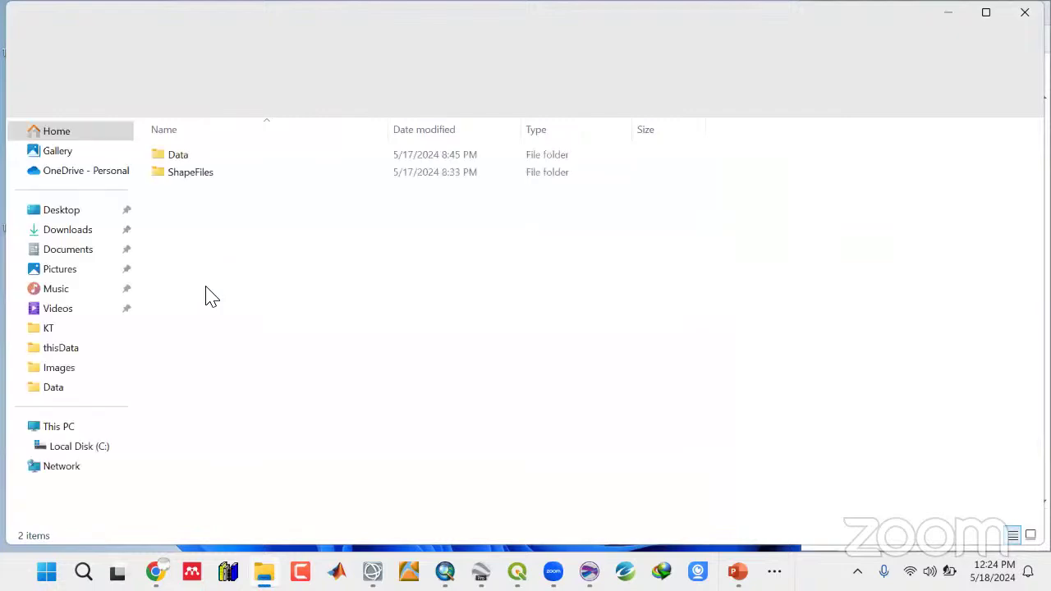
pyautogui.click(187, 163)
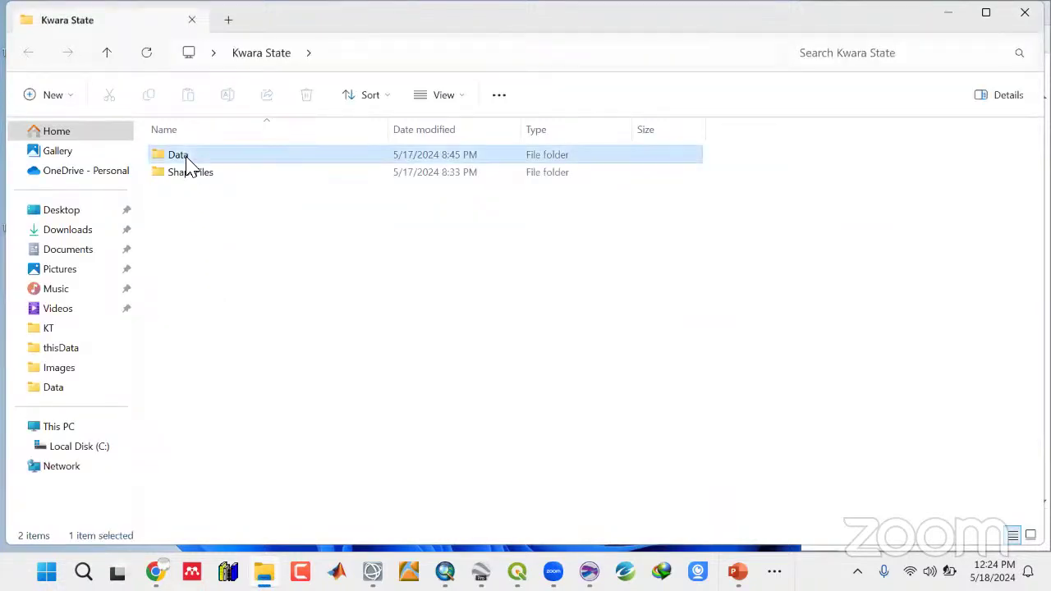
pyautogui.doubleClick(187, 163)
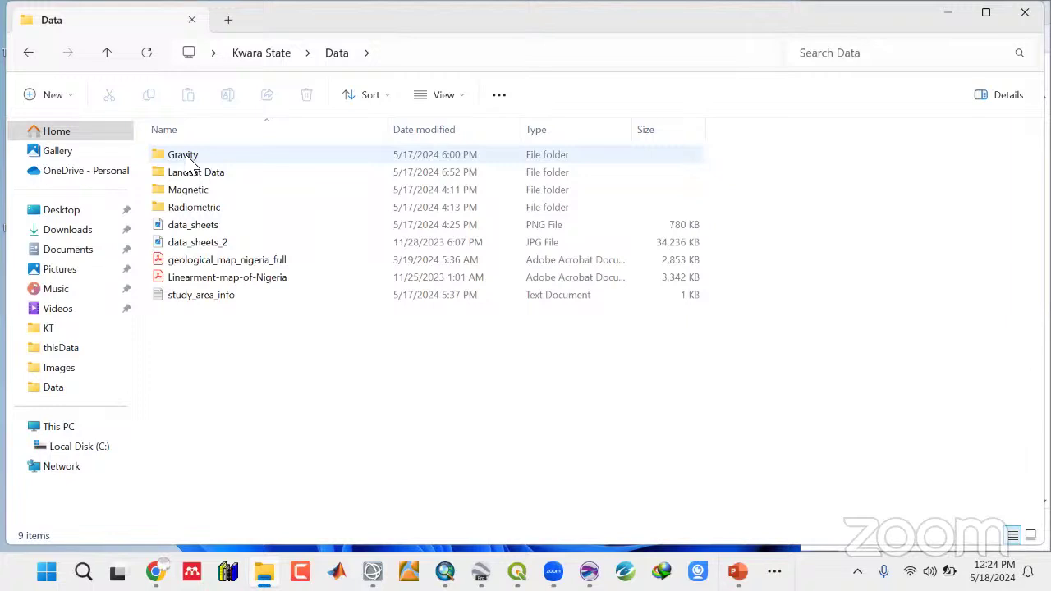
# Look through the Gravity, Landsat Data and Magnetic folders in turn, returning to the Data folder after each.
pyautogui.doubleClick(187, 156)
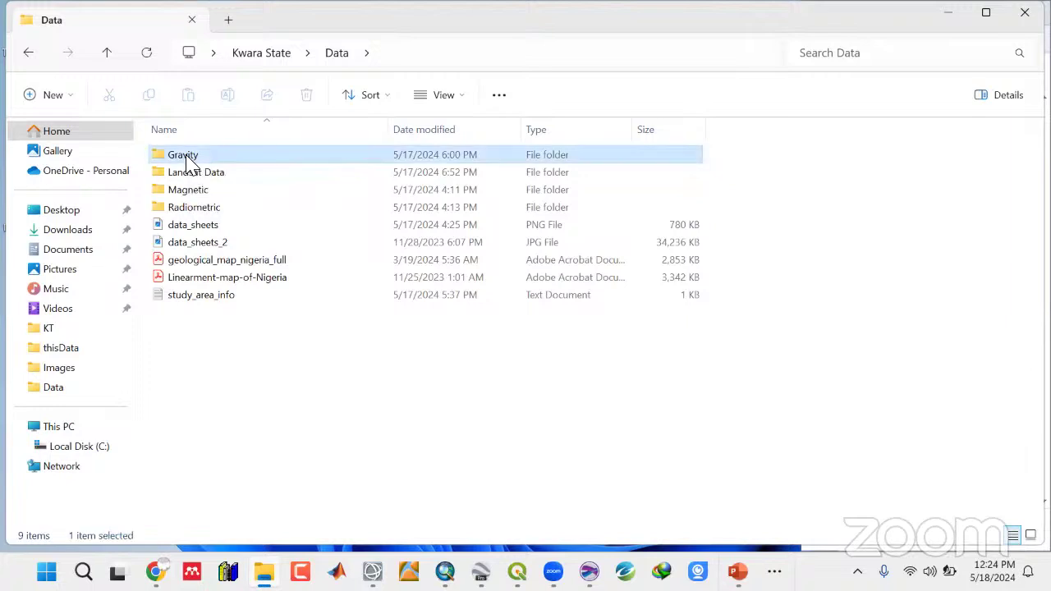
pyautogui.hotkey('alt', 'Left')
pyautogui.doubleClick(187, 173)
pyautogui.hotkey('alt', 'Left')
pyautogui.doubleClick(187, 192)
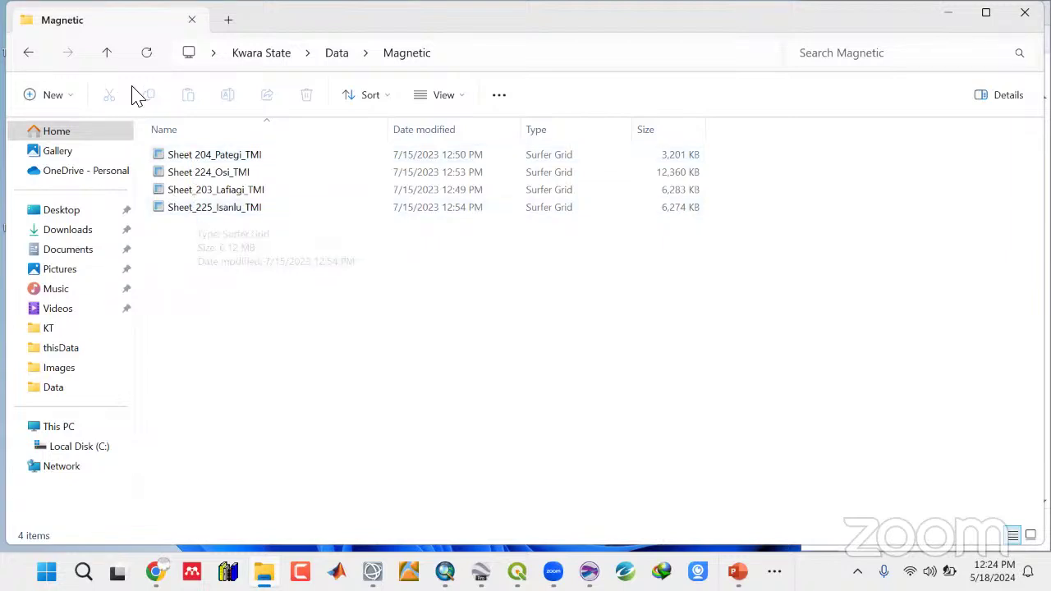
pyautogui.click(112, 55)
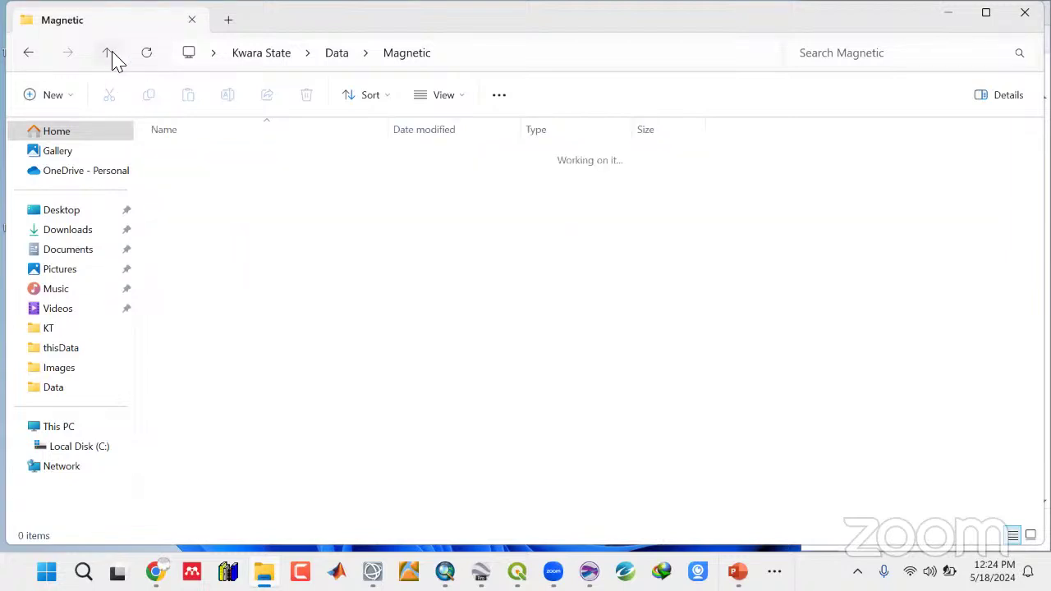
# Inspect the Sheet 203_Lafiagi_rad and Sheet 204_Pategi_rad folders inside Radiometric, and return to the Data folder.
pyautogui.doubleClick(186, 210)
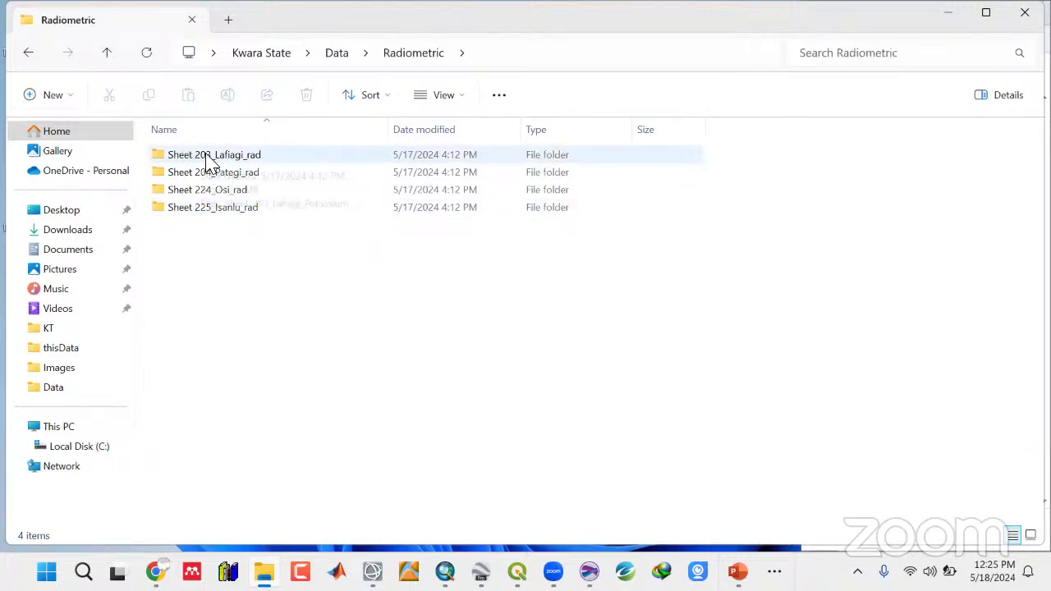
pyautogui.doubleClick(209, 158)
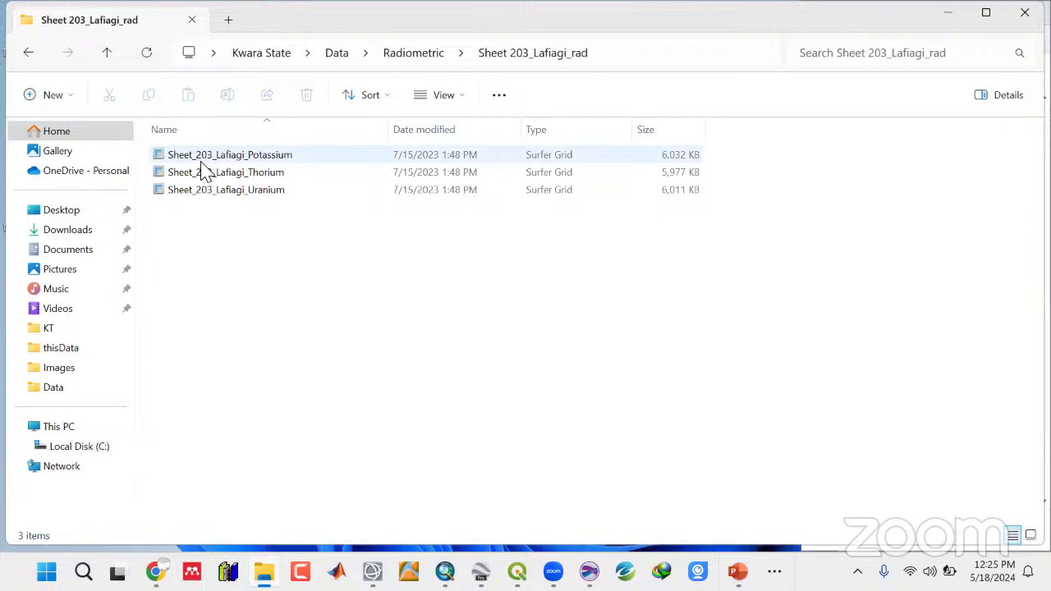
pyautogui.click(107, 52)
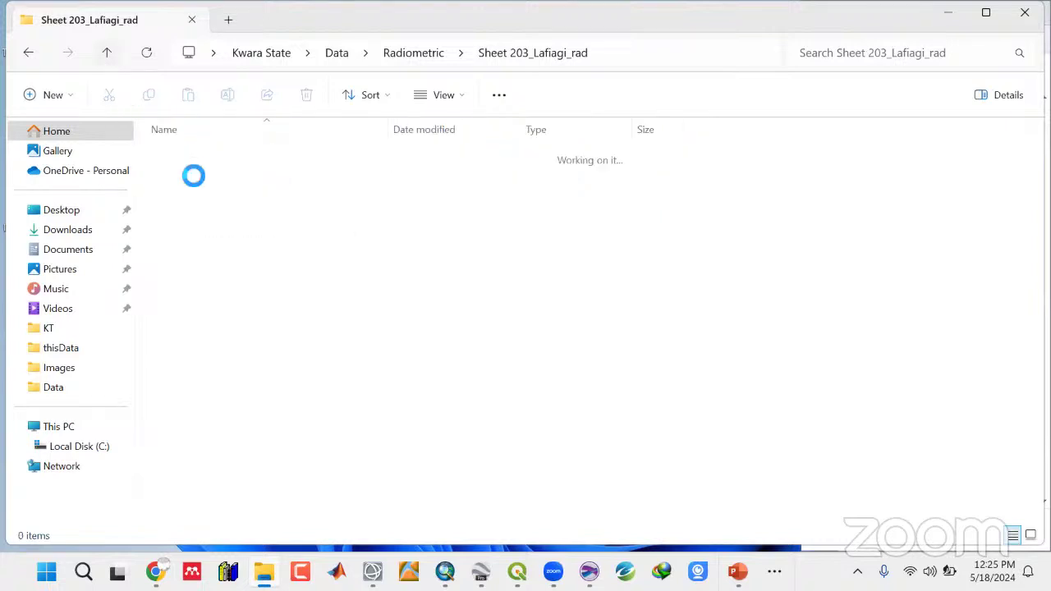
pyautogui.doubleClick(197, 179)
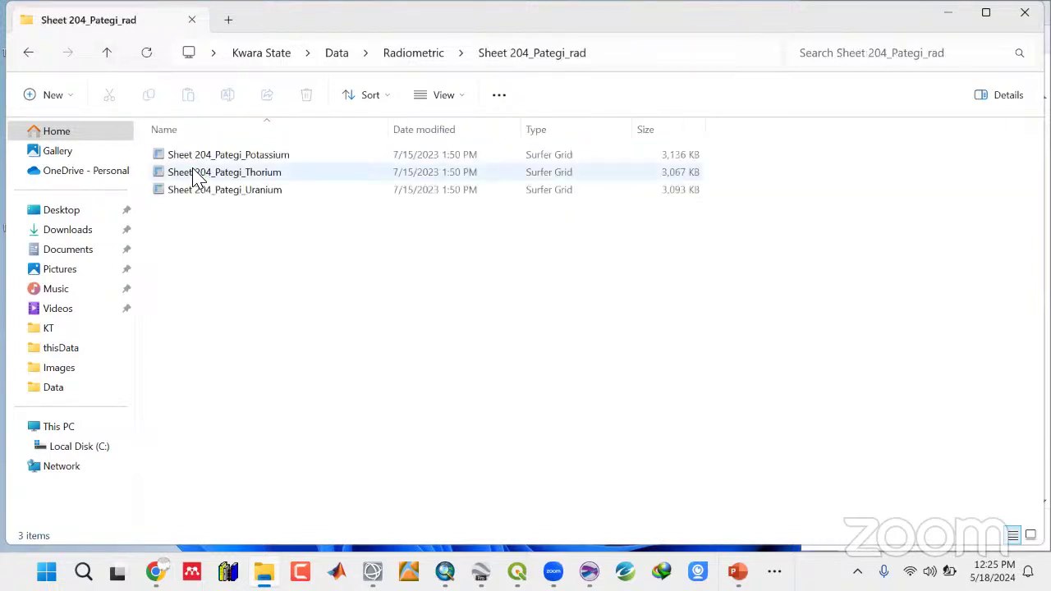
pyautogui.click(110, 53)
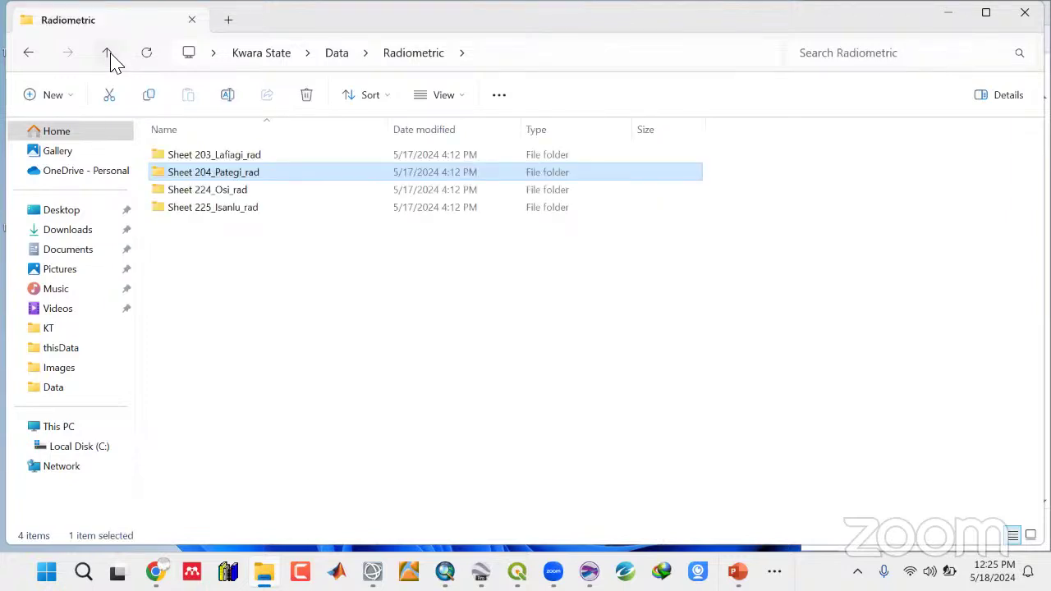
pyautogui.click(109, 54)
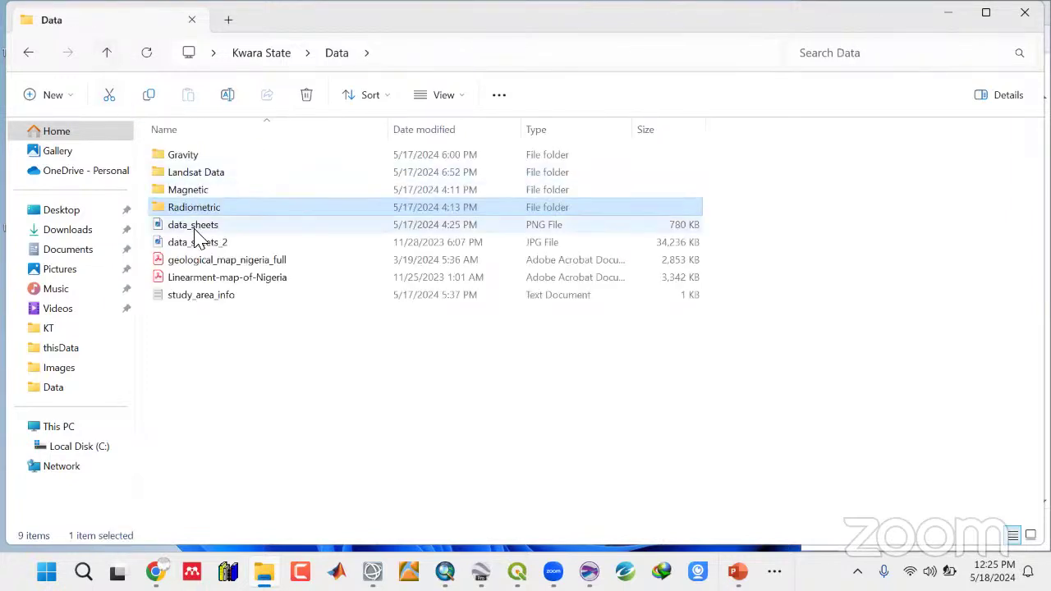
# Open the data_sheets_2 image, examine the map sheets around 203, 204, 224 and 225 up close, and close the image.
pyautogui.click(202, 244)
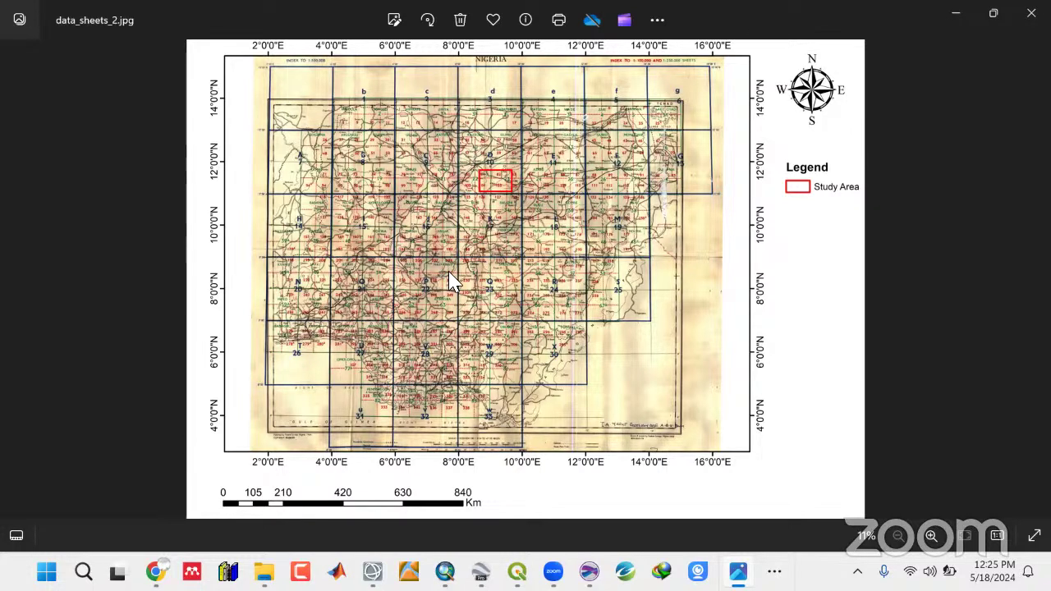
pyautogui.scroll(1, 458, 289)
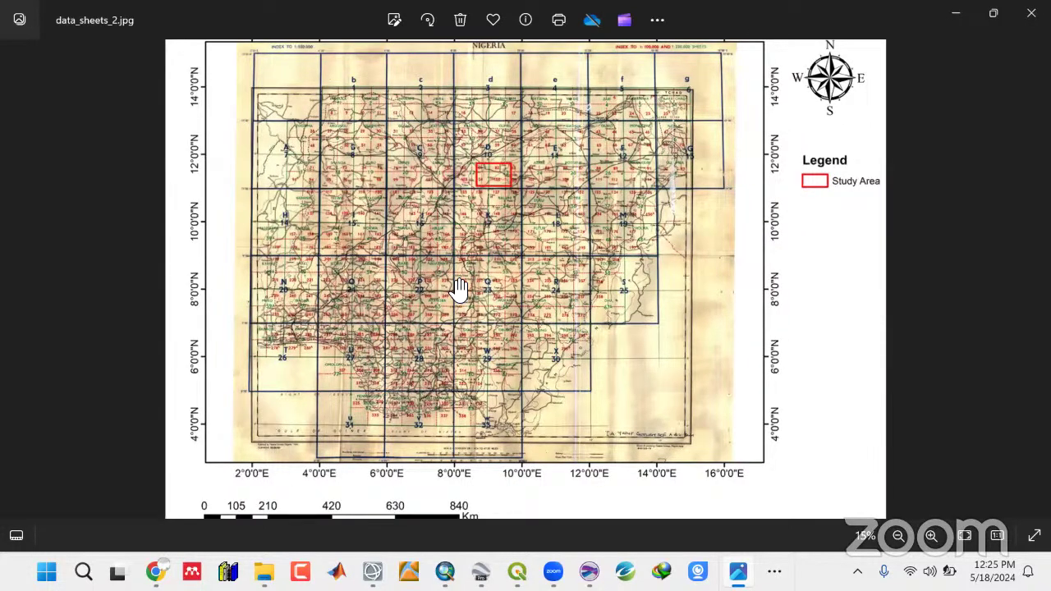
pyautogui.scroll(1, 458, 289)
pyautogui.scroll(1, 355, 283)
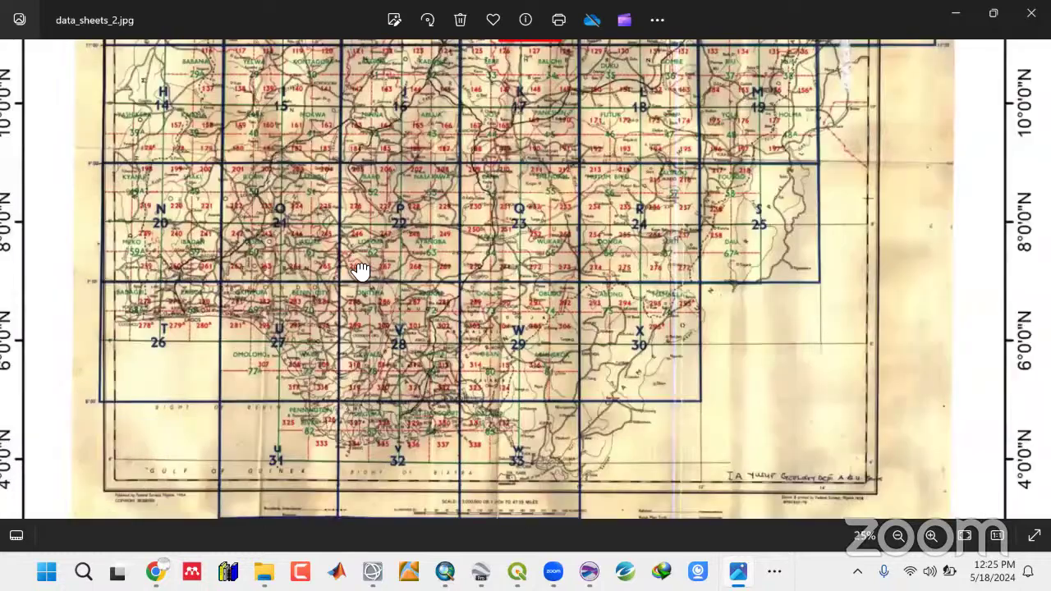
pyautogui.scroll(1, 312, 254)
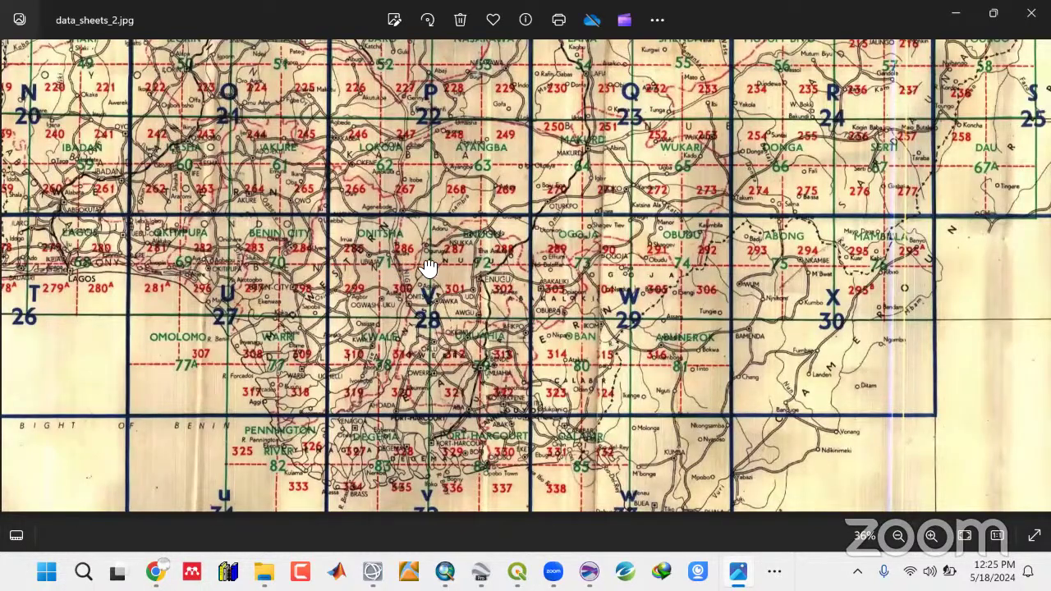
pyautogui.scroll(1, 414, 263)
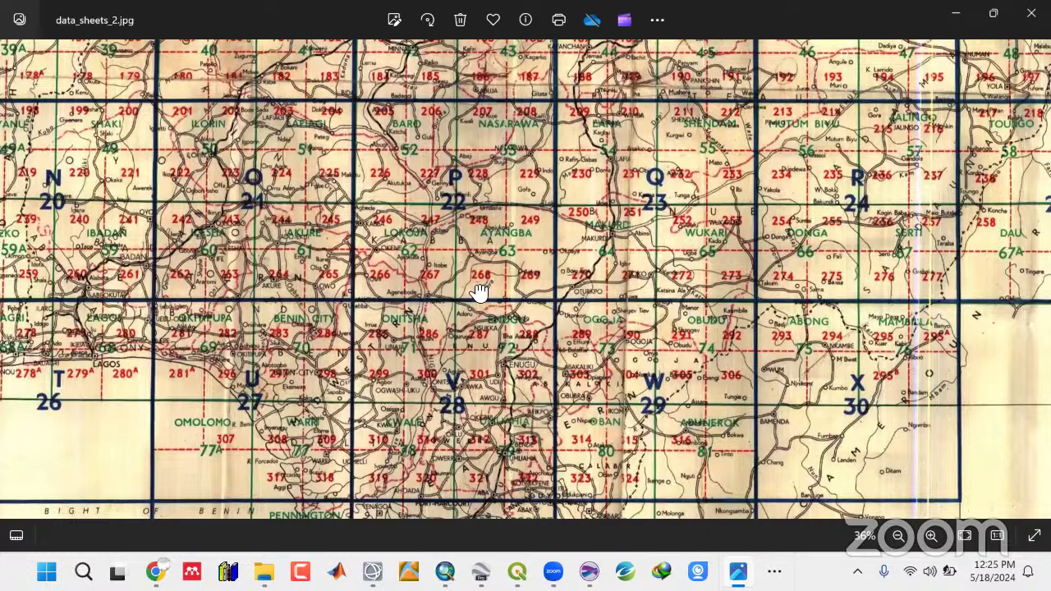
pyautogui.hscroll(-1, 426, 208)
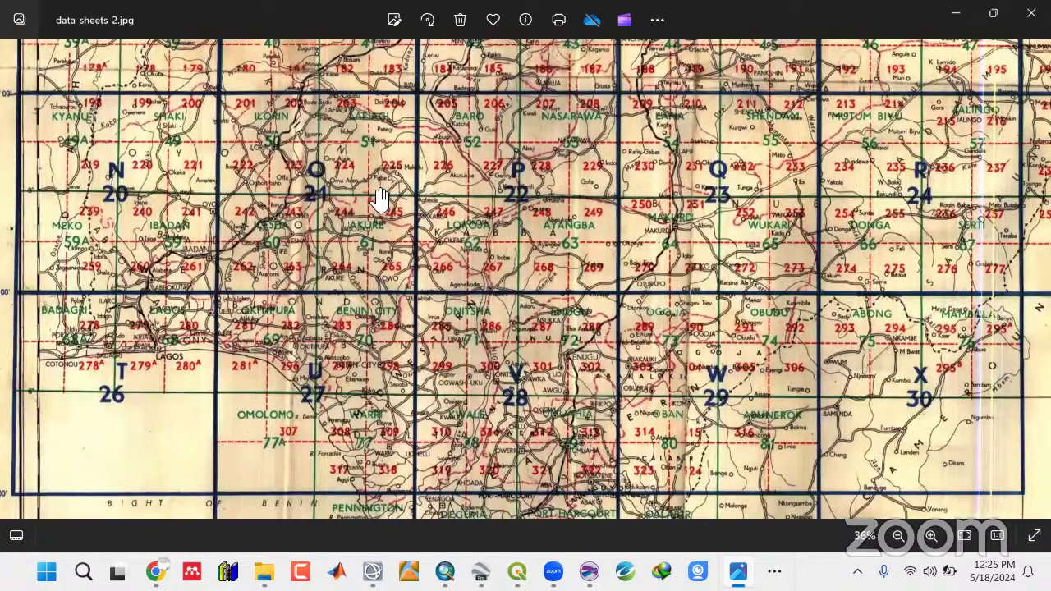
pyautogui.scroll(1, 379, 197)
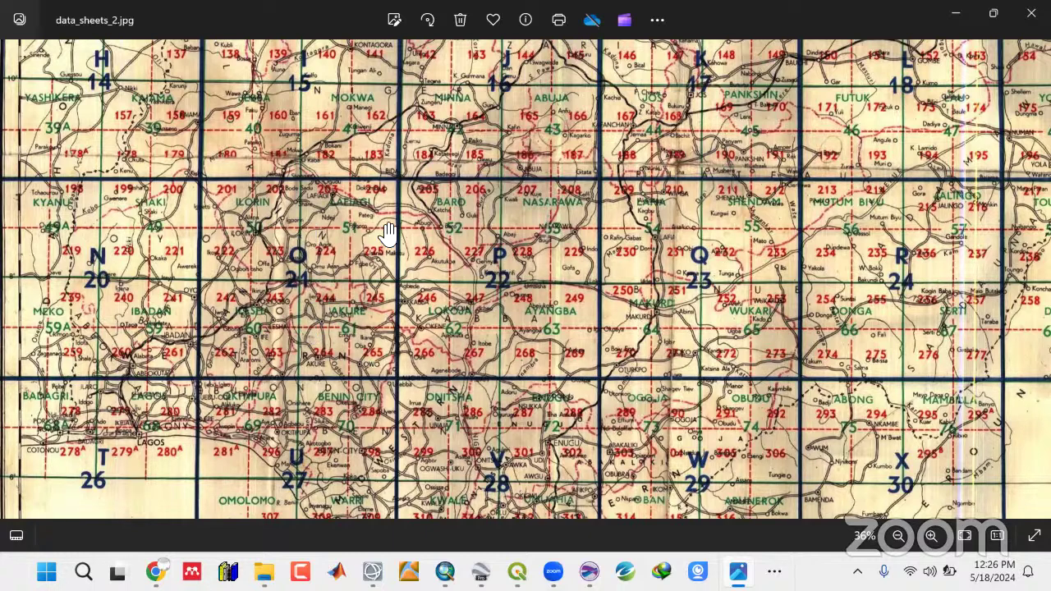
pyautogui.click(1032, 12)
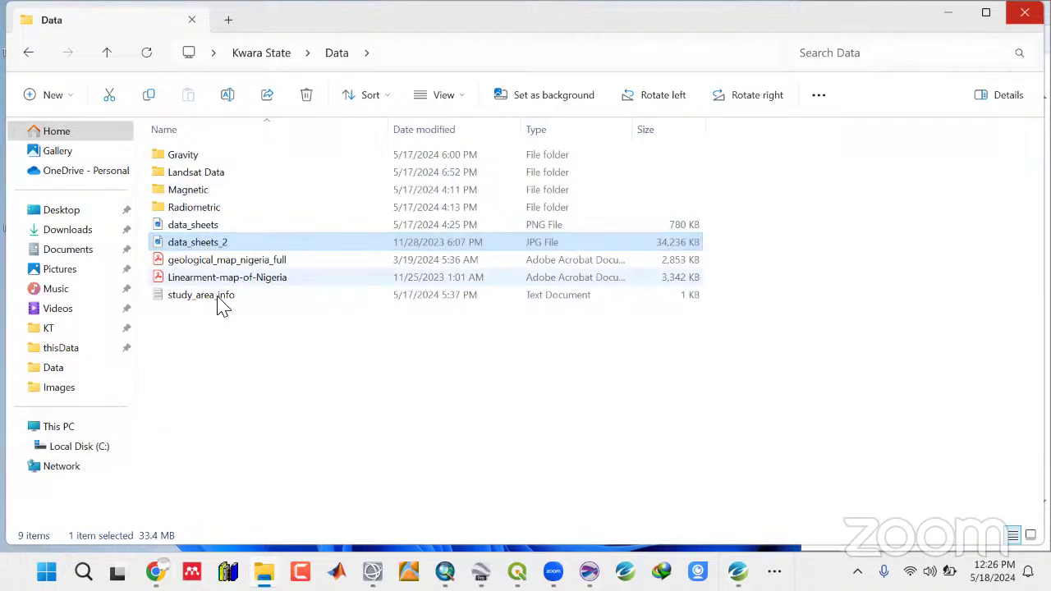
# Open the geological_map_nigeria_full PDF, examine the enlarged map and its Explanations legend, and close it.
pyautogui.click(195, 261)
pyautogui.click(194, 278)
pyautogui.click(196, 261)
pyautogui.click(195, 262)
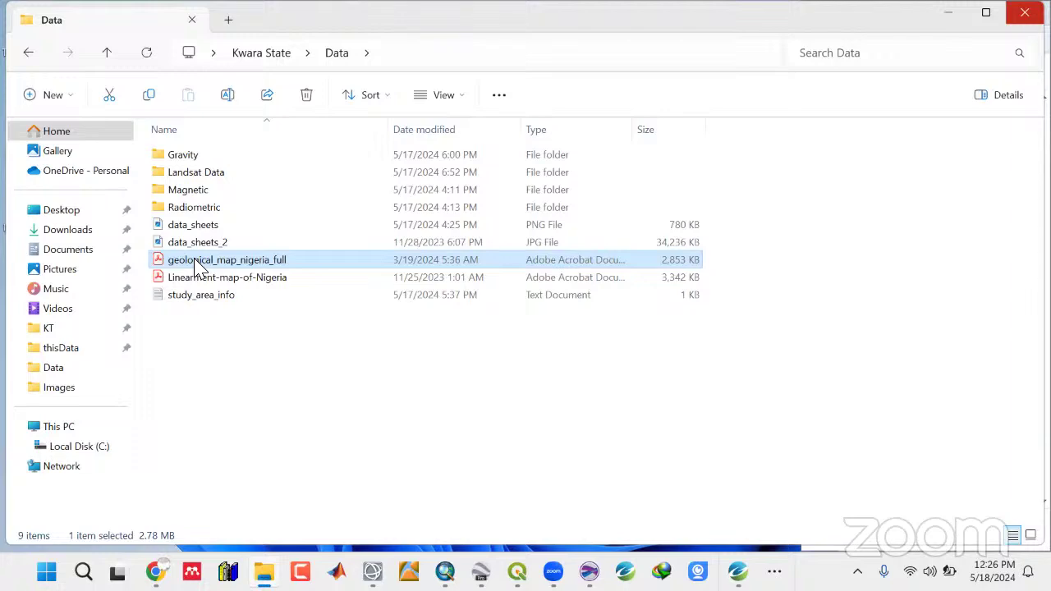
pyautogui.doubleClick(198, 268)
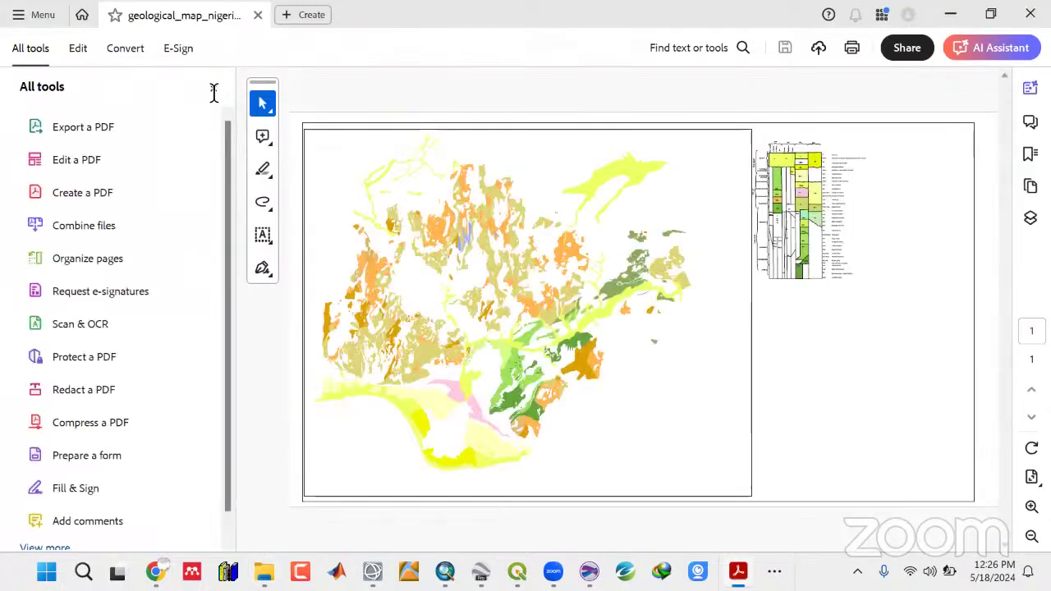
pyautogui.click(214, 88)
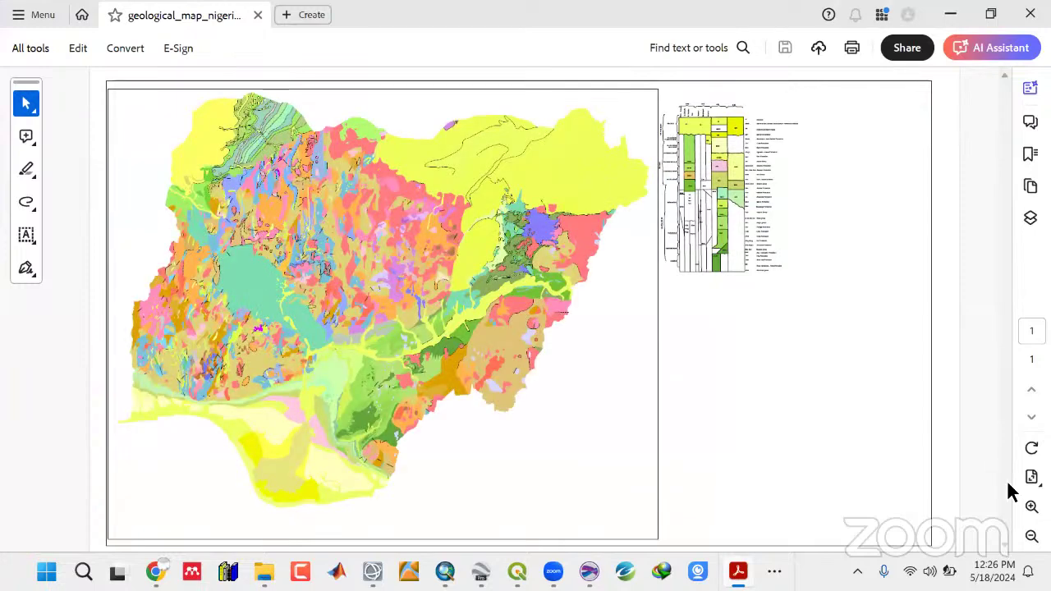
pyautogui.click(1033, 507)
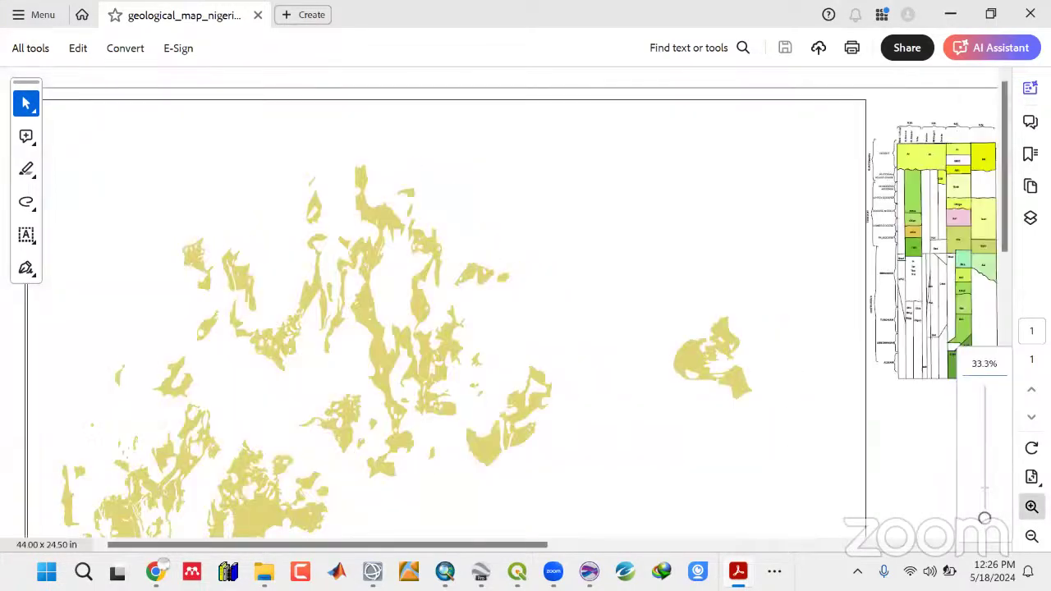
pyautogui.scroll(1, 611, 261)
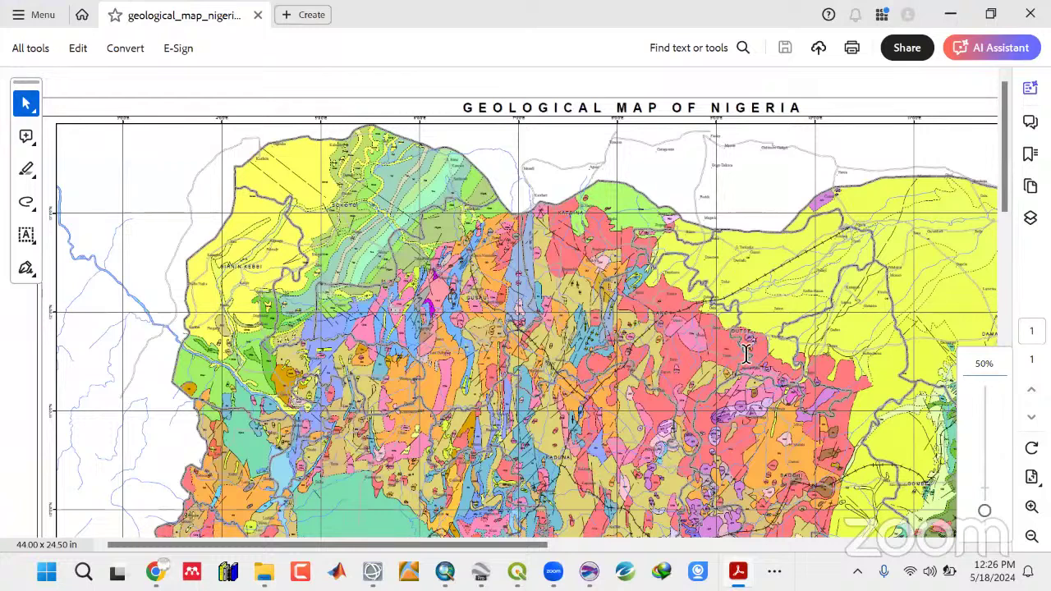
pyautogui.hscroll(10, 848, 94)
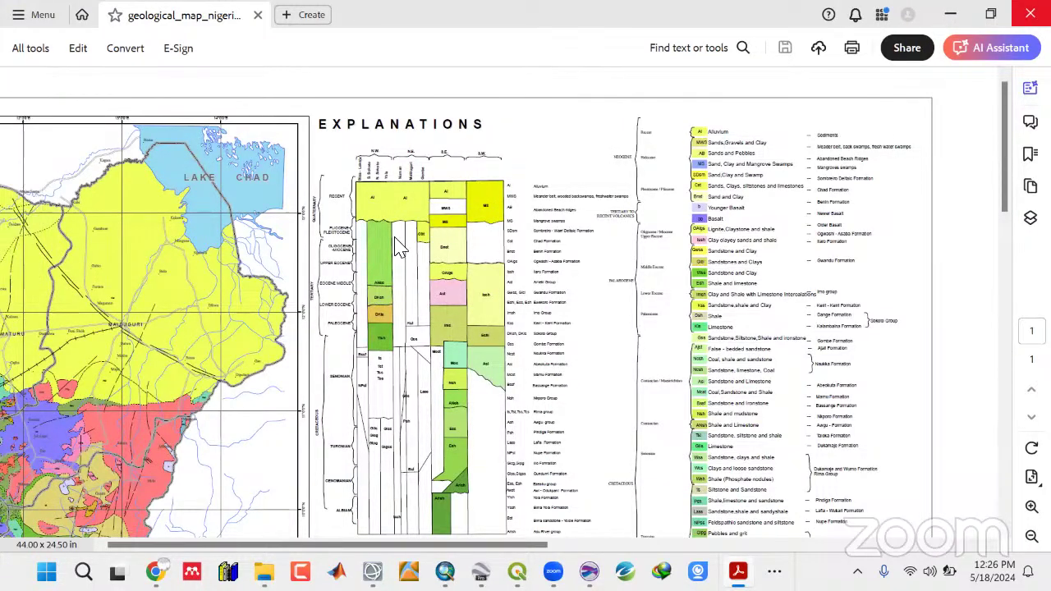
pyautogui.hotkey('alt', 'F4')
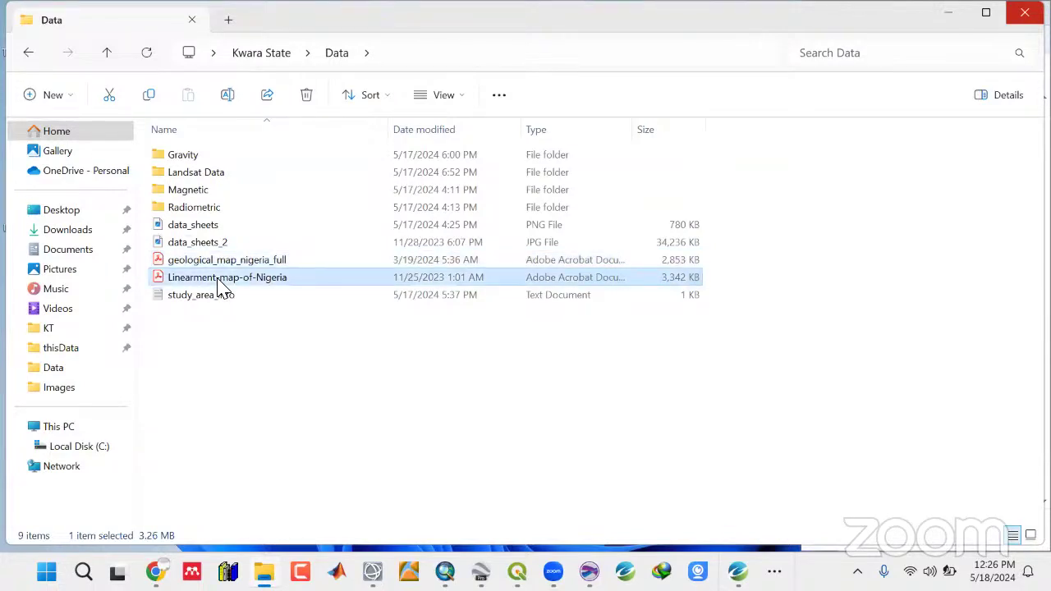
# Open the Linearment-map-of-Nigeria PDF, examine the enlarged lineaments map from the Sokoto Basin to the Bida Basin, and close it.
pyautogui.doubleClick(222, 279)
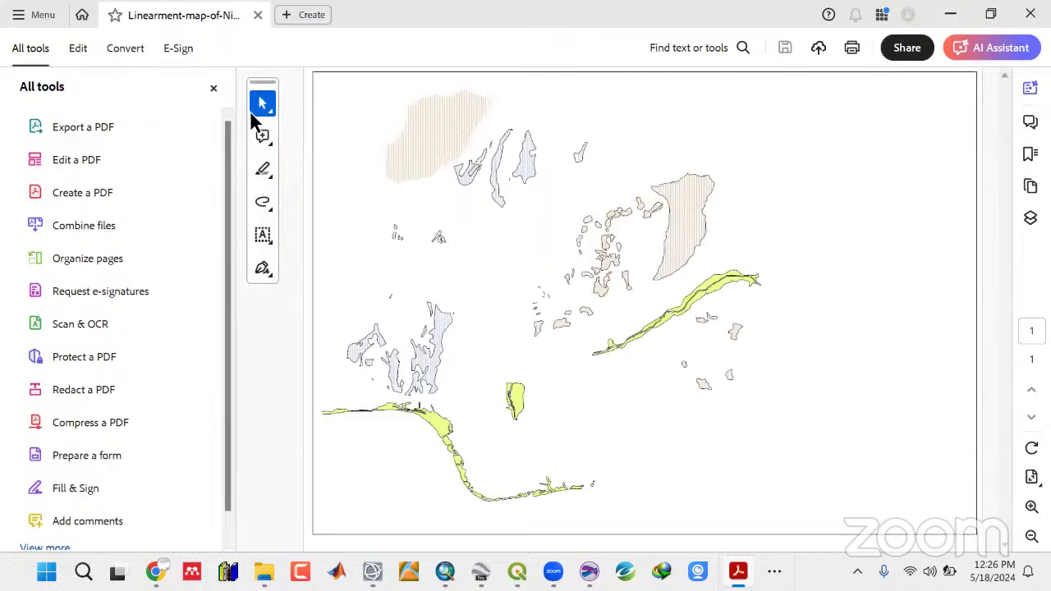
pyautogui.click(214, 90)
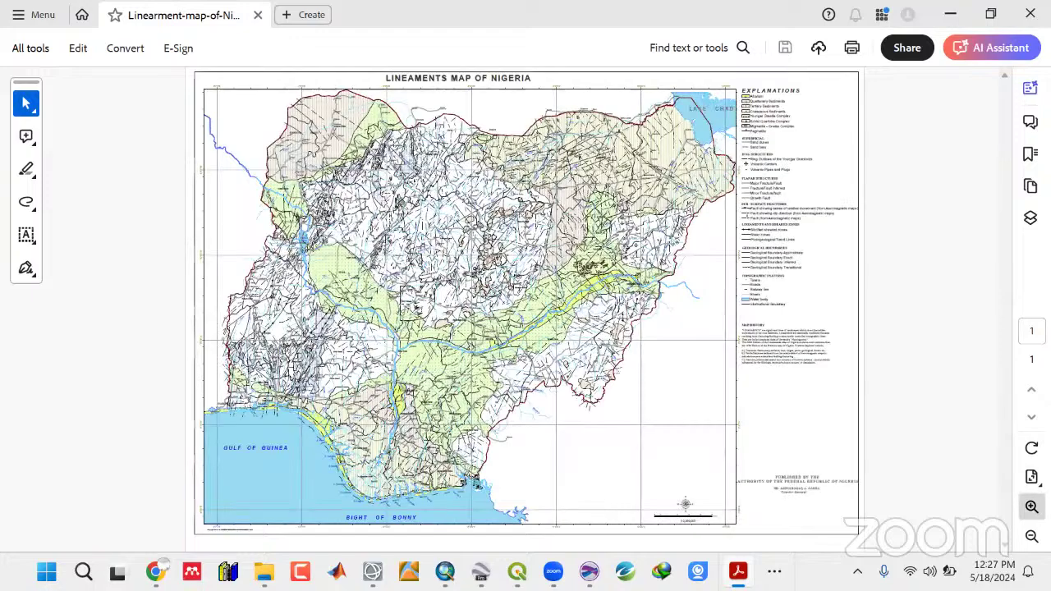
pyautogui.scroll(3, 607, 370)
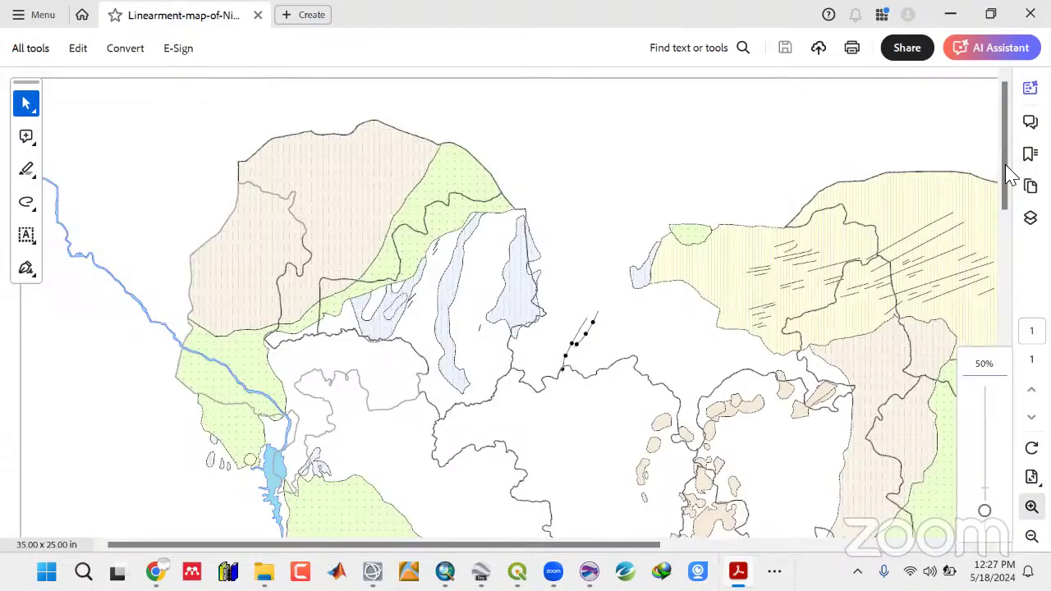
pyautogui.scroll(1, 1009, 230)
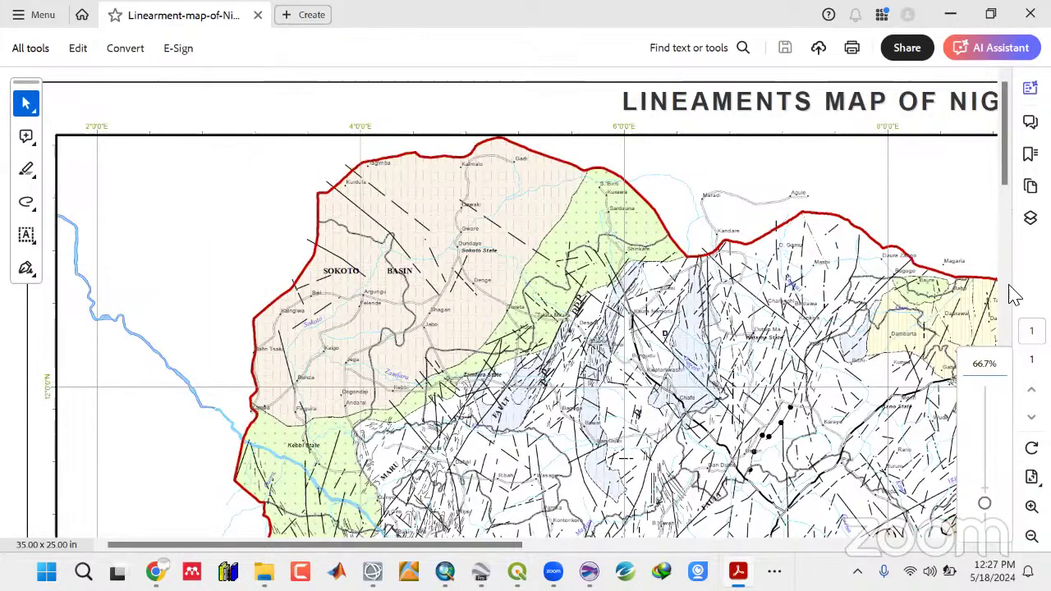
pyautogui.scroll(-3, 1013, 293)
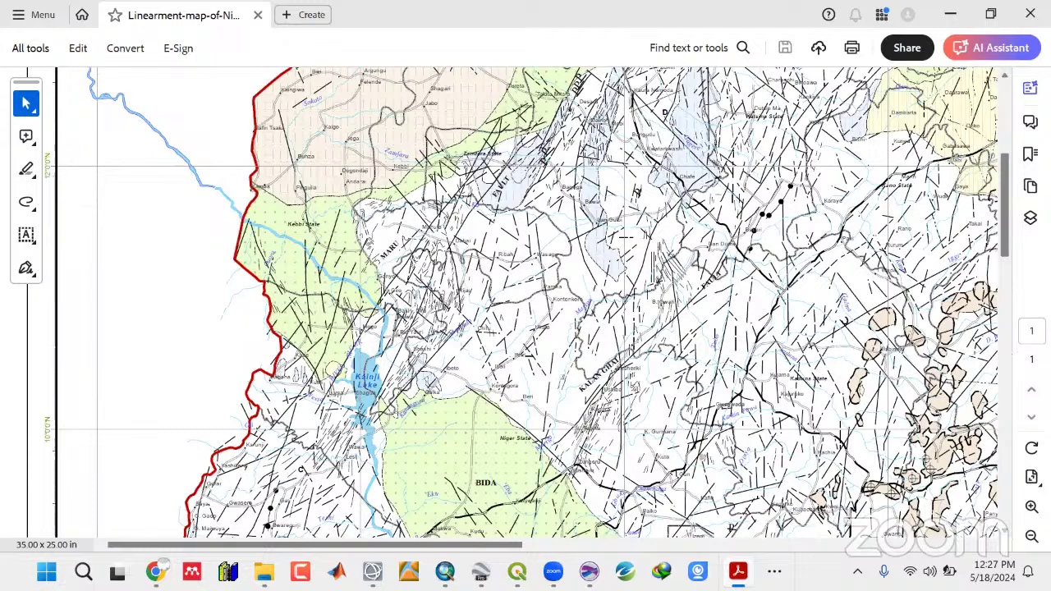
pyautogui.scroll(-3, 1018, 361)
pyautogui.scroll(3, 996, 244)
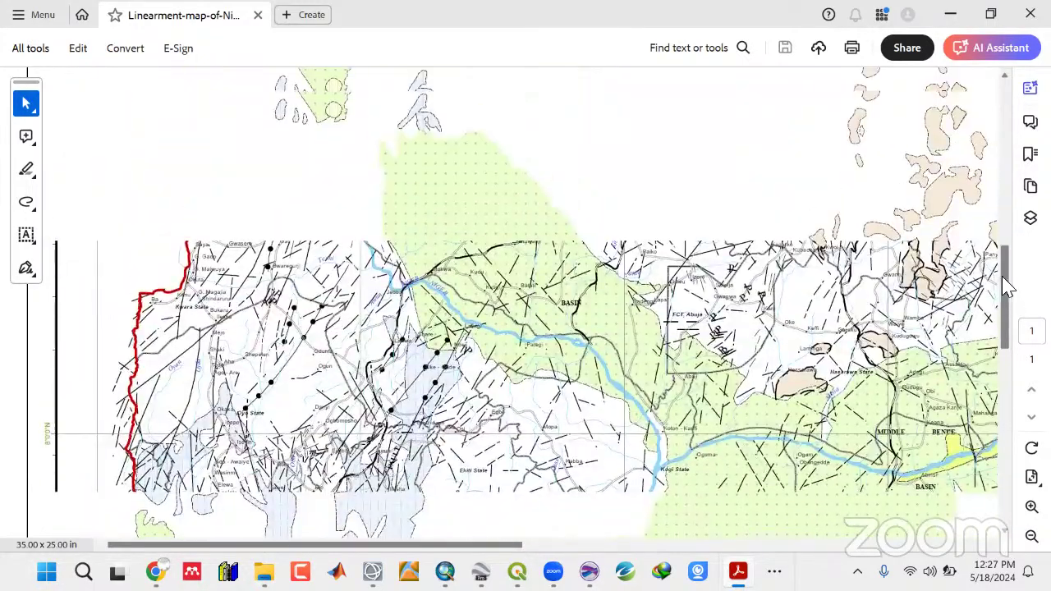
pyautogui.scroll(5, 1003, 206)
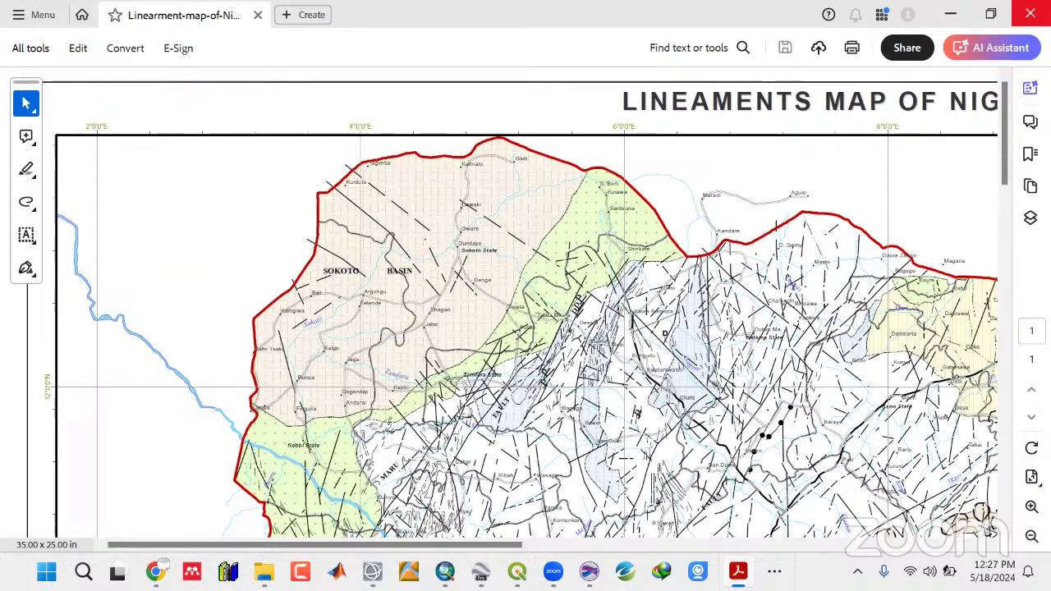
pyautogui.hotkey('alt', 'Tab')
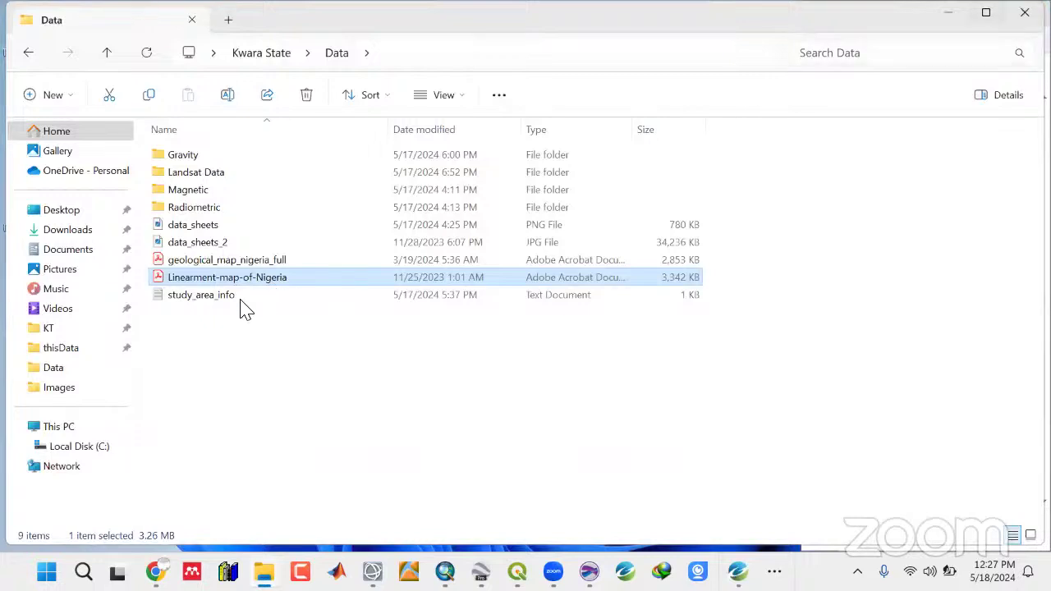
# Open the study_area_info text document, highlight its contents for review, and close it.
pyautogui.click(225, 301)
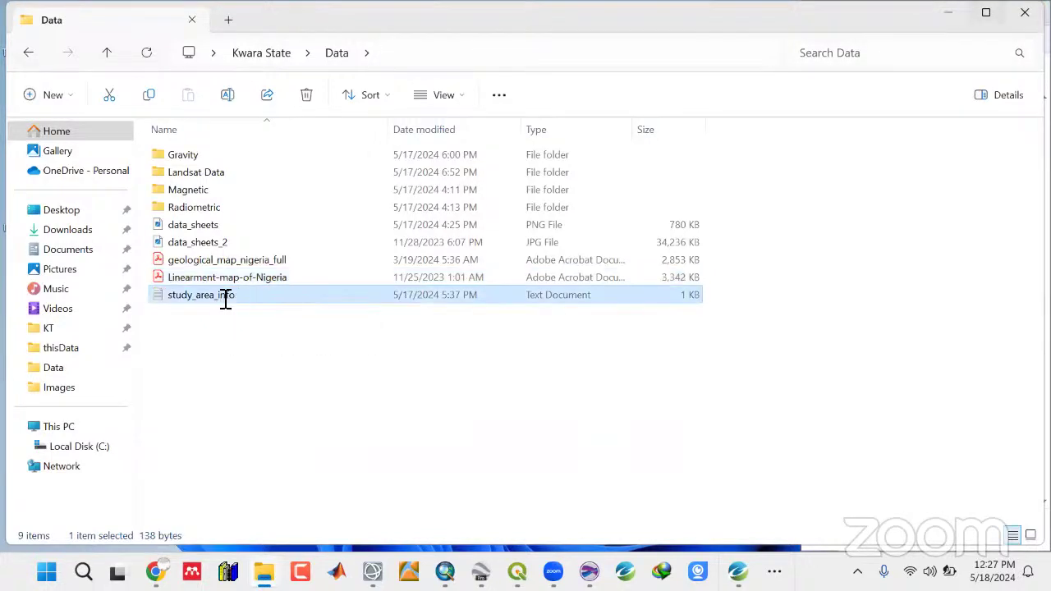
pyautogui.doubleClick(225, 301)
pyautogui.moveTo(331, 273); pyautogui.dragTo(187, 175)
pyautogui.click(496, 96)
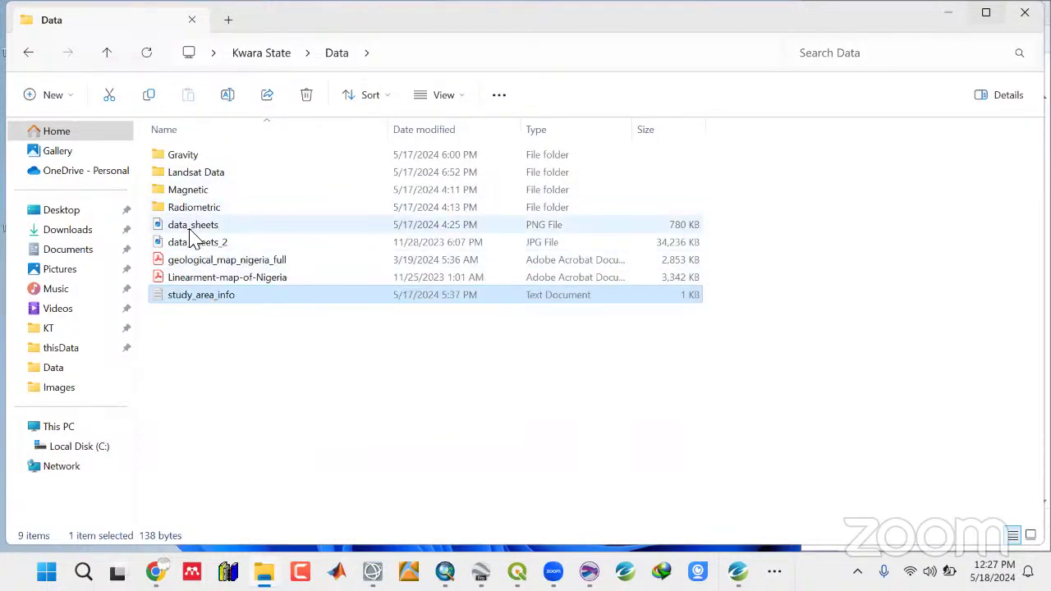
# Open the data_sheets image, examine the released-data sheets around 203, 204, 224 and 225, and close the image and the Data folder window.
pyautogui.doubleClick(190, 231)
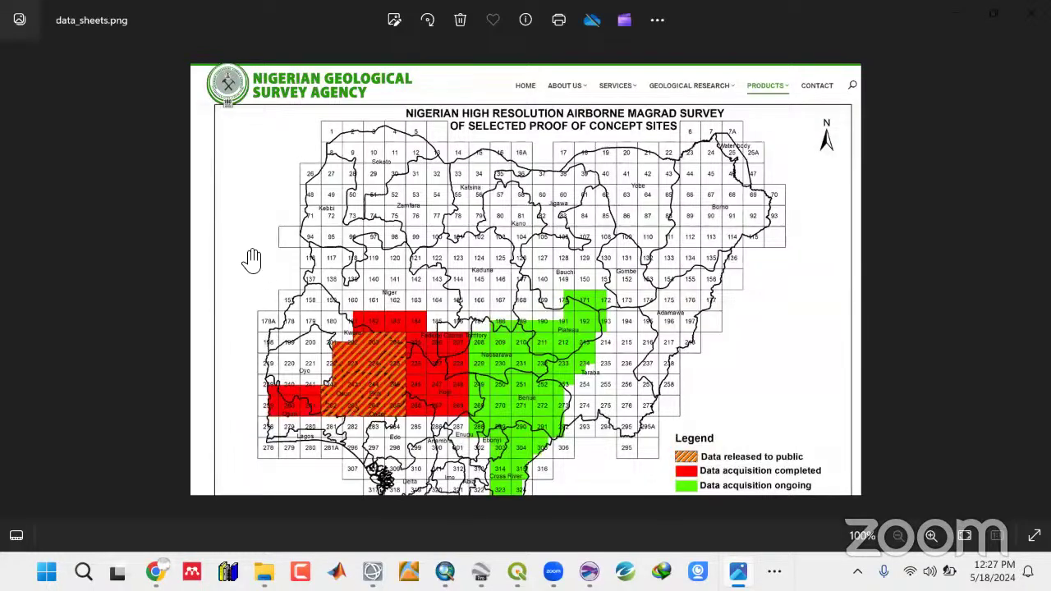
pyautogui.scroll(3, 279, 271)
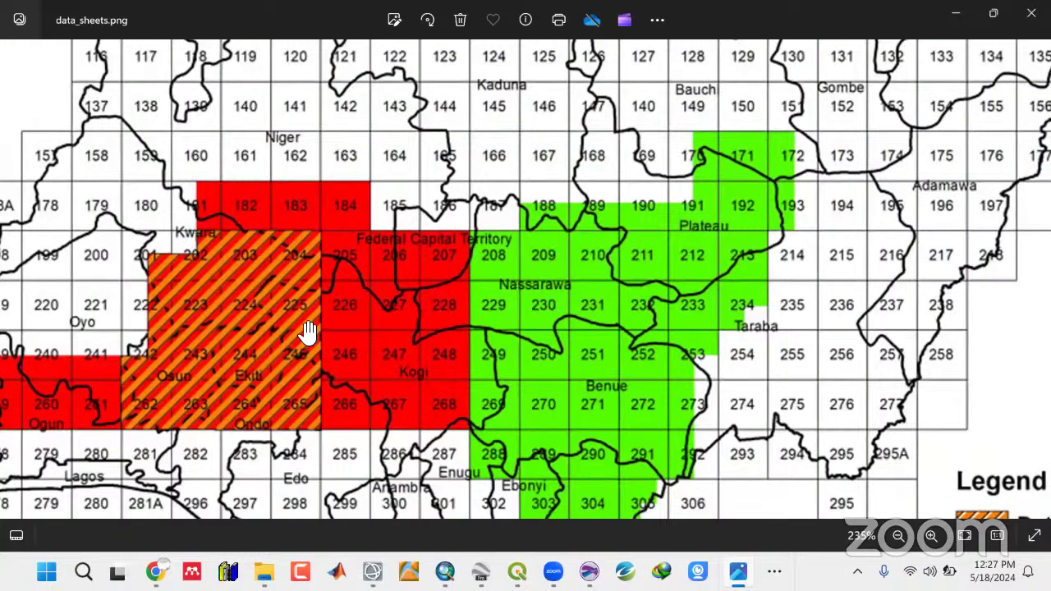
pyautogui.scroll(-3, 308, 331)
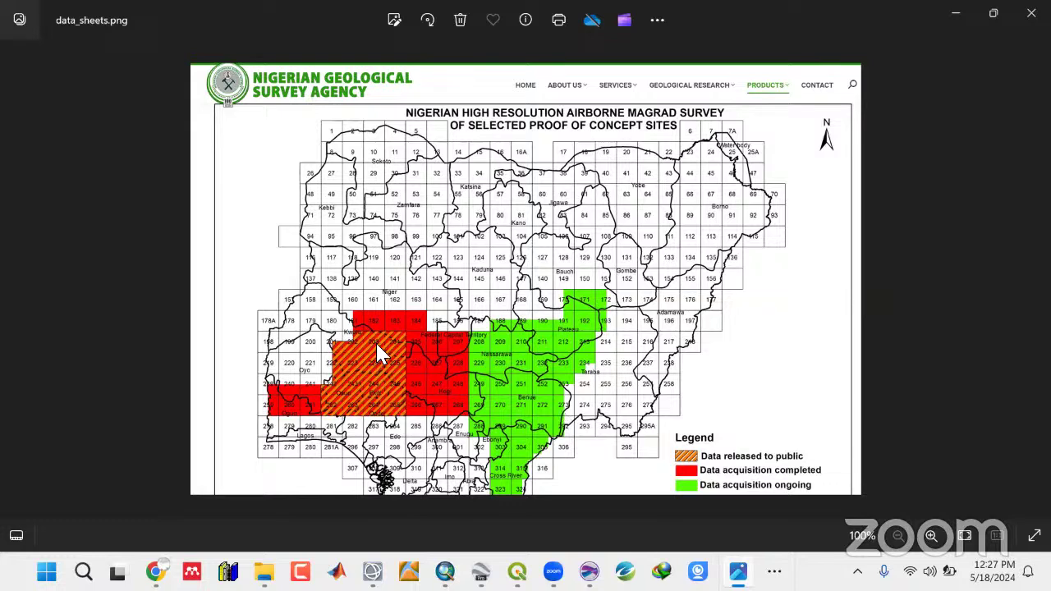
pyautogui.scroll(2, 377, 362)
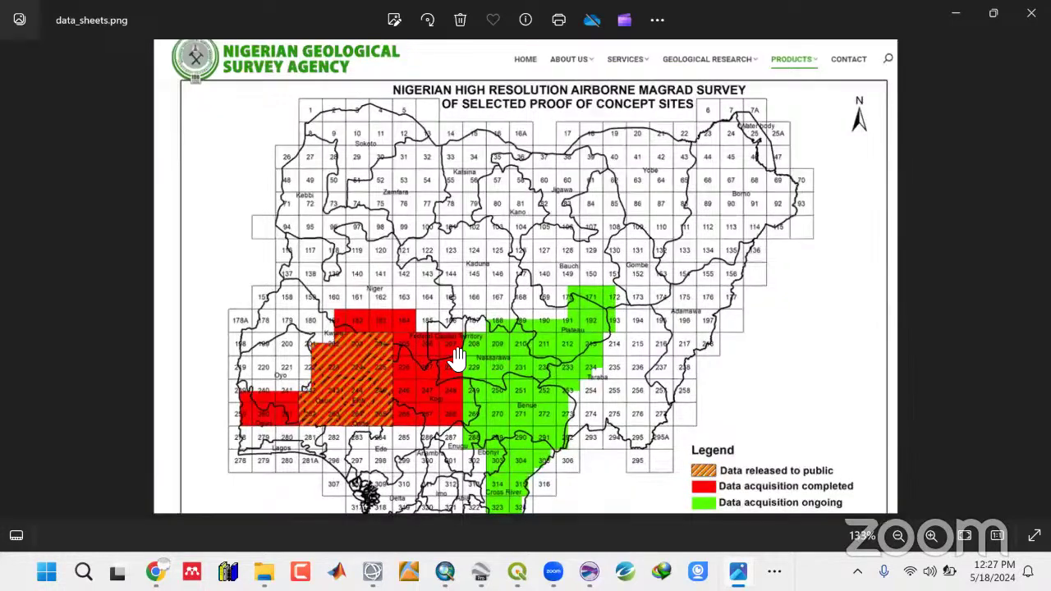
pyautogui.scroll(1, 523, 345)
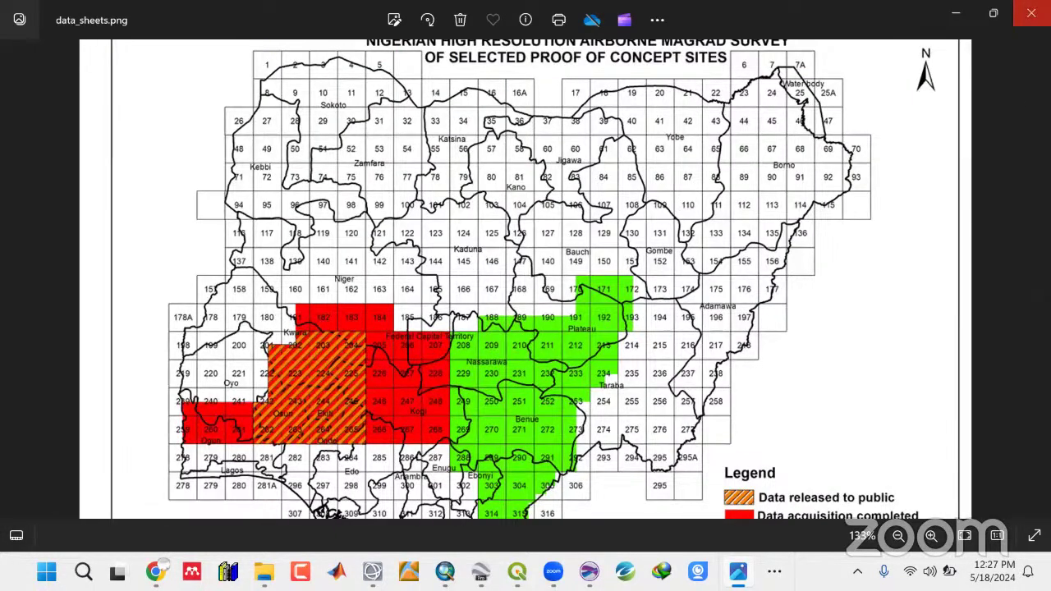
pyautogui.click(1031, 12)
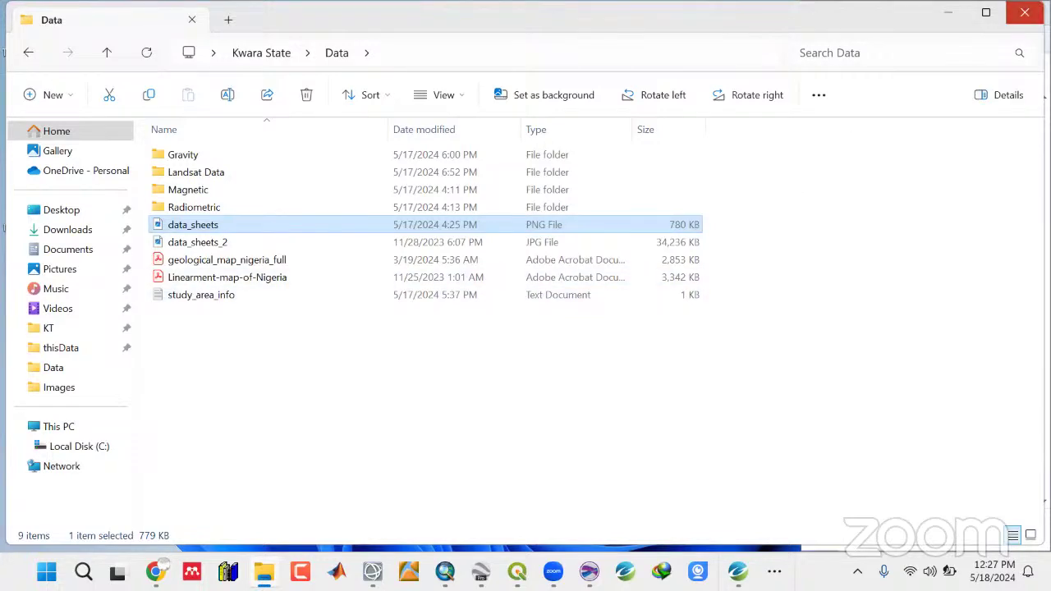
pyautogui.click(1025, 13)
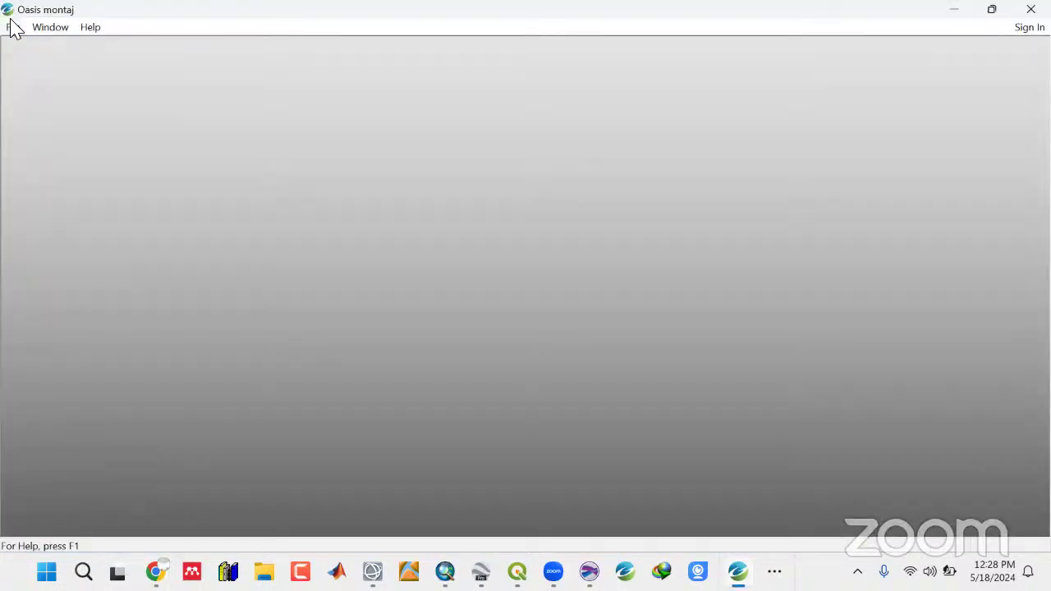
# Show the edition and version information of Oasis montaj, dismiss it, and minimize the program.
pyautogui.click(86, 28)
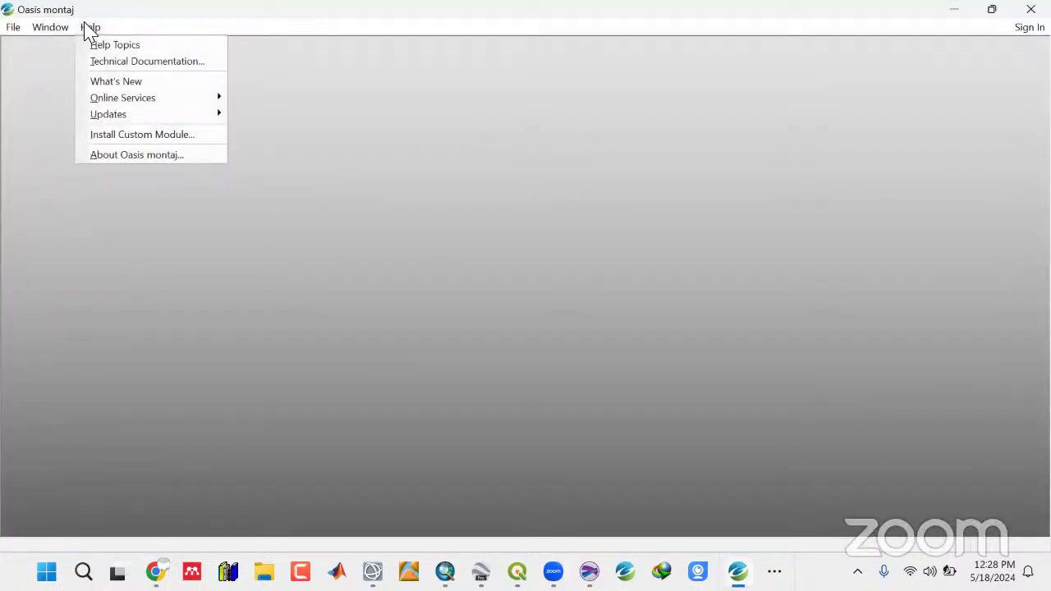
pyautogui.click(106, 156)
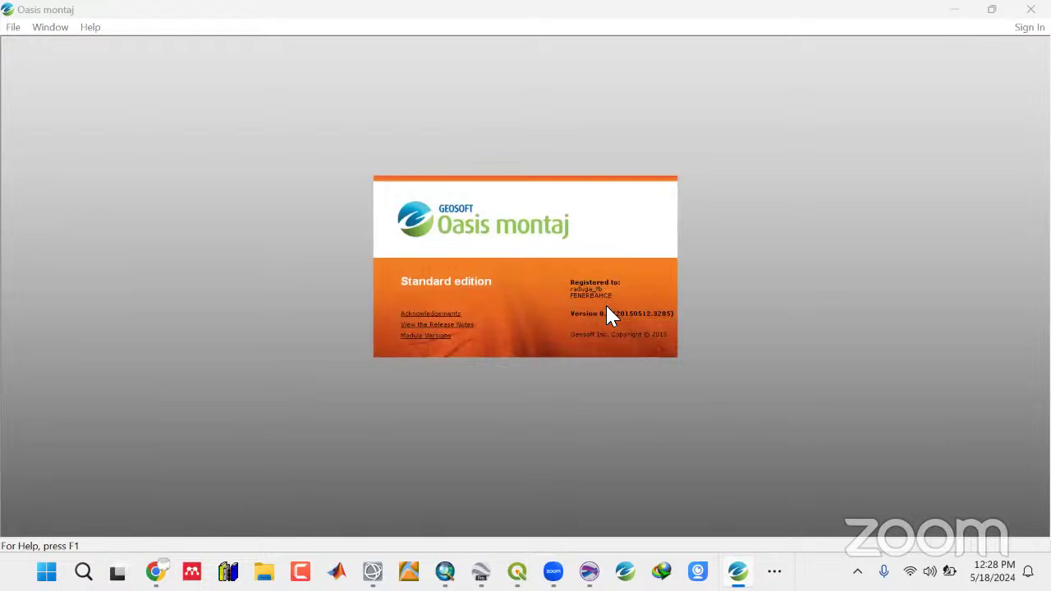
pyautogui.click(425, 285)
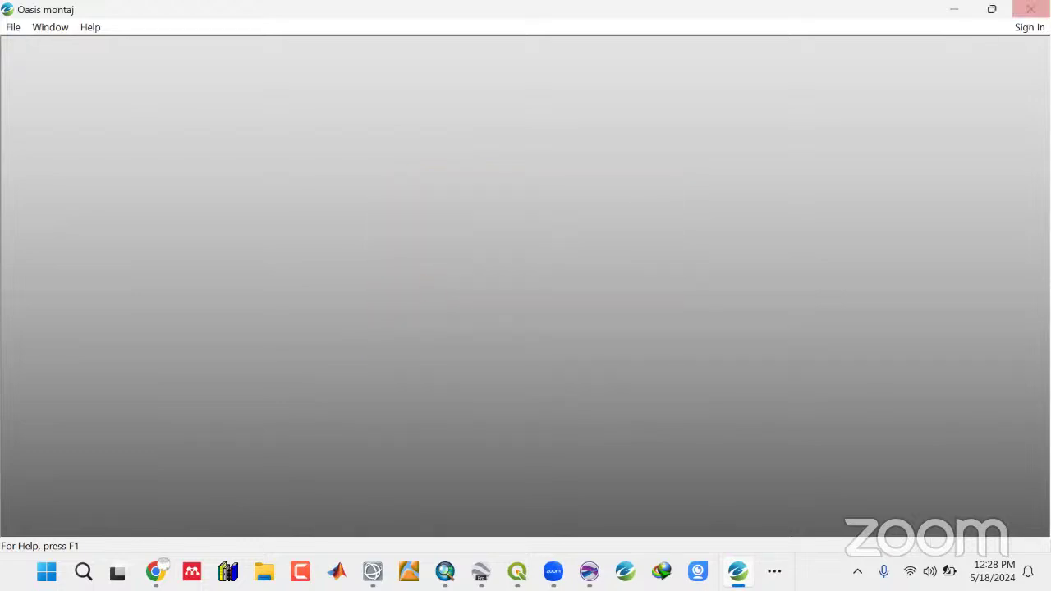
pyautogui.click(955, 11)
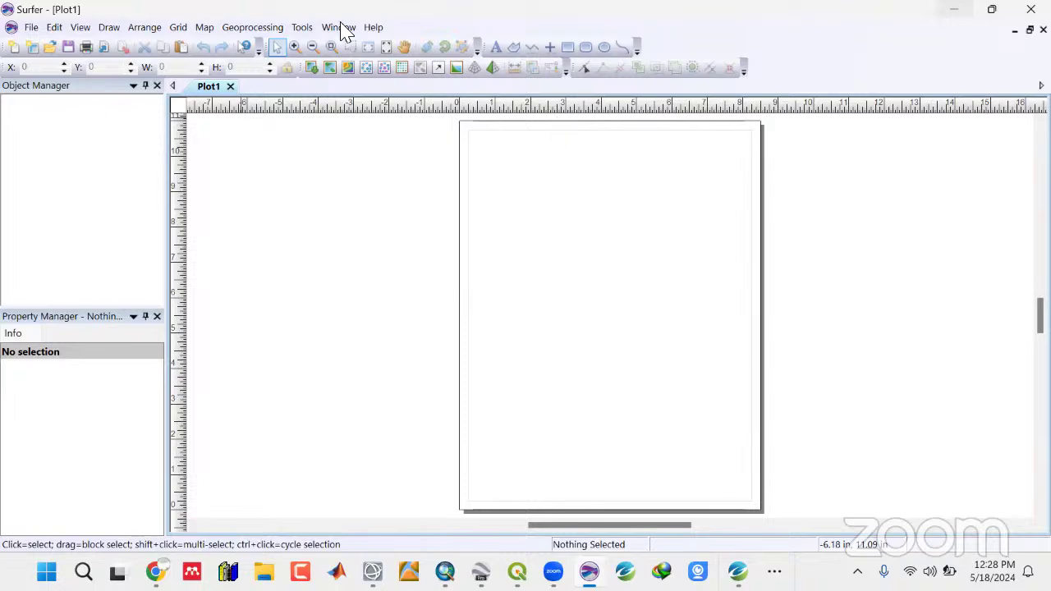
# Minimize the blank Surfer plot, switch to ArcMap to view its empty map document, and minimize it.
pyautogui.click(954, 10)
pyautogui.click(952, 10)
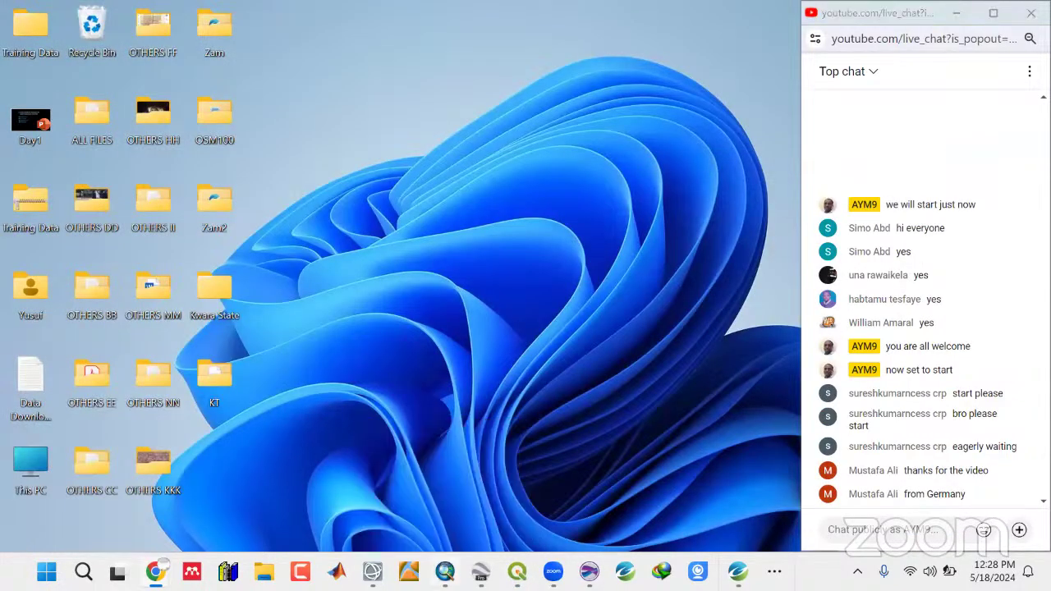
pyautogui.click(445, 571)
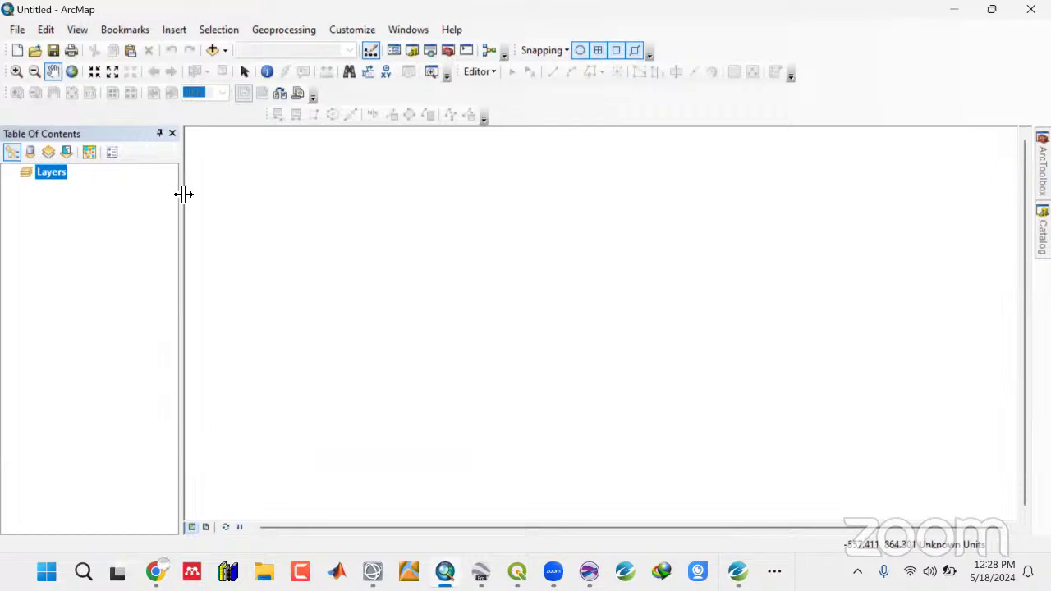
pyautogui.moveTo(184, 194); pyautogui.dragTo(188, 188)
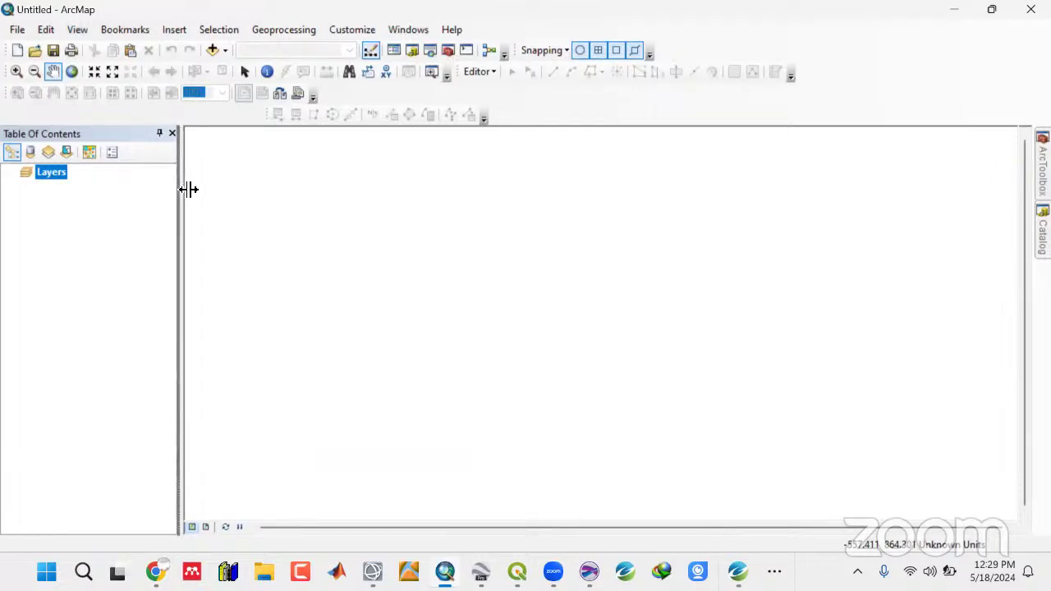
pyautogui.click(950, 12)
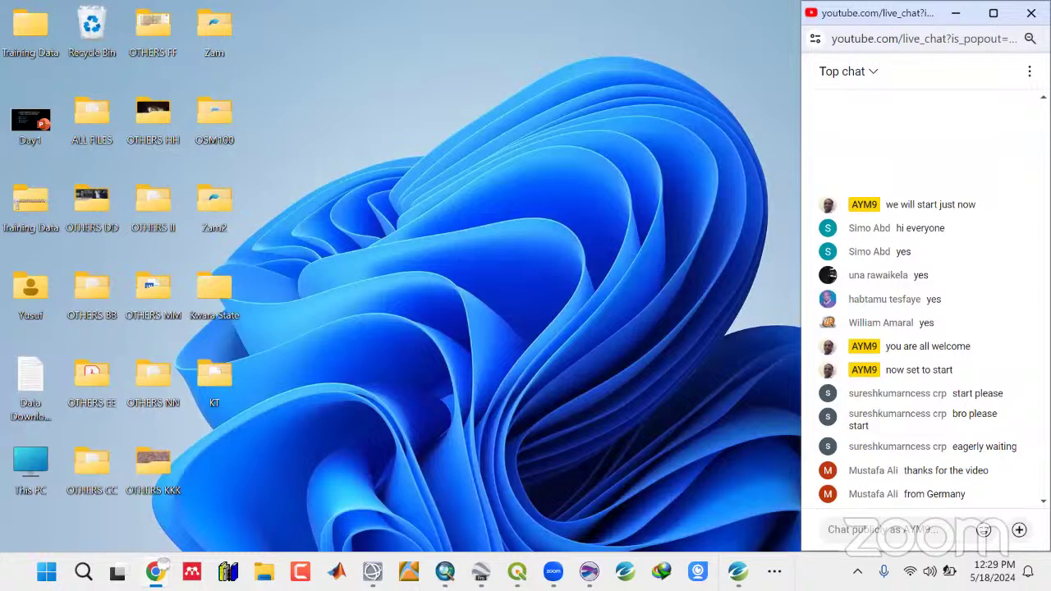
# Switch to Google Earth Pro to view the globe and to ENVI to view its workspace, minimizing each in turn.
pyautogui.hotkey('alt', 'Tab')
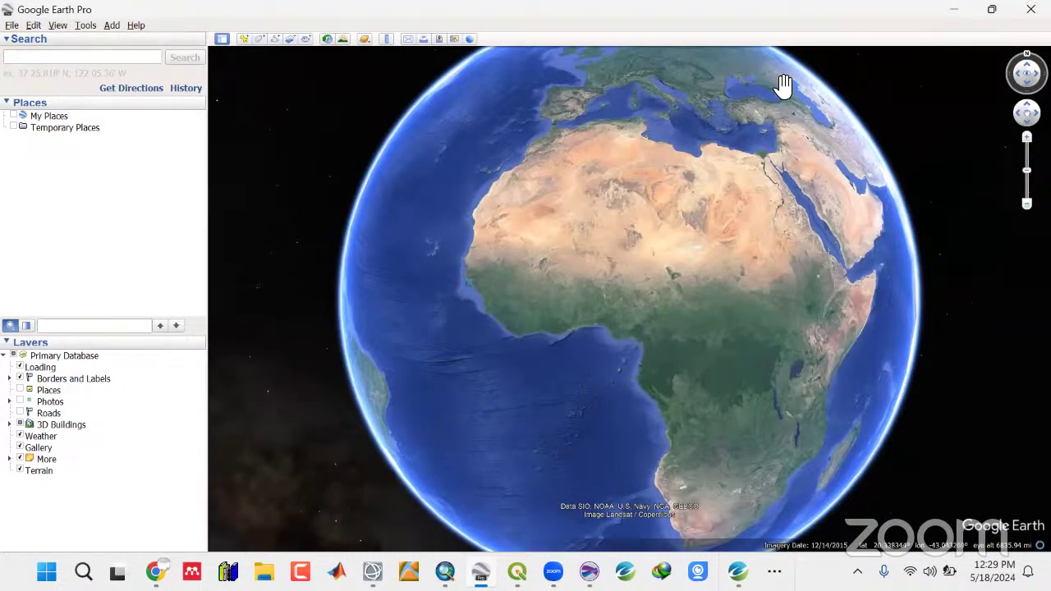
pyautogui.press('super+Down')
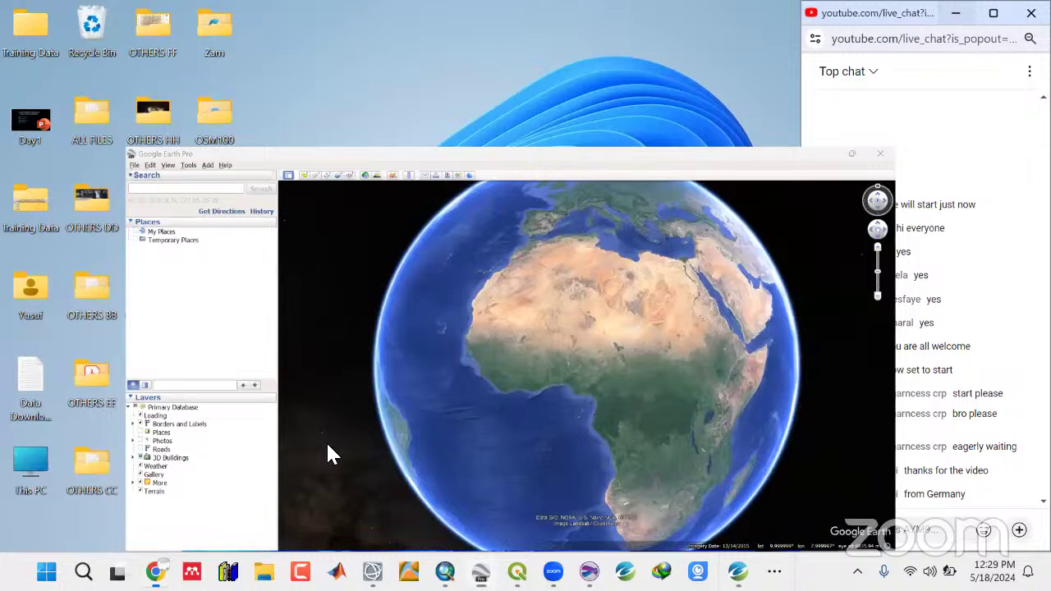
pyautogui.press('super+Down')
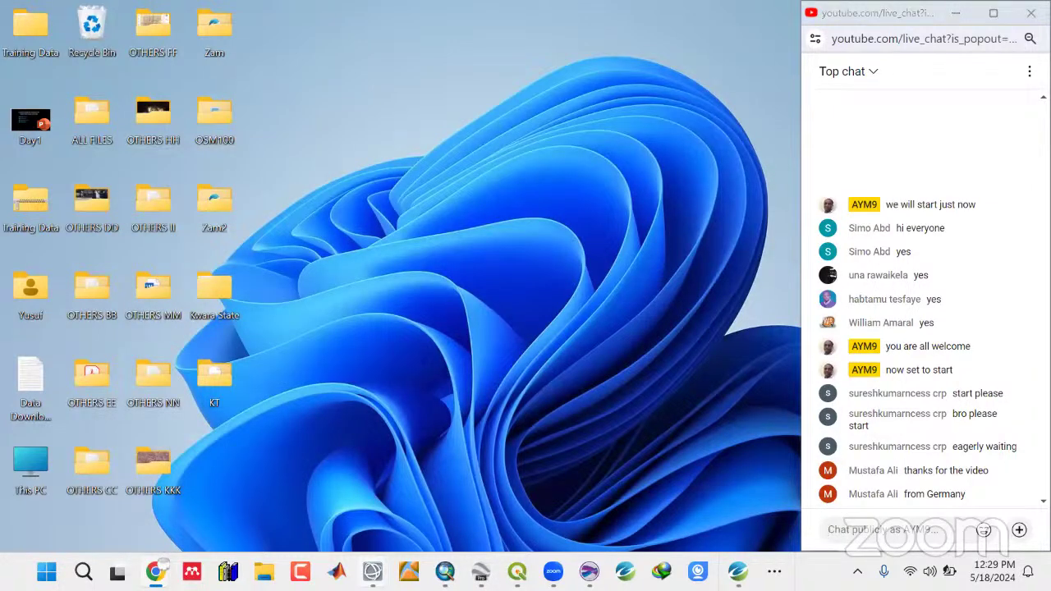
pyautogui.click(372, 572)
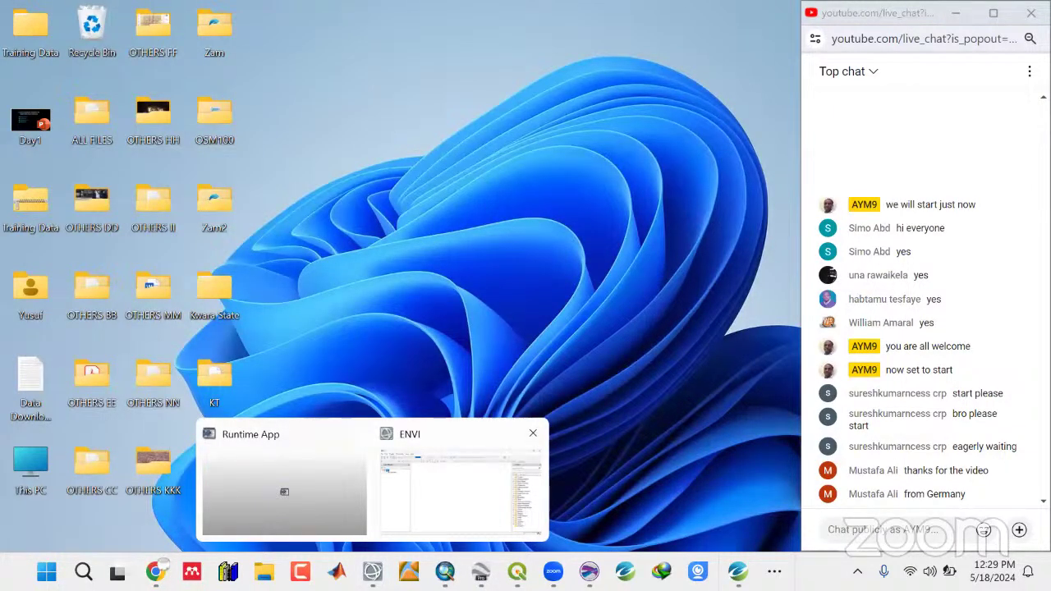
pyautogui.click(459, 488)
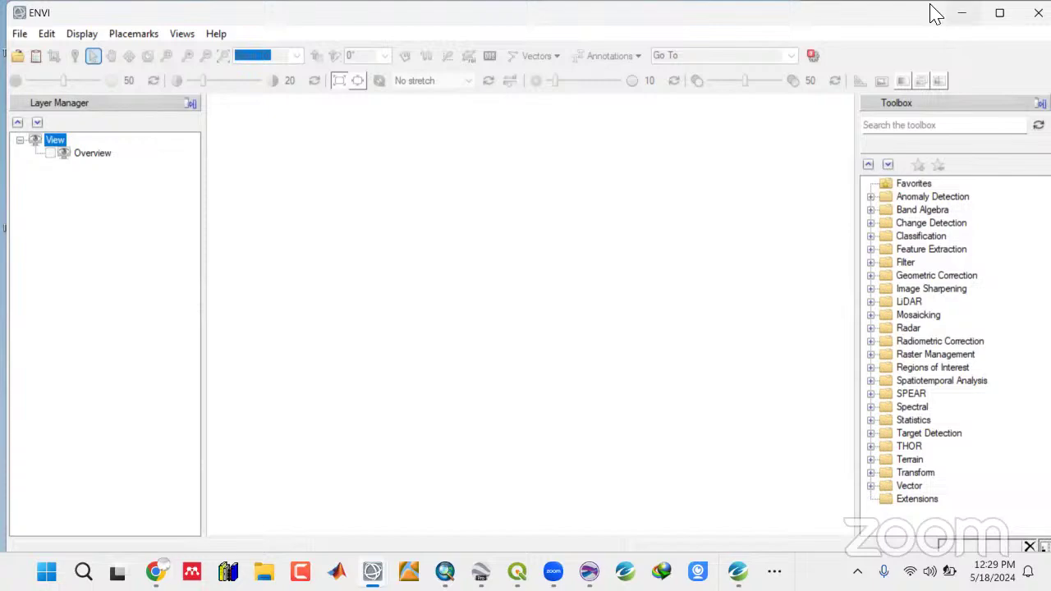
pyautogui.click(962, 12)
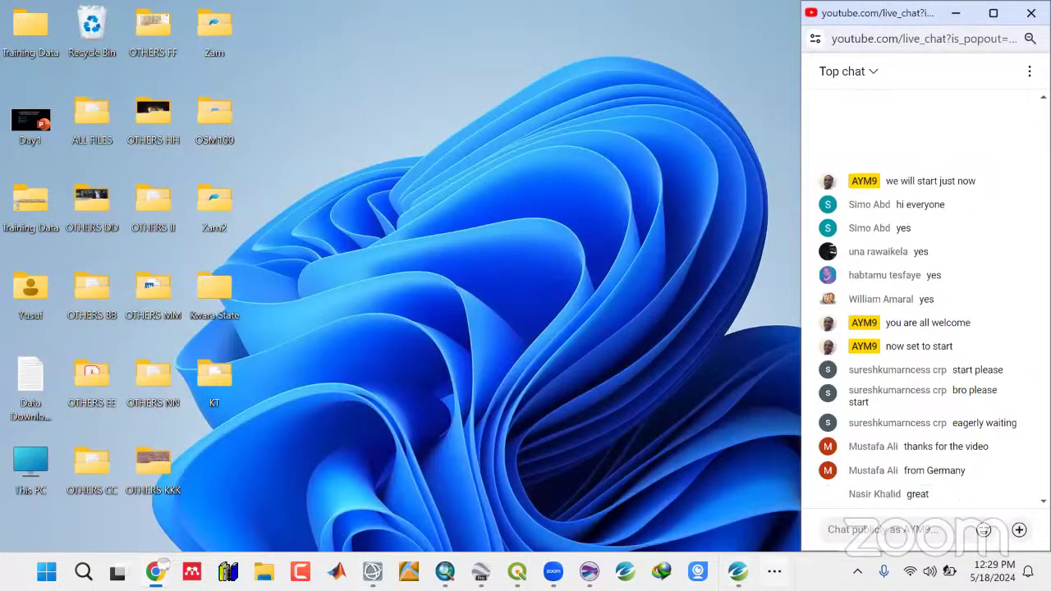
# Switch to Excel and look over the blank Book1 worksheet, selecting various cells in columns A and B.
pyautogui.click(774, 572)
pyautogui.click(774, 521)
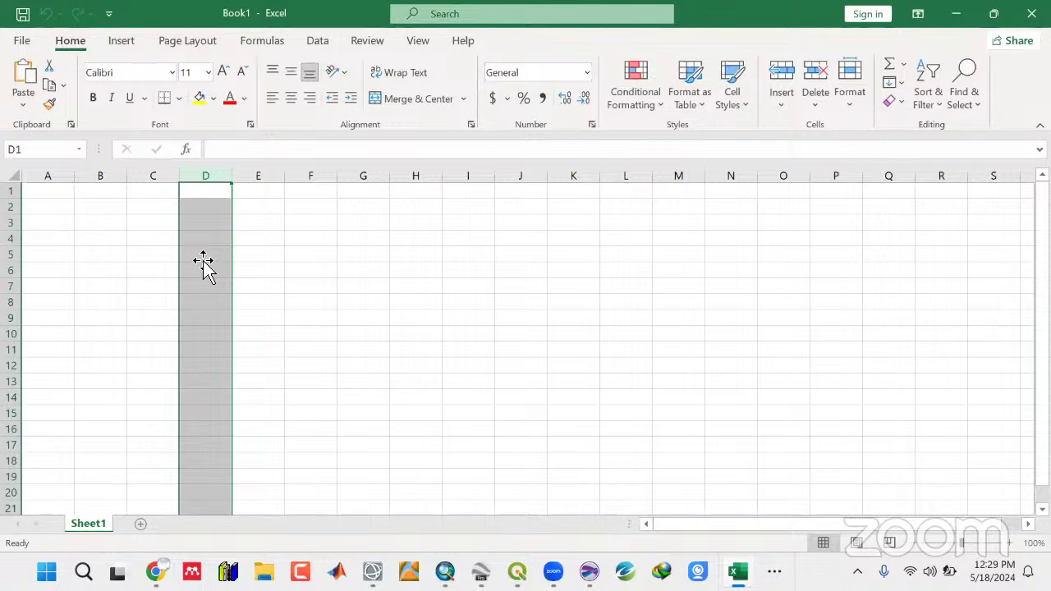
pyautogui.click(101, 254)
pyautogui.click(101, 382)
pyautogui.click(71, 432)
pyautogui.click(58, 330)
pyautogui.click(46, 221)
pyautogui.click(49, 190)
pyautogui.click(47, 255)
pyautogui.click(48, 315)
pyautogui.click(50, 353)
pyautogui.click(57, 400)
pyautogui.click(70, 447)
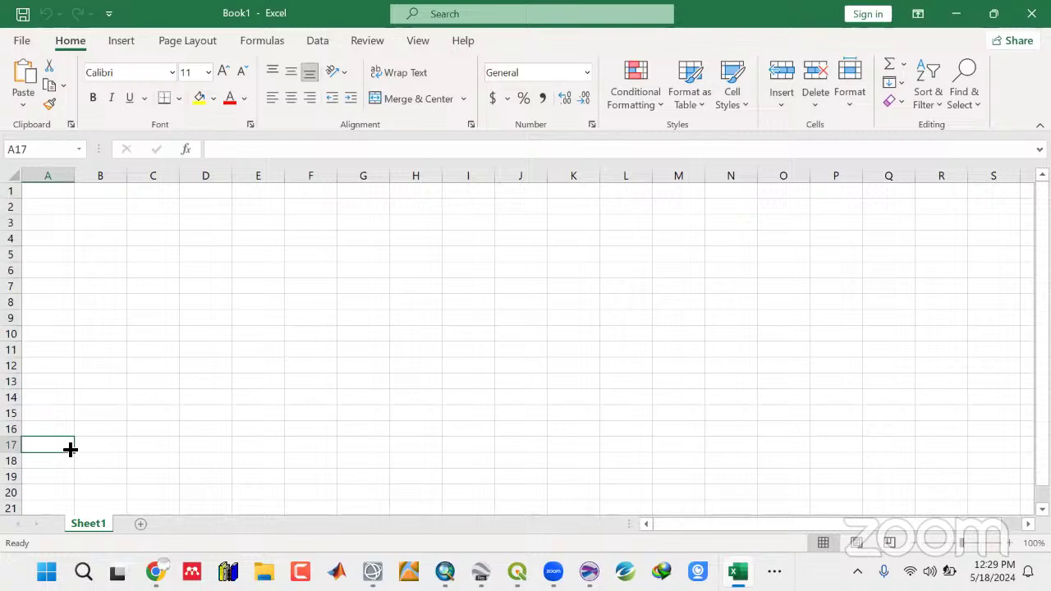
pyautogui.click(118, 478)
pyautogui.click(774, 570)
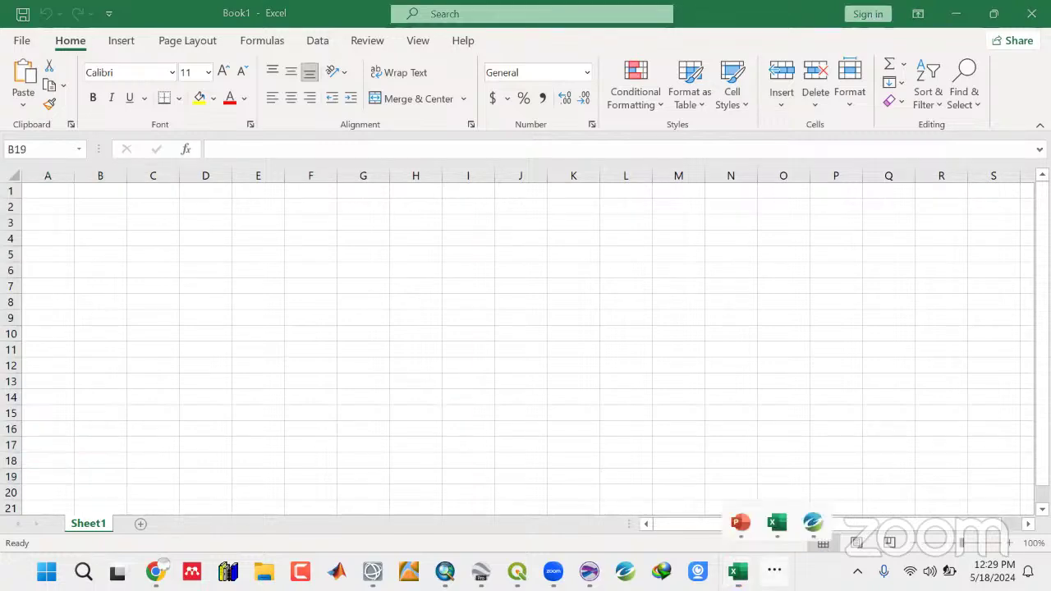
pyautogui.click(777, 529)
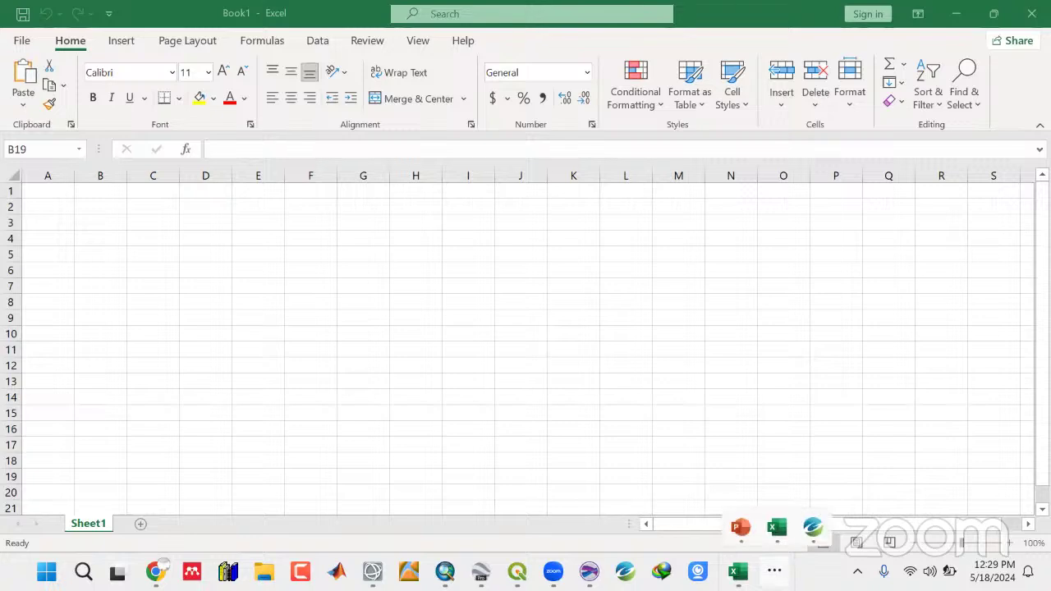
# Minimize the blank Excel workbook, switch to Oasis montaj to view its empty workspace, and minimize it.
pyautogui.click(353, 382)
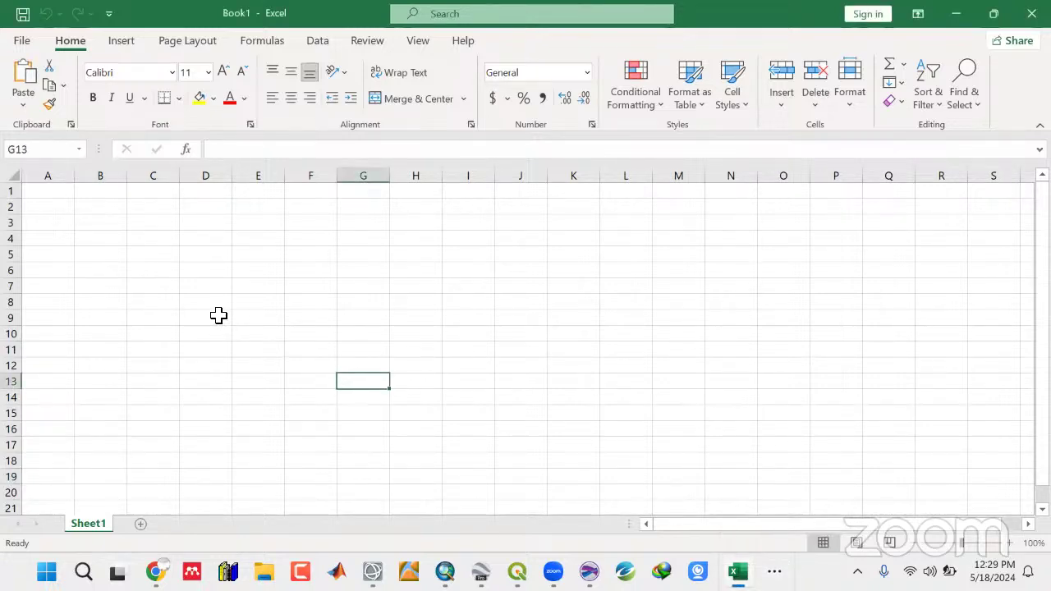
pyautogui.click(966, 23)
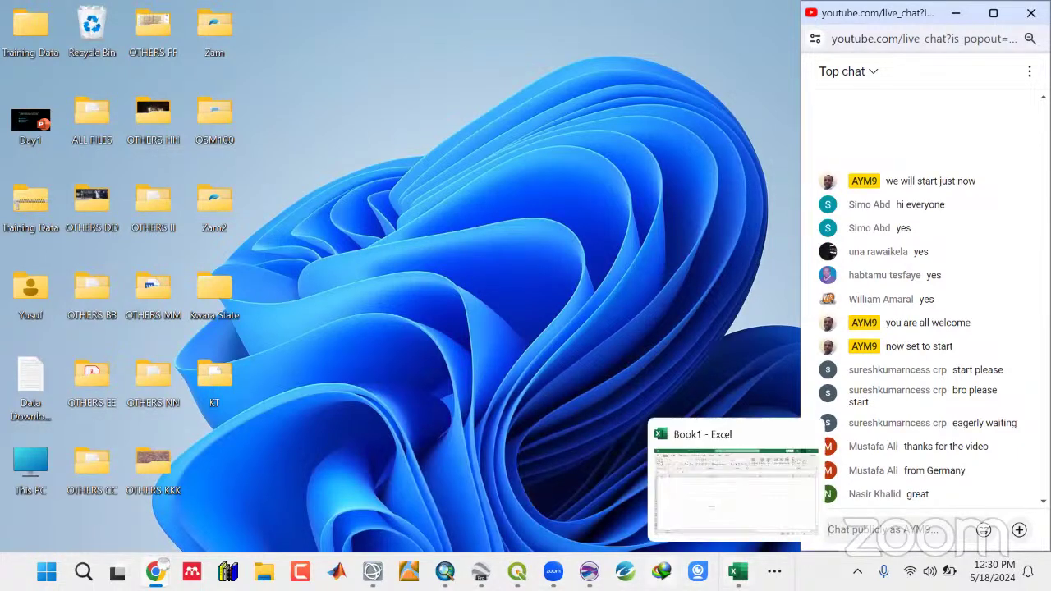
pyautogui.moveTo(553, 572)
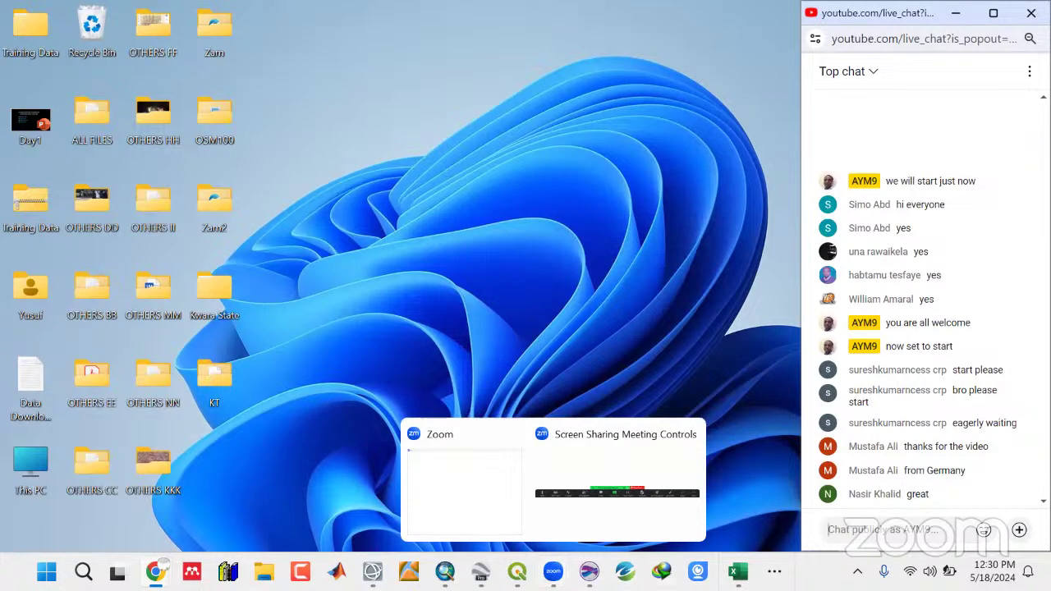
pyautogui.click(774, 572)
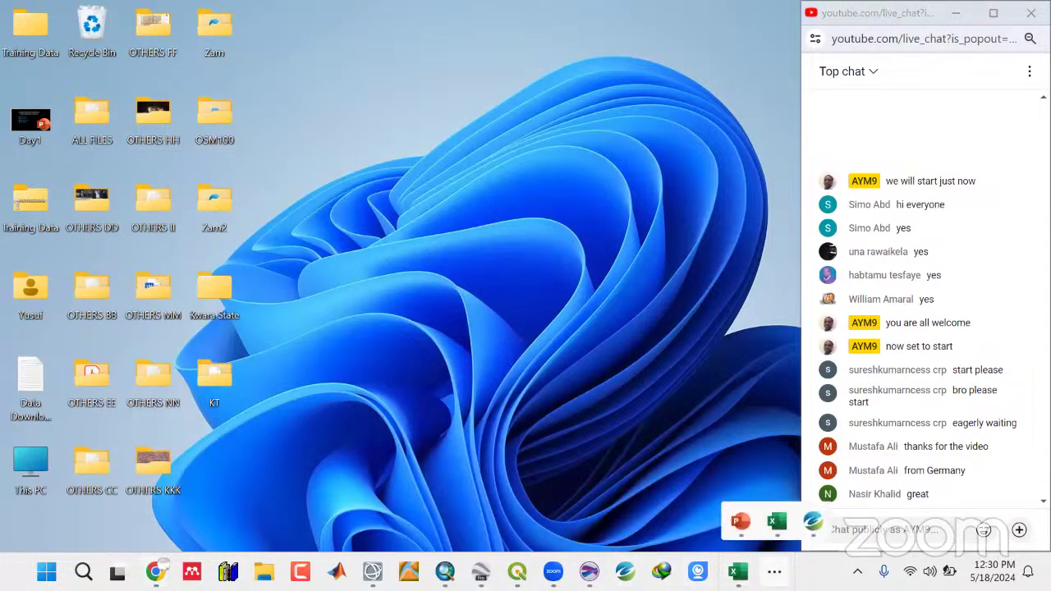
pyautogui.click(813, 522)
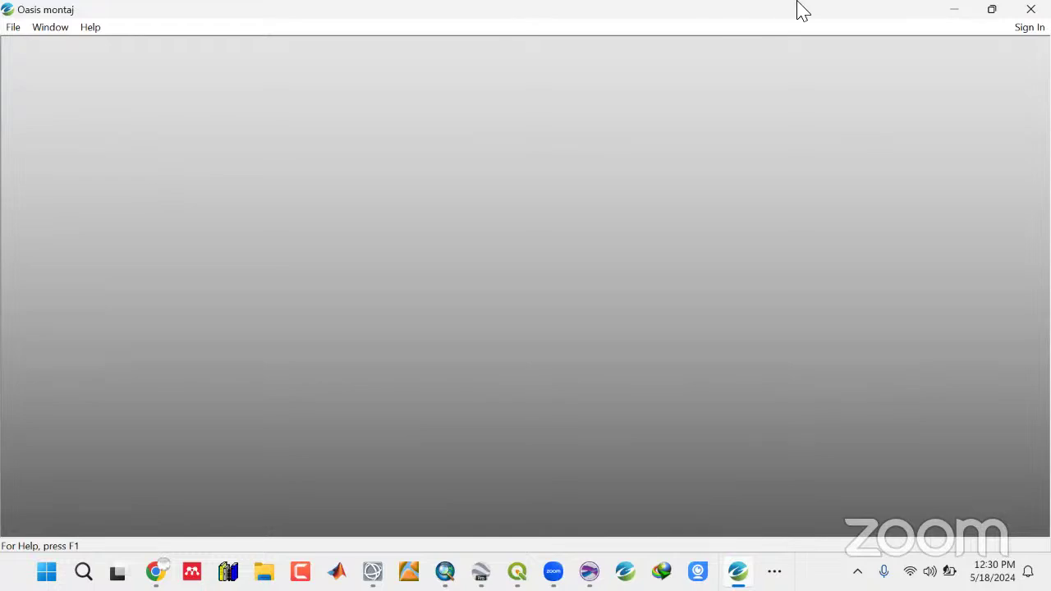
pyautogui.click(954, 10)
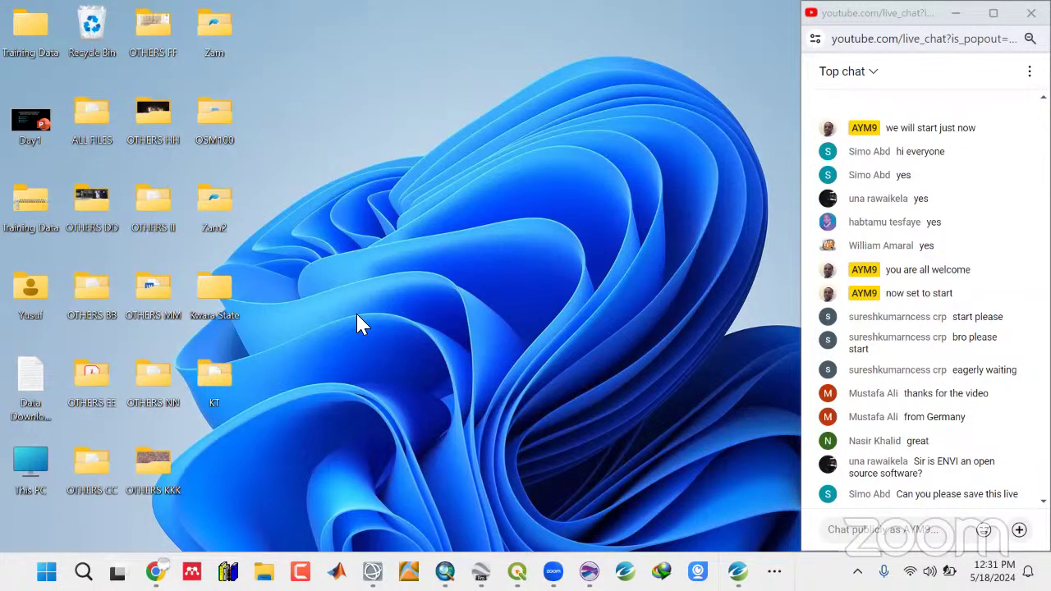
# Open the Kwara State desktop folder, look inside its Data and ShapeFiles subfolders, and minimize the window.
pyautogui.doubleClick(217, 294)
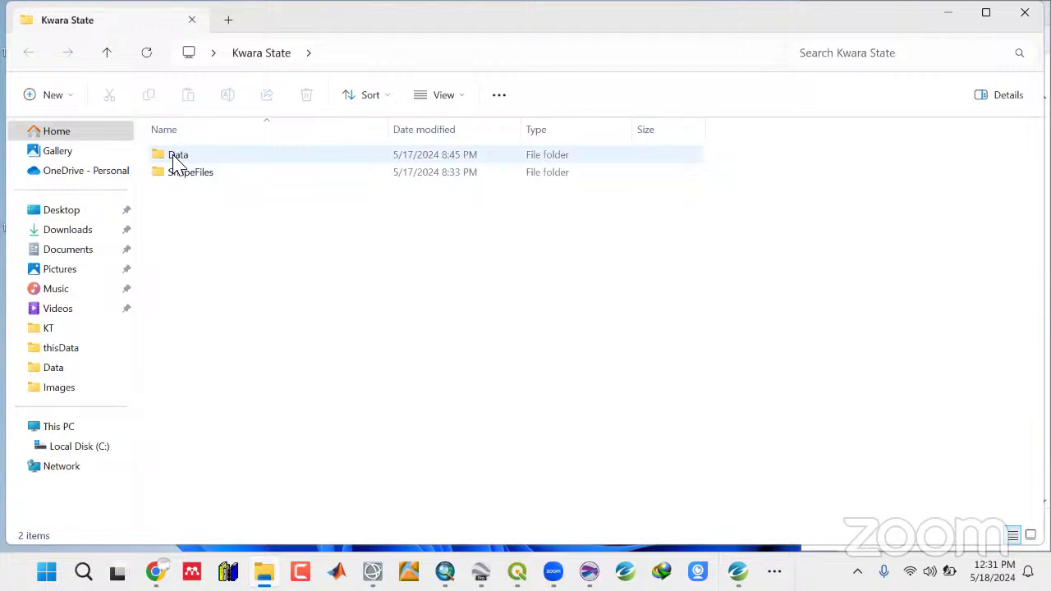
pyautogui.doubleClick(175, 162)
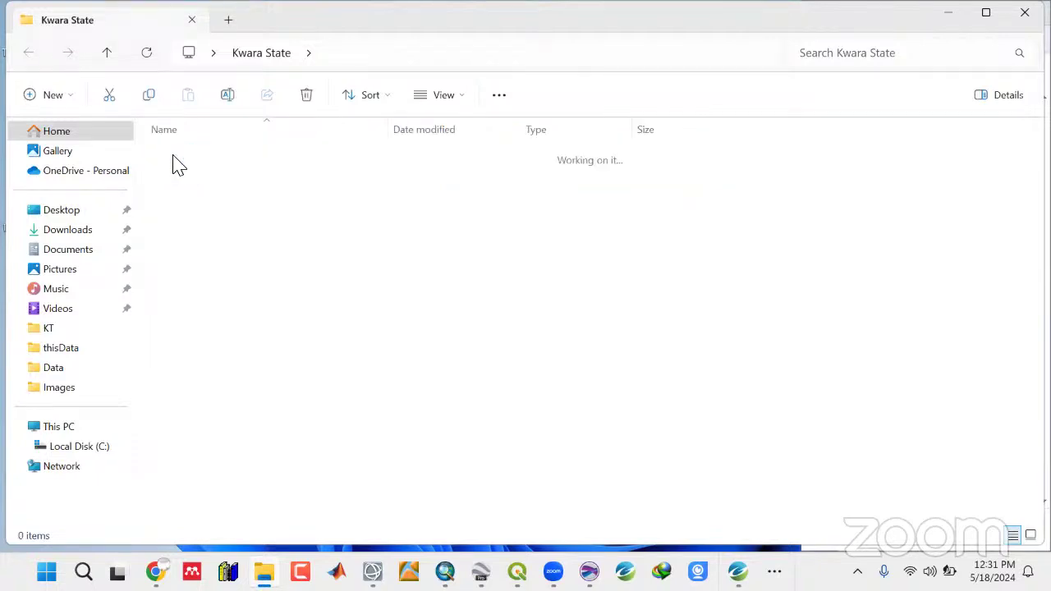
pyautogui.click(109, 54)
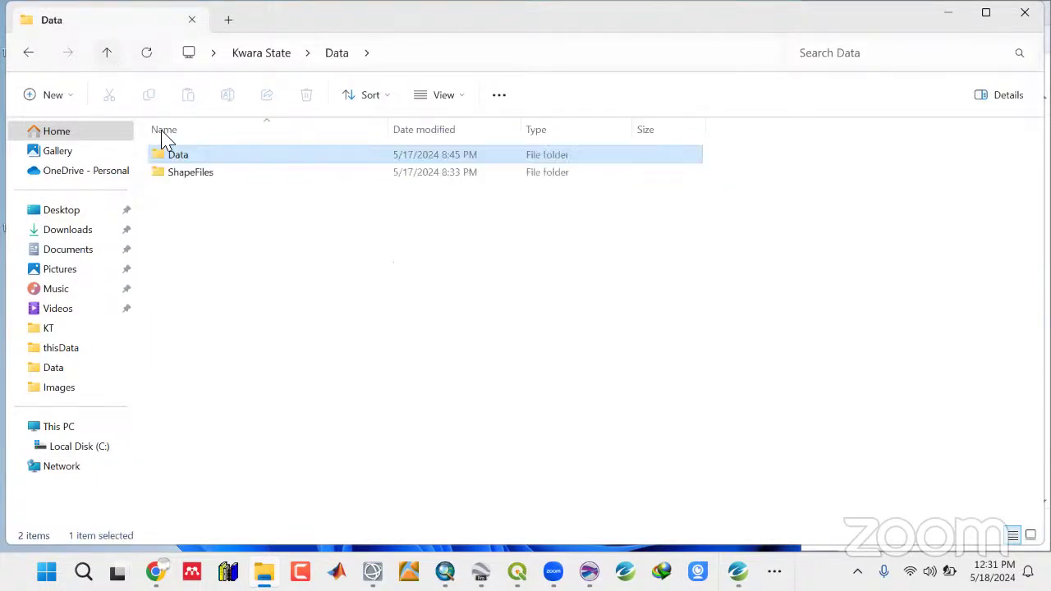
pyautogui.doubleClick(180, 174)
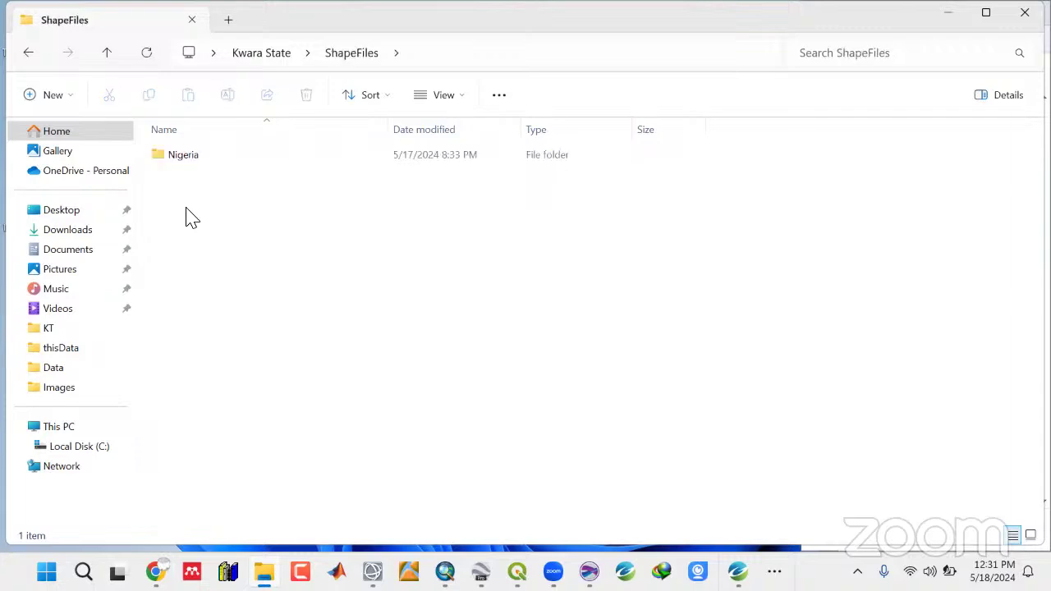
pyautogui.click(952, 17)
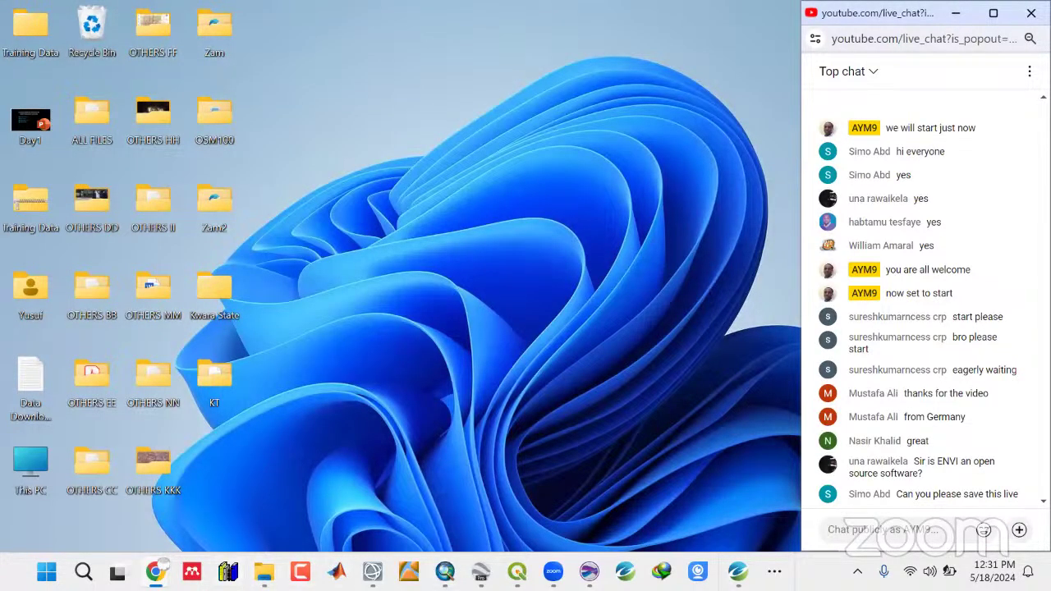
# Switch to Chrome and look over the trainer's Buy Me a Coffee page, including its introduction and recent supporters.
pyautogui.moveTo(155, 571)
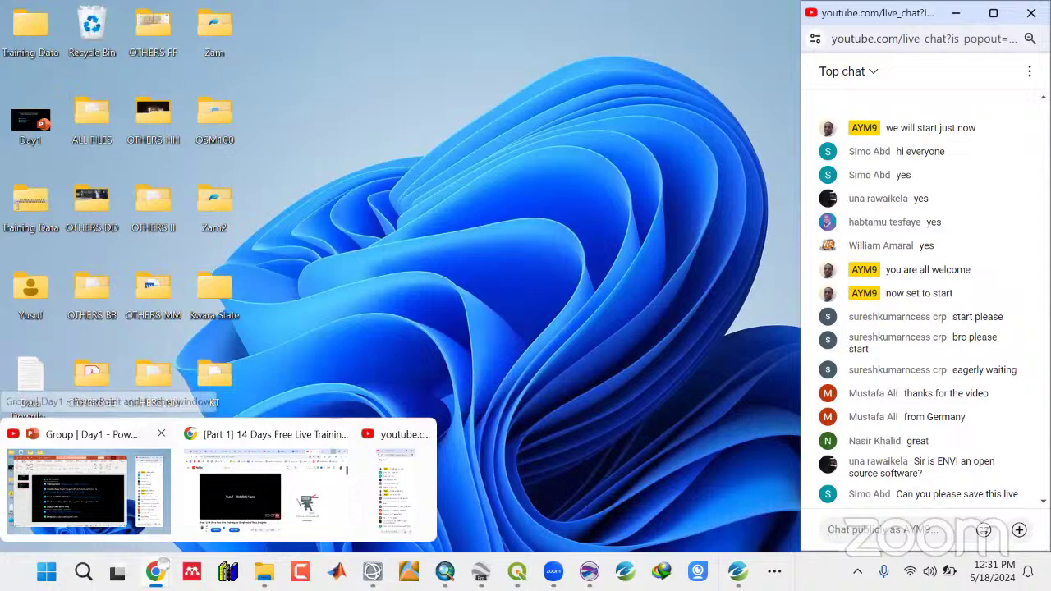
pyautogui.click(230, 491)
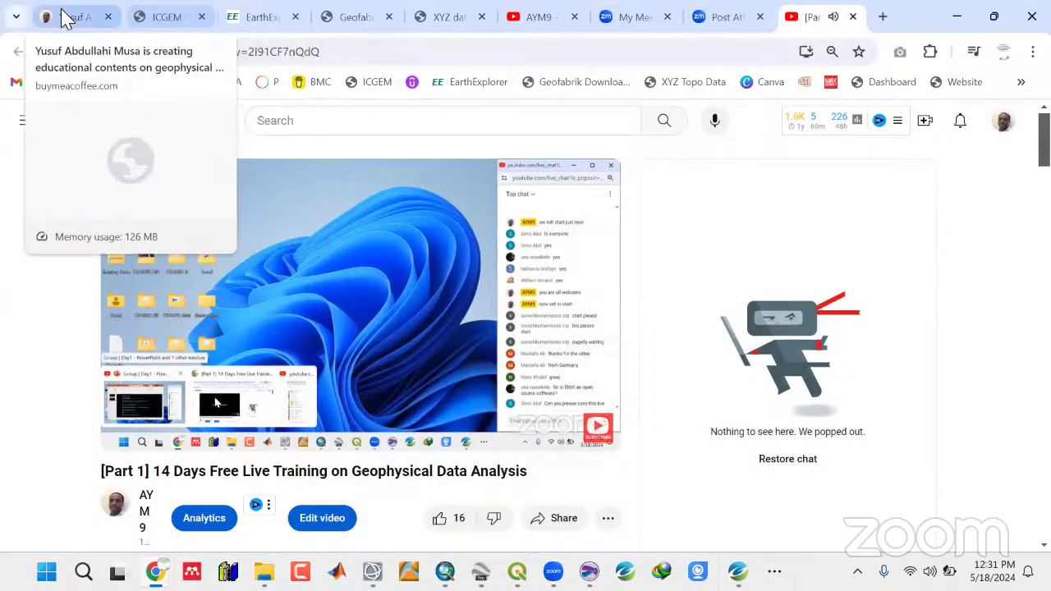
pyautogui.click(64, 17)
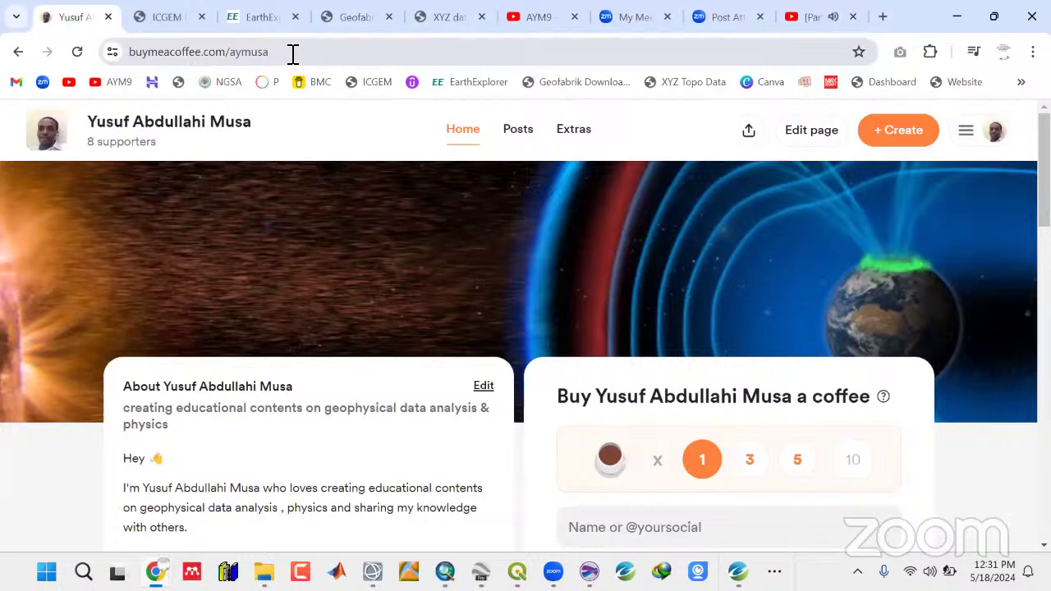
pyautogui.scroll(-1, 362, 383)
pyautogui.scroll(-4, 376, 403)
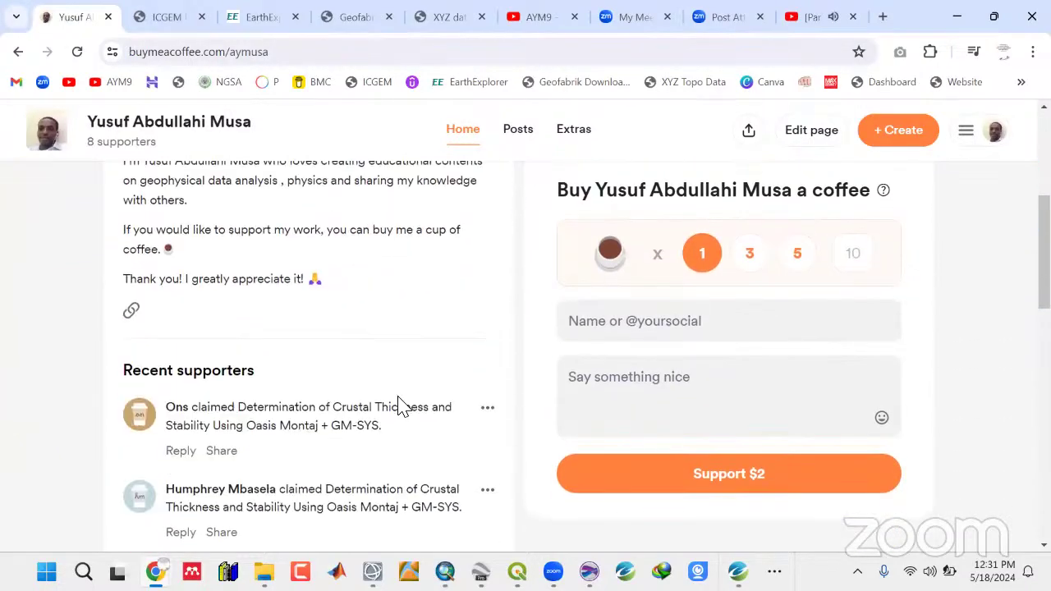
pyautogui.scroll(1, 402, 406)
pyautogui.scroll(-2, 427, 413)
pyautogui.scroll(2, 443, 387)
pyautogui.scroll(-5, 441, 390)
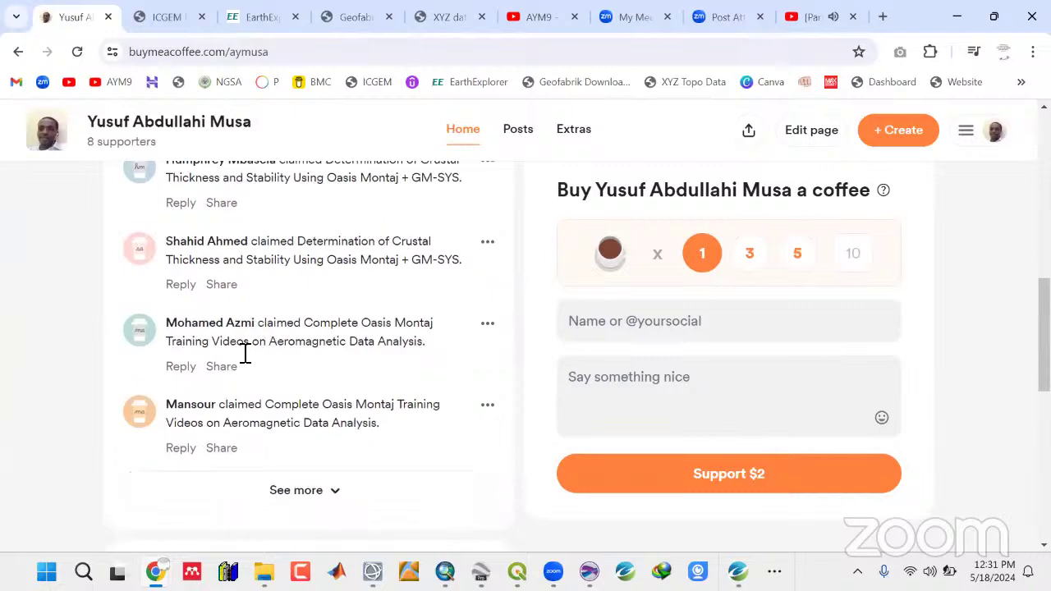
pyautogui.scroll(1, 222, 320)
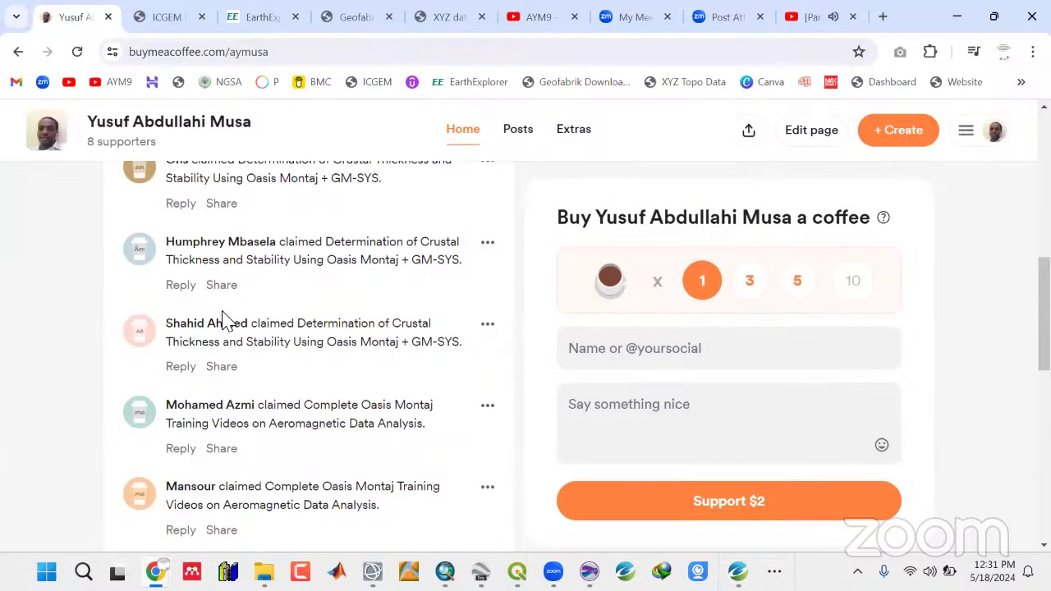
pyautogui.scroll(5, 507, 321)
pyautogui.scroll(1, 550, 312)
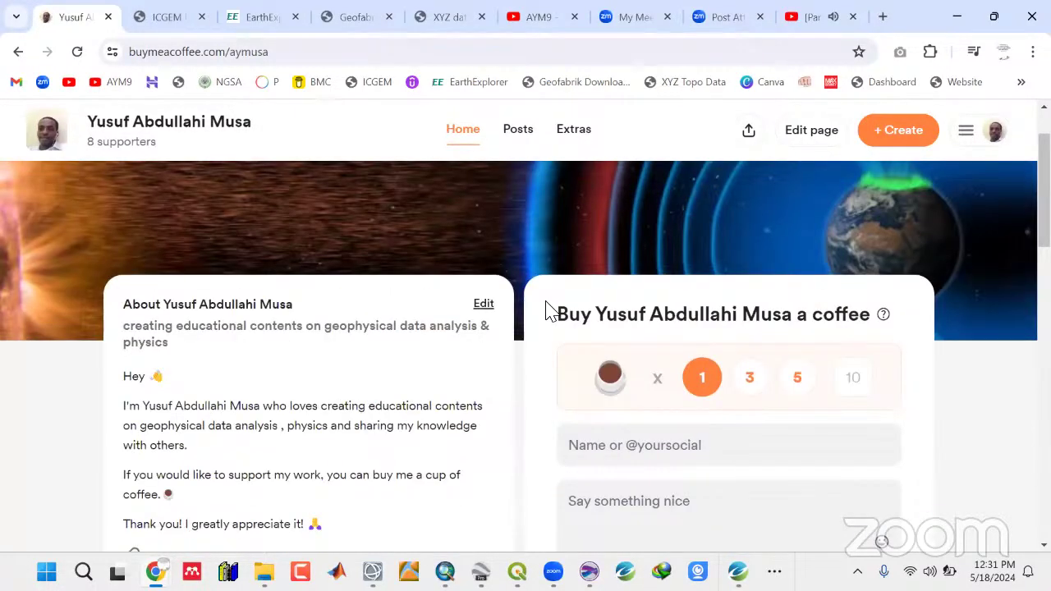
# View the ICGEM home page and its web address, looking over the gravity field model and calculation service links.
pyautogui.click(179, 17)
pyautogui.click(317, 61)
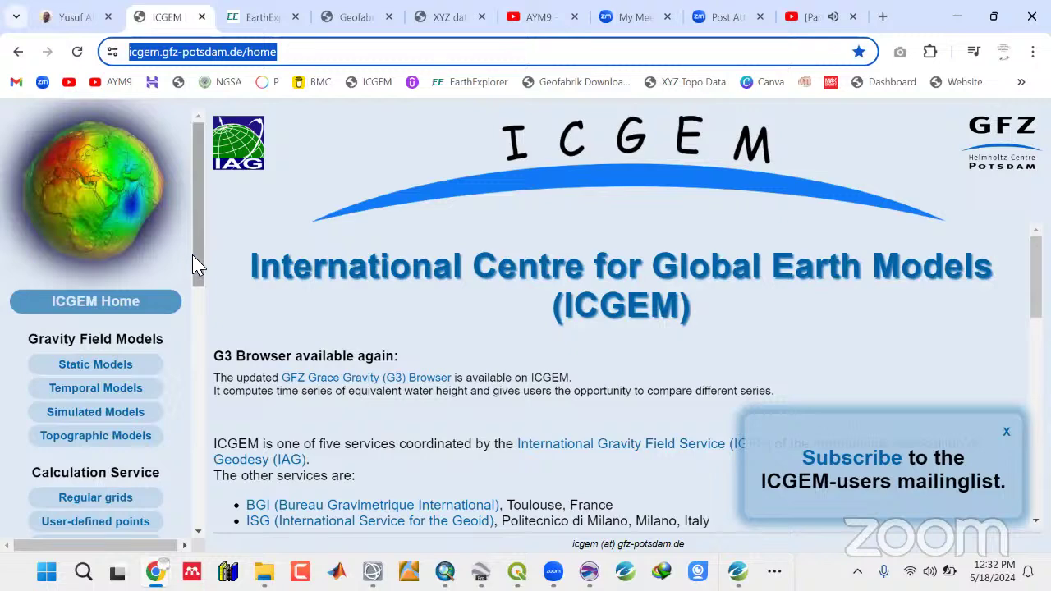
pyautogui.moveTo(197, 265); pyautogui.dragTo(203, 404)
pyautogui.scroll(3, 203, 404)
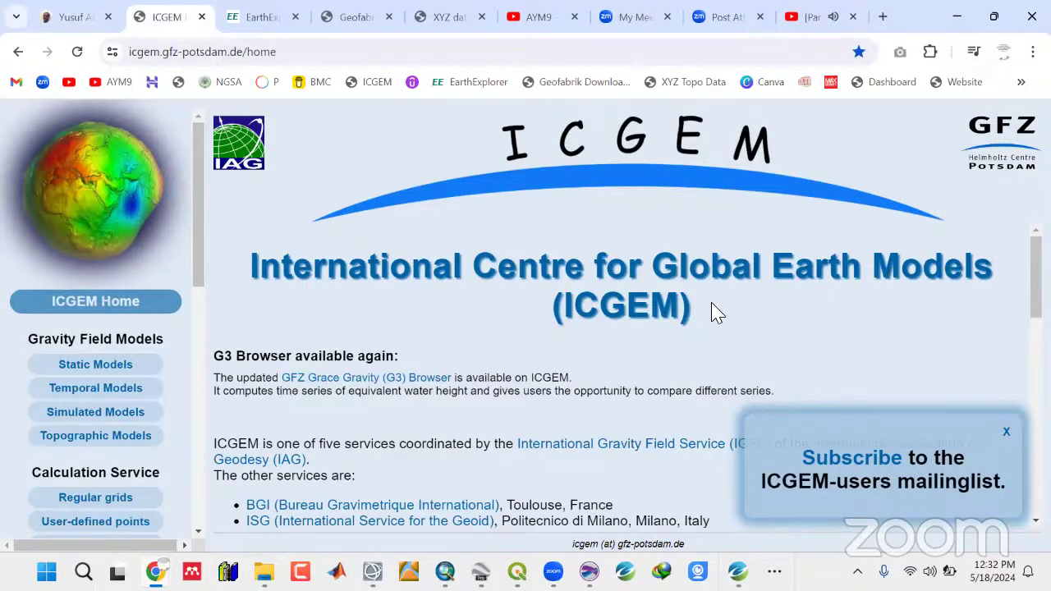
# View the data sources USGS EarthExplorer, Geofabrik's Africa downloads and the topex topography or gravity XYZ grid extraction form.
pyautogui.click(271, 18)
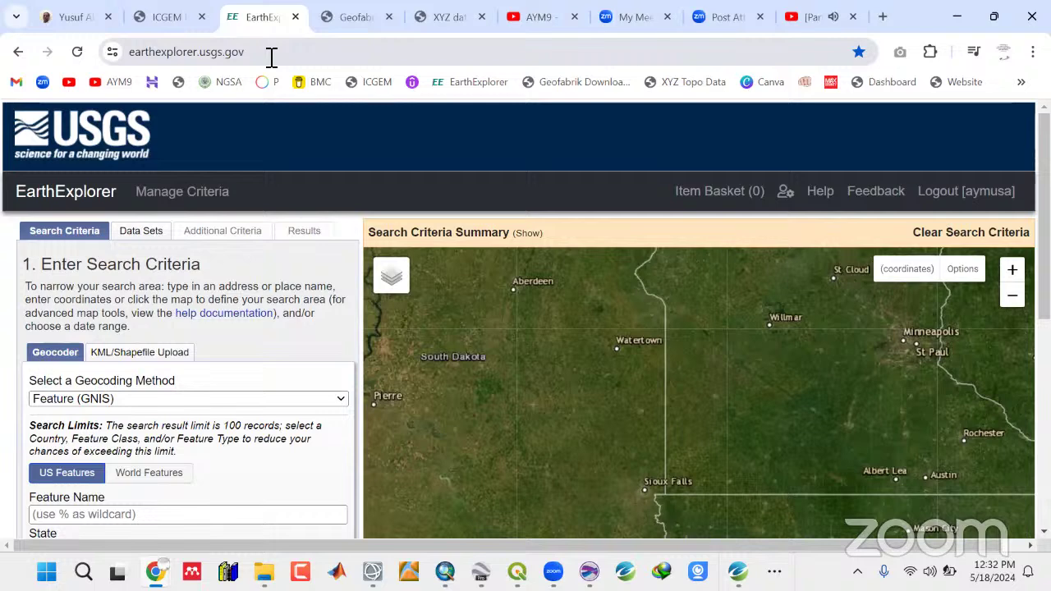
pyautogui.click(341, 23)
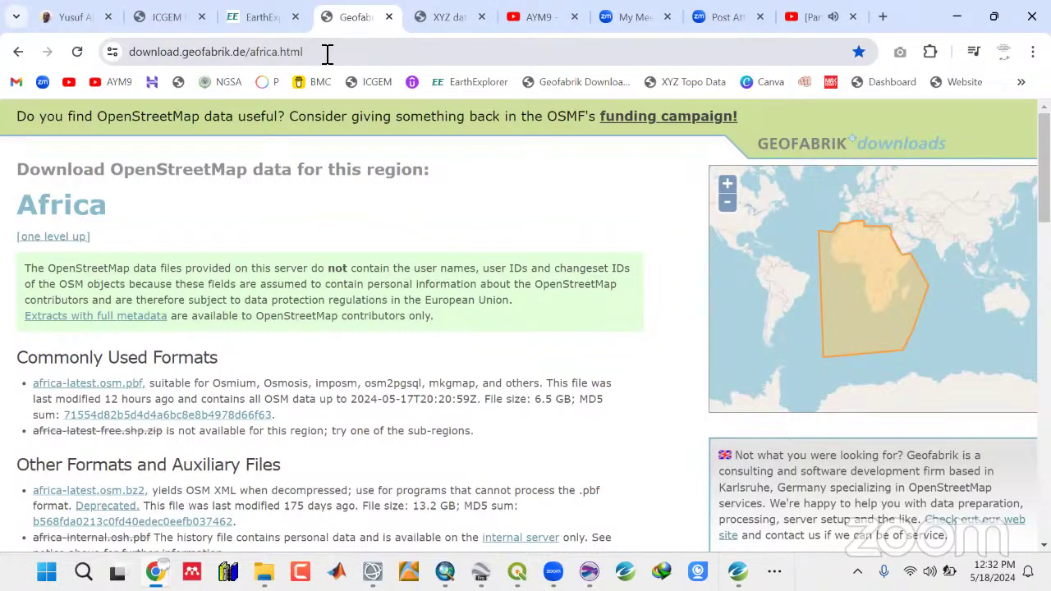
pyautogui.click(434, 23)
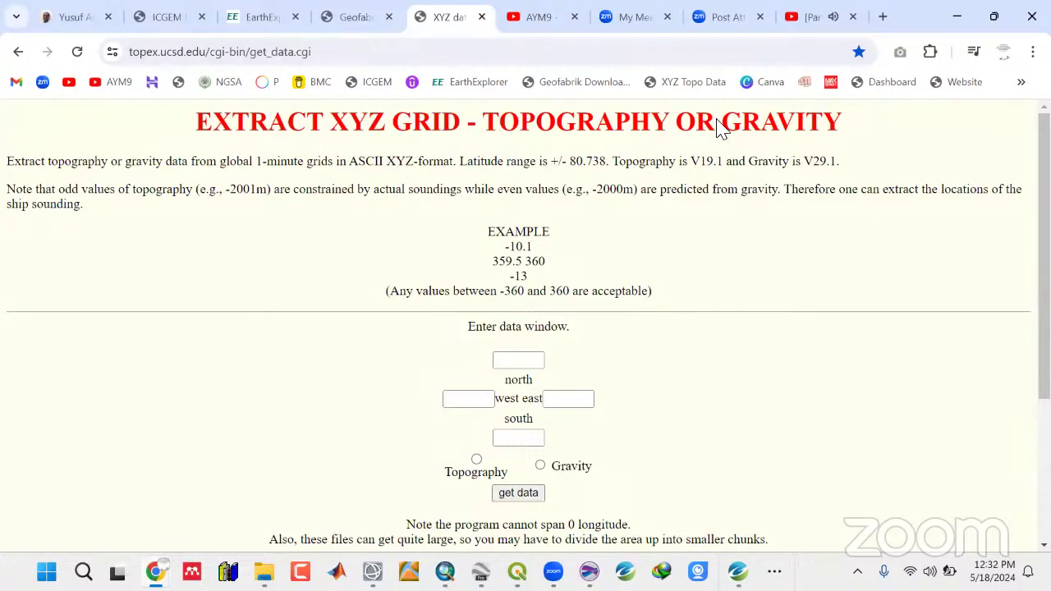
pyautogui.moveTo(721, 123); pyautogui.dragTo(762, 123)
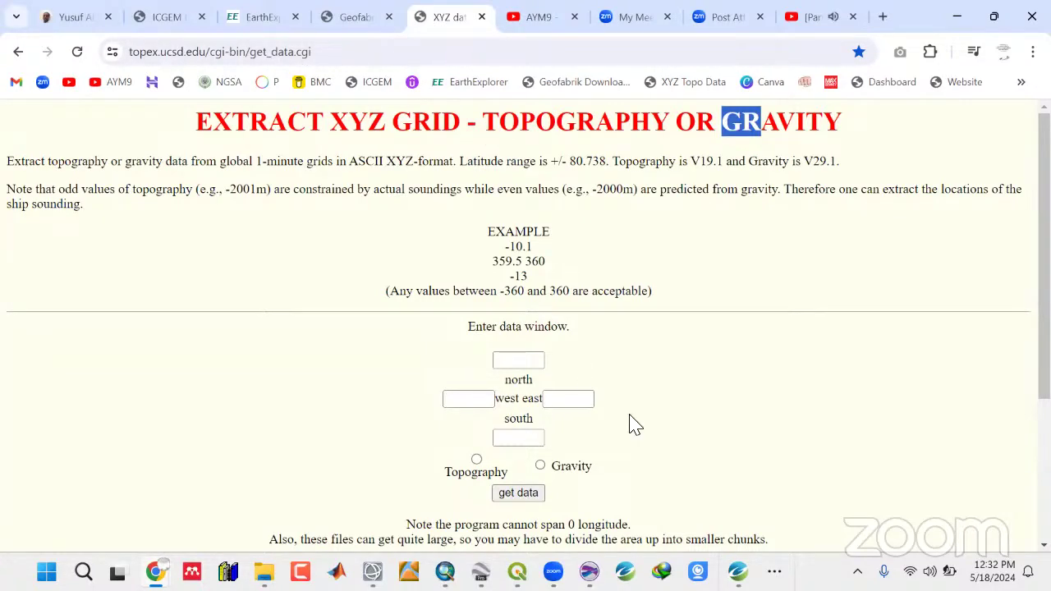
pyautogui.scroll(-2, 629, 424)
pyautogui.scroll(2, 480, 353)
# Look over the home page of the AYM9 YouTube channel and its featured video.
pyautogui.click(540, 20)
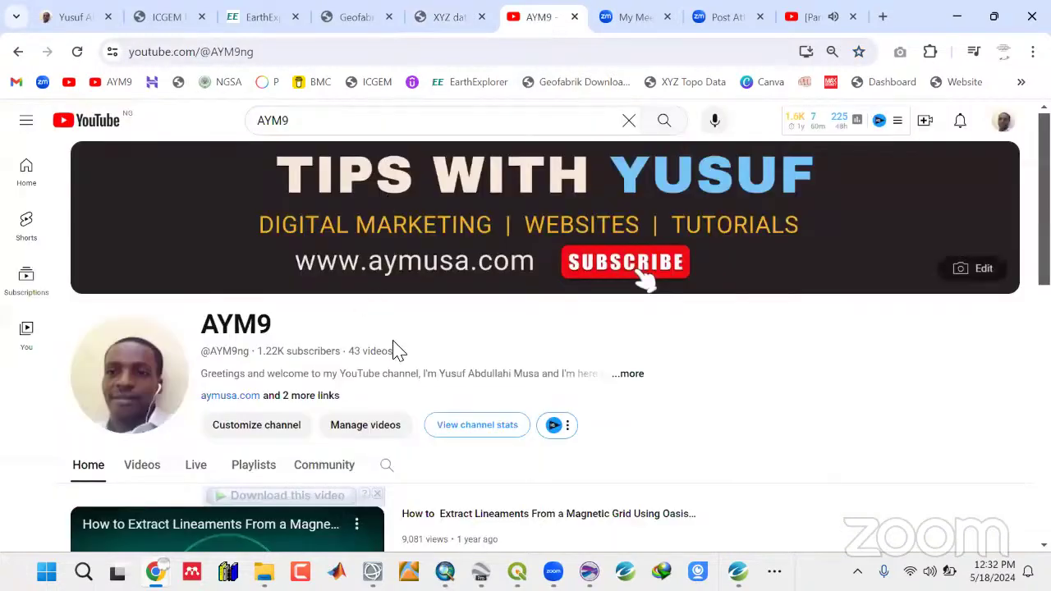
pyautogui.scroll(-2, 397, 347)
pyautogui.scroll(1, 394, 304)
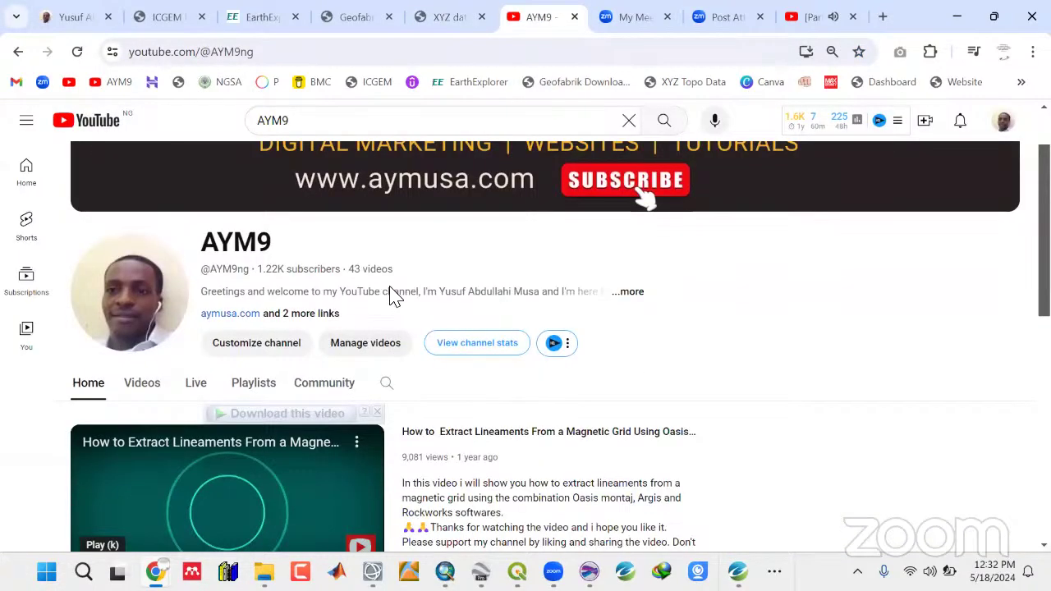
pyautogui.scroll(-1, 392, 294)
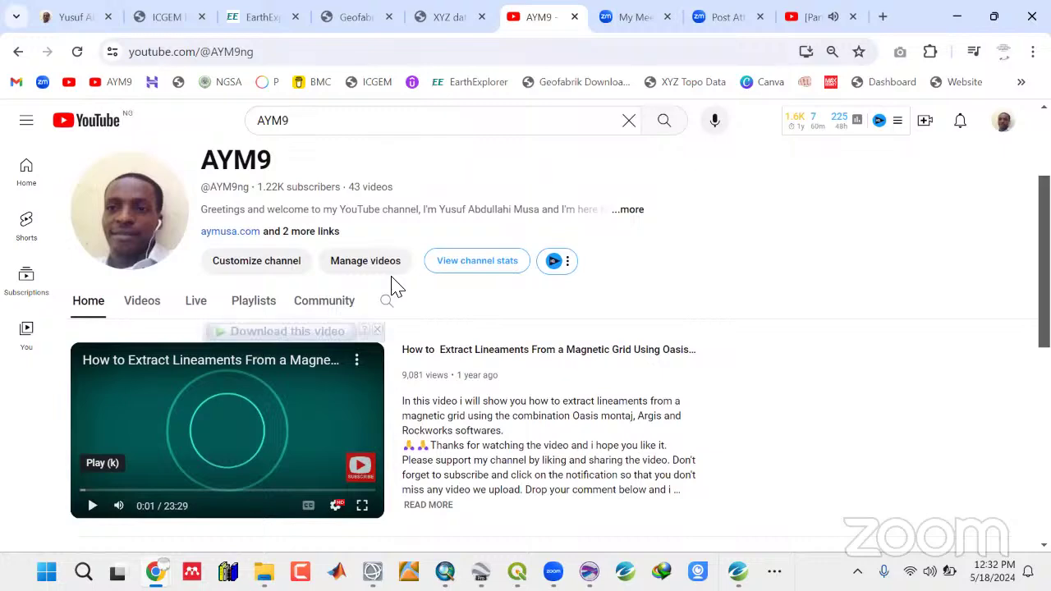
pyautogui.scroll(1, 394, 288)
pyautogui.scroll(1, 390, 285)
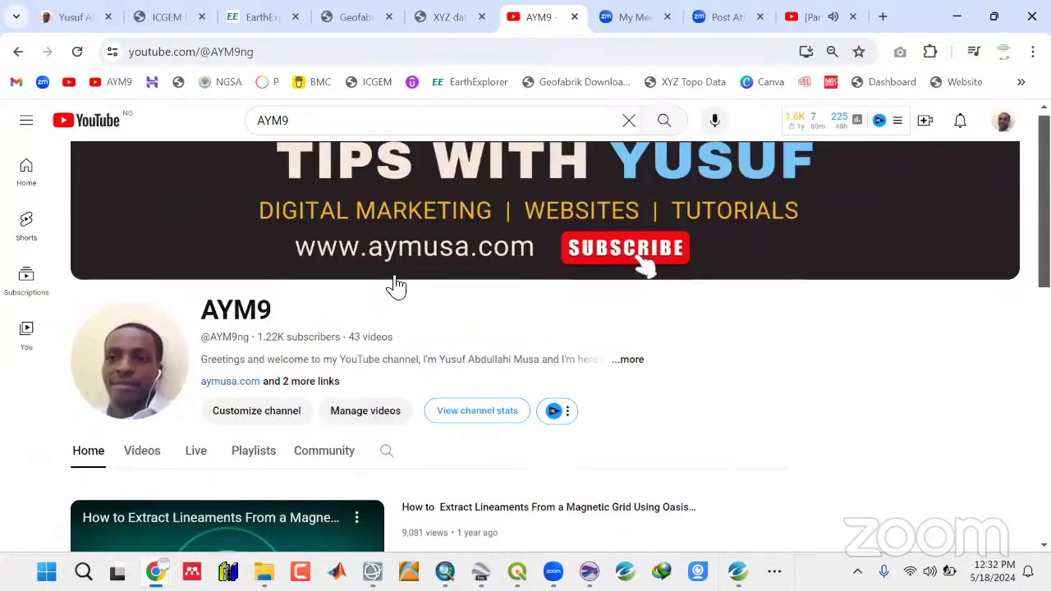
# Revisit the open data-source pages from the XYZ grid form back to ICGEM and EarthExplorer, and minimize the browser.
pyautogui.click(461, 27)
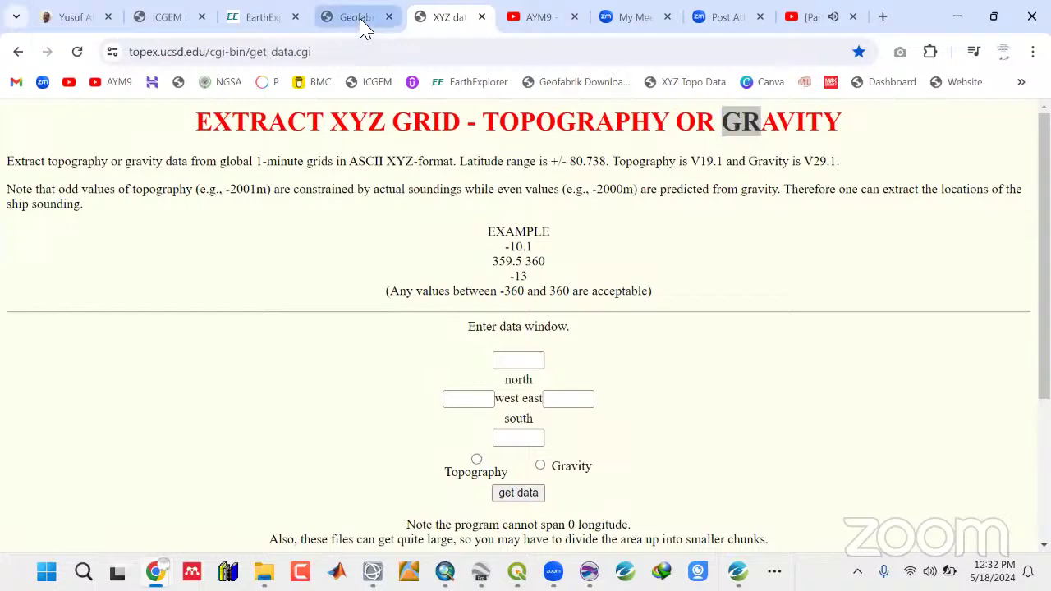
pyautogui.click(362, 26)
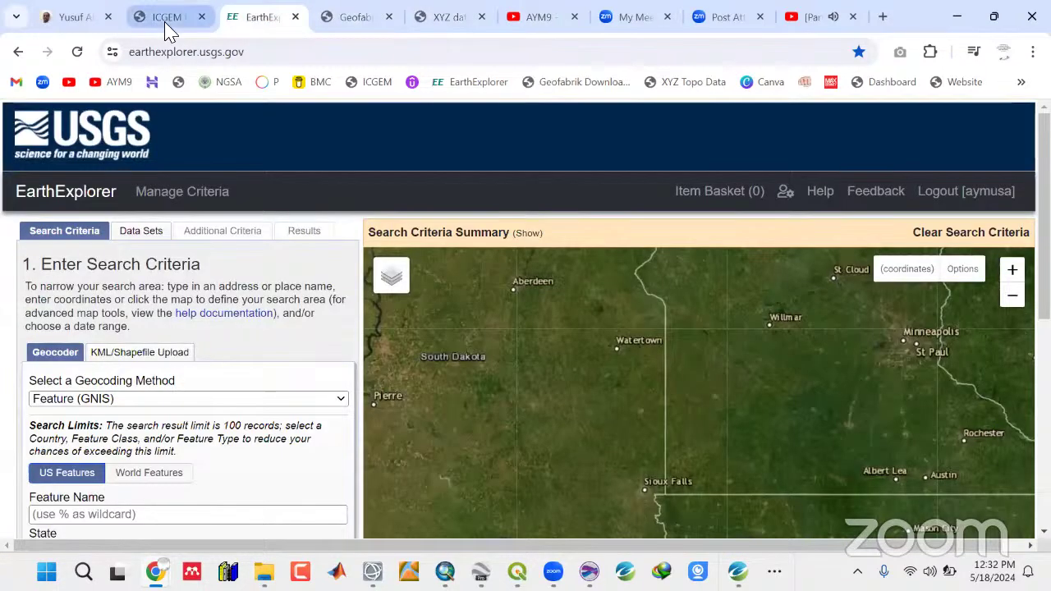
pyautogui.click(168, 27)
pyautogui.click(73, 27)
pyautogui.click(157, 27)
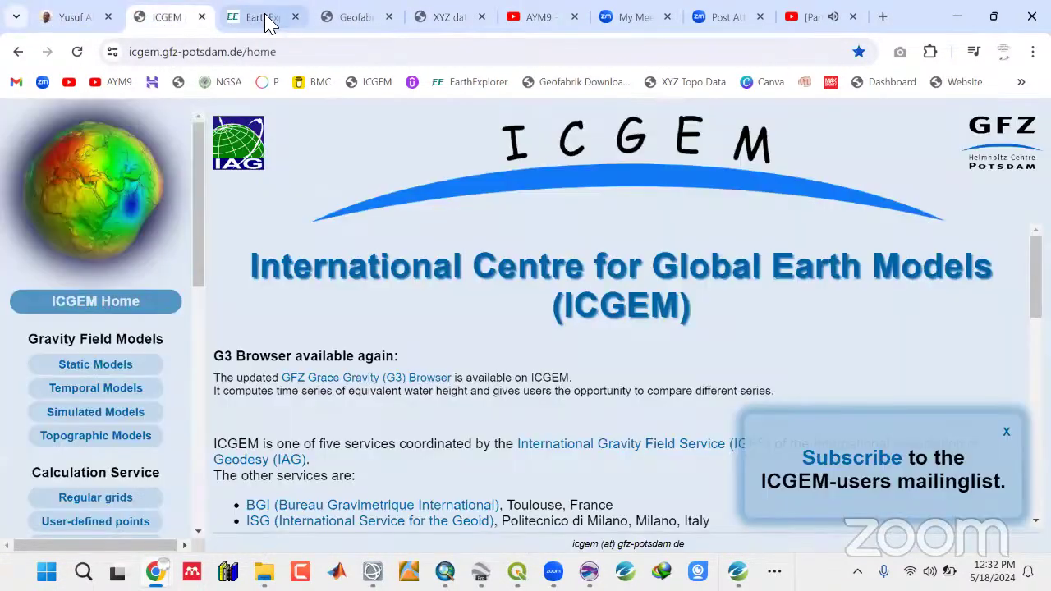
pyautogui.click(261, 20)
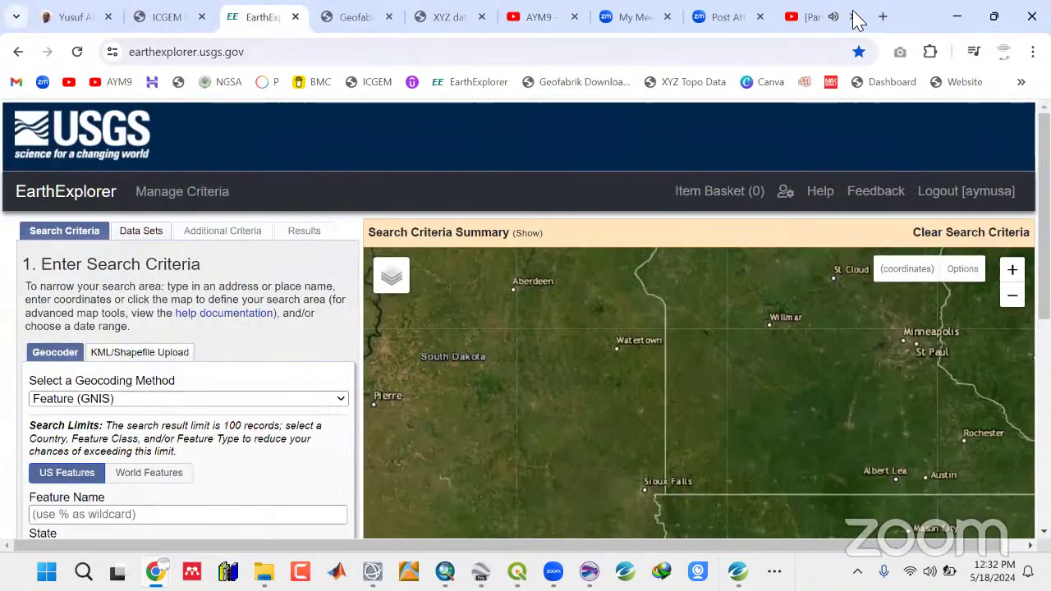
pyautogui.click(954, 18)
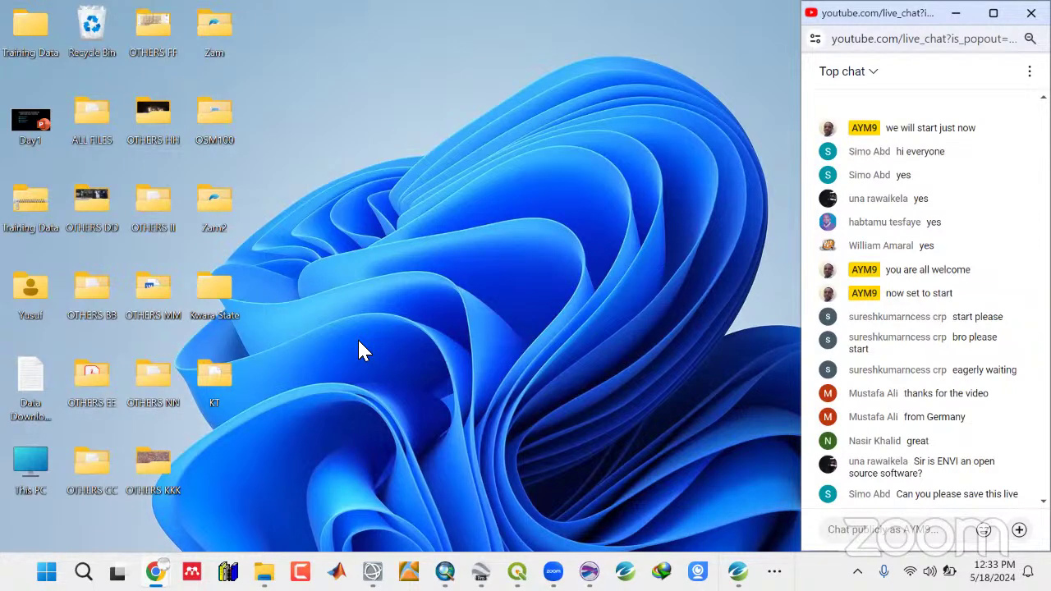
# Return to the ShapeFiles folder window and go up one level to view the Kwara State folder.
pyautogui.moveTo(265, 572)
pyautogui.click(263, 484)
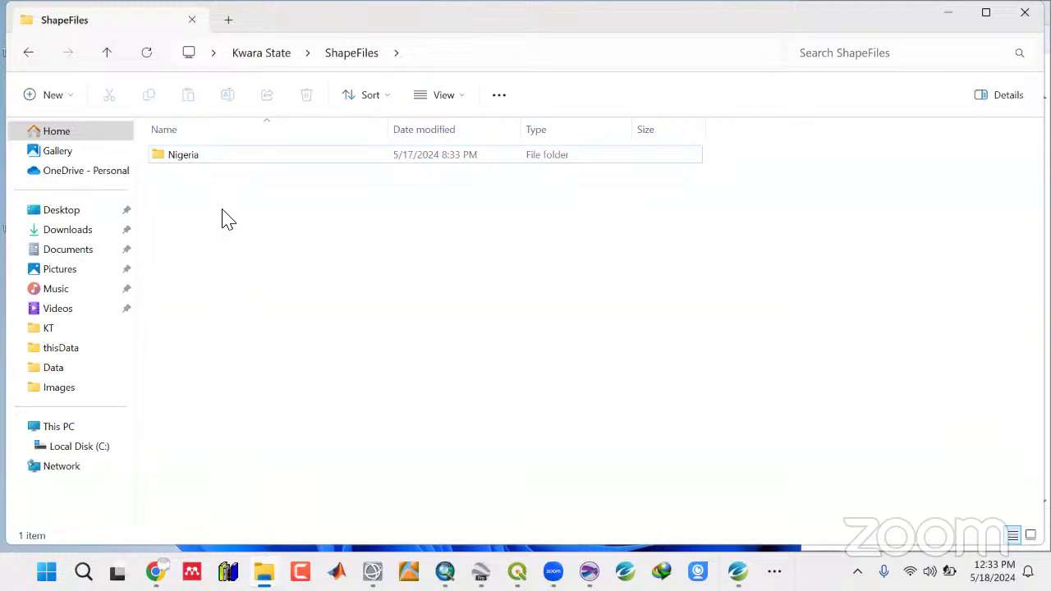
pyautogui.click(109, 56)
pyautogui.click(174, 265)
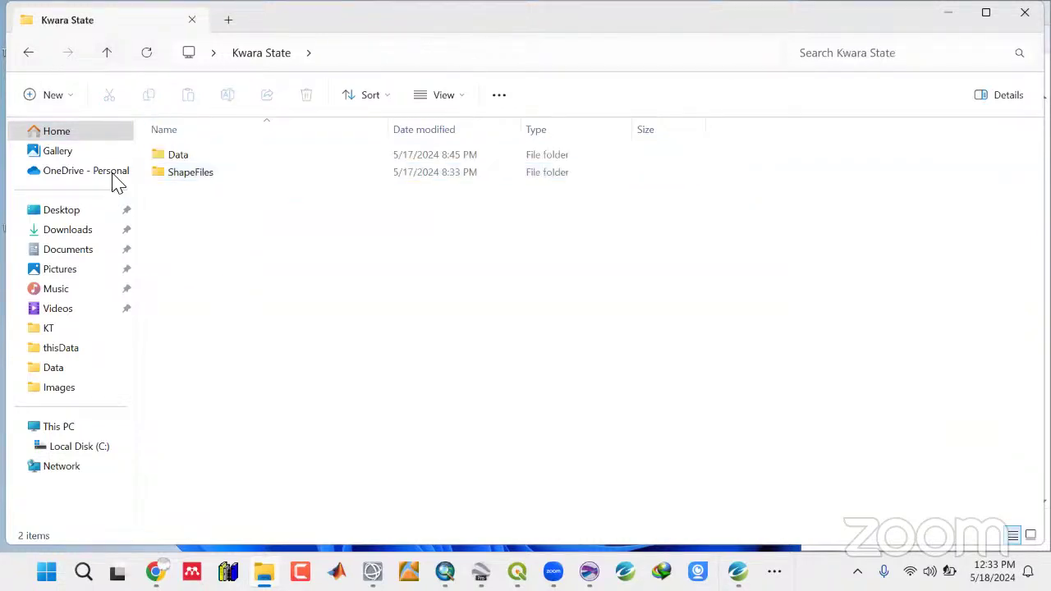
# Create a folder named OSM Project inside the Kwara State folder.
pyautogui.click(72, 99)
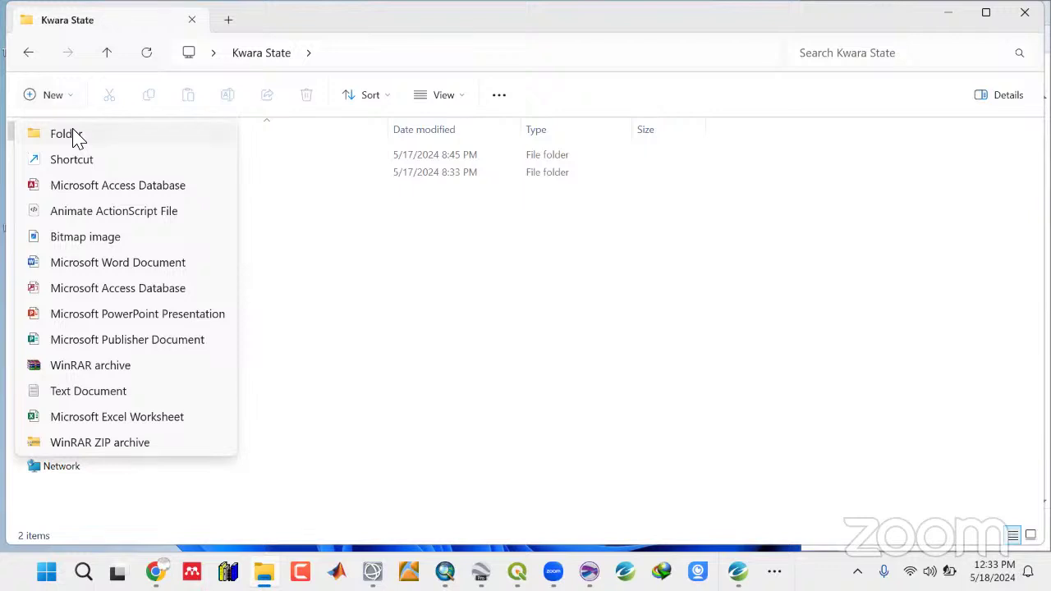
pyautogui.click(73, 134)
pyautogui.write('O')
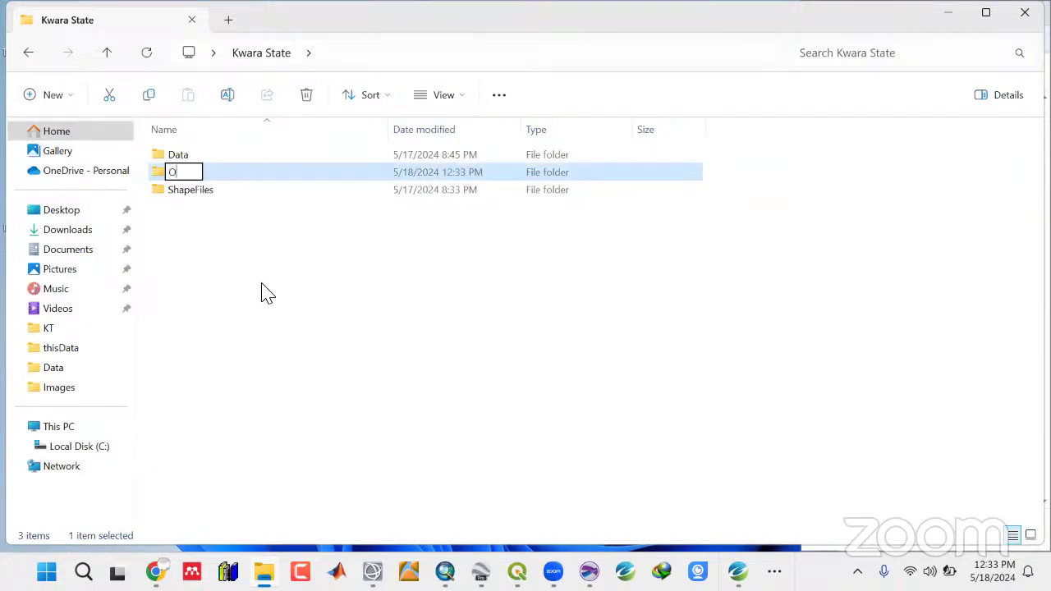
pyautogui.write('SM Project')
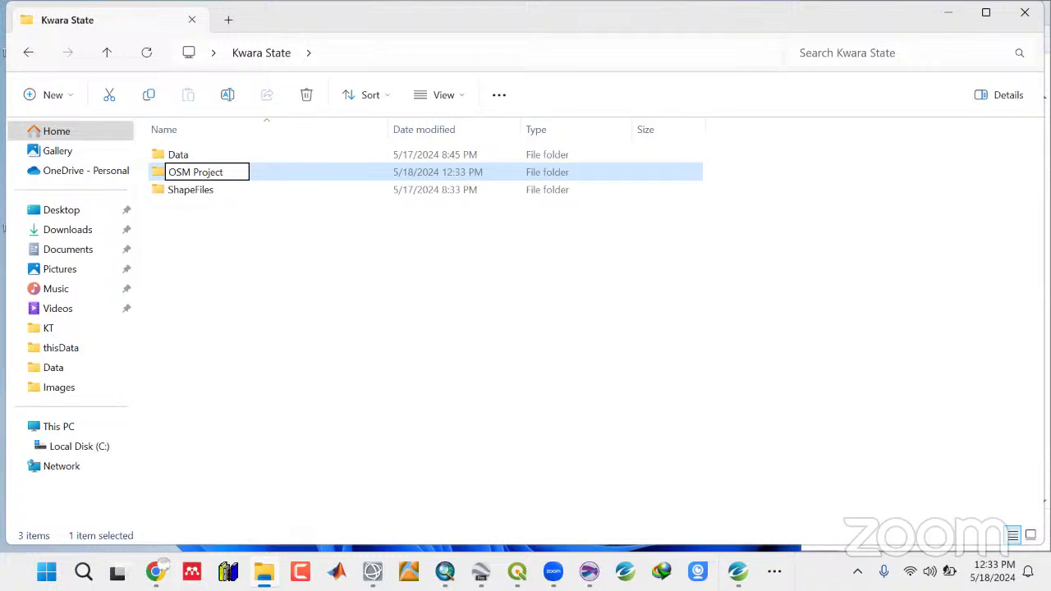
pyautogui.press('Return')
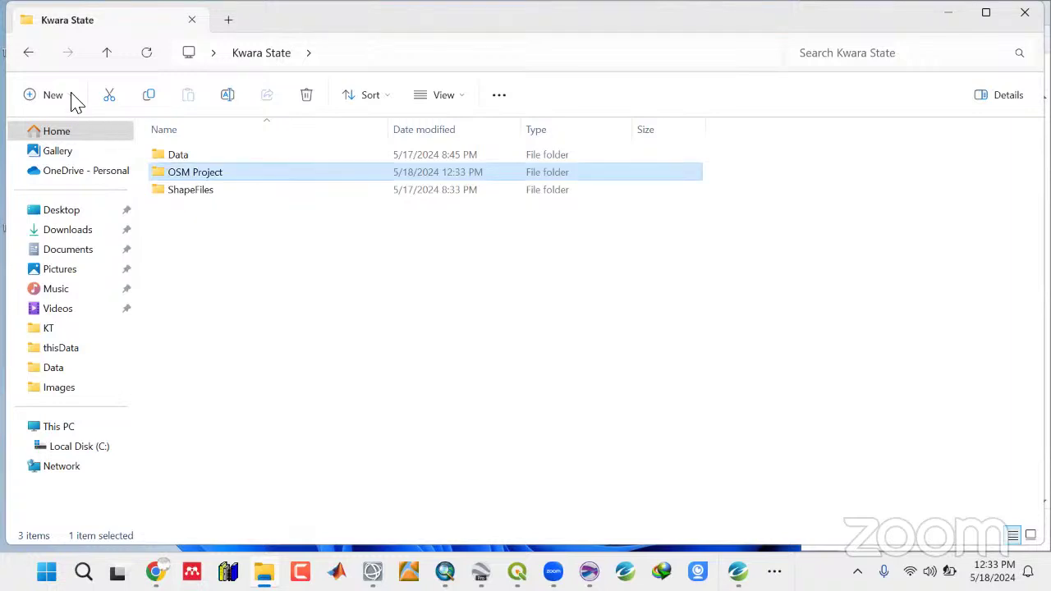
# Add a folder named Google Earth Pro to the Kwara State folder.
pyautogui.click(73, 97)
pyautogui.click(66, 134)
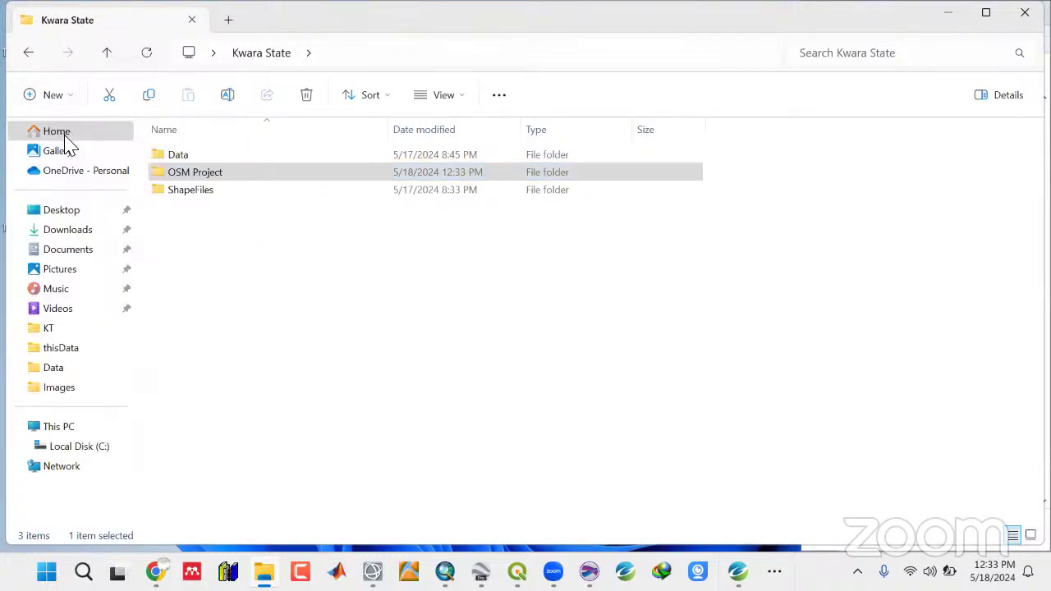
pyautogui.write('G')
pyautogui.write('oog')
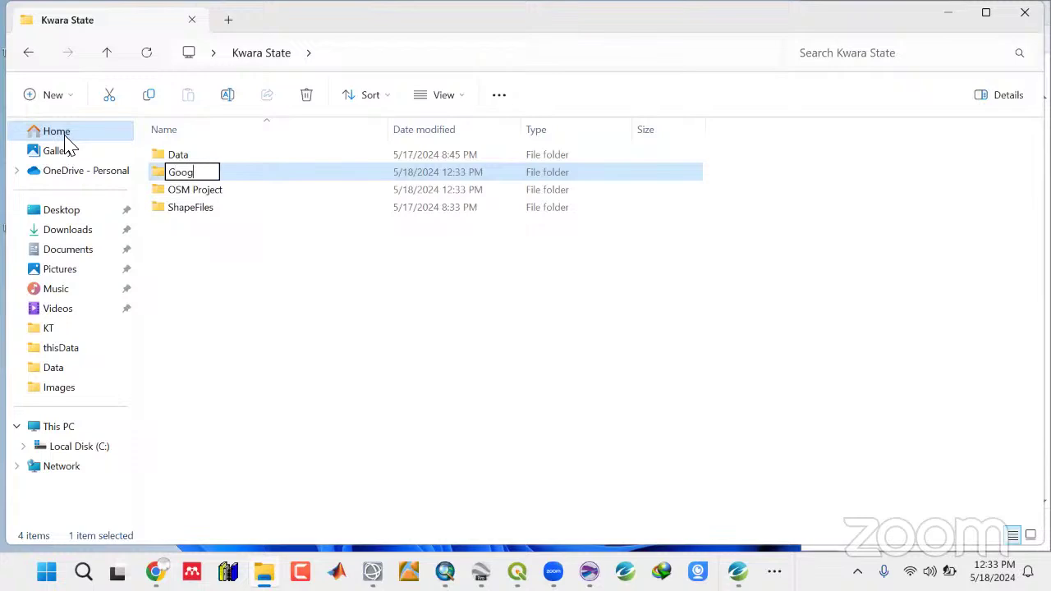
pyautogui.write('le Earth Pro')
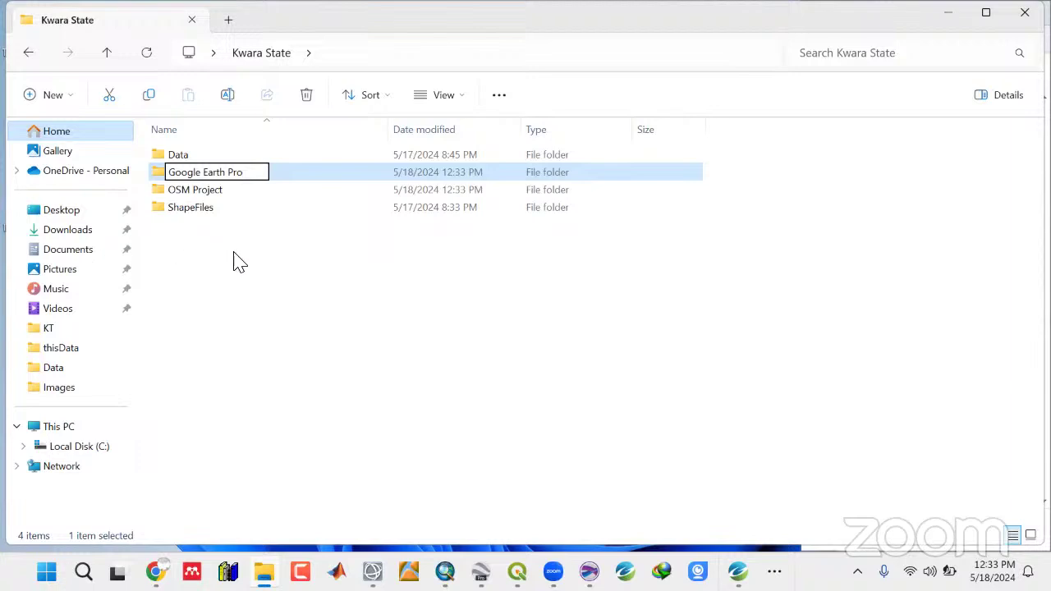
pyautogui.press('Return')
# Add a folder named QGis Project to the Kwara State folder.
pyautogui.click(69, 104)
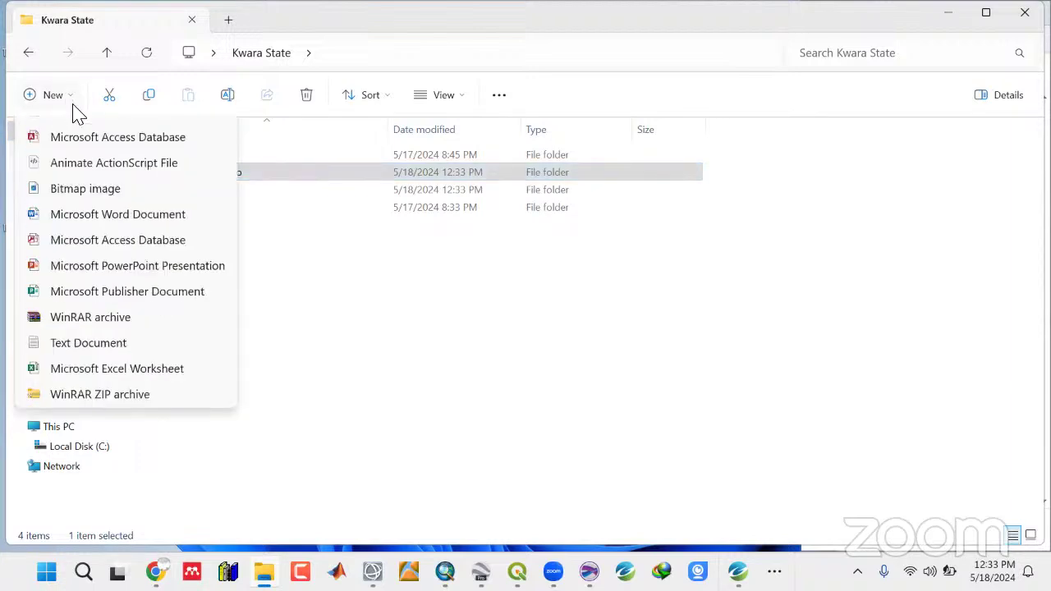
pyautogui.click(78, 137)
pyautogui.write('Q')
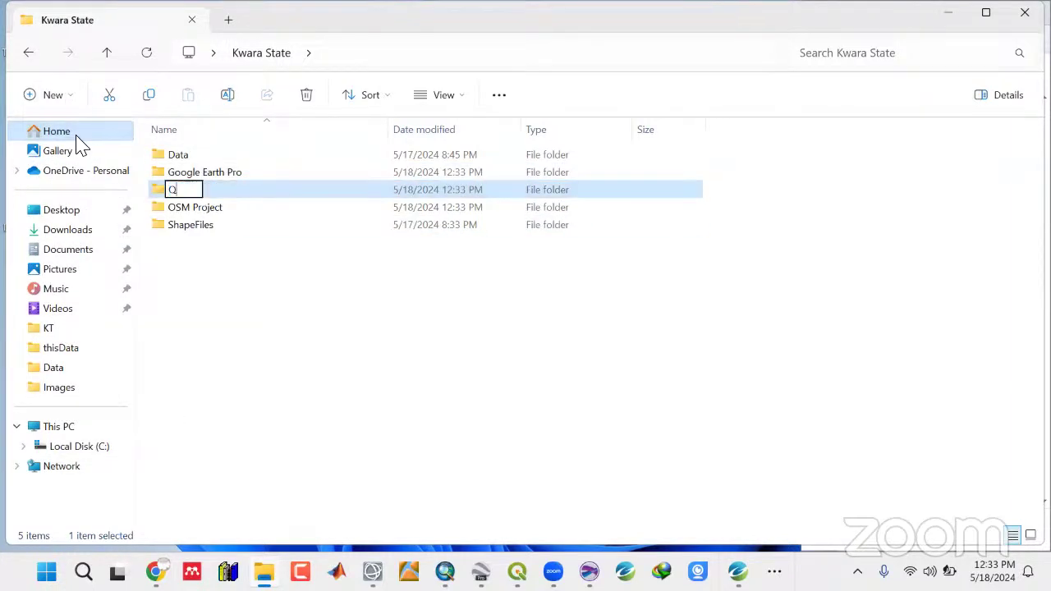
pyautogui.write('Gis Project')
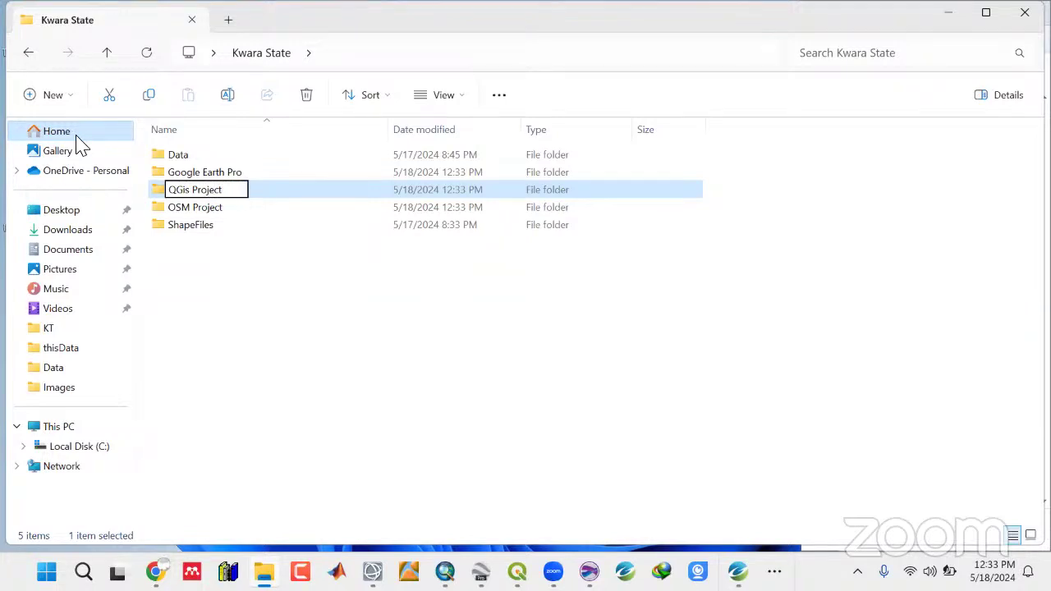
pyautogui.press('Return')
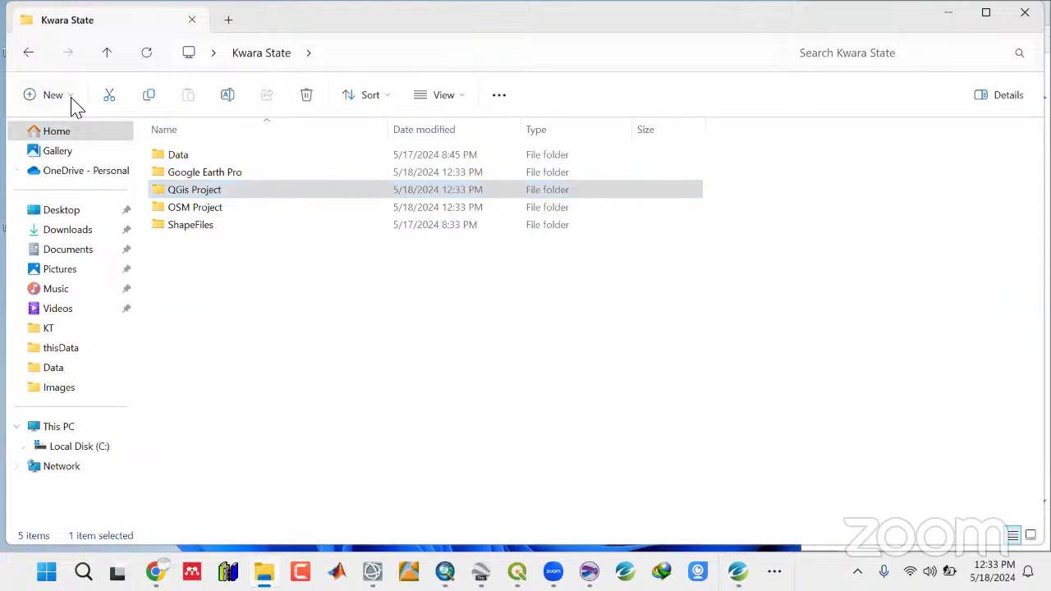
# Add a folder named Surfer Project to the Kwara State folder.
pyautogui.click(71, 99)
pyautogui.click(71, 134)
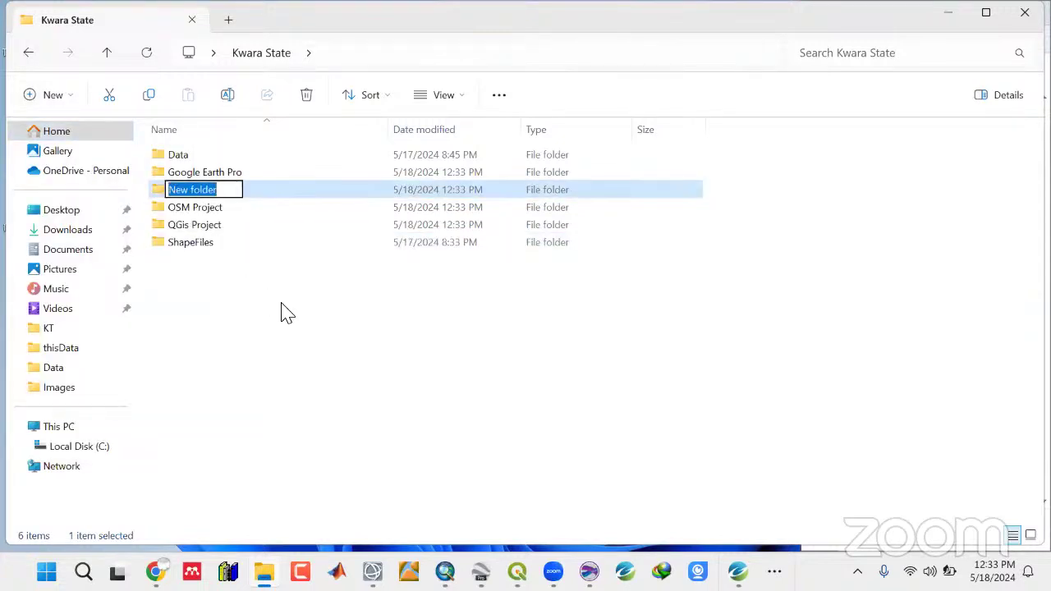
pyautogui.write('Surfe')
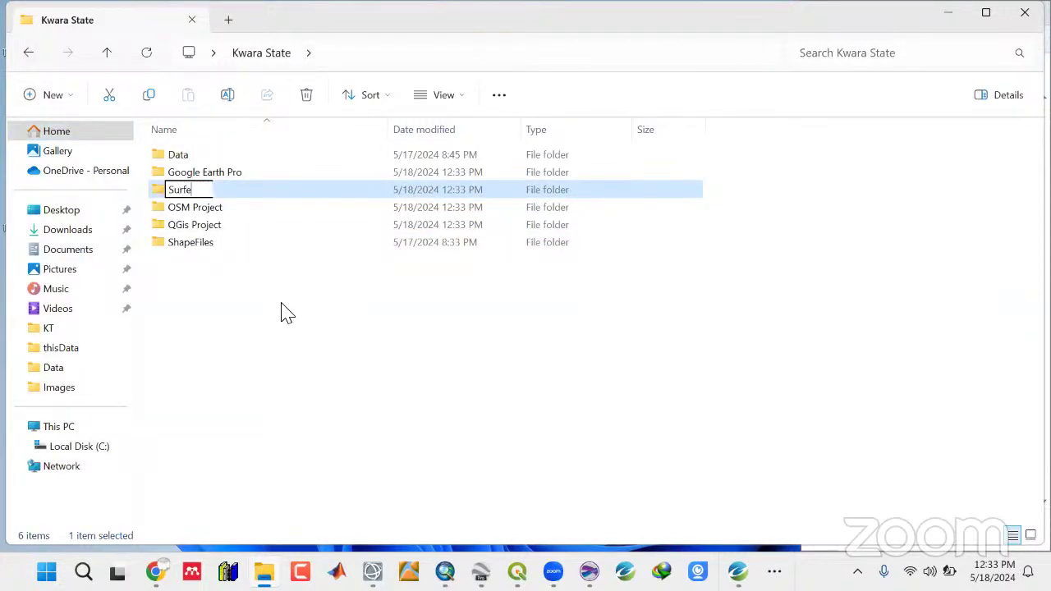
pyautogui.write('r Project')
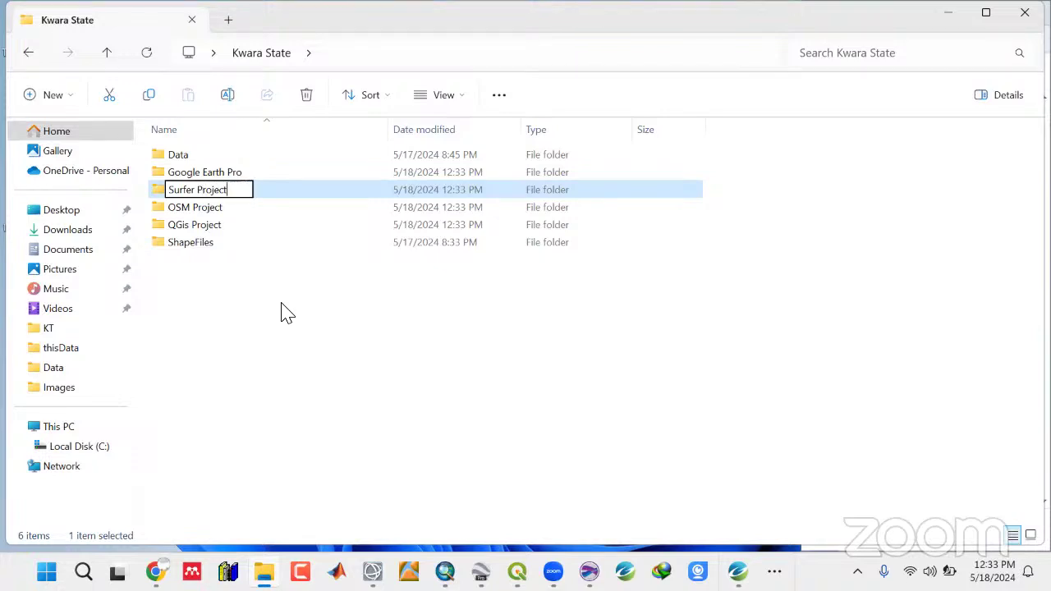
pyautogui.press('Return')
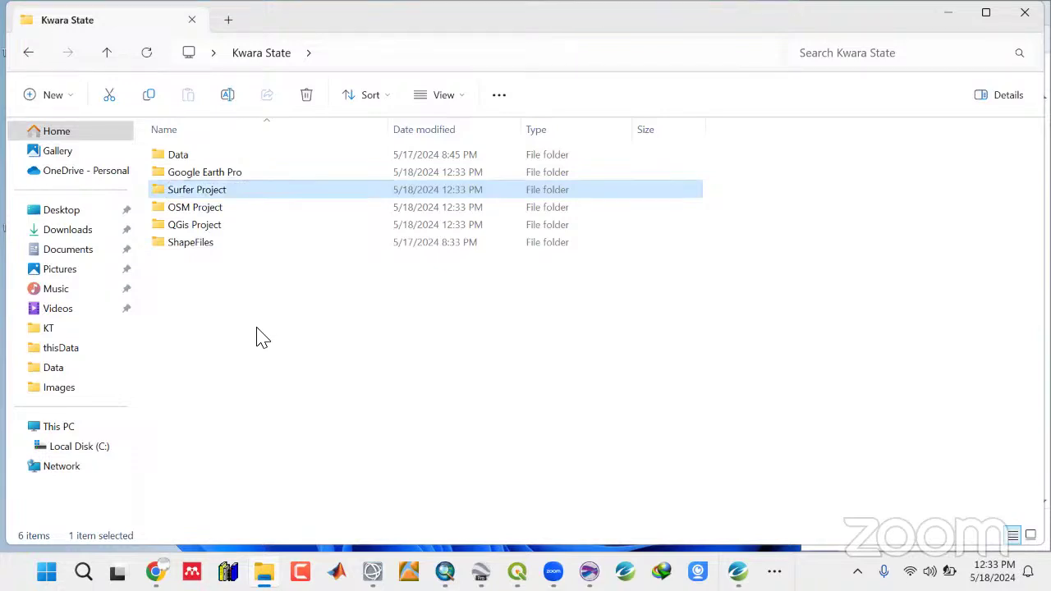
# Add a folder named ENVI Project to the Kwara State folder.
pyautogui.click(73, 102)
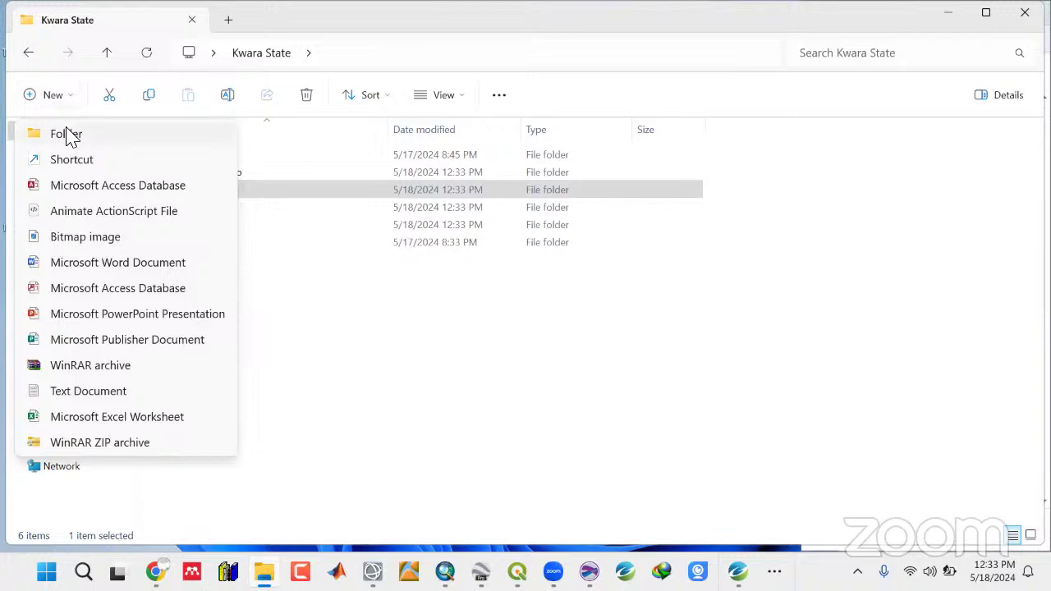
pyautogui.click(70, 133)
pyautogui.write('E')
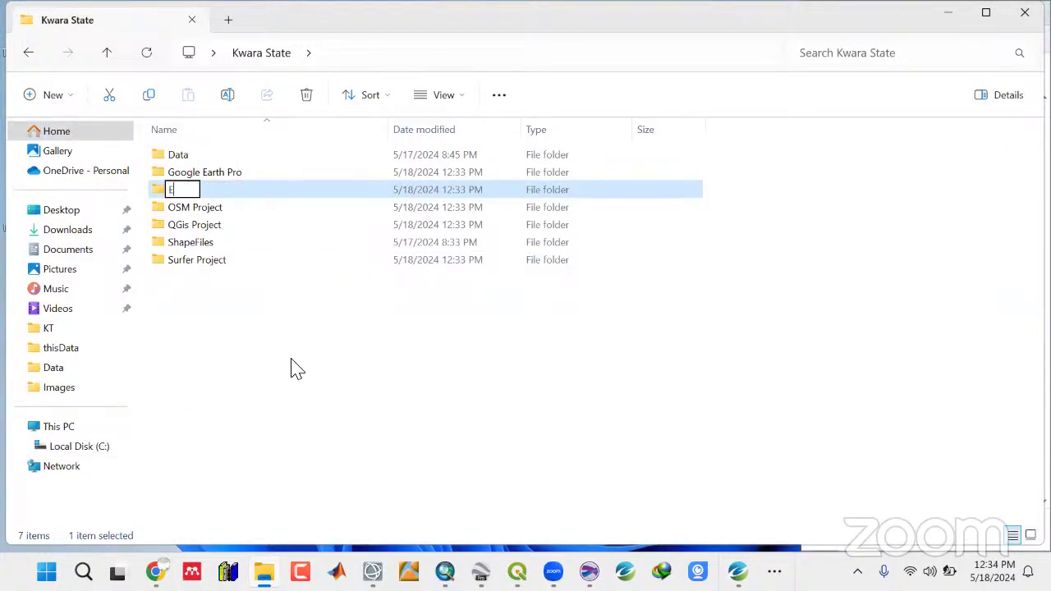
pyautogui.write('NVI P')
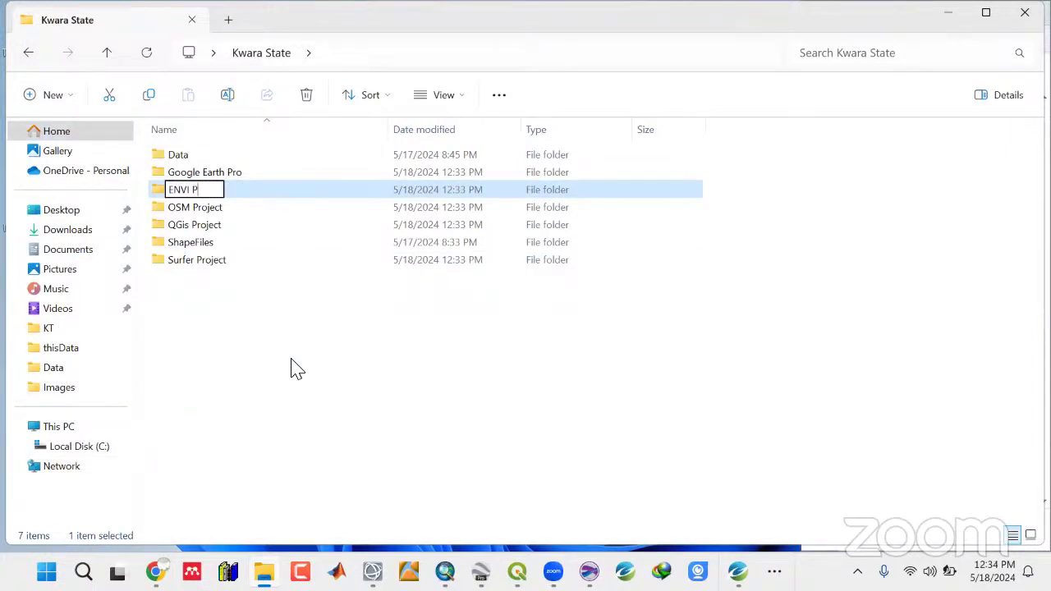
pyautogui.write('roject')
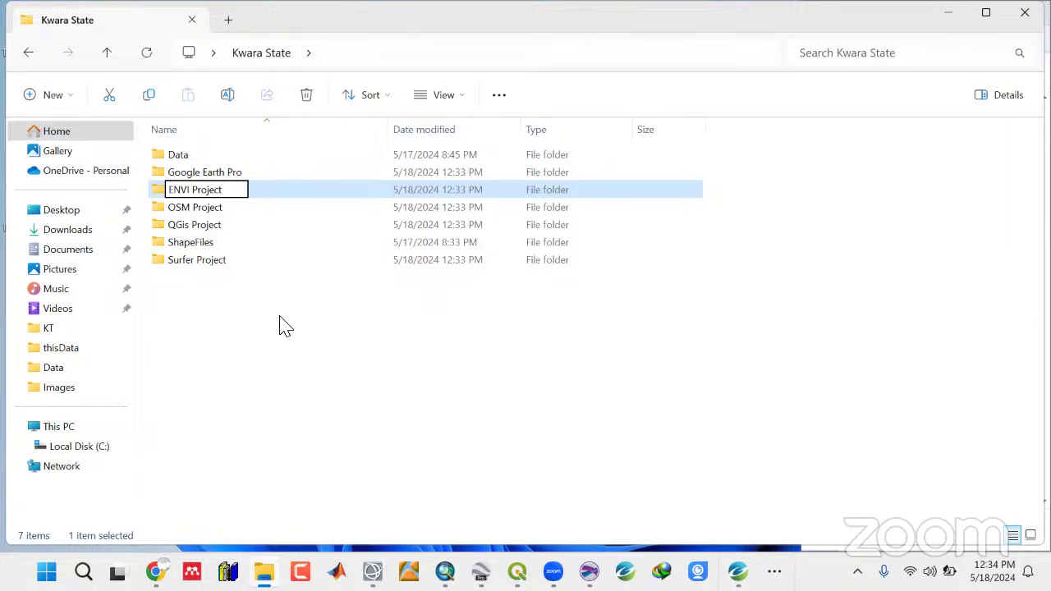
pyautogui.press('Return')
# Review the project folders in Kwara State one by one, from ShapeFiles up to Google Earth Pro and back to OSM Project.
pyautogui.click(222, 323)
pyautogui.click(206, 240)
pyautogui.click(209, 224)
pyautogui.click(211, 207)
pyautogui.click(212, 189)
pyautogui.click(212, 173)
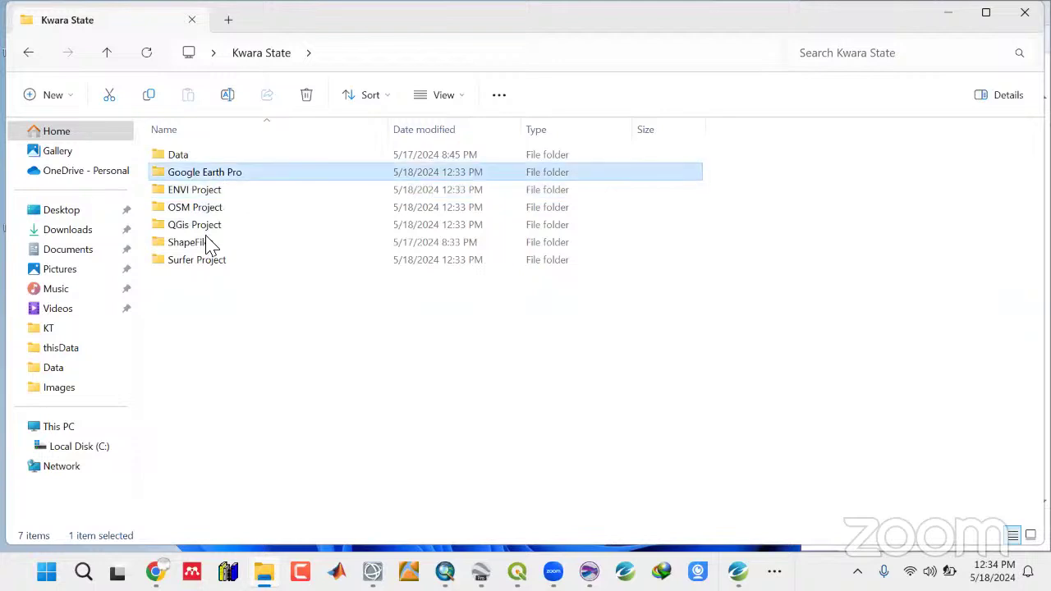
pyautogui.click(205, 215)
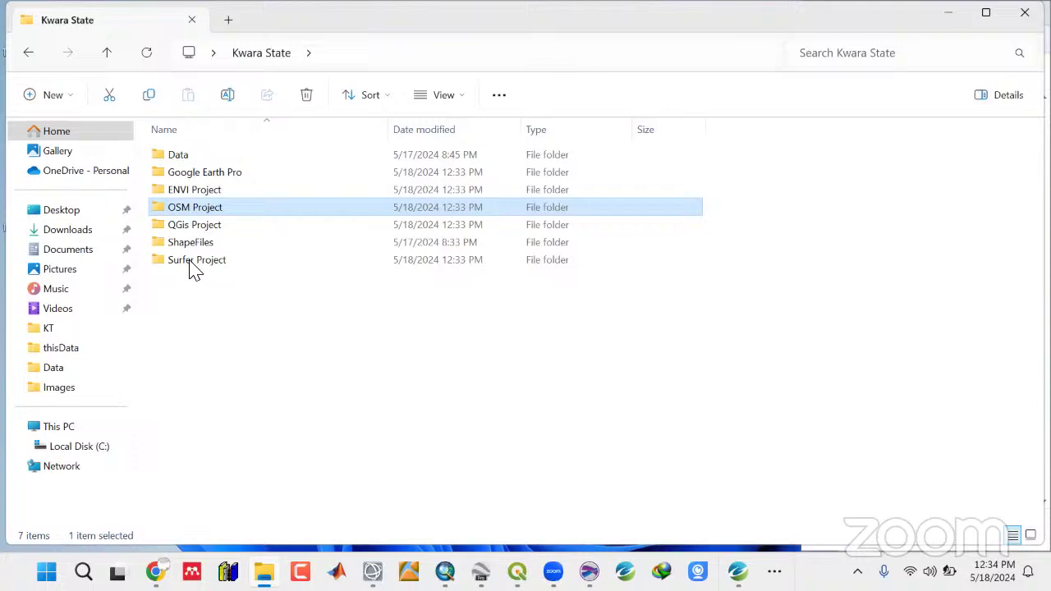
# Look inside the Data folder and the ENVI Project folder, returning to Kwara State after each.
pyautogui.click(195, 158)
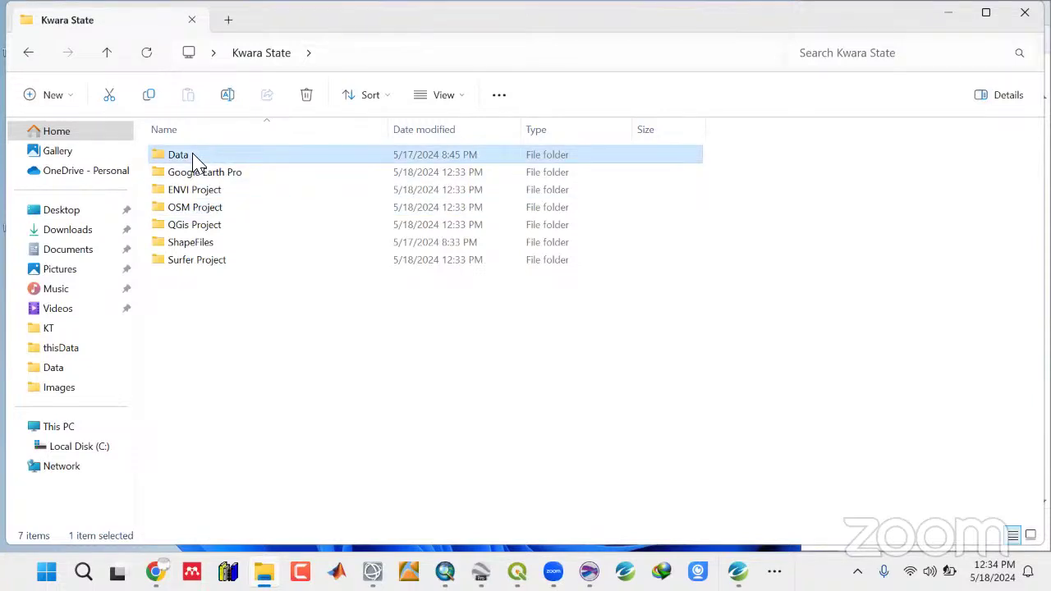
pyautogui.doubleClick(195, 159)
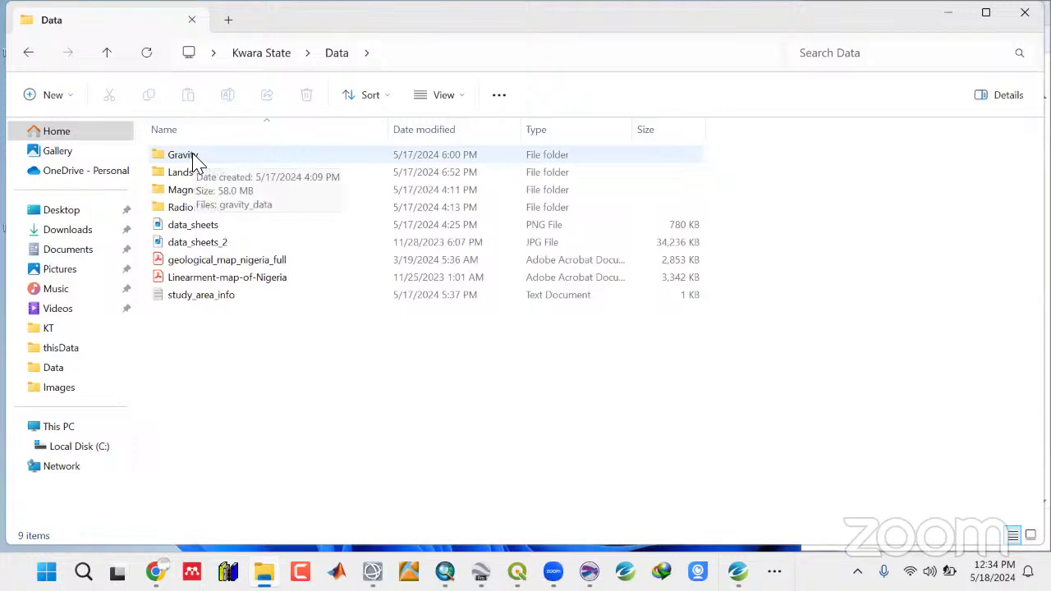
pyautogui.click(110, 58)
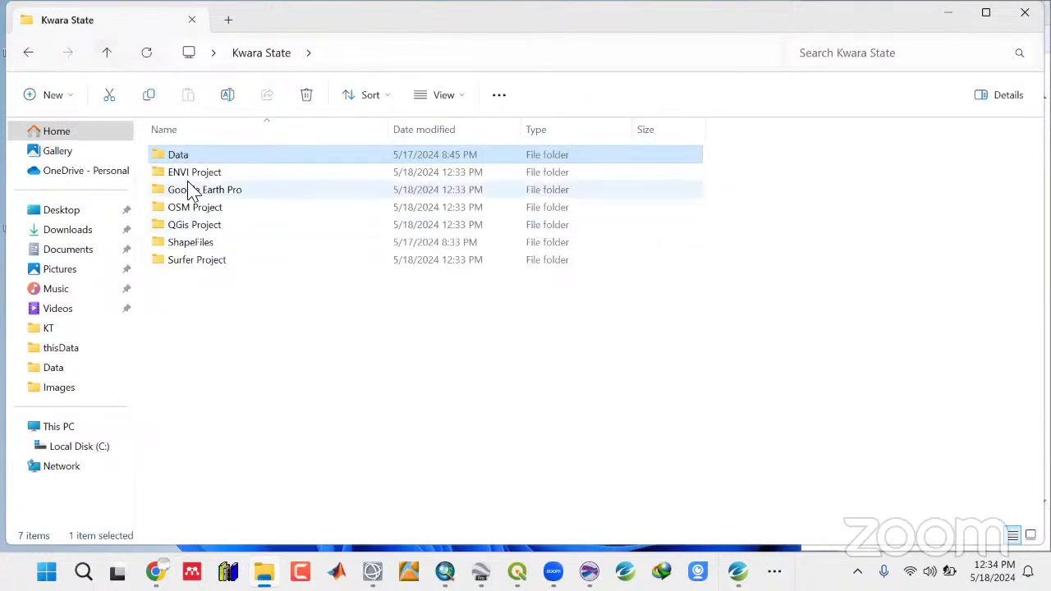
pyautogui.doubleClick(201, 175)
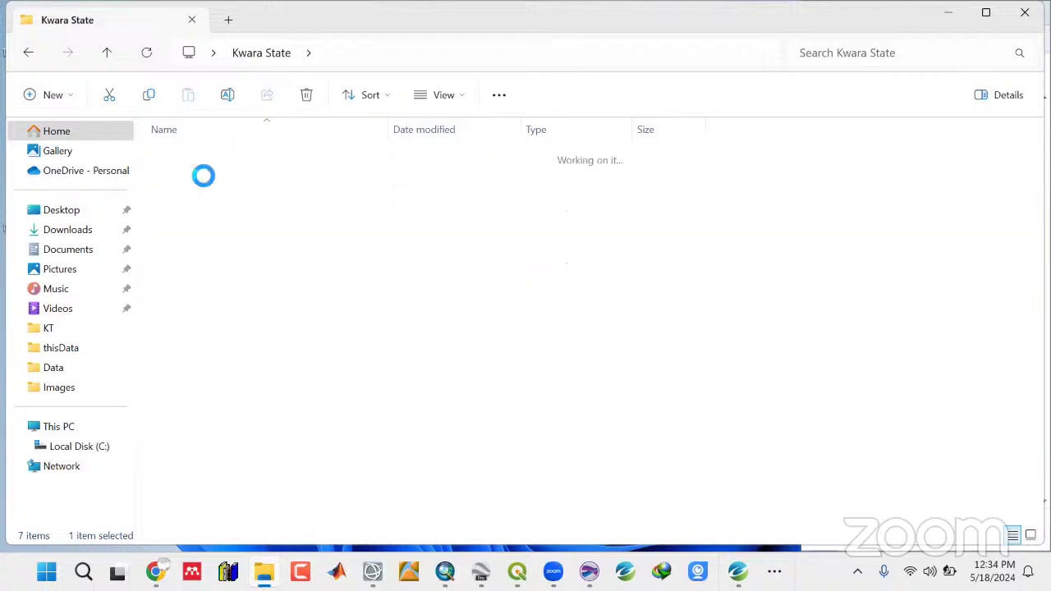
pyautogui.click(110, 57)
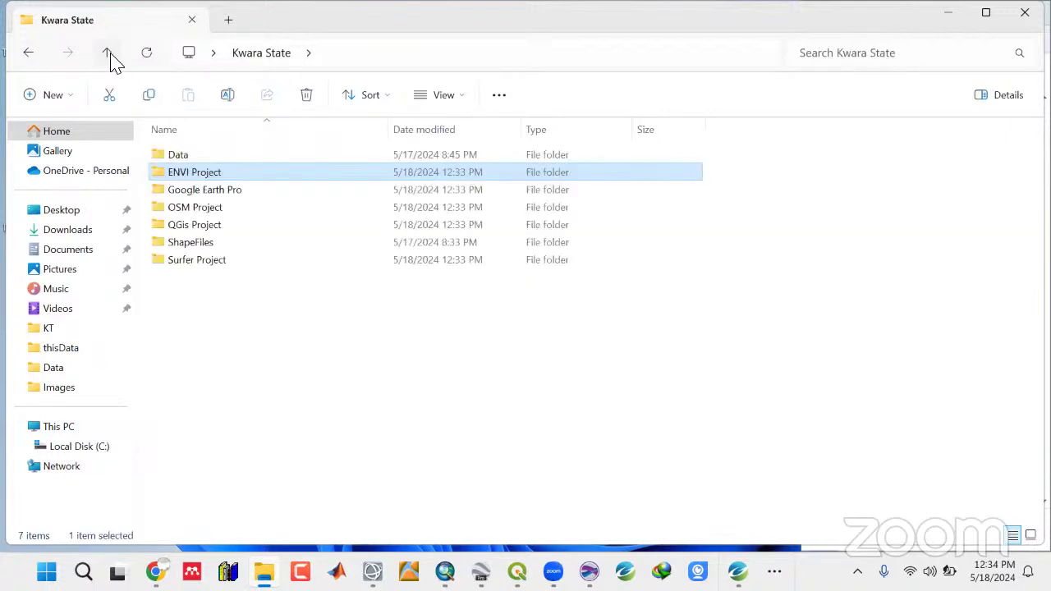
# Create a subfolder named Data inside the OSM Project folder.
pyautogui.doubleClick(191, 208)
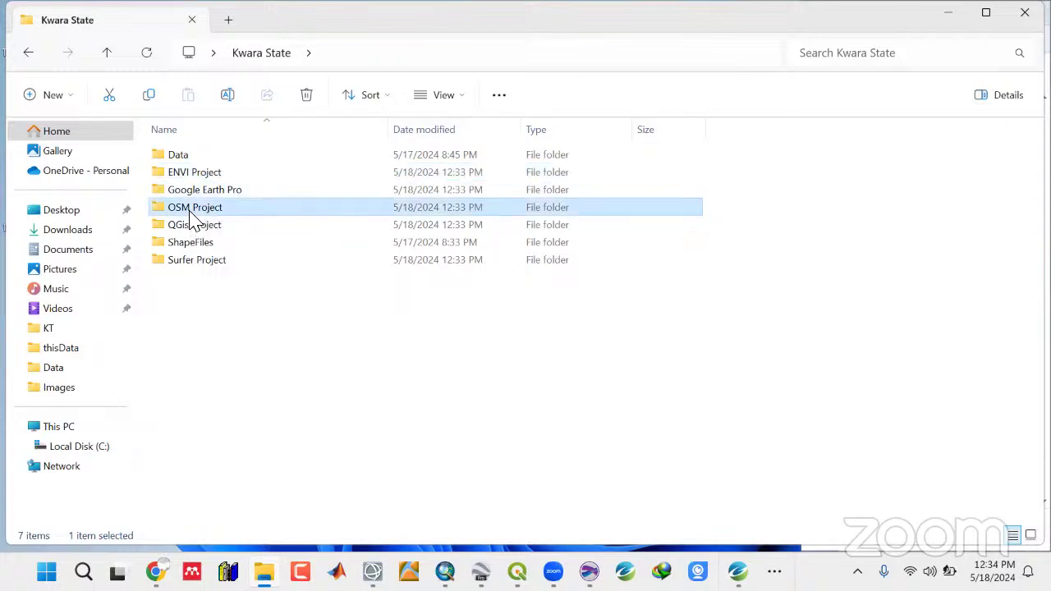
pyautogui.click(73, 98)
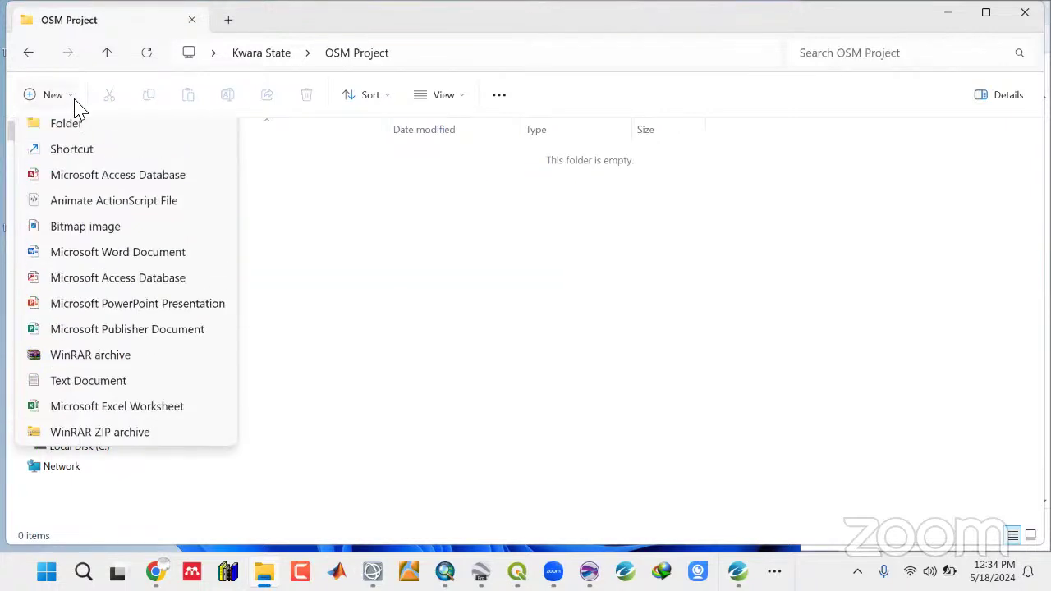
pyautogui.click(74, 137)
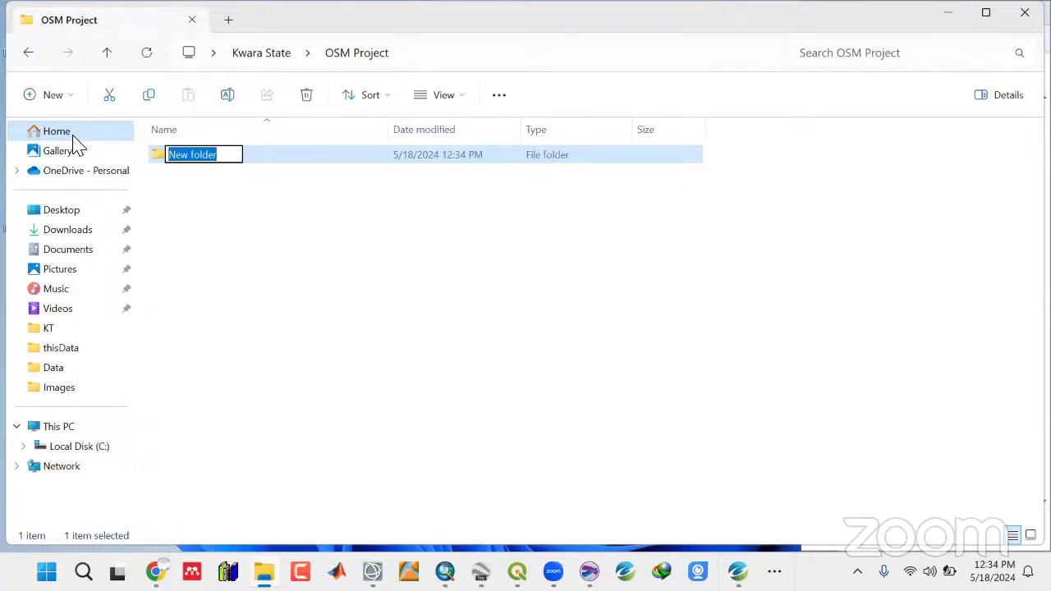
pyautogui.write('Data')
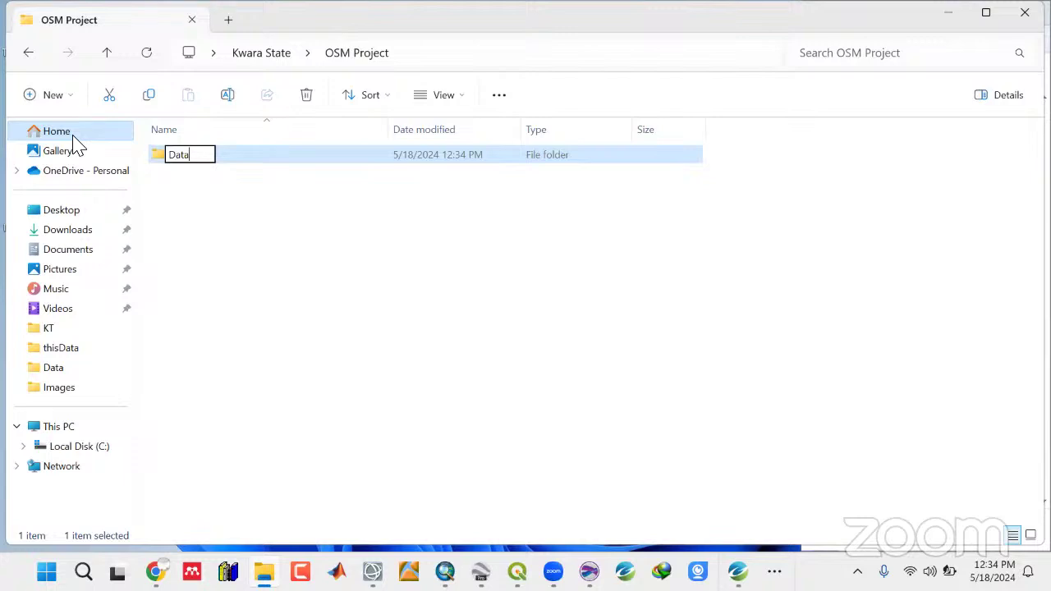
pyautogui.press('Return')
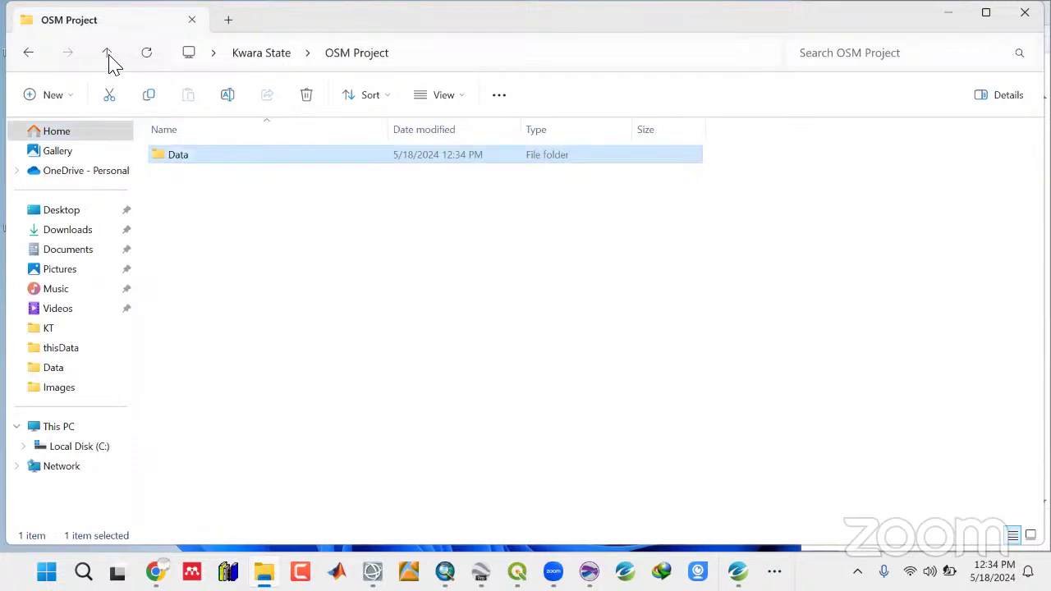
# Copy the Gravity, Landsat Data, Magnetic and Radiometric folders from Kwara State's Data folder into the OSM Project's Data subfolder.
pyautogui.click(108, 54)
pyautogui.doubleClick(187, 161)
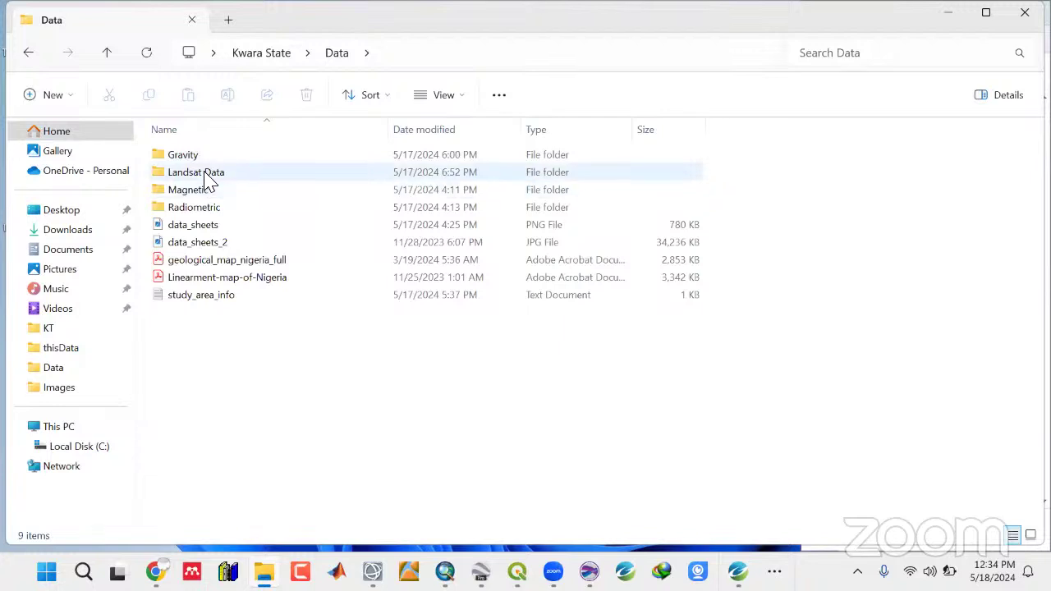
pyautogui.click(188, 157)
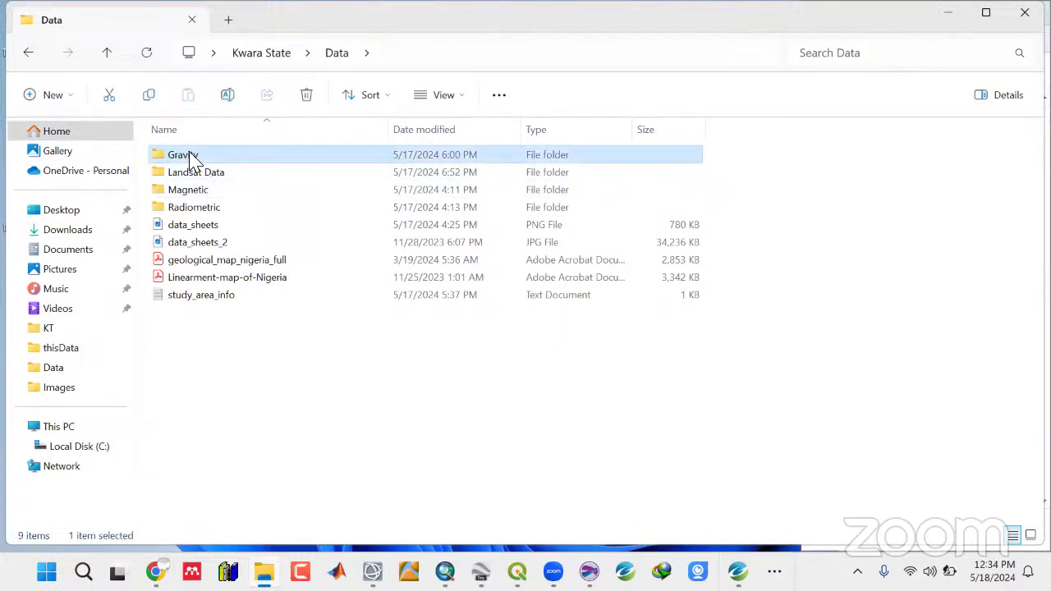
pyautogui.keyDown('ctrl'); pyautogui.click(195, 208); pyautogui.keyUp('ctrl')
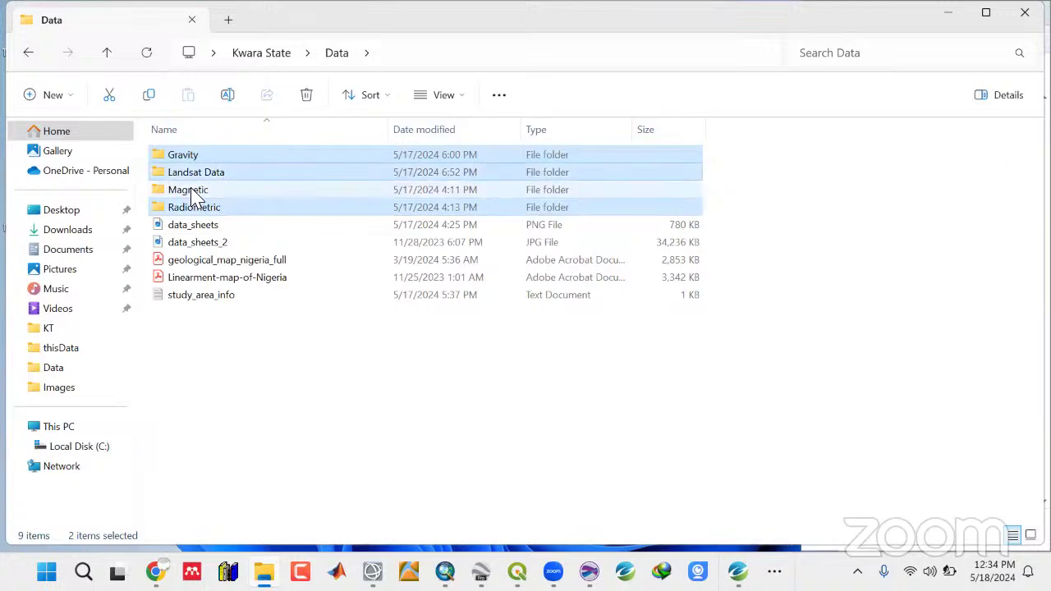
pyautogui.keyDown('ctrl'); pyautogui.click(195, 195); pyautogui.keyUp('ctrl')
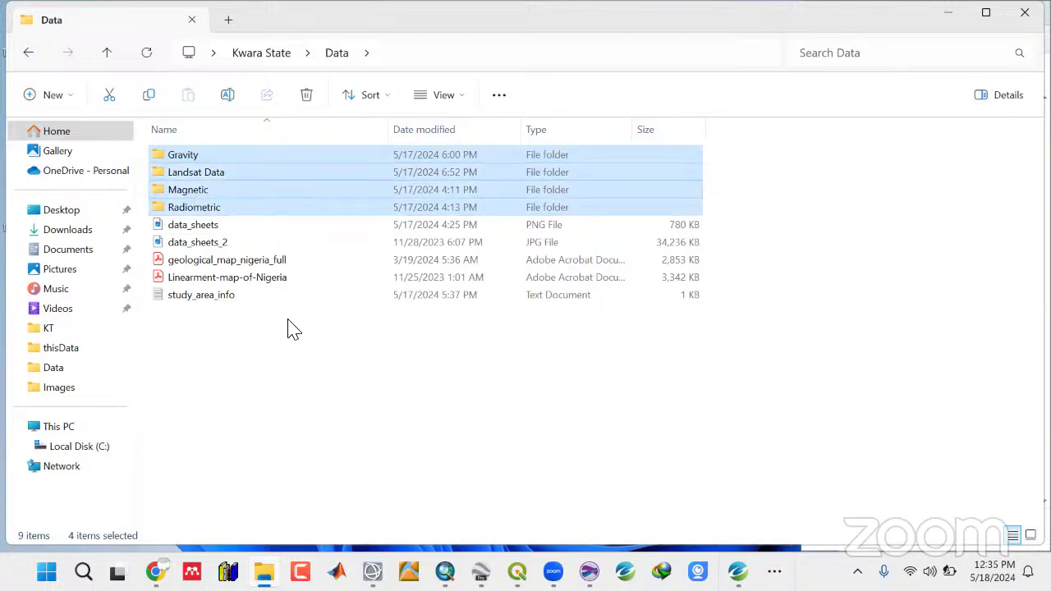
pyautogui.click(107, 54)
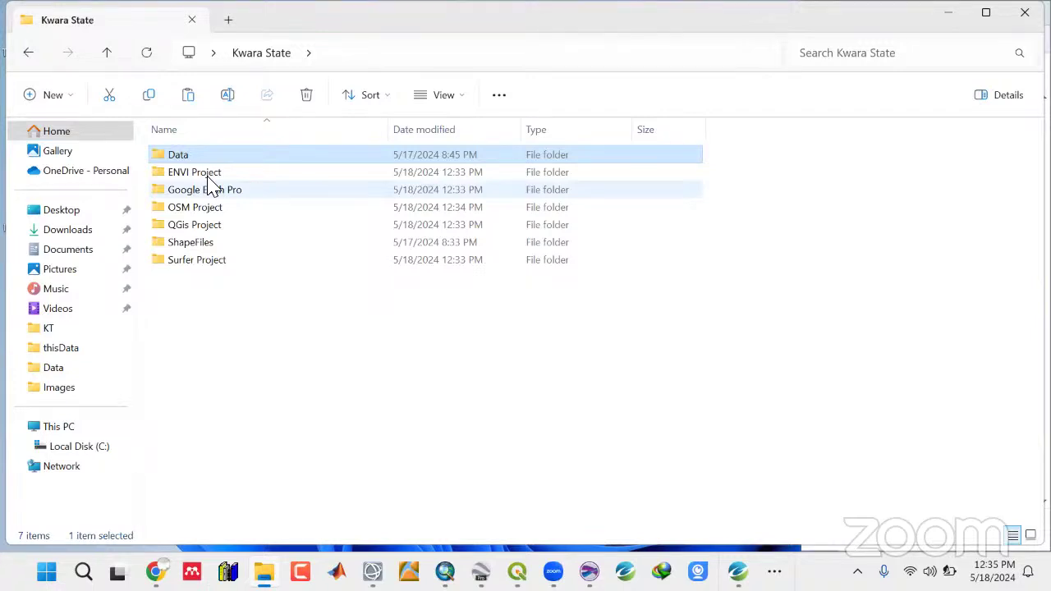
pyautogui.doubleClick(201, 211)
pyautogui.doubleClick(202, 211)
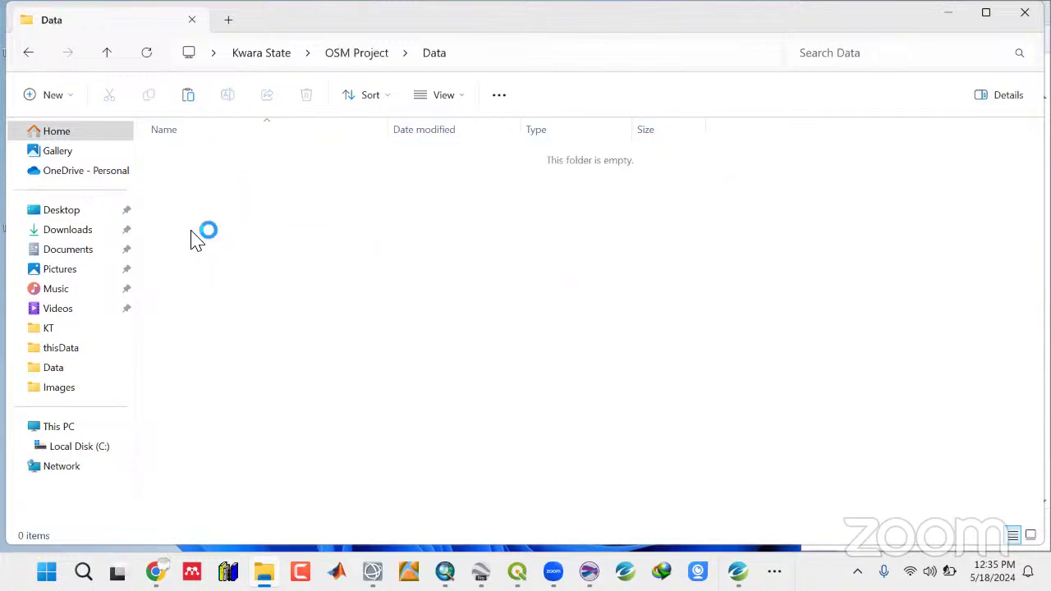
pyautogui.hotkey('ctrl', 'v')
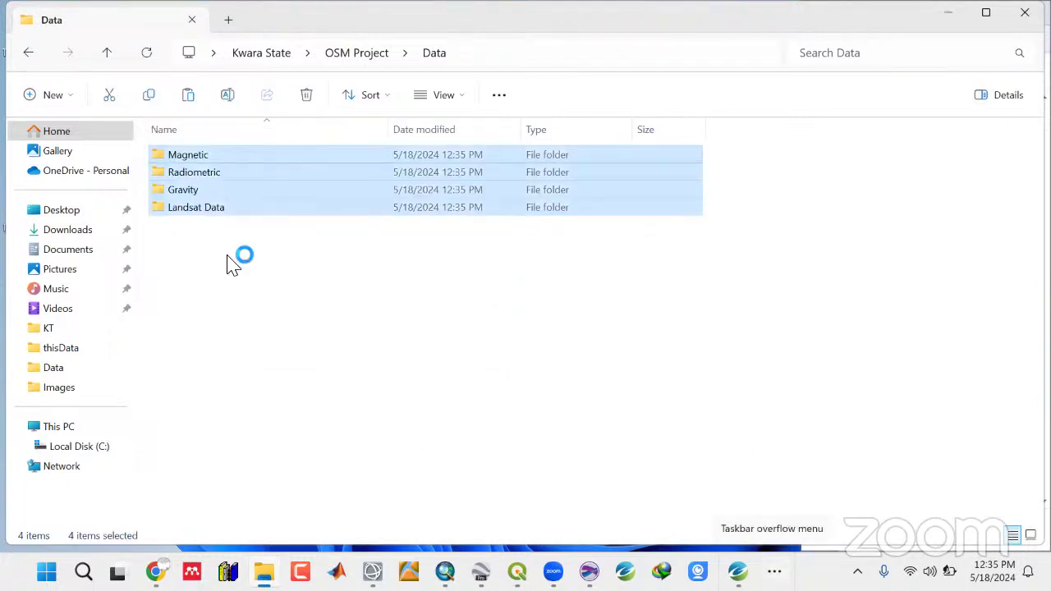
pyautogui.press('Escape')
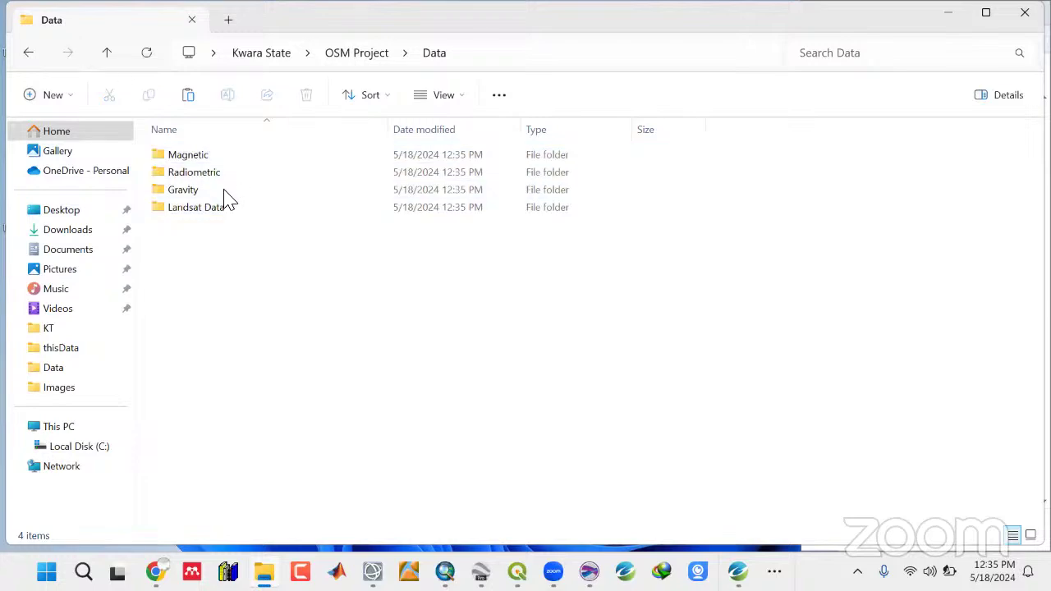
# Return to the OSM Project folder and create a subfolder named Images beside Data.
pyautogui.click(106, 54)
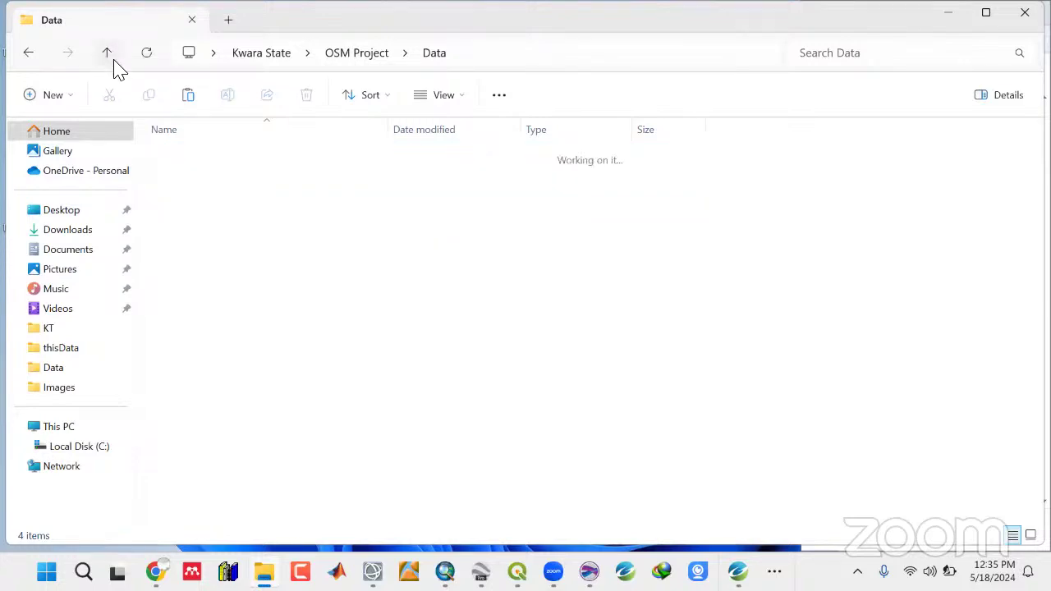
pyautogui.click(945, 15)
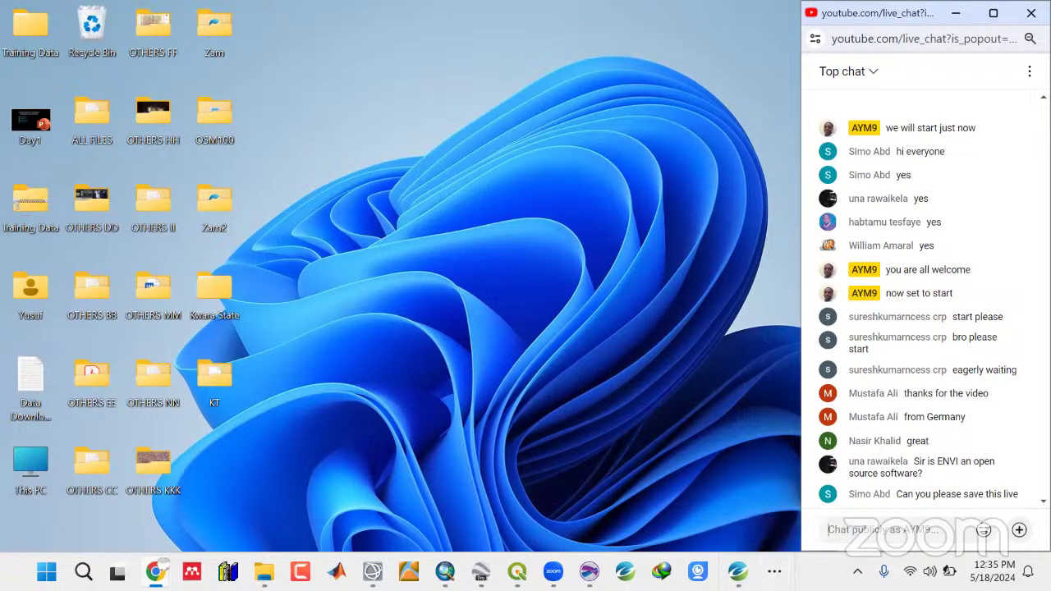
pyautogui.click(264, 571)
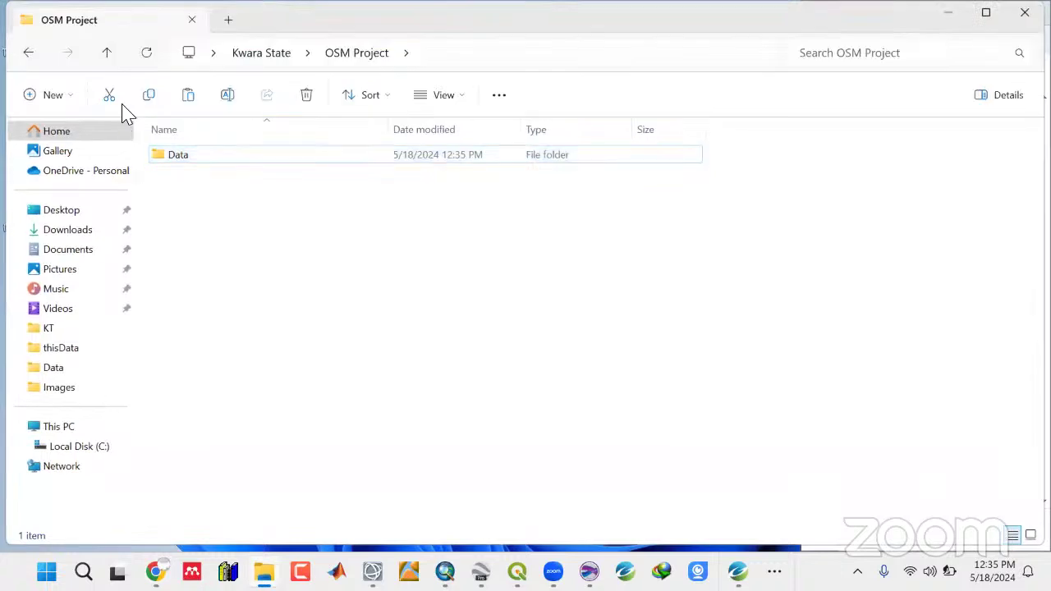
pyautogui.click(69, 101)
pyautogui.click(72, 135)
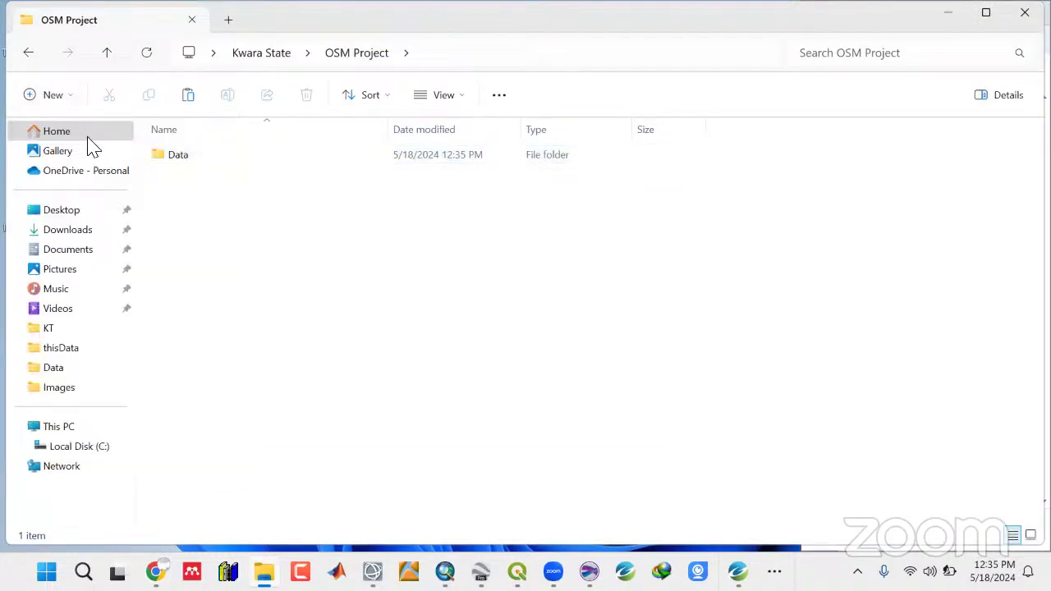
pyautogui.write('Images')
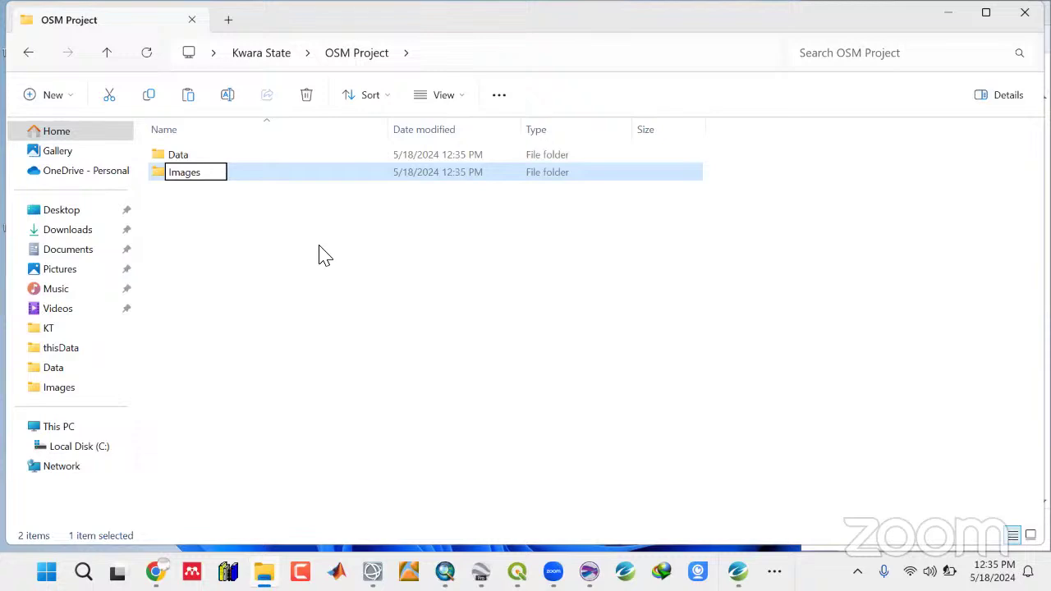
# Add a subfolder named Maps to the OSM Project folder.
pyautogui.click(70, 97)
pyautogui.click(72, 99)
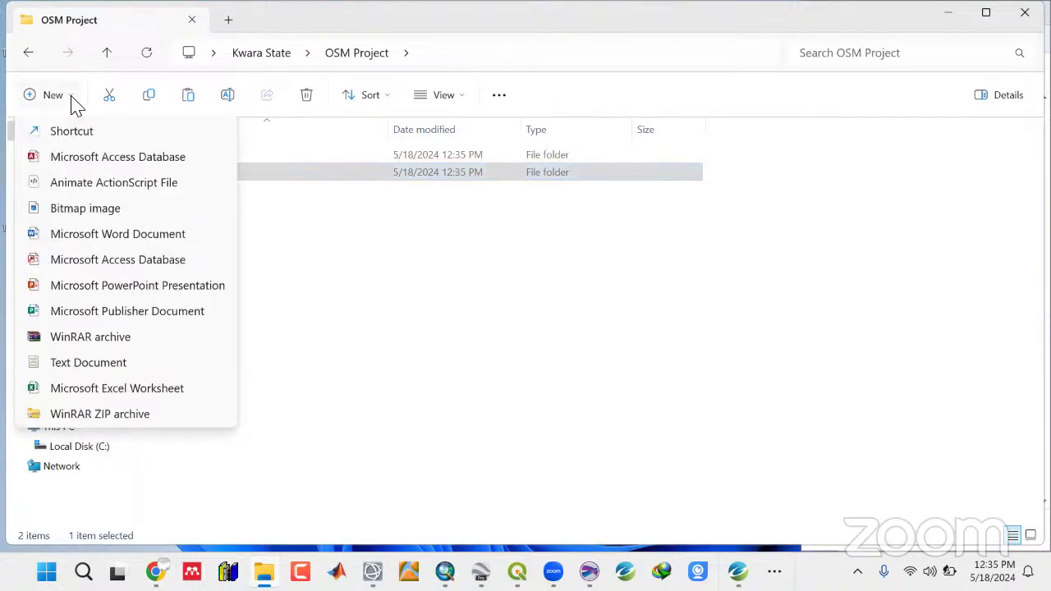
pyautogui.click(77, 137)
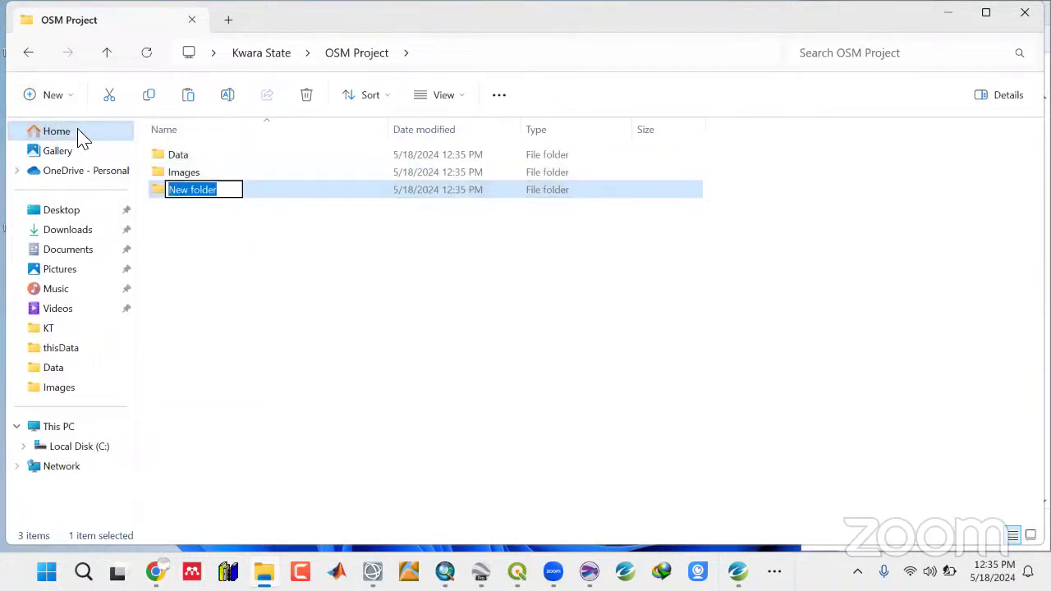
pyautogui.write('Maps')
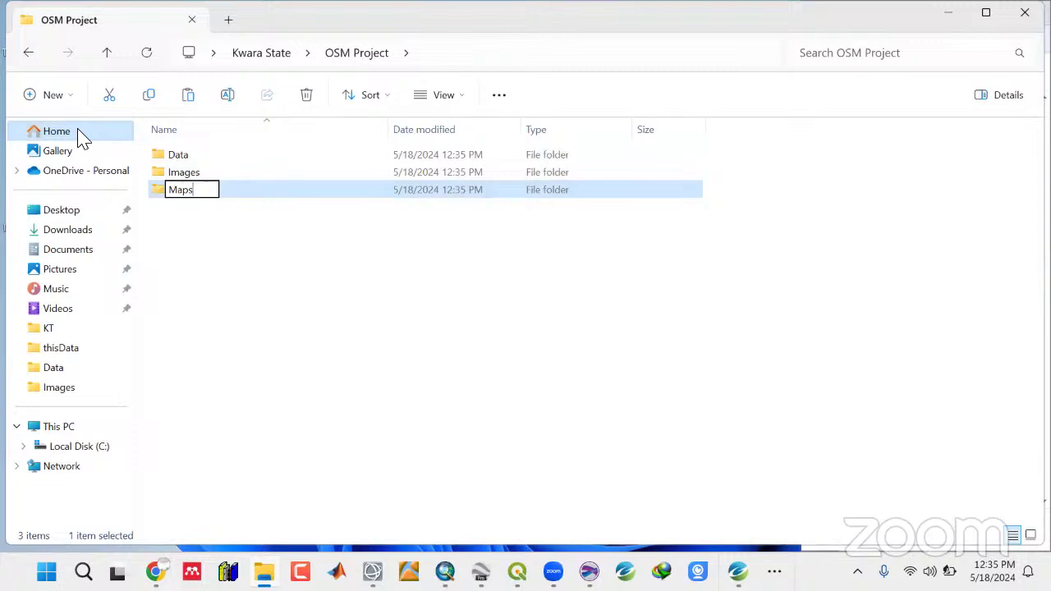
pyautogui.press('Return')
# Add a subfolder named Models to the OSM Project folder.
pyautogui.click(226, 276)
pyautogui.click(73, 102)
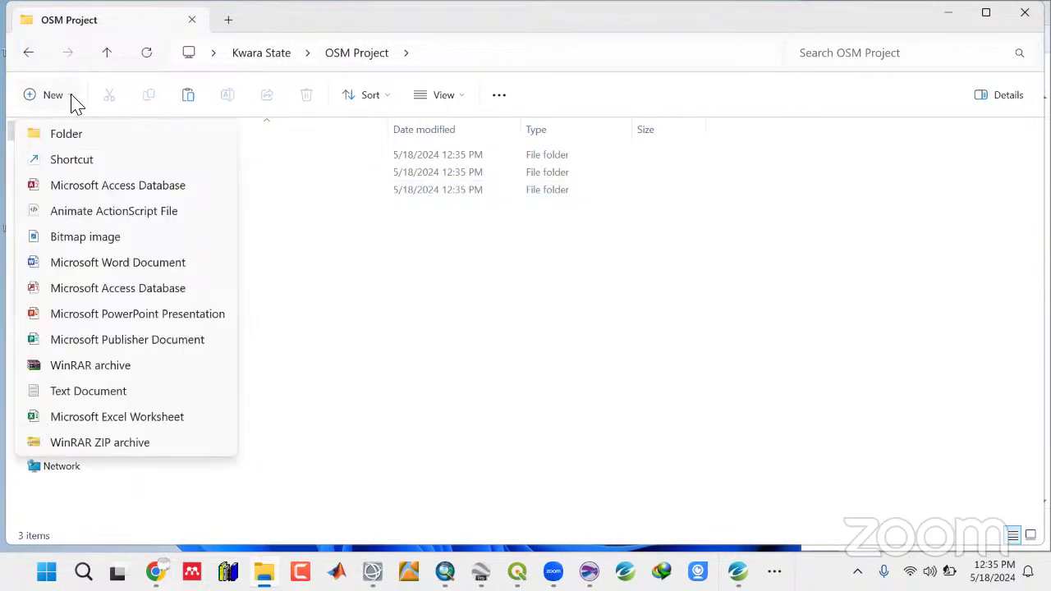
pyautogui.click(83, 140)
pyautogui.write('Models')
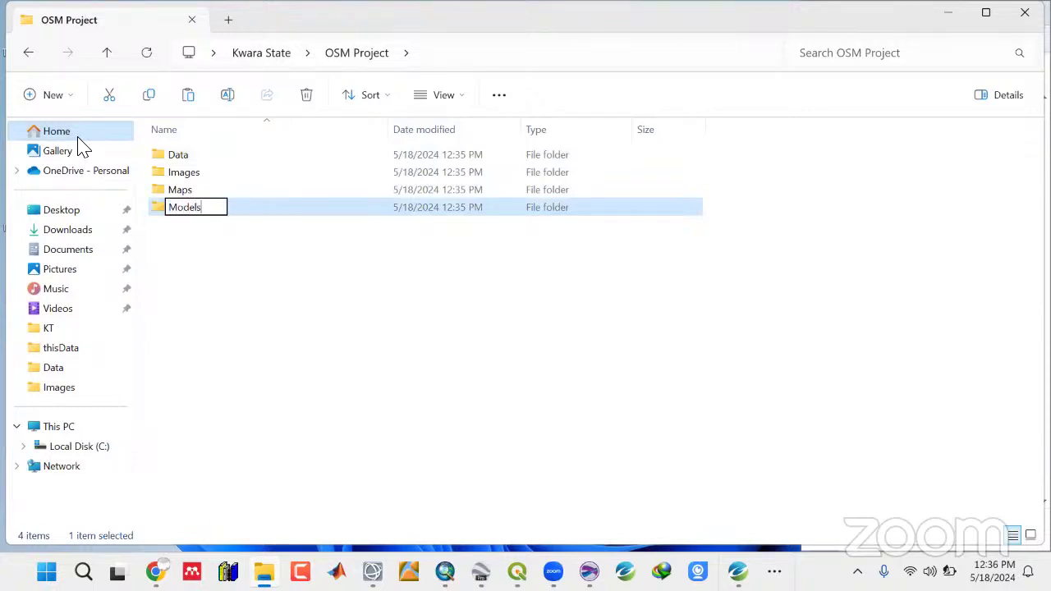
pyautogui.press('Return')
# Add a subfolder named Profiles to the OSM Project folder.
pyautogui.click(218, 308)
pyautogui.click(72, 101)
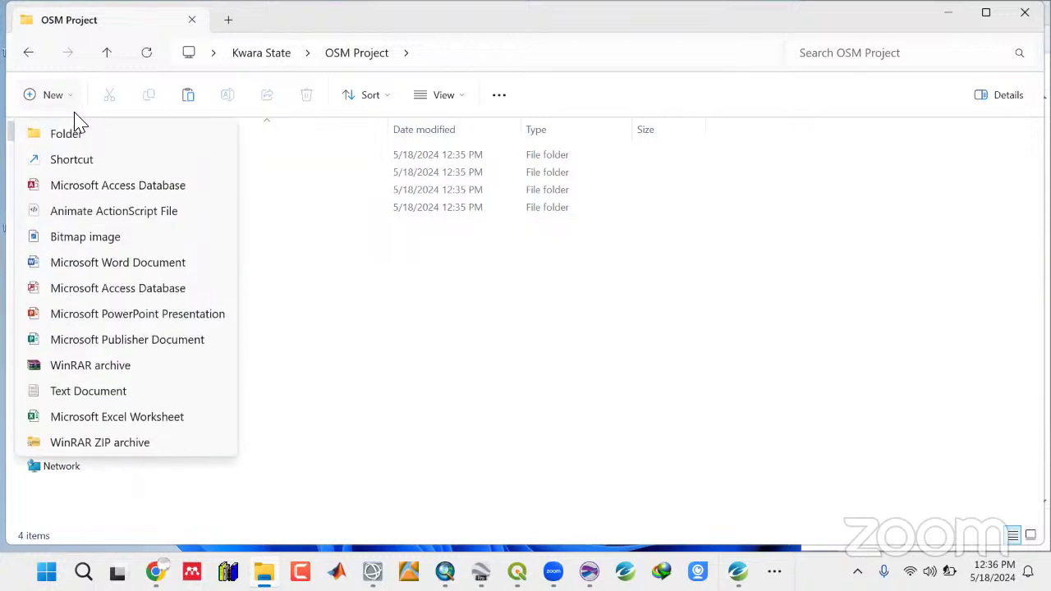
pyautogui.click(65, 133)
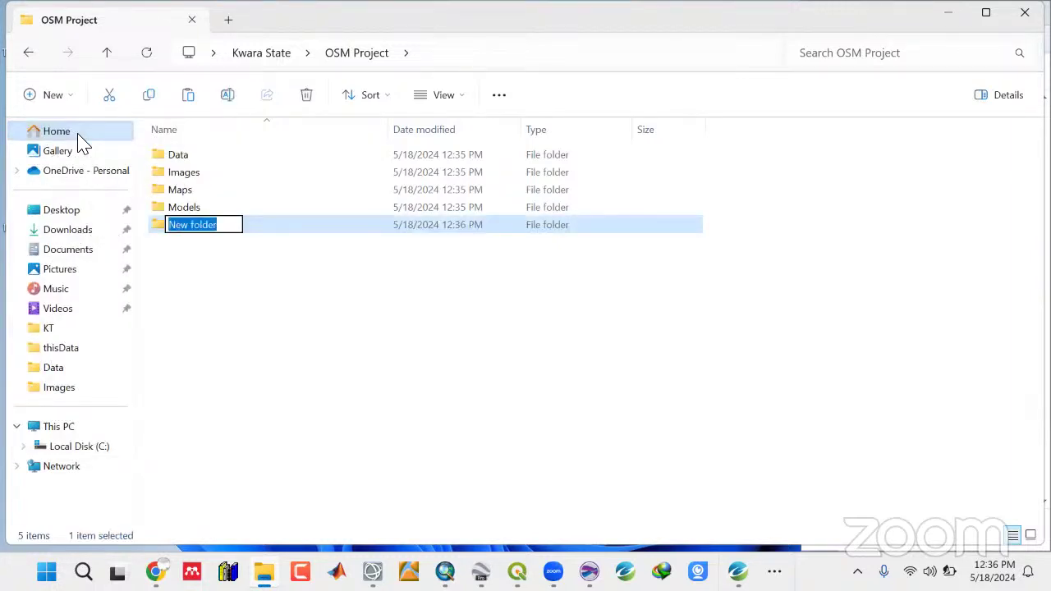
pyautogui.write('Profil')
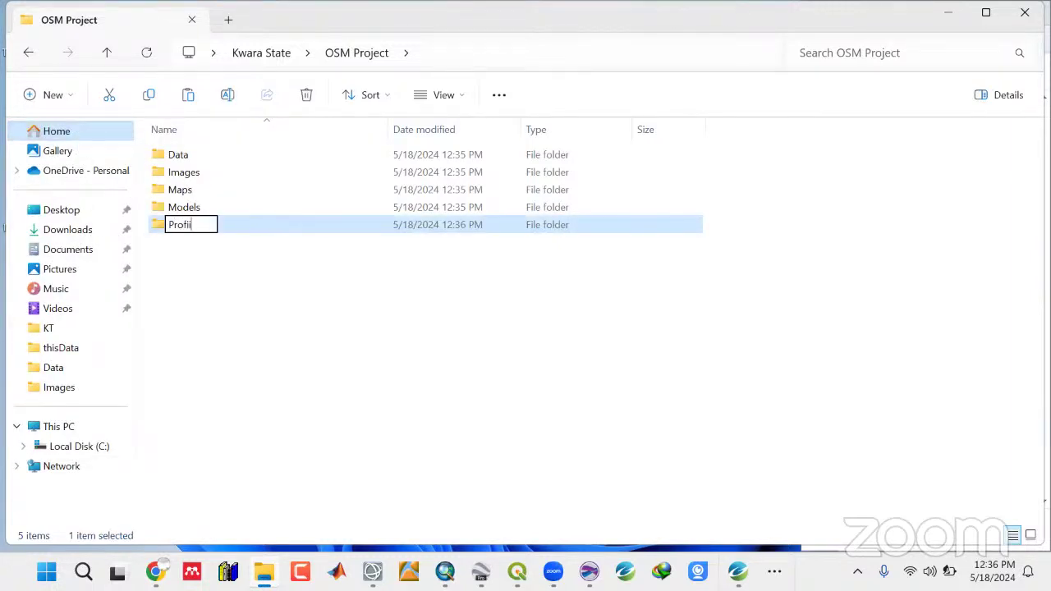
pyautogui.press('BackSpace')
pyautogui.press('BackSpace')
pyautogui.press('BackSpace')
pyautogui.write('es')
pyautogui.press('Return')
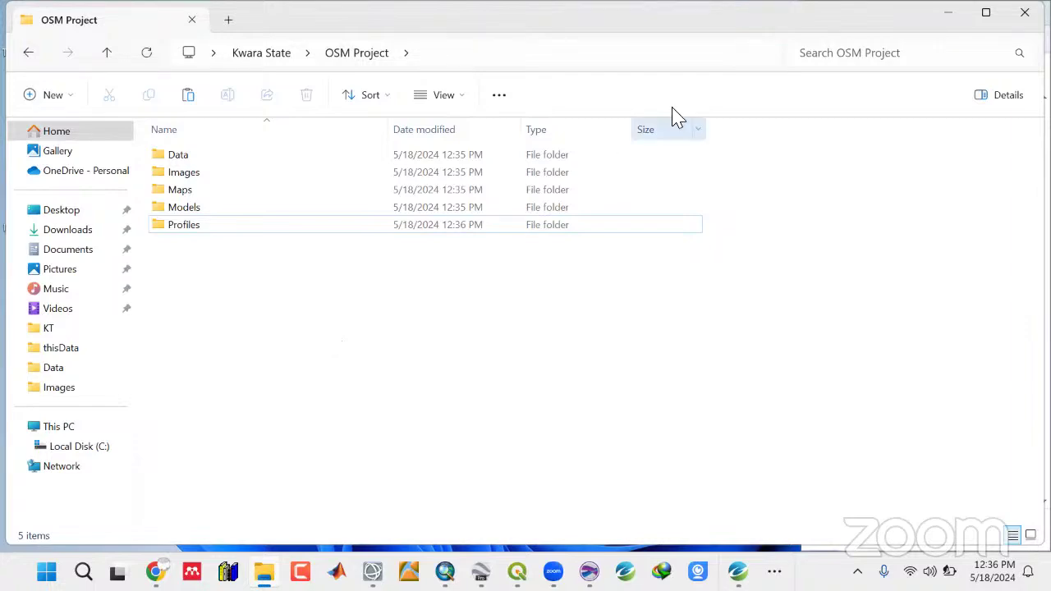
# Put the file window away and switch to Oasis montaj.
pyautogui.click(986, 13)
pyautogui.press('super+Down')
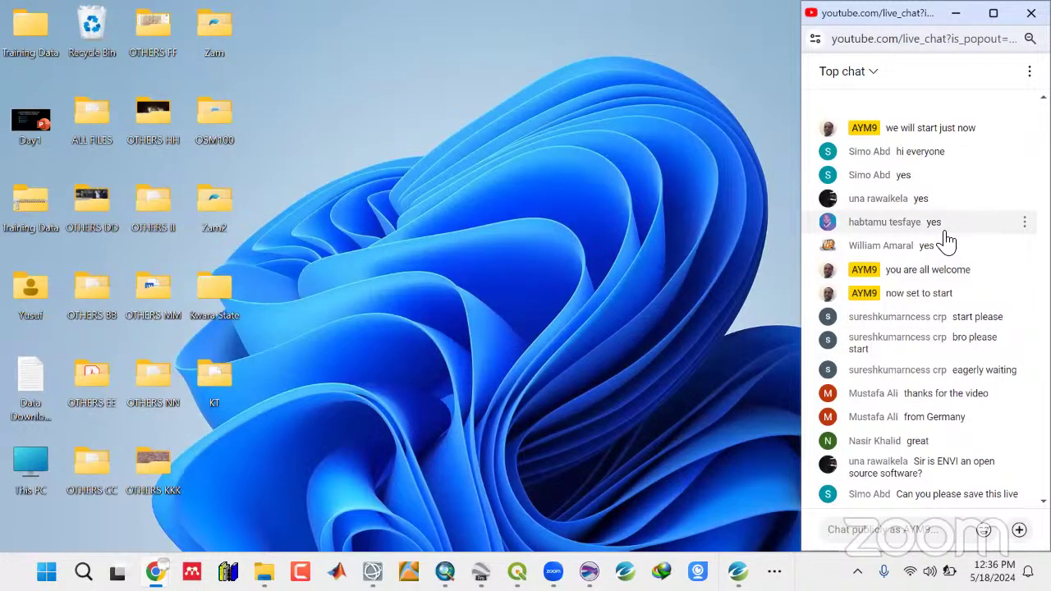
pyautogui.moveTo(737, 571)
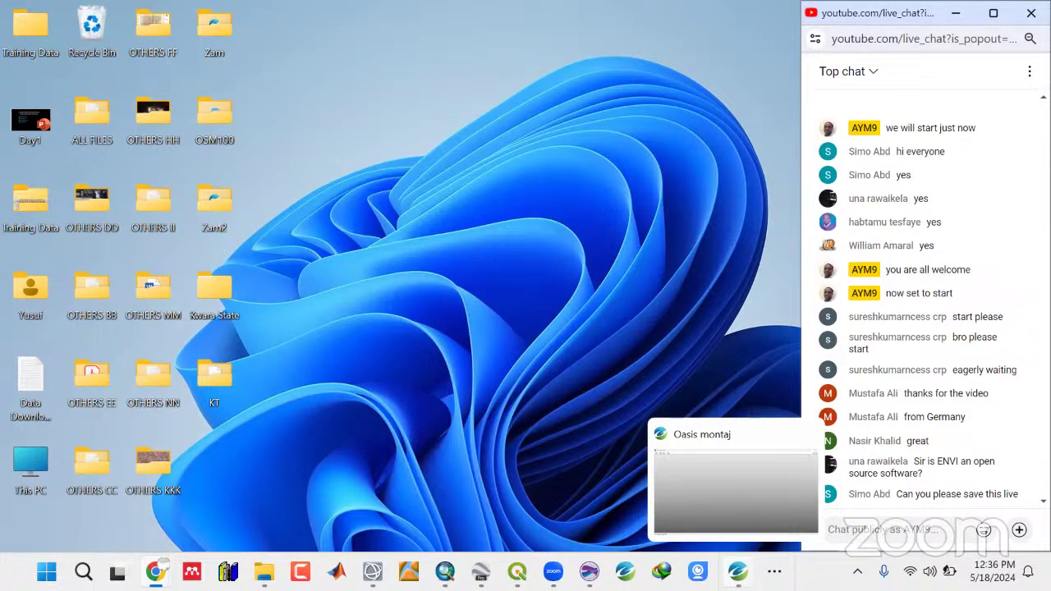
pyautogui.click(736, 491)
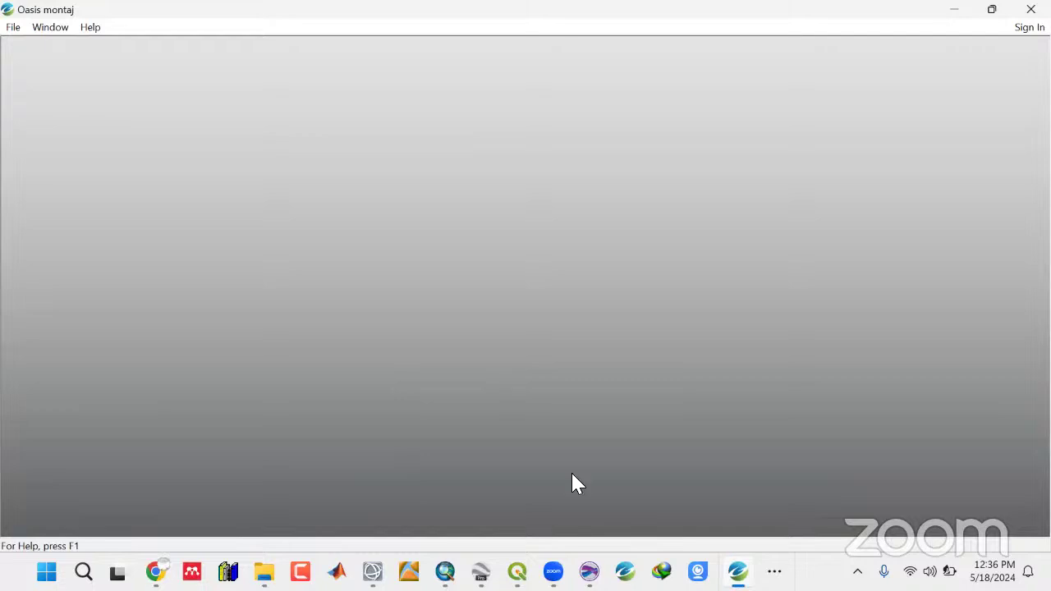
# Create a new Geosoft project named free_training in the desktop's Kwara State > OSM Project folder and close the View/Group Manager Tool.
pyautogui.click(15, 28)
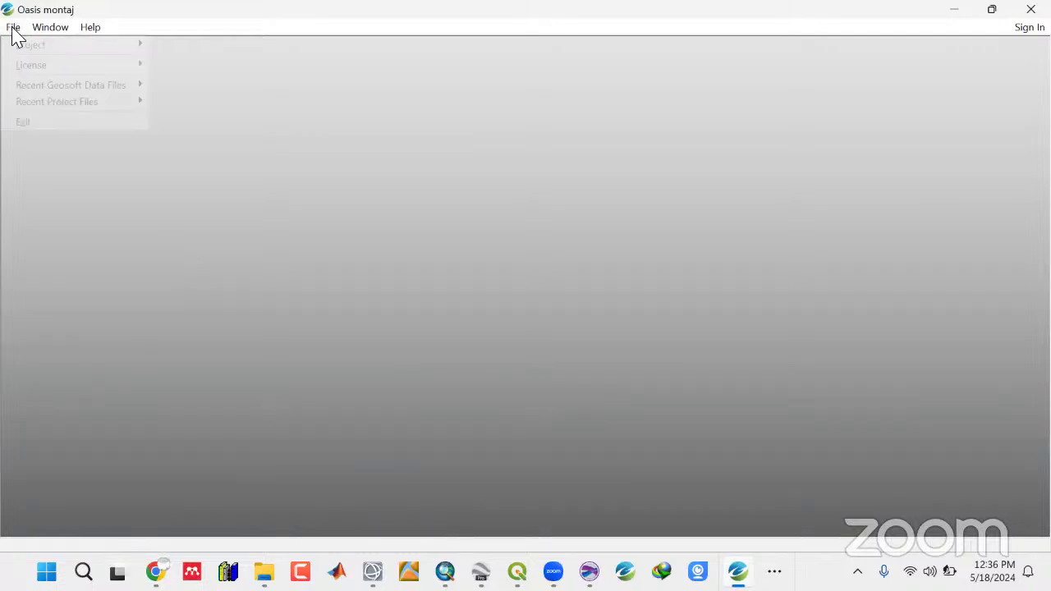
pyautogui.moveTo(12, 46)
pyautogui.click(181, 48)
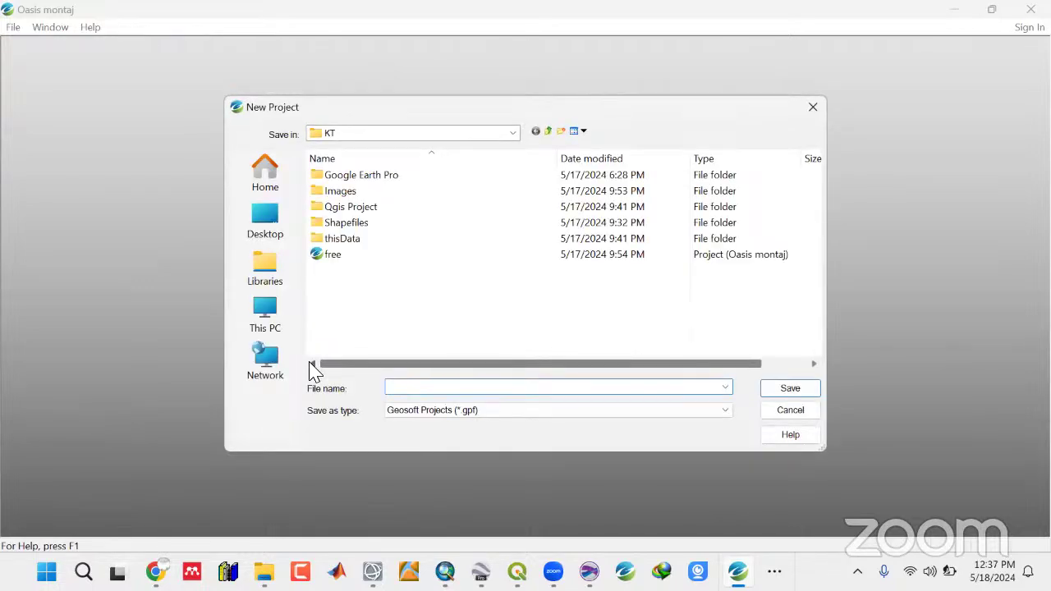
pyautogui.click(269, 218)
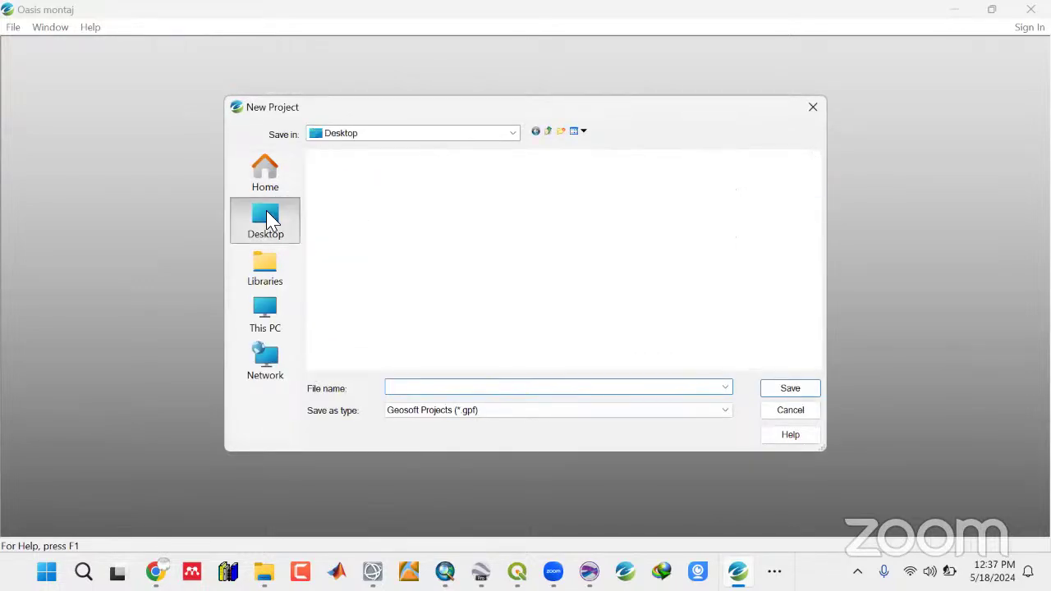
pyautogui.moveTo(816, 223); pyautogui.dragTo(814, 303)
pyautogui.doubleClick(341, 204)
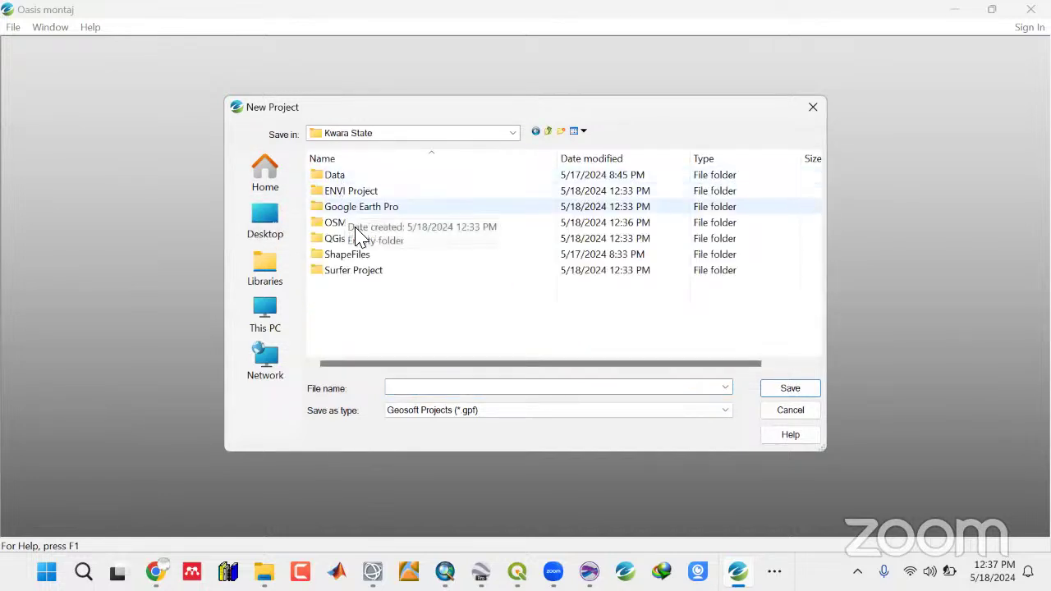
pyautogui.doubleClick(338, 226)
pyautogui.click(434, 386)
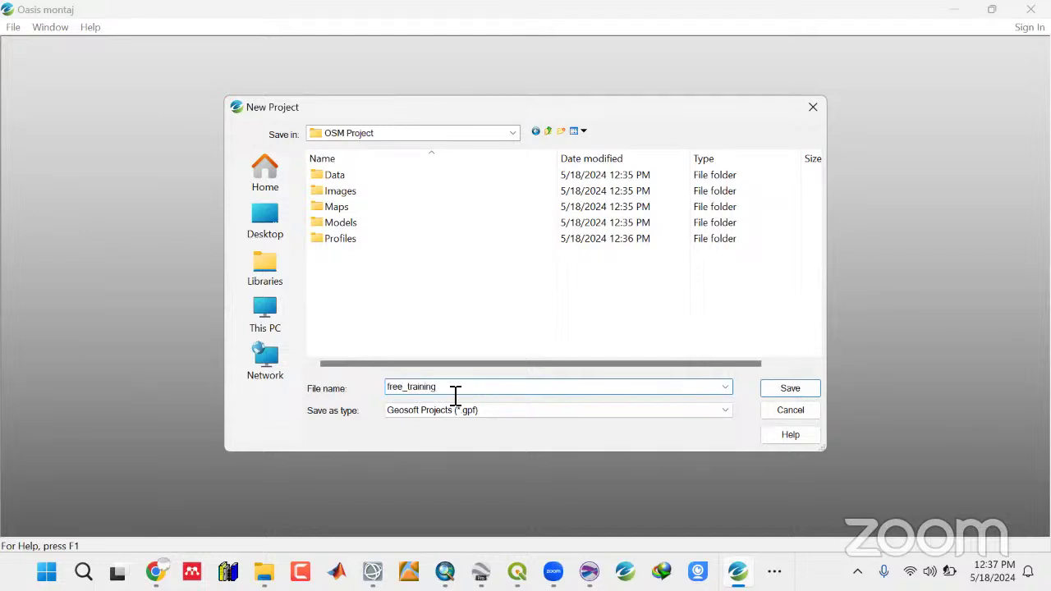
pyautogui.click(786, 389)
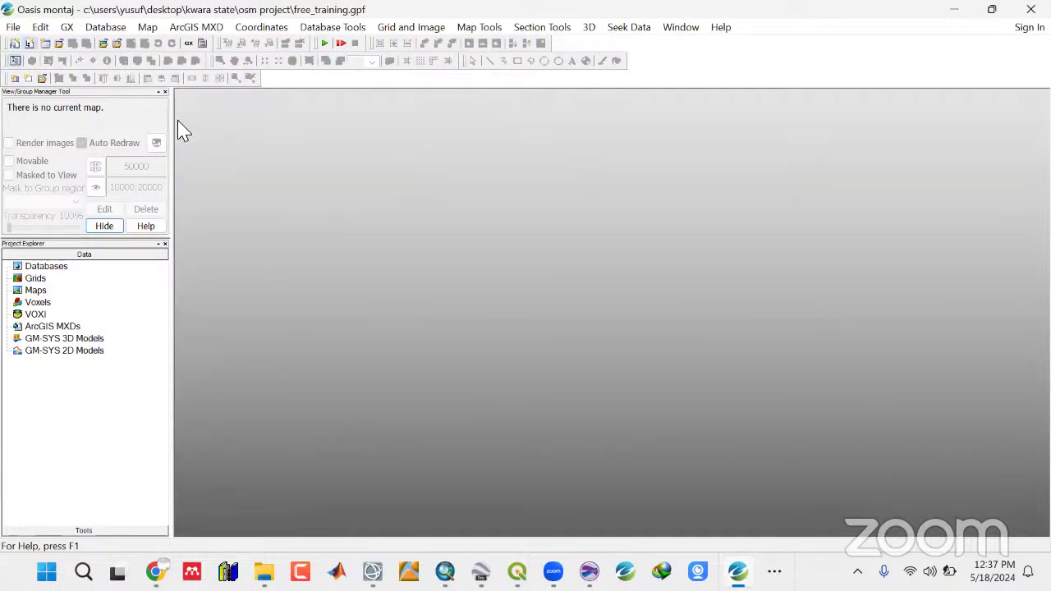
pyautogui.click(165, 92)
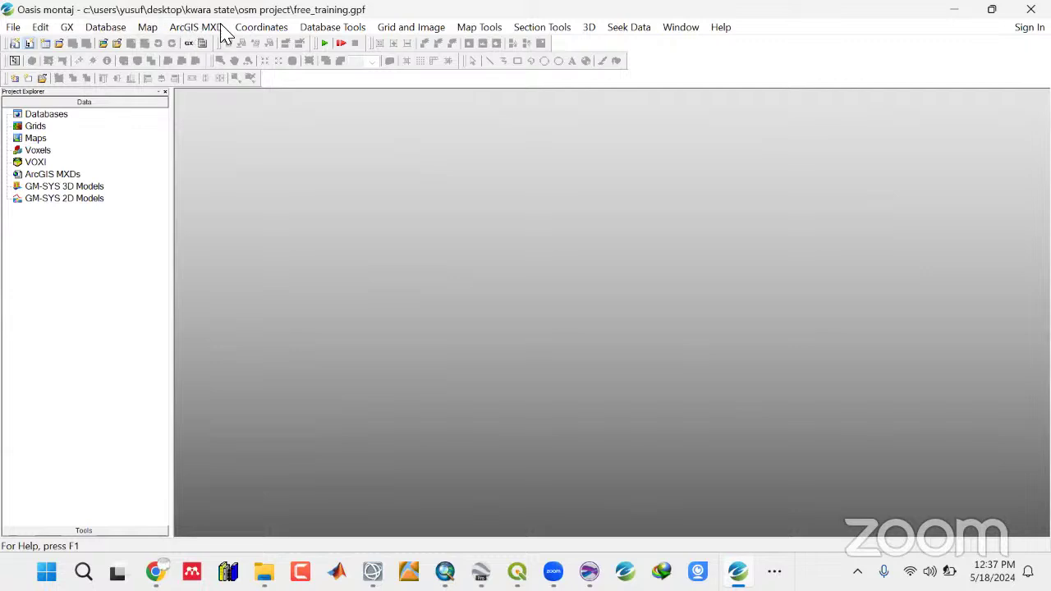
# Review the available commands for databases, maps, ArcGIS MXDs, coordinates, grids and images, sections, 3D, data seeking and GX.
pyautogui.click(107, 28)
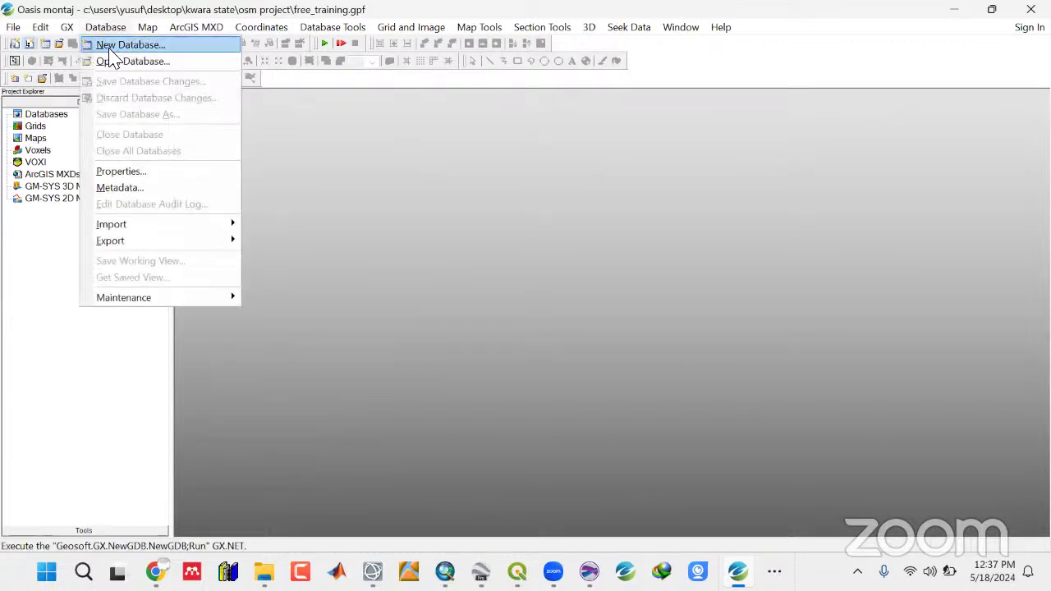
pyautogui.moveTo(122, 306)
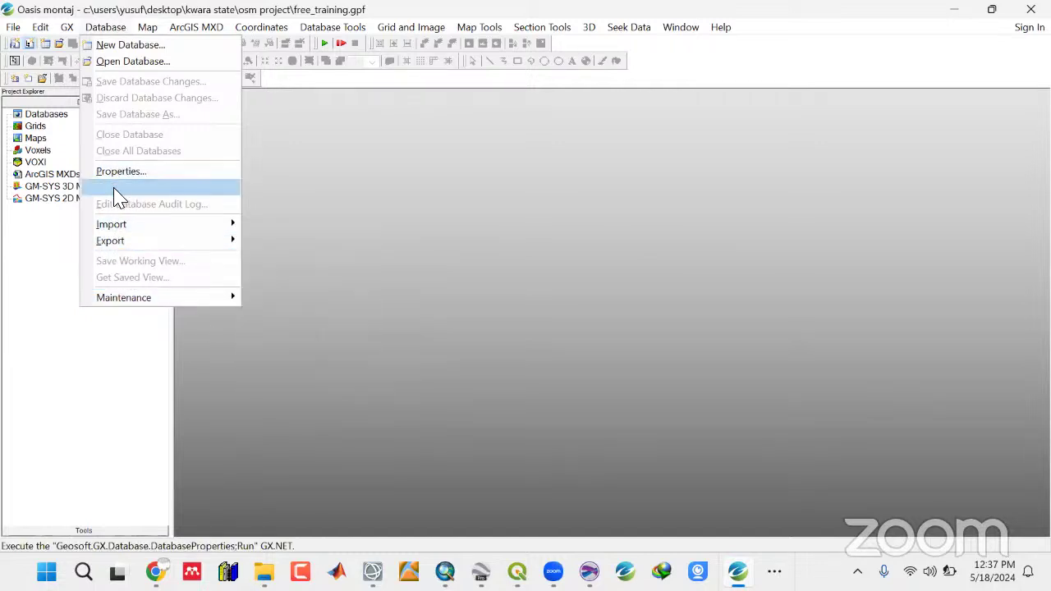
pyautogui.moveTo(142, 36)
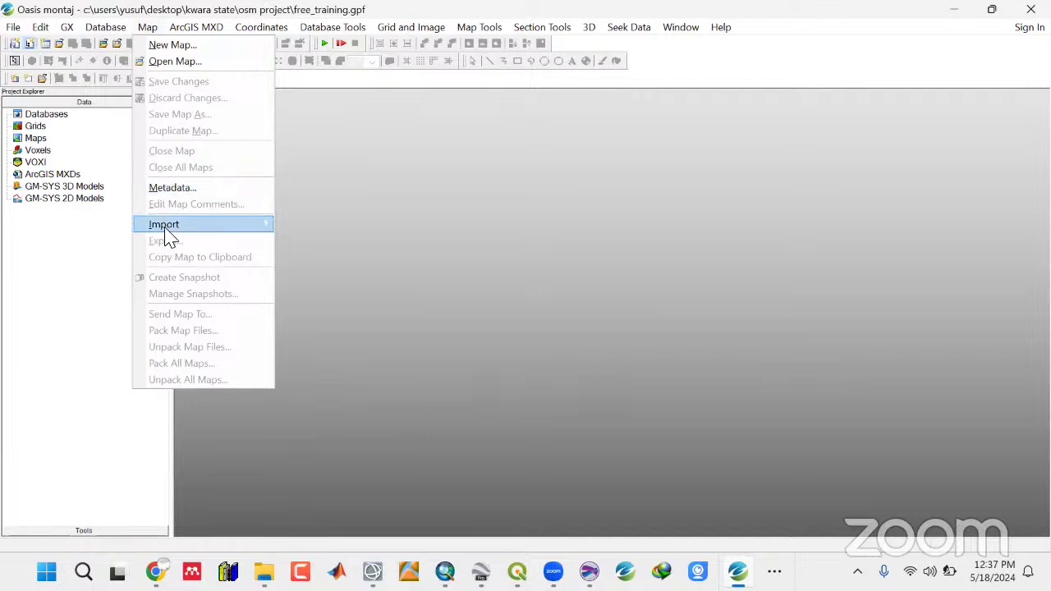
pyautogui.moveTo(197, 34)
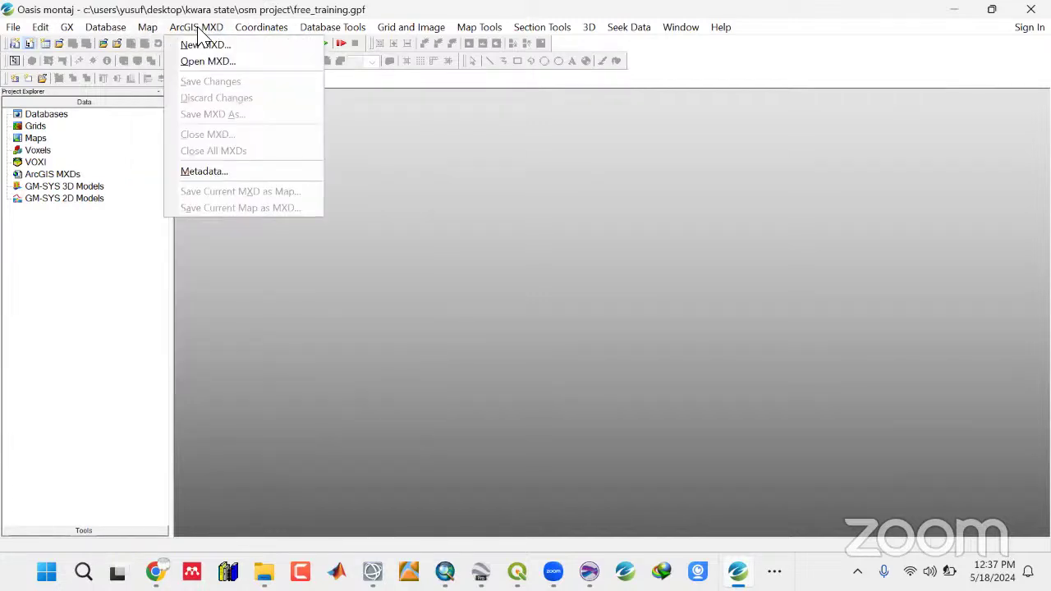
pyautogui.moveTo(258, 33)
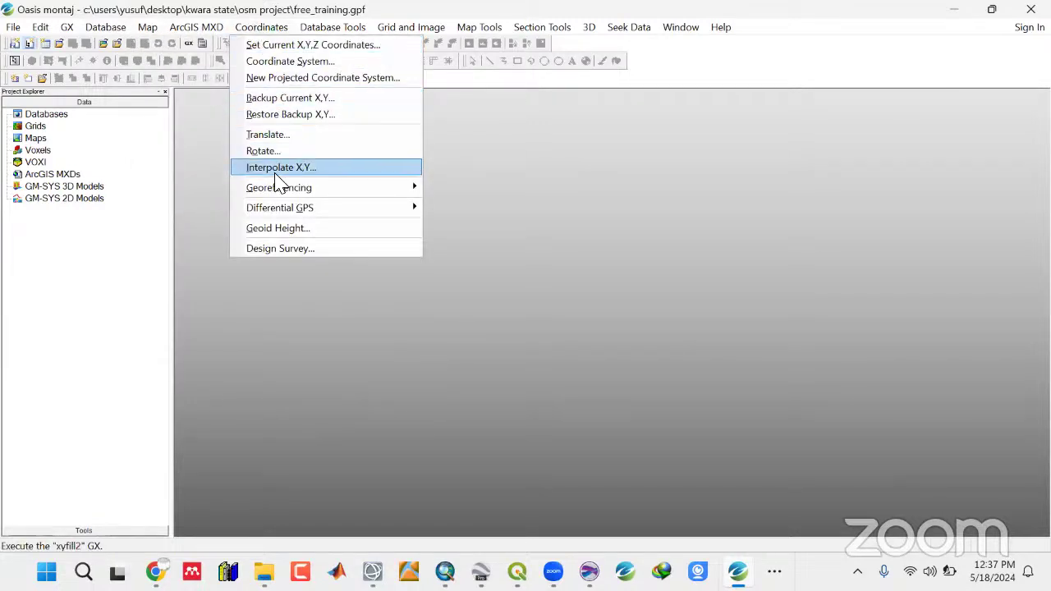
pyautogui.moveTo(334, 34)
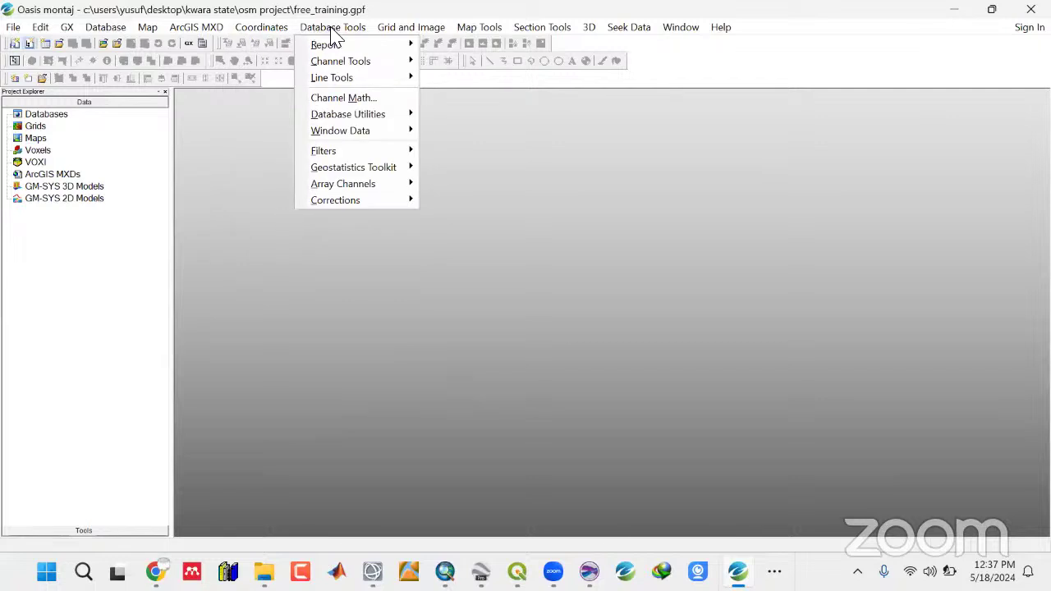
pyautogui.moveTo(408, 37)
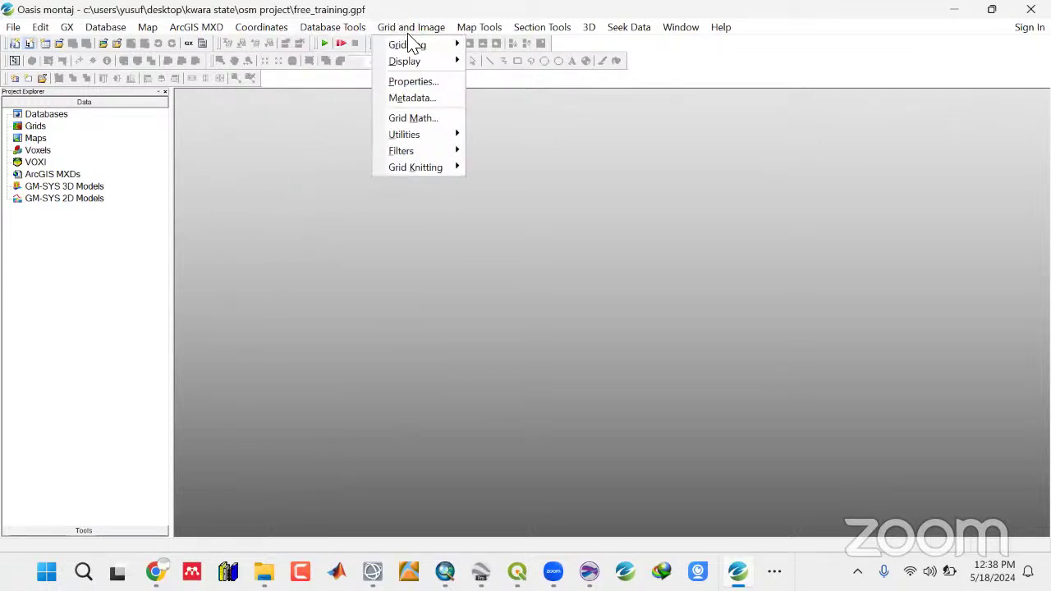
pyautogui.moveTo(488, 33)
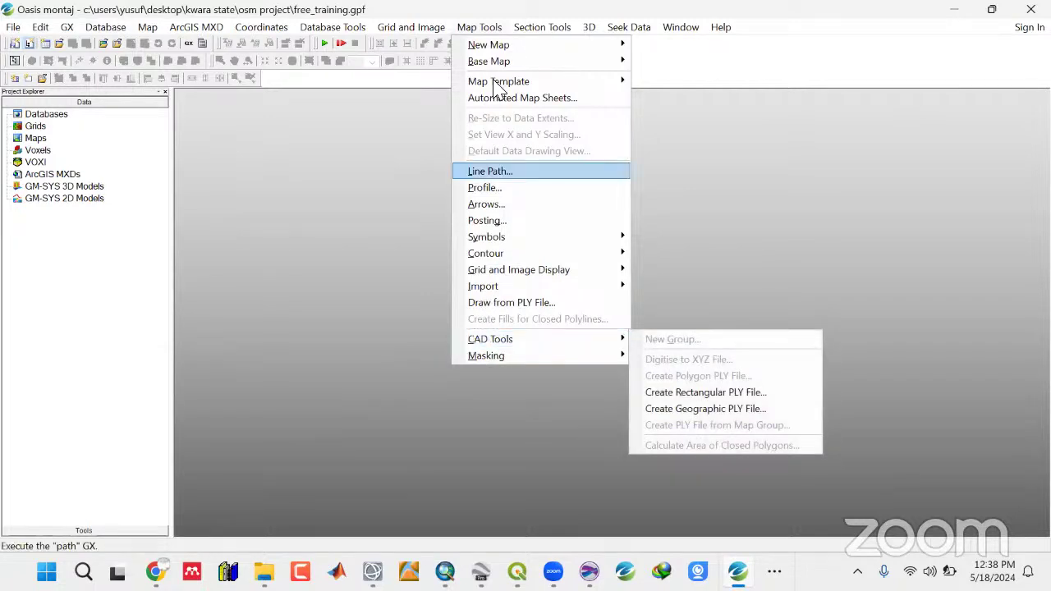
pyautogui.moveTo(544, 37)
pyautogui.moveTo(597, 40)
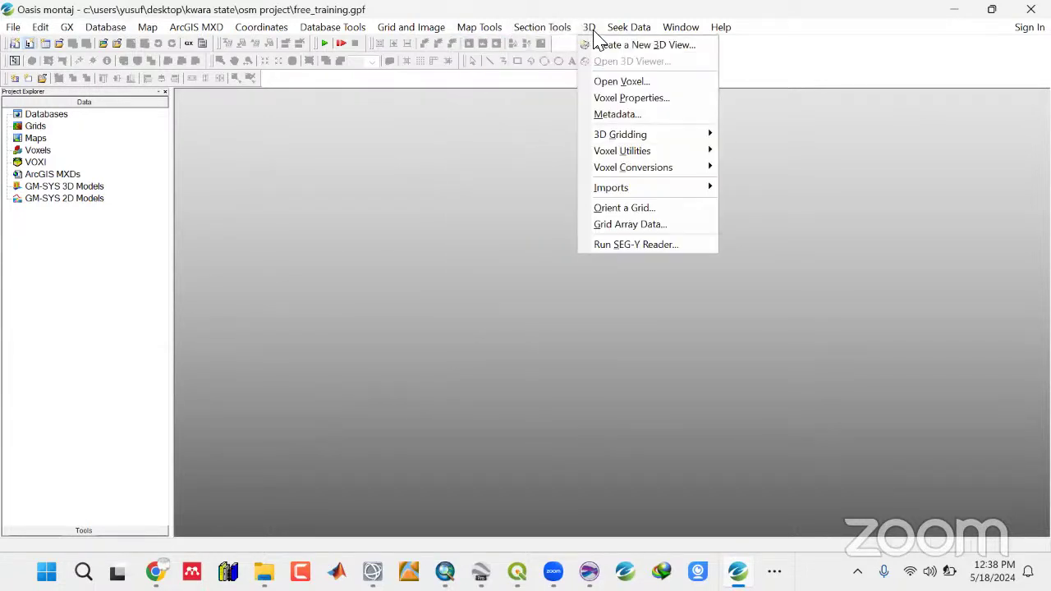
pyautogui.moveTo(631, 45)
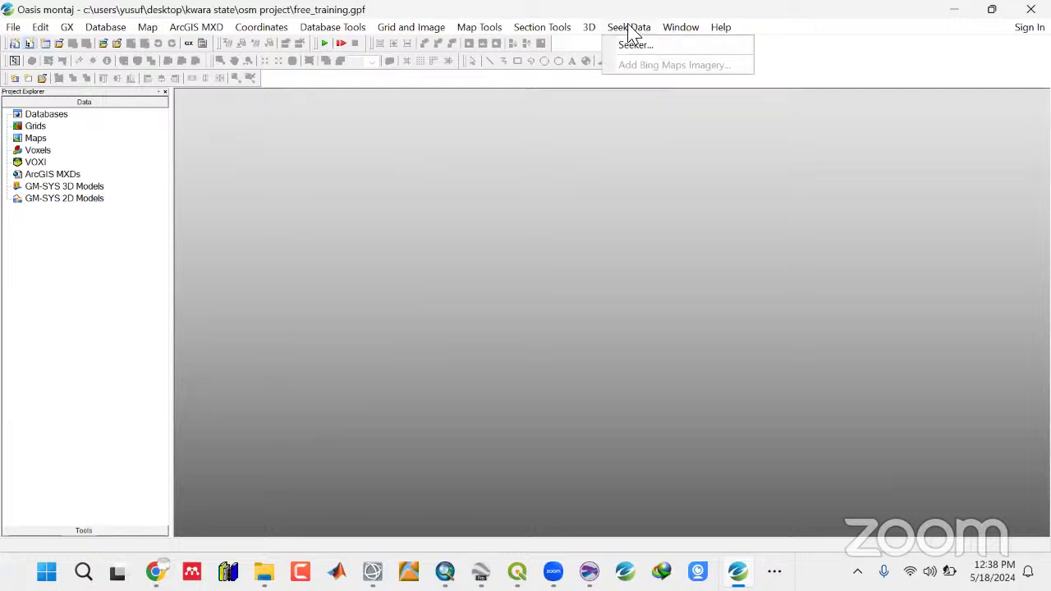
pyautogui.moveTo(74, 27)
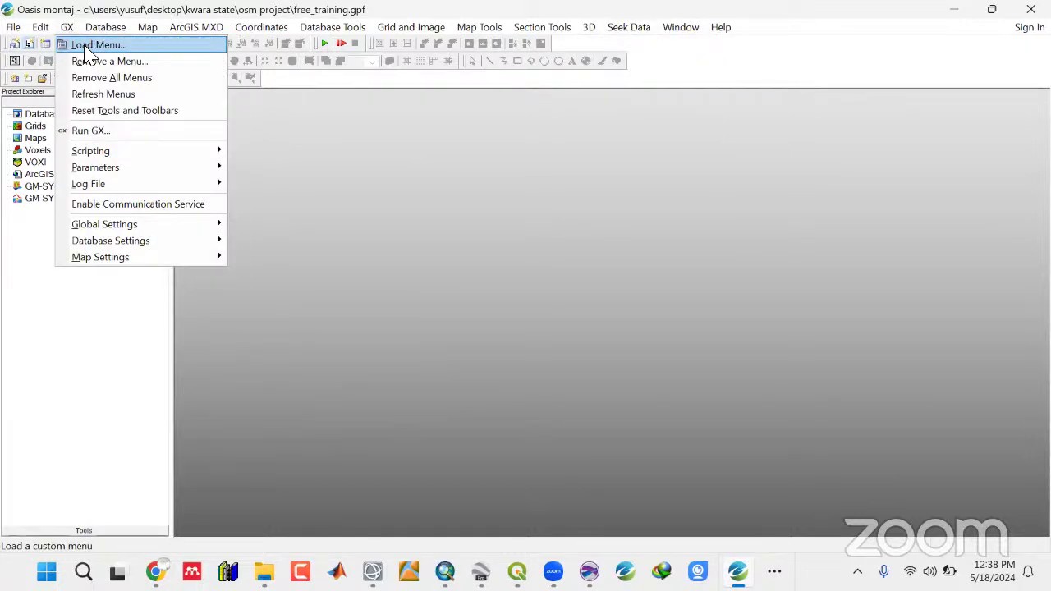
pyautogui.click(688, 72)
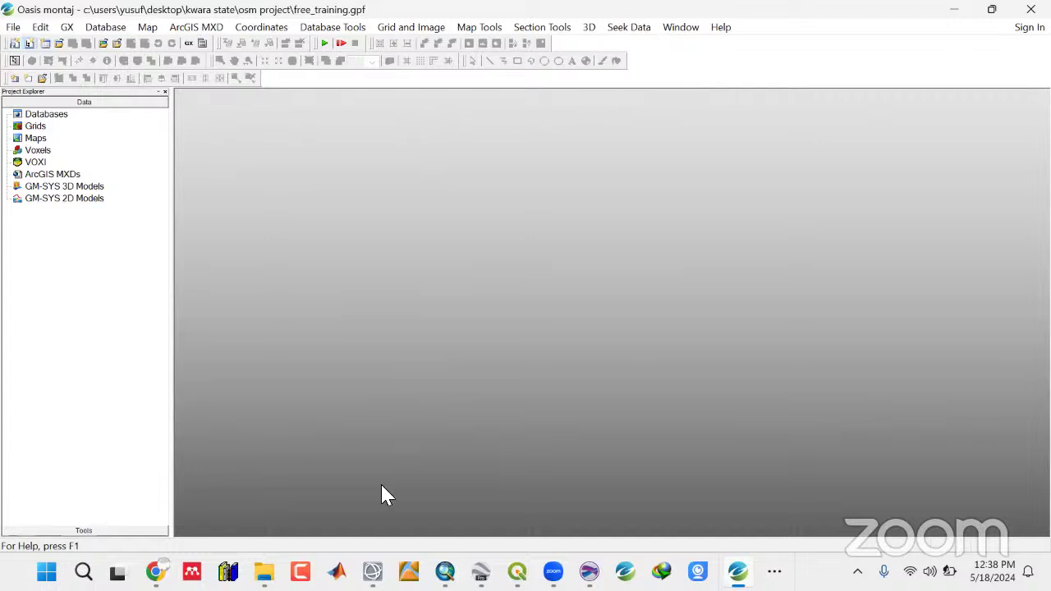
# Switch to File Explorer, check the grid files in OSM Project > Data > Magnetic, and put the file window away.
pyautogui.moveTo(264, 573)
pyautogui.click(258, 492)
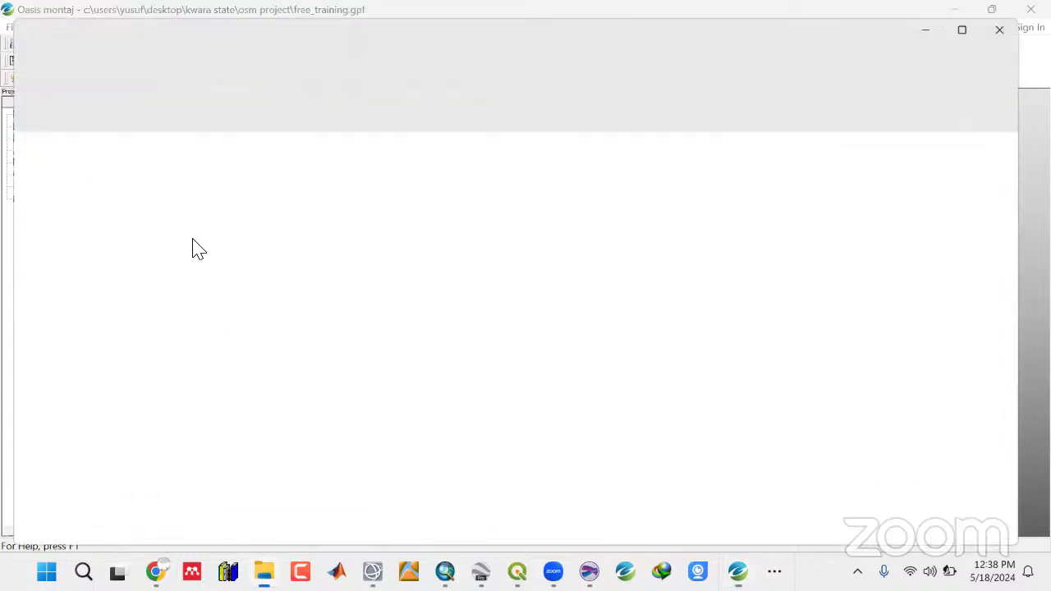
pyautogui.doubleClick(184, 163)
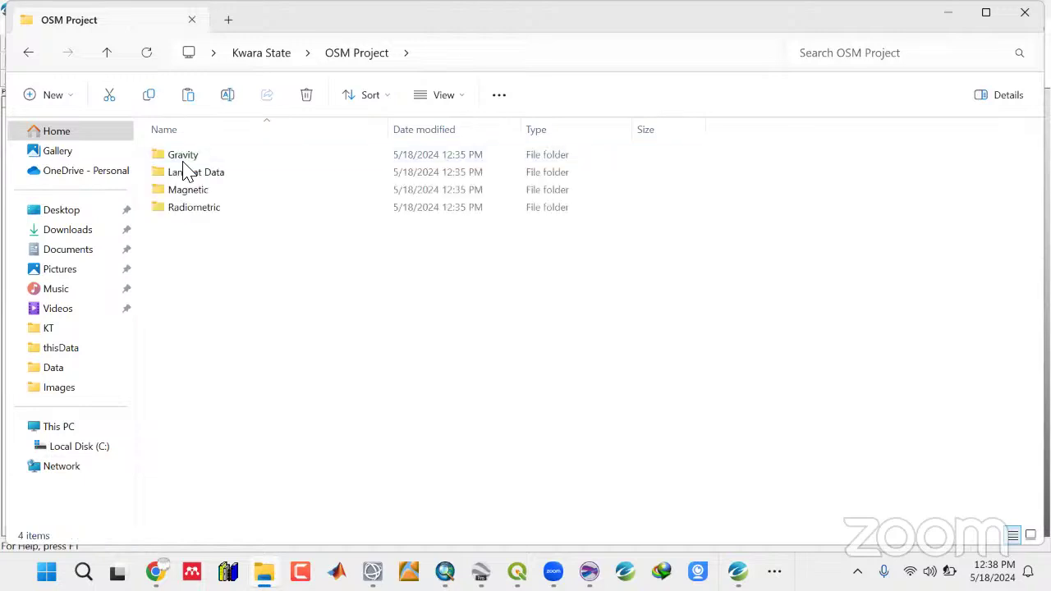
pyautogui.doubleClick(189, 189)
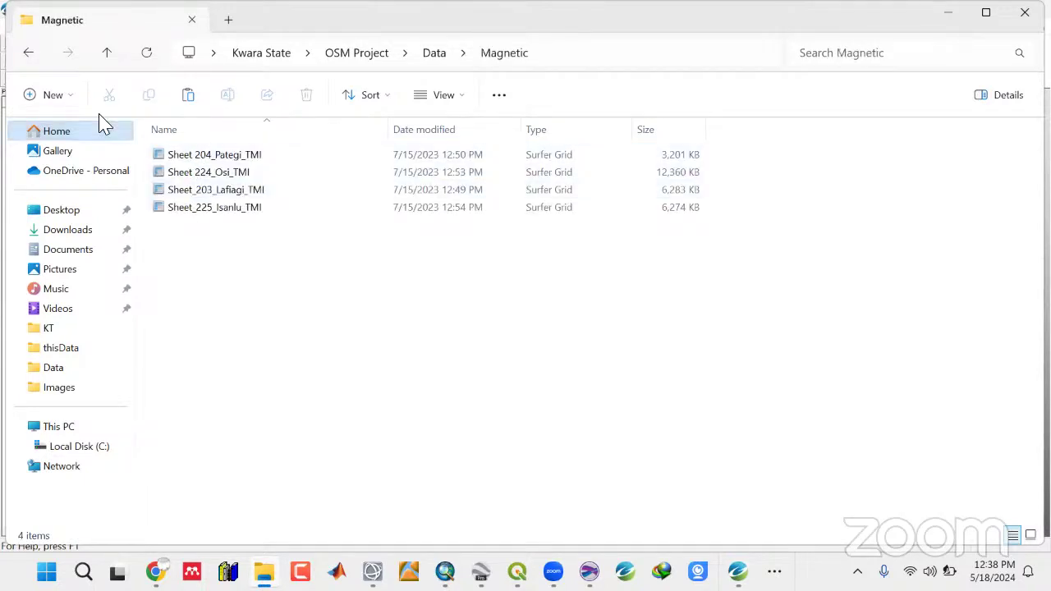
pyautogui.click(108, 57)
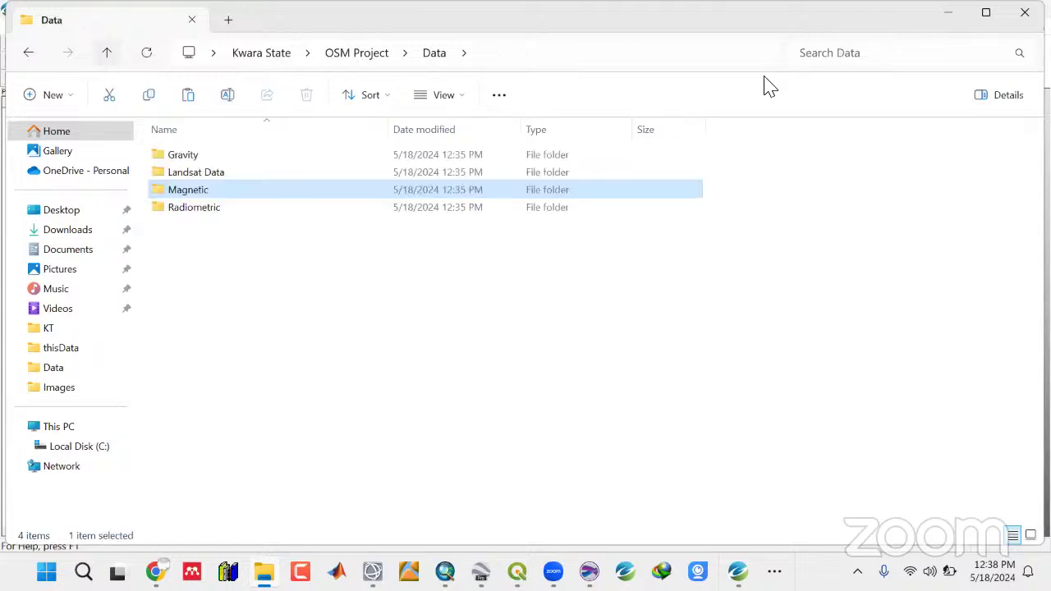
pyautogui.click(948, 18)
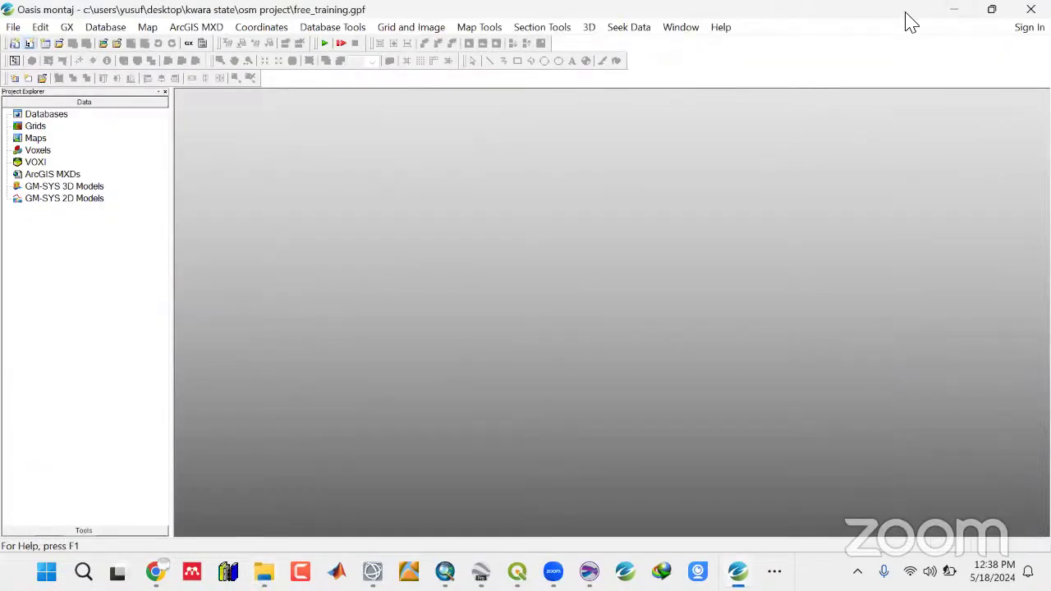
# View the data_sheets image from the desktop's Kwara State > Data folder, then return to Oasis montaj.
pyautogui.click(953, 10)
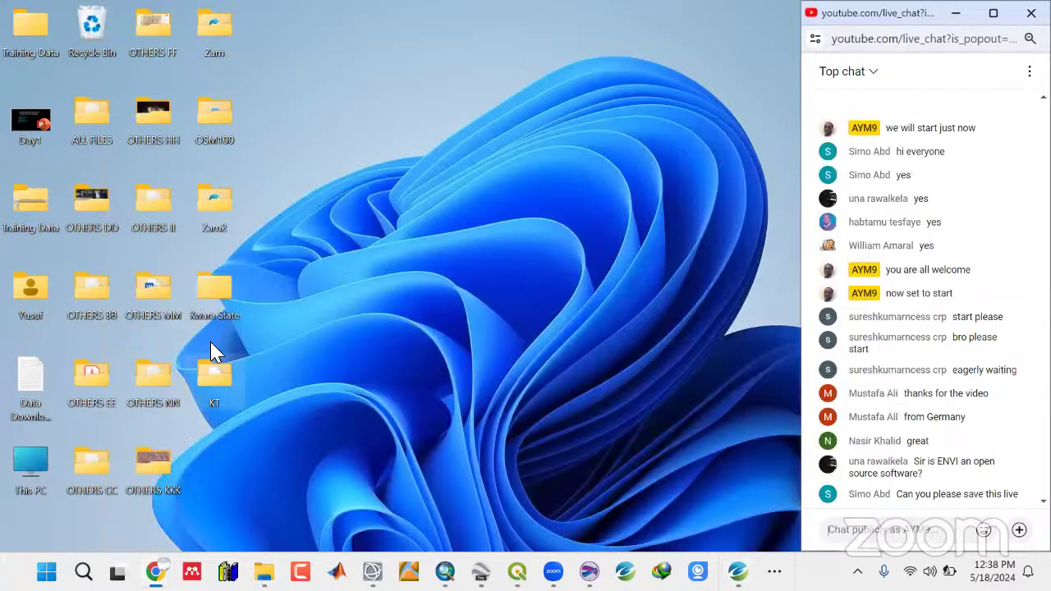
pyautogui.doubleClick(214, 299)
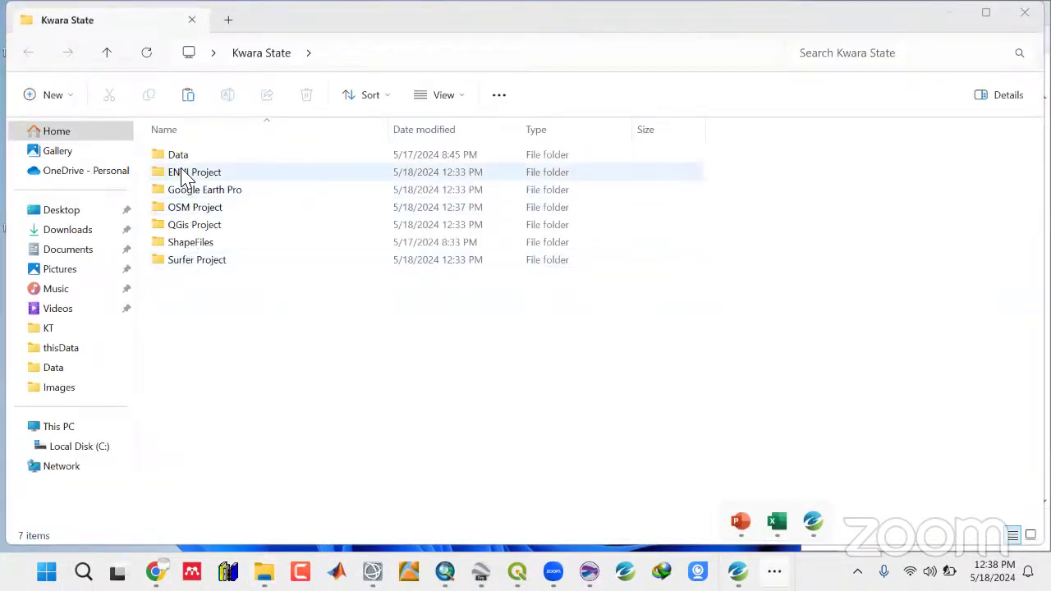
pyautogui.click(180, 157)
pyautogui.doubleClick(180, 157)
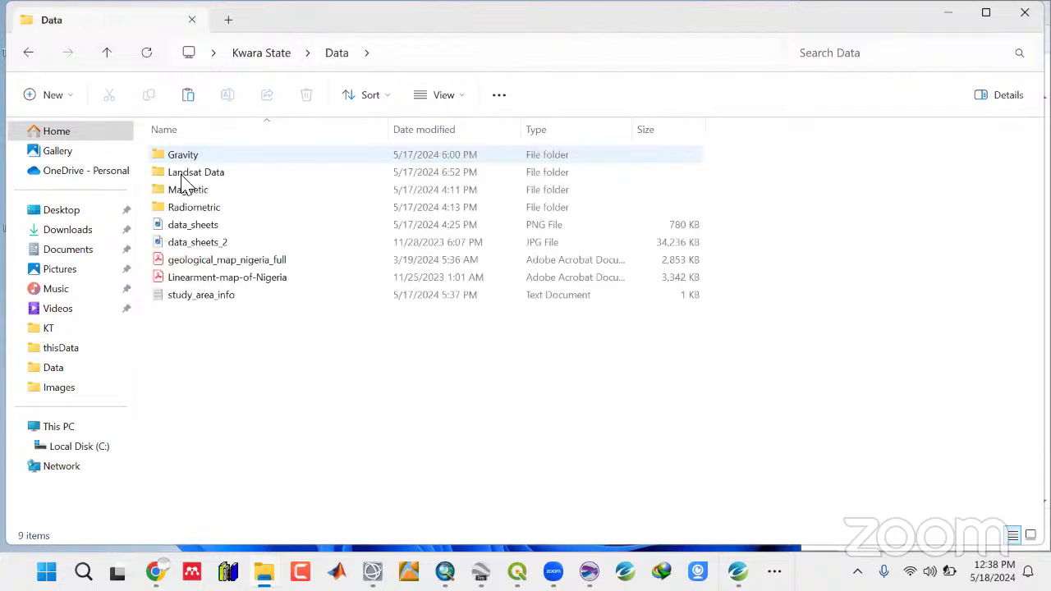
pyautogui.doubleClick(182, 227)
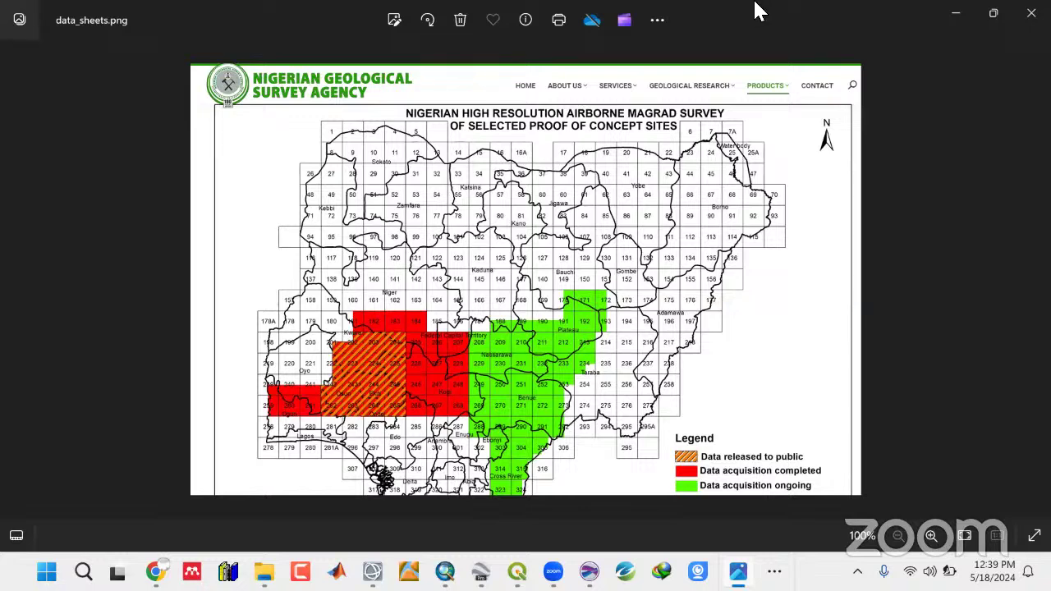
pyautogui.click(944, 16)
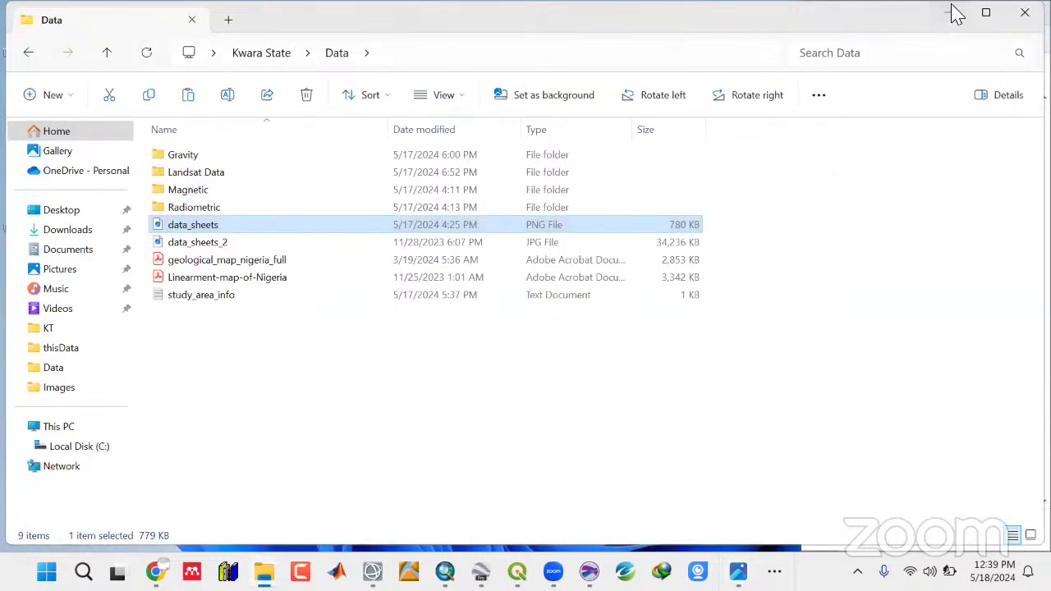
pyautogui.click(955, 13)
pyautogui.click(775, 571)
pyautogui.click(800, 530)
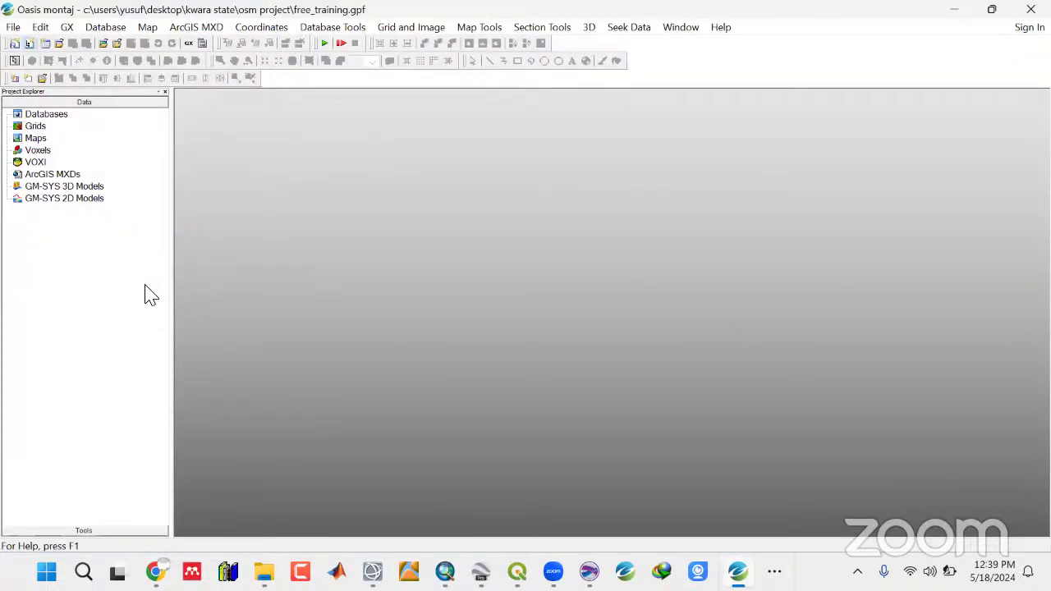
# Start adding grids to the project and select all four TMI sheet files in OSM Project > Data > Magnetic.
pyautogui.rightClick(33, 131)
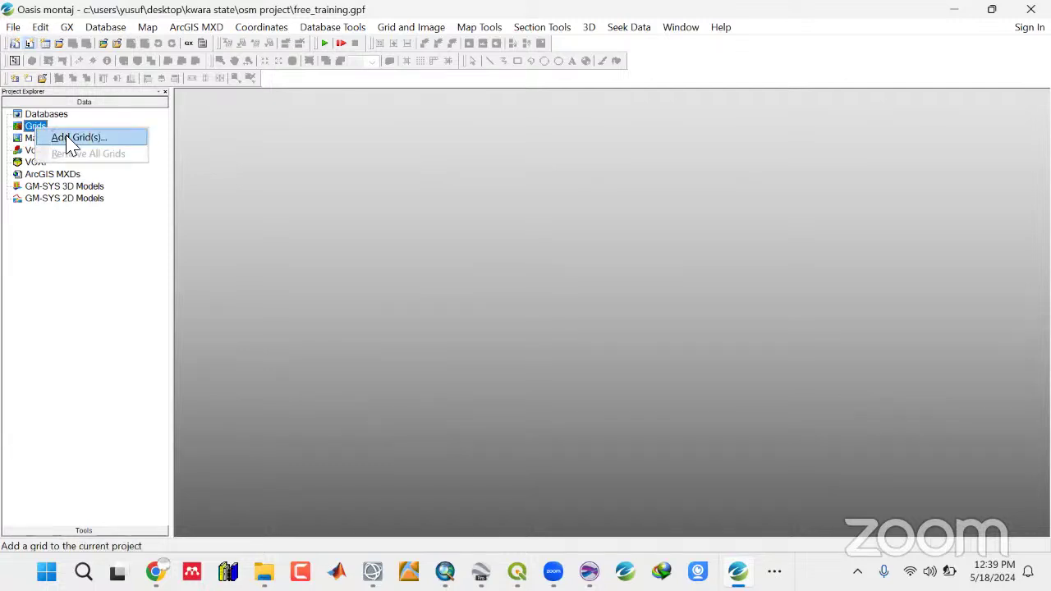
pyautogui.click(70, 138)
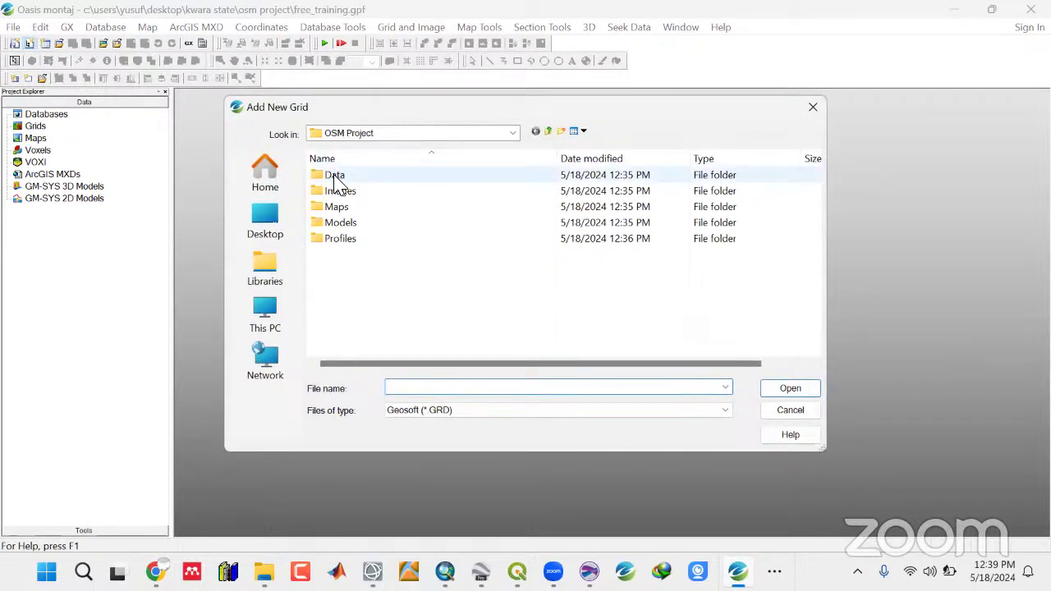
pyautogui.doubleClick(334, 177)
pyautogui.doubleClick(341, 210)
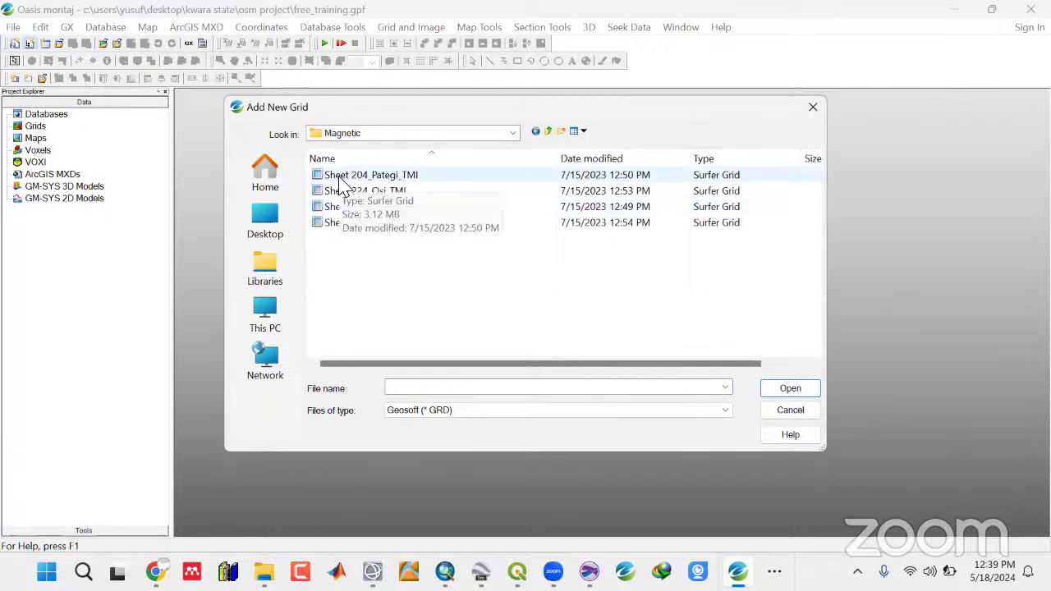
pyautogui.click(340, 177)
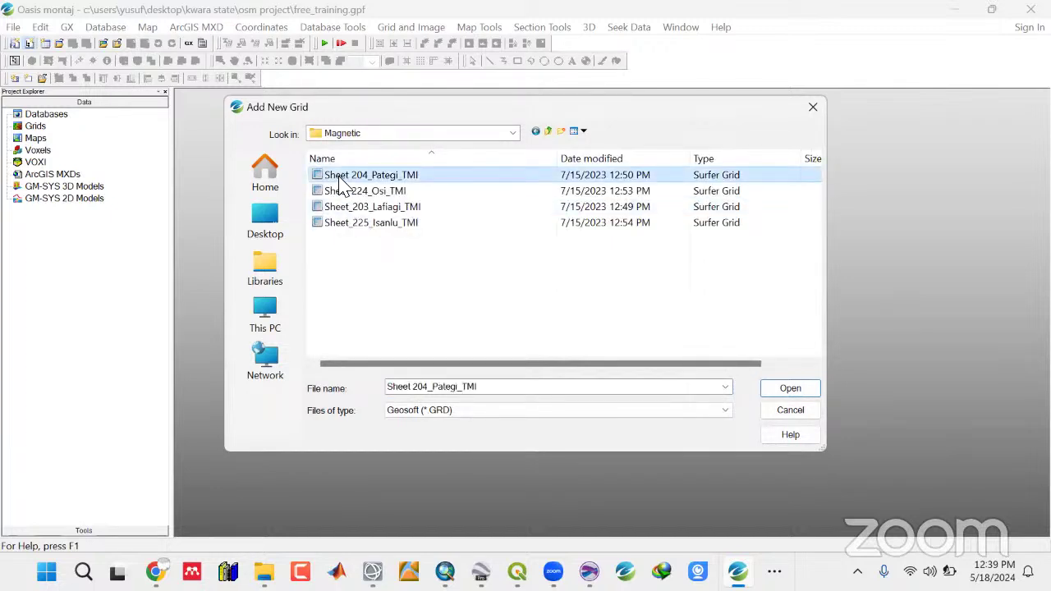
pyautogui.click(340, 182)
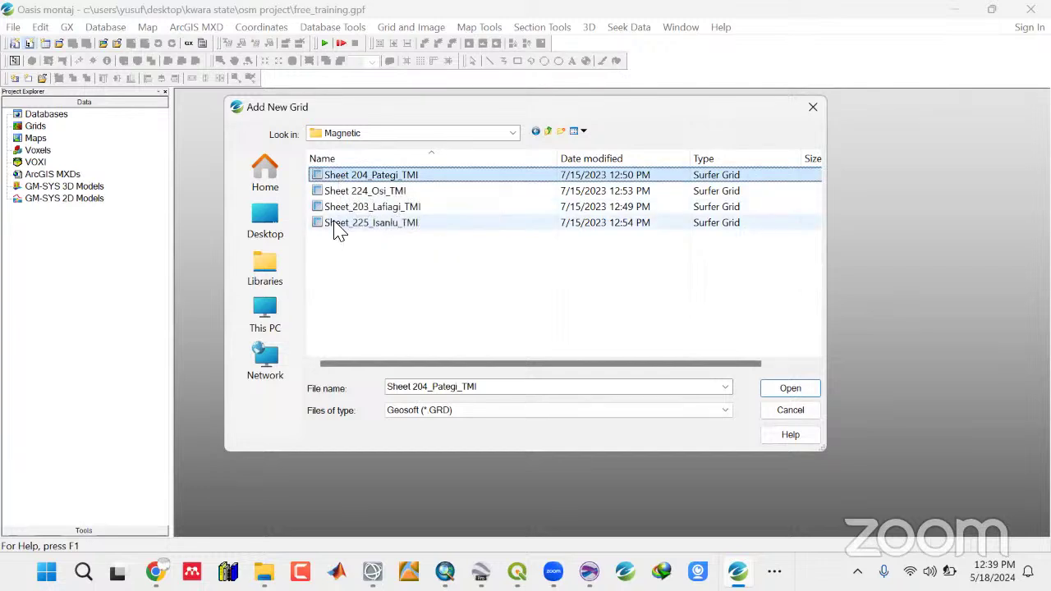
pyautogui.keyDown('shift'); pyautogui.click(335, 226); pyautogui.keyUp('shift')
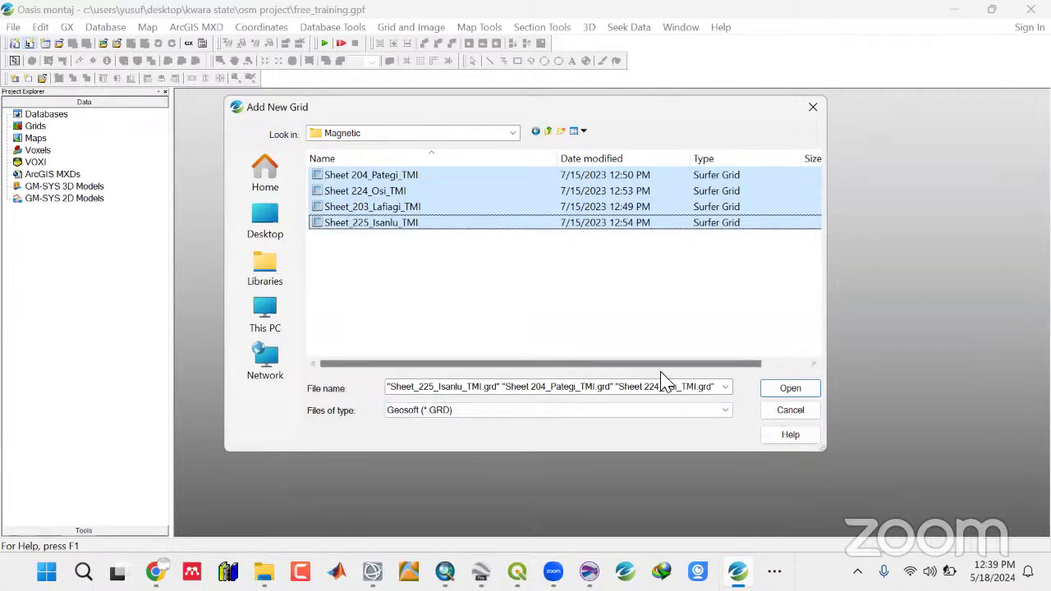
pyautogui.moveTo(664, 371); pyautogui.dragTo(739, 369)
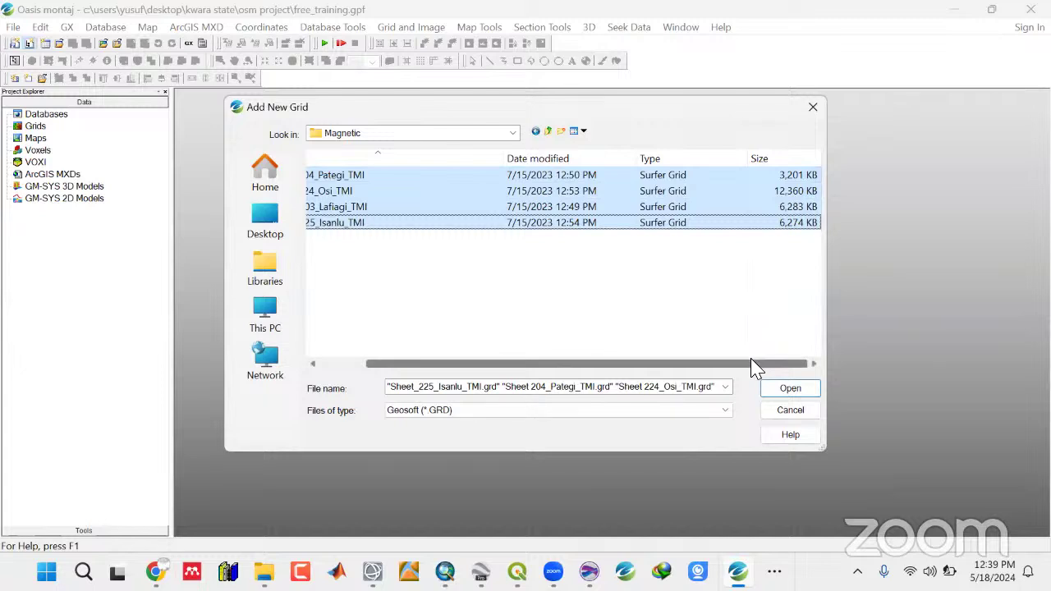
pyautogui.moveTo(747, 369); pyautogui.dragTo(692, 364)
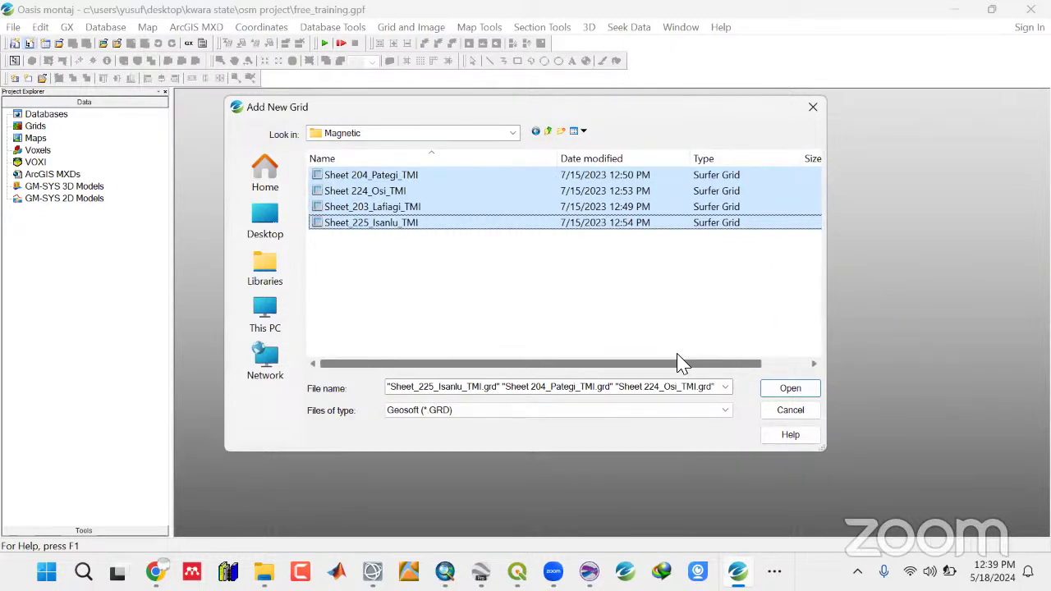
# Examine the supported grid file formats, including Surfer (*.GRD), and keep Geosoft (*.GRD) as the file type.
pyautogui.click(722, 414)
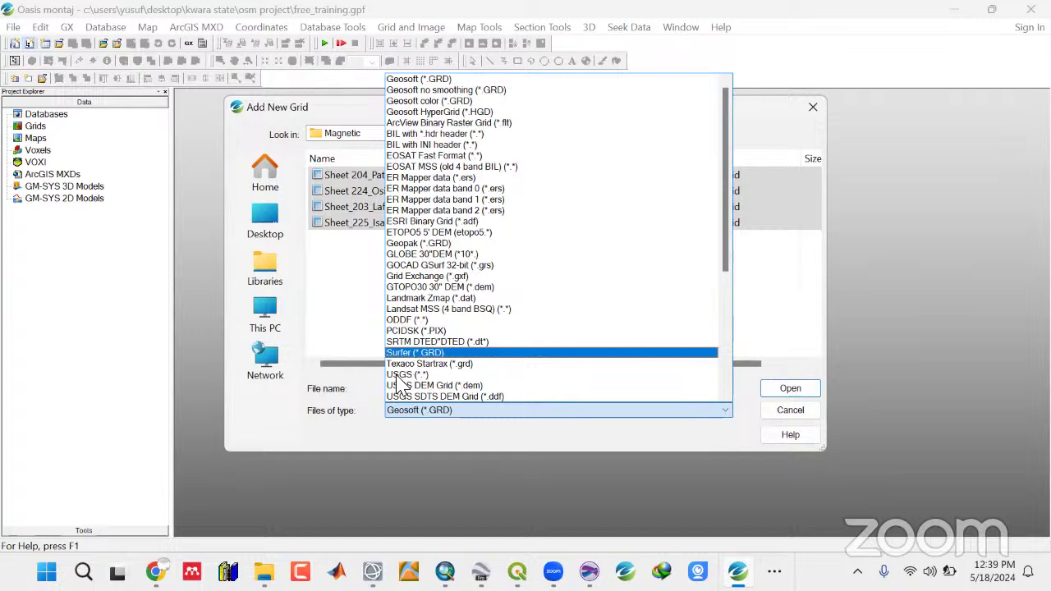
pyautogui.click(363, 404)
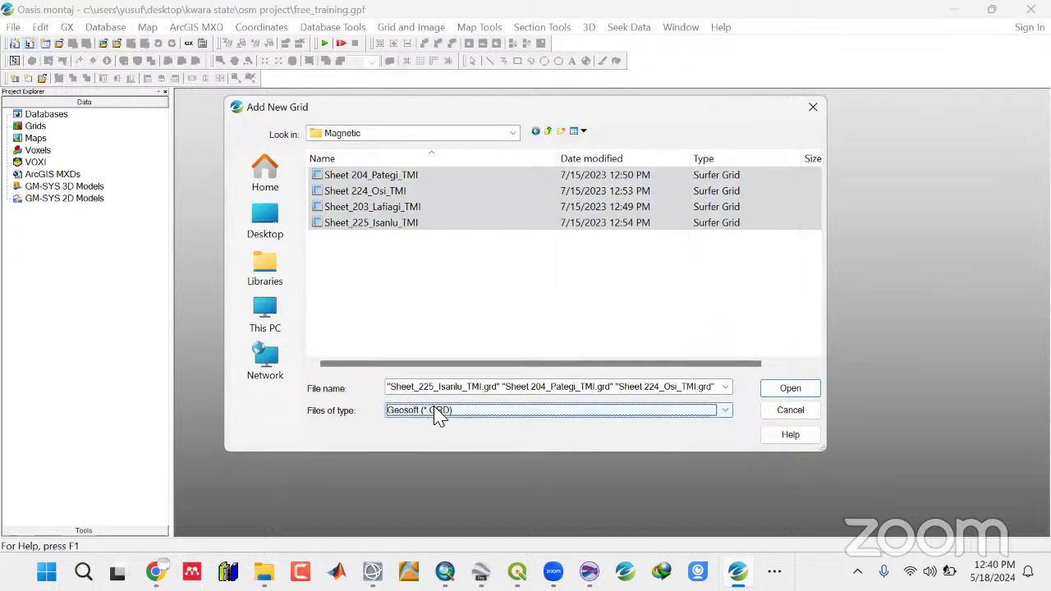
pyautogui.click(435, 413)
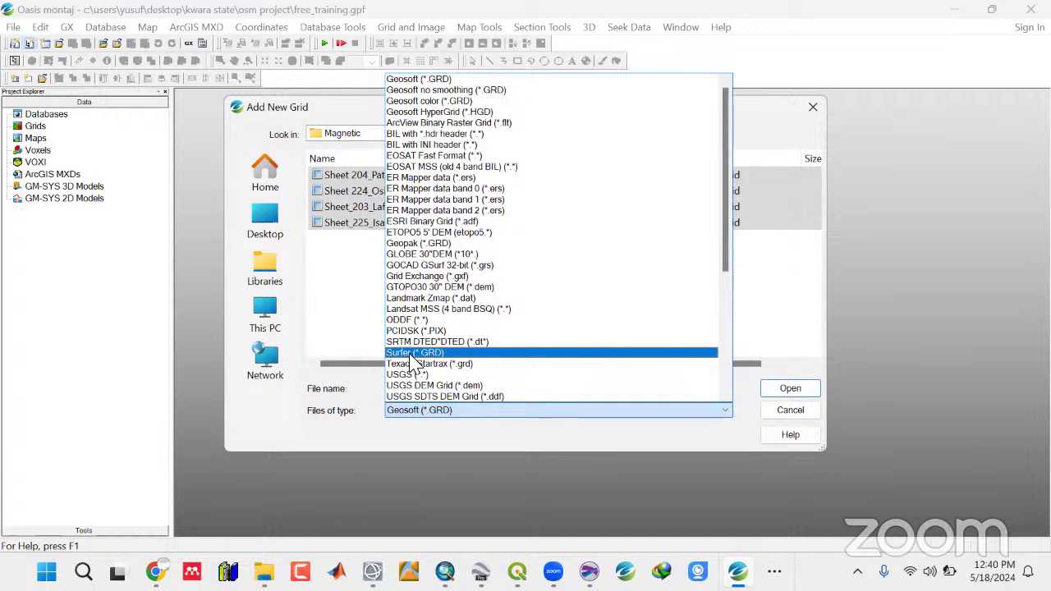
pyautogui.click(739, 443)
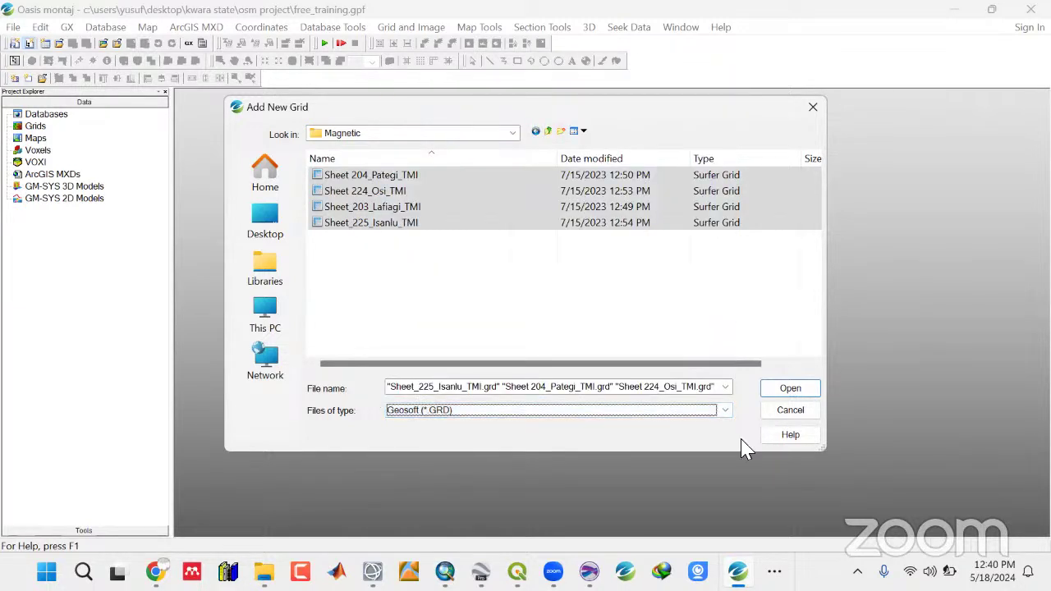
# Add the four selected TMI sheet grids to the project and close all of their display windows.
pyautogui.click(791, 394)
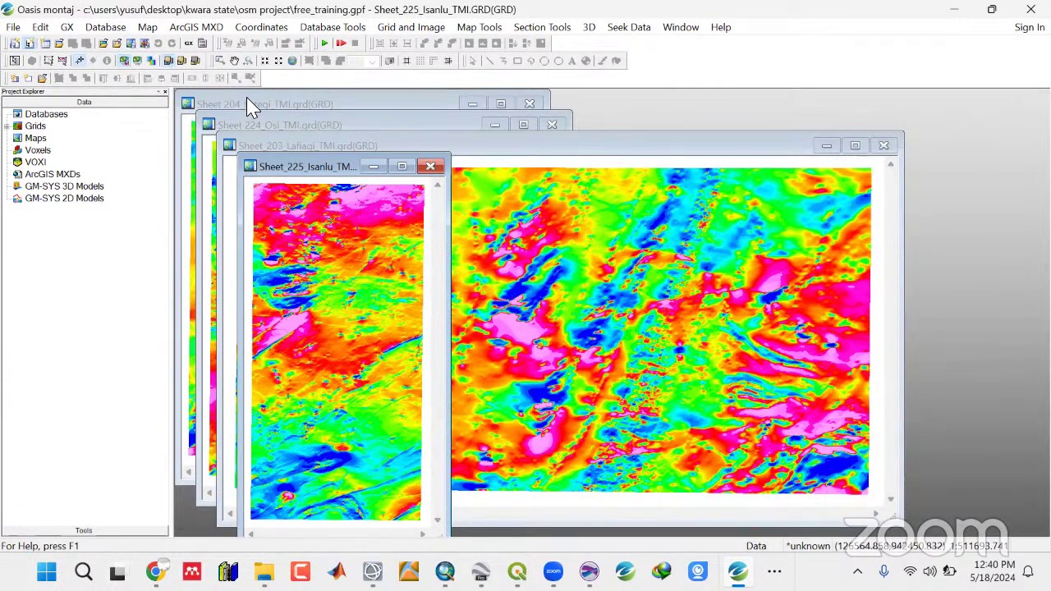
pyautogui.click(679, 33)
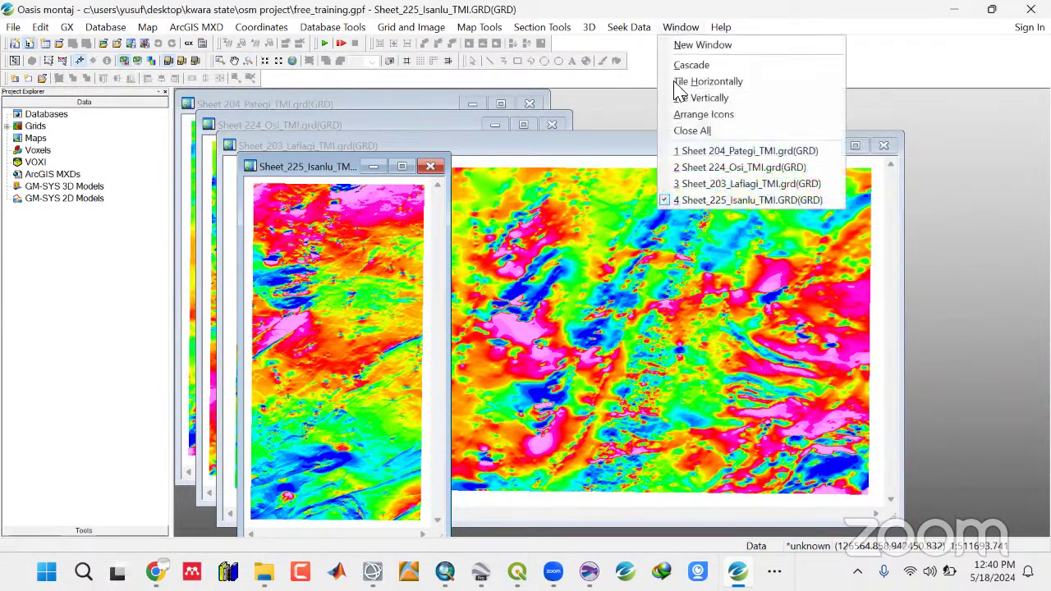
pyautogui.click(690, 133)
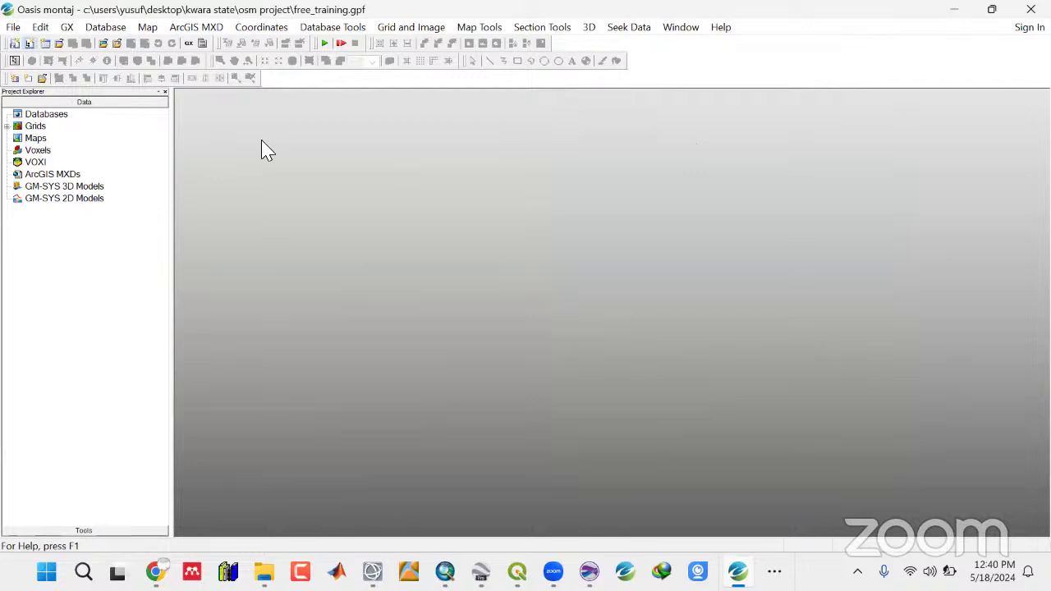
# List the project's grids and display Sheet 204_Pategi_TMI in a maximized window at full map extent.
pyautogui.click(6, 127)
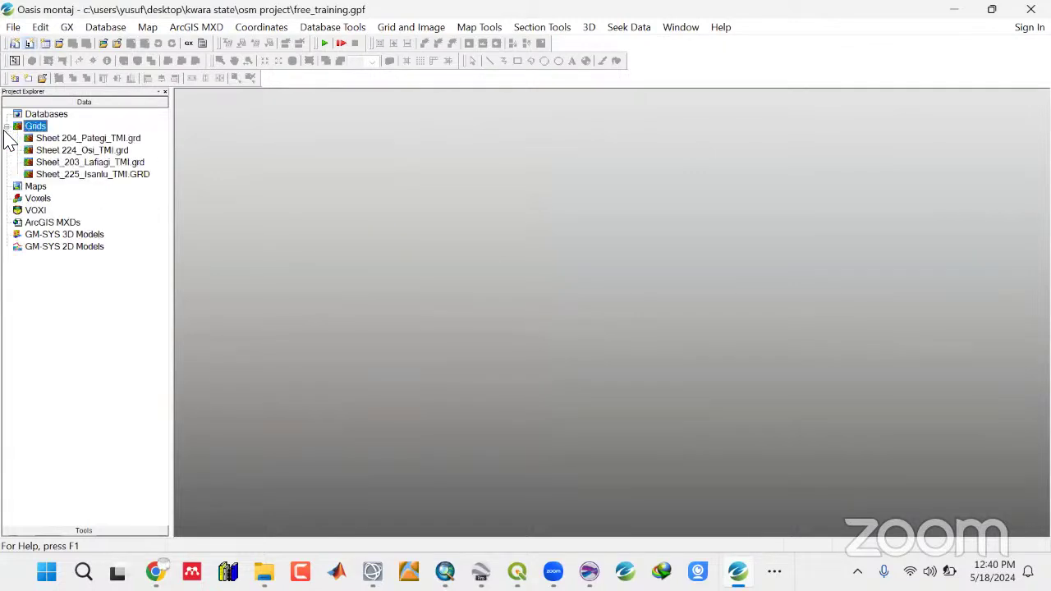
pyautogui.click(52, 141)
pyautogui.click(52, 153)
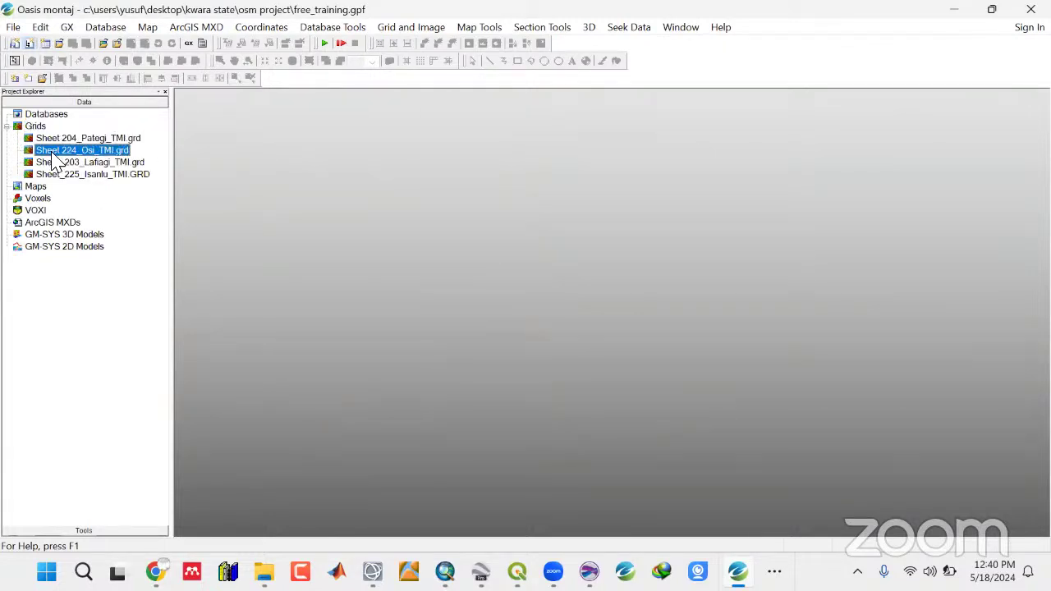
pyautogui.click(55, 164)
pyautogui.click(56, 176)
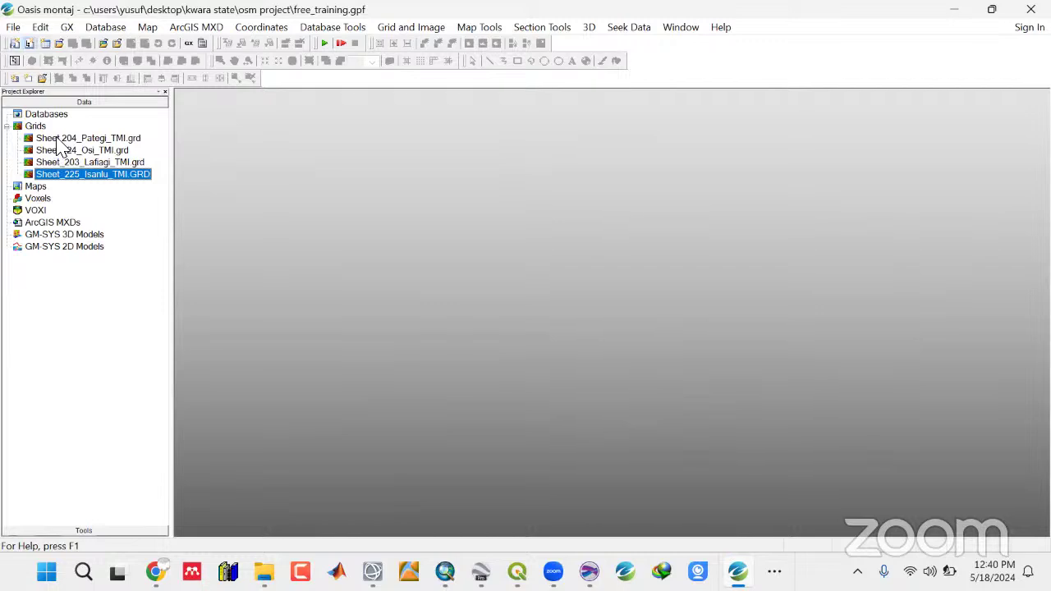
pyautogui.click(61, 140)
pyautogui.doubleClick(59, 140)
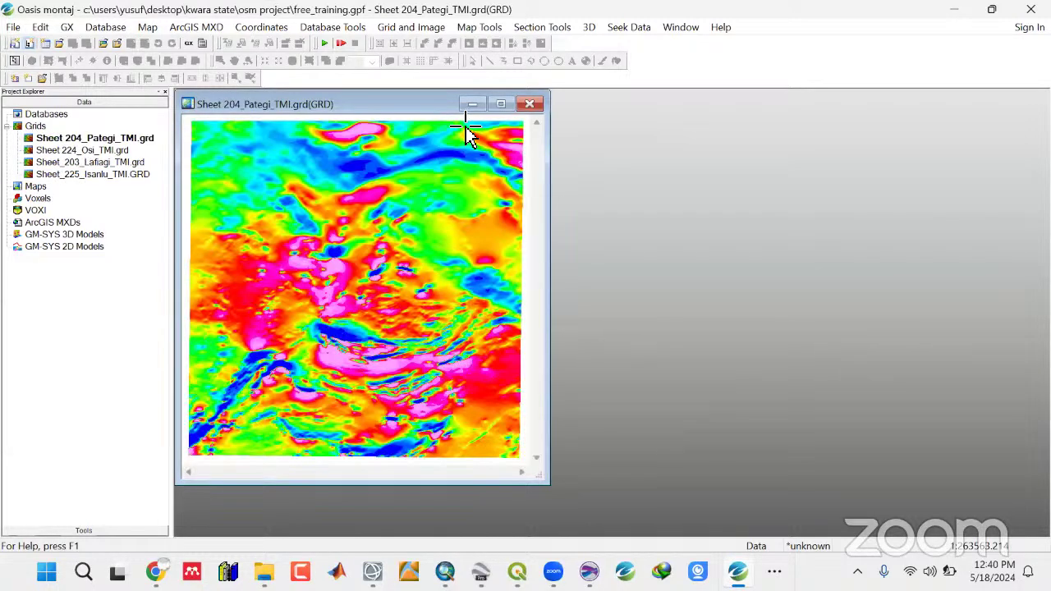
pyautogui.click(501, 104)
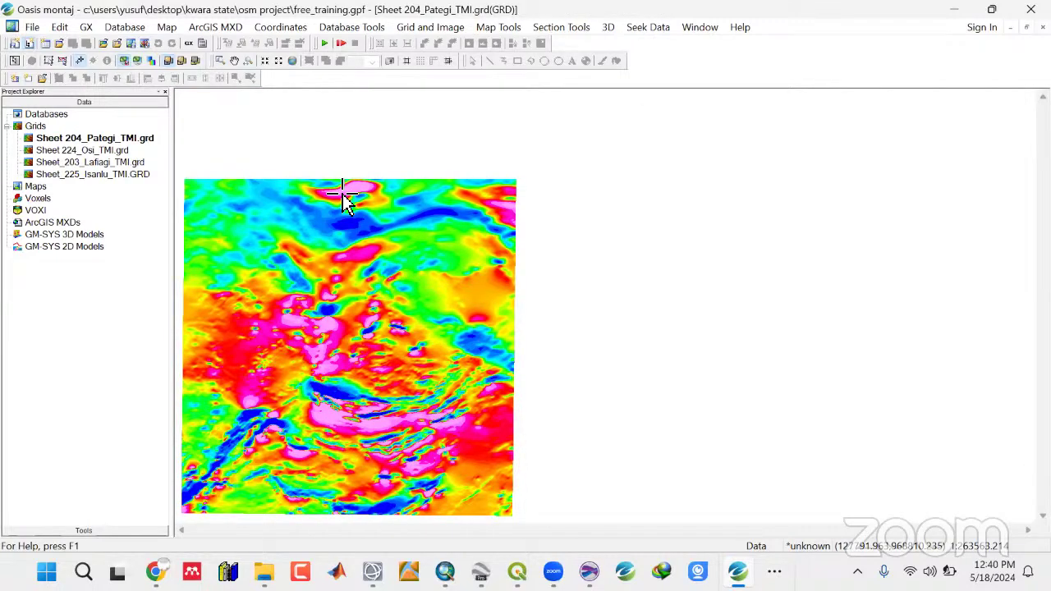
pyautogui.click(292, 65)
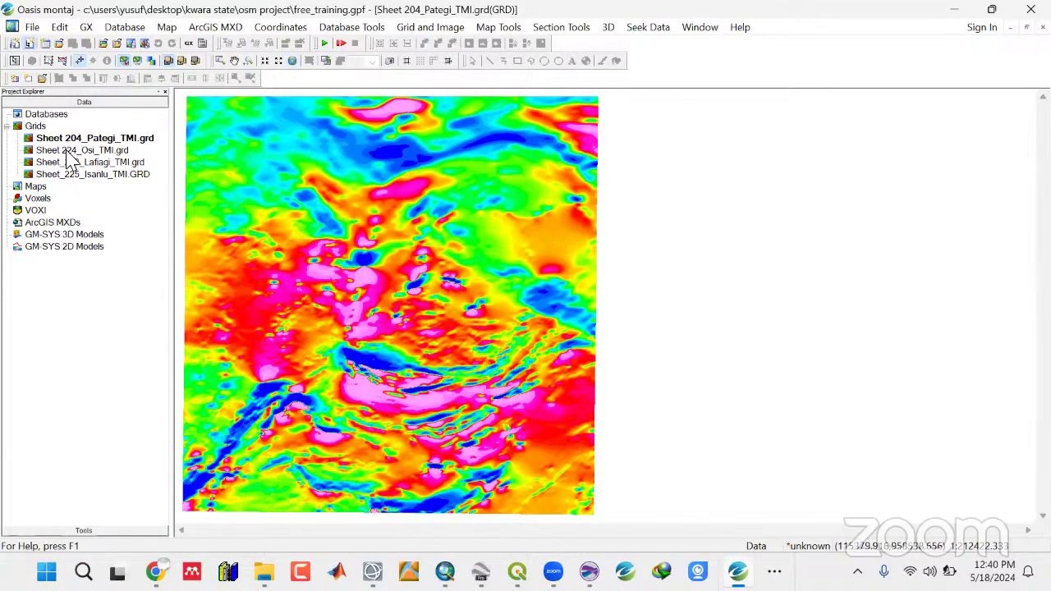
# View the Sheet 224_Osi_TMI, Sheet_203_Lafiagi_TMI and Sheet_225_Isanlu_TMI grids one after another at full map extent.
pyautogui.click(71, 151)
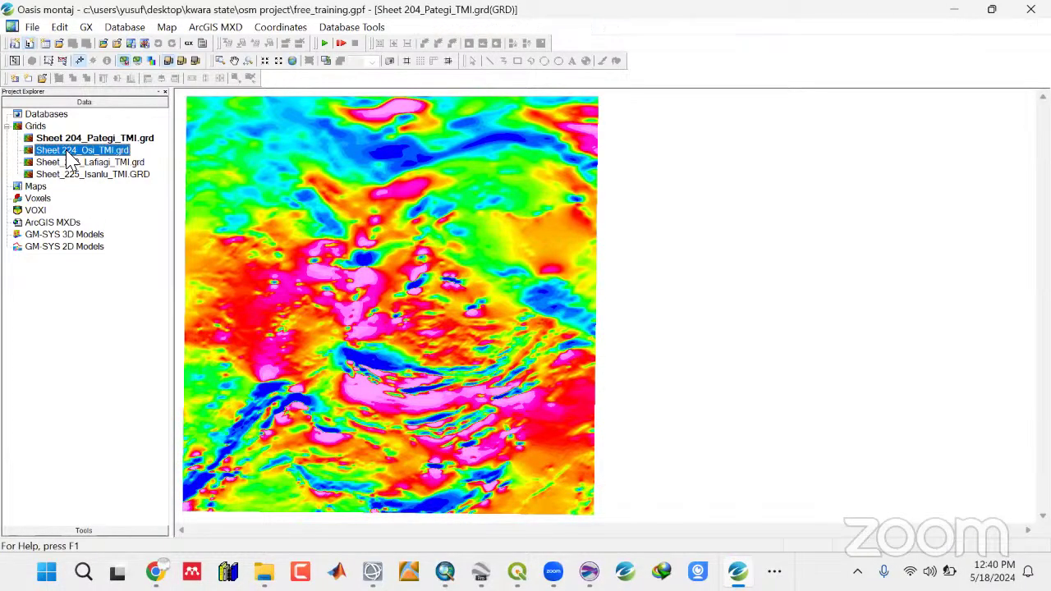
pyautogui.doubleClick(70, 154)
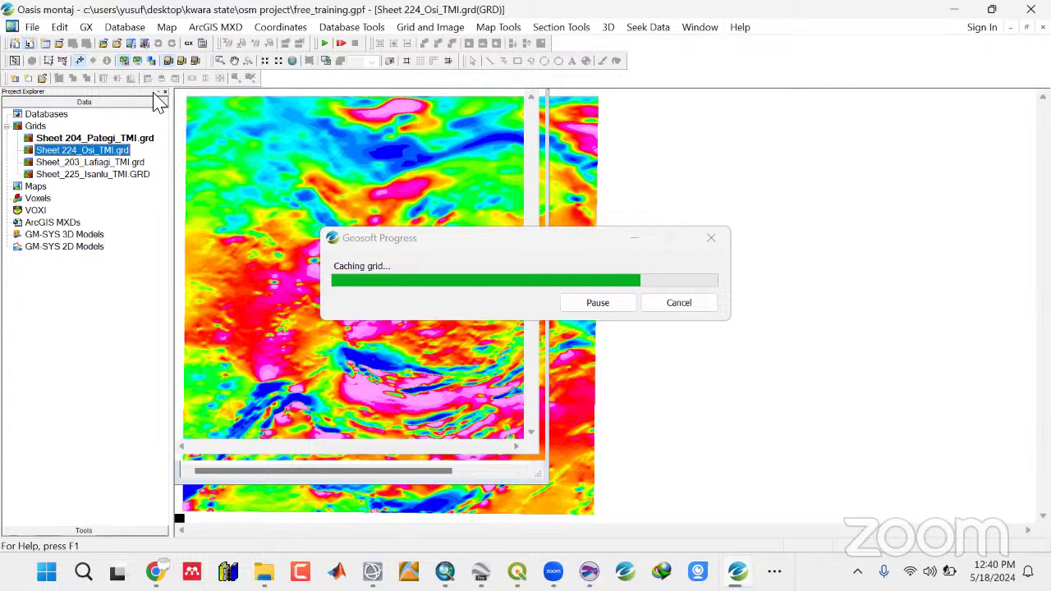
pyautogui.click(292, 61)
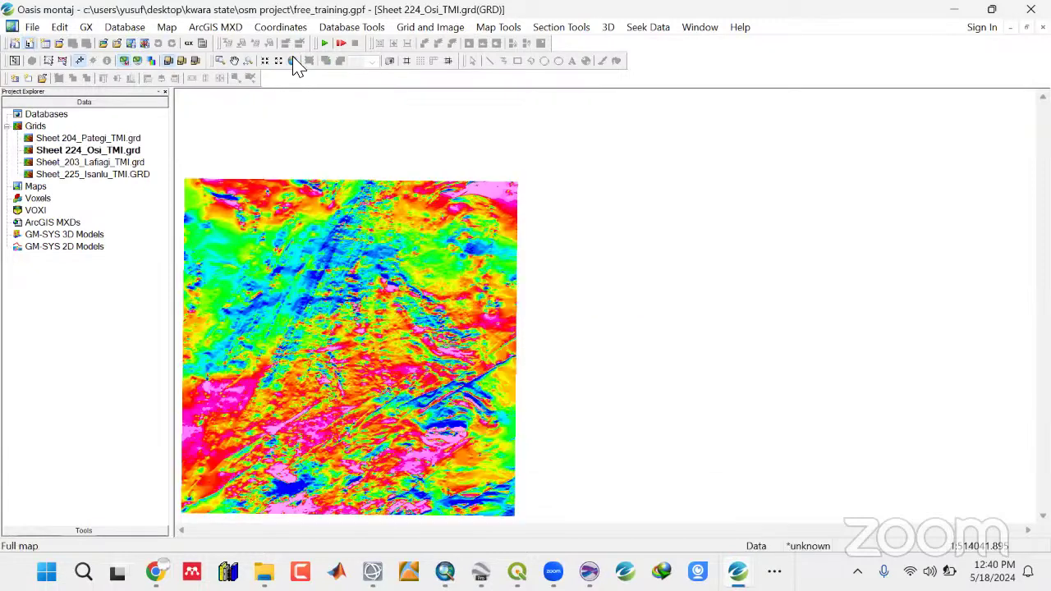
pyautogui.click(77, 164)
pyautogui.doubleClick(77, 167)
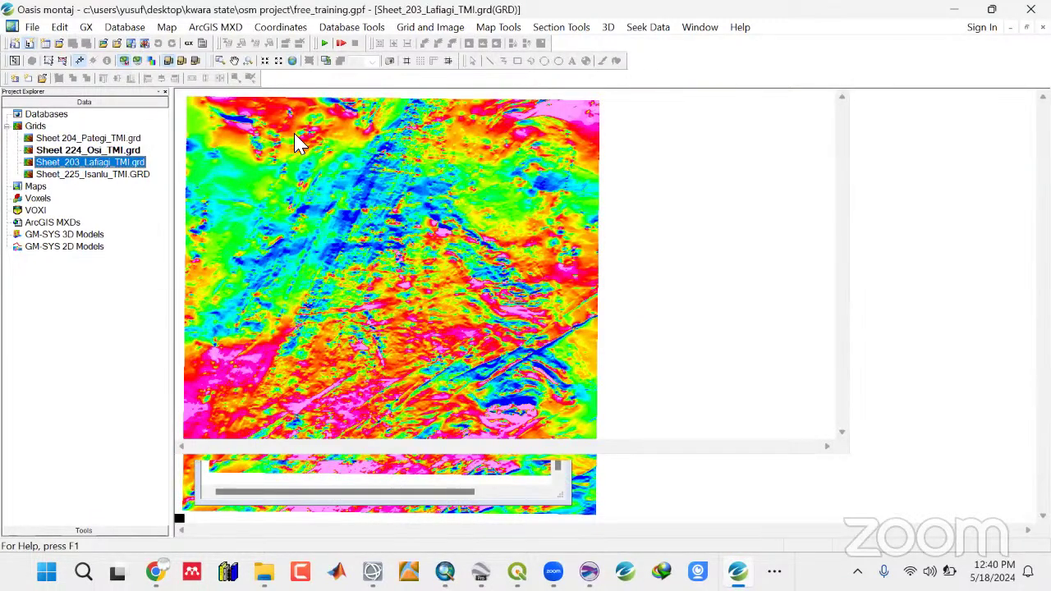
pyautogui.click(294, 62)
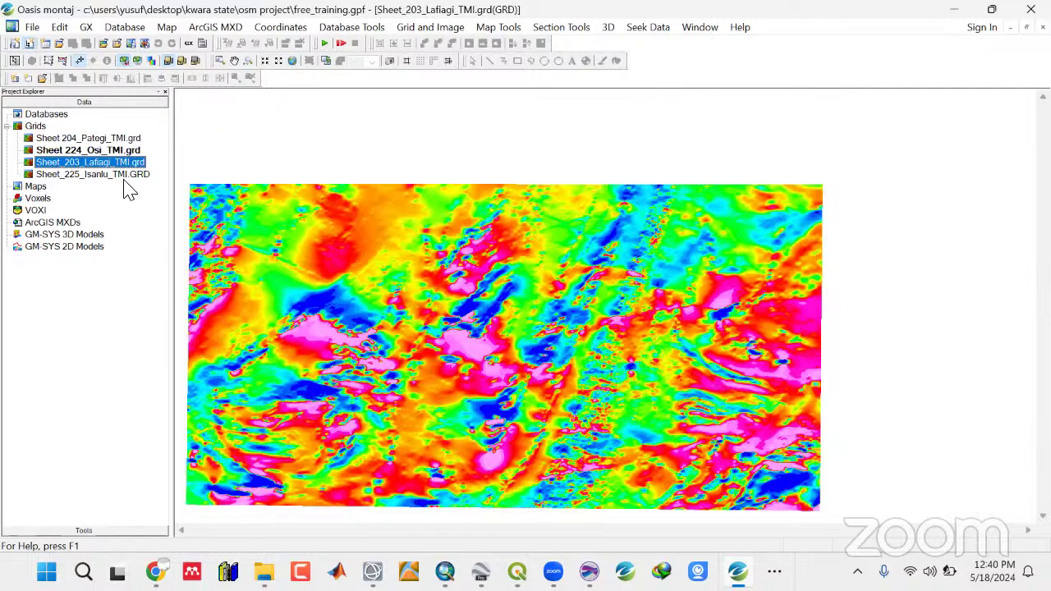
pyautogui.doubleClick(125, 175)
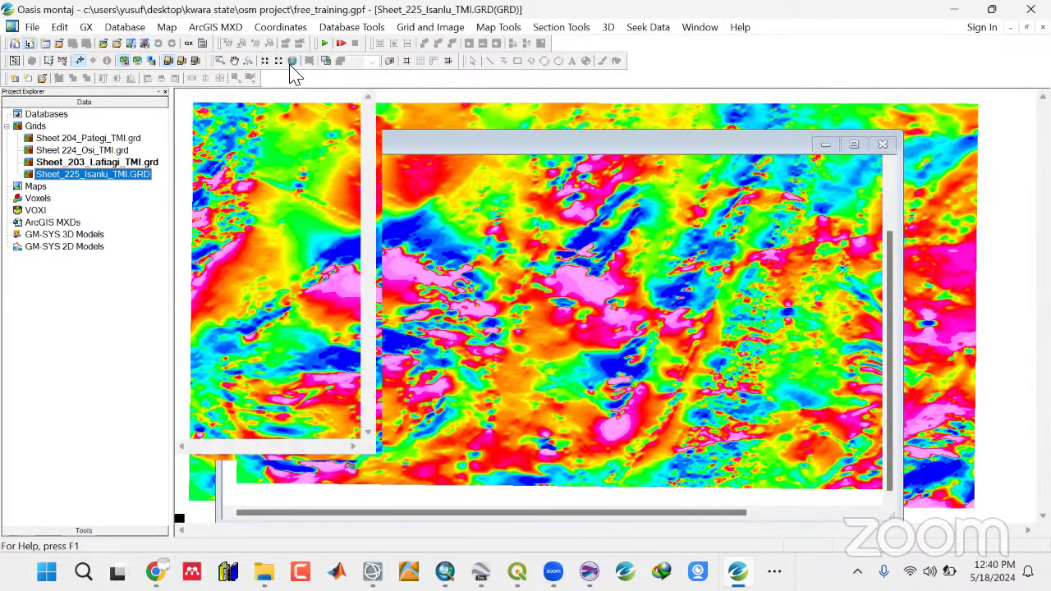
pyautogui.click(292, 61)
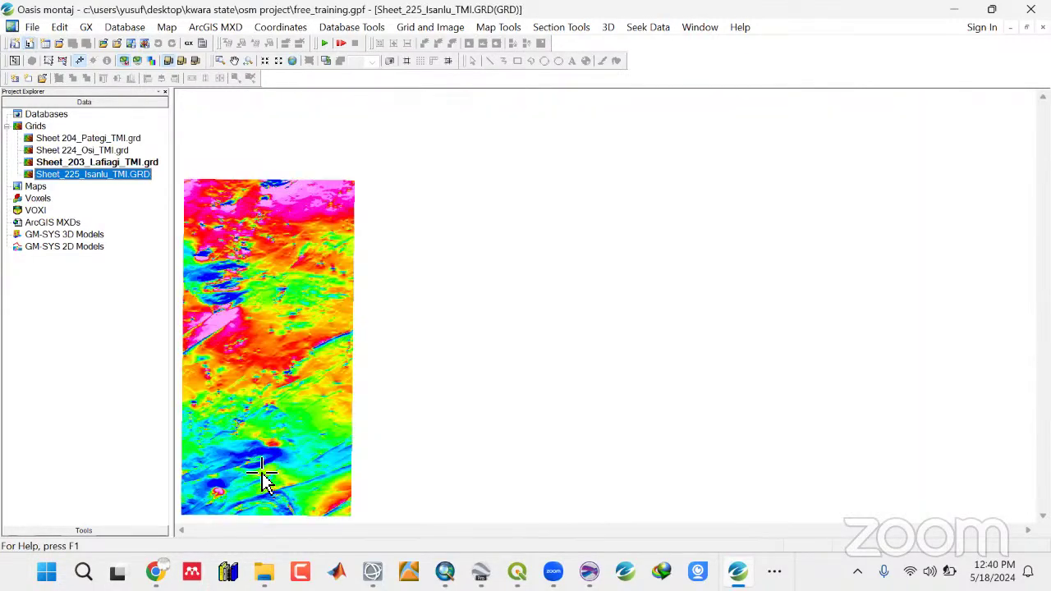
# Check the coordinate system in the grid properties of Sheet 204_Pategi_TMI, then close the properties.
pyautogui.click(55, 141)
pyautogui.rightClick(58, 145)
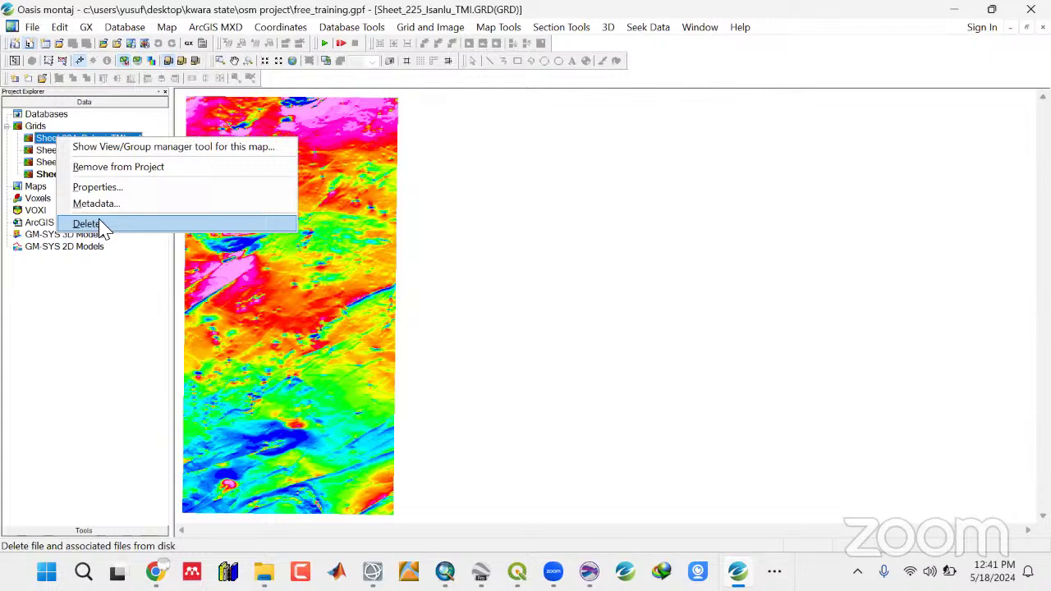
pyautogui.click(101, 191)
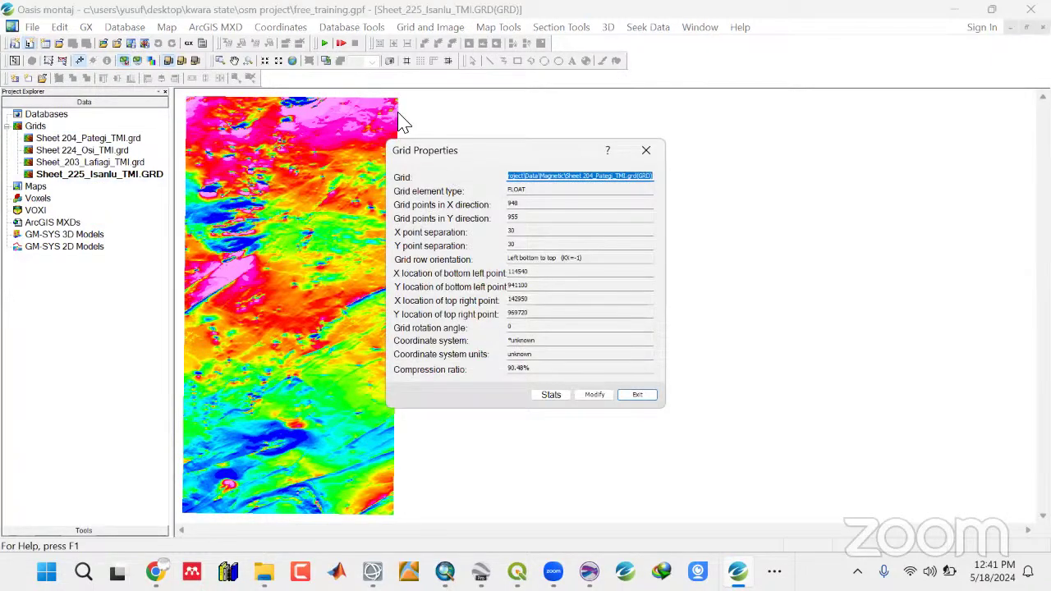
pyautogui.moveTo(462, 151); pyautogui.dragTo(288, 116)
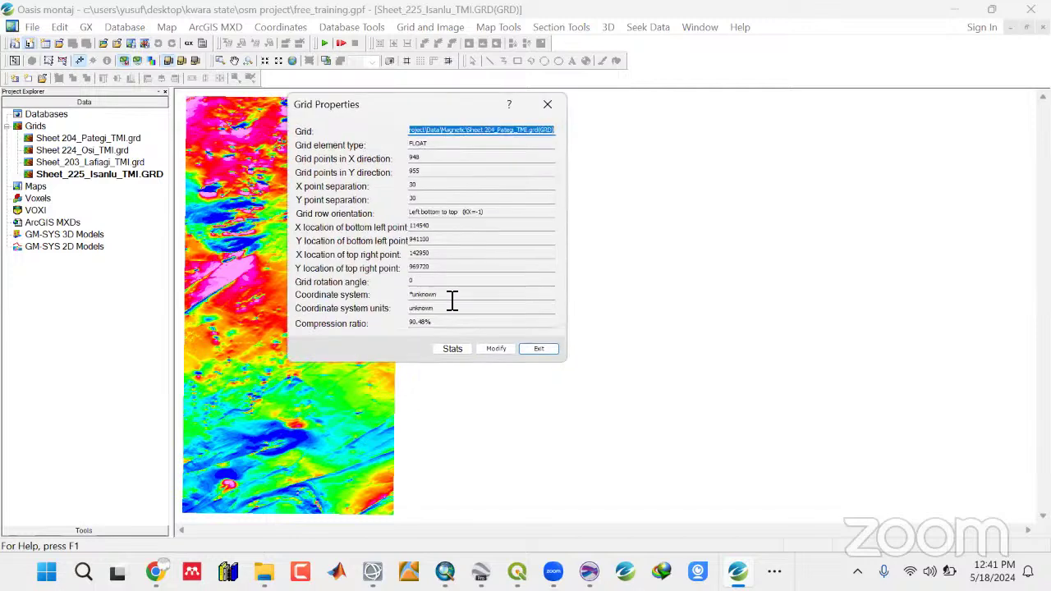
pyautogui.doubleClick(450, 297)
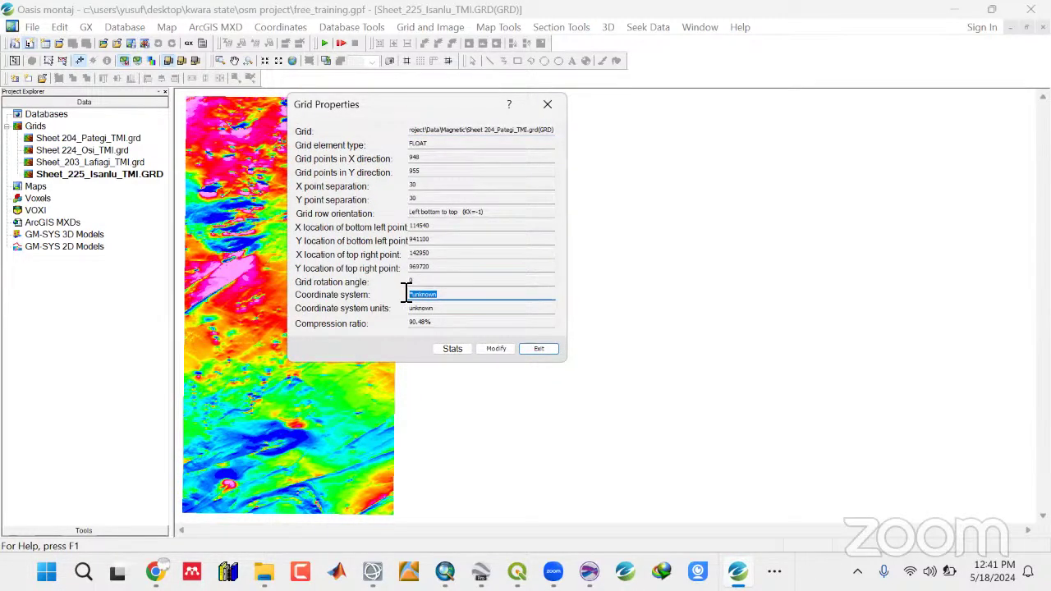
pyautogui.click(548, 109)
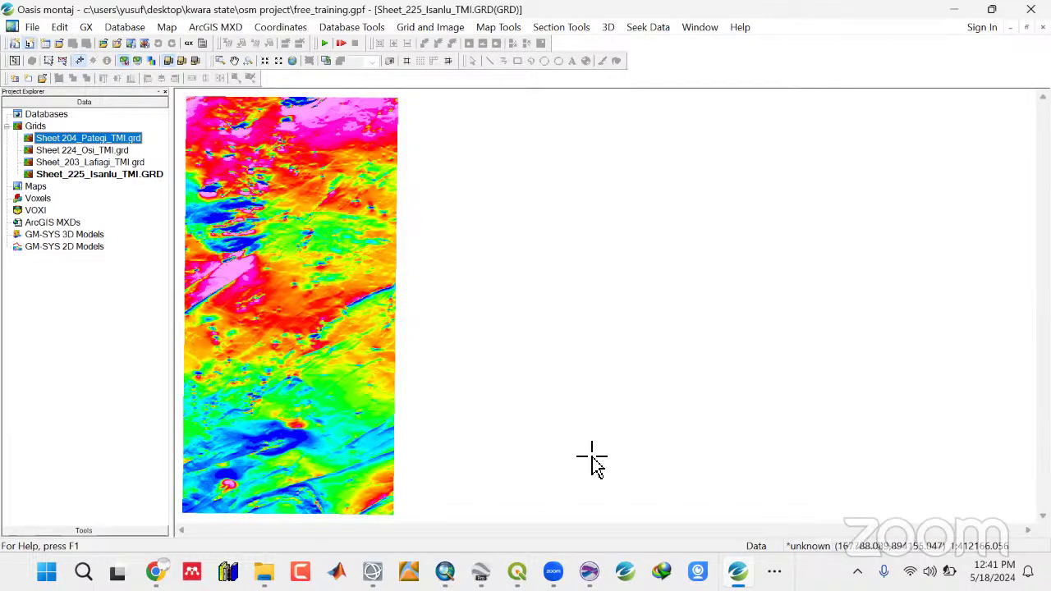
# Bring the Sheet_203_Lafiagi_TMI grid back into view and look over the project's other sheet grids in the list.
pyautogui.doubleClick(70, 163)
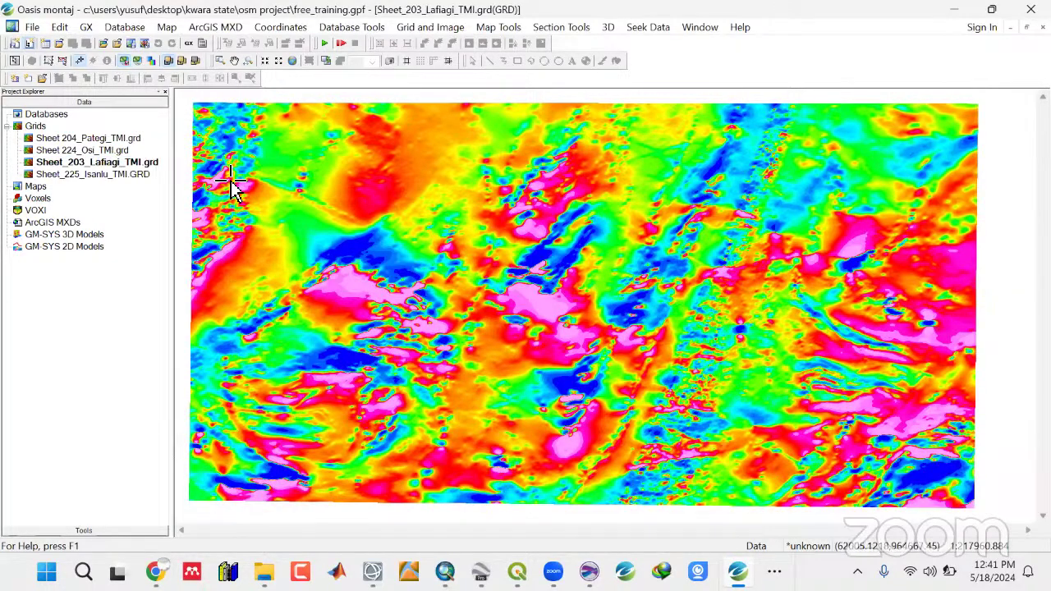
pyautogui.click(70, 139)
pyautogui.click(78, 152)
pyautogui.click(78, 175)
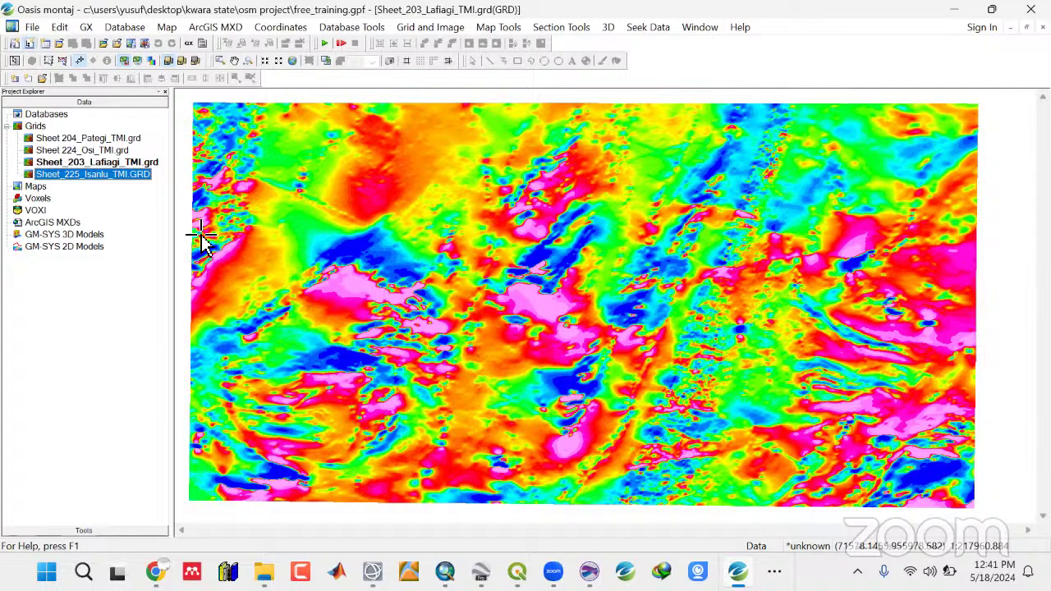
pyautogui.click(92, 164)
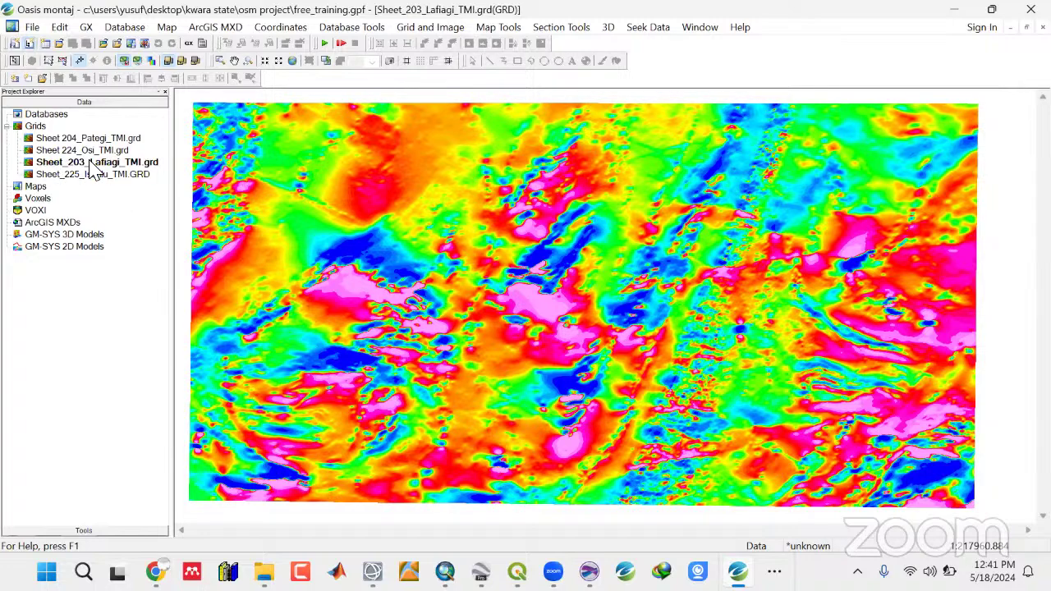
# Save the Sheet_203_Lafiagi_TMI grid to a new database named T203, keeping both decimation factors at 1.
pyautogui.click(424, 27)
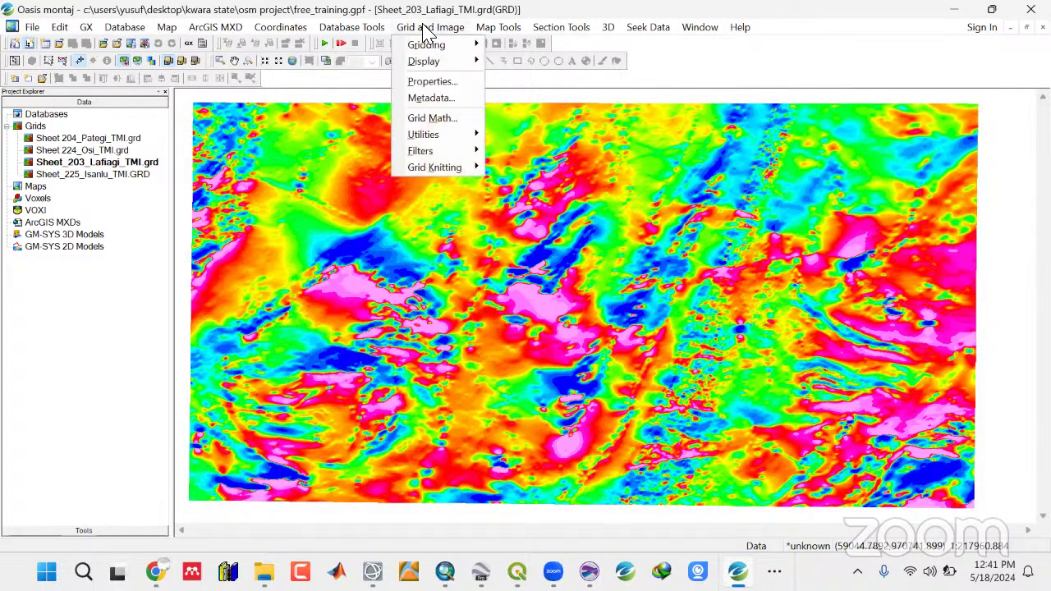
pyautogui.moveTo(428, 136)
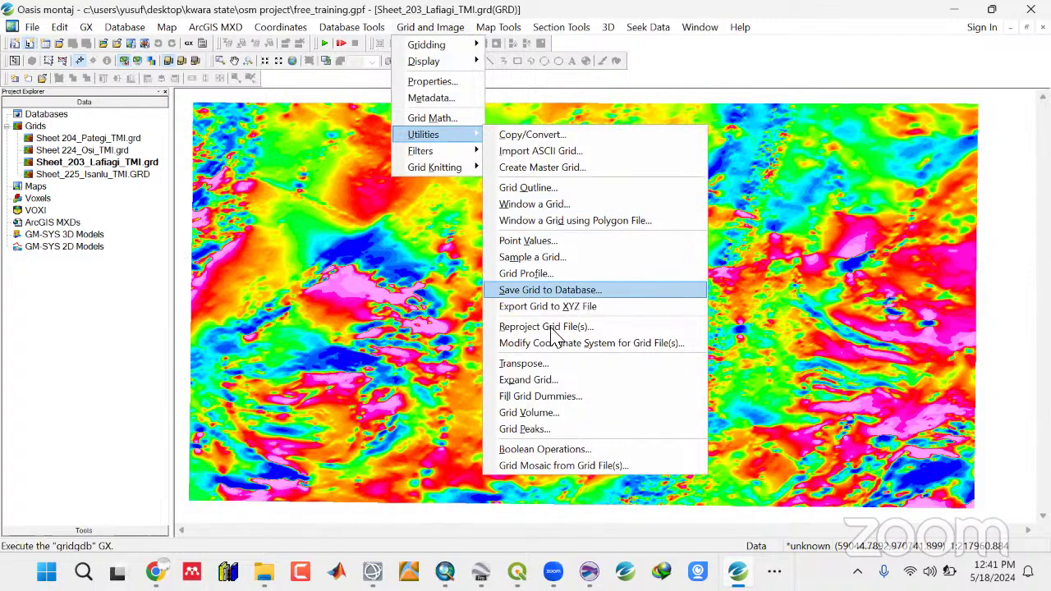
pyautogui.click(535, 291)
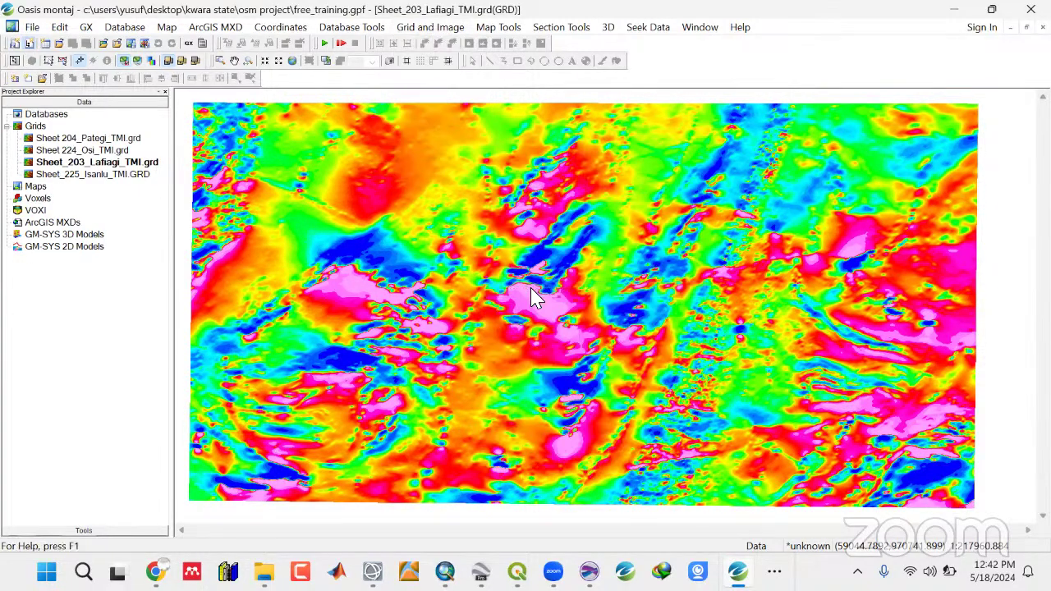
pyautogui.moveTo(358, 188); pyautogui.dragTo(226, 165)
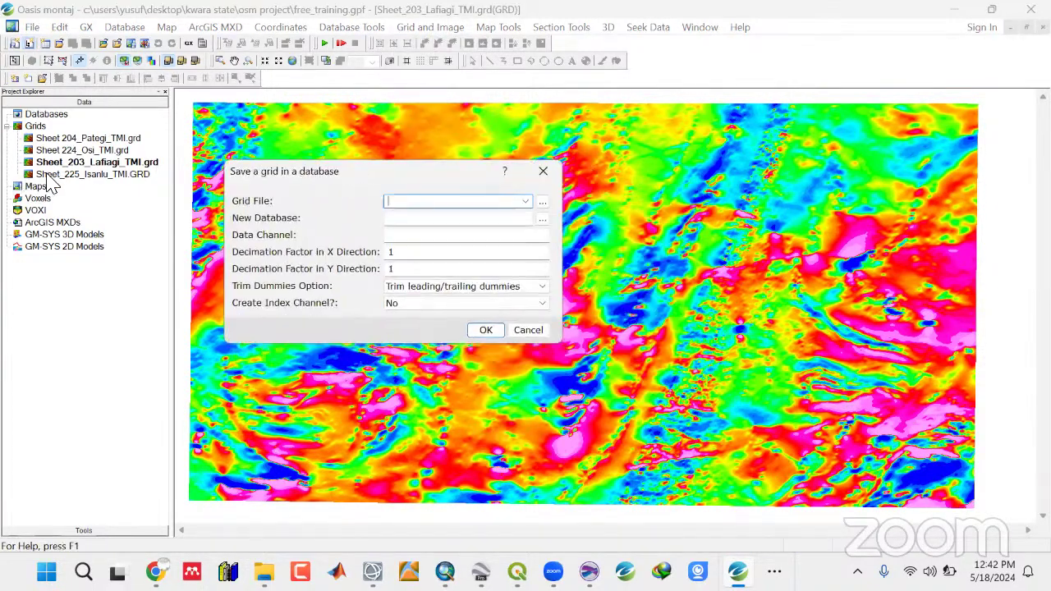
pyautogui.click(525, 202)
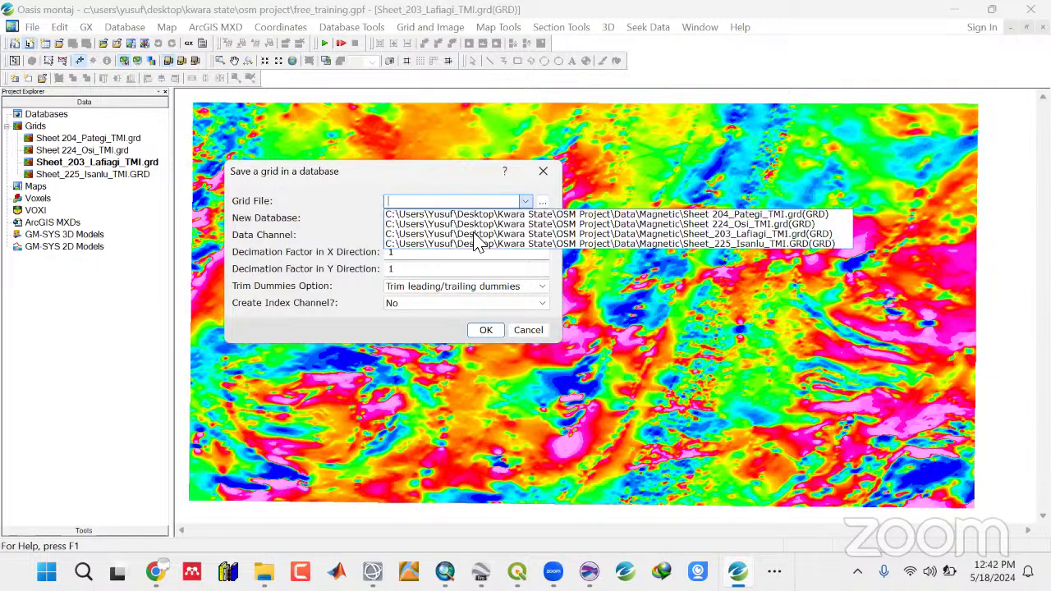
pyautogui.click(691, 234)
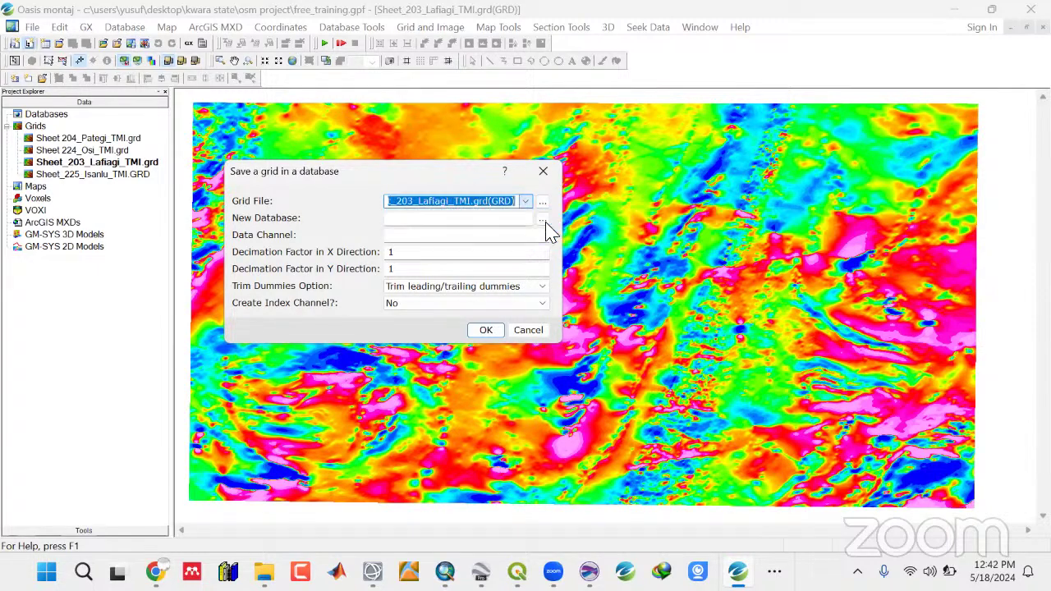
pyautogui.click(408, 219)
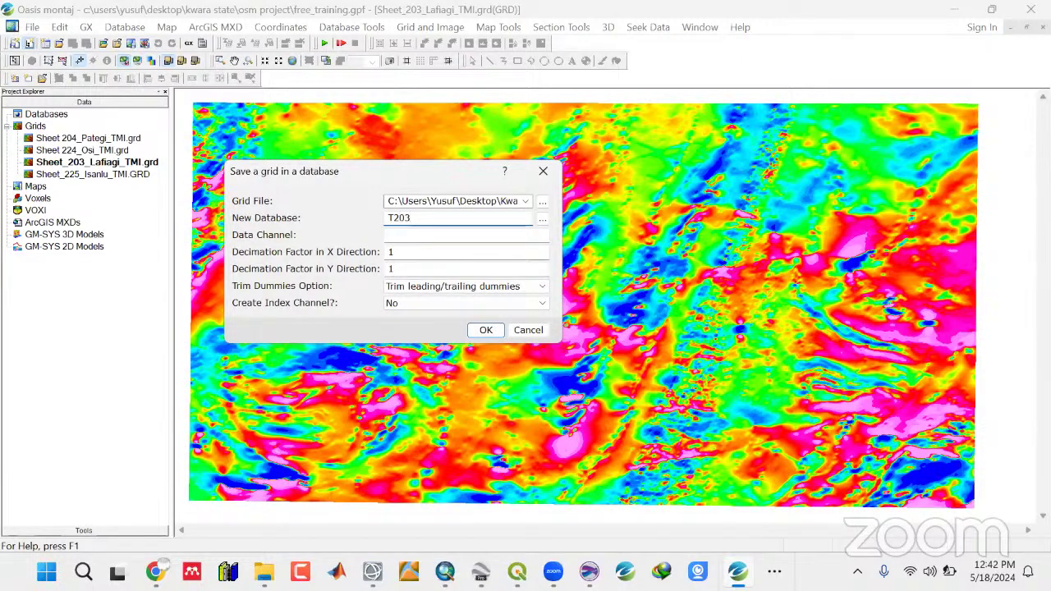
pyautogui.click(428, 243)
pyautogui.click(481, 333)
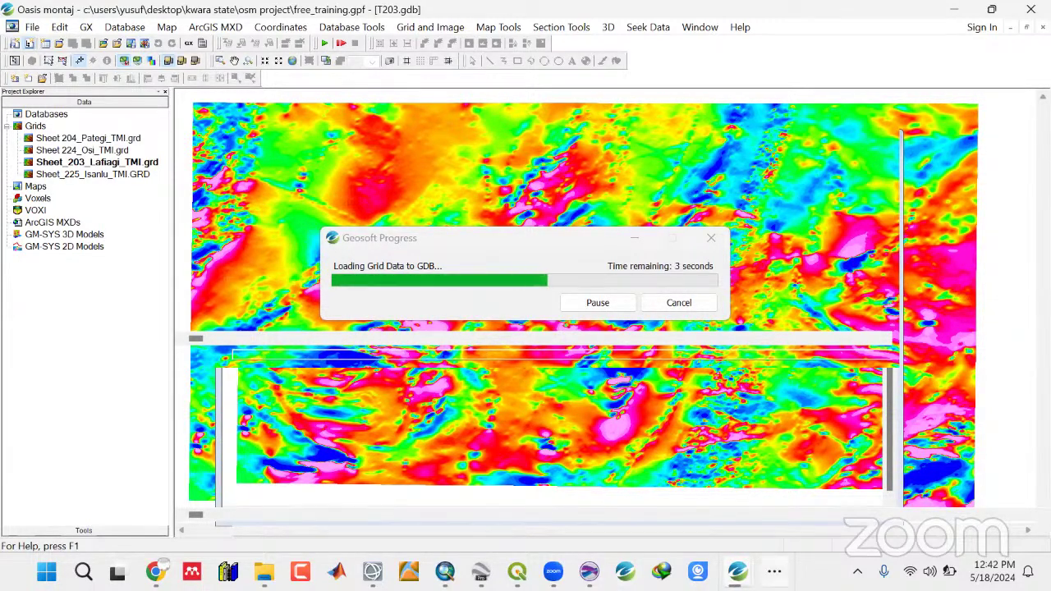
# Put the YouTube live chat window away and view the new T203 database in Oasis montaj.
pyautogui.click(953, 10)
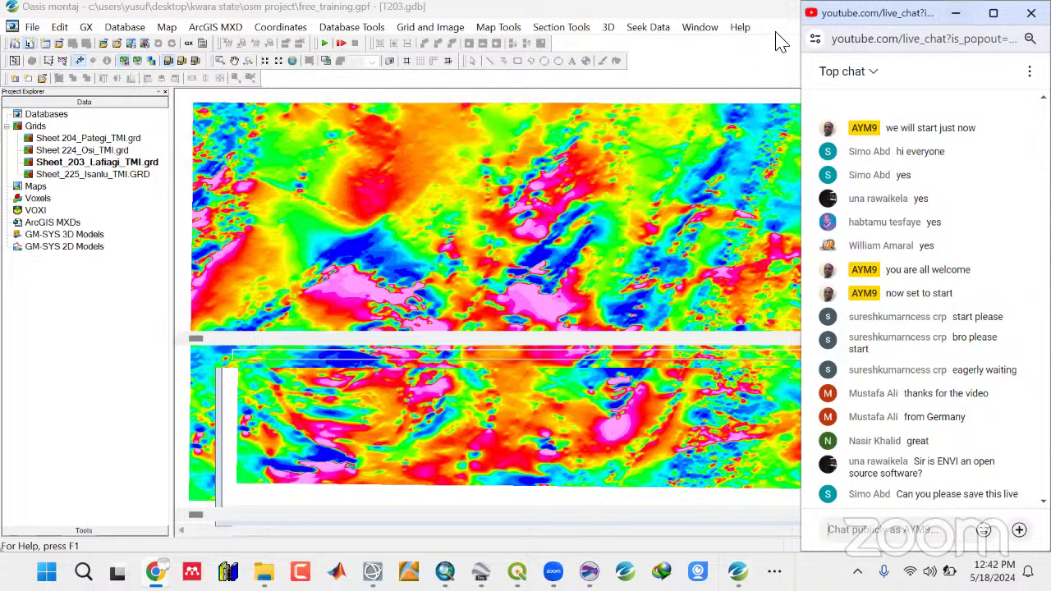
pyautogui.click(955, 13)
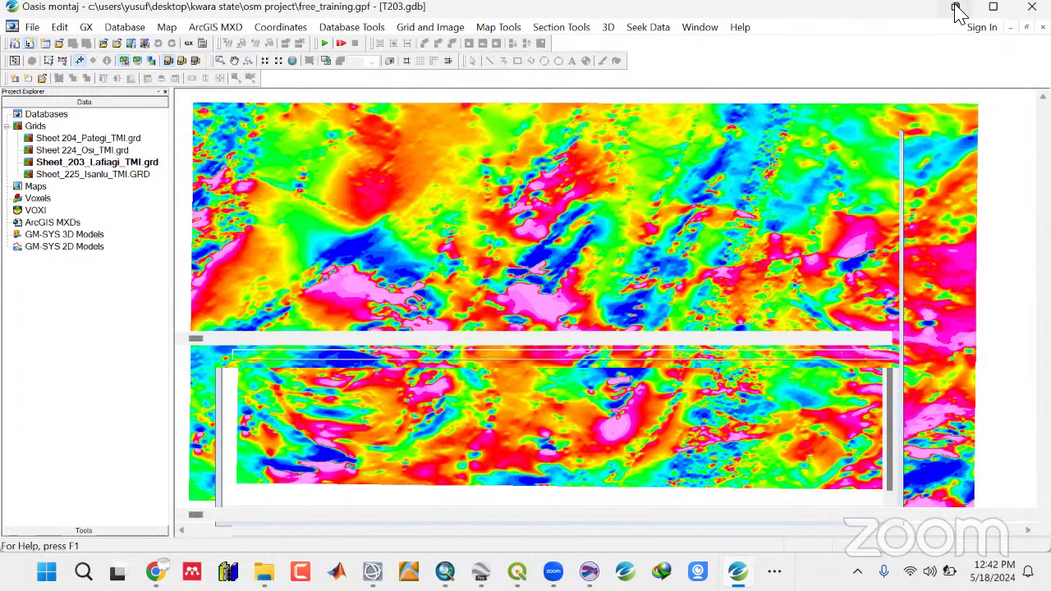
pyautogui.hotkey('ctrl', 'Tab')
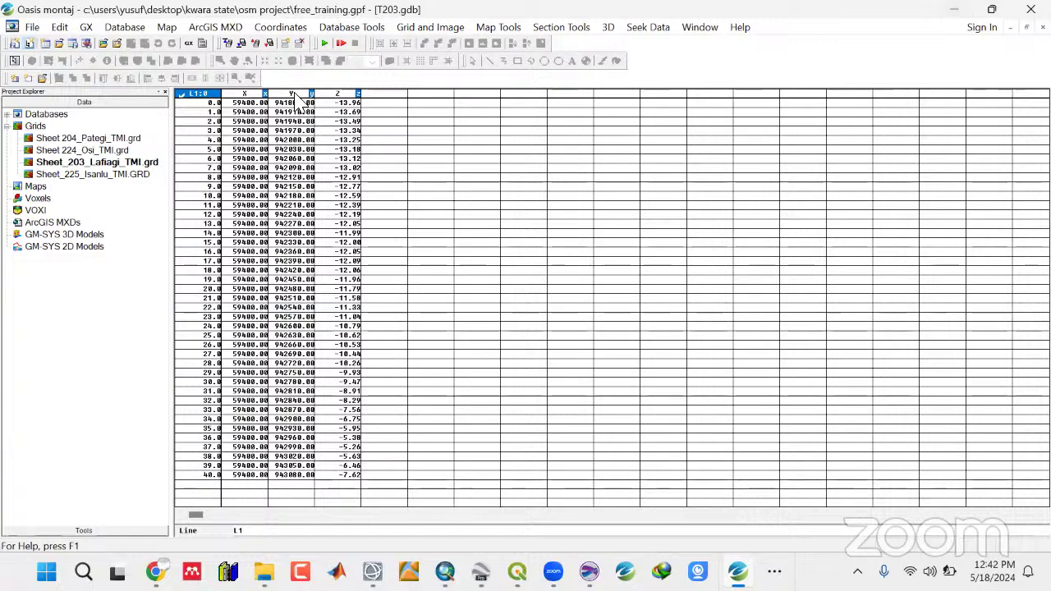
# Expand the project's databases and remove the Sheet_203_Lafiagi_TMI grid from the project.
pyautogui.click(7, 114)
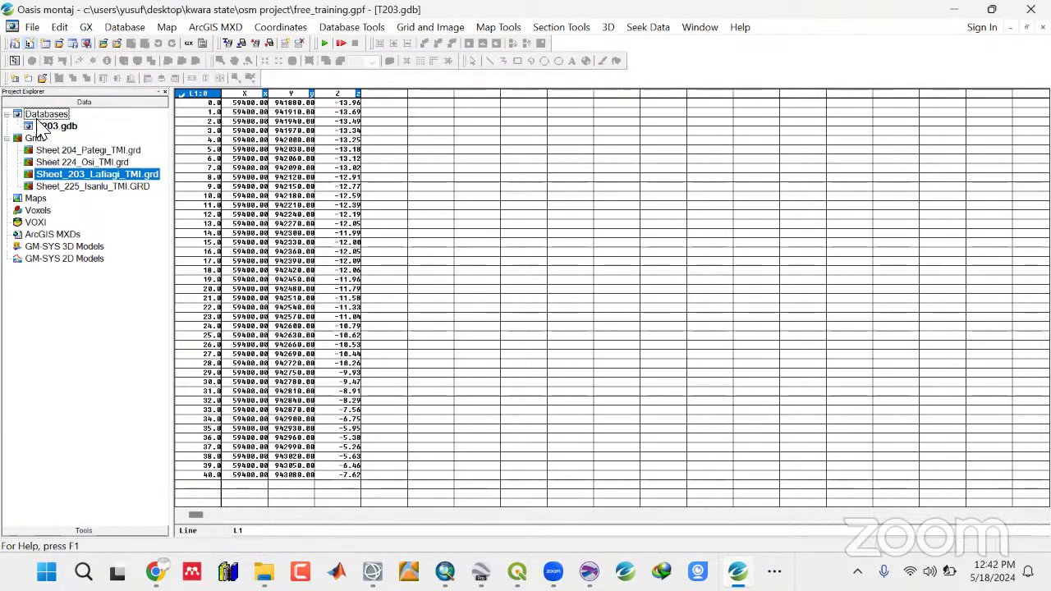
pyautogui.rightClick(70, 175)
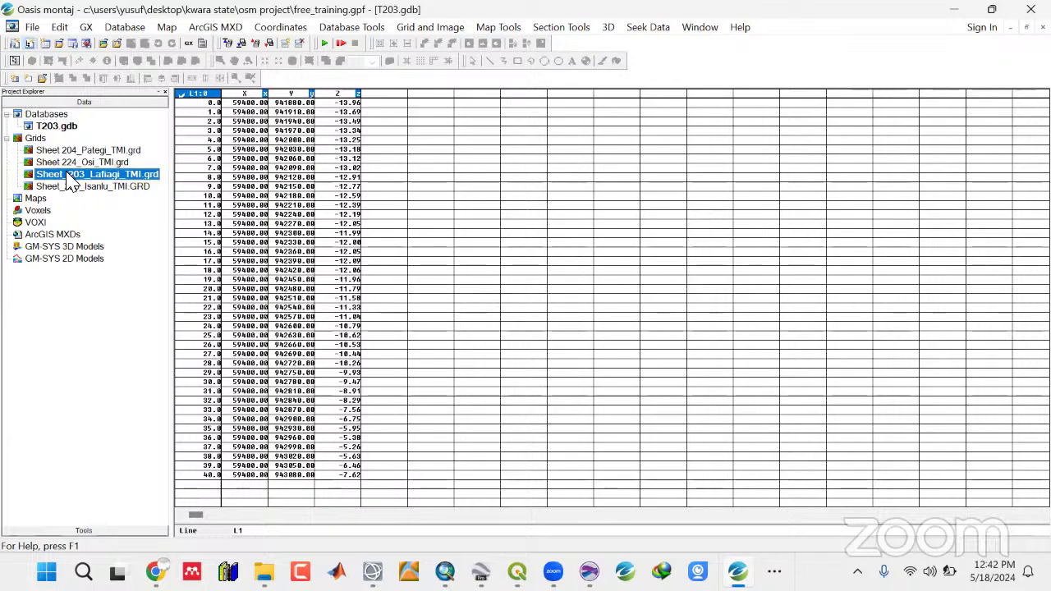
pyautogui.click(93, 207)
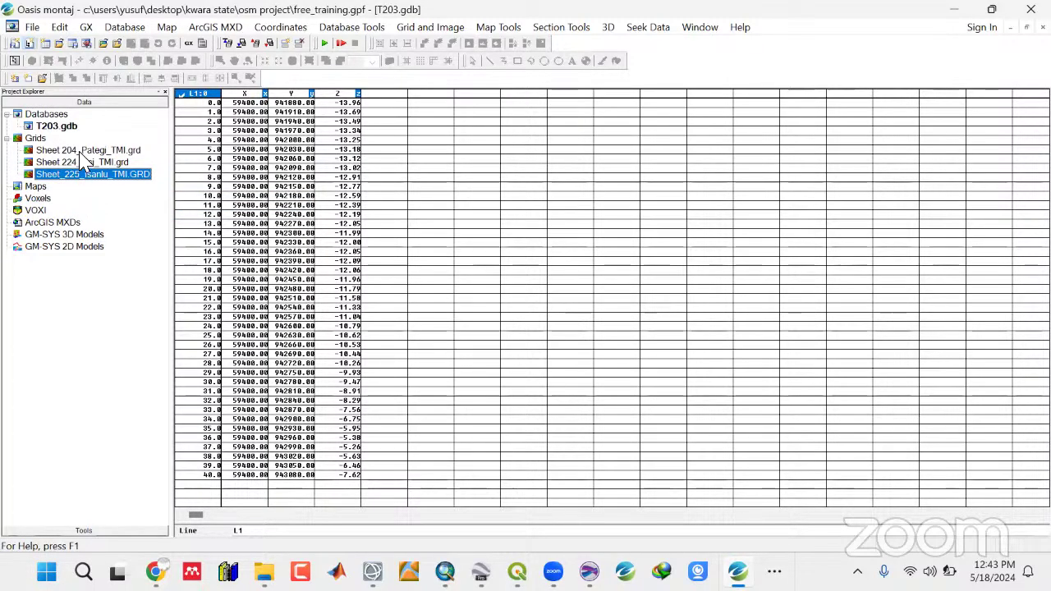
# Save the Sheet 204_Pategi_TMI grid to a new database named T204, keeping both decimation factors at 1, and remove the grid from the project.
pyautogui.doubleClick(82, 151)
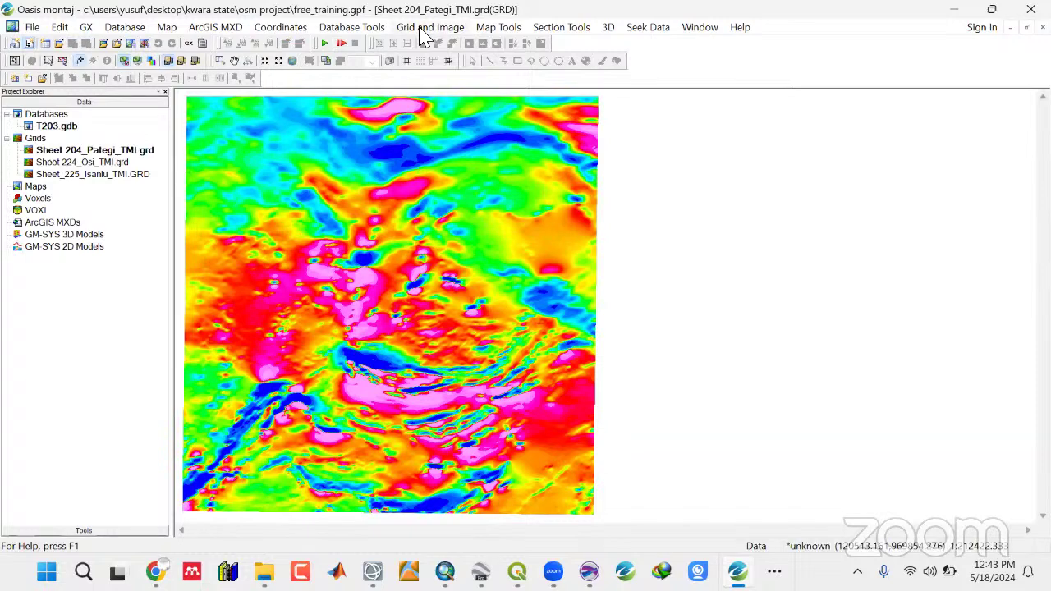
pyautogui.click(429, 27)
pyautogui.moveTo(431, 138)
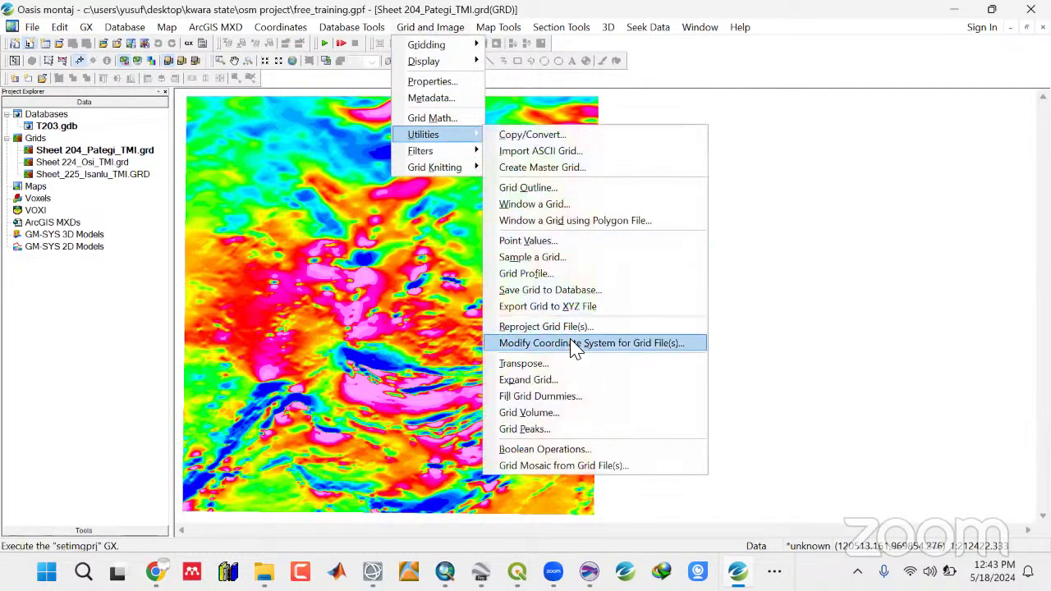
pyautogui.click(549, 291)
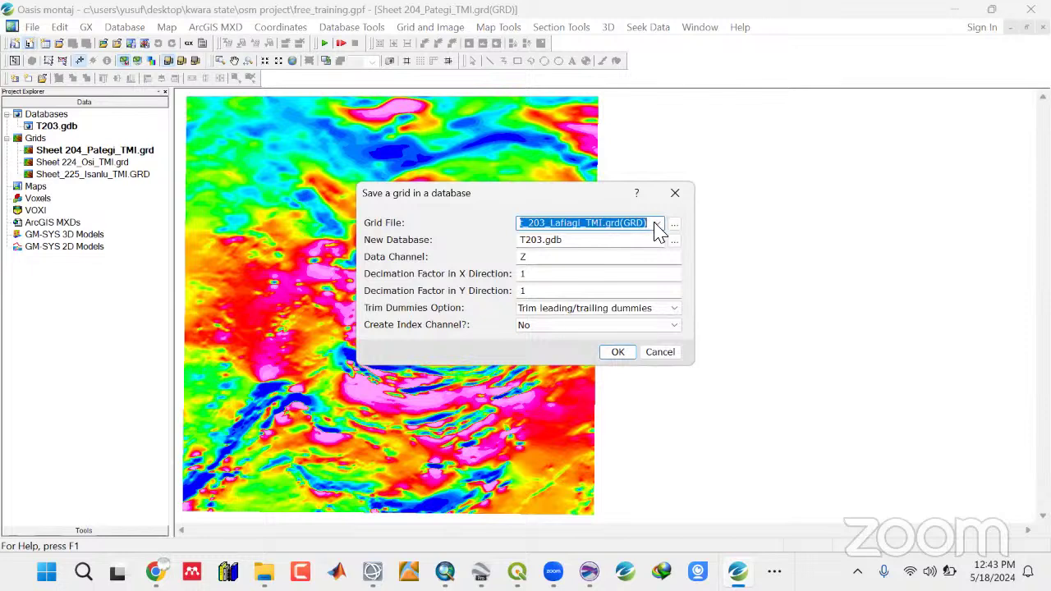
pyautogui.click(656, 223)
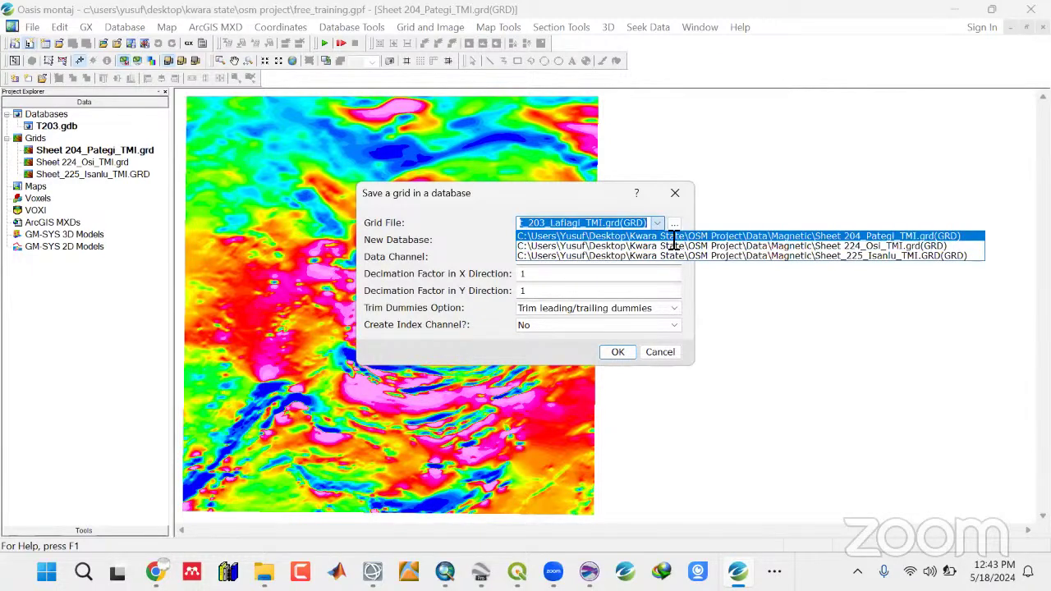
pyautogui.click(673, 236)
pyautogui.click(546, 243)
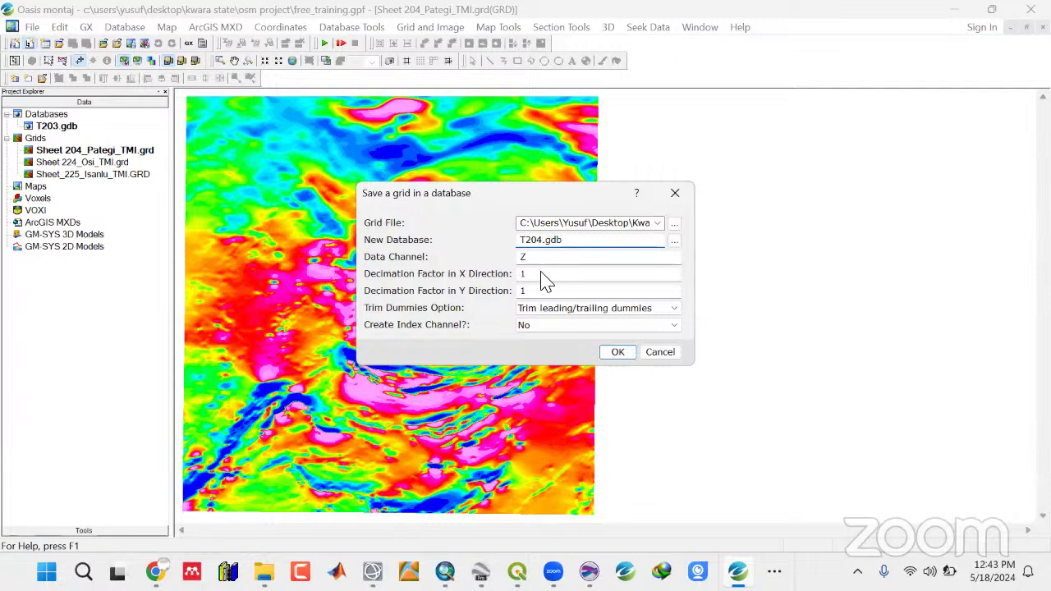
pyautogui.click(605, 353)
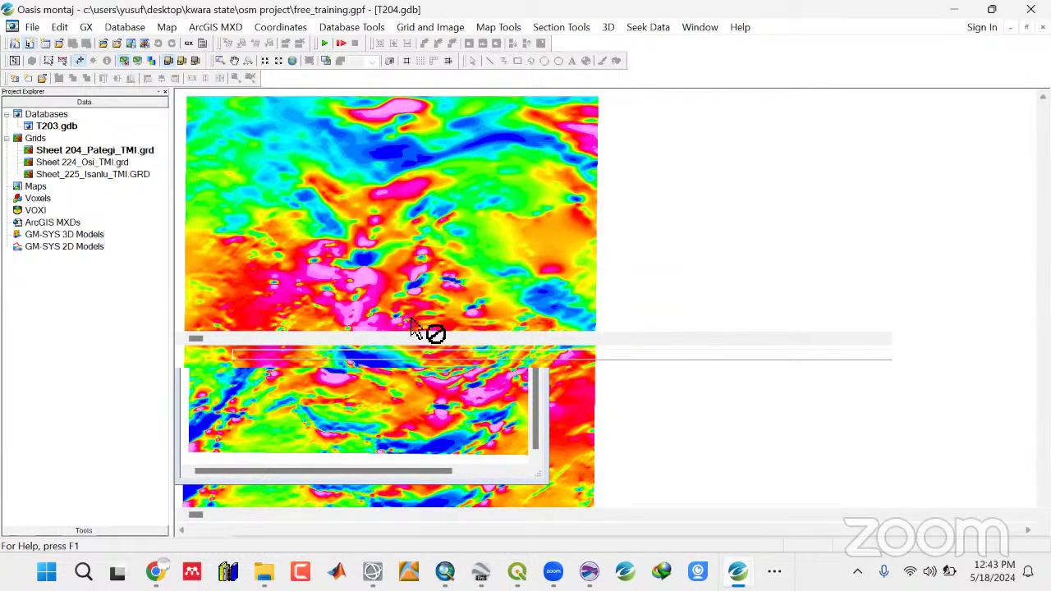
pyautogui.rightClick(78, 162)
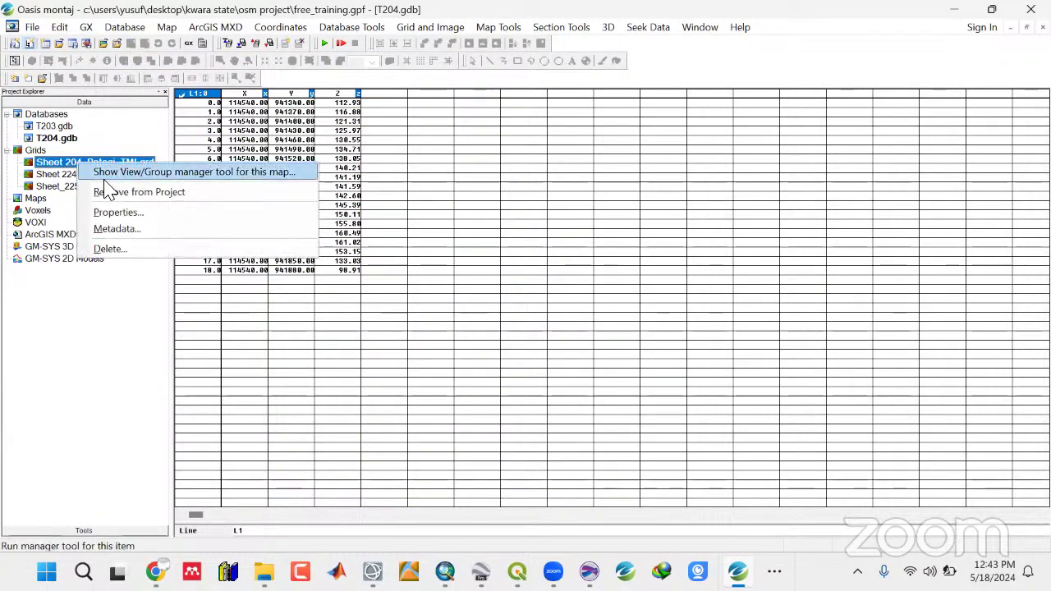
pyautogui.click(115, 194)
# Save the Sheet 224_Osi_TMI grid to a new database named T224, keeping both decimation factors at 1, and remove the grid from the project.
pyautogui.doubleClick(79, 163)
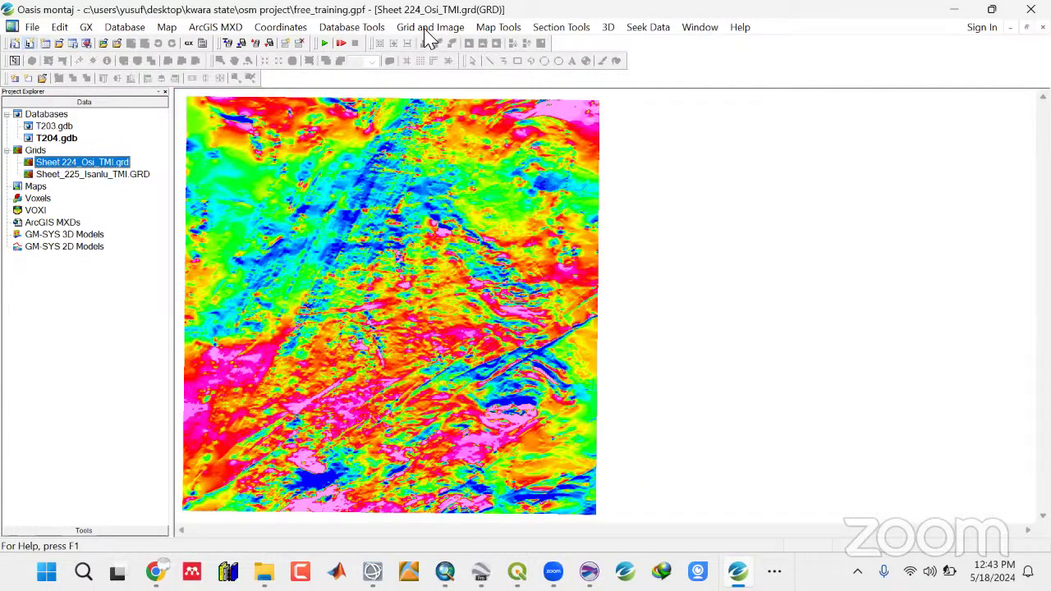
pyautogui.click(426, 28)
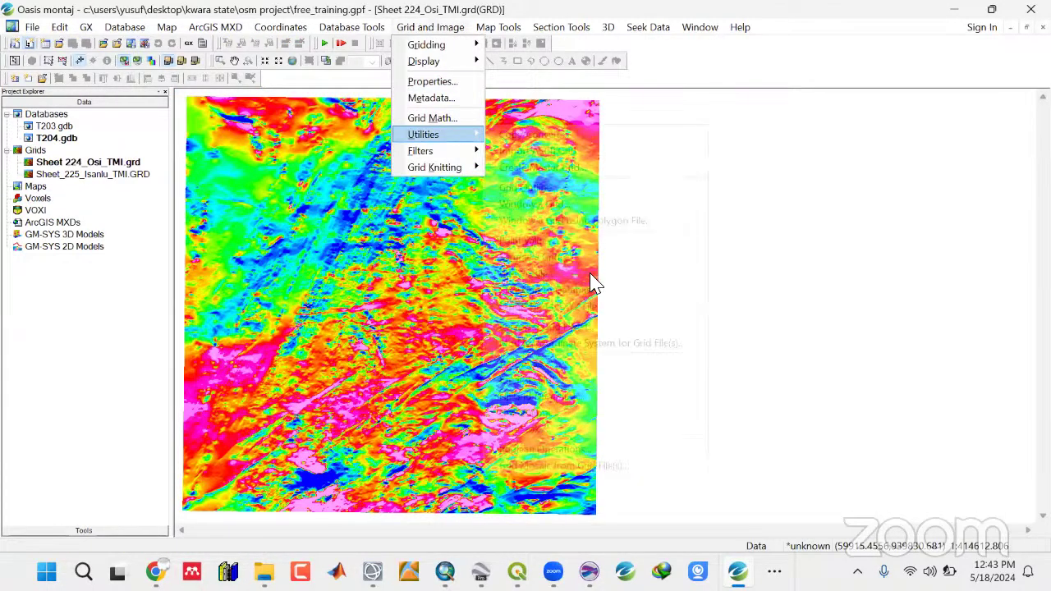
pyautogui.moveTo(448, 141)
pyautogui.click(580, 294)
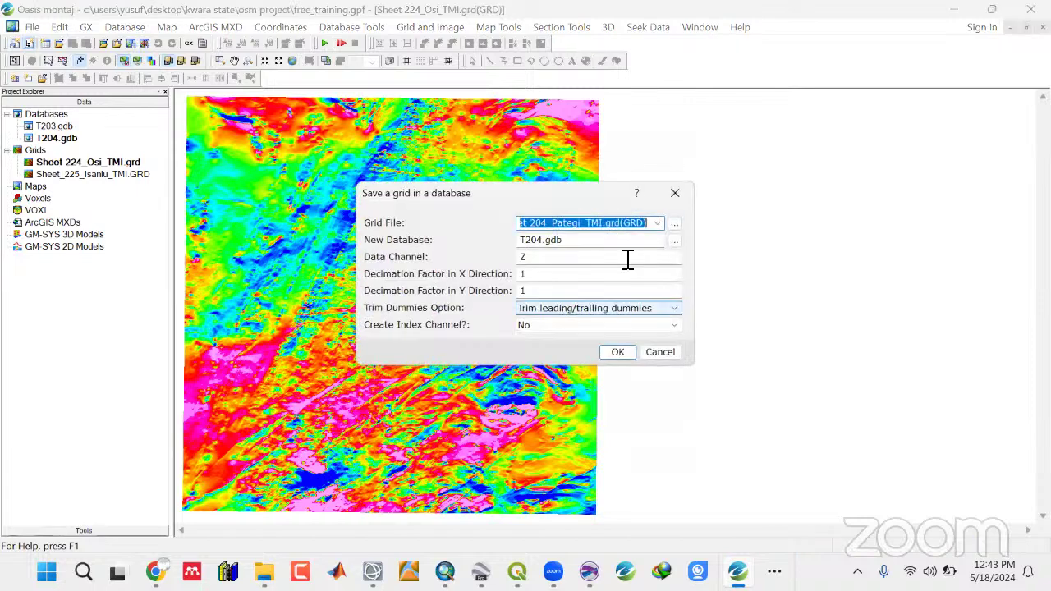
pyautogui.click(658, 224)
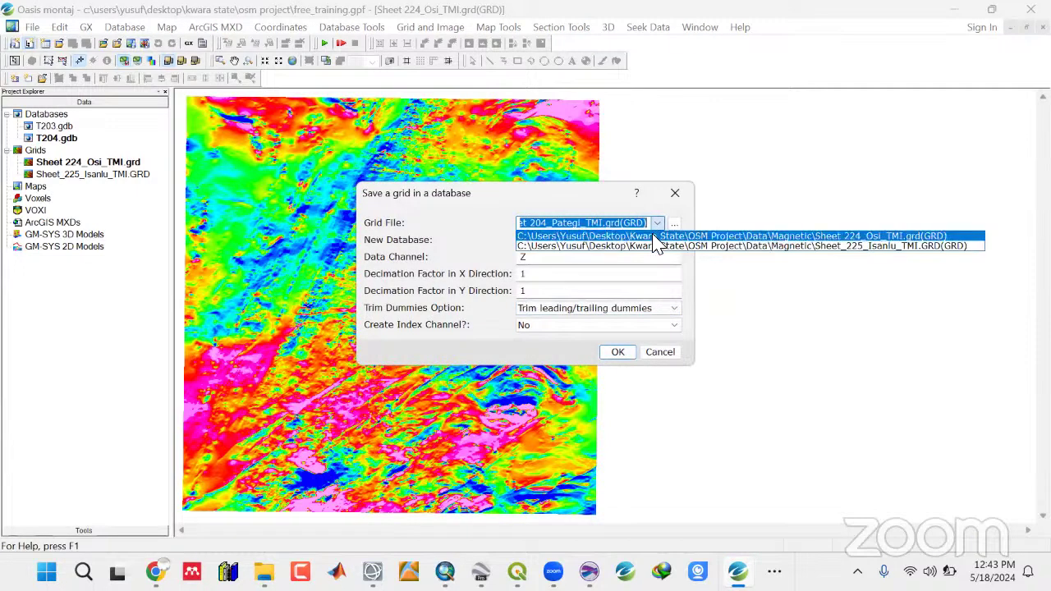
pyautogui.click(659, 236)
pyautogui.click(545, 243)
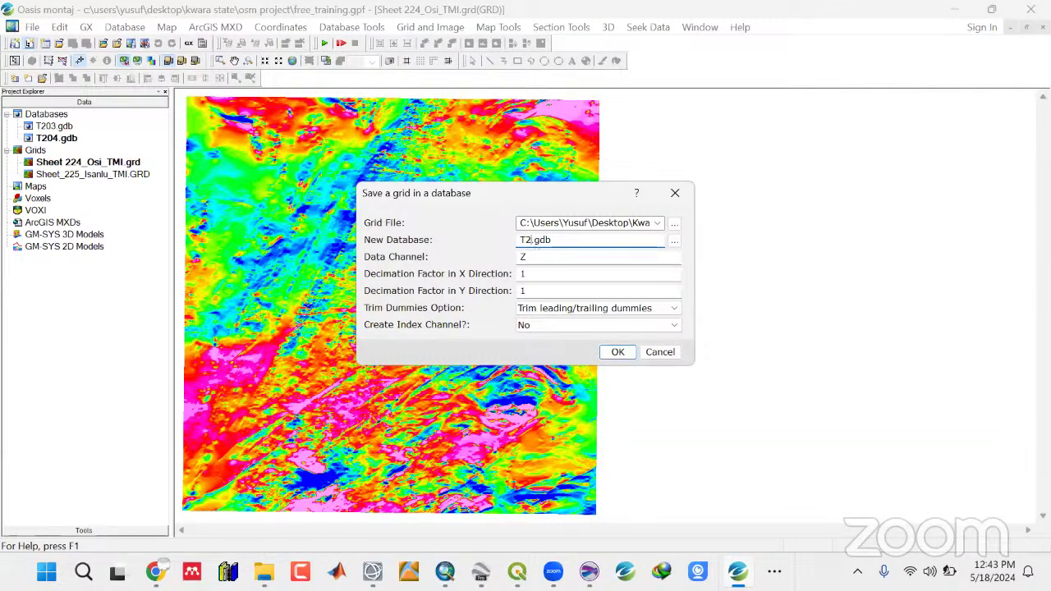
pyautogui.press('Tab')
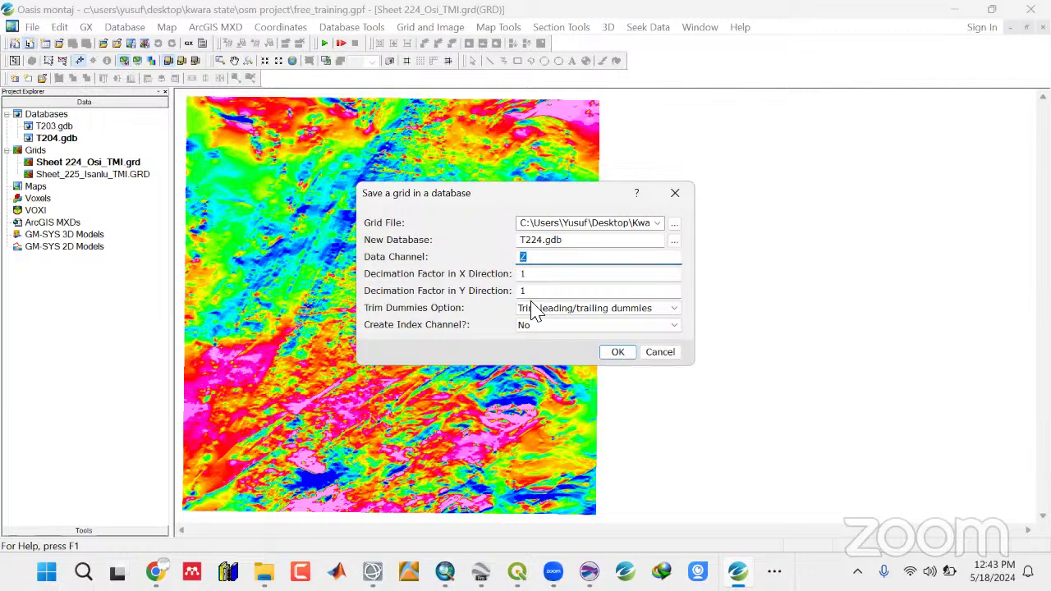
pyautogui.click(616, 354)
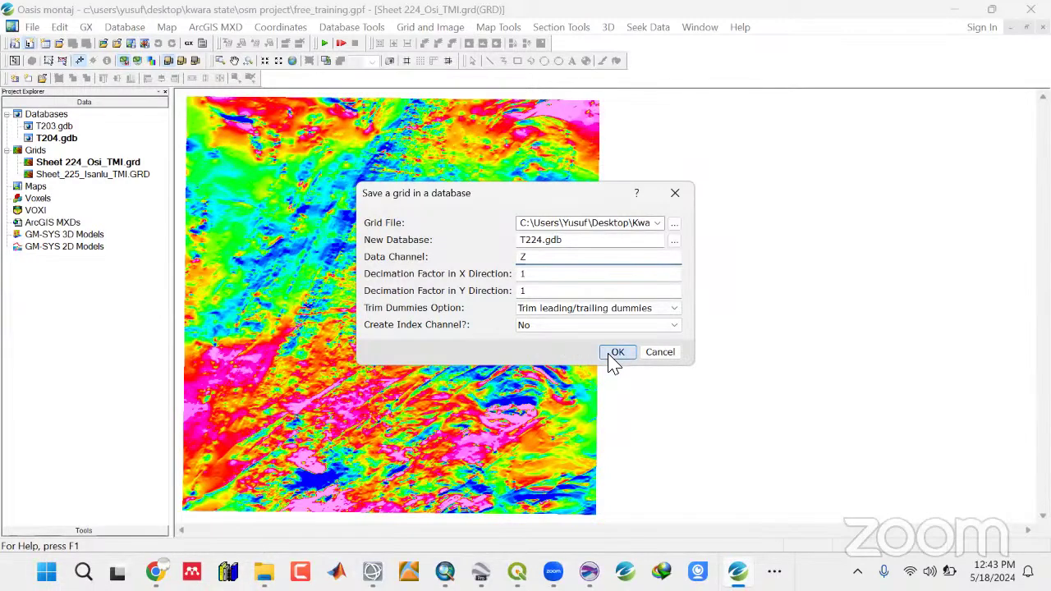
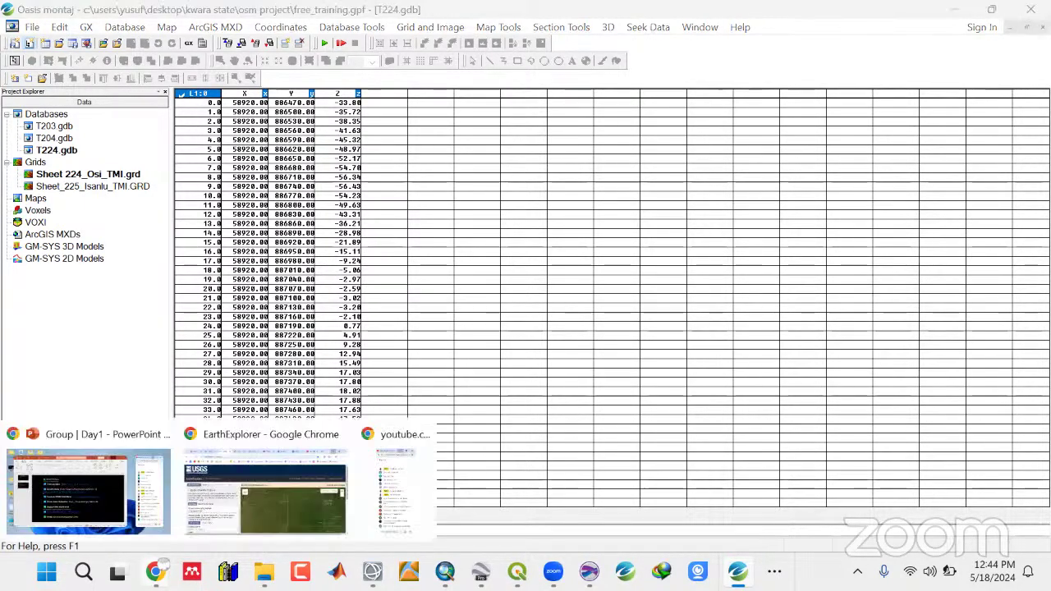
pyautogui.moveTo(155, 572)
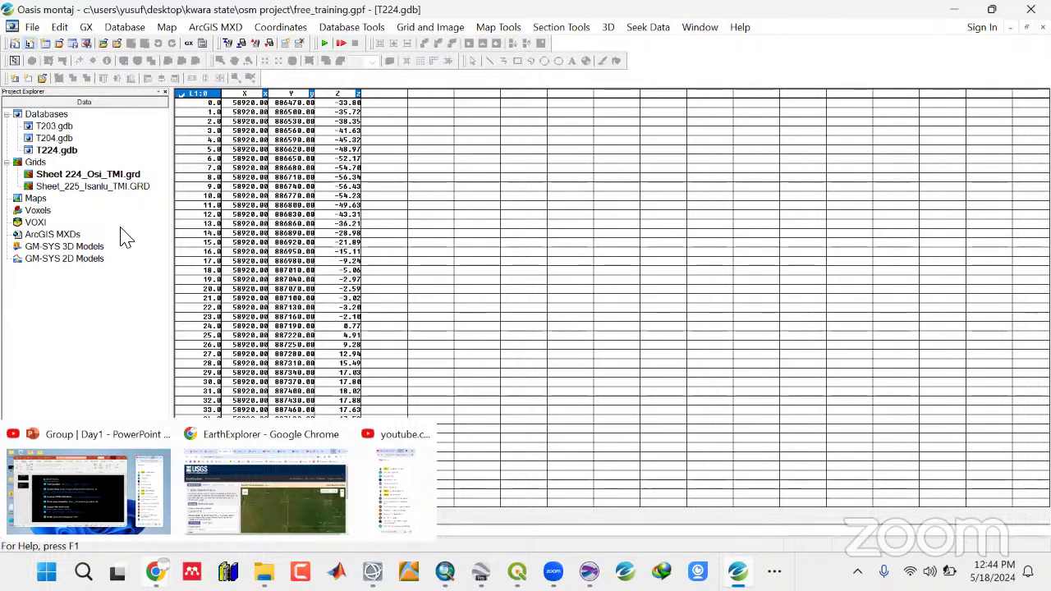
pyautogui.rightClick(90, 176)
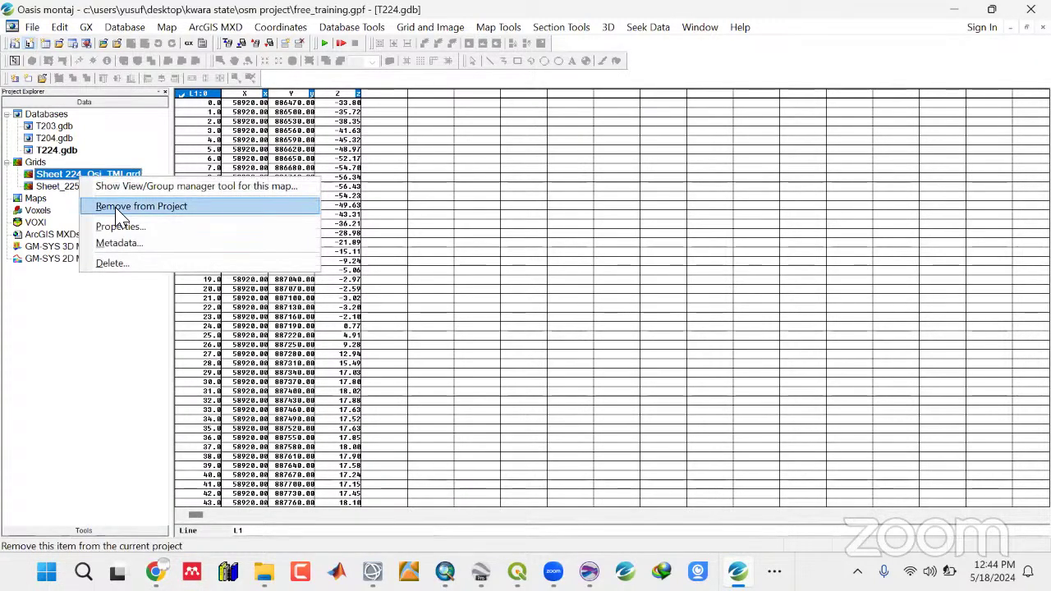
pyautogui.click(140, 205)
# Check the YouTube live chat and the live stream page in Chrome, toggle the stream's playback, and return to Oasis montaj.
pyautogui.moveTo(154, 571)
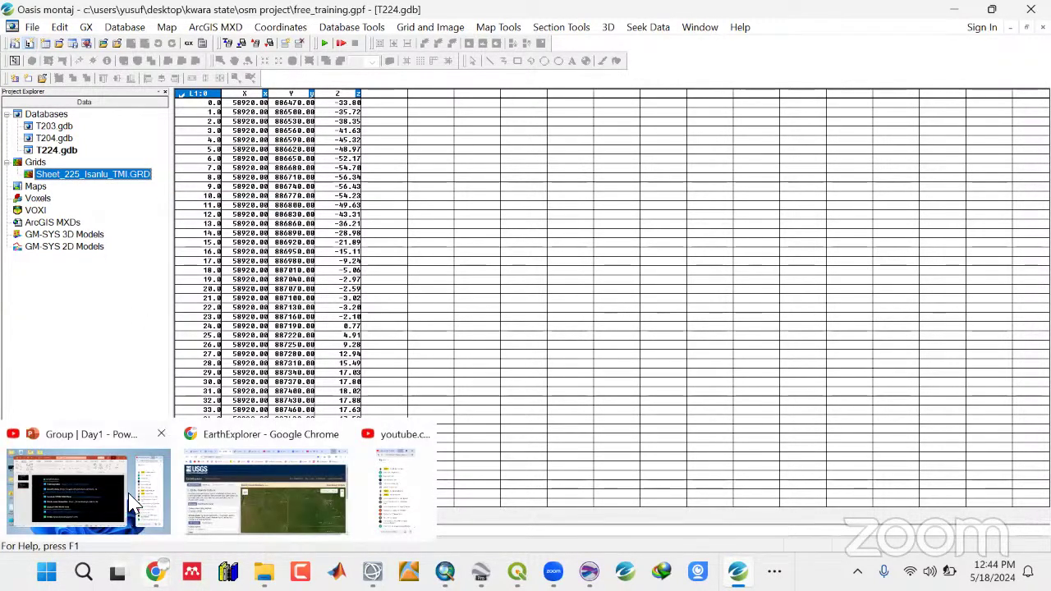
pyautogui.click(89, 491)
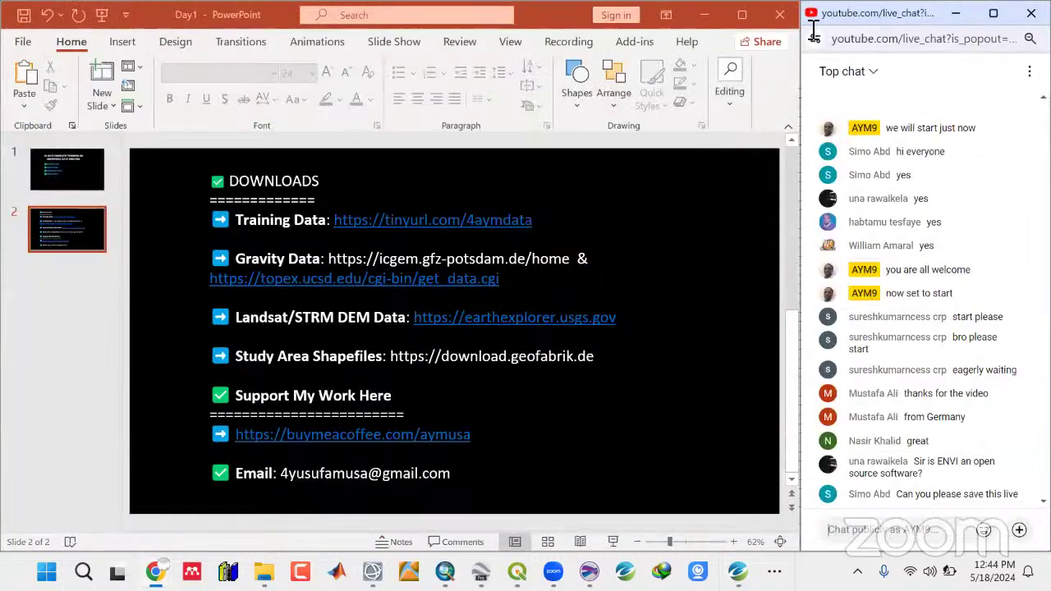
pyautogui.moveTo(264, 571)
pyautogui.moveTo(154, 571)
pyautogui.click(249, 502)
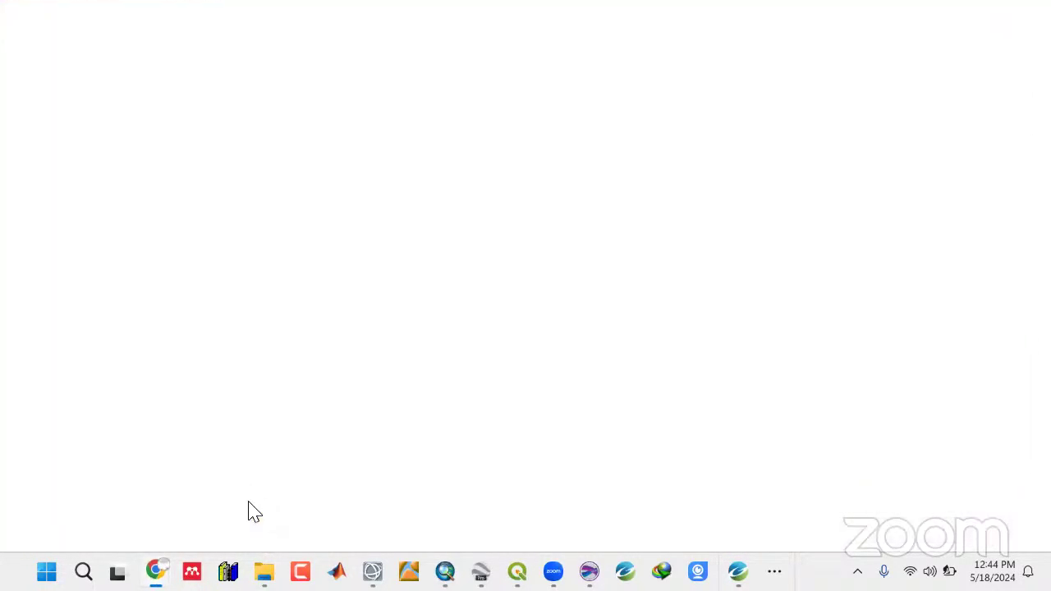
pyautogui.hotkey('ctrl', '9')
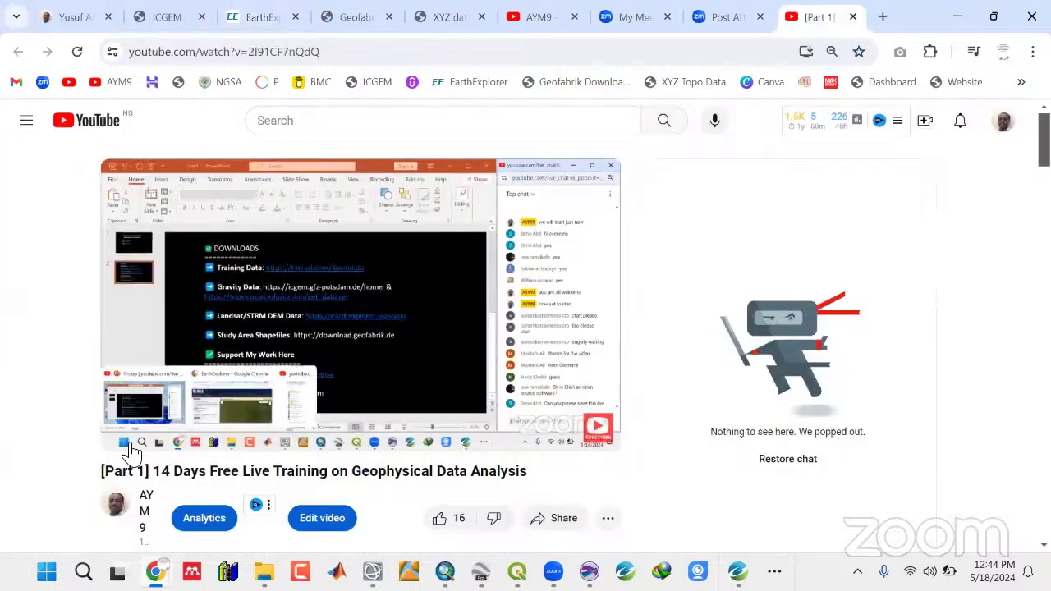
pyautogui.click(127, 434)
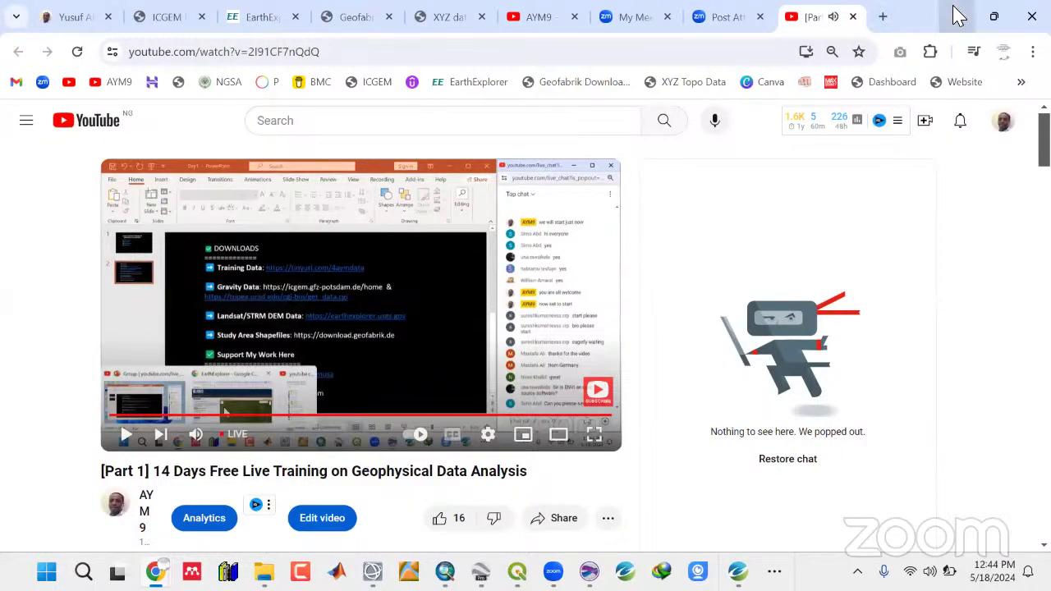
pyautogui.click(956, 16)
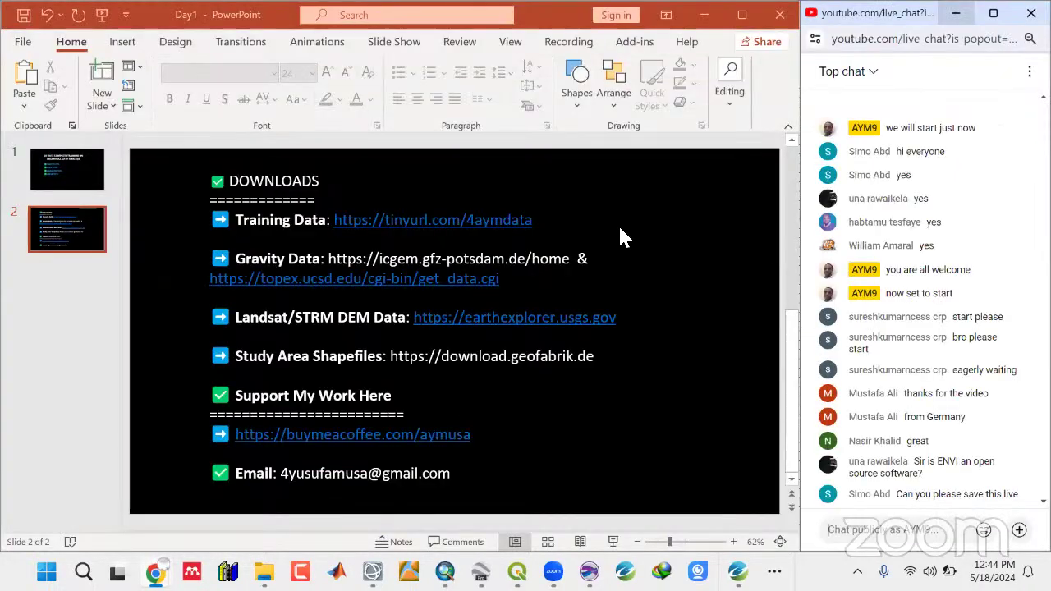
pyautogui.click(703, 15)
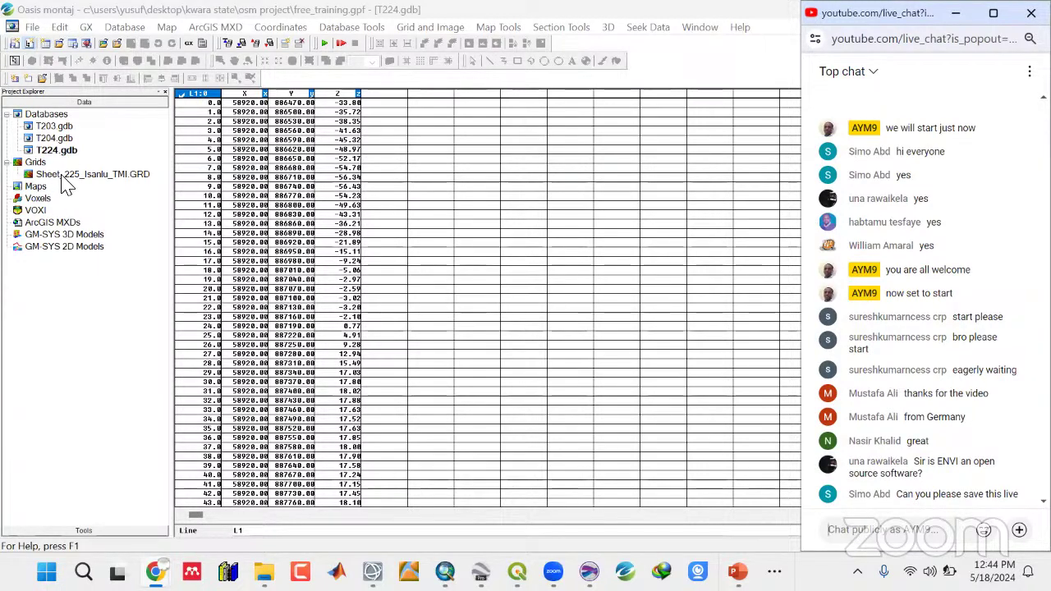
# Save the Sheet_225_Isanlu_TMI grid to a new database named T225, keeping both decimation factors at 1.
pyautogui.doubleClick(62, 174)
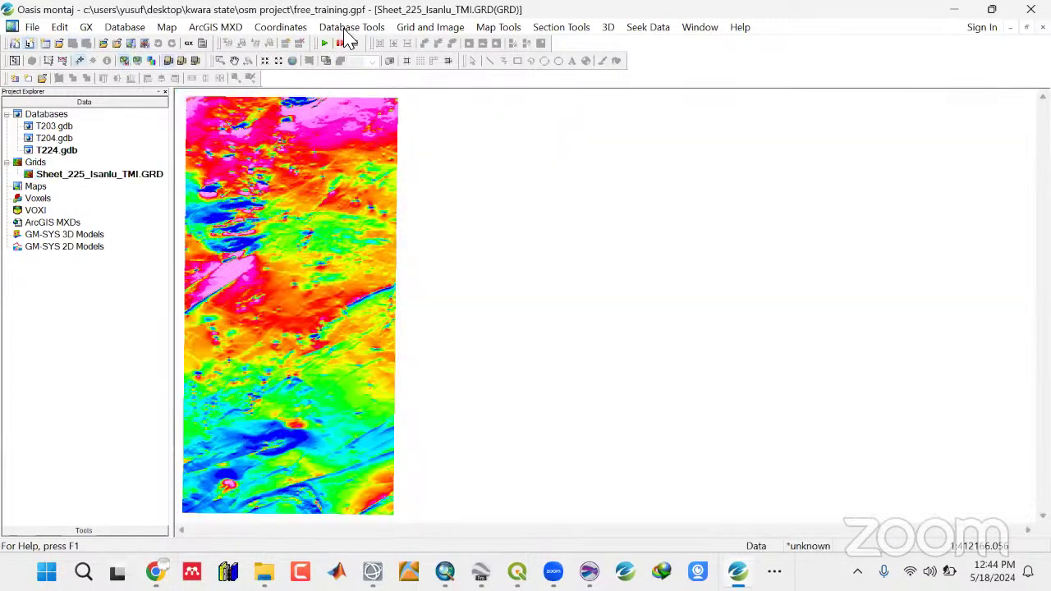
pyautogui.click(415, 31)
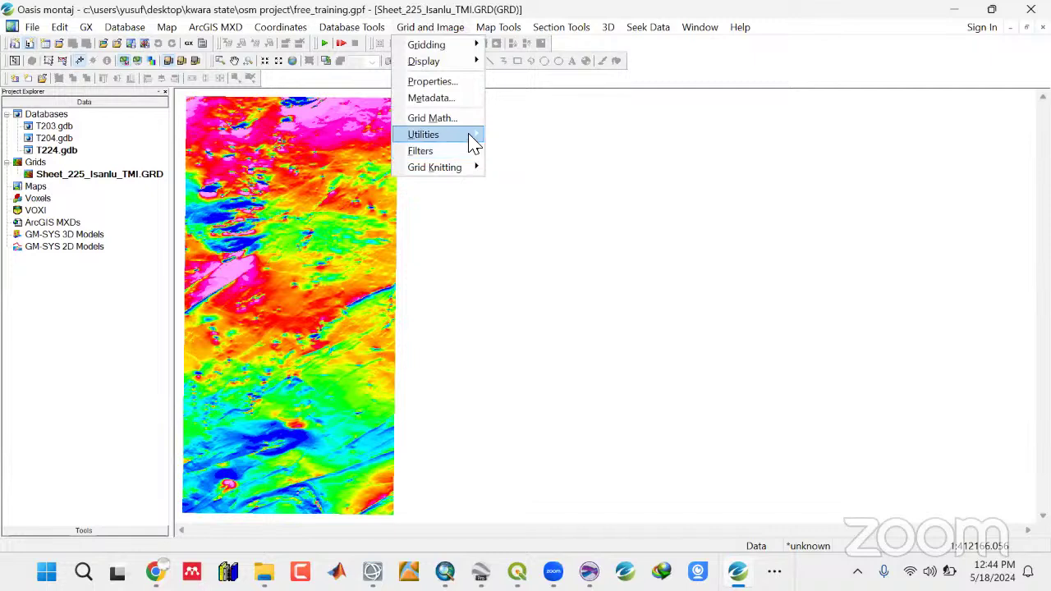
pyautogui.moveTo(474, 143)
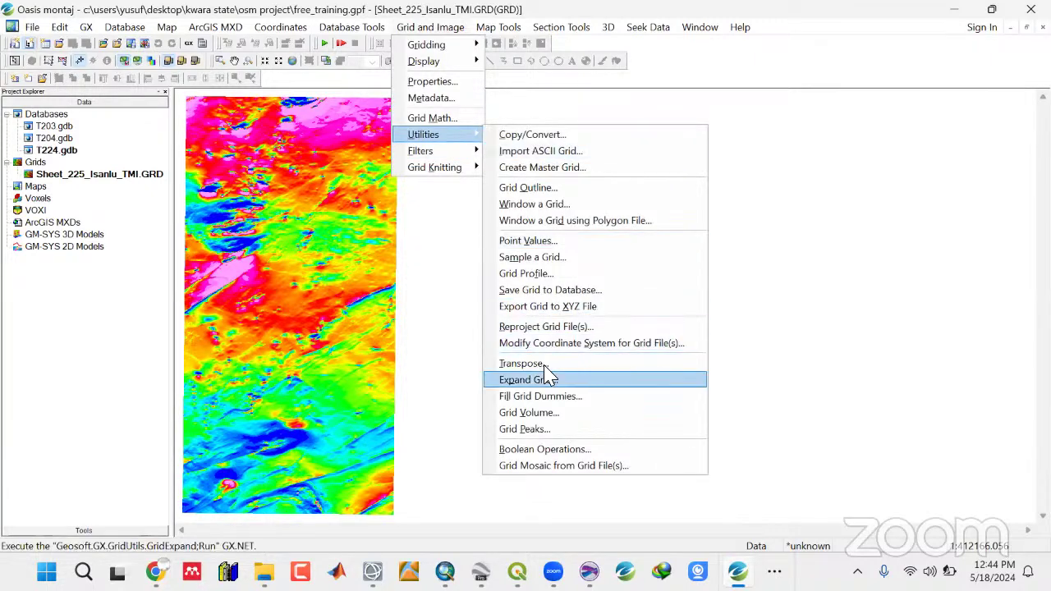
pyautogui.click(536, 293)
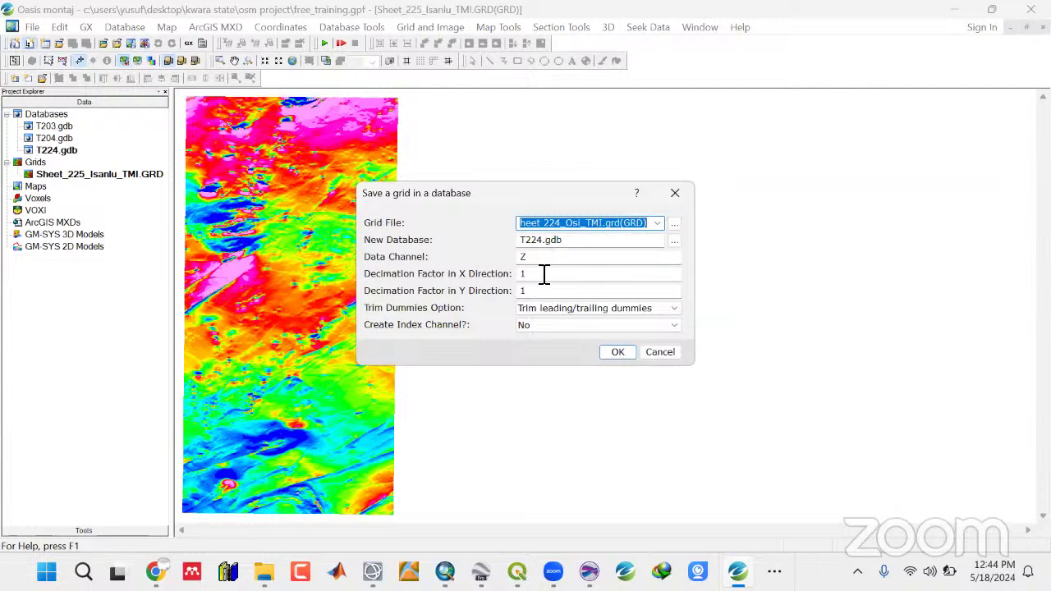
pyautogui.press('Tab')
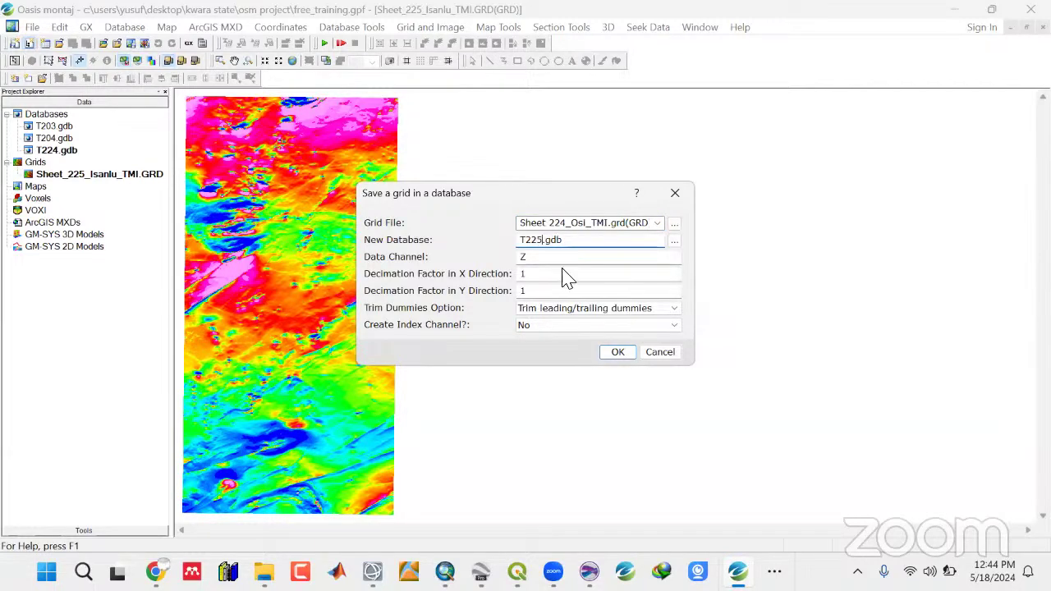
pyautogui.click(657, 223)
pyautogui.click(652, 240)
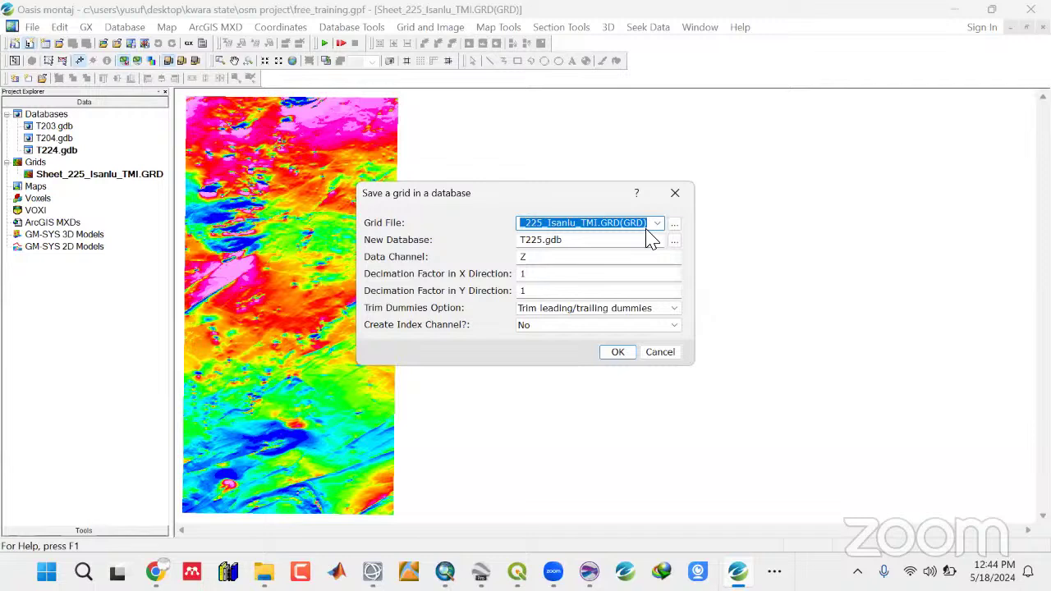
pyautogui.click(620, 353)
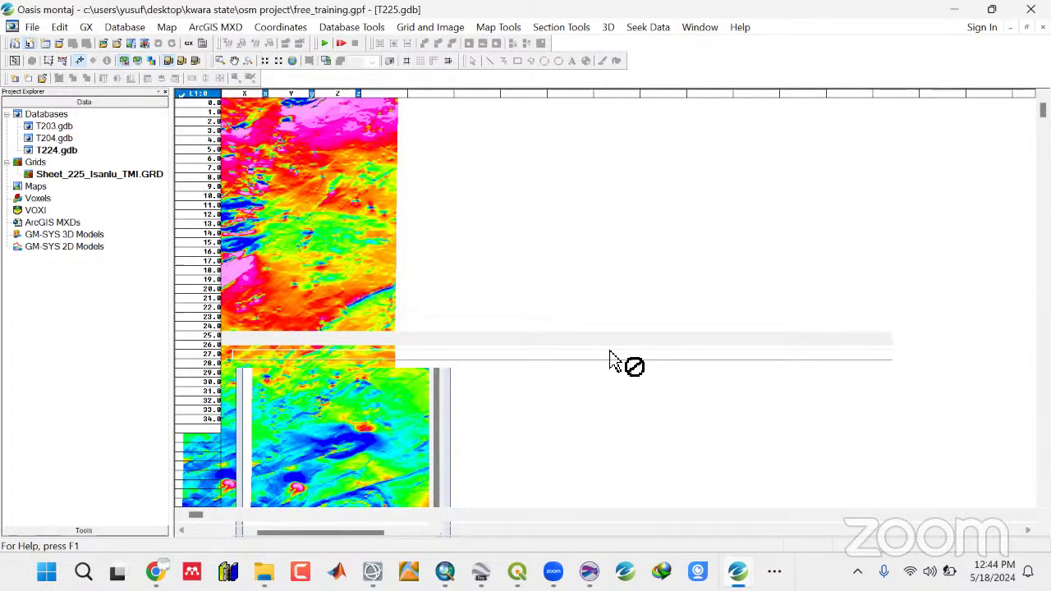
# Remove the Sheet_225_Isanlu_TMI grid from the project, then check the YouTube live chat and return to Oasis montaj.
pyautogui.rightClick(93, 192)
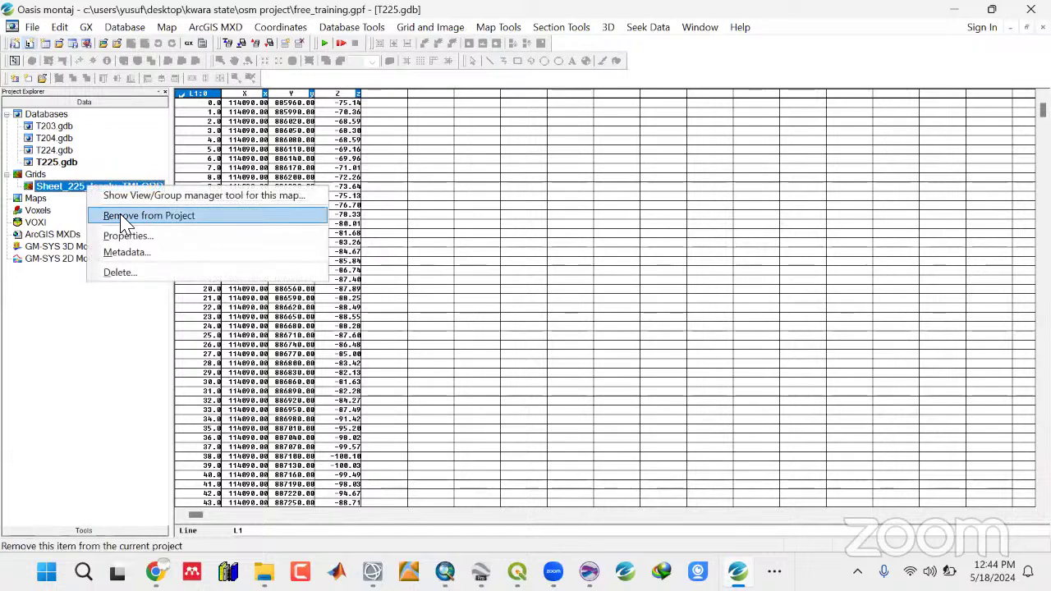
pyautogui.click(122, 218)
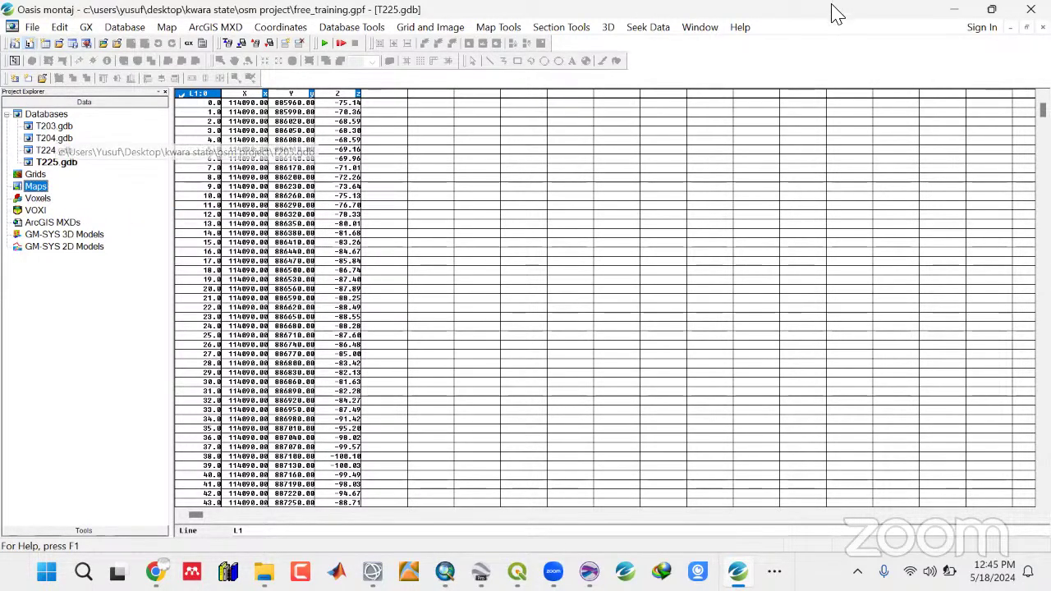
pyautogui.click(952, 9)
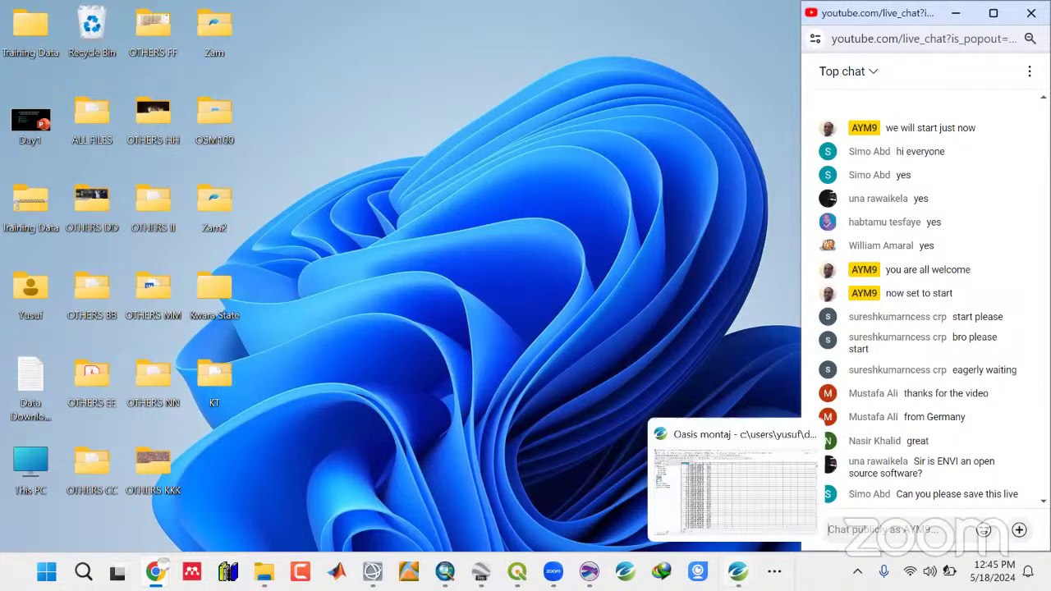
pyautogui.click(772, 476)
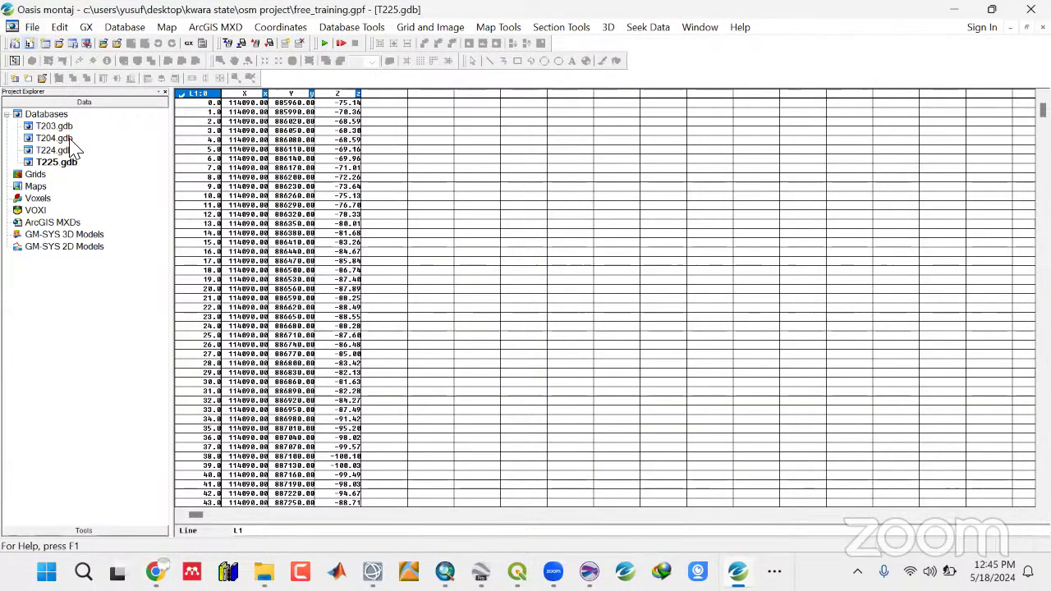
pyautogui.click(55, 126)
pyautogui.click(58, 138)
pyautogui.click(59, 151)
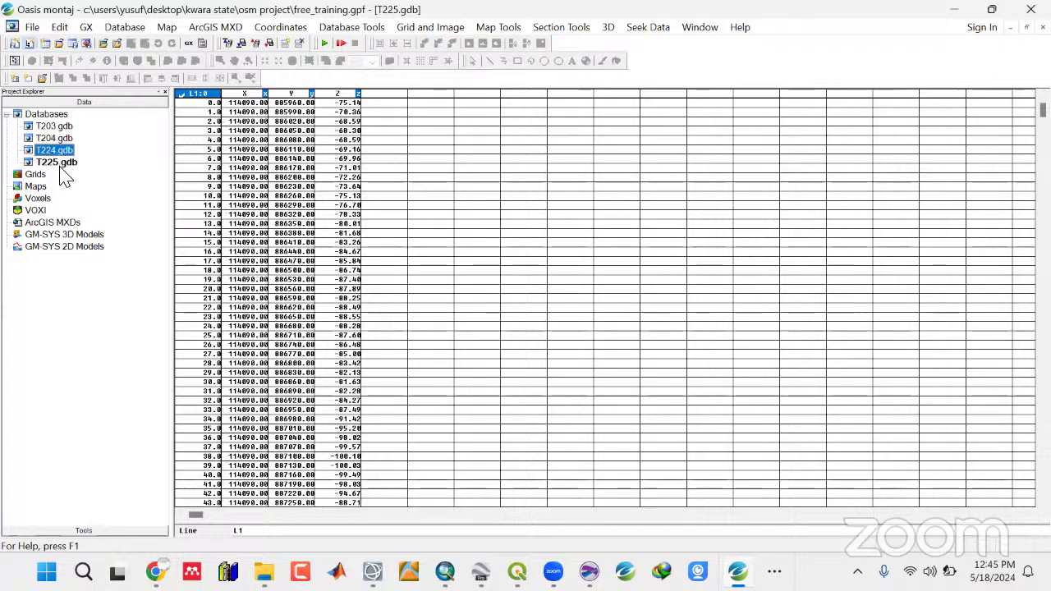
pyautogui.click(59, 164)
pyautogui.click(54, 127)
pyautogui.click(56, 138)
pyautogui.click(59, 151)
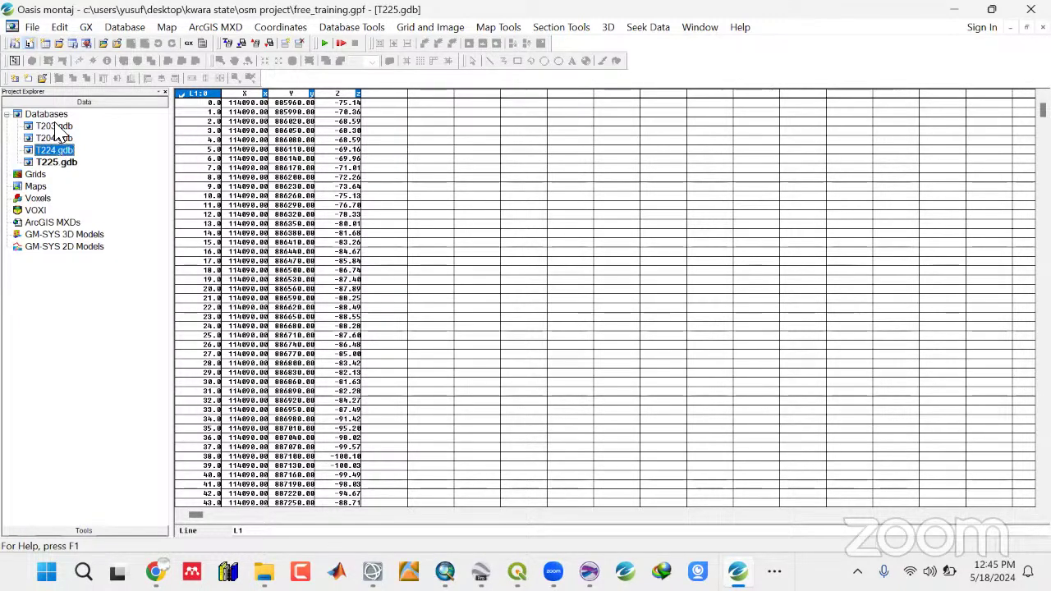
# Check the coordinate system listed in the properties of the T203 database and close them unchanged.
pyautogui.click(55, 127)
pyautogui.rightClick(55, 128)
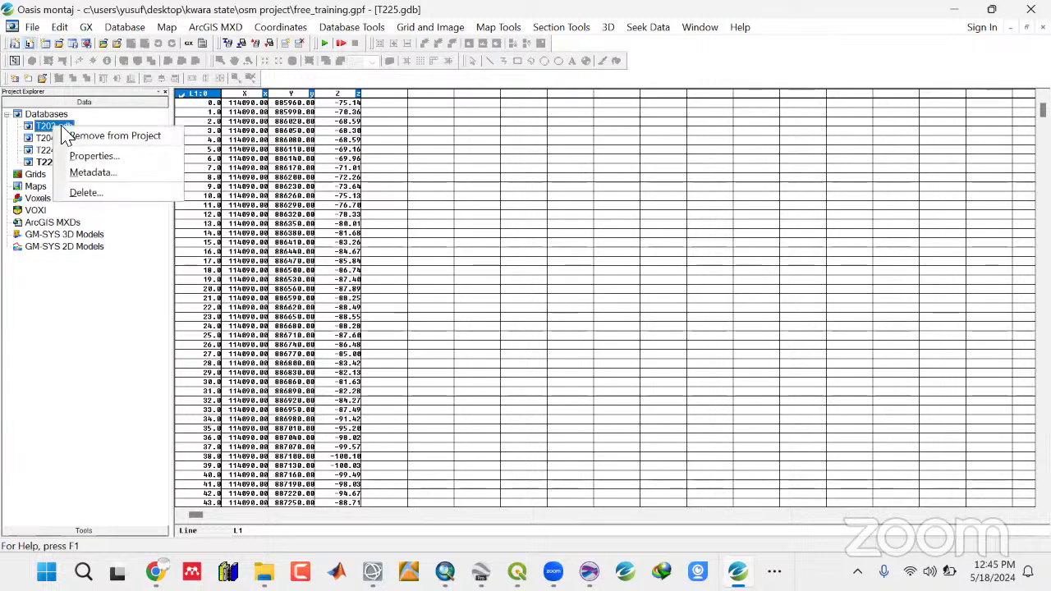
pyautogui.click(90, 157)
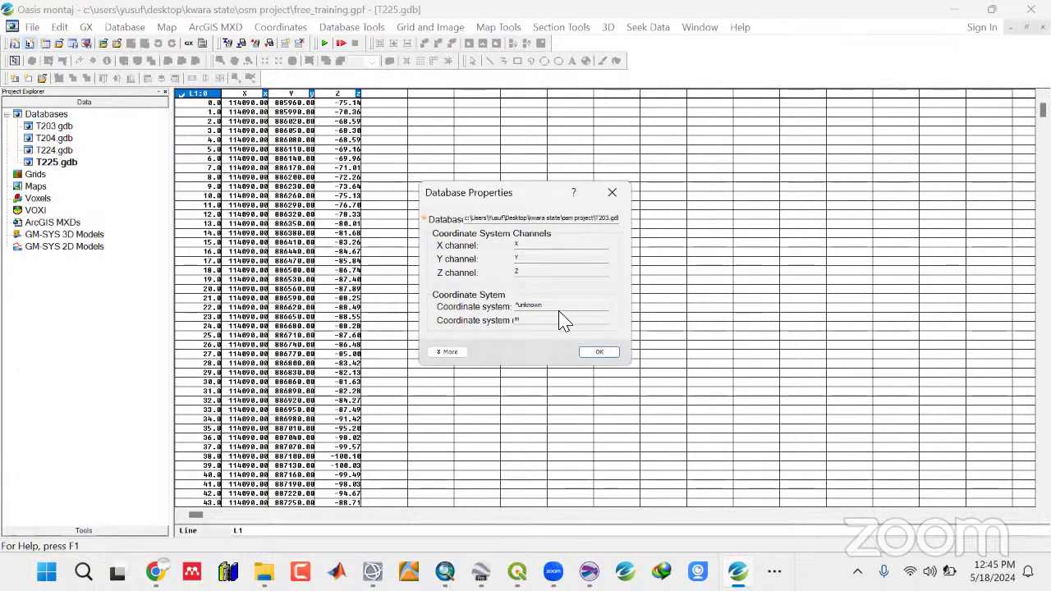
pyautogui.moveTo(553, 308); pyautogui.dragTo(517, 305)
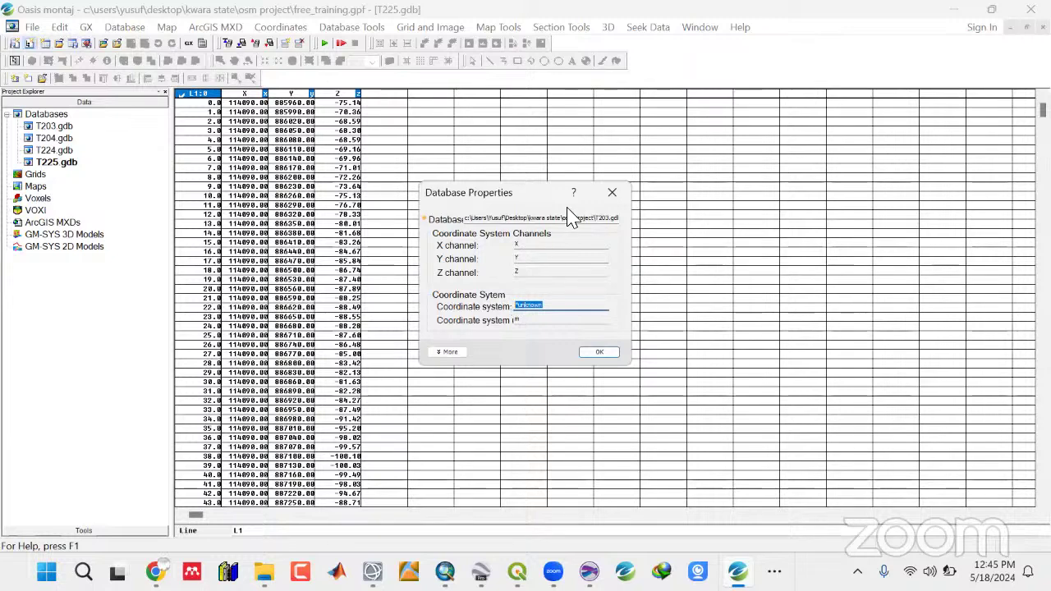
pyautogui.click(612, 193)
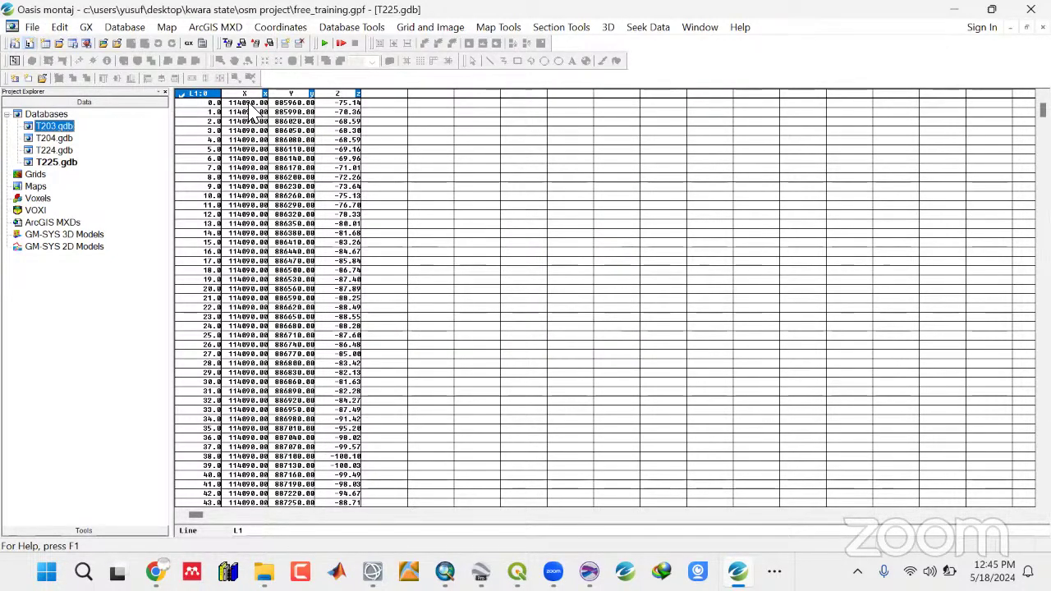
pyautogui.click(276, 28)
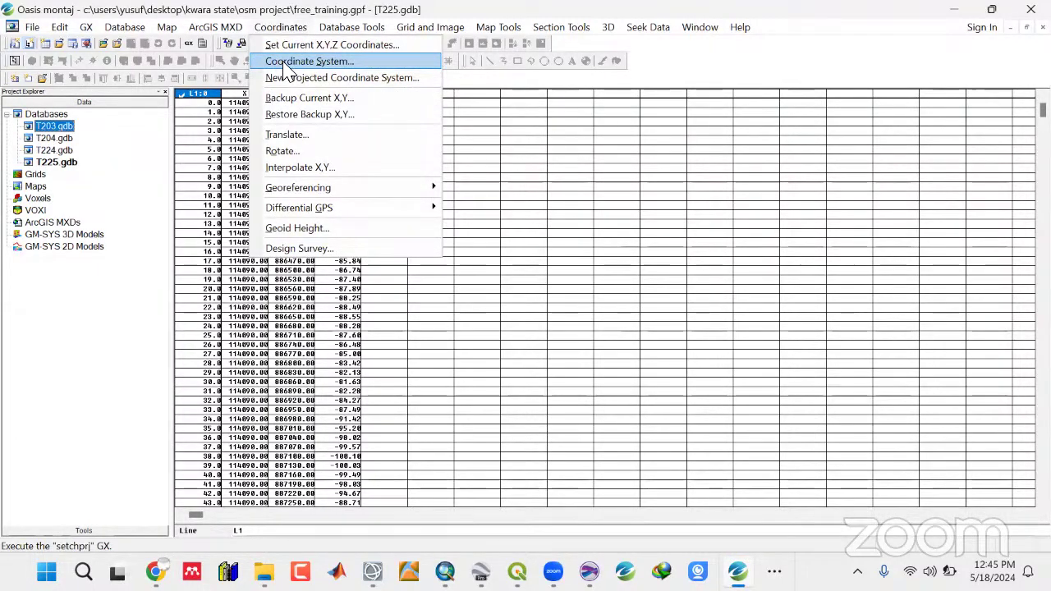
pyautogui.click(284, 65)
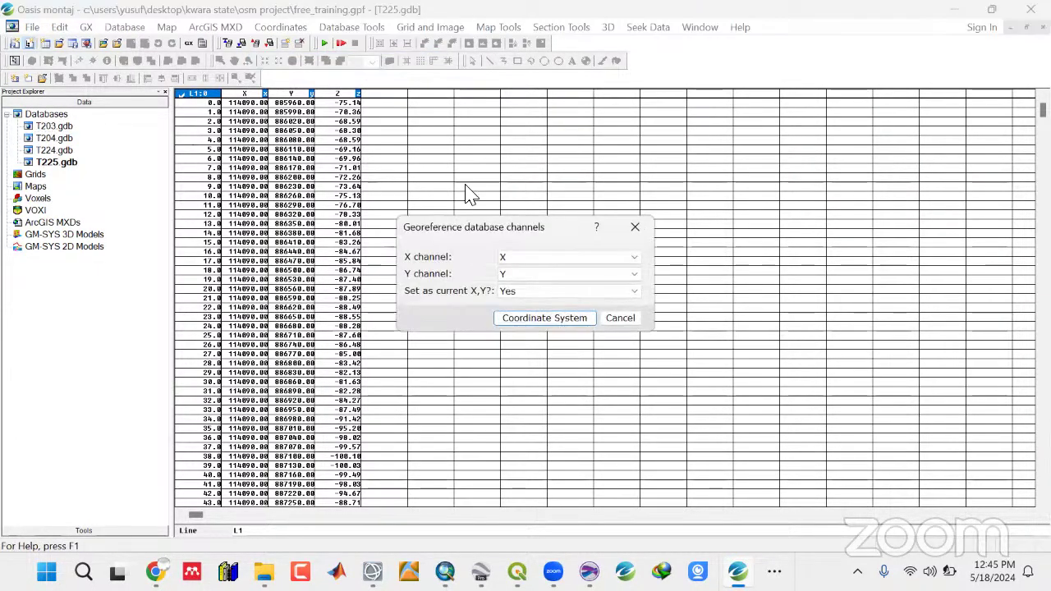
pyautogui.click(633, 228)
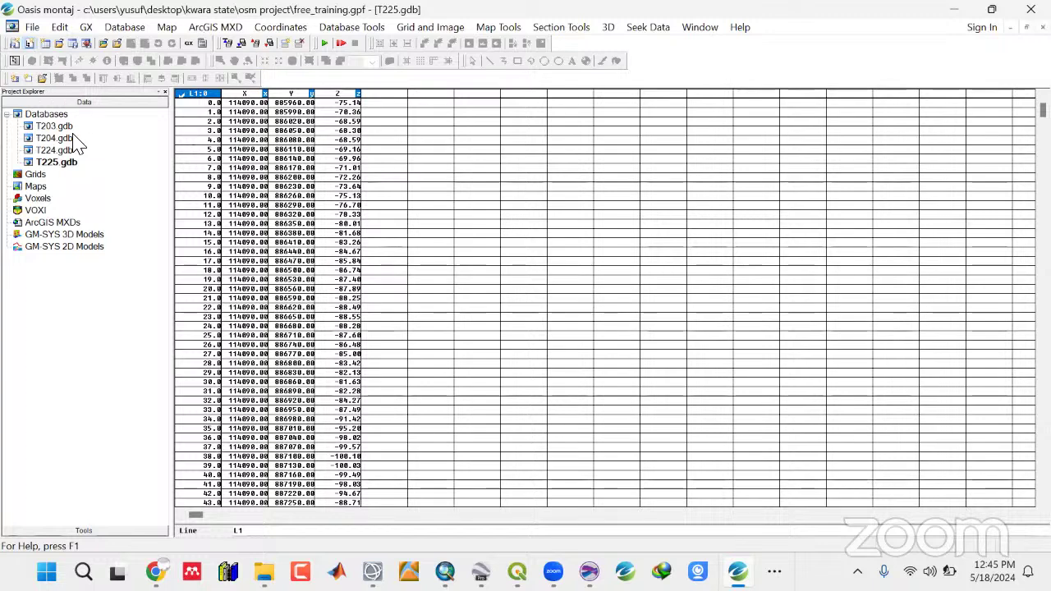
# Open the T203 database and georeference its X and Y channels as projected, UTM zone 32N with the WGS 84 datum, in metres.
pyautogui.doubleClick(52, 128)
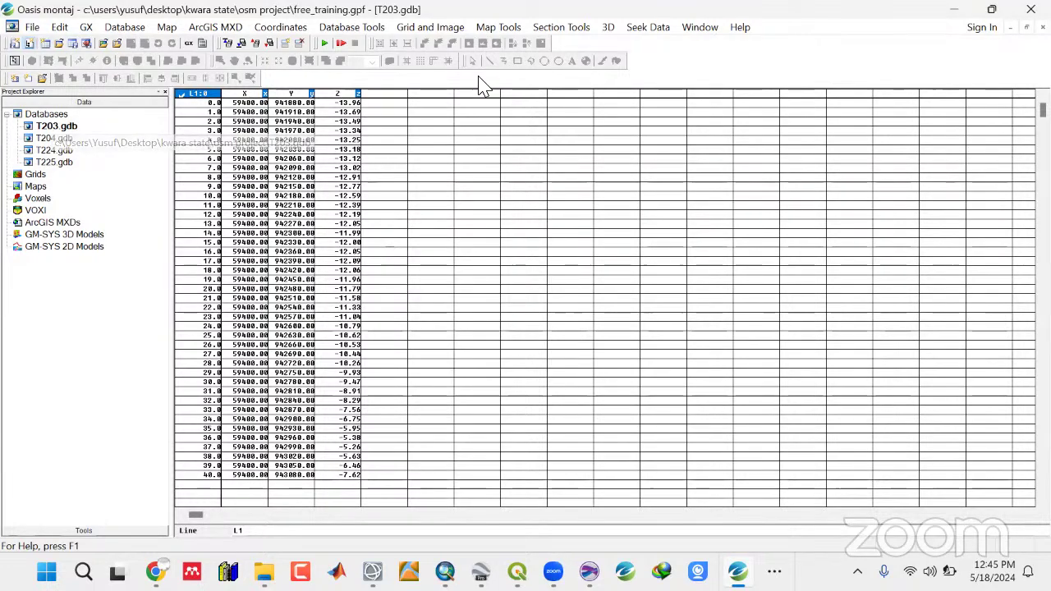
pyautogui.click(265, 30)
pyautogui.click(287, 61)
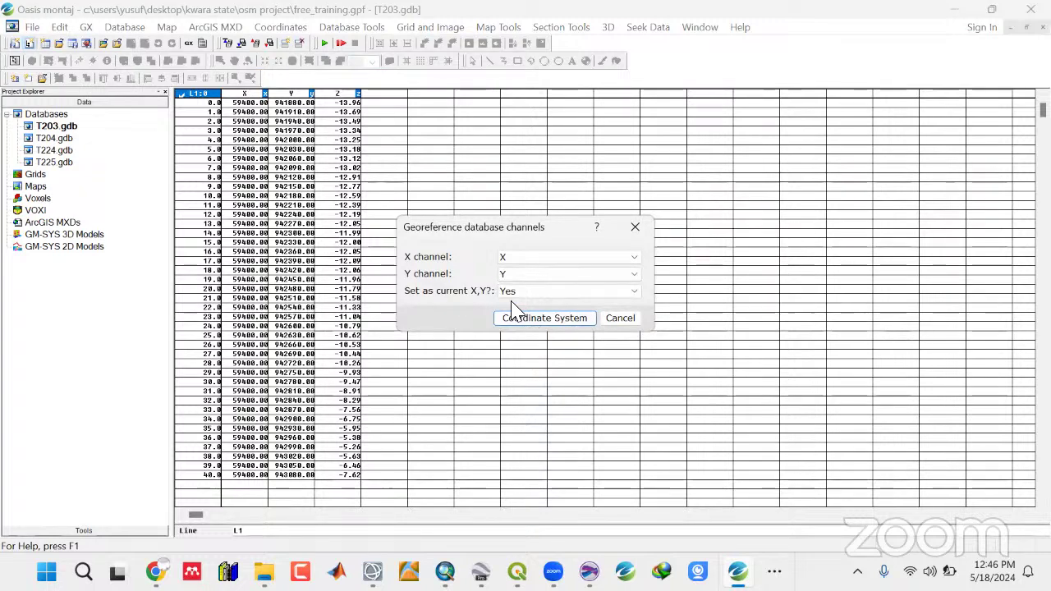
pyautogui.click(523, 325)
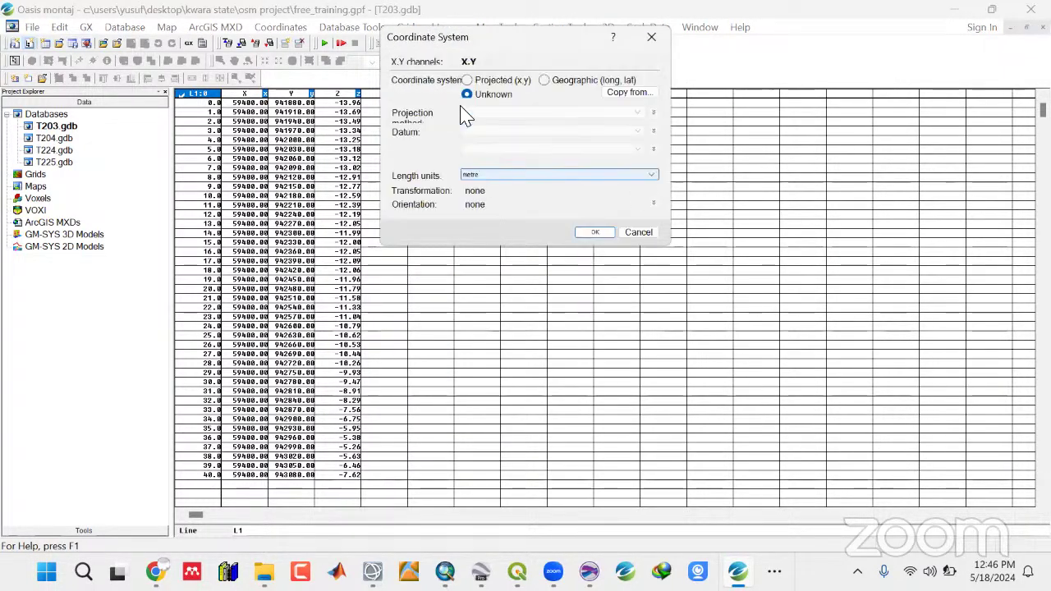
pyautogui.click(468, 80)
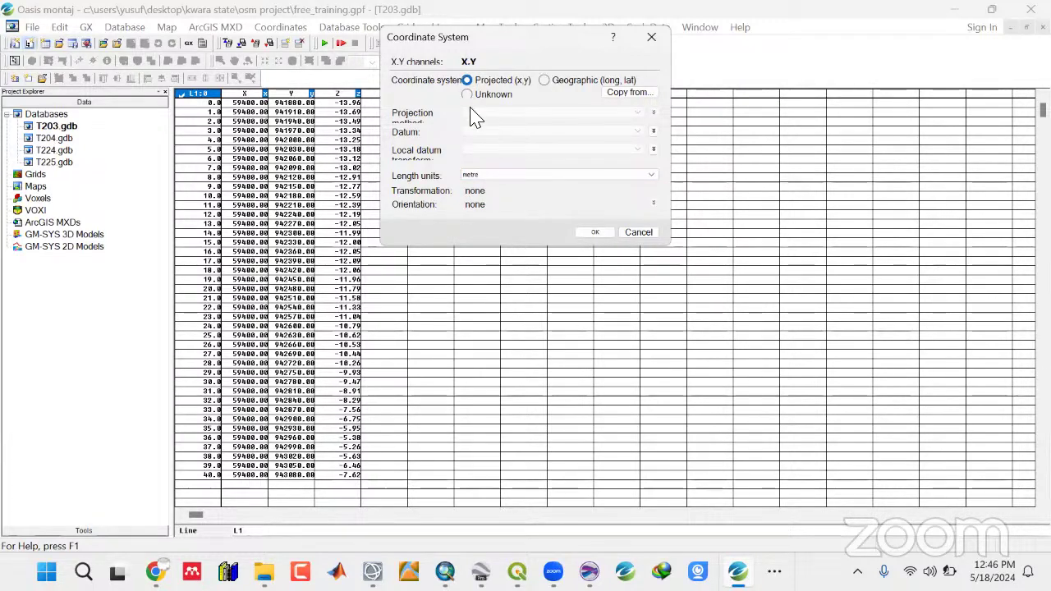
pyautogui.click(468, 80)
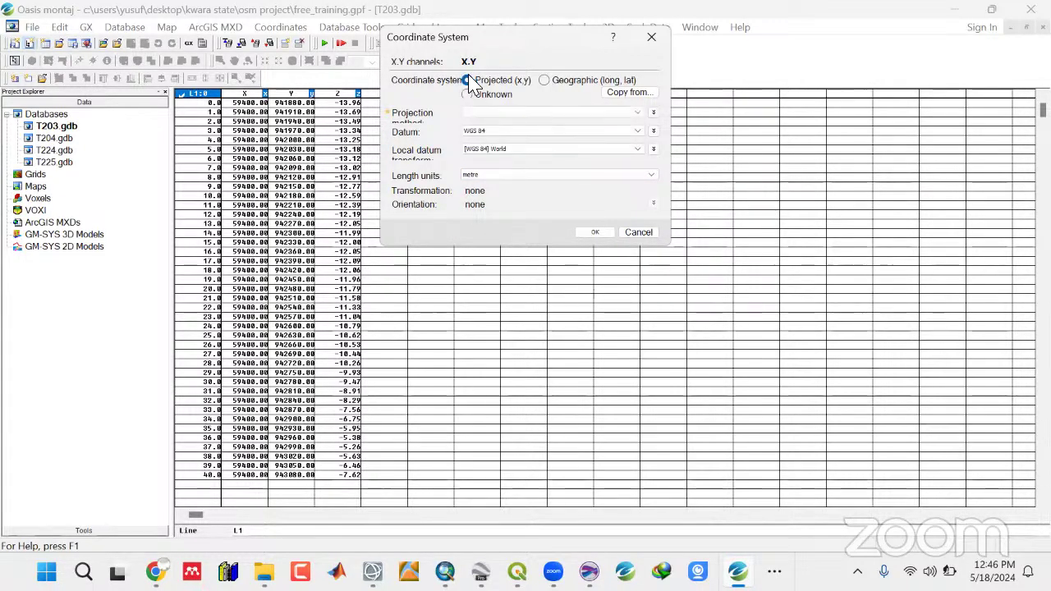
pyautogui.click(564, 112)
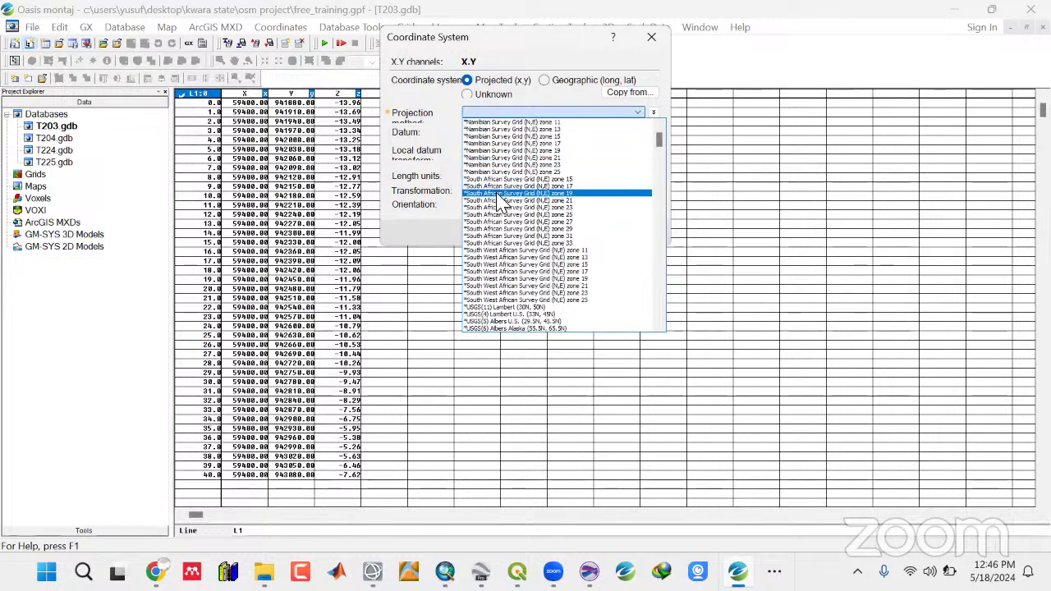
pyautogui.press('u')
pyautogui.scroll(-4, 526, 247)
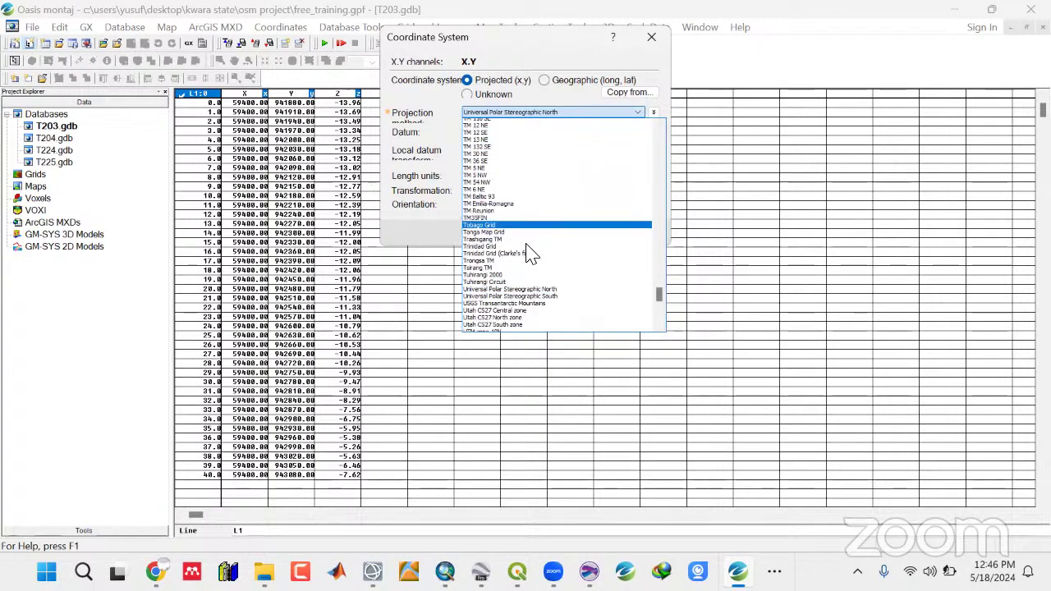
pyautogui.scroll(-15, 530, 255)
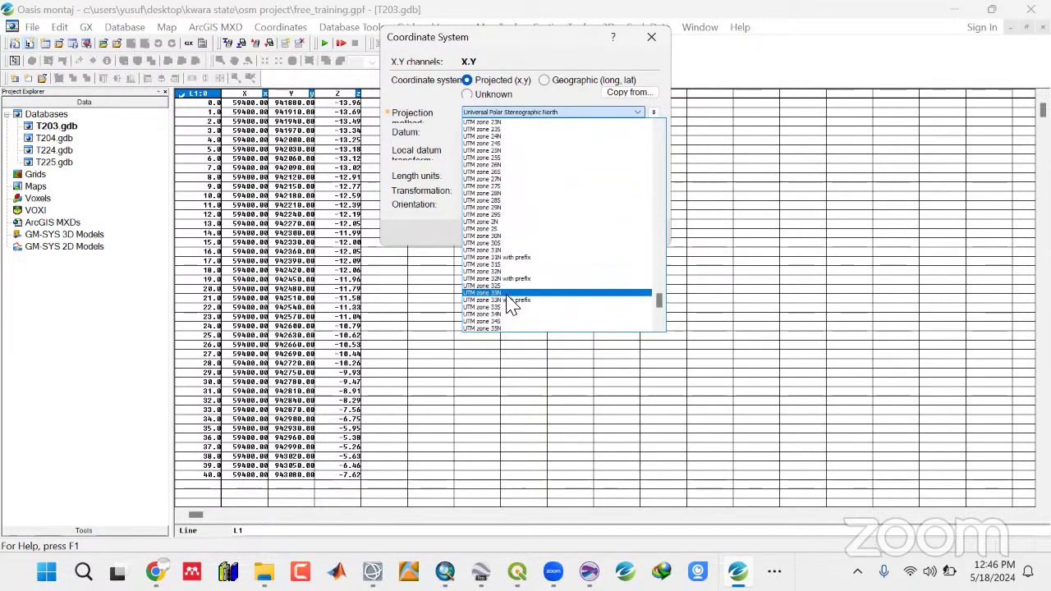
pyautogui.click(517, 272)
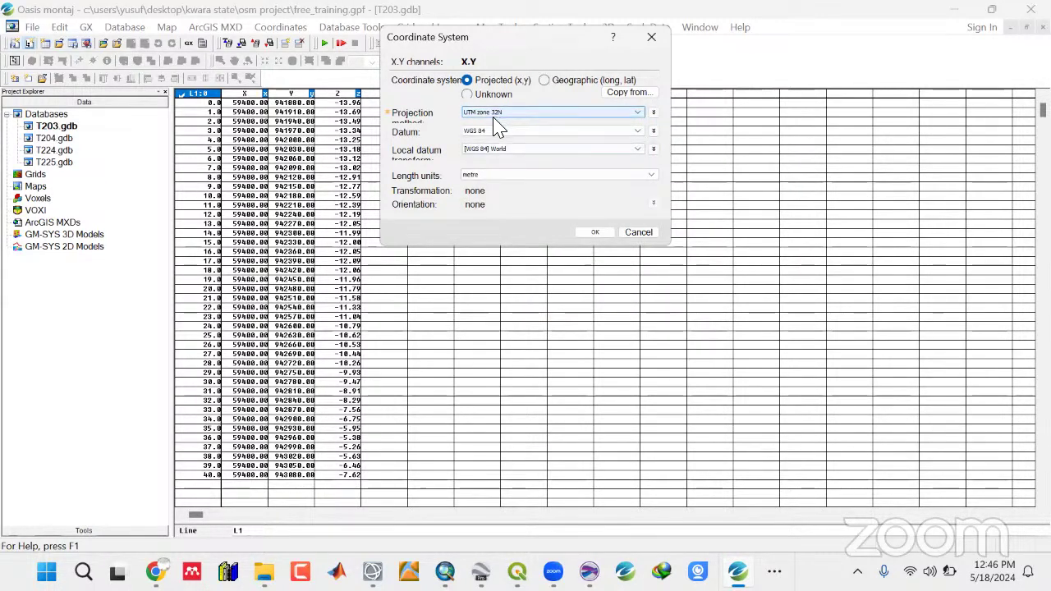
pyautogui.click(600, 234)
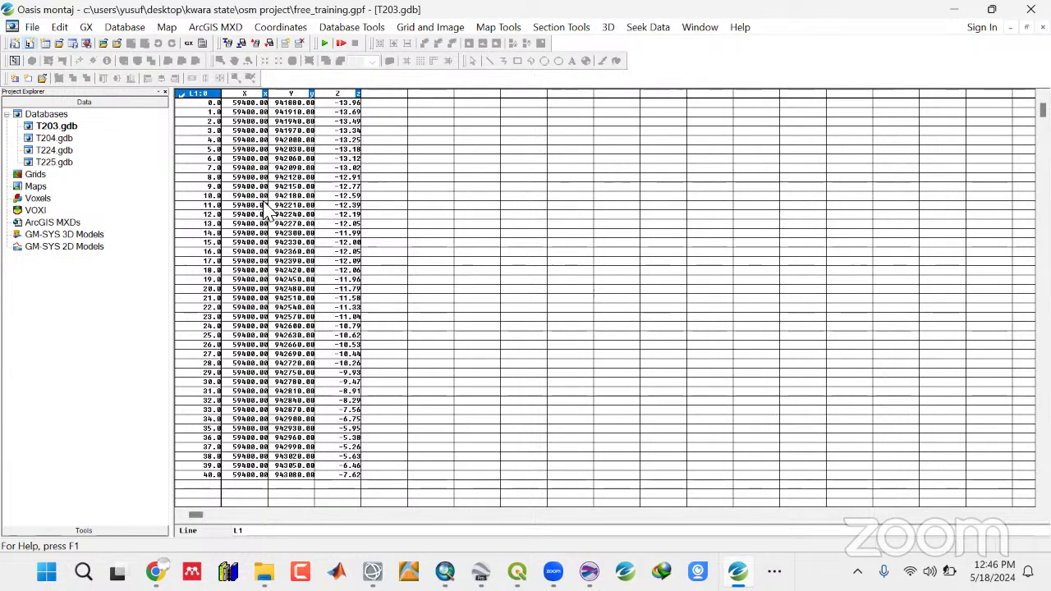
# Verify the coordinate system assigned to the T203 database in its properties.
pyautogui.rightClick(52, 127)
pyautogui.click(71, 155)
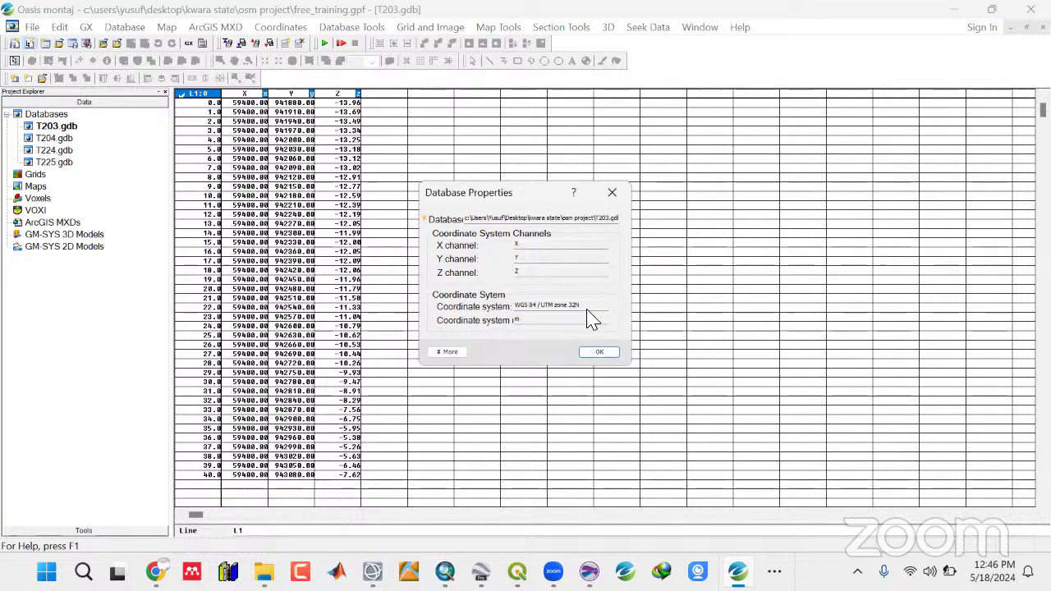
pyautogui.moveTo(591, 310); pyautogui.dragTo(515, 306)
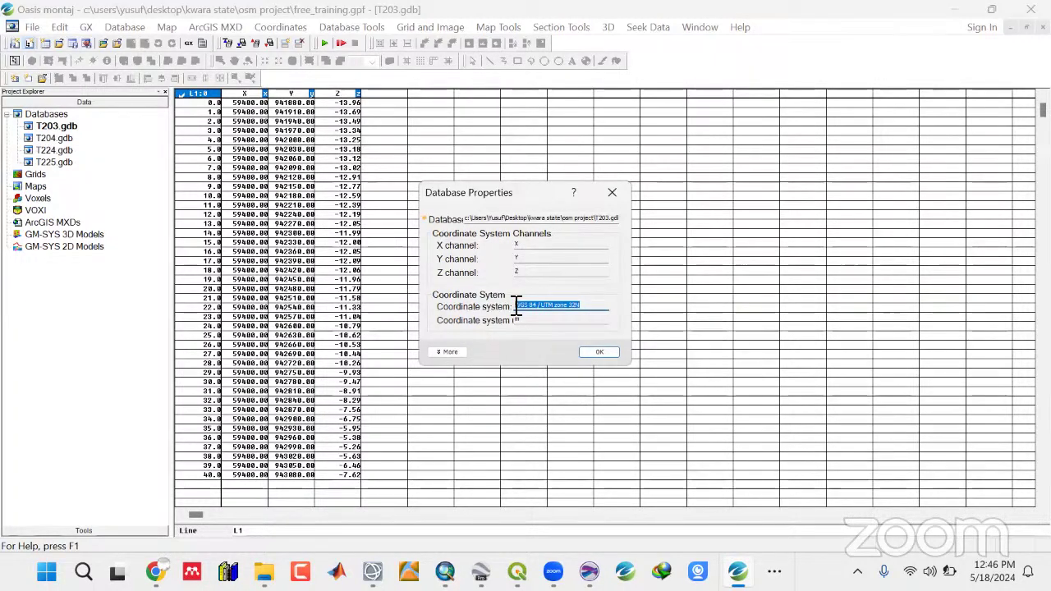
pyautogui.click(611, 192)
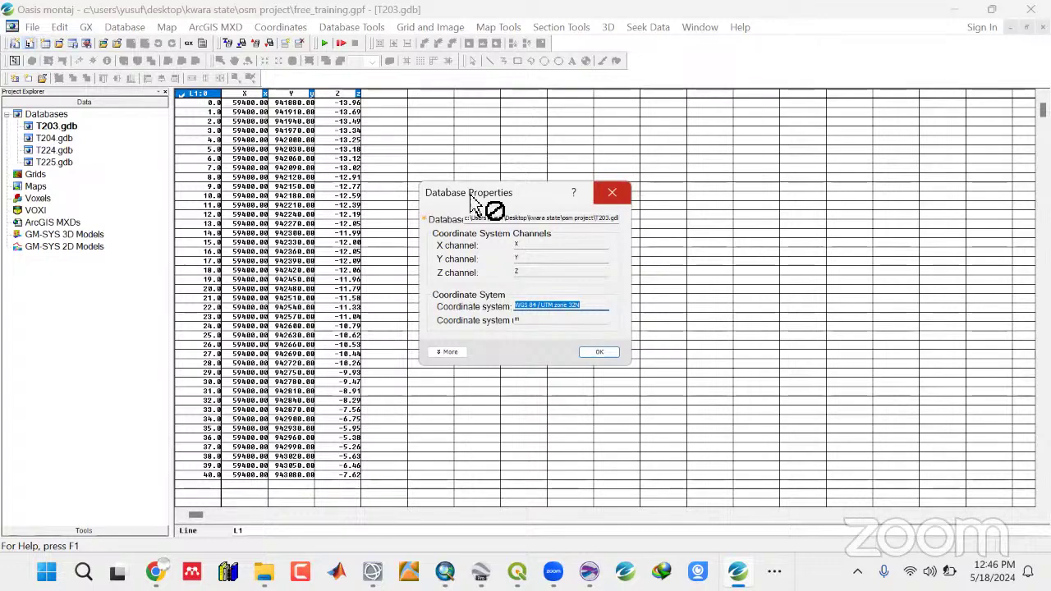
# Open the T204 database and georeference its X and Y channels as projected, UTM zone 32N with the WGS 84 datum.
pyautogui.doubleClick(54, 140)
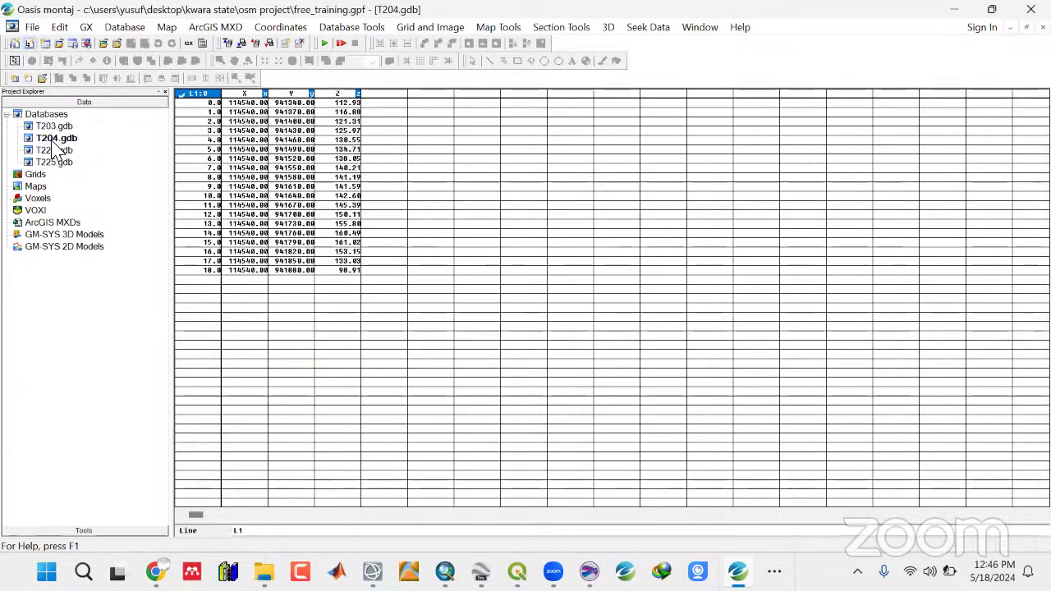
pyautogui.click(271, 27)
pyautogui.click(283, 58)
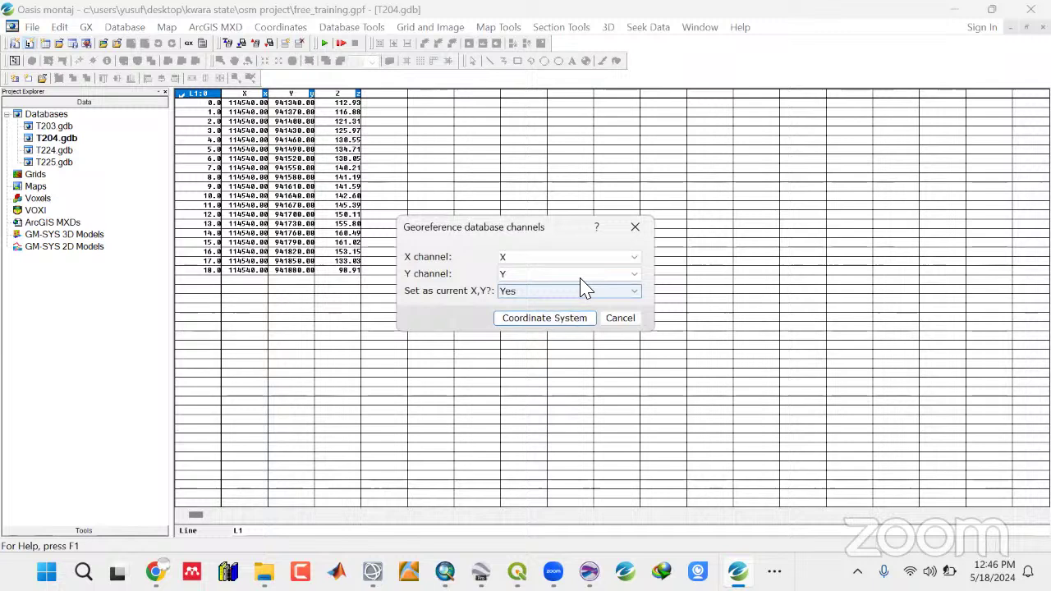
pyautogui.click(534, 321)
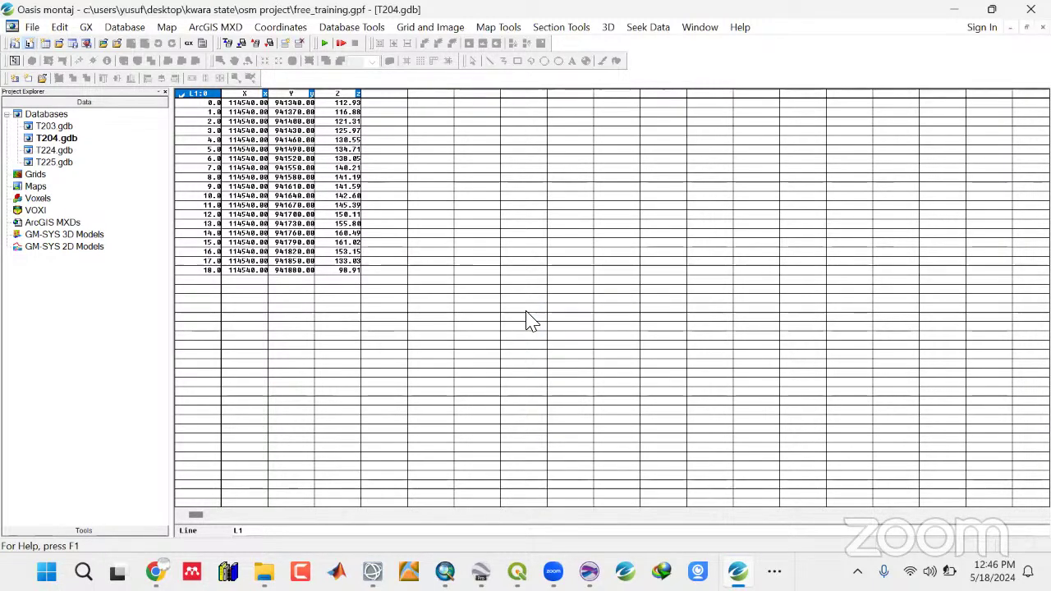
pyautogui.click(467, 81)
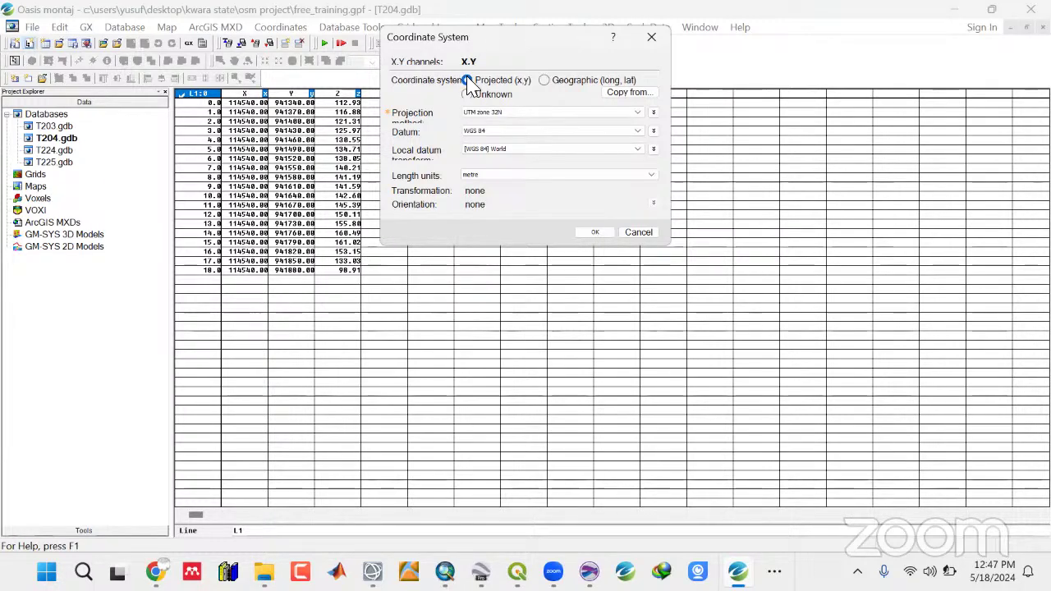
pyautogui.click(594, 233)
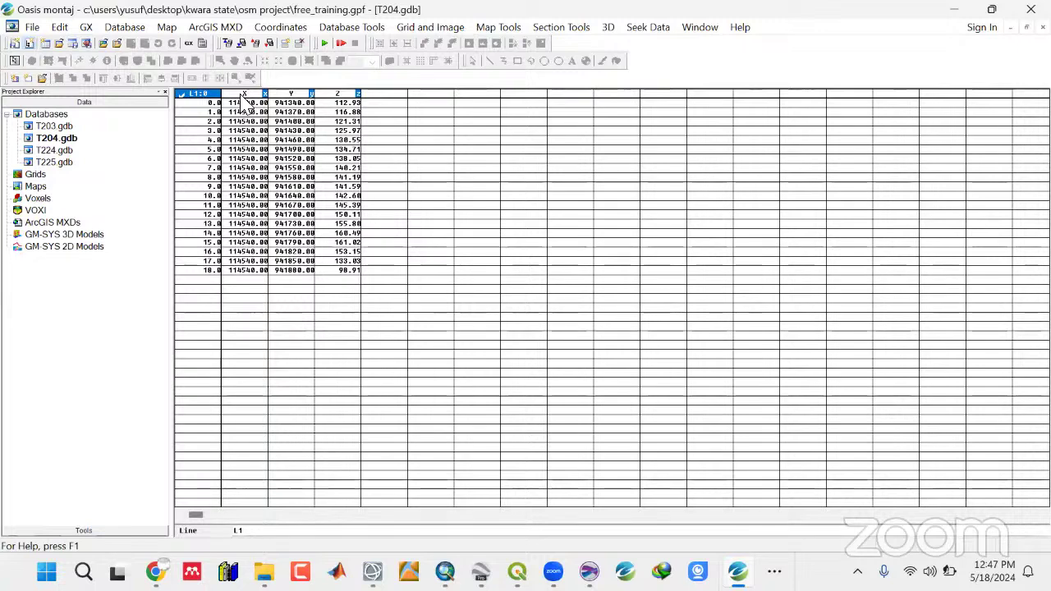
# Verify the coordinate system assigned to the T204 database in its properties.
pyautogui.rightClick(54, 140)
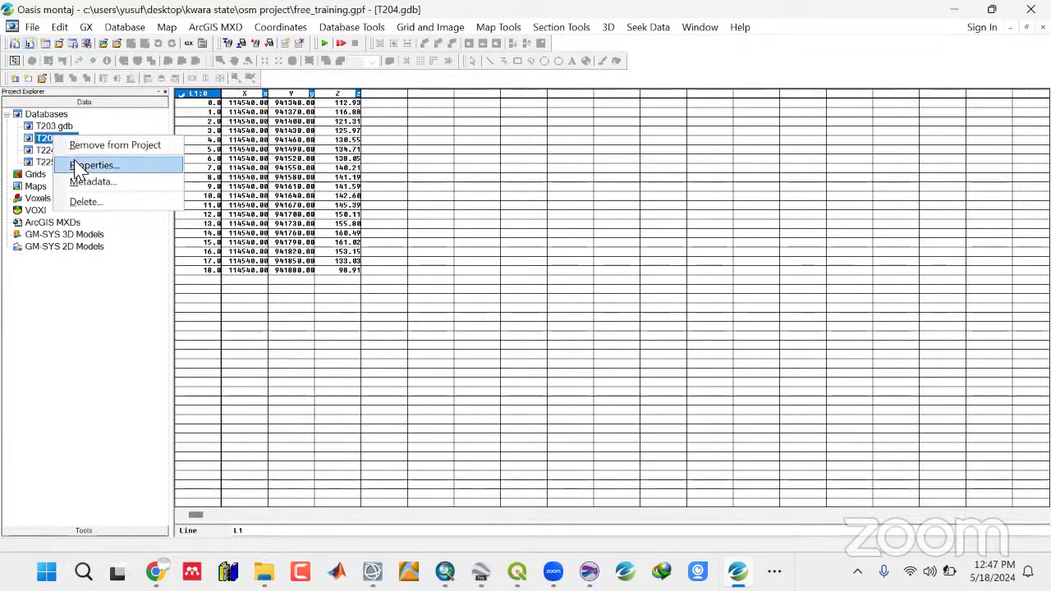
pyautogui.click(78, 168)
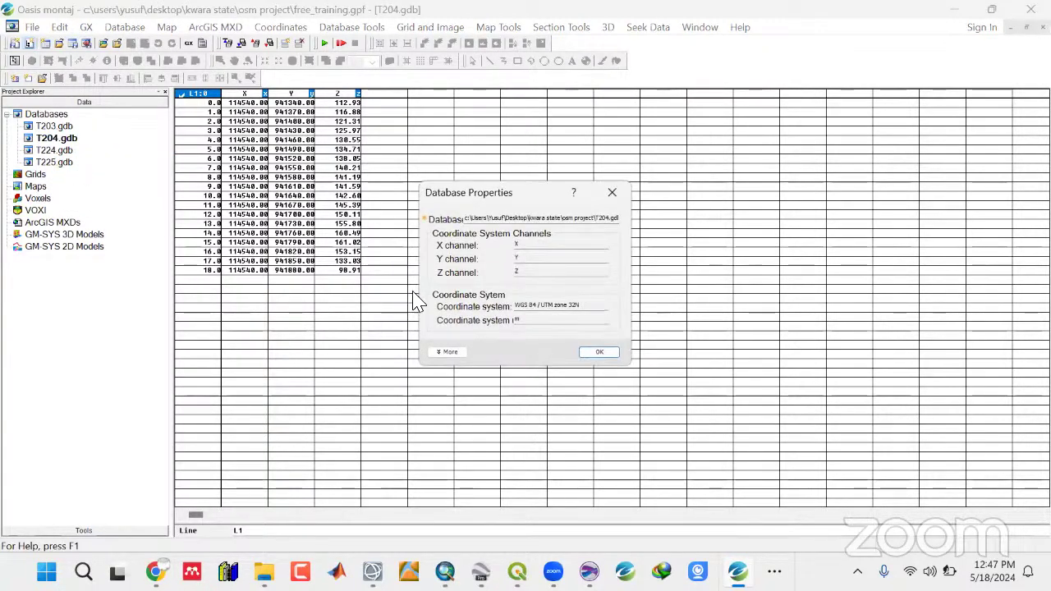
pyautogui.click(612, 195)
# Open the T224 database and georeference its X and Y channels as projected, UTM zone 32N with the WGS 84 datum.
pyautogui.doubleClick(56, 151)
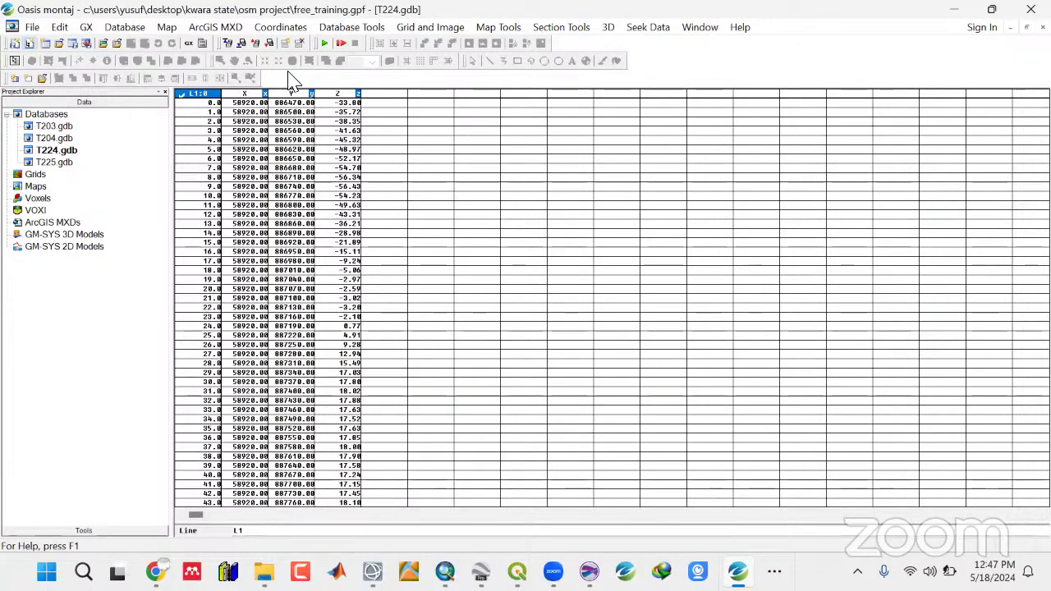
pyautogui.click(266, 33)
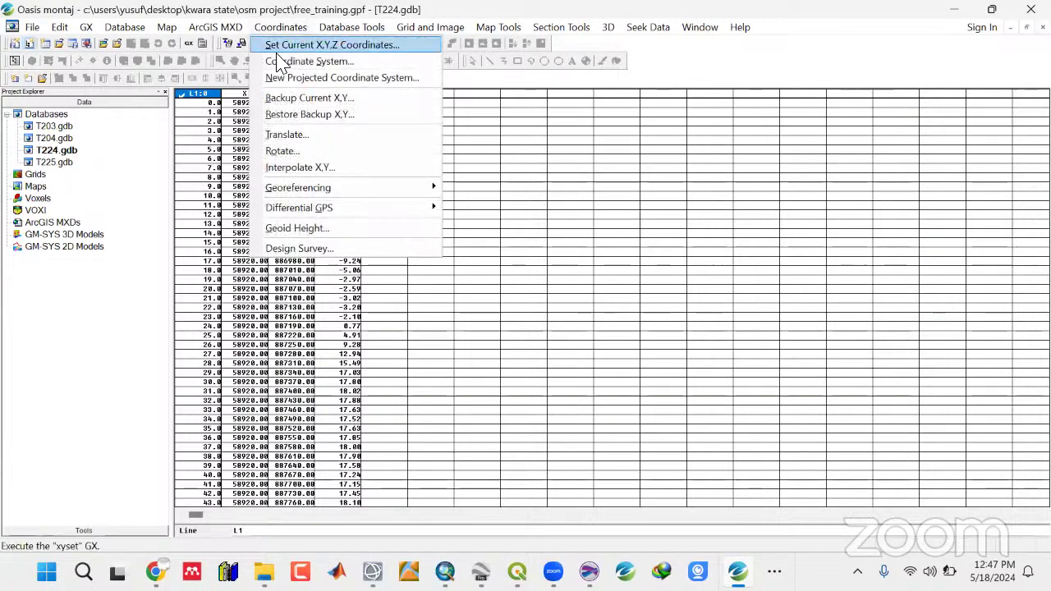
pyautogui.click(276, 66)
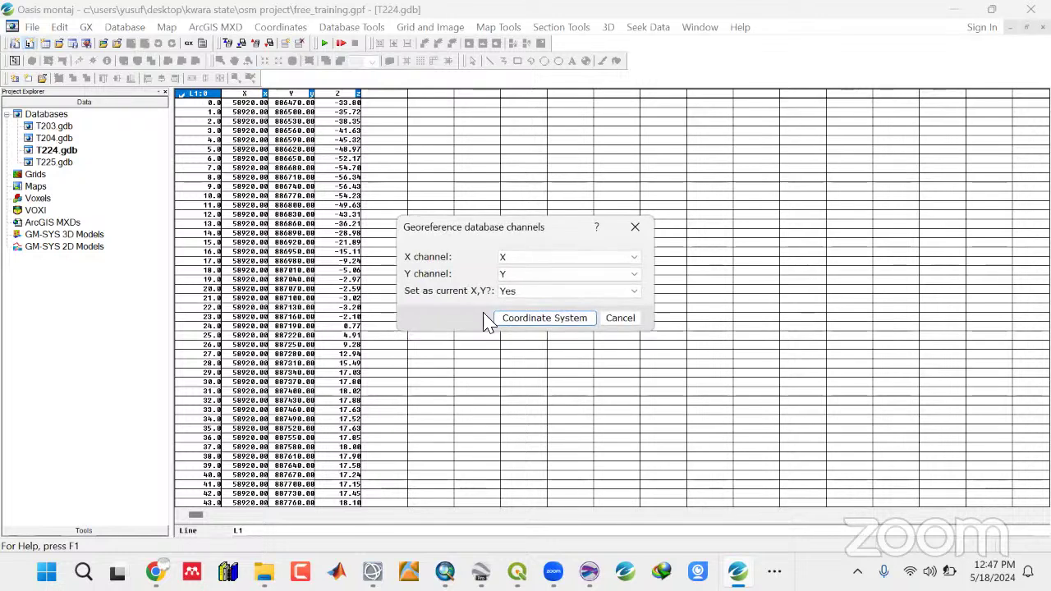
pyautogui.click(560, 320)
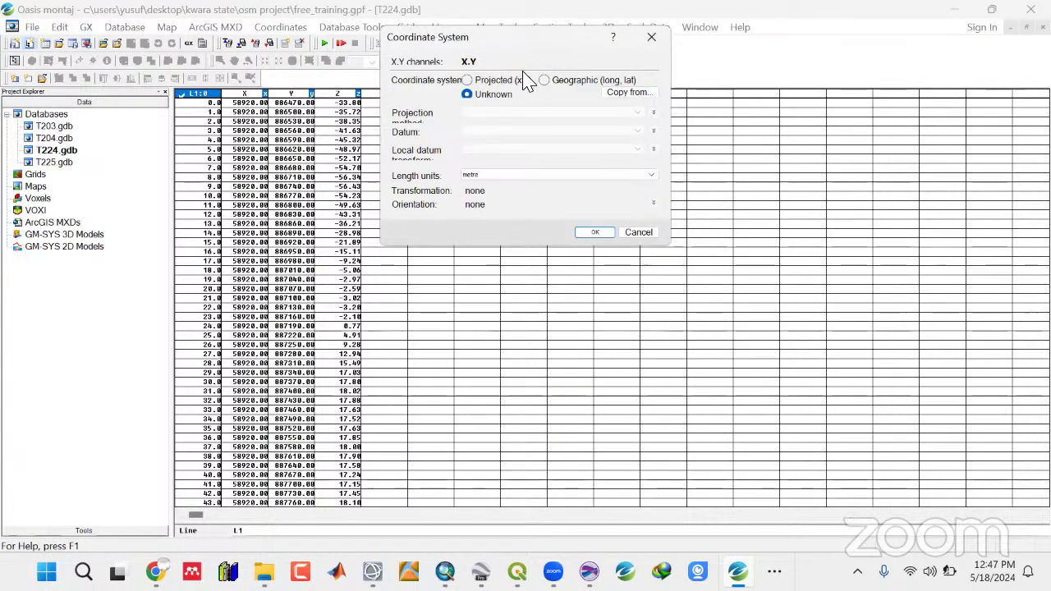
pyautogui.click(467, 80)
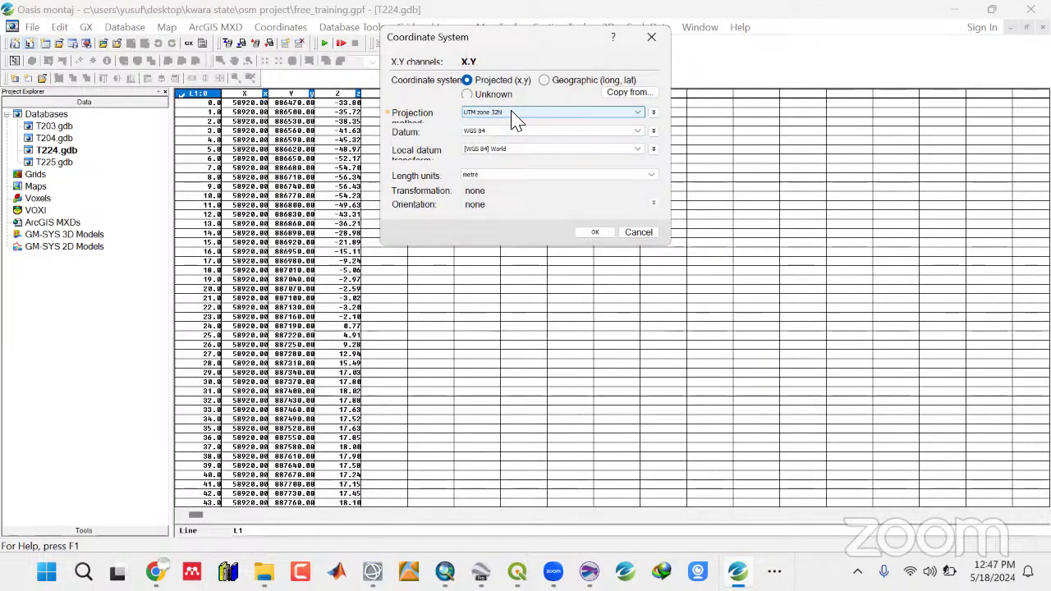
pyautogui.click(594, 233)
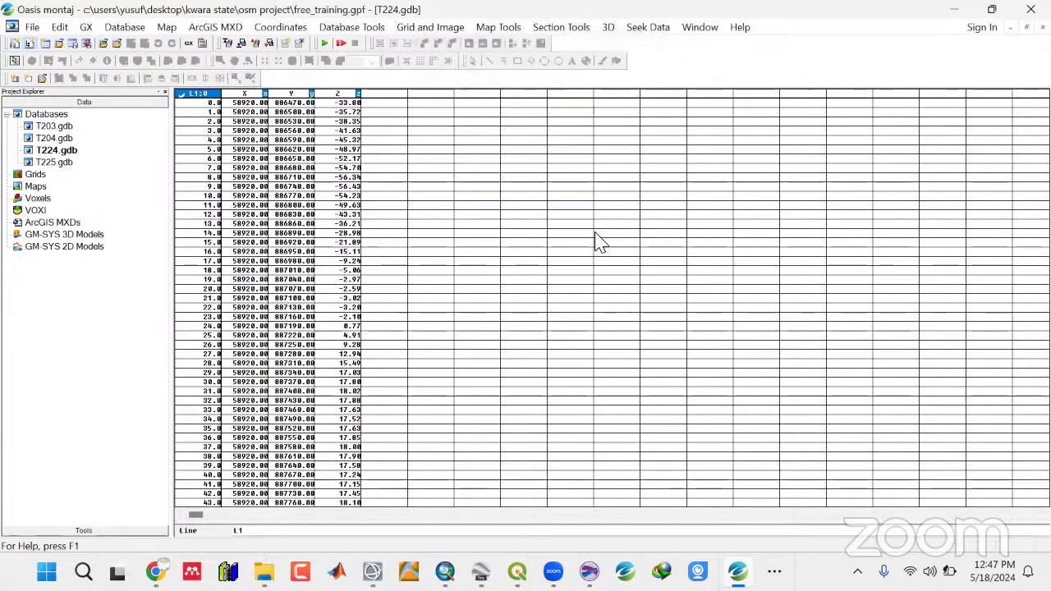
# Open the T225 database and georeference its X and Y channels as projected, UTM zone 32N with the WGS 84 datum.
pyautogui.doubleClick(59, 164)
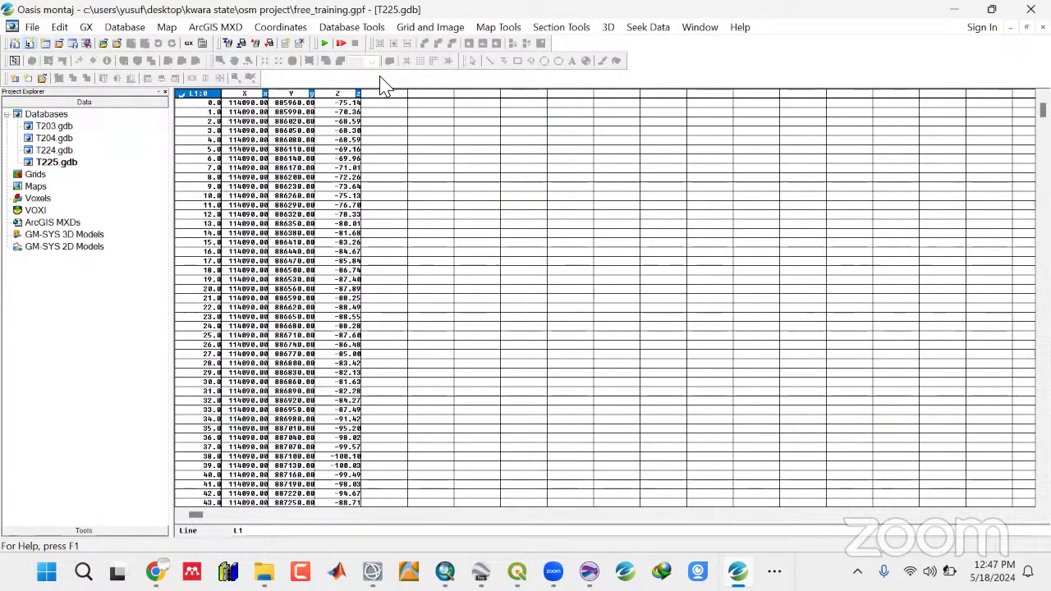
pyautogui.click(279, 27)
pyautogui.click(279, 62)
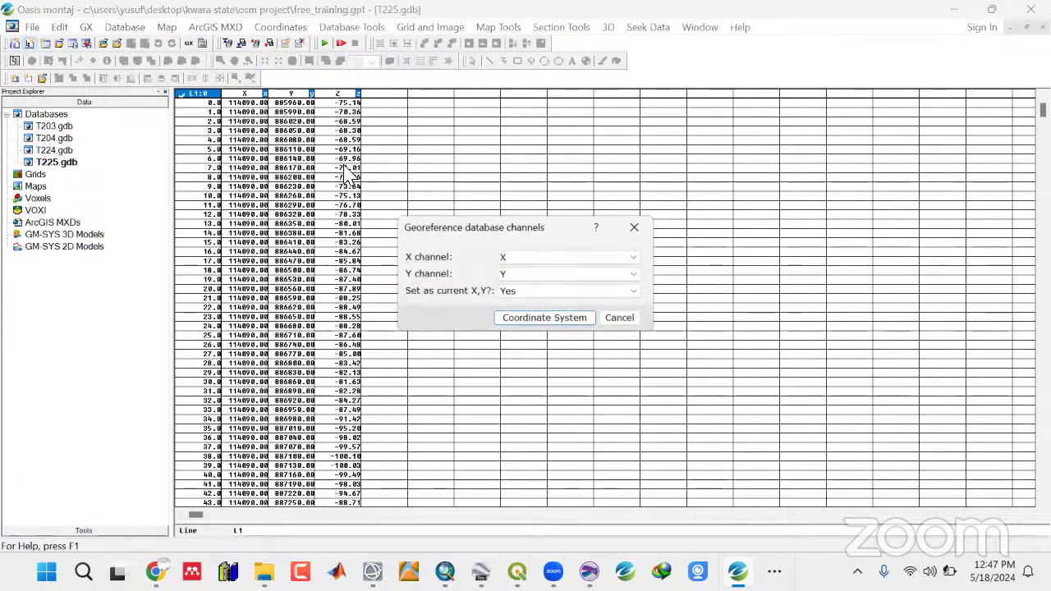
pyautogui.click(561, 320)
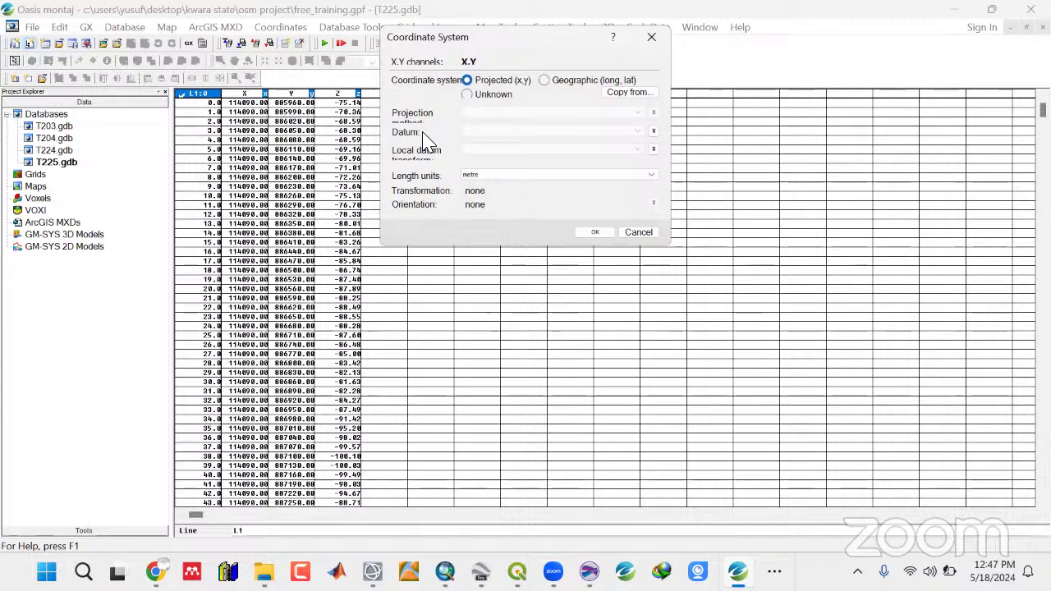
pyautogui.click(594, 233)
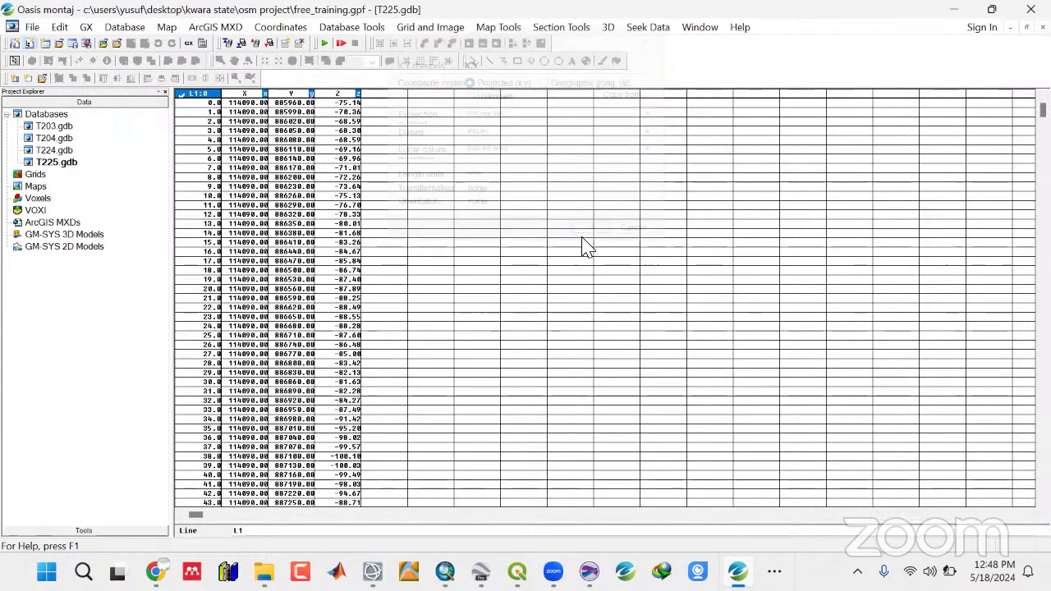
# Save the project with its georeferenced databases.
pyautogui.click(33, 33)
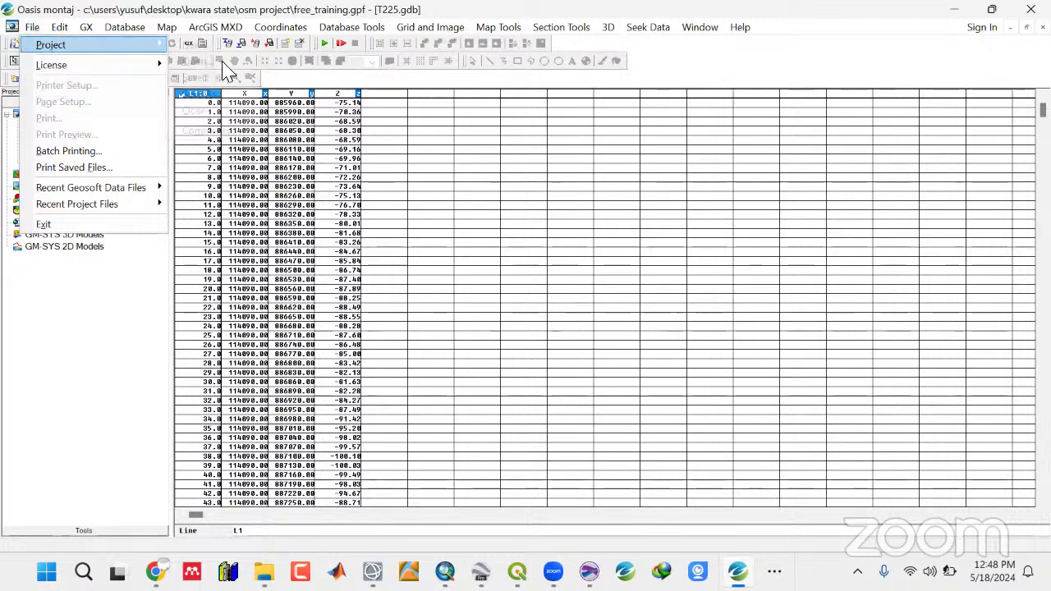
pyautogui.moveTo(63, 44)
pyautogui.click(197, 78)
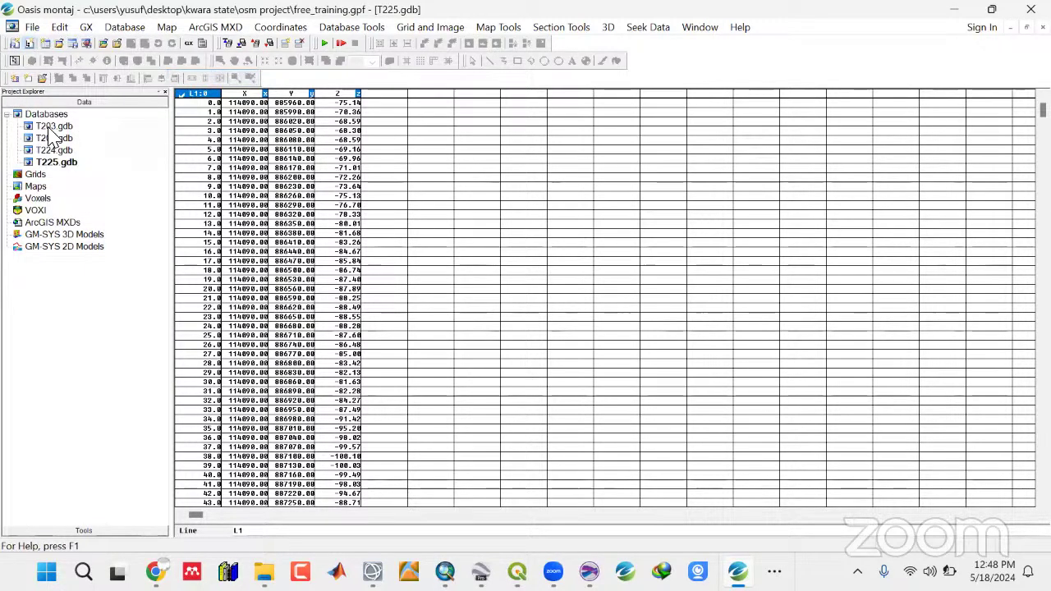
# Verify the coordinate system assigned to the T225 database in its properties.
pyautogui.rightClick(57, 163)
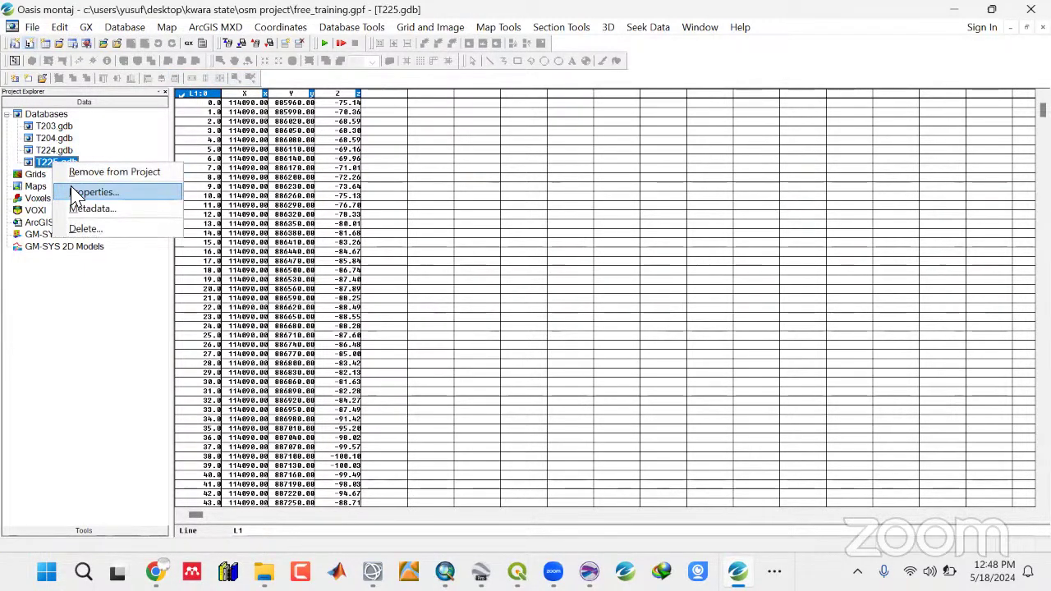
pyautogui.click(73, 191)
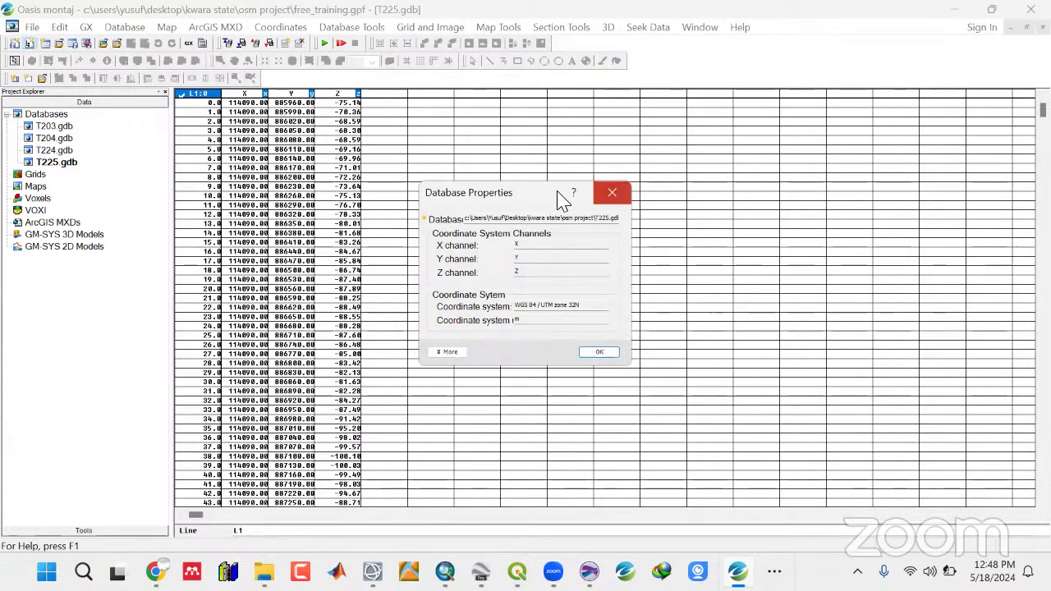
pyautogui.click(612, 192)
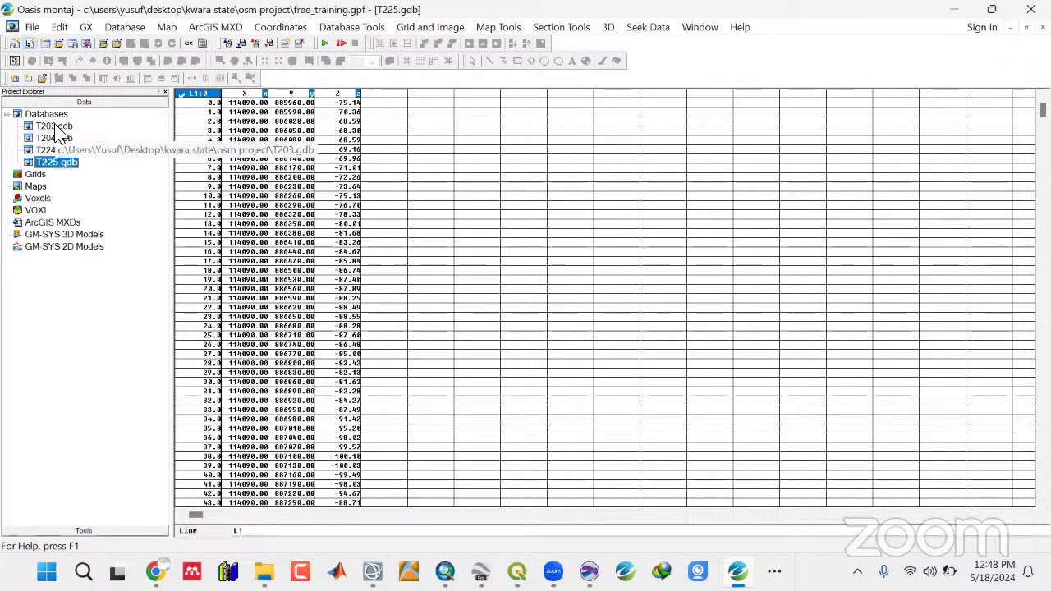
# Examine the layout of sheets 203, 204, 224 and 225 on the data_sheets.png index map, and return to Oasis montaj.
pyautogui.click(774, 571)
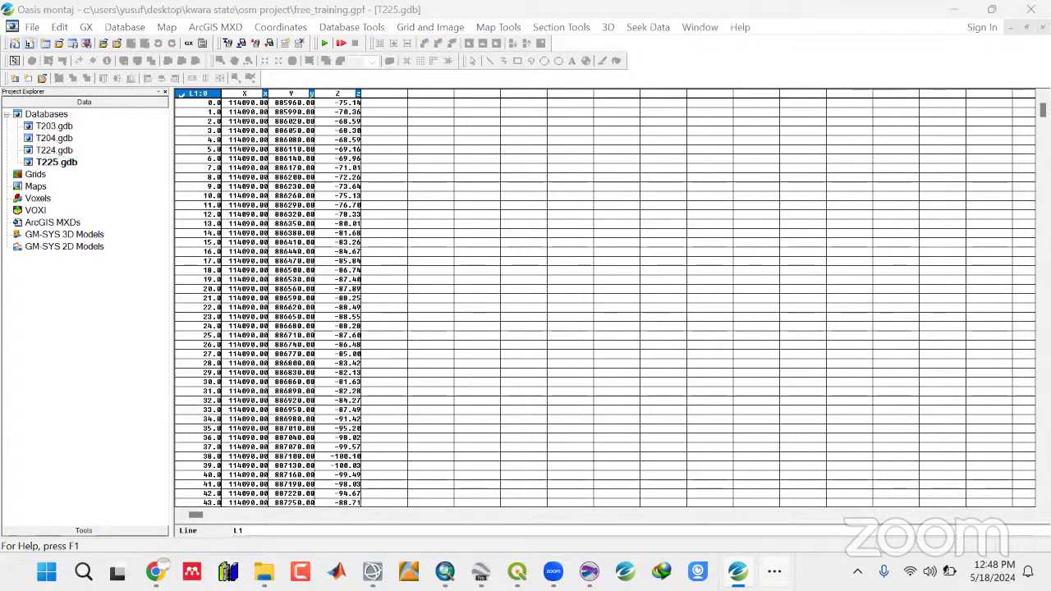
pyautogui.click(832, 523)
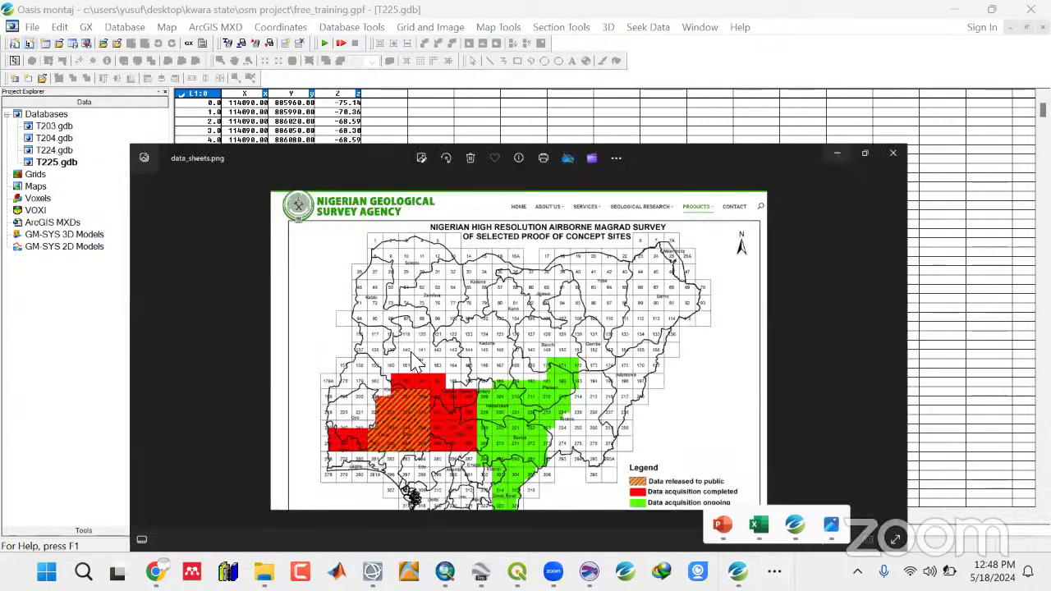
pyautogui.scroll(3, 424, 362)
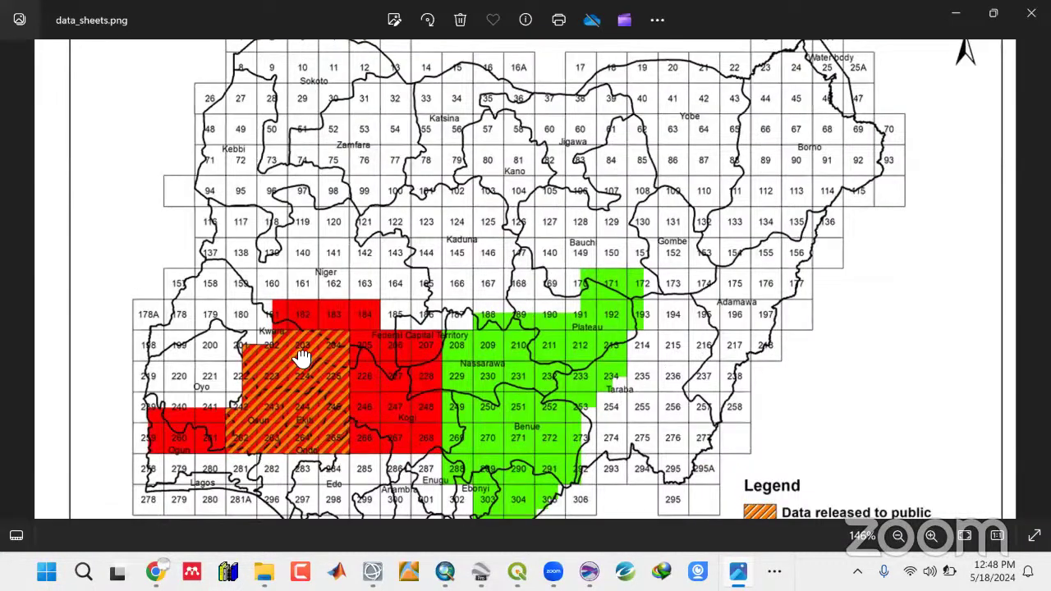
pyautogui.scroll(3, 312, 298)
pyautogui.scroll(1, 312, 299)
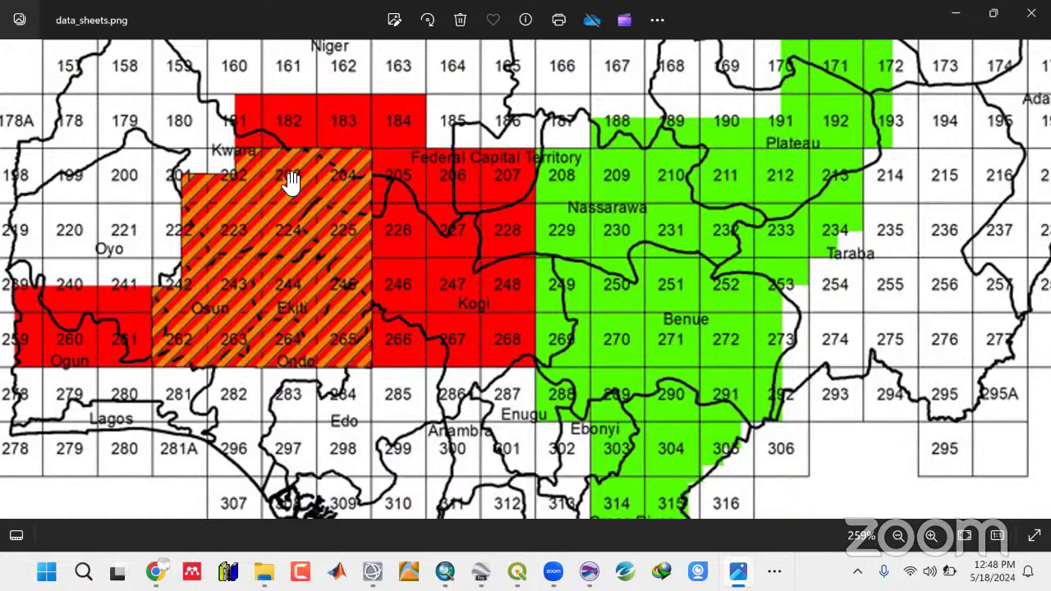
pyautogui.click(956, 18)
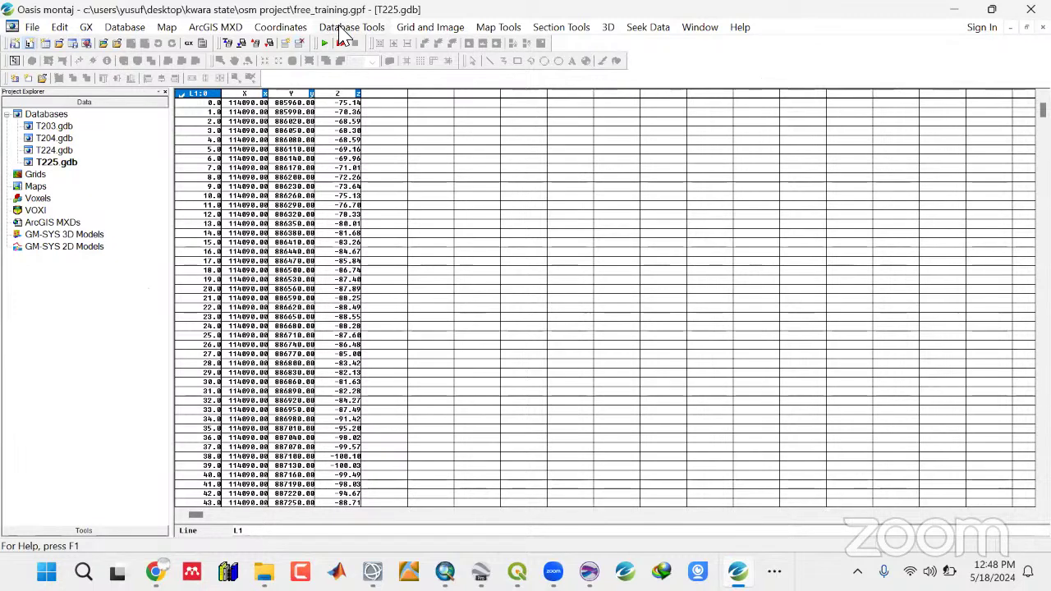
# Start a database import/merge with T203.gdb as the database to modify.
pyautogui.click(340, 28)
pyautogui.moveTo(340, 62)
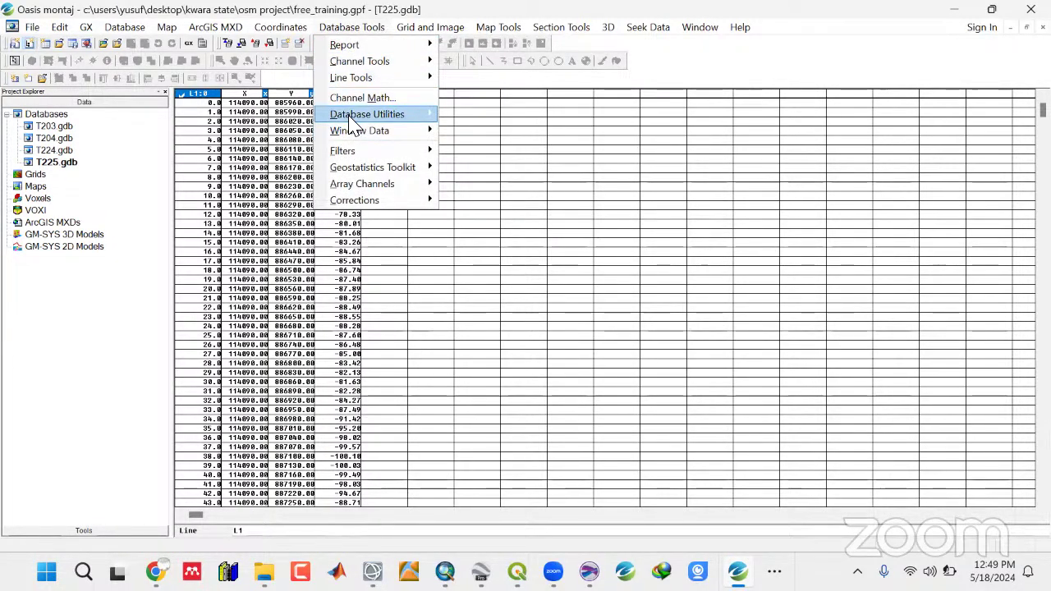
pyautogui.moveTo(353, 124)
pyautogui.click(493, 115)
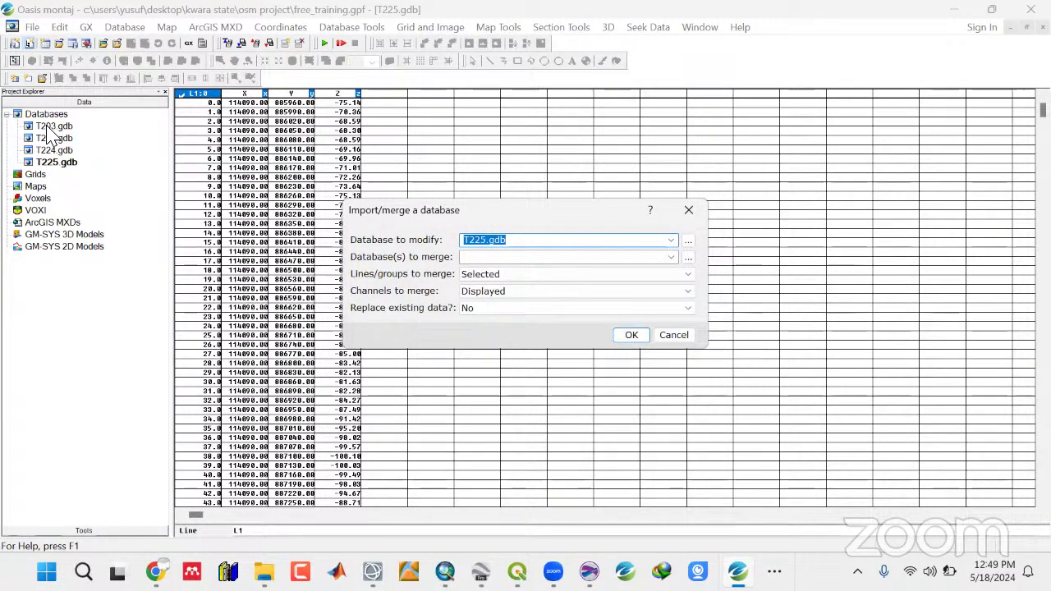
pyautogui.click(672, 240)
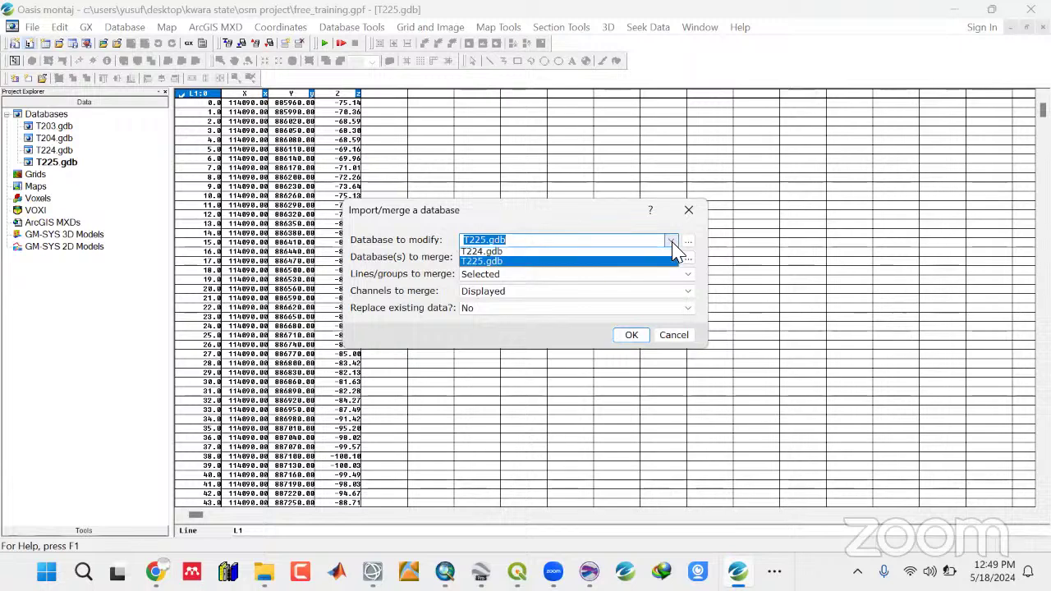
pyautogui.click(483, 255)
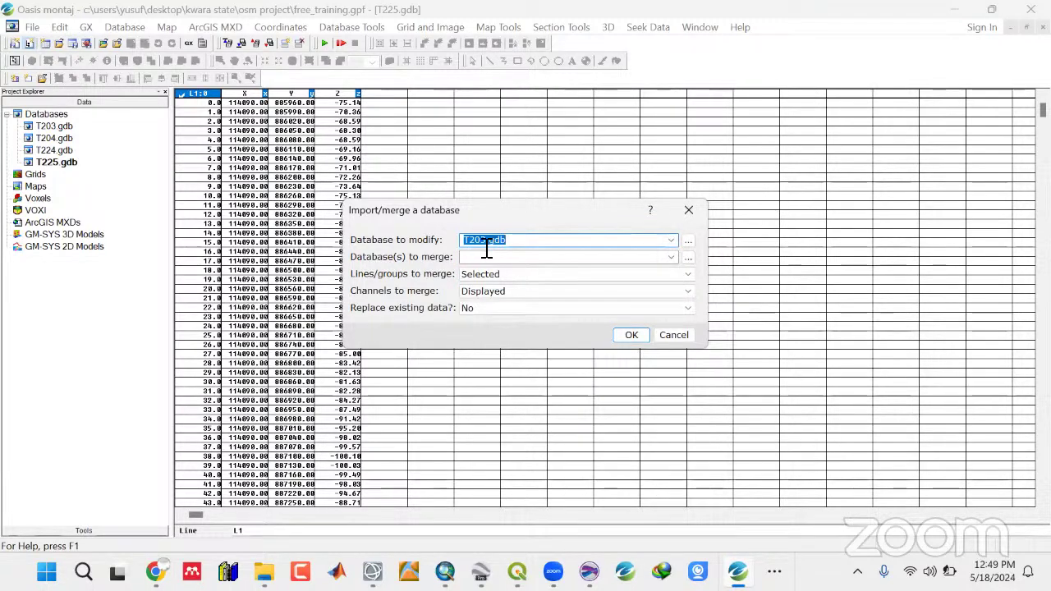
# Choose T204.gdb, T224.gdb and T225.gdb as the databases to merge.
pyautogui.click(688, 257)
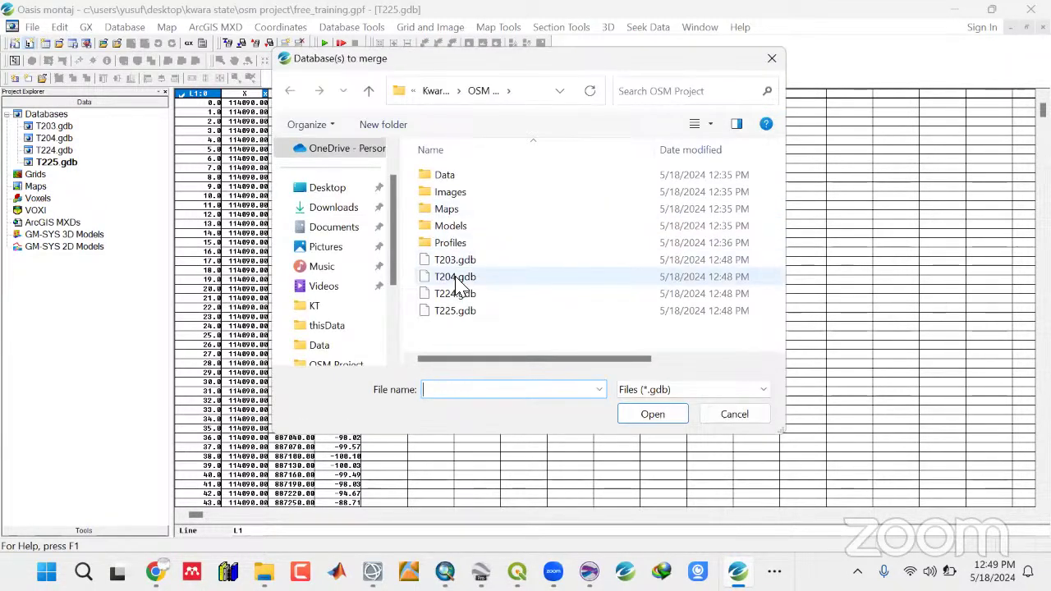
pyautogui.click(458, 279)
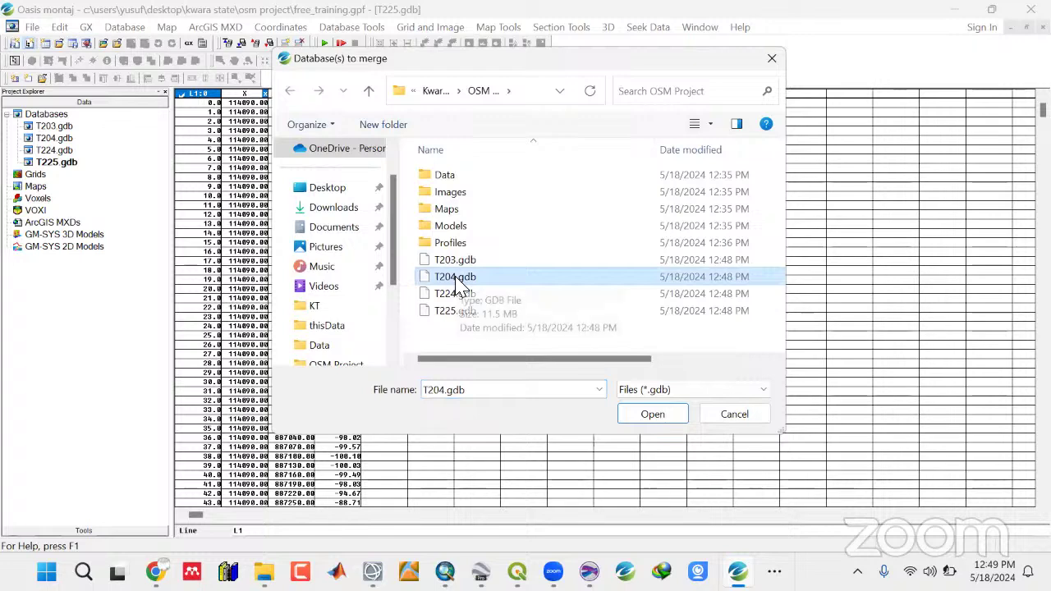
pyautogui.hotkey('shift', 'Down')
pyautogui.hotkey('shift', 'Down')
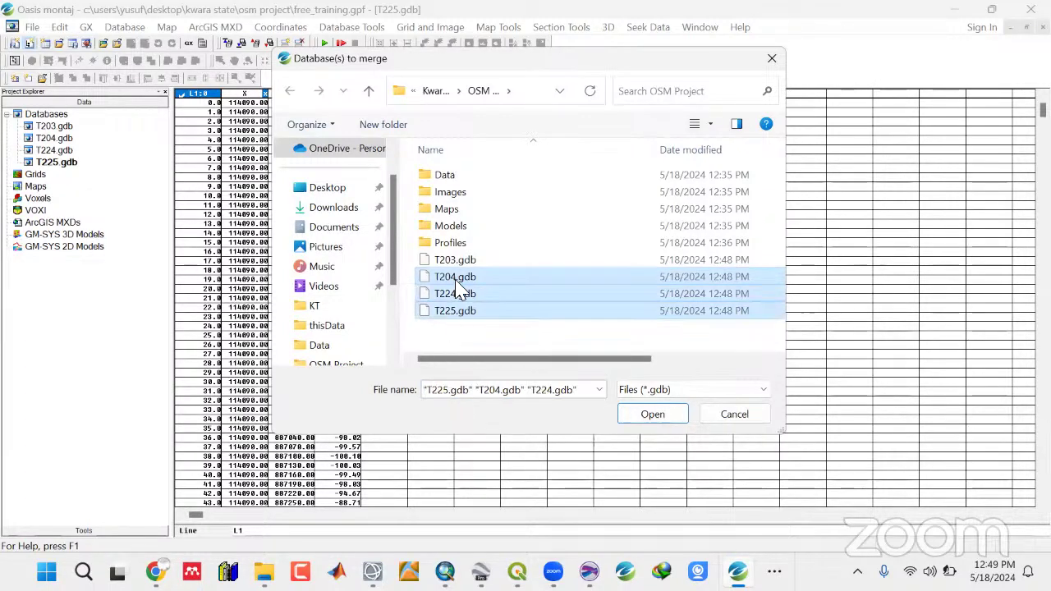
pyautogui.click(649, 414)
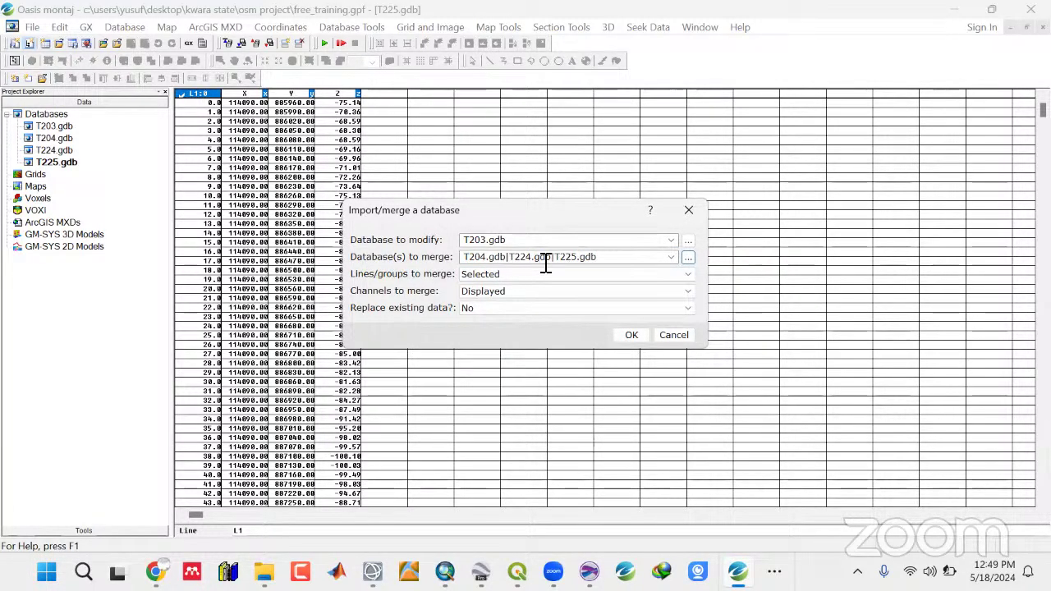
# Try to merge the chosen databases into T203.gdb with all lines/groups, displayed channels and existing data handling set to Append.
pyautogui.click(480, 277)
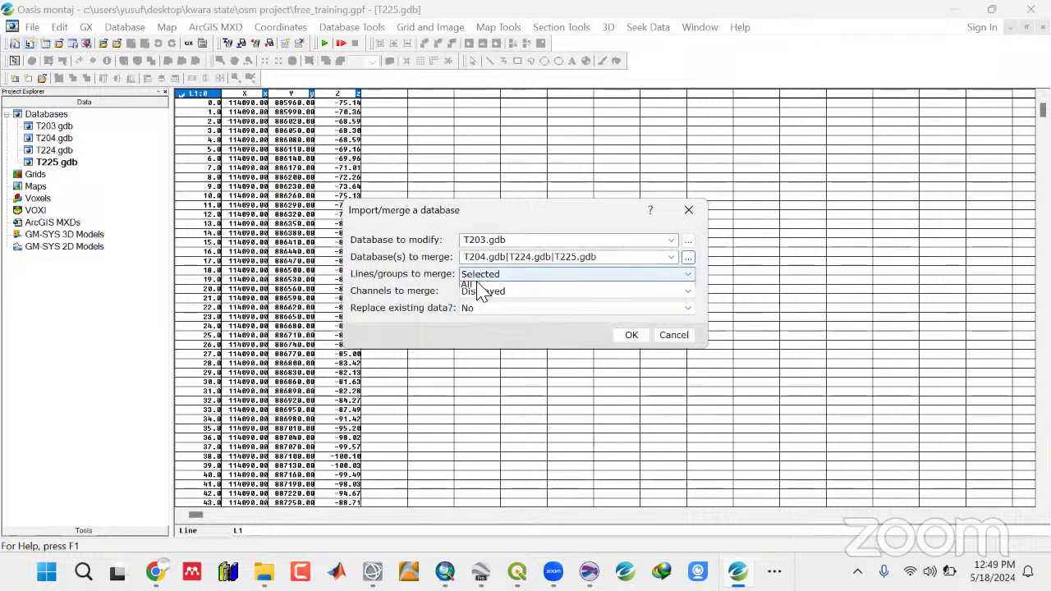
pyautogui.click(474, 304)
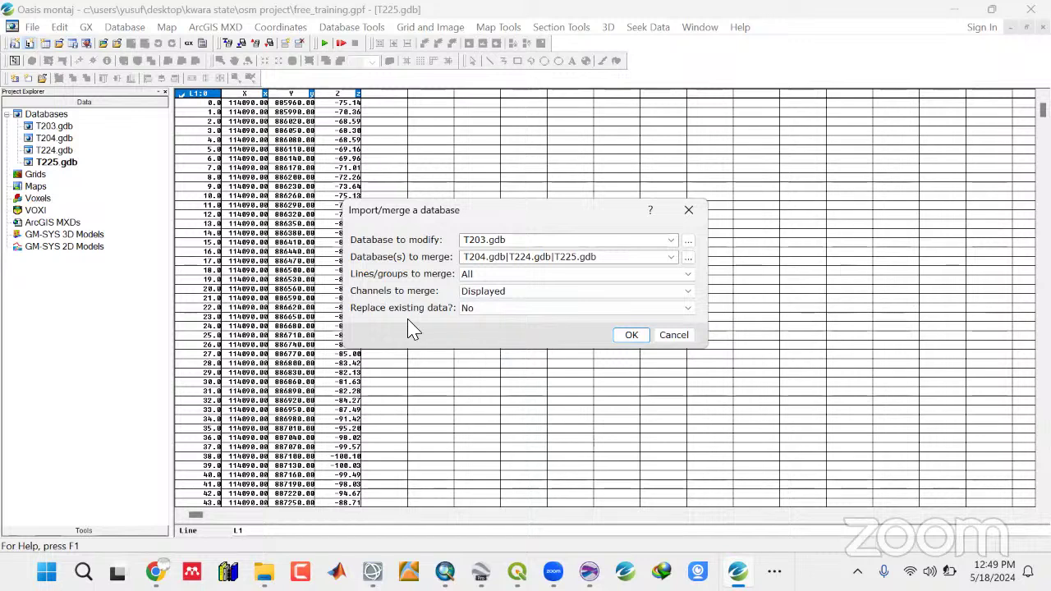
pyautogui.click(631, 335)
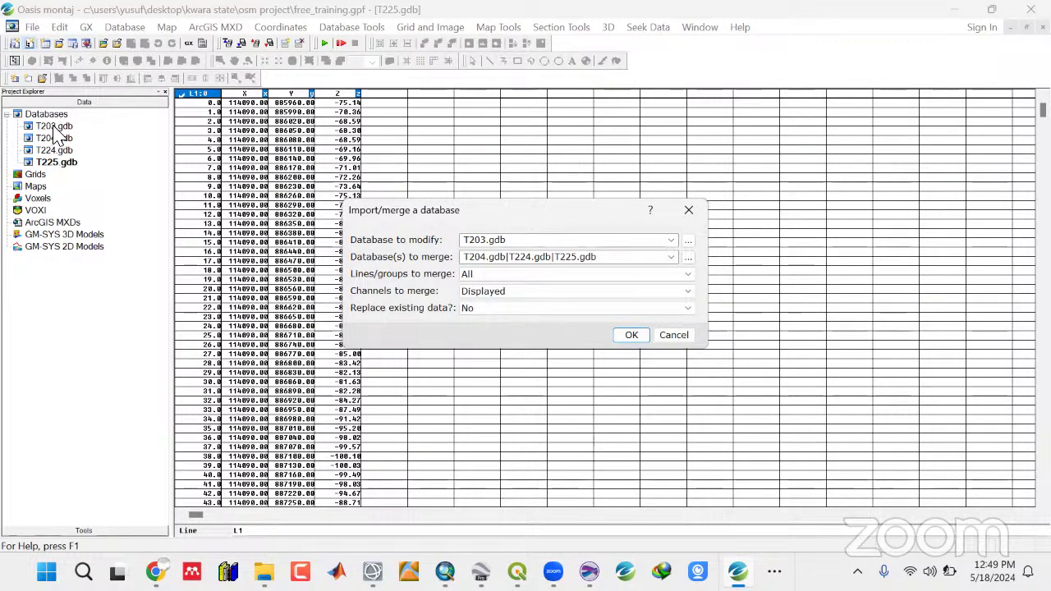
pyautogui.click(485, 312)
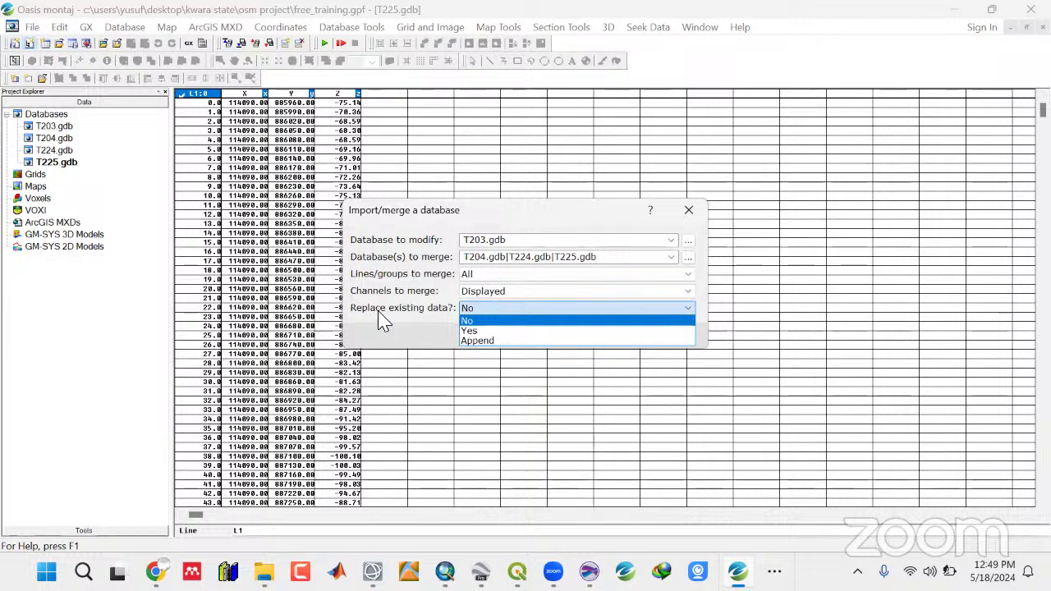
pyautogui.click(474, 340)
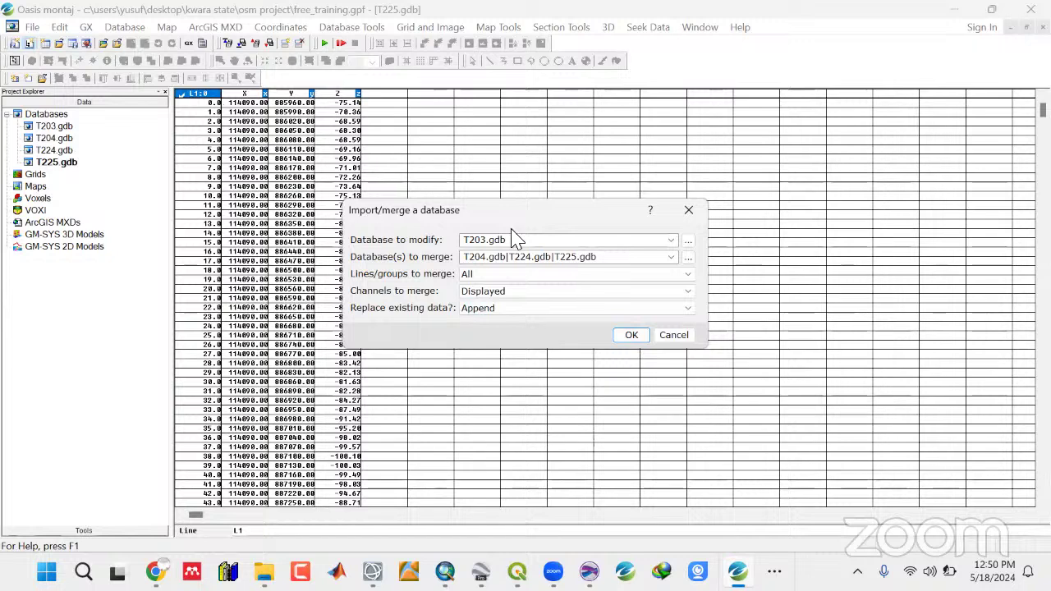
pyautogui.click(632, 335)
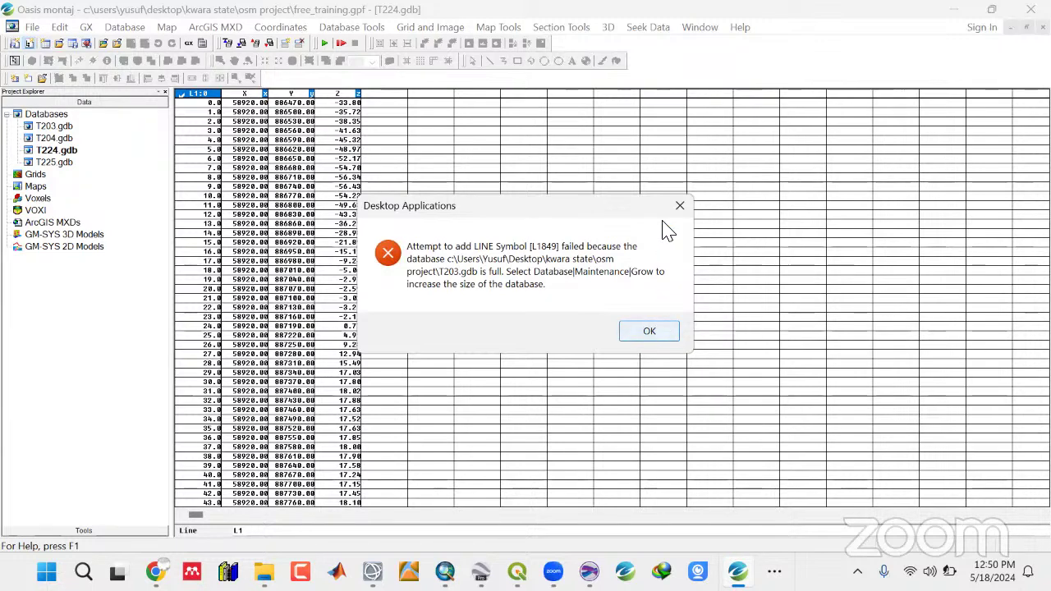
pyautogui.click(665, 336)
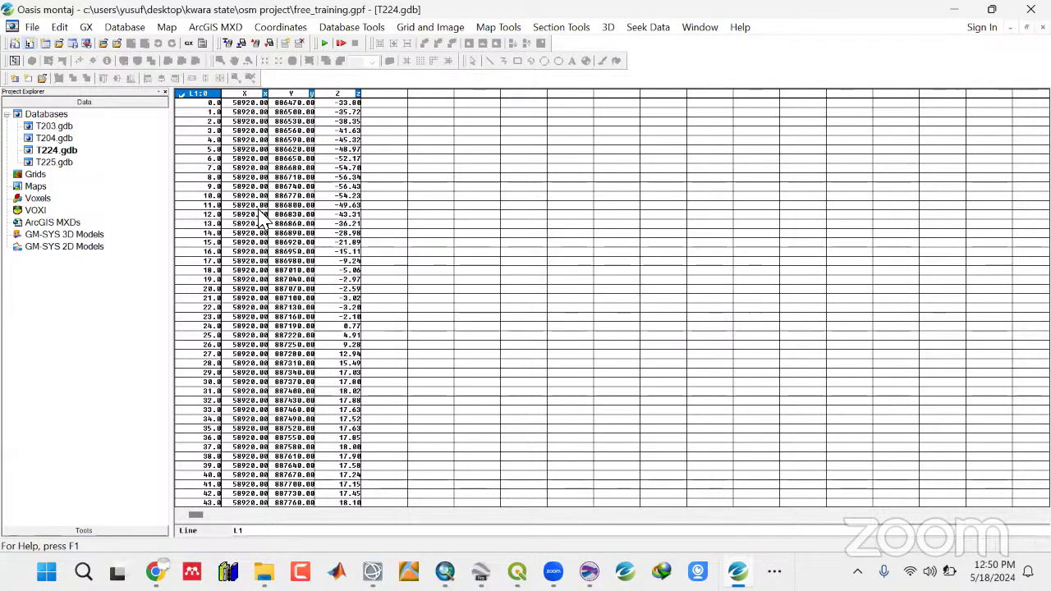
# Grow the T203.gdb database file to a maximum of 3000 lines, continuing past the backup warning.
pyautogui.click(49, 127)
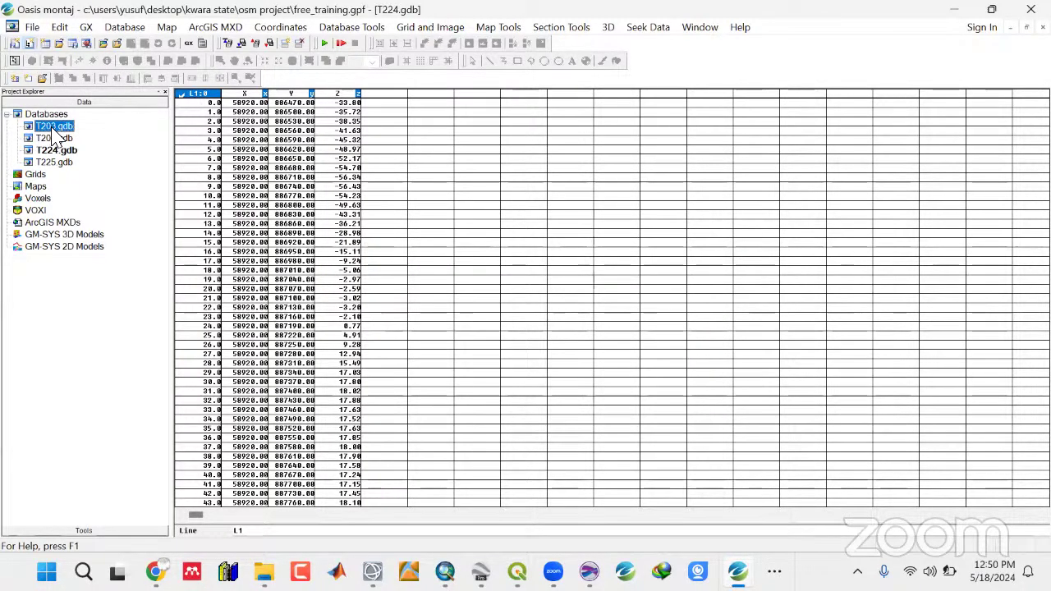
pyautogui.doubleClick(50, 128)
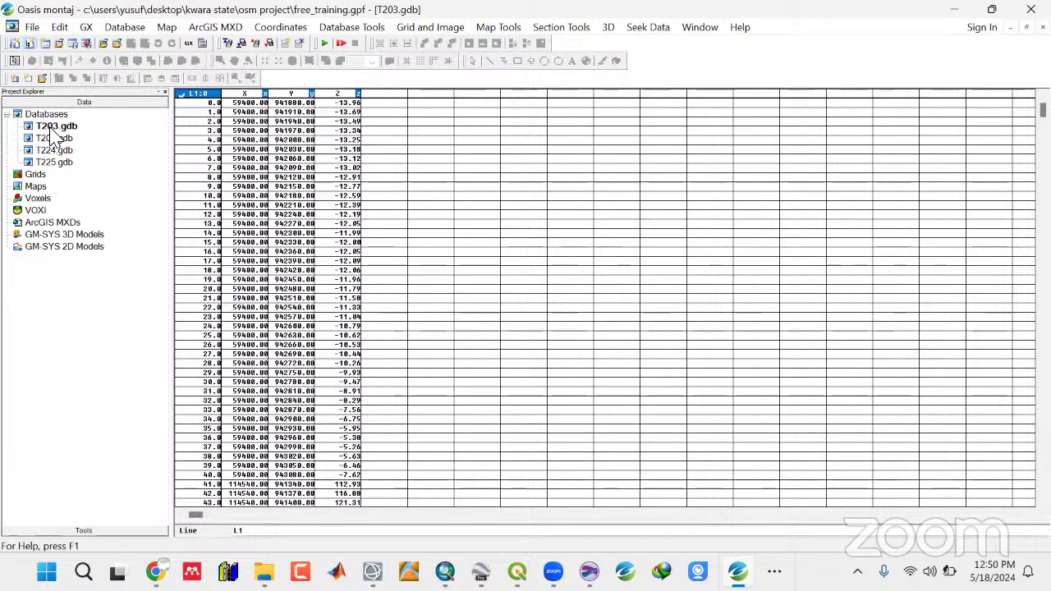
pyautogui.click(122, 28)
pyautogui.moveTo(155, 305)
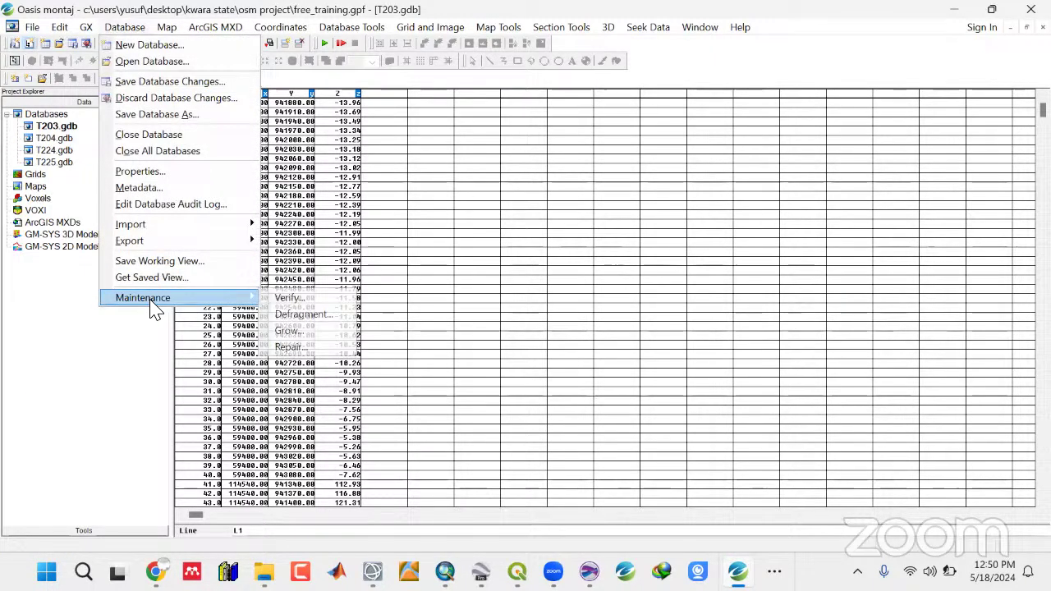
pyautogui.click(289, 331)
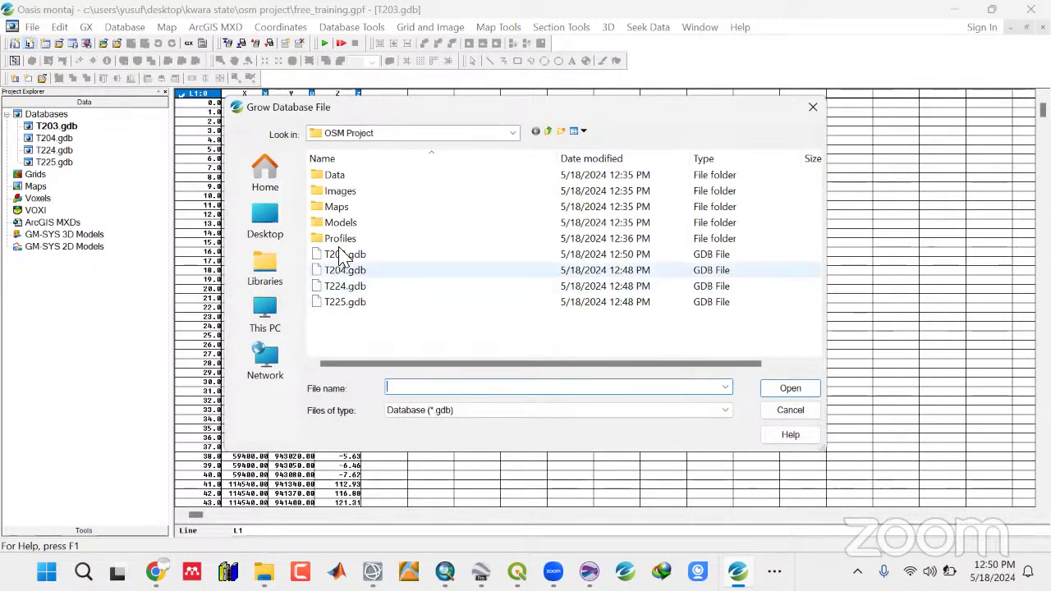
pyautogui.click(335, 261)
pyautogui.click(792, 393)
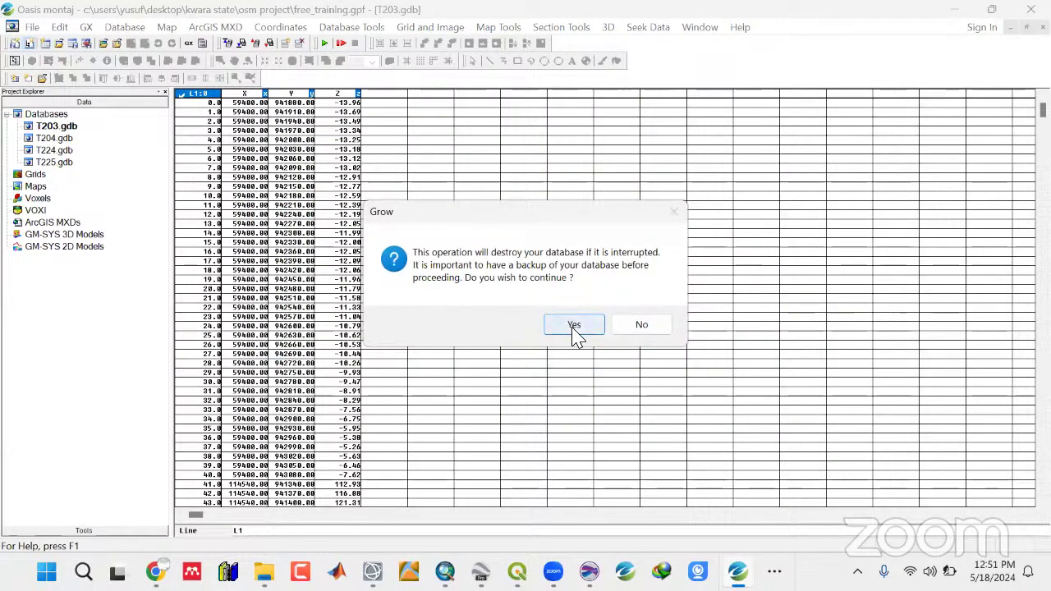
pyautogui.click(575, 325)
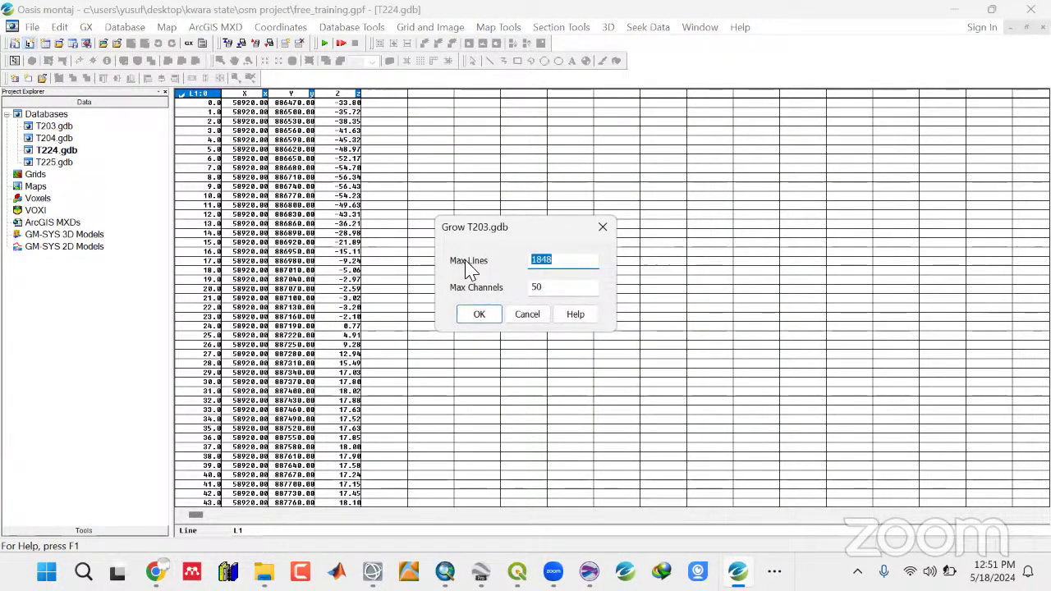
pyautogui.click(569, 261)
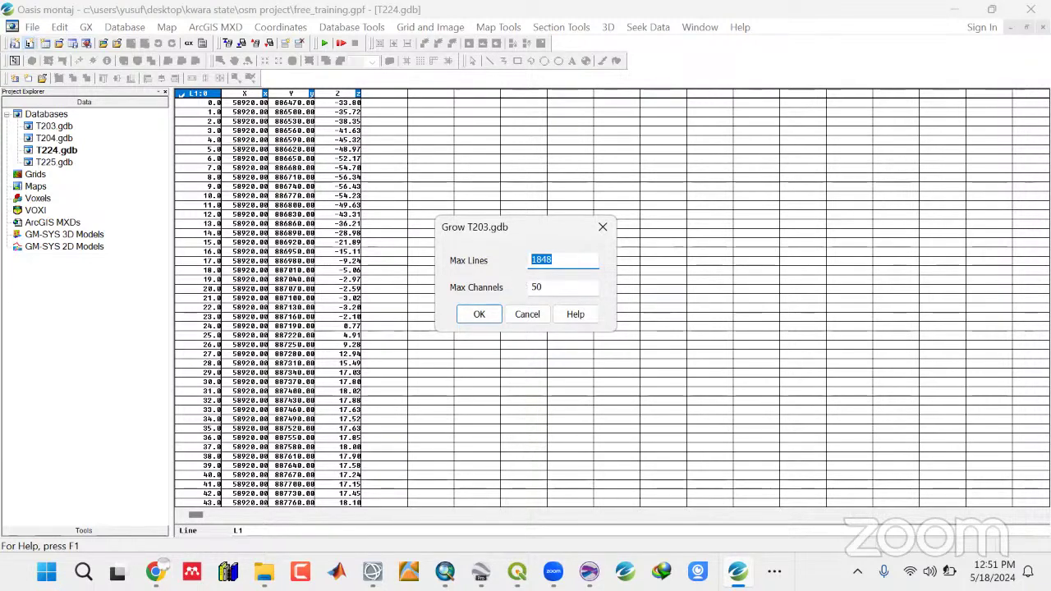
pyautogui.write('3000')
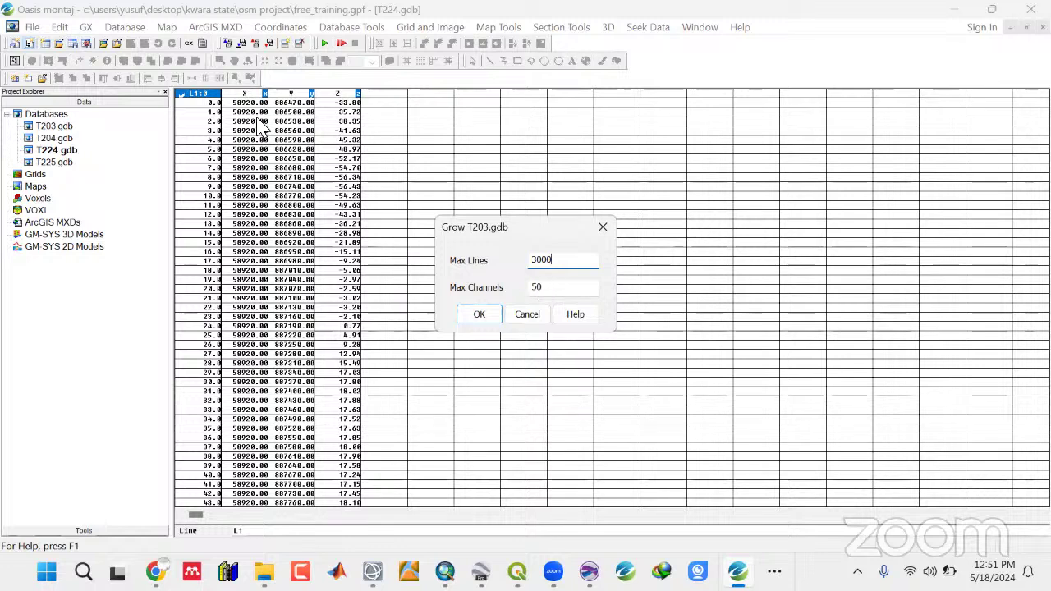
pyautogui.click(478, 317)
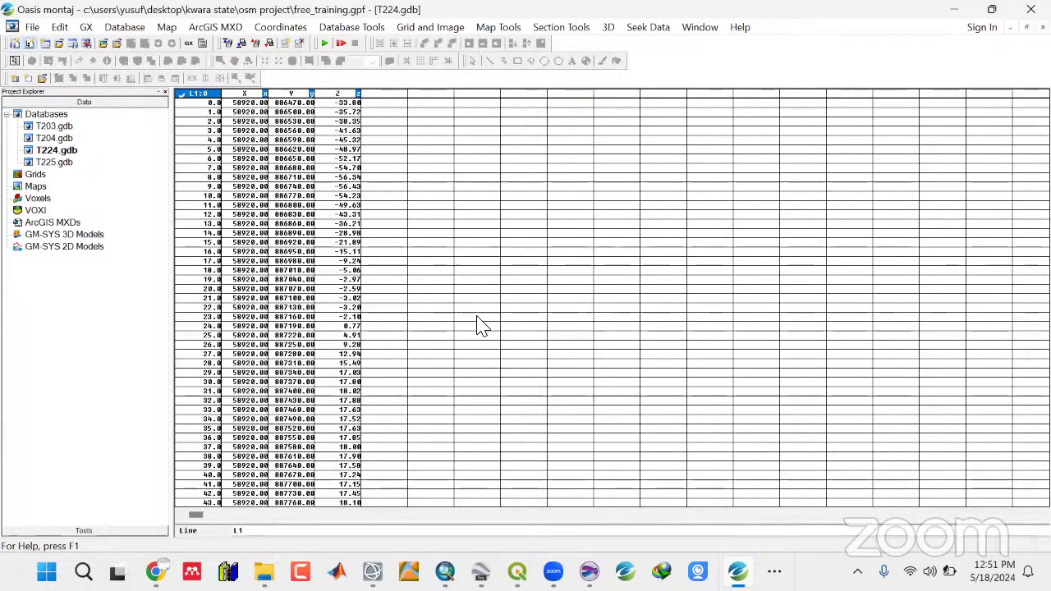
# Check the number of groups or lines allowed in T203.gdb in its expanded database properties.
pyautogui.click(48, 129)
pyautogui.rightClick(48, 130)
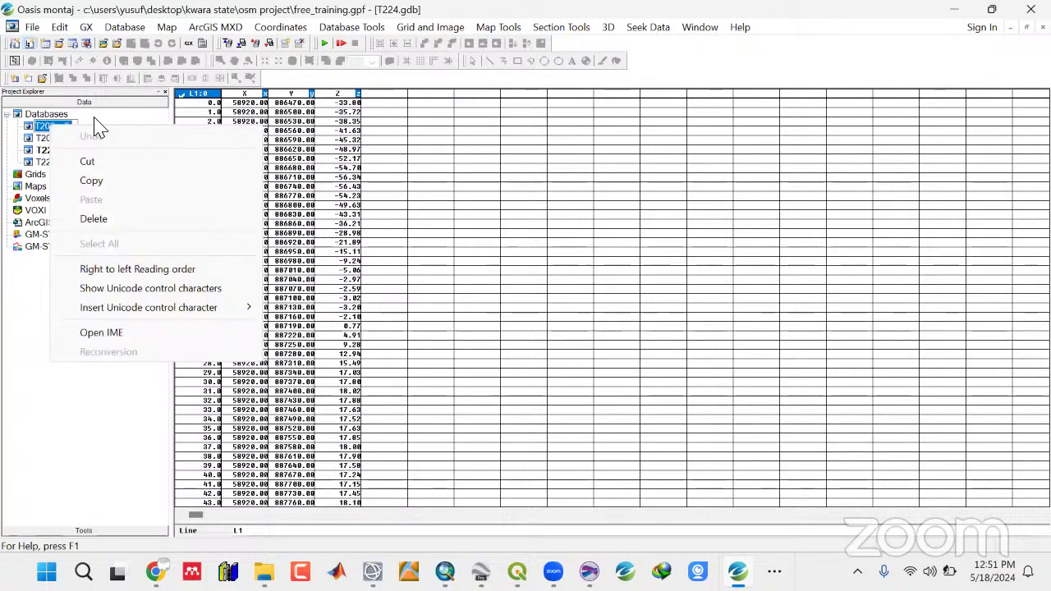
pyautogui.press('Escape')
pyautogui.rightClick(64, 129)
pyautogui.click(87, 156)
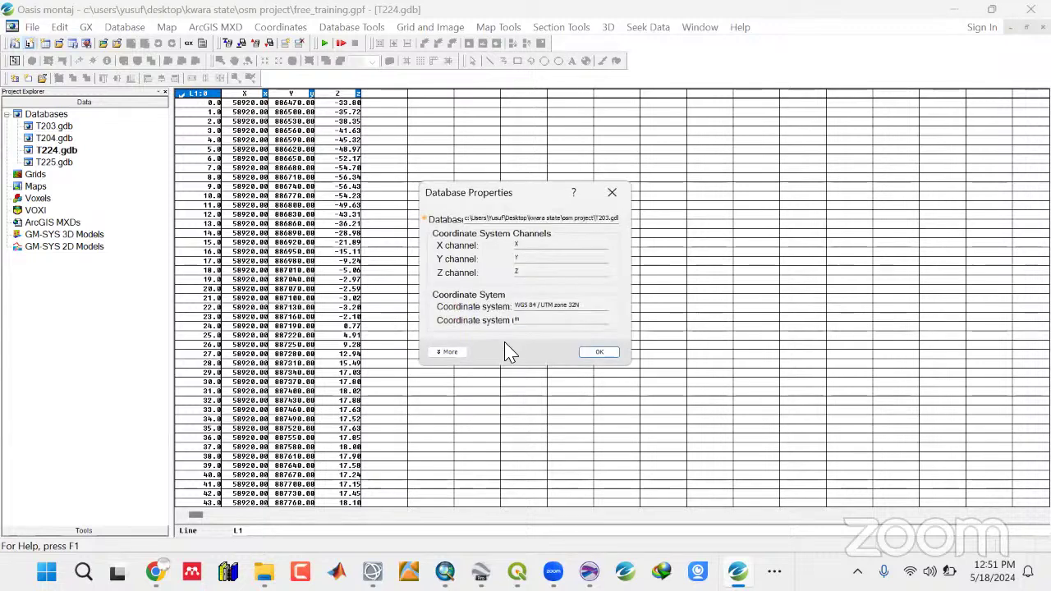
pyautogui.click(448, 352)
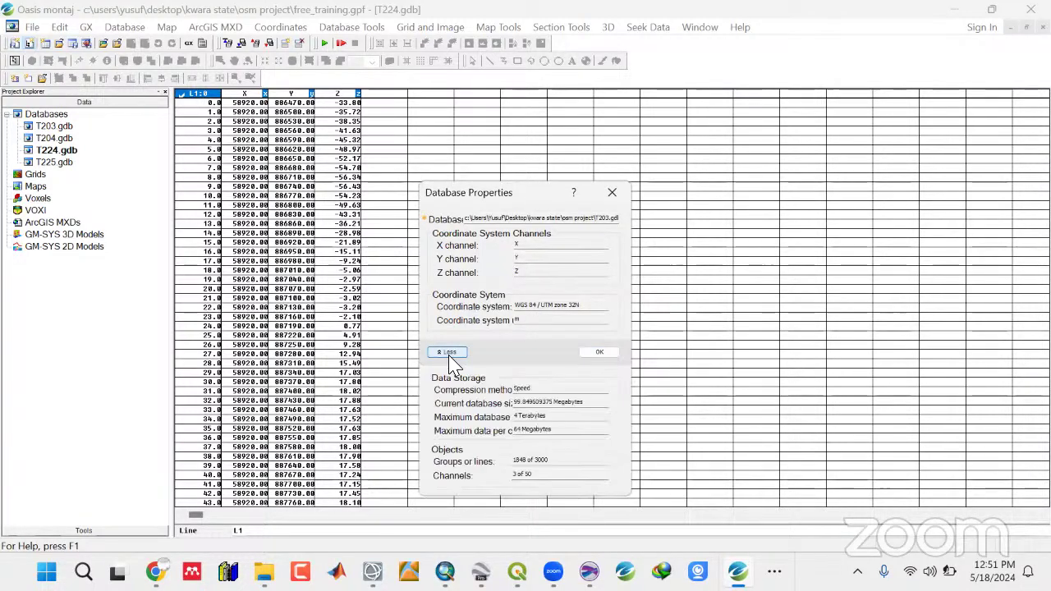
pyautogui.doubleClick(544, 462)
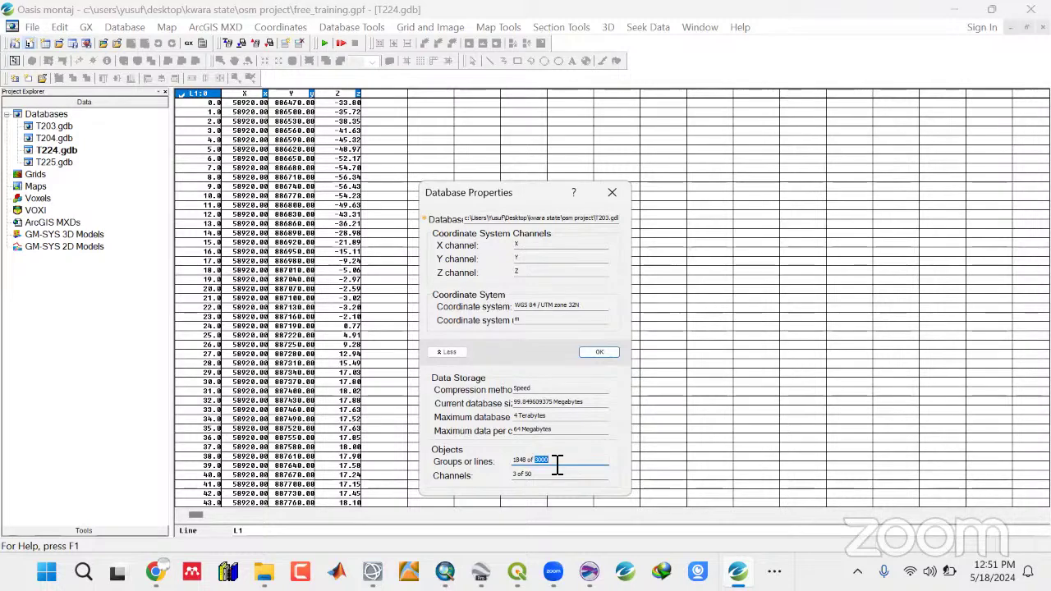
pyautogui.click(612, 192)
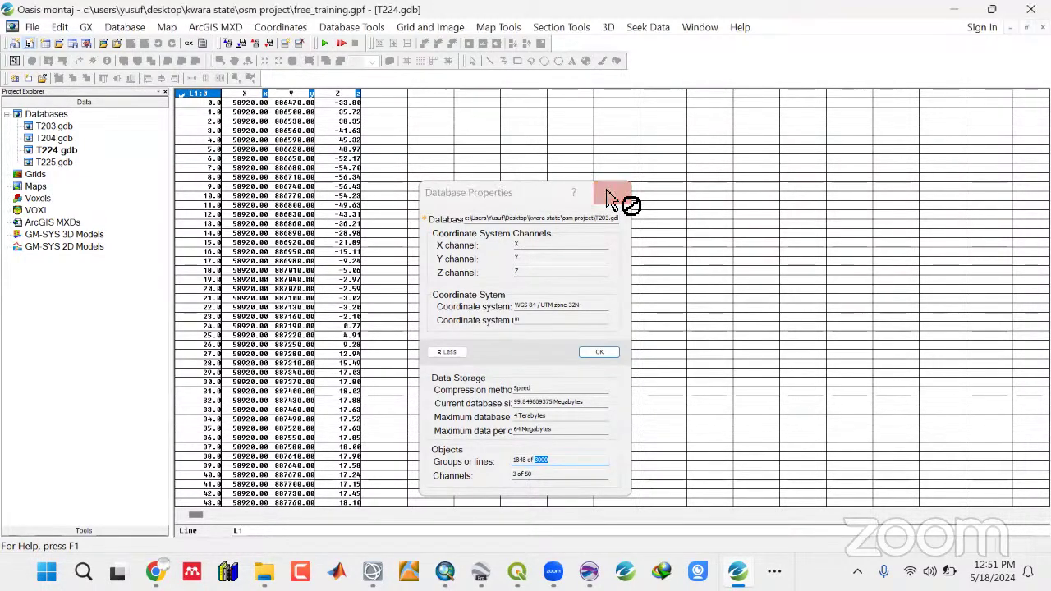
pyautogui.click(349, 33)
pyautogui.moveTo(375, 120)
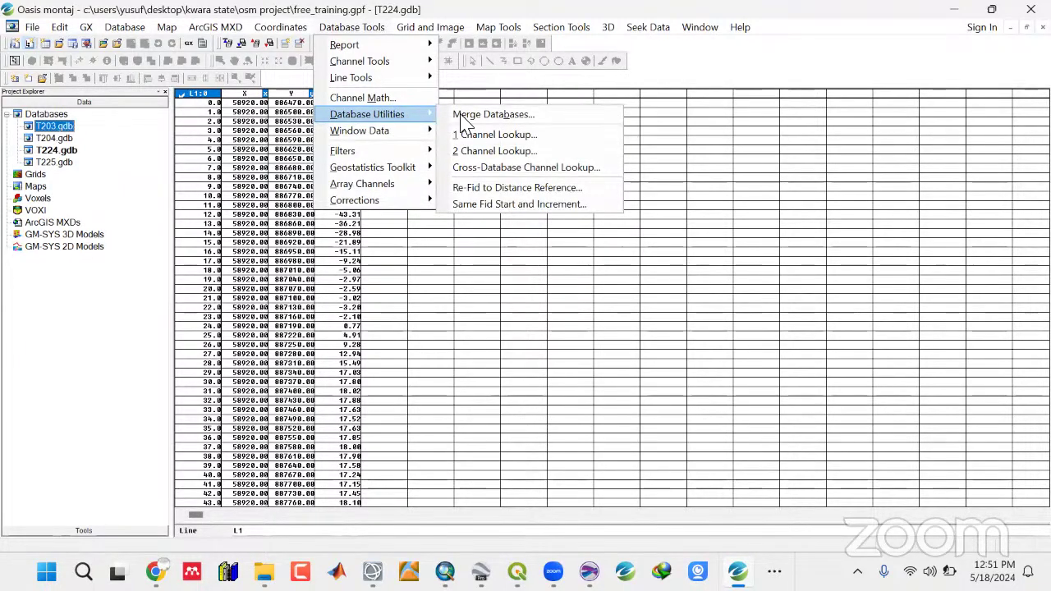
pyautogui.click(962, 9)
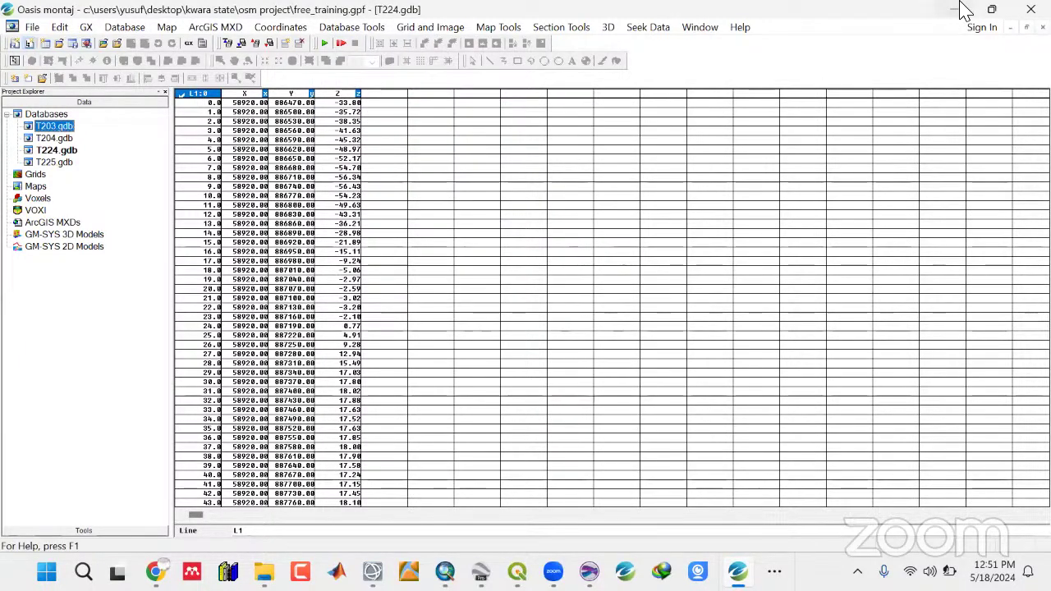
# Switch to the YouTube chat window, show the full Live chat and post the message "Any question".
pyautogui.click(962, 9)
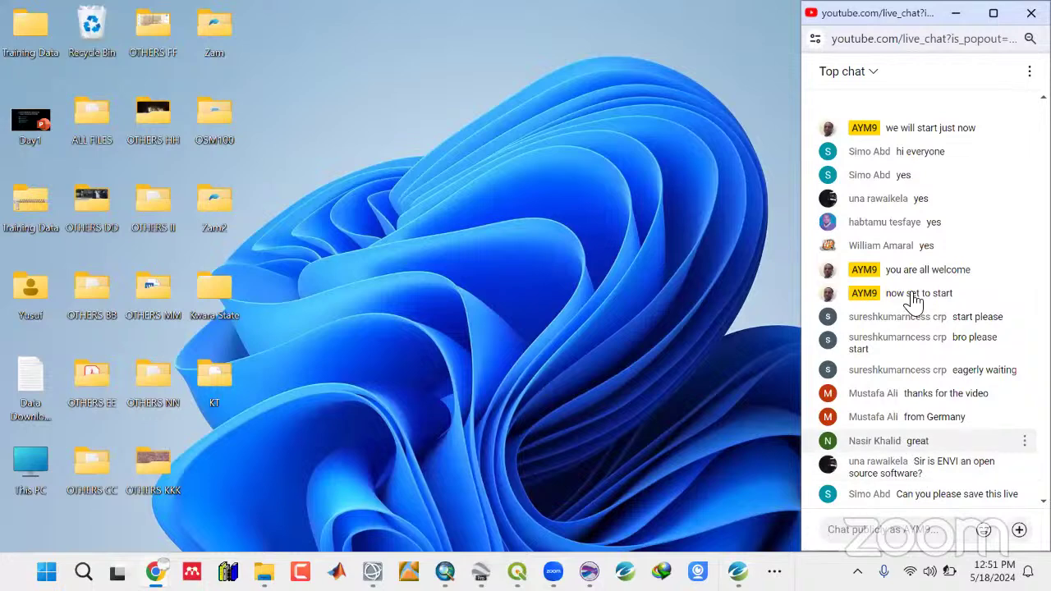
pyautogui.click(874, 71)
pyautogui.click(868, 148)
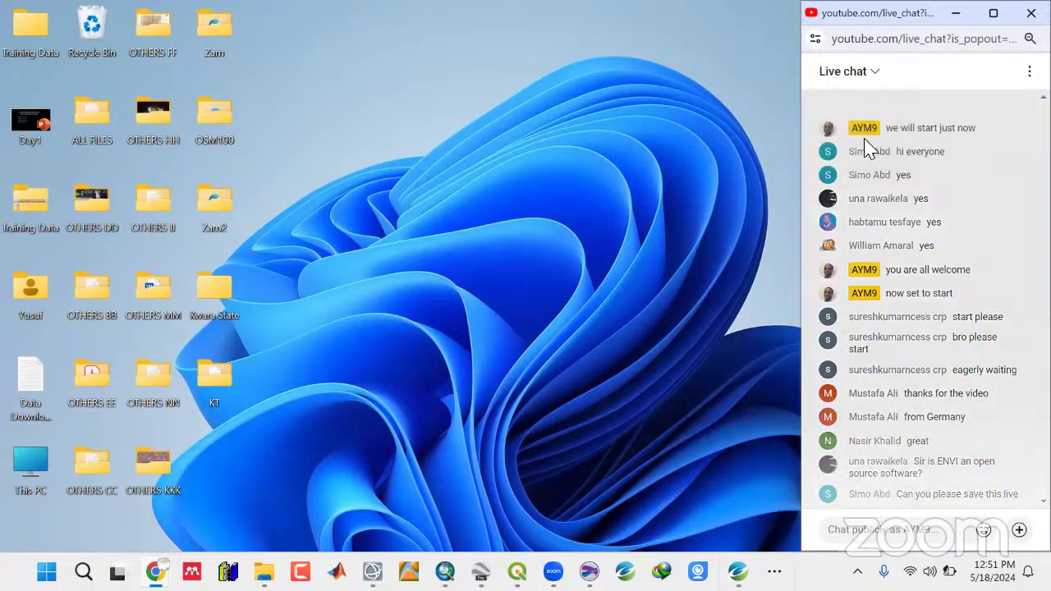
pyautogui.click(917, 532)
pyautogui.write('Al')
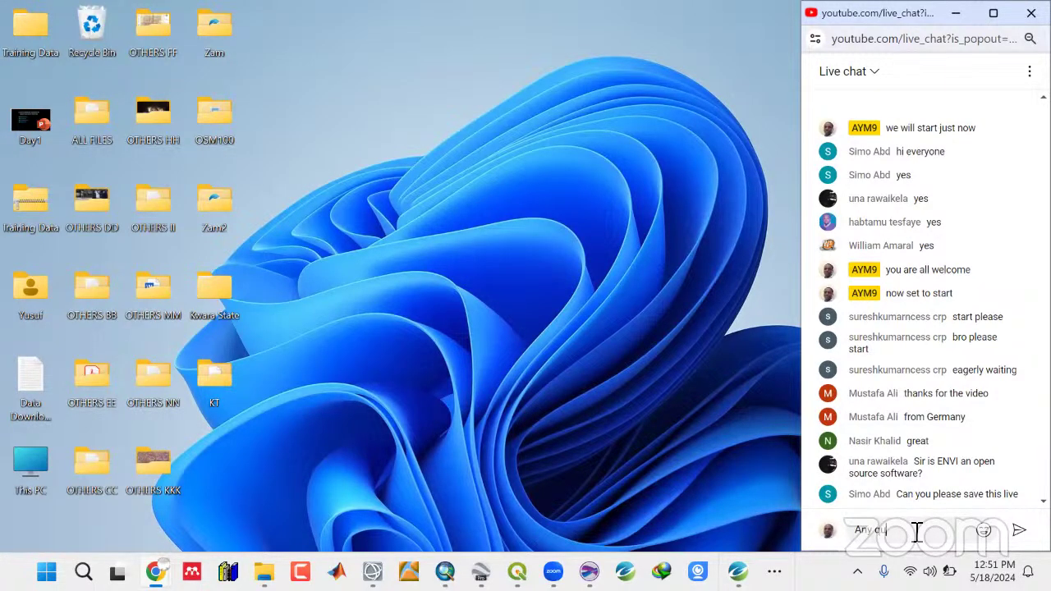
pyautogui.press('Return')
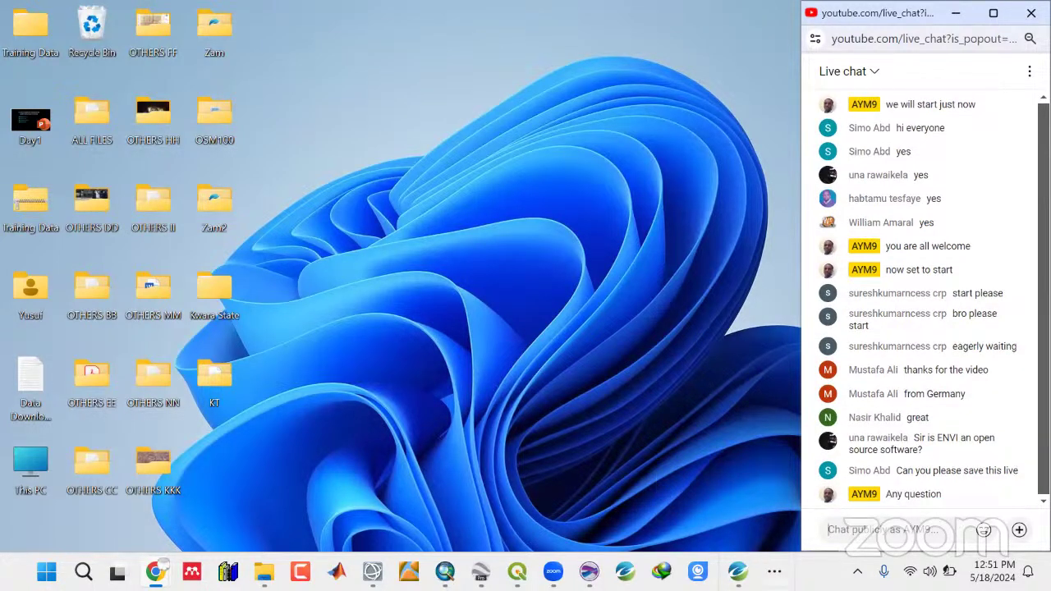
# Back in Oasis montaj, merge T204.gdb, T224.gdb and T225.gdb into T203.gdb with lines All, channels Displayed and Append, and display T203.gdb.
pyautogui.hotkey('alt', 'Tab')
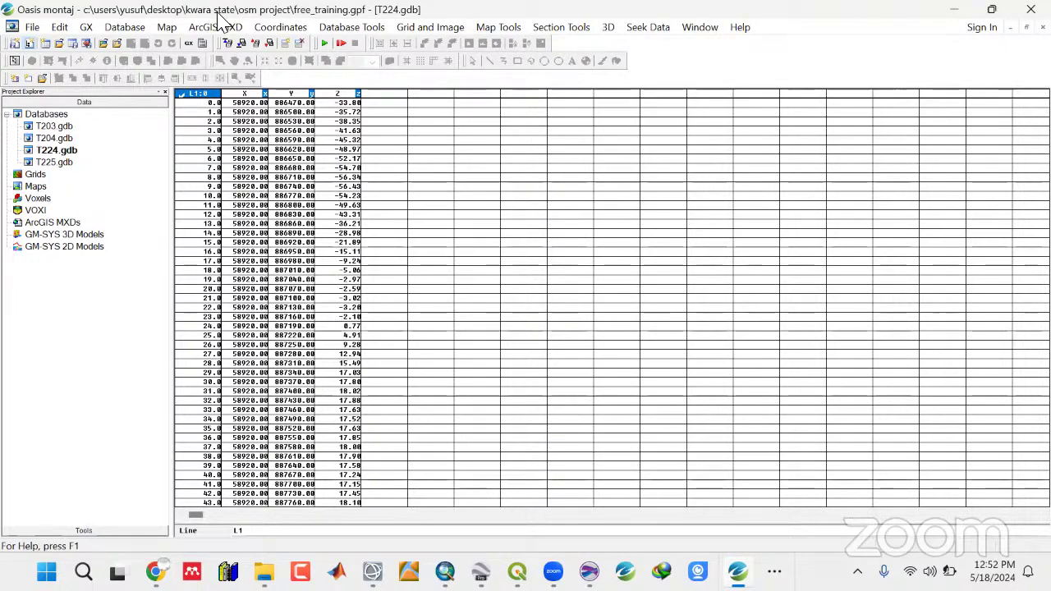
pyautogui.click(327, 29)
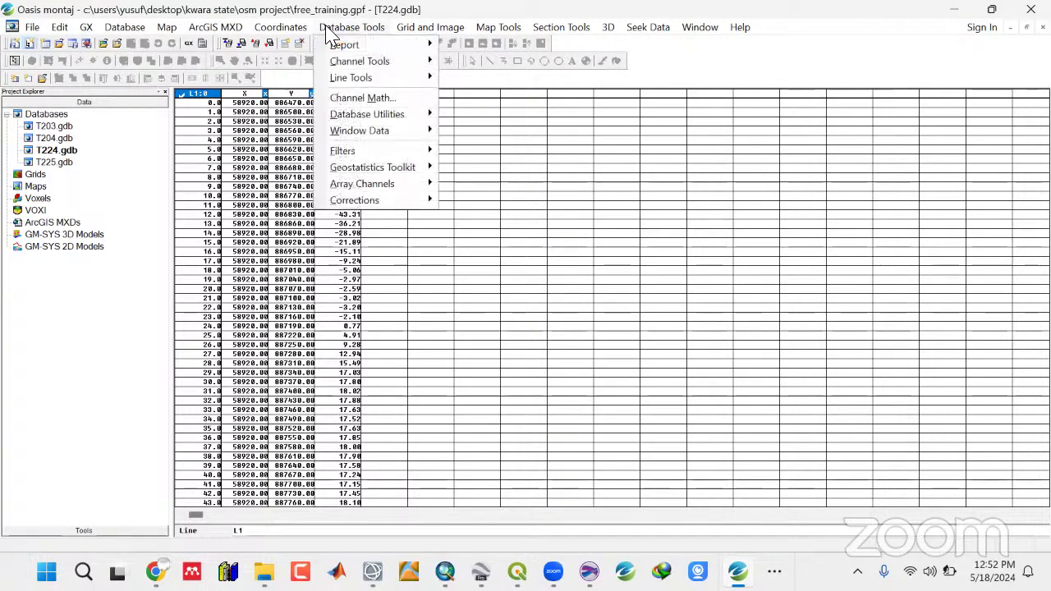
pyautogui.moveTo(380, 123)
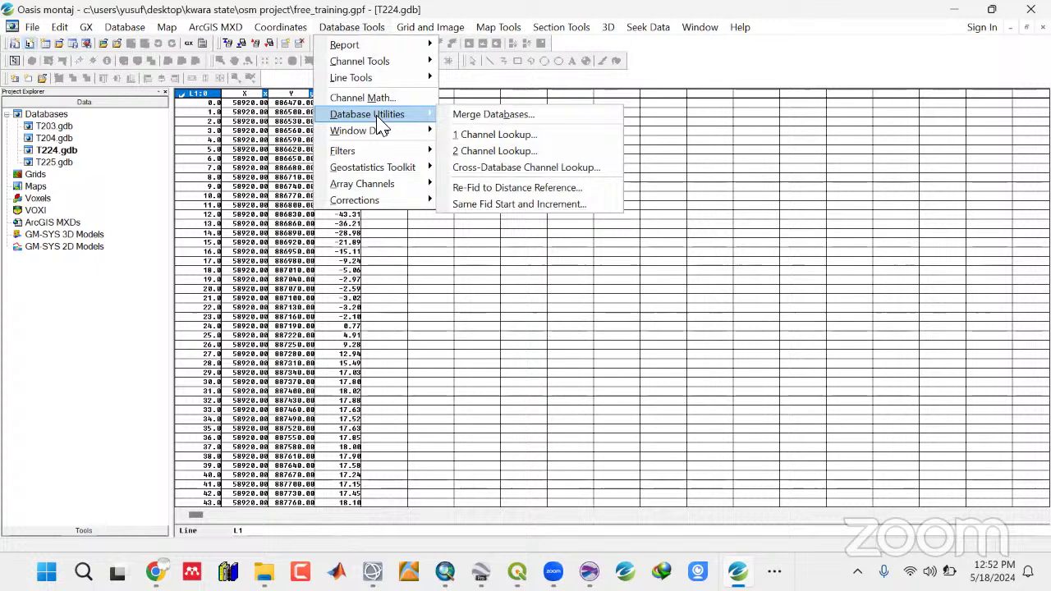
pyautogui.click(515, 123)
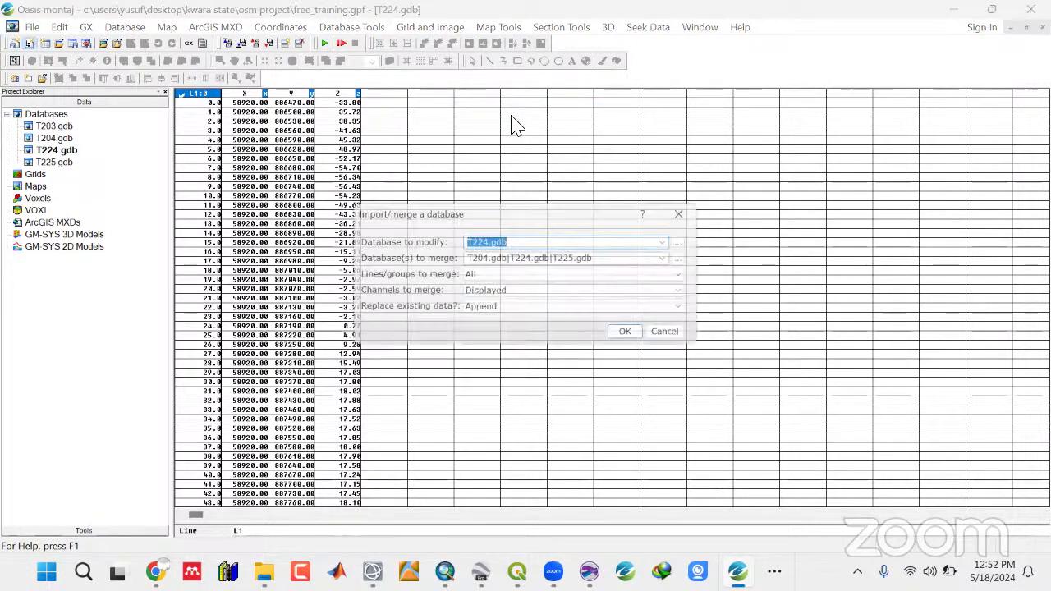
pyautogui.click(670, 239)
pyautogui.click(522, 251)
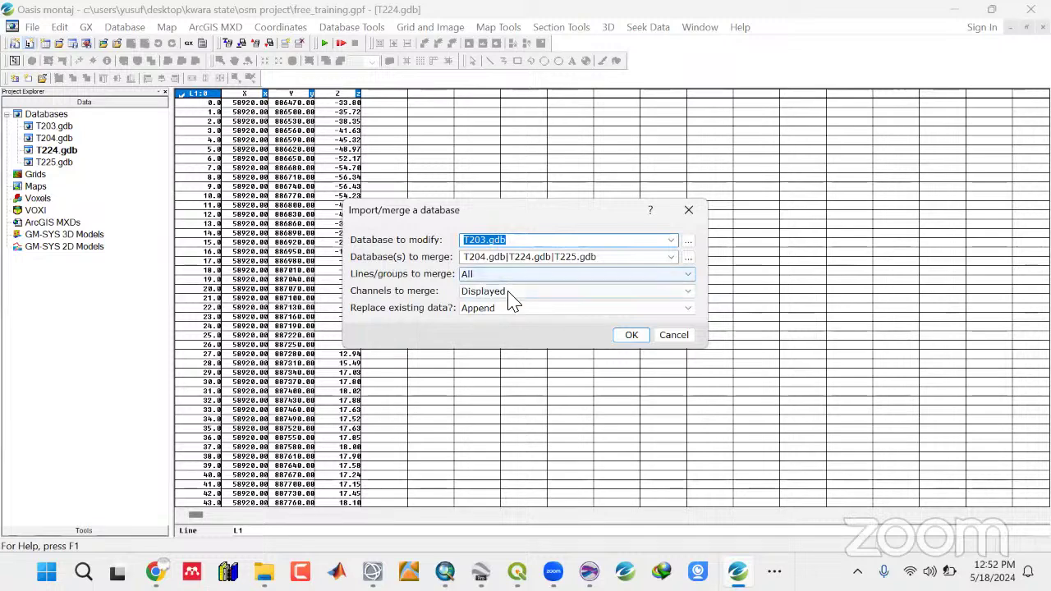
pyautogui.click(631, 335)
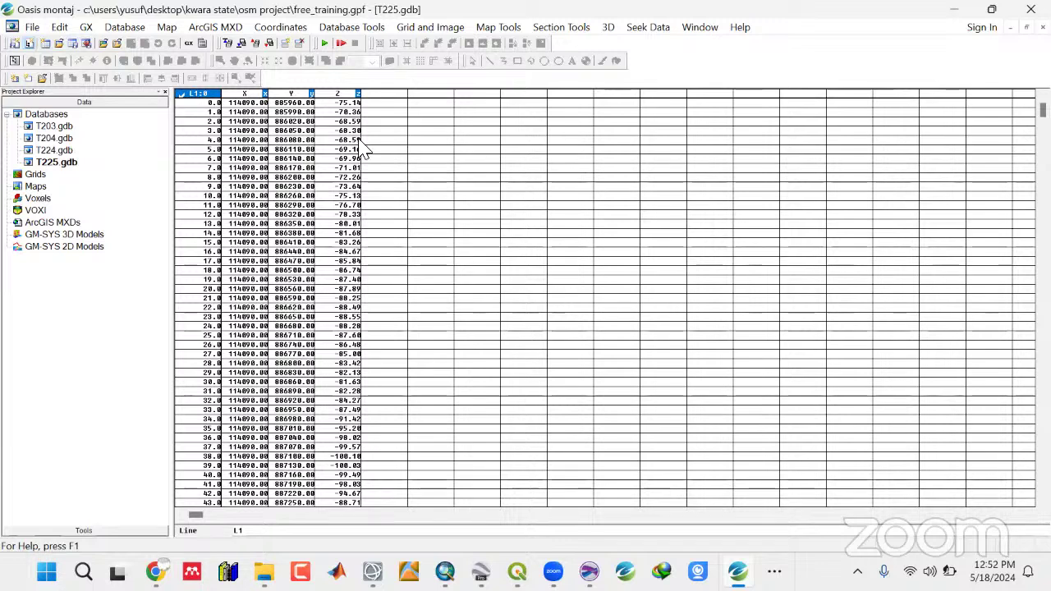
pyautogui.doubleClick(51, 127)
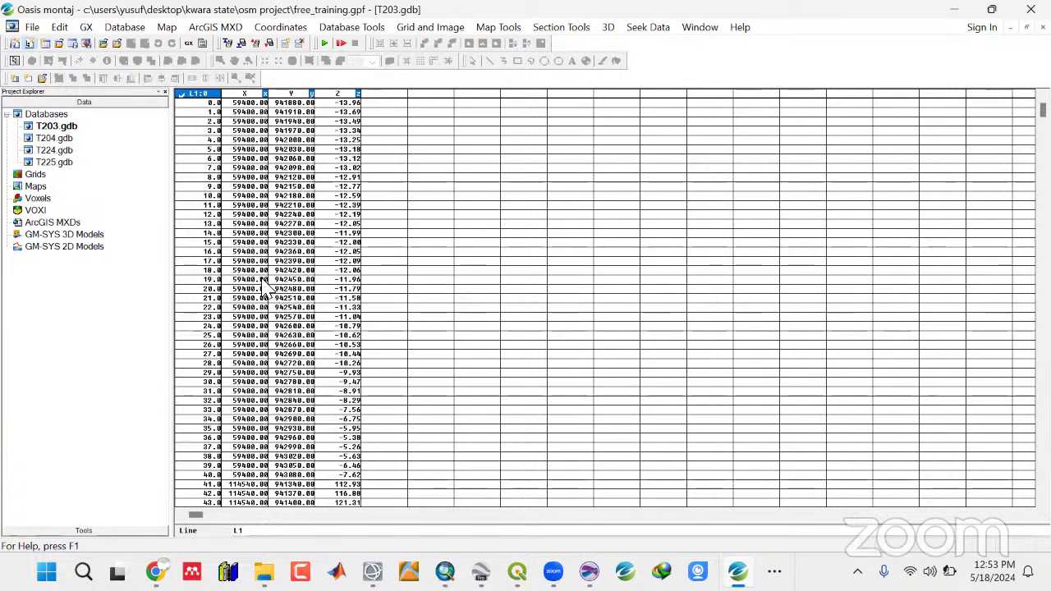
# Switch to File Explorer and compare the file size of T203.gdb with the other databases in Kwara State's OSM Project folder.
pyautogui.moveTo(263, 572)
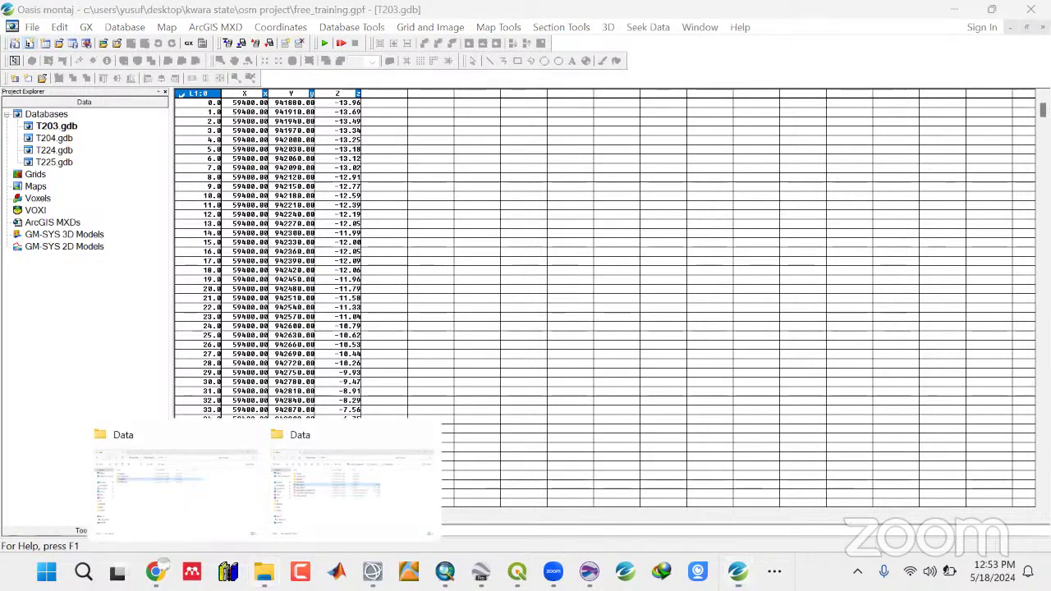
pyautogui.click(323, 515)
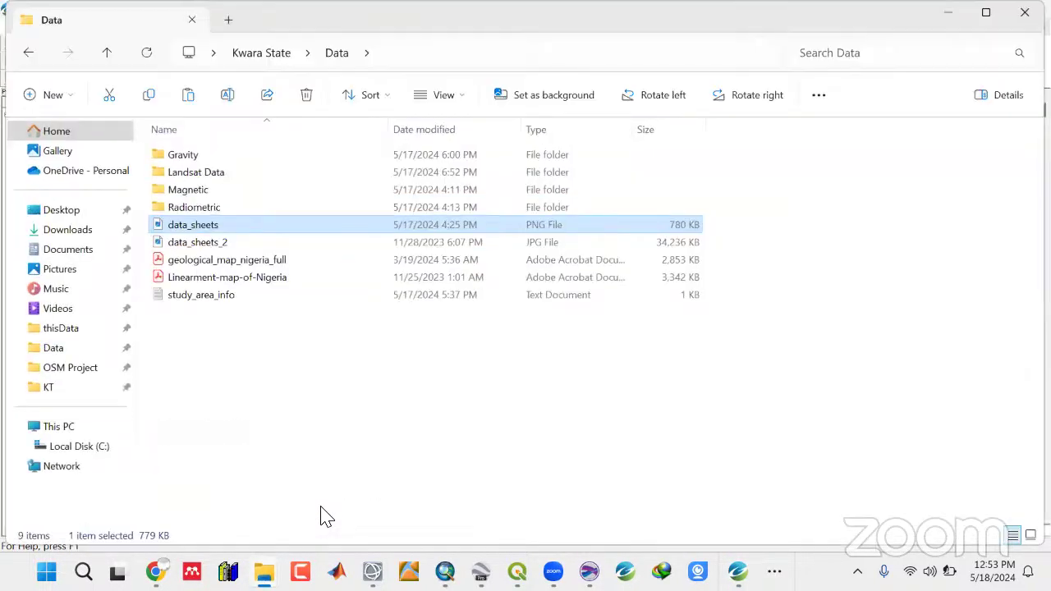
pyautogui.click(107, 56)
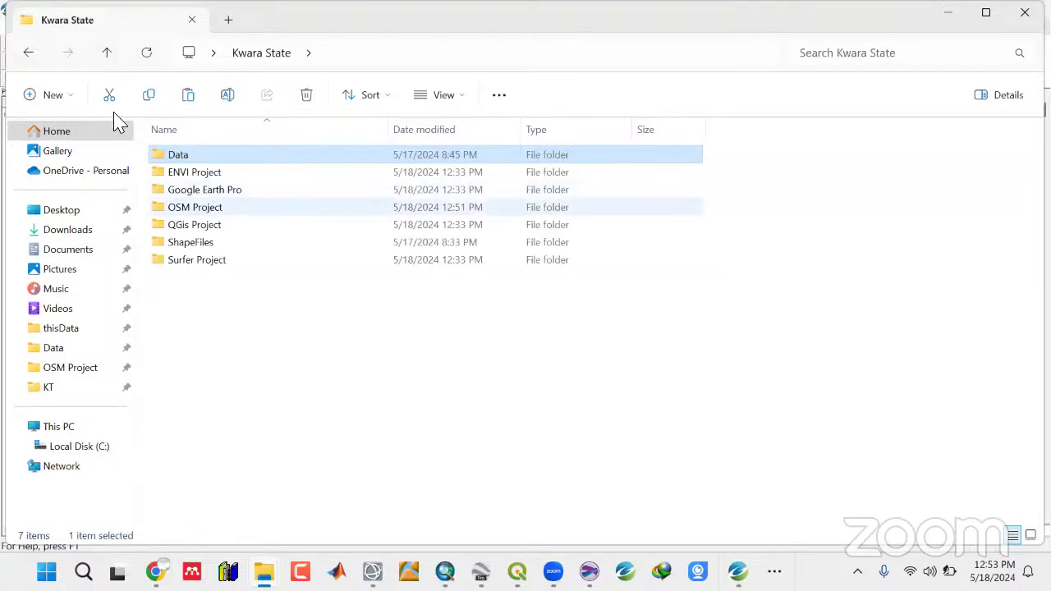
pyautogui.doubleClick(206, 211)
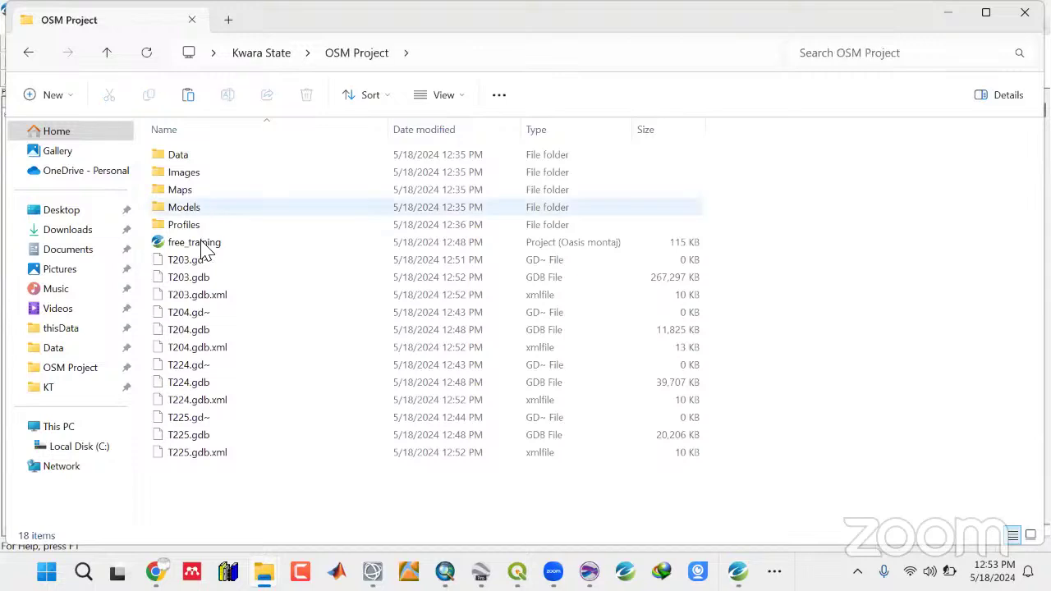
pyautogui.click(187, 282)
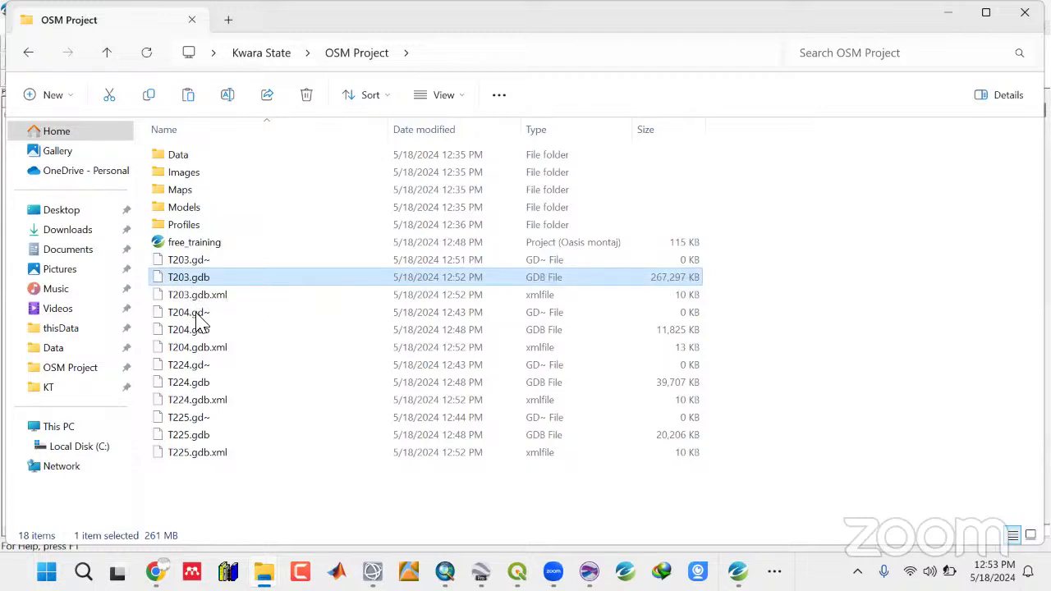
pyautogui.click(214, 313)
pyautogui.click(668, 330)
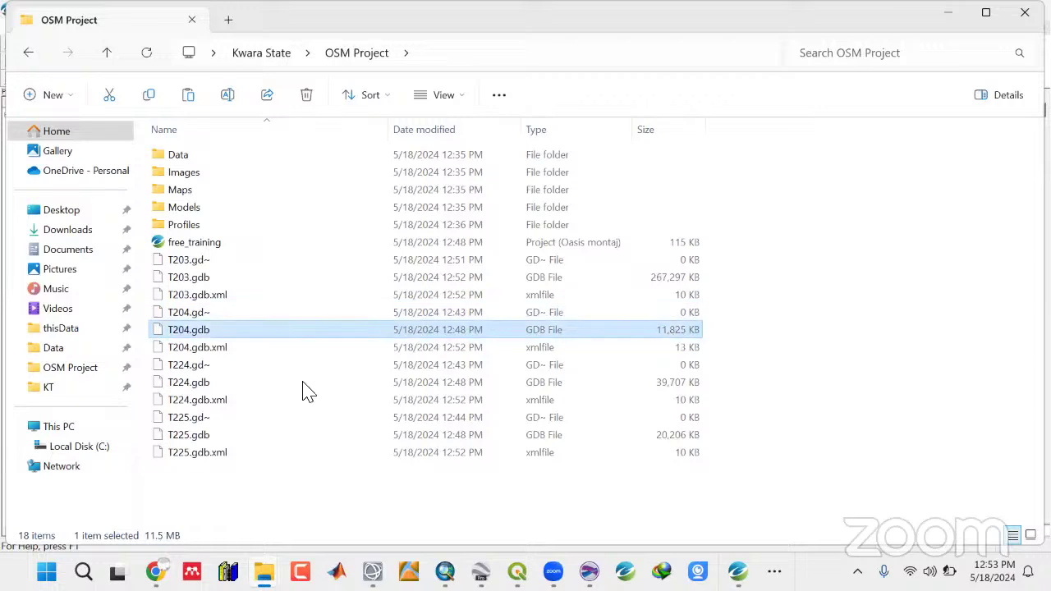
pyautogui.click(195, 384)
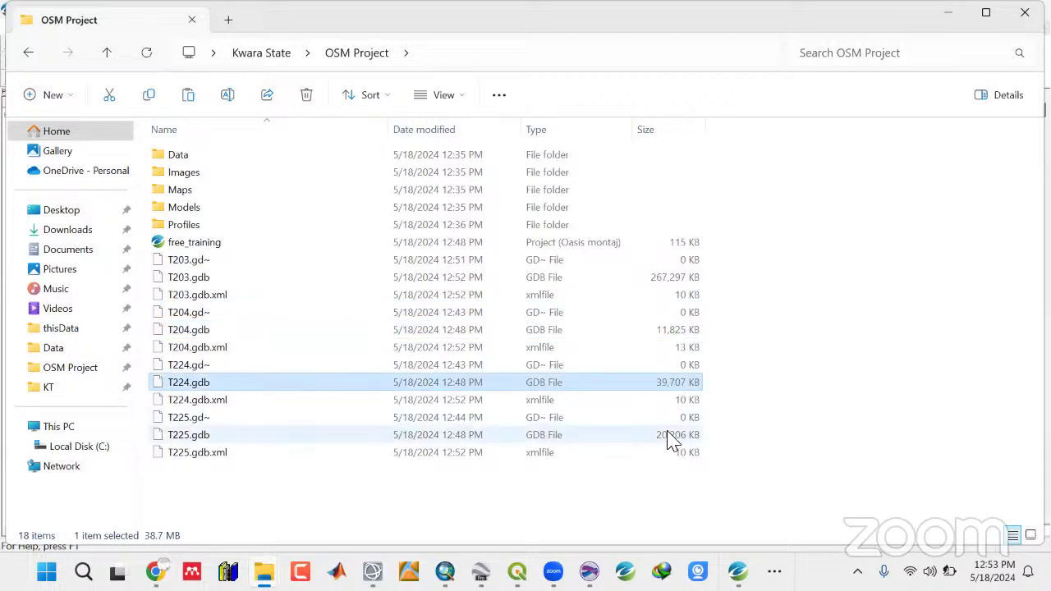
pyautogui.click(661, 279)
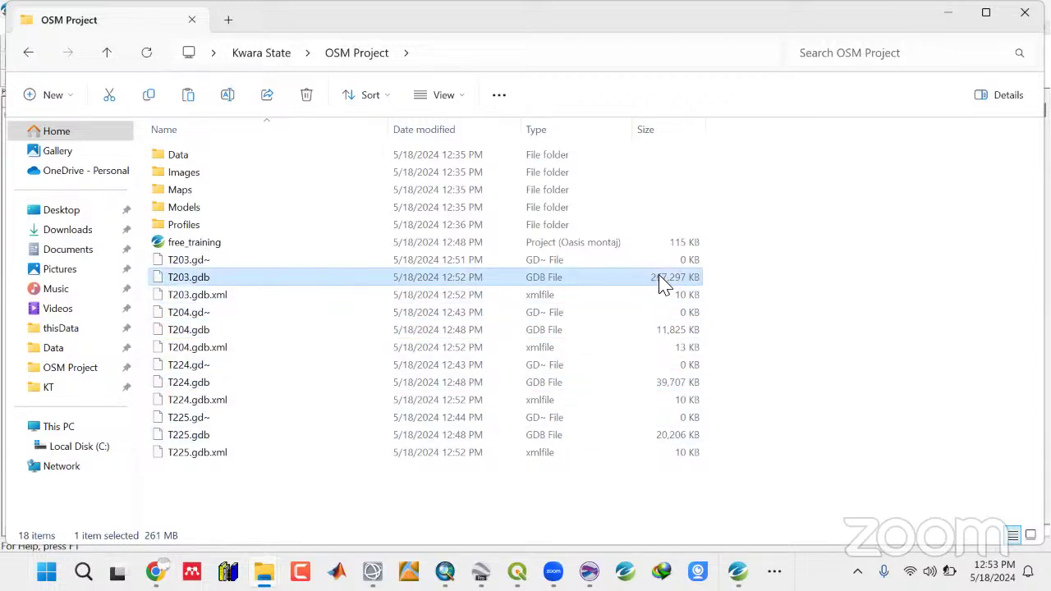
# Return to Oasis montaj and remove the merged source databases T204.gdb, T224.gdb and T225.gdb from the project.
pyautogui.click(946, 14)
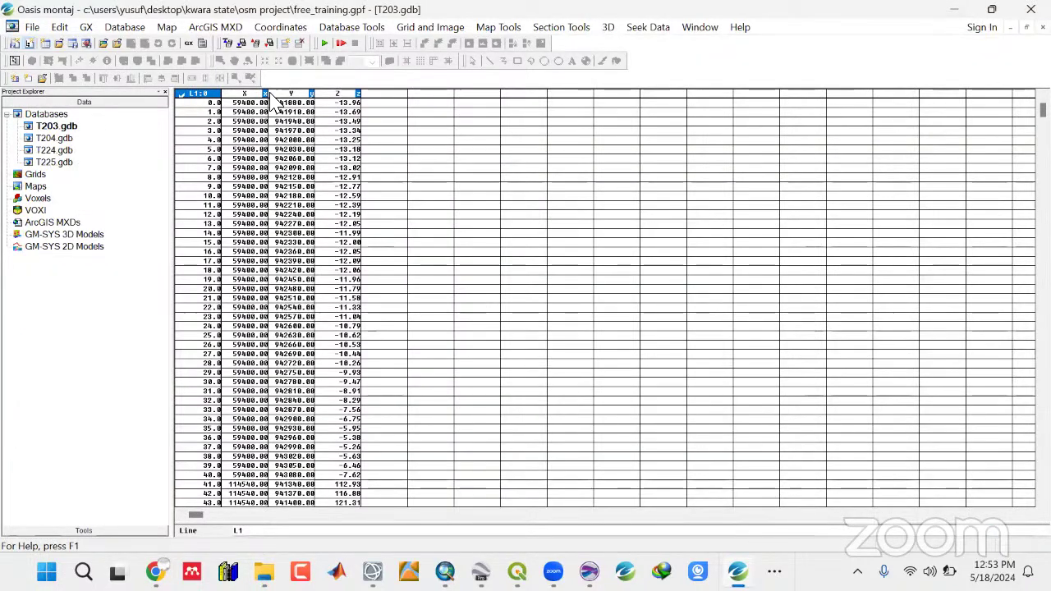
pyautogui.click(48, 139)
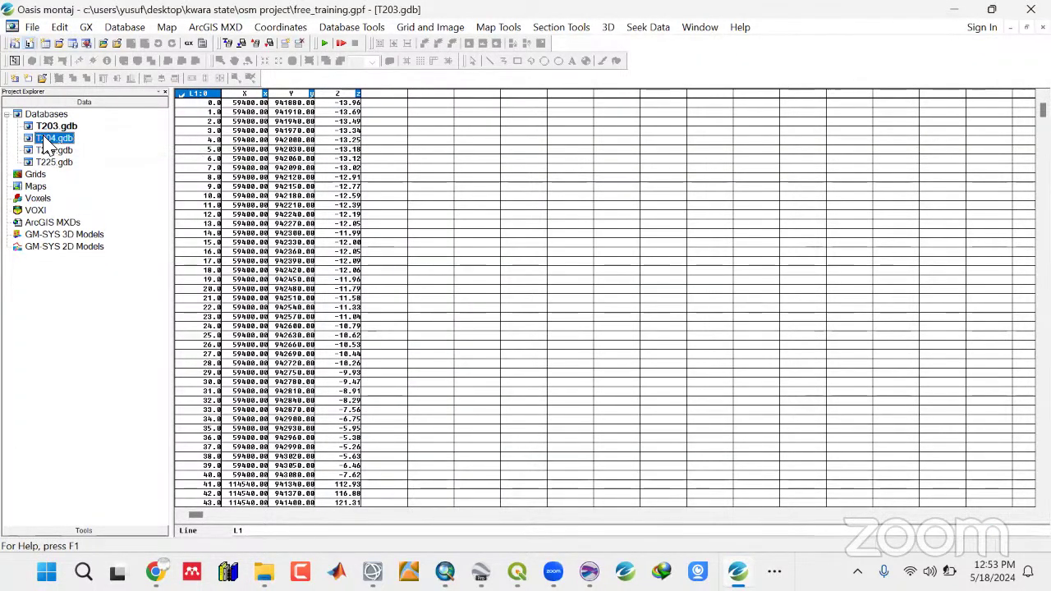
pyautogui.rightClick(47, 141)
pyautogui.click(84, 147)
pyautogui.rightClick(58, 145)
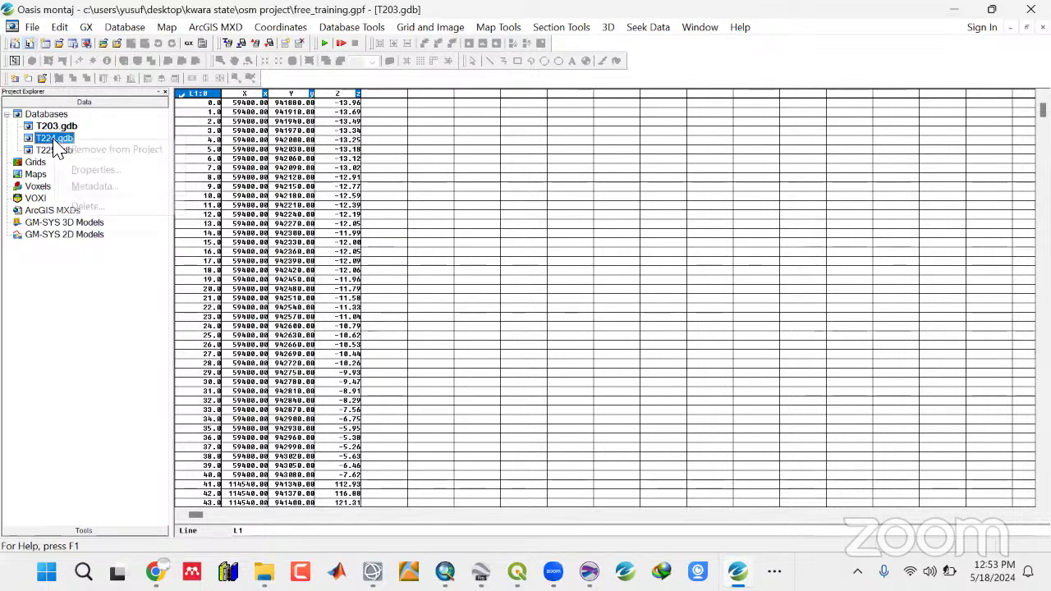
pyautogui.click(76, 148)
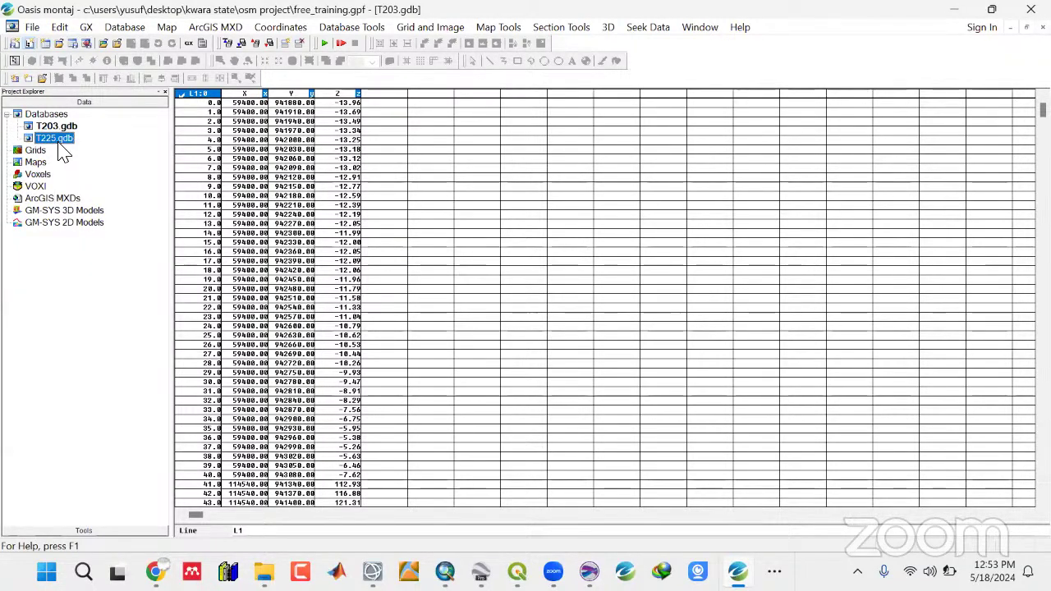
pyautogui.rightClick(59, 153)
pyautogui.click(84, 153)
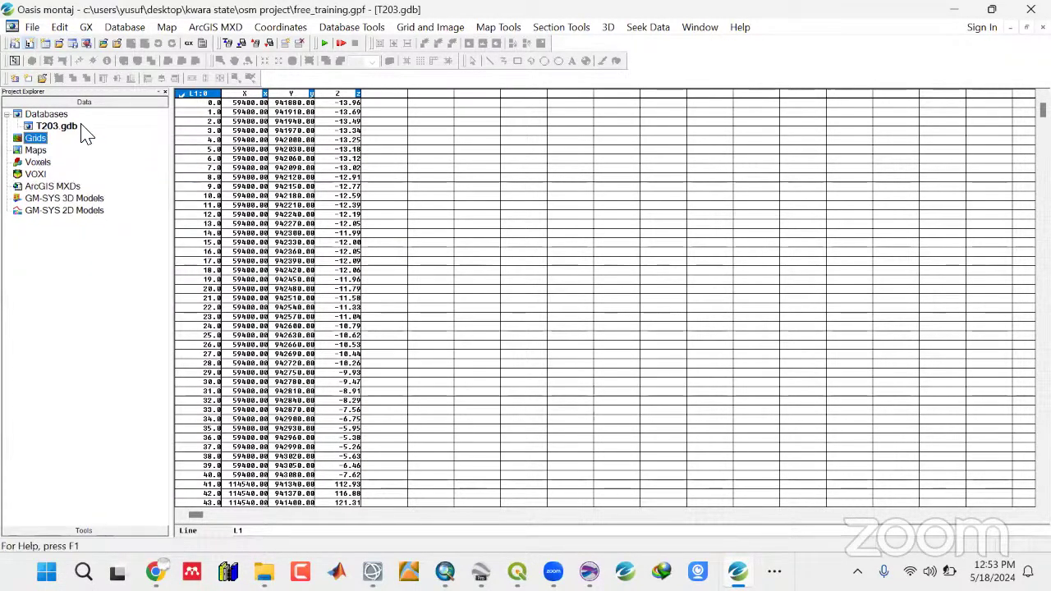
# Check the coordinate system of T203.gdb in its database properties, leaving the settings as they are.
pyautogui.click(261, 113)
pyautogui.click(300, 130)
pyautogui.click(298, 242)
pyautogui.click(296, 363)
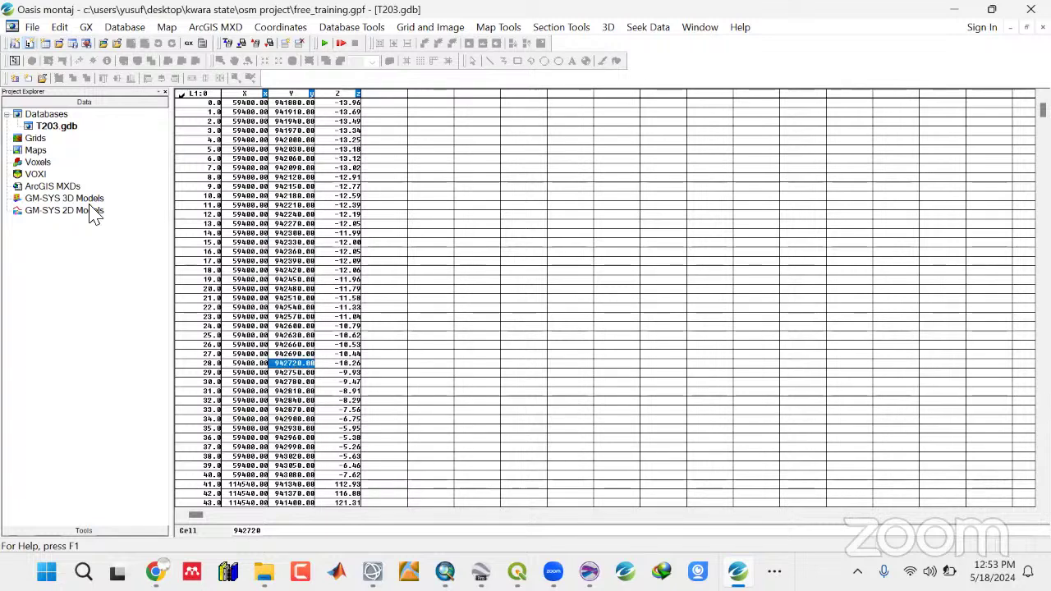
pyautogui.rightClick(66, 131)
pyautogui.click(100, 171)
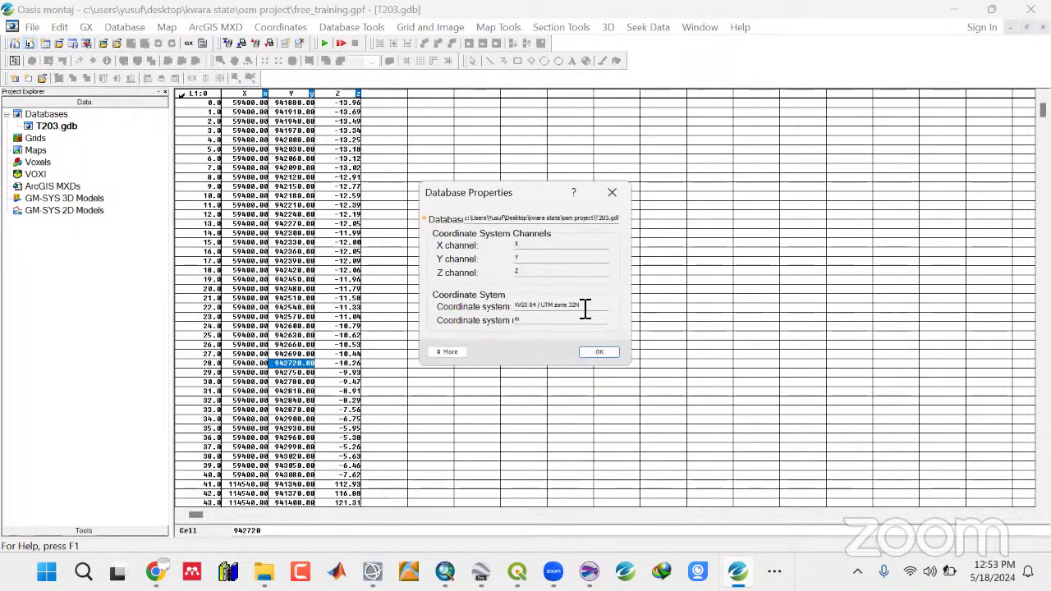
pyautogui.click(572, 306)
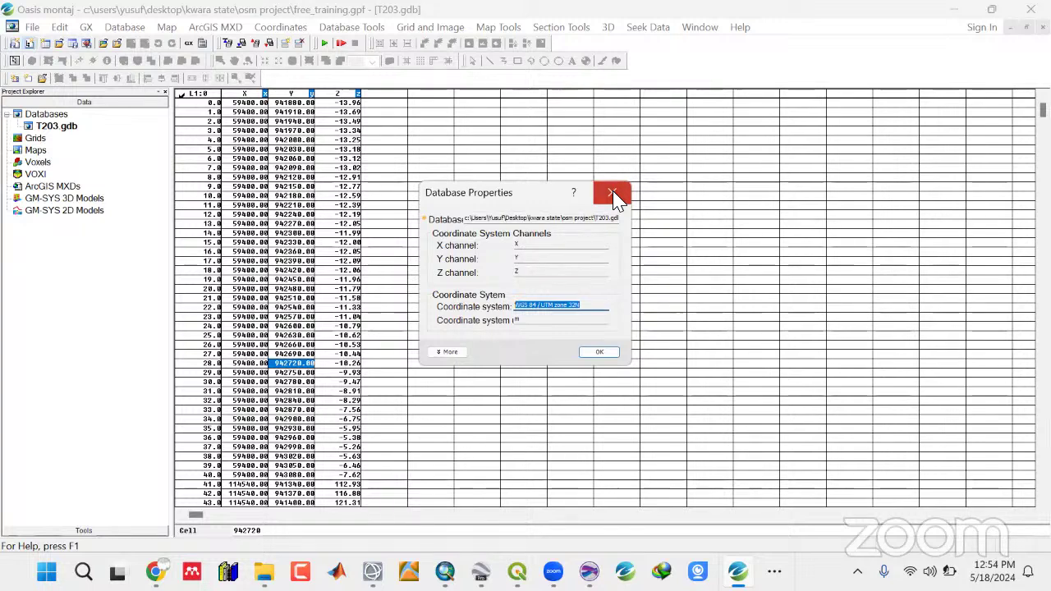
pyautogui.click(613, 195)
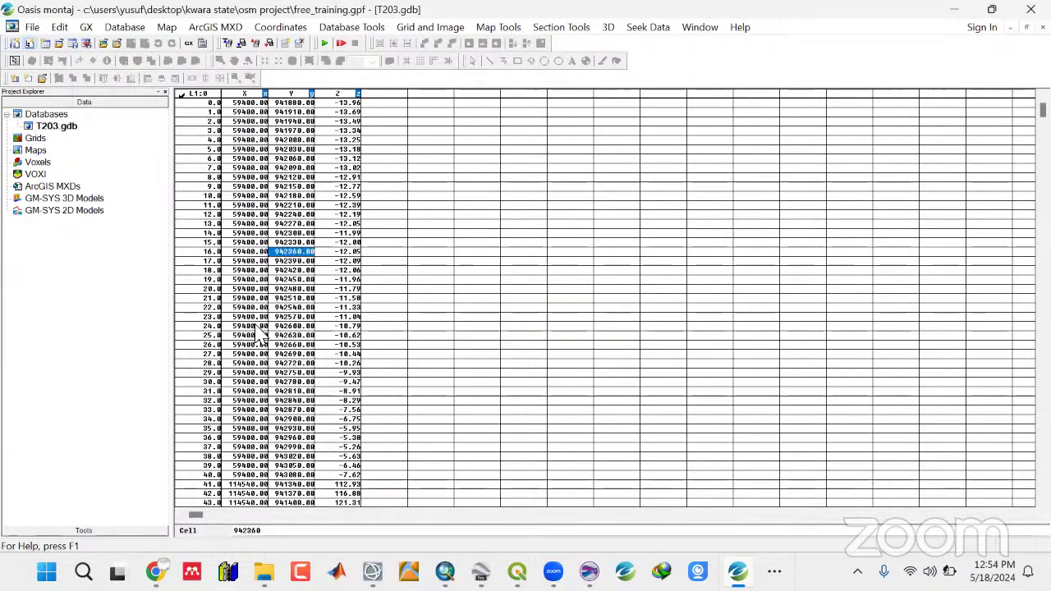
pyautogui.click(286, 260)
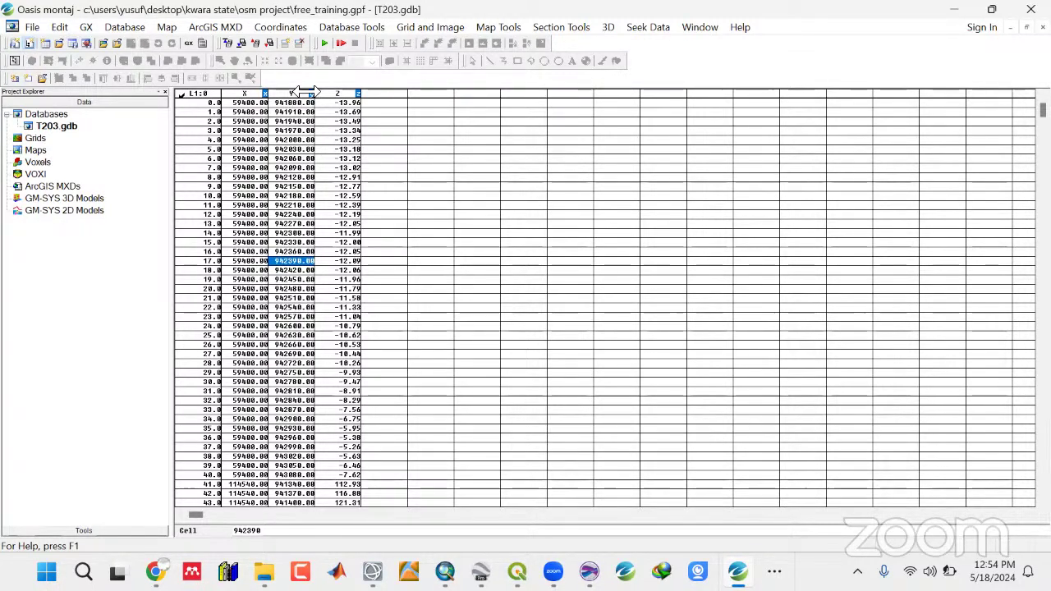
pyautogui.click(292, 167)
pyautogui.click(303, 326)
pyautogui.click(300, 391)
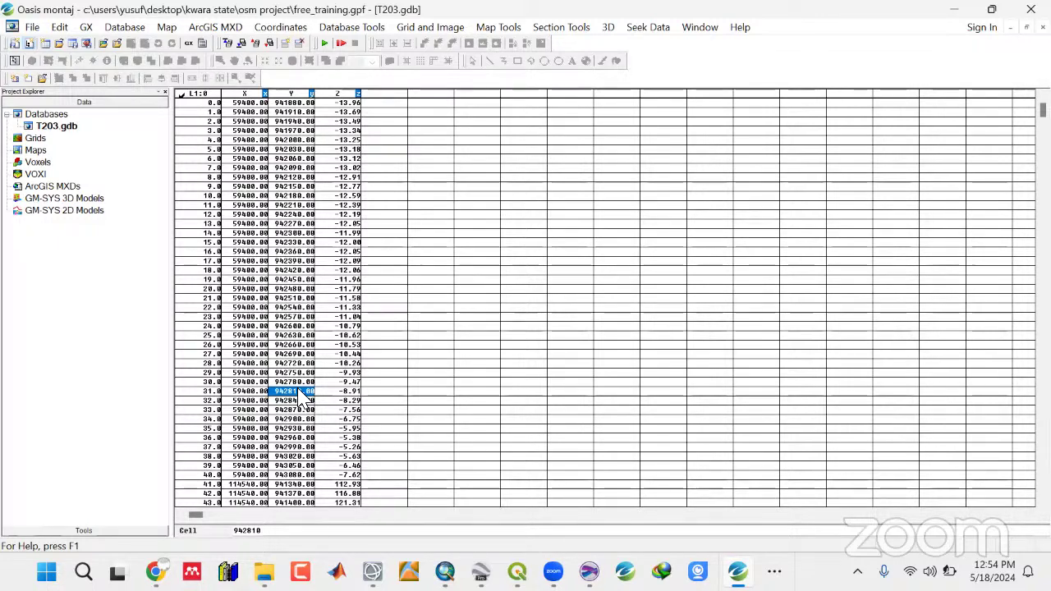
# Insert two empty columns between the Y and Z channels of the T203.gdb database.
pyautogui.rightClick(330, 95)
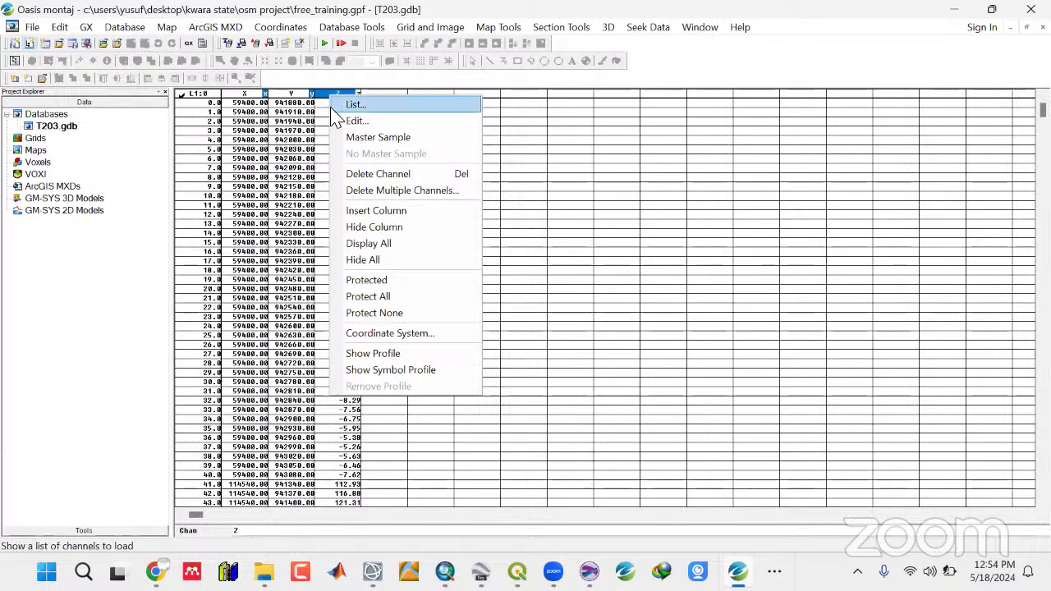
pyautogui.click(336, 211)
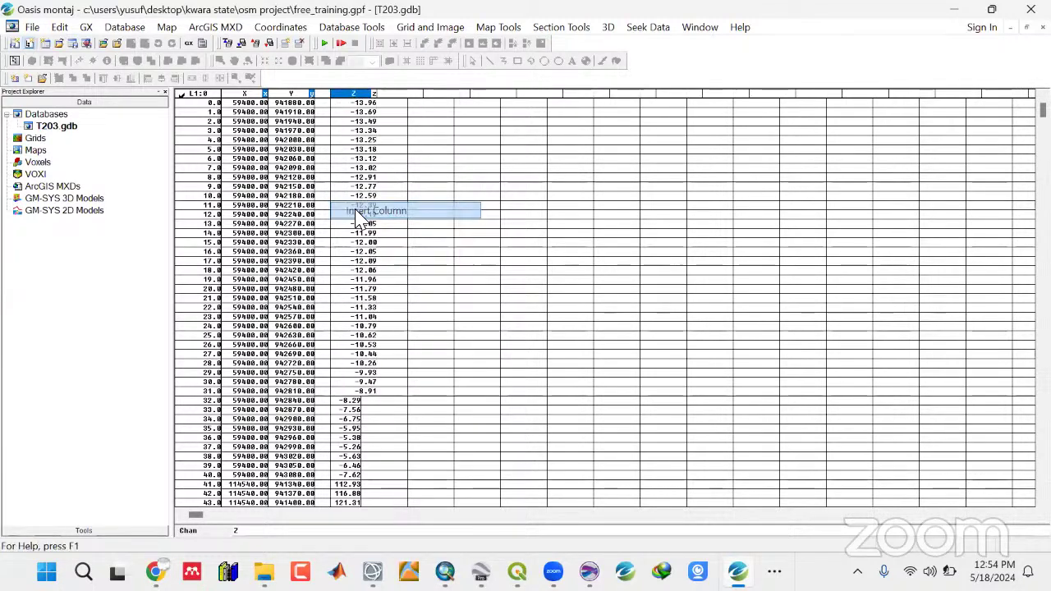
pyautogui.rightClick(325, 99)
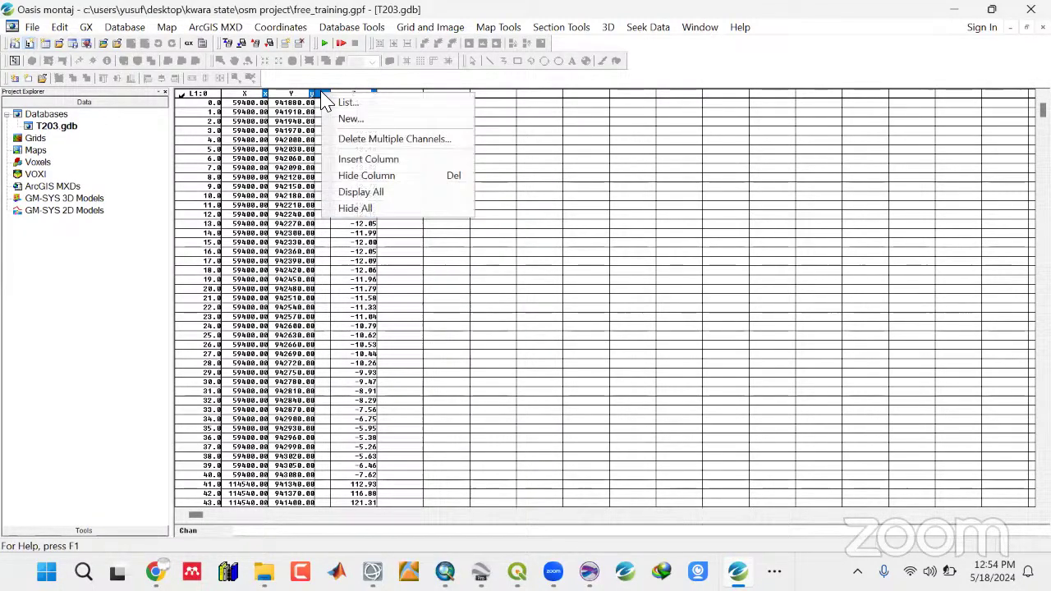
pyautogui.click(361, 158)
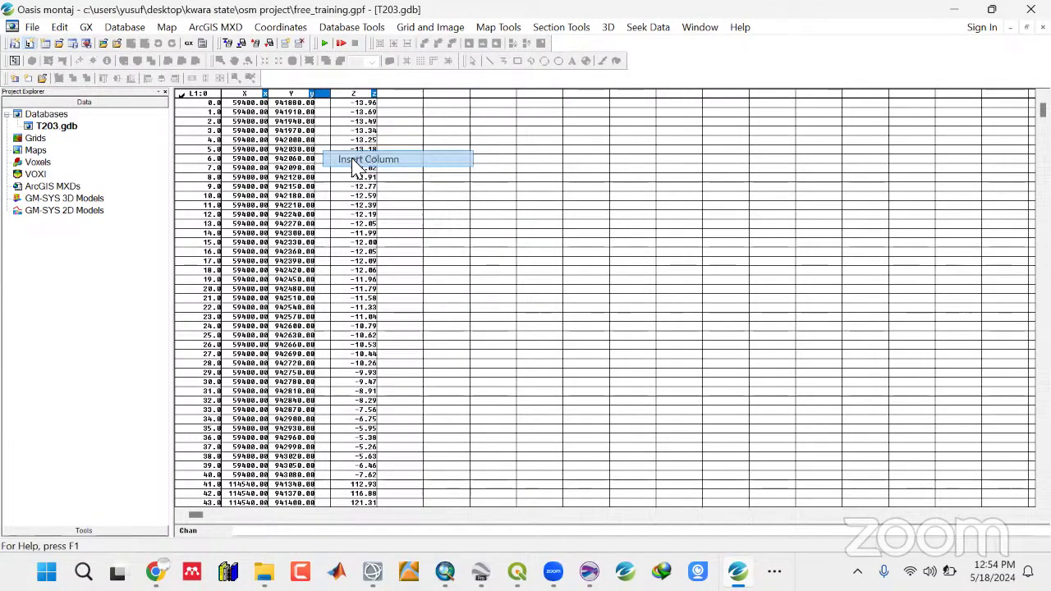
pyautogui.rightClick(326, 99)
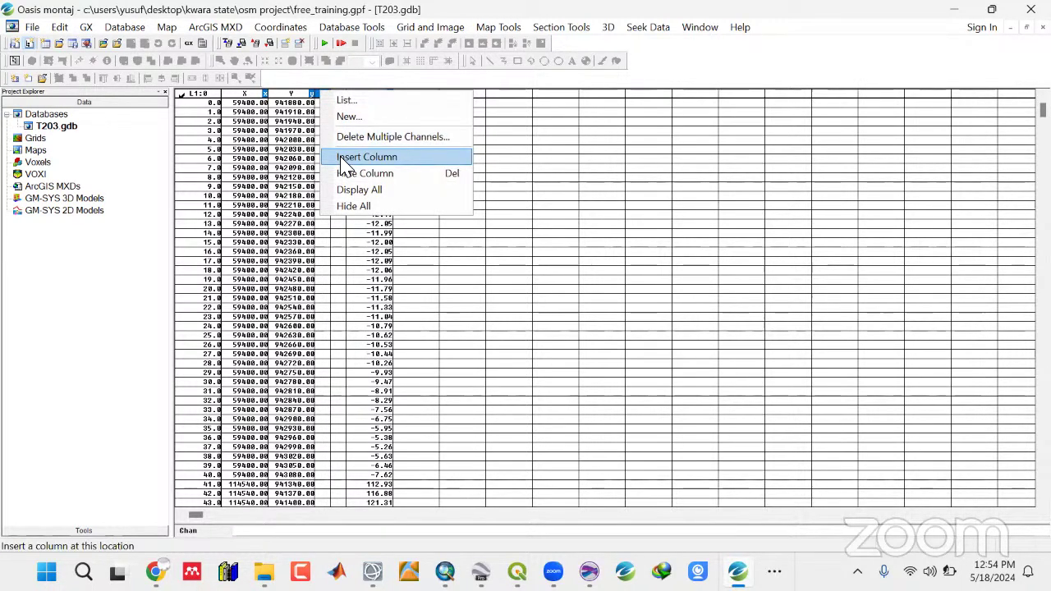
pyautogui.press('Escape')
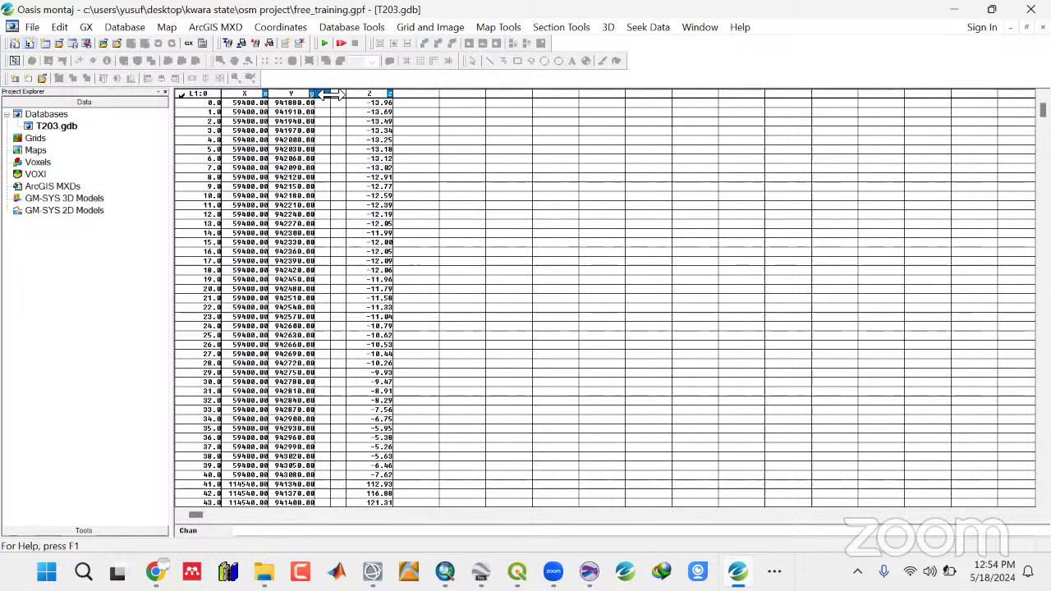
# Create a new channel named LONG in the first empty column after Y.
pyautogui.rightClick(329, 103)
pyautogui.click(345, 122)
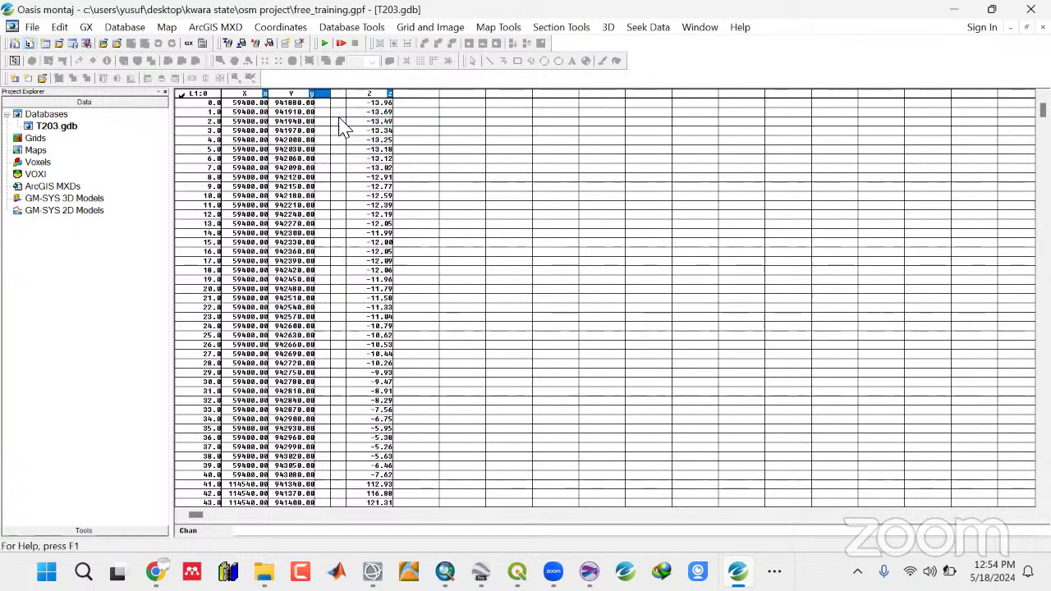
pyautogui.write('LONG')
pyautogui.click(482, 405)
# Create a new channel named LAT in the empty column between LONG and Z.
pyautogui.rightClick(370, 104)
pyautogui.click(383, 120)
pyautogui.write('LAT')
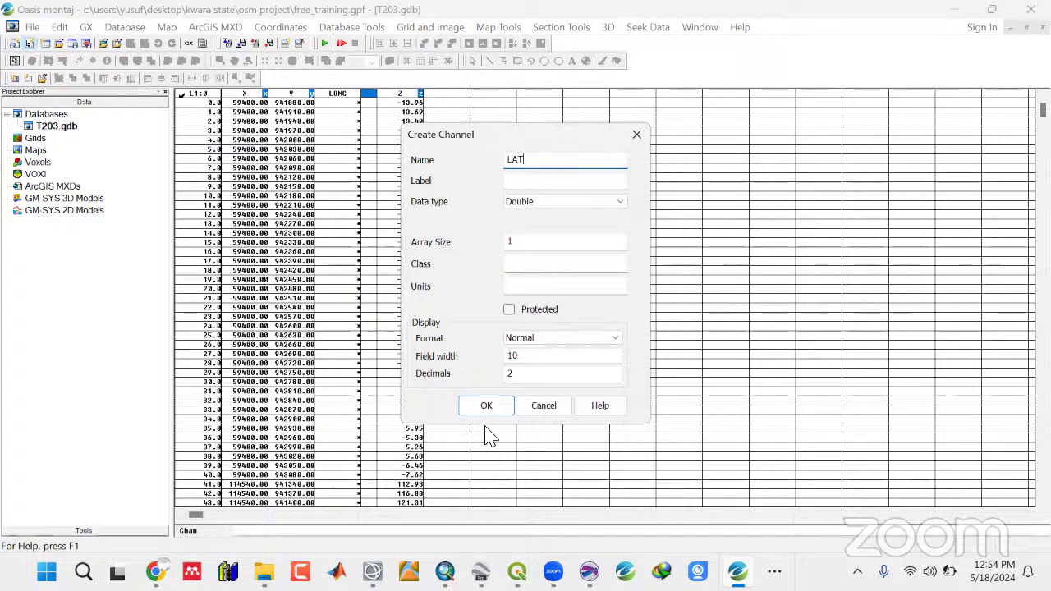
pyautogui.click(484, 406)
pyautogui.click(354, 252)
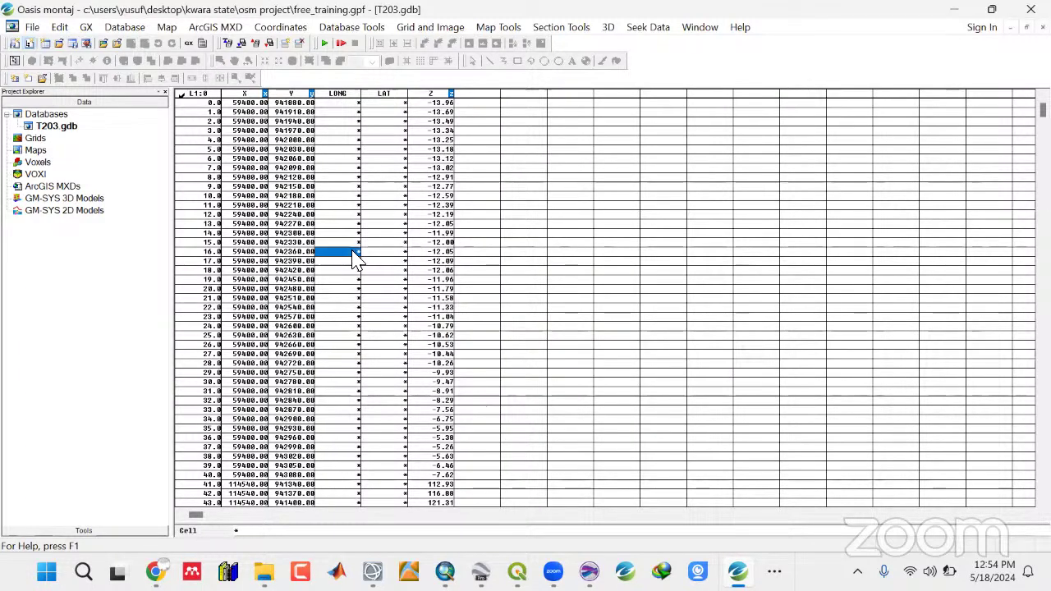
pyautogui.click(279, 28)
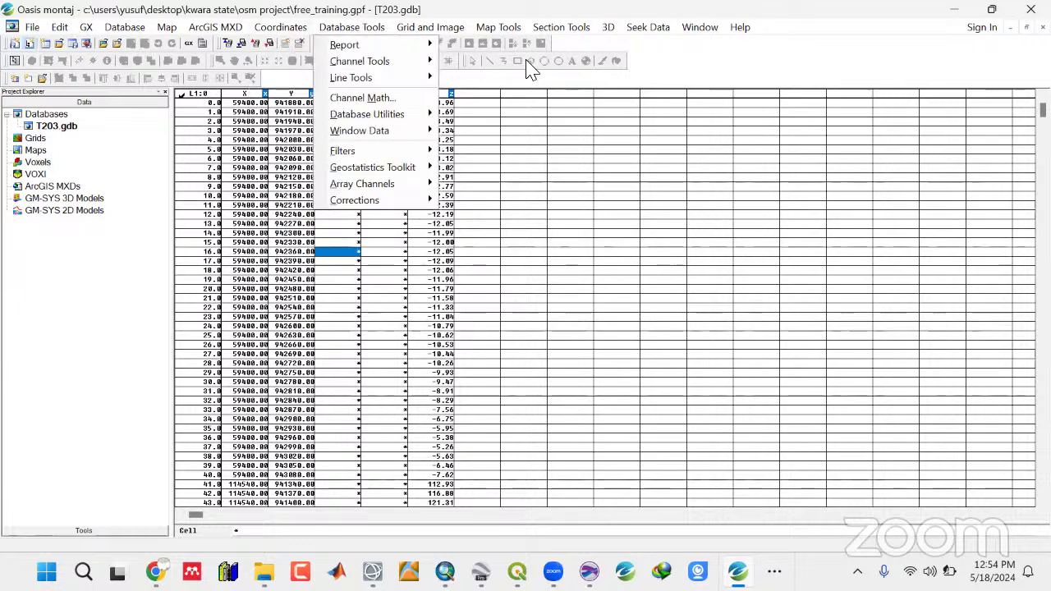
pyautogui.click(262, 89)
pyautogui.click(242, 95)
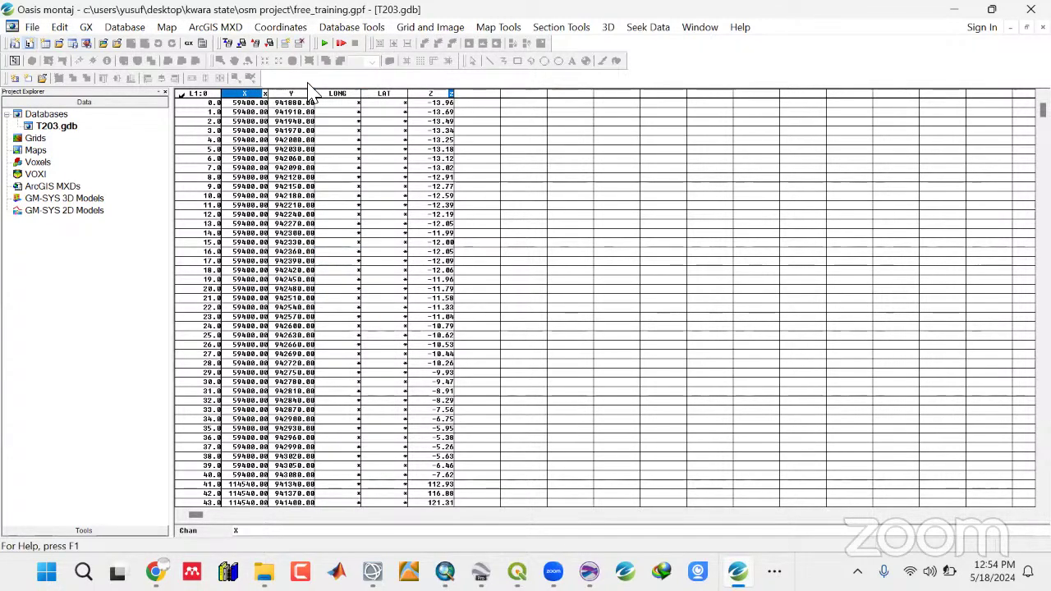
pyautogui.click(296, 95)
pyautogui.click(386, 95)
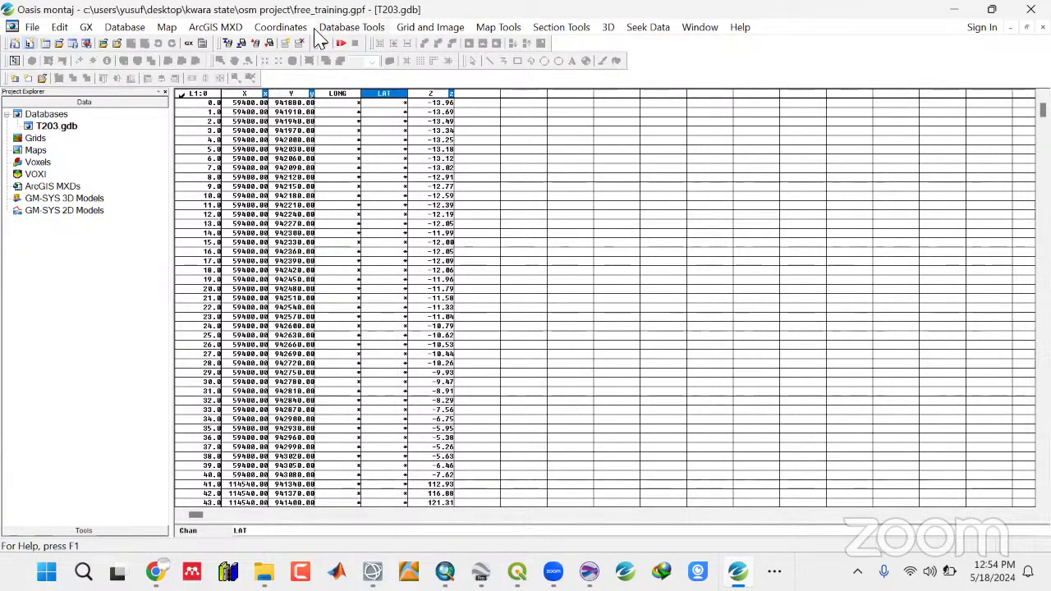
# Start a new projected coordinate system from the current X and Y channels, accepting projected UTM zone 32N on WGS 84 in metres.
pyautogui.click(291, 28)
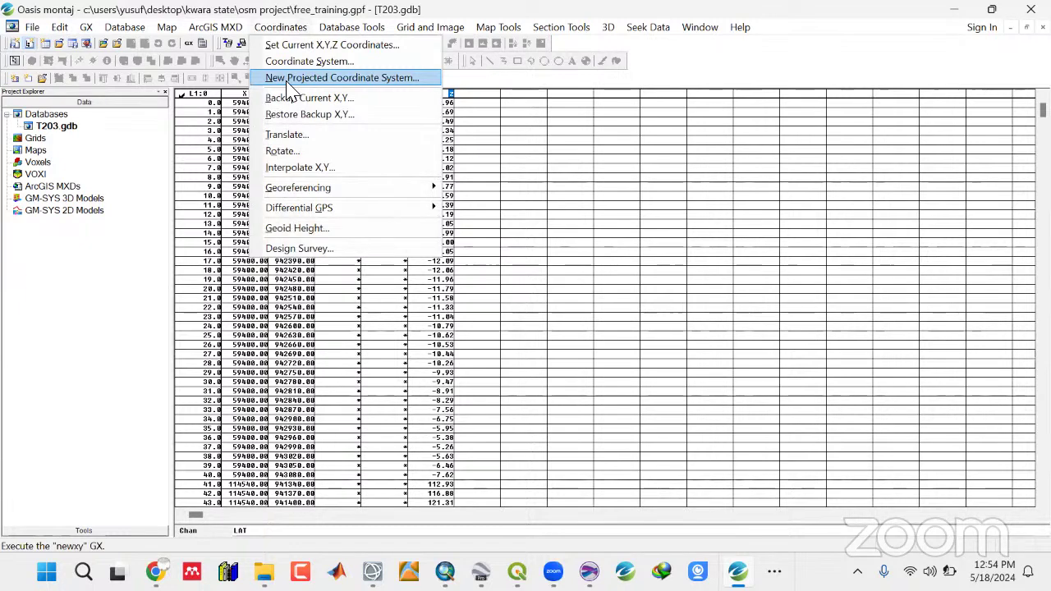
pyautogui.click(287, 80)
pyautogui.moveTo(486, 234); pyautogui.dragTo(449, 182)
pyautogui.click(559, 270)
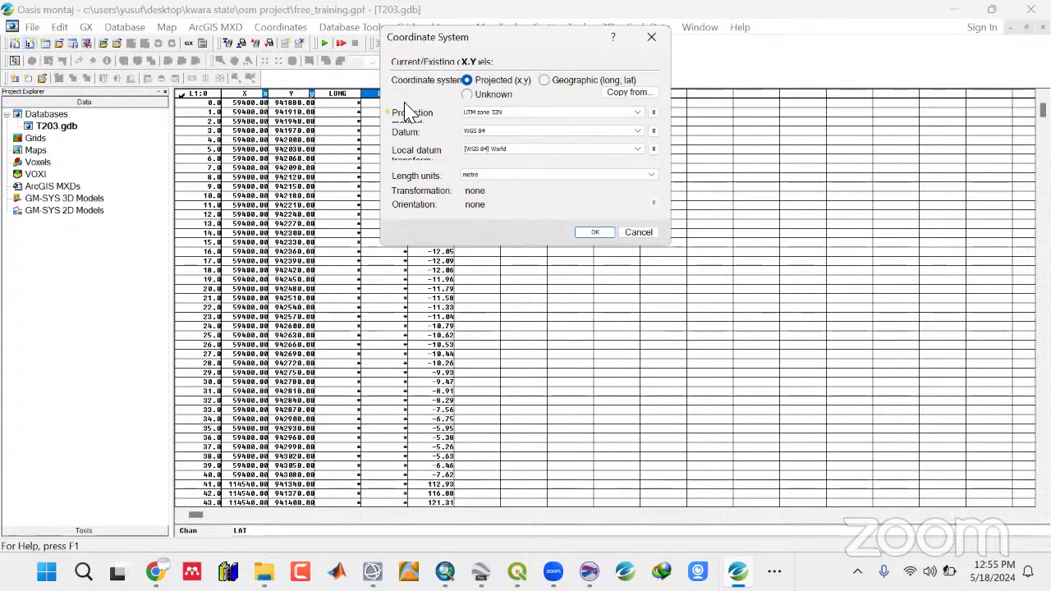
pyautogui.click(605, 234)
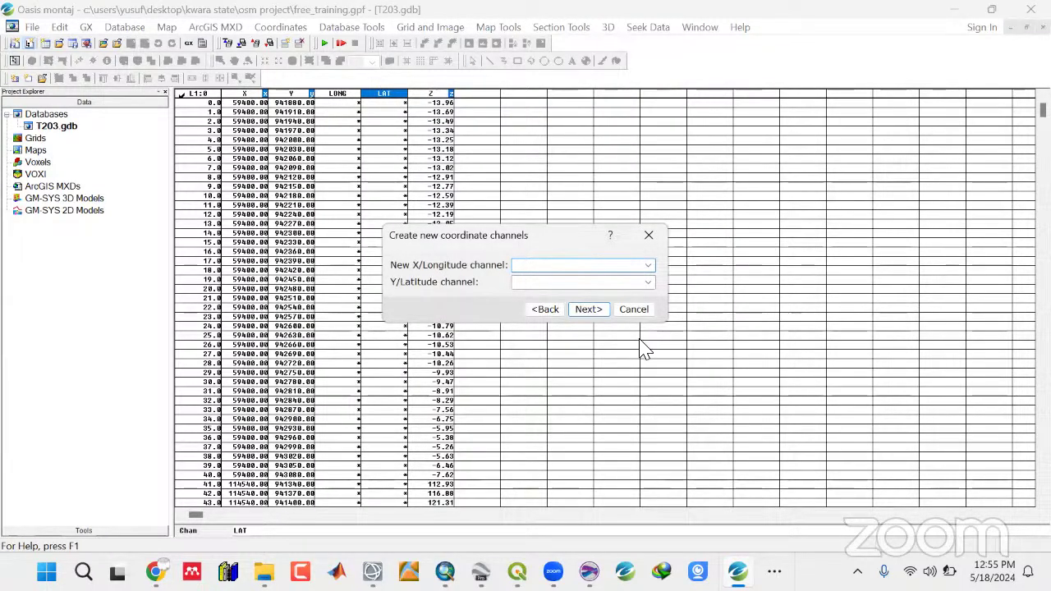
# Assign LONG as the new X/Longitude channel and LAT as the new Y/Latitude channel.
pyautogui.click(648, 265)
pyautogui.click(527, 288)
pyautogui.click(648, 282)
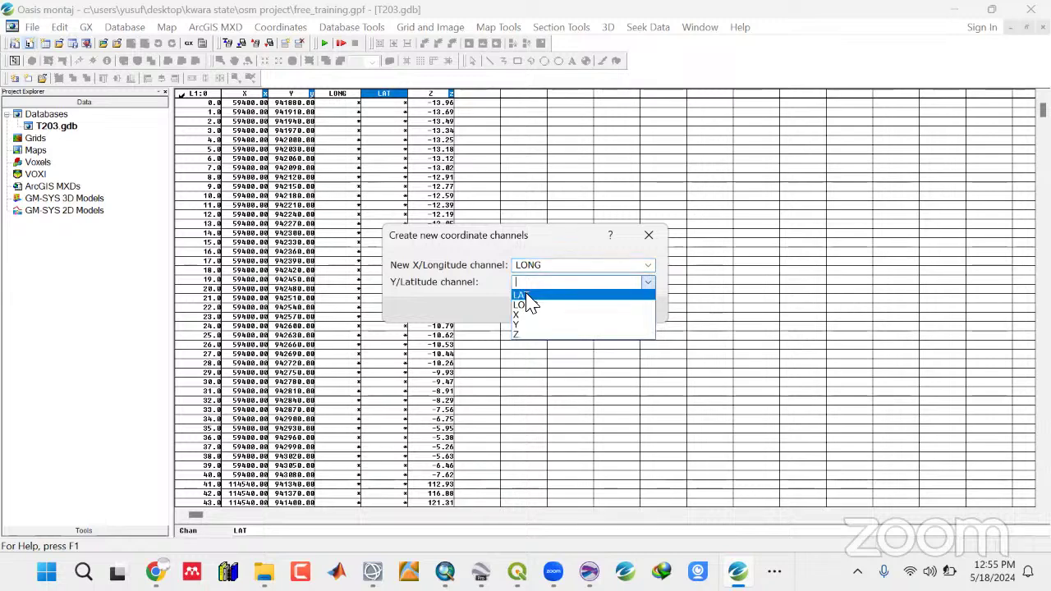
pyautogui.click(526, 295)
pyautogui.click(584, 316)
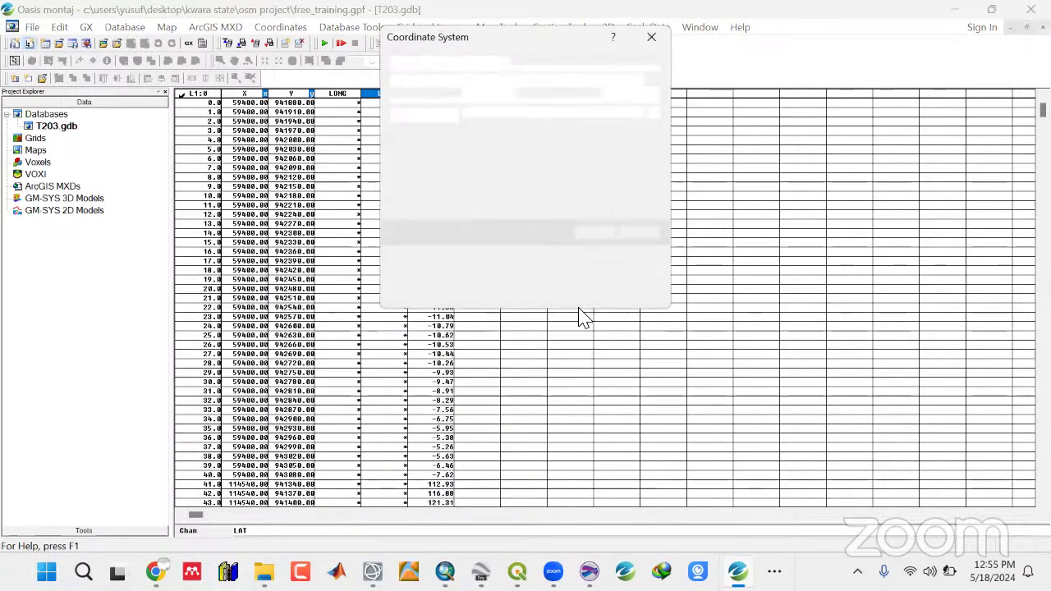
# Set the destination coordinate system of LONG and LAT to Geographic (long, lat) and run the conversion.
pyautogui.click(544, 82)
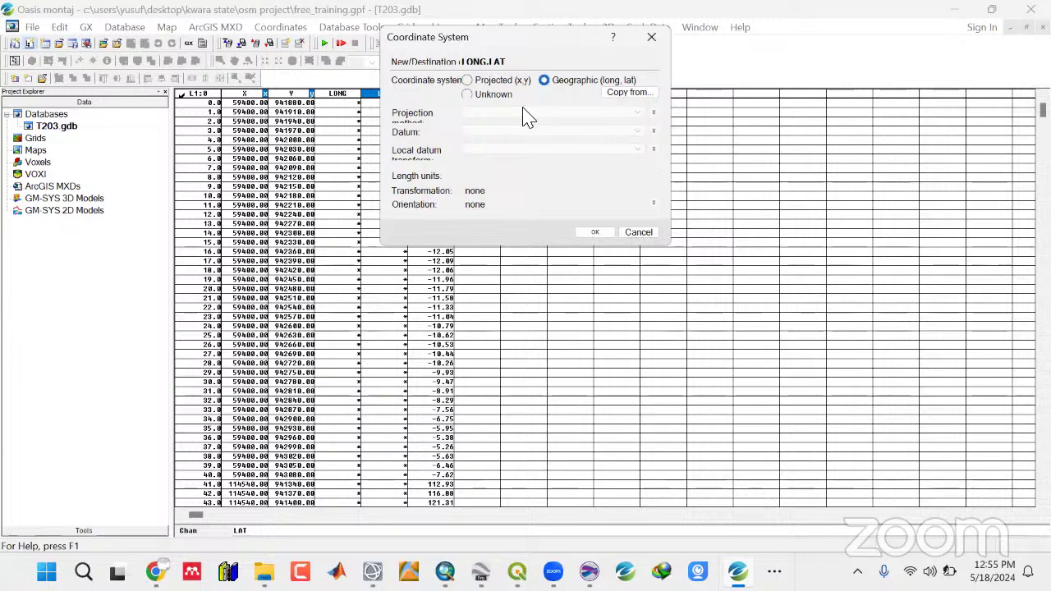
pyautogui.click(593, 233)
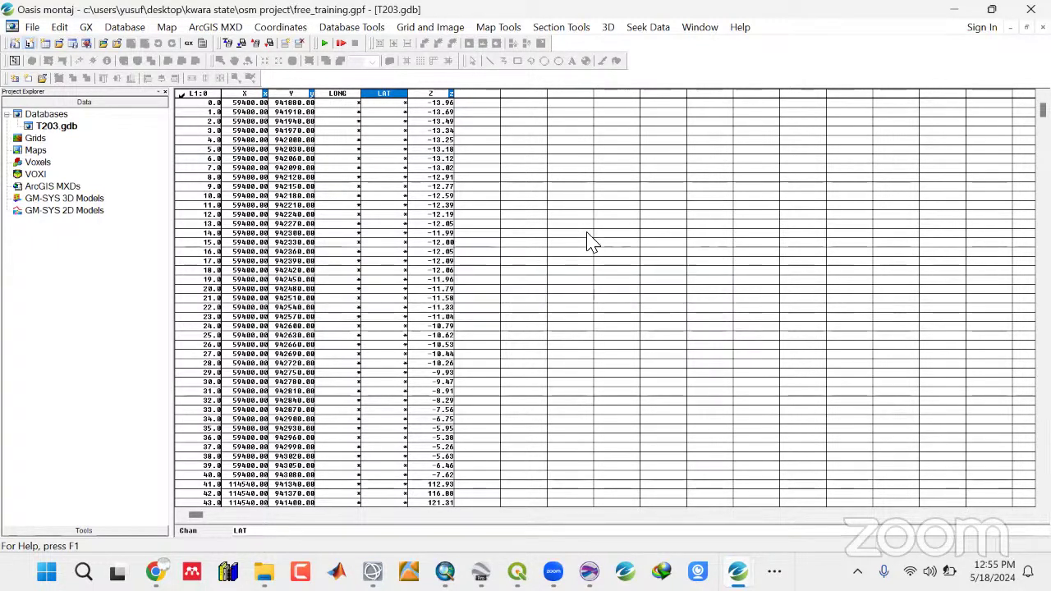
pyautogui.click(440, 280)
# Change the LONG channel's display format to Normal with 3 decimals.
pyautogui.click(337, 94)
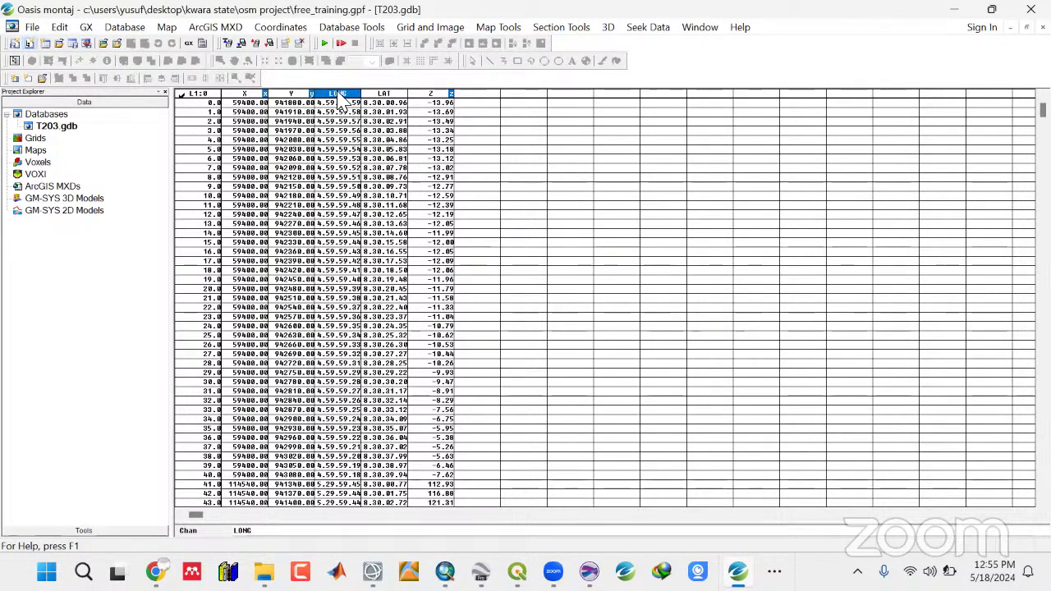
pyautogui.rightClick(343, 98)
pyautogui.press('Escape')
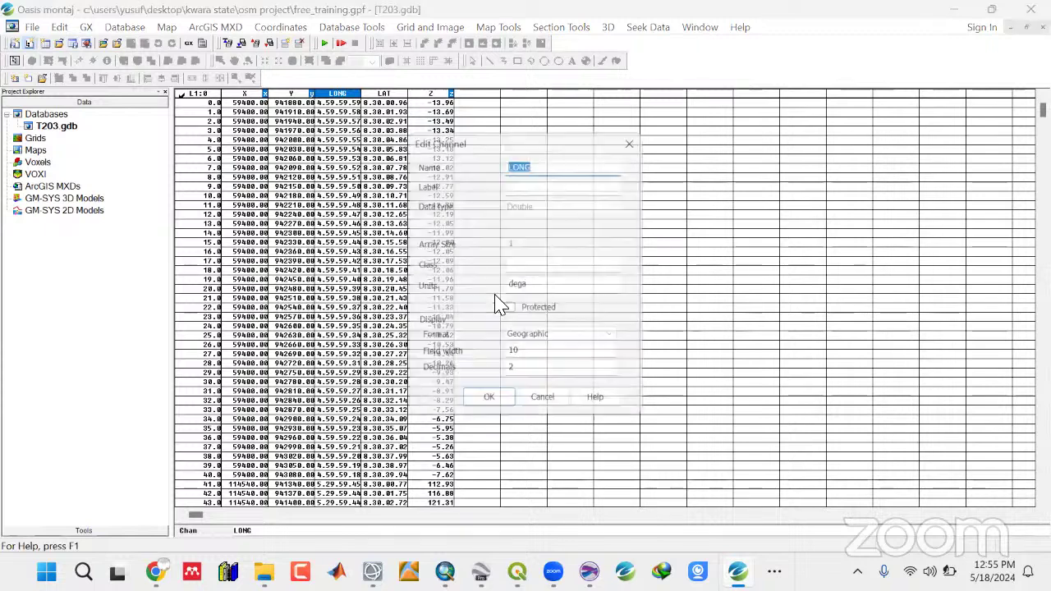
pyautogui.click(543, 338)
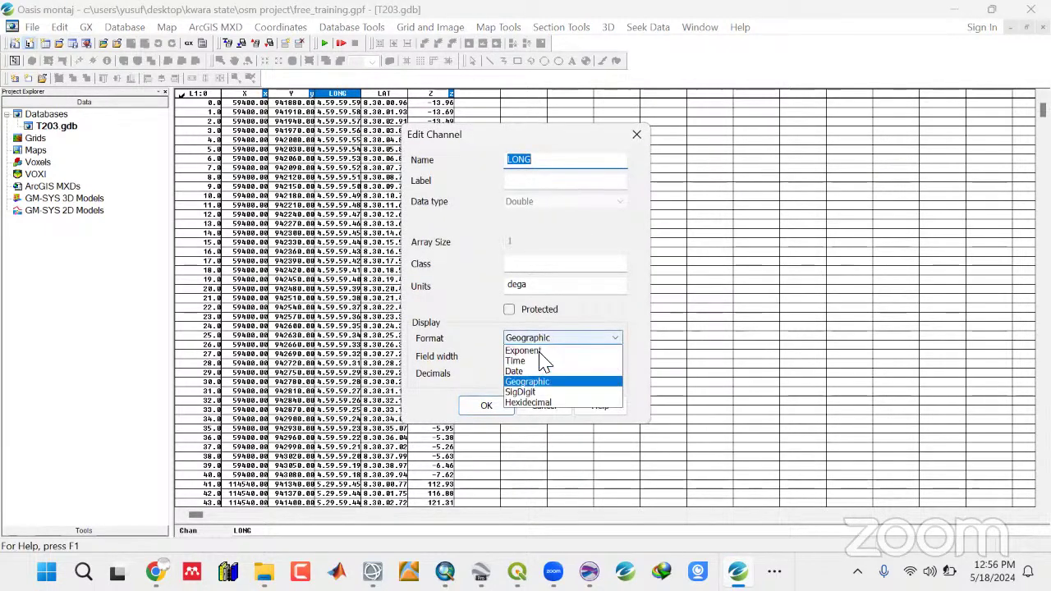
pyautogui.click(526, 348)
pyautogui.doubleClick(504, 374)
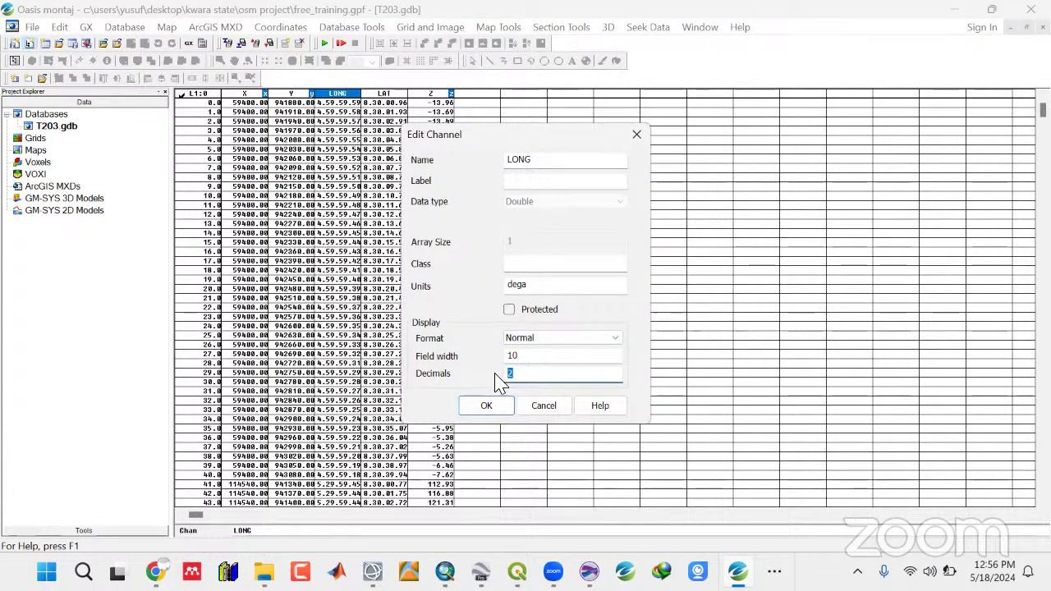
pyautogui.write('3')
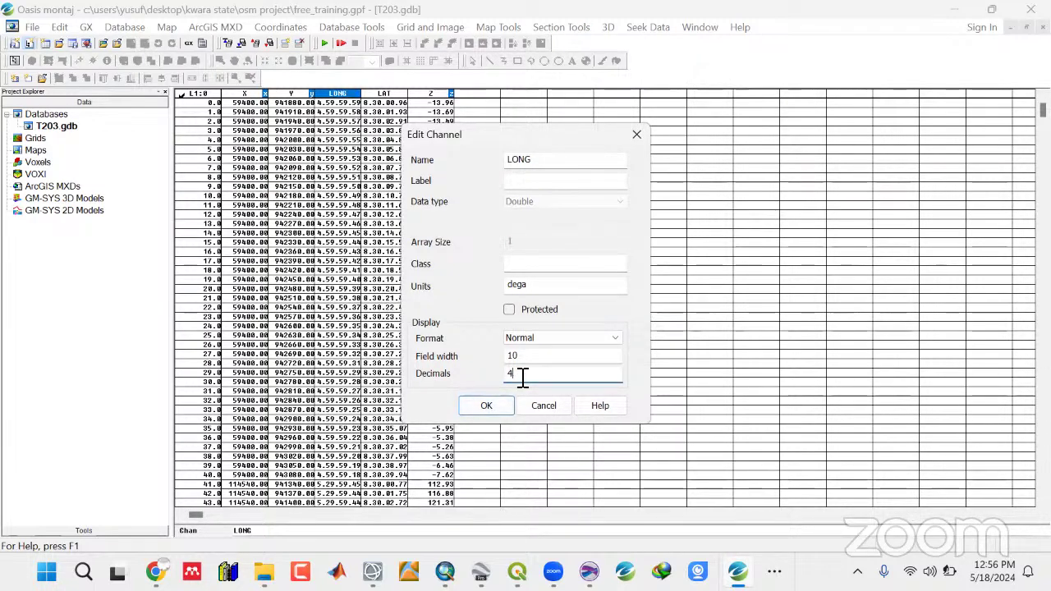
pyautogui.doubleClick(502, 374)
pyautogui.write('3')
pyautogui.click(484, 407)
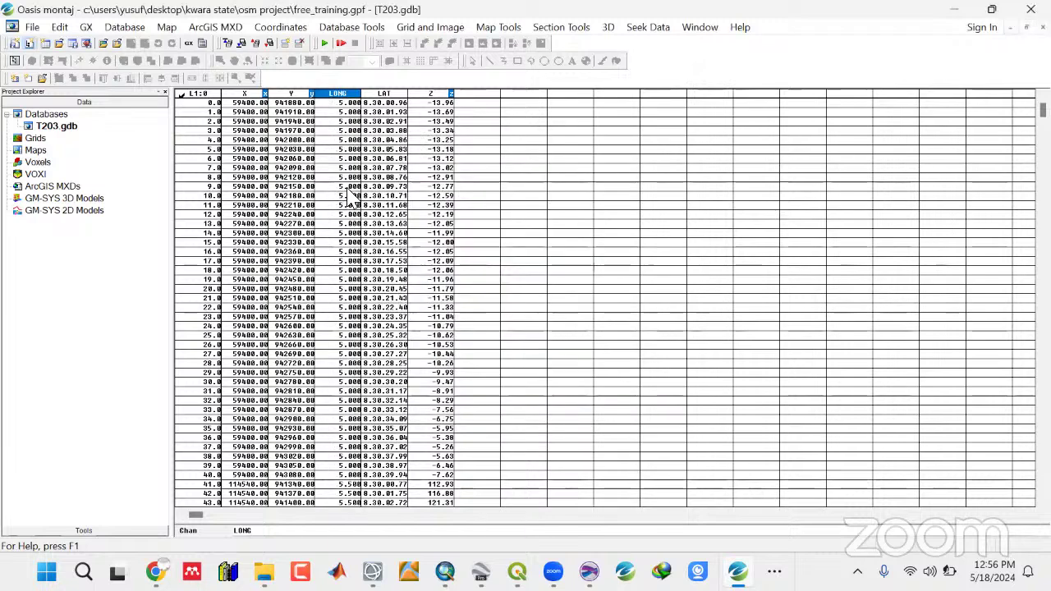
# Change the LAT channel's display format to Normal with 3 decimals.
pyautogui.rightClick(393, 95)
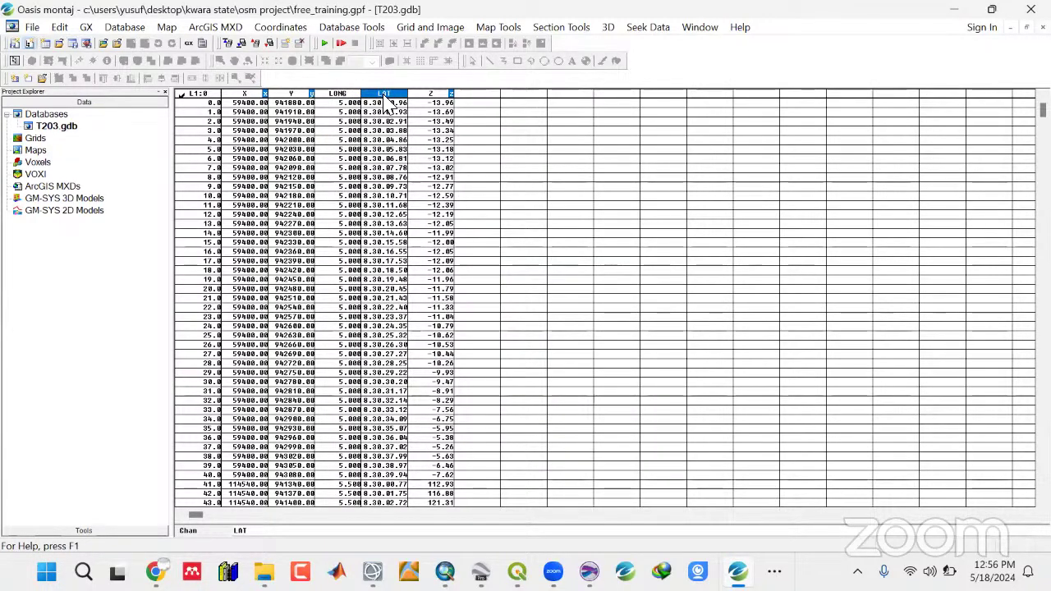
pyautogui.click(411, 121)
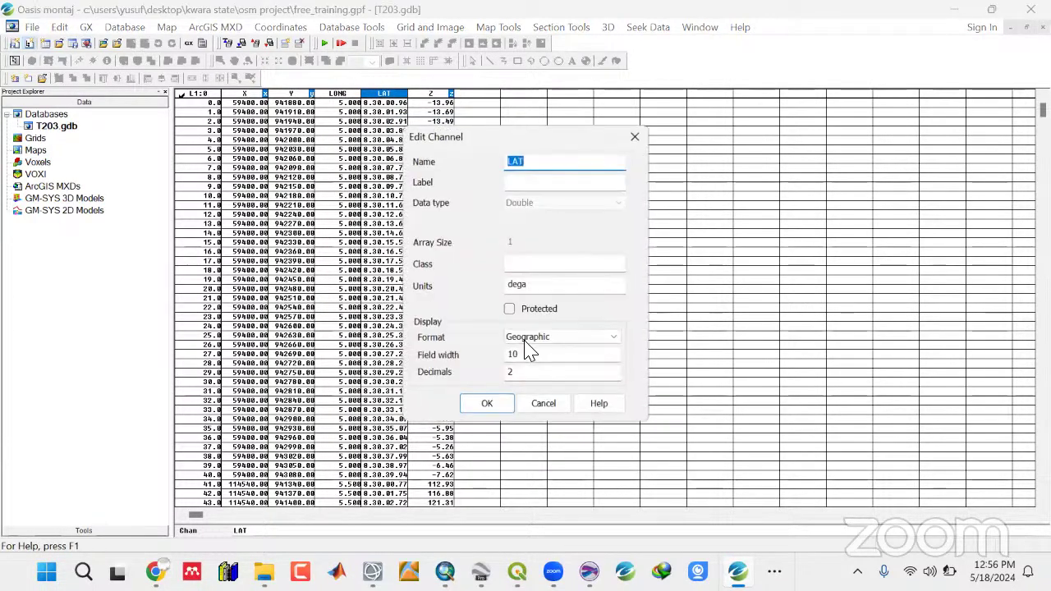
pyautogui.click(533, 338)
pyautogui.click(534, 347)
pyautogui.doubleClick(508, 374)
pyautogui.write('3')
pyautogui.click(487, 406)
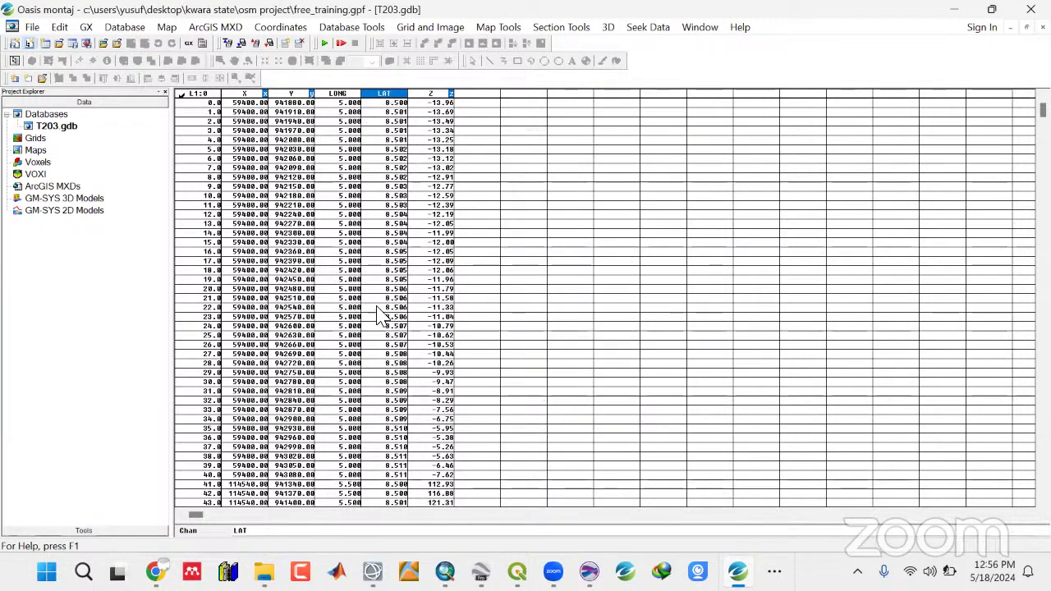
# Save the project with the converted LONG and LAT channels.
pyautogui.click(384, 308)
pyautogui.click(32, 27)
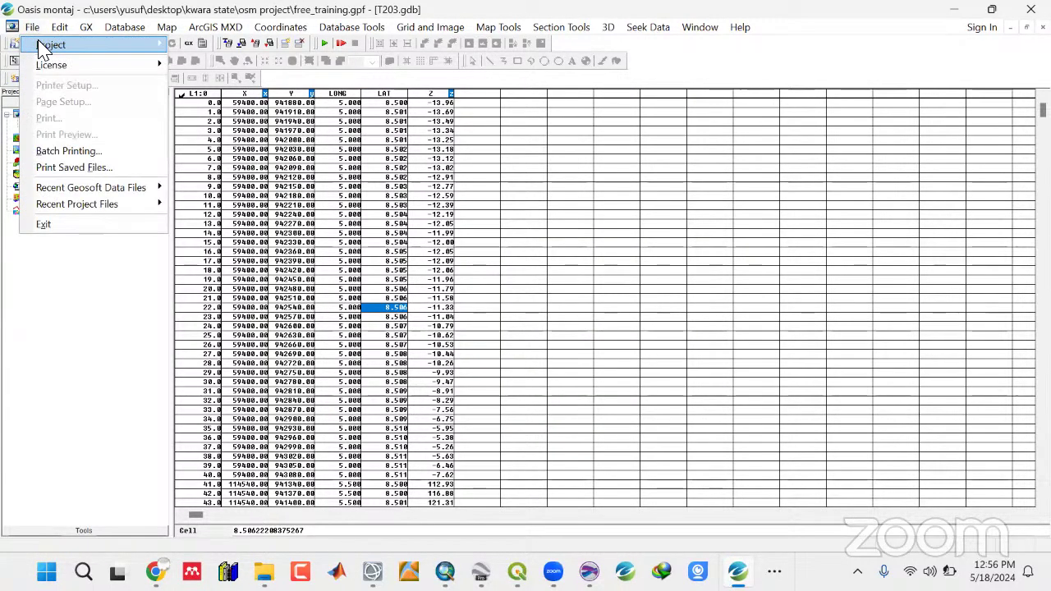
pyautogui.moveTo(45, 45)
pyautogui.click(194, 78)
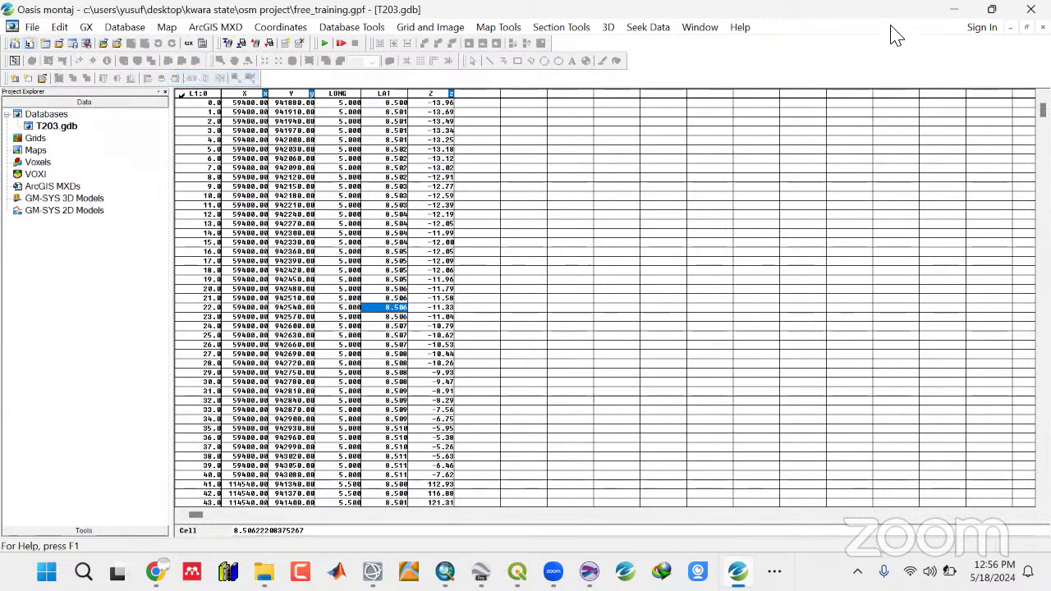
# Check the live chat questions and the sheet numbers on the data_sheets.png map, and return to the T203 database in Oasis montaj.
pyautogui.click(956, 10)
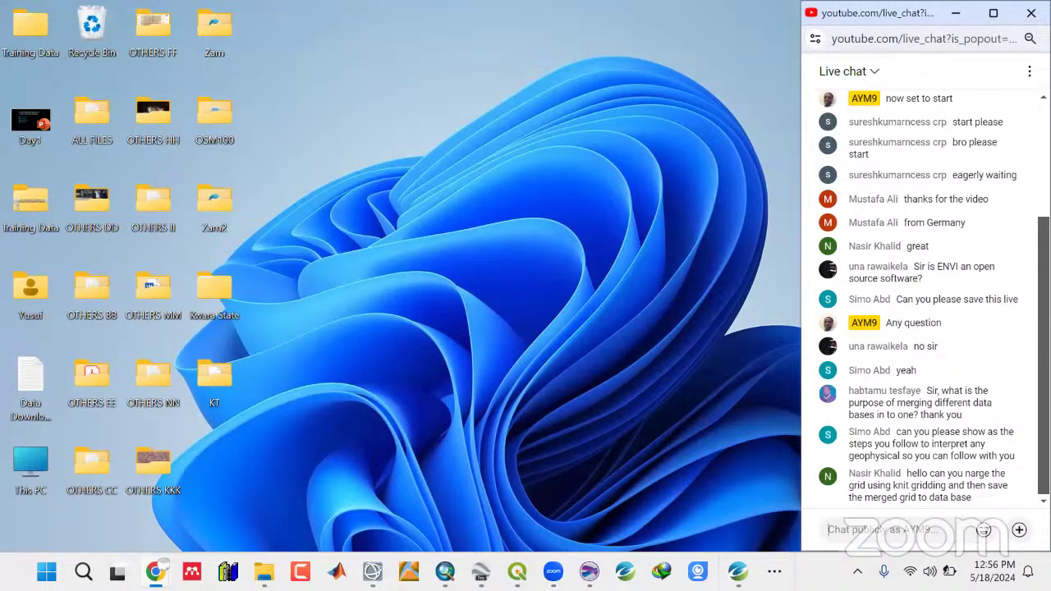
pyautogui.moveTo(738, 571)
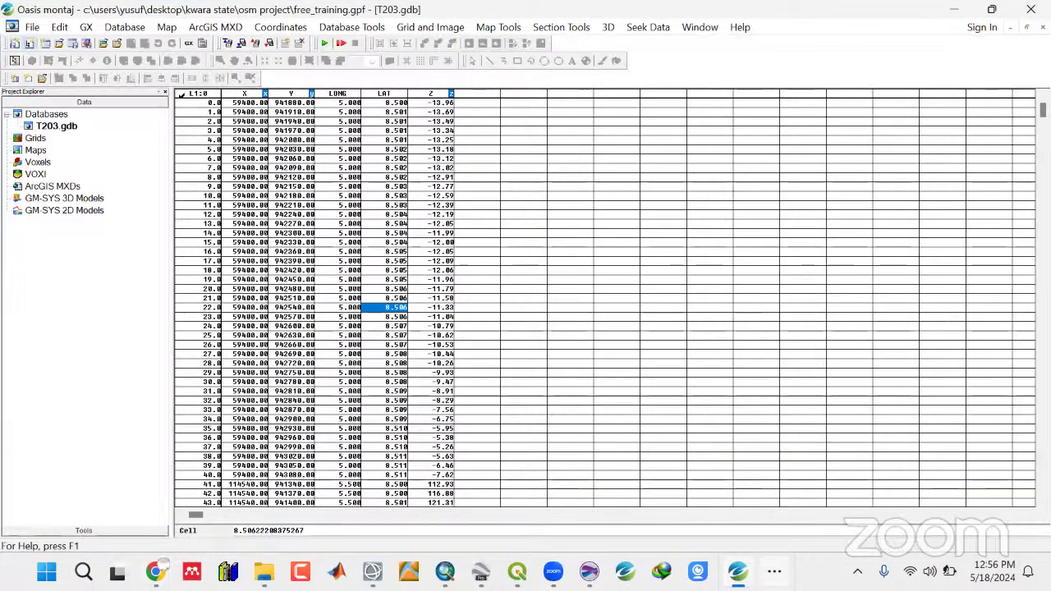
pyautogui.click(775, 571)
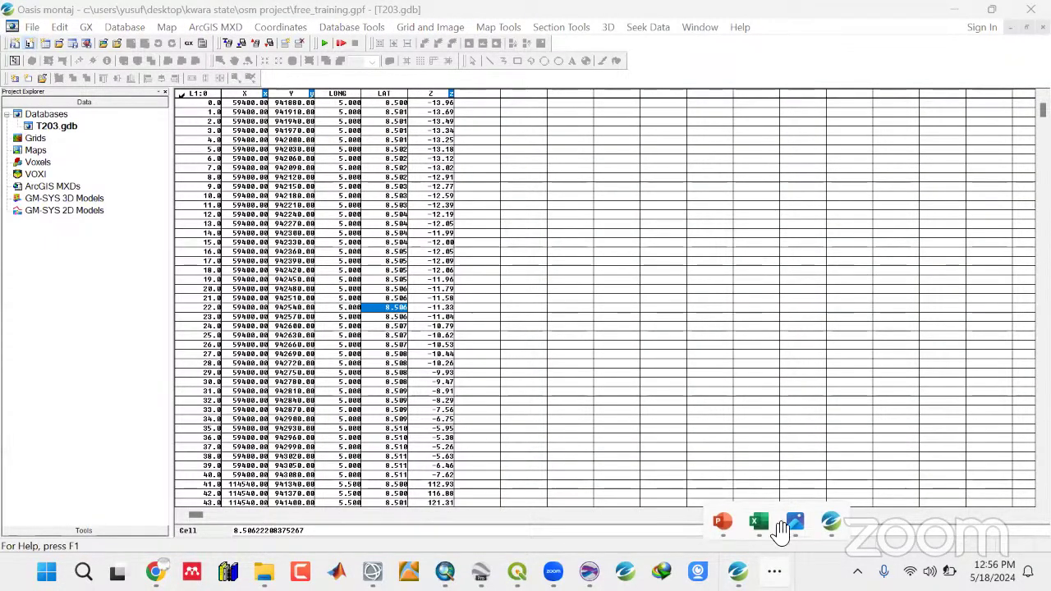
pyautogui.click(793, 523)
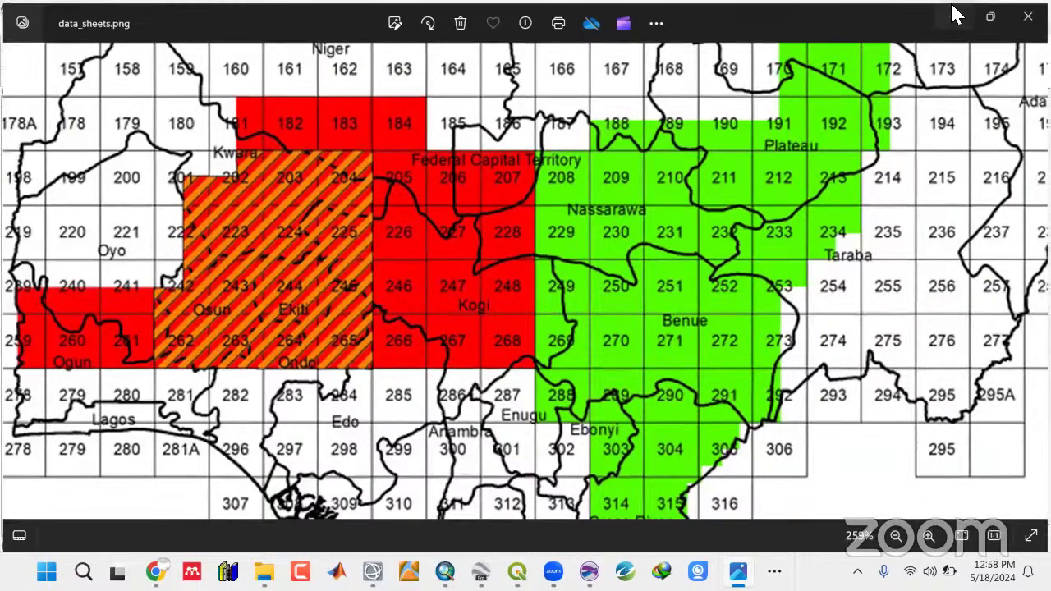
pyautogui.click(954, 13)
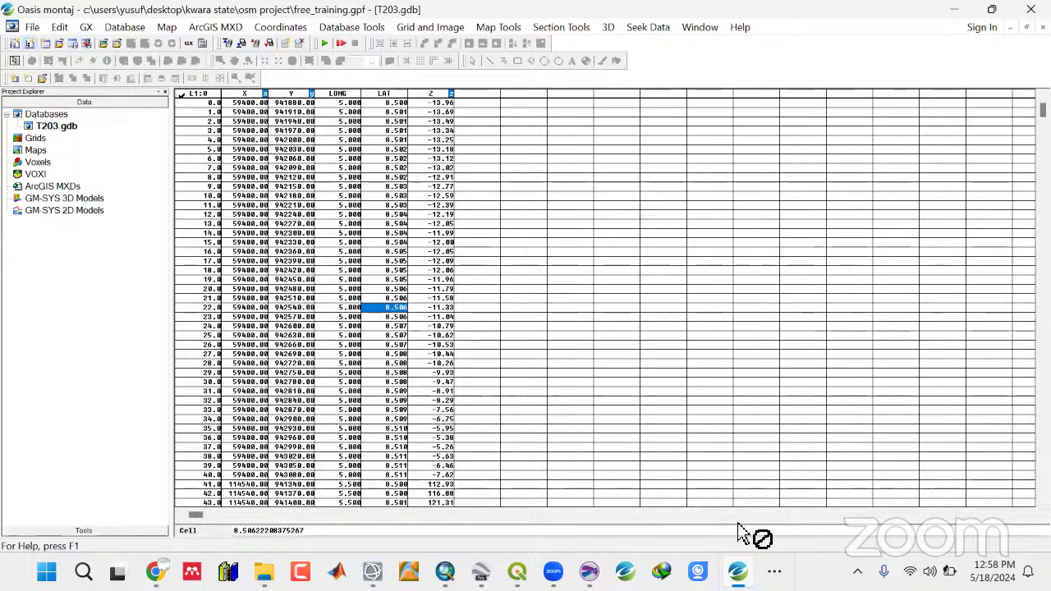
pyautogui.click(953, 13)
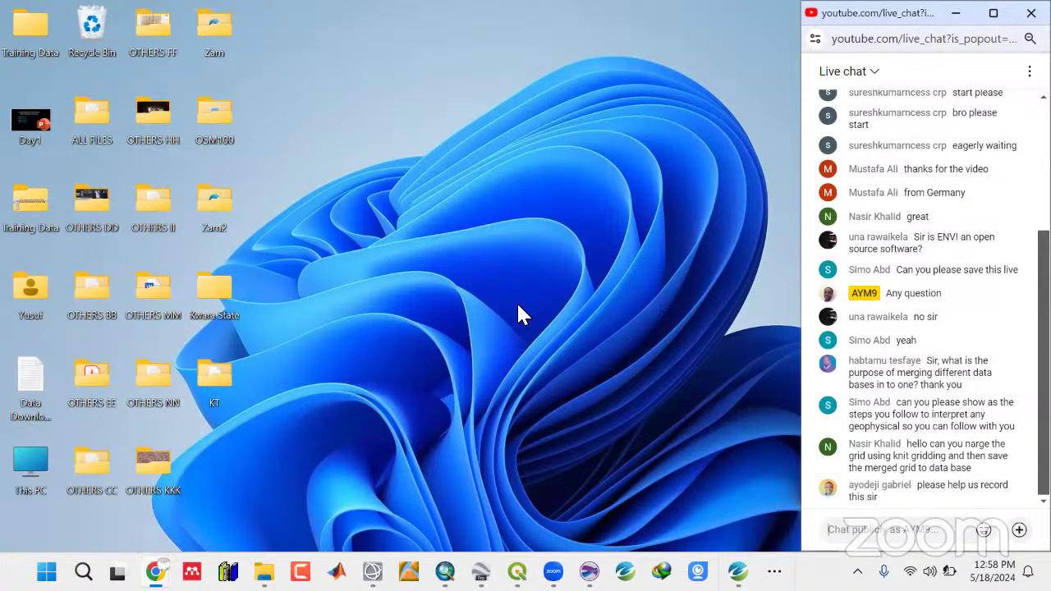
pyautogui.hotkey('alt', 'Tab')
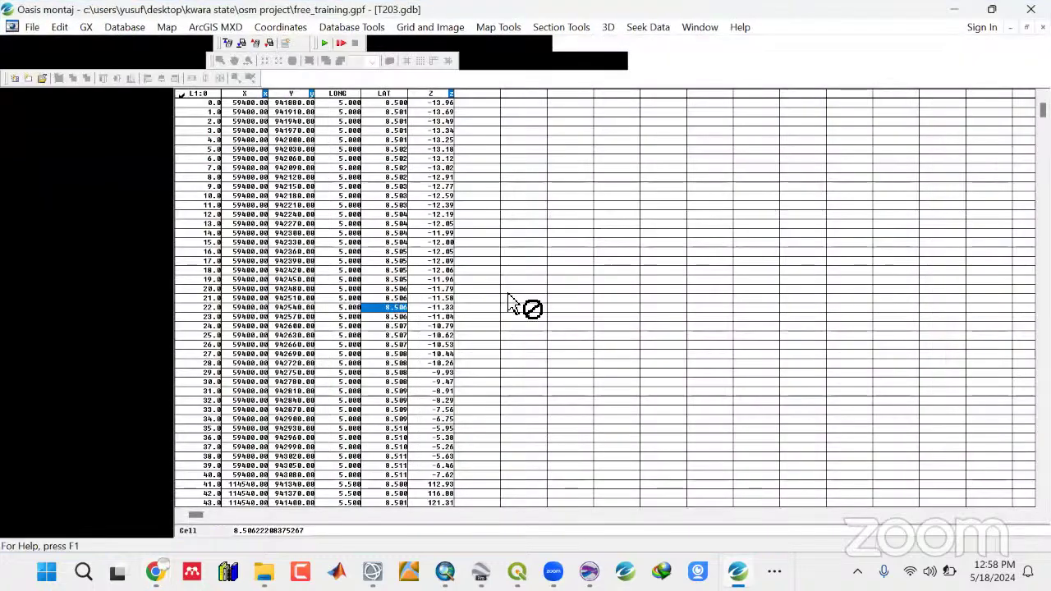
# Open a blank Notepad document and move it clear of the database channels.
pyautogui.click(338, 242)
pyautogui.press('super')
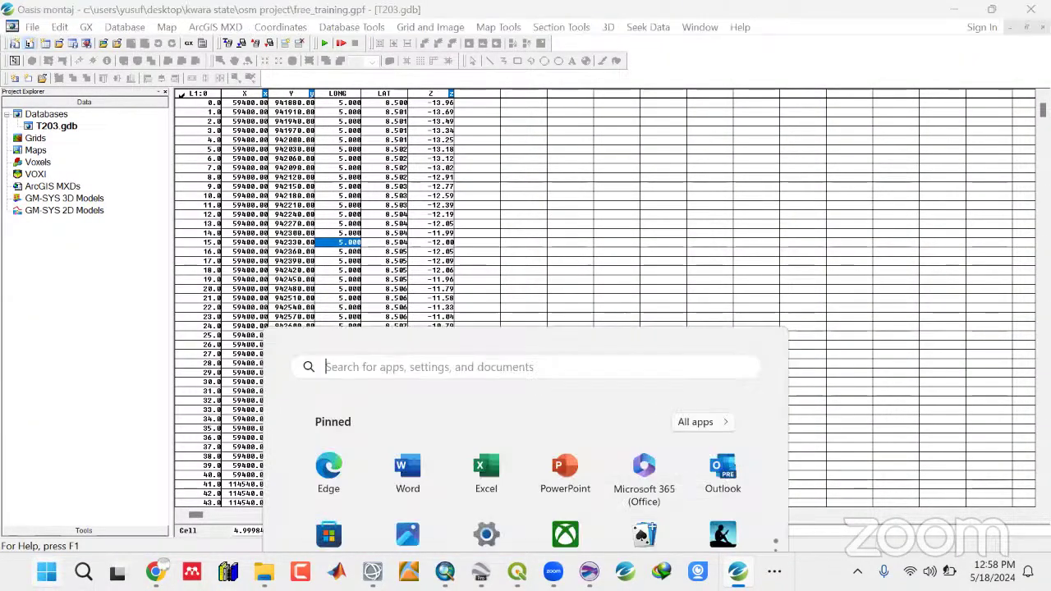
pyautogui.write('noted')
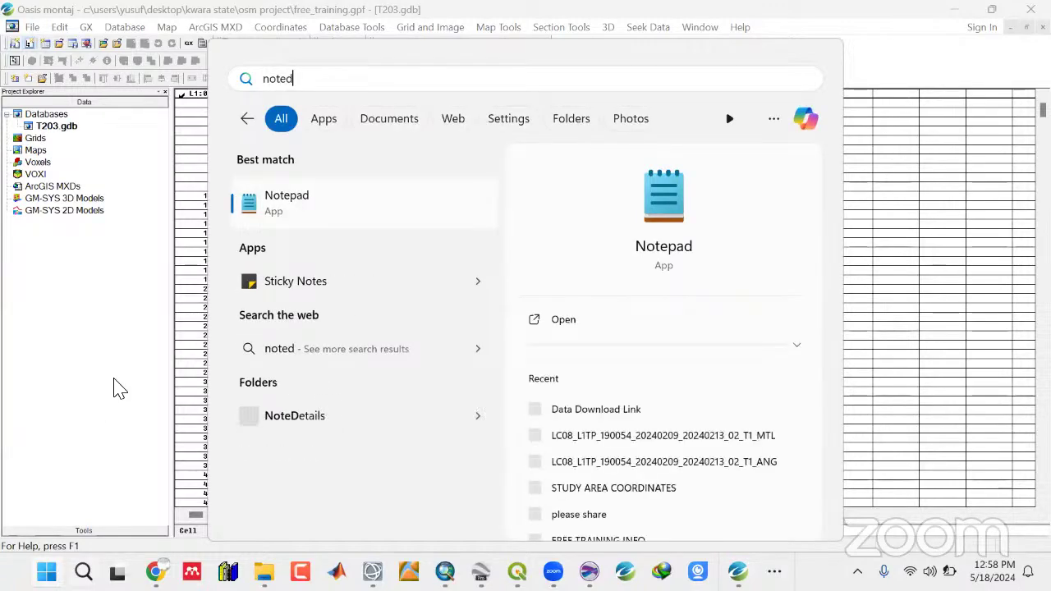
pyautogui.click(304, 210)
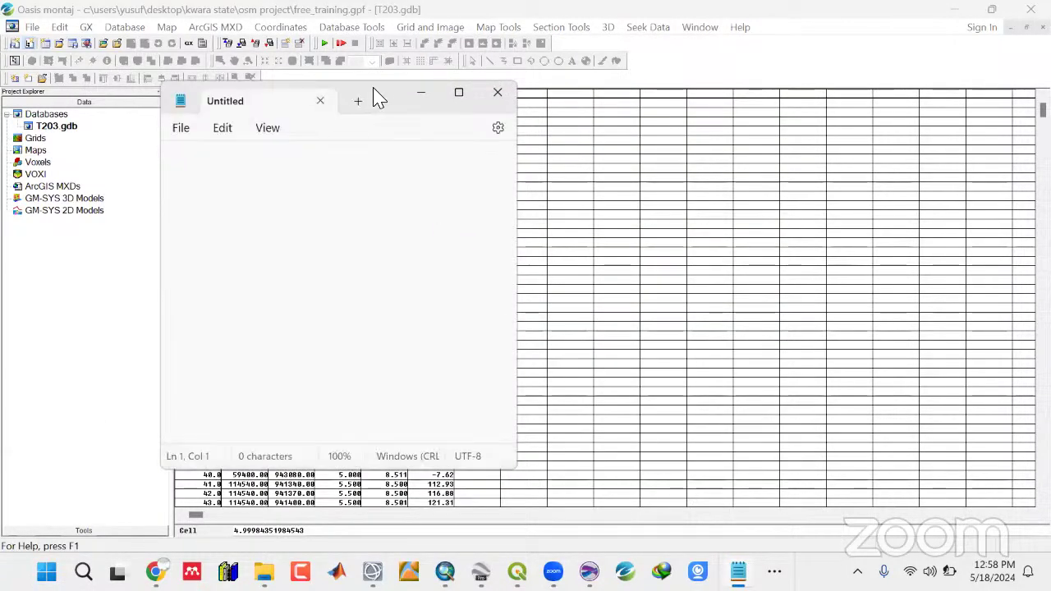
pyautogui.moveTo(389, 101); pyautogui.dragTo(852, 99)
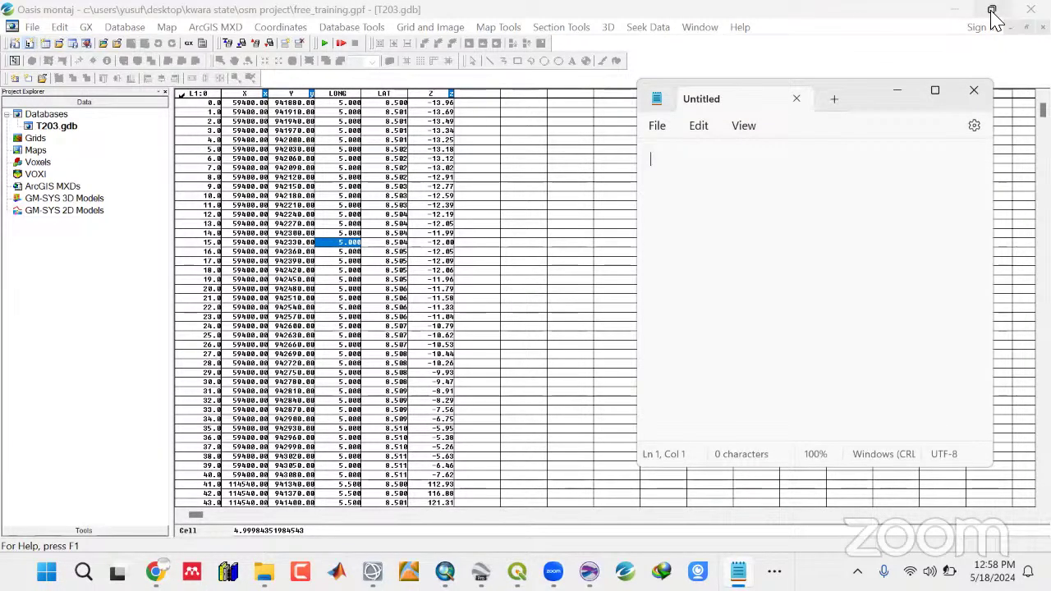
# Tile the Oasis montaj and Notepad windows side by side, giving the database about two thirds of the screen width.
pyautogui.moveTo(991, 11)
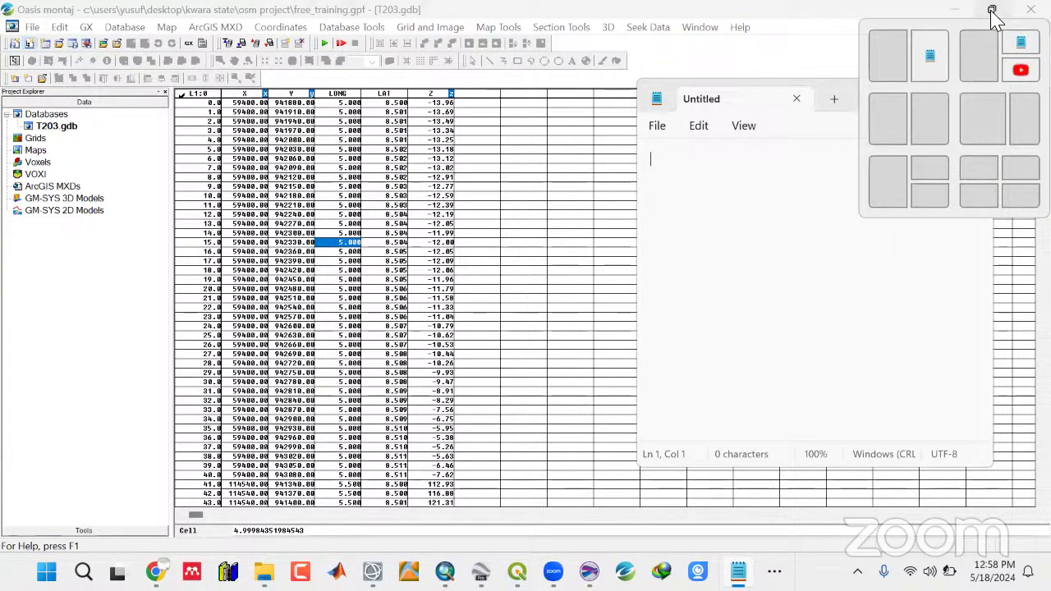
pyautogui.click(895, 66)
pyautogui.click(580, 133)
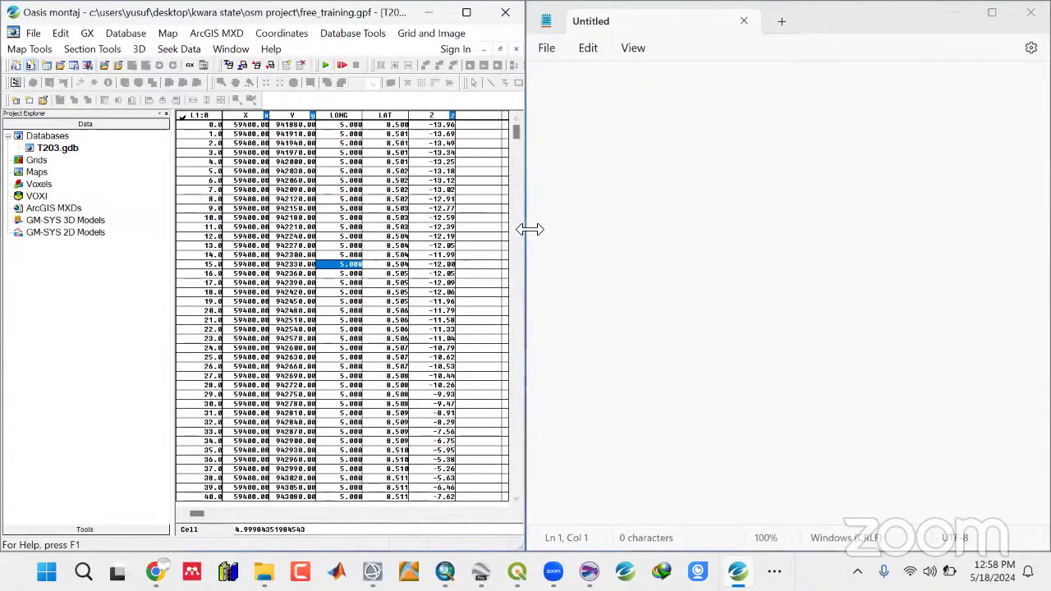
pyautogui.hotkey('alt', 'F4')
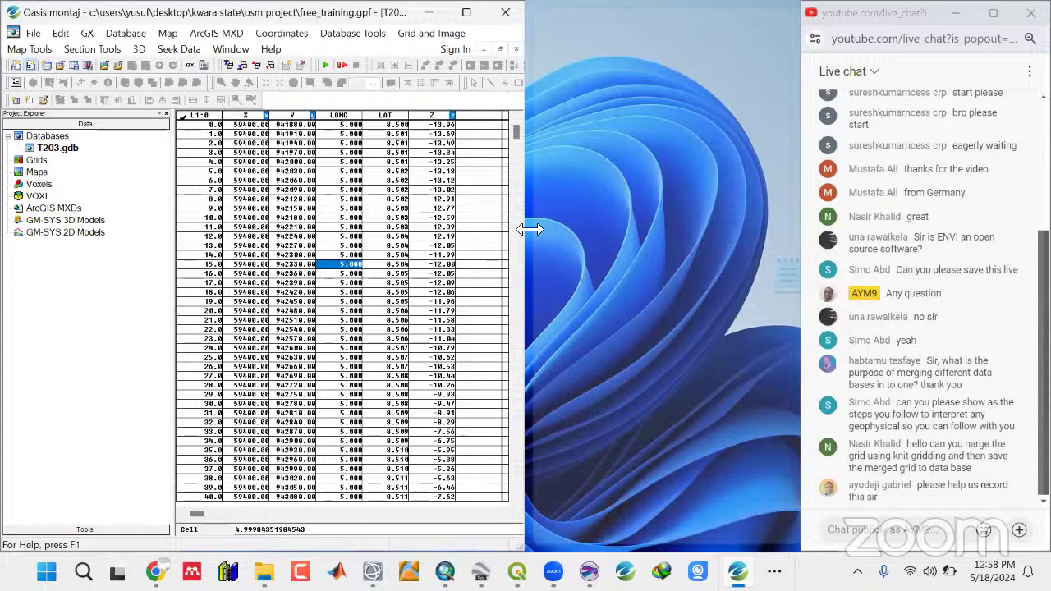
pyautogui.moveTo(529, 229); pyautogui.dragTo(702, 229)
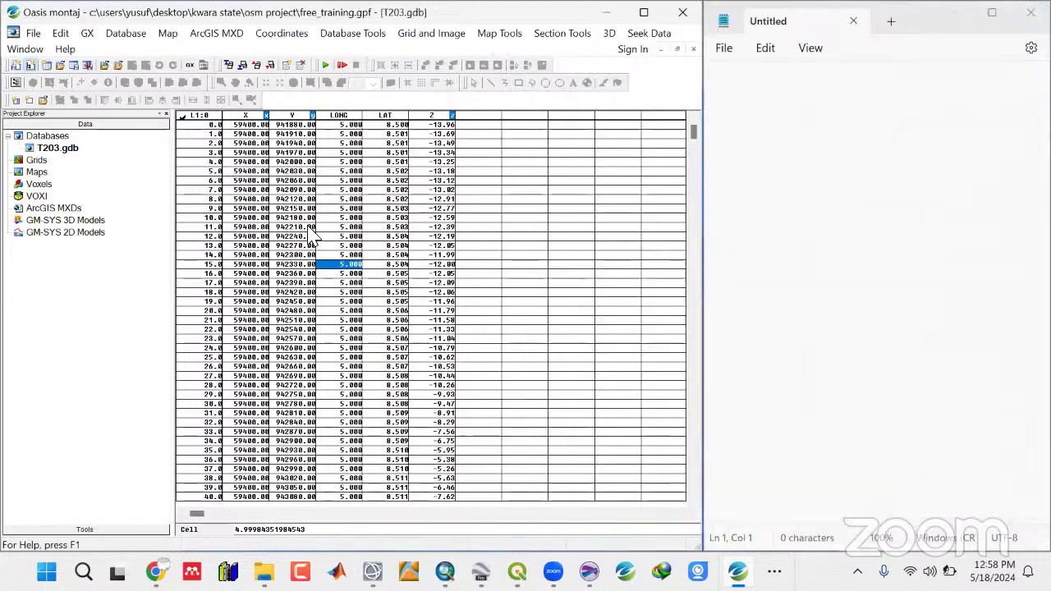
# Display the statistics report of the LONG channel for all lines of the database.
pyautogui.click(345, 116)
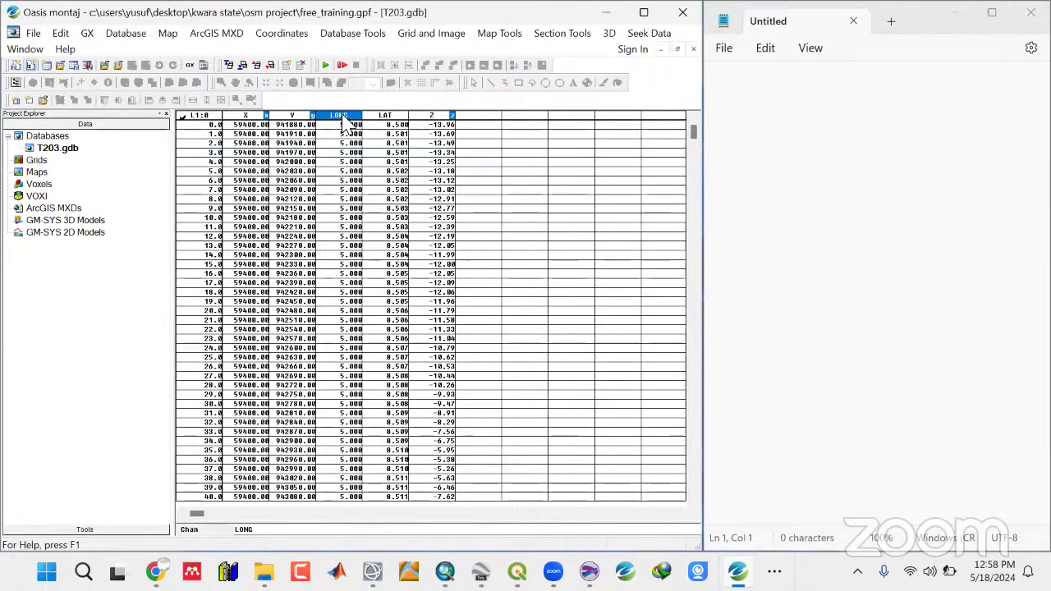
pyautogui.click(344, 119)
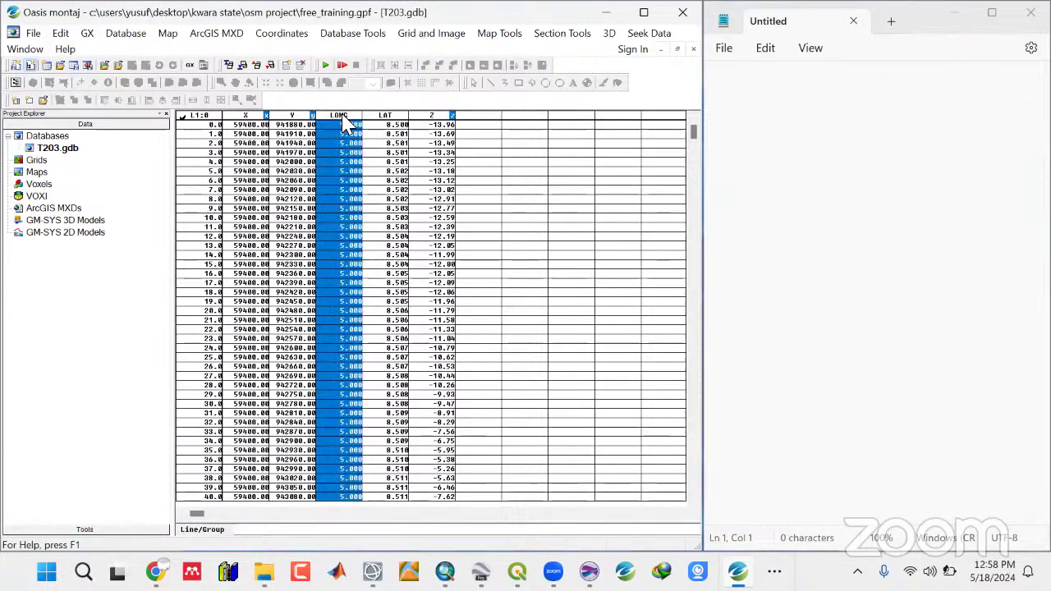
pyautogui.rightClick(351, 123)
pyautogui.click(358, 130)
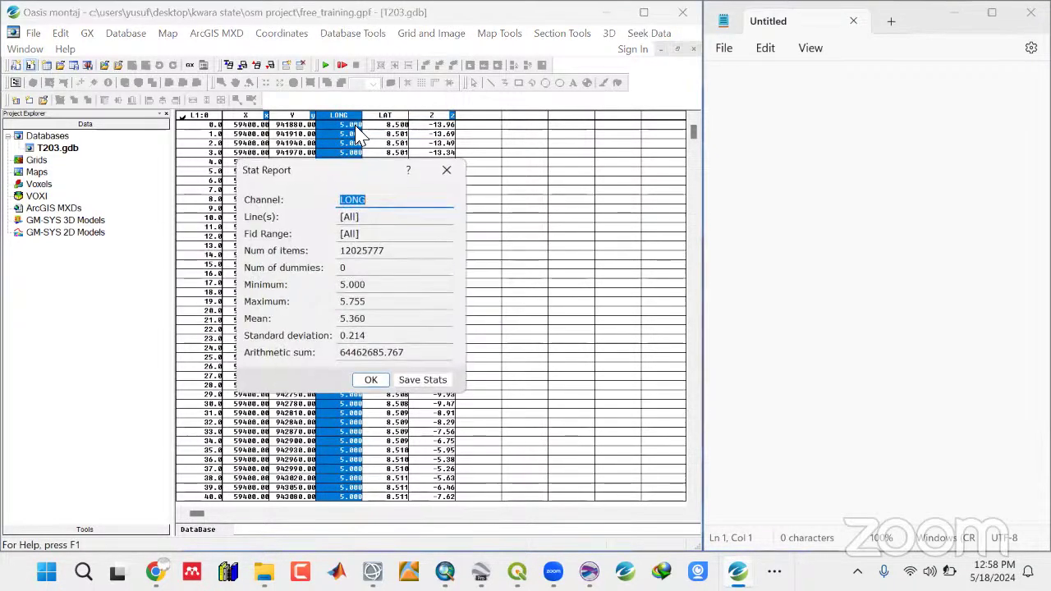
pyautogui.click(381, 289)
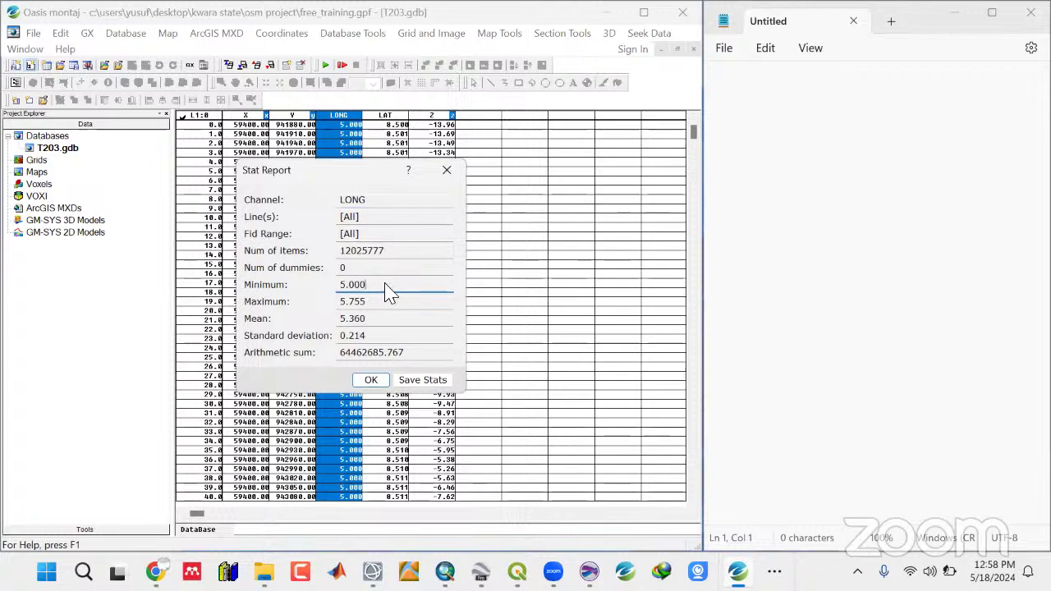
# Write the heading STUDY AREA in the Notepad document and underline it with a row of equals signs.
pyautogui.click(764, 92)
pyautogui.write('STUDY')
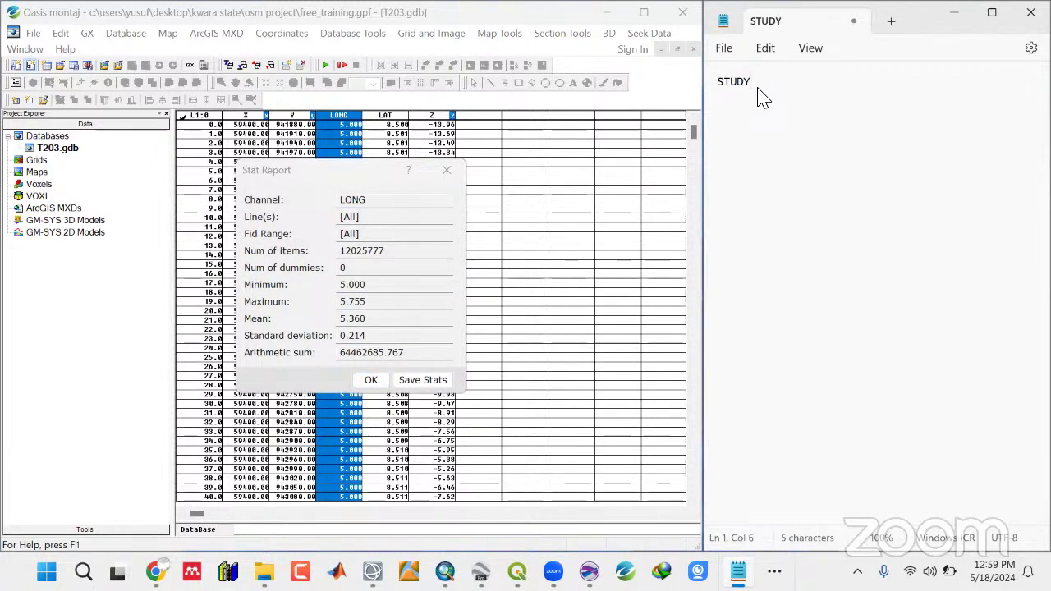
pyautogui.write(' AREA')
pyautogui.press('Return')
pyautogui.write('==========')
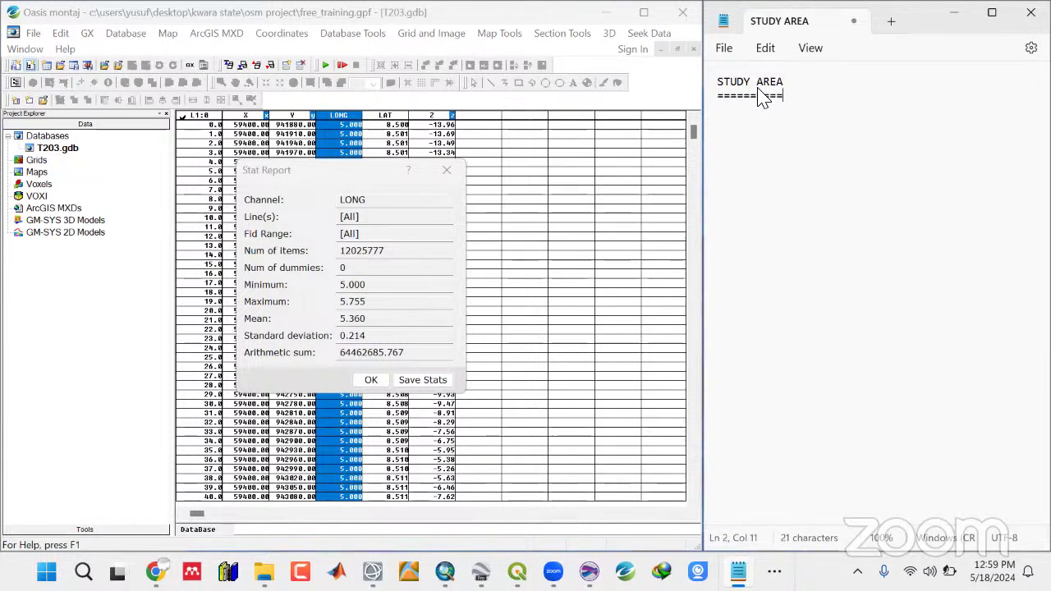
# Add the line "minLONG: 5.000" below the heading to record the LONG channel's minimum.
pyautogui.press('Return')
pyautogui.write('minLONG: ')
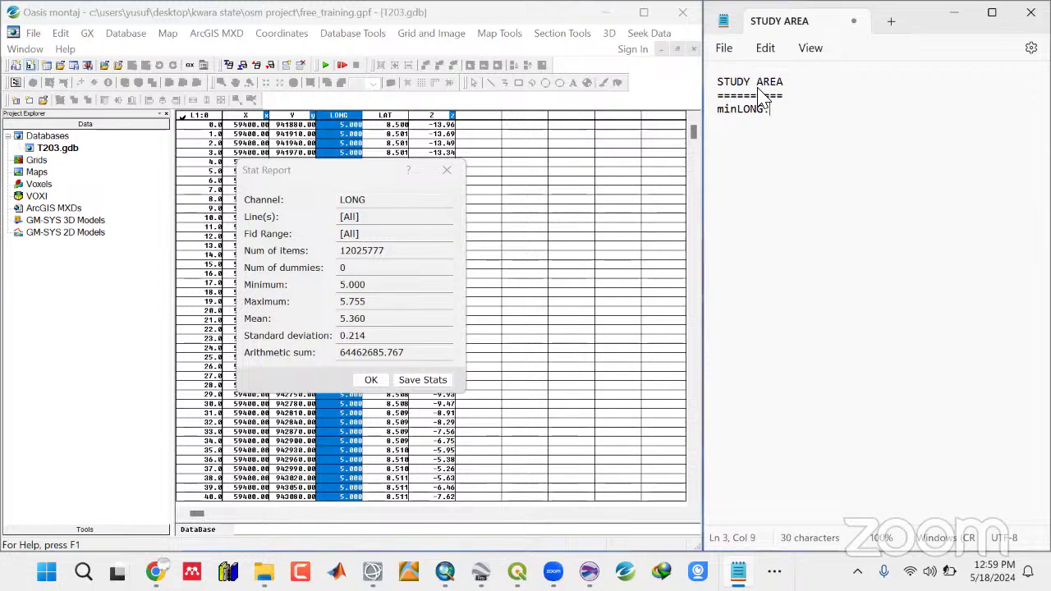
pyautogui.write('5.000 ')
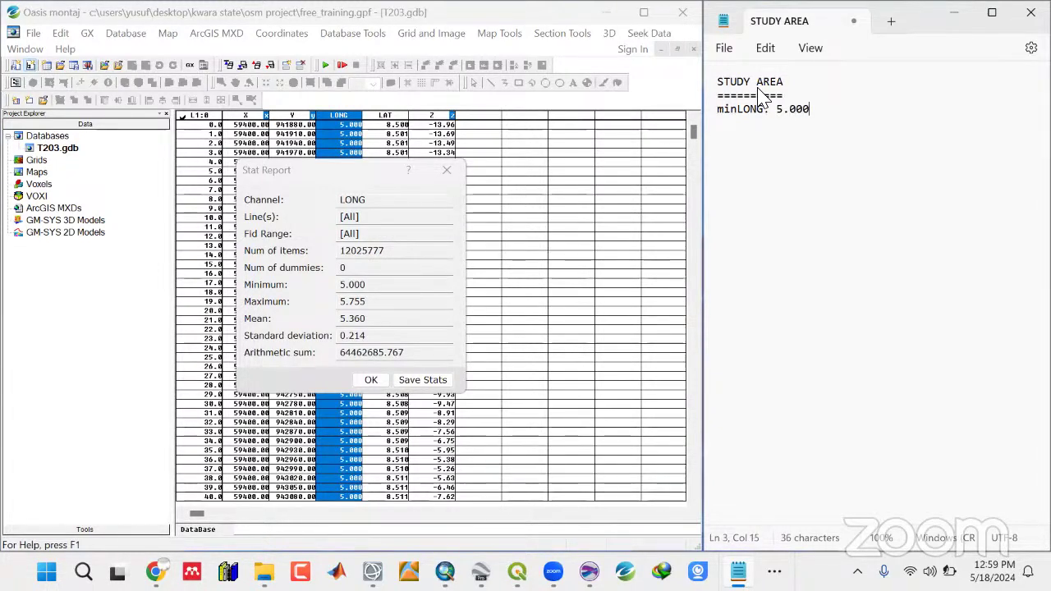
# Add a "maxLAT:" line to the notes and copy the LONG report's maximum, 5.755, into it.
pyautogui.write('minLA')
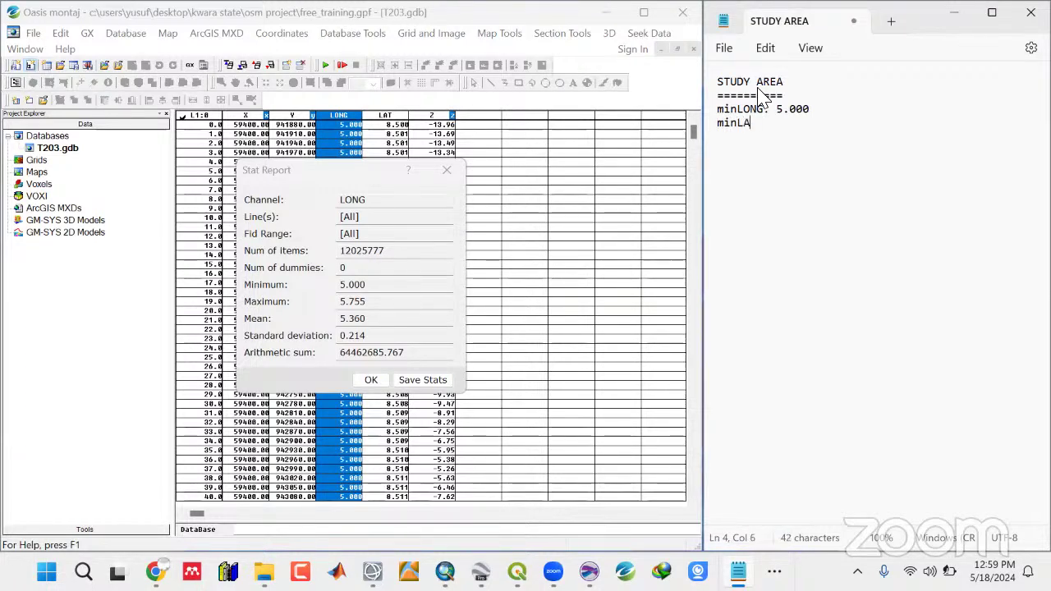
pyautogui.press('BackSpace')
pyautogui.press('BackSpace')
pyautogui.press('BackSpace')
pyautogui.press('BackSpace')
pyautogui.write('axLAT:')
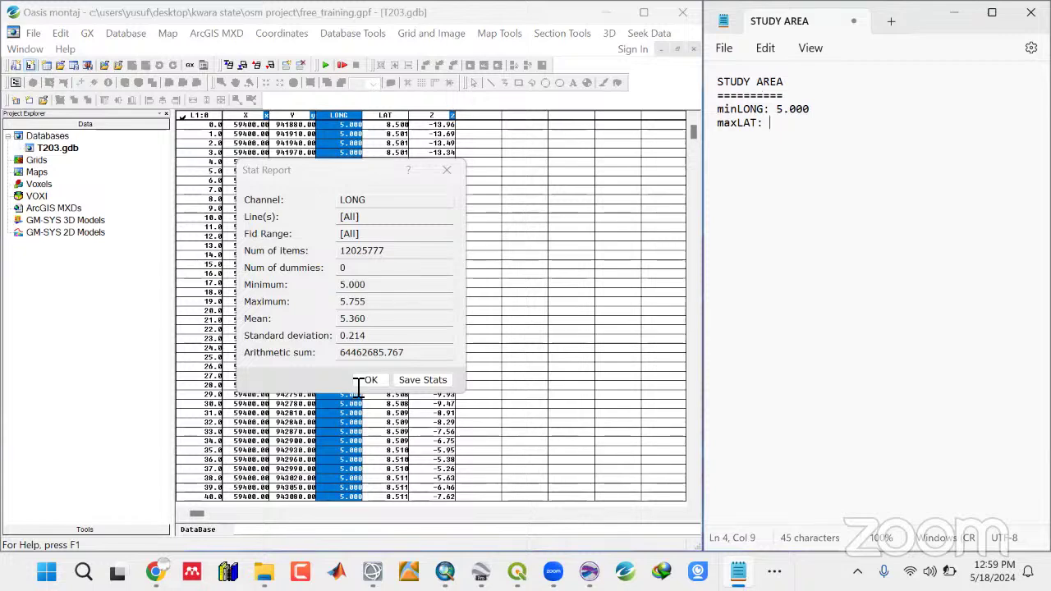
pyautogui.moveTo(372, 302); pyautogui.dragTo(341, 311)
pyautogui.hotkey('ctrl', 'c')
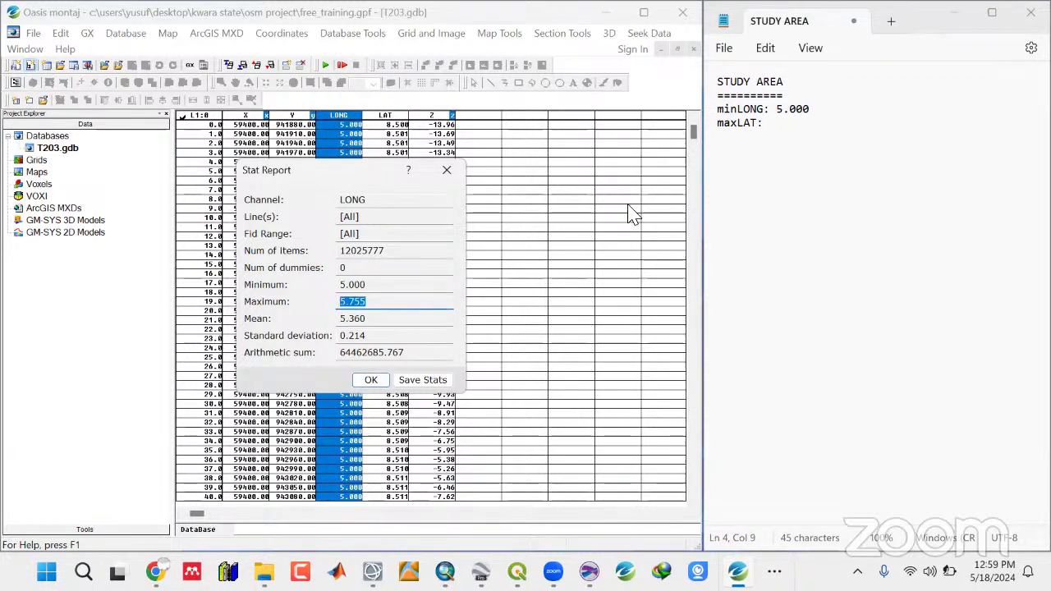
pyautogui.click(782, 130)
pyautogui.hotkey('ctrl', 'v')
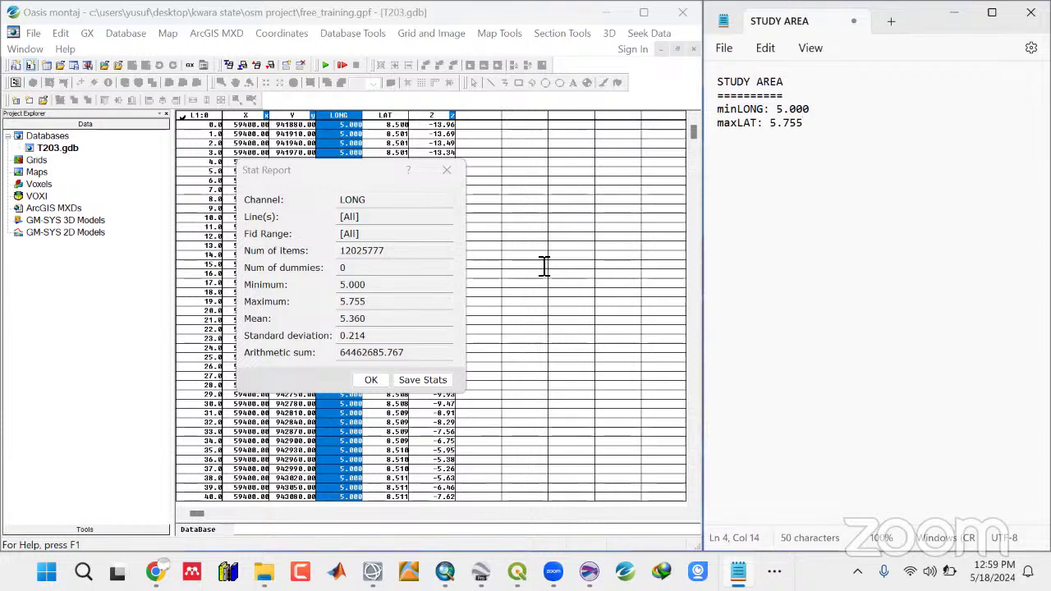
# Close the LONG statistics report and display the statistics of the LAT channel beside the study area notes.
pyautogui.moveTo(379, 285); pyautogui.dragTo(336, 305)
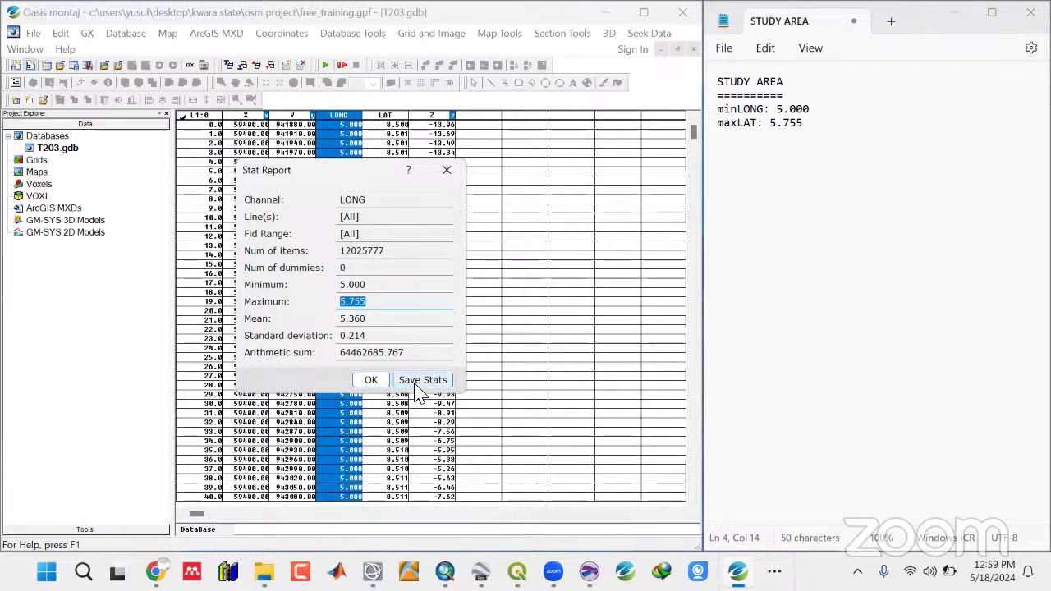
pyautogui.click(447, 170)
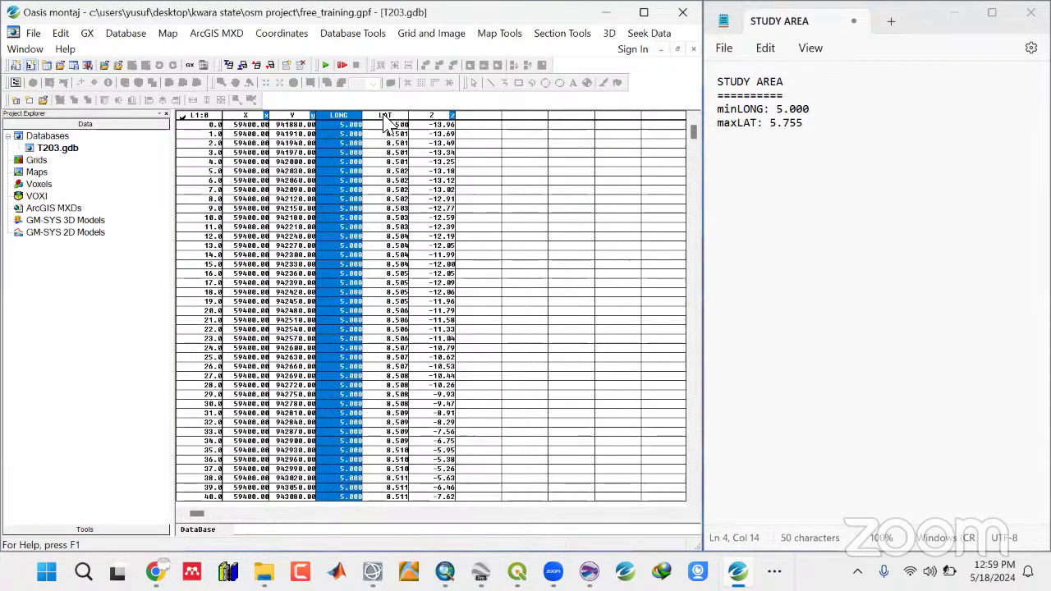
pyautogui.click(385, 119)
pyautogui.rightClick(386, 119)
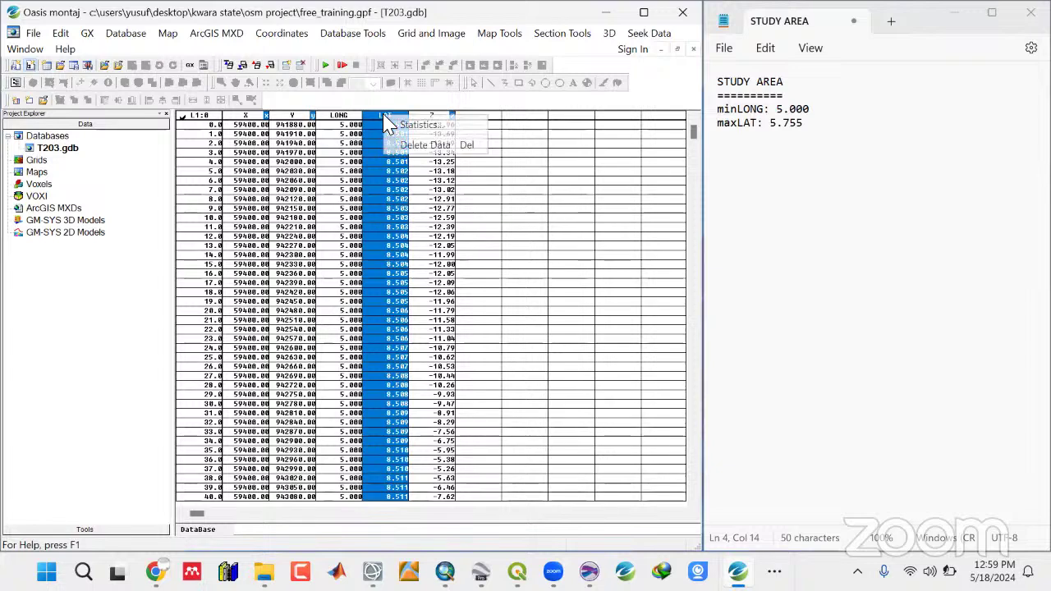
pyautogui.click(419, 125)
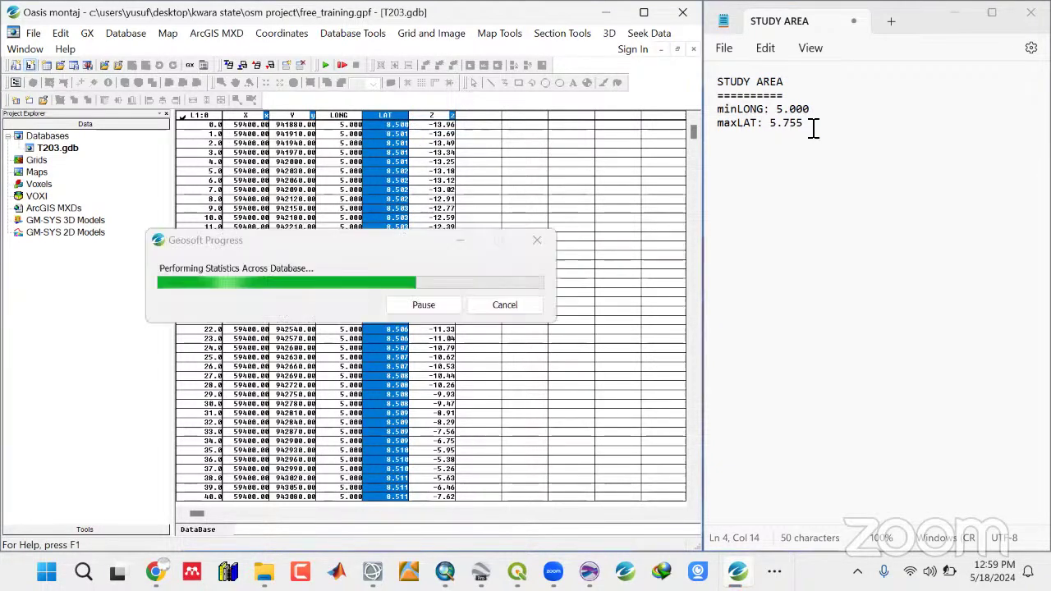
pyautogui.moveTo(807, 124); pyautogui.dragTo(718, 109)
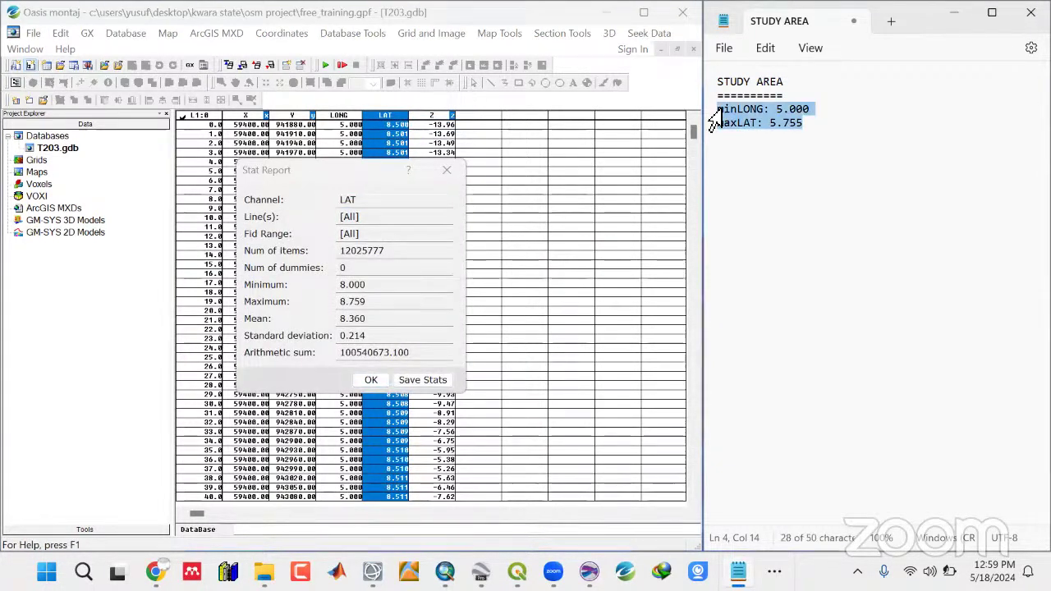
pyautogui.click(863, 130)
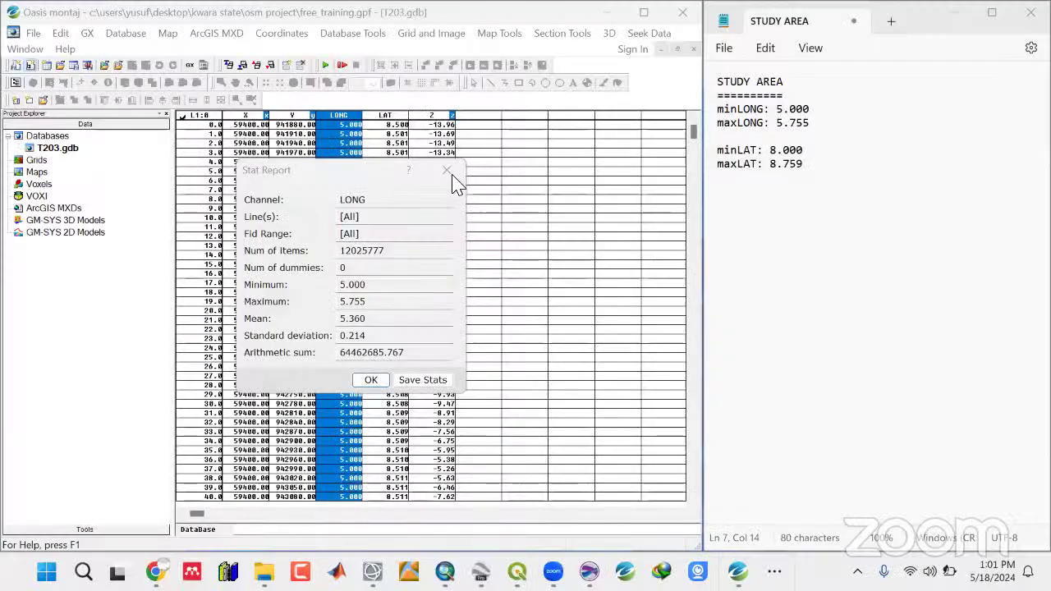
# Close the LONG statistics report and minimize both Oasis montaj and Notepad to read the live chat.
pyautogui.click(449, 170)
pyautogui.click(606, 12)
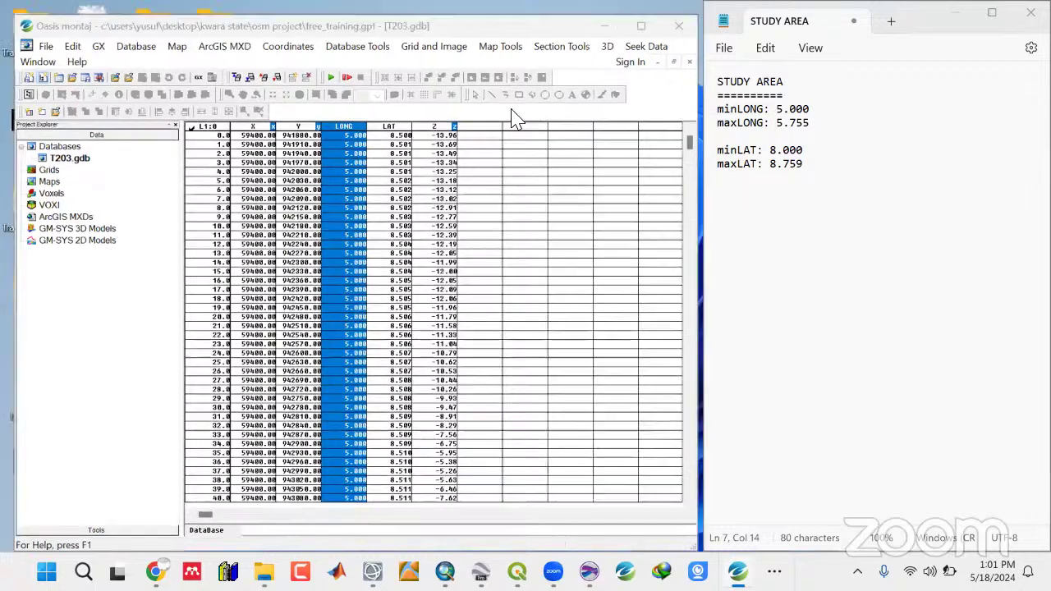
pyautogui.click(953, 21)
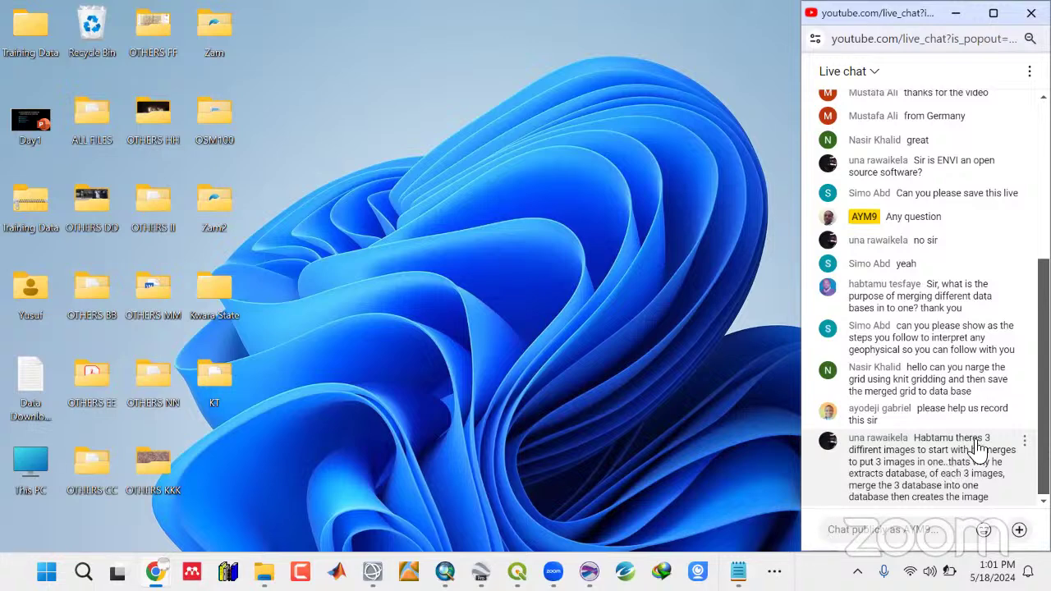
pyautogui.scroll(1, 934, 298)
pyautogui.scroll(-1, 903, 484)
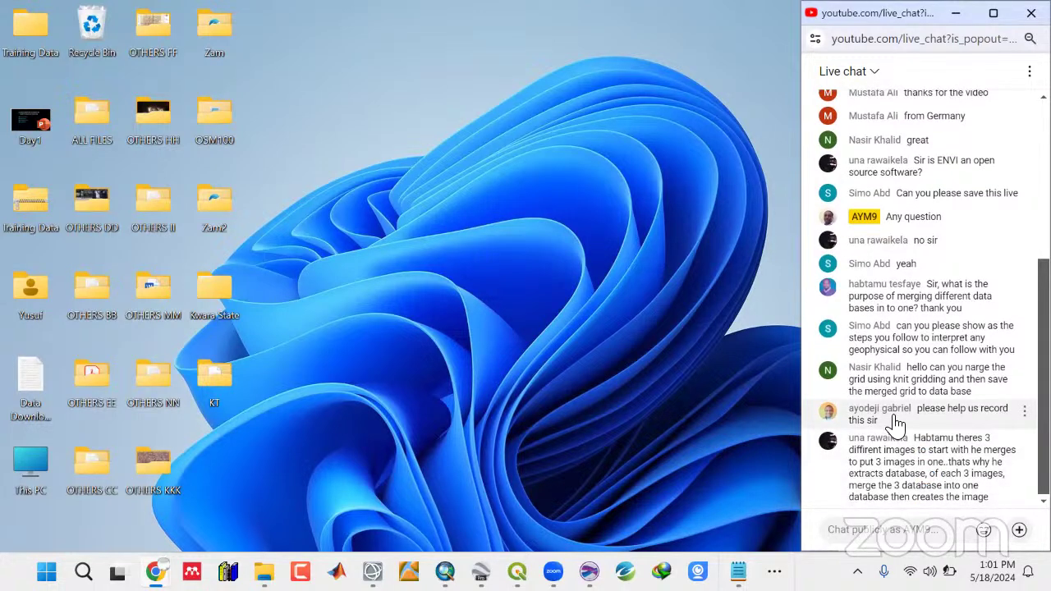
pyautogui.click(18, 550)
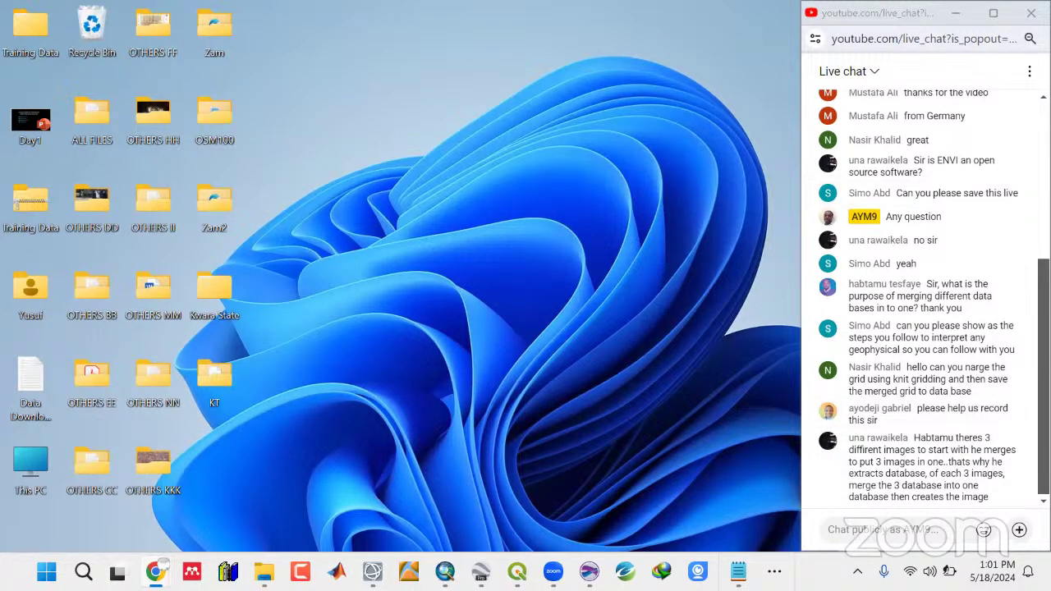
pyautogui.click(870, 530)
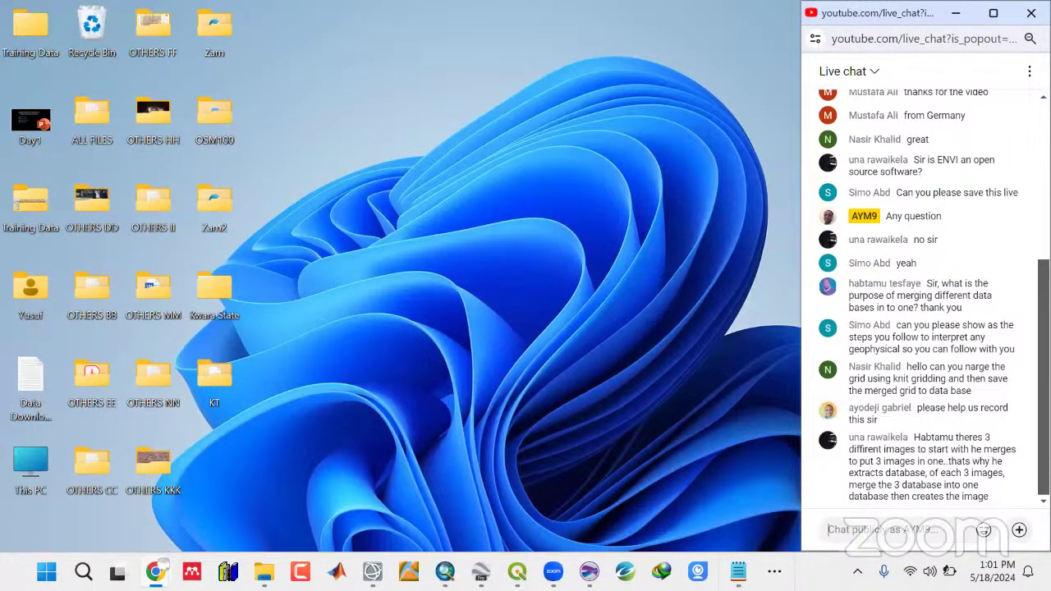
# Bring the study area notes and the T203 database back on screen side by side.
pyautogui.click(738, 570)
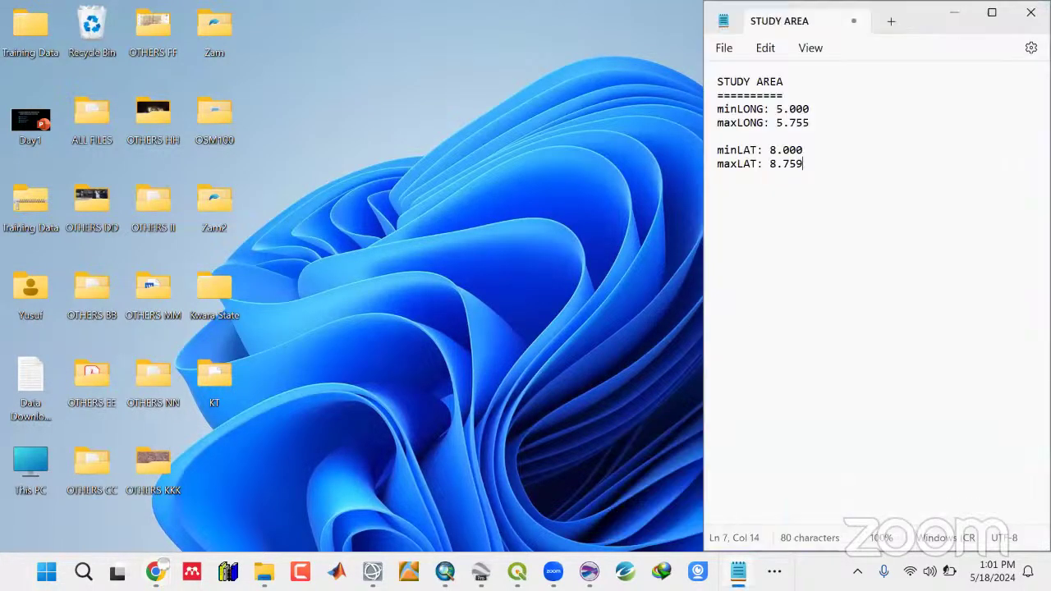
pyautogui.moveTo(729, 115); pyautogui.dragTo(716, 80)
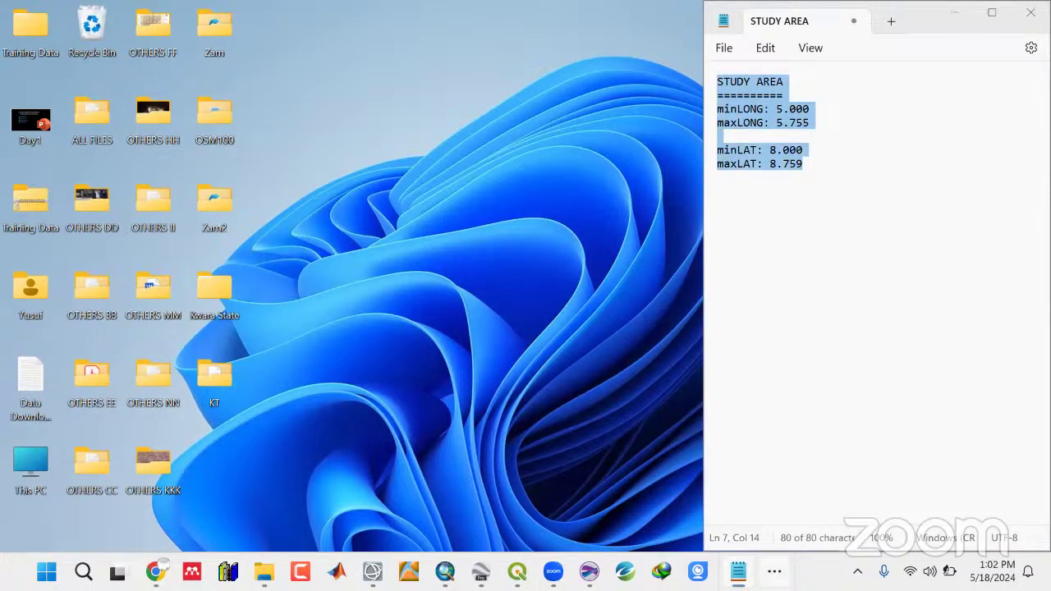
pyautogui.click(775, 571)
pyautogui.click(776, 521)
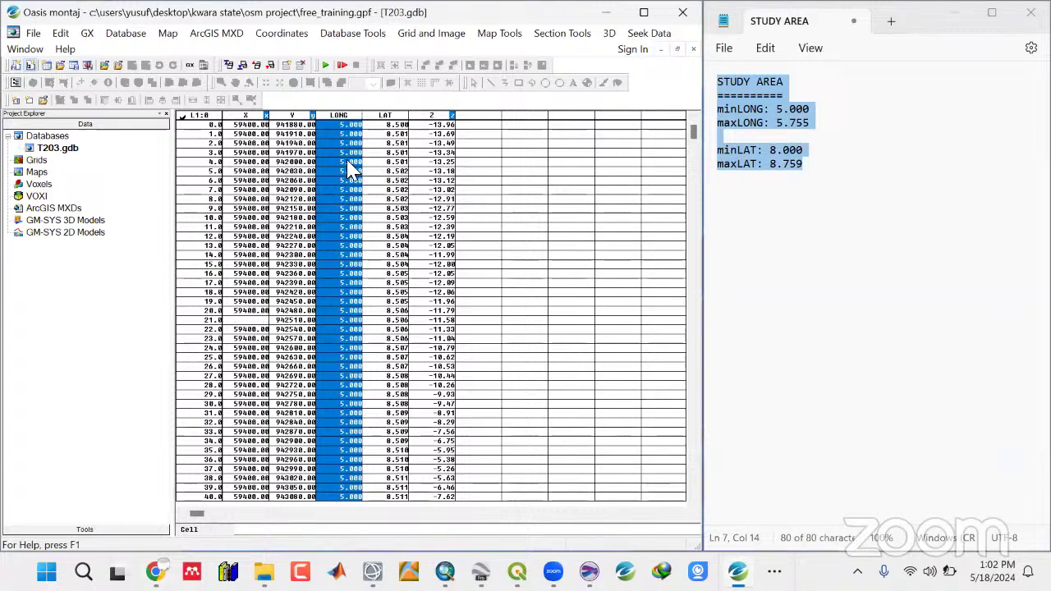
pyautogui.click(349, 199)
pyautogui.click(33, 33)
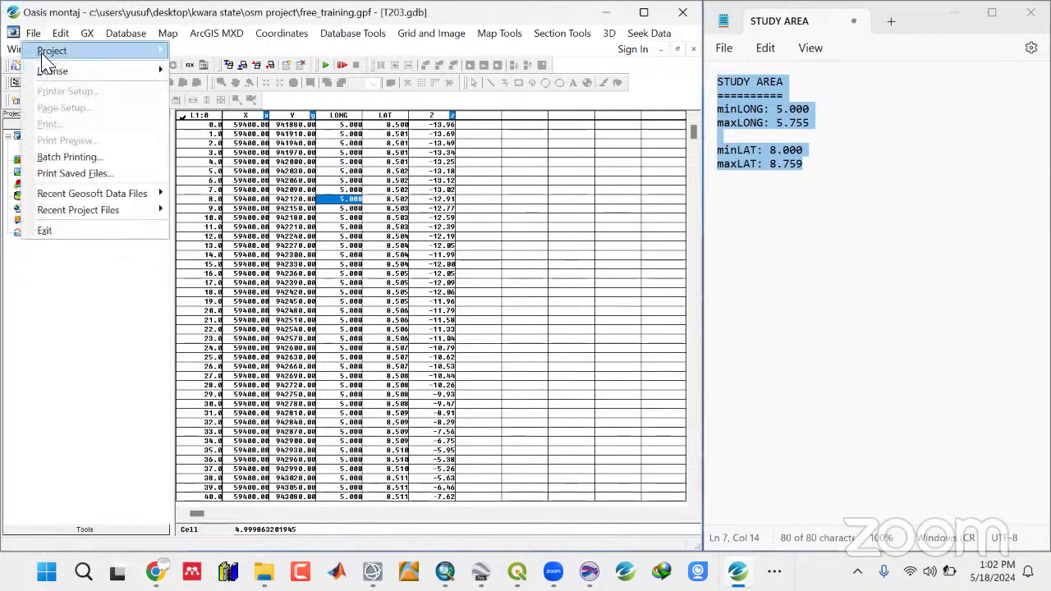
pyautogui.moveTo(51, 48)
pyautogui.click(195, 83)
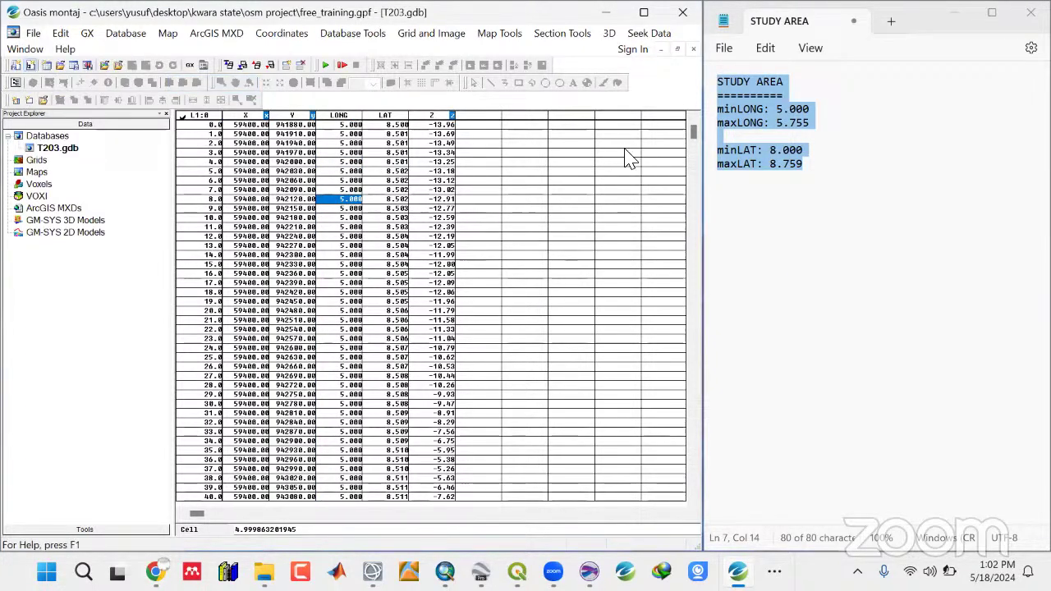
# Maximize the study area notes and choose the Data folder inside Kwara State > OSM Project as their save location.
pyautogui.click(836, 154)
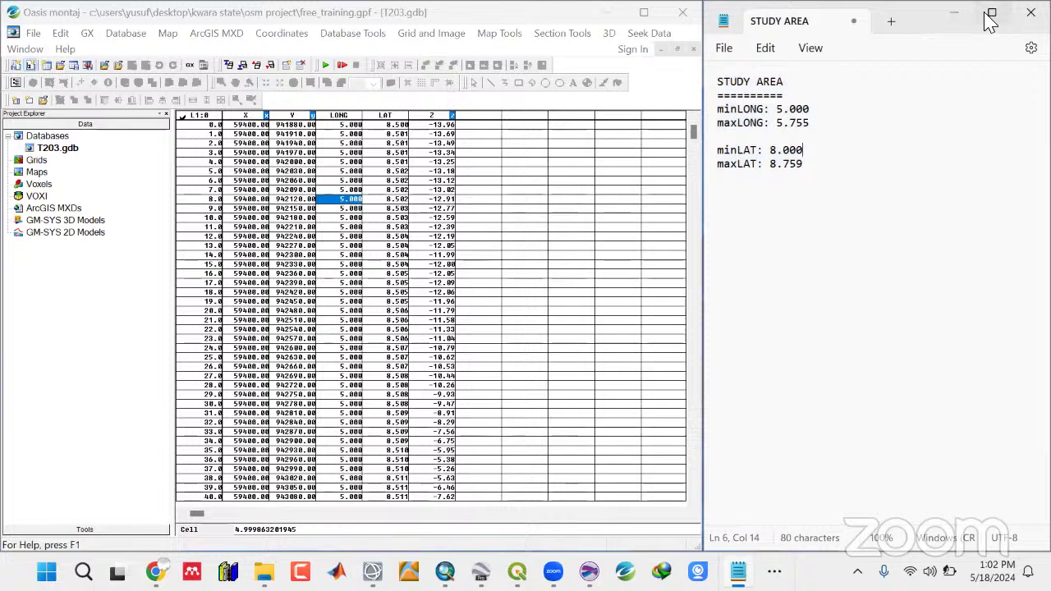
pyautogui.click(988, 16)
pyautogui.click(123, 178)
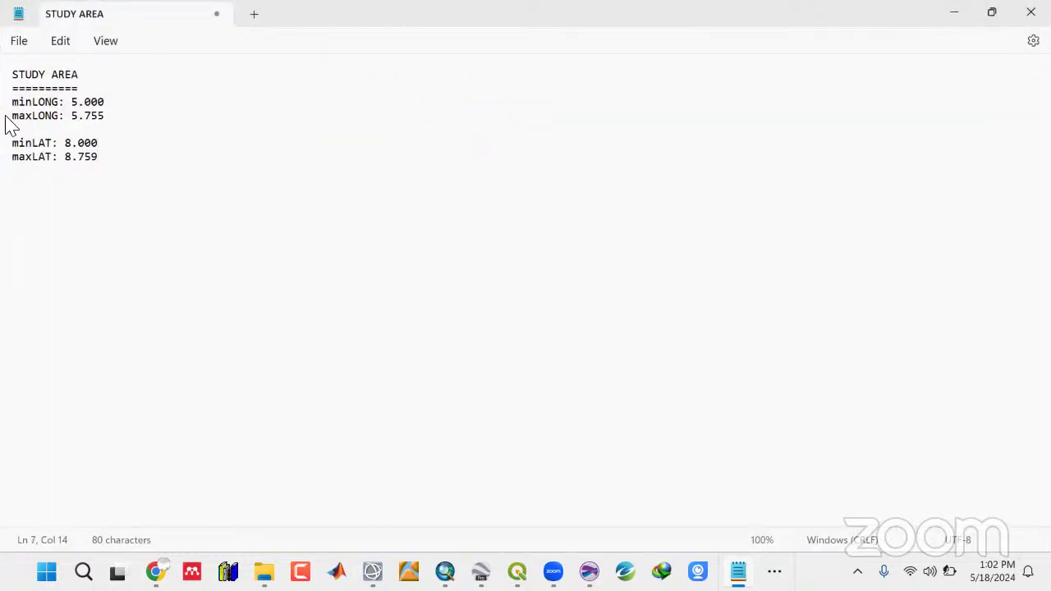
pyautogui.keyDown('shift'); pyautogui.click(8, 87); pyautogui.keyUp('shift')
pyautogui.click(172, 180)
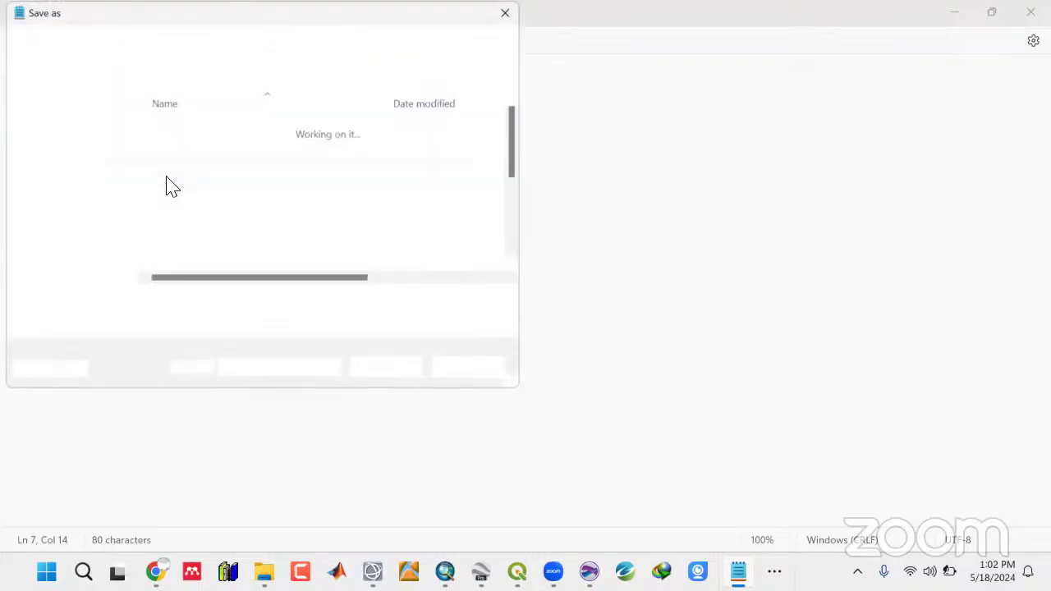
pyautogui.click(191, 168)
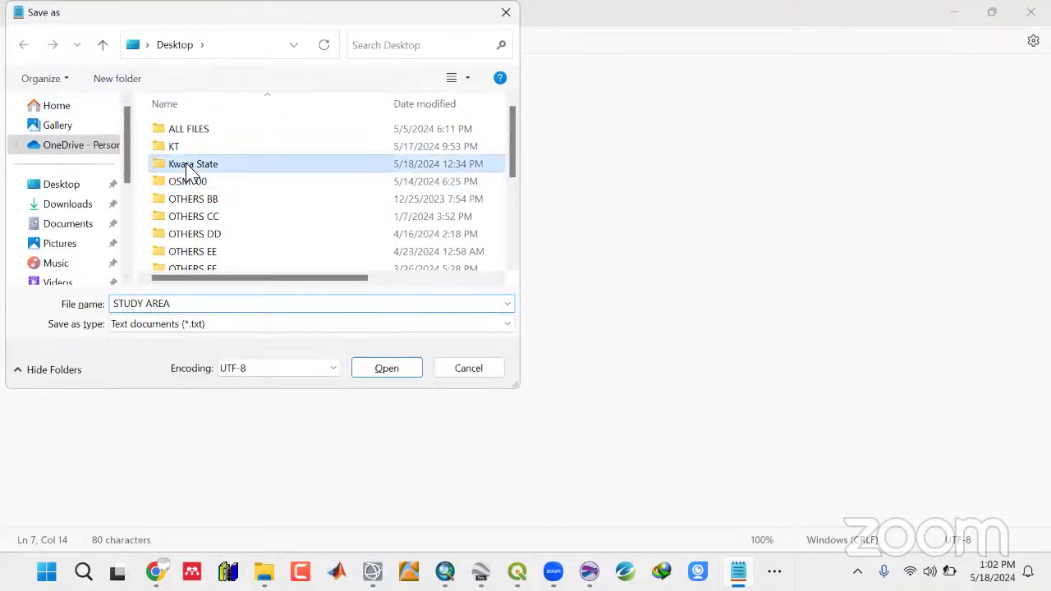
pyautogui.doubleClick(190, 170)
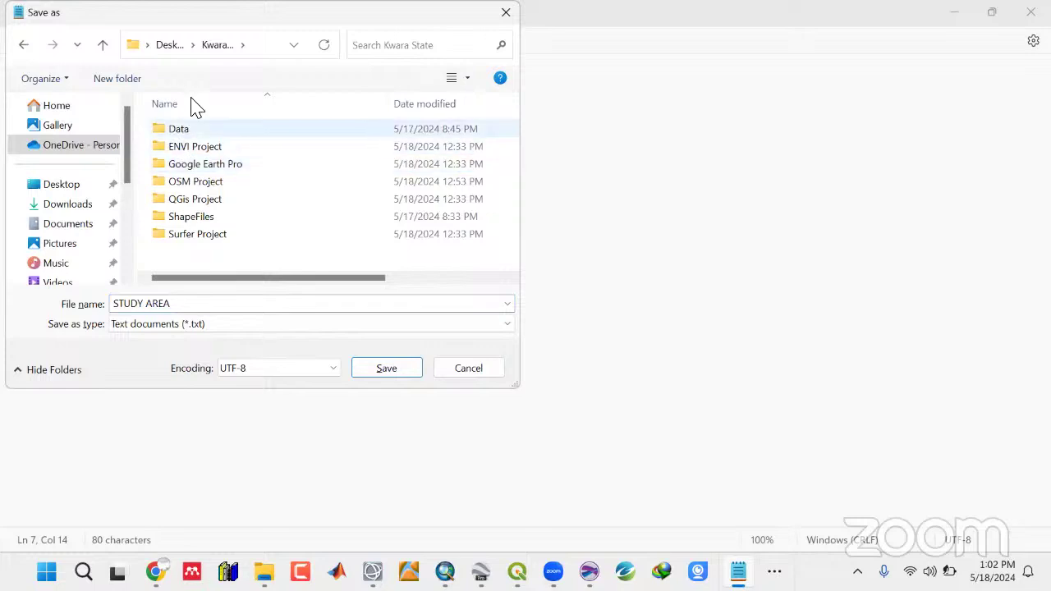
pyautogui.doubleClick(197, 180)
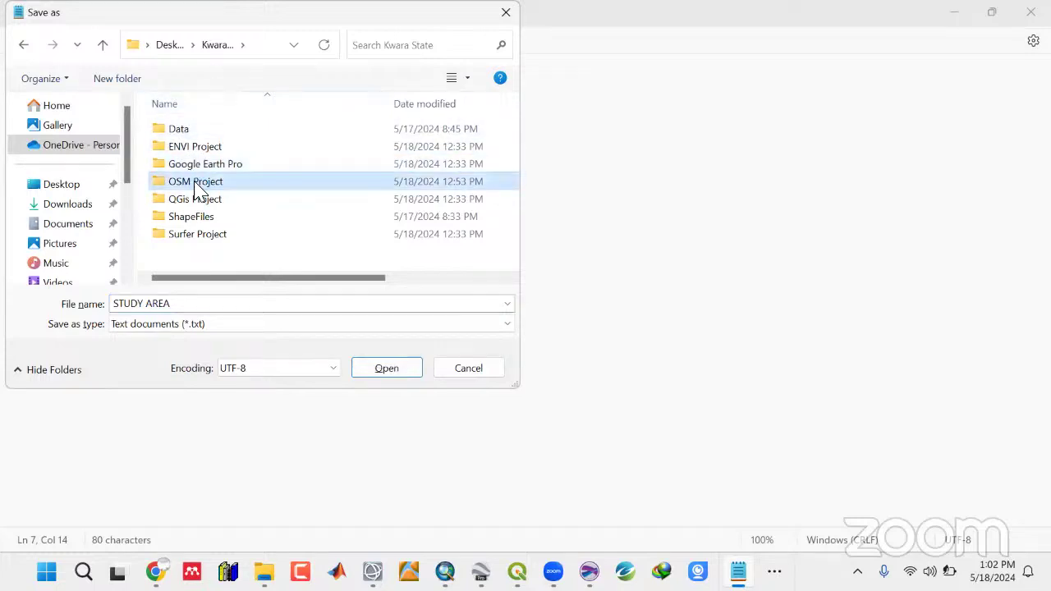
pyautogui.click(175, 132)
pyautogui.doubleClick(178, 133)
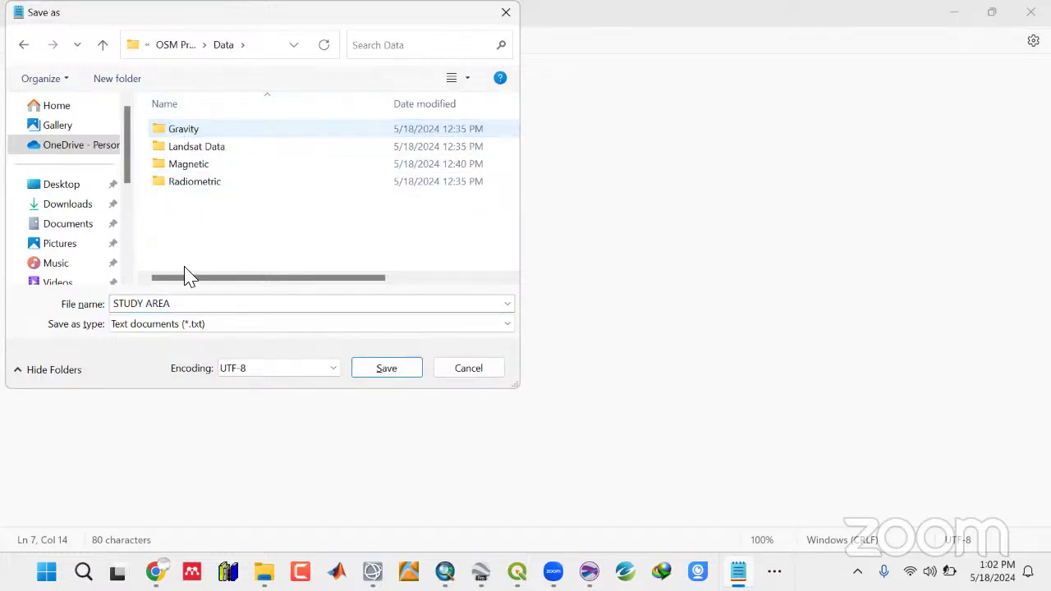
# Save the notes as the text document study_area_info and minimize Notepad.
pyautogui.click(208, 303)
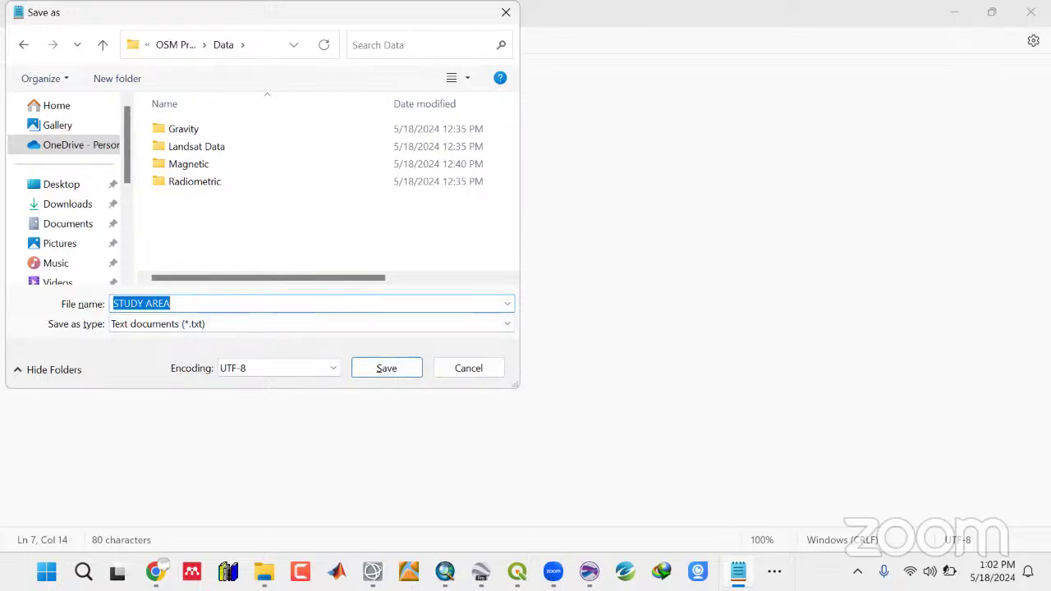
pyautogui.write('study_area_info')
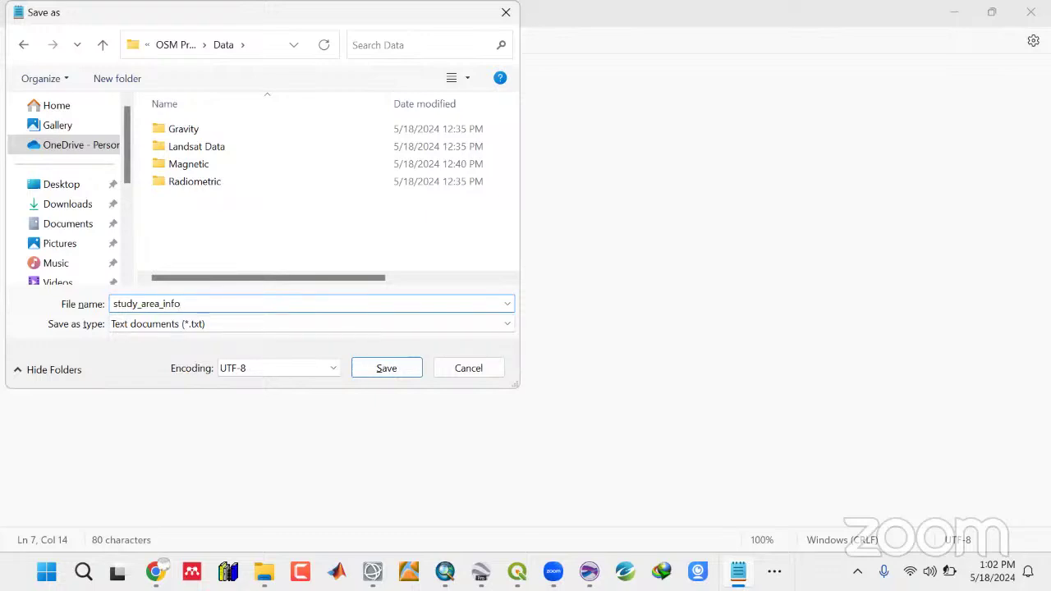
pyautogui.click(382, 370)
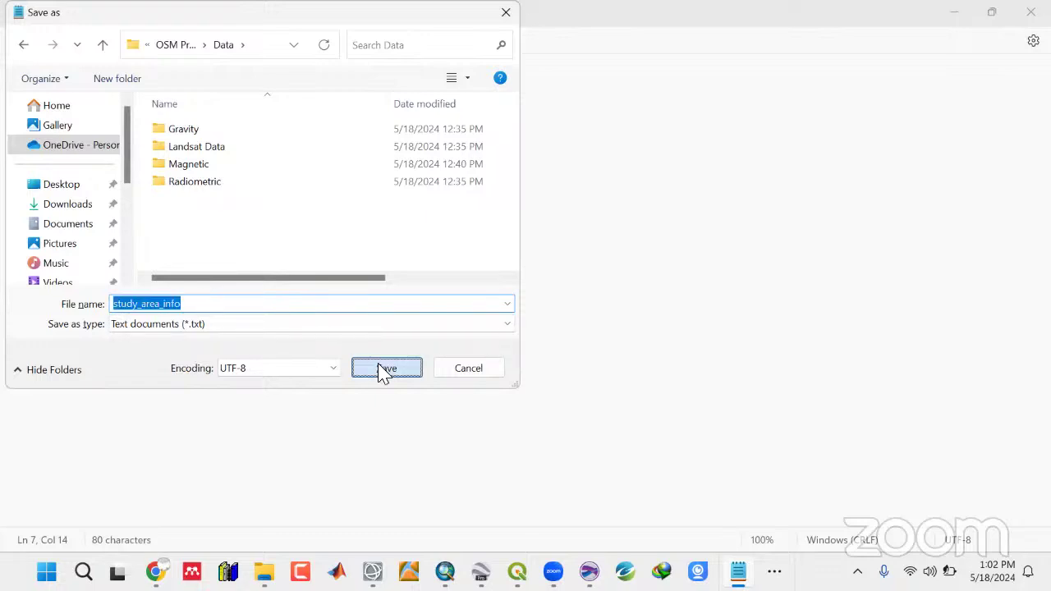
pyautogui.click(953, 14)
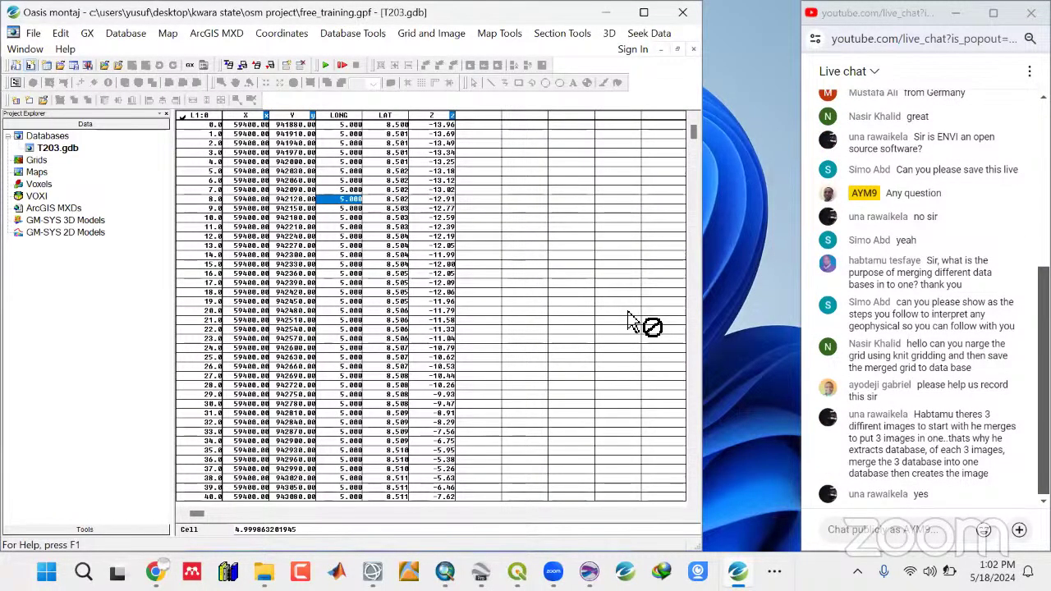
# Maximize Oasis montaj and select the Z channel in the T203 database.
pyautogui.click(643, 15)
pyautogui.click(369, 244)
pyautogui.click(247, 94)
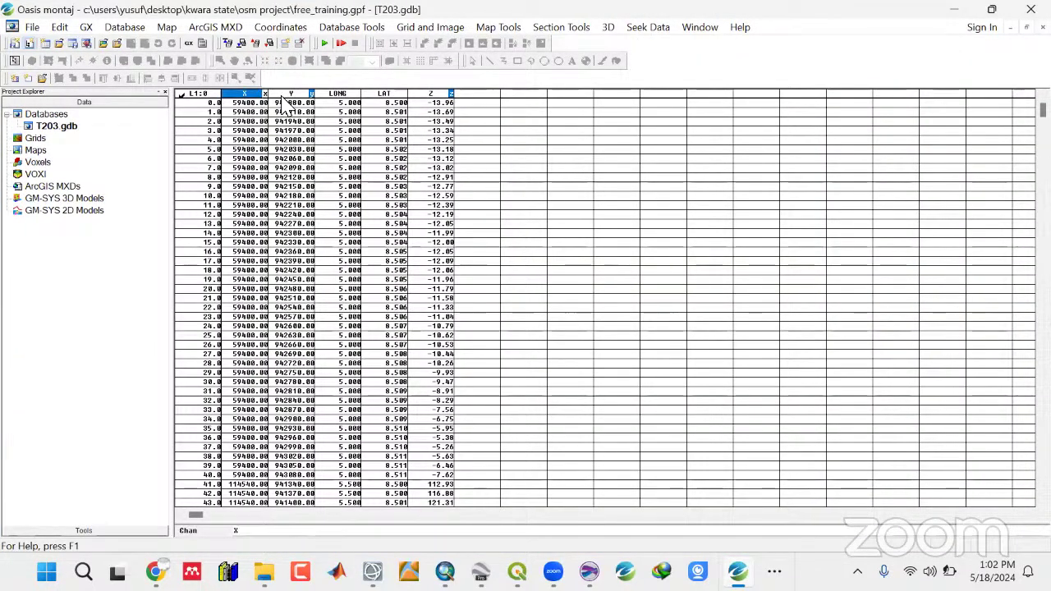
pyautogui.click(298, 112)
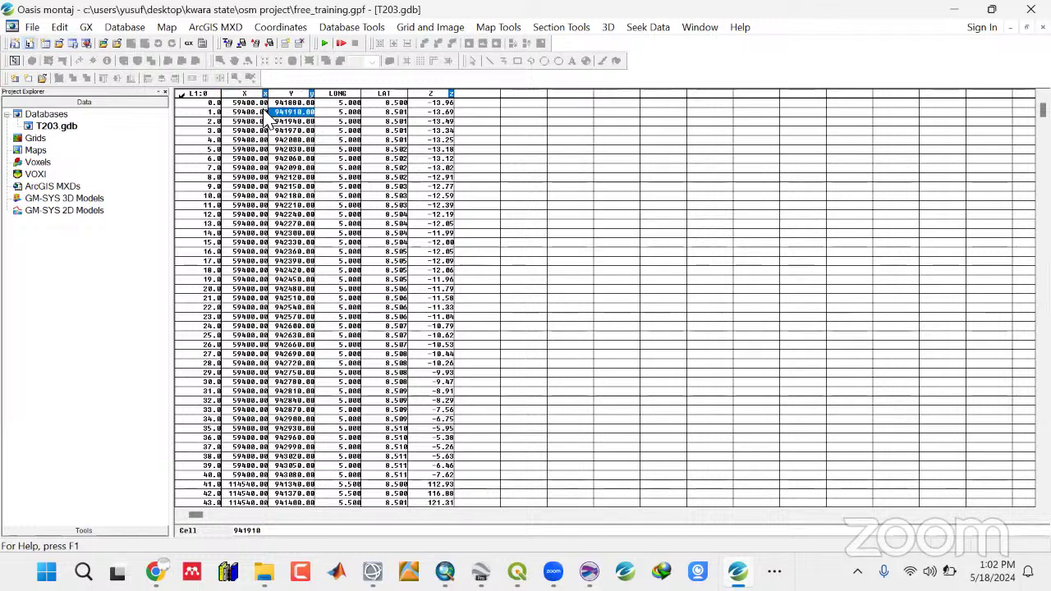
pyautogui.click(248, 95)
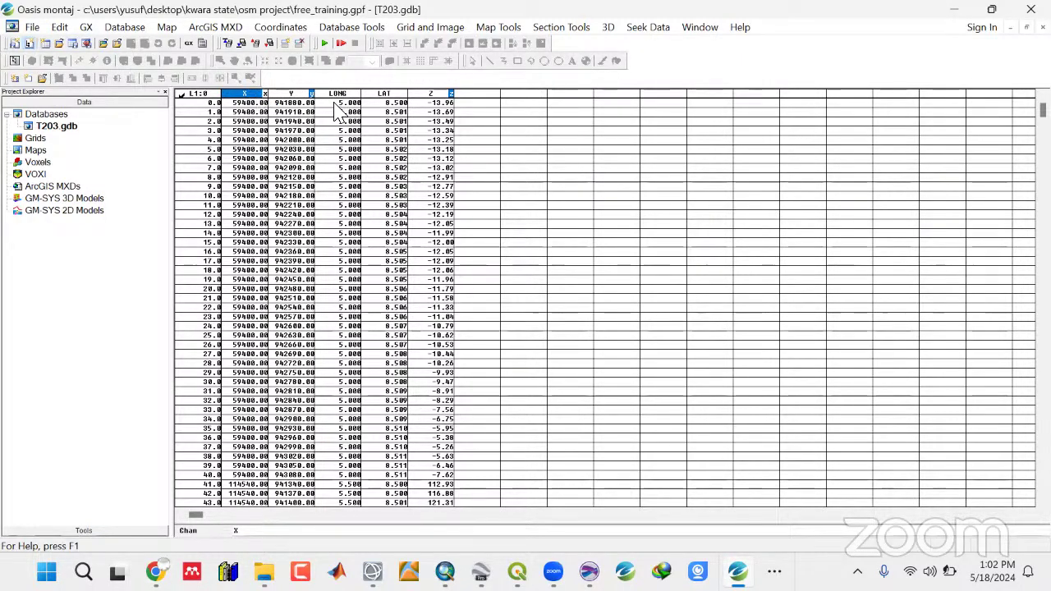
pyautogui.click(427, 94)
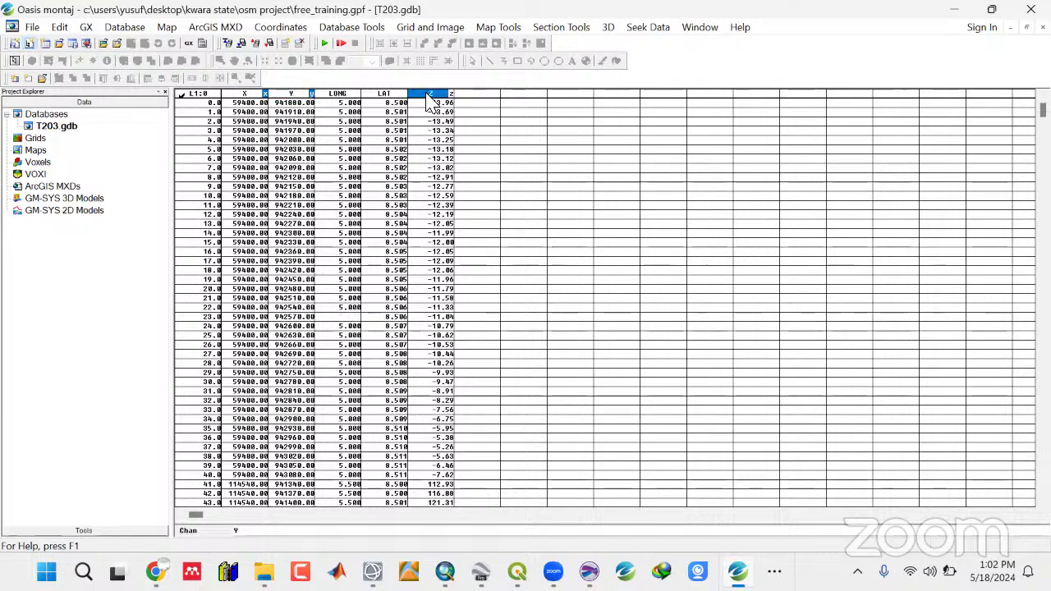
# Start Minimum Curvature gridding of the Z channel and name the output grid TMI_XY.
pyautogui.click(279, 30)
pyautogui.moveTo(430, 26)
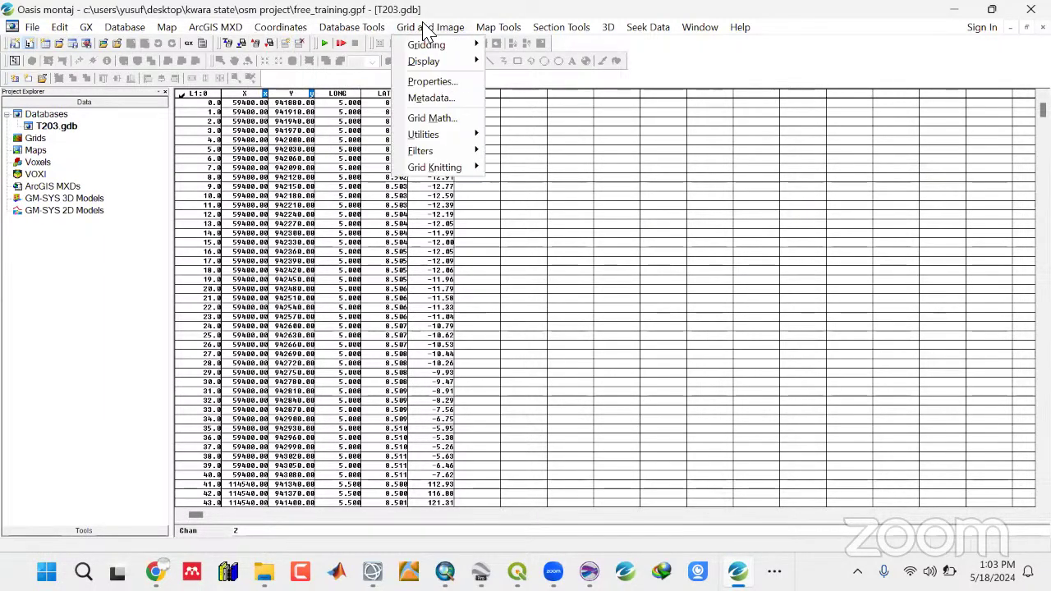
pyautogui.moveTo(427, 46)
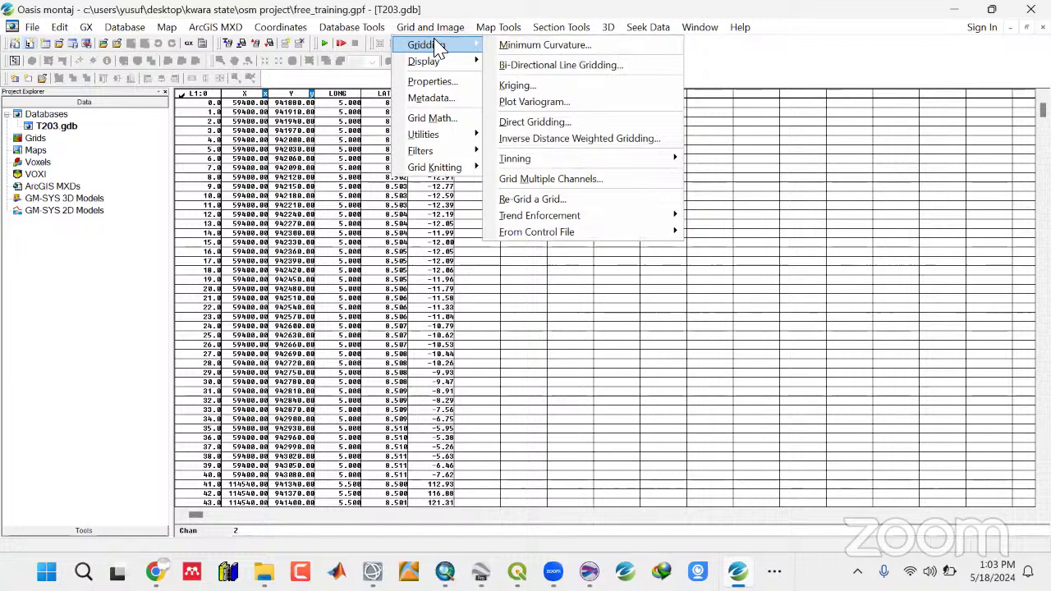
pyautogui.click(526, 46)
pyautogui.moveTo(494, 231); pyautogui.dragTo(544, 131)
pyautogui.click(685, 156)
pyautogui.click(559, 208)
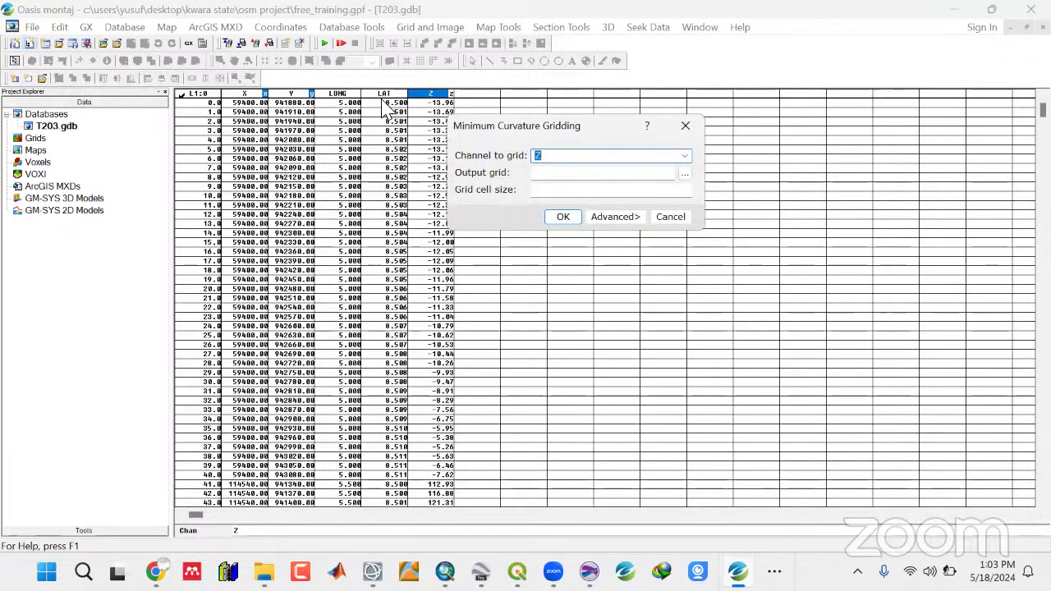
pyautogui.click(545, 176)
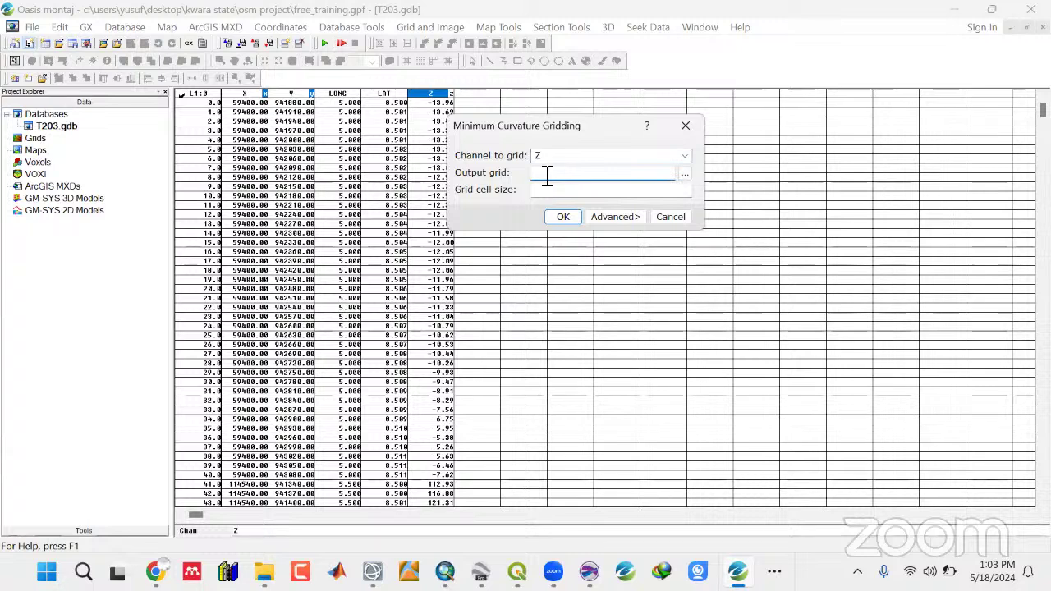
pyautogui.write('TM')
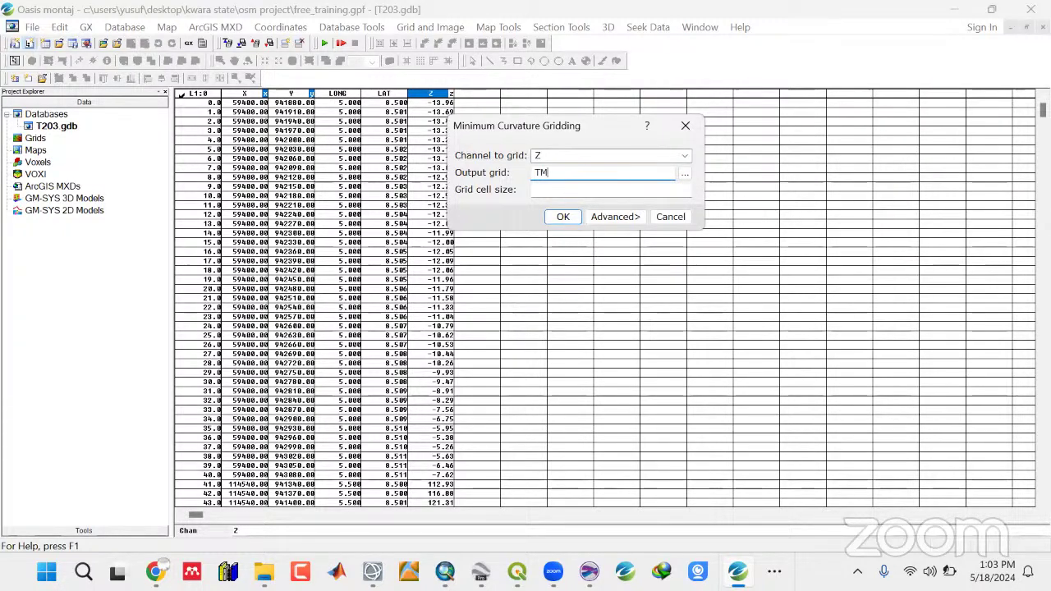
pyautogui.write('I_XY')
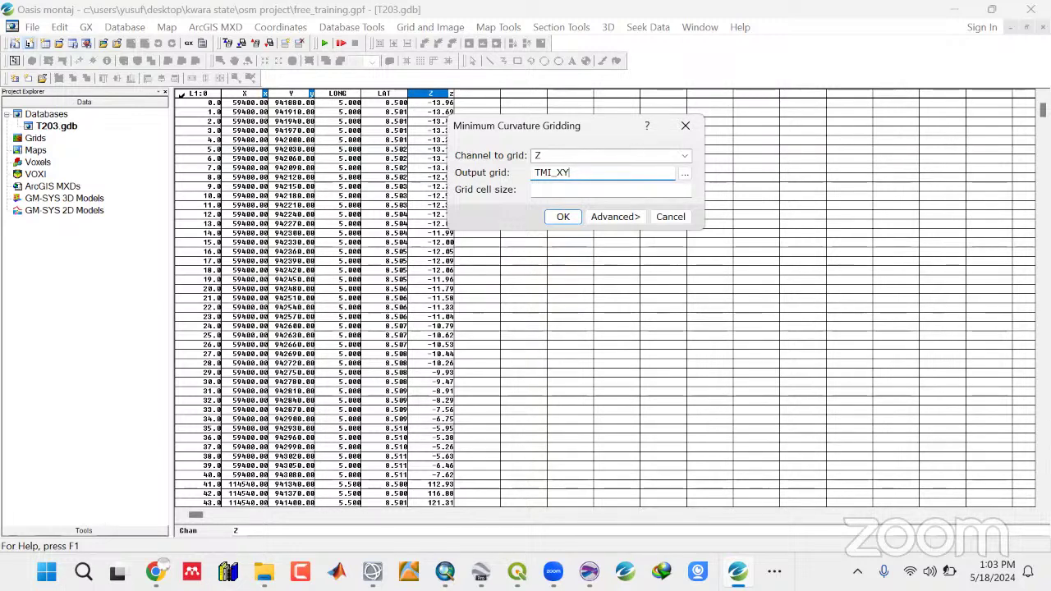
# Consult the Minimum Curvature Gridding help on choosing the grid cell size and return to the gridding dialog.
pyautogui.click(560, 190)
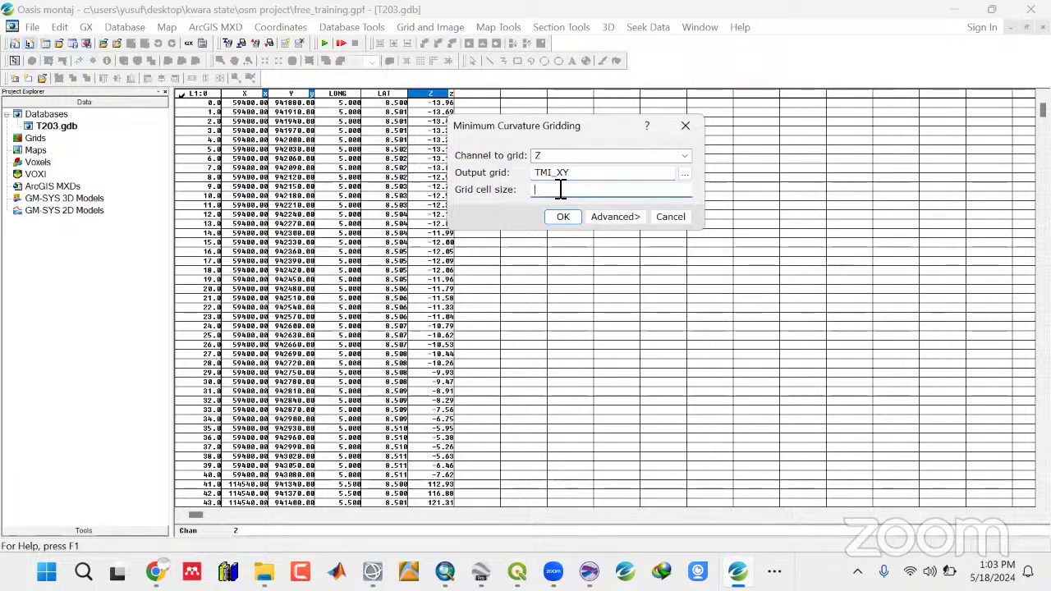
pyautogui.click(646, 128)
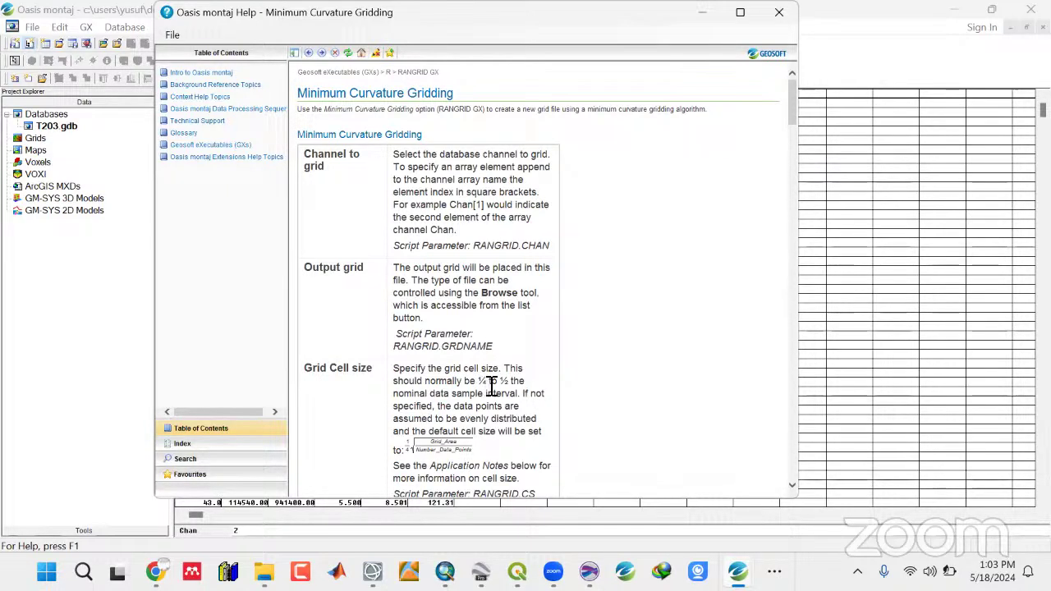
pyautogui.moveTo(507, 384); pyautogui.dragTo(483, 385)
pyautogui.click(482, 386)
pyautogui.doubleClick(506, 382)
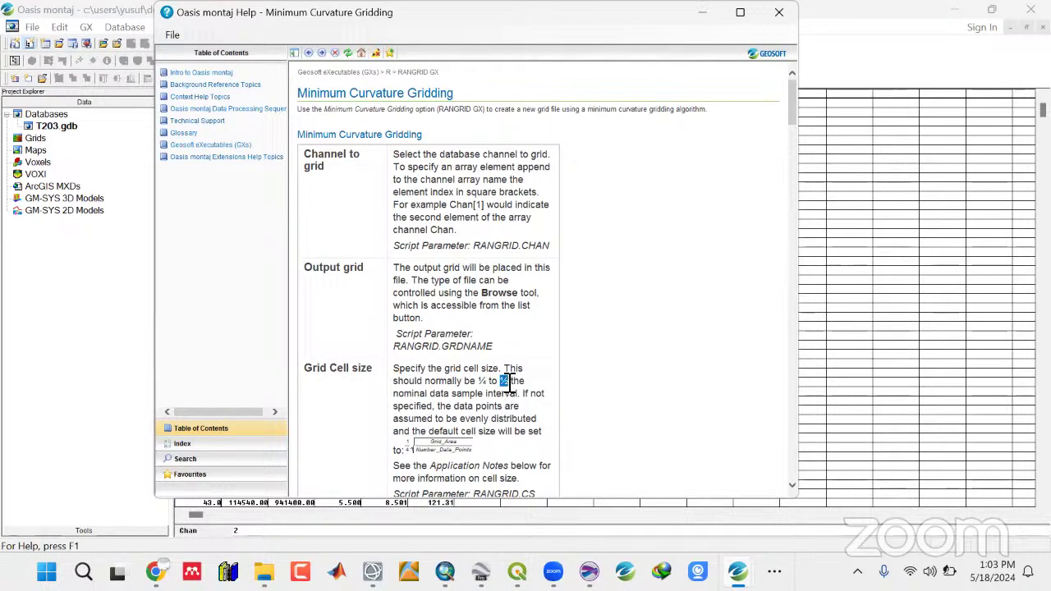
pyautogui.click(705, 13)
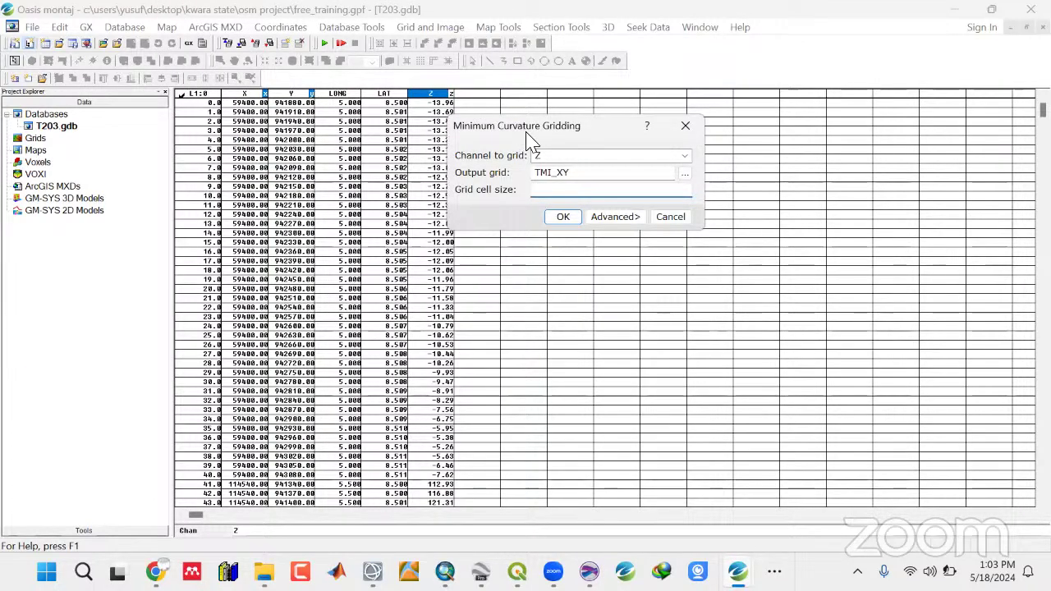
pyautogui.moveTo(529, 140); pyautogui.dragTo(568, 137)
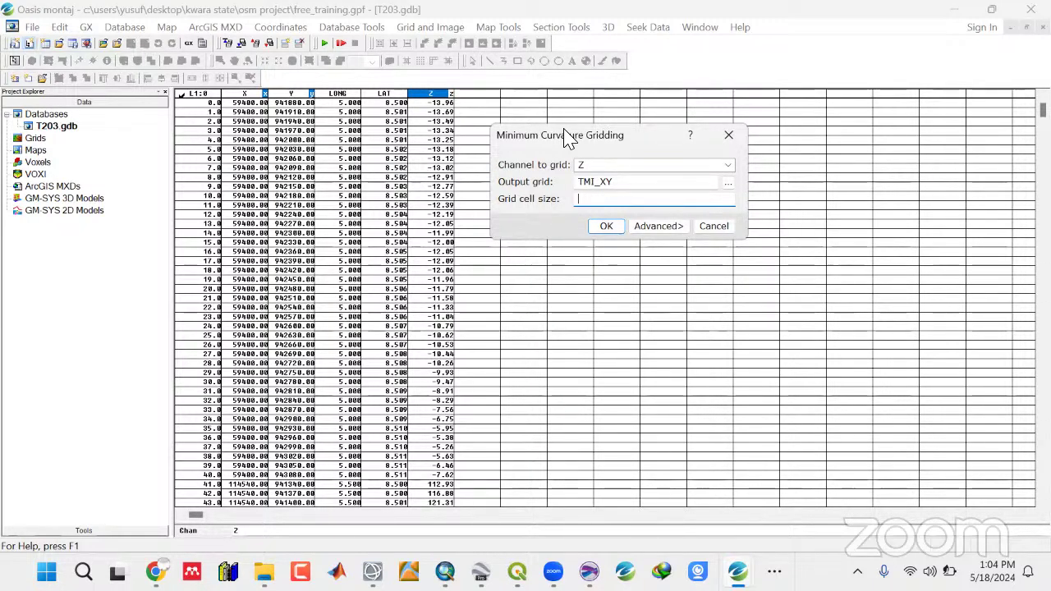
pyautogui.moveTo(581, 136); pyautogui.dragTo(559, 130)
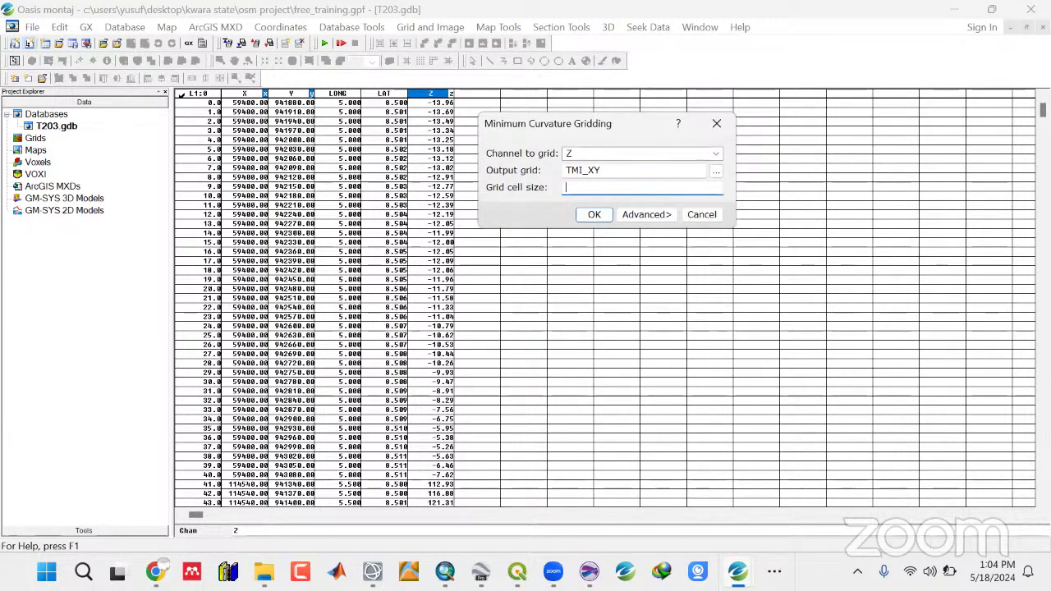
# Divide 500 by 2 in Calculator, minimize it, and run the Minimum Curvature gridding with a grid cell size of 250.
pyautogui.press('super')
pyautogui.write('cal')
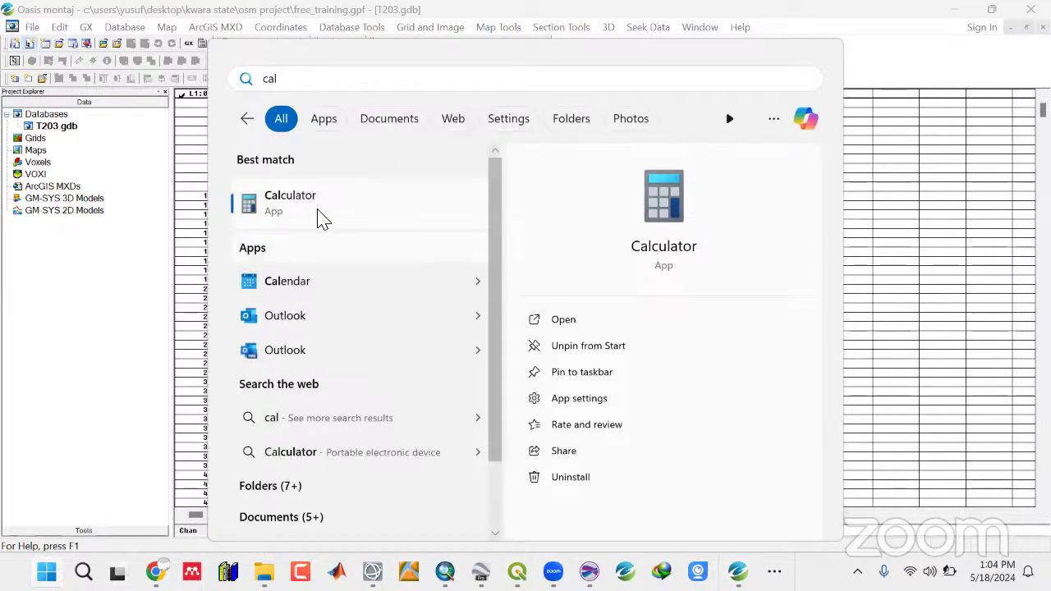
pyautogui.click(322, 217)
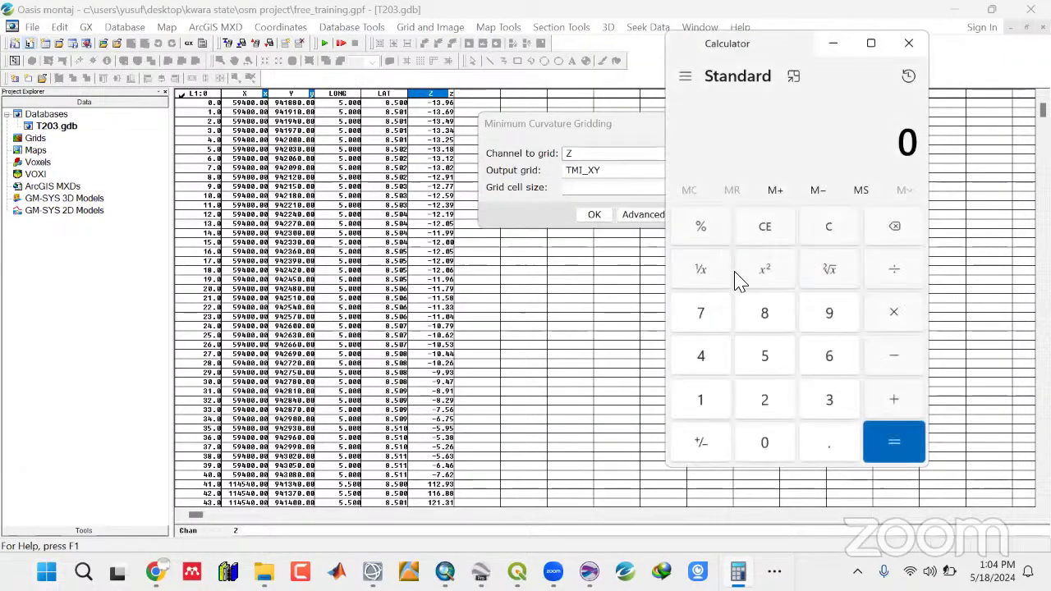
pyautogui.click(765, 362)
pyautogui.click(764, 444)
pyautogui.click(764, 444)
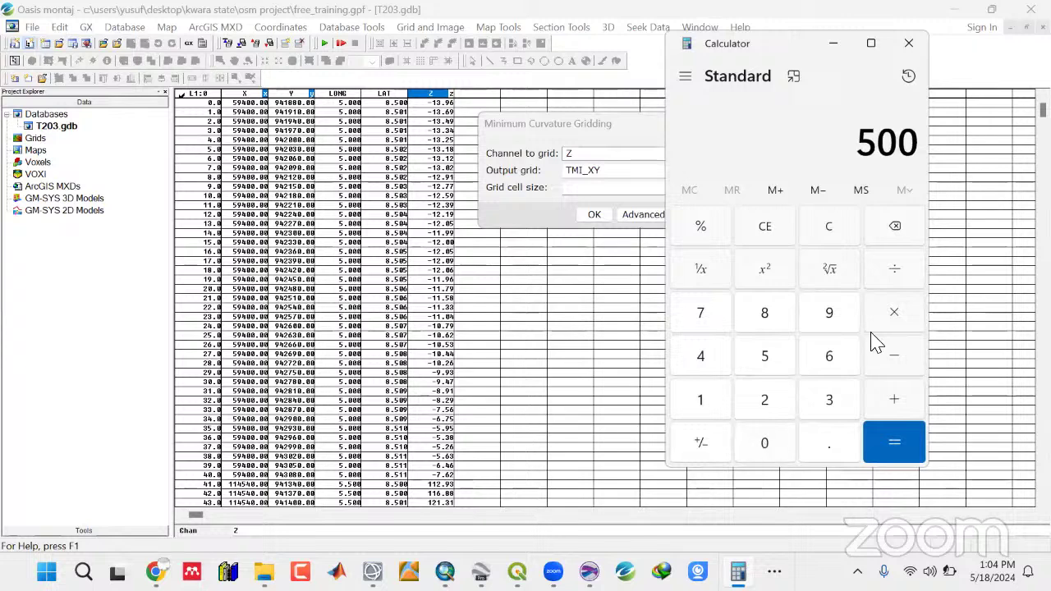
pyautogui.click(895, 271)
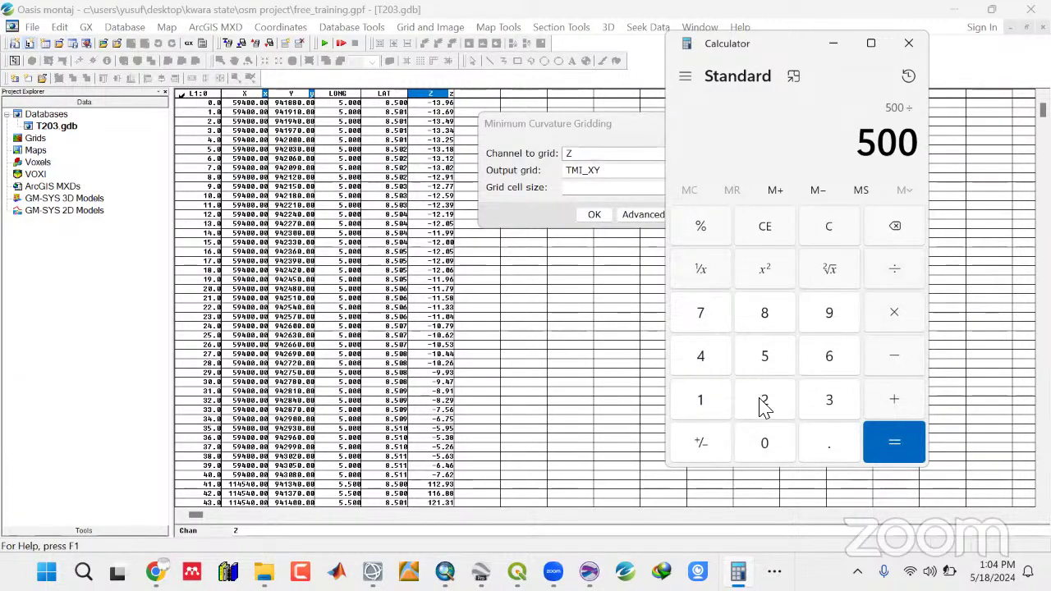
pyautogui.click(764, 402)
pyautogui.click(877, 441)
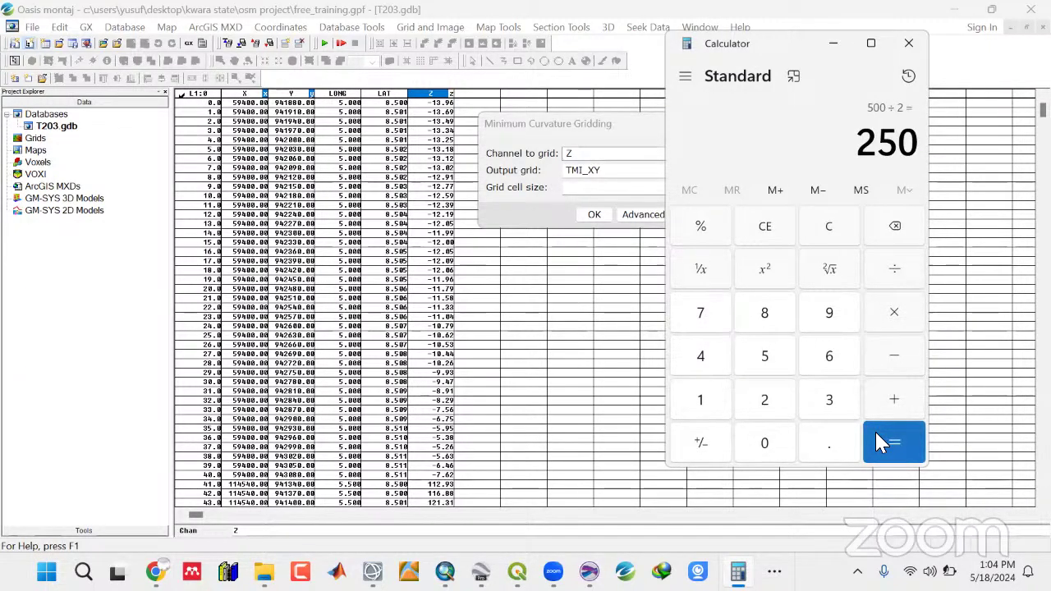
pyautogui.click(843, 51)
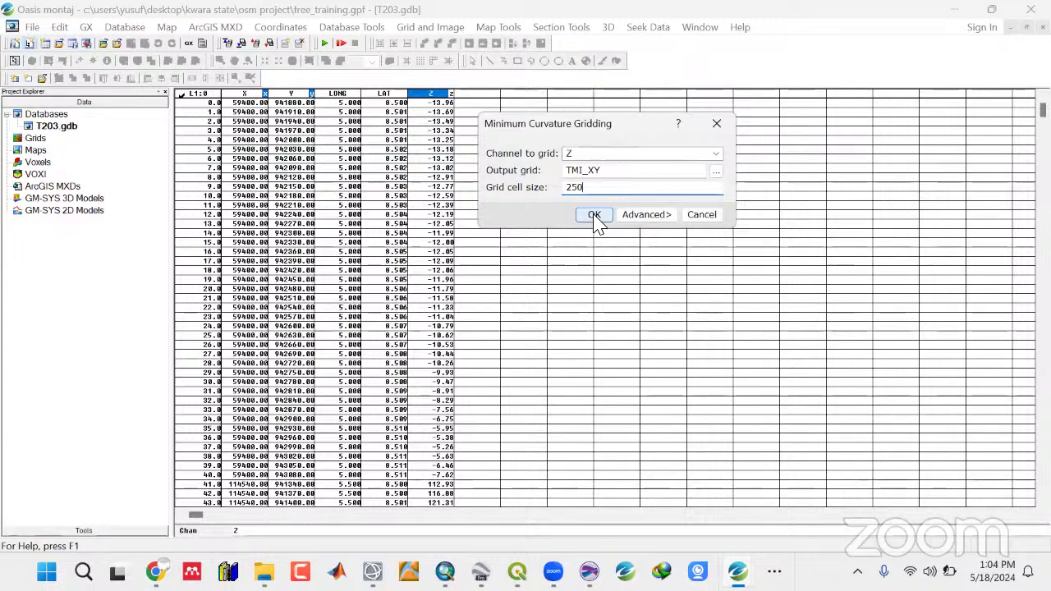
pyautogui.click(593, 215)
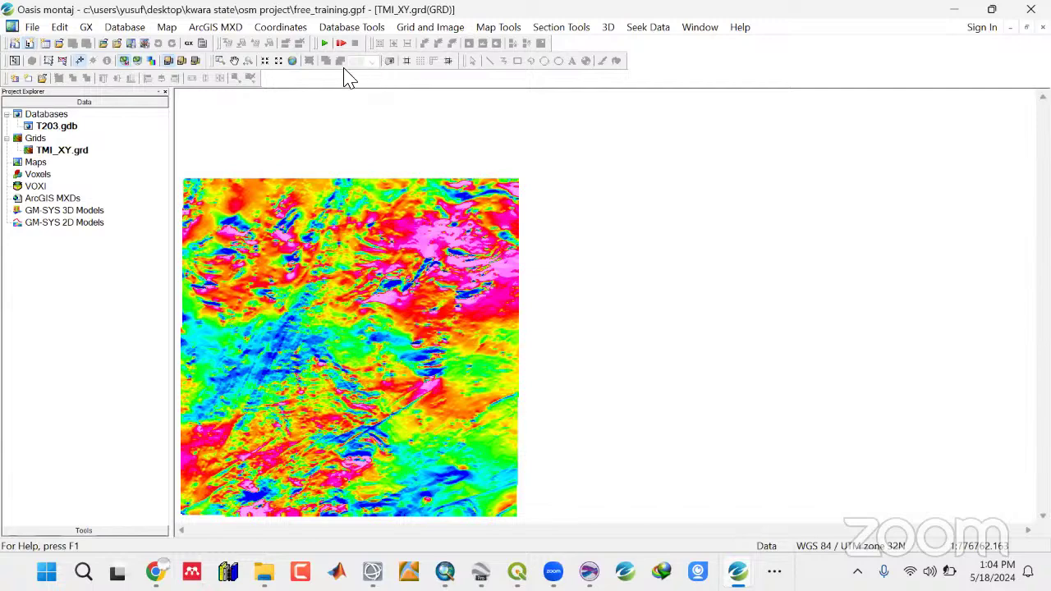
# Reopen the T203 database and set LONG as its current X channel and LAT as its current Y channel, keeping Z for elevation.
pyautogui.doubleClick(51, 129)
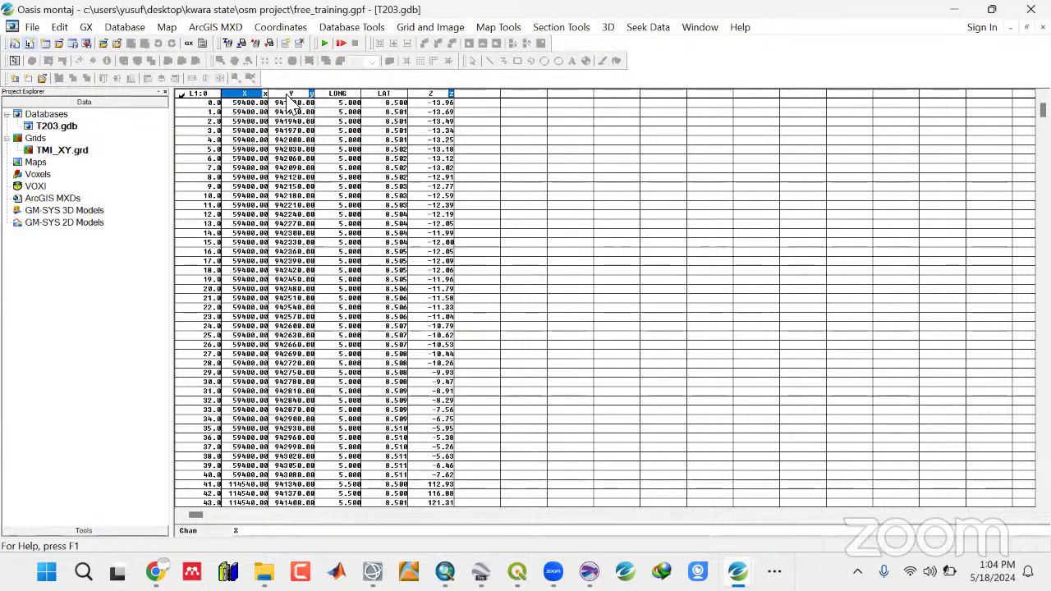
pyautogui.click(291, 94)
pyautogui.click(349, 94)
pyautogui.click(379, 95)
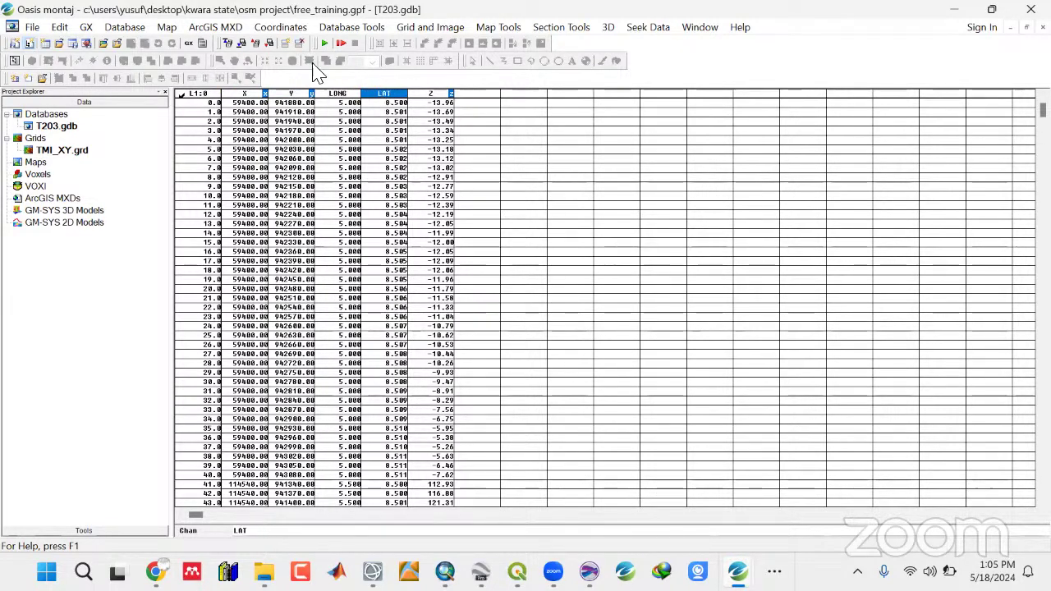
pyautogui.click(289, 26)
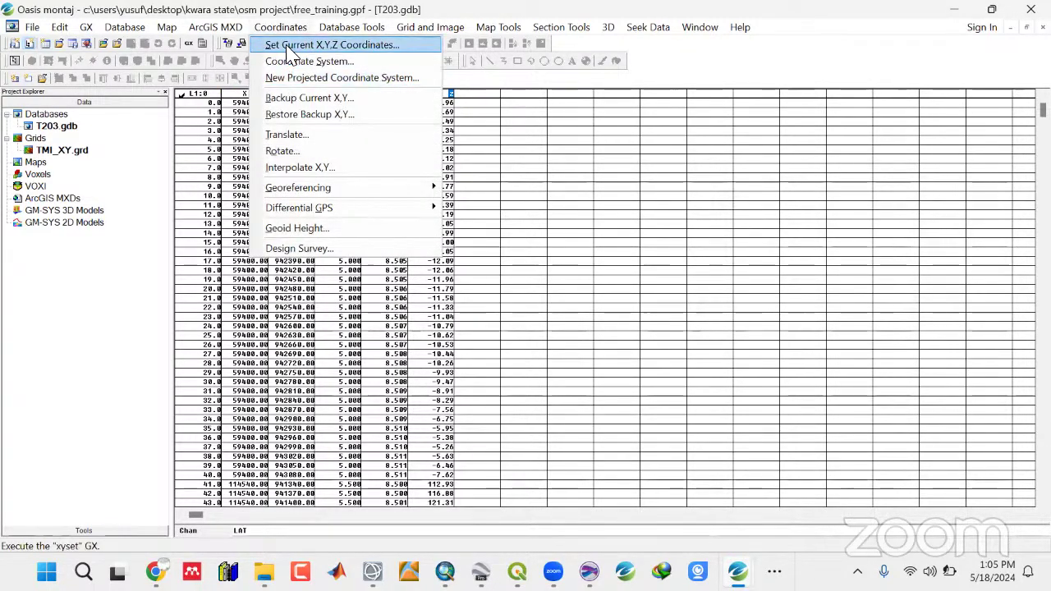
pyautogui.click(289, 42)
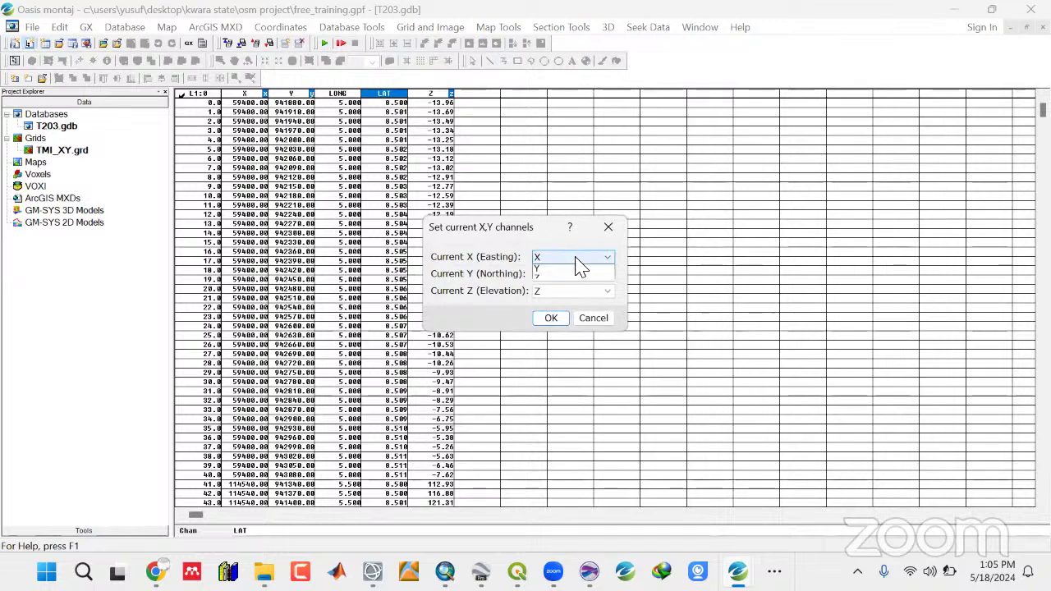
pyautogui.click(575, 257)
pyautogui.click(547, 279)
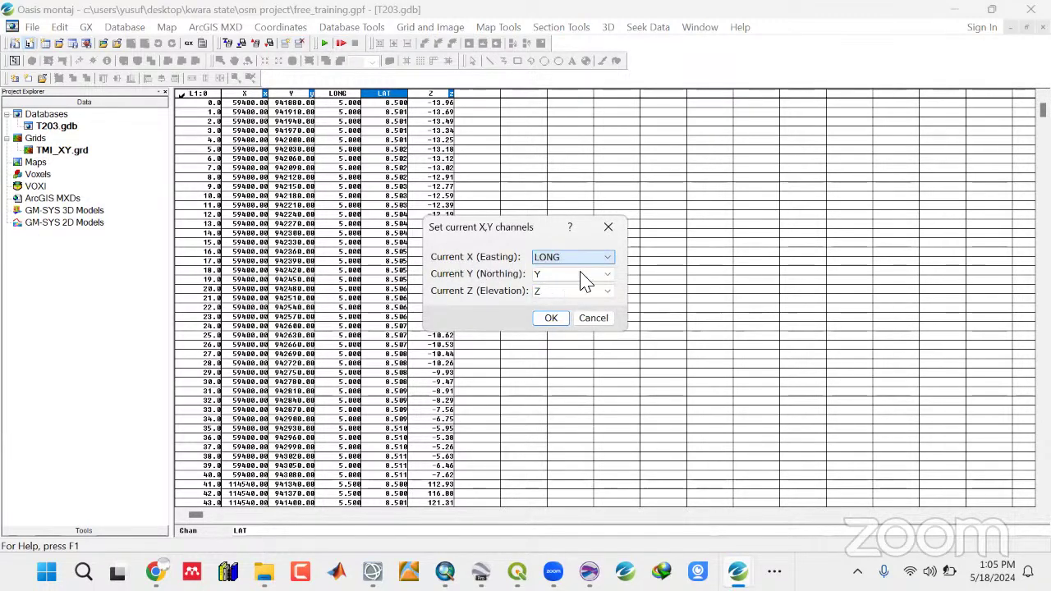
pyautogui.click(584, 279)
pyautogui.click(563, 300)
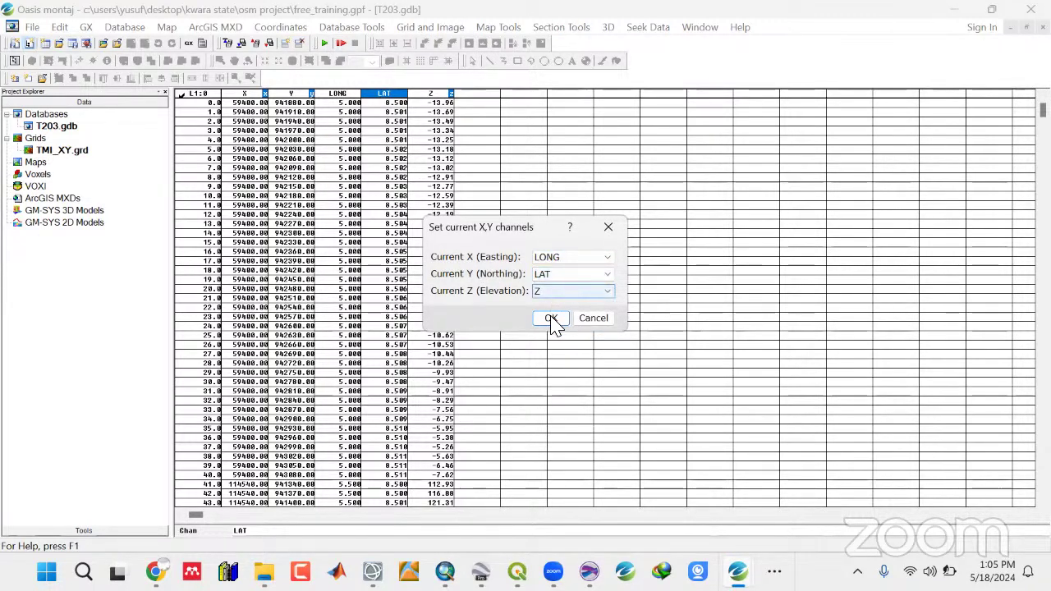
pyautogui.click(551, 317)
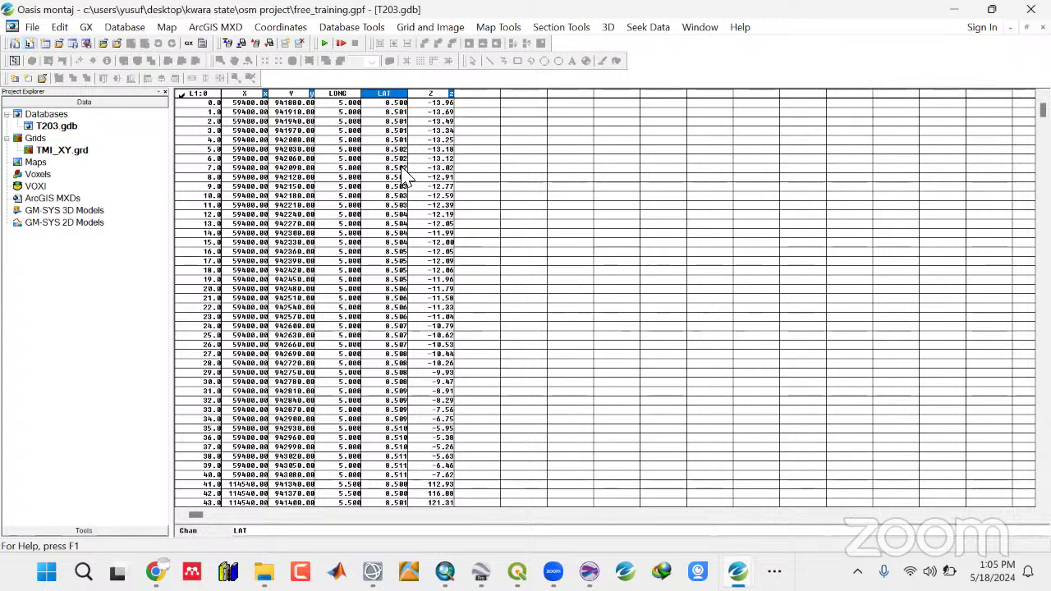
pyautogui.click(307, 121)
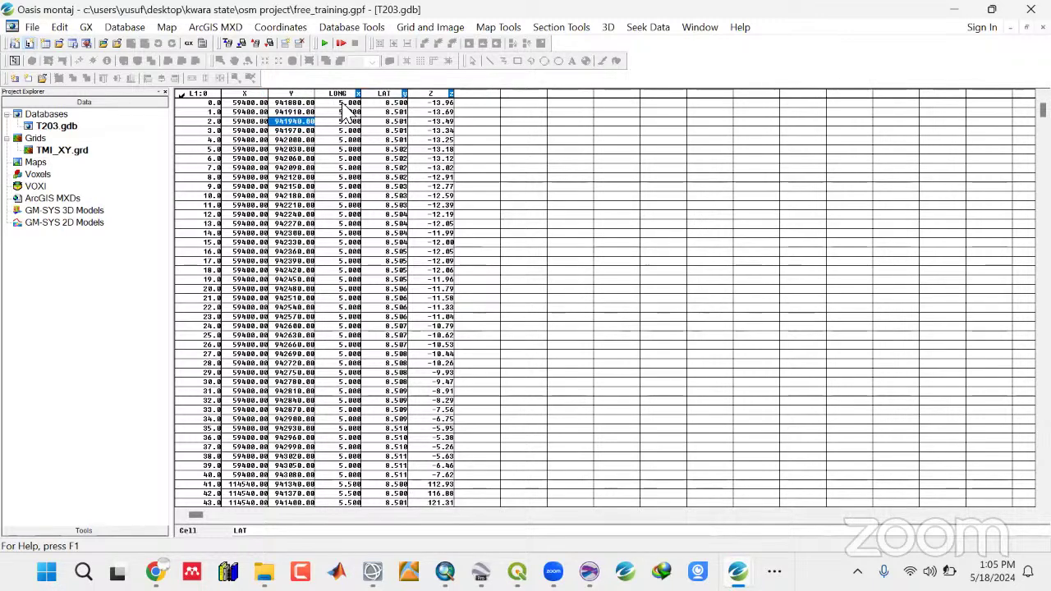
# Grid the Z channel with Minimum Curvature to the output grid TMI_LL, leaving the grid cell size blank.
pyautogui.click(396, 95)
pyautogui.click(430, 28)
pyautogui.moveTo(433, 47)
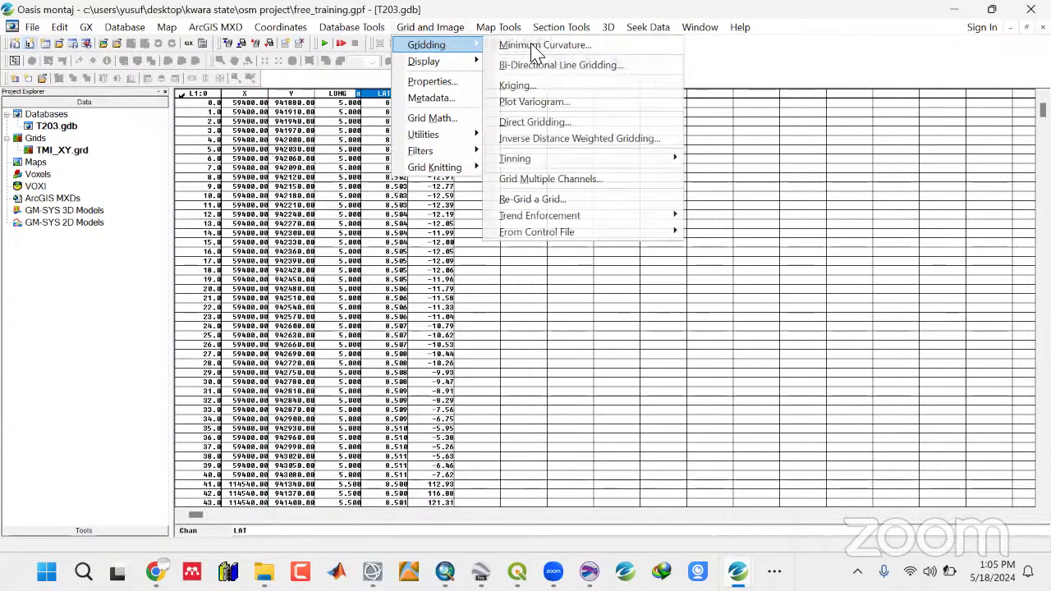
pyautogui.click(535, 46)
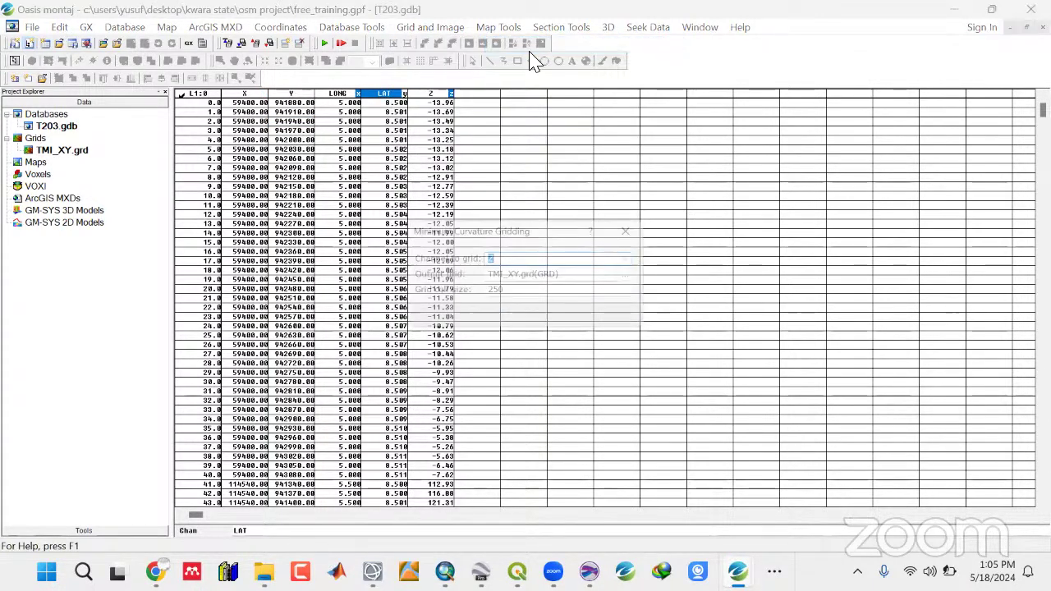
pyautogui.click(524, 279)
pyautogui.press('BackSpace')
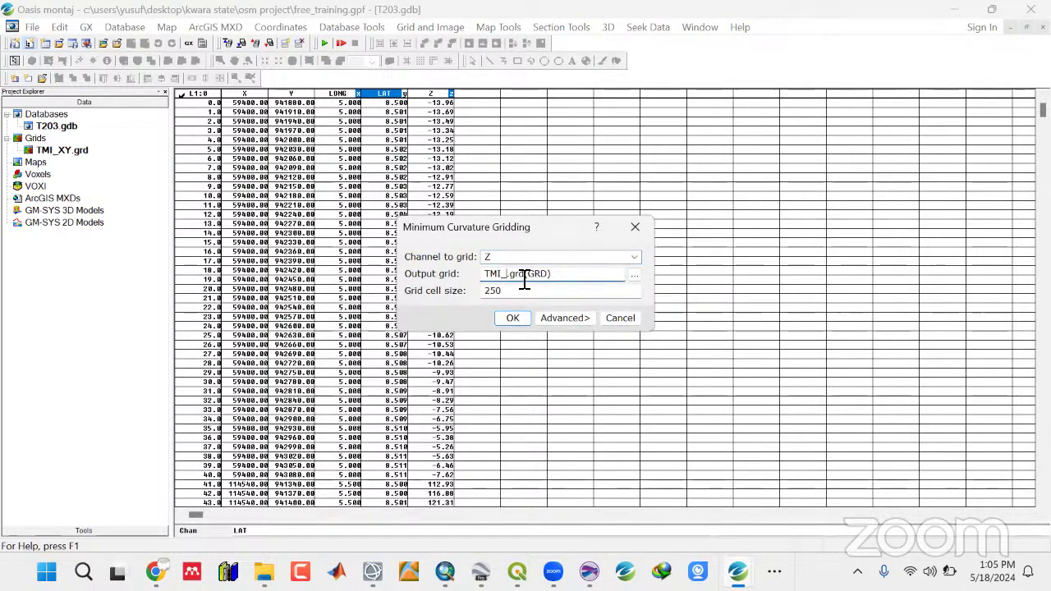
pyautogui.write('LL')
pyautogui.doubleClick(499, 291)
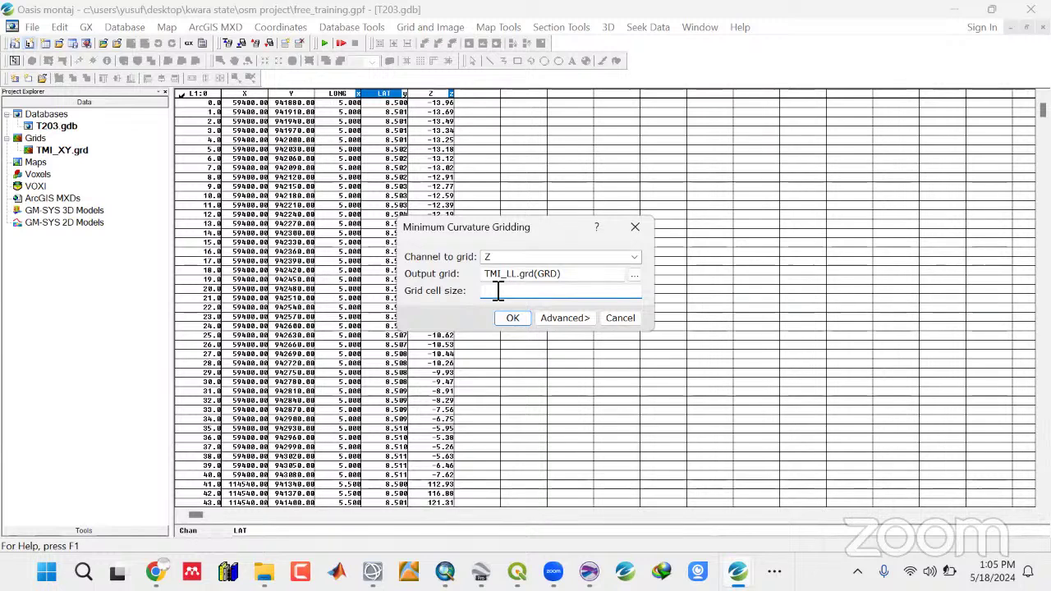
pyautogui.click(574, 274)
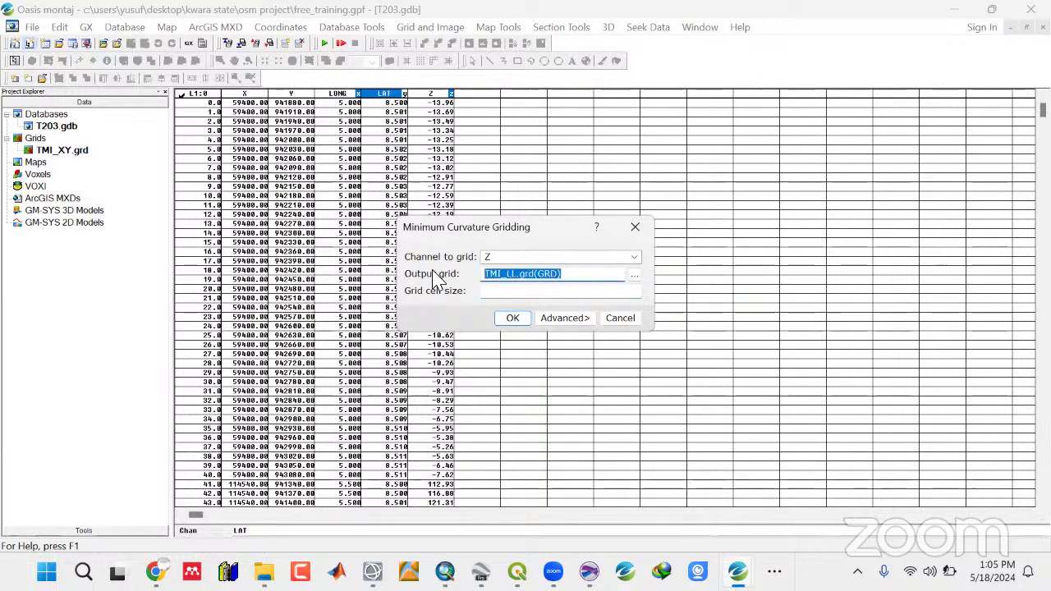
pyautogui.click(512, 319)
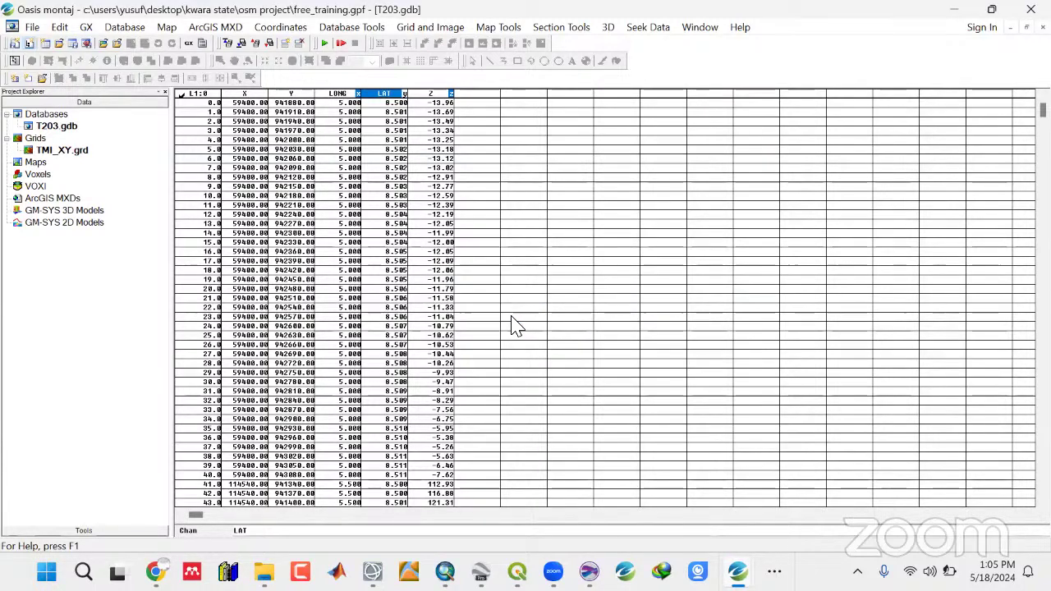
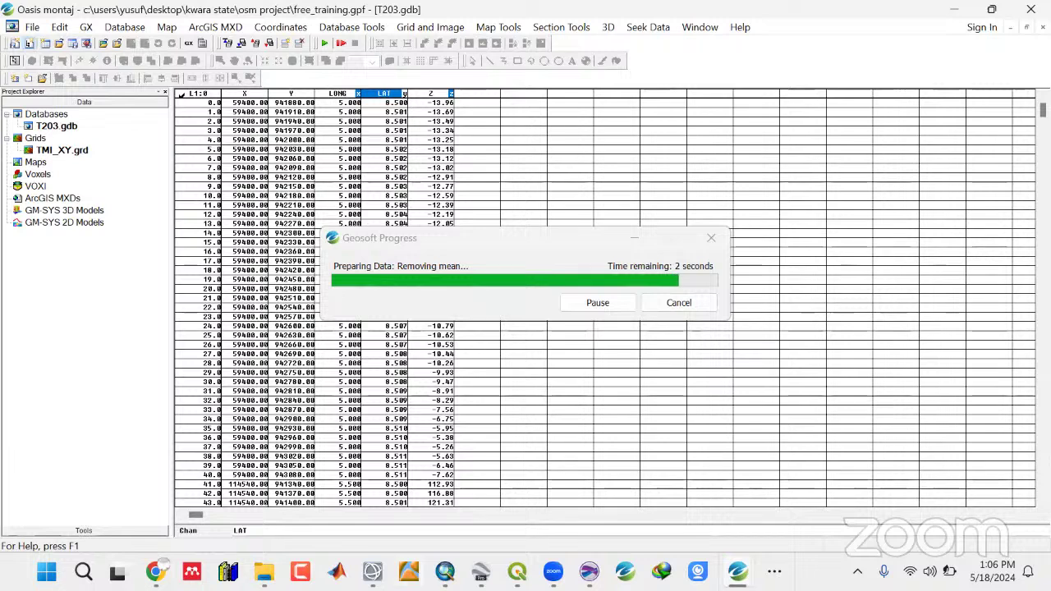
# Close the ENVI and Surfer applications while the gridding runs.
pyautogui.moveTo(372, 572)
pyautogui.click(435, 471)
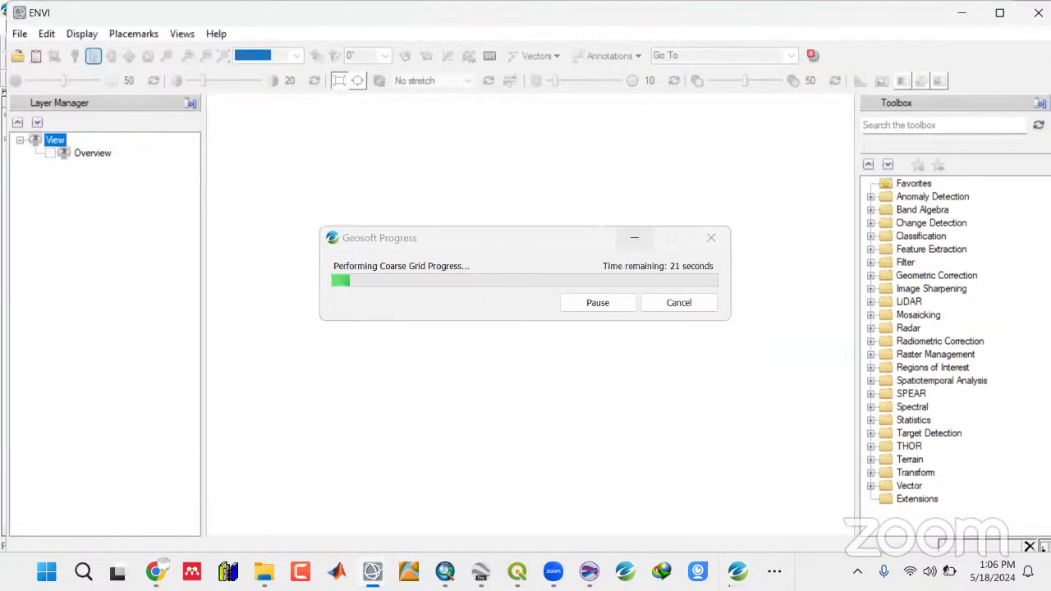
pyautogui.click(1038, 12)
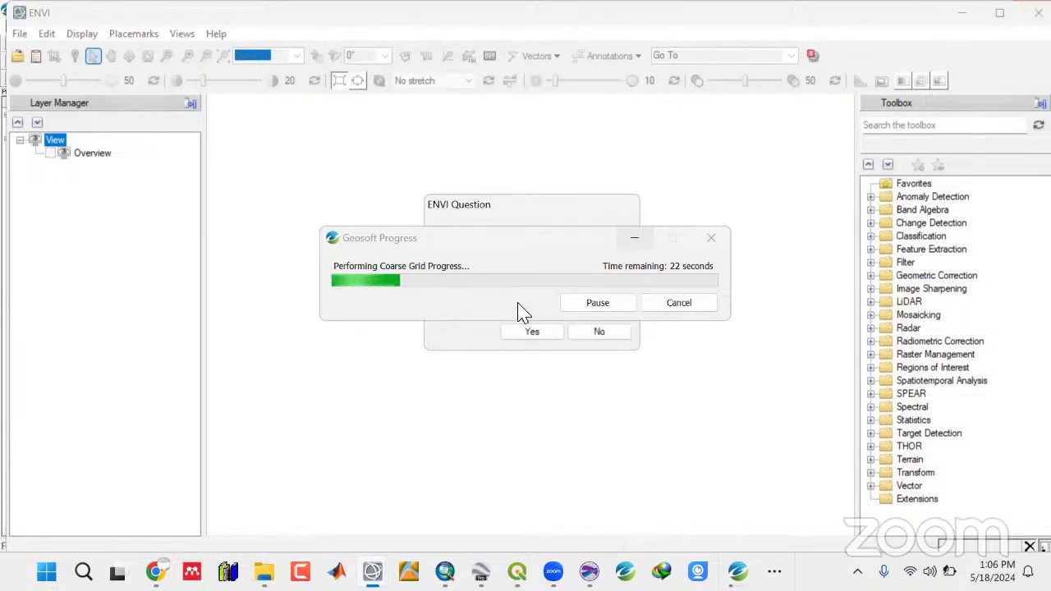
pyautogui.click(551, 334)
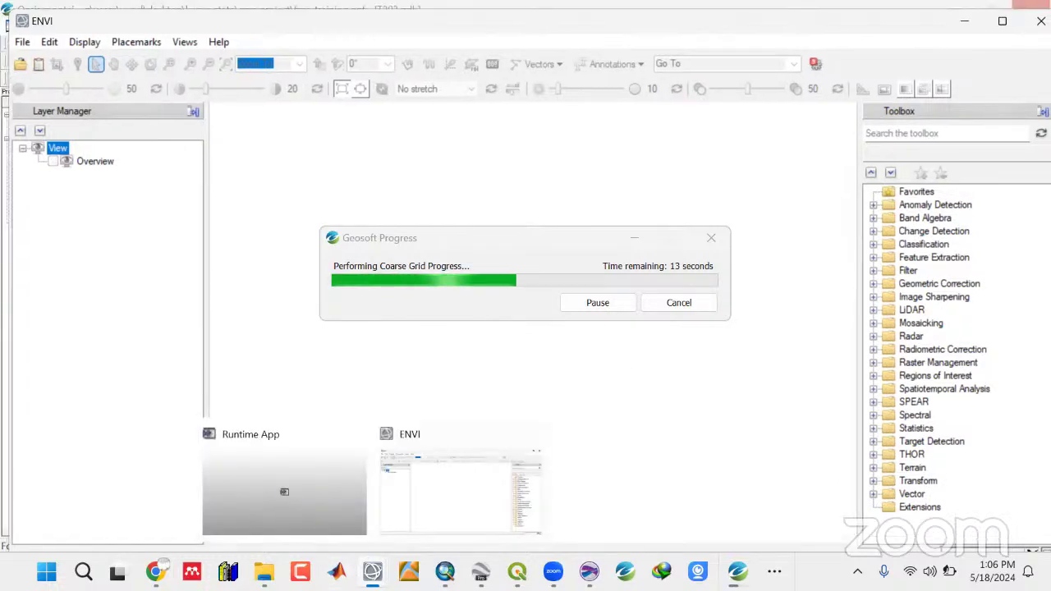
pyautogui.moveTo(588, 571)
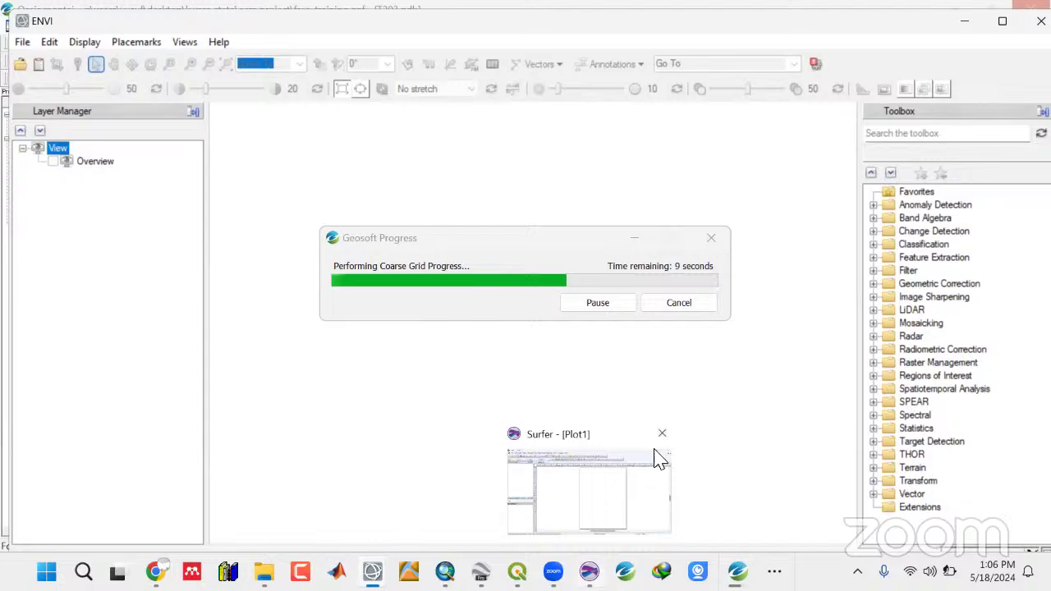
pyautogui.click(659, 439)
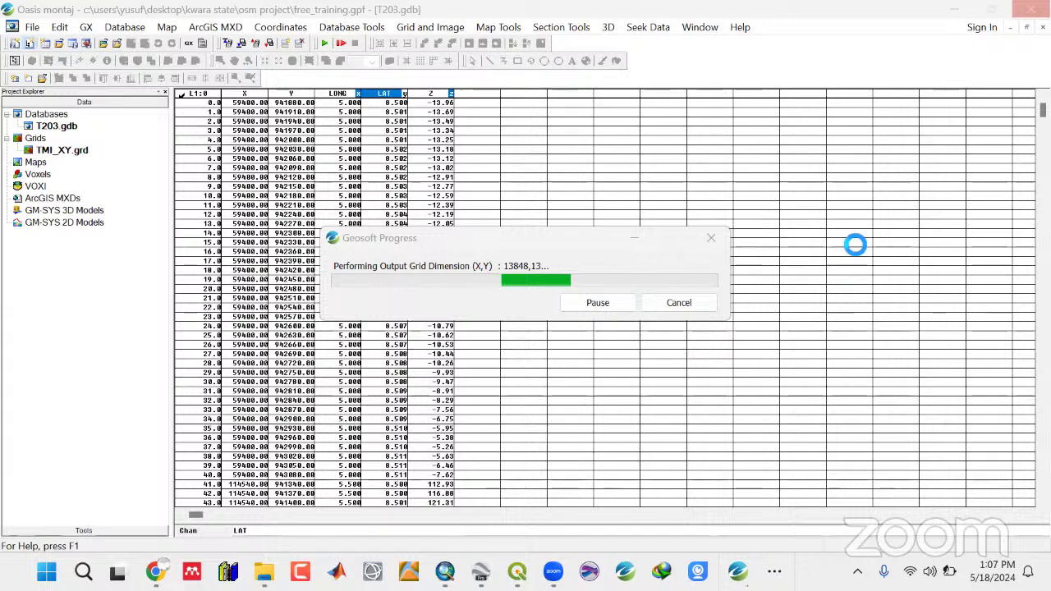
# Minimize Oasis montaj and refresh the Windows desktop.
pyautogui.click(954, 9)
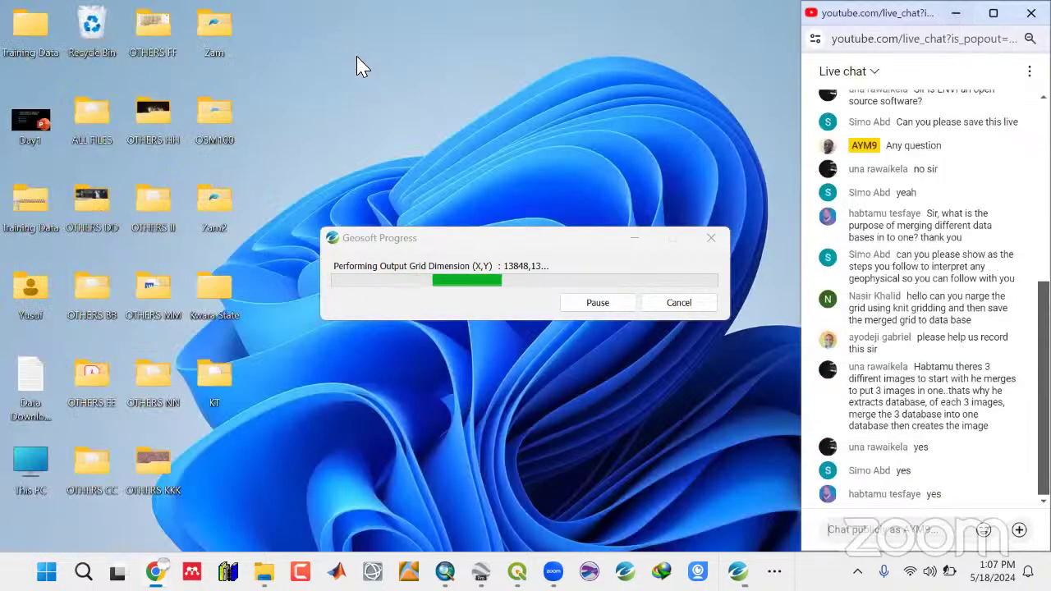
pyautogui.rightClick(426, 41)
pyautogui.click(479, 115)
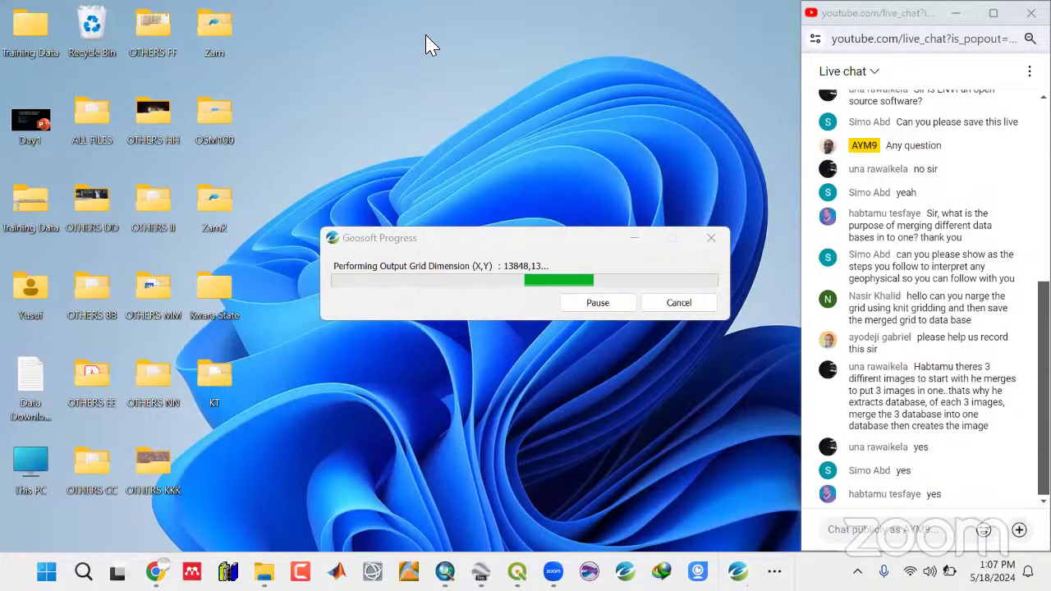
pyautogui.rightClick(425, 36)
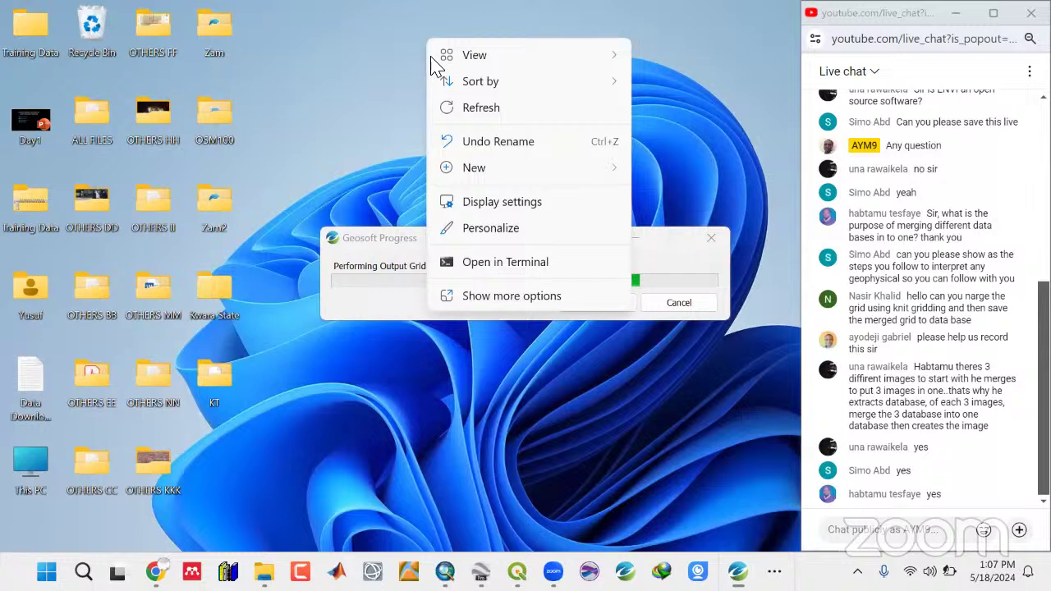
pyautogui.click(465, 108)
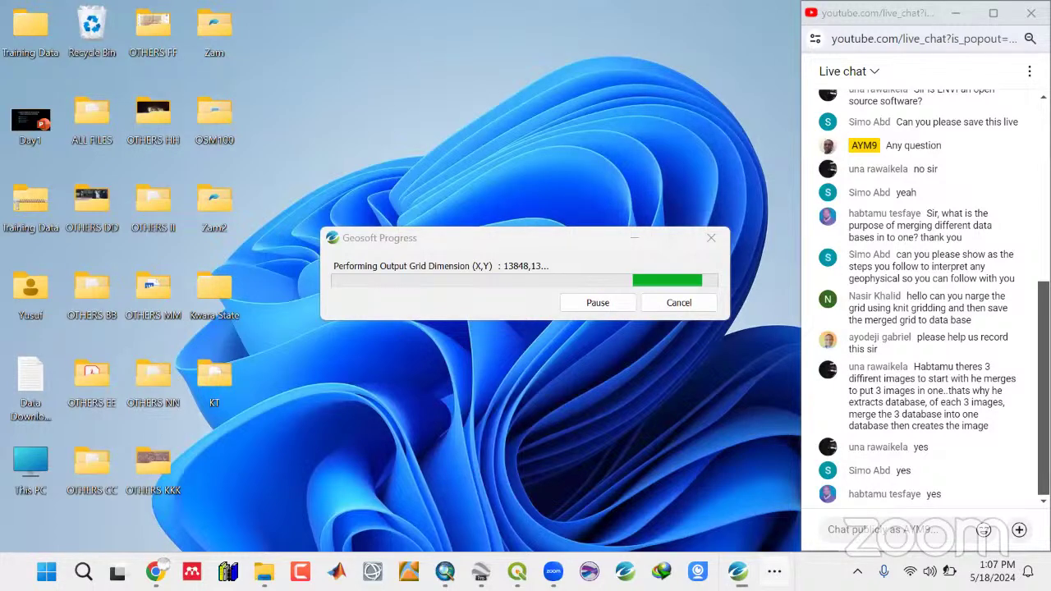
# Bring up the Day1 PowerPoint presentation and close it.
pyautogui.click(831, 530)
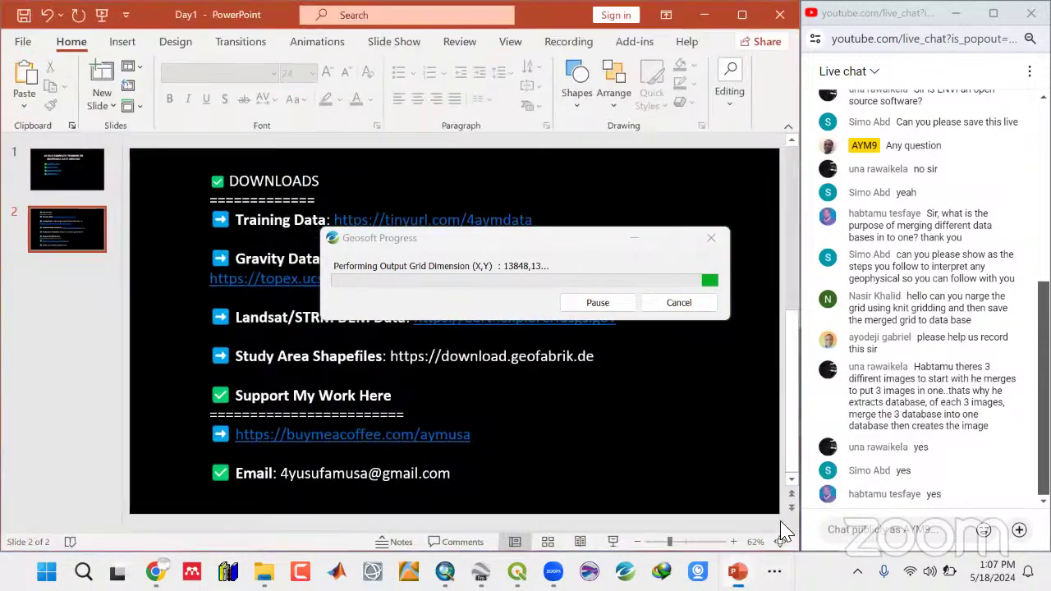
pyautogui.click(777, 16)
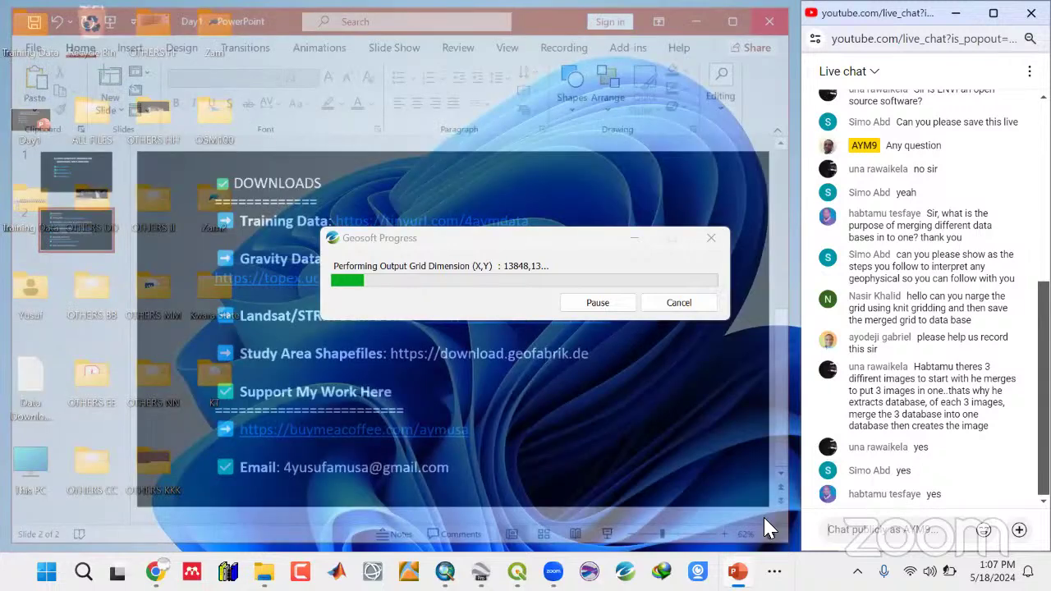
pyautogui.click(774, 572)
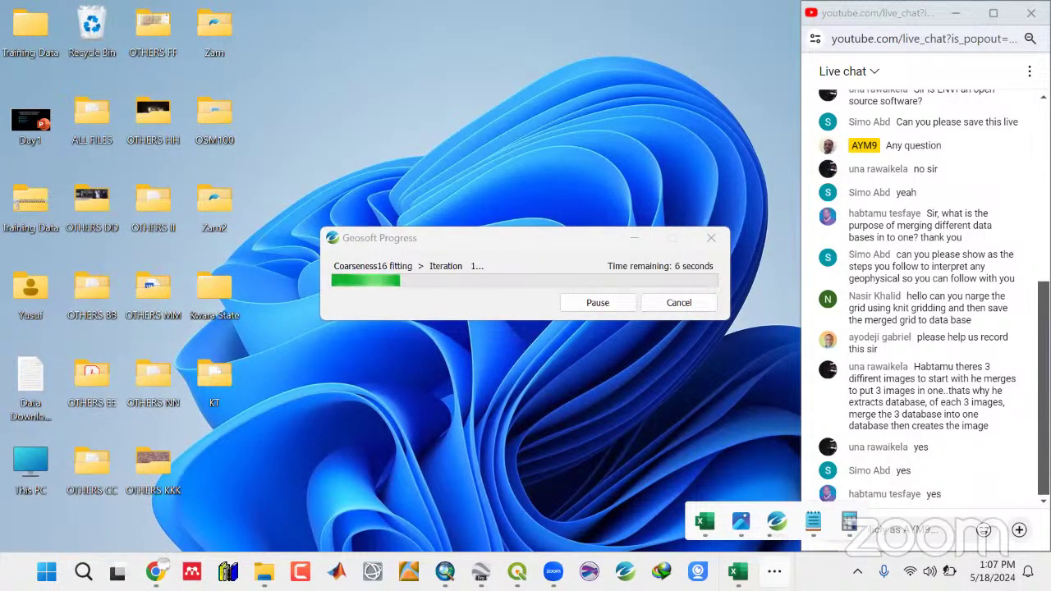
pyautogui.click(437, 107)
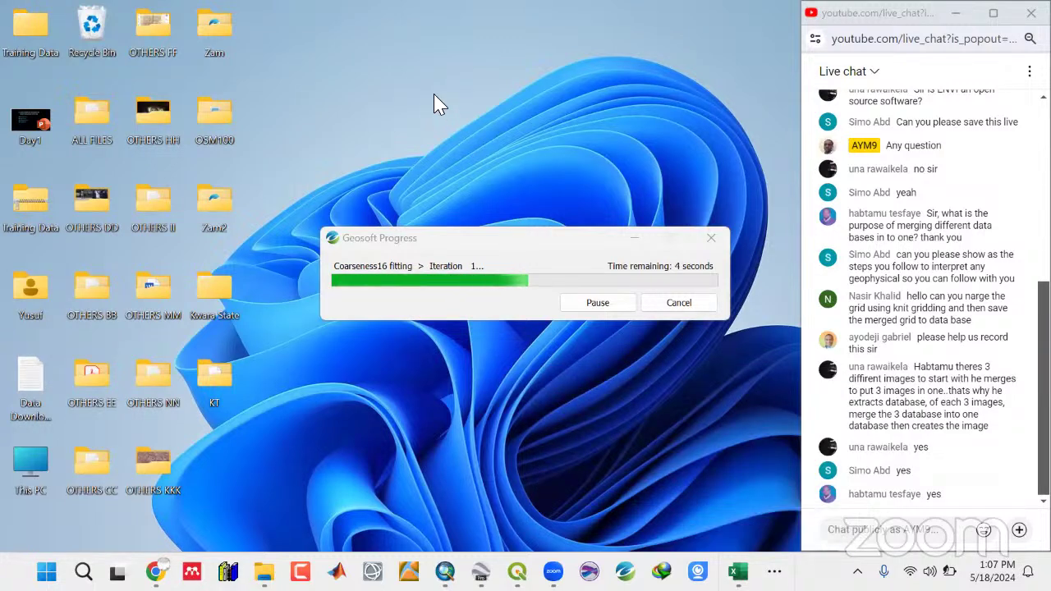
pyautogui.rightClick(417, 37)
pyautogui.click(481, 112)
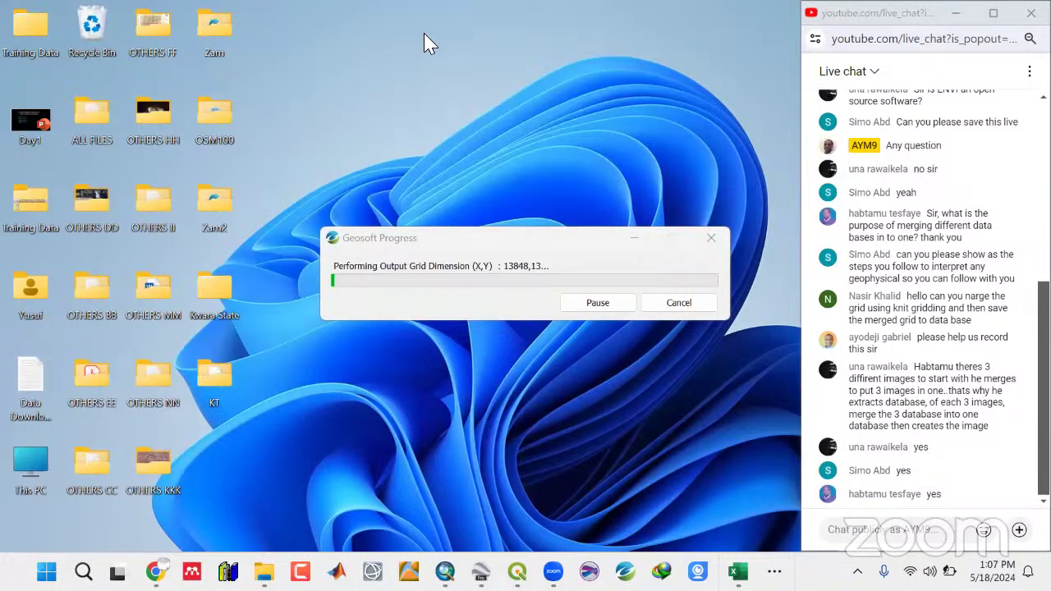
pyautogui.rightClick(423, 36)
pyautogui.click(483, 103)
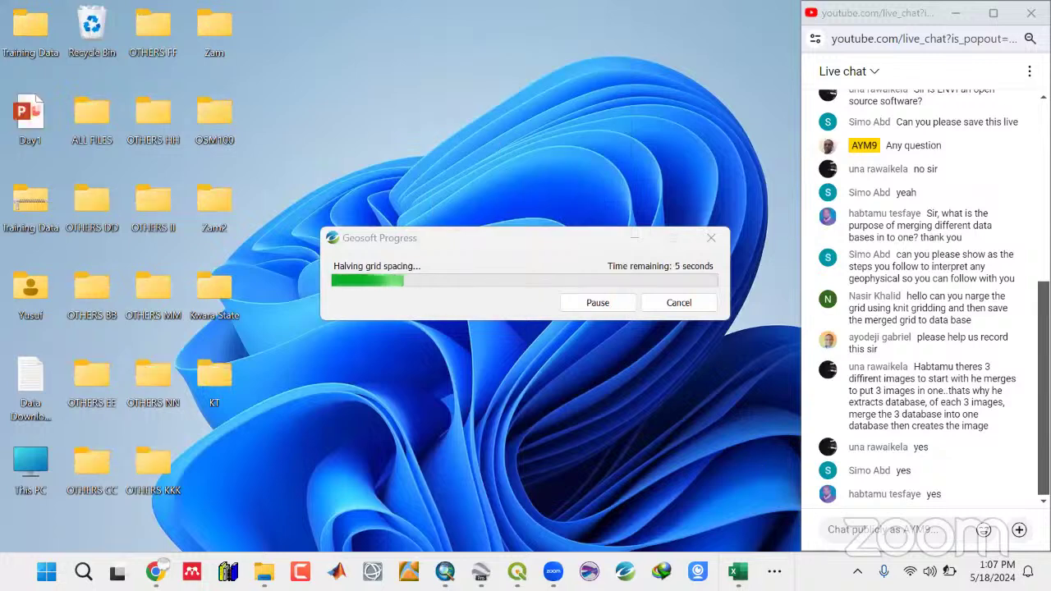
pyautogui.click(775, 571)
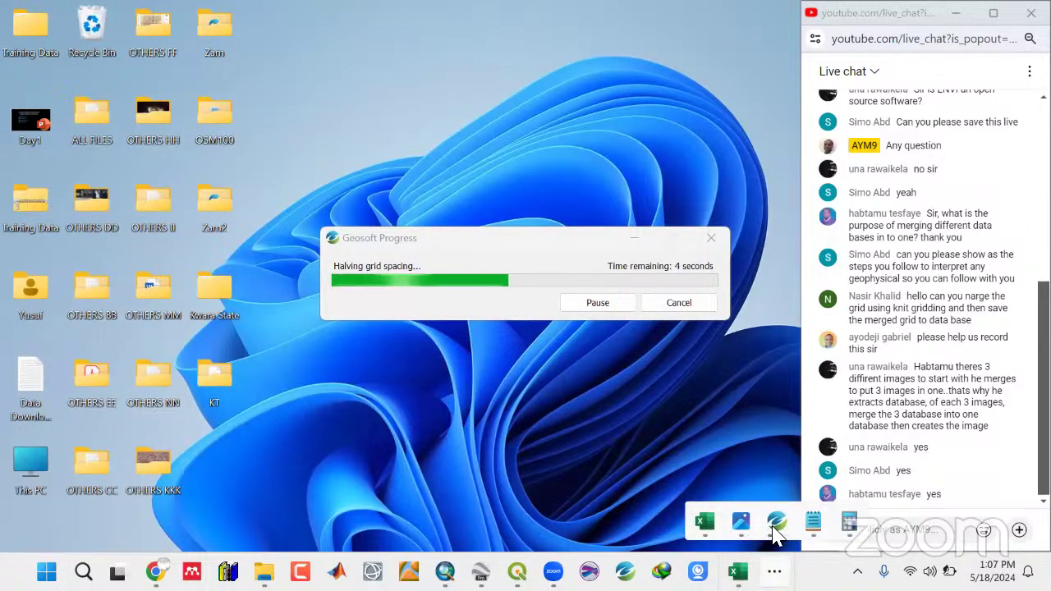
pyautogui.moveTo(776, 530)
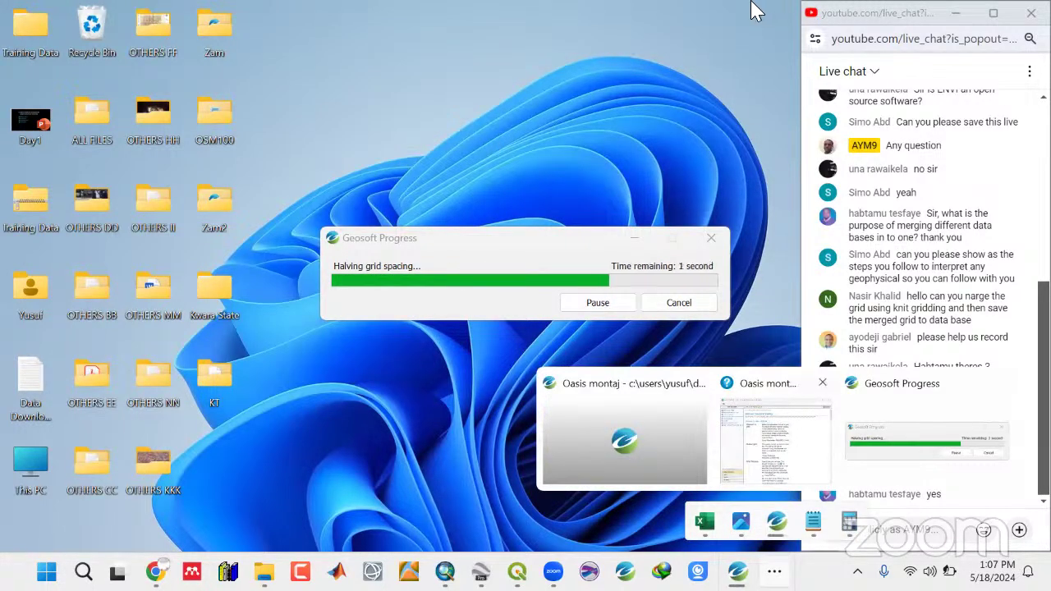
pyautogui.click(865, 20)
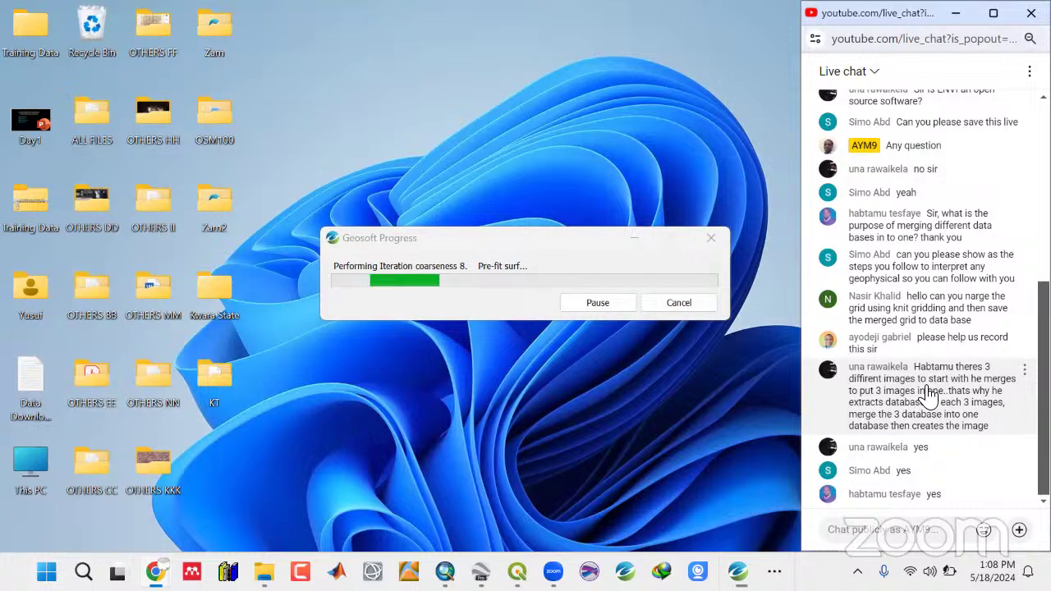
pyautogui.scroll(5, 926, 395)
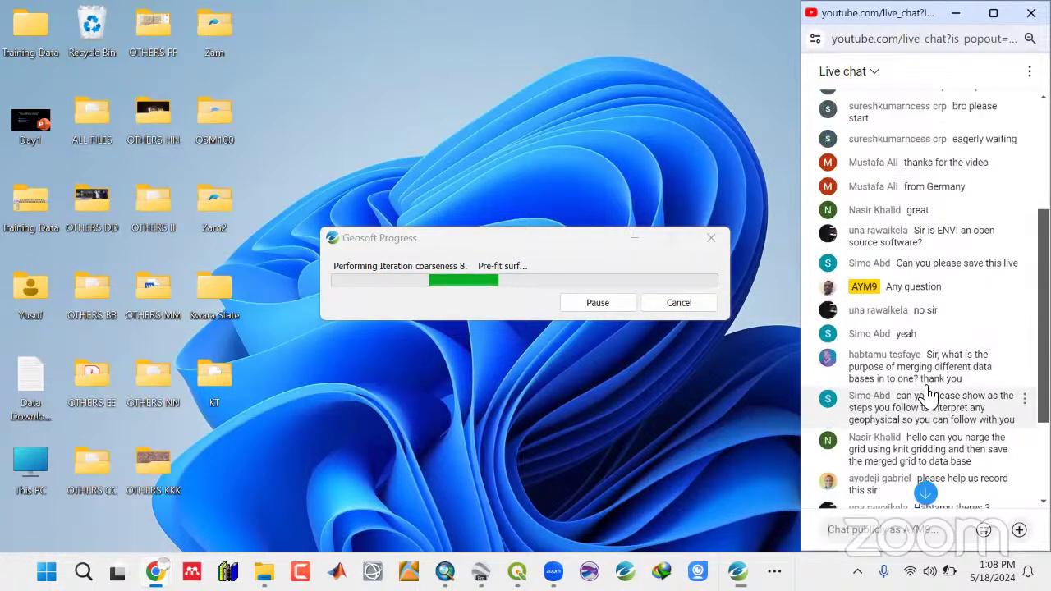
pyautogui.scroll(-5, 926, 394)
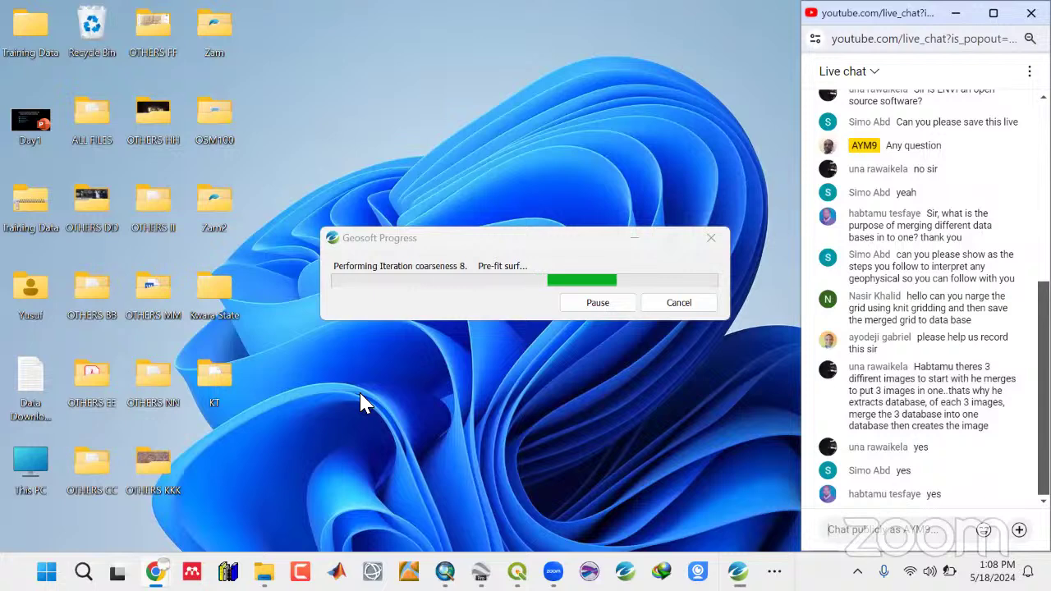
# Bring up the Minimum Curvature Gridding help window and close it.
pyautogui.moveTo(722, 562)
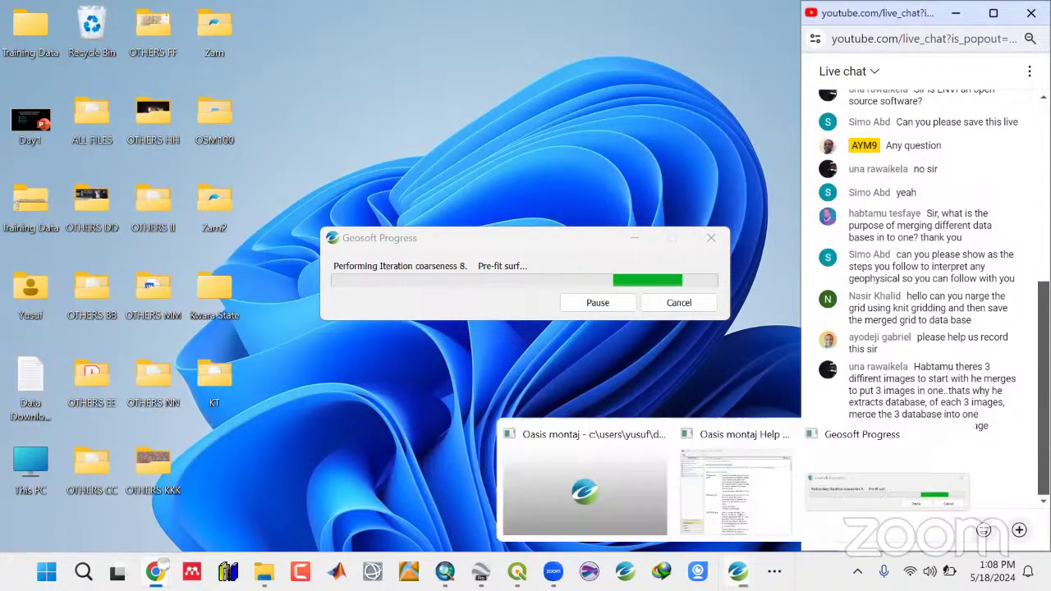
pyautogui.click(756, 509)
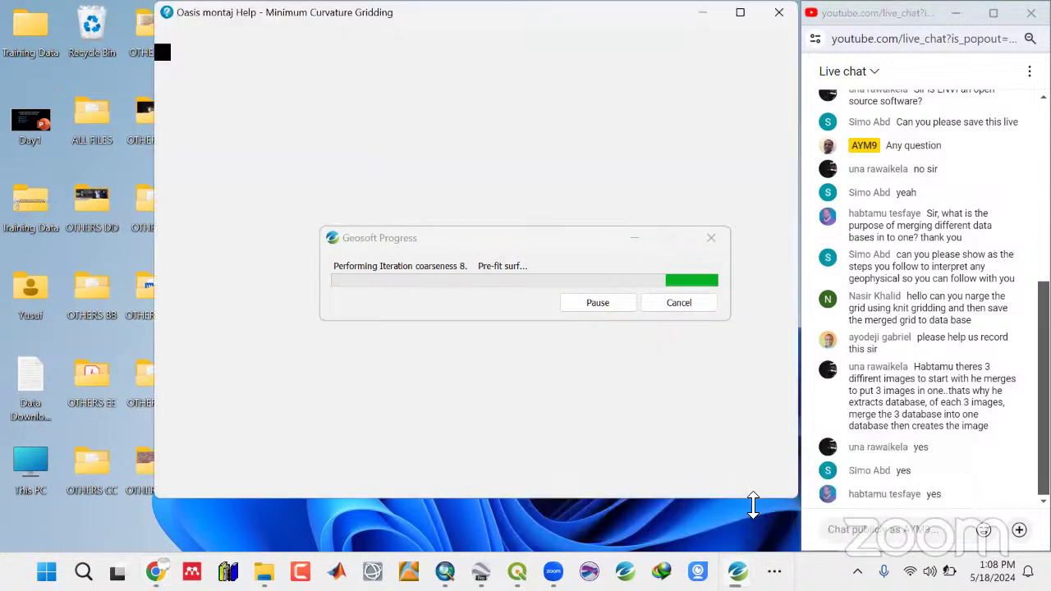
pyautogui.click(779, 9)
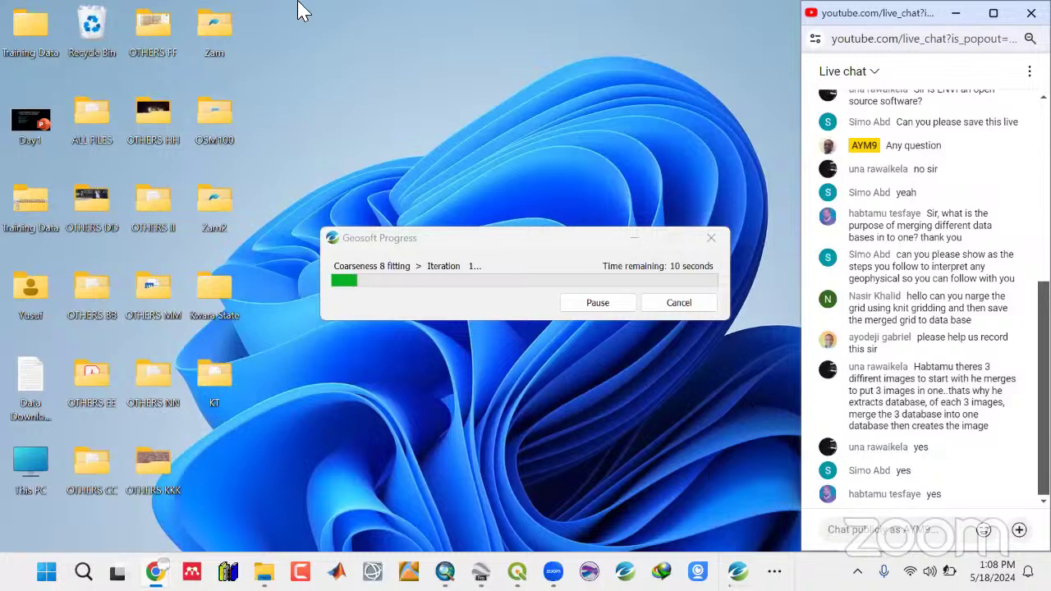
pyautogui.rightClick(353, 46)
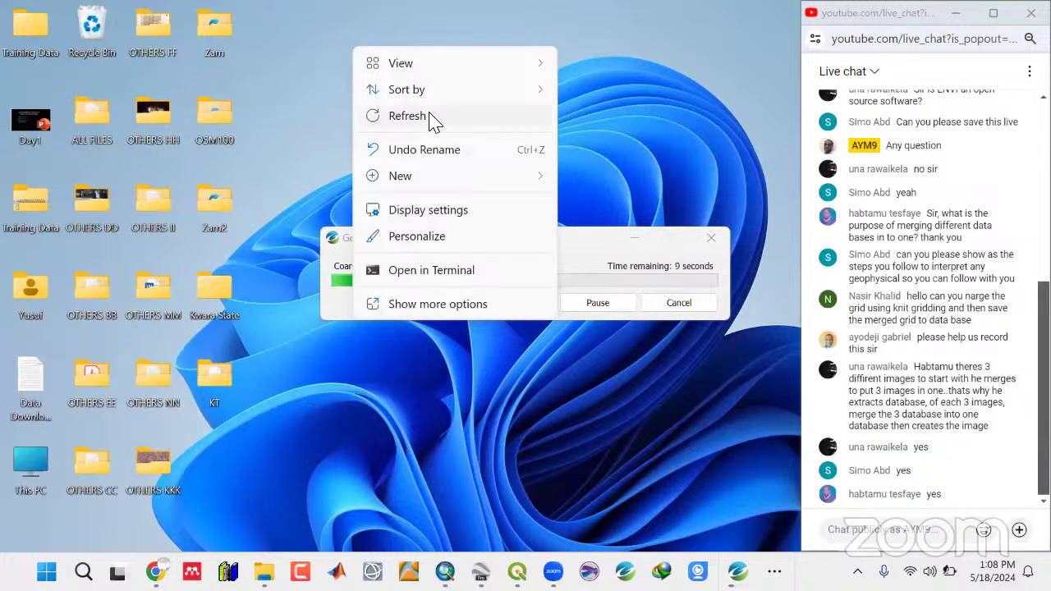
pyautogui.click(429, 116)
pyautogui.rightClick(406, 46)
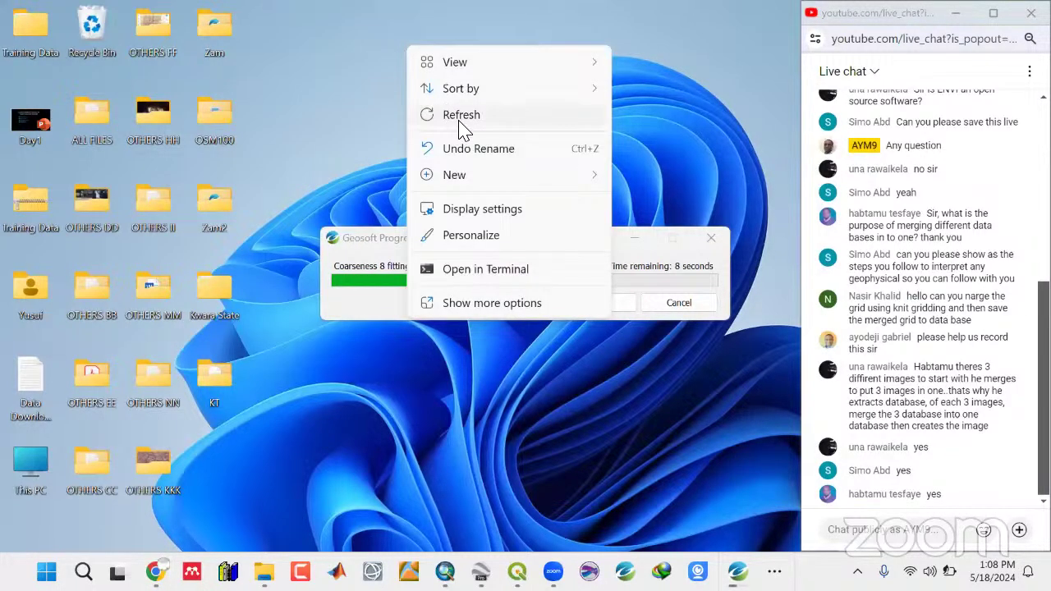
pyautogui.click(456, 118)
pyautogui.rightClick(438, 93)
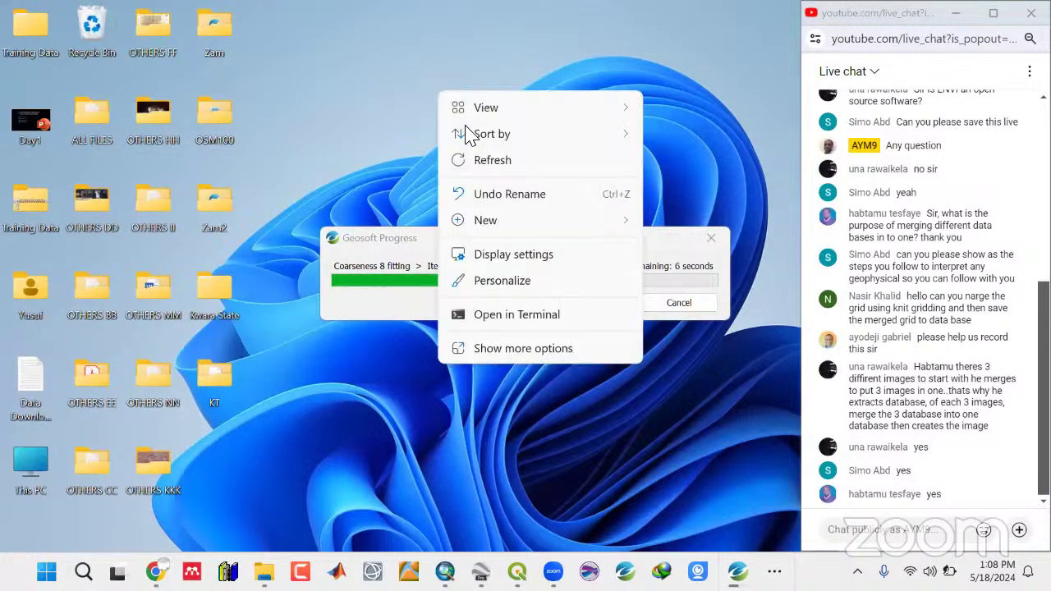
pyautogui.click(486, 161)
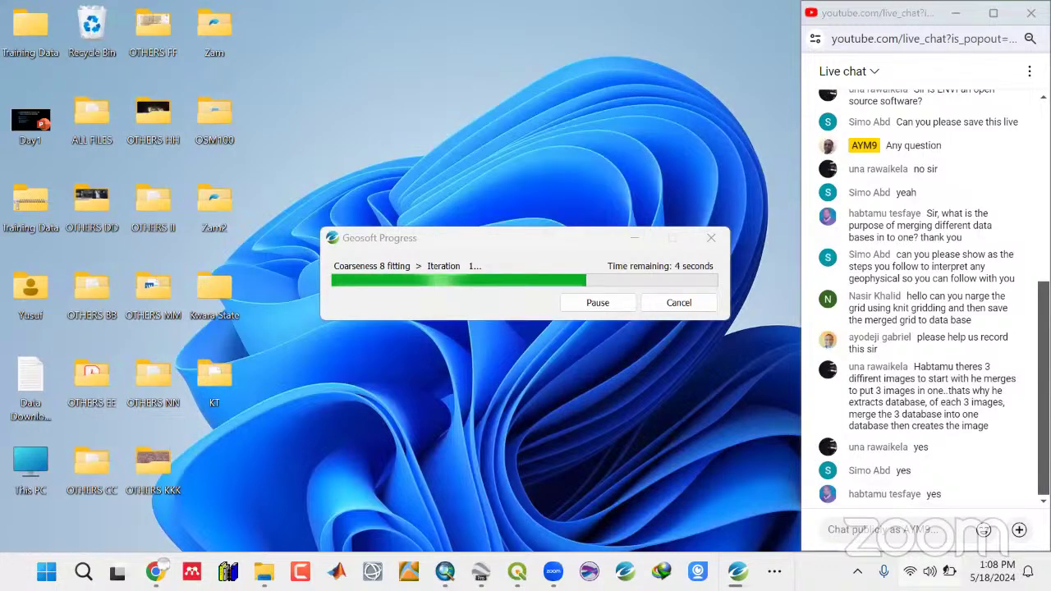
pyautogui.rightClick(387, 47)
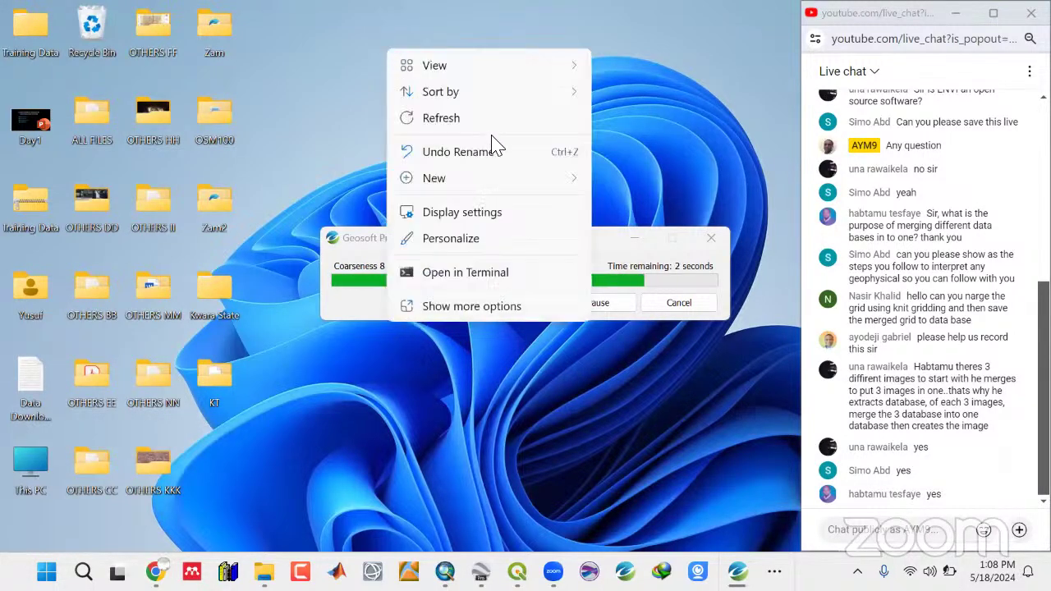
pyautogui.click(461, 121)
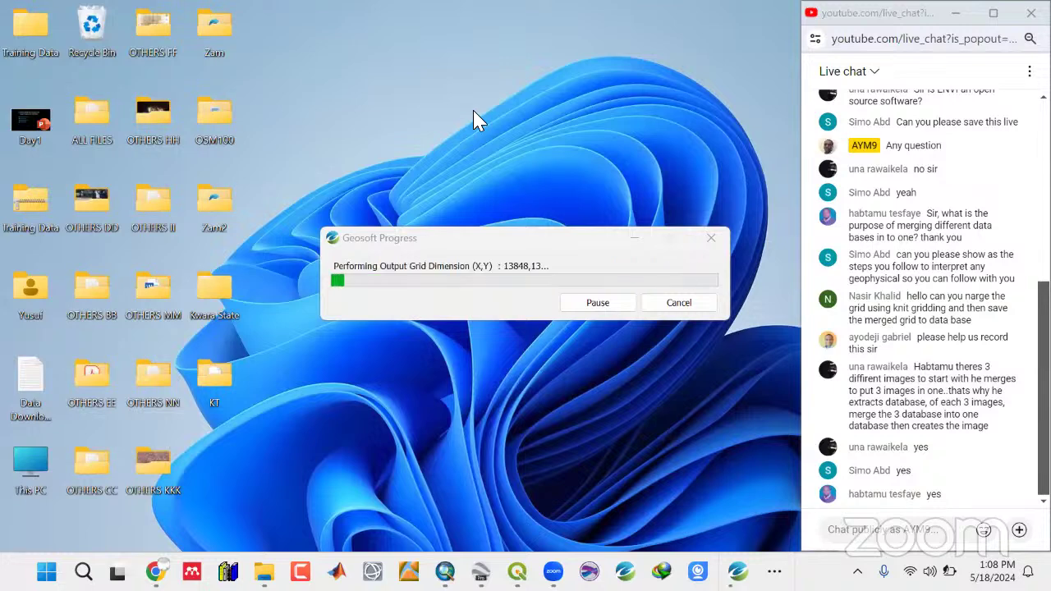
pyautogui.rightClick(462, 38)
pyautogui.click(532, 123)
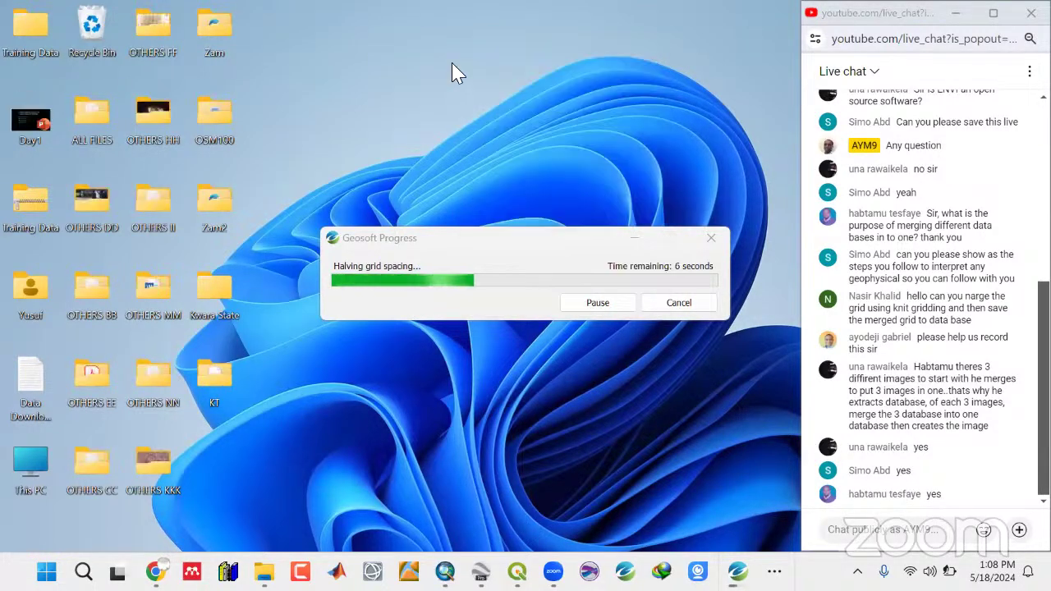
pyautogui.rightClick(452, 65)
pyautogui.click(504, 136)
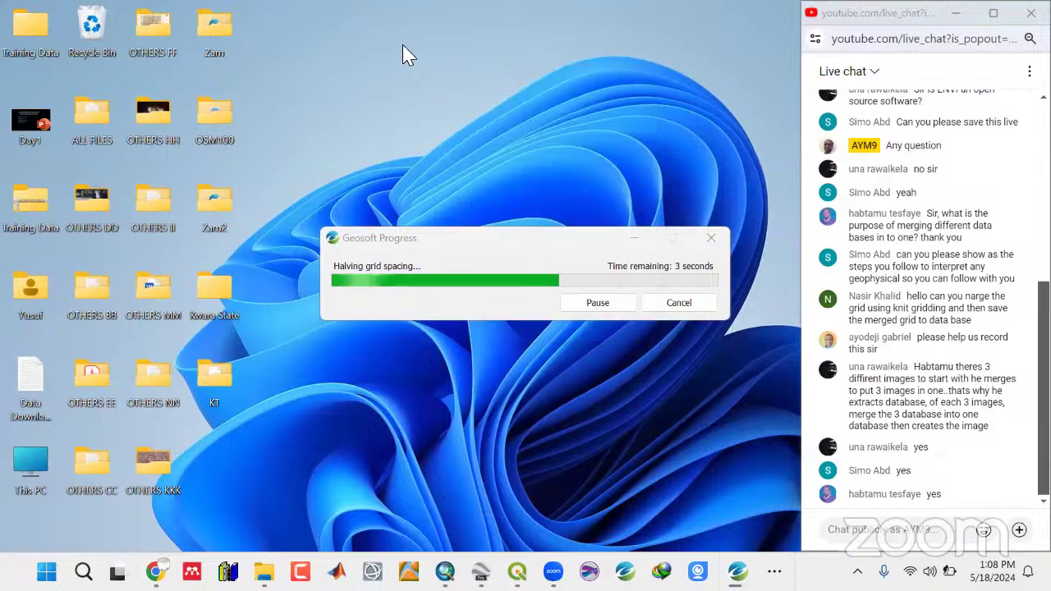
pyautogui.rightClick(404, 47)
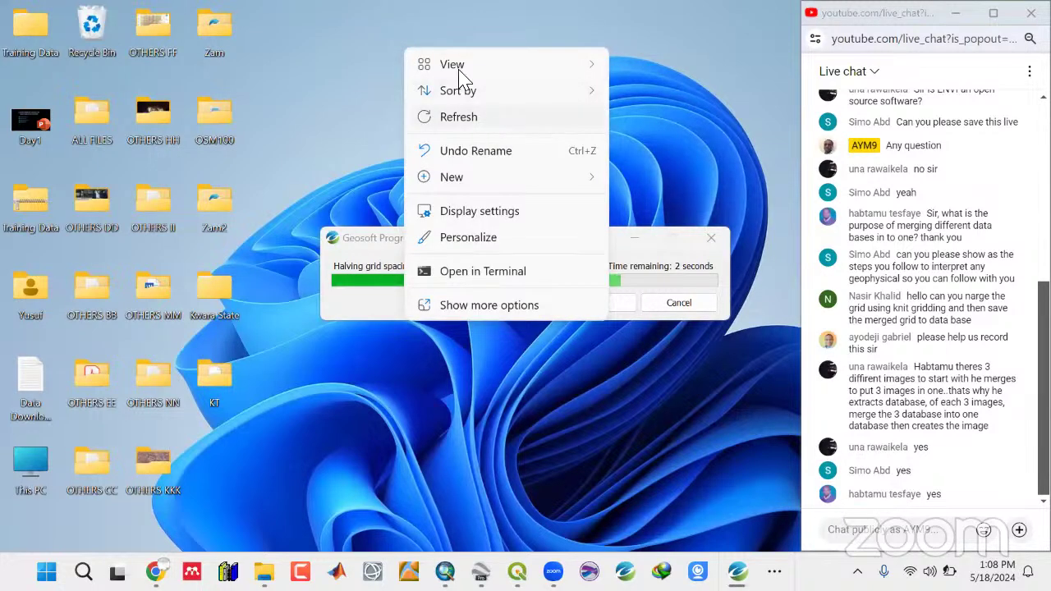
pyautogui.click(477, 107)
pyautogui.rightClick(456, 69)
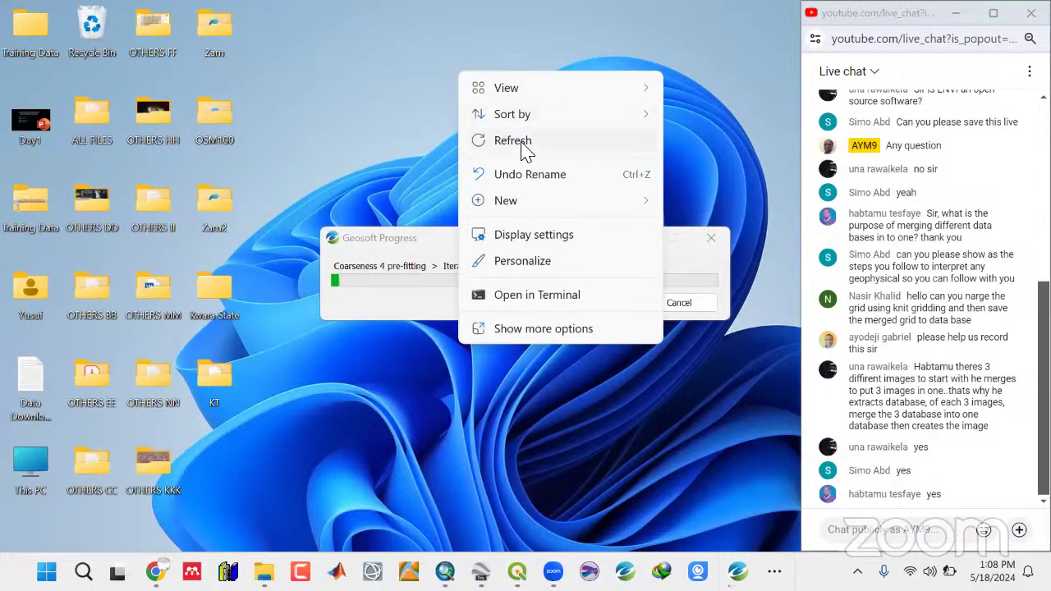
pyautogui.click(521, 141)
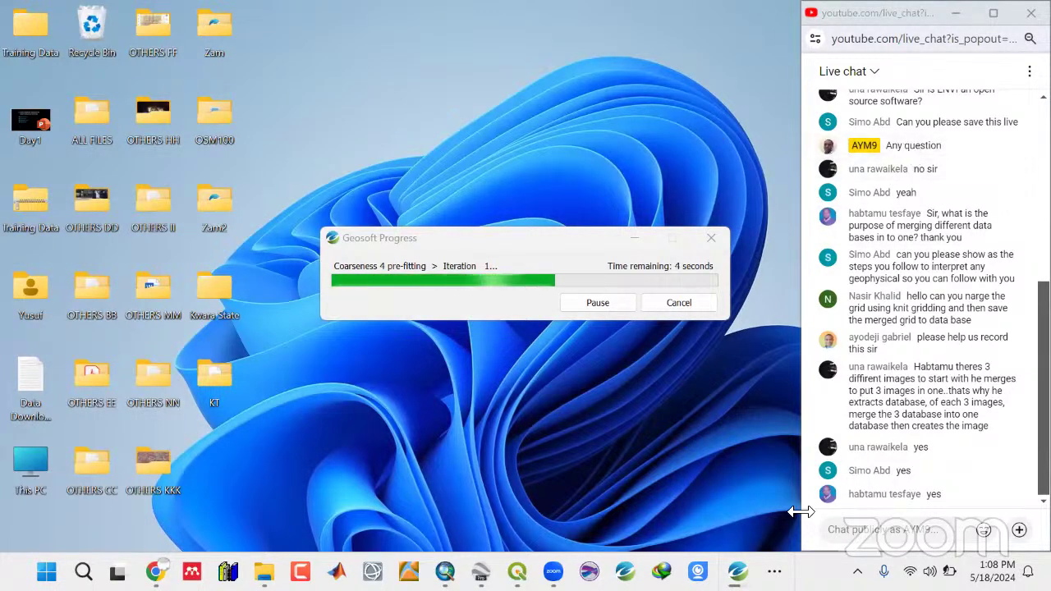
# Check the longitude and latitude limits in the study_area_info note, then minimize it.
pyautogui.click(774, 570)
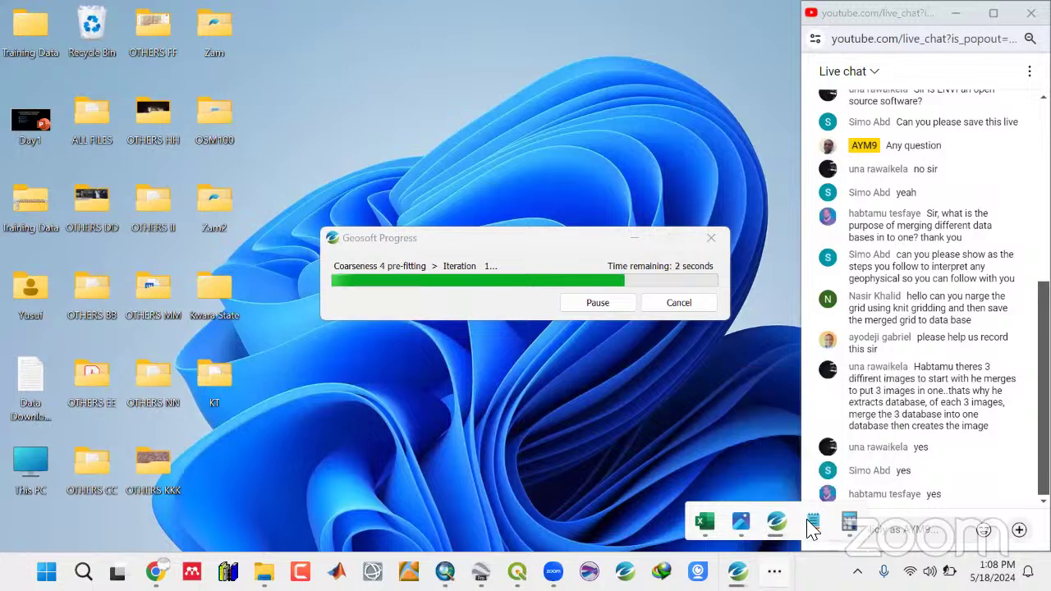
pyautogui.click(812, 523)
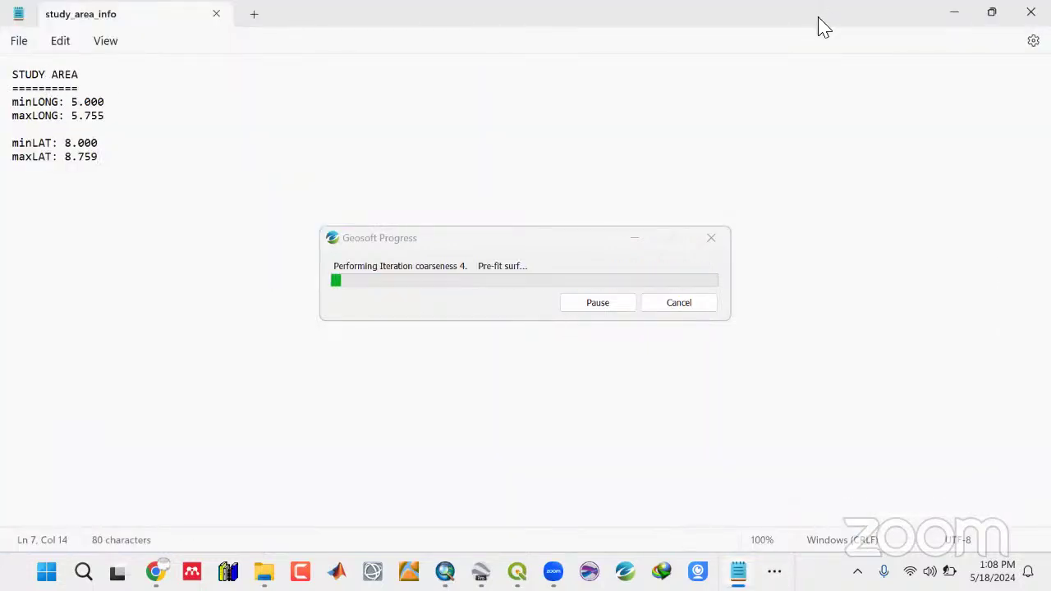
pyautogui.click(951, 16)
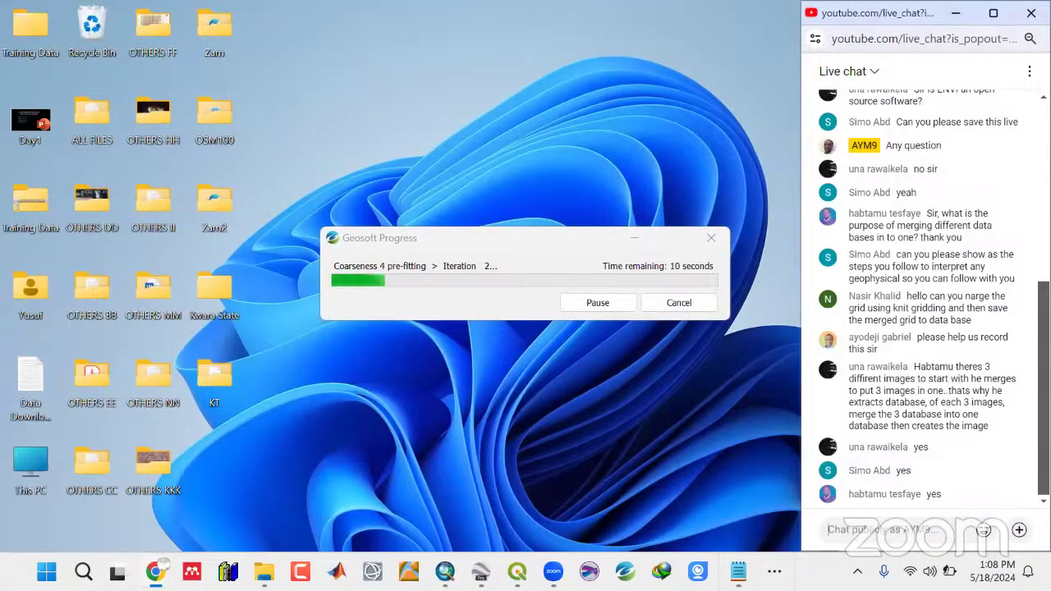
# Switch to Chrome and open the Regular grids calculation service on the ICGEM website.
pyautogui.moveTo(156, 571)
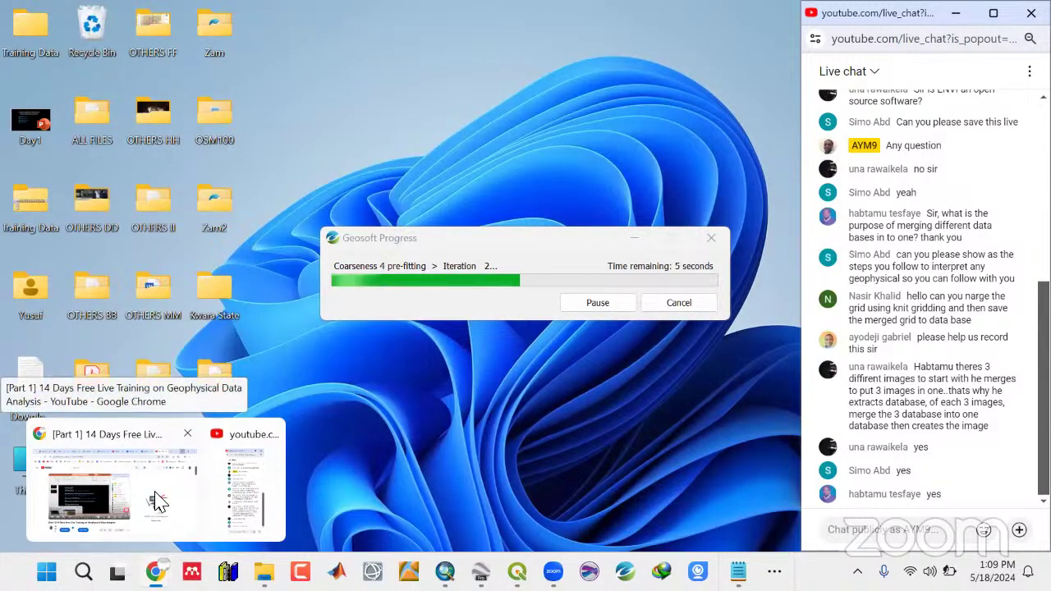
pyautogui.click(158, 501)
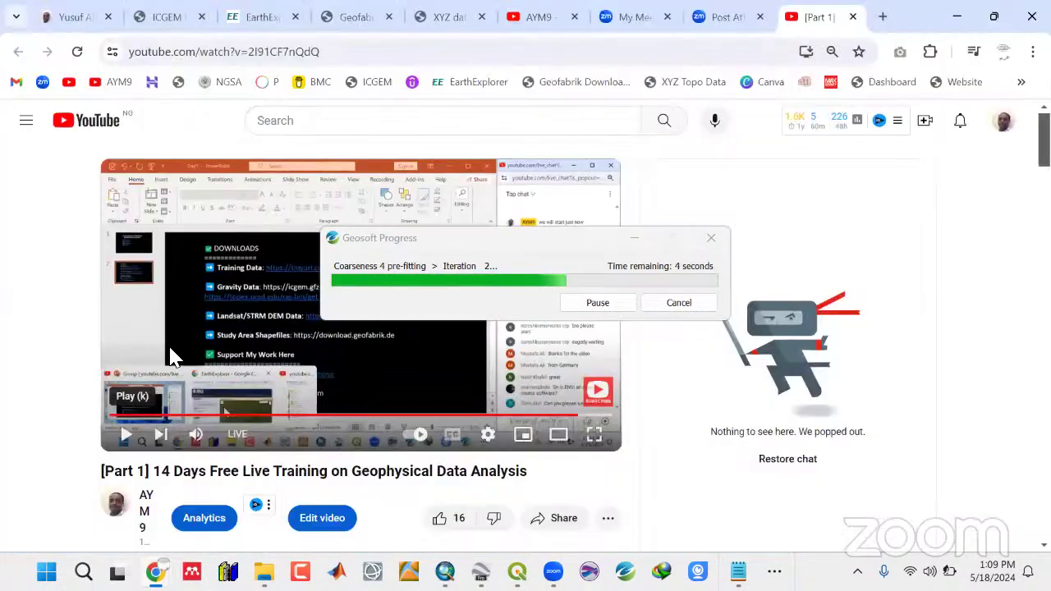
pyautogui.click(170, 23)
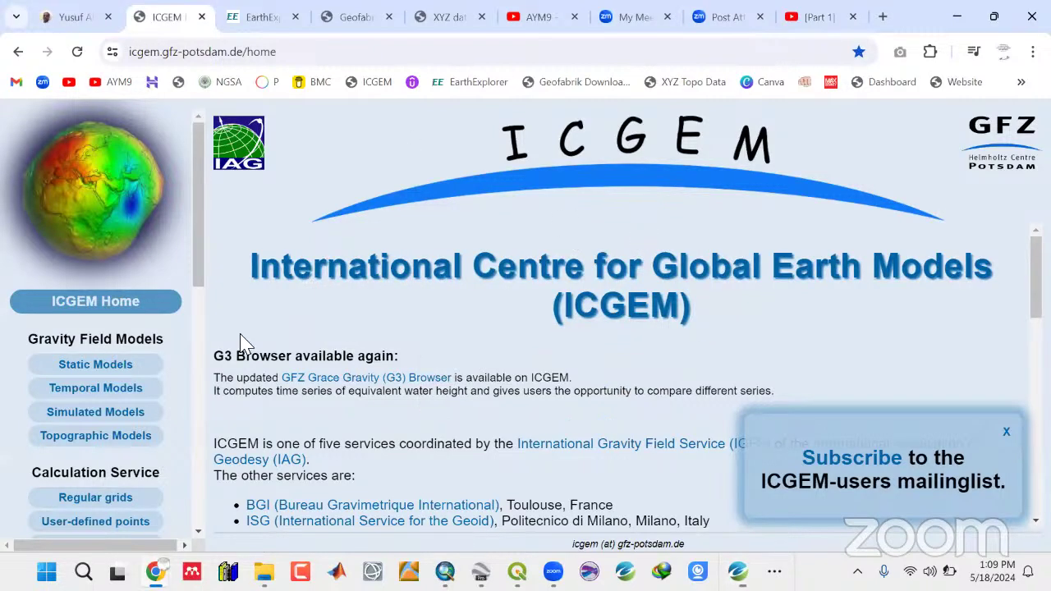
pyautogui.scroll(-3, 279, 353)
pyautogui.scroll(3, 293, 352)
pyautogui.moveTo(199, 274); pyautogui.dragTo(181, 340)
pyautogui.click(100, 312)
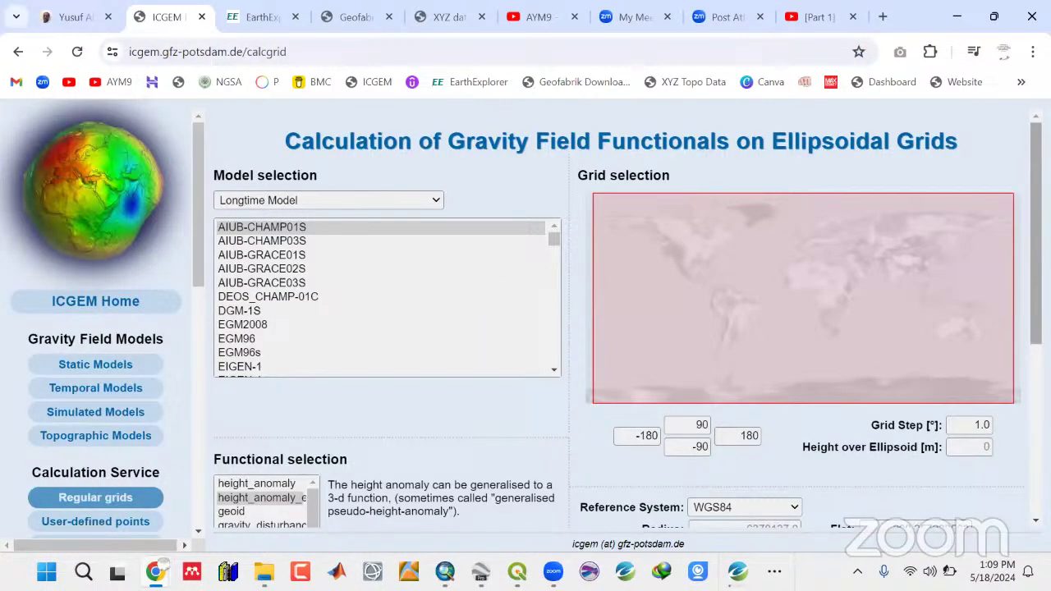
# Select EGM2008 from the Longtime Model list as the gravity field model.
pyautogui.scroll(-2, 628, 325)
pyautogui.scroll(2, 628, 326)
pyautogui.scroll(-1, 595, 233)
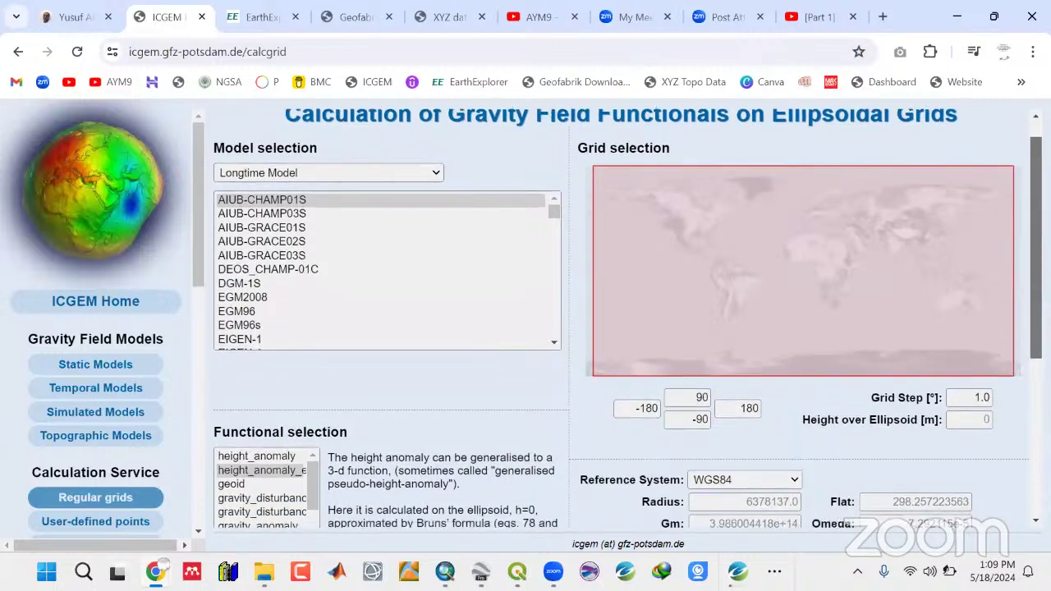
pyautogui.scroll(1, 596, 233)
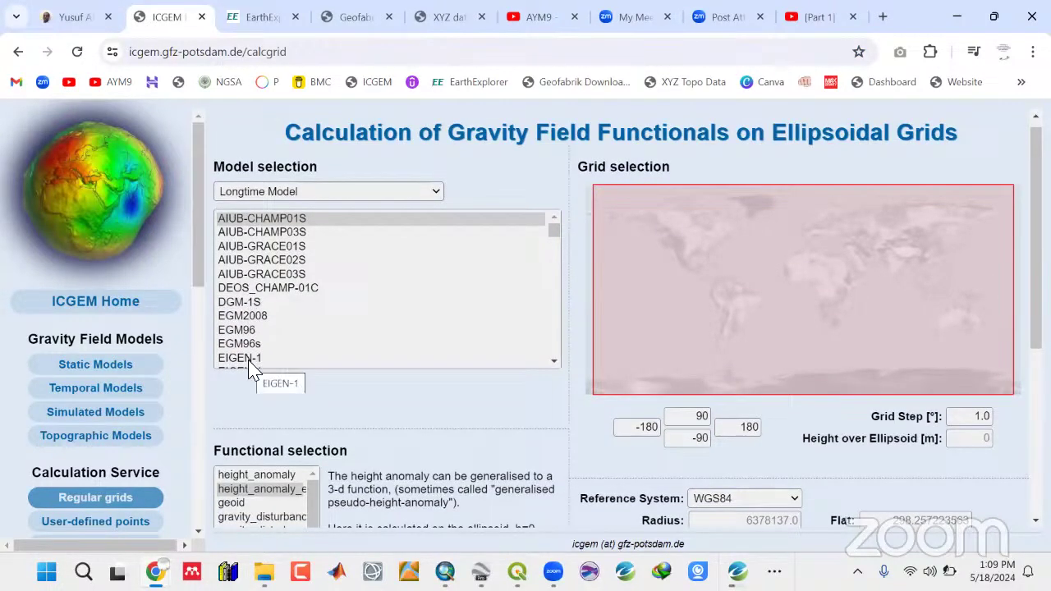
pyautogui.click(247, 317)
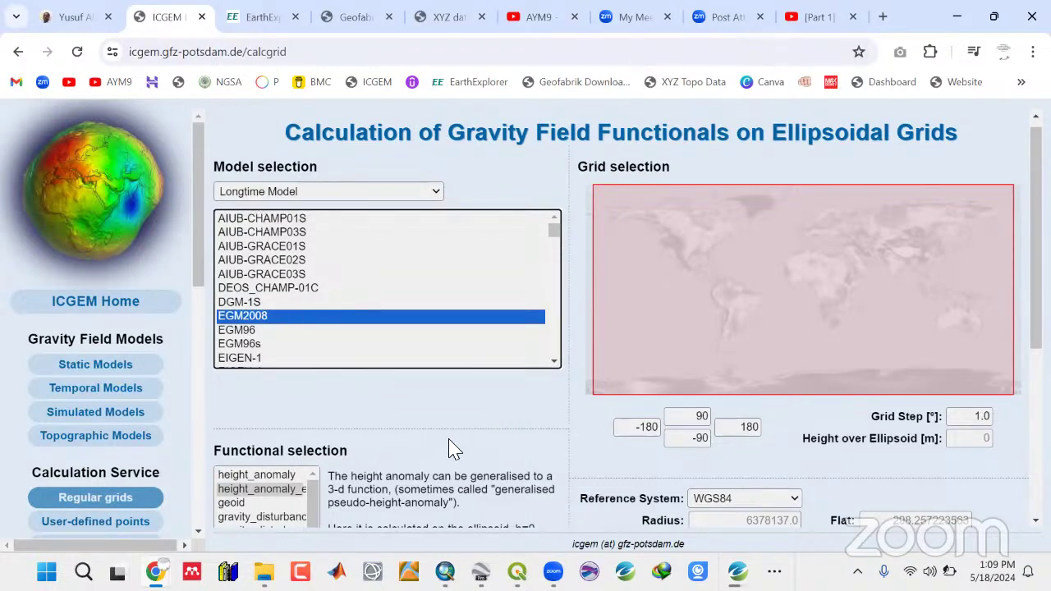
# Choose the simple Bouguer gravity anomaly as the functional for the grid calculation.
pyautogui.scroll(-1, 1036, 247)
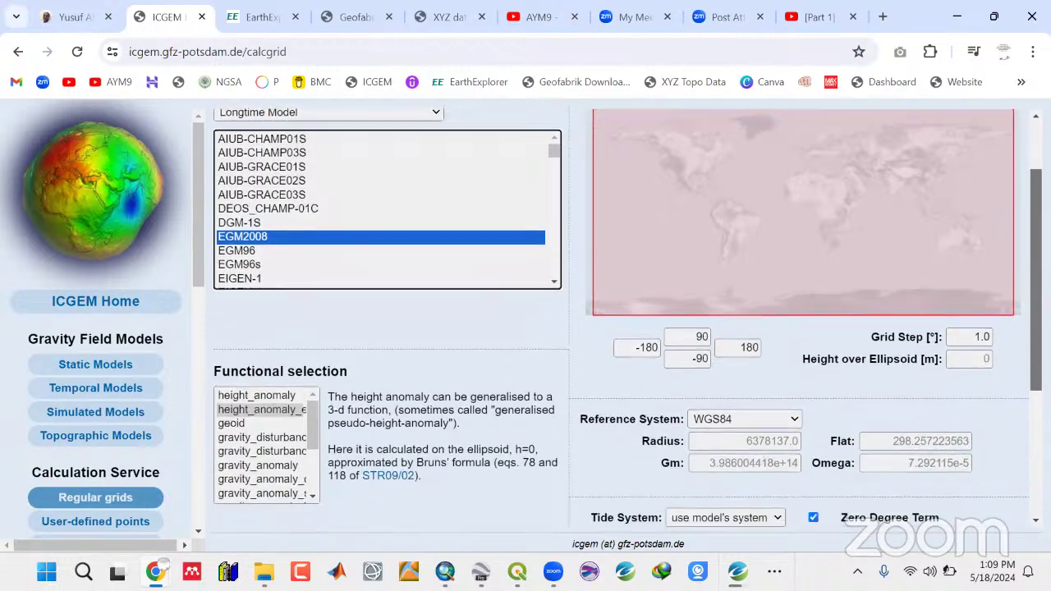
pyautogui.scroll(-1, 619, 429)
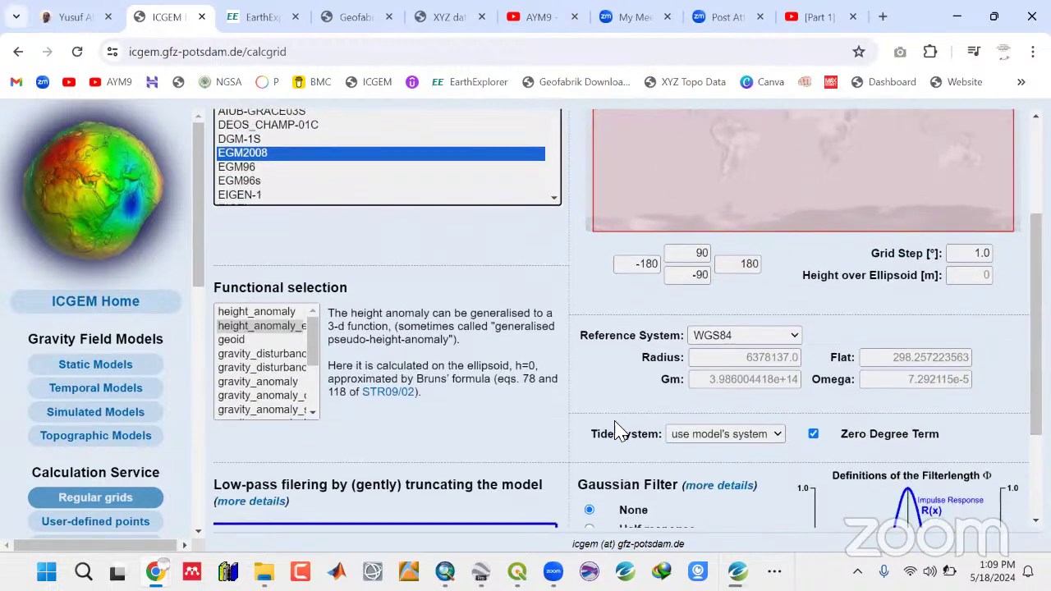
pyautogui.click(317, 345)
pyautogui.scroll(-1, 317, 366)
pyautogui.click(293, 379)
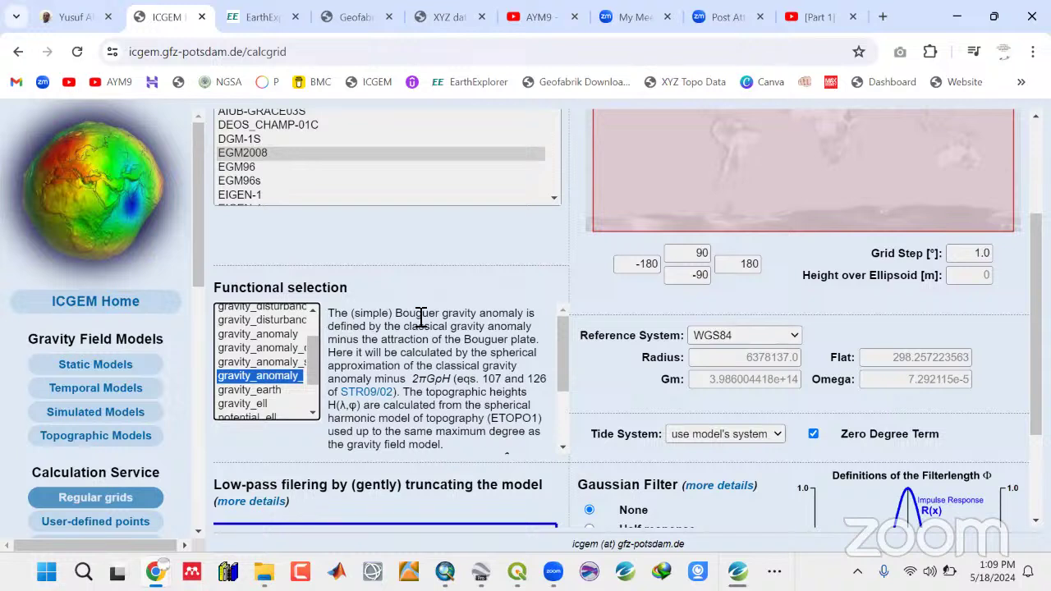
pyautogui.click(415, 384)
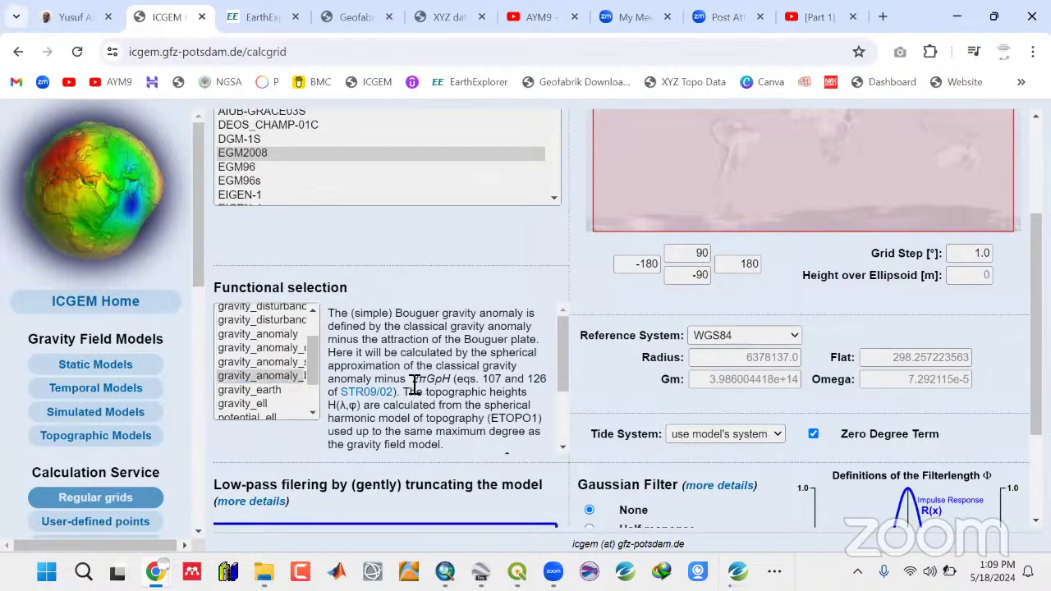
pyautogui.moveTo(443, 378); pyautogui.dragTo(369, 393)
pyautogui.moveTo(442, 395); pyautogui.dragTo(443, 395)
pyautogui.click(287, 379)
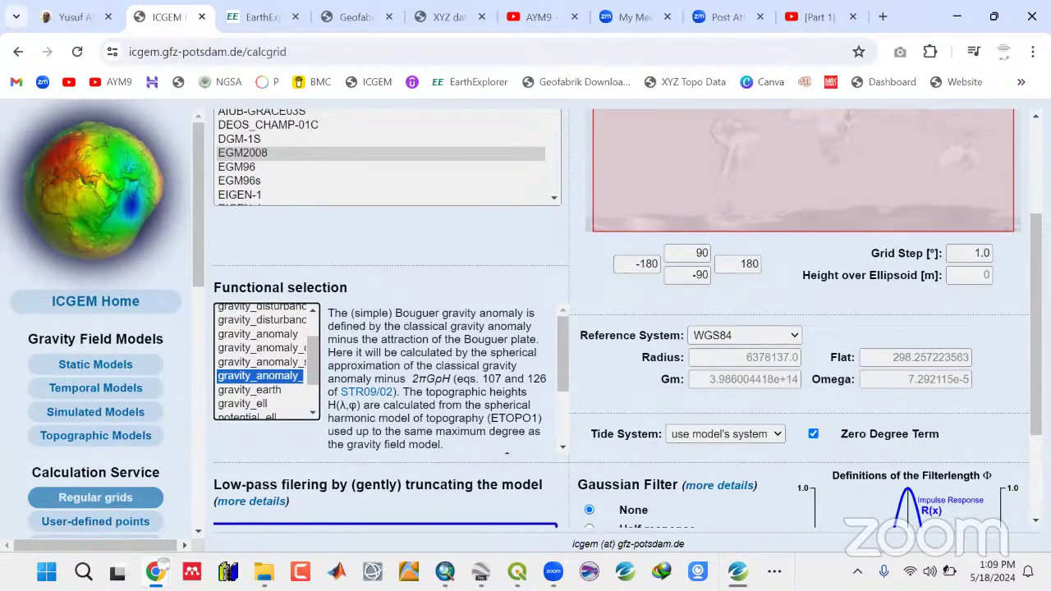
# Copy the minimum longitude 5.000 from the study_area_info note into the western limit of the grid area.
pyautogui.scroll(1, 725, 307)
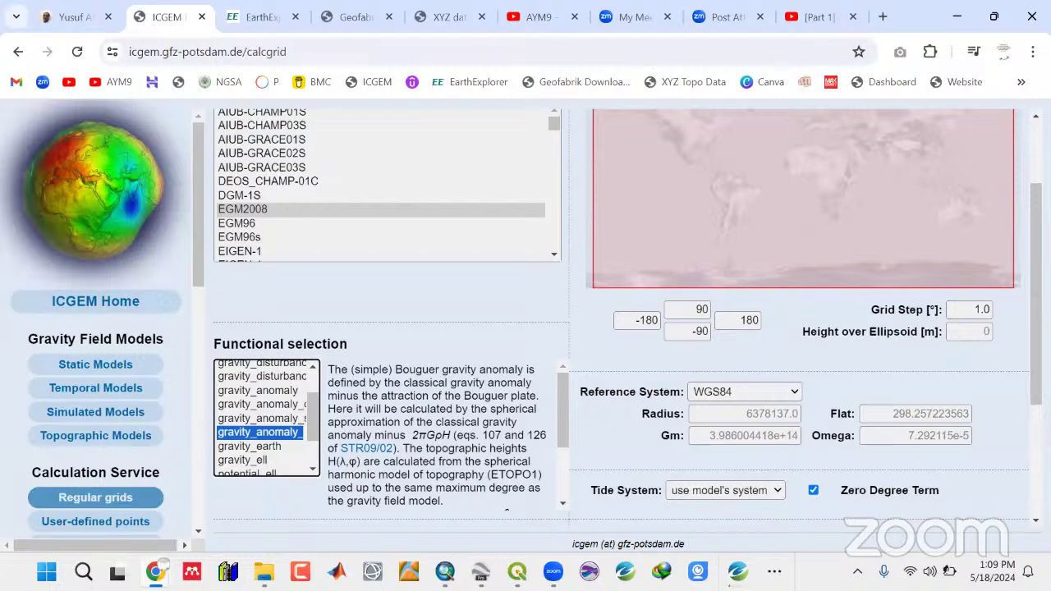
pyautogui.click(774, 571)
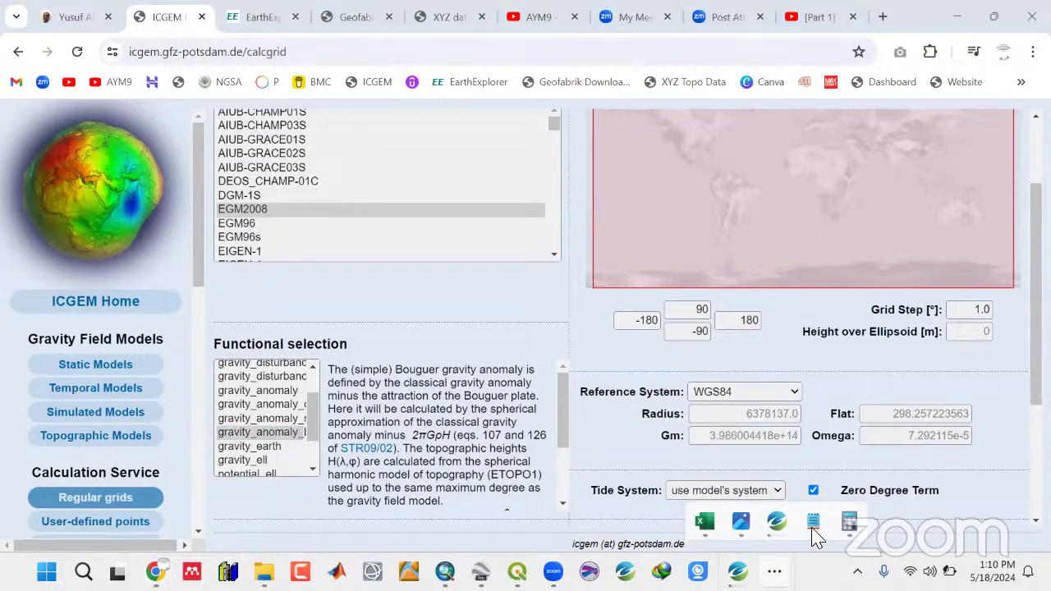
pyautogui.click(813, 530)
pyautogui.click(992, 10)
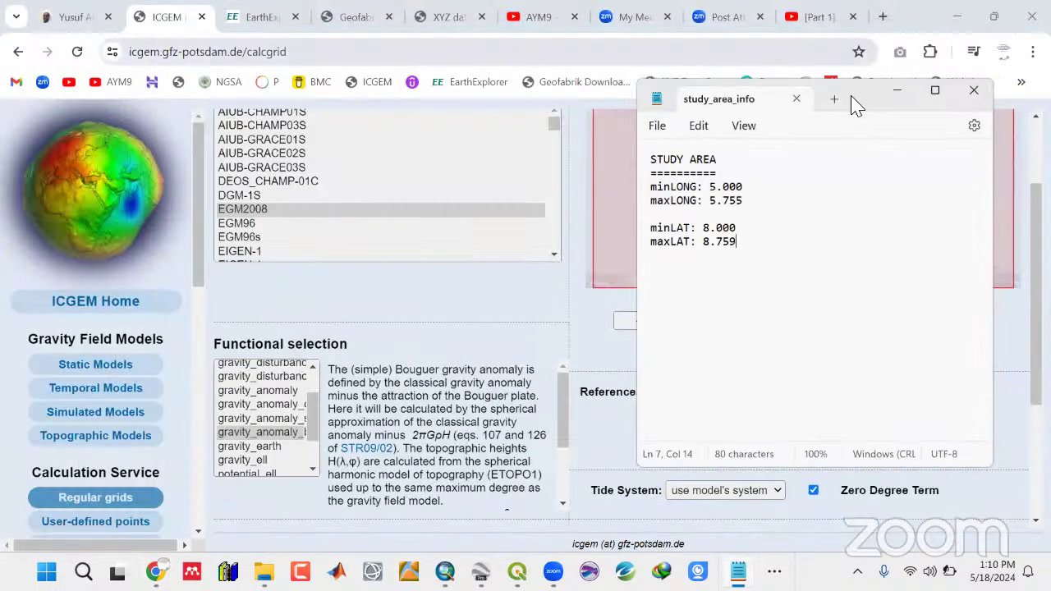
pyautogui.moveTo(854, 99); pyautogui.dragTo(407, 105)
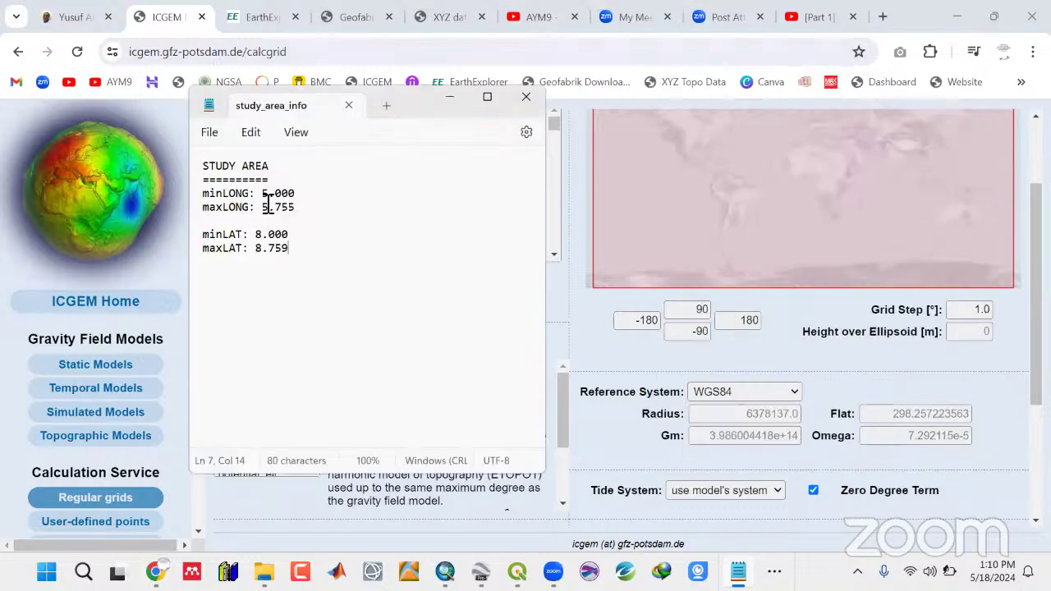
pyautogui.moveTo(263, 198); pyautogui.dragTo(296, 200)
pyautogui.hotkey('ctrl', 'c')
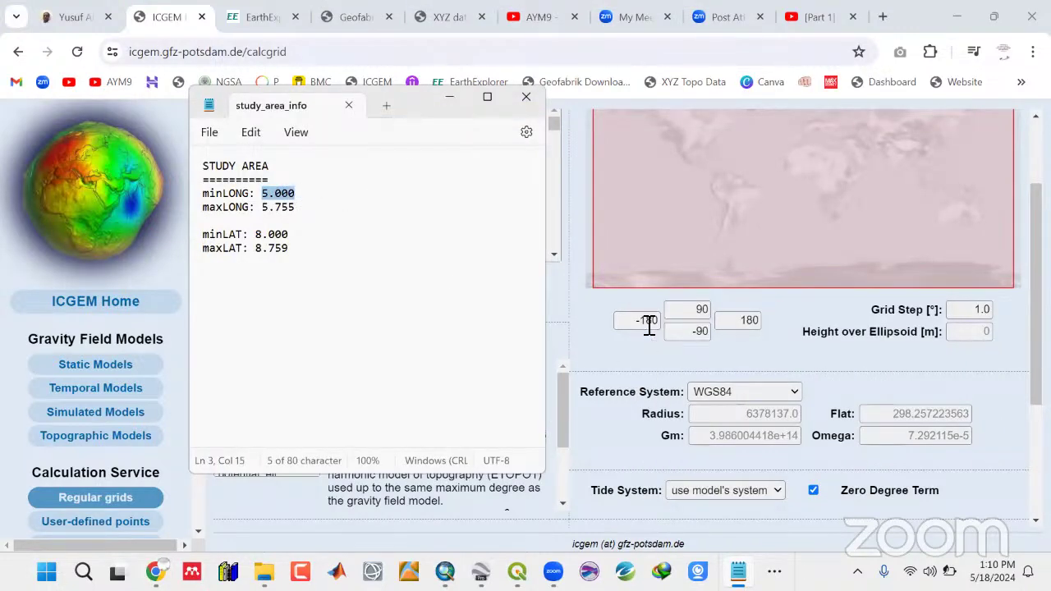
pyautogui.moveTo(649, 325); pyautogui.dragTo(619, 322)
pyautogui.hotkey('ctrl', 'v')
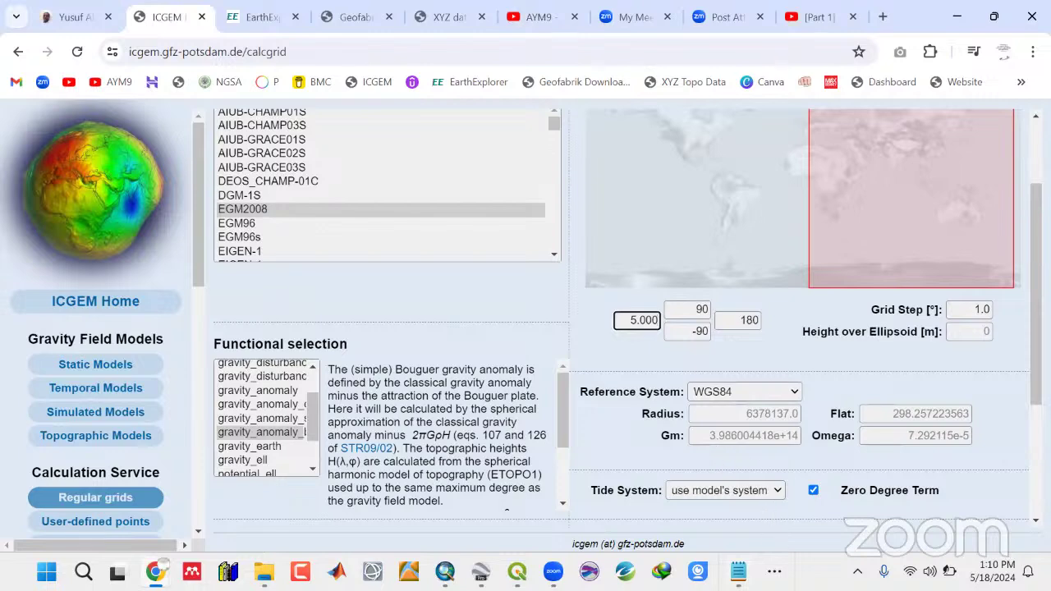
# Copy the maximum longitude 5.755 from the study_area_info note into the eastern limit of the grid area.
pyautogui.click(737, 572)
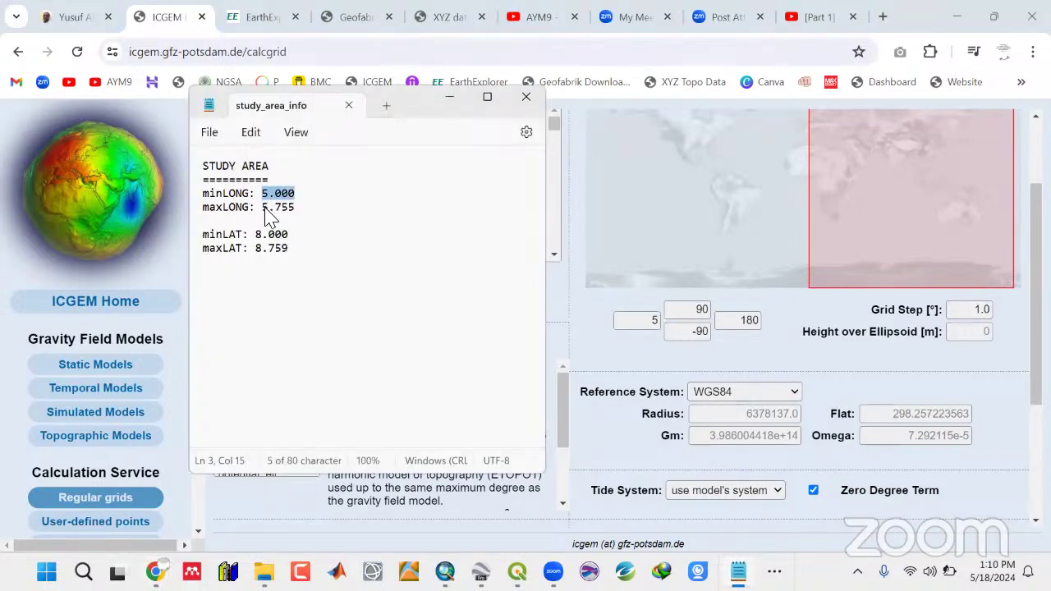
pyautogui.moveTo(262, 208); pyautogui.dragTo(293, 207)
pyautogui.hotkey('ctrl', 'c')
pyautogui.doubleClick(743, 326)
pyautogui.hotkey('ctrl', 'v')
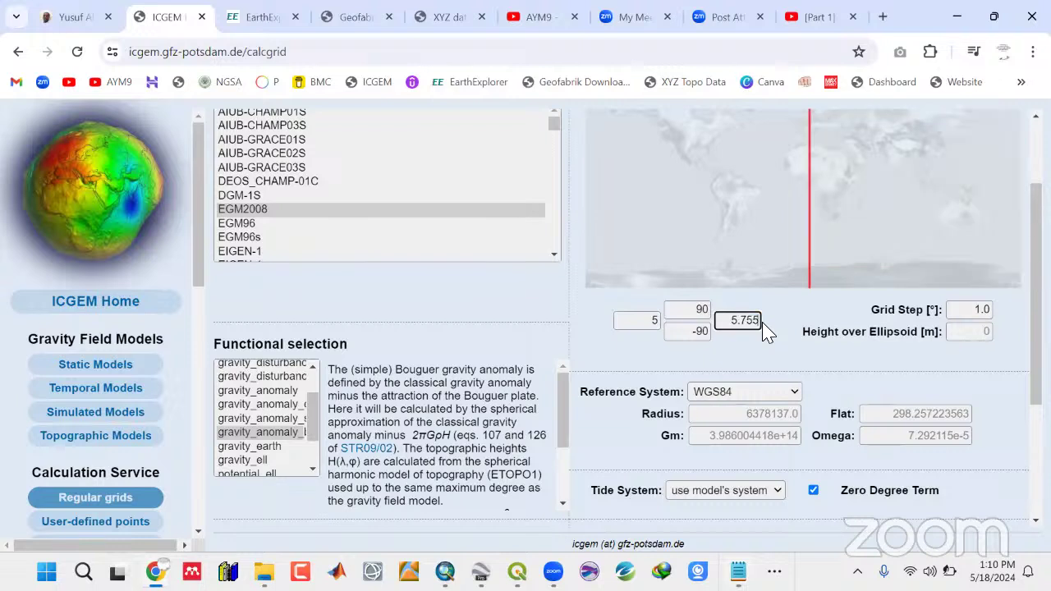
# Copy the minimum latitude 8.000 from the study_area_info note into the southern limit of the grid area.
pyautogui.hotkey('alt', 'Tab')
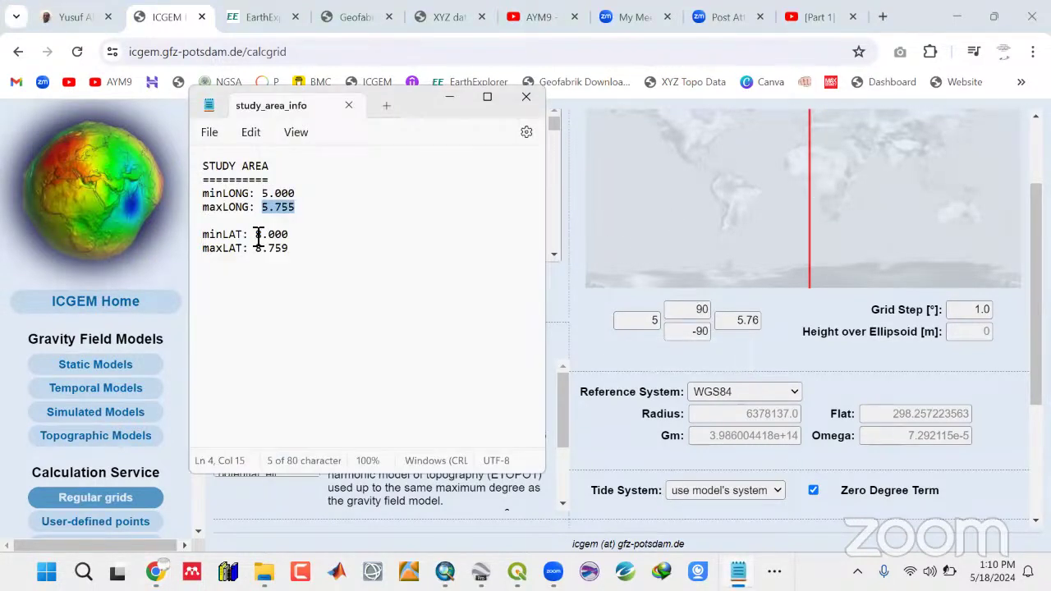
pyautogui.moveTo(255, 235); pyautogui.dragTo(289, 234)
pyautogui.hotkey('ctrl', 'c')
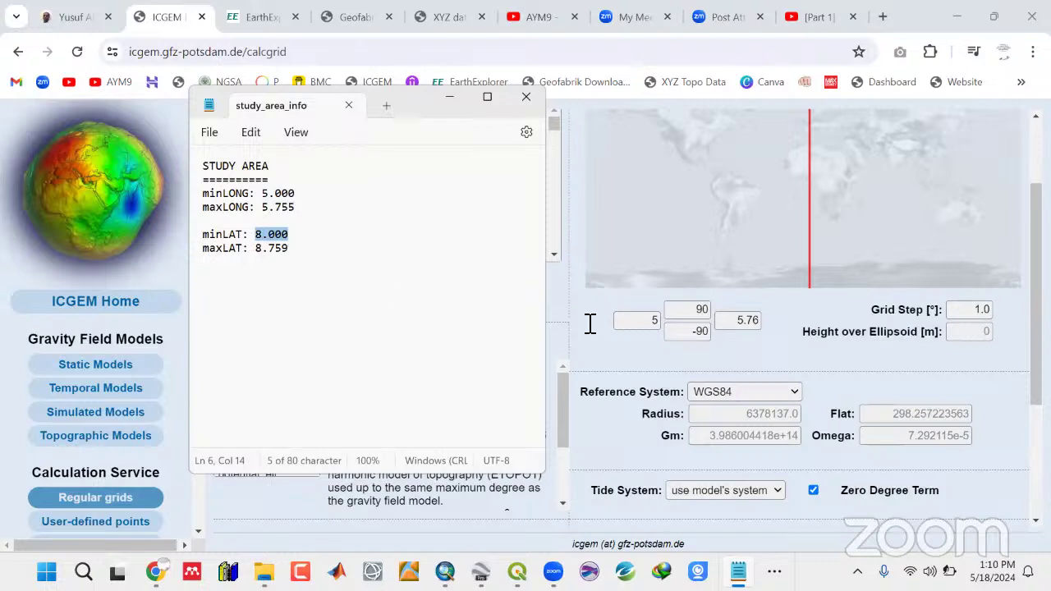
pyautogui.doubleClick(698, 332)
pyautogui.hotkey('ctrl', 'v')
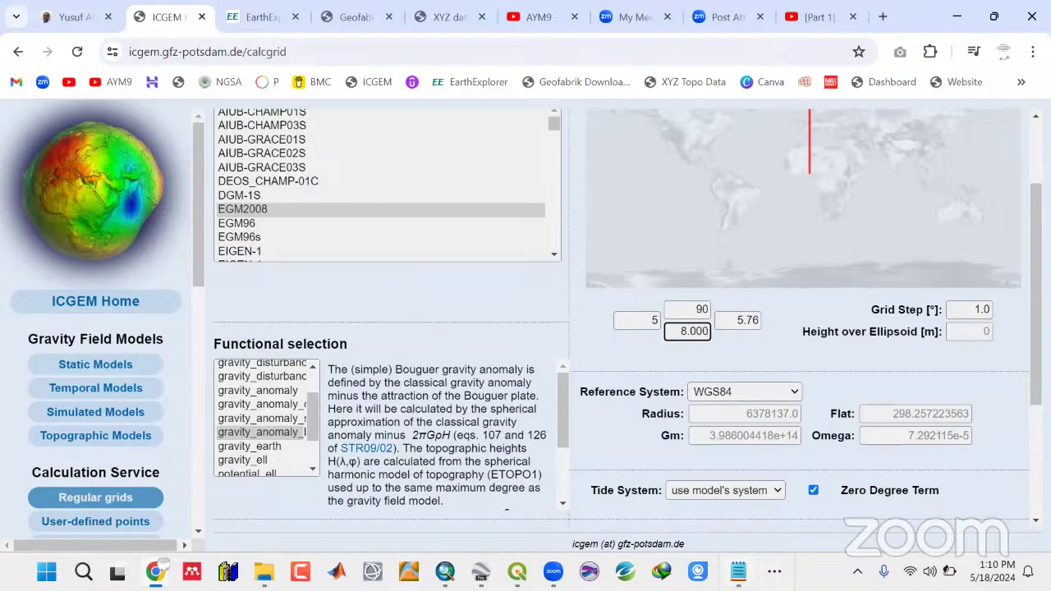
# Transfer the maximum latitude 8.759 from the study_area_info note to the northern limit of the grid area.
pyautogui.click(738, 571)
pyautogui.moveTo(256, 249); pyautogui.dragTo(287, 262)
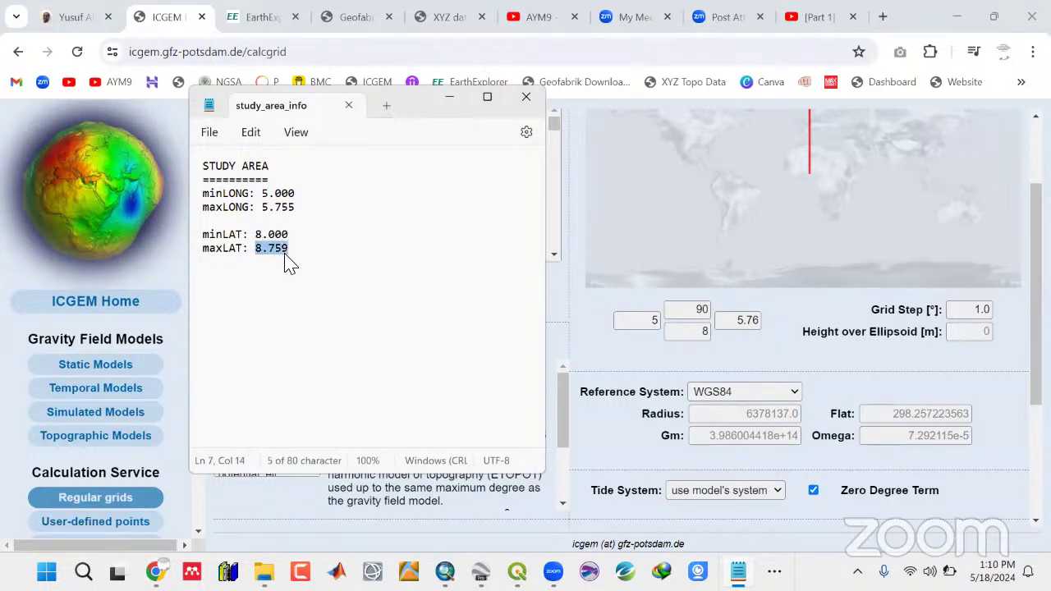
pyautogui.doubleClick(699, 313)
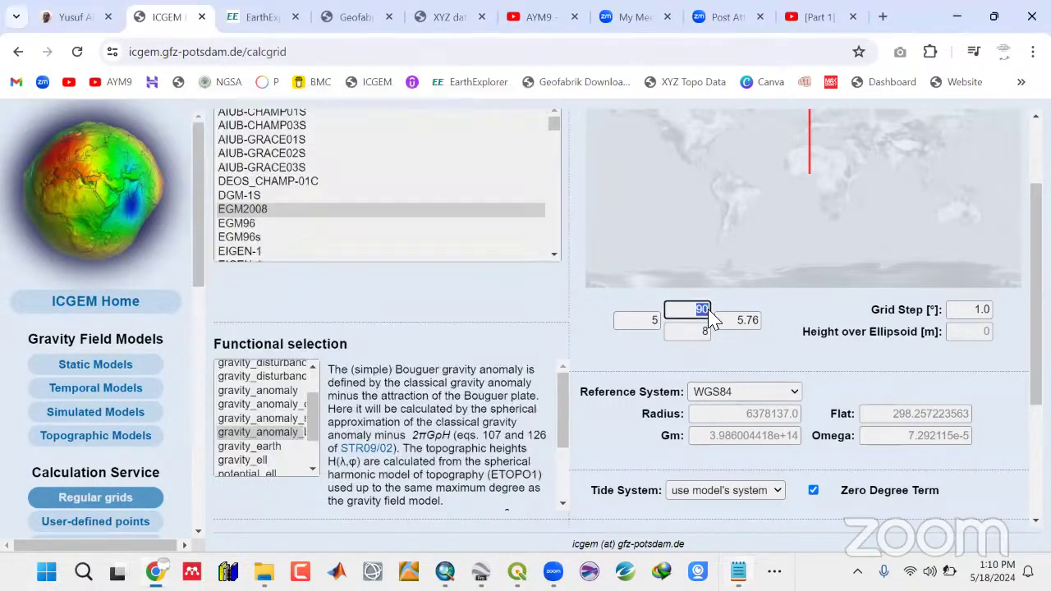
pyautogui.write('8.759')
# Switch to Calculator and divide 1 by 60 to get one arc-minute in degrees for the grid step.
pyautogui.doubleClick(979, 310)
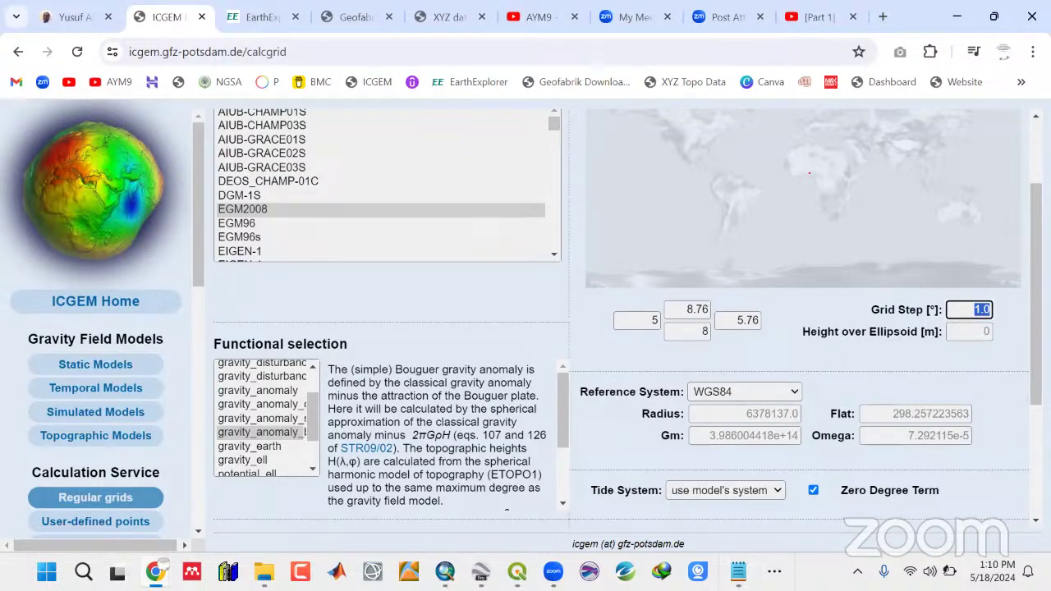
pyautogui.hotkey('alt', 'Tab')
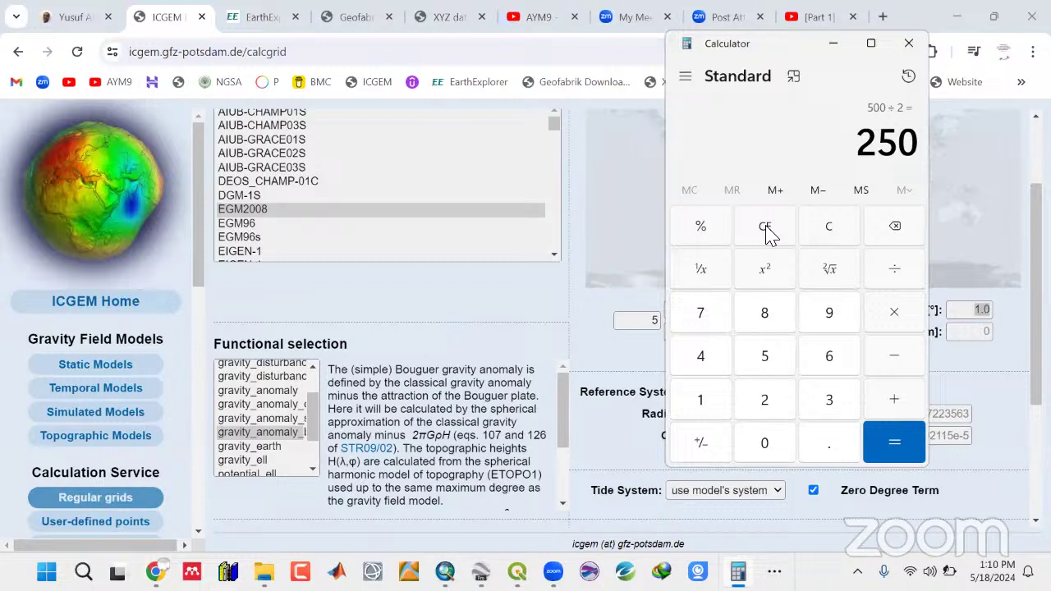
pyautogui.click(827, 228)
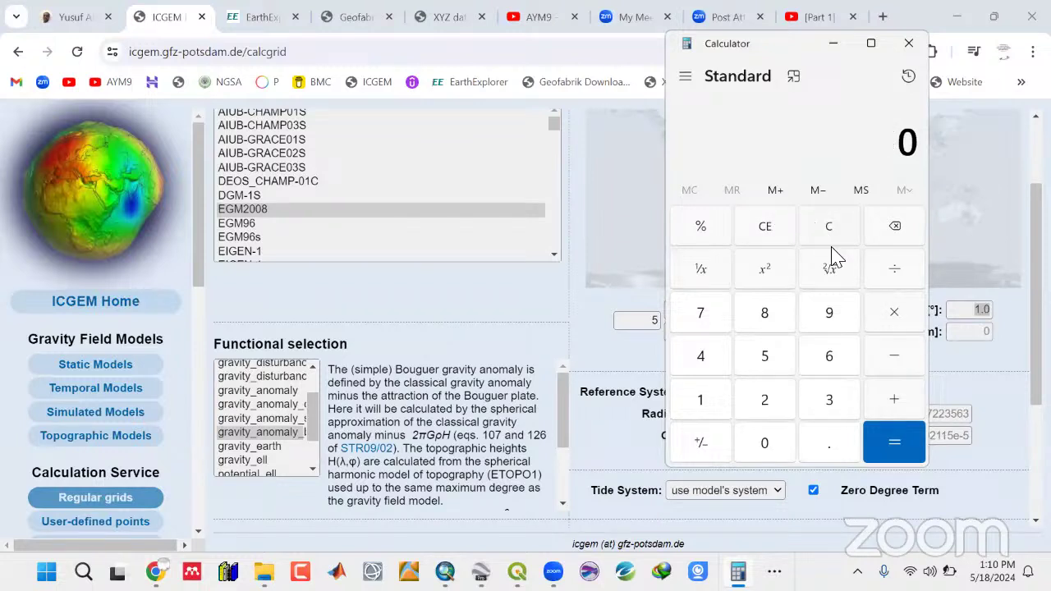
pyautogui.click(710, 410)
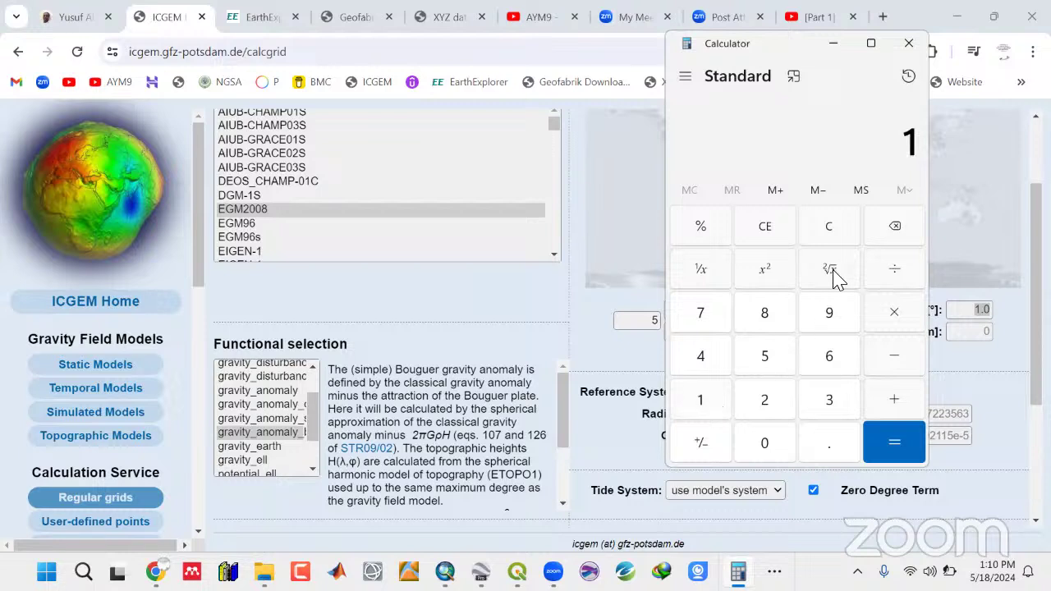
pyautogui.click(897, 271)
pyautogui.click(830, 358)
pyautogui.click(790, 446)
pyautogui.click(891, 460)
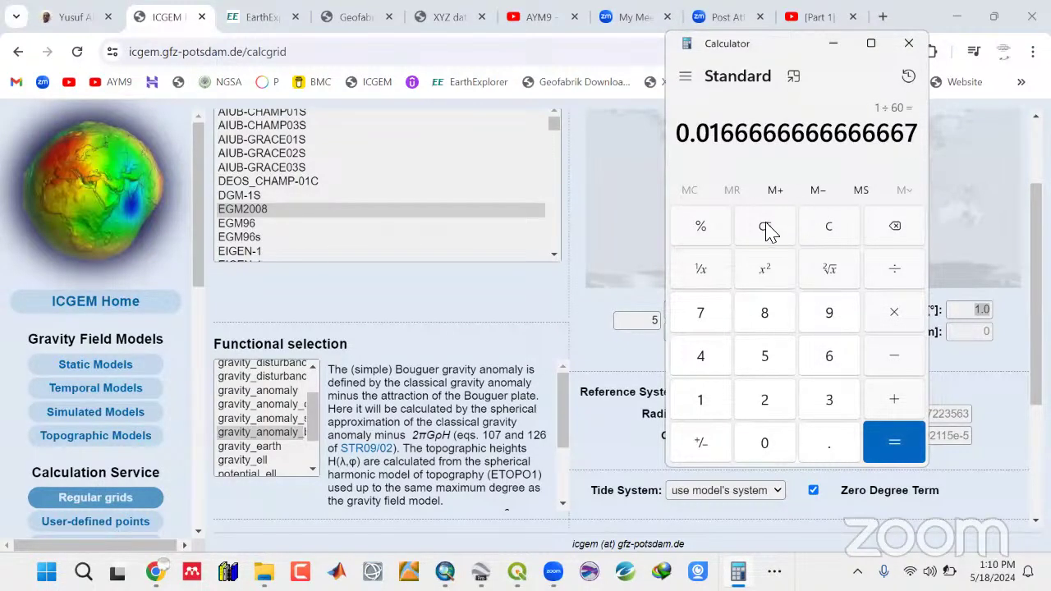
# Clear the calculator, divide 1 by 3600 for one arc-second in degrees, and move the calculator clear of the grid settings.
pyautogui.click(836, 232)
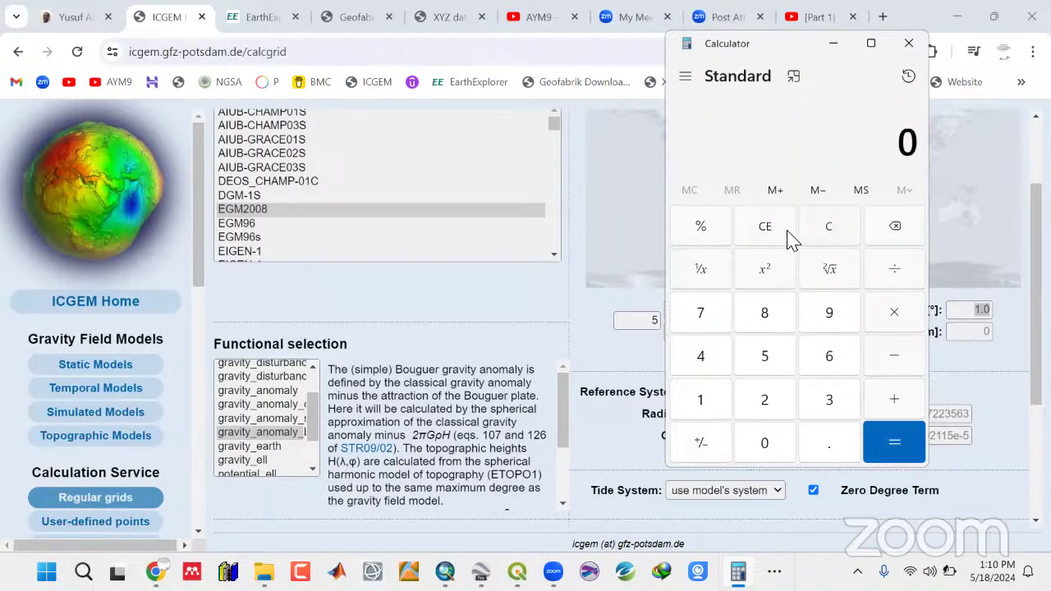
pyautogui.click(704, 406)
pyautogui.click(891, 273)
pyautogui.click(830, 402)
pyautogui.click(831, 362)
pyautogui.click(784, 448)
pyautogui.click(784, 450)
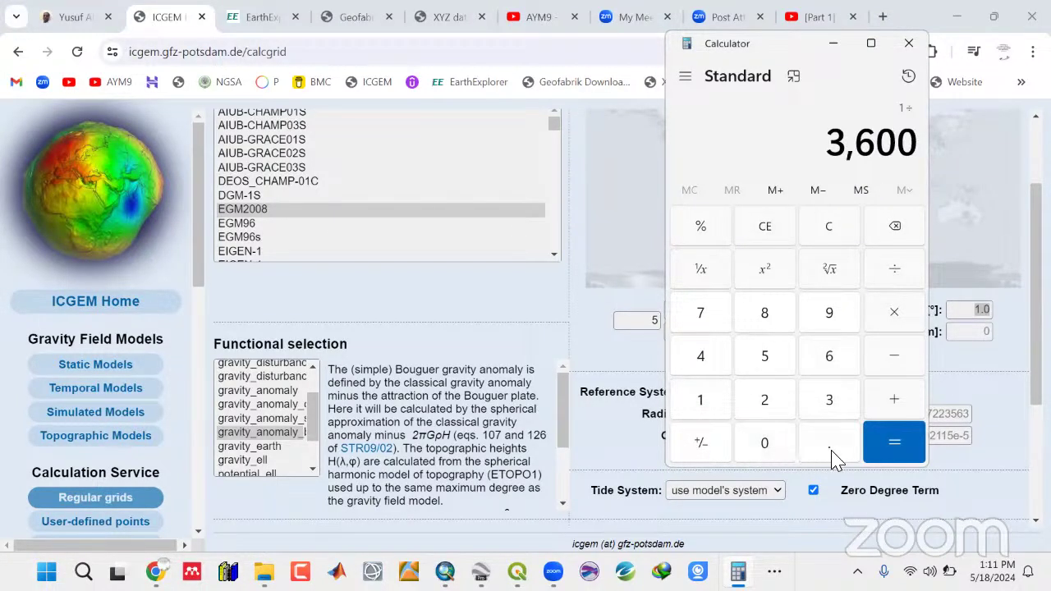
pyautogui.click(892, 452)
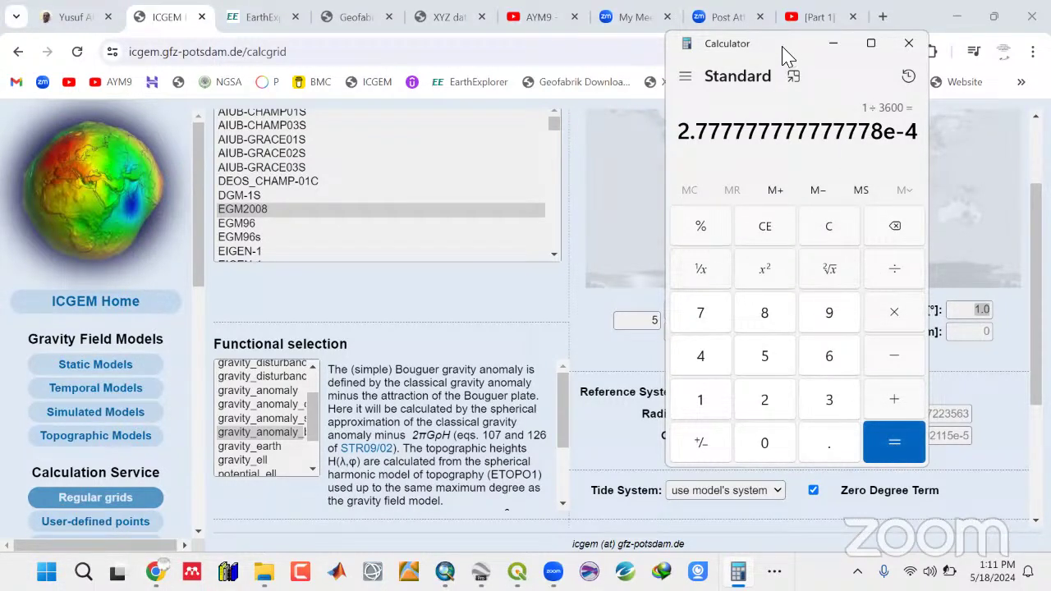
pyautogui.moveTo(784, 49); pyautogui.dragTo(408, 52)
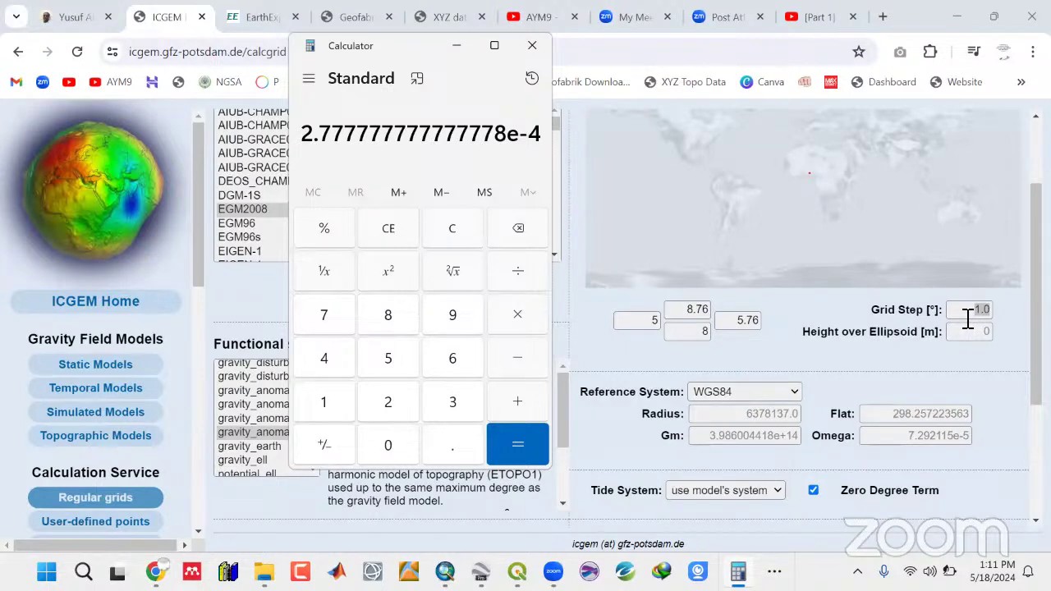
# Set the grid step to 0.0002778 degrees in the ICGEM grid calculation form.
pyautogui.click(969, 315)
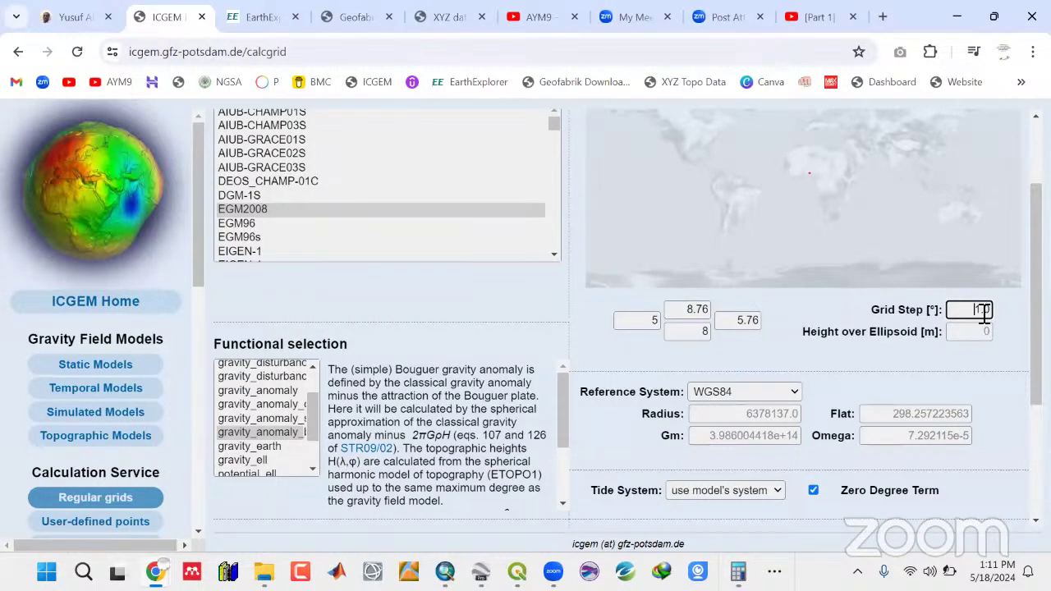
pyautogui.doubleClick(983, 310)
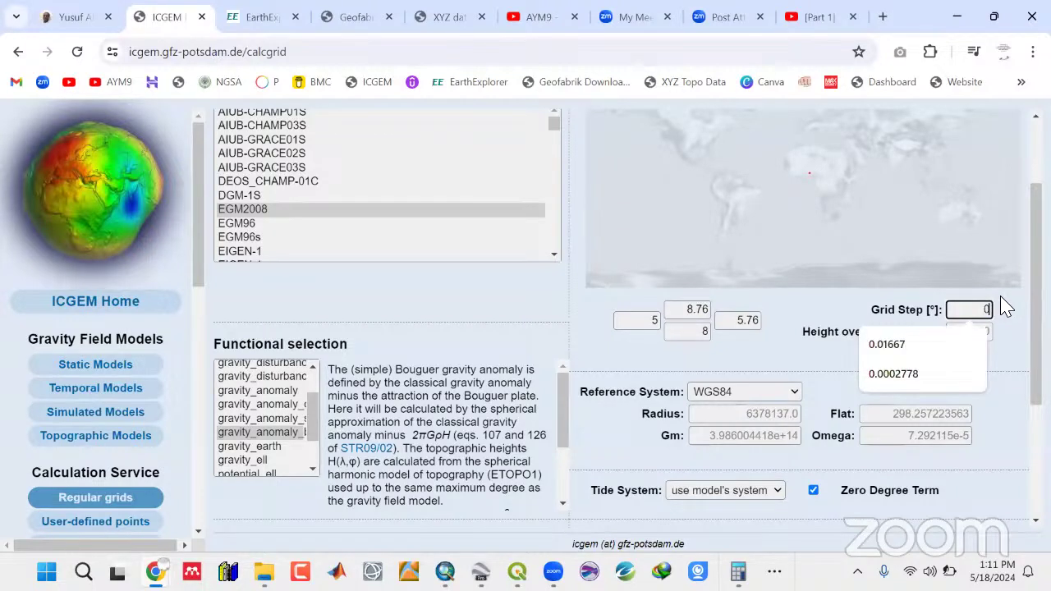
pyautogui.click(897, 376)
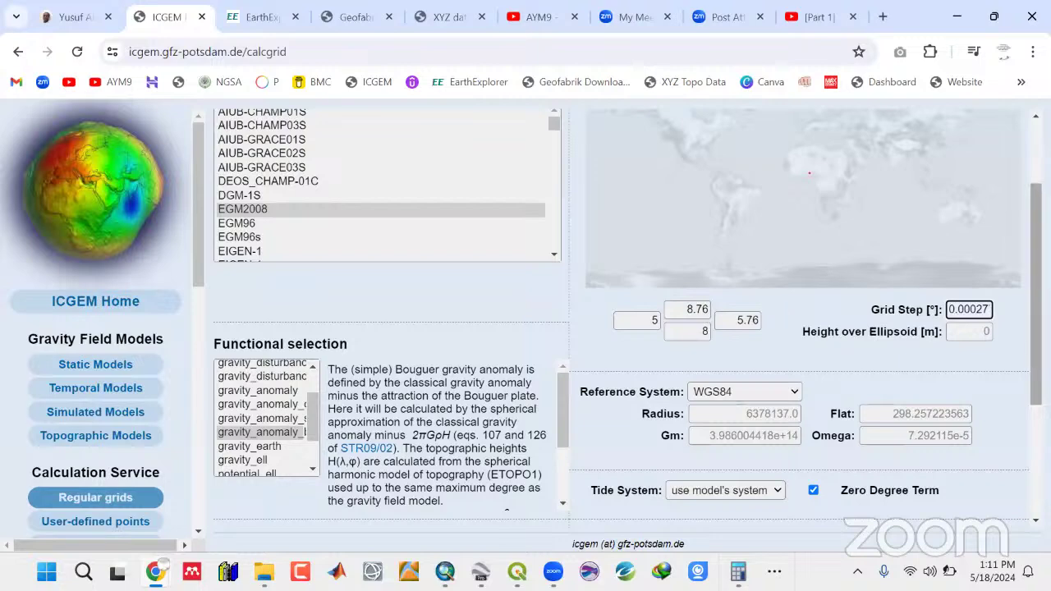
# Review the grid limits, reference system and filter settings, and recheck the EGM2008 model and simple Bouguer gravity anomaly selections.
pyautogui.scroll(-1, 1036, 312)
pyautogui.scroll(-4, 1036, 320)
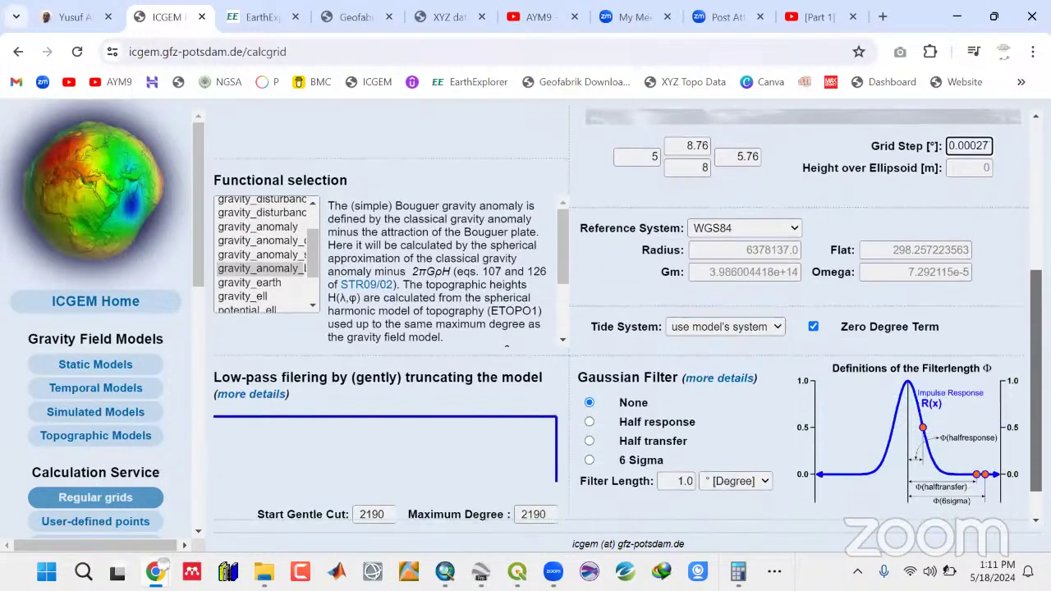
pyautogui.scroll(4, 1036, 320)
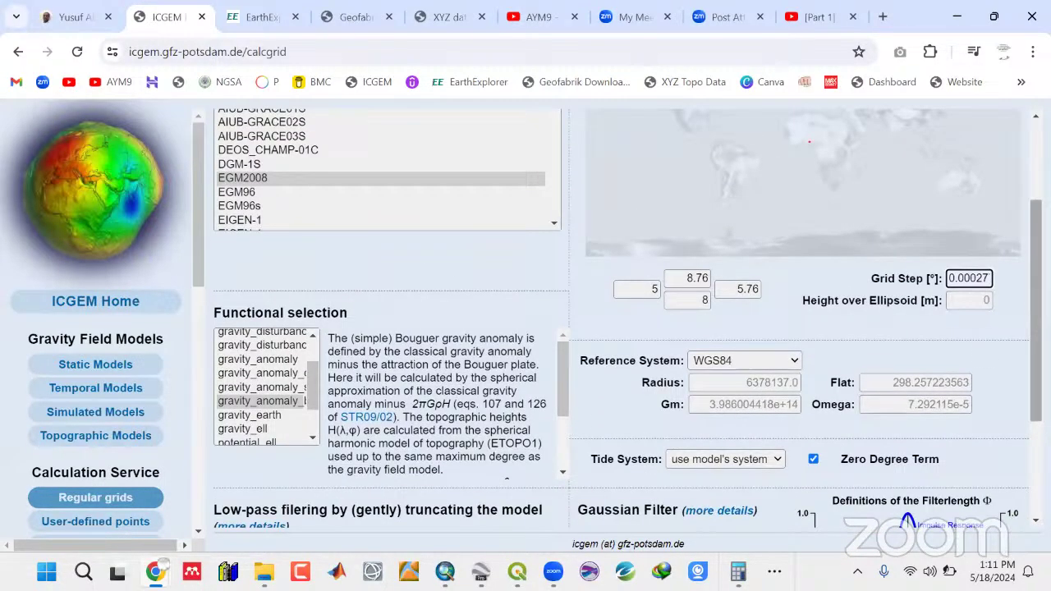
pyautogui.scroll(-2, 1036, 320)
pyautogui.scroll(1, 1036, 320)
pyautogui.scroll(1, 1036, 321)
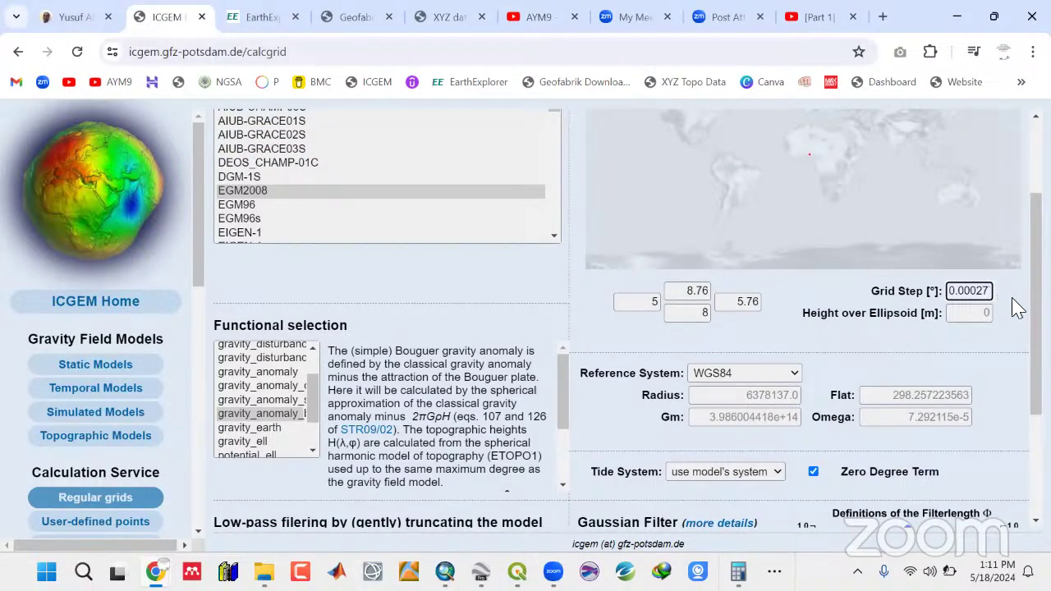
pyautogui.scroll(-3, 1037, 312)
pyautogui.scroll(4, 506, 303)
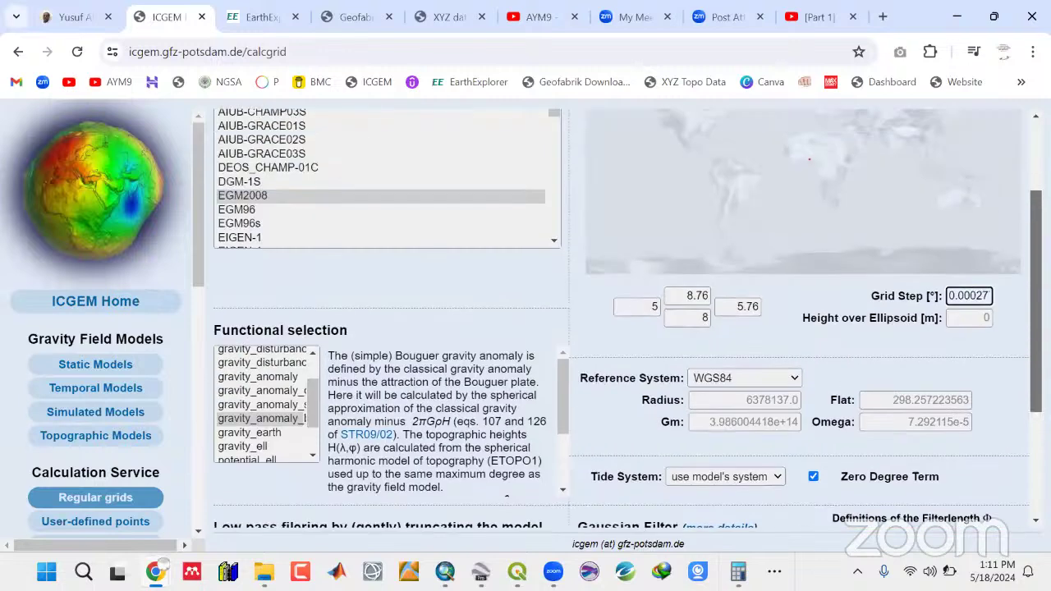
pyautogui.click(269, 236)
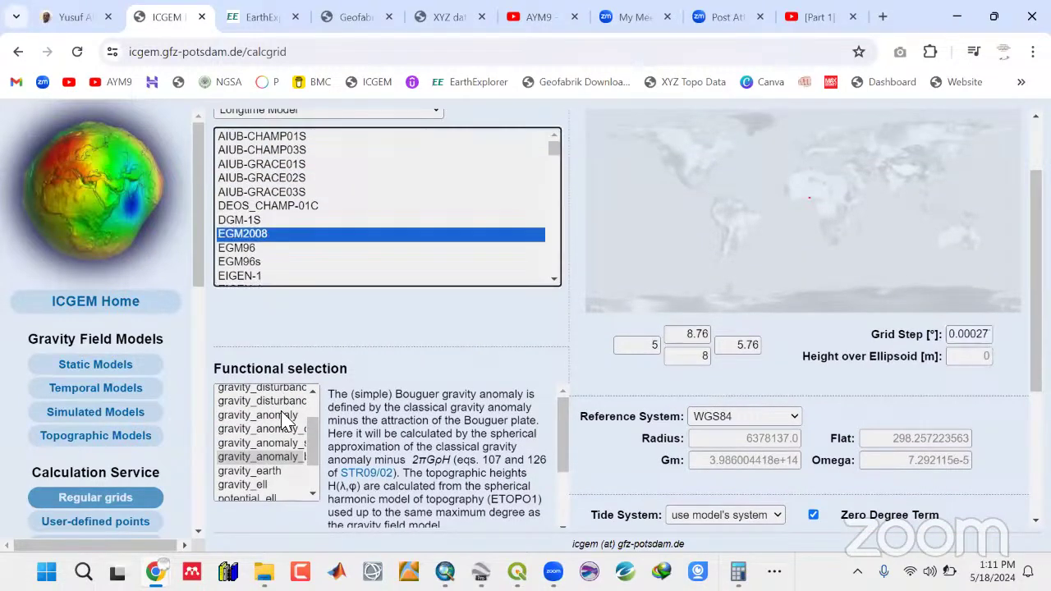
pyautogui.click(279, 458)
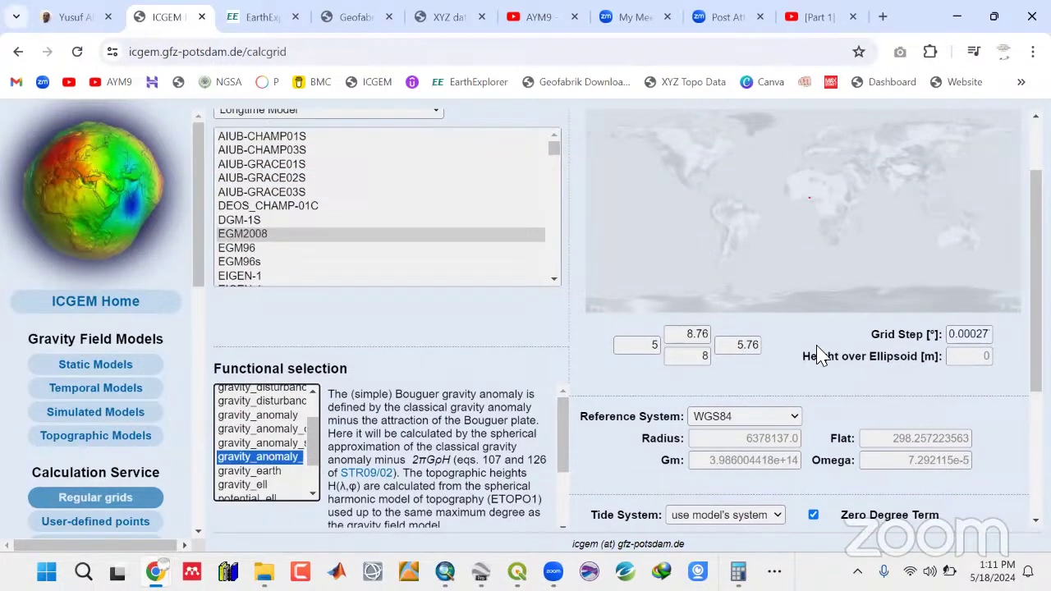
# Start the EGM2008 simple Bouguer anomaly grid calculation and minimize the browser window.
pyautogui.scroll(-3, 720, 400)
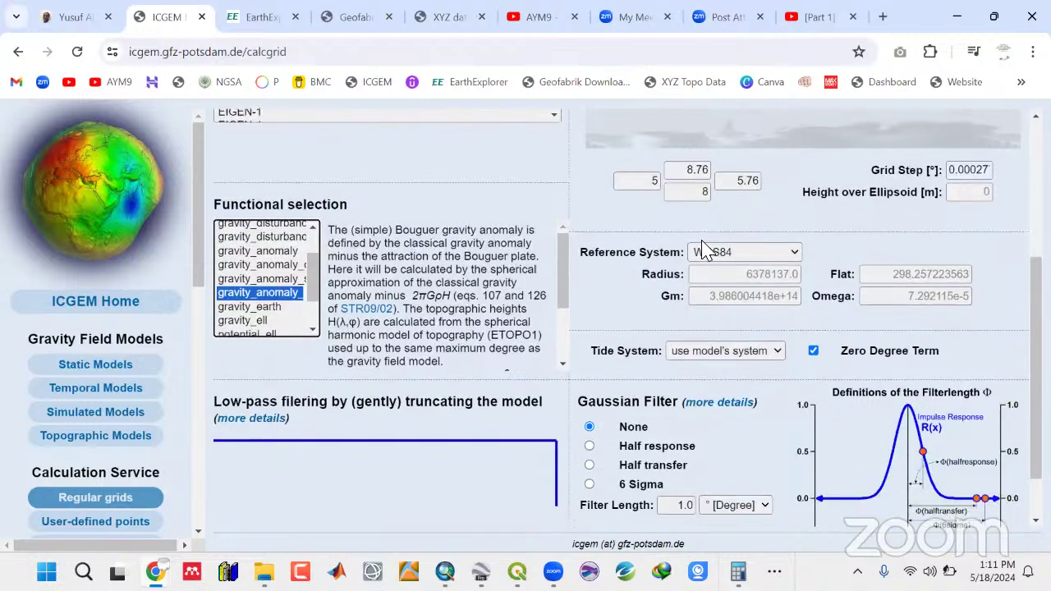
pyautogui.click(903, 515)
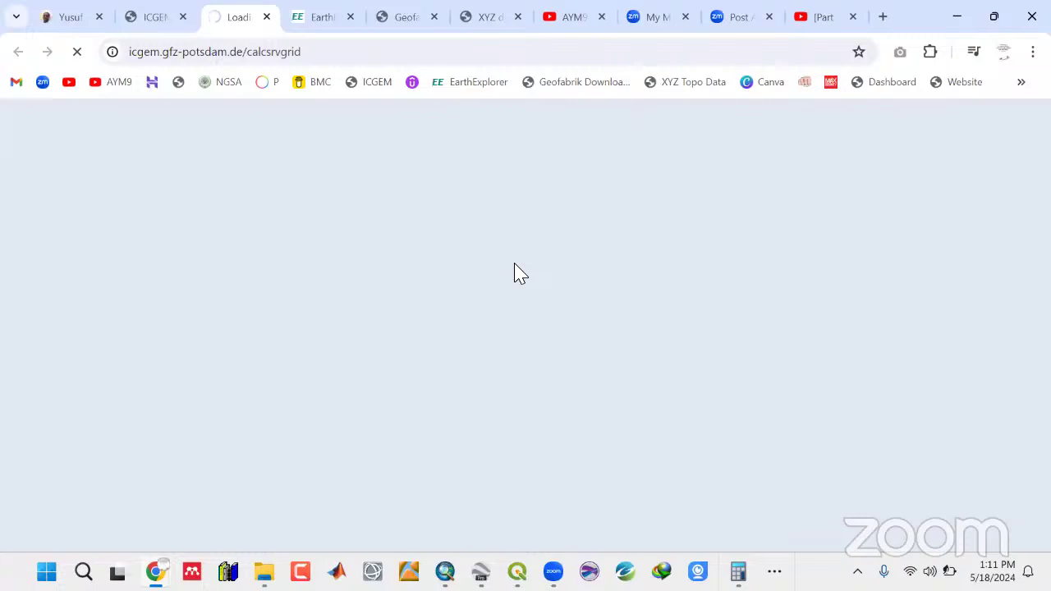
pyautogui.doubleClick(952, 9)
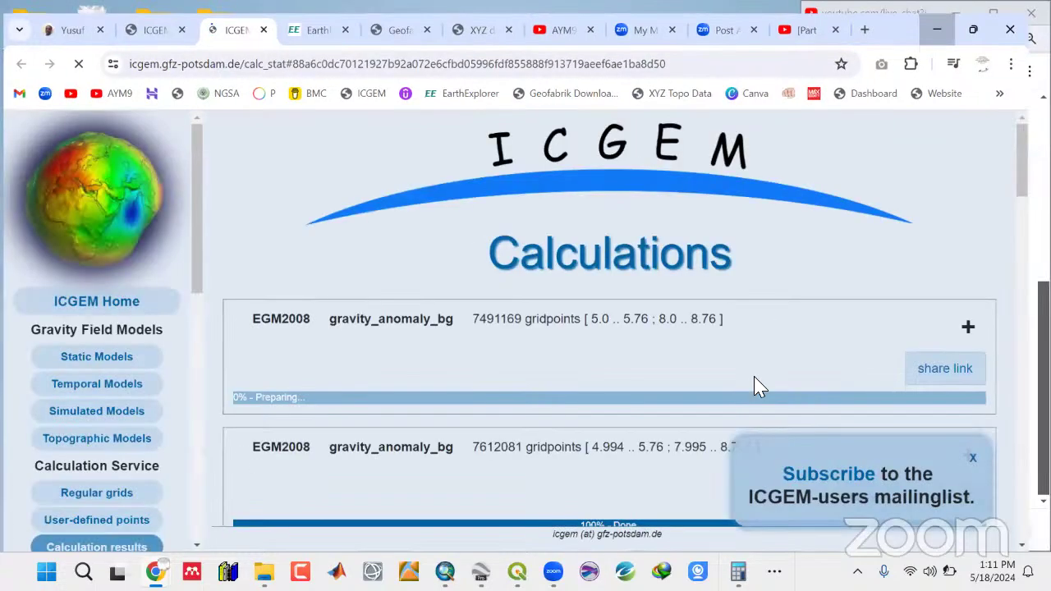
# Switch to Oasis montaj and check the progress of the running TMI_LL gridding.
pyautogui.press('super+Down')
pyautogui.click(774, 571)
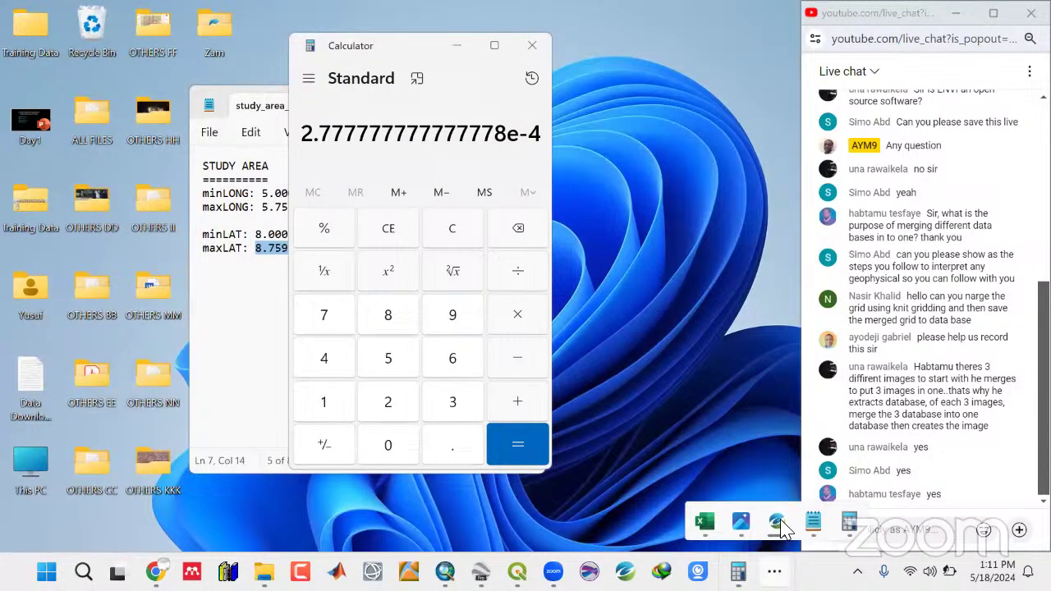
pyautogui.moveTo(777, 522)
pyautogui.click(736, 433)
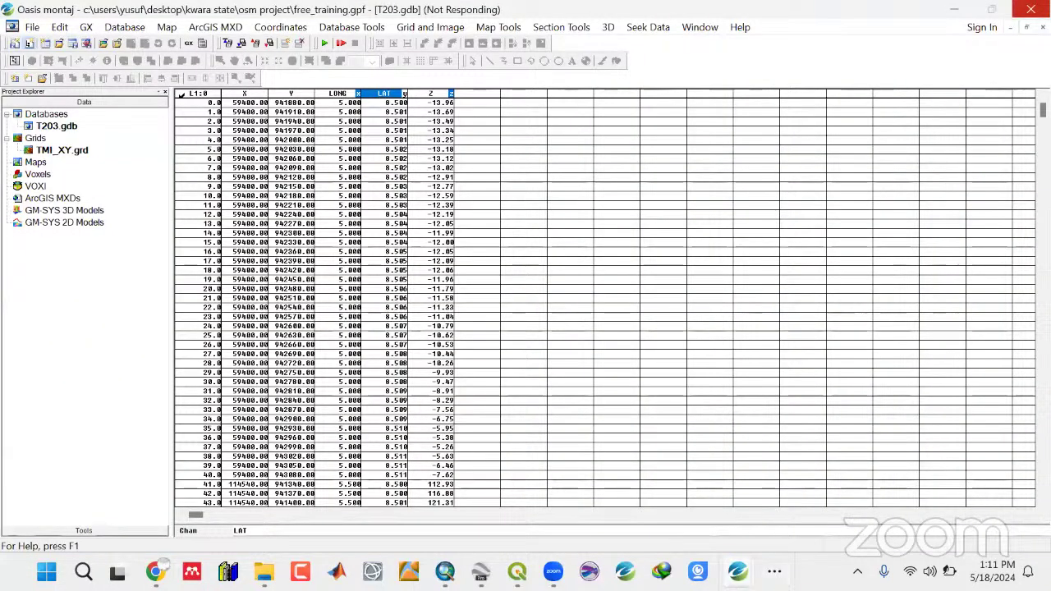
pyautogui.moveTo(736, 571)
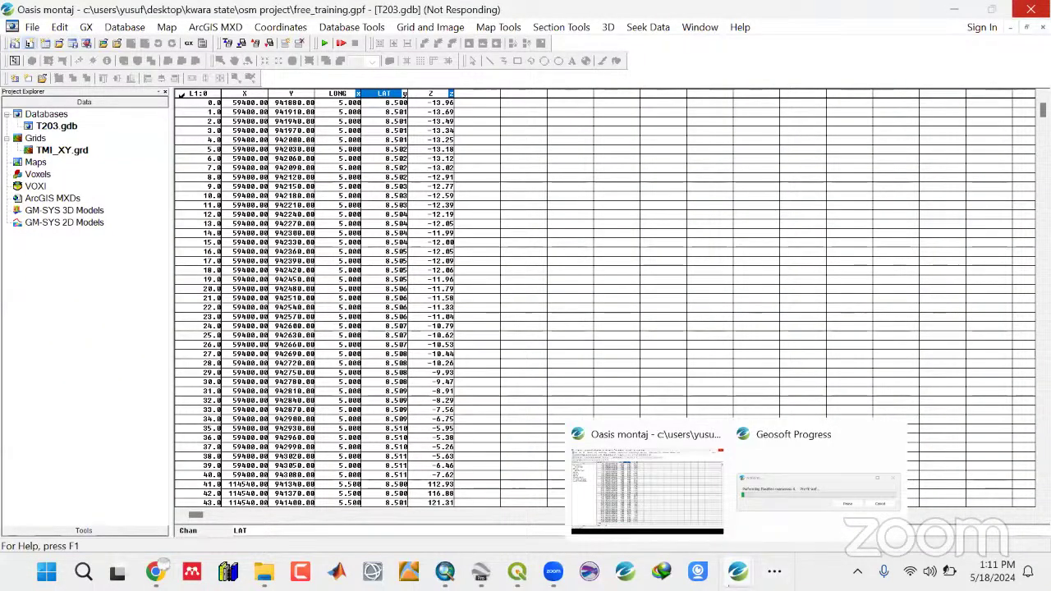
pyautogui.click(780, 491)
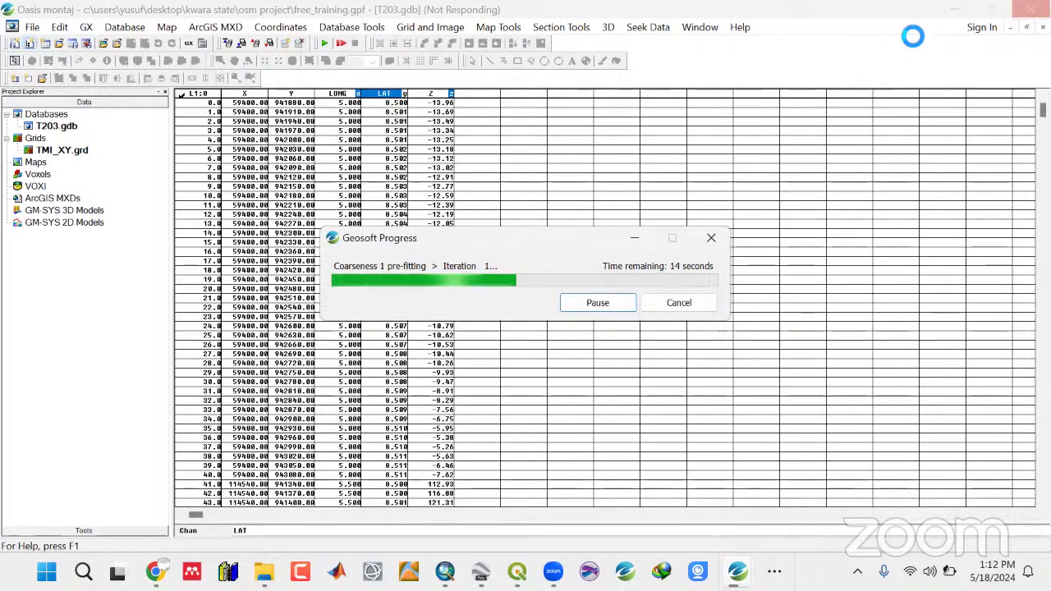
# Minimize Oasis montaj, the calculator and the study_area_info note, and return to the ICGEM calculations page clear of the gridding progress window.
pyautogui.click(955, 9)
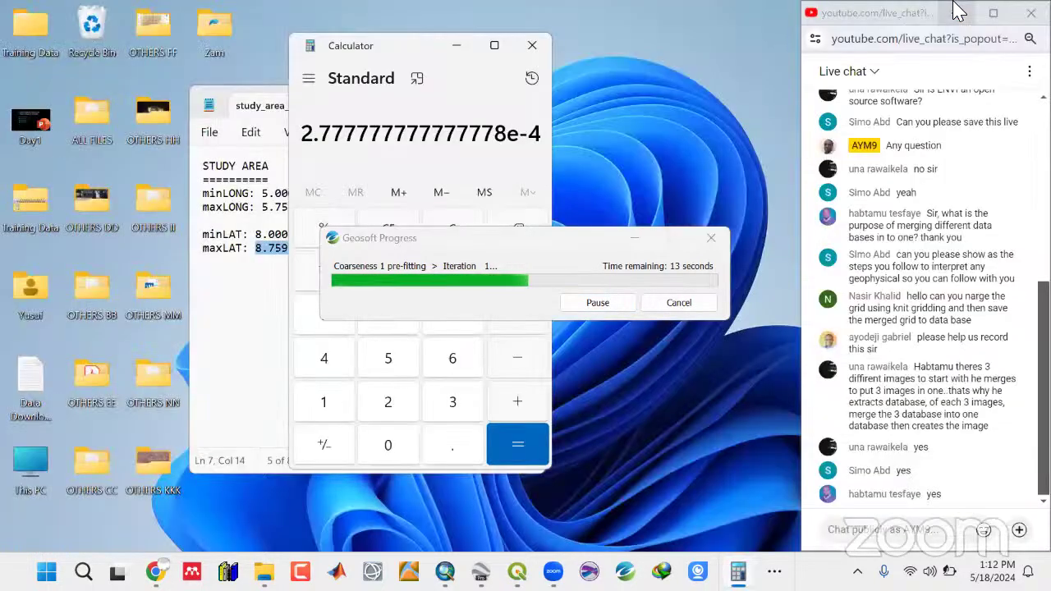
pyautogui.click(462, 47)
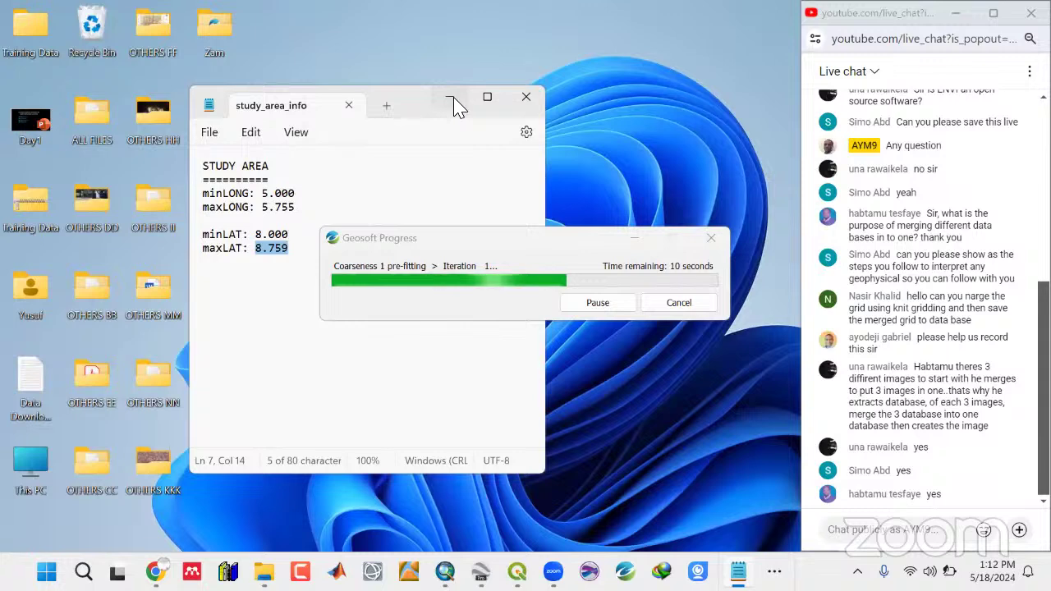
pyautogui.click(452, 99)
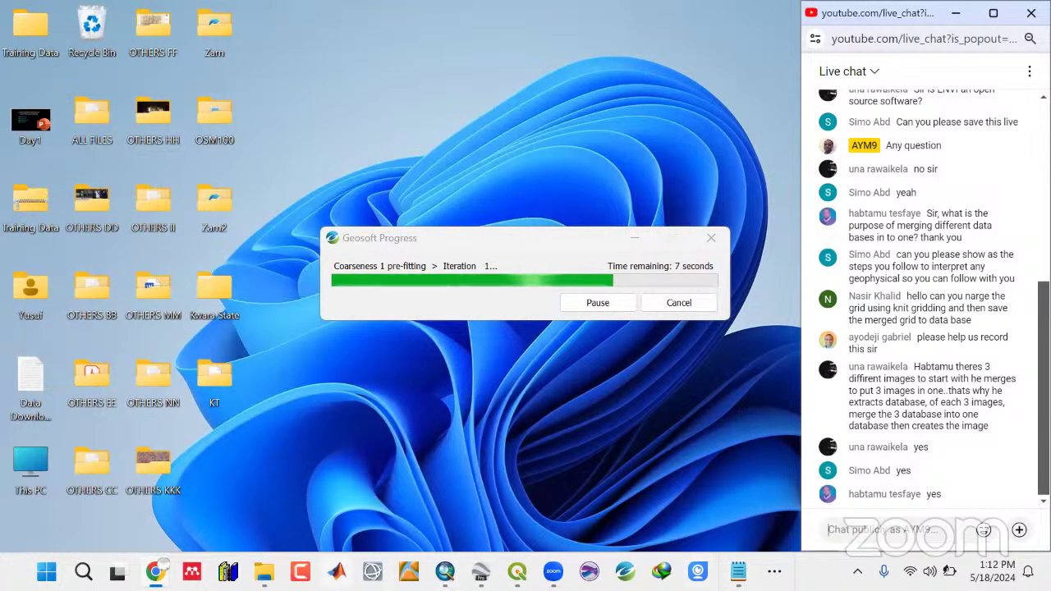
pyautogui.moveTo(155, 573)
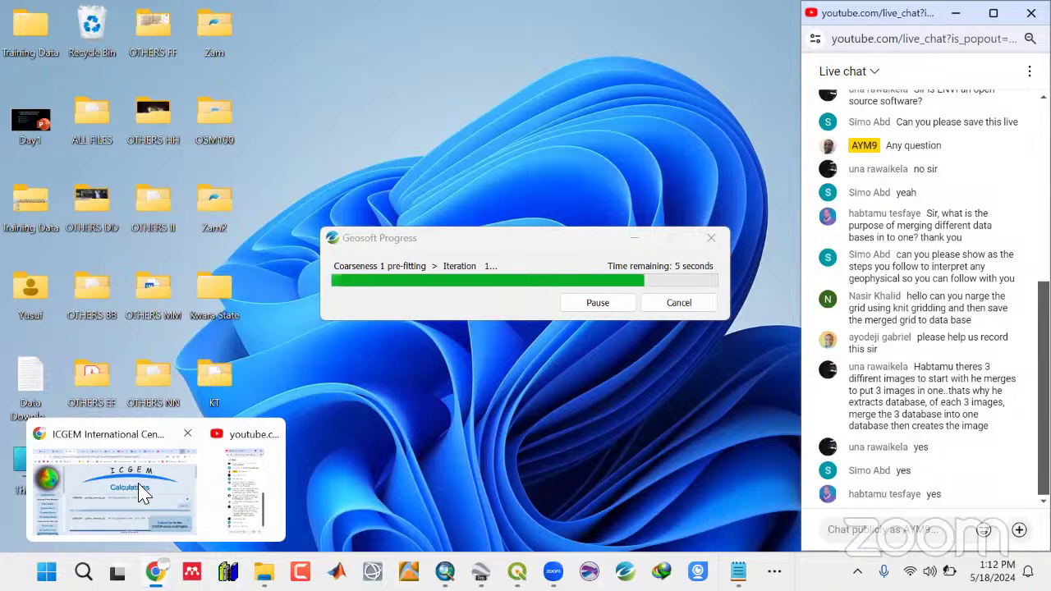
pyautogui.click(156, 425)
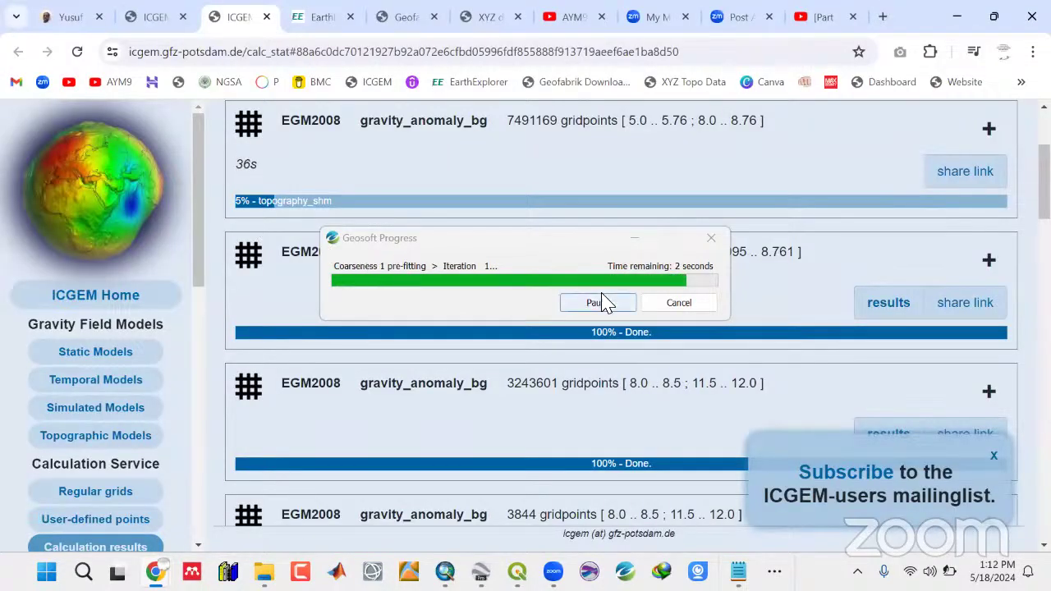
pyautogui.scroll(2, 763, 194)
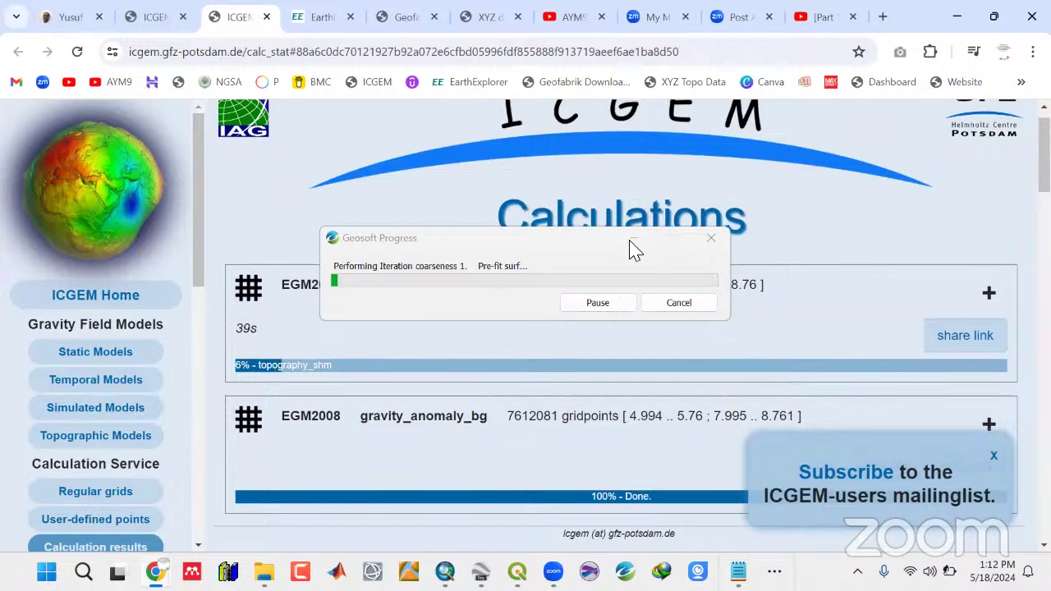
pyautogui.click(633, 238)
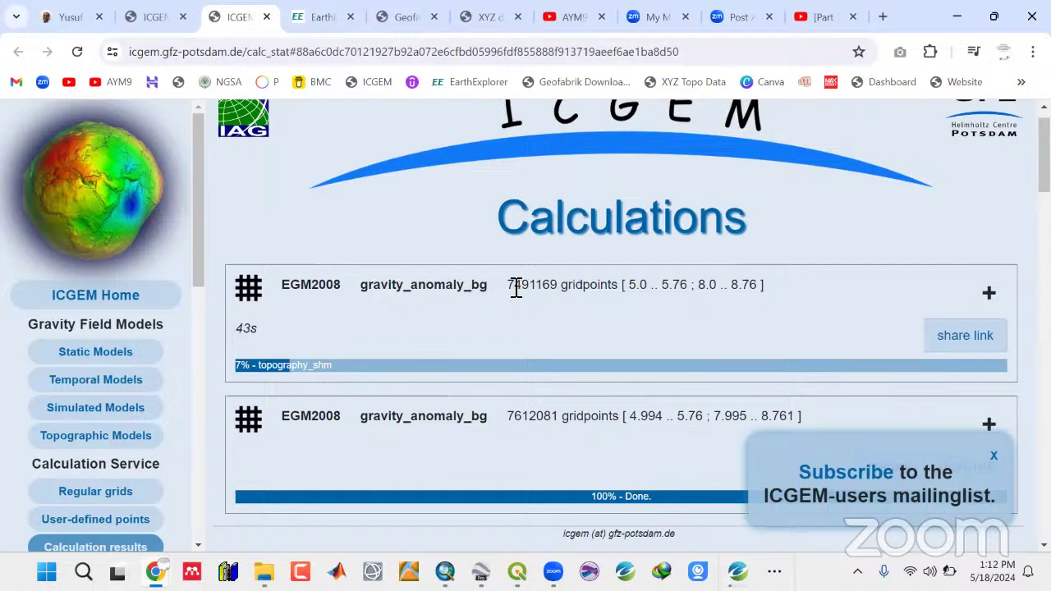
# Examine the grid point count and elapsed time of the newest EGM2008 gravity_anomaly_bg calculation.
pyautogui.moveTo(515, 288)
pyautogui.mouseDown()
pyautogui.moveTo(532, 290)
pyautogui.moveTo(506, 294)
pyautogui.mouseUp()
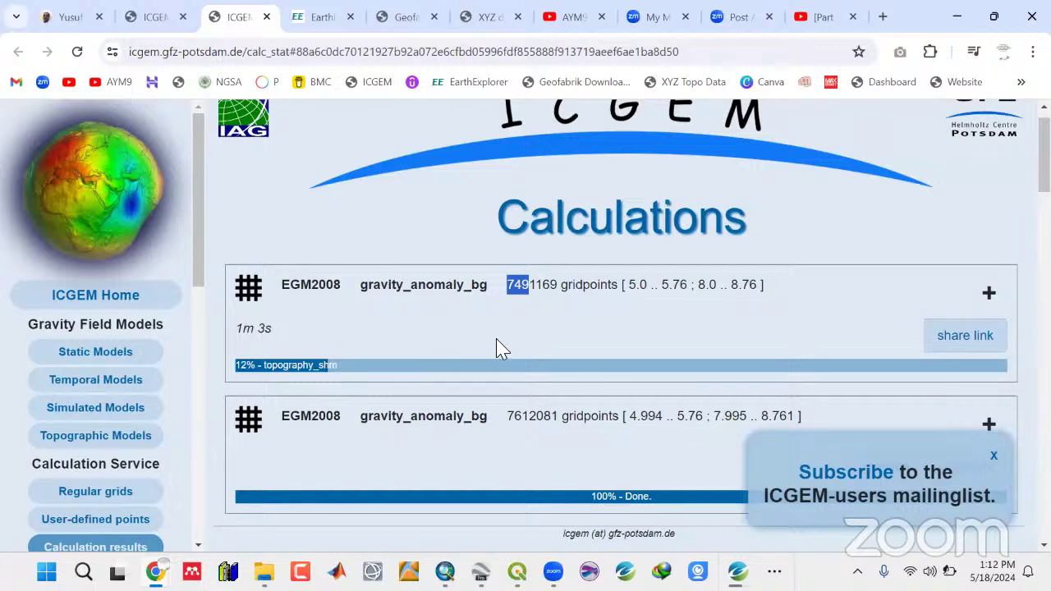
pyautogui.moveTo(293, 334); pyautogui.dragTo(243, 329)
pyautogui.moveTo(287, 294); pyautogui.dragTo(532, 289)
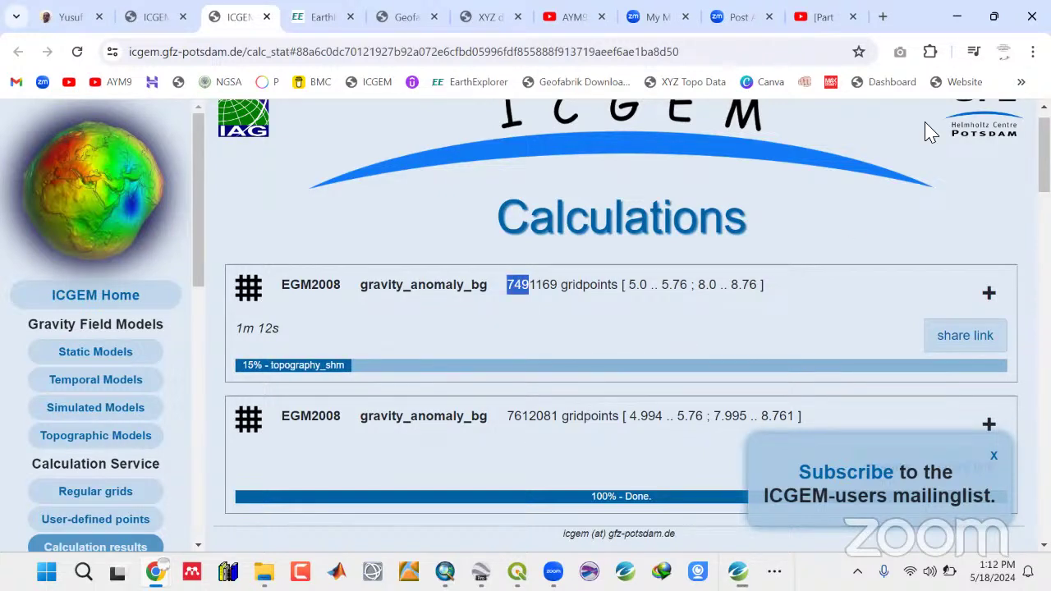
# Switch to Oasis montaj and try to grid the Z channel by minimum curvature as TMI_LL, overwriting the existing grid file.
pyautogui.click(953, 20)
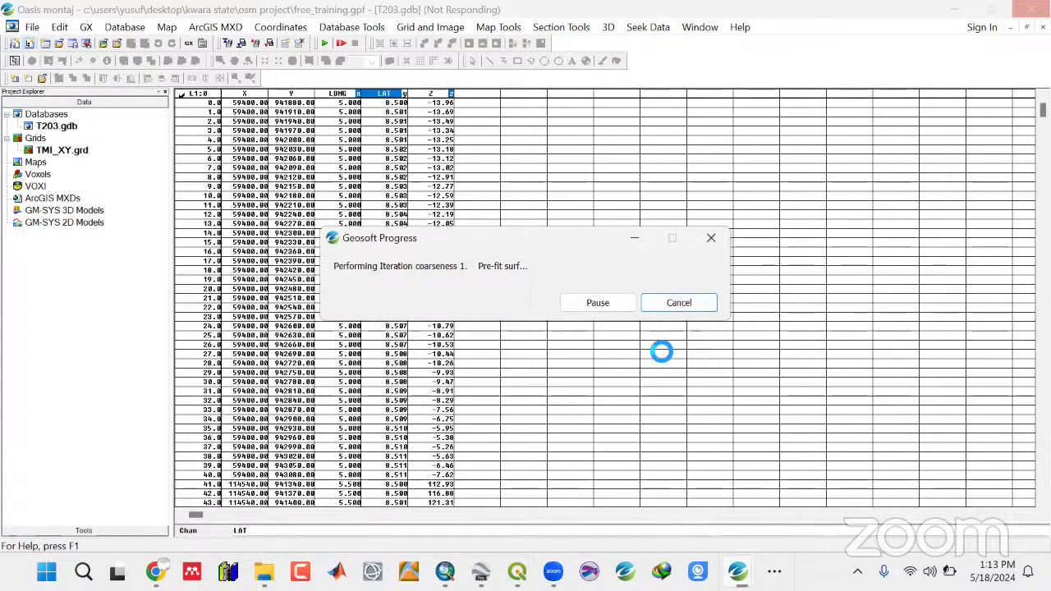
pyautogui.click(372, 224)
pyautogui.click(378, 149)
pyautogui.click(435, 28)
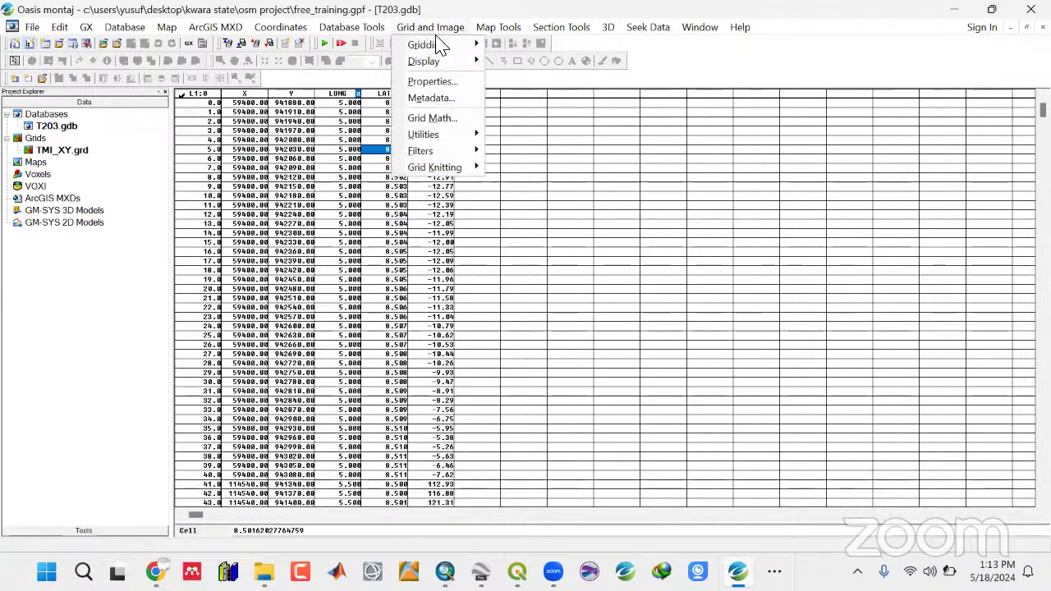
pyautogui.moveTo(441, 45)
pyautogui.click(530, 43)
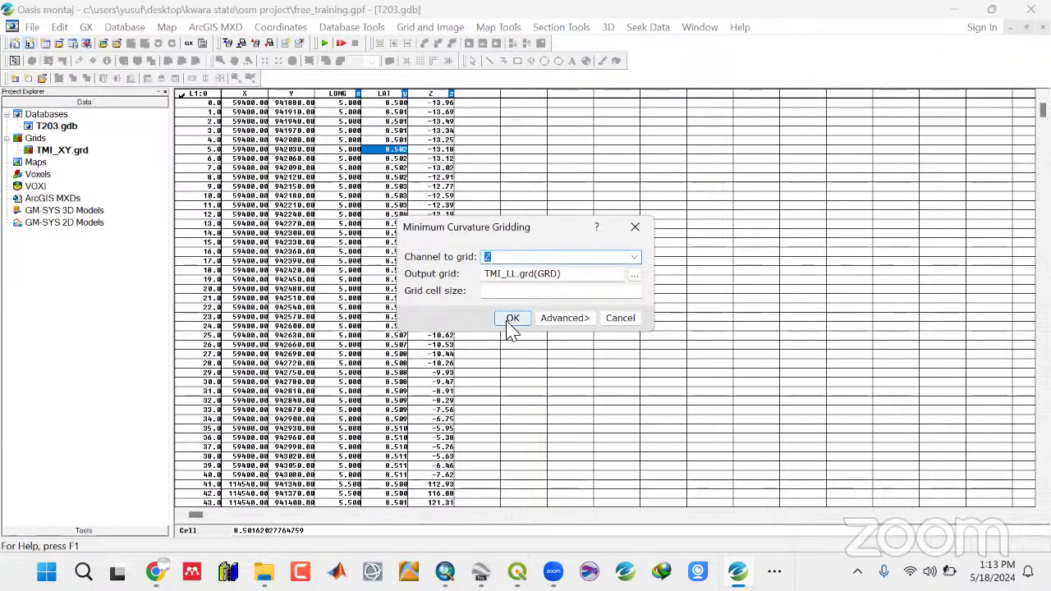
pyautogui.click(509, 320)
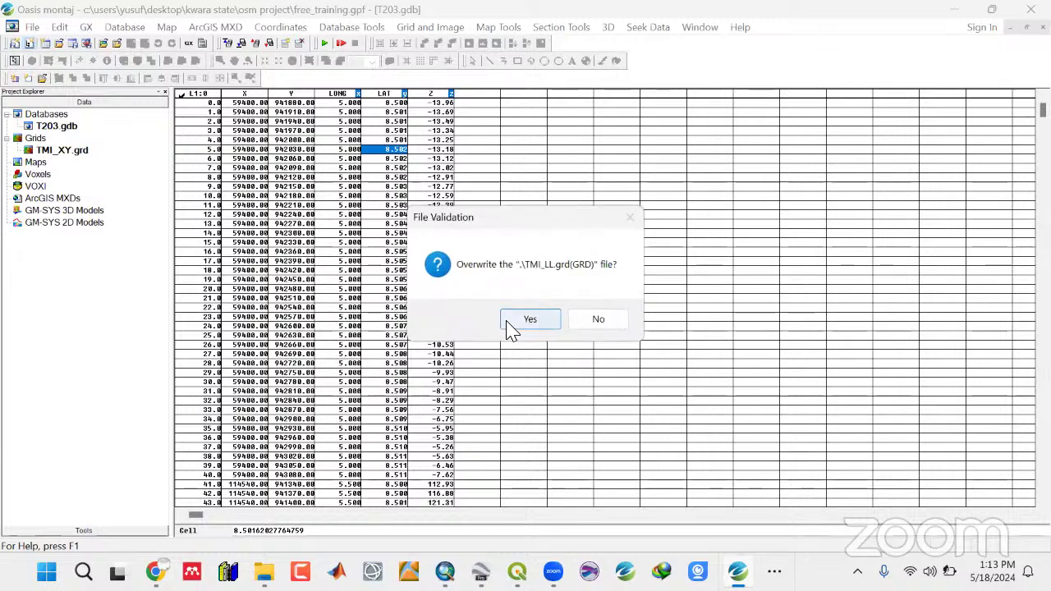
pyautogui.click(523, 322)
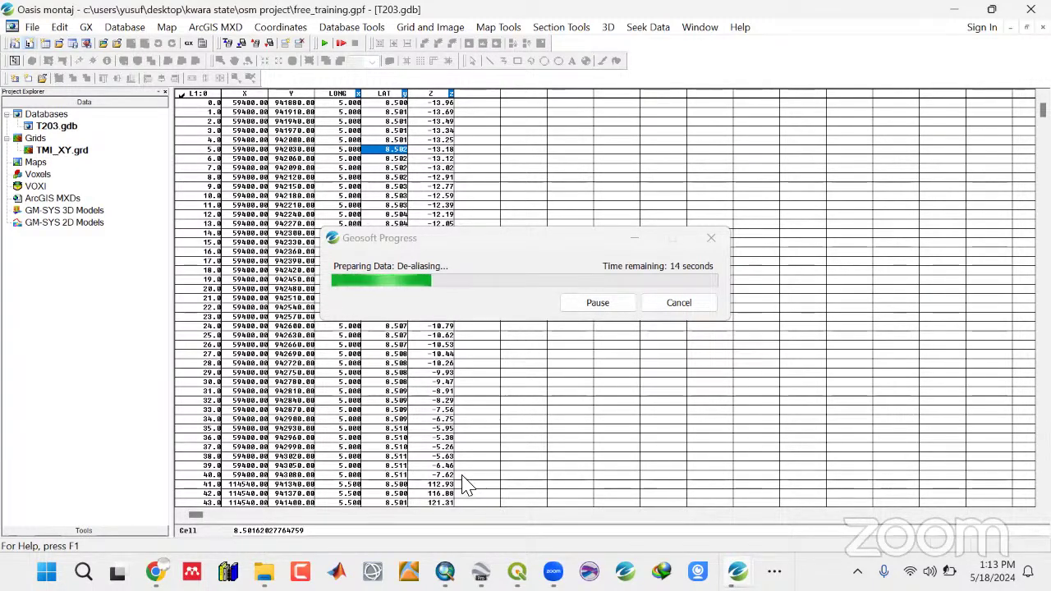
# Check the progress of the EGM2008 calculation on the ICGEM page, and minimize the gridding progress and browser windows.
pyautogui.moveTo(155, 571)
pyautogui.click(156, 488)
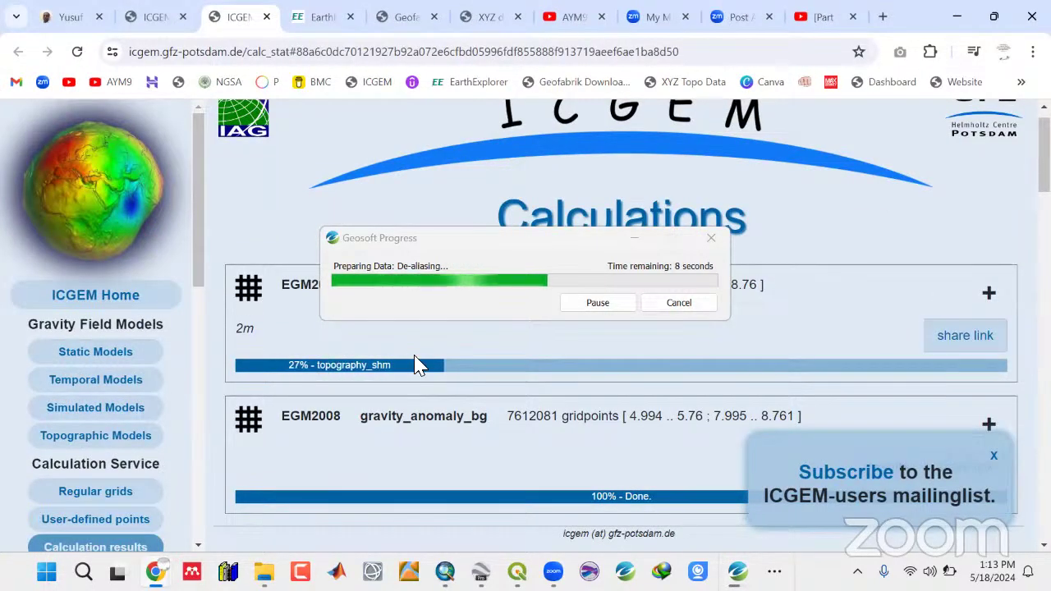
pyautogui.click(633, 238)
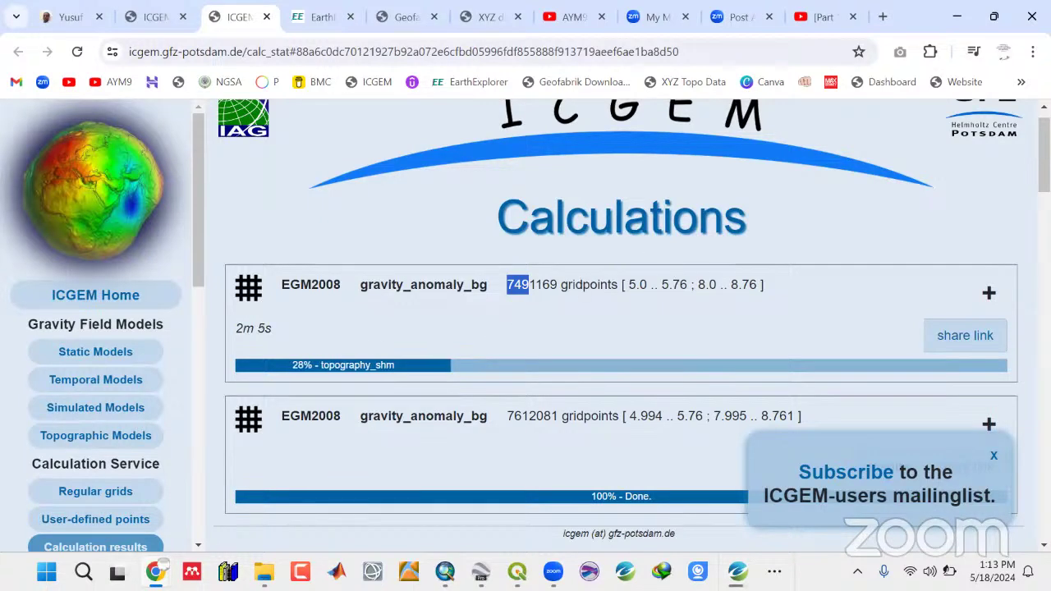
pyautogui.click(957, 14)
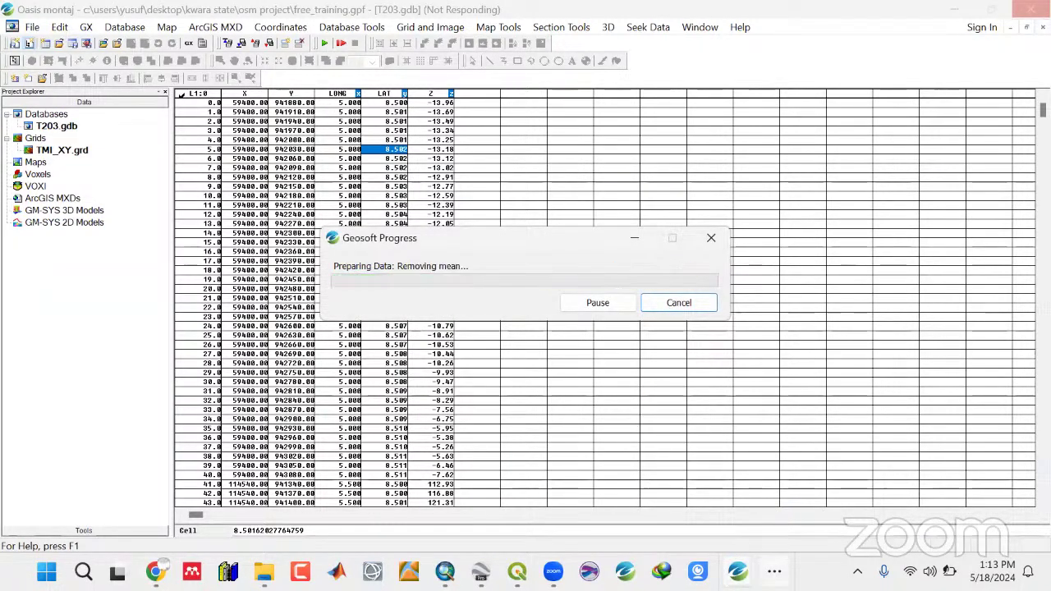
# Bring back Oasis montaj's gridding progress and cancel the running TMI_LL gridding.
pyautogui.moveTo(737, 571)
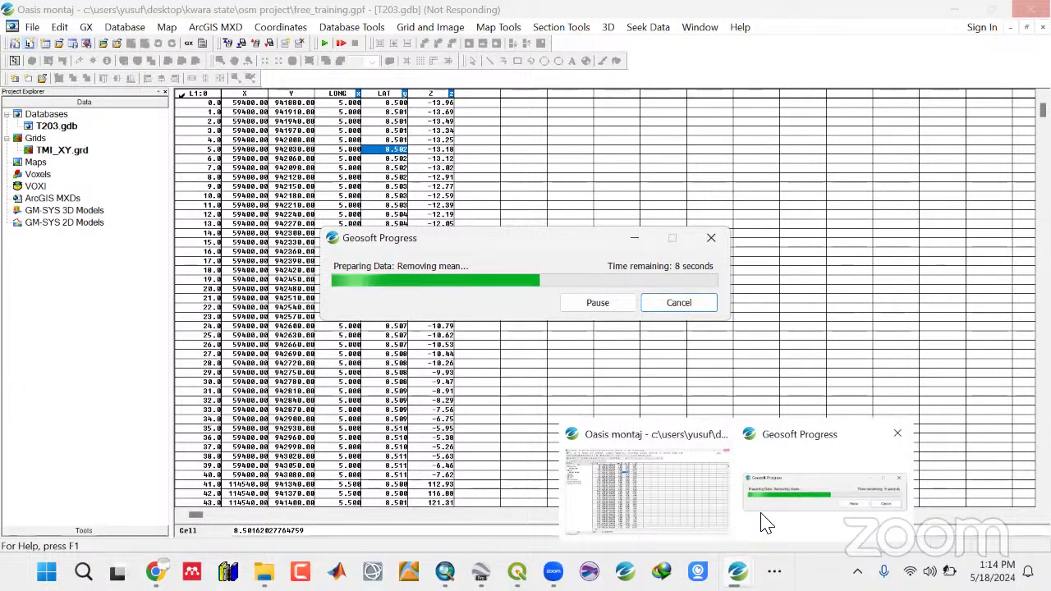
pyautogui.click(681, 312)
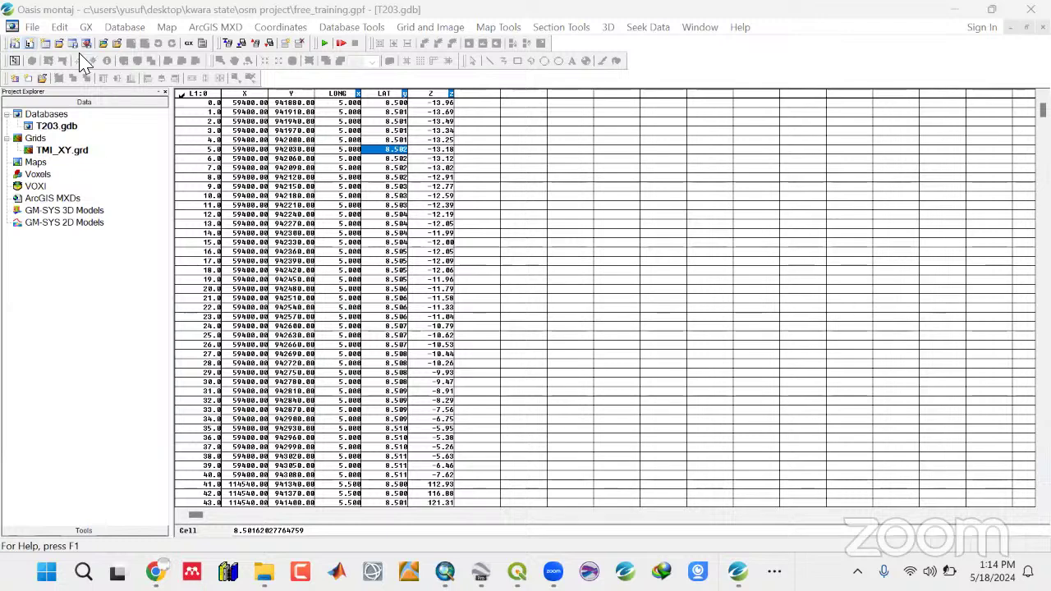
pyautogui.click(32, 27)
pyautogui.moveTo(44, 48)
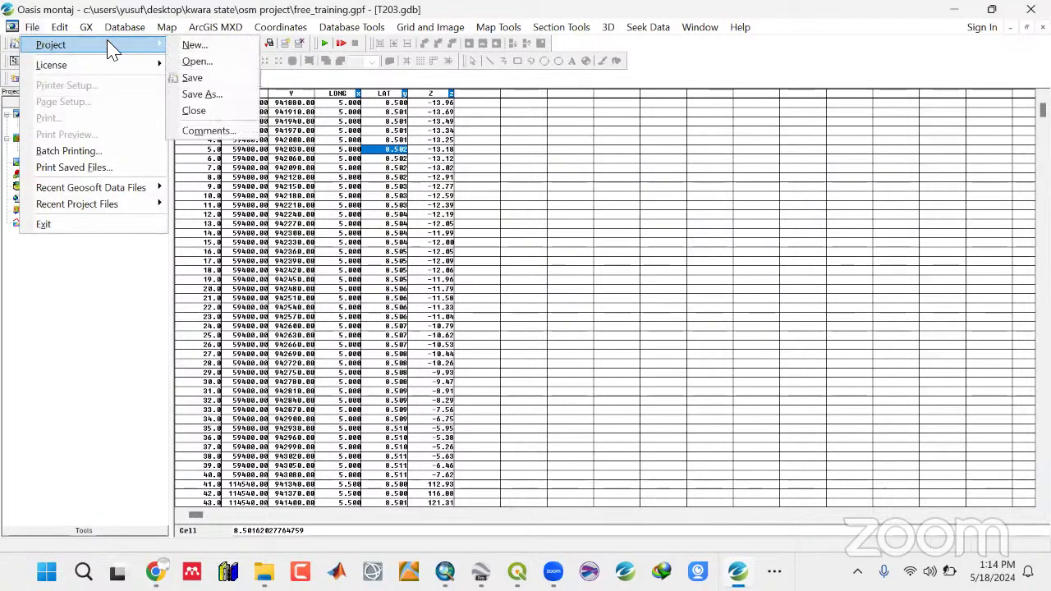
pyautogui.click(308, 259)
pyautogui.click(299, 234)
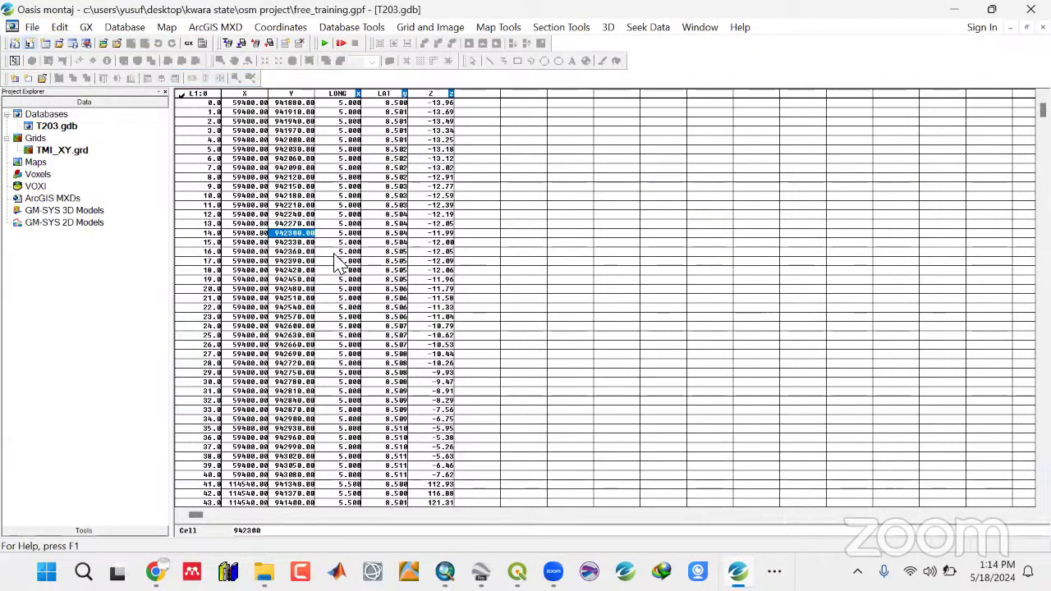
# Set the T203 database's current easting and northing channels to X and Y, and save the project.
pyautogui.click(333, 254)
pyautogui.click(300, 27)
pyautogui.click(303, 47)
pyautogui.click(549, 257)
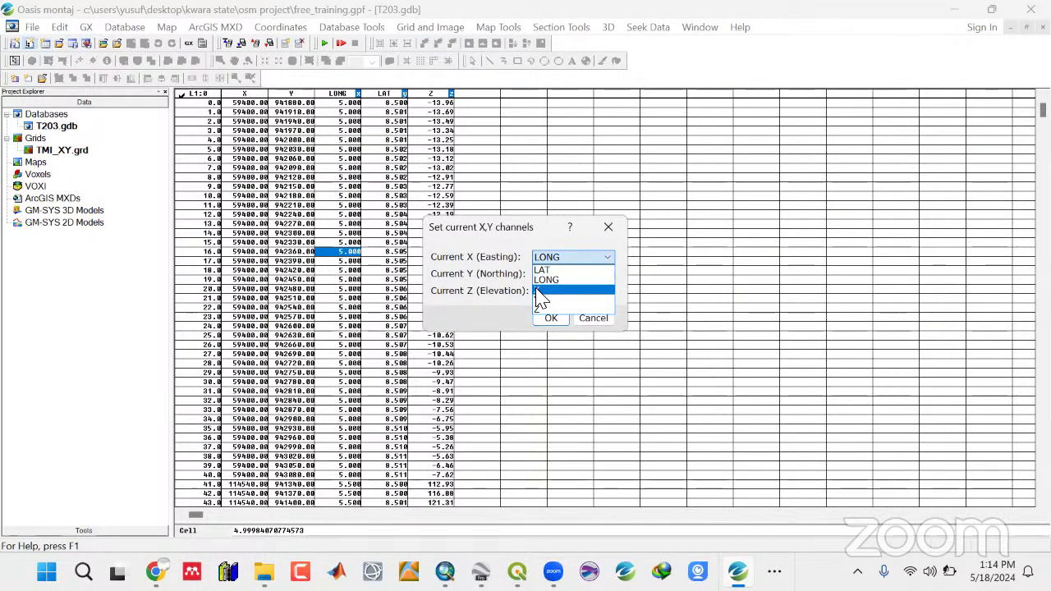
pyautogui.click(538, 290)
pyautogui.click(539, 275)
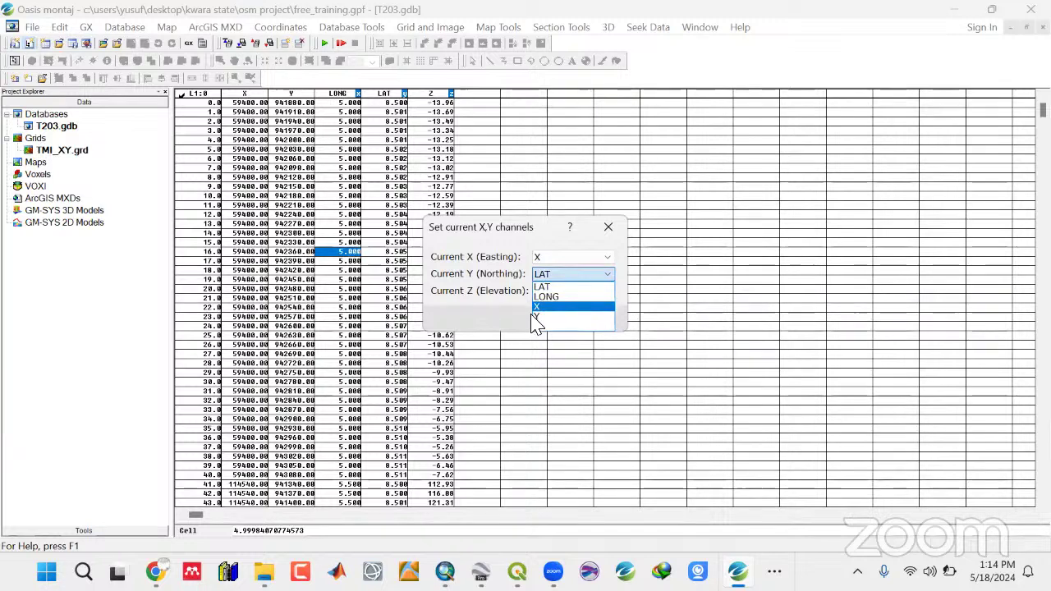
pyautogui.click(533, 316)
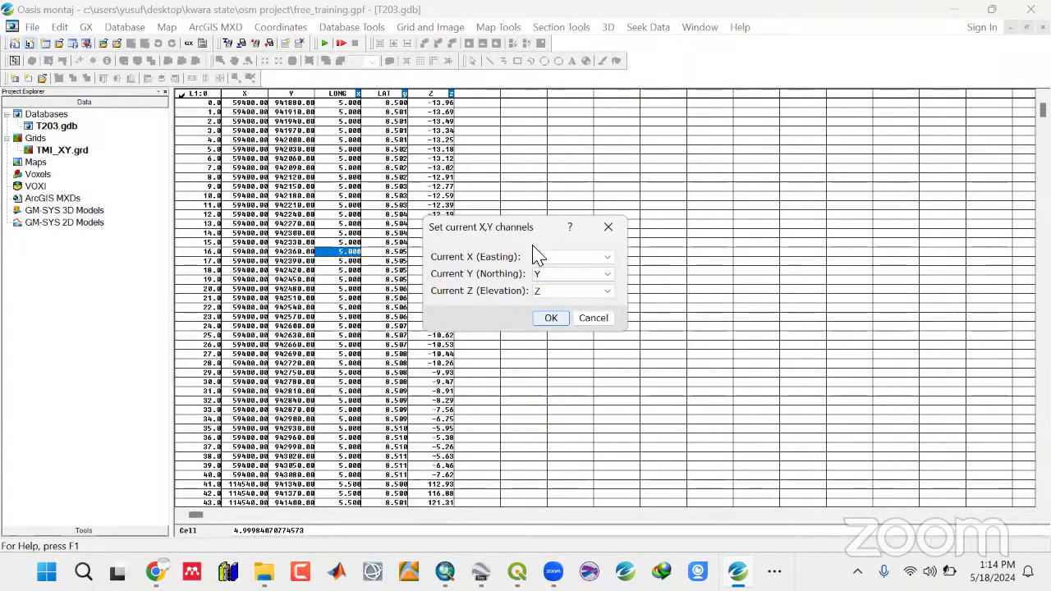
pyautogui.click(551, 321)
pyautogui.click(265, 159)
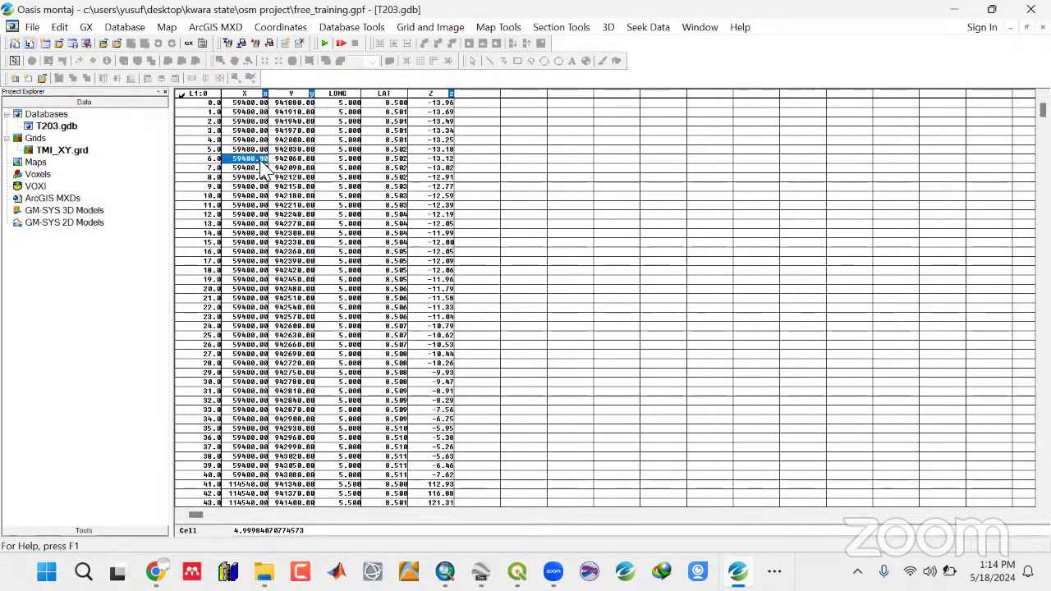
pyautogui.click(31, 29)
pyautogui.moveTo(103, 44)
pyautogui.click(201, 79)
# Start reprojecting the TMI_XY grid, accepting UTM zone 32N on WGS 84 as its source coordinate system.
pyautogui.doubleClick(57, 151)
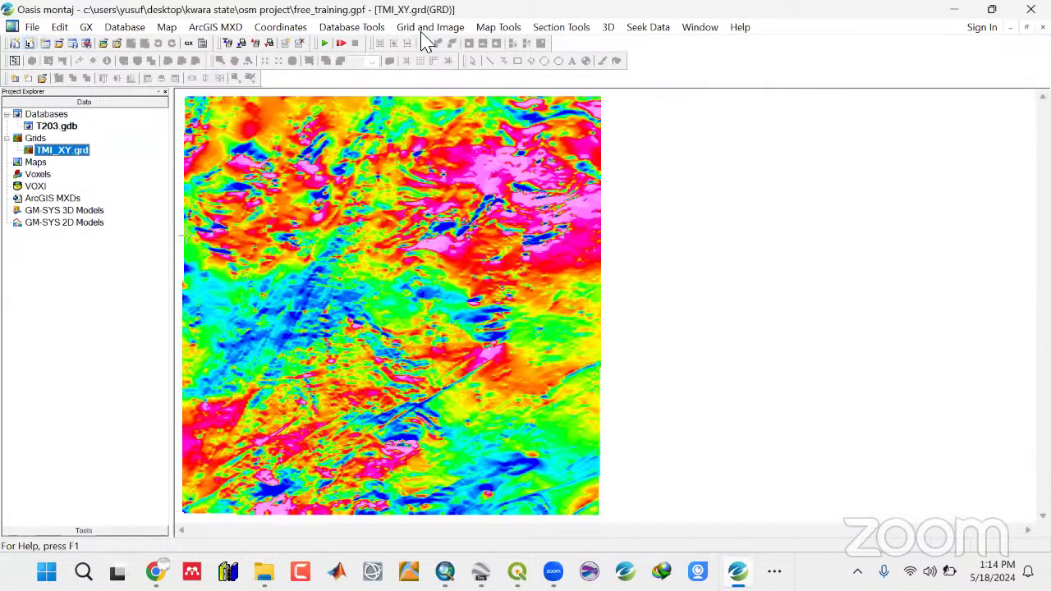
pyautogui.click(423, 27)
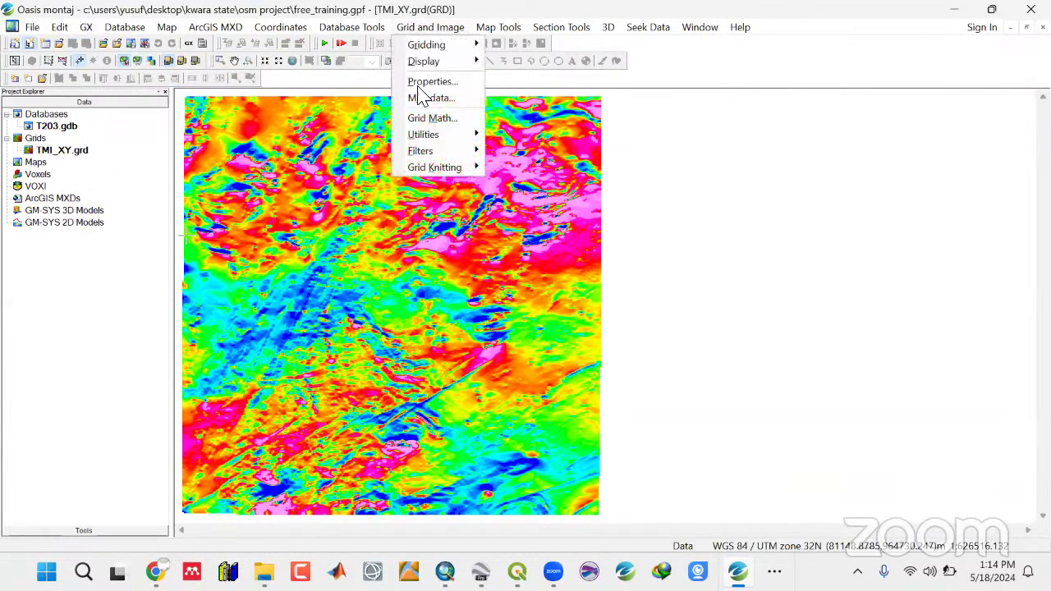
pyautogui.moveTo(425, 138)
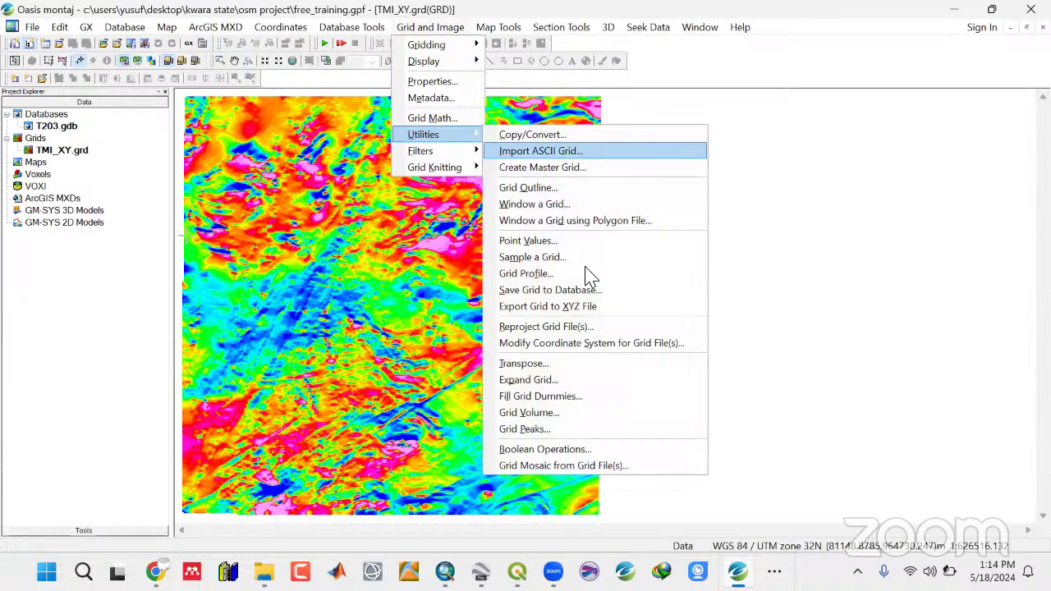
pyautogui.click(572, 326)
pyautogui.click(648, 276)
pyautogui.click(550, 294)
pyautogui.click(603, 301)
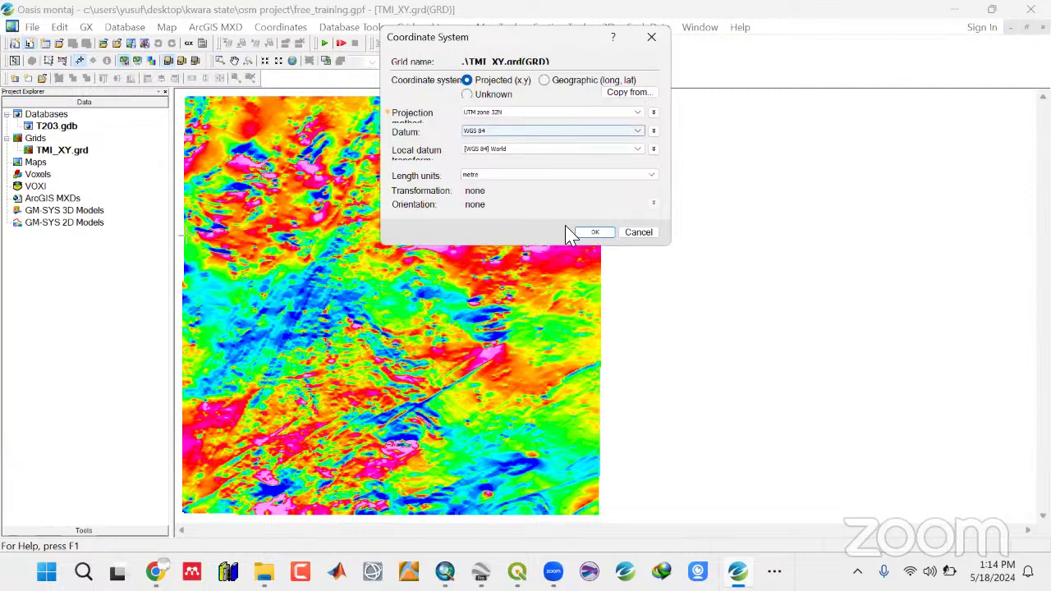
pyautogui.click(588, 232)
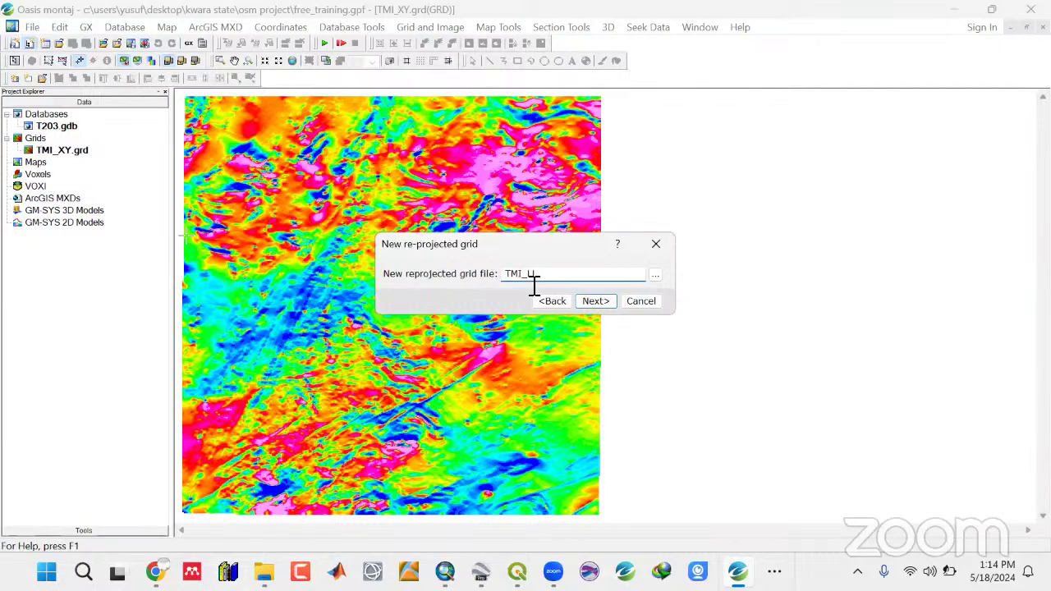
# Reproject the grid to a new TMI_LL grid using a geographic (long, lat) WGS 84 coordinate system.
pyautogui.click(606, 300)
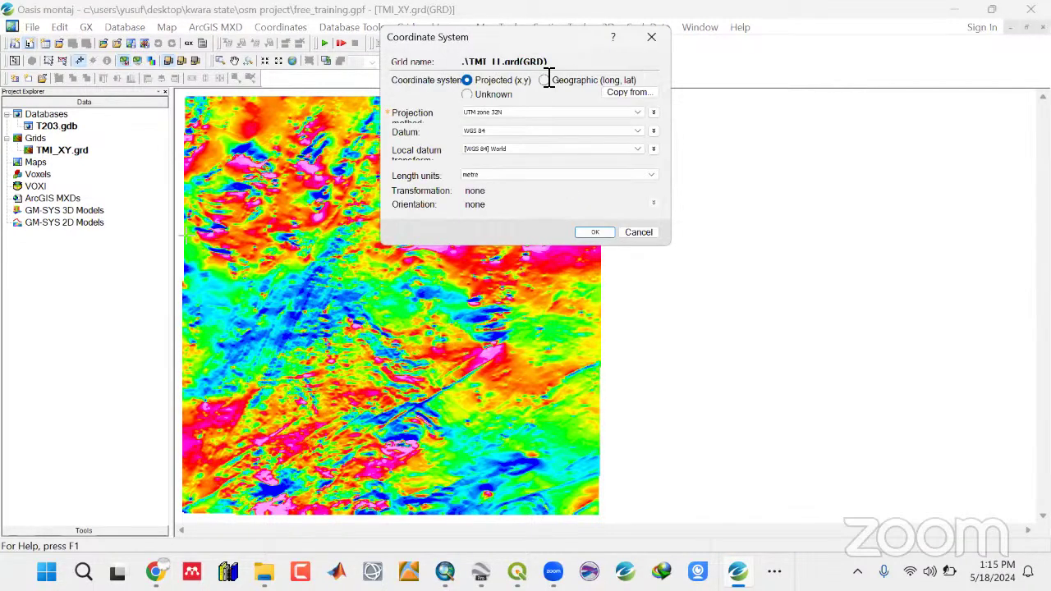
pyautogui.click(545, 81)
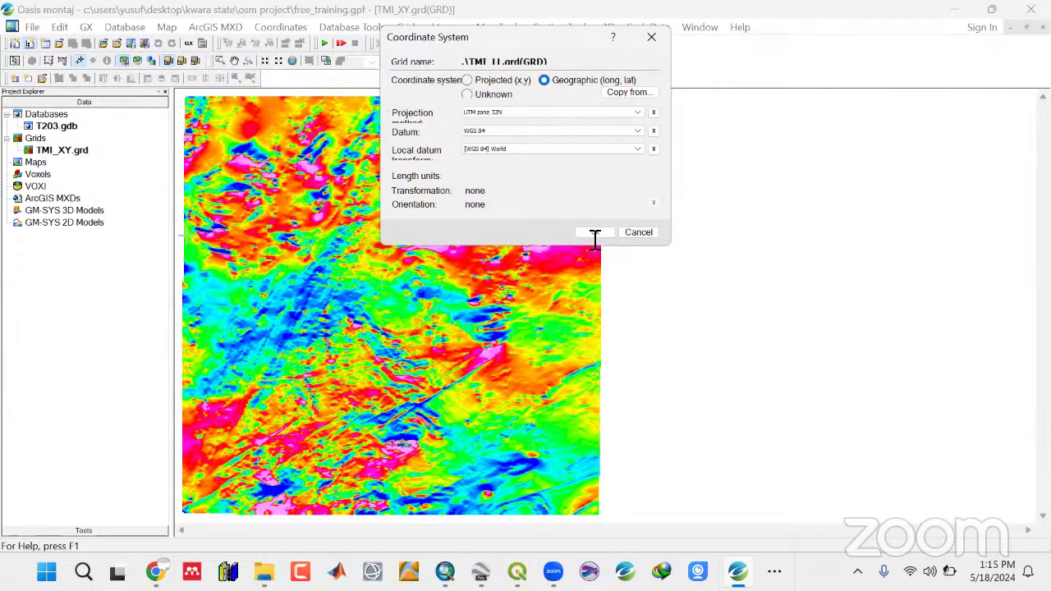
pyautogui.click(592, 233)
pyautogui.click(558, 345)
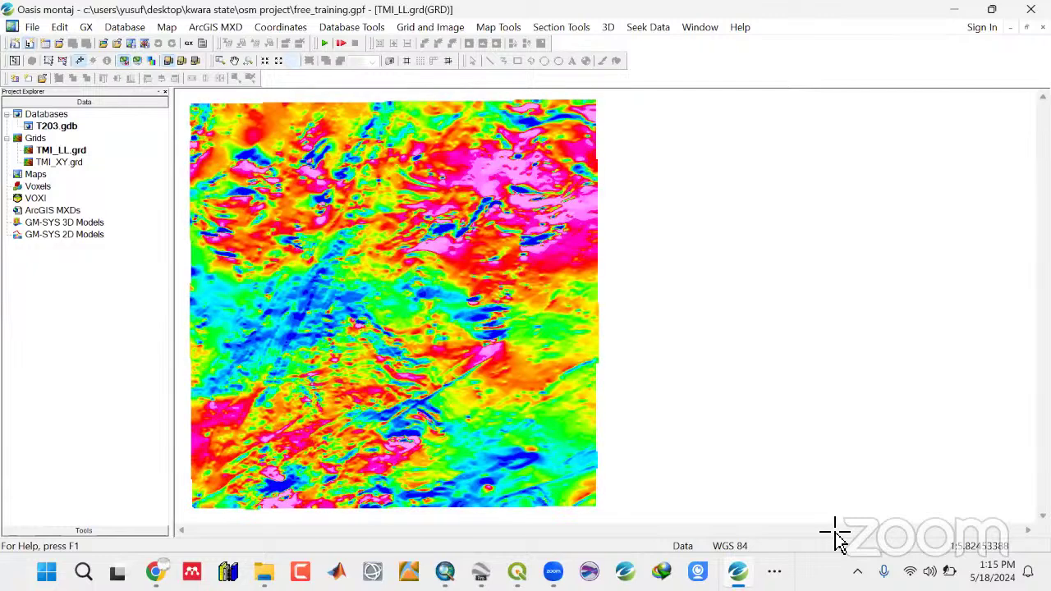
# Display the TMI_XY grid and measure the length of its northern edge with the ruler.
pyautogui.doubleClick(59, 163)
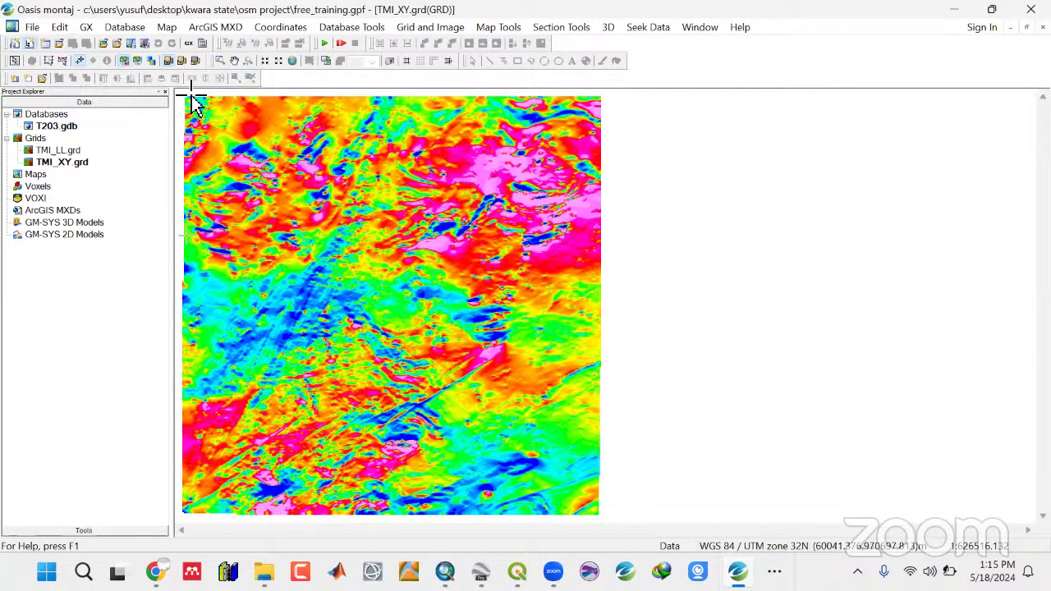
pyautogui.rightClick(643, 114)
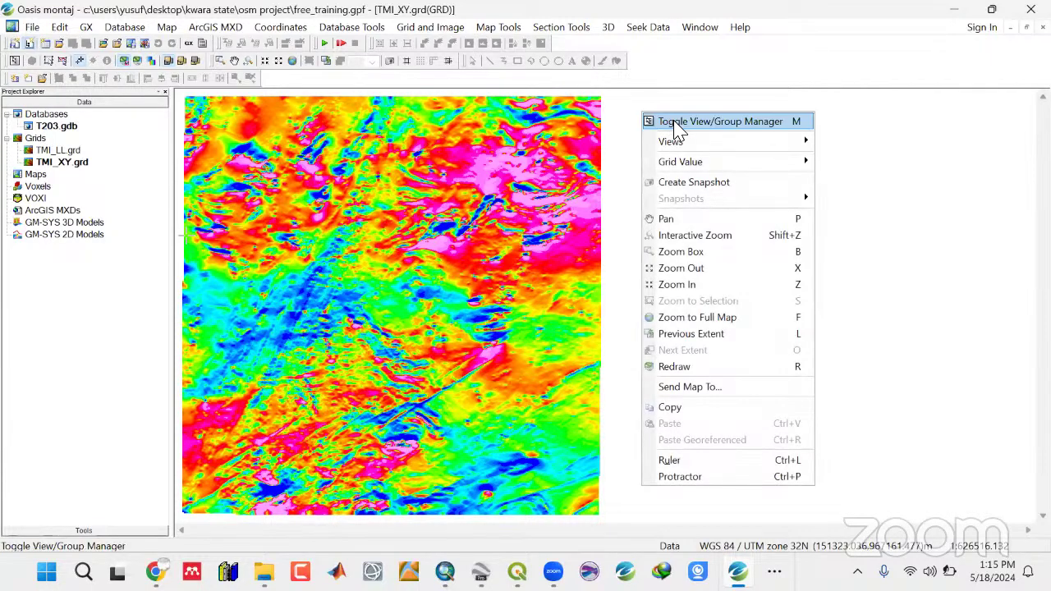
pyautogui.click(668, 461)
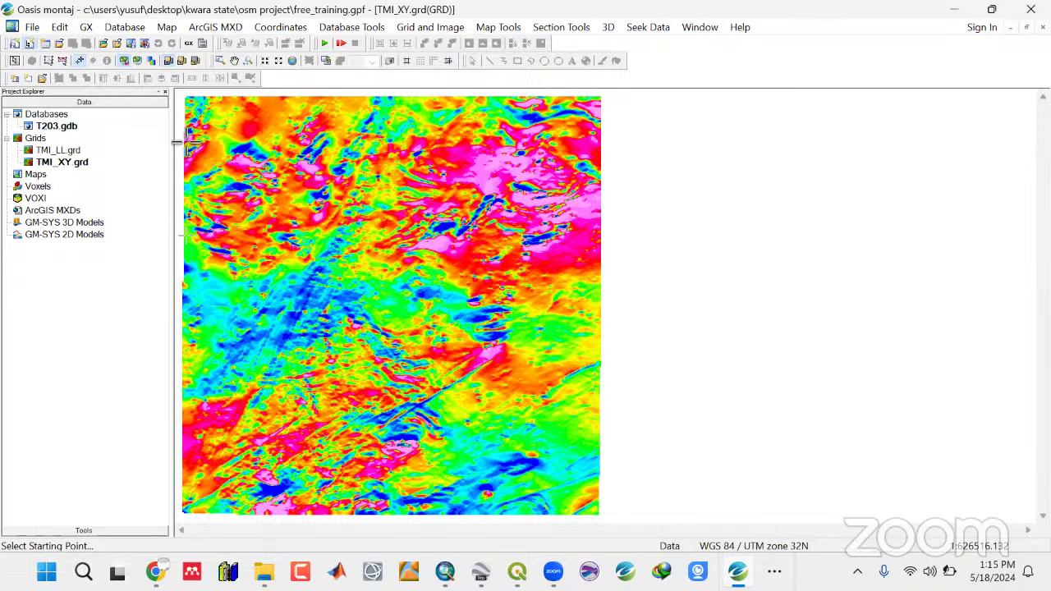
pyautogui.click(191, 100)
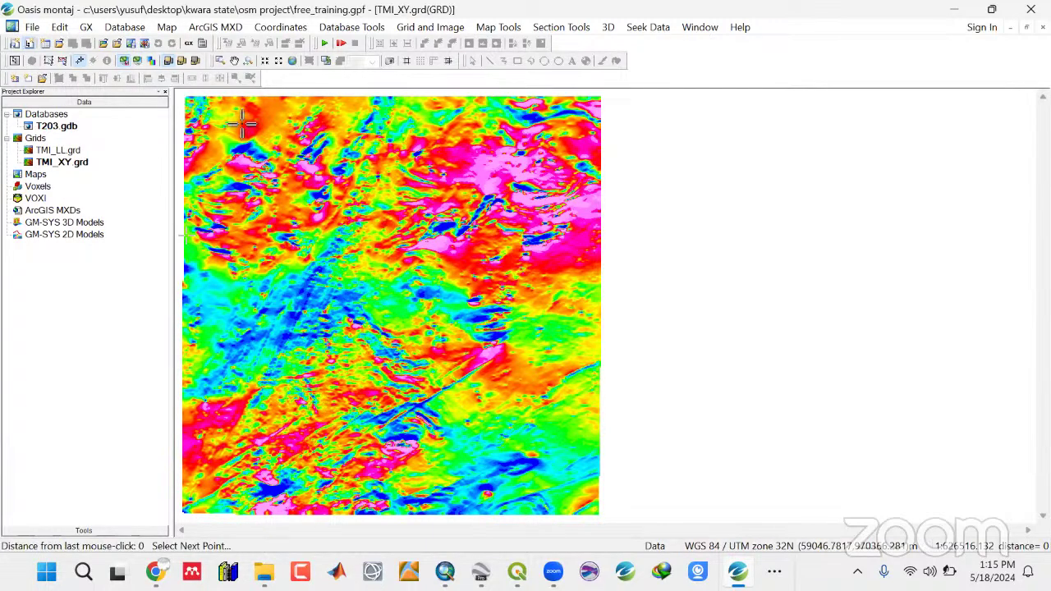
pyautogui.click(608, 100)
pyautogui.rightClick(602, 100)
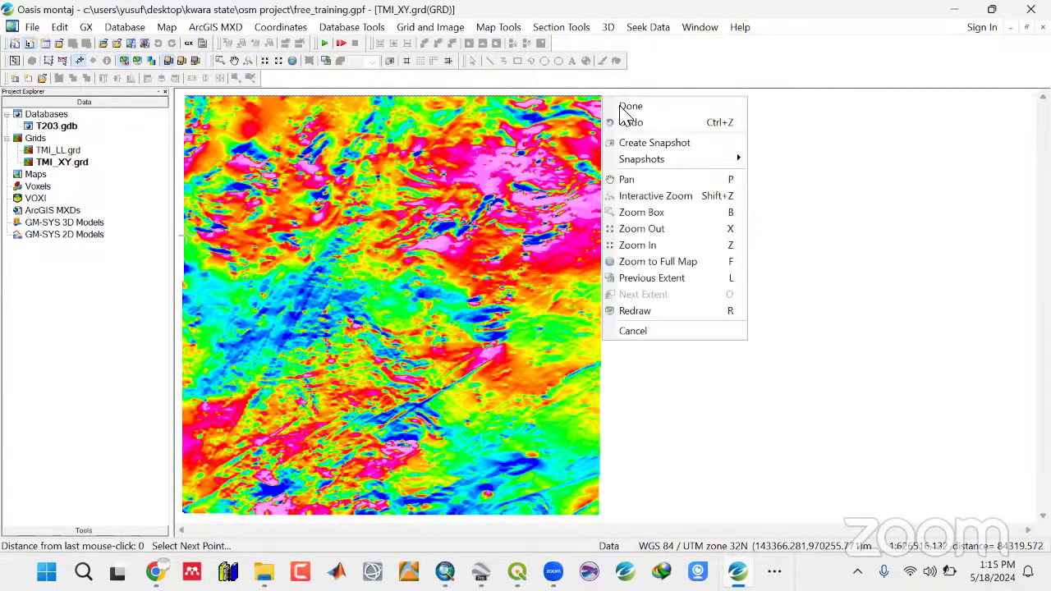
pyautogui.click(627, 104)
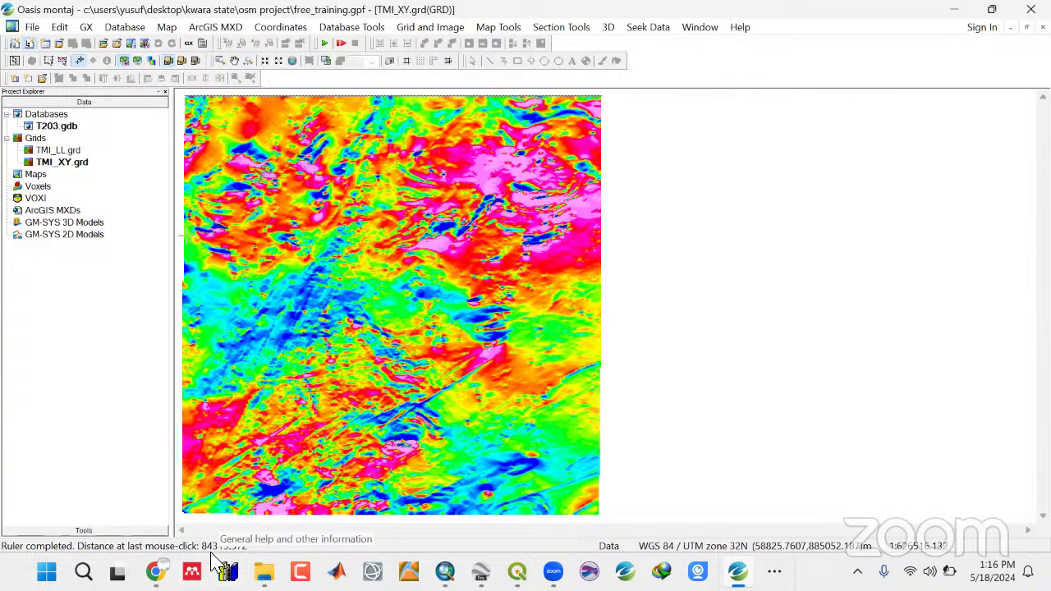
# Measure the length of the TMI_XY grid's eastern edge with the ruler.
pyautogui.rightClick(675, 133)
pyautogui.click(700, 478)
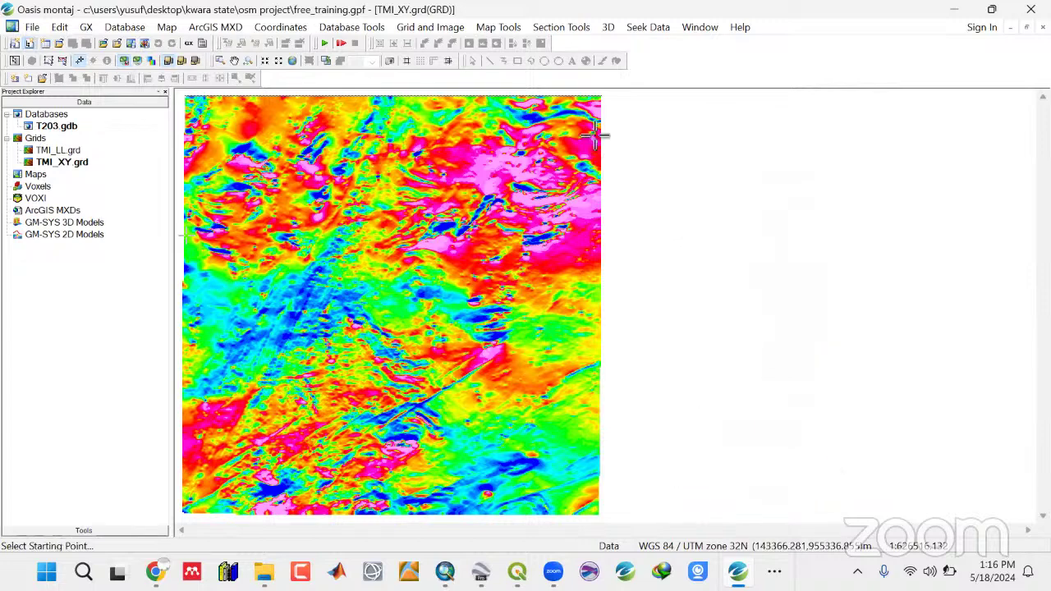
pyautogui.click(606, 100)
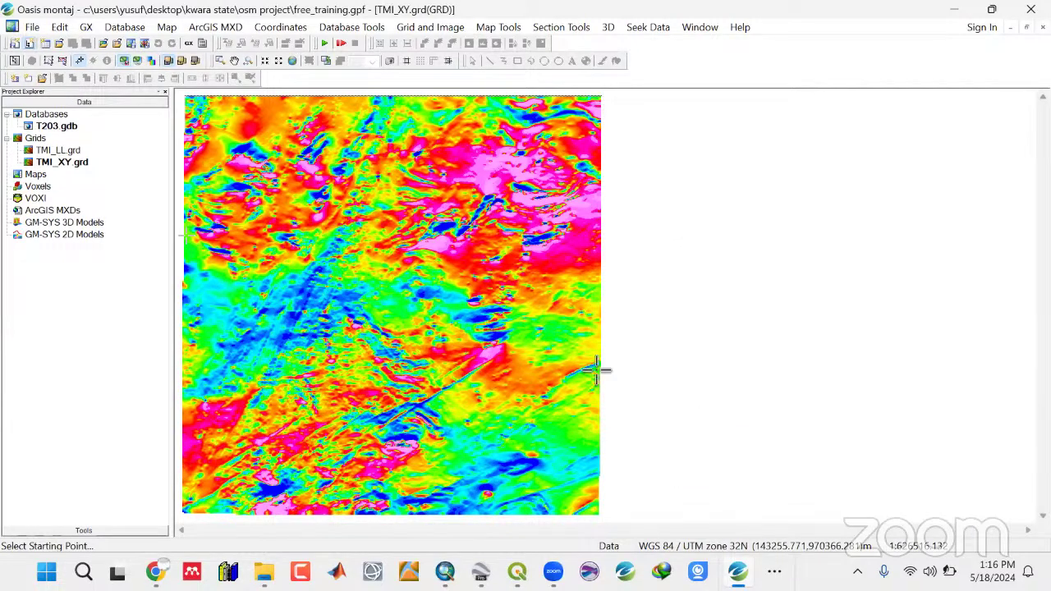
pyautogui.click(602, 518)
pyautogui.rightClick(621, 479)
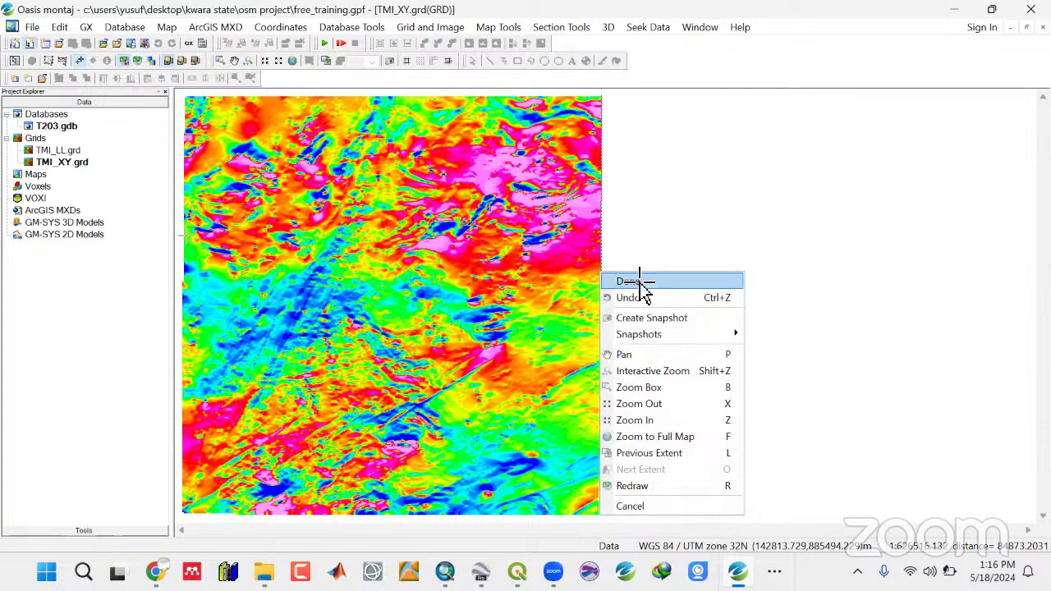
pyautogui.click(633, 281)
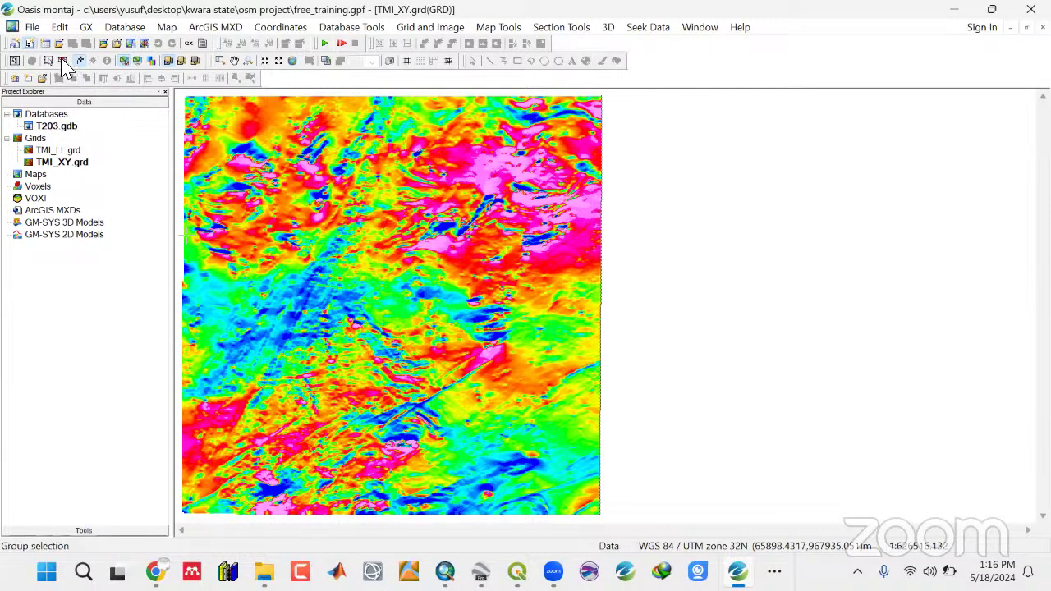
# Display the TMI_LL grid and select its image as a group.
pyautogui.doubleClick(57, 151)
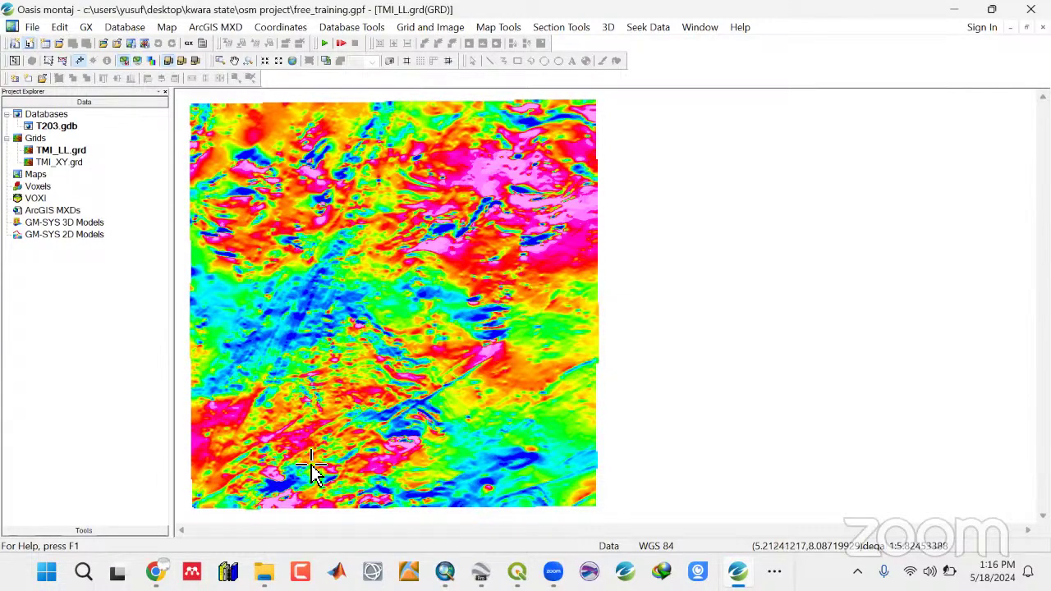
pyautogui.click(62, 61)
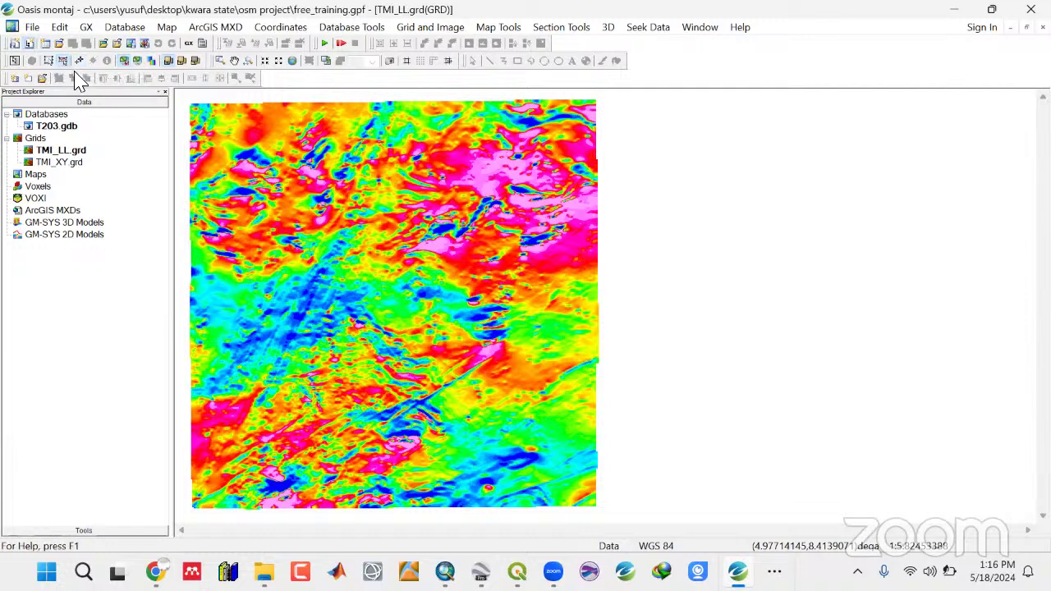
pyautogui.click(235, 165)
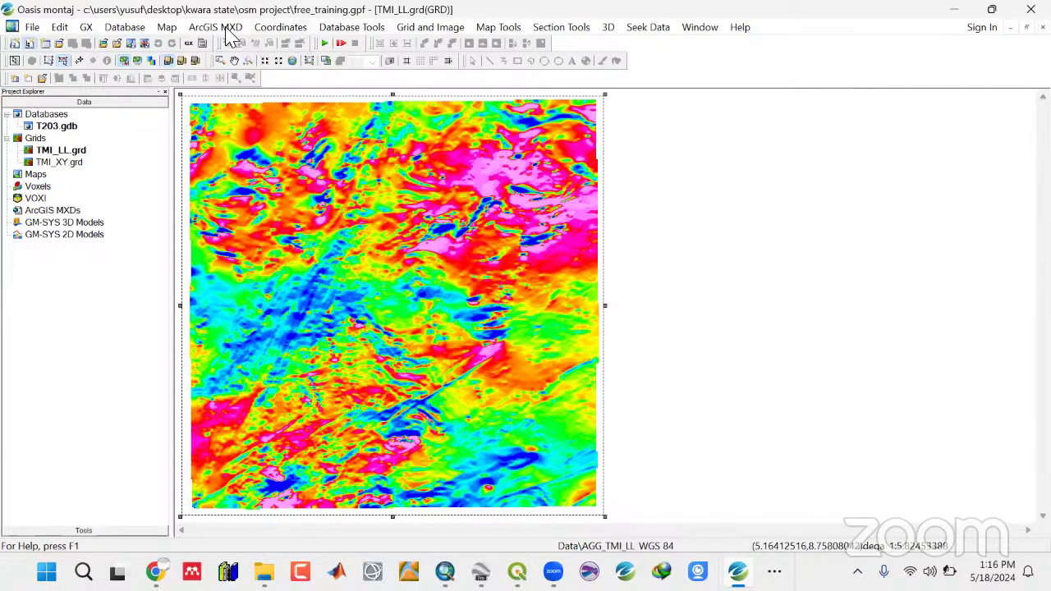
# Export the TMI_LL map in Keyhole Markup Language (*.kmz) format at 100 dots per inch, covering the full map.
pyautogui.click(165, 32)
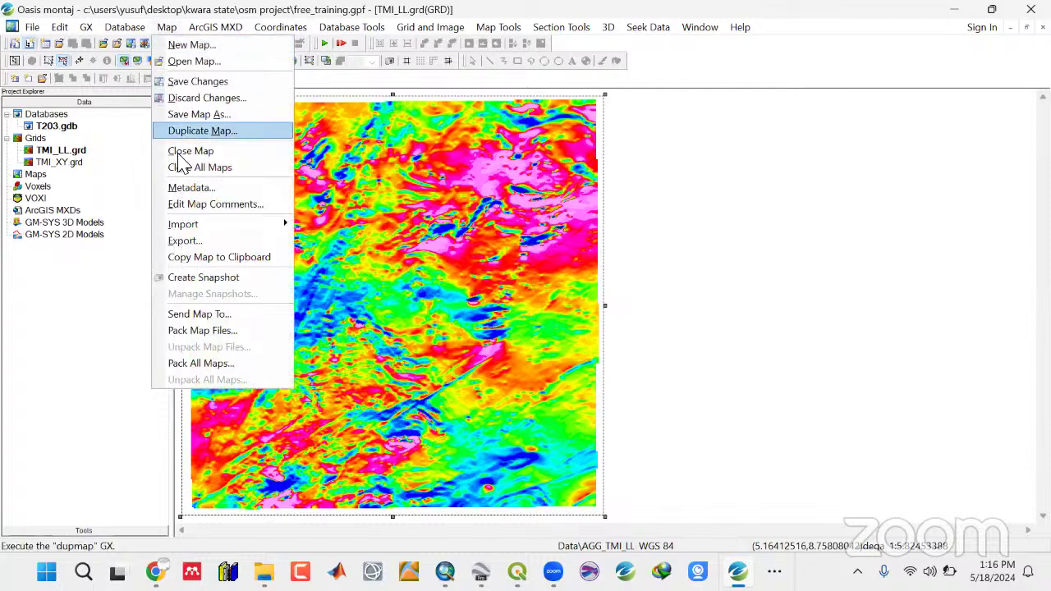
pyautogui.click(181, 243)
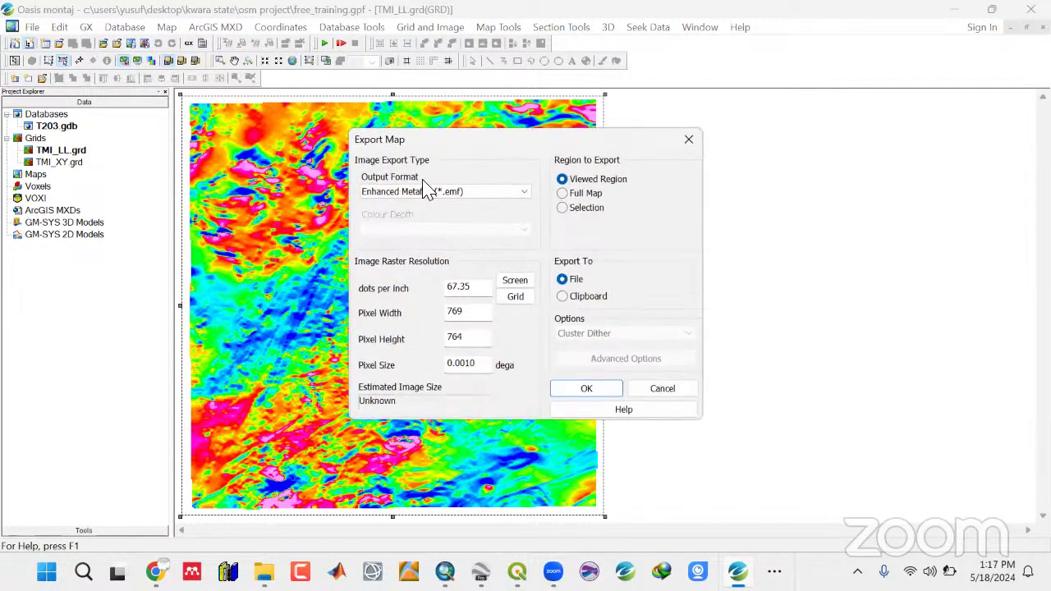
pyautogui.moveTo(440, 139); pyautogui.dragTo(383, 120)
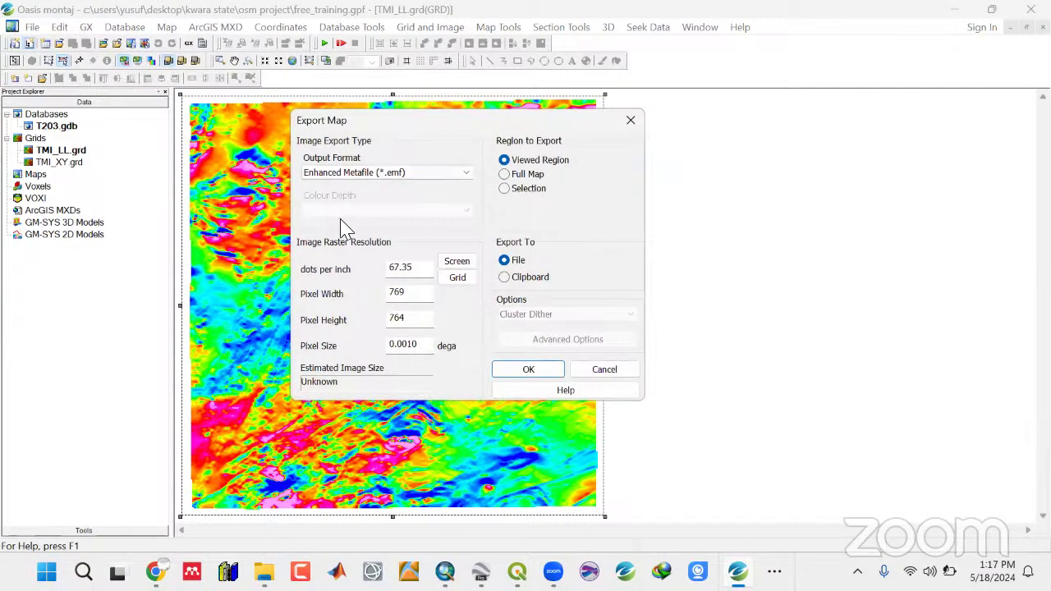
pyautogui.click(467, 173)
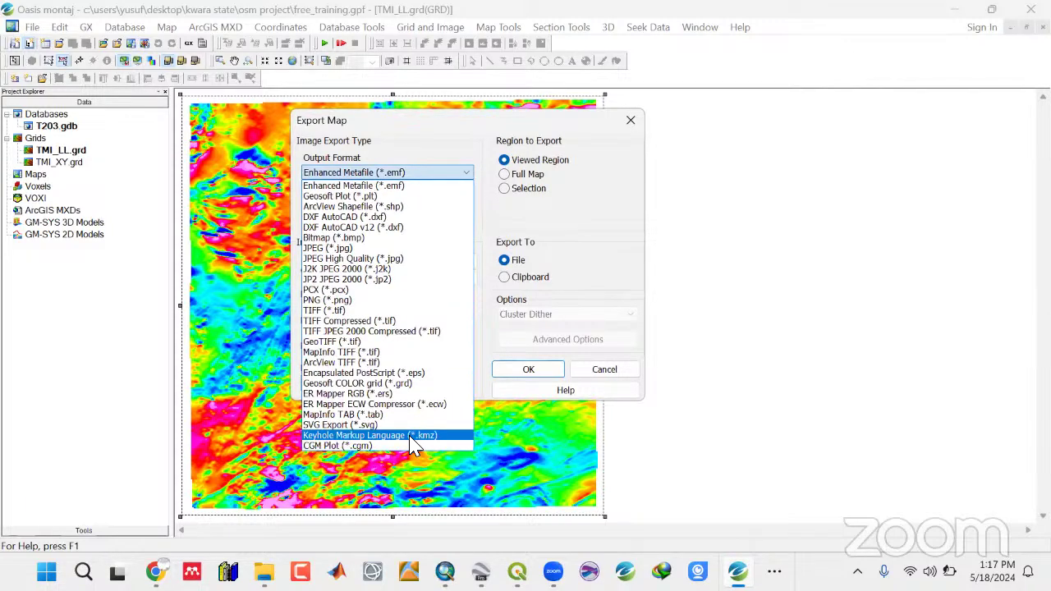
pyautogui.click(415, 436)
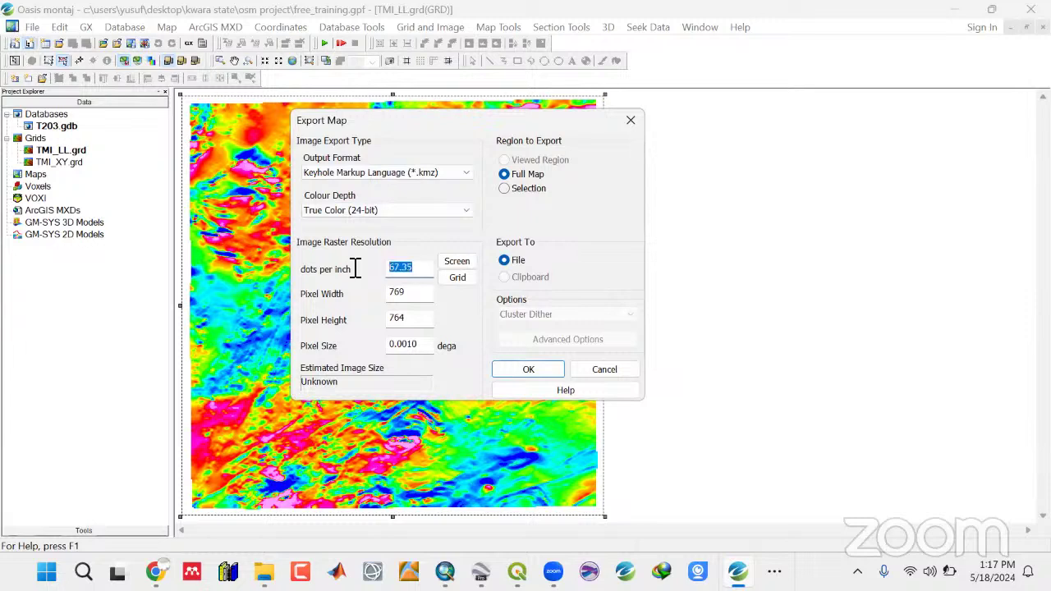
pyautogui.write('100')
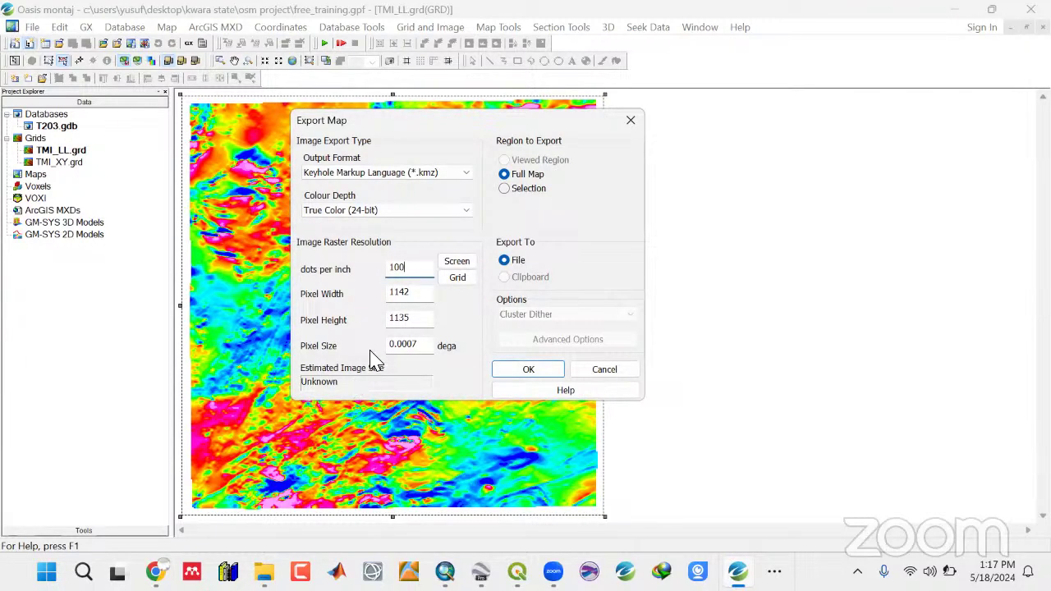
pyautogui.click(521, 371)
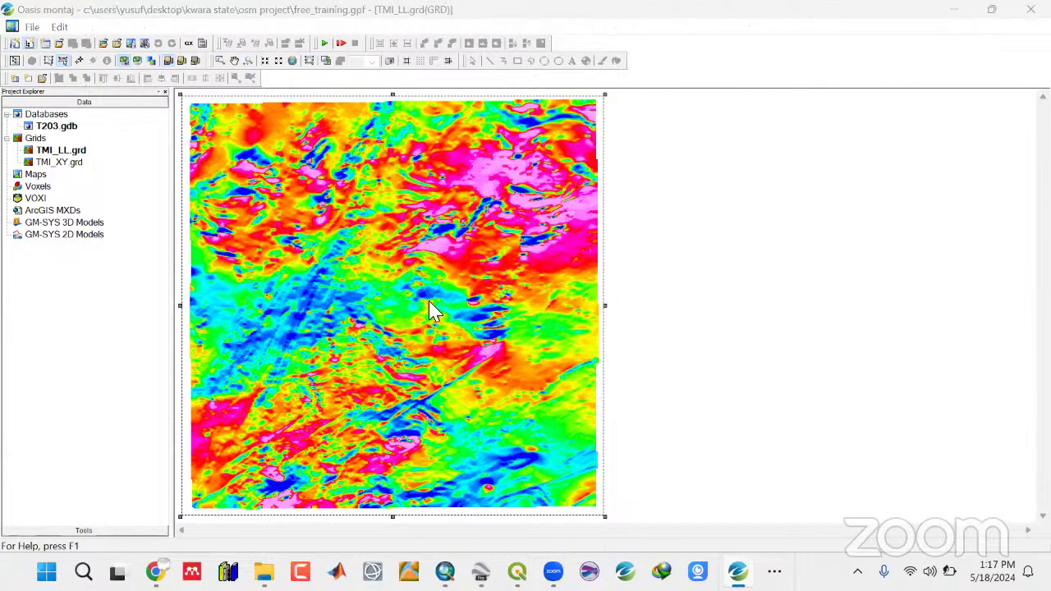
# Save the exported KMZ file in the Google Earth Pro folder under Kwara State.
pyautogui.click(549, 133)
pyautogui.click(359, 210)
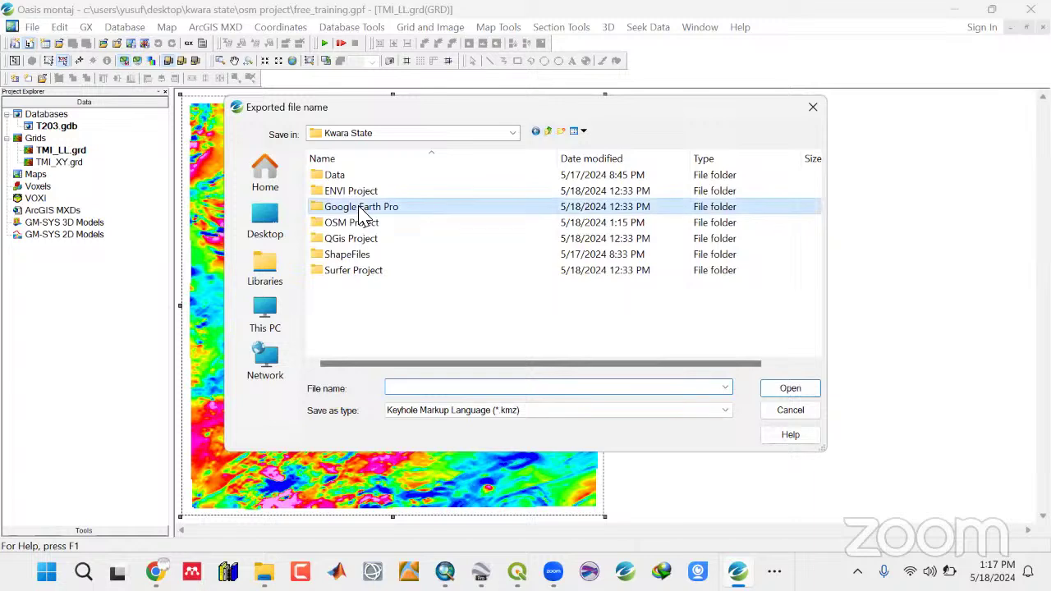
pyautogui.doubleClick(360, 210)
pyautogui.click(410, 392)
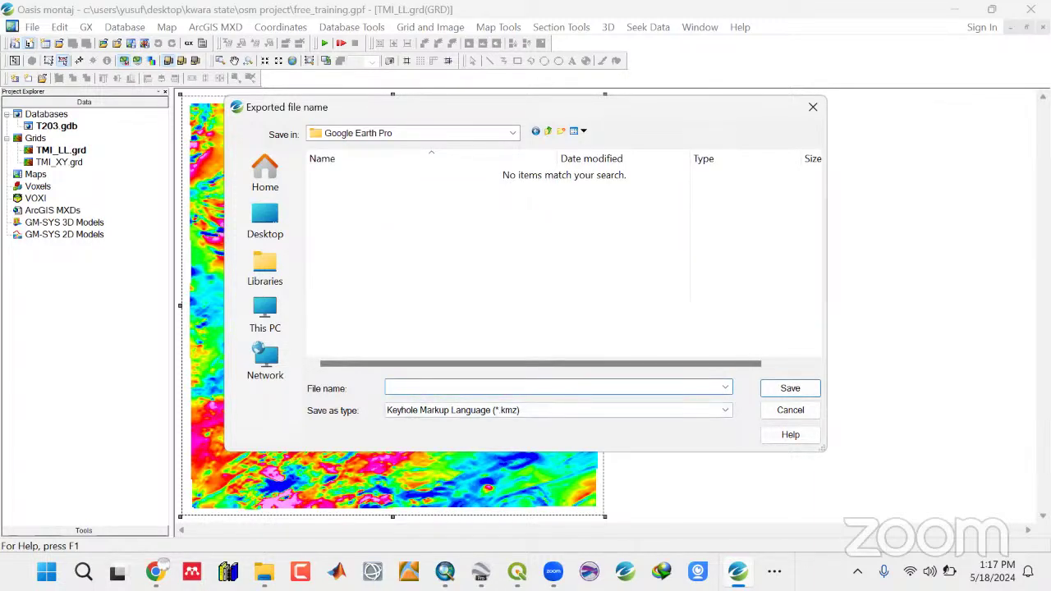
pyautogui.click(791, 390)
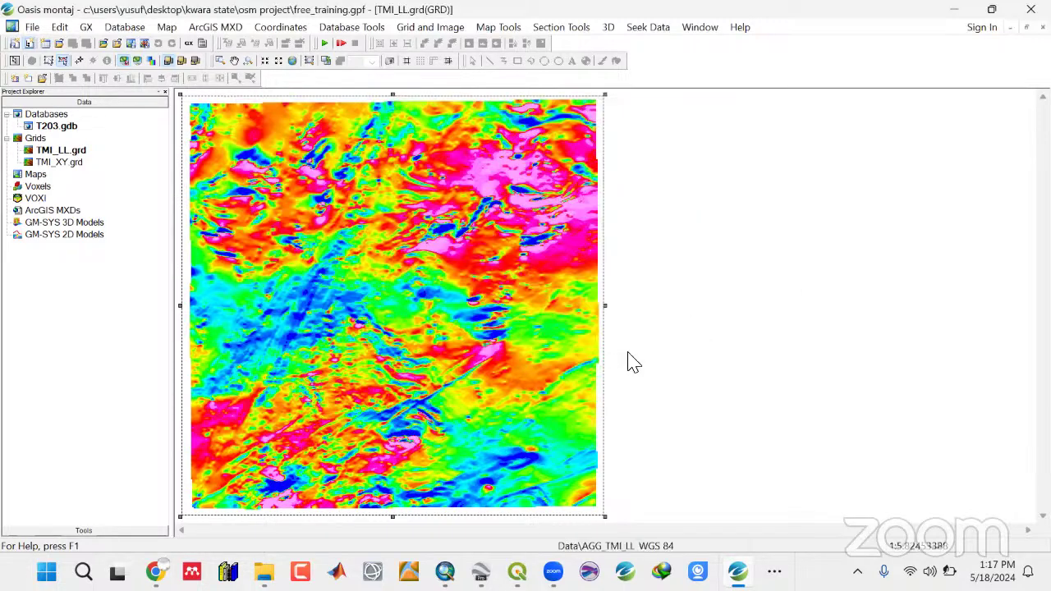
# Export the full TMI_LL map in GeoTIFF (*.tif) format with true colour depth at 200 dots per inch.
pyautogui.click(164, 27)
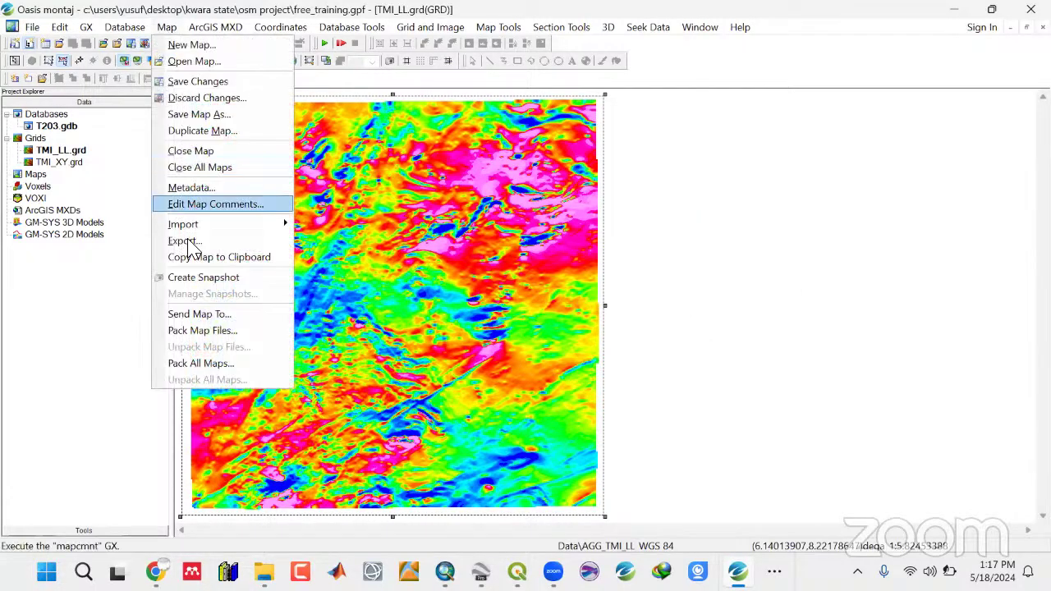
pyautogui.click(189, 239)
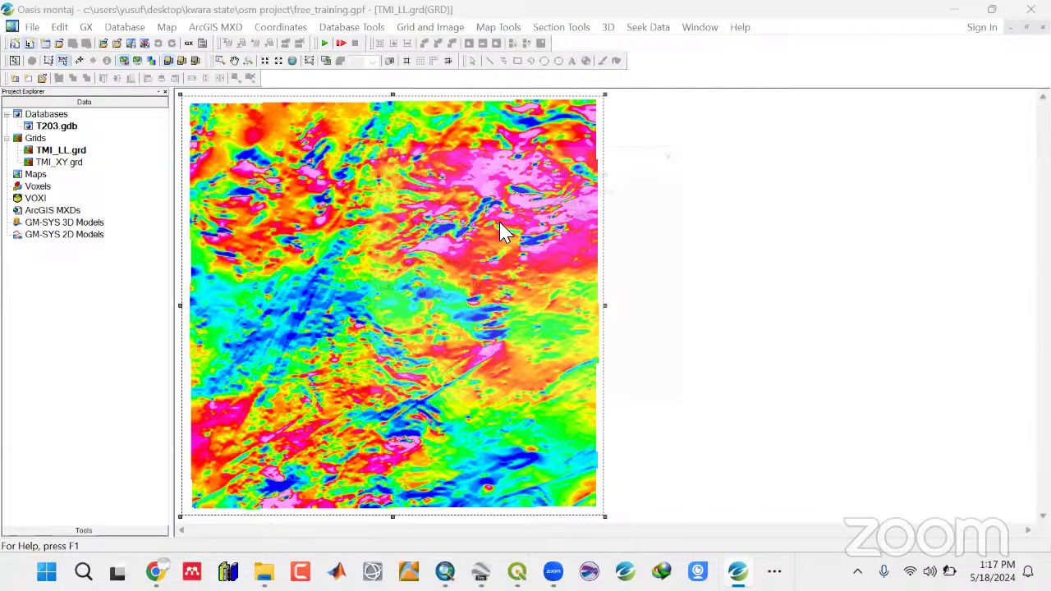
pyautogui.click(519, 194)
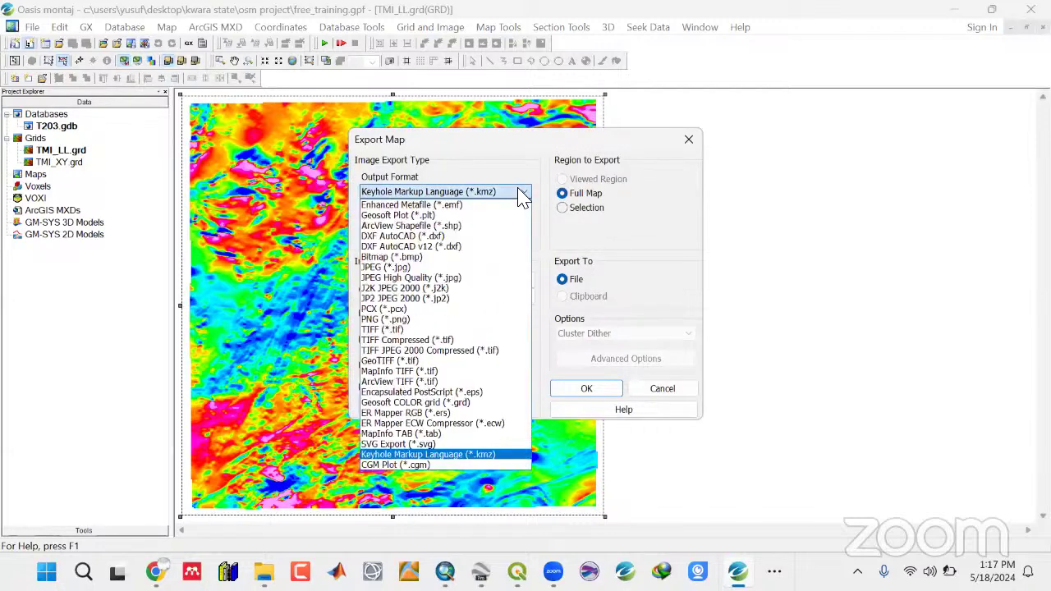
pyautogui.click(393, 362)
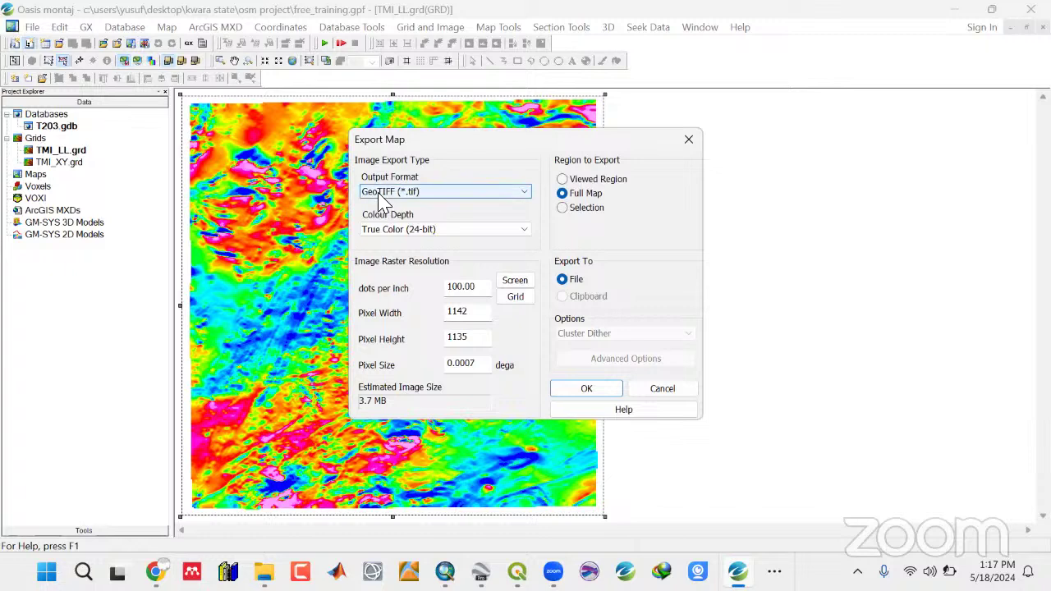
pyautogui.moveTo(482, 293); pyautogui.dragTo(435, 286)
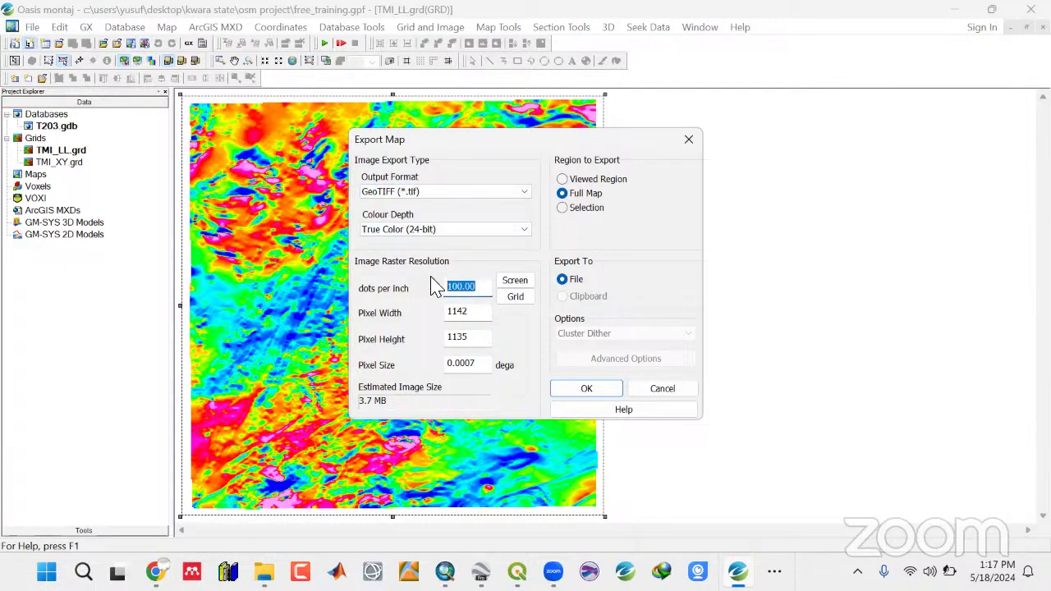
pyautogui.write('250')
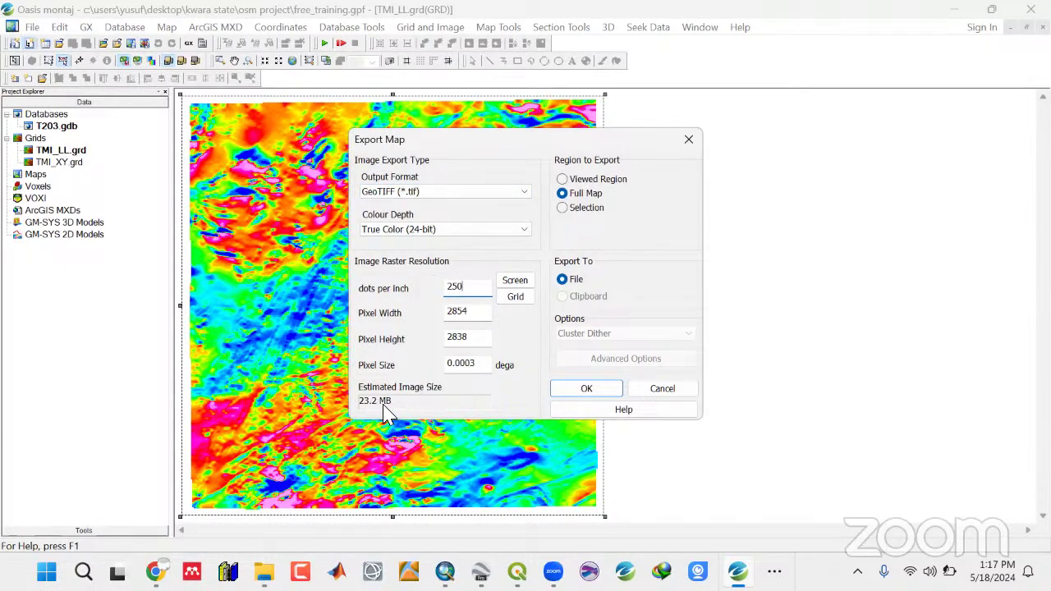
pyautogui.moveTo(468, 289); pyautogui.dragTo(439, 288)
pyautogui.write('200')
pyautogui.click(604, 389)
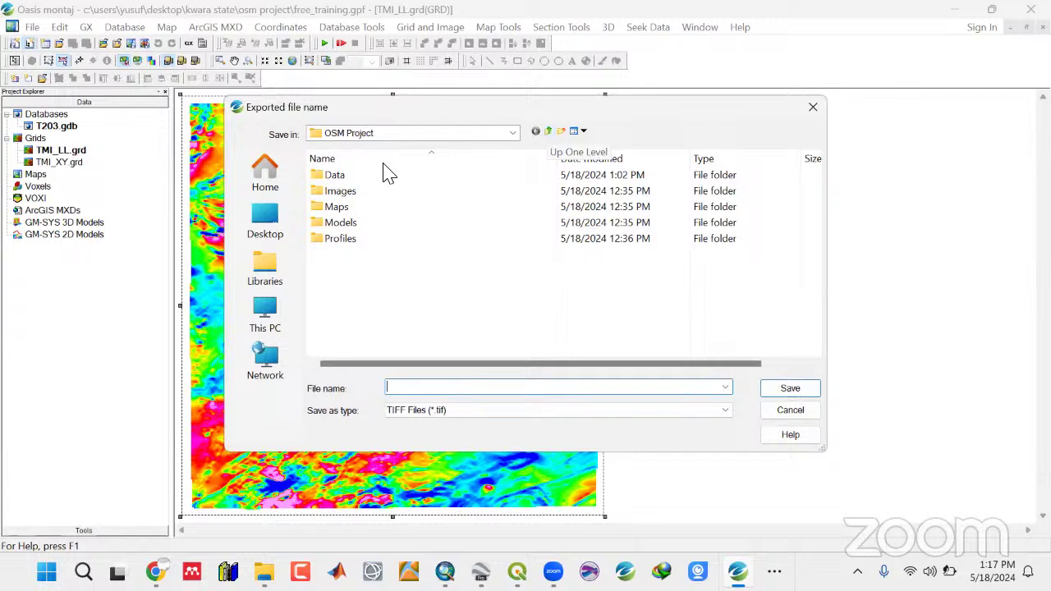
# Save the exported GeoTIFF as TMI in the Images folder of OSM Project and leave group selection.
pyautogui.doubleClick(345, 197)
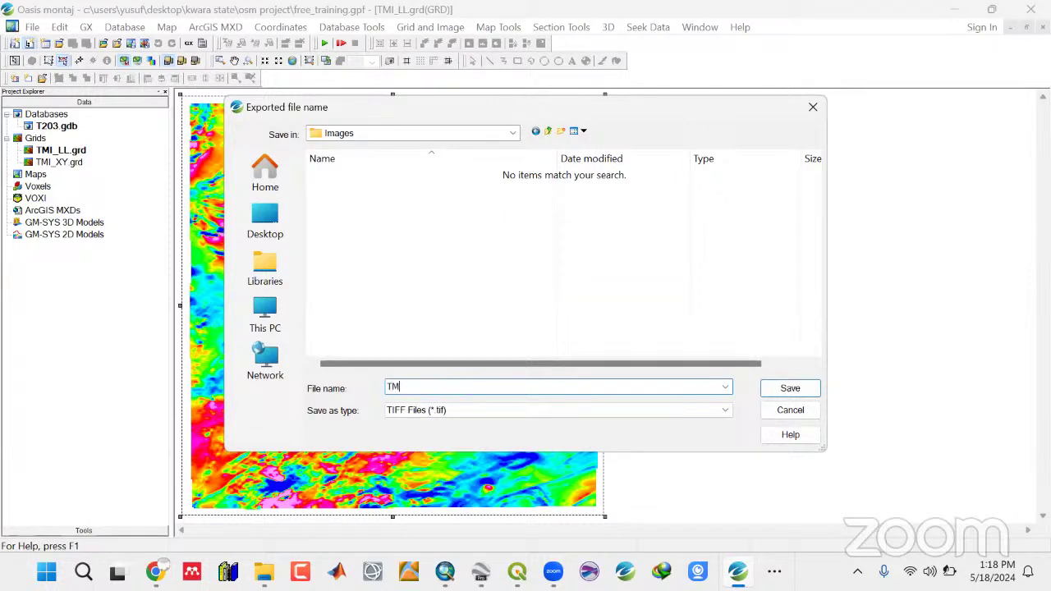
pyautogui.click(790, 388)
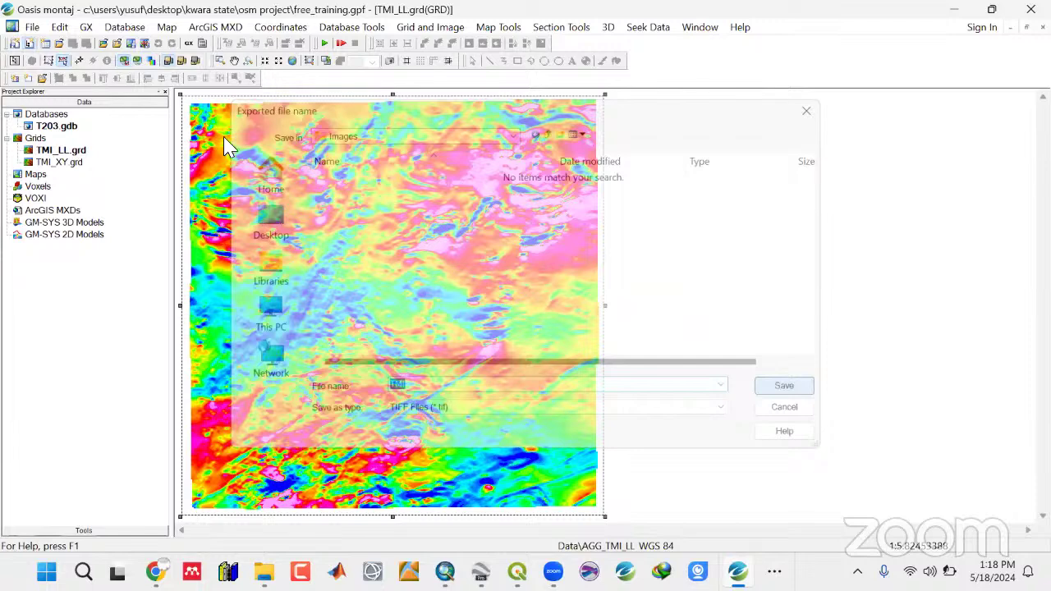
pyautogui.click(79, 60)
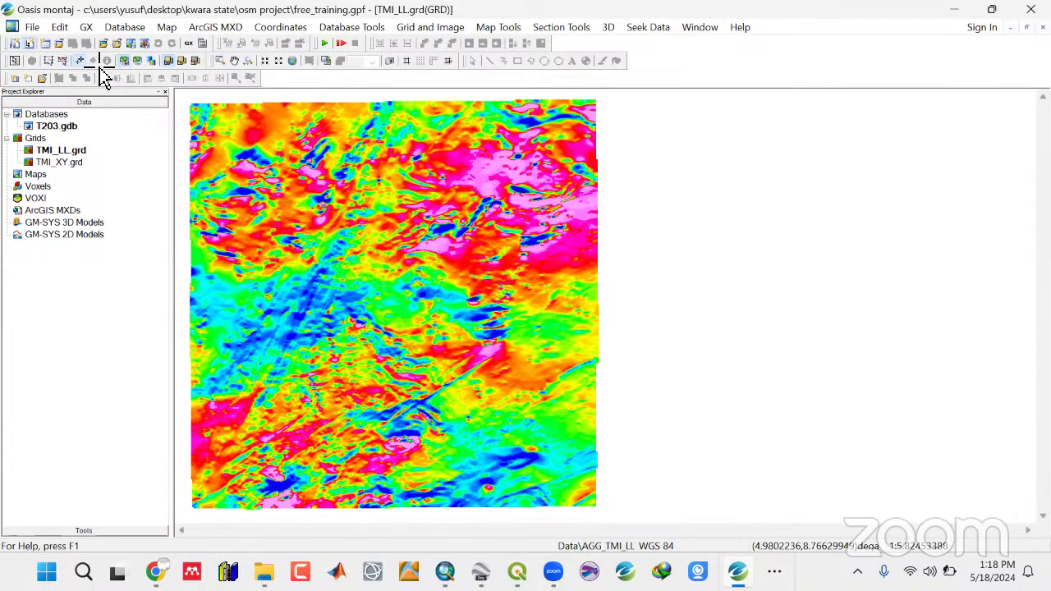
# Close all open database and grid windows and collapse the Grids and Databases groups in the project tree.
pyautogui.click(32, 27)
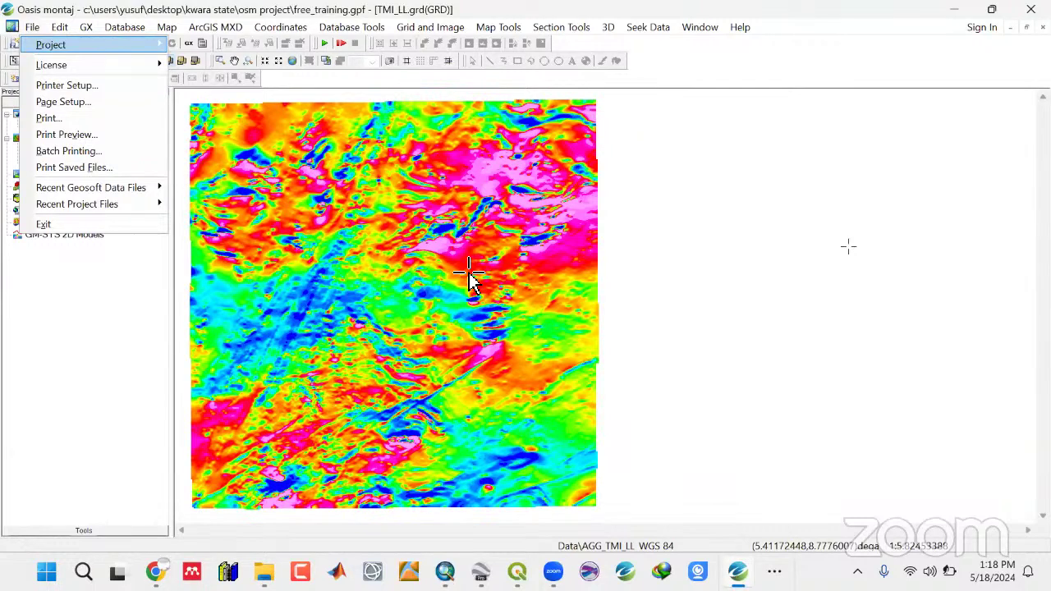
pyautogui.click(548, 234)
pyautogui.click(700, 29)
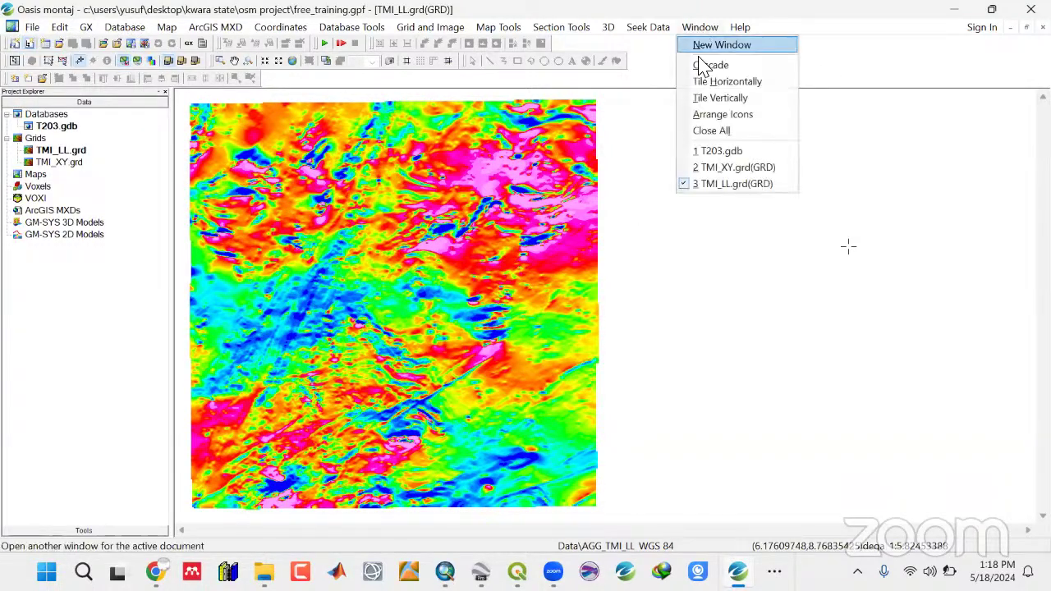
pyautogui.click(711, 132)
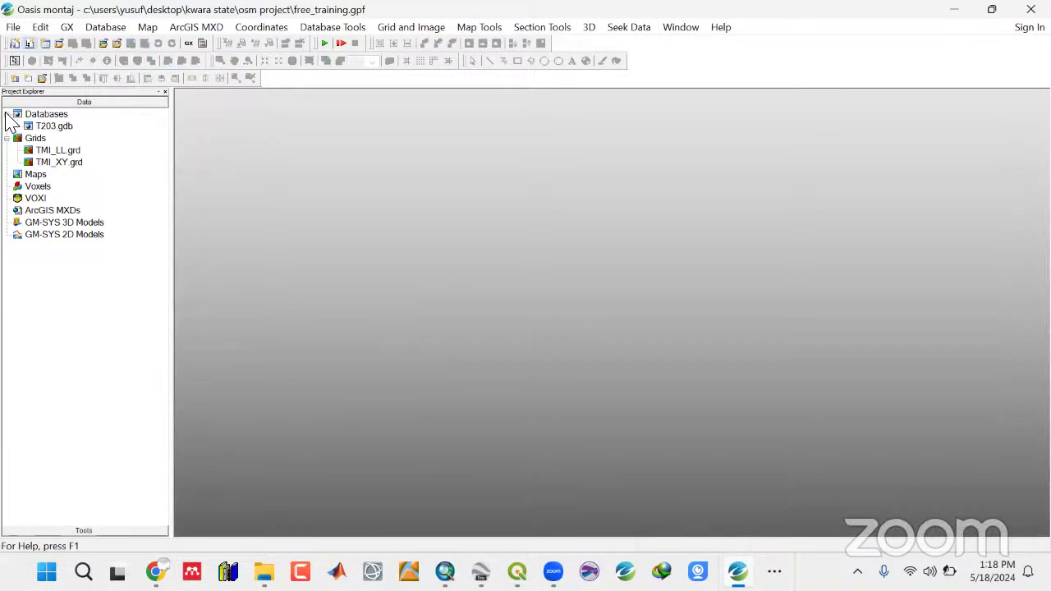
pyautogui.click(6, 138)
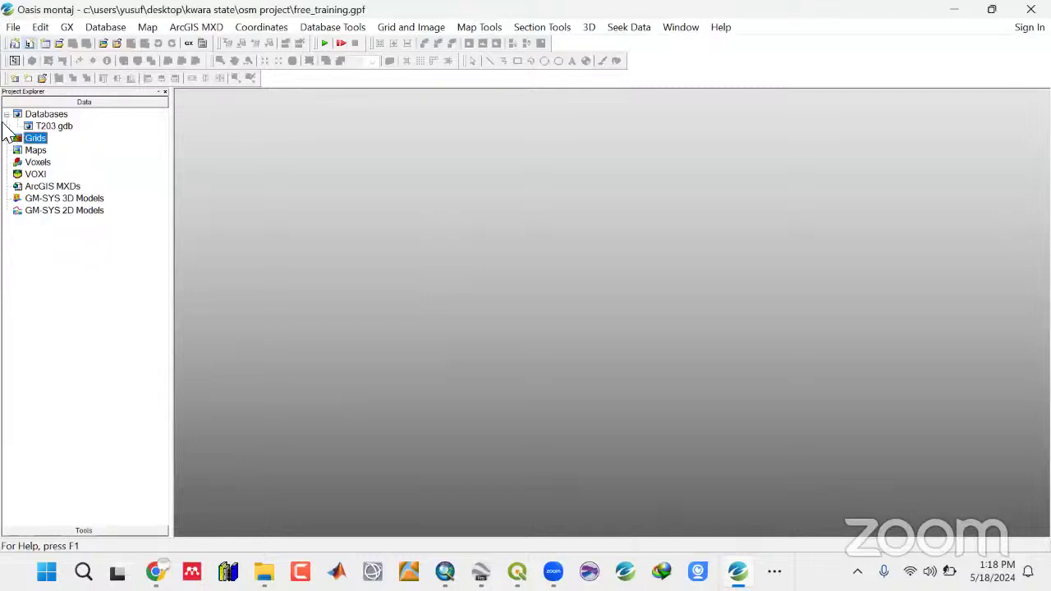
pyautogui.click(6, 114)
# Save the current free_training project.
pyautogui.click(14, 27)
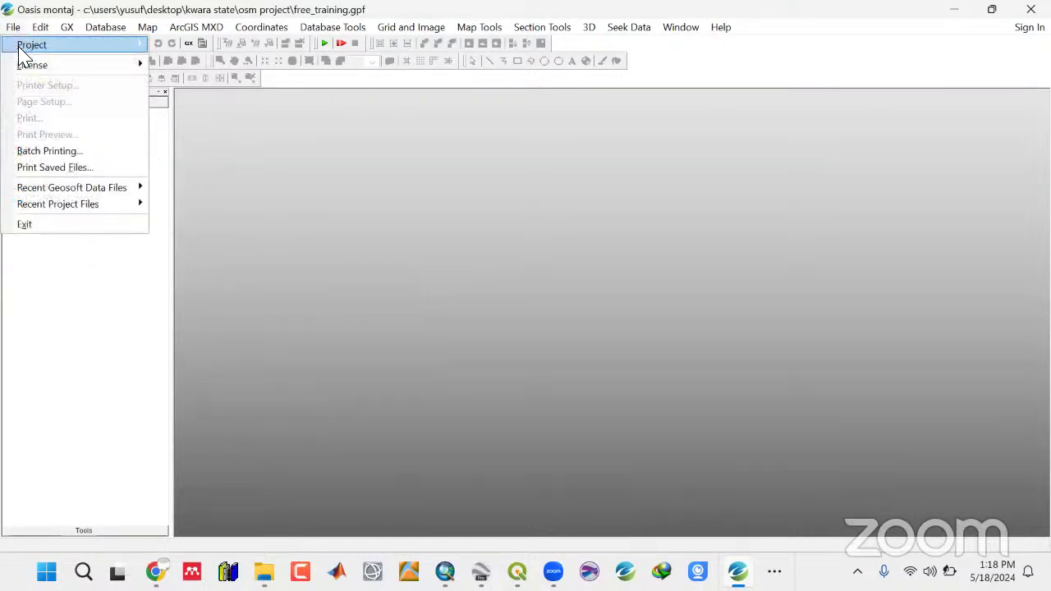
pyautogui.moveTo(21, 45)
pyautogui.click(171, 77)
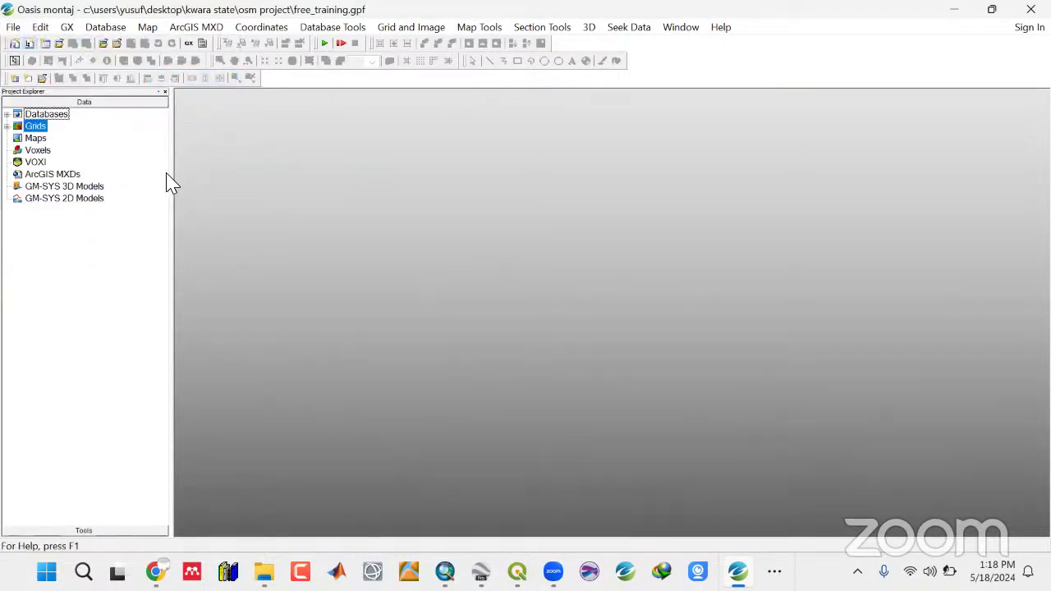
pyautogui.moveTo(172, 181); pyautogui.dragTo(163, 201)
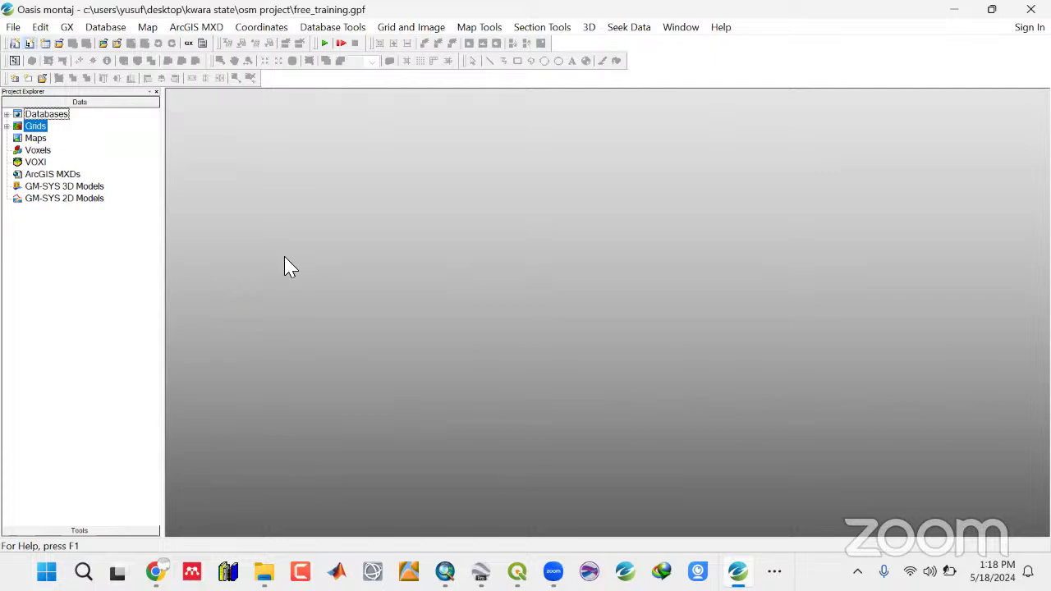
pyautogui.click(13, 26)
pyautogui.moveTo(35, 42)
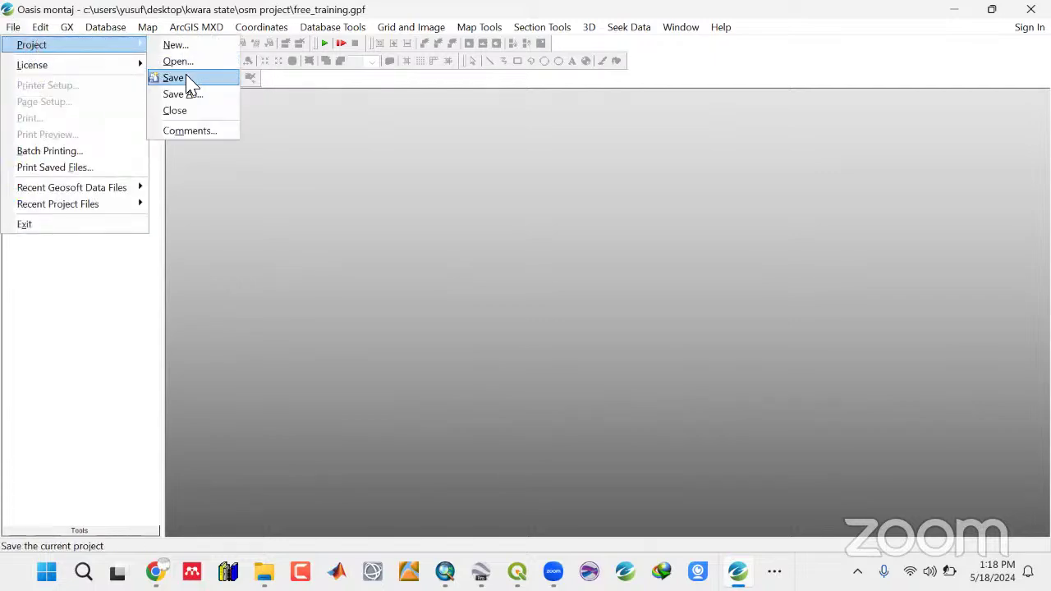
pyautogui.click(188, 78)
# Switch to the ICGEM calculations page in Chrome and open the results of the EGM2008 gravity_anomaly_bg grid spanning 5.0 to 5.76 and 8.0 to 8.76.
pyautogui.click(957, 10)
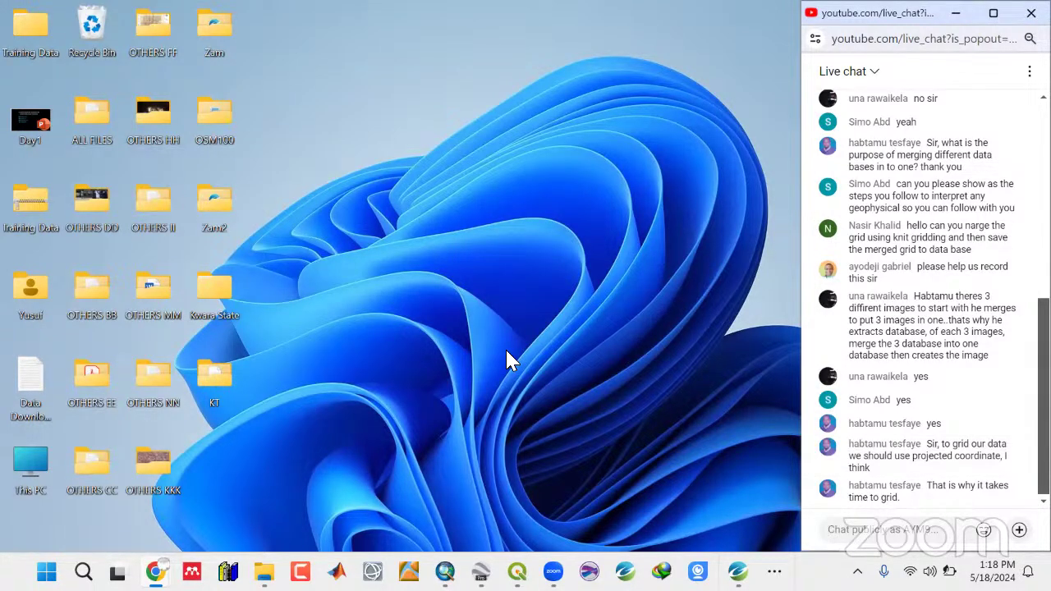
pyautogui.rightClick(432, 127)
pyautogui.click(493, 206)
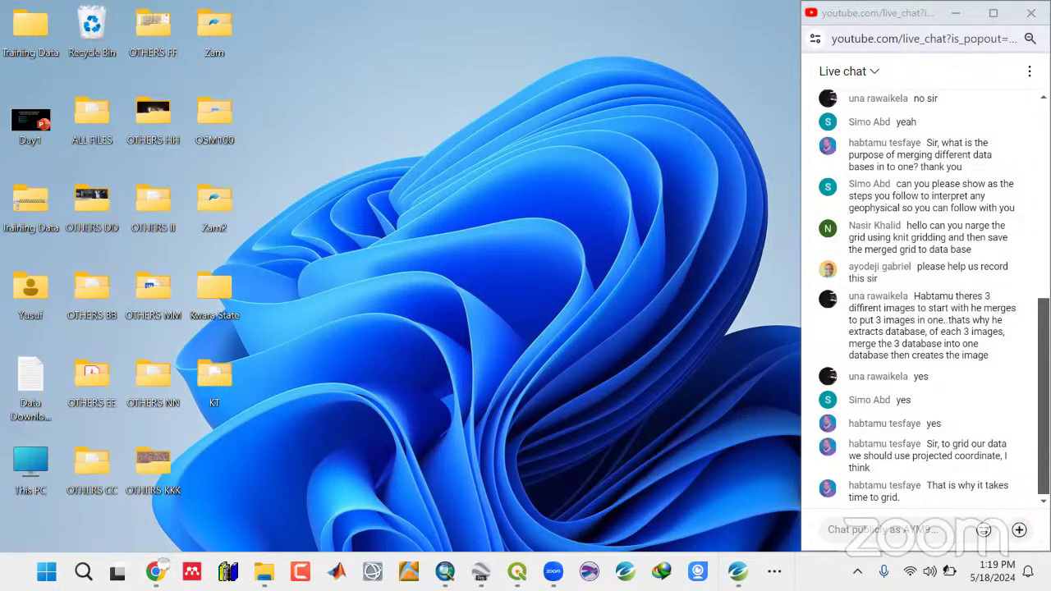
pyautogui.moveTo(737, 572)
pyautogui.moveTo(155, 572)
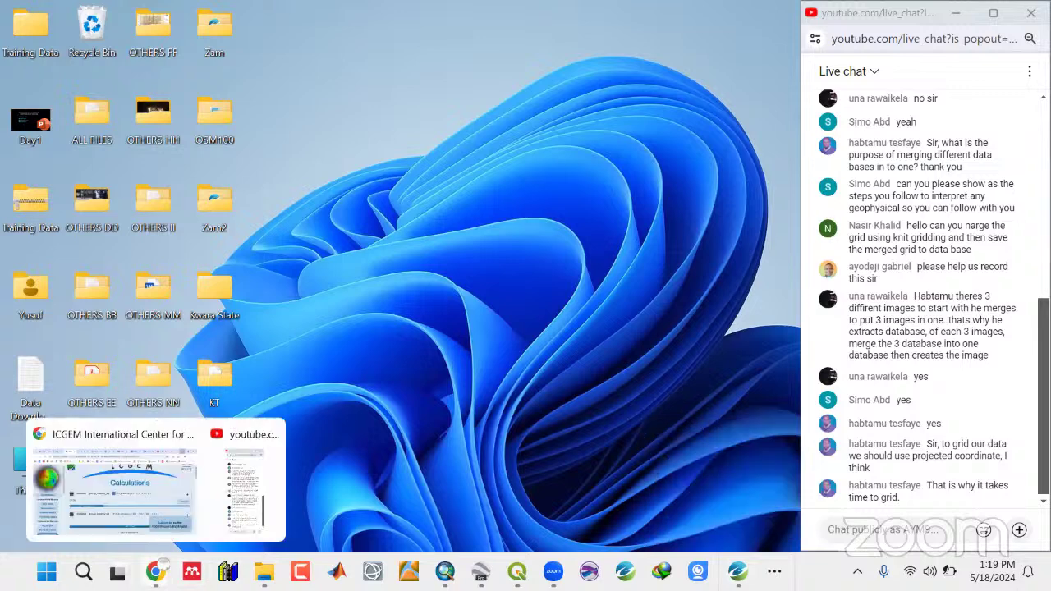
pyautogui.click(162, 494)
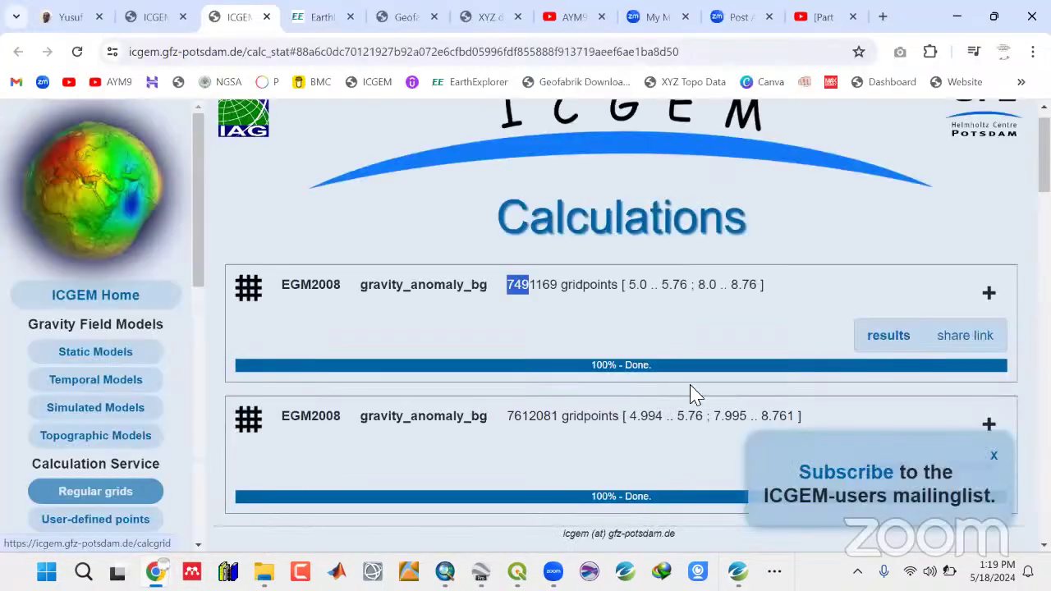
pyautogui.click(877, 340)
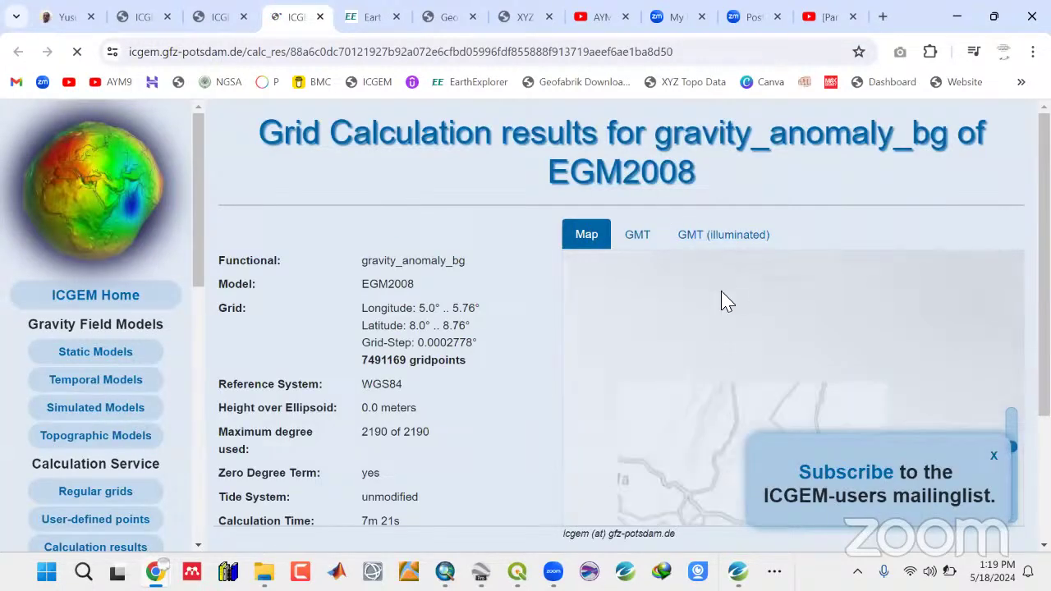
# Review the EGM2008 Bouguer anomaly grid results and download the grid in Surfer 7 Grid format.
pyautogui.scroll(-1, 410, 329)
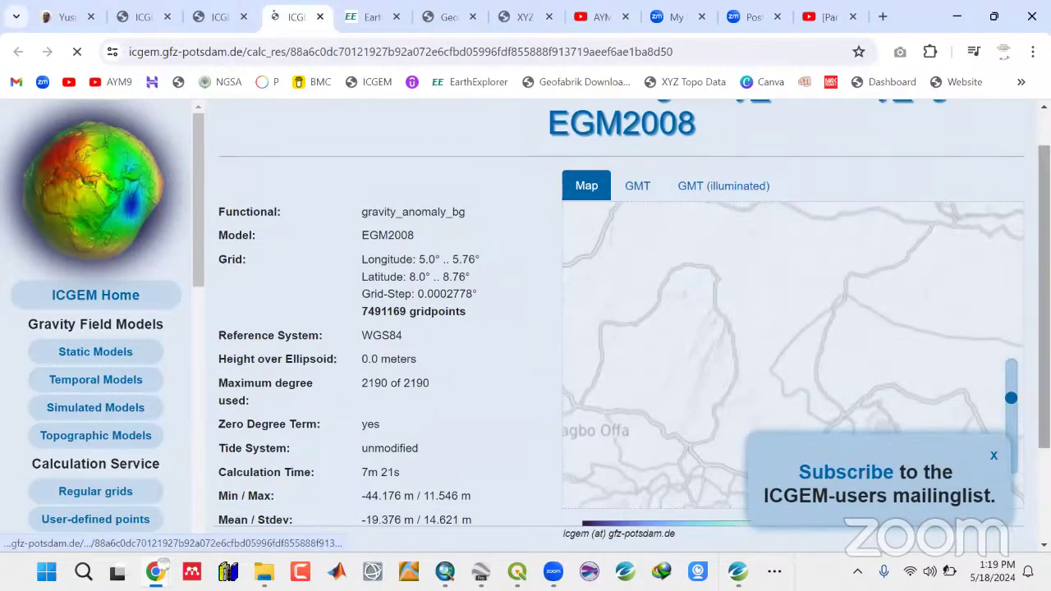
pyautogui.scroll(-1, 624, 312)
pyautogui.scroll(-1, 674, 271)
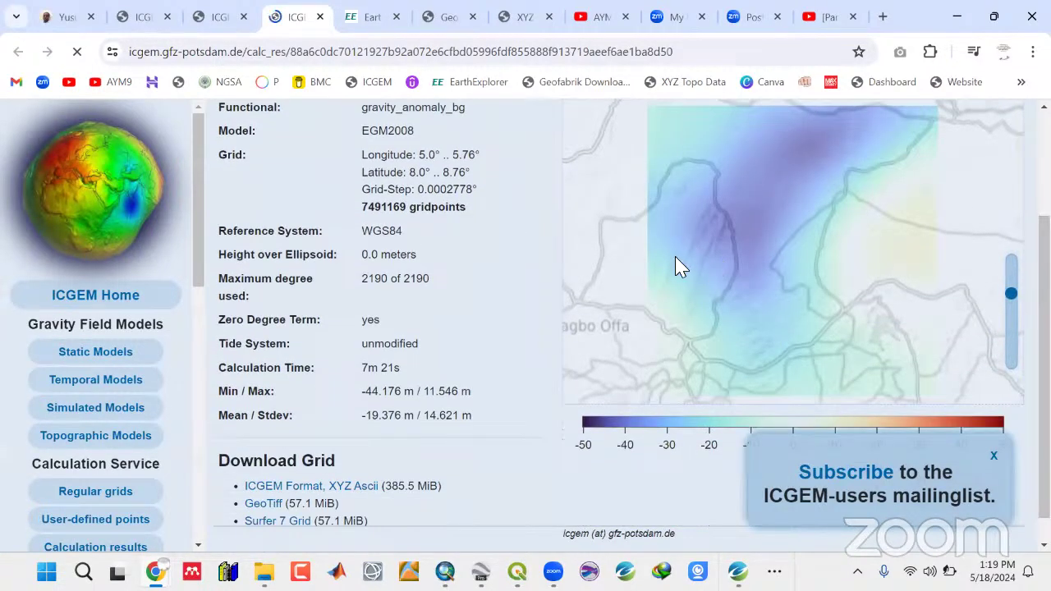
pyautogui.scroll(1, 830, 312)
pyautogui.scroll(-2, 903, 370)
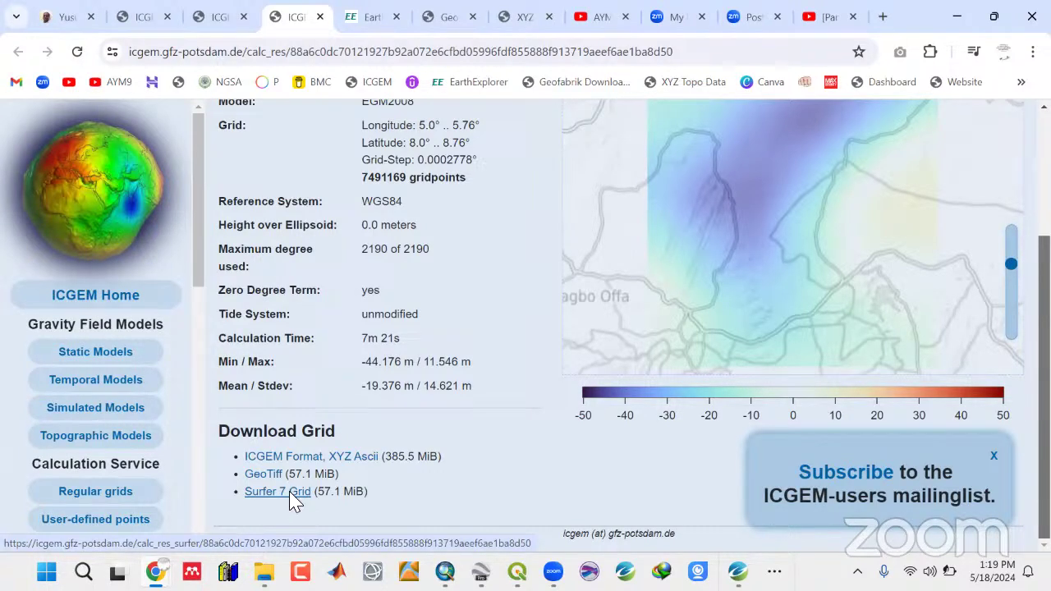
pyautogui.click(291, 499)
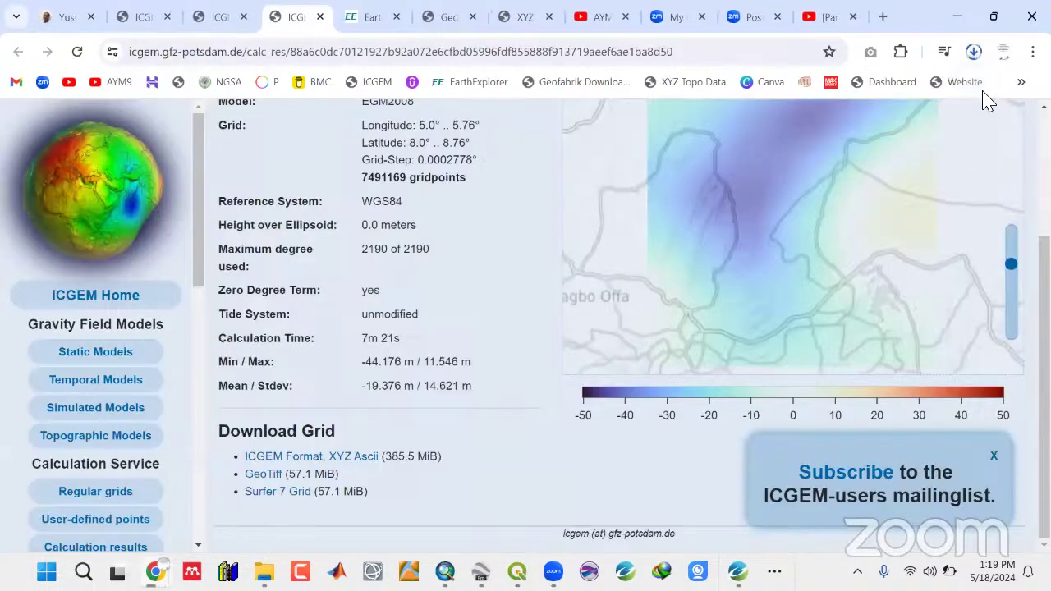
# Switch to File Explorer and open the Google Earth Pro folder under Kwara State.
pyautogui.click(954, 23)
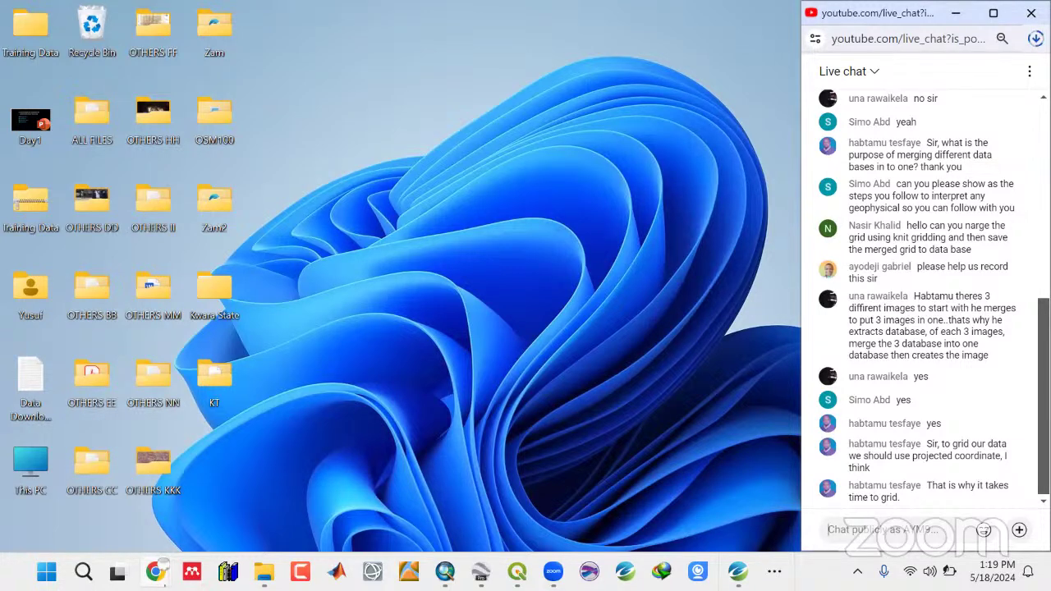
pyautogui.click(264, 571)
pyautogui.click(329, 476)
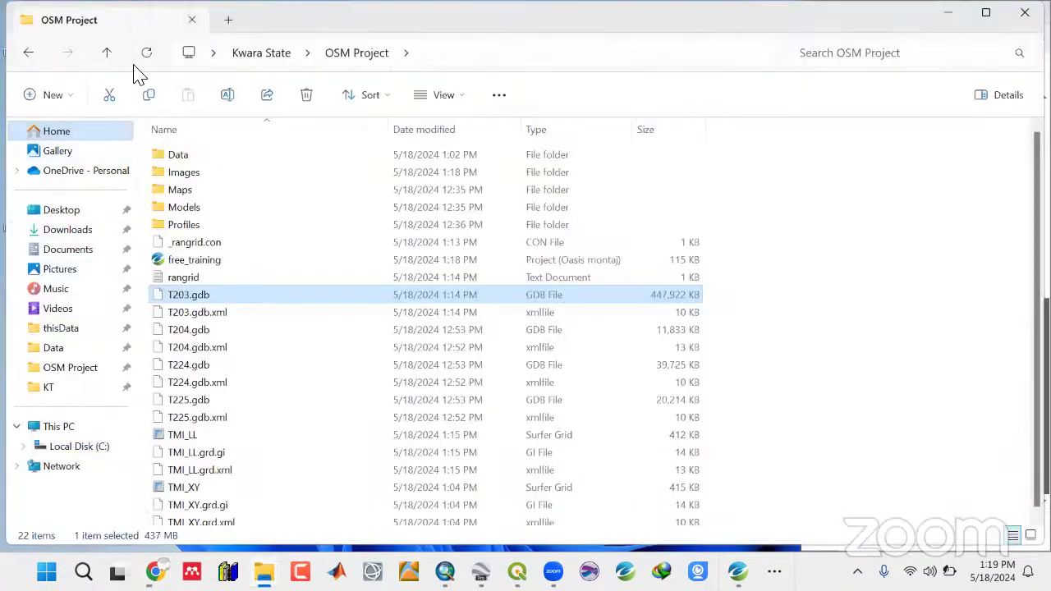
pyautogui.click(108, 54)
pyautogui.click(206, 194)
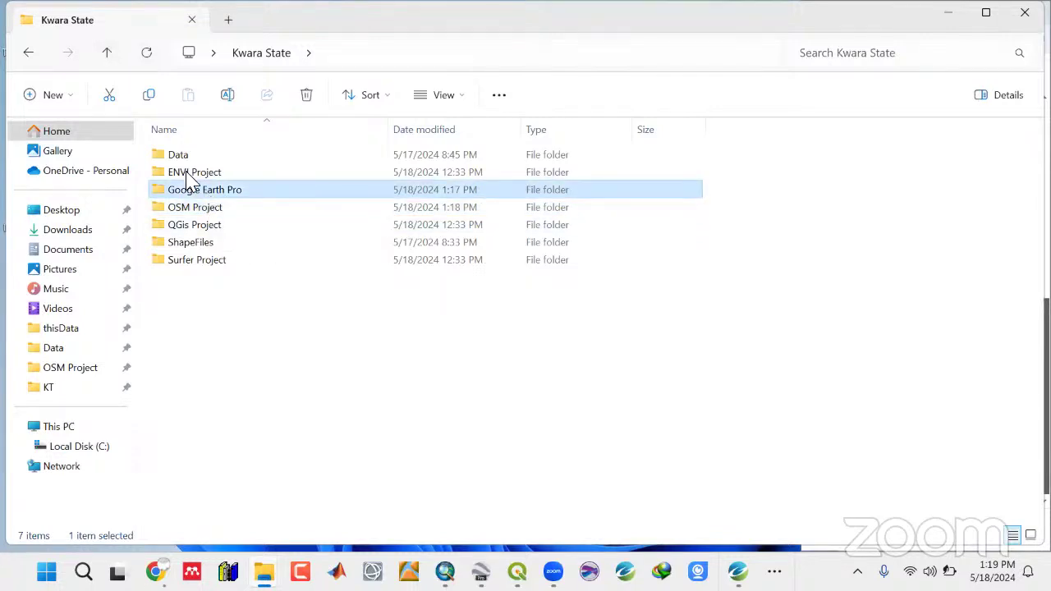
pyautogui.press('Return')
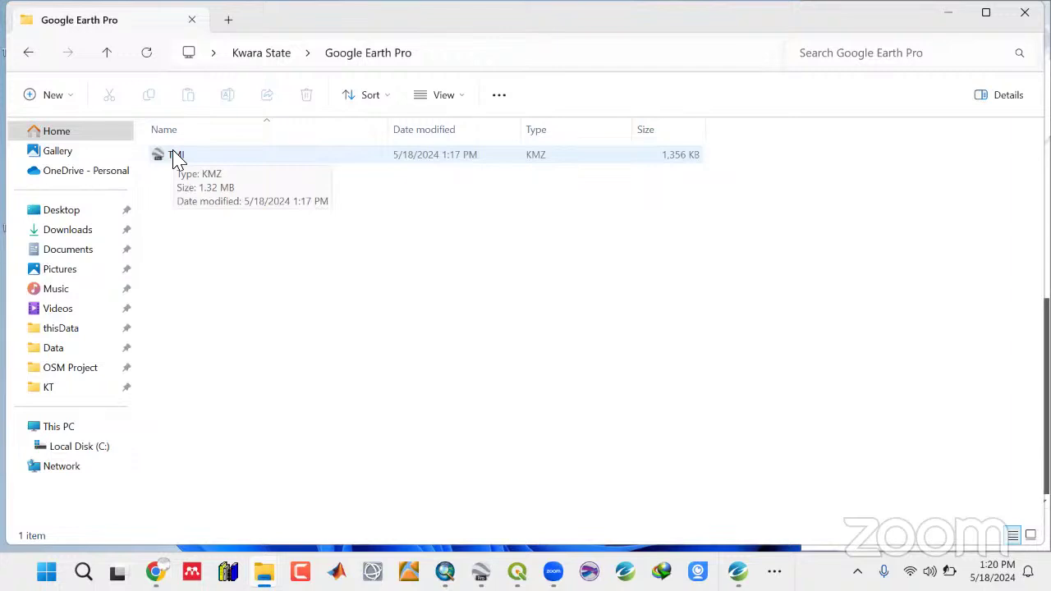
# Open the TMI KMZ file in Google Earth Pro and inspect the overlay's placement on the terrain.
pyautogui.click(176, 160)
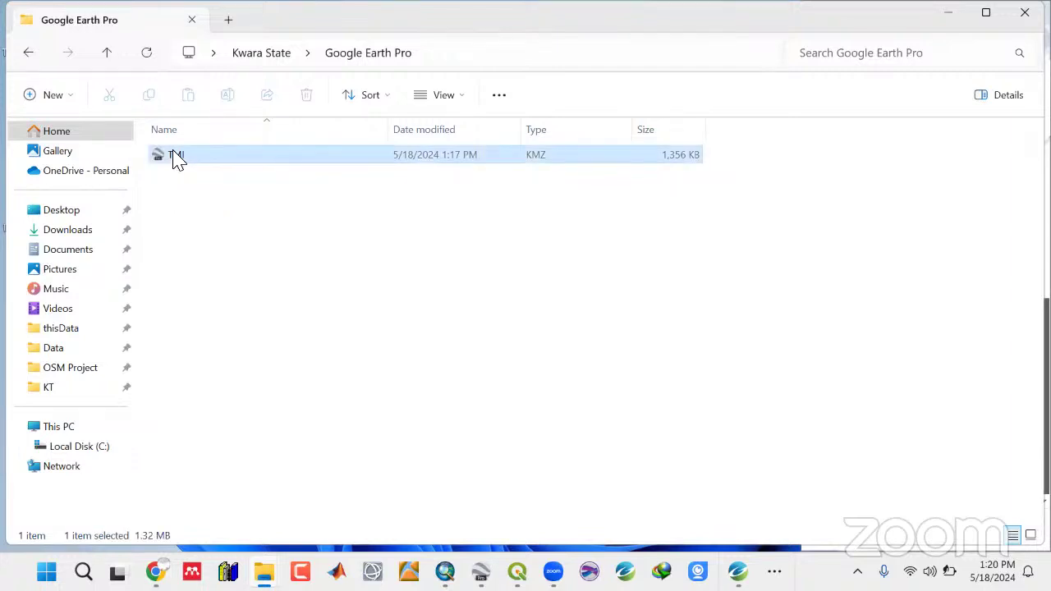
pyautogui.rightClick(177, 161)
pyautogui.click(223, 208)
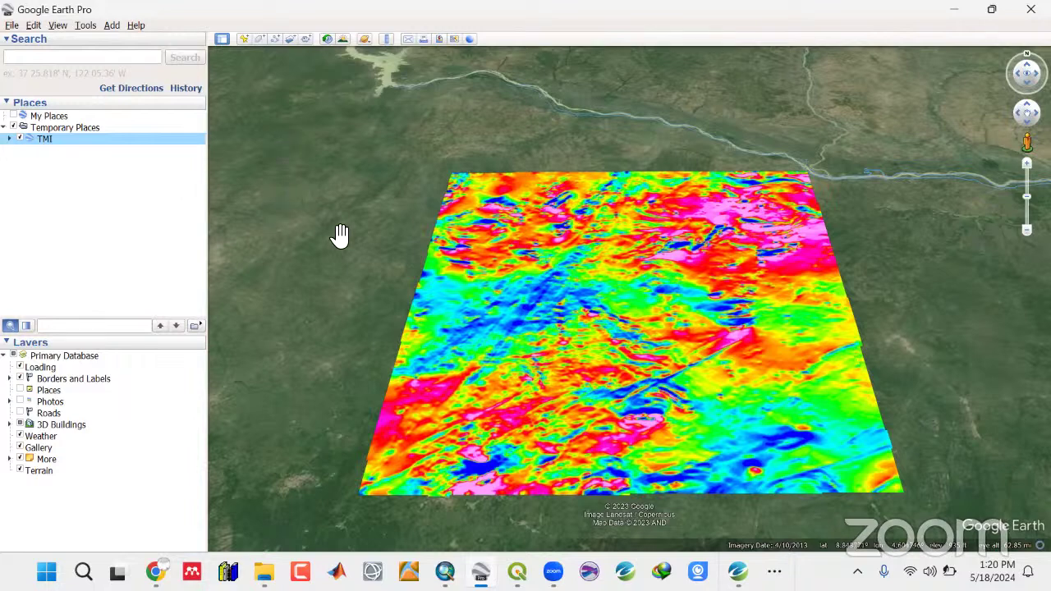
pyautogui.scroll(-3, 561, 358)
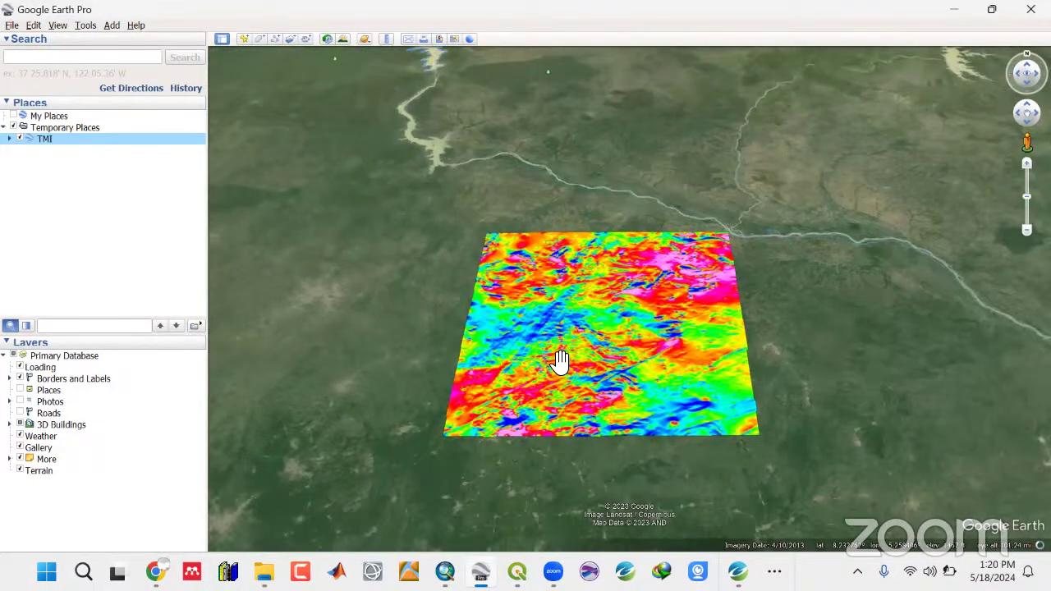
pyautogui.scroll(3, 561, 361)
pyautogui.scroll(-1, 554, 340)
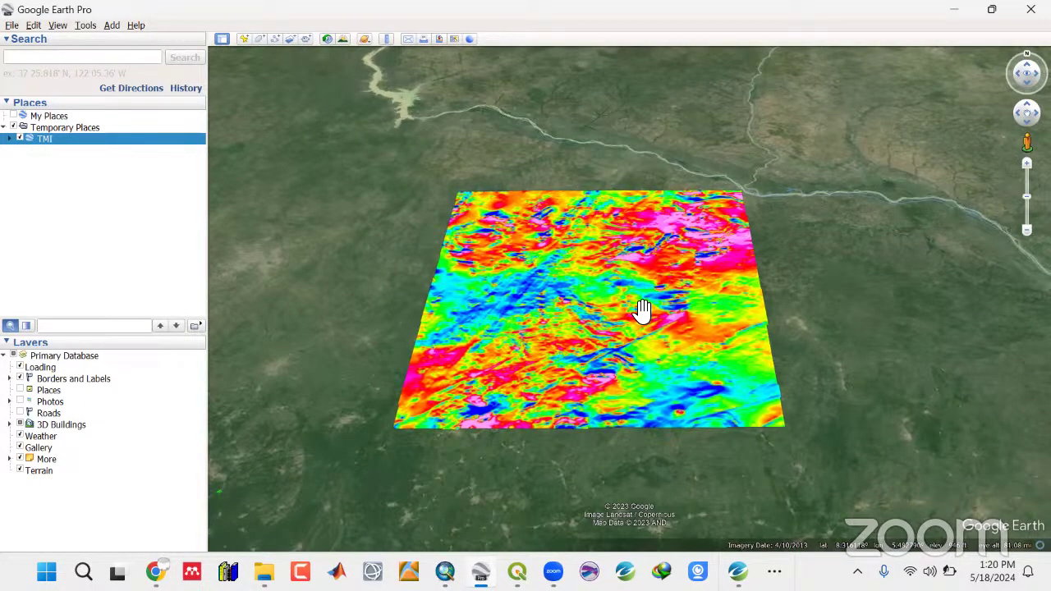
# Turn on the Roads and Places layers and inspect the TMI overlay up close against the surrounding map.
pyautogui.click(22, 417)
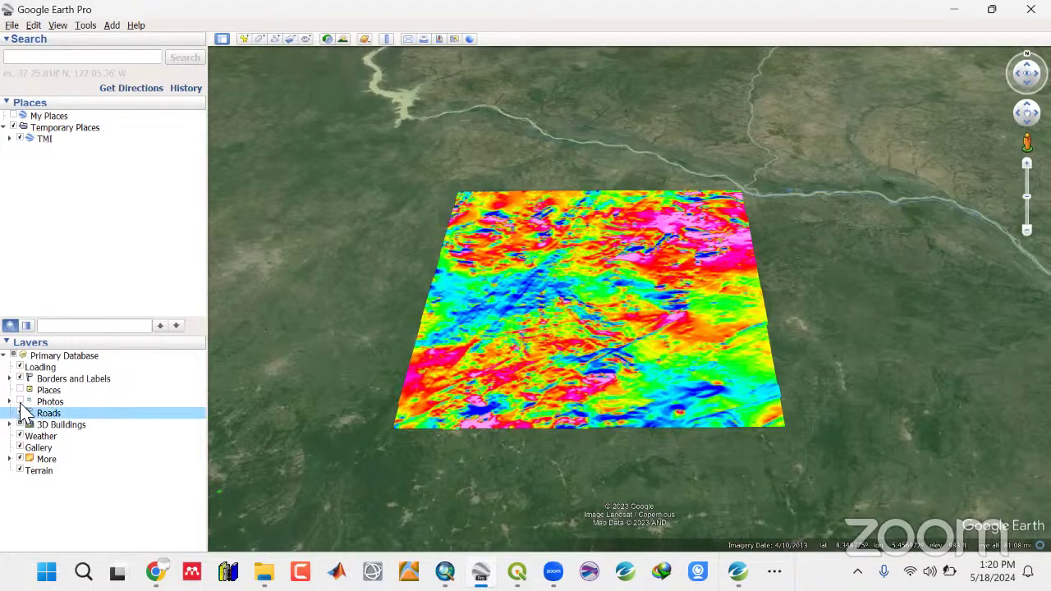
pyautogui.click(21, 391)
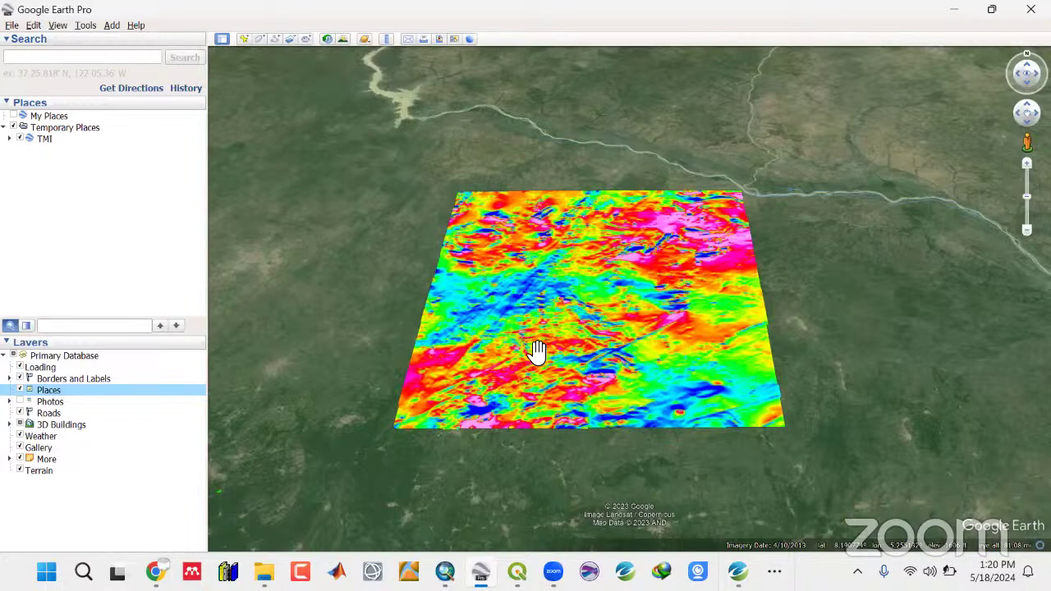
pyautogui.click(10, 380)
pyautogui.click(10, 379)
pyautogui.scroll(3, 579, 358)
pyautogui.scroll(3, 583, 363)
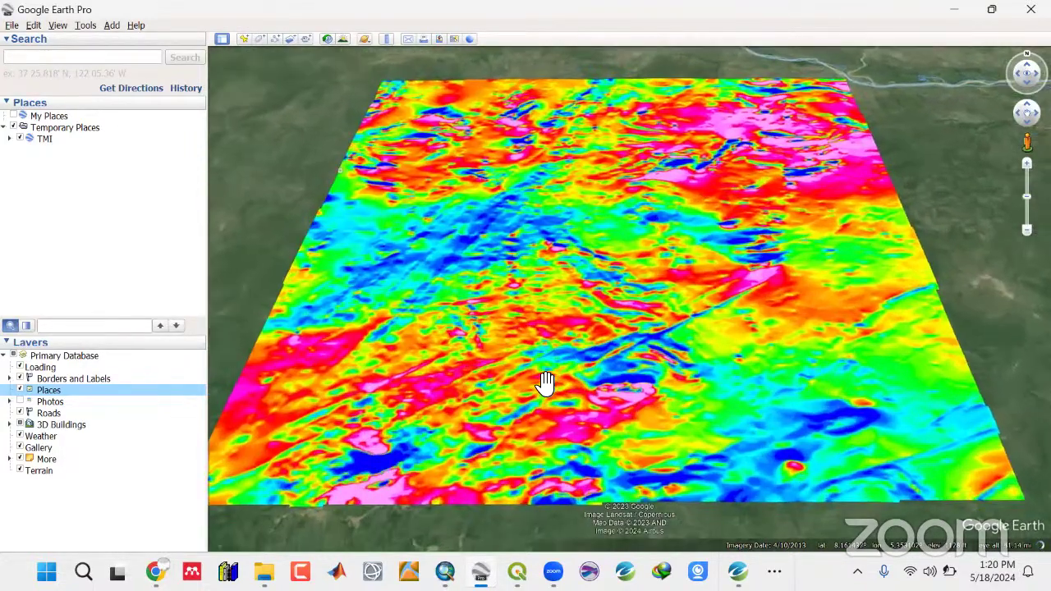
pyautogui.scroll(-5, 556, 383)
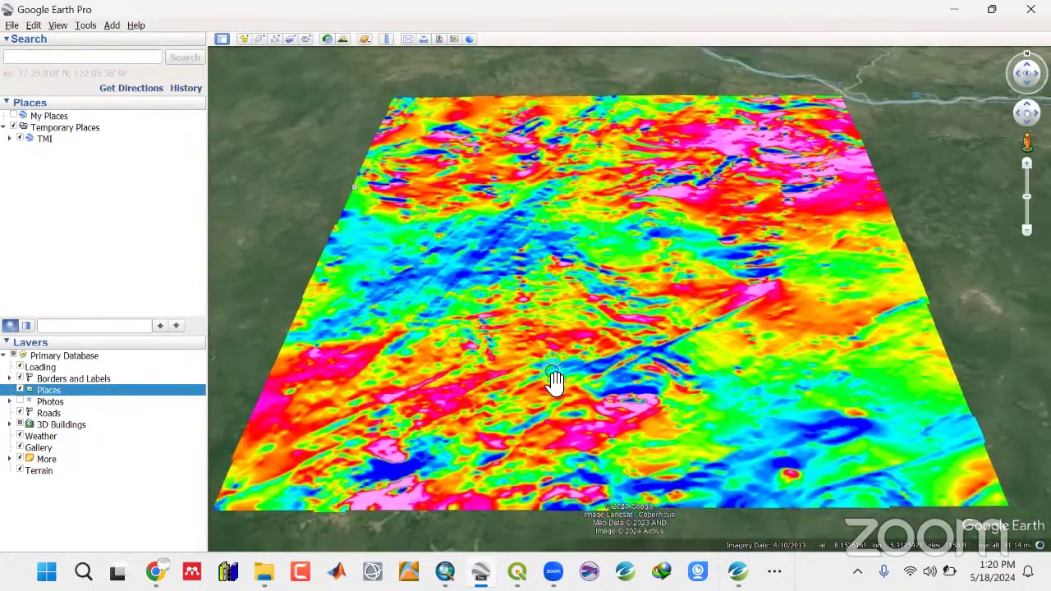
pyautogui.scroll(-3, 555, 394)
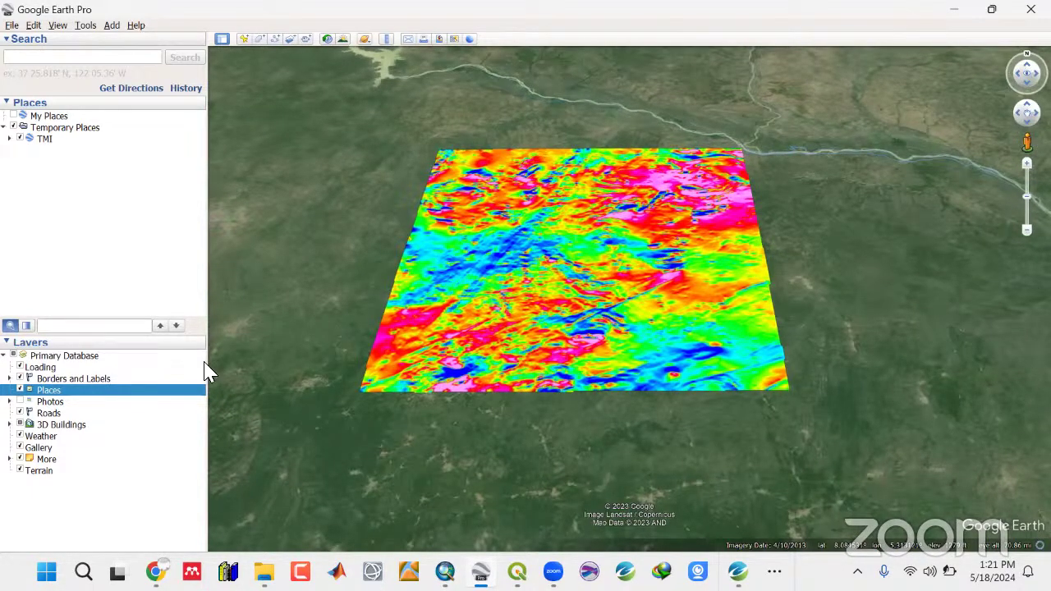
# Examine the TMI overlay's regional position relative to the surrounding rivers, coastline and places.
pyautogui.click(48, 370)
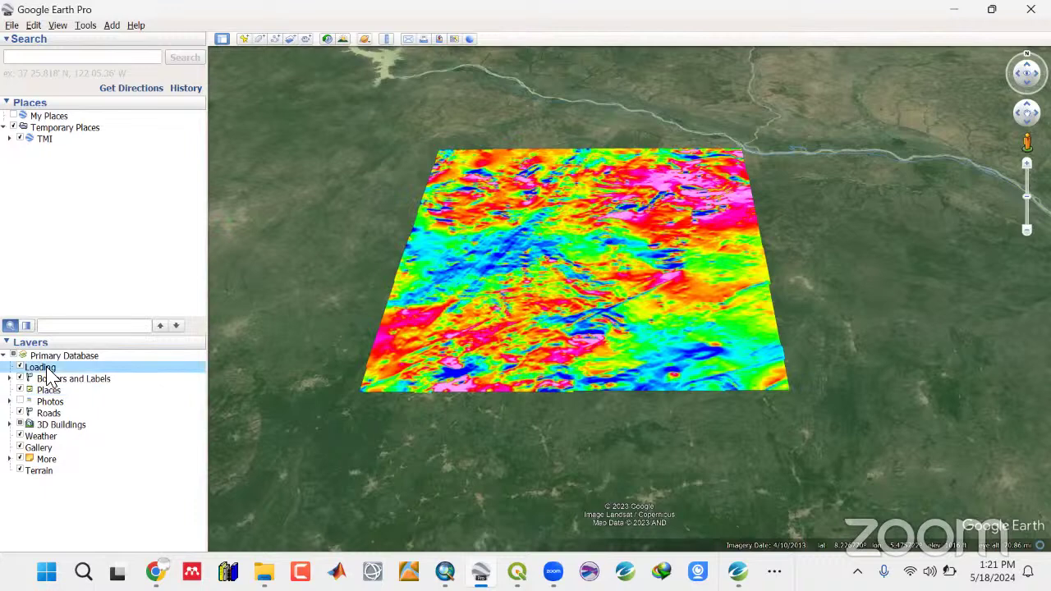
pyautogui.click(20, 391)
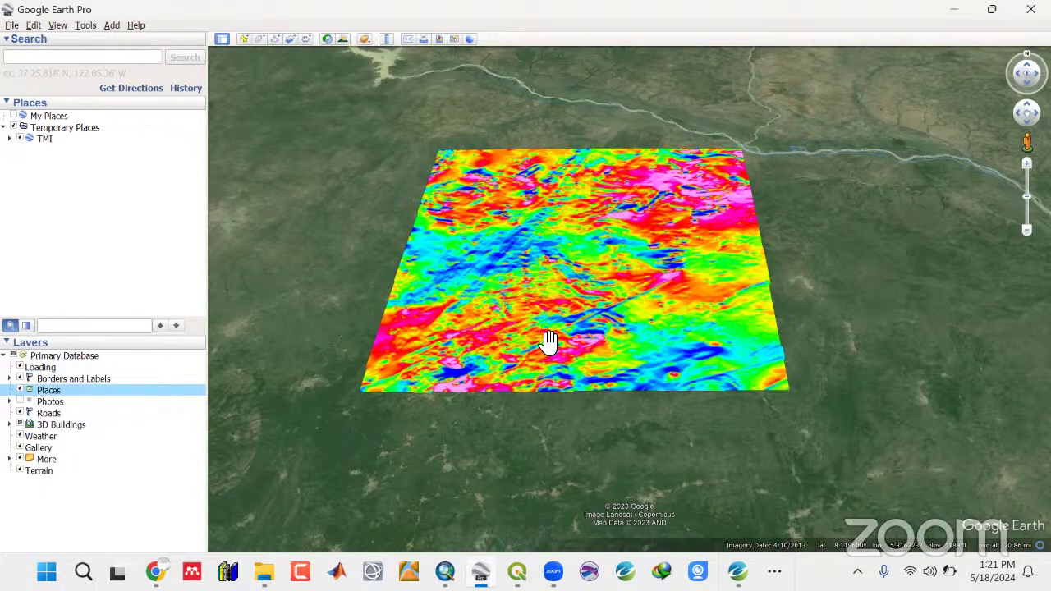
pyautogui.scroll(-2, 550, 336)
pyautogui.scroll(-5, 550, 337)
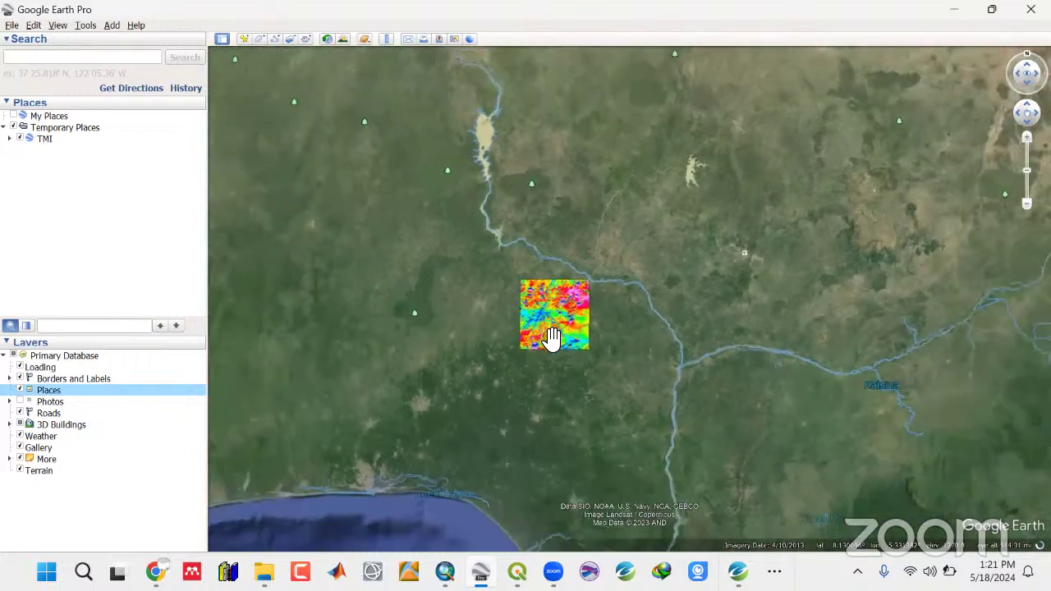
pyautogui.scroll(-3, 538, 375)
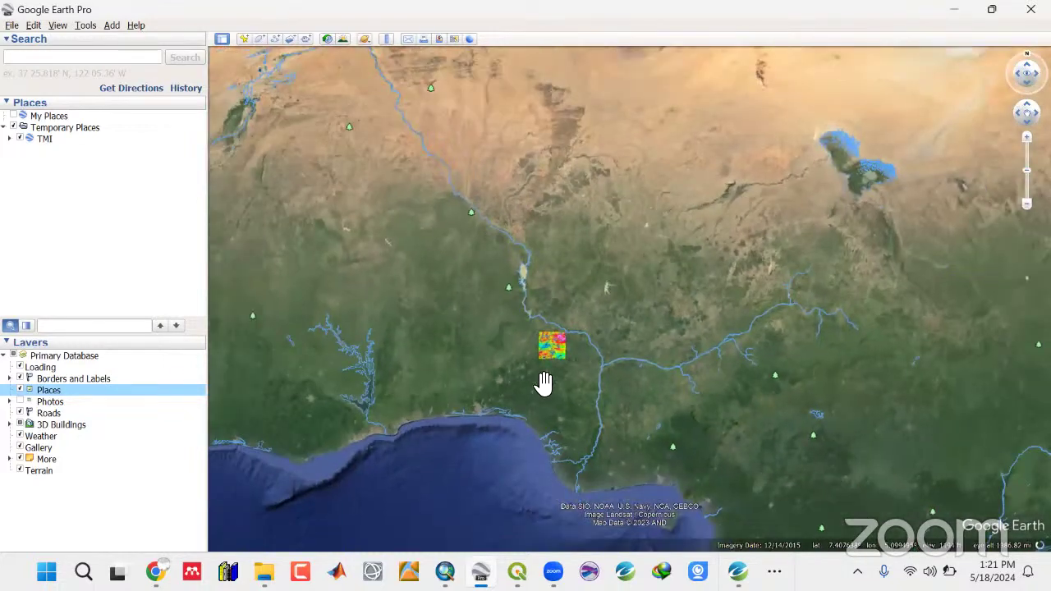
pyautogui.scroll(-3, 539, 375)
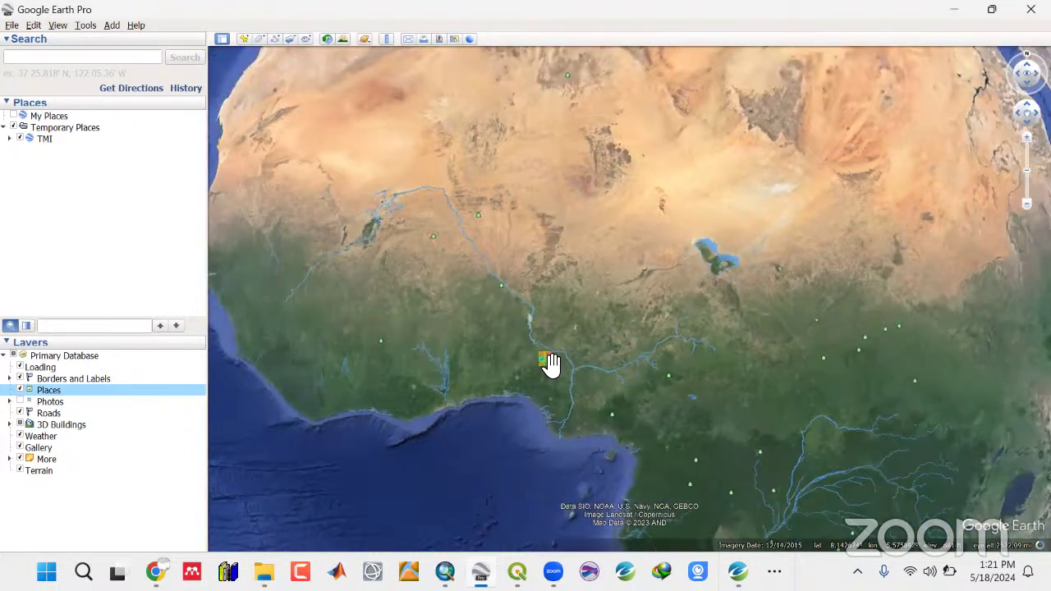
pyautogui.scroll(5, 550, 362)
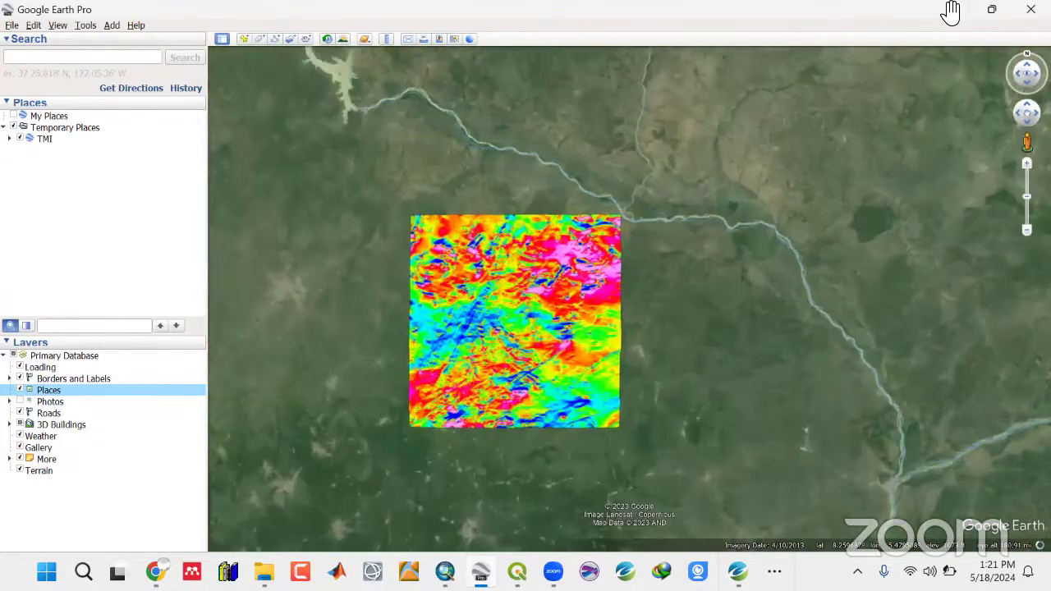
# Minimize Google Earth Pro and File Explorer, switch to ArcMap and narrow the Table Of Contents slightly.
pyautogui.click(952, 10)
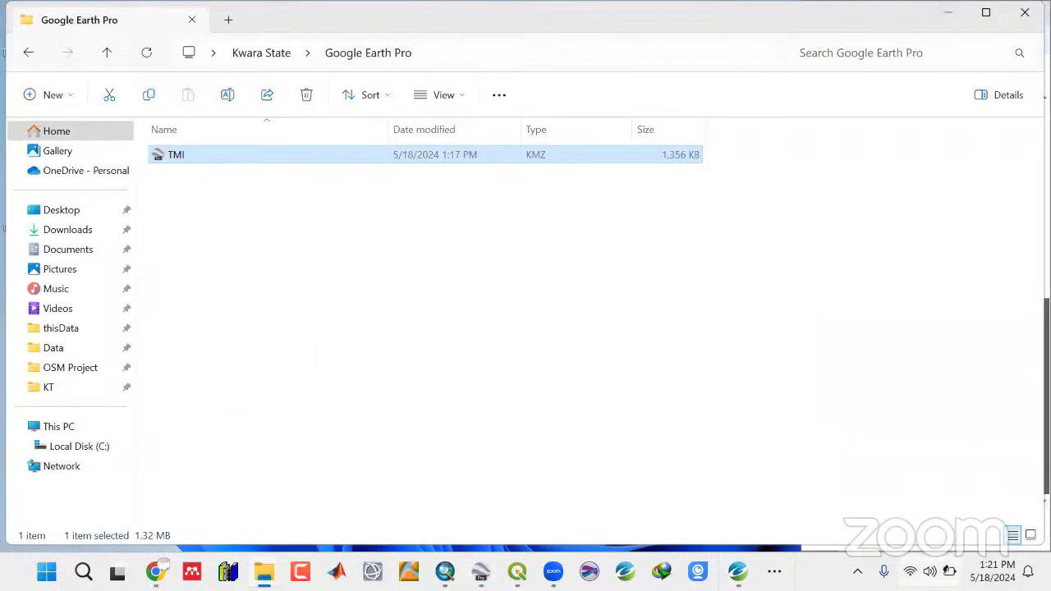
pyautogui.click(952, 12)
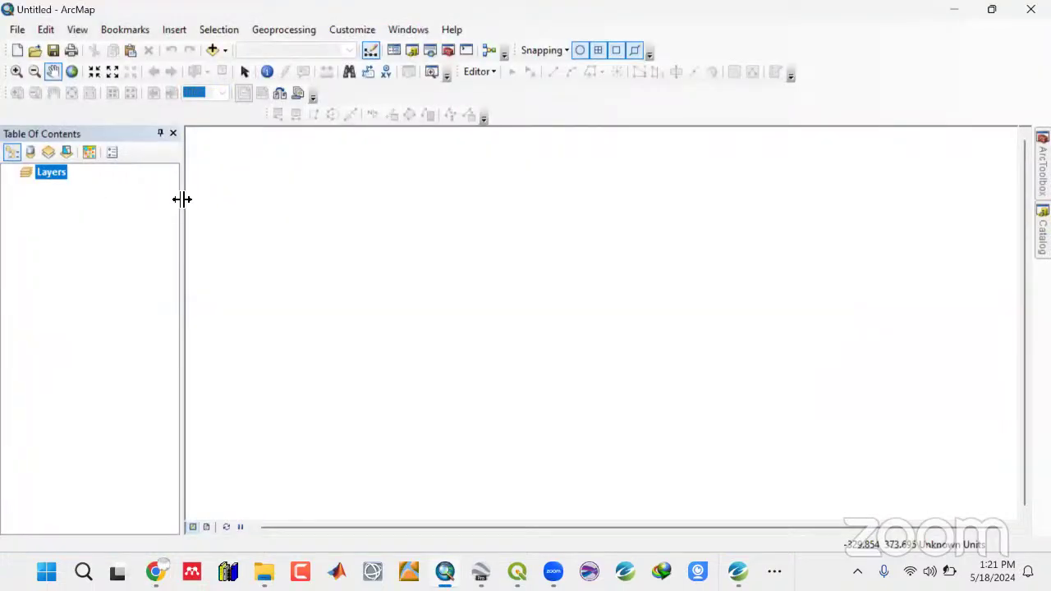
pyautogui.moveTo(181, 199); pyautogui.dragTo(169, 198)
pyautogui.click(227, 51)
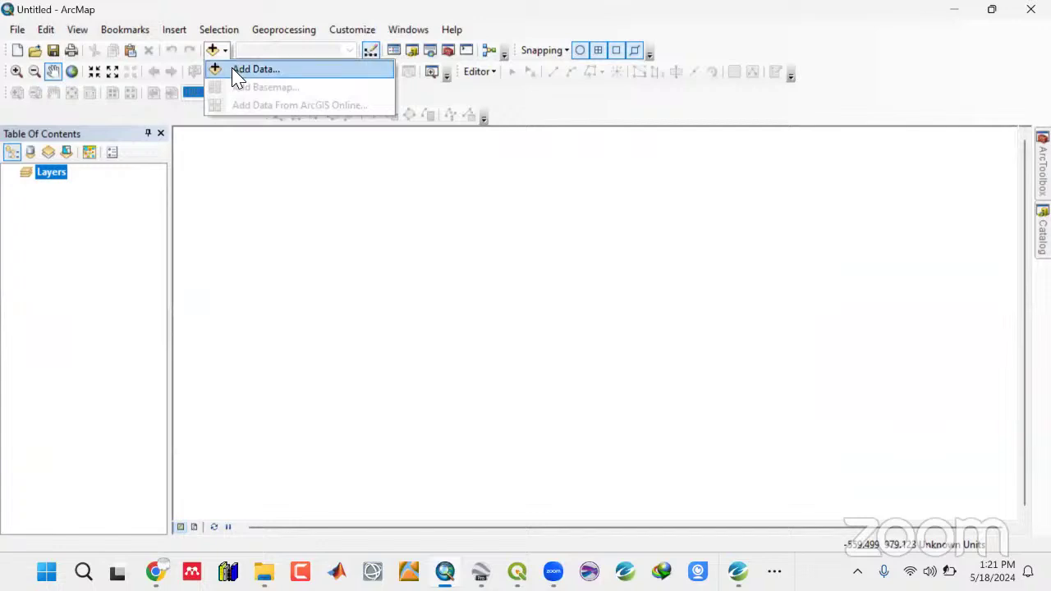
pyautogui.click(238, 70)
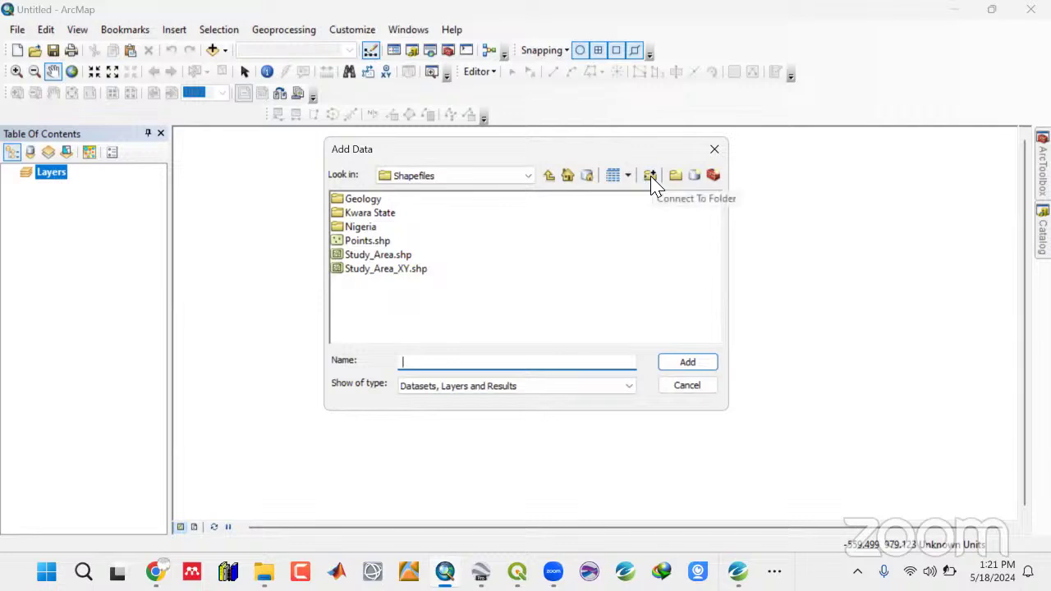
pyautogui.click(651, 175)
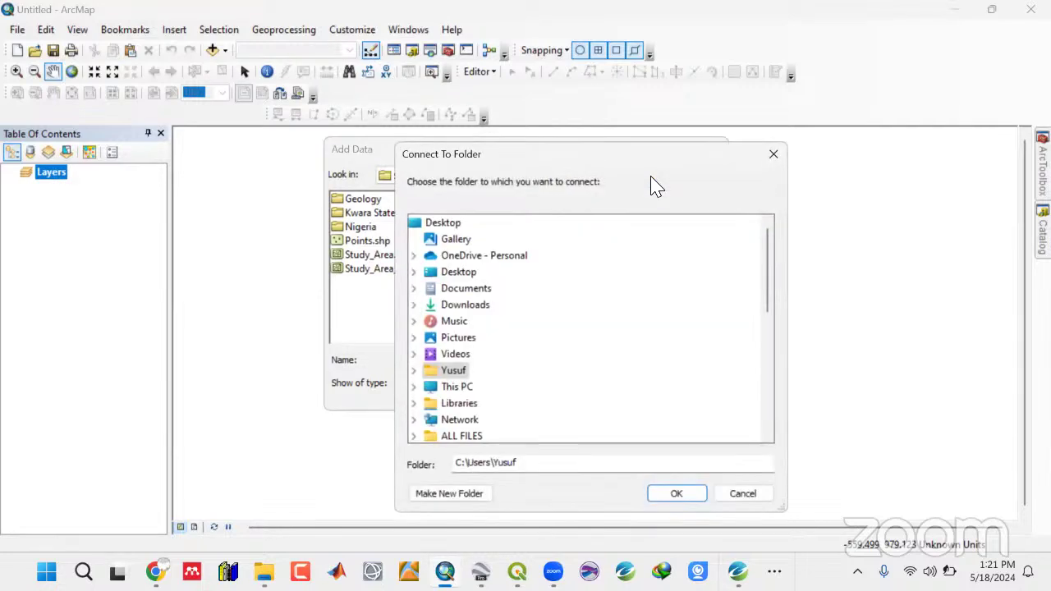
pyautogui.click(771, 156)
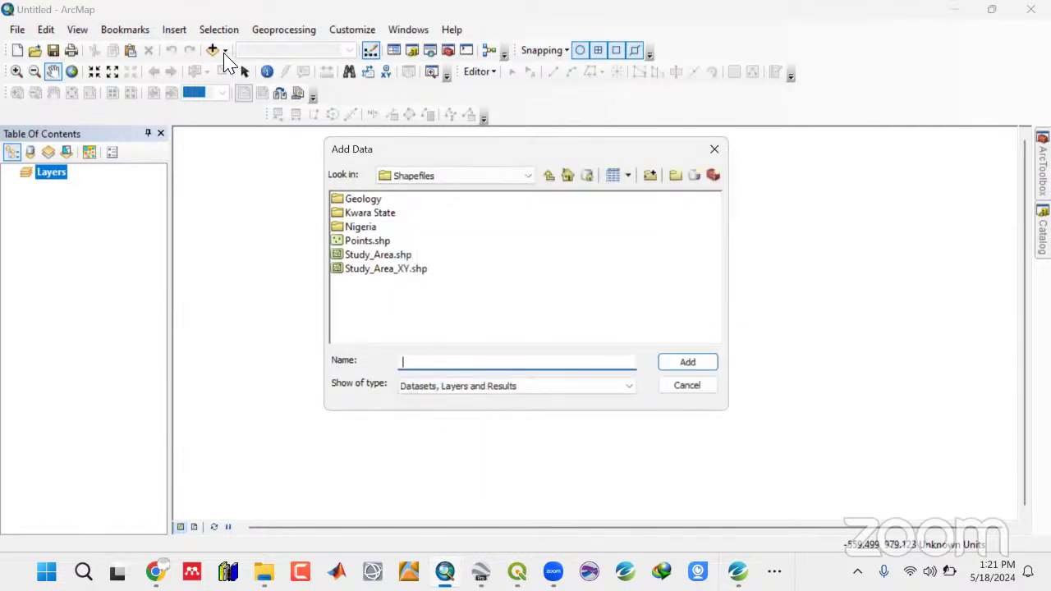
pyautogui.click(713, 149)
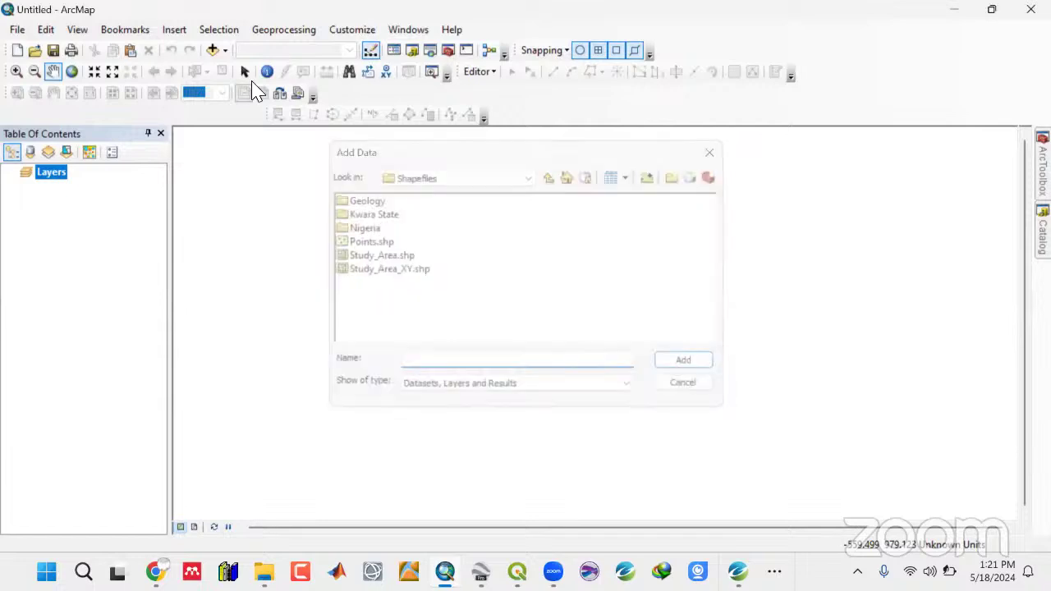
# Start adding data and create a folder connection to the Kwara State folder on the desktop.
pyautogui.click(226, 50)
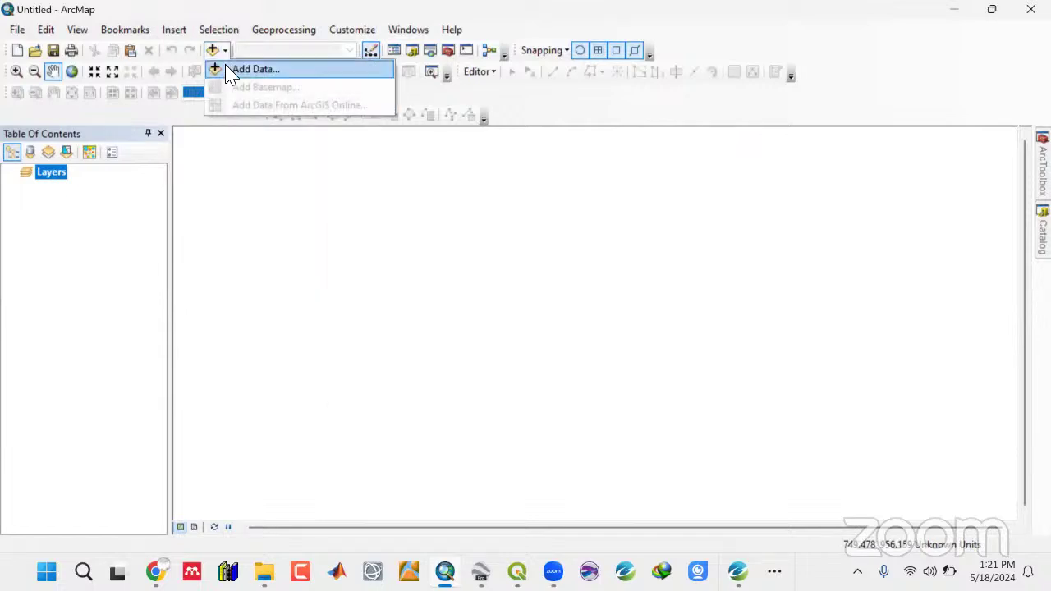
pyautogui.click(231, 69)
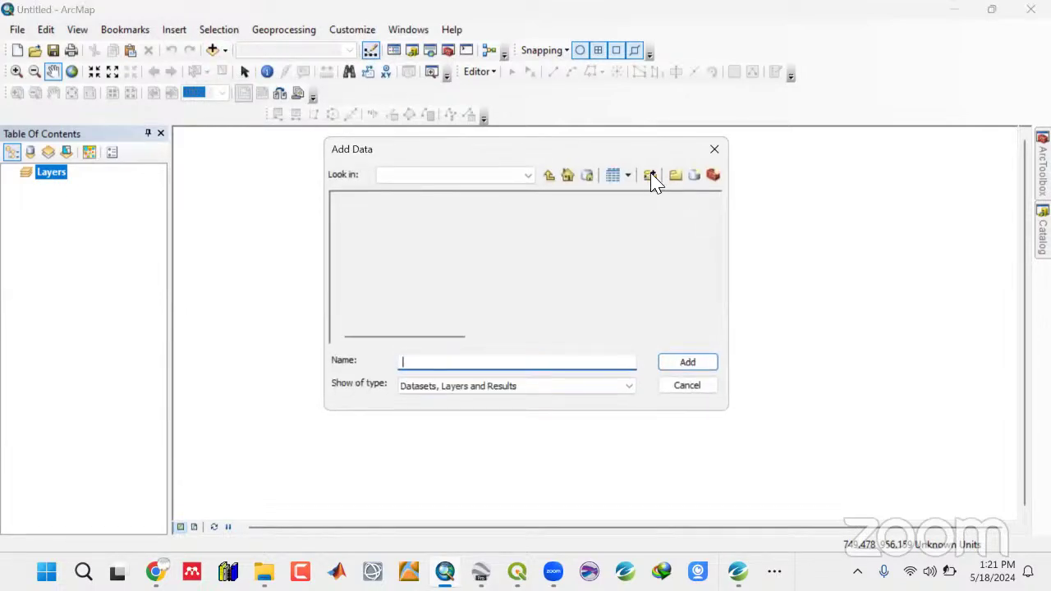
pyautogui.click(654, 178)
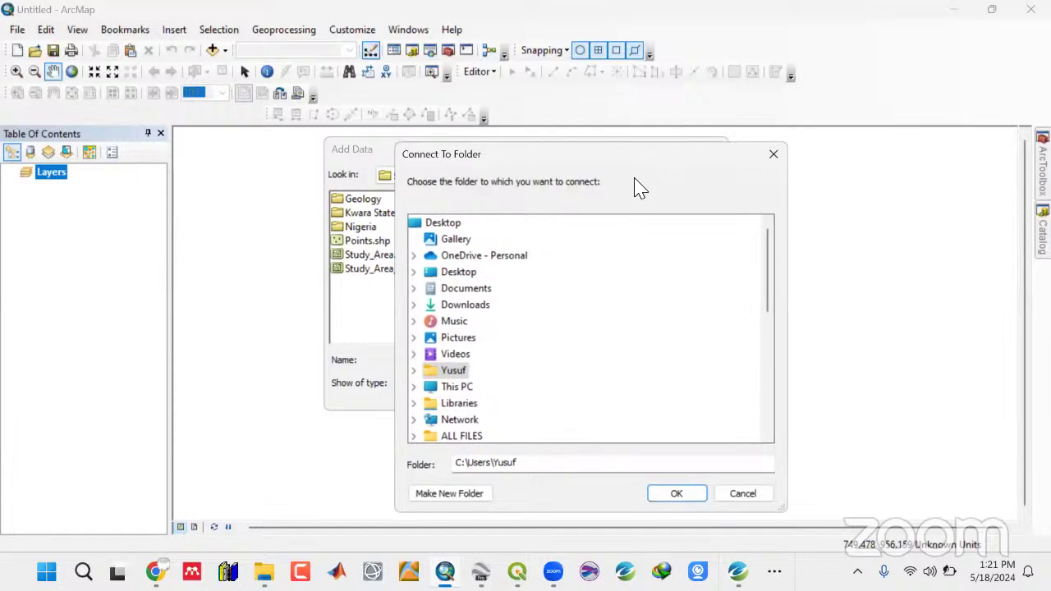
pyautogui.scroll(-1, 483, 370)
pyautogui.scroll(-1, 493, 381)
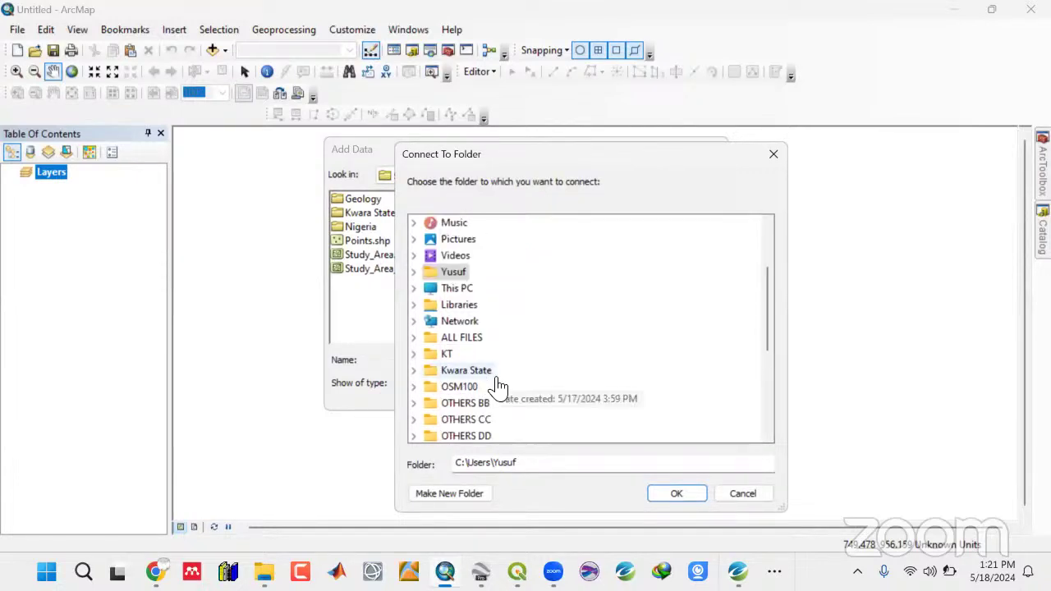
pyautogui.click(465, 371)
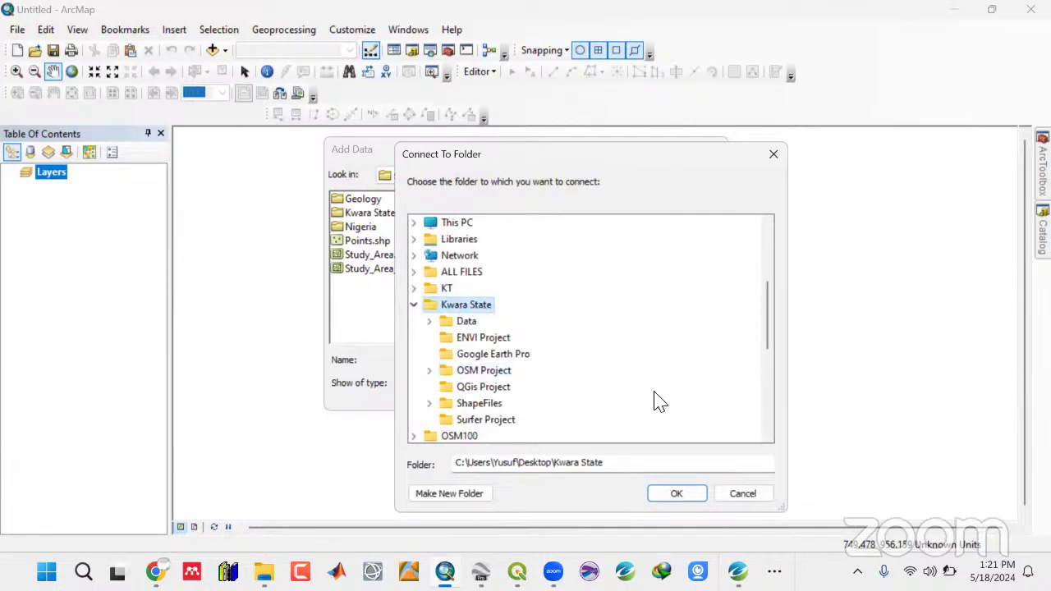
pyautogui.click(677, 495)
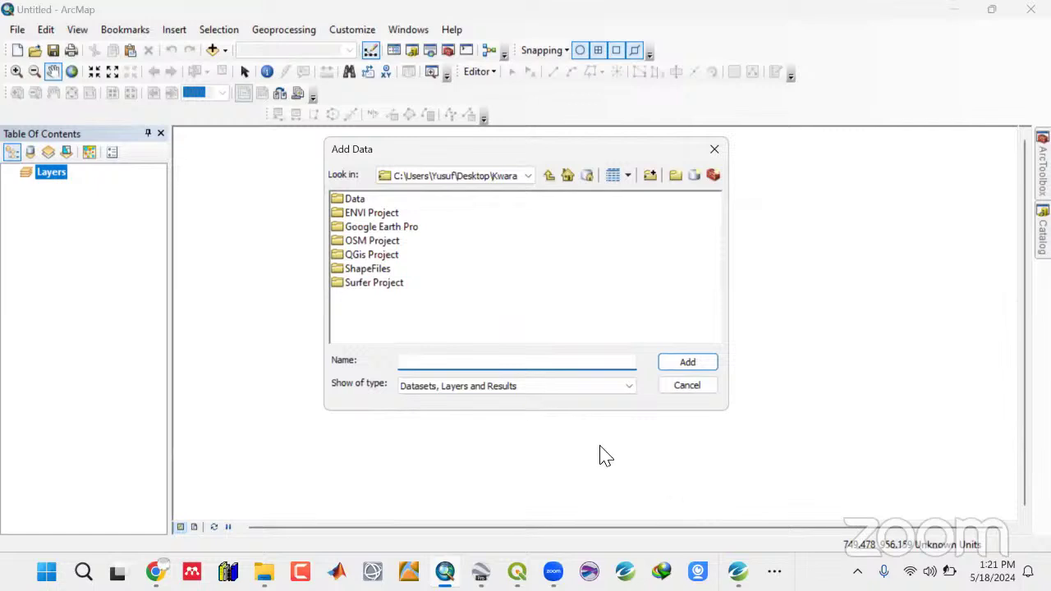
# Add NGA_adm1.shp from the Nigeria folder in ShapeFiles to the map.
pyautogui.doubleClick(361, 269)
pyautogui.doubleClick(364, 203)
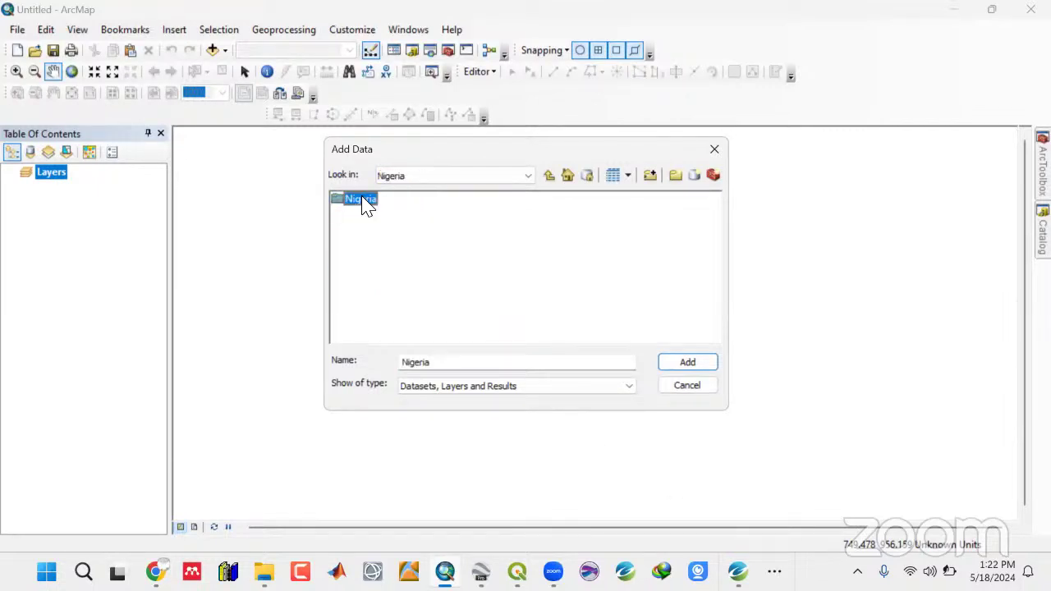
pyautogui.click(382, 202)
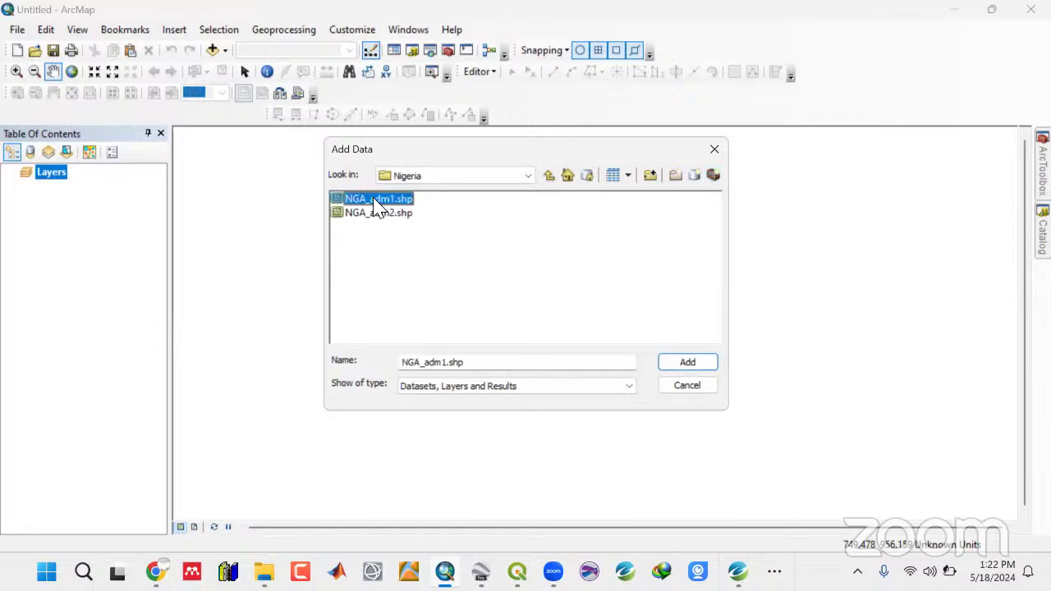
pyautogui.click(685, 367)
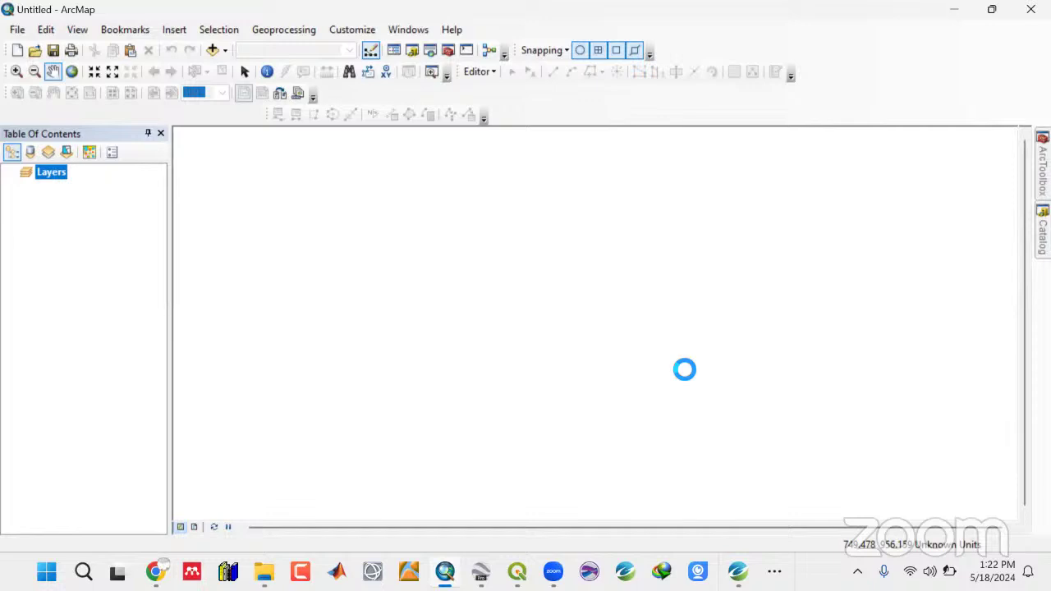
pyautogui.moveTo(558, 358); pyautogui.dragTo(429, 359)
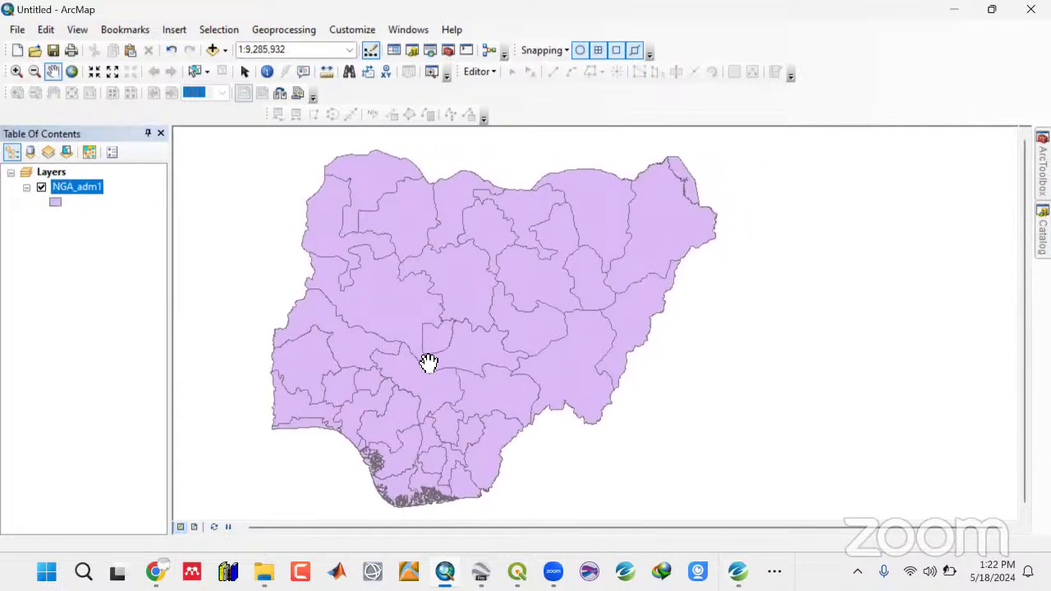
# Change the NGA_adm1 layer's symbol to the Hollow style.
pyautogui.click(55, 202)
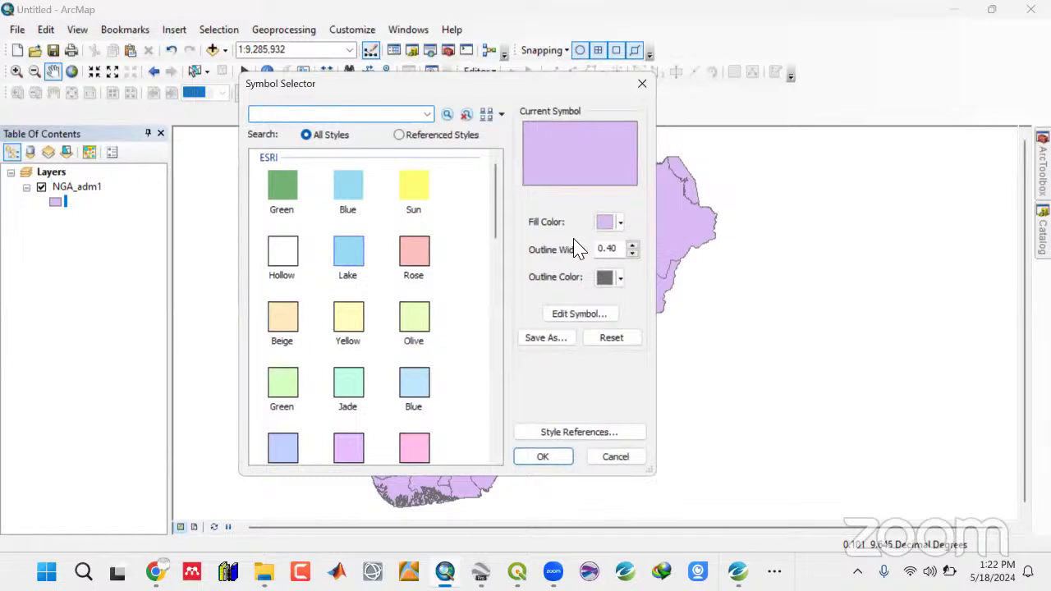
pyautogui.click(293, 269)
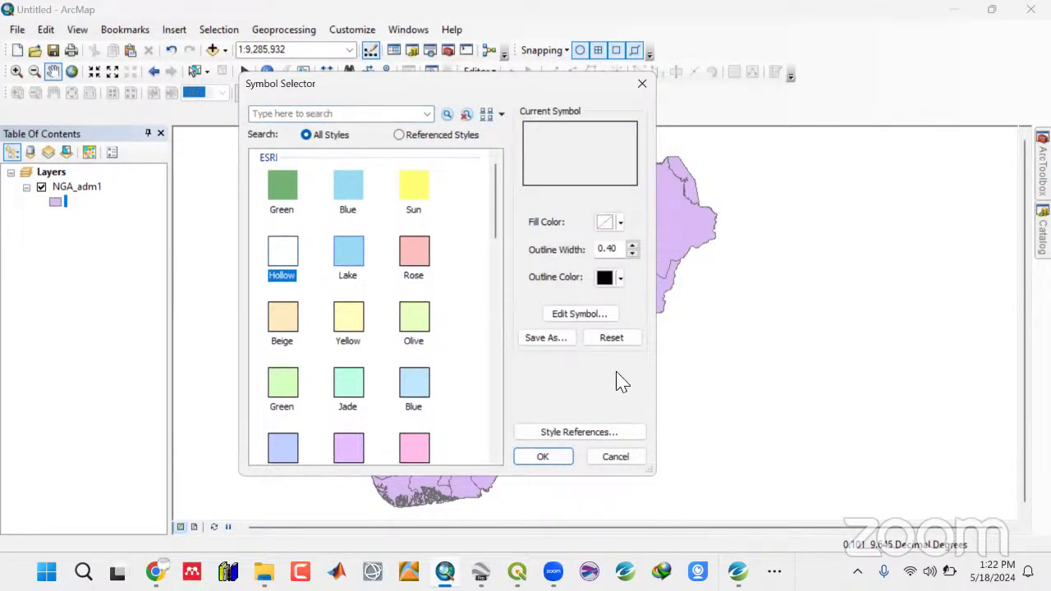
pyautogui.click(543, 456)
pyautogui.moveTo(441, 356); pyautogui.dragTo(459, 353)
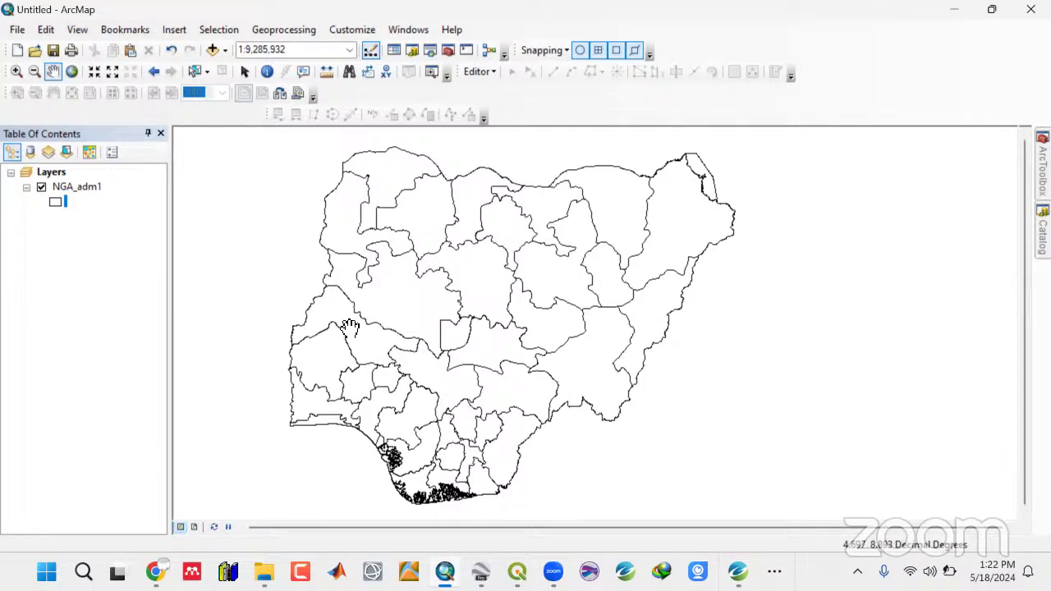
# Enable labels for the NGA_adm1 layer using the NAME_1 field and apply the change.
pyautogui.doubleClick(82, 188)
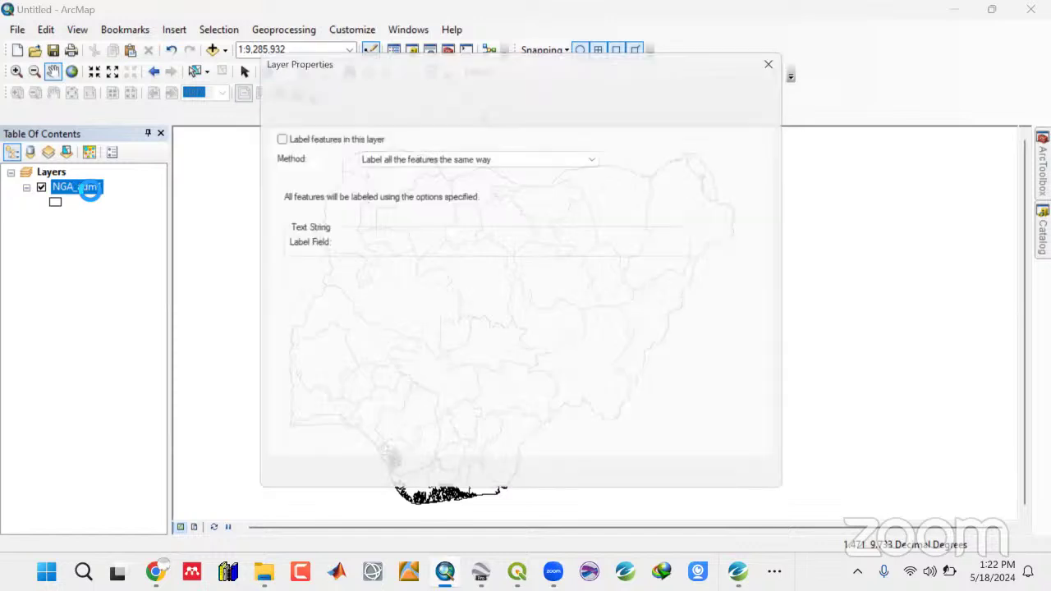
pyautogui.click(274, 135)
pyautogui.click(588, 245)
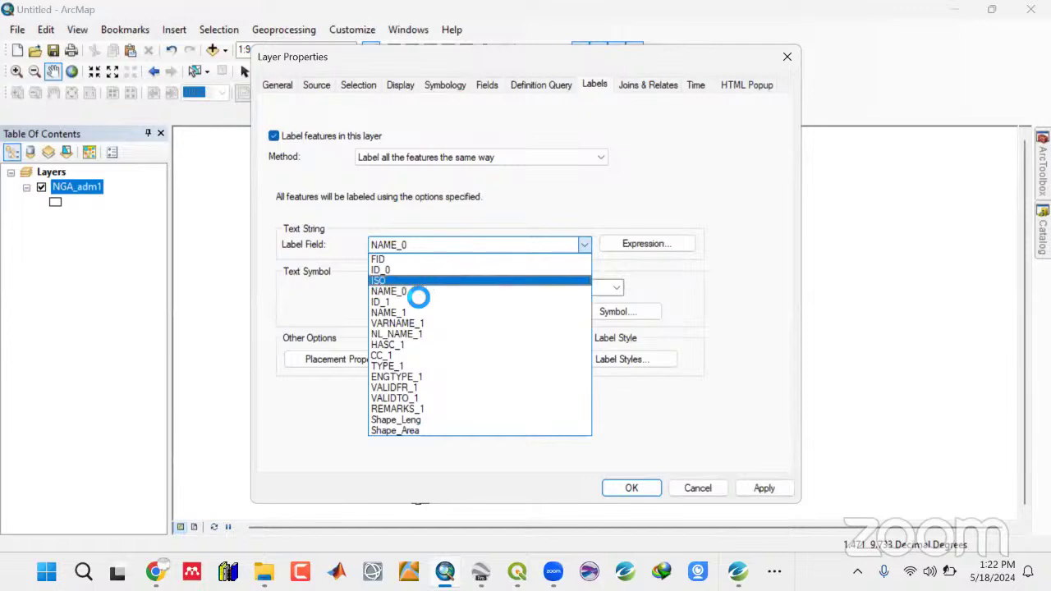
pyautogui.click(408, 314)
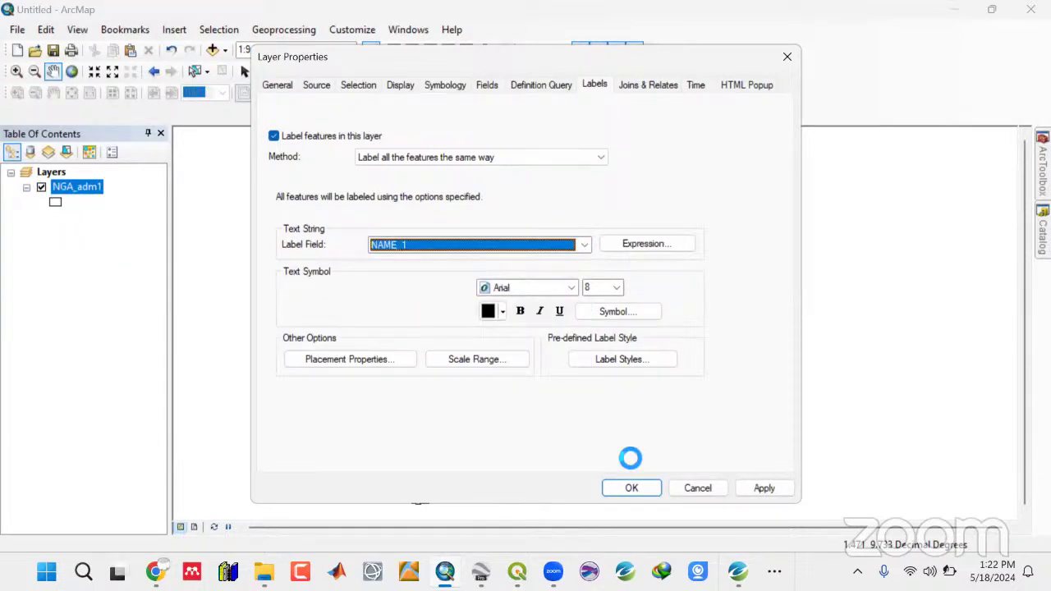
pyautogui.click(764, 488)
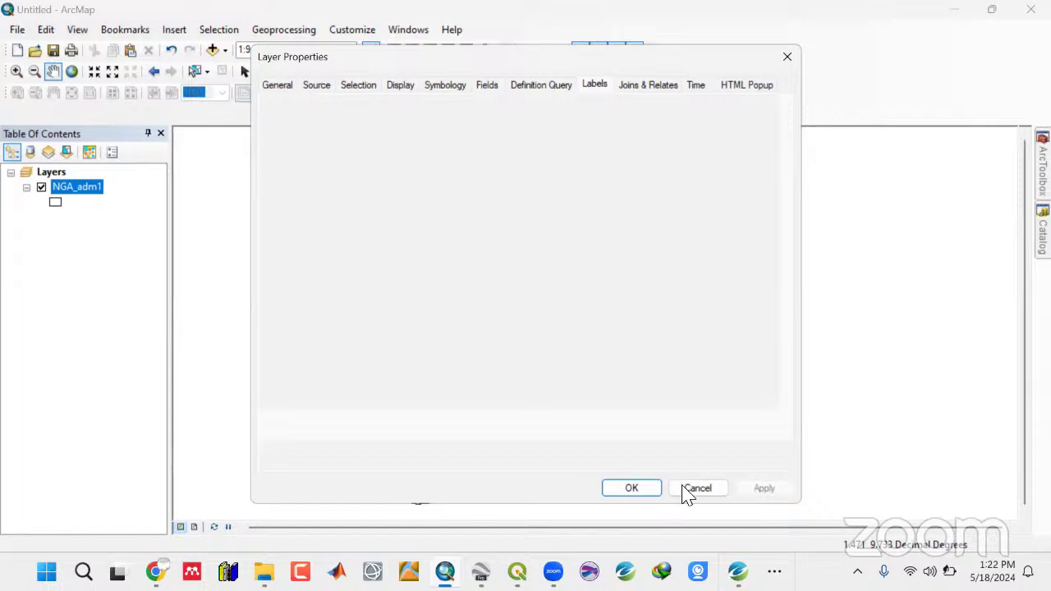
# Select the Kwara record in the NGA_adm1 attribute table and close the table.
pyautogui.click(633, 488)
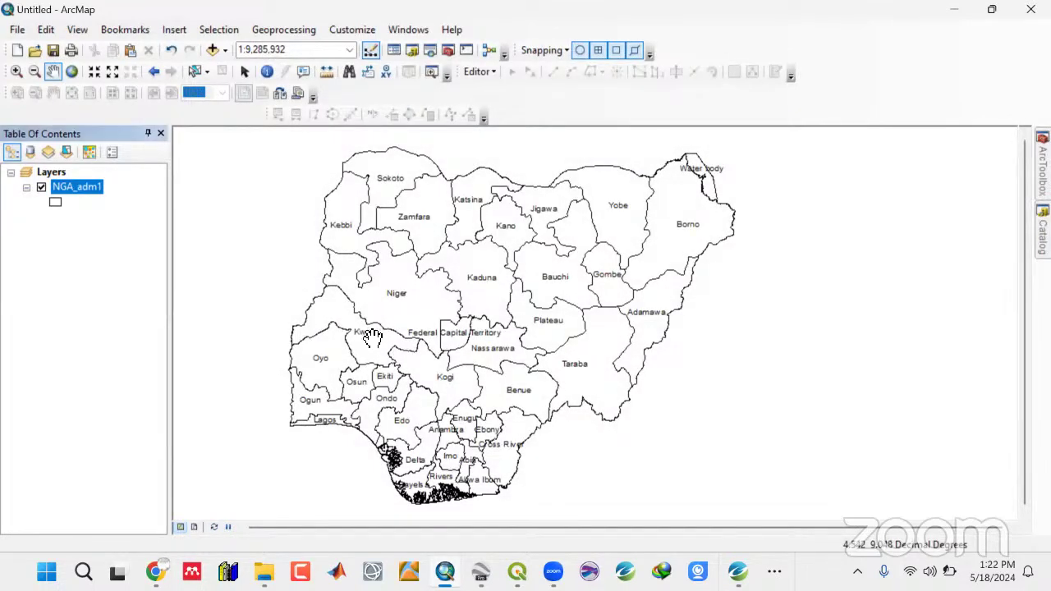
pyautogui.rightClick(82, 191)
pyautogui.click(115, 205)
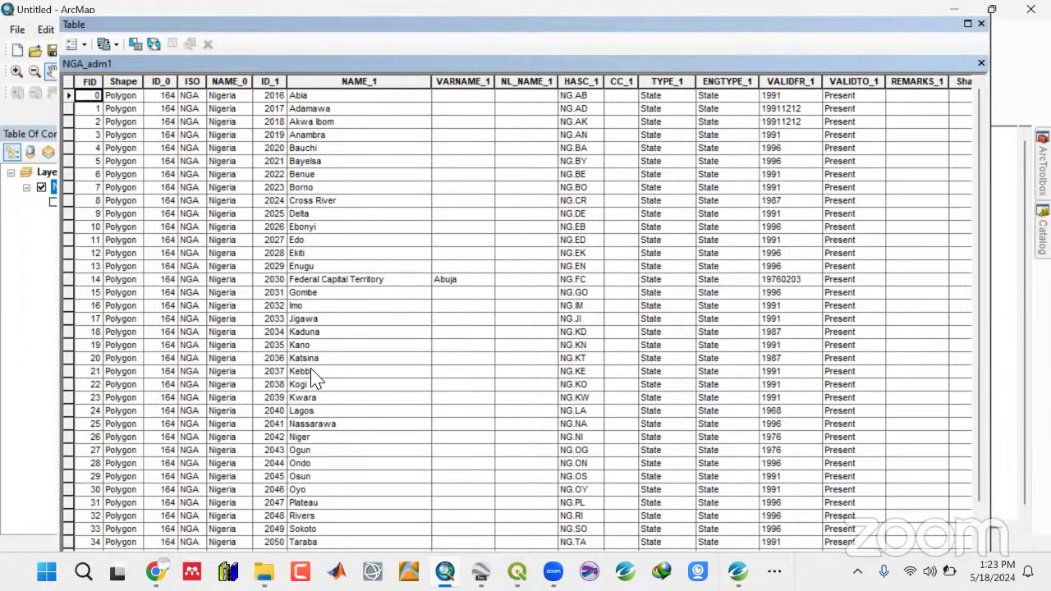
pyautogui.click(68, 399)
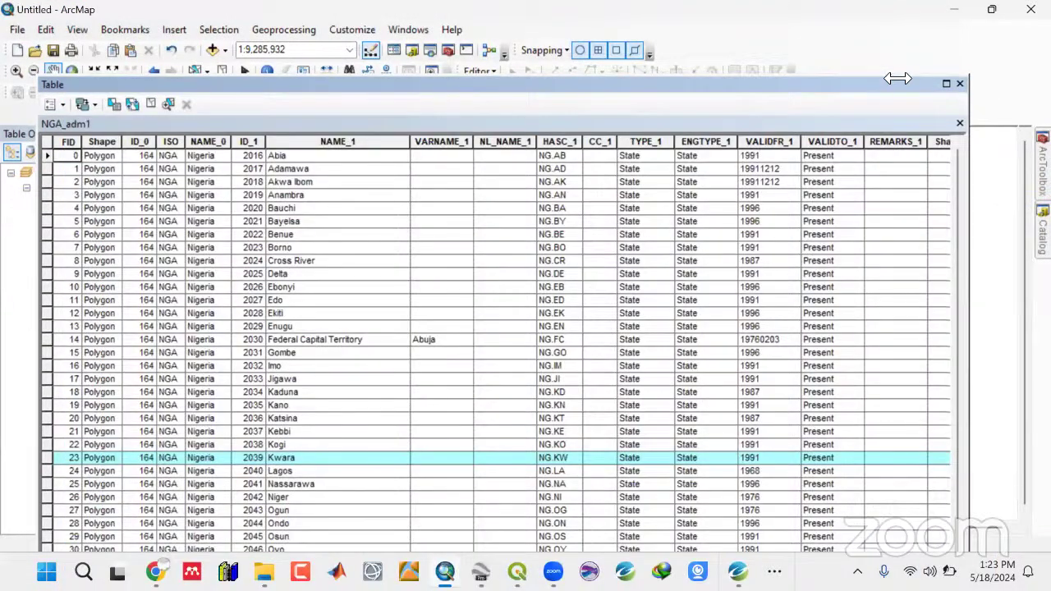
pyautogui.click(959, 83)
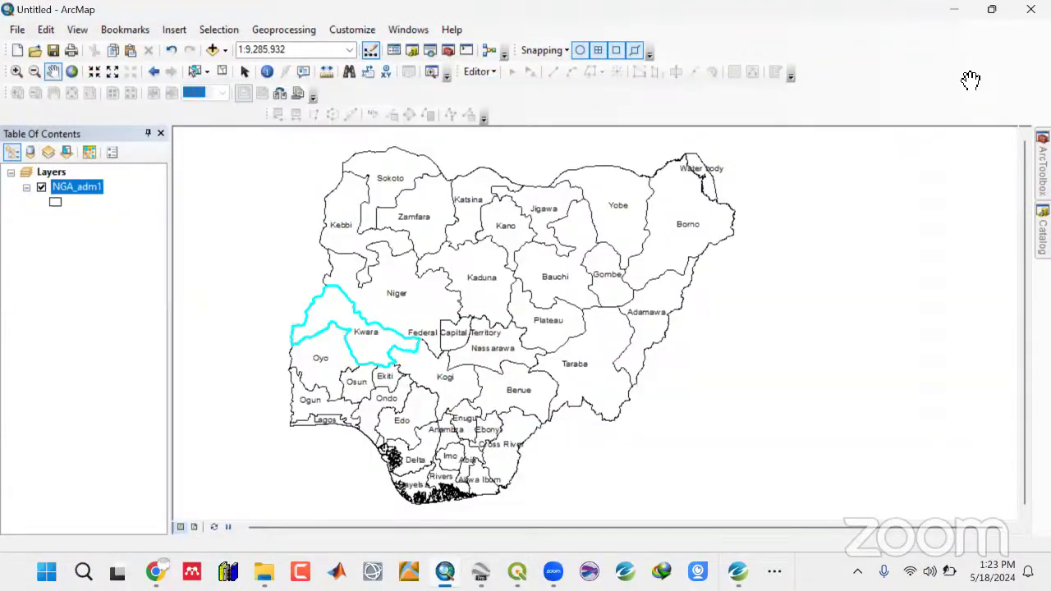
# Start exporting the selected Kwara feature and browse to the ShapeFiles folder of the Kwara State project for the output.
pyautogui.rightClick(65, 190)
pyautogui.moveTo(129, 438)
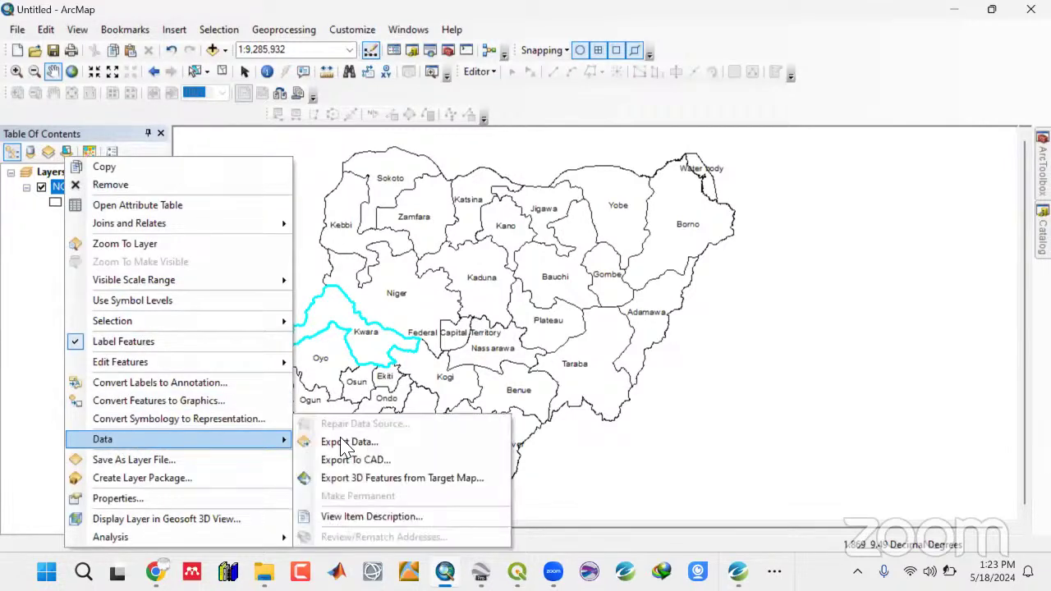
pyautogui.click(343, 443)
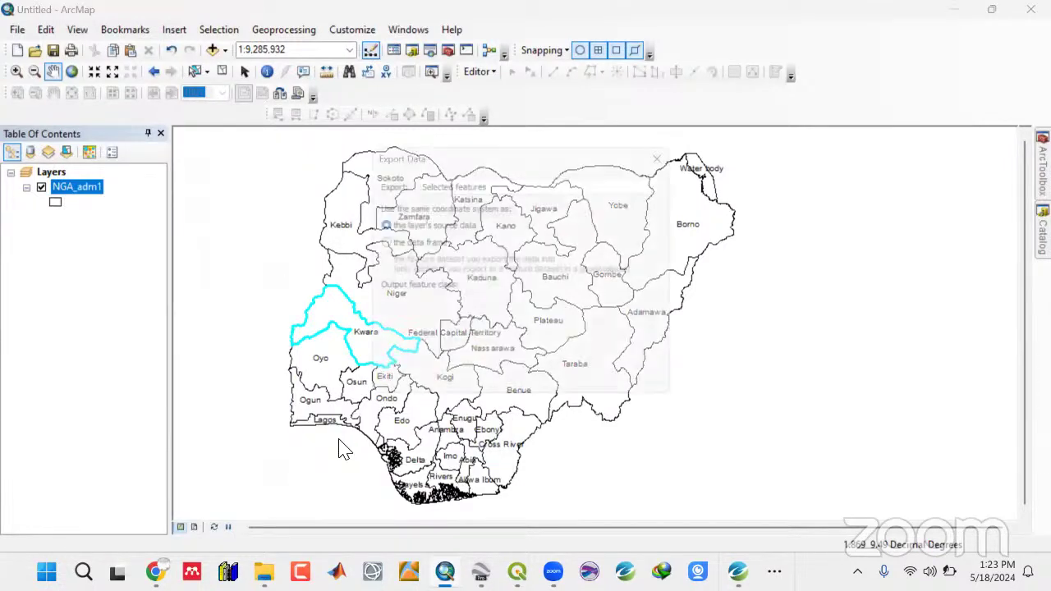
pyautogui.click(666, 313)
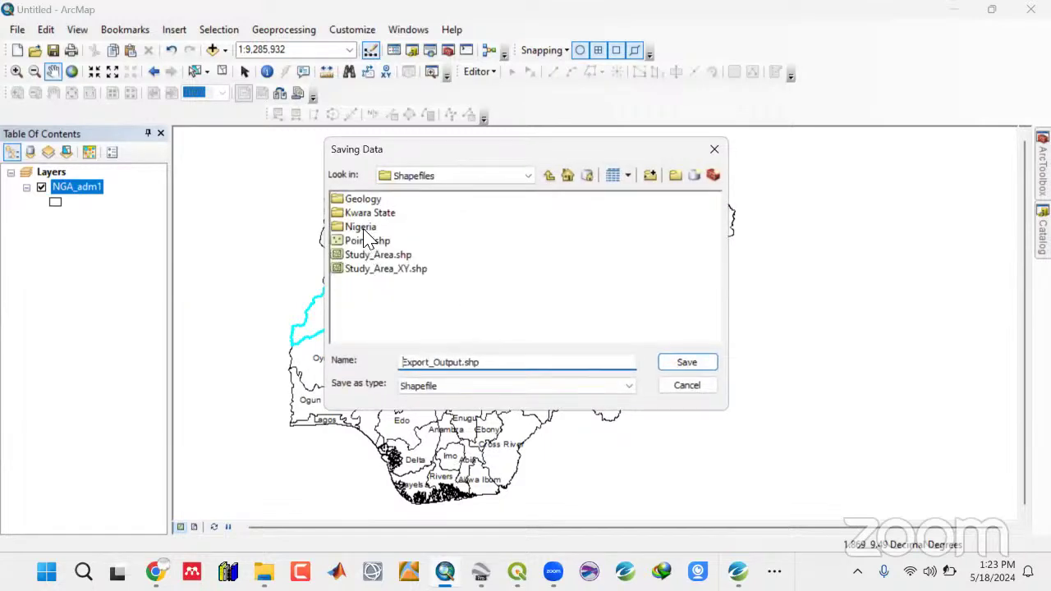
pyautogui.click(549, 177)
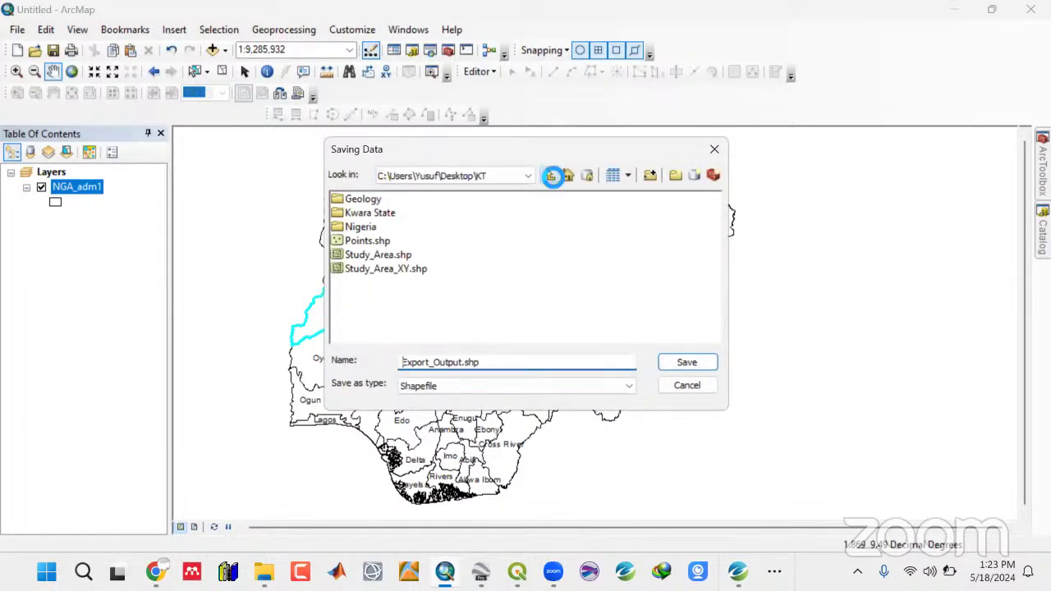
pyautogui.click(549, 178)
pyautogui.doubleClick(481, 273)
pyautogui.click(365, 276)
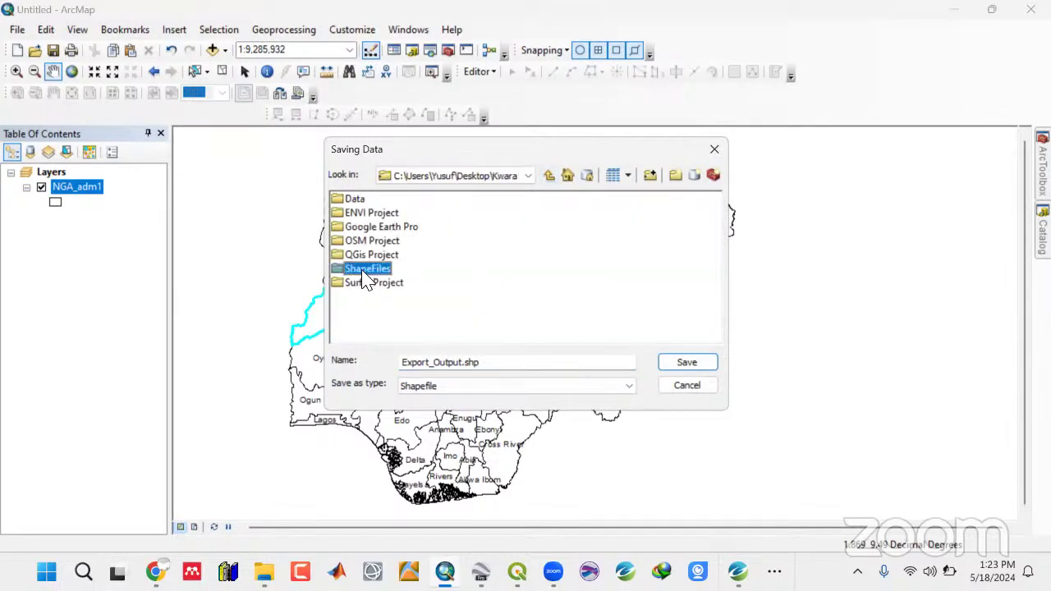
pyautogui.doubleClick(367, 271)
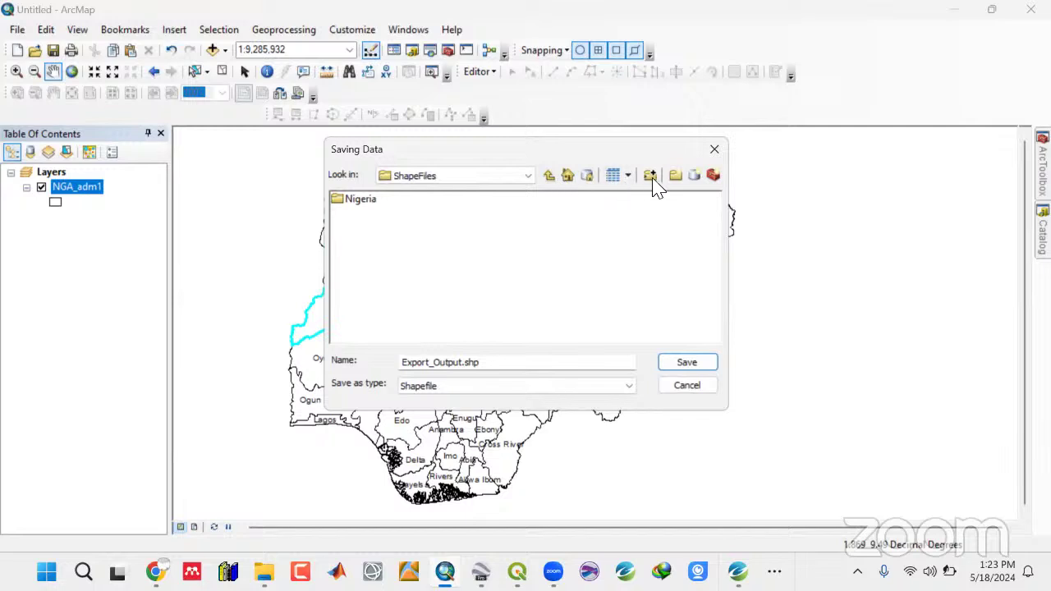
# Create a new folder inside ShapeFiles, leaving its default name.
pyautogui.click(677, 175)
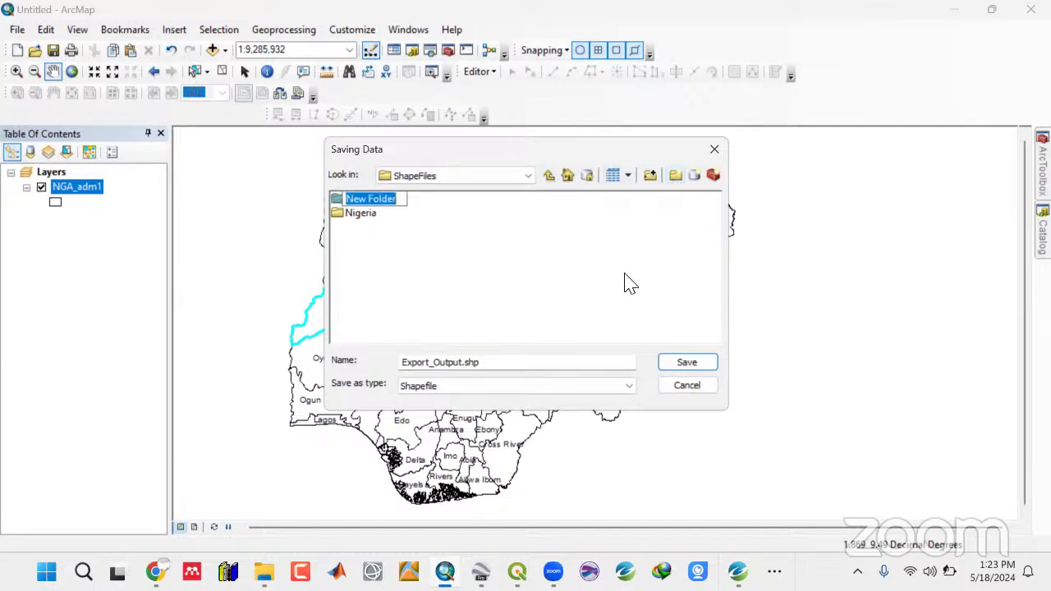
pyautogui.write('K')
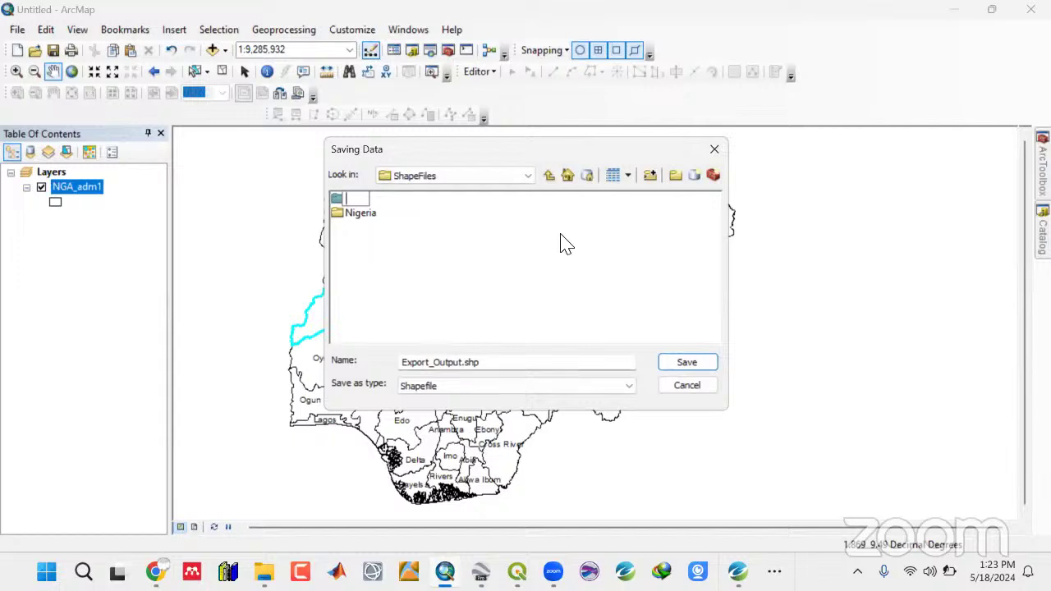
pyautogui.click(526, 279)
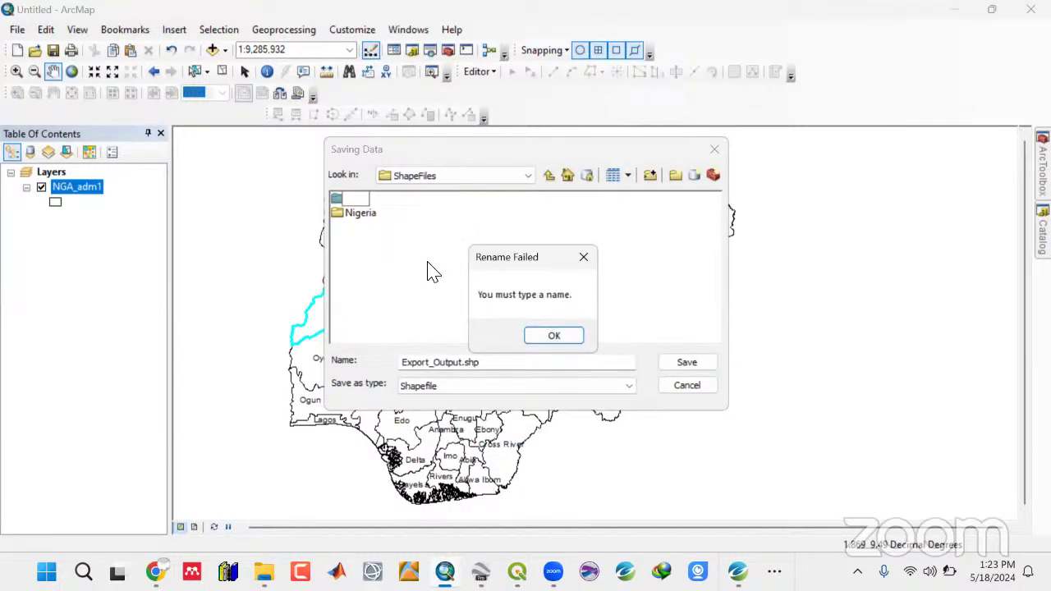
pyautogui.click(567, 336)
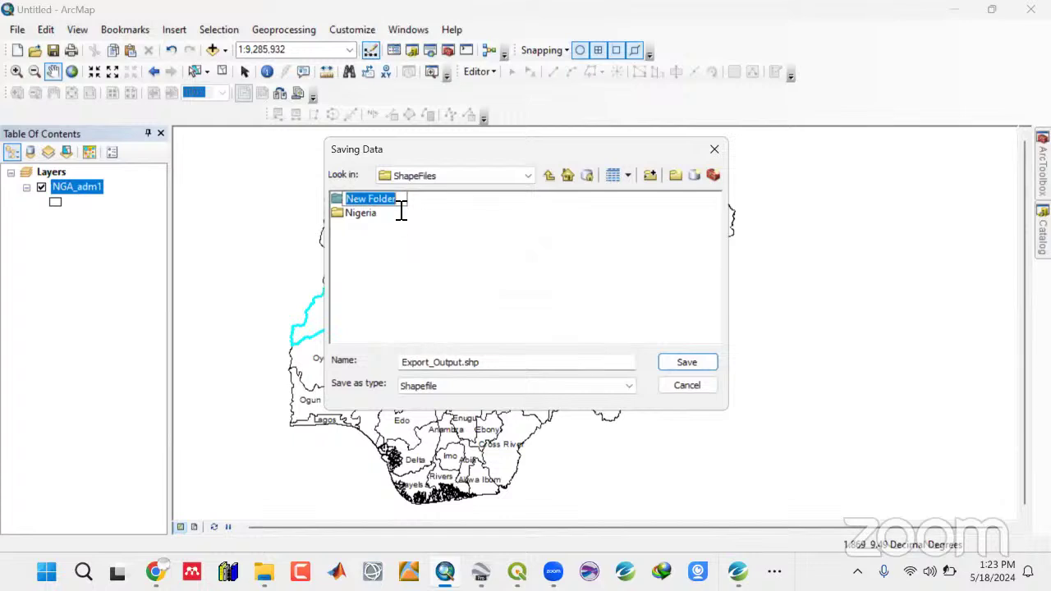
pyautogui.click(428, 236)
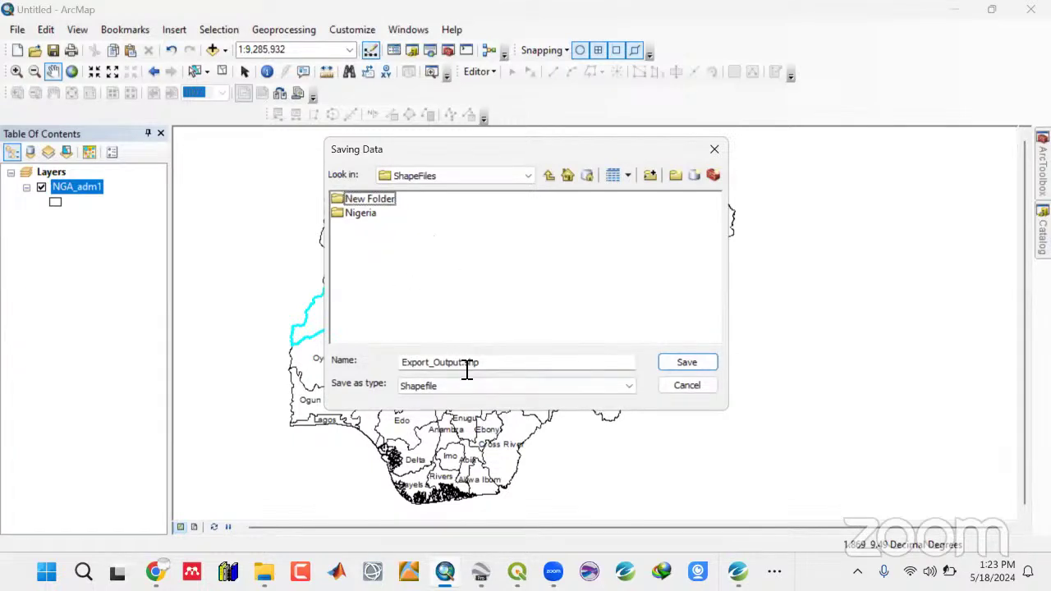
# Export the selected feature as the shapefile Kwara_State.shp in ShapeFiles and add it to the map as a layer.
pyautogui.moveTo(467, 371); pyautogui.dragTo(401, 364)
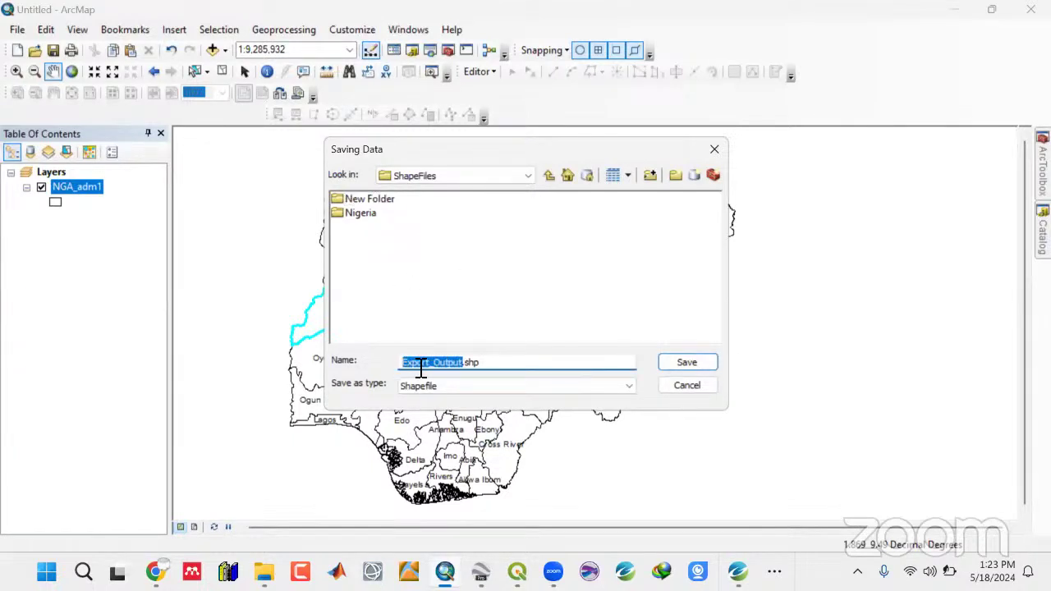
pyautogui.write('Kwara_State')
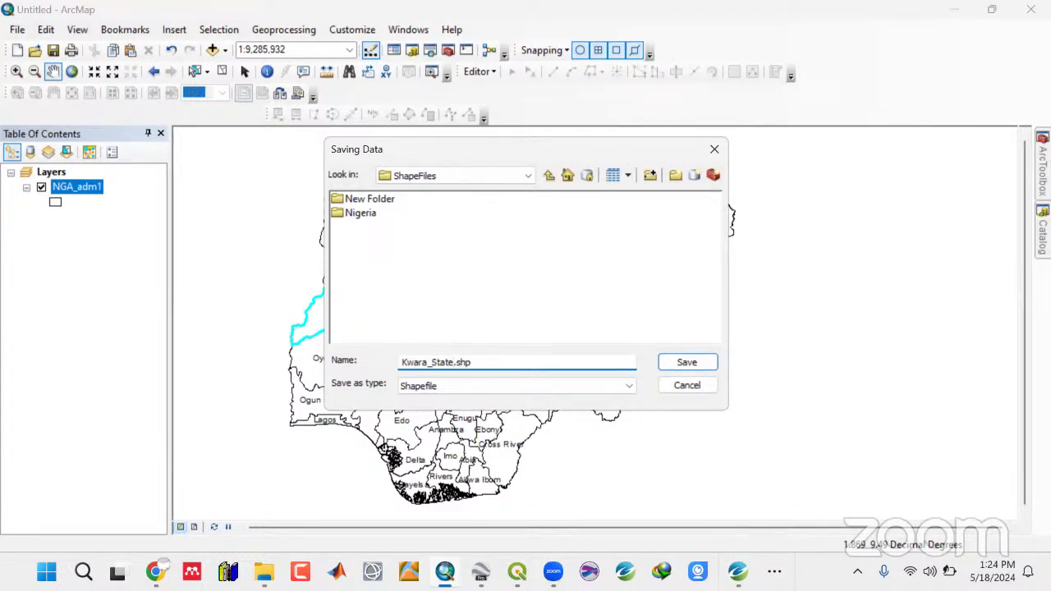
pyautogui.click(681, 364)
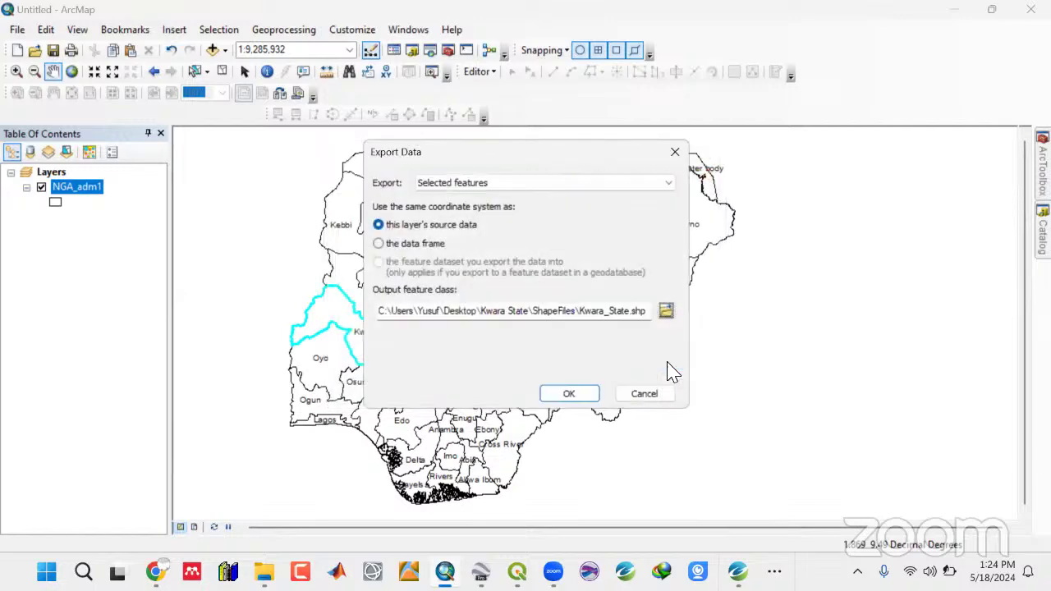
pyautogui.click(569, 394)
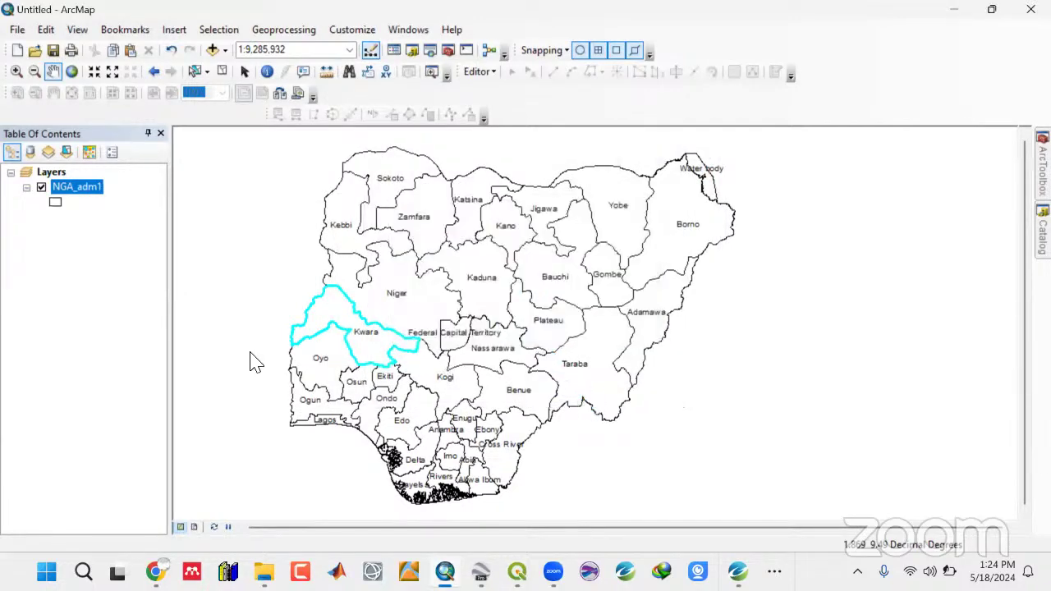
pyautogui.click(588, 344)
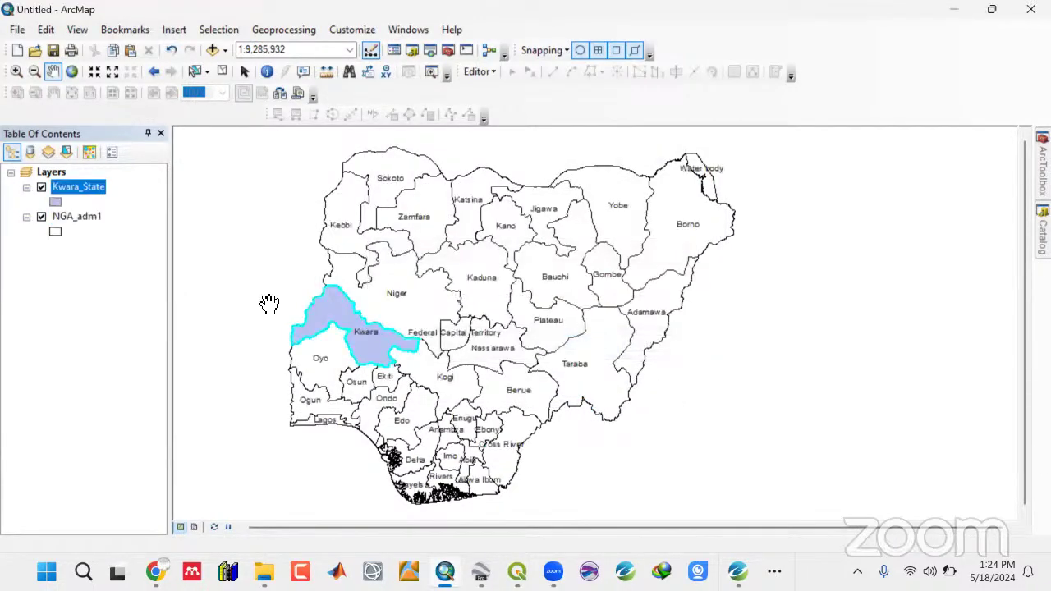
# Change the Kwara_State layer's symbol to Hollow with a dark green outline of width 2.
pyautogui.click(55, 202)
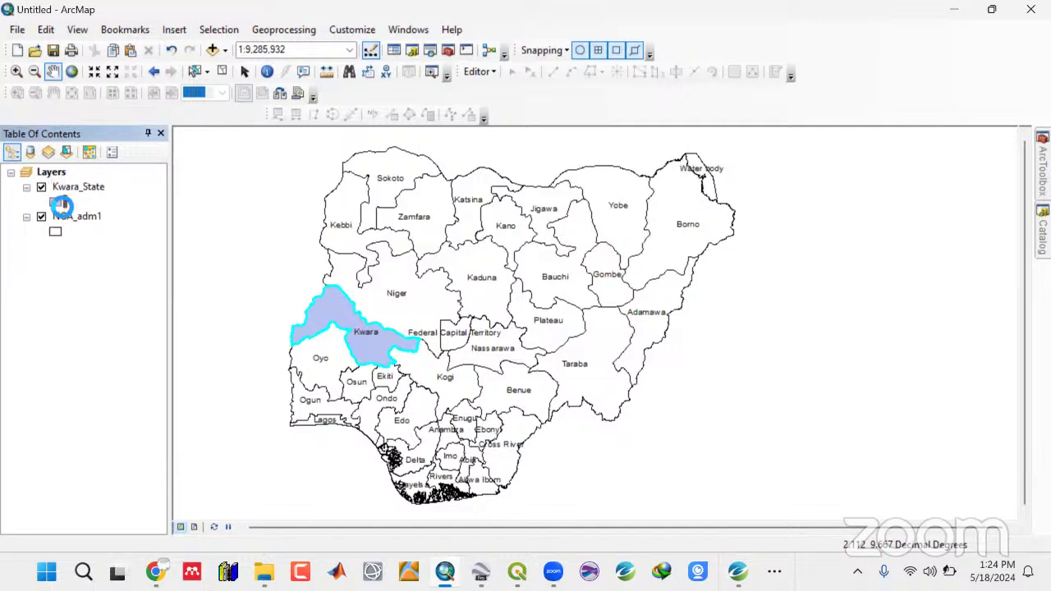
pyautogui.click(284, 251)
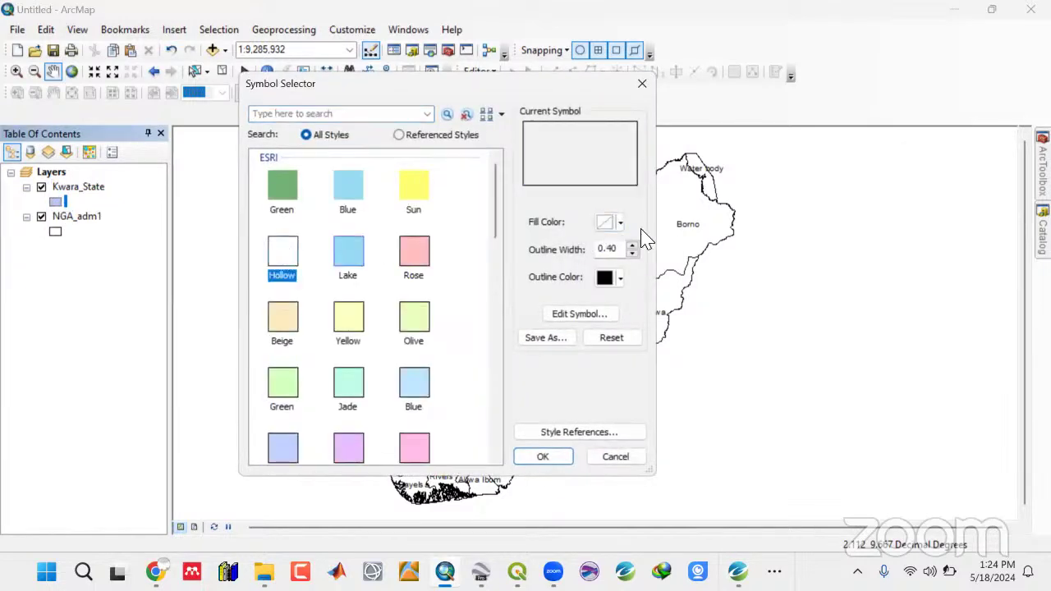
pyautogui.click(633, 245)
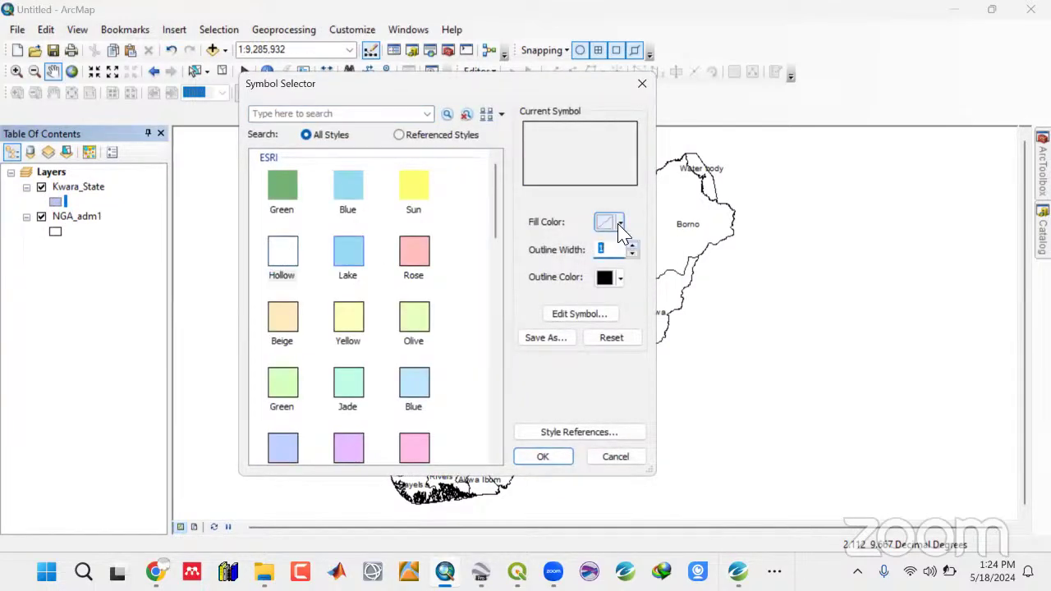
pyautogui.click(620, 280)
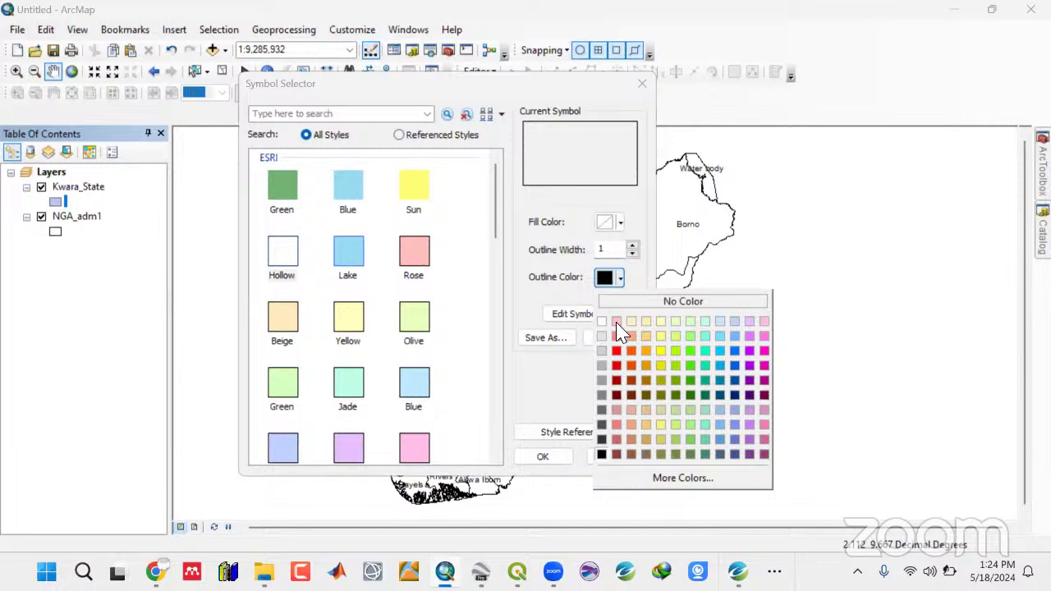
pyautogui.click(705, 395)
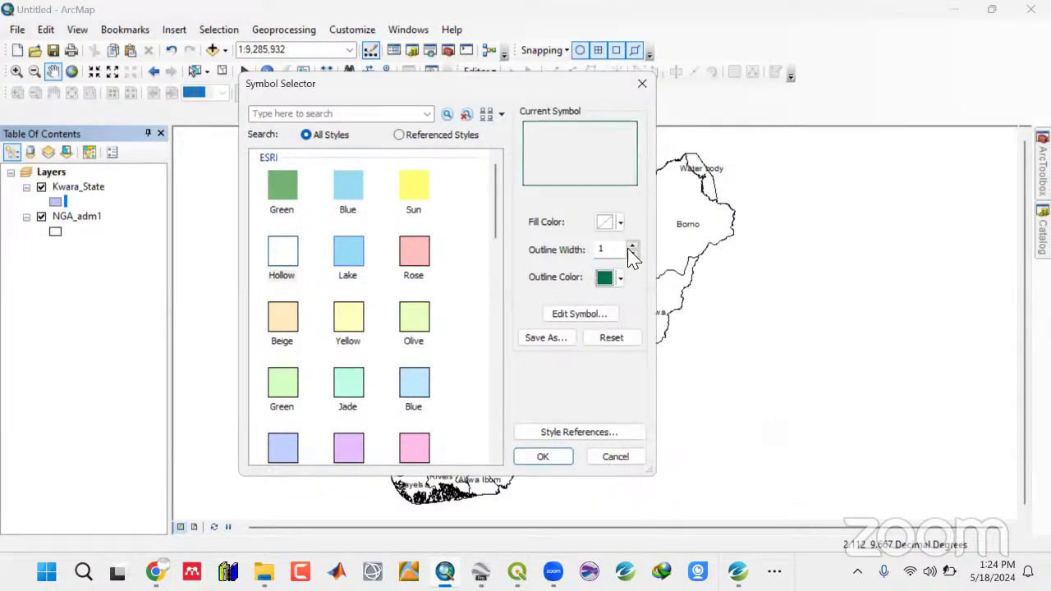
pyautogui.click(629, 245)
pyautogui.click(544, 457)
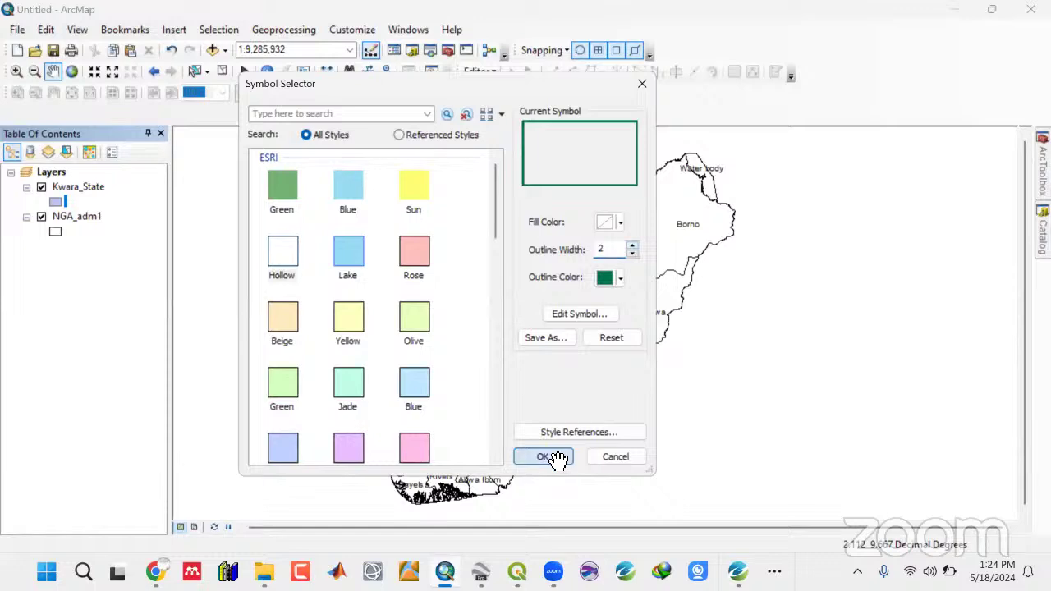
# Start adding data and browse to the OSM Project folder in the Kwara State project.
pyautogui.moveTo(434, 383)
pyautogui.mouseDown()
pyautogui.moveTo(423, 366)
pyautogui.moveTo(427, 387)
pyautogui.mouseUp()
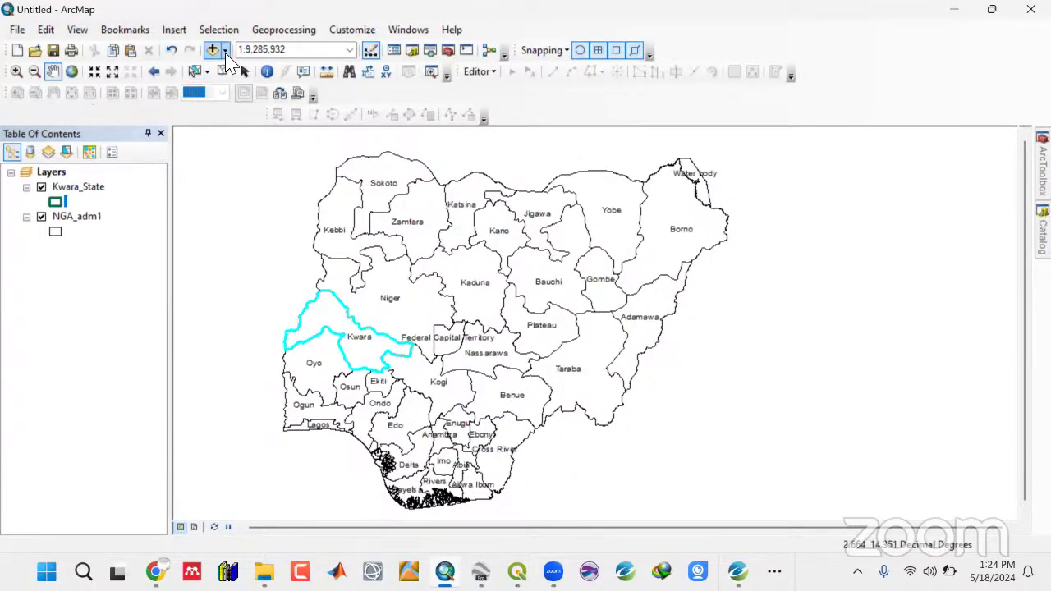
pyautogui.click(225, 50)
pyautogui.click(238, 70)
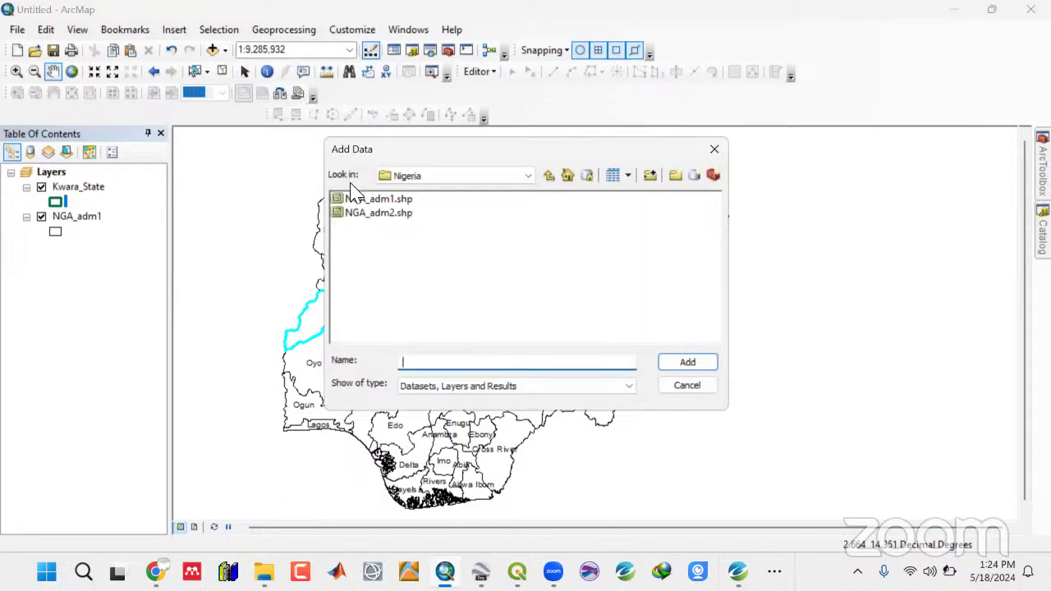
pyautogui.click(549, 177)
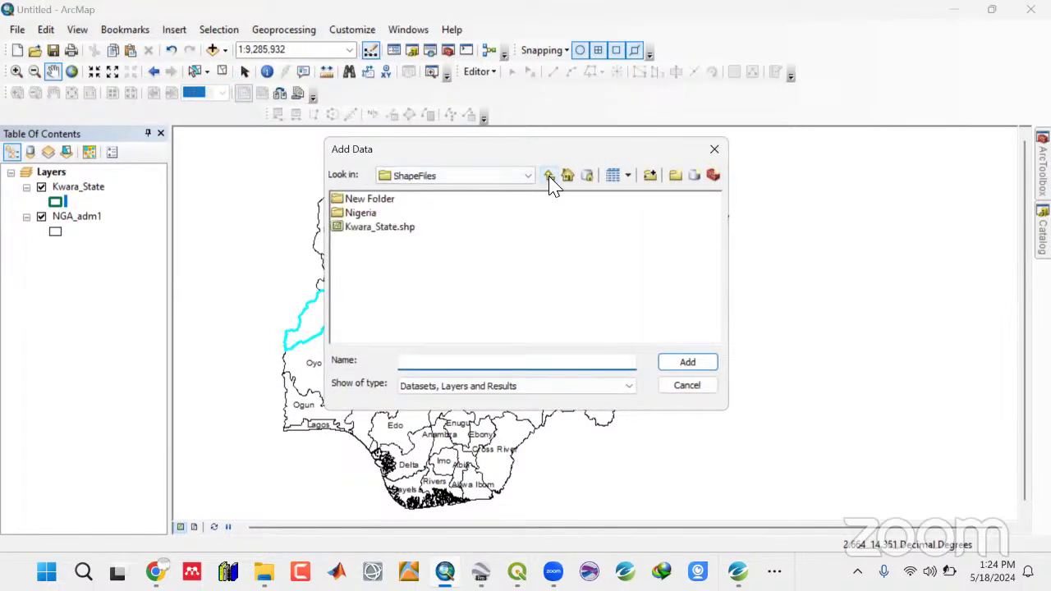
pyautogui.click(548, 177)
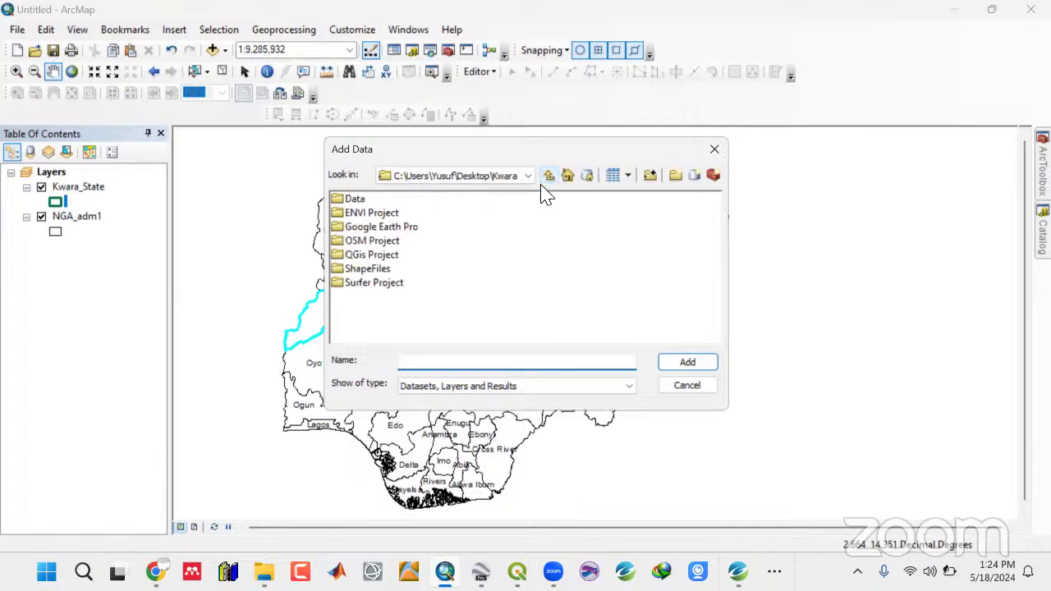
pyautogui.click(370, 243)
pyautogui.doubleClick(369, 240)
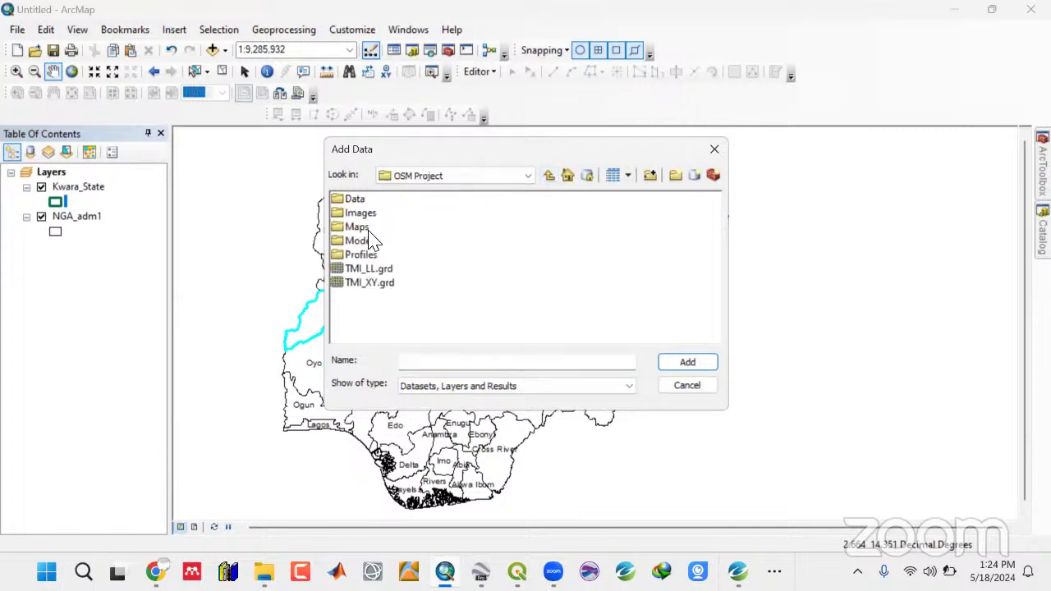
# Add TMI.tif from the Images folder to the map, building pyramids with Nearest Neighbor resampling.
pyautogui.click(362, 213)
pyautogui.doubleClick(363, 213)
pyautogui.click(359, 200)
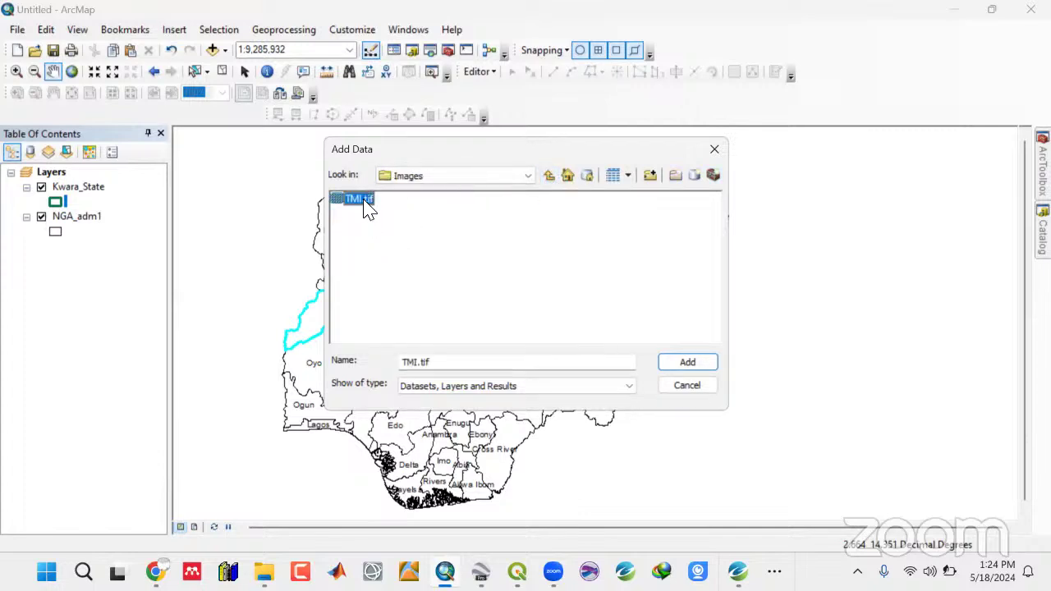
pyautogui.click(687, 362)
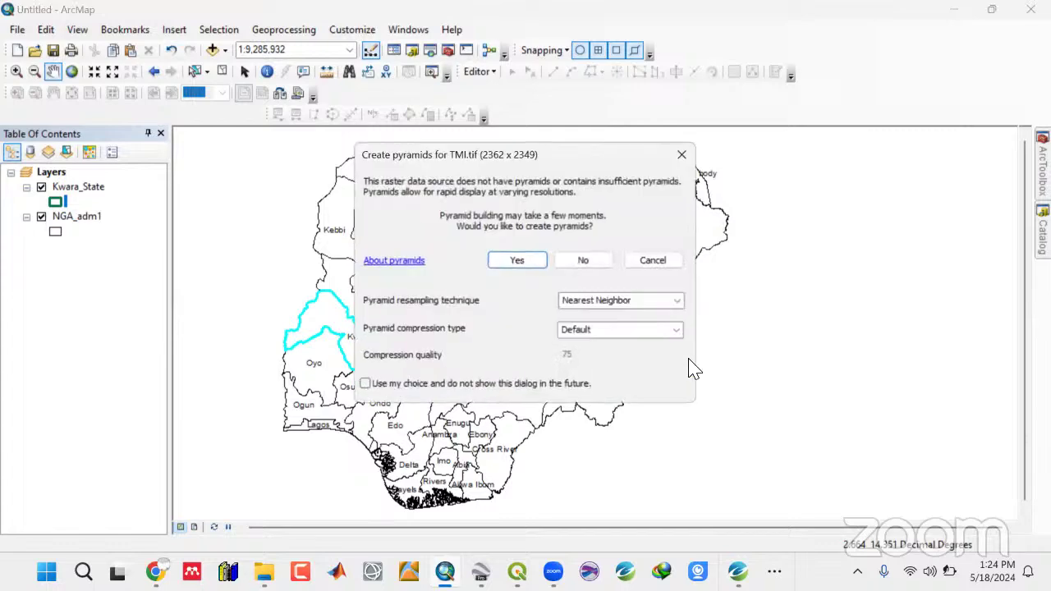
pyautogui.click(515, 261)
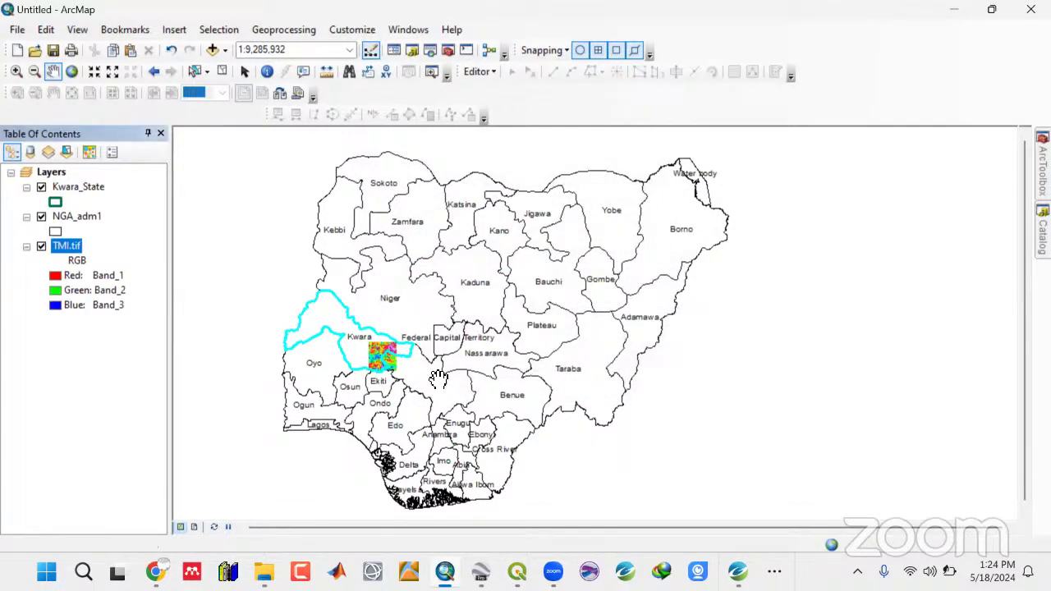
pyautogui.scroll(-2, 397, 365)
pyautogui.scroll(5, 397, 378)
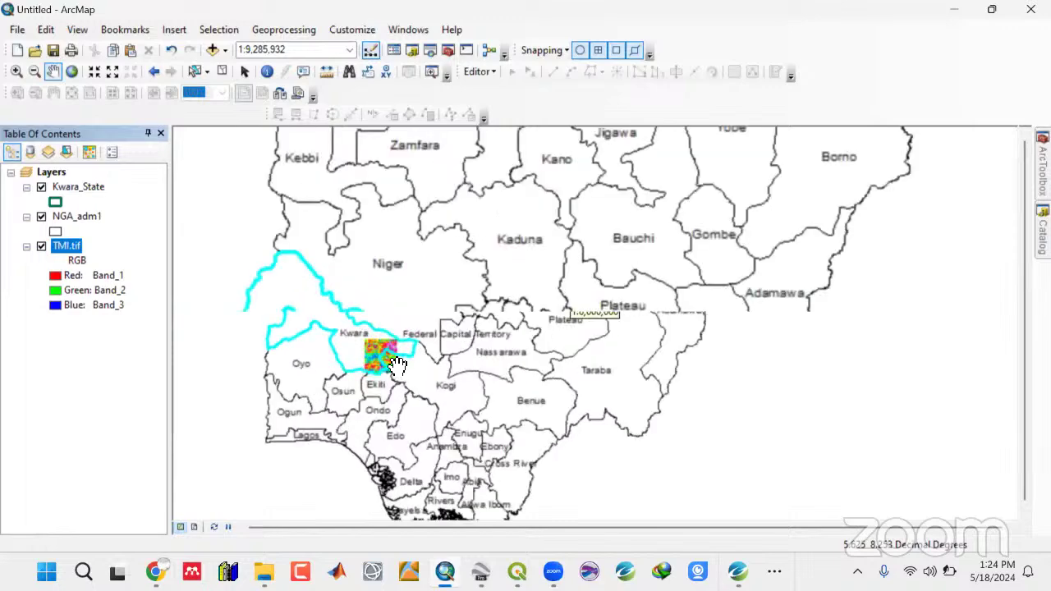
# Examine where the TMI raster lies relative to the Kwara State boundary and its neighbouring states.
pyautogui.moveTo(364, 370); pyautogui.dragTo(413, 318)
pyautogui.scroll(4, 413, 318)
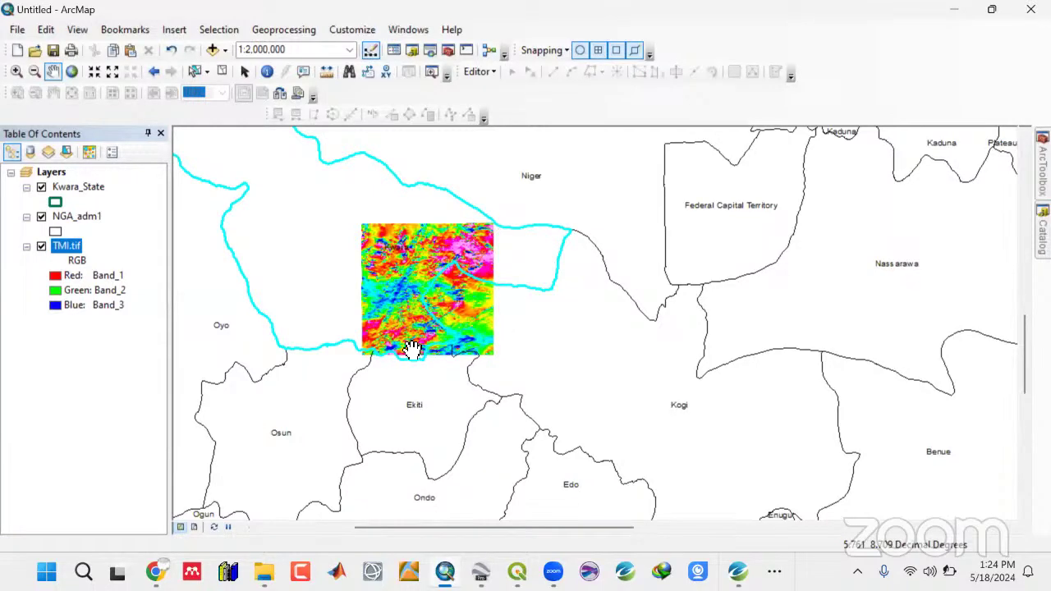
pyautogui.scroll(2, 504, 306)
pyautogui.scroll(-5, 504, 307)
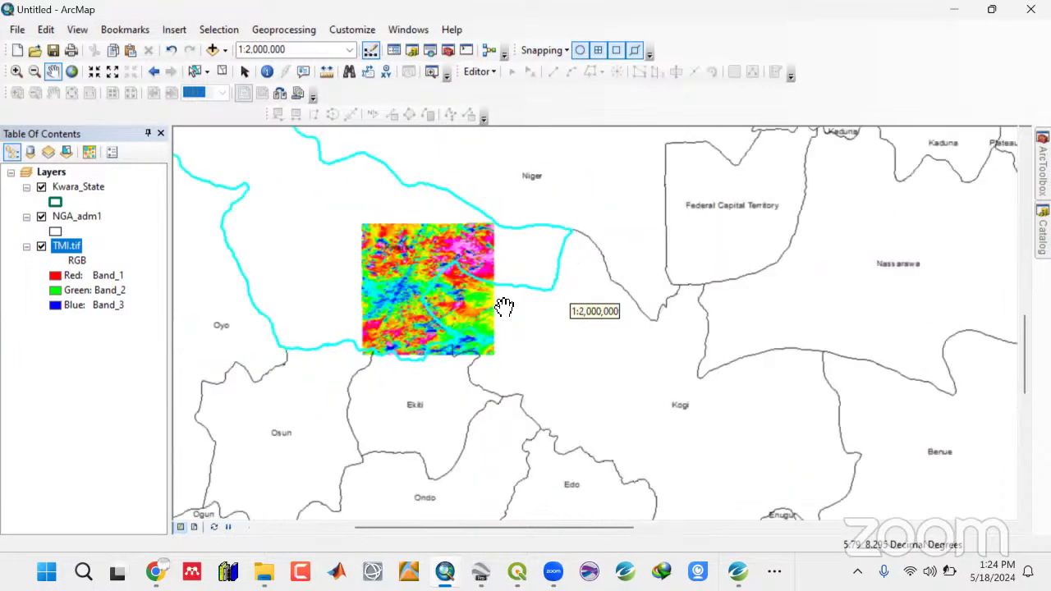
pyautogui.moveTo(484, 300); pyautogui.dragTo(434, 327)
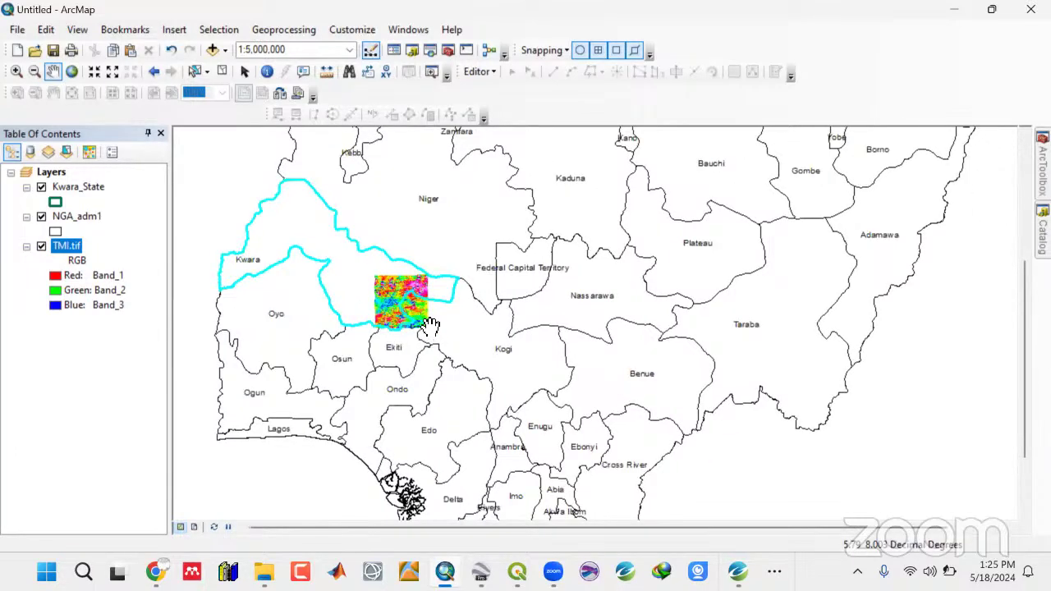
pyautogui.scroll(1, 434, 331)
pyautogui.scroll(-1, 434, 331)
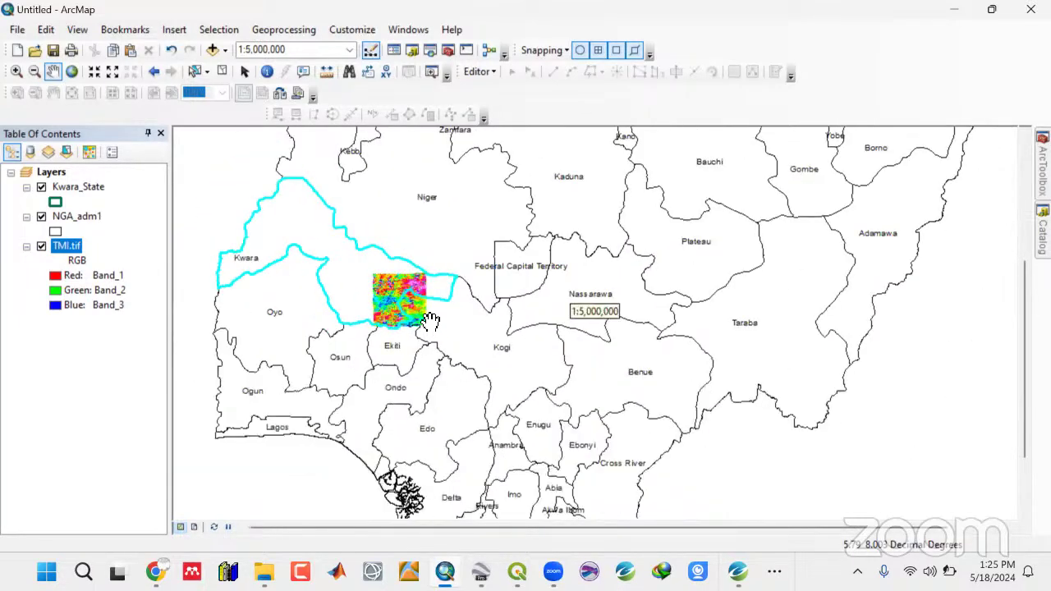
# Start saving the map as an ArcMap document and look through the Desktop folders for the save location.
pyautogui.click(54, 55)
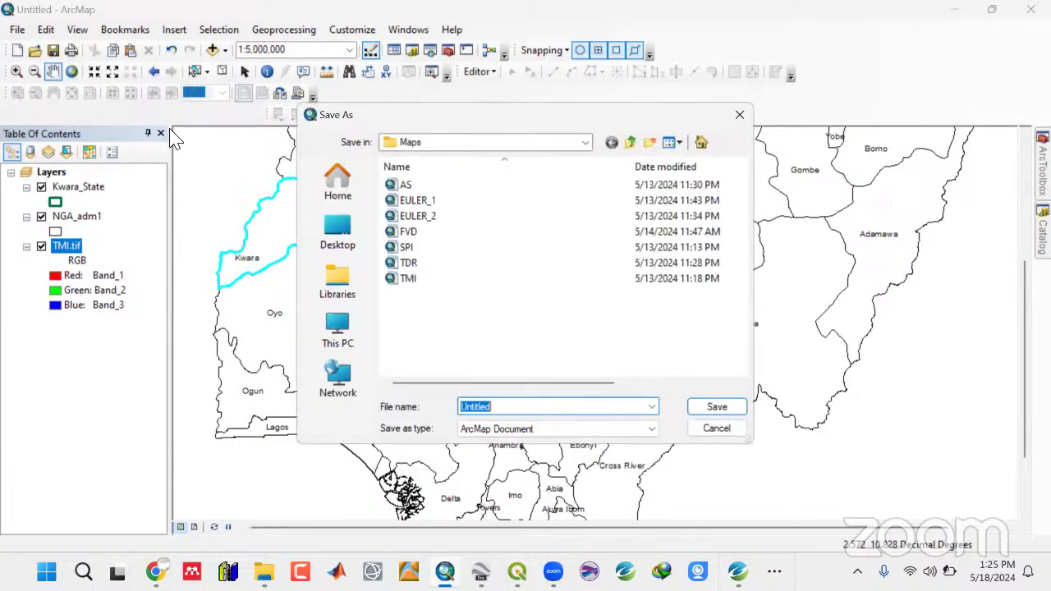
pyautogui.click(347, 242)
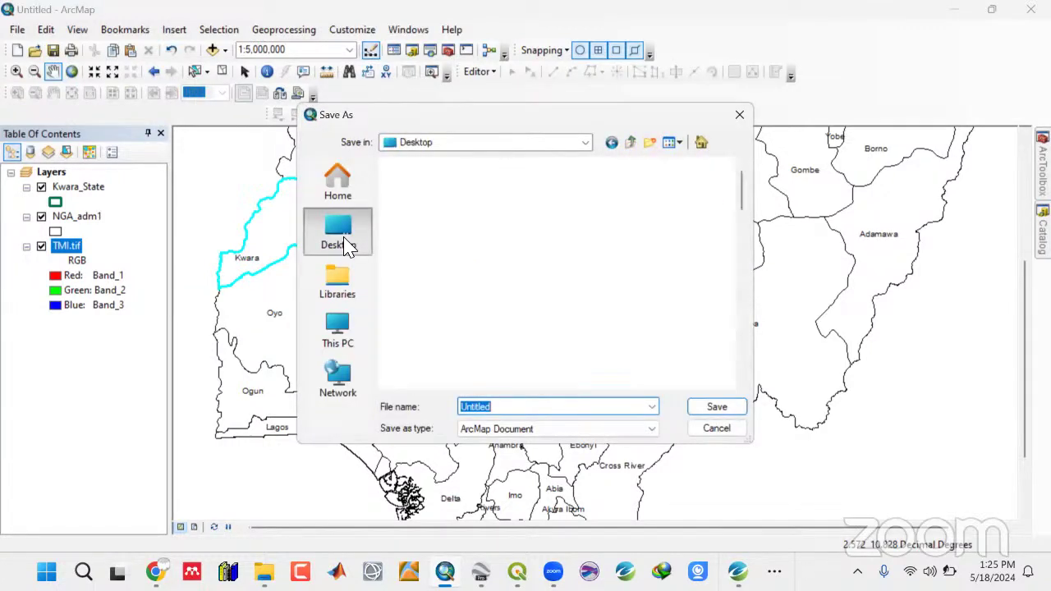
pyautogui.scroll(-10, 497, 290)
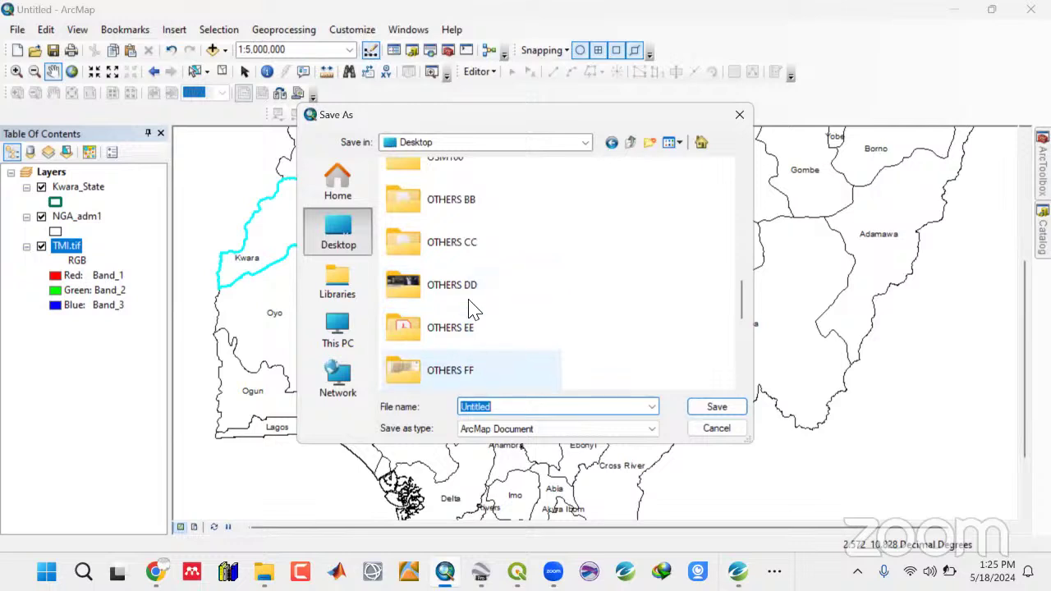
pyautogui.scroll(-4, 474, 328)
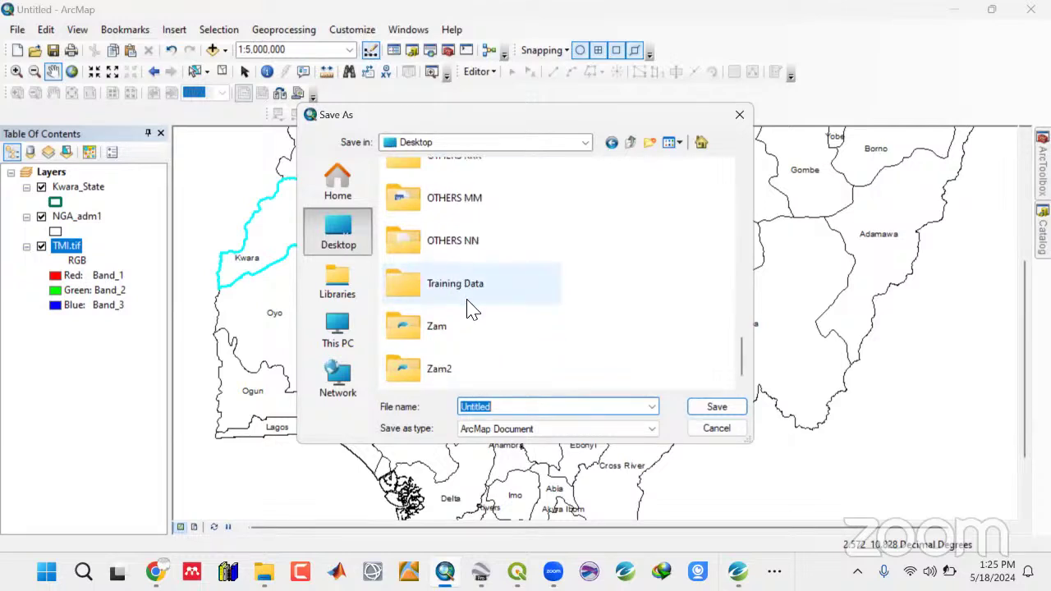
pyautogui.scroll(14, 470, 309)
pyautogui.scroll(-12, 468, 285)
pyautogui.scroll(-3, 469, 286)
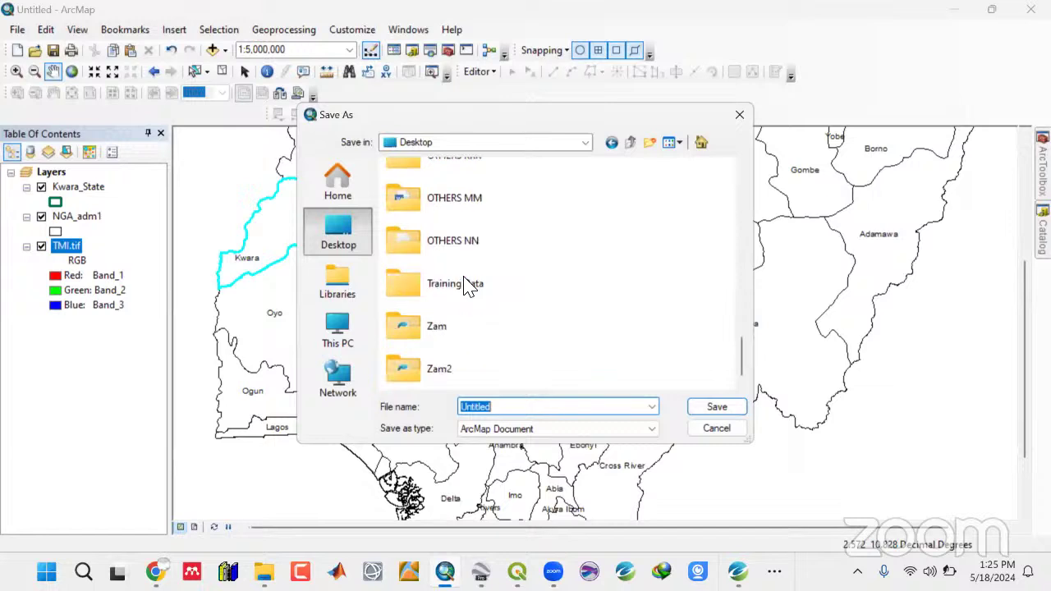
pyautogui.moveTo(743, 358); pyautogui.dragTo(745, 156)
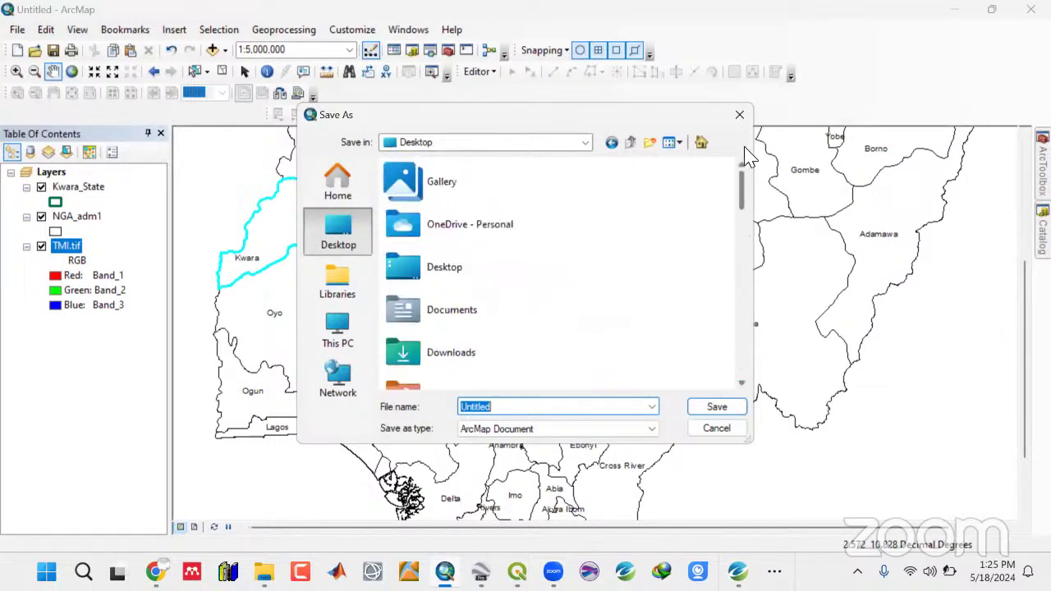
pyautogui.scroll(-5, 530, 337)
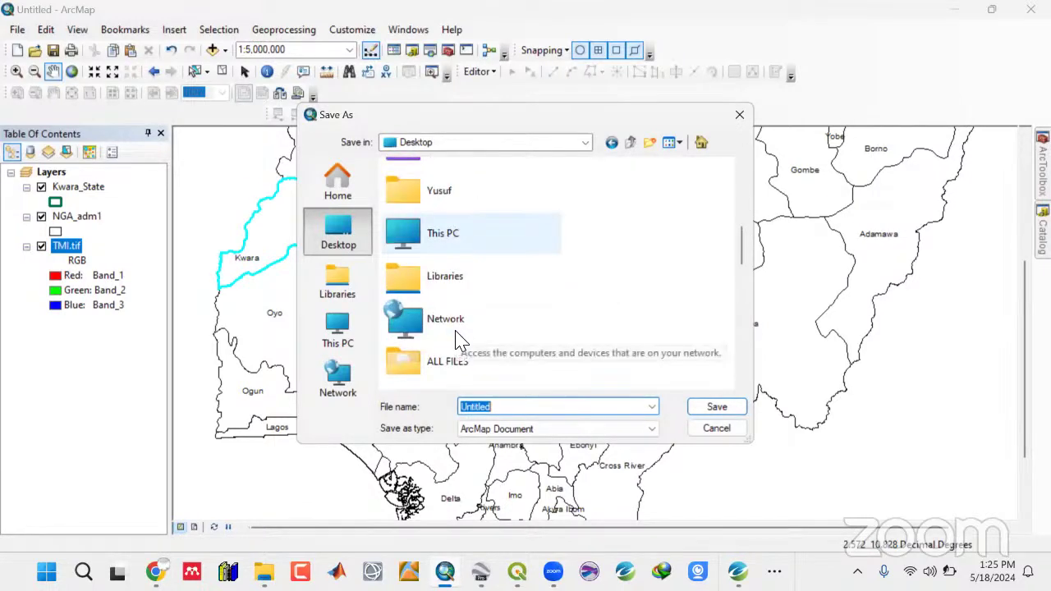
# Create a folder named ArcGis Project inside the Kwara State folder while saving the map document.
pyautogui.scroll(-2, 458, 340)
pyautogui.doubleClick(458, 348)
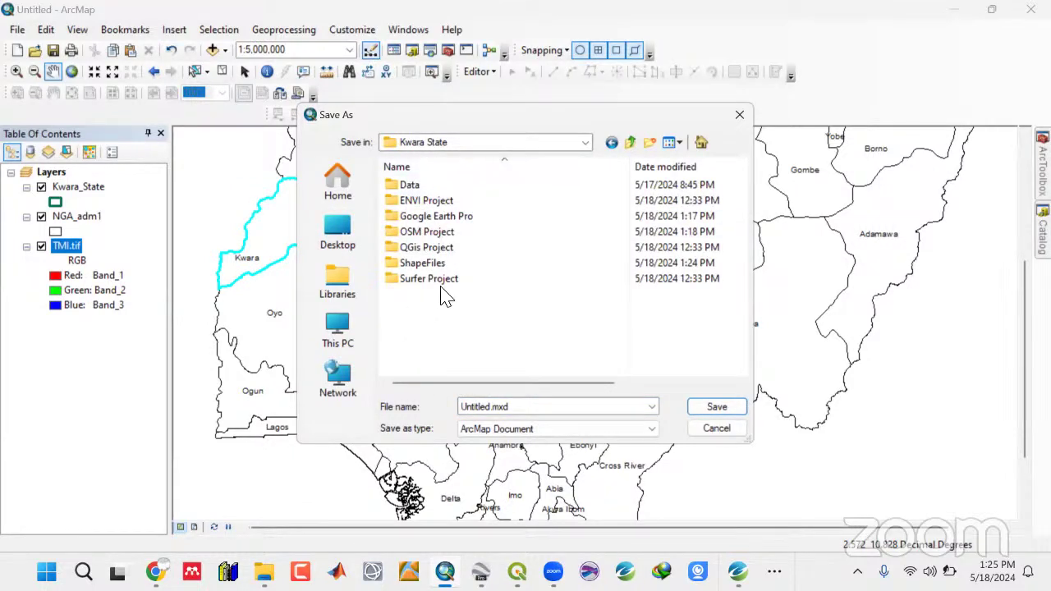
pyautogui.click(650, 142)
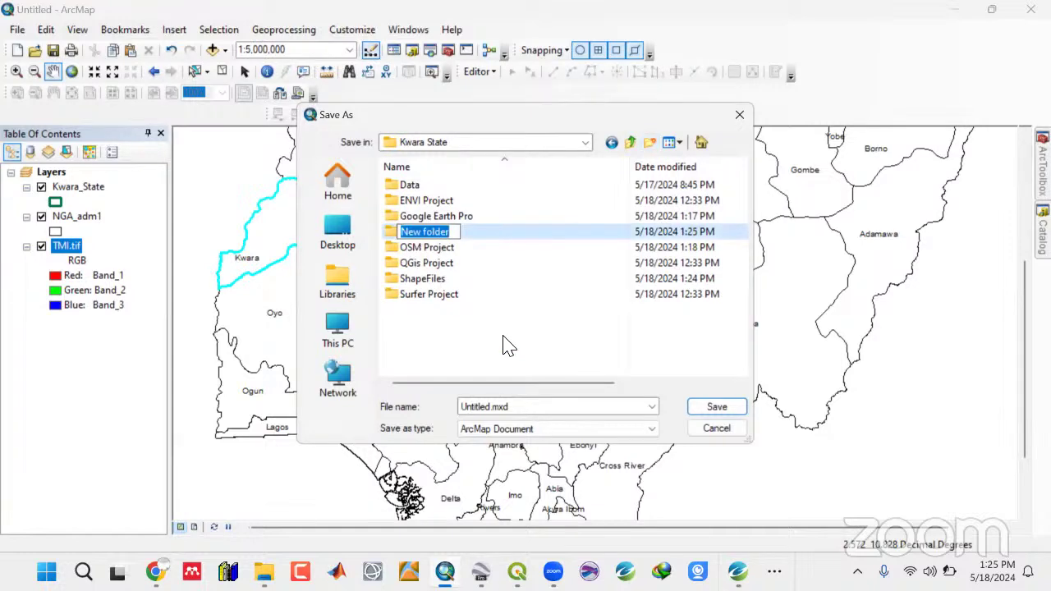
pyautogui.write('Arc')
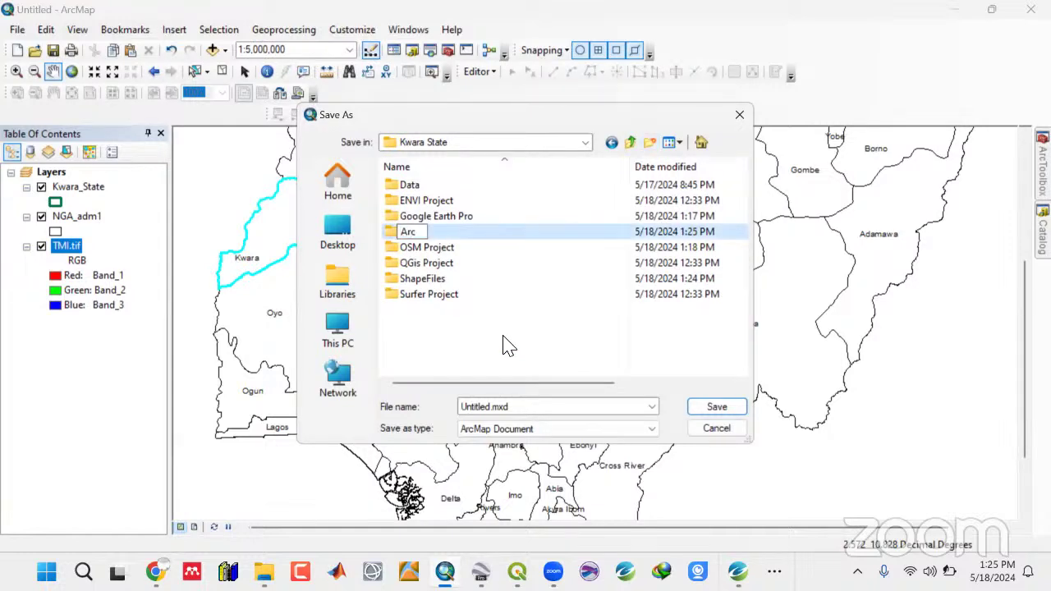
pyautogui.write('Gis Project')
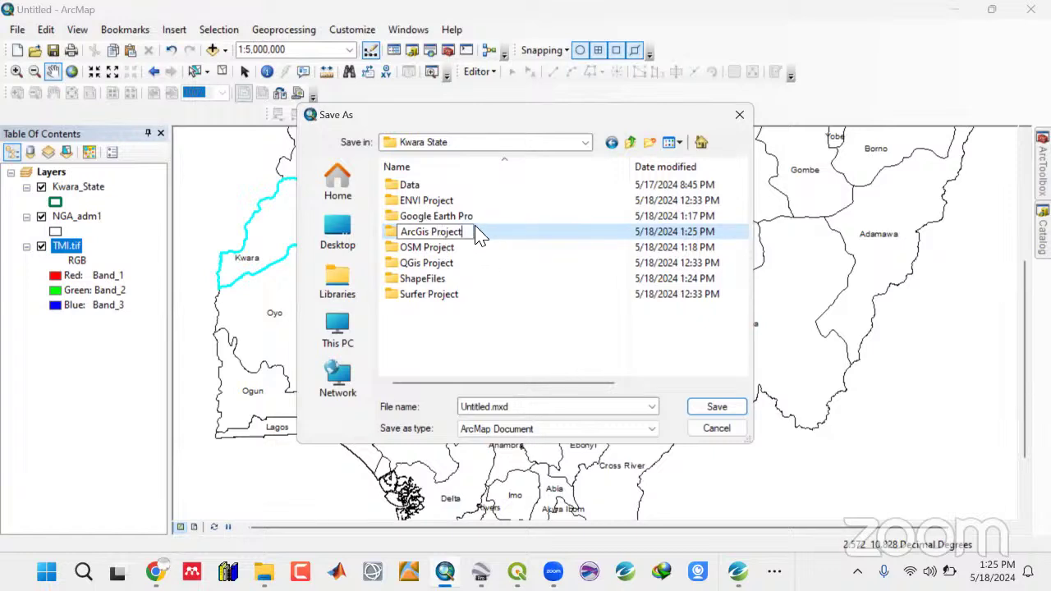
pyautogui.press('Return')
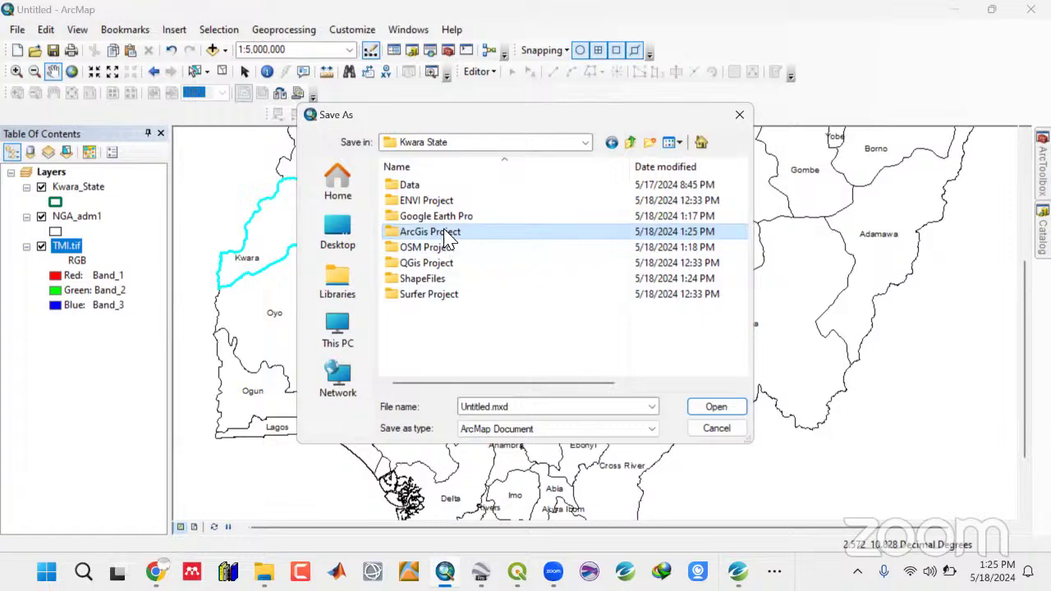
# Save the map document as kwara_state in the ArcGis Project folder.
pyautogui.doubleClick(435, 233)
pyautogui.click(504, 406)
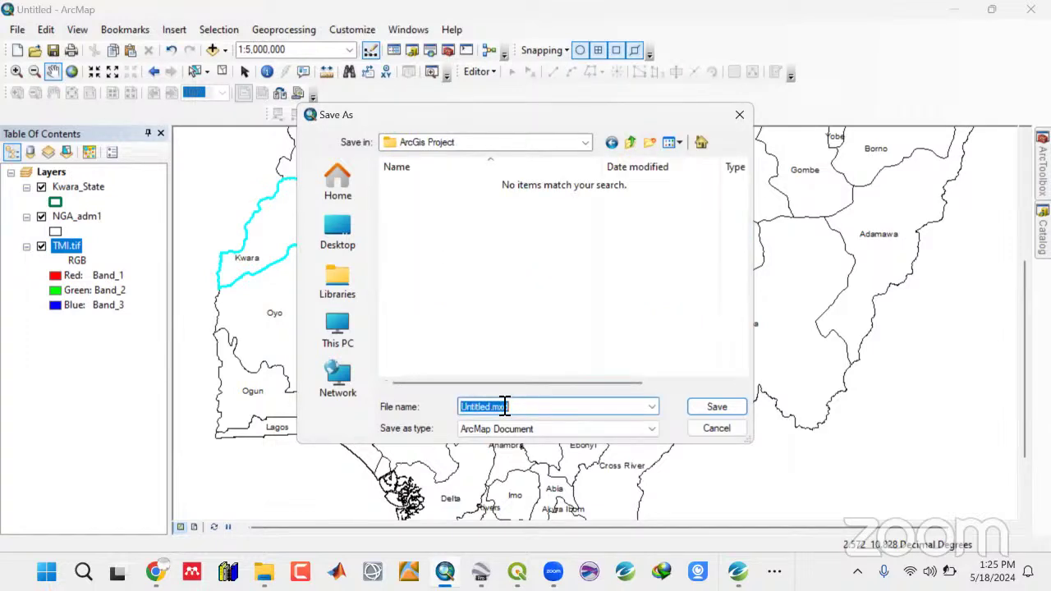
pyautogui.write('kwara_state')
pyautogui.click(708, 408)
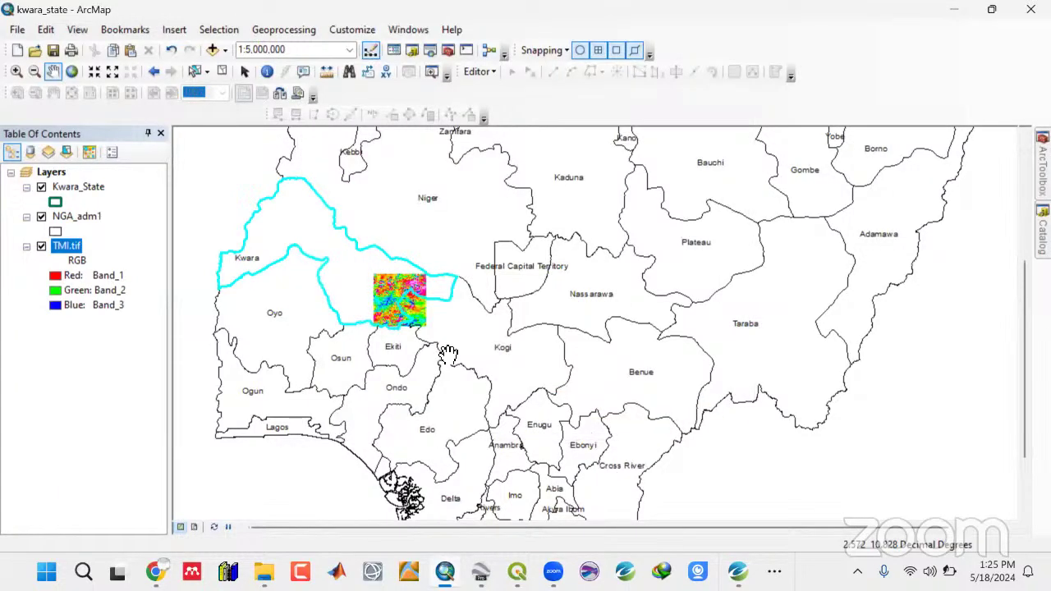
# Hide the NGA_adm1 layer, collapse its legend, and zoom to the extent of the Kwara_State layer.
pyautogui.scroll(2, 439, 355)
pyautogui.scroll(-2, 432, 358)
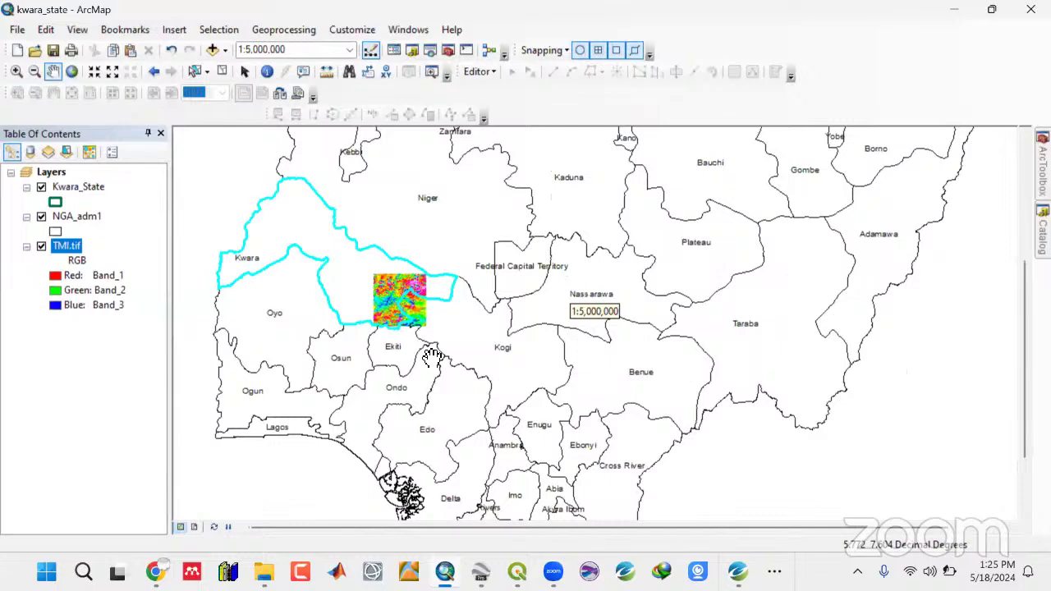
pyautogui.scroll(-1, 415, 365)
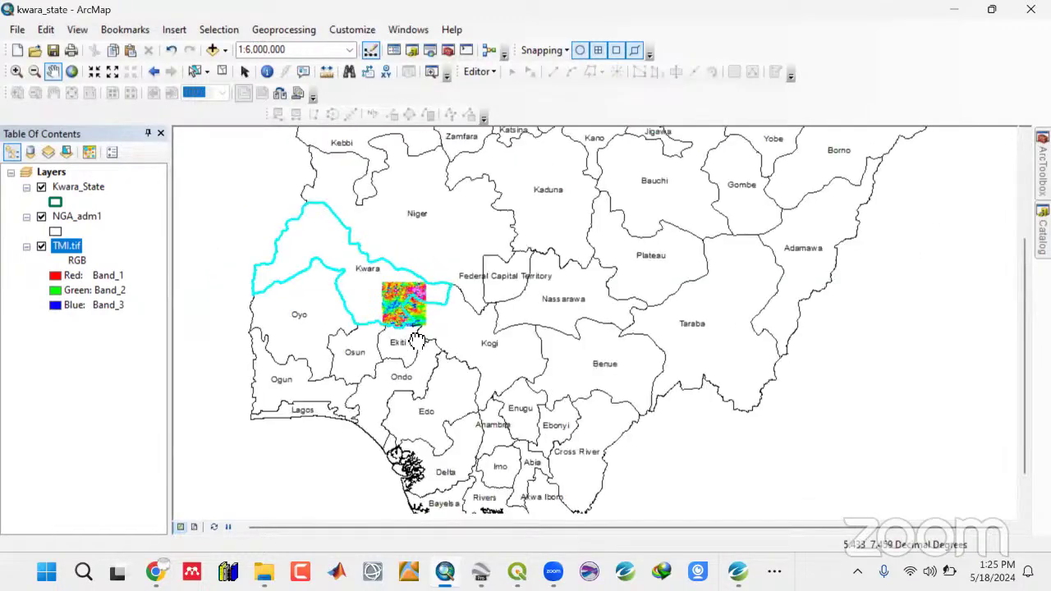
pyautogui.scroll(-1, 404, 363)
pyautogui.scroll(1, 411, 367)
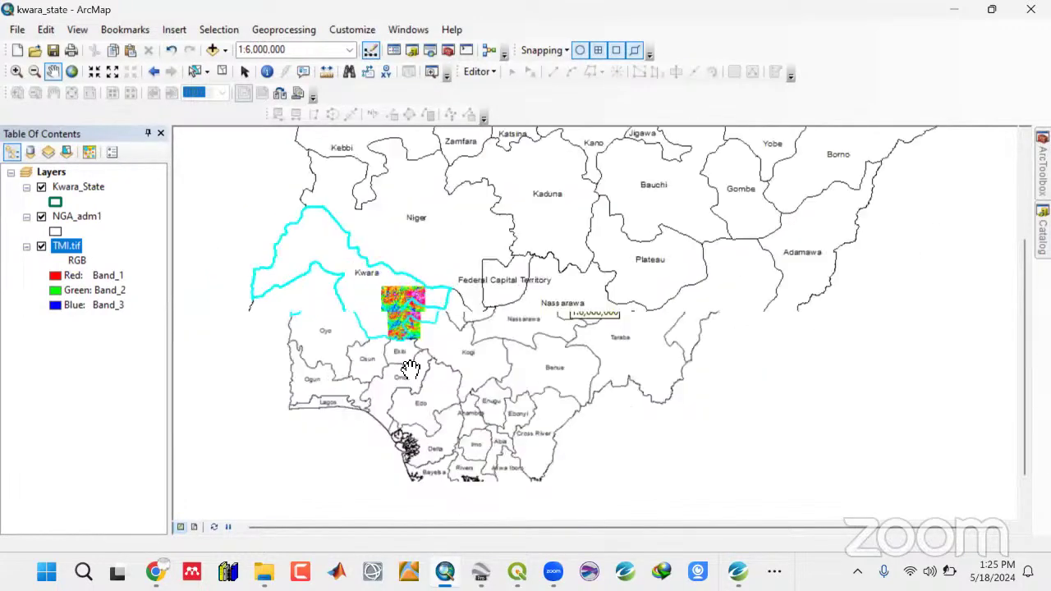
pyautogui.click(27, 217)
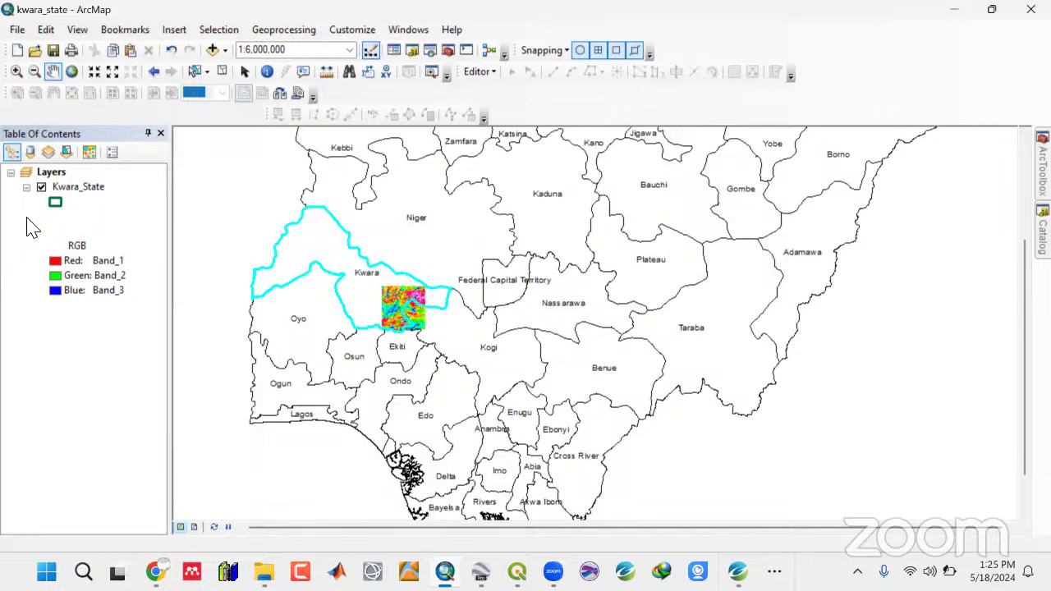
pyautogui.click(67, 188)
pyautogui.rightClick(66, 190)
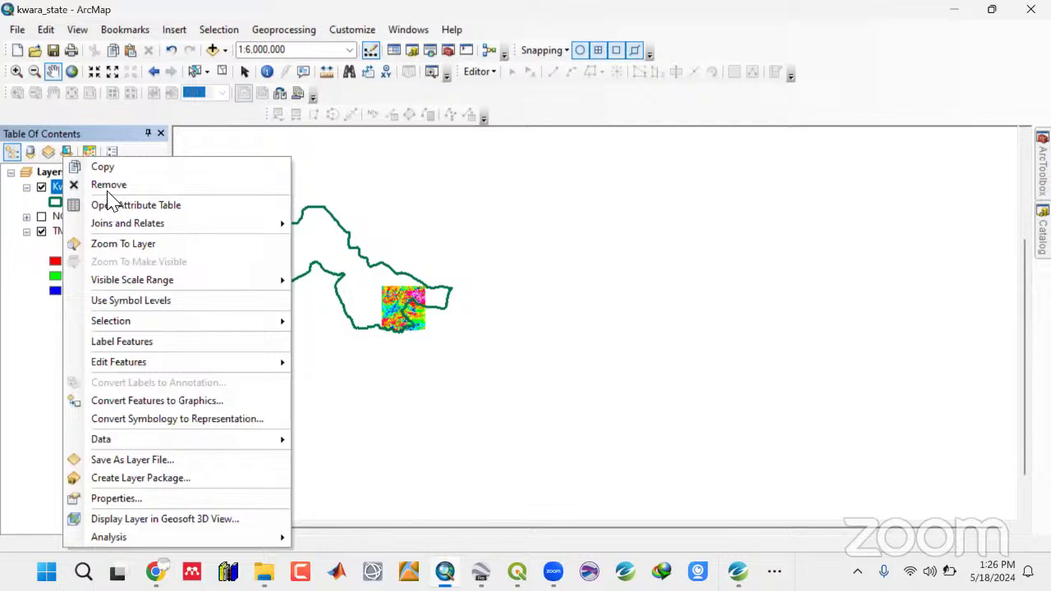
pyautogui.click(115, 245)
pyautogui.moveTo(615, 357); pyautogui.dragTo(635, 384)
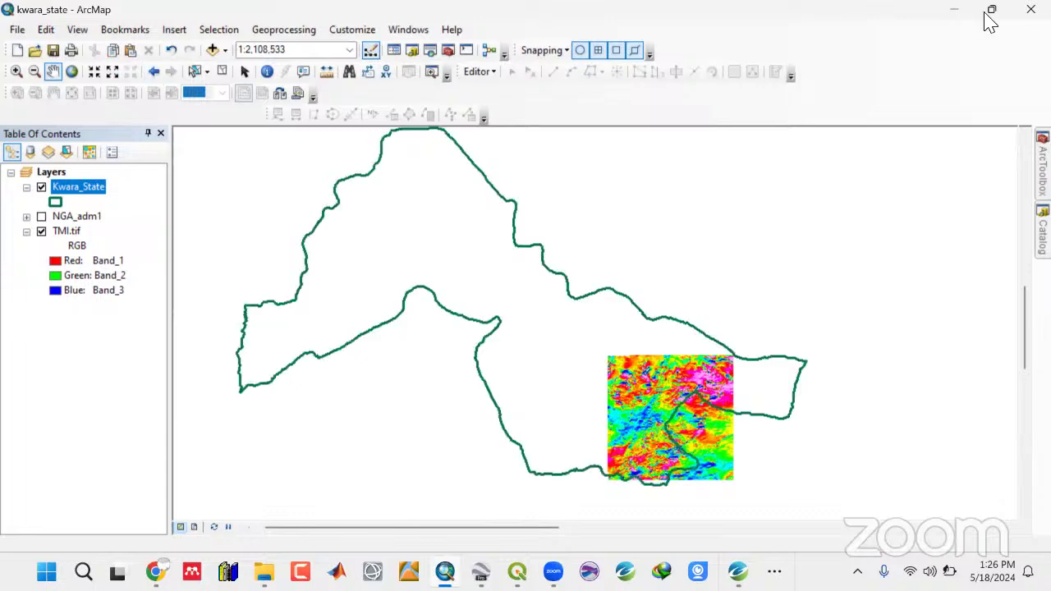
# Switch to Chrome, show the latest downloaded gravity anomaly grid in its folder, and rename it gravity_data.
pyautogui.click(952, 12)
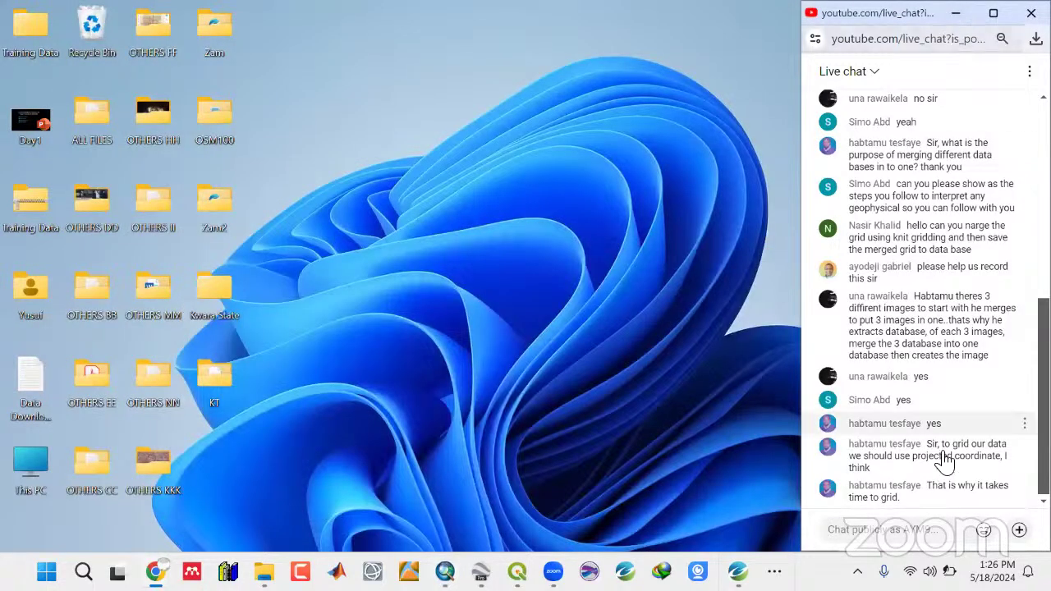
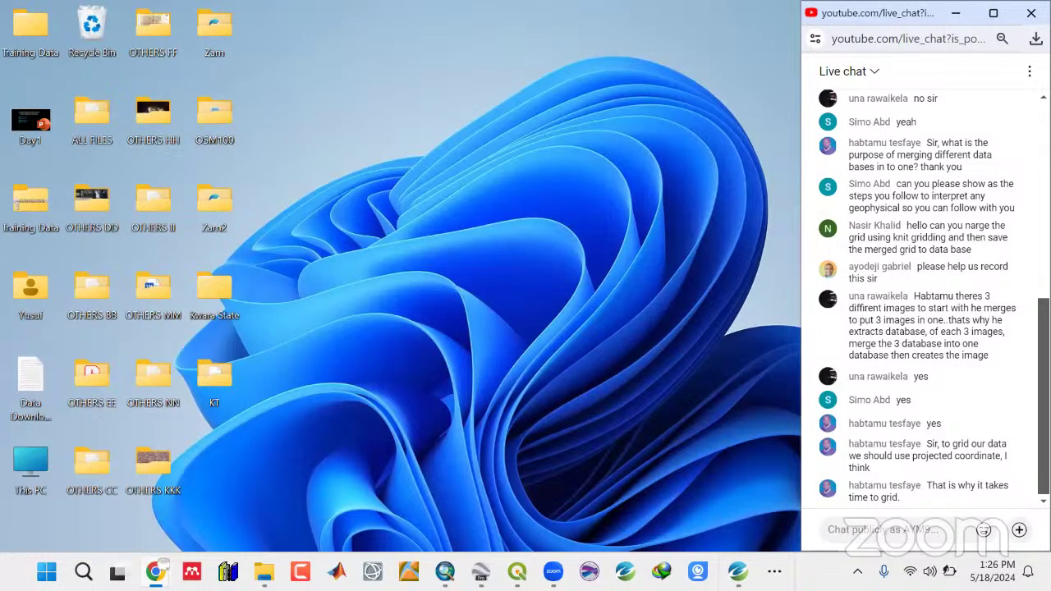
pyautogui.click(156, 570)
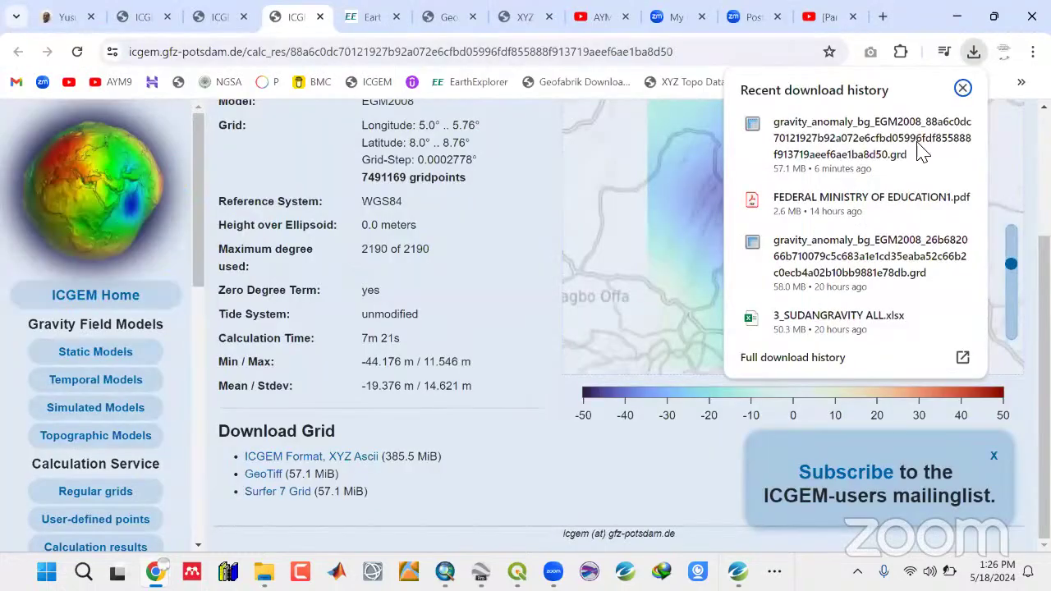
pyautogui.click(930, 125)
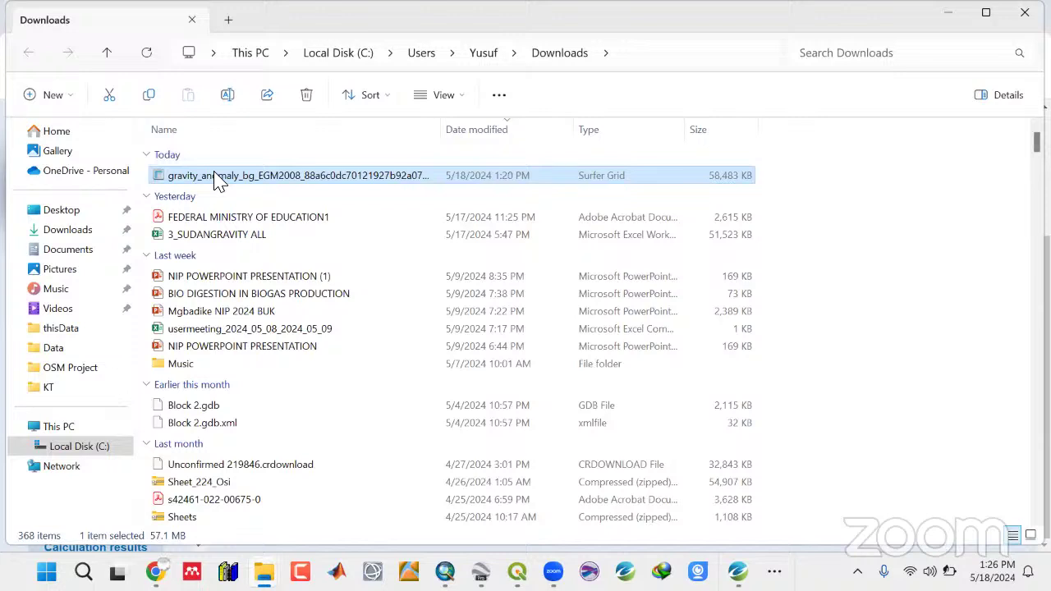
pyautogui.press('F2')
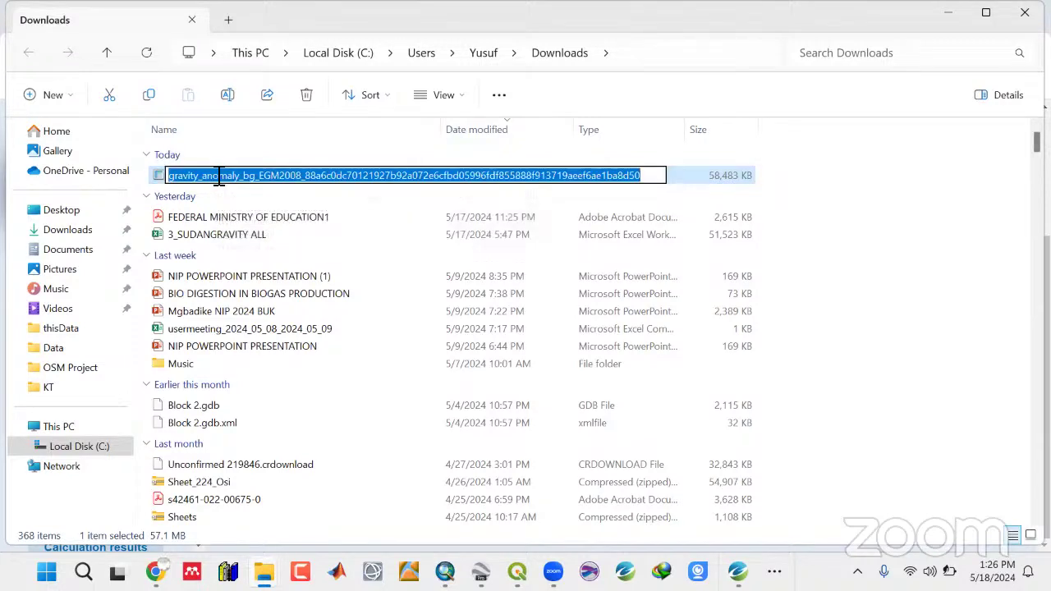
pyautogui.write('gravity_dat')
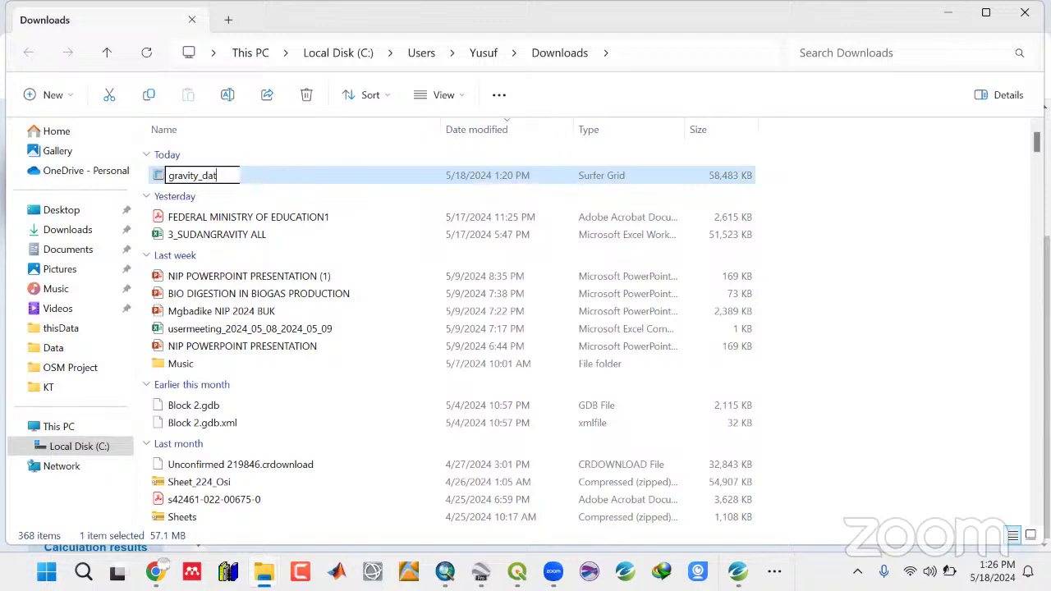
pyautogui.press('Return')
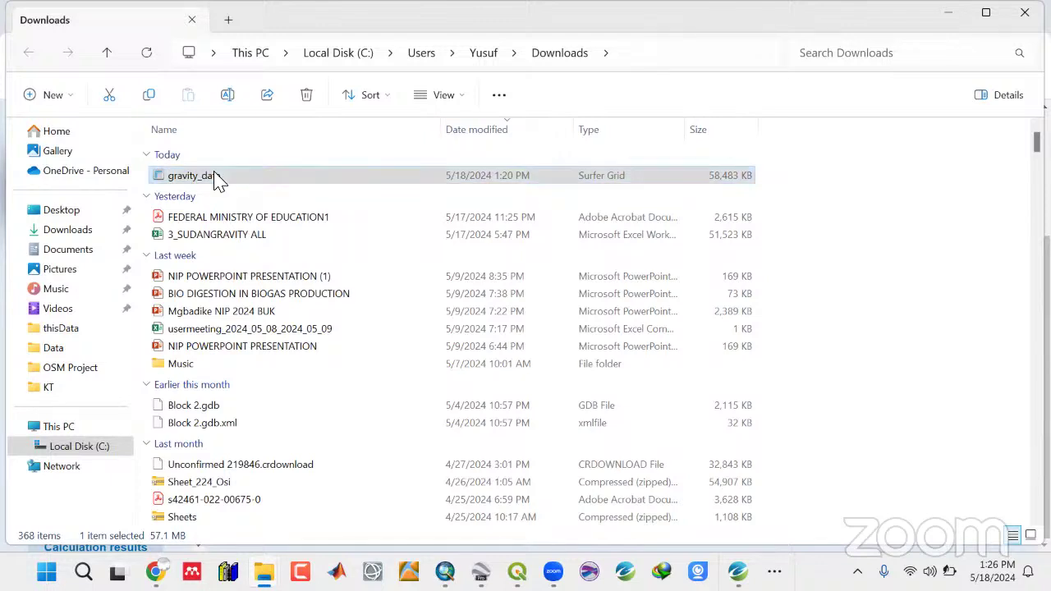
# Copy the gravity_data grid from Downloads and open the Gravity folder under Kwara State, OSM Project, Data.
pyautogui.rightClick(215, 175)
pyautogui.press('Escape')
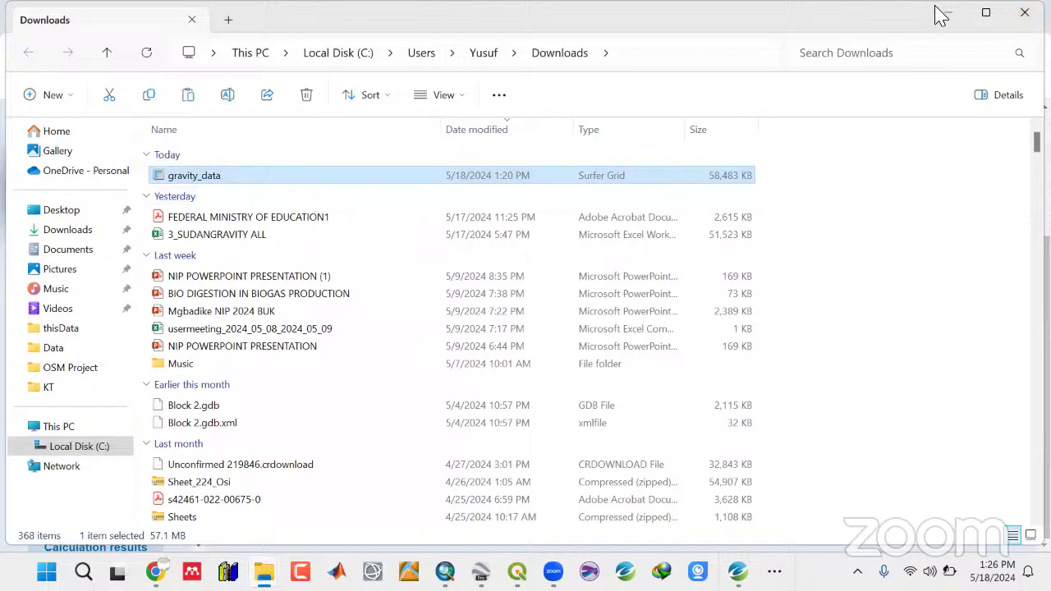
pyautogui.hotkey('alt', 'Tab')
pyautogui.moveTo(264, 571)
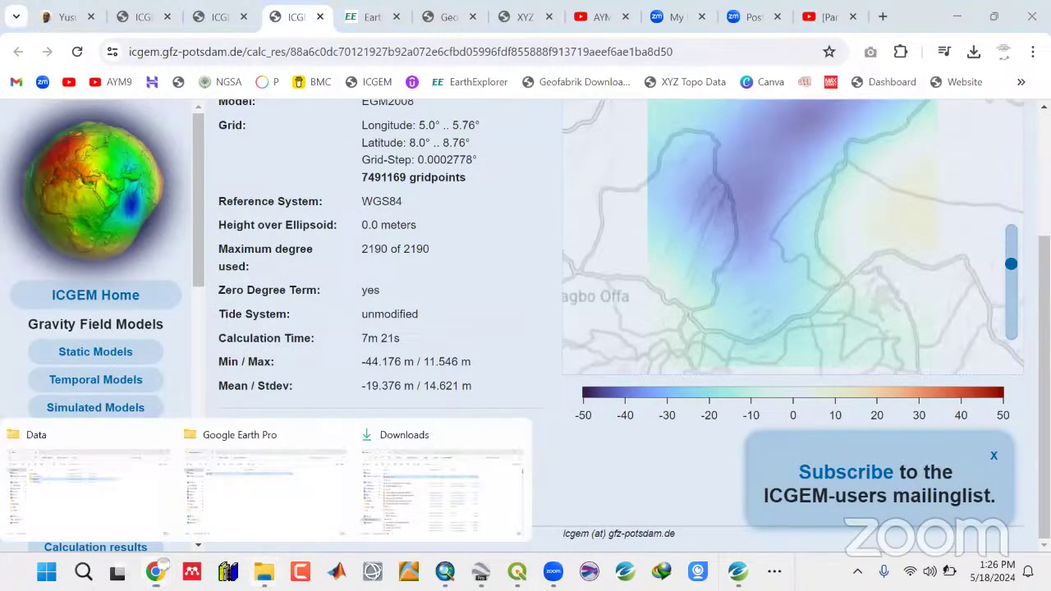
pyautogui.click(292, 495)
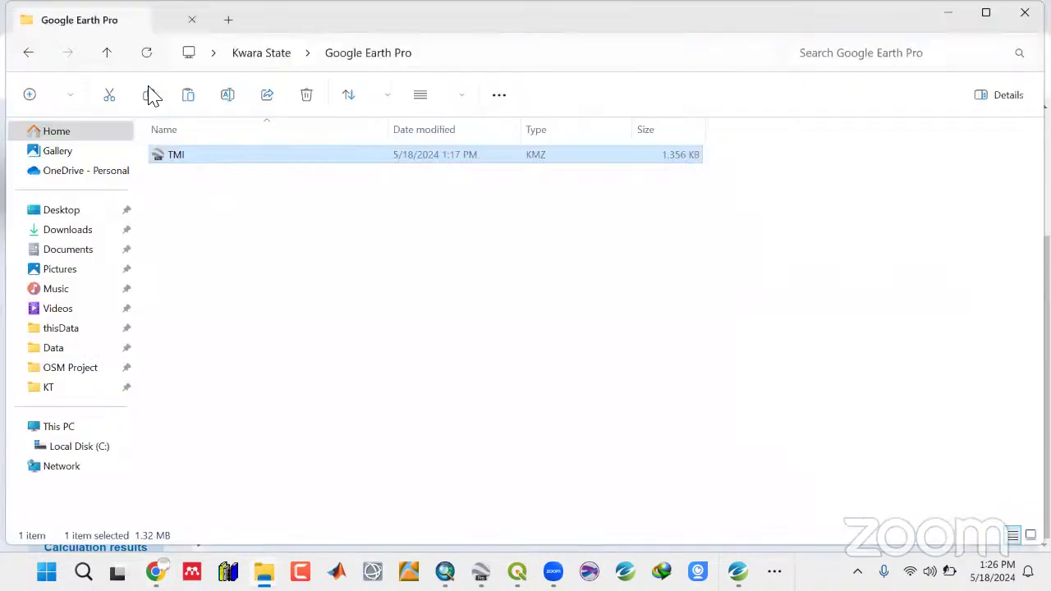
pyautogui.click(109, 56)
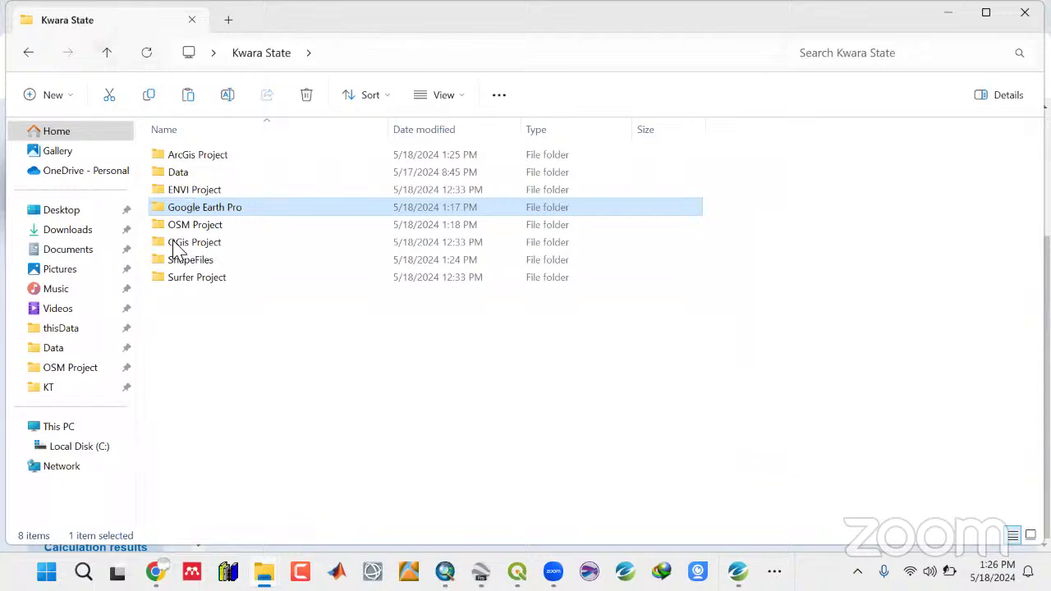
pyautogui.doubleClick(187, 229)
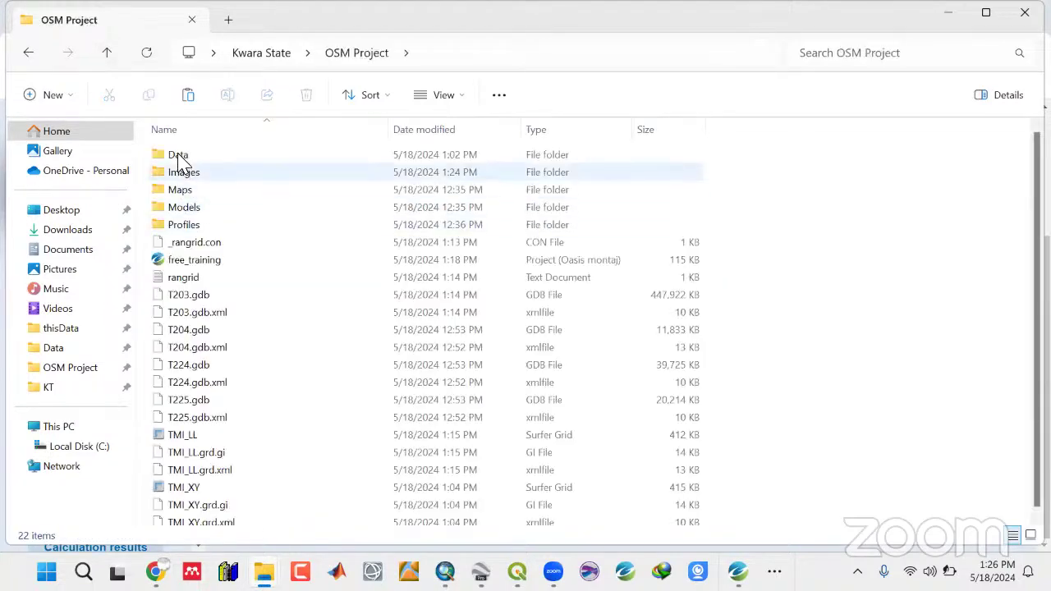
pyautogui.doubleClick(174, 158)
pyautogui.doubleClick(188, 157)
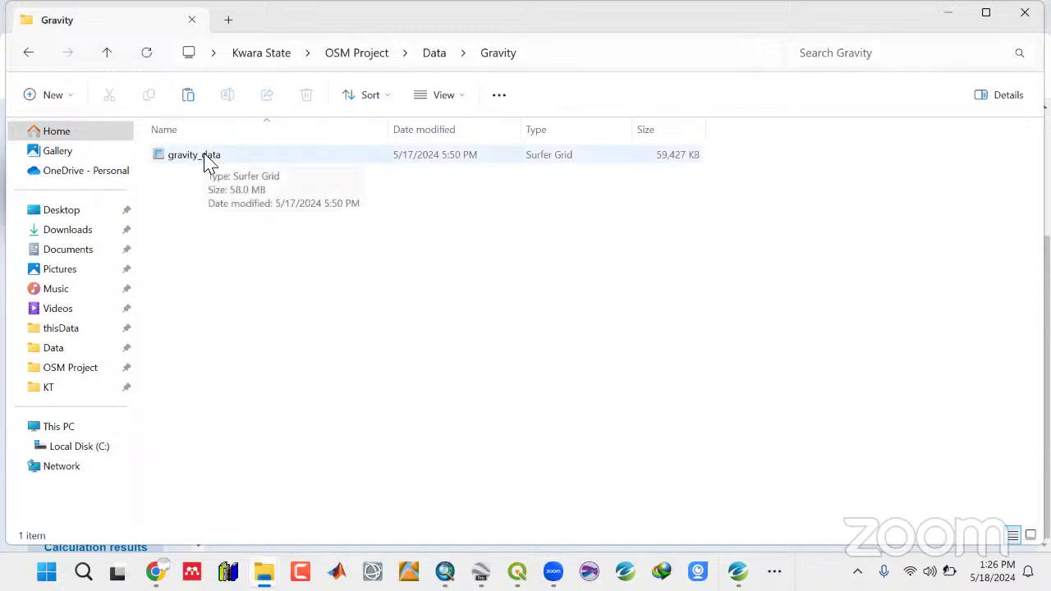
# Paste the copied gravity_data grid into the Gravity folder, replace the existing file, and minimize the folder window.
pyautogui.click(208, 158)
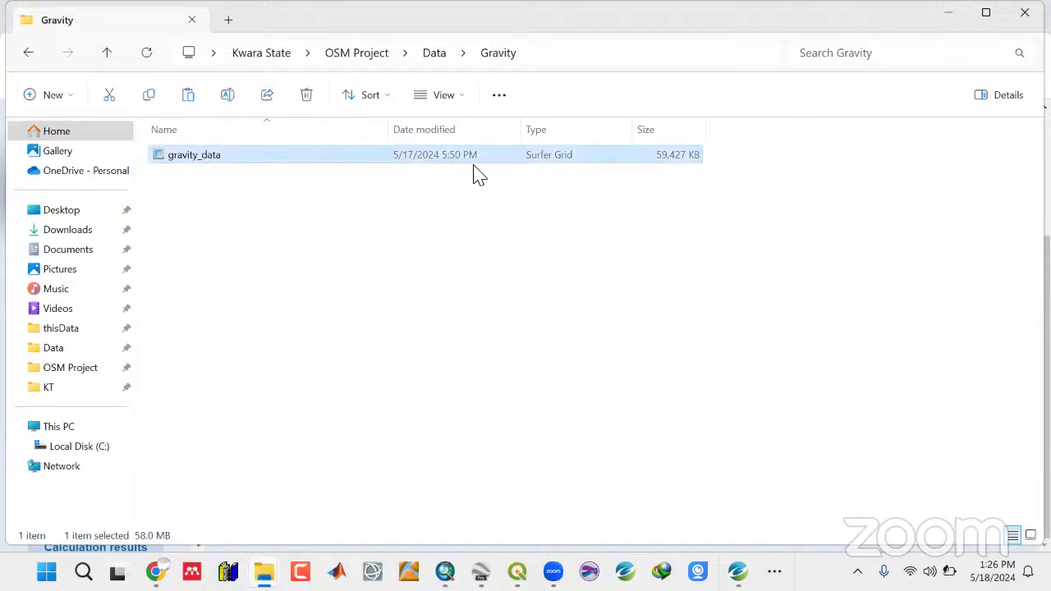
pyautogui.rightClick(271, 207)
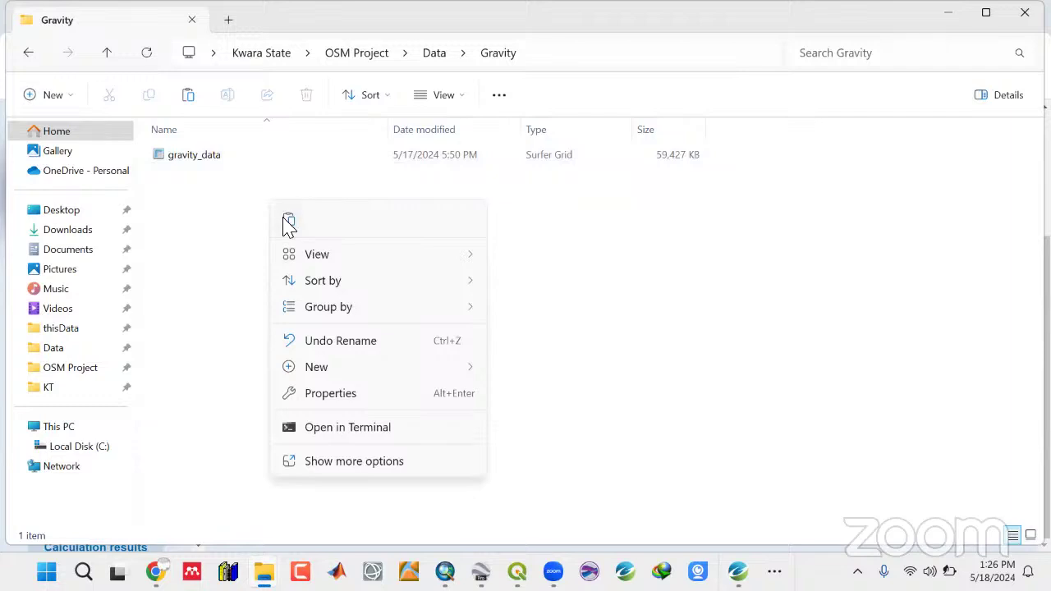
pyautogui.click(289, 222)
pyautogui.click(427, 247)
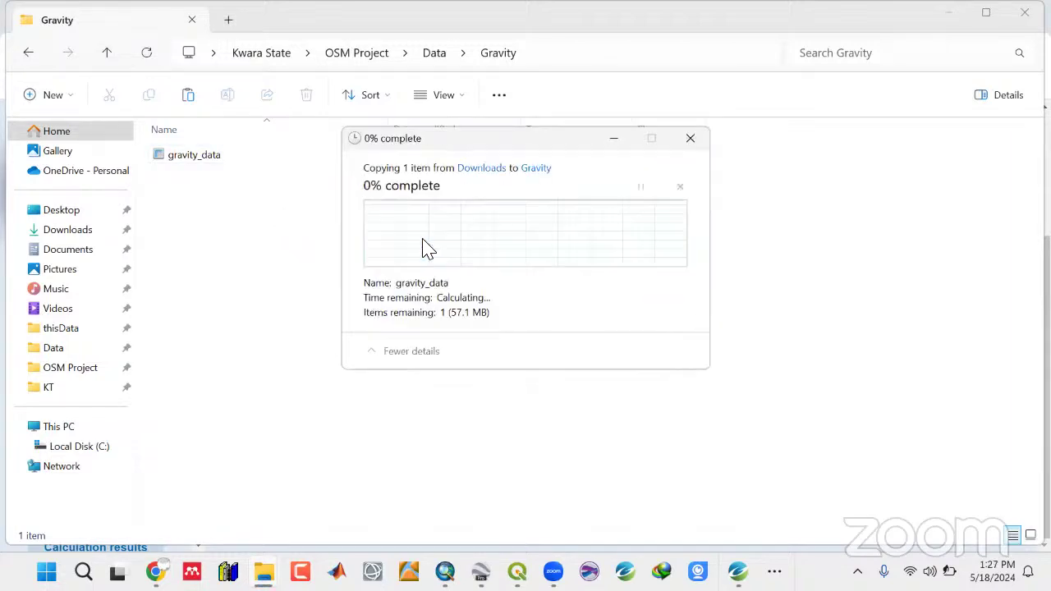
pyautogui.click(736, 157)
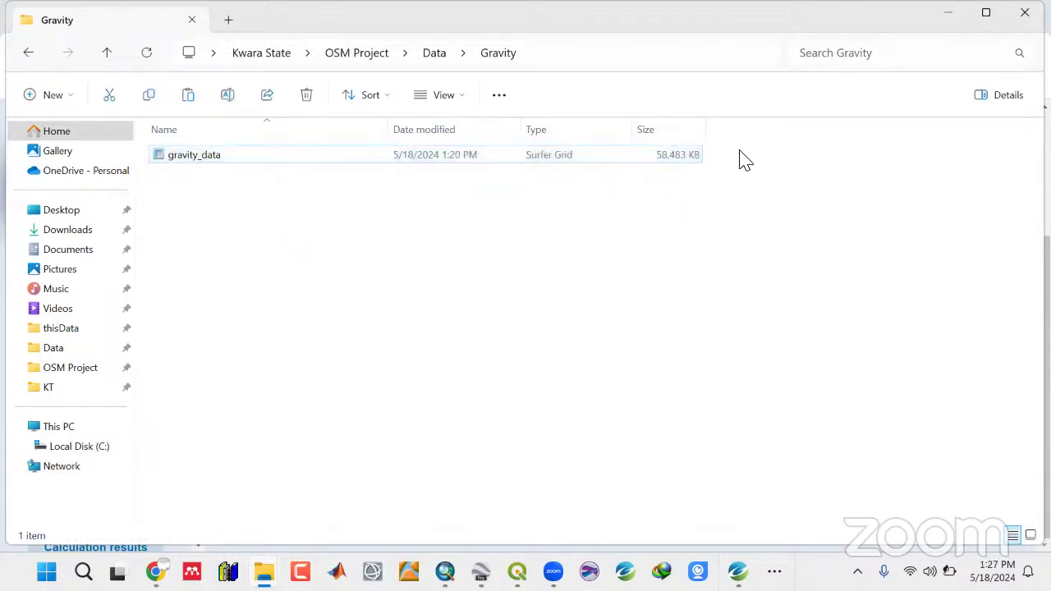
pyautogui.click(950, 17)
# Close two ICGEM browser tabs, including the calculated gravity grid page, and minimize the browser.
pyautogui.moveTo(737, 571)
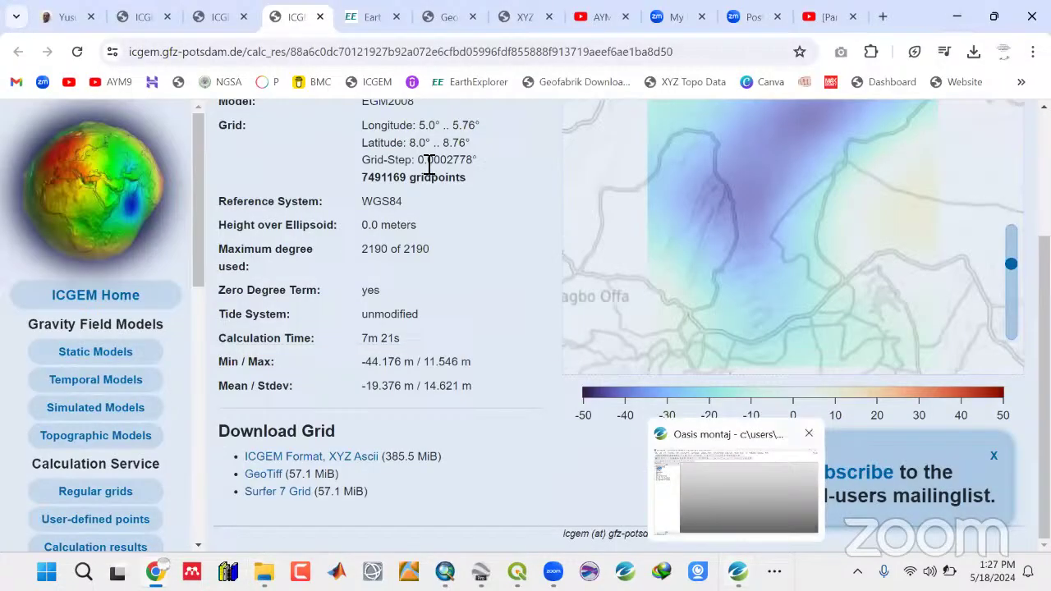
pyautogui.click(320, 16)
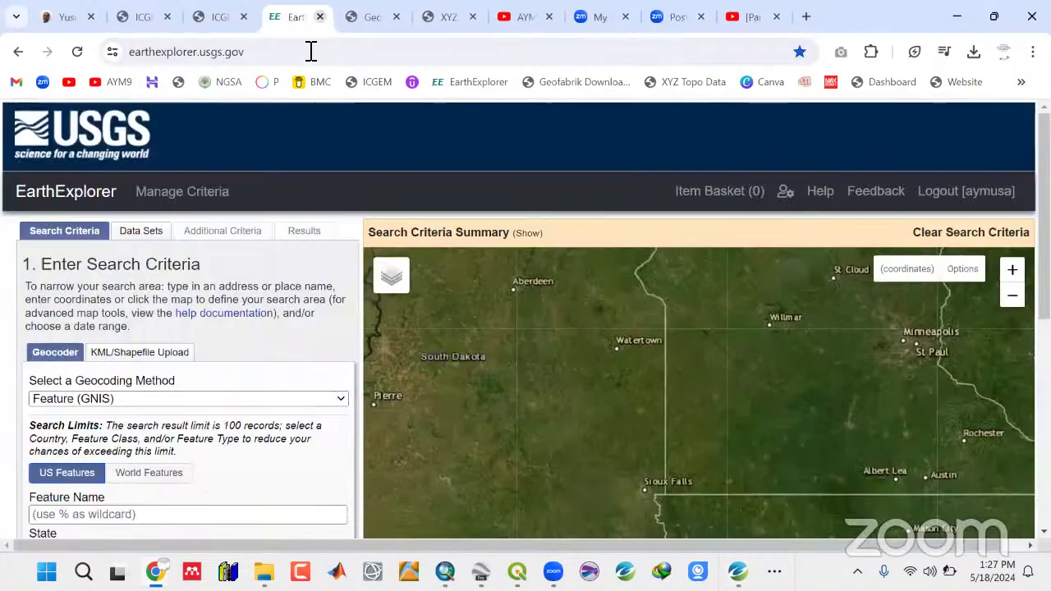
pyautogui.click(233, 18)
pyautogui.click(243, 17)
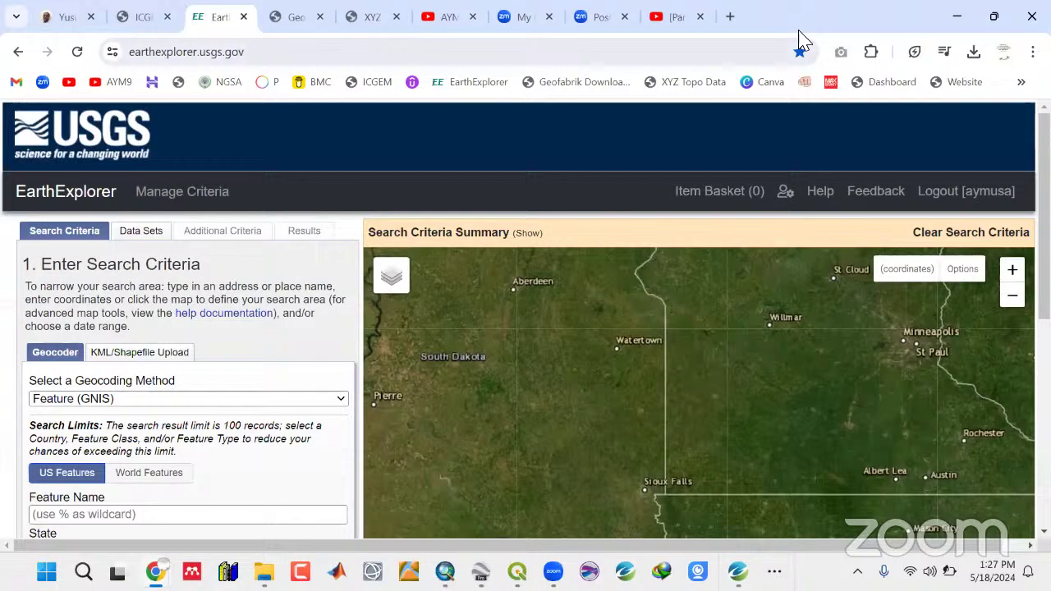
pyautogui.click(955, 17)
# Switch to Oasis montaj, list the project's grids and remove TMI_LL.grd from the project.
pyautogui.click(737, 570)
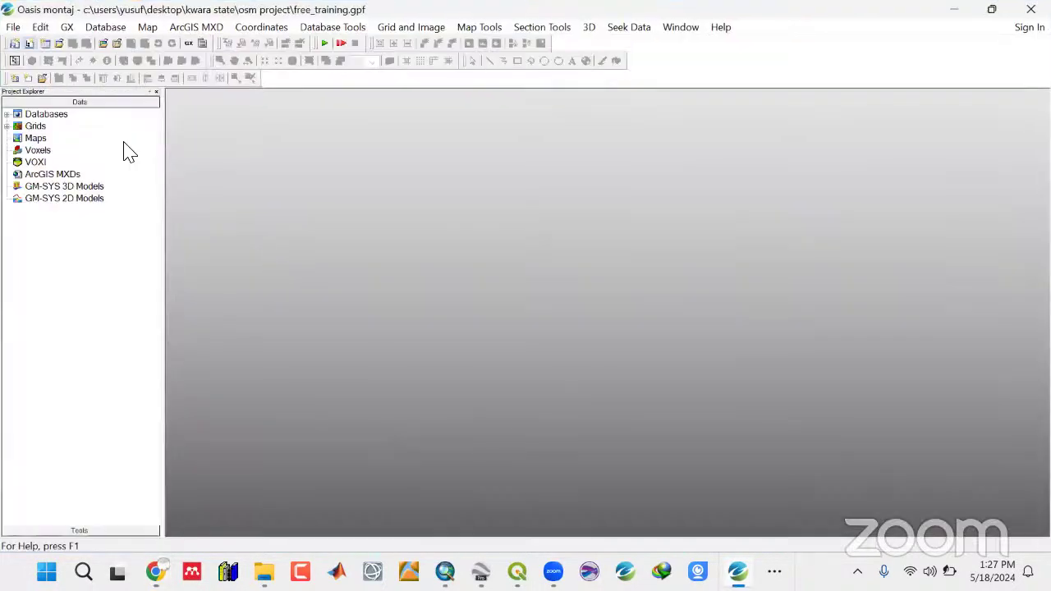
pyautogui.click(9, 127)
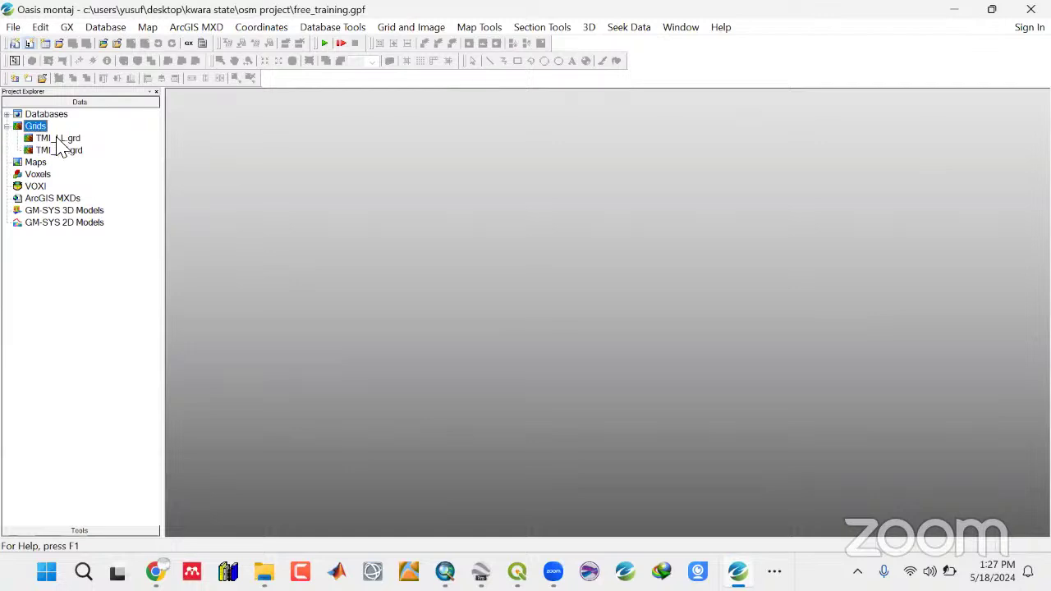
pyautogui.rightClick(58, 139)
pyautogui.click(87, 170)
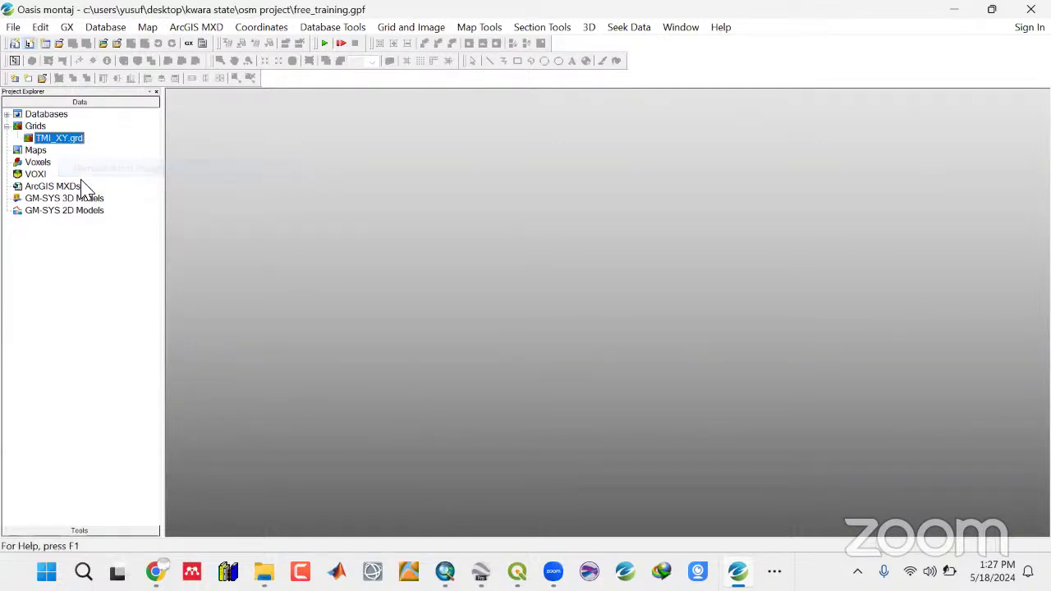
# Add the gravity_data grid from Data, Gravity to the project as a Surfer (*.GRD) file, and maximize its window with the full grid in view.
pyautogui.rightClick(35, 127)
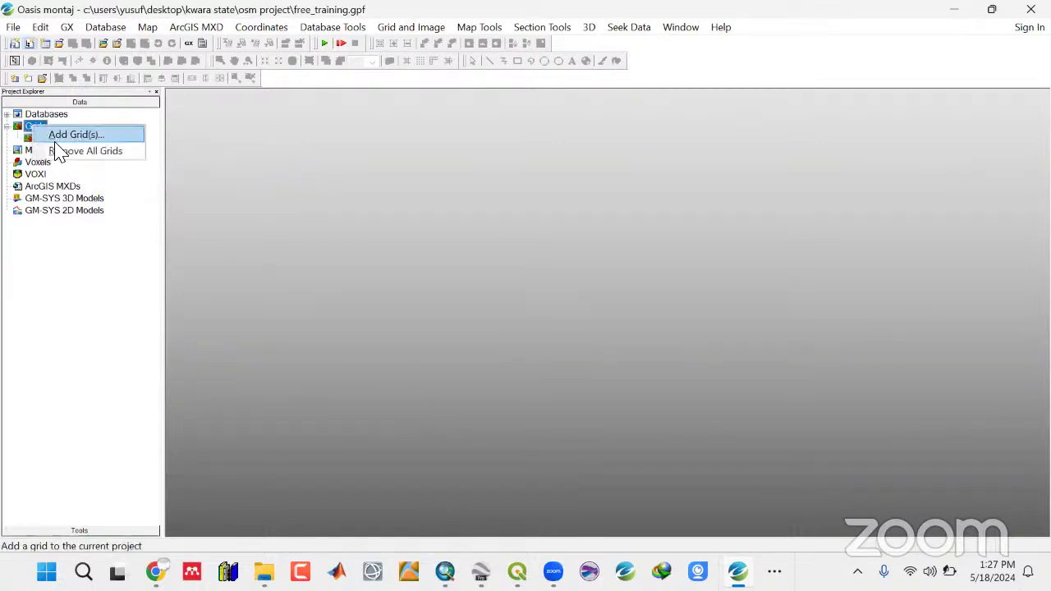
pyautogui.click(57, 136)
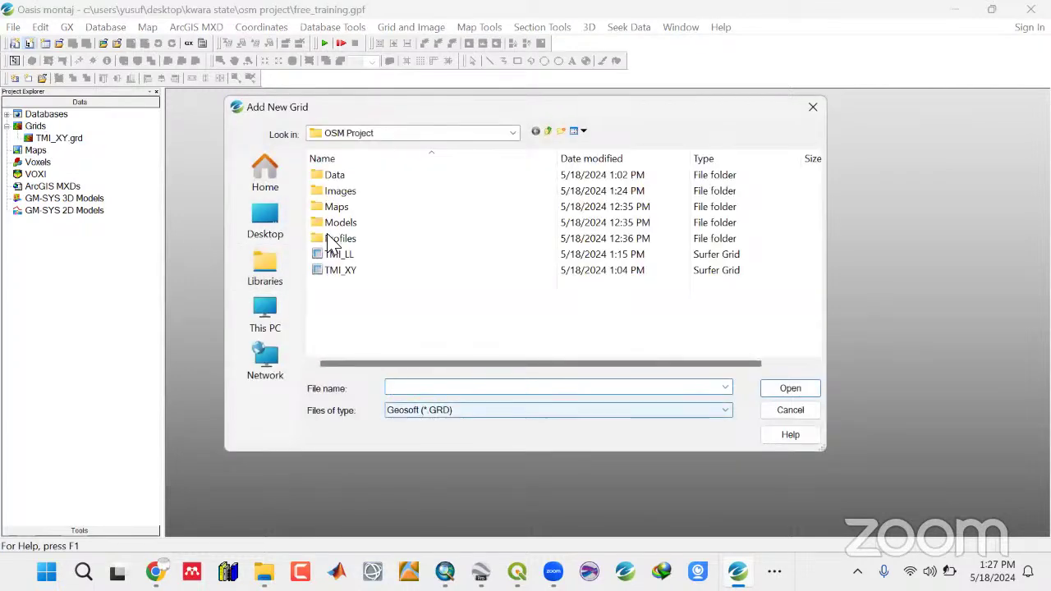
pyautogui.doubleClick(334, 174)
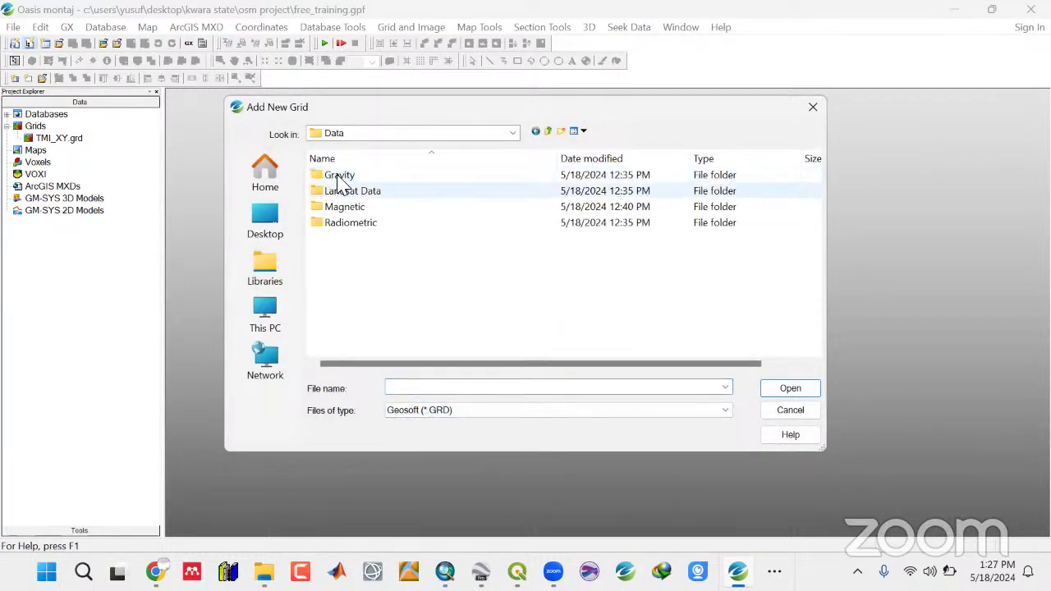
pyautogui.doubleClick(335, 175)
pyautogui.click(342, 182)
pyautogui.click(439, 410)
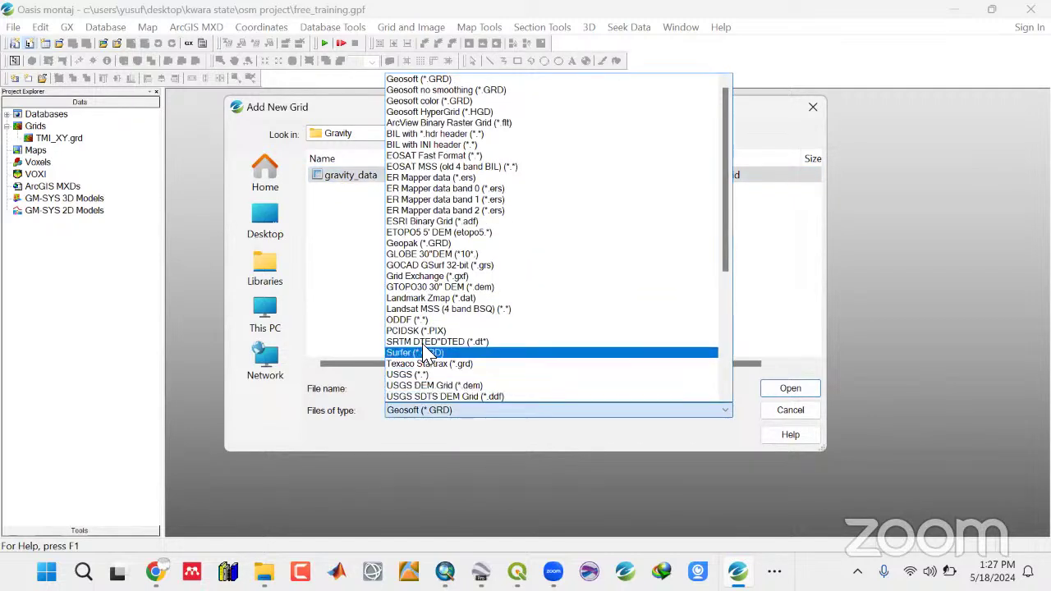
pyautogui.click(423, 354)
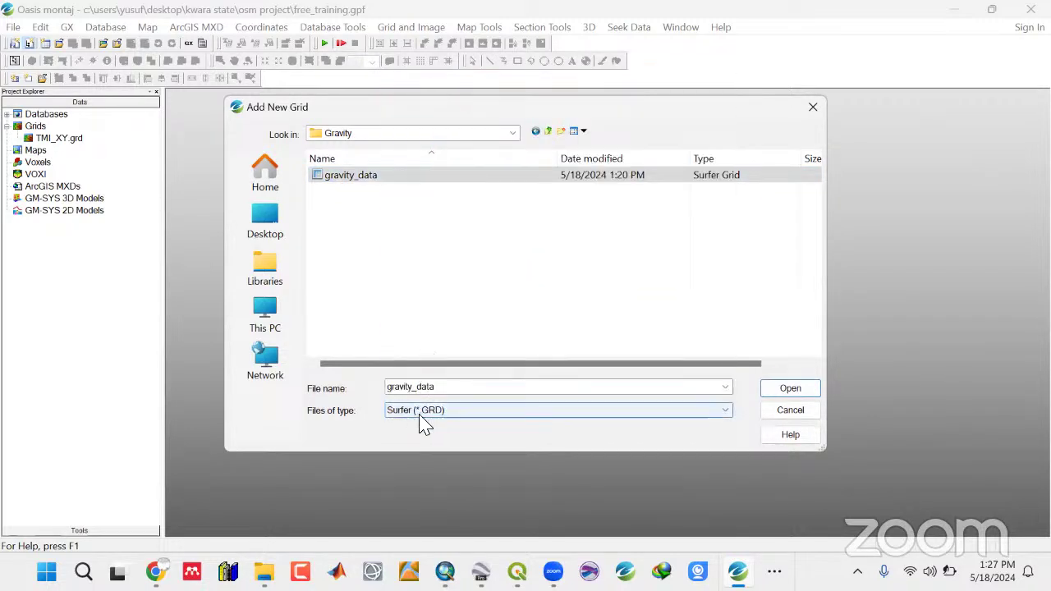
pyautogui.click(793, 391)
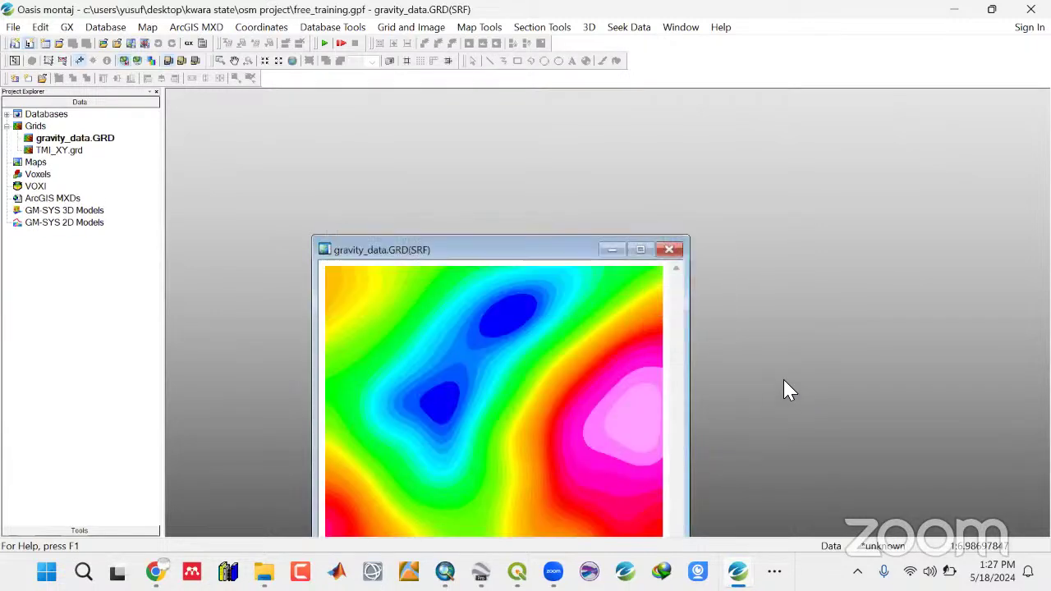
pyautogui.click(641, 249)
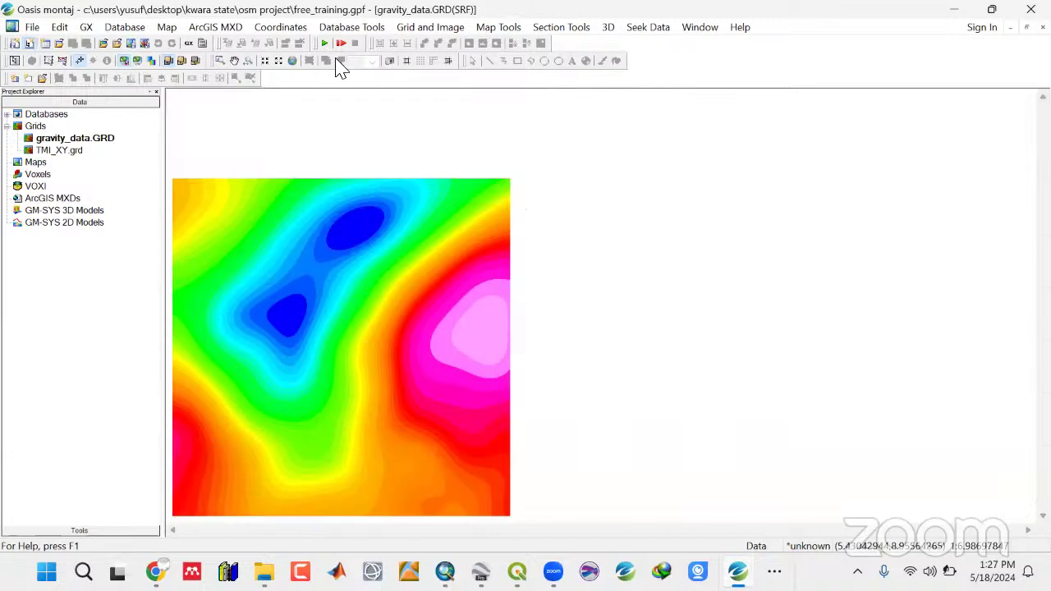
pyautogui.click(294, 61)
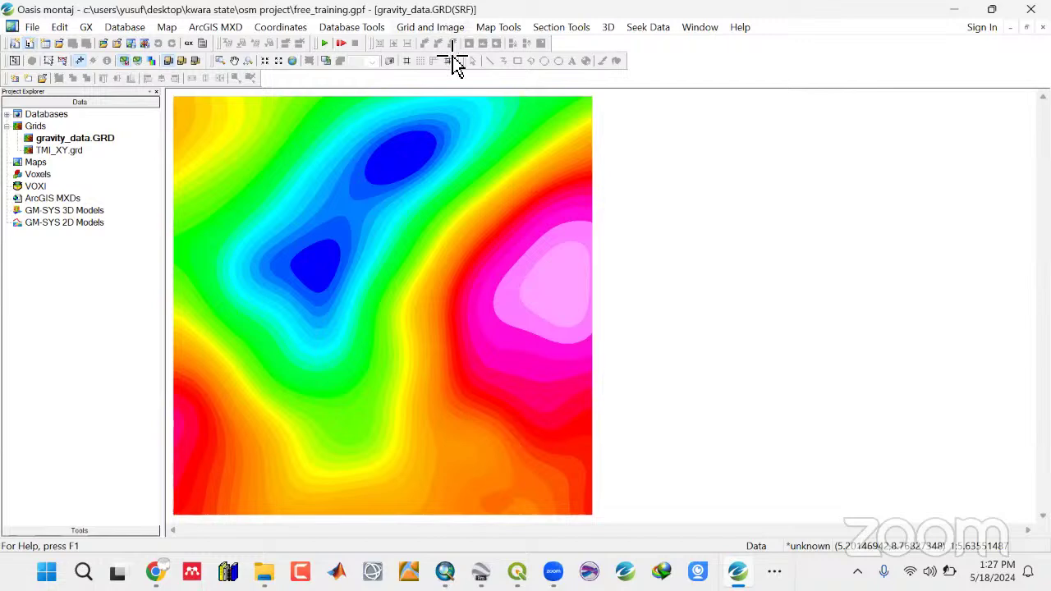
# Save the gravity_data grid to a new database named Gravity, and remove gravity_data.GRD from the project's grids.
pyautogui.click(443, 27)
pyautogui.moveTo(469, 135)
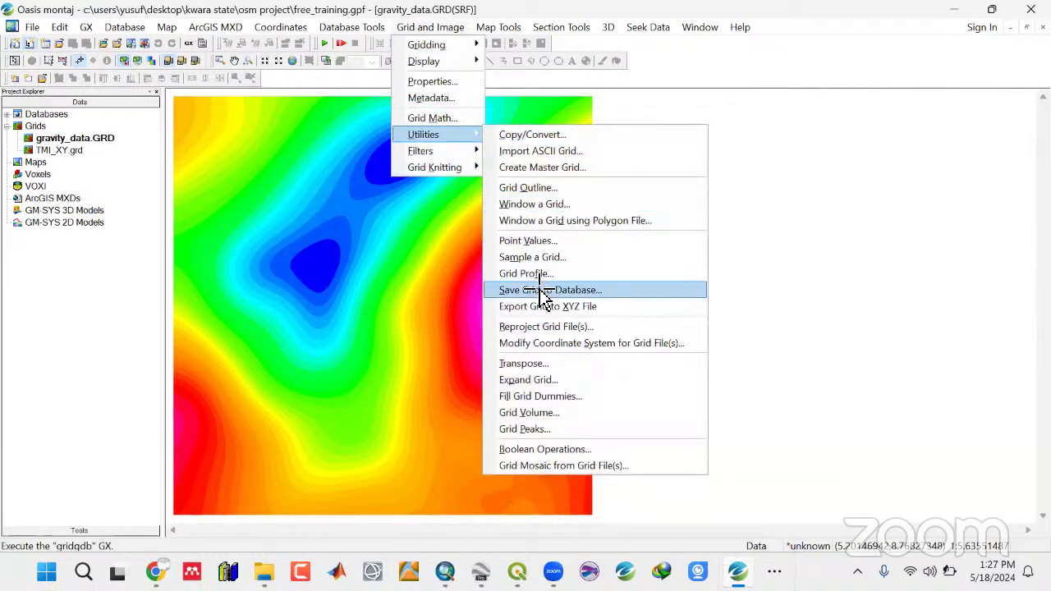
pyautogui.click(539, 291)
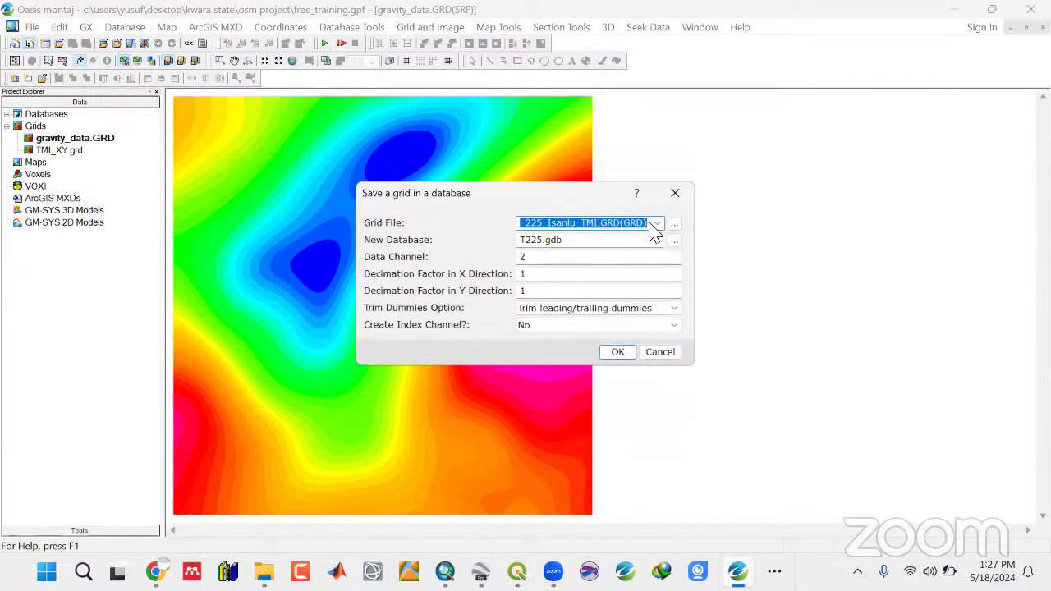
pyautogui.click(657, 230)
pyautogui.click(599, 236)
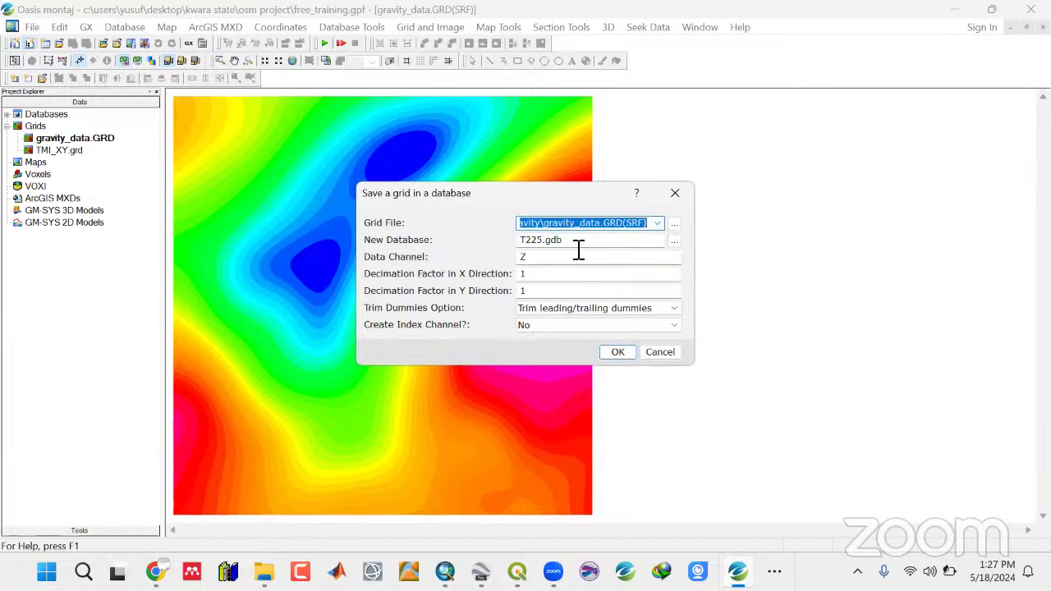
pyautogui.doubleClick(577, 245)
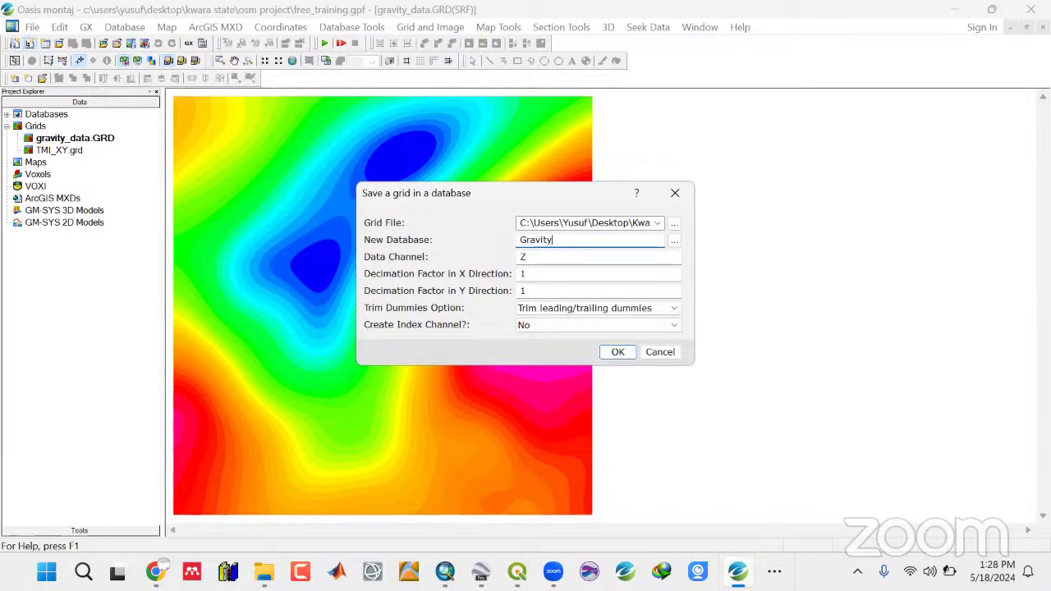
pyautogui.click(617, 352)
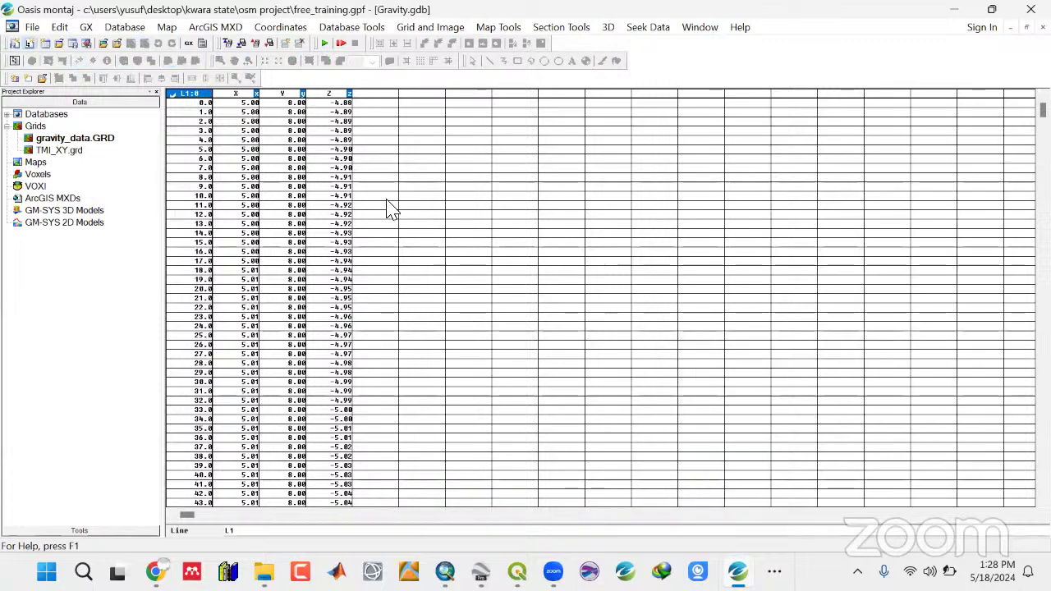
pyautogui.rightClick(76, 139)
pyautogui.click(89, 168)
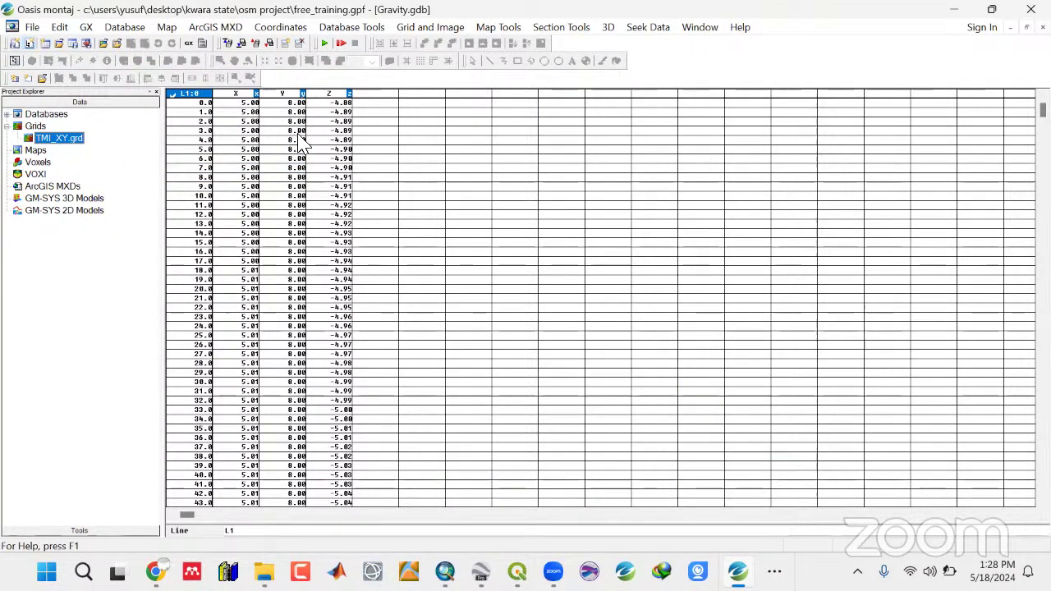
# Set the display decimals of the X and Y channels in the Gravity database to 3.
pyautogui.rightClick(239, 98)
pyautogui.click(261, 117)
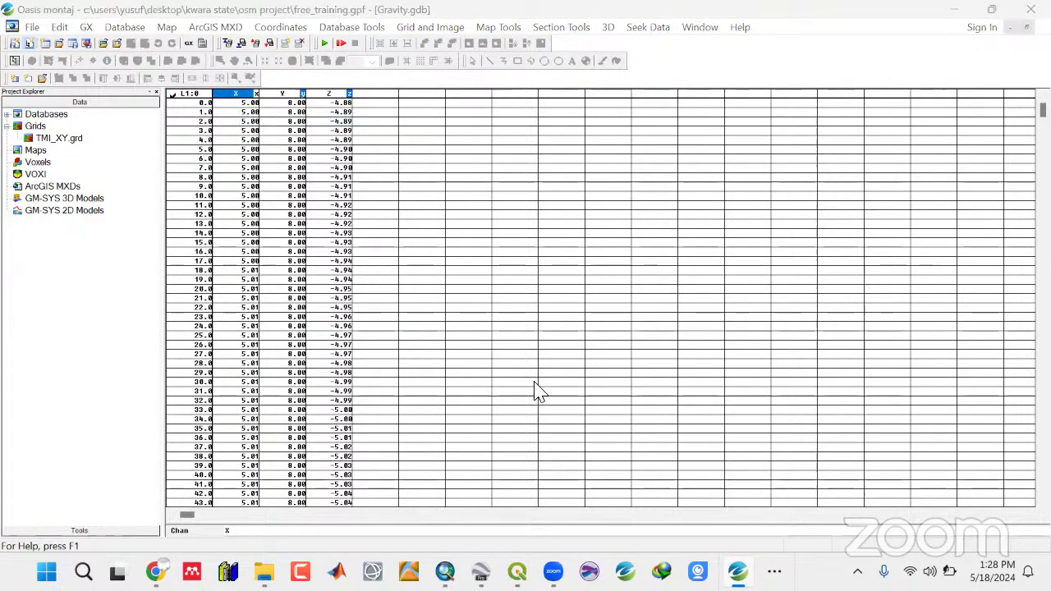
pyautogui.moveTo(532, 375); pyautogui.dragTo(490, 374)
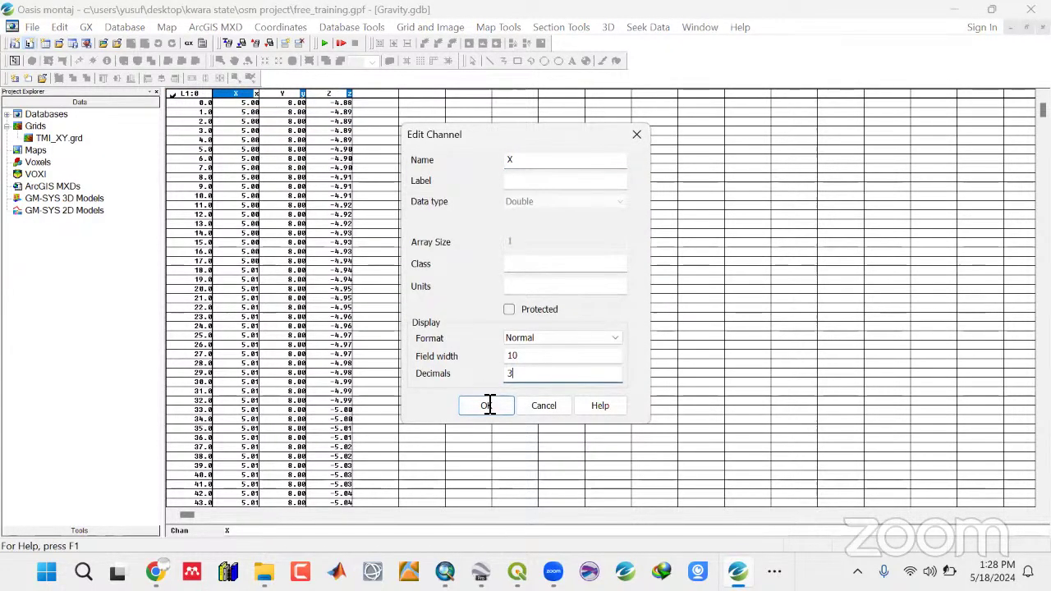
pyautogui.click(487, 405)
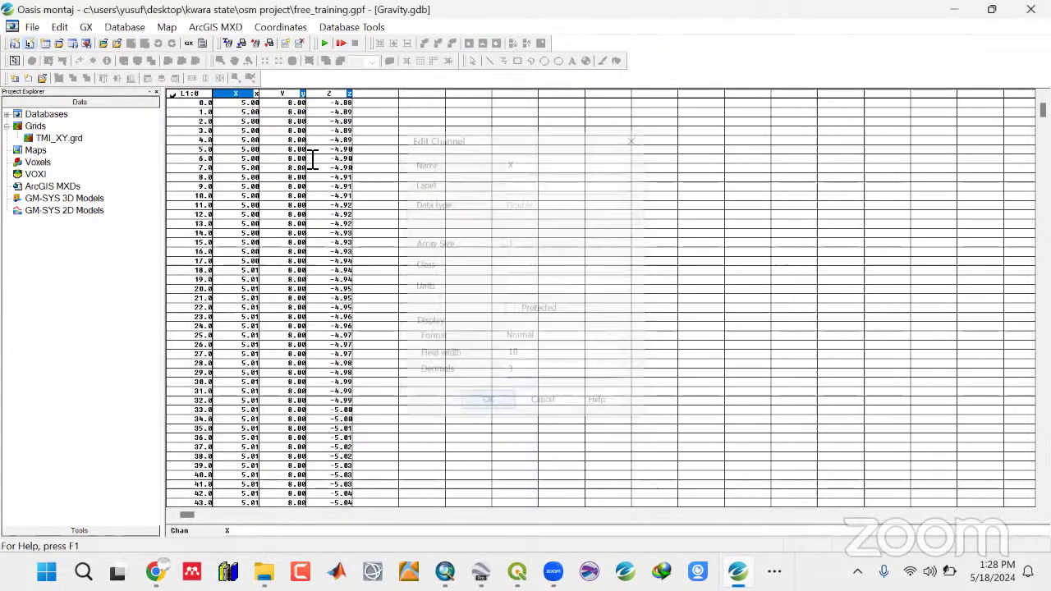
pyautogui.click(293, 96)
pyautogui.rightClick(294, 96)
pyautogui.click(312, 117)
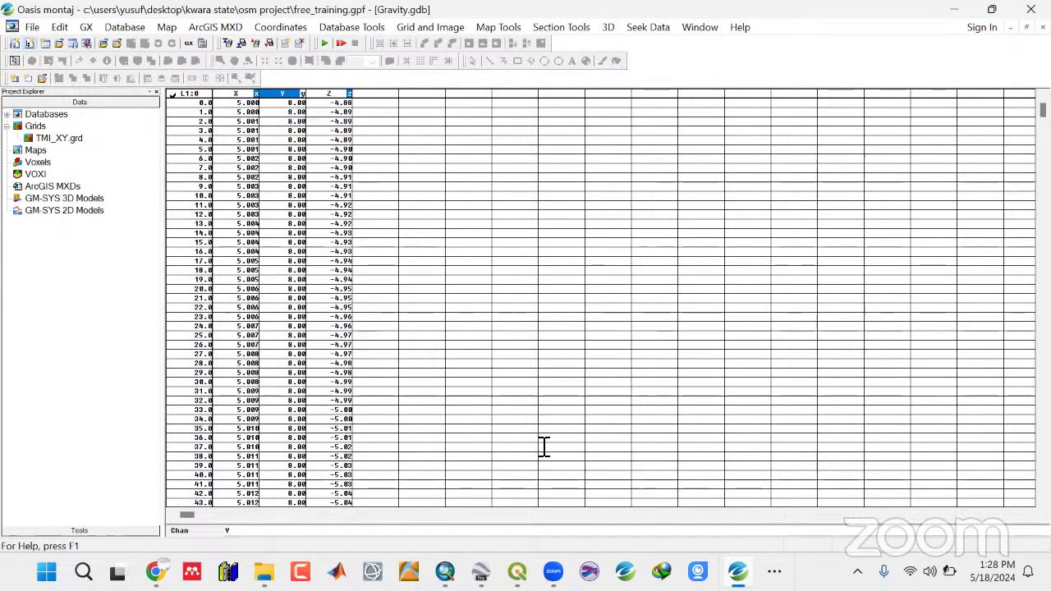
pyautogui.moveTo(530, 375); pyautogui.dragTo(495, 380)
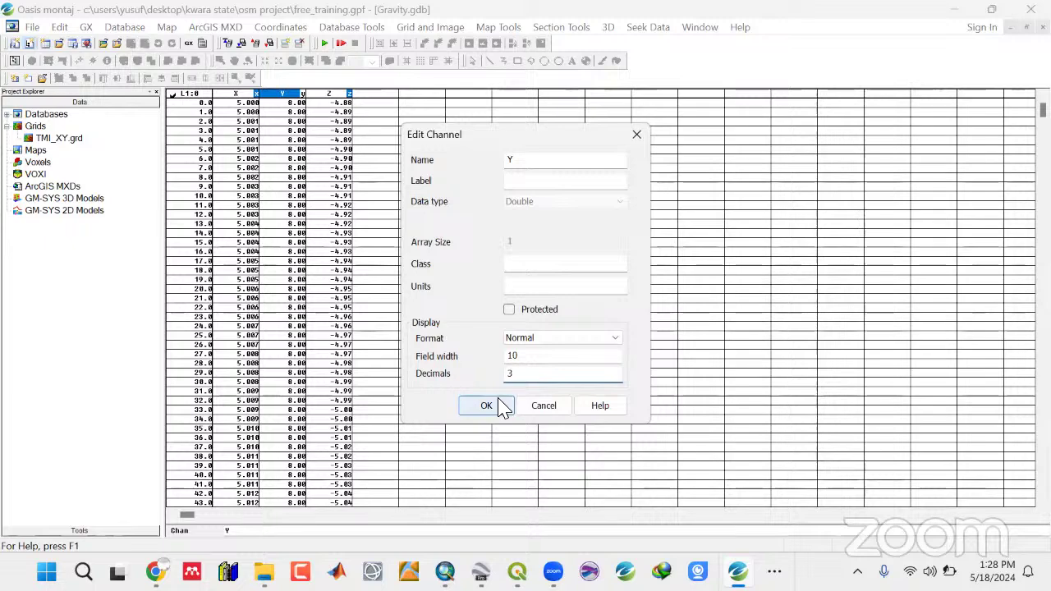
pyautogui.click(486, 405)
# Rename the X channel to LONG and the Y channel to LAT, and decline saving changes to open documents.
pyautogui.rightClick(230, 94)
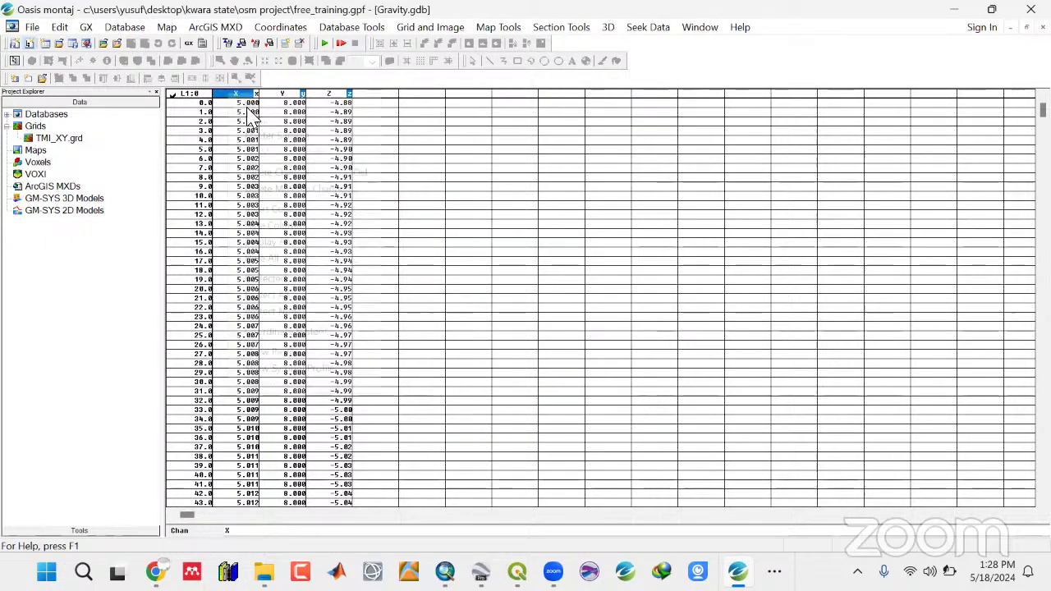
pyautogui.click(254, 120)
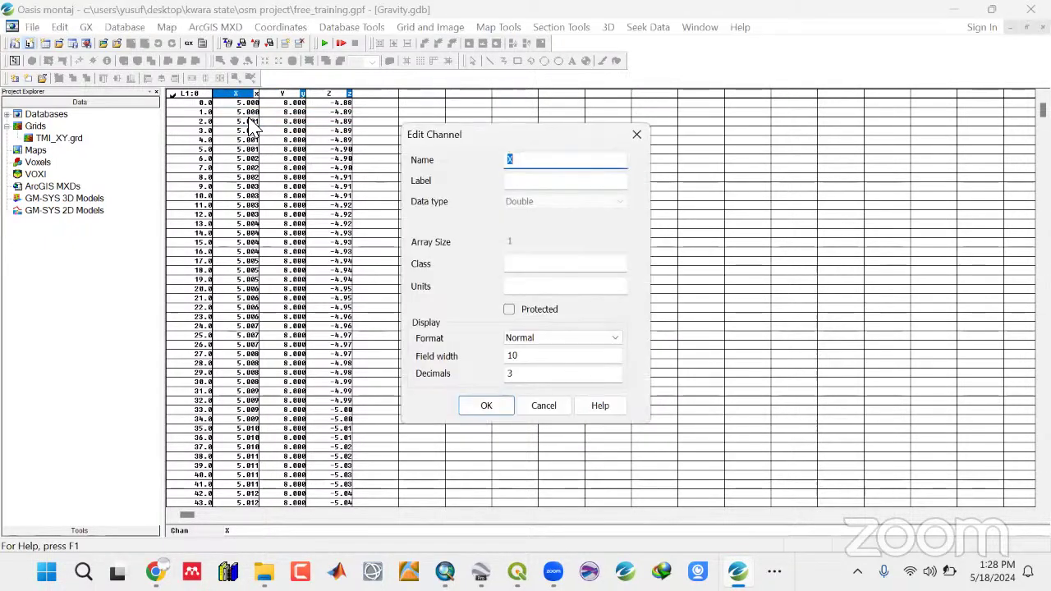
pyautogui.write('long')
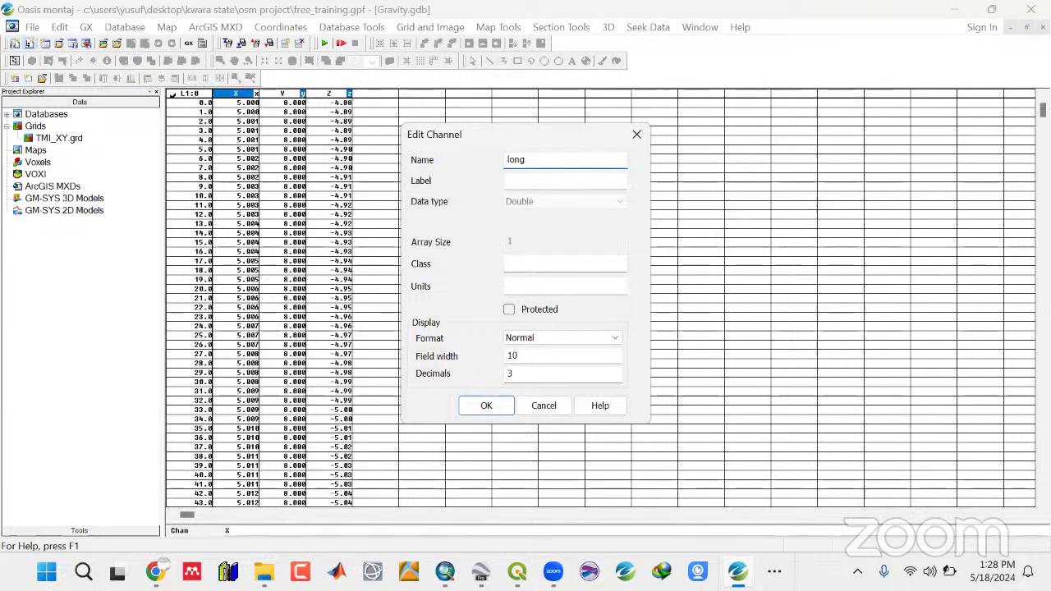
pyautogui.press('BackSpace')
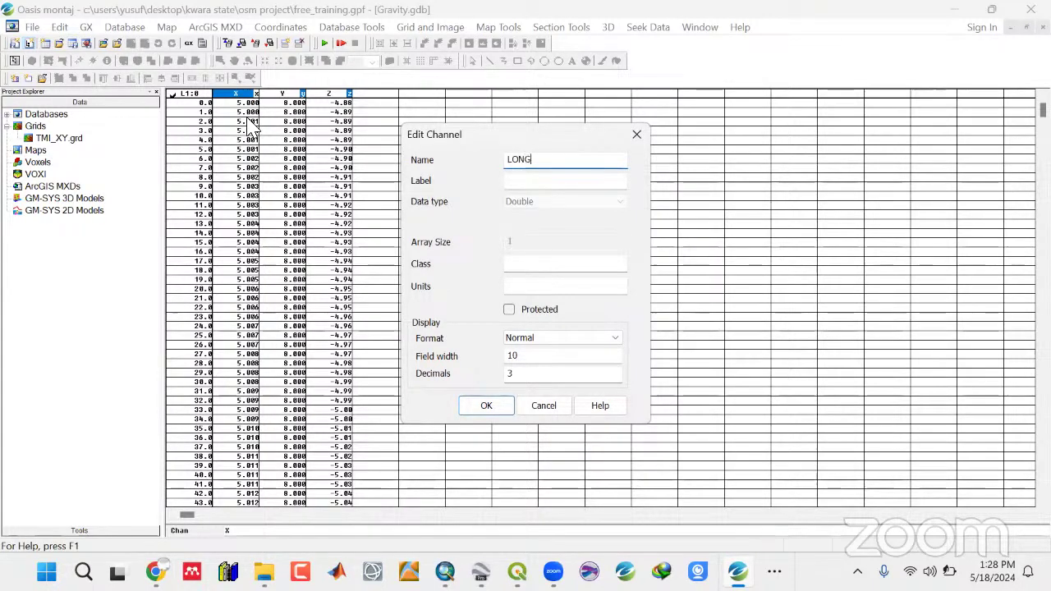
pyautogui.click(486, 406)
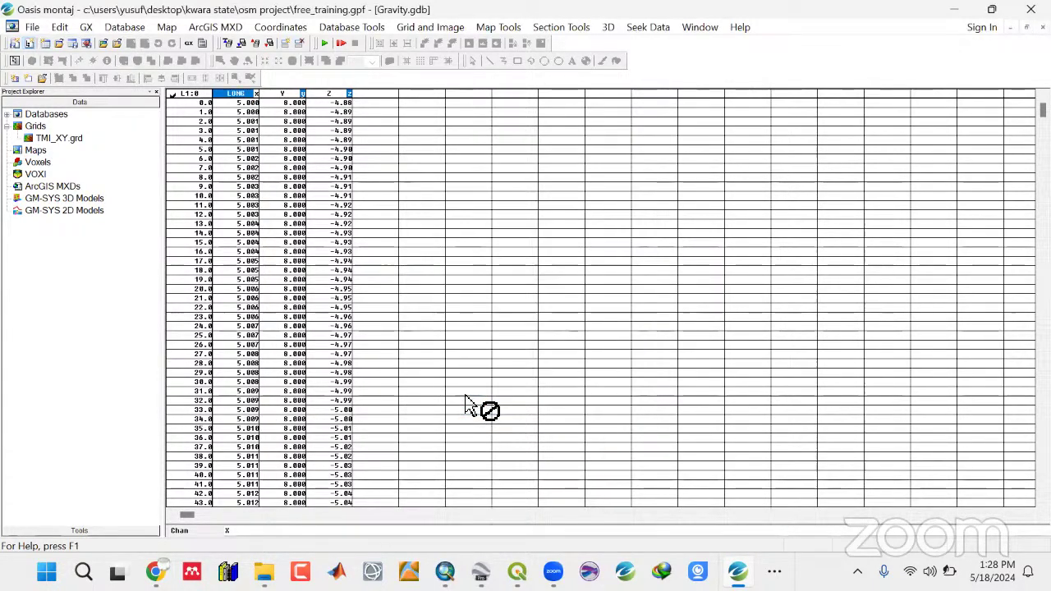
pyautogui.rightClick(282, 95)
pyautogui.click(303, 121)
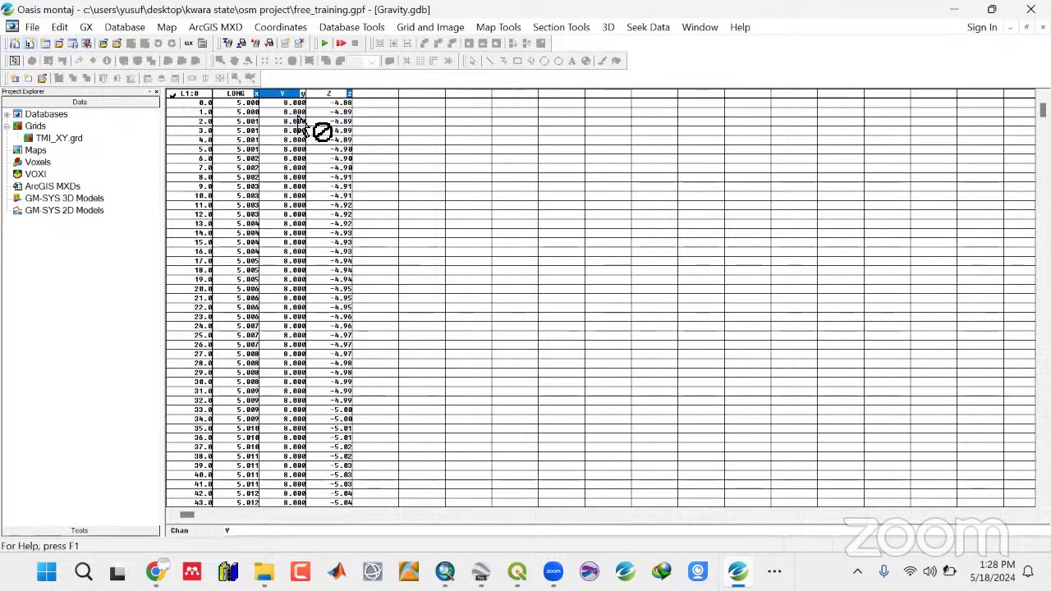
pyautogui.write('LAT')
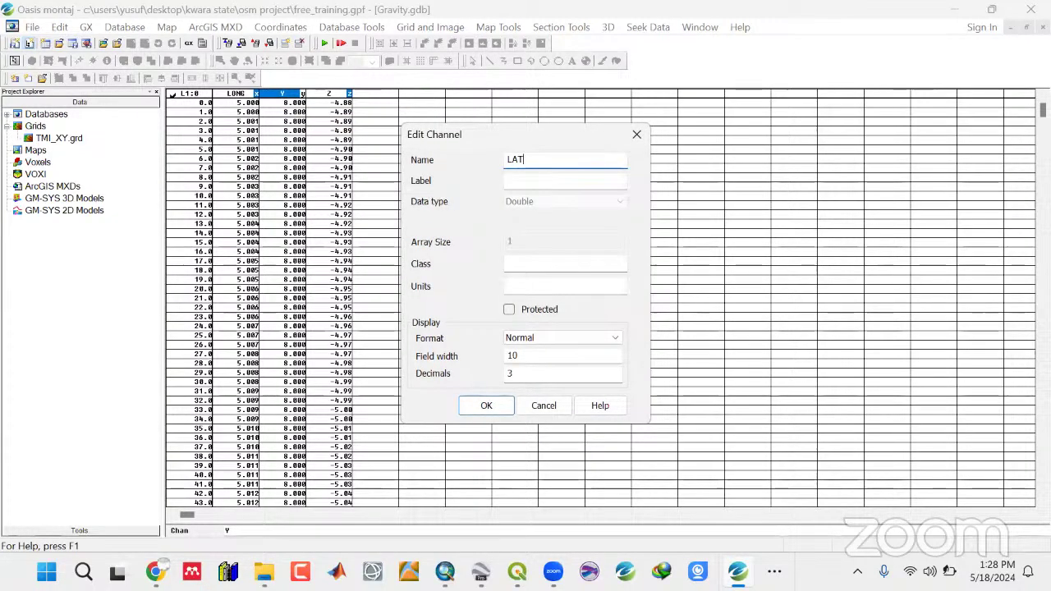
pyautogui.click(486, 406)
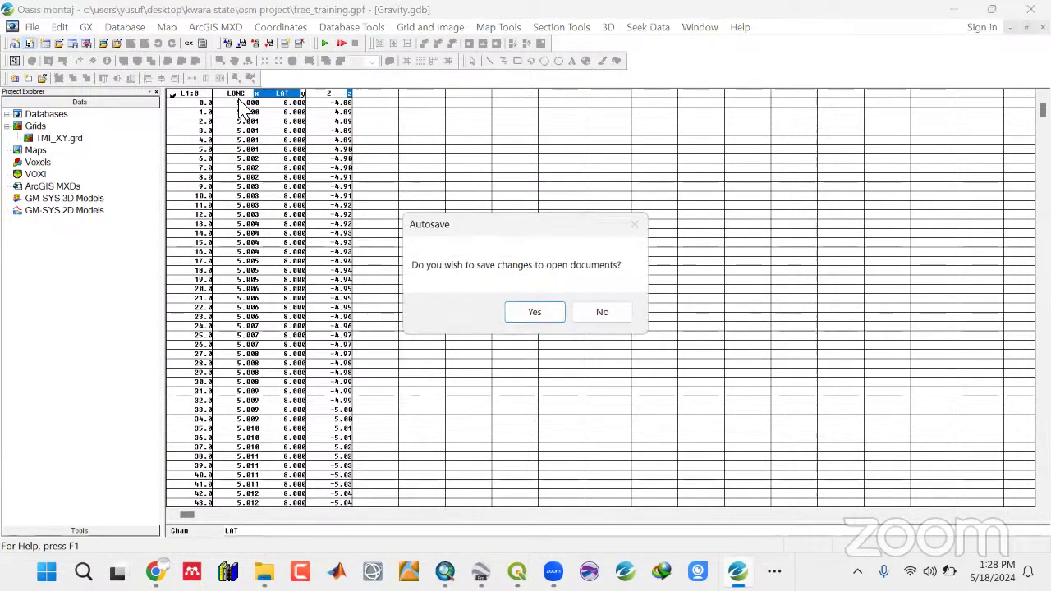
pyautogui.click(603, 316)
# Insert two empty columns before the LONG channel.
pyautogui.rightClick(239, 97)
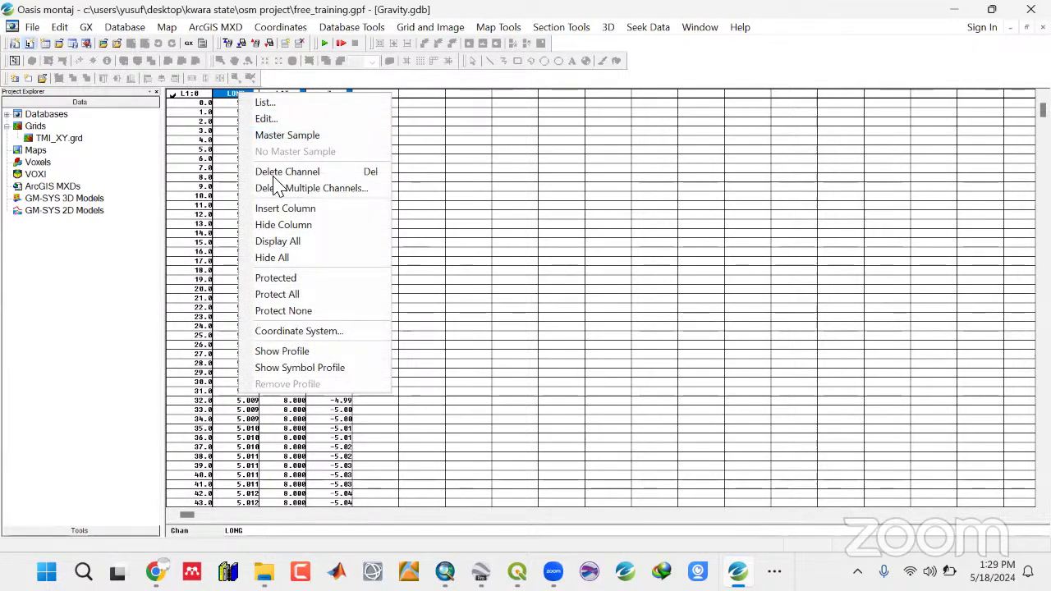
pyautogui.click(328, 208)
pyautogui.rightClick(224, 94)
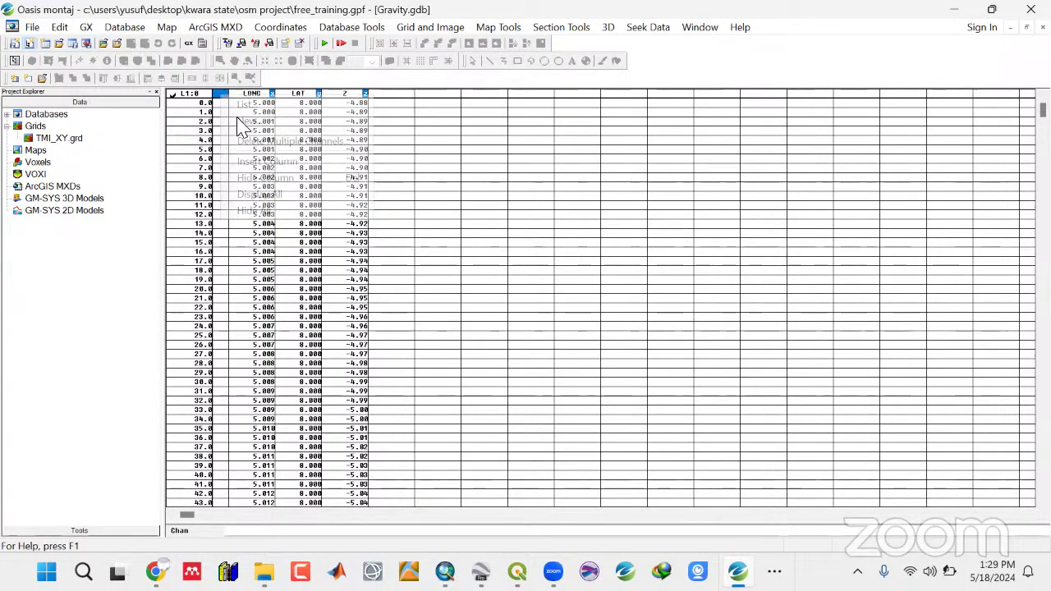
pyautogui.click(247, 163)
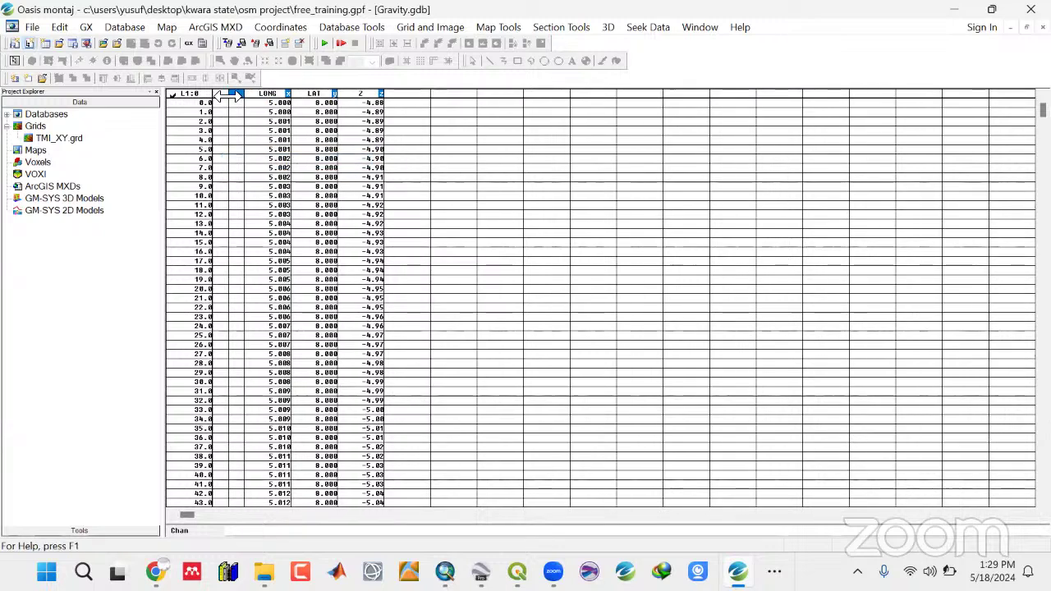
# Create new X and Y channels in the two empty columns before the LONG channel, keeping the default channel settings.
pyautogui.rightClick(224, 96)
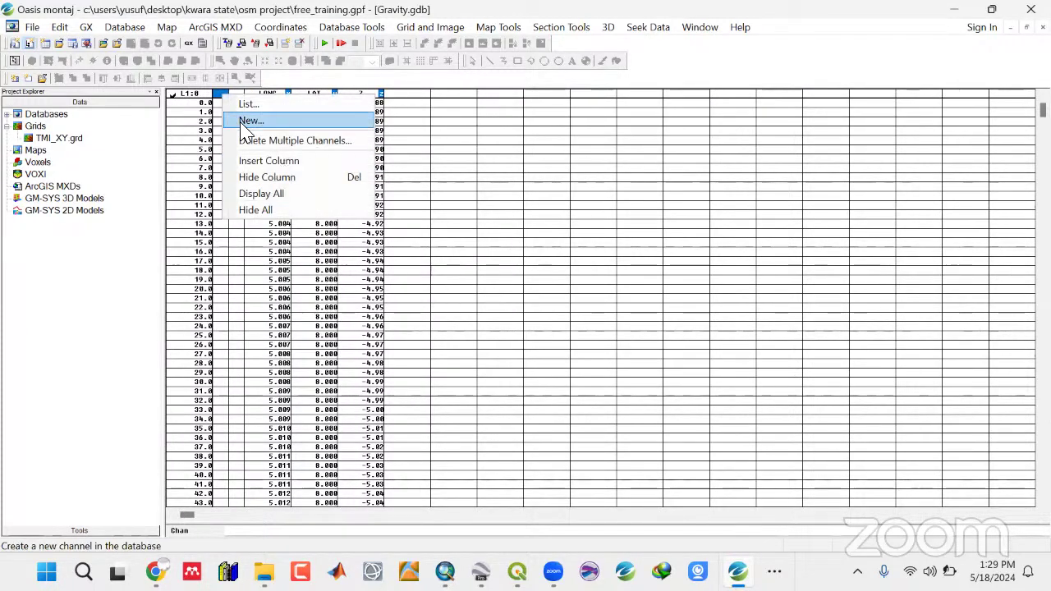
pyautogui.click(246, 122)
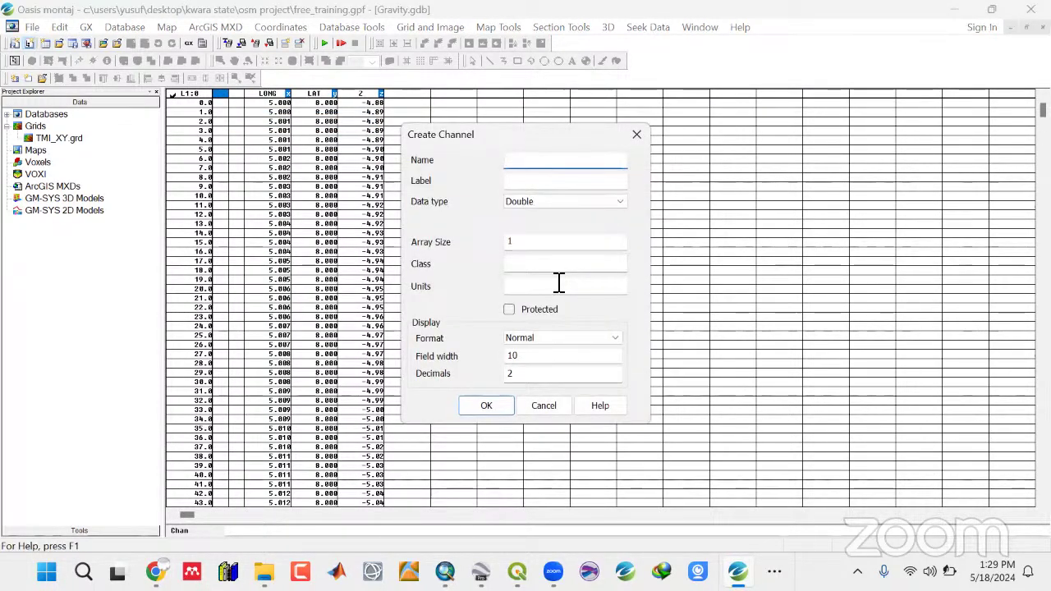
pyautogui.click(496, 407)
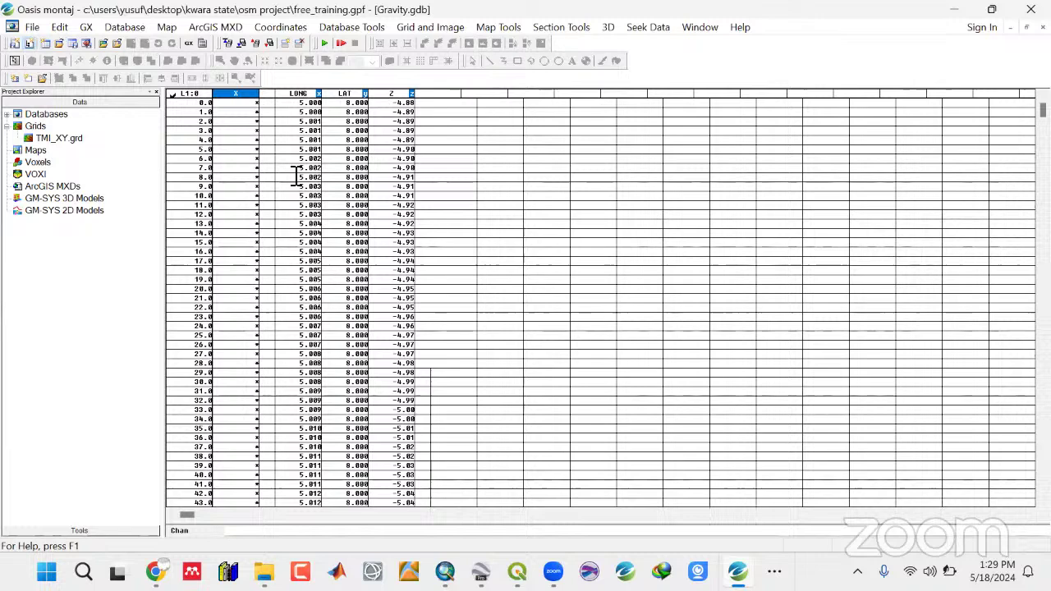
pyautogui.click(271, 104)
pyautogui.rightClick(271, 104)
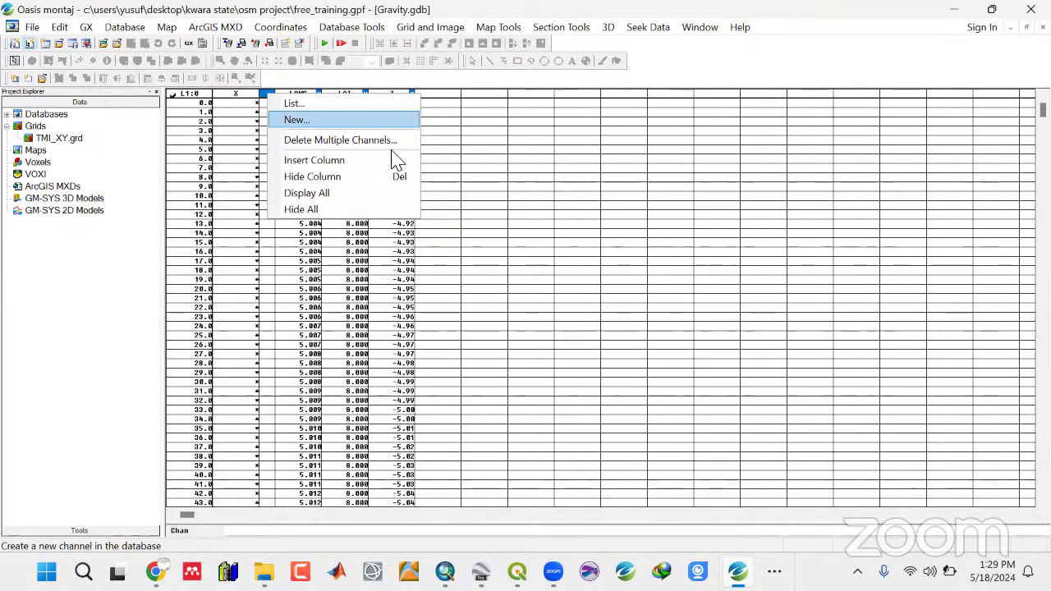
pyautogui.click(286, 120)
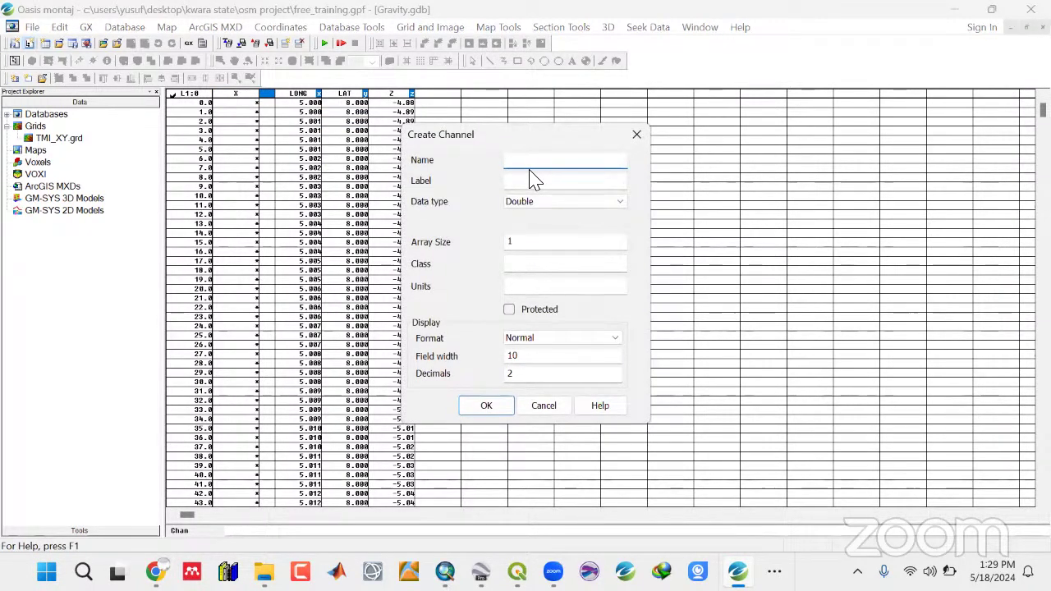
pyautogui.click(486, 405)
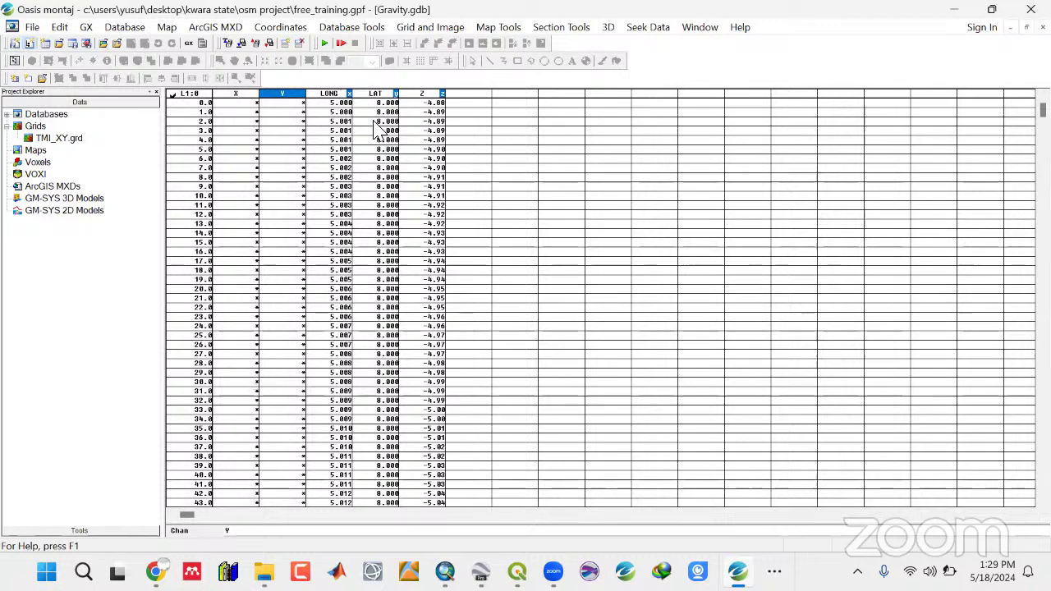
# Expand the project's databases and open the properties of Gravity.gdb, then close them.
pyautogui.doubleClick(18, 115)
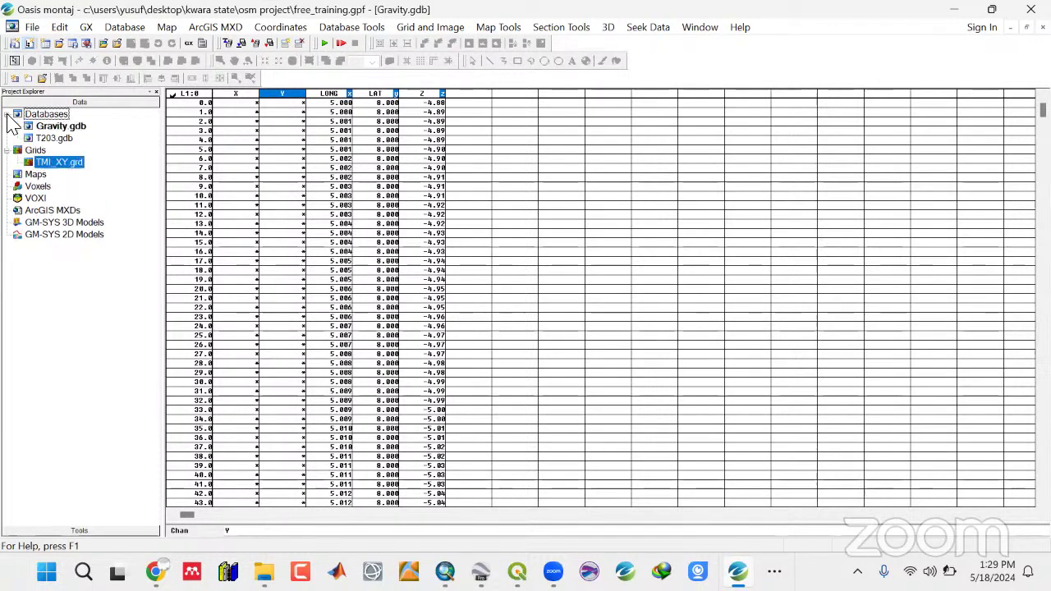
pyautogui.rightClick(72, 128)
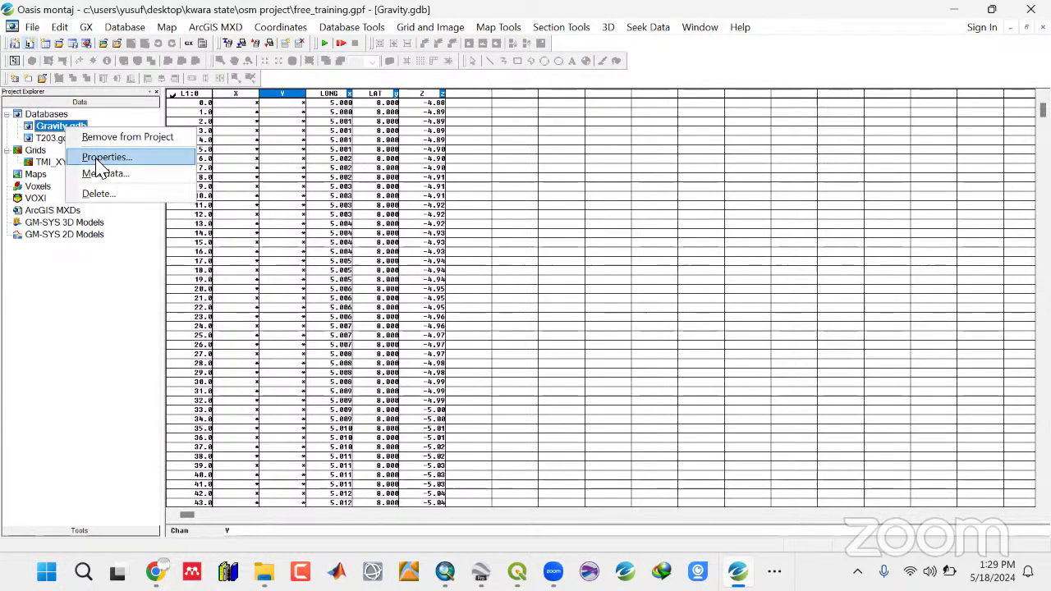
pyautogui.press('Escape')
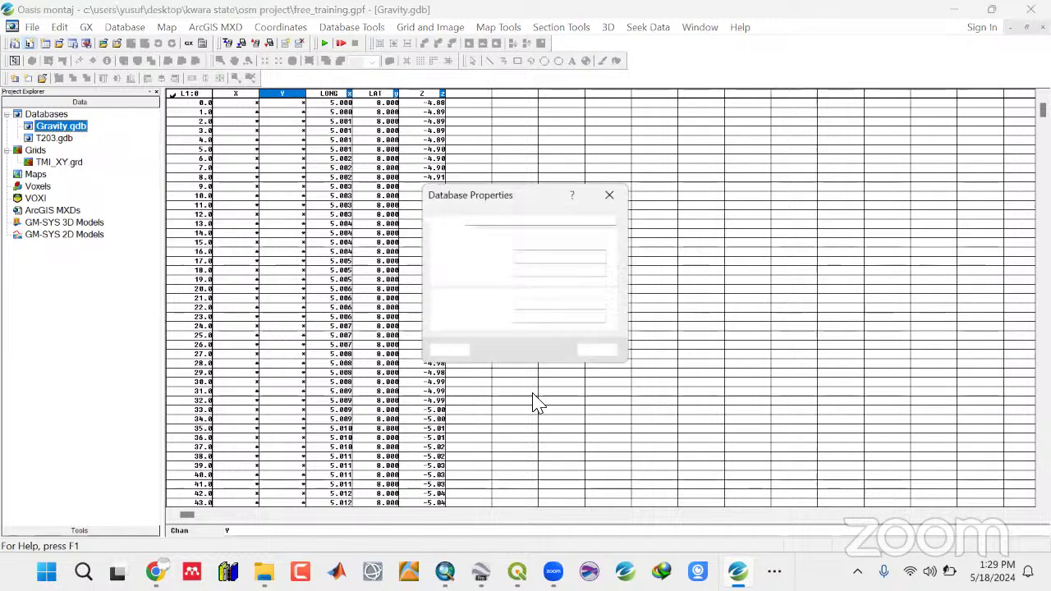
pyautogui.click(612, 192)
# Georeference the X and Y channels as the current coordinates with the geographic (long, lat) WGS 84 system.
pyautogui.click(281, 28)
pyautogui.click(329, 45)
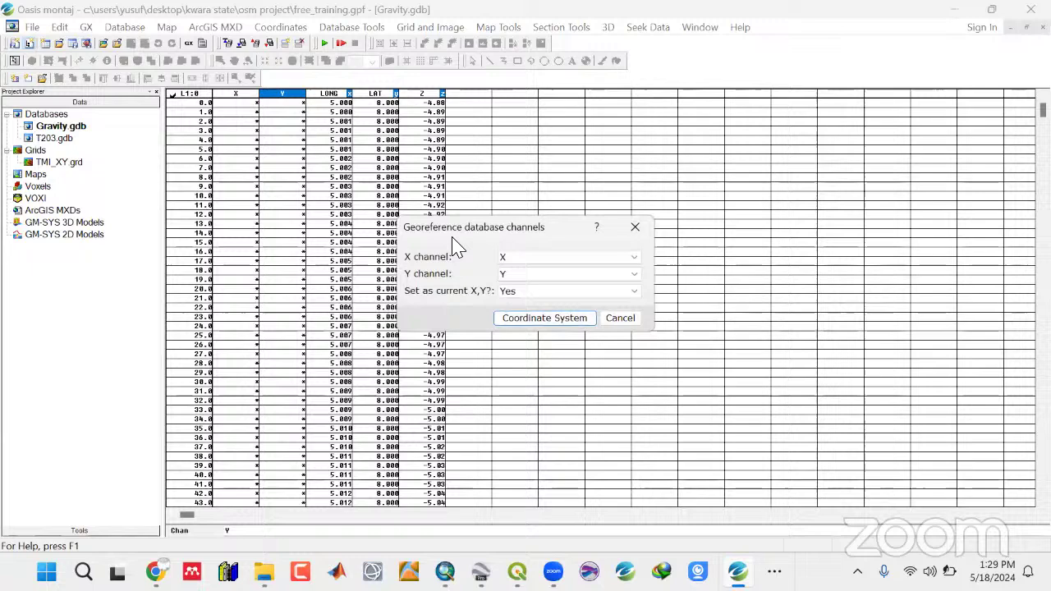
pyautogui.click(537, 320)
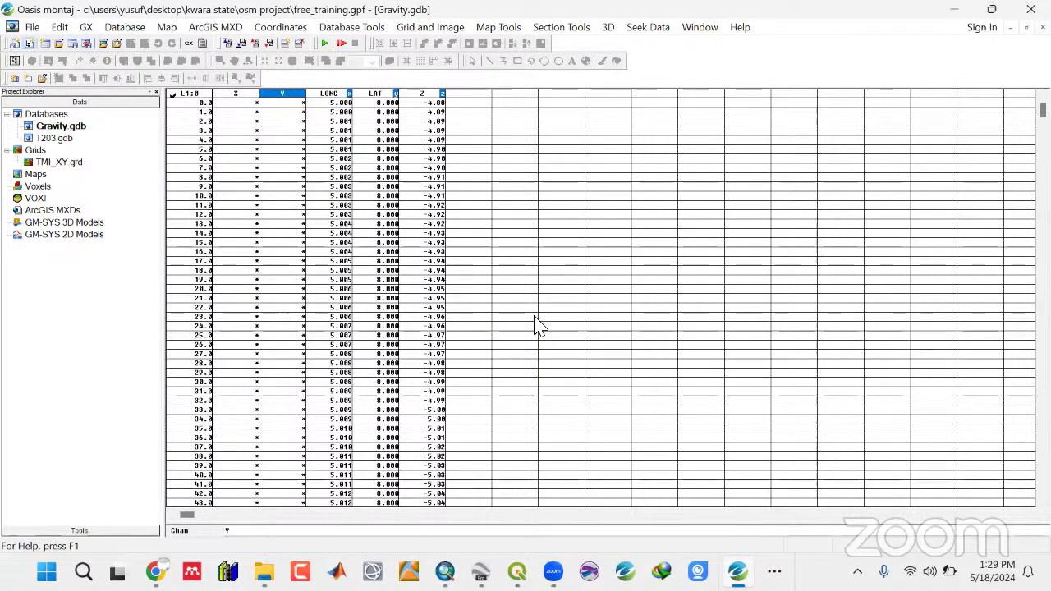
pyautogui.click(545, 81)
pyautogui.click(594, 233)
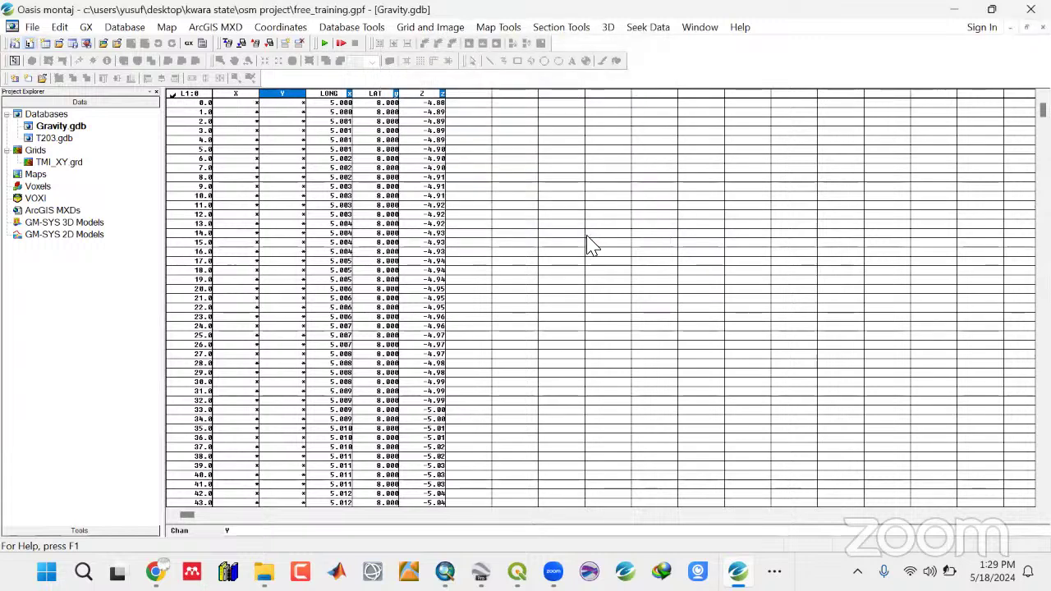
# Check the coordinate channels and coordinate system listed in the Gravity database's properties.
pyautogui.rightClick(72, 127)
pyautogui.click(99, 155)
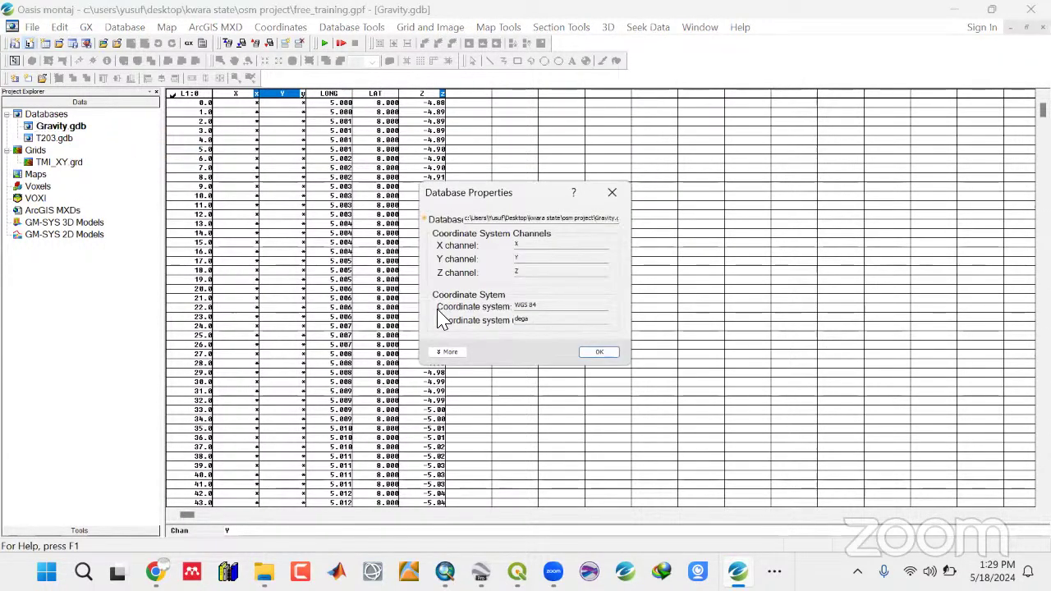
pyautogui.click(611, 194)
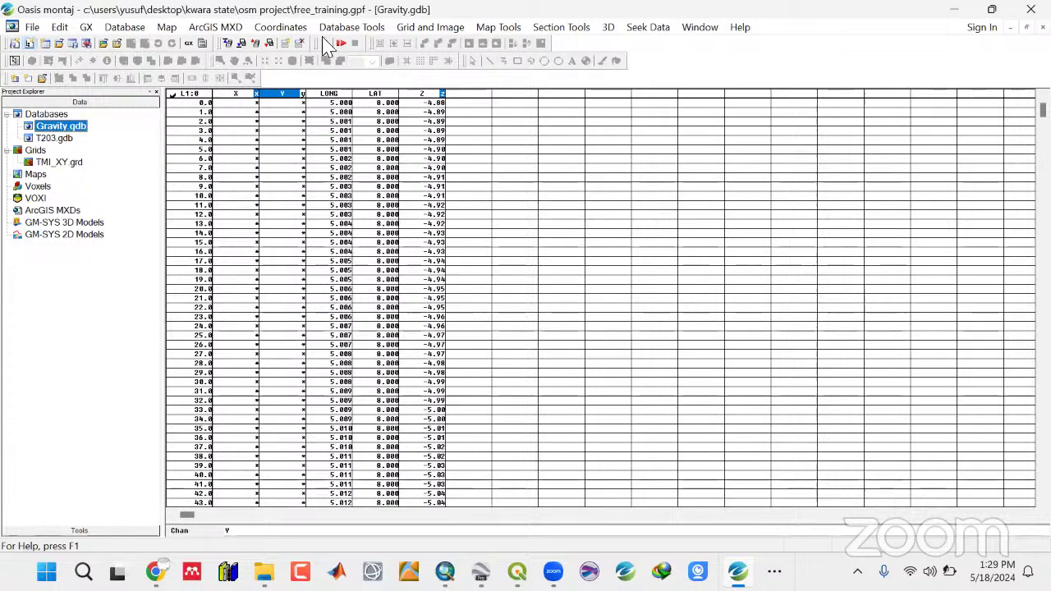
# Start a new projected coordinate system from the LONG and LAT channels, using geographic WGS 84 as the existing system.
pyautogui.click(280, 27)
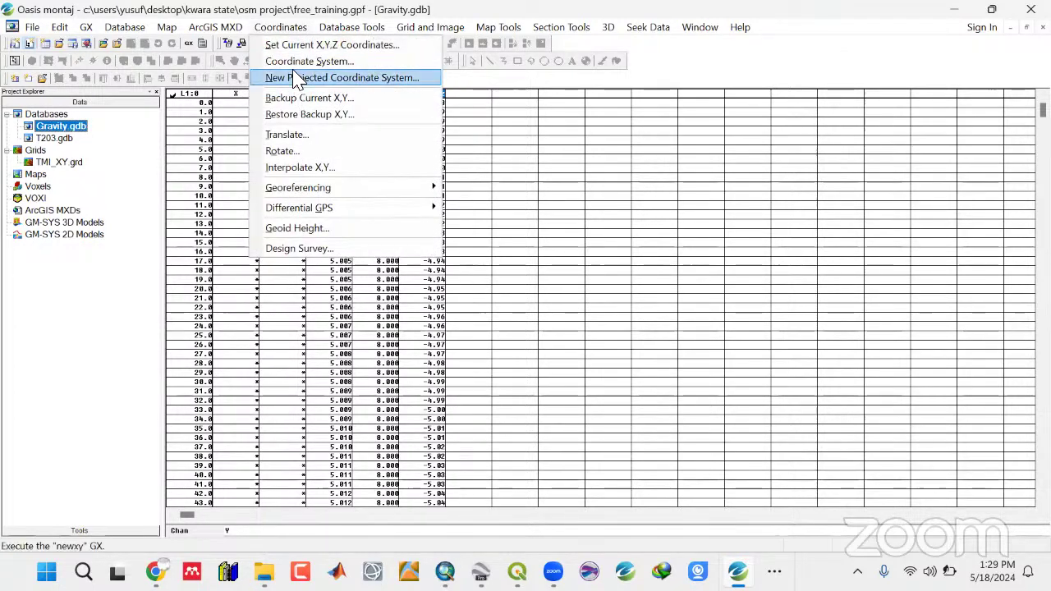
pyautogui.click(490, 264)
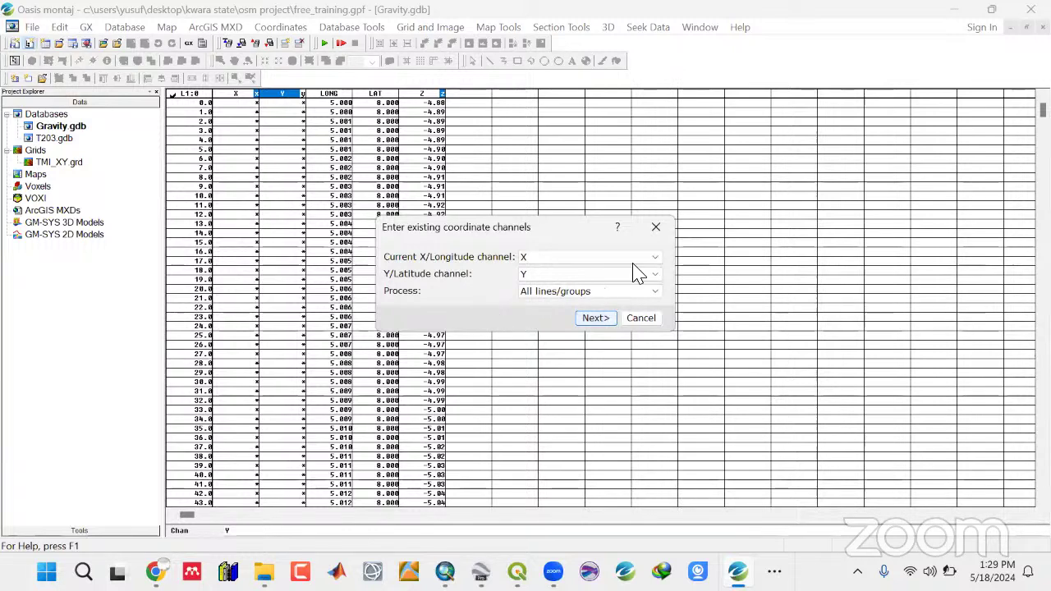
pyautogui.click(654, 257)
pyautogui.click(591, 280)
pyautogui.click(654, 274)
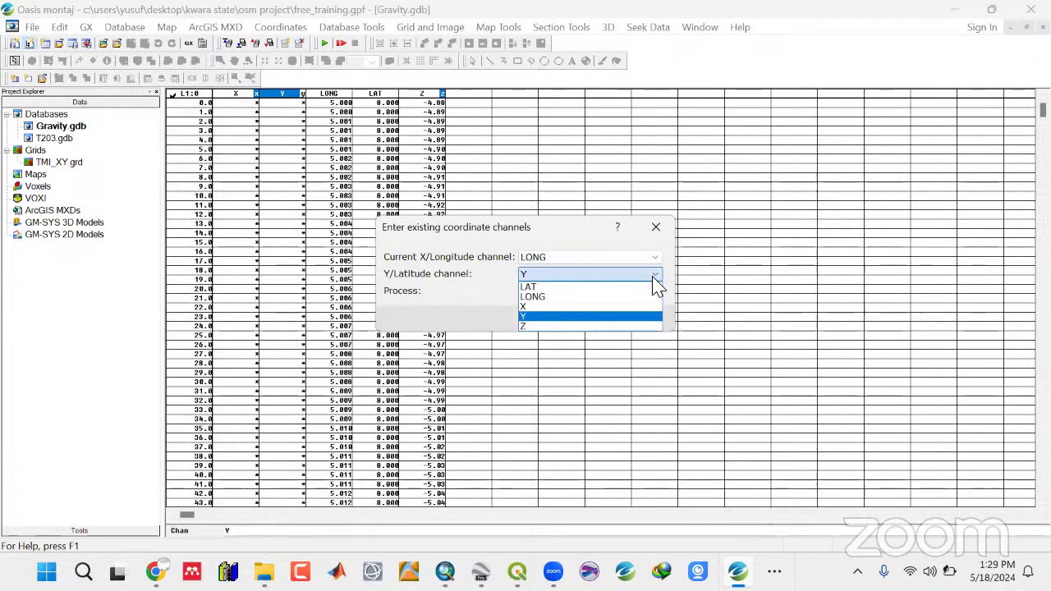
pyautogui.click(532, 286)
pyautogui.click(596, 319)
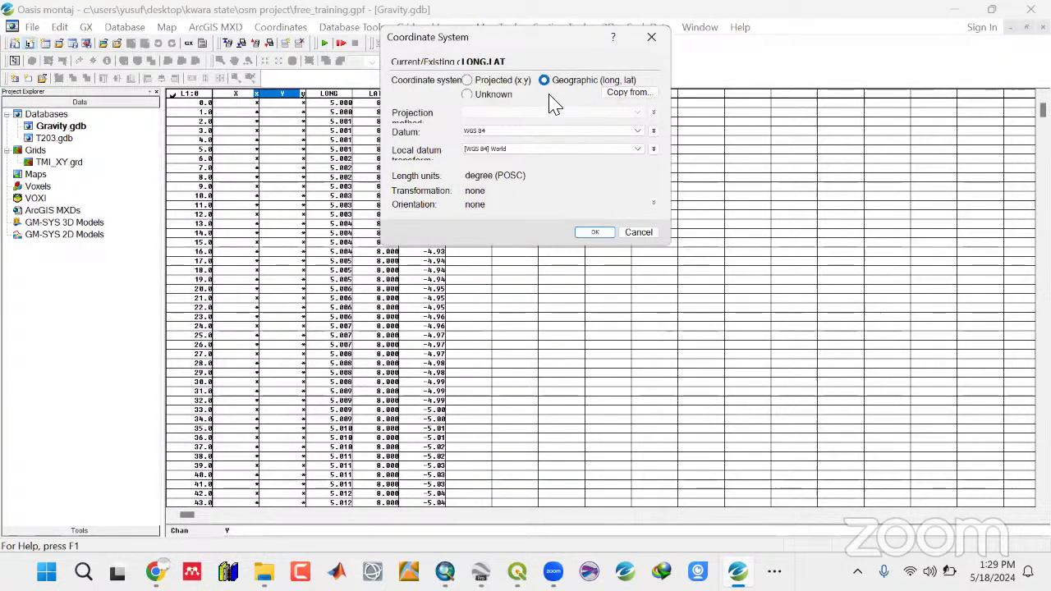
pyautogui.click(586, 231)
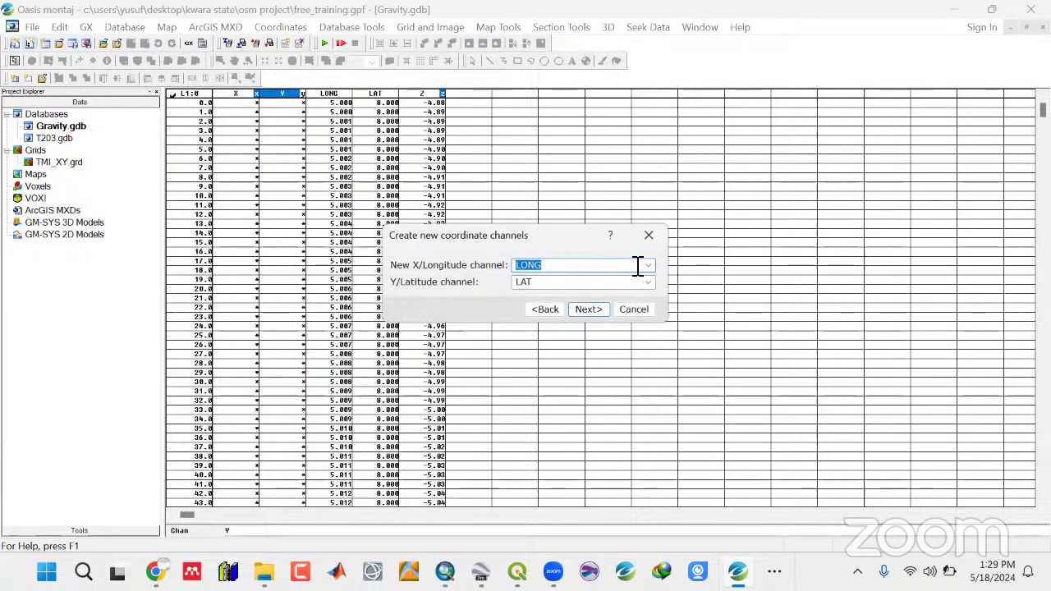
# Send the new coordinates to the X and Y channels, projected as WGS 84 UTM zone 32N in metres.
pyautogui.click(647, 267)
pyautogui.click(528, 303)
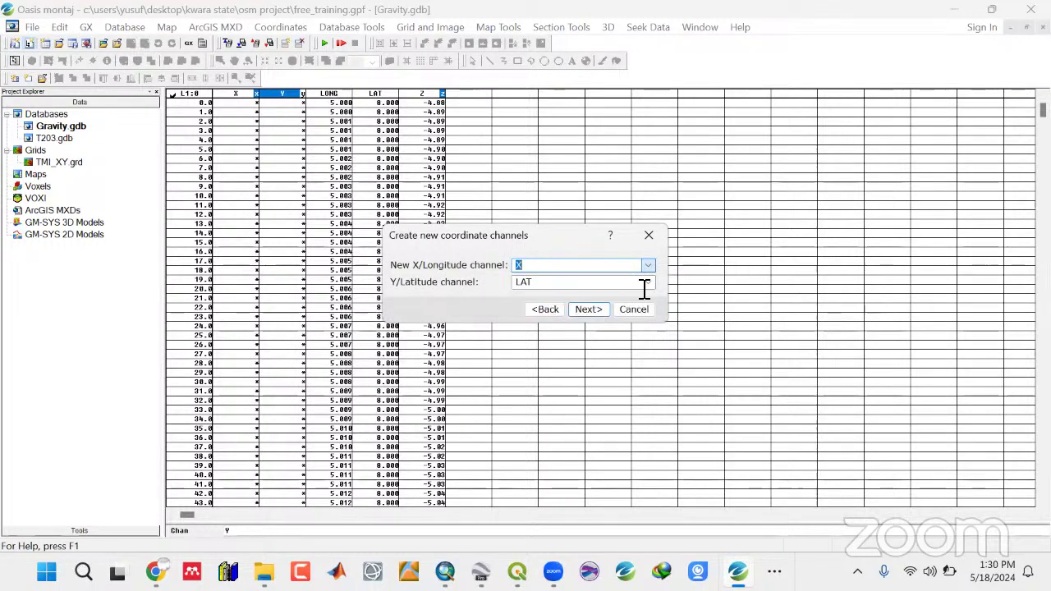
pyautogui.click(648, 281)
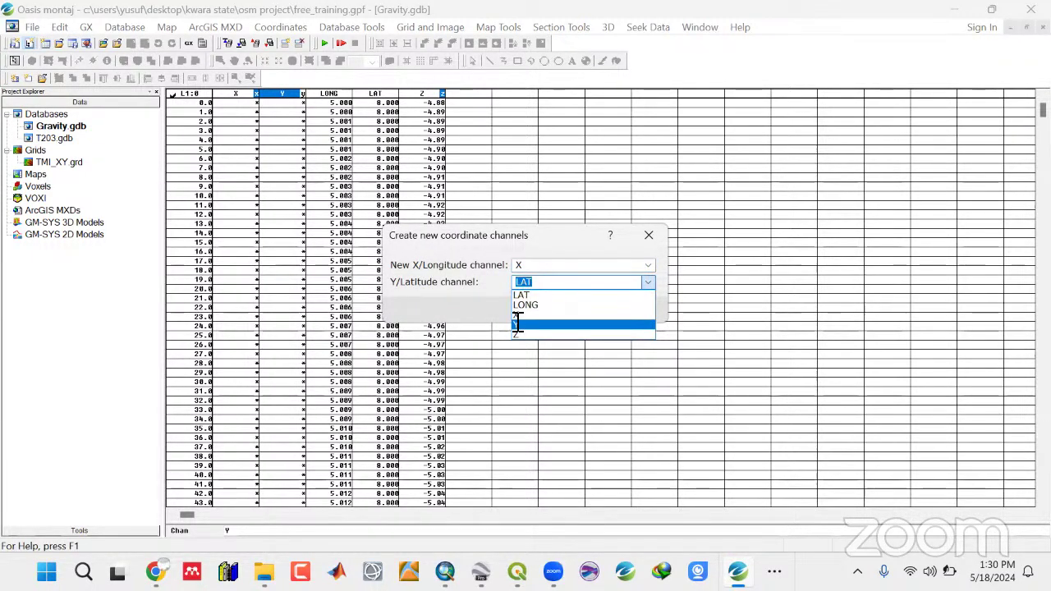
pyautogui.click(519, 323)
pyautogui.click(584, 310)
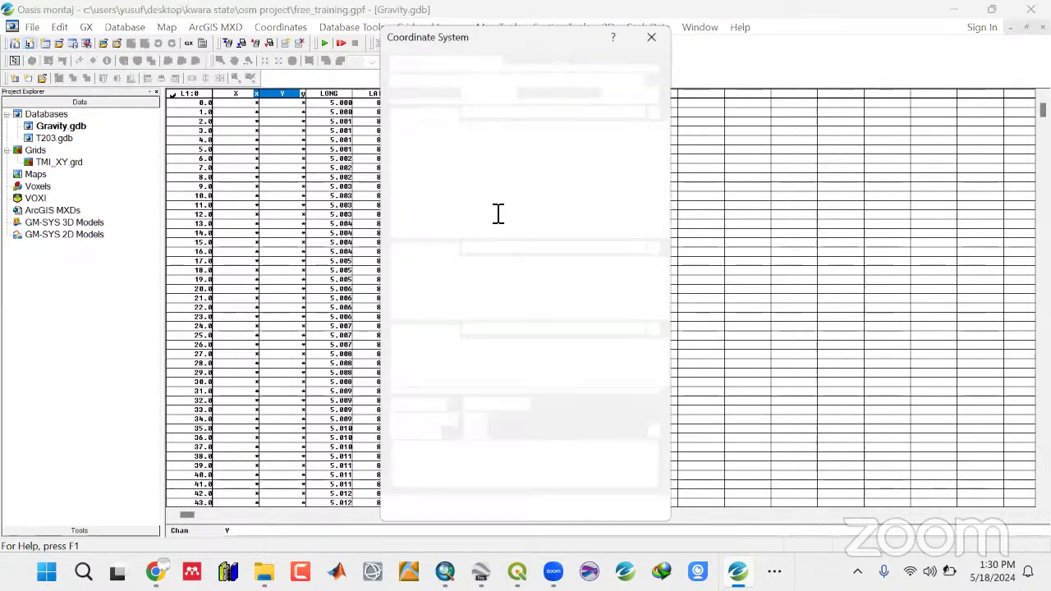
pyautogui.click(467, 81)
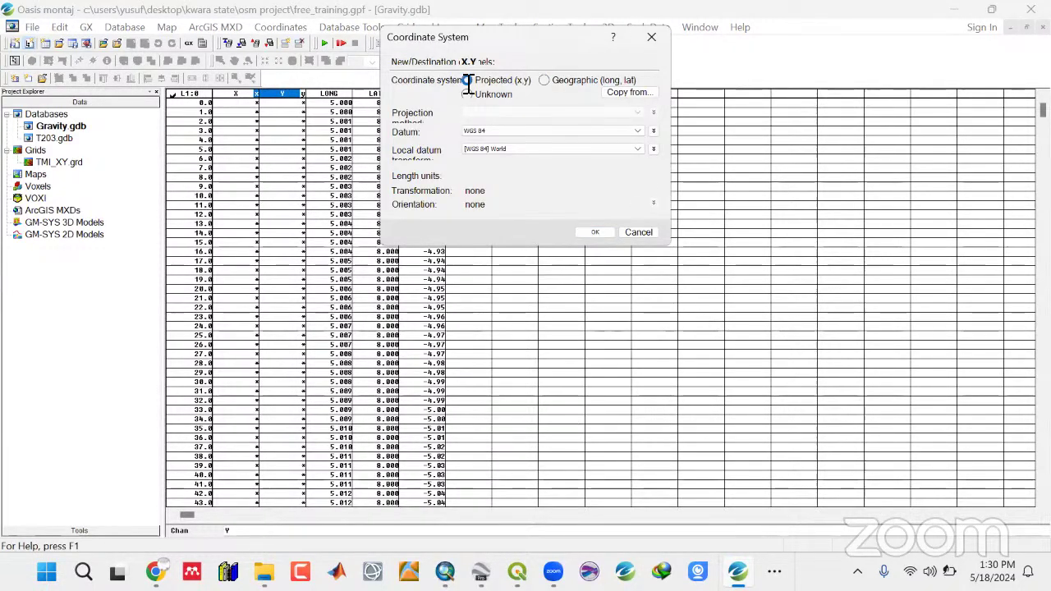
pyautogui.click(520, 113)
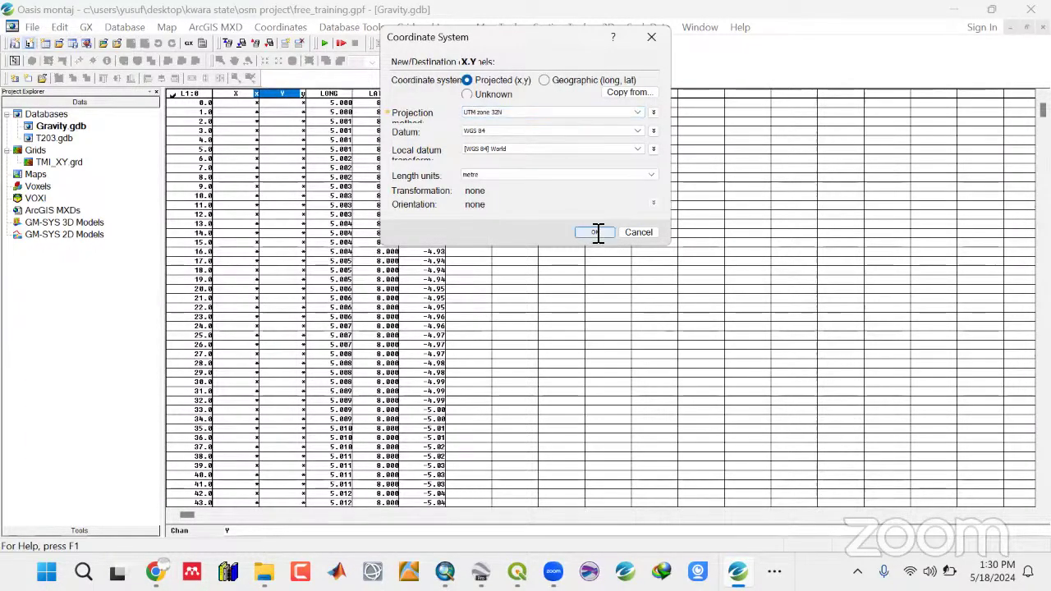
pyautogui.click(596, 231)
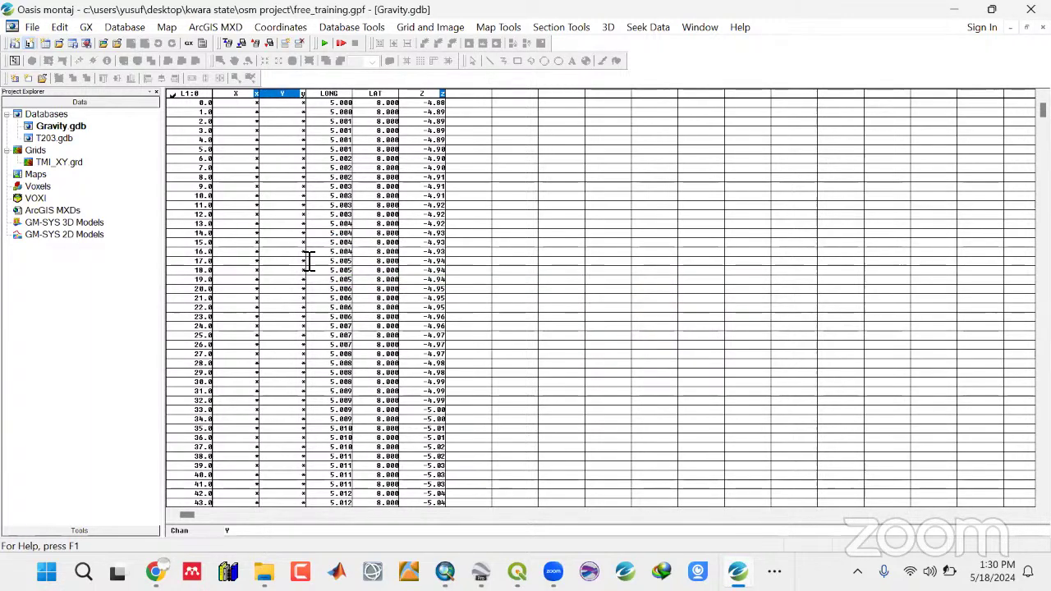
# Examine the projected coordinate values in the X and Y channels of the Gravity database.
pyautogui.click(284, 159)
pyautogui.press('Down')
pyautogui.press('Down')
pyautogui.press('Down')
pyautogui.press('Down')
pyautogui.press('Down')
pyautogui.press('Down')
pyautogui.click(32, 27)
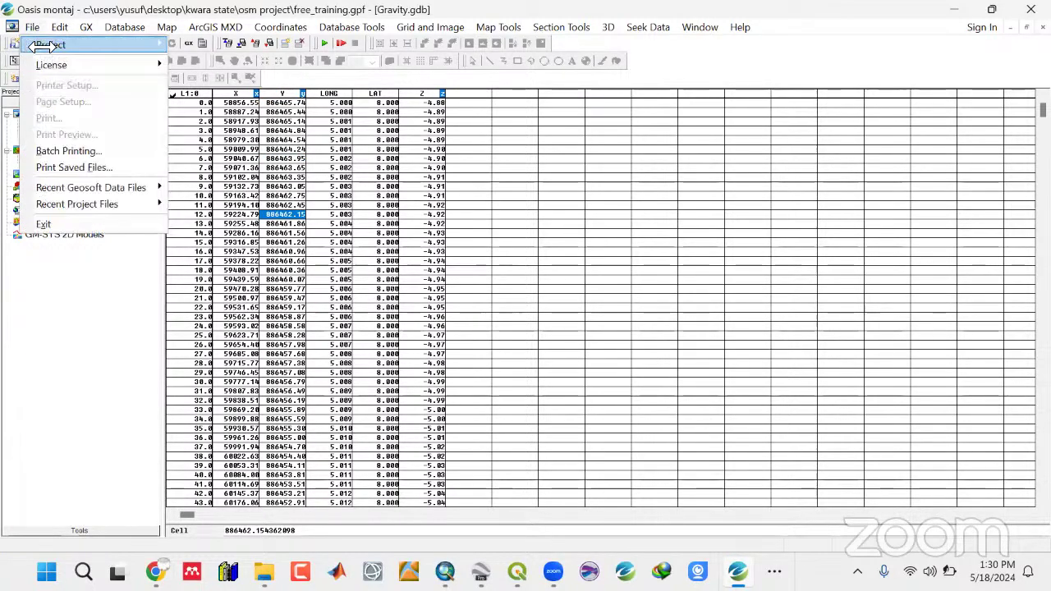
pyautogui.moveTo(59, 27)
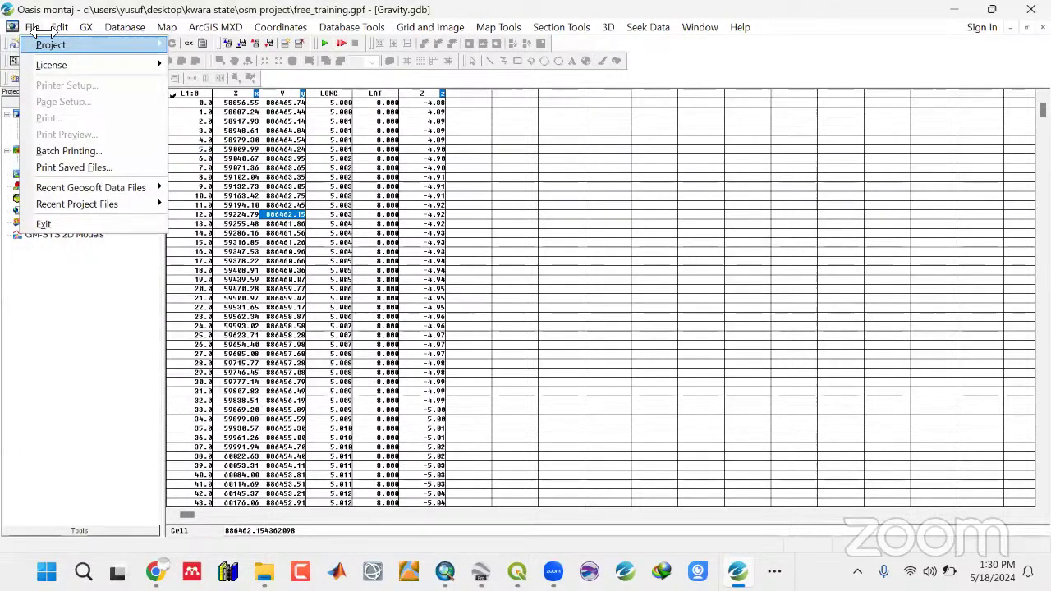
pyautogui.moveTo(50, 44)
pyautogui.click(215, 76)
pyautogui.press('Down')
pyautogui.press('Down')
pyautogui.press('Down')
pyautogui.press('Down')
pyautogui.press('Down')
pyautogui.press('Down')
pyautogui.press('Down')
pyautogui.press('Down')
pyautogui.press('Down')
pyautogui.press('Down')
pyautogui.press('Down')
pyautogui.press('Down')
pyautogui.press('Down')
pyautogui.press('Down')
pyautogui.press('Down')
pyautogui.press('Down')
pyautogui.press('Up')
pyautogui.press('Up')
pyautogui.press('Up')
pyautogui.press('Up')
pyautogui.press('Up')
pyautogui.press('Up')
pyautogui.press('Up')
pyautogui.press('Up')
pyautogui.press('Up')
pyautogui.press('Up')
pyautogui.press('Up')
pyautogui.press('Up')
pyautogui.press('Up')
pyautogui.press('Up')
pyautogui.press('Up')
pyautogui.press('Up')
pyautogui.press('Up')
pyautogui.press('Up')
pyautogui.press('Up')
pyautogui.press('Up')
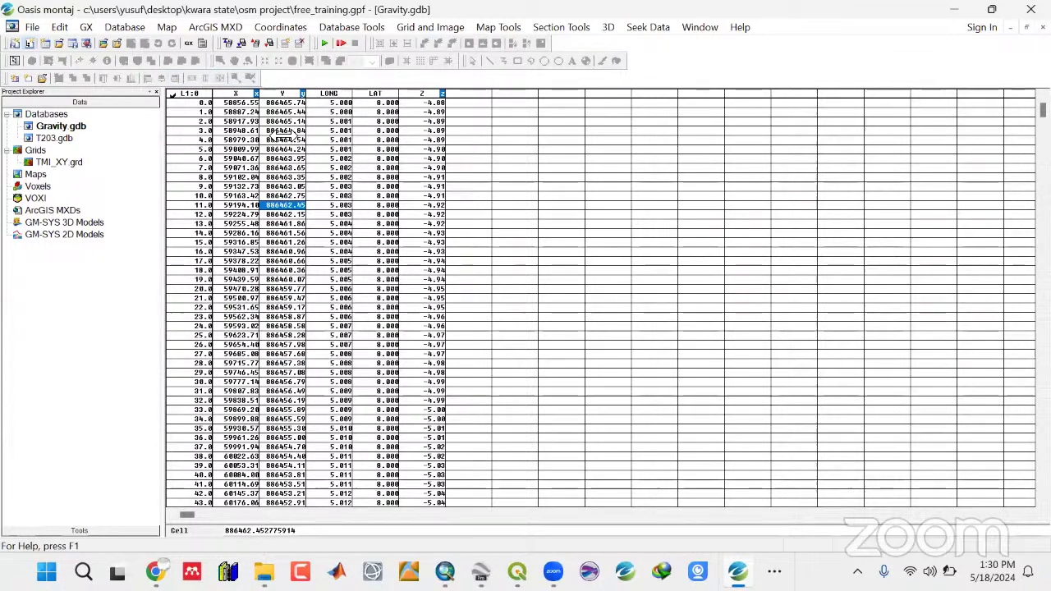
# Set LONG as the current X channel and LAT as the current Y channel of the Gravity database.
pyautogui.click(337, 93)
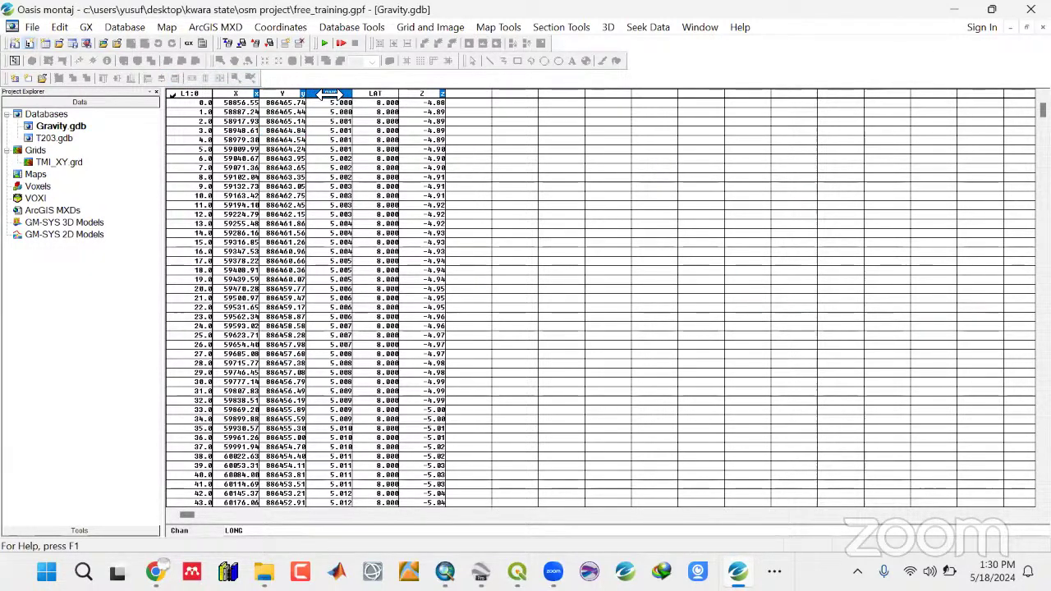
pyautogui.click(332, 27)
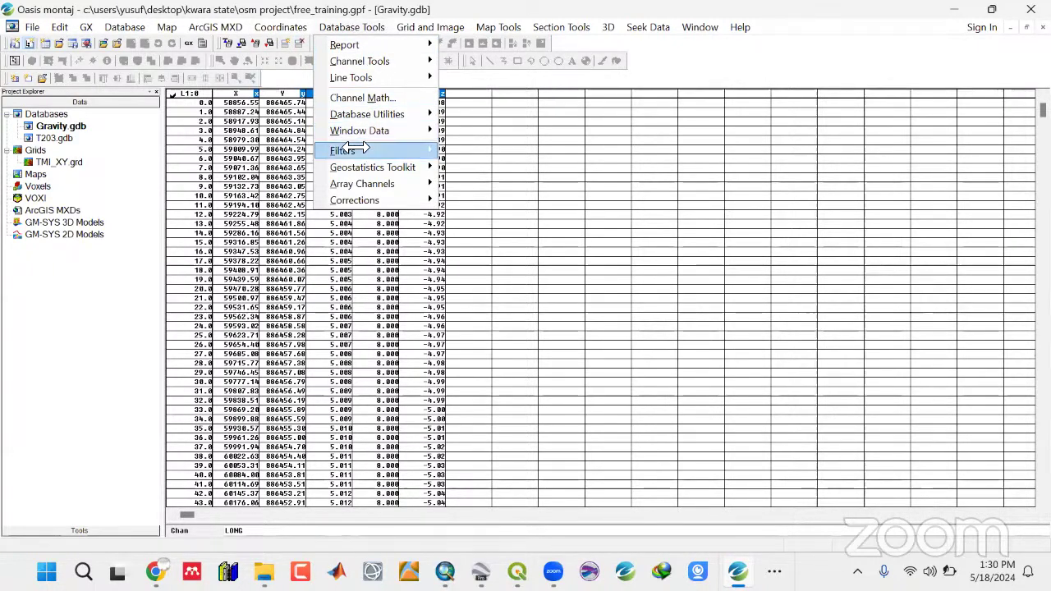
pyautogui.moveTo(280, 27)
pyautogui.click(291, 45)
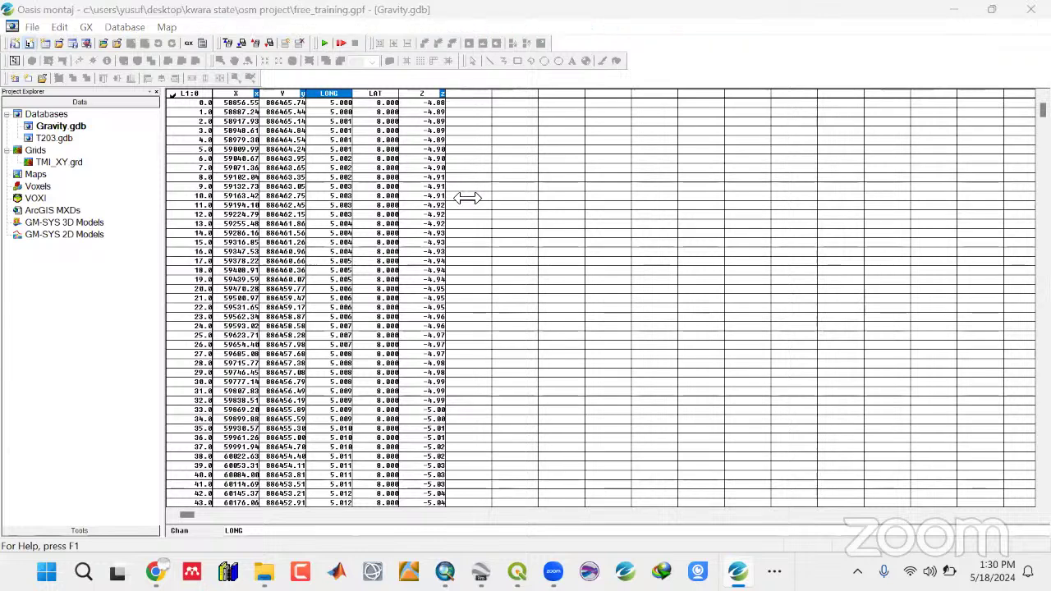
pyautogui.click(600, 258)
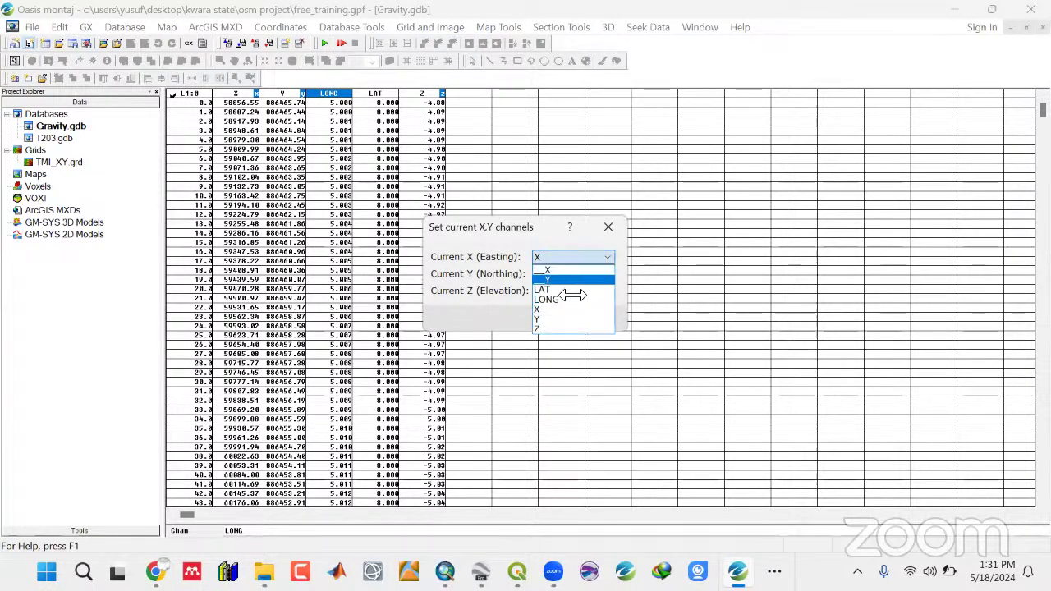
pyautogui.click(570, 296)
pyautogui.click(610, 275)
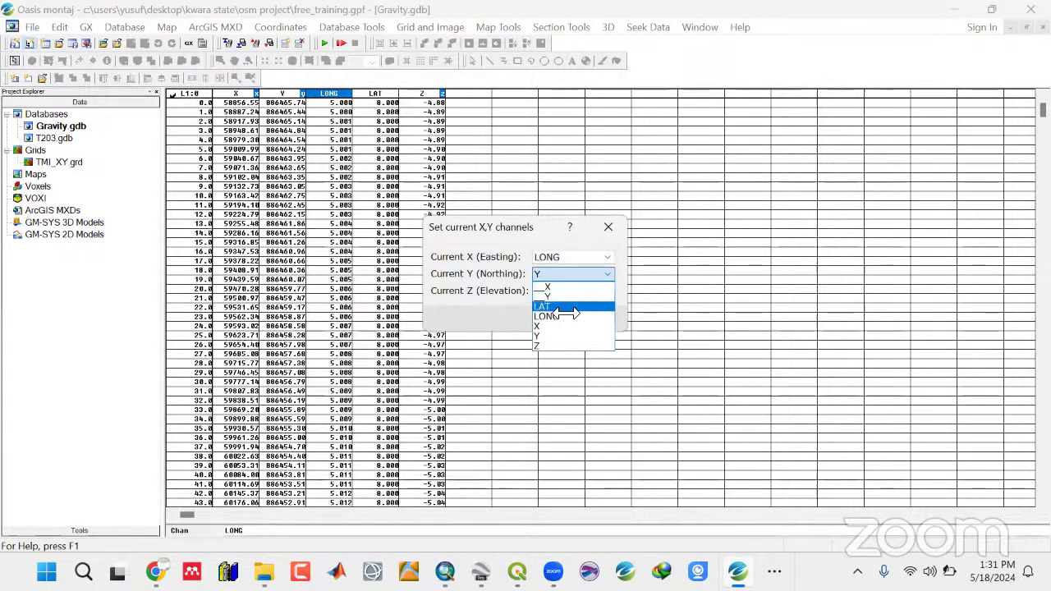
pyautogui.click(565, 304)
pyautogui.click(565, 322)
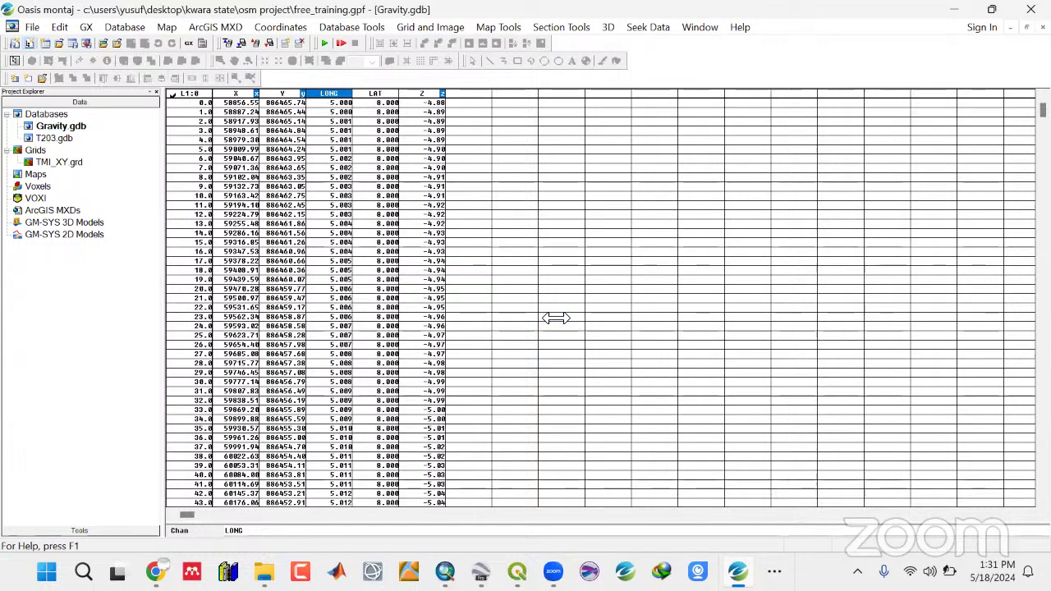
pyautogui.click(371, 195)
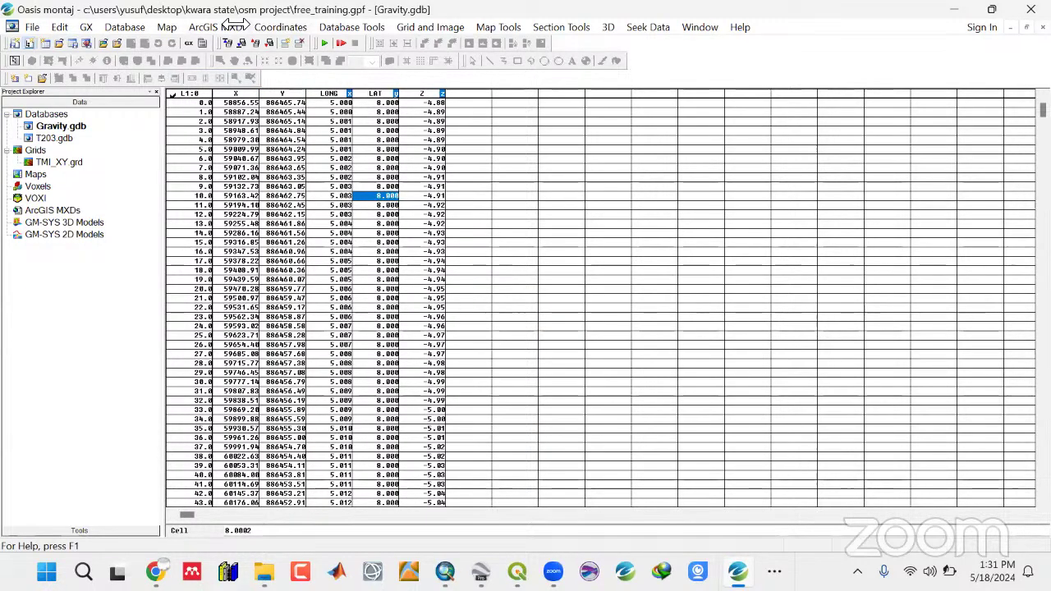
# Try to grid the Z channel of the Gravity database with minimum curvature, using BA_LL as the output grid.
pyautogui.click(368, 25)
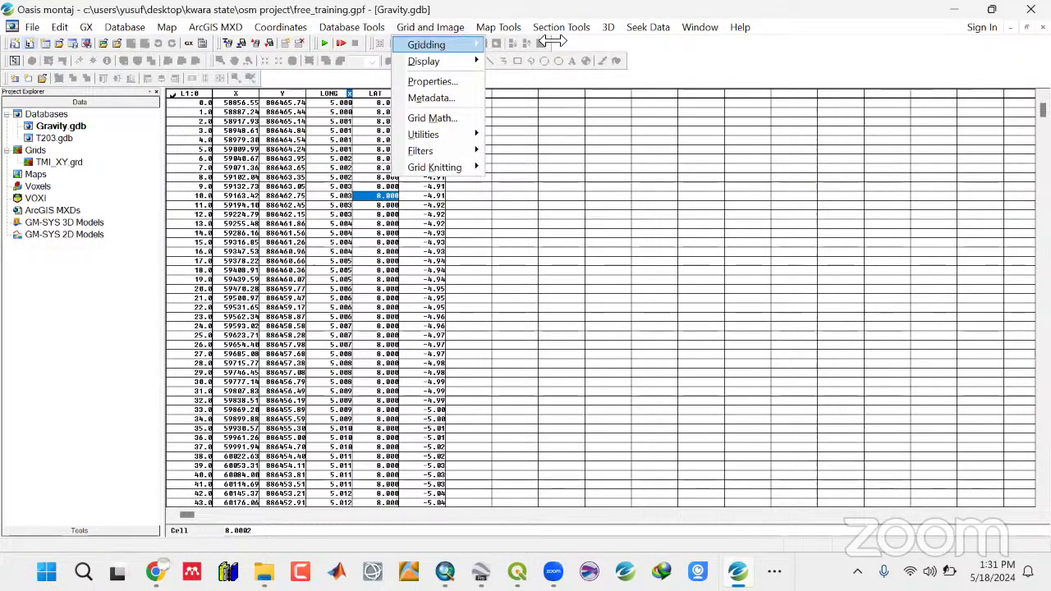
pyautogui.click(487, 279)
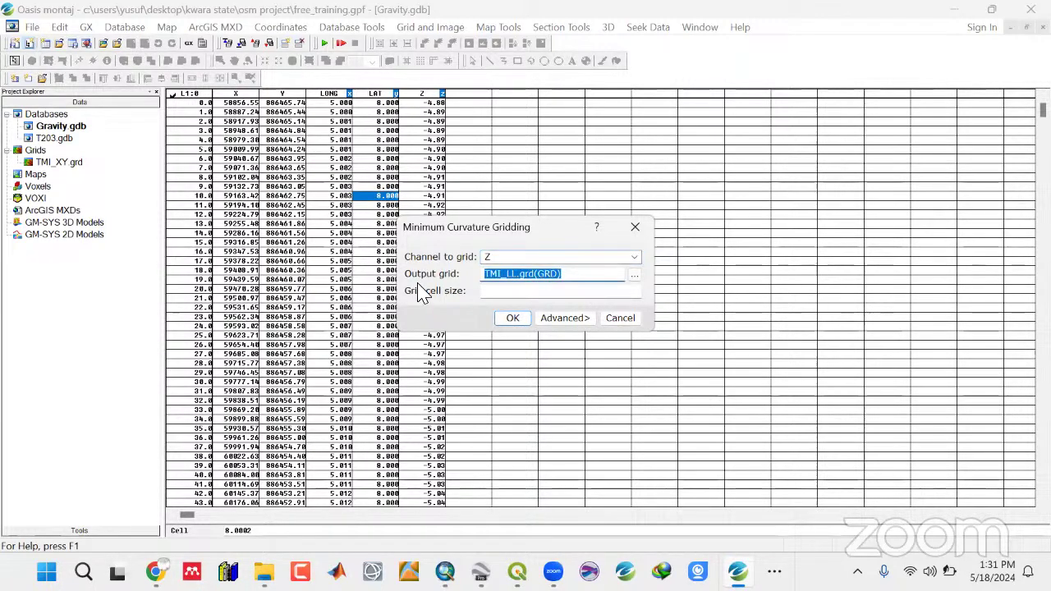
pyautogui.write('BA_LL')
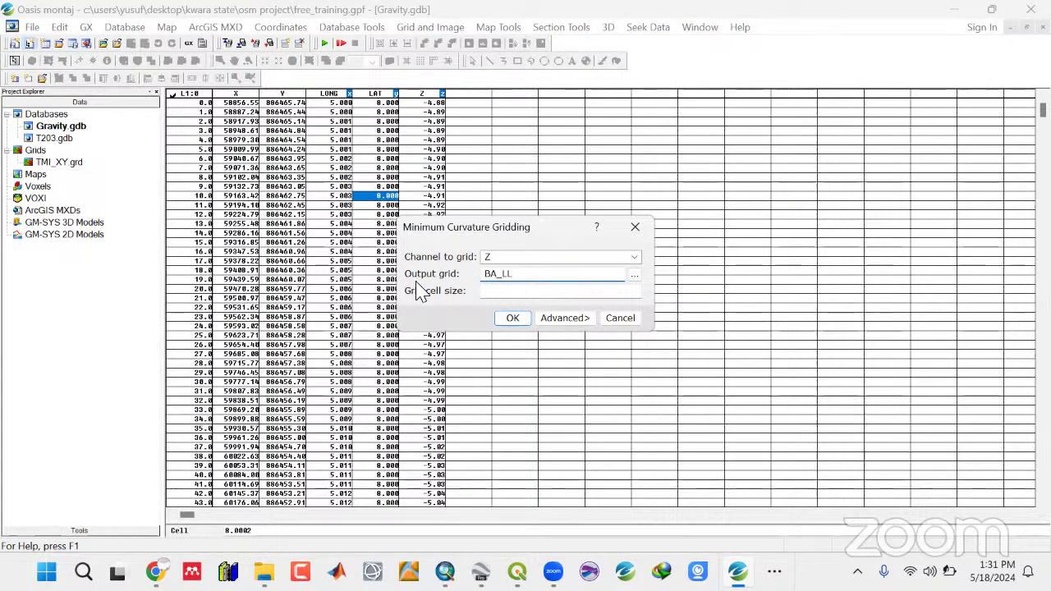
pyautogui.click(522, 318)
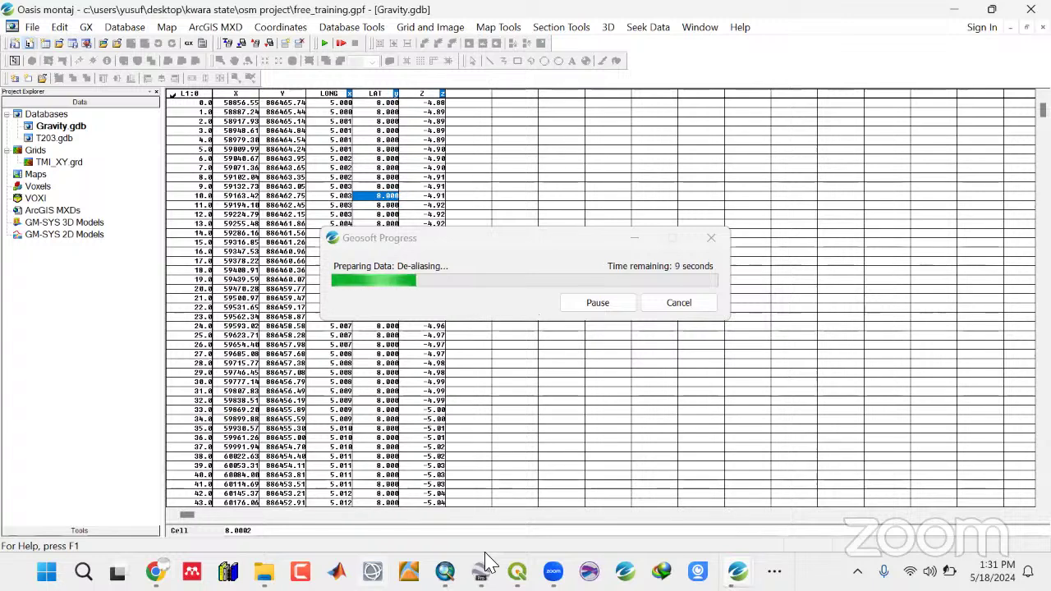
pyautogui.moveTo(518, 573)
pyautogui.moveTo(480, 572)
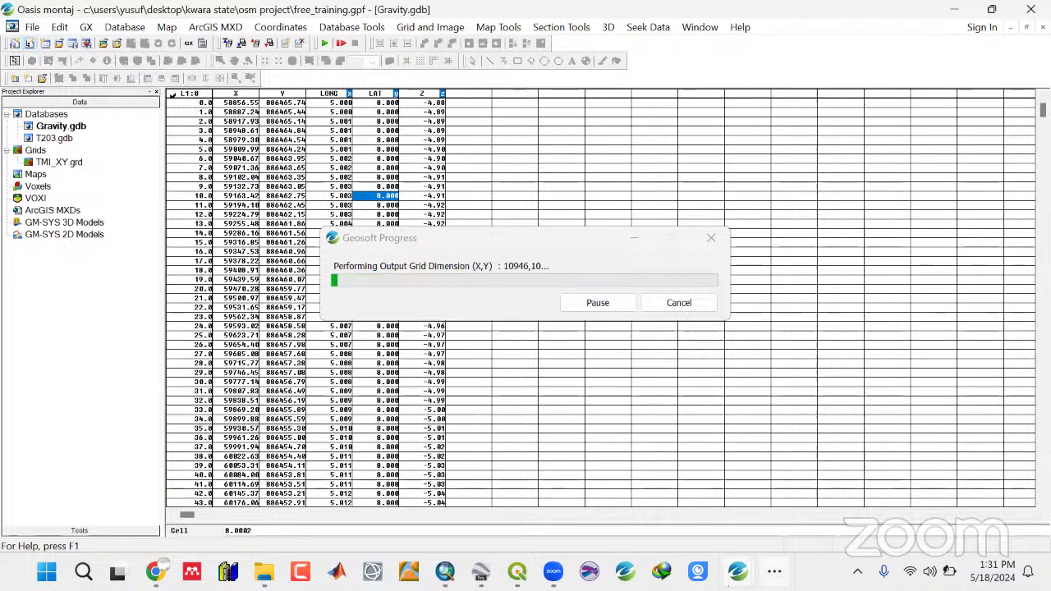
pyautogui.click(956, 10)
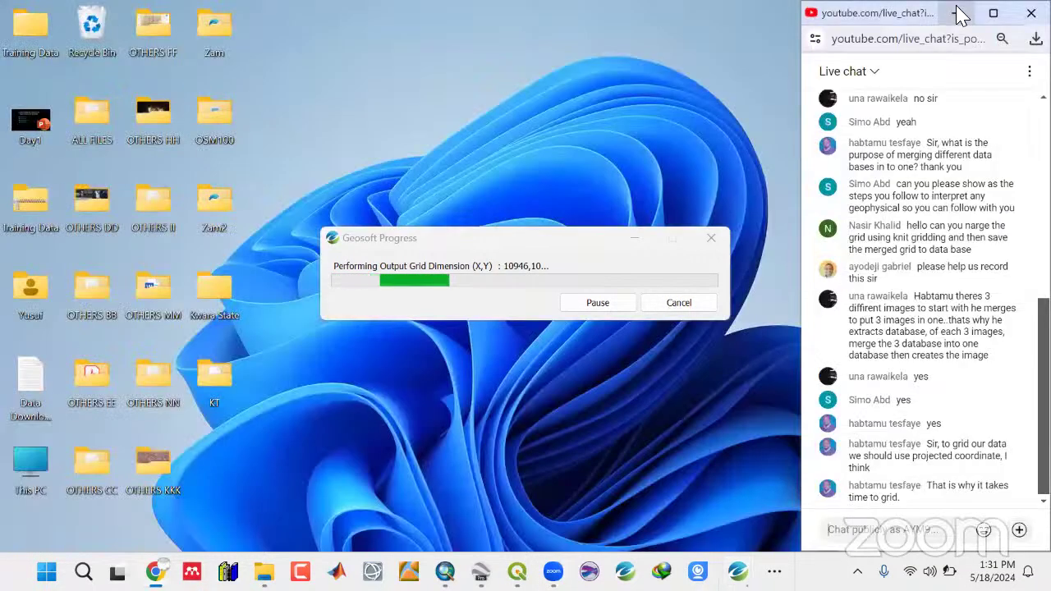
pyautogui.scroll(5, 938, 352)
pyautogui.scroll(-5, 938, 351)
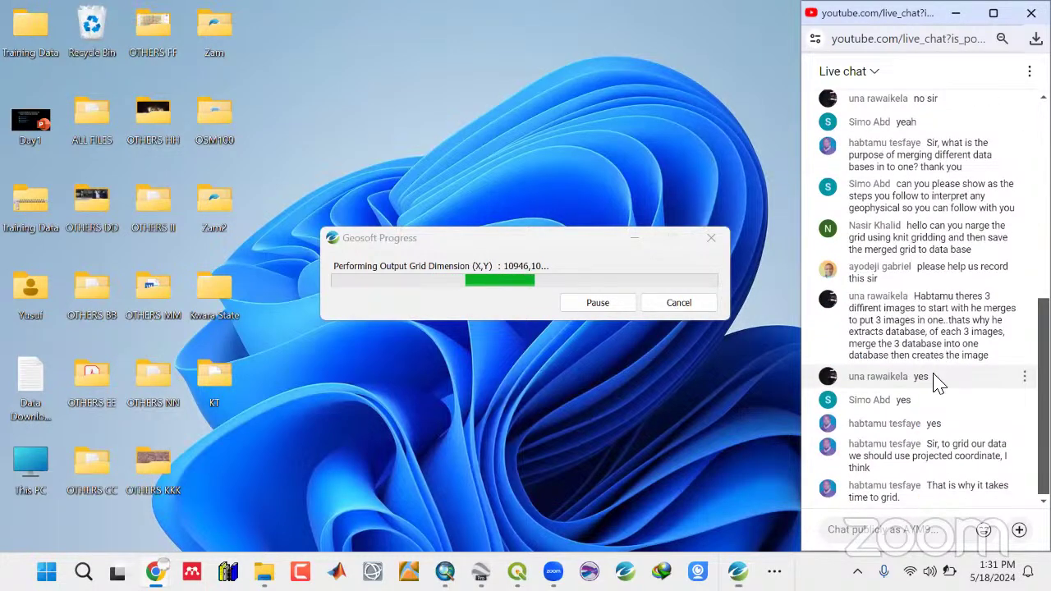
pyautogui.rightClick(368, 68)
pyautogui.click(434, 179)
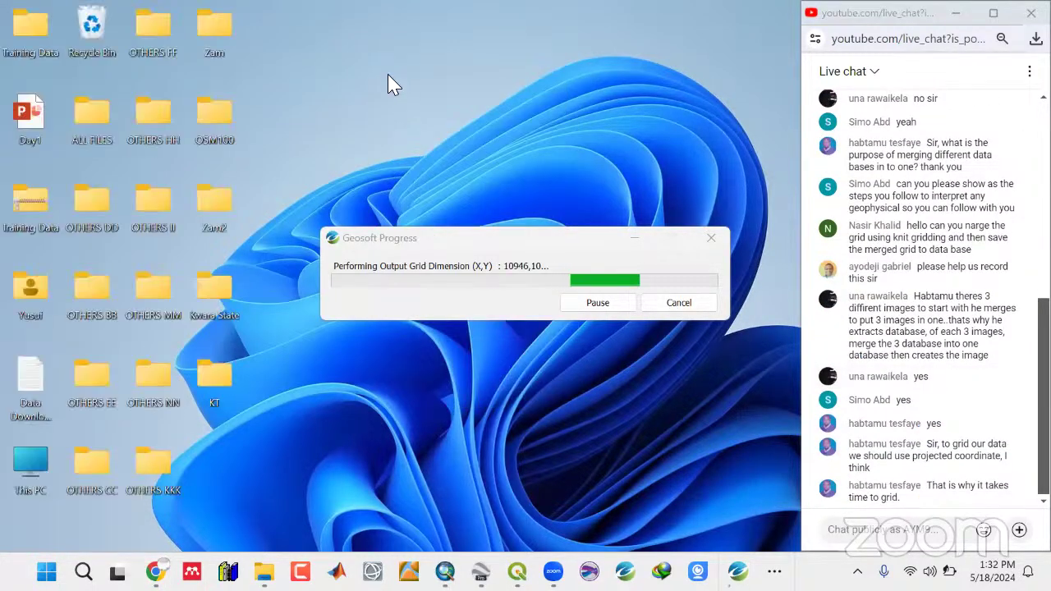
pyautogui.rightClick(388, 80)
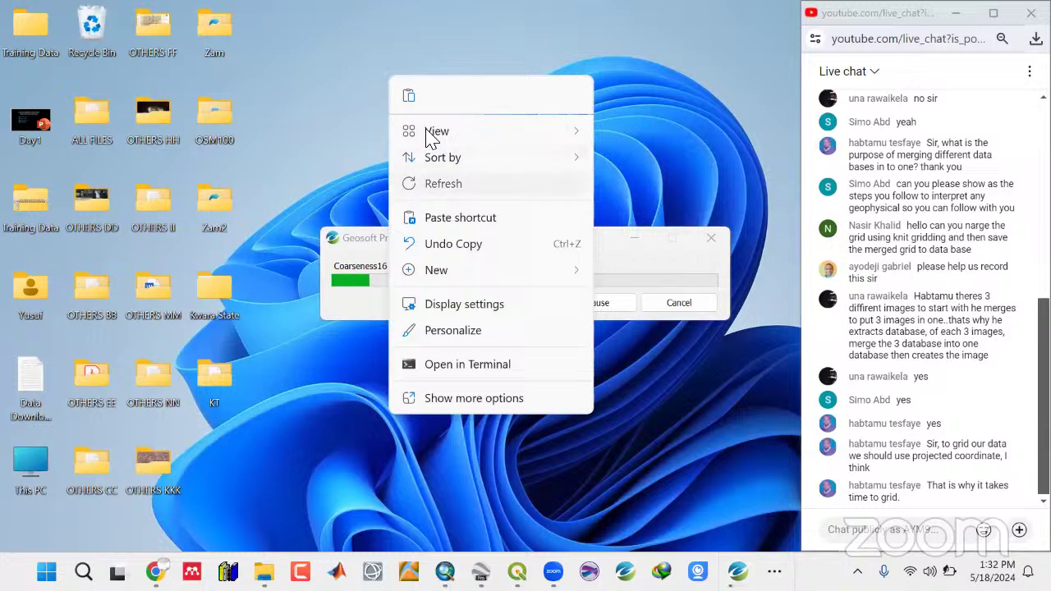
pyautogui.press('Escape')
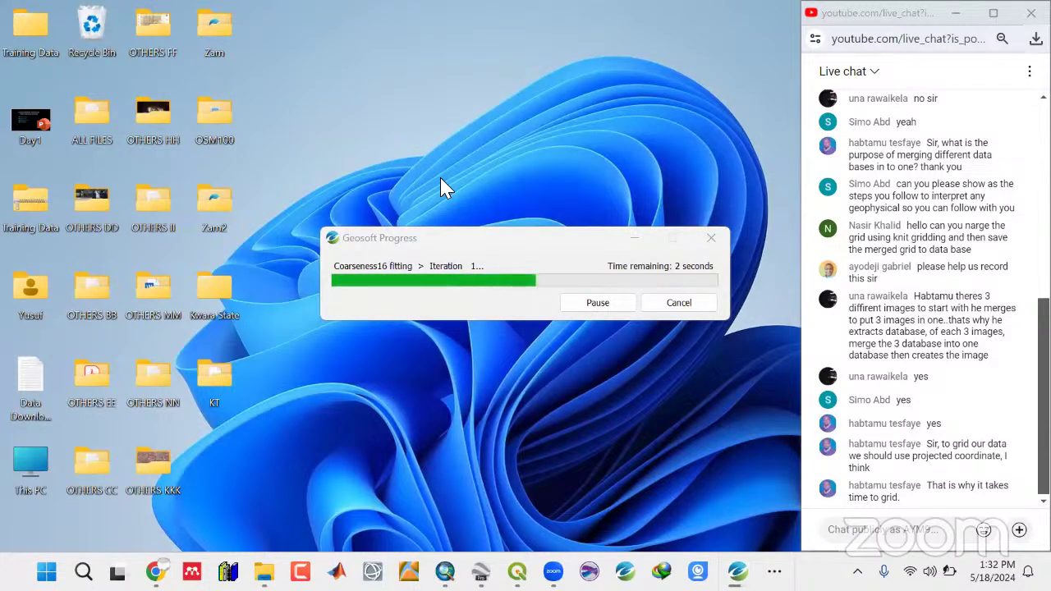
pyautogui.rightClick(429, 72)
pyautogui.press('Escape')
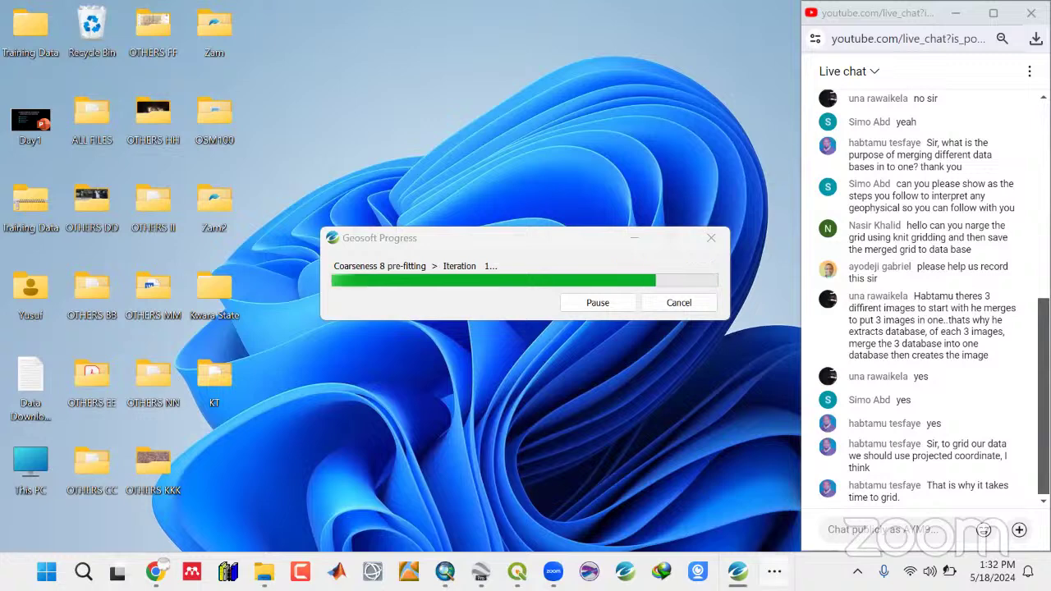
# Switch to the study_area_info notes in Notepad to read the study area's longitude limits.
pyautogui.click(775, 571)
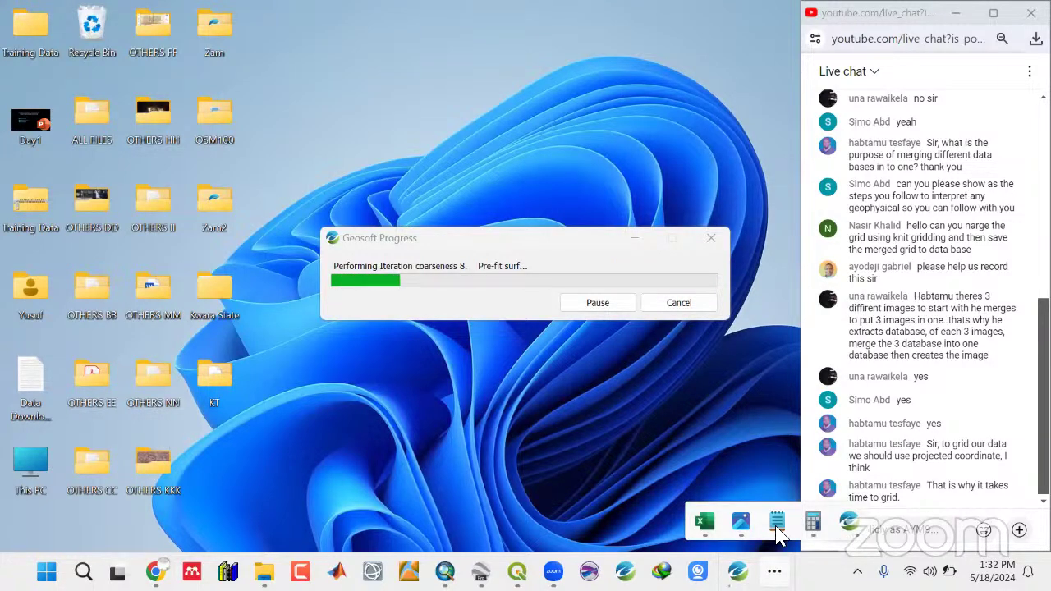
pyautogui.click(776, 532)
pyautogui.click(299, 195)
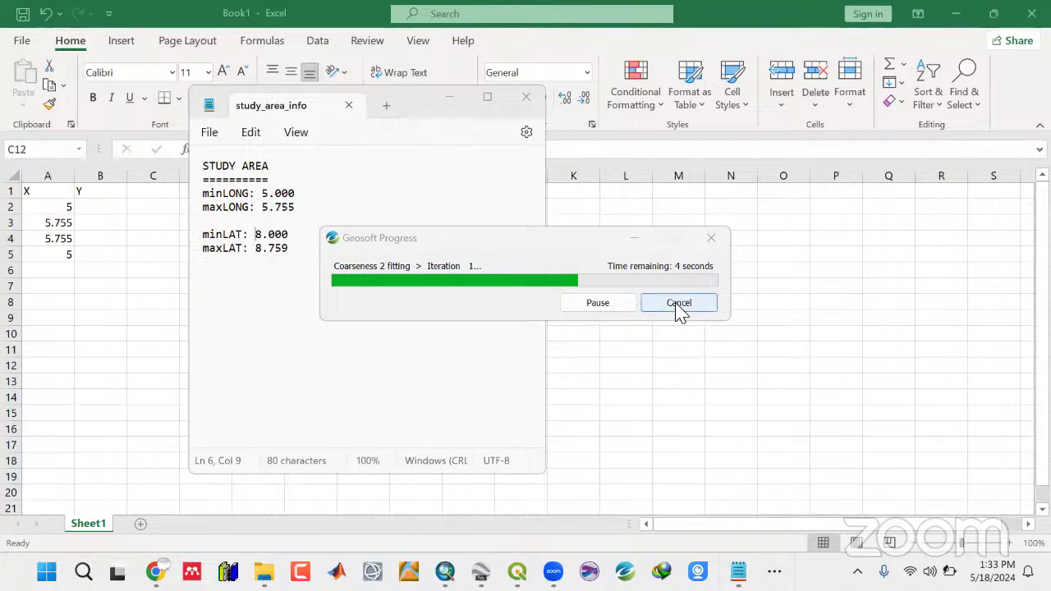
# Return to Oasis montaj and save the free_training project.
pyautogui.click(957, 26)
pyautogui.click(737, 571)
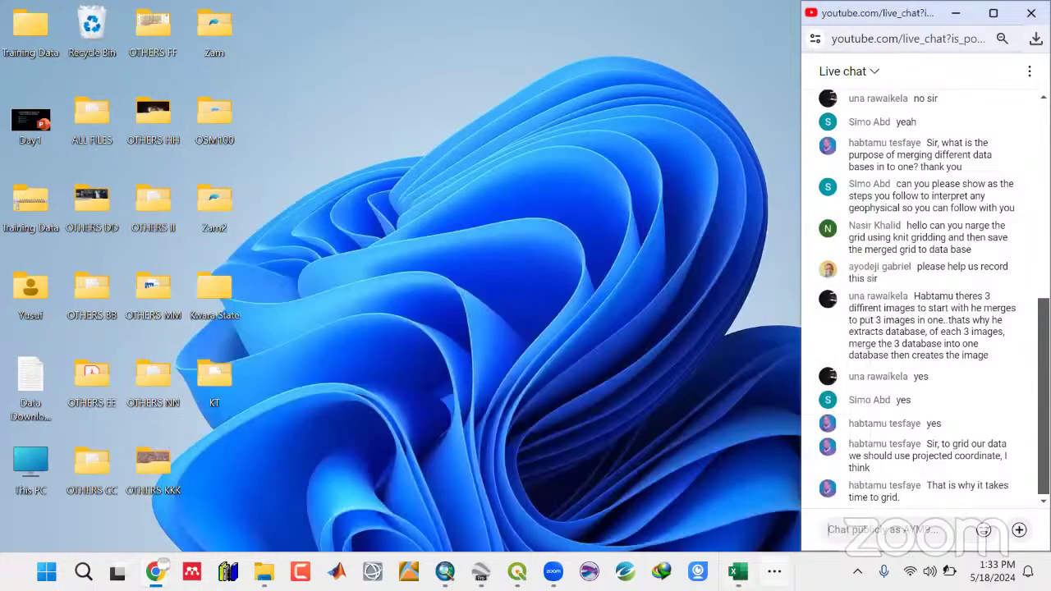
pyautogui.click(774, 570)
pyautogui.click(813, 521)
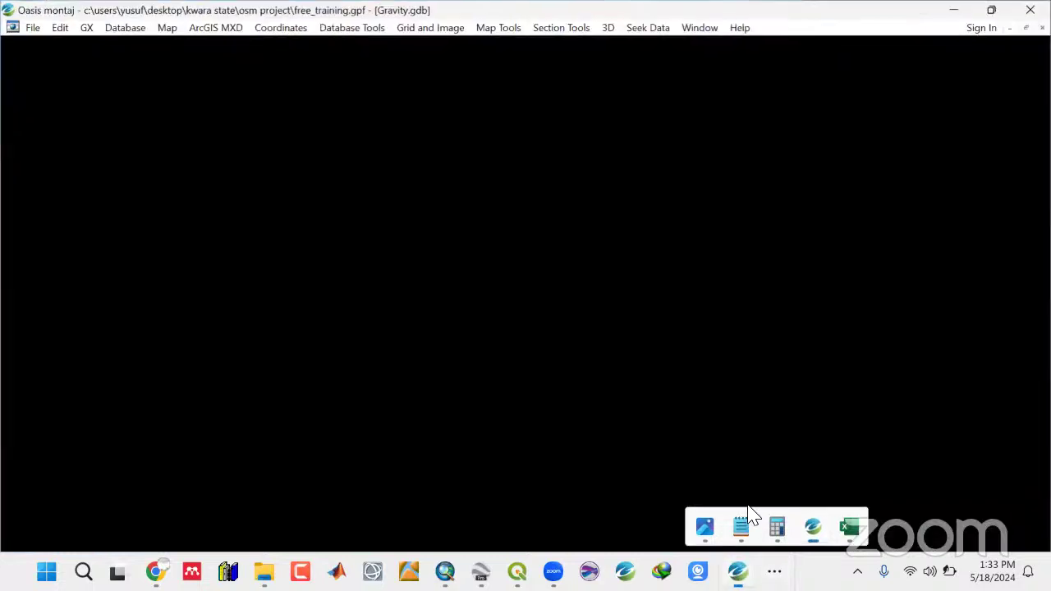
pyautogui.click(285, 204)
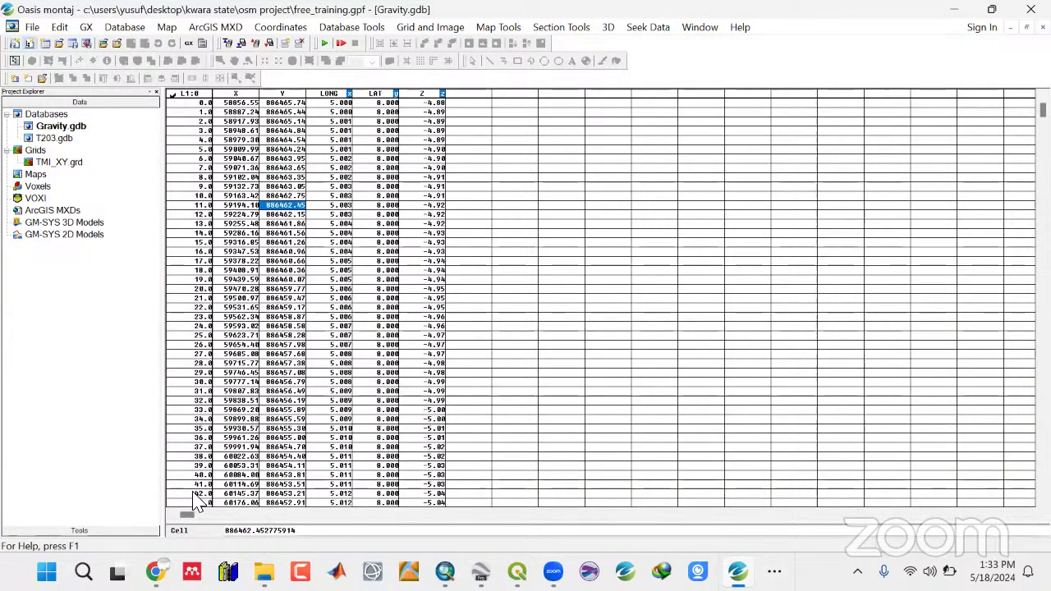
pyautogui.click(339, 214)
pyautogui.click(31, 29)
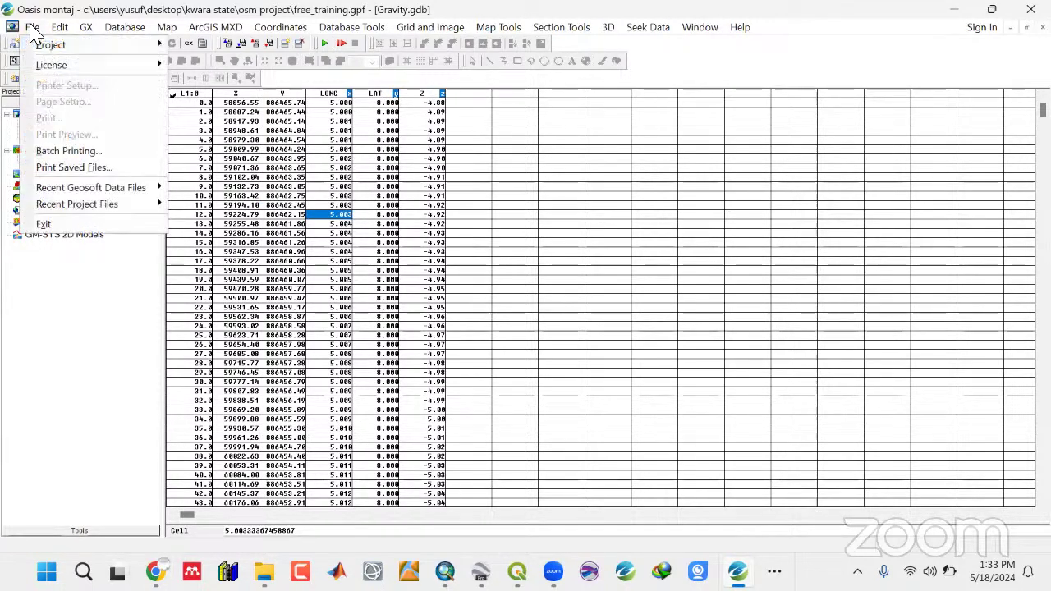
pyautogui.moveTo(155, 47)
pyautogui.click(189, 78)
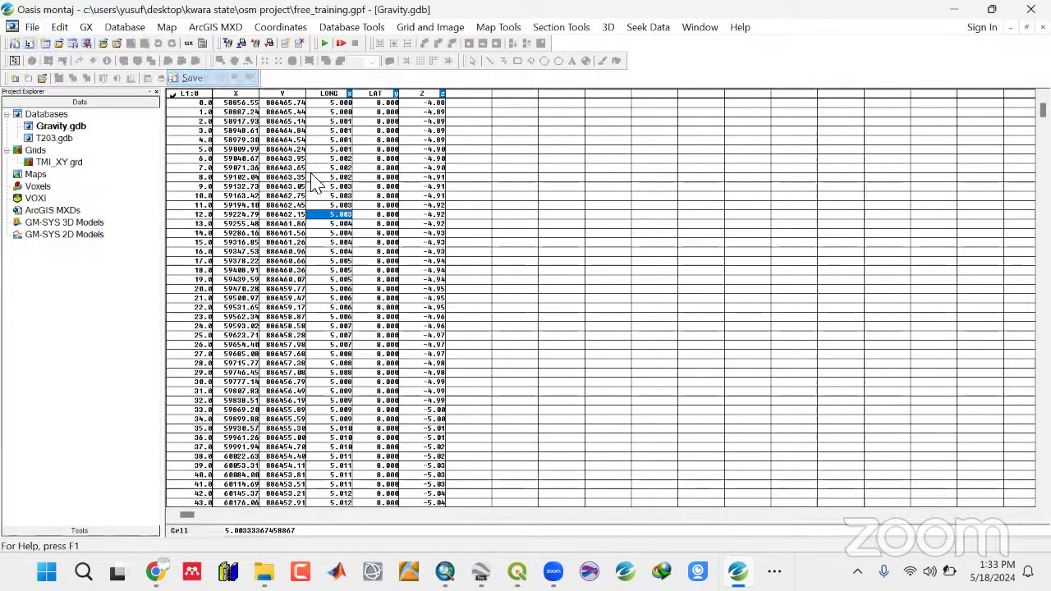
pyautogui.click(288, 264)
pyautogui.click(344, 345)
pyautogui.click(283, 372)
pyautogui.click(283, 270)
pyautogui.click(238, 205)
pyautogui.click(238, 149)
pyautogui.click(251, 111)
pyautogui.click(279, 112)
pyautogui.click(296, 178)
pyautogui.click(332, 243)
pyautogui.click(341, 335)
pyautogui.click(337, 373)
pyautogui.click(332, 243)
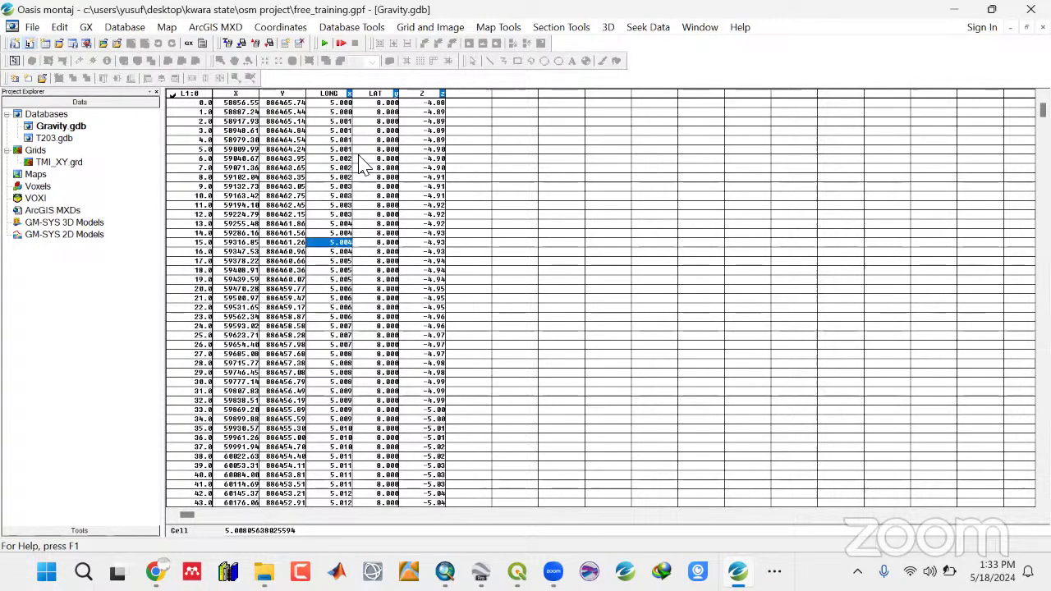
pyautogui.click(361, 150)
pyautogui.click(256, 140)
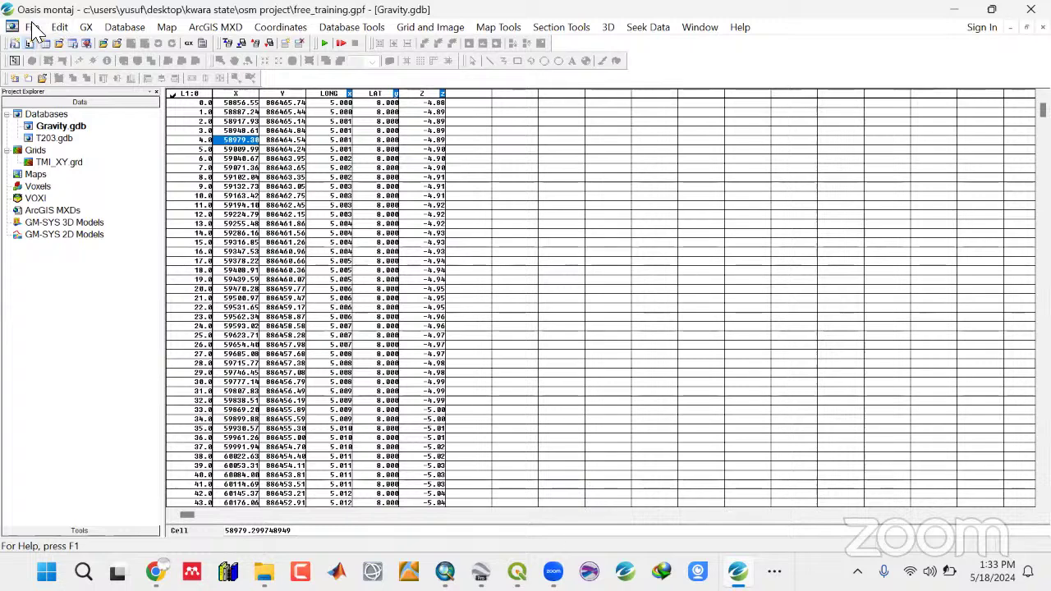
# Save the free_training project once more.
pyautogui.click(32, 27)
pyautogui.moveTo(46, 45)
pyautogui.click(241, 78)
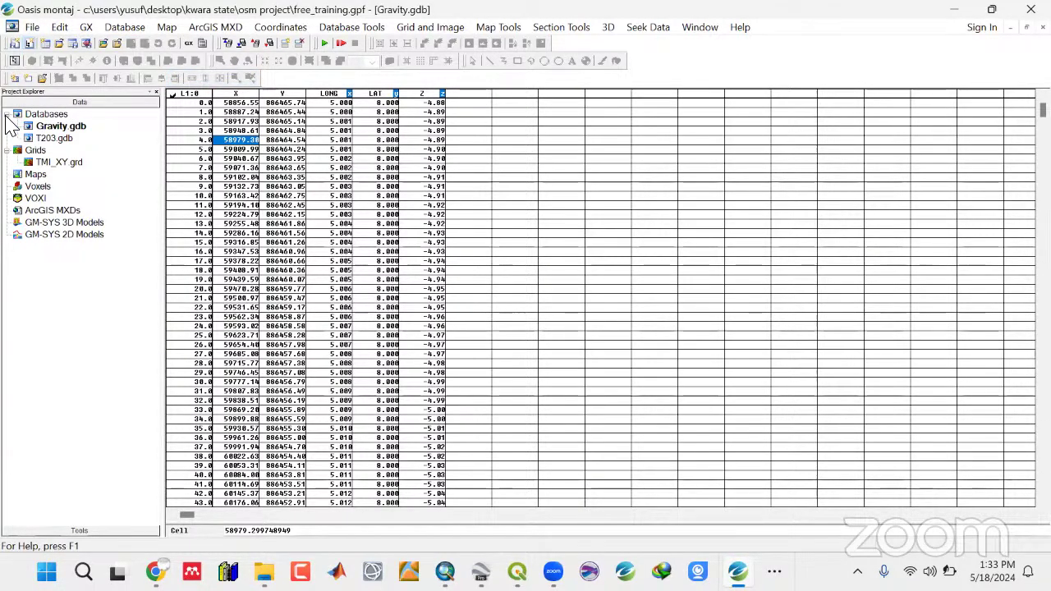
pyautogui.click(7, 114)
pyautogui.click(6, 126)
pyautogui.press('Down')
pyautogui.press('Right')
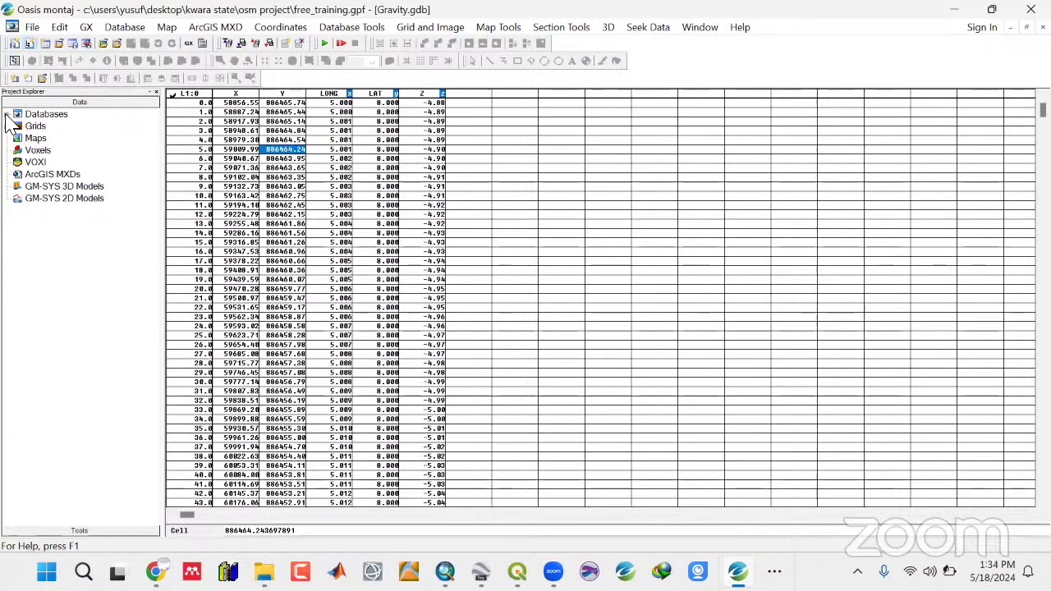
pyautogui.click(7, 114)
pyautogui.click(435, 160)
pyautogui.click(436, 326)
pyautogui.click(290, 333)
pyautogui.click(225, 251)
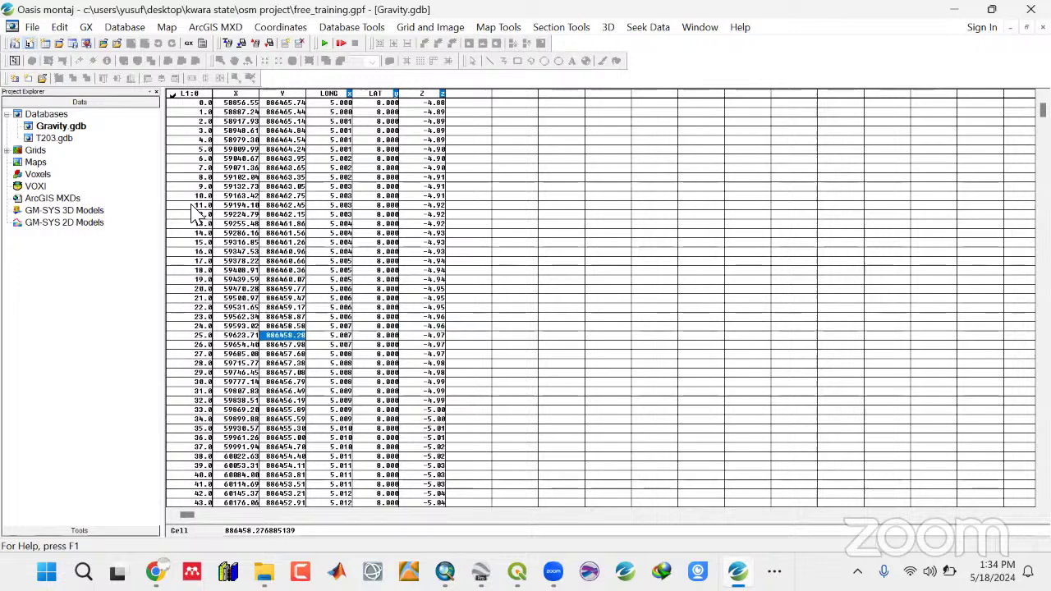
# Close all open database windows, including T203, and exit Oasis montaj.
pyautogui.click(64, 140)
pyautogui.doubleClick(65, 140)
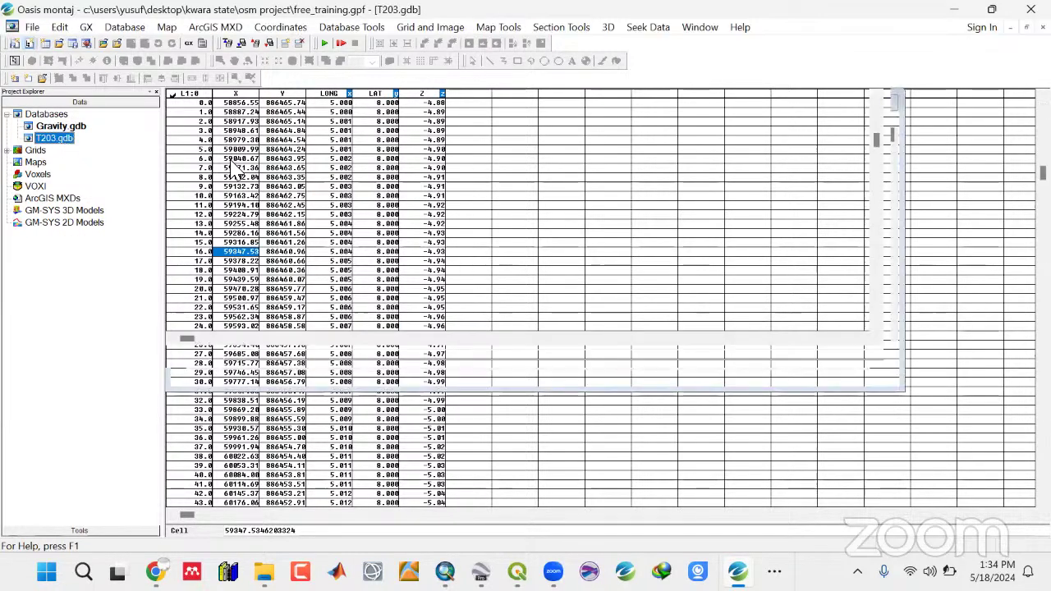
pyautogui.click(702, 29)
pyautogui.click(711, 131)
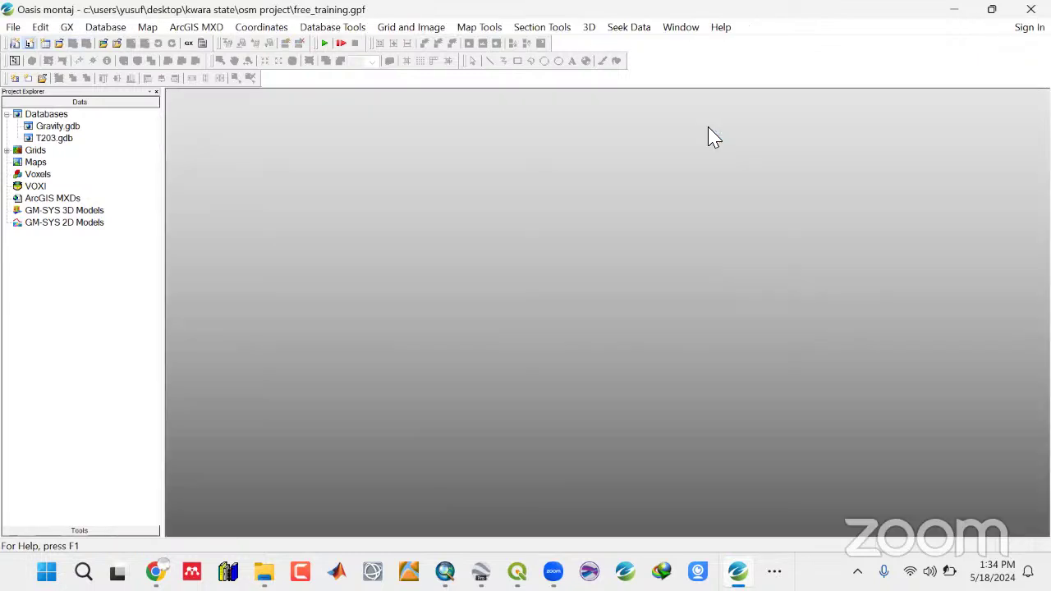
pyautogui.click(1031, 9)
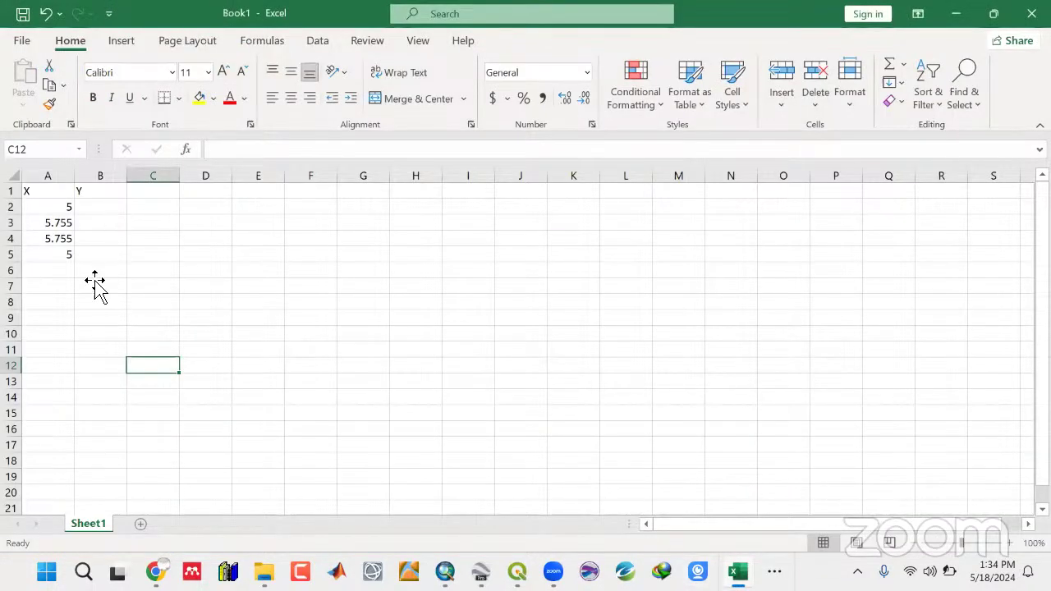
# Examine the X values in cells A2 to A5 of the Excel workbook Book1.
pyautogui.click(92, 270)
pyautogui.click(69, 287)
pyautogui.click(55, 210)
pyautogui.click(62, 223)
pyautogui.click(62, 240)
pyautogui.click(63, 256)
# Check the minimum latitude in the study_area_info notes and enter 8 as the Y value in cells B2 and B3 of Book1.
pyautogui.click(774, 571)
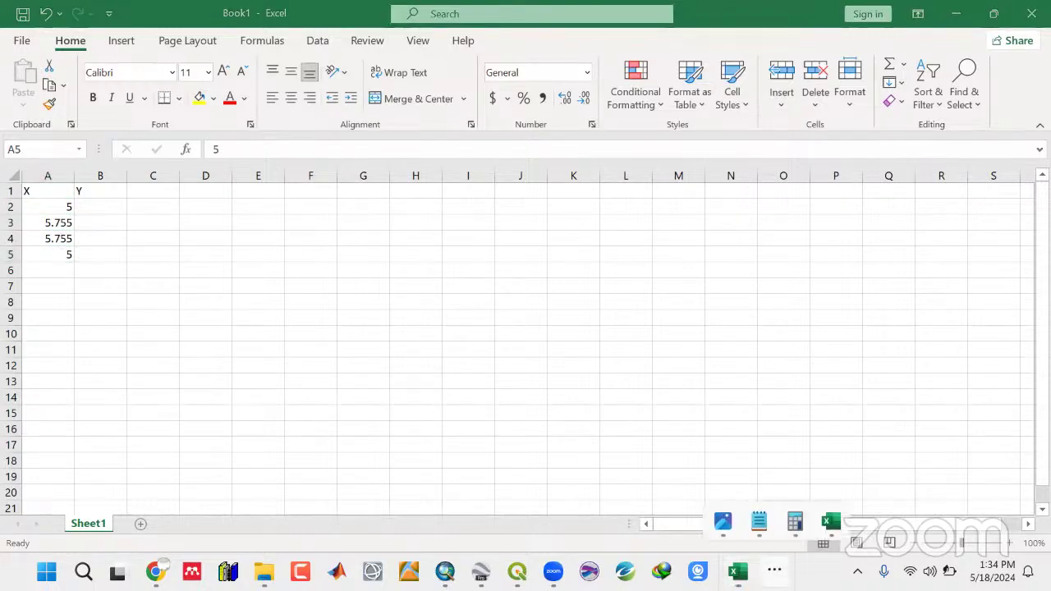
pyautogui.click(759, 521)
pyautogui.moveTo(425, 112); pyautogui.dragTo(516, 116)
pyautogui.moveTo(356, 197); pyautogui.dragTo(369, 237)
pyautogui.doubleClick(358, 238)
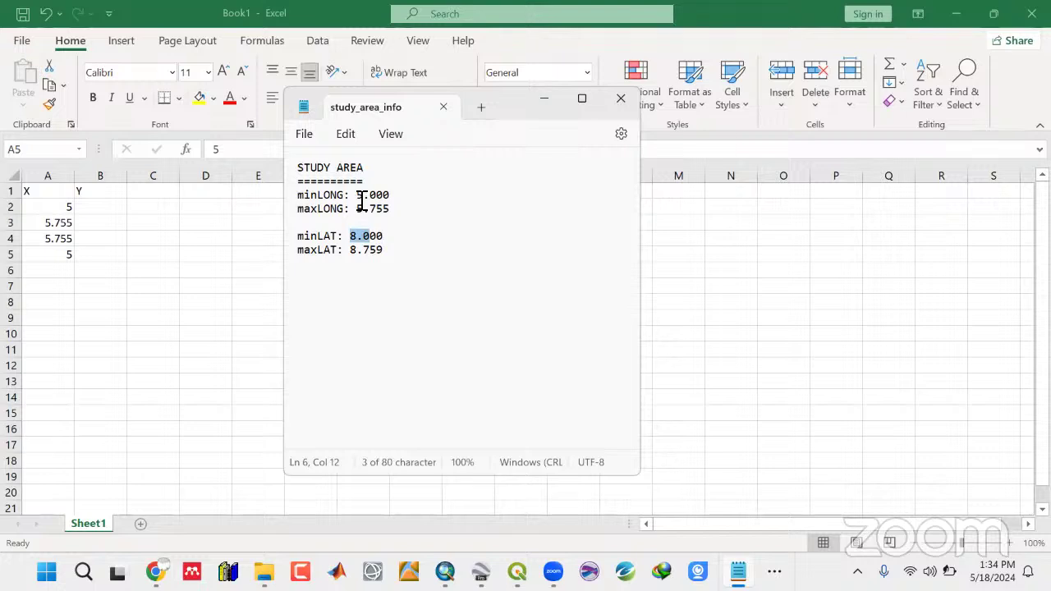
pyautogui.moveTo(357, 197); pyautogui.dragTo(405, 197)
pyautogui.moveTo(351, 250); pyautogui.dragTo(104, 241)
pyautogui.click(97, 208)
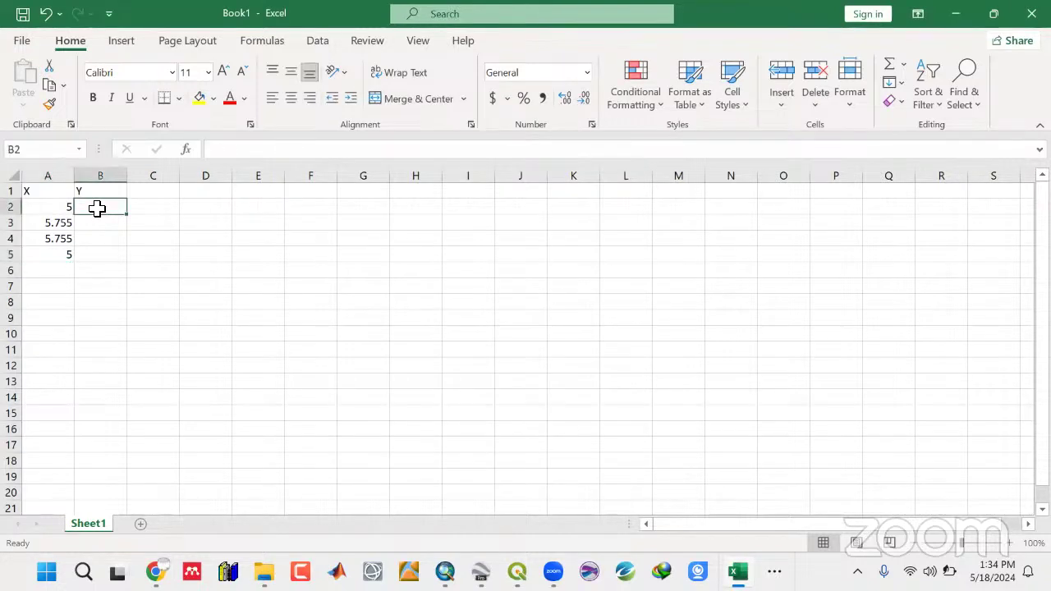
pyautogui.write('8')
pyautogui.click(98, 224)
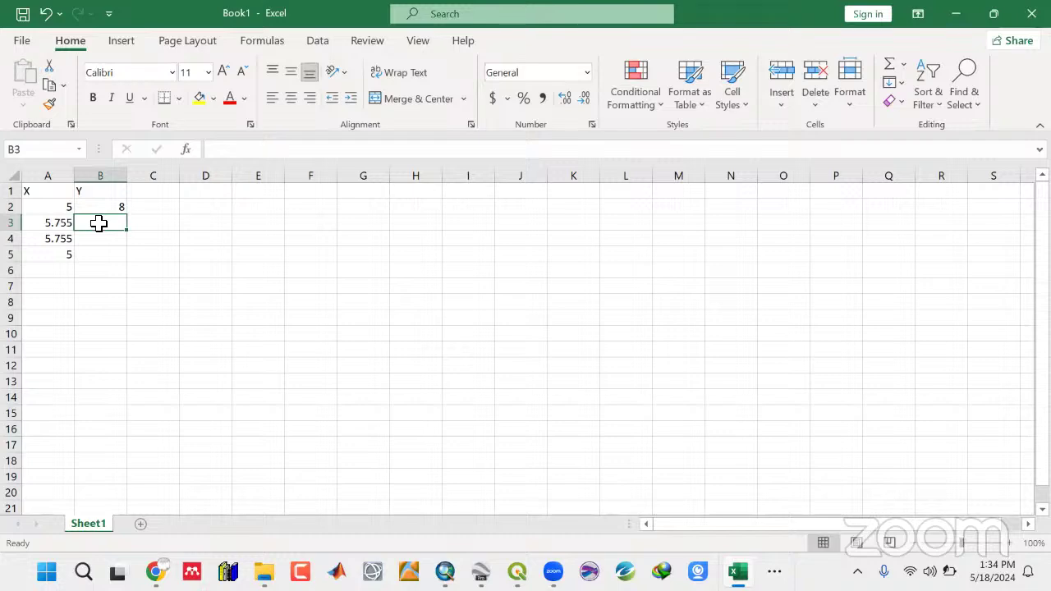
pyautogui.write('8')
pyautogui.press('Return')
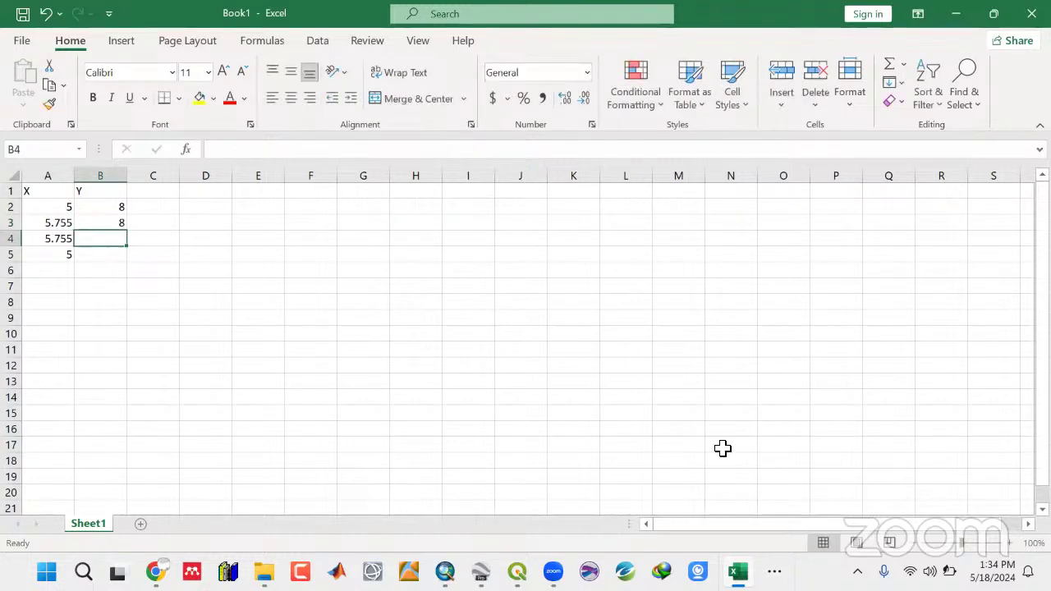
# Copy the maximum latitude from the study_area_info notes and enter 8.759 as the Y value in cells B4 and B5 of Book1.
pyautogui.click(775, 570)
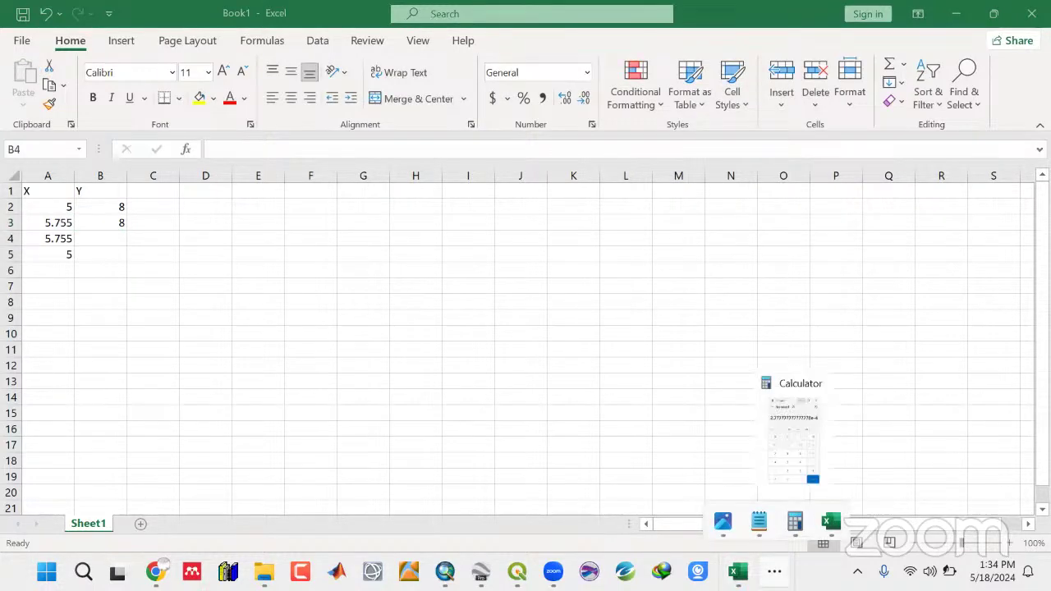
pyautogui.click(759, 525)
pyautogui.moveTo(351, 250); pyautogui.dragTo(377, 254)
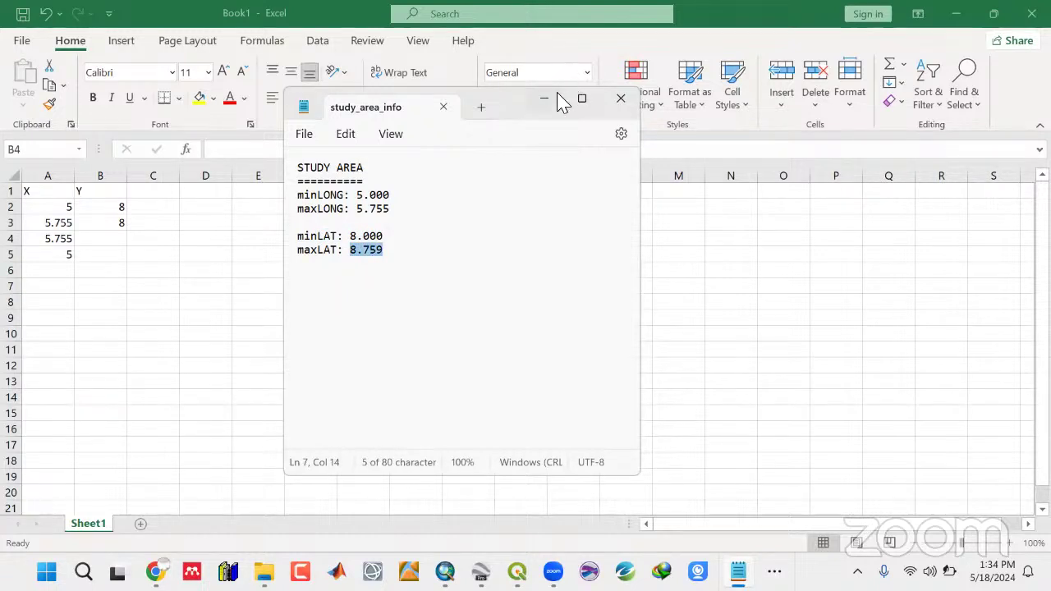
pyautogui.hotkey('alt', 'Tab')
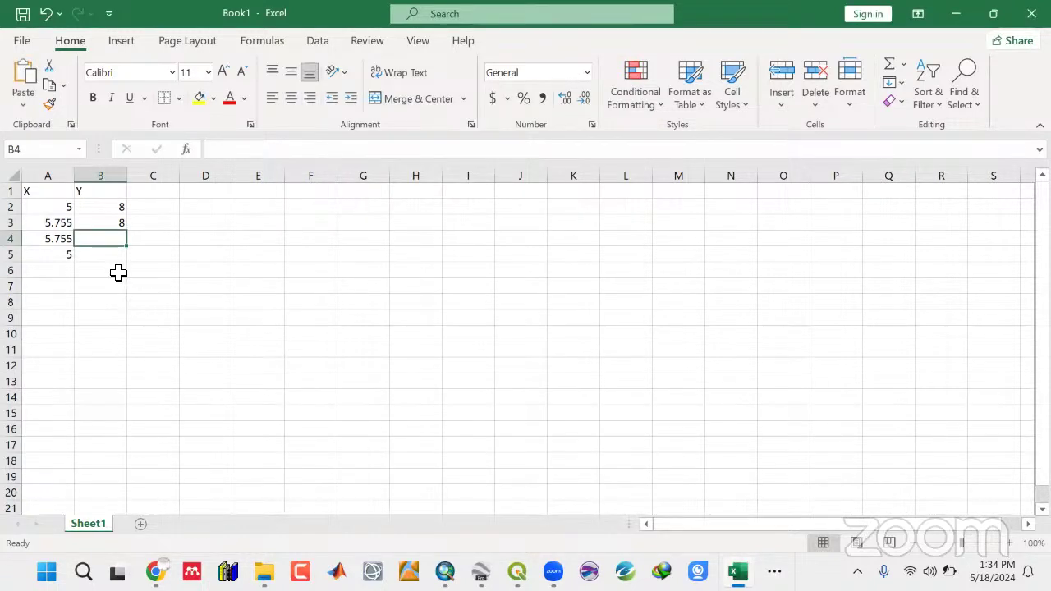
pyautogui.write('8.759')
pyautogui.click(116, 261)
pyautogui.write('8.759')
pyautogui.click(107, 332)
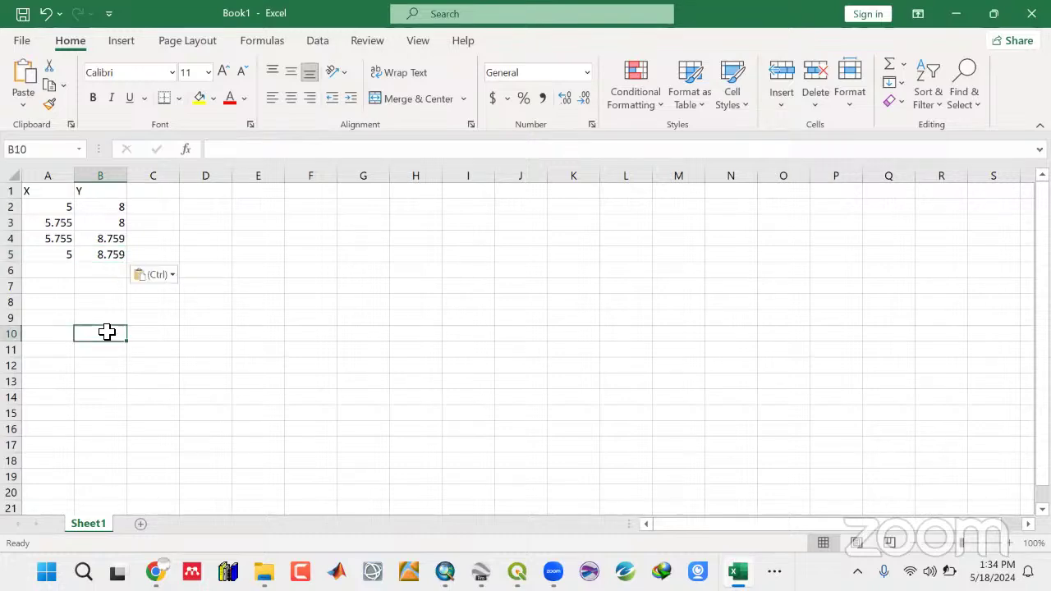
# Raise the display brightness in the Windows quick settings and return to the Book1 worksheet.
pyautogui.click(56, 212)
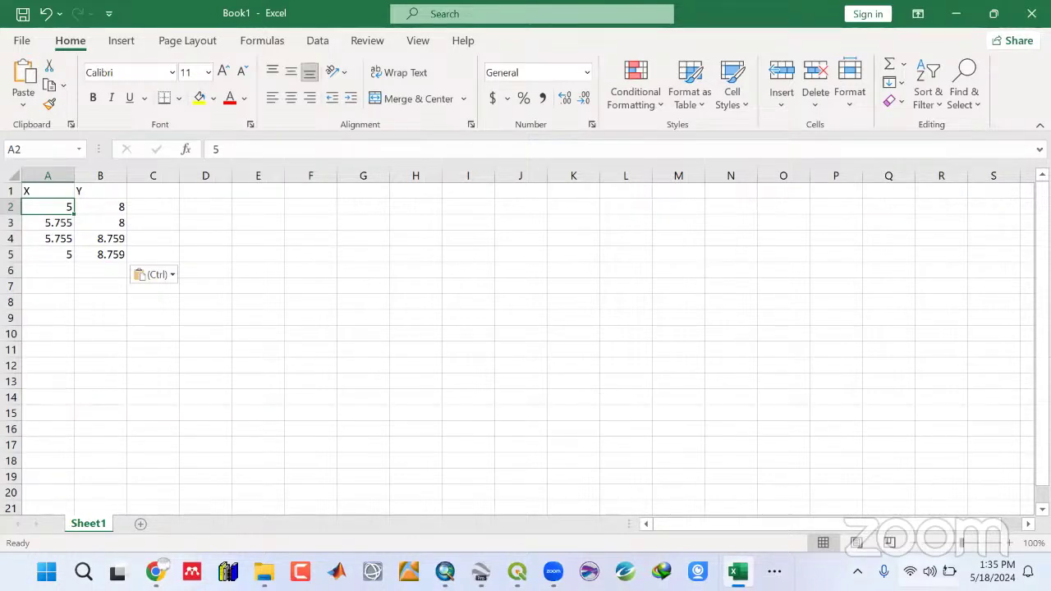
pyautogui.hotkey('alt', 'Tab')
pyautogui.press('super+a')
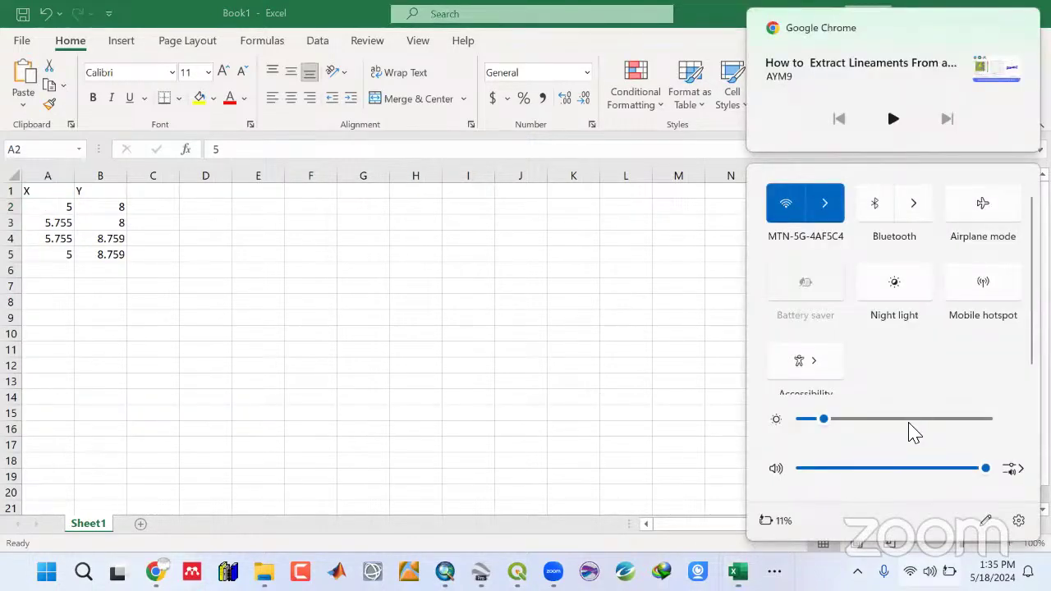
pyautogui.click(912, 420)
pyautogui.click(948, 420)
pyautogui.click(207, 356)
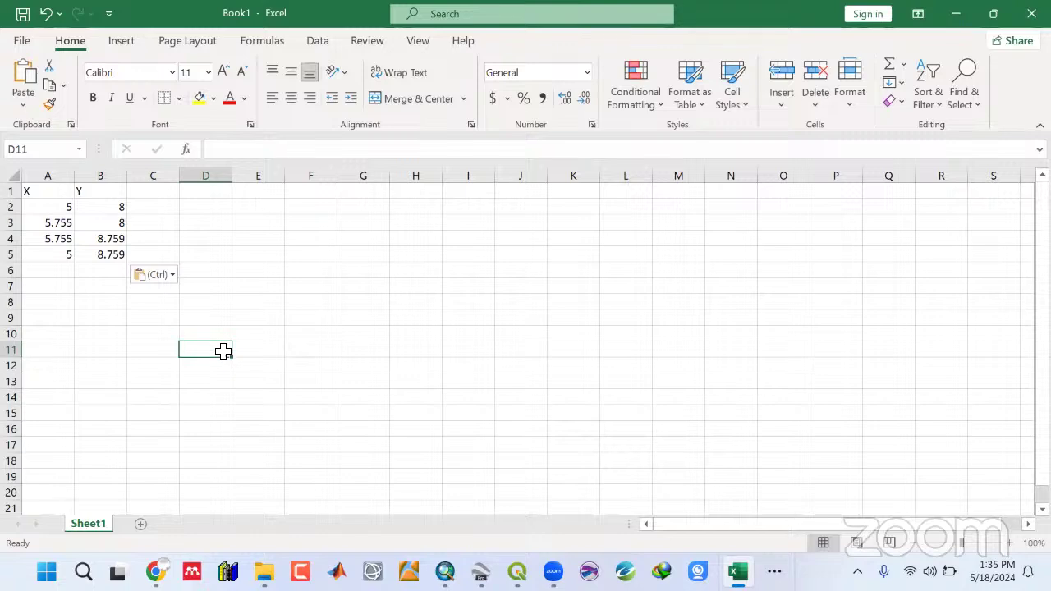
pyautogui.click(109, 324)
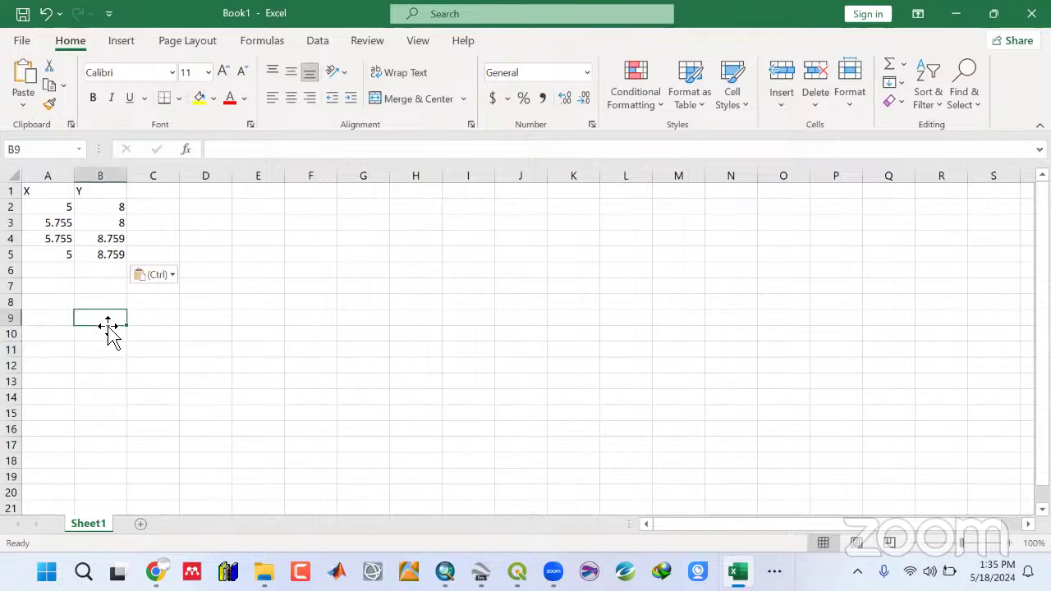
# Examine the X and Y corner coordinates in cells A2 to B5 of Book1.
pyautogui.click(49, 207)
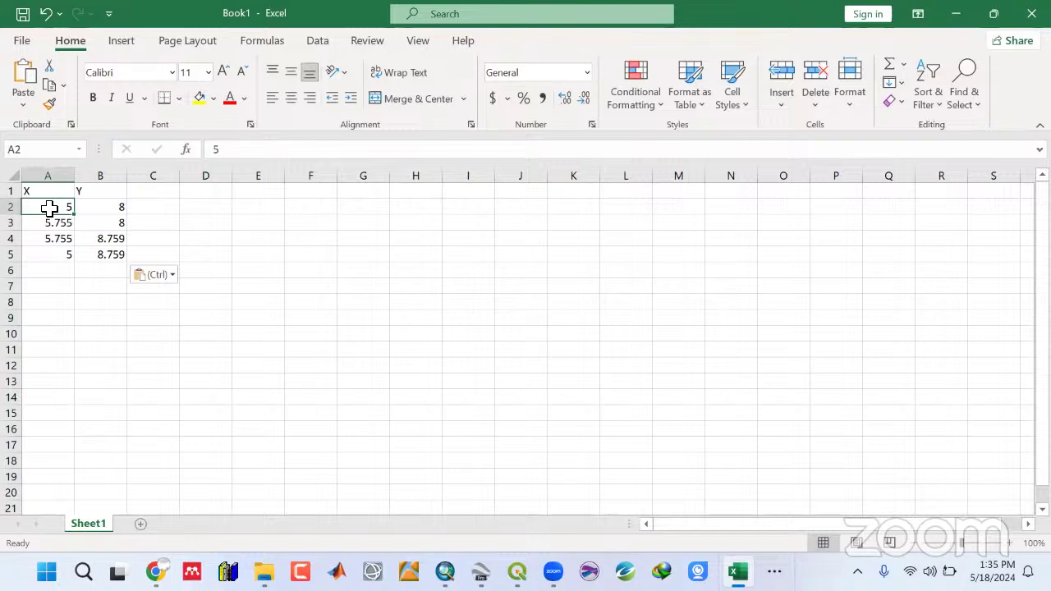
pyautogui.click(65, 225)
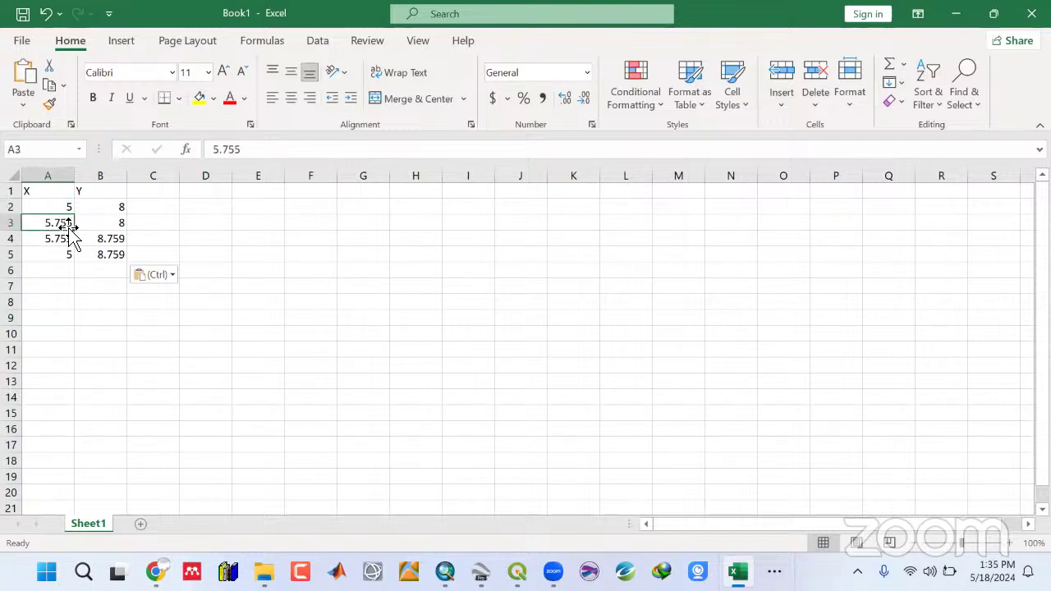
pyautogui.click(62, 240)
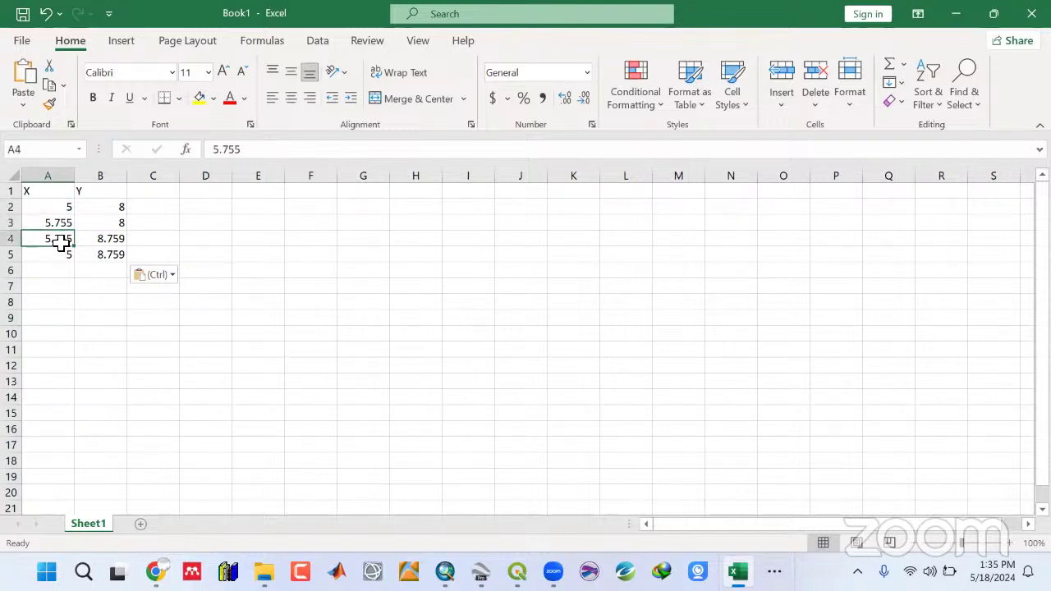
pyautogui.click(58, 255)
pyautogui.click(104, 211)
pyautogui.click(106, 224)
pyautogui.click(115, 206)
pyautogui.click(108, 225)
pyautogui.click(106, 241)
pyautogui.click(102, 287)
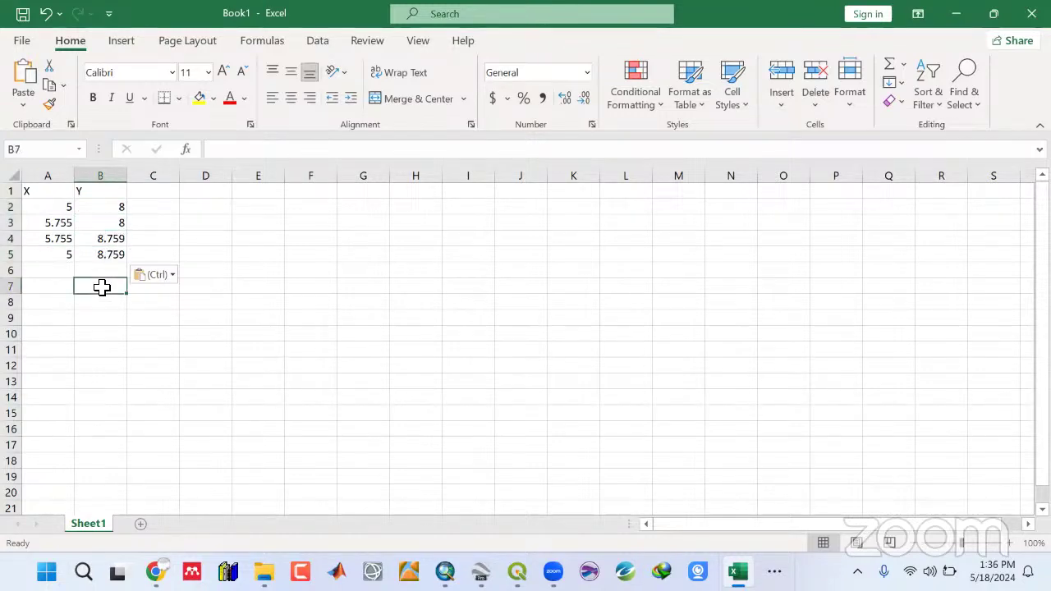
# Start saving Book1 to the Data folder of Kwara State on the Desktop, with CSV (Comma delimited) as the file type.
pyautogui.click(22, 16)
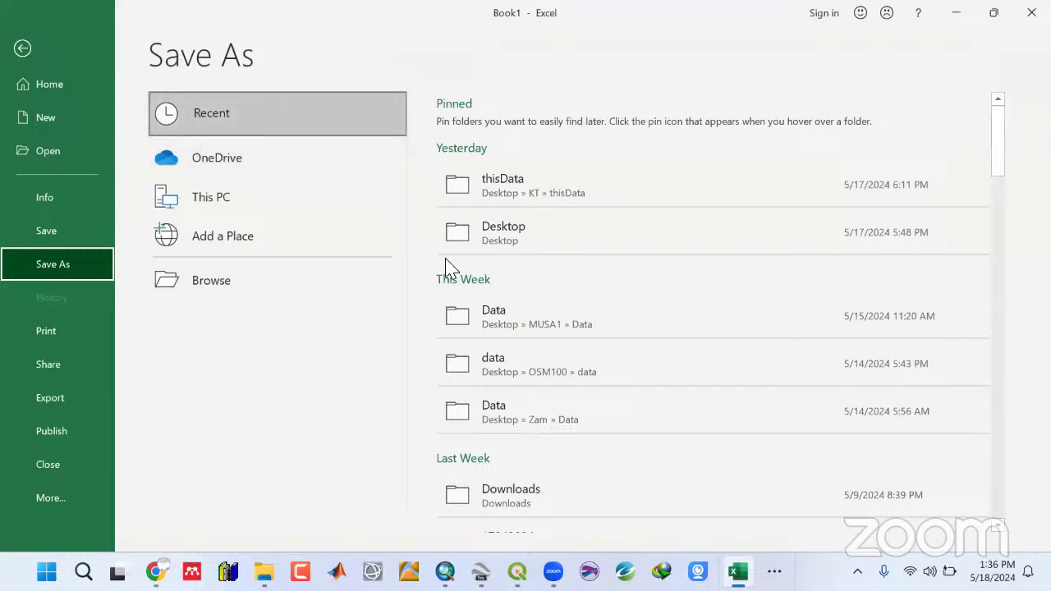
pyautogui.click(522, 248)
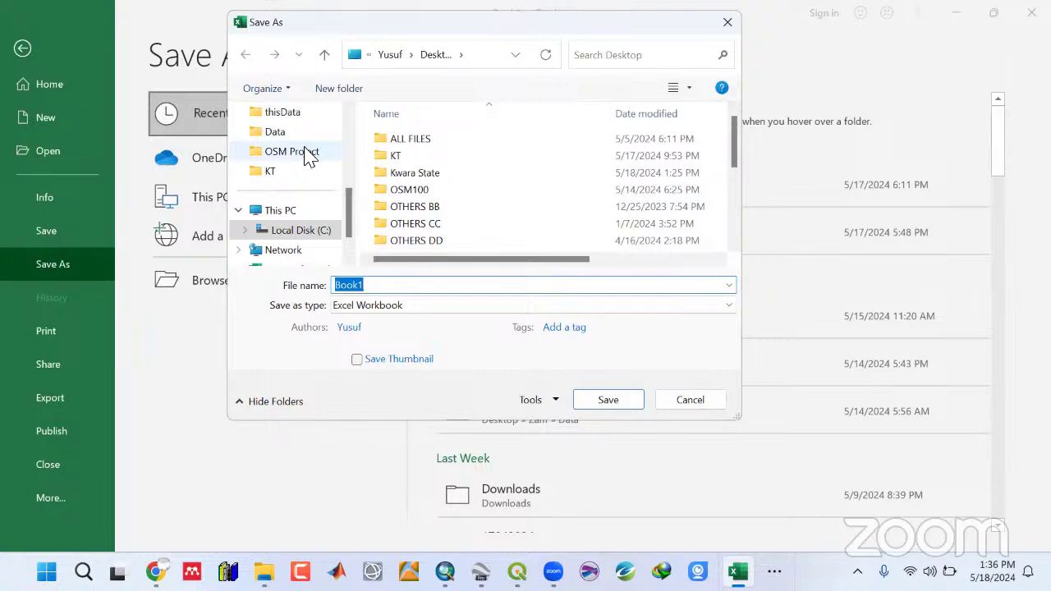
pyautogui.doubleClick(405, 175)
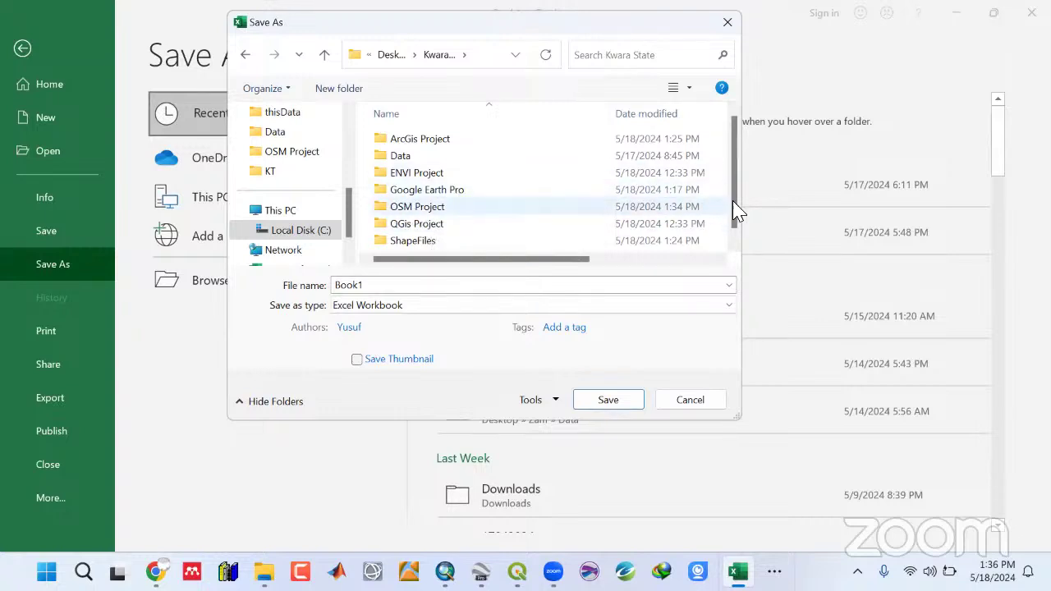
pyautogui.moveTo(732, 223); pyautogui.dragTo(729, 237)
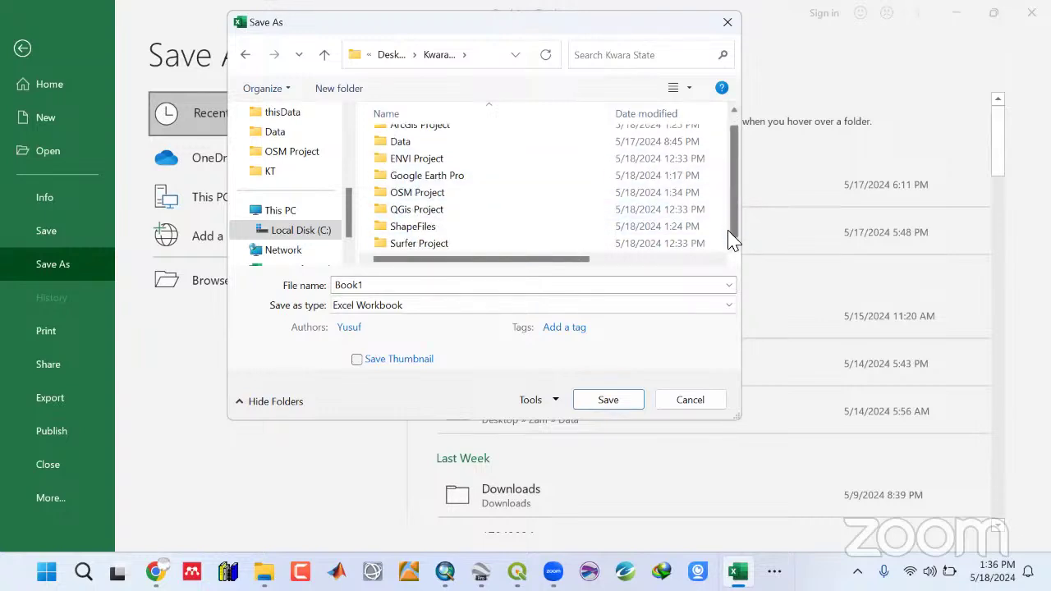
pyautogui.doubleClick(404, 145)
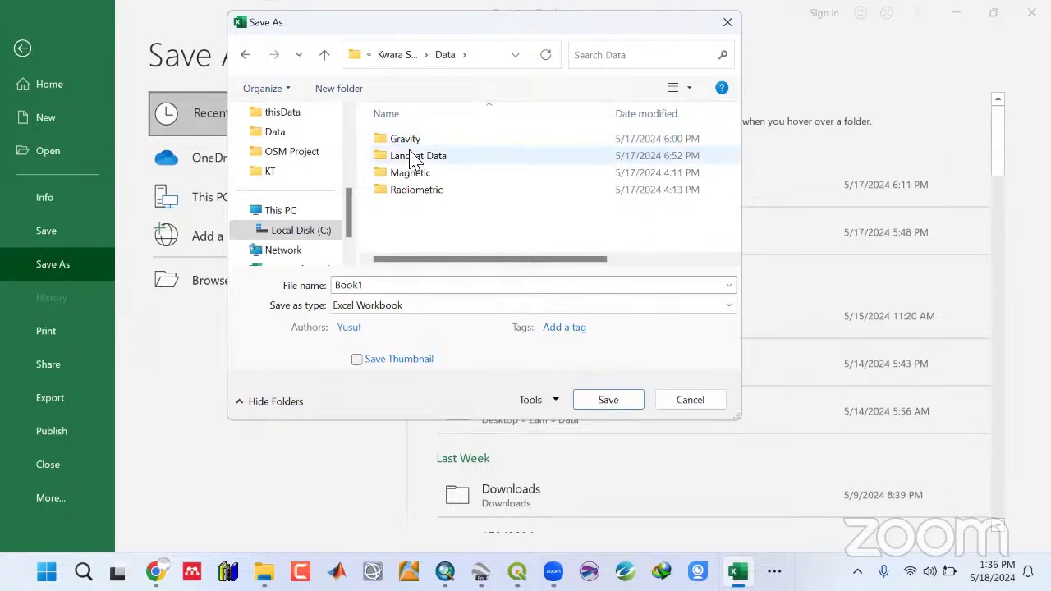
pyautogui.click(386, 316)
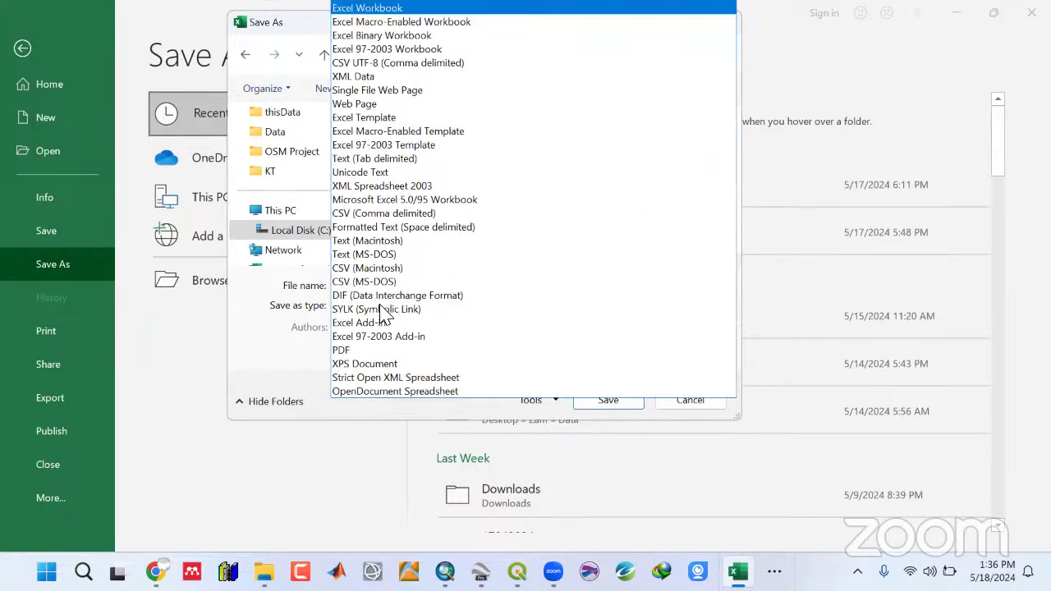
pyautogui.click(361, 215)
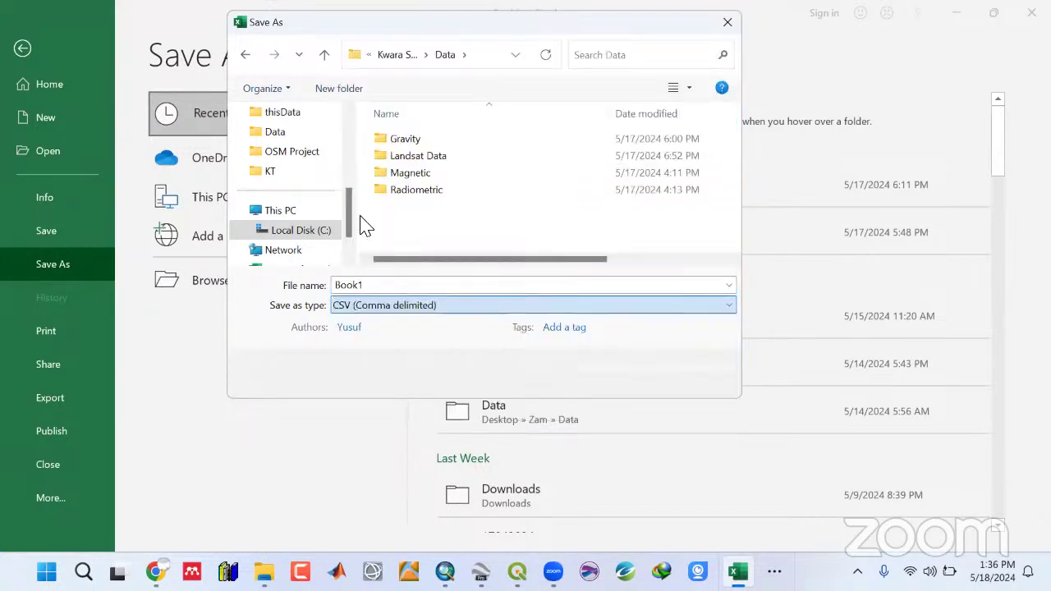
# Name the CSV file study_area and save it.
pyautogui.doubleClick(375, 285)
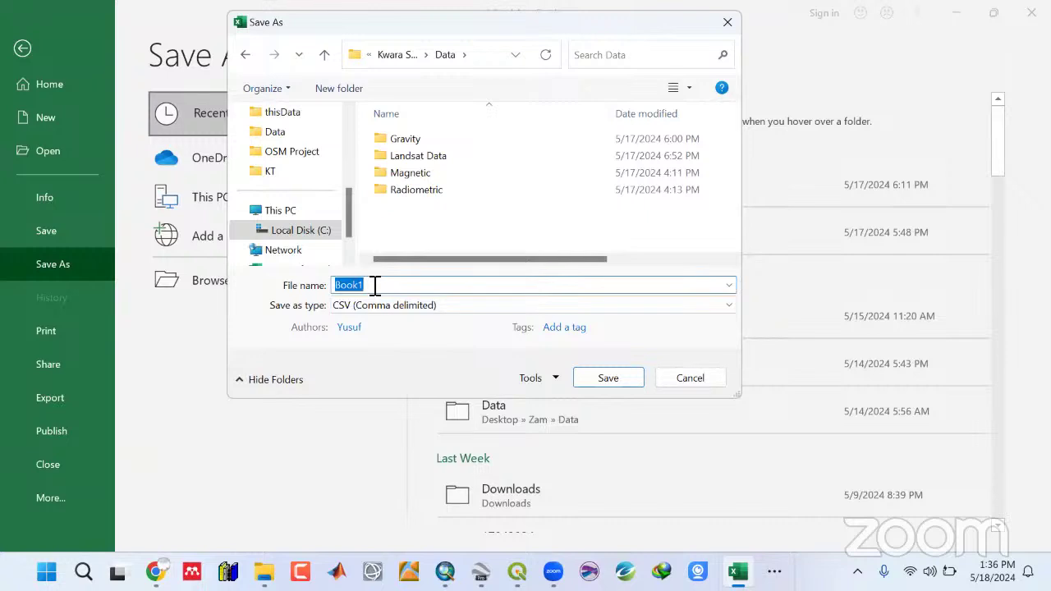
pyautogui.write('study_area')
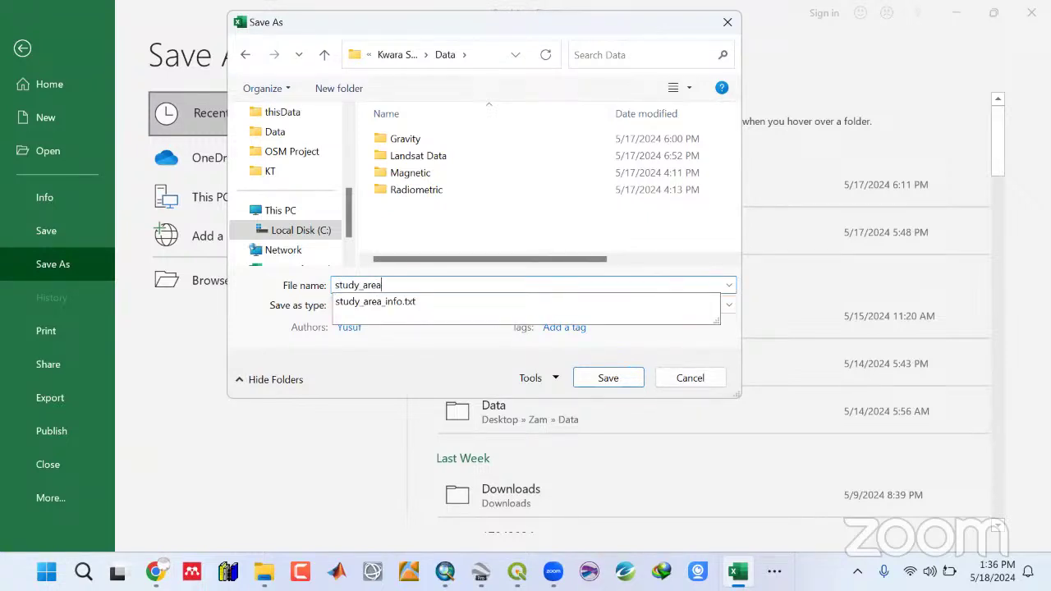
pyautogui.click(398, 353)
pyautogui.moveTo(401, 288); pyautogui.dragTo(334, 291)
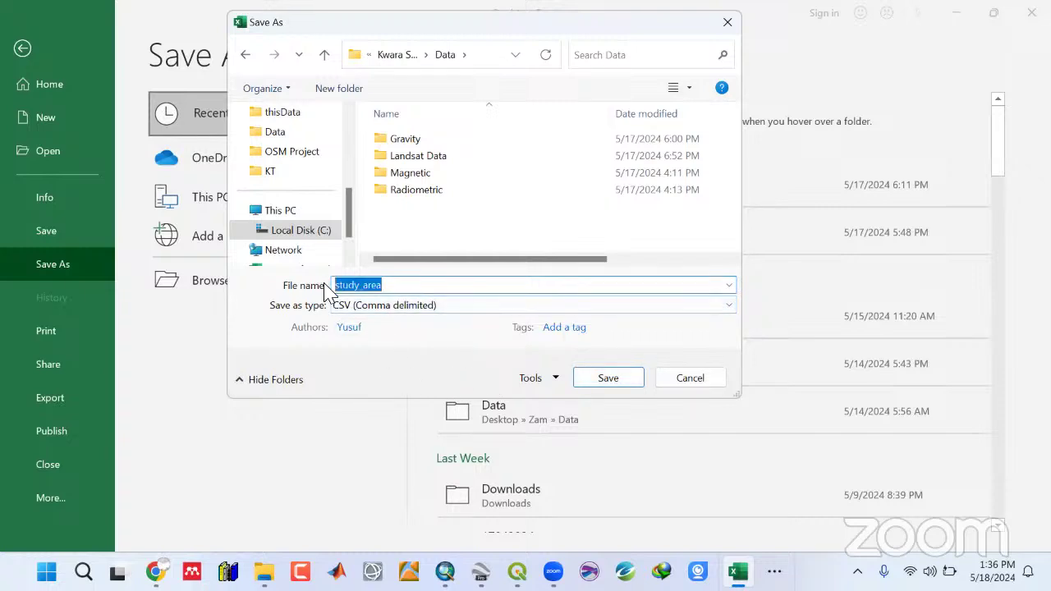
pyautogui.click(586, 384)
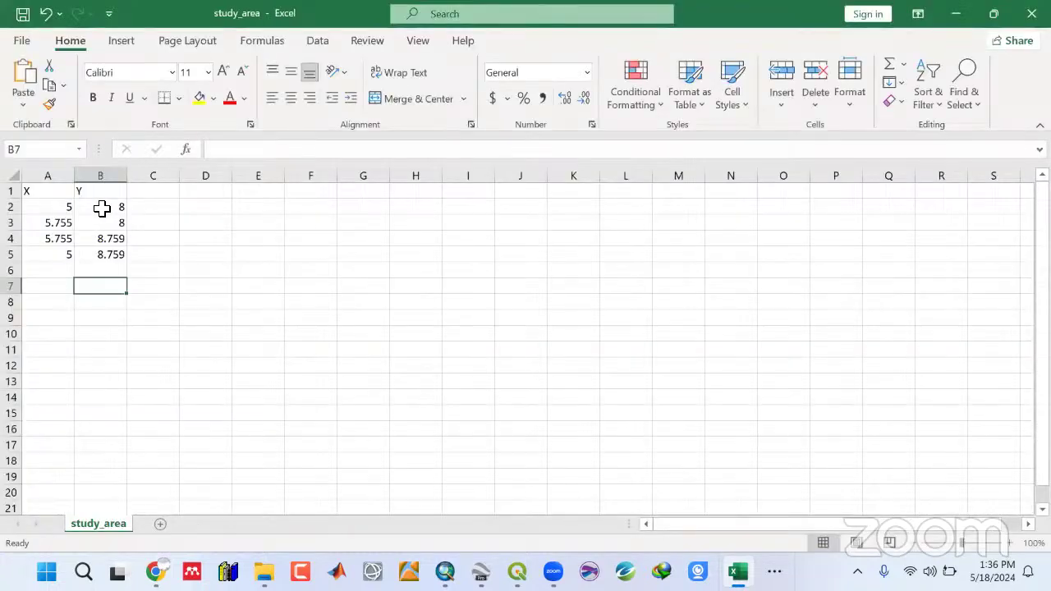
# Check the X and Y columns in cells A1 to B5 of study_area and close the Excel file.
pyautogui.moveTo(45, 194); pyautogui.dragTo(124, 258)
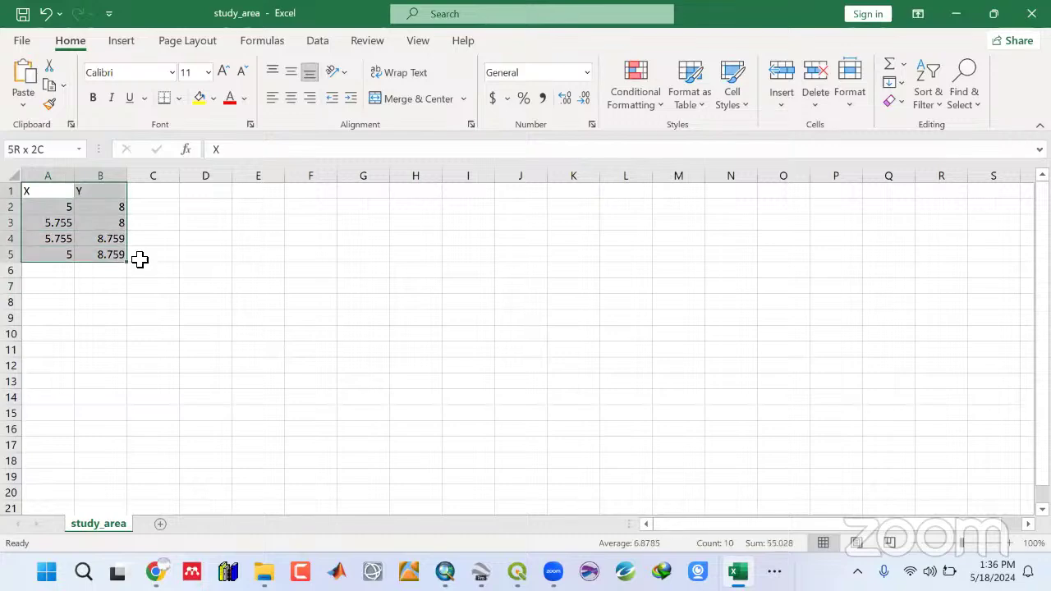
pyautogui.click(258, 285)
pyautogui.click(42, 197)
pyautogui.click(94, 192)
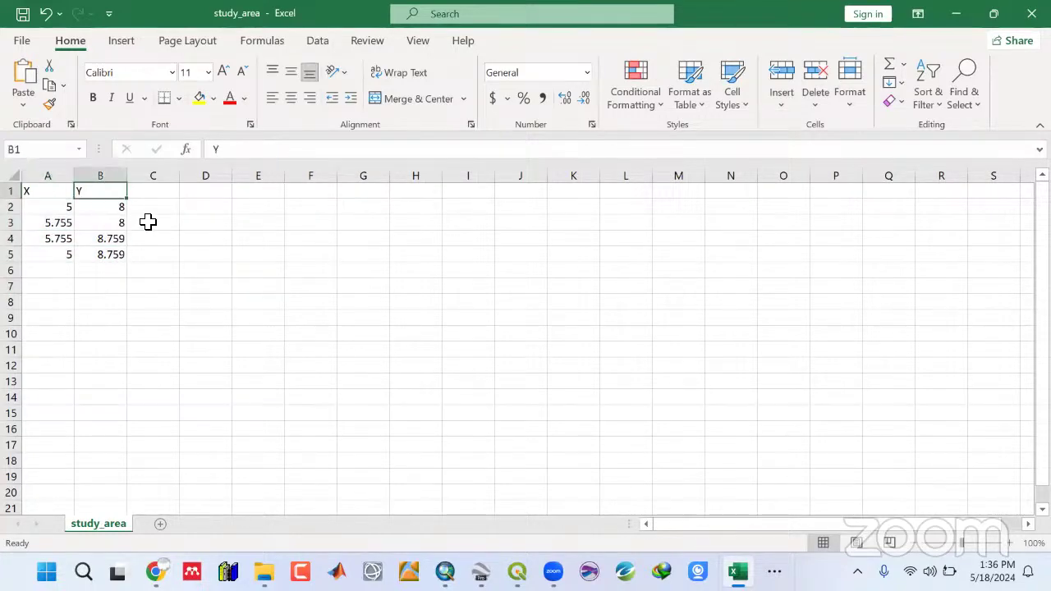
pyautogui.click(49, 194)
pyautogui.click(49, 257)
pyautogui.click(101, 195)
pyautogui.click(107, 271)
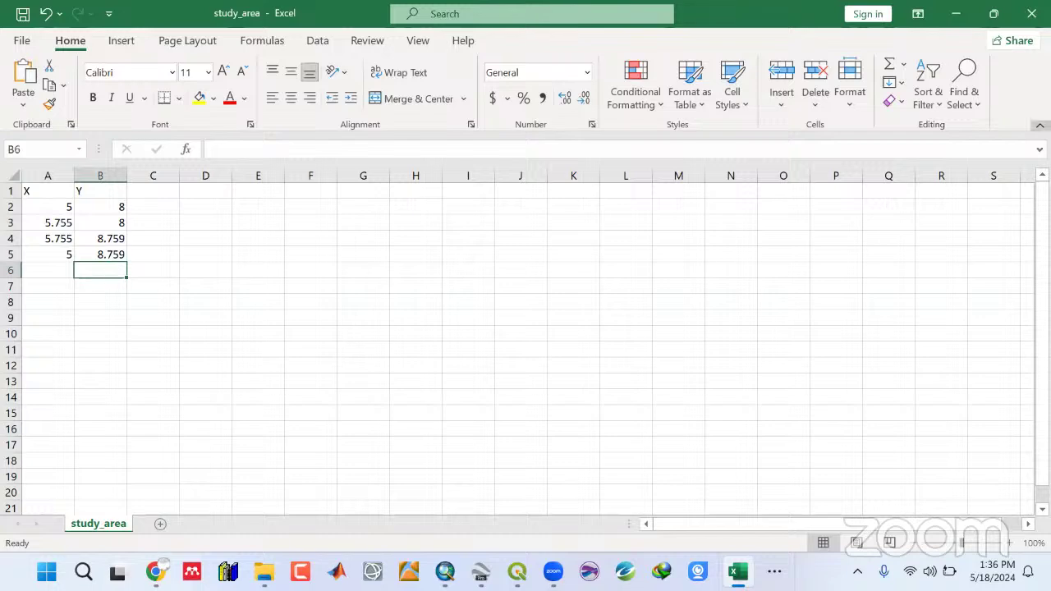
pyautogui.click(1031, 13)
pyautogui.press('super+Down')
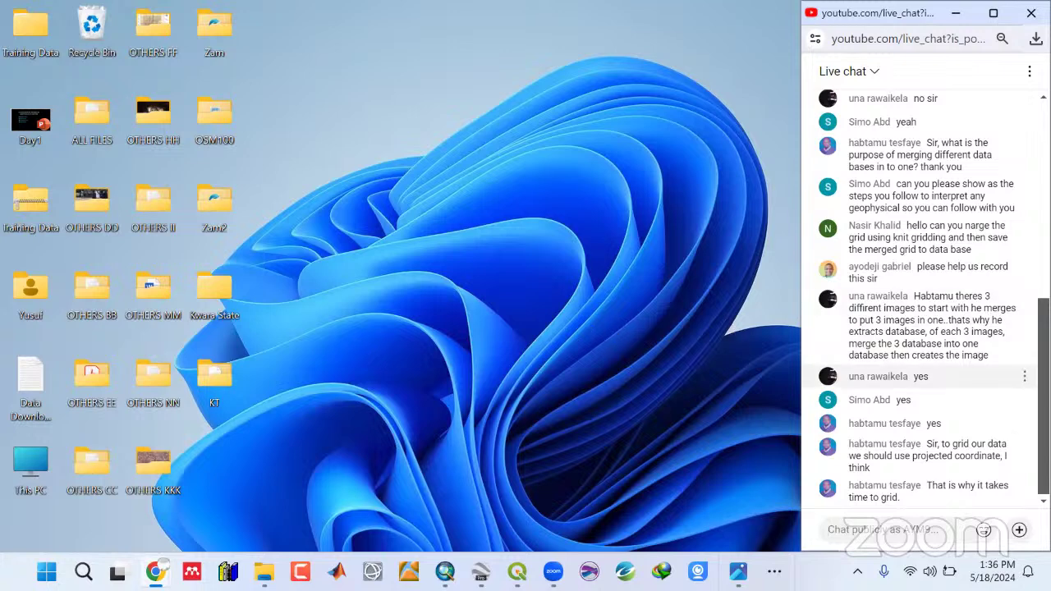
# Send the message "can you all hear me" in the YouTube live chat.
pyautogui.click(975, 532)
pyautogui.write('q')
pyautogui.write('an you all hear me')
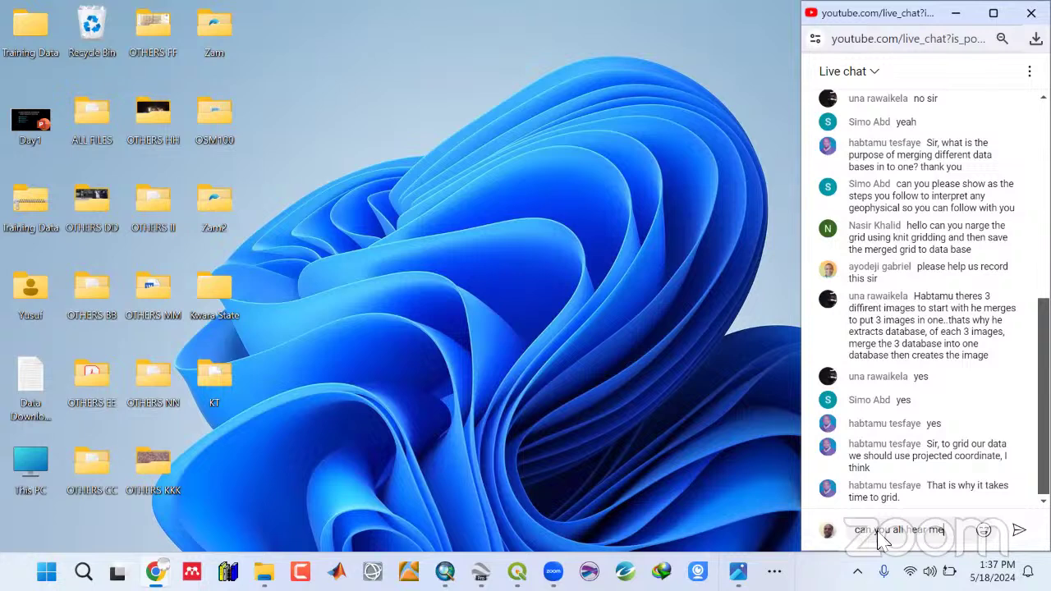
pyautogui.press('Return')
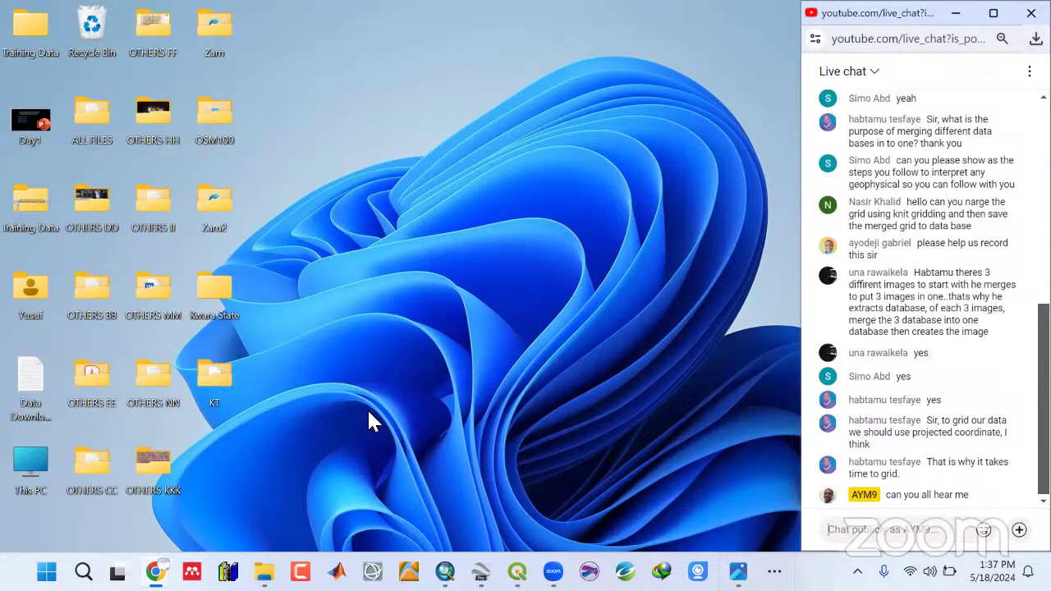
# Look back through the earlier chat messages and select the Live chat view that shows all messages.
pyautogui.click(643, 552)
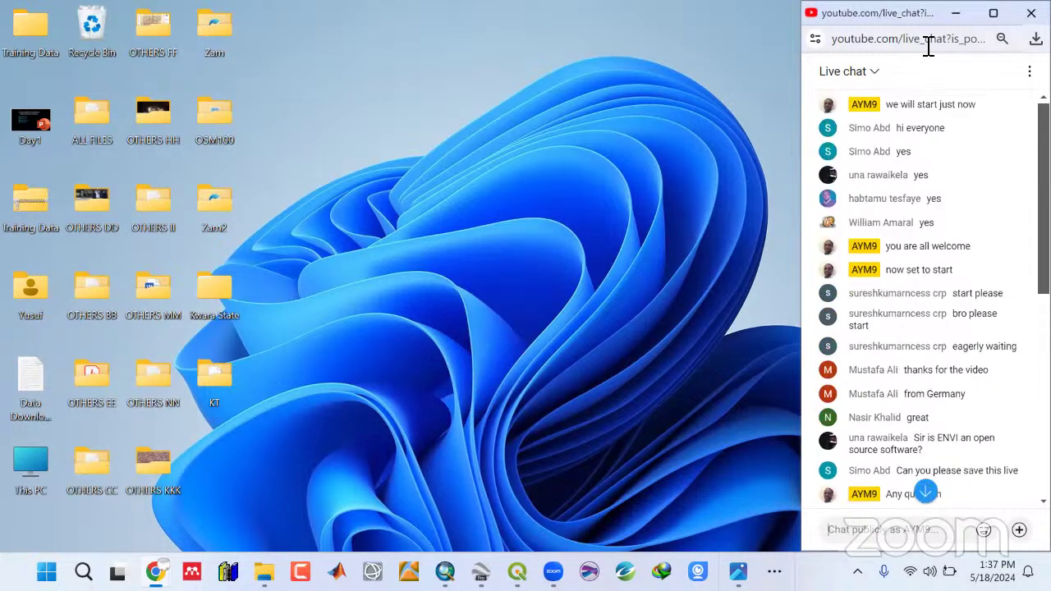
pyautogui.click(854, 73)
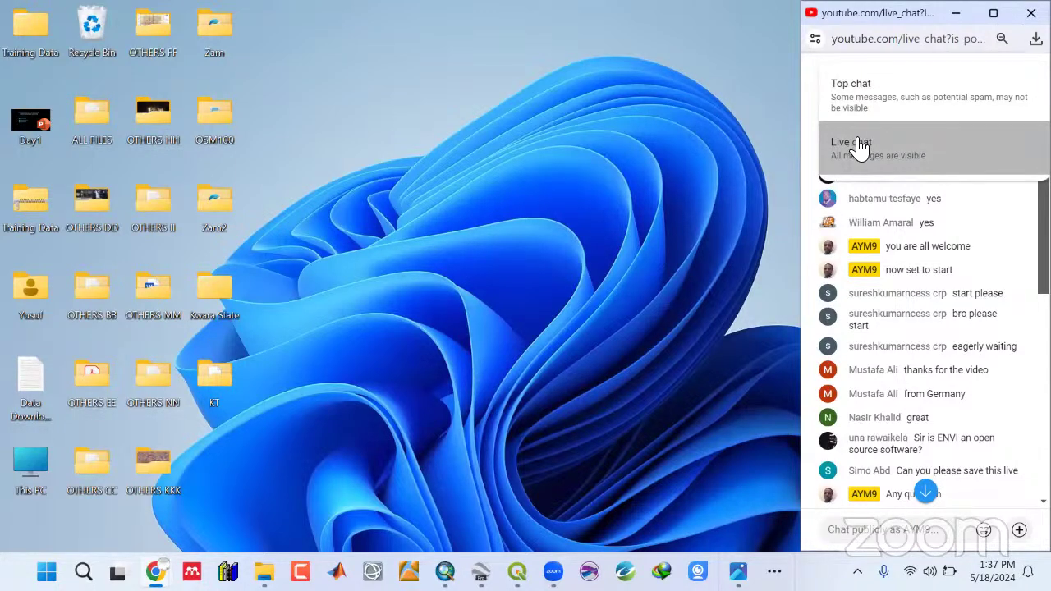
pyautogui.click(856, 146)
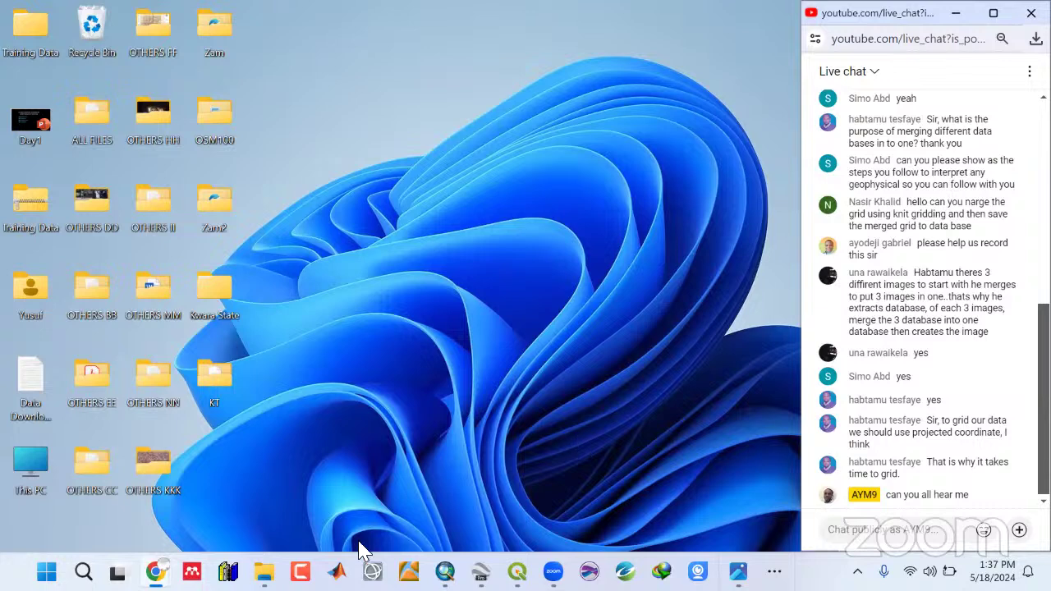
# Switch to the YouTube page of the Part 1 live training, reload it to check the stream, and minimize the browser.
pyautogui.moveTo(154, 571)
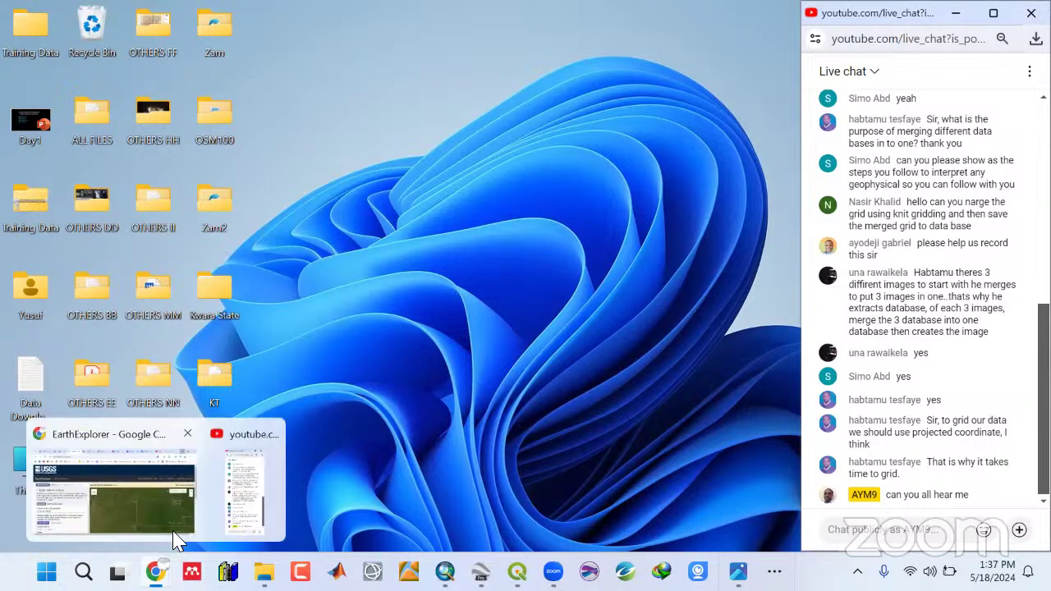
pyautogui.click(176, 540)
pyautogui.click(809, 22)
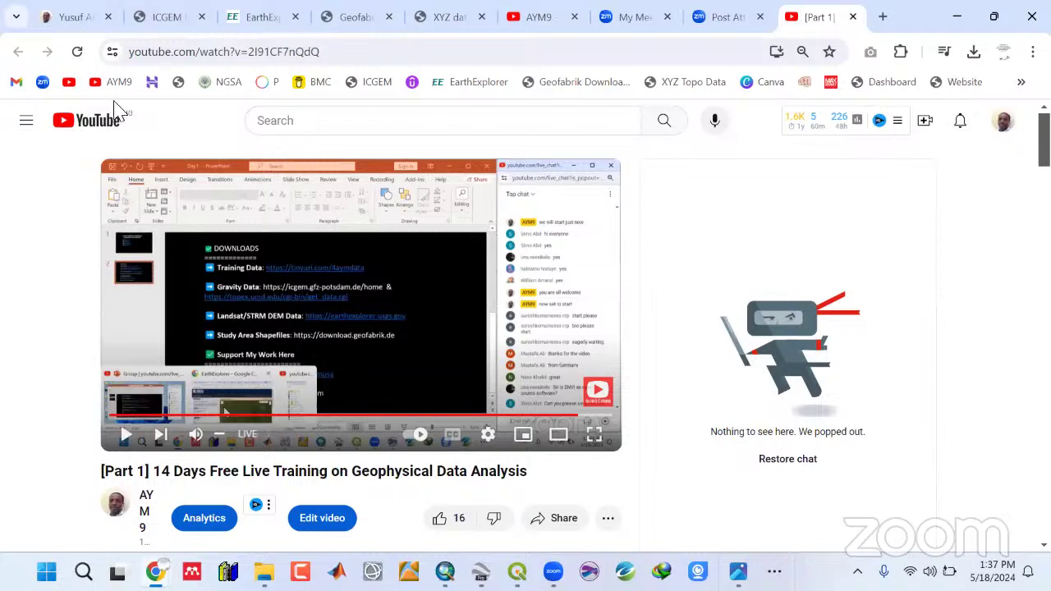
pyautogui.click(78, 52)
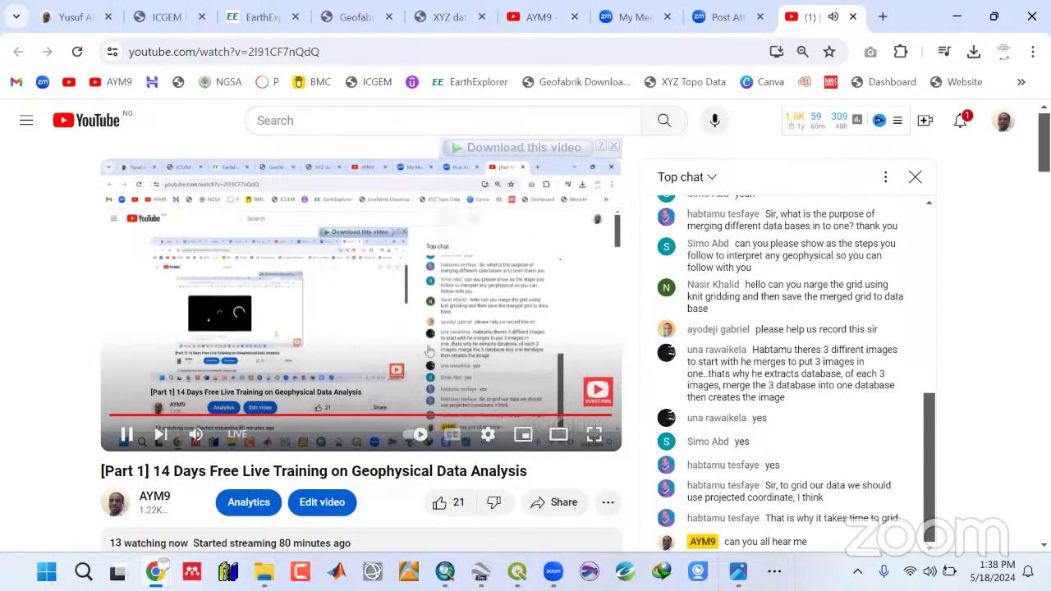
pyautogui.click(955, 23)
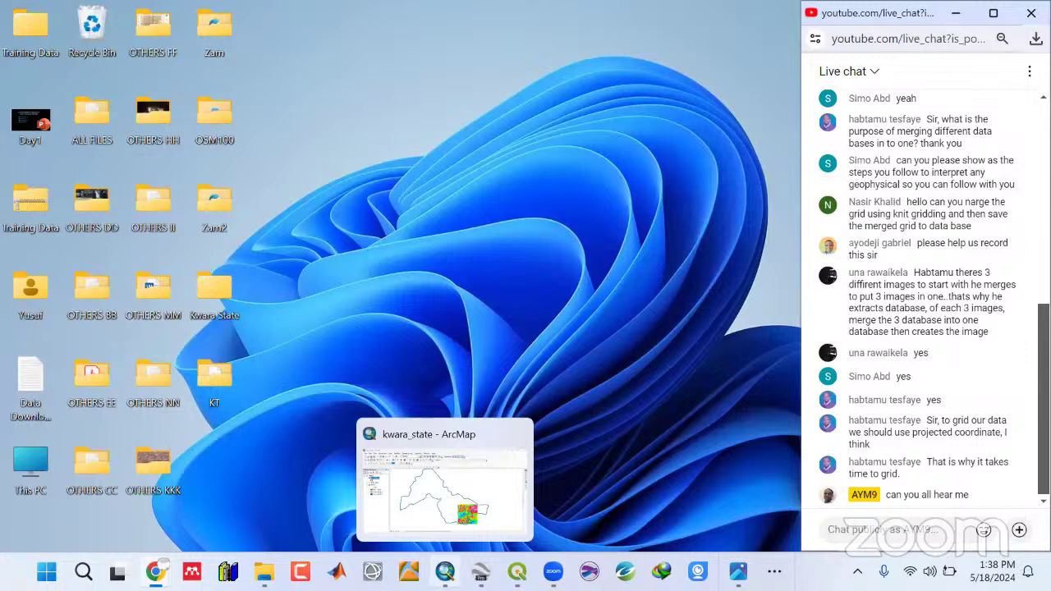
# View the kwara_state map in ArcMap and switch back to the YouTube live training page in Chrome.
pyautogui.click(445, 572)
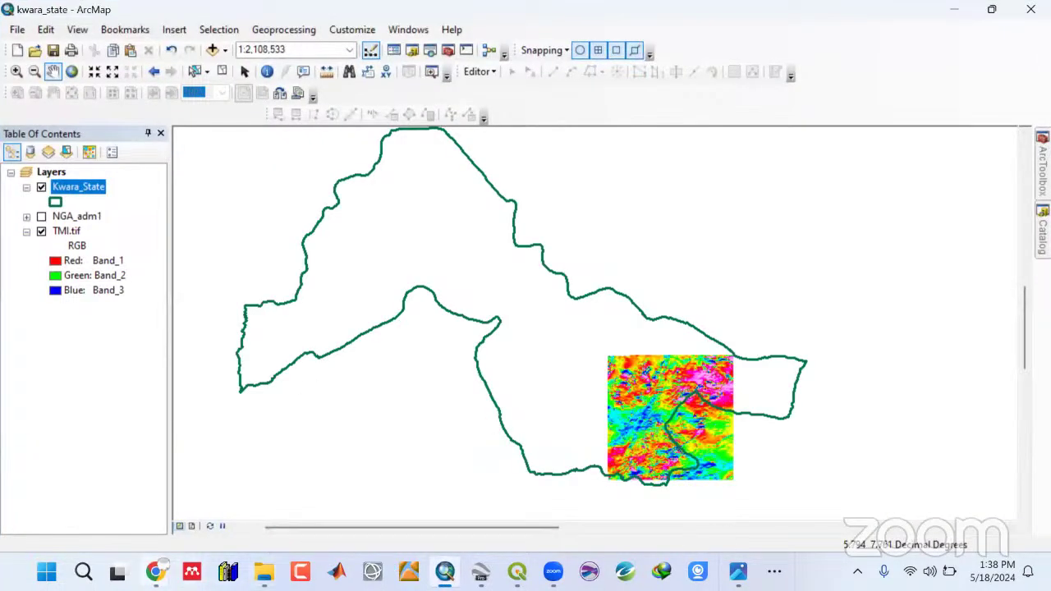
pyautogui.moveTo(154, 572)
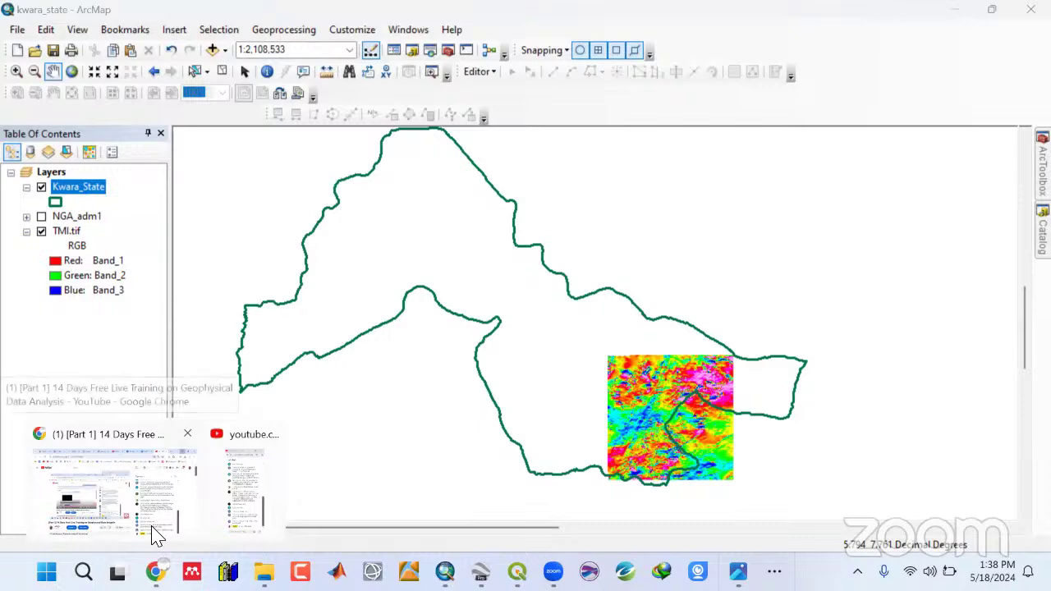
pyautogui.click(156, 535)
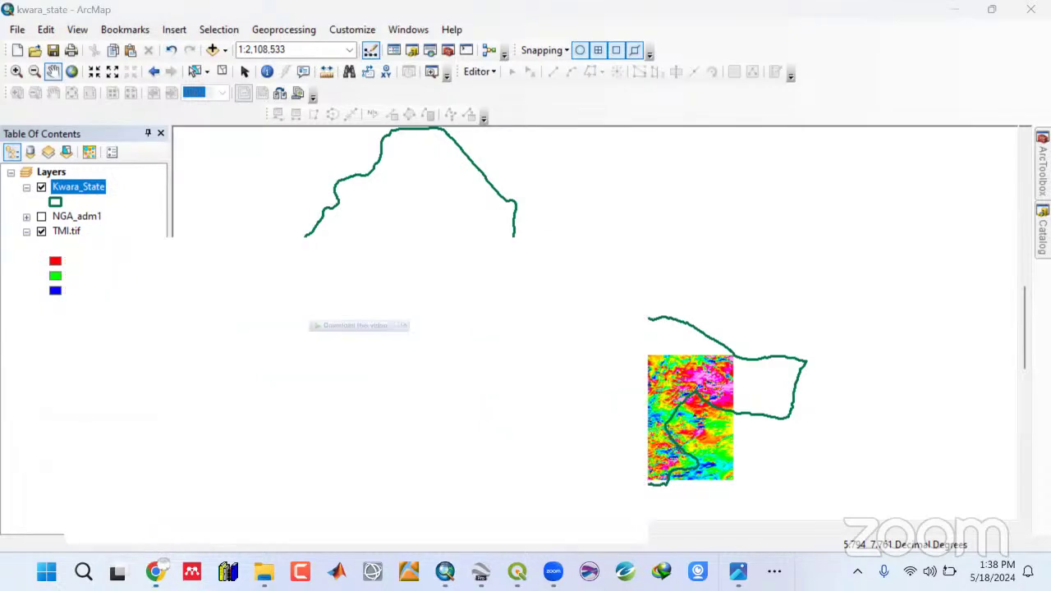
# Return from the YouTube stream to ArcMap, collapse the layer legends, and hide the Kwara_State and TMI.tif layers.
pyautogui.click(130, 436)
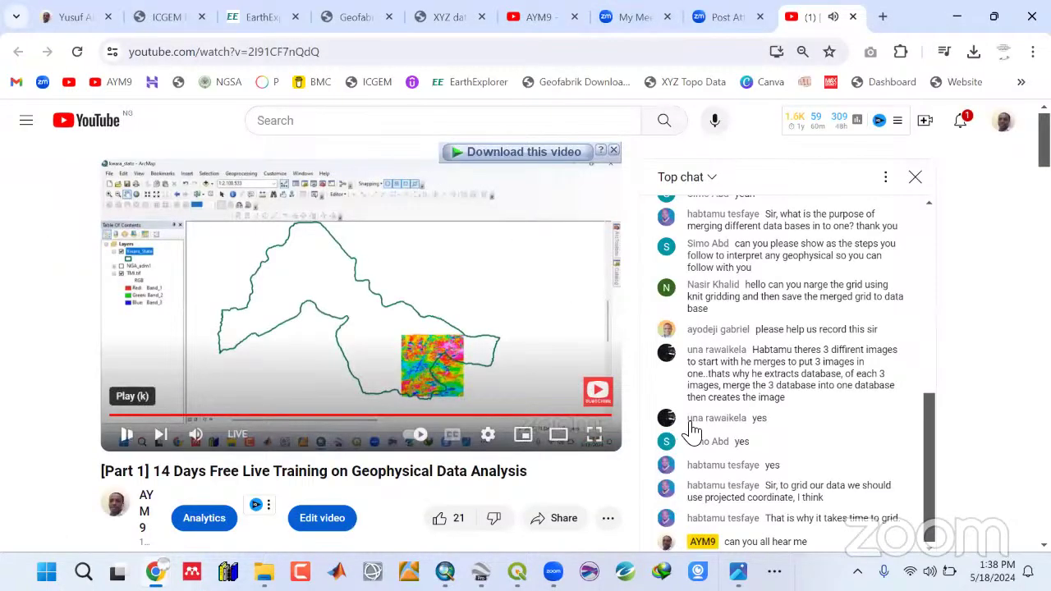
pyautogui.click(954, 18)
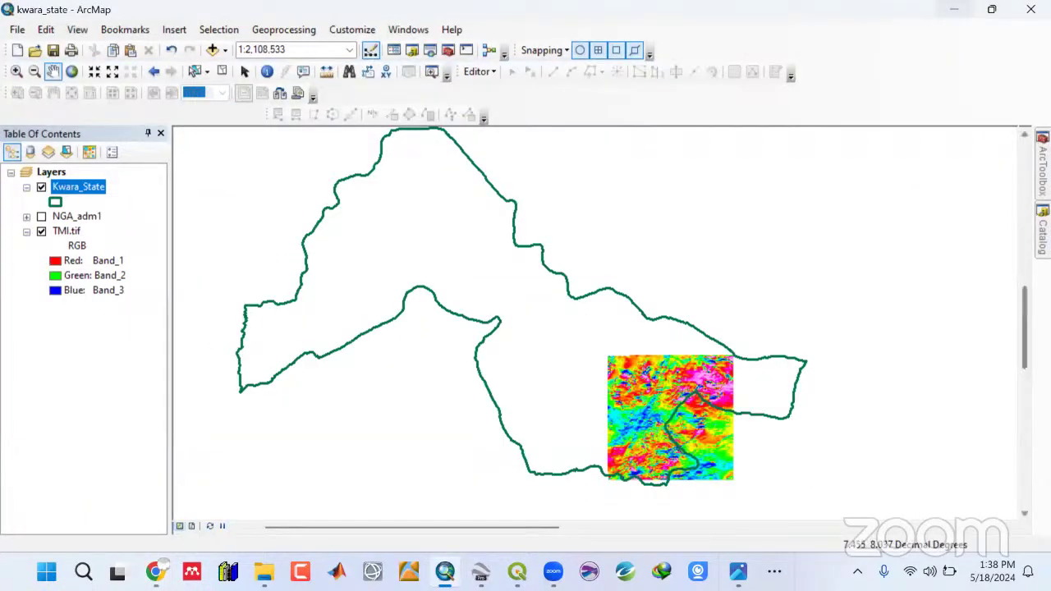
pyautogui.scroll(-3, 604, 325)
pyautogui.scroll(3, 522, 311)
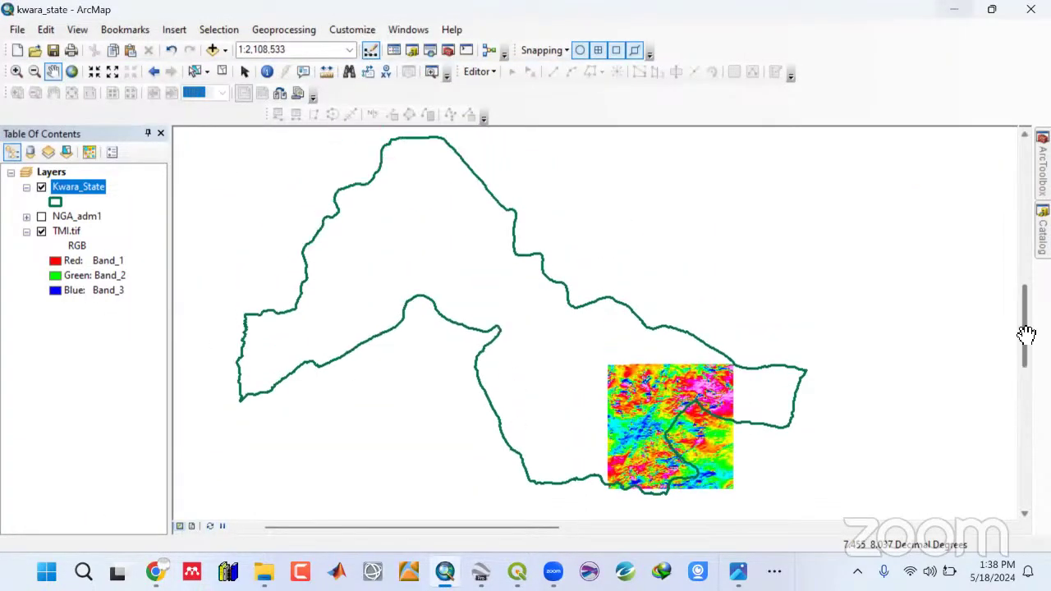
pyautogui.click(26, 187)
pyautogui.click(26, 216)
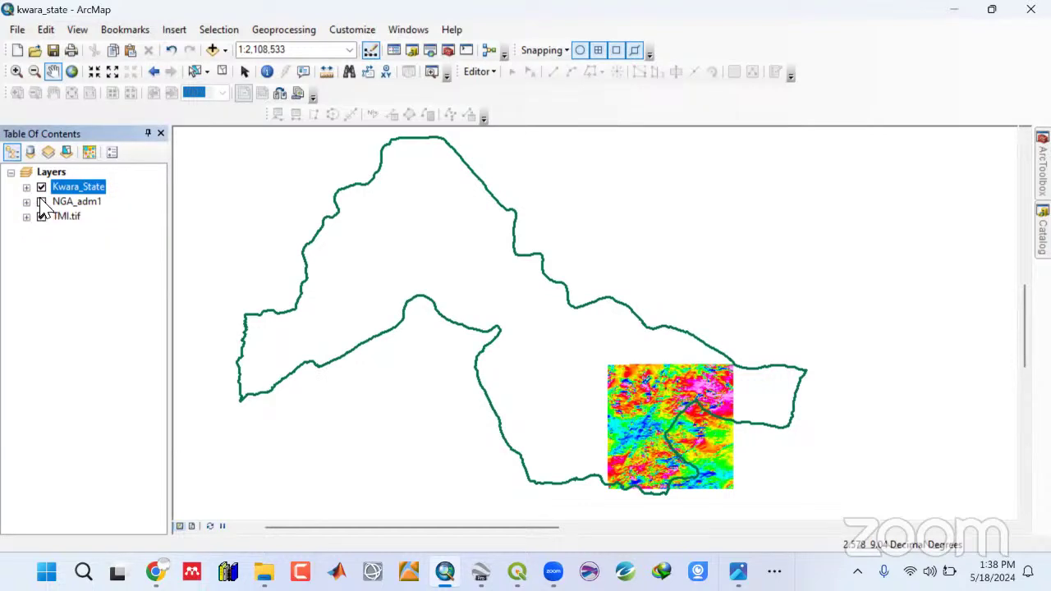
pyautogui.click(41, 187)
pyautogui.click(41, 216)
pyautogui.moveTo(172, 254); pyautogui.dragTo(154, 252)
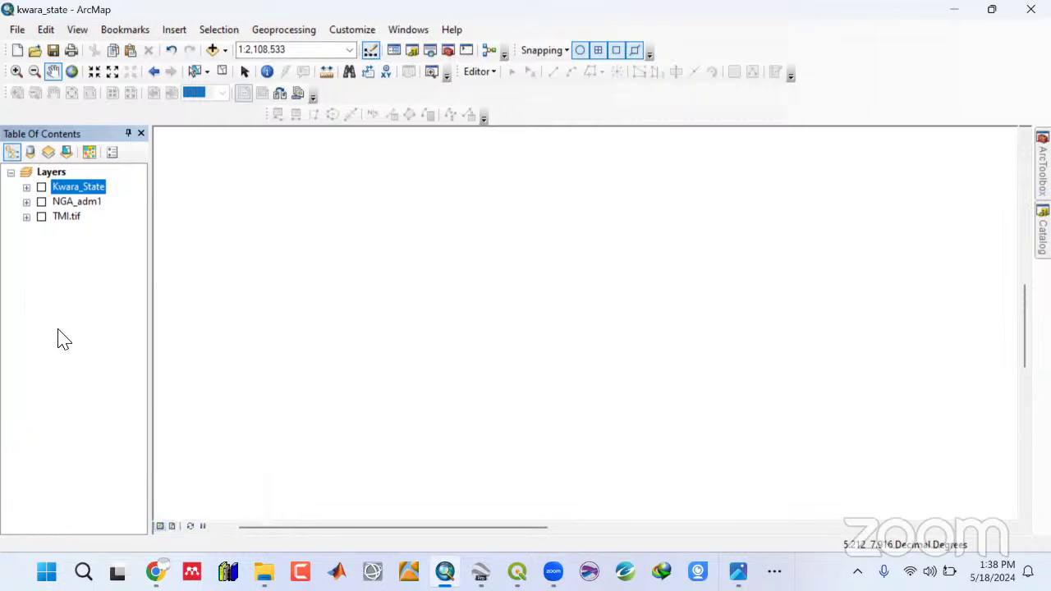
# Start adding XY data and choose study_area.csv from the project's Data folder as the coordinate table.
pyautogui.click(18, 36)
pyautogui.moveTo(51, 167)
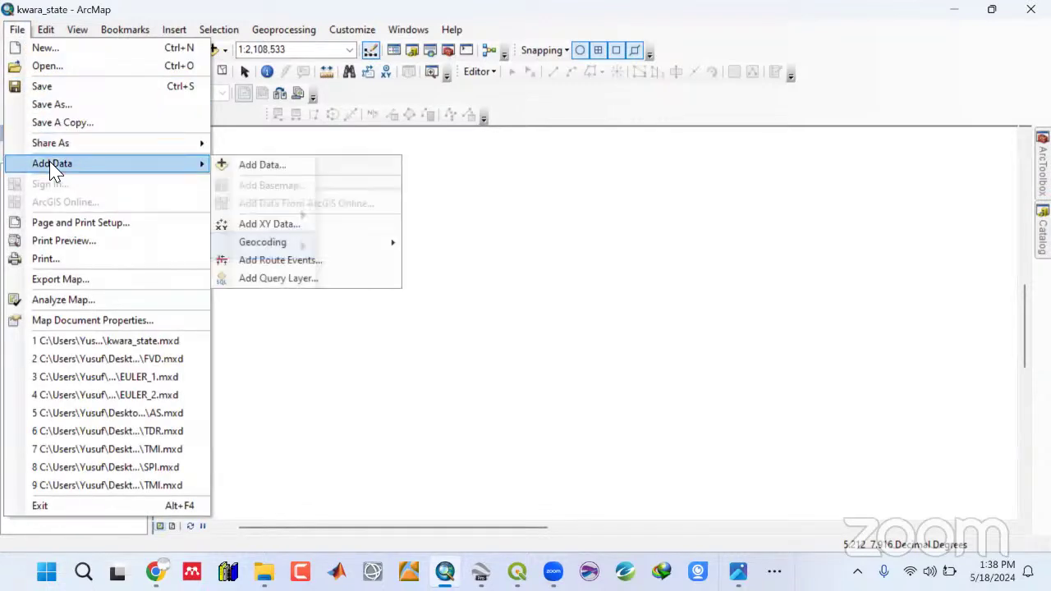
pyautogui.click(277, 231)
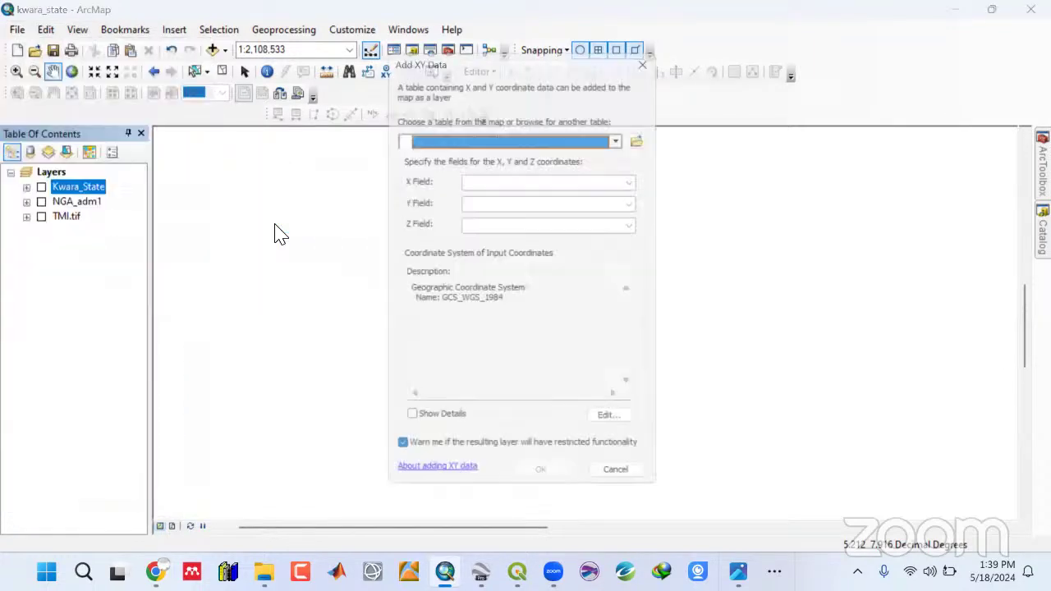
pyautogui.moveTo(480, 62); pyautogui.dragTo(377, 45)
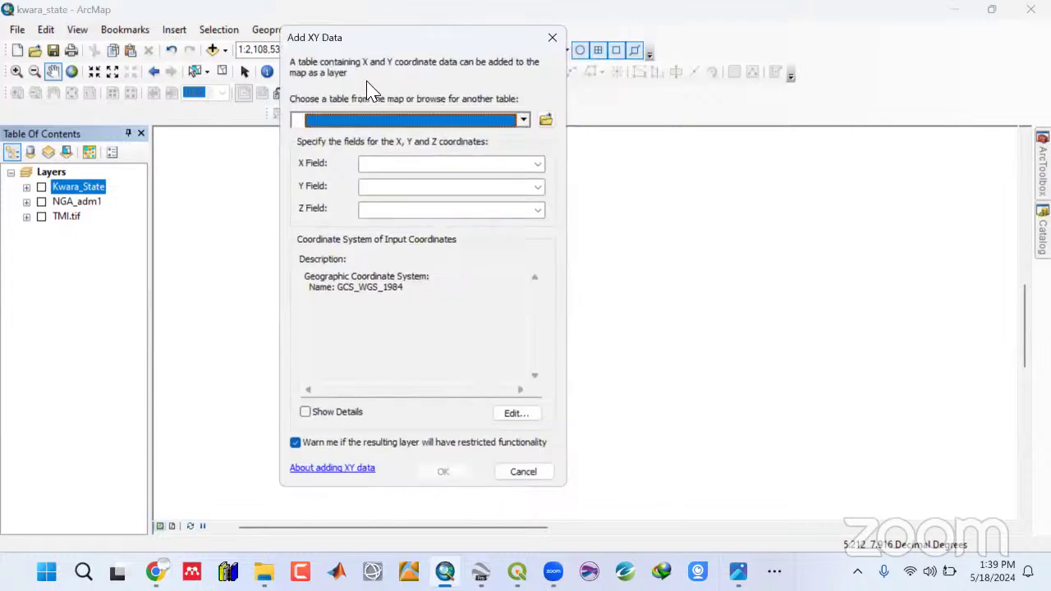
pyautogui.click(547, 121)
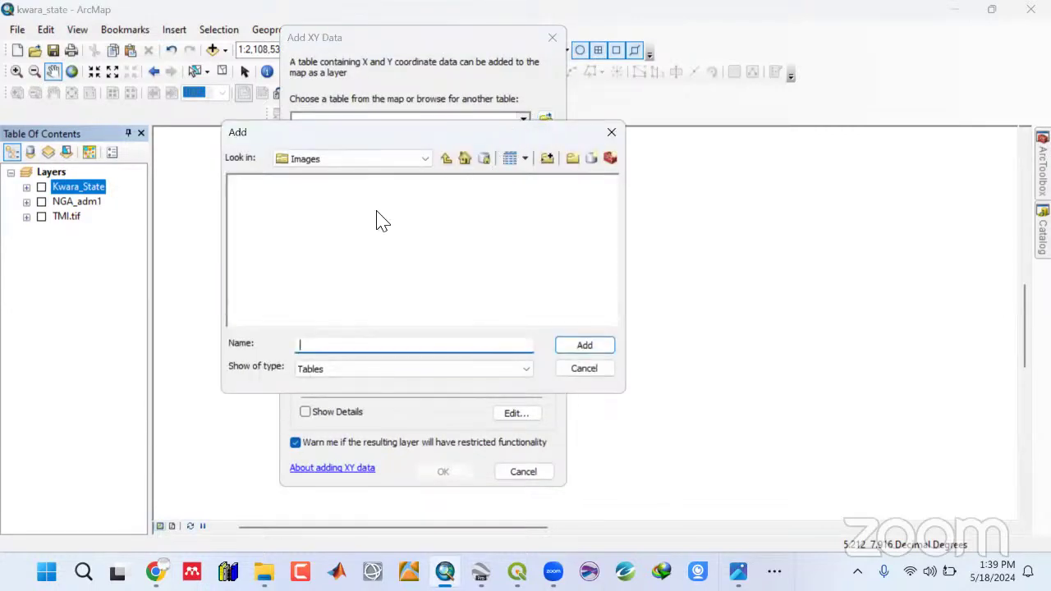
pyautogui.click(445, 160)
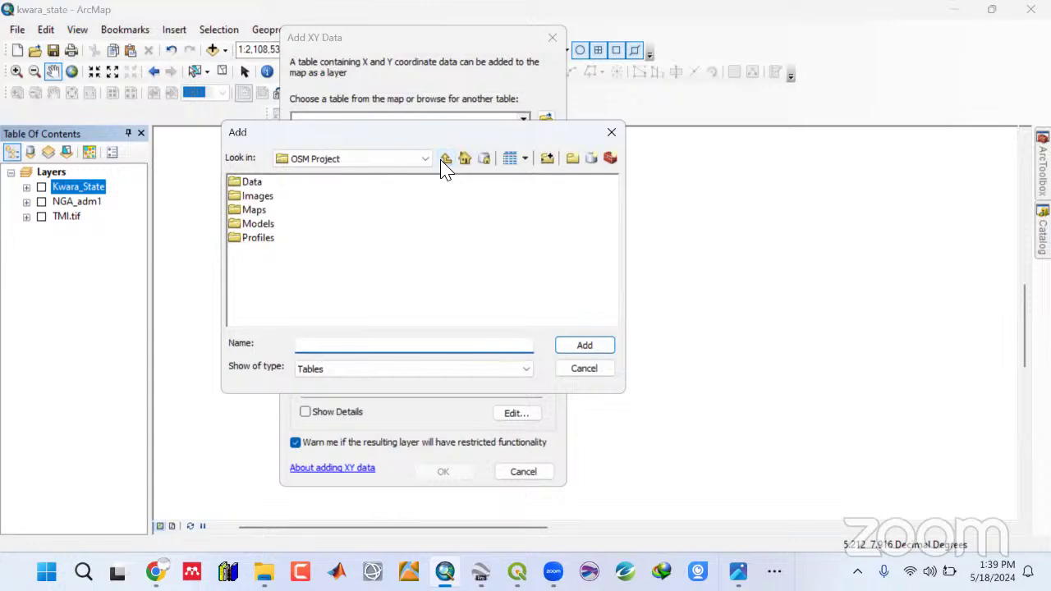
pyautogui.click(445, 161)
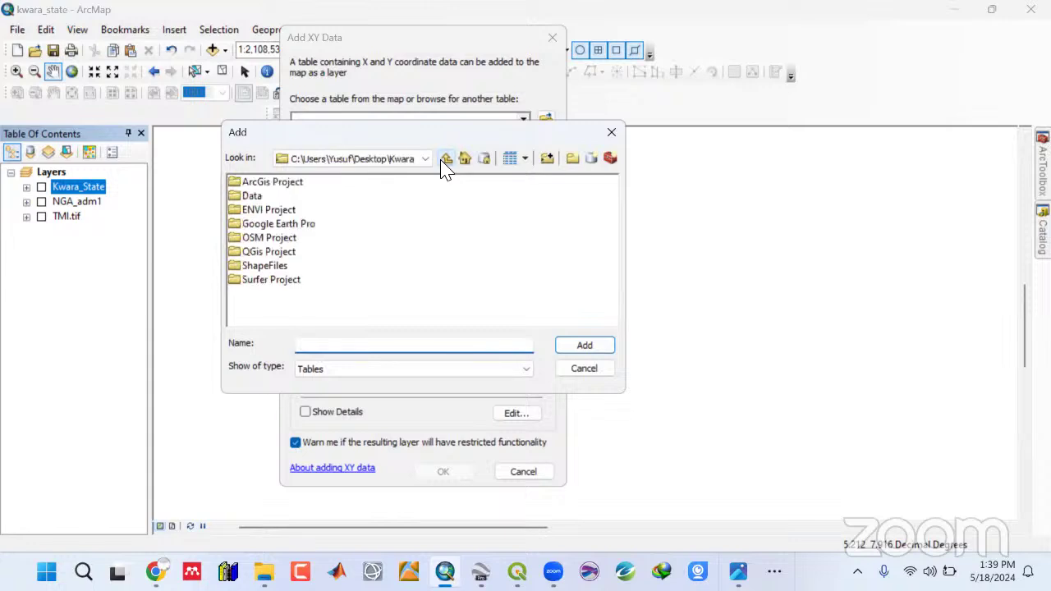
pyautogui.doubleClick(252, 198)
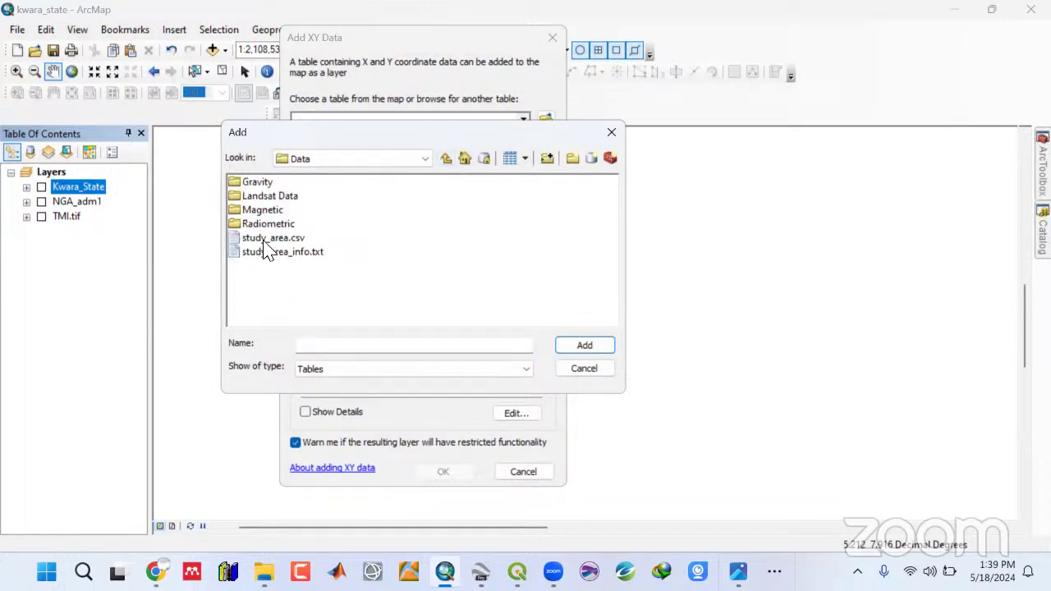
pyautogui.click(263, 239)
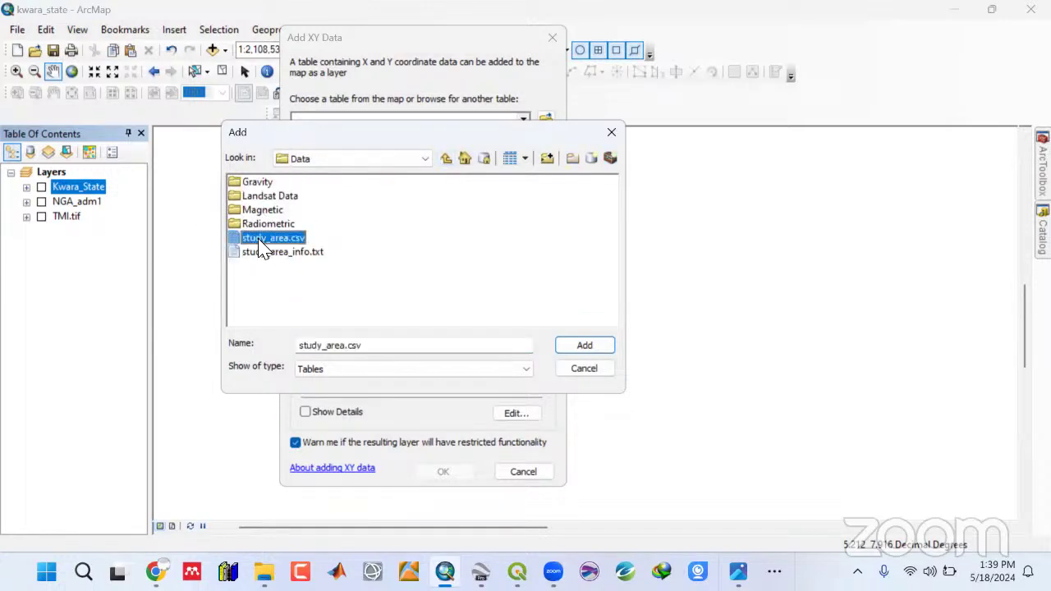
pyautogui.click(580, 352)
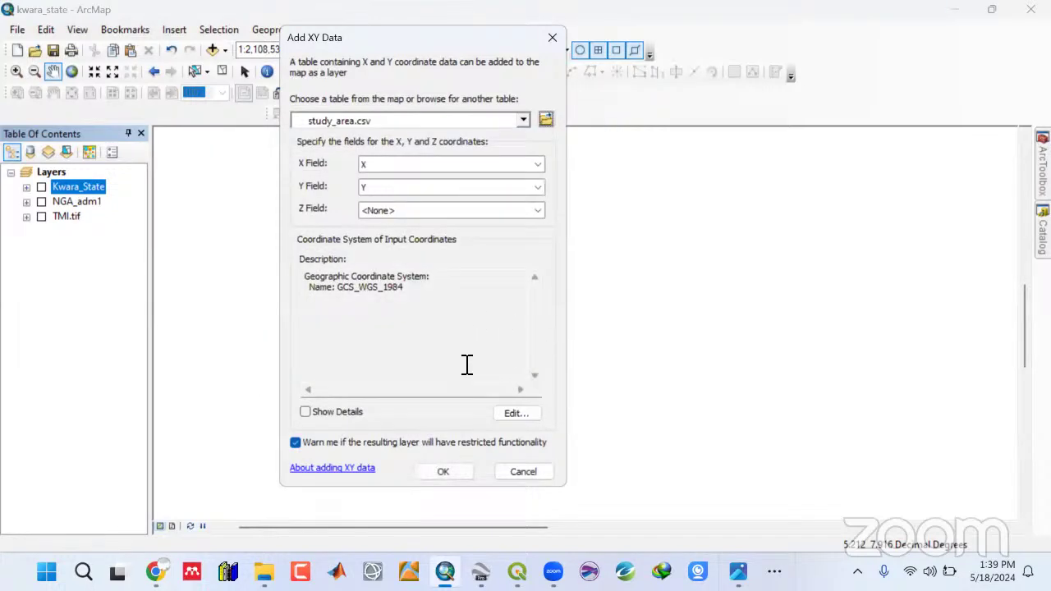
# Select WGS 1984 as the input coordinate system, add the study_area.csv points as a layer, and accept the missing Object-ID notice.
pyautogui.moveTo(430, 296); pyautogui.dragTo(315, 285)
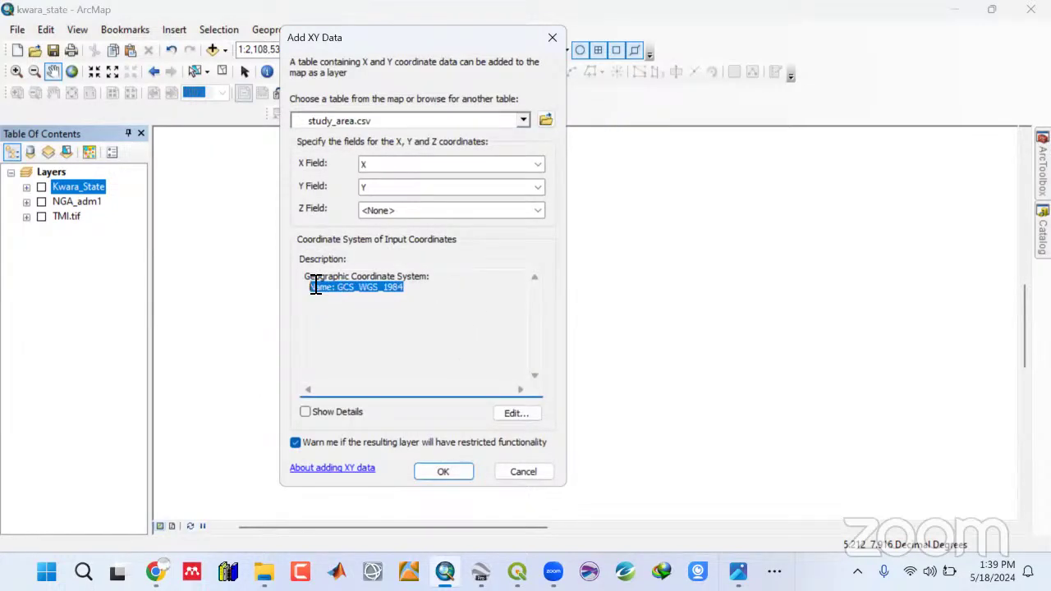
pyautogui.click(514, 416)
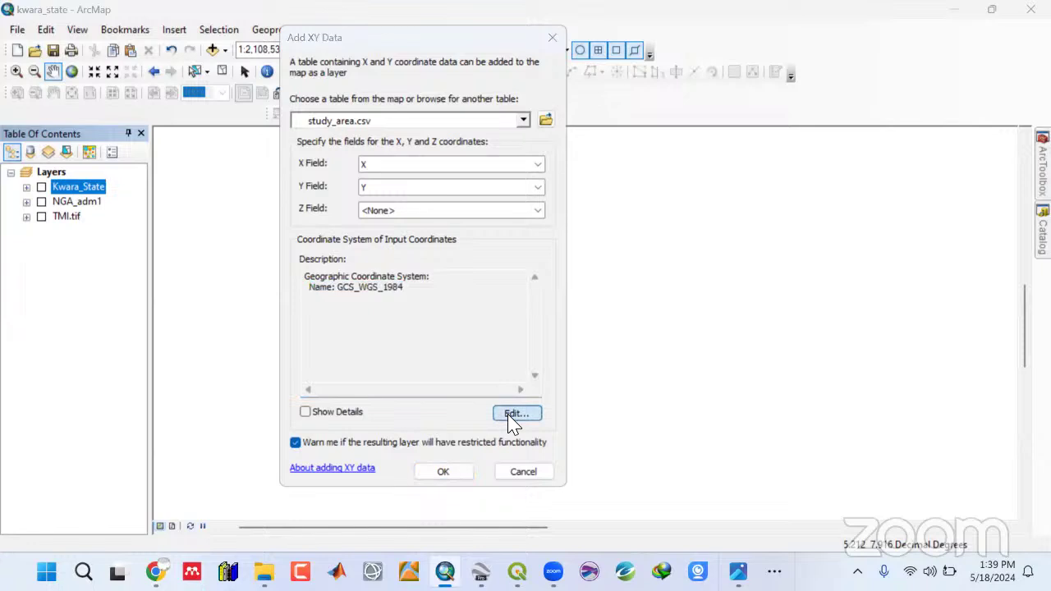
pyautogui.click(433, 157)
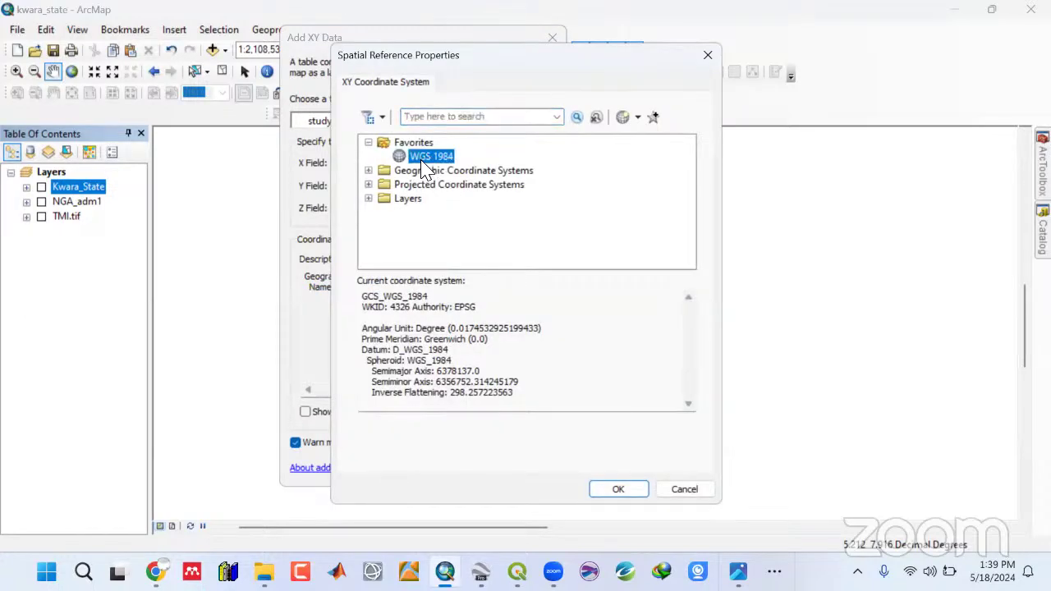
pyautogui.click(369, 170)
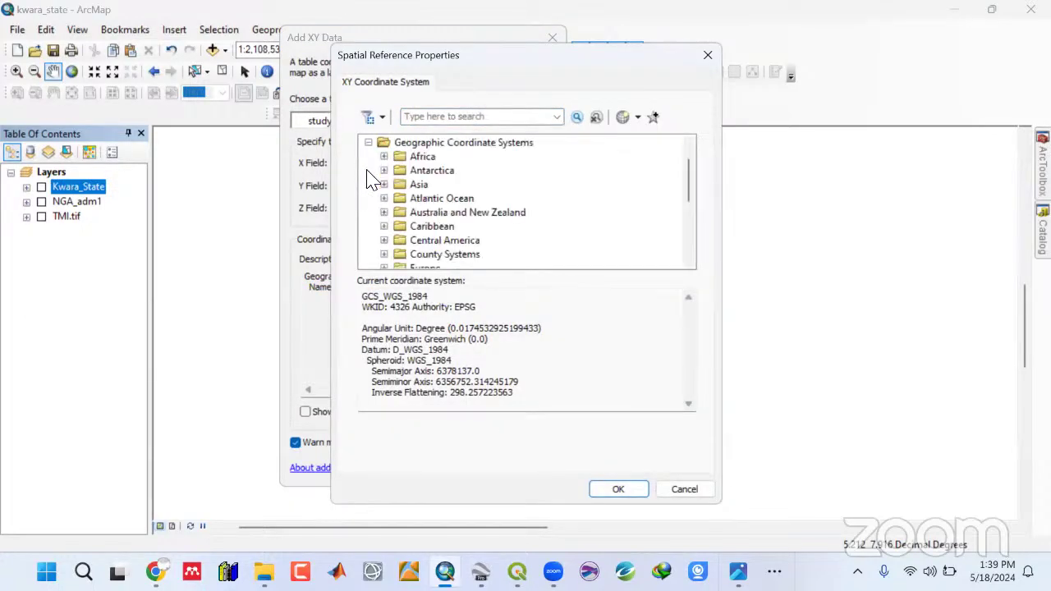
pyautogui.click(368, 144)
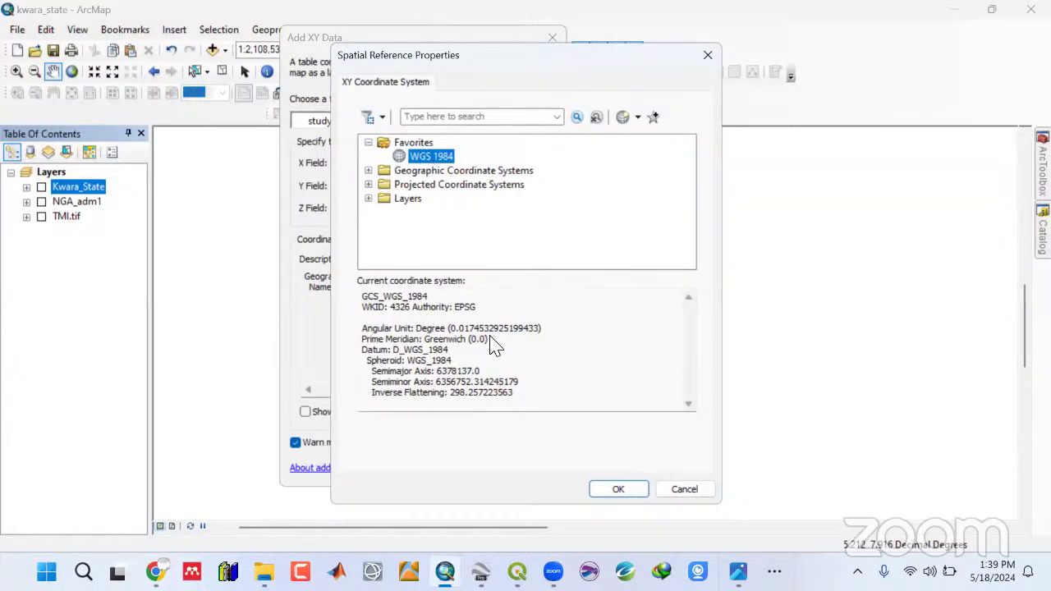
pyautogui.press('Return')
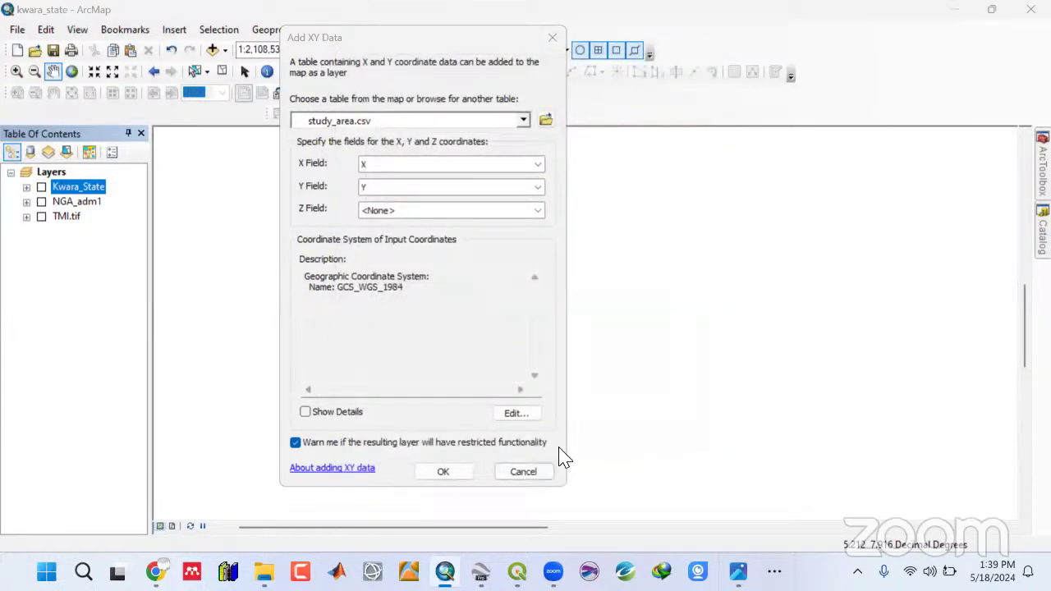
pyautogui.click(469, 472)
pyautogui.click(587, 371)
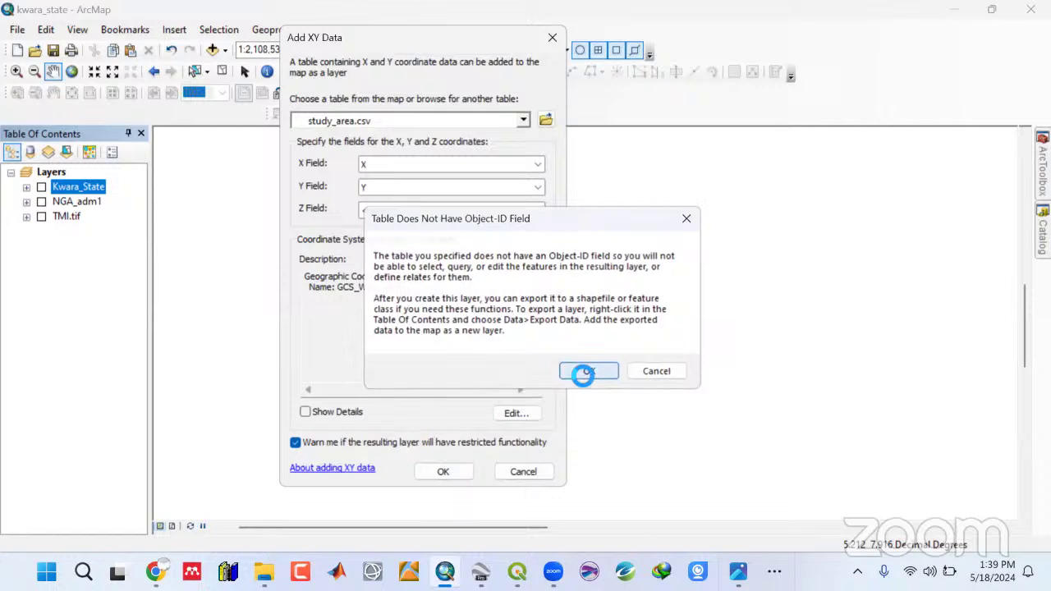
pyautogui.moveTo(576, 374); pyautogui.dragTo(404, 275)
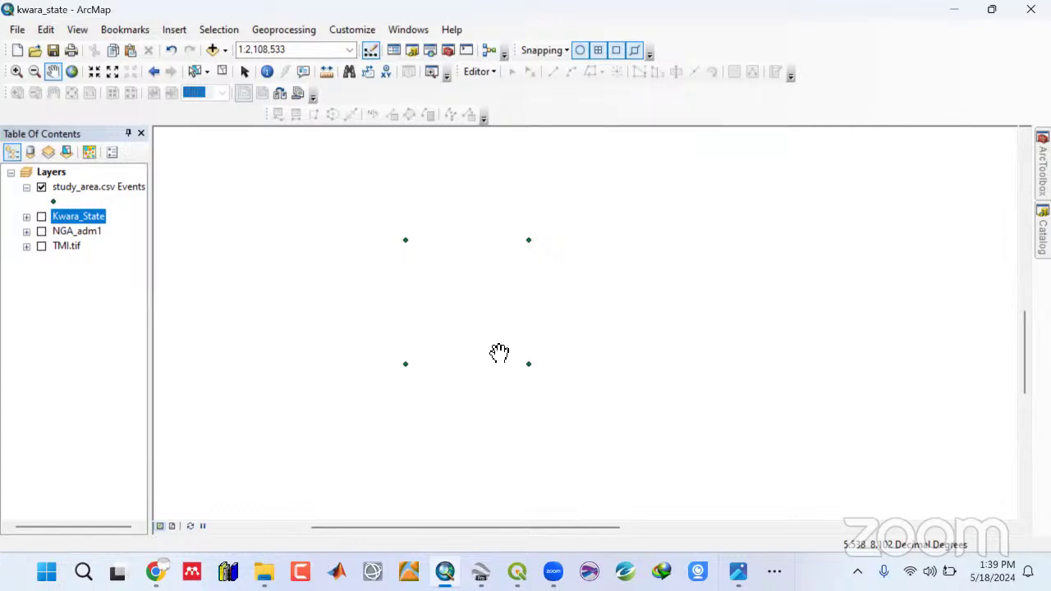
# Run Feature To Point from the Data Management Features tools on study_area.csv Events, keeping the default output feature class.
pyautogui.click(448, 50)
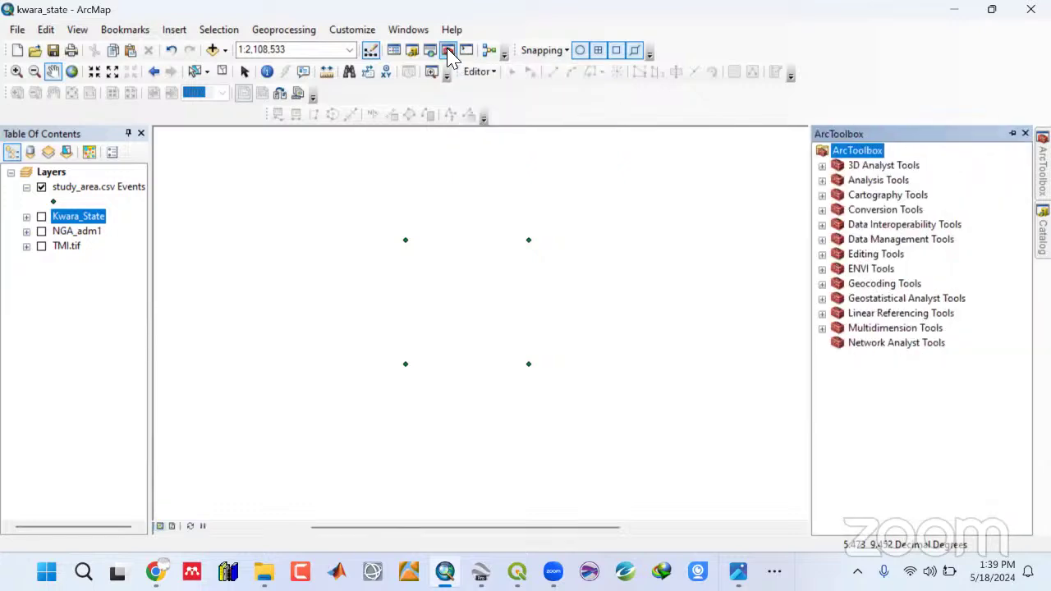
pyautogui.click(822, 240)
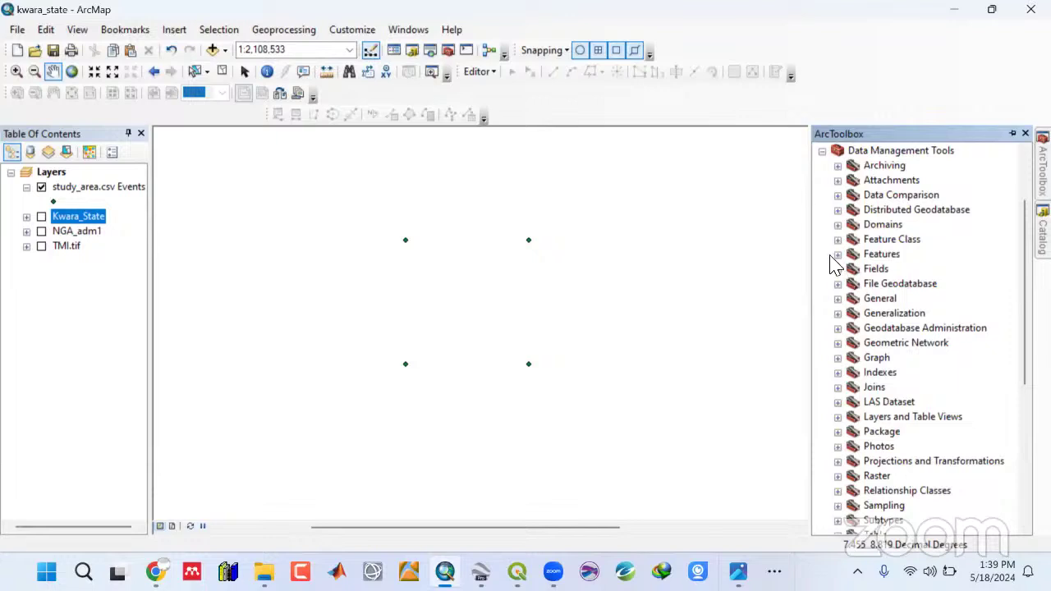
pyautogui.click(838, 254)
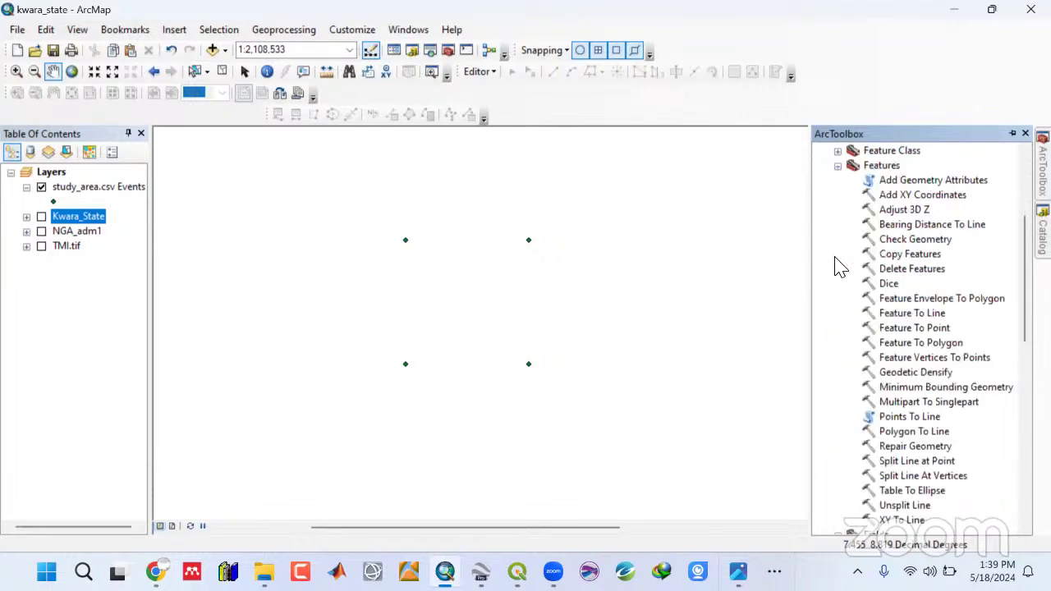
pyautogui.doubleClick(890, 331)
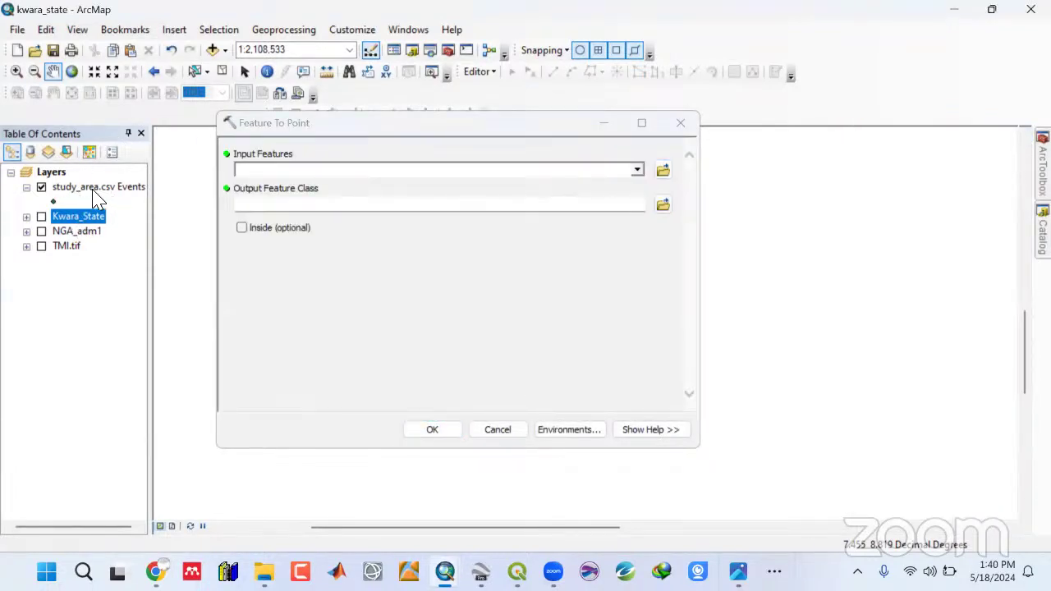
pyautogui.click(637, 169)
pyautogui.click(317, 191)
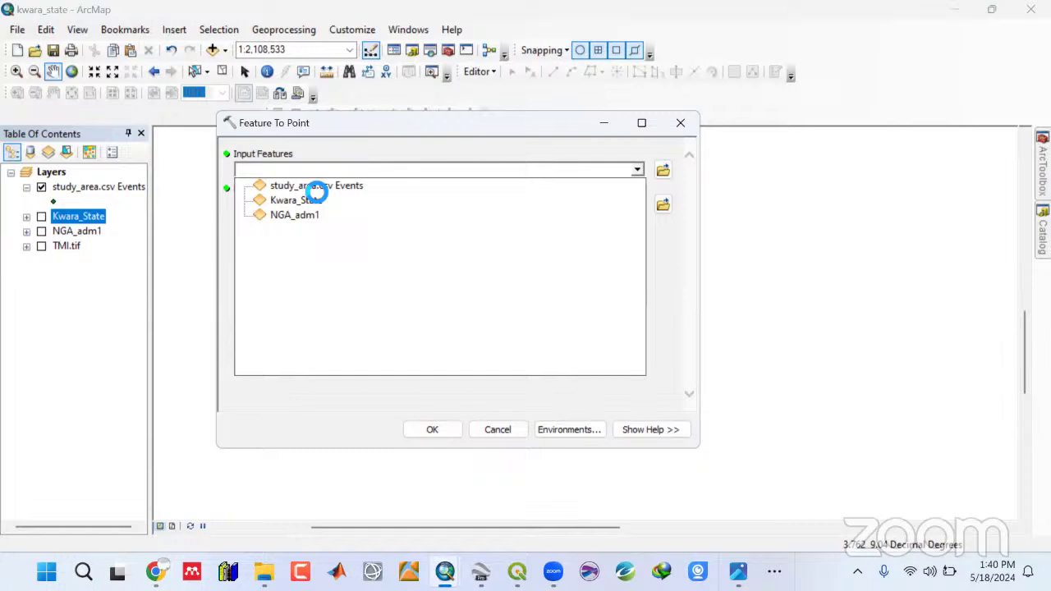
pyautogui.click(316, 187)
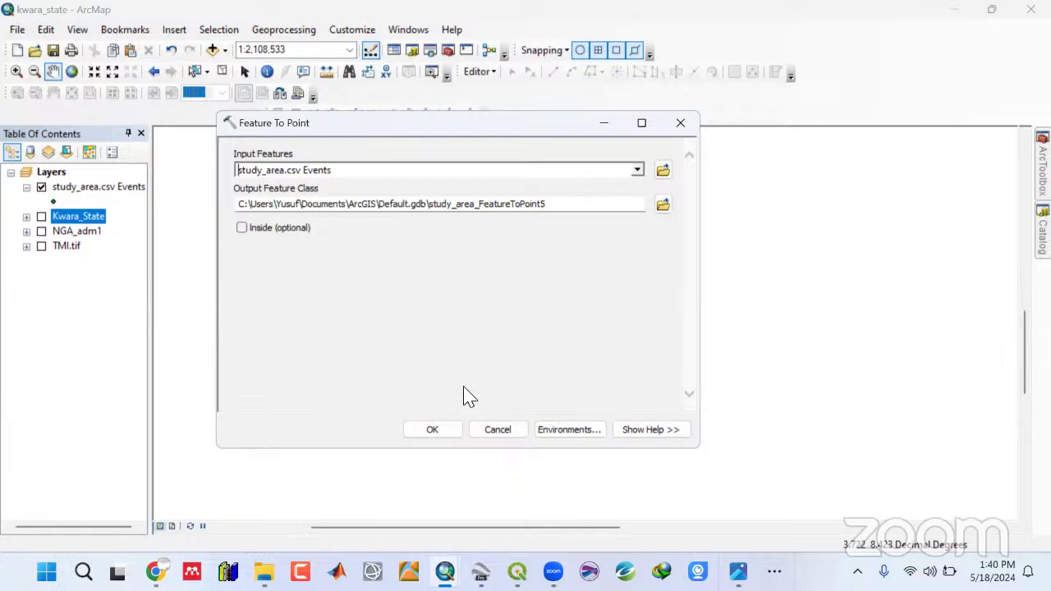
pyautogui.click(432, 433)
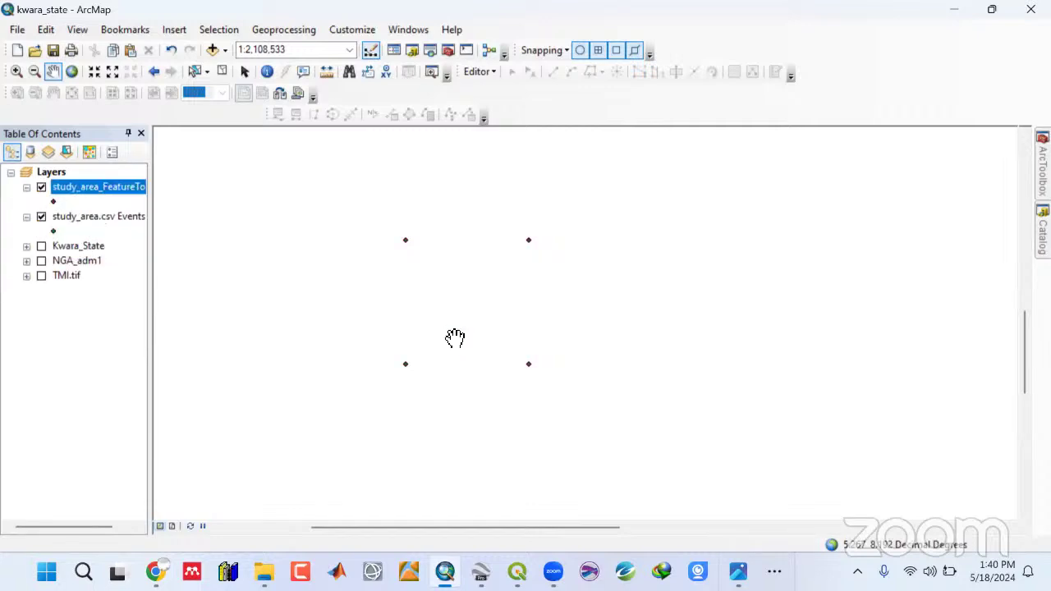
# Remove the study_area.csv Events layer from the map.
pyautogui.click(78, 218)
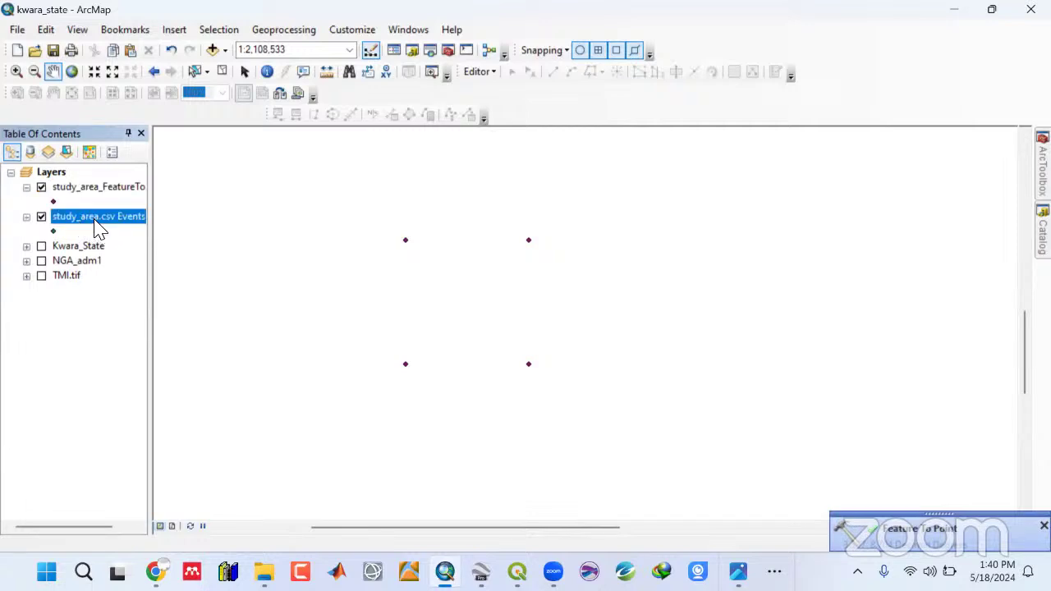
pyautogui.rightClick(95, 226)
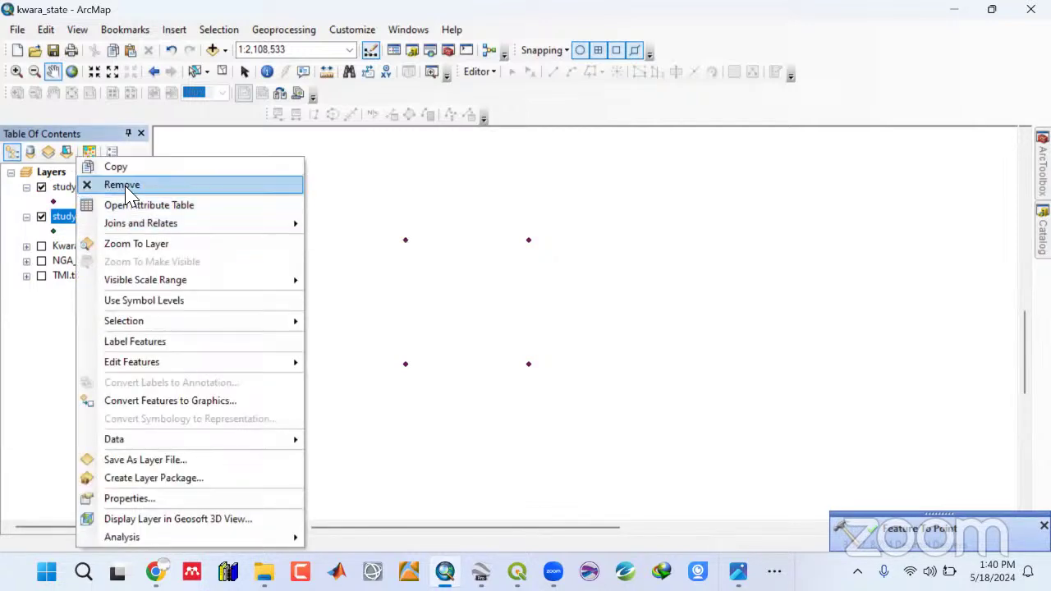
pyautogui.click(115, 186)
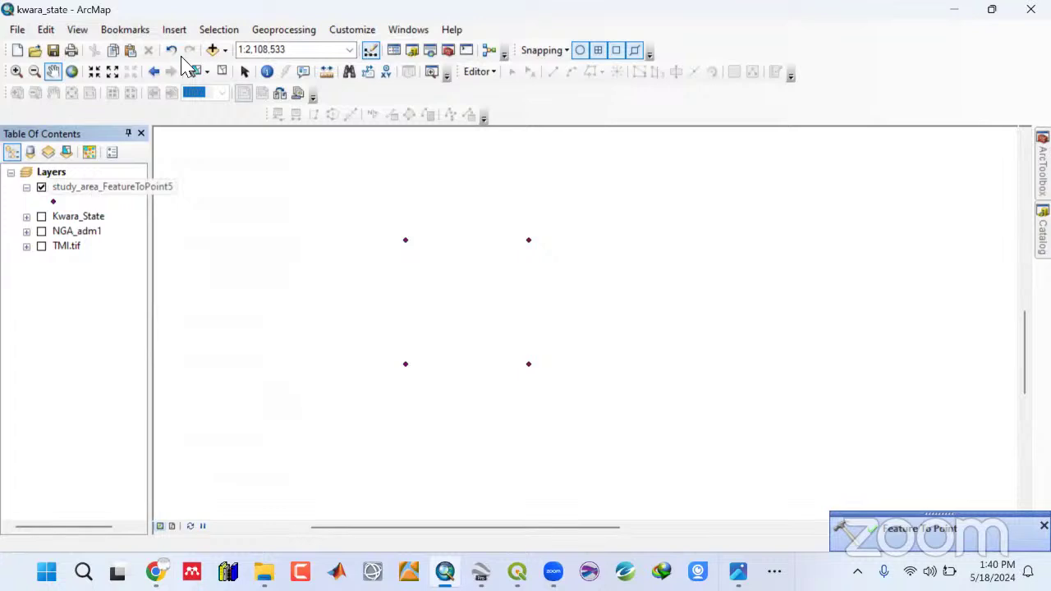
# Run Points To Line on study_area_FeatureToPoint5, keeping the default output feature class and leaving the optional settings unset.
pyautogui.click(448, 52)
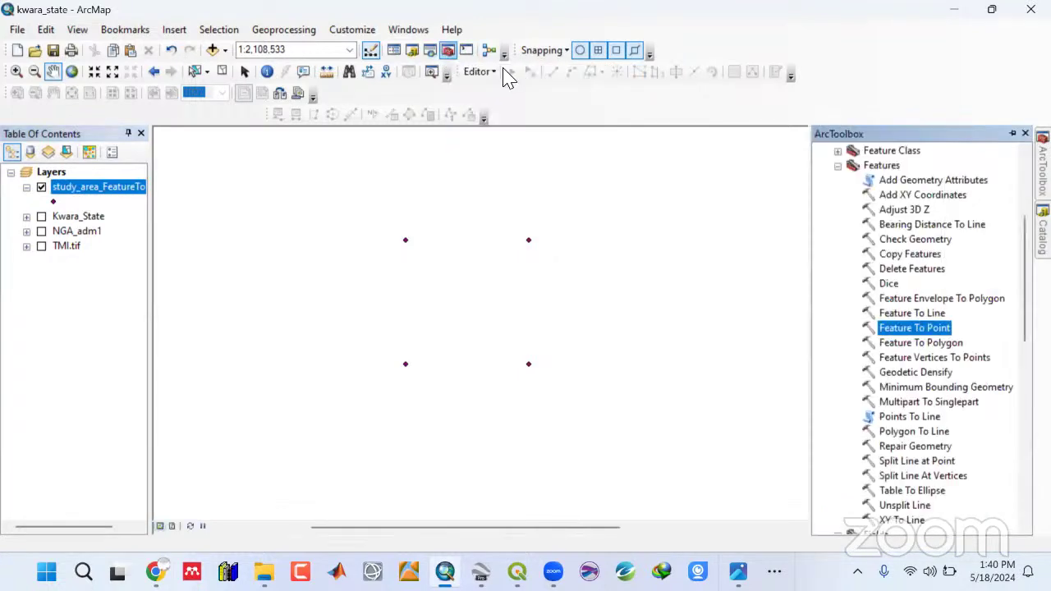
pyautogui.doubleClick(886, 419)
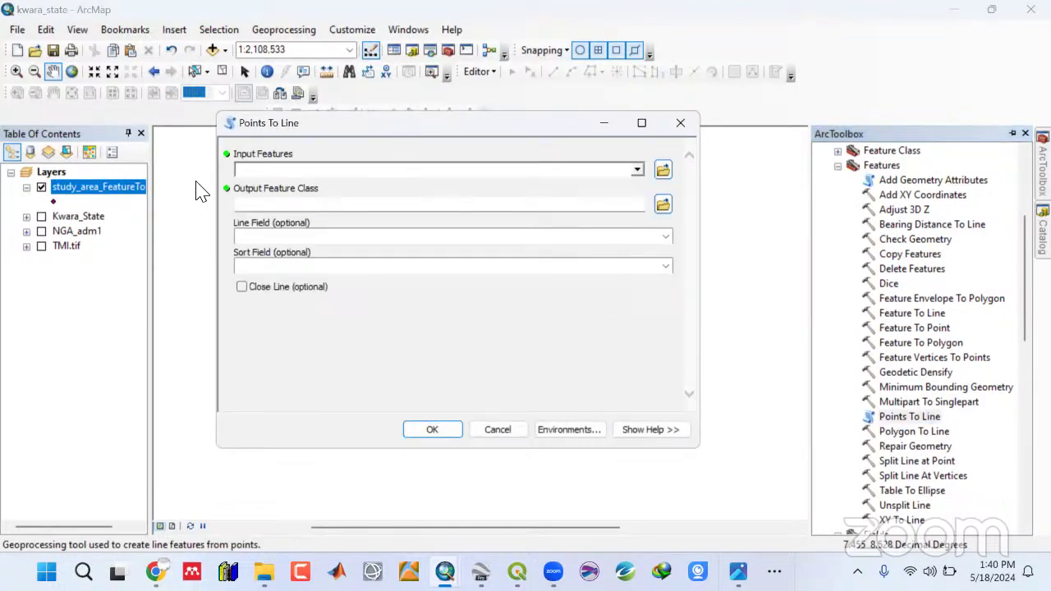
pyautogui.moveTo(405, 132); pyautogui.dragTo(448, 139)
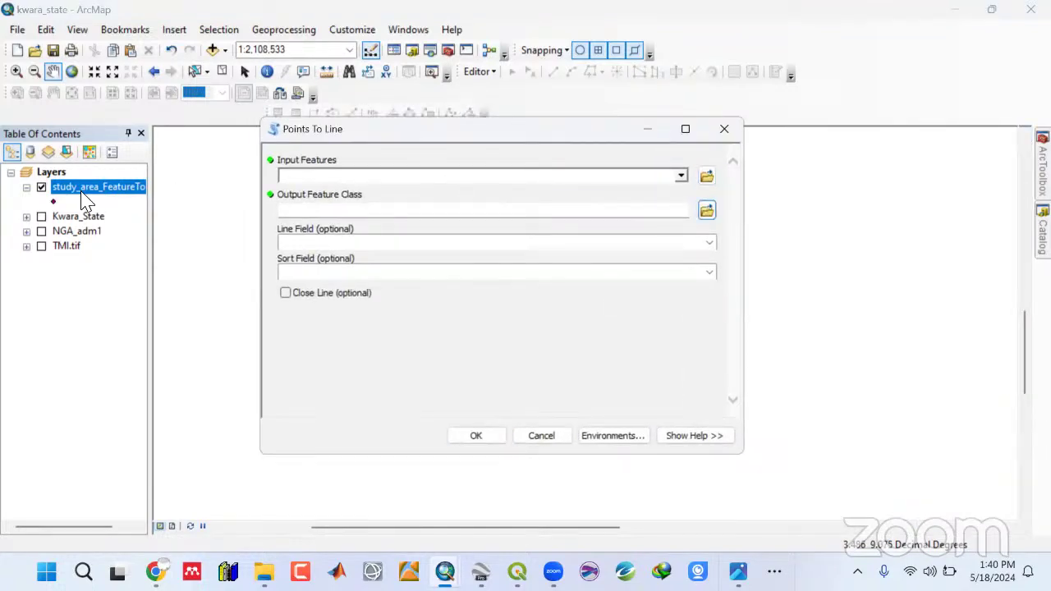
pyautogui.click(682, 176)
pyautogui.click(405, 195)
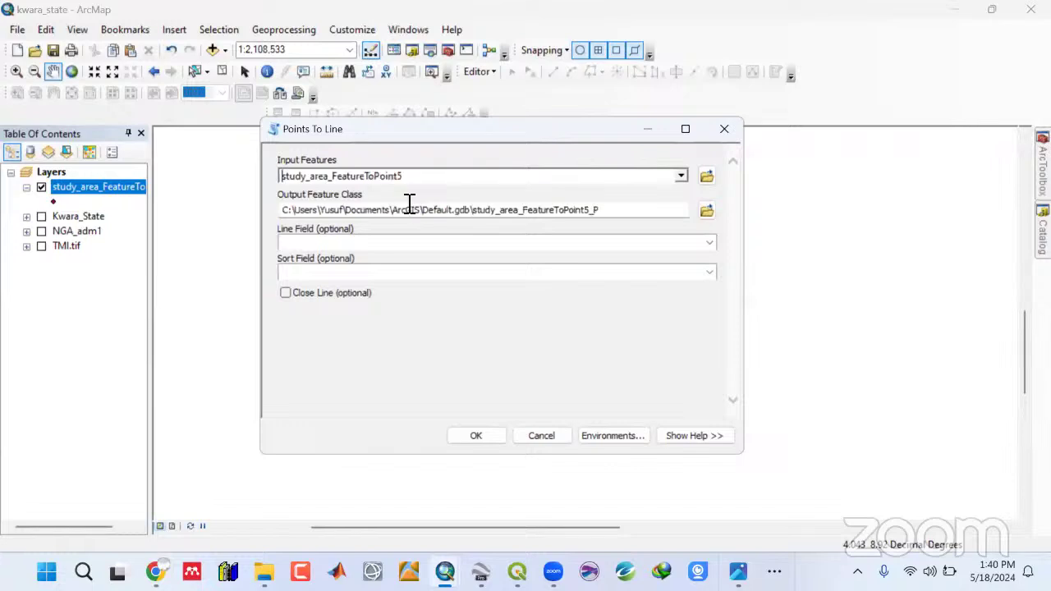
pyautogui.click(476, 436)
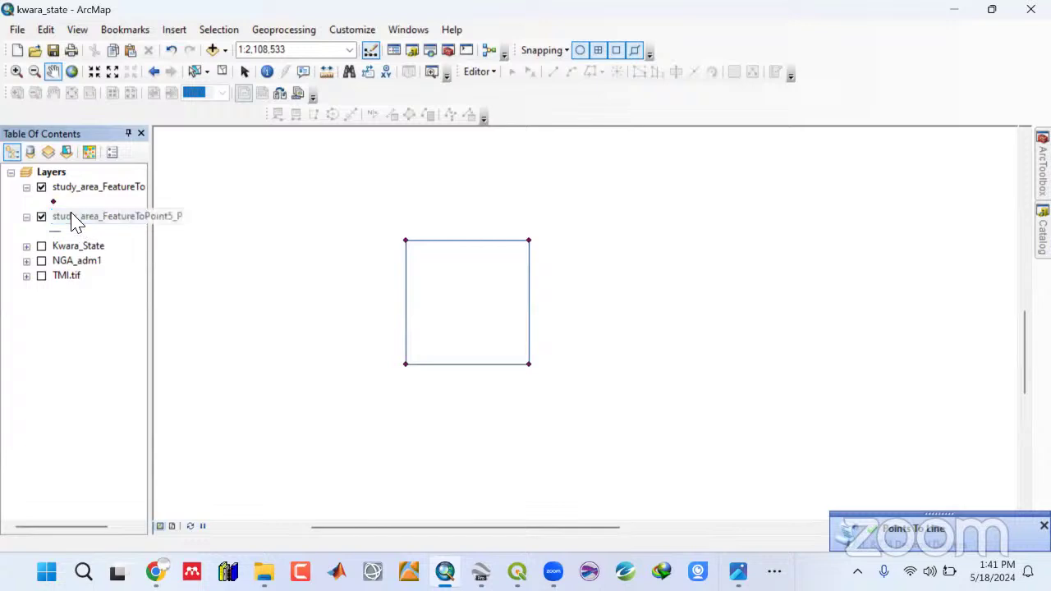
# Remove the study_area_FeatureToPoint5 point layer from the map.
pyautogui.click(66, 218)
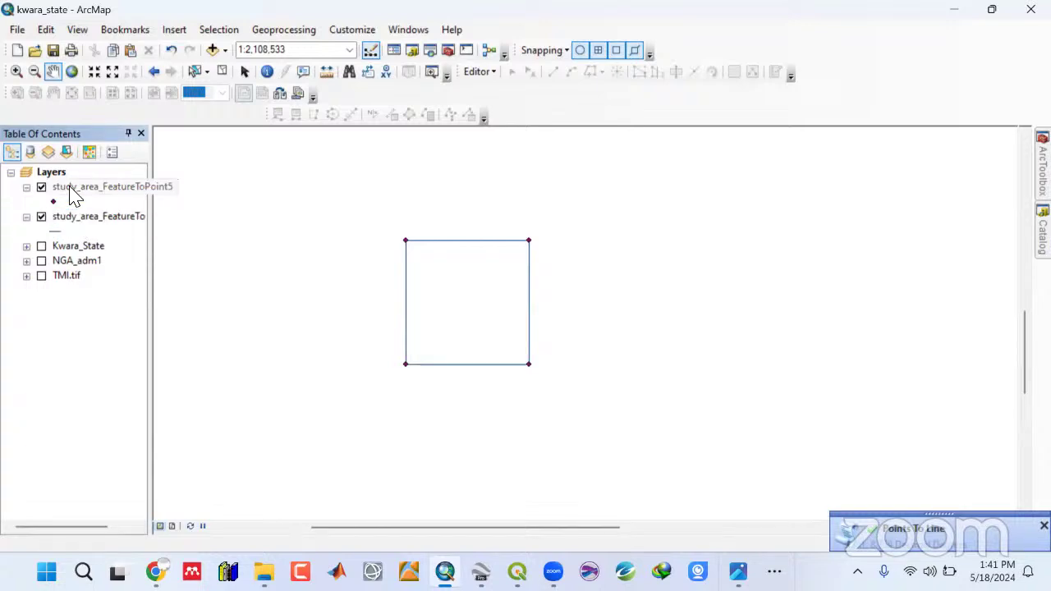
pyautogui.rightClick(71, 188)
pyautogui.click(114, 185)
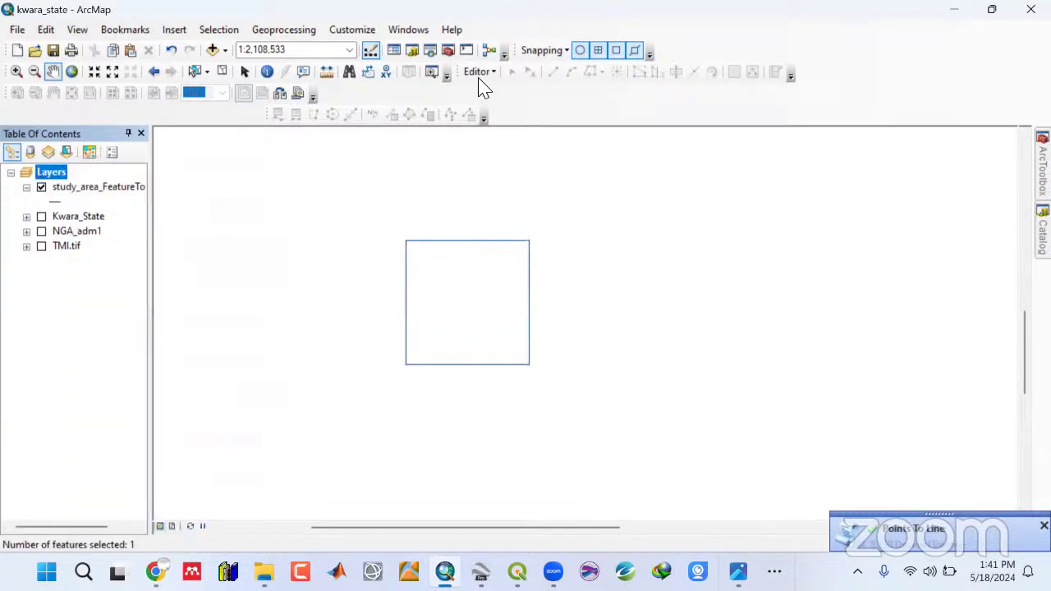
# Run Feature To Polygon on the study_area_FeatureToPoint5_P line layer, keeping the default output and preserving attributes.
pyautogui.click(448, 50)
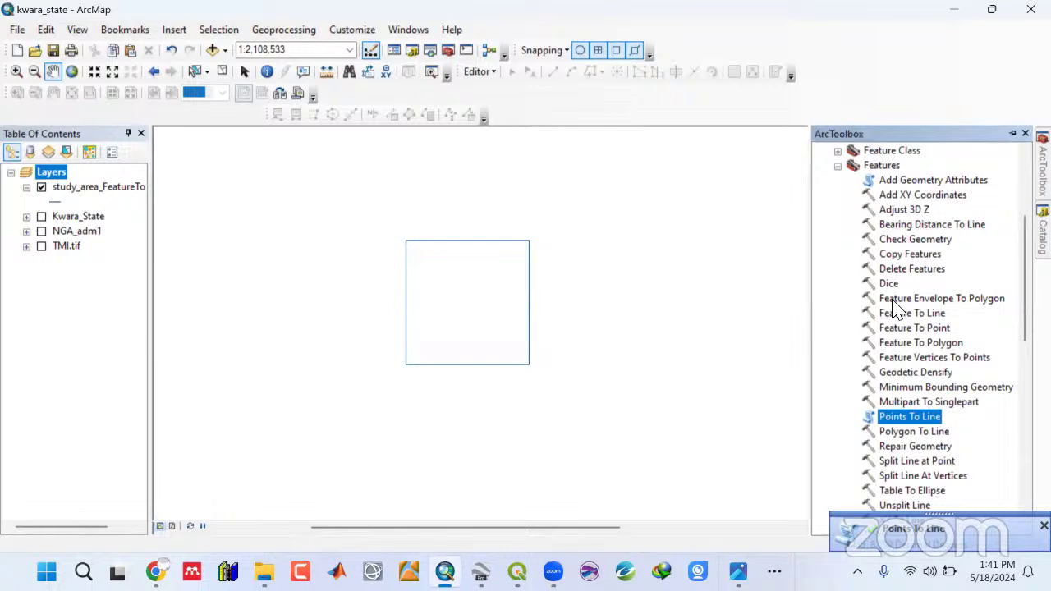
pyautogui.doubleClick(903, 344)
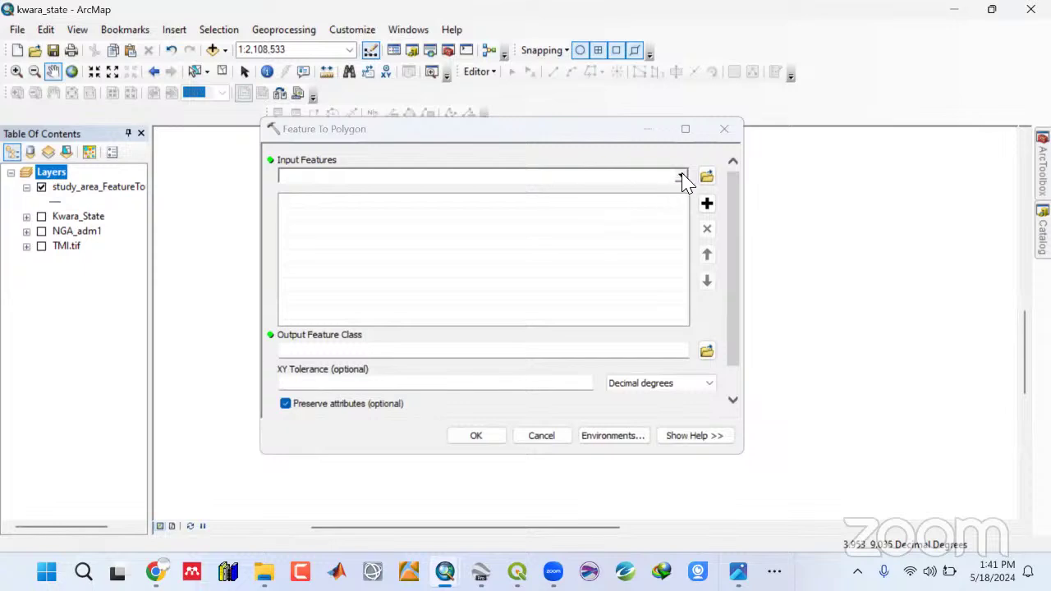
pyautogui.click(682, 177)
pyautogui.click(406, 192)
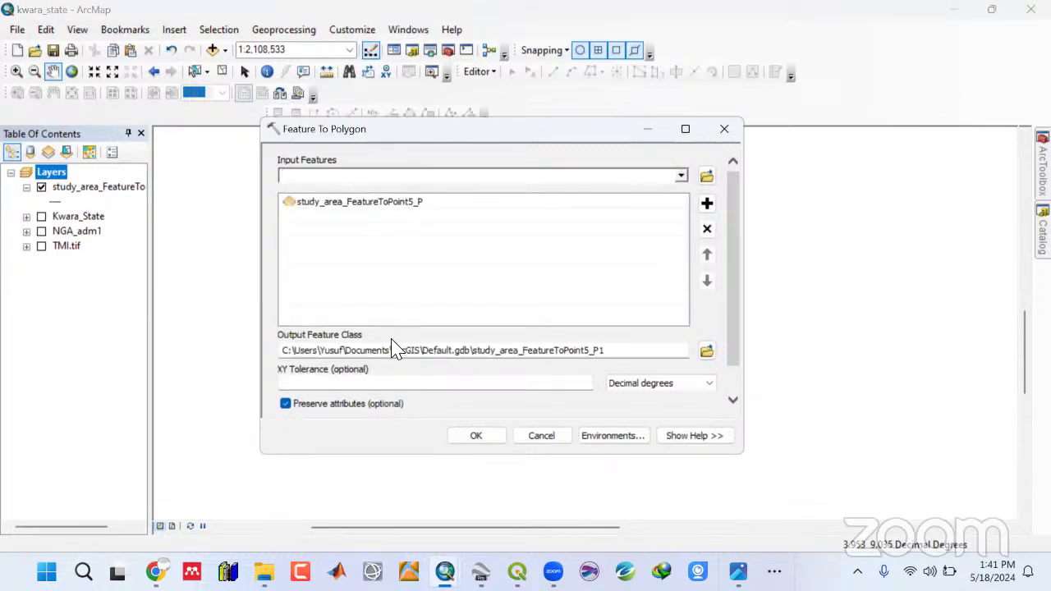
pyautogui.click(490, 436)
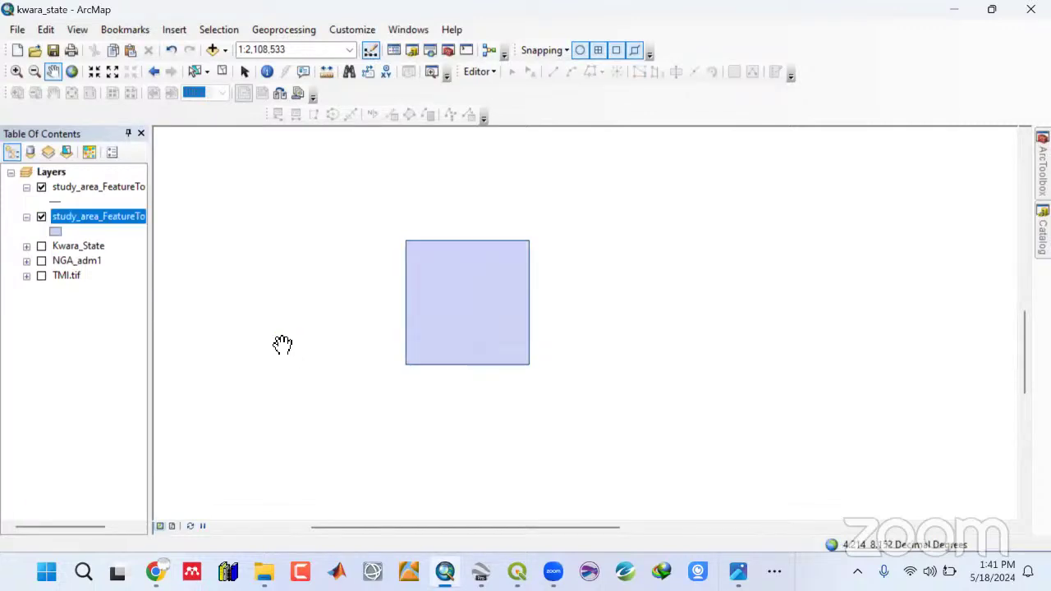
# Remove the study_area_FeatureToPoint5_P line layer from the map.
pyautogui.click(86, 185)
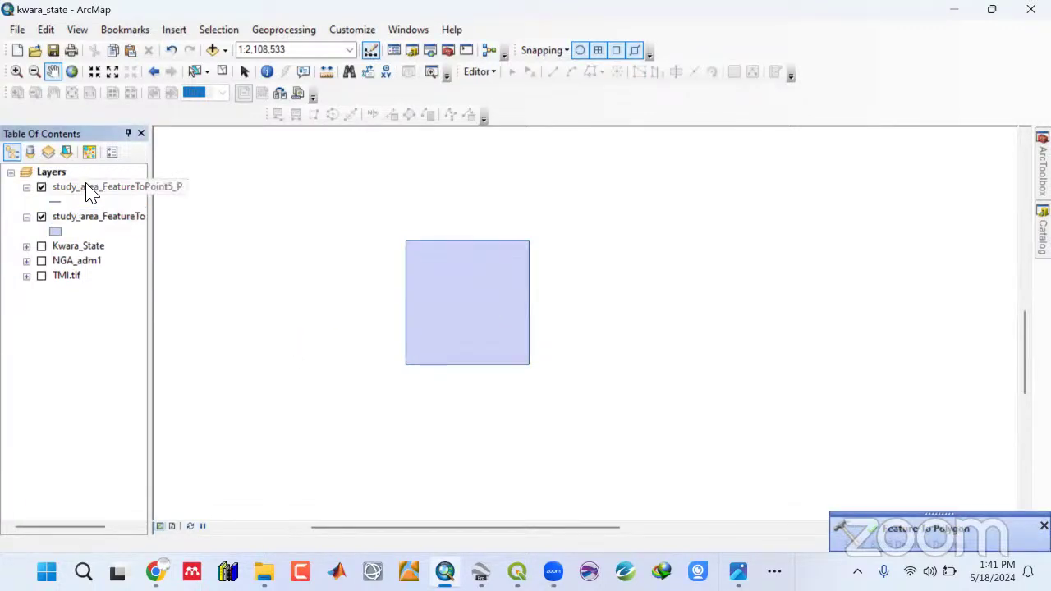
pyautogui.rightClick(86, 186)
pyautogui.click(124, 184)
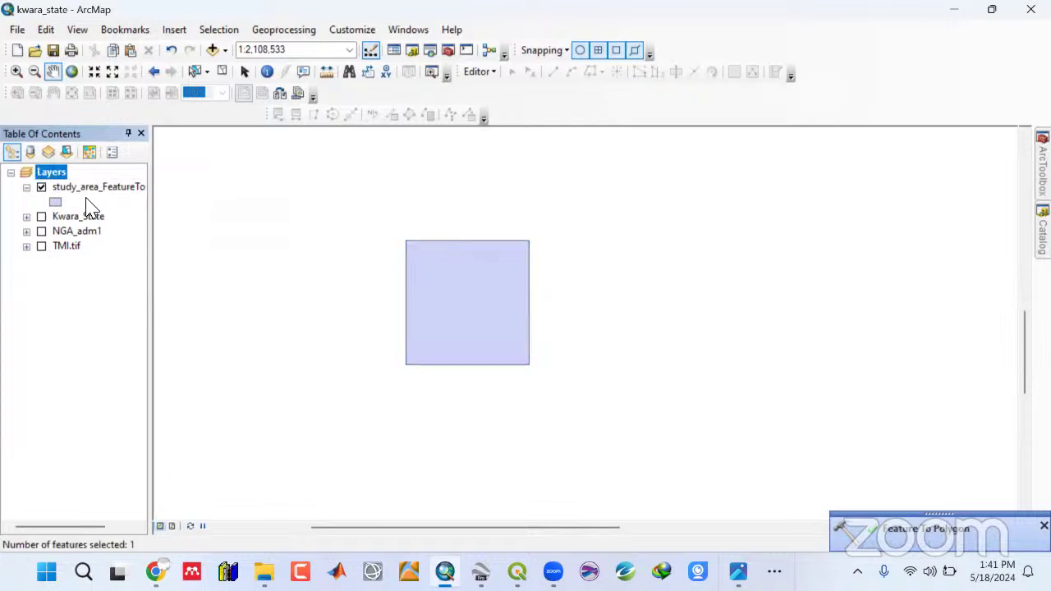
# Export all features of the study area polygon layer to the ShapeFiles folder as shapefile Study_Area and add it to the map.
pyautogui.click(88, 199)
pyautogui.rightClick(84, 189)
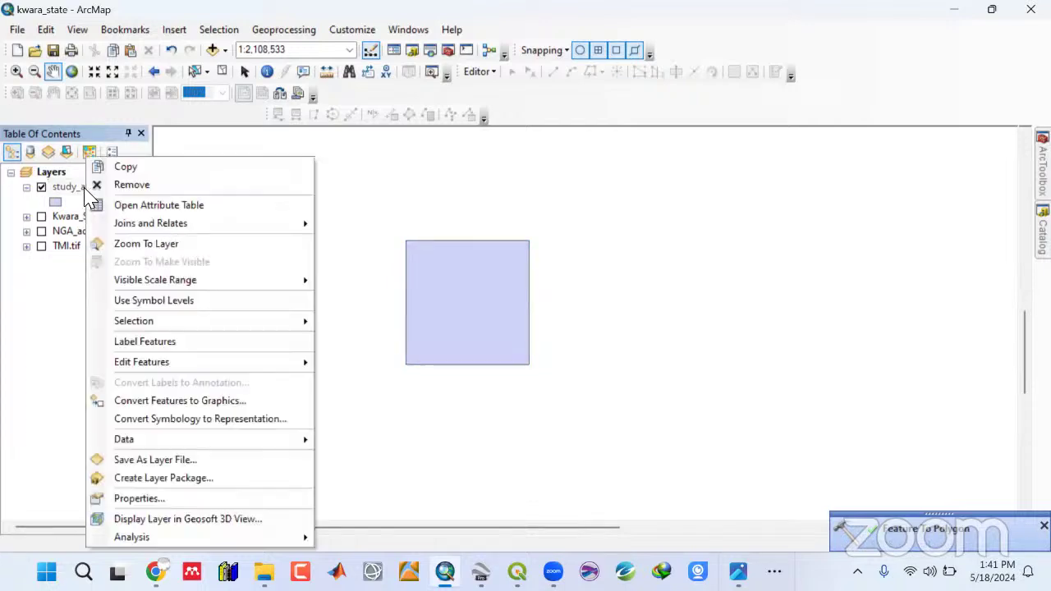
pyautogui.moveTo(156, 440)
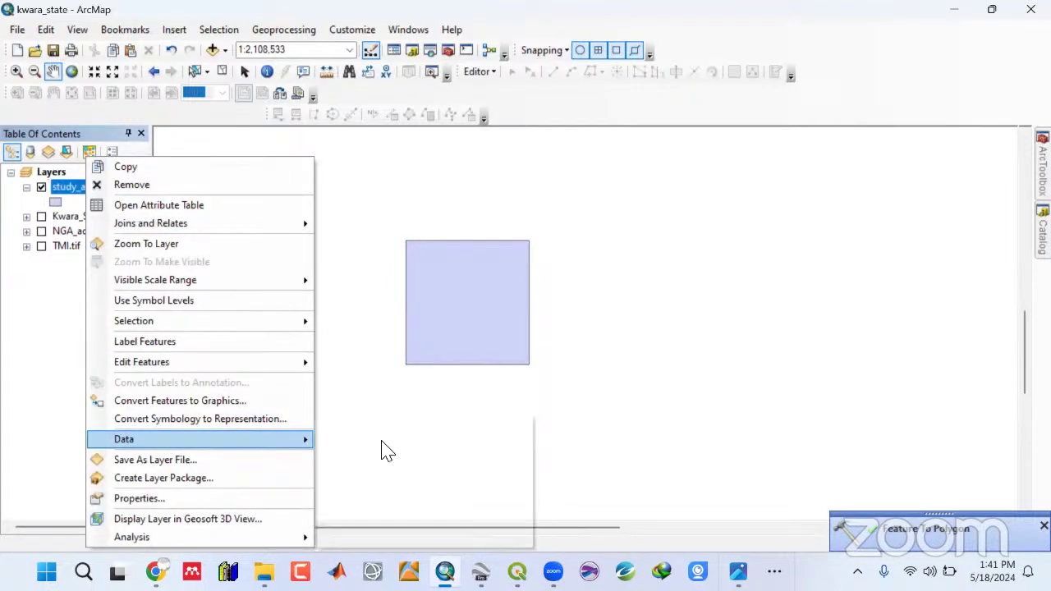
pyautogui.click(381, 450)
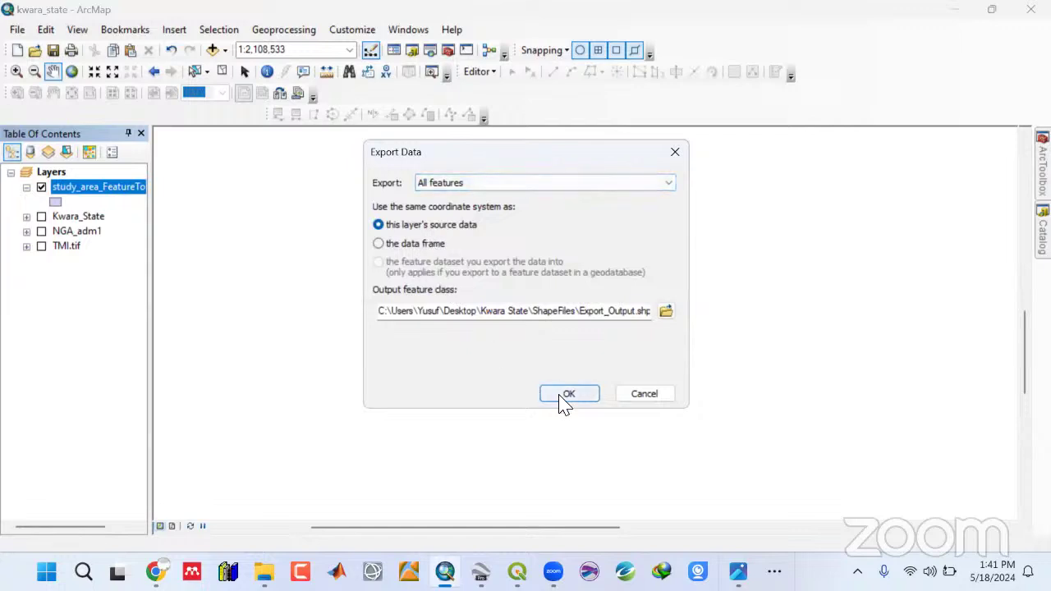
pyautogui.click(667, 313)
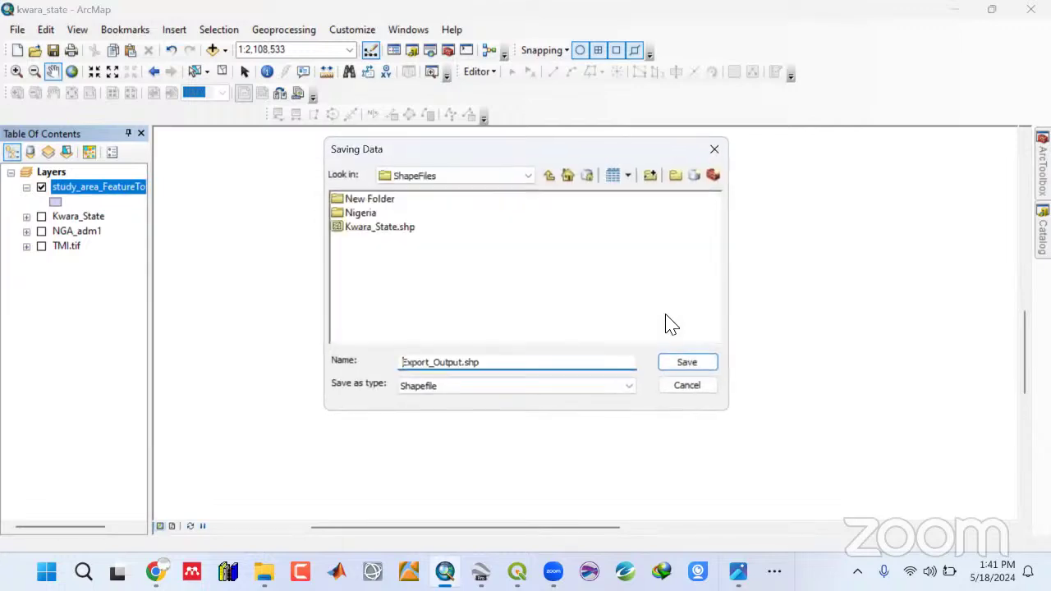
pyautogui.click(548, 176)
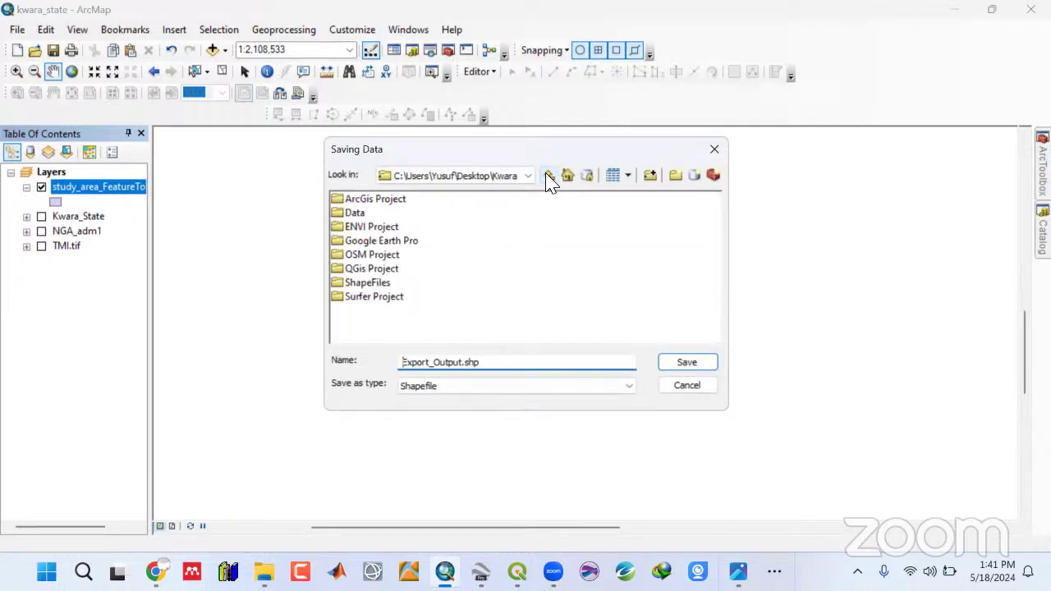
pyautogui.doubleClick(366, 282)
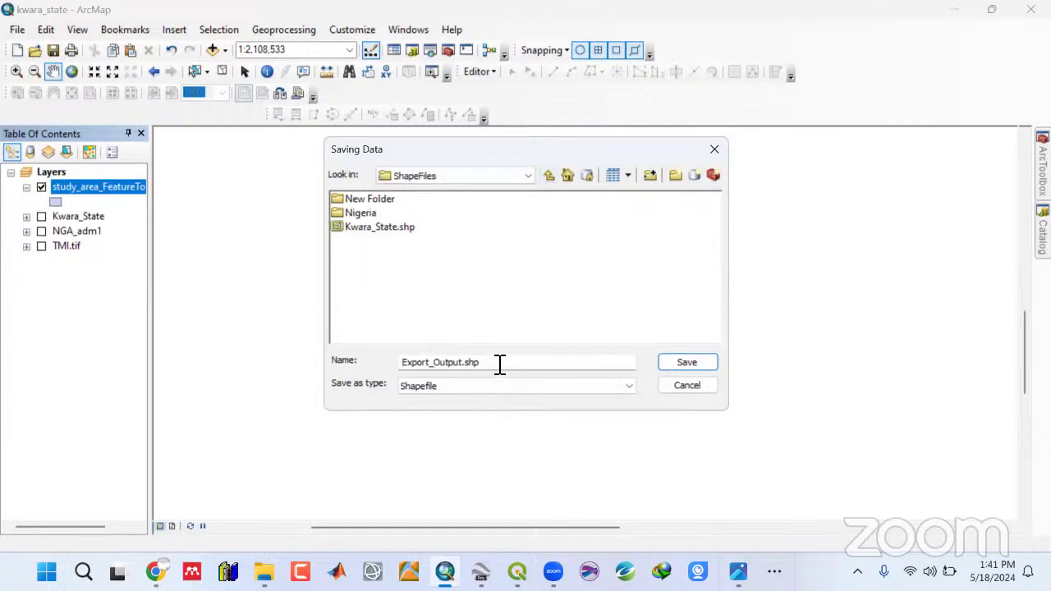
pyautogui.moveTo(497, 368); pyautogui.dragTo(364, 365)
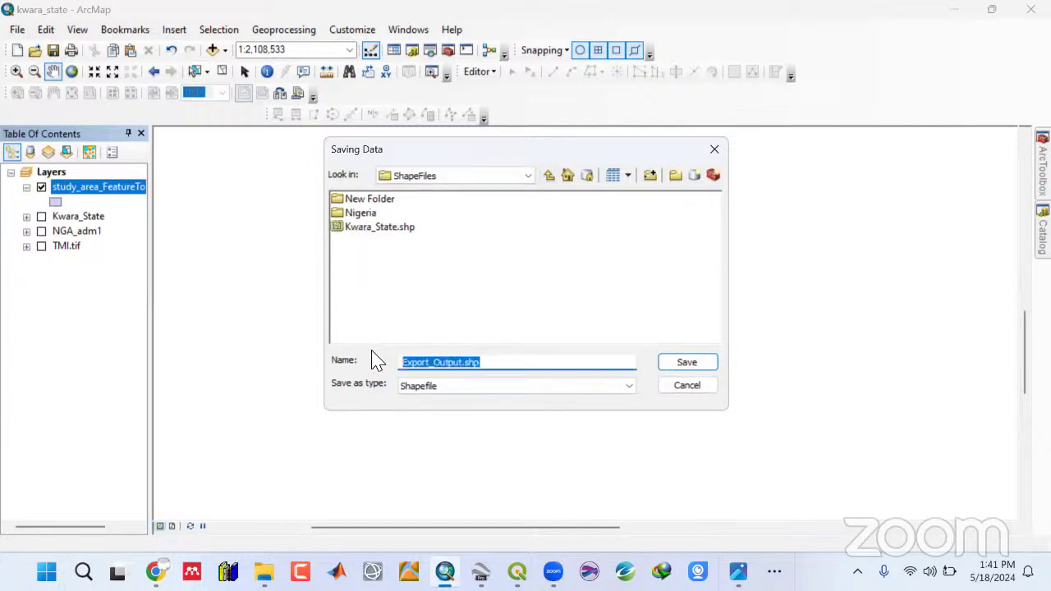
pyautogui.write('Study_Area')
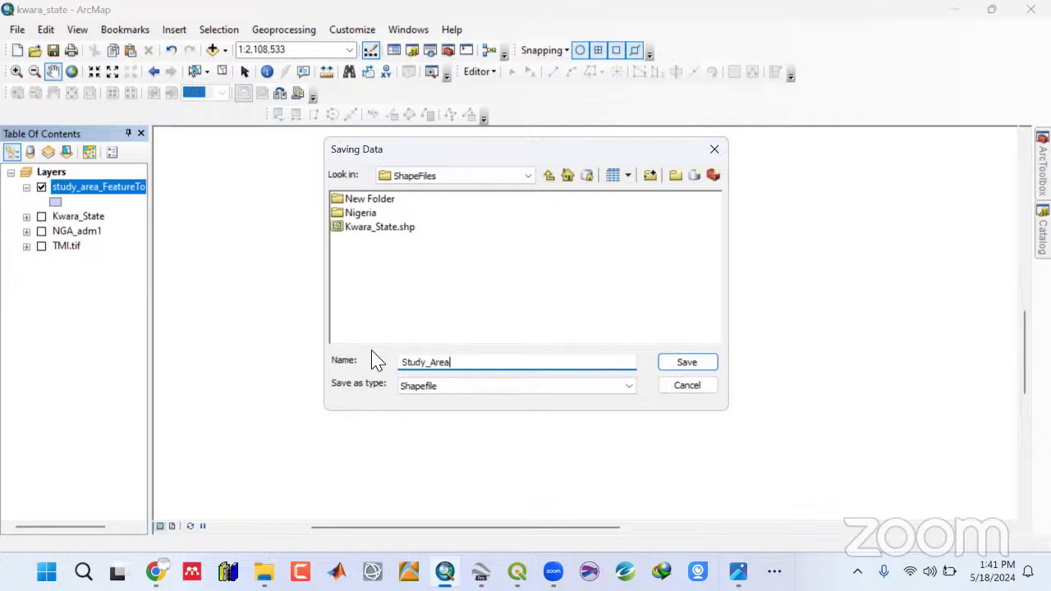
pyautogui.click(665, 364)
pyautogui.click(568, 394)
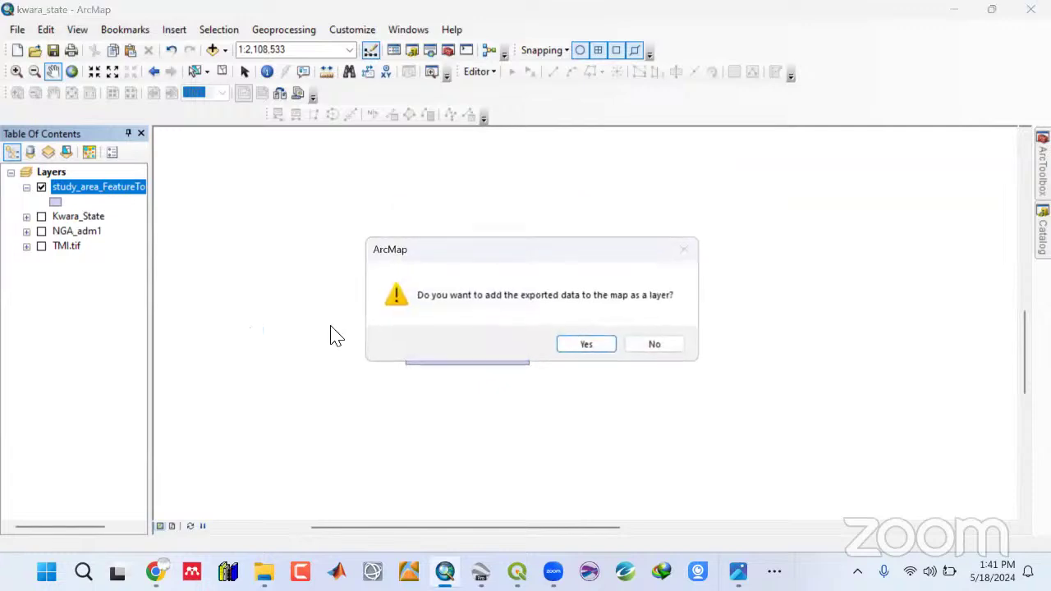
pyautogui.click(597, 345)
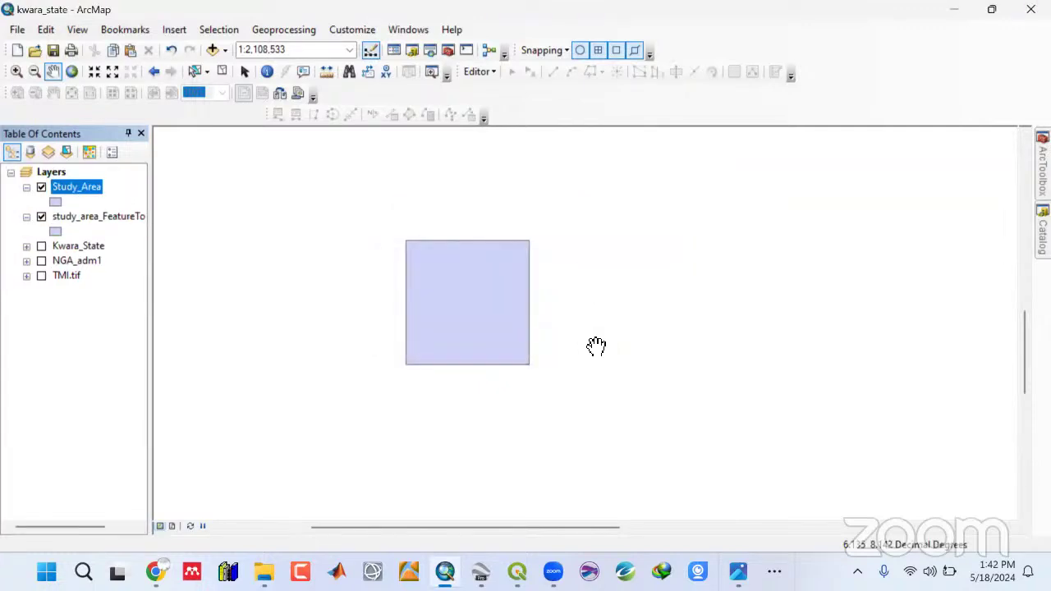
# Remove the original study area polygon layer produced by Feature To Polygon, keeping the exported Study_Area layer.
pyautogui.click(73, 228)
pyautogui.rightClick(68, 216)
pyautogui.click(90, 182)
# Symbolize the Study_Area layer with the Hollow style, an outline width of 2 and a red outline color.
pyautogui.click(55, 202)
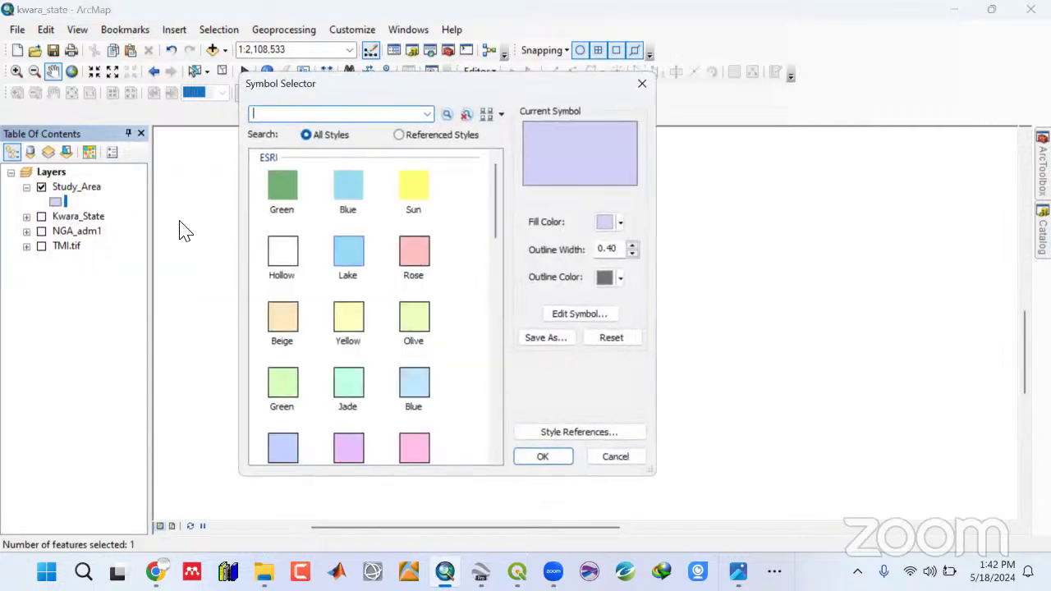
pyautogui.click(282, 255)
pyautogui.click(633, 244)
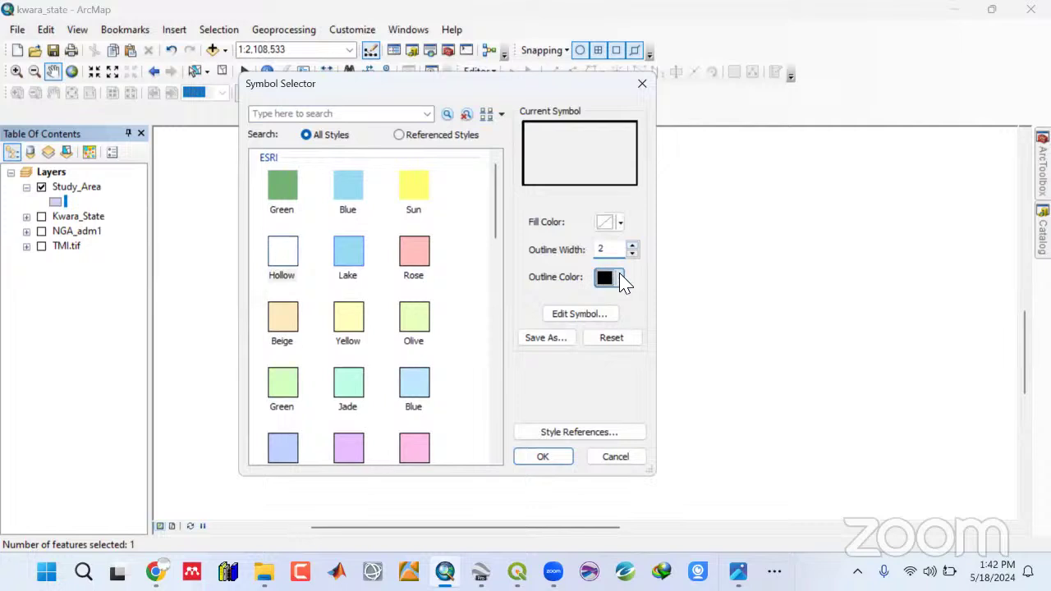
pyautogui.click(622, 280)
pyautogui.click(617, 352)
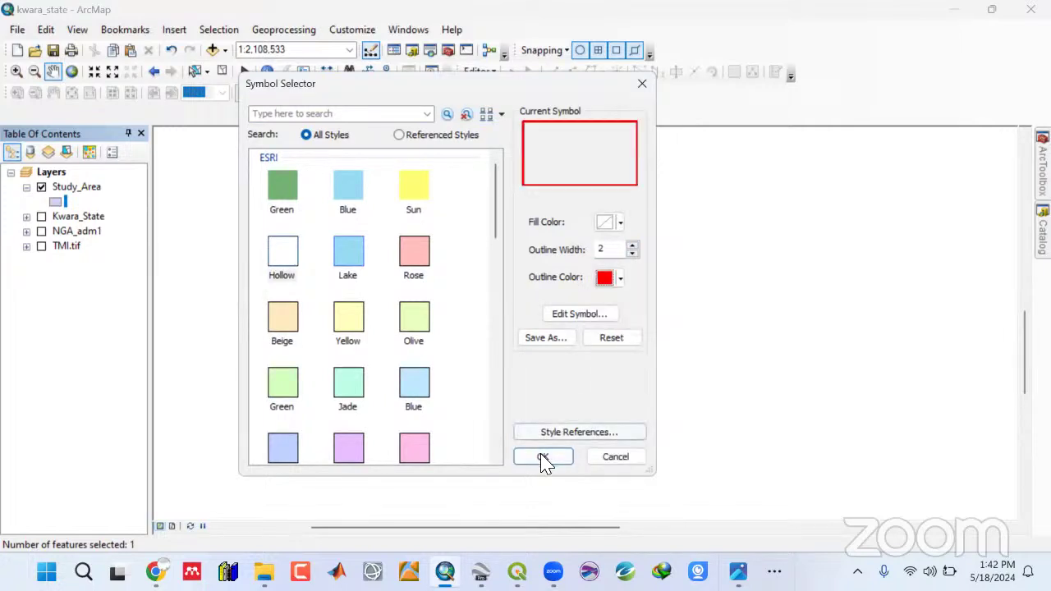
pyautogui.click(541, 460)
# Turn on the Kwara_State layer and toggle TMI.tif on and off to compare it with the Study_Area boundary, leaving TMI.tif hidden.
pyautogui.click(42, 218)
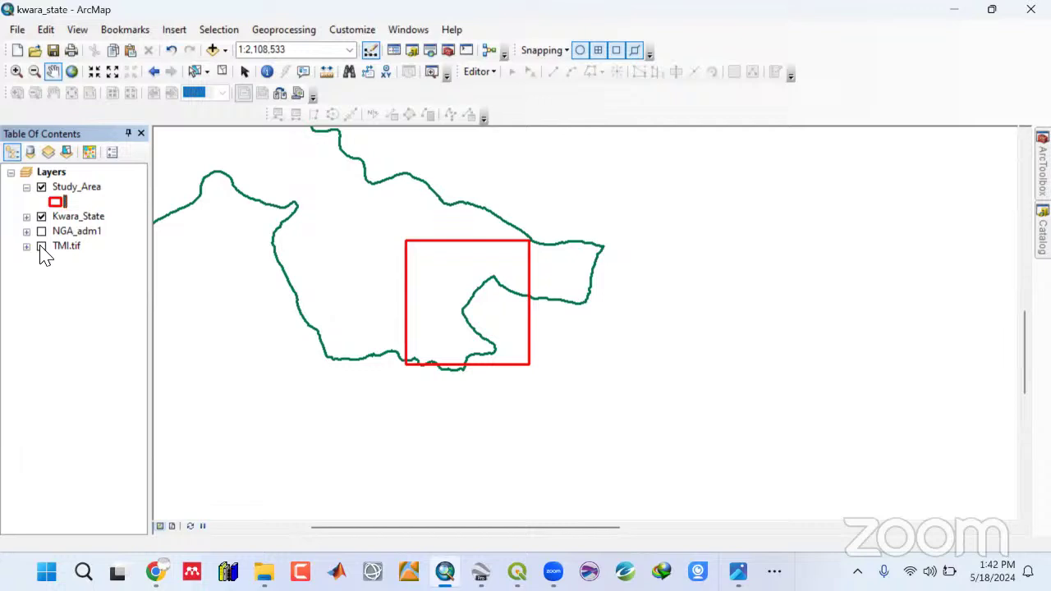
pyautogui.click(42, 247)
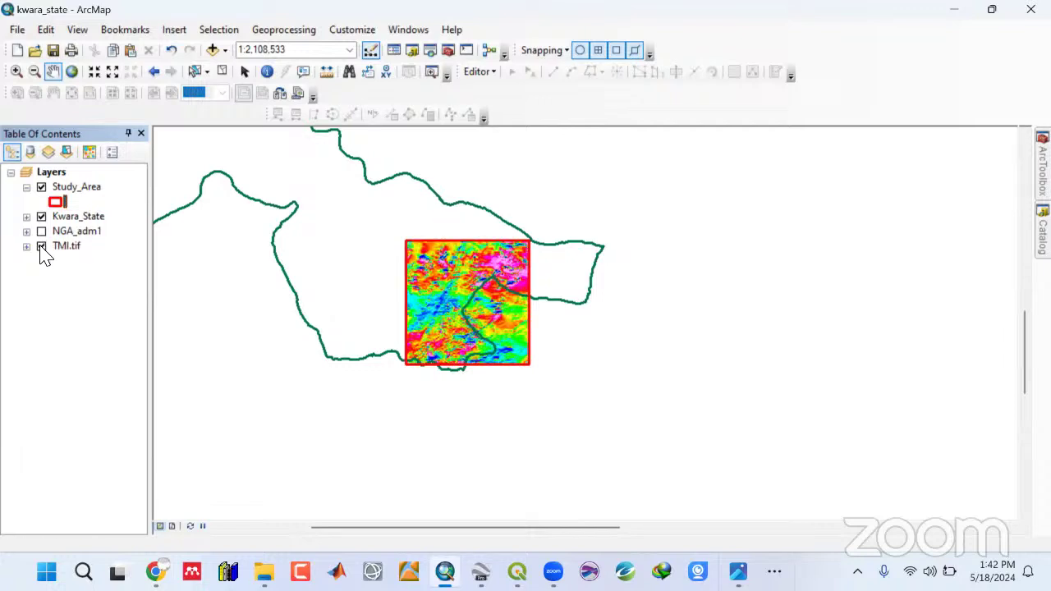
pyautogui.click(41, 246)
pyautogui.click(42, 246)
pyautogui.click(42, 246)
pyautogui.click(41, 246)
pyautogui.click(42, 246)
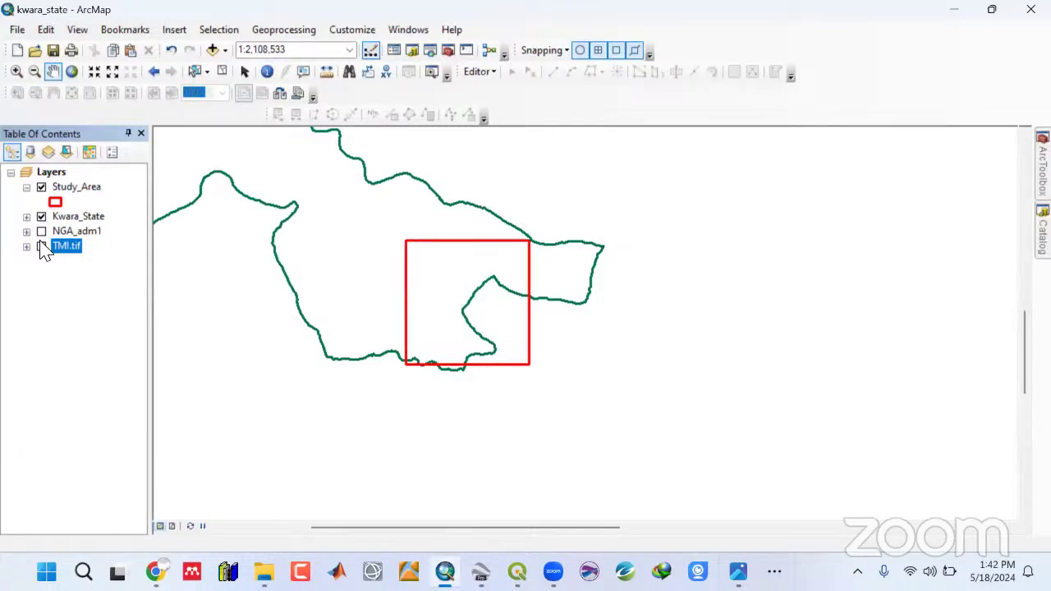
pyautogui.click(954, 9)
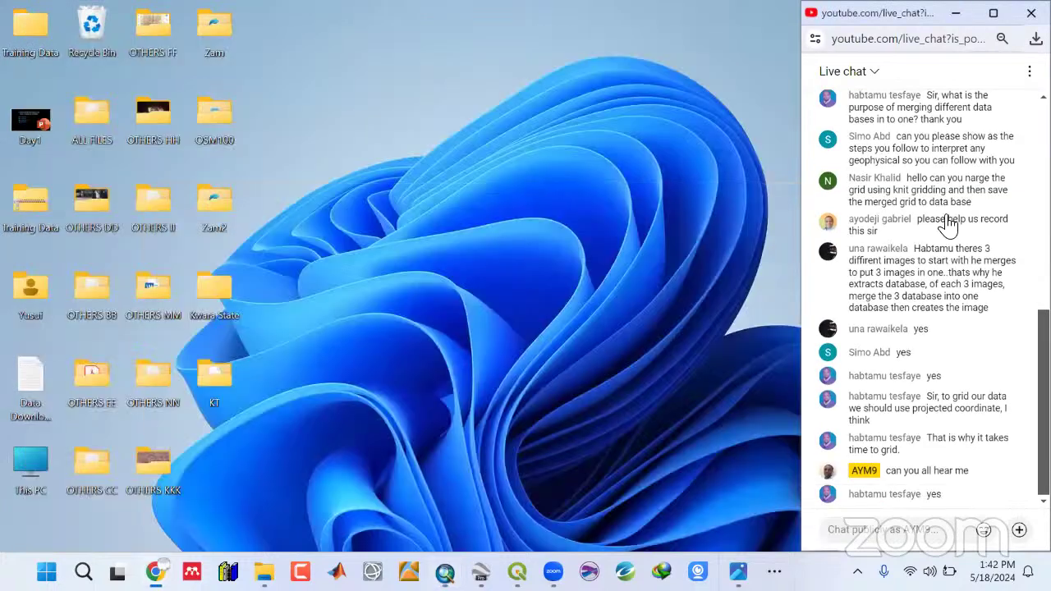
pyautogui.click(956, 13)
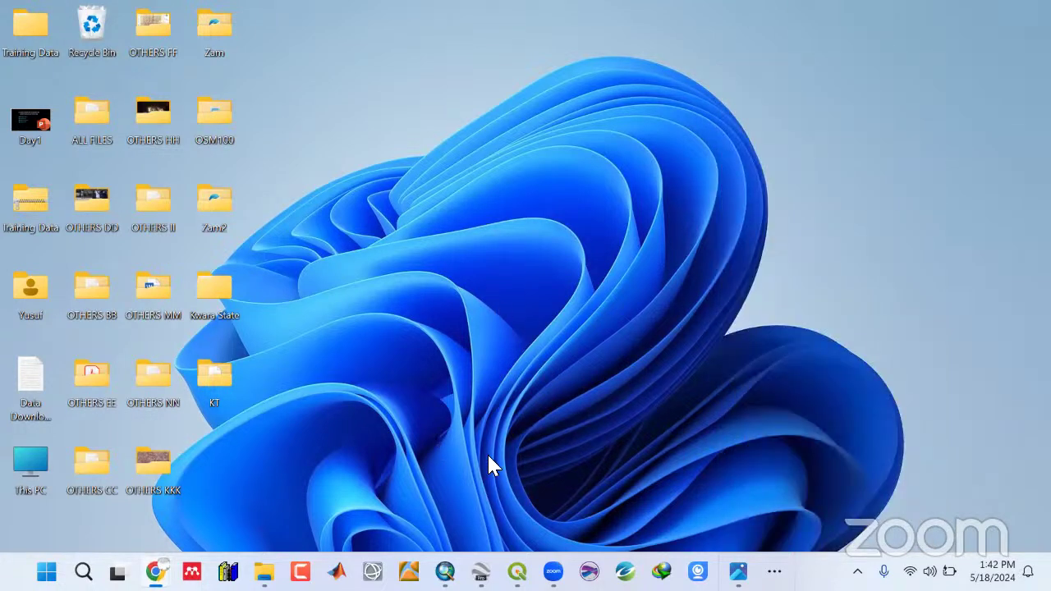
pyautogui.click(775, 571)
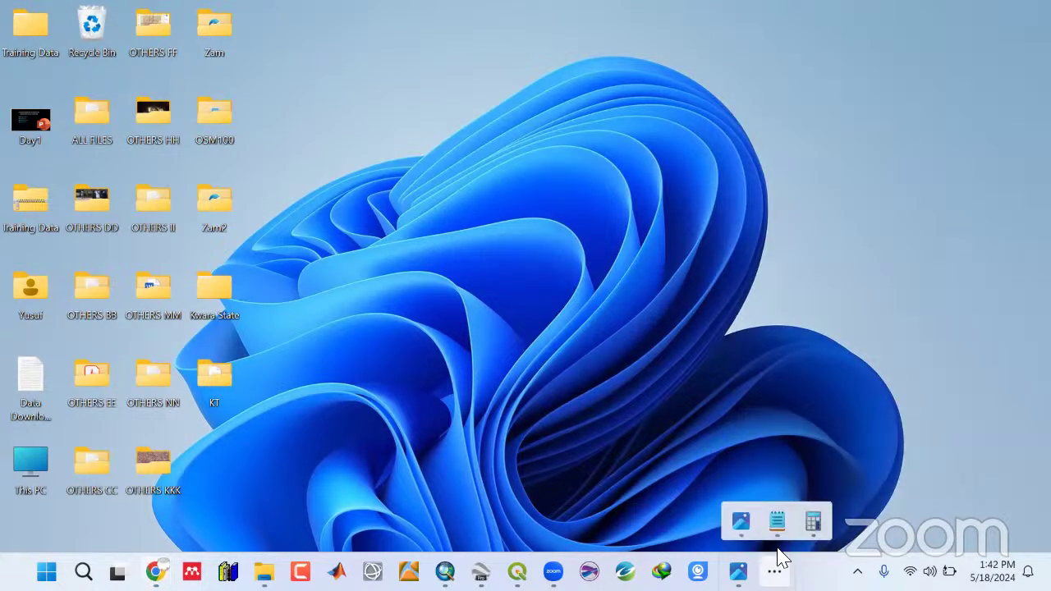
pyautogui.click(444, 571)
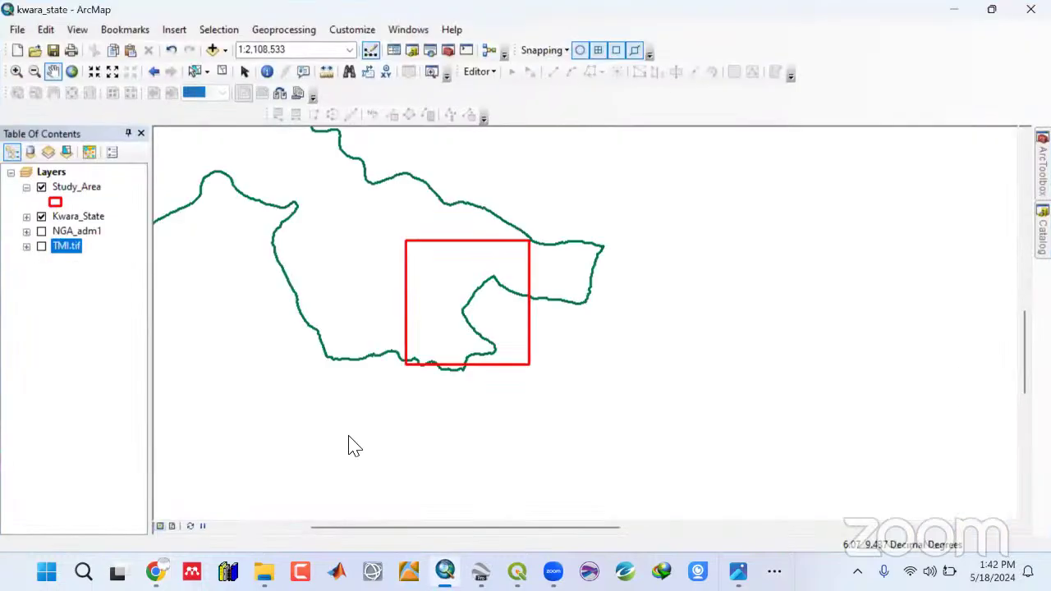
pyautogui.moveTo(431, 326); pyautogui.dragTo(493, 343)
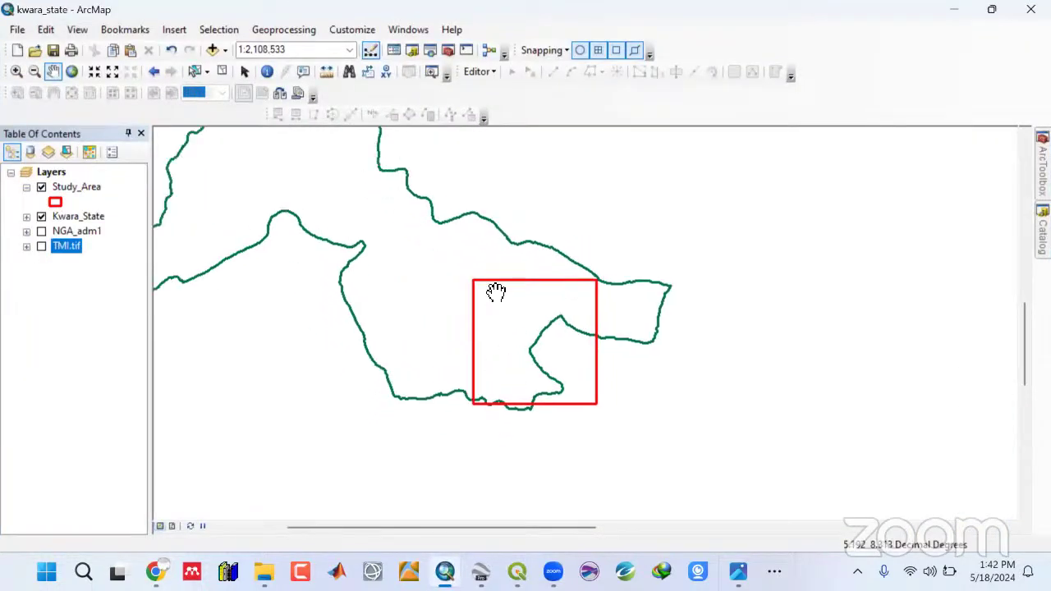
pyautogui.moveTo(414, 300); pyautogui.dragTo(516, 346)
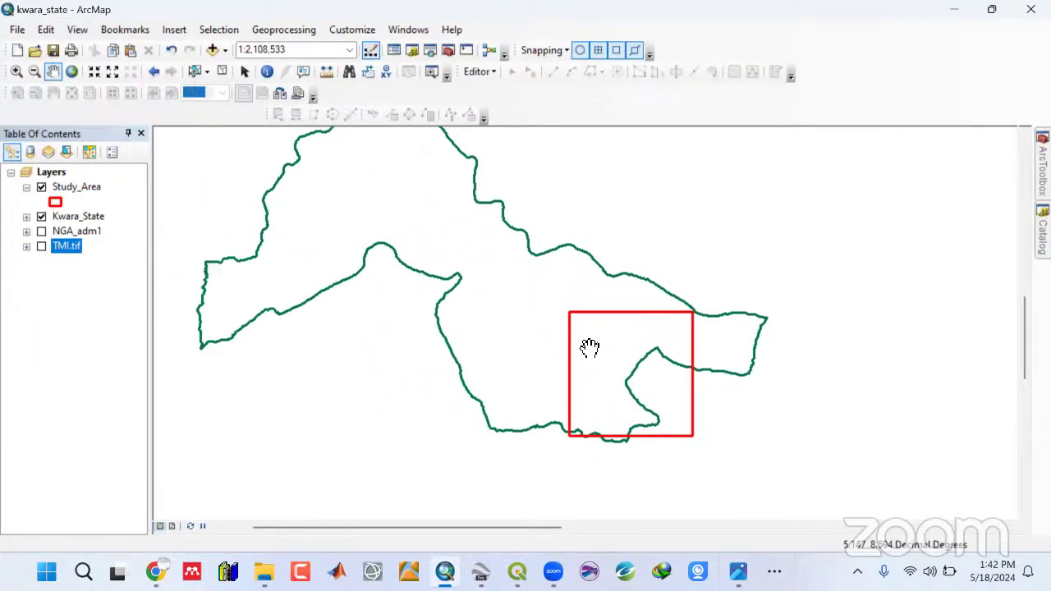
# Hide the Kwara_State layer and zoom the map to the extent of the Study_Area layer.
pyautogui.moveTo(577, 352); pyautogui.dragTo(567, 406)
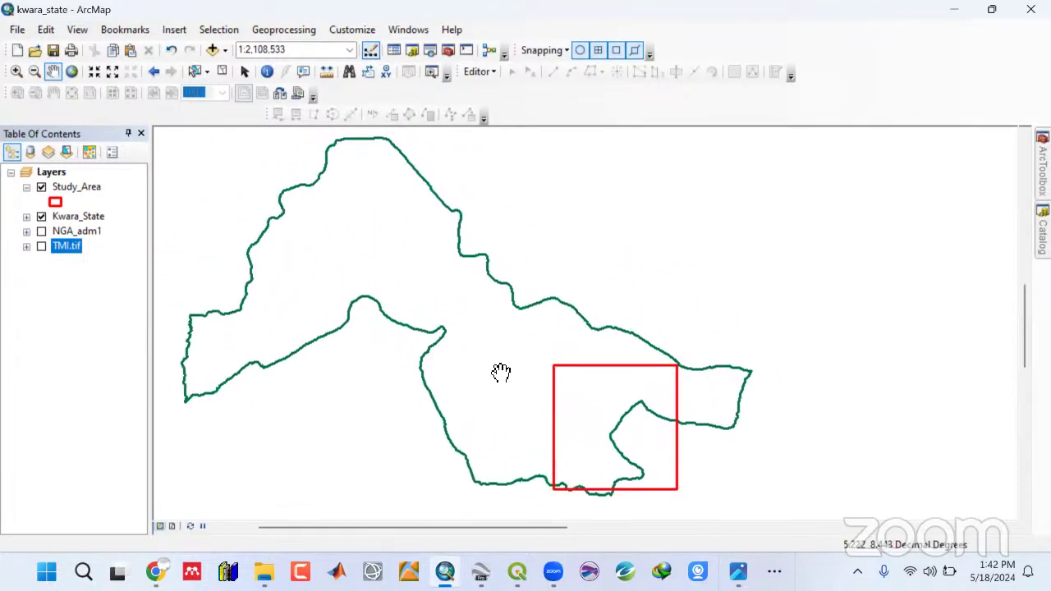
pyautogui.click(41, 217)
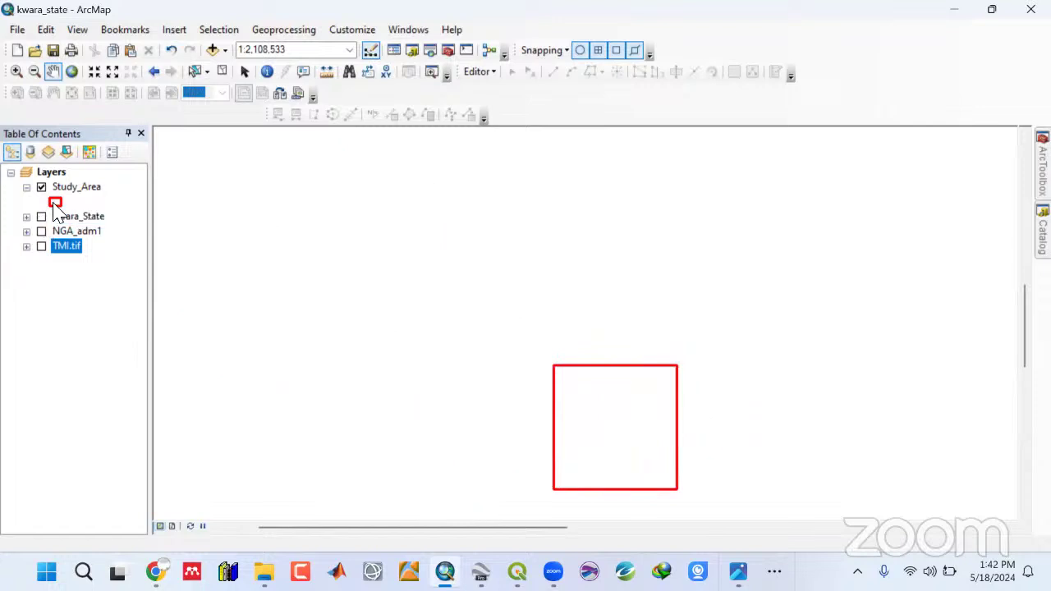
pyautogui.click(55, 203)
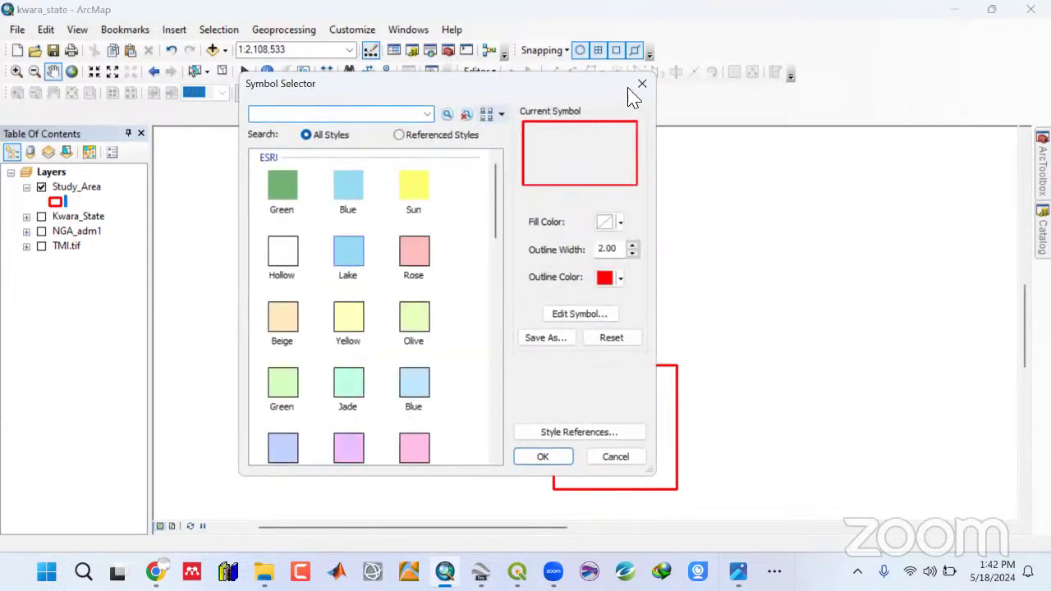
pyautogui.click(639, 86)
pyautogui.rightClick(79, 195)
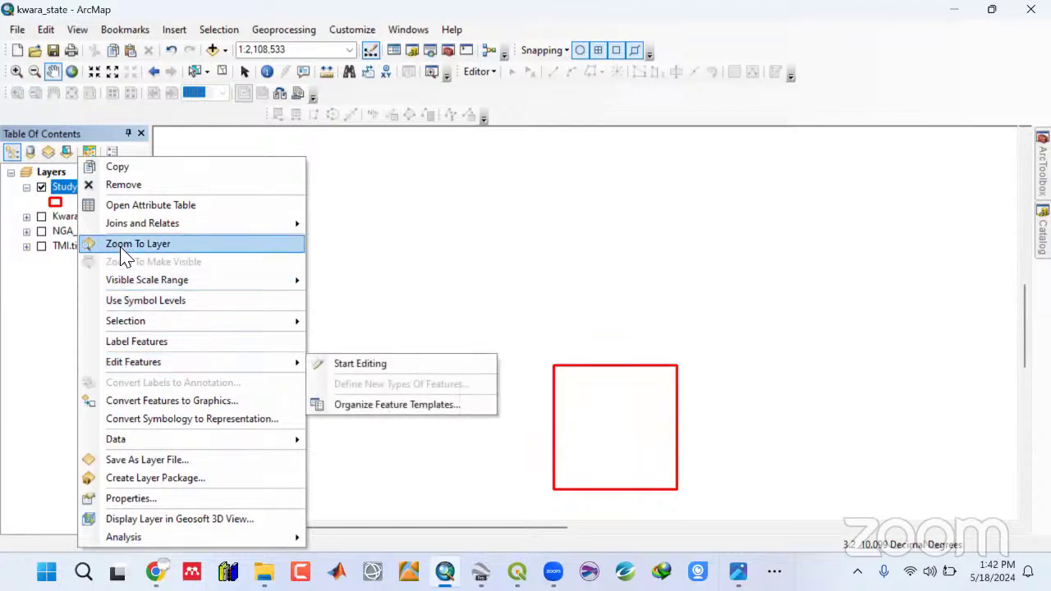
pyautogui.click(121, 244)
pyautogui.moveTo(556, 361); pyautogui.dragTo(493, 359)
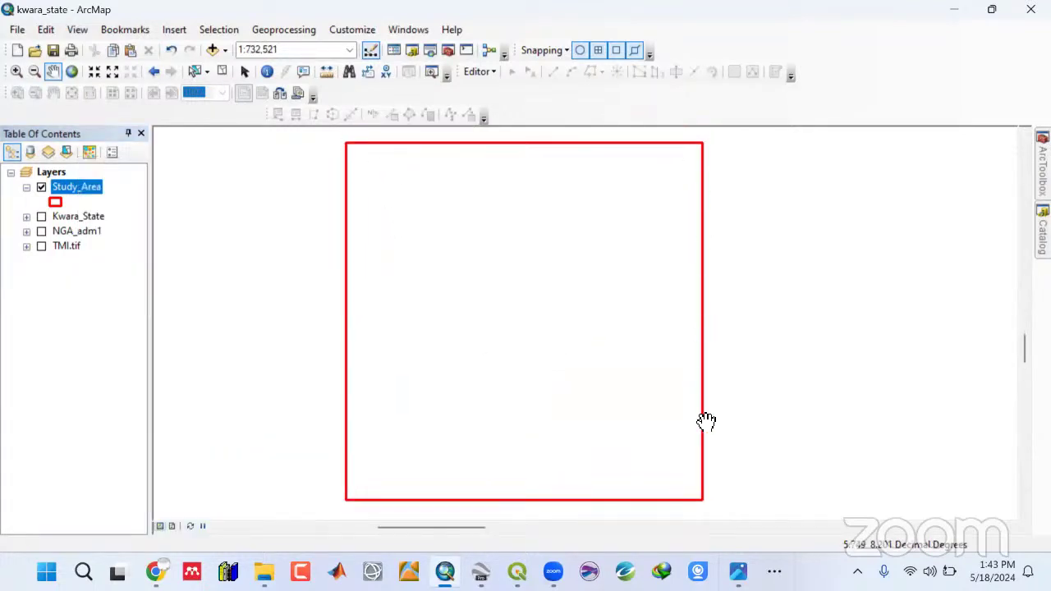
# Open the Project tool from the Projections and Transformations toolset and set Study_Area as the input dataset.
pyautogui.click(448, 51)
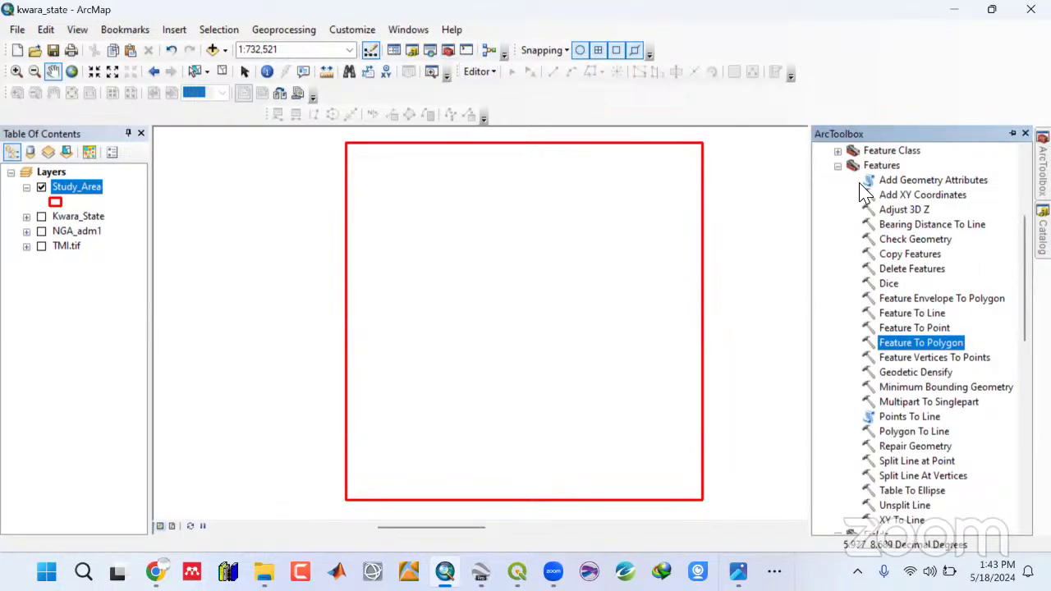
pyautogui.click(837, 166)
pyautogui.scroll(3, 831, 201)
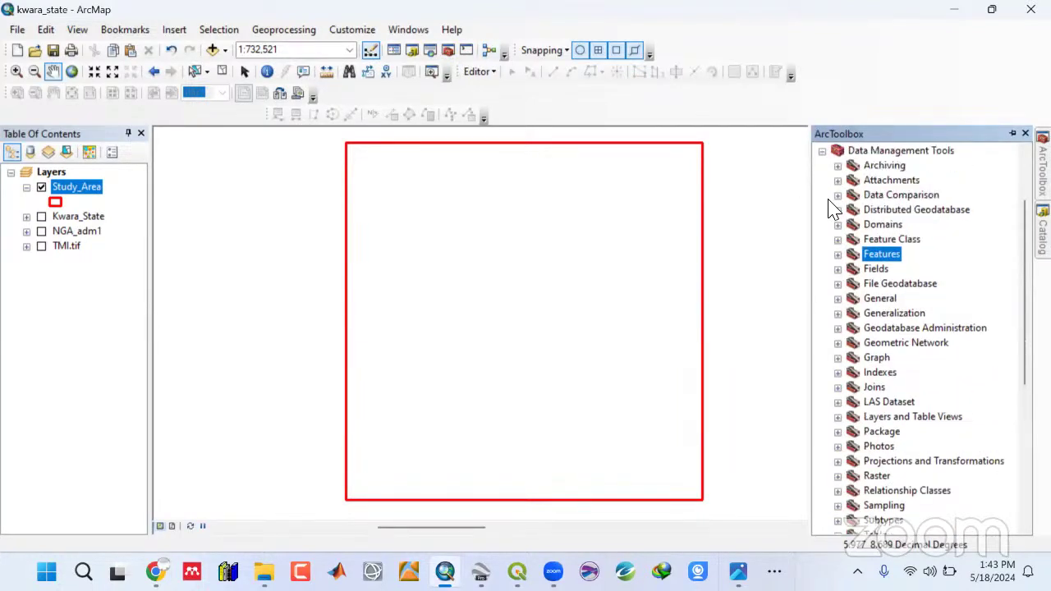
pyautogui.click(822, 195)
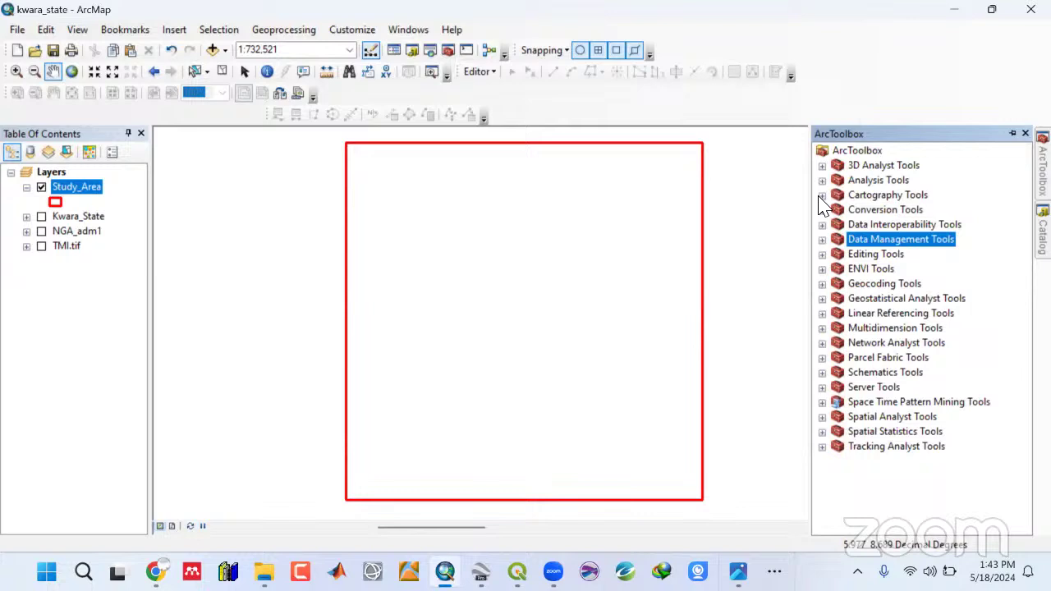
pyautogui.click(822, 240)
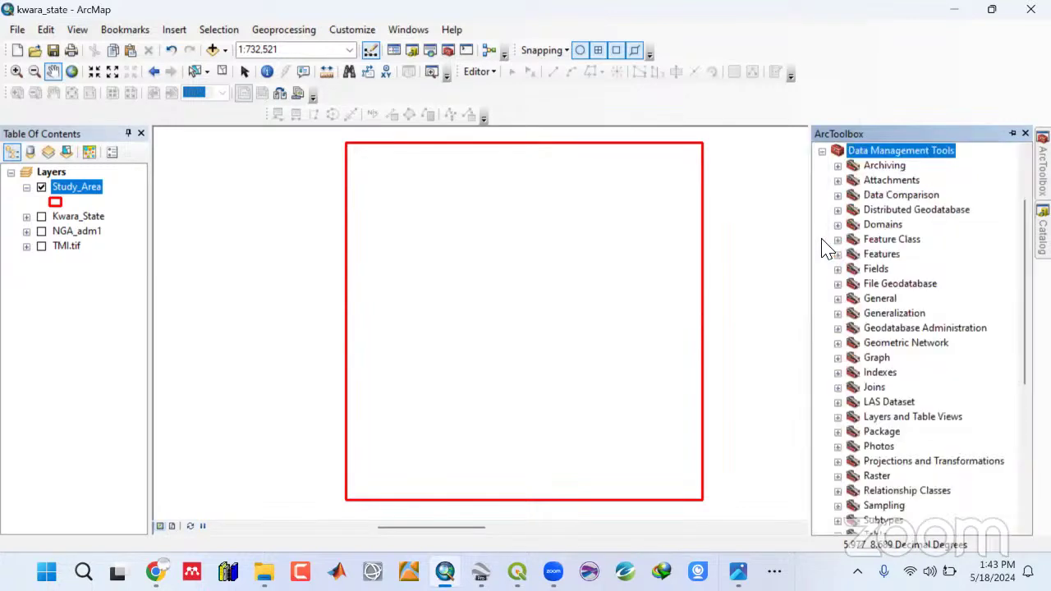
pyautogui.doubleClick(868, 462)
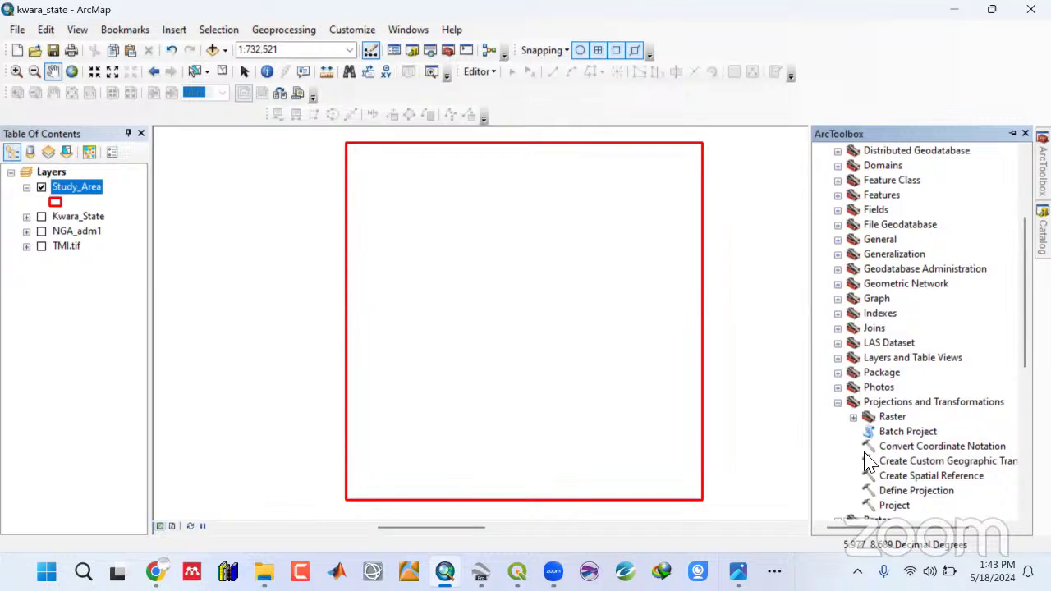
pyautogui.doubleClick(894, 505)
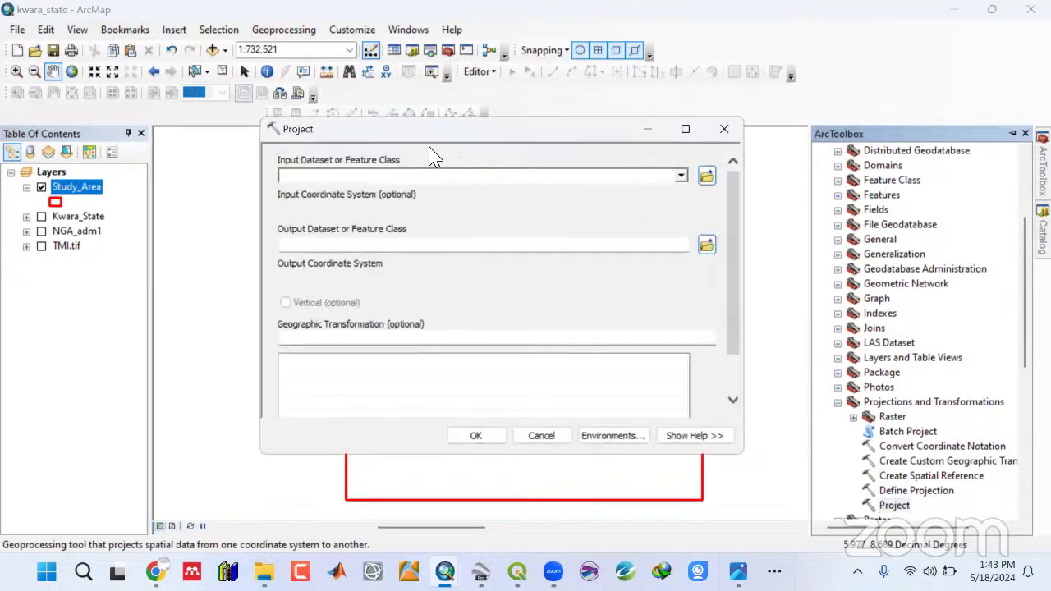
pyautogui.click(681, 175)
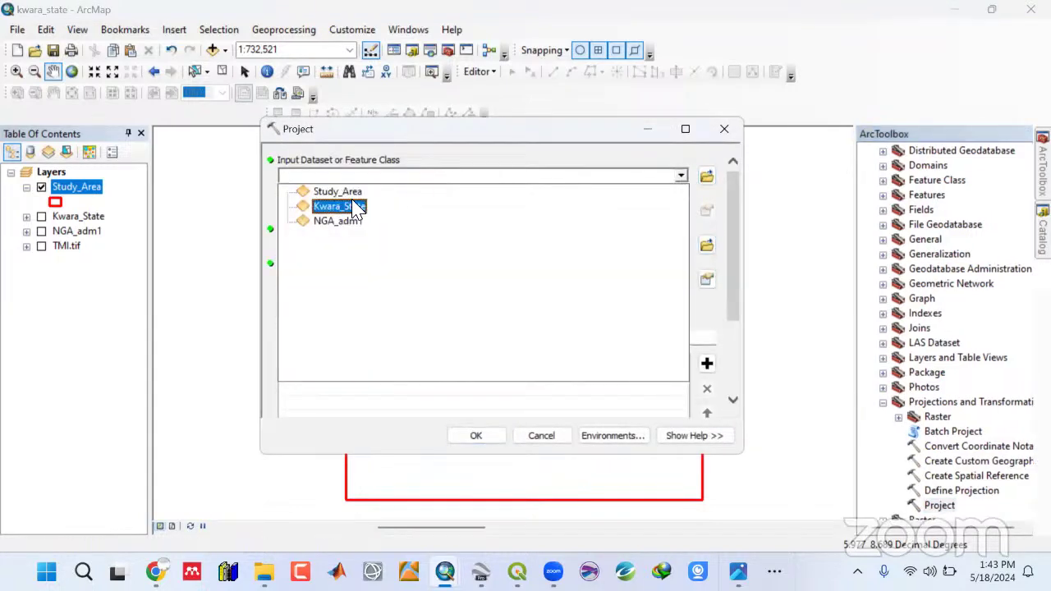
pyautogui.click(341, 194)
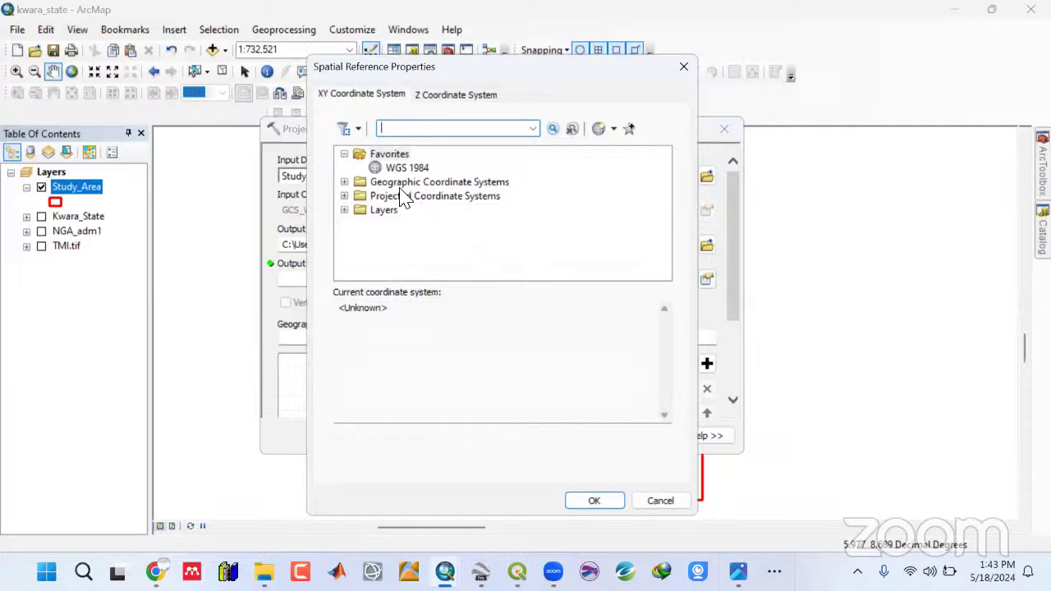
# Set the output coordinate system to WGS 1984 UTM Zone 32N and run the projection of Study_Area.
pyautogui.click(345, 197)
pyautogui.scroll(-2, 408, 232)
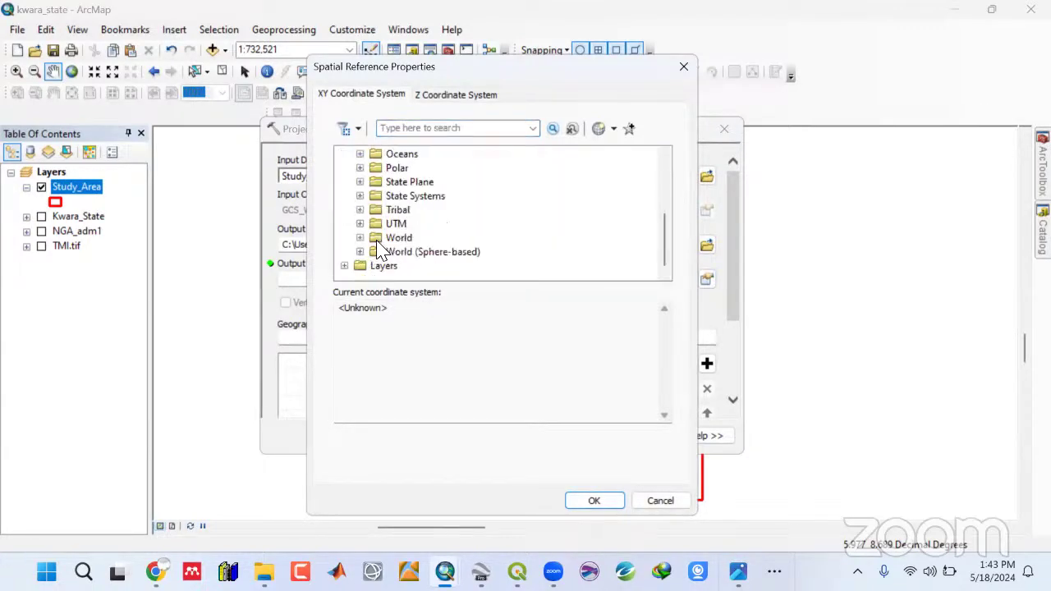
pyautogui.click(359, 225)
pyautogui.scroll(-3, 419, 236)
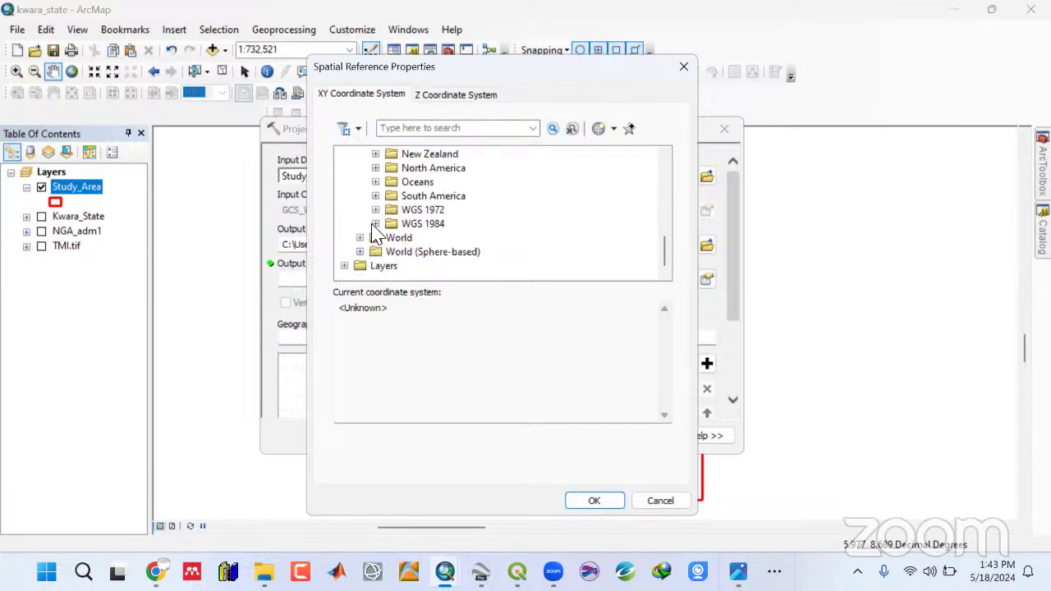
pyautogui.click(375, 223)
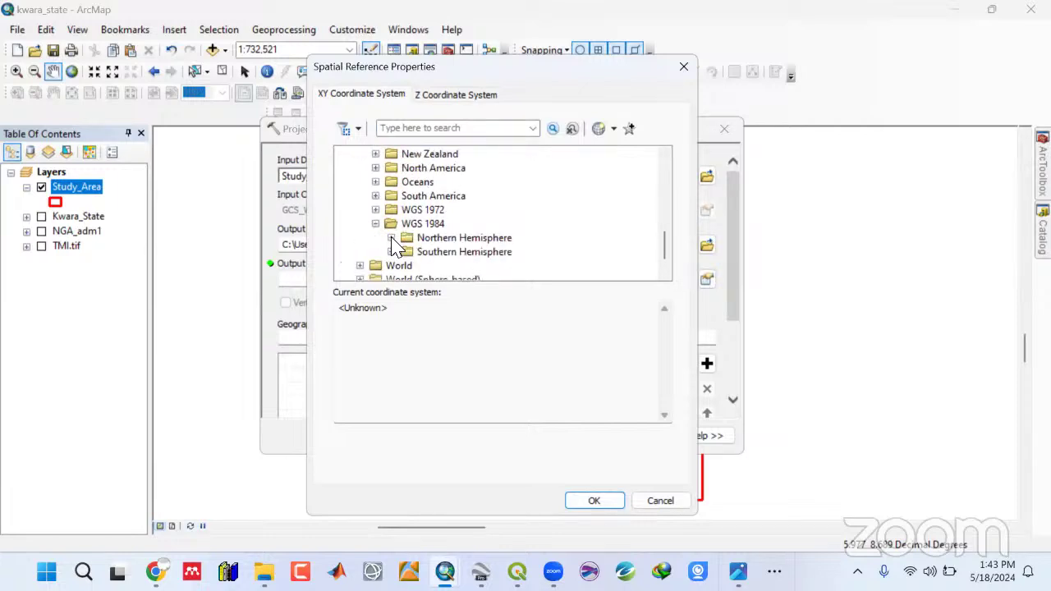
pyautogui.click(391, 238)
pyautogui.scroll(-3, 504, 242)
pyautogui.scroll(-10, 509, 242)
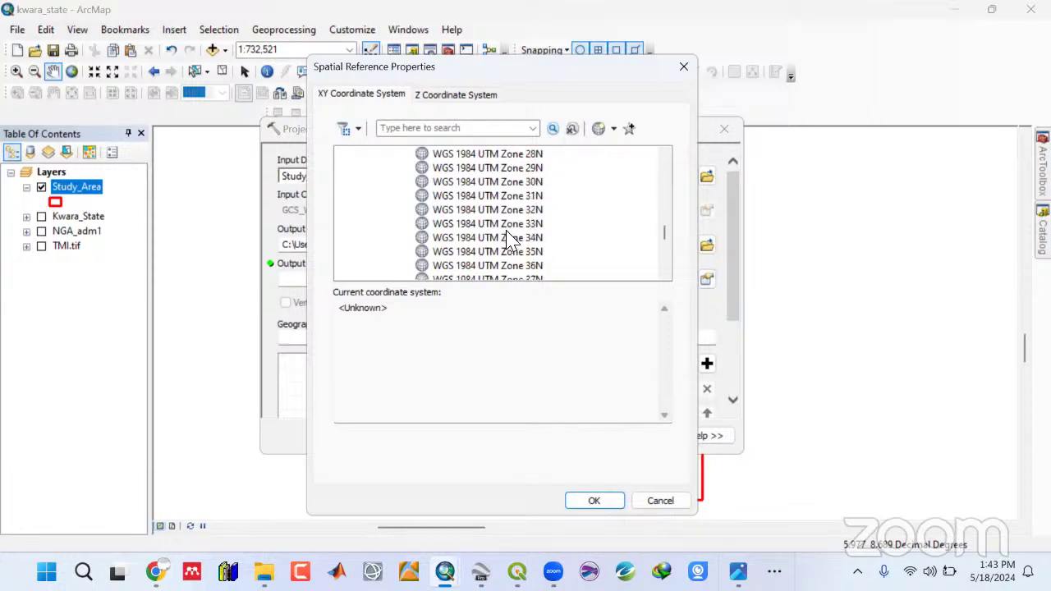
pyautogui.click(523, 210)
pyautogui.press('Return')
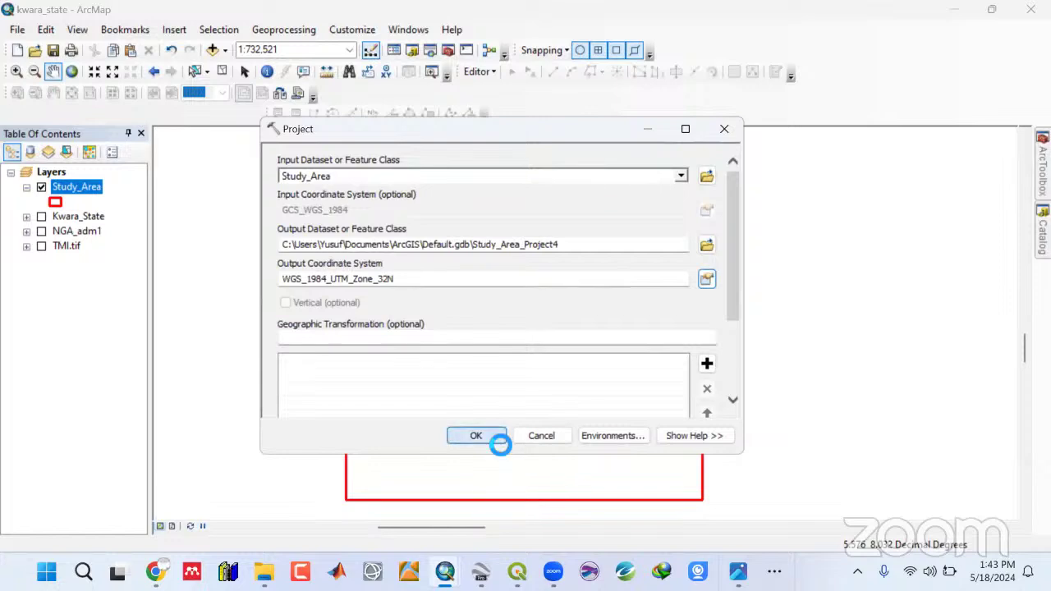
pyautogui.click(492, 438)
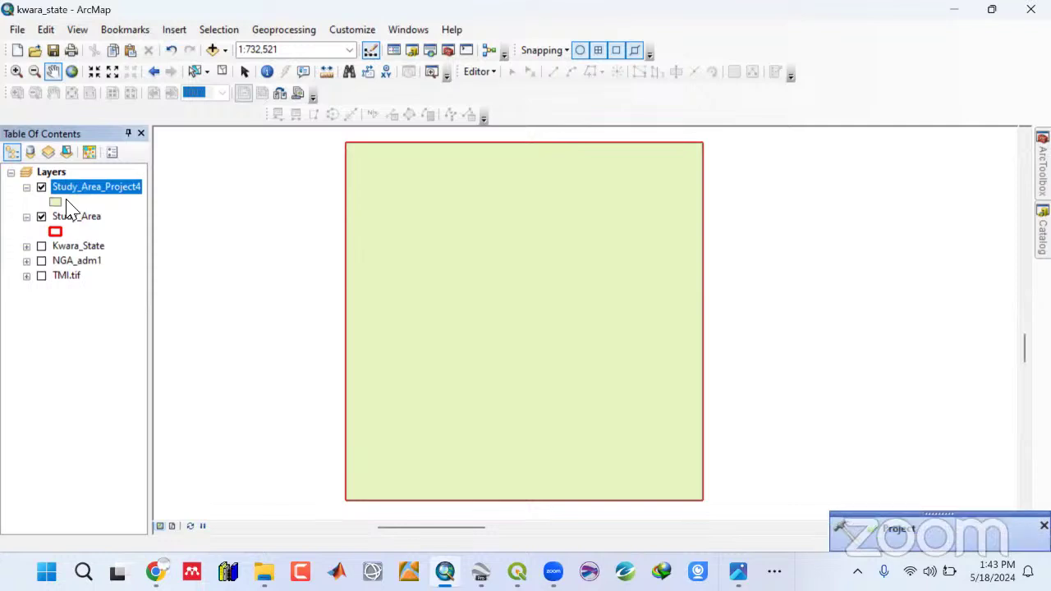
# Hide Study_Area, export the projected layer to the ShapeFiles folder as shapefile Study_Area_XY and add it to the map.
pyautogui.click(41, 216)
pyautogui.rightClick(76, 187)
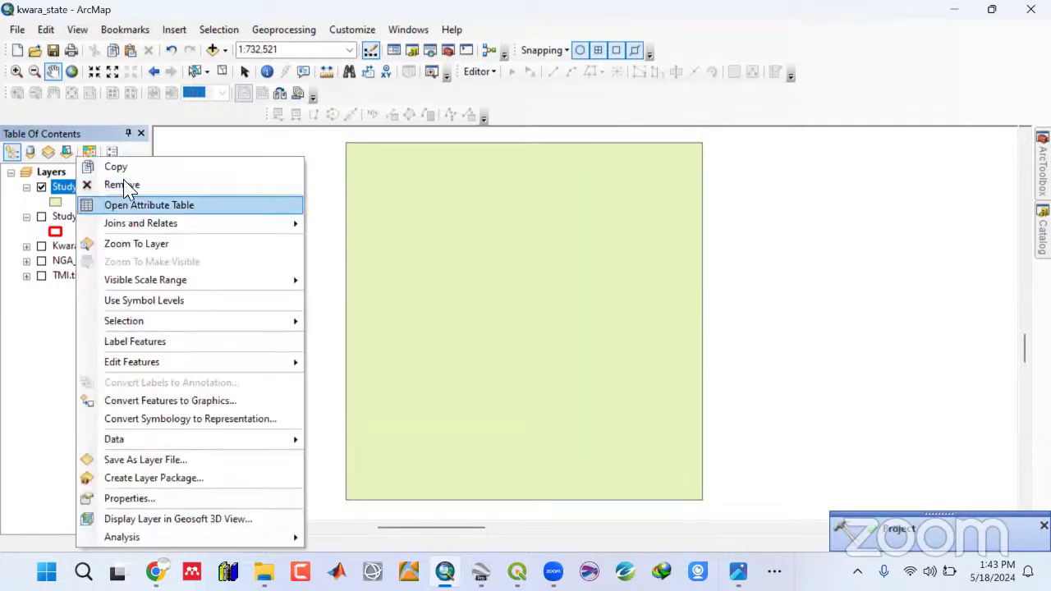
pyautogui.moveTo(150, 438)
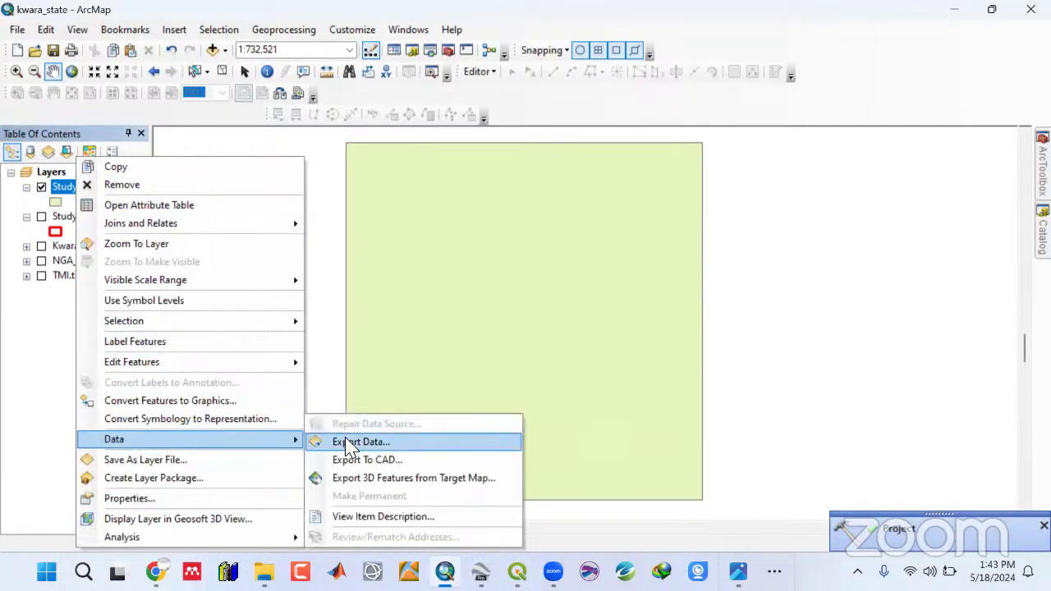
pyautogui.click(349, 443)
pyautogui.click(666, 312)
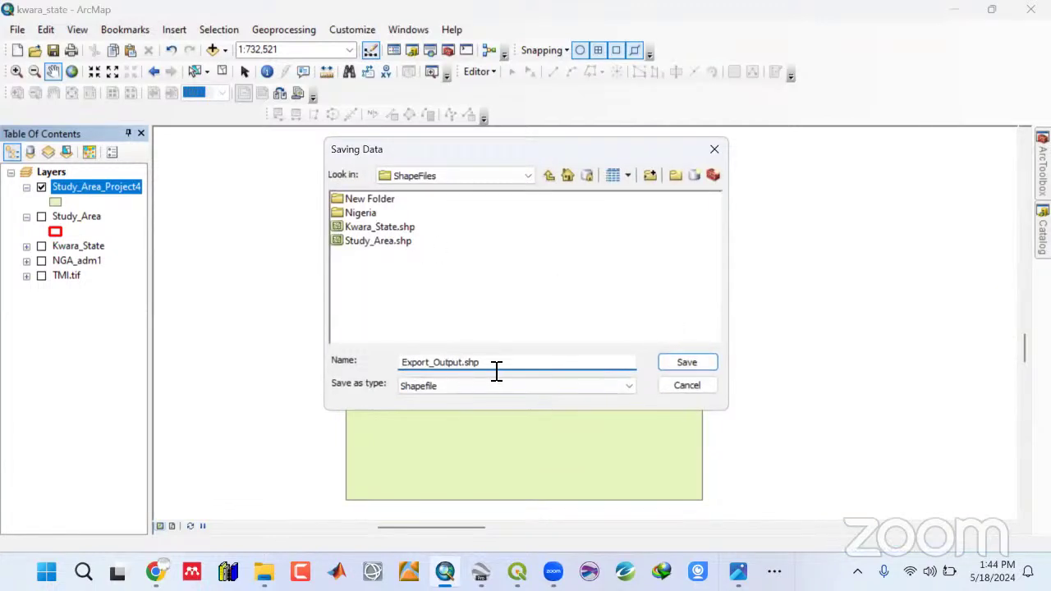
pyautogui.moveTo(496, 367); pyautogui.dragTo(349, 361)
pyautogui.write('Study_Area_XY')
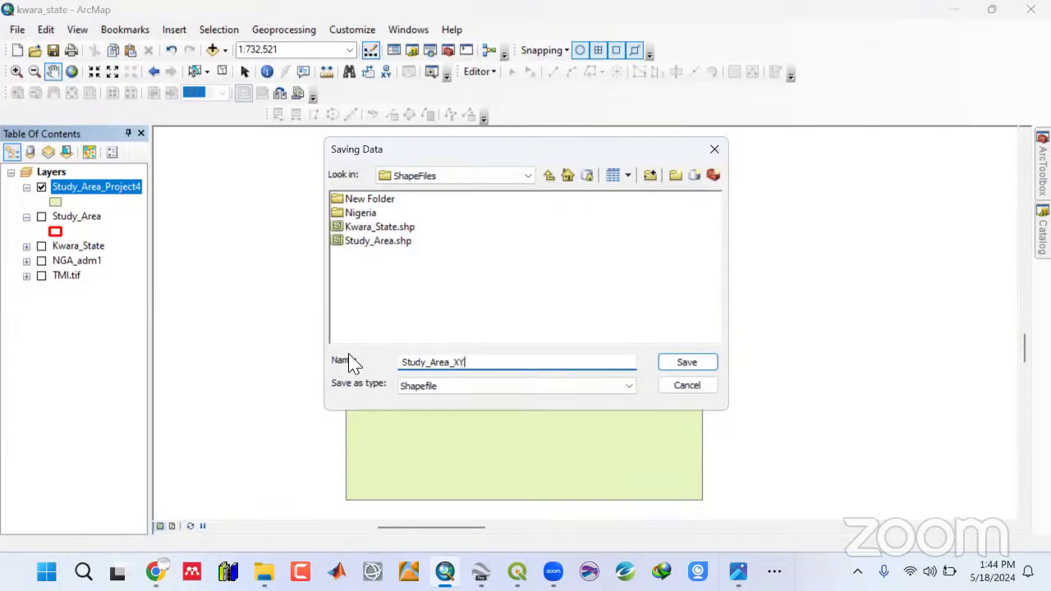
pyautogui.click(687, 365)
pyautogui.click(573, 396)
pyautogui.click(592, 344)
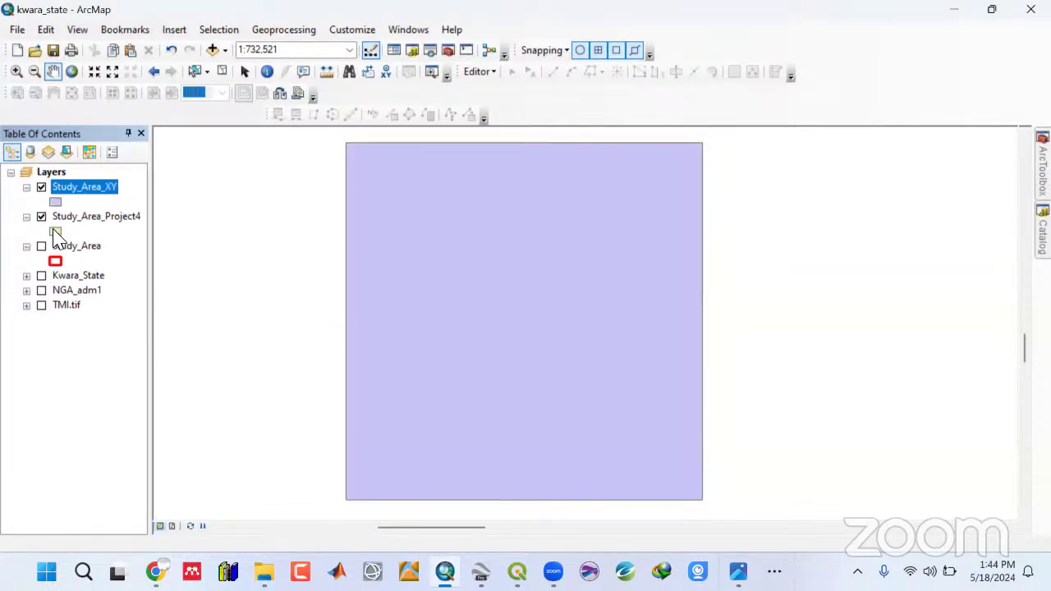
# Hide the intermediate projected layer and symbolize Study_Area_XY with the Hollow style, an outline width of 2 and a blue outline color.
pyautogui.click(41, 218)
pyautogui.rightClick(71, 193)
pyautogui.click(55, 201)
pyautogui.click(282, 255)
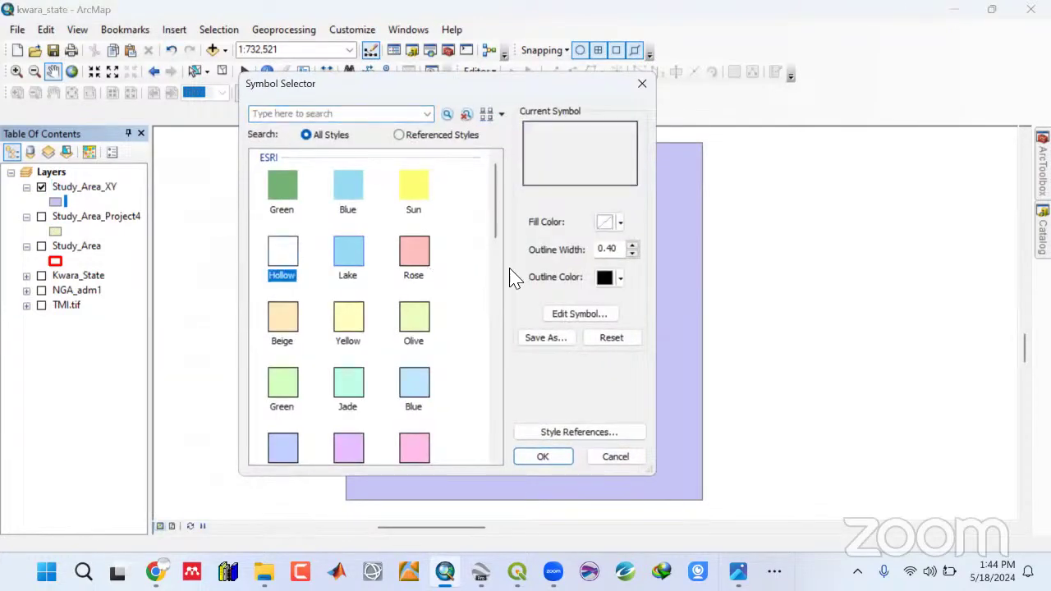
pyautogui.click(632, 245)
pyautogui.click(620, 278)
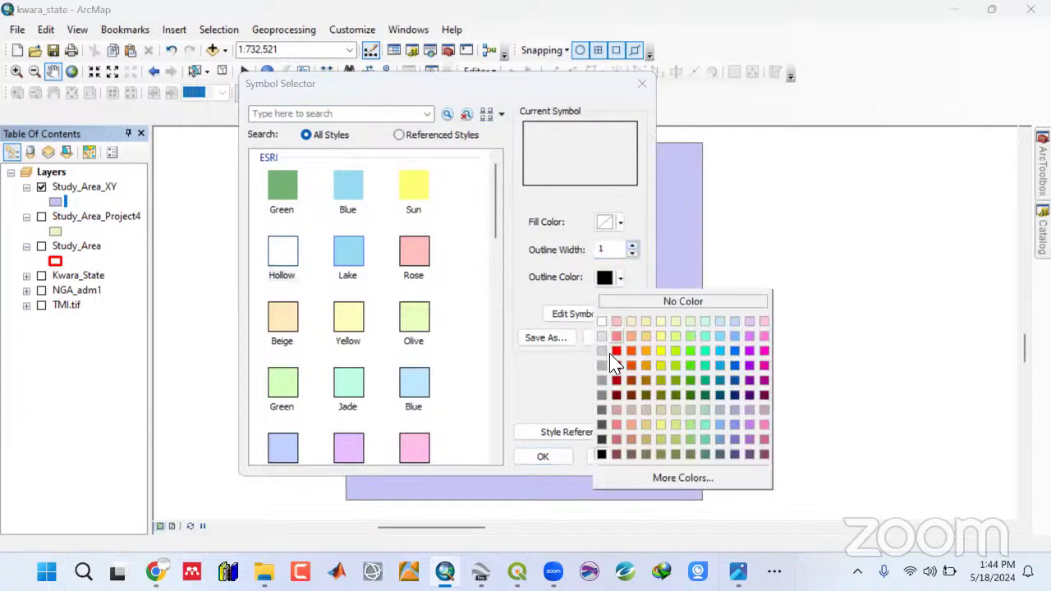
pyautogui.click(734, 366)
pyautogui.click(631, 245)
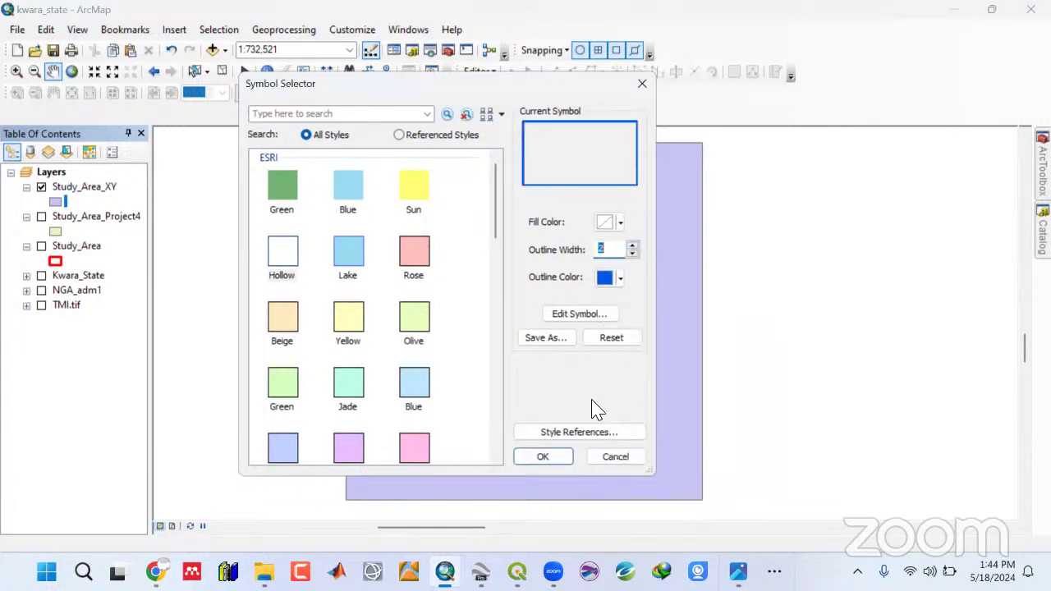
pyautogui.click(550, 456)
pyautogui.moveTo(551, 387); pyautogui.dragTo(530, 372)
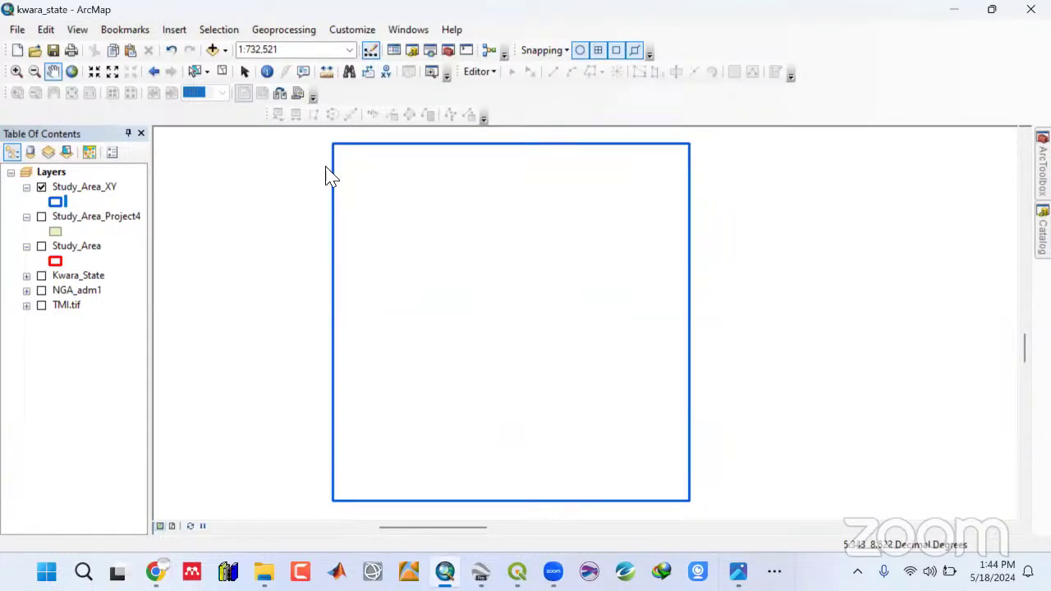
# Examine the source properties of Study_Area_XY, checking its projected coordinate system and linear unit.
pyautogui.rightClick(82, 195)
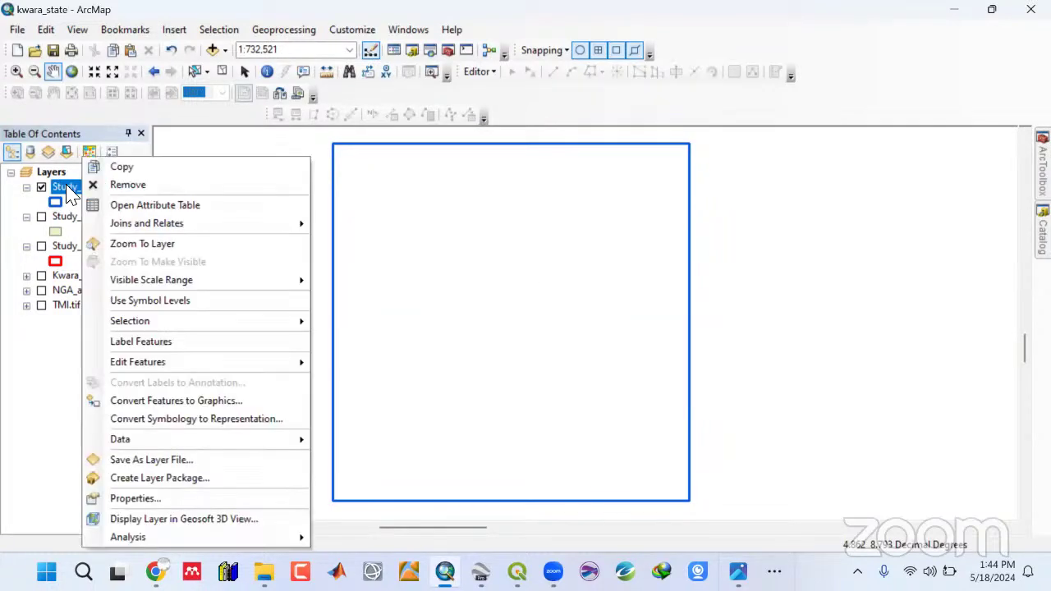
pyautogui.click(69, 189)
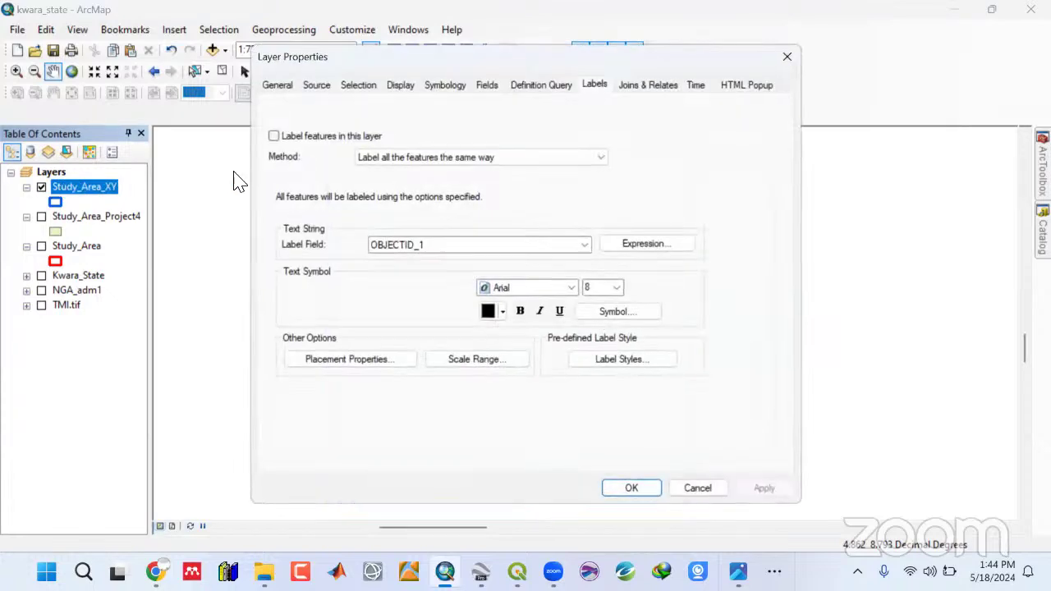
pyautogui.click(316, 87)
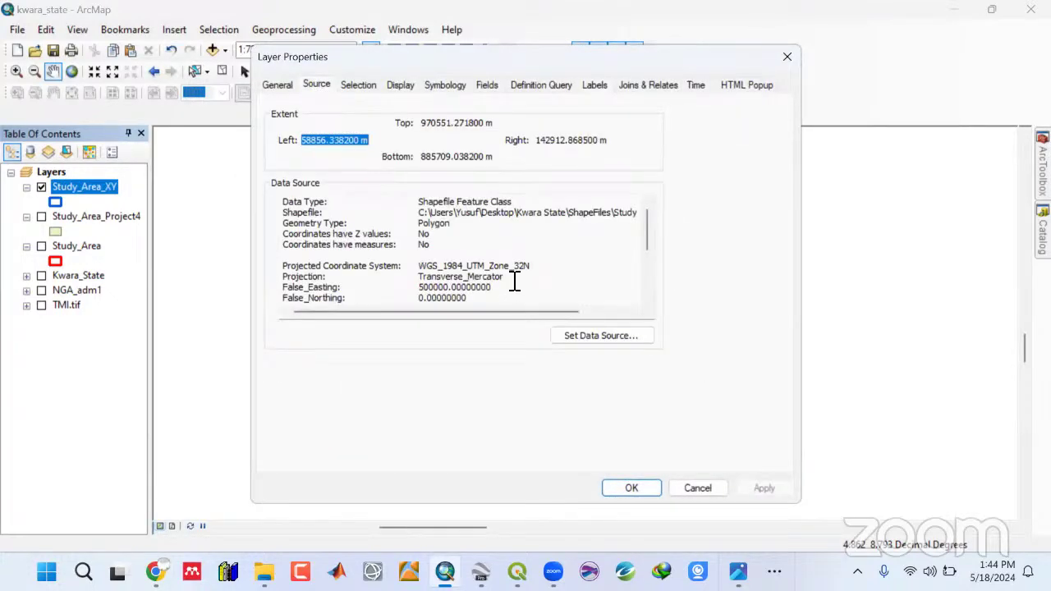
pyautogui.moveTo(536, 267); pyautogui.dragTo(415, 270)
pyautogui.scroll(-1, 471, 300)
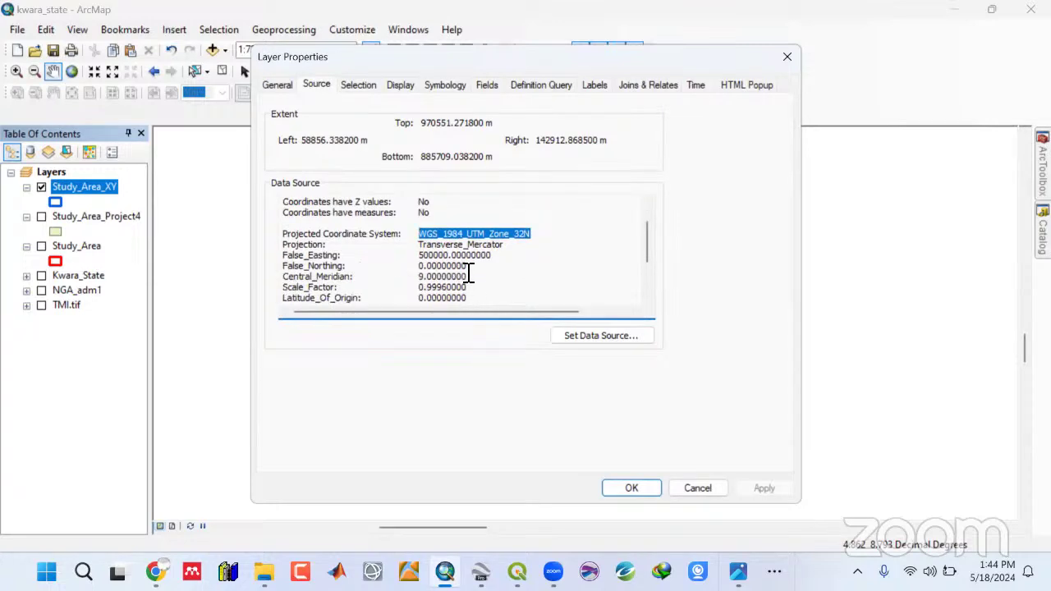
pyautogui.scroll(1, 474, 256)
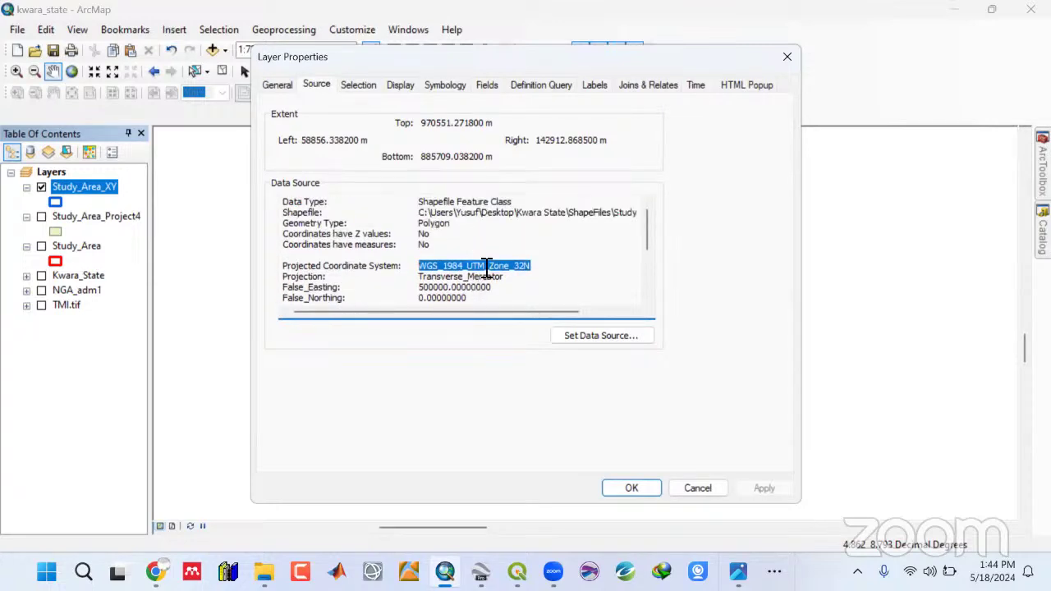
pyautogui.scroll(-3, 477, 254)
pyautogui.scroll(-1, 478, 253)
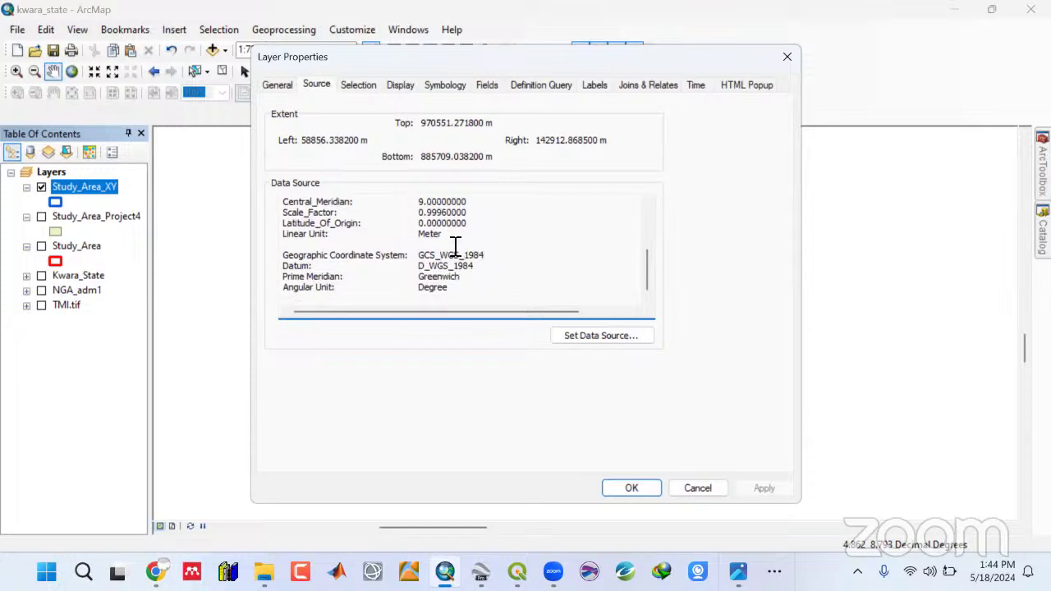
pyautogui.moveTo(446, 236); pyautogui.dragTo(422, 238)
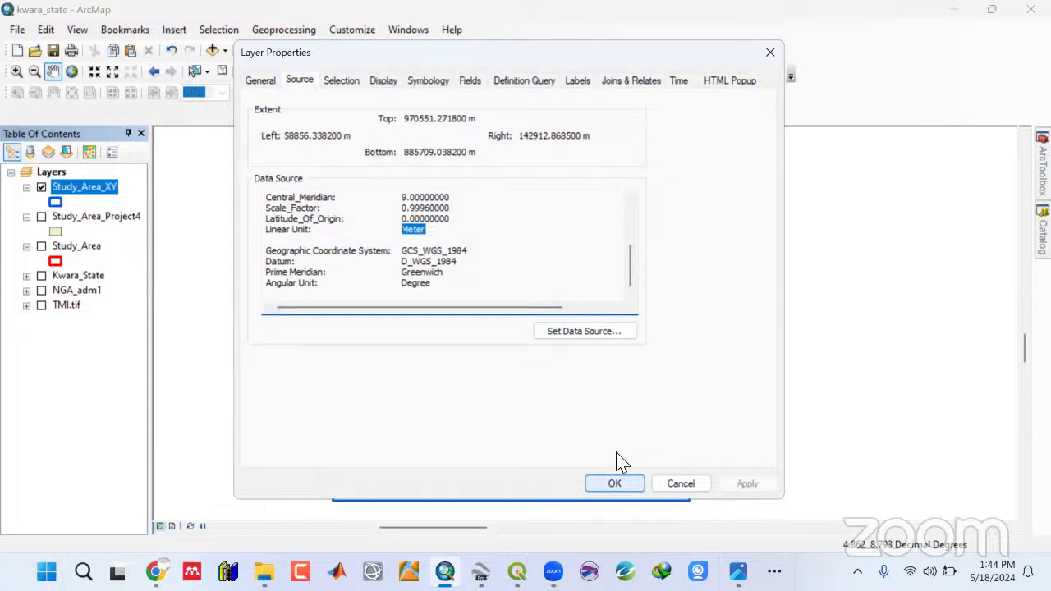
# Close the layer properties, minimize ArcMap and read through the messages in the YouTube live chat window.
pyautogui.press('Return')
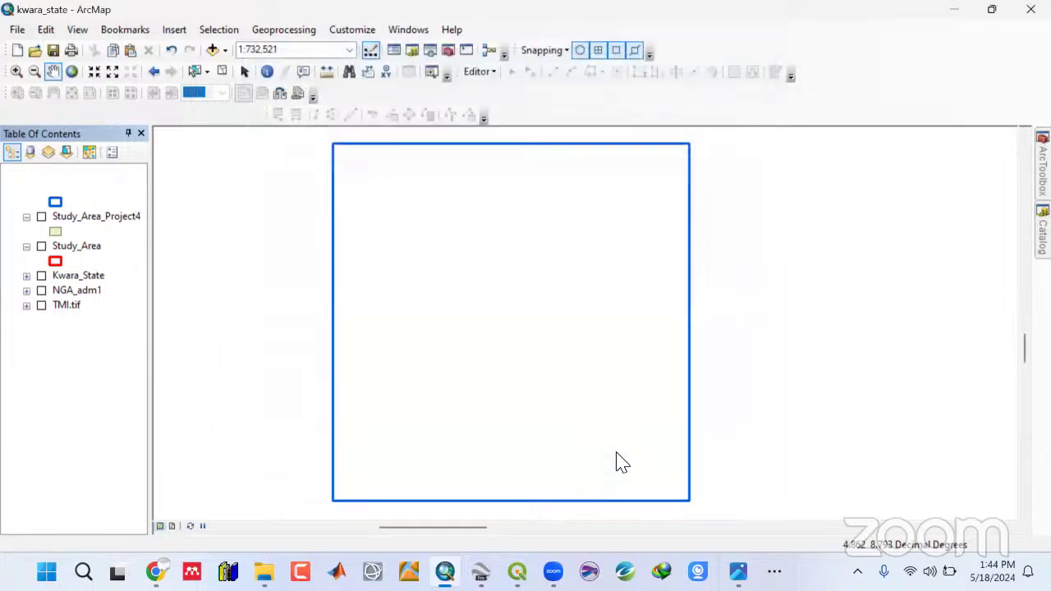
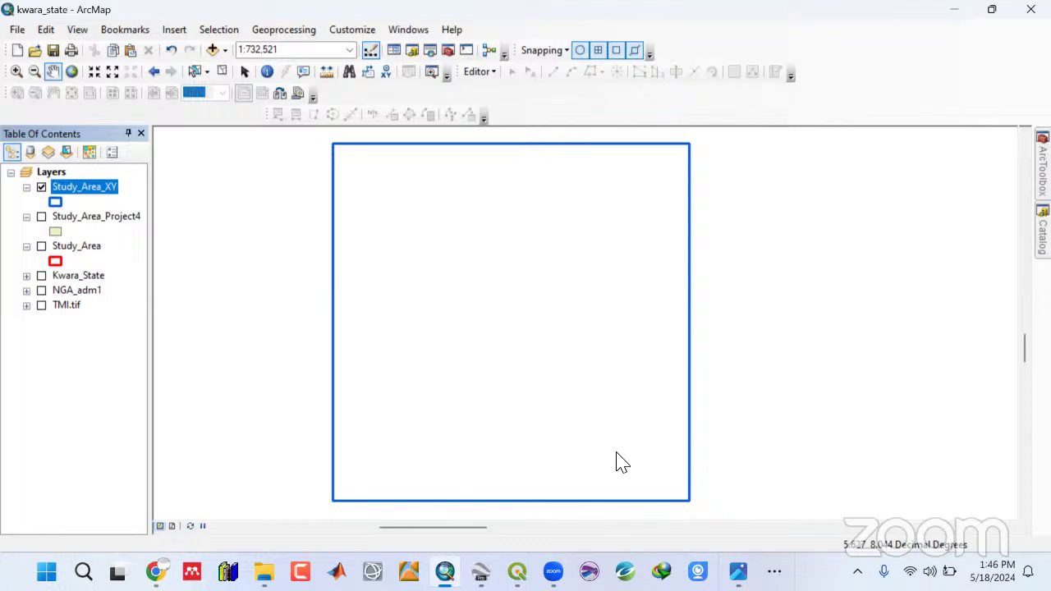
pyautogui.click(953, 10)
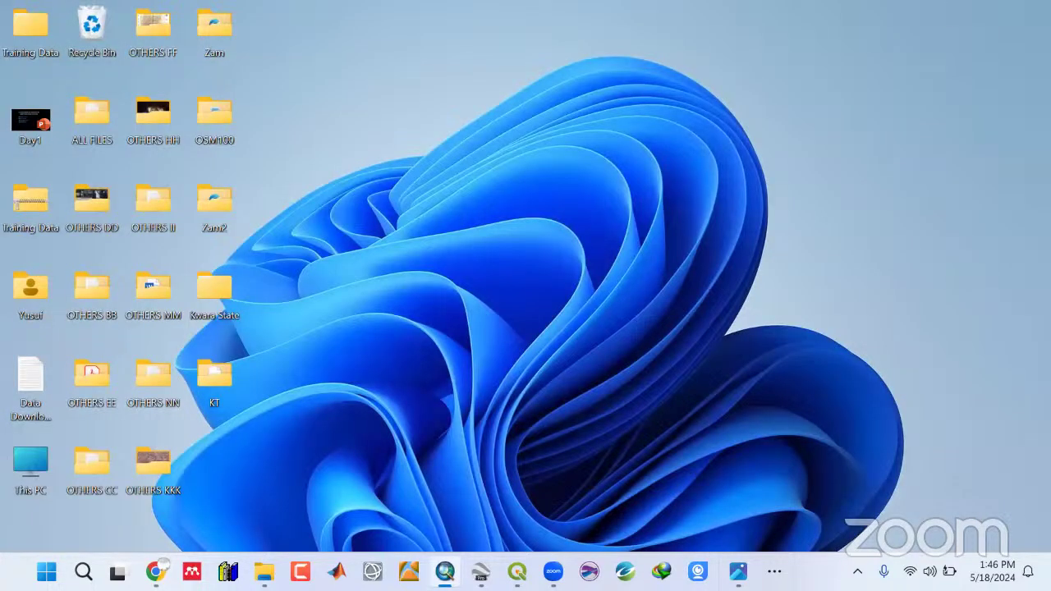
pyautogui.click(775, 571)
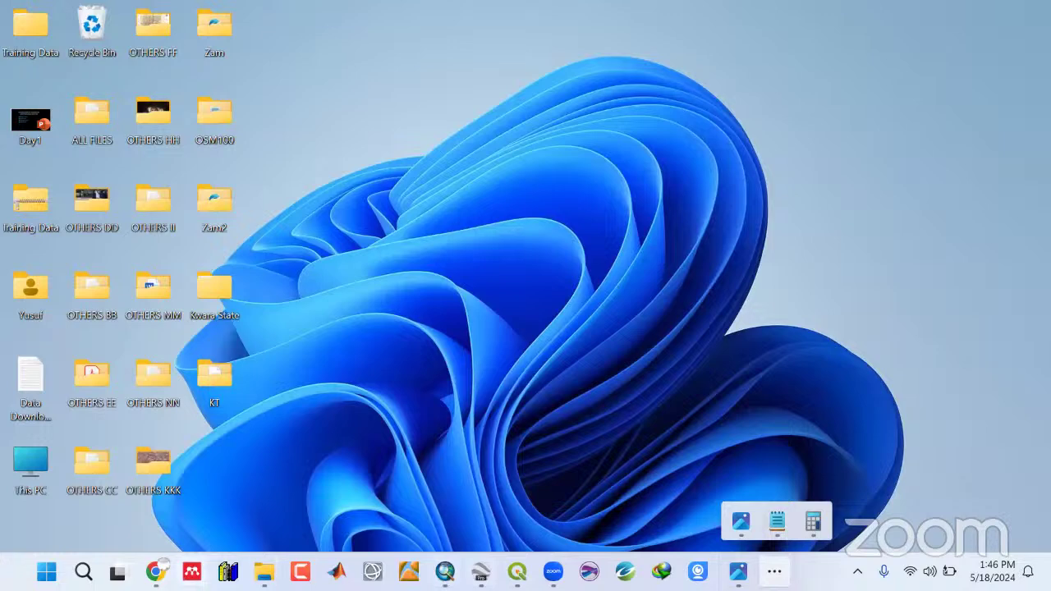
pyautogui.moveTo(154, 571)
pyautogui.click(232, 533)
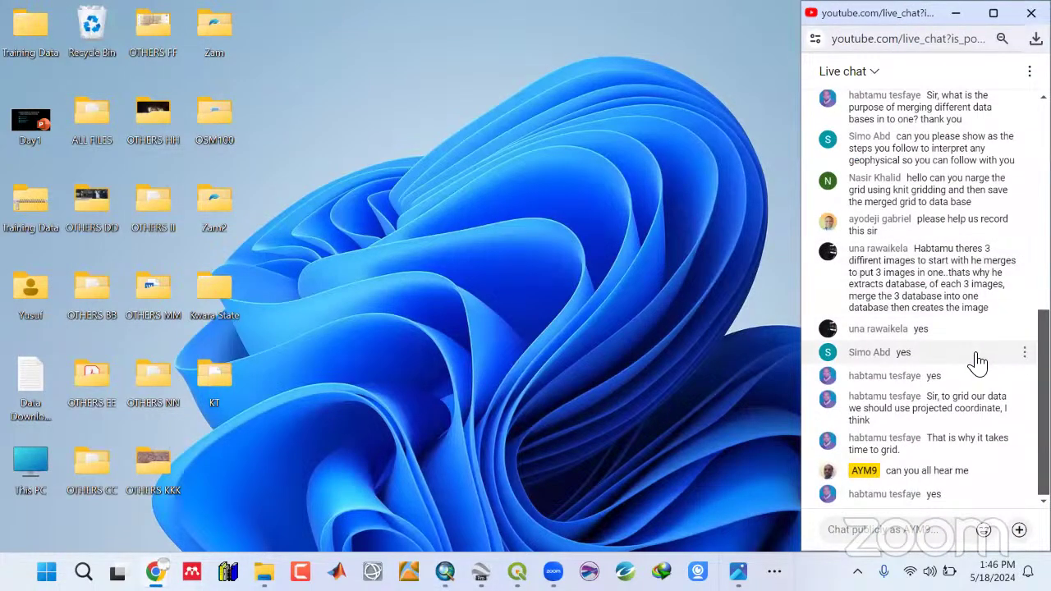
pyautogui.scroll(10, 978, 361)
pyautogui.scroll(-10, 975, 352)
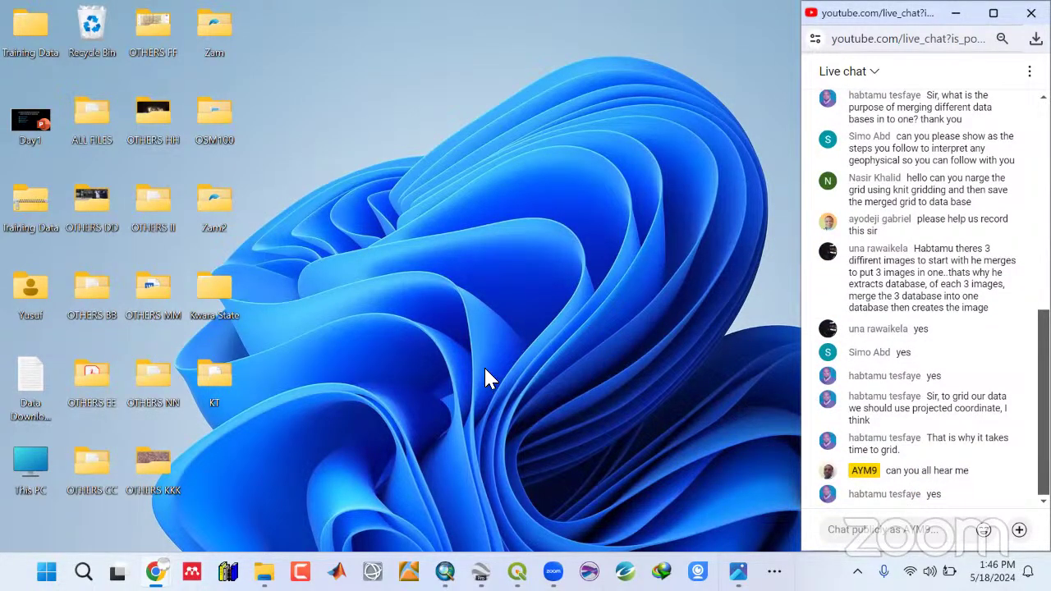
# Switch back to ArcMap and copy the polygon's Shape_Area value from the attribute table of Study_Area_XY.
pyautogui.click(444, 572)
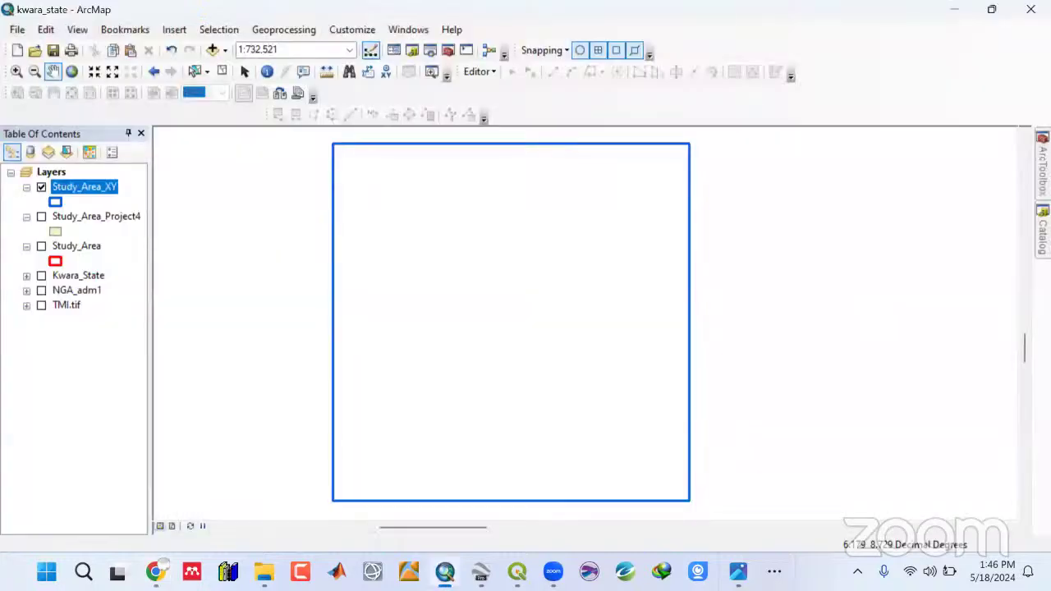
pyautogui.rightClick(93, 187)
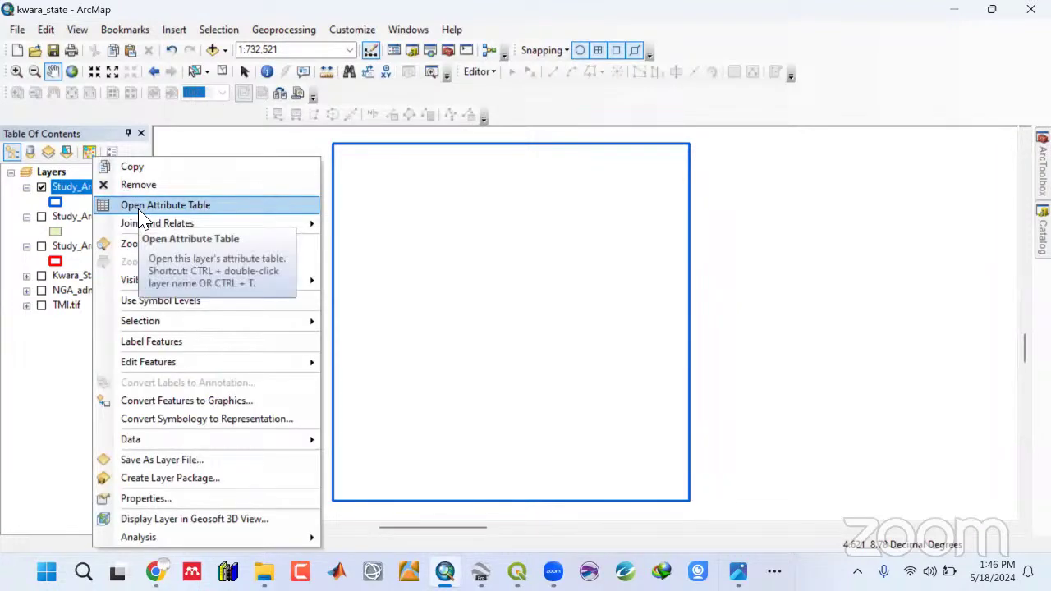
pyautogui.click(141, 207)
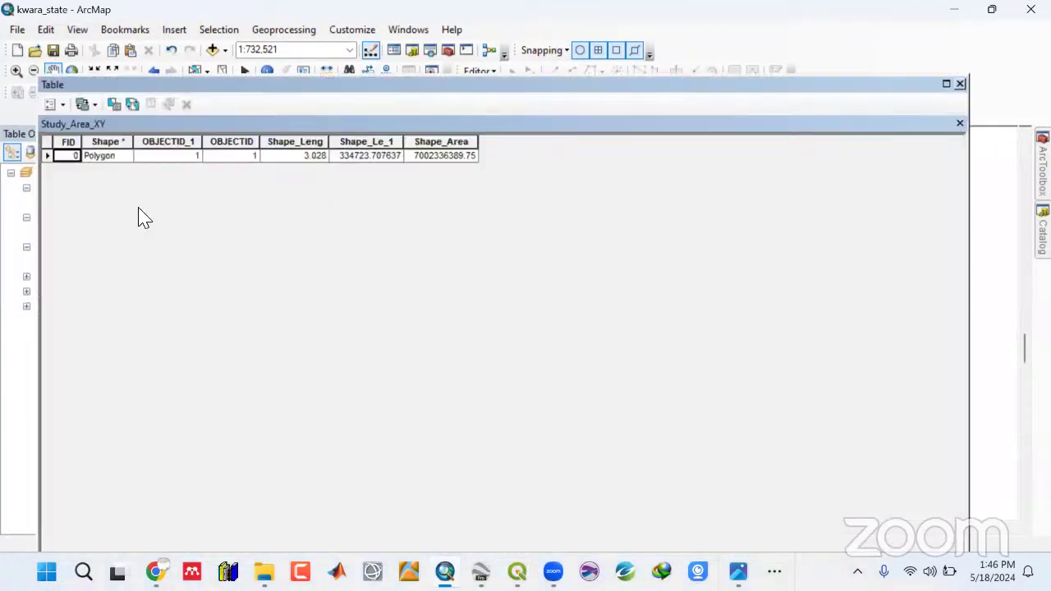
pyautogui.click(427, 165)
pyautogui.rightClick(427, 164)
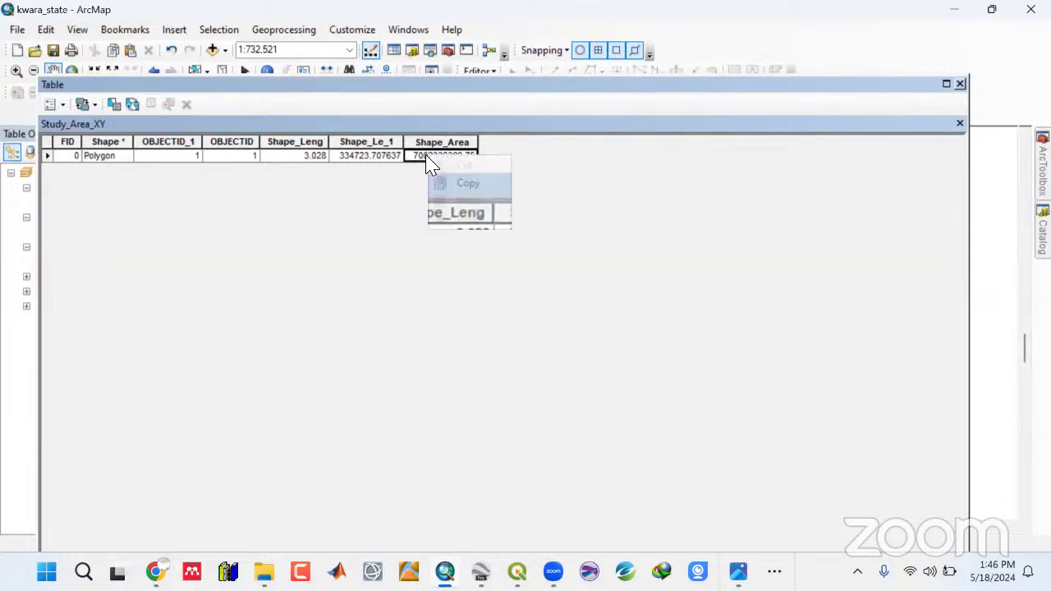
pyautogui.click(460, 184)
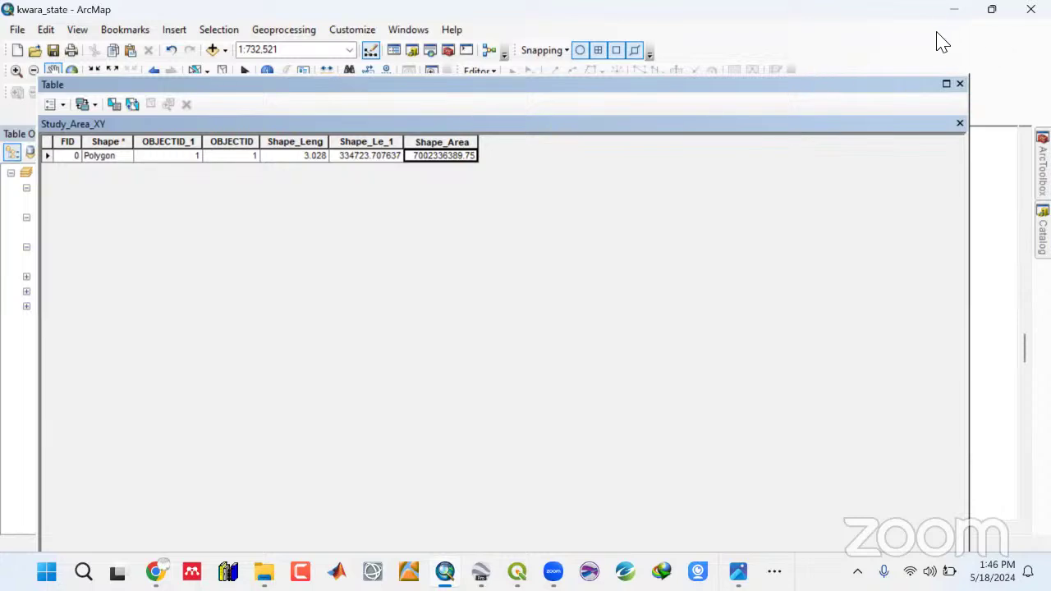
pyautogui.click(965, 87)
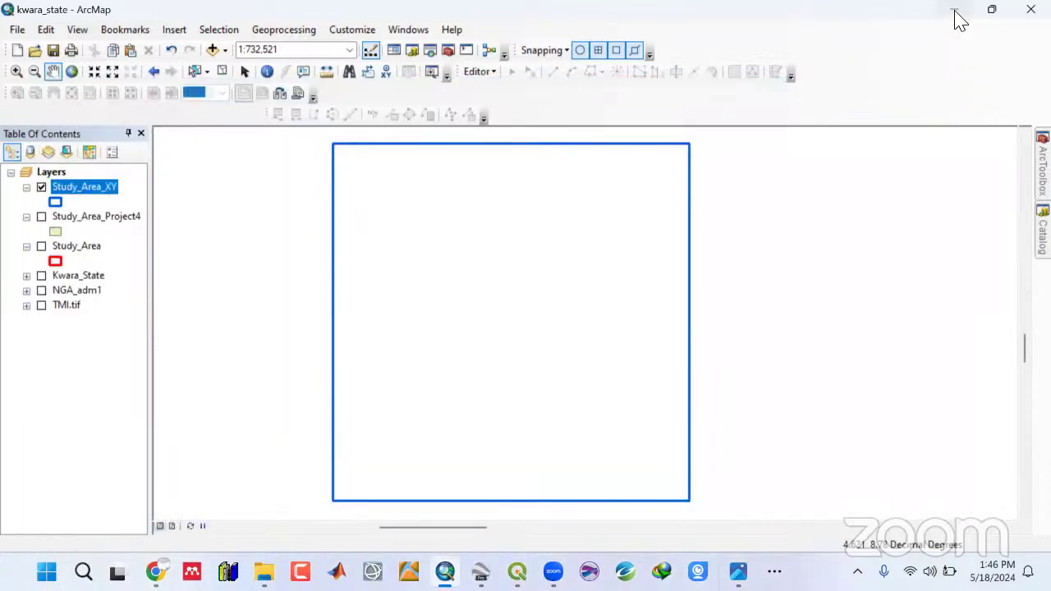
# Minimize ArcMap and launch Excel with a blank workbook.
pyautogui.click(954, 11)
pyautogui.click(775, 570)
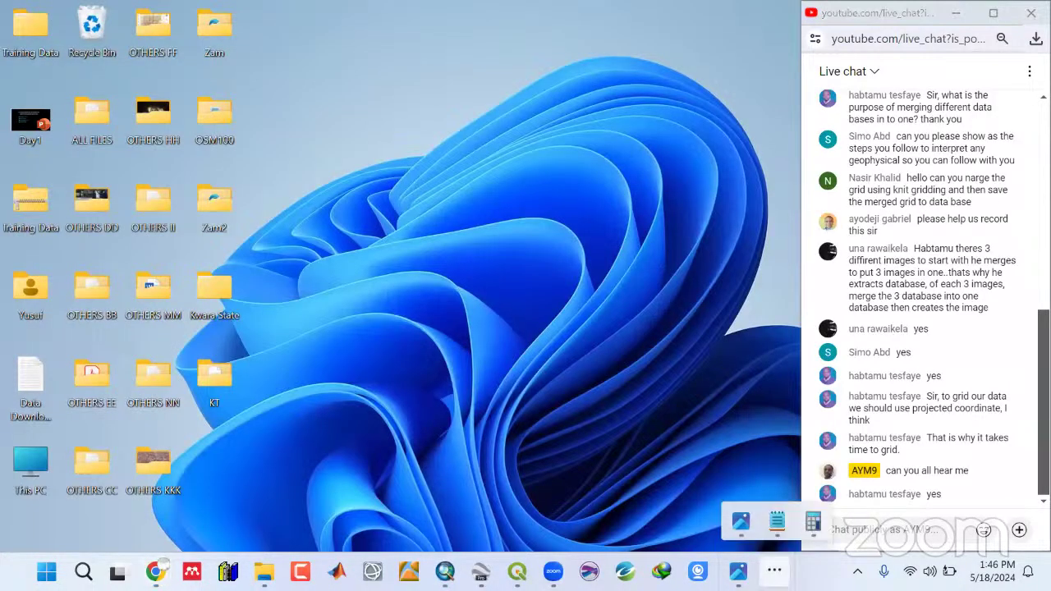
pyautogui.press('super')
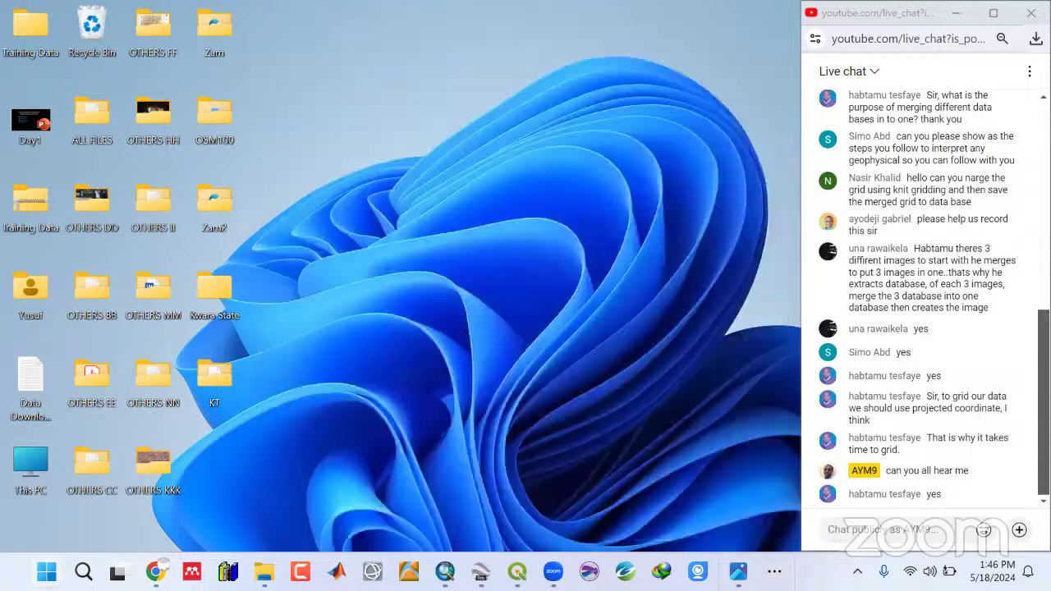
pyautogui.write('EXCE')
pyautogui.click(288, 197)
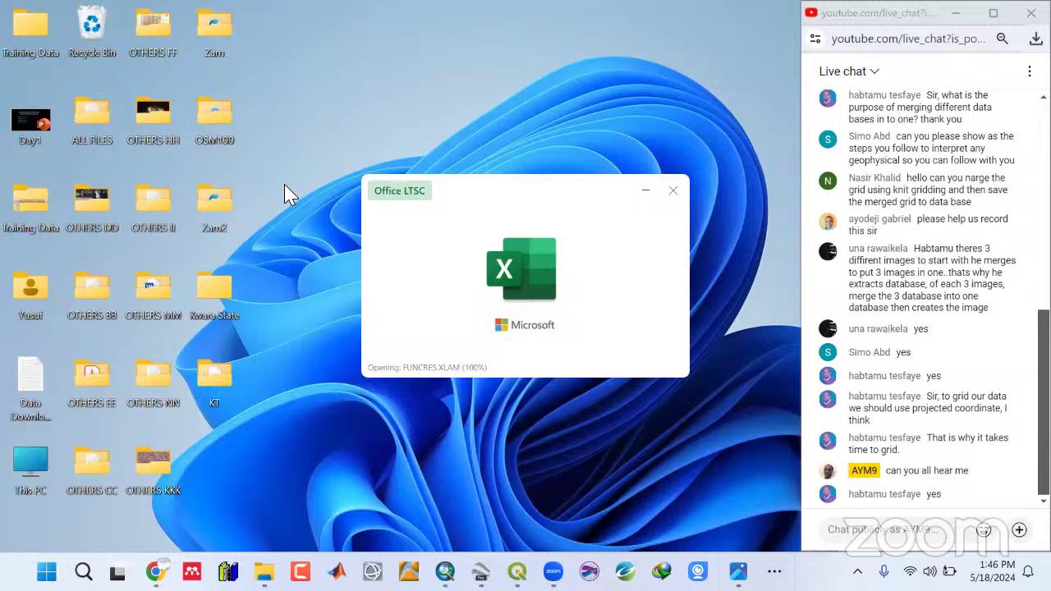
pyautogui.click(685, 301)
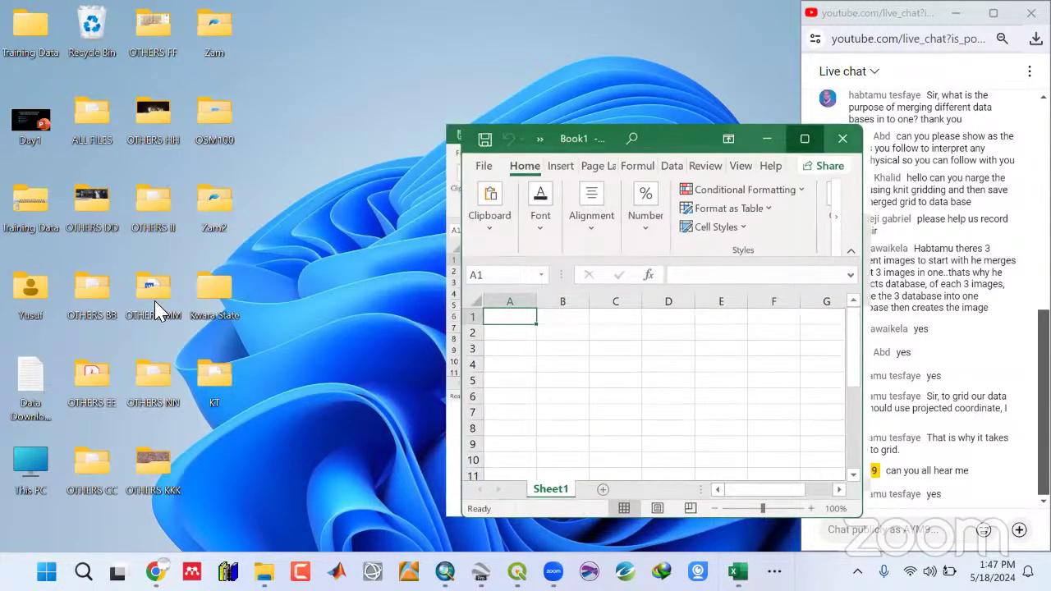
# Enter Area in cell A1 and m^2 in C1, and paste the copied Shape_Area value into B1.
pyautogui.write('Area')
pyautogui.press('Return')
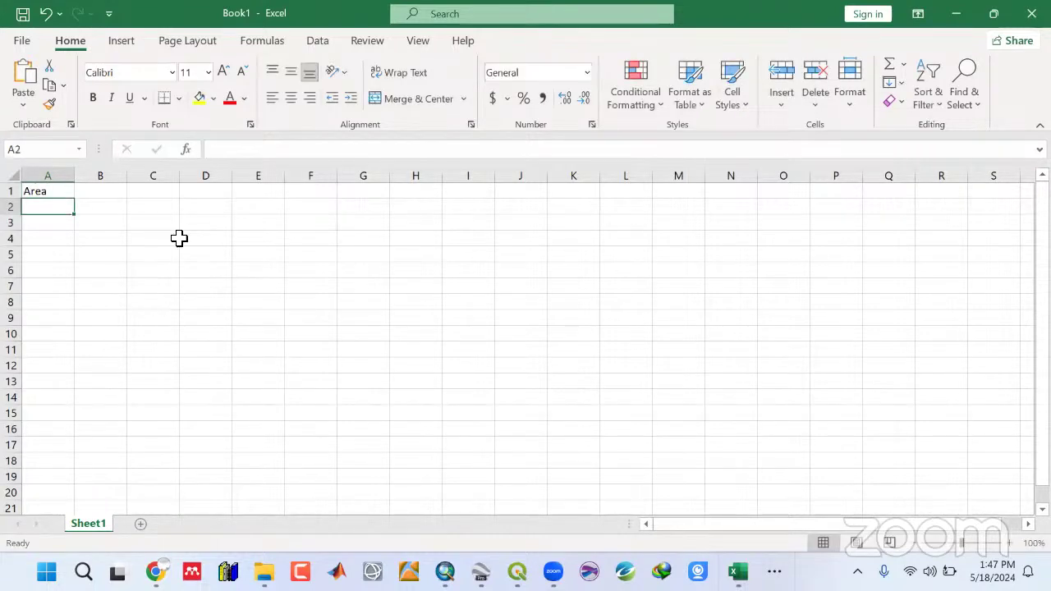
pyautogui.click(170, 190)
pyautogui.write('m^2')
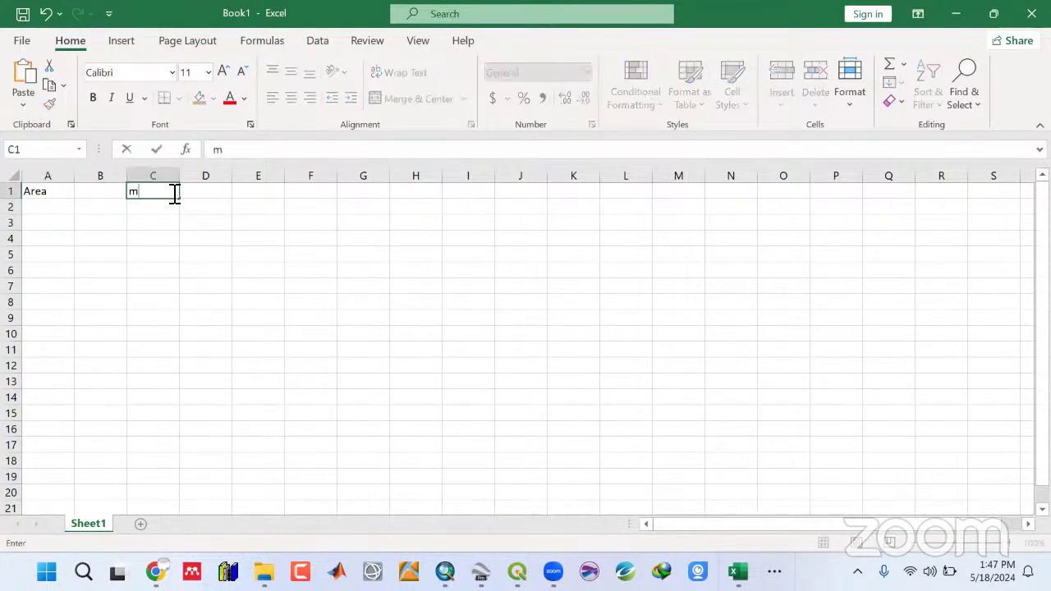
pyautogui.click(97, 190)
pyautogui.hotkey('ctrl', 'v')
pyautogui.click(103, 271)
# Set up a second area row with Area in cell A2 and the unit km^2 in C2.
pyautogui.click(53, 209)
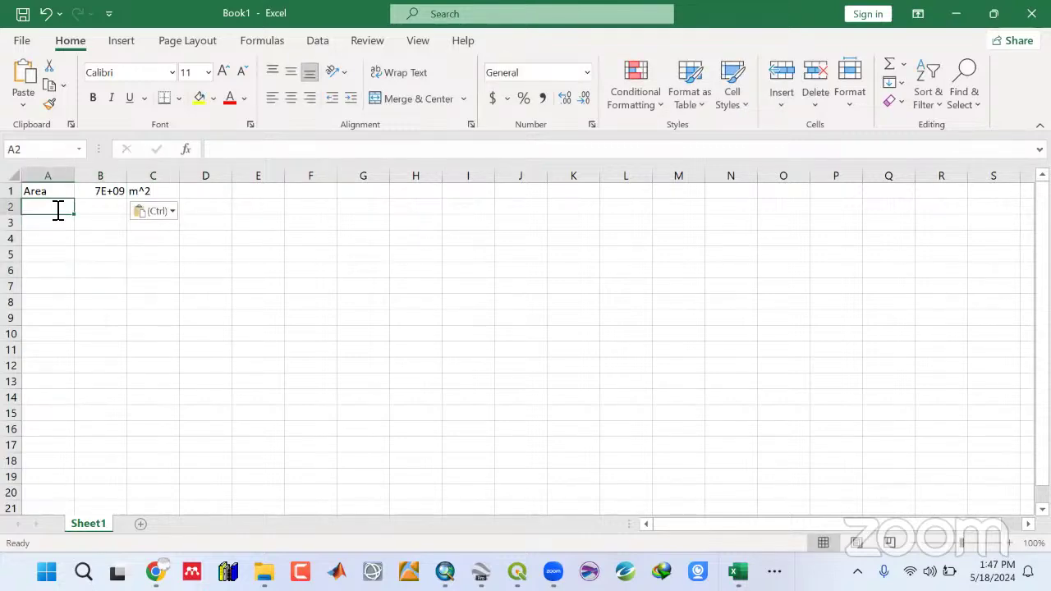
pyautogui.write('Area')
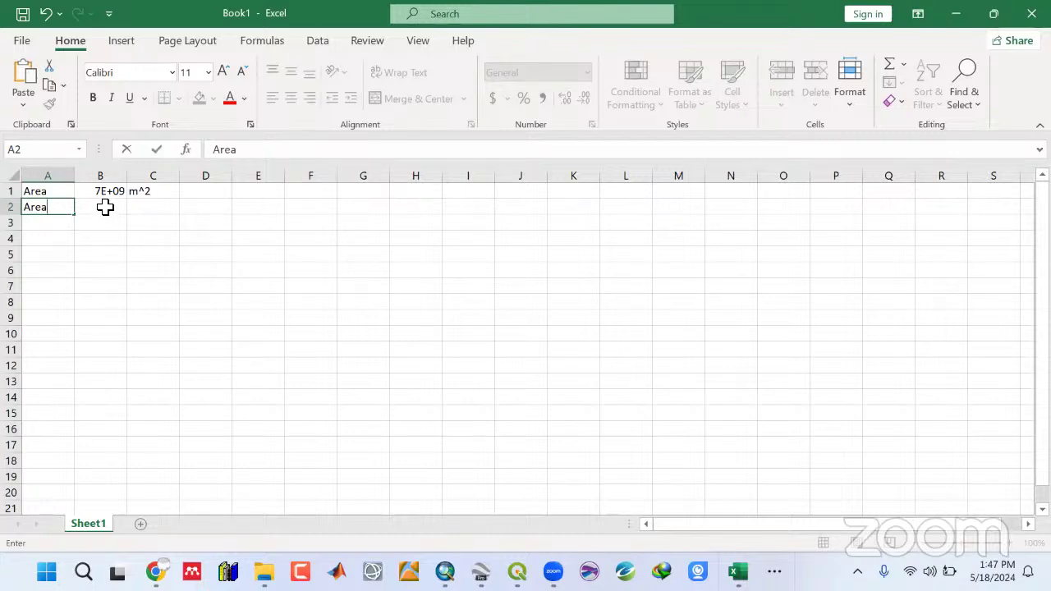
pyautogui.click(105, 208)
pyautogui.click(142, 208)
pyautogui.write('km')
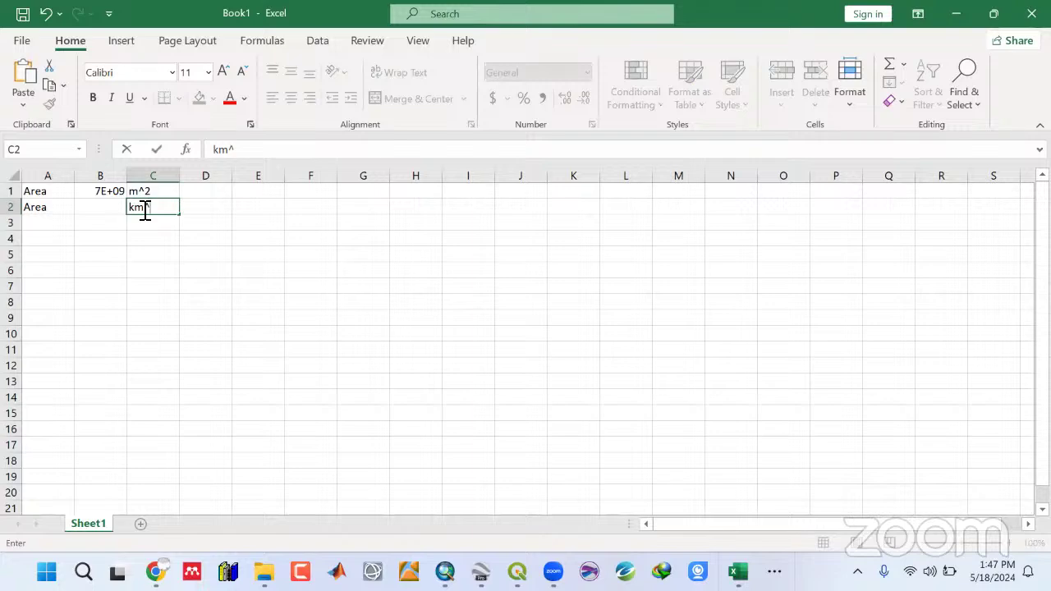
pyautogui.write('^2')
# Convert the area to square kilometres in cell B2 with the formula =B1/1000000.
pyautogui.click(97, 209)
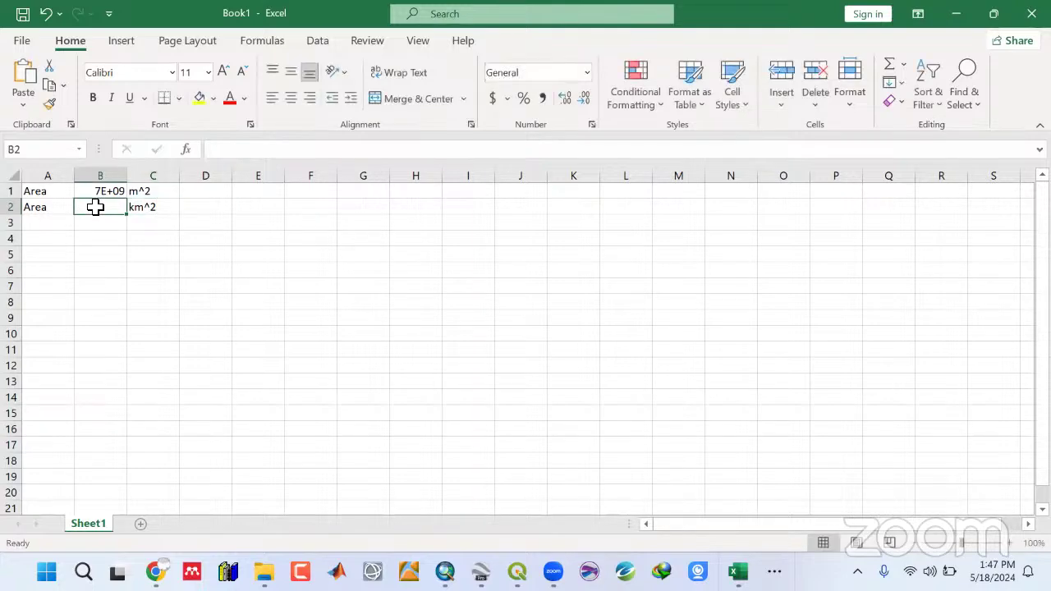
pyautogui.write('=')
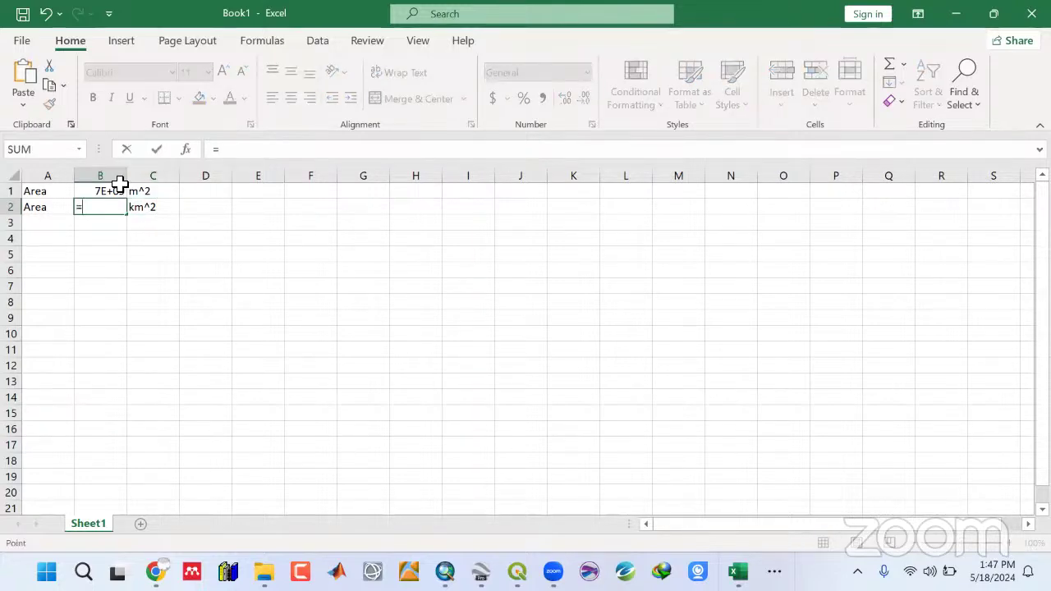
pyautogui.click(117, 189)
pyautogui.write('/')
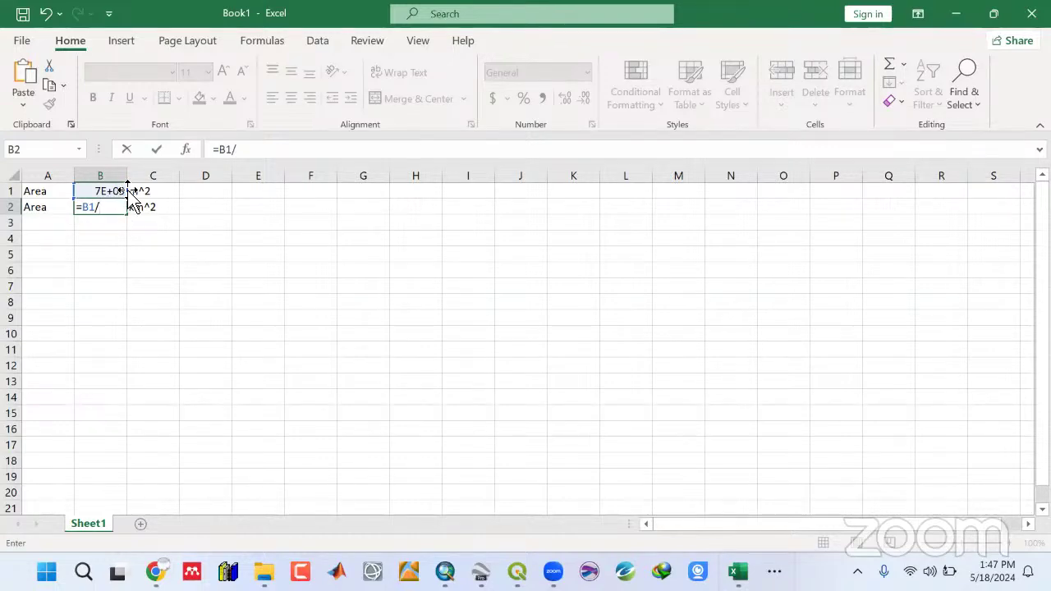
pyautogui.write('10000')
pyautogui.press('Return')
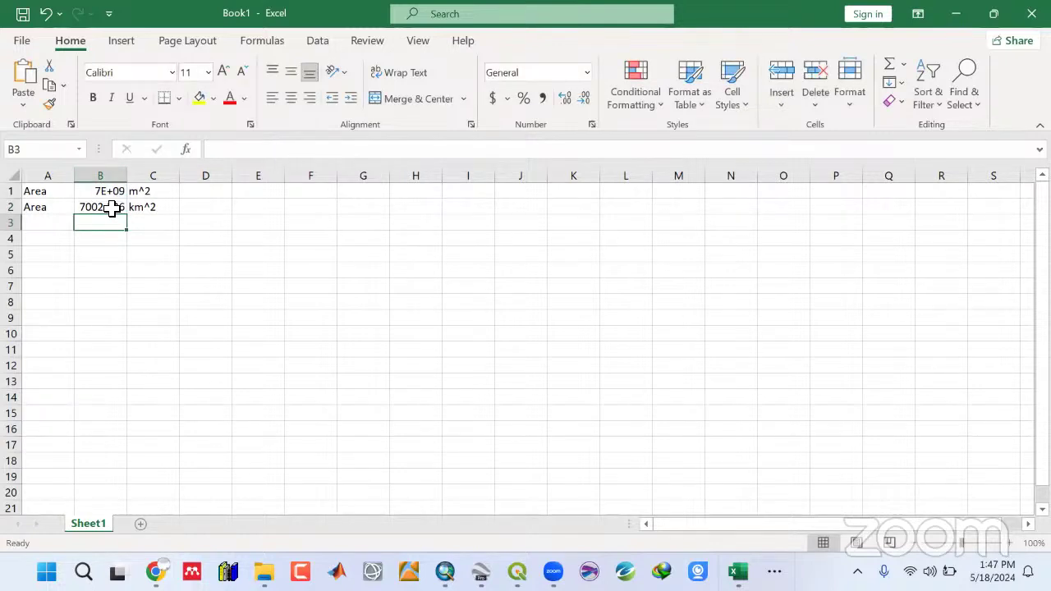
pyautogui.click(111, 208)
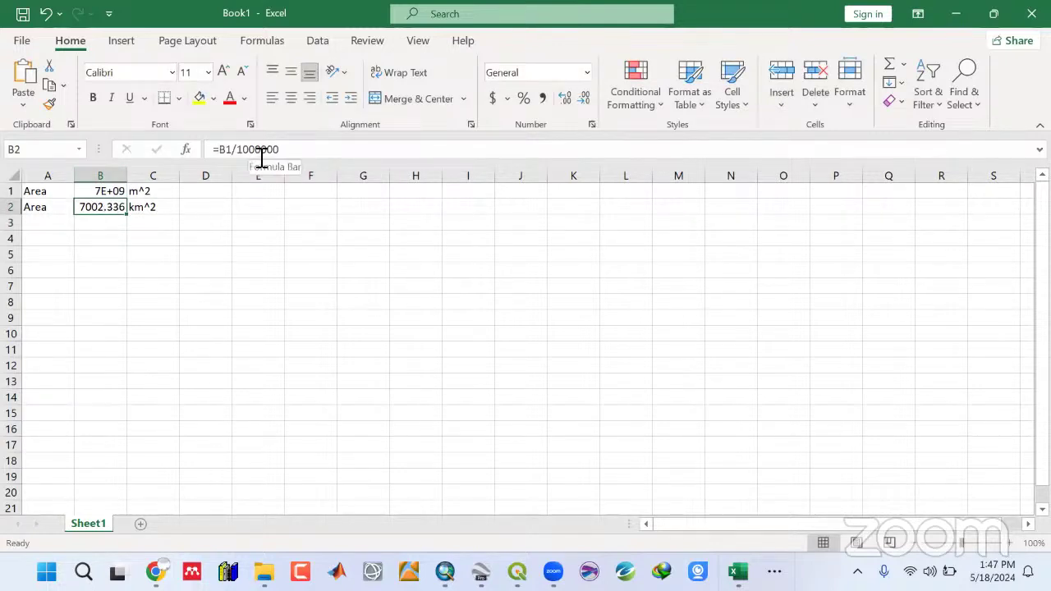
# Label cell A4 as dimension and calculate the side length in B4 with the formula =SQRT(B2).
pyautogui.click(47, 241)
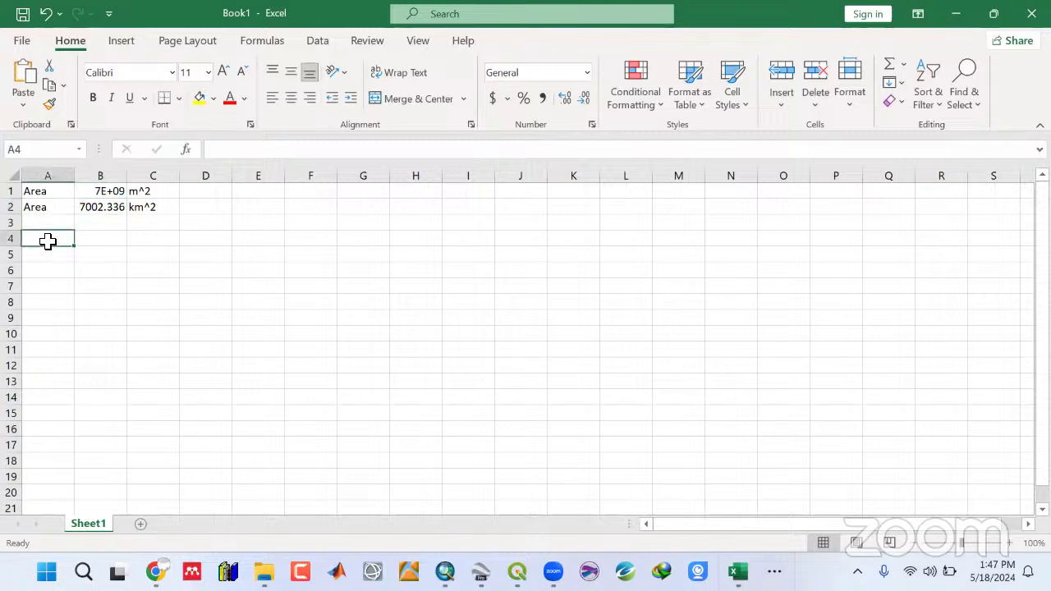
pyautogui.write('di')
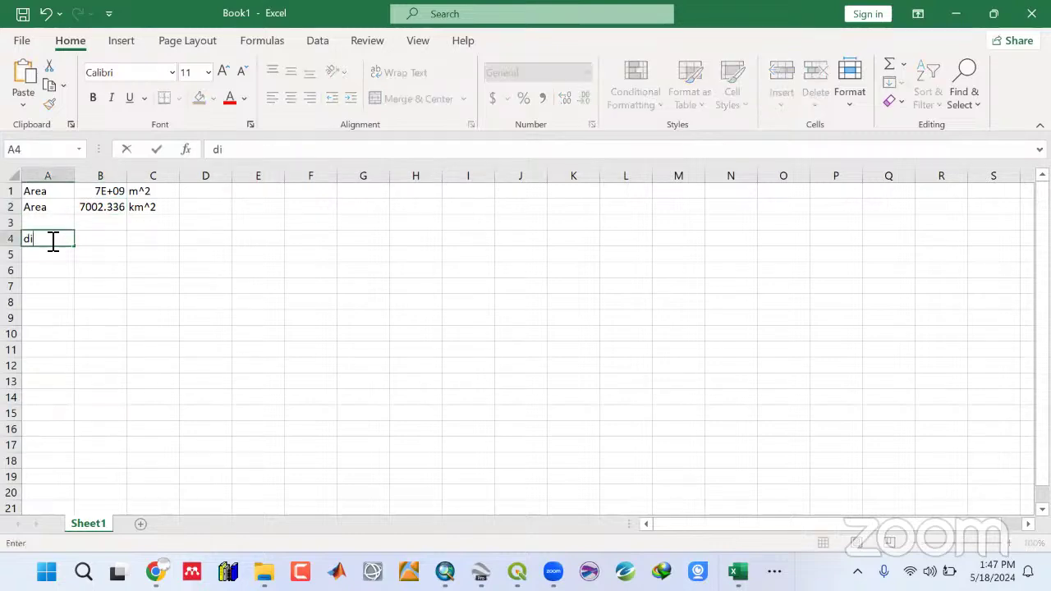
pyautogui.write('mension')
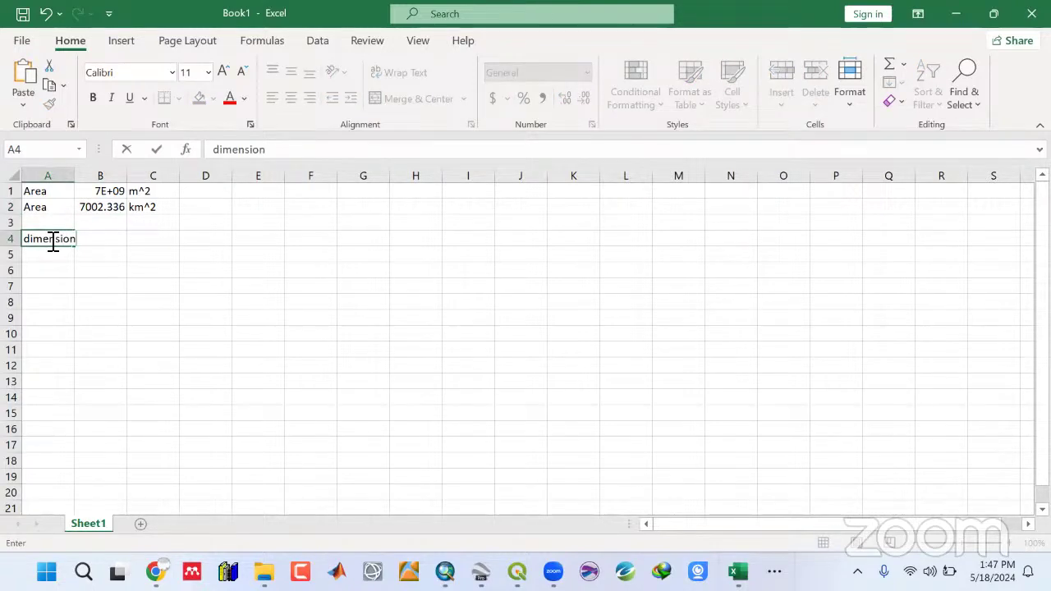
pyautogui.press('F2')
pyautogui.click(164, 238)
pyautogui.click(114, 237)
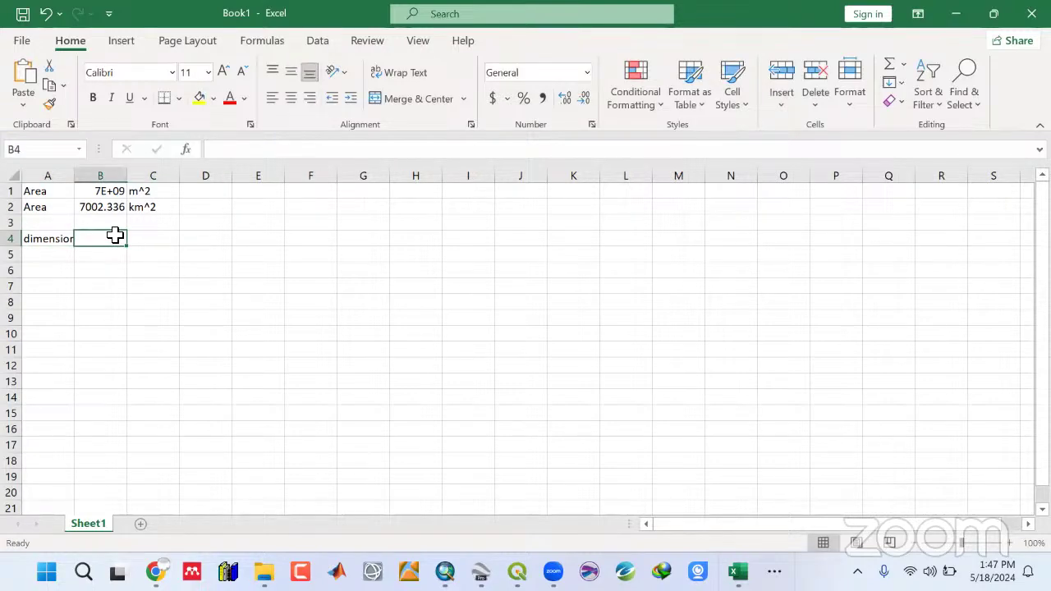
pyautogui.write('=SQRT')
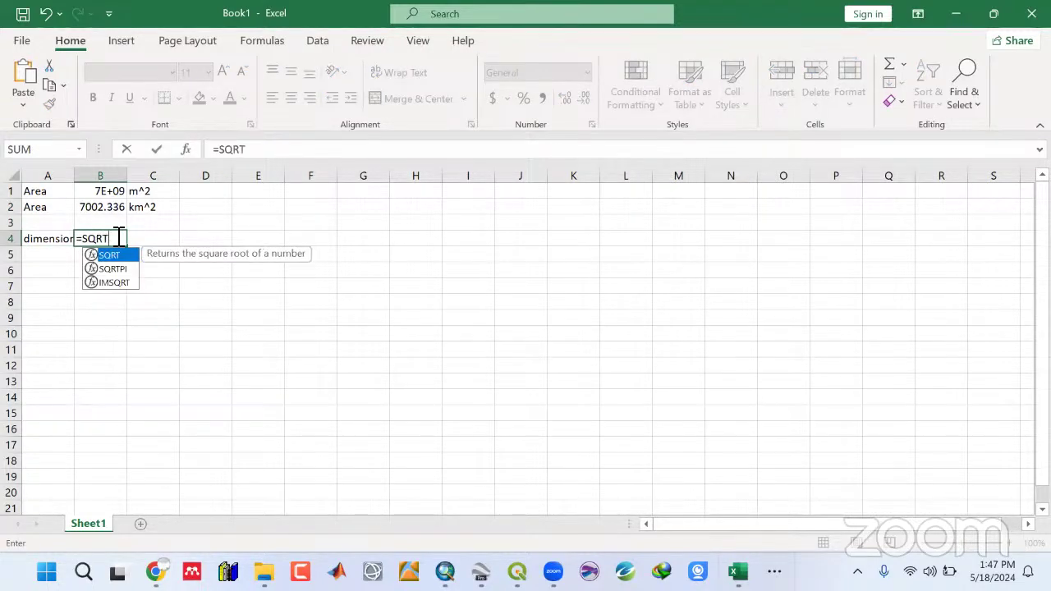
pyautogui.write('(')
pyautogui.click(112, 208)
pyautogui.press('Return')
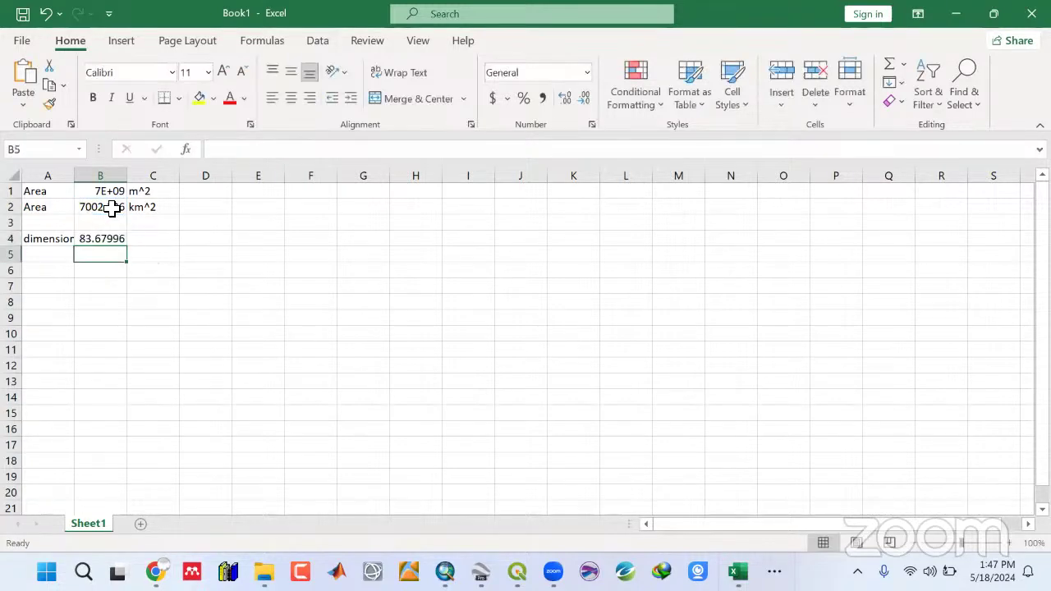
pyautogui.click(111, 240)
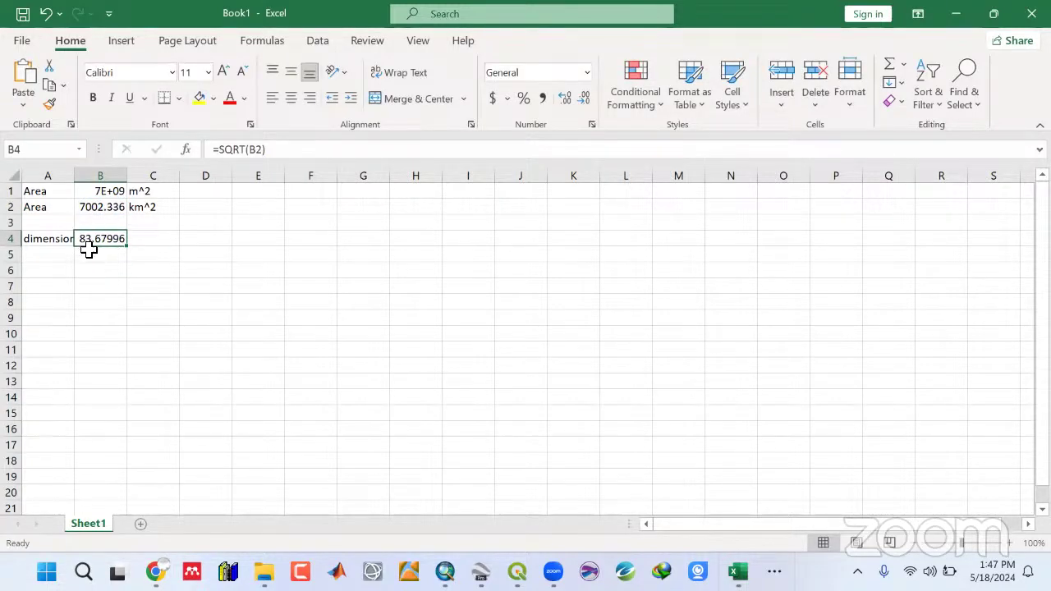
# Copy the square-kilometre area value from cell B2.
pyautogui.click(101, 256)
pyautogui.click(100, 207)
pyautogui.click(99, 239)
pyautogui.click(99, 207)
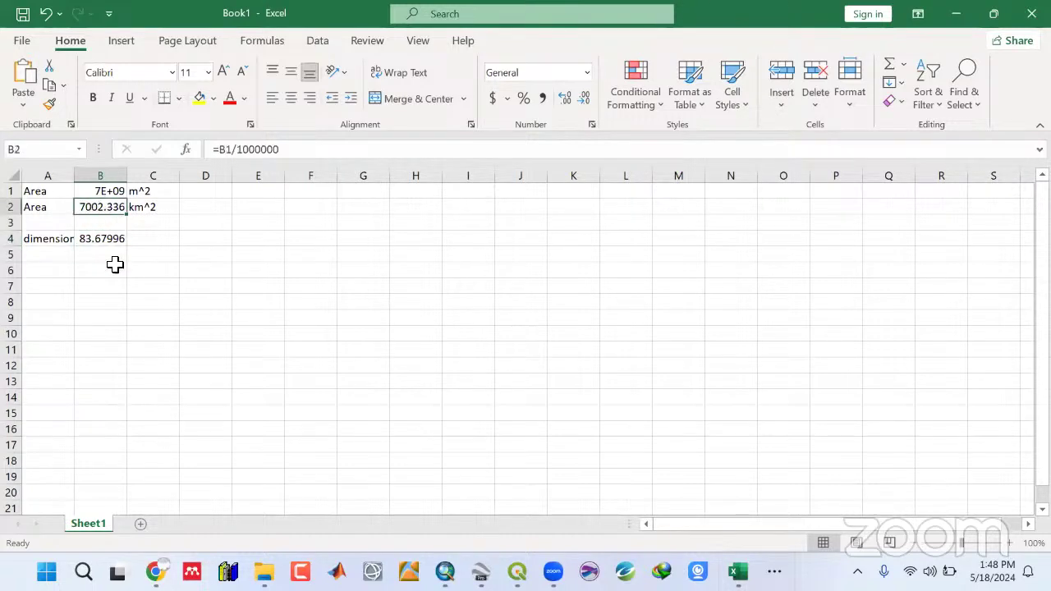
pyautogui.hotkey('ctrl', 'c')
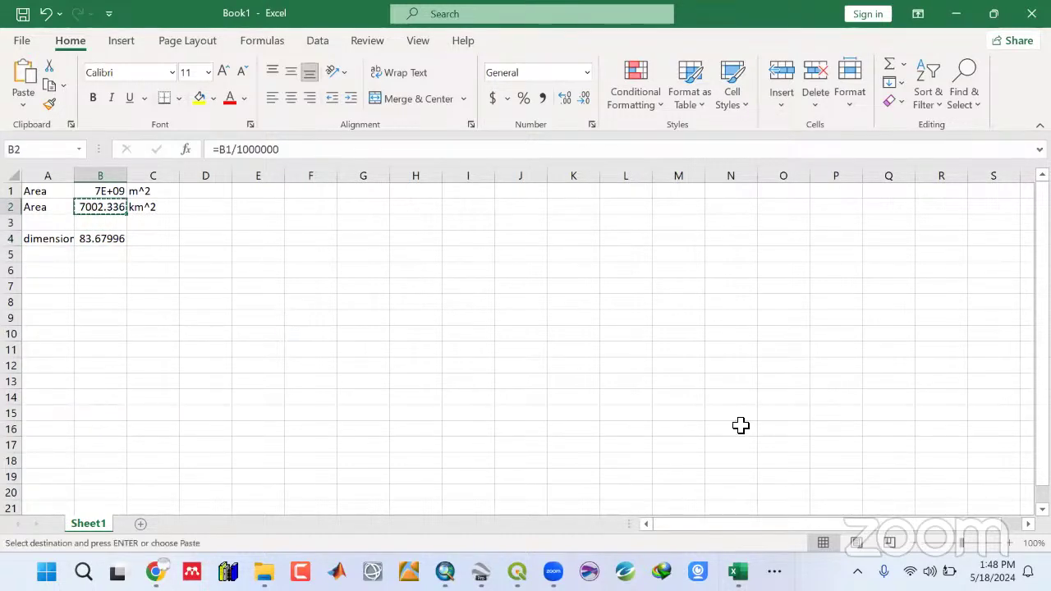
# Switch to the study_area_info note in Notepad and add the line "Area: 7002.33639 square kimometres" below the latitude limits, pasting the copied area.
pyautogui.click(779, 568)
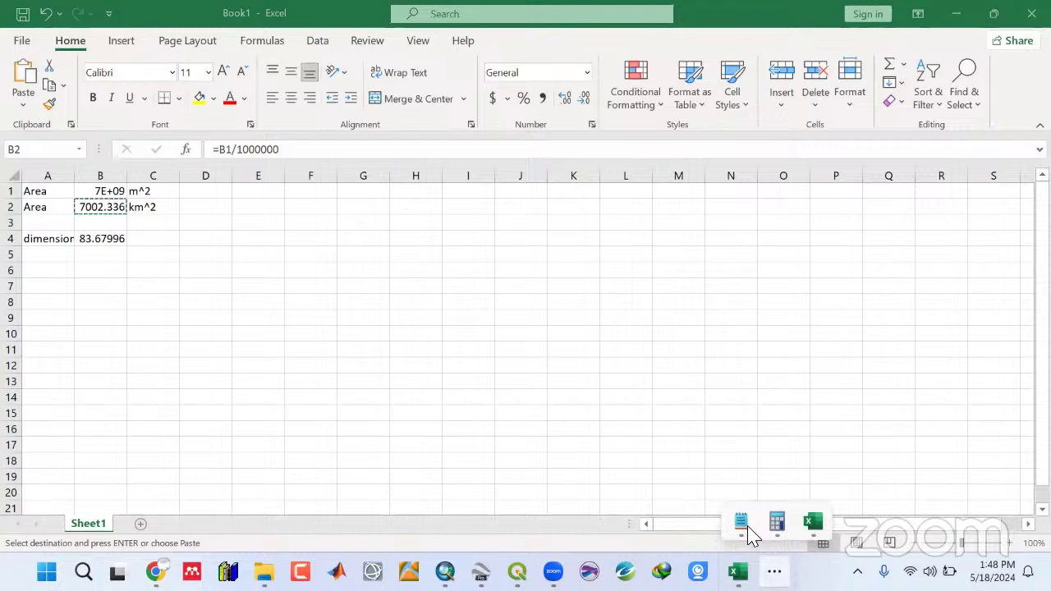
pyautogui.click(744, 527)
pyautogui.click(430, 260)
pyautogui.press('Return')
pyautogui.press('Return')
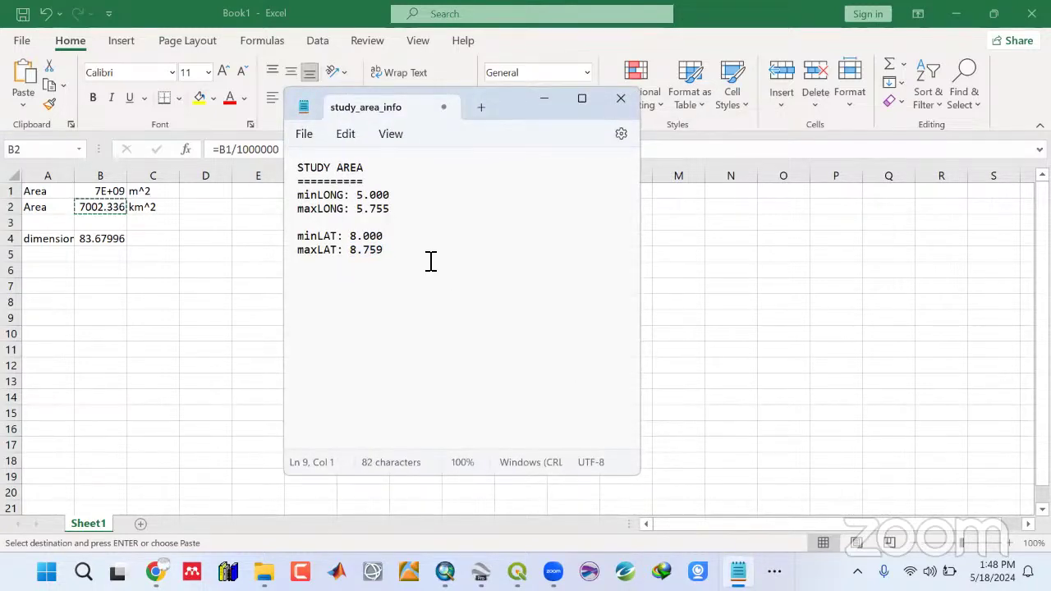
pyautogui.write('Area:')
pyautogui.hotkey('ctrl', 'v')
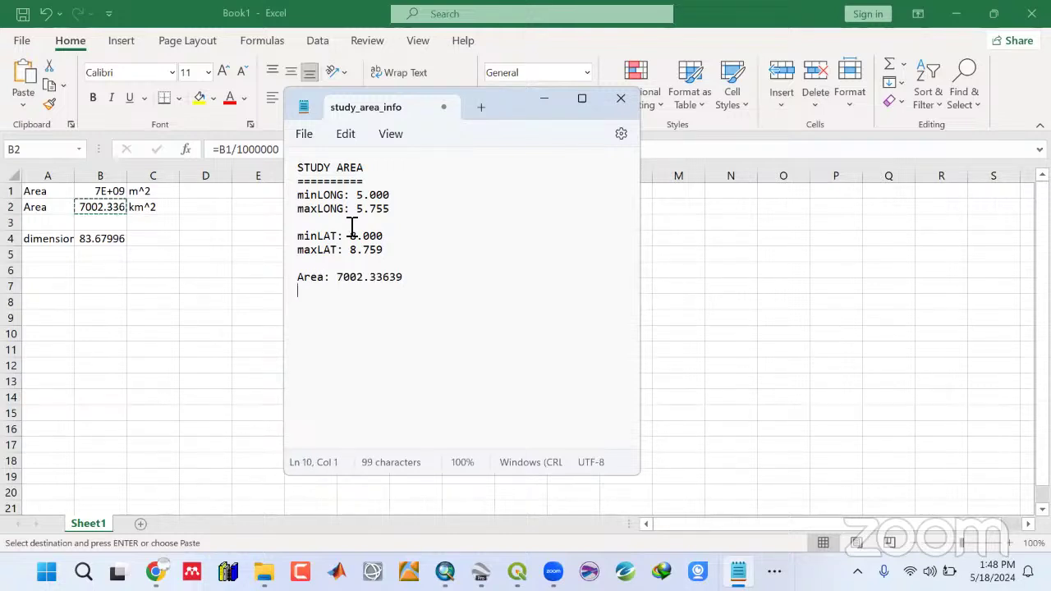
pyautogui.click(449, 277)
pyautogui.write('squar')
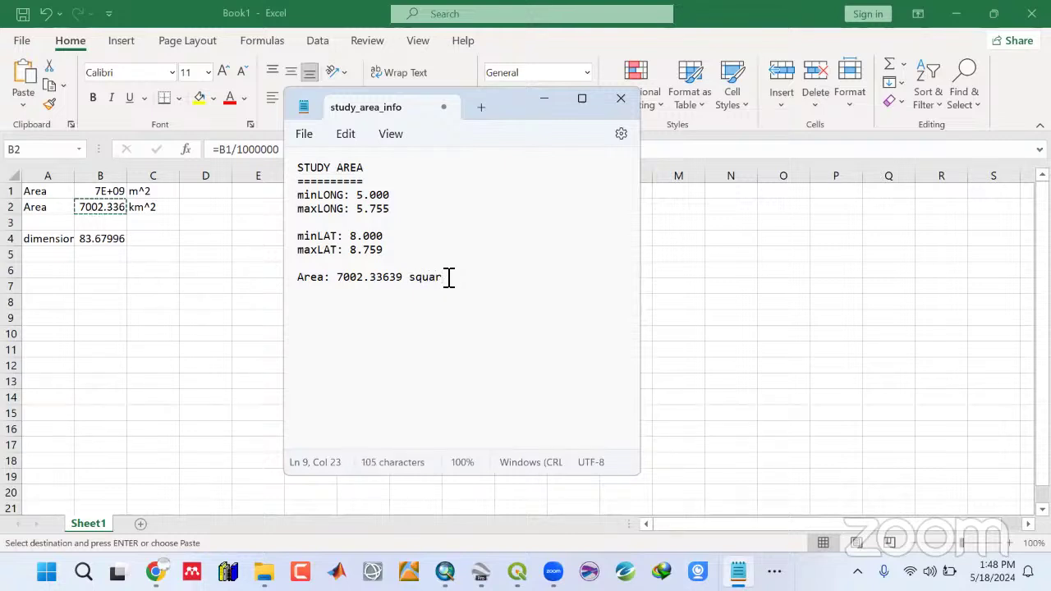
pyautogui.write('e kimometres')
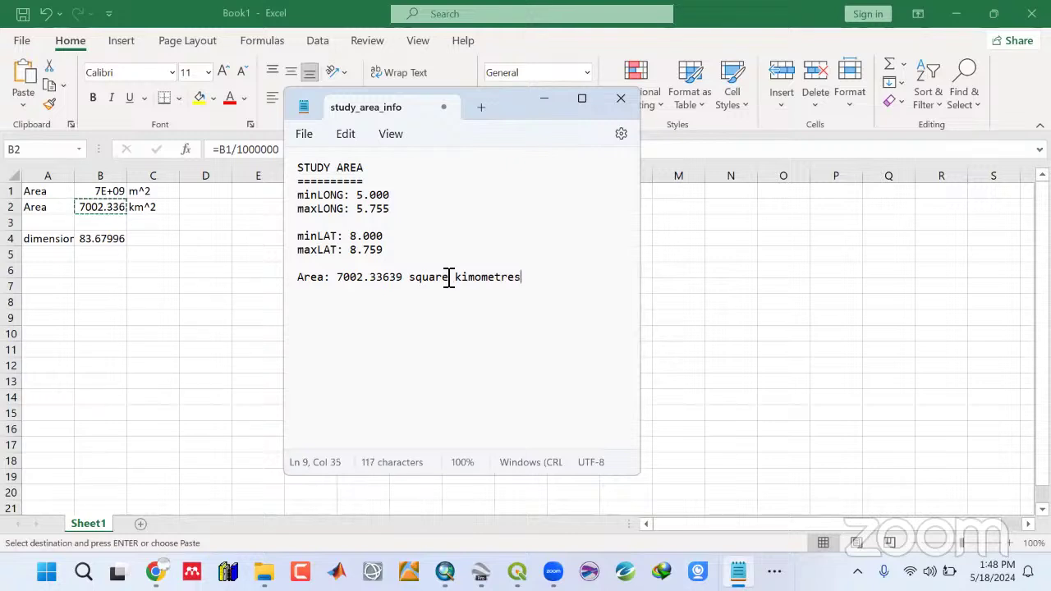
# Add a "Dimension:" line to the note and paste the side length copied from Excel cell B4 into it.
pyautogui.press('Return')
pyautogui.write('Dimension')
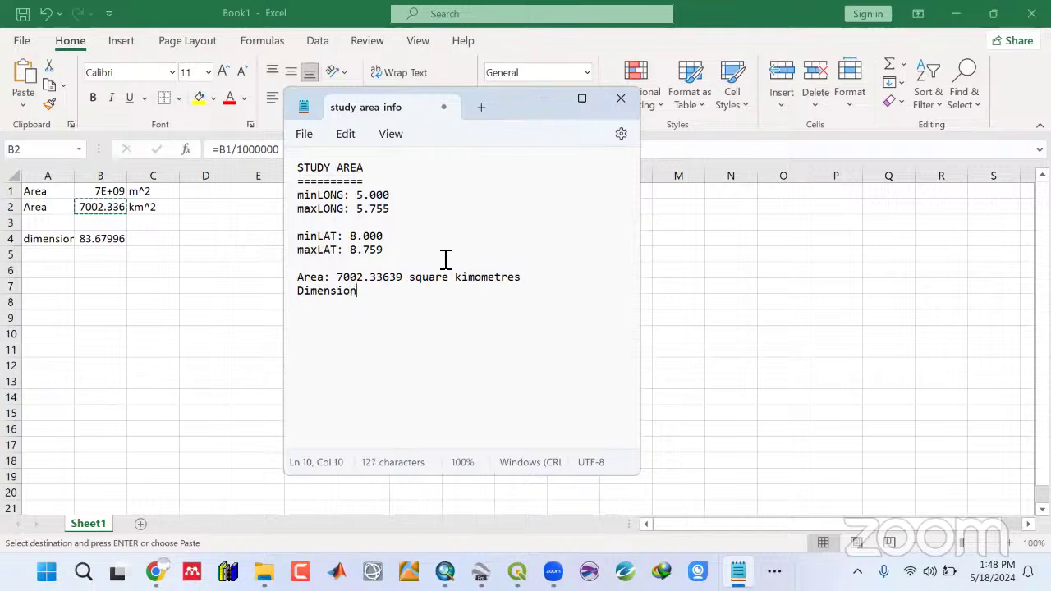
pyautogui.write(':')
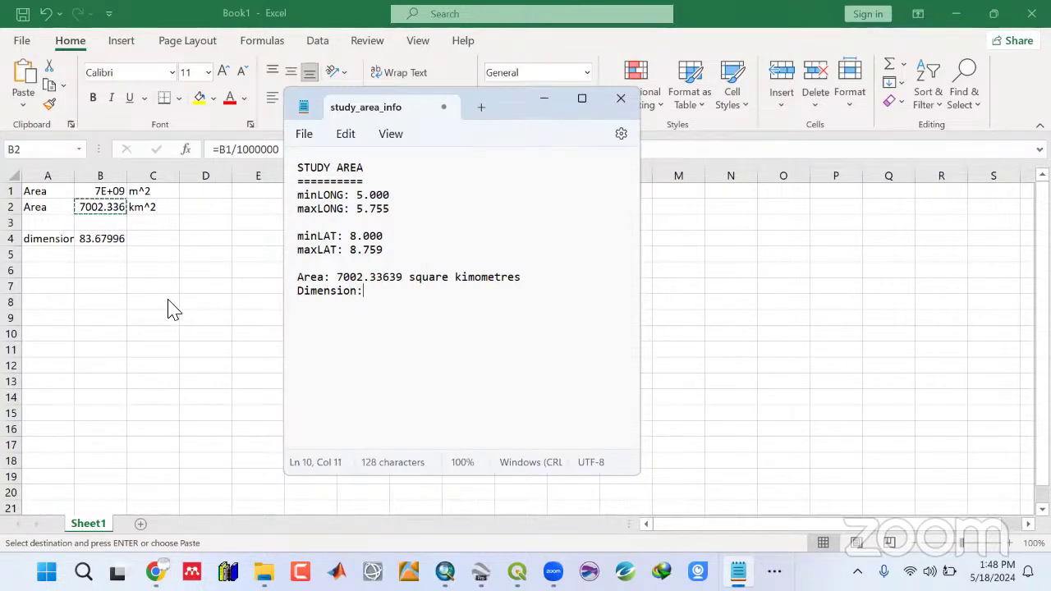
pyautogui.hotkey('alt', 'Tab')
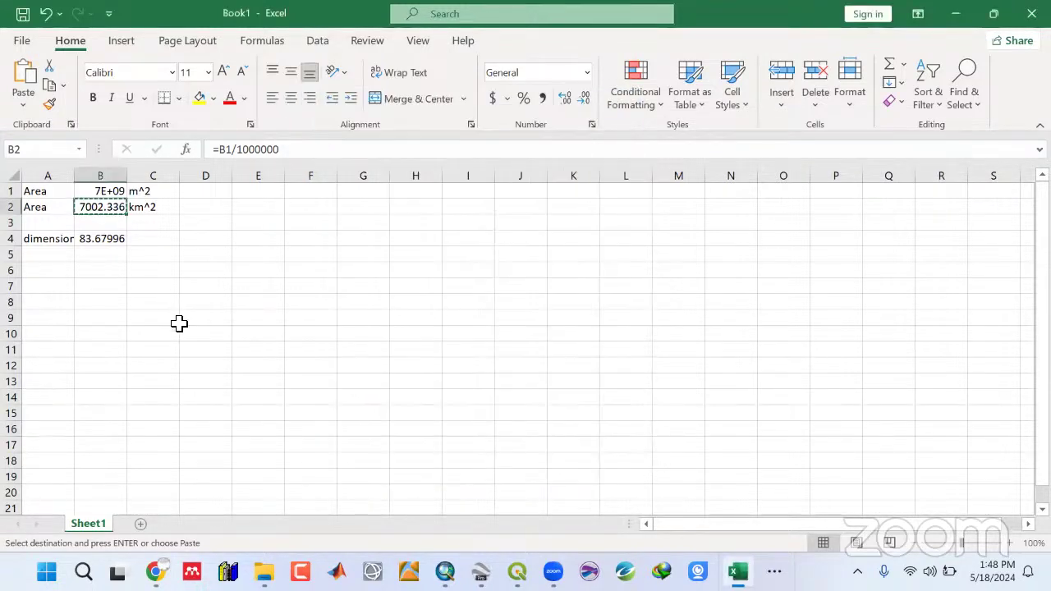
pyautogui.press('Escape')
pyautogui.click(107, 241)
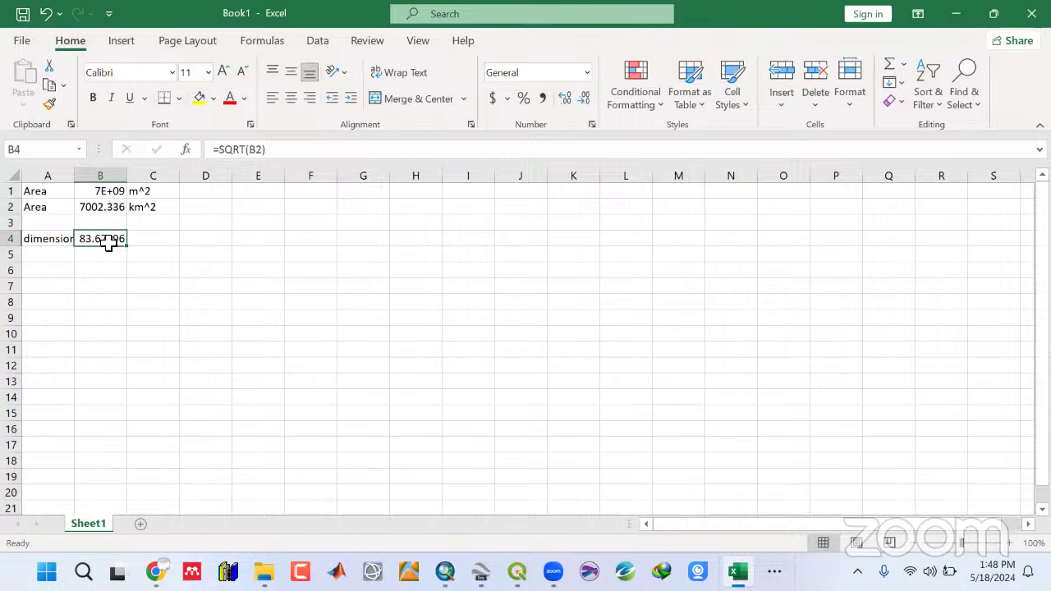
pyautogui.hotkey('ctrl', 'c')
pyautogui.click(773, 571)
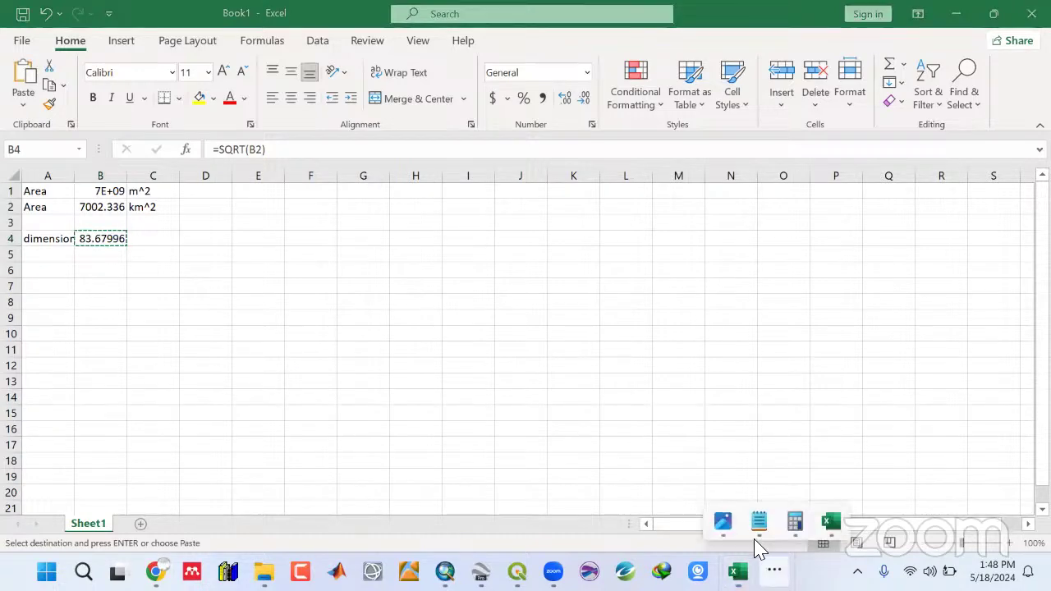
pyautogui.click(758, 522)
pyautogui.hotkey('ctrl', 'v')
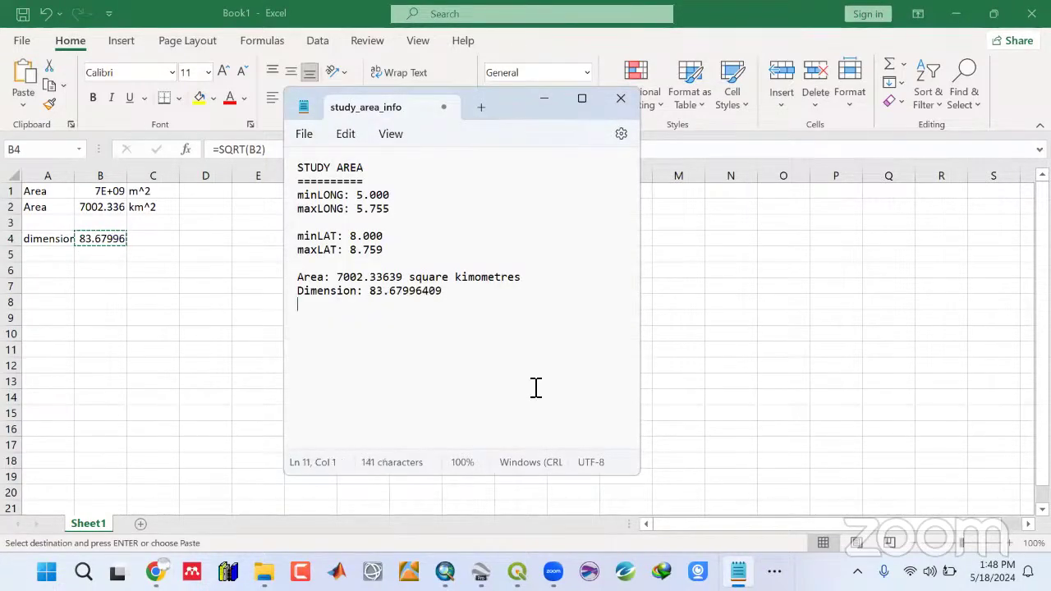
# Complete the Dimension line as width x height with the same side length, rounding both numbers to 83.7.
pyautogui.click(469, 293)
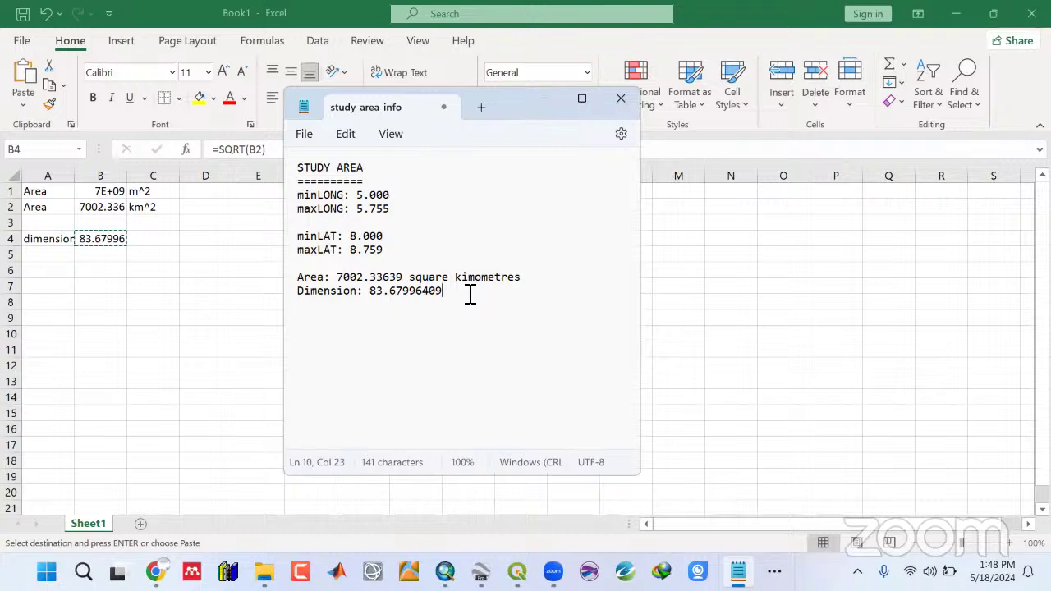
pyautogui.write('x')
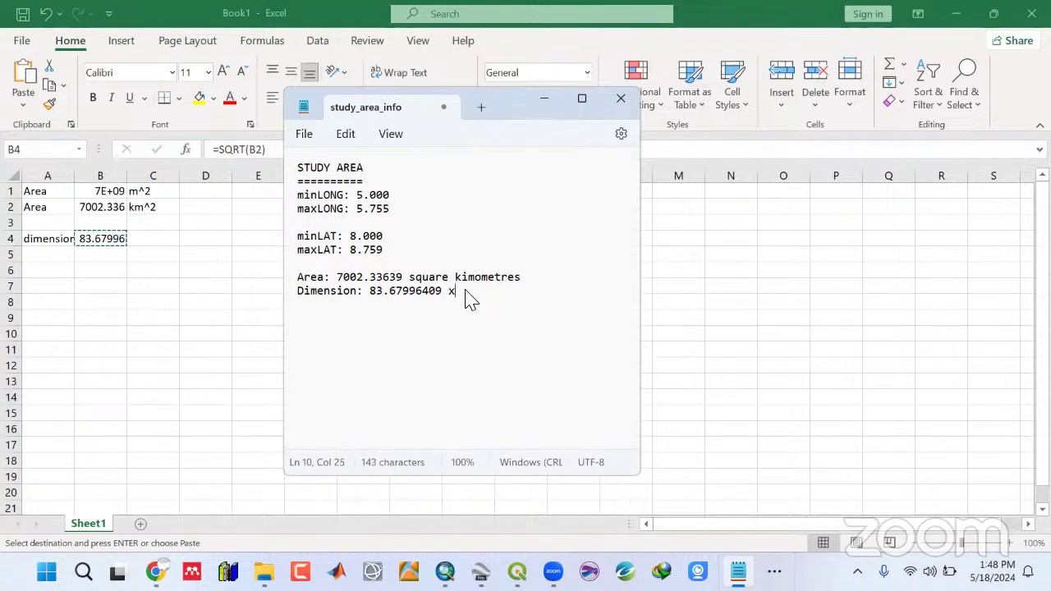
pyautogui.hotkey('ctrl', 'v')
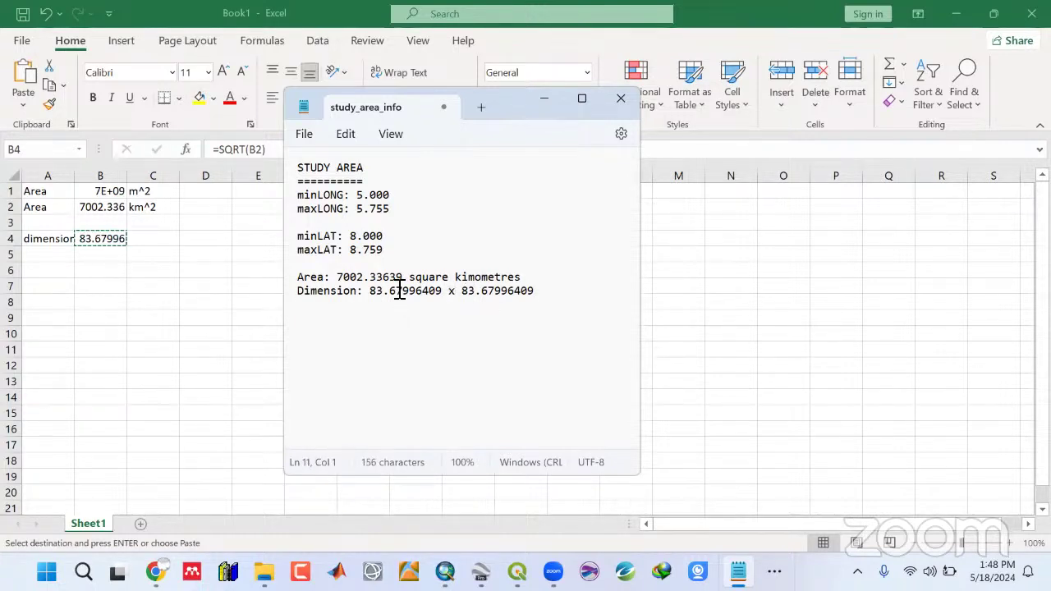
pyautogui.moveTo(390, 292); pyautogui.dragTo(448, 298)
pyautogui.write('7')
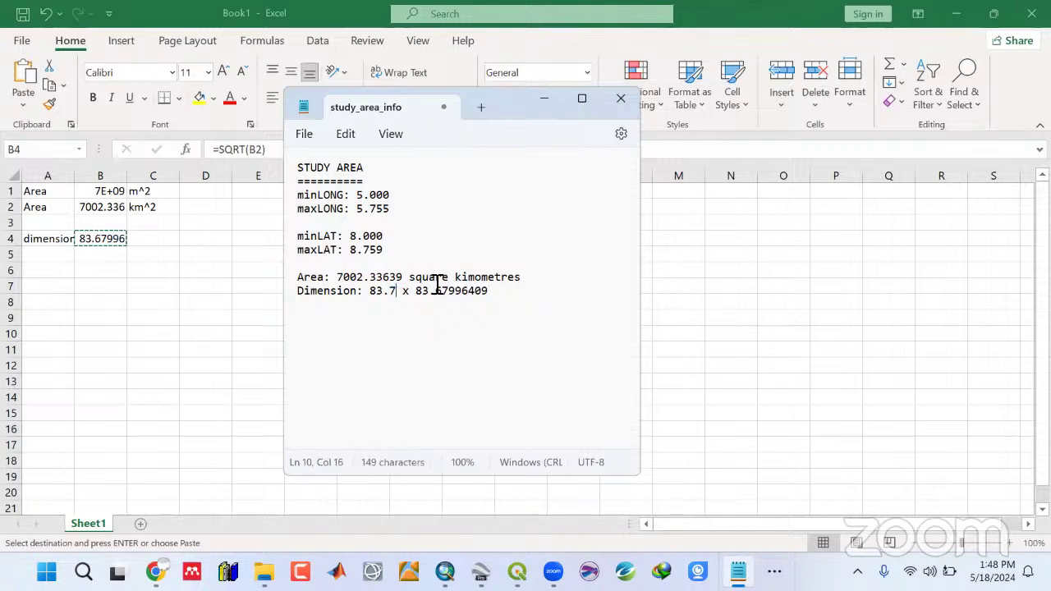
pyautogui.moveTo(442, 300); pyautogui.dragTo(487, 301)
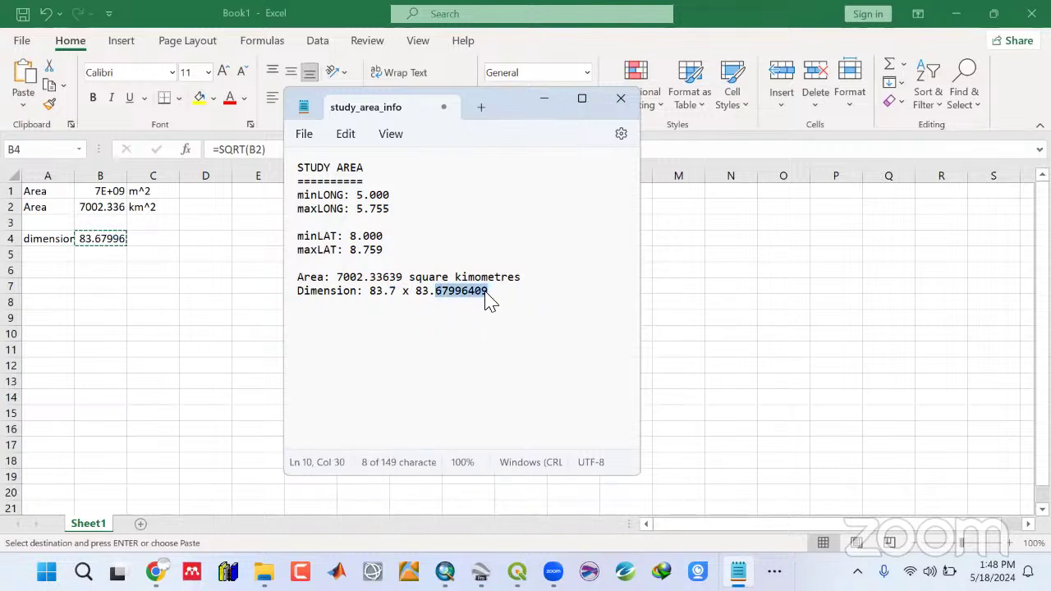
pyautogui.write('7')
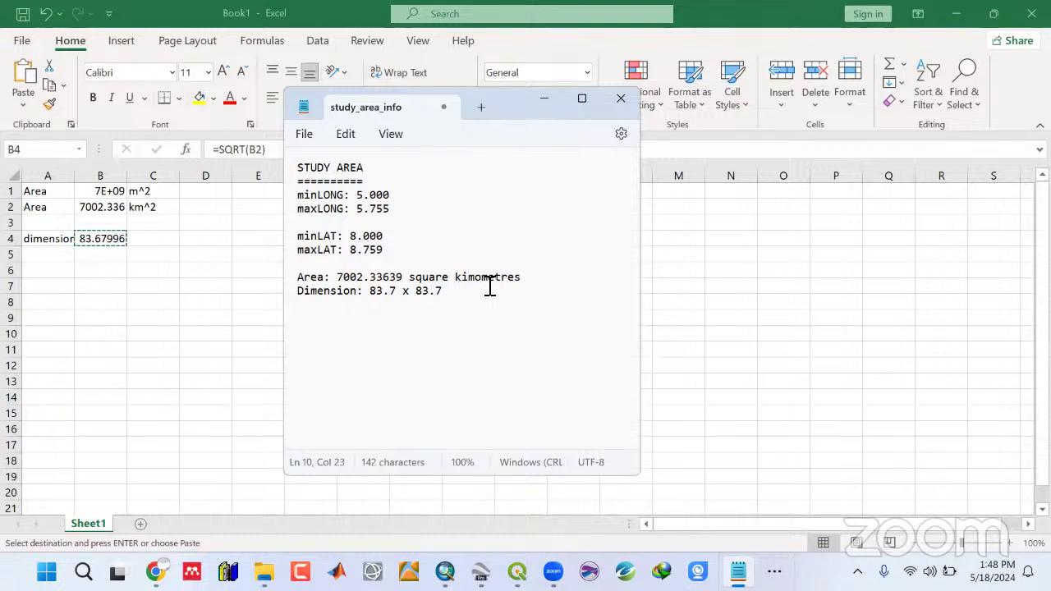
# Add the unit km after both numbers in the Dimension line and save the study_area_info file.
pyautogui.write(' km')
pyautogui.click(399, 298)
pyautogui.write('km')
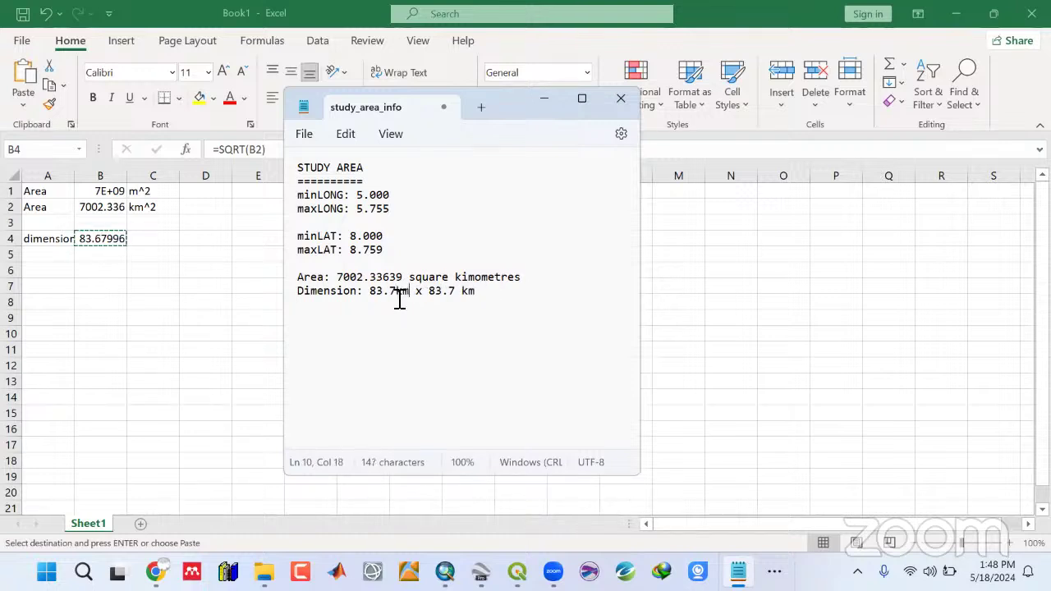
pyautogui.moveTo(356, 195); pyautogui.dragTo(391, 211)
pyautogui.click(399, 297)
pyautogui.hotkey('ctrl', 's')
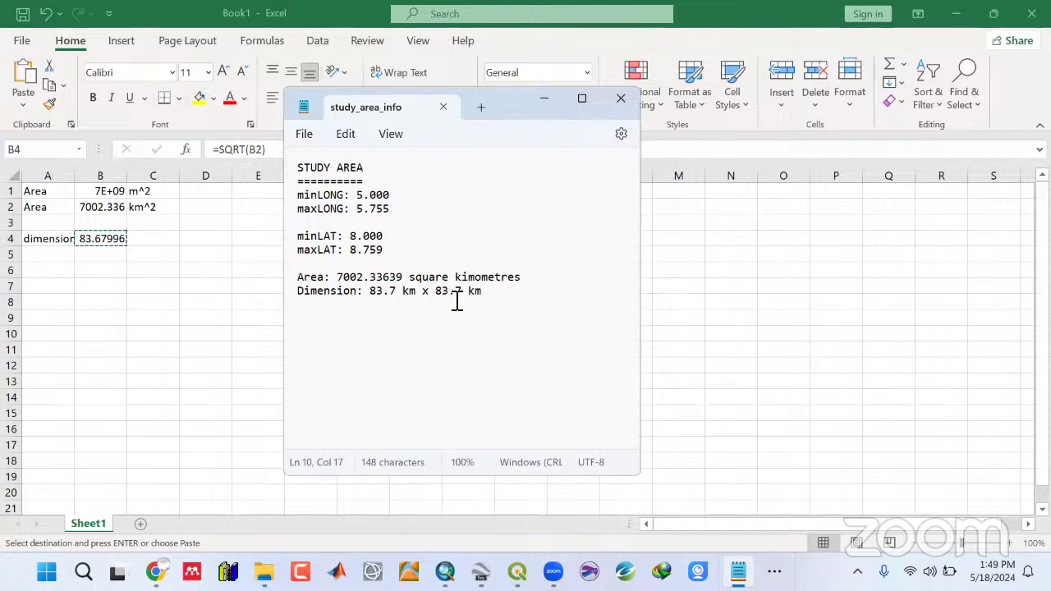
pyautogui.moveTo(403, 280); pyautogui.dragTo(341, 286)
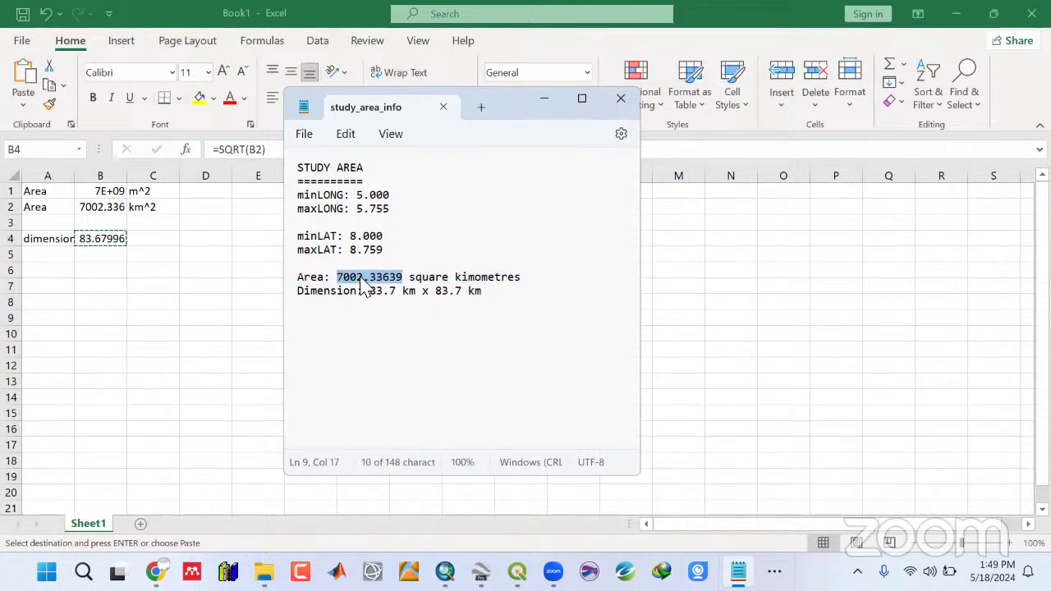
pyautogui.click(362, 279)
pyautogui.moveTo(495, 292); pyautogui.dragTo(343, 288)
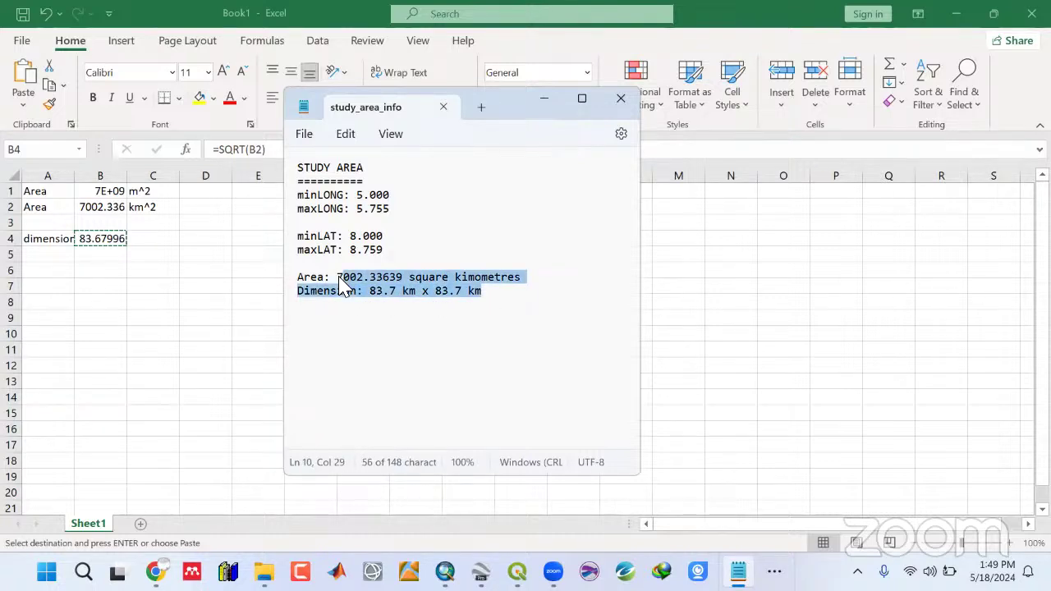
pyautogui.click(498, 307)
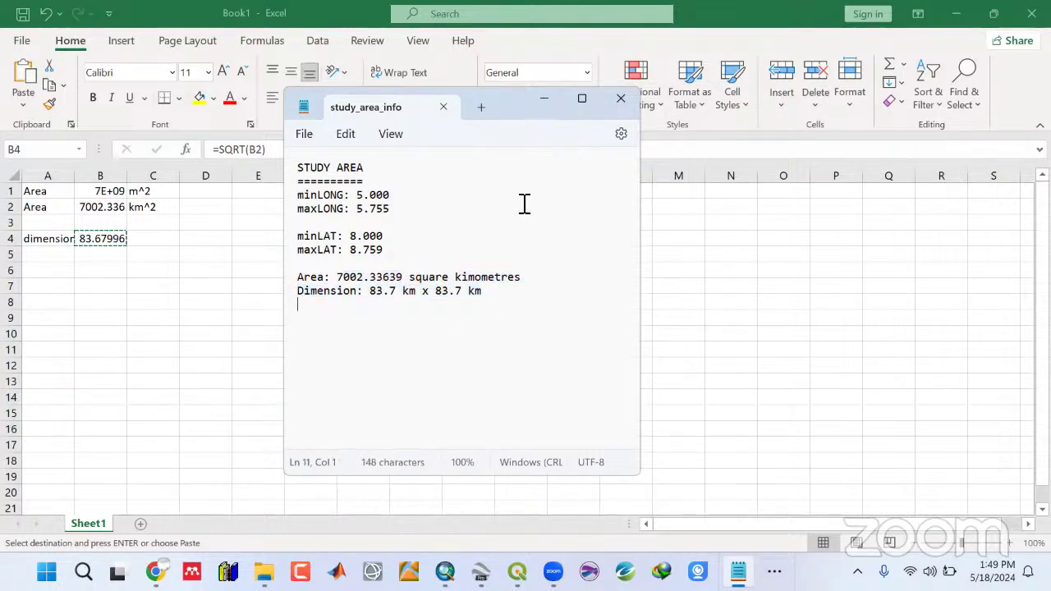
# Switch to Excel and close the Book1 workbook without saving it.
pyautogui.hotkey('alt', 'Tab')
pyautogui.click(145, 300)
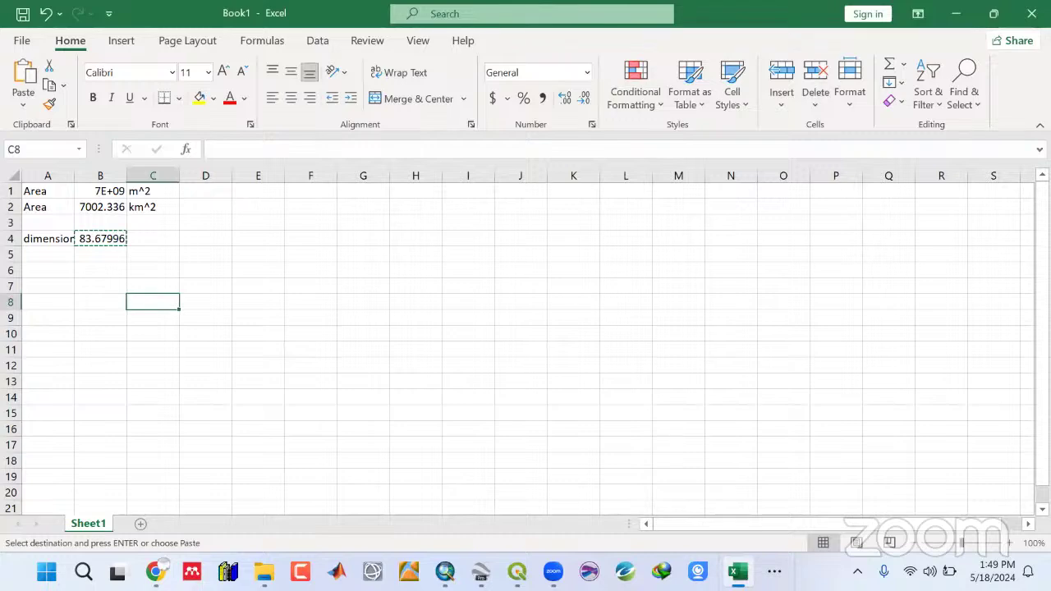
pyautogui.click(1031, 14)
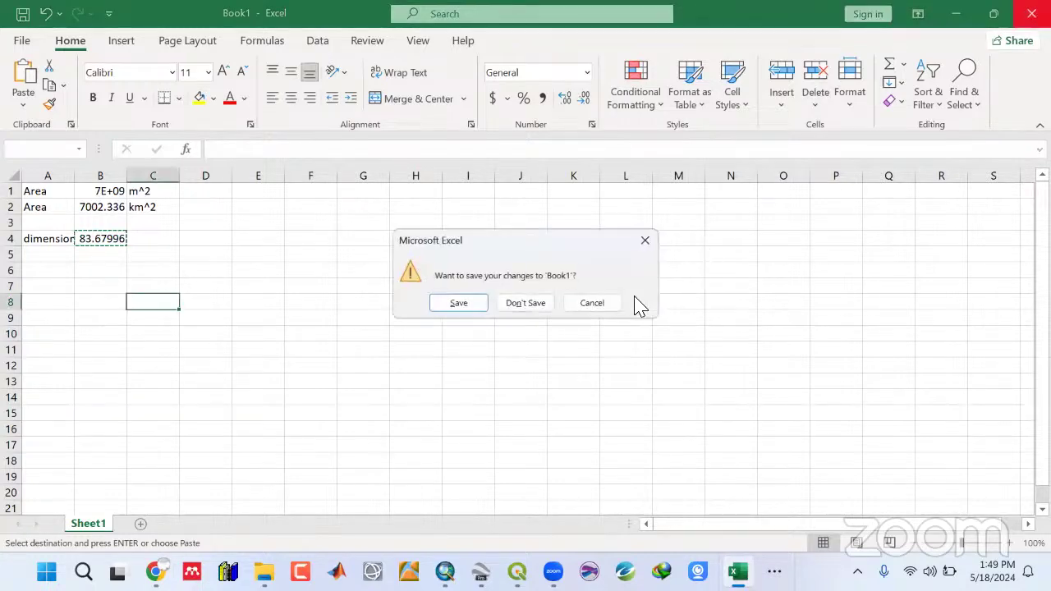
pyautogui.click(542, 305)
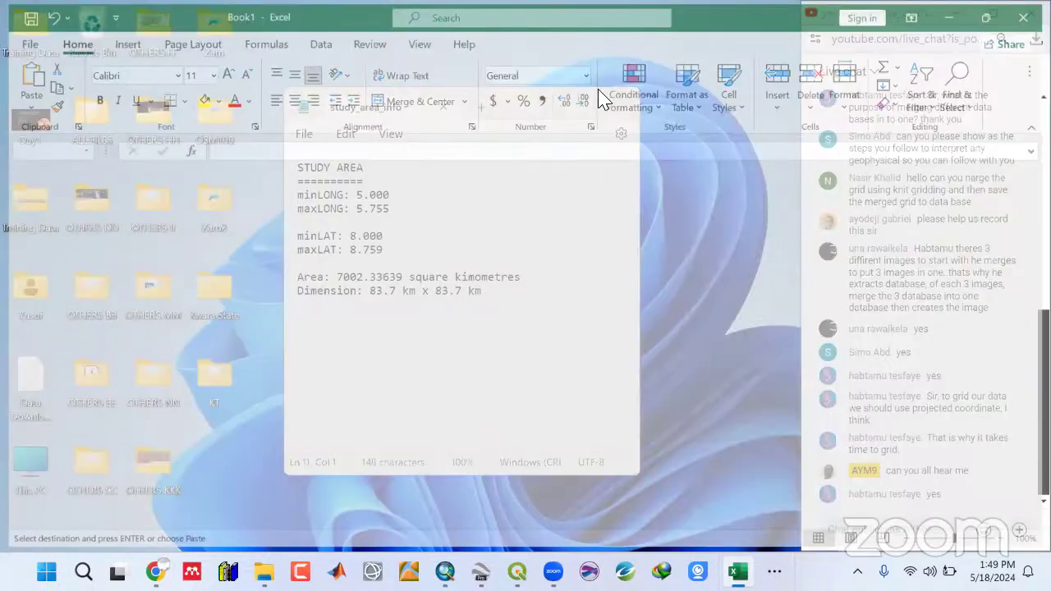
# Minimize the note, switch to ArcMap and remove the Study_Area_XY and Study_Area_Project4 layers from the map.
pyautogui.press('super+Down')
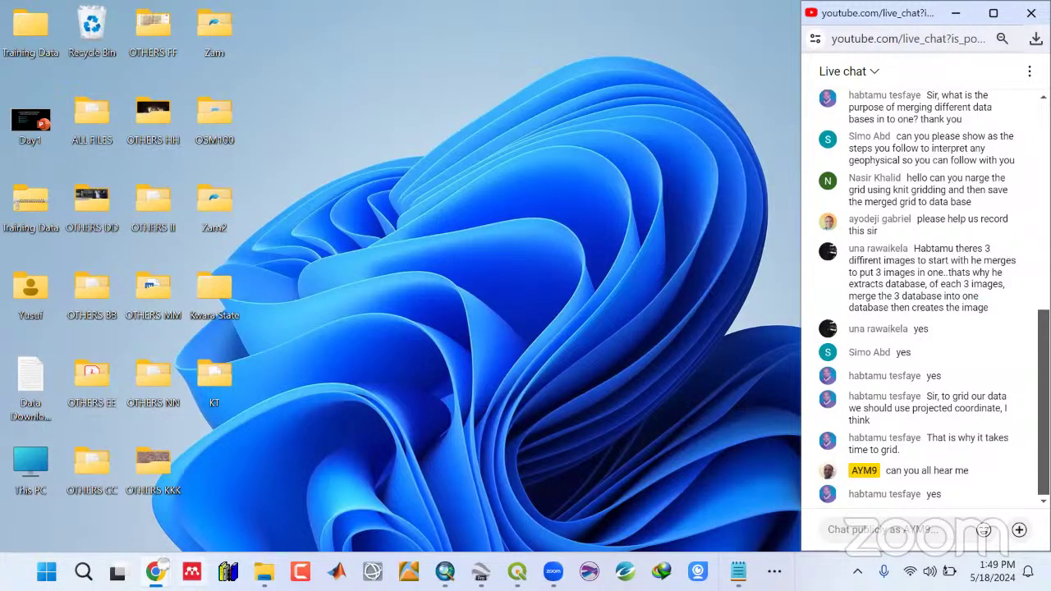
pyautogui.click(445, 571)
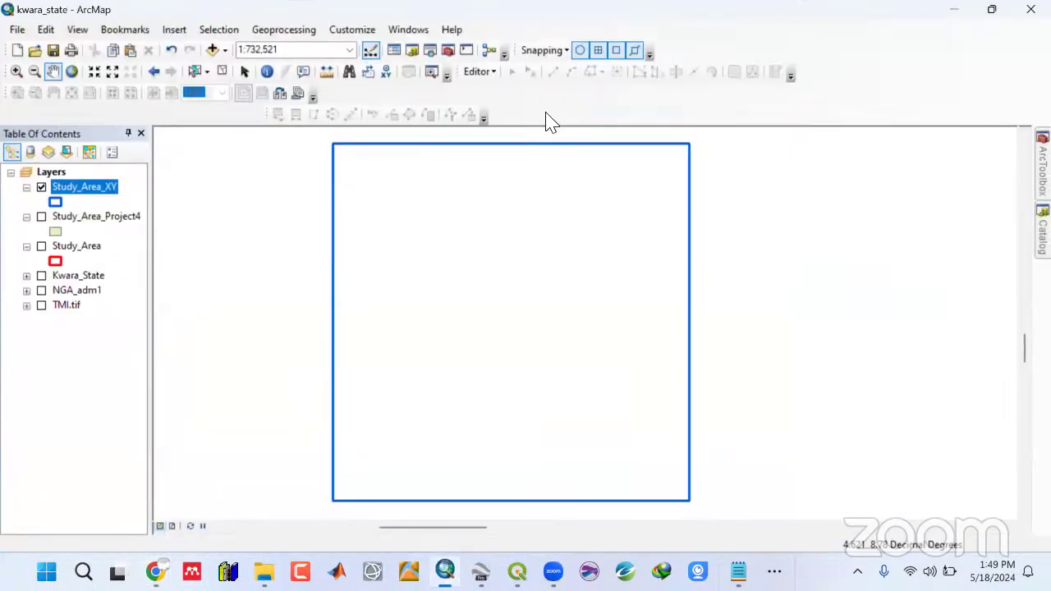
pyautogui.moveTo(537, 307); pyautogui.dragTo(533, 309)
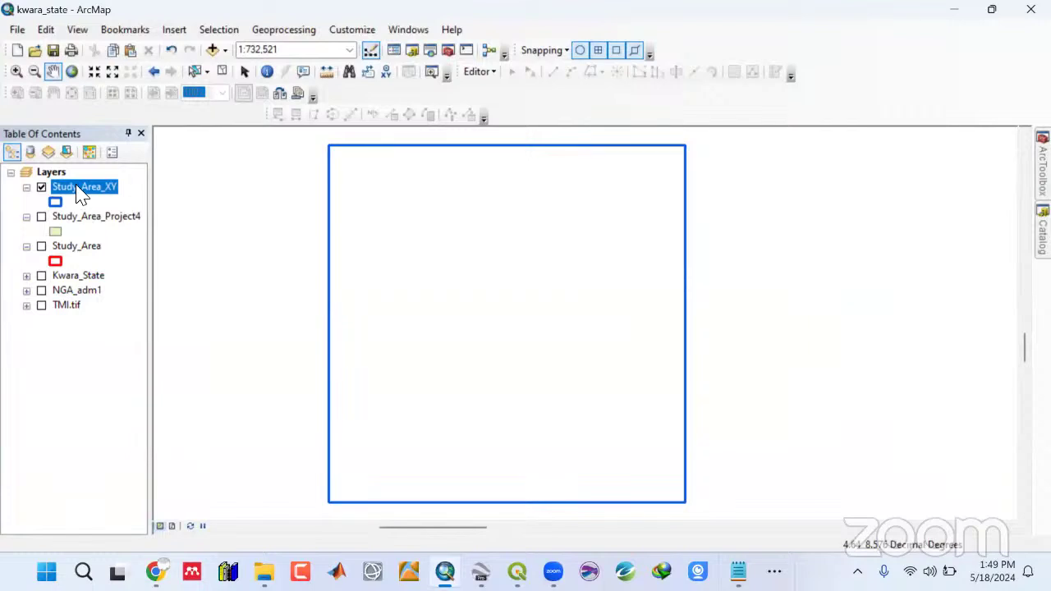
pyautogui.rightClick(79, 189)
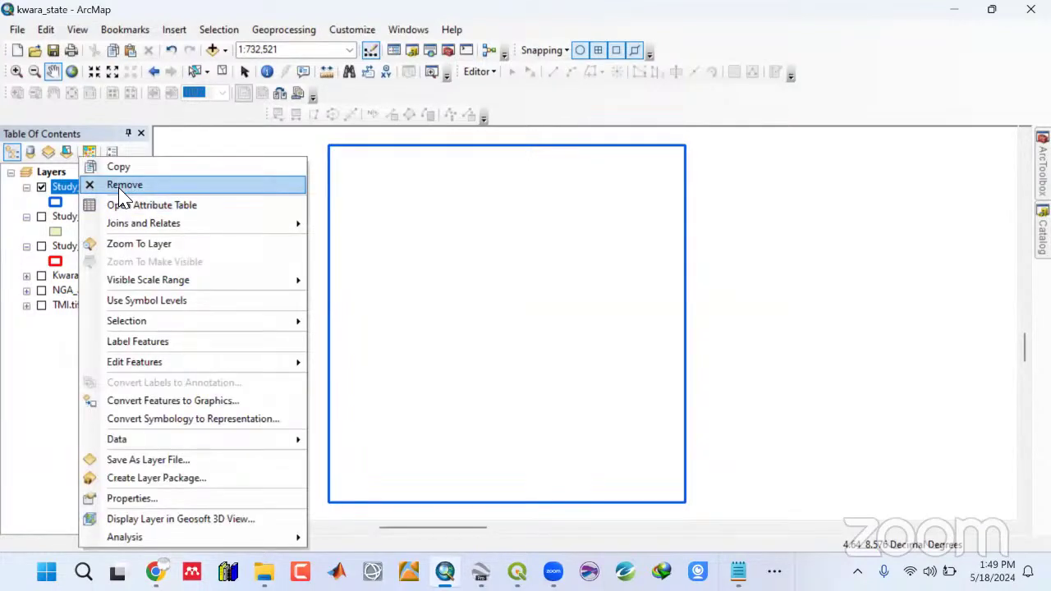
pyautogui.click(124, 196)
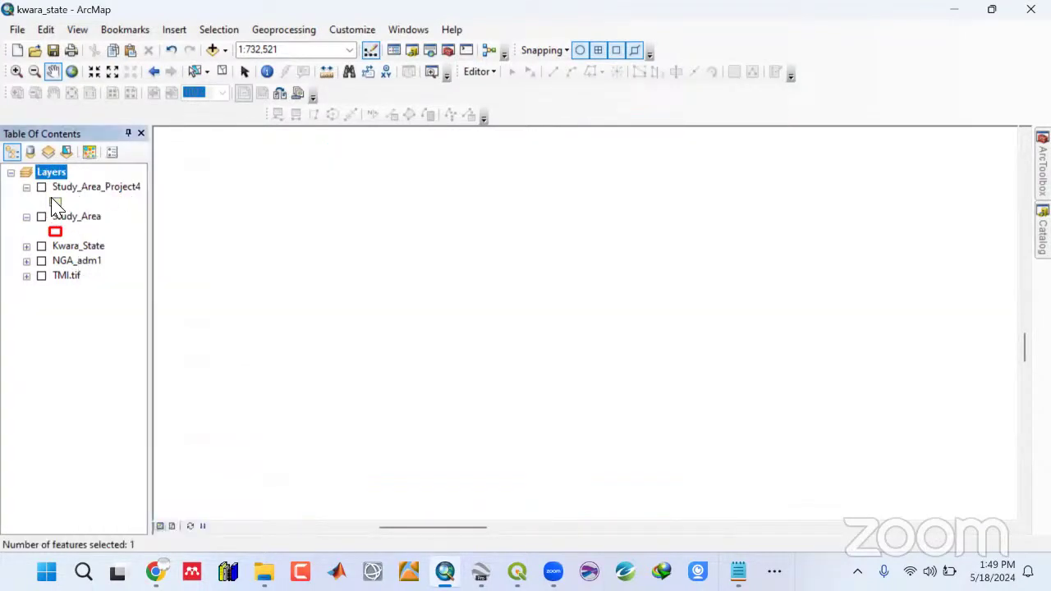
pyautogui.click(78, 193)
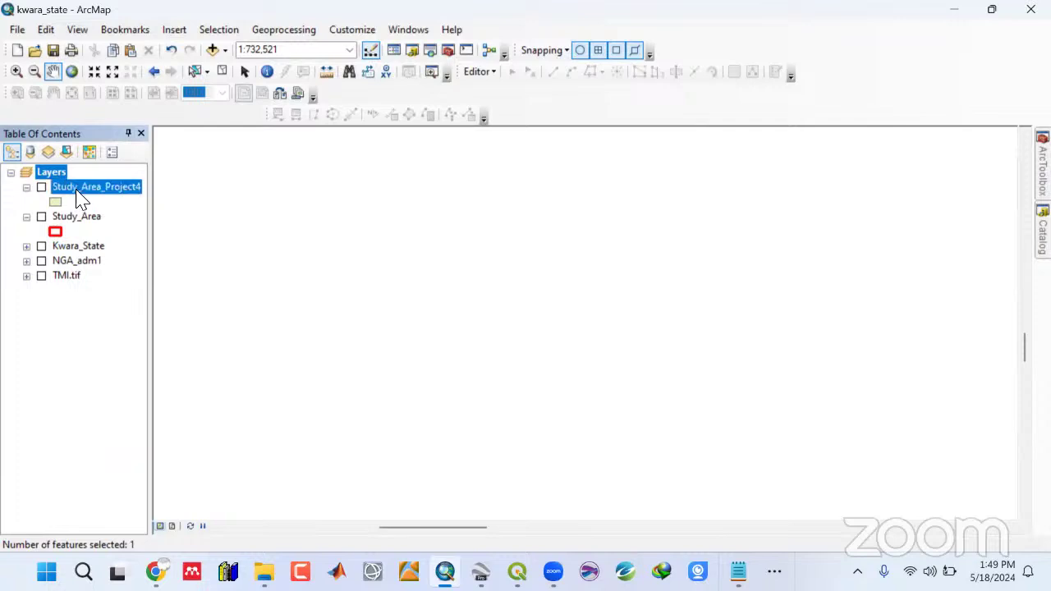
pyautogui.rightClick(78, 193)
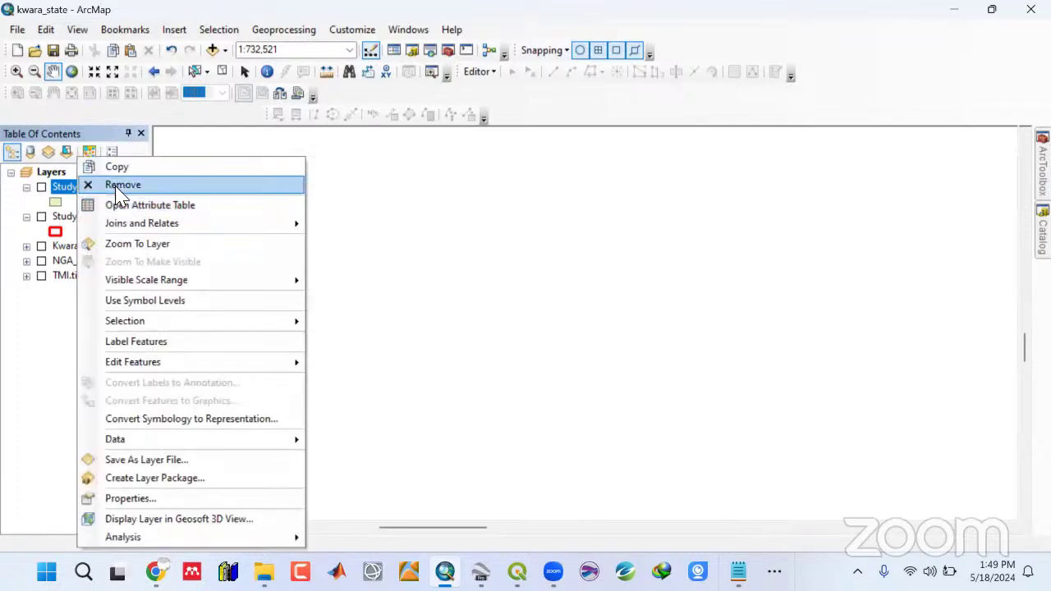
pyautogui.click(121, 185)
# Turn on the Study_Area and Kwara_State layers, and preview the TMI.tif raster beneath them before hiding it again.
pyautogui.click(41, 189)
pyautogui.click(41, 216)
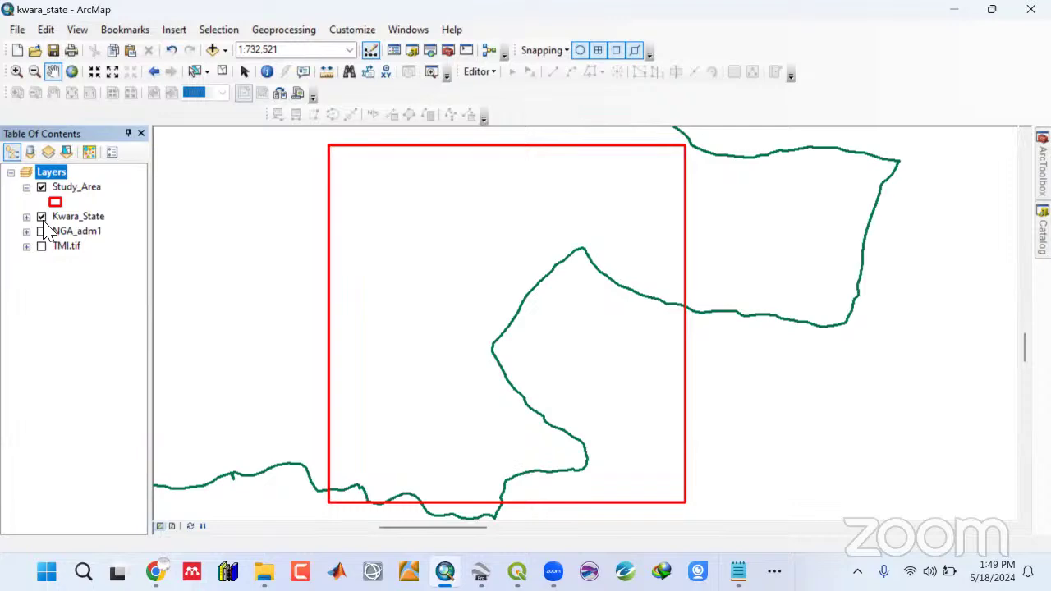
pyautogui.click(41, 247)
pyautogui.click(41, 247)
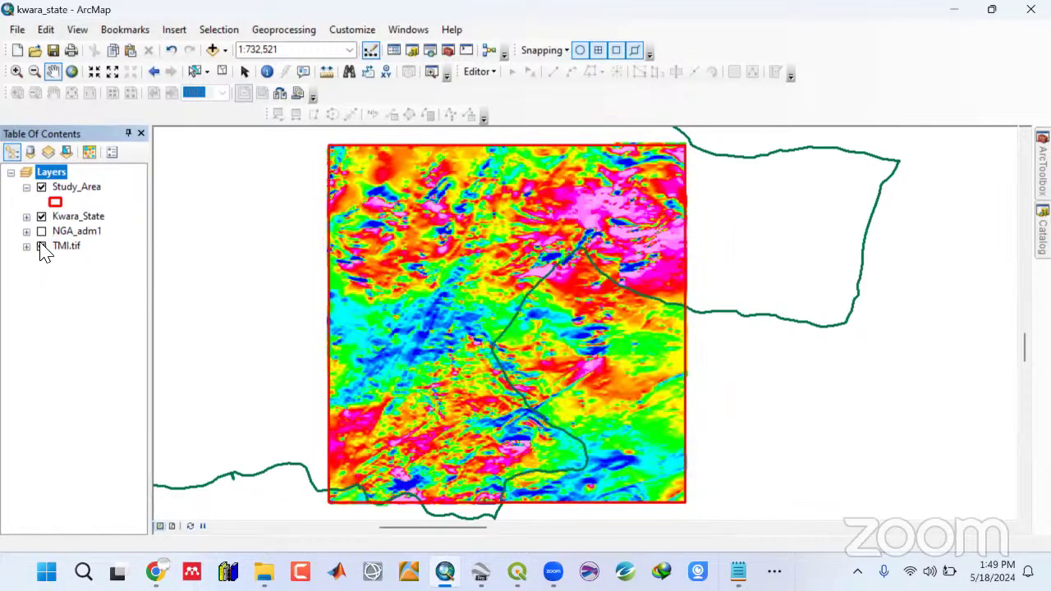
pyautogui.click(41, 246)
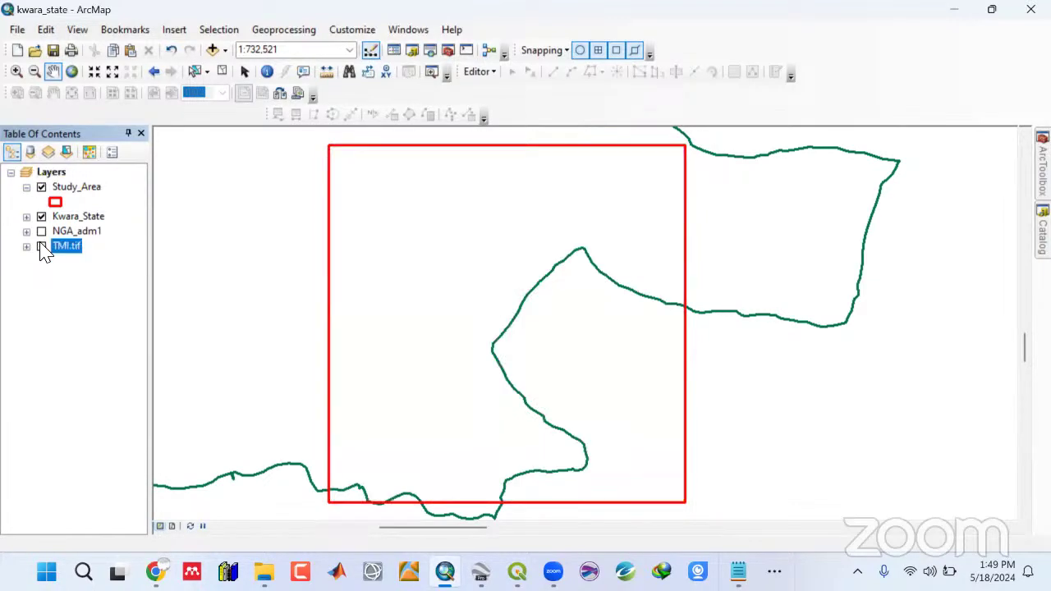
# Show and hide the TMI.tif raster to compare its extent with the Study_Area rectangle, leaving the raster hidden.
pyautogui.click(41, 247)
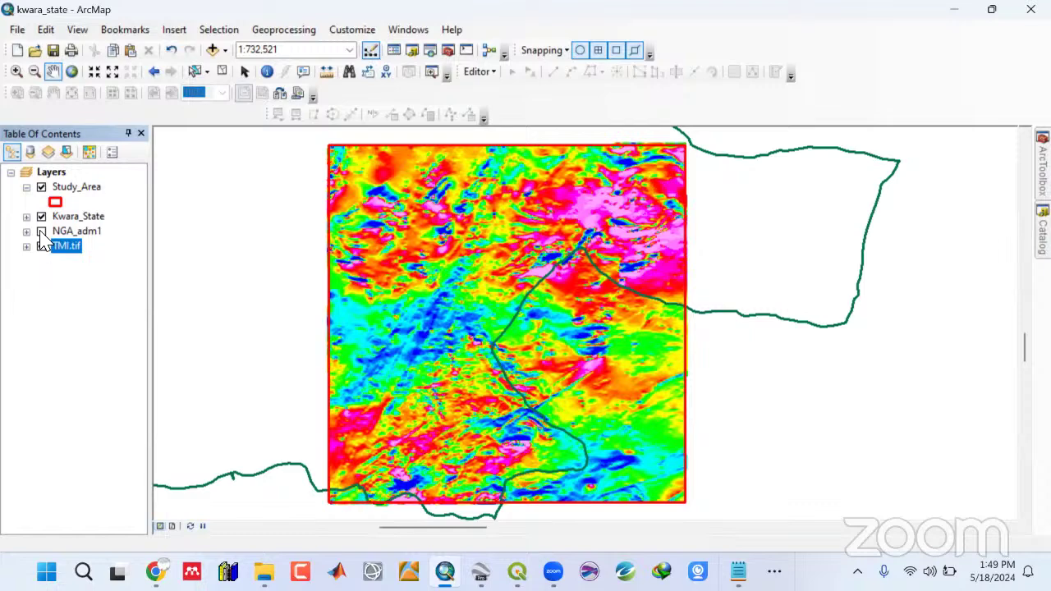
pyautogui.click(41, 231)
pyautogui.click(41, 246)
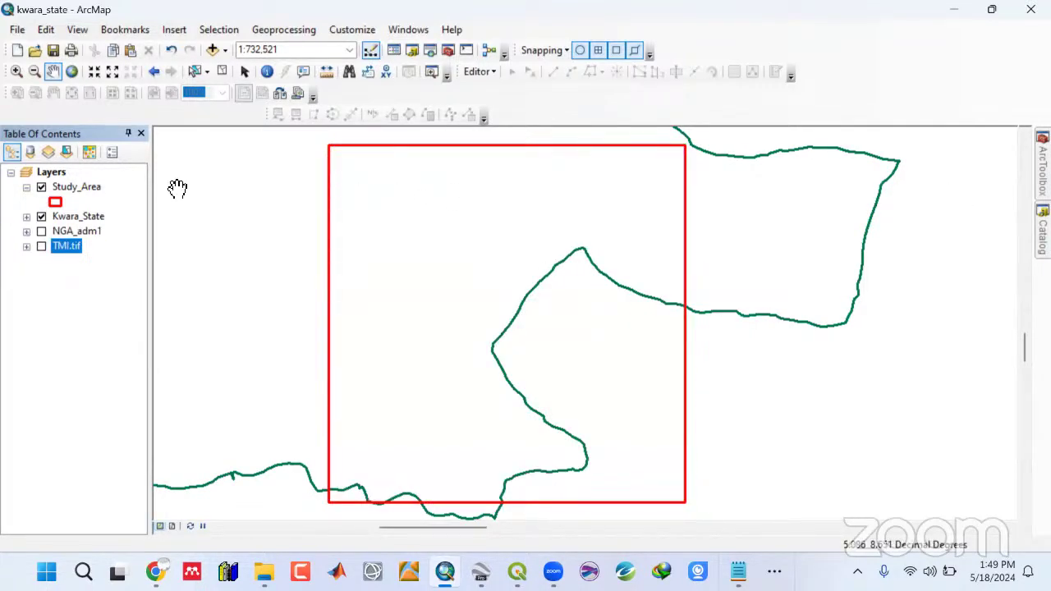
pyautogui.click(41, 247)
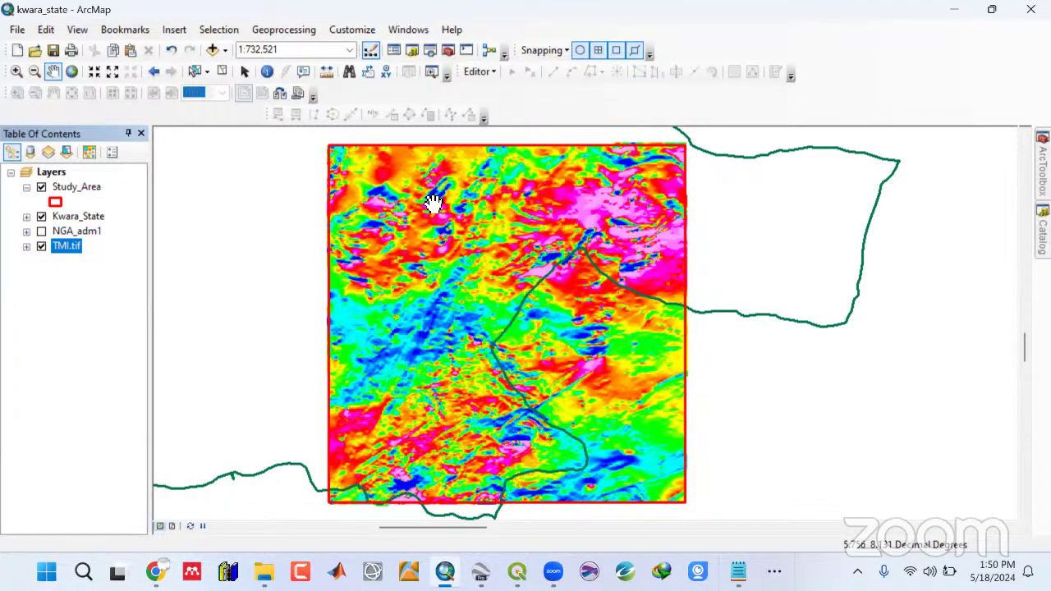
pyautogui.click(41, 247)
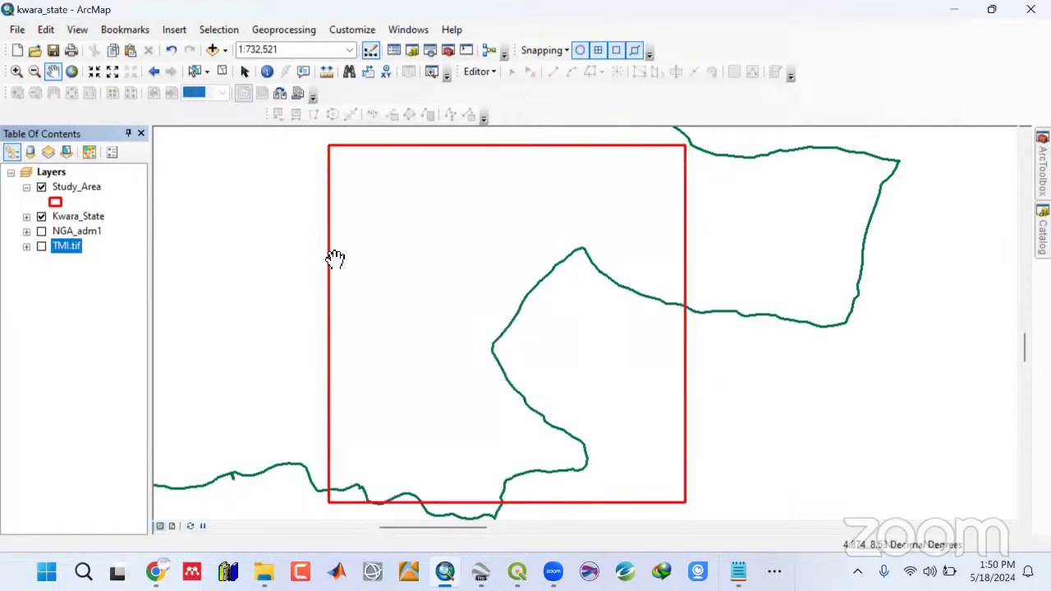
# Save the kwara_state map document.
pyautogui.click(51, 52)
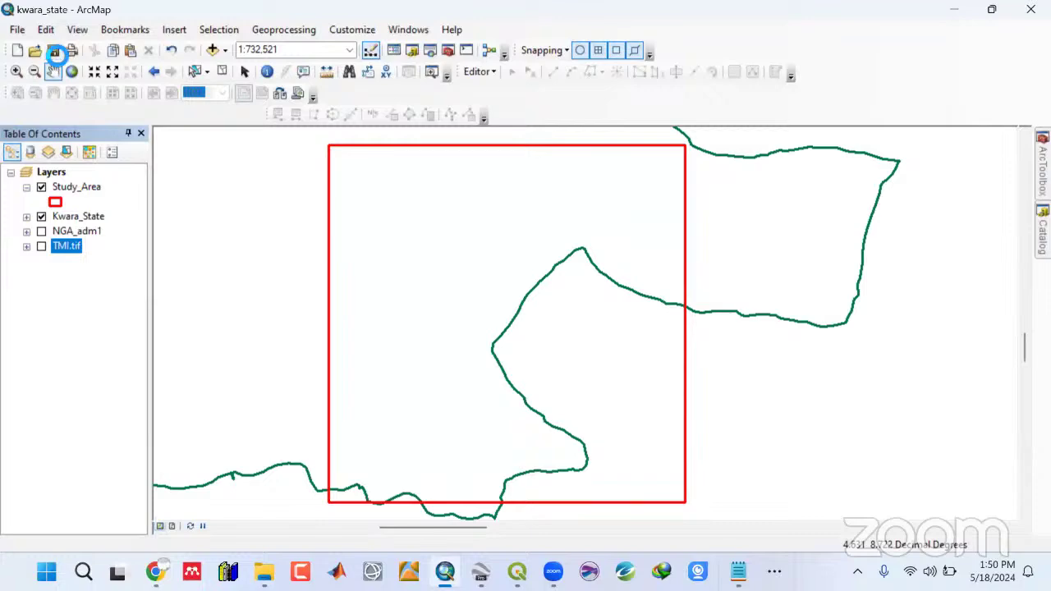
pyautogui.click(955, 9)
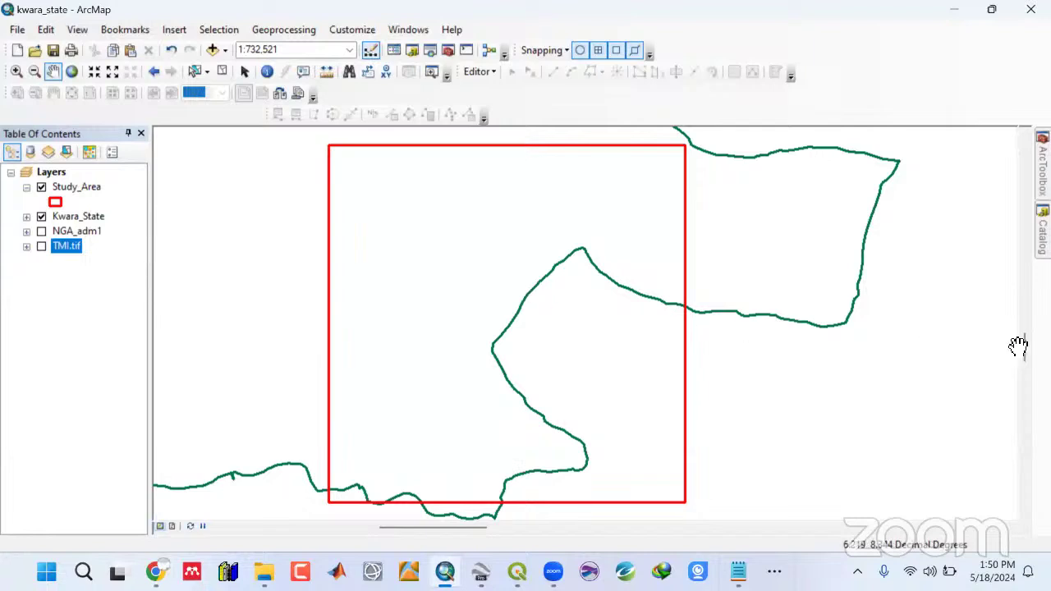
pyautogui.scroll(-1, 585, 325)
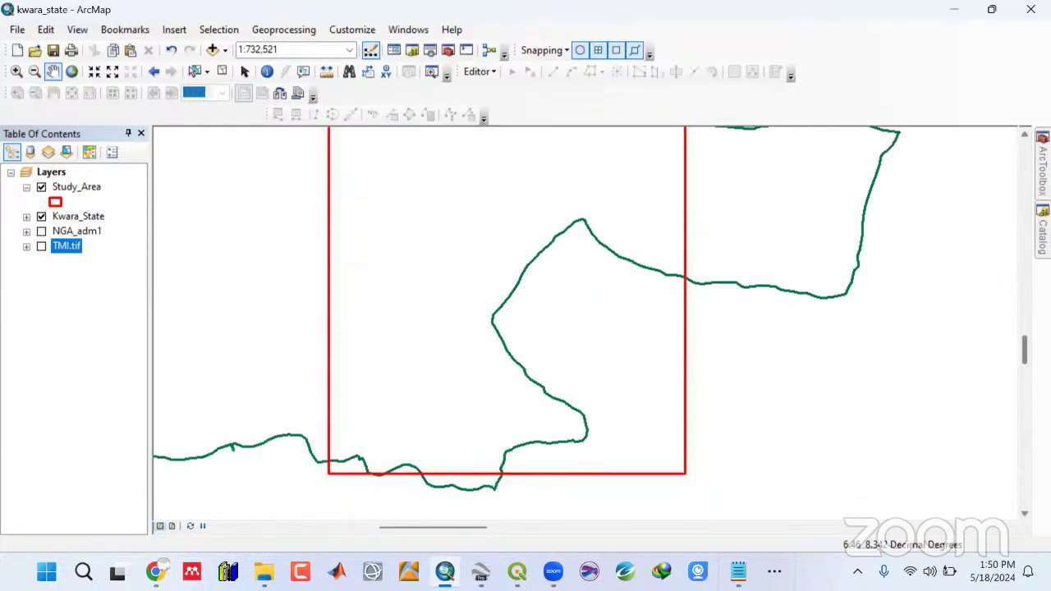
pyautogui.scroll(4, 585, 324)
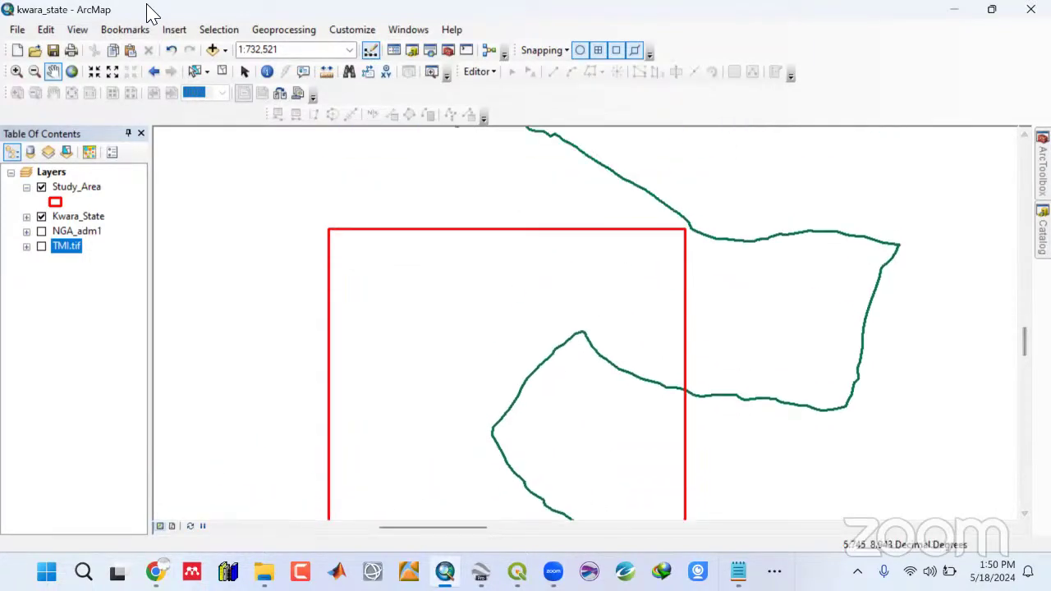
# Open the Layer To KML conversion tool and choose Study_Area as the layer to convert.
pyautogui.click(448, 50)
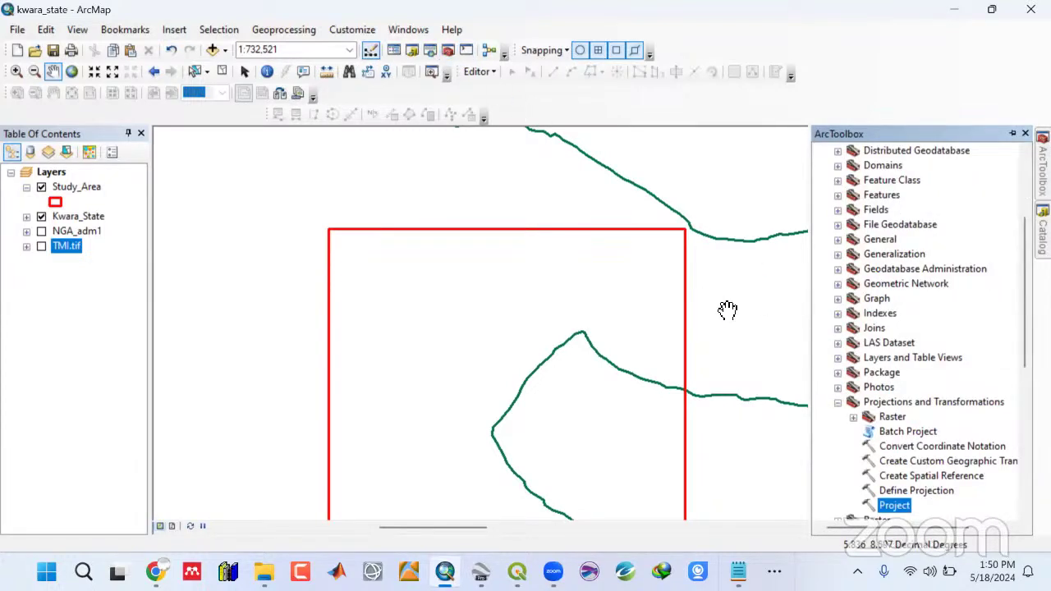
pyautogui.click(839, 403)
pyautogui.scroll(3, 877, 283)
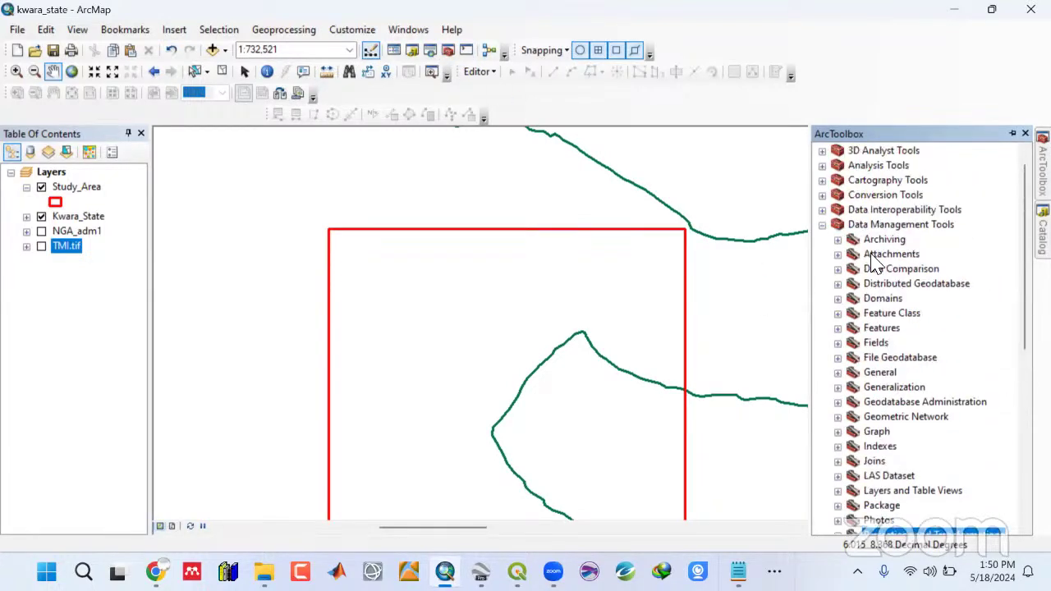
pyautogui.click(823, 225)
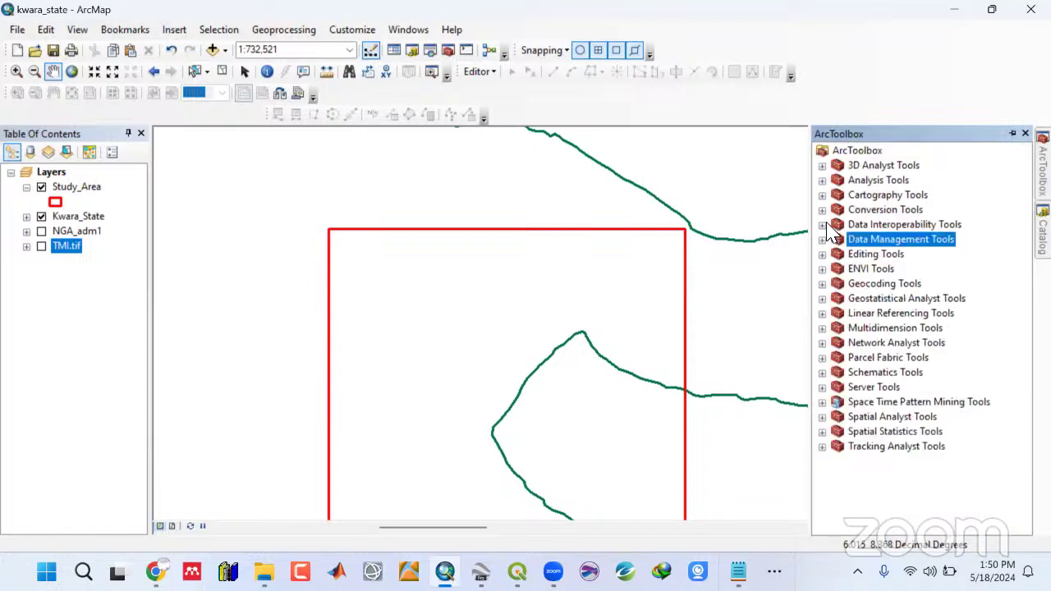
pyautogui.click(822, 210)
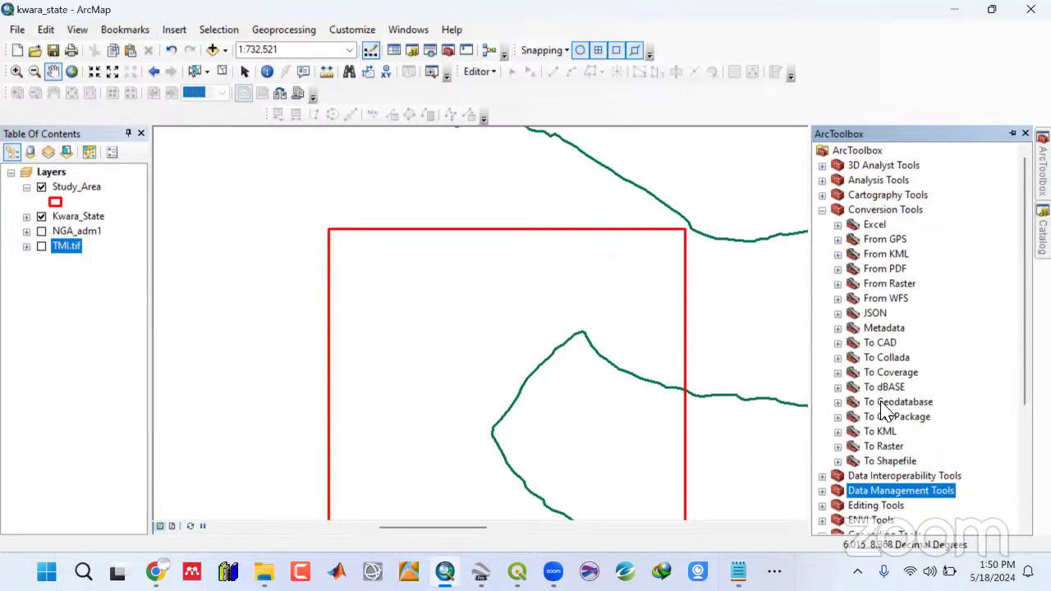
pyautogui.click(838, 431)
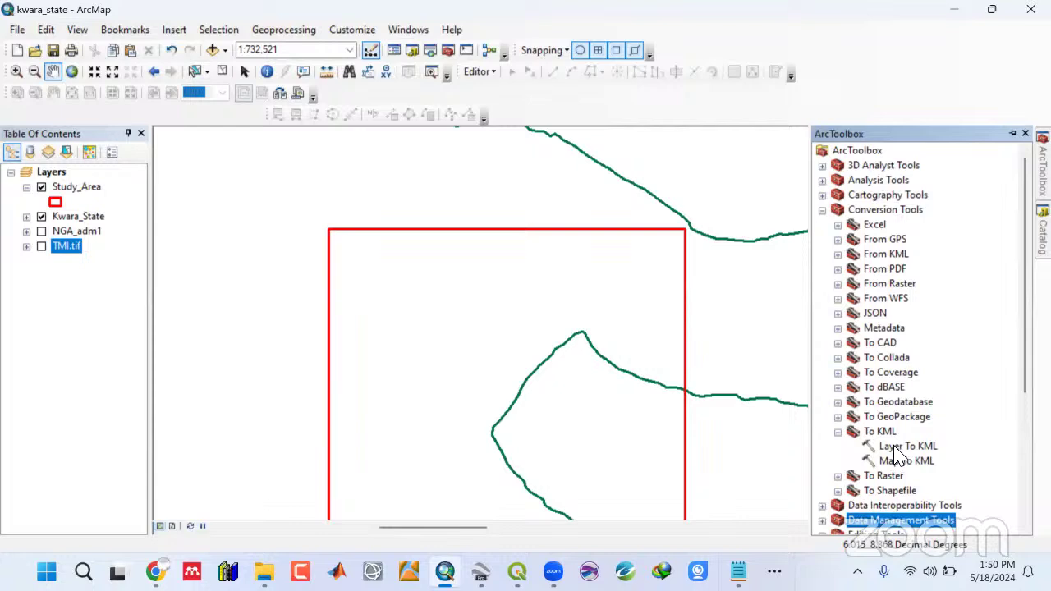
pyautogui.doubleClick(899, 447)
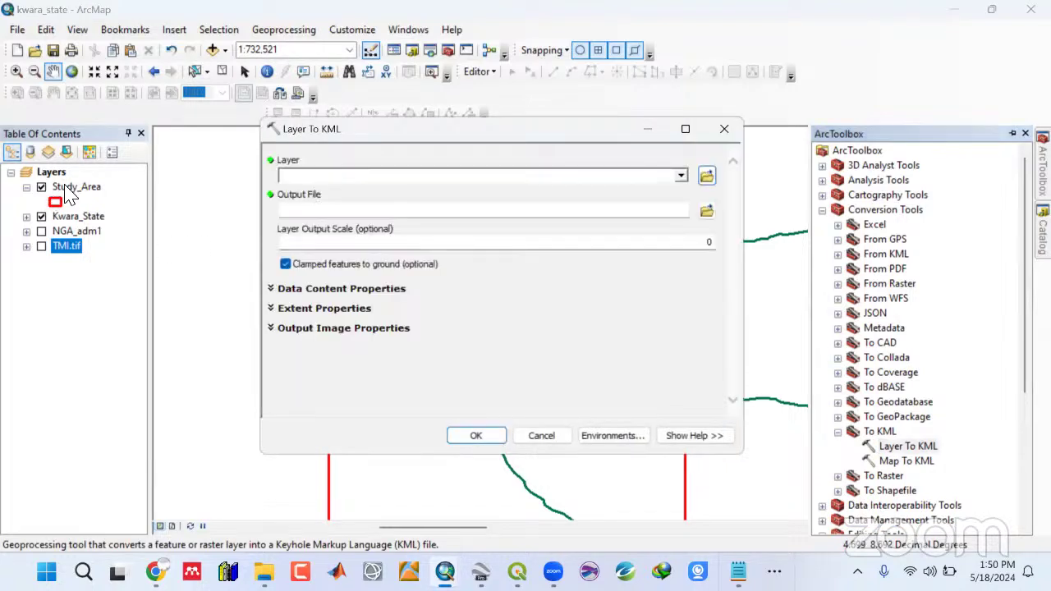
pyautogui.click(681, 176)
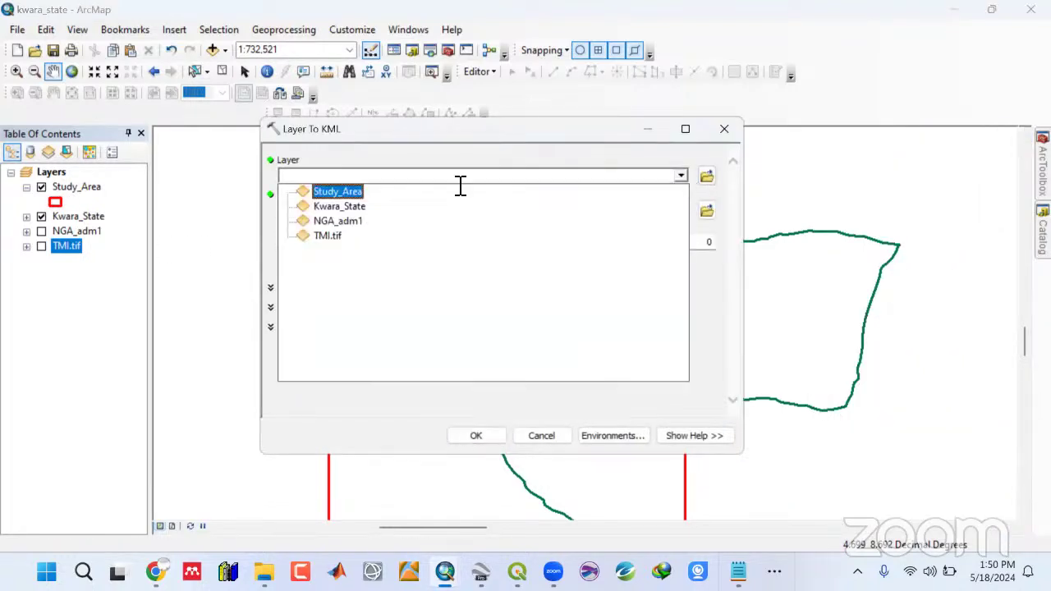
pyautogui.click(349, 193)
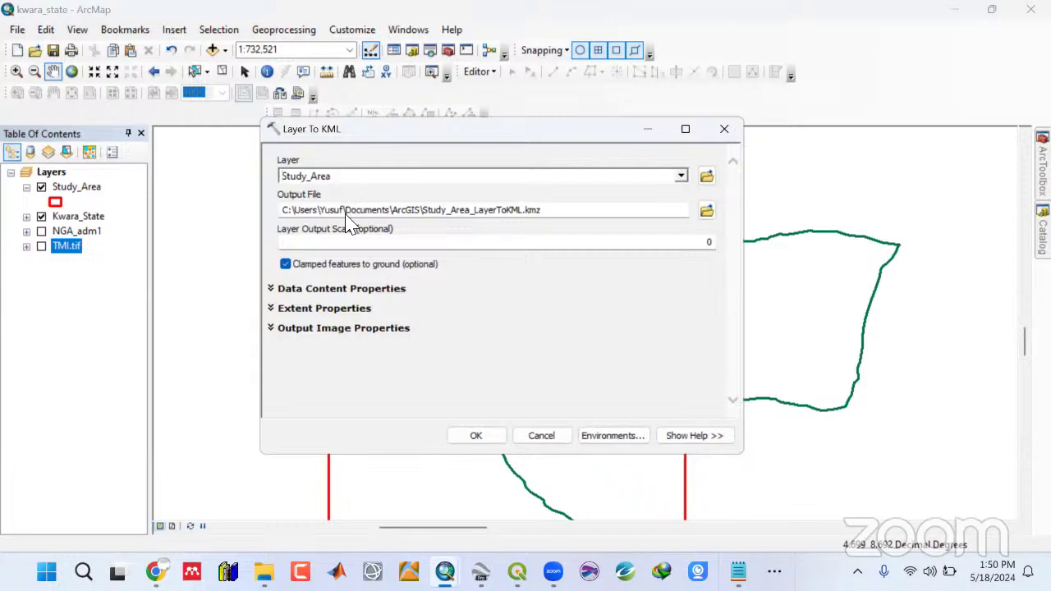
# Set the output file to Study_Area in the Desktop's Kwara State\Google Earth Pro folder and run the KML conversion.
pyautogui.click(707, 212)
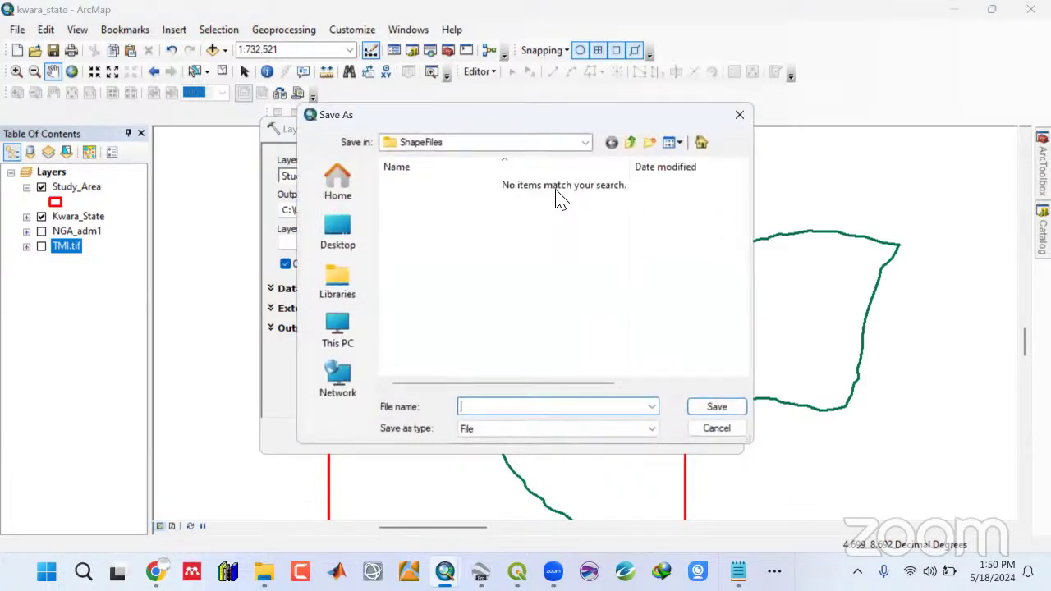
pyautogui.click(630, 143)
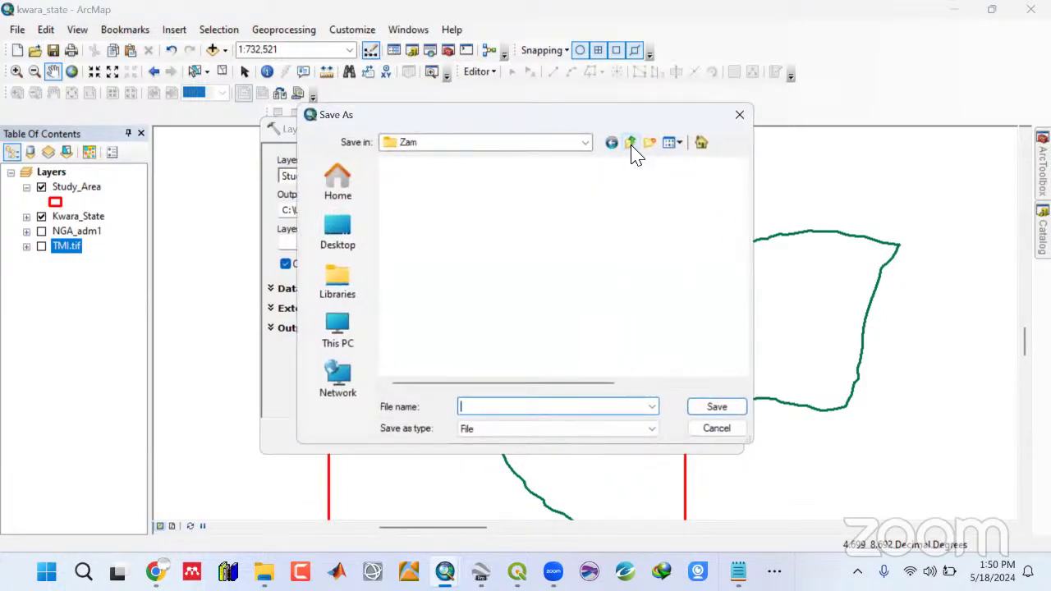
pyautogui.click(335, 238)
pyautogui.scroll(-3, 479, 263)
pyautogui.scroll(-3, 481, 264)
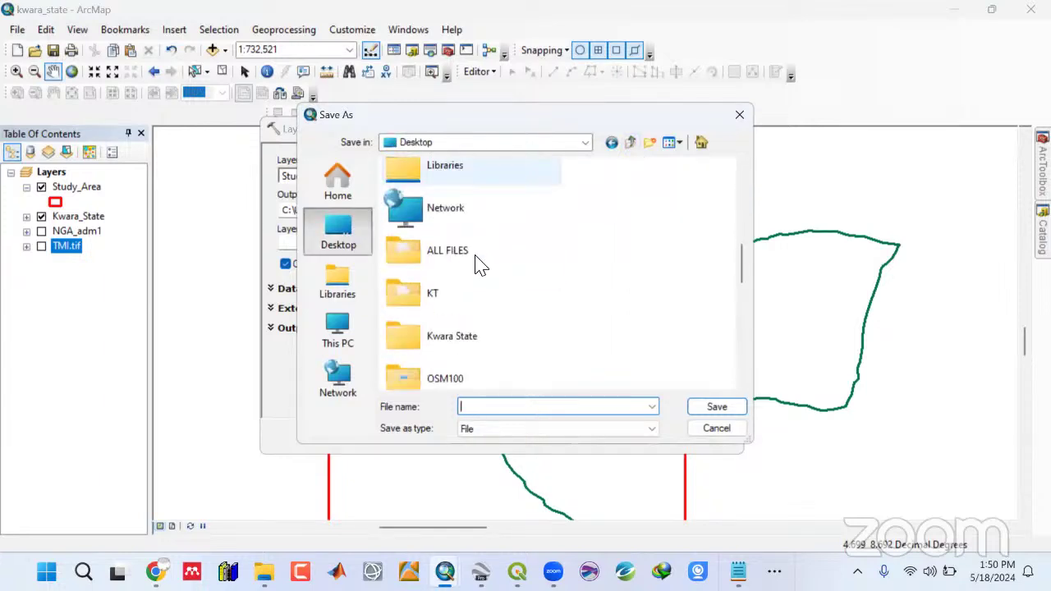
pyautogui.doubleClick(521, 341)
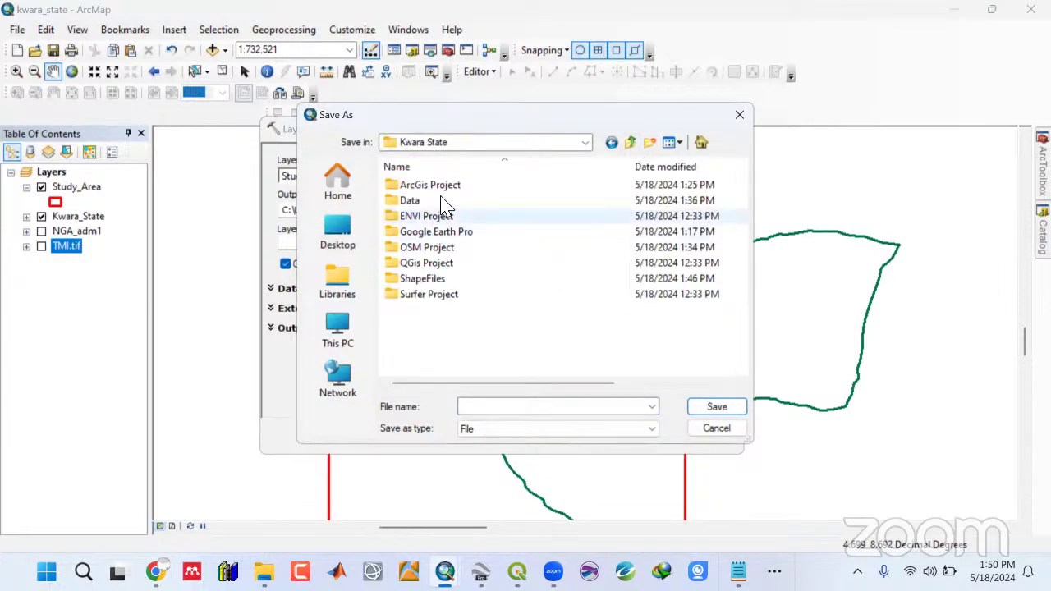
pyautogui.doubleClick(434, 233)
pyautogui.click(478, 406)
pyautogui.write('Study_Area')
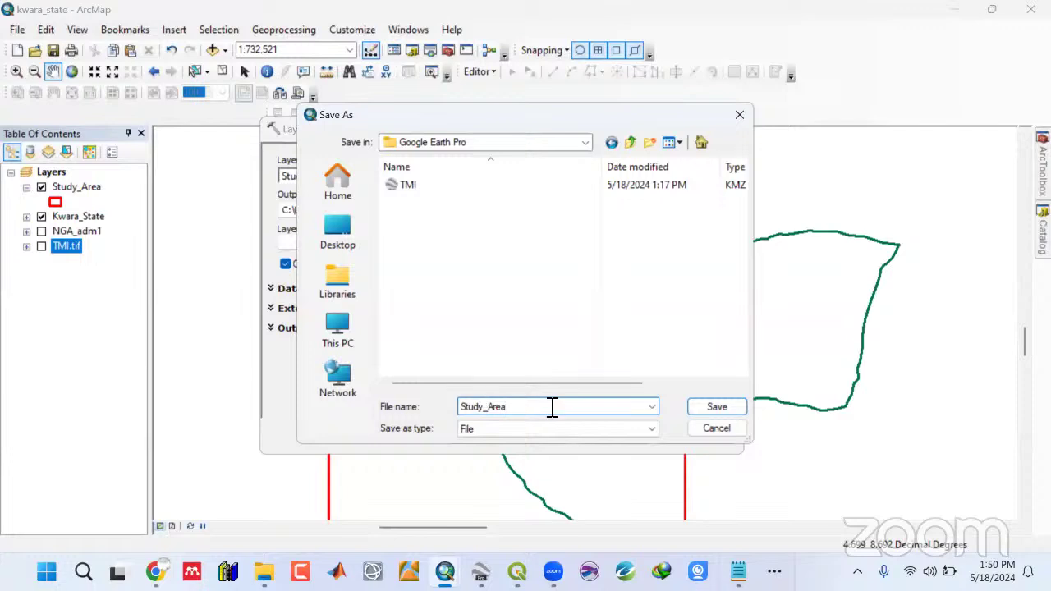
pyautogui.click(721, 411)
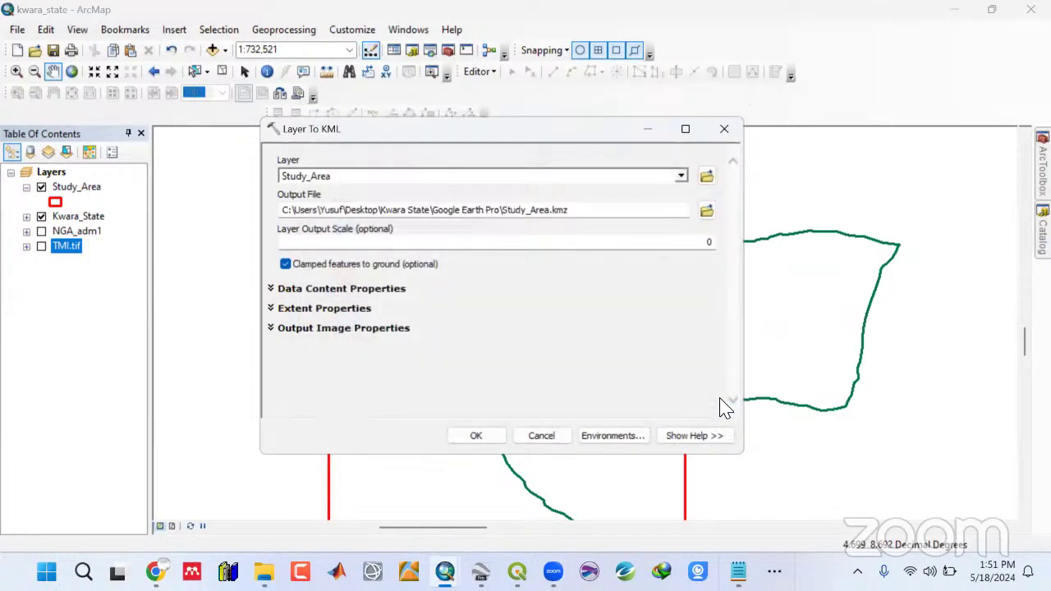
pyautogui.click(479, 437)
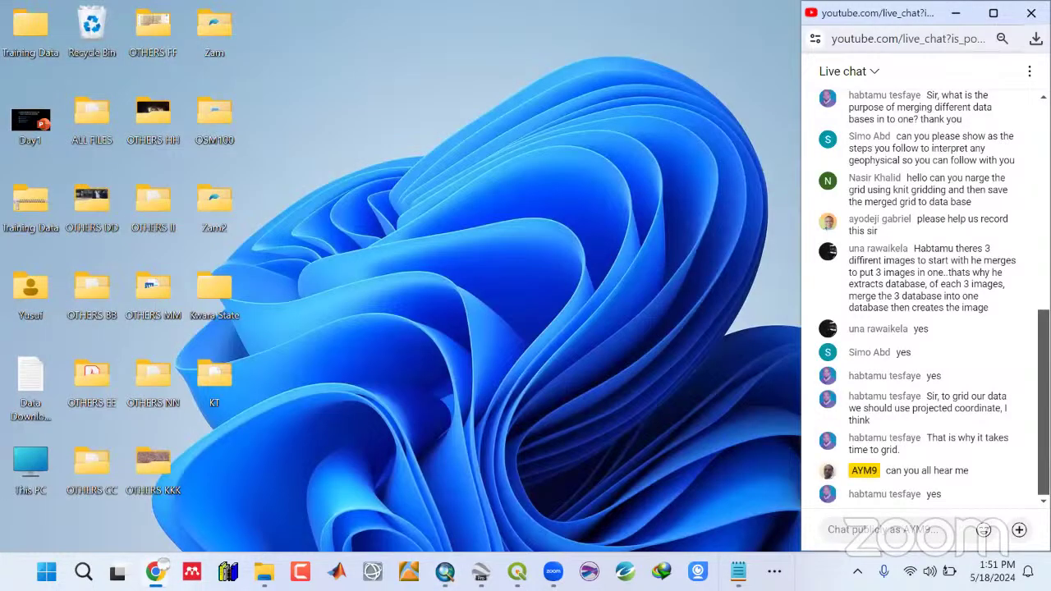
# Switch to File Explorer, close the Downloads and Data windows, and bring up the Gravity folder window.
pyautogui.moveTo(265, 566)
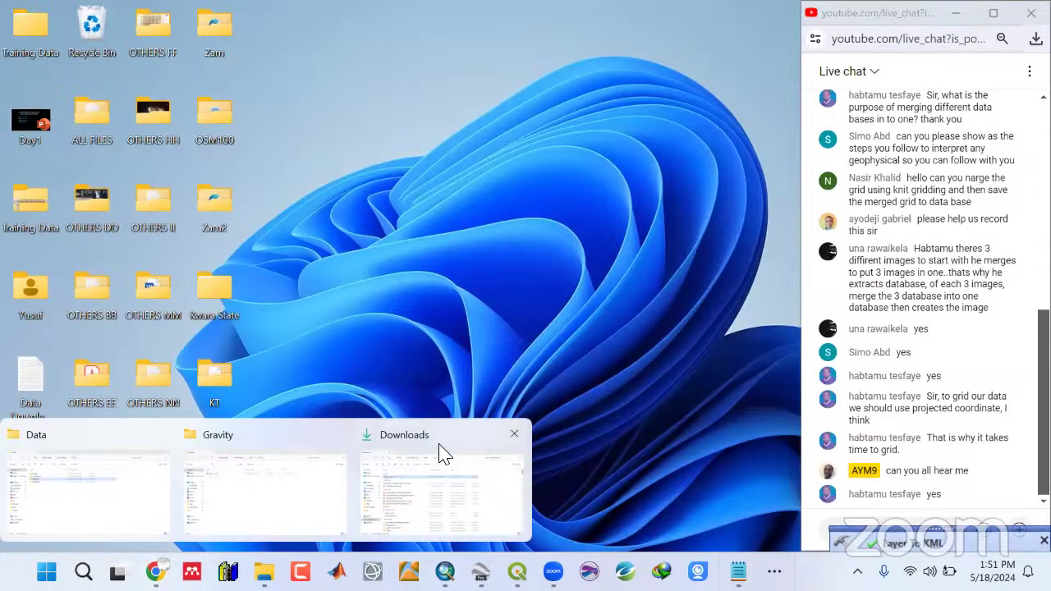
pyautogui.click(514, 437)
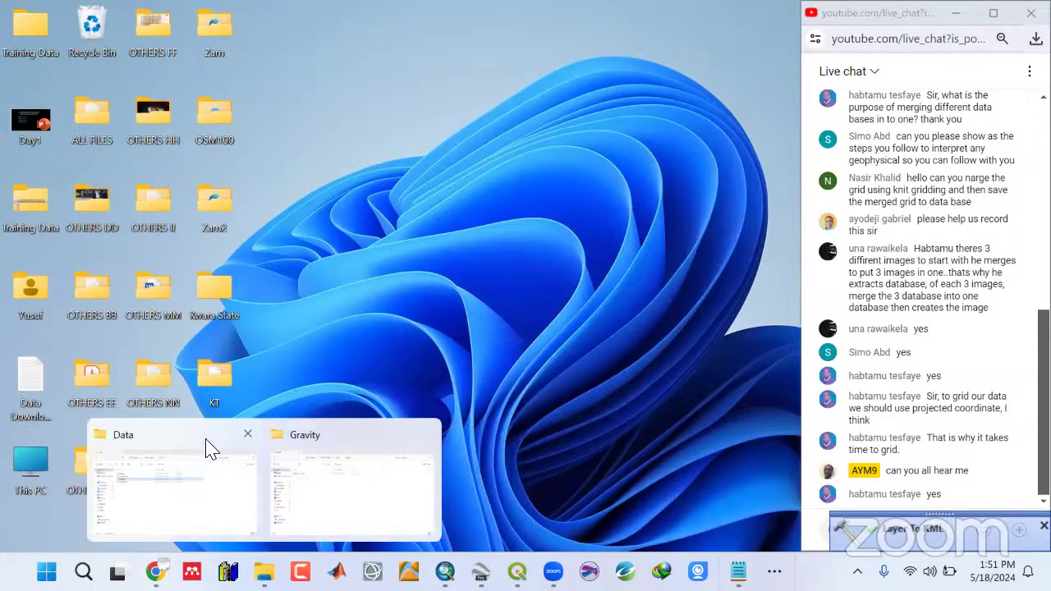
pyautogui.click(248, 435)
pyautogui.click(254, 441)
# Go from the Gravity folder up to Kwara State, enter its Google Earth Pro folder, and open the Study_Area KMZ in Google Earth Pro.
pyautogui.click(109, 56)
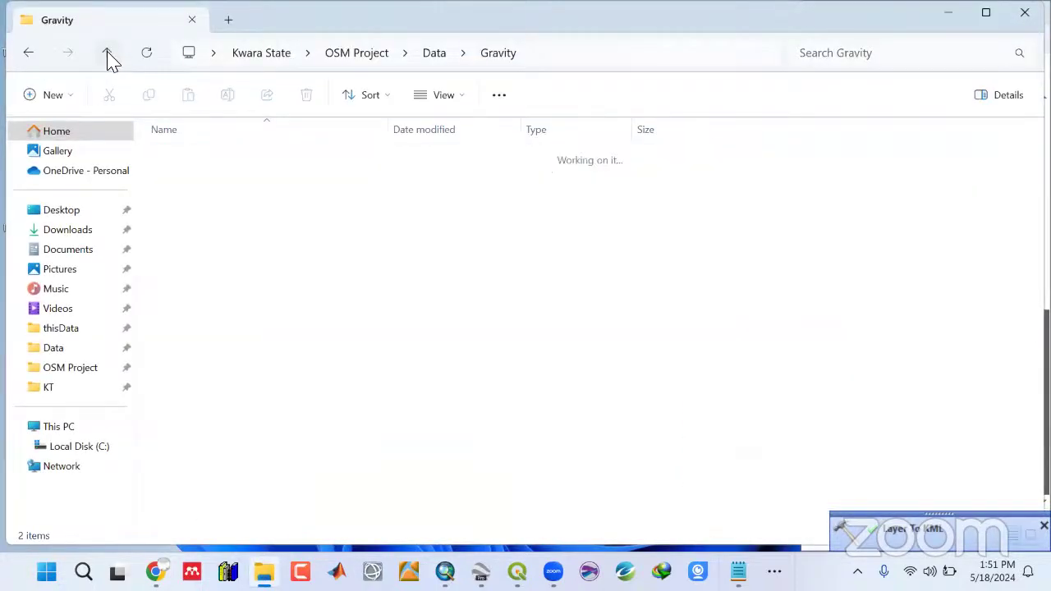
pyautogui.click(107, 51)
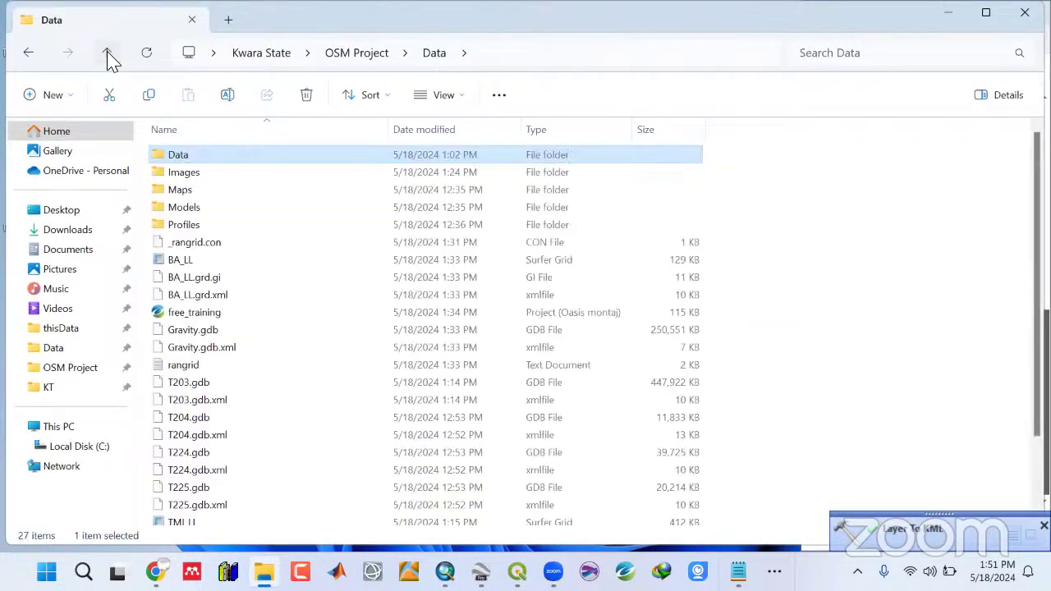
pyautogui.click(109, 55)
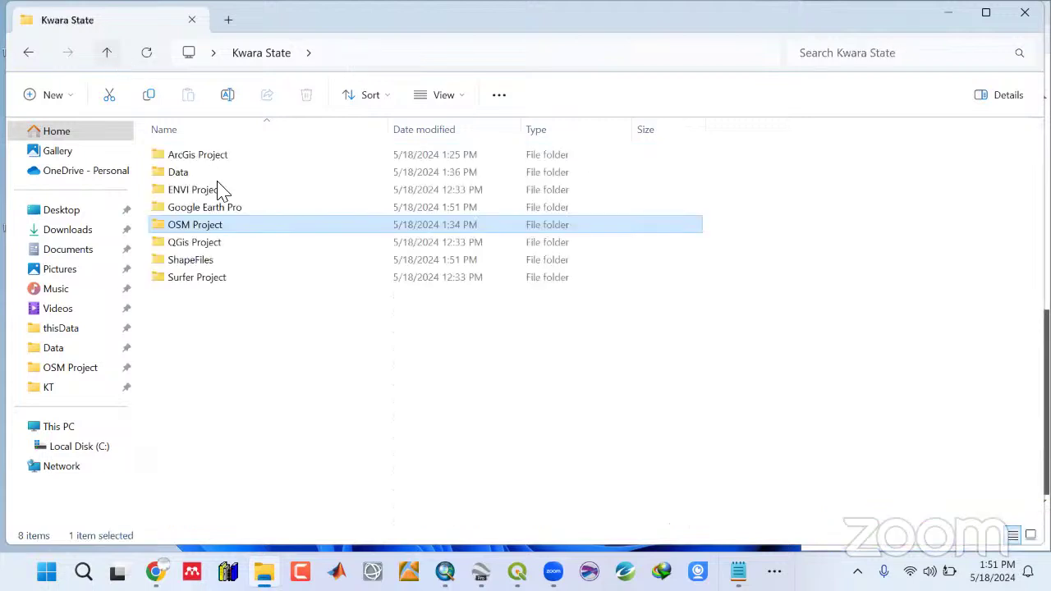
pyautogui.doubleClick(221, 207)
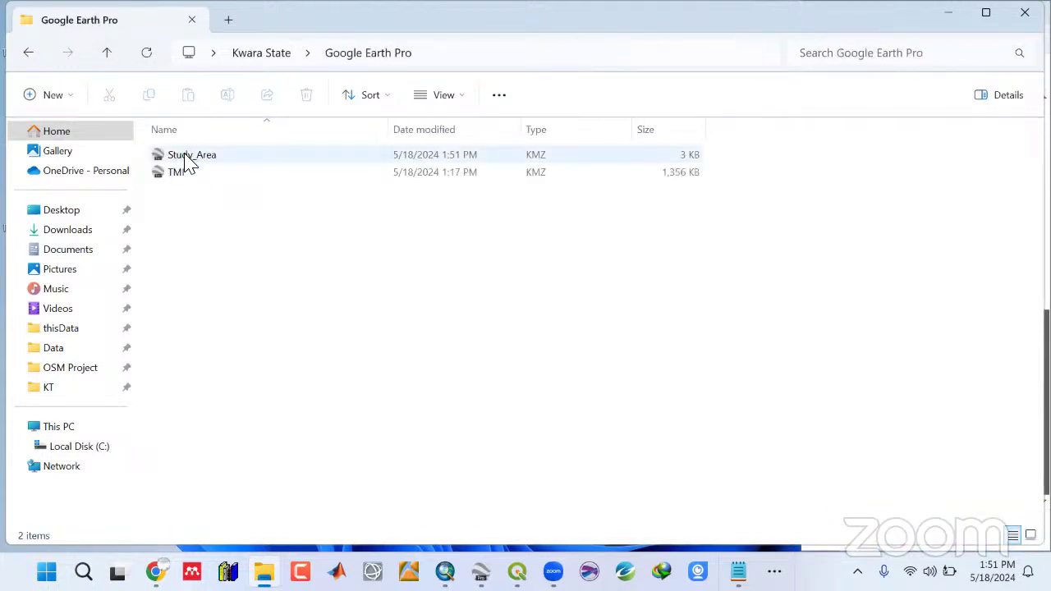
pyautogui.doubleClick(188, 160)
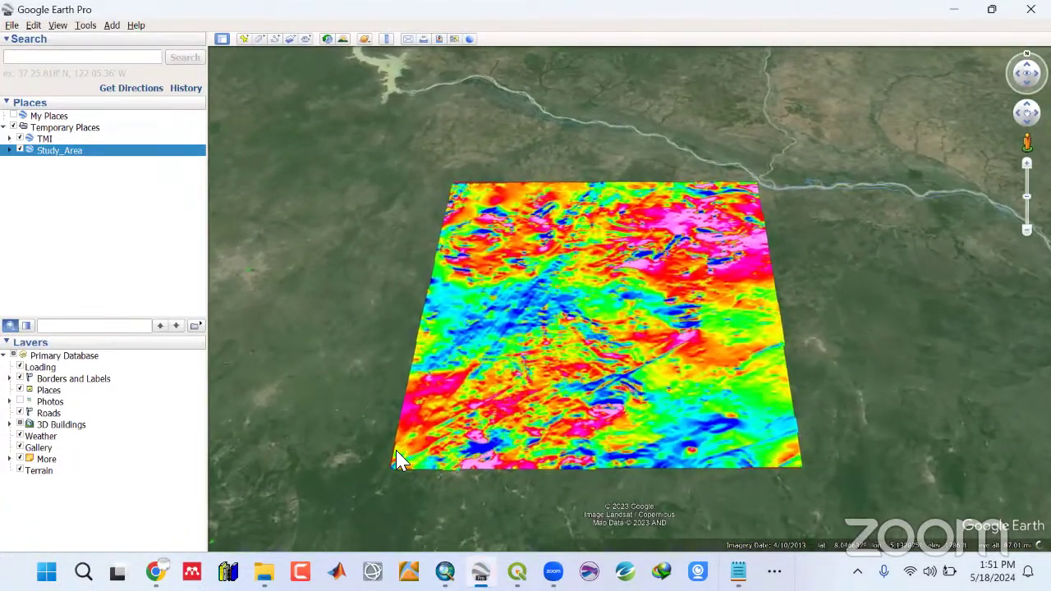
# Turn on My Places and move Study_Area and TMI out of Temporary Places into it, with TMI nested under Study_Area.
pyautogui.scroll(2, 445, 247)
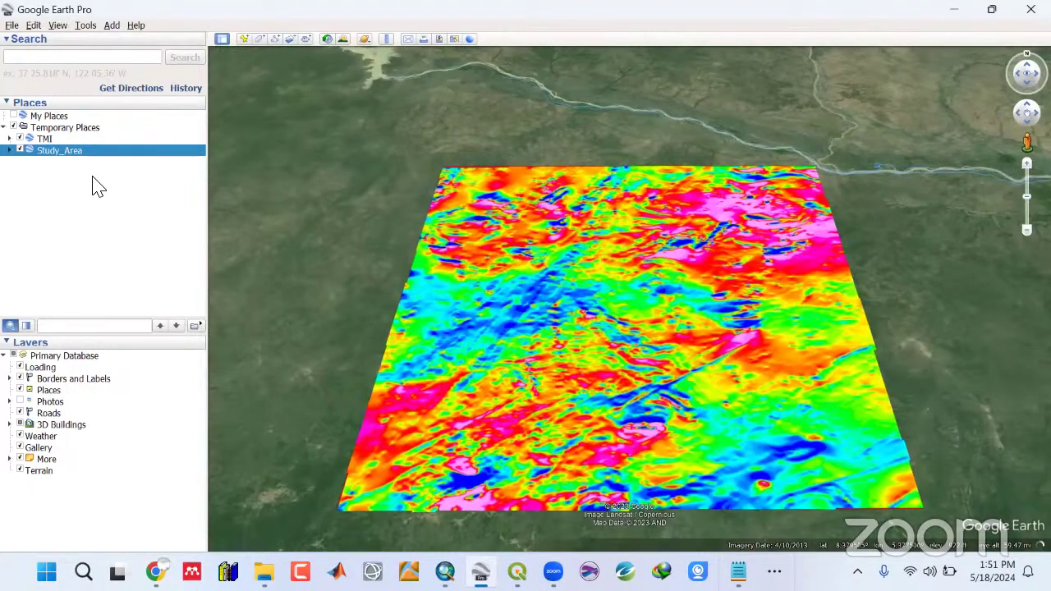
pyautogui.click(17, 116)
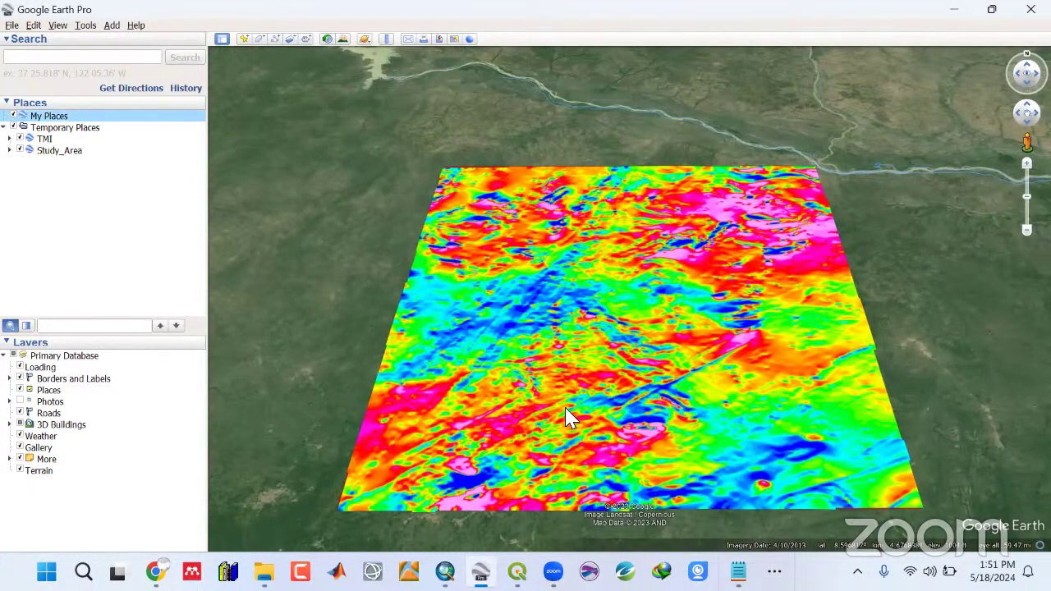
pyautogui.moveTo(575, 404); pyautogui.dragTo(564, 370)
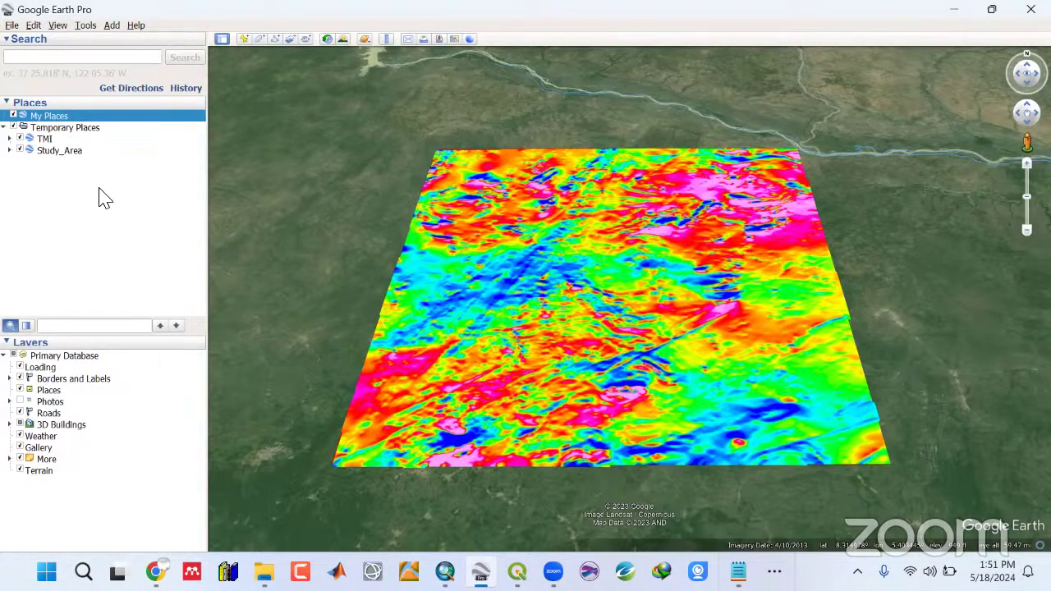
pyautogui.click(22, 391)
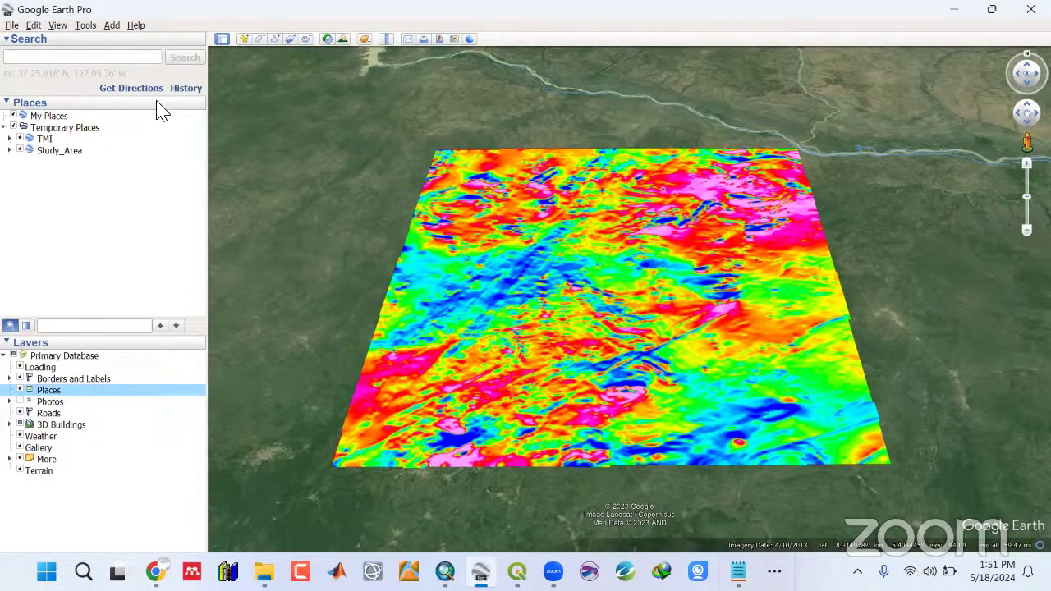
pyautogui.click(45, 118)
pyautogui.moveTo(54, 156); pyautogui.dragTo(46, 127)
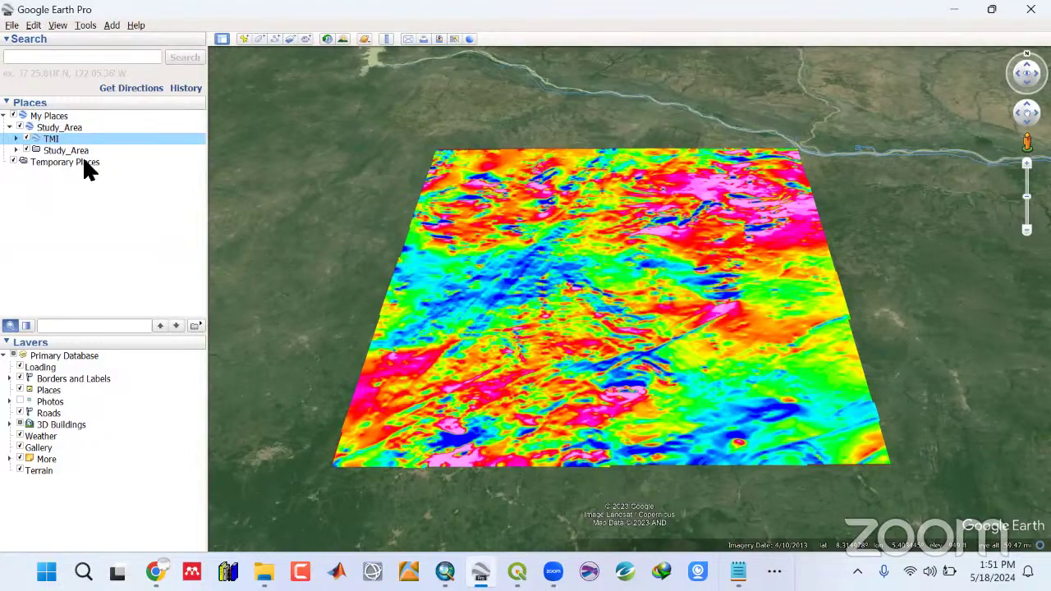
# Expand the Borders and Labels group of the primary database layers to access its Borders and Labels entries.
pyautogui.scroll(-2, 532, 326)
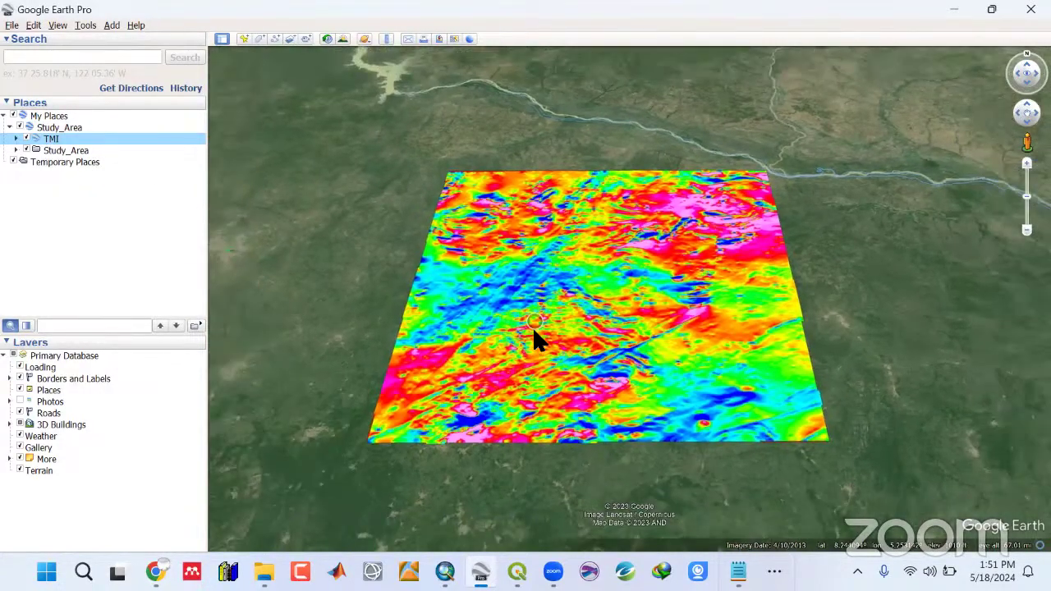
pyautogui.scroll(-3, 534, 329)
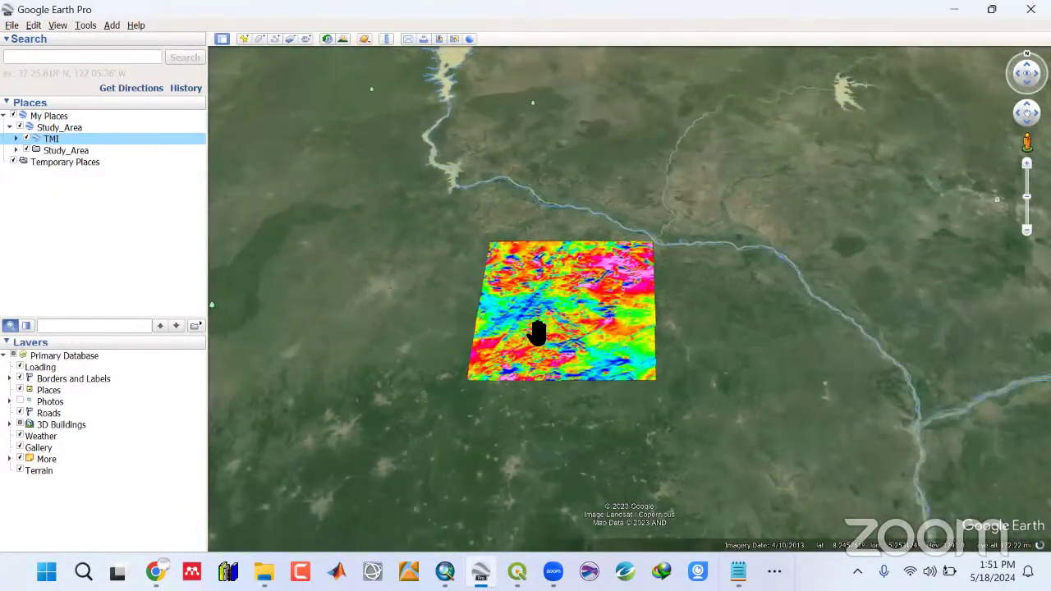
pyautogui.scroll(1, 536, 331)
pyautogui.scroll(2, 536, 331)
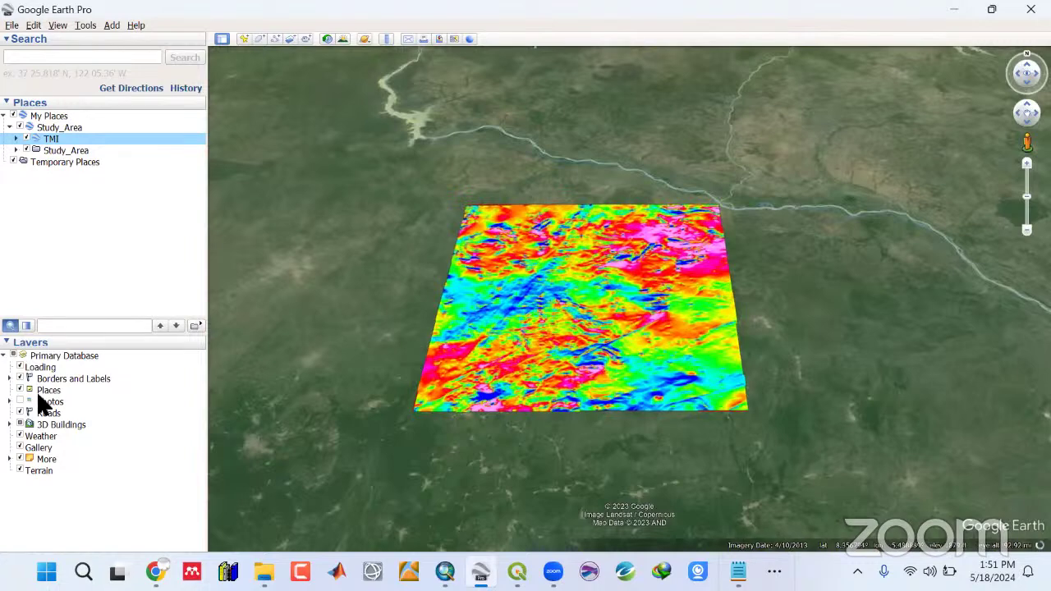
pyautogui.click(10, 378)
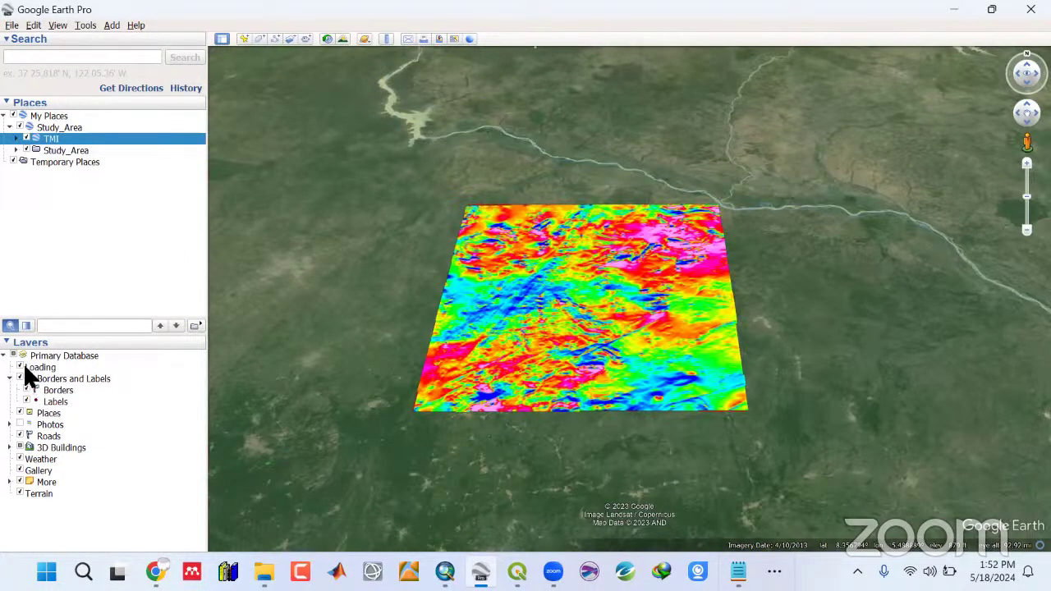
pyautogui.click(22, 367)
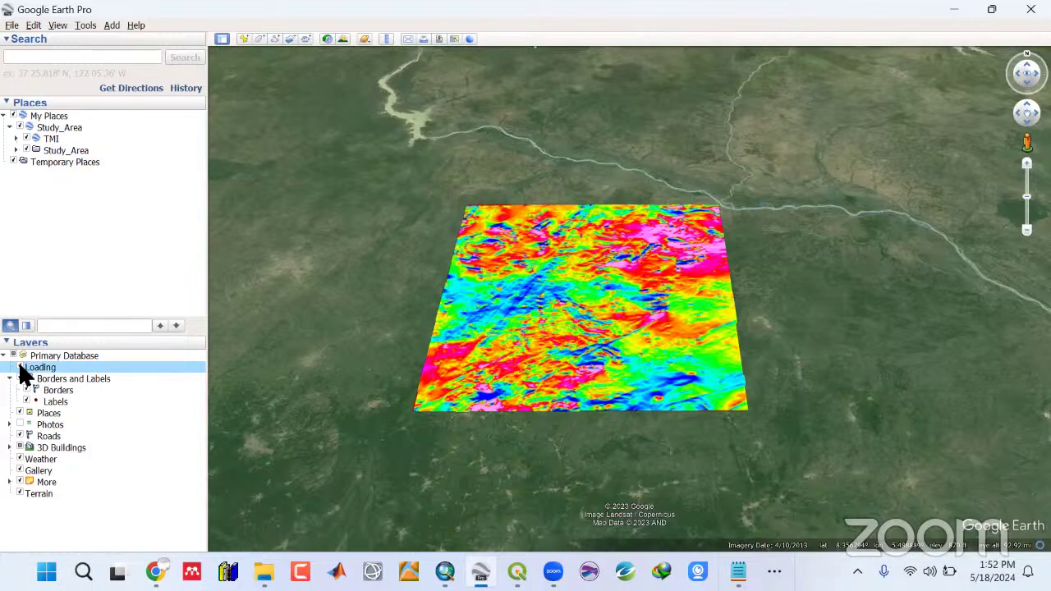
pyautogui.press('End')
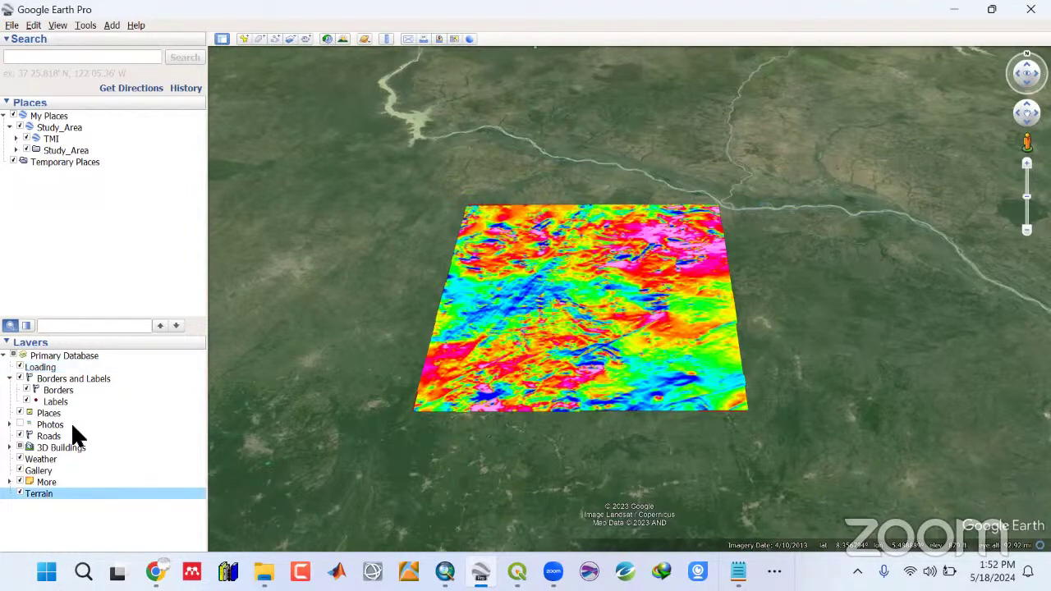
pyautogui.click(10, 424)
pyautogui.click(9, 425)
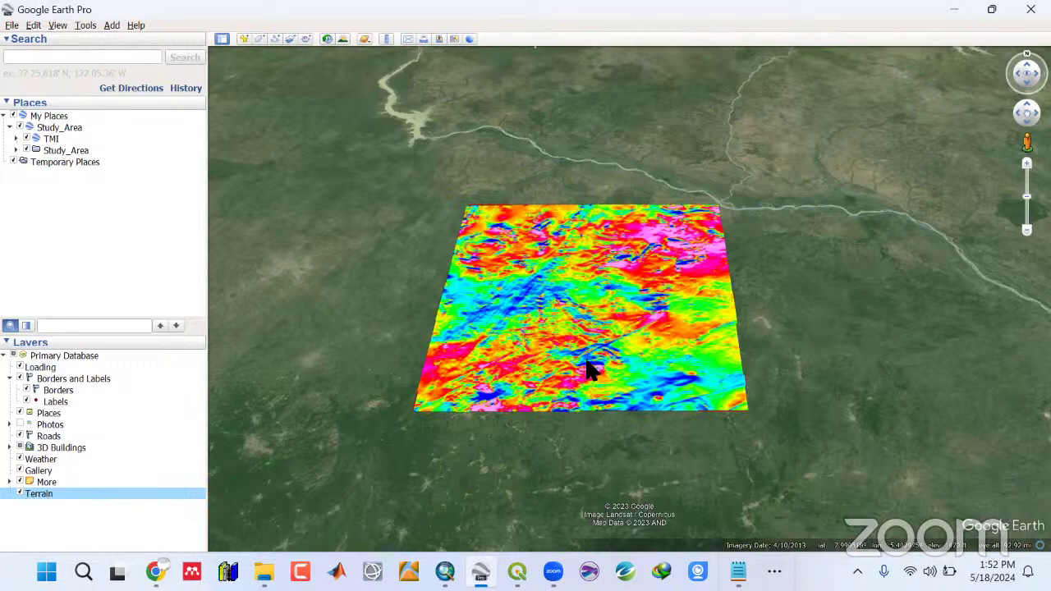
# Zoom in on the study area and toggle the TMI overlay's visibility to compare it with the imagery and boundary beneath.
pyautogui.scroll(3, 587, 358)
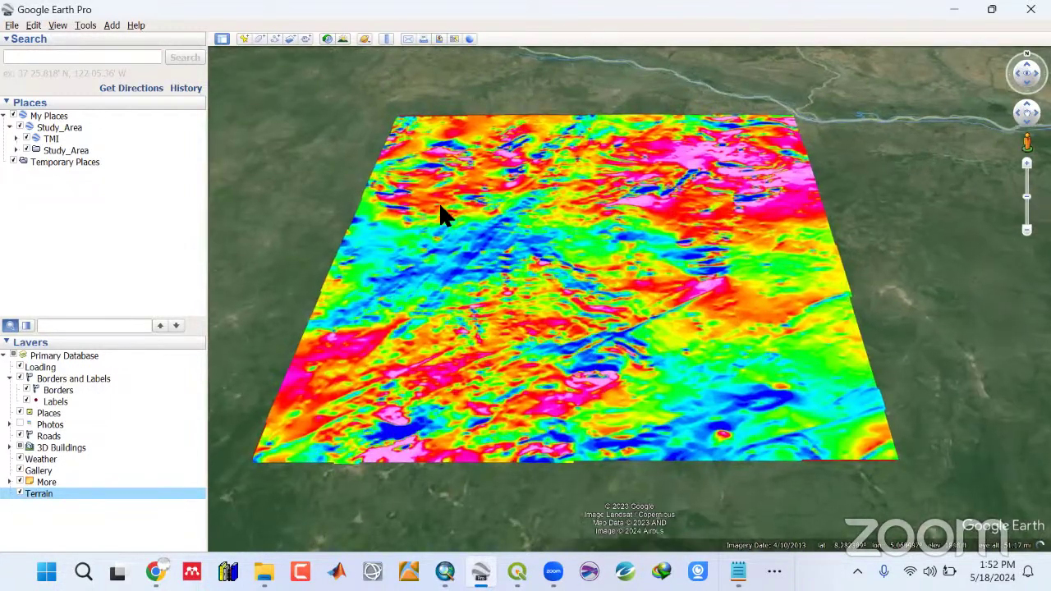
pyautogui.click(27, 139)
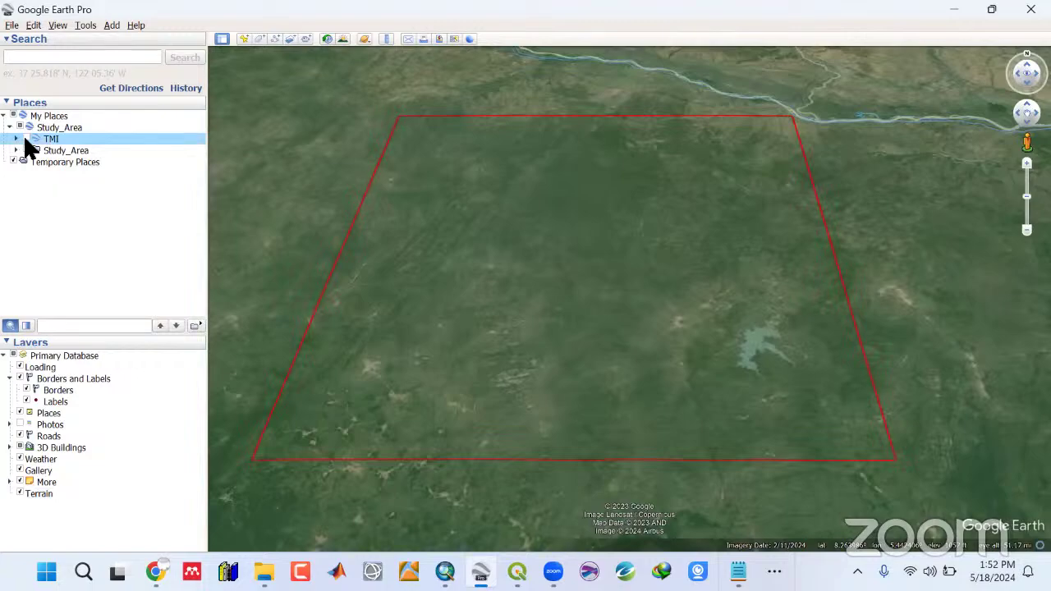
pyautogui.click(27, 139)
pyautogui.click(27, 140)
pyautogui.click(27, 140)
pyautogui.click(27, 140)
pyautogui.click(27, 140)
pyautogui.click(27, 140)
pyautogui.click(28, 140)
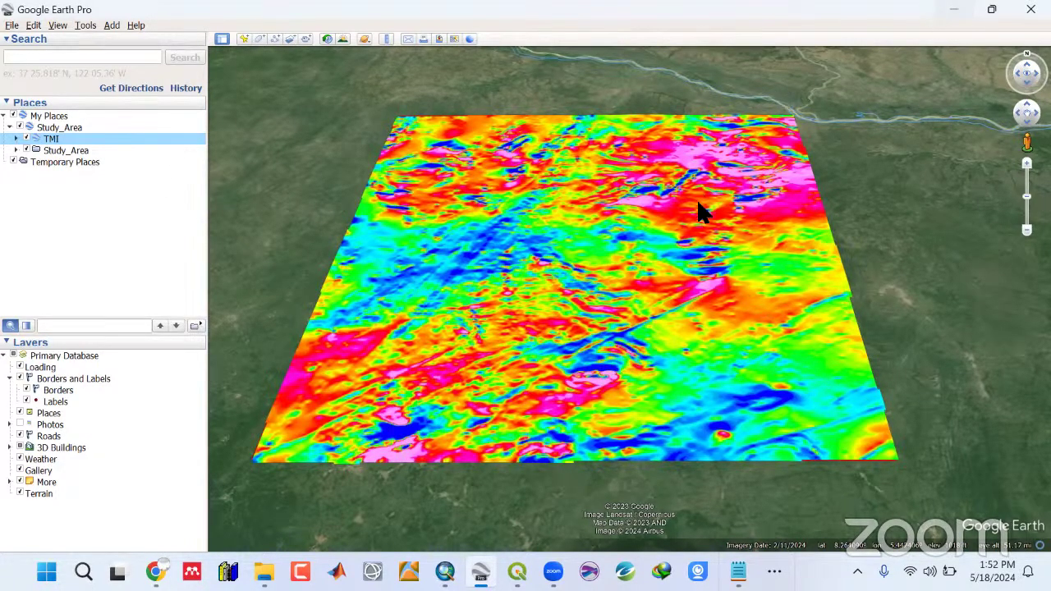
# Leave Google Earth Pro and bring up the USGS EarthExplorer page in Chrome.
pyautogui.click(955, 10)
pyautogui.click(938, 10)
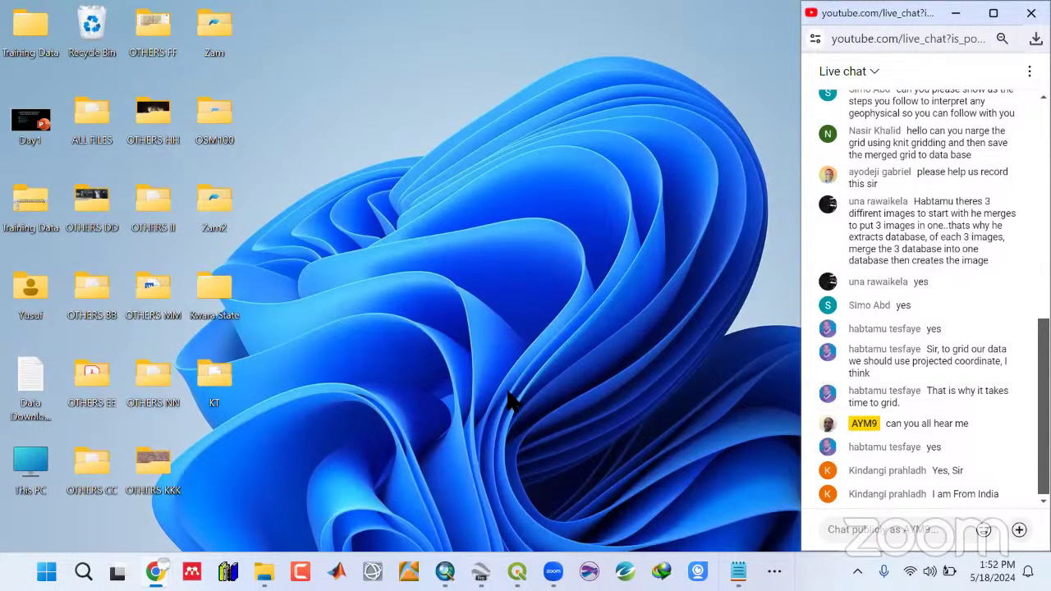
pyautogui.moveTo(154, 571)
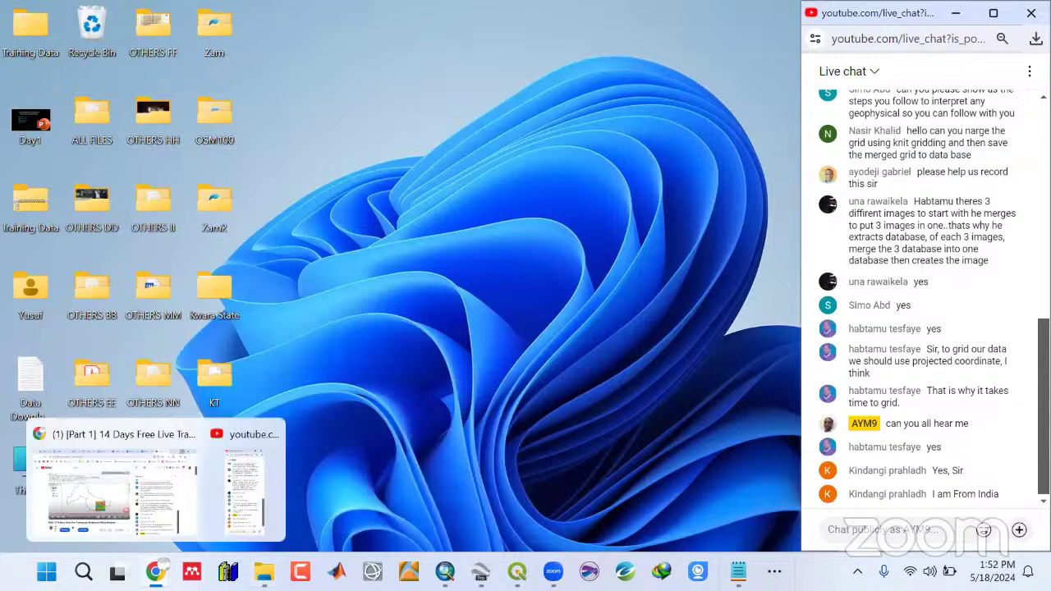
pyautogui.click(153, 525)
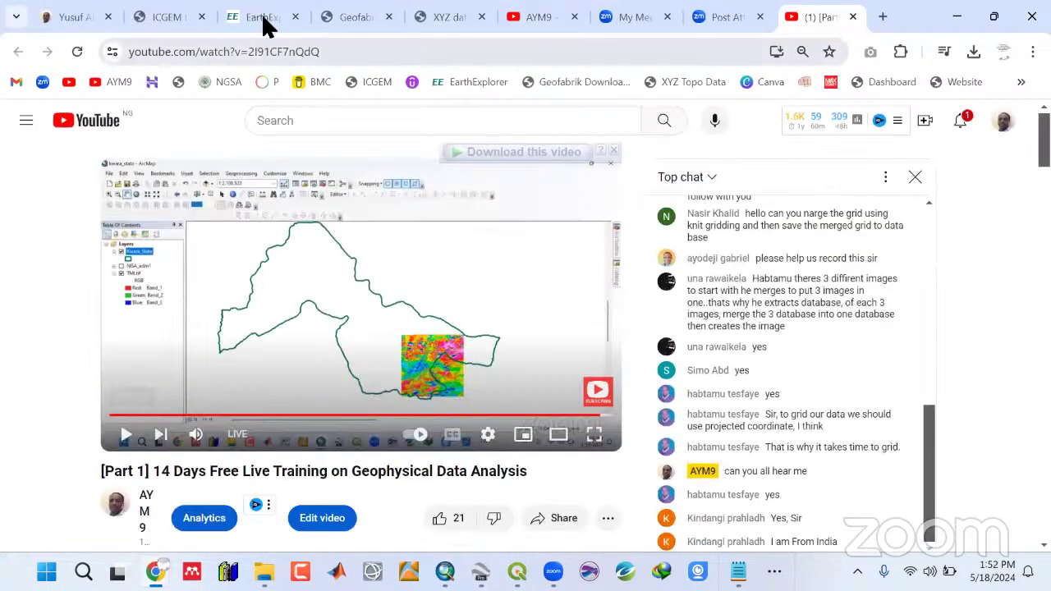
pyautogui.click(264, 18)
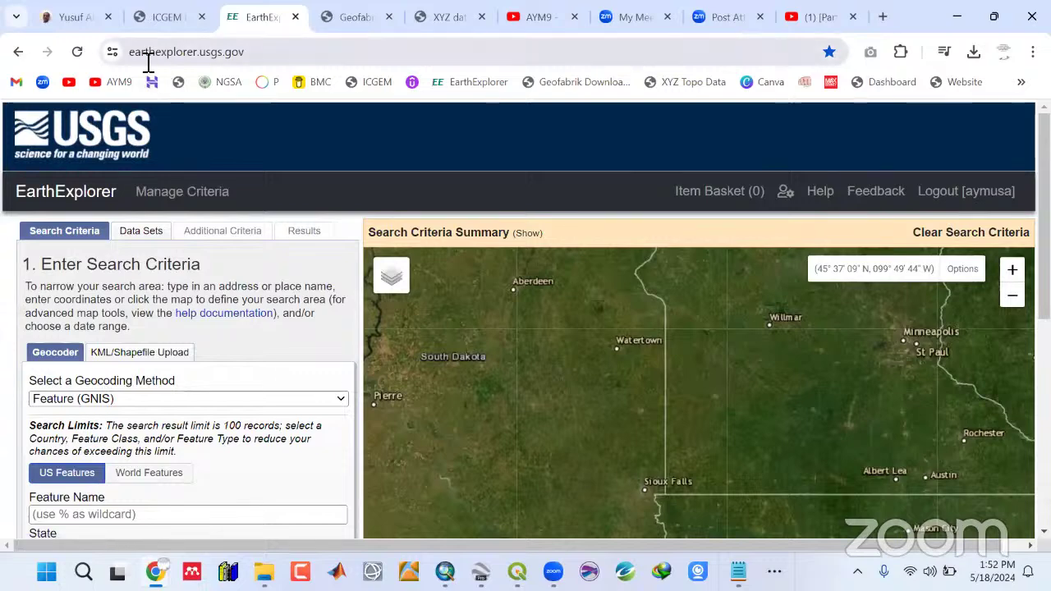
pyautogui.moveTo(255, 54); pyautogui.dragTo(136, 62)
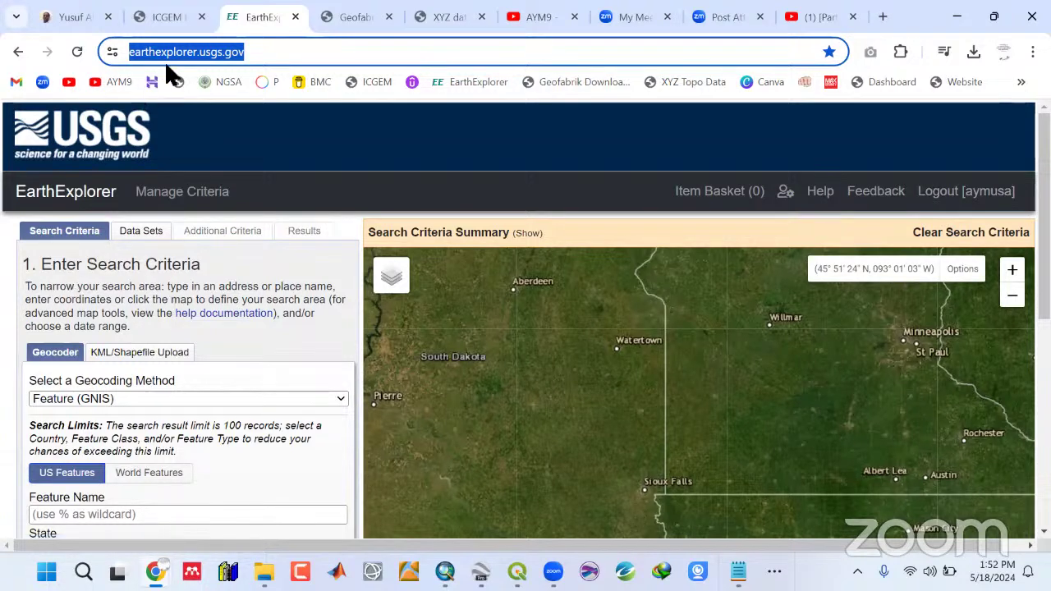
pyautogui.moveTo(279, 54); pyautogui.dragTo(210, 59)
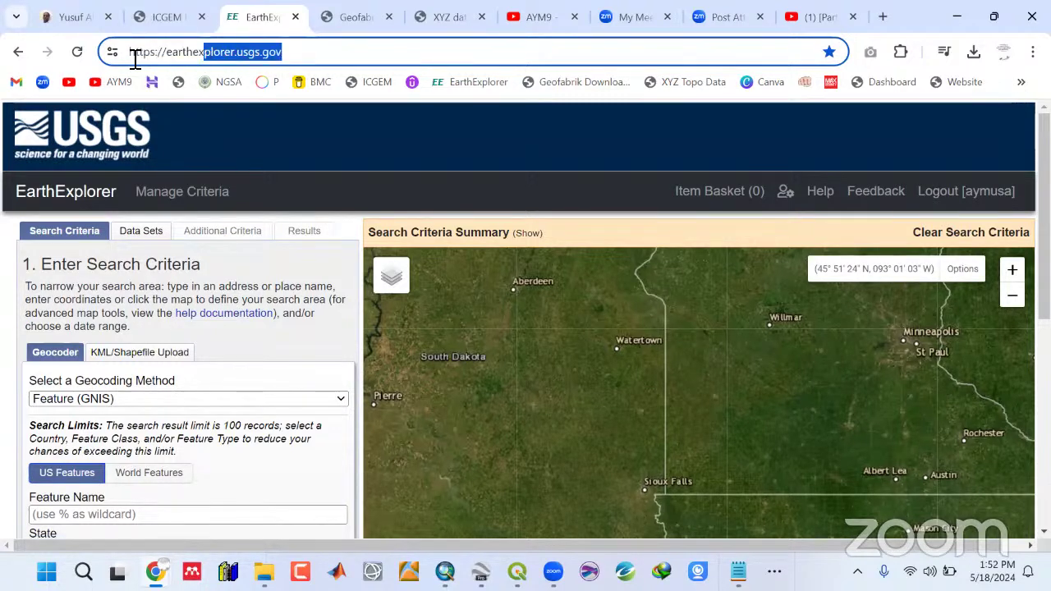
pyautogui.moveTo(134, 57); pyautogui.dragTo(132, 59)
pyautogui.click(4, 306)
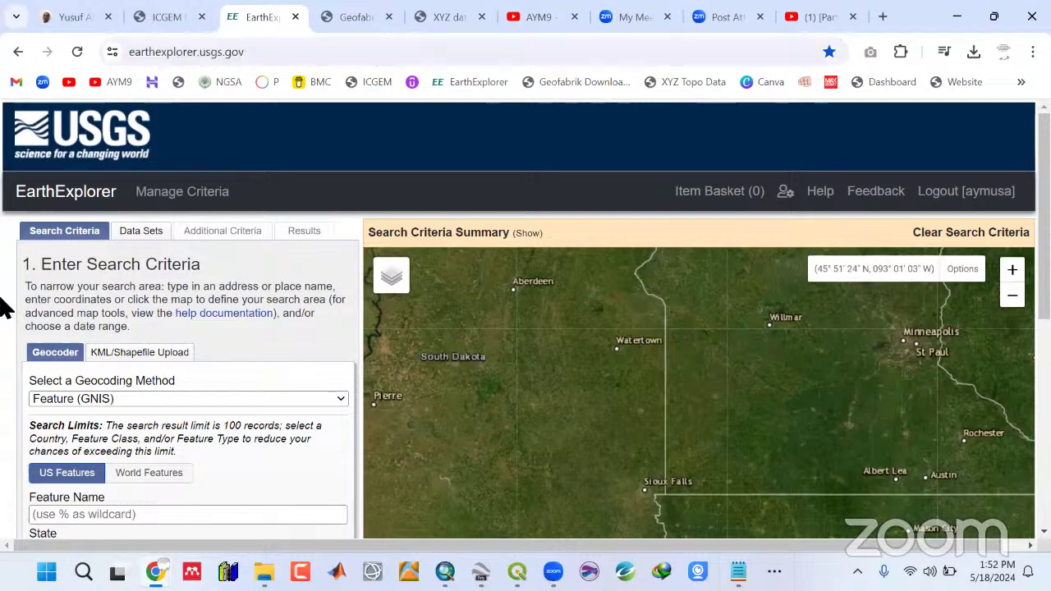
# Try to upload the Study_Area file from the Kwara State project's Google Earth Pro folder as the KML/KMZ search area.
pyautogui.scroll(-3, 5, 328)
pyautogui.scroll(2, 5, 328)
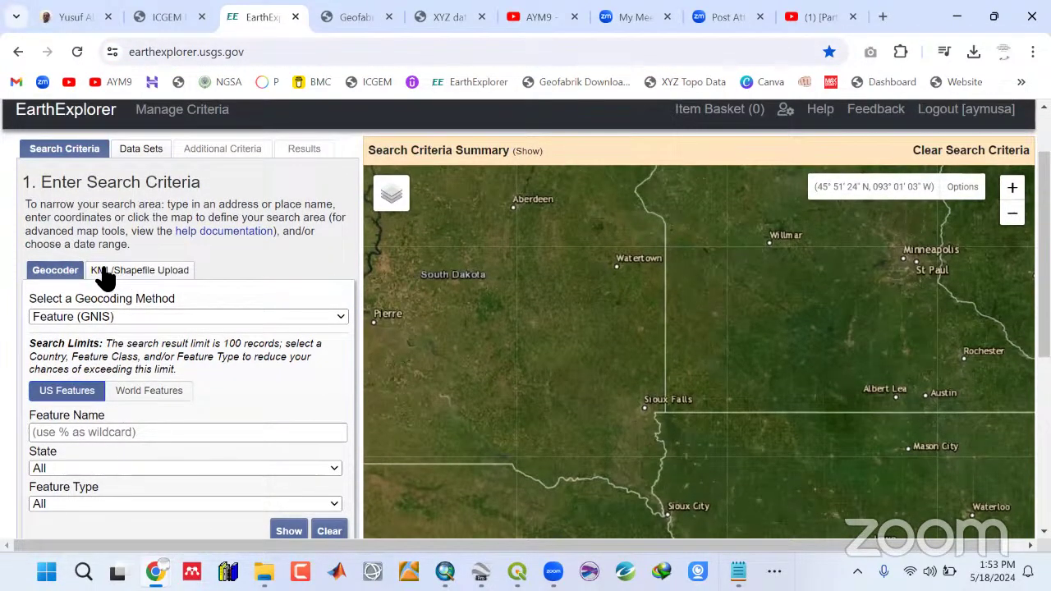
pyautogui.click(132, 275)
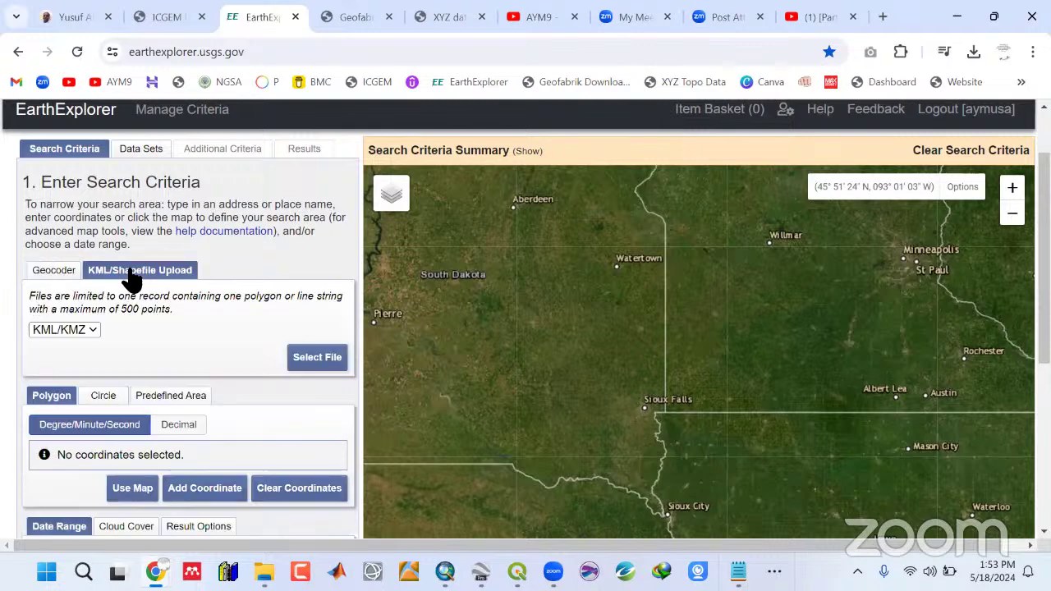
pyautogui.click(308, 363)
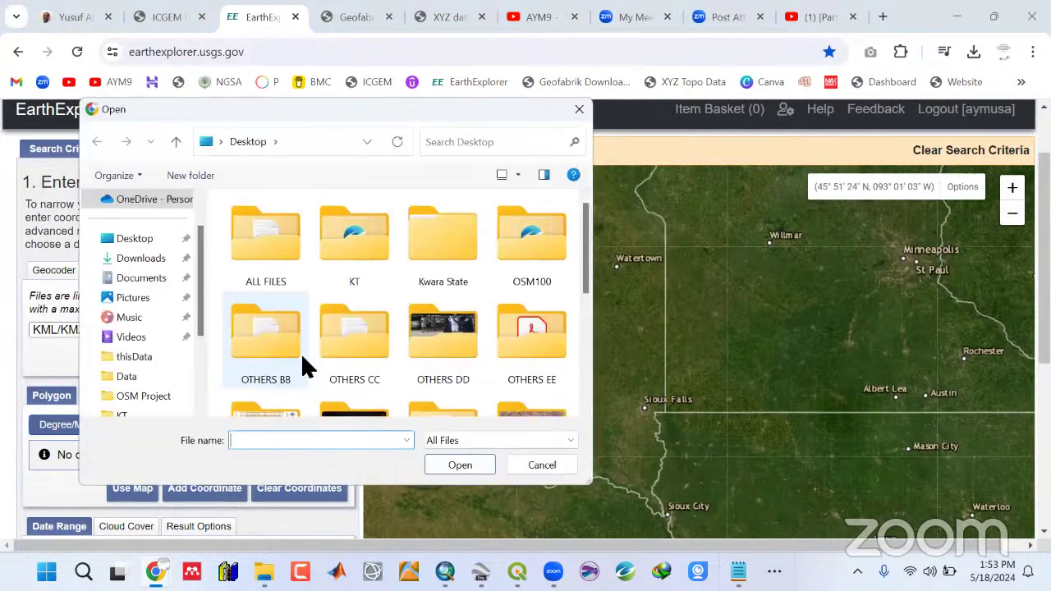
pyautogui.doubleClick(439, 241)
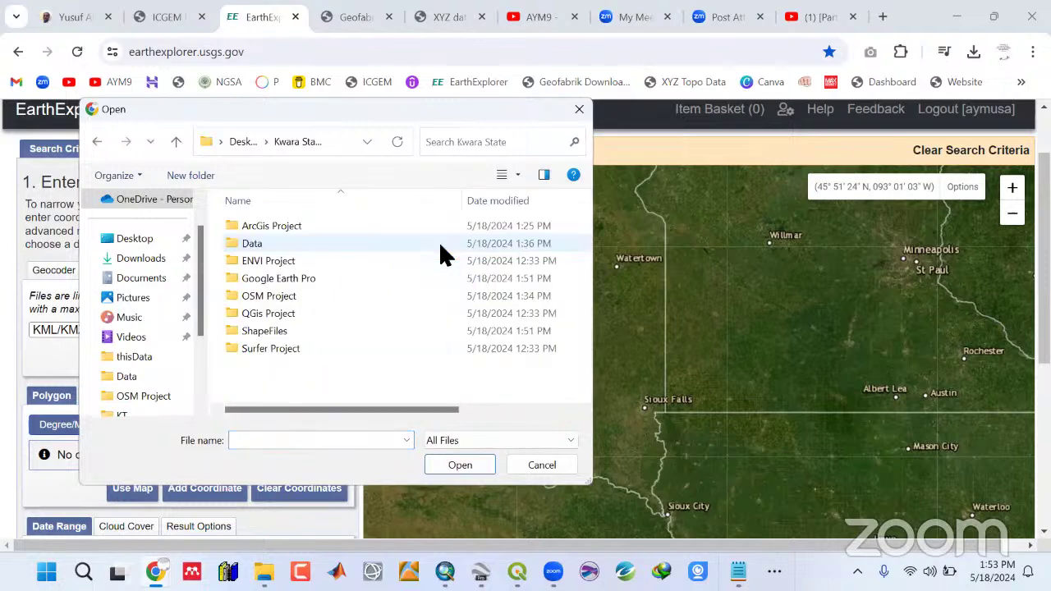
pyautogui.click(271, 279)
pyautogui.doubleClick(271, 277)
pyautogui.click(265, 224)
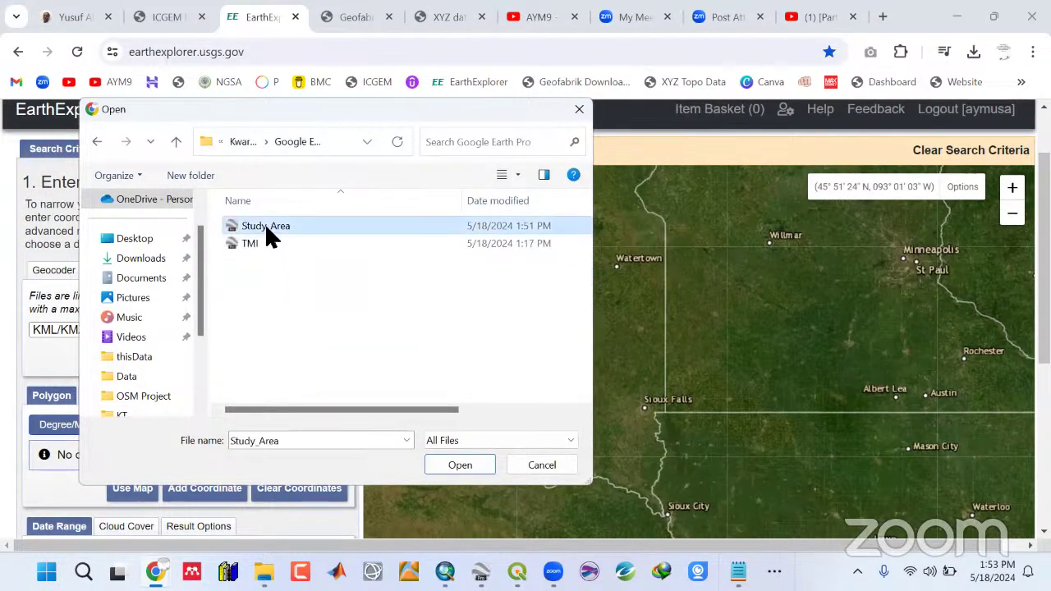
pyautogui.click(428, 462)
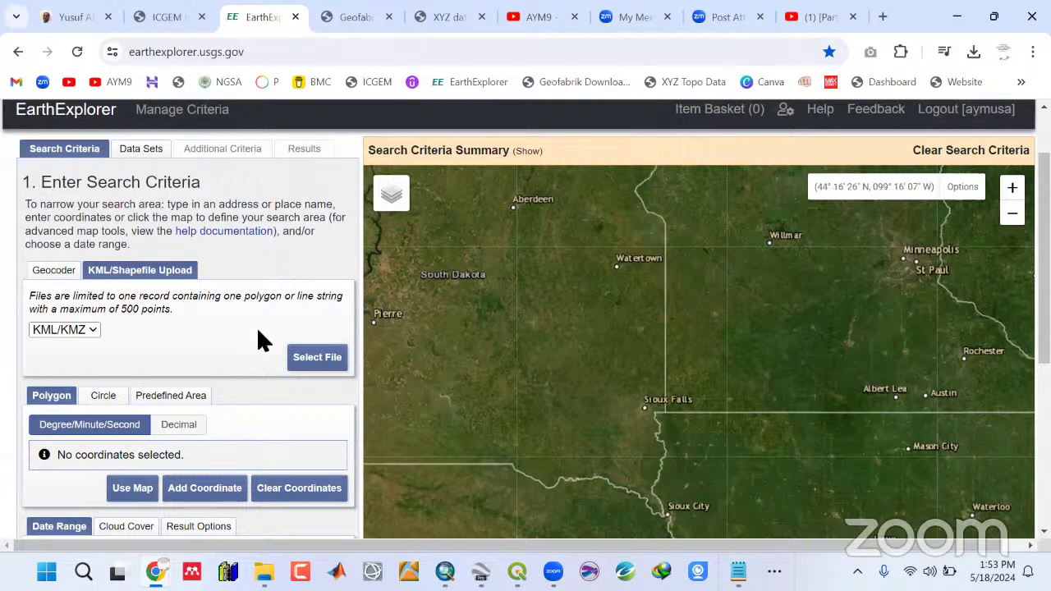
# Retry uploading the Study_Area file as the KML/KMZ search area.
pyautogui.click(308, 362)
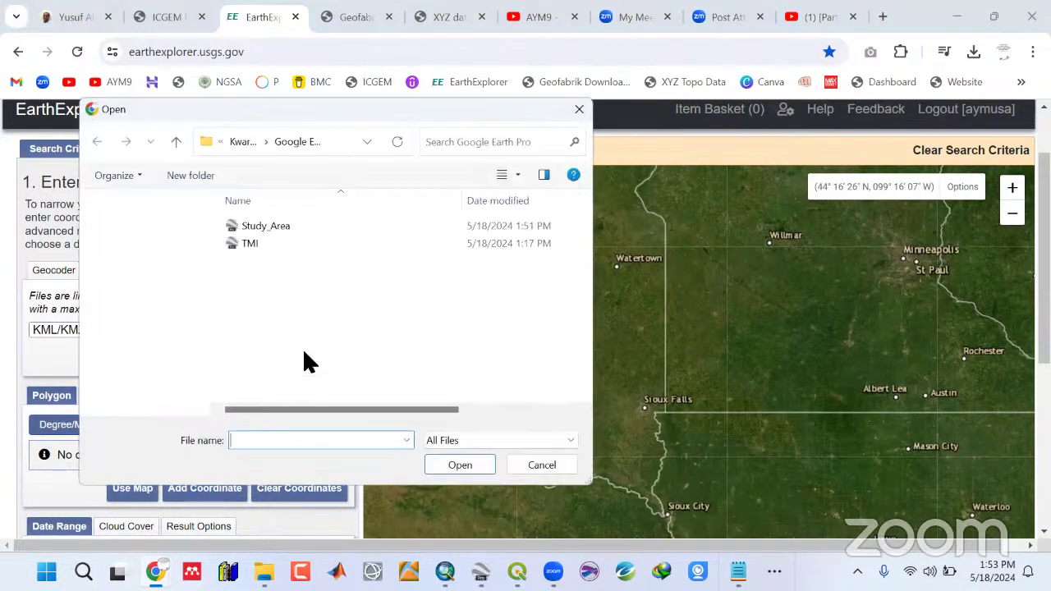
pyautogui.click(245, 229)
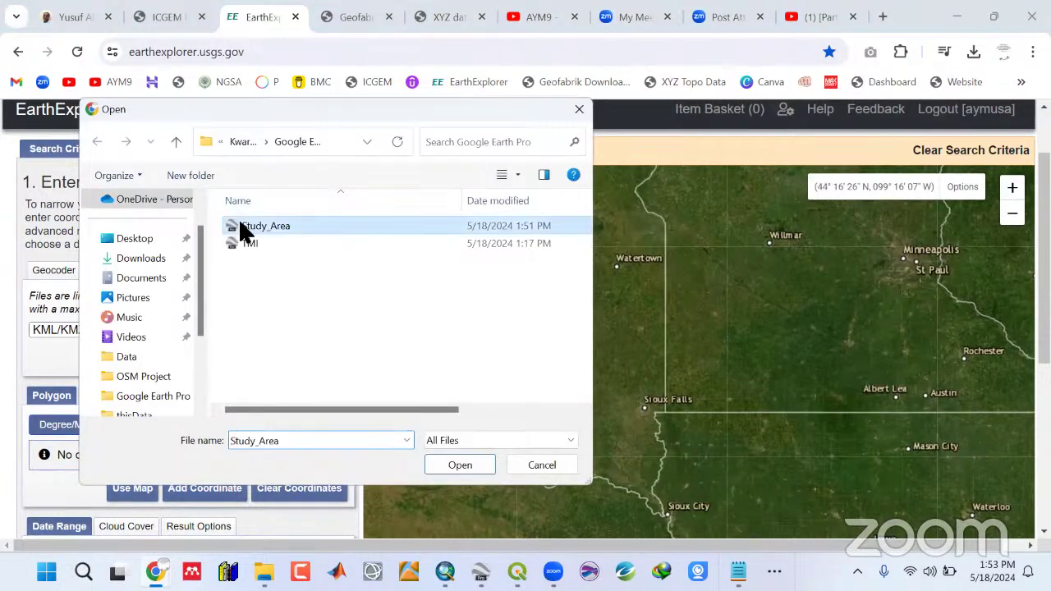
pyautogui.click(476, 459)
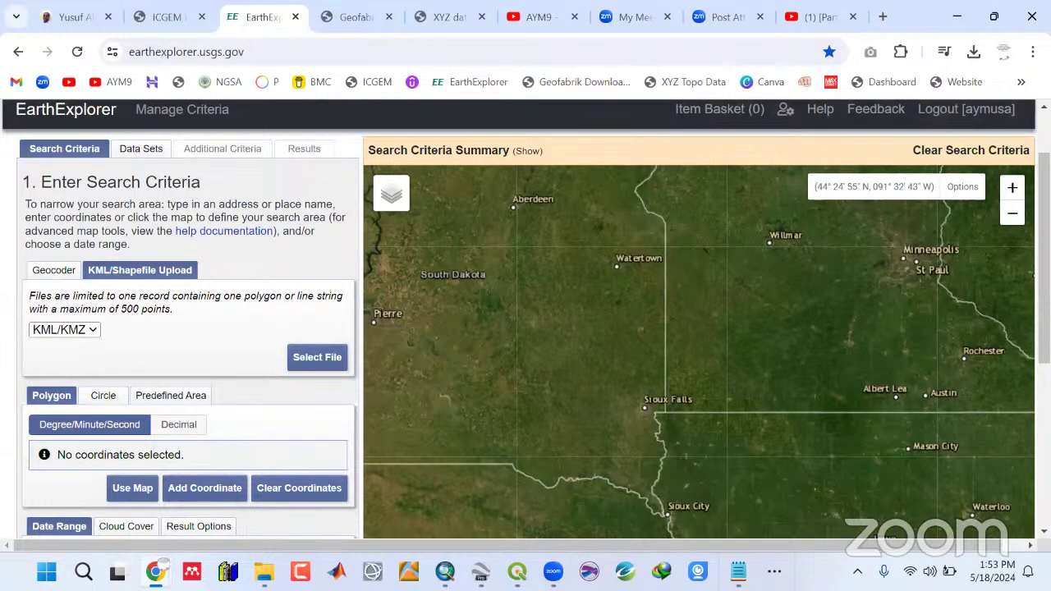
pyautogui.scroll(-2, 445, 217)
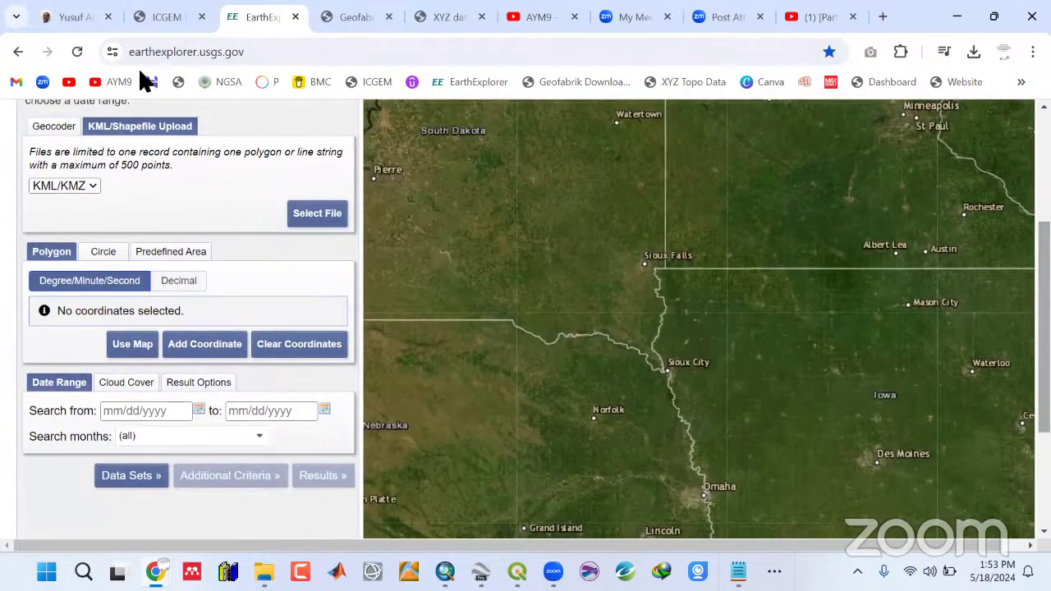
# Reload the EarthExplorer page and try the KML/KMZ upload of the Study_Area file again.
pyautogui.click(79, 47)
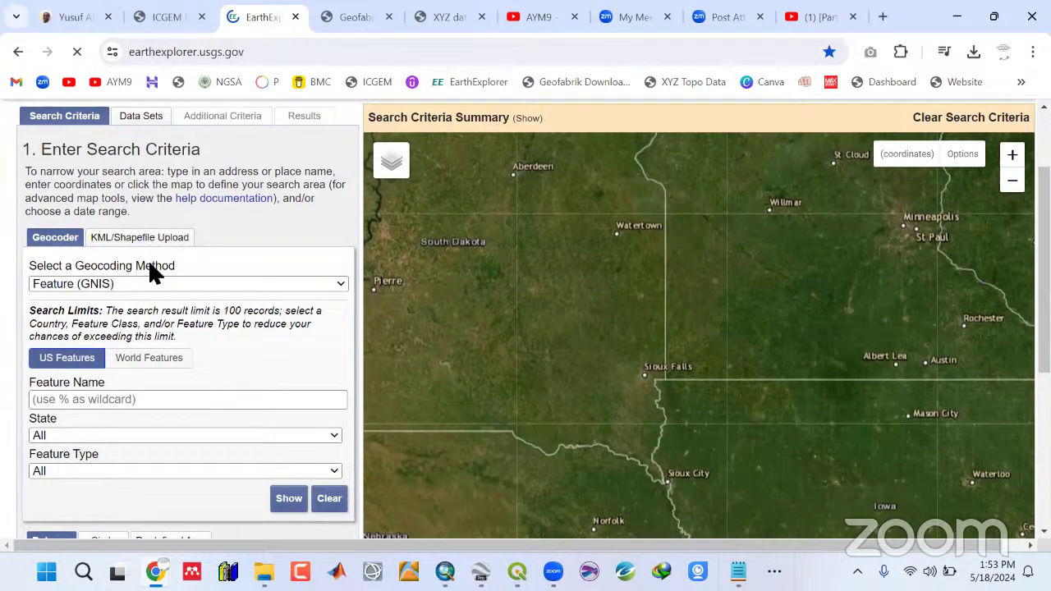
pyautogui.click(140, 237)
pyautogui.click(317, 325)
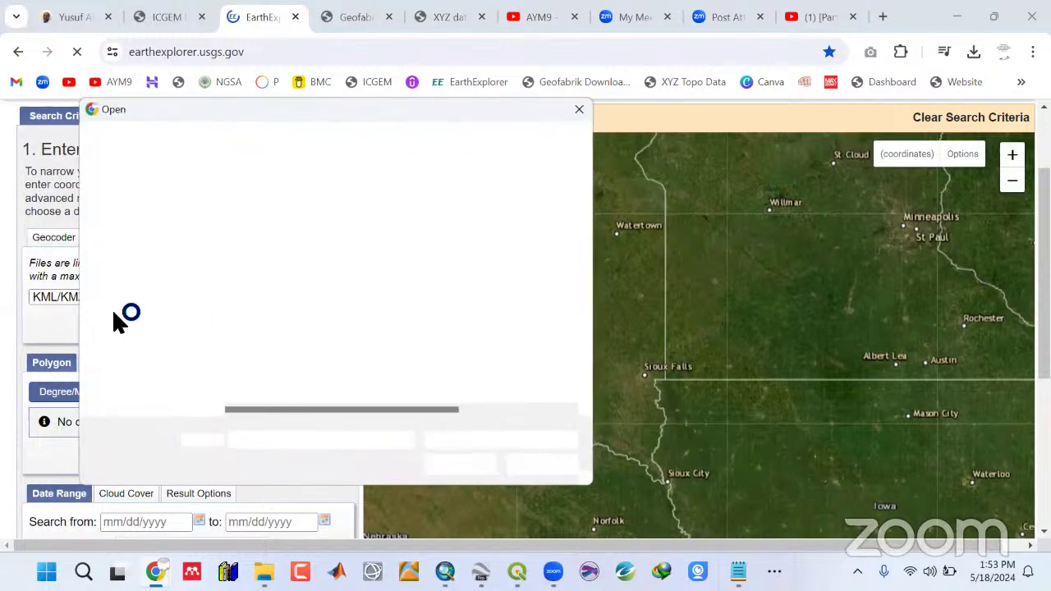
pyautogui.click(284, 224)
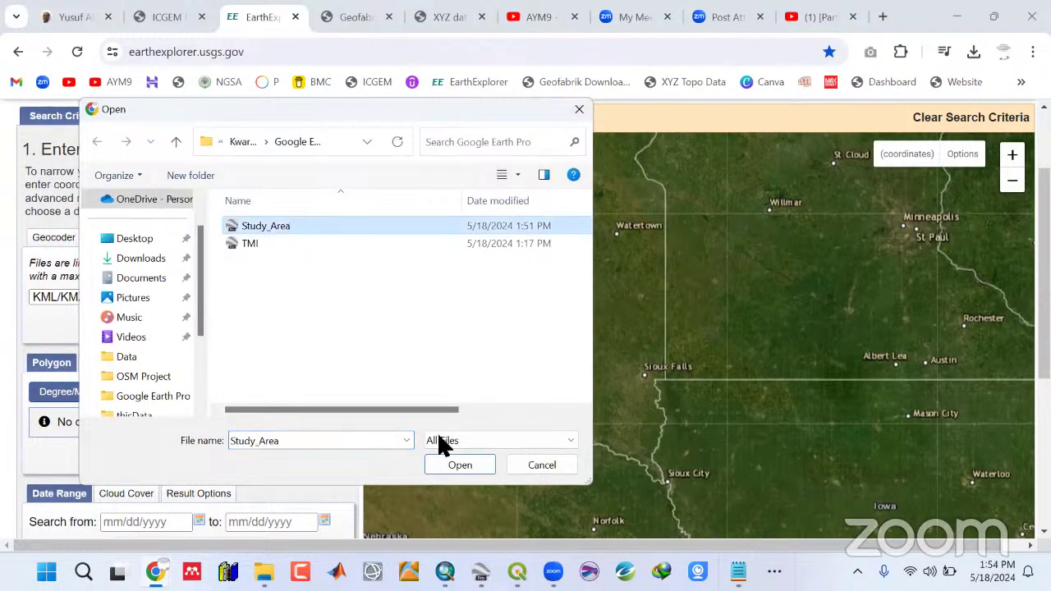
pyautogui.click(443, 460)
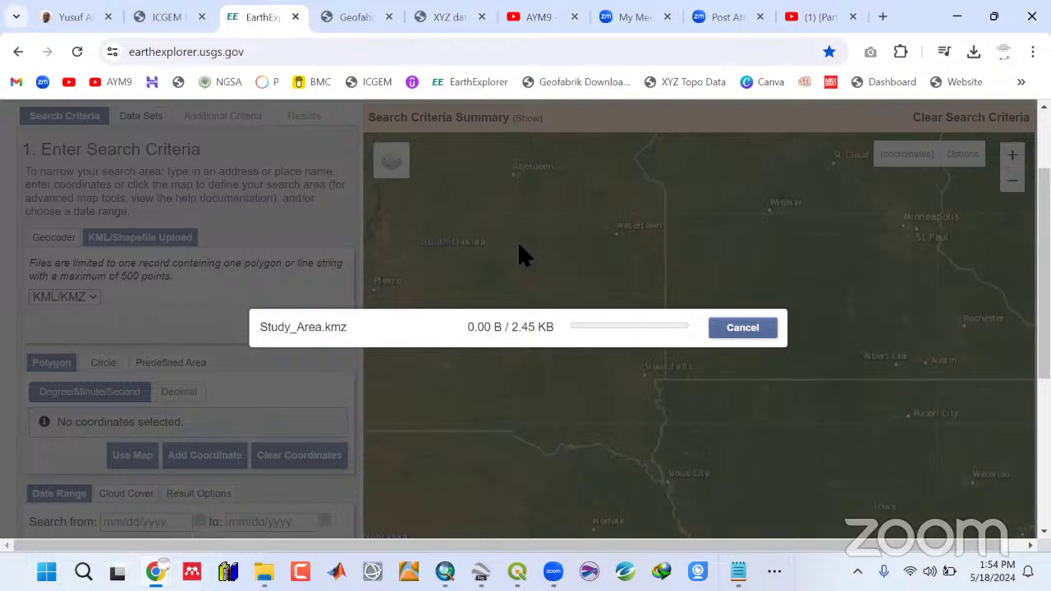
pyautogui.tripleClick(498, 325)
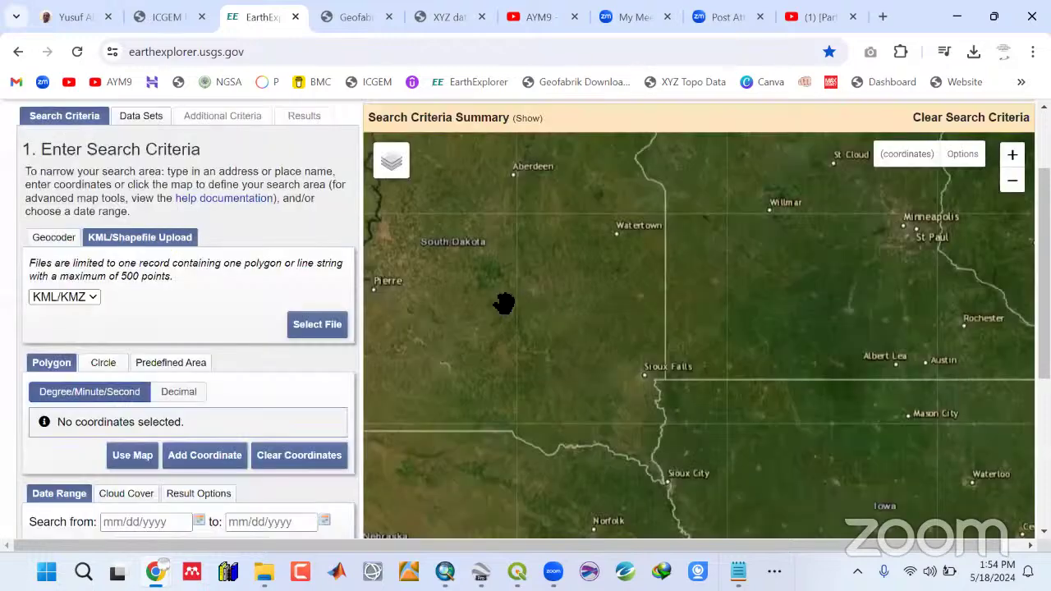
pyautogui.scroll(-2, 630, 320)
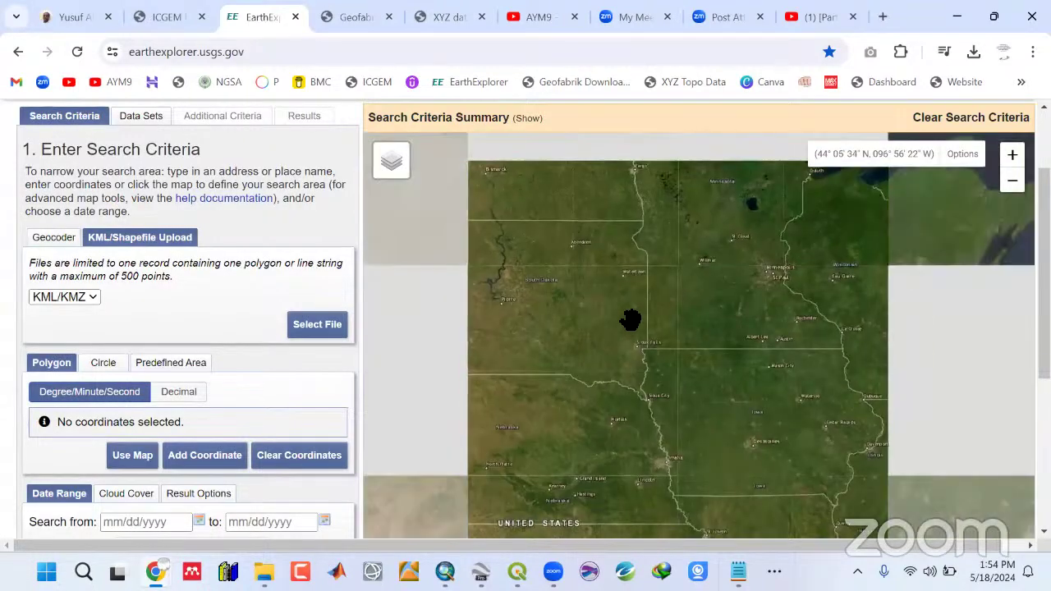
pyautogui.scroll(-1, 630, 320)
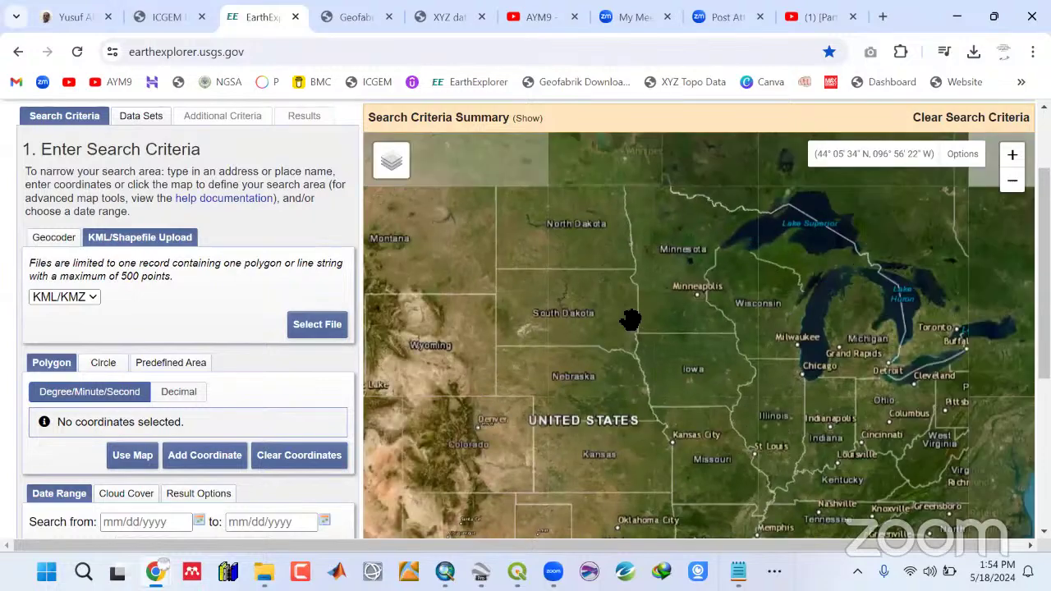
pyautogui.scroll(-1, 629, 323)
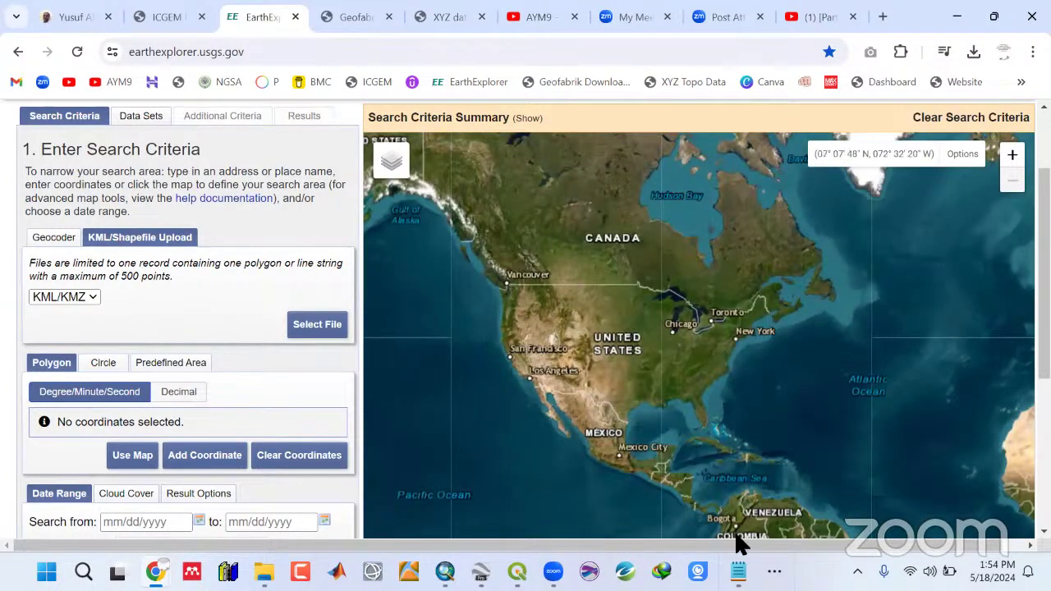
pyautogui.moveTo(732, 547); pyautogui.dragTo(832, 545)
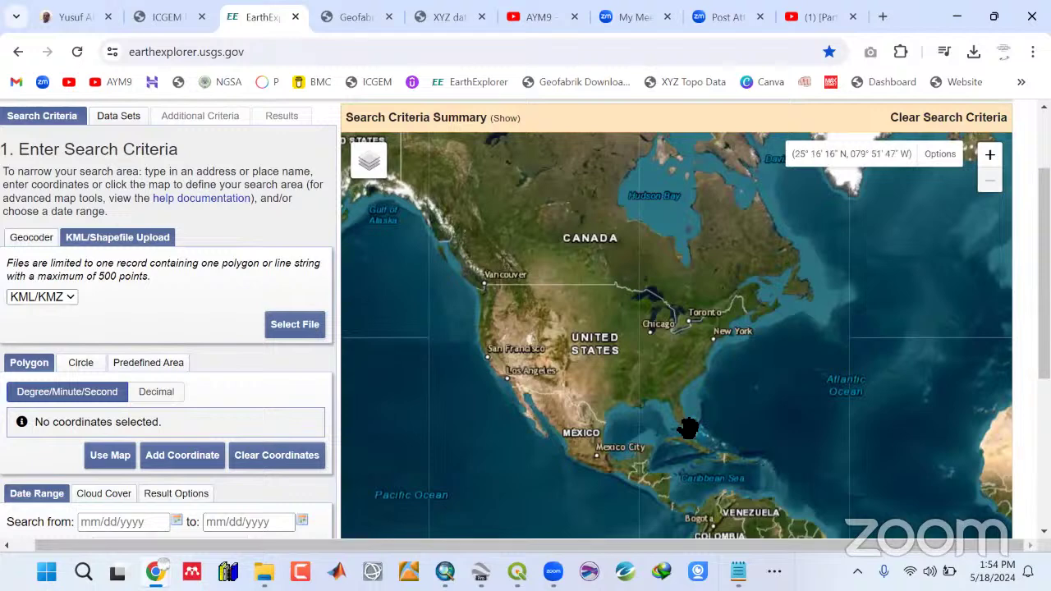
# Reselect KML/KMZ as the upload format and choose the Study_Area file for upload.
pyautogui.click(64, 295)
pyautogui.click(33, 313)
pyautogui.click(279, 324)
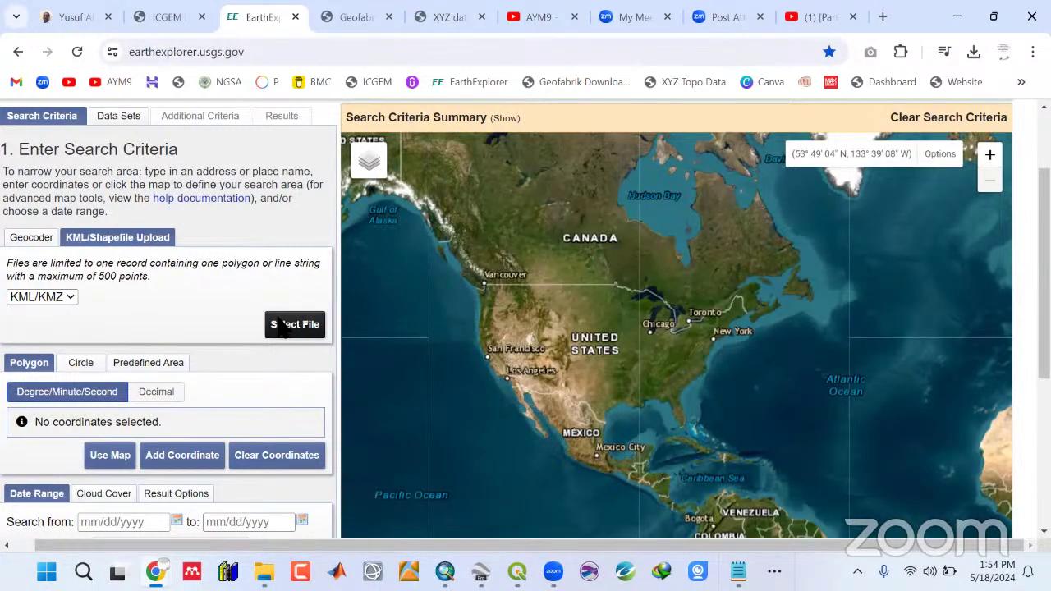
pyautogui.click(265, 226)
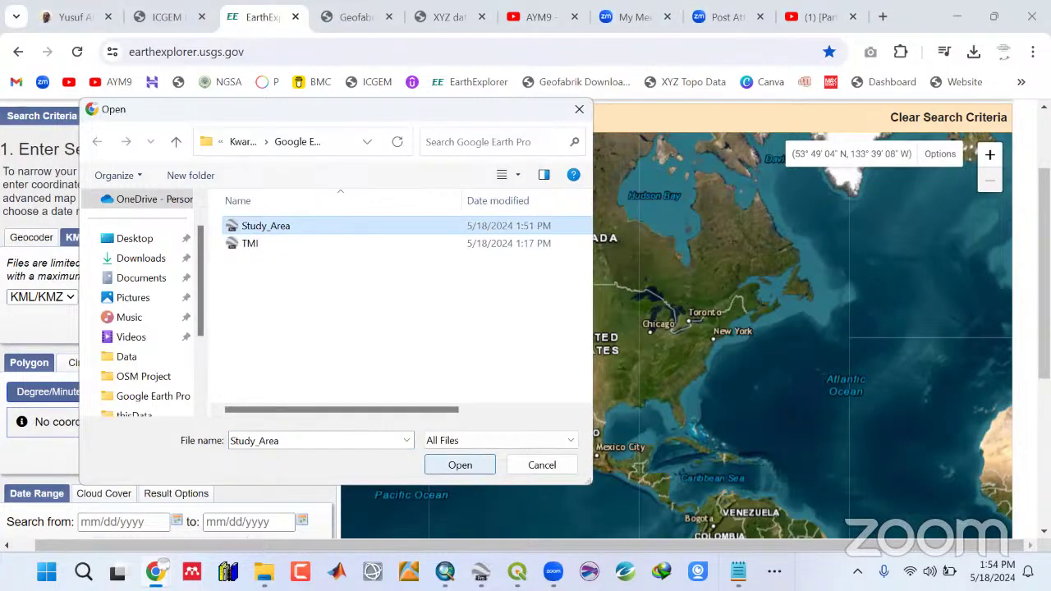
# Try the KML/KMZ upload of the Study_Area file once more after a brief check of Google Earth Pro.
pyautogui.hotkey('alt', 'Tab')
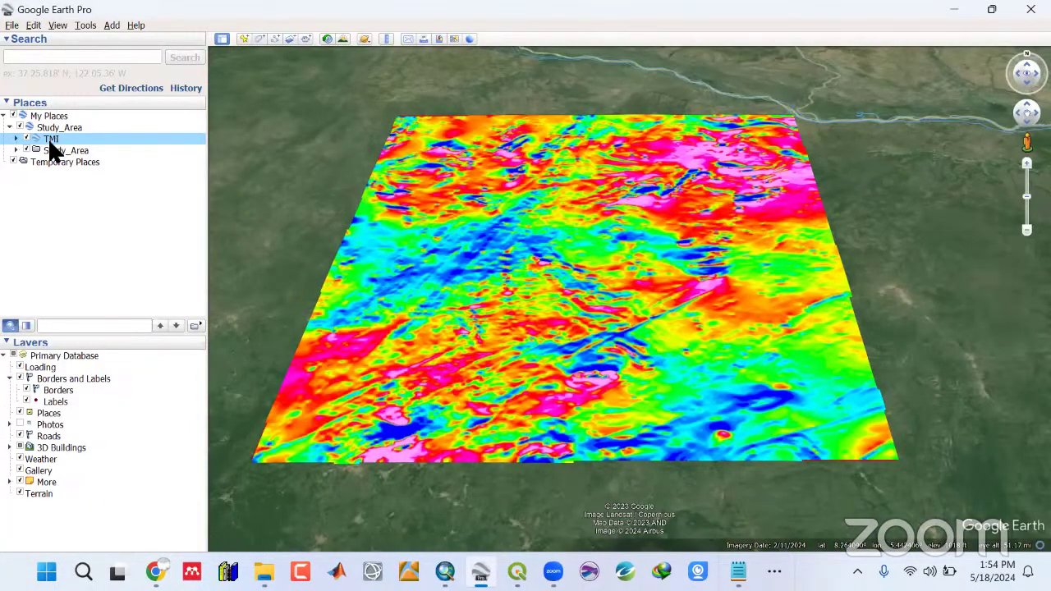
pyautogui.hotkey('alt', 'Tab')
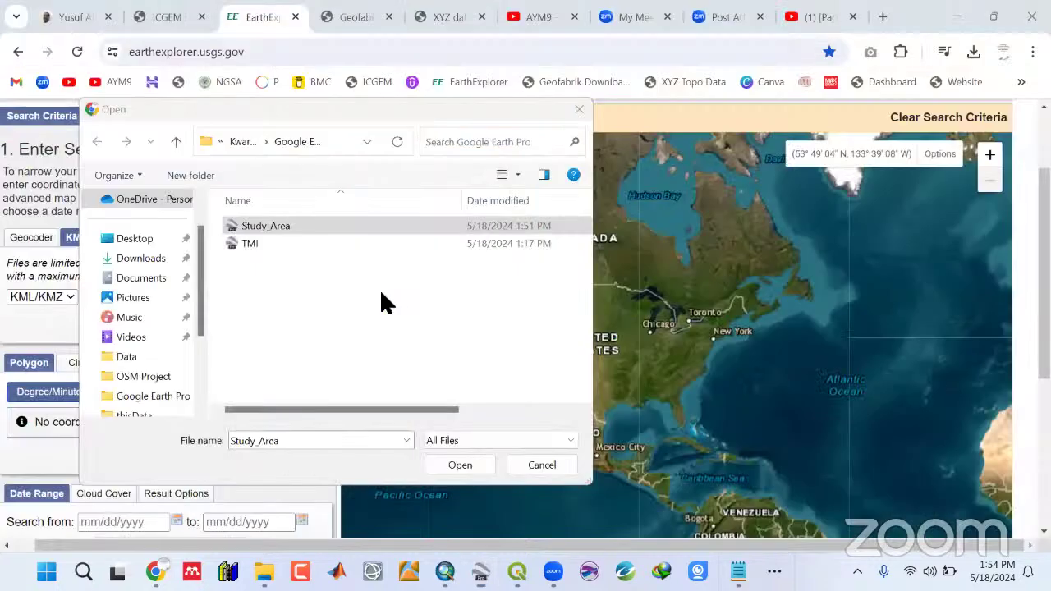
pyautogui.doubleClick(275, 225)
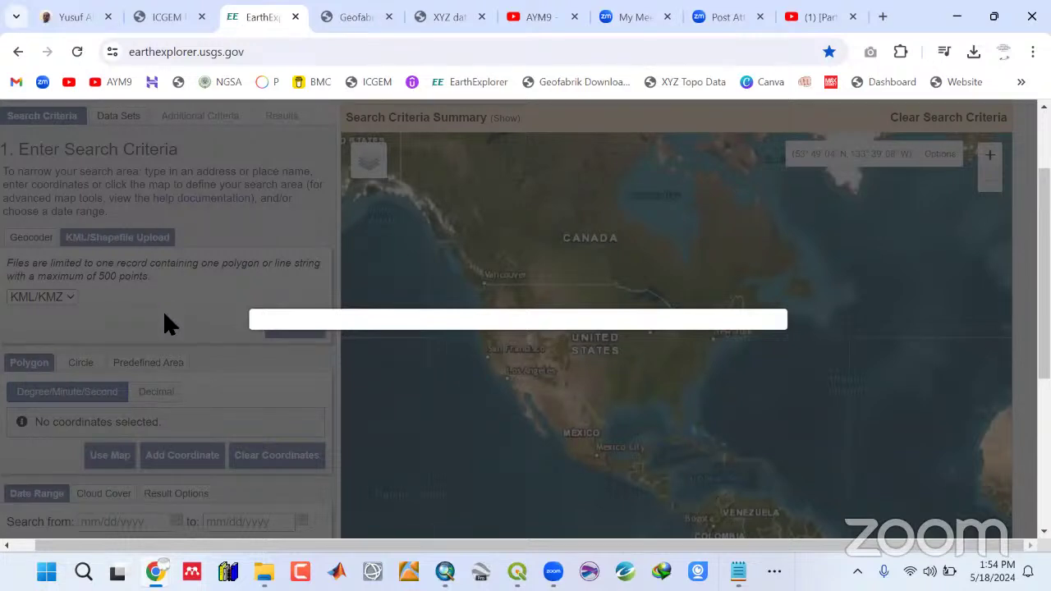
pyautogui.scroll(-1, 164, 320)
# Reload the EarthExplorer page and upload the Study_Area file as the KML/KMZ search area polygon.
pyautogui.click(236, 53)
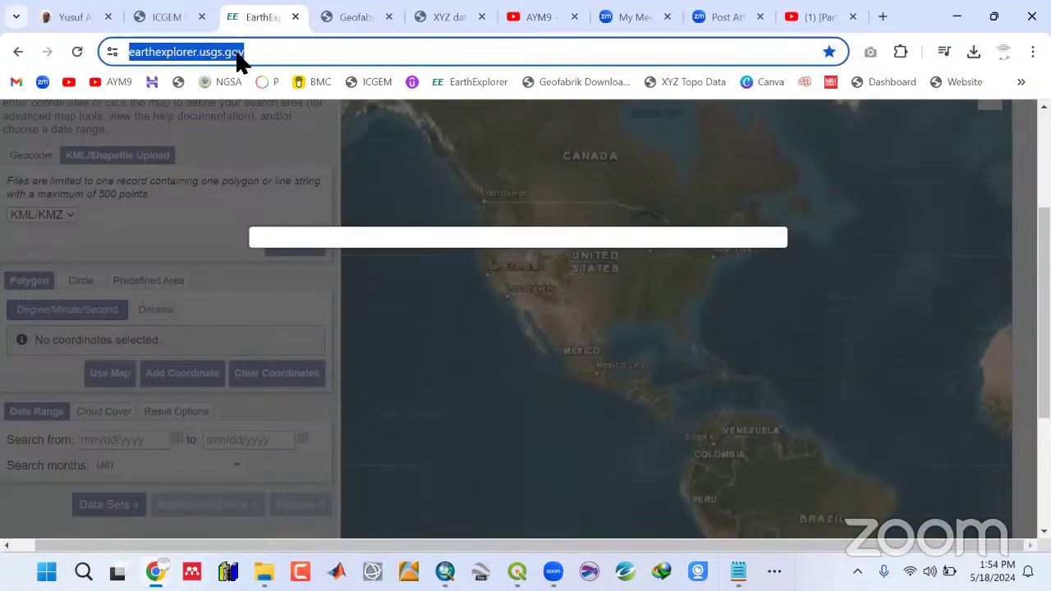
pyautogui.press('Return')
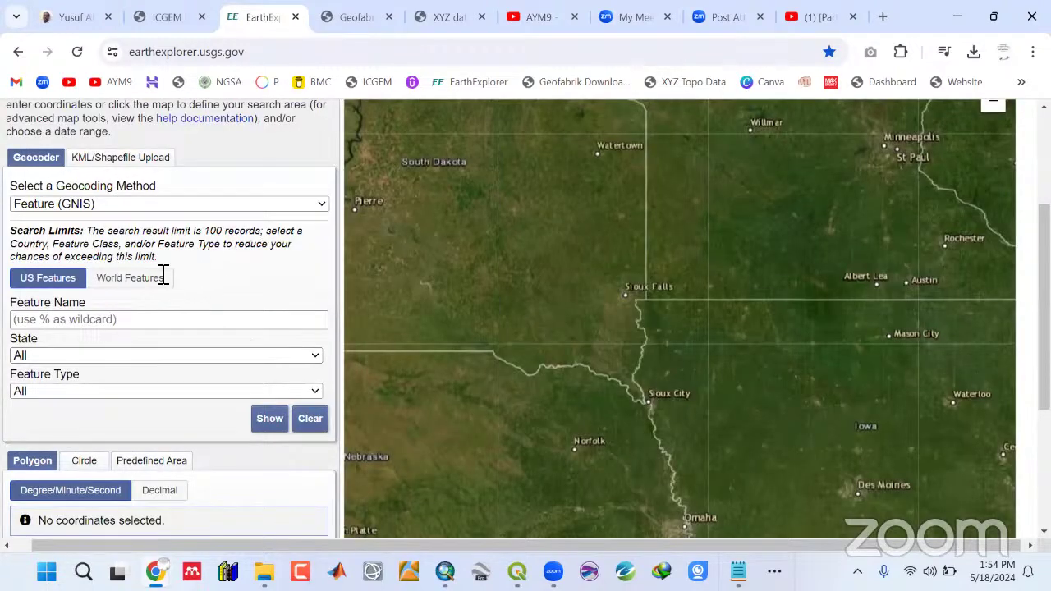
pyautogui.click(121, 157)
pyautogui.click(296, 246)
pyautogui.click(271, 225)
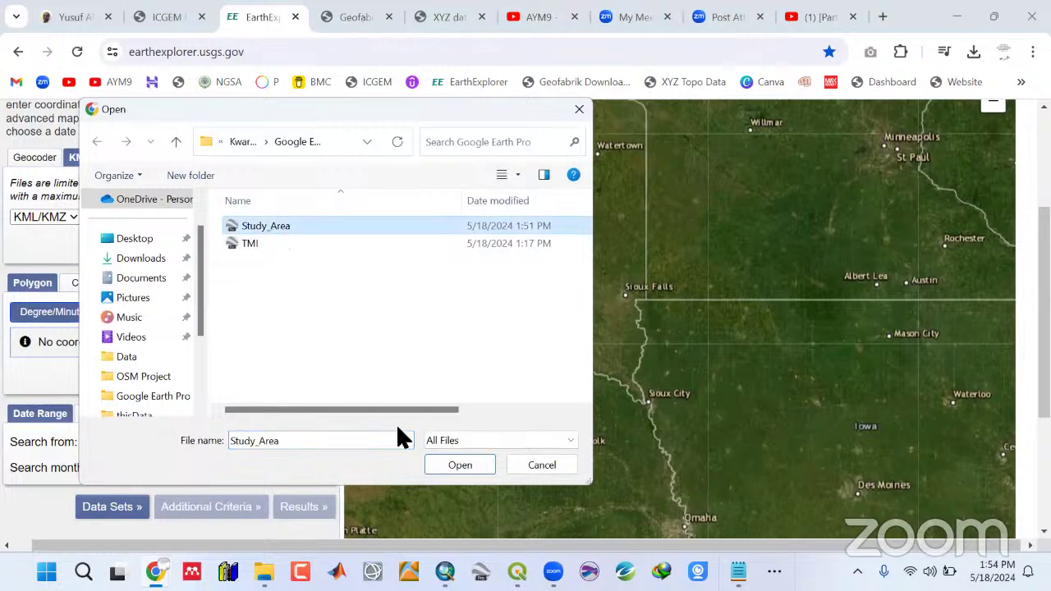
pyautogui.click(433, 455)
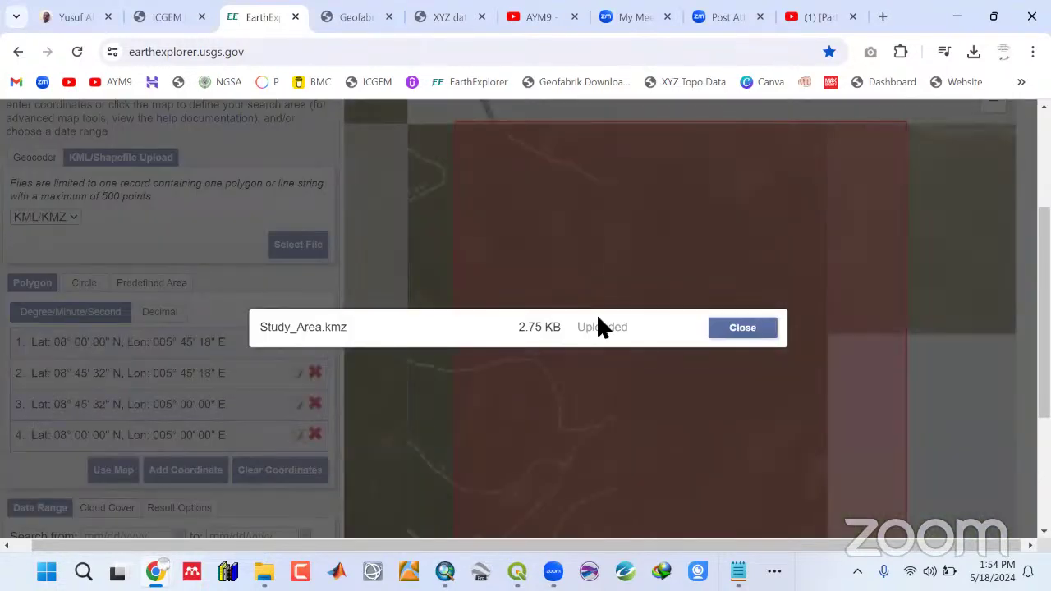
pyautogui.click(735, 332)
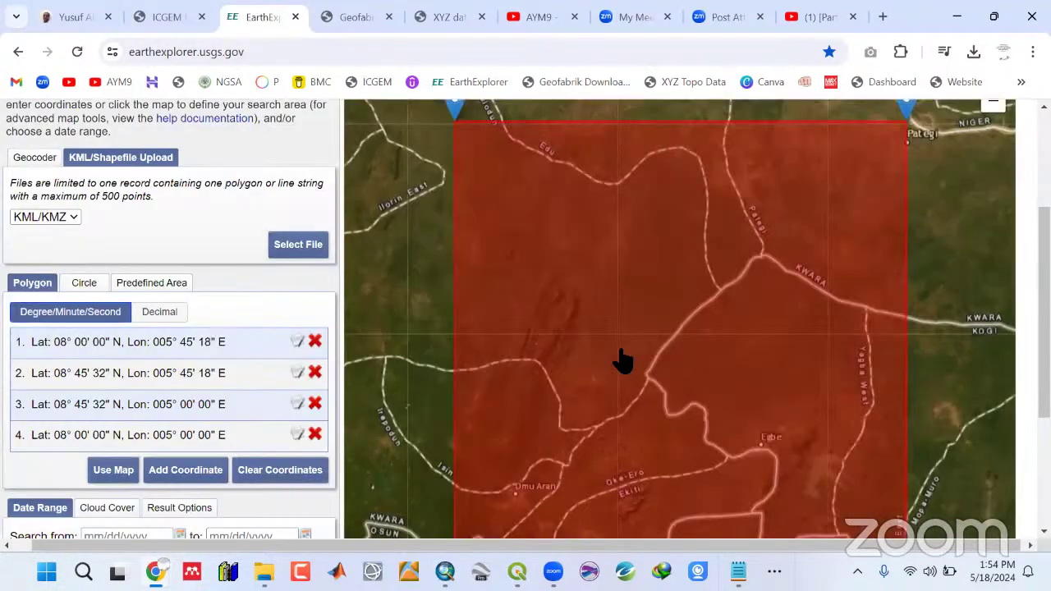
# Limit the cloud cover range of the search to 0% - 3%.
pyautogui.scroll(-1, 624, 357)
pyautogui.moveTo(635, 347); pyautogui.dragTo(598, 291)
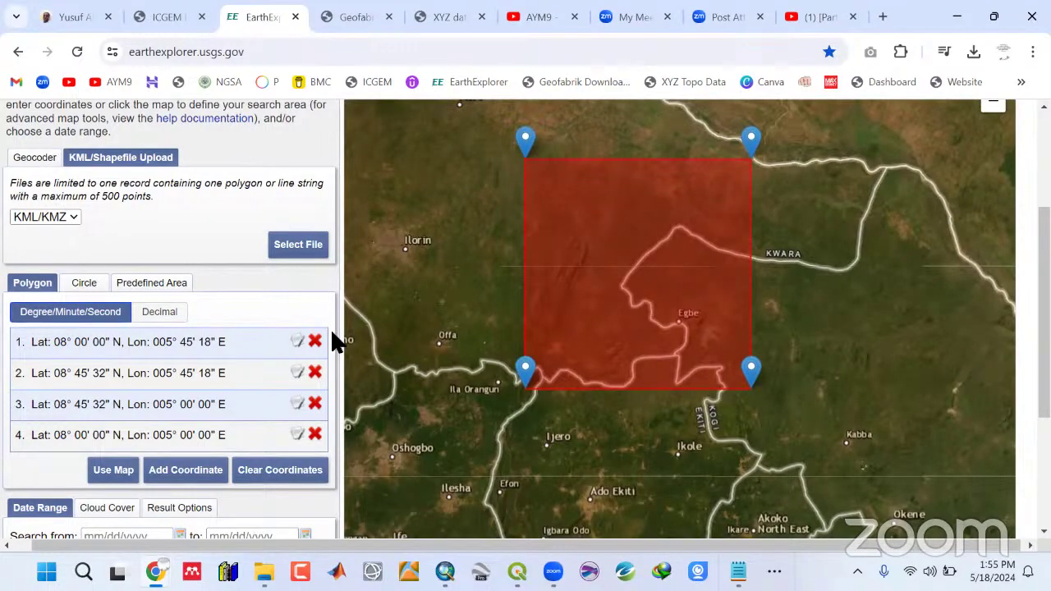
pyautogui.scroll(-2, 123, 237)
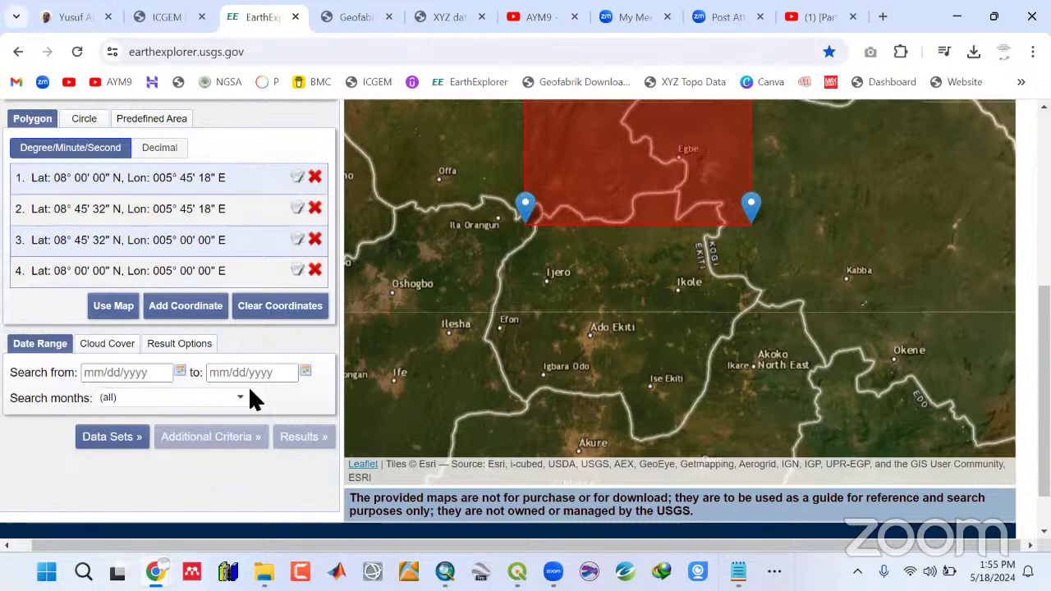
pyautogui.click(107, 344)
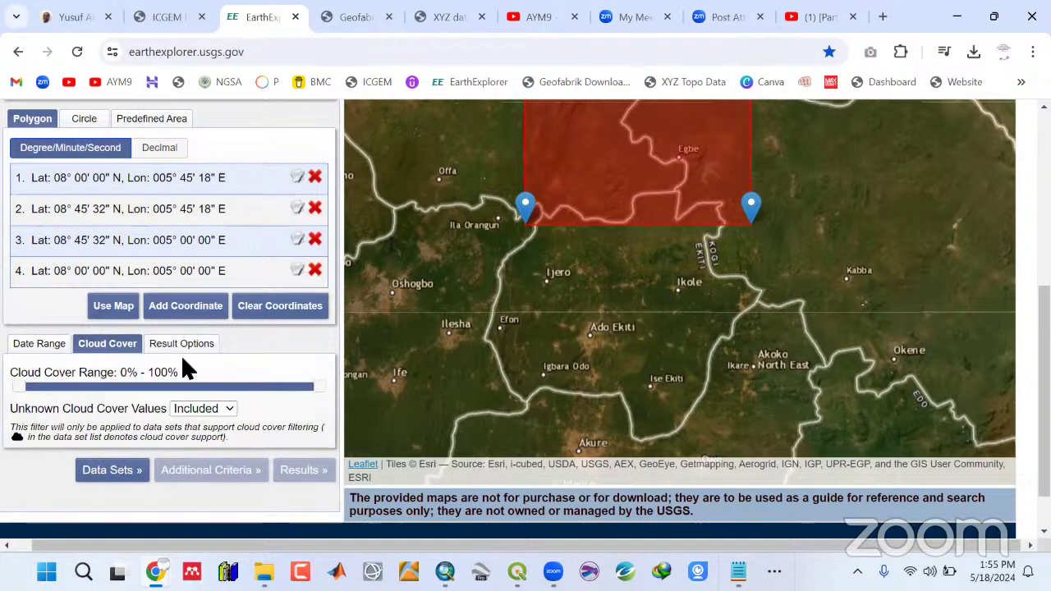
pyautogui.moveTo(321, 394); pyautogui.dragTo(33, 392)
pyautogui.scroll(3, 29, 317)
pyautogui.scroll(-3, 29, 320)
pyautogui.scroll(-1, 50, 324)
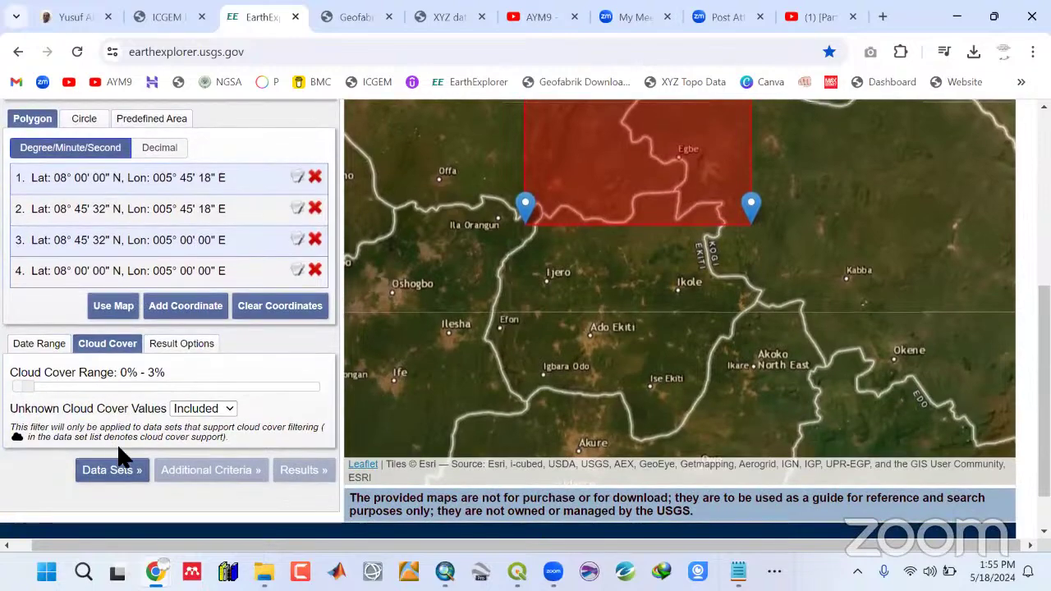
# Select the Landsat 8-9 OLI/TIRS C2 L1 data set under Landsat Collection 2 Level-1 and run the search.
pyautogui.click(109, 467)
pyautogui.scroll(3, 97, 292)
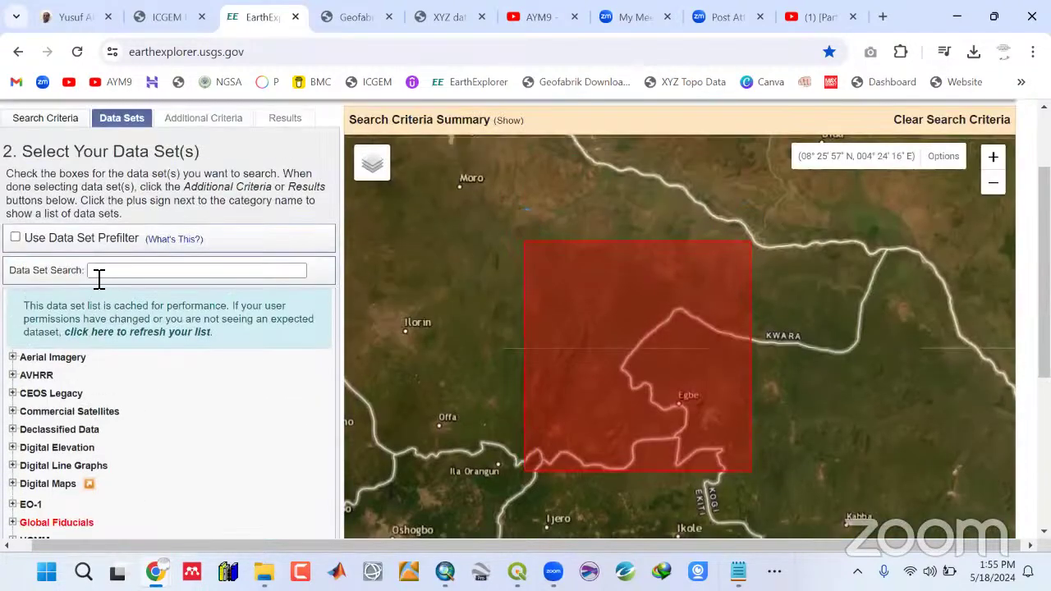
pyautogui.scroll(-2, 99, 277)
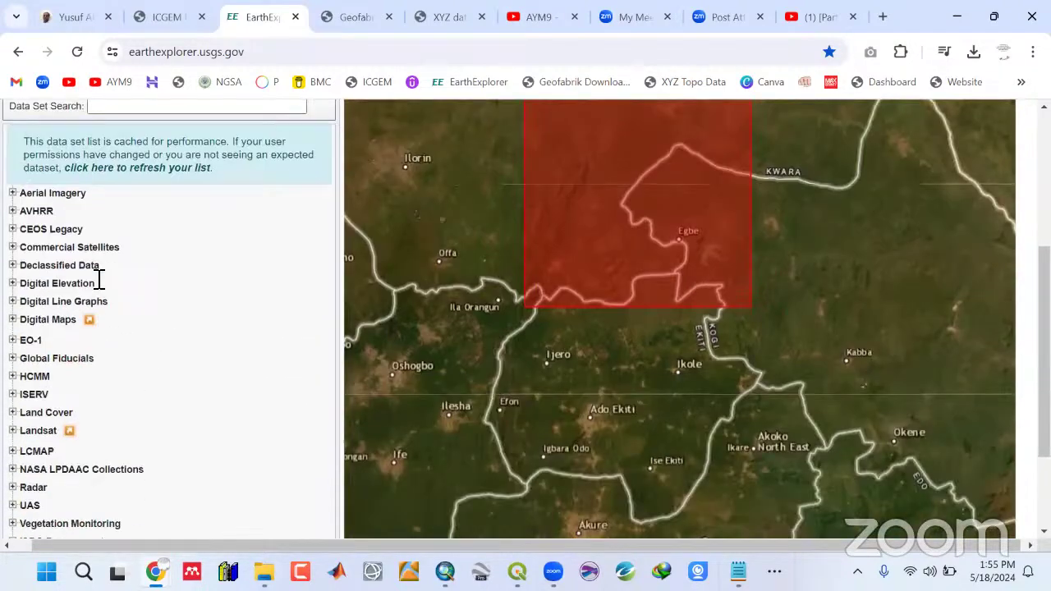
pyautogui.click(12, 431)
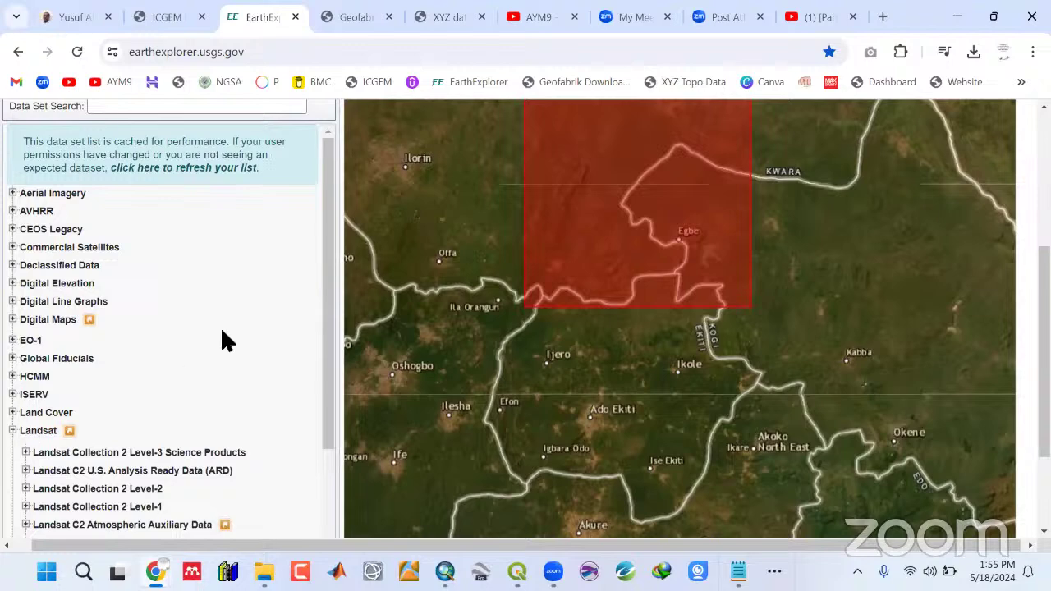
pyautogui.scroll(-3, 220, 327)
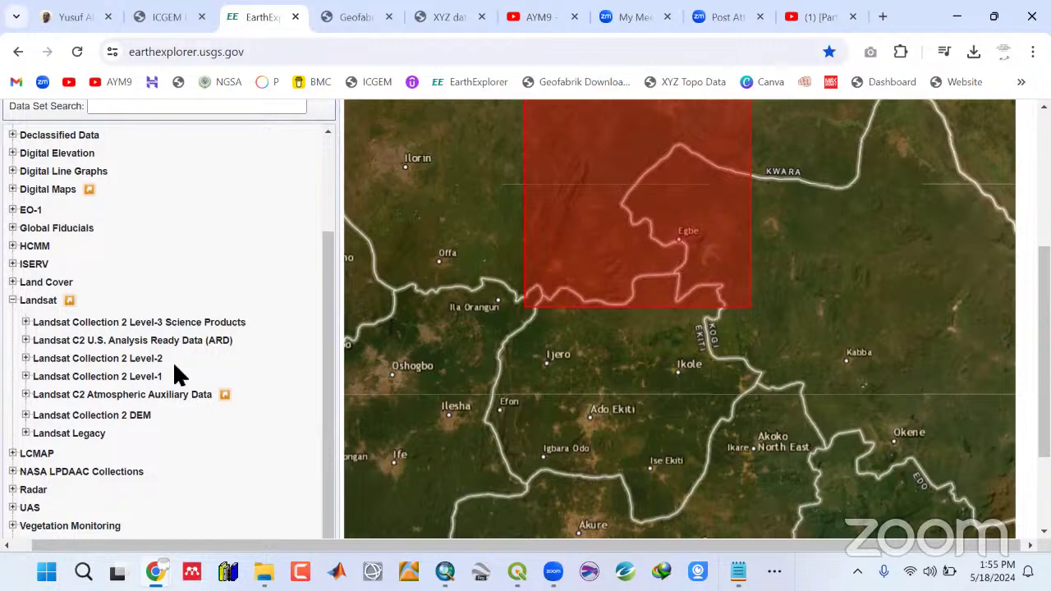
pyautogui.click(25, 377)
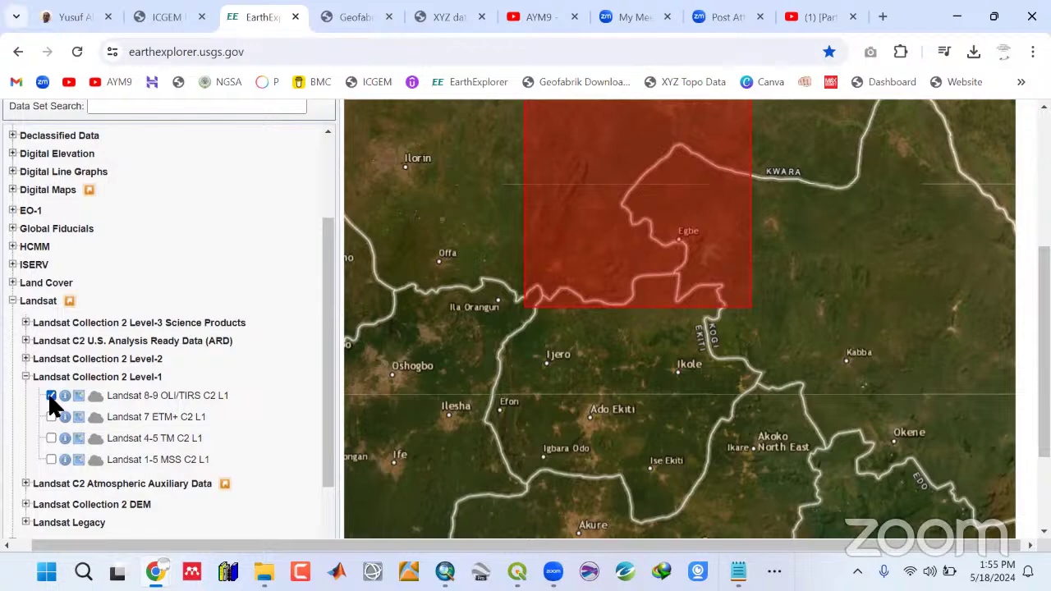
pyautogui.scroll(-2, 300, 406)
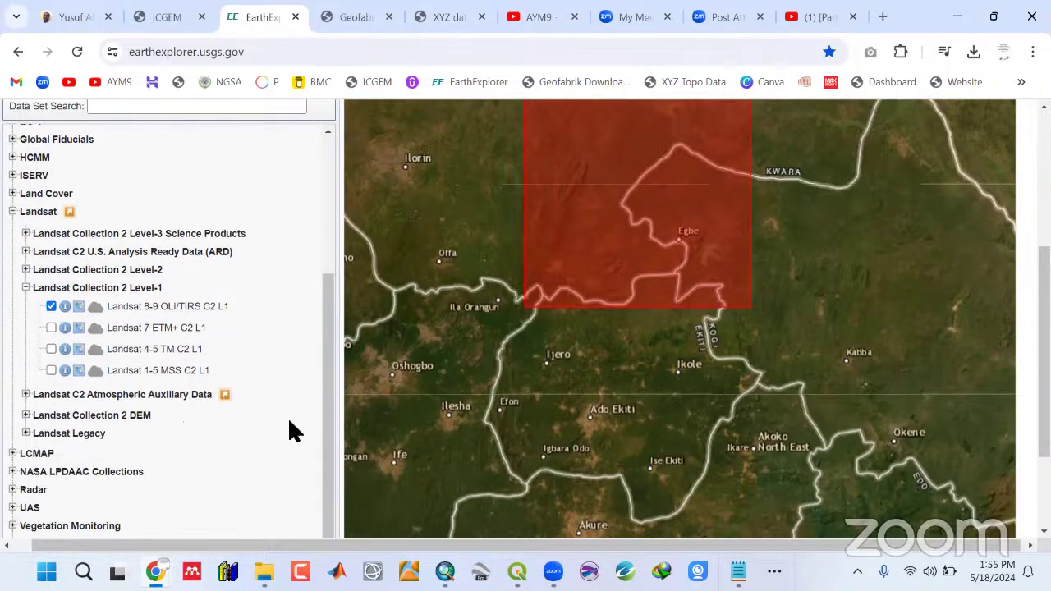
pyautogui.scroll(-3, 312, 419)
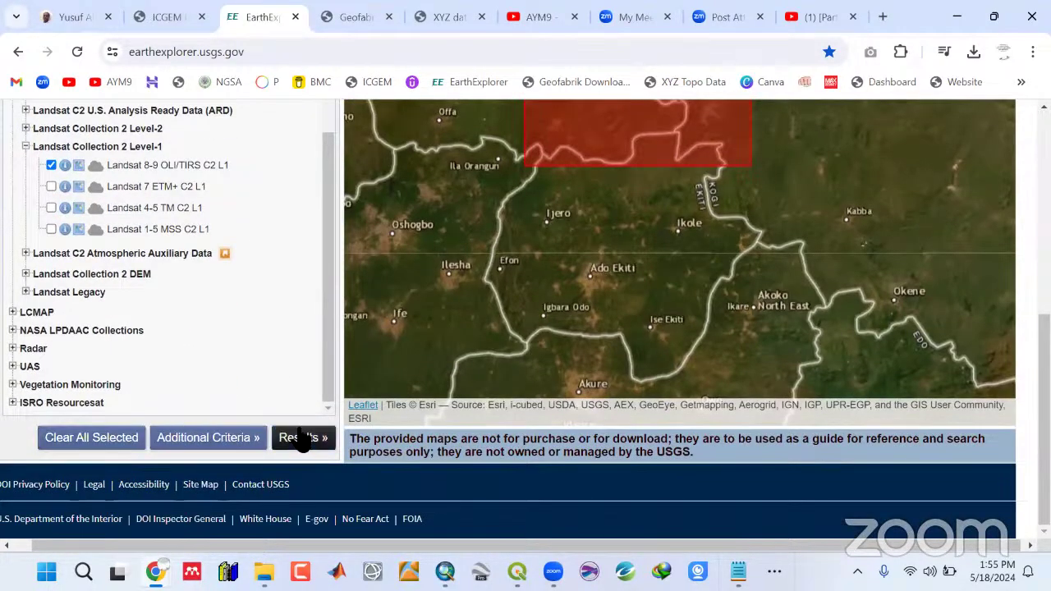
pyautogui.click(302, 438)
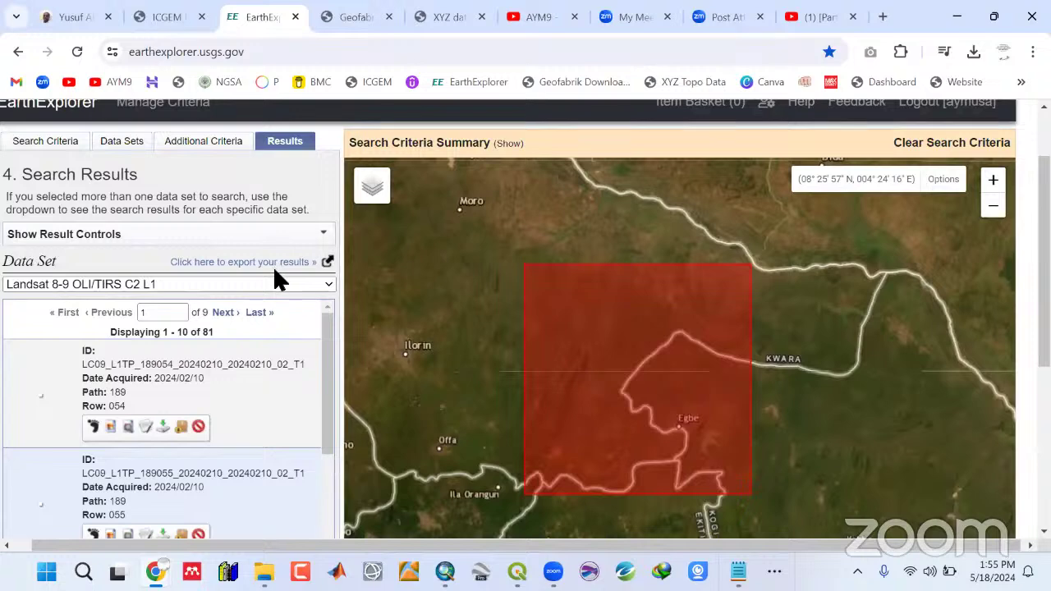
# Examine the Landsat search results list and the first scene's acquisition date, path and row.
pyautogui.scroll(-1, 326, 410)
pyautogui.scroll(1, 320, 409)
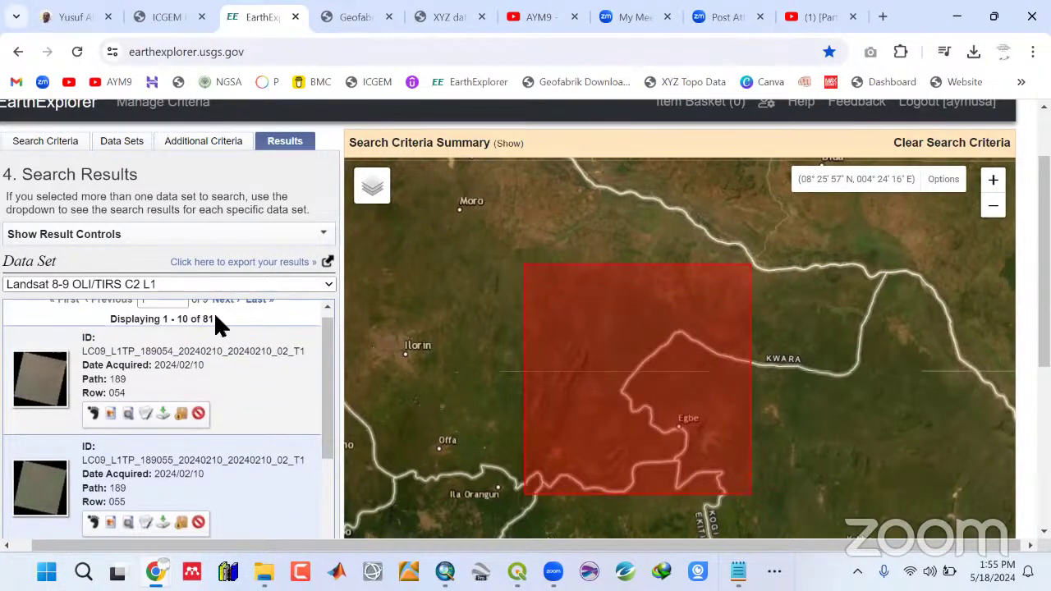
pyautogui.scroll(1, 215, 320)
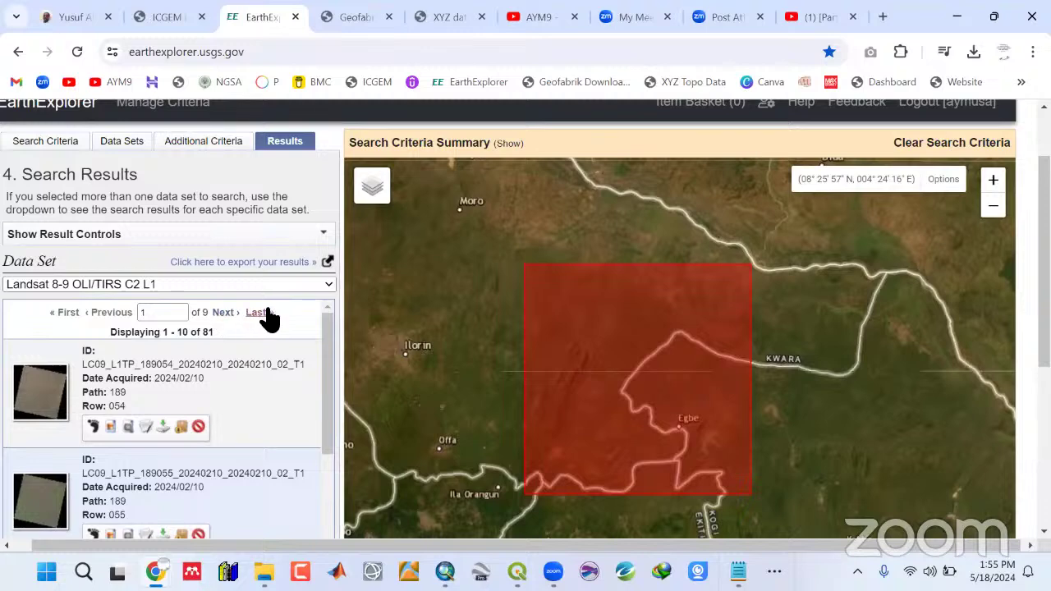
pyautogui.scroll(-1, 322, 380)
pyautogui.scroll(1, 321, 379)
pyautogui.moveTo(205, 379); pyautogui.dragTo(97, 404)
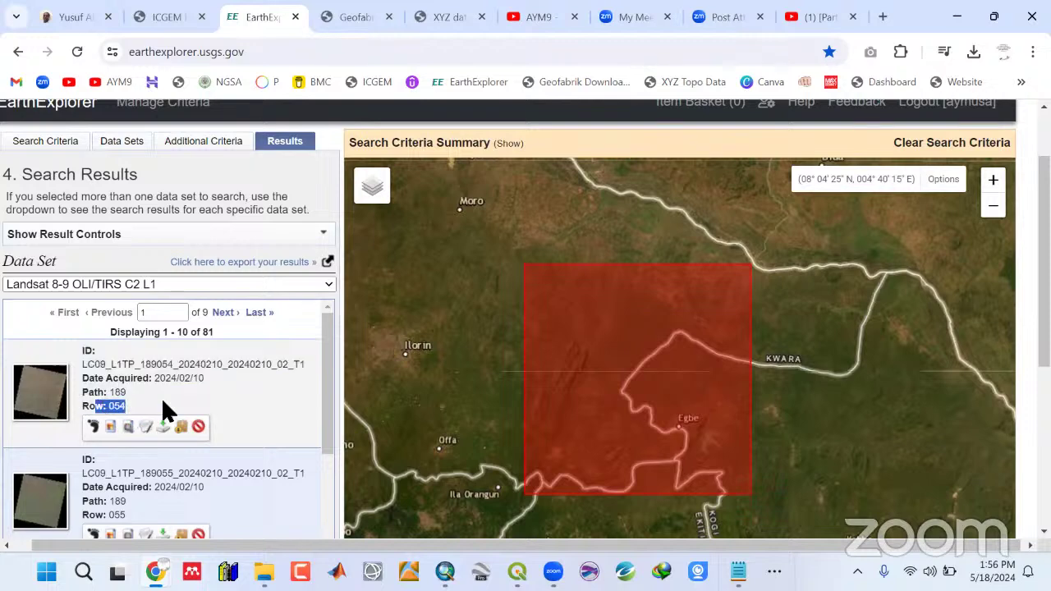
# Compare the footprints of the Path 189 Row 054 and Row 055 scenes with the study area, hiding each one after checking.
pyautogui.click(94, 429)
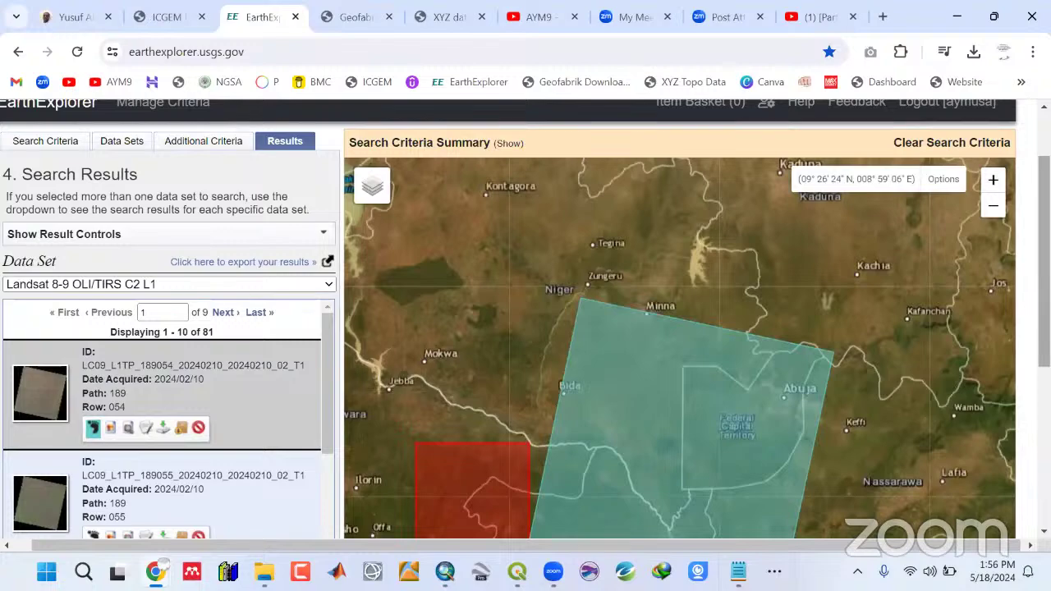
pyautogui.scroll(-1, 1044, 247)
pyautogui.scroll(-3, 727, 382)
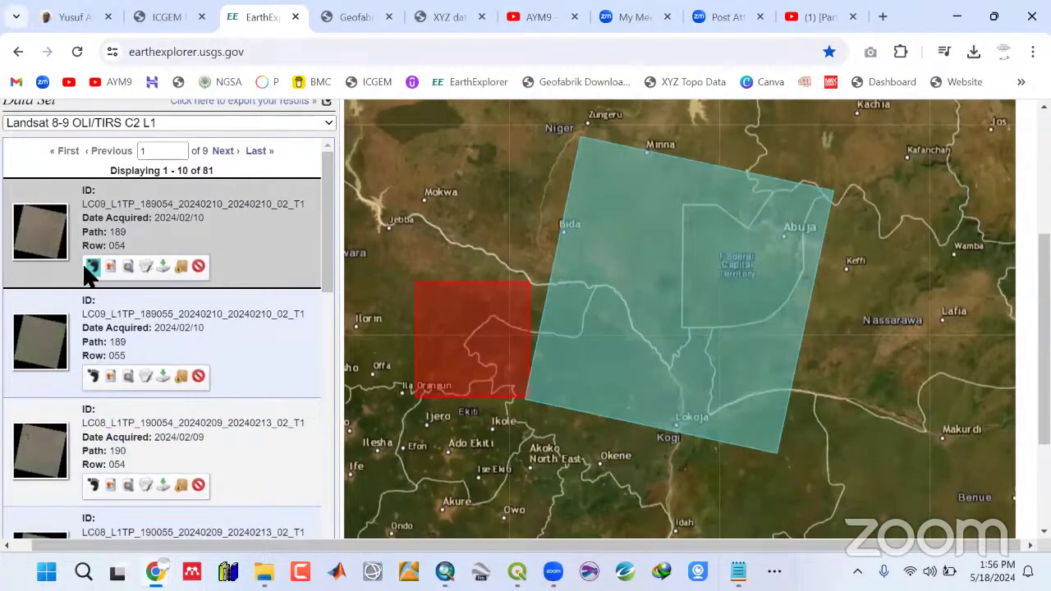
pyautogui.click(93, 267)
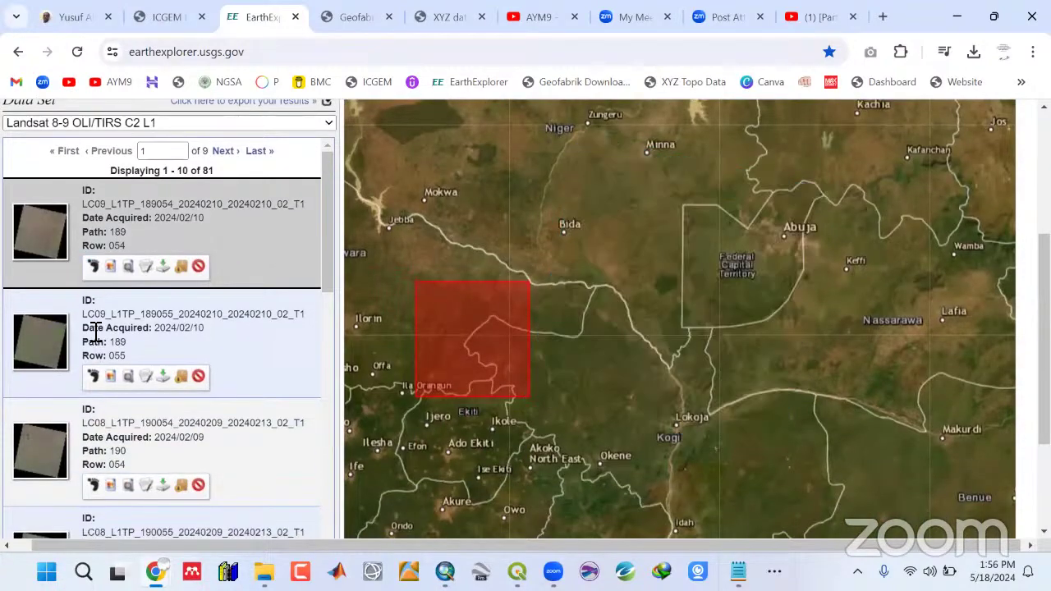
pyautogui.click(94, 376)
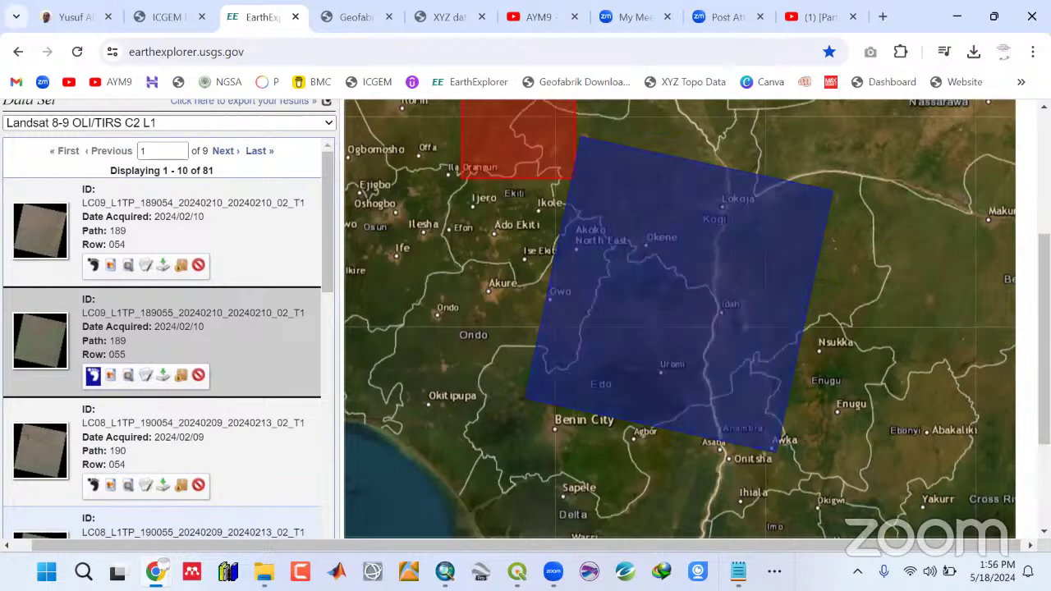
pyautogui.scroll(1, 91, 427)
pyautogui.click(89, 435)
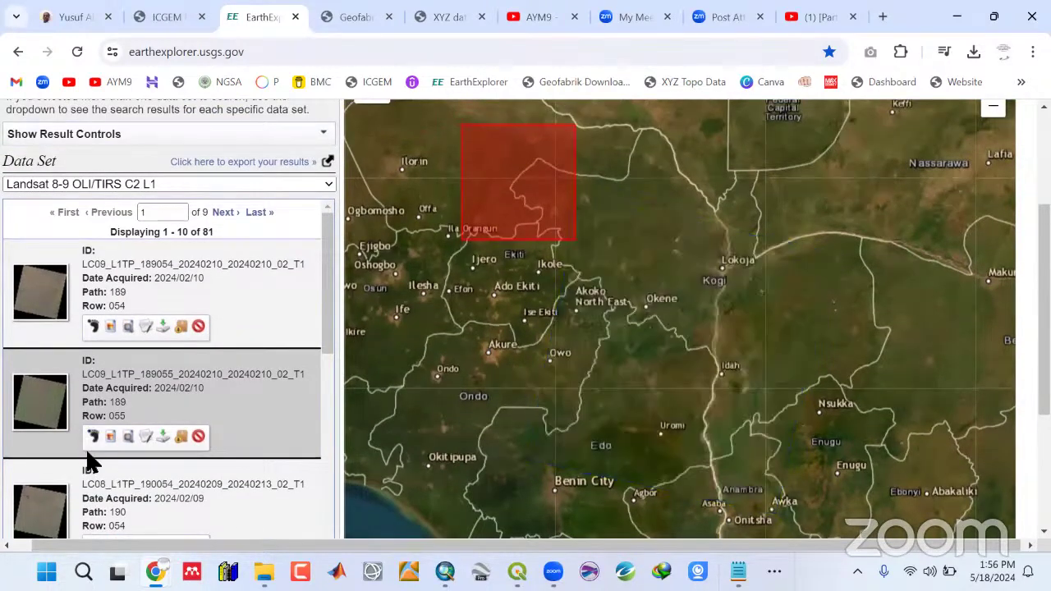
# Show the footprint of the Path 190 Row 054 scene from 2024/02/09 and open its Level-1 Product Bundle download options.
pyautogui.scroll(-2, 89, 460)
pyautogui.click(90, 463)
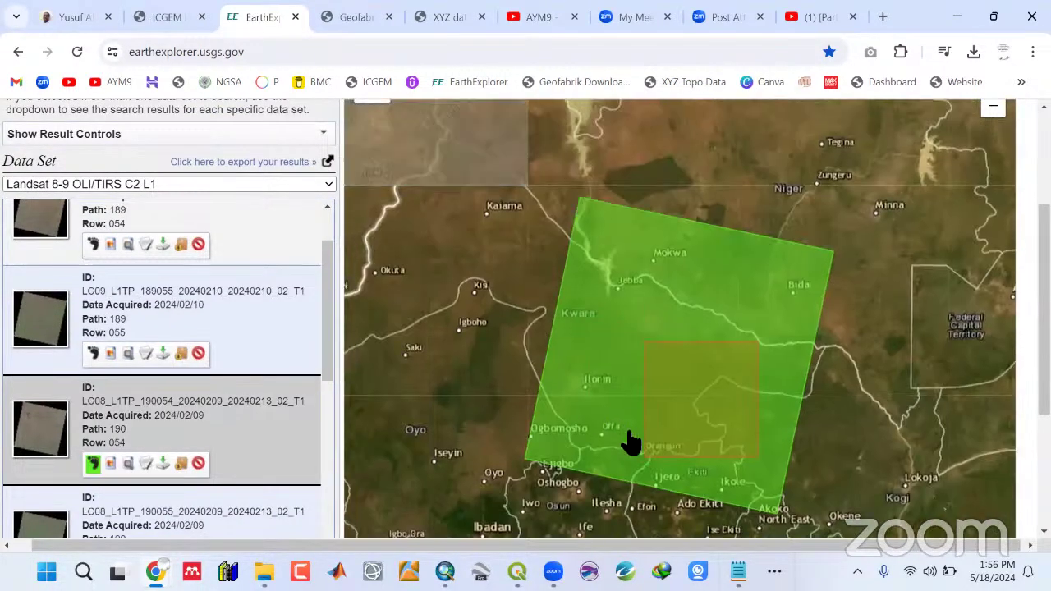
pyautogui.scroll(-1, 1043, 312)
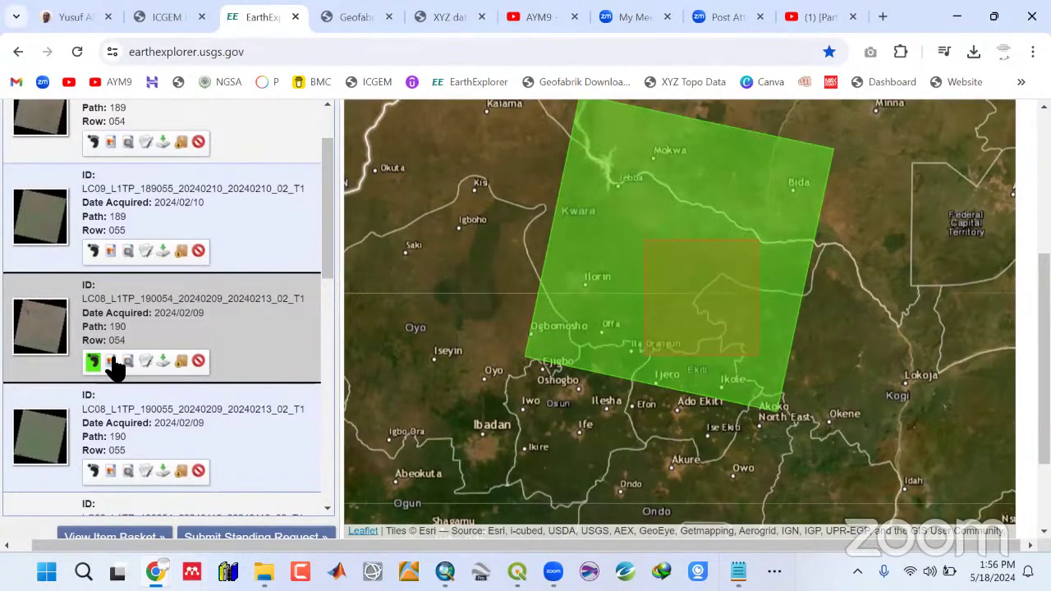
pyautogui.click(162, 361)
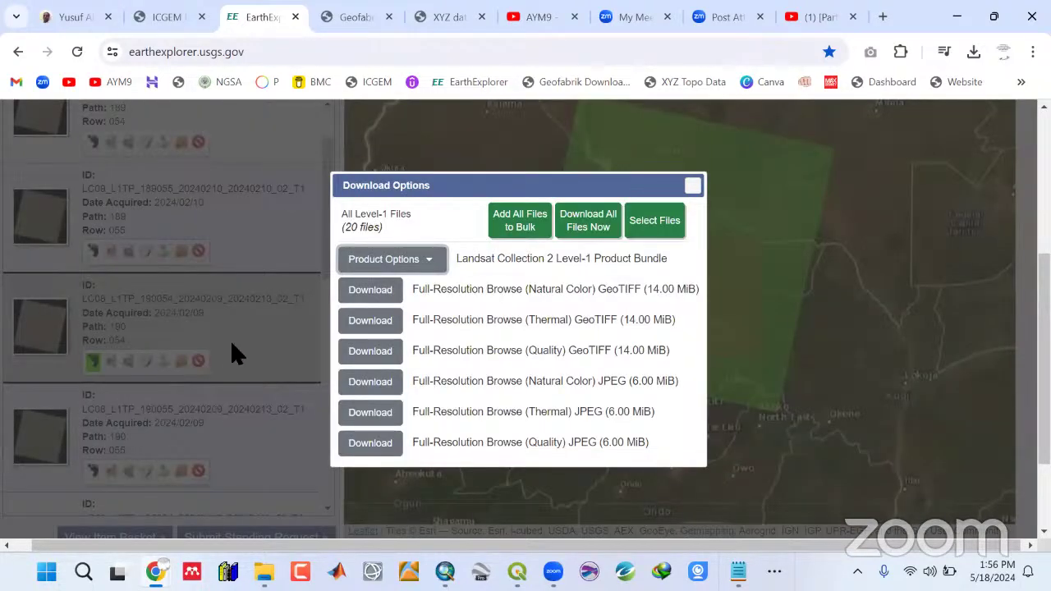
pyautogui.click(427, 261)
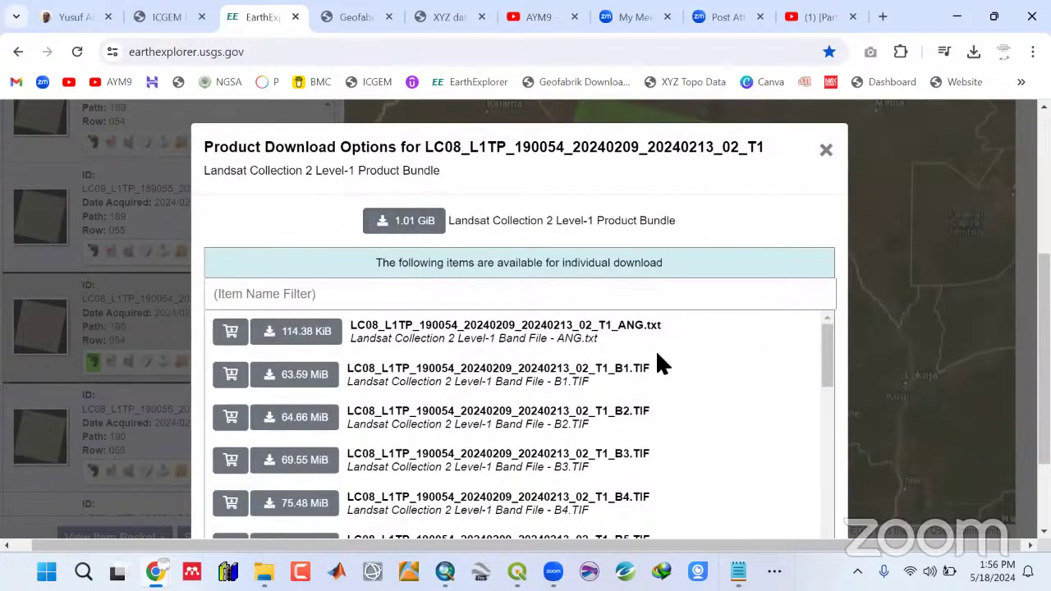
# Examine the individual band files offered for download in the scene's Landsat Collection 2 Level-1 Product Bundle.
pyautogui.moveTo(831, 369); pyautogui.dragTo(845, 305)
pyautogui.scroll(-3, 624, 431)
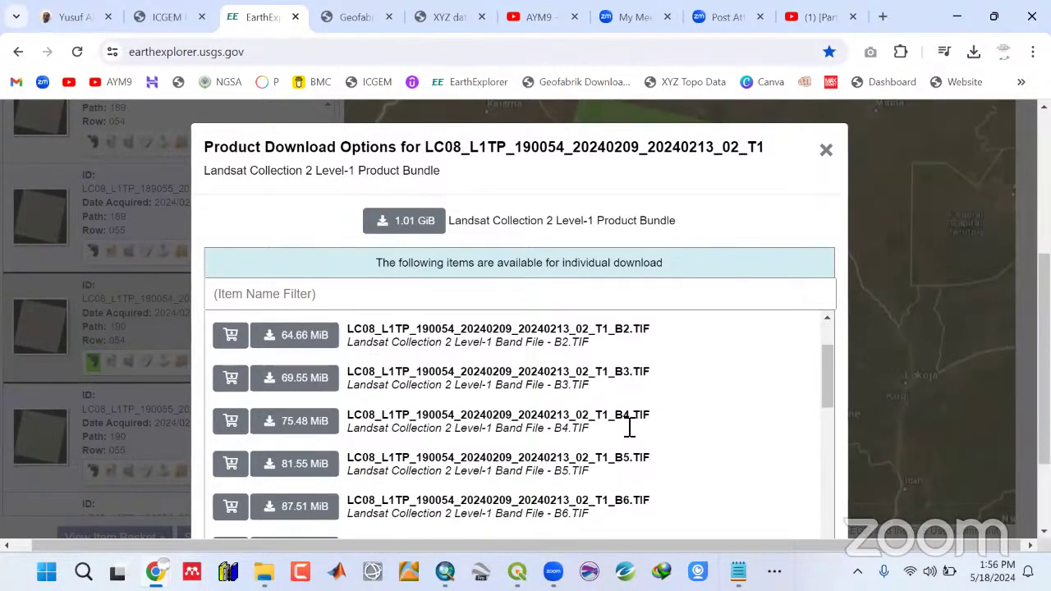
pyautogui.scroll(-5, 638, 418)
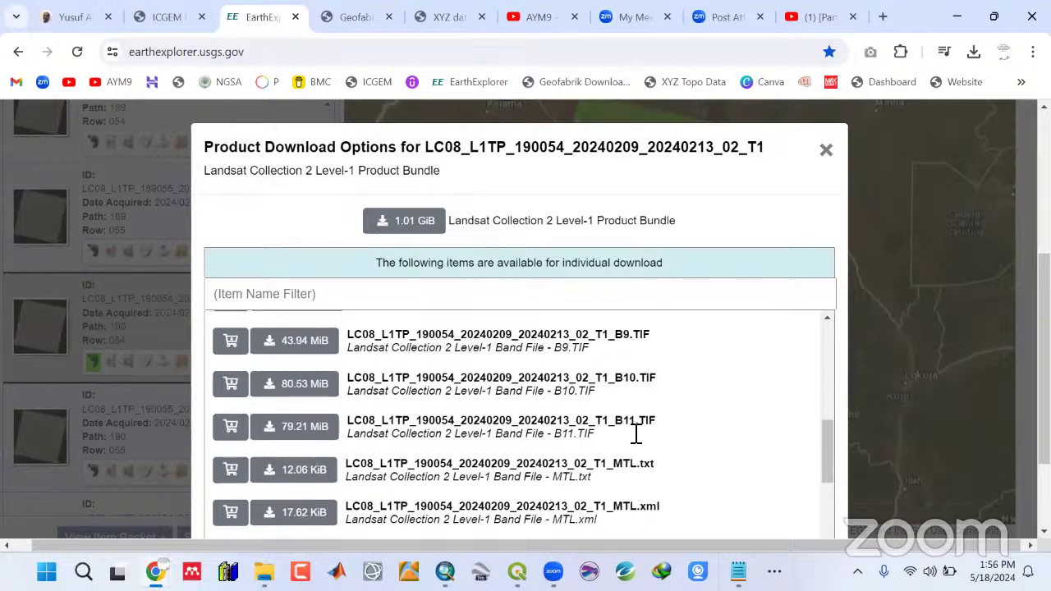
pyautogui.scroll(5, 630, 419)
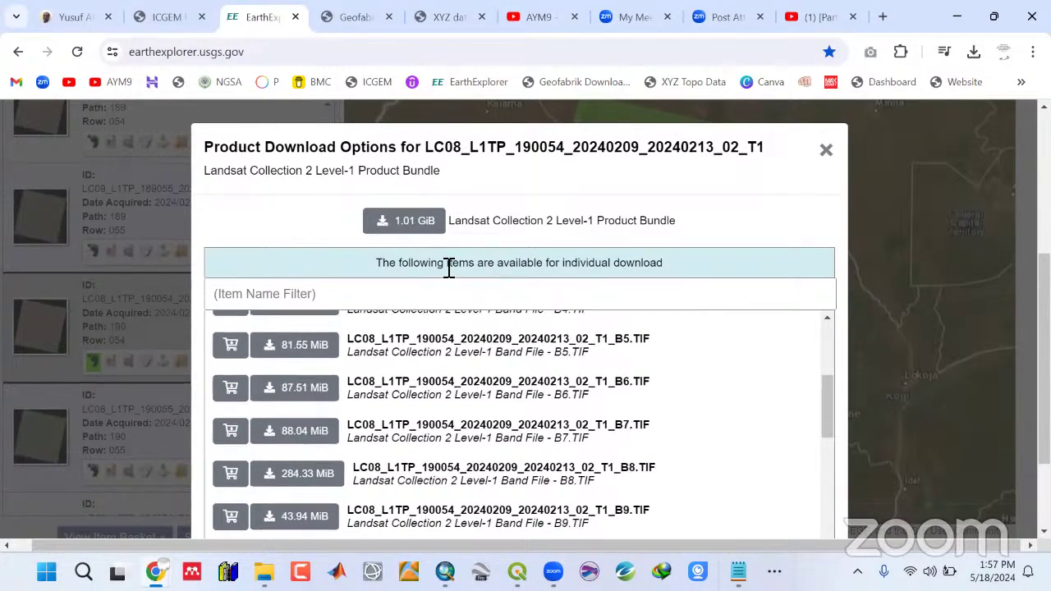
# Request the Level-1 Product Bundle download for the Path 190 Row 054 scene, cancel the file download and close the product download options.
pyautogui.click(404, 222)
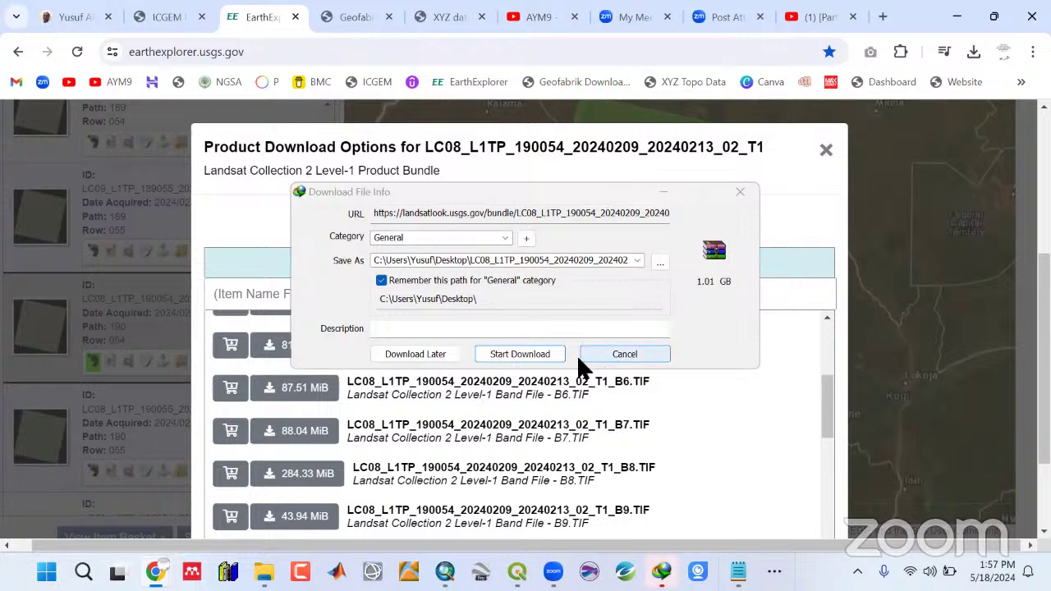
pyautogui.click(598, 354)
pyautogui.click(826, 149)
pyautogui.click(694, 184)
# Switch to File Explorer and examine the files in LC08_L1TP_190054_20240209_20240213_02_T1 within Kwara State's Landsat Data folder.
pyautogui.click(956, 15)
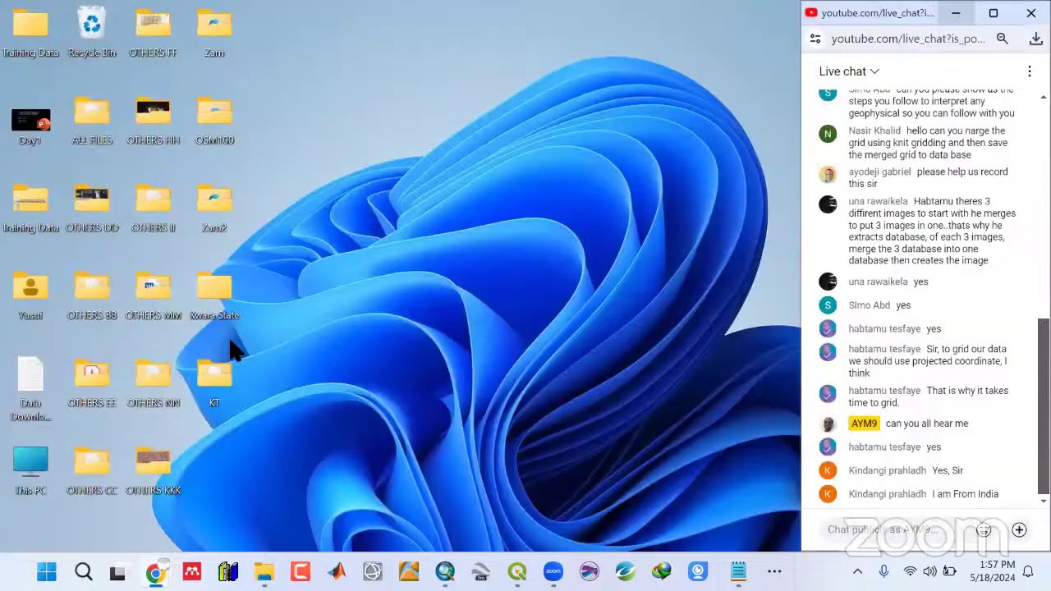
pyautogui.click(263, 571)
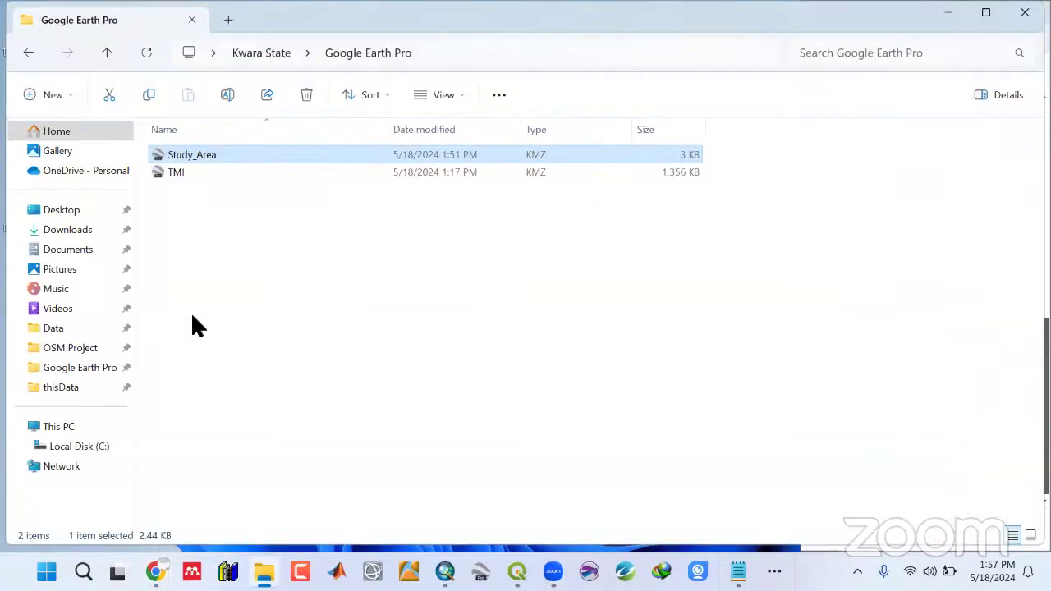
pyautogui.click(106, 52)
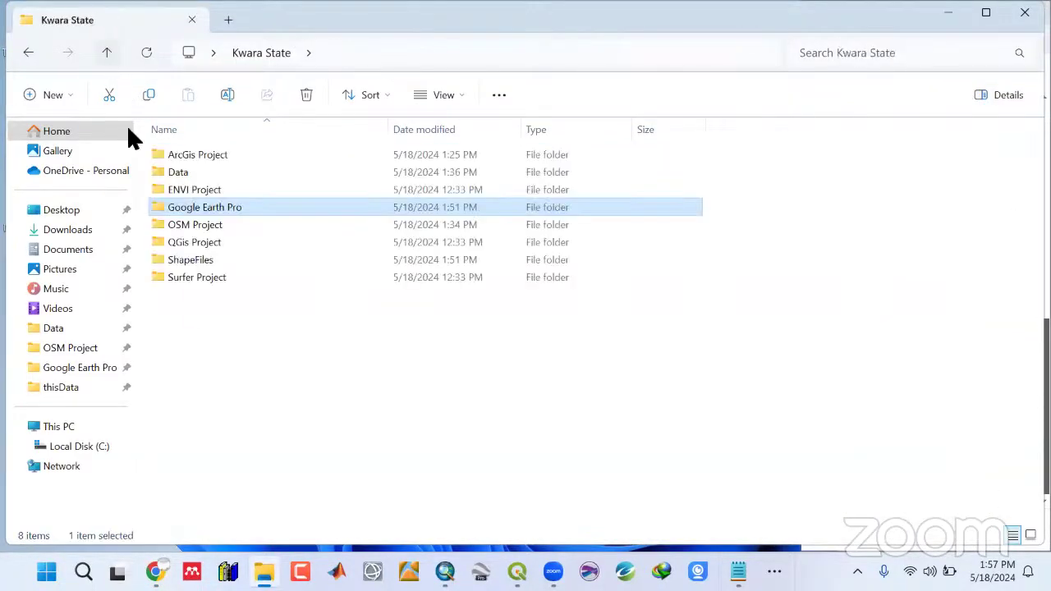
pyautogui.click(179, 175)
pyautogui.doubleClick(178, 174)
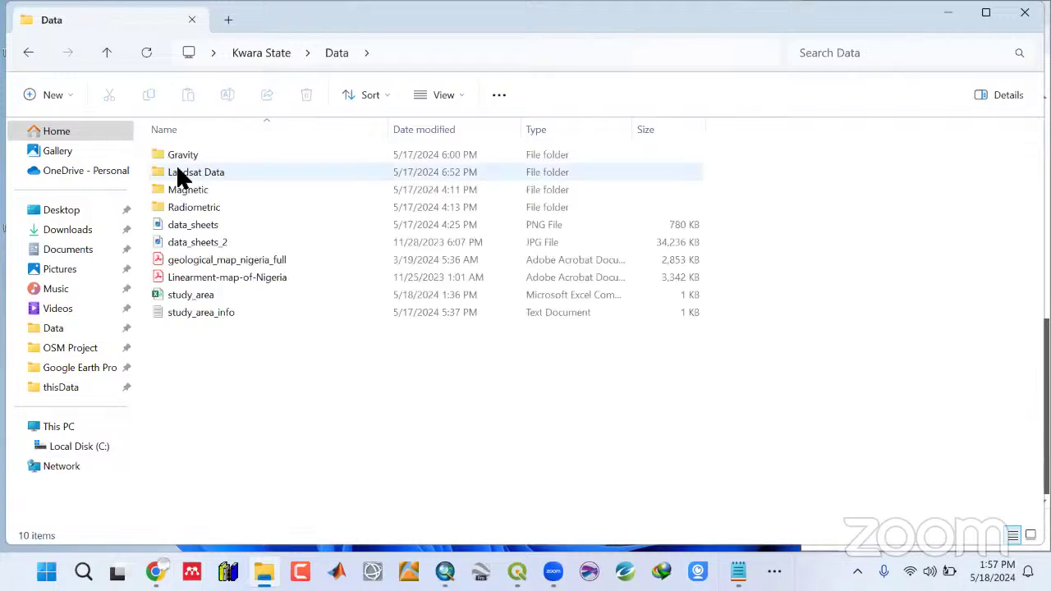
pyautogui.doubleClick(178, 174)
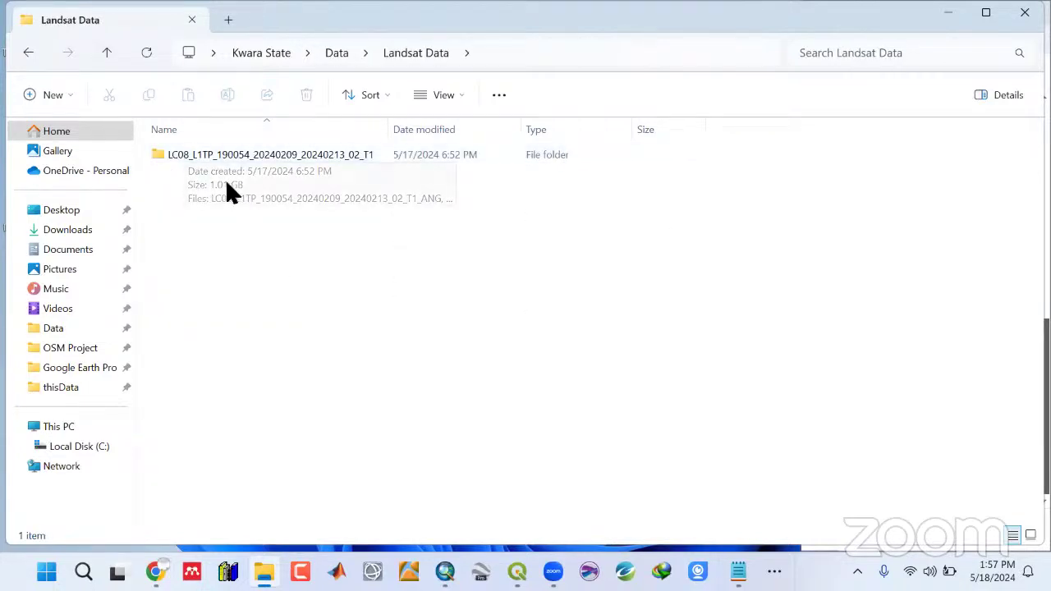
pyautogui.doubleClick(199, 154)
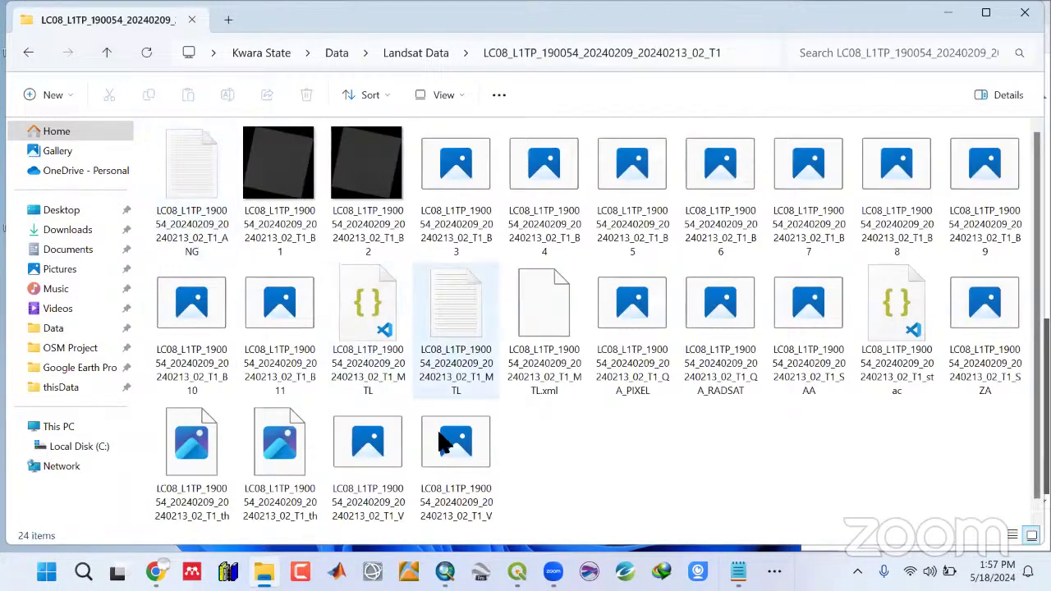
pyautogui.click(113, 51)
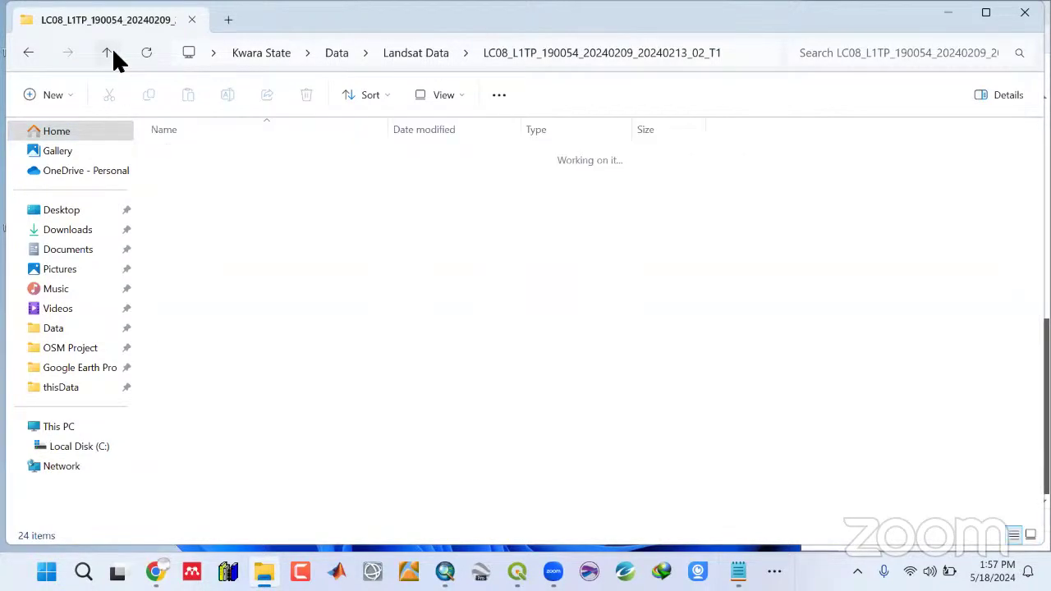
pyautogui.doubleClick(944, 19)
pyautogui.click(948, 12)
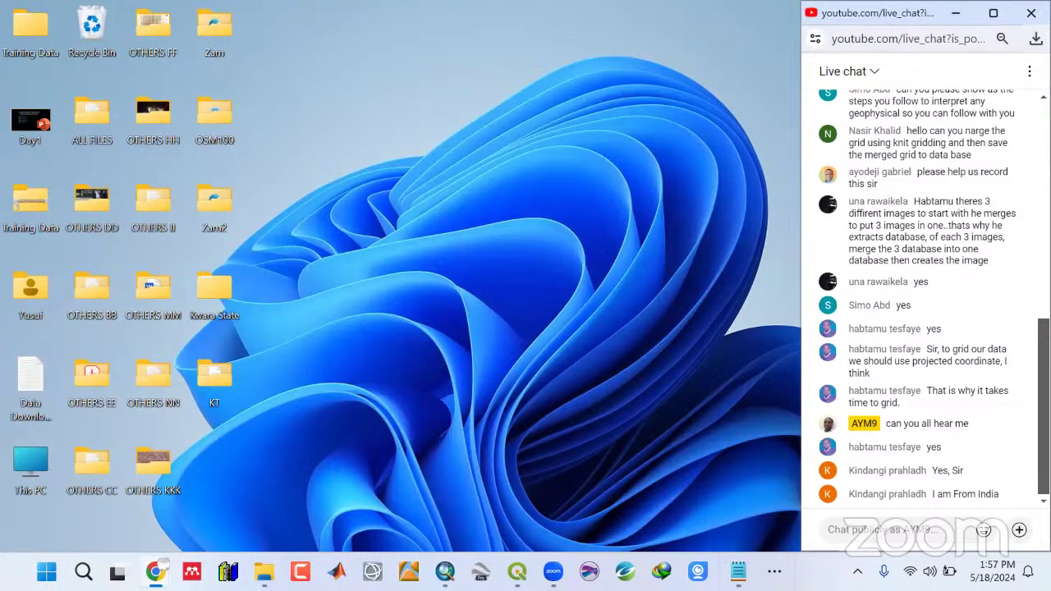
# Return to EarthExplorer in Chrome and examine the full metadata table of the Path 190 Row 054 scene from 2024/02/09.
pyautogui.moveTo(155, 572)
pyautogui.click(160, 530)
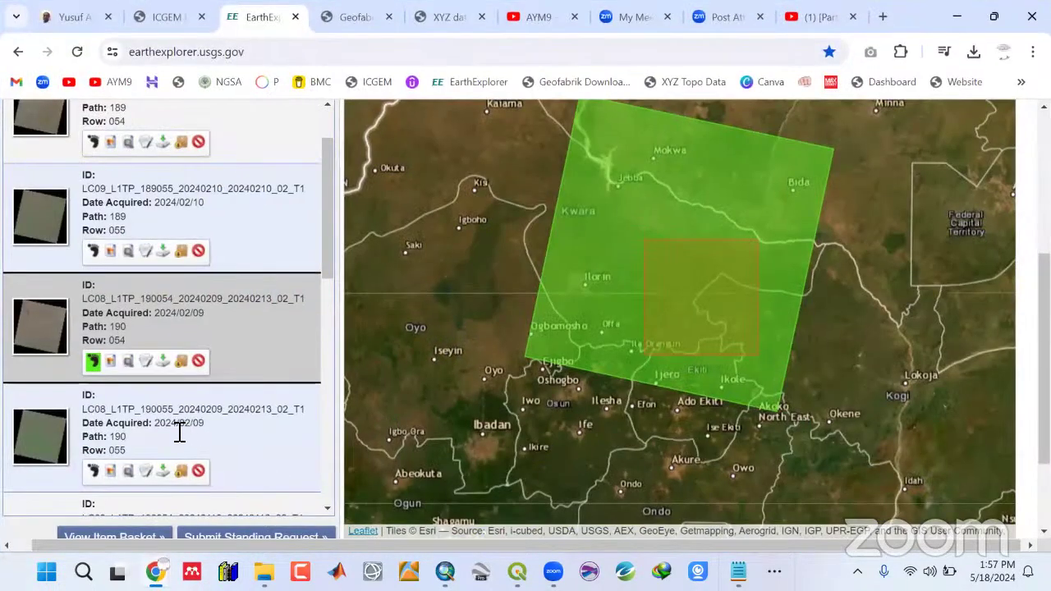
pyautogui.click(144, 361)
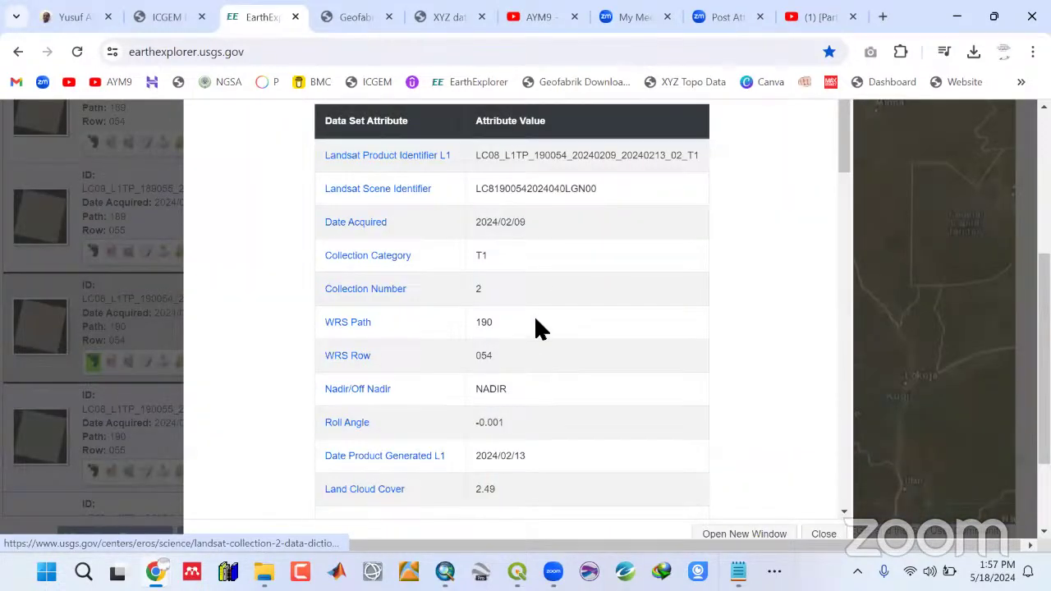
pyautogui.scroll(-1, 536, 327)
pyautogui.scroll(-10, 535, 327)
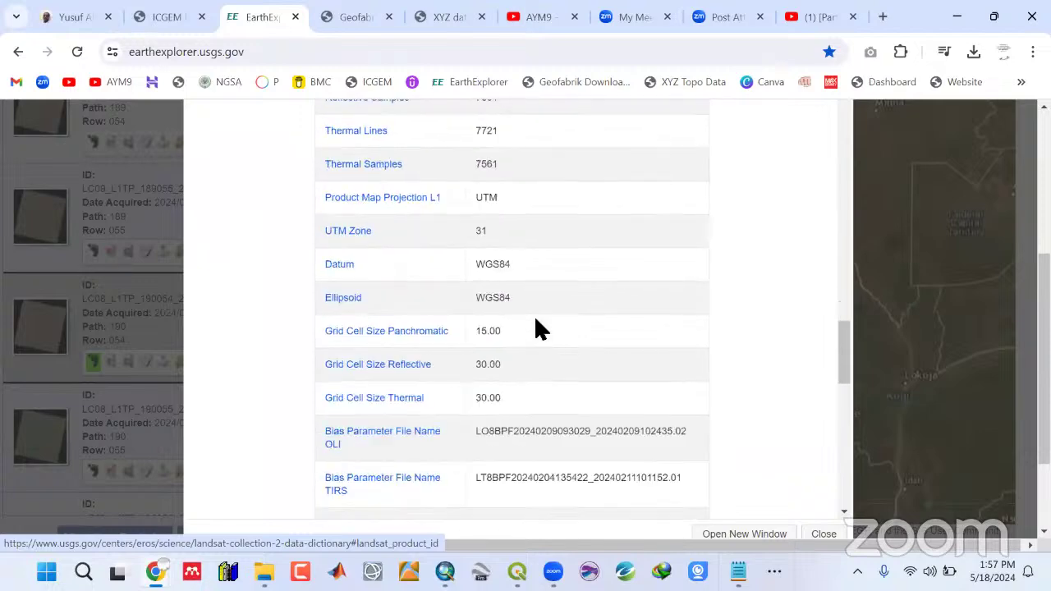
pyautogui.scroll(-3, 540, 328)
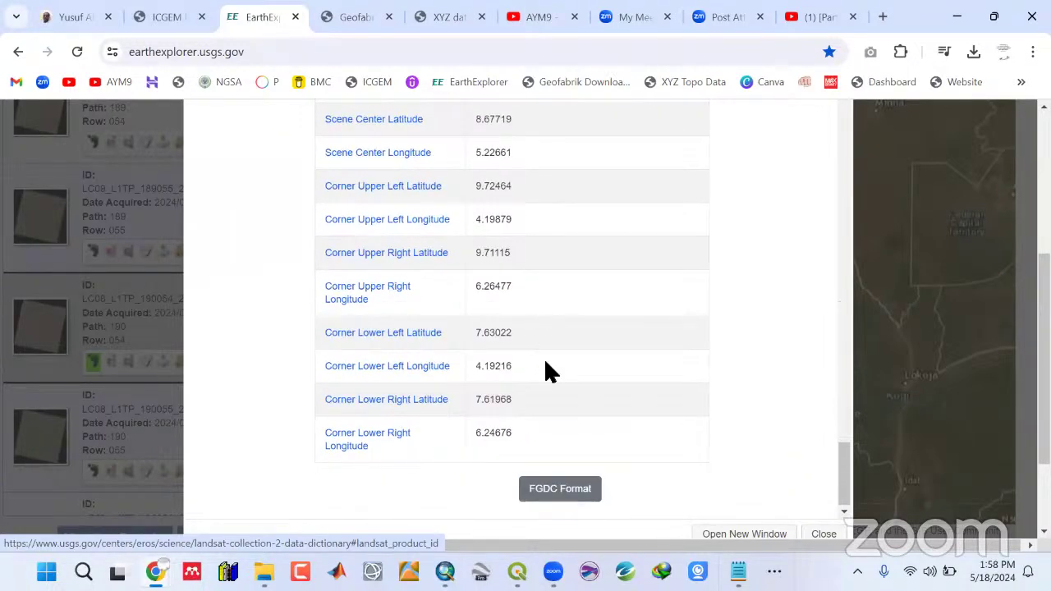
# Check the scene's acquisition date, WRS path, nadir setting, product generation date and start time in its metadata.
pyautogui.moveTo(844, 468); pyautogui.dragTo(885, 183)
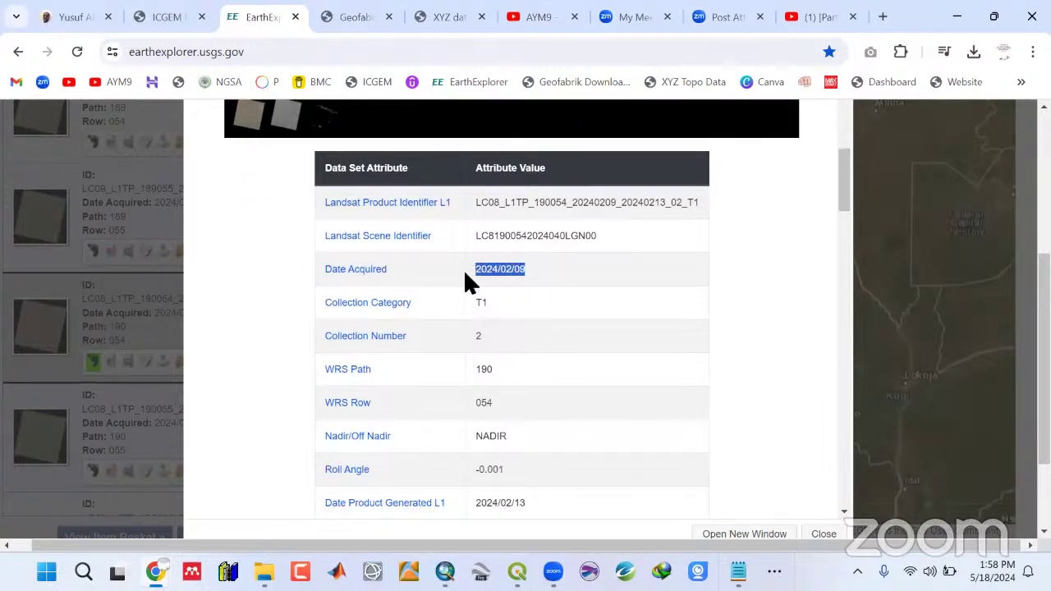
pyautogui.click(483, 336)
pyautogui.doubleClick(483, 375)
pyautogui.moveTo(846, 193); pyautogui.dragTo(849, 237)
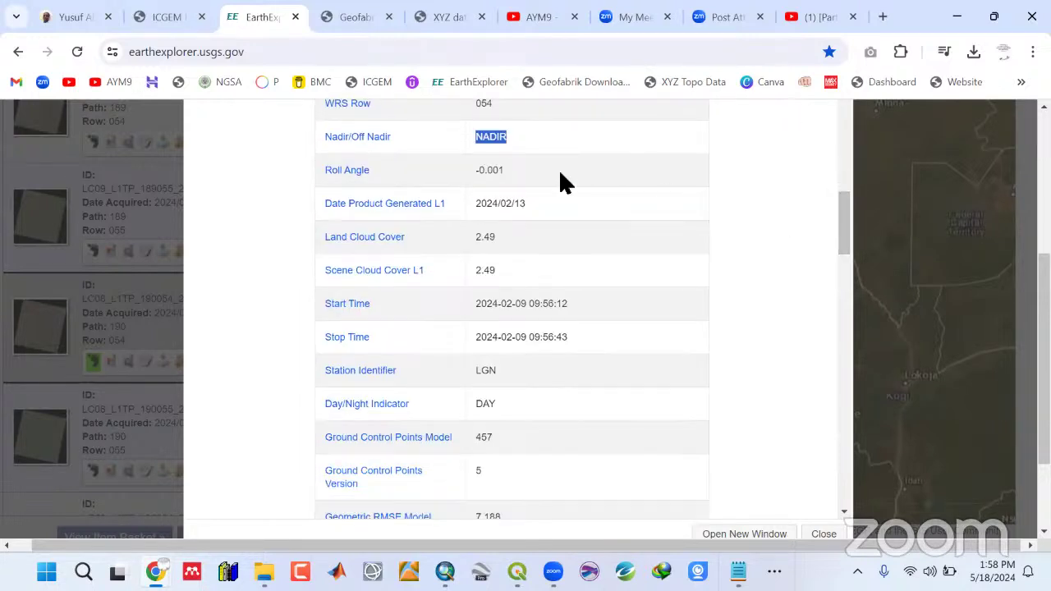
pyautogui.moveTo(534, 206); pyautogui.dragTo(457, 207)
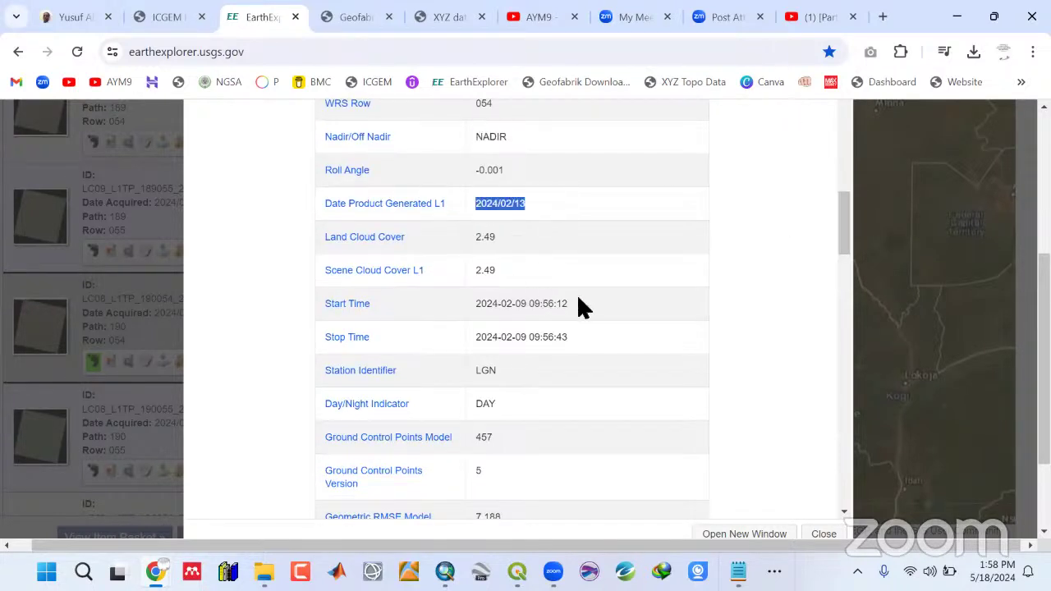
pyautogui.moveTo(580, 302); pyautogui.dragTo(516, 320)
# Examine the scene's sensor attributes, corner coordinates and browse image, and close the metadata window.
pyautogui.scroll(-9, 518, 413)
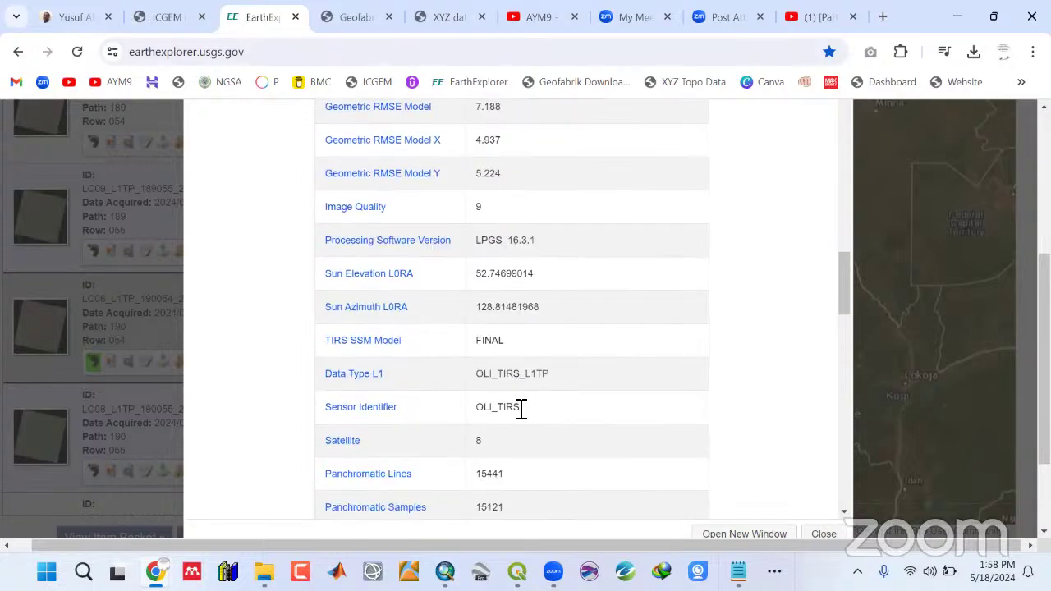
pyautogui.scroll(-12, 517, 406)
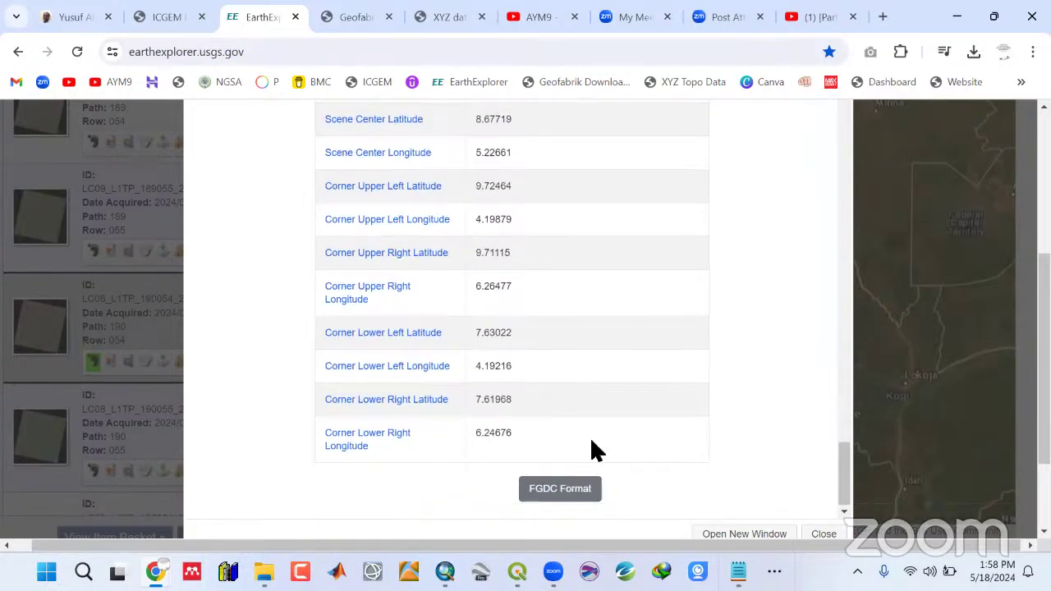
pyautogui.scroll(4, 846, 324)
pyautogui.moveTo(848, 324); pyautogui.dragTo(847, 90)
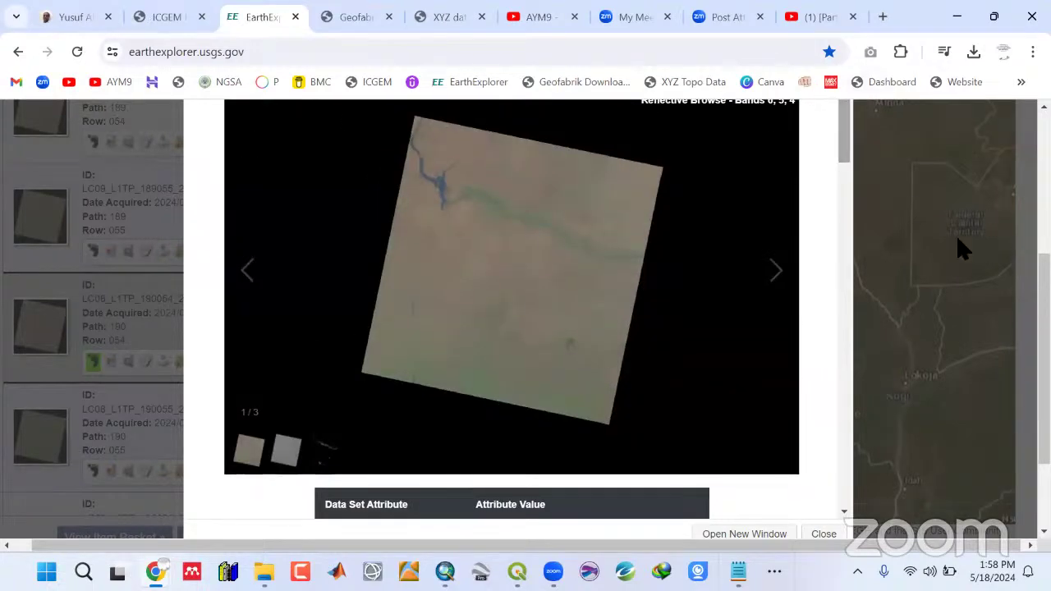
pyautogui.scroll(2, 1012, 287)
pyautogui.click(838, 296)
# Examine the other Landsat scenes listed on the first page of search results.
pyautogui.scroll(-1, 331, 225)
pyautogui.scroll(2, 332, 197)
pyautogui.scroll(-1, 331, 176)
pyautogui.scroll(1, 332, 177)
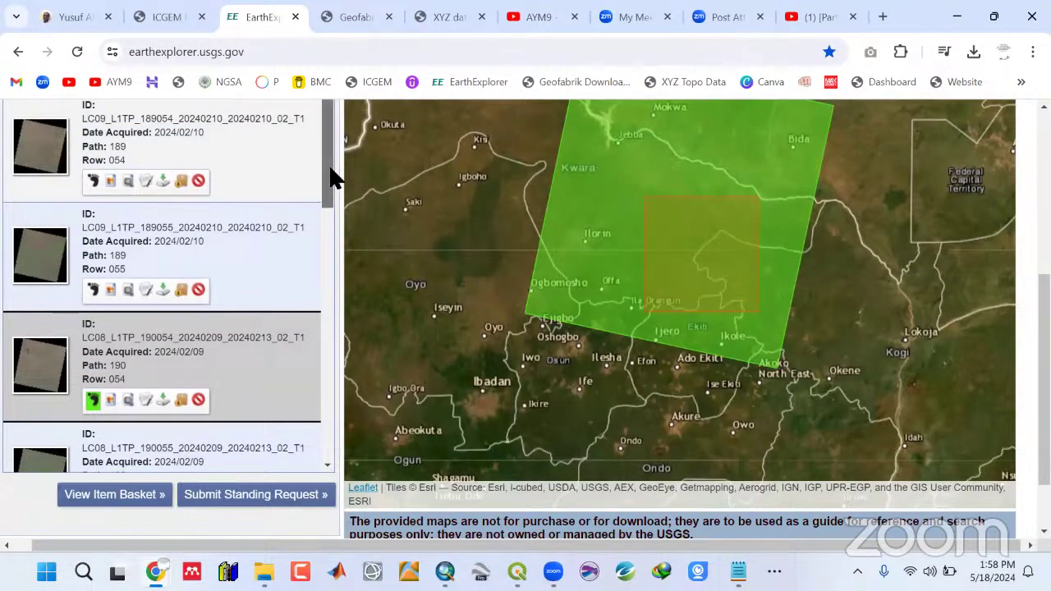
pyautogui.scroll(-5, 331, 271)
pyautogui.scroll(-3, 329, 390)
pyautogui.moveTo(320, 375); pyautogui.dragTo(325, 153)
pyautogui.moveTo(1045, 379); pyautogui.dragTo(1045, 421)
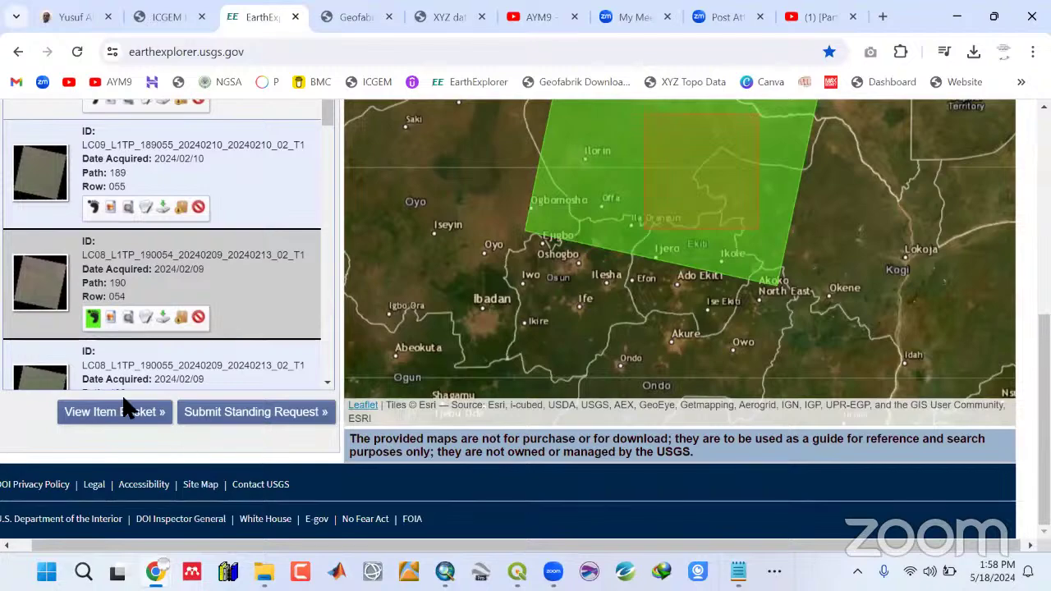
# Return to the data set selection and choose SRTM 1 Arc-Second Global from the Digital Elevation SRTM group.
pyautogui.scroll(4, 99, 411)
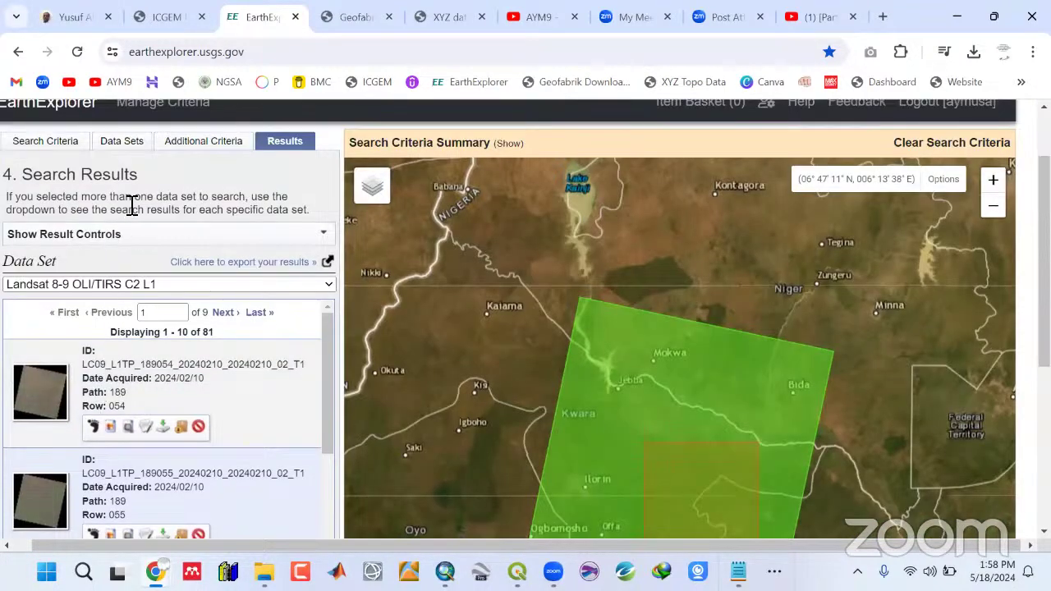
pyautogui.click(123, 142)
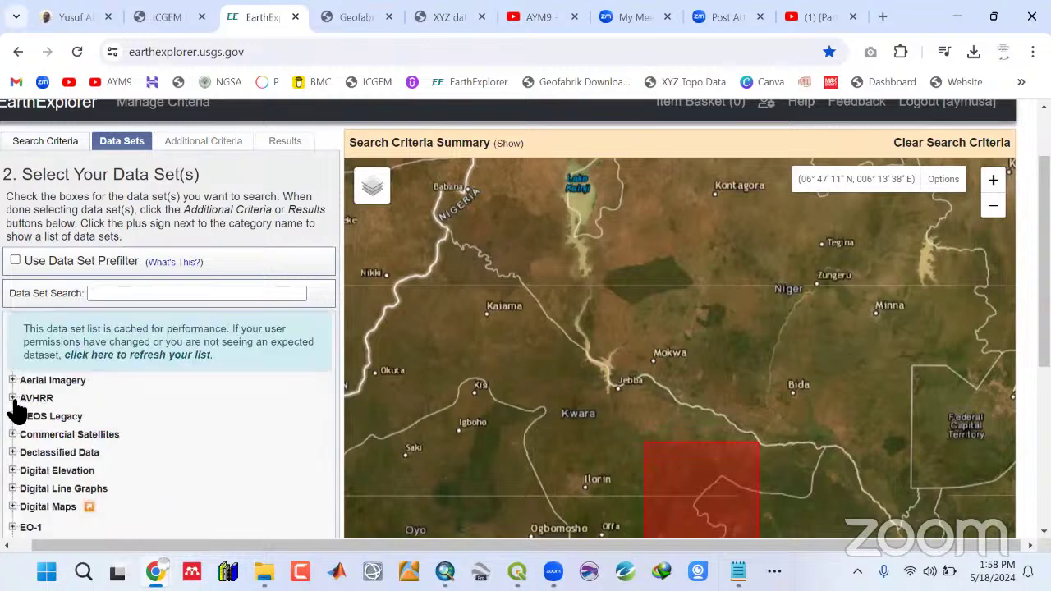
pyautogui.scroll(-2, 12, 466)
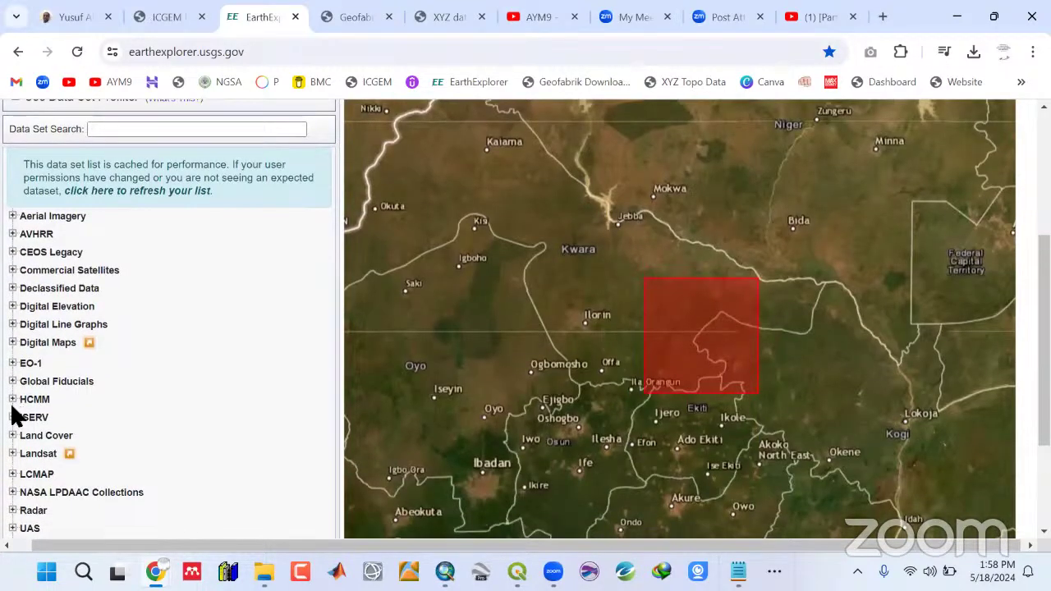
pyautogui.click(12, 306)
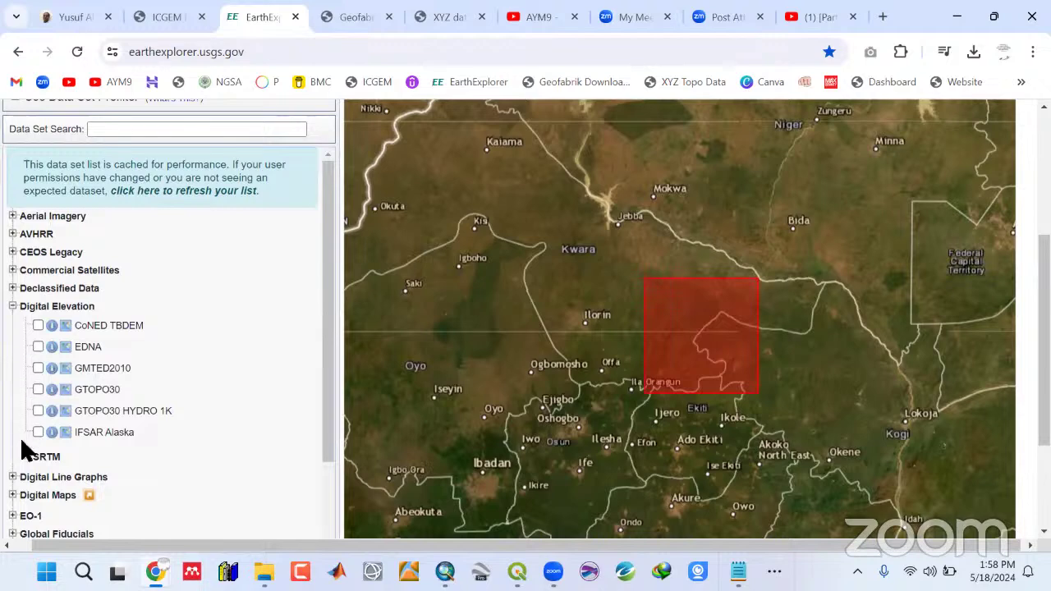
pyautogui.click(25, 456)
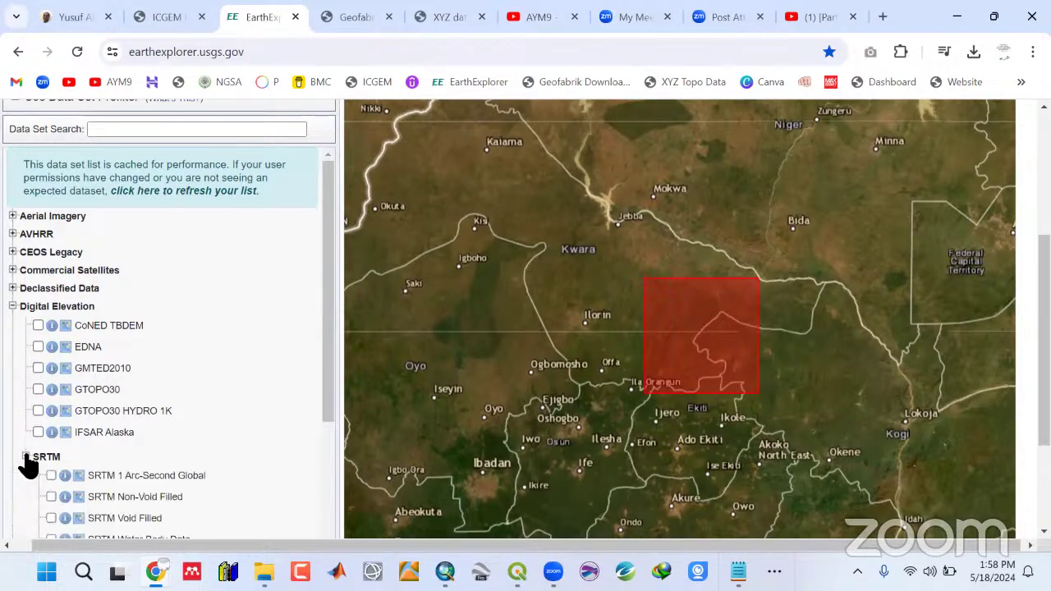
pyautogui.scroll(-2, 92, 429)
pyautogui.click(50, 311)
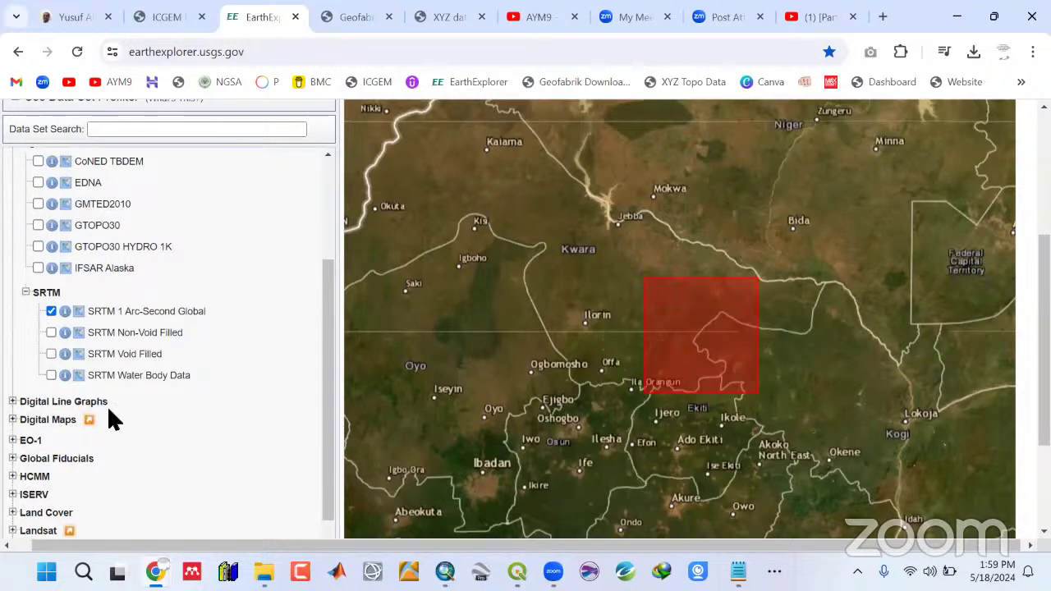
# Run the search for SRTM 1 Arc-Second Global and view the list of matching tiles.
pyautogui.scroll(-4, 130, 431)
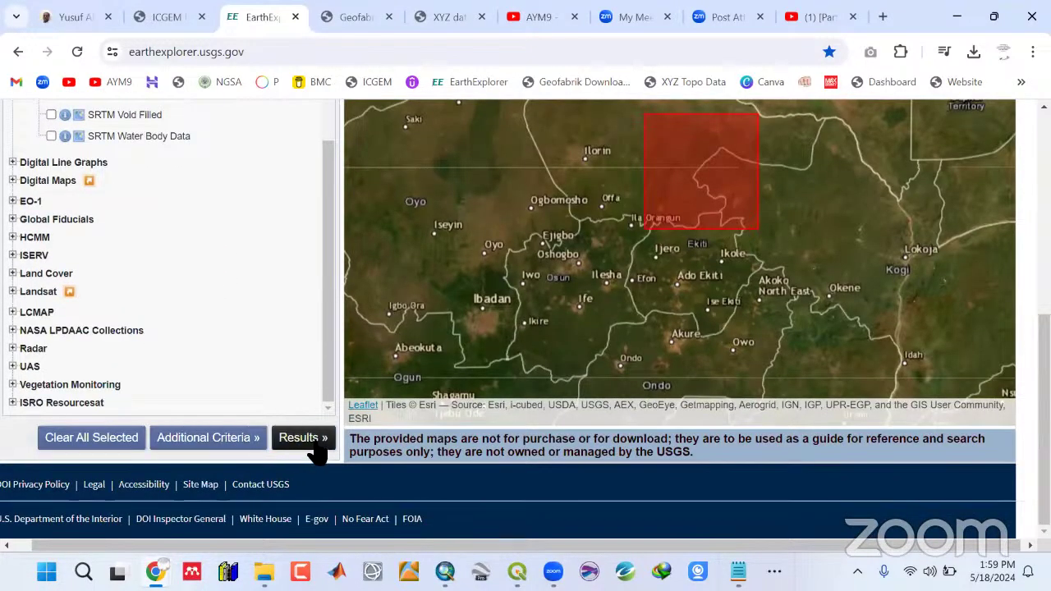
pyautogui.click(312, 441)
pyautogui.scroll(4, 268, 255)
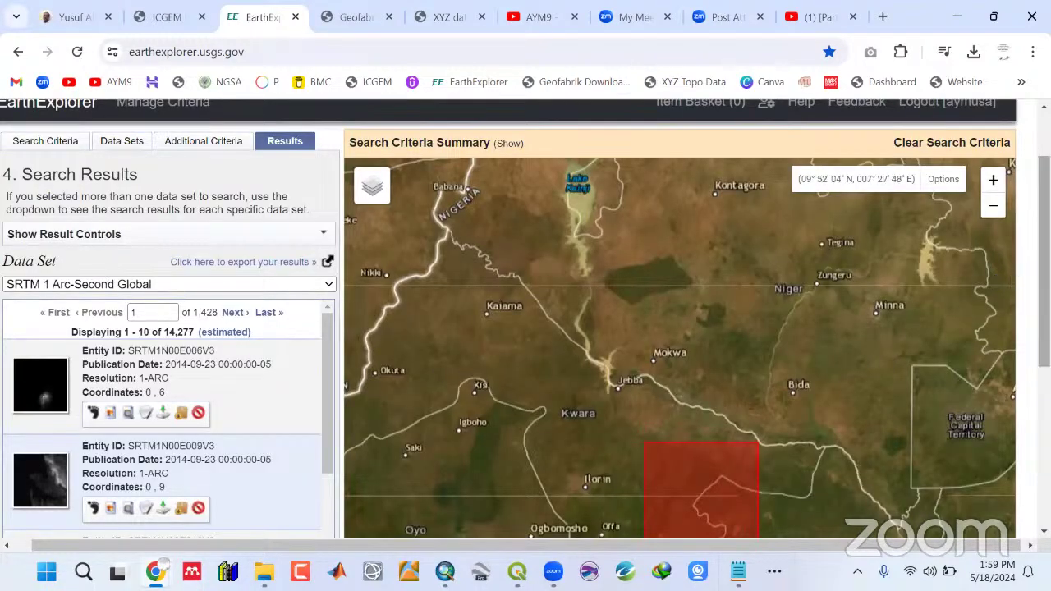
pyautogui.scroll(-3, 1043, 246)
pyautogui.scroll(1, 460, 361)
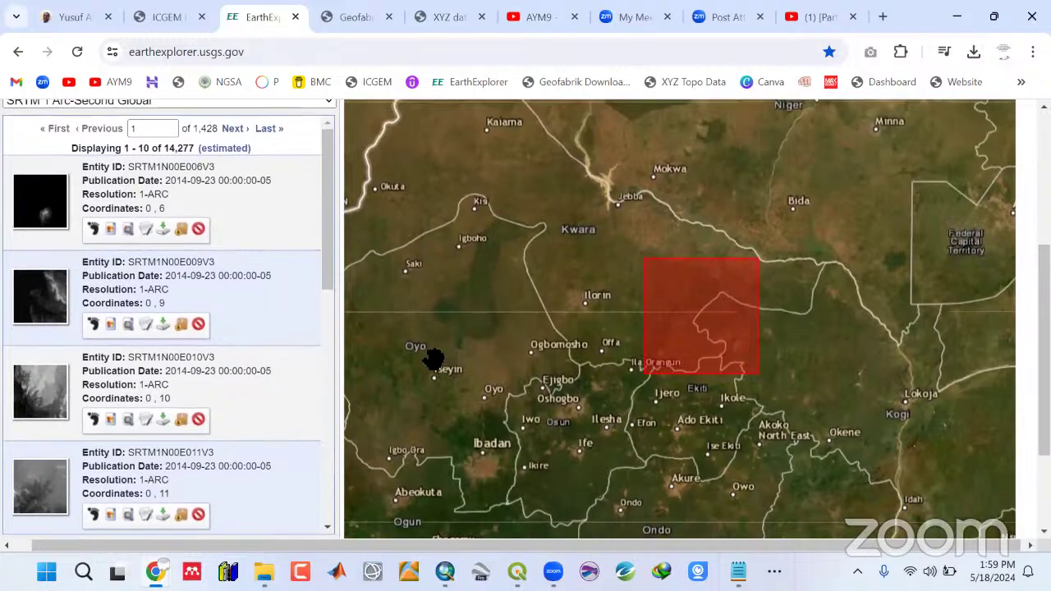
# Check the map footprints of SRTM tiles SRTM1N00E006V3, SRTM1N00E009V3 and SRTM1N00E010V3 against the study area.
pyautogui.click(94, 230)
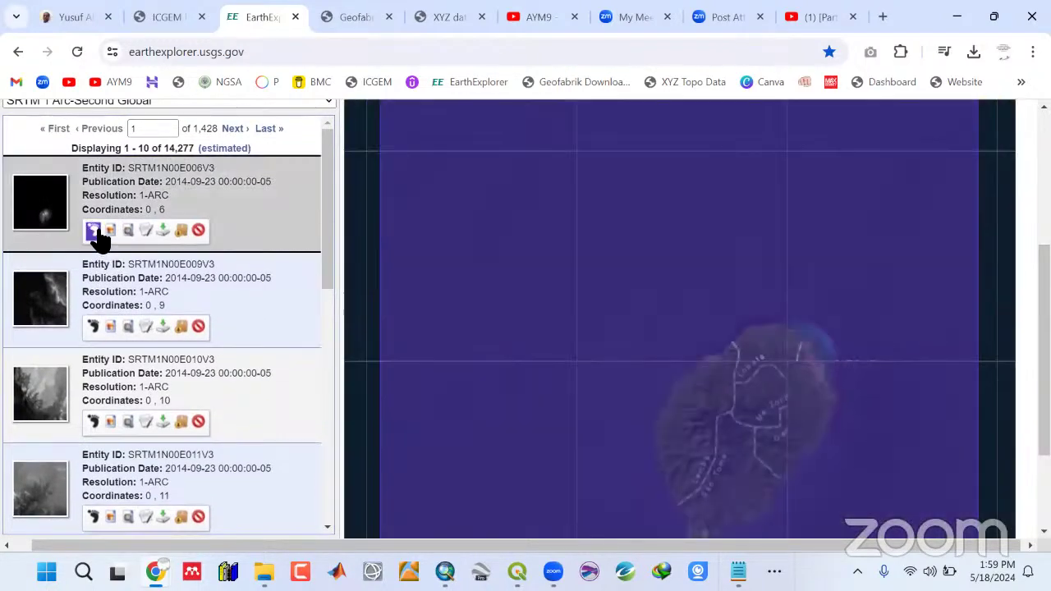
pyautogui.scroll(-3, 682, 296)
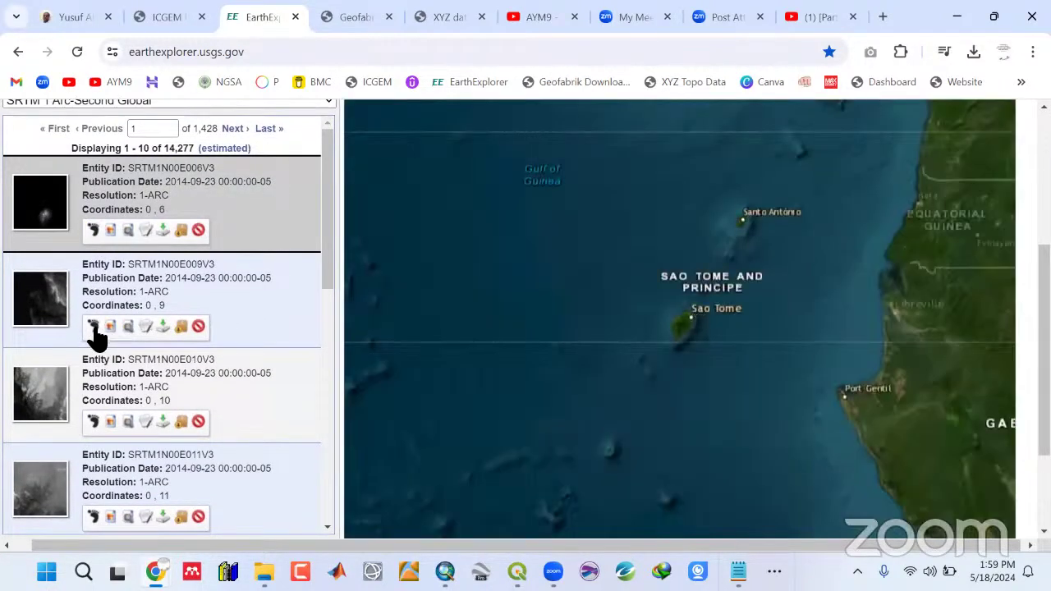
pyautogui.click(94, 326)
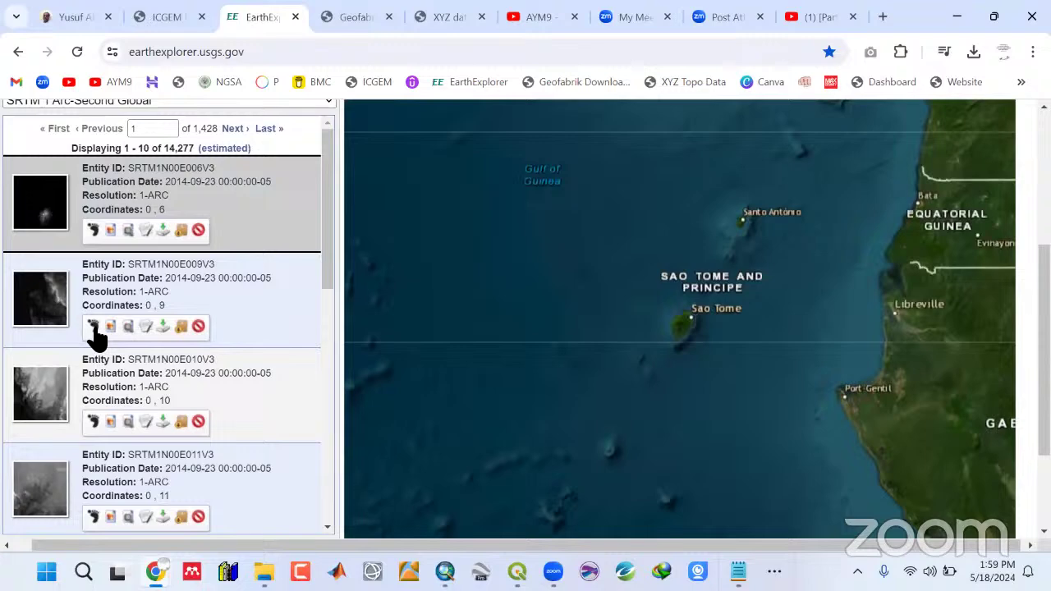
pyautogui.scroll(-1, 95, 324)
pyautogui.scroll(-1, 94, 330)
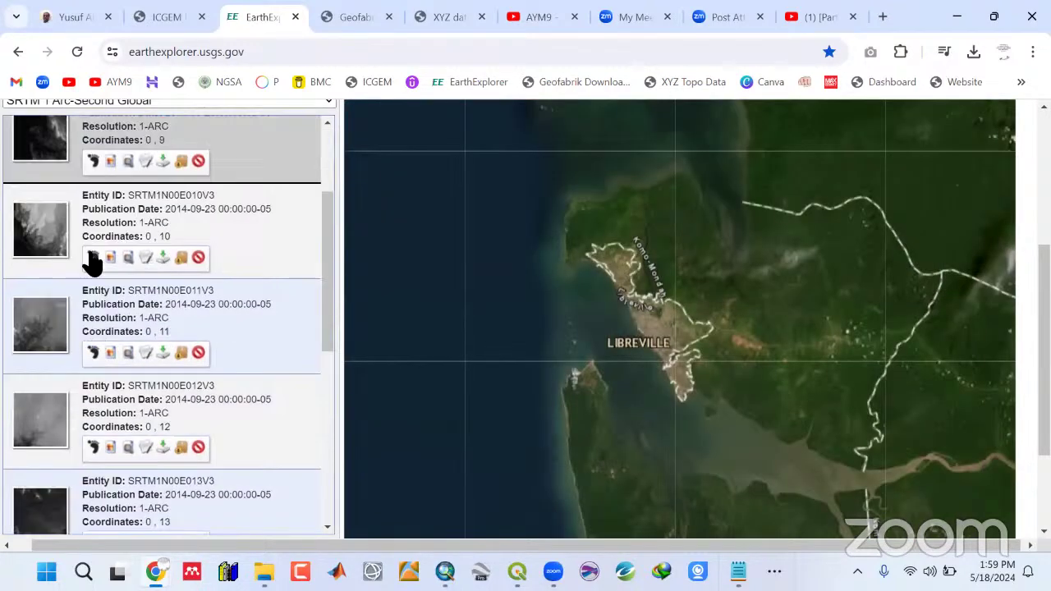
pyautogui.click(93, 257)
pyautogui.scroll(-2, 93, 279)
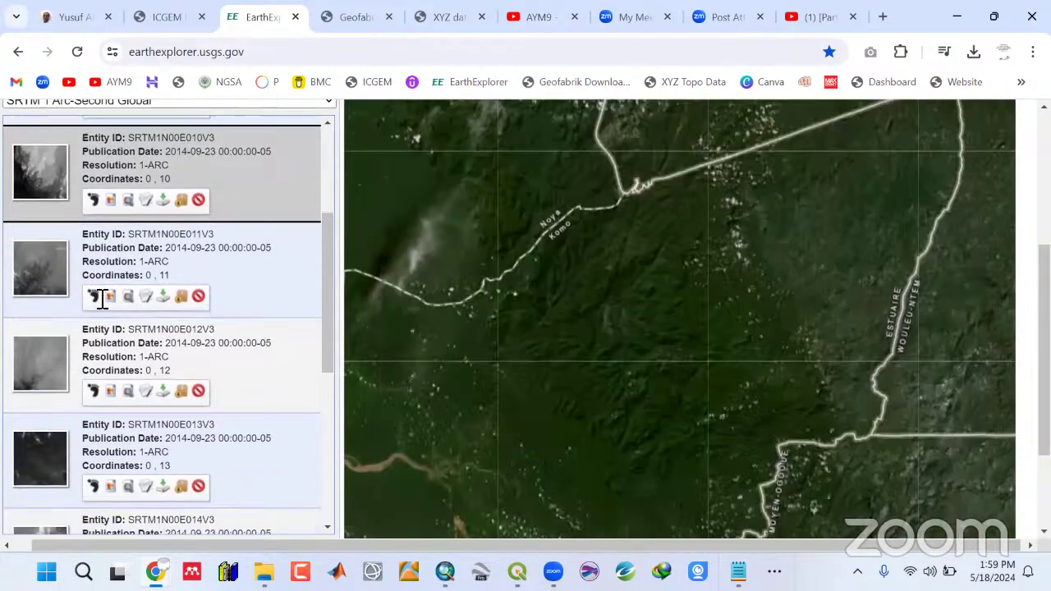
# Check the map footprints of SRTM tiles SRTM1N00E011V3, SRTM1N00E012V3, SRTM1N00E013V3 and SRTM1N00E014V3 against the study area.
pyautogui.click(92, 270)
pyautogui.click(94, 271)
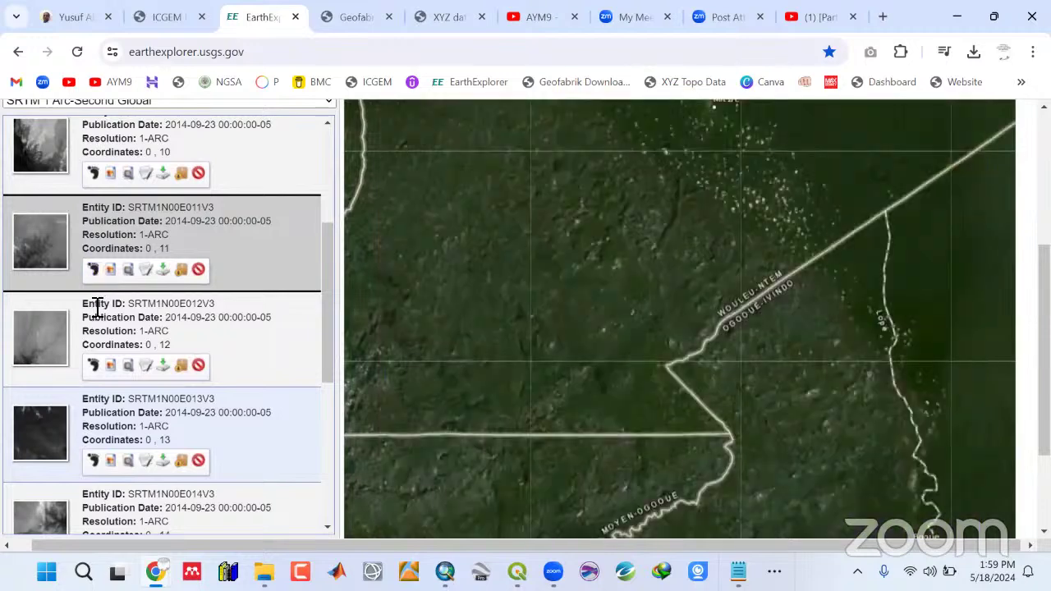
pyautogui.click(93, 366)
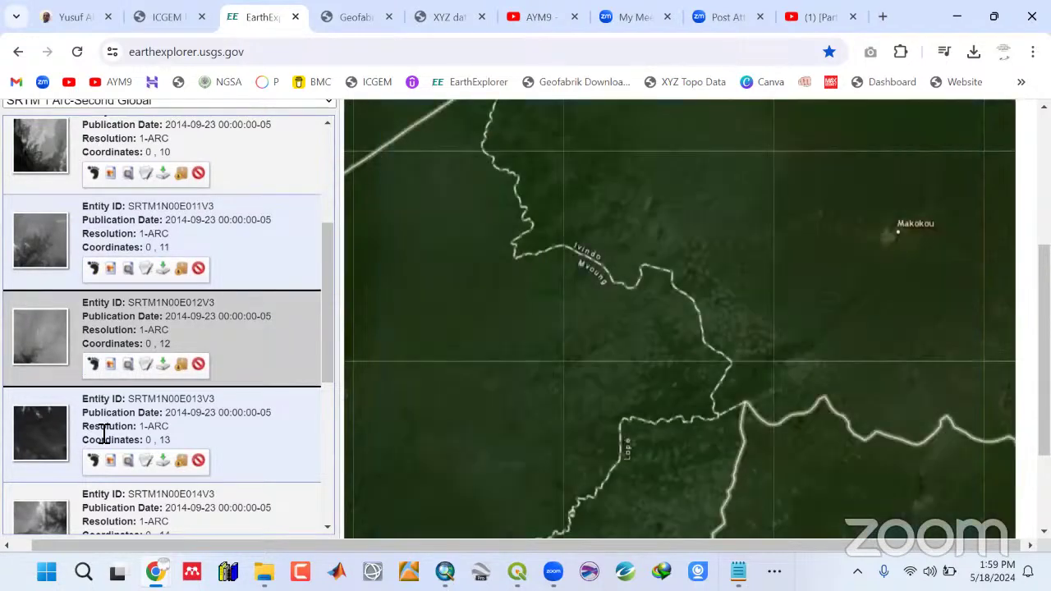
pyautogui.click(93, 461)
pyautogui.scroll(-2, 108, 431)
pyautogui.click(93, 391)
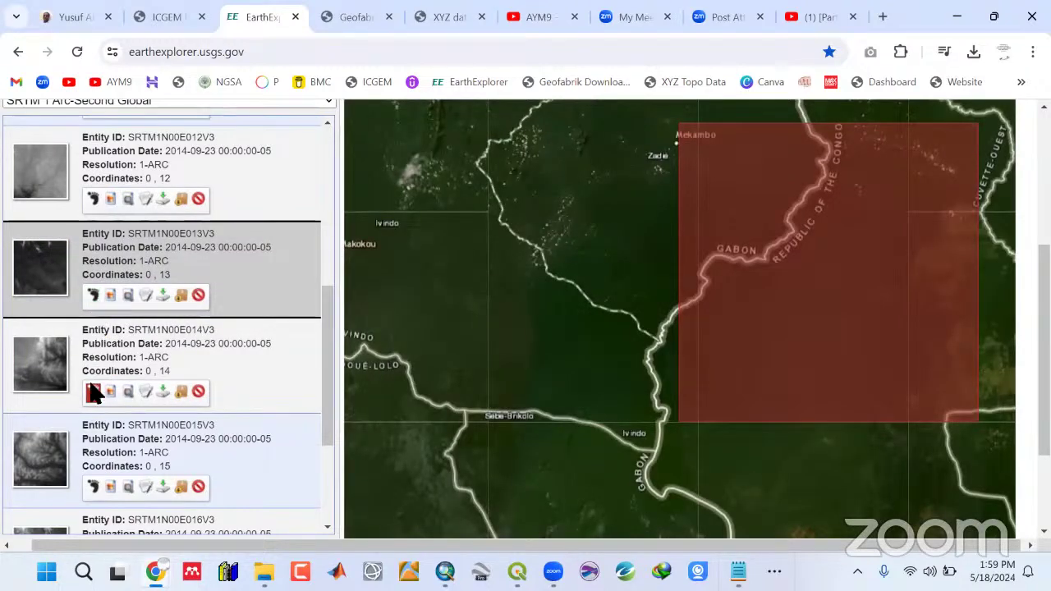
# Check the map footprints of the remaining first-page SRTM tiles, SRTM1N00E015V3, SRTM1N00E016V3 and SRTM1N00E017V3.
pyautogui.scroll(-2, 94, 397)
pyautogui.click(92, 321)
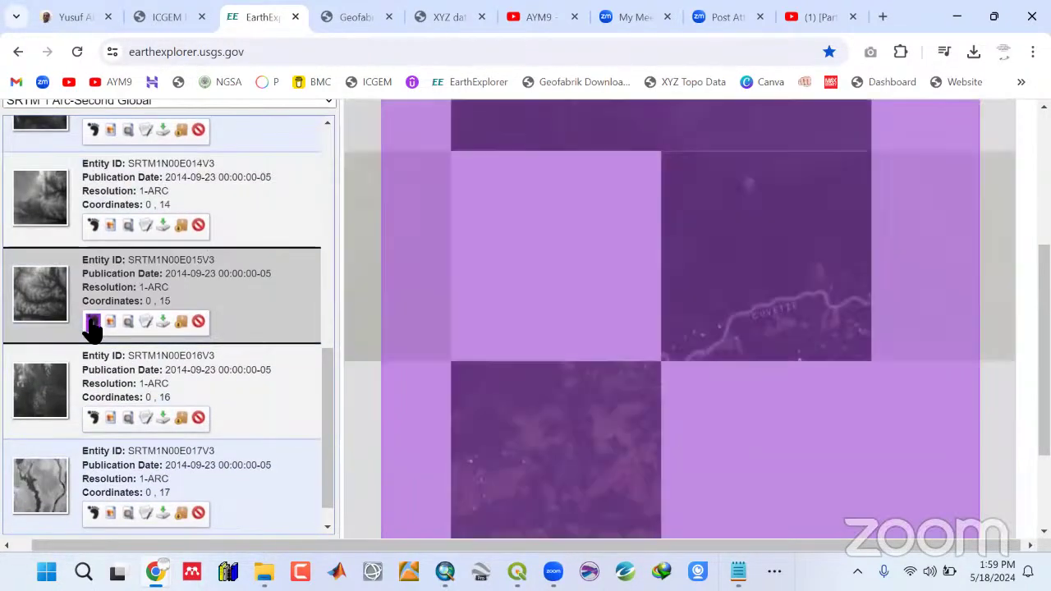
pyautogui.click(92, 321)
pyautogui.click(94, 418)
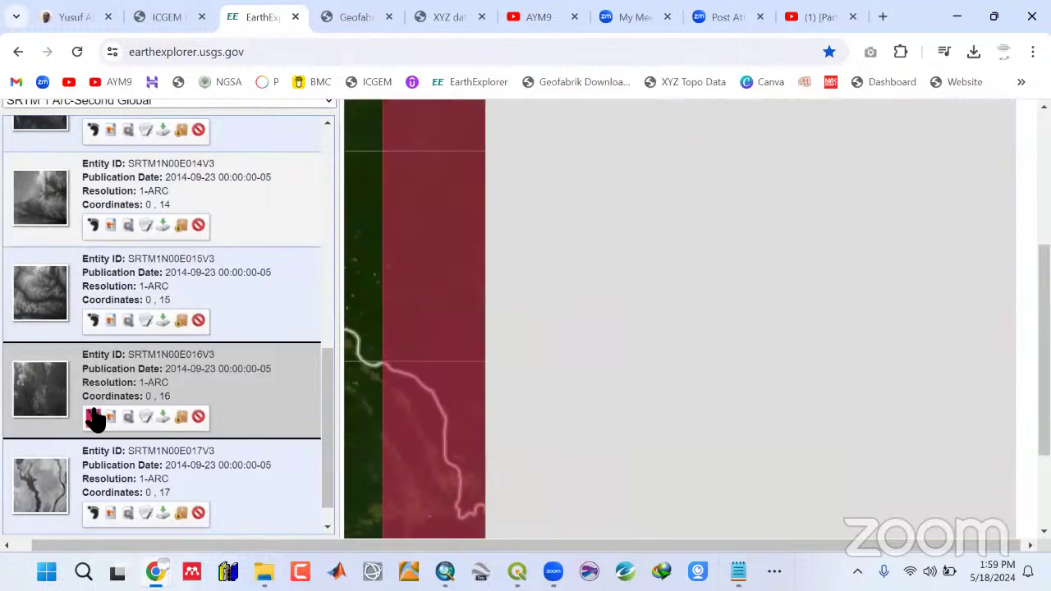
pyautogui.click(94, 415)
pyautogui.scroll(-1, 96, 420)
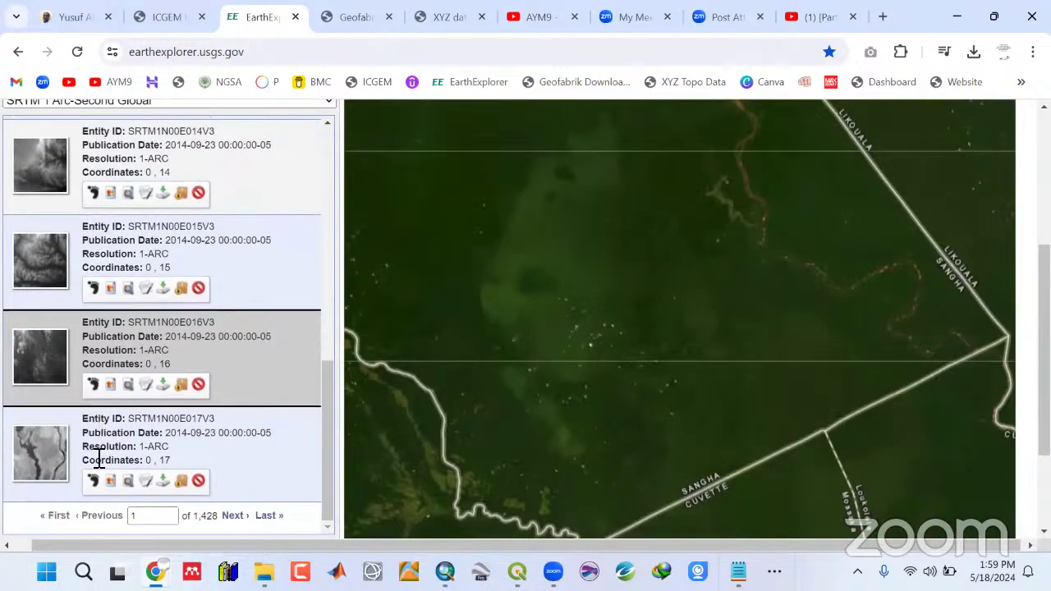
pyautogui.click(99, 460)
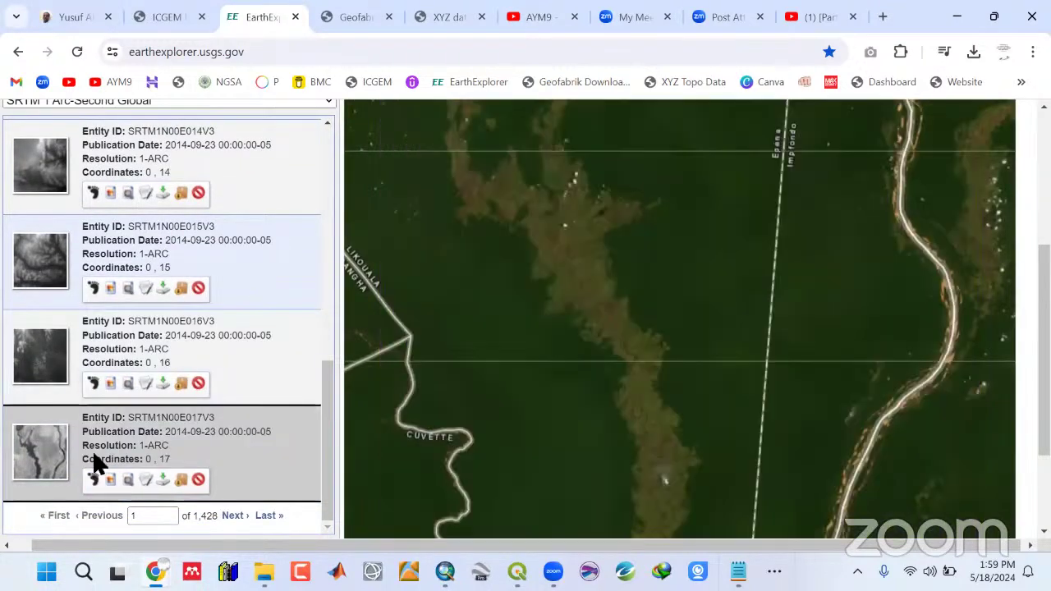
pyautogui.scroll(3, 328, 375)
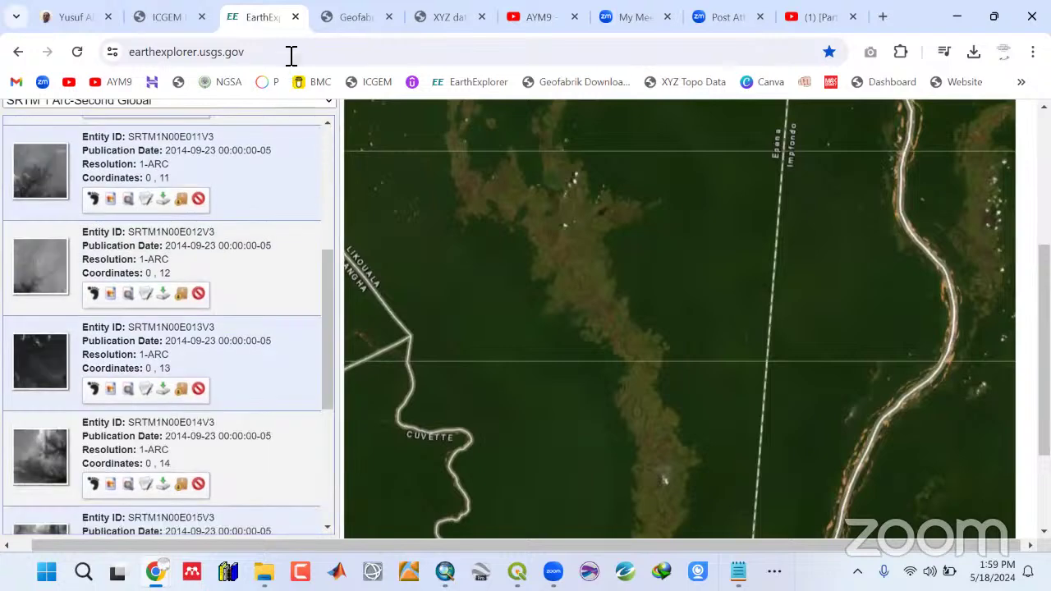
# Reload the EarthExplorer site and return to the search criteria with the KML/Shapefile Upload option shown.
pyautogui.click(291, 53)
pyautogui.press('Return')
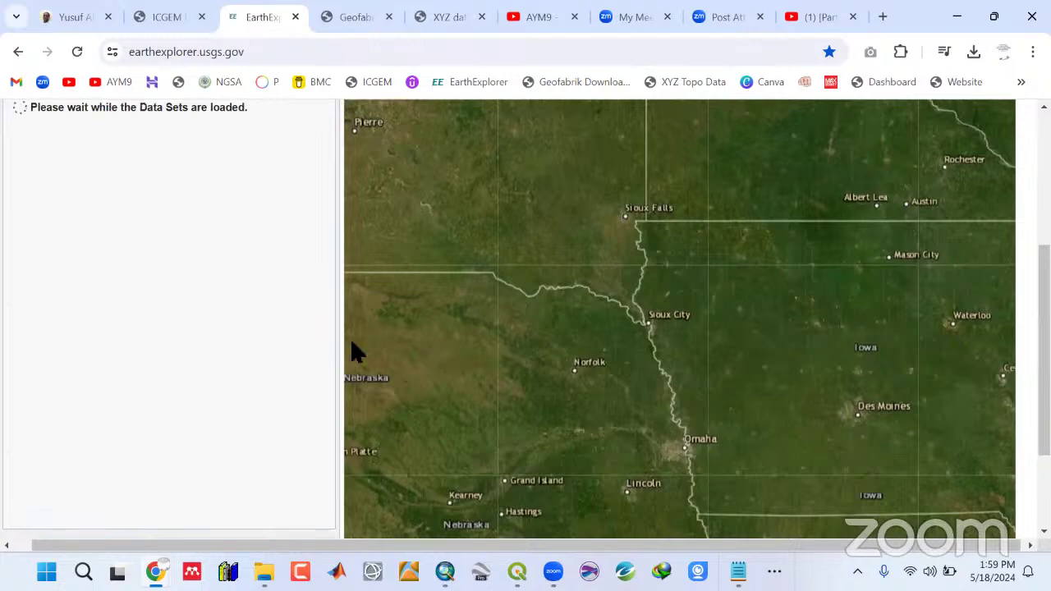
pyautogui.scroll(1, 210, 320)
pyautogui.scroll(2, 54, 223)
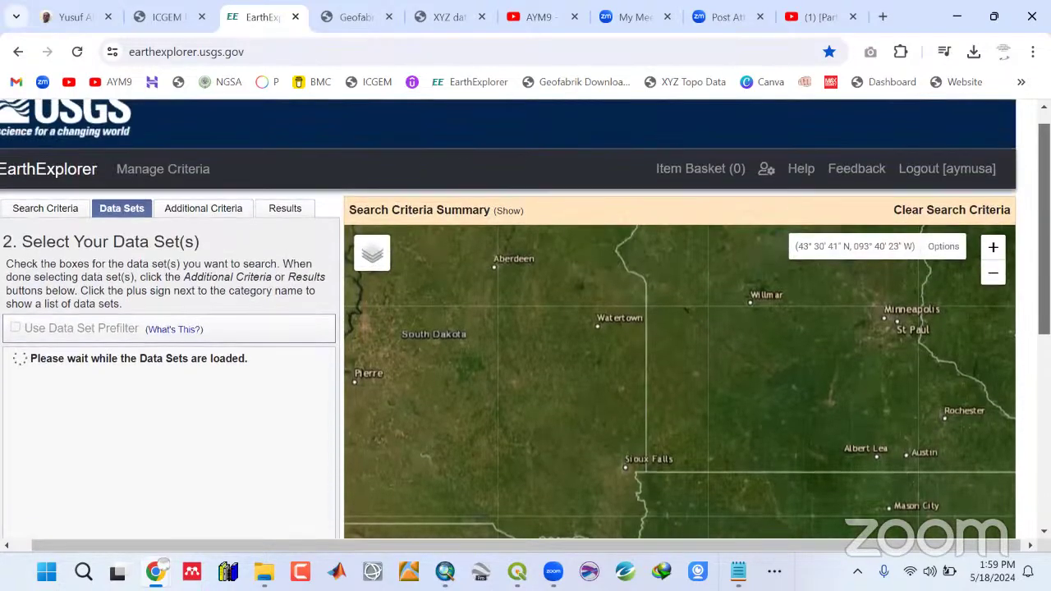
pyautogui.click(54, 221)
pyautogui.click(131, 343)
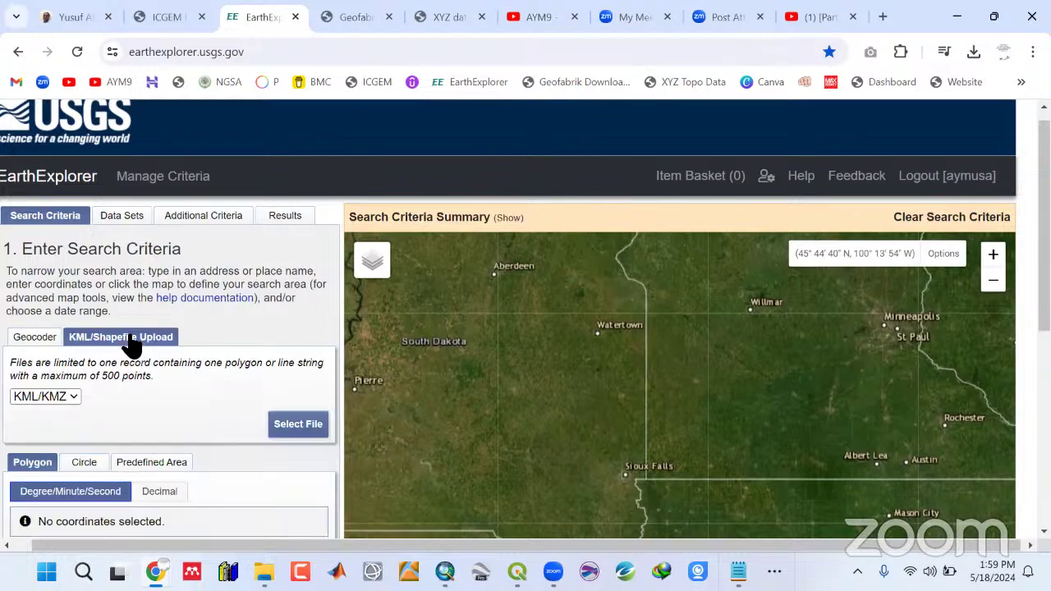
pyautogui.scroll(-1, 631, 403)
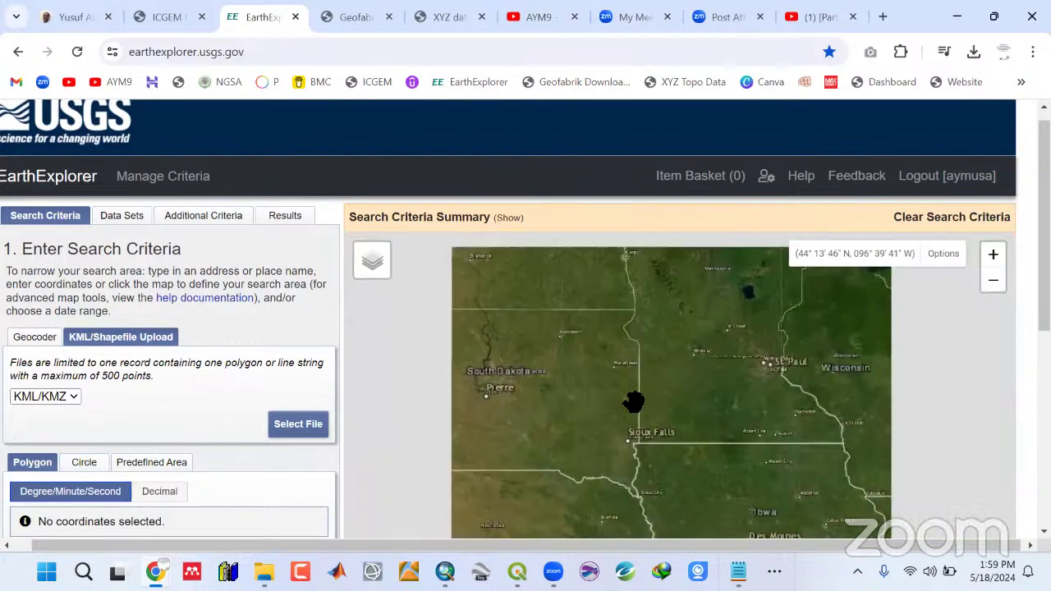
# Set the browser aside and look at the downloaded Landsat scene folder in Kwara State's Landsat Data folder.
pyautogui.click(964, 15)
pyautogui.rightClick(406, 113)
pyautogui.click(457, 184)
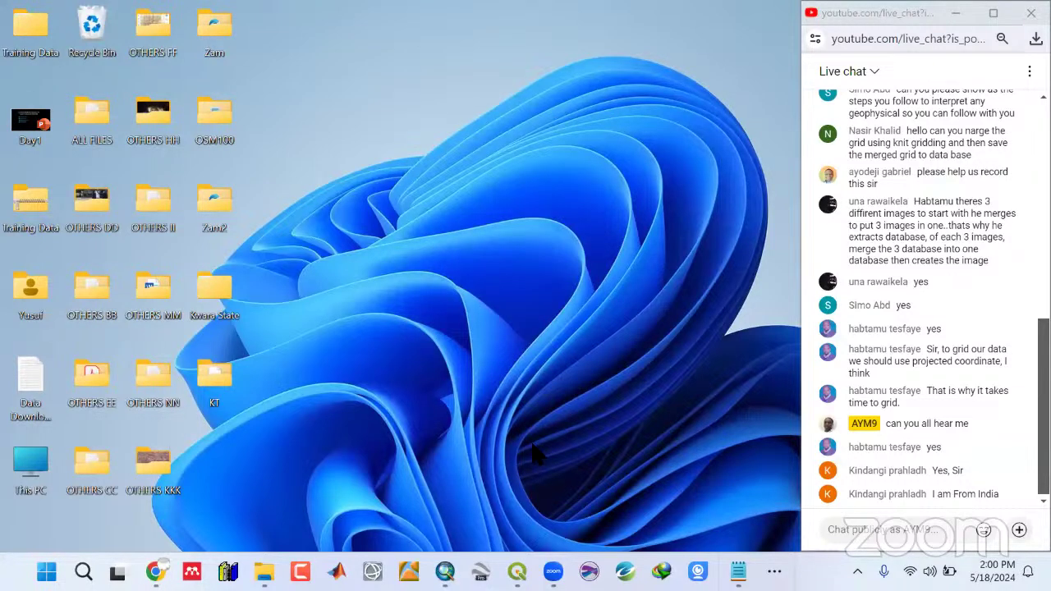
pyautogui.doubleClick(215, 376)
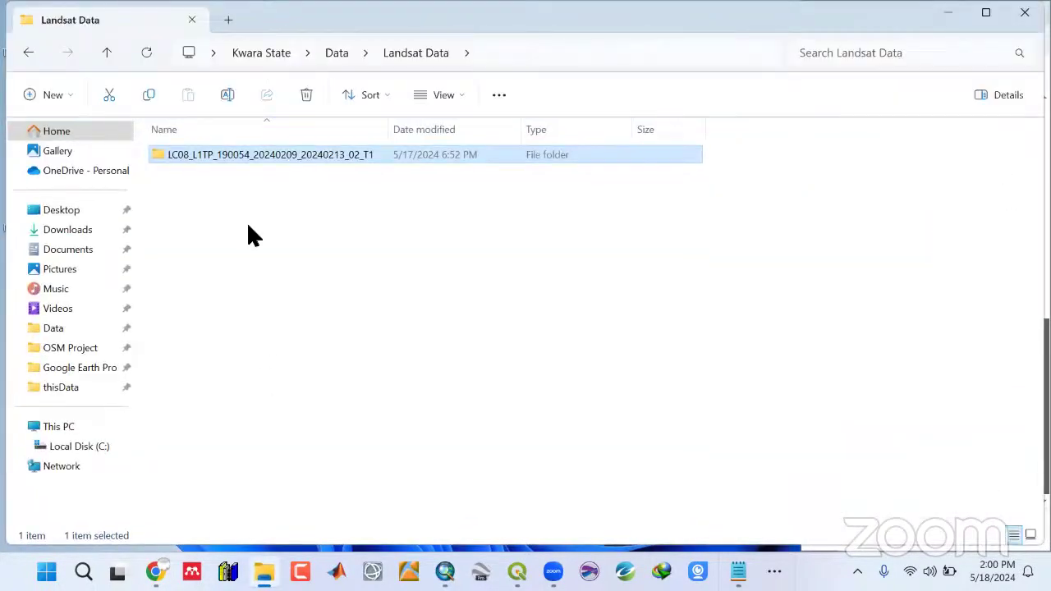
pyautogui.click(950, 14)
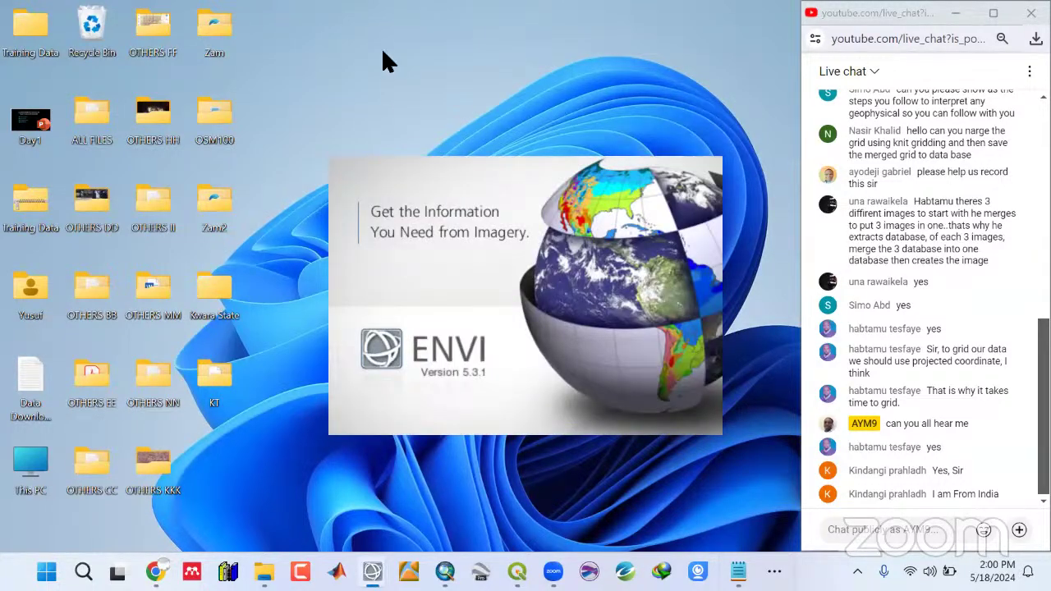
pyautogui.rightClick(380, 39)
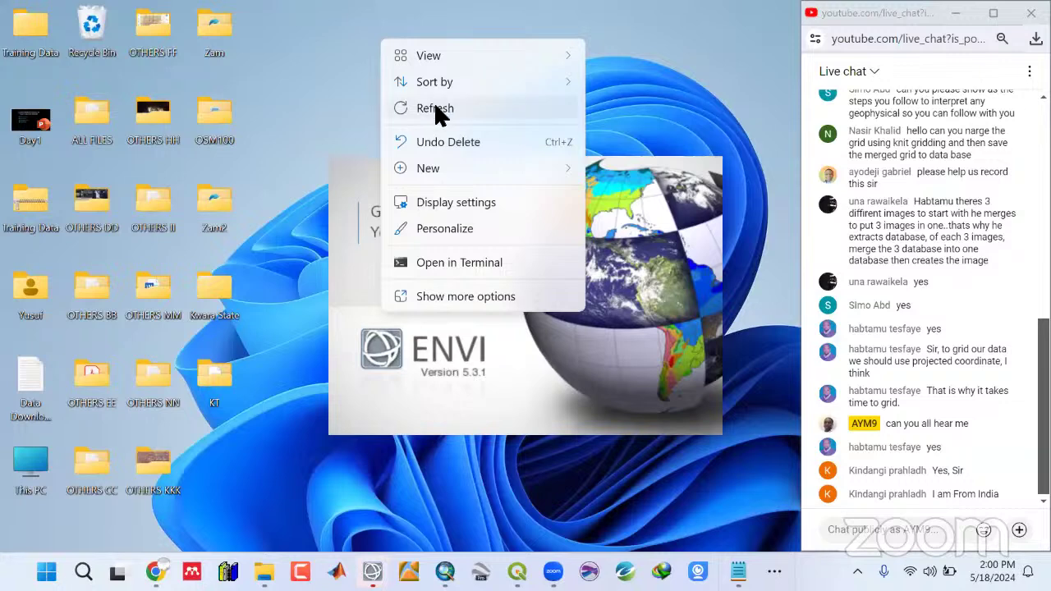
pyautogui.click(438, 113)
pyautogui.rightClick(359, 18)
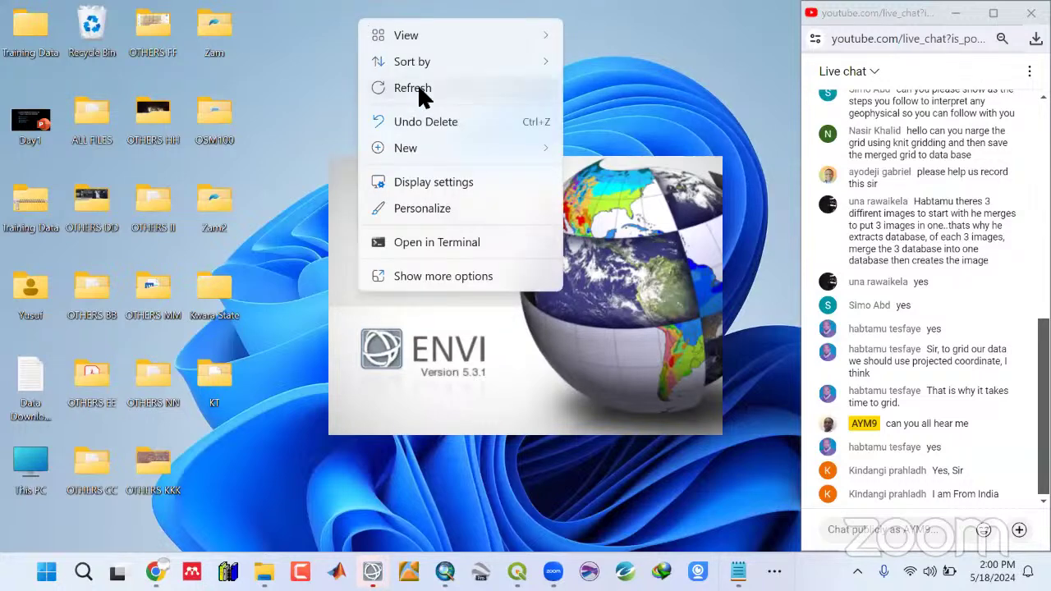
pyautogui.click(419, 89)
pyautogui.rightClick(389, 62)
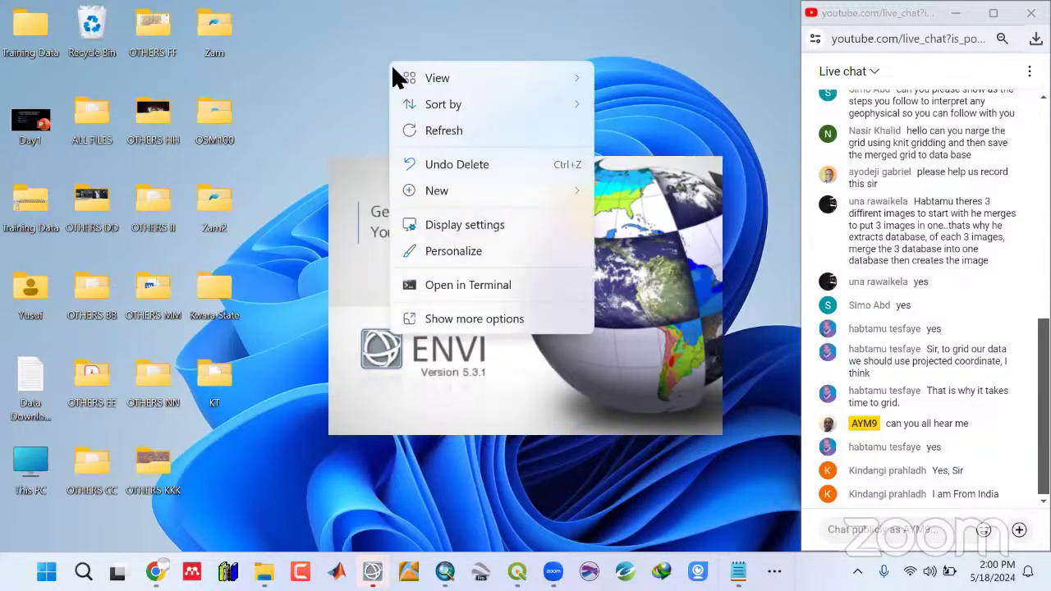
pyautogui.click(435, 129)
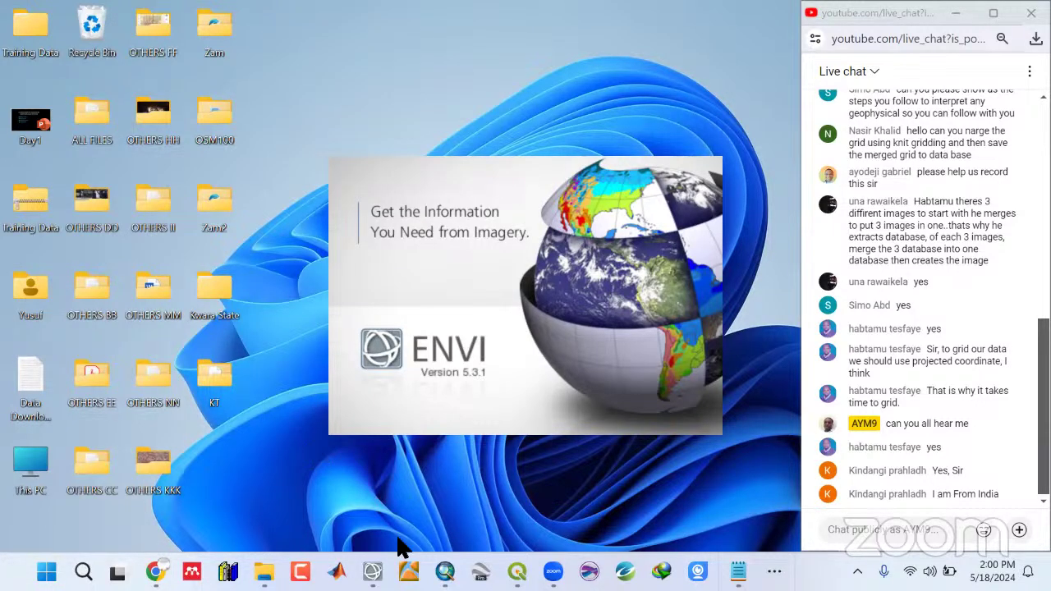
# Switch to ArcMap, examine the Study_Area rectangle against the Kwara_State boundary, and close ArcMap.
pyautogui.click(445, 571)
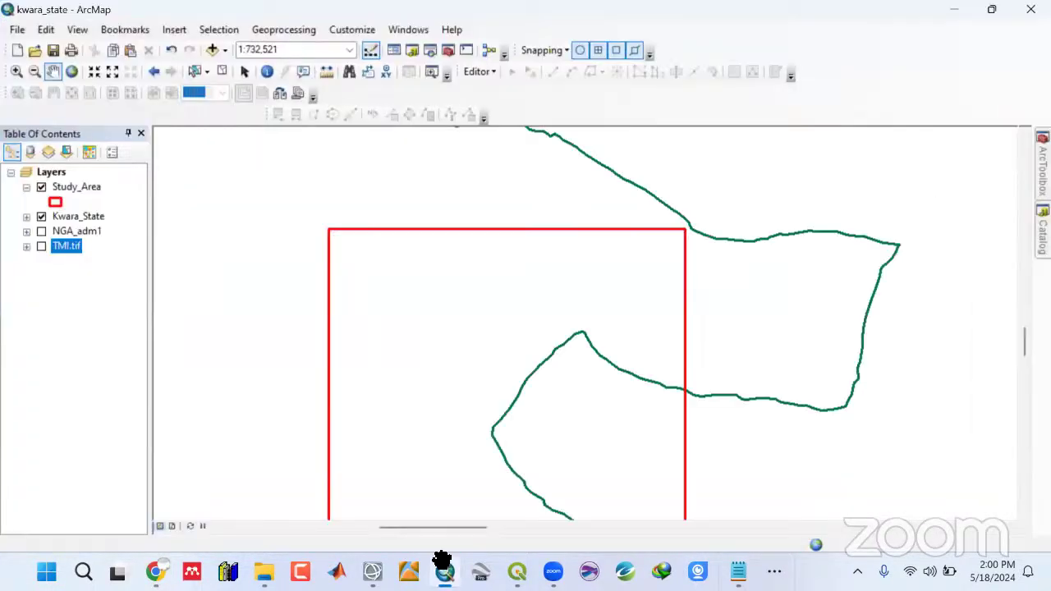
pyautogui.scroll(-2, 261, 304)
pyautogui.scroll(5, 261, 304)
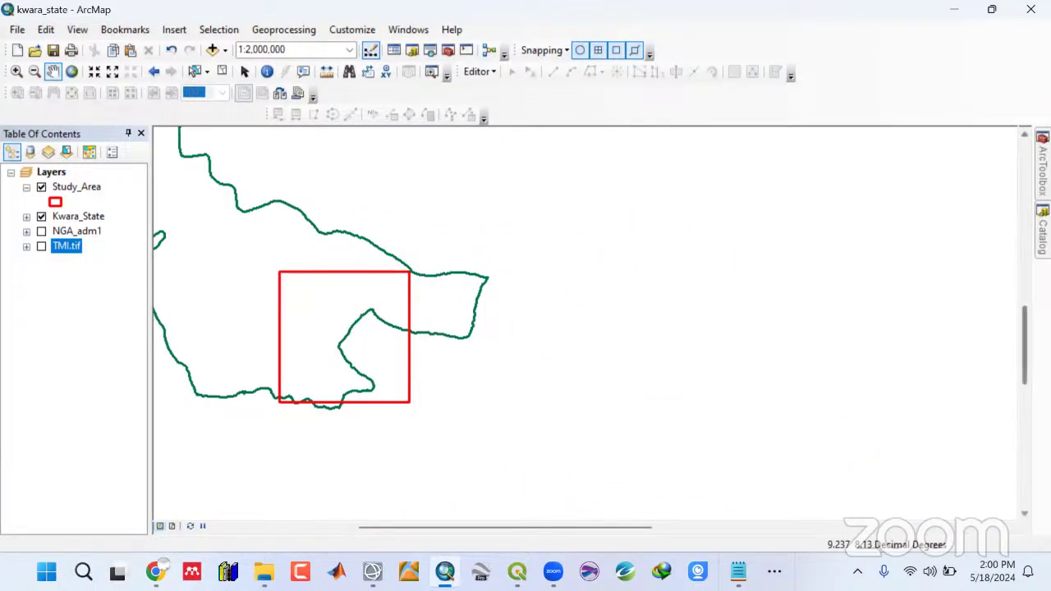
pyautogui.moveTo(645, 529); pyautogui.dragTo(605, 530)
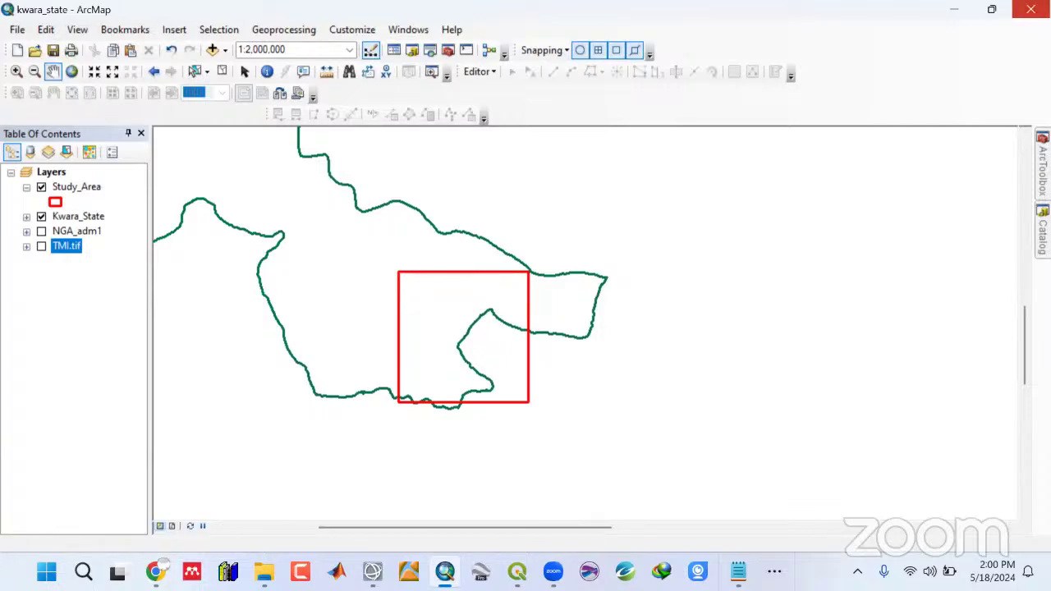
pyautogui.click(1031, 9)
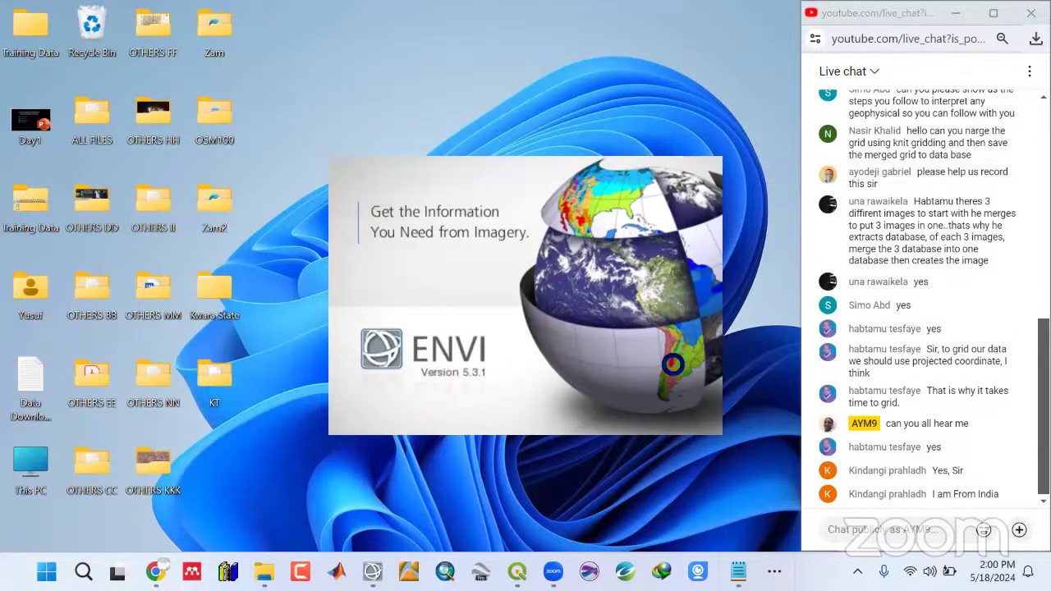
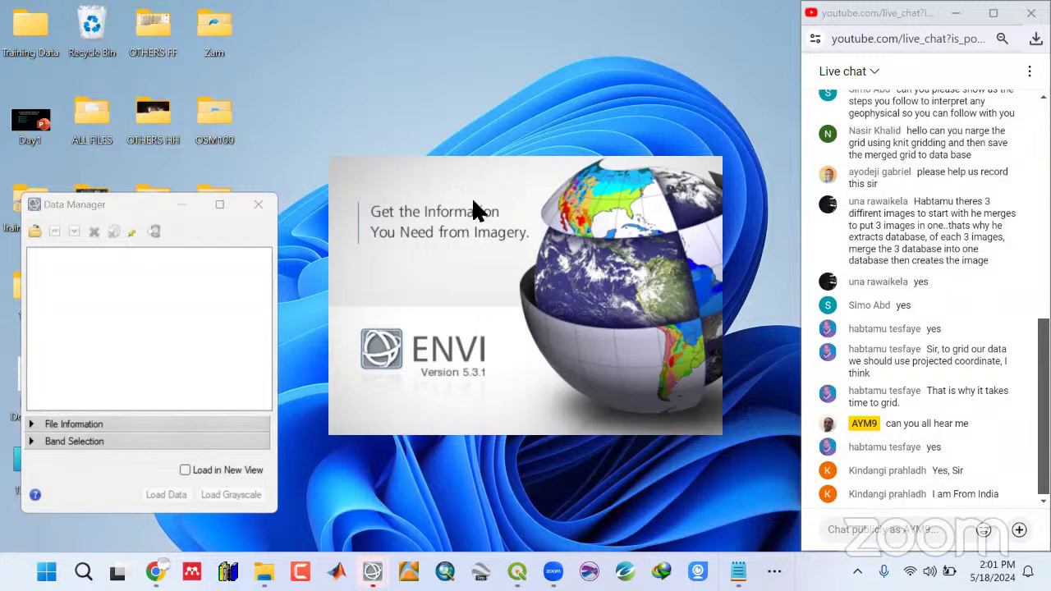
# Send the message "any question" in the YouTube live chat.
pyautogui.click(936, 534)
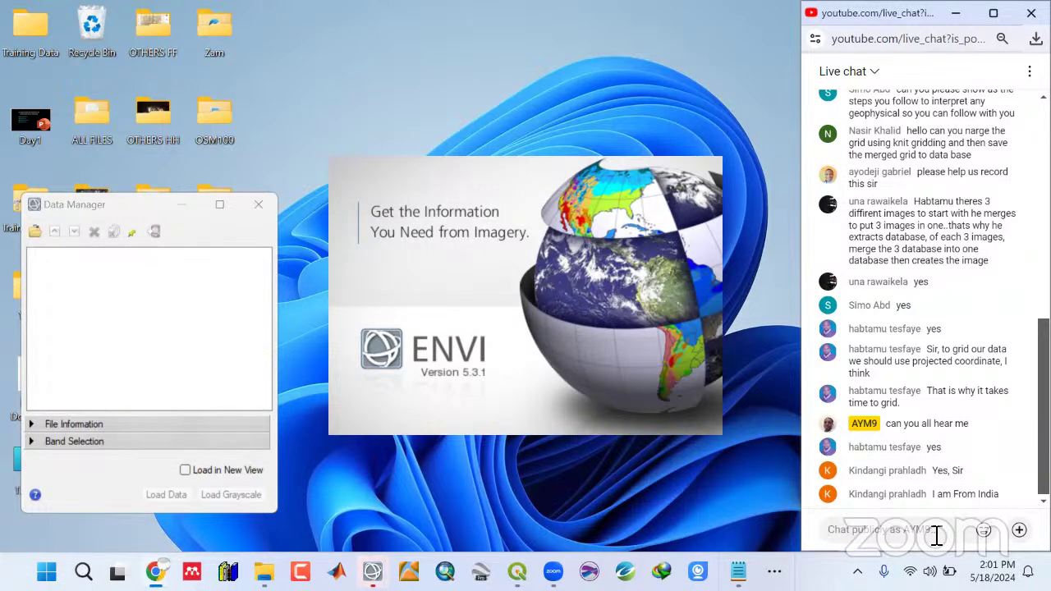
pyautogui.write('any d')
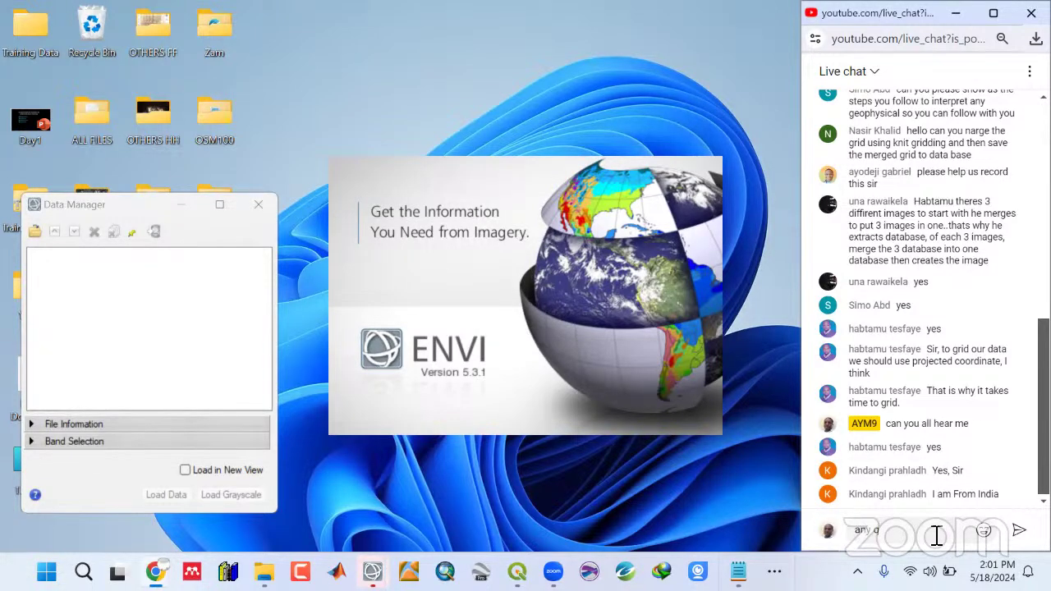
pyautogui.write('uestion')
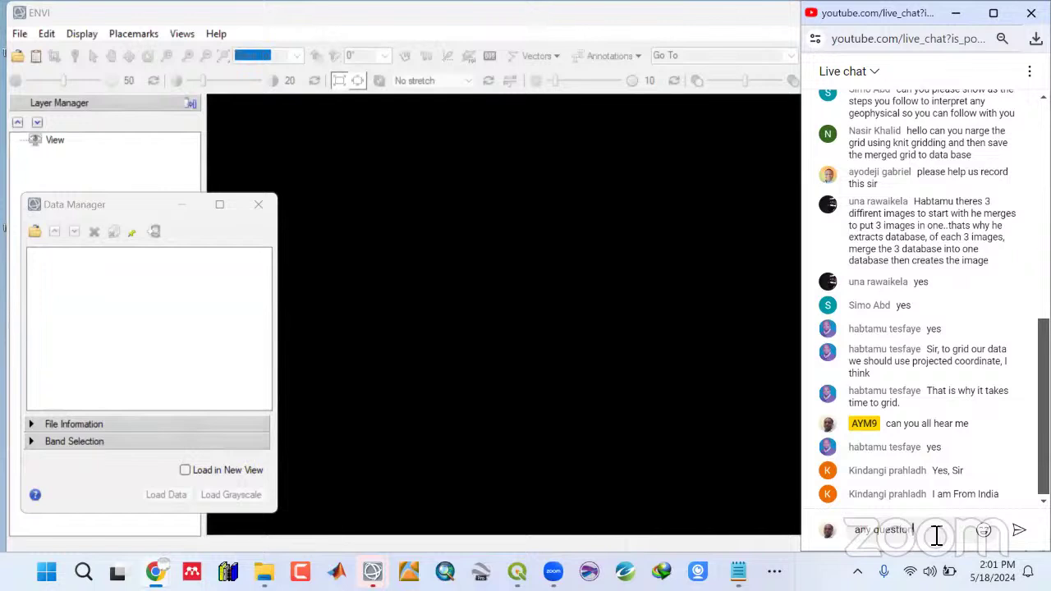
pyautogui.click(1018, 530)
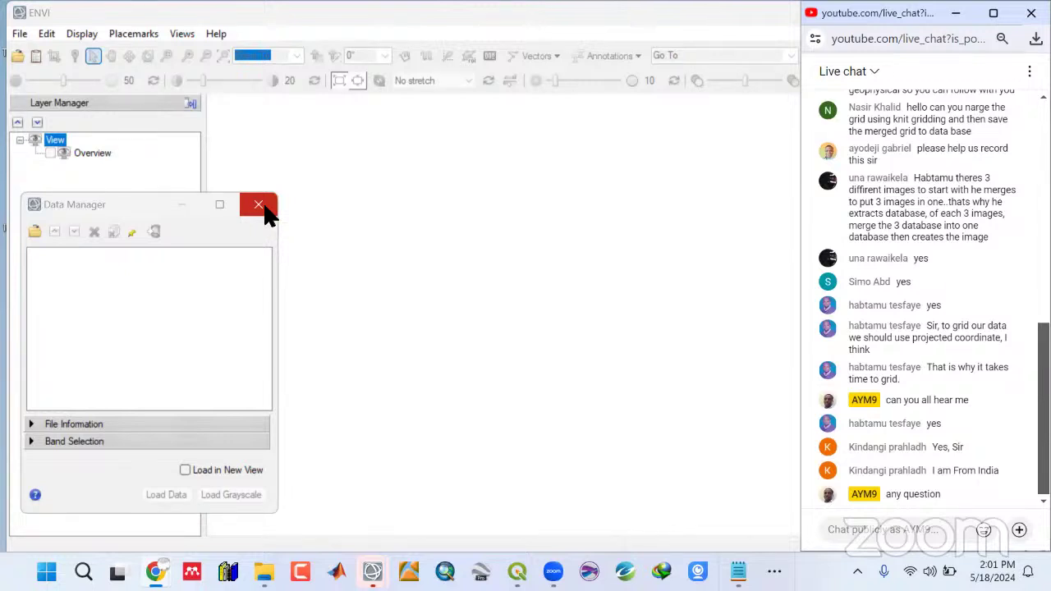
# In ENVI, close the Data Manager window and narrow the Layer Manager to enlarge the image view.
pyautogui.click(265, 212)
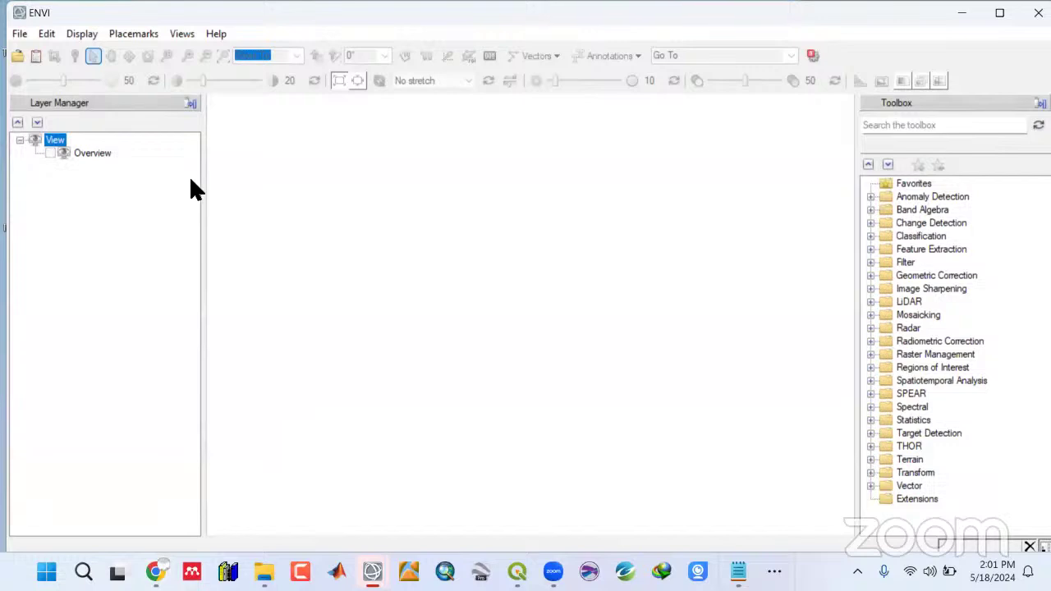
pyautogui.moveTo(208, 181); pyautogui.dragTo(191, 179)
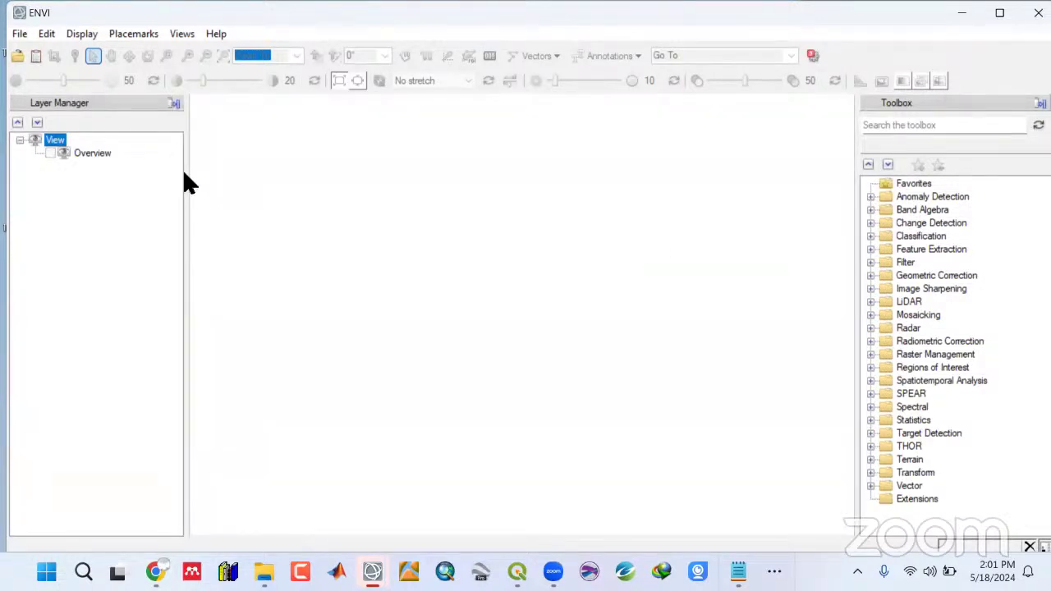
# Look over the toolbox categories, highlighting Band Algebra, Mosaicking and Radiometric Correction.
pyautogui.click(903, 210)
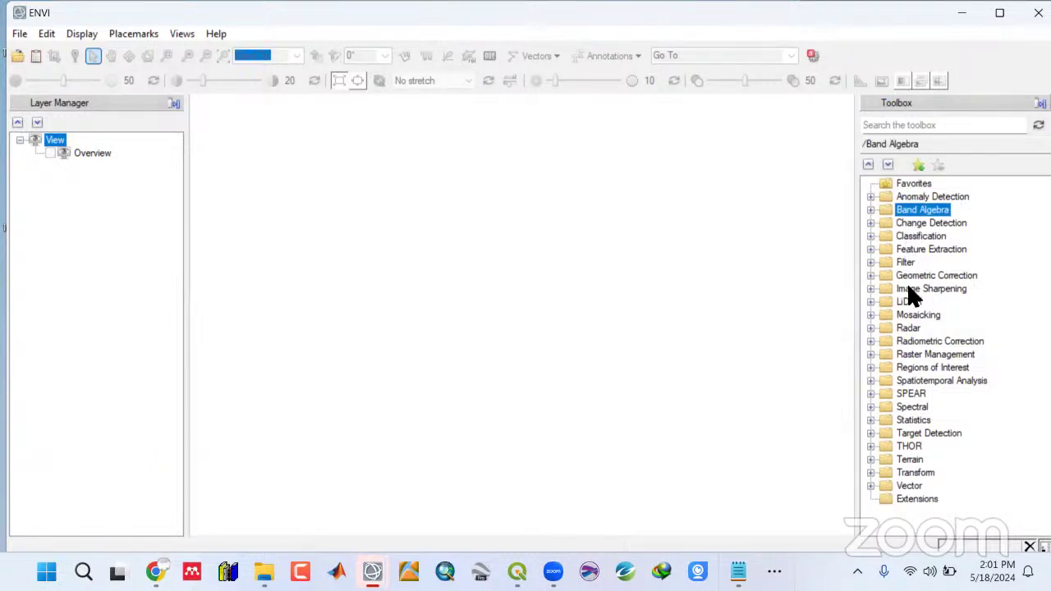
pyautogui.click(913, 315)
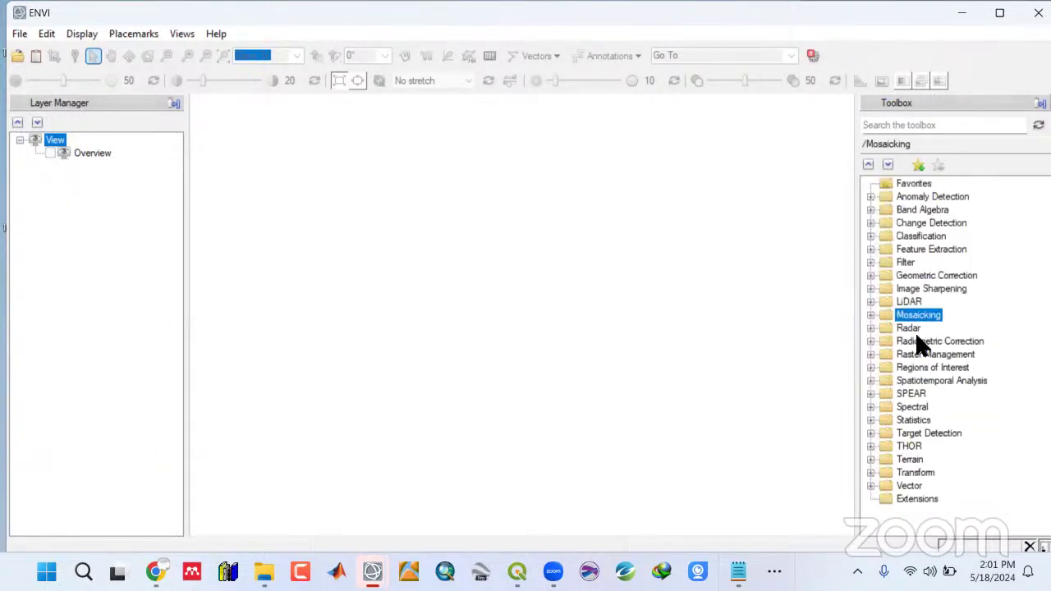
pyautogui.click(918, 342)
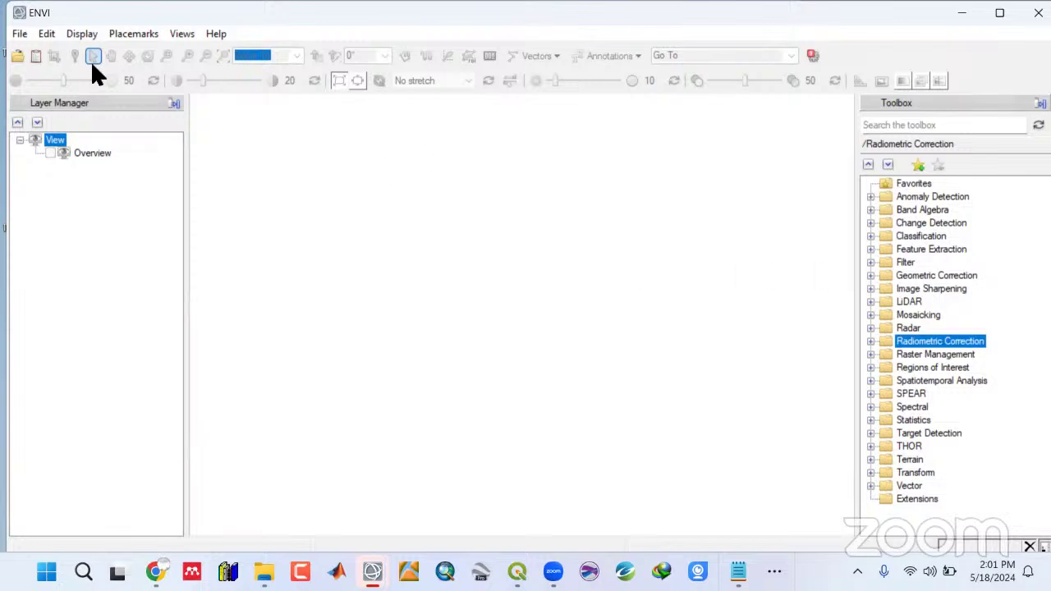
# Start opening a Landsat GeoTIFF with Metadata dataset and browse to the LC08_L1TP_190054_20240209_20240213_02_T1 folder under Desktop, Kwara State, Data, Landsat Data.
pyautogui.click(25, 31)
pyautogui.moveTo(33, 37)
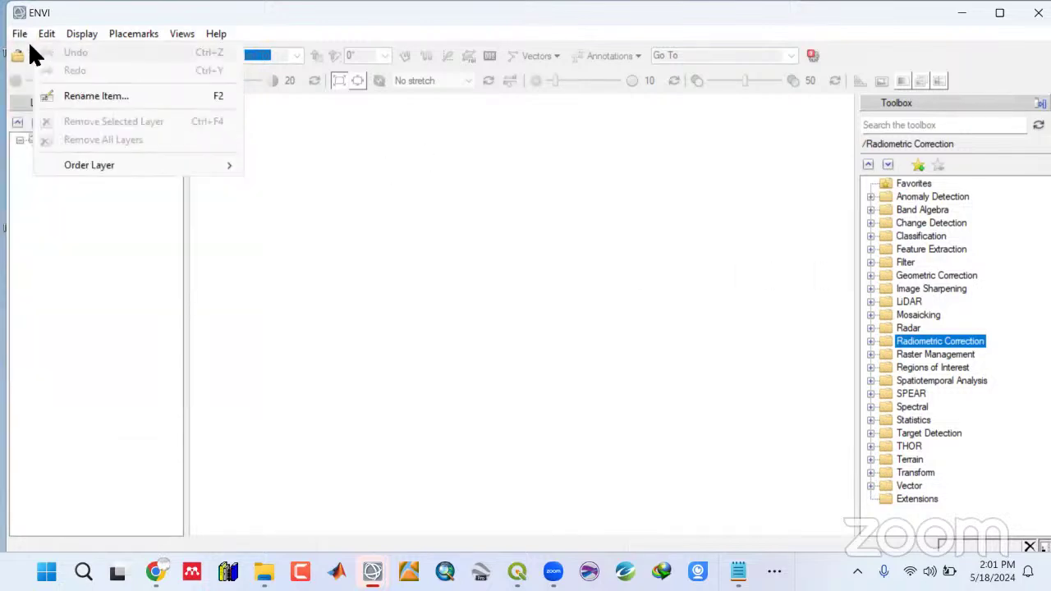
pyautogui.moveTo(41, 70)
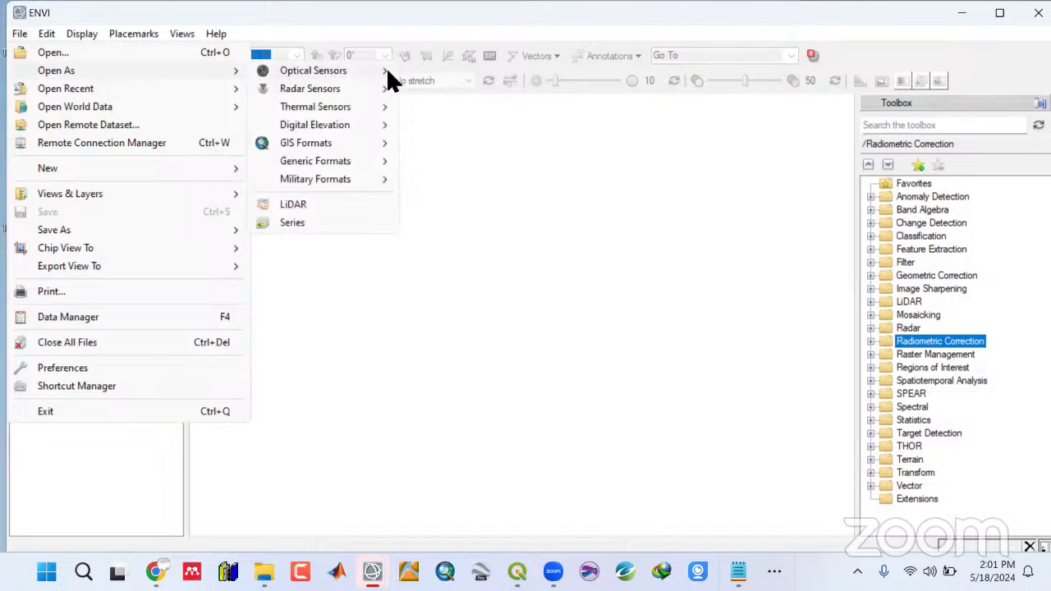
pyautogui.moveTo(315, 70)
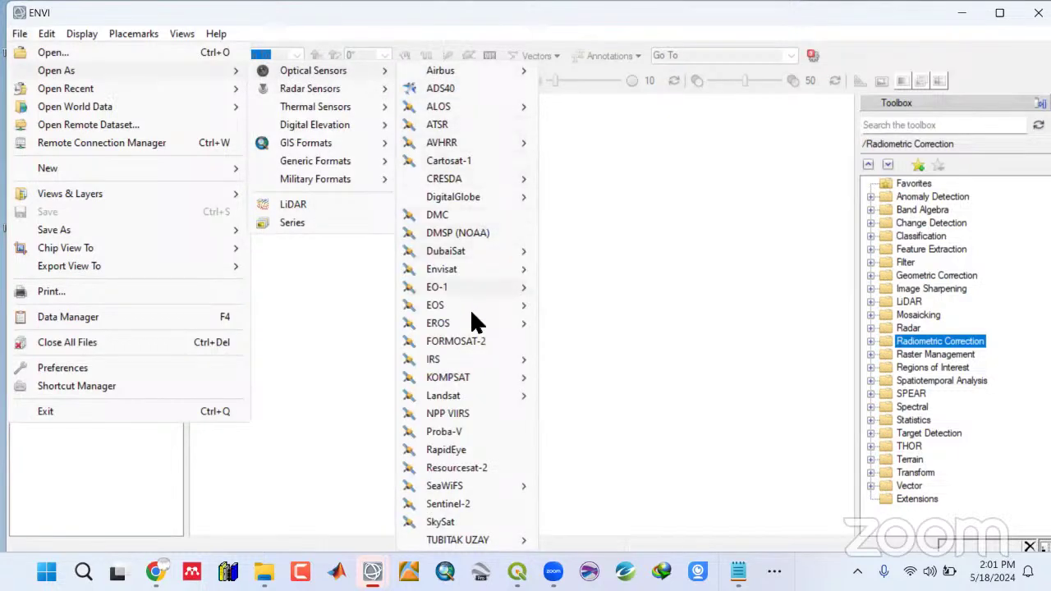
pyautogui.moveTo(461, 394)
pyautogui.click(577, 413)
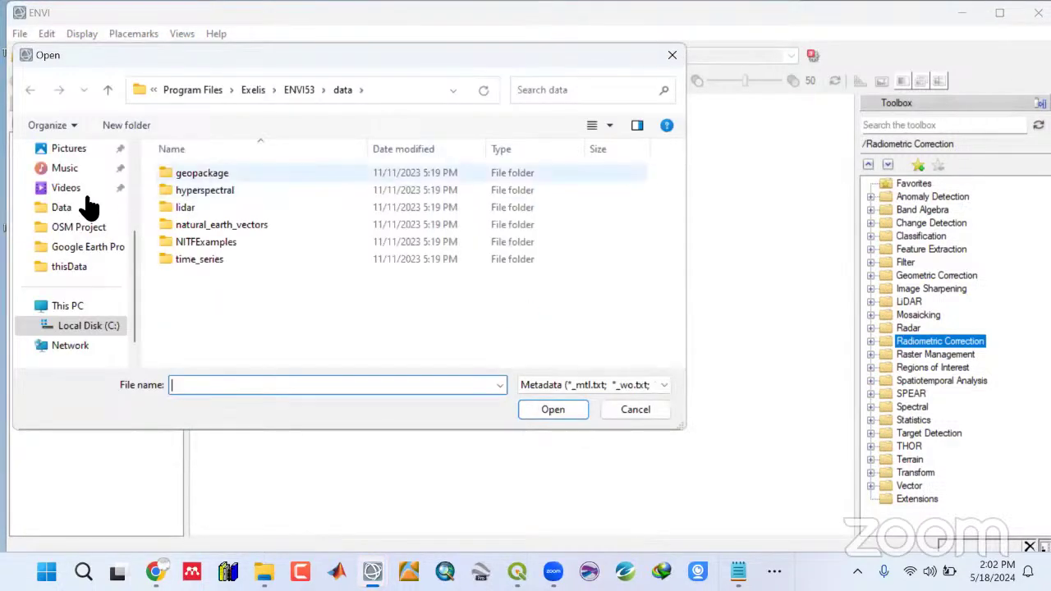
pyautogui.scroll(4, 86, 247)
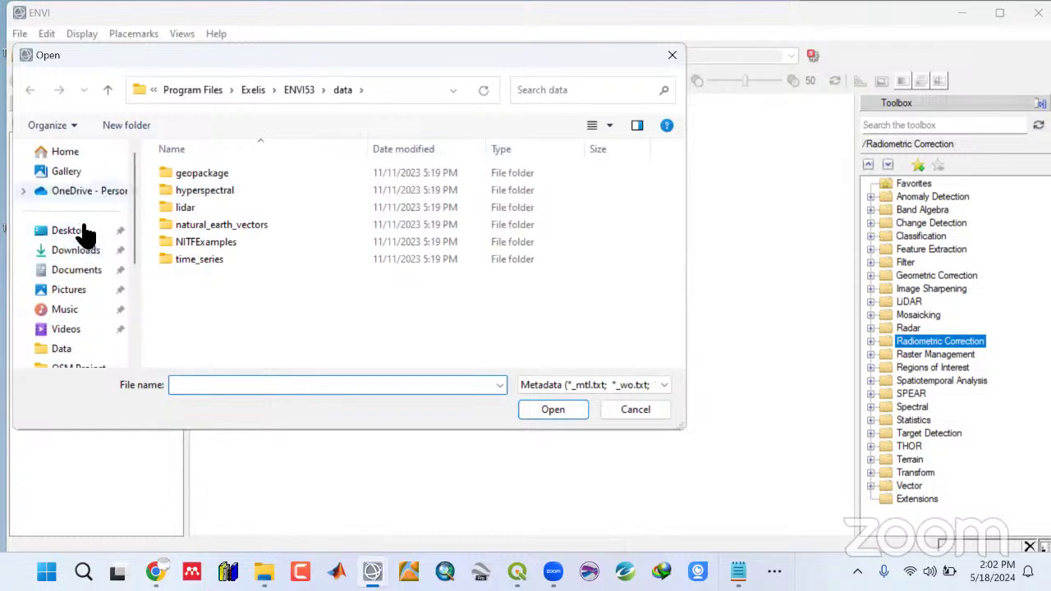
pyautogui.click(85, 235)
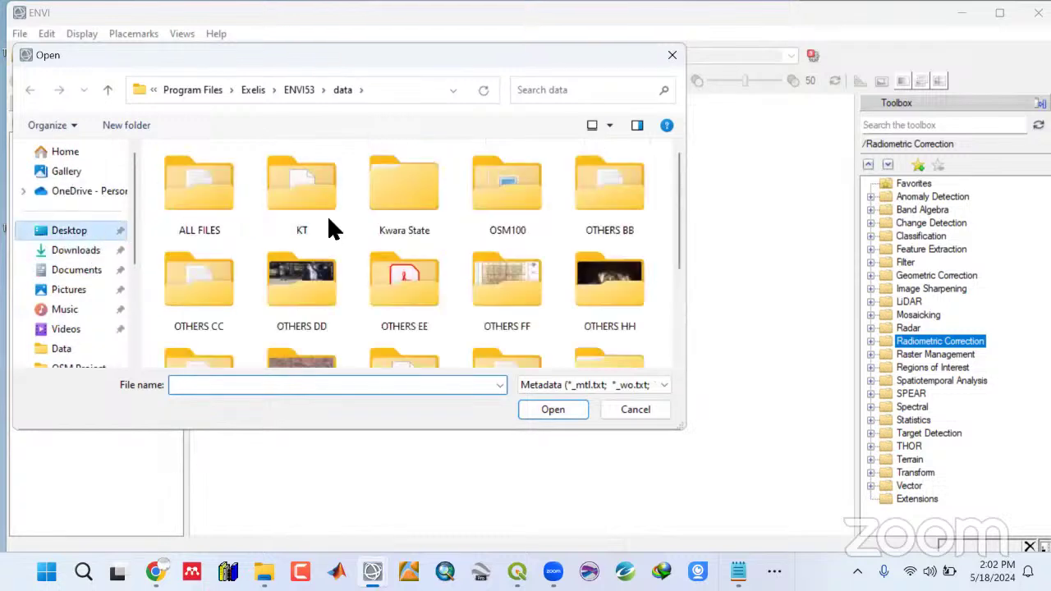
pyautogui.doubleClick(404, 192)
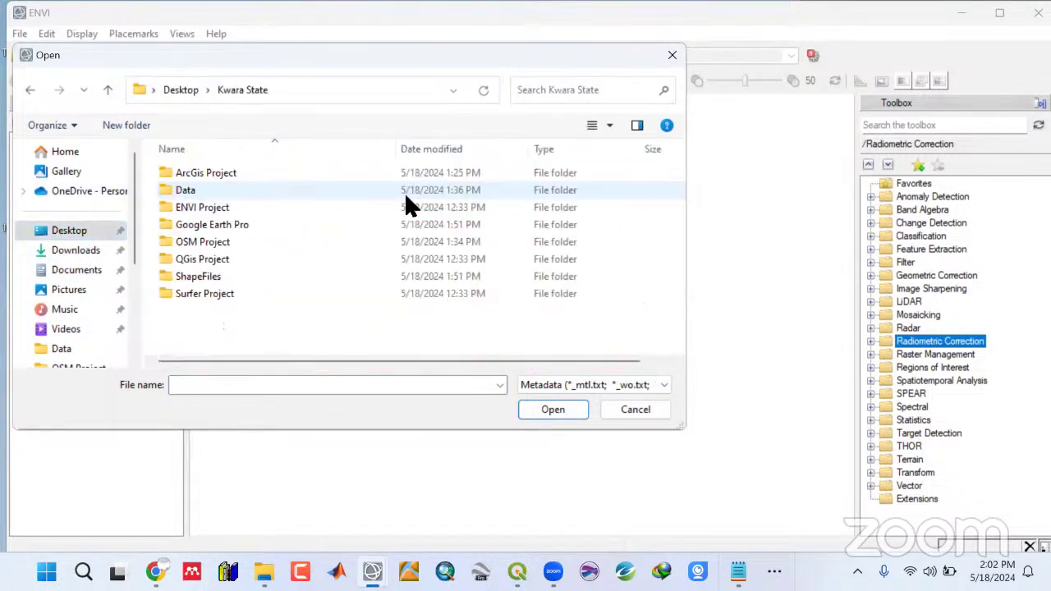
pyautogui.doubleClick(181, 189)
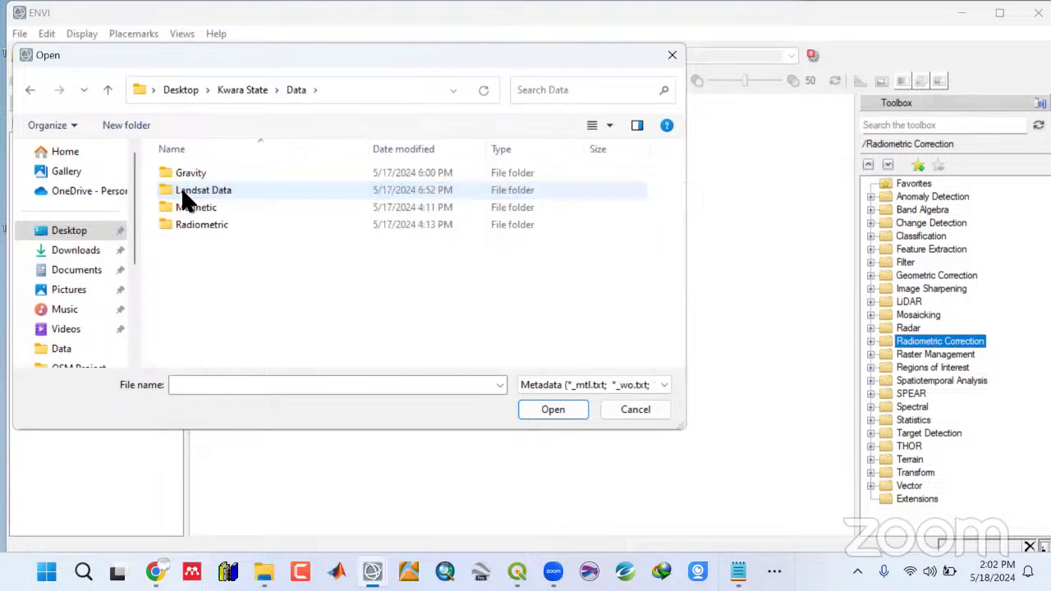
pyautogui.doubleClick(187, 187)
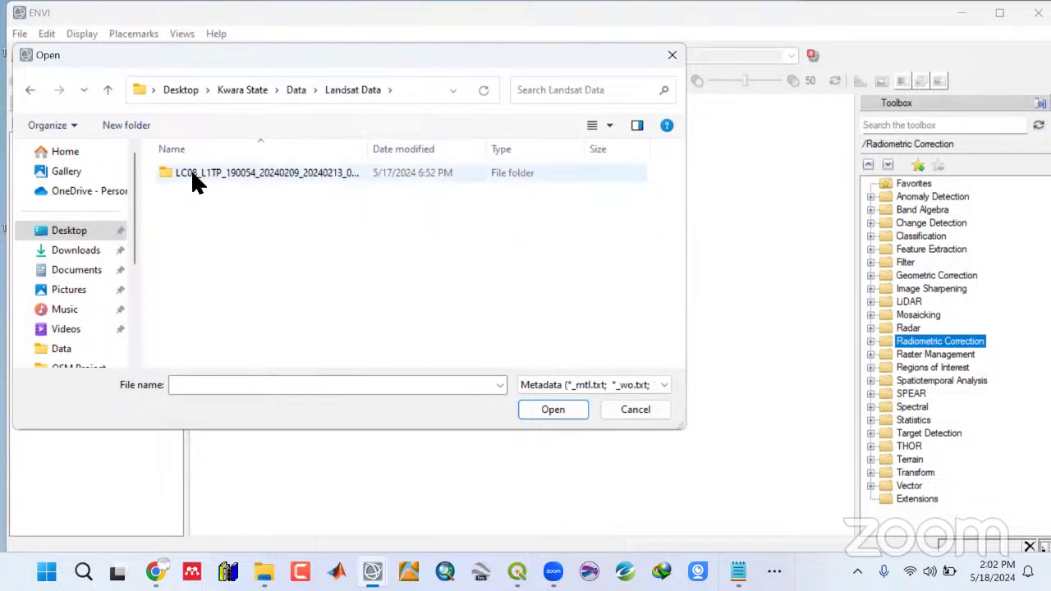
pyautogui.click(191, 172)
pyautogui.doubleClick(192, 174)
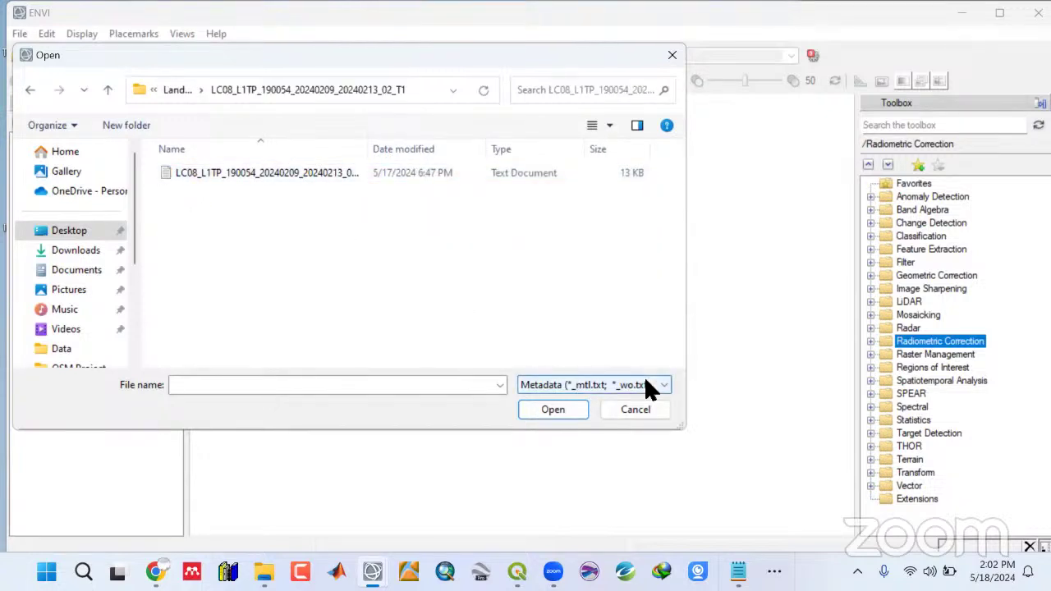
# Try to open the LC08_L1TP_190054_20240209_20240213_02_T1_MTL metadata file as the Landsat scene.
pyautogui.click(271, 174)
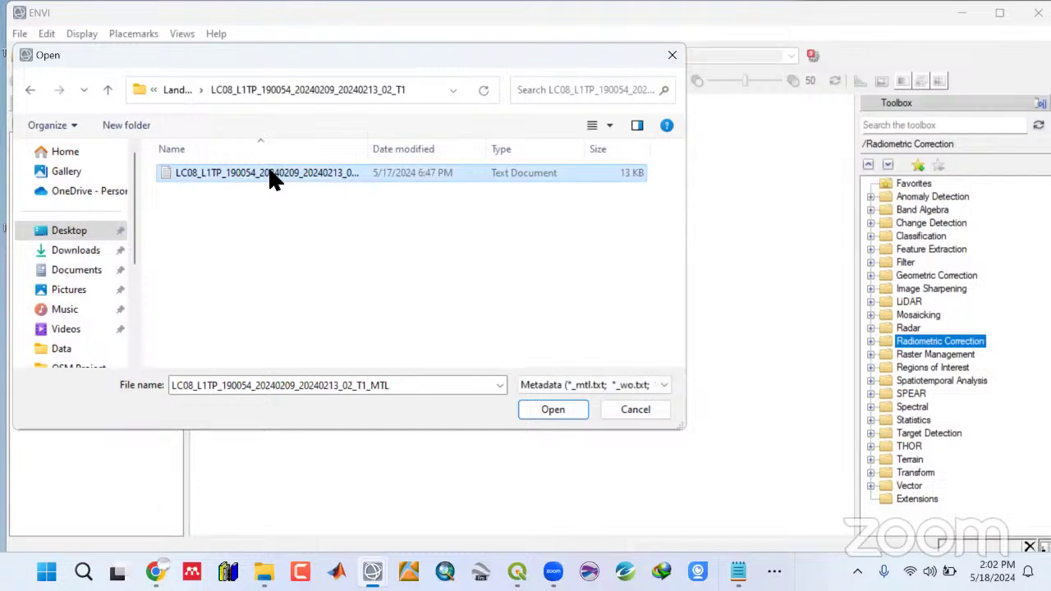
pyautogui.click(555, 407)
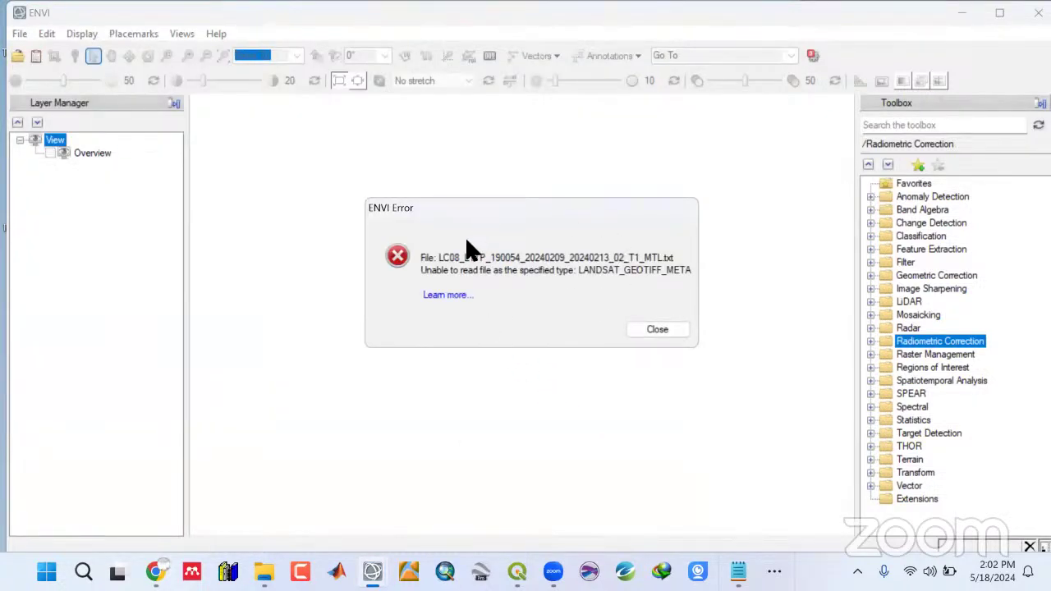
pyautogui.click(658, 330)
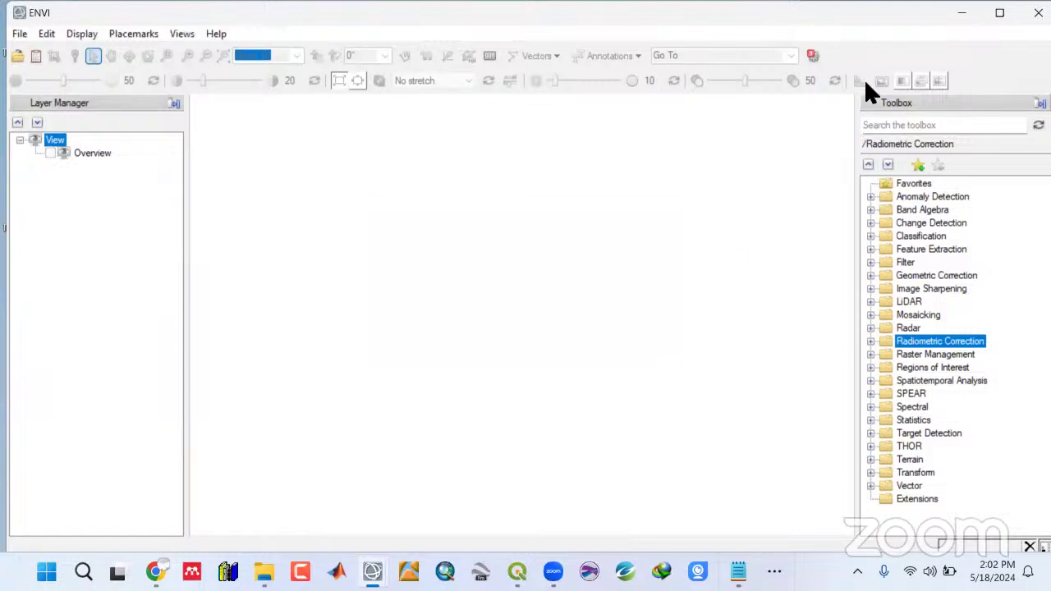
# Switch to File Explorer and open the MTL text file from the LC08_L1TP_190054_20240209_20240213_02_T1 folder in a maximized Notepad window.
pyautogui.click(972, 18)
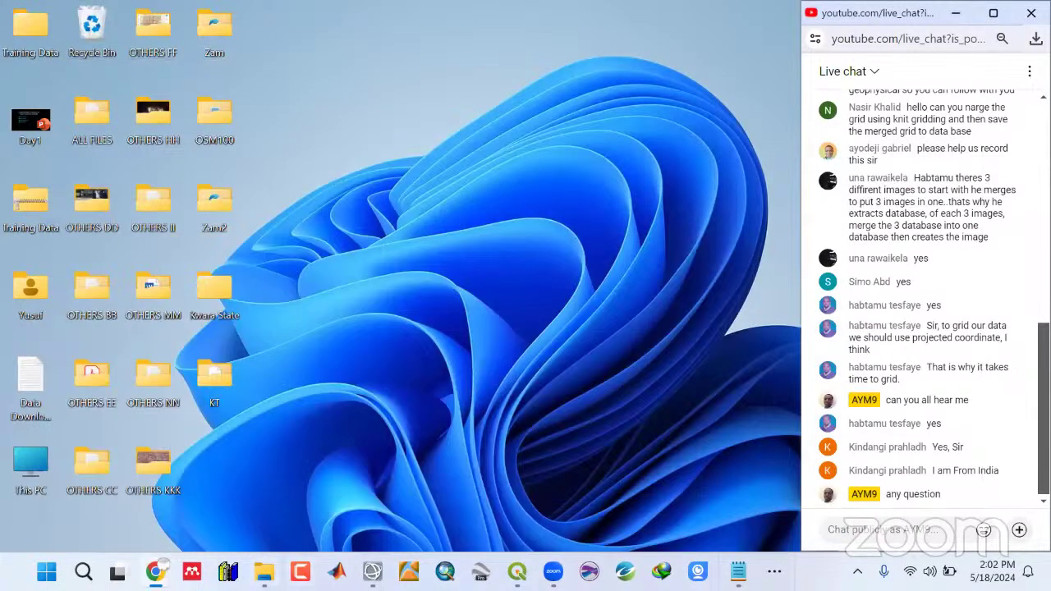
pyautogui.click(264, 572)
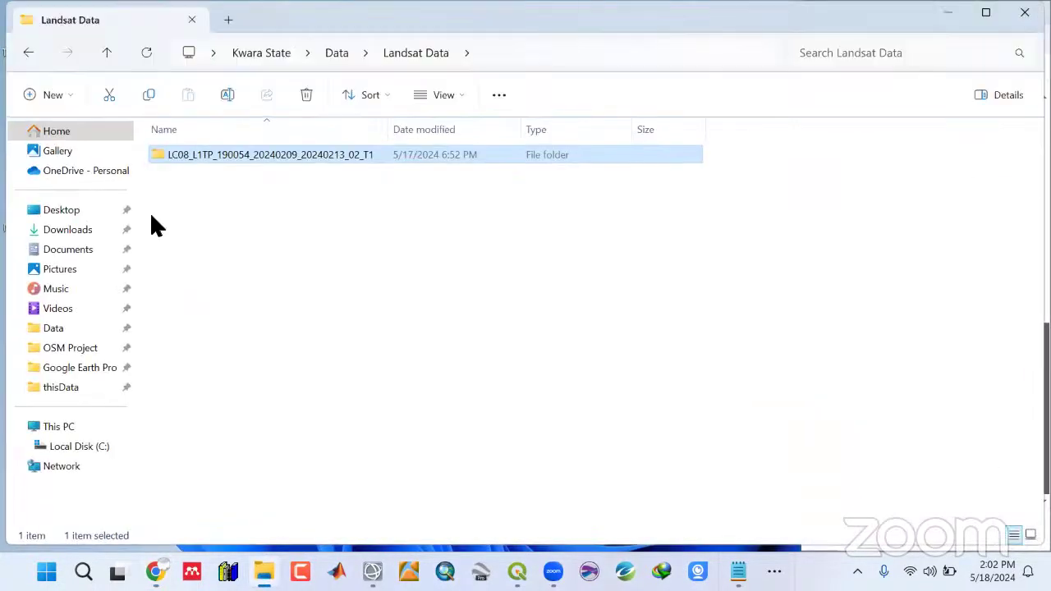
pyautogui.doubleClick(161, 156)
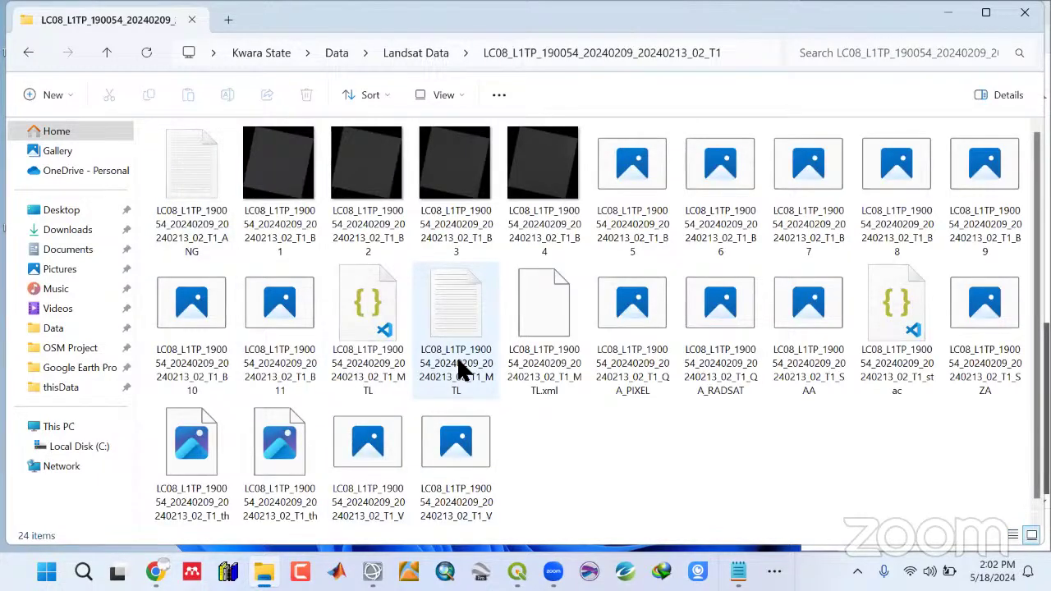
pyautogui.click(463, 370)
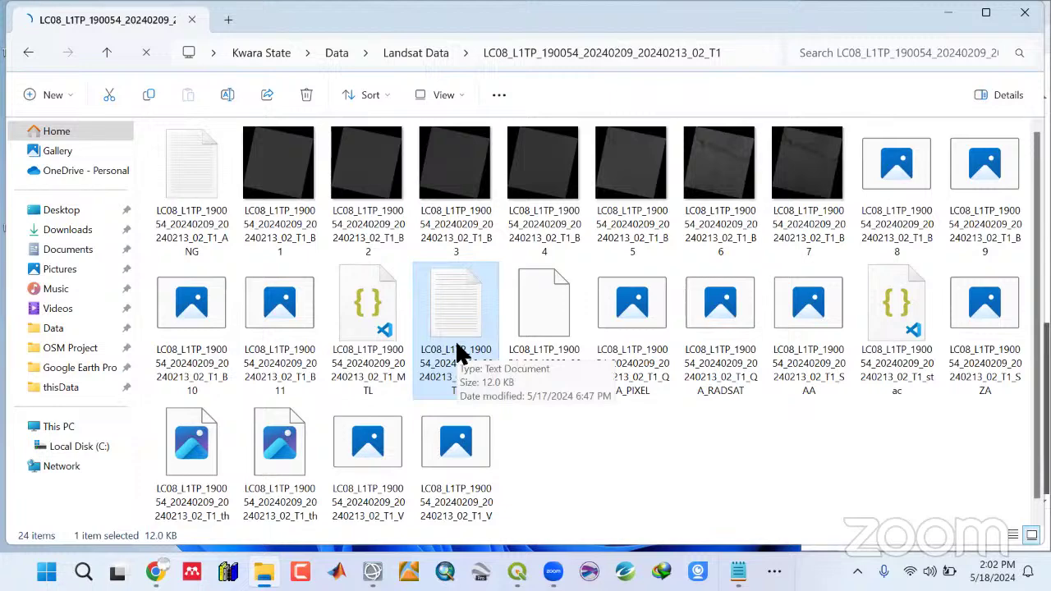
pyautogui.doubleClick(455, 316)
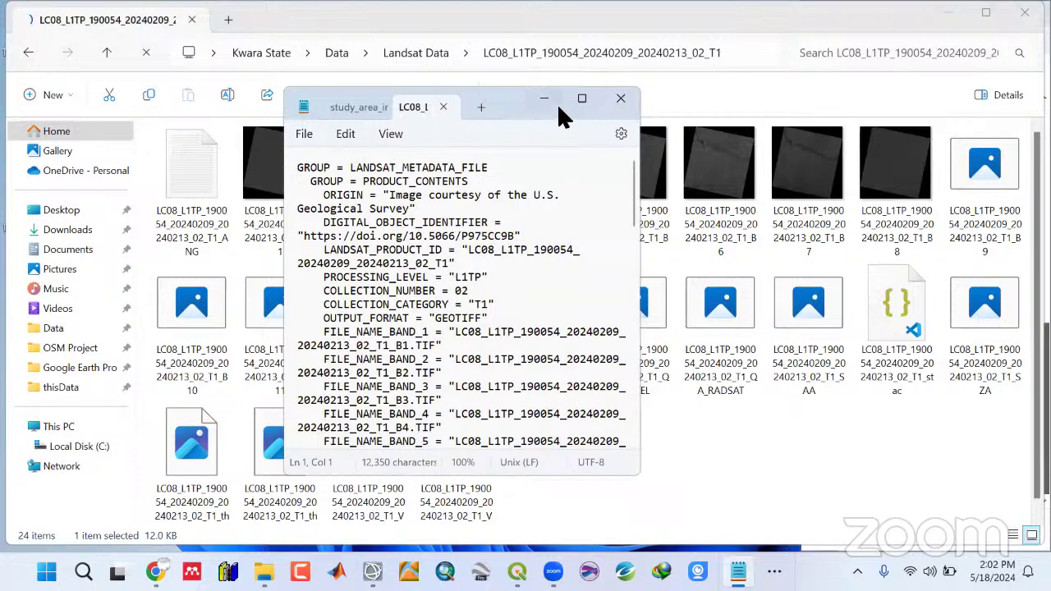
pyautogui.click(581, 98)
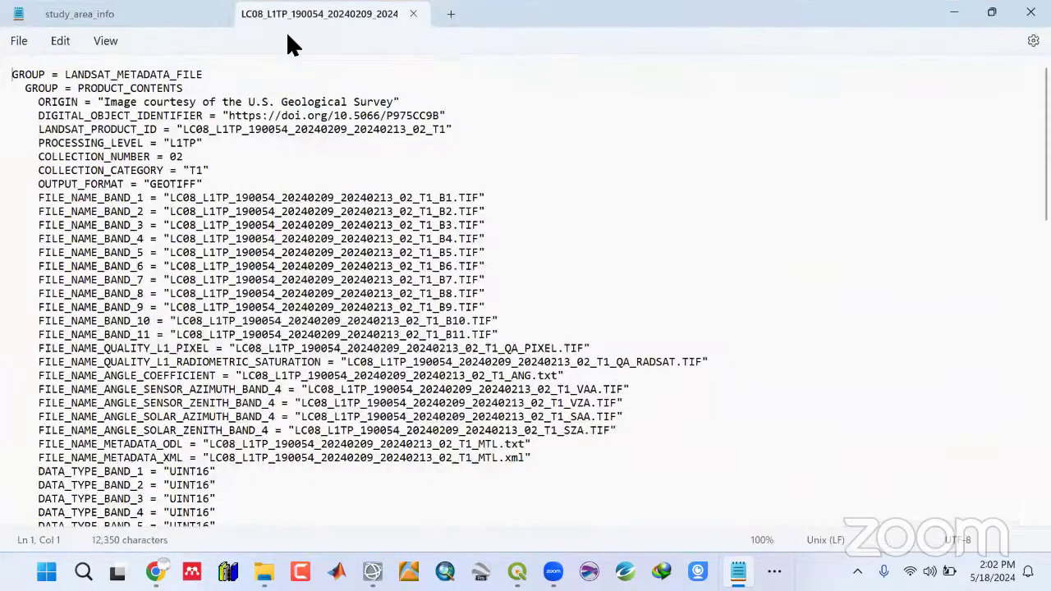
# Change the first line's group name to L1_METADATA_FILE, then save and close the metadata file.
pyautogui.moveTo(111, 74); pyautogui.dragTo(73, 75)
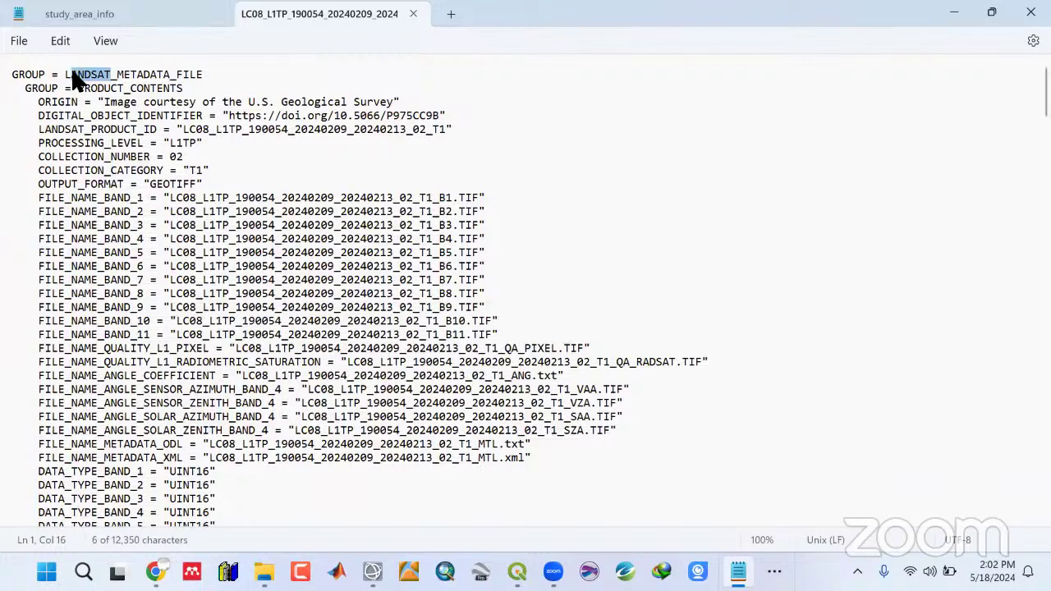
pyautogui.write('1')
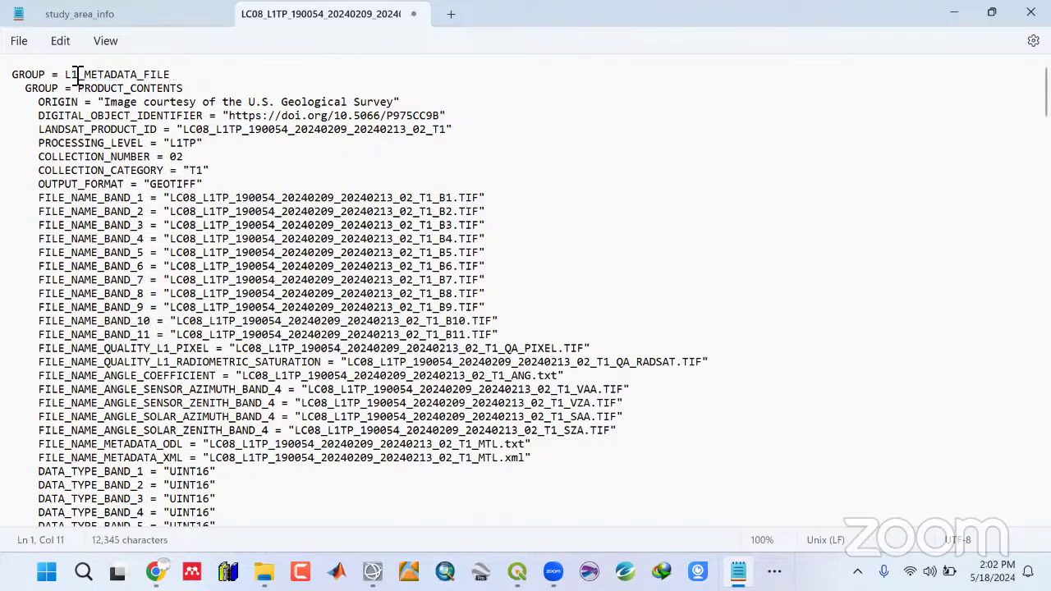
pyautogui.click(19, 40)
pyautogui.click(37, 152)
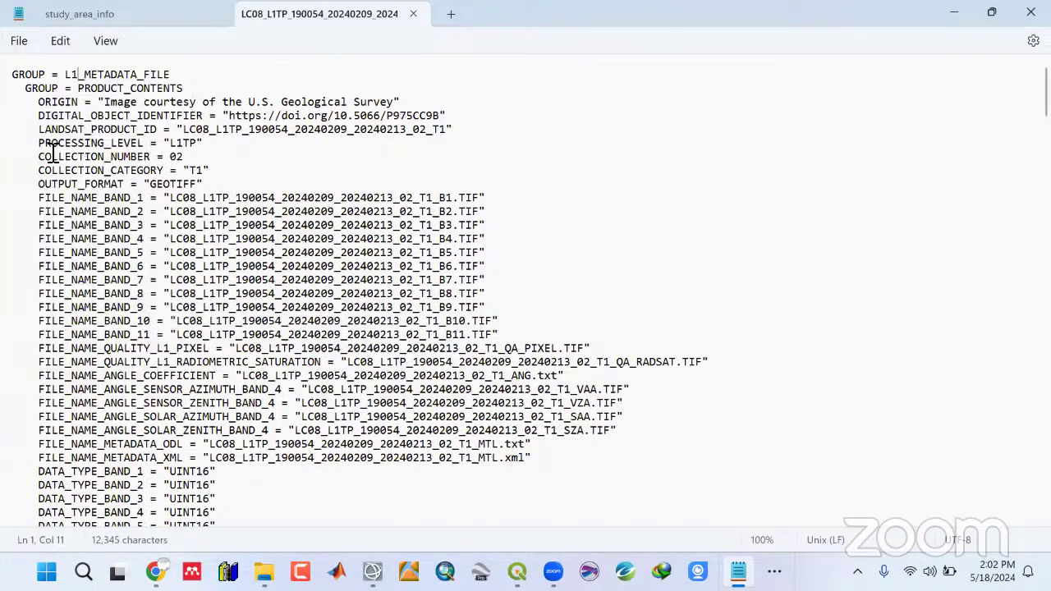
pyautogui.click(415, 15)
pyautogui.click(948, 15)
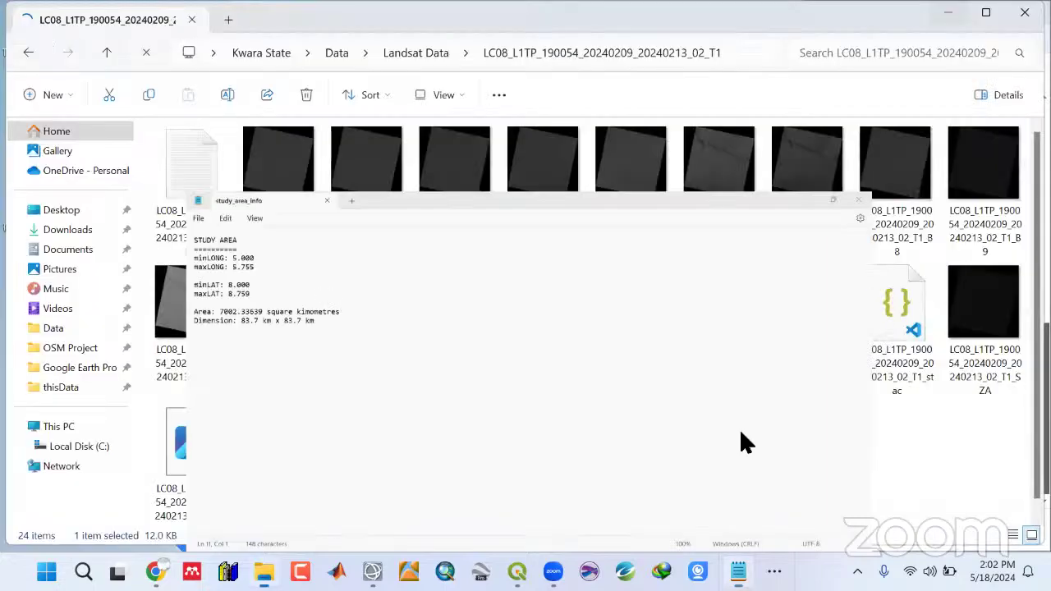
pyautogui.click(948, 14)
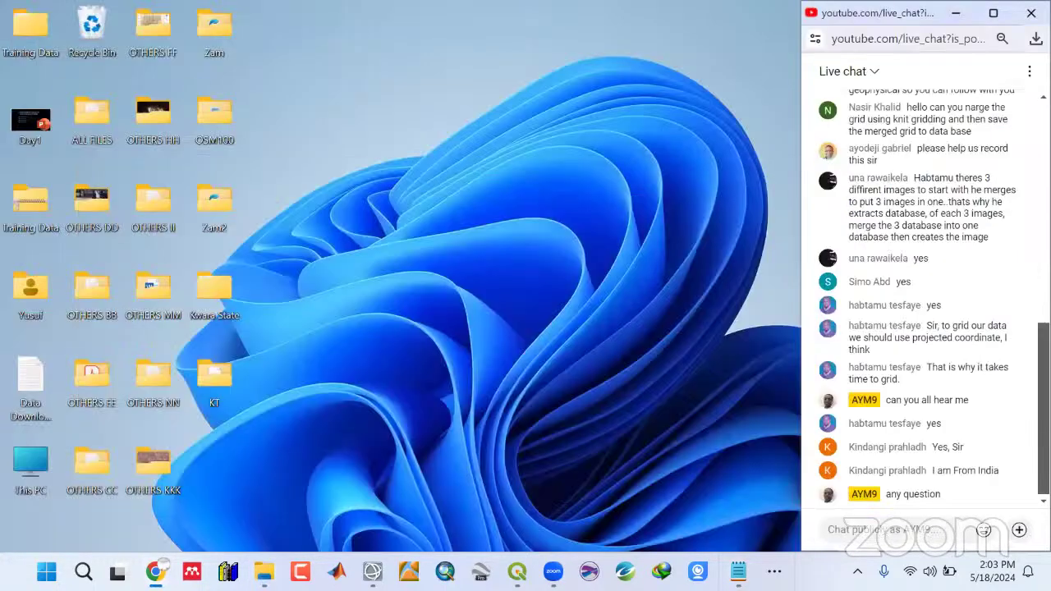
# Switch to ENVI and open the edited MTL file as Landsat GeoTIFF with Metadata.
pyautogui.moveTo(372, 566)
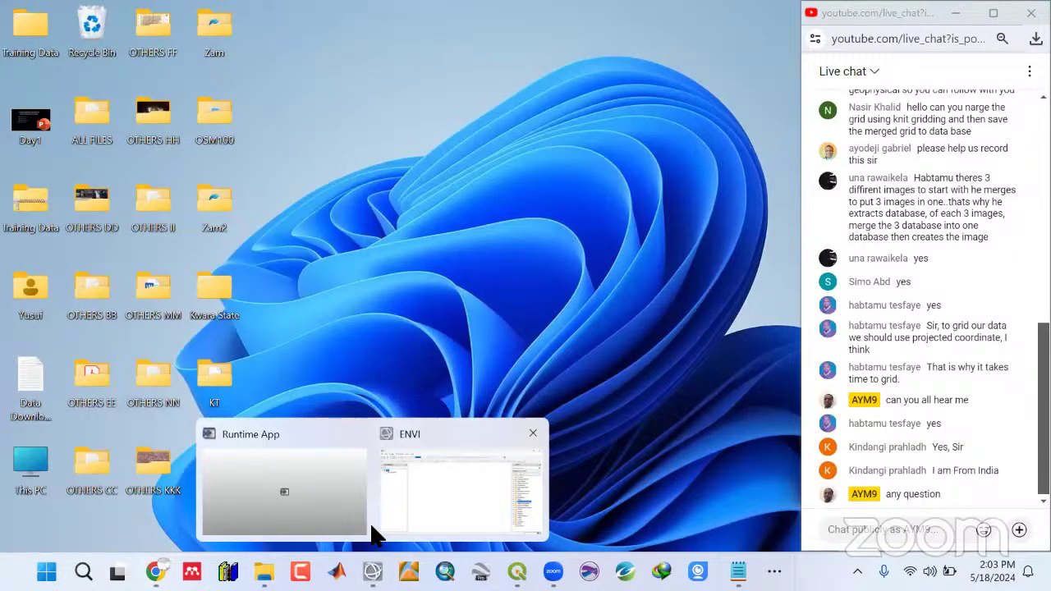
pyautogui.click(443, 492)
pyautogui.click(20, 34)
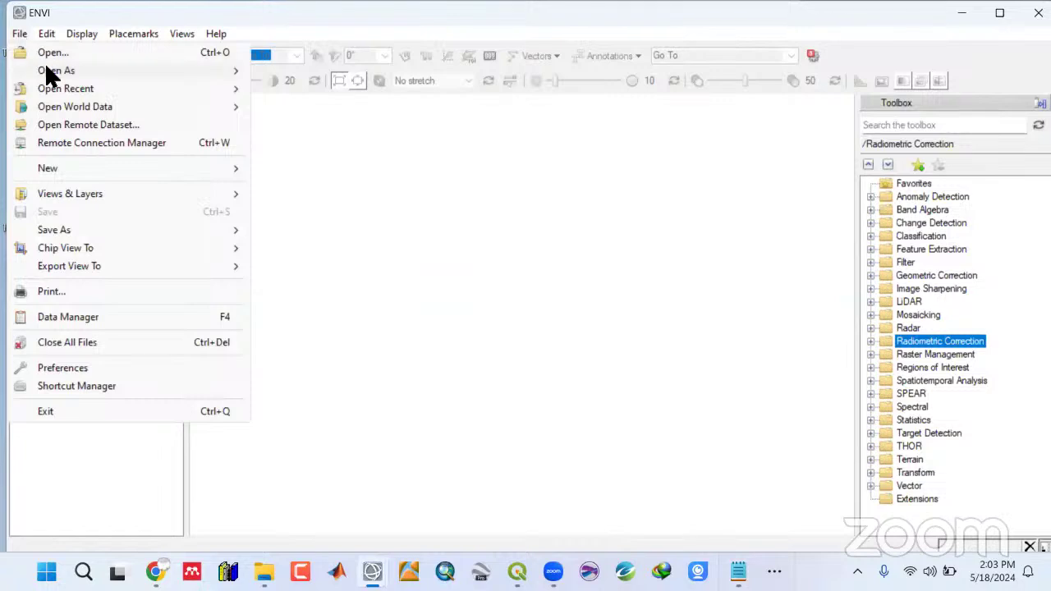
pyautogui.moveTo(49, 71)
pyautogui.moveTo(374, 70)
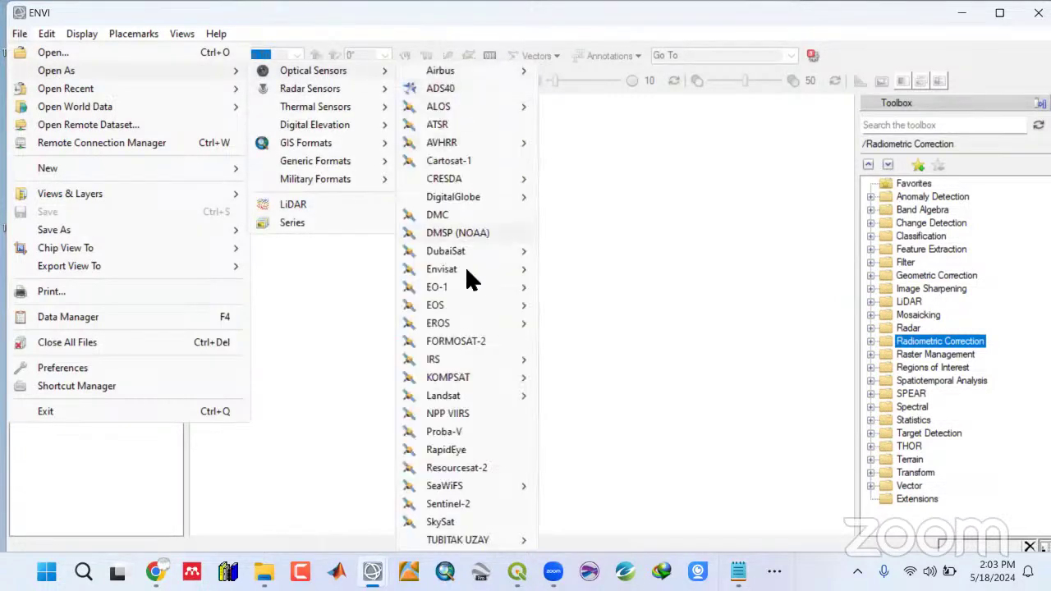
pyautogui.moveTo(476, 394)
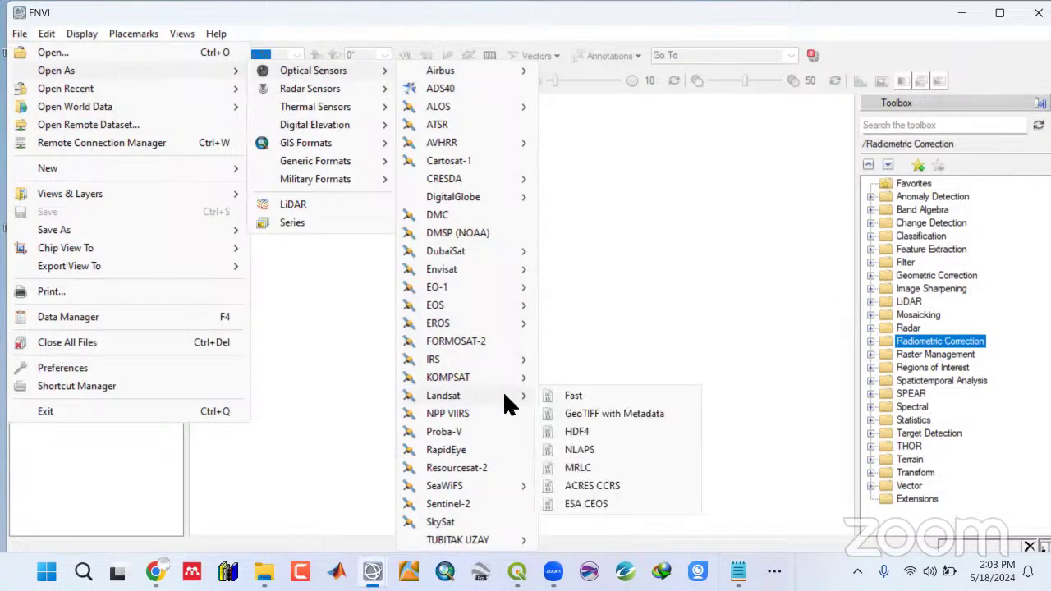
pyautogui.click(584, 413)
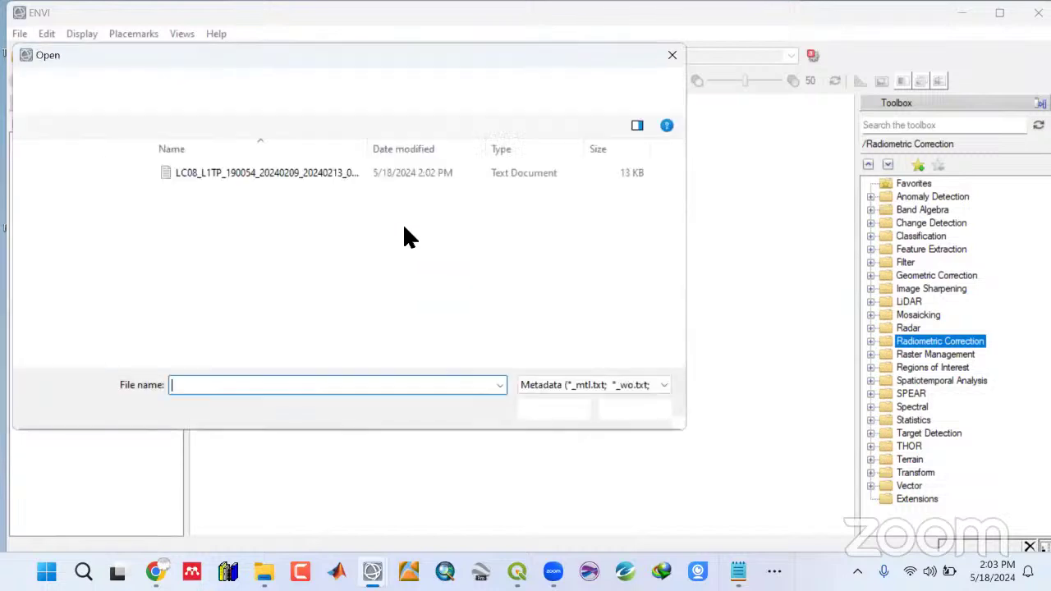
pyautogui.click(251, 174)
pyautogui.click(543, 411)
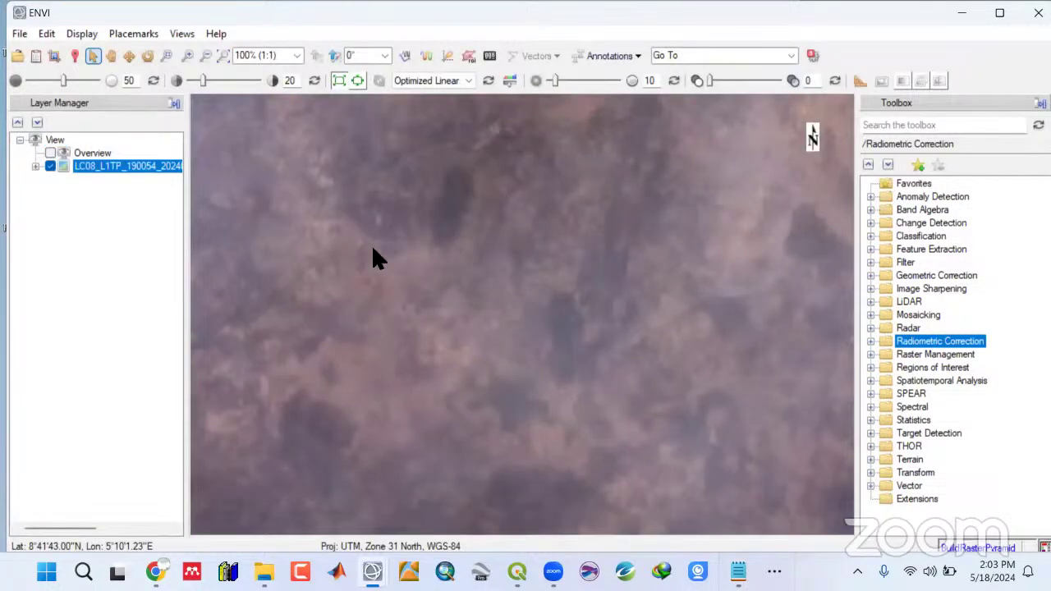
# Fit the full extent of the Landsat scene in the image view and reposition it slightly.
pyautogui.click(223, 56)
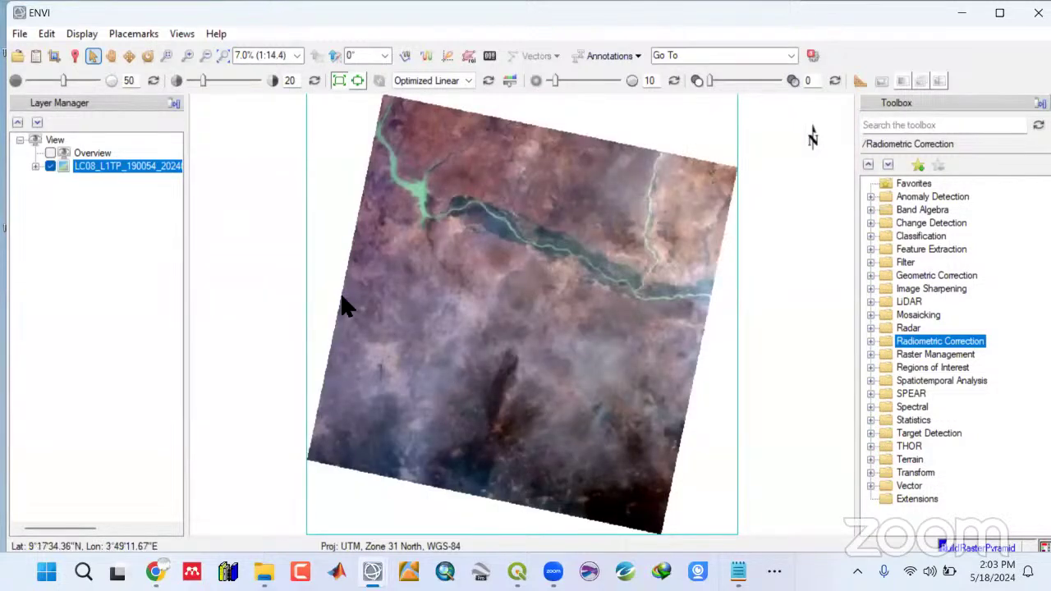
pyautogui.click(111, 56)
pyautogui.moveTo(559, 317); pyautogui.dragTo(578, 354)
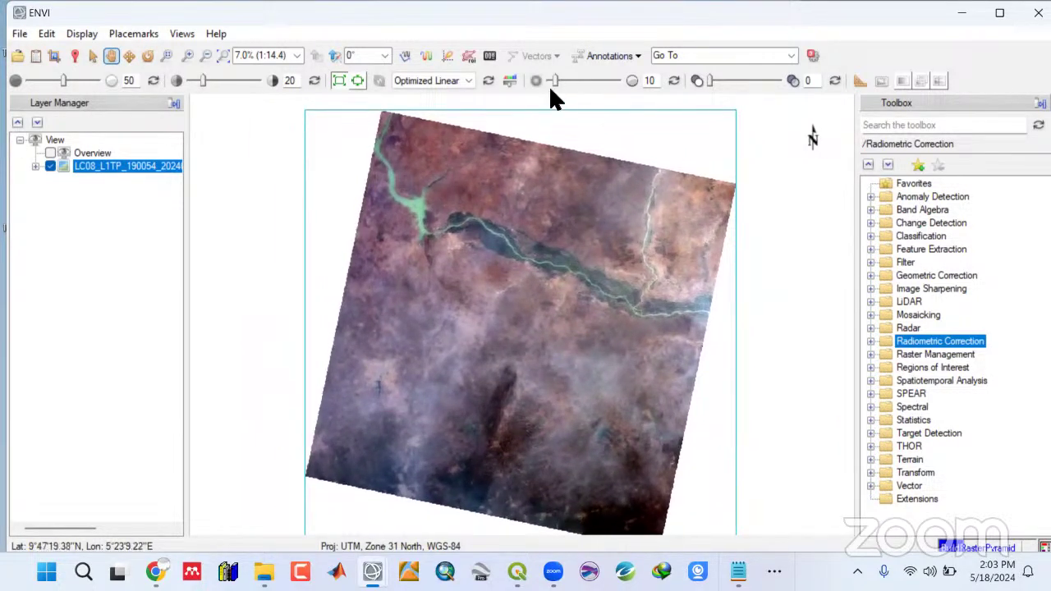
# Reset the image sharpening to its default and apply the Linear 2% stretch to the Landsat scene.
pyautogui.moveTo(550, 88); pyautogui.dragTo(583, 81)
pyautogui.click(669, 80)
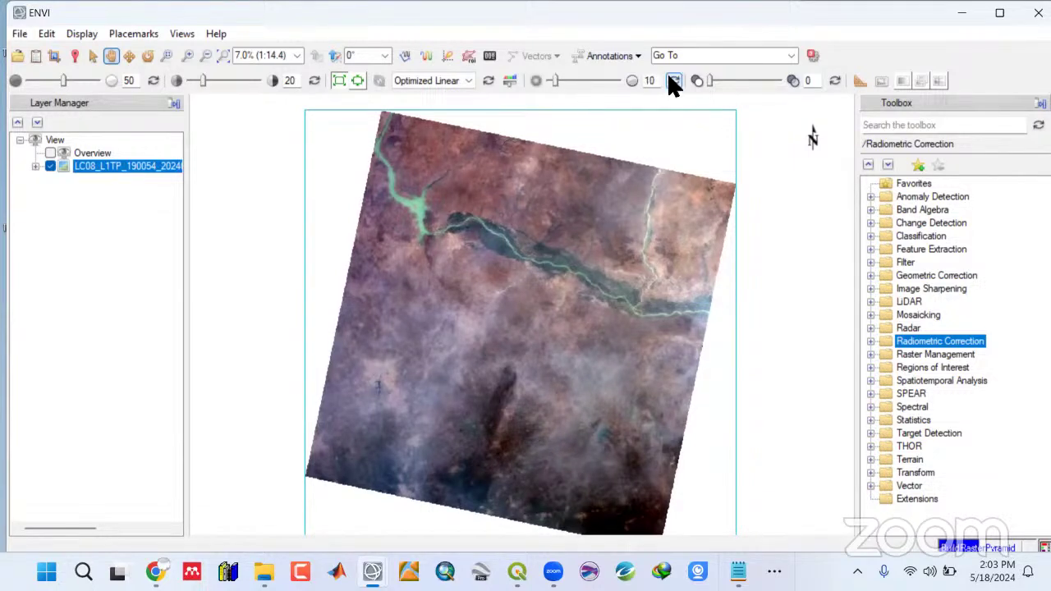
pyautogui.click(468, 80)
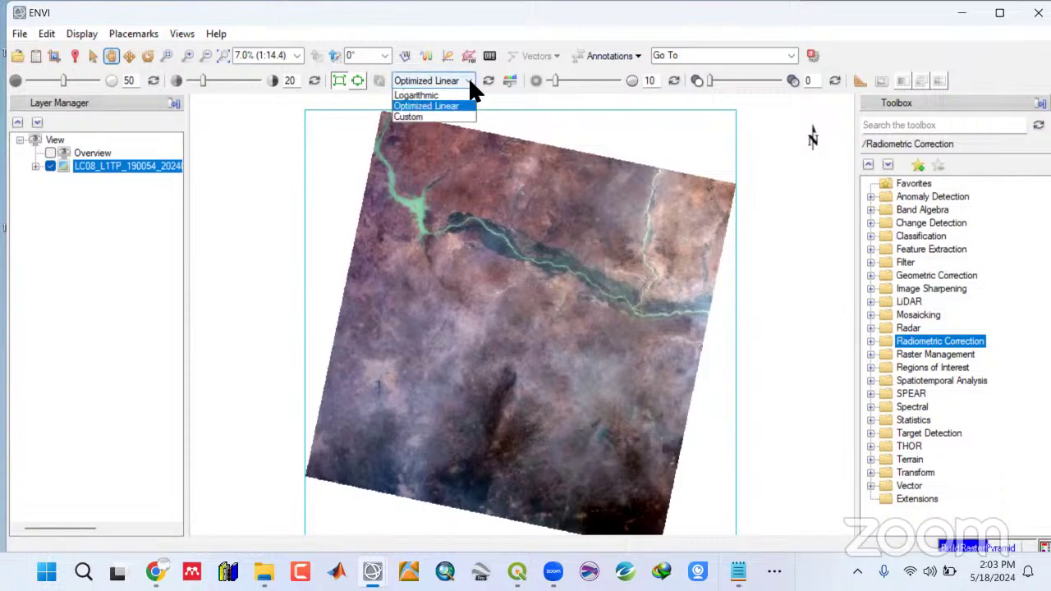
pyautogui.click(454, 127)
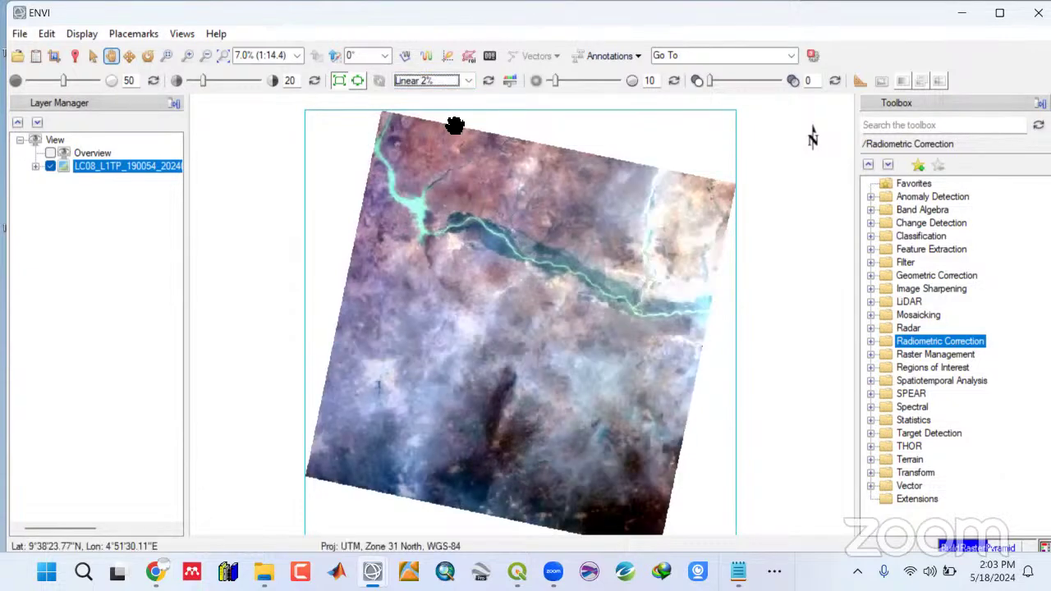
# Try the Linear 5% and Logarithmic stretches on the Landsat scene, and apply the Optimized Linear stretch.
pyautogui.click(473, 79)
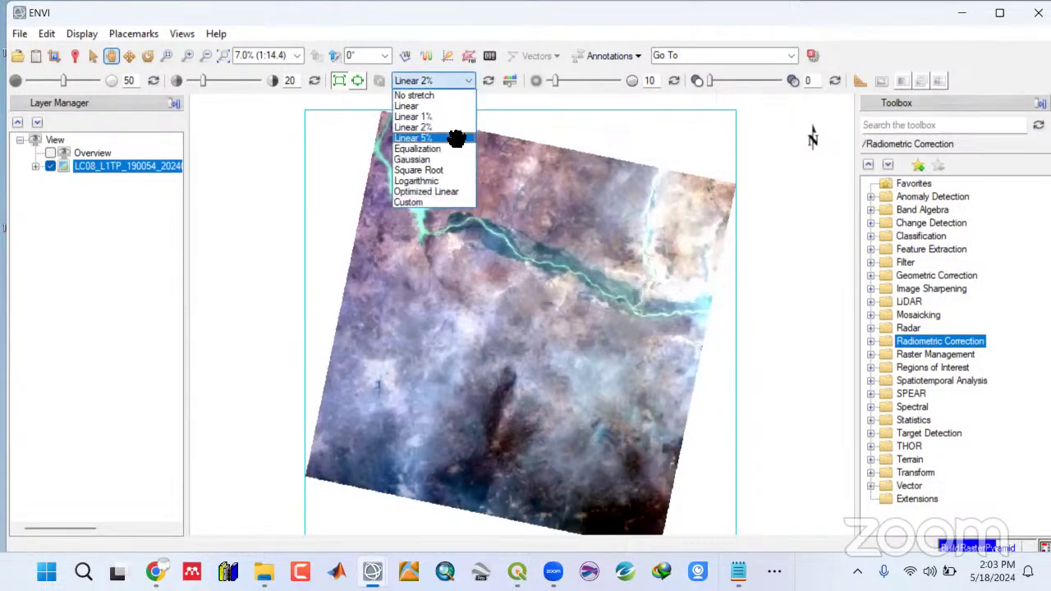
pyautogui.click(457, 138)
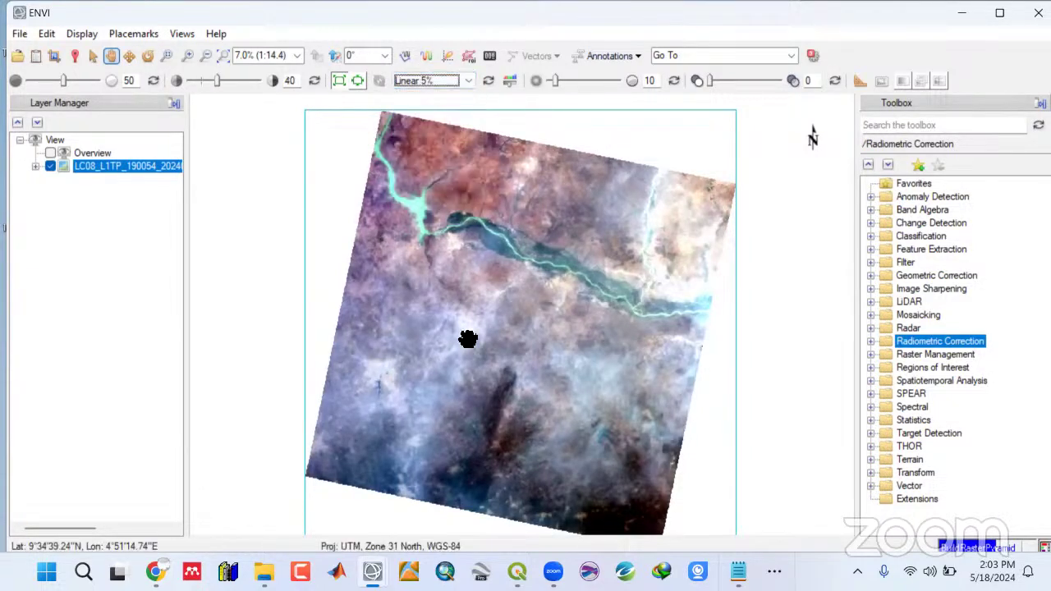
pyautogui.click(459, 80)
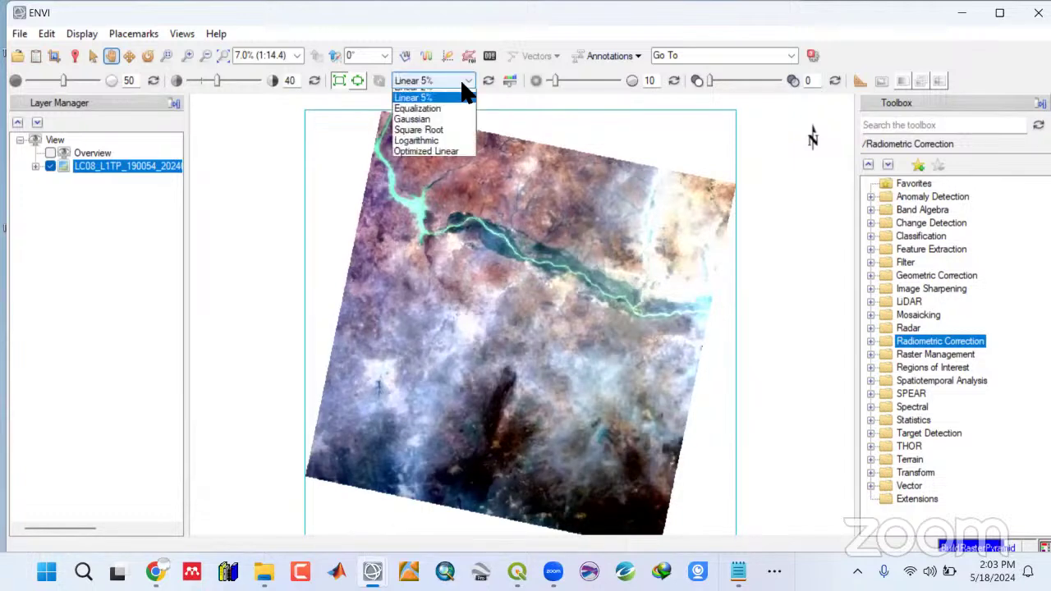
pyautogui.click(438, 181)
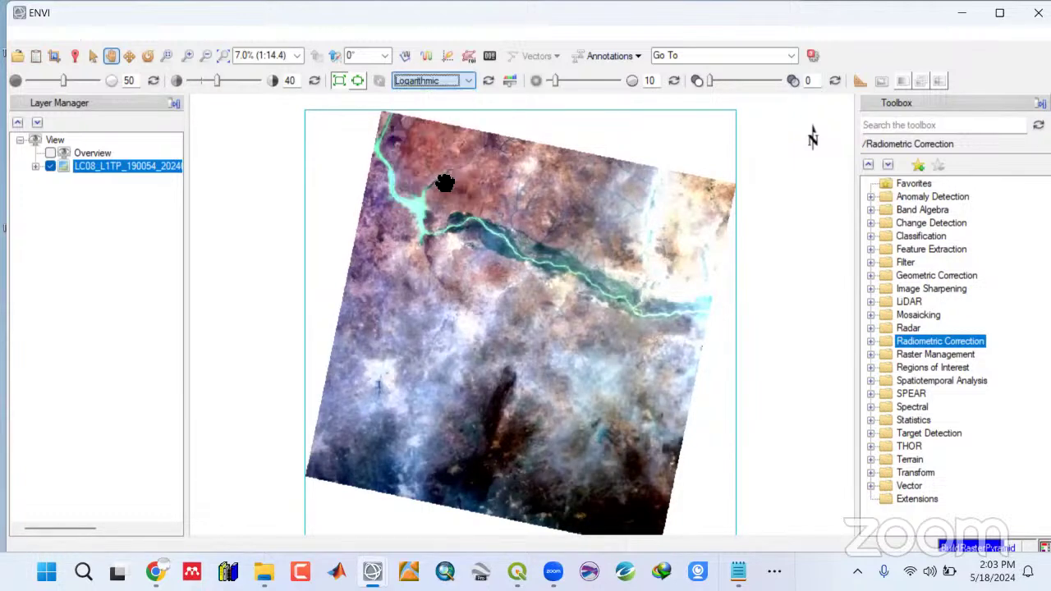
pyautogui.click(458, 79)
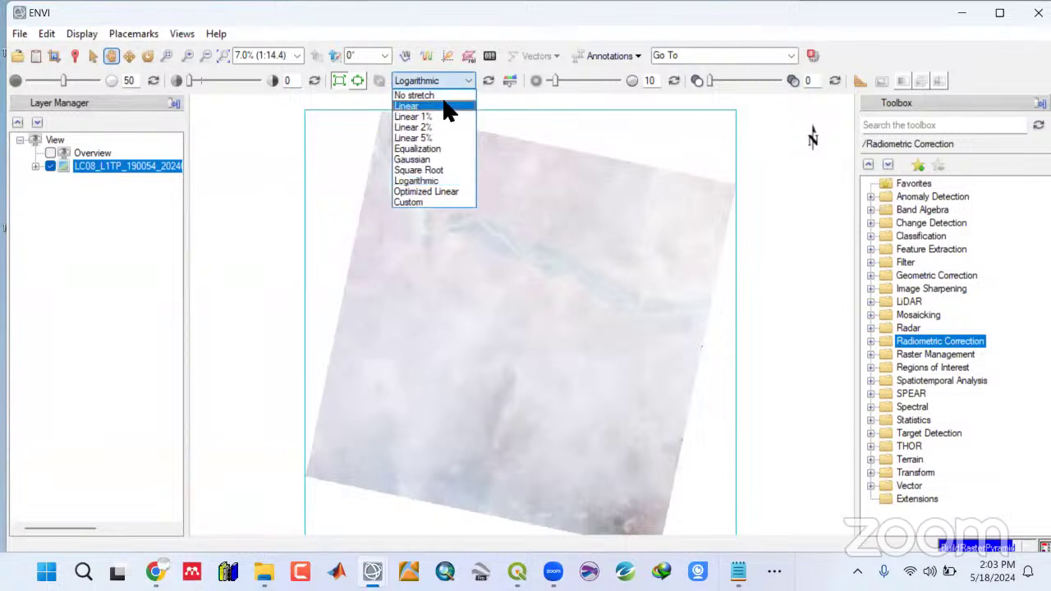
pyautogui.click(447, 106)
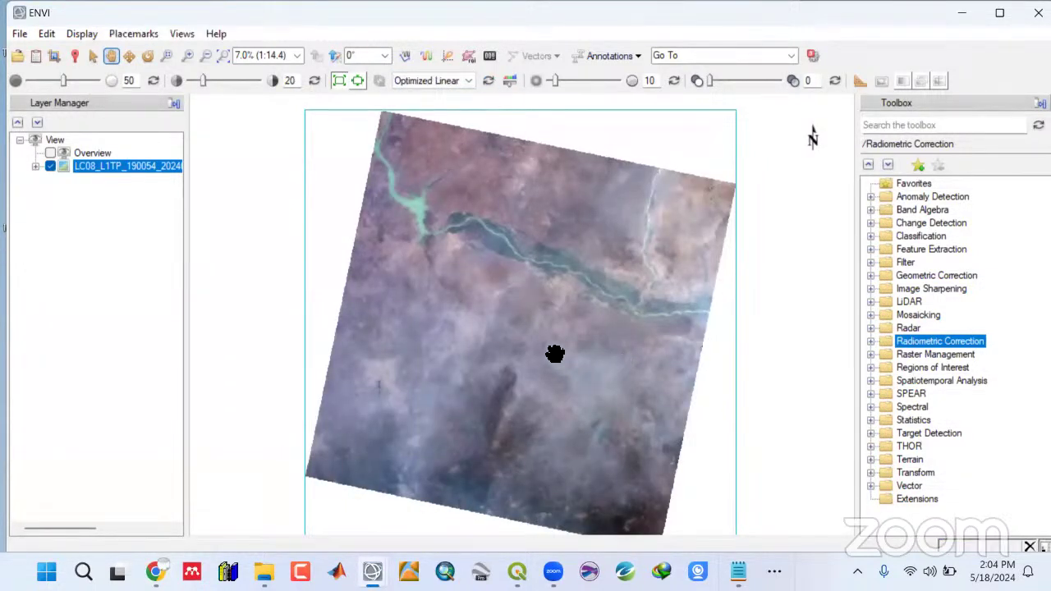
# Close ENVI and agree to exit the application.
pyautogui.moveTo(519, 382); pyautogui.dragTo(481, 361)
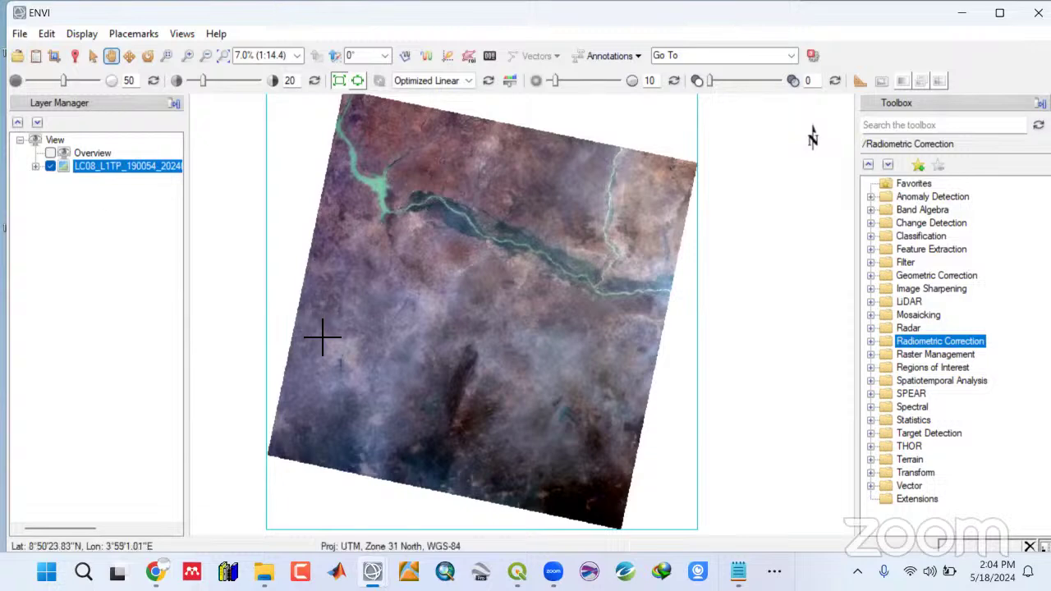
pyautogui.moveTo(441, 357)
pyautogui.mouseDown()
pyautogui.moveTo(438, 342)
pyautogui.moveTo(427, 369)
pyautogui.mouseUp()
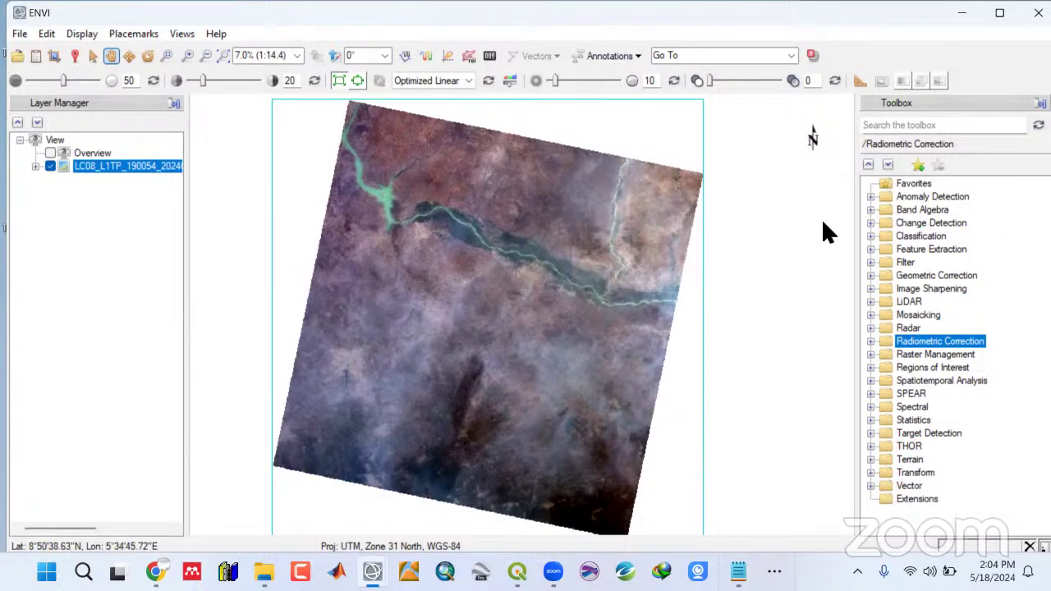
pyautogui.click(1039, 12)
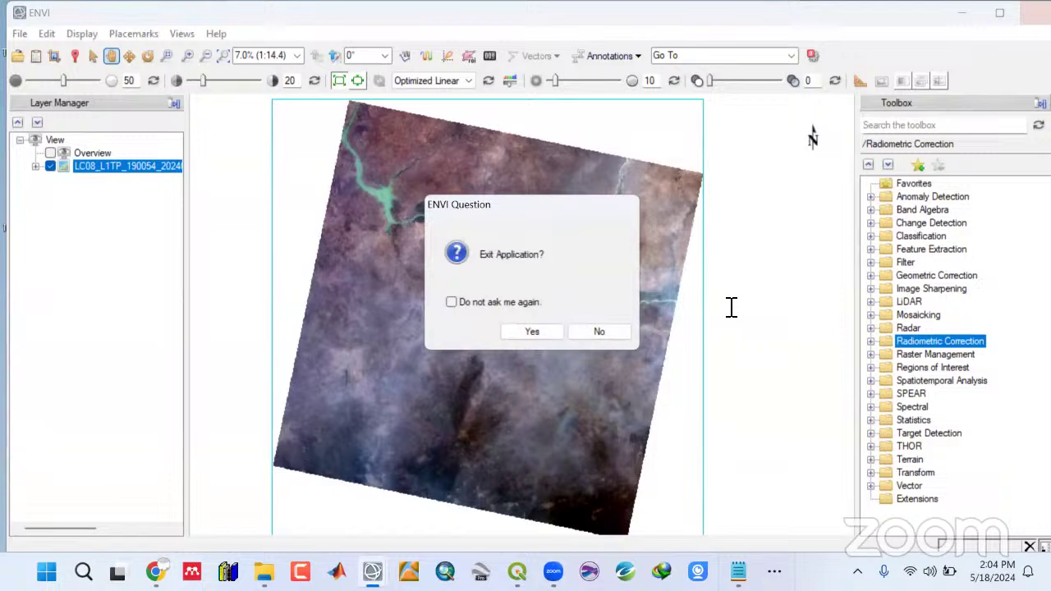
pyautogui.click(552, 332)
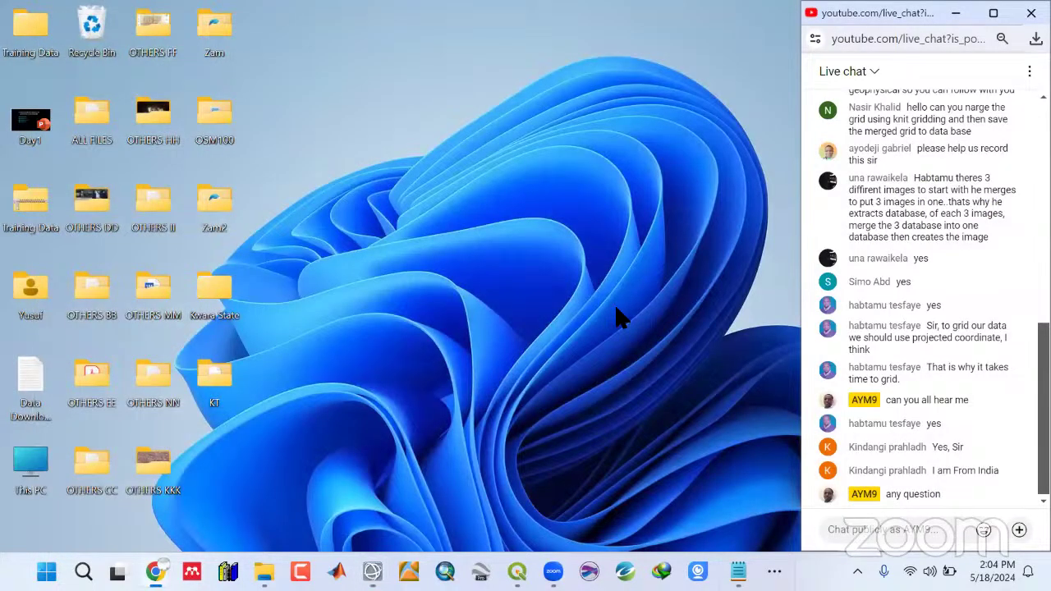
pyautogui.rightClick(616, 310)
pyautogui.click(525, 216)
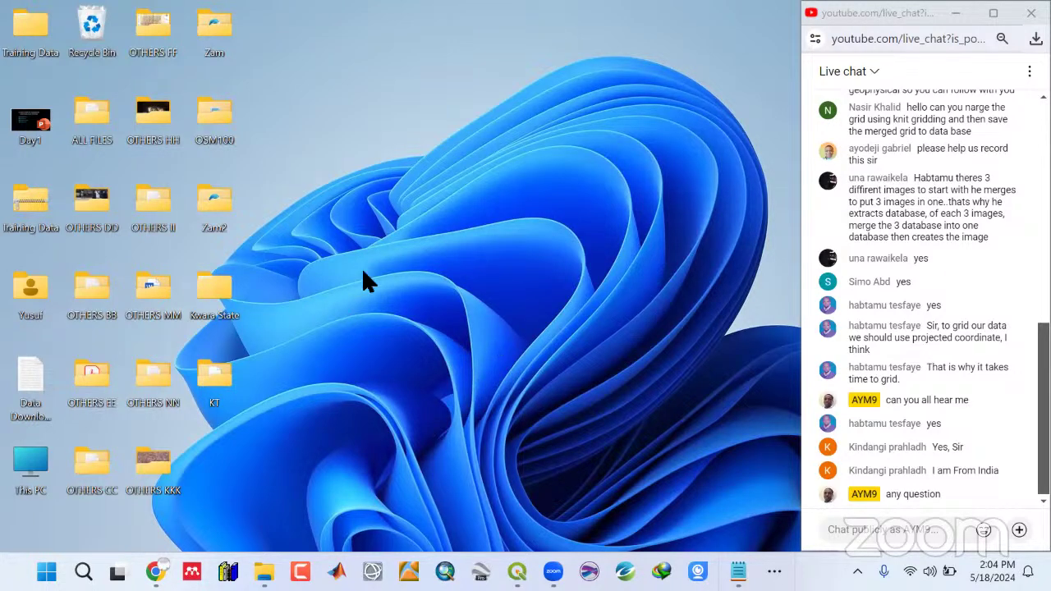
pyautogui.rightClick(447, 174)
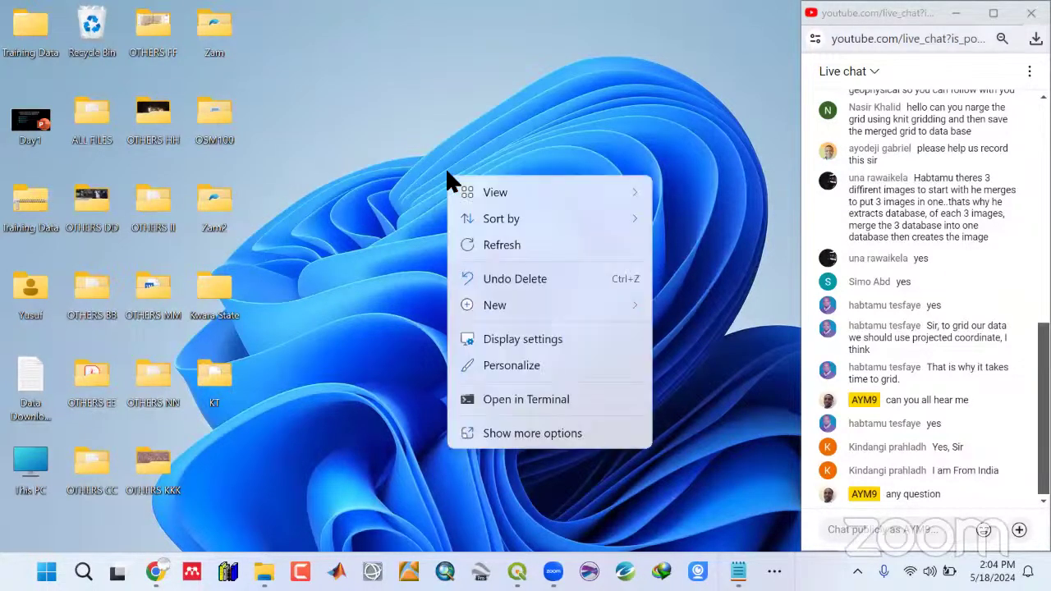
pyautogui.click(510, 246)
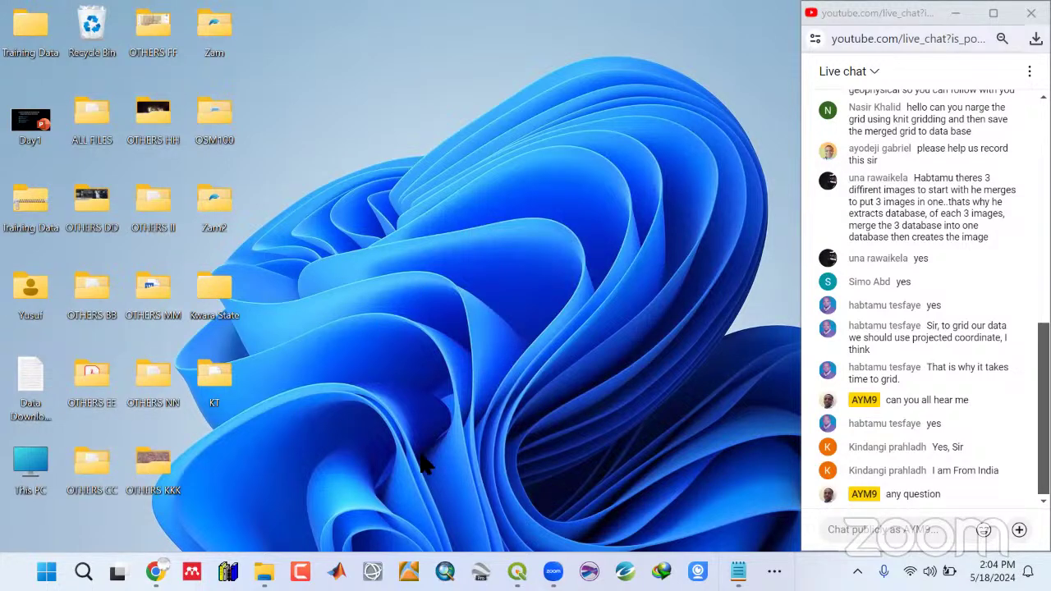
pyautogui.moveTo(738, 571)
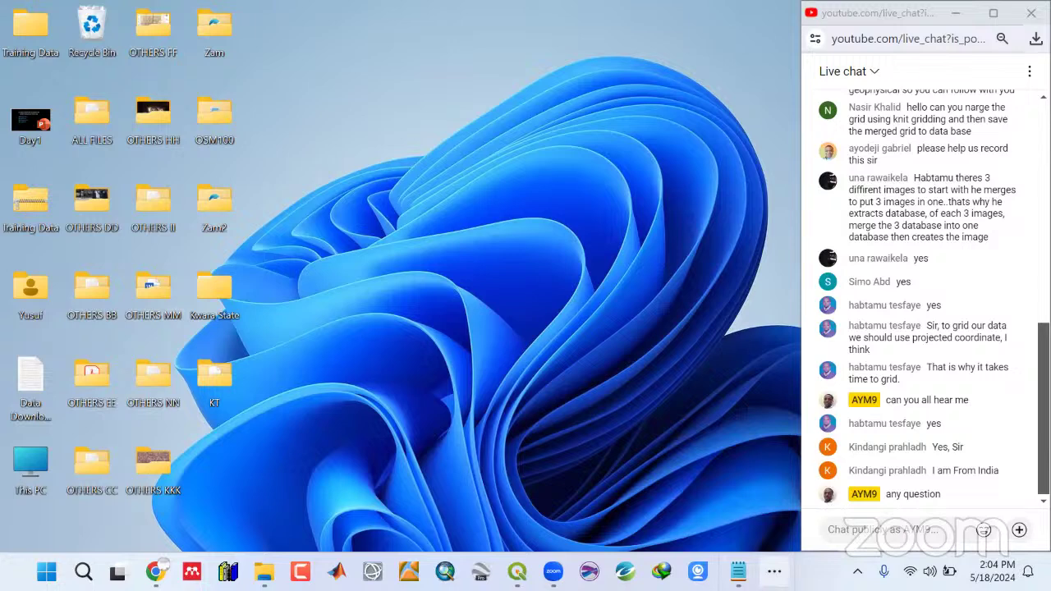
pyautogui.rightClick(411, 191)
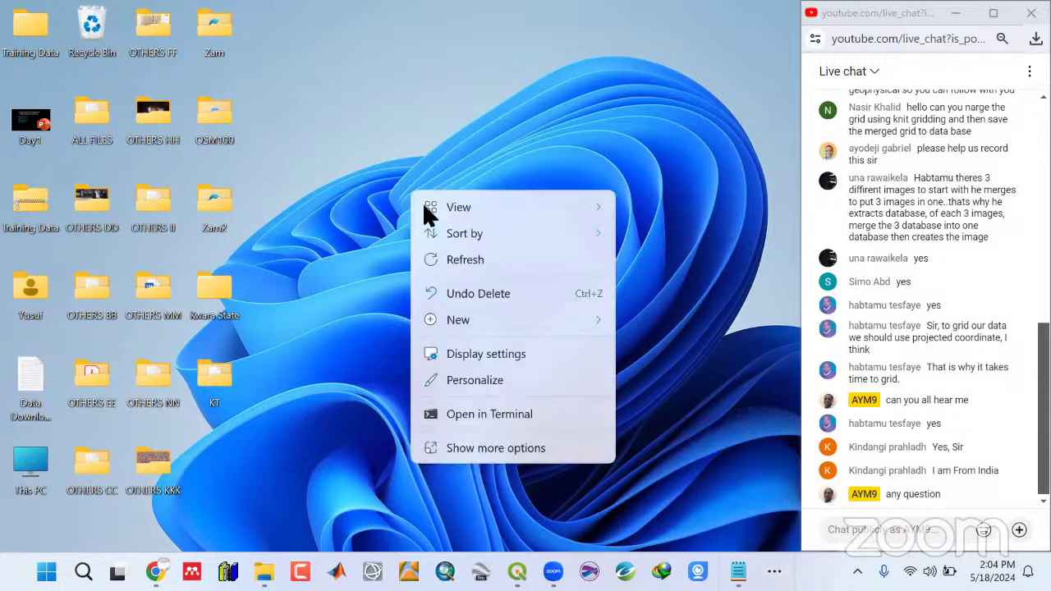
pyautogui.click(457, 257)
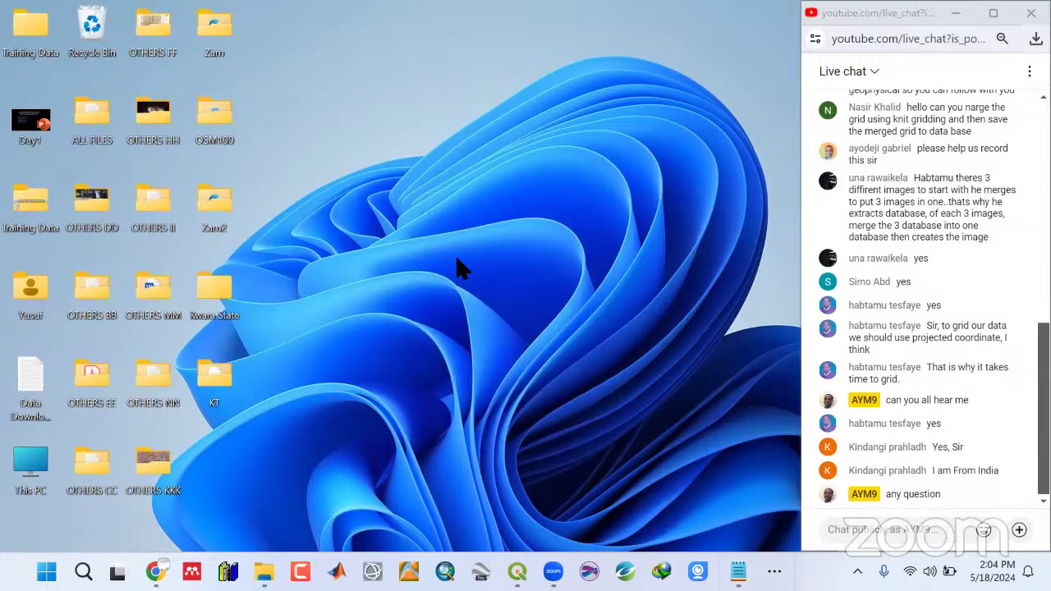
pyautogui.rightClick(358, 164)
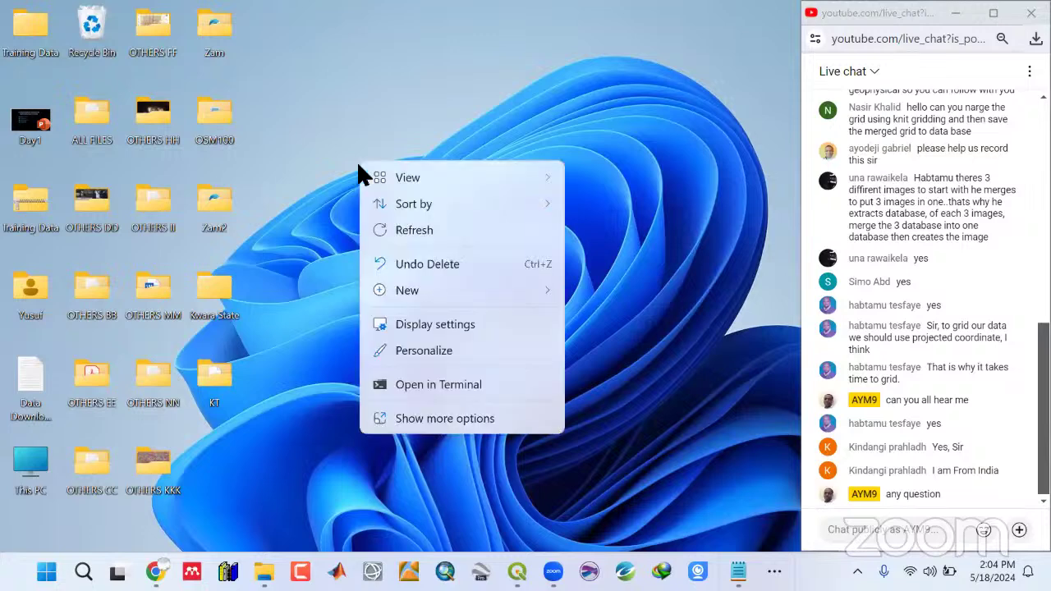
pyautogui.click(336, 236)
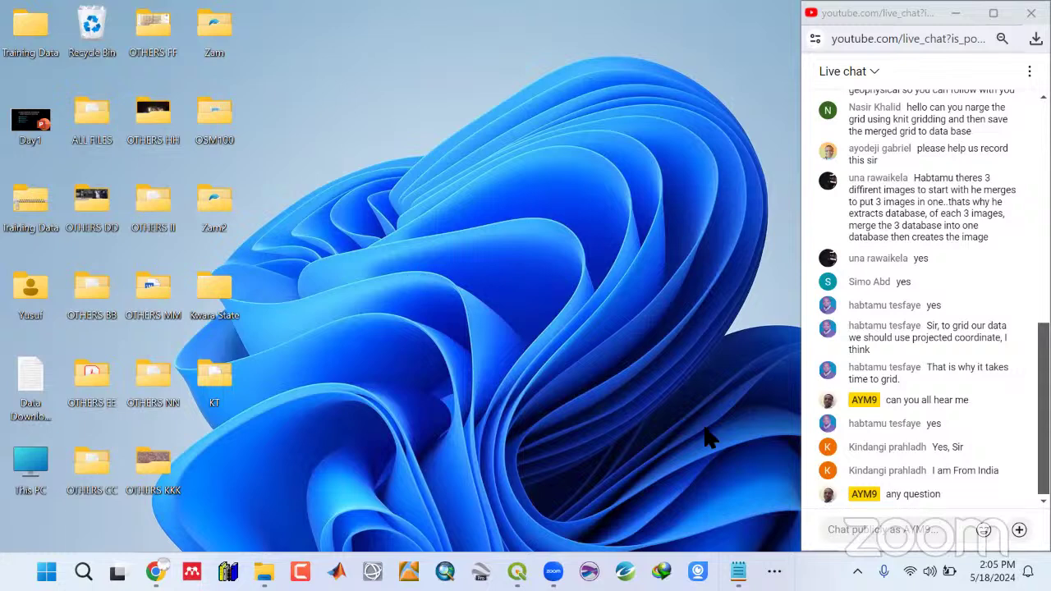
# Launch Oasis montaj.
pyautogui.click(775, 570)
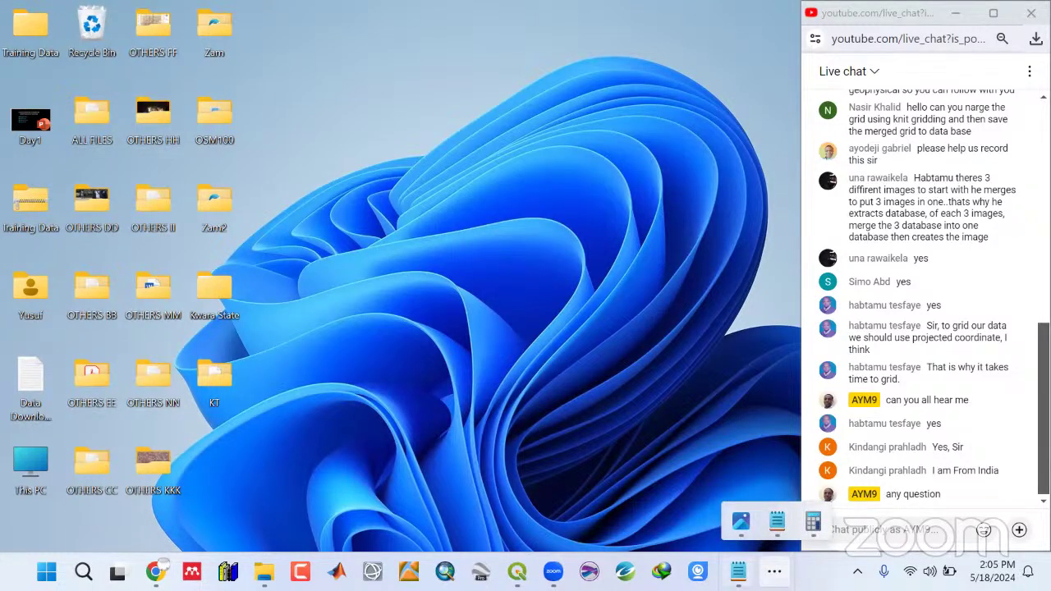
pyautogui.click(327, 22)
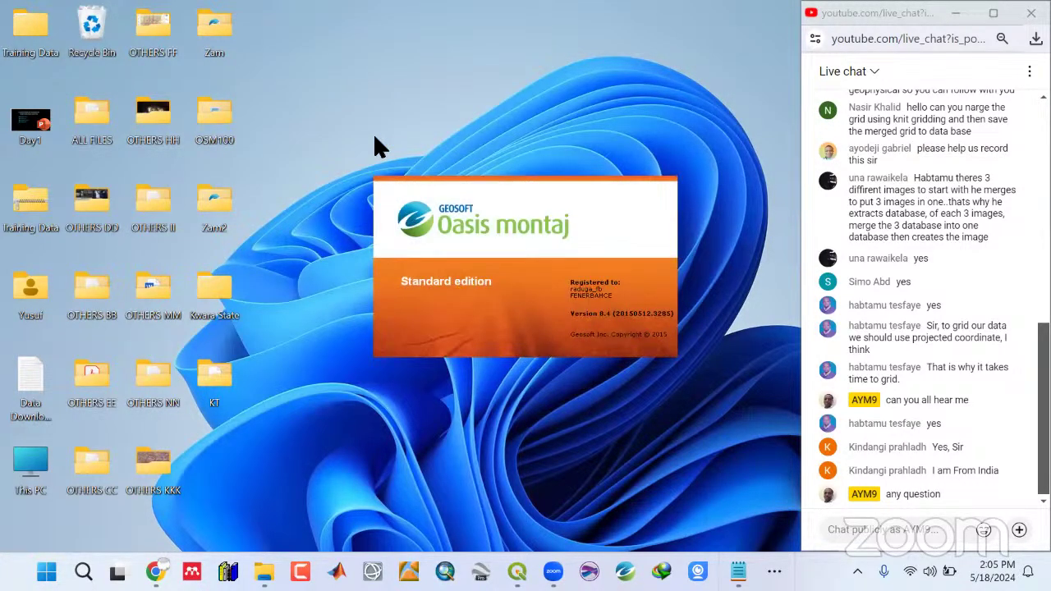
pyautogui.rightClick(369, 89)
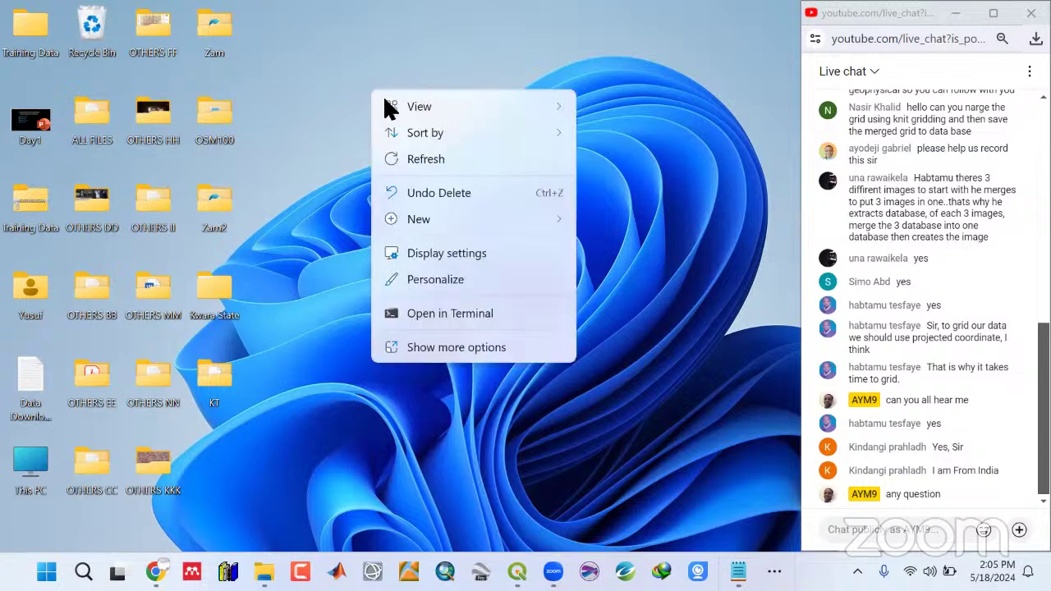
pyautogui.click(420, 161)
pyautogui.rightClick(391, 104)
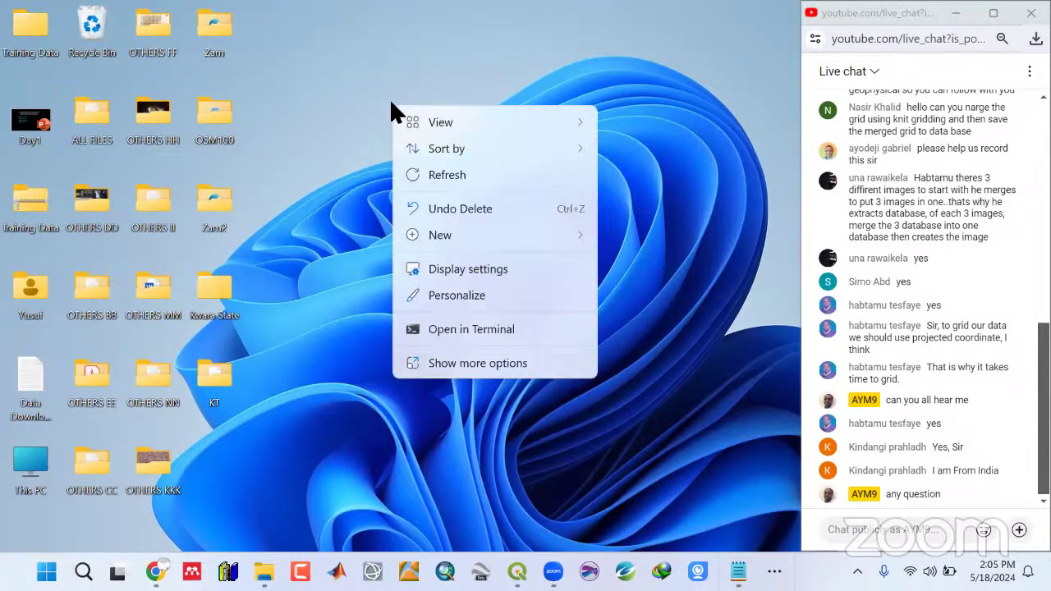
pyautogui.click(459, 176)
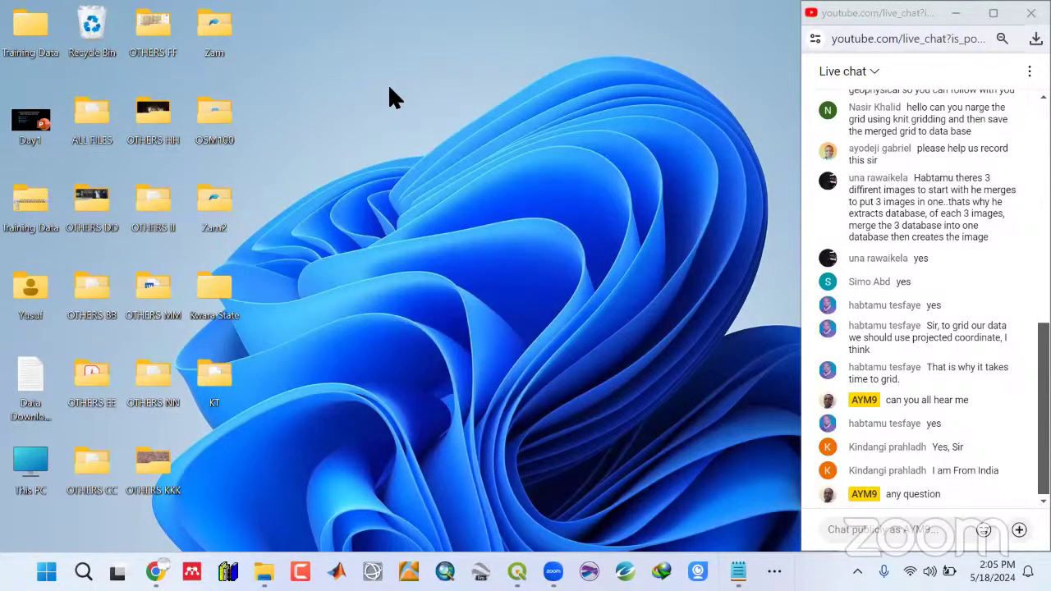
pyautogui.rightClick(388, 88)
pyautogui.click(437, 156)
pyautogui.rightClick(439, 151)
pyautogui.click(423, 112)
pyautogui.rightClick(422, 112)
pyautogui.click(478, 186)
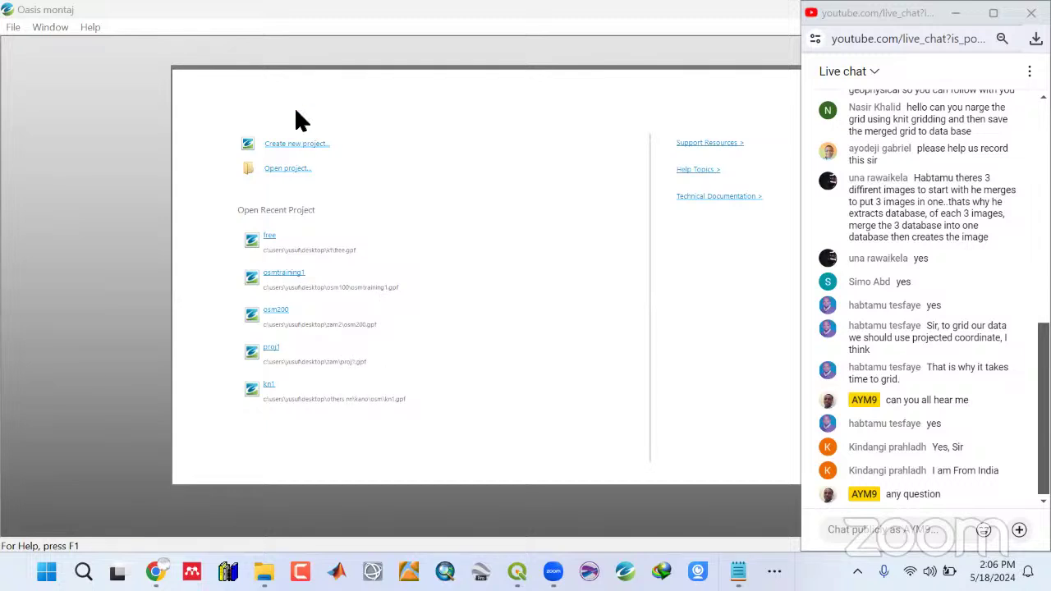
# In Oasis montaj, open the existing project free_training from the OSM Project folder inside Kwara State on the desktop.
pyautogui.click(284, 168)
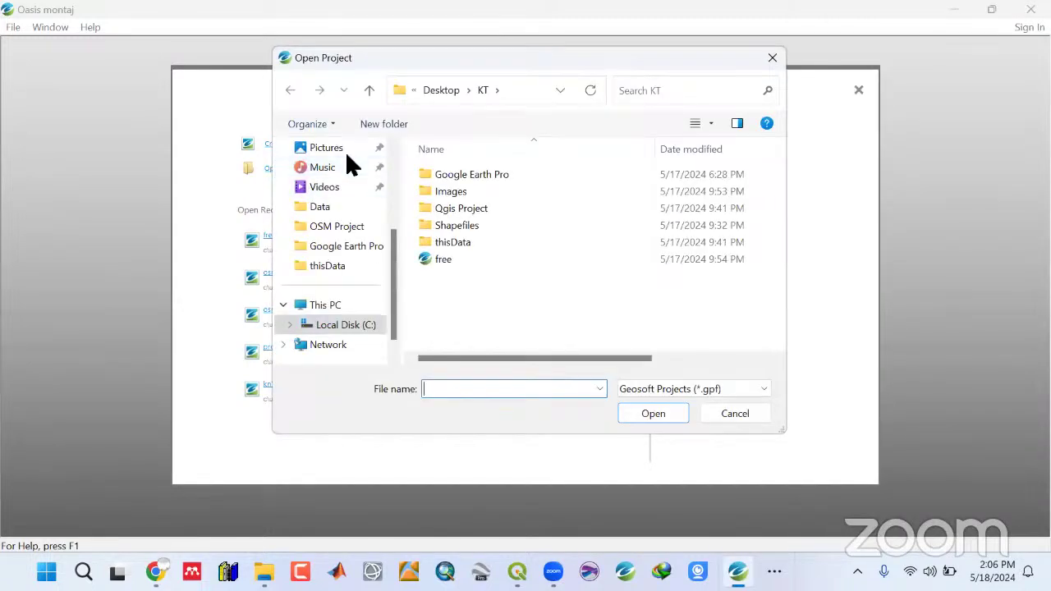
pyautogui.scroll(3, 335, 206)
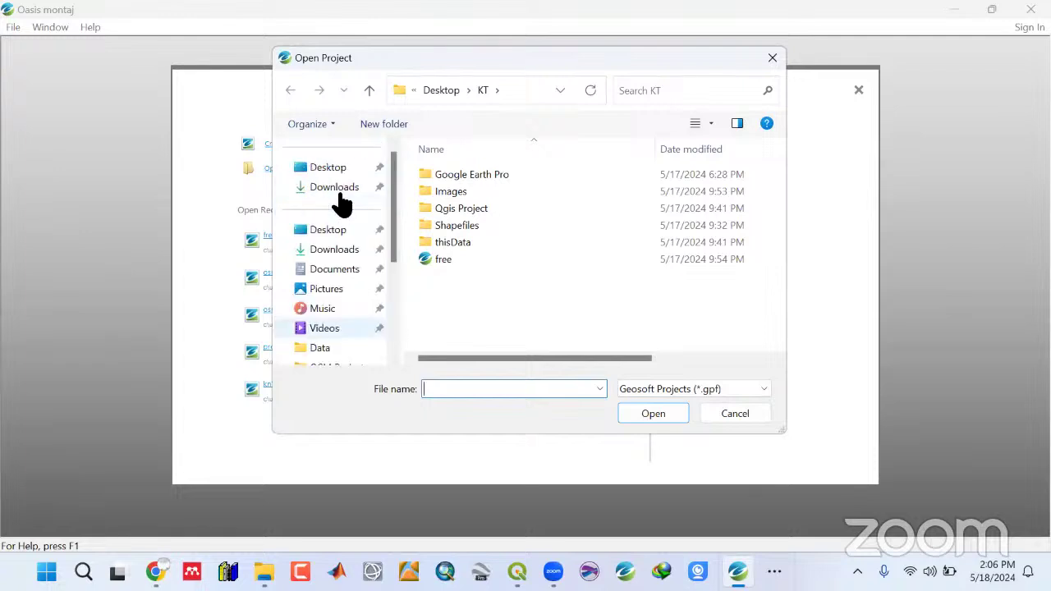
pyautogui.click(335, 228)
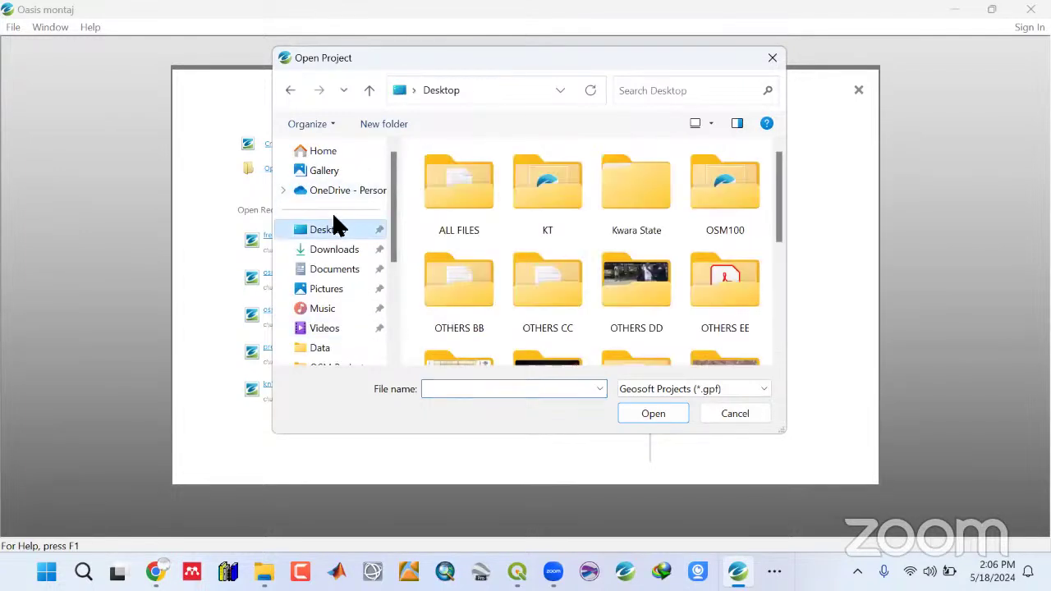
pyautogui.doubleClick(636, 201)
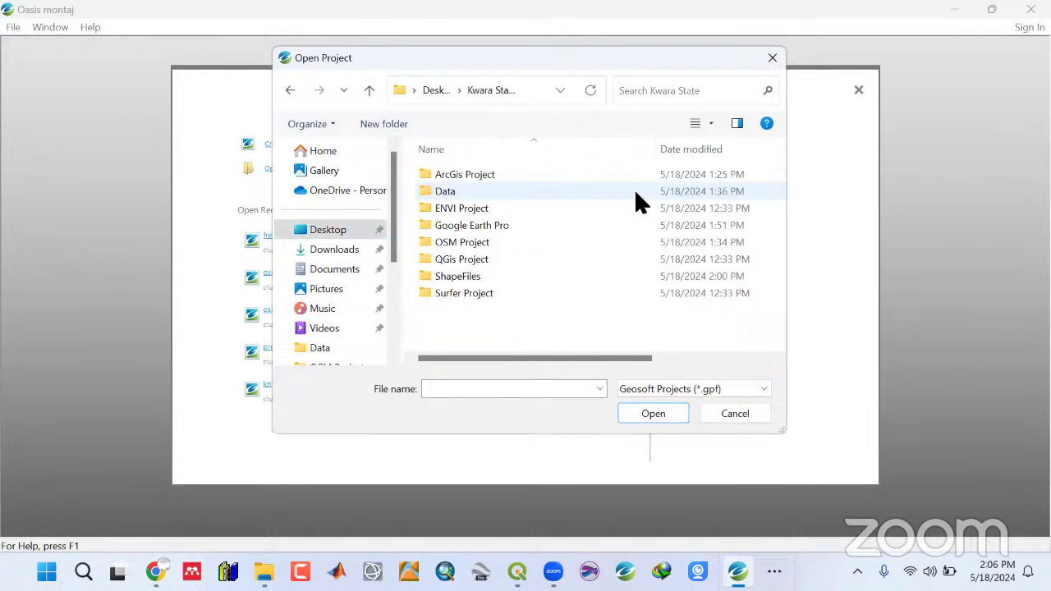
pyautogui.doubleClick(464, 243)
pyautogui.click(460, 259)
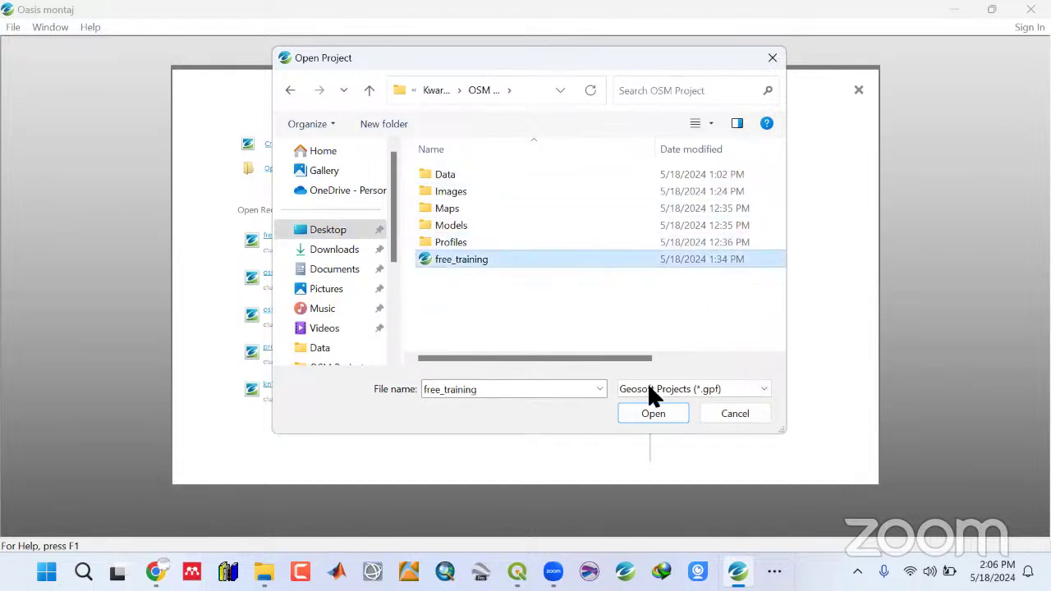
pyautogui.click(650, 412)
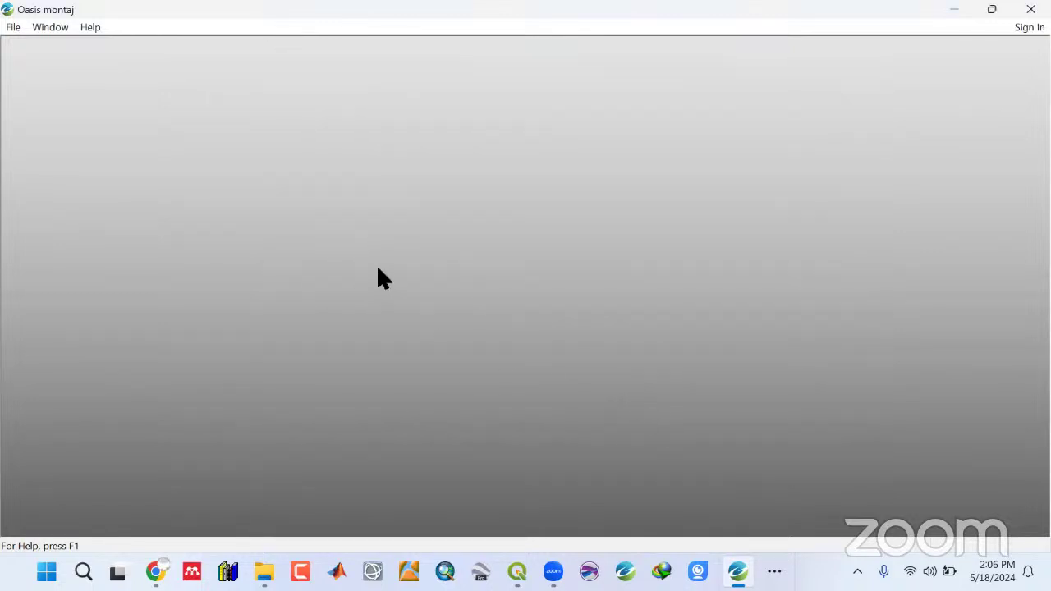
pyautogui.click(673, 216)
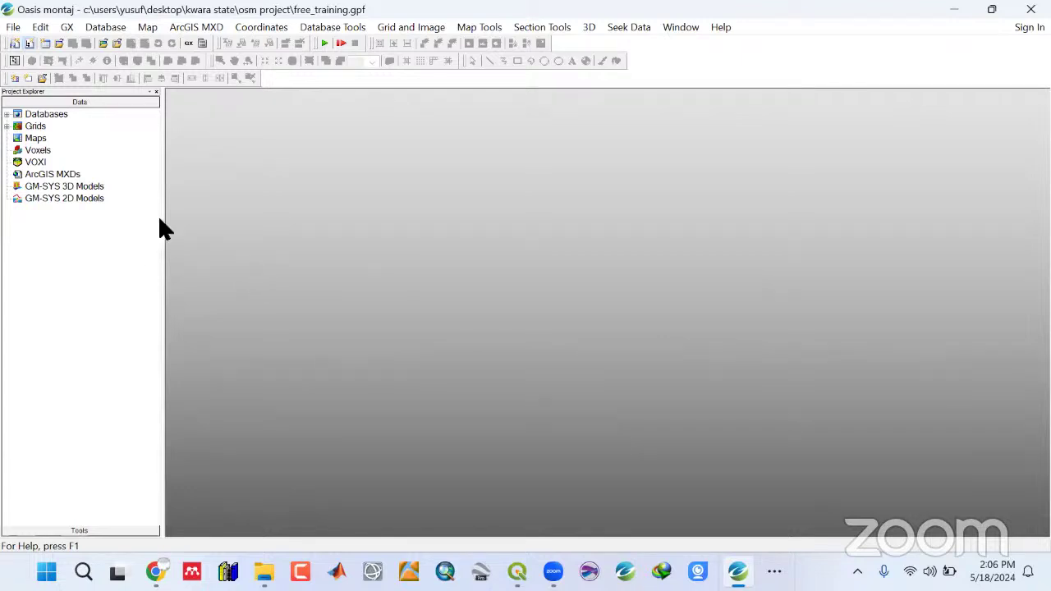
pyautogui.moveTo(160, 220); pyautogui.dragTo(154, 219)
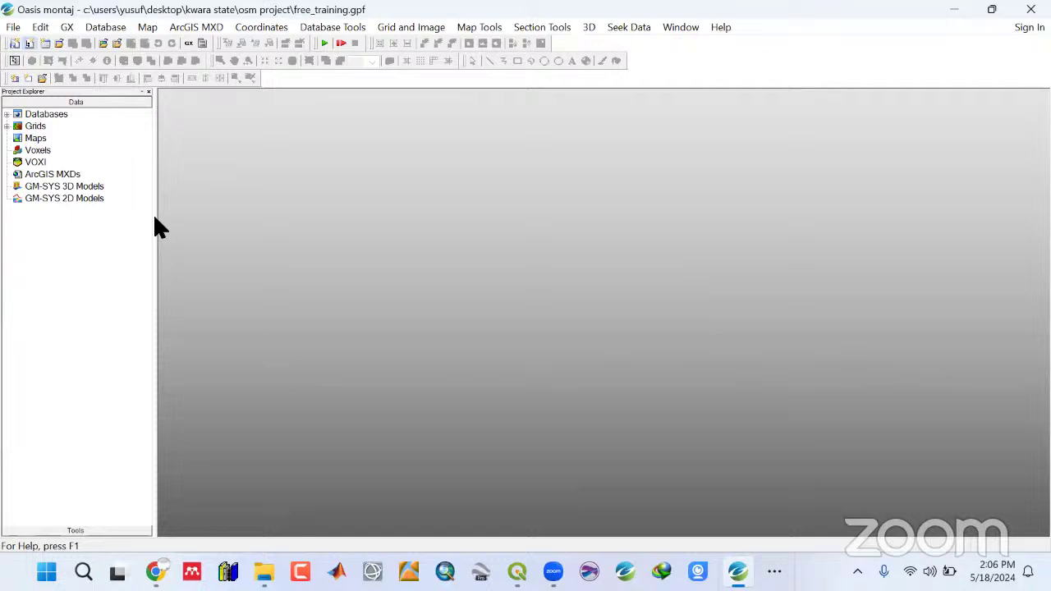
pyautogui.moveTo(155, 219); pyautogui.dragTo(155, 218)
pyautogui.moveTo(150, 226); pyautogui.dragTo(160, 222)
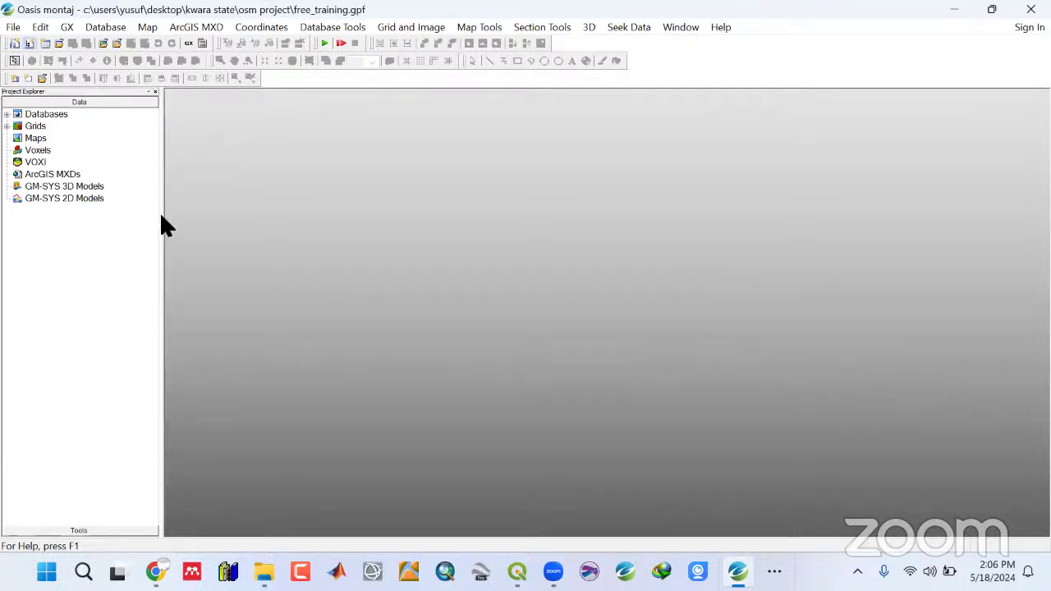
# Open the Gravity.gdb database from the project's databases and maximize its window.
pyautogui.click(8, 116)
pyautogui.doubleClick(51, 126)
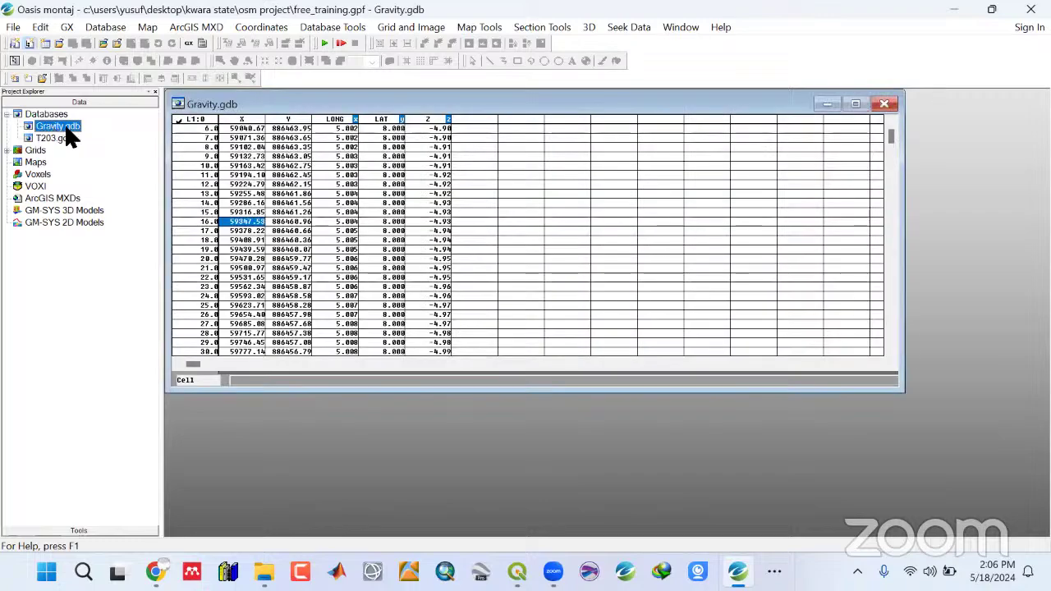
pyautogui.click(855, 103)
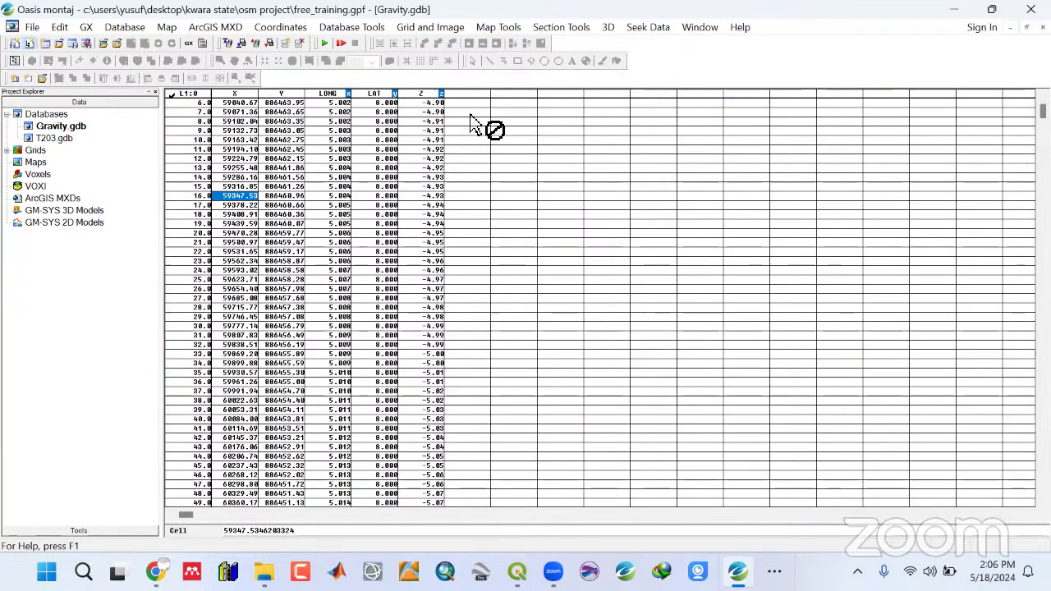
# Set the Gravity database's current easting channel to X and its current northing channel to Y.
pyautogui.click(242, 94)
pyautogui.click(288, 95)
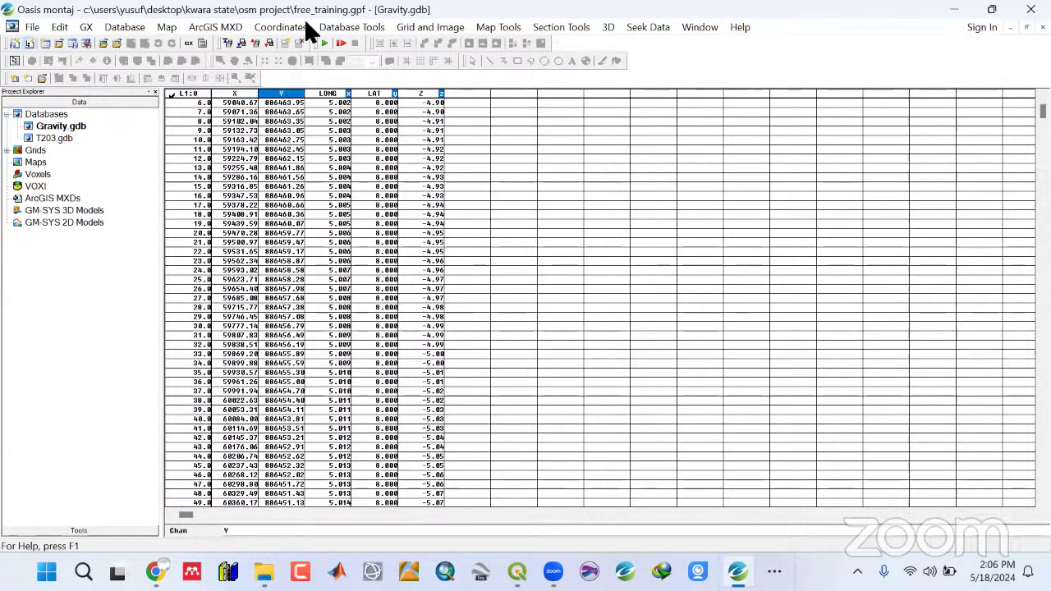
pyautogui.click(288, 21)
pyautogui.click(294, 42)
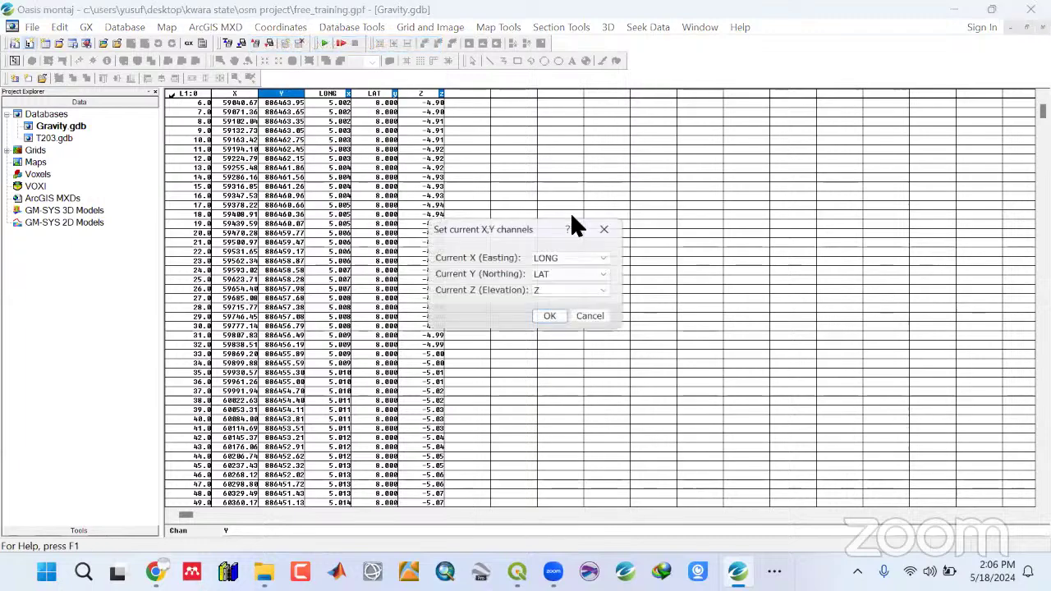
pyautogui.click(562, 253)
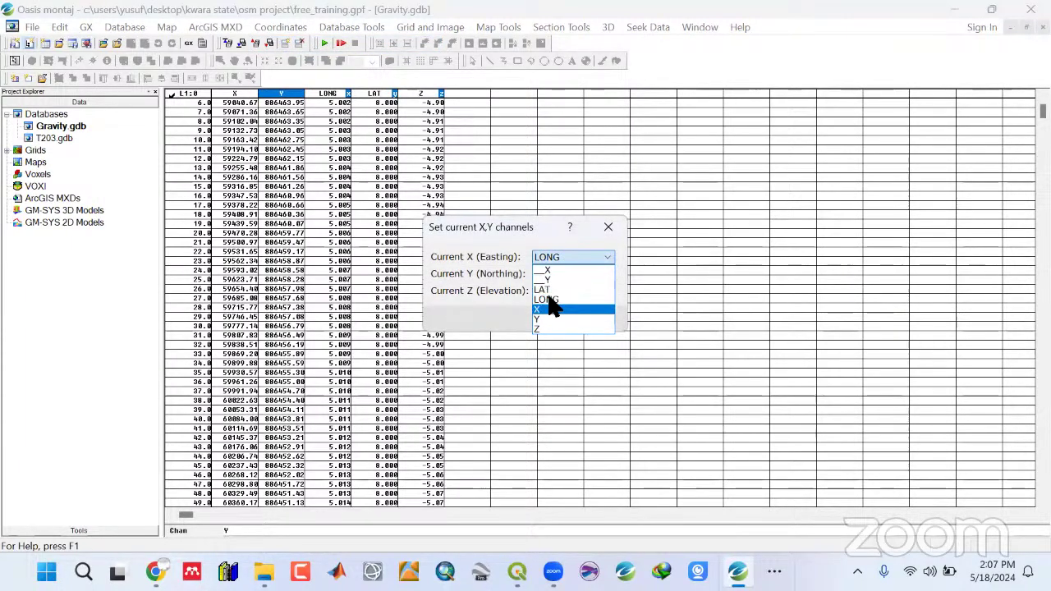
pyautogui.click(554, 276)
pyautogui.click(552, 280)
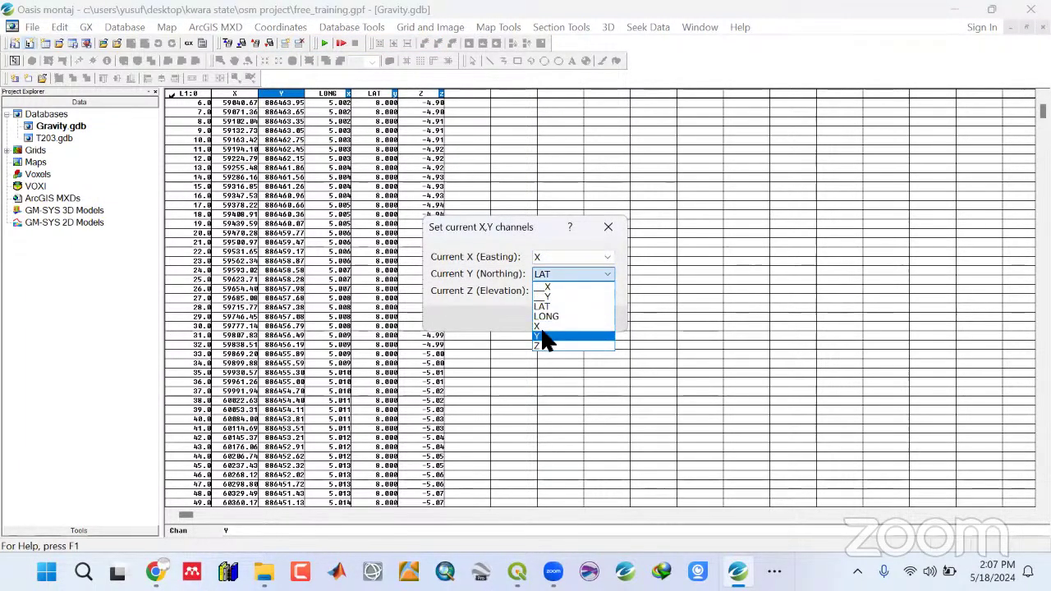
pyautogui.click(544, 333)
pyautogui.click(549, 319)
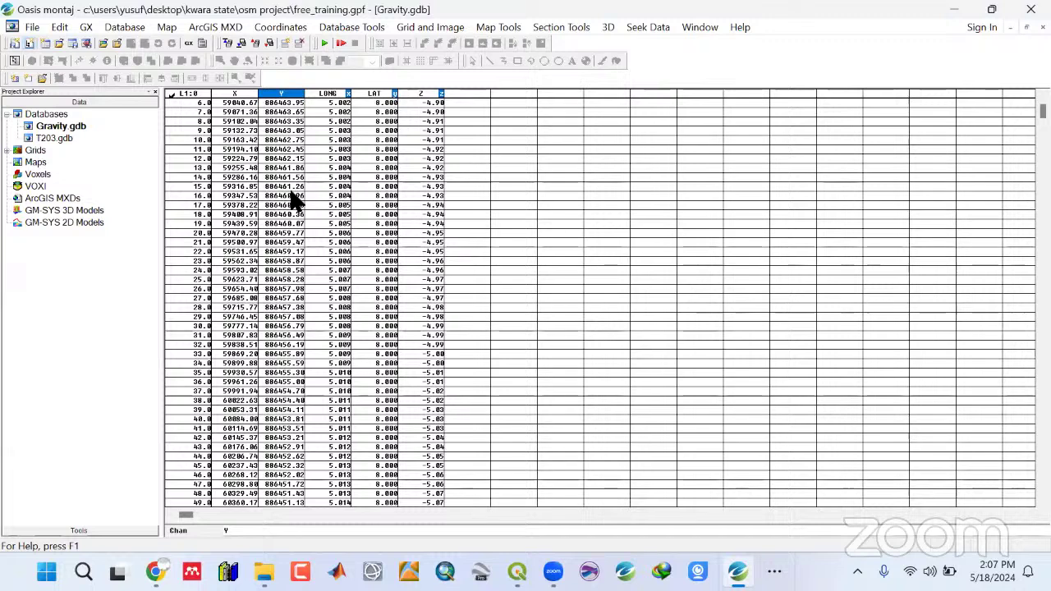
# Check the coordinate channels and coordinate system in the properties of Gravity.gdb.
pyautogui.click(238, 177)
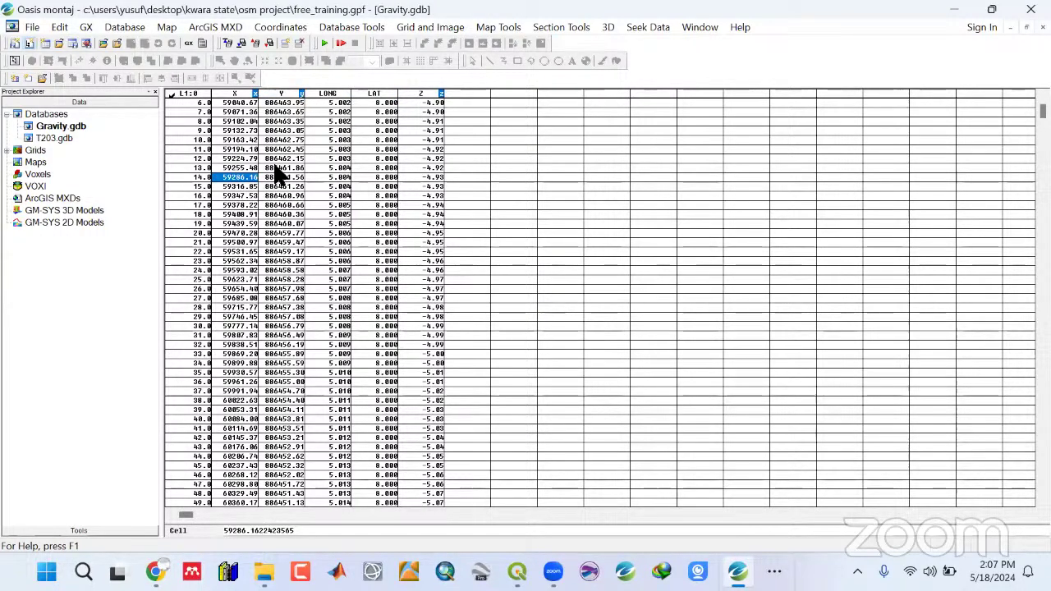
pyautogui.click(278, 167)
pyautogui.click(72, 126)
pyautogui.rightClick(73, 125)
pyautogui.click(100, 156)
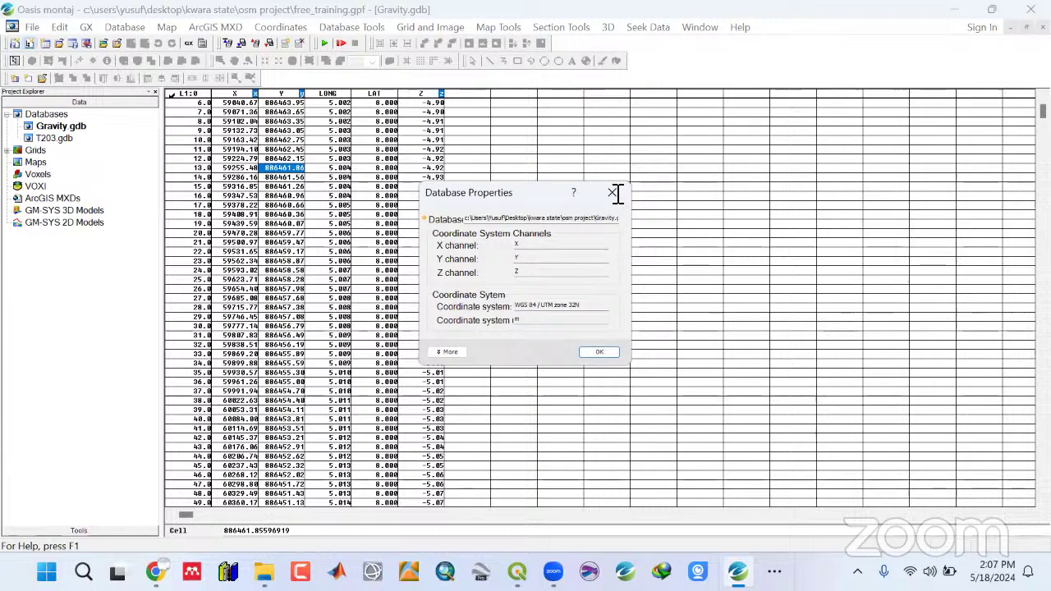
pyautogui.click(612, 192)
# Grid the Z channel with Minimum Curvature as BA_XY.grd at a cell size of 250 and show the full grid.
pyautogui.click(465, 28)
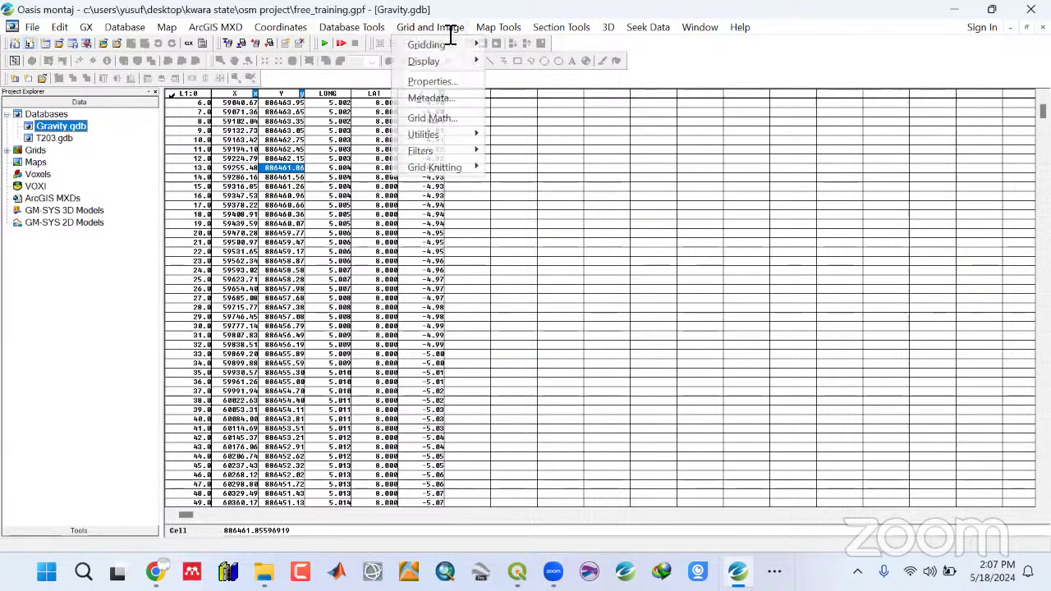
pyautogui.moveTo(443, 46)
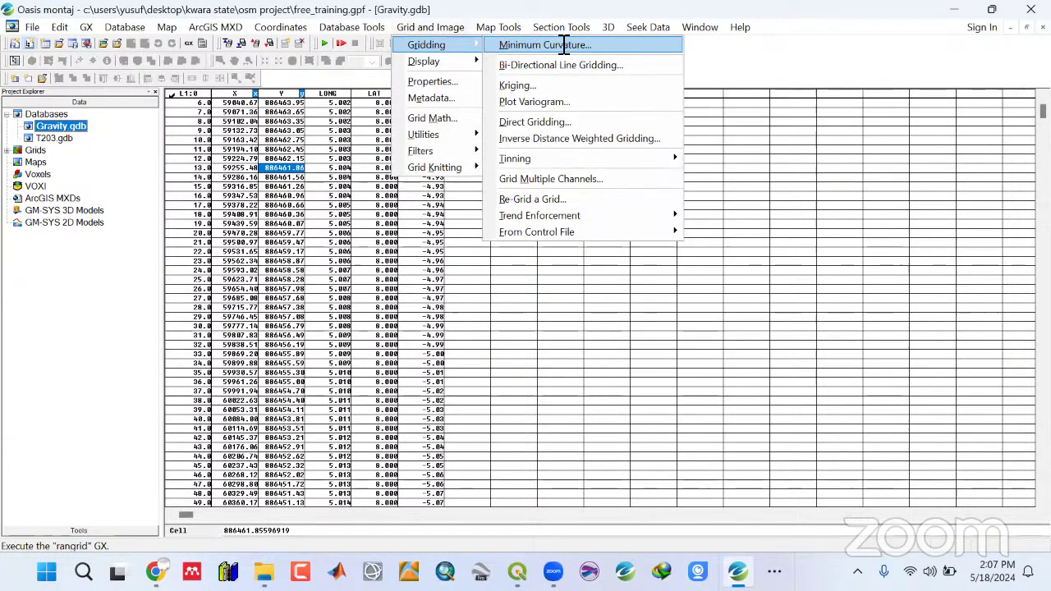
pyautogui.click(533, 44)
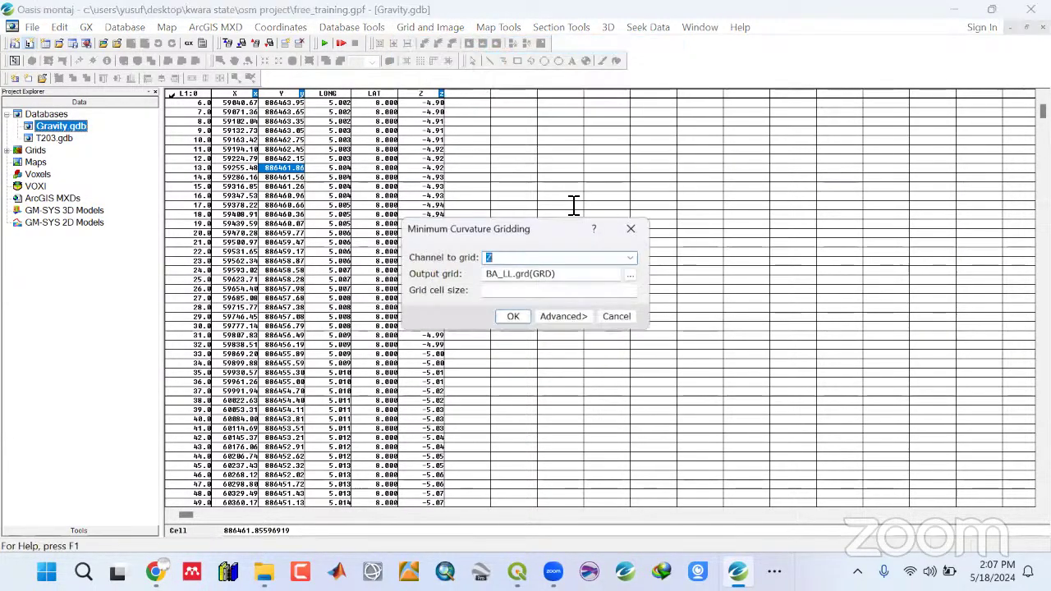
pyautogui.click(510, 277)
pyautogui.press('BackSpace')
pyautogui.press('BackSpace')
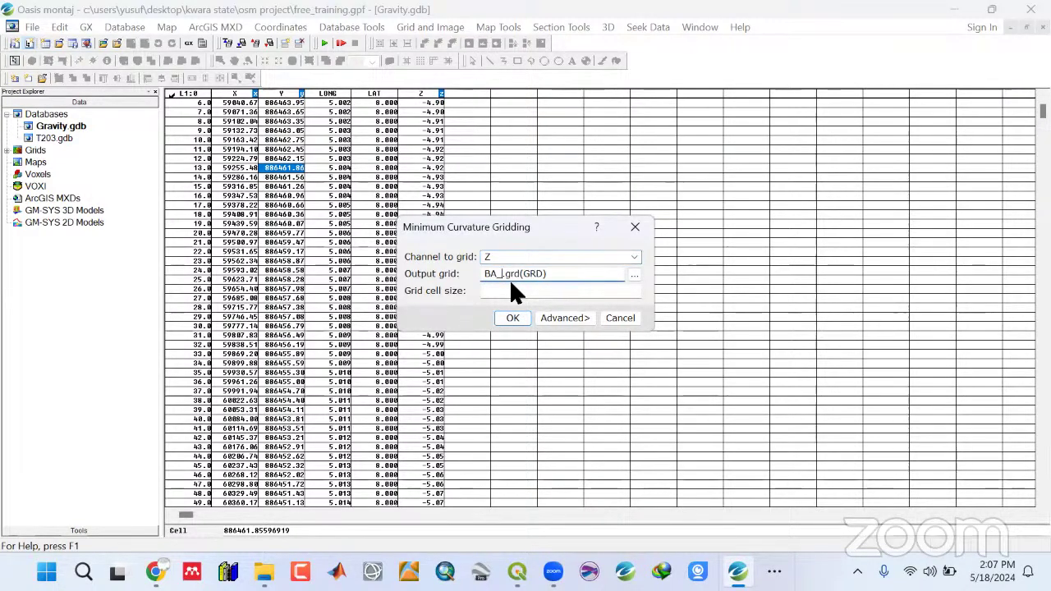
pyautogui.write('X')
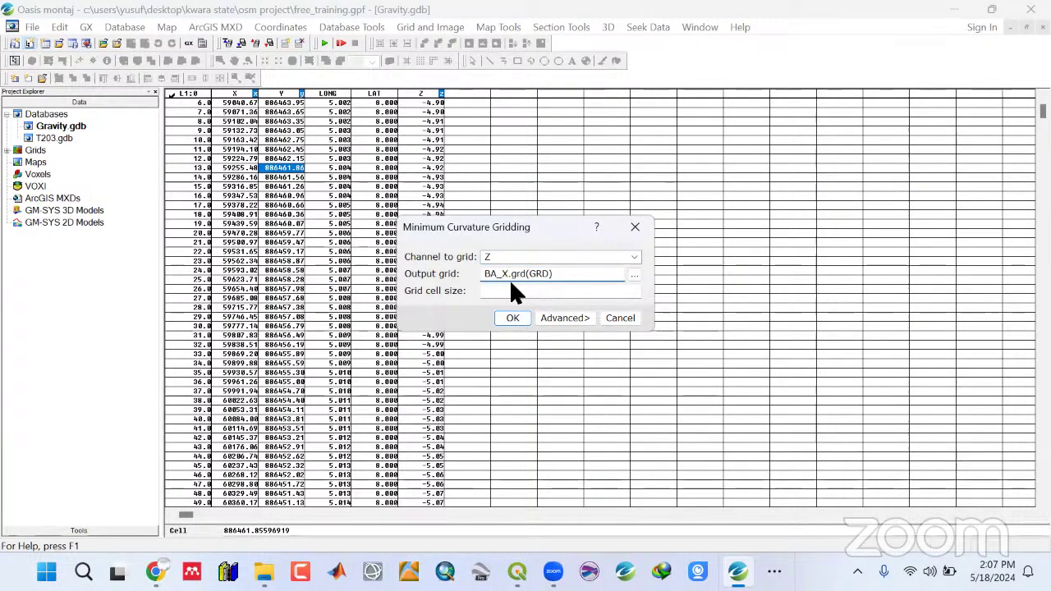
pyautogui.write('Y')
pyautogui.press('Tab')
pyautogui.write('25')
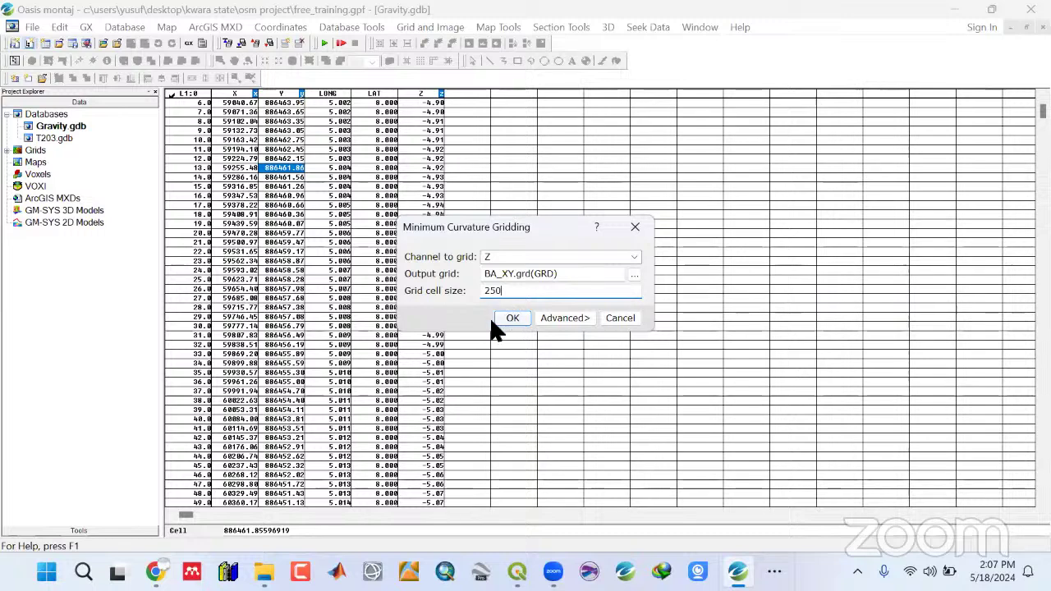
pyautogui.click(506, 319)
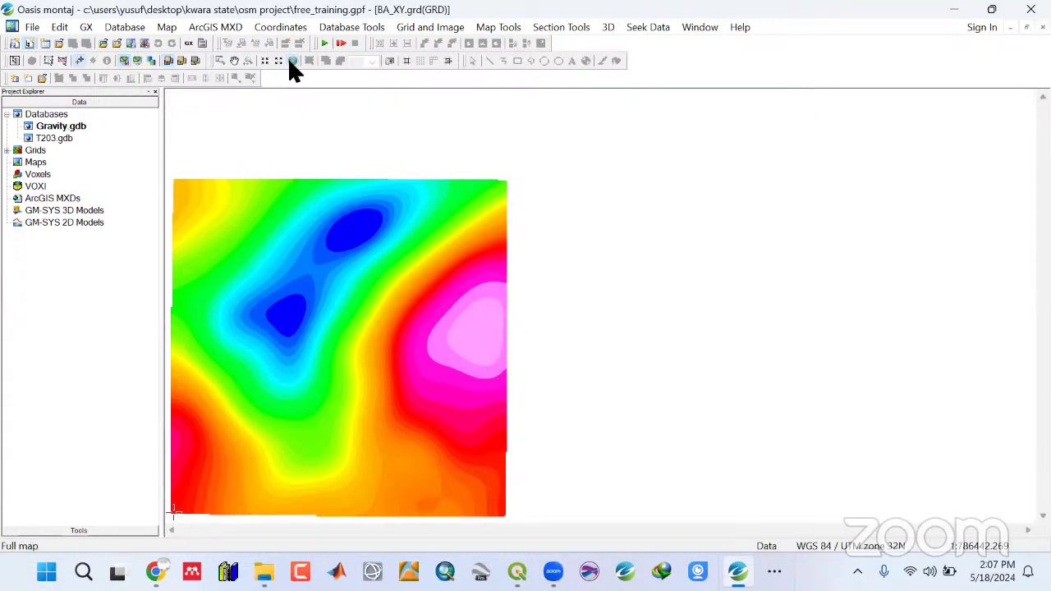
pyautogui.click(291, 60)
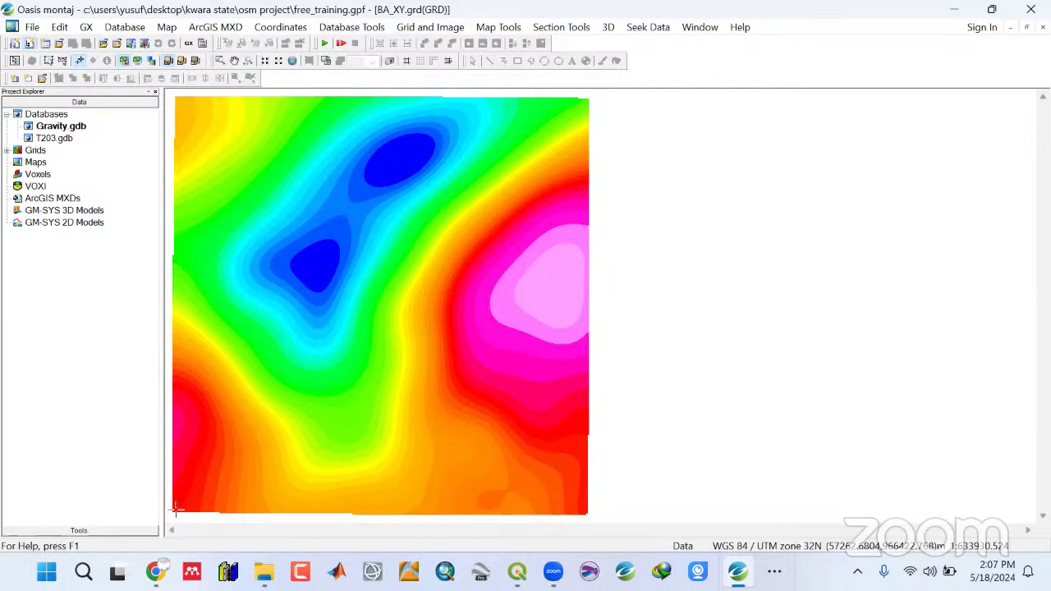
# Start reprojecting the BA_XY grid file and accept its source coordinate system.
pyautogui.click(436, 27)
pyautogui.moveTo(457, 134)
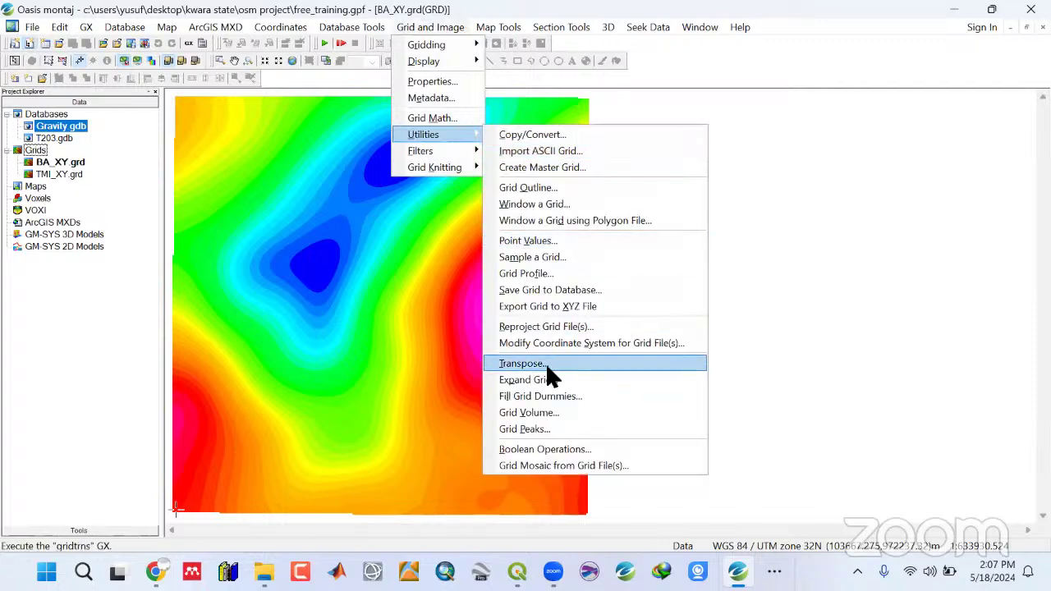
pyautogui.click(542, 326)
pyautogui.click(648, 274)
pyautogui.click(512, 297)
pyautogui.click(604, 301)
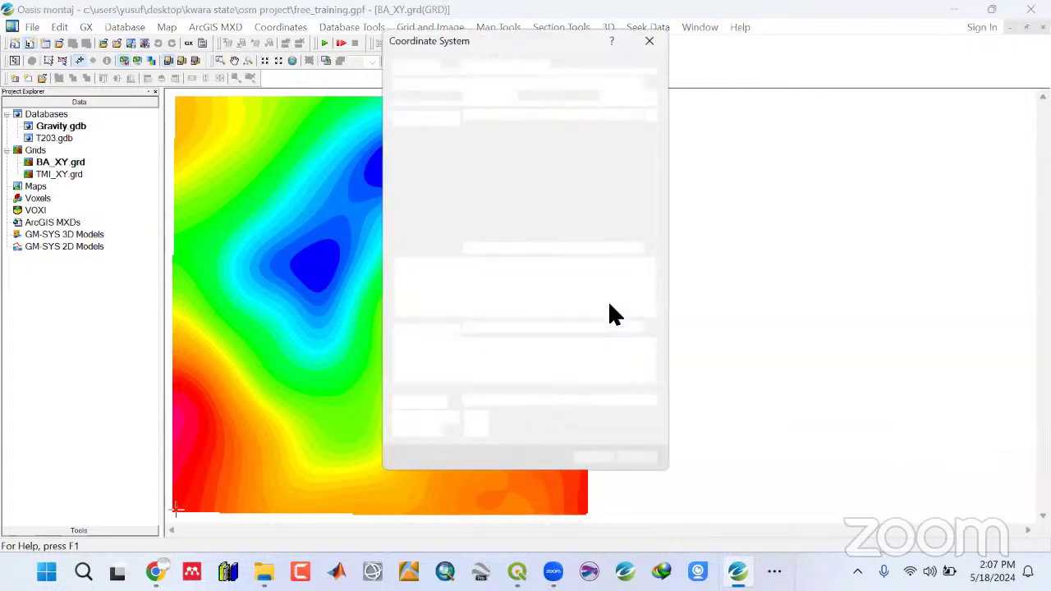
pyautogui.click(599, 231)
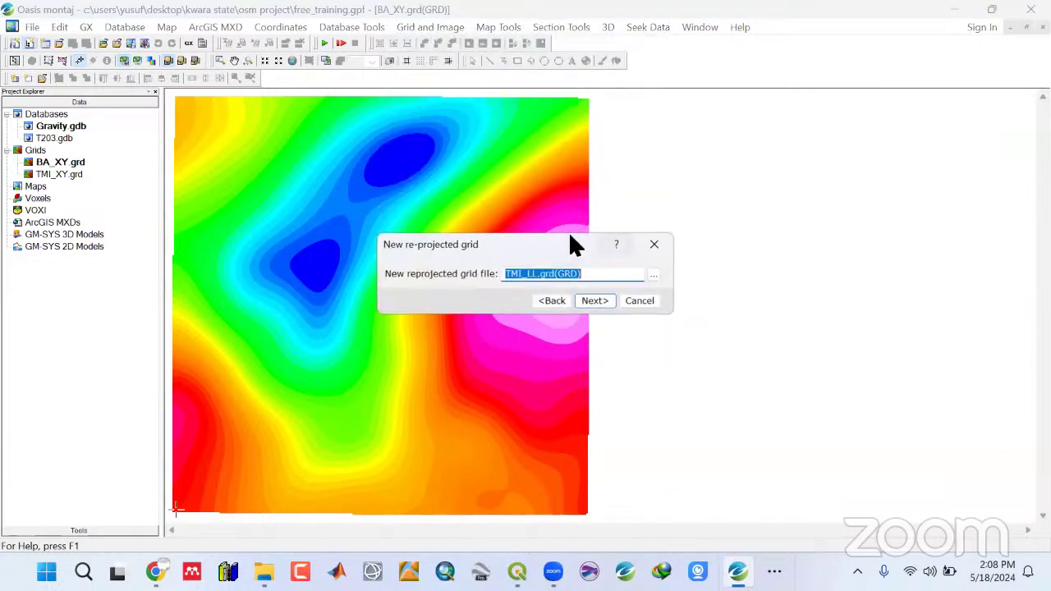
# Name the reprojected grid BA_LL.grd, overwriting the existing file, and create it in geographic WGS 84 coordinates.
pyautogui.click(518, 274)
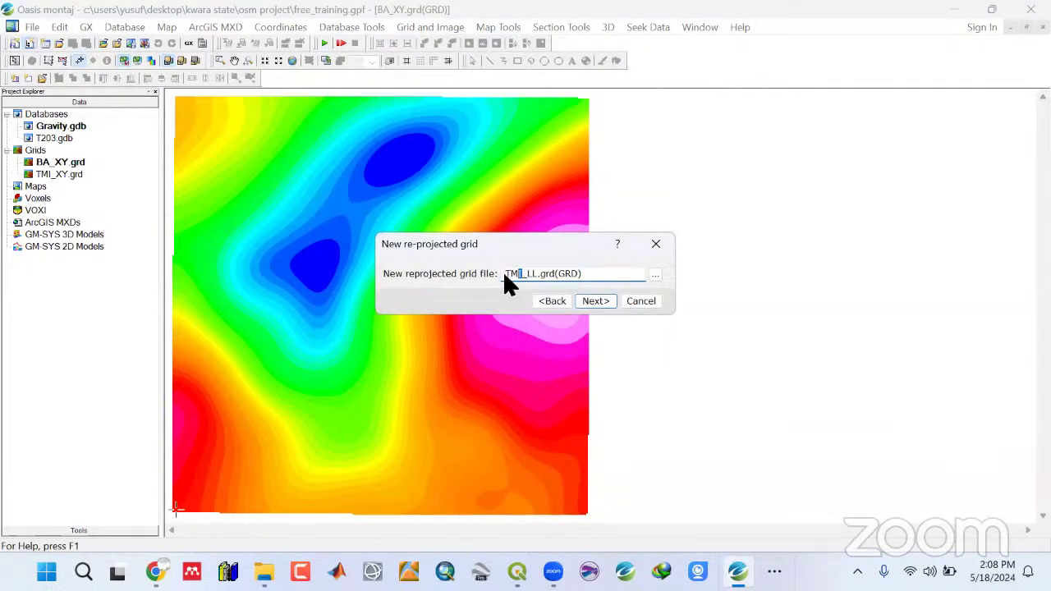
pyautogui.write('BA')
pyautogui.click(587, 304)
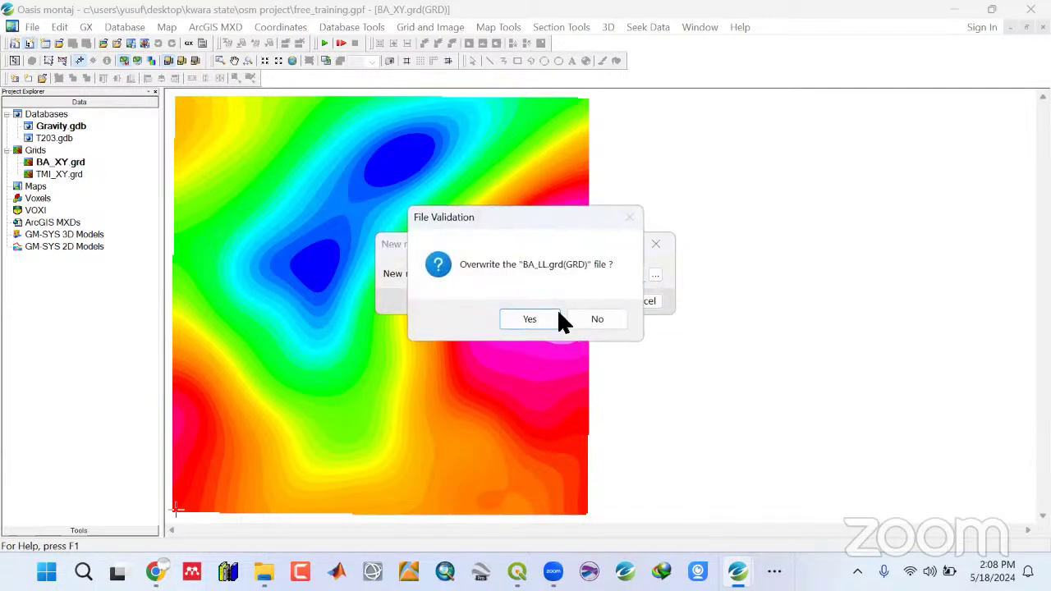
pyautogui.click(545, 315)
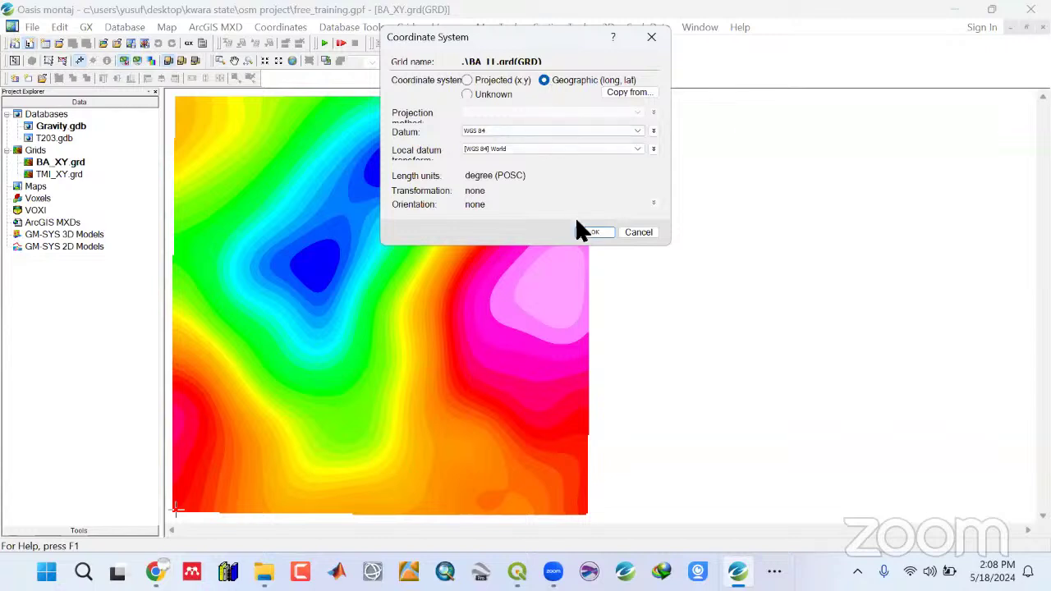
pyautogui.click(589, 232)
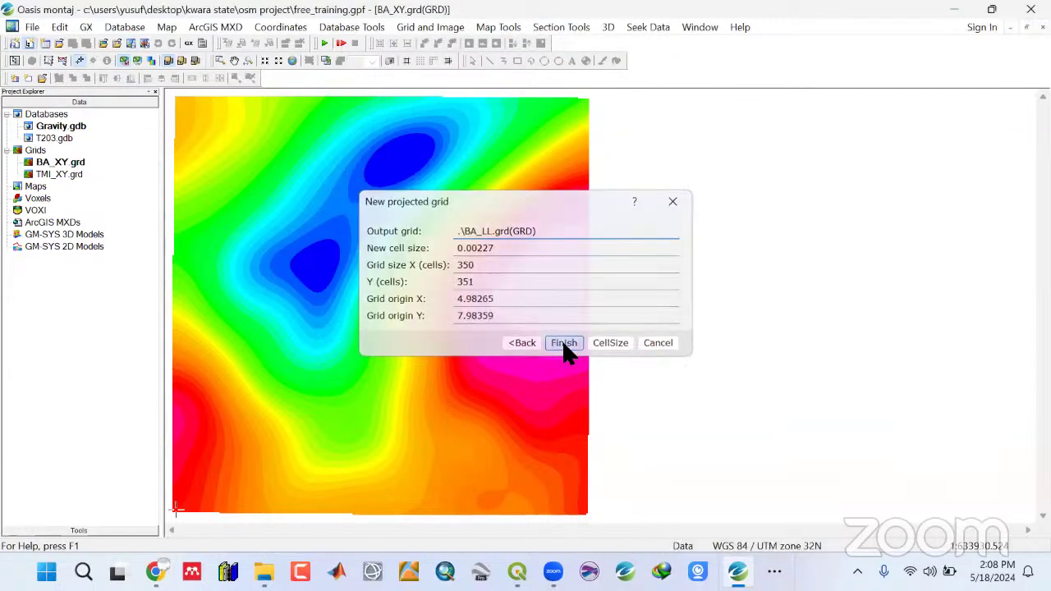
pyautogui.click(565, 343)
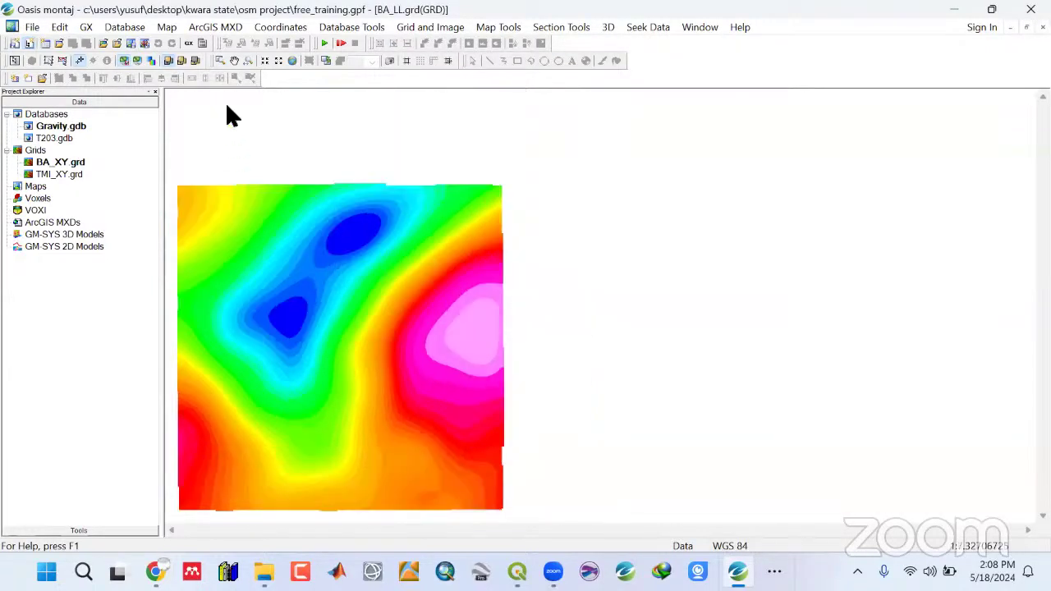
pyautogui.click(279, 60)
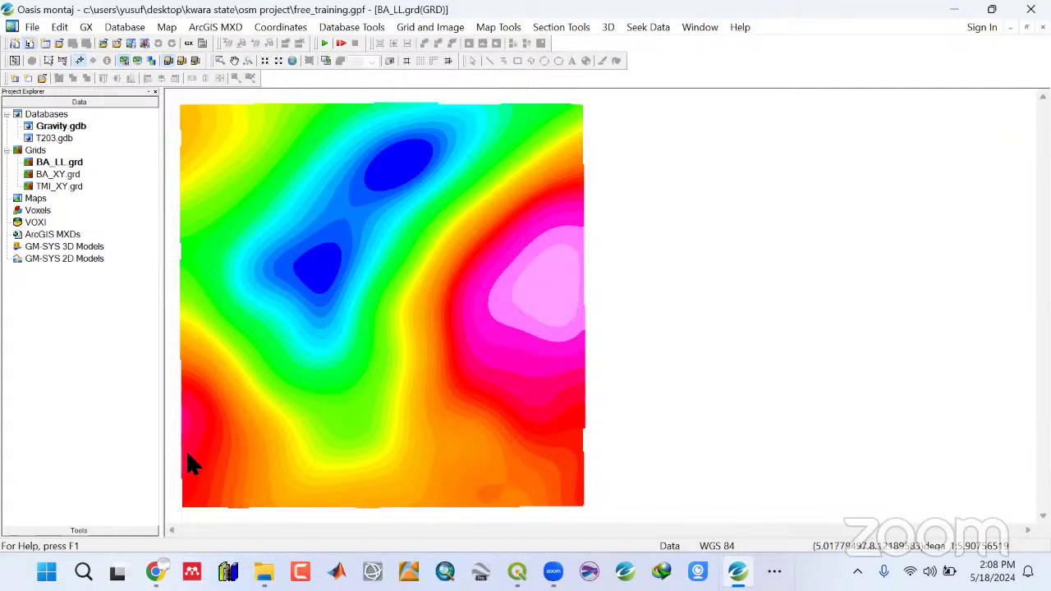
# Select the BA_LL grid image and export the full map as a true-color GeoTIFF into the project's Images folder.
pyautogui.click(58, 59)
pyautogui.click(187, 148)
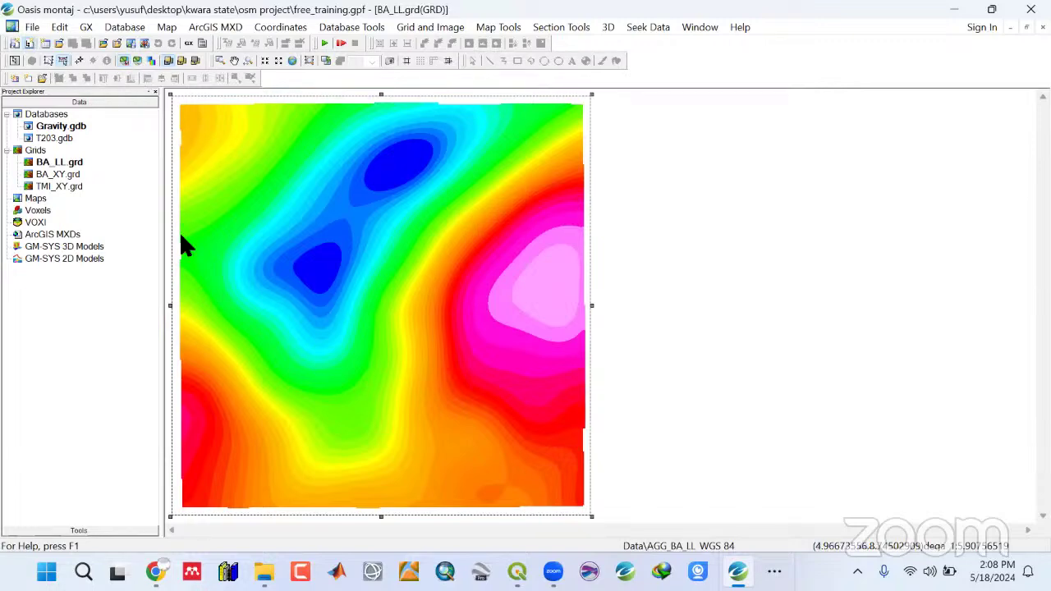
pyautogui.click(164, 25)
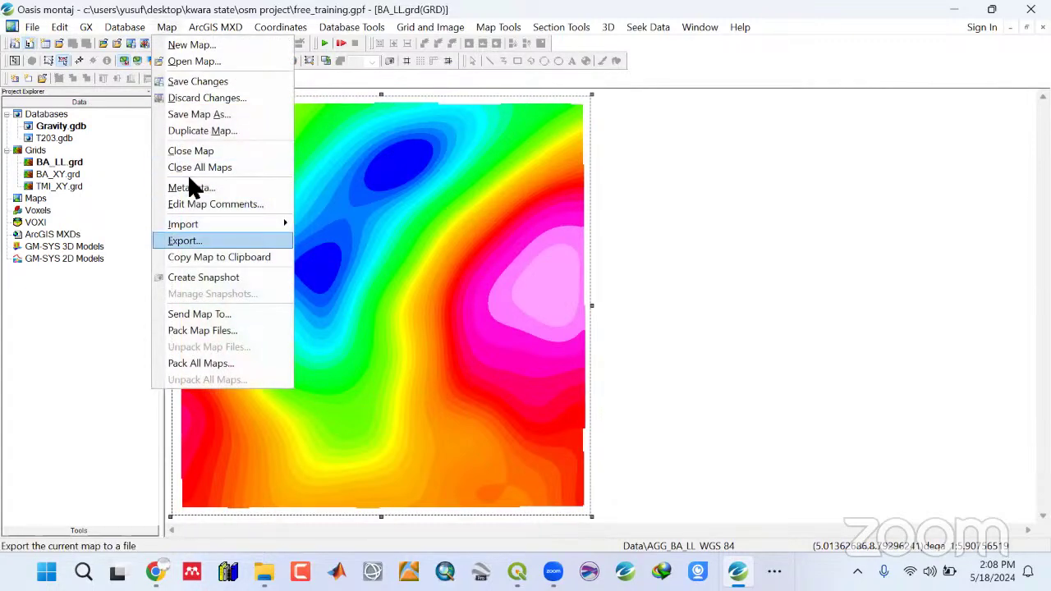
pyautogui.press('Return')
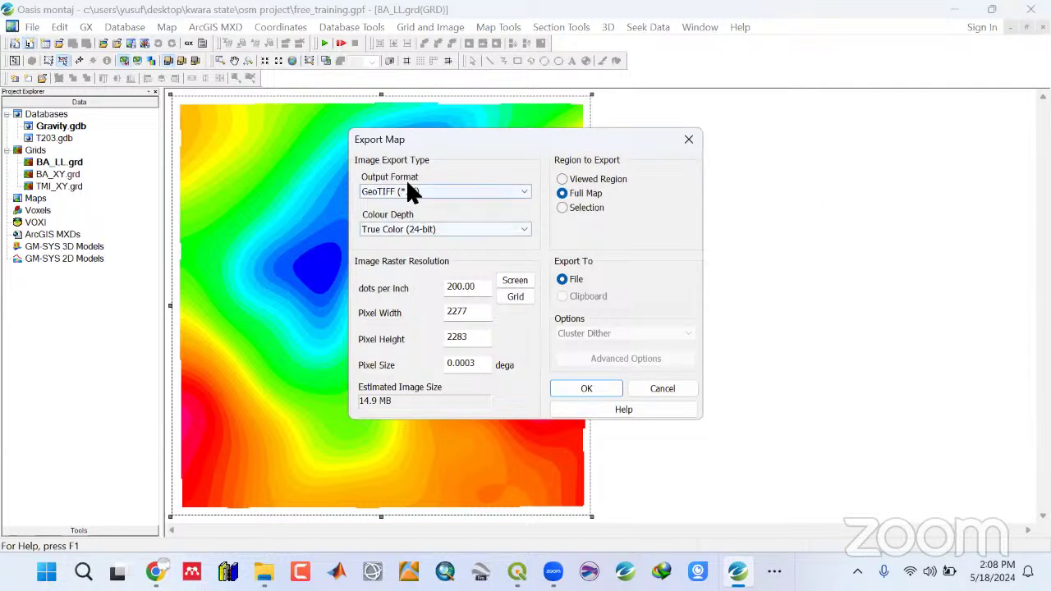
pyautogui.click(573, 386)
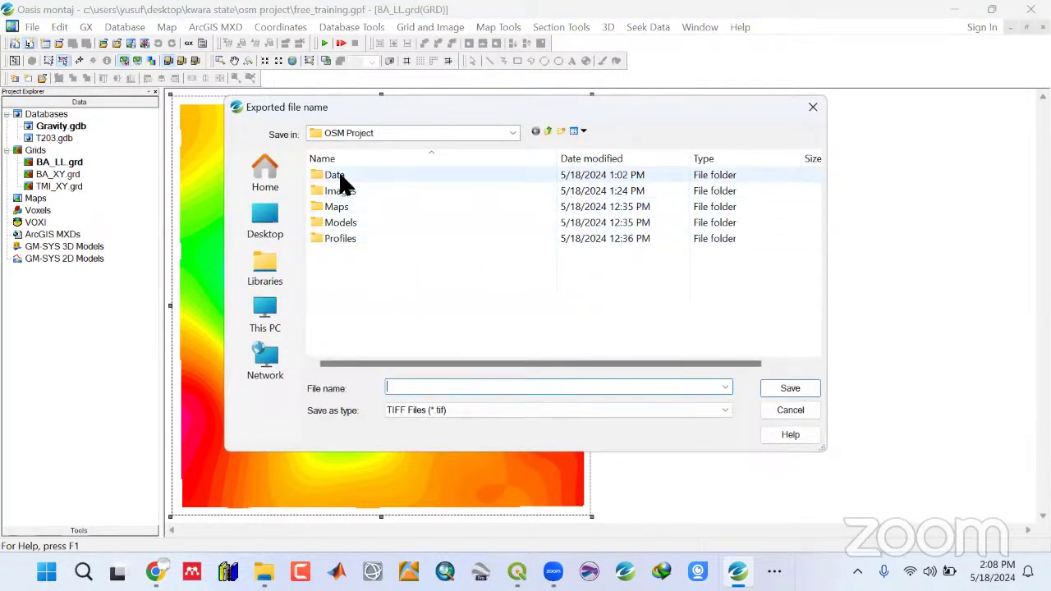
pyautogui.doubleClick(344, 191)
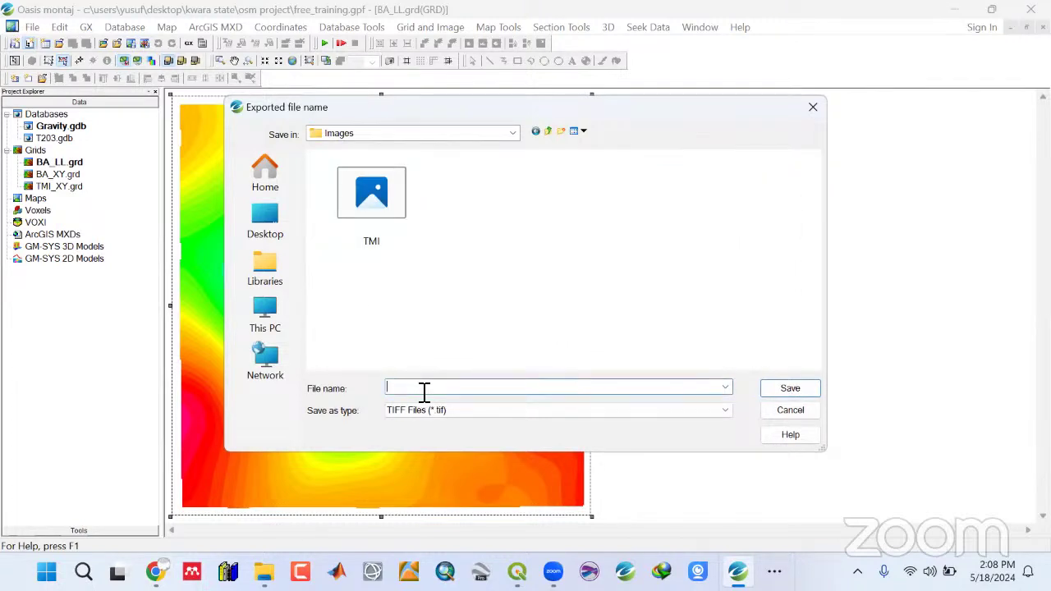
pyautogui.write('A')
pyautogui.click(787, 389)
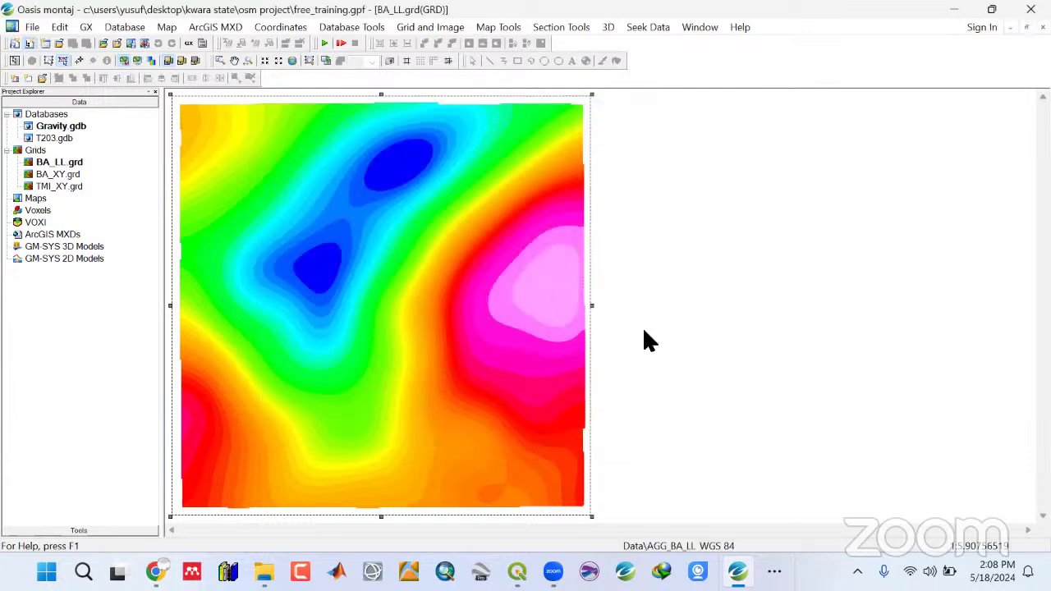
# Export the full BA_LL map in Keyhole Markup Language (*.kmz) format as BA into the Google Earth Pro folder.
pyautogui.click(165, 25)
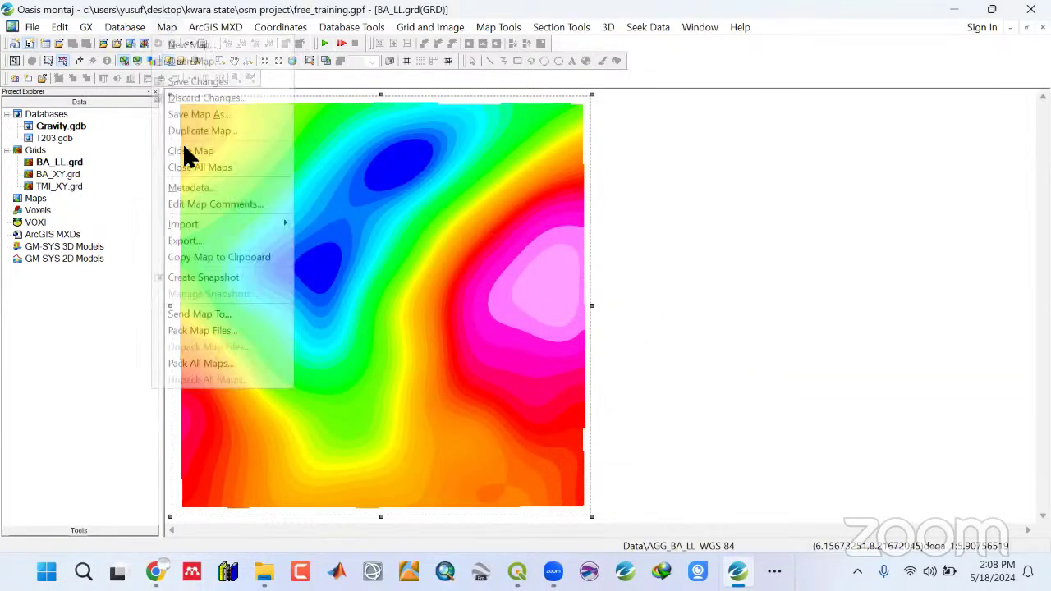
pyautogui.click(188, 242)
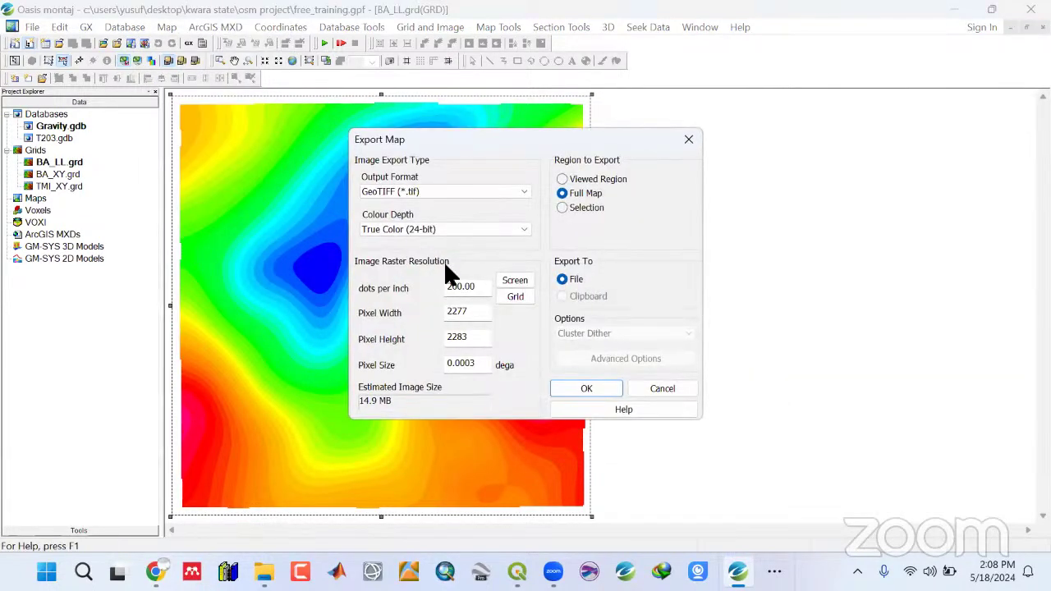
pyautogui.press('Return')
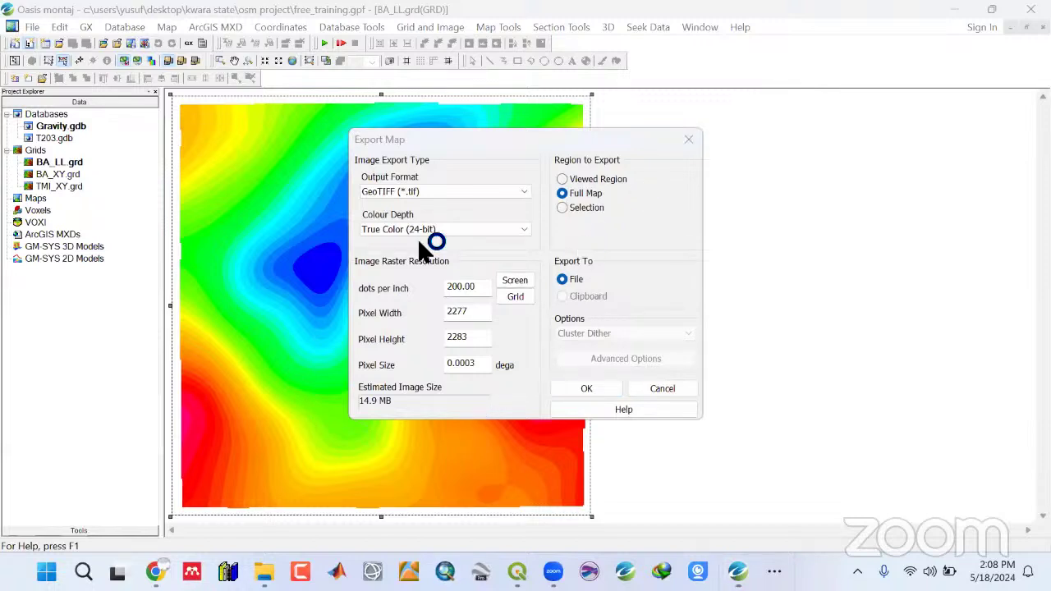
pyautogui.click(524, 193)
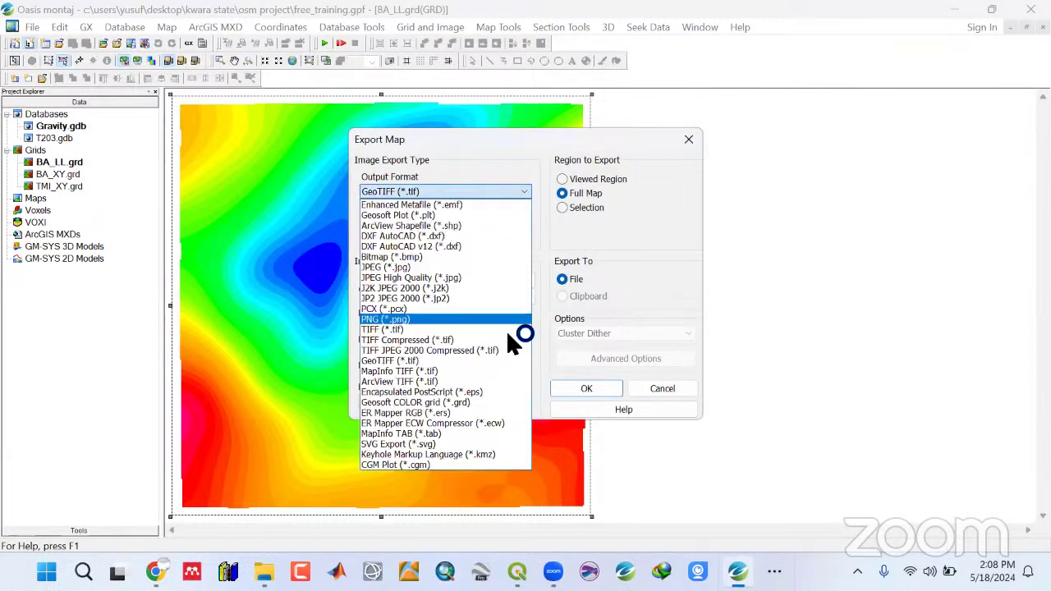
pyautogui.click(482, 456)
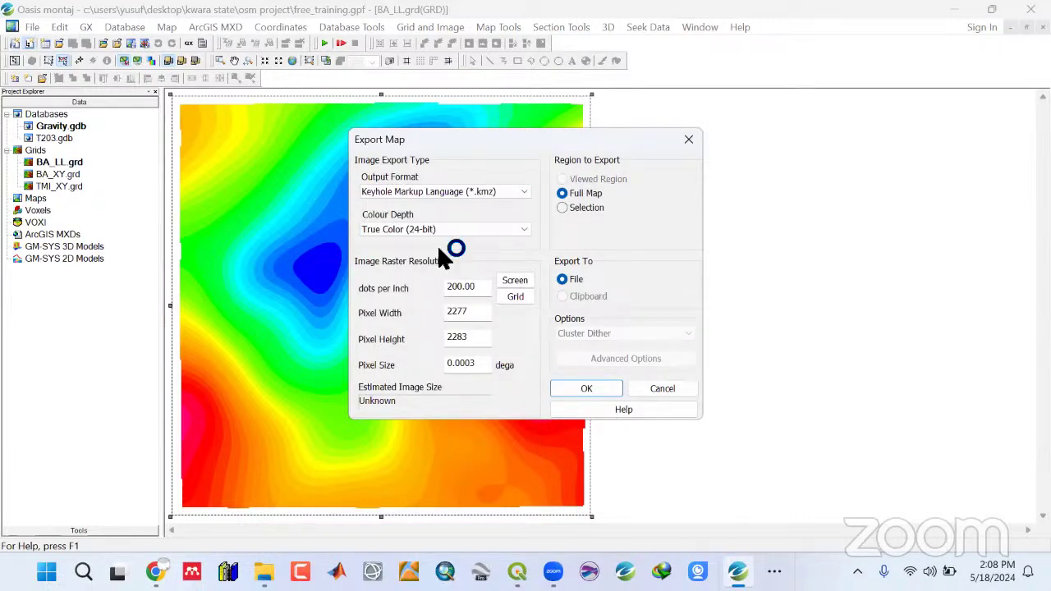
pyautogui.click(585, 387)
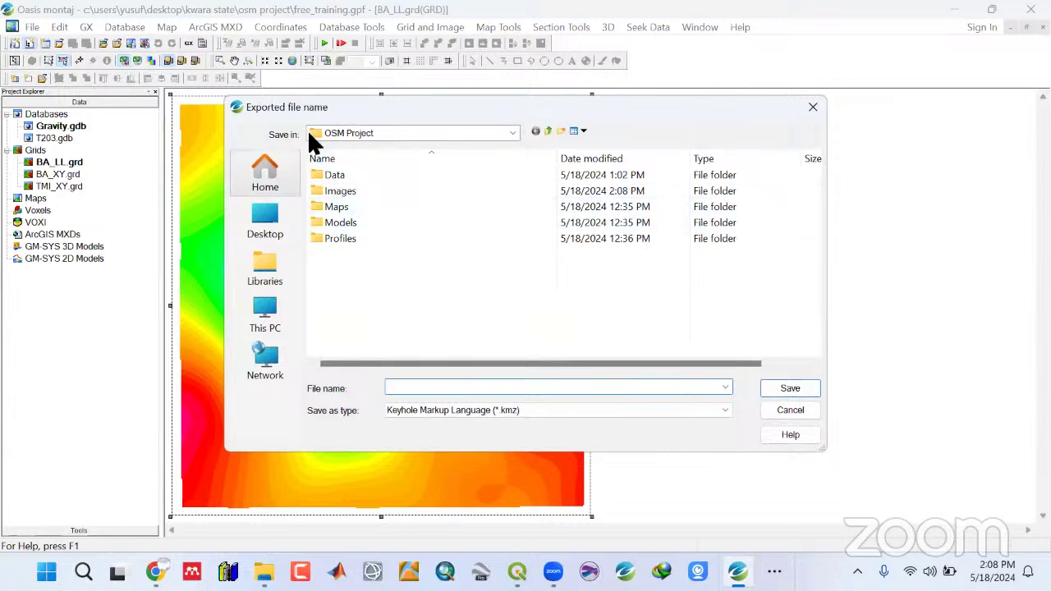
pyautogui.click(548, 130)
pyautogui.doubleClick(368, 225)
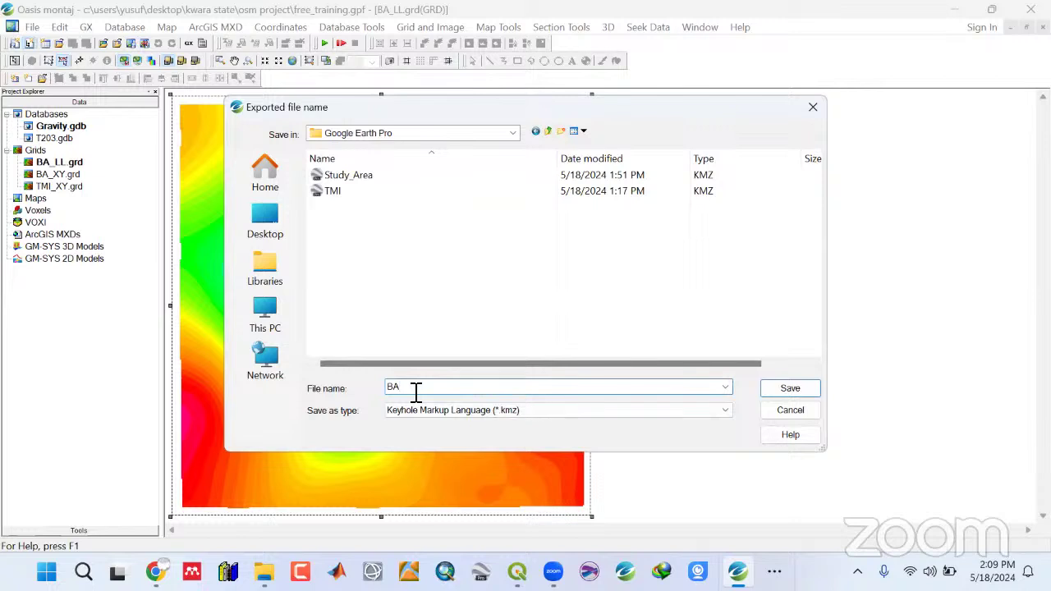
pyautogui.click(810, 389)
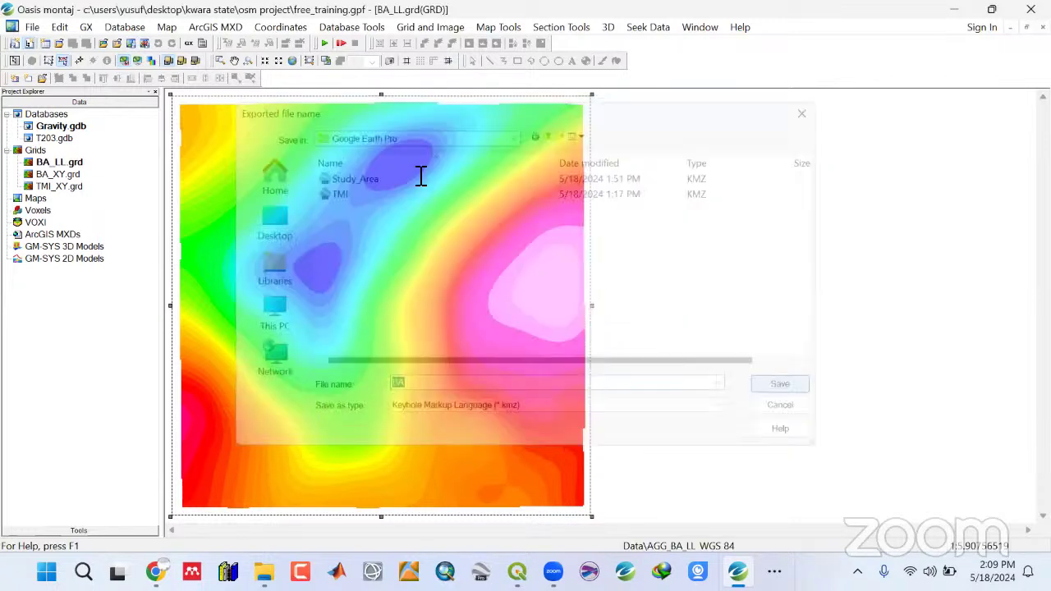
# Leave the grid image selection mode and save the project.
pyautogui.click(80, 61)
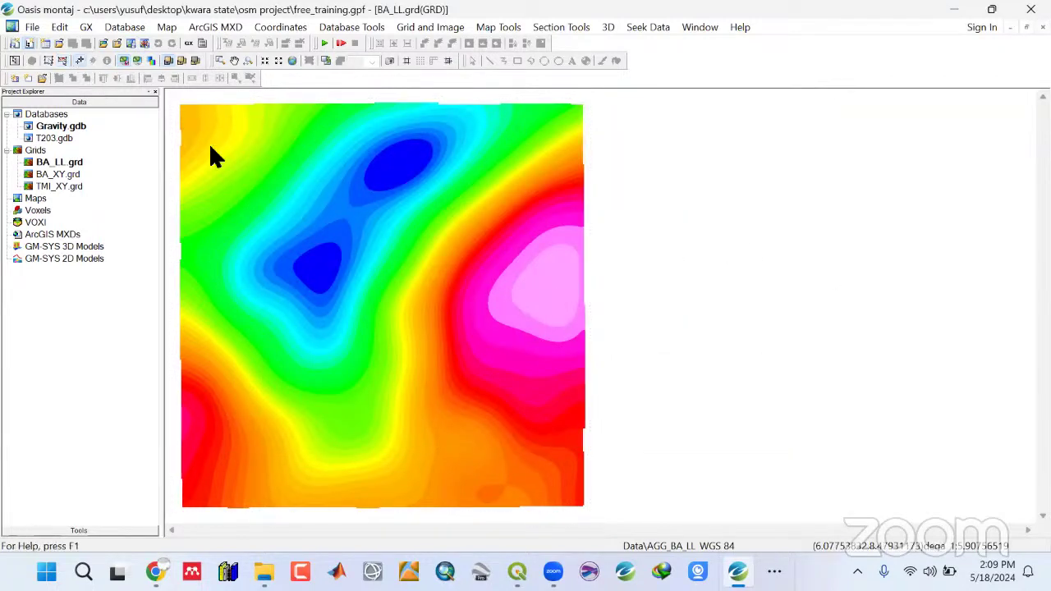
pyautogui.click(32, 27)
pyautogui.moveTo(70, 44)
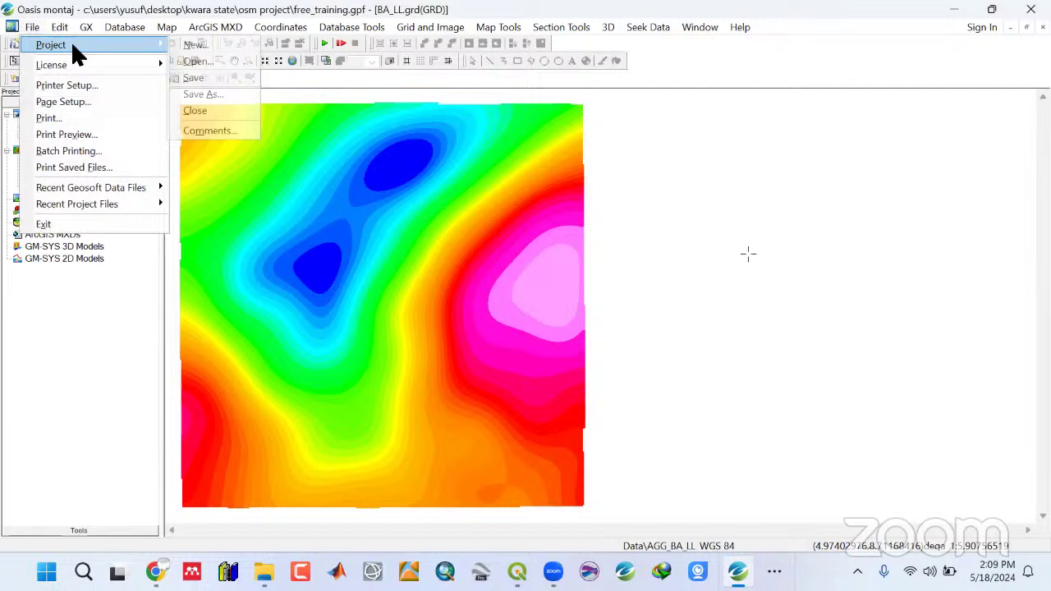
pyautogui.click(241, 74)
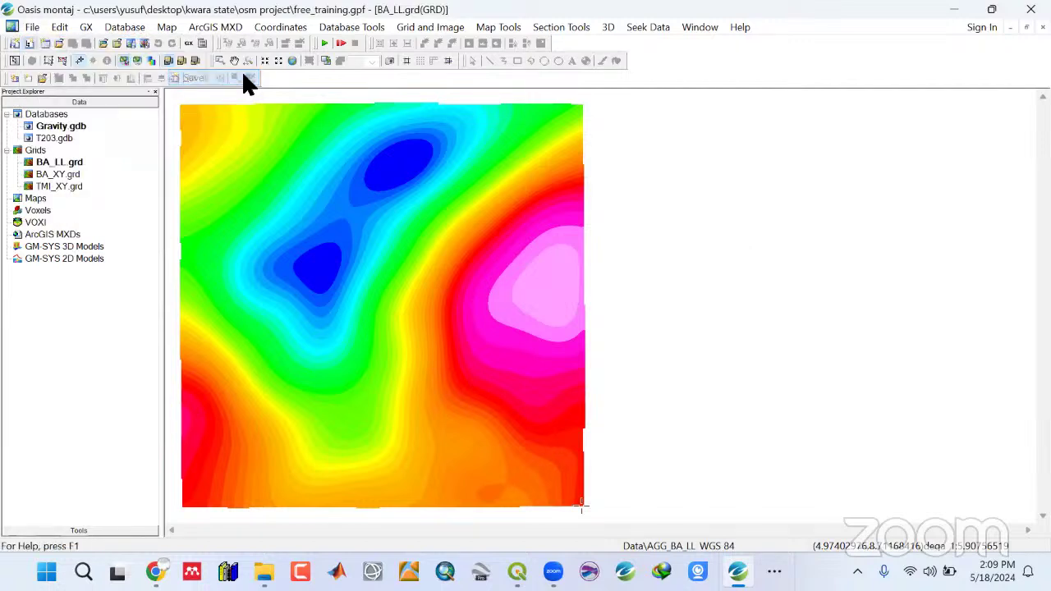
# Remove the BA_LL.grd grid from the project and save the project again.
pyautogui.rightClick(61, 161)
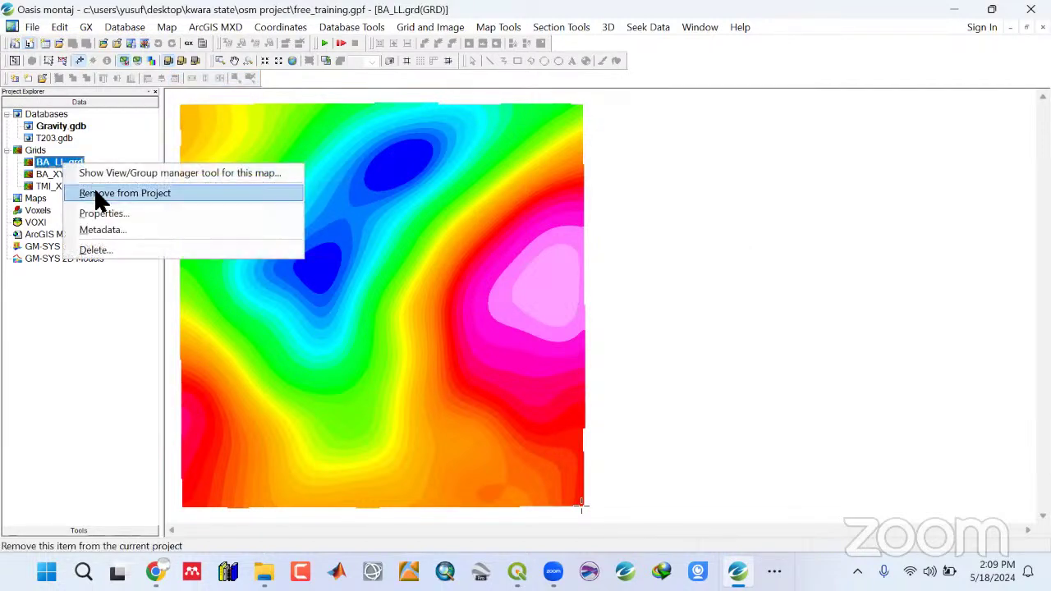
pyautogui.click(96, 201)
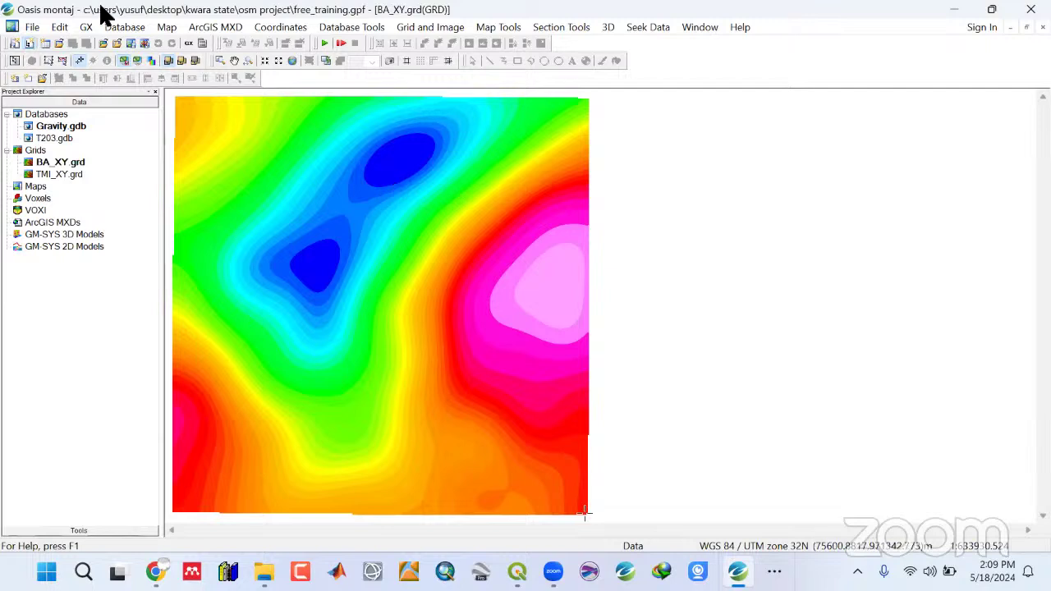
pyautogui.click(32, 27)
pyautogui.moveTo(66, 45)
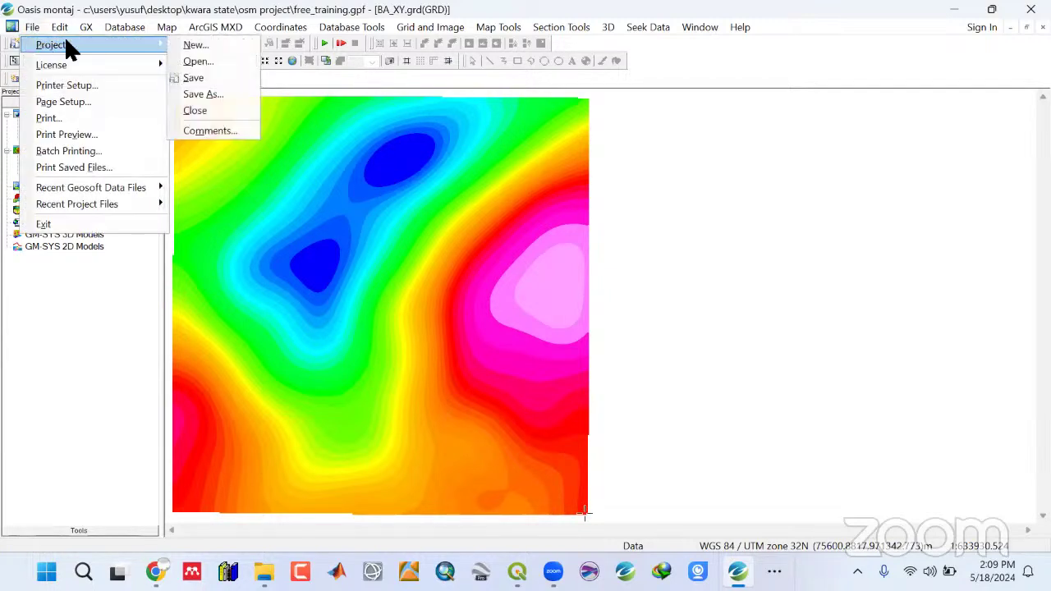
pyautogui.click(215, 62)
pyautogui.click(65, 174)
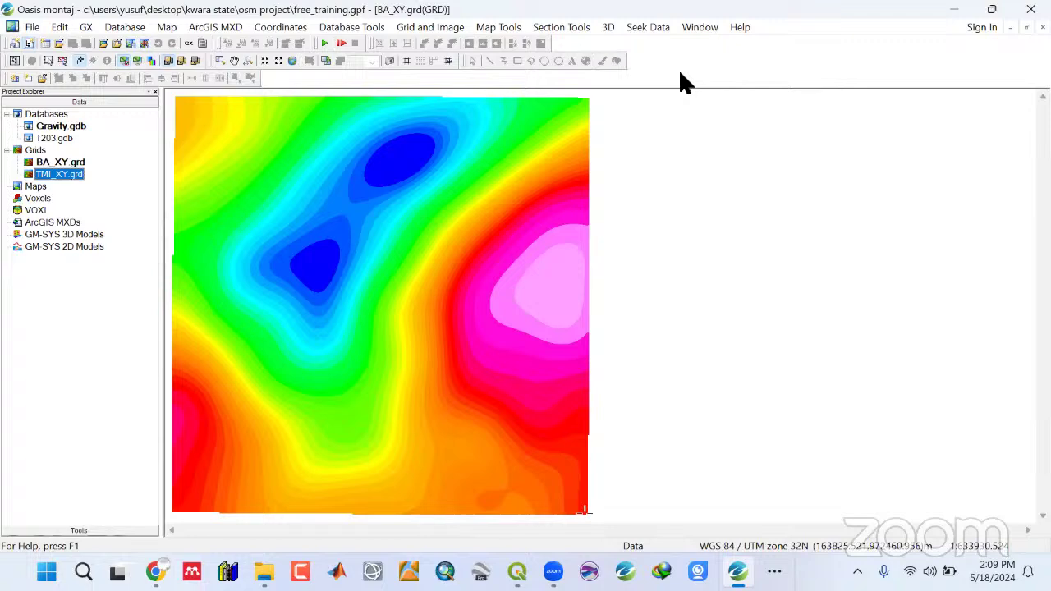
# Switch to File Explorer and open the BA KMZ file from Kwara State's Google Earth Pro folder in Google Earth Pro.
pyautogui.click(954, 12)
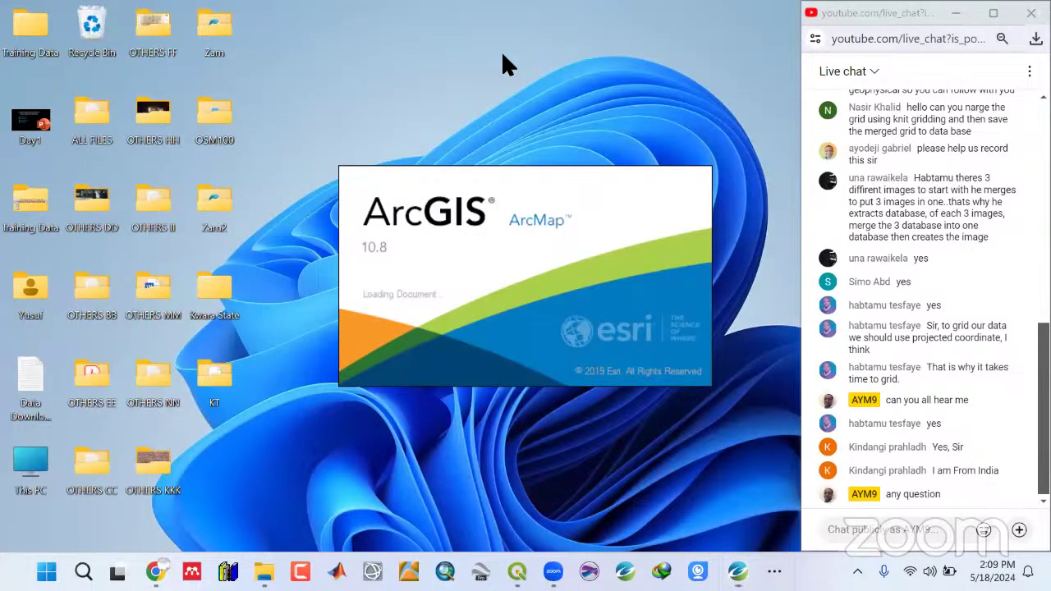
pyautogui.rightClick(502, 56)
pyautogui.click(548, 129)
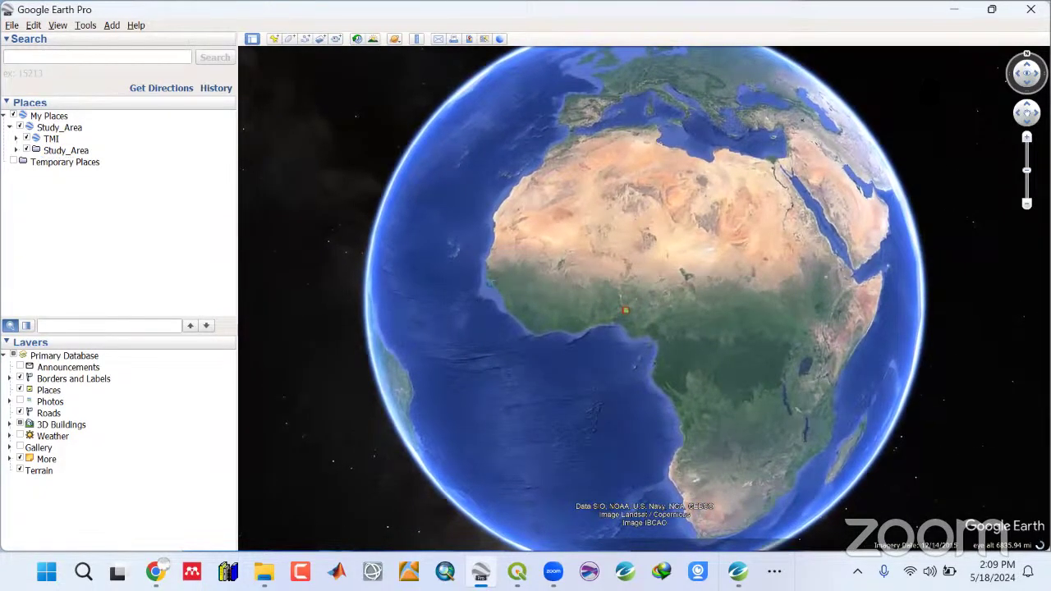
pyautogui.click(953, 13)
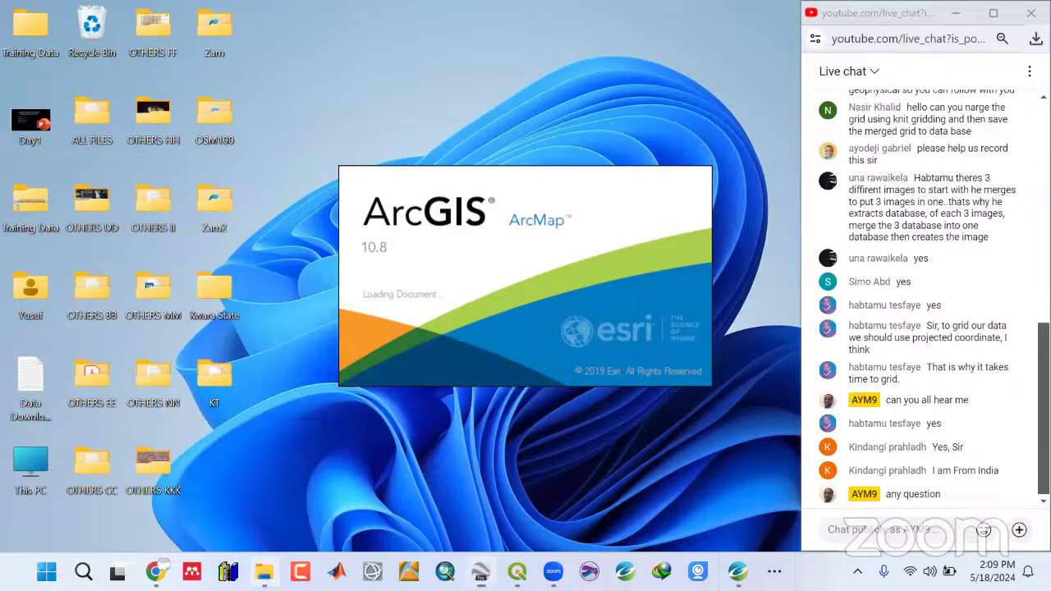
pyautogui.click(264, 572)
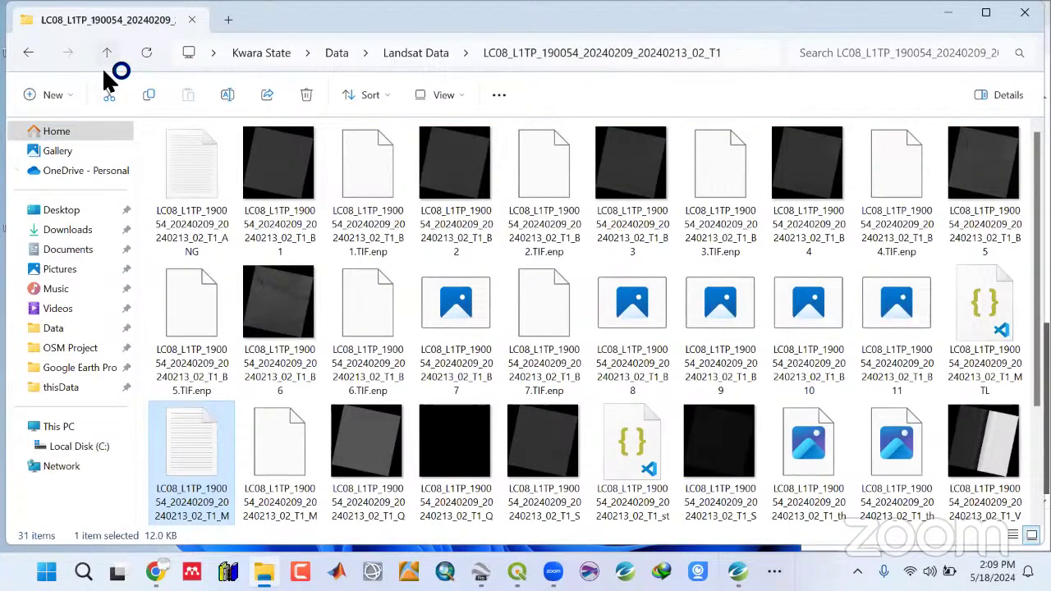
pyautogui.click(105, 65)
pyautogui.click(106, 57)
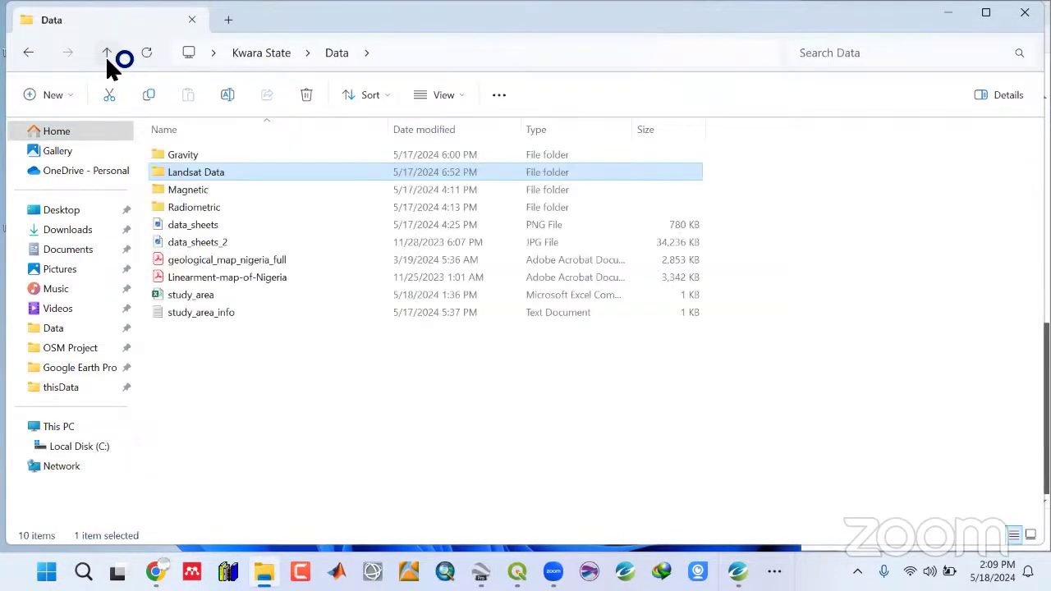
pyautogui.click(105, 55)
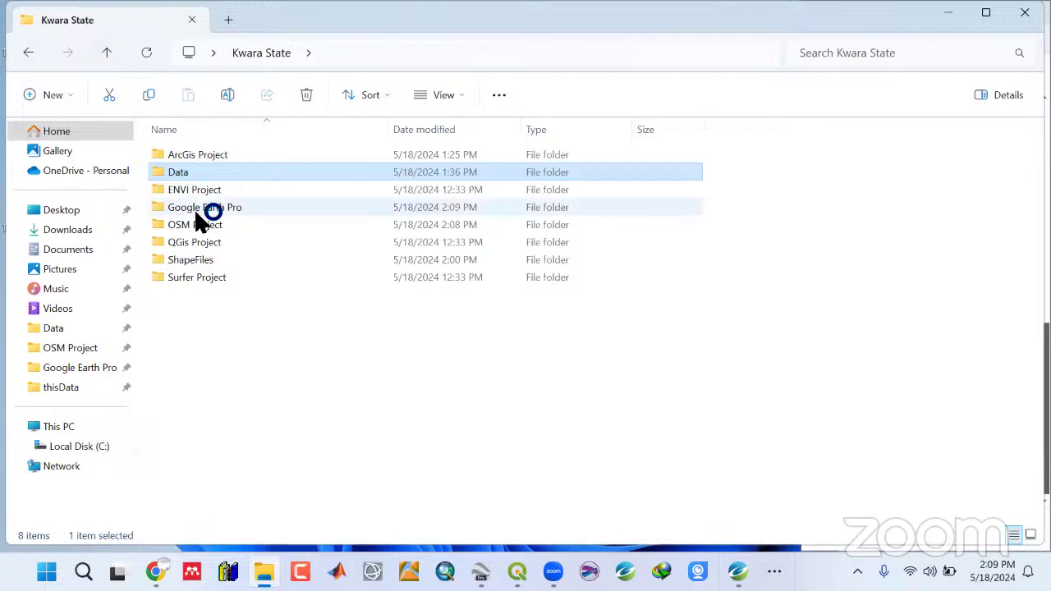
pyautogui.doubleClick(196, 210)
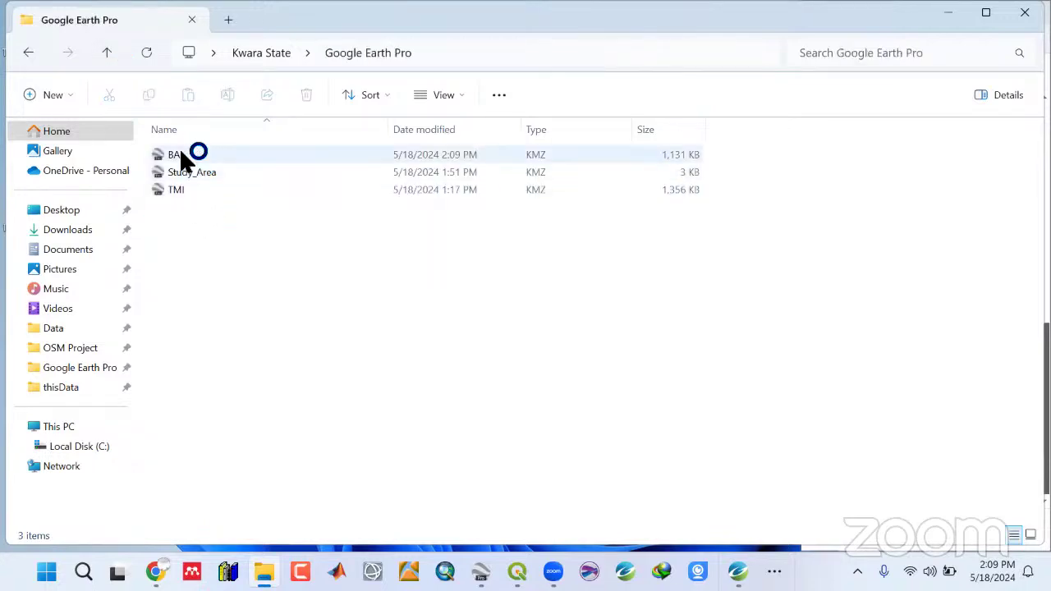
pyautogui.doubleClick(181, 160)
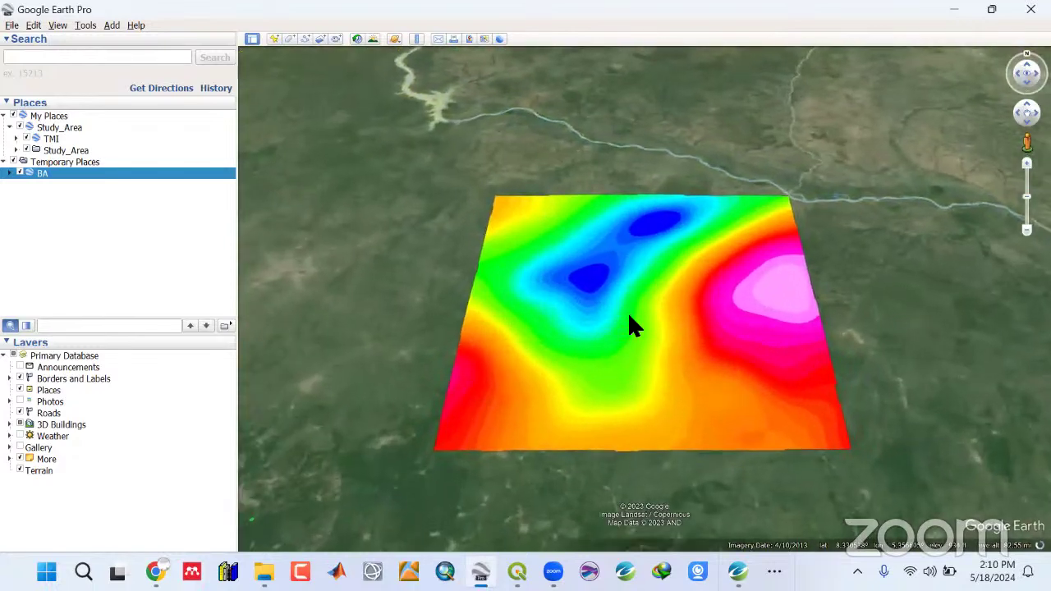
# Toggle the BA and TMI overlays to compare the gravity and magnetic images over the study area.
pyautogui.click(20, 174)
pyautogui.click(21, 174)
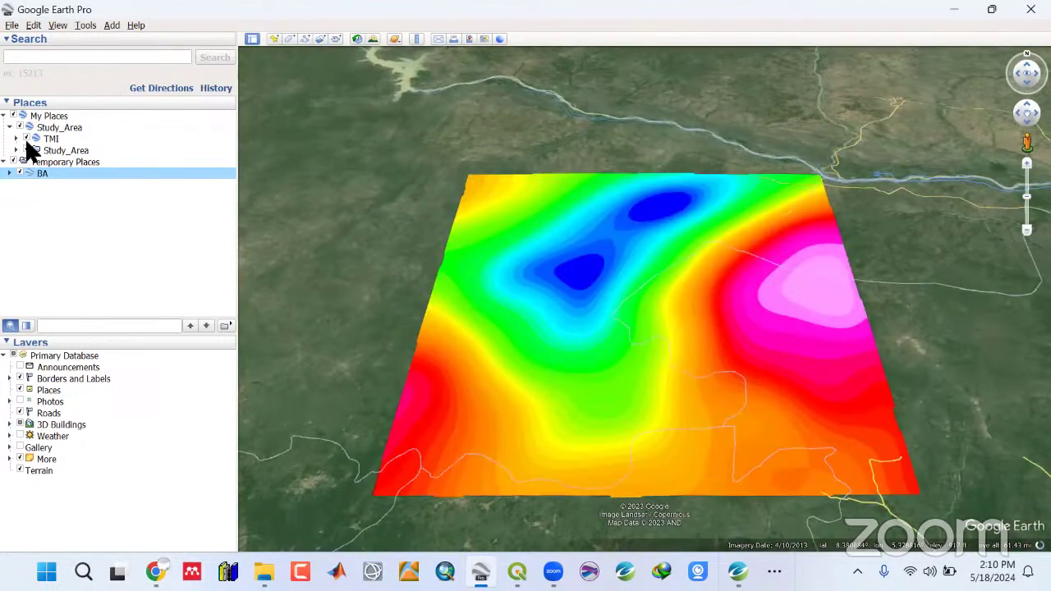
pyautogui.click(30, 141)
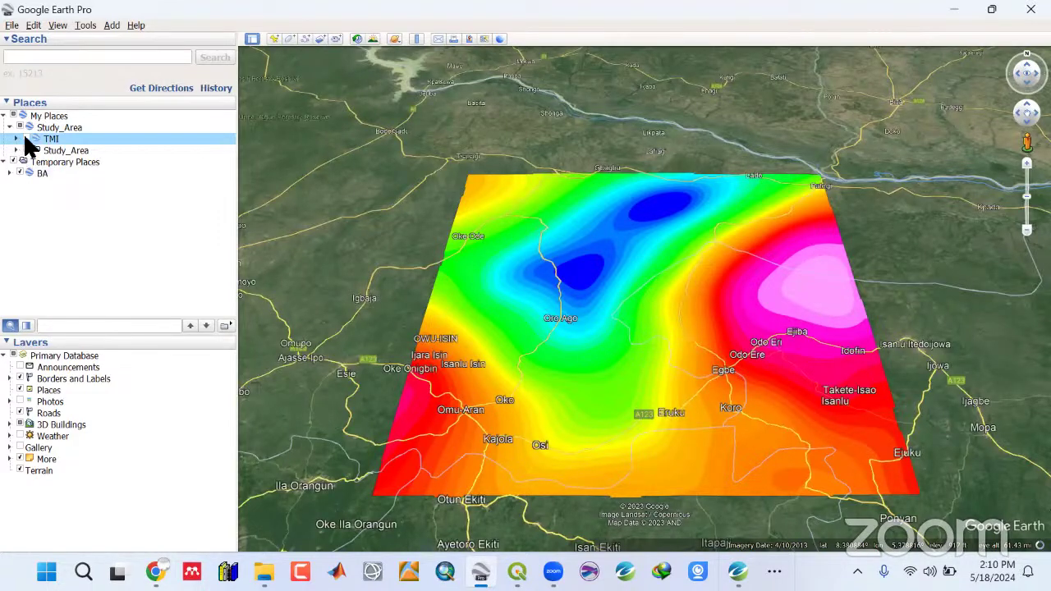
pyautogui.click(25, 139)
pyautogui.click(26, 139)
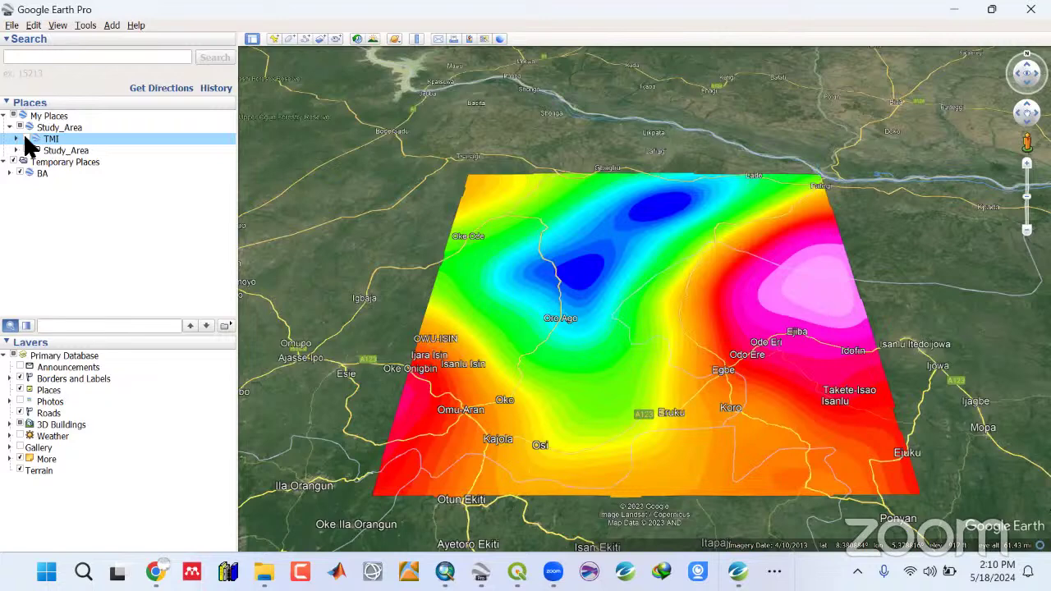
pyautogui.click(26, 139)
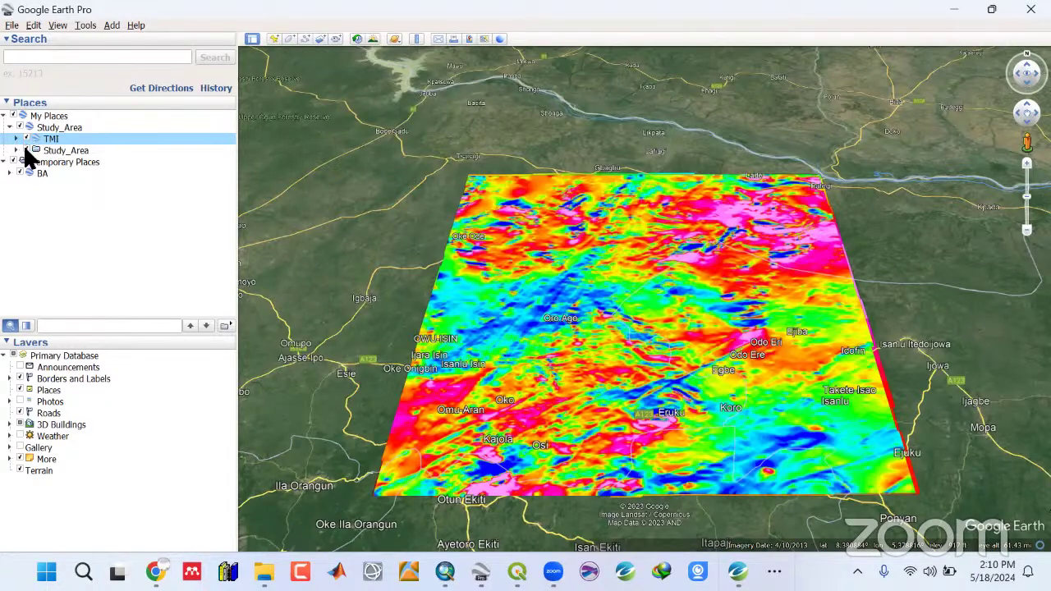
# Hide the TMI and BA overlays, leaving only the Study_Area boundary shown on the terrain.
pyautogui.click(27, 152)
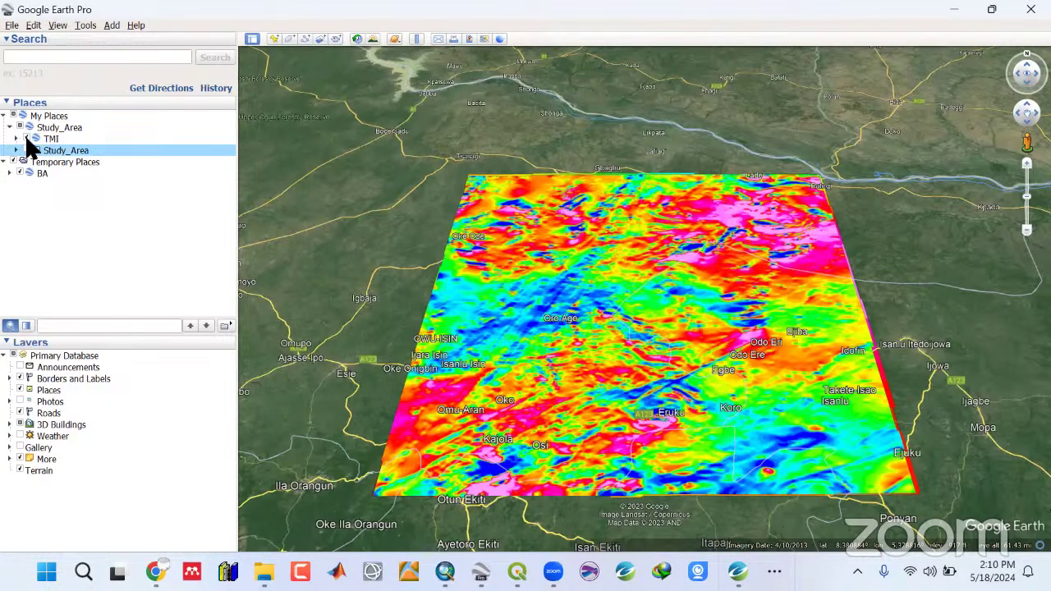
pyautogui.click(25, 139)
pyautogui.click(20, 172)
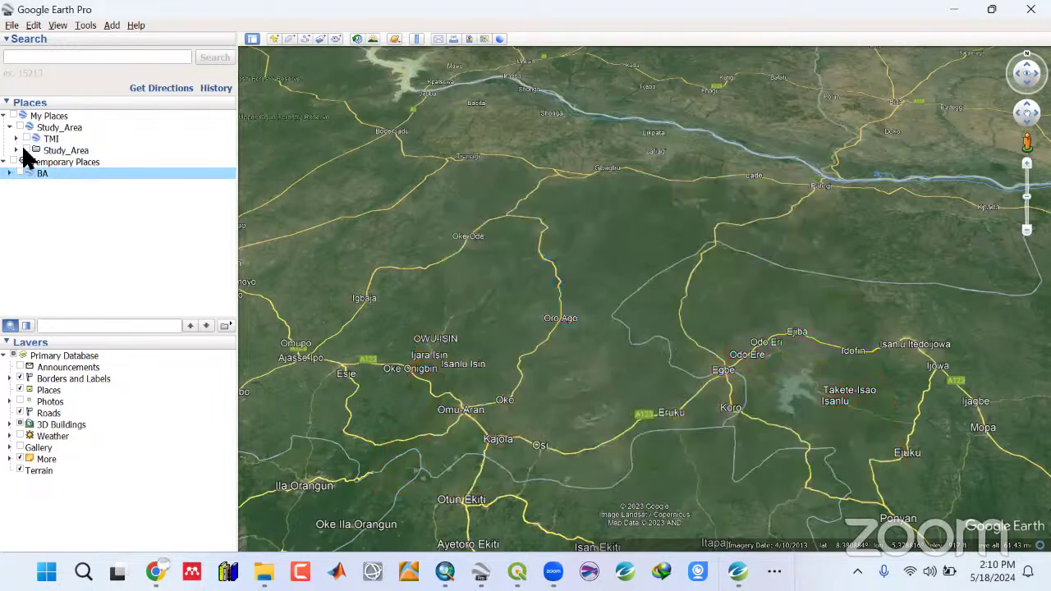
pyautogui.click(26, 150)
pyautogui.click(20, 174)
pyautogui.click(19, 173)
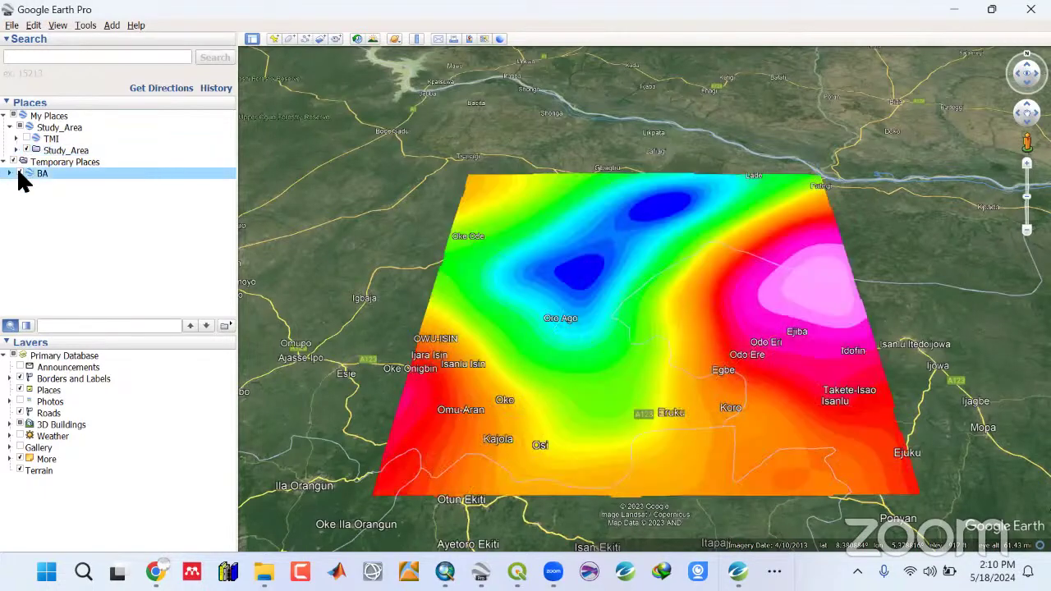
# Check the TMI and BA overlays in turn against the Study_Area boundary, leaving both hidden.
pyautogui.click(31, 141)
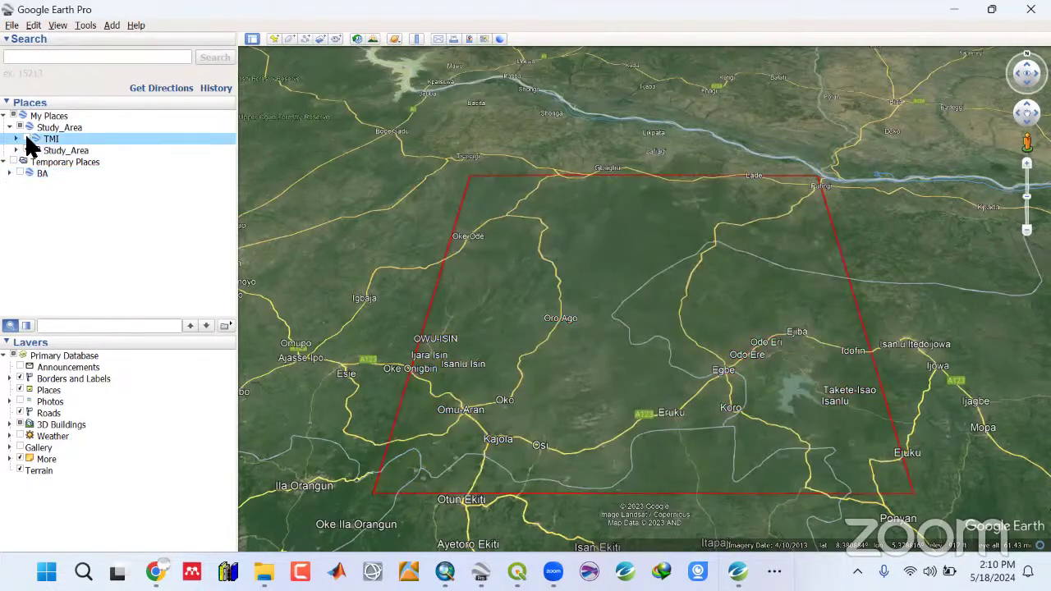
pyautogui.click(31, 141)
pyautogui.click(27, 140)
pyautogui.click(21, 174)
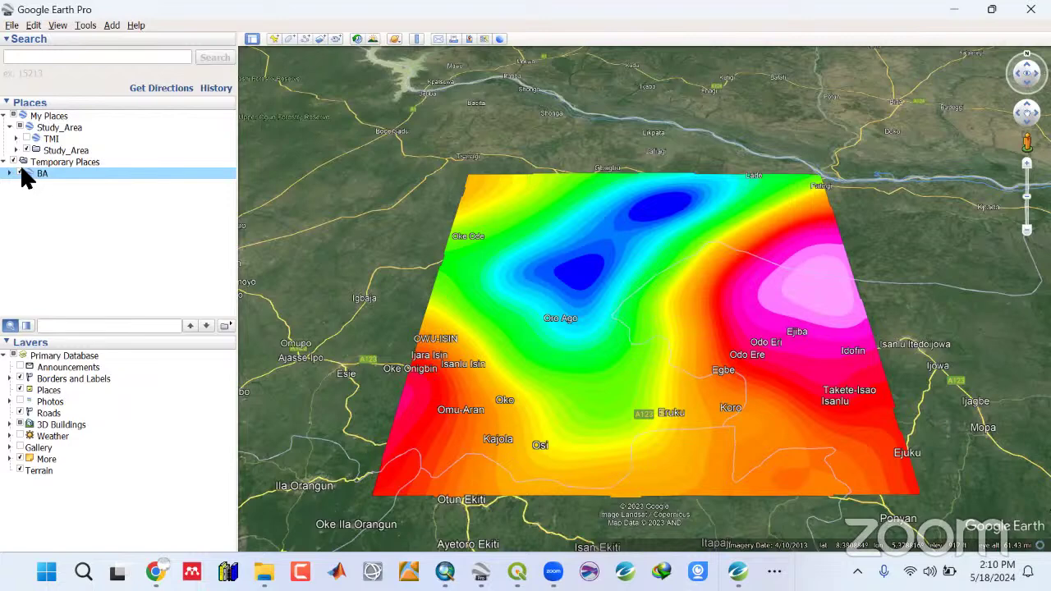
pyautogui.click(20, 173)
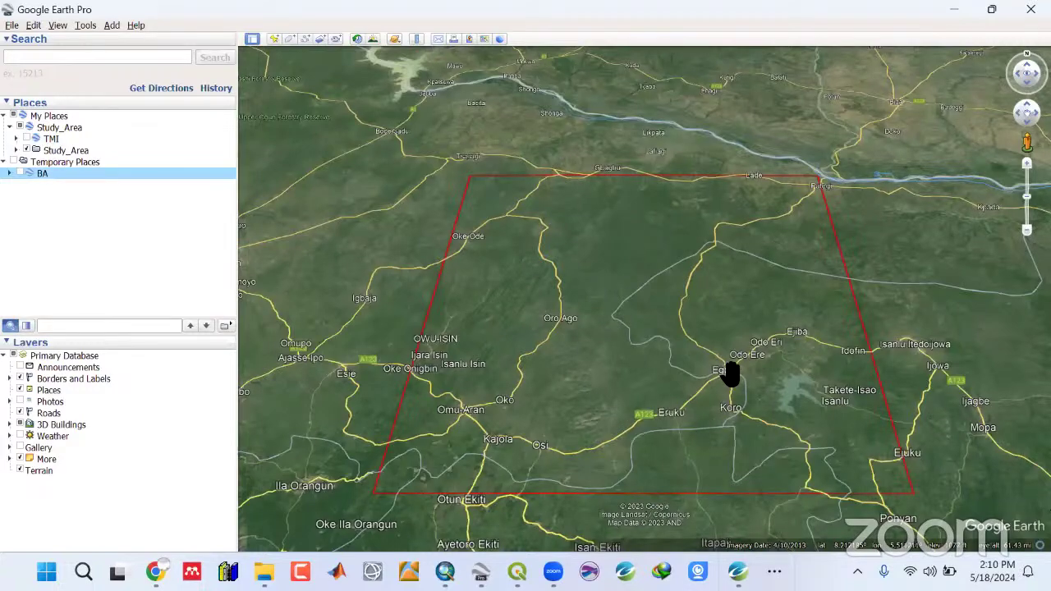
# Frame the built-up area just west of the main road at Egbe and start saving it as an image.
pyautogui.scroll(3, 724, 376)
pyautogui.scroll(3, 713, 376)
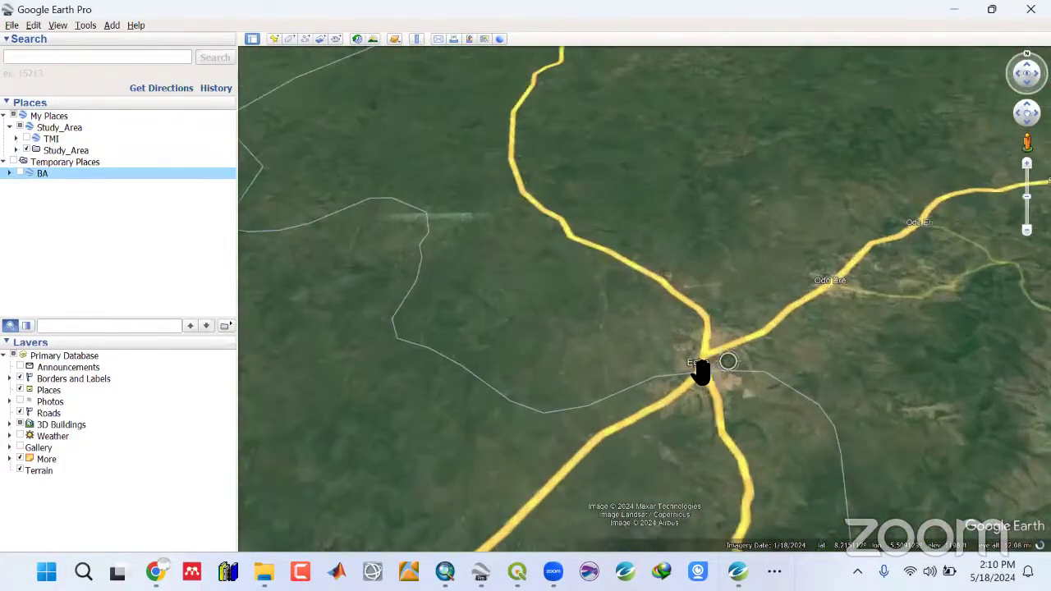
pyautogui.scroll(3, 698, 371)
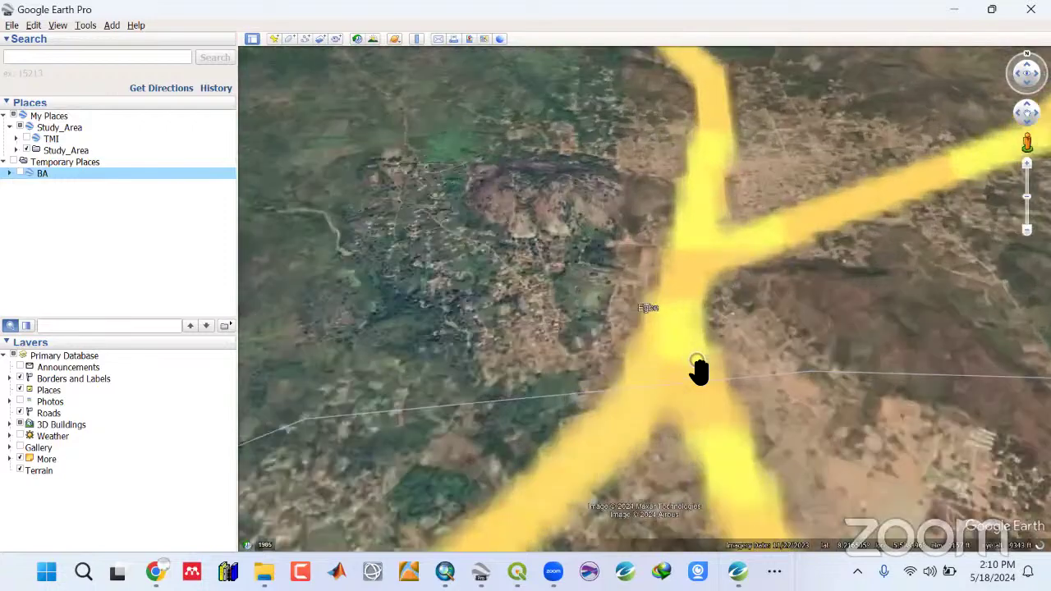
pyautogui.scroll(2, 654, 328)
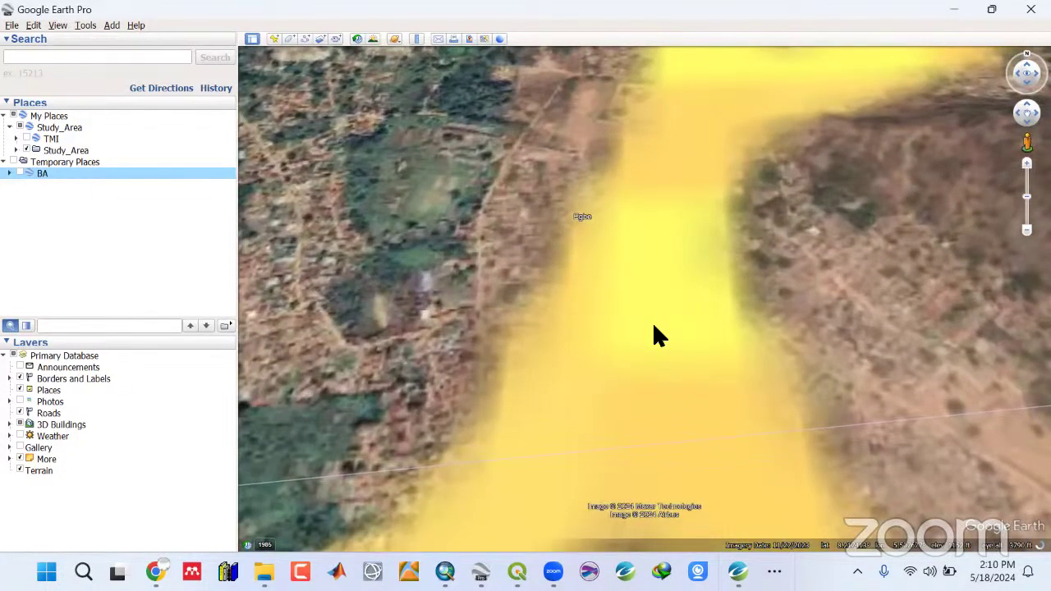
pyautogui.moveTo(424, 213); pyautogui.dragTo(509, 265)
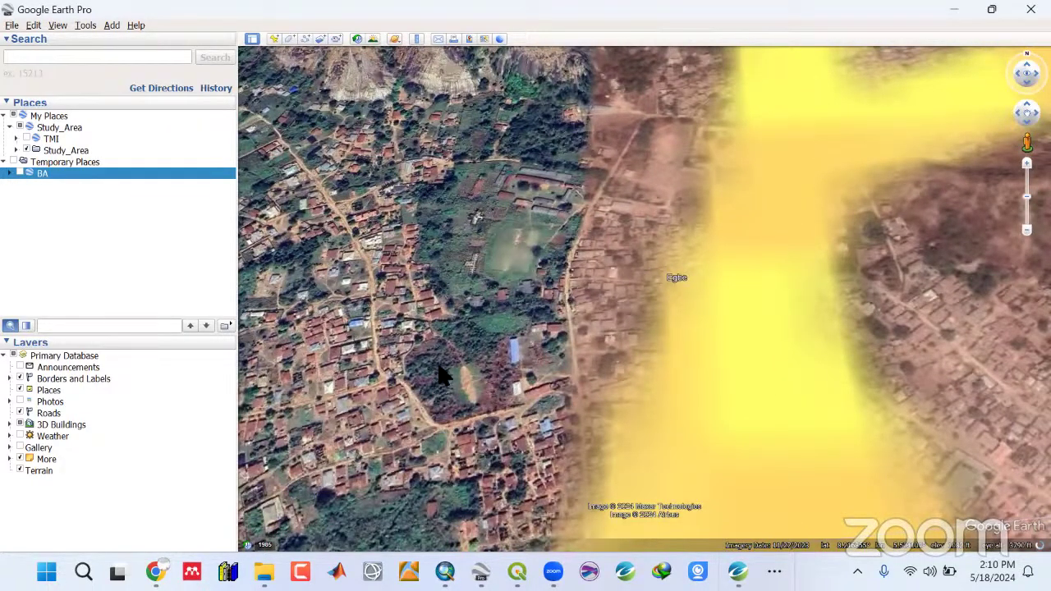
pyautogui.moveTo(520, 352); pyautogui.dragTo(628, 356)
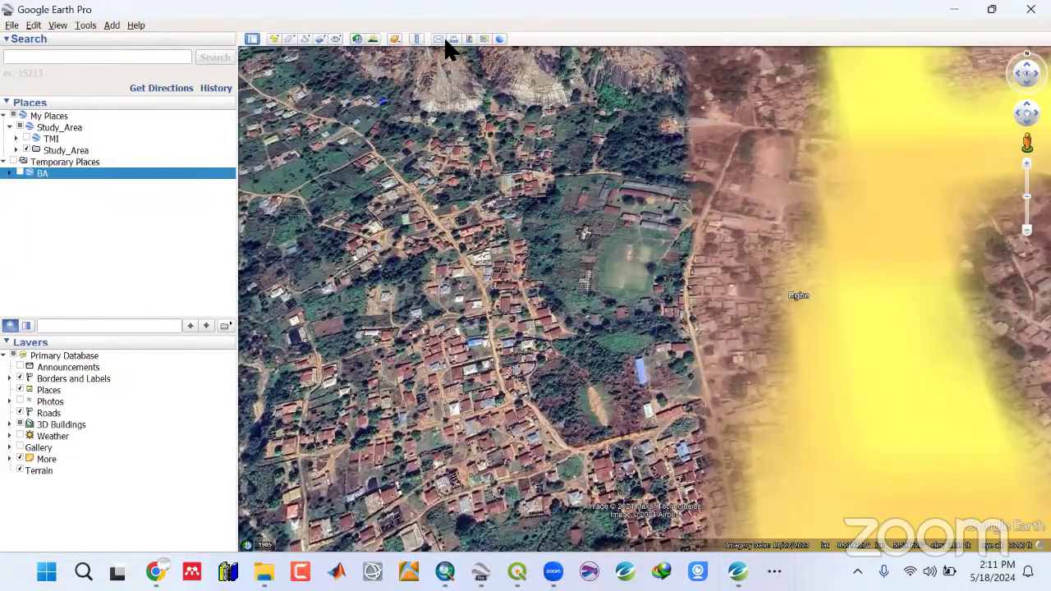
pyautogui.click(471, 39)
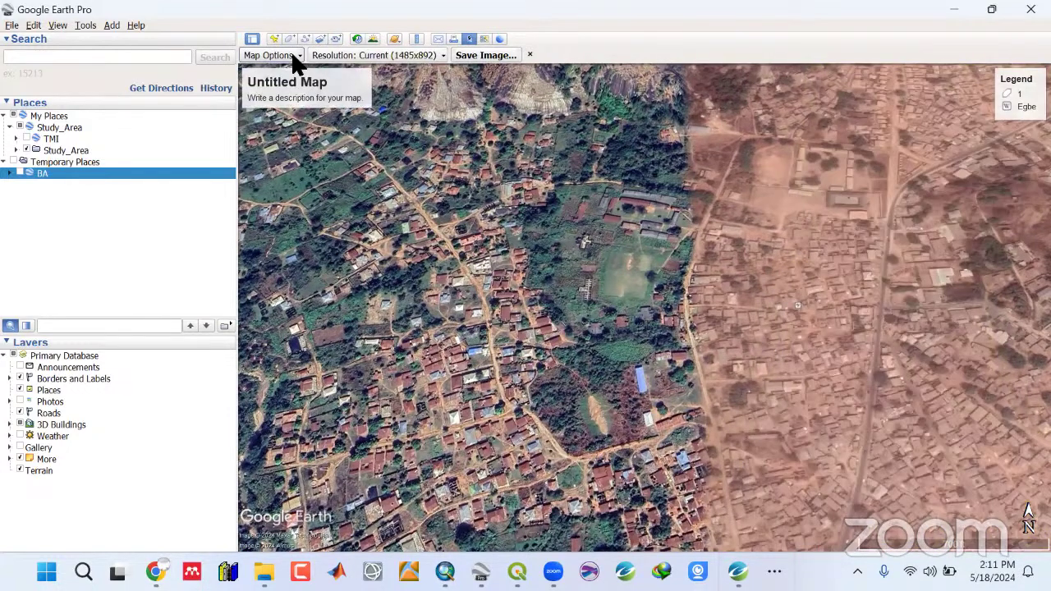
# Remove the title, legend, scale and compass from the map image, and set its resolution to 8192x4320 (8K UHD).
pyautogui.click(289, 54)
pyautogui.click(275, 90)
pyautogui.click(271, 108)
pyautogui.click(271, 128)
pyautogui.click(272, 142)
pyautogui.click(436, 57)
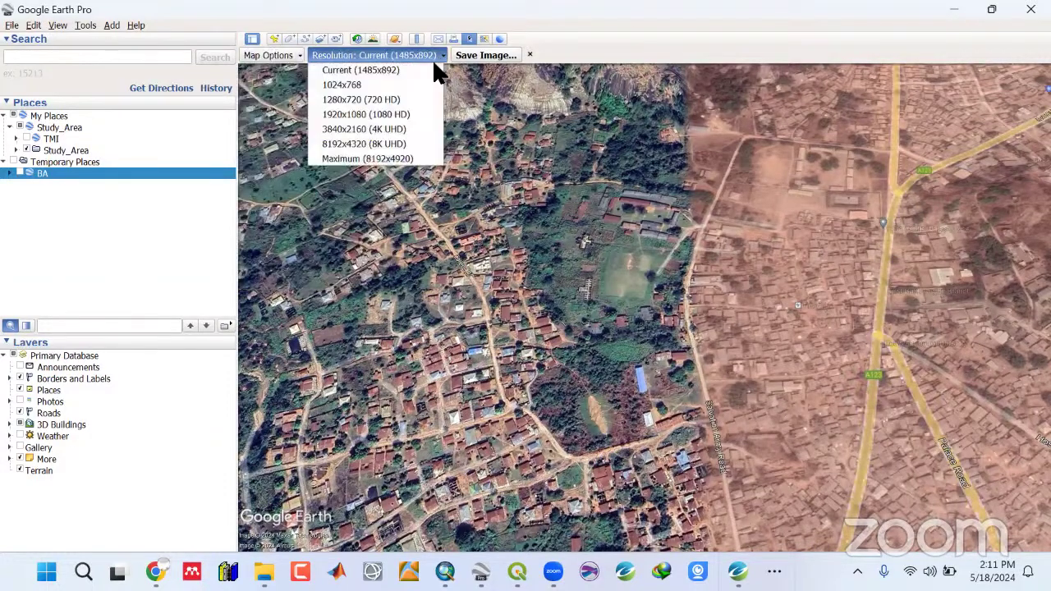
pyautogui.click(394, 145)
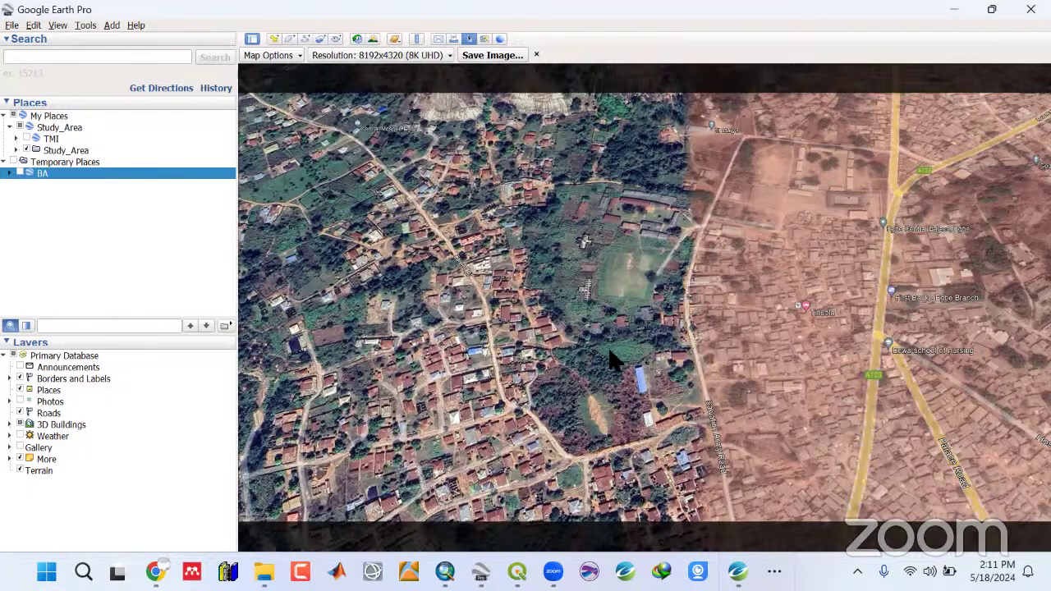
# Save the map image to the Desktop as a JPEG named KW1.
pyautogui.click(502, 59)
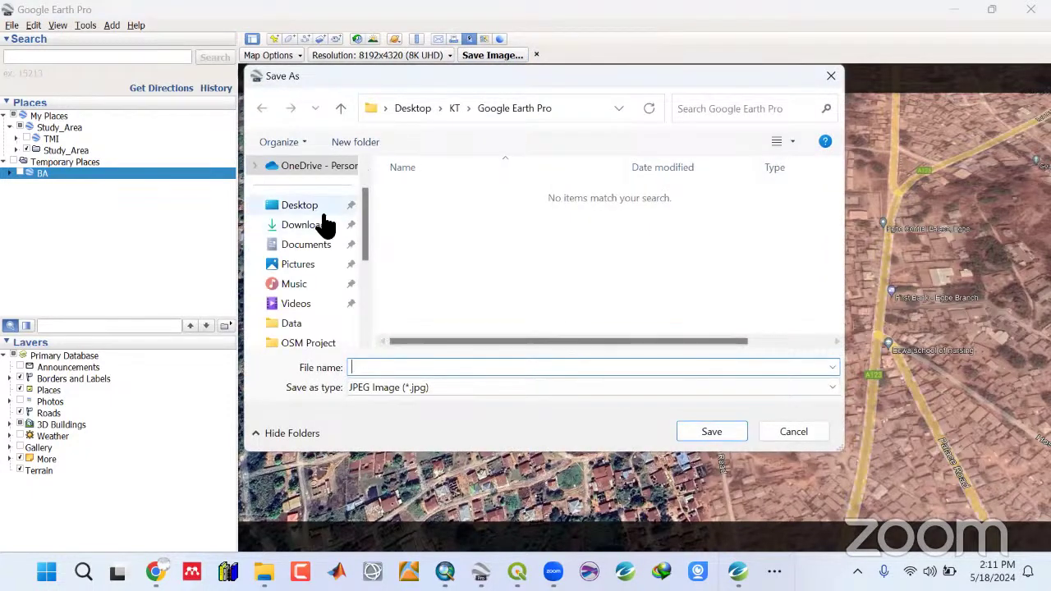
pyautogui.click(302, 207)
pyautogui.click(419, 367)
pyautogui.write('KW1')
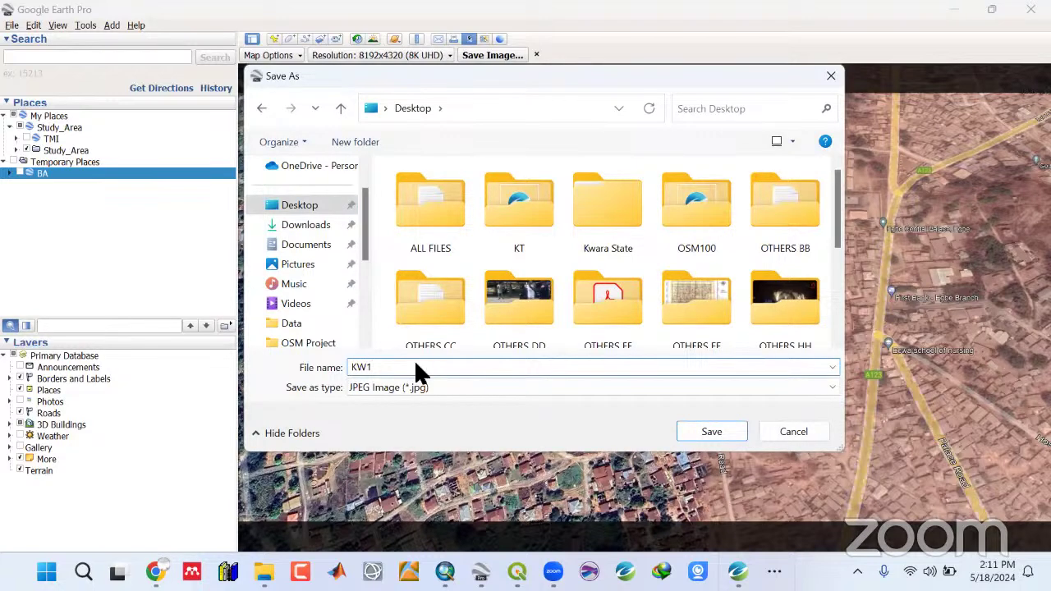
pyautogui.click(696, 428)
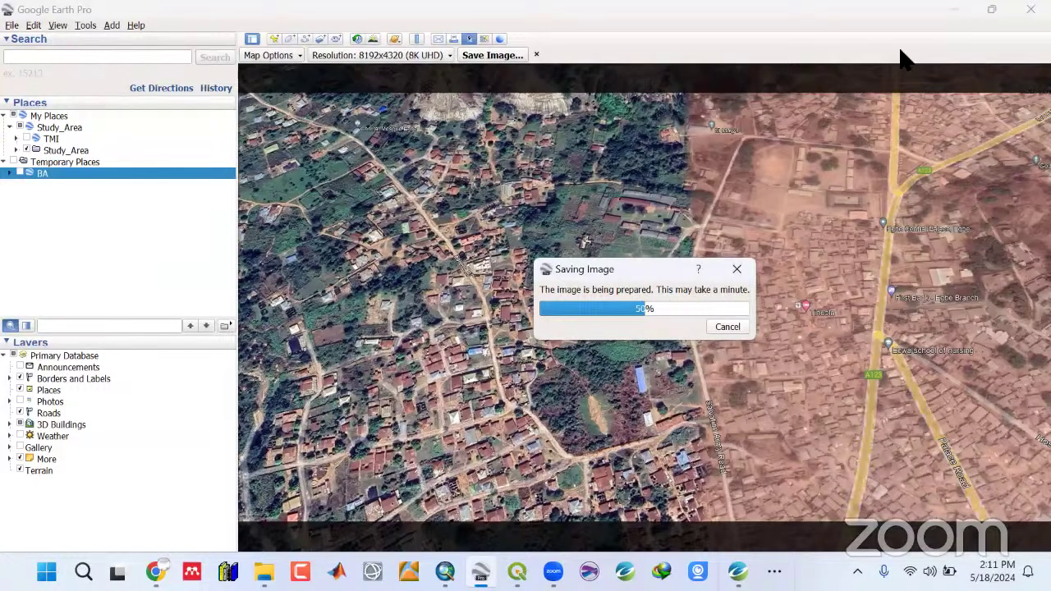
pyautogui.click(892, 294)
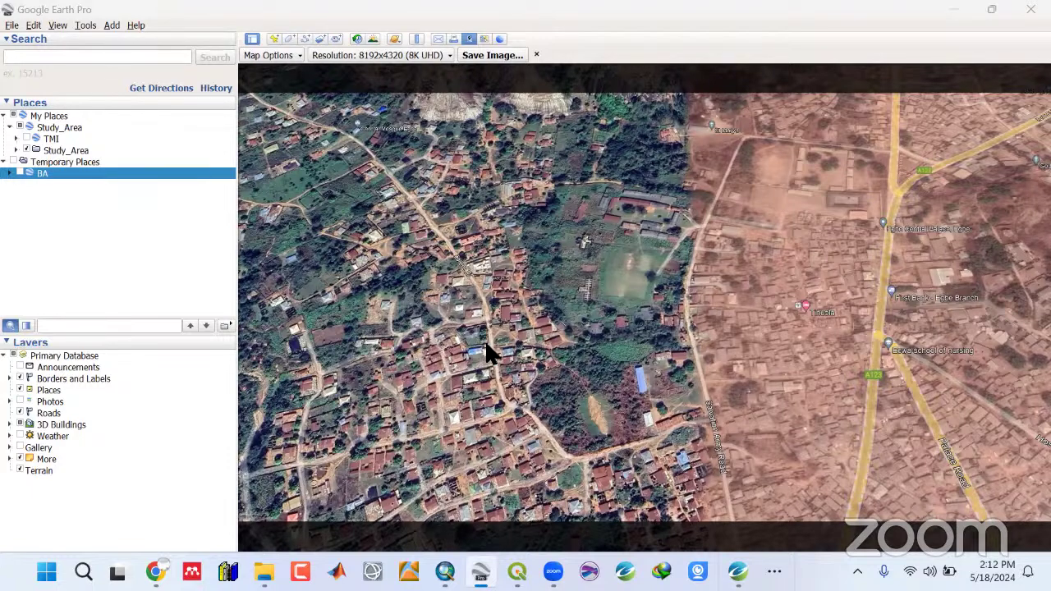
# Return to the whole Study_Area boundary and check the BA and TMI overlays in turn, leaving both hidden.
pyautogui.scroll(3, 494, 248)
pyautogui.scroll(-3, 500, 254)
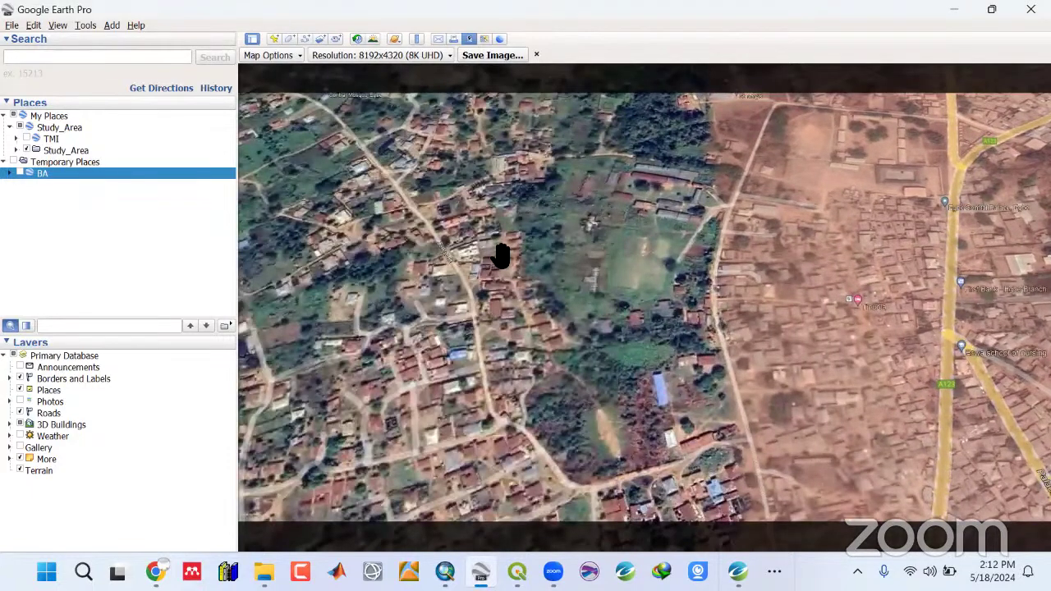
pyautogui.scroll(-6, 499, 253)
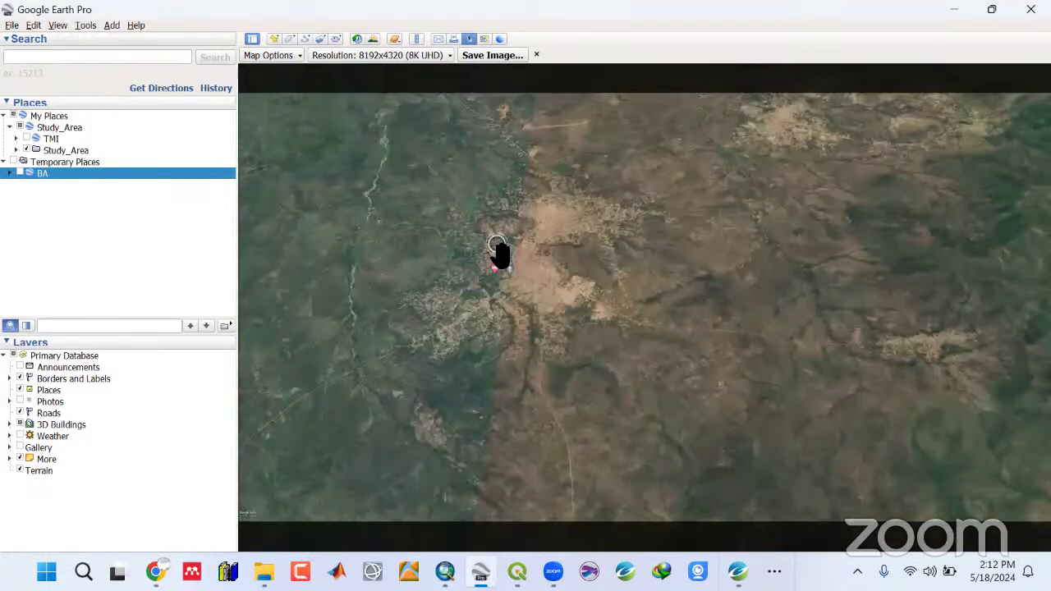
pyautogui.scroll(-6, 500, 254)
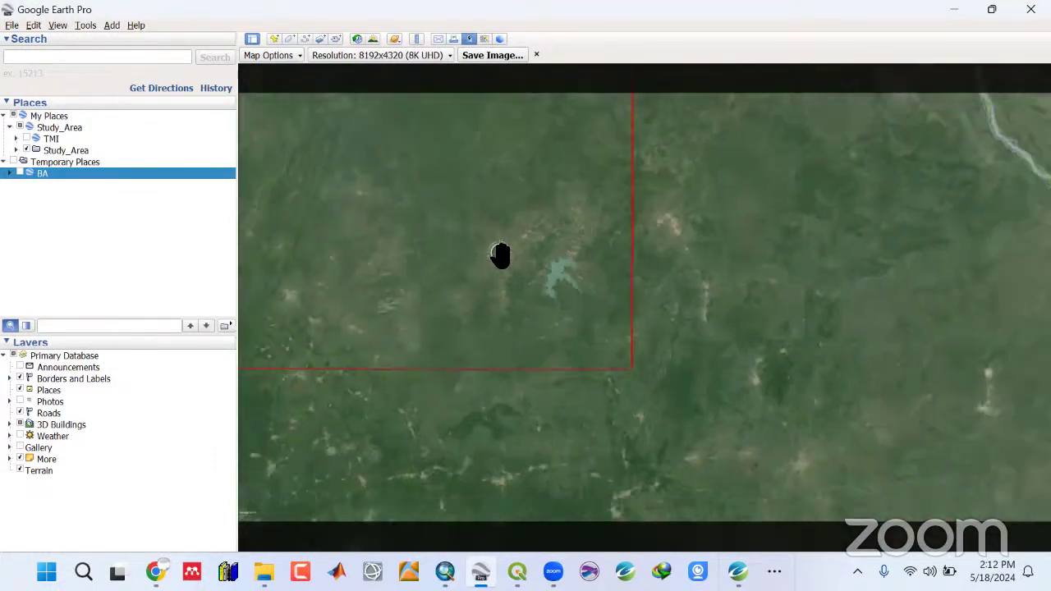
pyautogui.scroll(-2, 501, 256)
pyautogui.moveTo(495, 222); pyautogui.dragTo(521, 260)
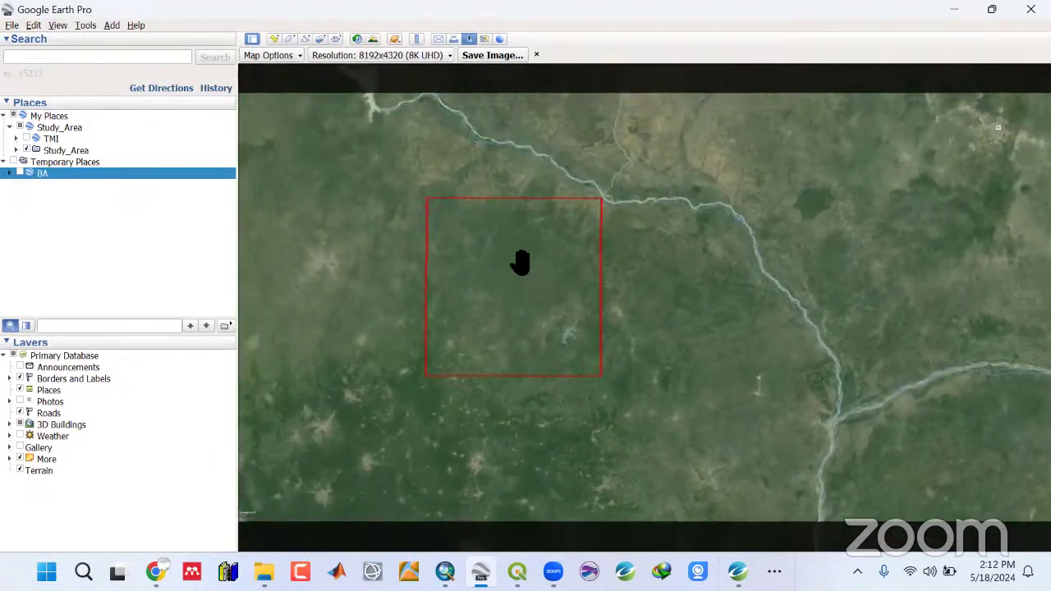
pyautogui.click(20, 173)
pyautogui.click(20, 173)
pyautogui.click(27, 139)
pyautogui.click(27, 139)
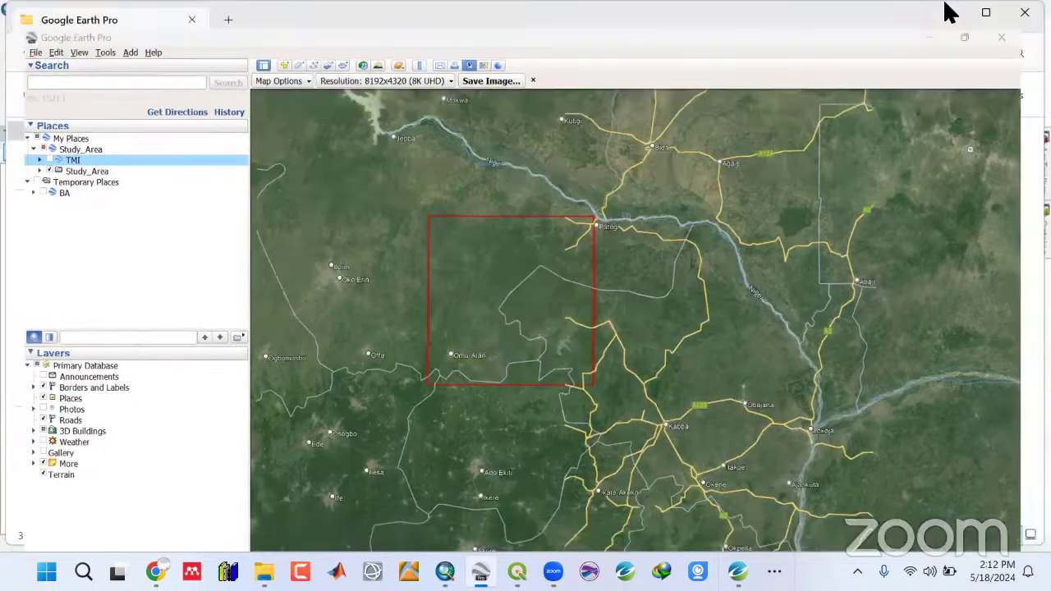
# Switch to ArcMap and open the recent kwara_state map.
pyautogui.click(952, 9)
pyautogui.click(951, 11)
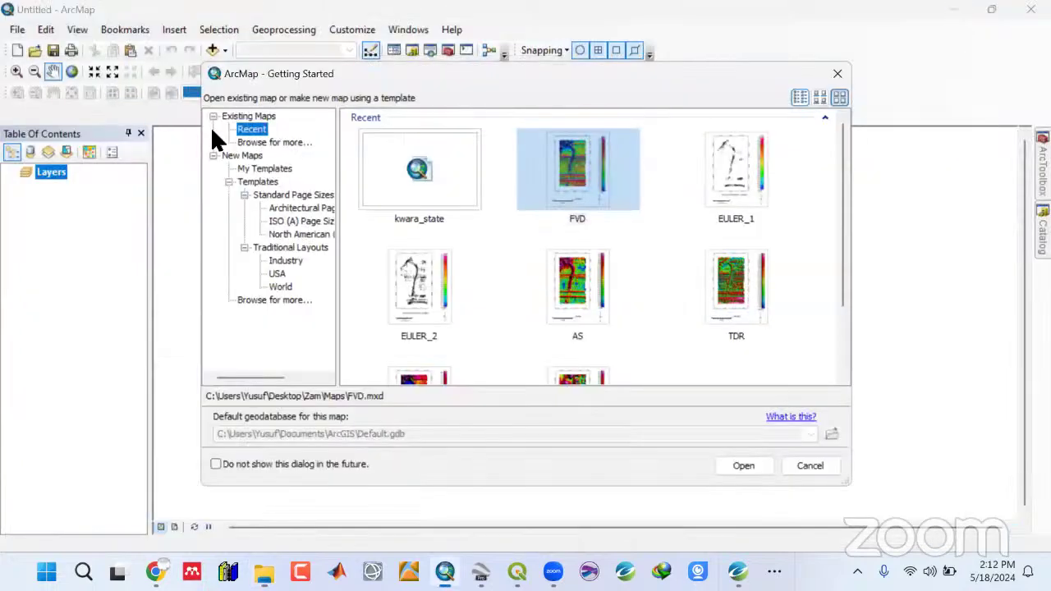
pyautogui.click(430, 177)
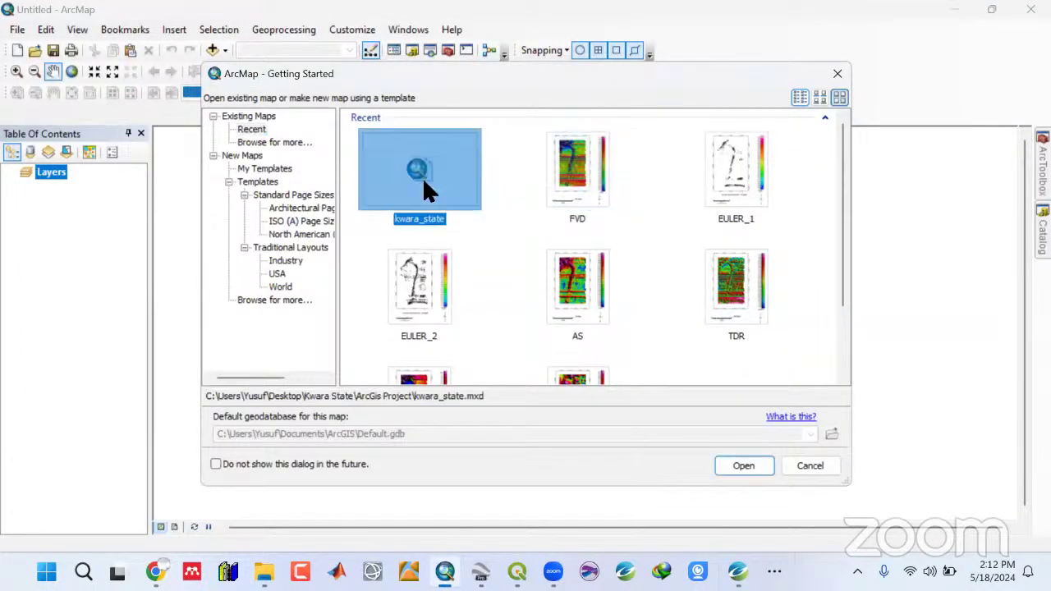
pyautogui.click(741, 465)
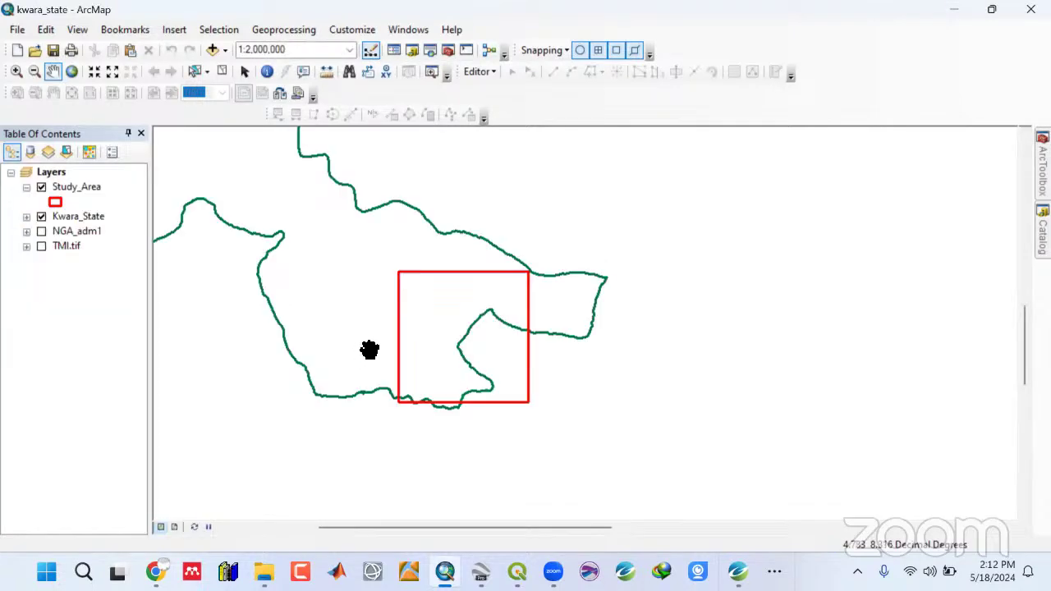
# Add BA.tif from the OSM Project's Images folder to the map with pyramids built, and collapse its band legend.
pyautogui.click(225, 50)
pyautogui.click(251, 72)
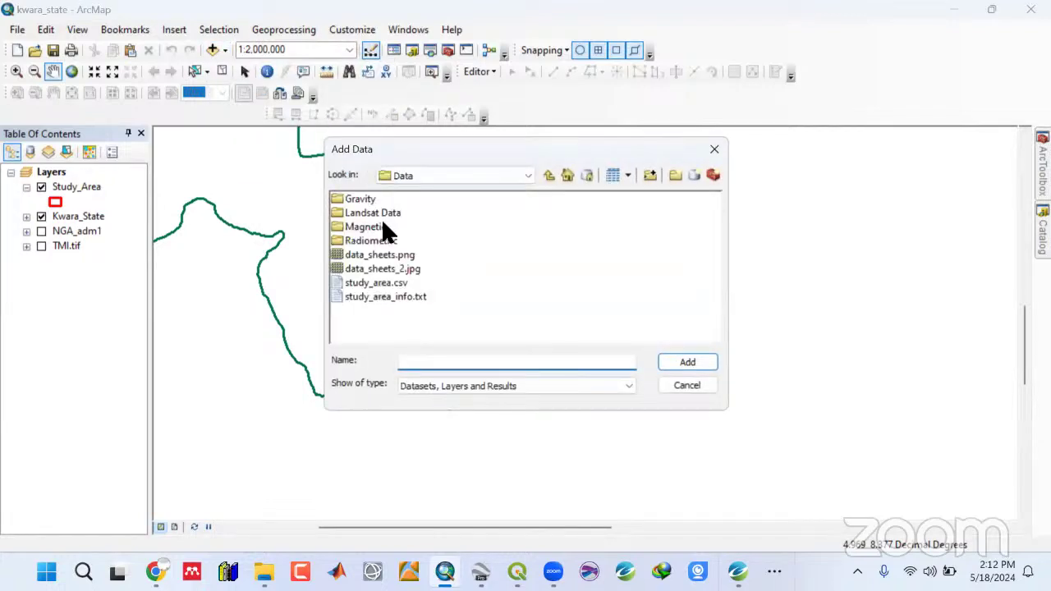
pyautogui.click(549, 175)
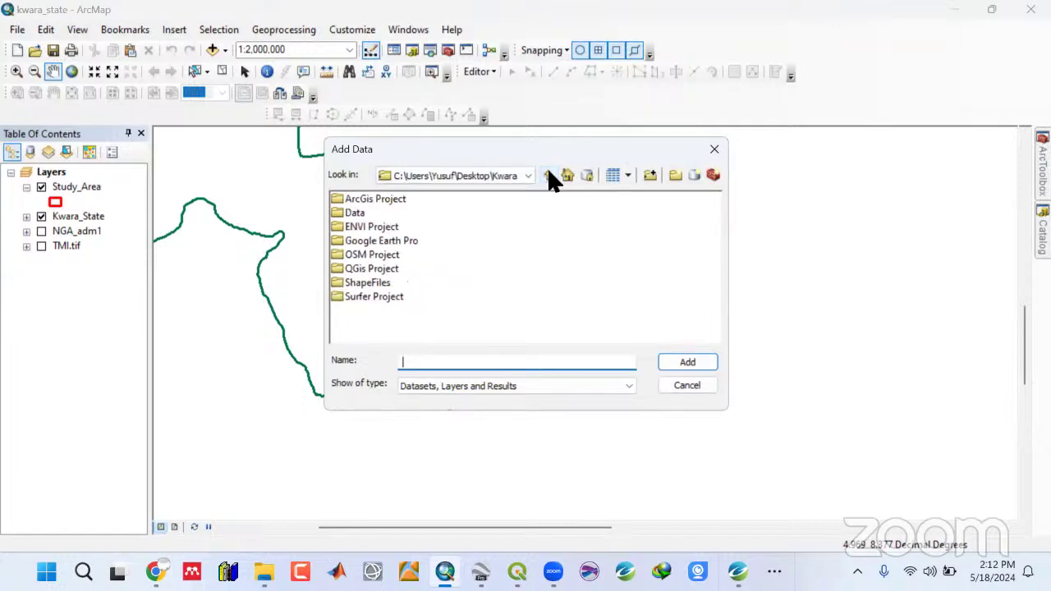
pyautogui.doubleClick(374, 255)
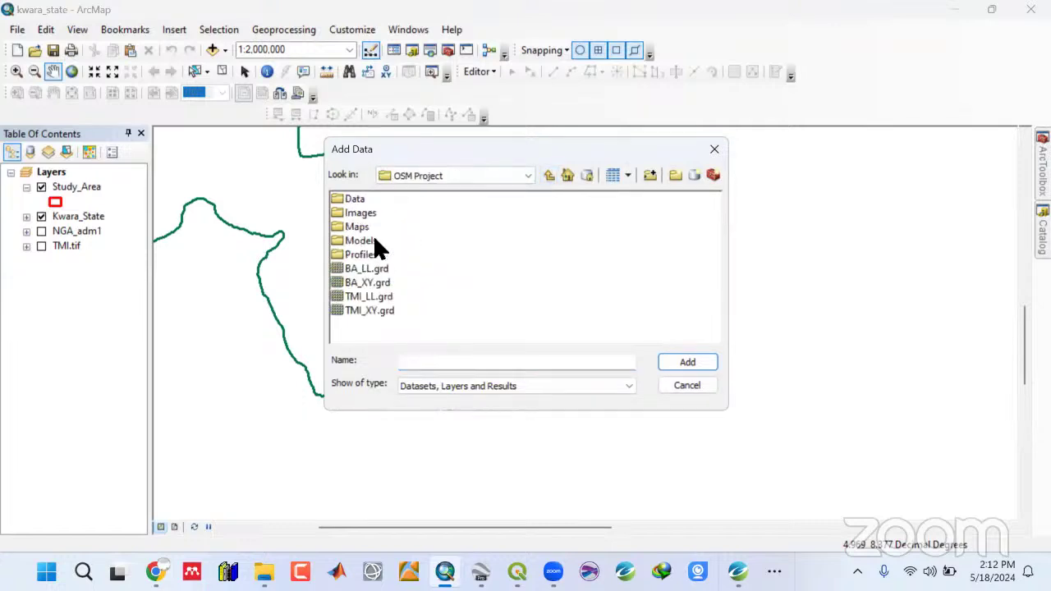
pyautogui.doubleClick(367, 213)
pyautogui.click(366, 198)
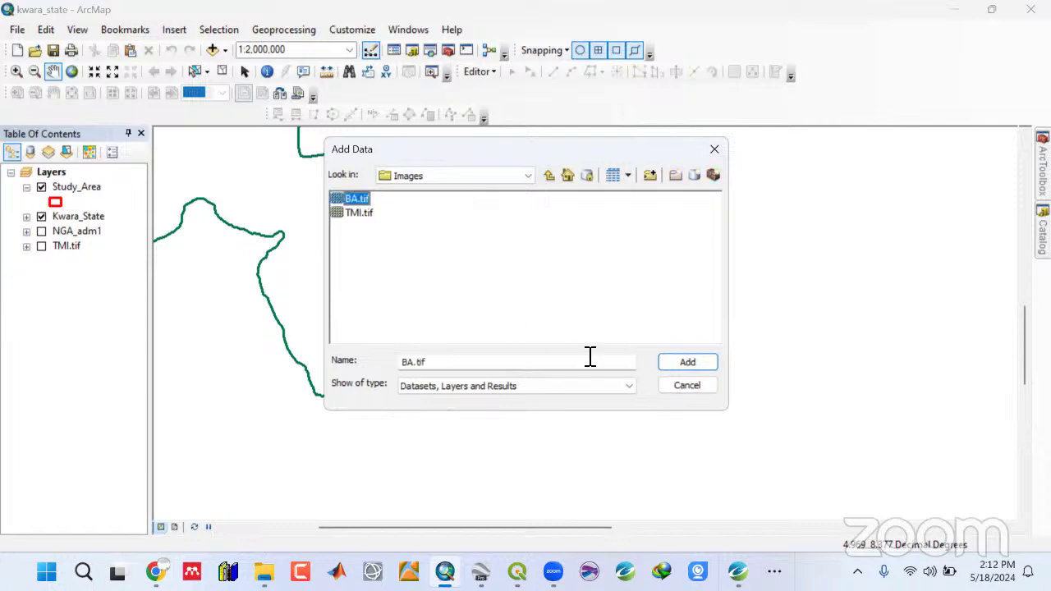
pyautogui.click(677, 359)
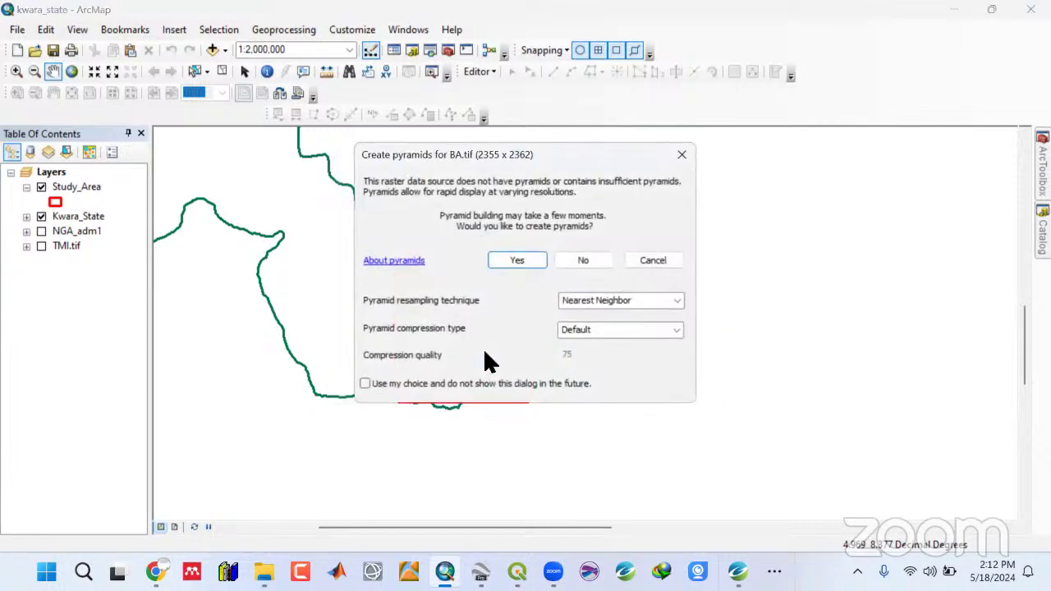
pyautogui.click(514, 260)
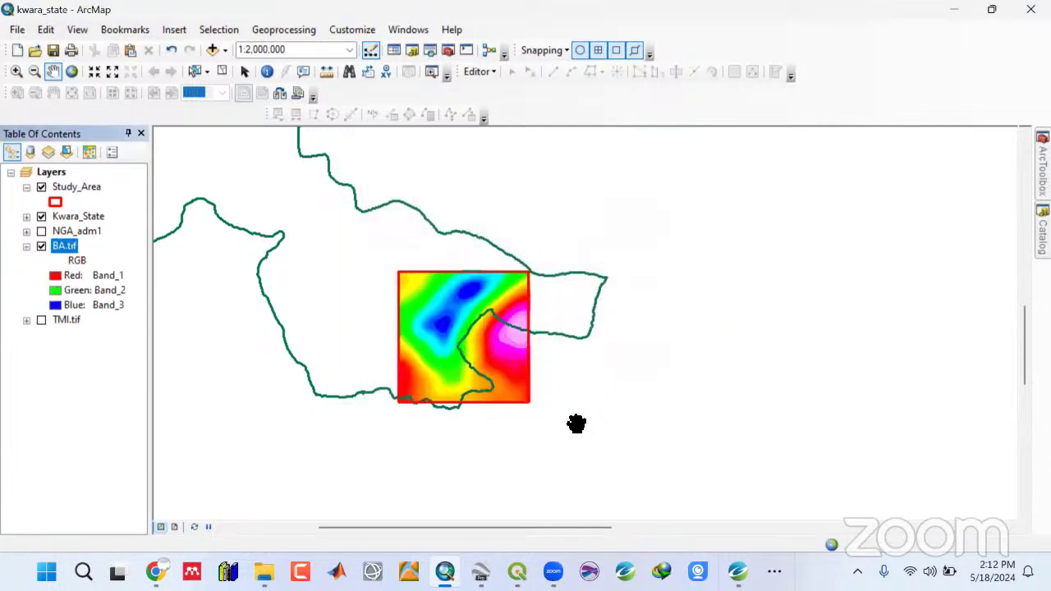
pyautogui.click(26, 246)
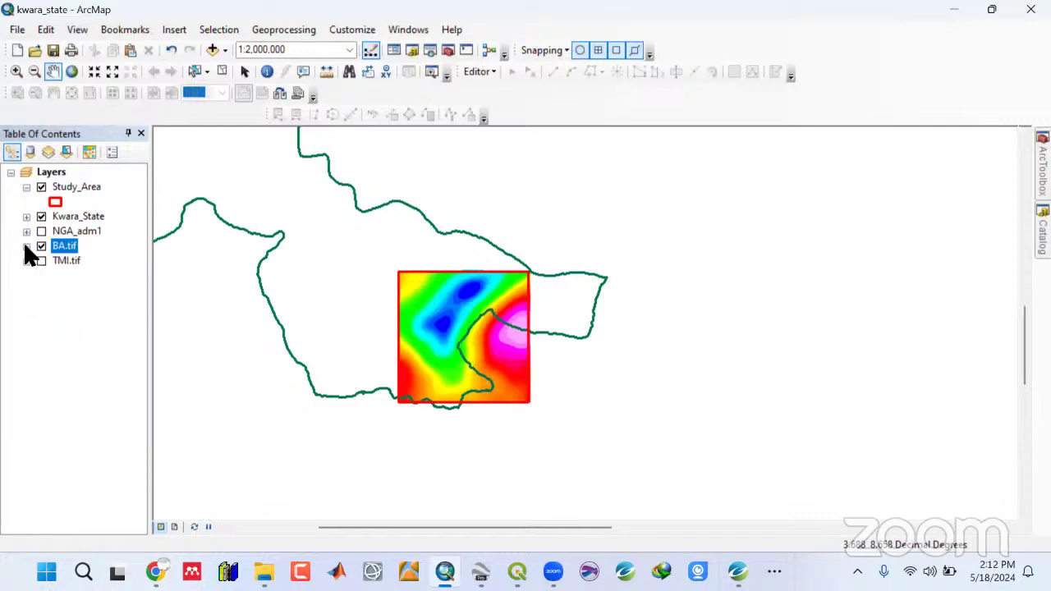
# Toggle the BA.tif and TMI.tif layers to compare them within the Study_Area boundary, leaving only TMI.tif of the two displayed.
pyautogui.click(42, 246)
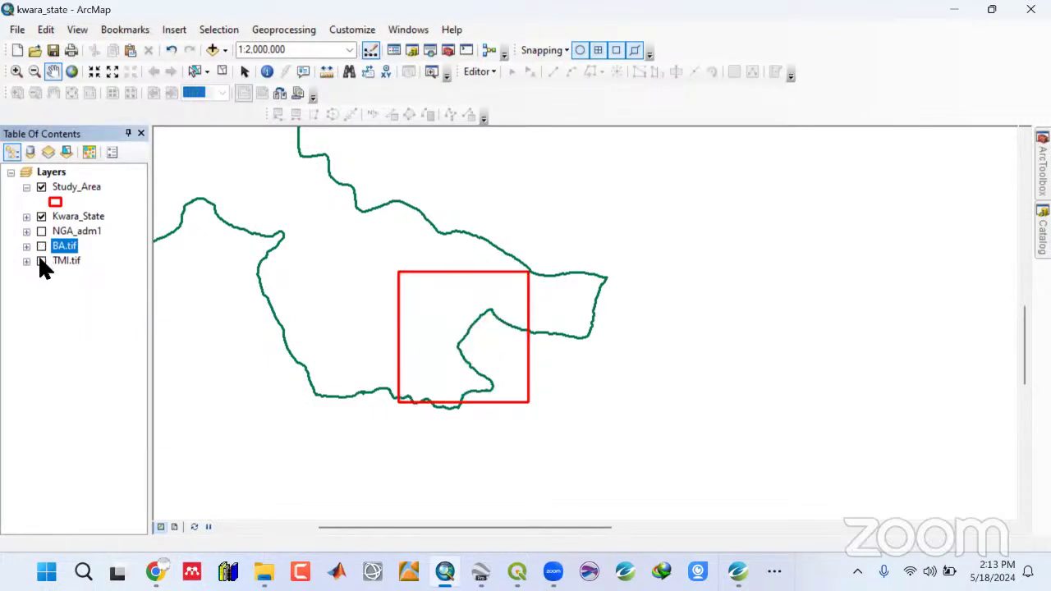
pyautogui.click(42, 247)
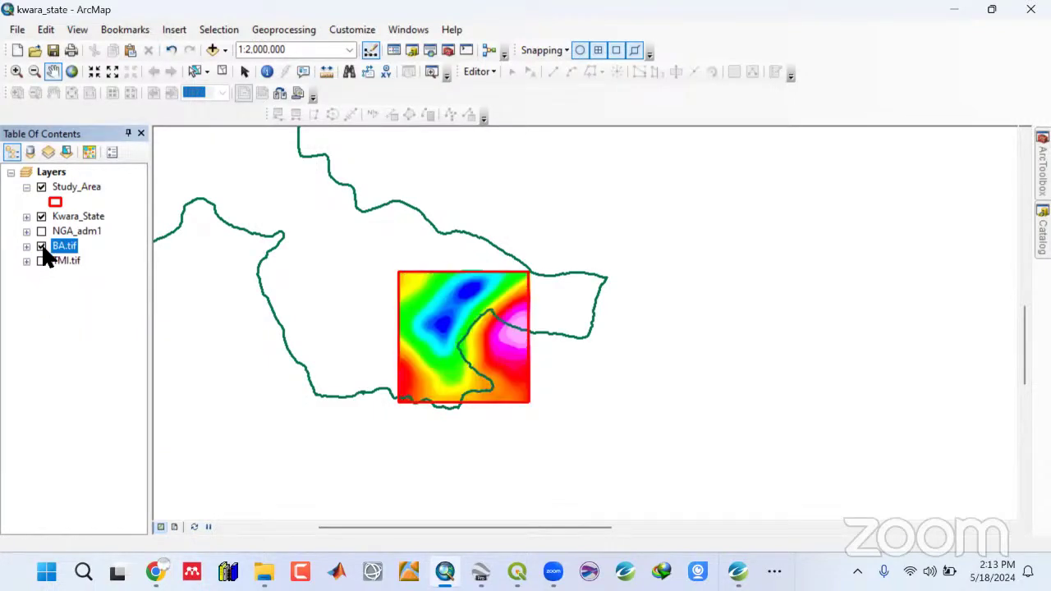
pyautogui.click(41, 246)
pyautogui.click(41, 246)
pyautogui.click(41, 247)
pyautogui.click(41, 261)
pyautogui.click(41, 261)
pyautogui.click(41, 260)
pyautogui.click(41, 246)
pyautogui.click(41, 247)
pyautogui.click(41, 247)
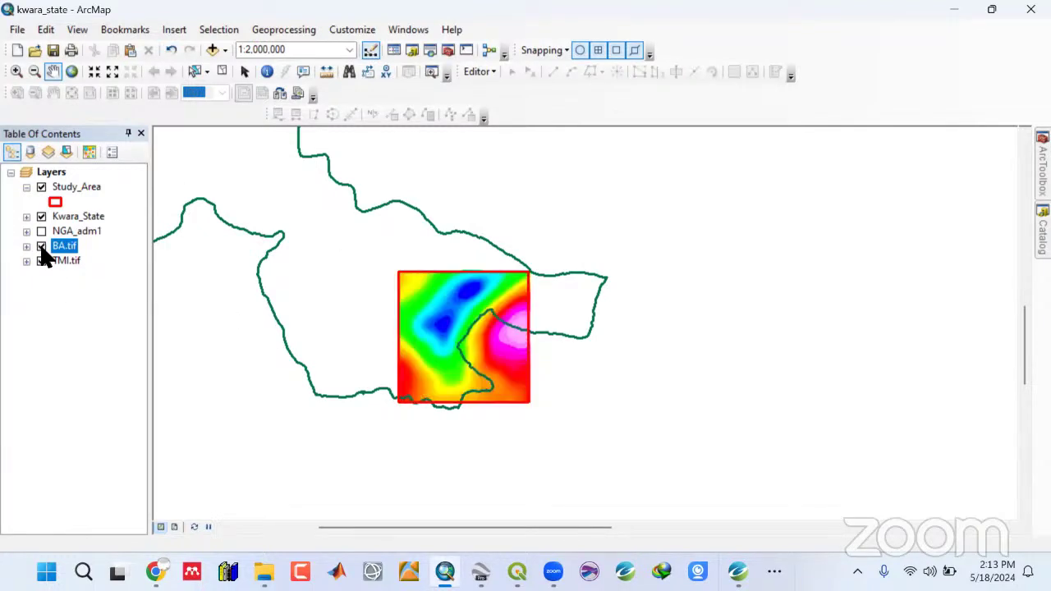
pyautogui.click(41, 246)
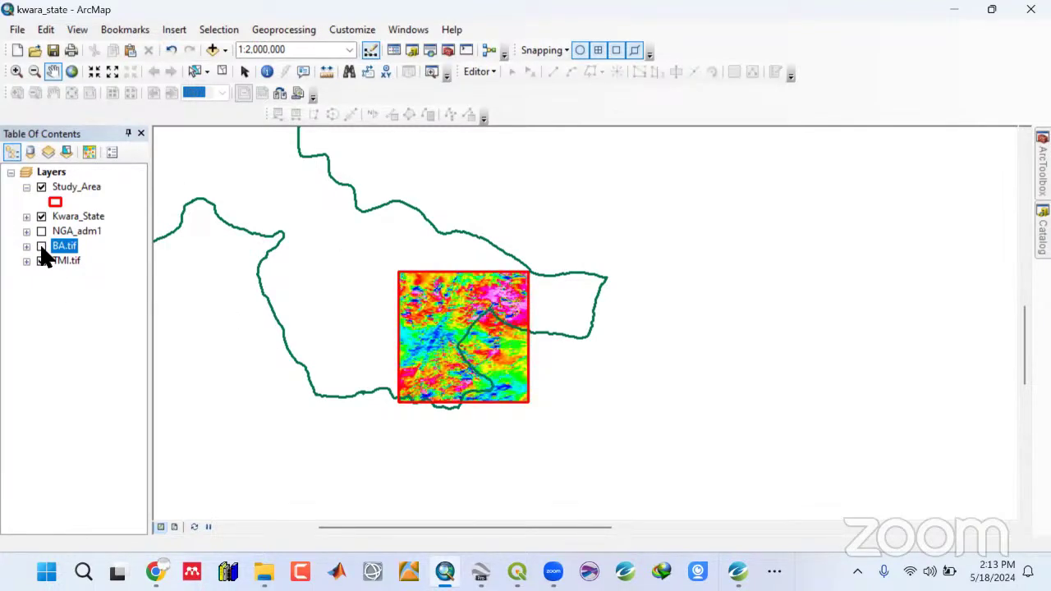
pyautogui.click(954, 9)
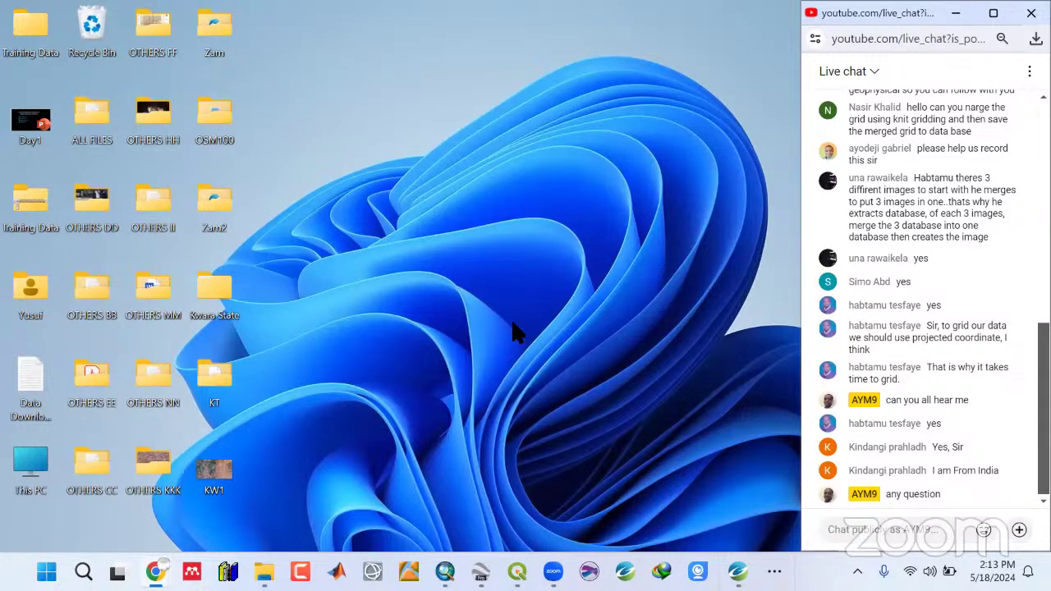
pyautogui.rightClick(527, 148)
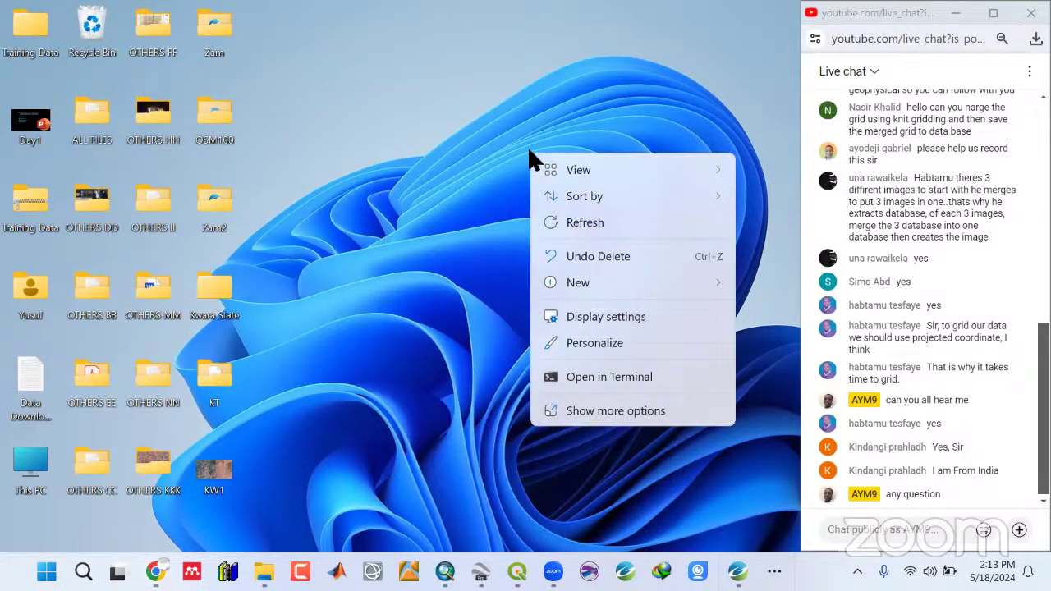
pyautogui.click(578, 222)
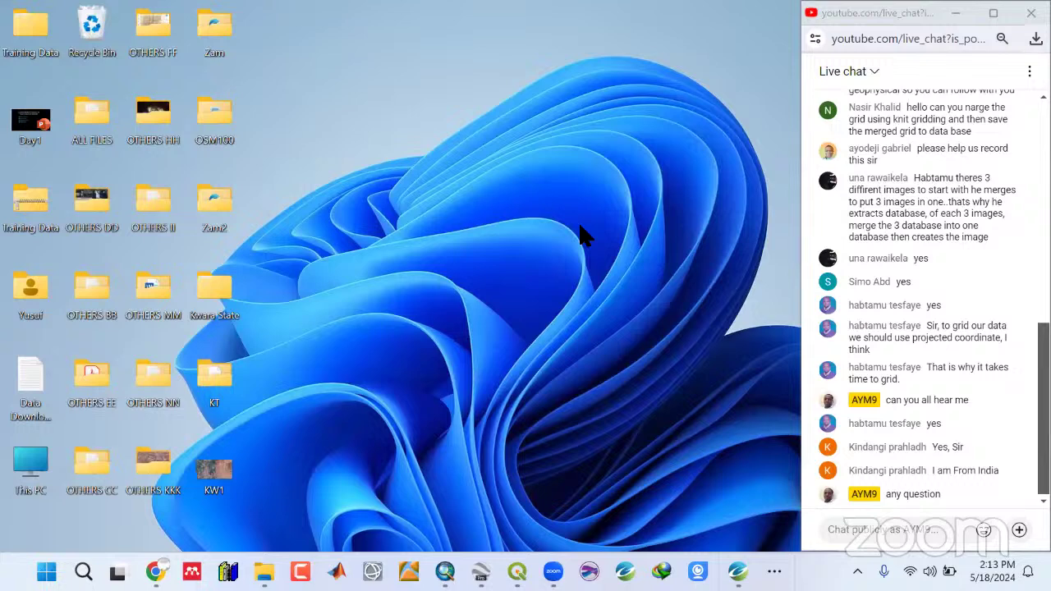
pyautogui.rightClick(564, 129)
pyautogui.click(617, 206)
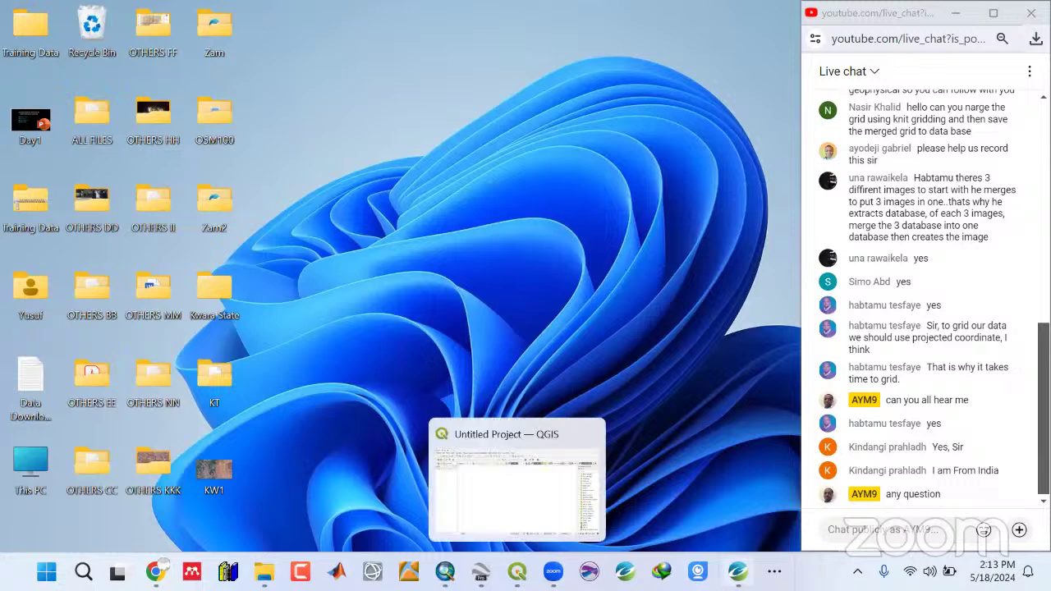
# Switch to Oasis montaj, close all open windows in the free_training project and collapse the Databases group.
pyautogui.click(737, 572)
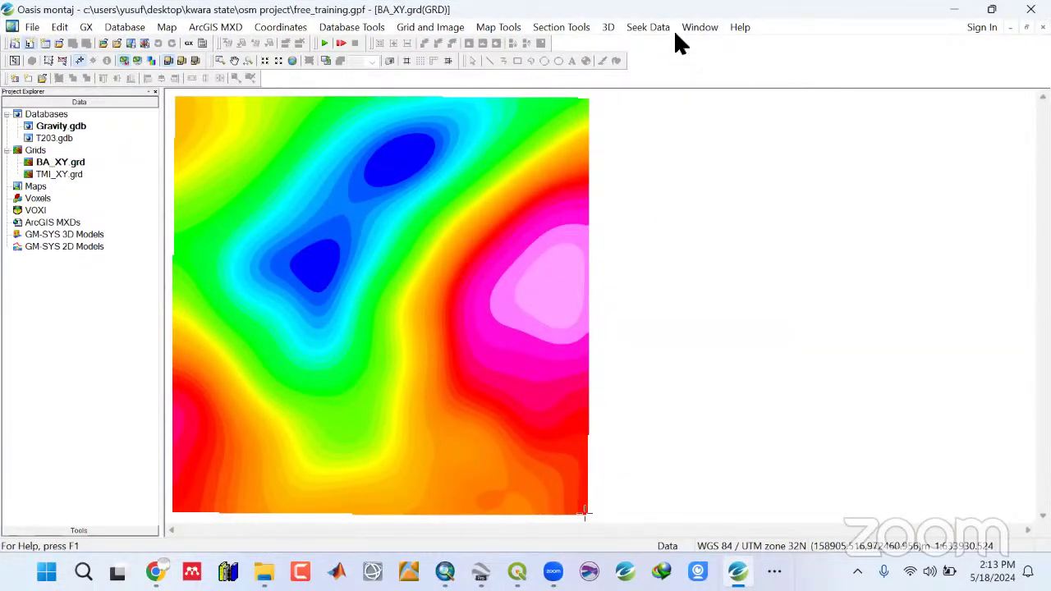
pyautogui.click(706, 25)
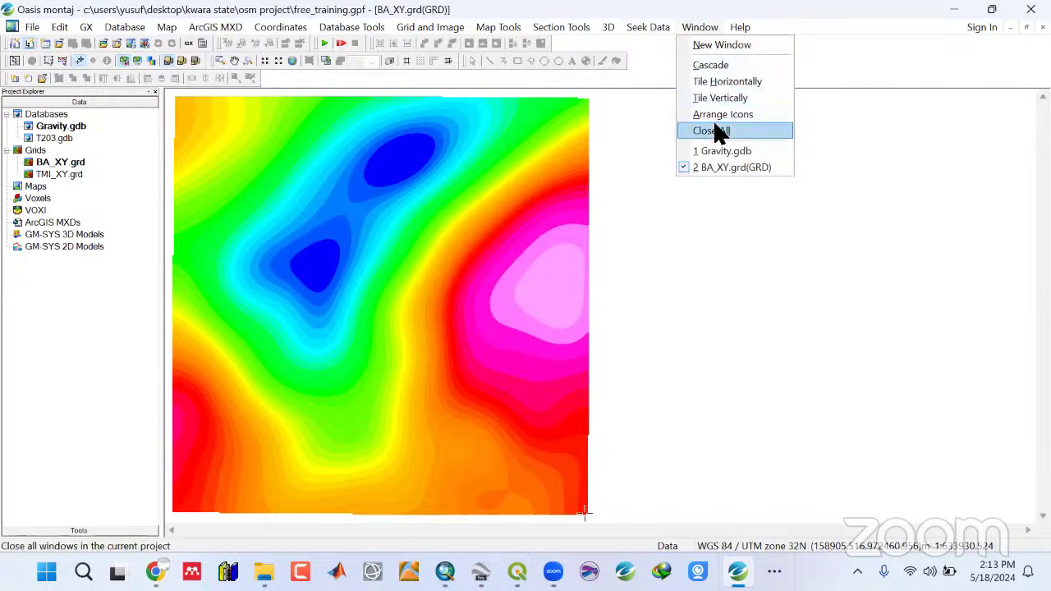
pyautogui.click(717, 131)
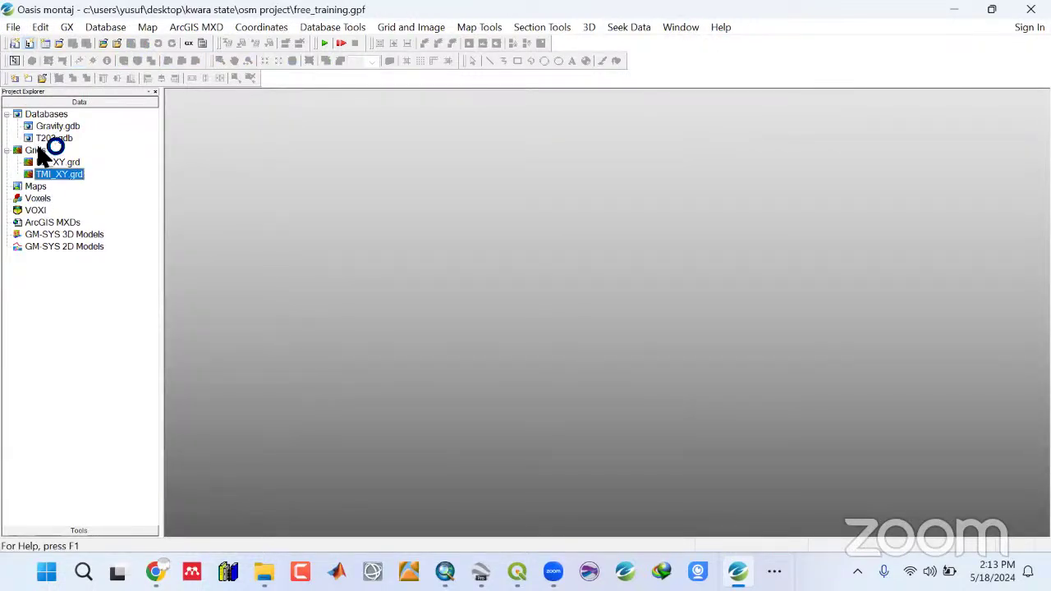
pyautogui.click(6, 114)
# Examine the potassium, thorium and uranium grid files in the Radiometric data's Sheet 203_Lafiagi_rad and Sheet 204_Pategi_rad folders.
pyautogui.rightClick(38, 129)
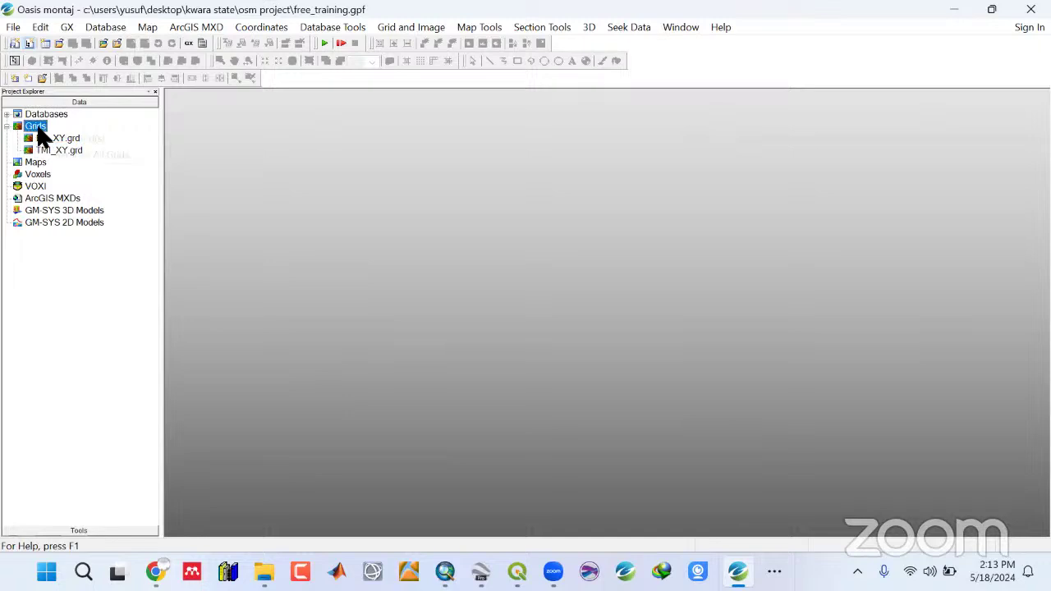
pyautogui.click(66, 137)
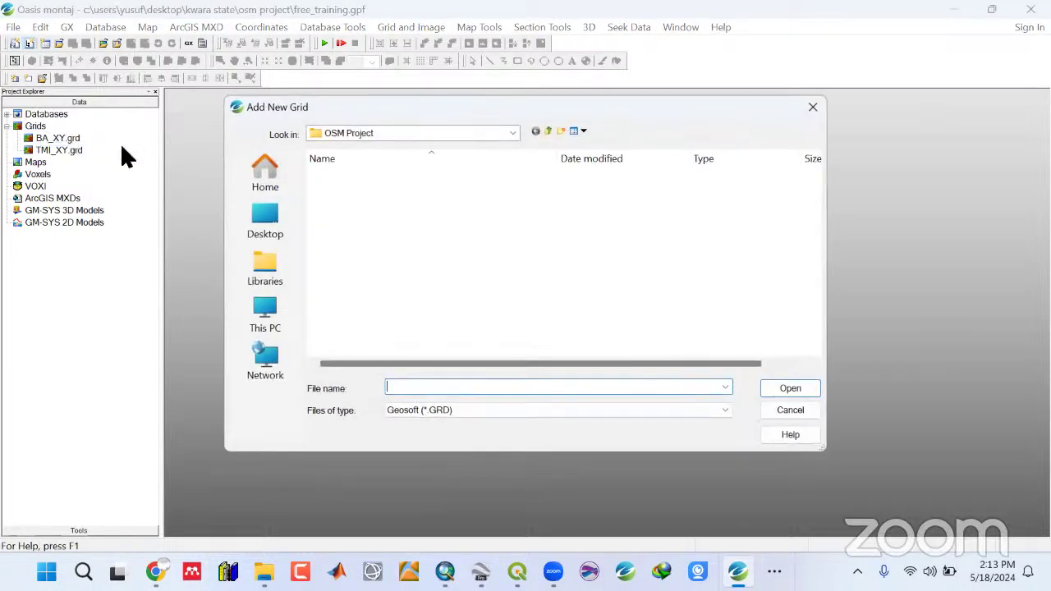
pyautogui.doubleClick(324, 175)
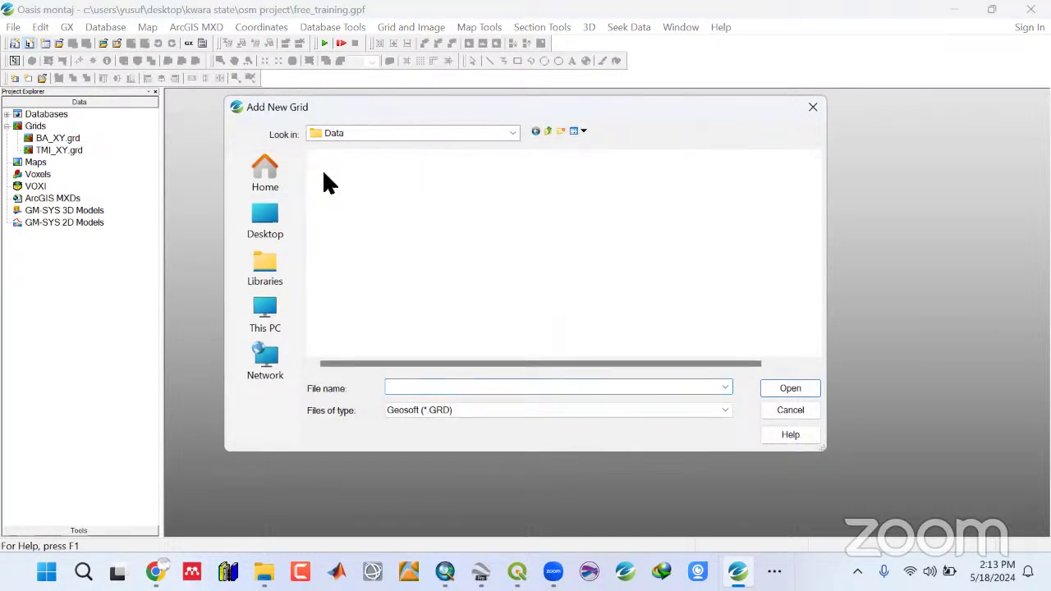
pyautogui.doubleClick(359, 223)
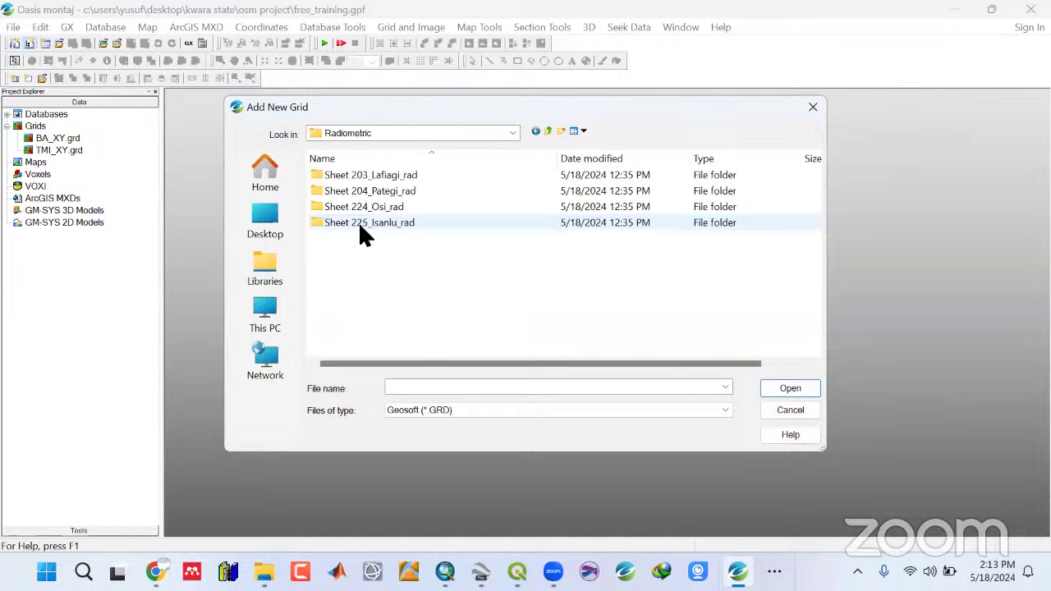
pyautogui.click(348, 183)
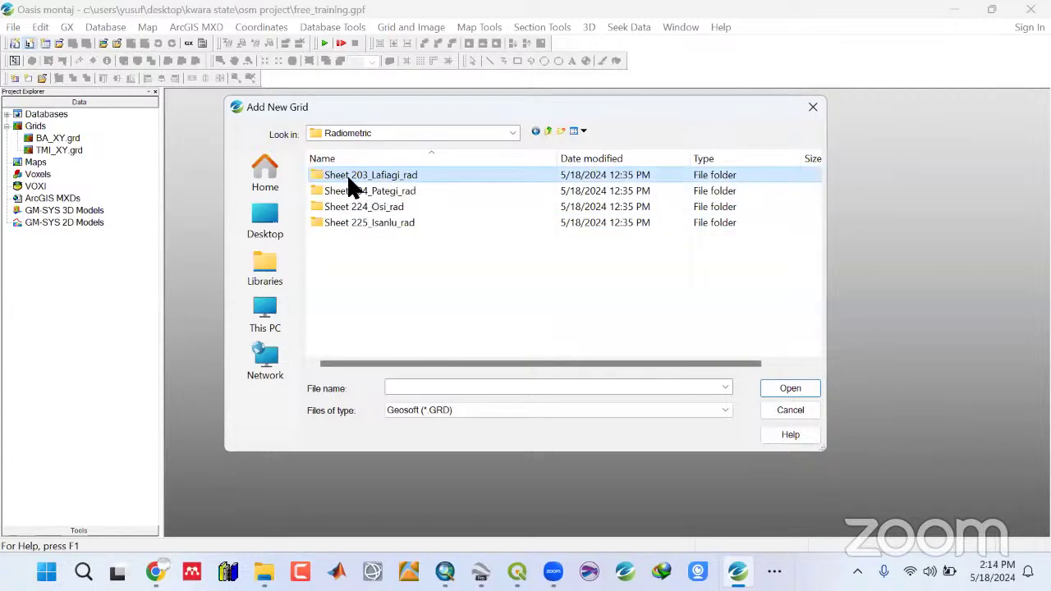
pyautogui.doubleClick(349, 181)
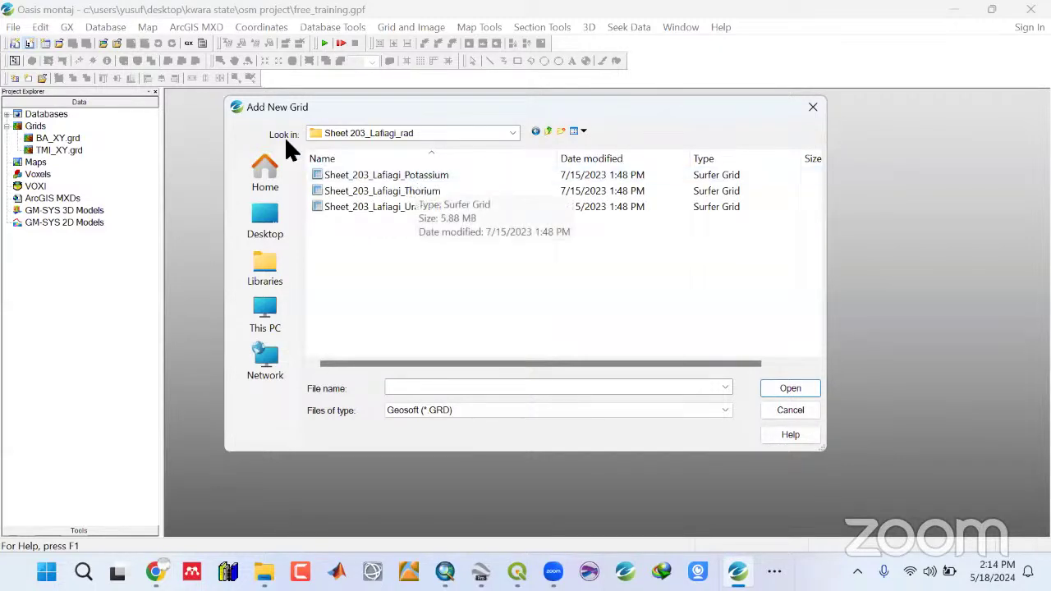
pyautogui.click(365, 175)
pyautogui.click(547, 129)
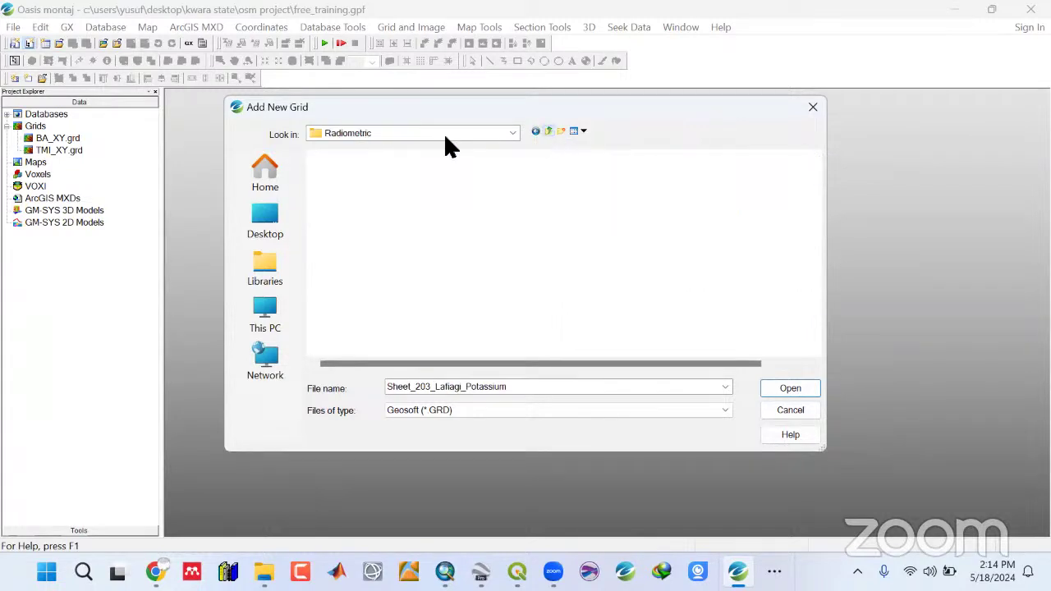
pyautogui.doubleClick(344, 190)
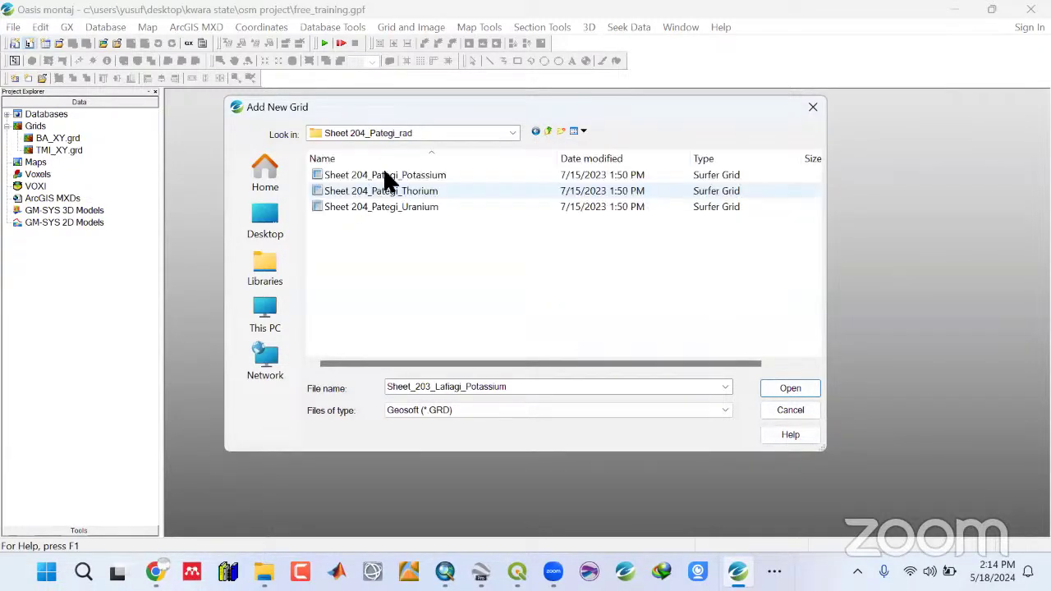
pyautogui.click(549, 129)
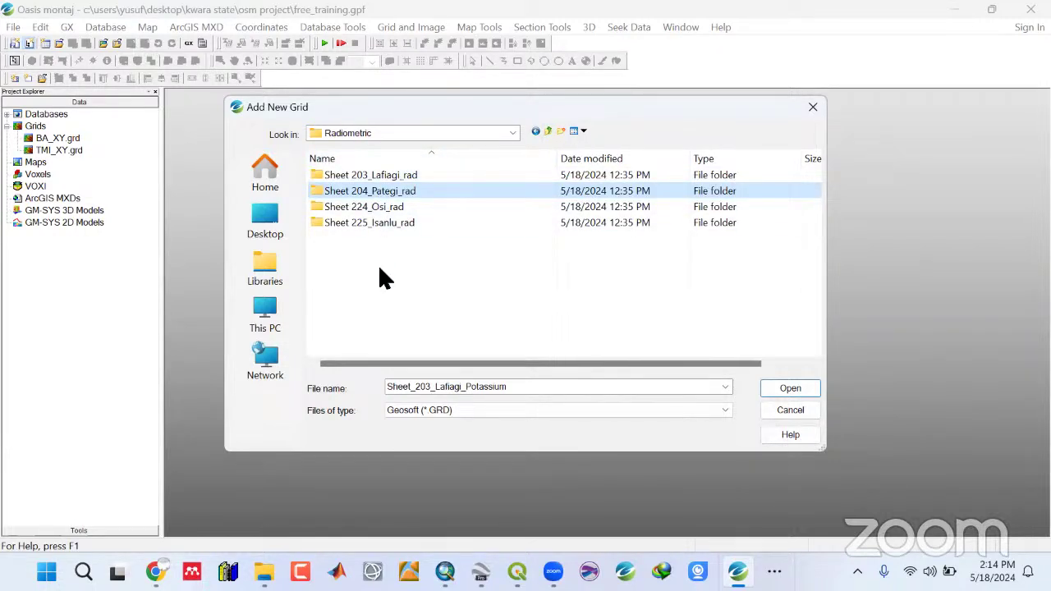
# Add the Sheet_203_Lafiagi_Thorium grid to the project, and remove it from the project again.
pyautogui.click(391, 175)
pyautogui.doubleClick(391, 176)
pyautogui.doubleClick(405, 190)
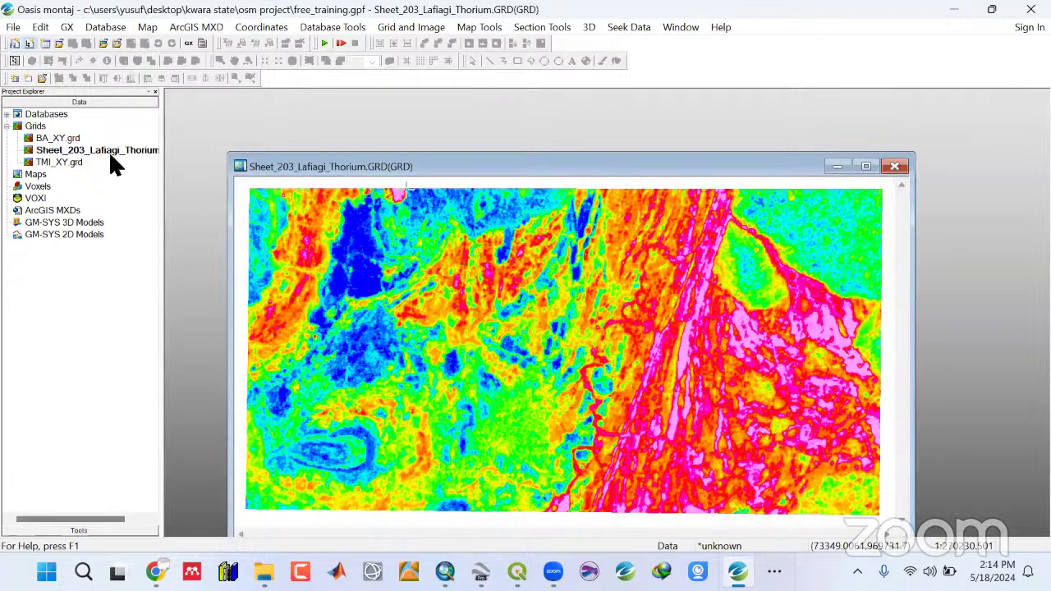
pyautogui.rightClick(102, 148)
pyautogui.click(113, 173)
# Add the Sheet_203_Lafiagi_Potassium grid from the Data/Radiometric/Sheet 203_Lafiagi_rad folder to the project.
pyautogui.rightClick(35, 126)
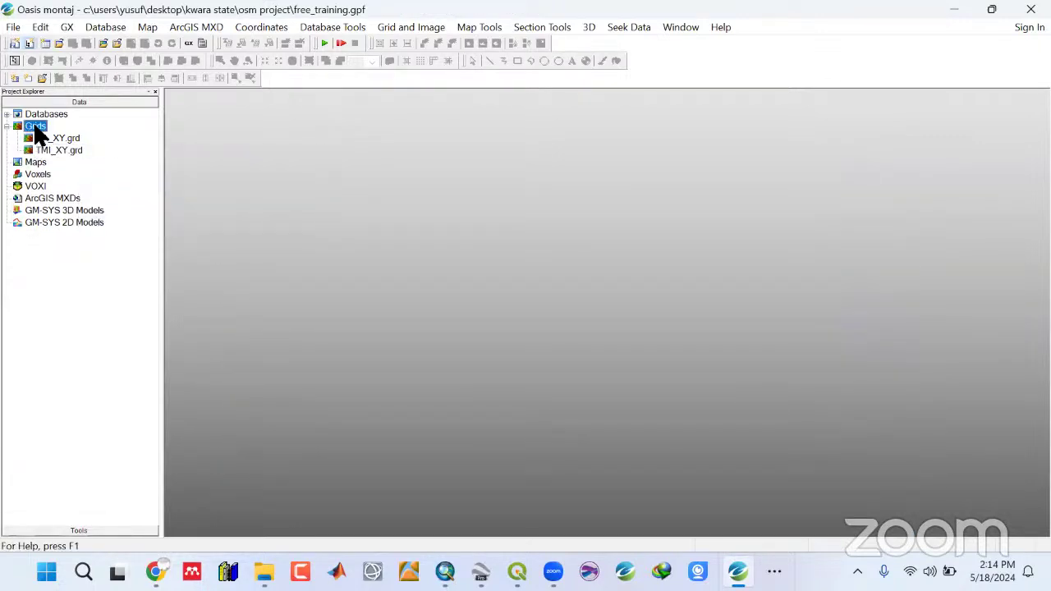
pyautogui.click(58, 137)
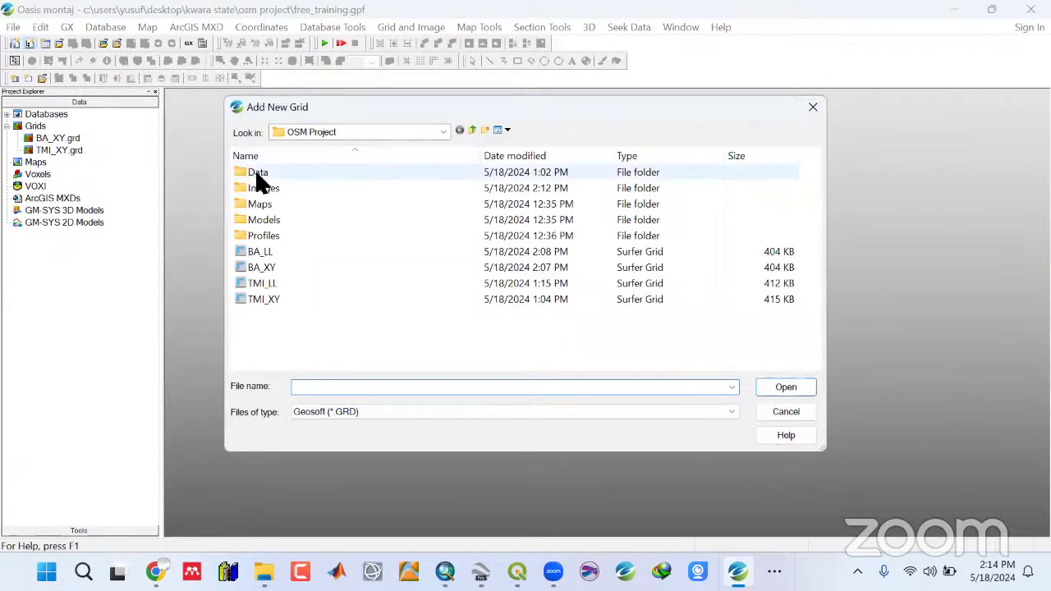
pyautogui.doubleClick(257, 175)
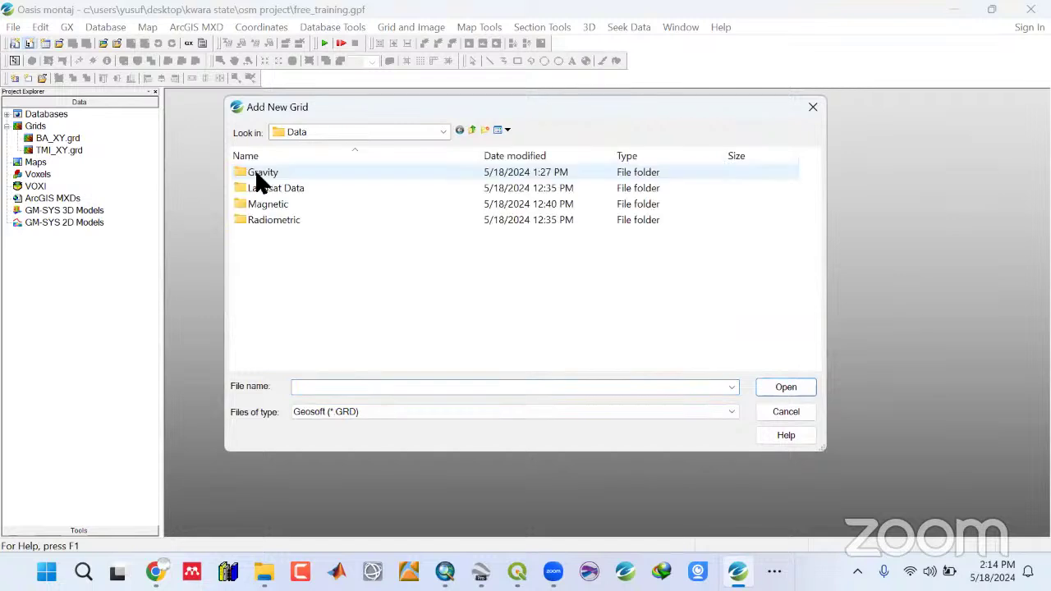
pyautogui.doubleClick(257, 219)
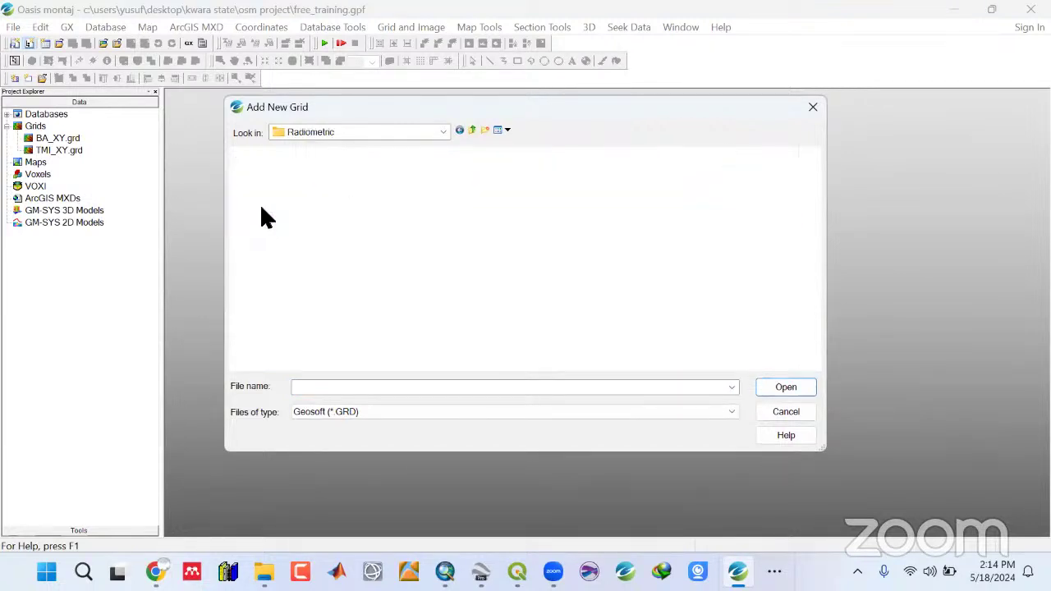
pyautogui.click(271, 174)
pyautogui.doubleClick(269, 172)
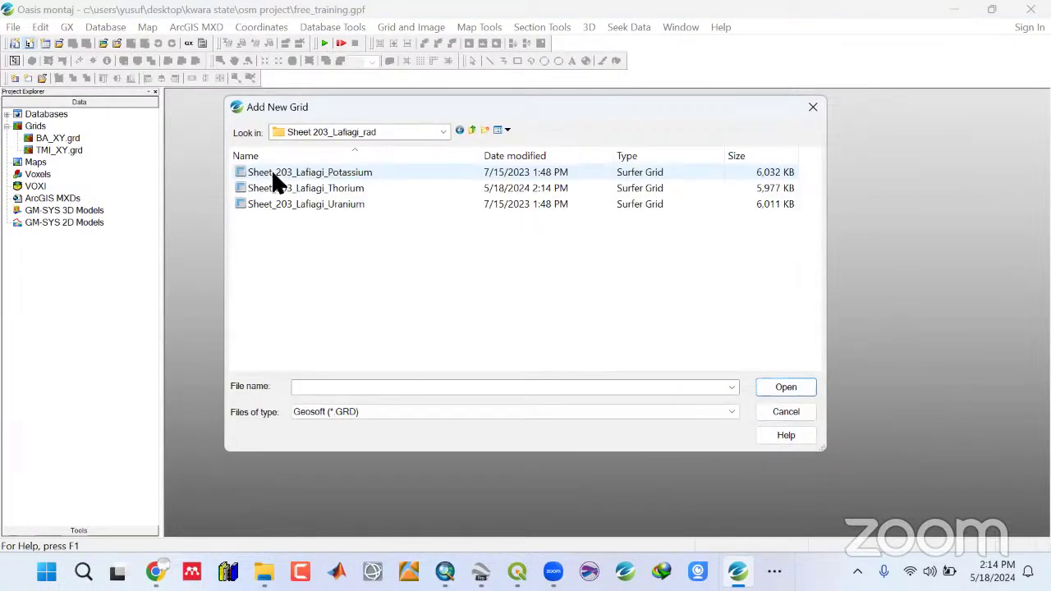
pyautogui.click(271, 173)
pyautogui.click(791, 384)
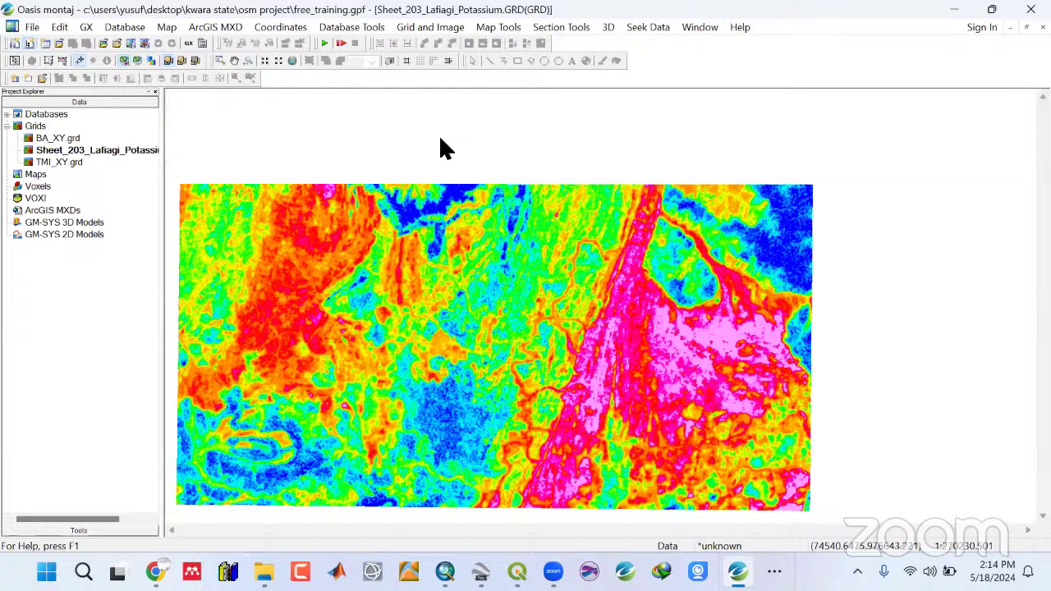
# Save the Sheet_203_Lafiagi_Potassium grid to a new database named P203.gdb.
pyautogui.click(430, 27)
pyautogui.moveTo(422, 134)
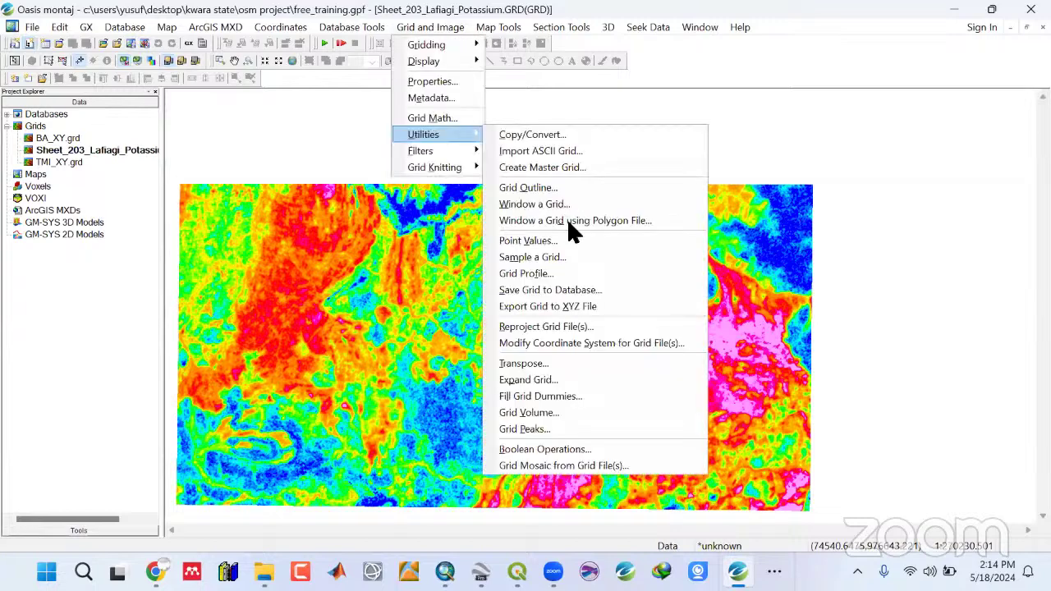
pyautogui.click(565, 290)
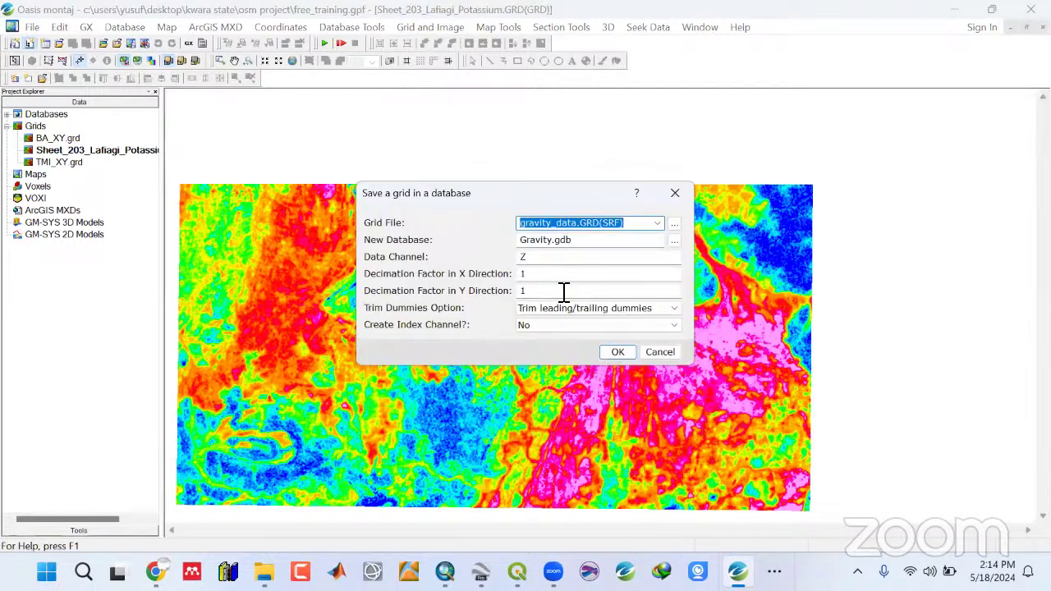
pyautogui.click(656, 223)
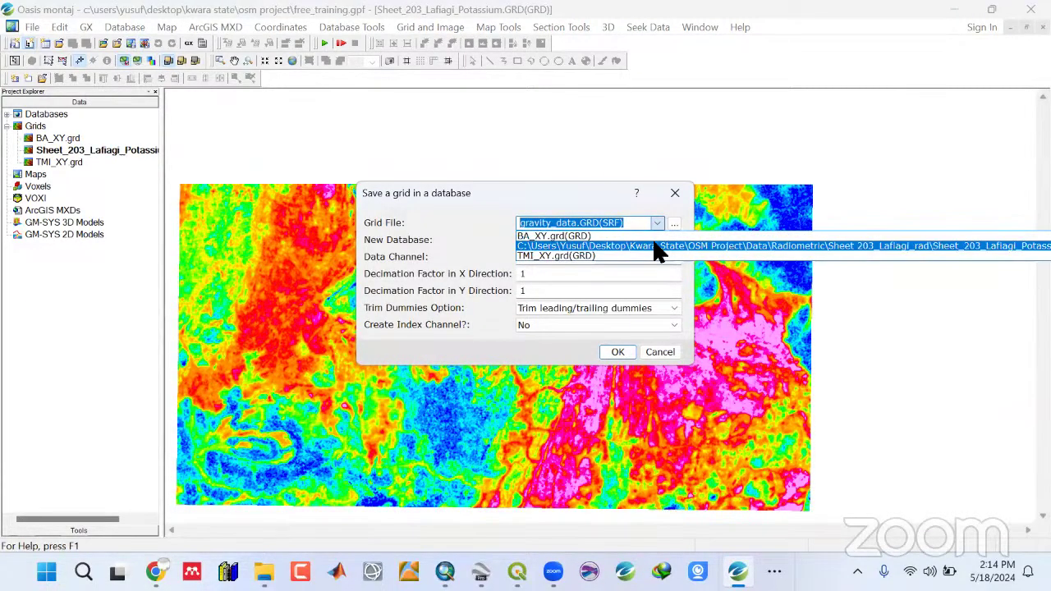
pyautogui.click(659, 246)
pyautogui.moveTo(584, 240); pyautogui.dragTo(486, 238)
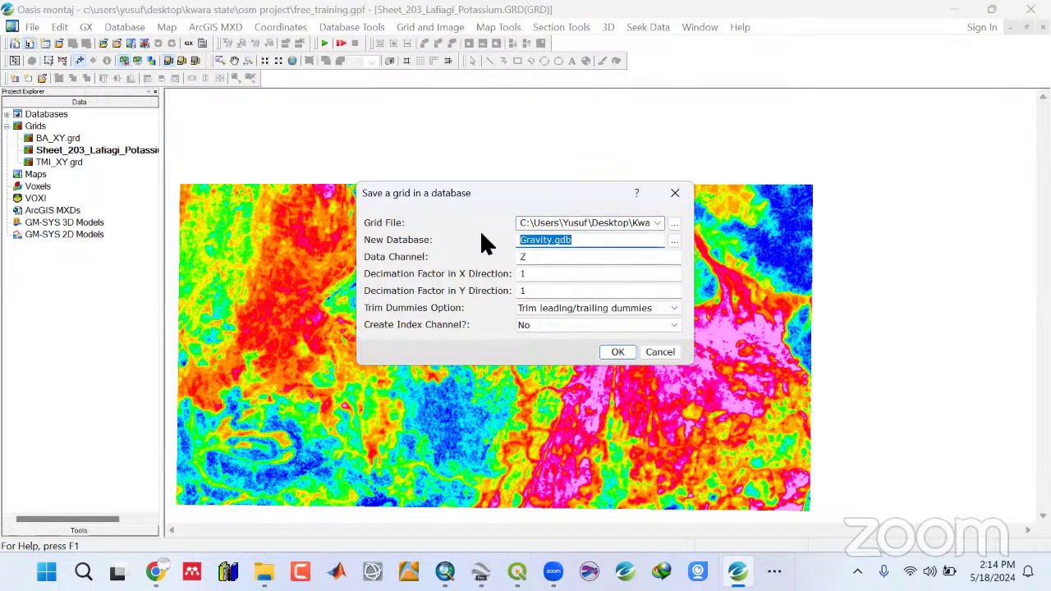
pyautogui.write('P2033')
pyautogui.press('BackSpace')
pyautogui.click(618, 353)
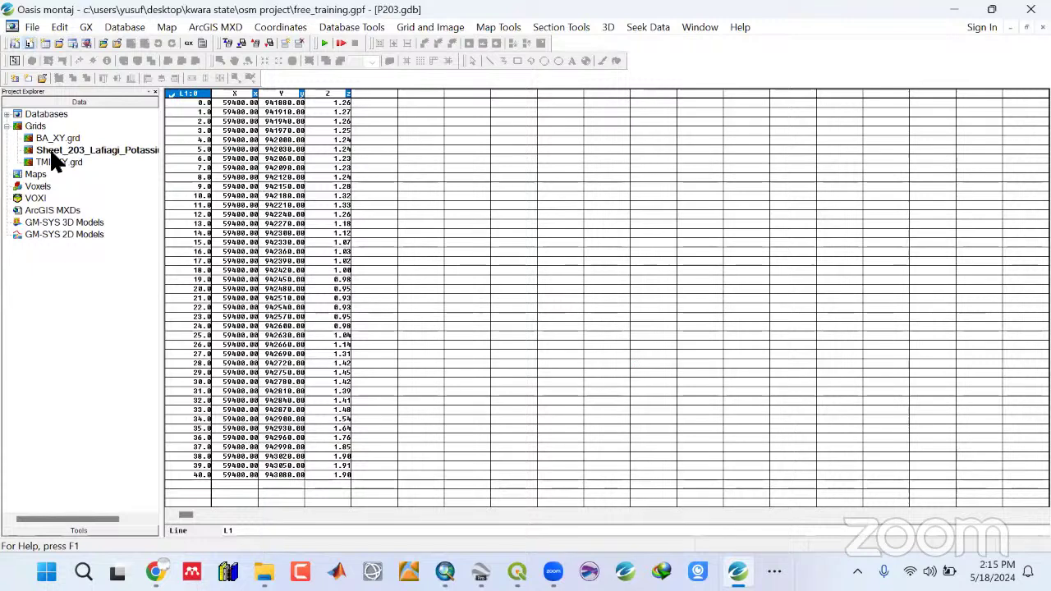
# Remove the Sheet_203_Lafiagi_Potassium grid from the project and expand the Databases group to select P203.gdb.
pyautogui.rightClick(55, 154)
pyautogui.click(79, 175)
pyautogui.click(7, 114)
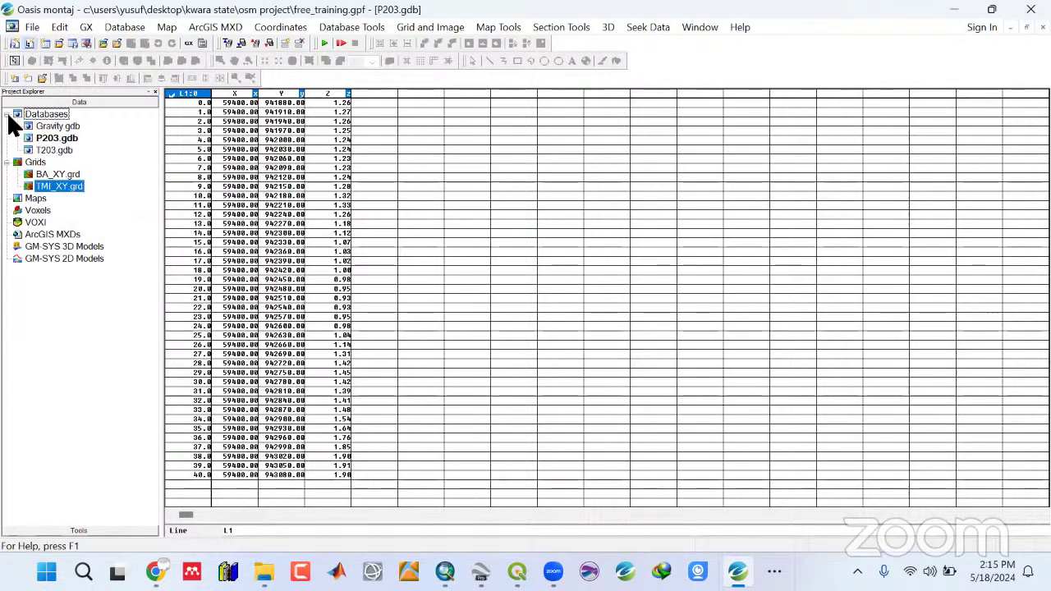
pyautogui.click(56, 137)
# Add the Sheet 204_Pategi_Potassium grid from the Data/Radiometric/Sheet 204_Pategi_rad folder to the project.
pyautogui.click(36, 162)
pyautogui.rightClick(39, 166)
pyautogui.click(51, 169)
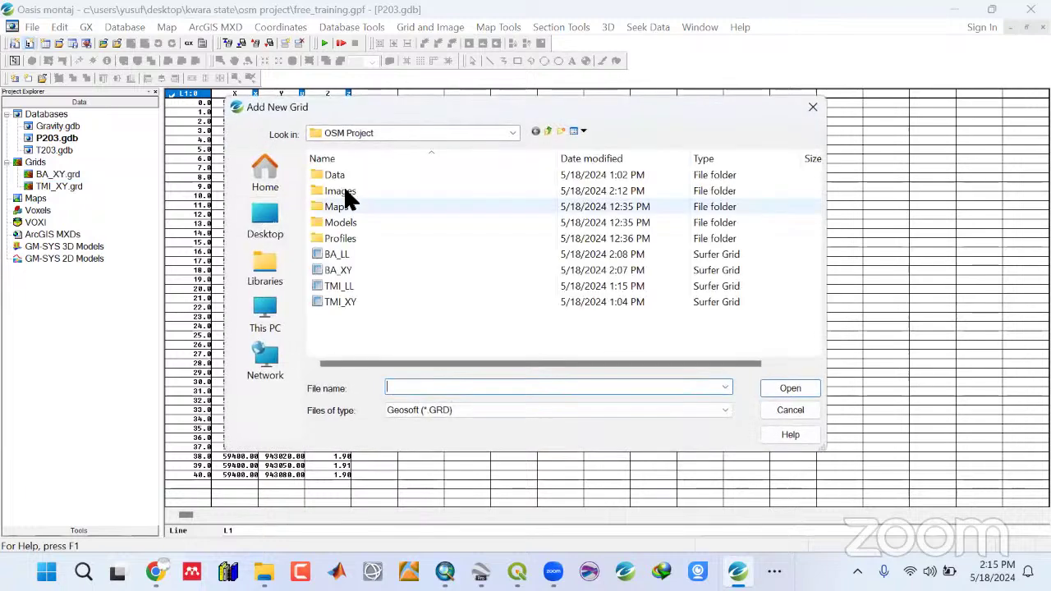
pyautogui.doubleClick(341, 174)
pyautogui.doubleClick(349, 224)
pyautogui.doubleClick(354, 192)
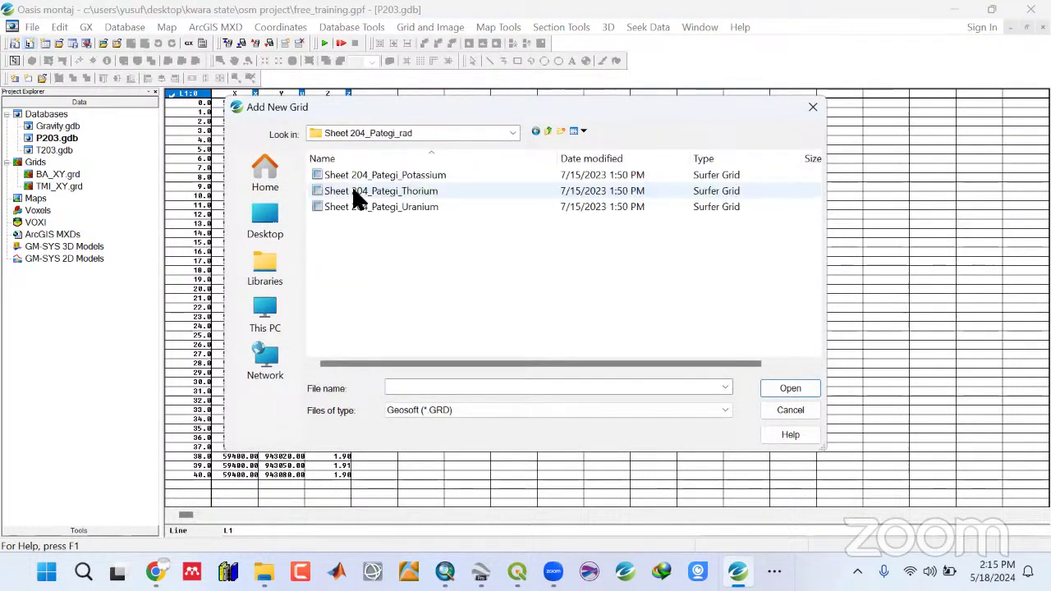
pyautogui.click(361, 175)
pyautogui.click(788, 390)
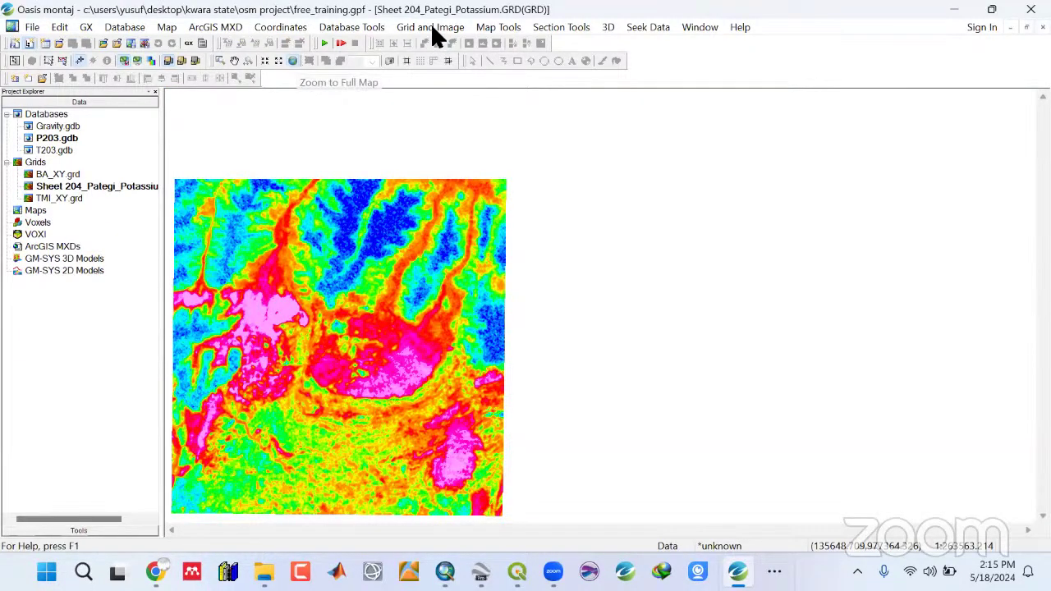
# Save the Sheet 204_Pategi_Potassium grid to a new database named P204.gdb.
pyautogui.moveTo(443, 135)
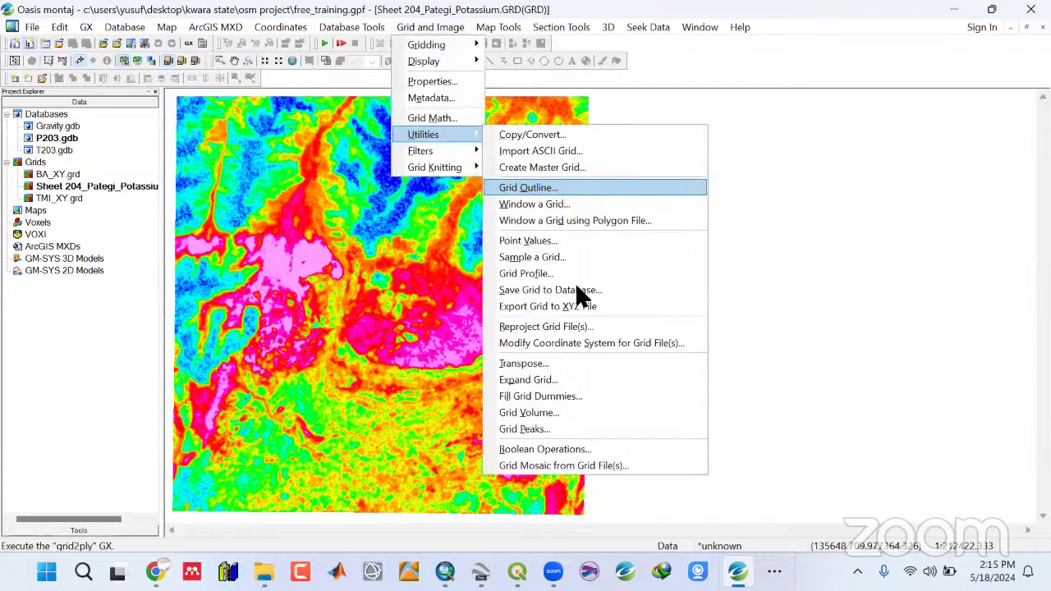
pyautogui.click(566, 290)
pyautogui.click(656, 225)
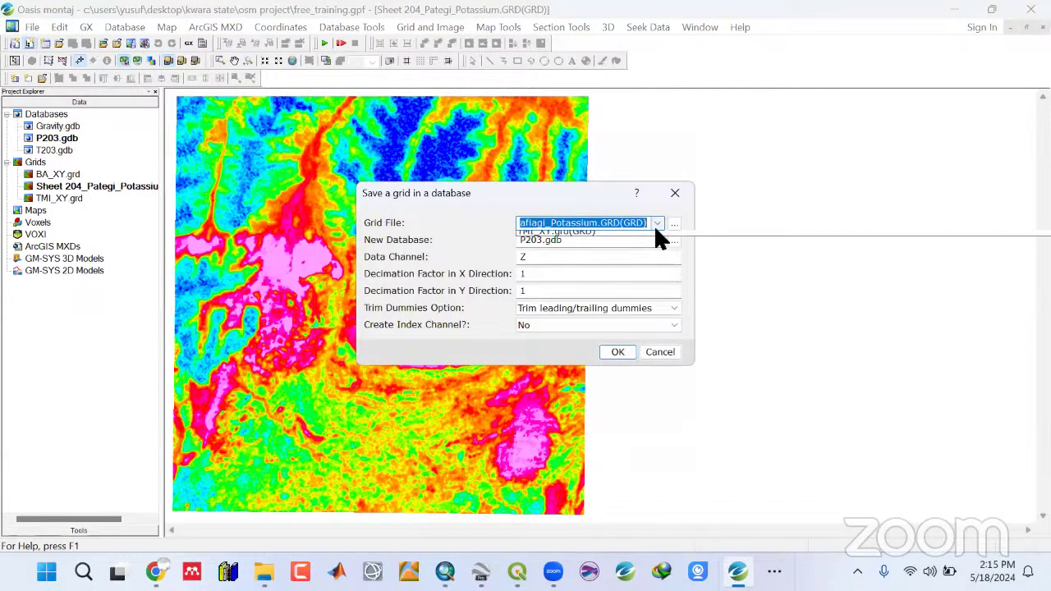
pyautogui.click(663, 241)
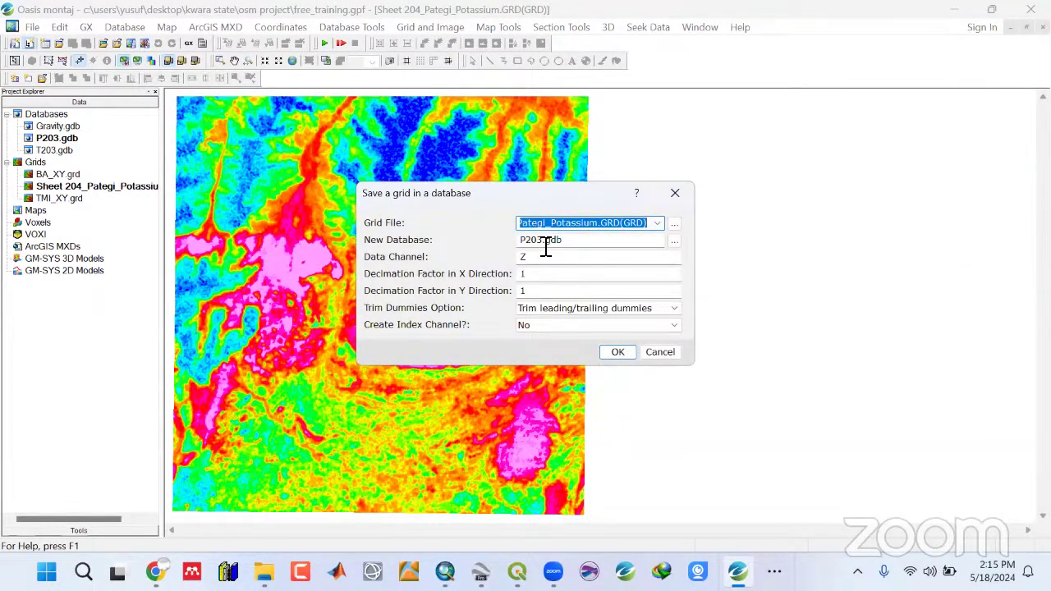
pyautogui.click(546, 243)
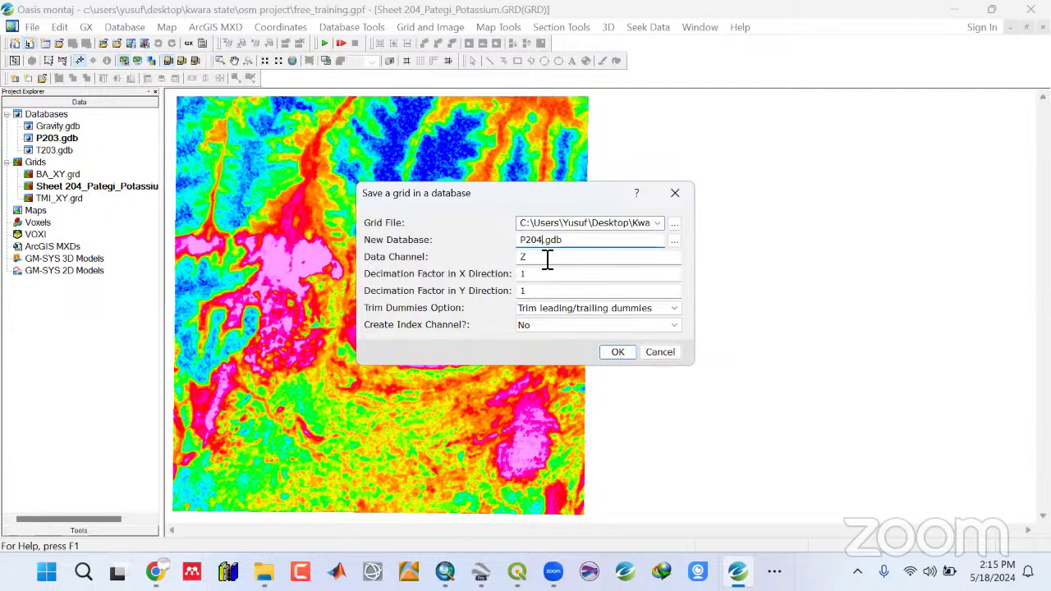
pyautogui.click(617, 351)
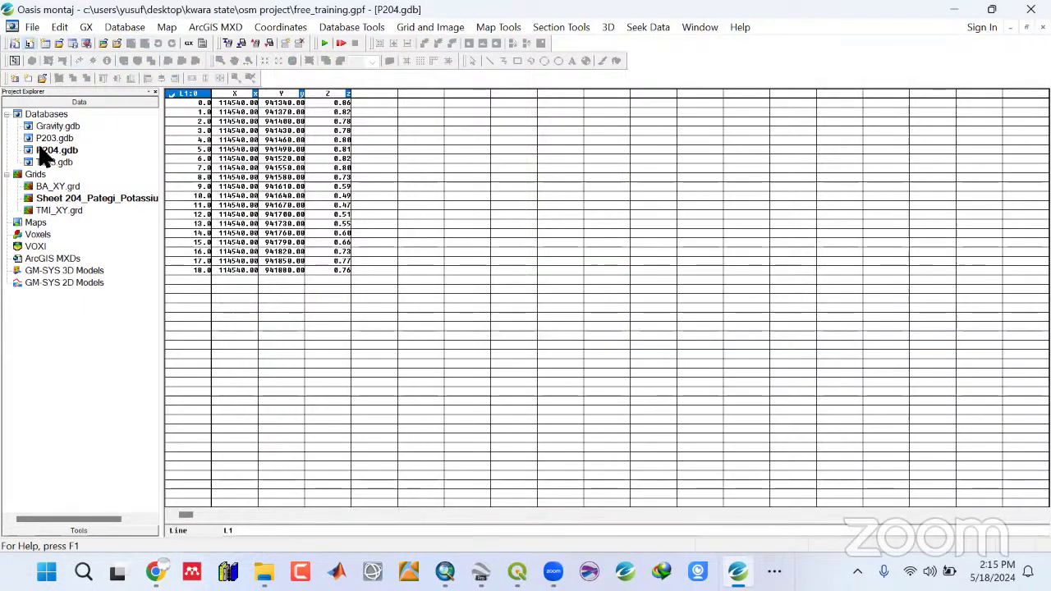
# Remove the Sheet 204_Pategi_Potassium grid from the project and select the Grids group.
pyautogui.rightClick(49, 199)
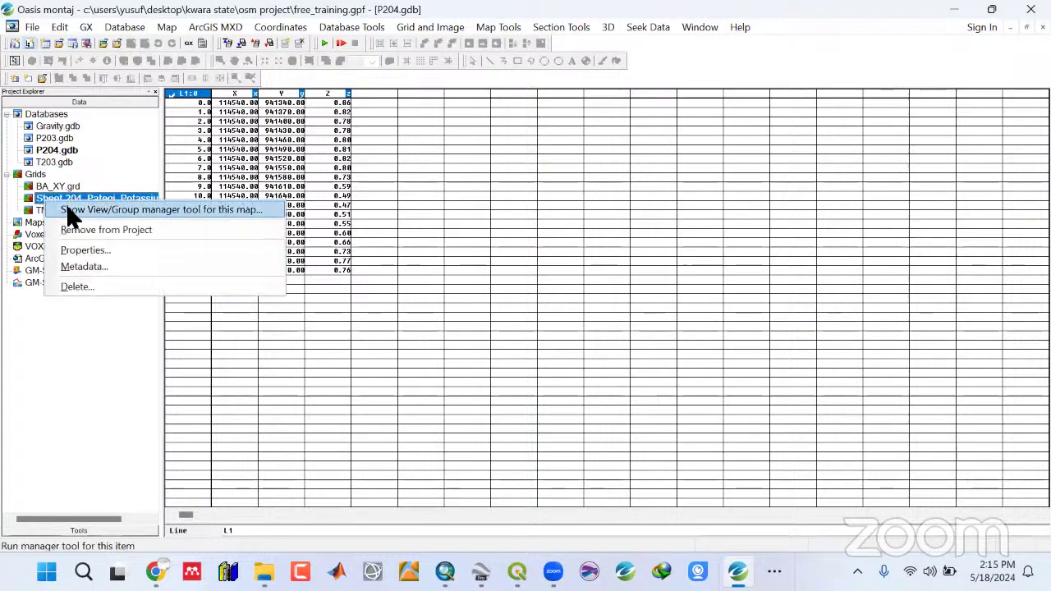
pyautogui.click(76, 226)
pyautogui.click(39, 177)
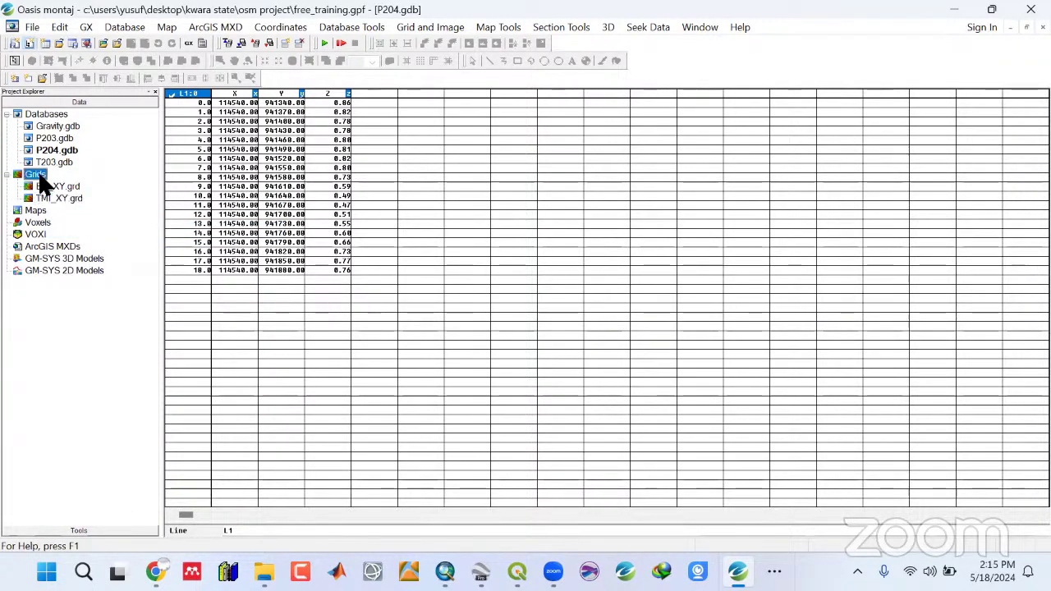
# Add the Sheet 224_Osi_Potassium grid from the Data/Radiometric/Sheet 224_Osi_rad folder to the project.
pyautogui.rightClick(41, 176)
pyautogui.click(55, 182)
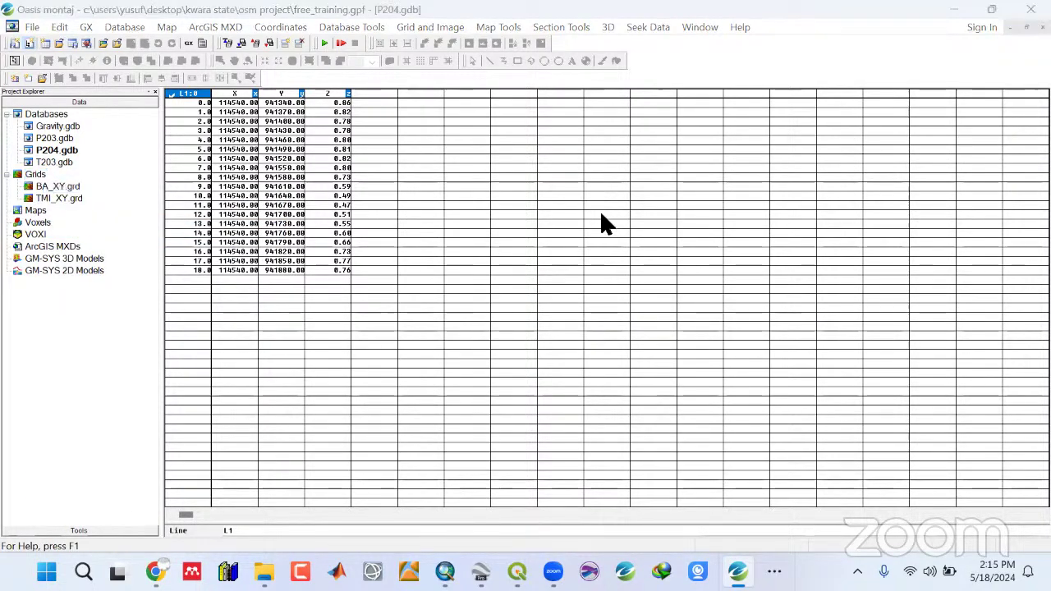
pyautogui.doubleClick(329, 176)
pyautogui.click(344, 227)
pyautogui.doubleClick(345, 227)
pyautogui.click(348, 210)
pyautogui.doubleClick(348, 210)
pyautogui.click(376, 174)
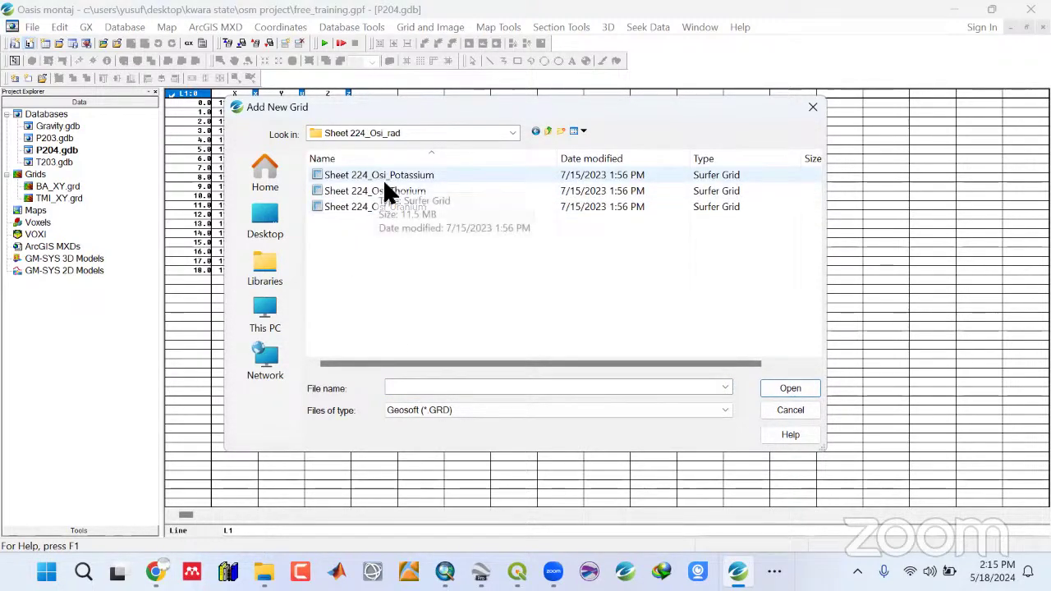
pyautogui.click(793, 388)
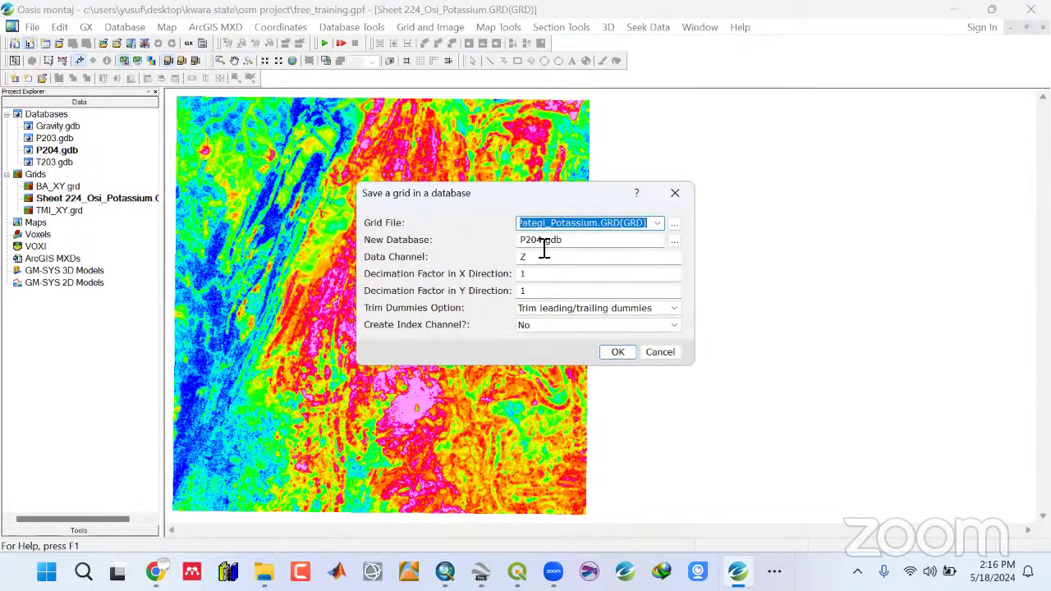
# Save the Sheet 224_Osi_Potassium grid to a new database named P224.gdb.
pyautogui.click(543, 246)
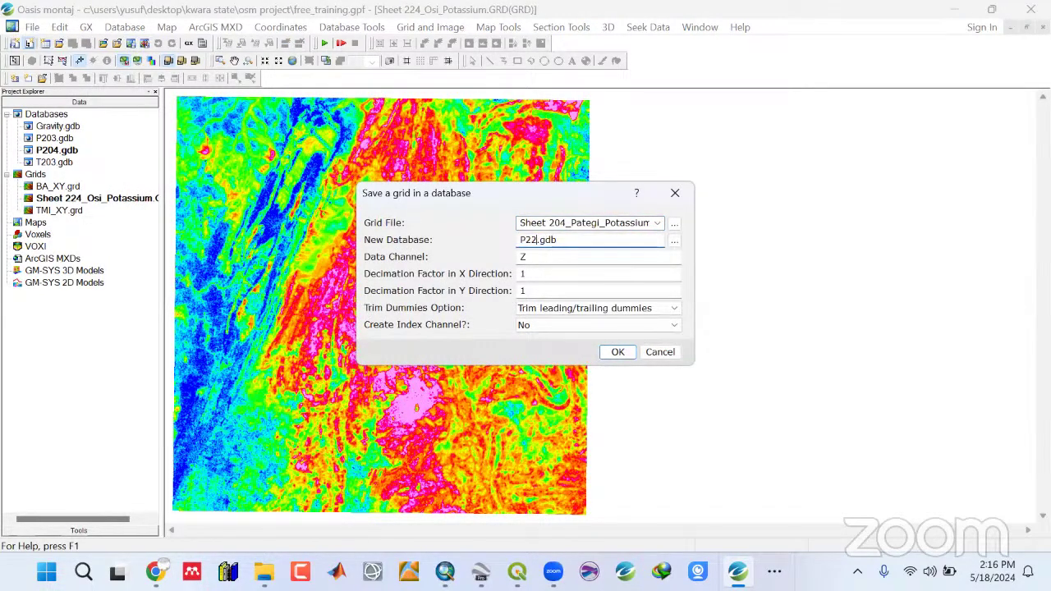
pyautogui.click(653, 226)
pyautogui.click(658, 244)
pyautogui.click(606, 353)
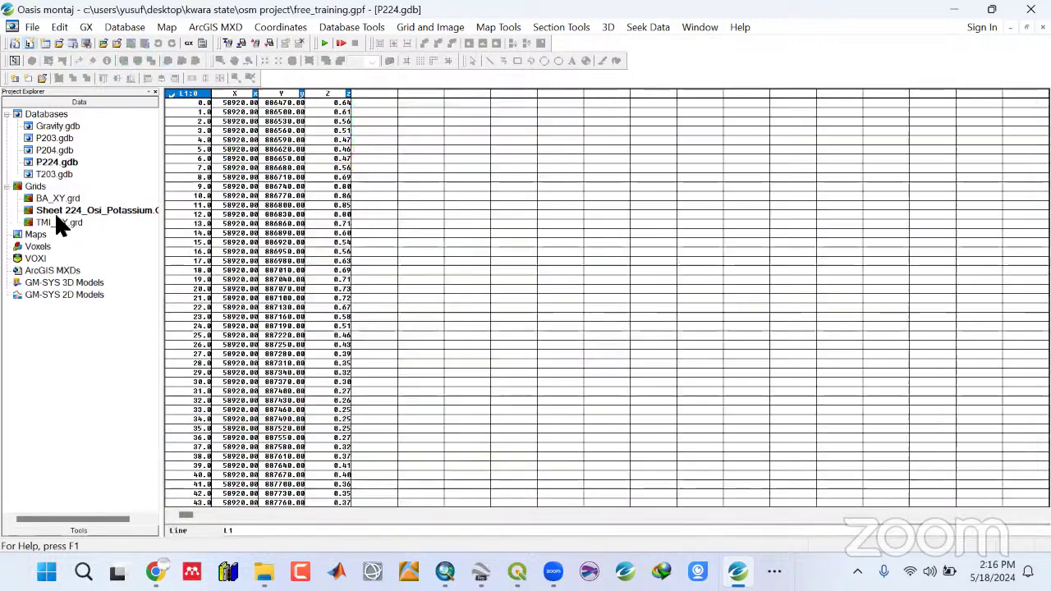
# Remove the Sheet 224_Osi_Potassium grid from the project.
pyautogui.click(59, 212)
pyautogui.rightClick(57, 212)
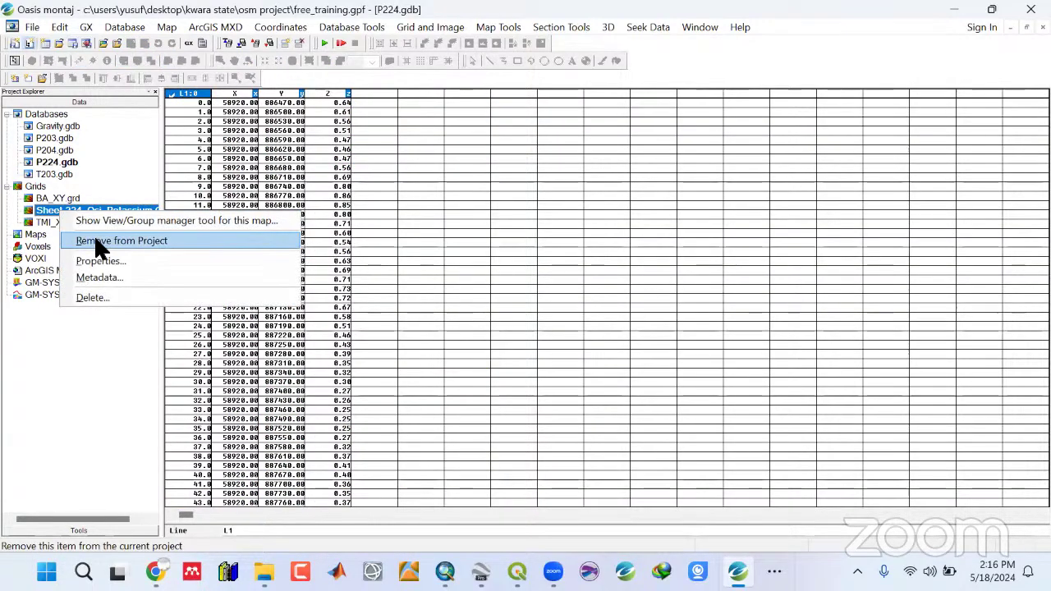
pyautogui.click(95, 235)
# Add the Sheet_225_Isanlu_Potassium grid from the sheet 225 folder under Data/Radiometric to the project.
pyautogui.click(30, 188)
pyautogui.rightClick(30, 188)
pyautogui.click(56, 194)
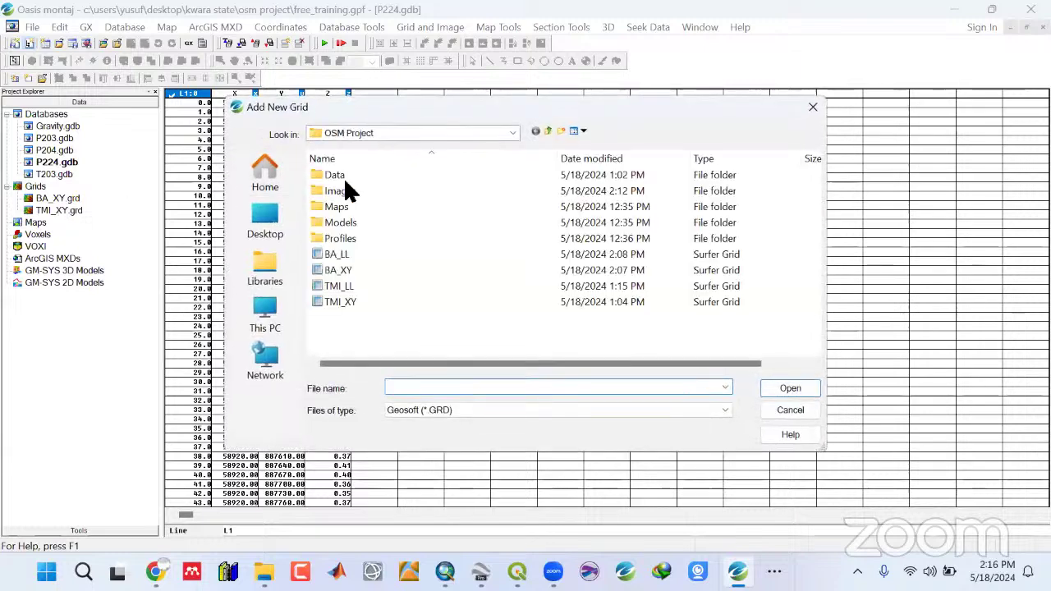
pyautogui.doubleClick(344, 174)
pyautogui.doubleClick(345, 222)
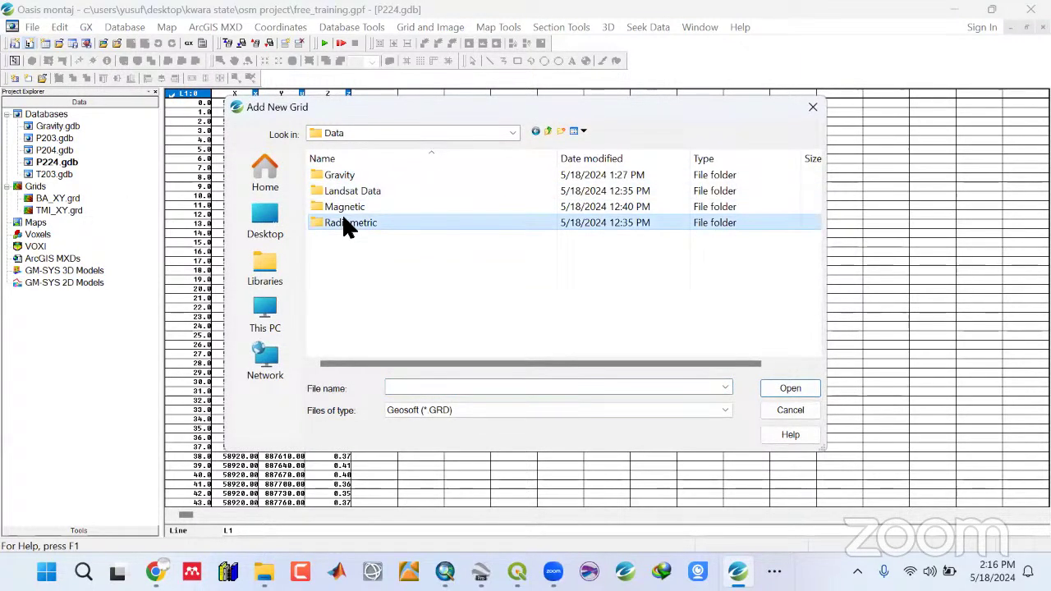
pyautogui.doubleClick(343, 223)
pyautogui.click(365, 176)
pyautogui.click(789, 388)
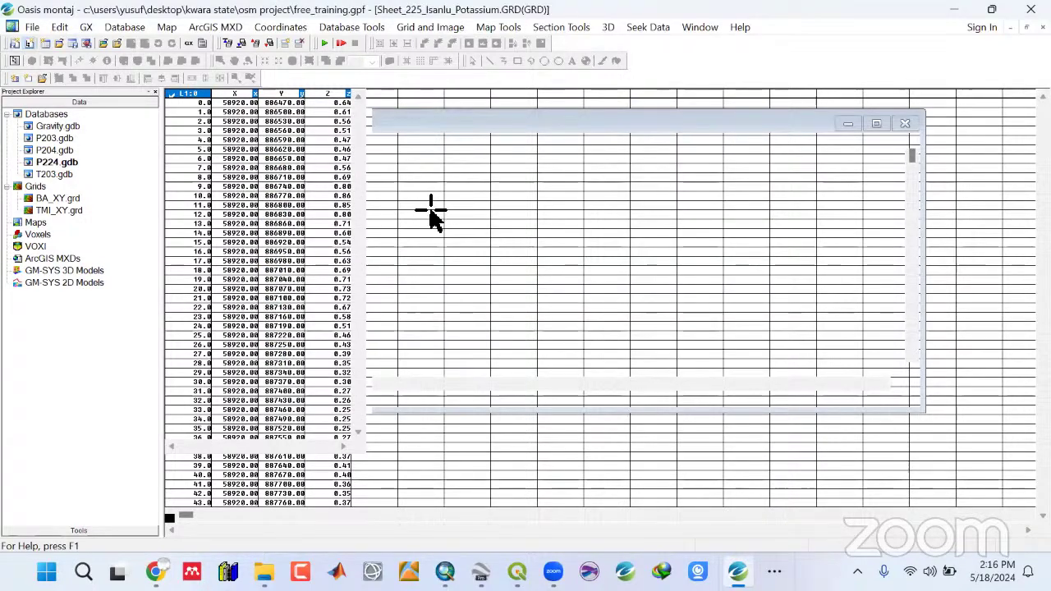
# Save the Sheet_225_Isanlu_Potassium grid to a new database named P225.gdb.
pyautogui.click(421, 28)
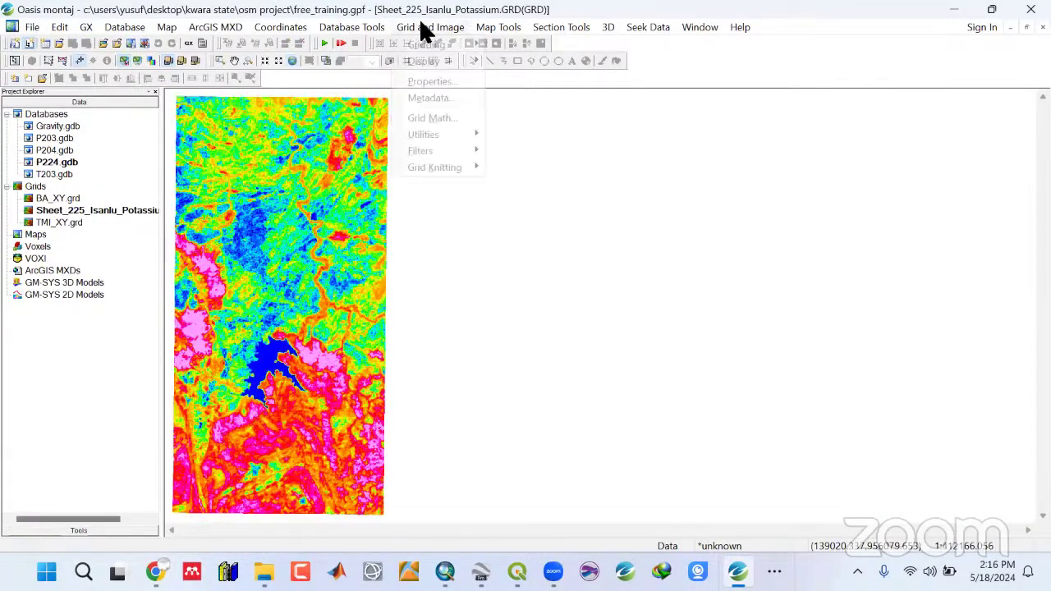
pyautogui.click(458, 134)
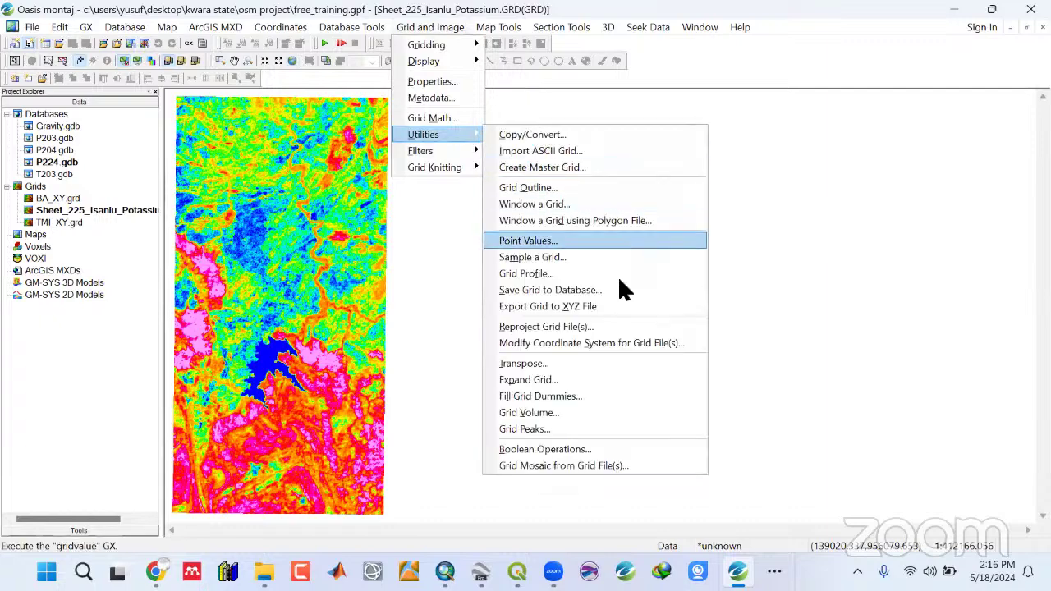
pyautogui.click(551, 290)
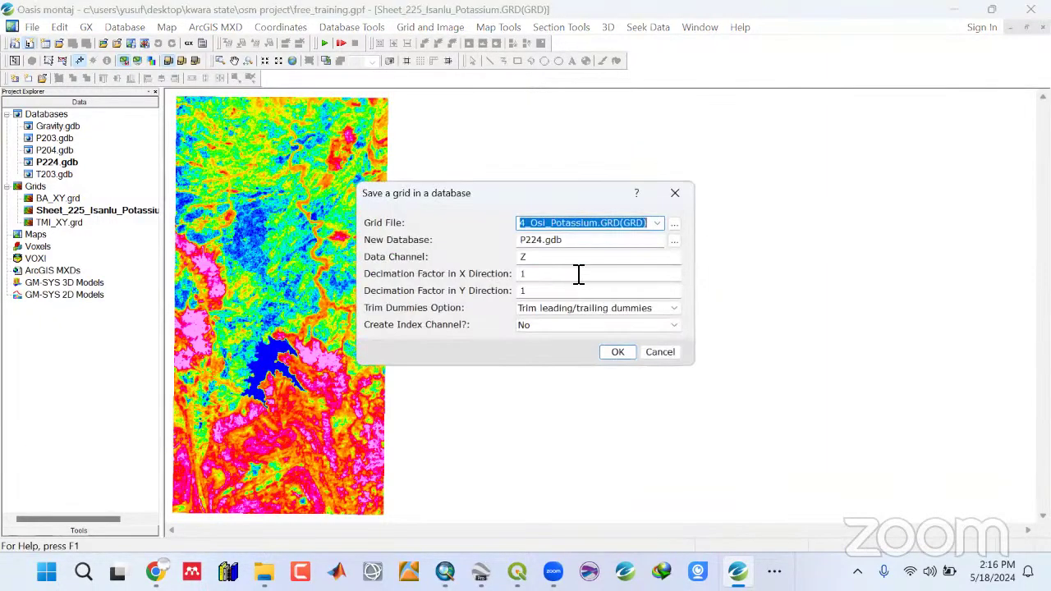
pyautogui.click(546, 244)
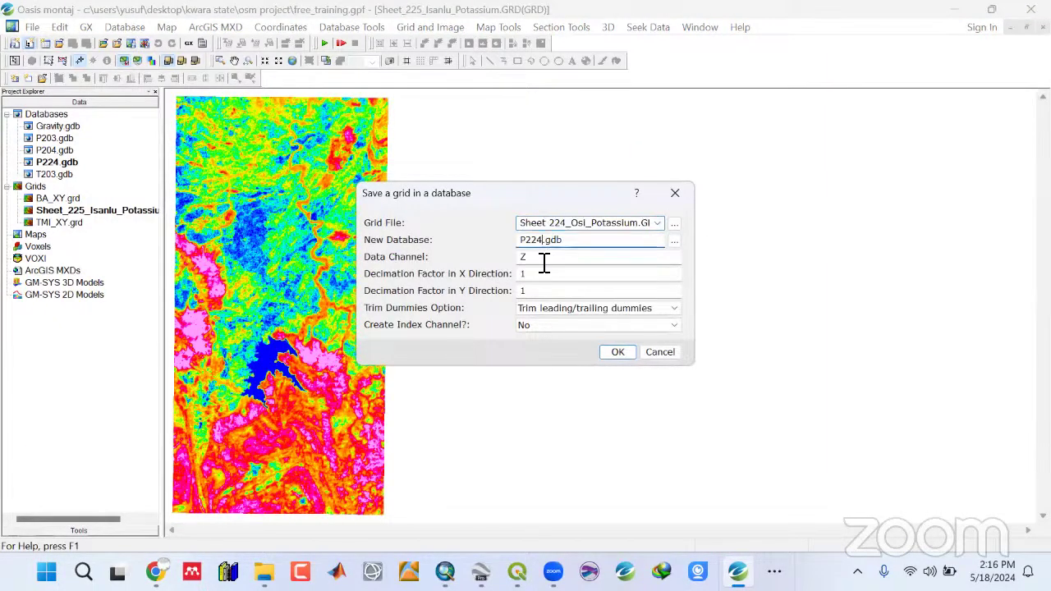
pyautogui.click(656, 224)
pyautogui.click(658, 246)
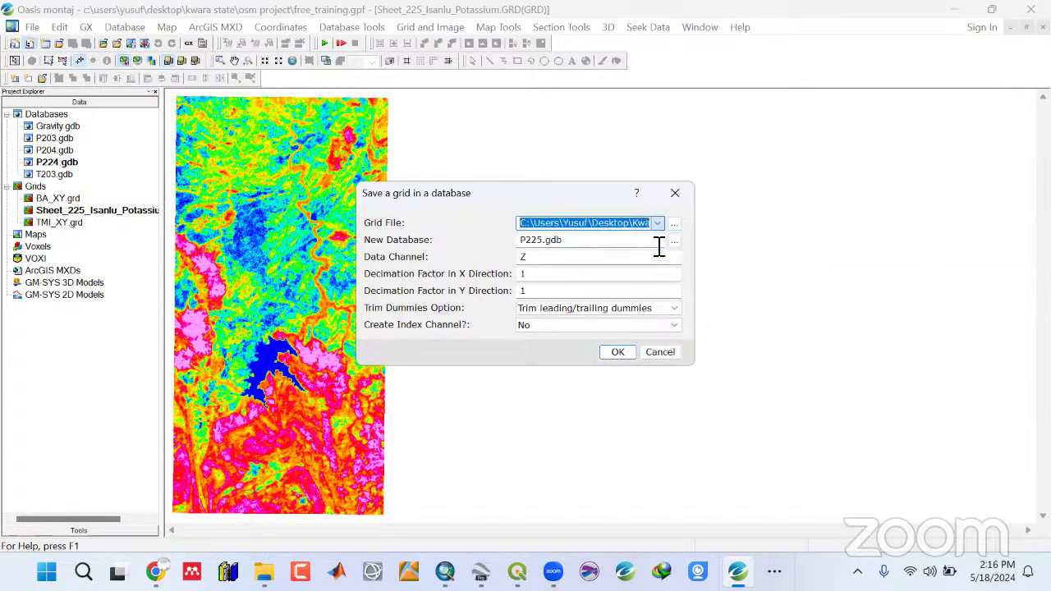
pyautogui.click(616, 351)
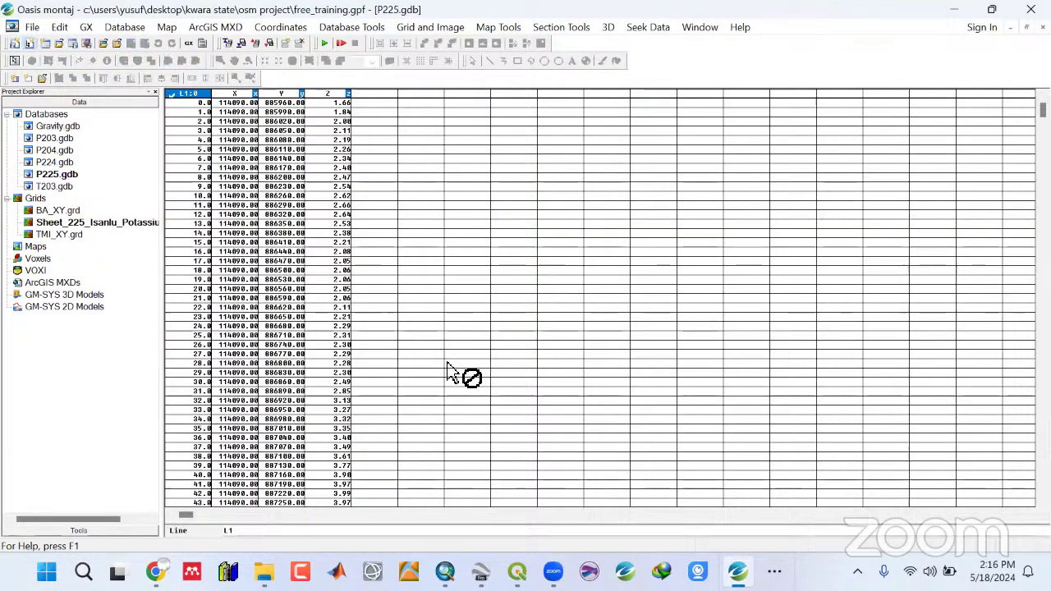
# Remove the Sheet_225_Isanlu_Potassium grid from the project.
pyautogui.click(249, 279)
pyautogui.click(239, 335)
pyautogui.click(236, 400)
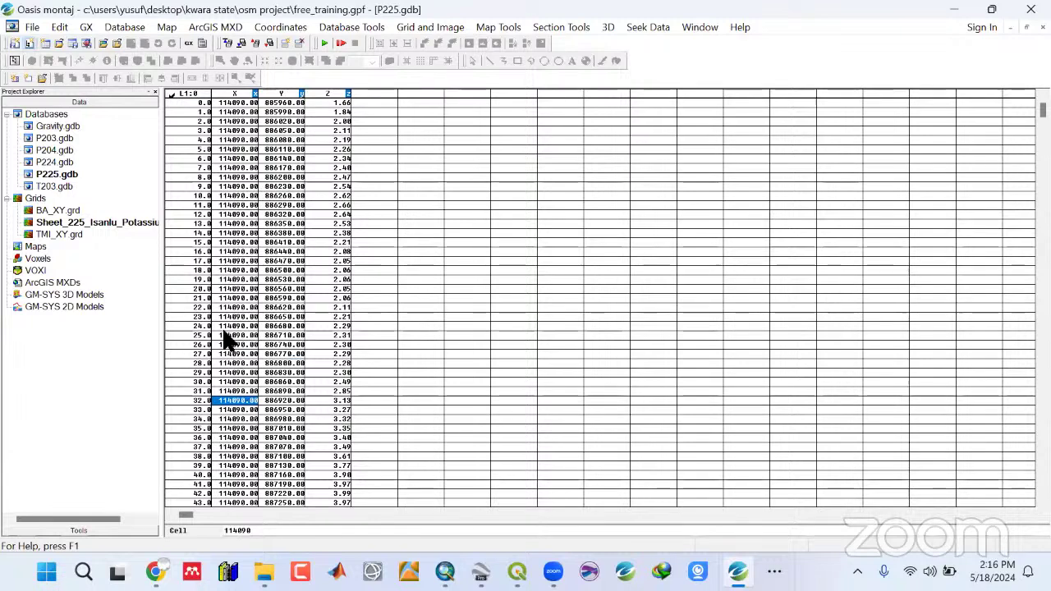
pyautogui.rightClick(69, 218)
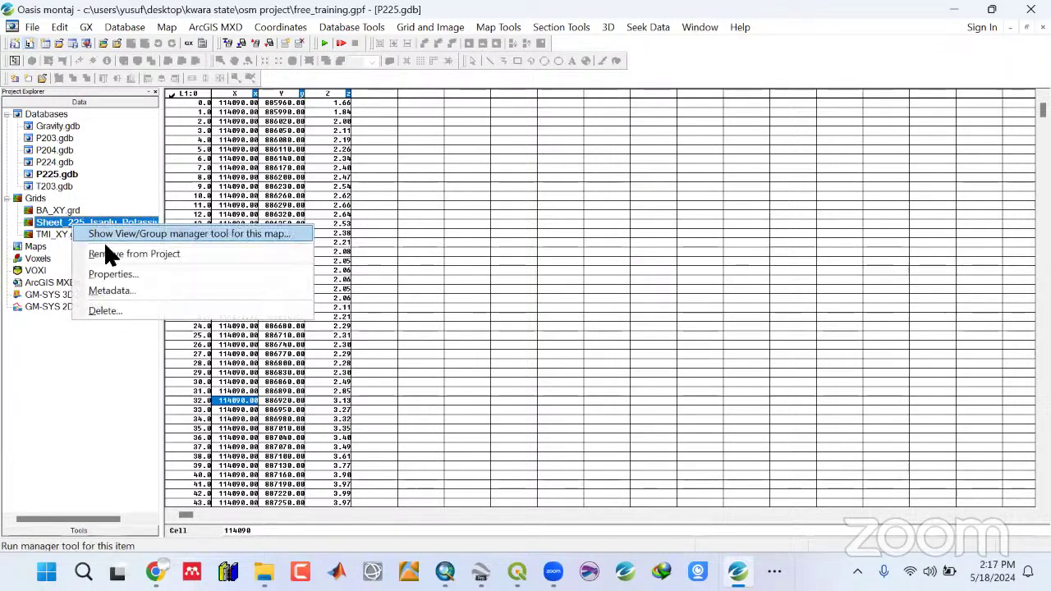
pyautogui.click(104, 252)
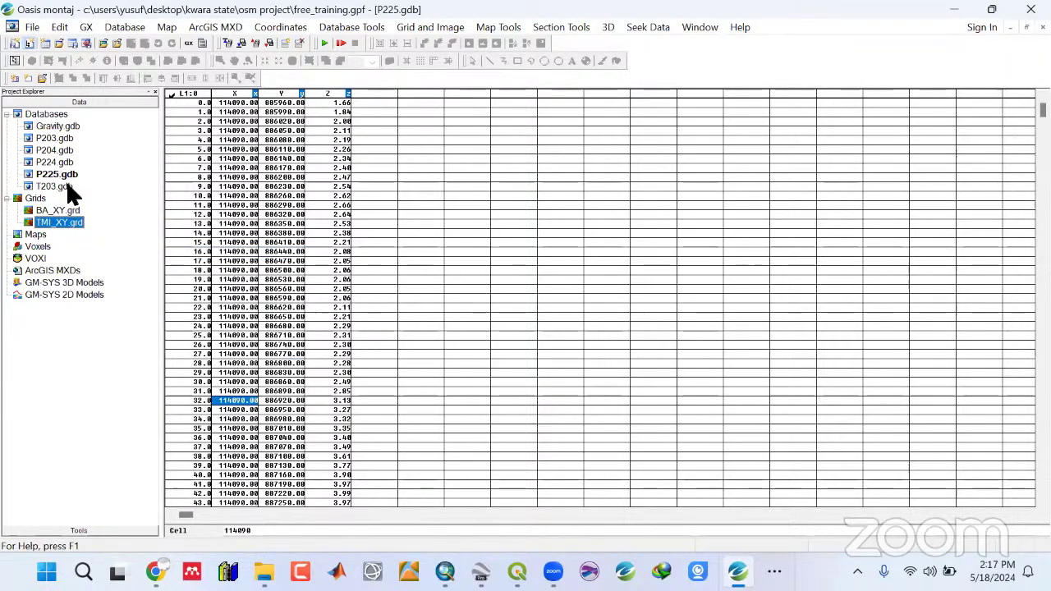
pyautogui.click(59, 127)
pyautogui.click(58, 140)
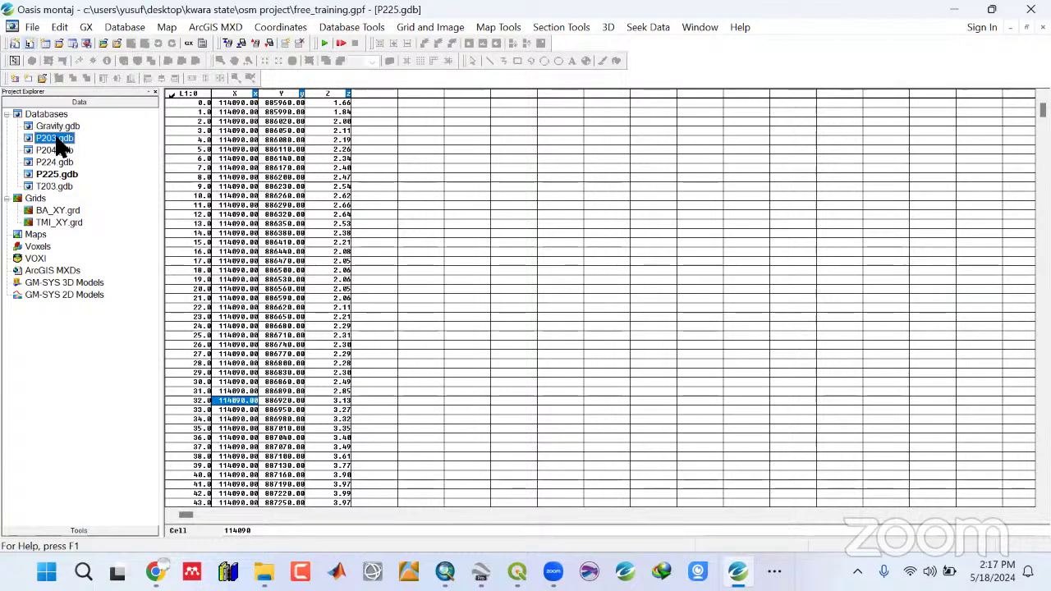
pyautogui.click(54, 151)
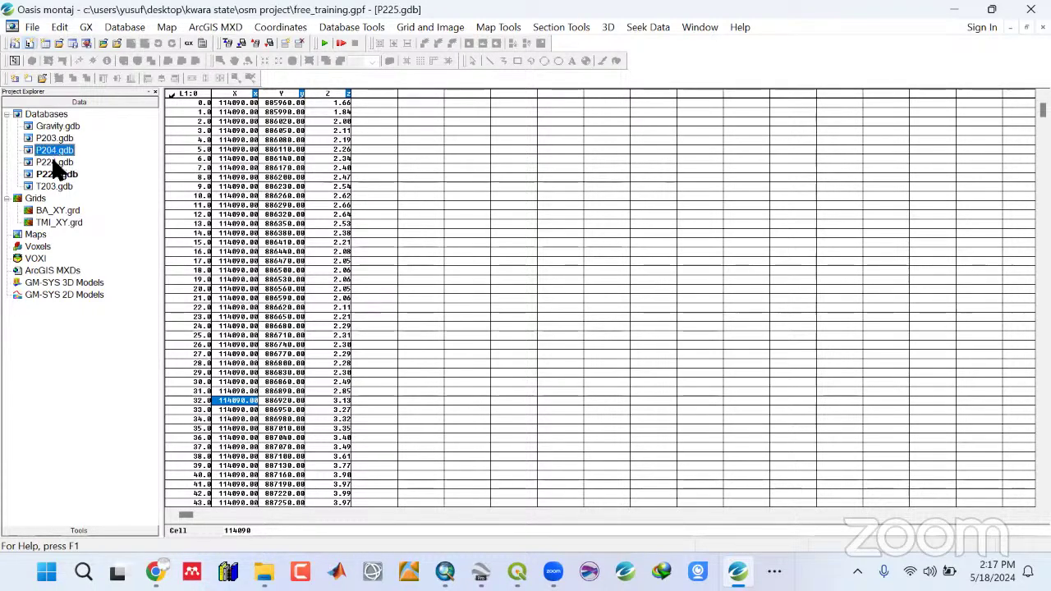
pyautogui.click(54, 163)
pyautogui.click(51, 186)
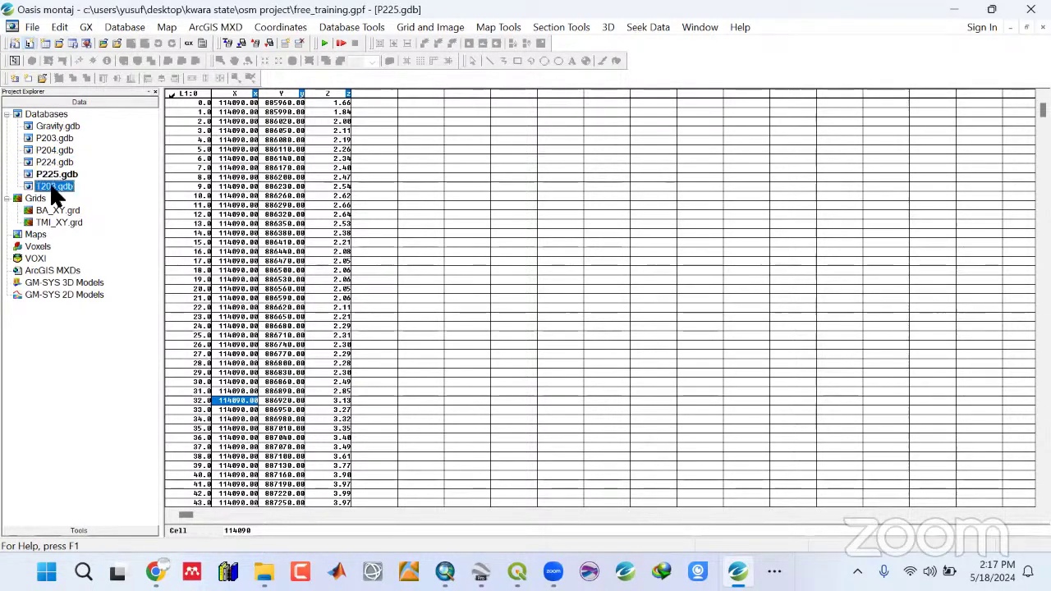
pyautogui.rightClick(34, 197)
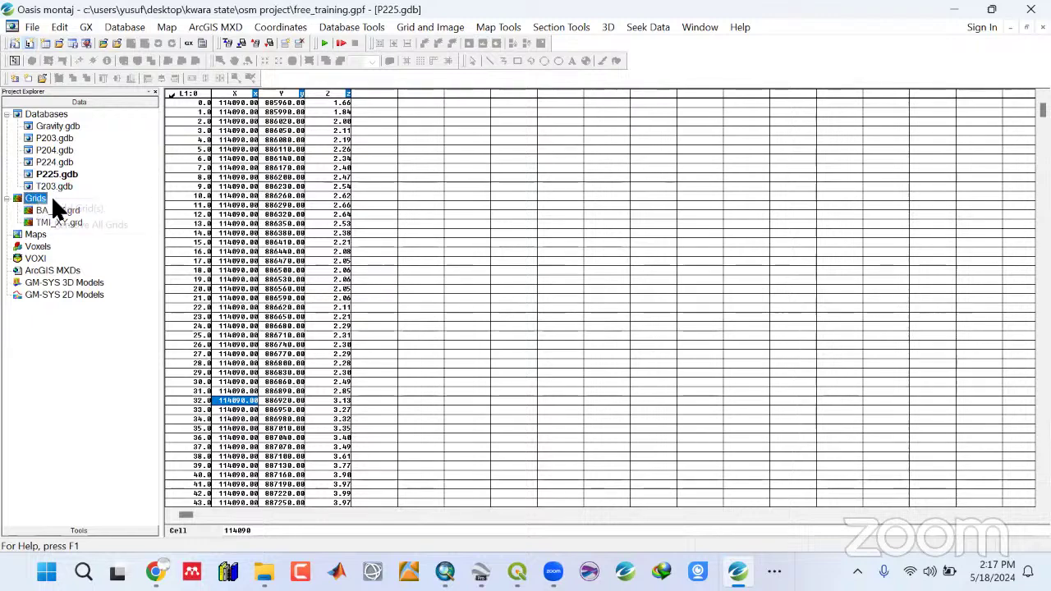
pyautogui.click(51, 204)
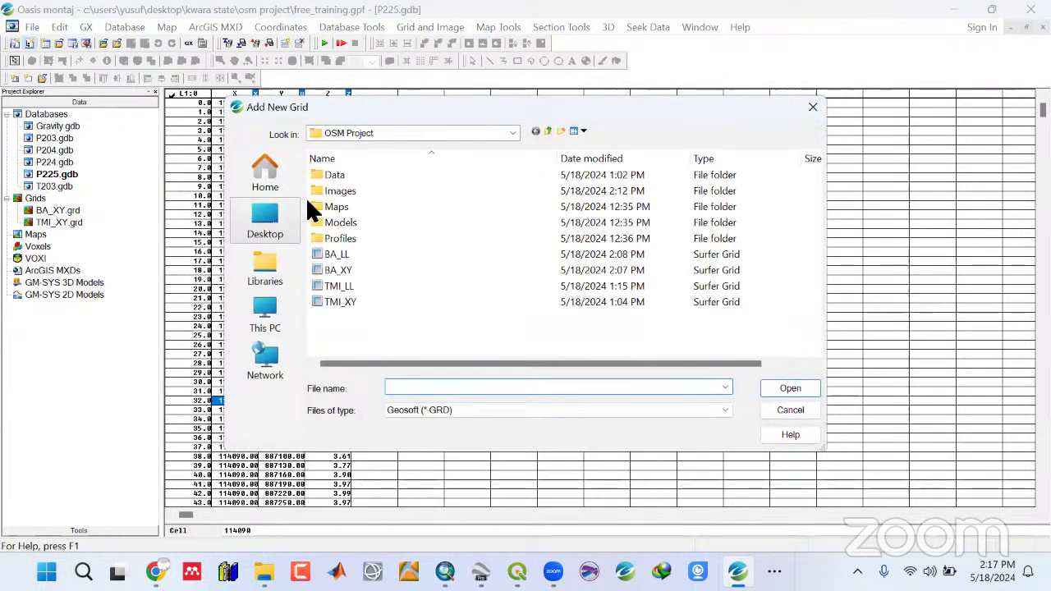
pyautogui.doubleClick(323, 174)
pyautogui.doubleClick(347, 221)
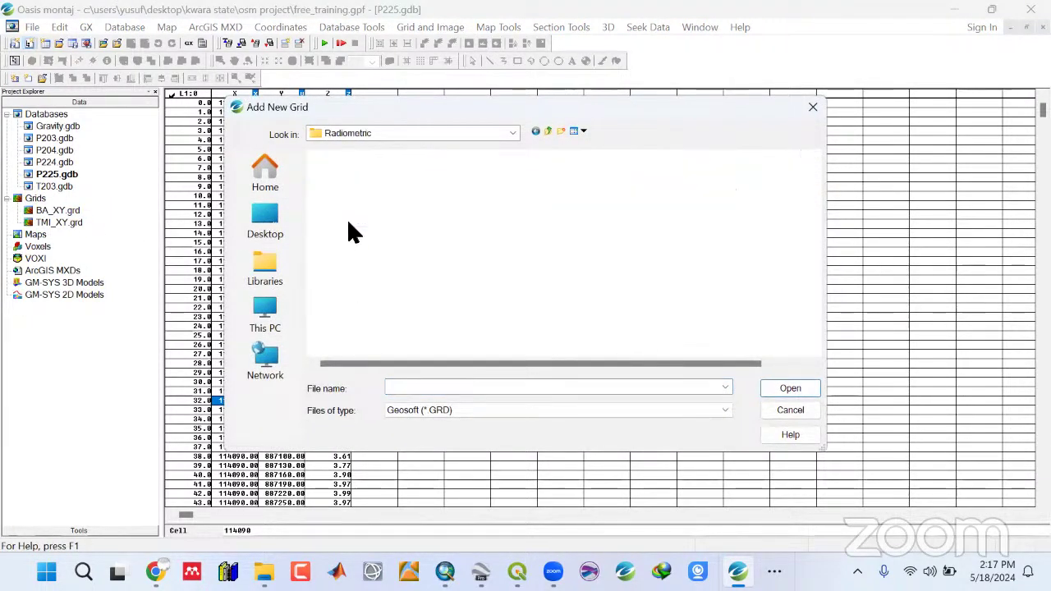
pyautogui.doubleClick(369, 174)
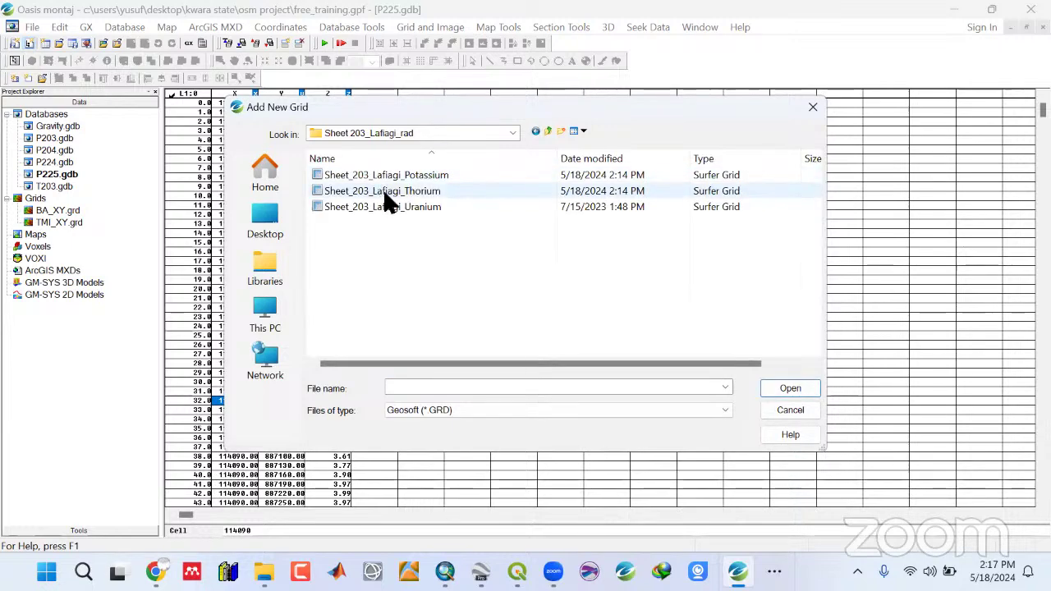
pyautogui.click(817, 108)
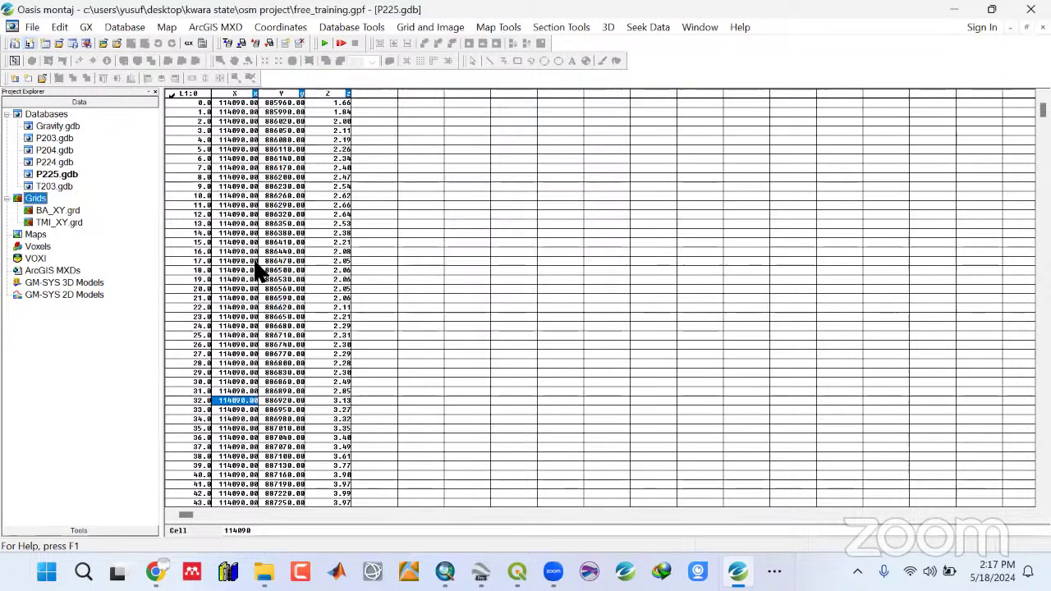
# Open P203.gdb and set the coordinate system of its X and Y channels to Projected (x,y) in metres.
pyautogui.doubleClick(53, 138)
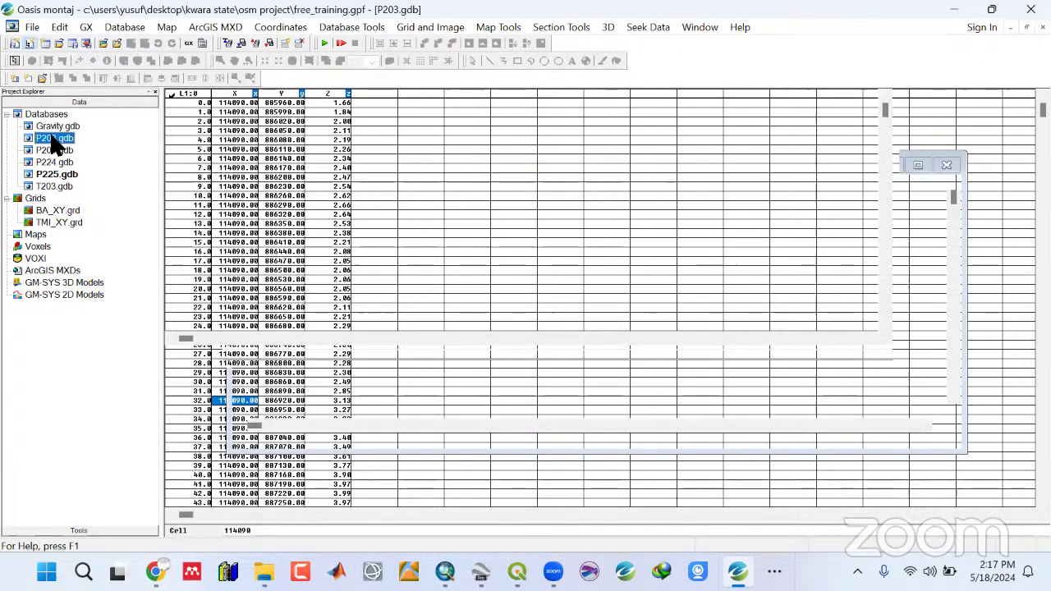
pyautogui.click(280, 28)
pyautogui.click(293, 52)
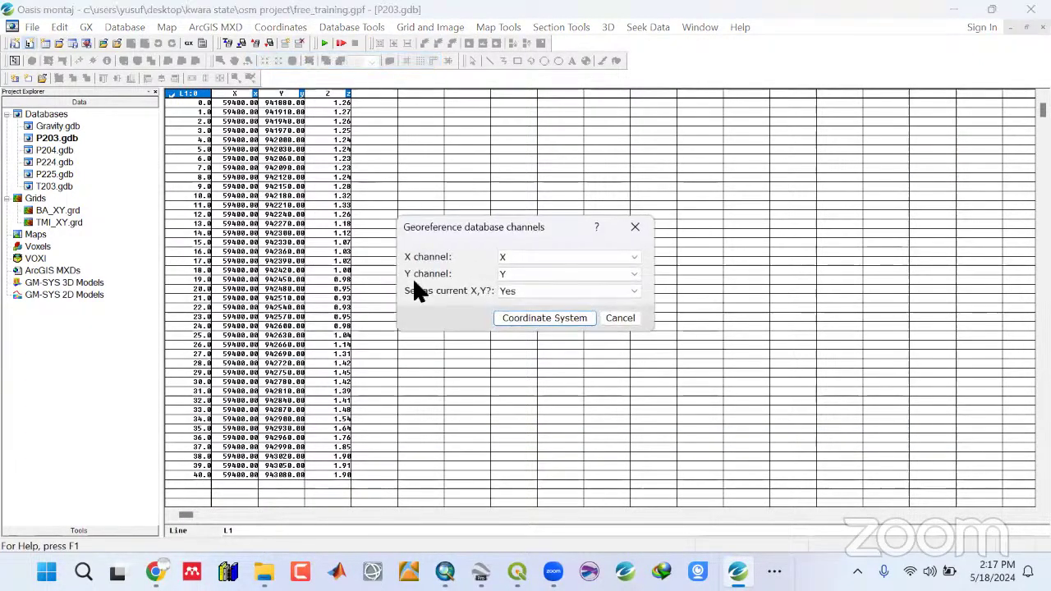
pyautogui.click(543, 319)
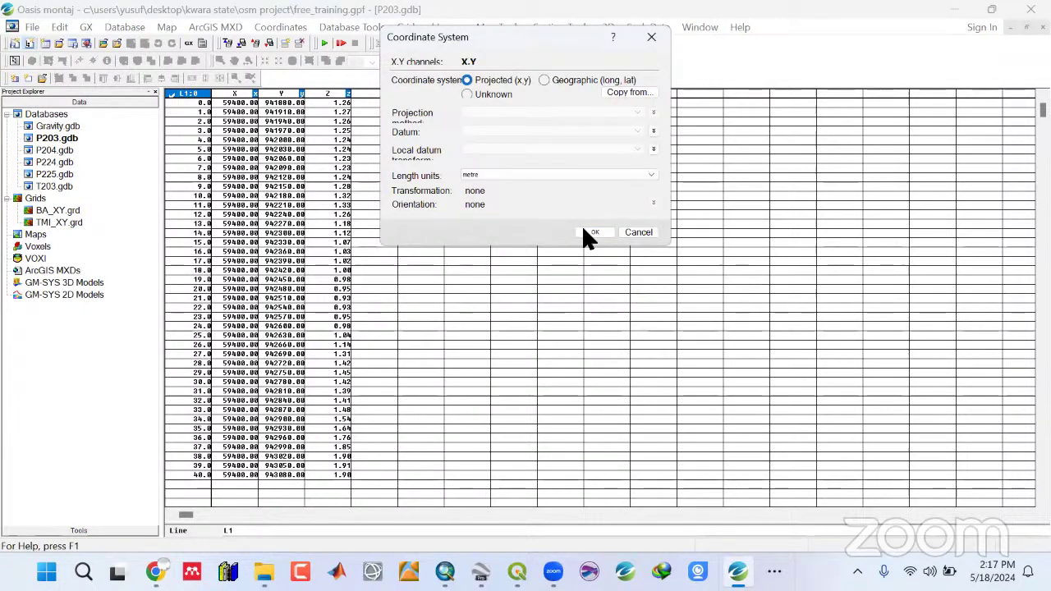
pyautogui.click(589, 233)
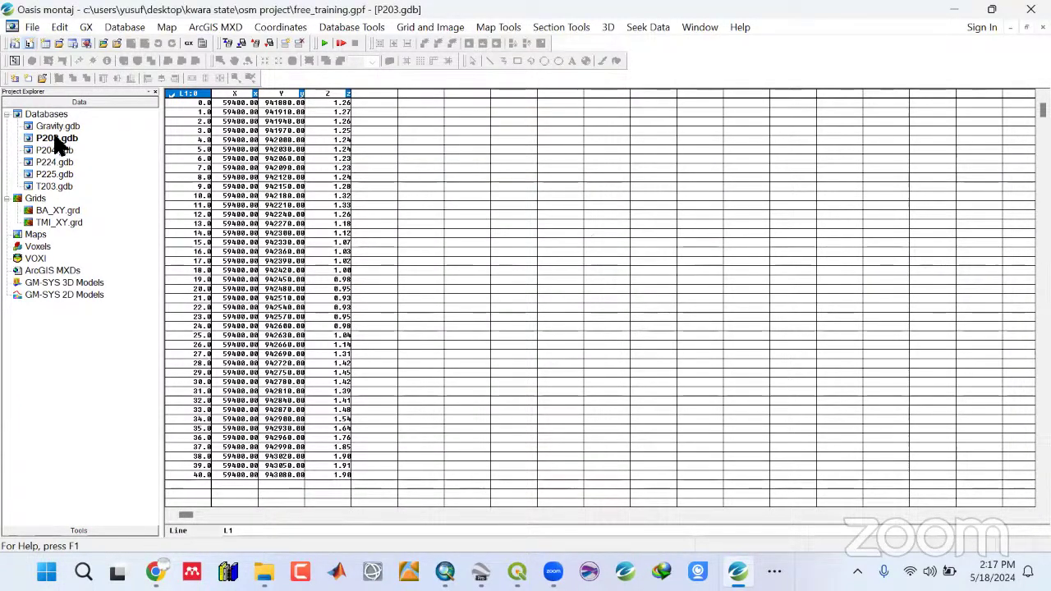
# Open P204.gdb and set the coordinate system of its X and Y channels to Projected (x,y) in metres.
pyautogui.doubleClick(54, 151)
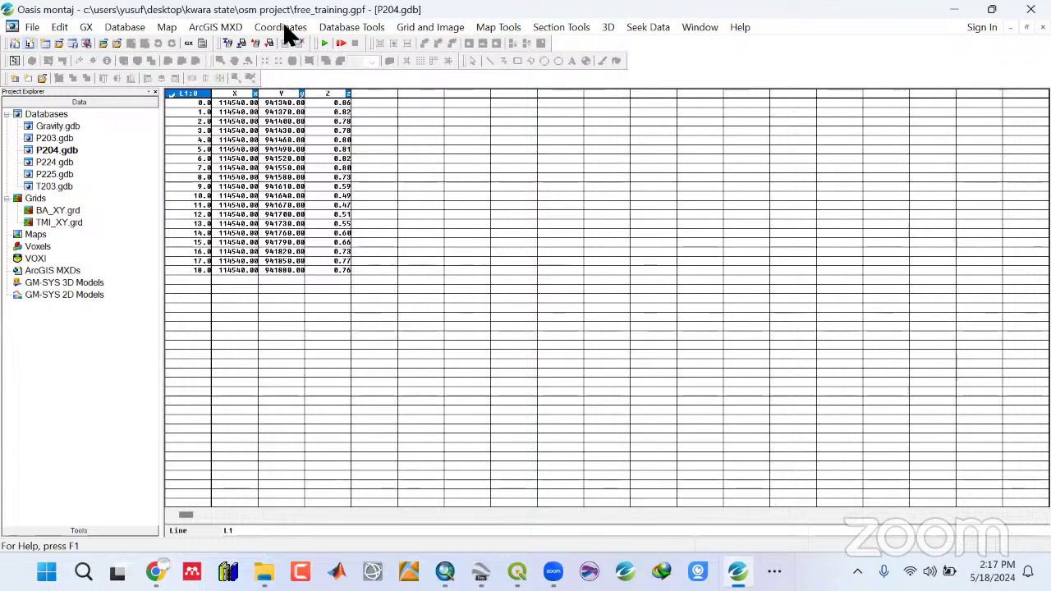
pyautogui.click(282, 27)
pyautogui.click(287, 60)
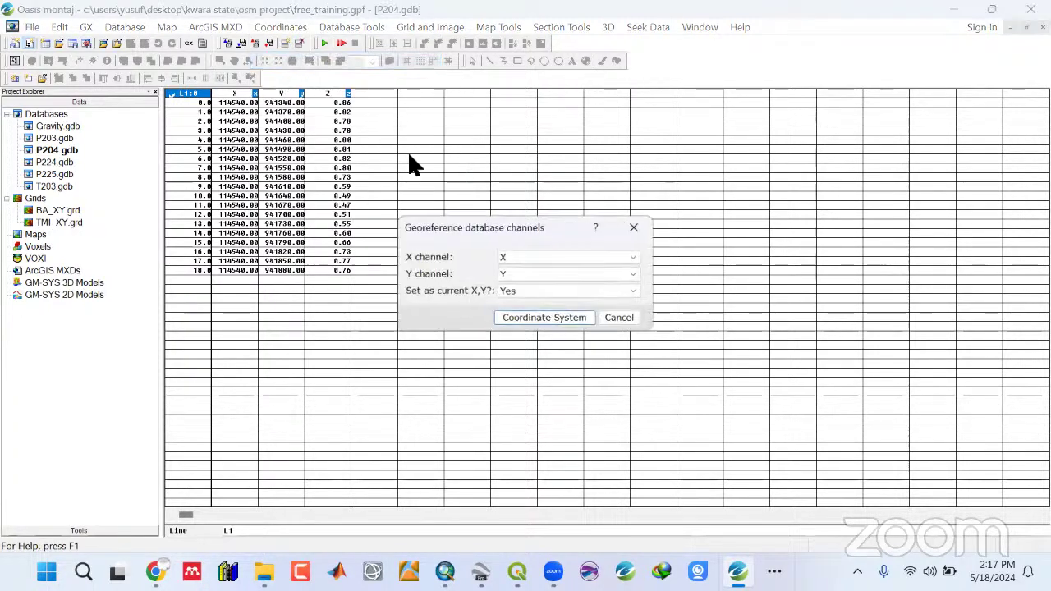
pyautogui.click(532, 317)
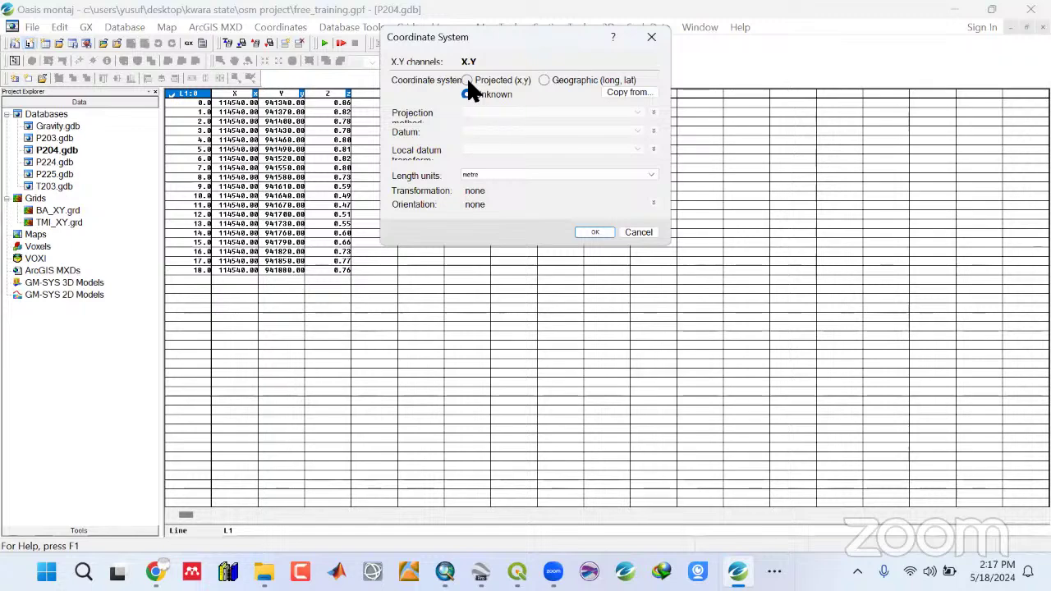
pyautogui.click(588, 233)
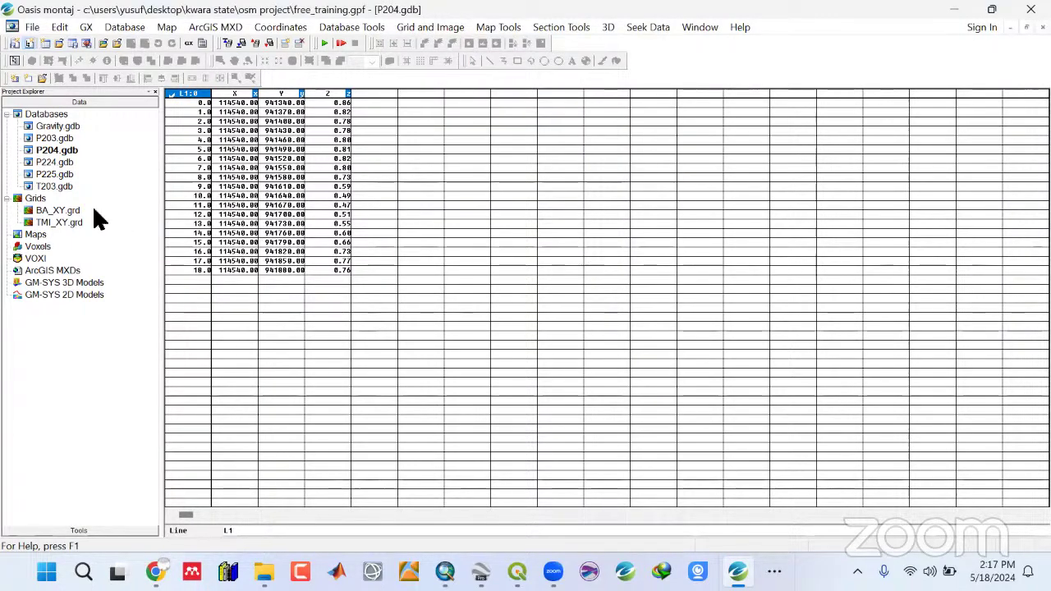
# Open P224.gdb and set the coordinate system of its X and Y channels to Projected (x,y) in metres.
pyautogui.doubleClick(56, 164)
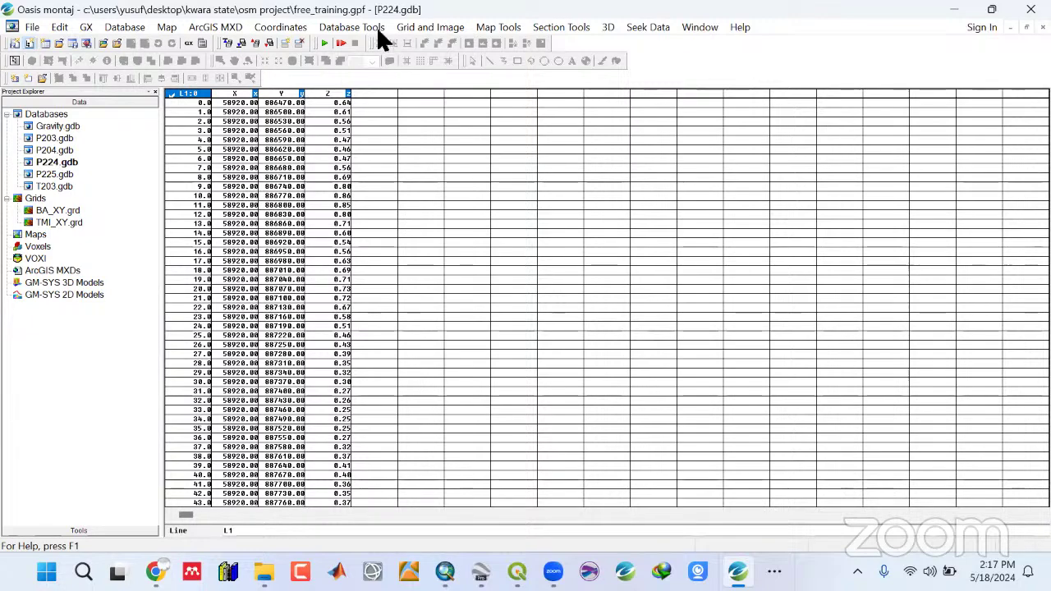
pyautogui.click(402, 28)
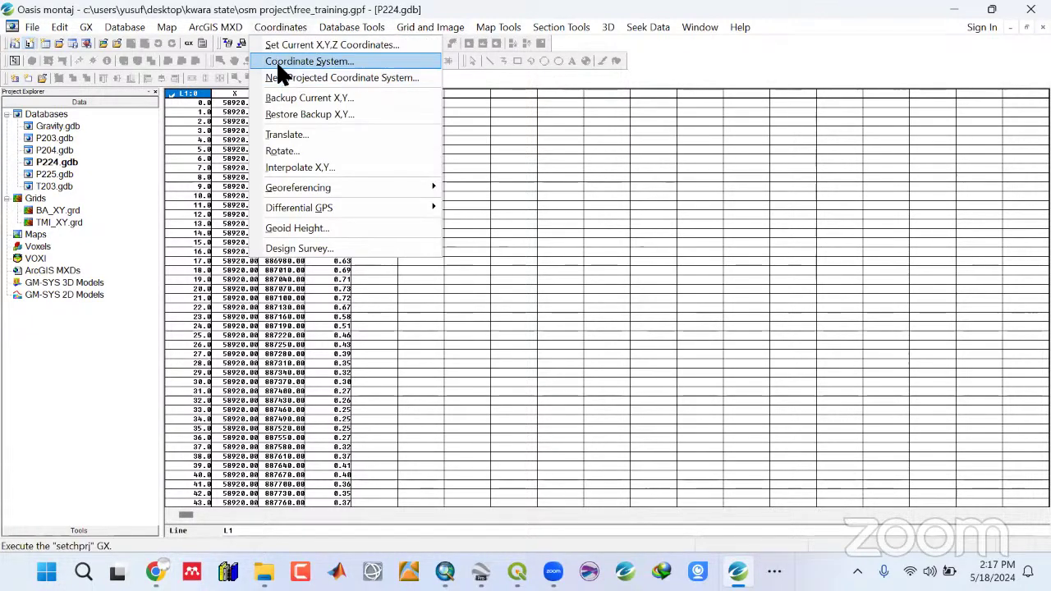
pyautogui.click(271, 63)
pyautogui.click(536, 317)
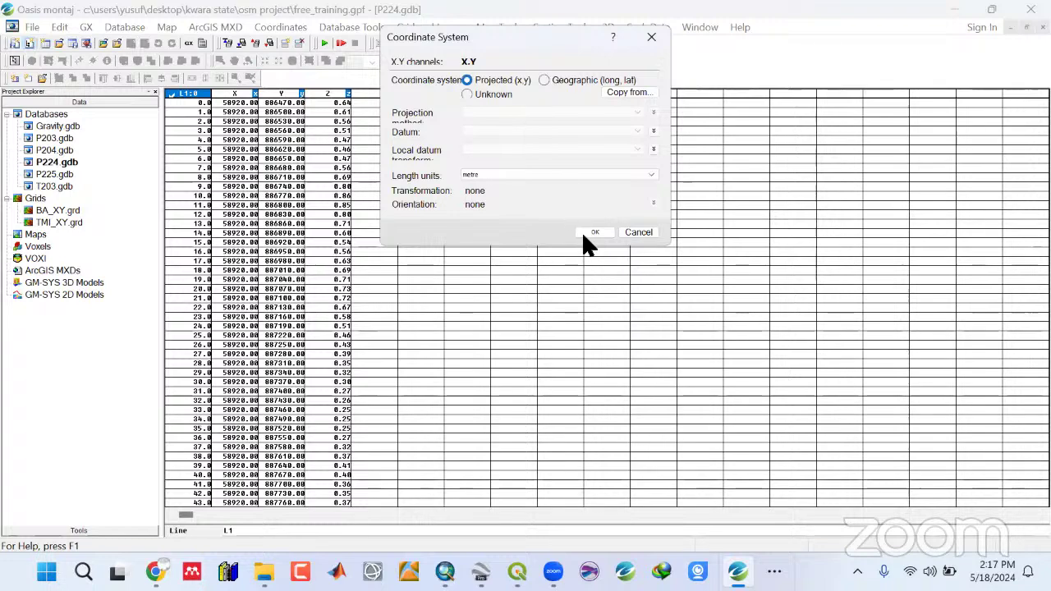
pyautogui.click(583, 231)
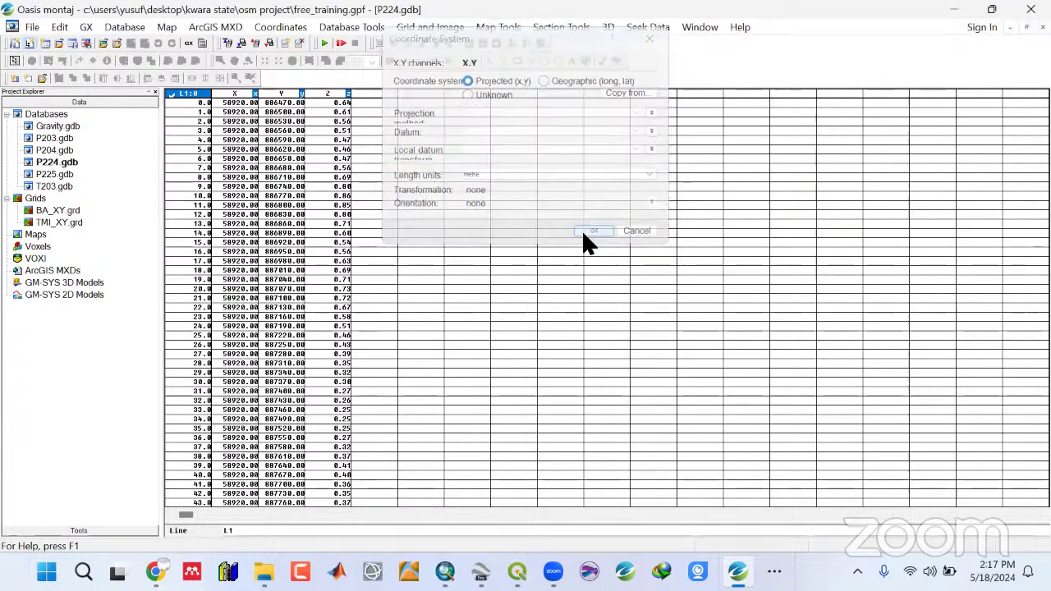
# Open P225.gdb and assign the coordinate system of its X and Y channels, using metre as the length unit.
pyautogui.doubleClick(55, 174)
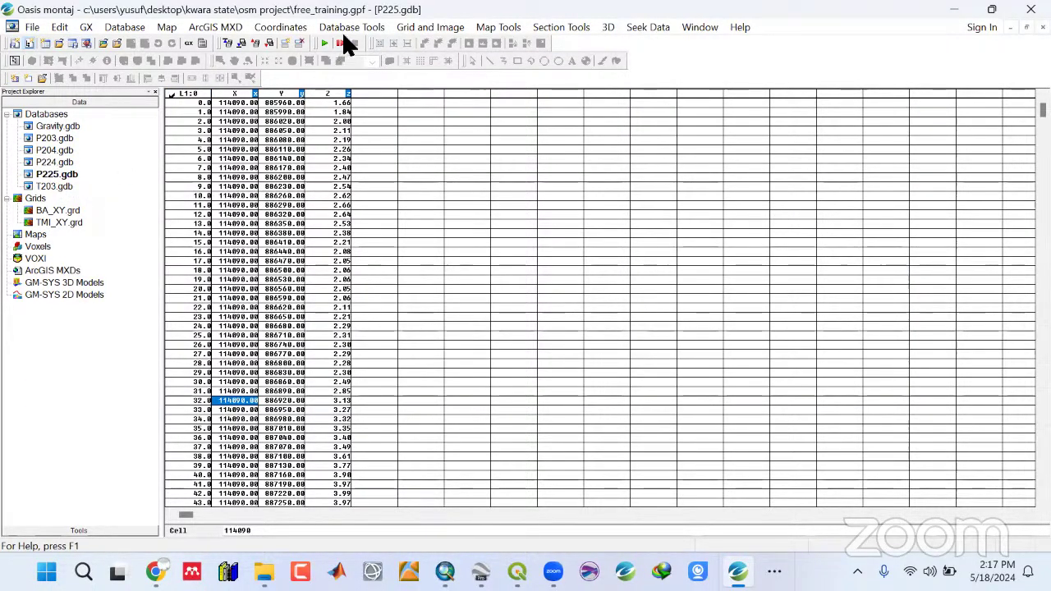
pyautogui.click(289, 28)
pyautogui.click(328, 63)
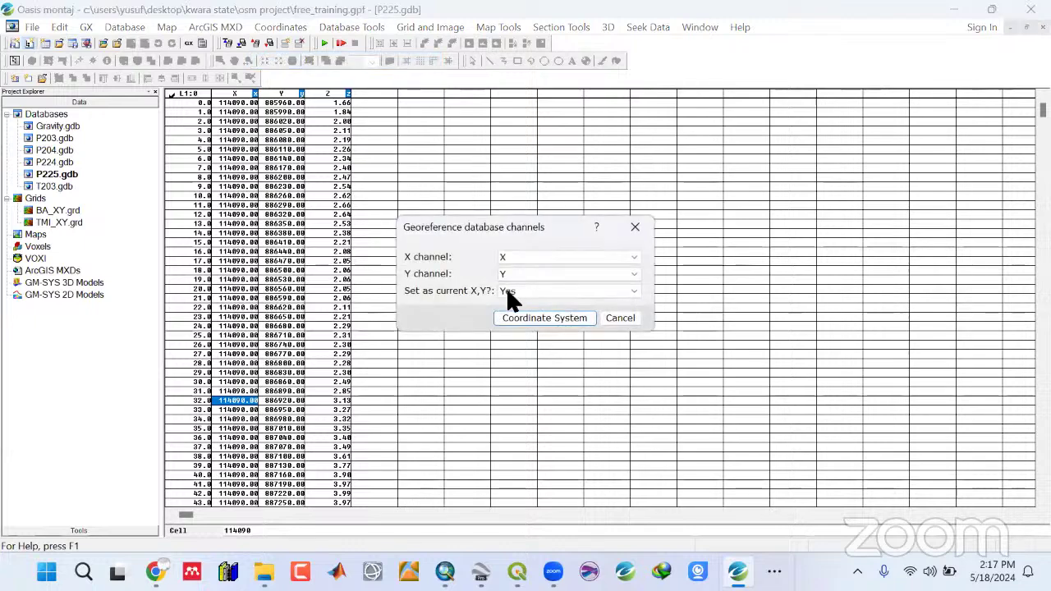
pyautogui.click(513, 314)
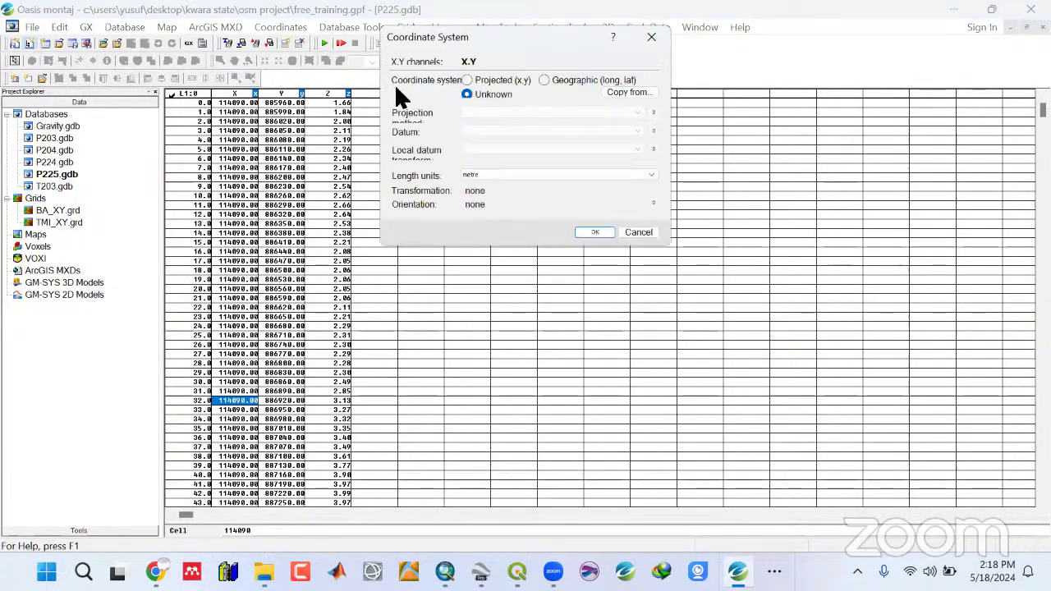
pyautogui.click(595, 232)
pyautogui.click(274, 252)
pyautogui.click(240, 308)
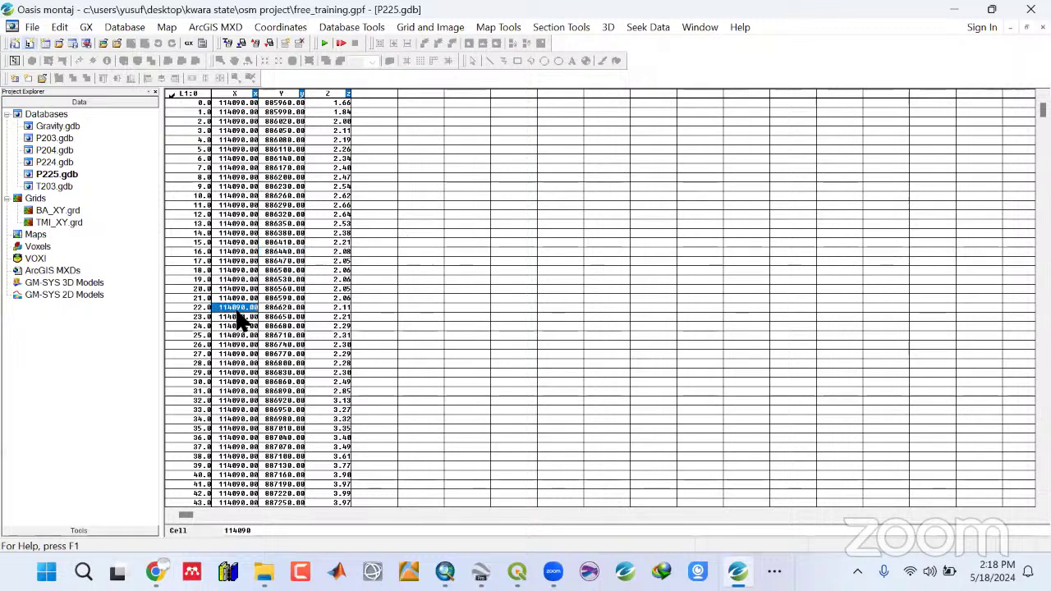
# Bring up the project actions available for the P225.gdb database.
pyautogui.rightClick(65, 175)
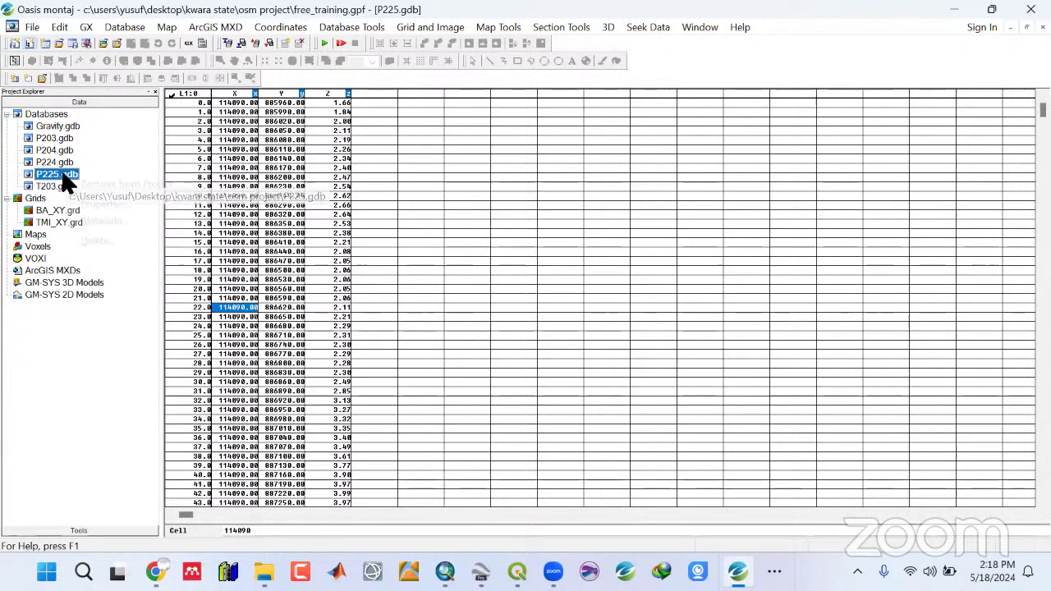
# Check the coordinate channels and coordinate system in the properties of the P225.gdb and P224.gdb databases.
pyautogui.click(98, 204)
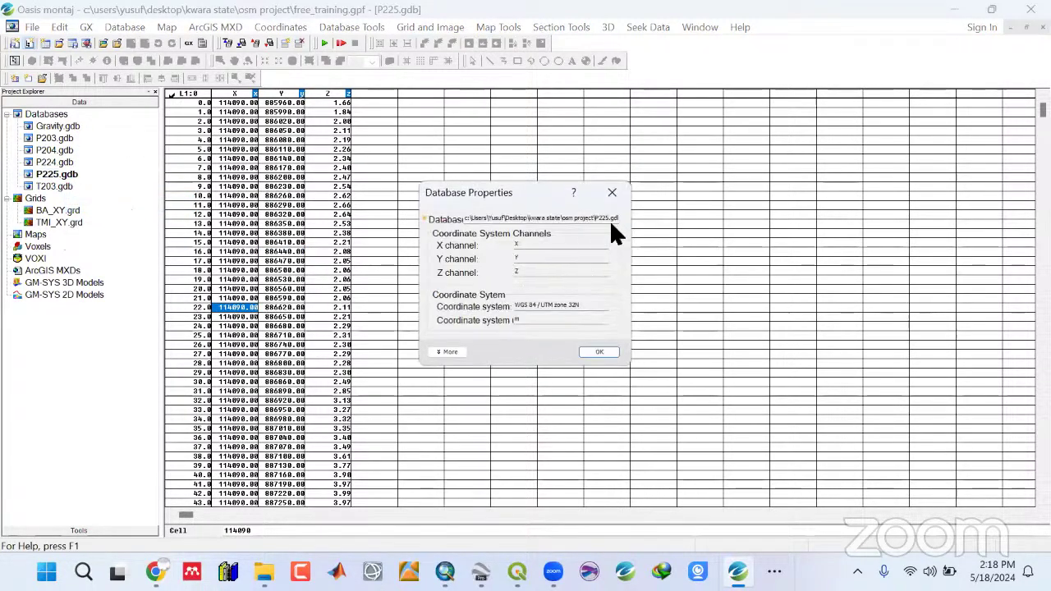
pyautogui.click(613, 194)
pyautogui.rightClick(67, 163)
pyautogui.click(98, 191)
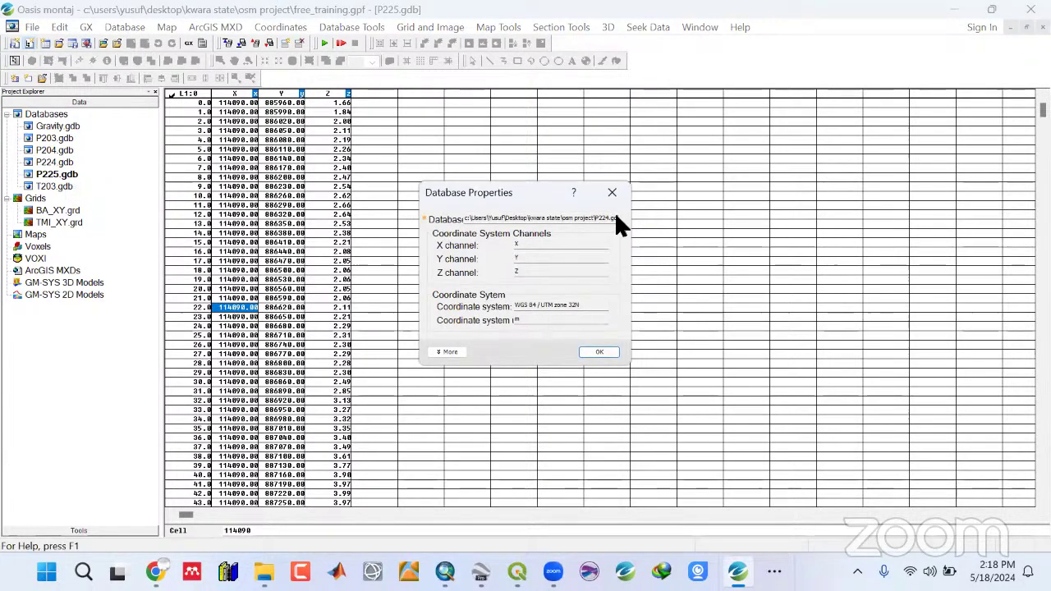
pyautogui.press('Escape')
# Check the coordinate channels and coordinate system in the properties of the P204.gdb and P203.gdb databases.
pyautogui.click(51, 152)
pyautogui.rightClick(51, 152)
pyautogui.click(131, 181)
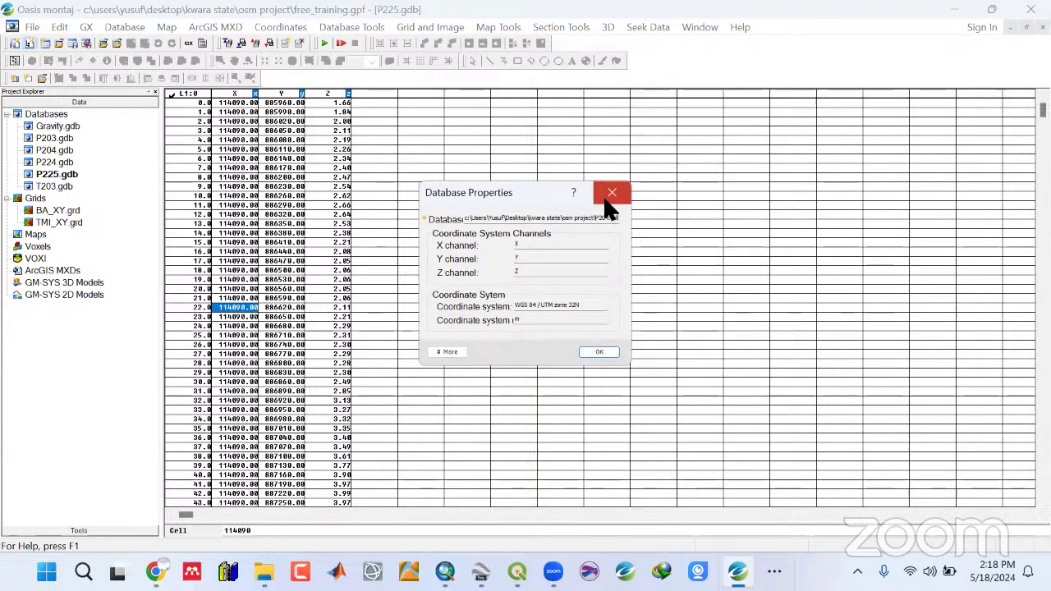
pyautogui.click(607, 192)
pyautogui.click(42, 140)
pyautogui.rightClick(43, 140)
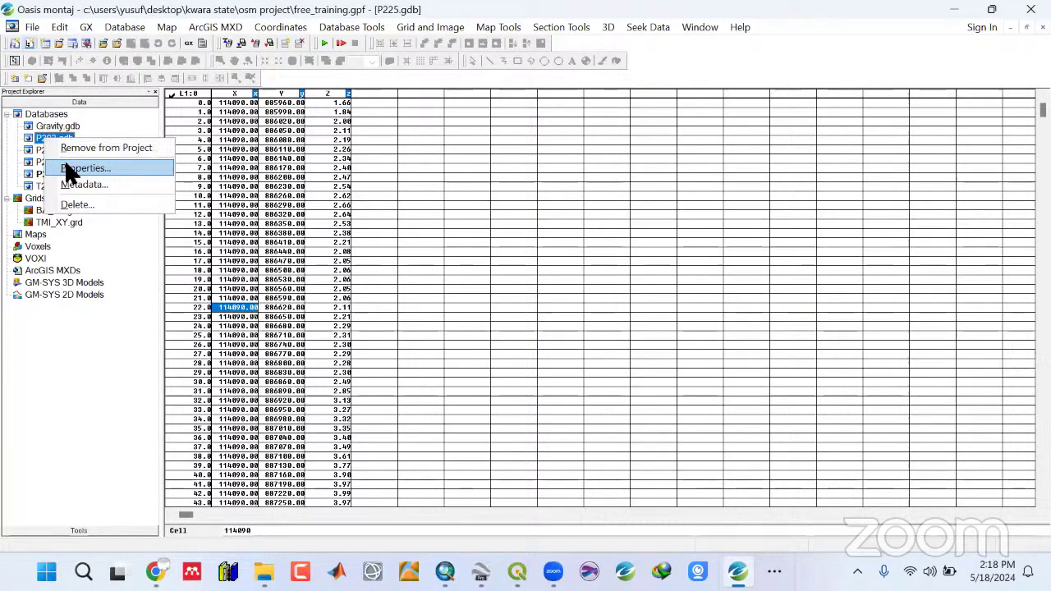
pyautogui.click(69, 169)
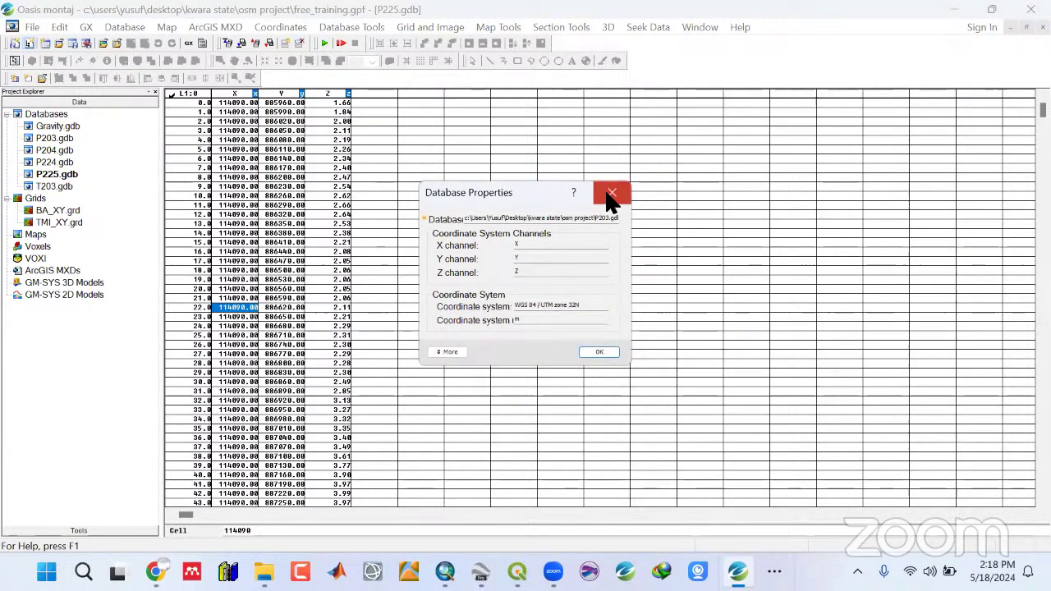
pyautogui.click(610, 194)
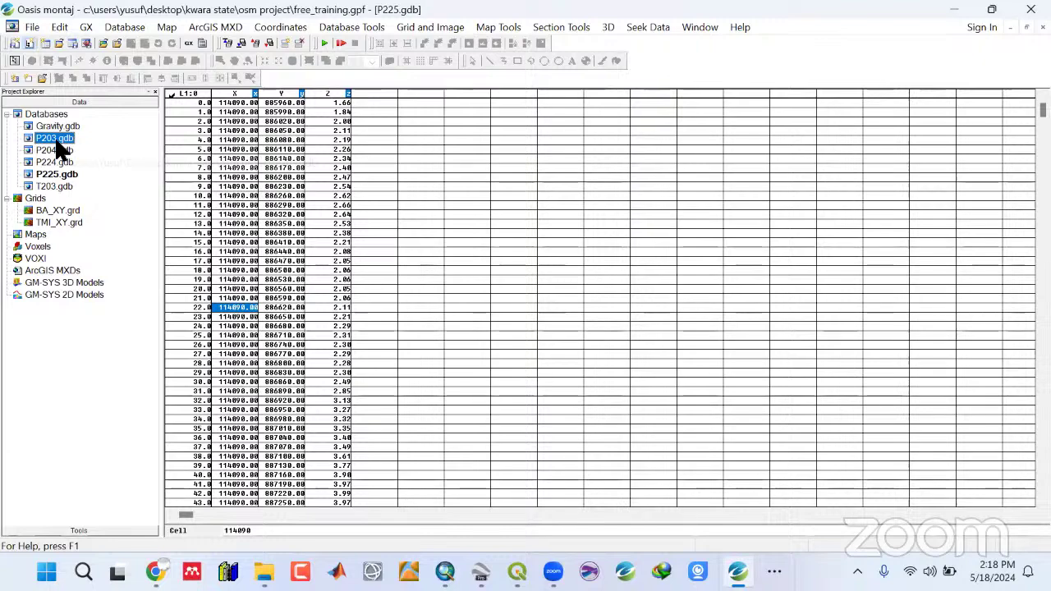
# Start a database import/merge and set P203.gdb as the database to modify.
pyautogui.click(347, 25)
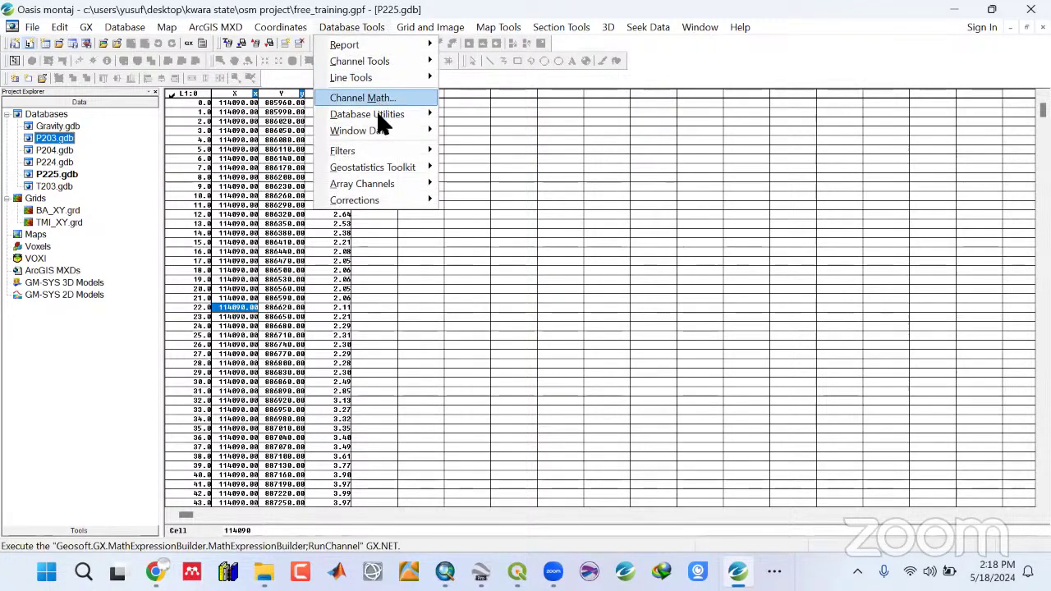
pyautogui.moveTo(381, 121)
pyautogui.click(512, 114)
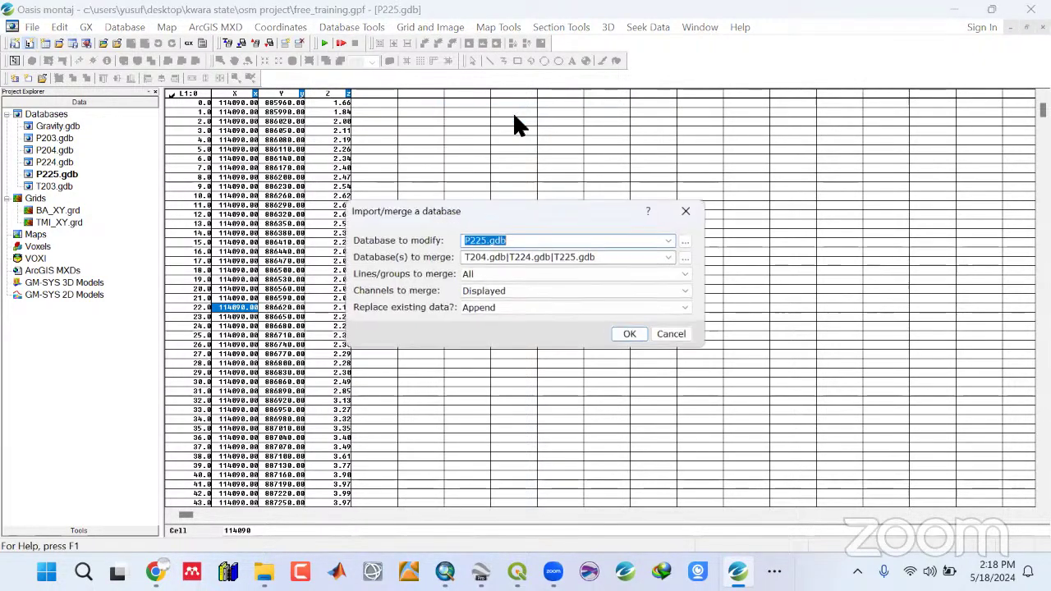
pyautogui.click(669, 238)
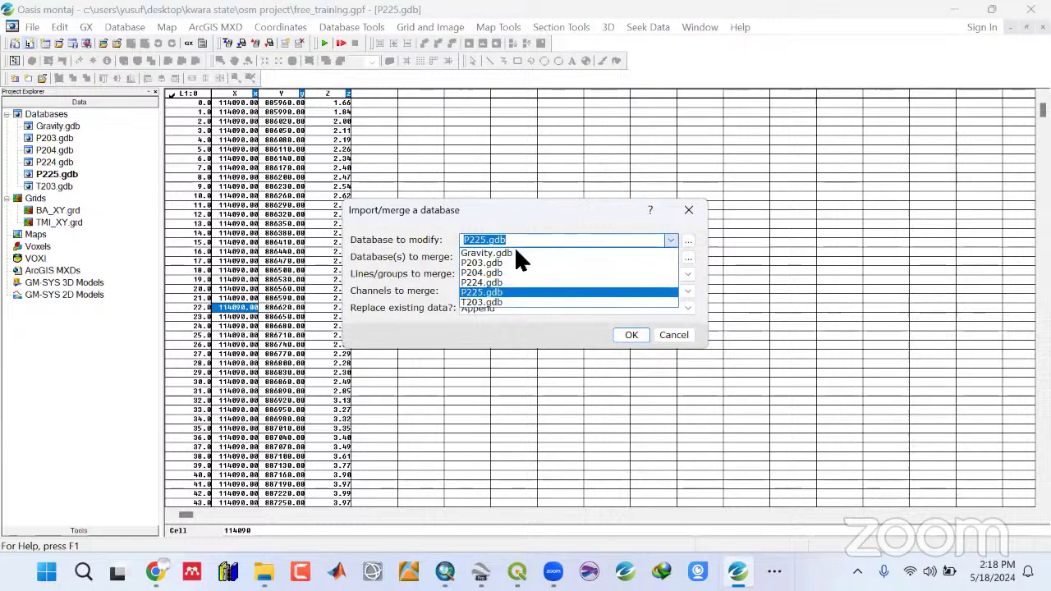
pyautogui.click(502, 263)
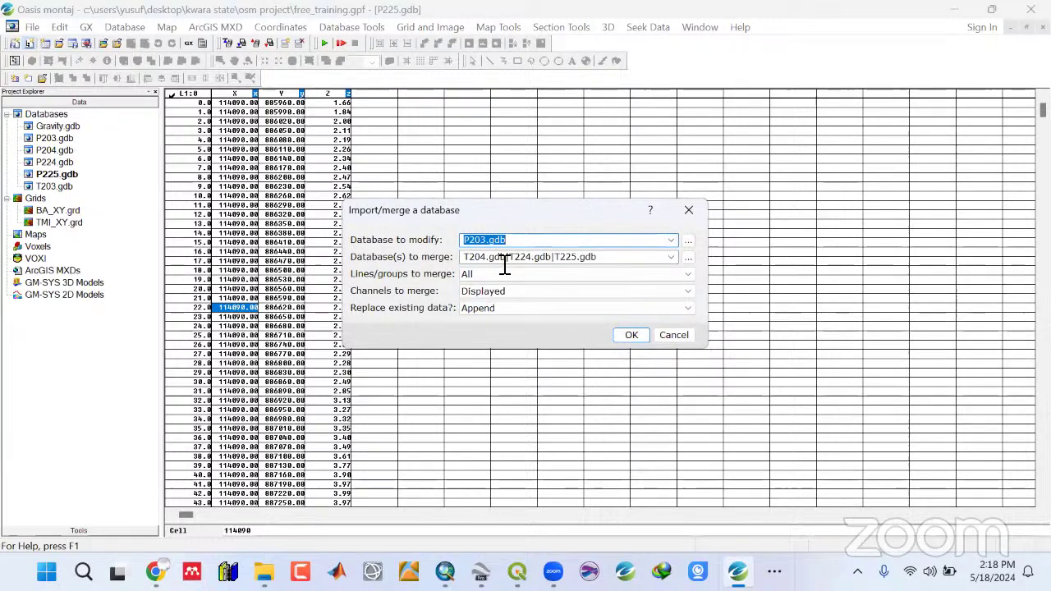
# Choose P204.gdb, P224.gdb and P225.gdb as the databases to merge and try to run the merge into P203.gdb.
pyautogui.click(688, 257)
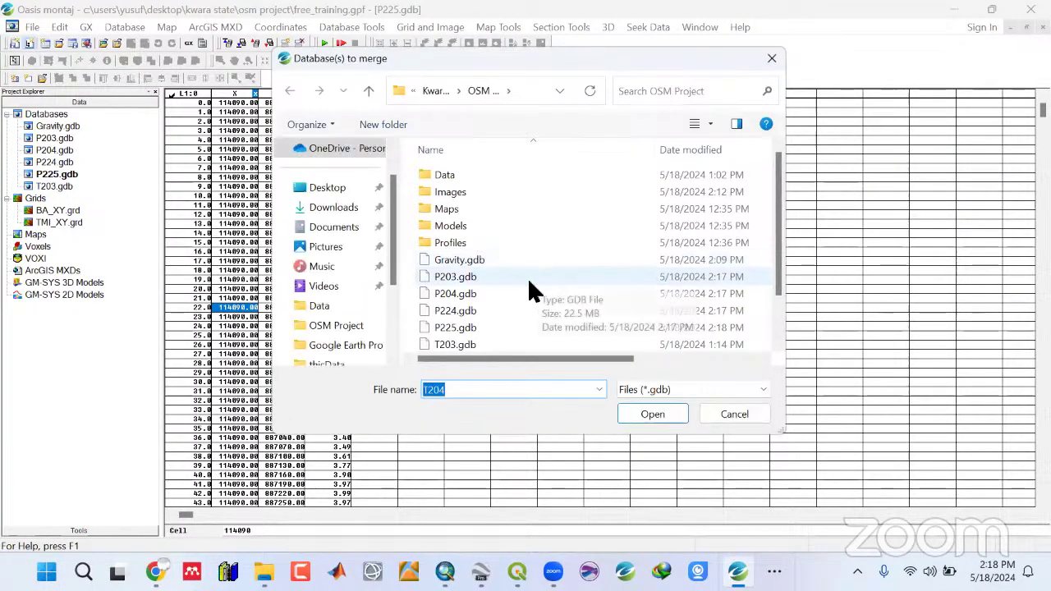
pyautogui.click(455, 276)
pyautogui.click(450, 295)
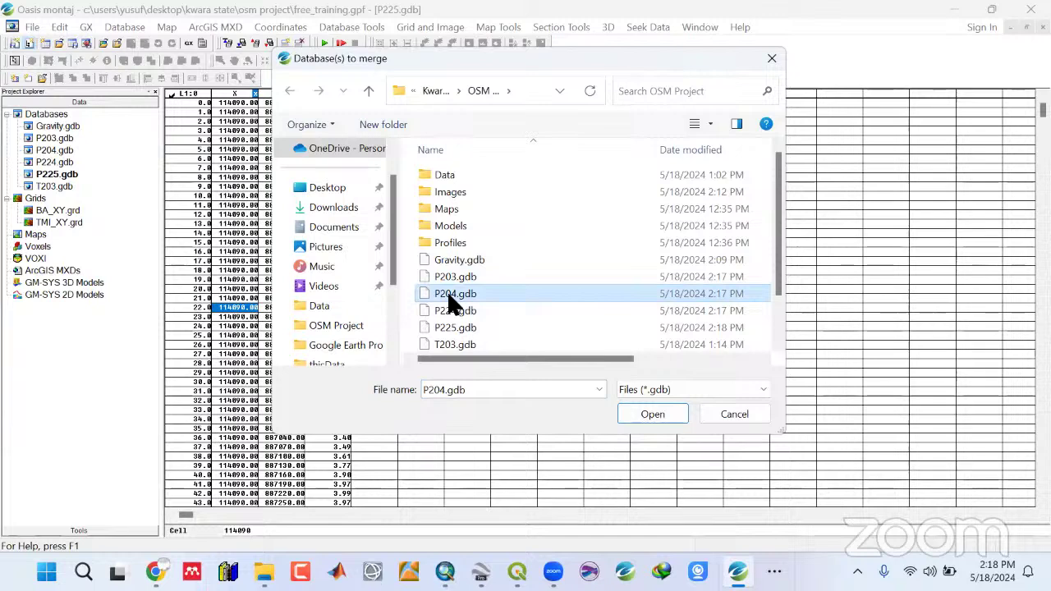
pyautogui.keyDown('ctrl'); pyautogui.click(457, 319); pyautogui.keyUp('ctrl')
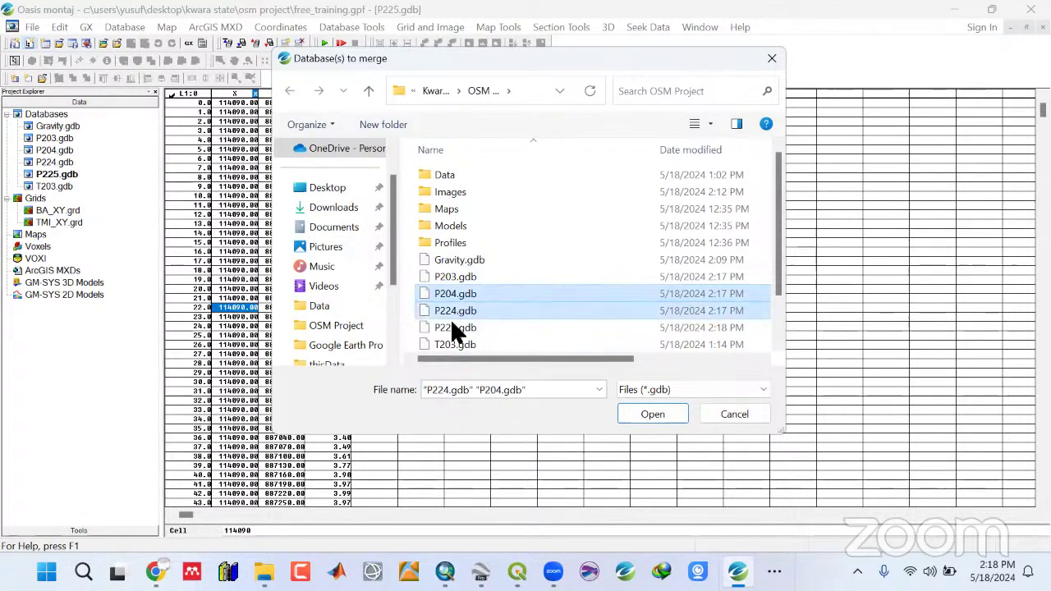
pyautogui.keyDown('ctrl'); pyautogui.click(453, 330); pyautogui.keyUp('ctrl')
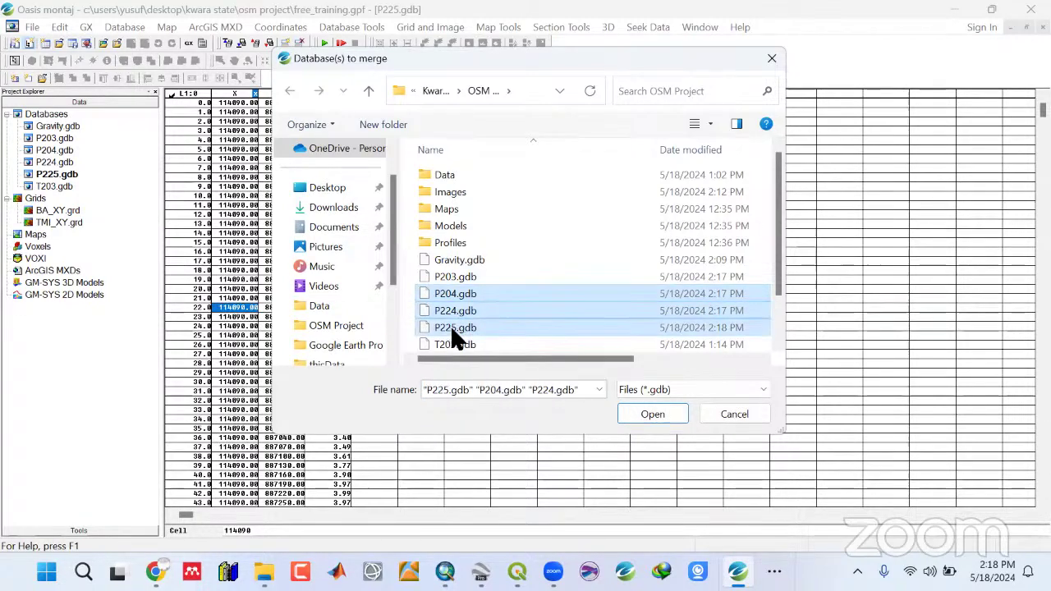
pyautogui.click(654, 411)
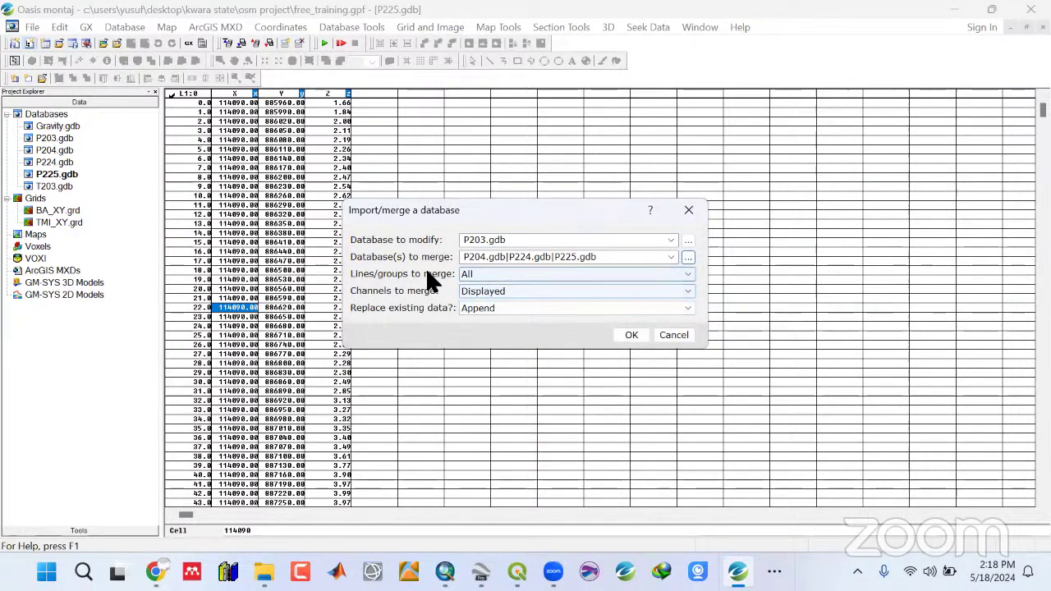
pyautogui.click(625, 335)
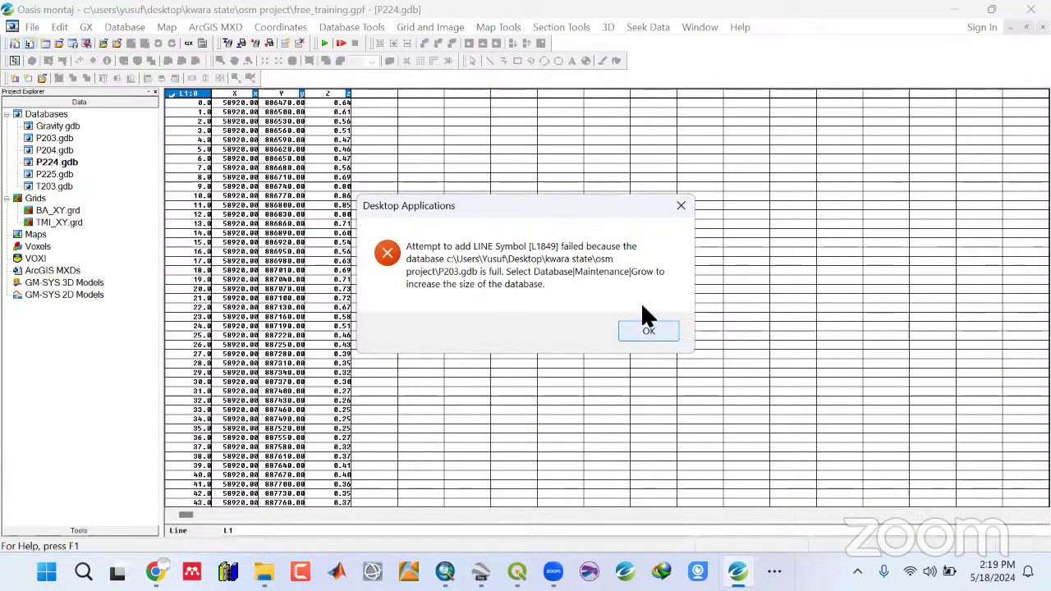
pyautogui.click(666, 332)
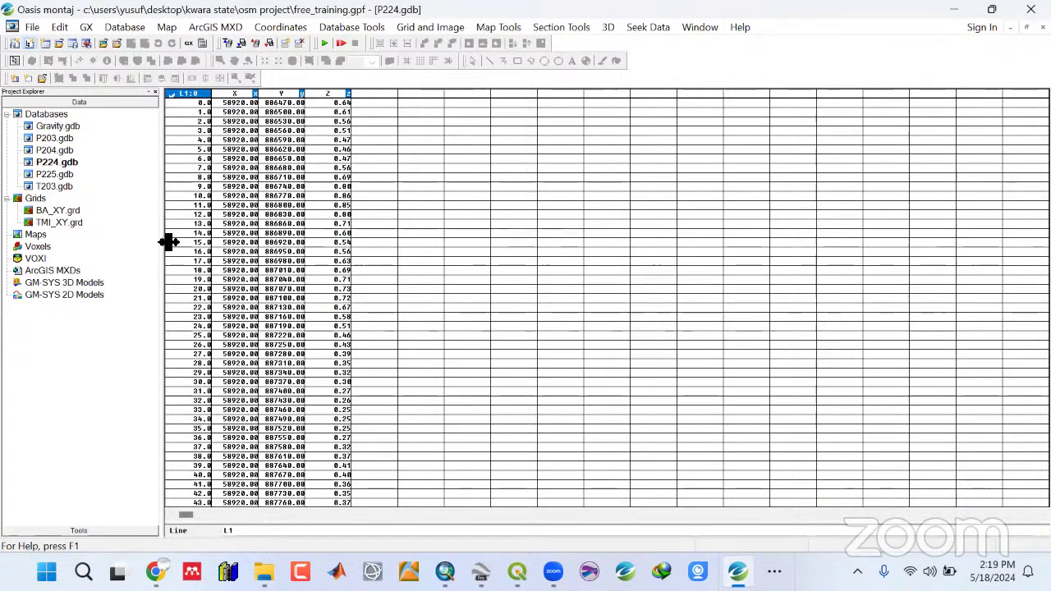
# Grow the P203.gdb database to a maximum of 3000 lines.
pyautogui.doubleClick(50, 139)
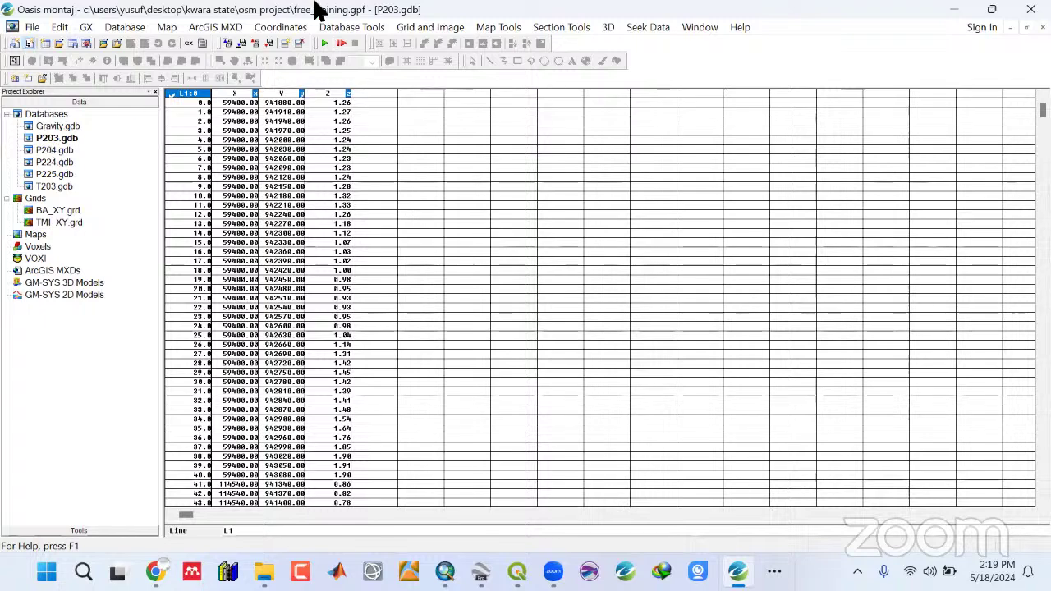
pyautogui.click(124, 28)
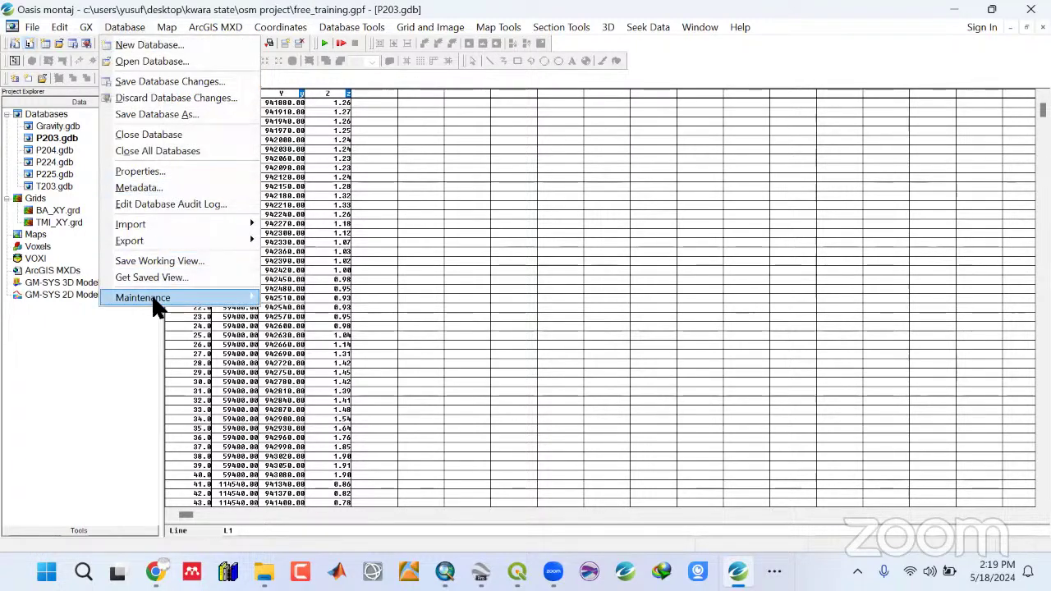
pyautogui.moveTo(151, 297)
pyautogui.click(309, 330)
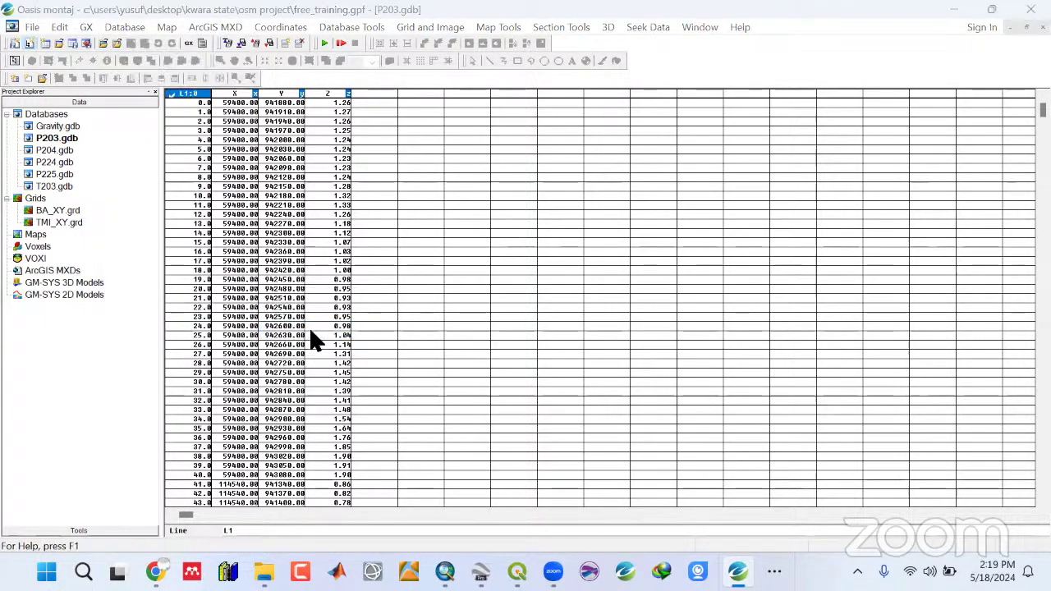
pyautogui.click(344, 270)
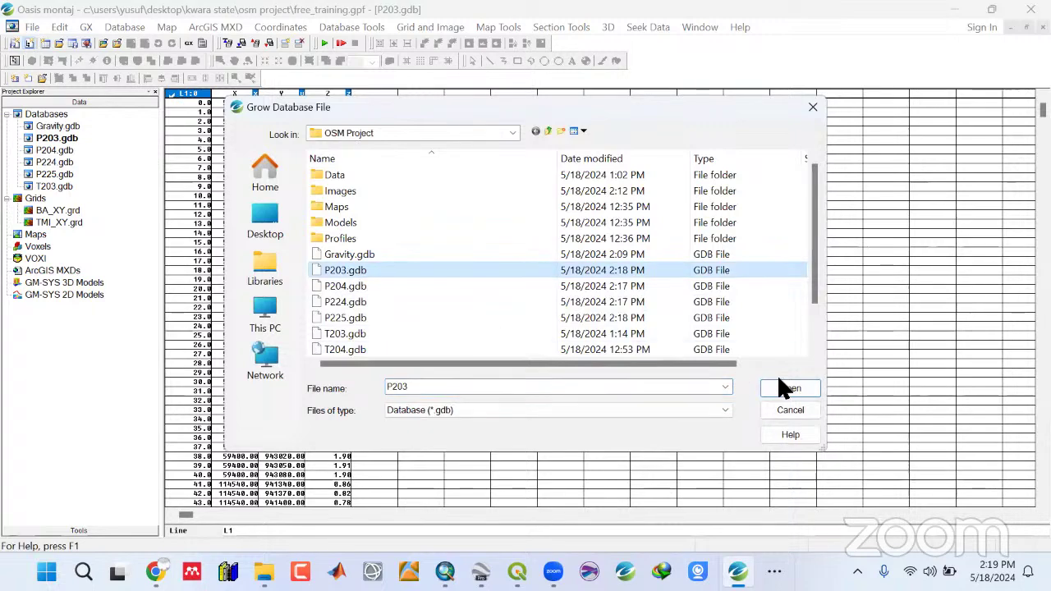
pyautogui.click(776, 386)
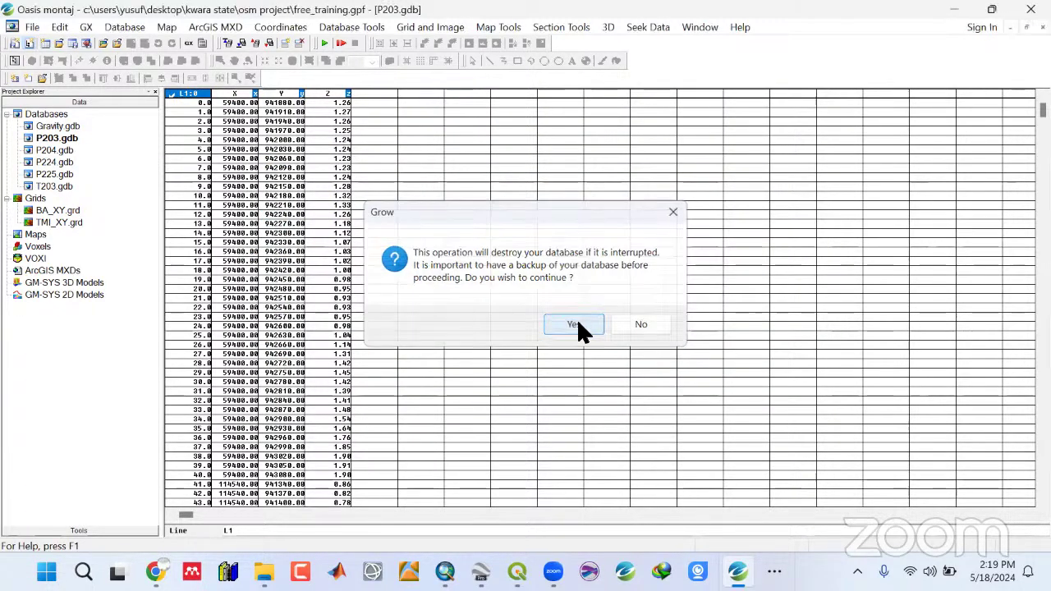
pyautogui.click(575, 326)
pyautogui.click(571, 265)
pyautogui.moveTo(571, 265); pyautogui.dragTo(514, 256)
pyautogui.write('3000')
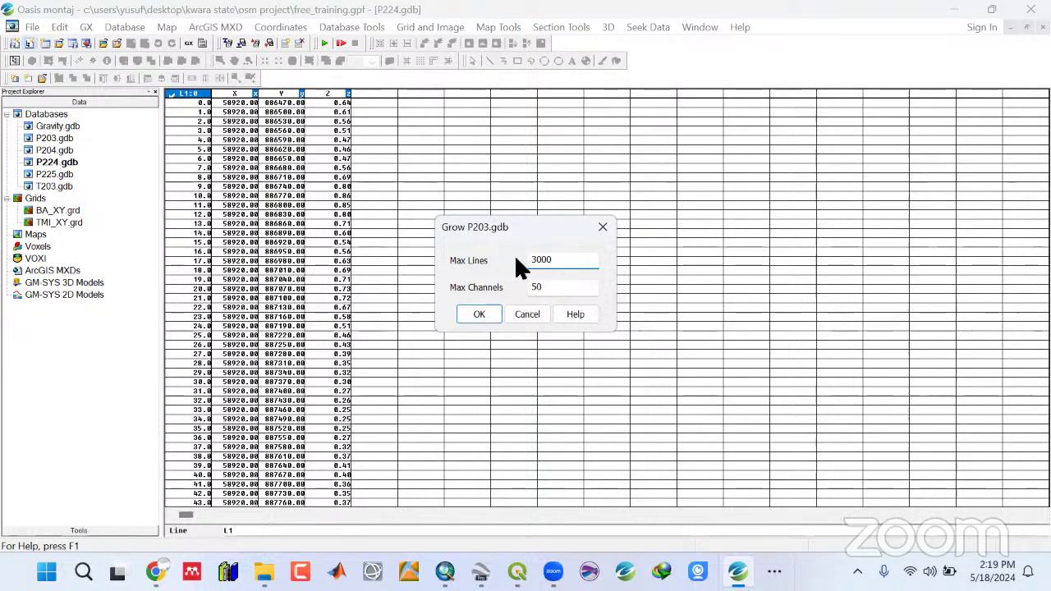
pyautogui.click(476, 315)
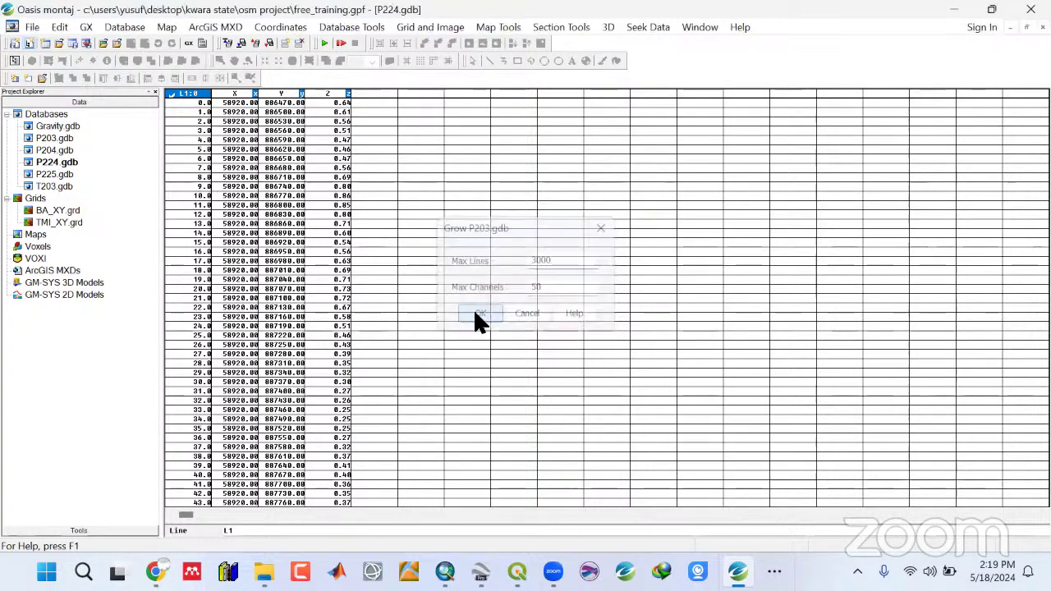
# Merge P204.gdb, P224.gdb and P225.gdb into P203.gdb, with all lines, displayed channels and existing data set to Append.
pyautogui.click(338, 27)
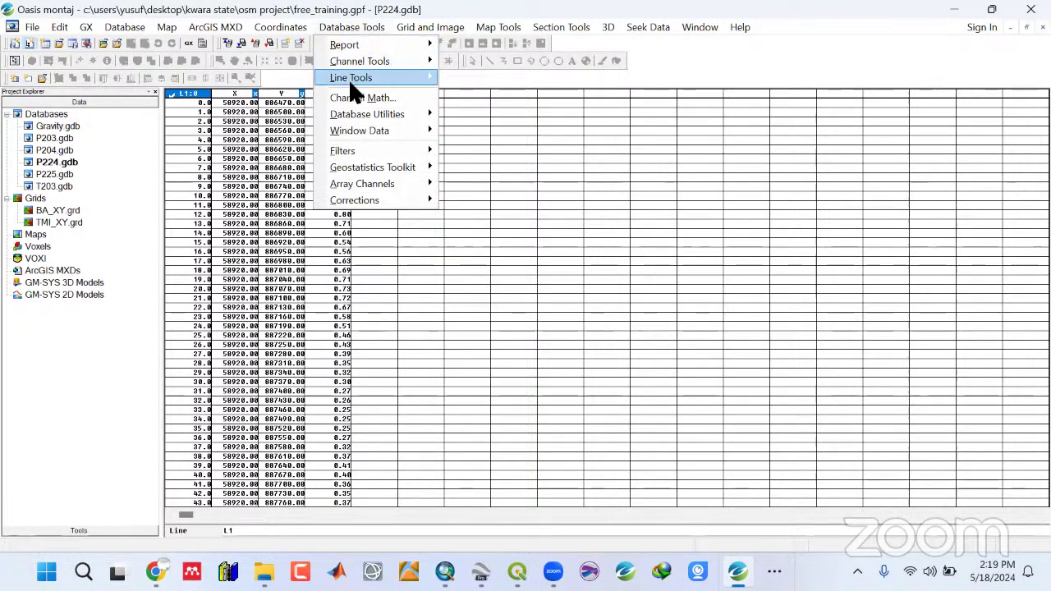
pyautogui.moveTo(355, 114)
pyautogui.click(486, 115)
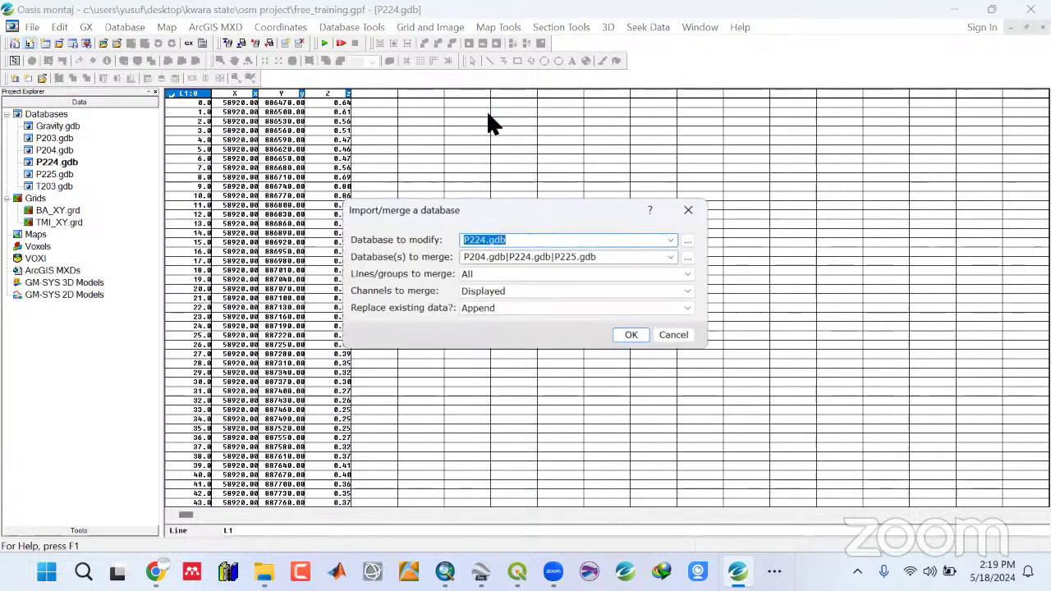
pyautogui.click(669, 240)
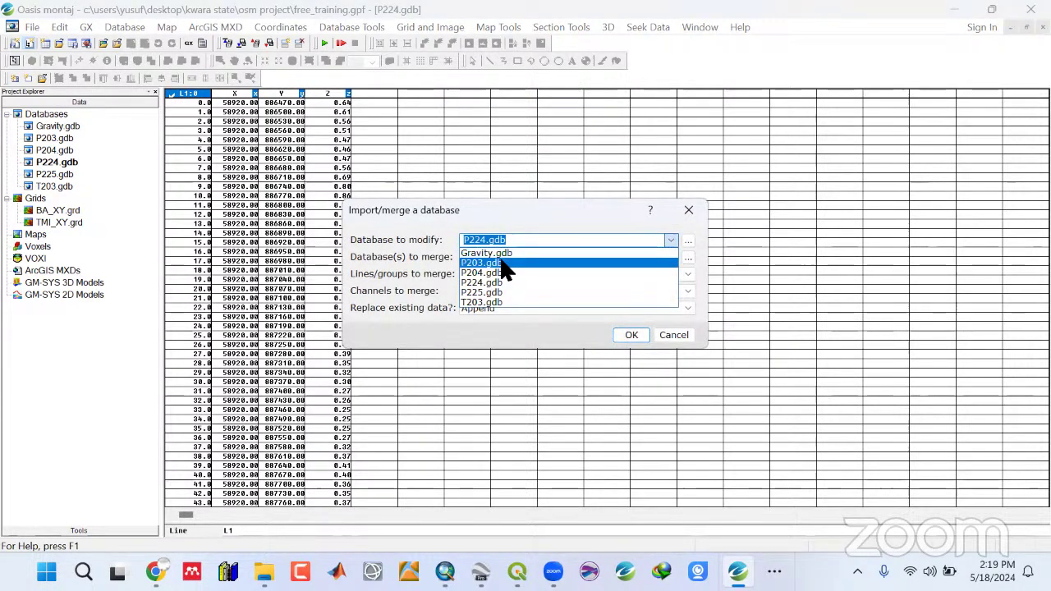
pyautogui.click(492, 261)
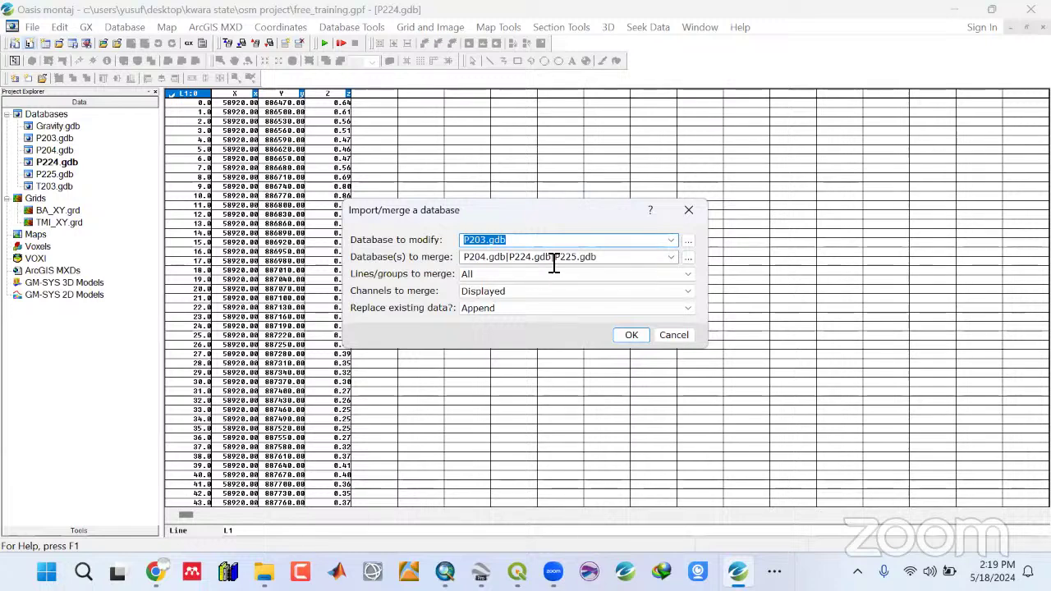
pyautogui.click(628, 336)
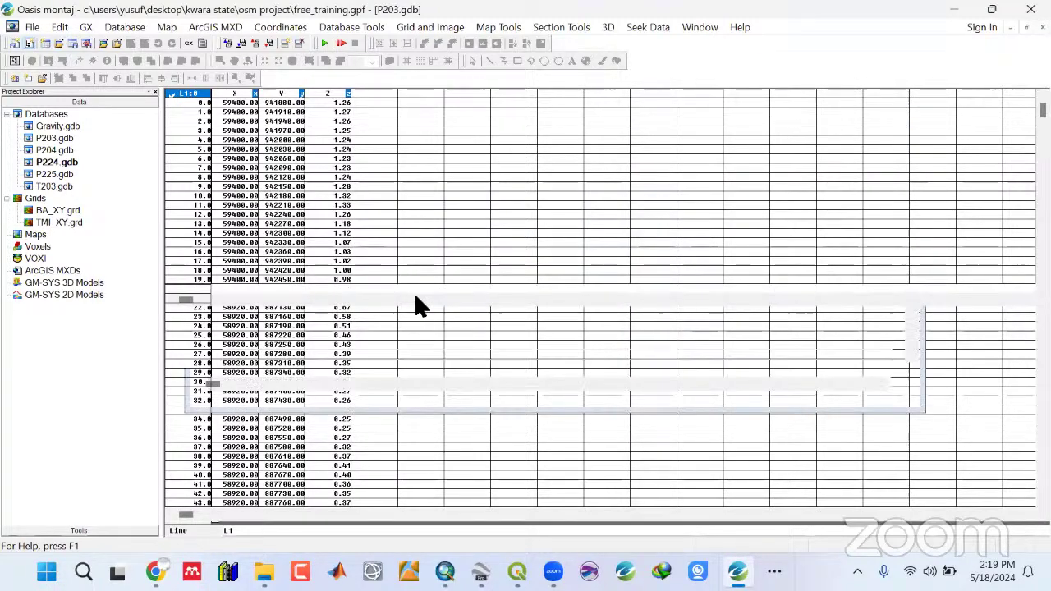
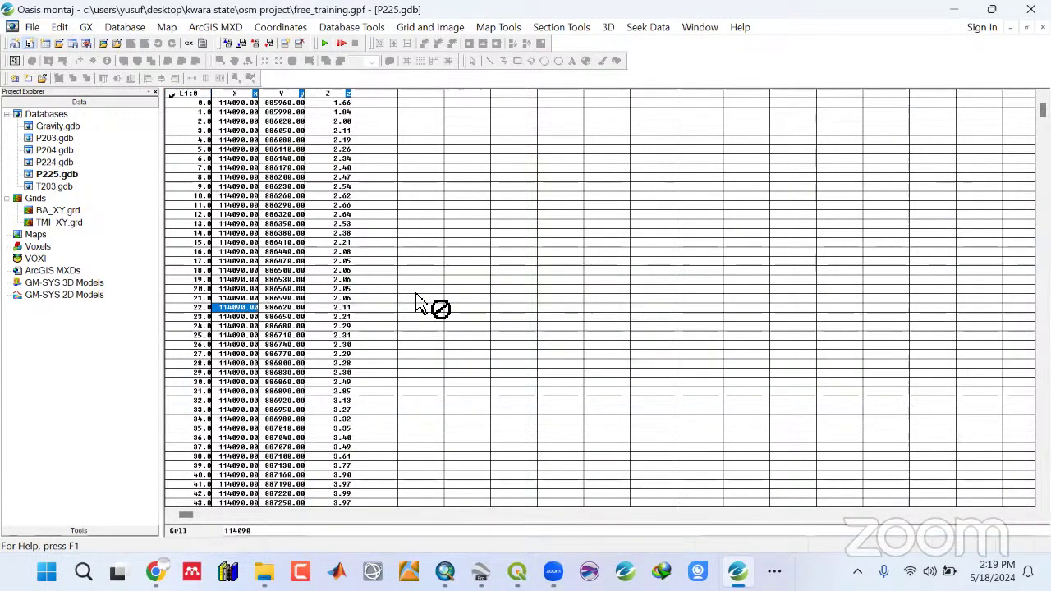
# Remove the P204.gdb, P224.gdb and P225.gdb databases from the project.
pyautogui.keyDown('ctrl'); pyautogui.click(59, 165); pyautogui.keyUp('ctrl')
pyautogui.keyDown('ctrl'); pyautogui.click(59, 175); pyautogui.keyUp('ctrl')
pyautogui.rightClick(64, 177)
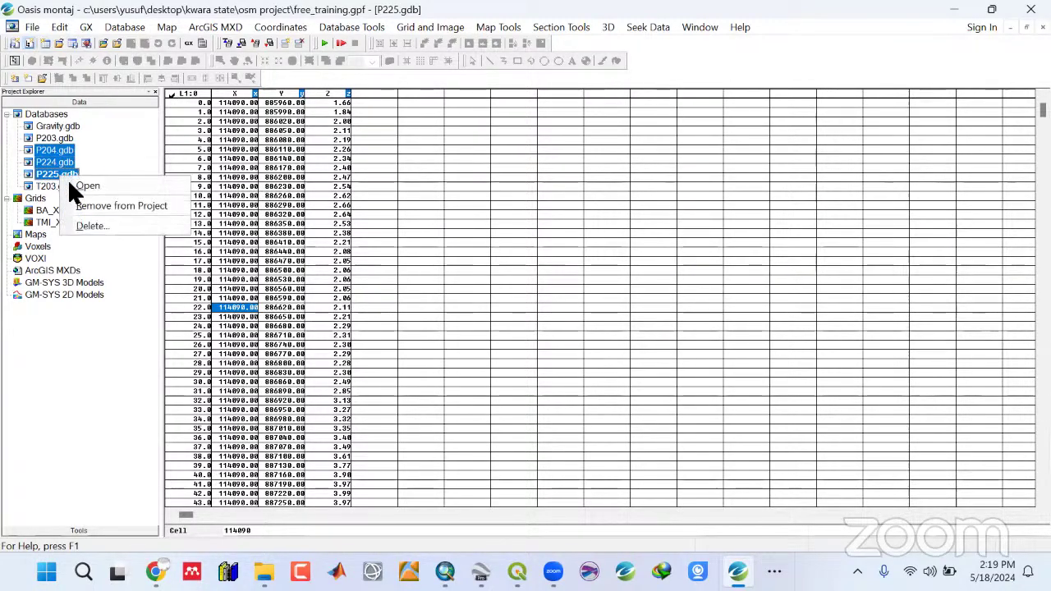
pyautogui.click(90, 202)
# Try to rename the P203.gdb database to P.gdb, agreeing to save its changes.
pyautogui.click(59, 138)
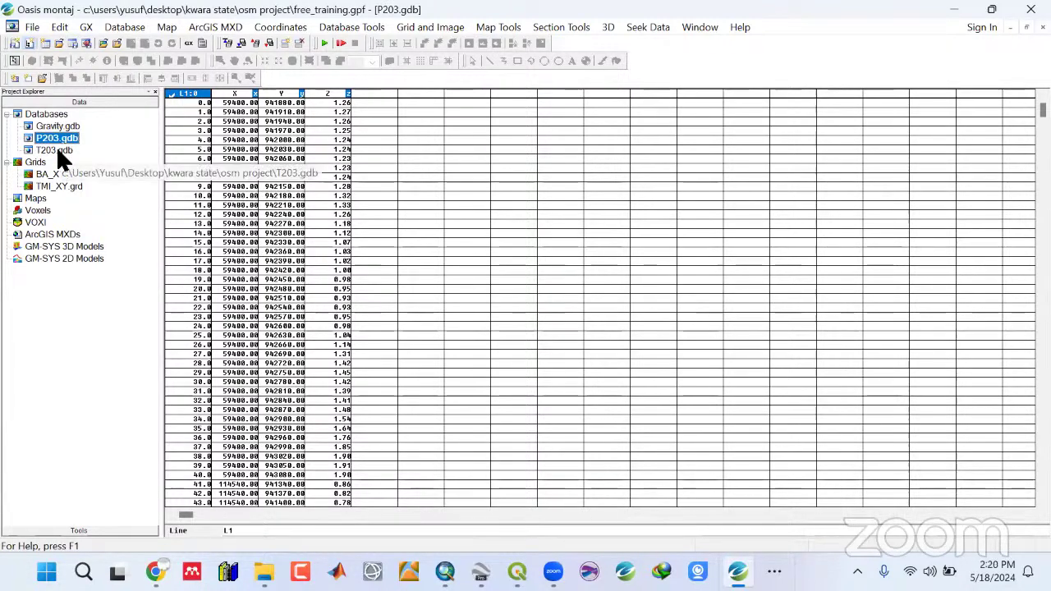
pyautogui.click(58, 151)
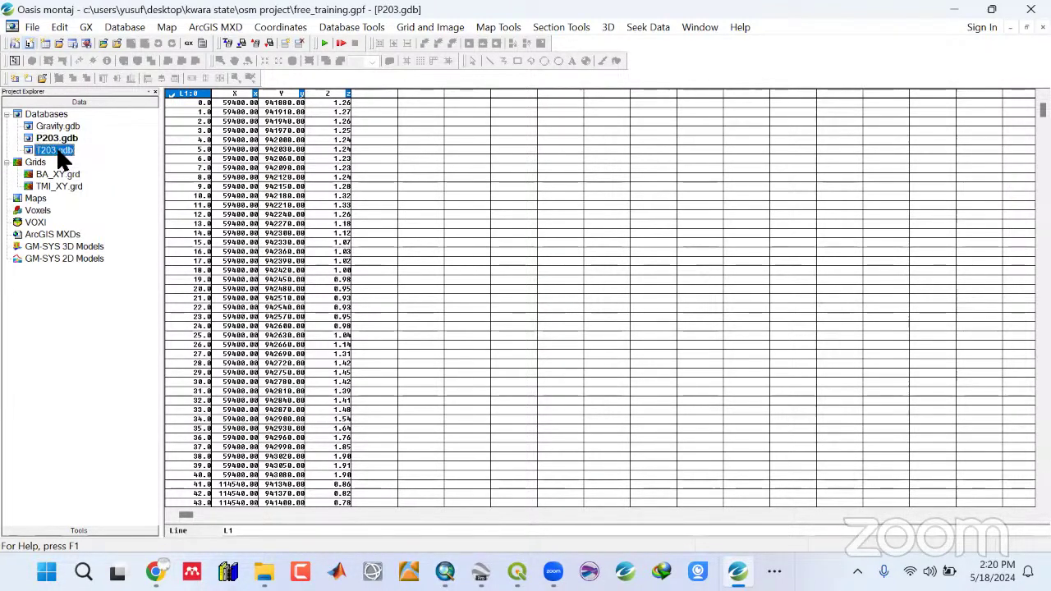
pyautogui.click(57, 138)
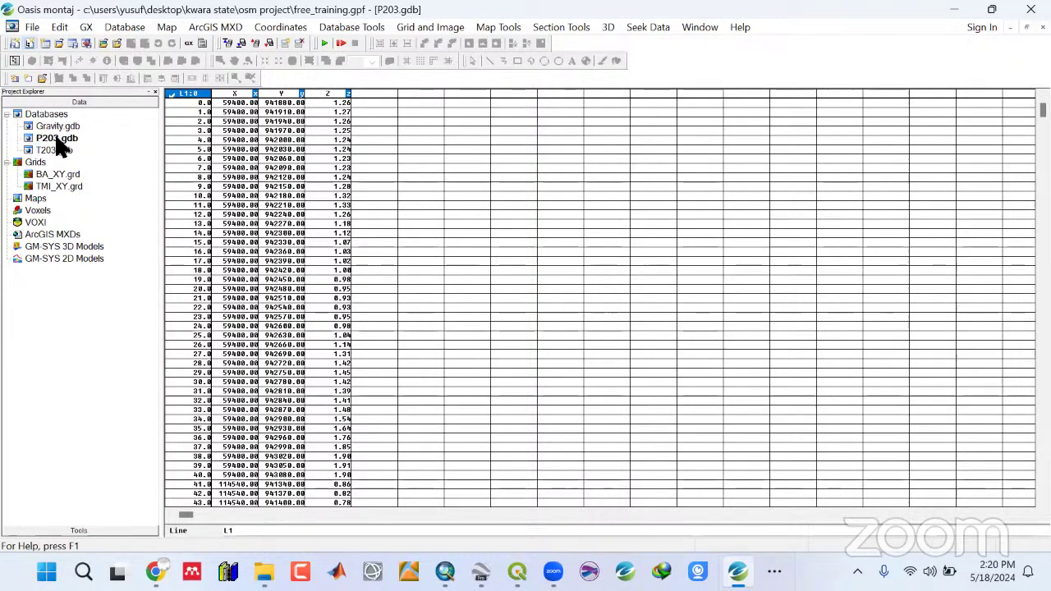
pyautogui.rightClick(59, 139)
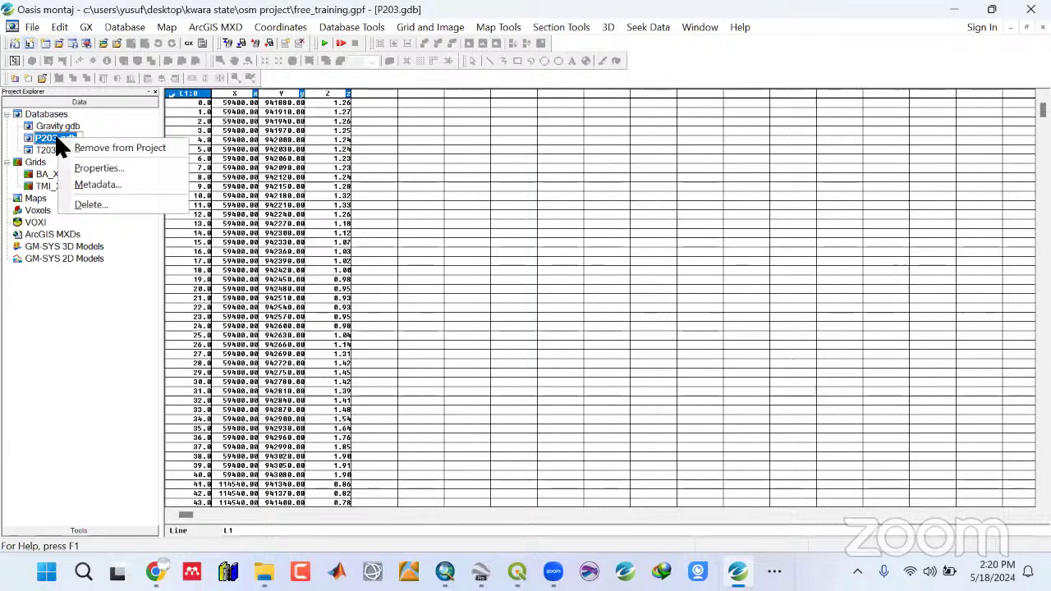
pyautogui.click(64, 141)
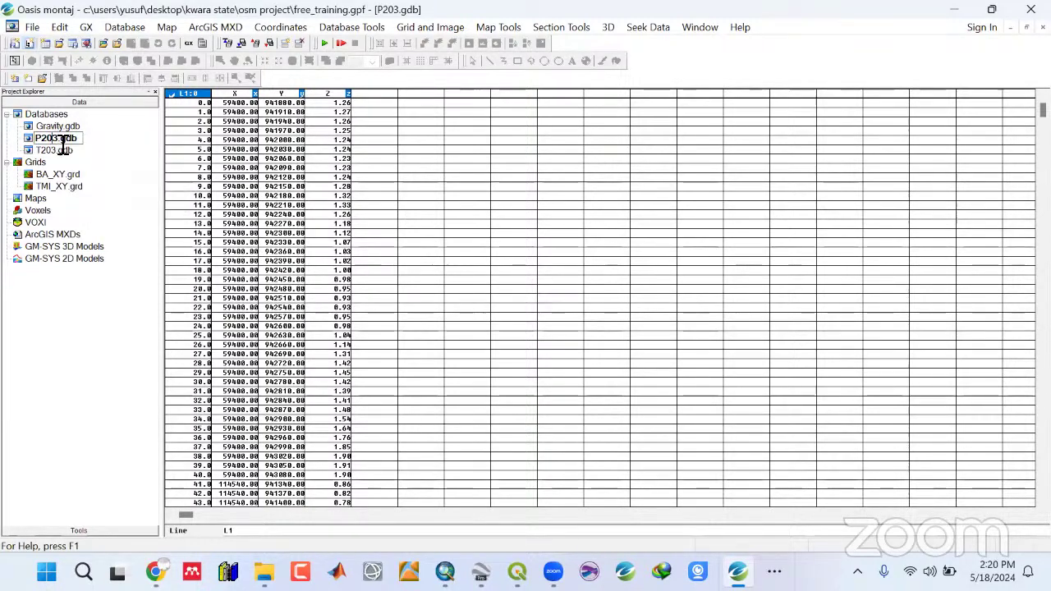
pyautogui.press('BackSpace')
pyautogui.press('Return')
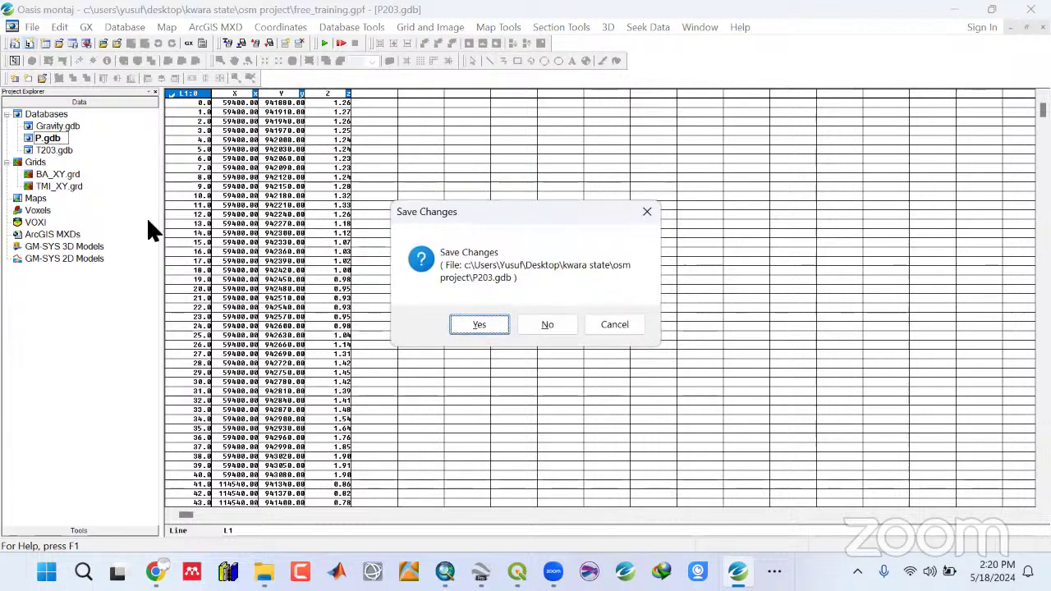
pyautogui.click(504, 325)
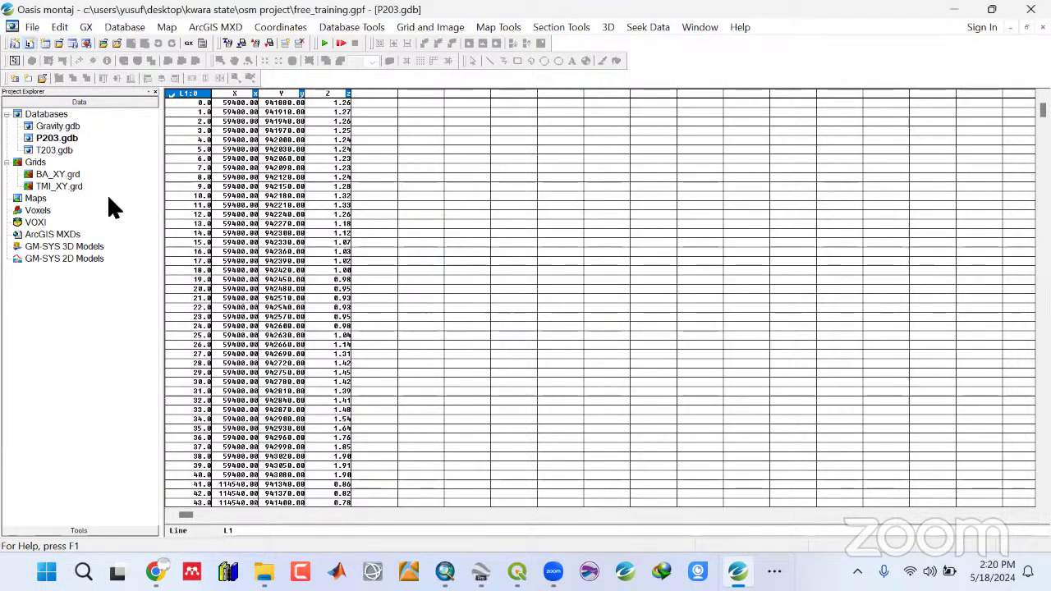
# Try to rename the P203.gdb database to P_RAD.gdb, agreeing to save its changes.
pyautogui.click(59, 146)
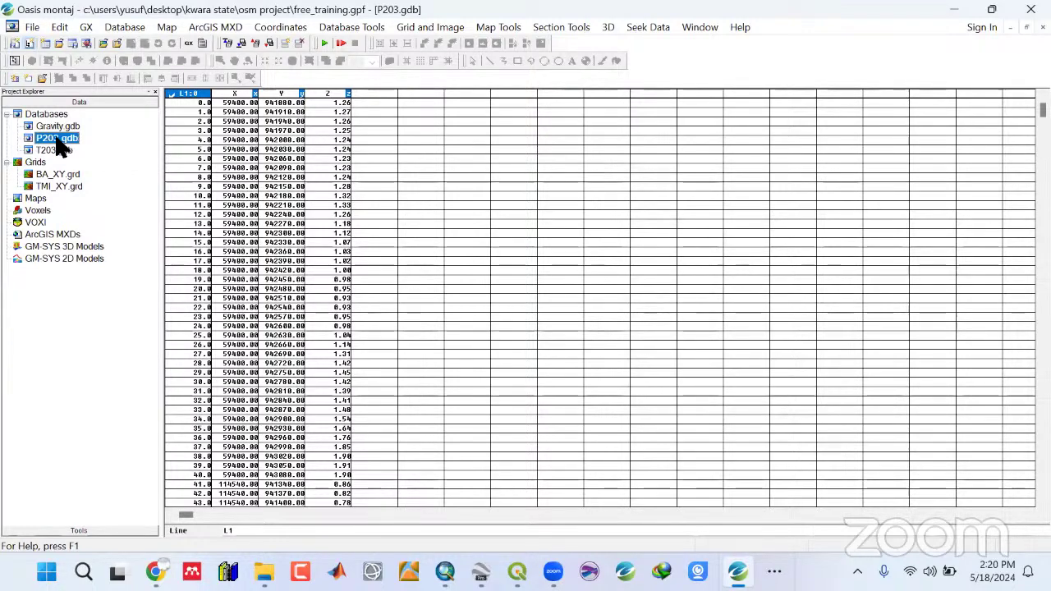
pyautogui.click(59, 144)
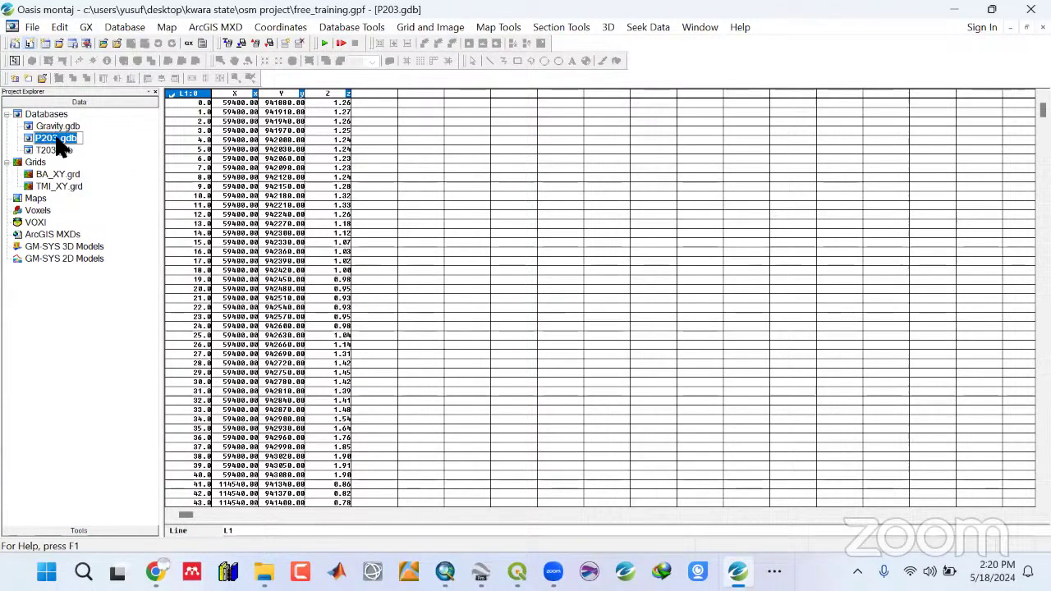
pyautogui.rightClick(59, 145)
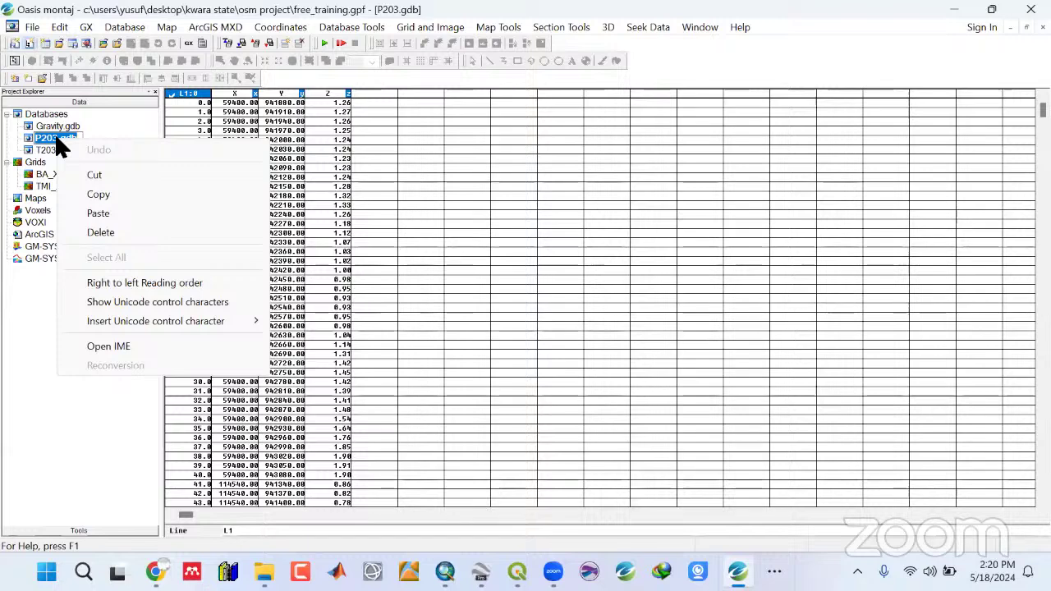
pyautogui.click(61, 140)
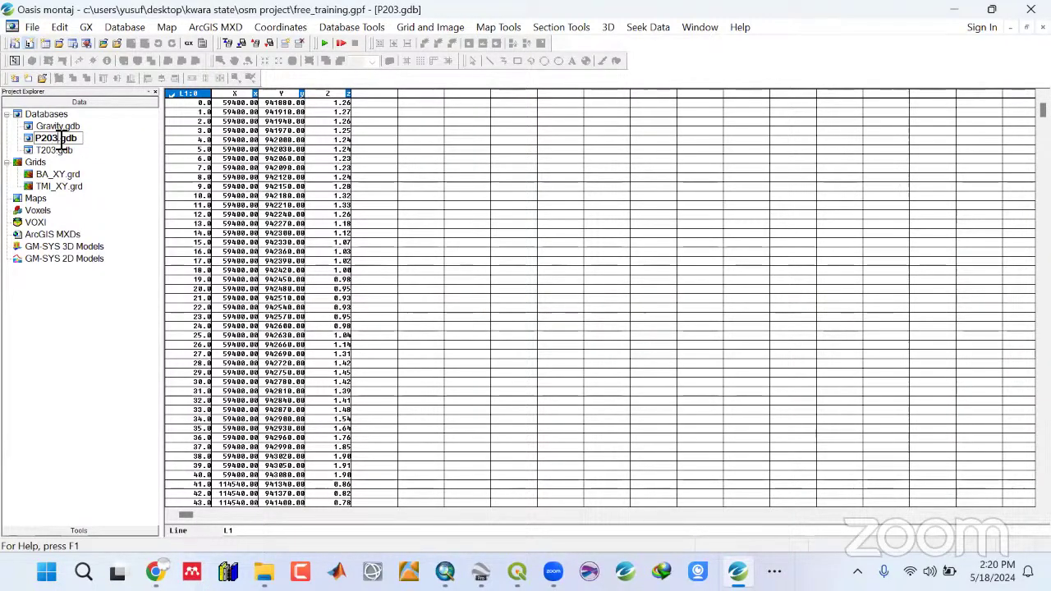
pyautogui.press('BackSpace')
pyautogui.press('BackSpace')
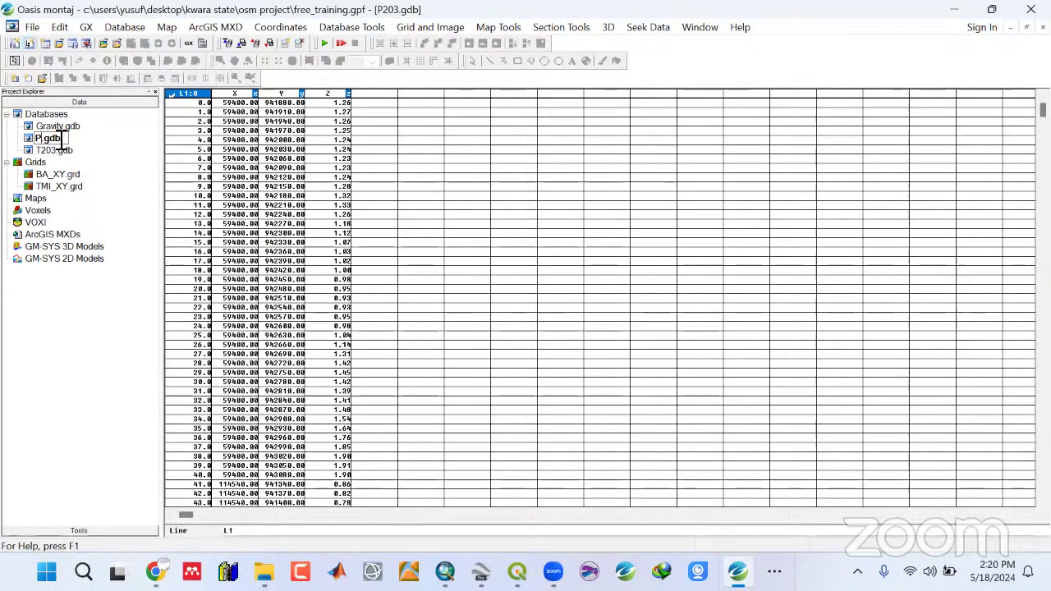
pyautogui.write('RAD')
pyautogui.press('Return')
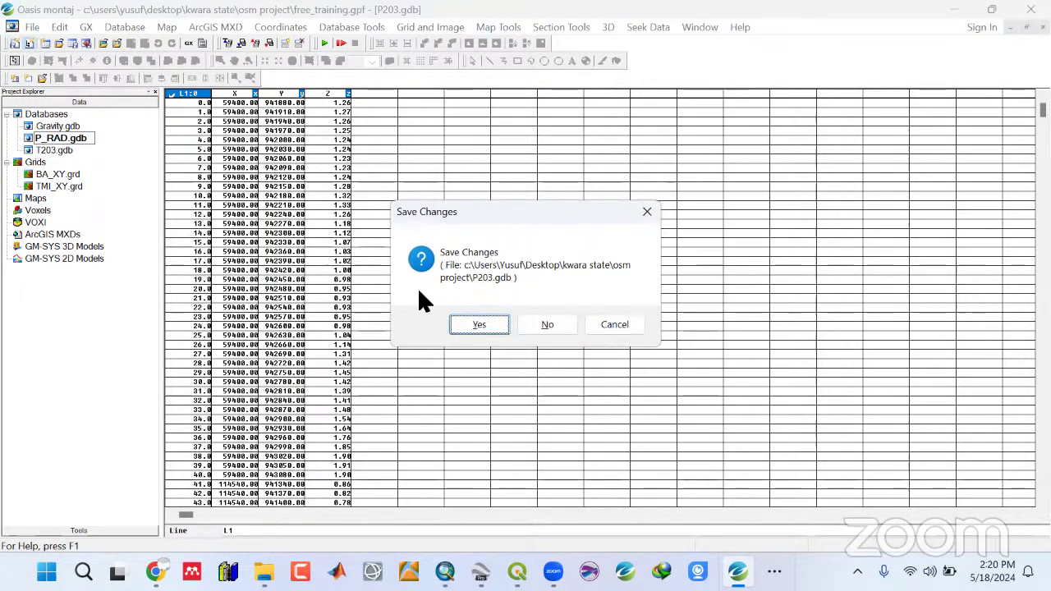
pyautogui.click(491, 322)
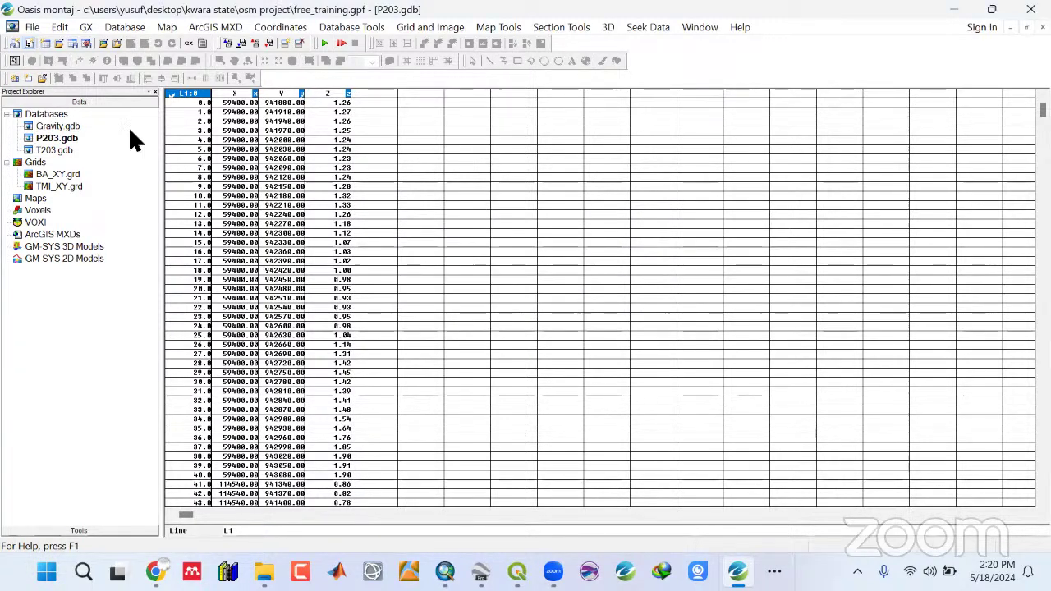
pyautogui.click(283, 280)
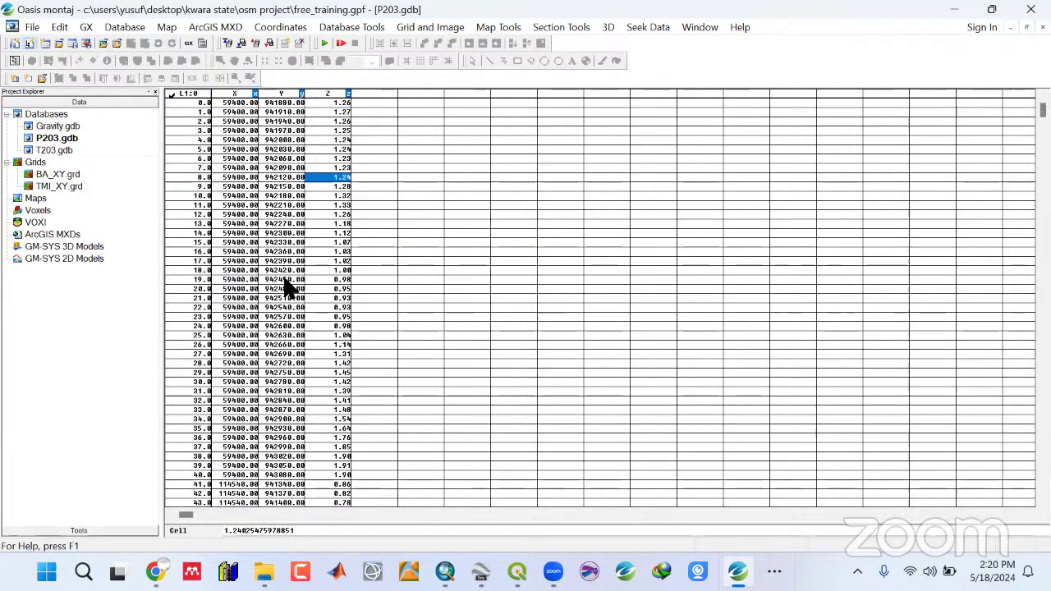
pyautogui.click(283, 373)
pyautogui.click(53, 139)
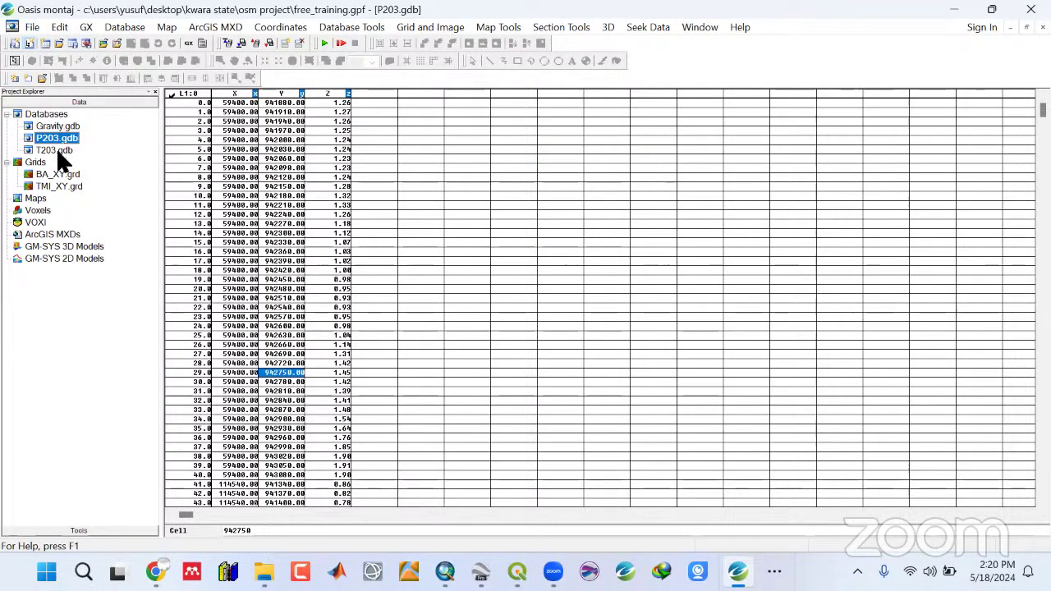
pyautogui.click(56, 139)
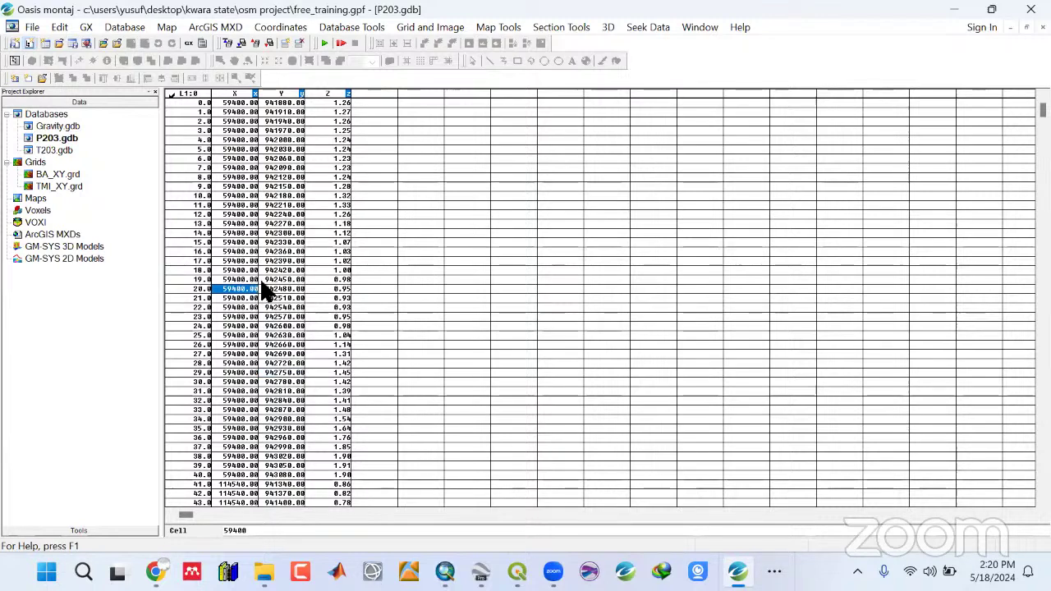
pyautogui.click(283, 252)
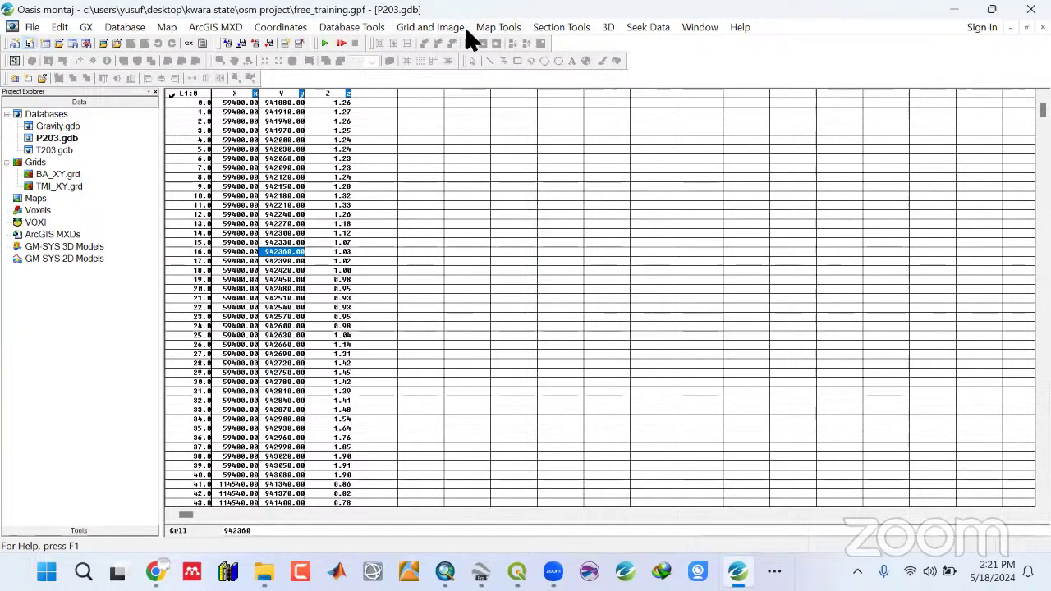
pyautogui.click(288, 25)
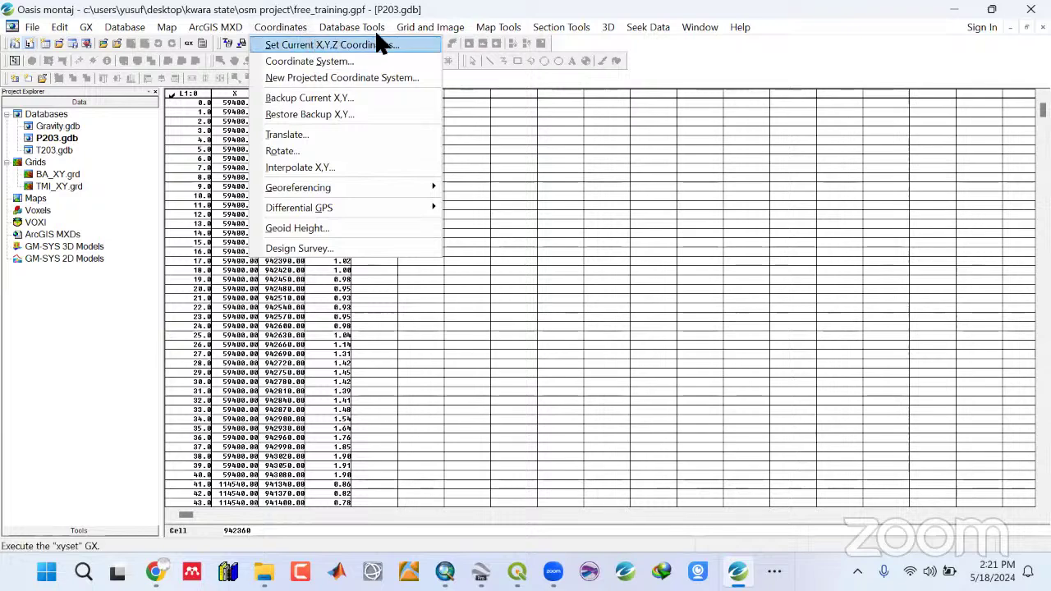
pyautogui.moveTo(422, 25)
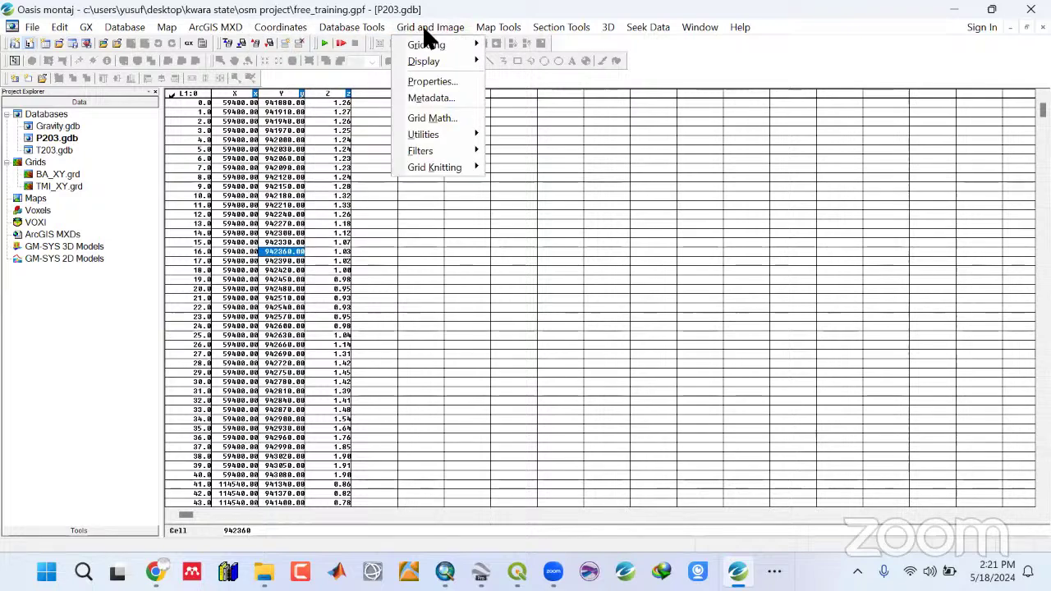
pyautogui.rightClick(47, 141)
pyautogui.click(82, 175)
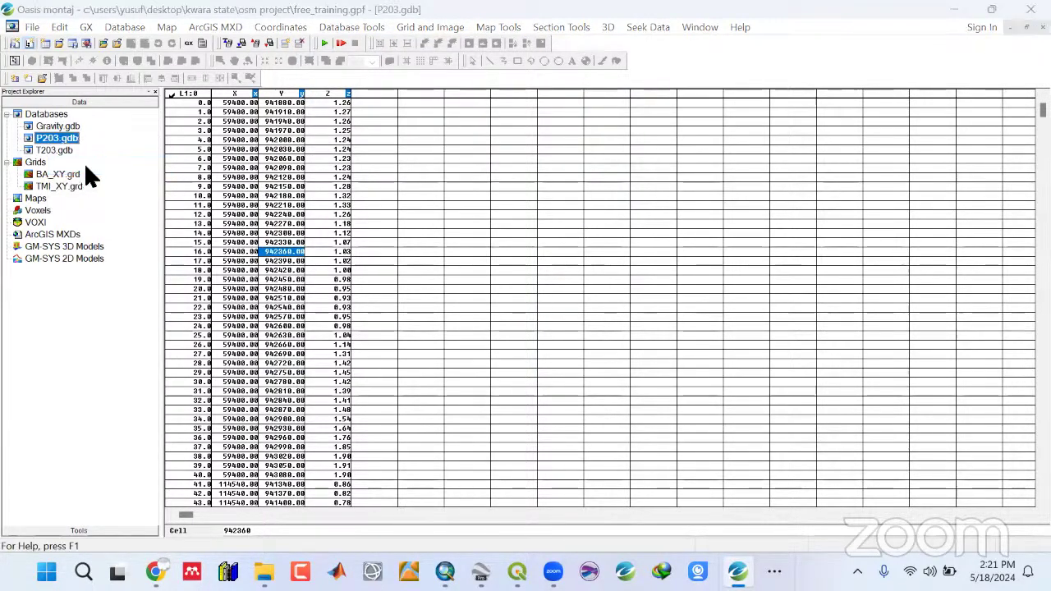
pyautogui.click(613, 195)
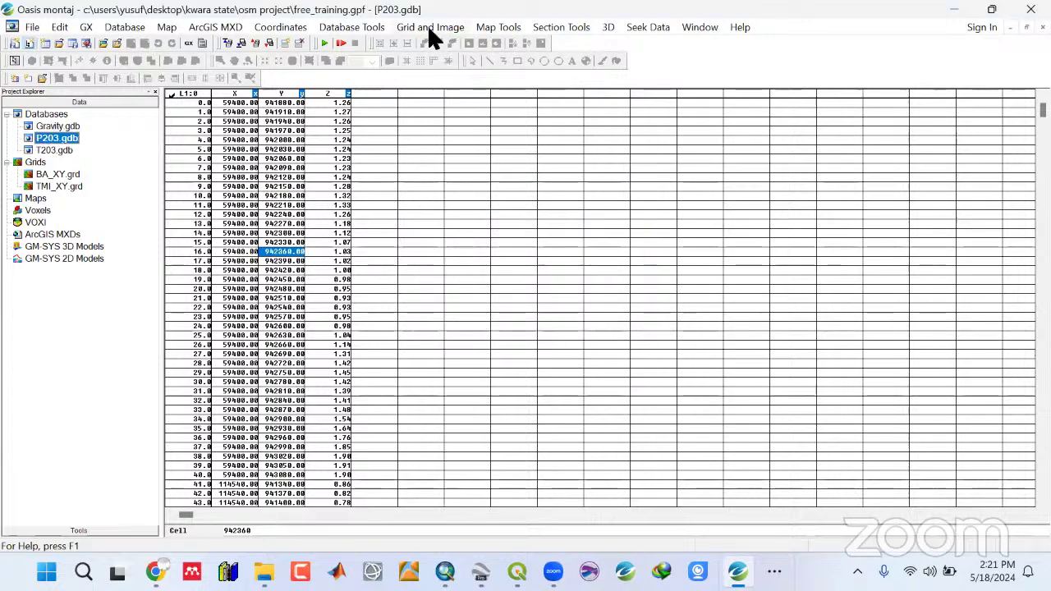
# Grid the Z channel of P203.gdb with minimum curvature into the output grid P_RAD_XY, leaving the grid cell size blank.
pyautogui.click(428, 28)
pyautogui.moveTo(452, 46)
pyautogui.click(522, 44)
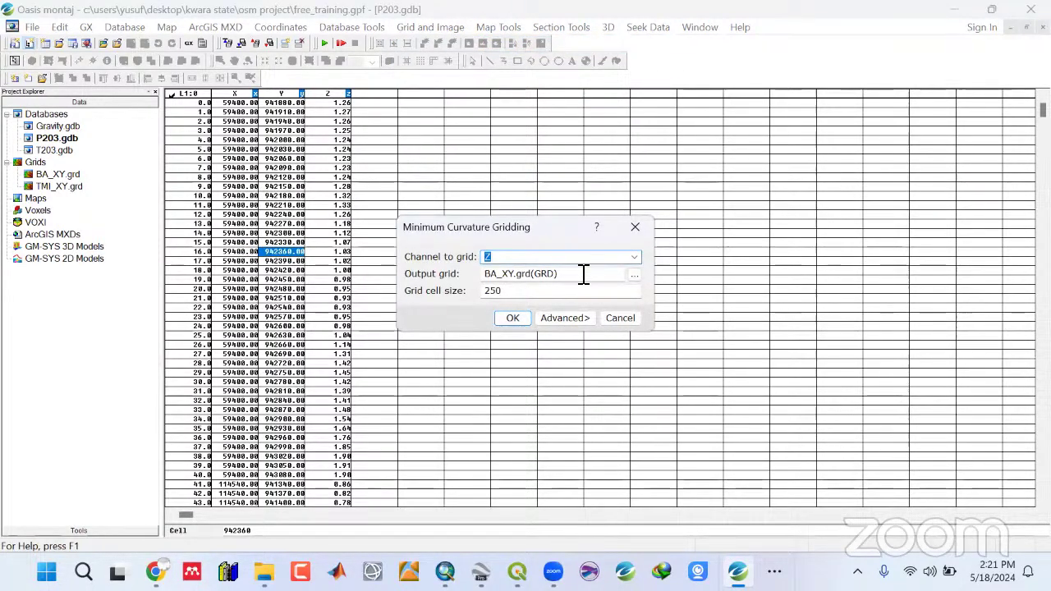
pyautogui.moveTo(583, 275); pyautogui.dragTo(401, 271)
pyautogui.write('PA')
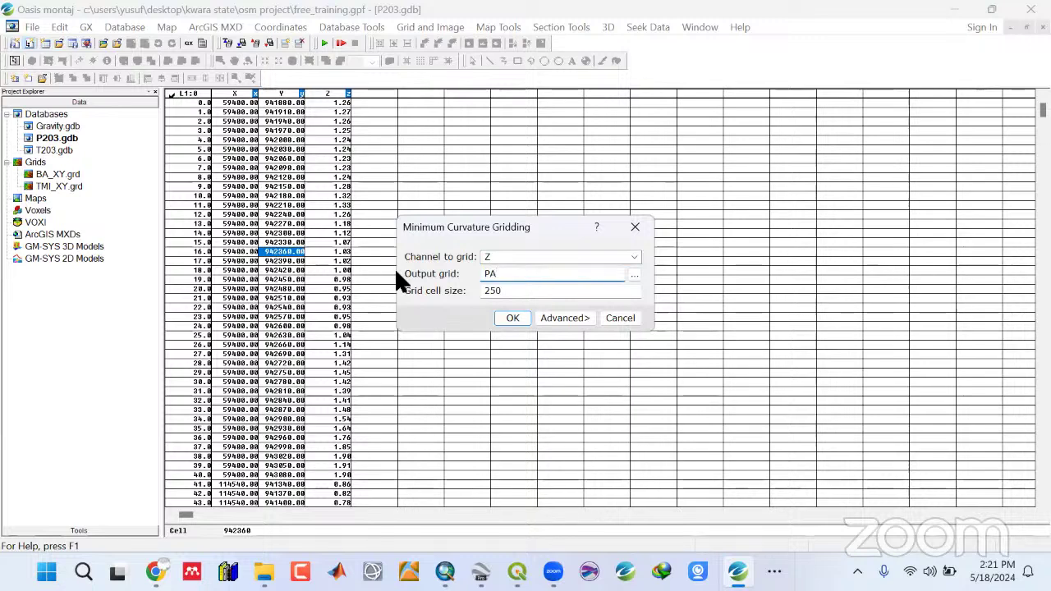
pyautogui.press('BackSpace')
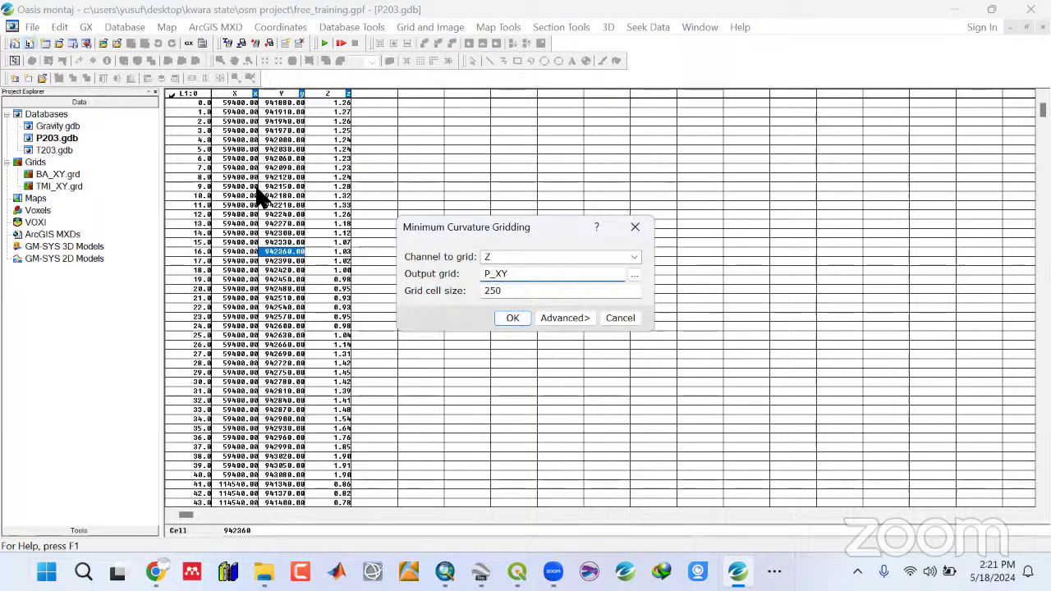
pyautogui.moveTo(510, 293); pyautogui.dragTo(473, 295)
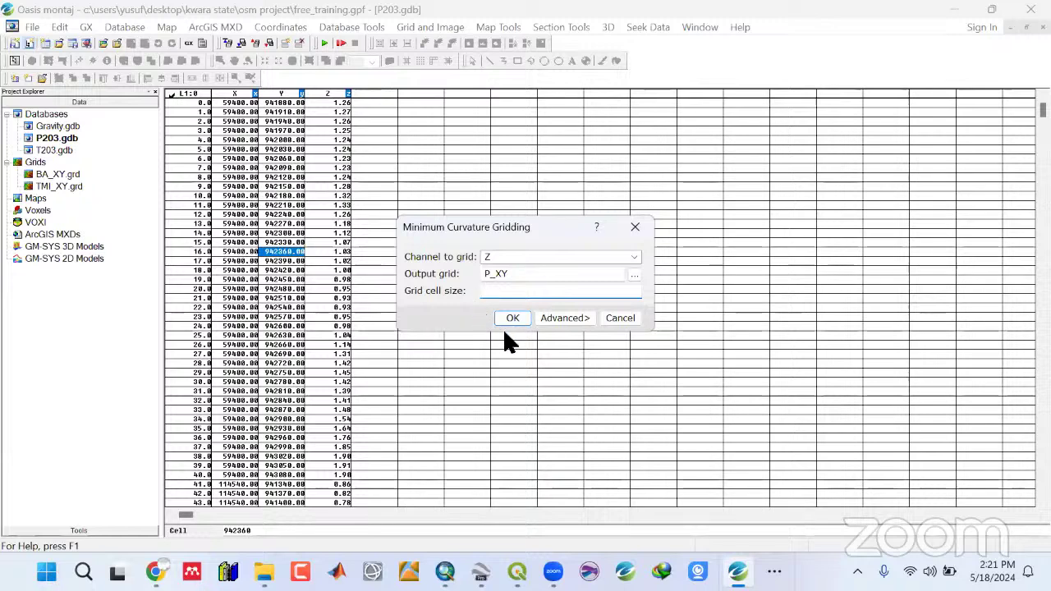
pyautogui.click(500, 278)
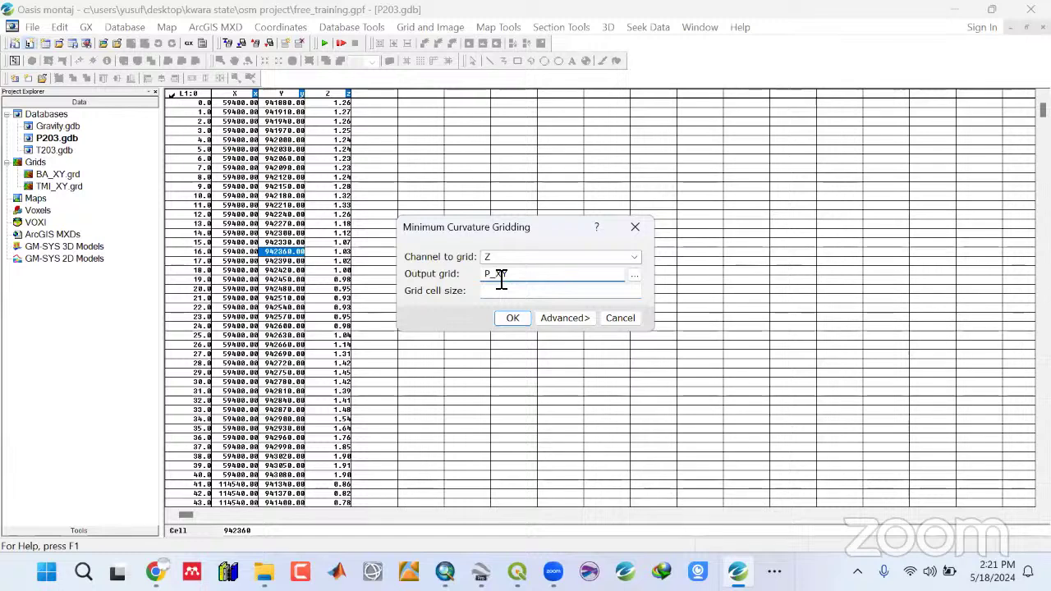
pyautogui.write('AS')
pyautogui.press('BackSpace')
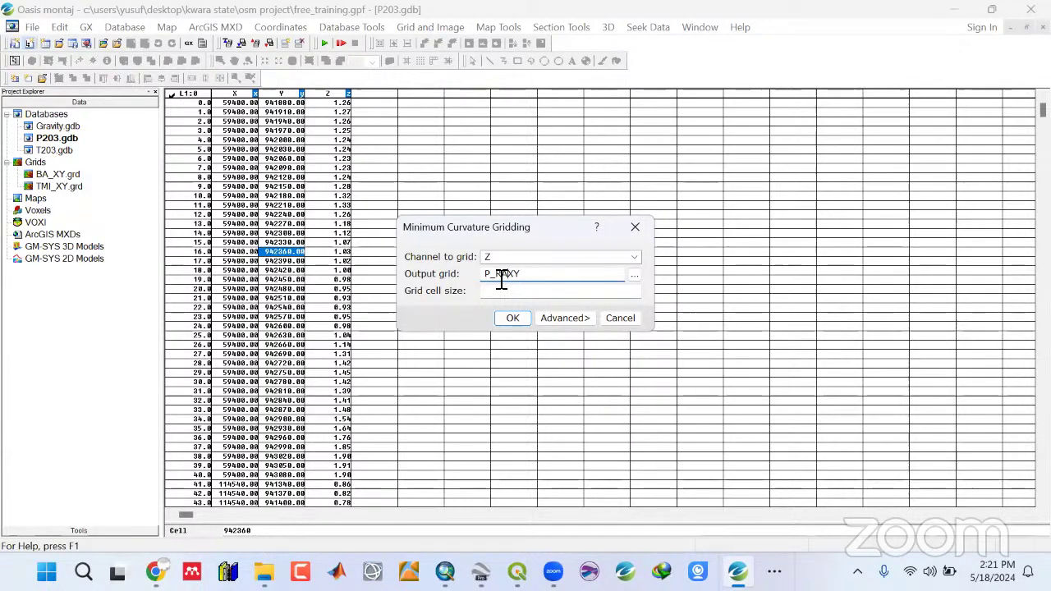
pyautogui.write('D_')
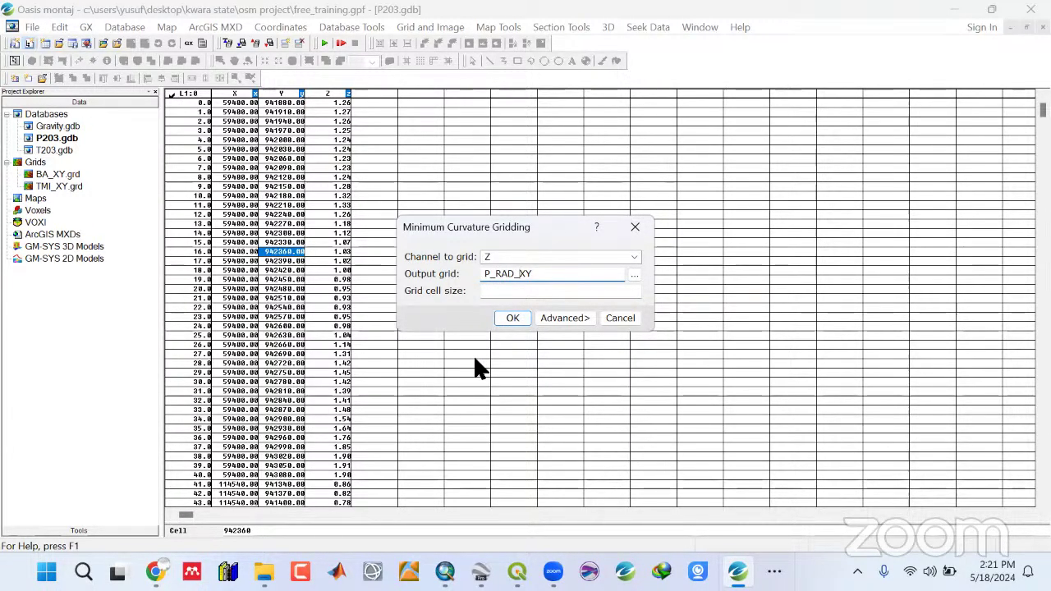
pyautogui.click(514, 314)
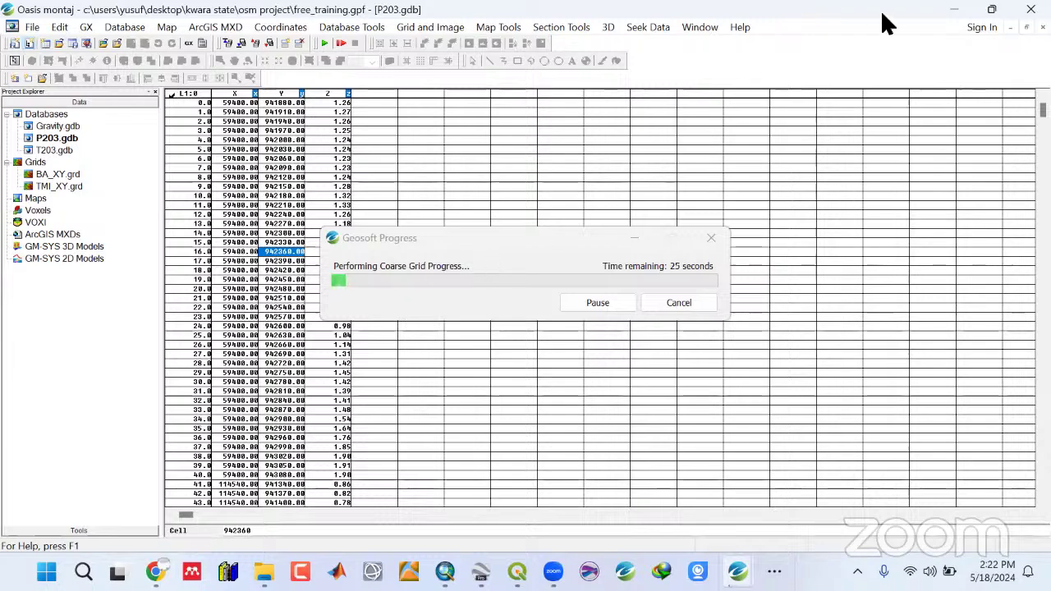
# Switch to the YouTube live chat and post the message "any further question".
pyautogui.click(952, 12)
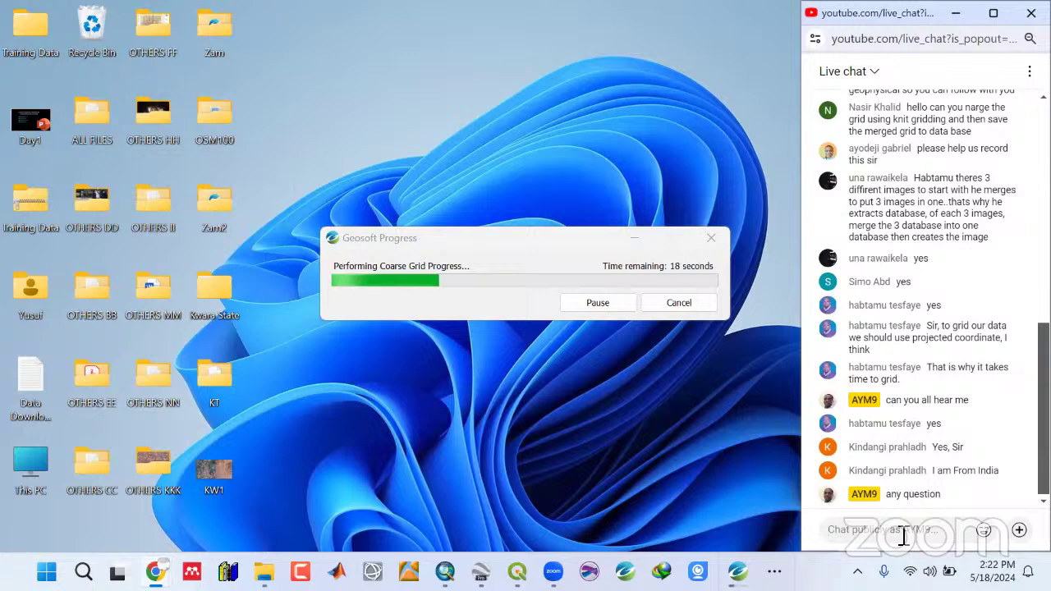
pyautogui.click(903, 532)
pyautogui.write('ny further')
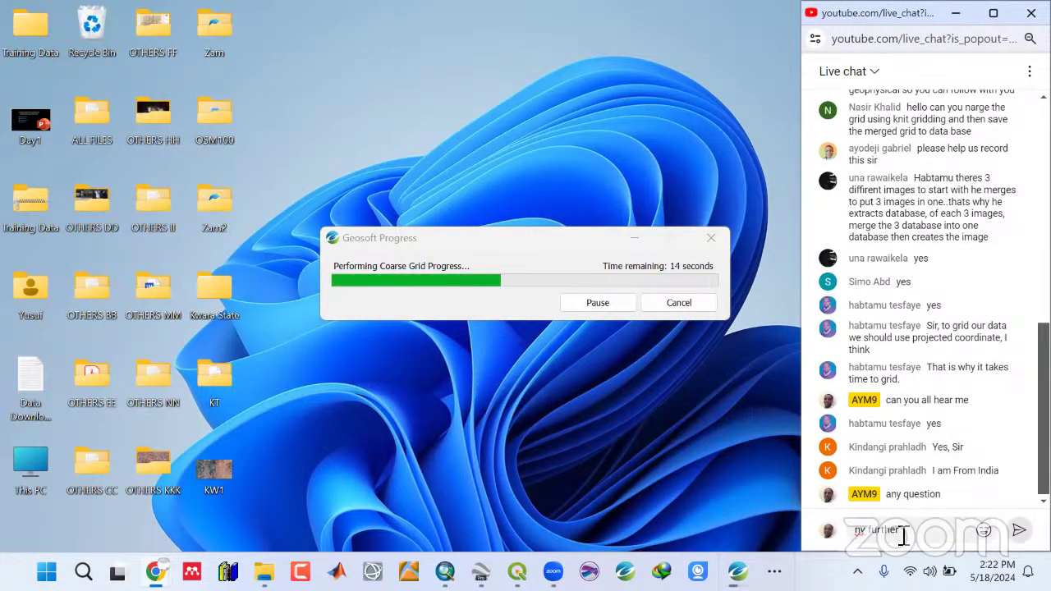
pyautogui.write(' question')
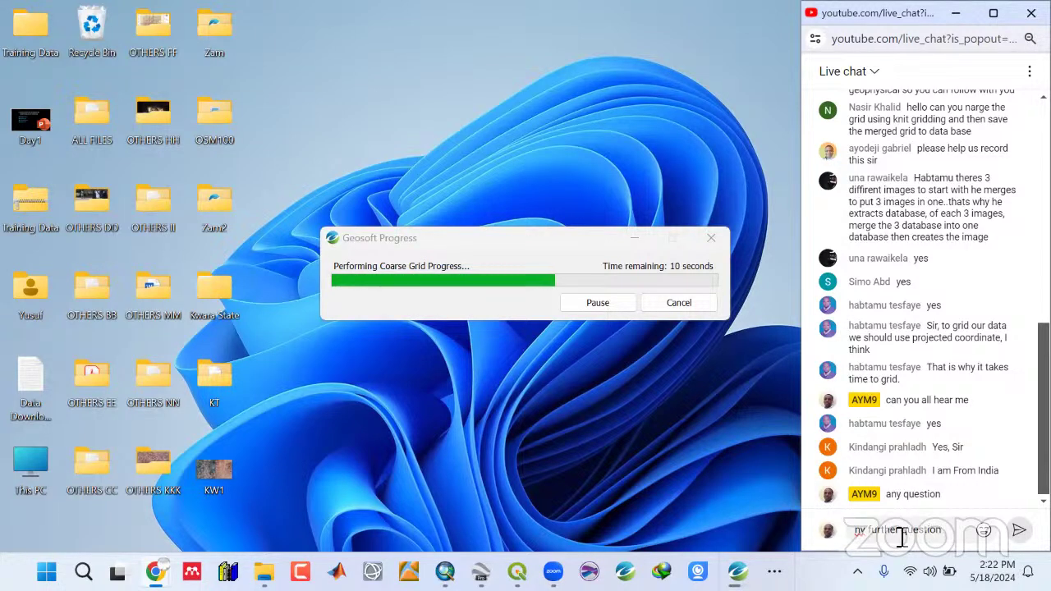
pyautogui.click(856, 533)
pyautogui.write('a')
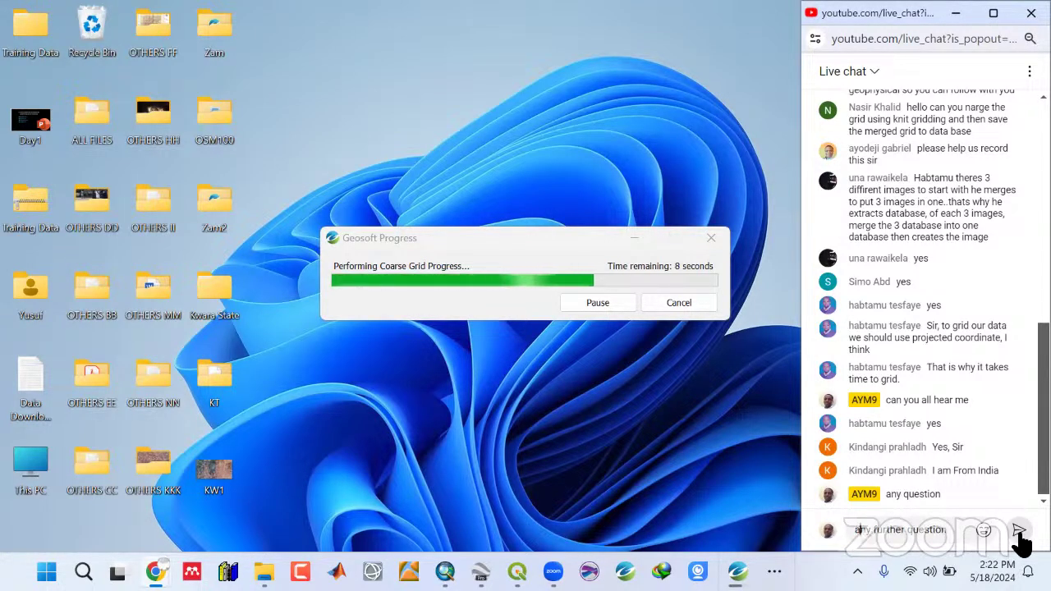
pyautogui.click(1017, 531)
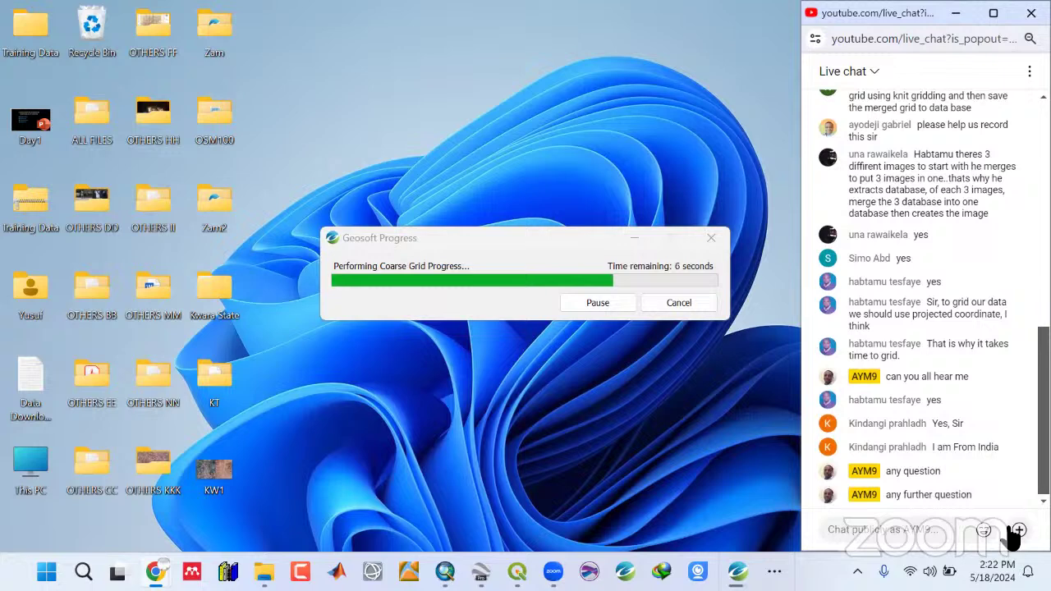
# Check the progress of the P203.gdb gridding in Oasis montaj and read the newest live chat messages.
pyautogui.rightClick(410, 54)
pyautogui.click(459, 133)
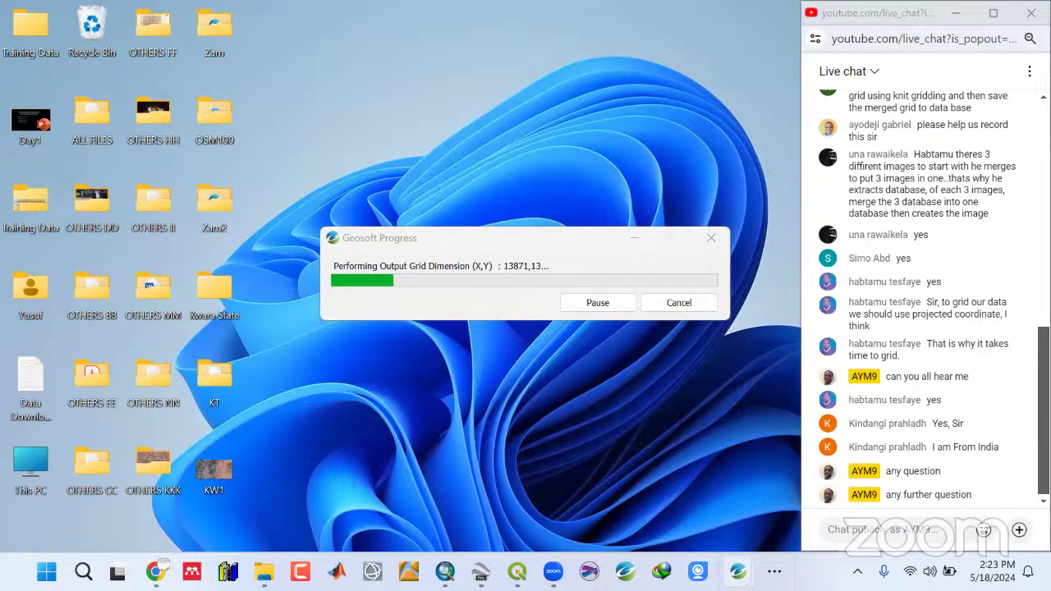
pyautogui.moveTo(736, 572)
pyautogui.click(716, 538)
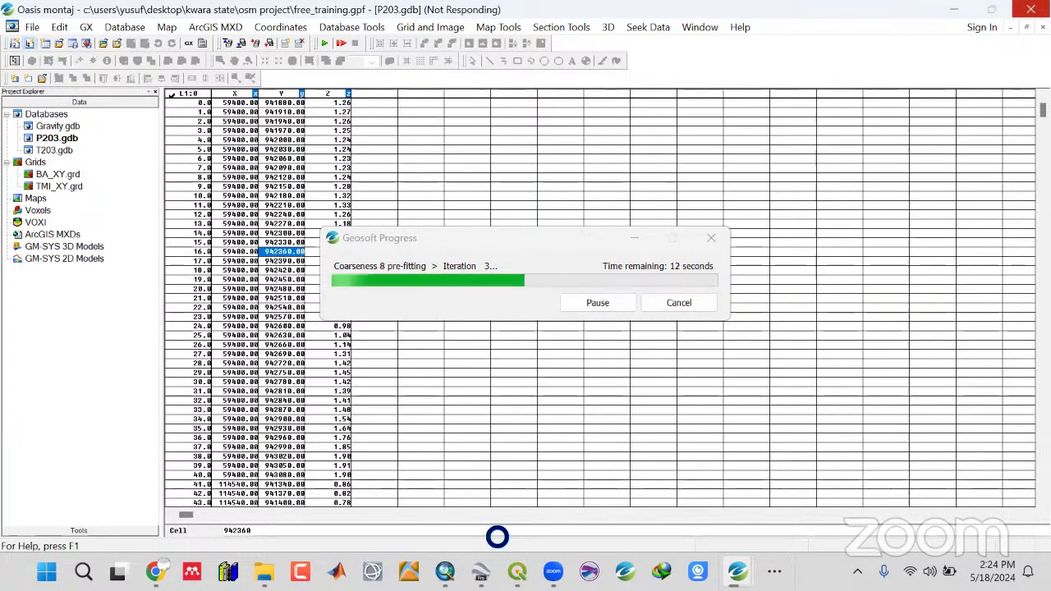
pyautogui.click(956, 10)
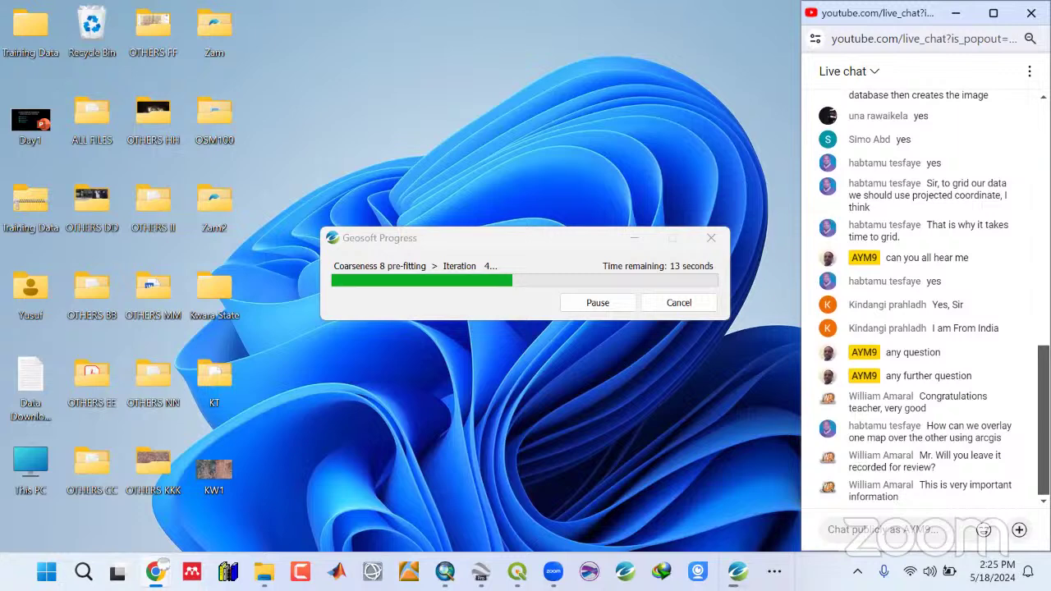
pyautogui.scroll(2, 919, 296)
pyautogui.scroll(-3, 920, 328)
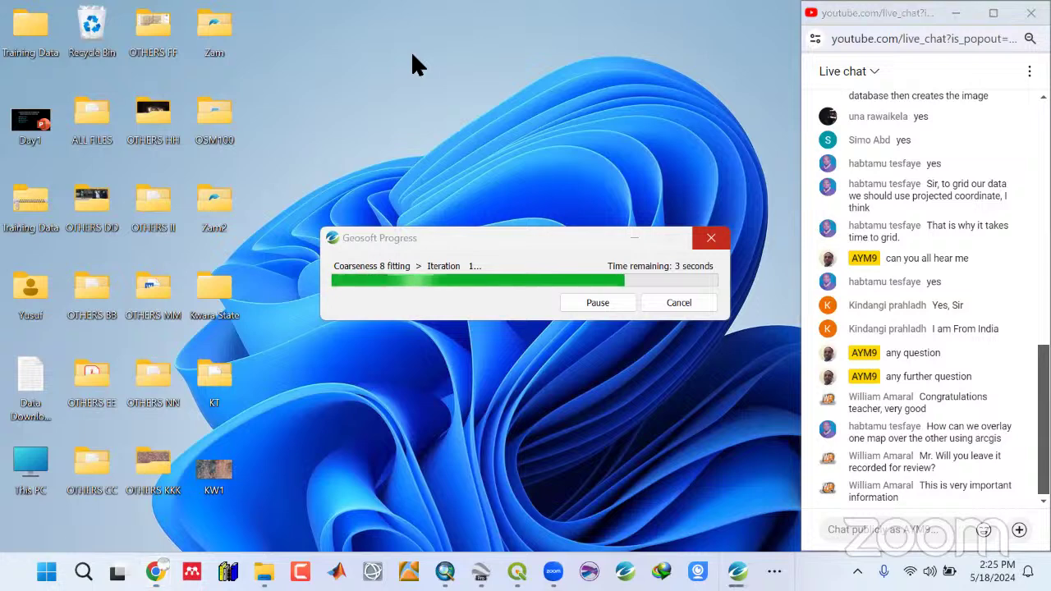
pyautogui.rightClick(413, 56)
pyautogui.click(468, 128)
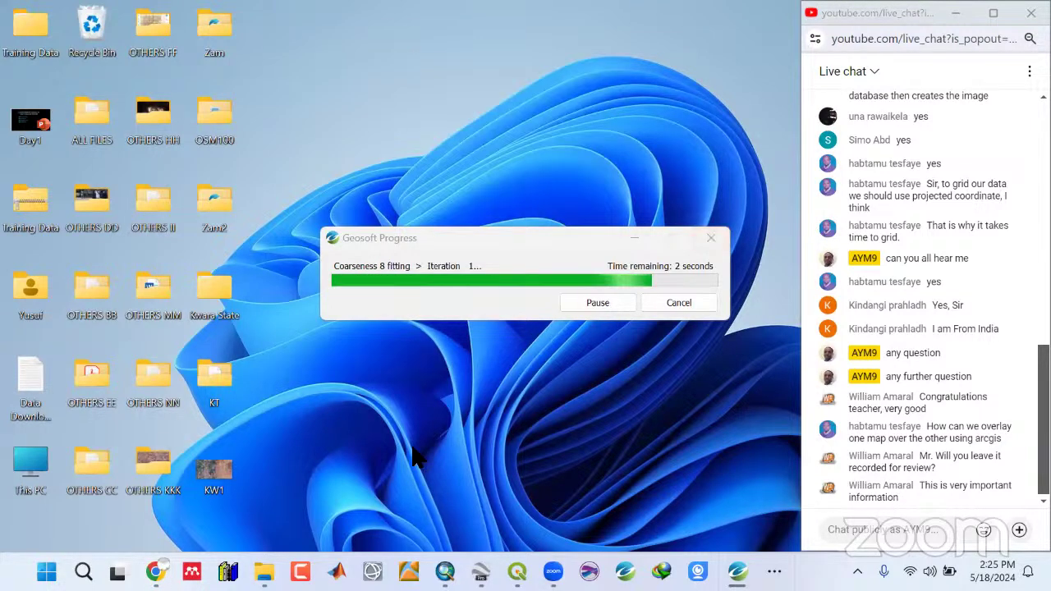
# Switch to File Explorer and check the file size of Sheet_203_Lafiagi_Potassium in Kwara State's Data > Radiometric > Sheet 203_Lafiagi_rad folder.
pyautogui.hotkey('alt', 'Tab')
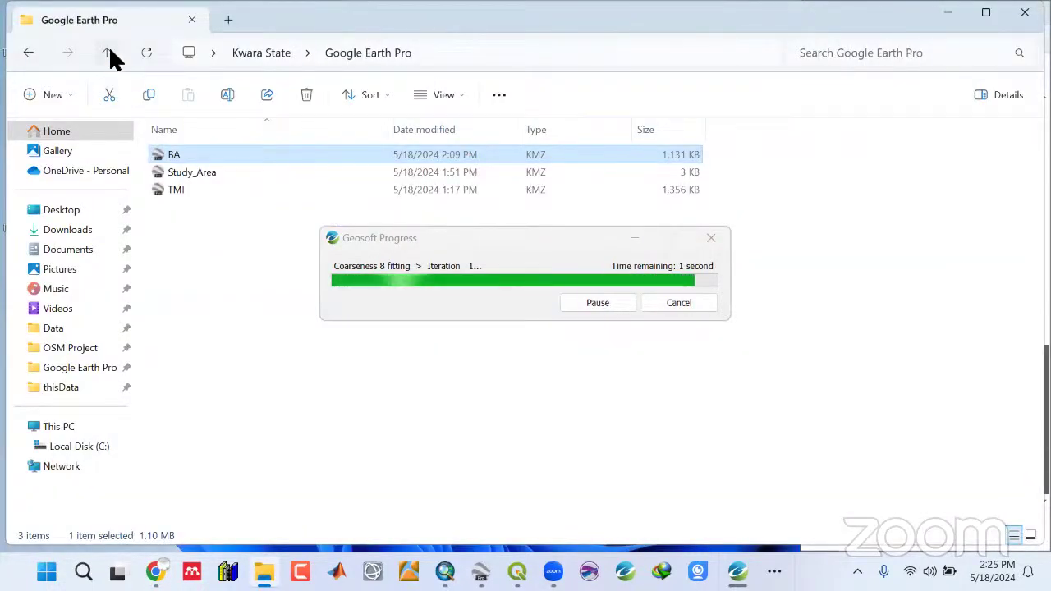
pyautogui.click(107, 54)
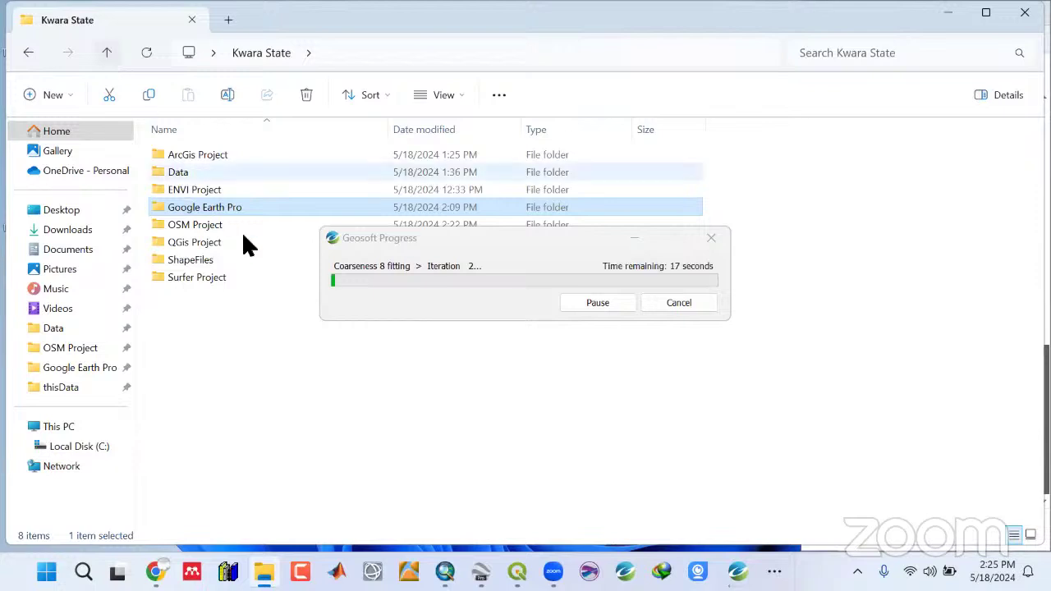
pyautogui.doubleClick(178, 175)
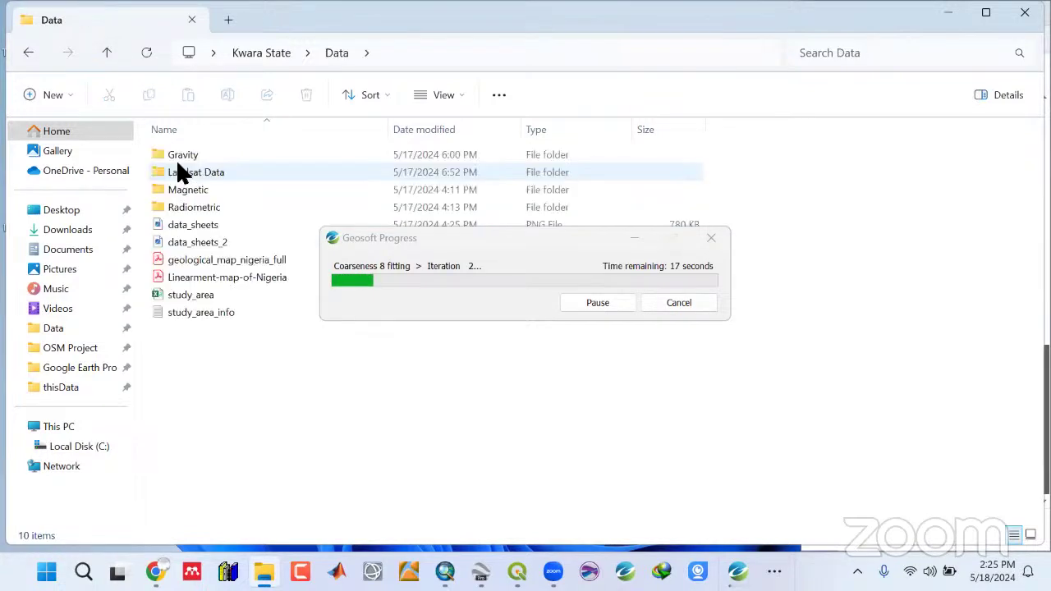
pyautogui.doubleClick(192, 209)
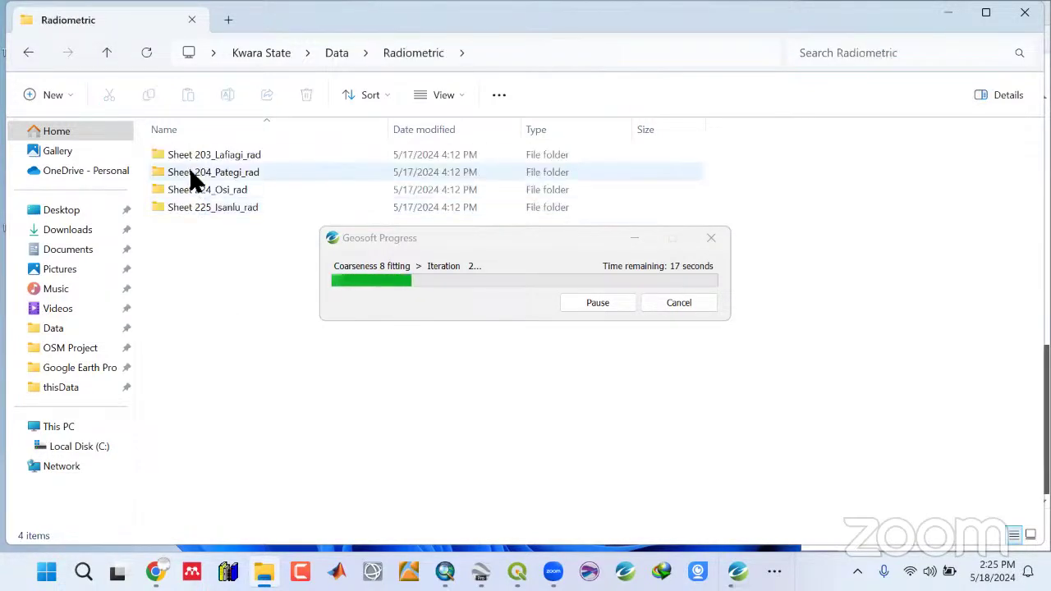
pyautogui.click(190, 161)
pyautogui.doubleClick(190, 156)
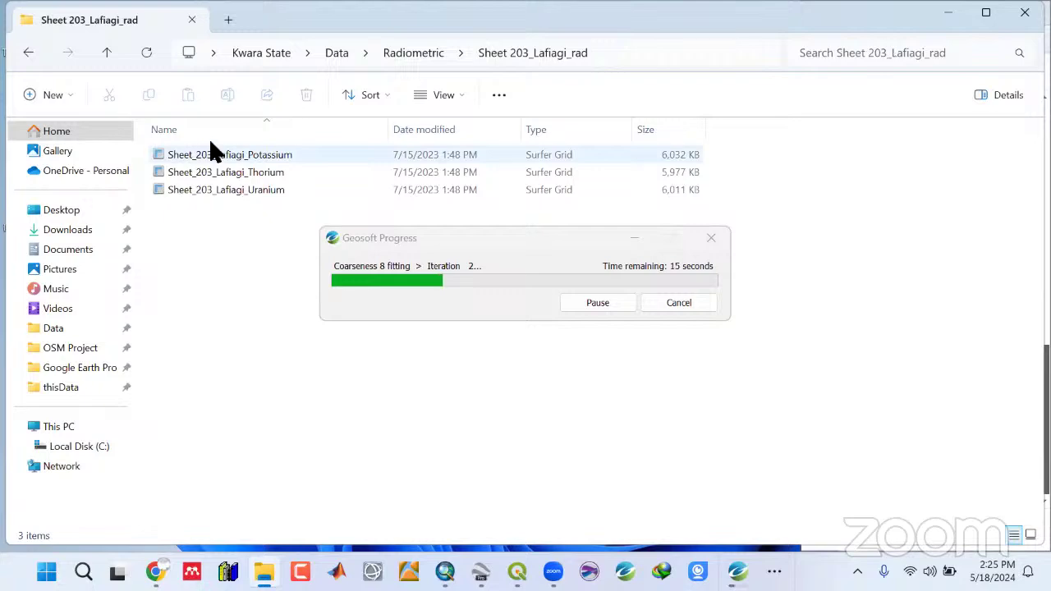
pyautogui.click(679, 159)
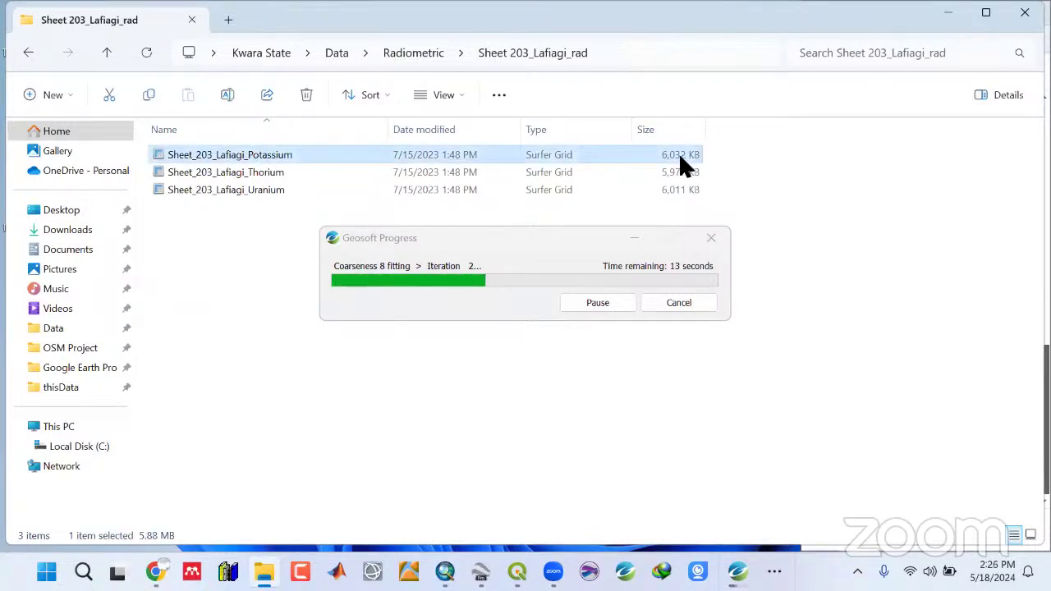
pyautogui.doubleClick(938, 18)
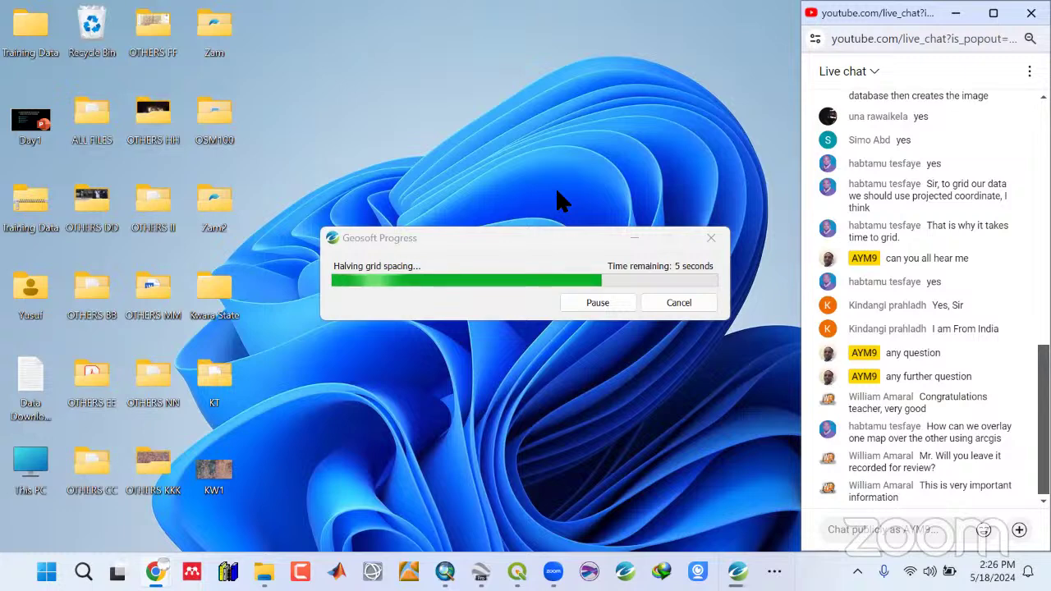
pyautogui.click(406, 41)
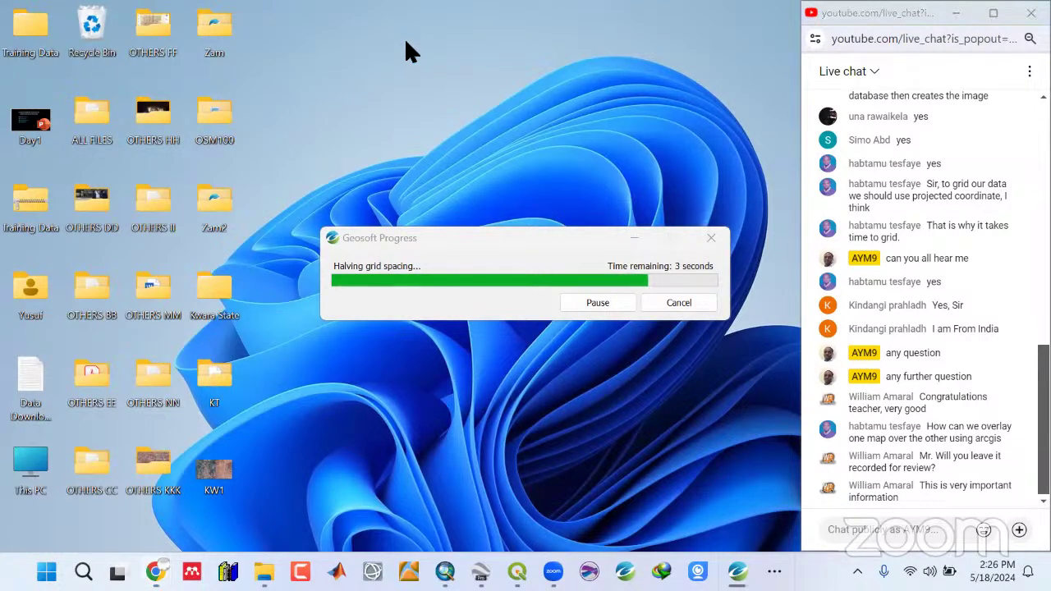
pyautogui.rightClick(405, 41)
pyautogui.rightClick(442, 64)
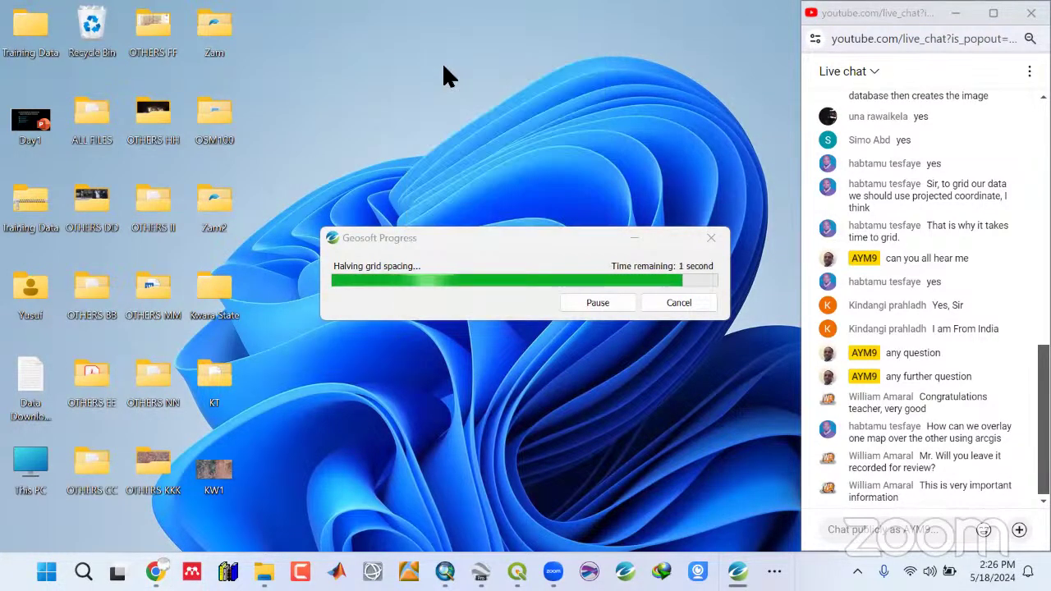
pyautogui.click(499, 140)
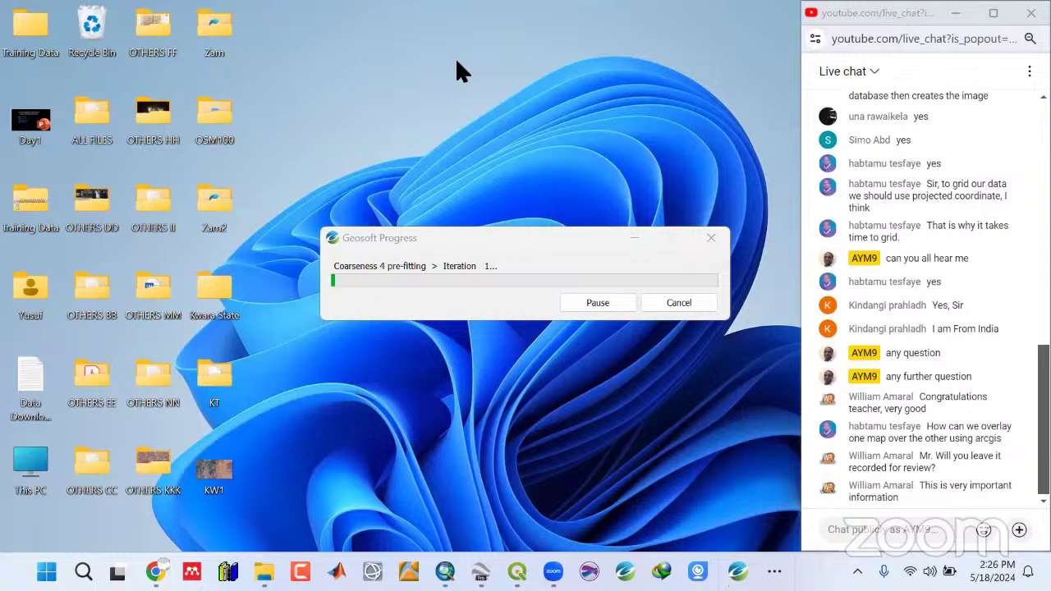
pyautogui.rightClick(457, 61)
pyautogui.click(530, 132)
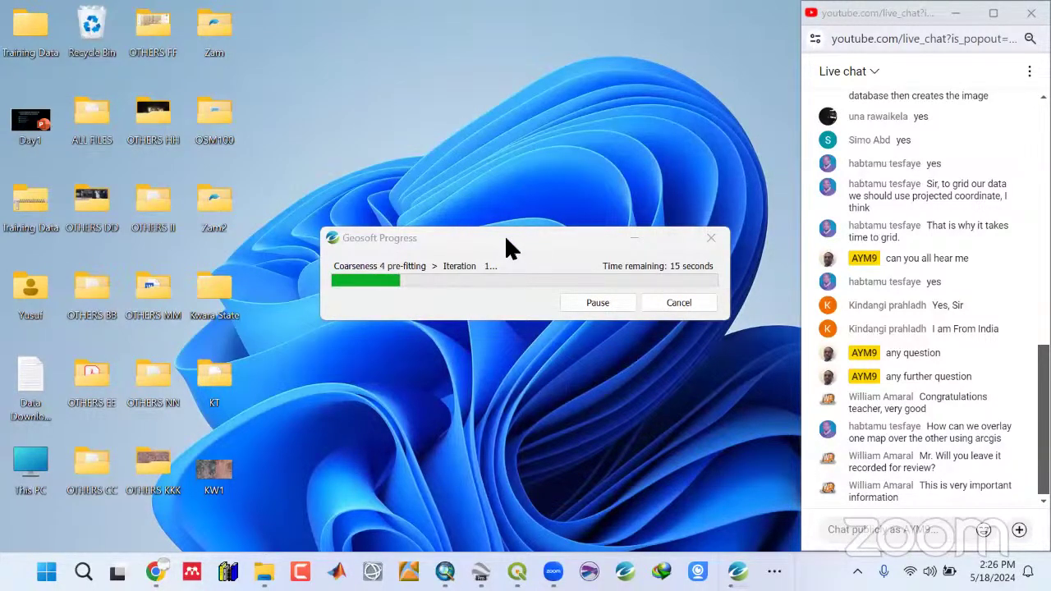
# Move the Geosoft Progress window slightly higher on the desktop and look at the Oasis montaj project while it grids.
pyautogui.moveTo(508, 238); pyautogui.dragTo(473, 181)
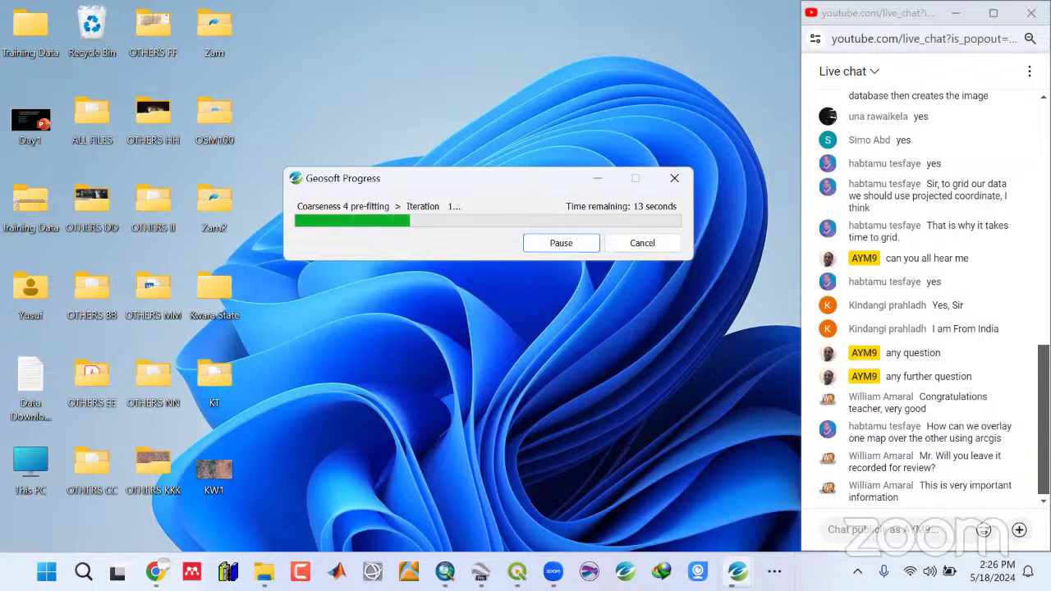
pyautogui.moveTo(737, 571)
pyautogui.click(714, 538)
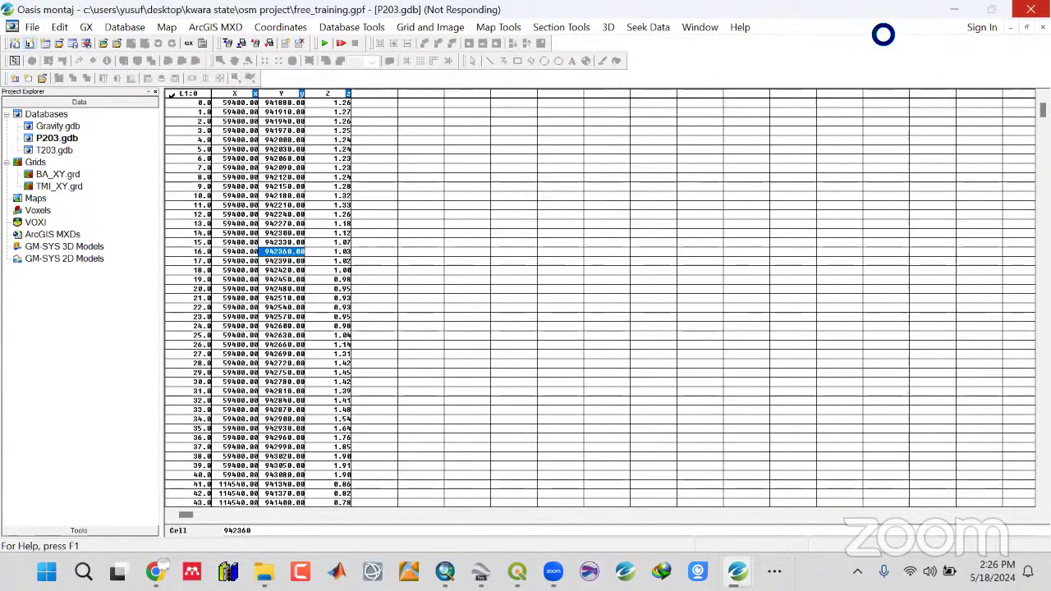
pyautogui.click(952, 12)
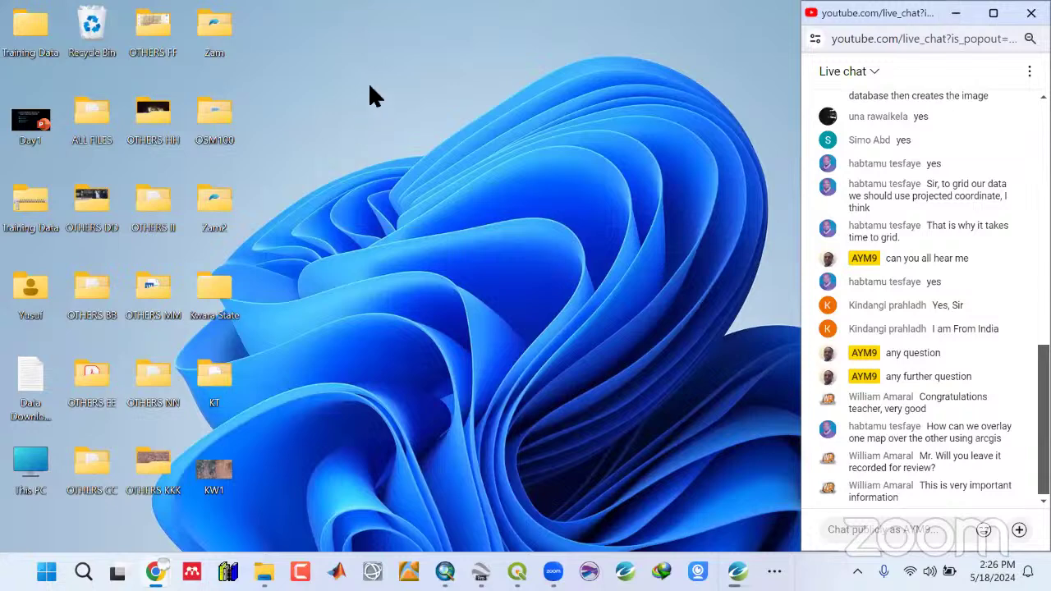
pyautogui.click(437, 152)
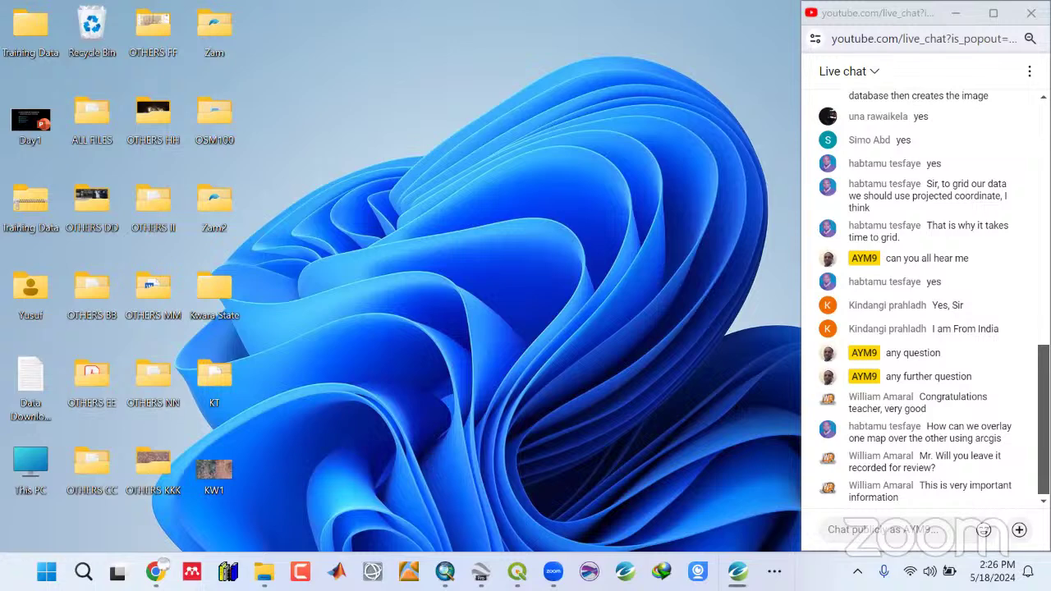
# Switch to QGIS, view its empty untitled project, and put it away again.
pyautogui.click(517, 572)
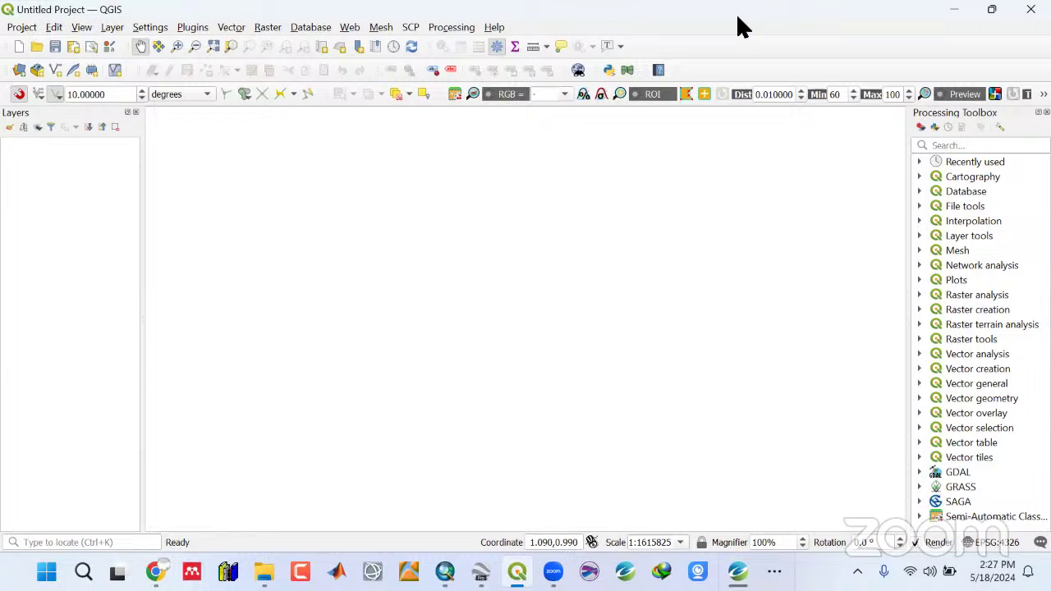
pyautogui.moveTo(141, 265); pyautogui.dragTo(144, 261)
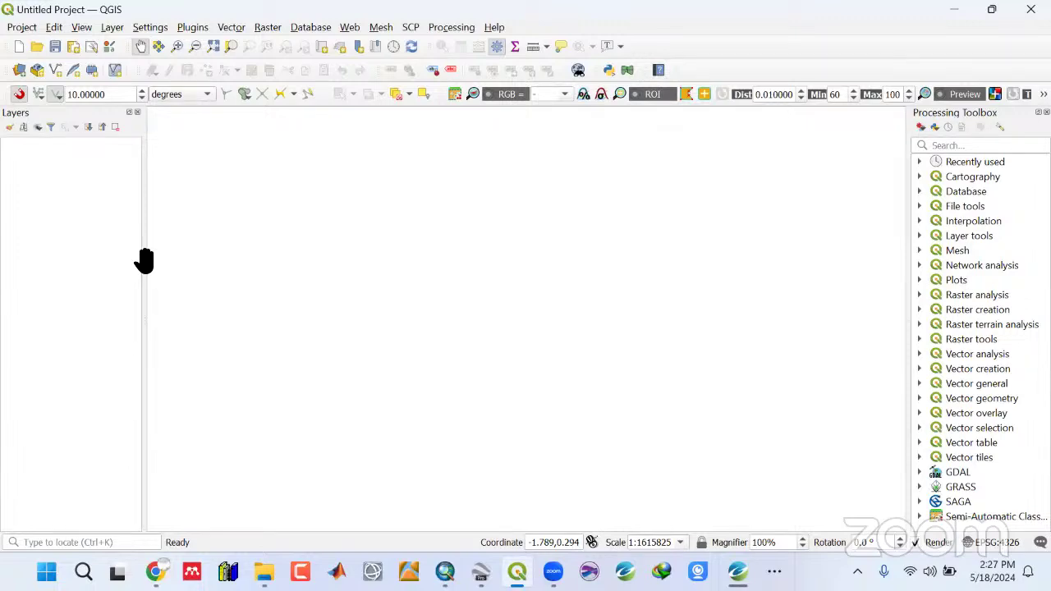
pyautogui.click(517, 571)
# Check the gridding progress of P203.gdb in Oasis montaj once more, then minimize it and refresh the desktop.
pyautogui.moveTo(738, 572)
pyautogui.click(770, 535)
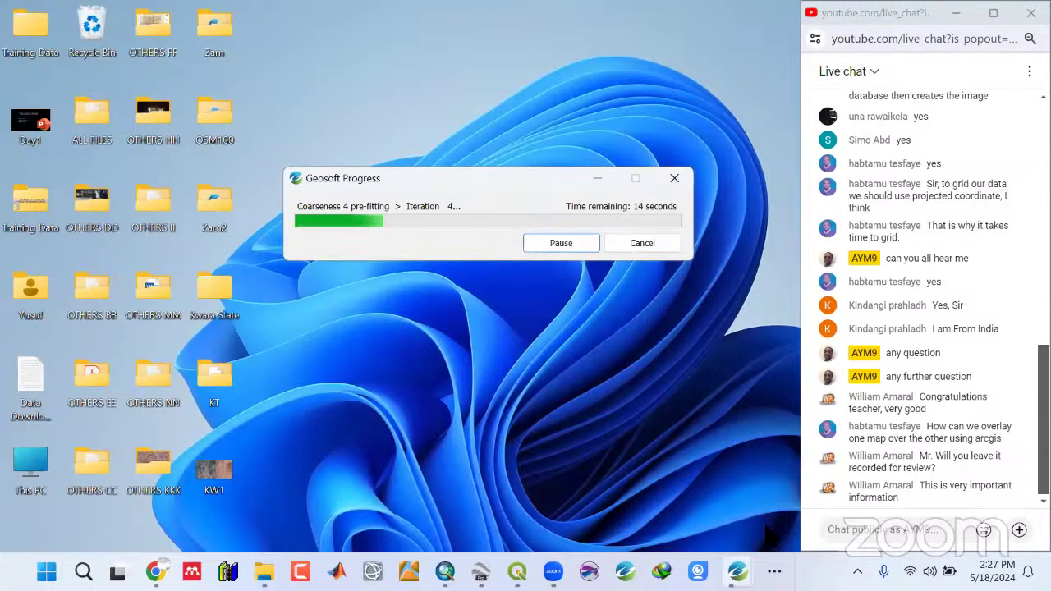
pyautogui.click(621, 174)
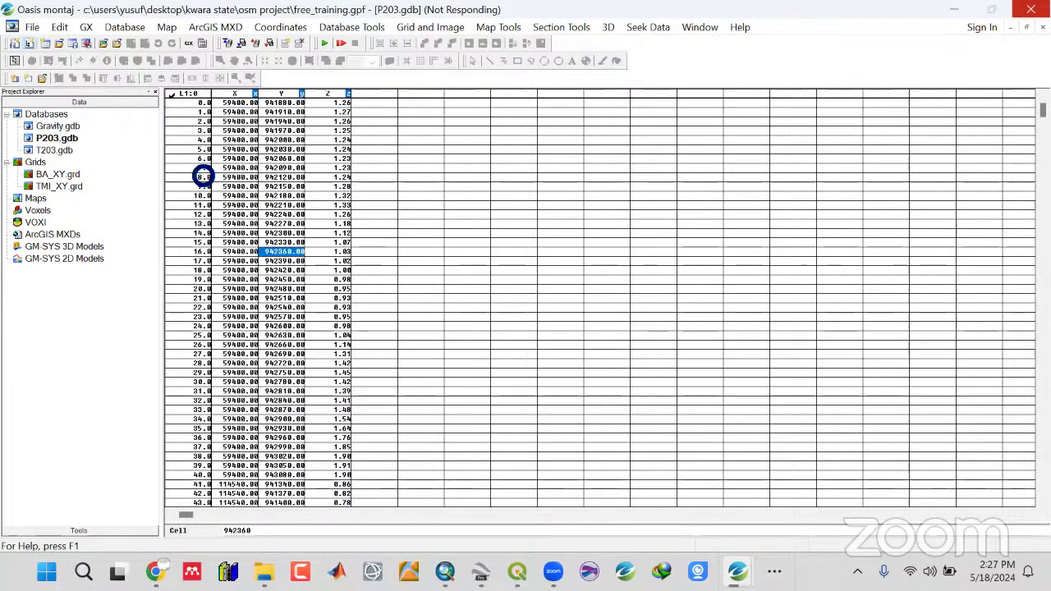
pyautogui.click(956, 8)
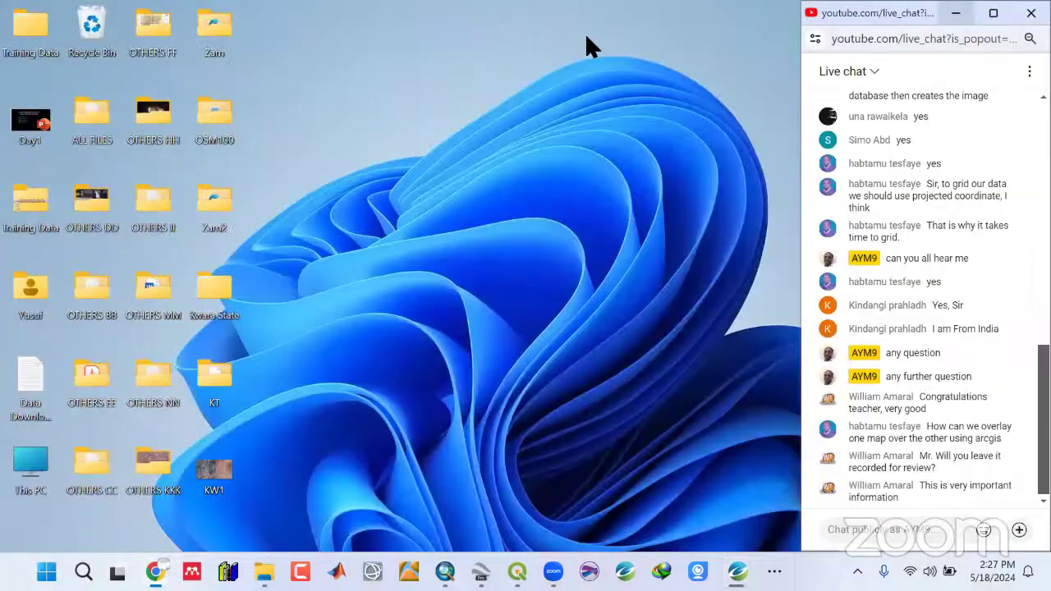
pyautogui.rightClick(585, 36)
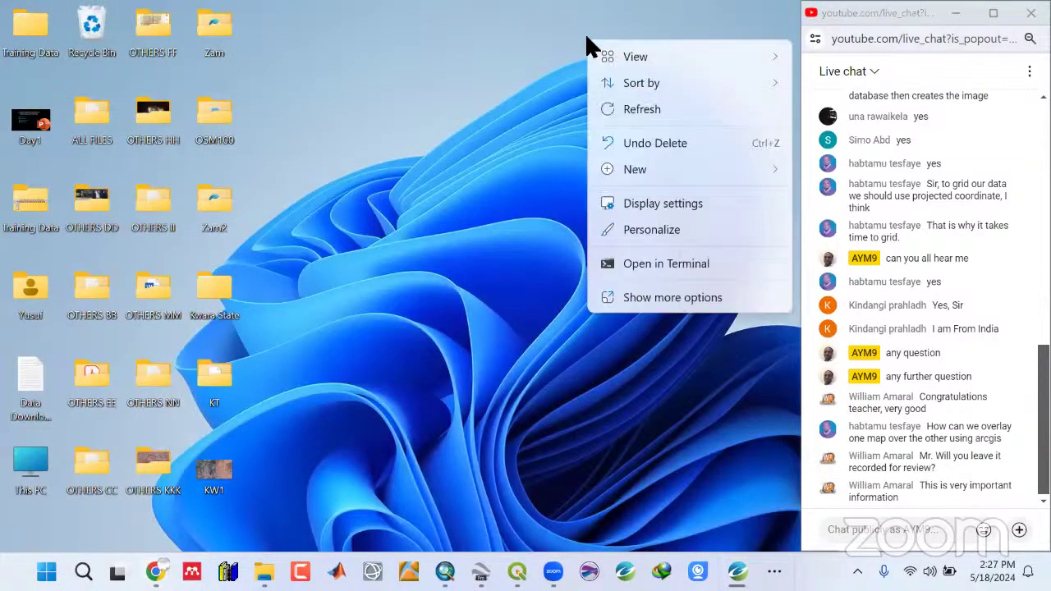
pyautogui.click(631, 111)
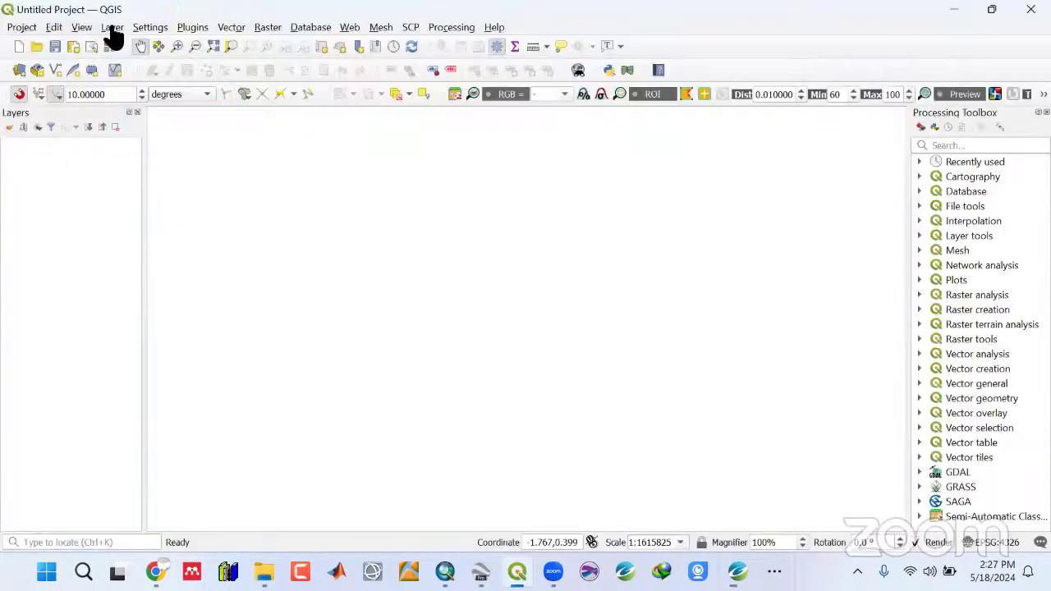
pyautogui.click(110, 29)
pyautogui.press('Right')
pyautogui.press('Left')
pyautogui.press('Left')
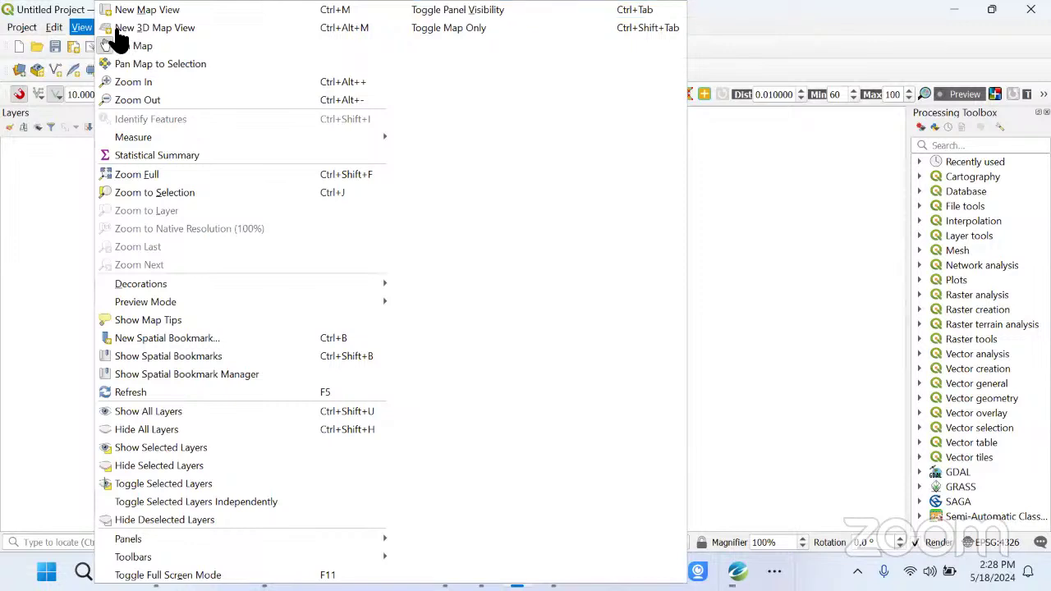
pyautogui.press('Escape')
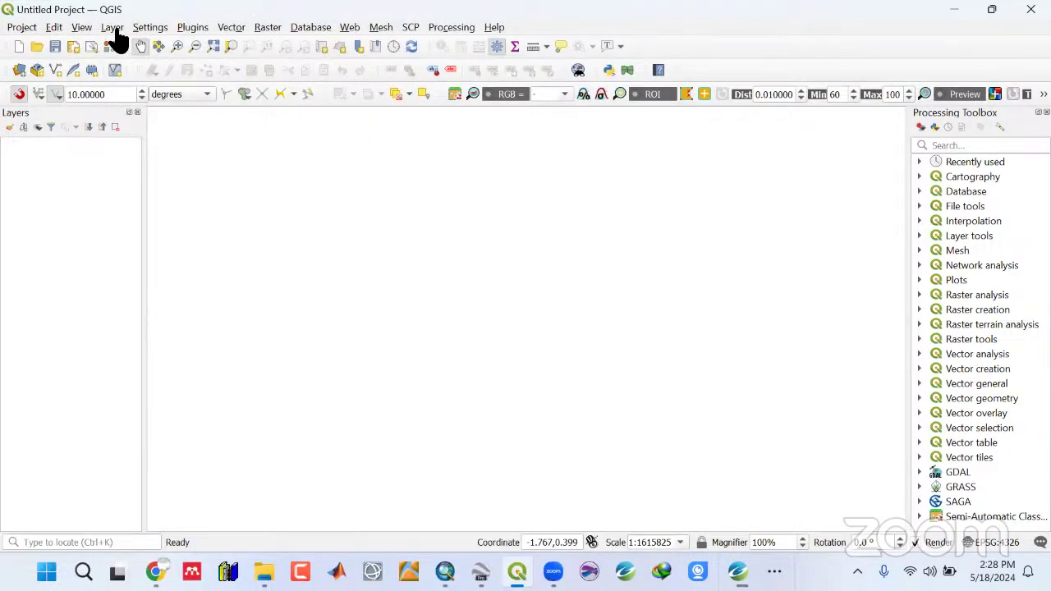
# Start adding a vector layer and browse for its source file in Kwara State's ShapeFiles folder.
pyautogui.click(111, 27)
pyautogui.press('Escape')
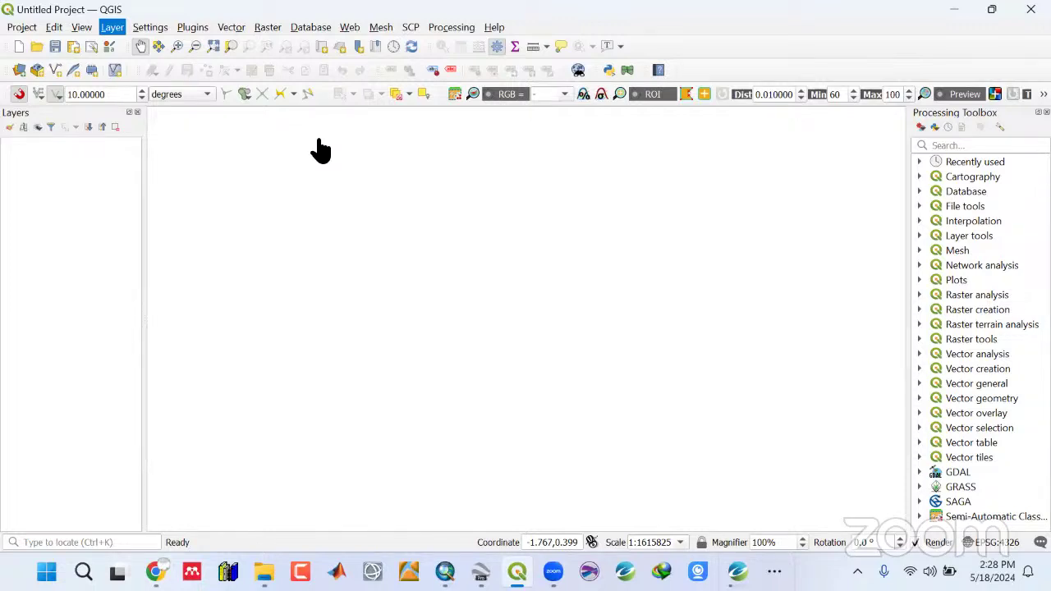
pyautogui.hotkey('ctrl', 'shift', 'v')
pyautogui.press('Down')
pyautogui.press('Up')
pyautogui.click(610, 162)
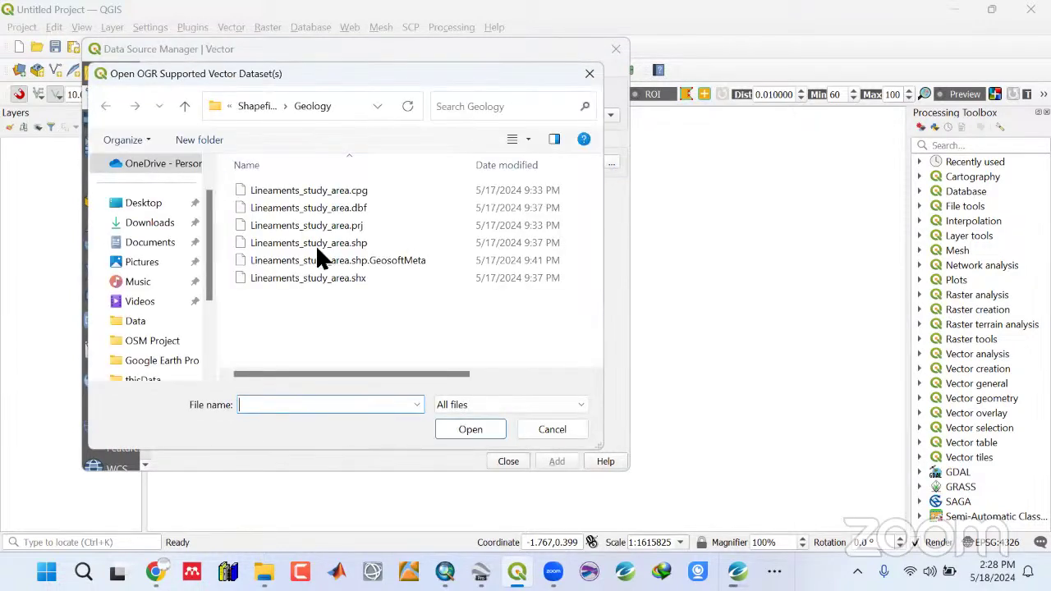
pyautogui.press('w')
pyautogui.press('Return')
pyautogui.doubleClick(280, 293)
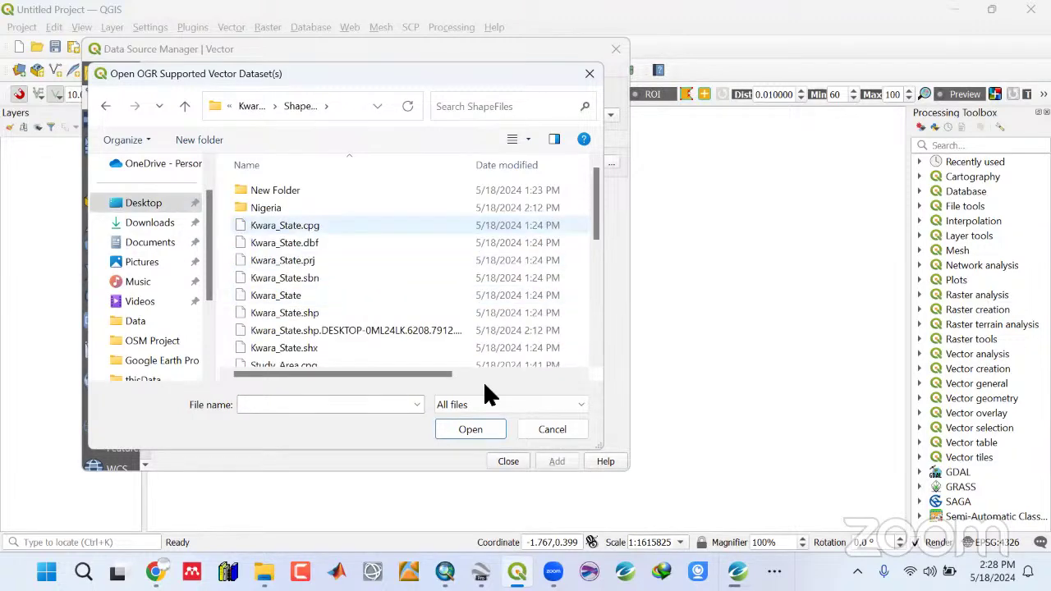
# Limit the file list to ESRI Shapefiles and add Kwara_State.shp and Study_Area.shp as vector layers.
pyautogui.click(505, 403)
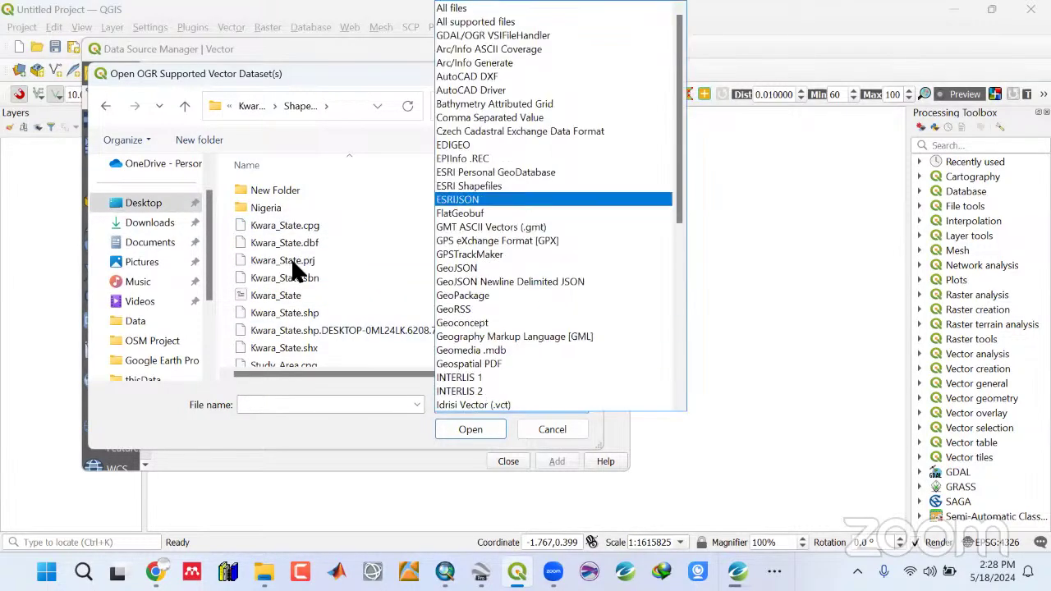
pyautogui.click(288, 337)
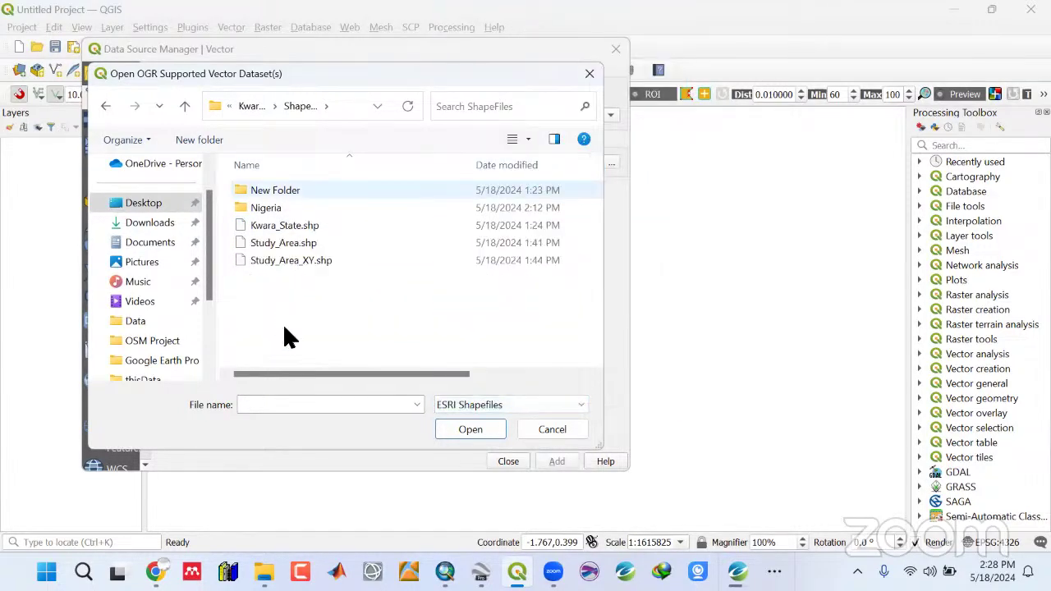
pyautogui.click(273, 227)
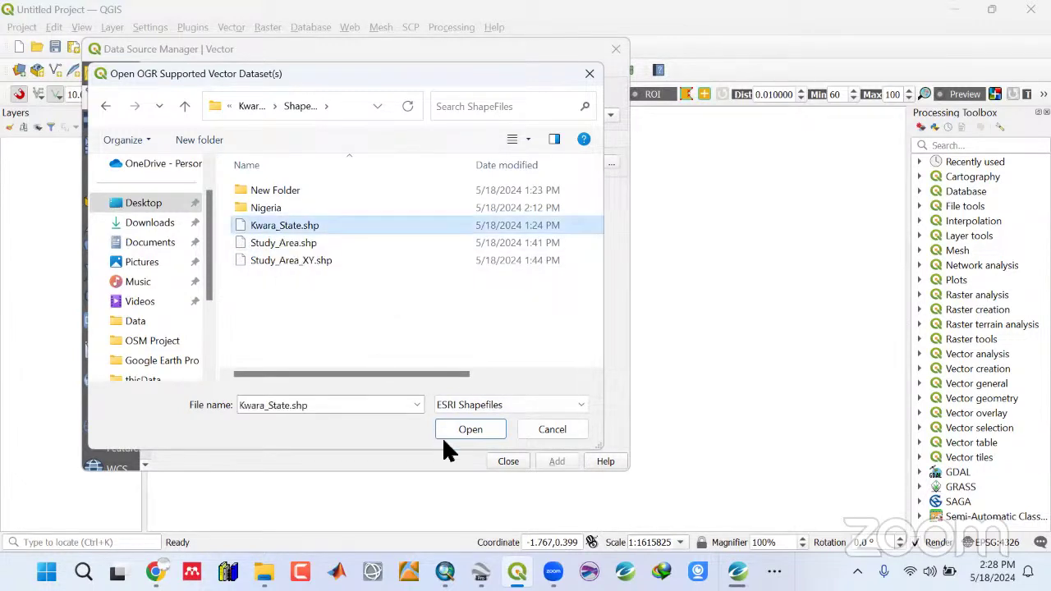
pyautogui.hotkey('shift', 'Down')
pyautogui.click(468, 435)
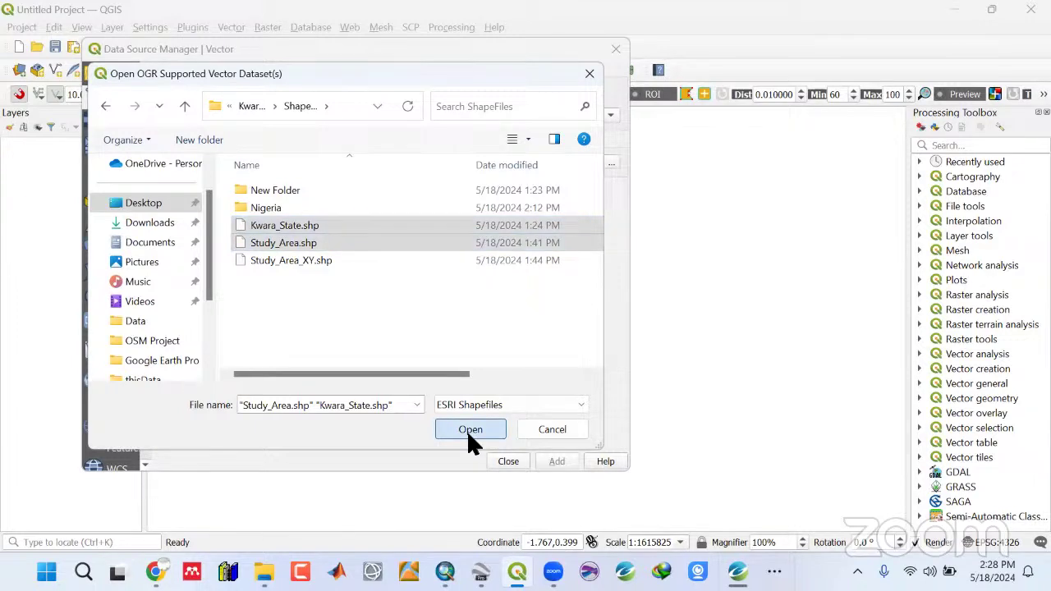
pyautogui.click(550, 460)
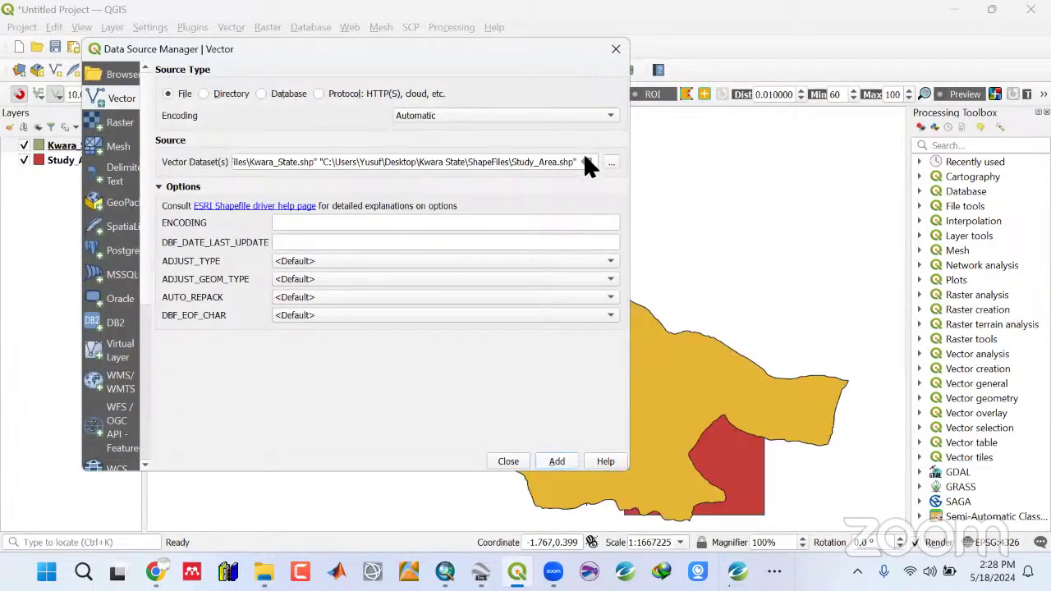
# Add NGA_adm1.shp from the Nigeria folder as a vector layer and close the Data Source Manager.
pyautogui.click(608, 165)
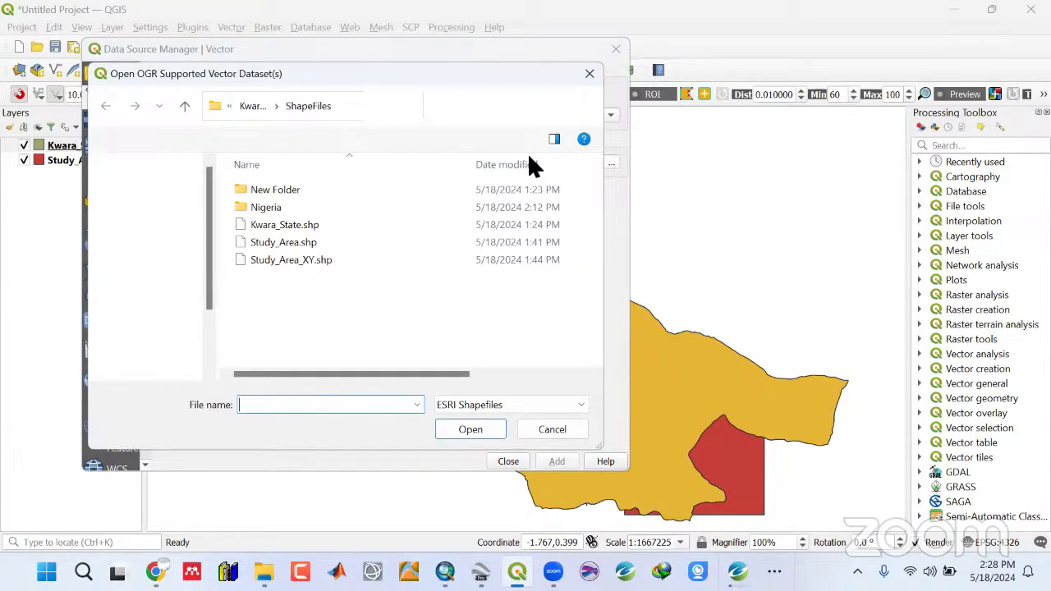
pyautogui.doubleClick(265, 207)
pyautogui.click(284, 191)
pyautogui.click(461, 427)
pyautogui.click(556, 461)
pyautogui.click(501, 459)
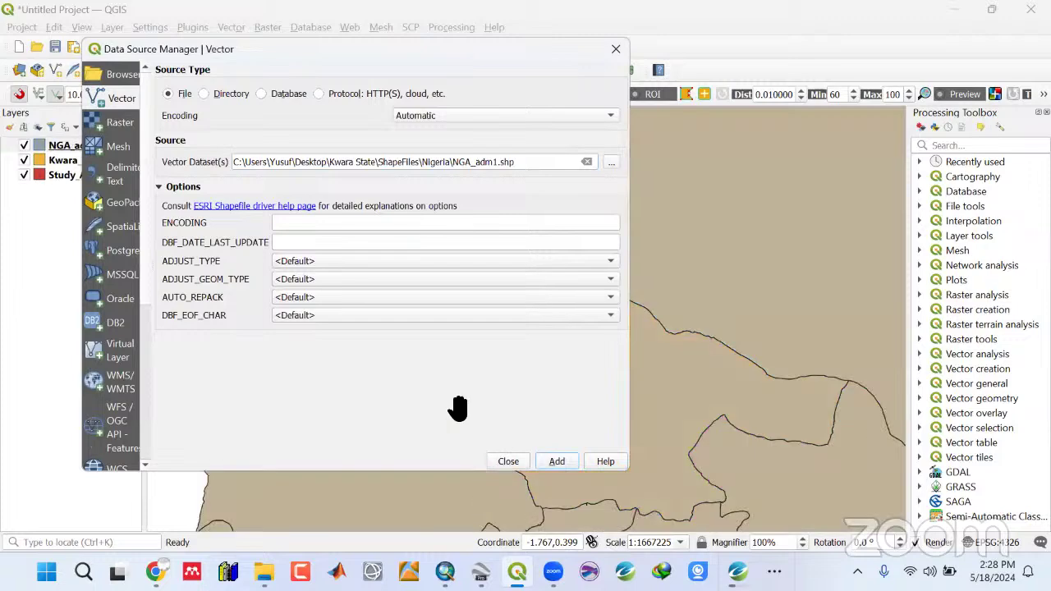
# Reorder the layers so Study_Area is on top, Kwara_State in the middle and NGA_adm1 at the bottom.
pyautogui.scroll(-3, 517, 406)
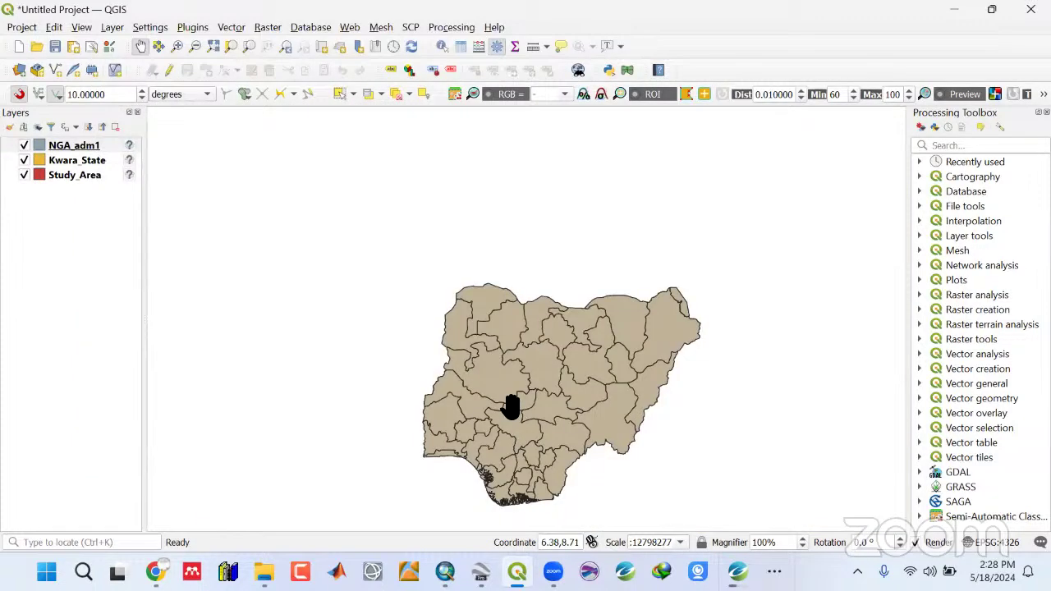
pyautogui.moveTo(510, 407); pyautogui.dragTo(351, 268)
pyautogui.click(72, 149)
pyautogui.moveTo(72, 168); pyautogui.dragTo(74, 183)
pyautogui.moveTo(74, 160)
pyautogui.mouseDown()
pyautogui.moveTo(108, 157)
pyautogui.moveTo(69, 145)
pyautogui.mouseUp()
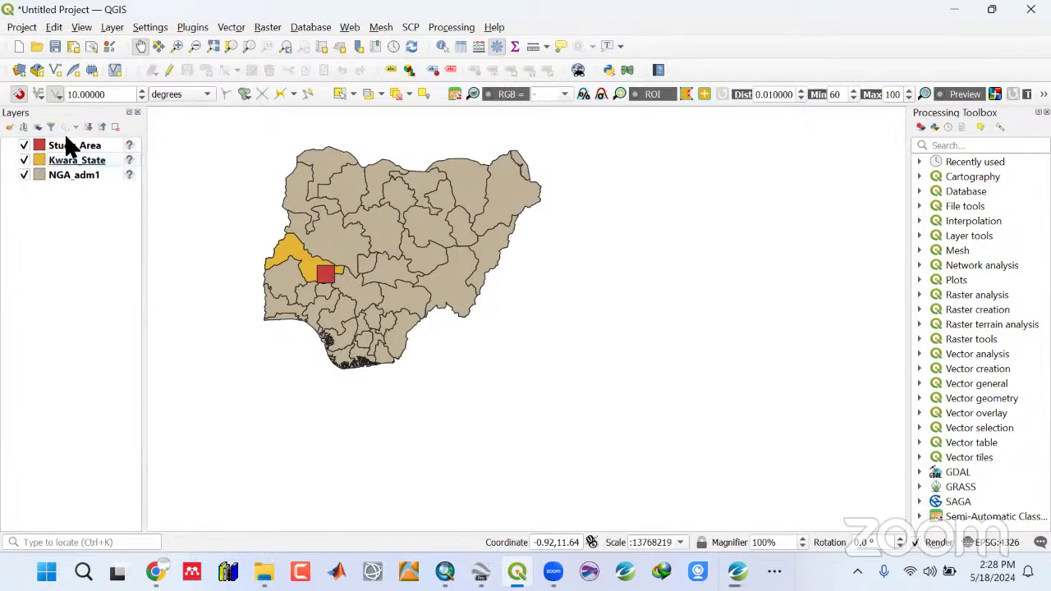
# Assign the WGS 84 (EPSG:4326) coordinate reference system to the NGA_adm1, Kwara_State and Study_Area layers.
pyautogui.click(129, 175)
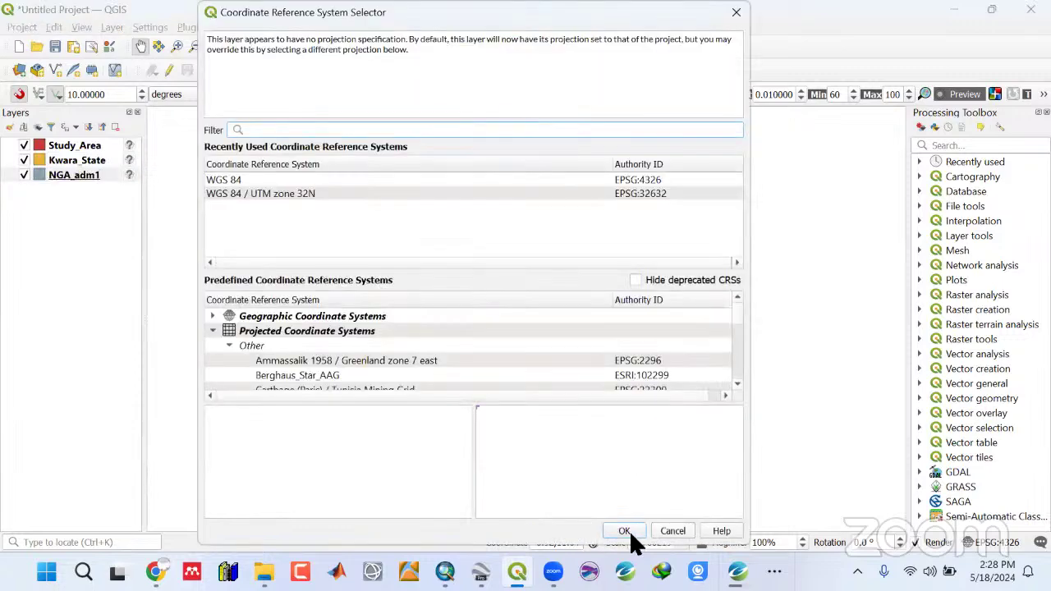
pyautogui.press('Return')
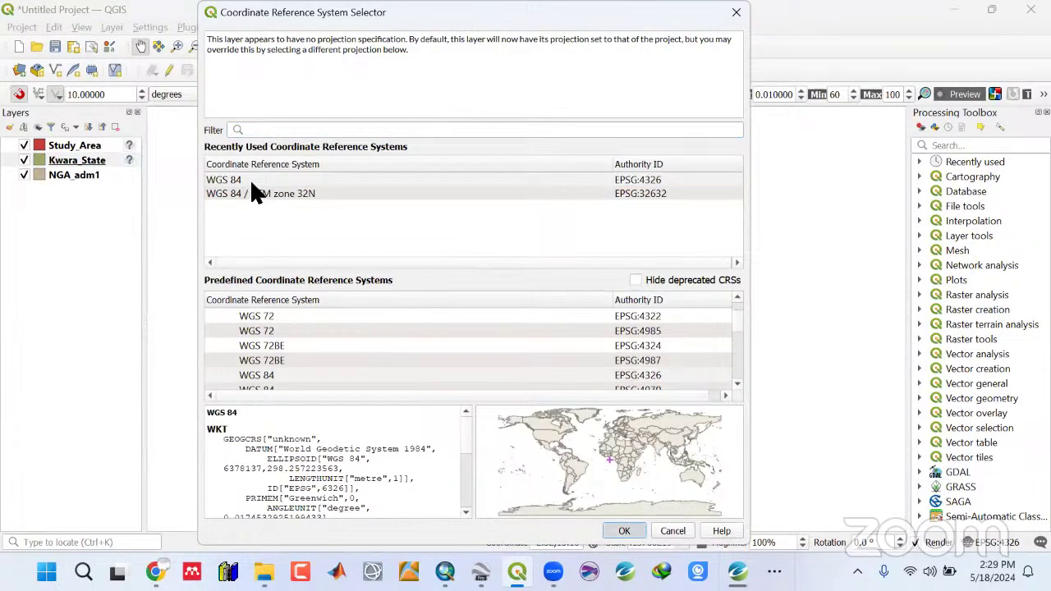
pyautogui.doubleClick(250, 179)
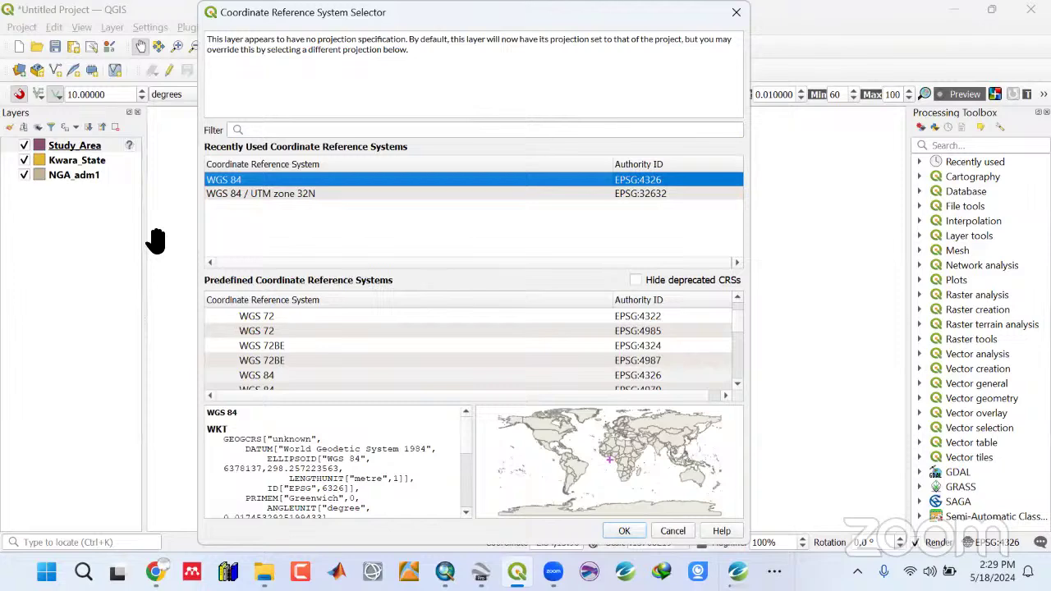
pyautogui.press('Return')
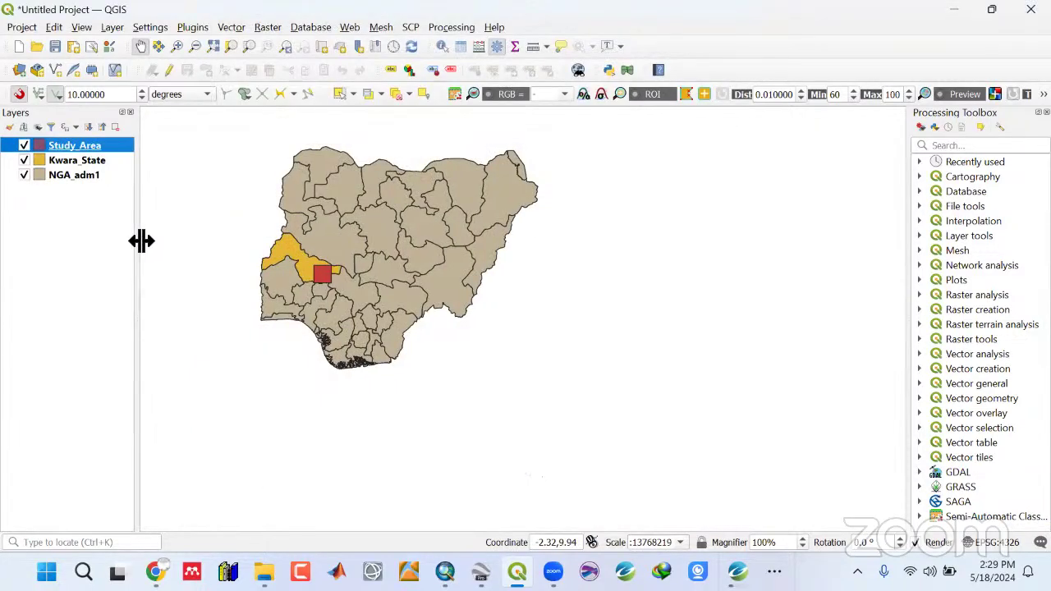
# Set the fill style of the NGA_adm1 layer's simple fill to No Brush.
pyautogui.click(43, 176)
pyautogui.doubleClick(43, 175)
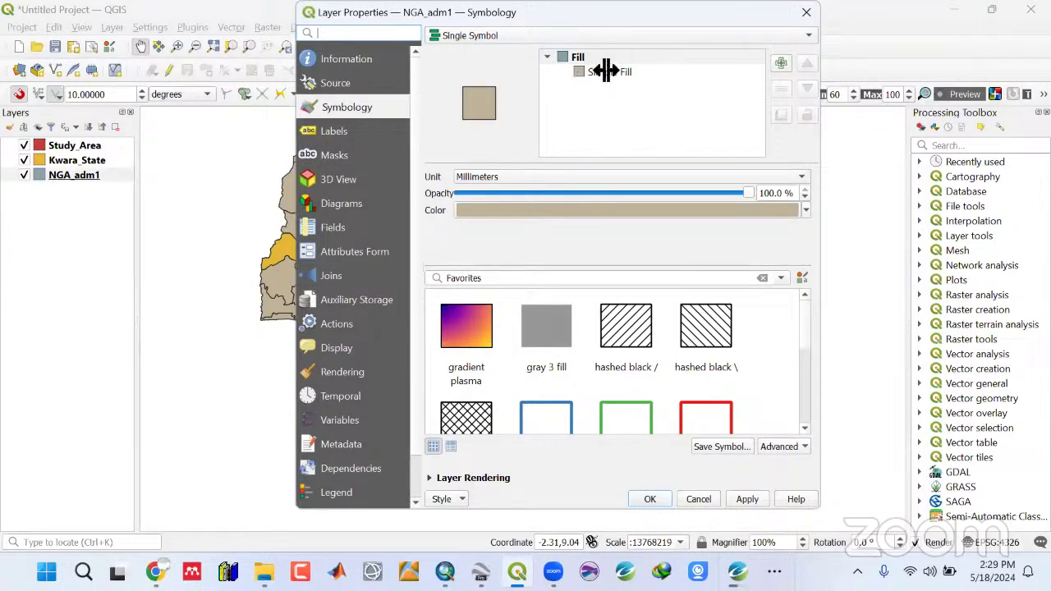
pyautogui.click(607, 73)
pyautogui.click(689, 227)
pyautogui.click(646, 258)
pyautogui.press('Return')
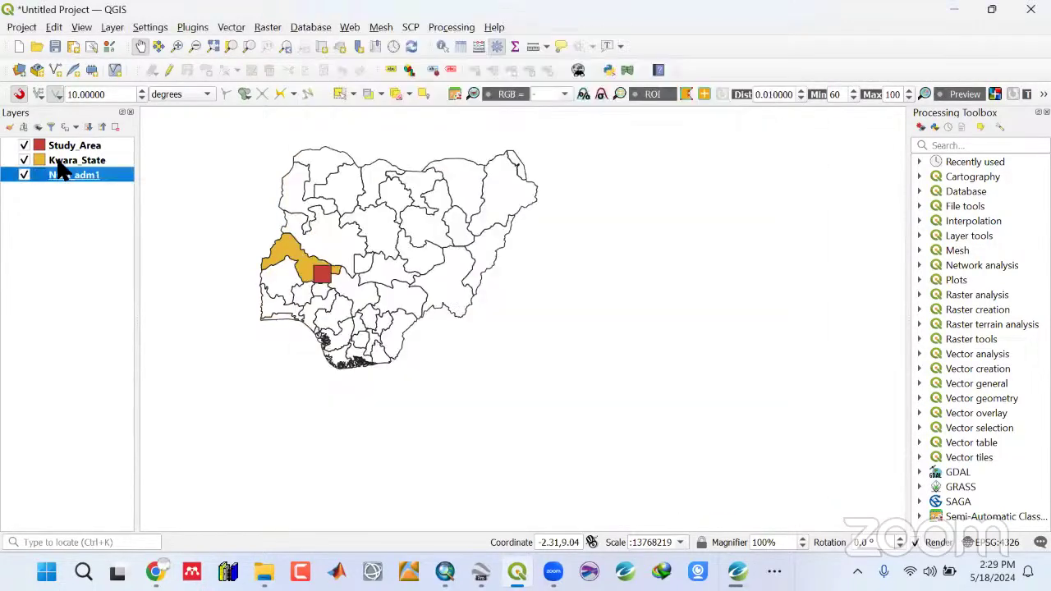
# Style the Kwara_State layer with a No Brush fill and a thicker green outline.
pyautogui.click(59, 164)
pyautogui.doubleClick(58, 163)
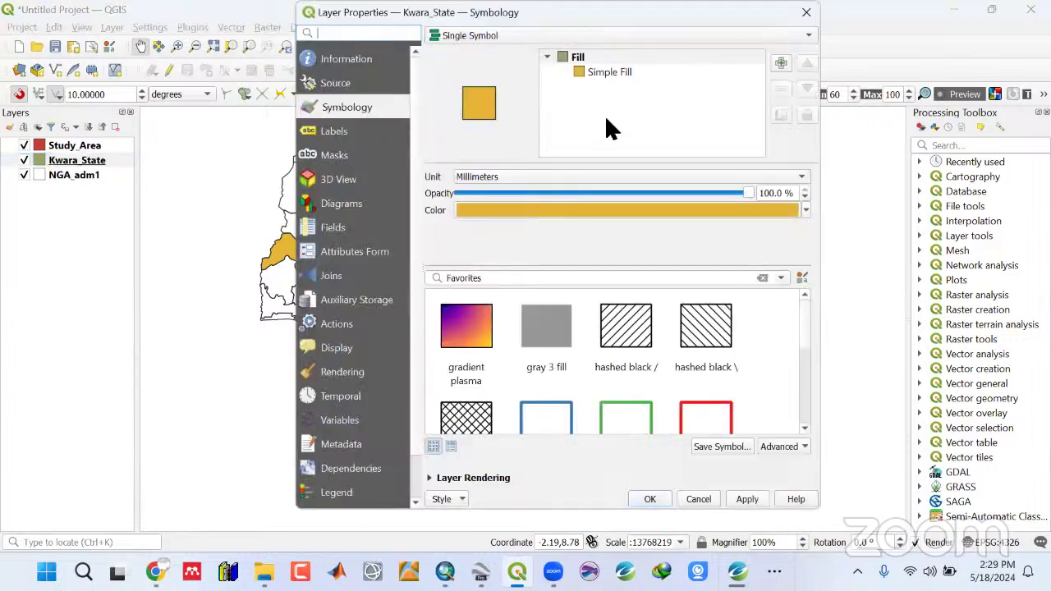
pyautogui.click(614, 74)
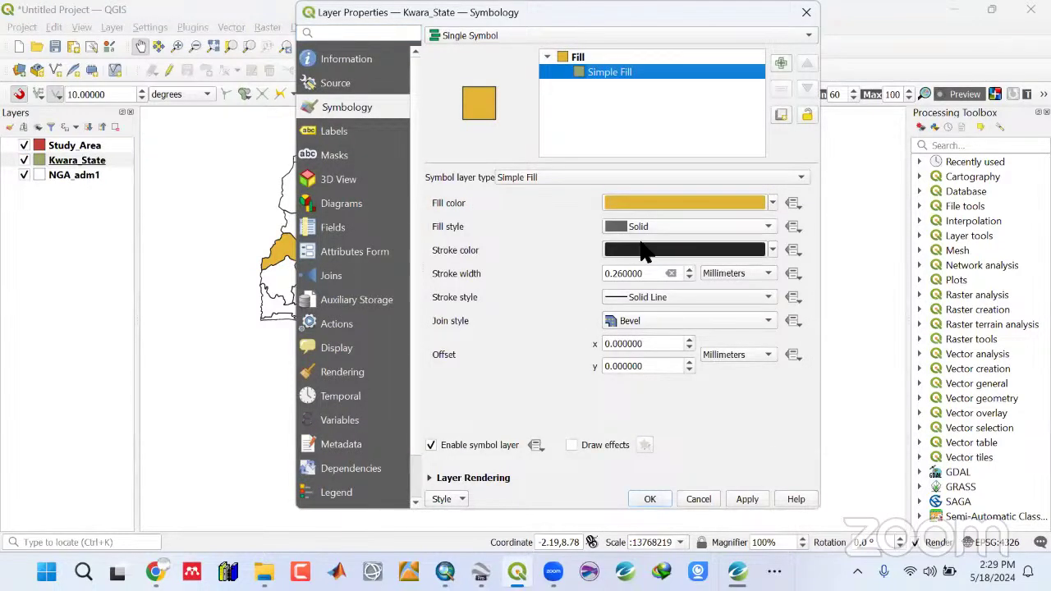
pyautogui.click(645, 230)
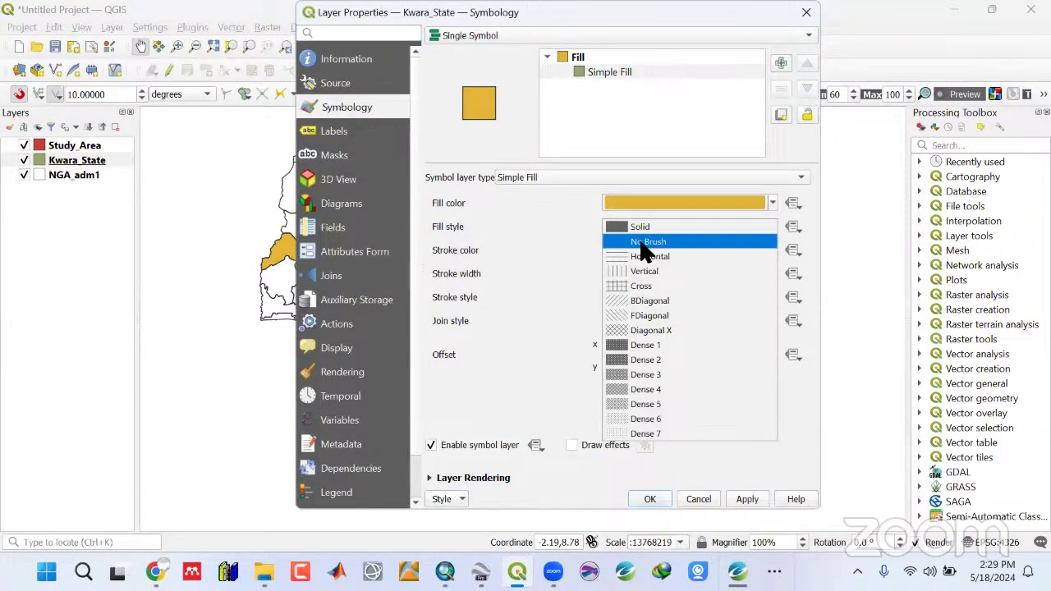
pyautogui.click(643, 245)
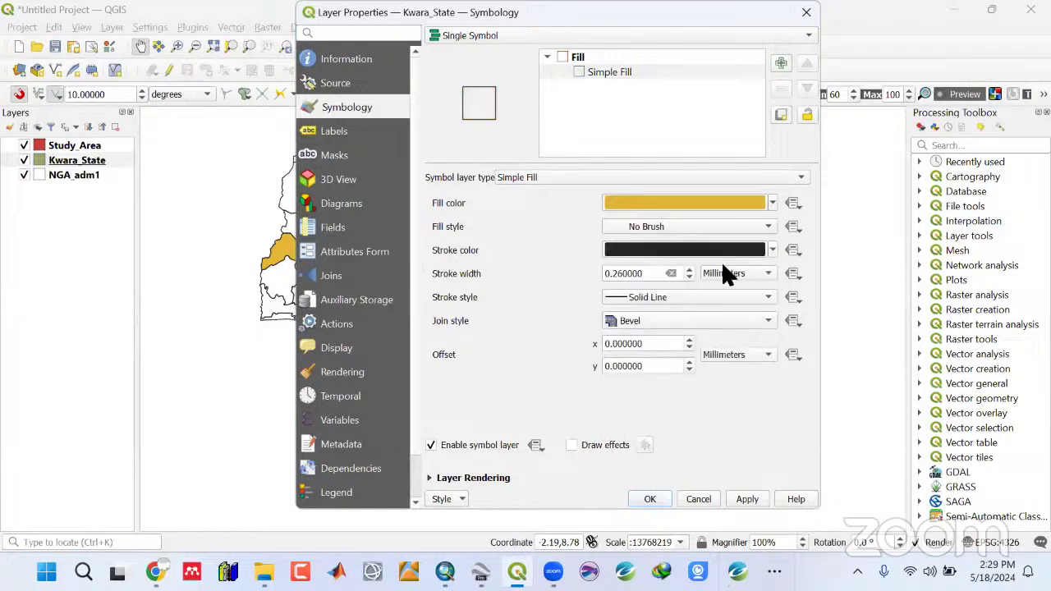
pyautogui.write('3')
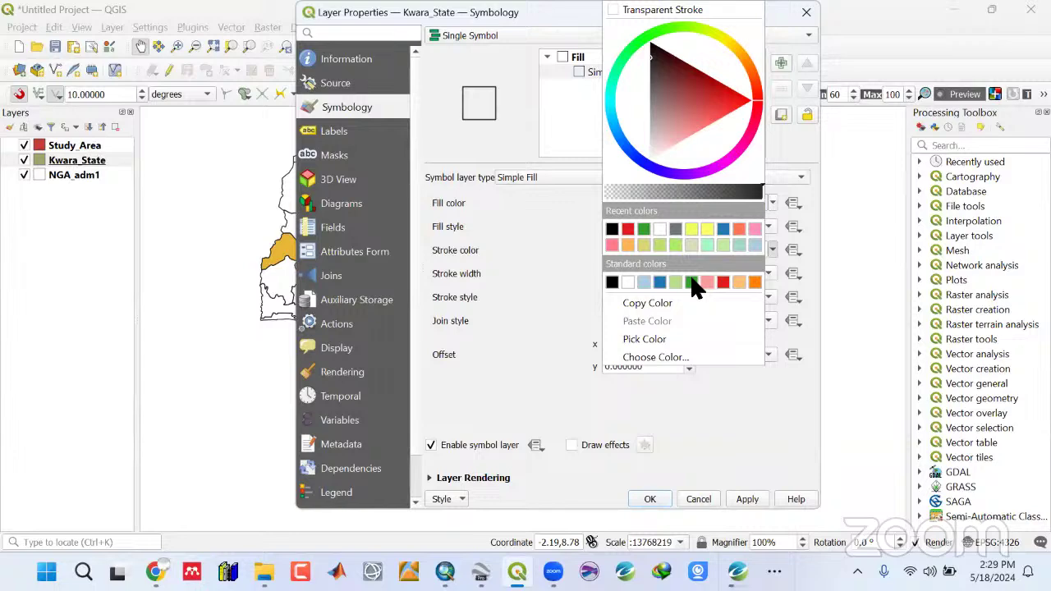
pyautogui.click(694, 283)
pyautogui.press('Return')
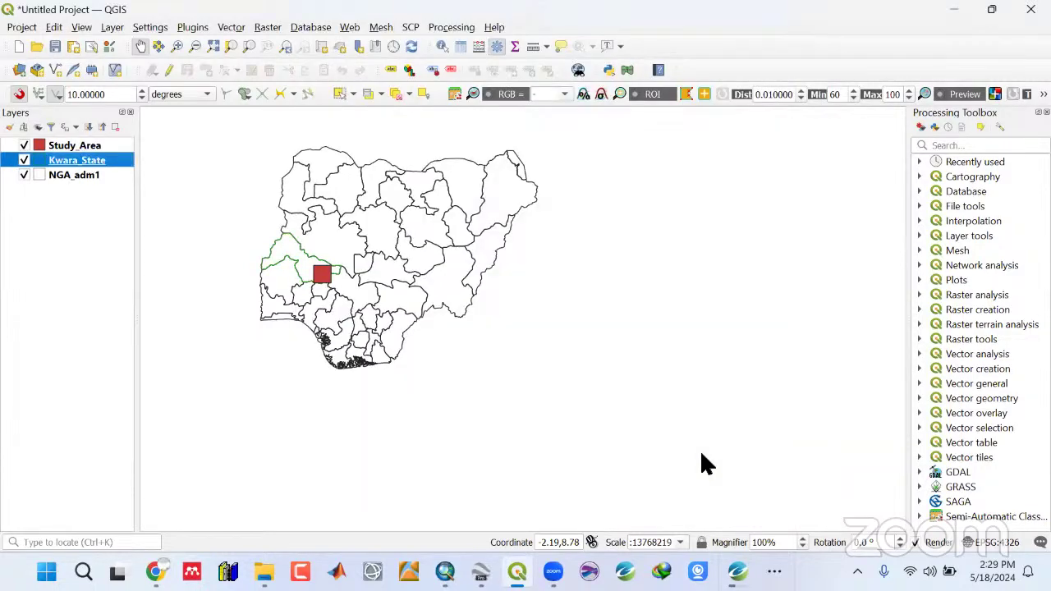
# Style the Study_Area layer with a No Brush fill and a blue outline 0.36 mm wide.
pyautogui.doubleClick(74, 145)
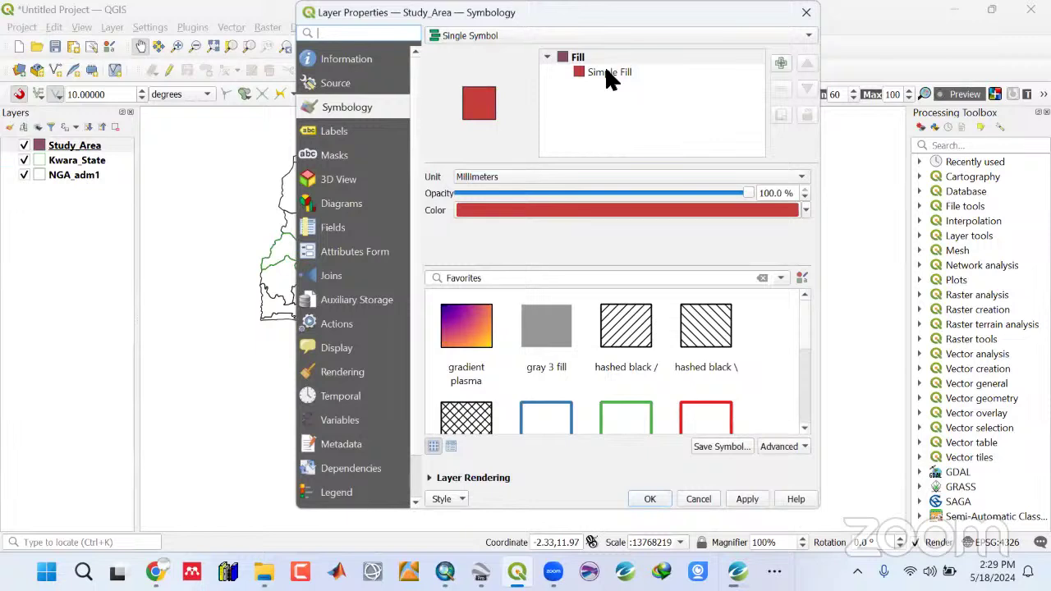
pyautogui.click(607, 71)
pyautogui.click(648, 230)
pyautogui.click(622, 240)
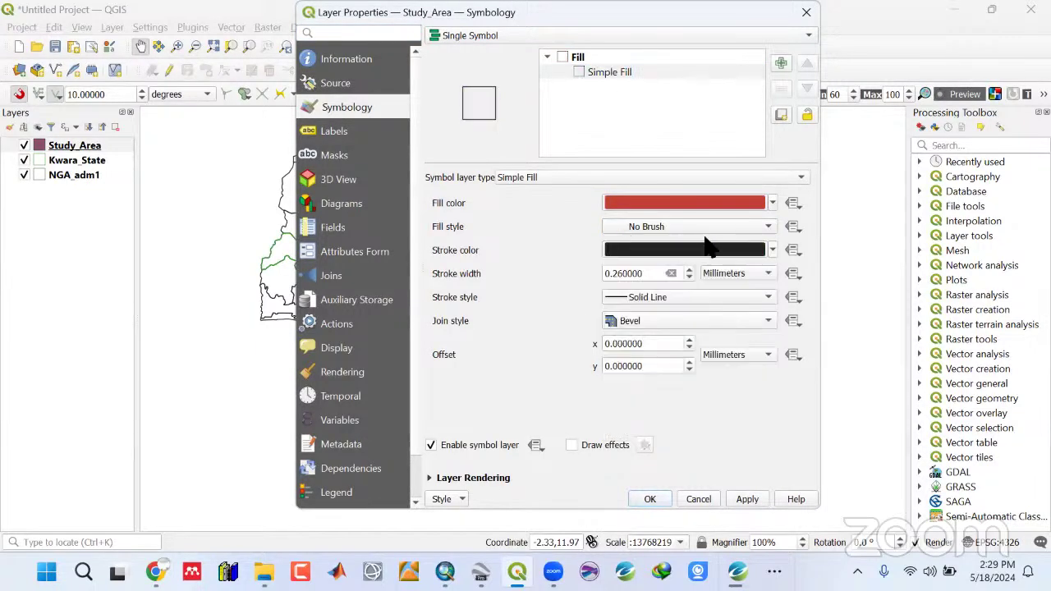
pyautogui.click(772, 250)
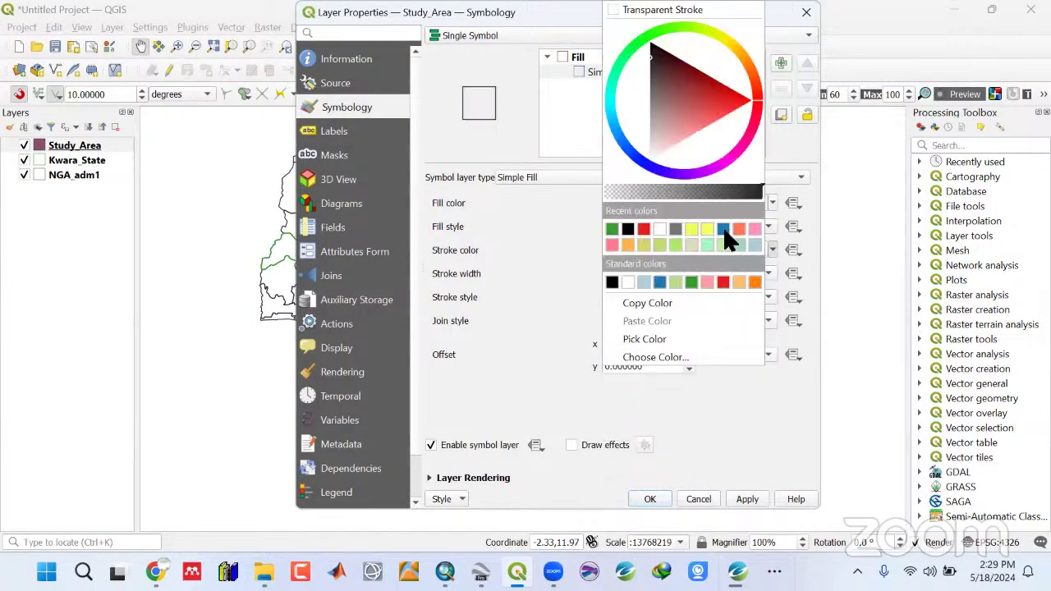
pyautogui.click(649, 171)
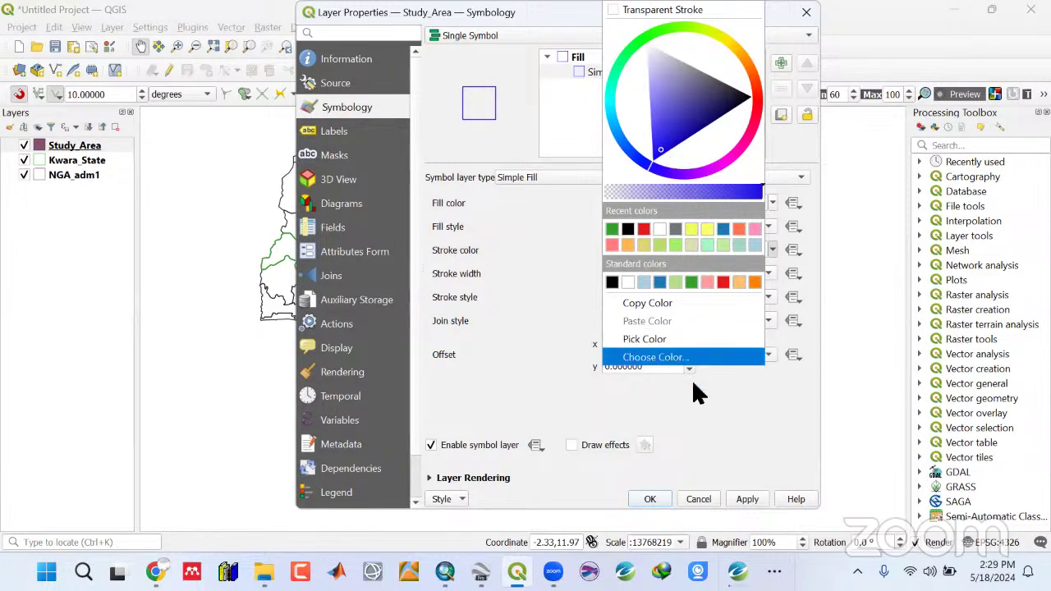
pyautogui.click(624, 281)
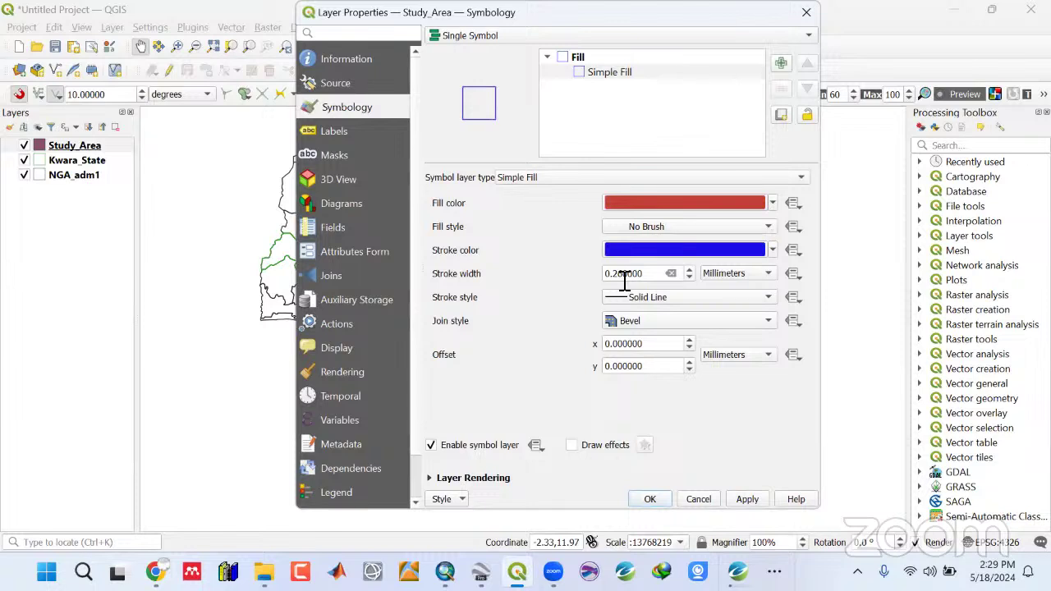
pyautogui.press('BackSpace')
pyautogui.write('3')
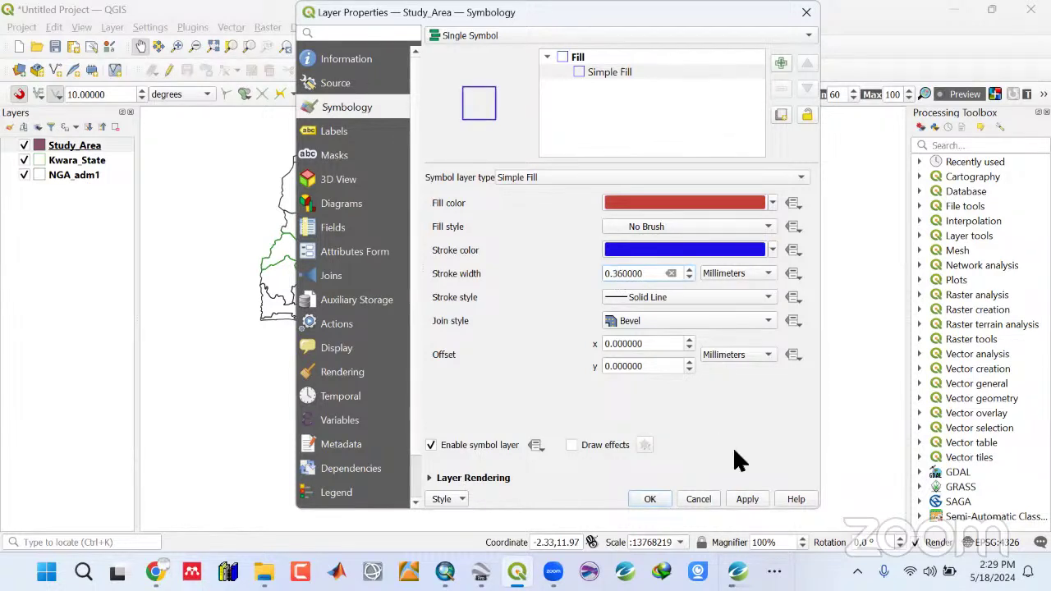
pyautogui.press('Return')
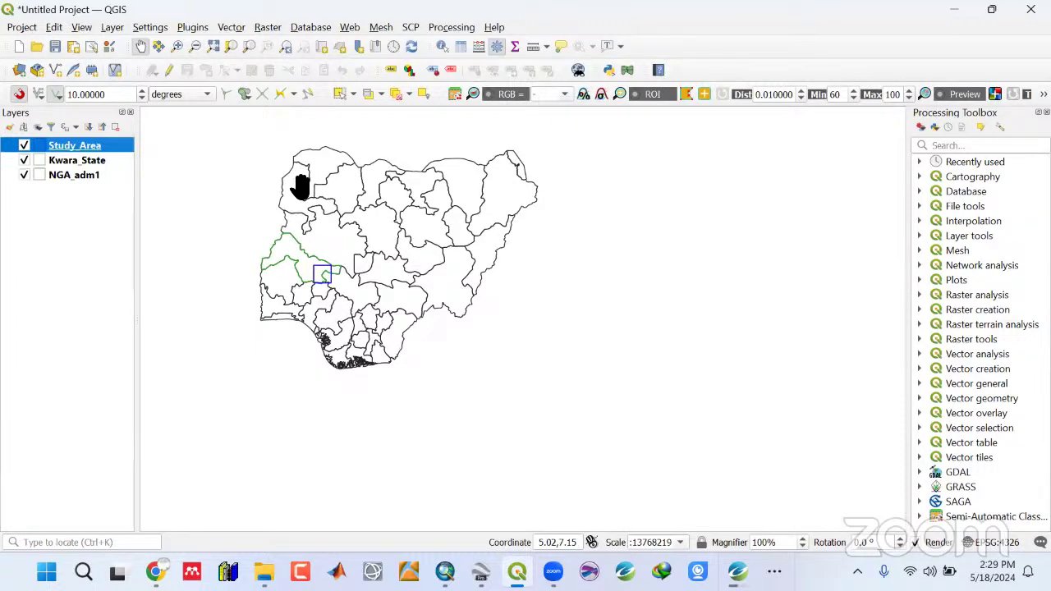
# Save the project as Lineaments in Kwara State's QGis Project folder.
pyautogui.scroll(2, 307, 270)
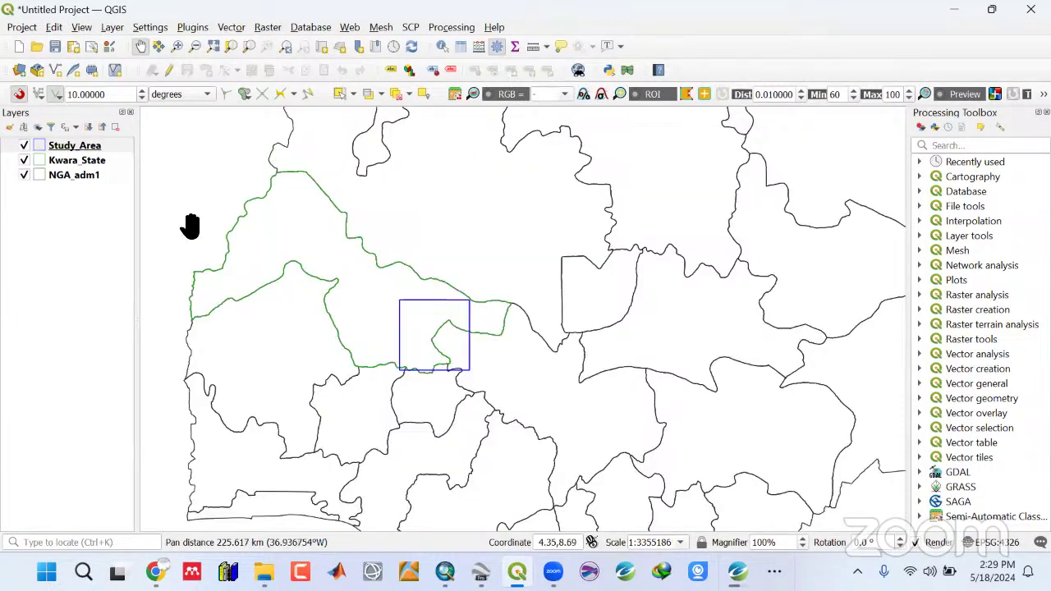
pyautogui.moveTo(404, 312); pyautogui.dragTo(391, 289)
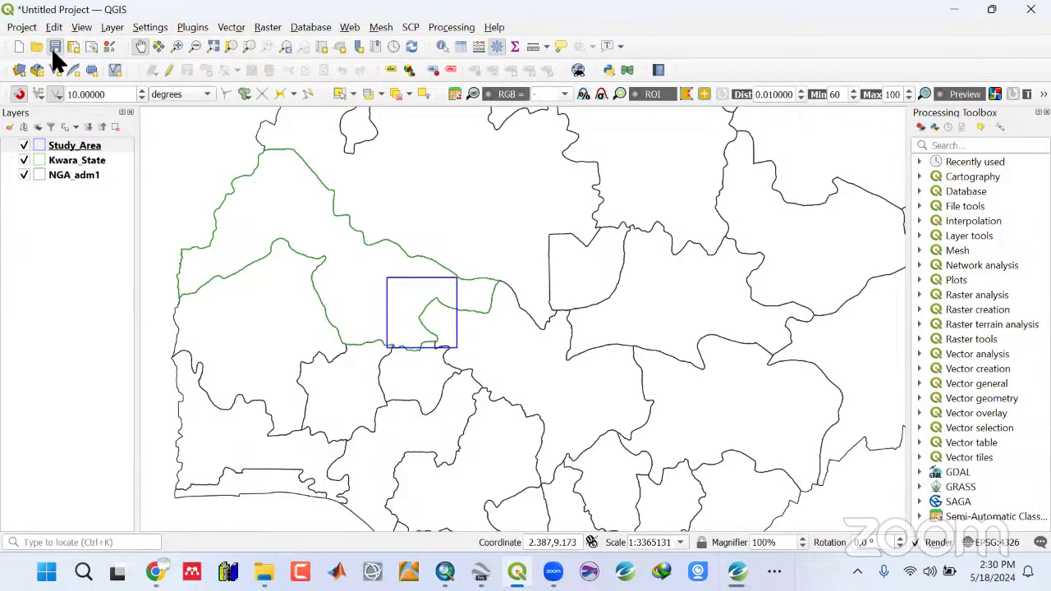
pyautogui.click(54, 47)
pyautogui.click(102, 63)
pyautogui.doubleClick(376, 182)
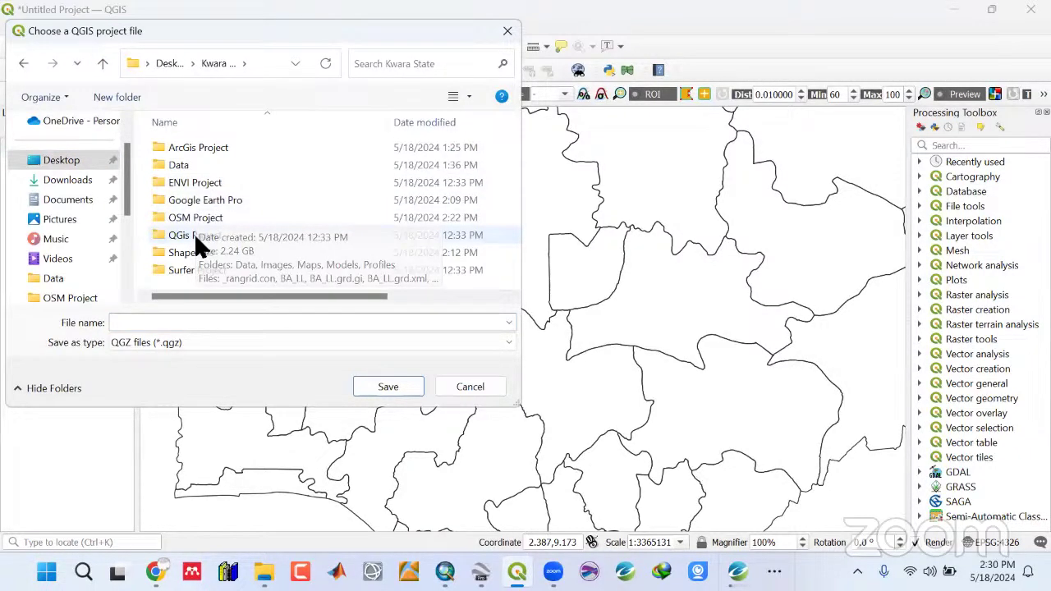
pyautogui.doubleClick(194, 235)
pyautogui.click(186, 323)
pyautogui.write('Linea')
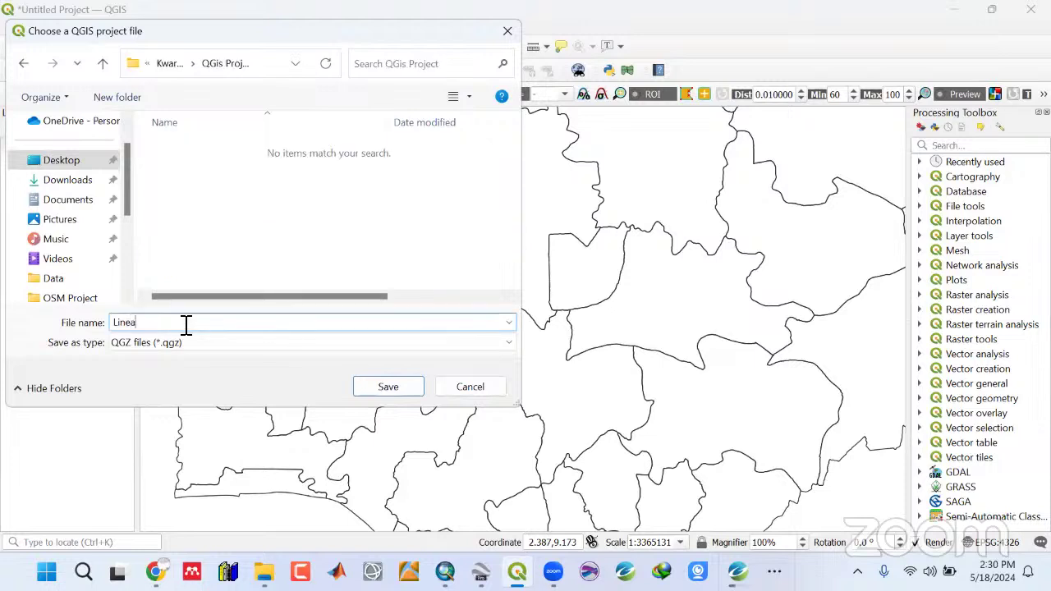
pyautogui.write('ments_Geological_ma')
pyautogui.press('BackSpace')
pyautogui.press('BackSpace')
pyautogui.press('BackSpace')
pyautogui.press('BackSpace')
pyautogui.press('BackSpace')
pyautogui.press('BackSpace')
pyautogui.press('BackSpace')
pyautogui.press('BackSpace')
pyautogui.press('BackSpace')
pyautogui.press('BackSpace')
pyautogui.press('BackSpace')
pyautogui.press('BackSpace')
pyautogui.press('BackSpace')
pyautogui.press('BackSpace')
pyautogui.click(403, 388)
# Check the layer CRS of NGA_adm1, Kwara_State and Study_Area, and save the Lineaments project.
pyautogui.rightClick(74, 178)
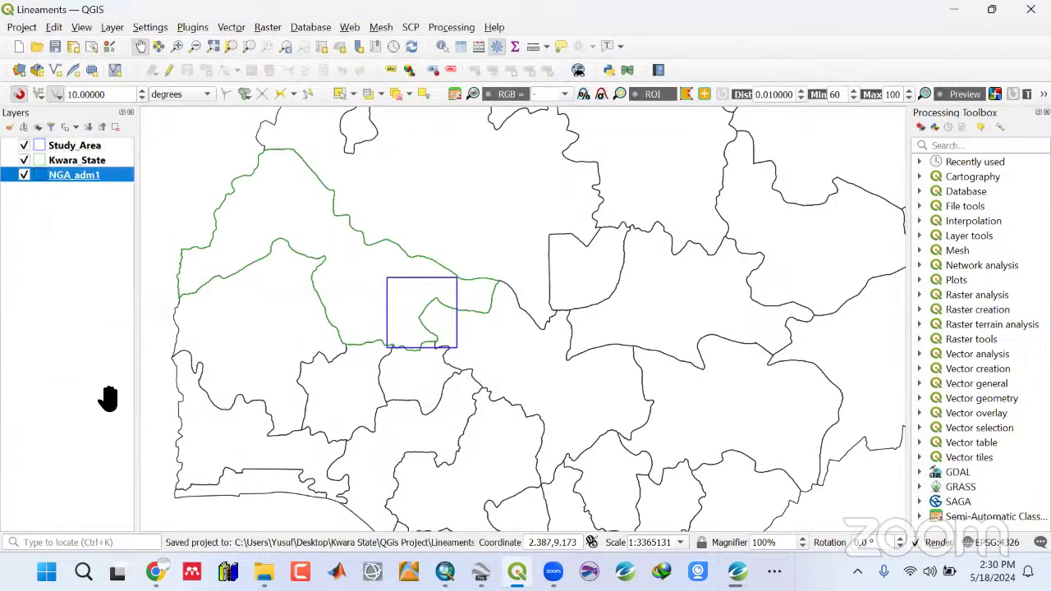
pyautogui.moveTo(129, 449)
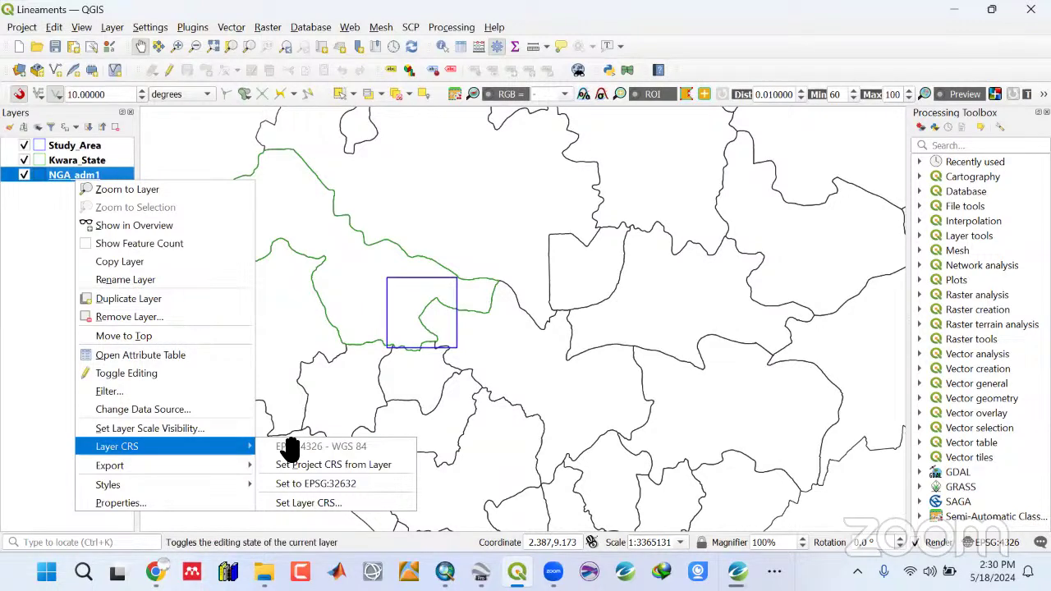
pyautogui.rightClick(76, 160)
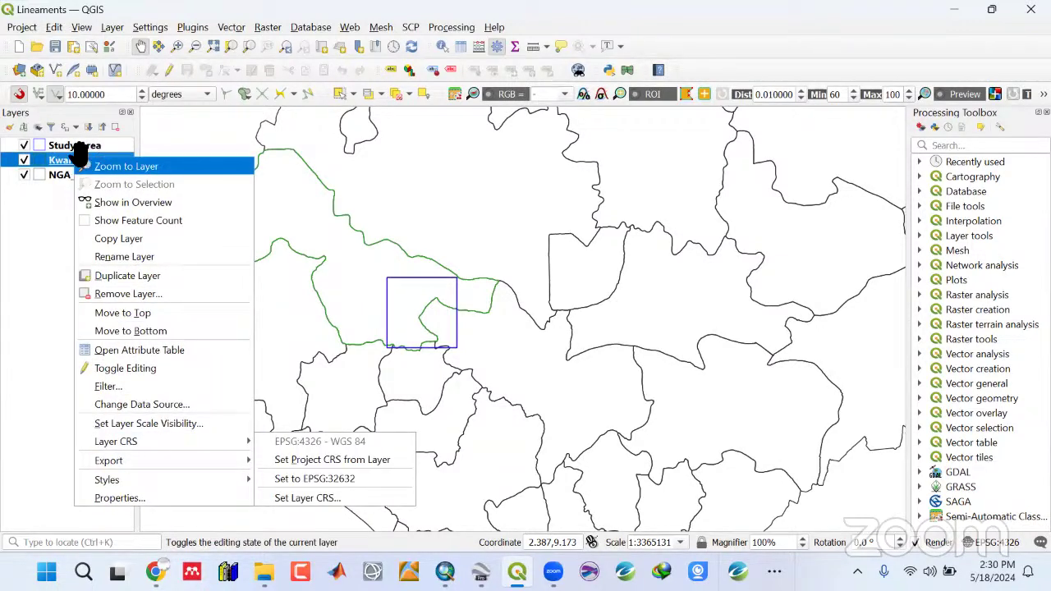
pyautogui.click(66, 145)
pyautogui.rightClick(65, 145)
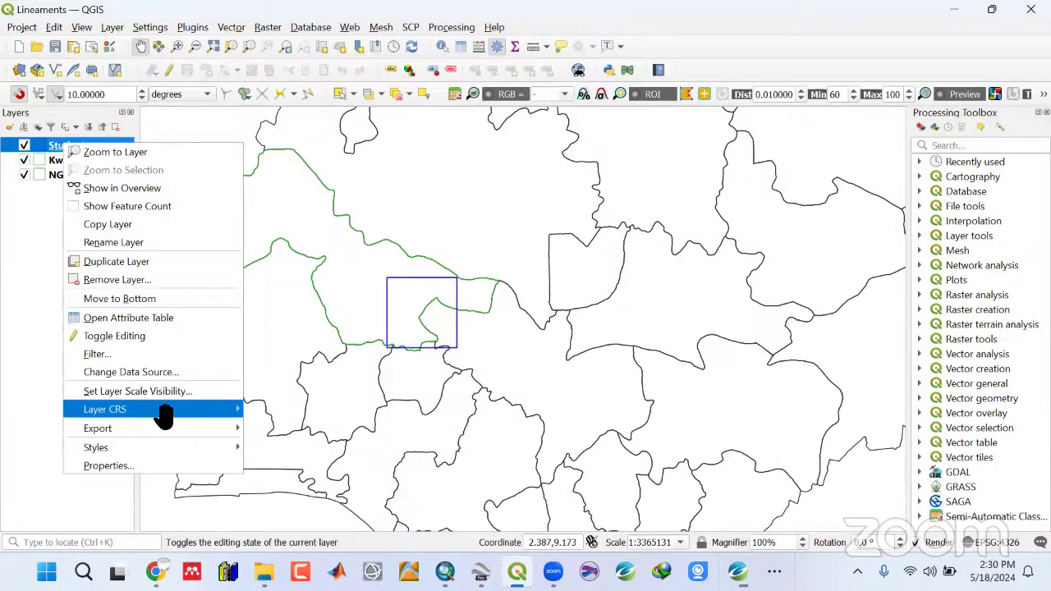
pyautogui.click(293, 416)
pyautogui.hotkey('ctrl', 's')
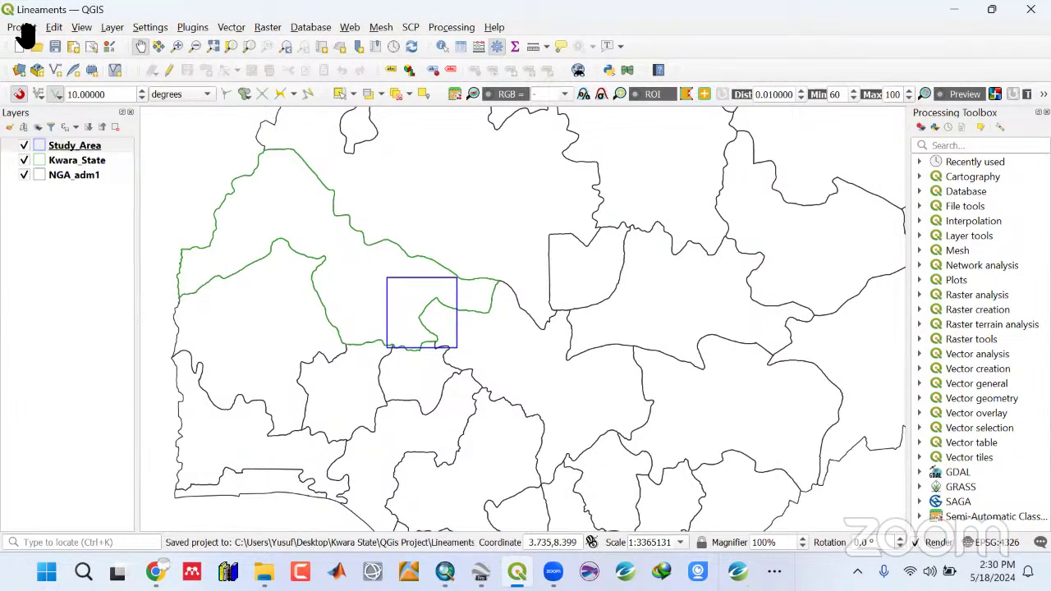
pyautogui.moveTo(133, 296); pyautogui.dragTo(132, 323)
pyautogui.moveTo(271, 325); pyautogui.dragTo(274, 312)
pyautogui.moveTo(270, 349); pyautogui.dragTo(271, 342)
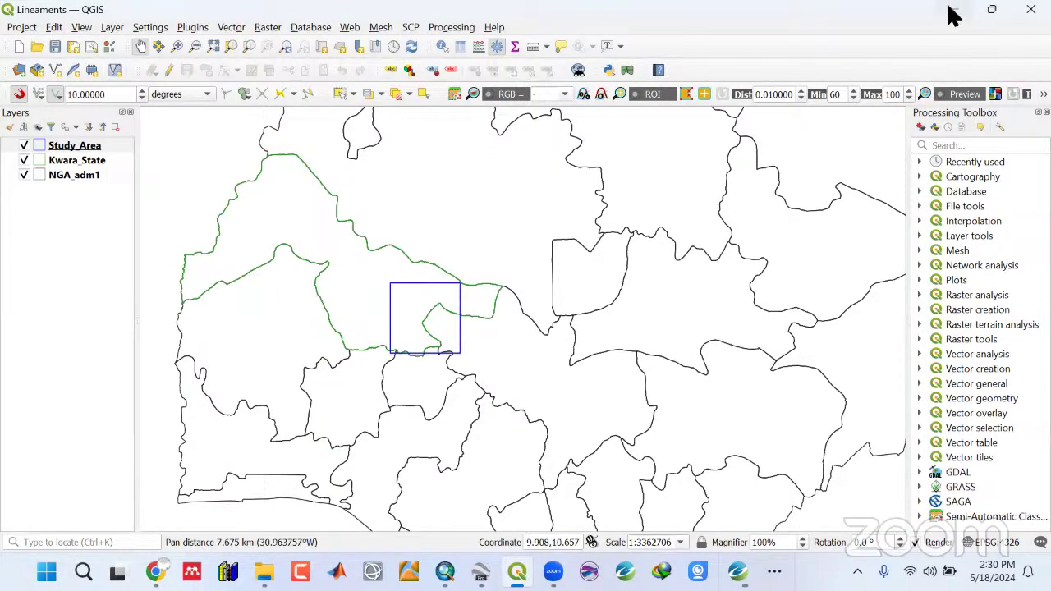
pyautogui.click(992, 9)
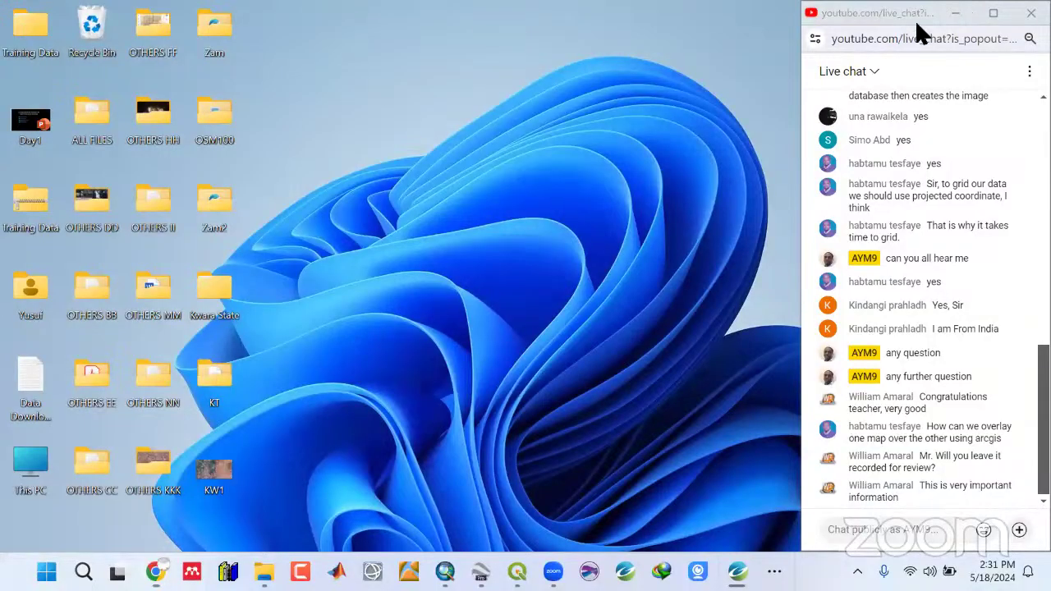
pyautogui.rightClick(342, 106)
pyautogui.click(376, 174)
# Return to the Lineaments project in QGIS and open the raster Georeferencer.
pyautogui.hotkey('alt', 'Tab')
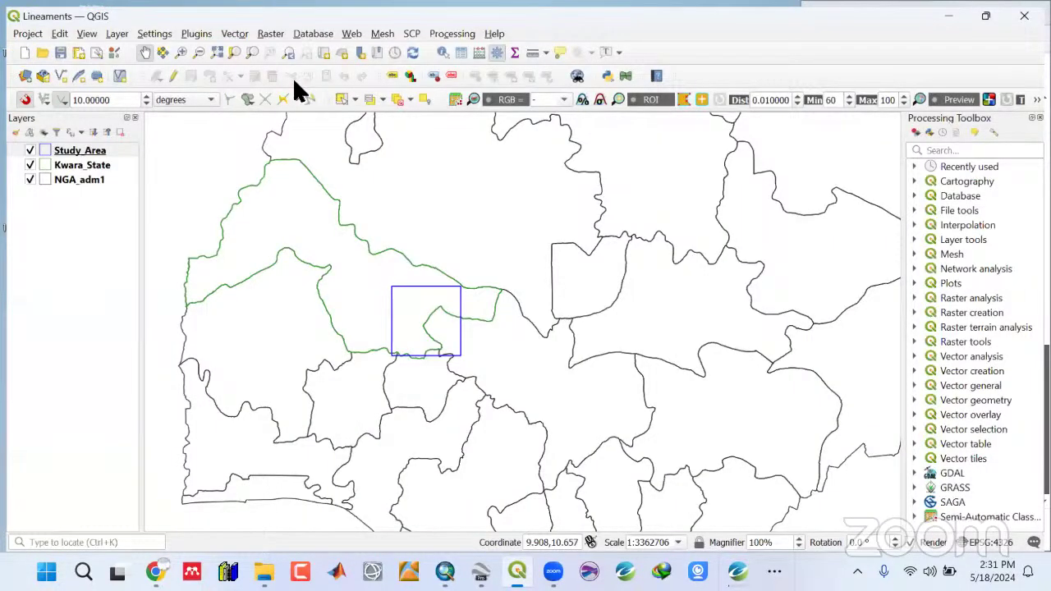
pyautogui.hotkey('alt', 'r')
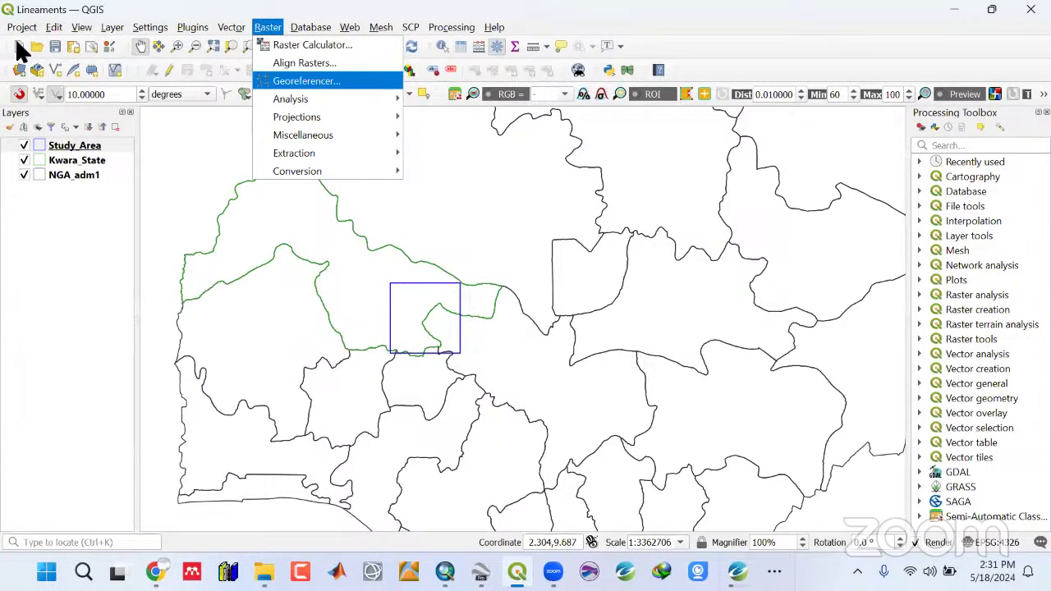
pyautogui.press('Return')
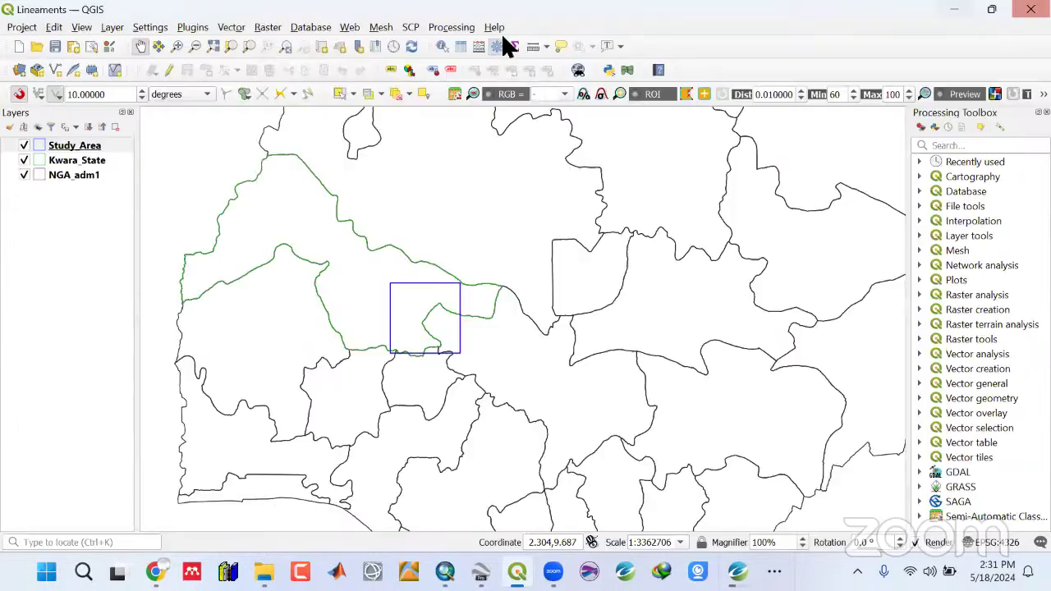
# Open the Linearment-map-of-Nigeria PDF from Kwara State's Data folder and examine its lineaments and grid lines around the Bida Basin.
pyautogui.hotkey('alt', 'Tab')
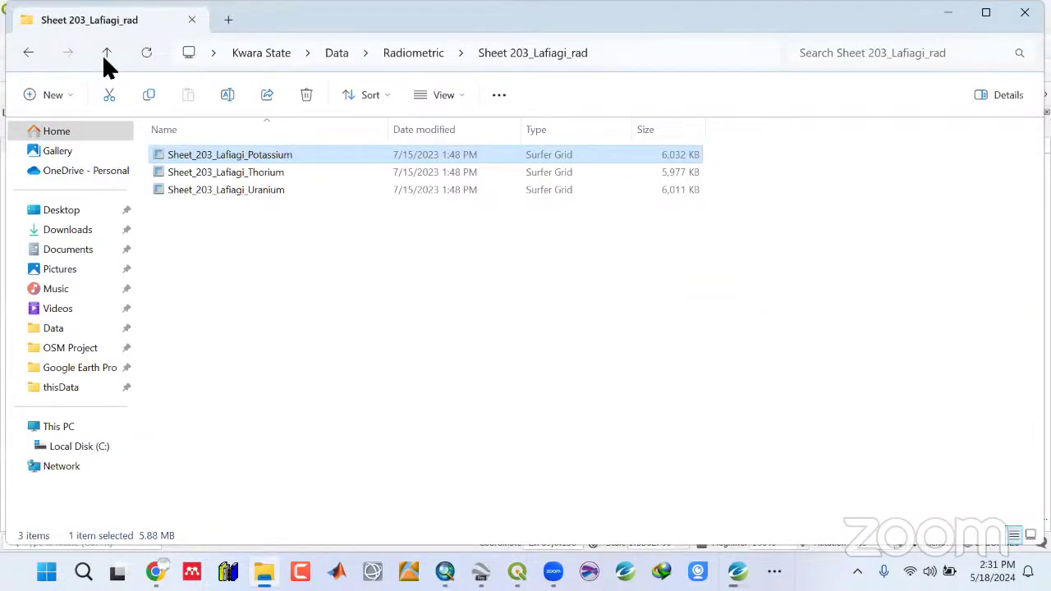
pyautogui.click(105, 54)
pyautogui.doubleClick(205, 276)
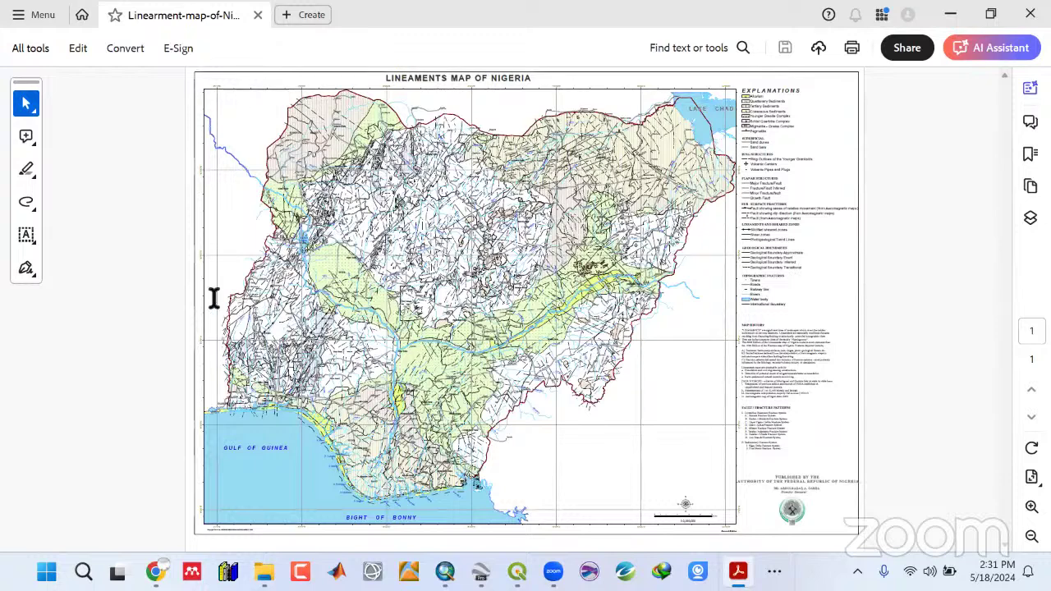
pyautogui.keyDown('ctrl'); pyautogui.scroll(5, 211, 298); pyautogui.keyUp('ctrl')
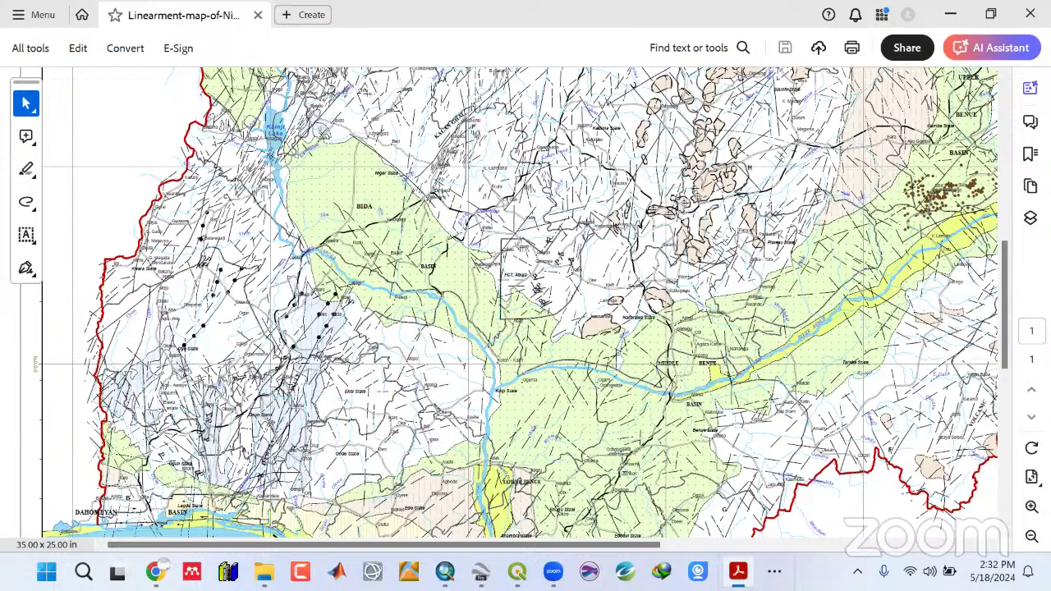
pyautogui.scroll(1, 157, 272)
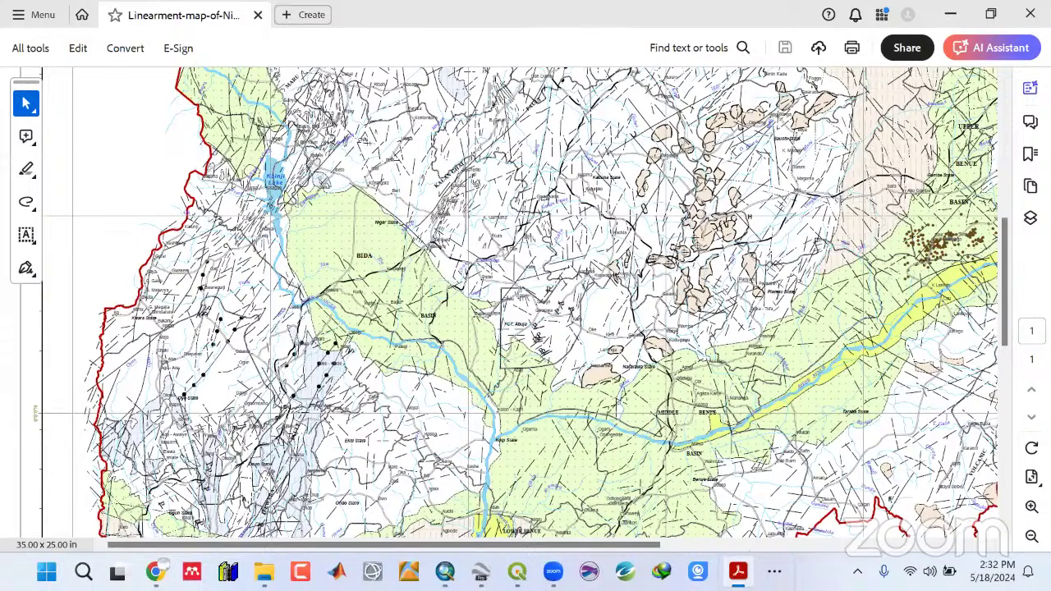
pyautogui.hotkey('alt', 'F4')
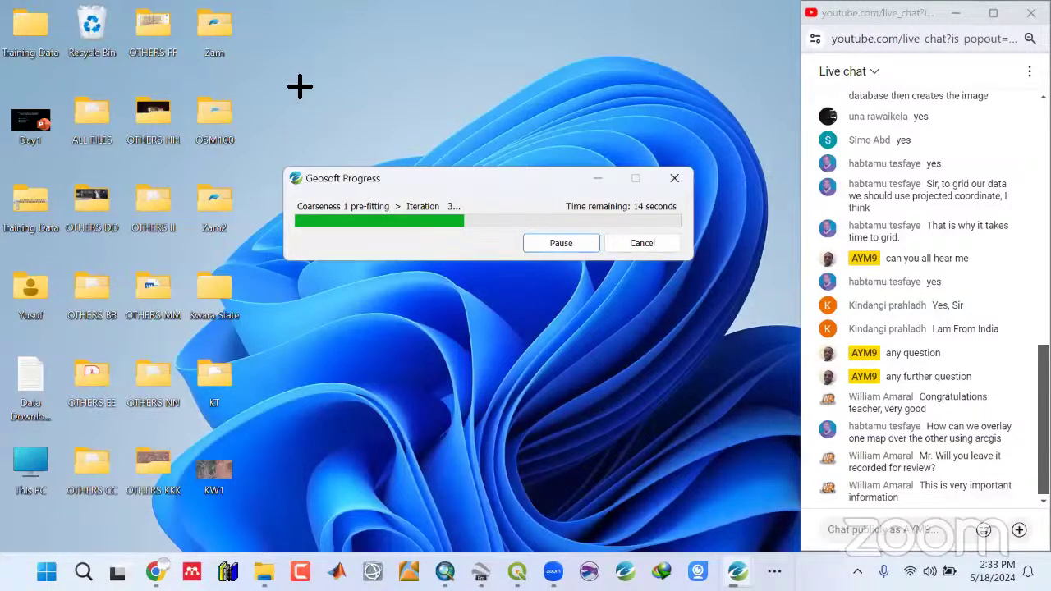
# Load Linearment-map-of-Nigeria.pdf from Kwara State's Data folder into the QGIS Georeferencer.
pyautogui.hotkey('alt', 'Tab')
pyautogui.click(16, 48)
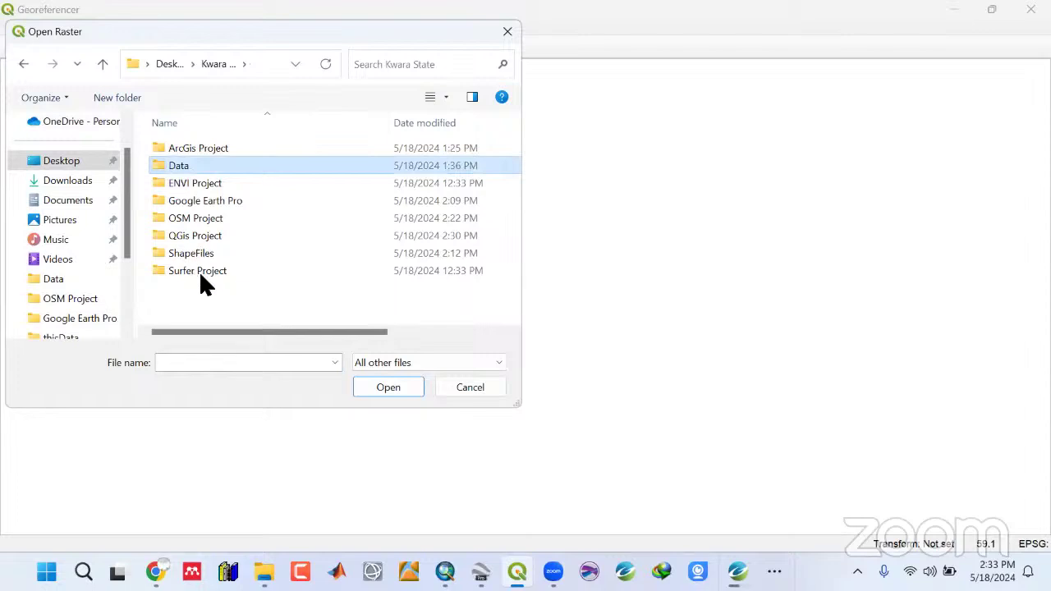
pyautogui.press('Return')
pyautogui.click(206, 271)
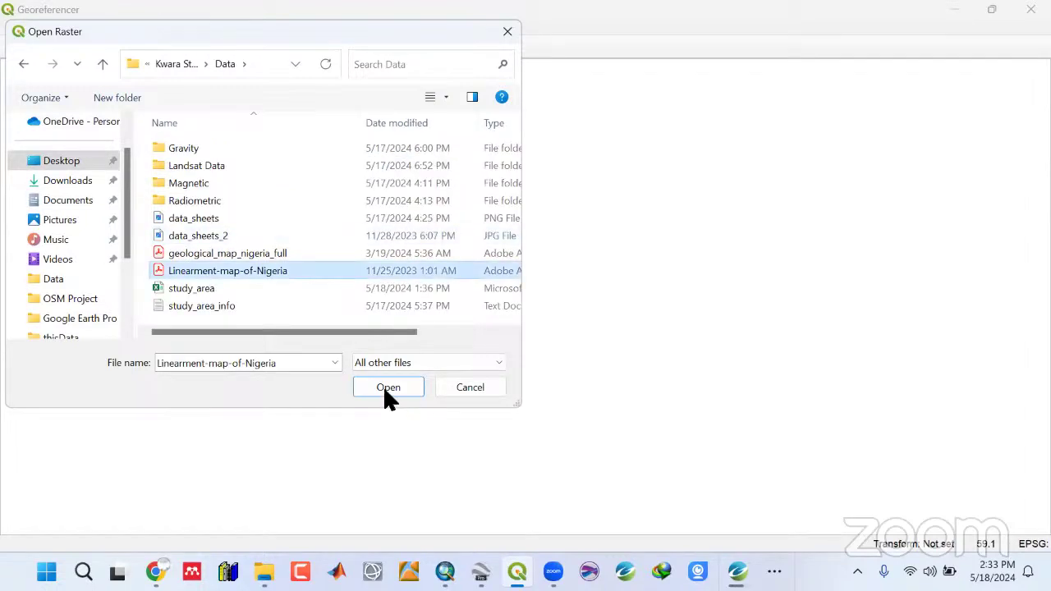
pyautogui.click(383, 386)
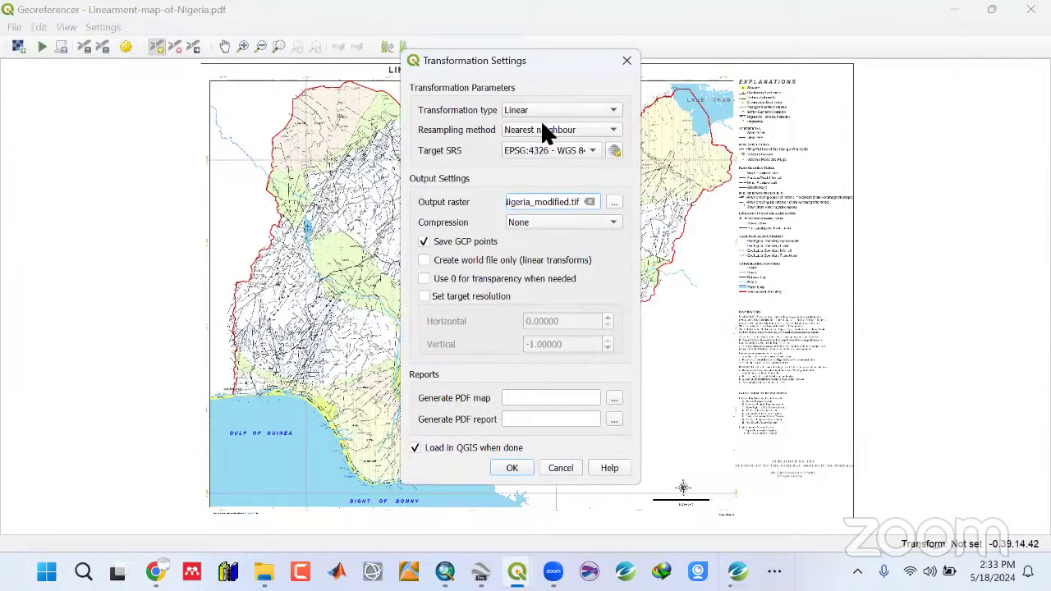
# Try naming the output raster Linearment-map-of-kawara_state, and accept a Linear, Nearest neighbour transformation with target SRS EPSG:4326 - WGS 84.
pyautogui.click(613, 202)
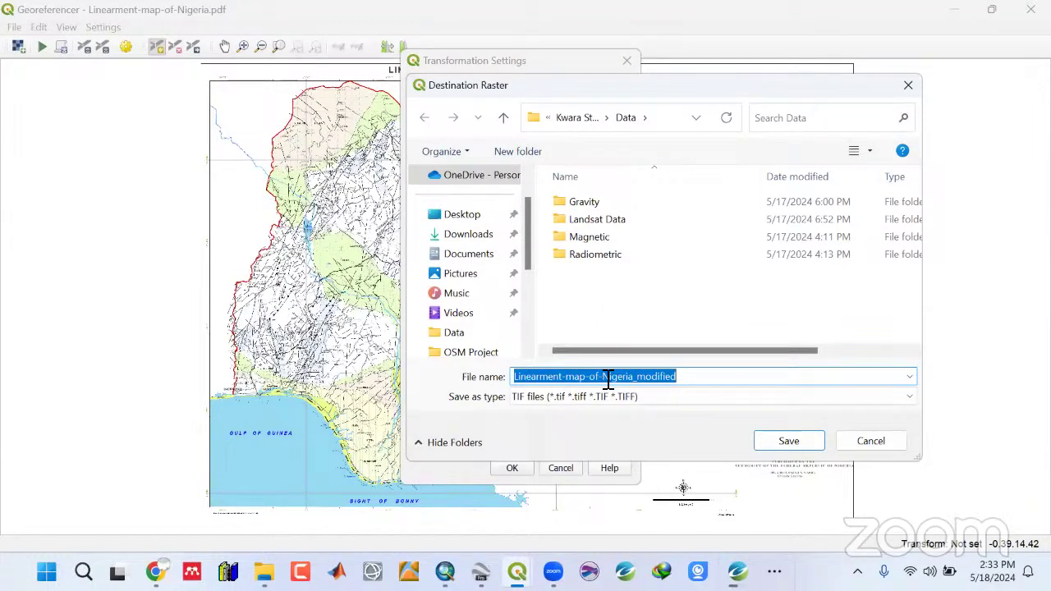
pyautogui.moveTo(608, 380); pyautogui.dragTo(675, 379)
pyautogui.write('kawara_state')
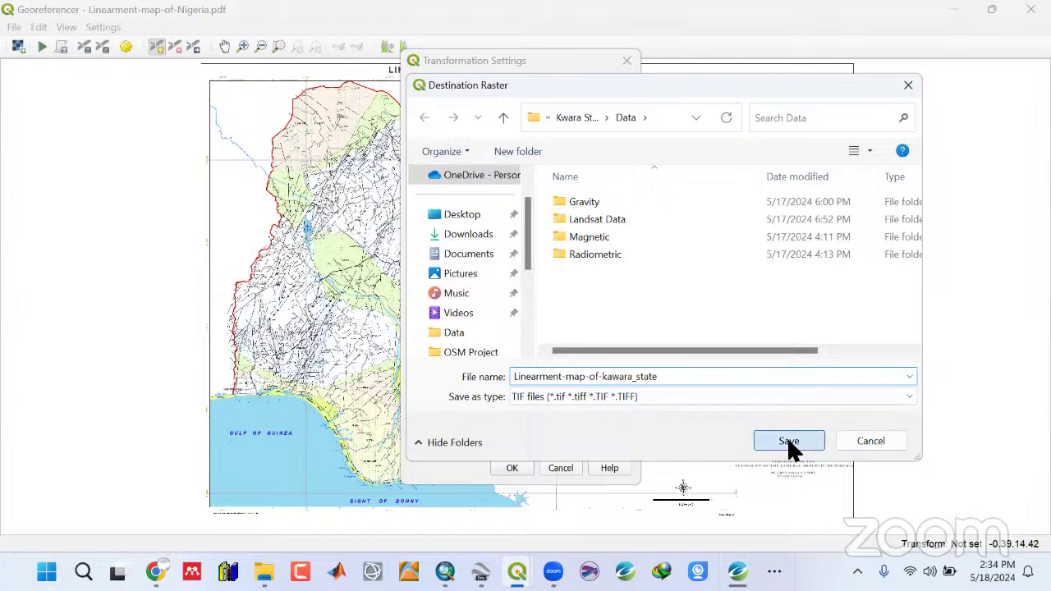
pyautogui.press('Escape')
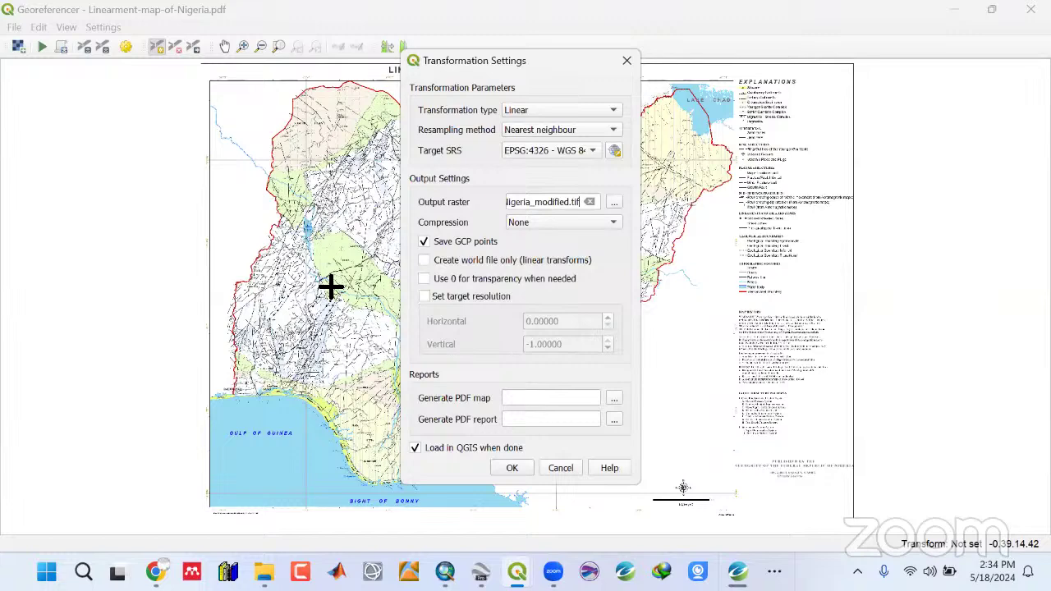
pyautogui.press('Return')
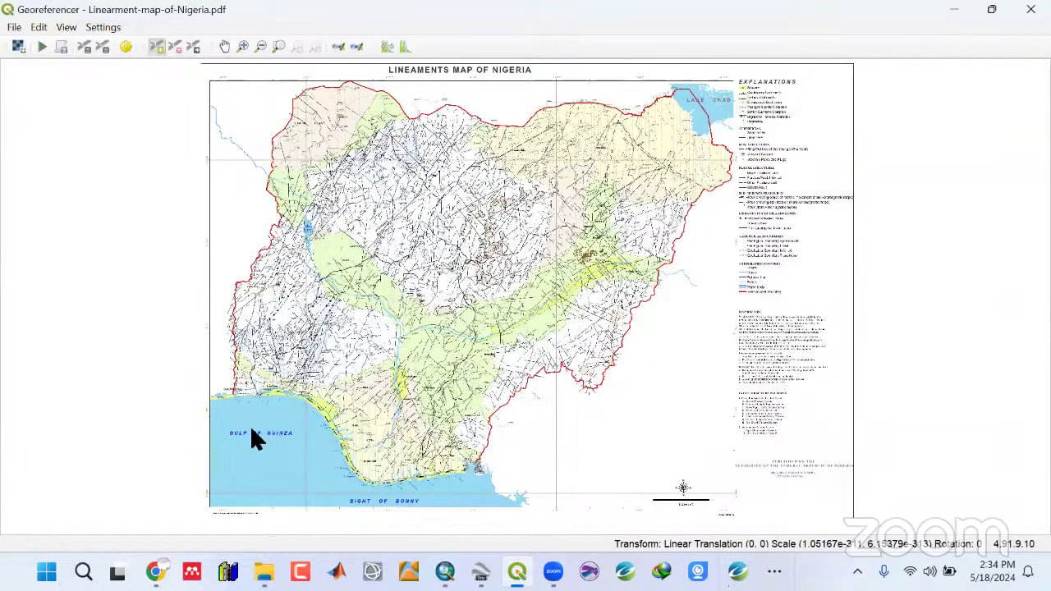
# Add control points along Kwara State's western border on the lineament map, picking the matching border corners from the map canvas.
pyautogui.scroll(1, 250, 426)
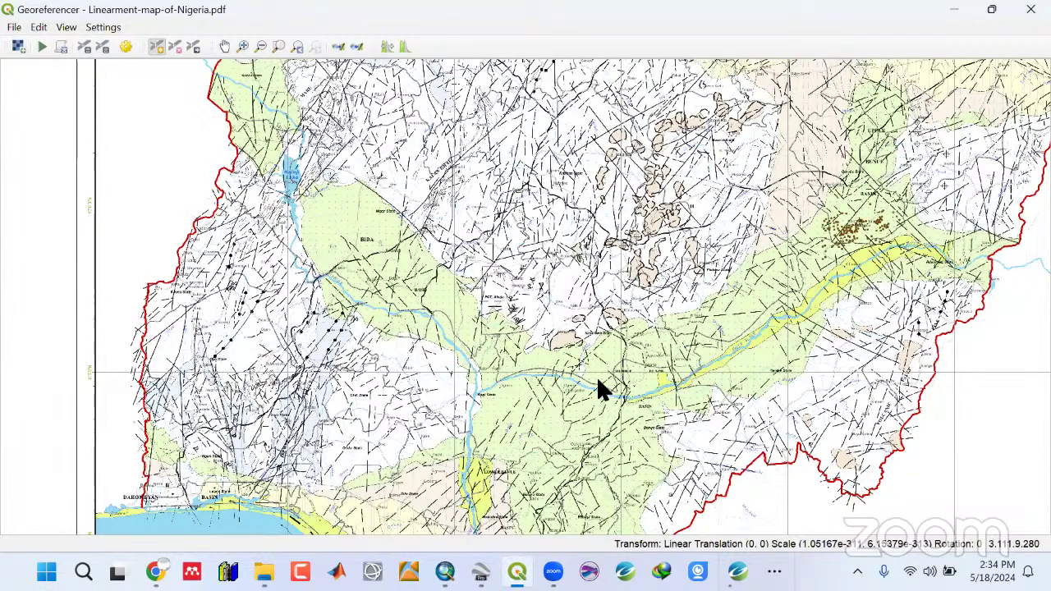
pyautogui.hotkey('alt', 'Tab')
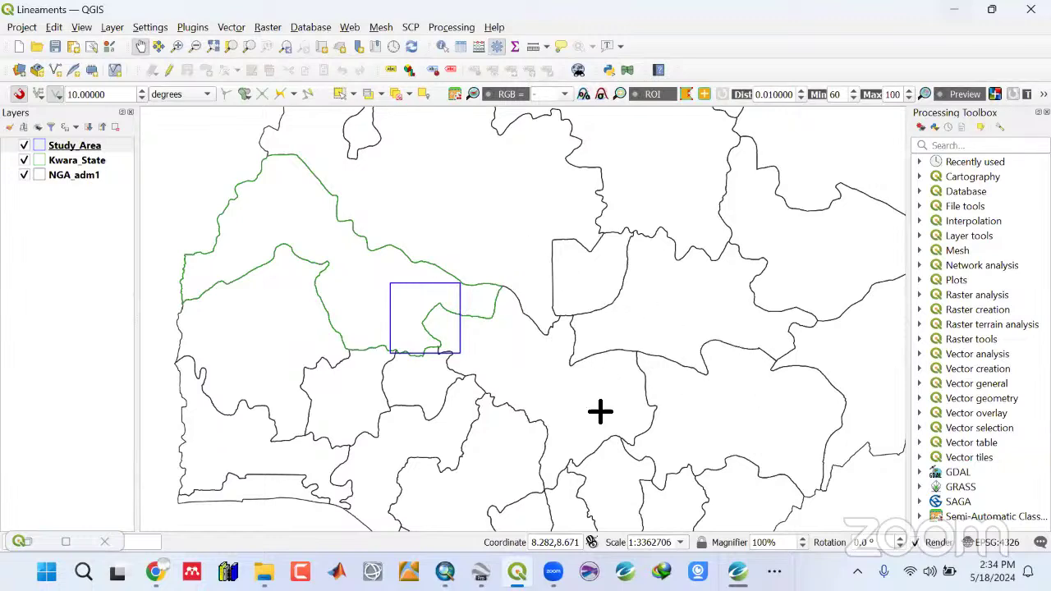
pyautogui.hotkey('alt', 'Tab')
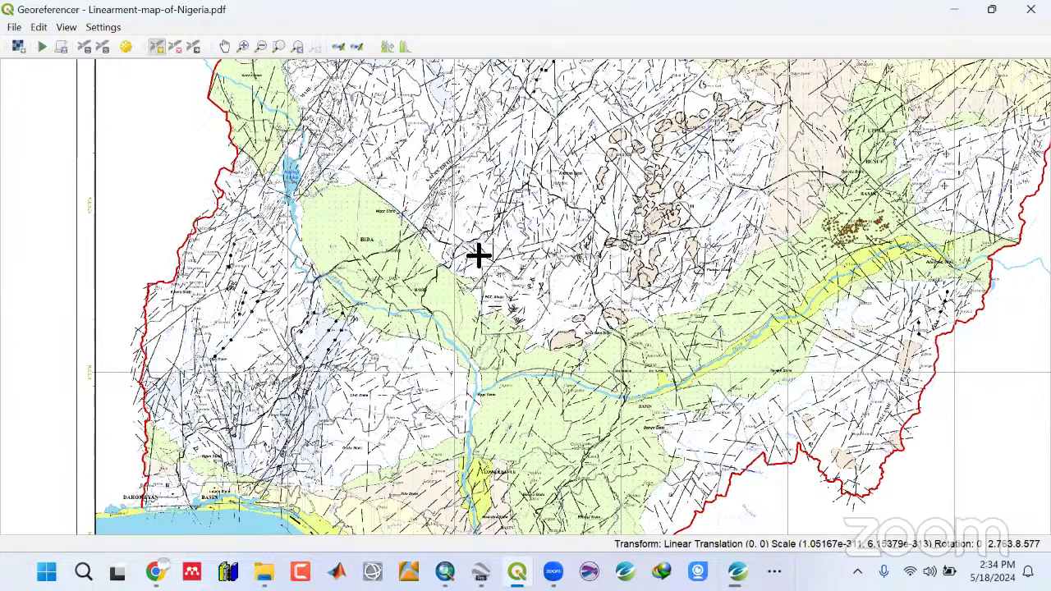
pyautogui.click(156, 46)
pyautogui.scroll(1, 135, 357)
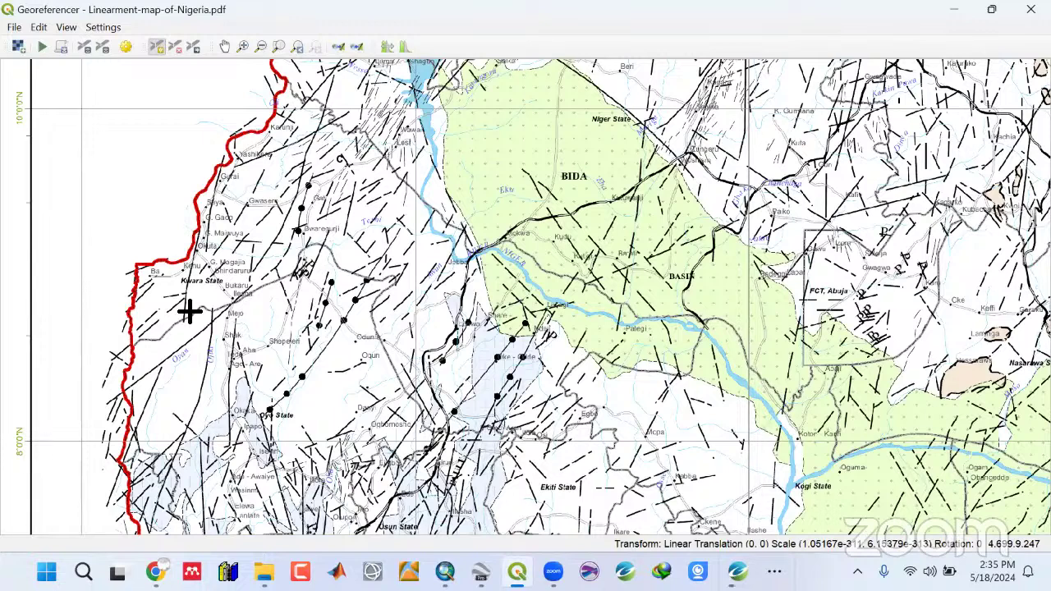
pyautogui.hotkey('alt', 'Tab')
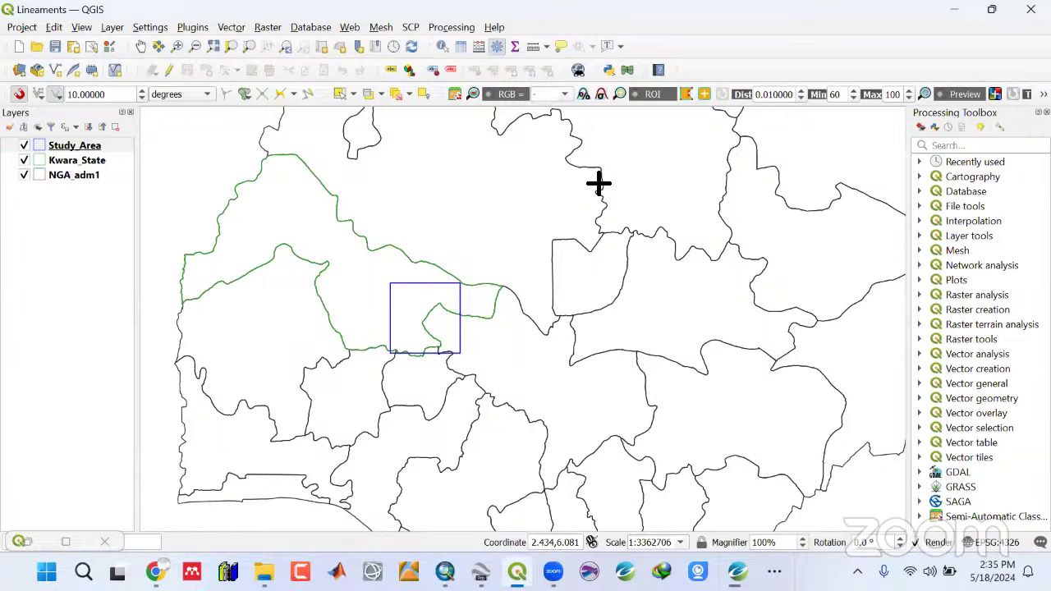
pyautogui.click(665, 328)
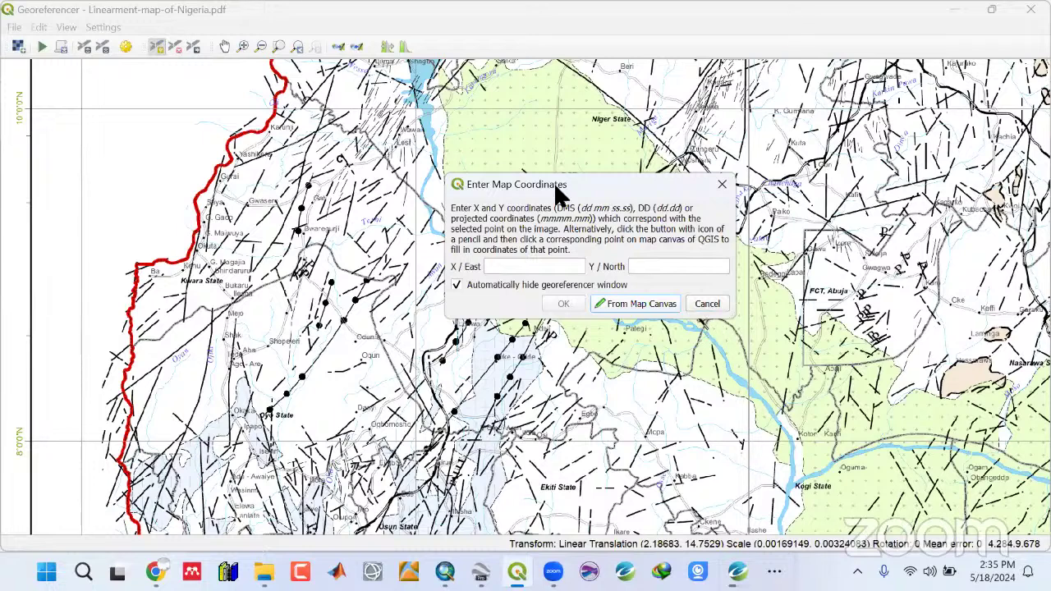
pyautogui.press('Escape')
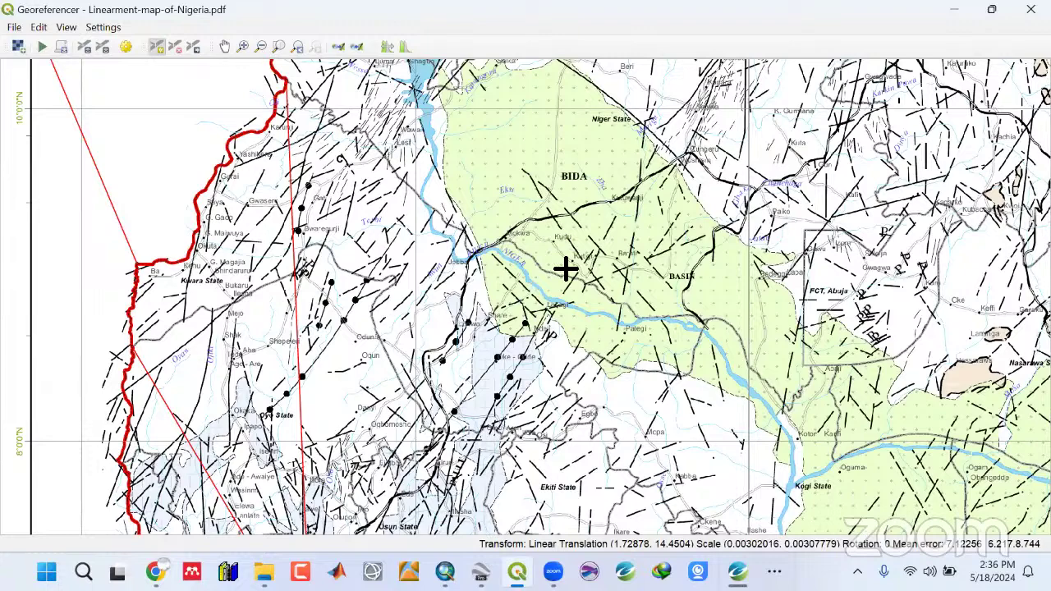
# Add control points at Kwara State's eastern tip and along its southeastern border, including one at X 5.354346, Y 8.34394 from the map canvas.
pyautogui.hotkey('alt', 'Tab')
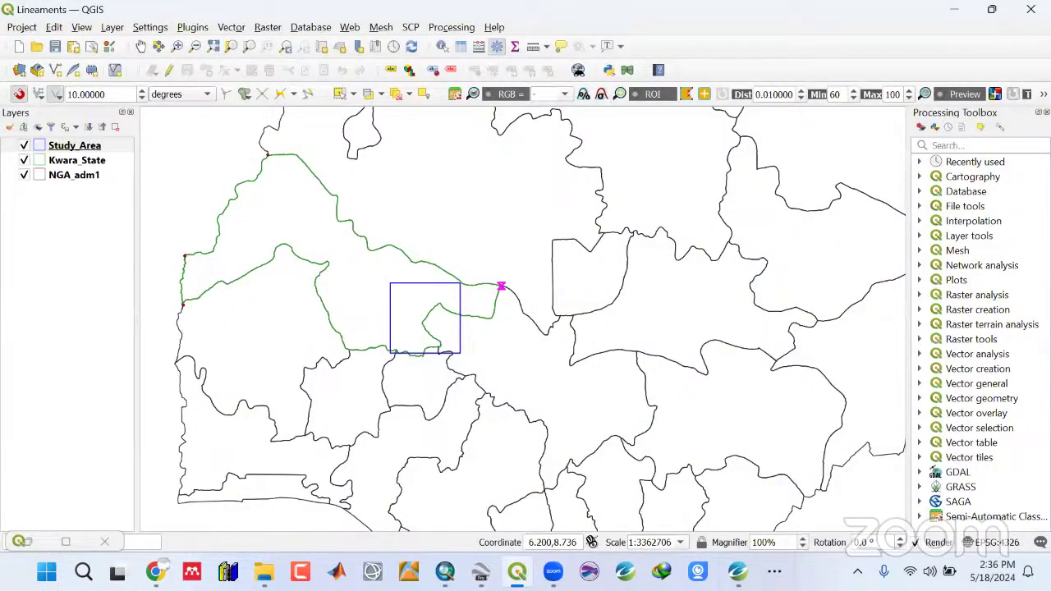
pyautogui.hotkey('alt', 'Tab')
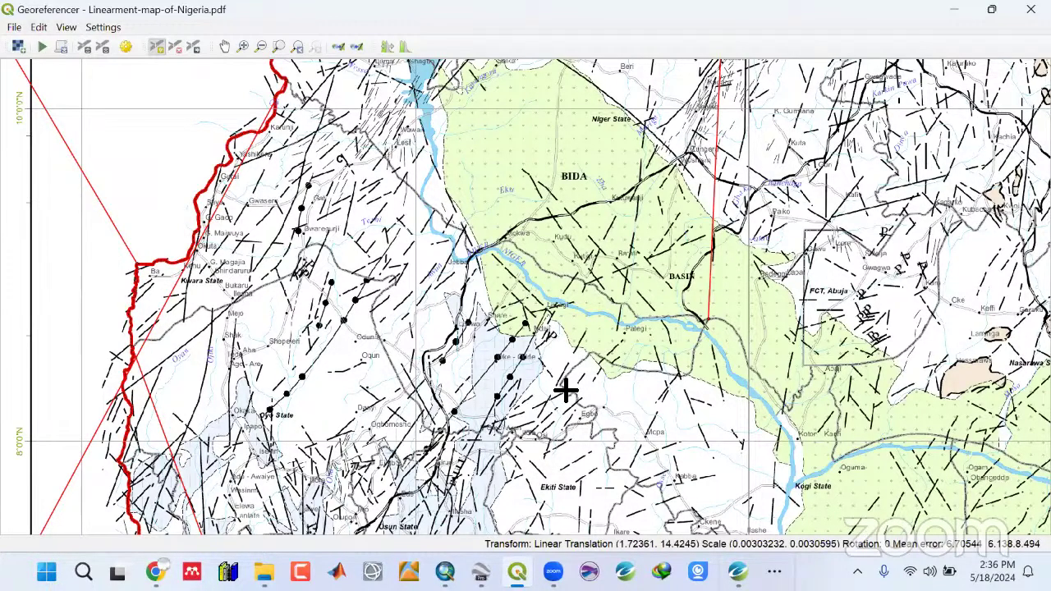
pyautogui.click(621, 258)
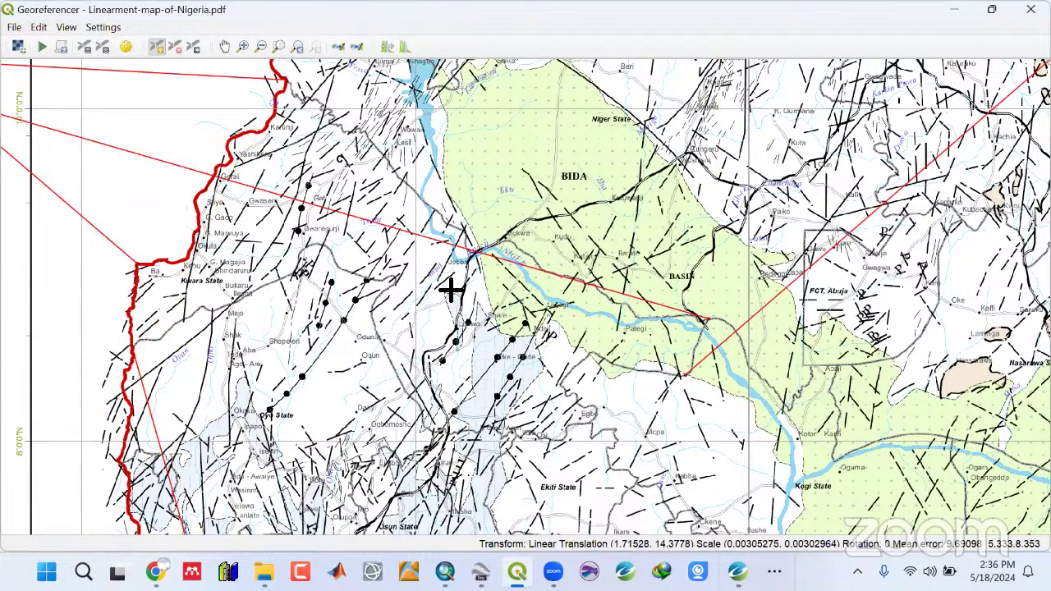
pyautogui.click(554, 351)
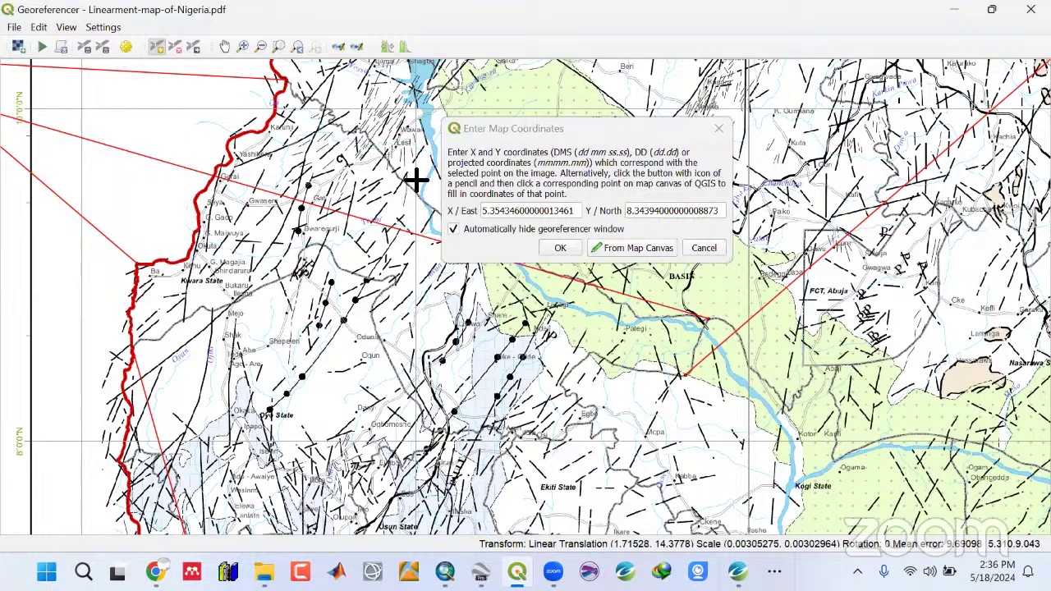
pyautogui.click(560, 247)
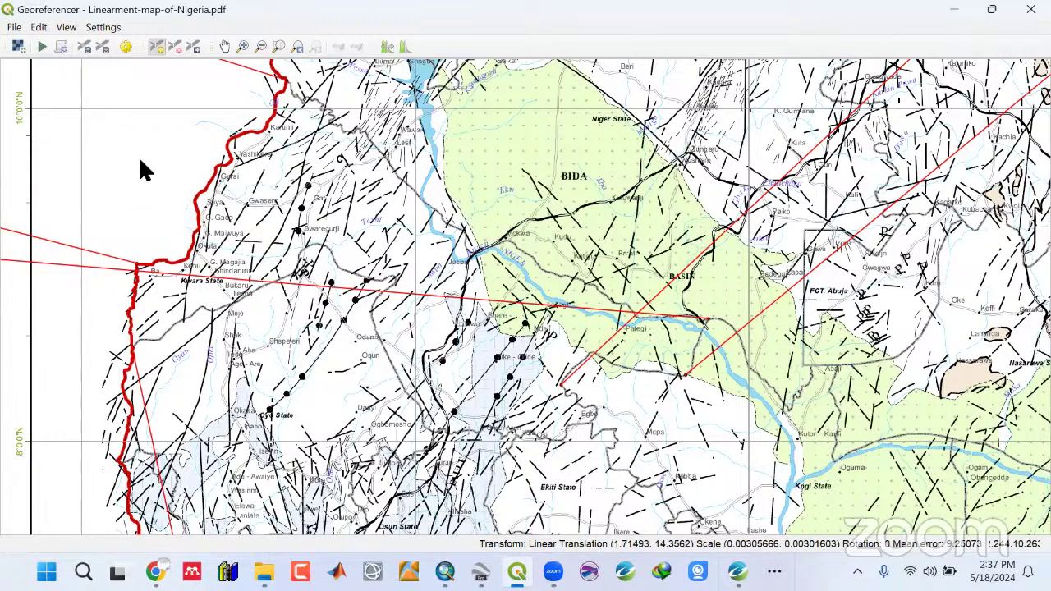
# Run the georeferencing and compare the lineament raster with the Kwara_State outline, with Study_Area and NGA_adm1 hidden.
pyautogui.moveTo(90, 150); pyautogui.dragTo(86, 205)
pyautogui.hotkey('alt', 'Tab')
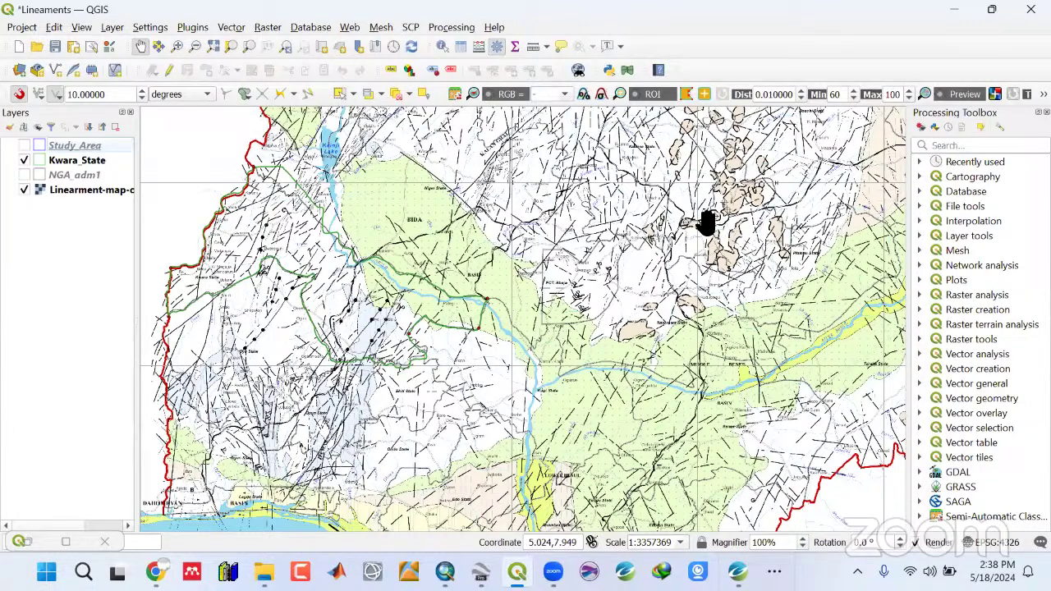
# Display Study_Area and Kwara_State over the georeferenced lineament raster, inspect the study area, and save the project.
pyautogui.press('space')
pyautogui.hotkey('ctrl', 'shift', 'z')
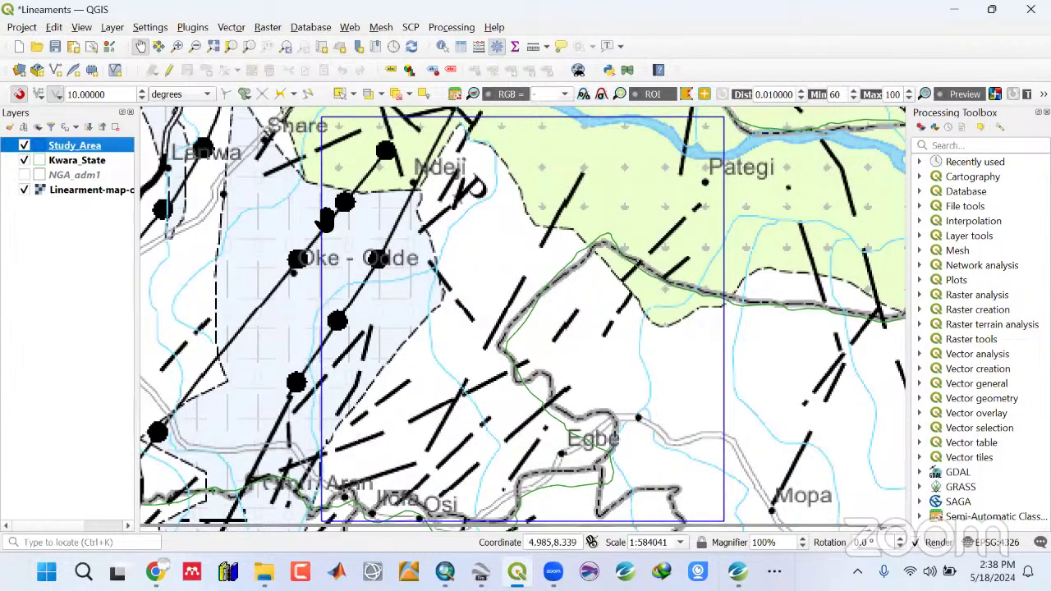
pyautogui.moveTo(324, 220); pyautogui.dragTo(305, 222)
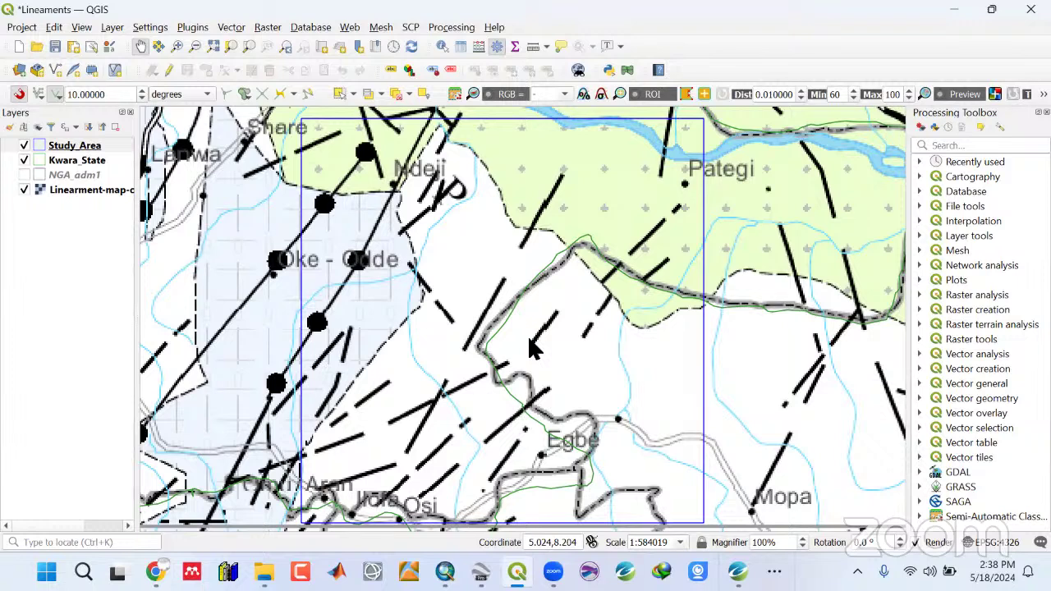
pyautogui.hotkey('ctrl', 's')
# Switch to Oasis montaj and run the re-projection of a grid.
pyautogui.press('super+Down')
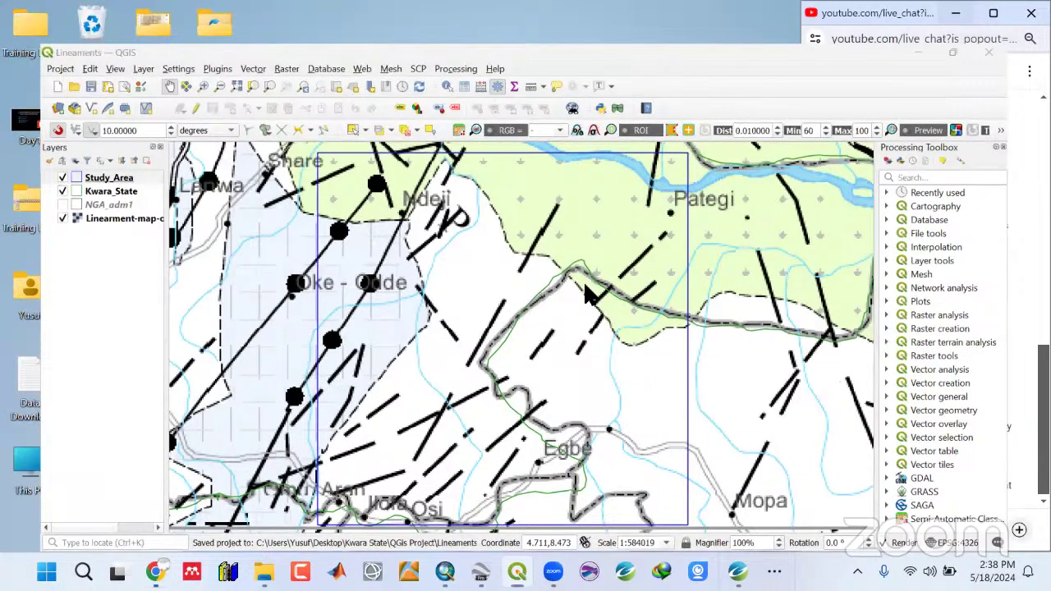
pyautogui.hotkey('alt', 'Tab')
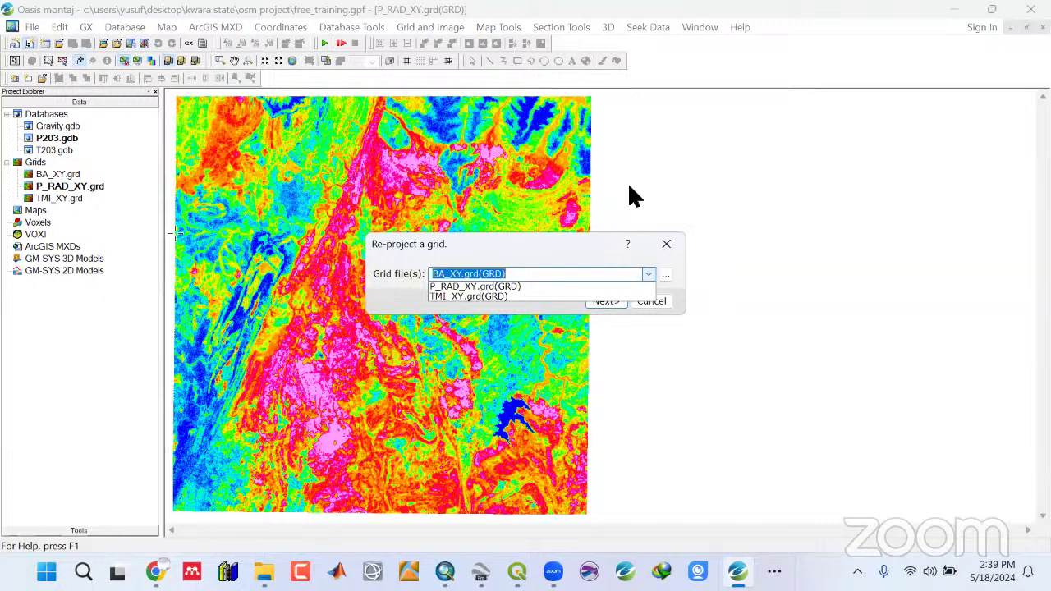
pyautogui.press('Return')
pyautogui.press('Return')
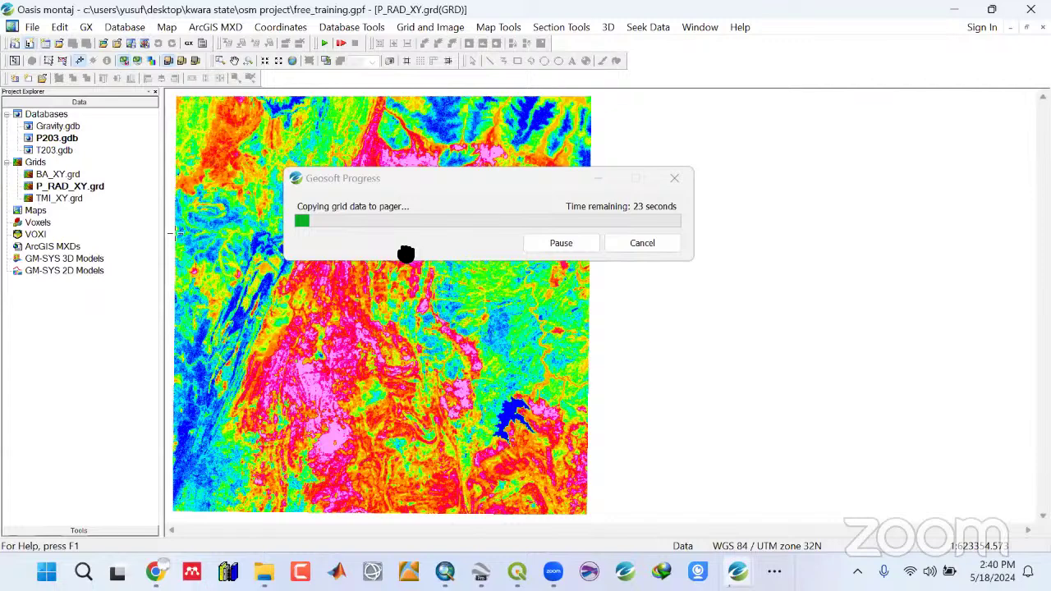
# Switch back to QGIS, hide Kwara_State, and name a new shapefile Lineaments_geology in the Kwara State ShapeFiles folder.
pyautogui.hotkey('alt', 'Tab')
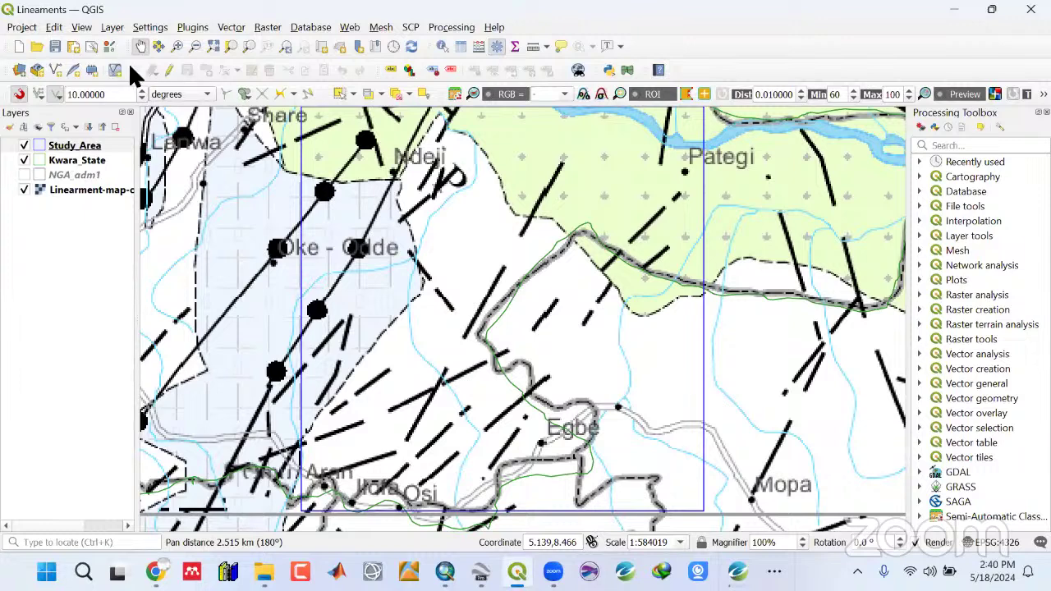
pyautogui.scroll(-1, 448, 160)
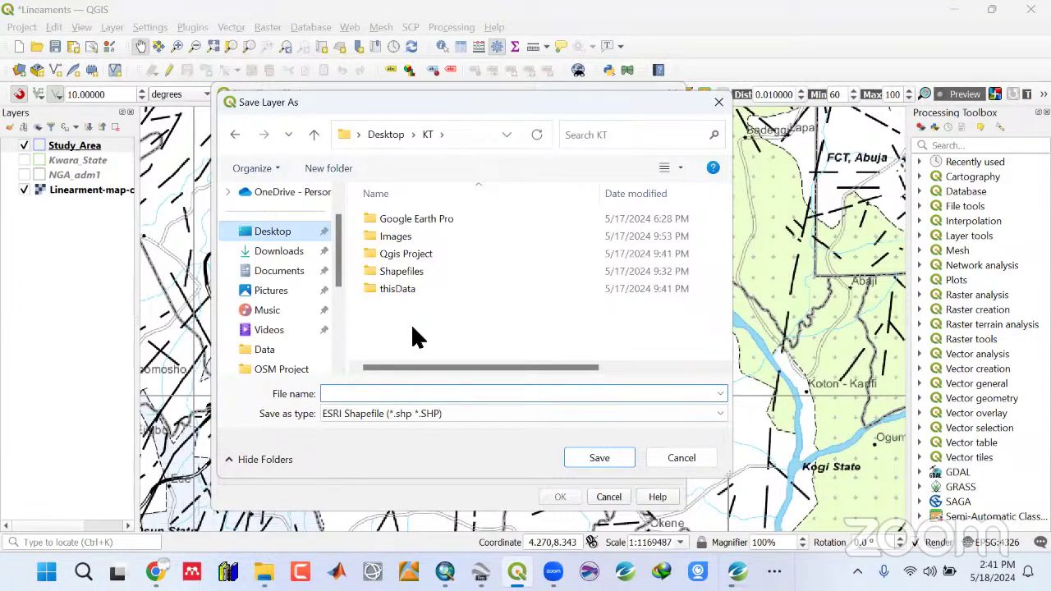
pyautogui.click(432, 394)
pyautogui.write('L')
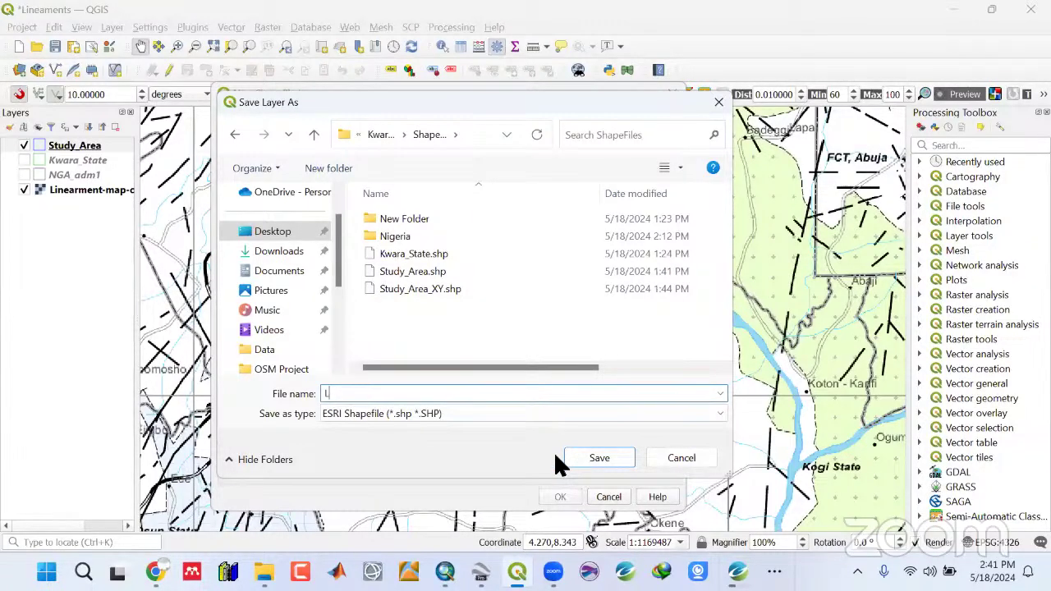
pyautogui.write('ineaments_geology')
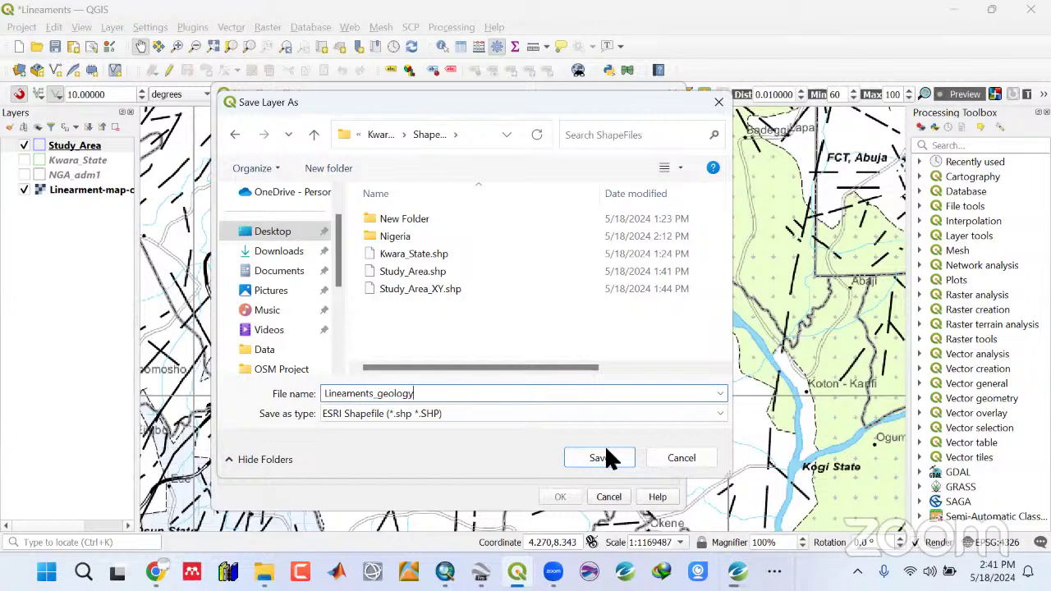
pyautogui.press('Return')
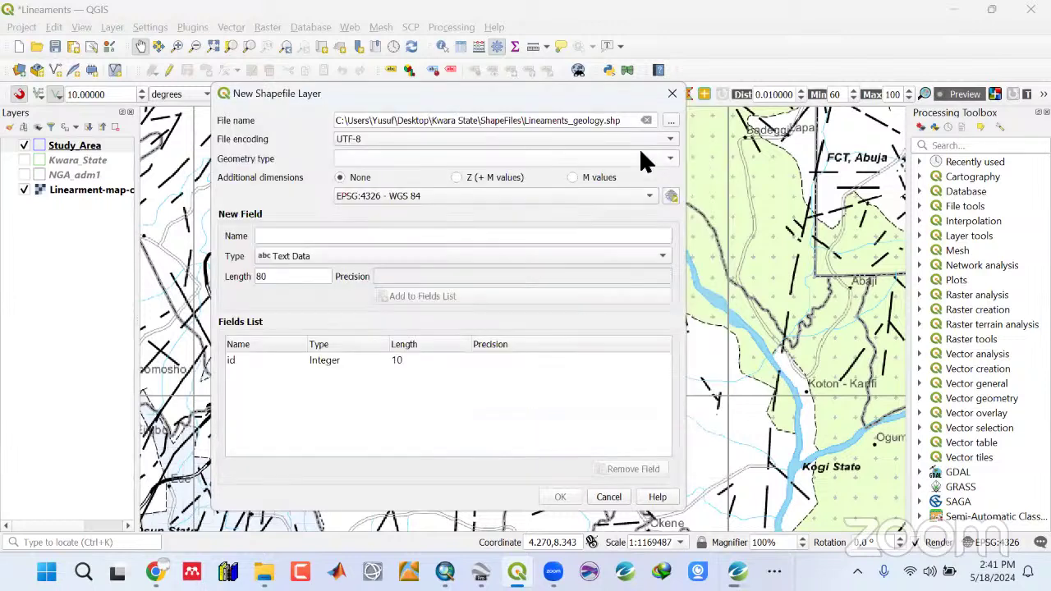
# Create the Lineaments_geology layer with Line geometry and assign it the WGS 84 (EPSG:4326) coordinate system.
pyautogui.click(477, 159)
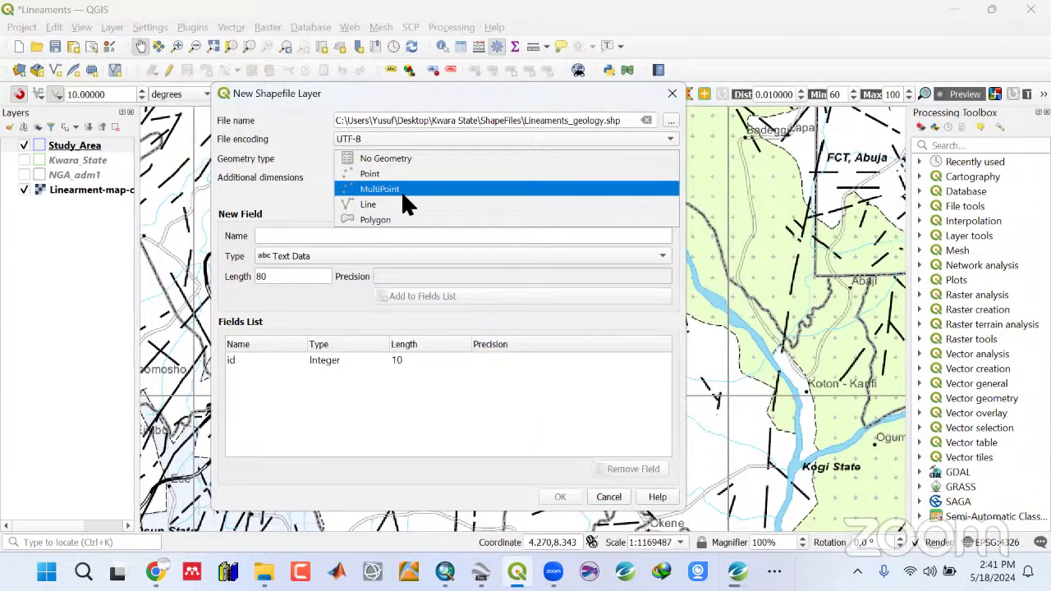
pyautogui.click(403, 204)
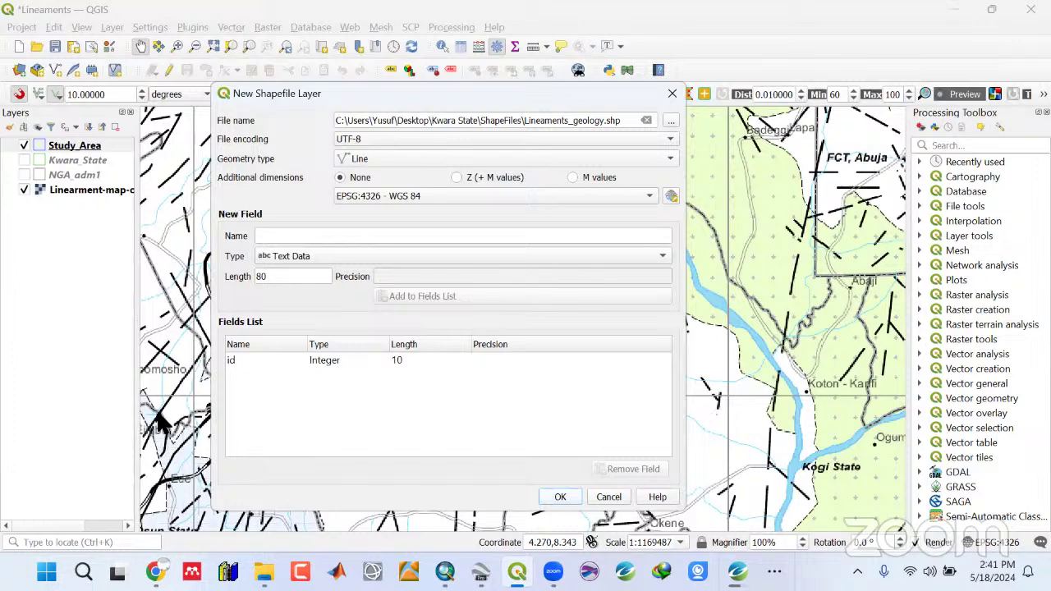
pyautogui.press('Escape')
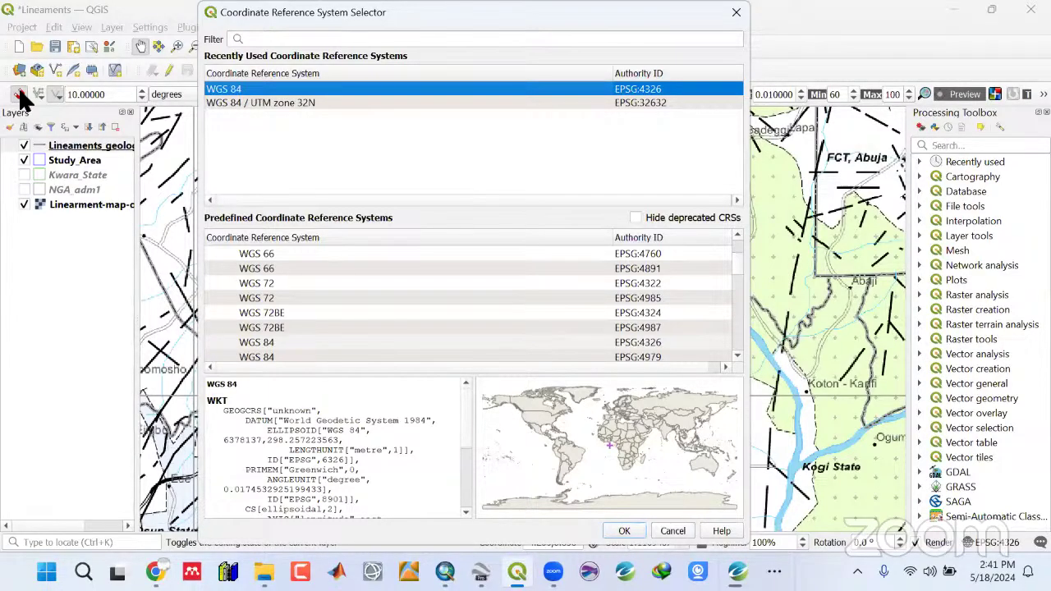
pyautogui.press('Return')
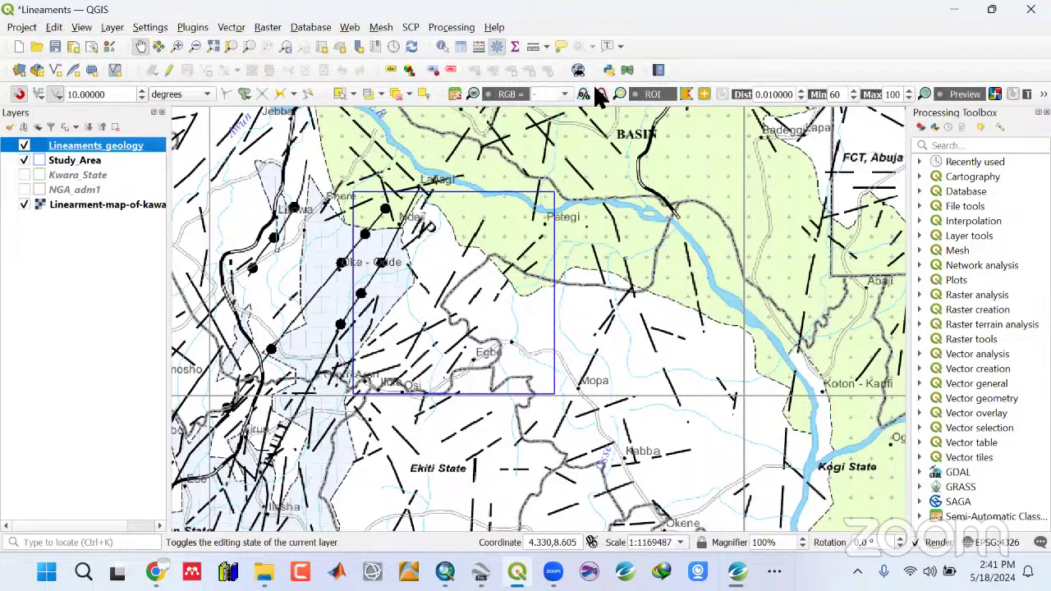
# Enable editing on Lineaments_geology and style its lines in red with a 0.36 mm stroke width.
pyautogui.hotkey('ctrl', 'e')
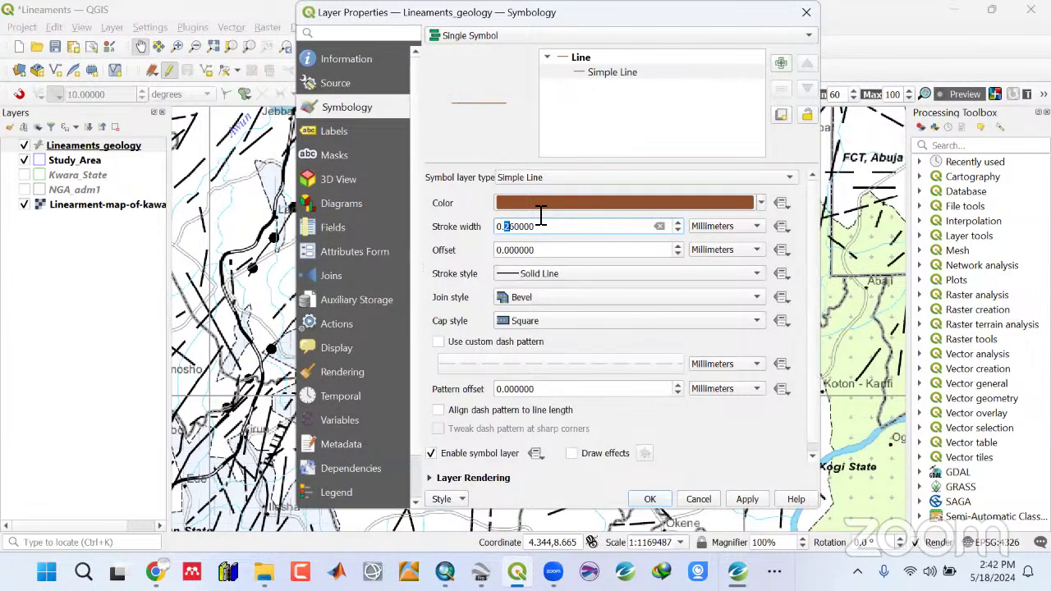
pyautogui.write('3')
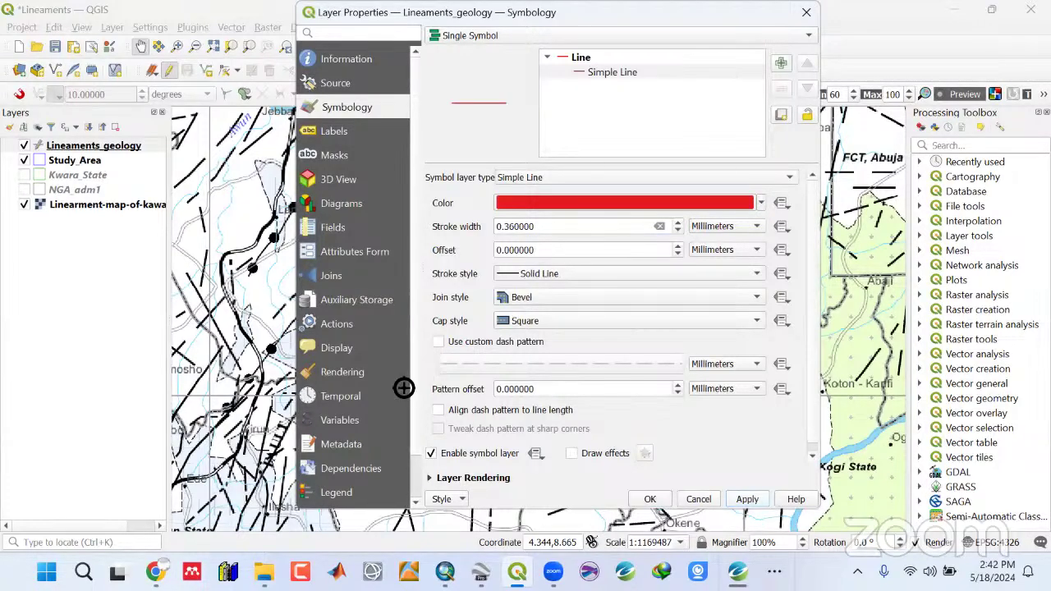
pyautogui.press('Return')
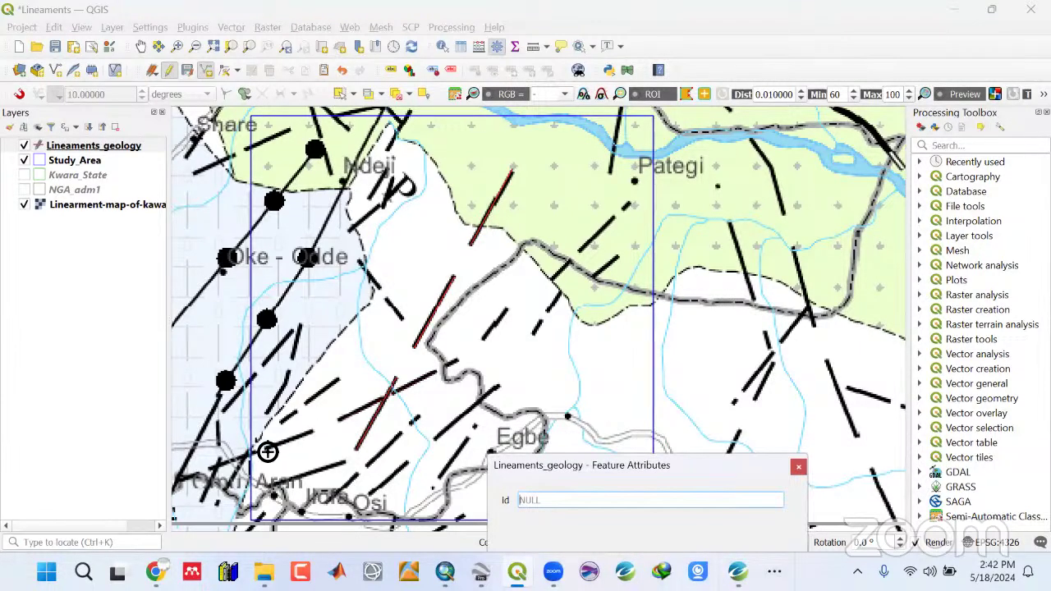
# Digitize the crossing lineament northwest of Egbe and the short one in the middle of the study area, leaving id empty.
pyautogui.press('Return')
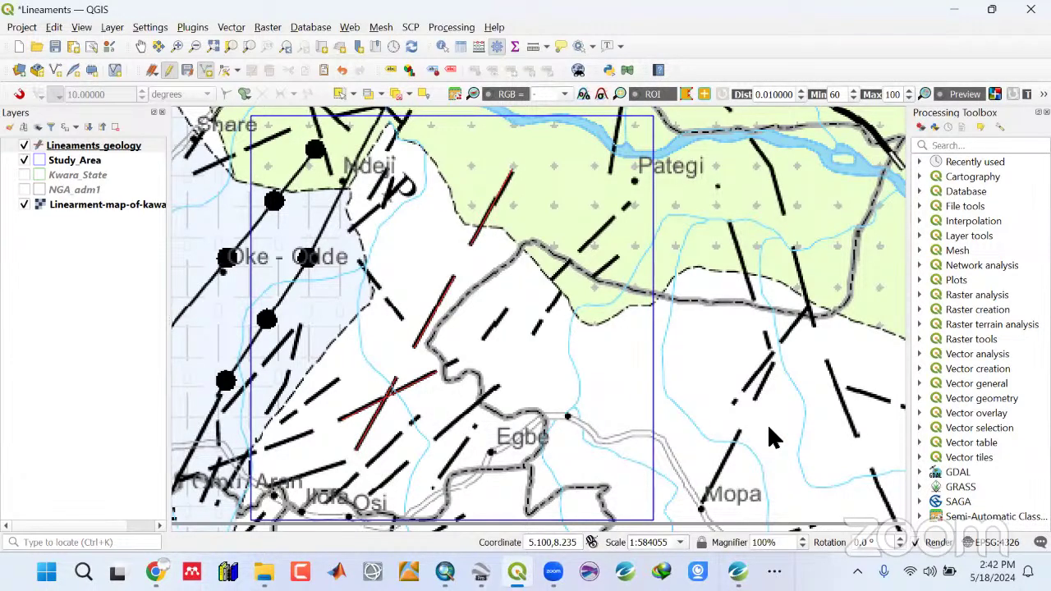
pyautogui.click(484, 338)
pyautogui.click(509, 310)
pyautogui.rightClick(509, 310)
pyautogui.press('Return')
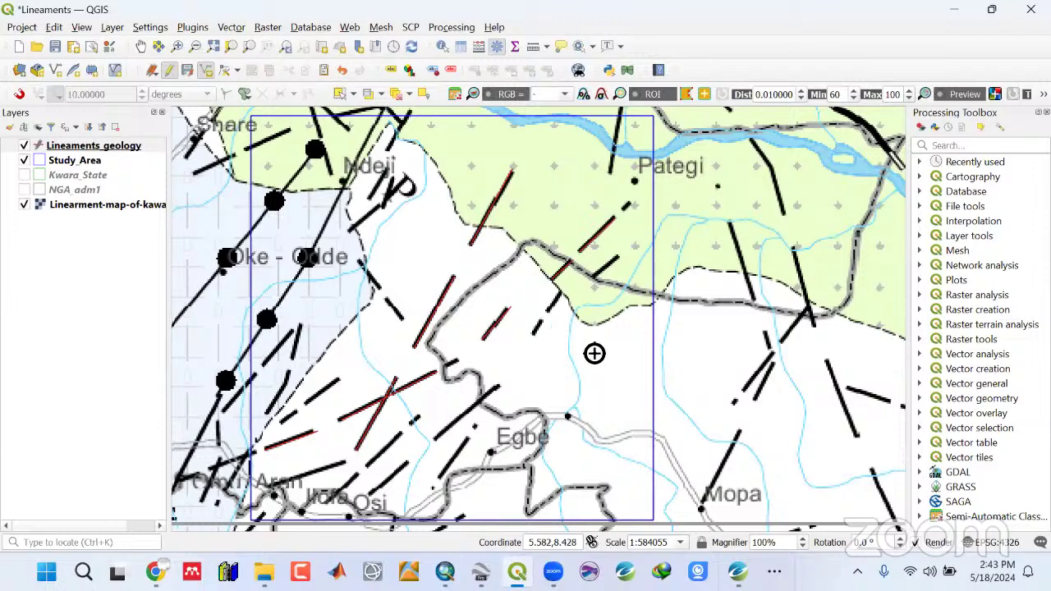
# Trace the short segments south of the state border bend, the lineament west of Egbe, and those near Ilofa, Osi and Pategi.
pyautogui.rightClick(547, 321)
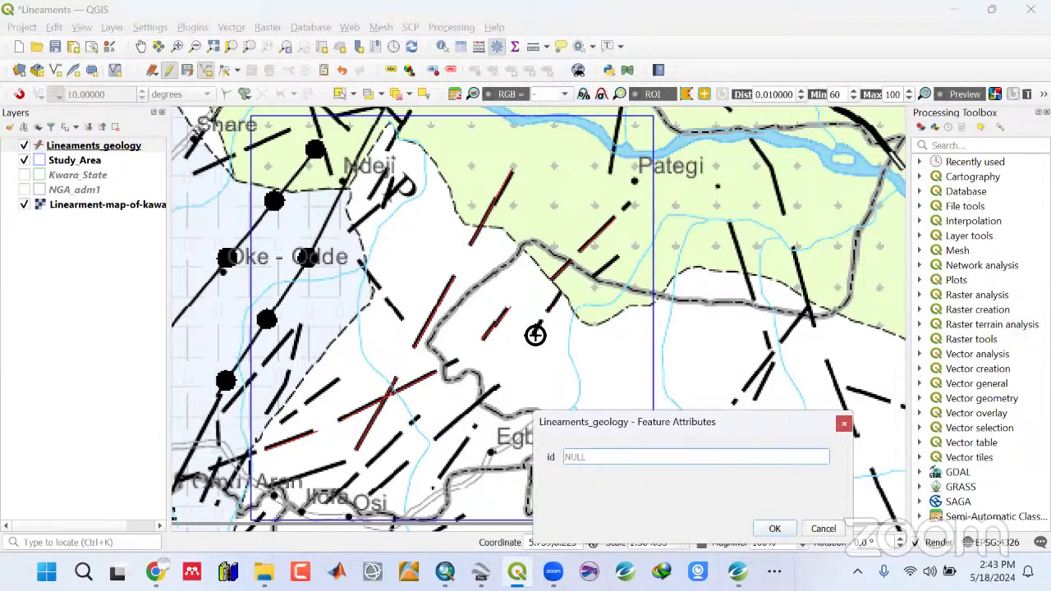
pyautogui.press('Return')
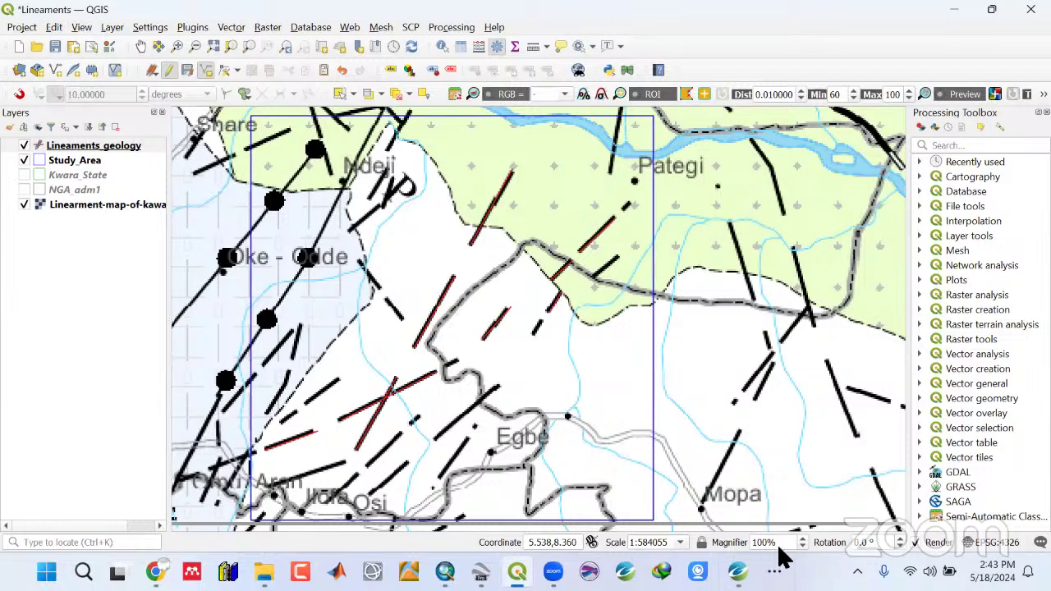
pyautogui.rightClick(514, 408)
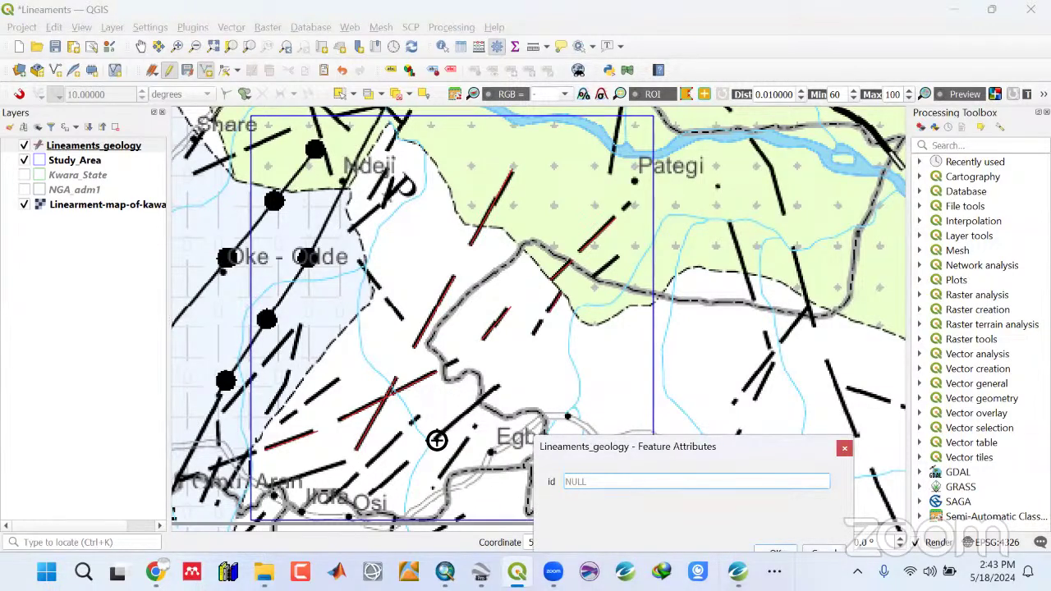
pyautogui.press('Return')
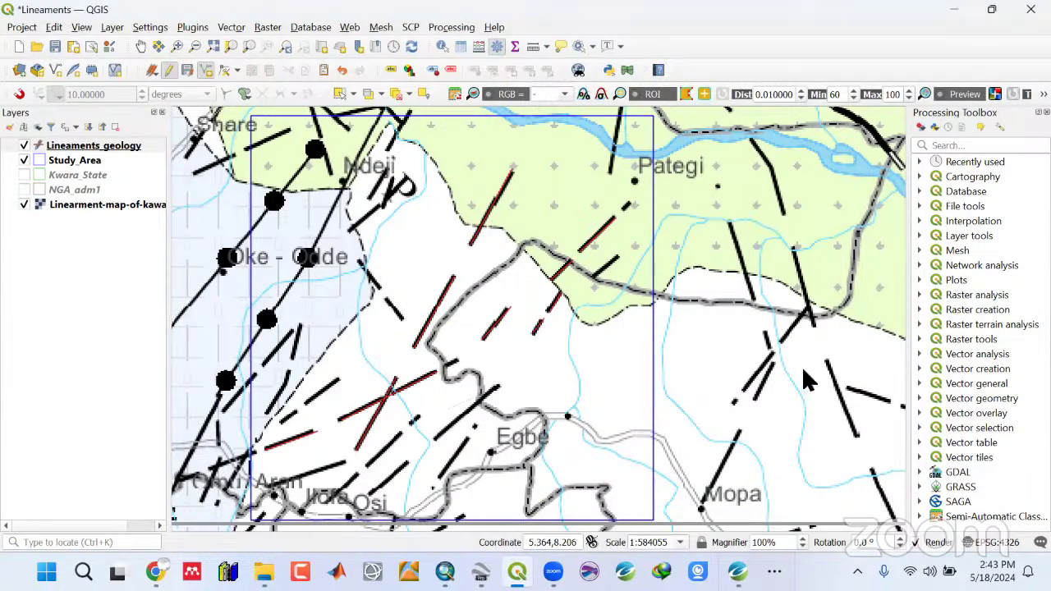
pyautogui.rightClick(434, 451)
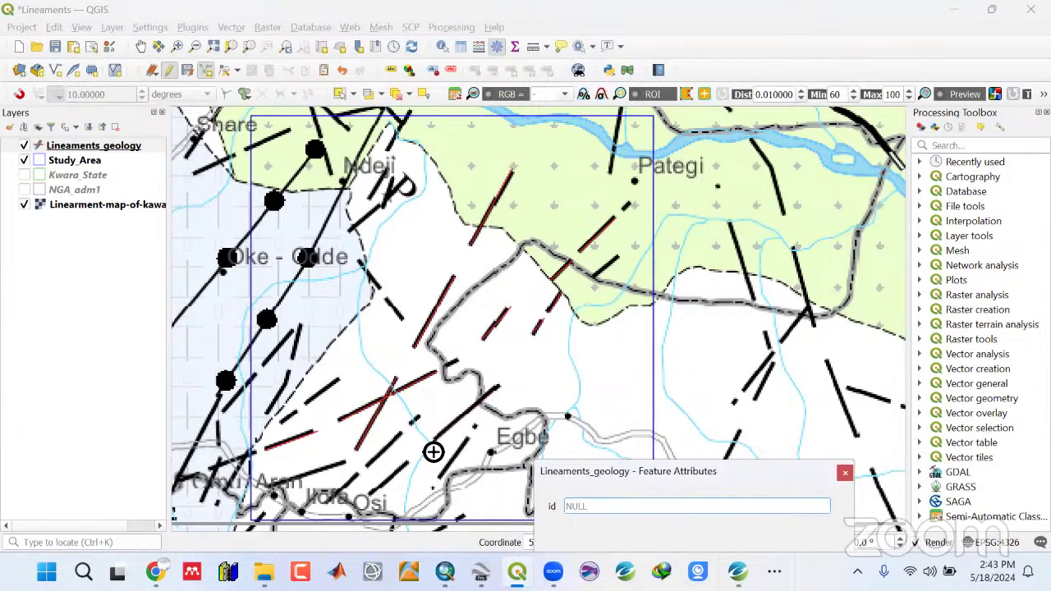
pyautogui.click(801, 398)
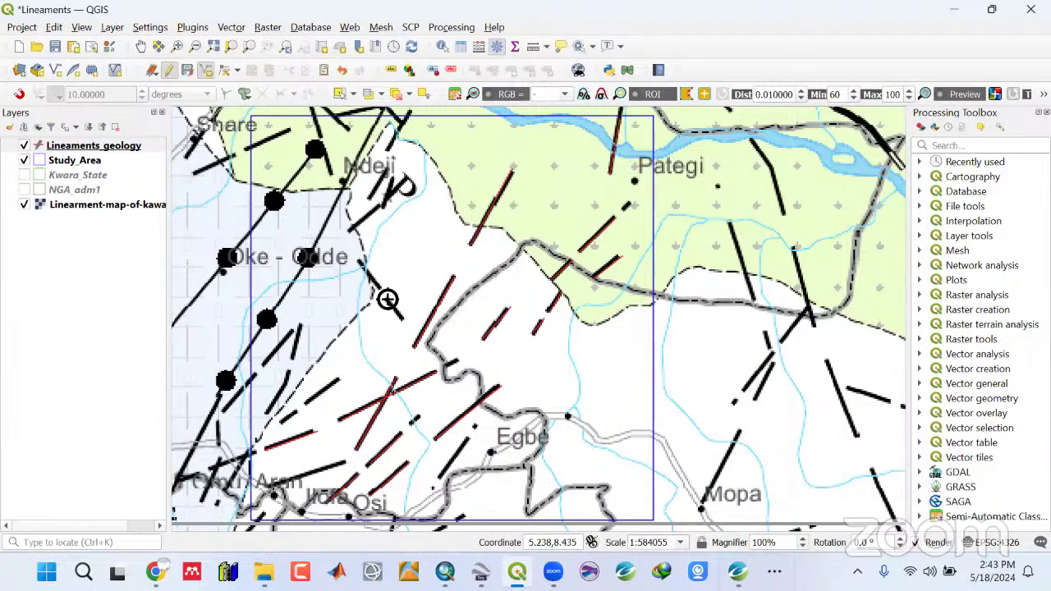
# Digitize the lineaments along the study area's western side, from Omu-Aran up to Ndeji and its northwest corner.
pyautogui.rightClick(305, 410)
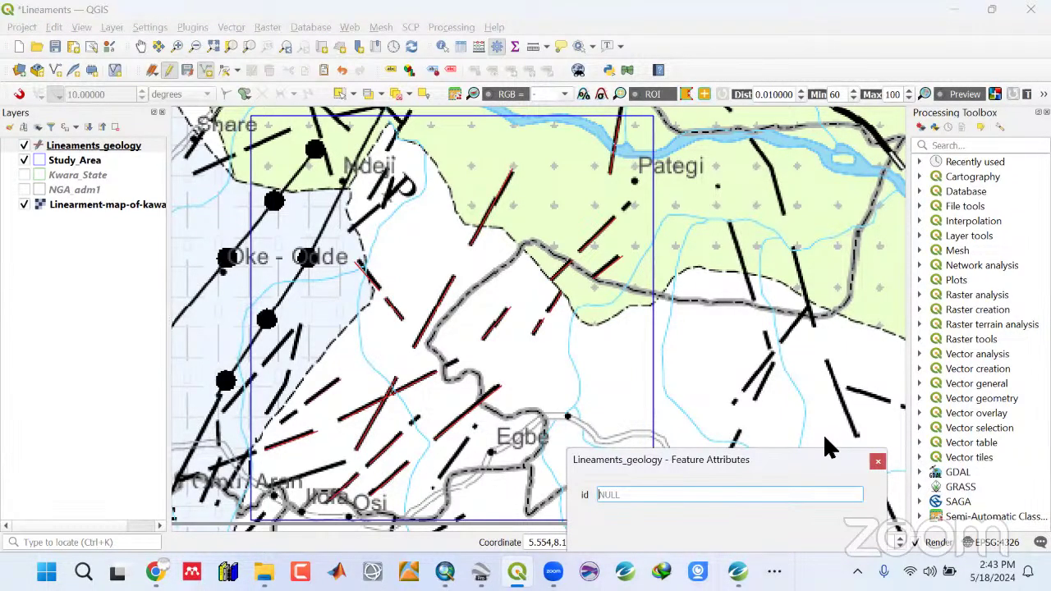
pyautogui.press('Return')
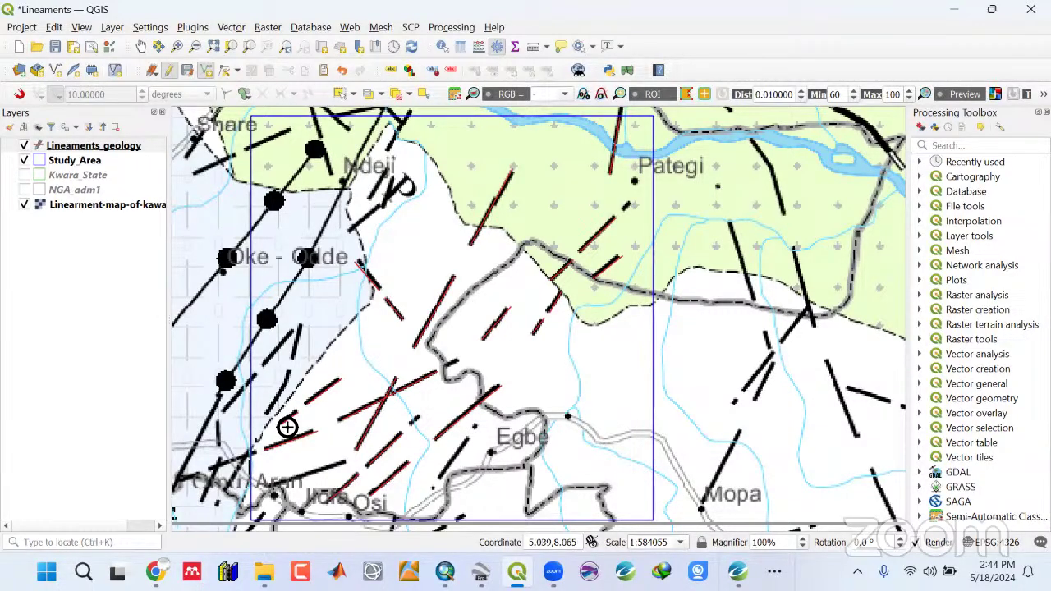
pyautogui.rightClick(287, 427)
pyautogui.press('Return')
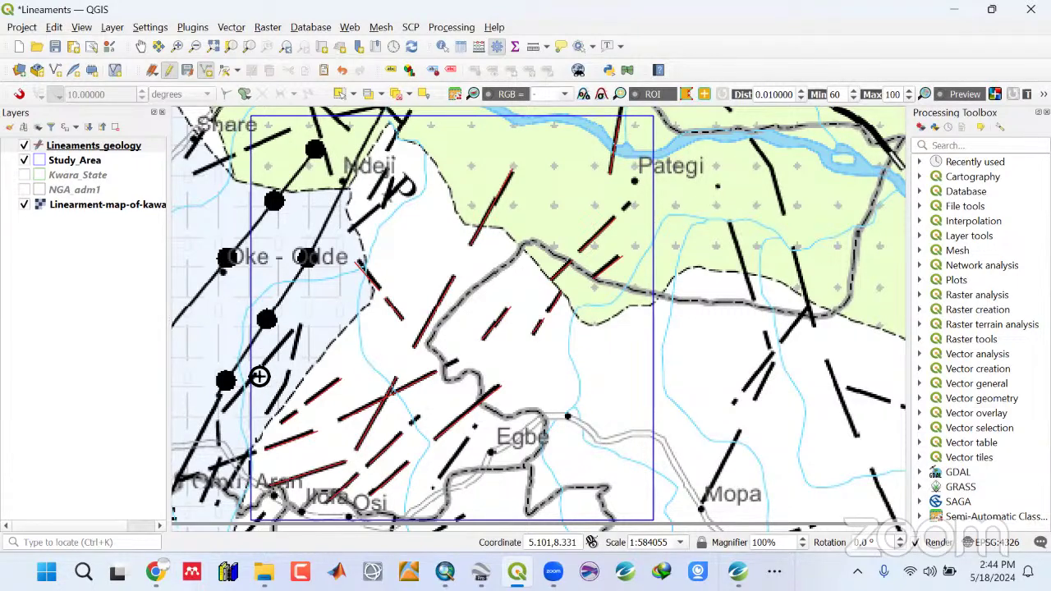
pyautogui.click(288, 130)
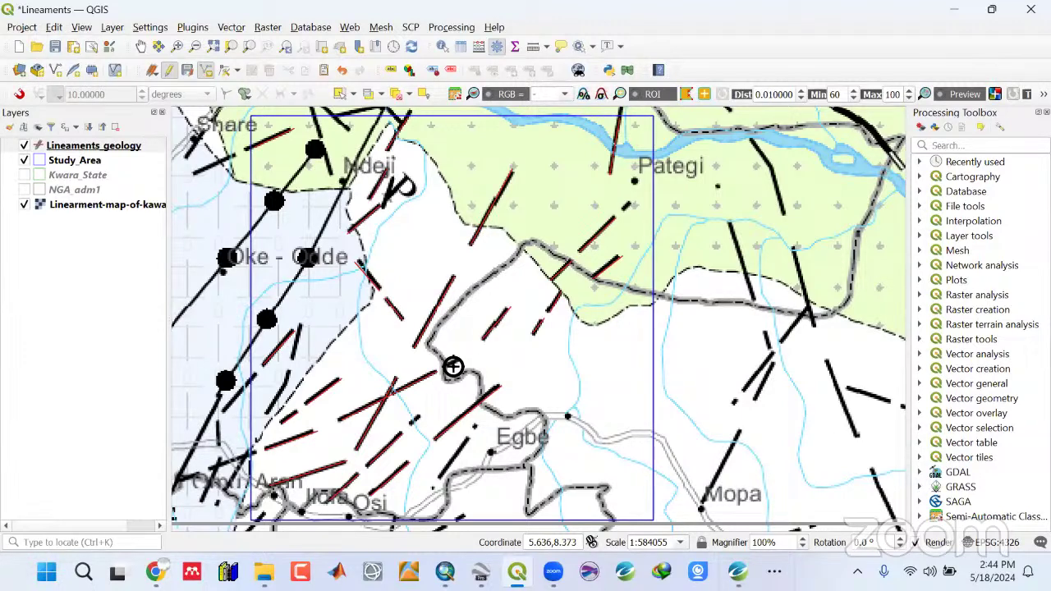
# Trace the remaining short lineaments around Egbe, Ndeji, Pategi and the study area's western edge, leaving id empty.
pyautogui.rightClick(472, 441)
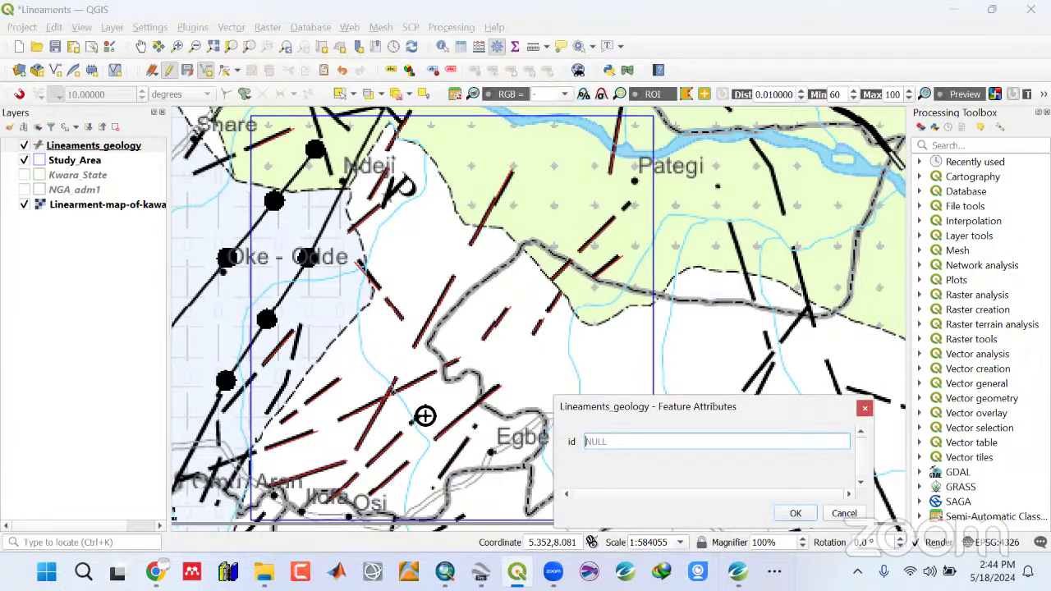
pyautogui.press('Return')
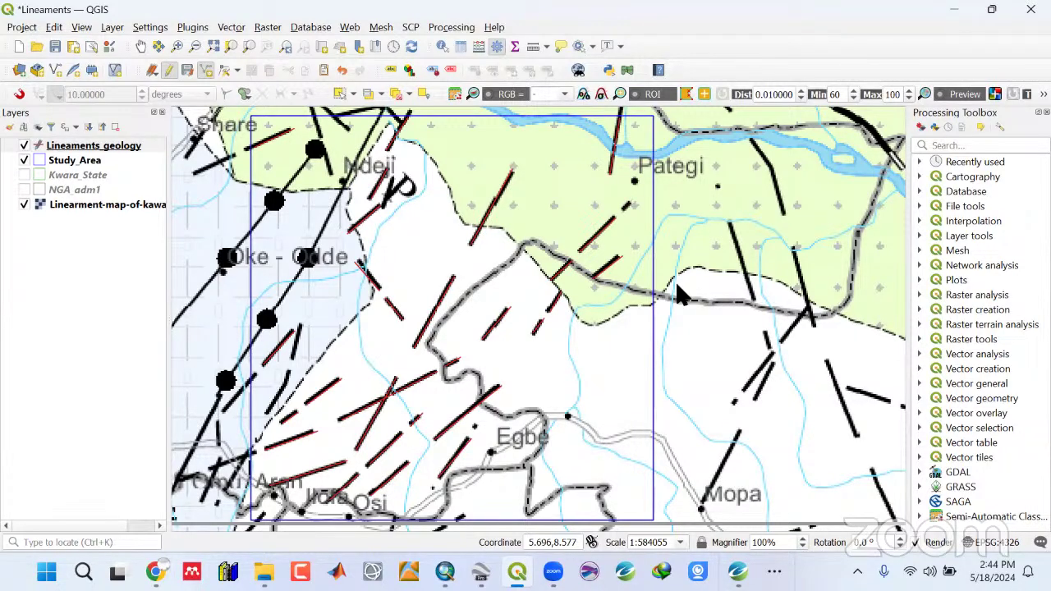
pyautogui.rightClick(808, 445)
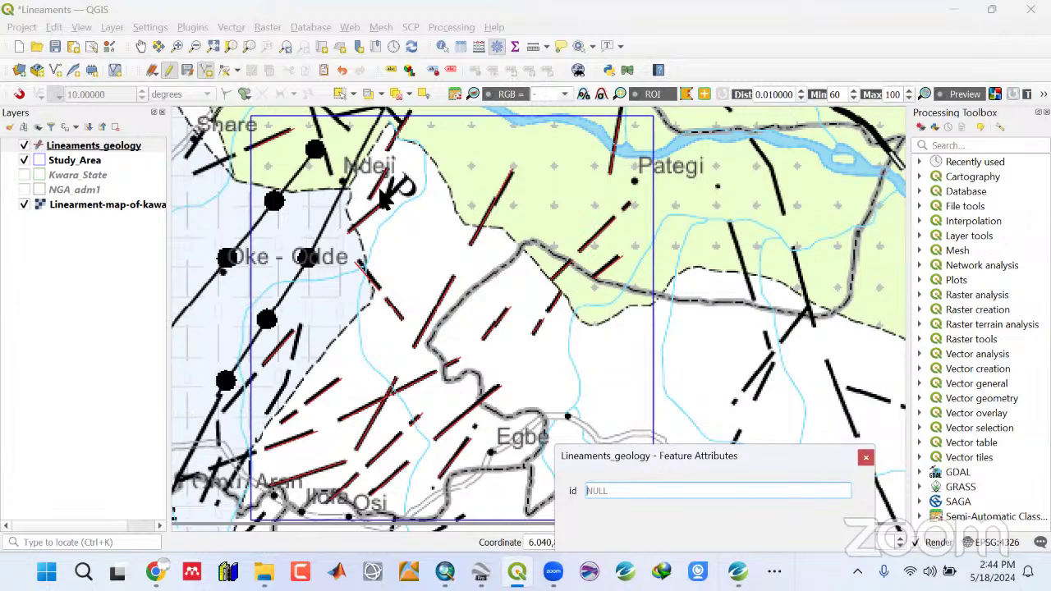
pyautogui.press('Return')
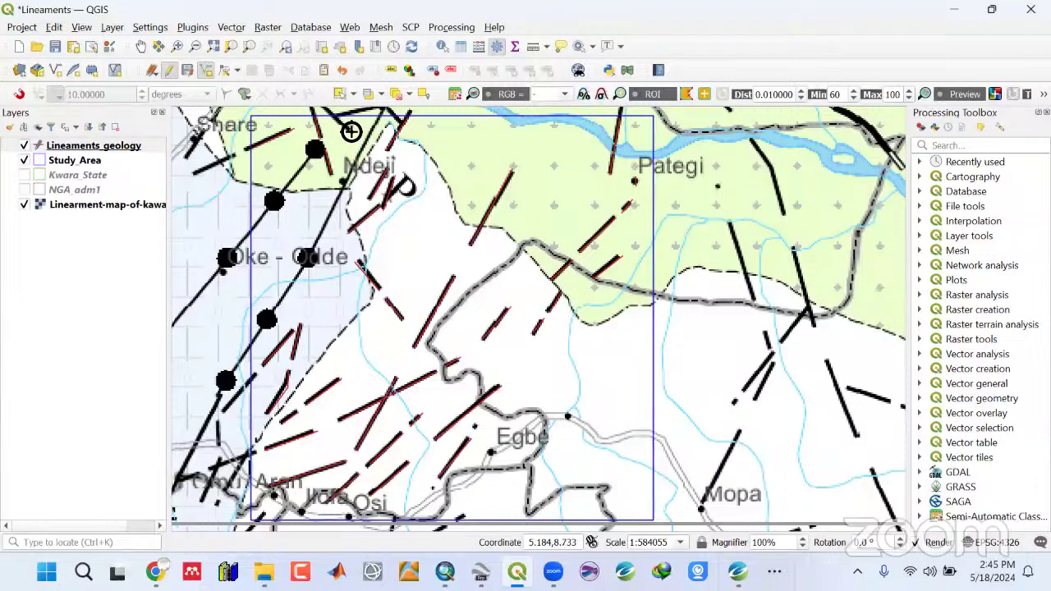
pyautogui.rightClick(372, 155)
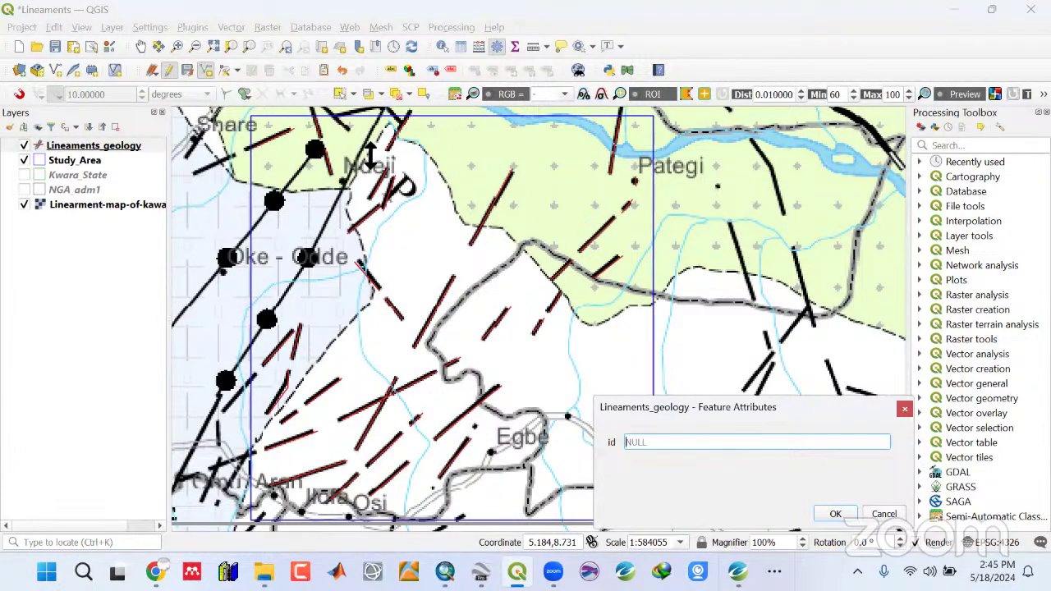
pyautogui.press('Return')
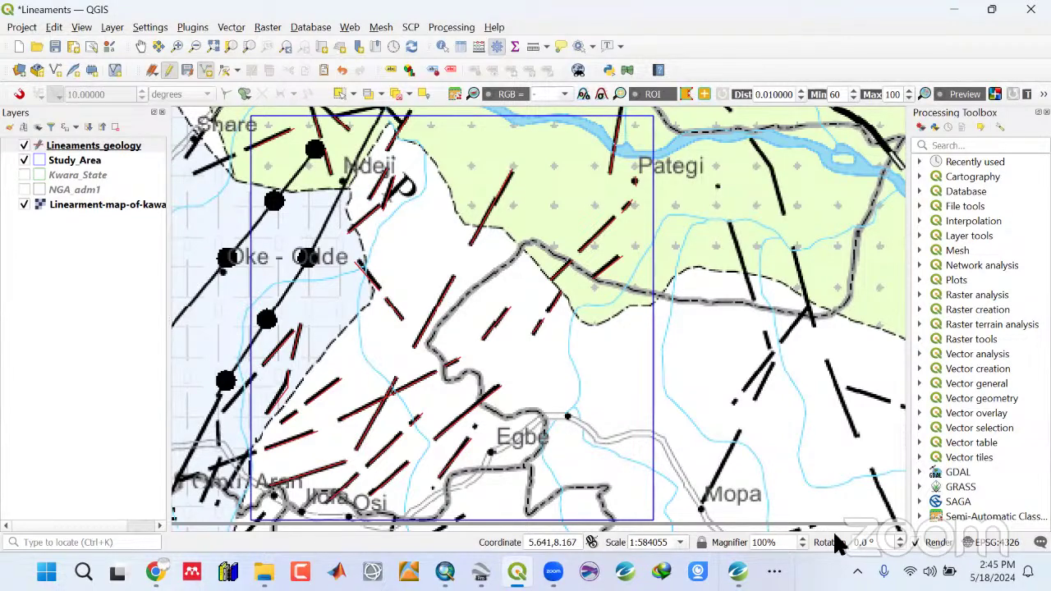
# Hide the scanned lineament map so only the digitized lineaments and study area show, and save the QGIS project.
pyautogui.click(55, 46)
pyautogui.click(23, 205)
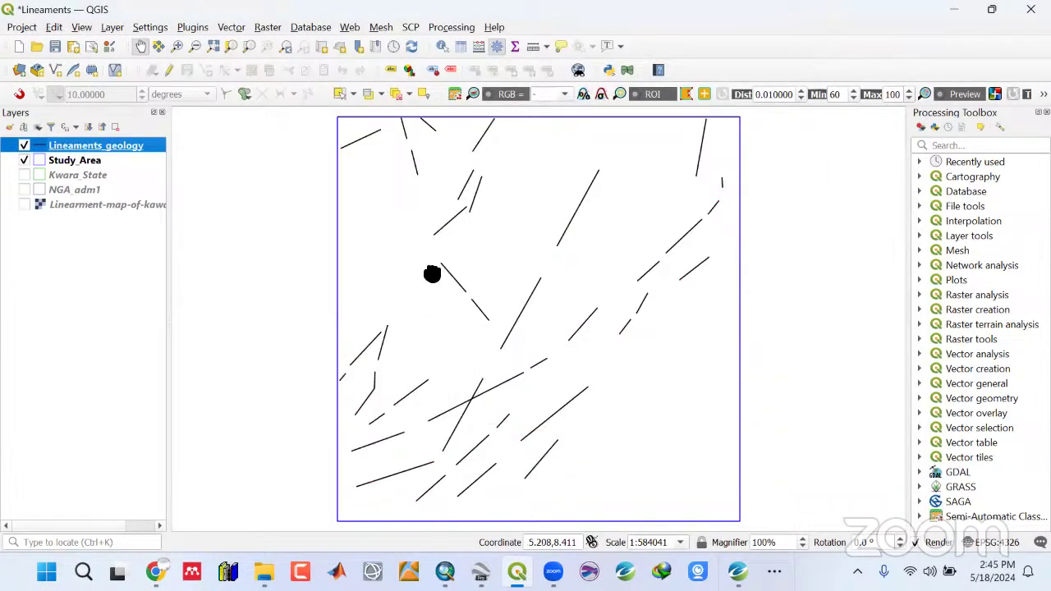
pyautogui.moveTo(432, 273); pyautogui.dragTo(418, 298)
pyautogui.hotkey('ctrl', 's')
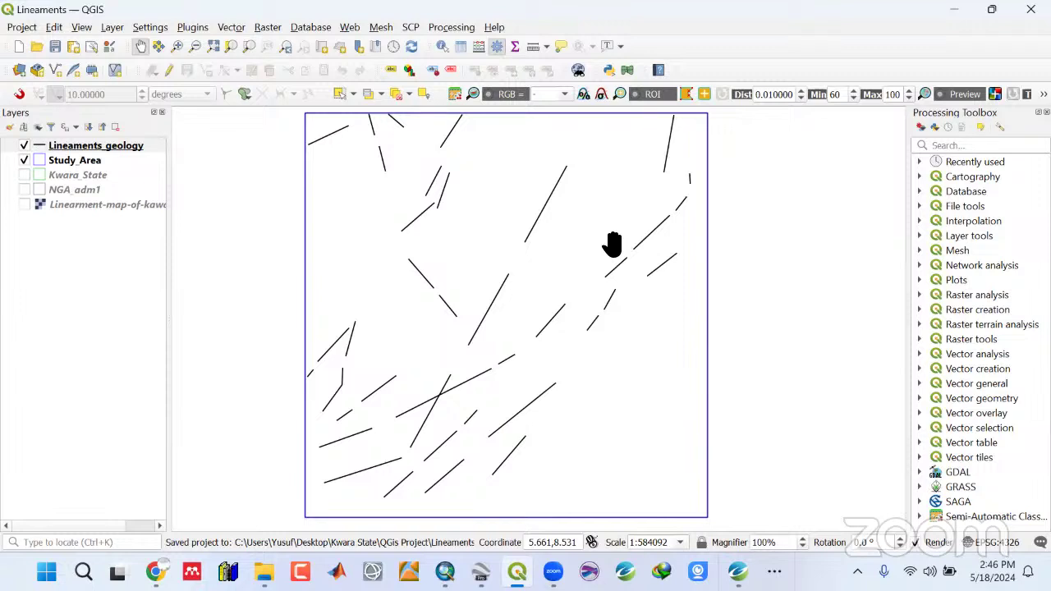
pyautogui.moveTo(593, 260); pyautogui.dragTo(594, 267)
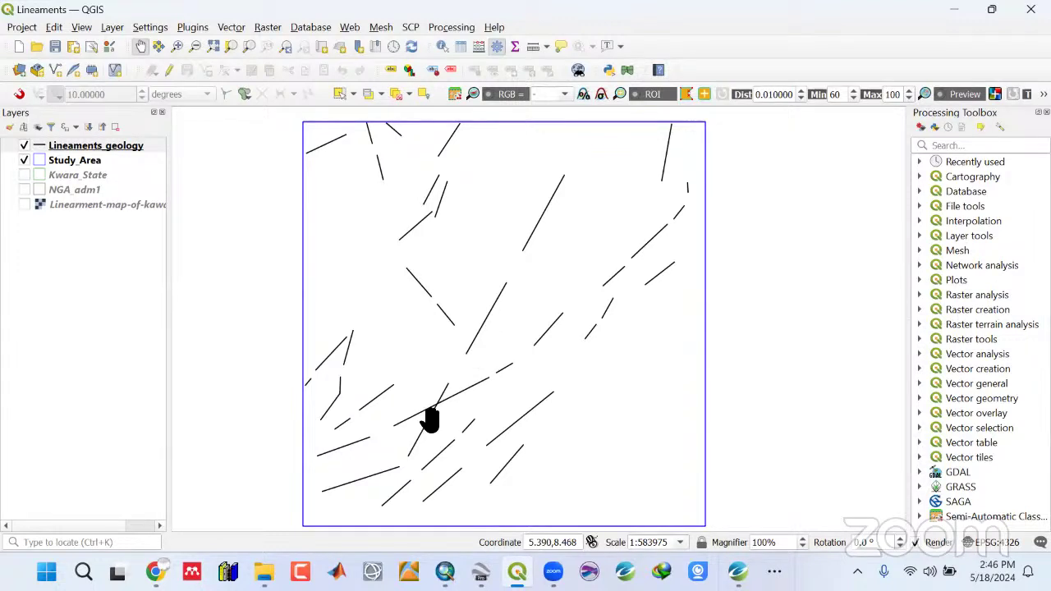
pyautogui.hotkey('ctrl', 's')
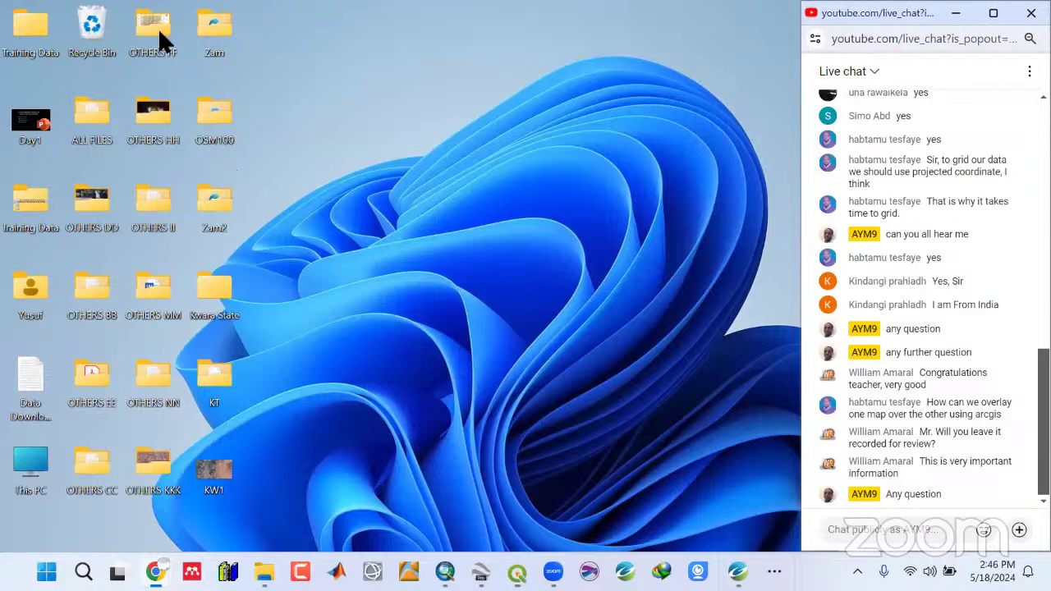
# Switch to Oasis montaj, export the P_RAD_LL grid as the TIFF image P_RAD in the Images folder, and remove P_RAD_LL.grd.
pyautogui.hotkey('alt', 'Tab')
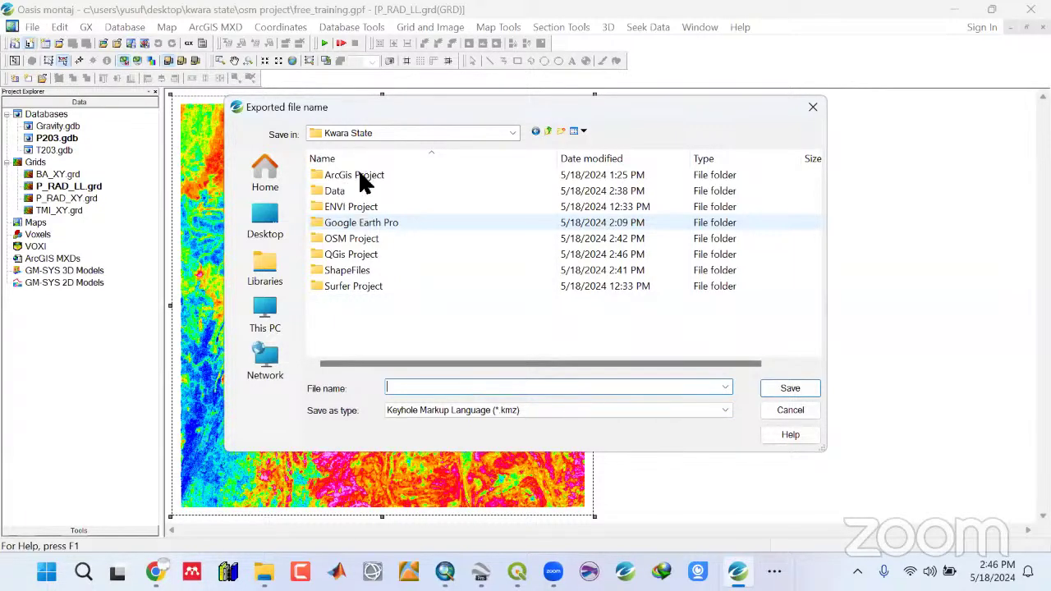
pyautogui.press('Escape')
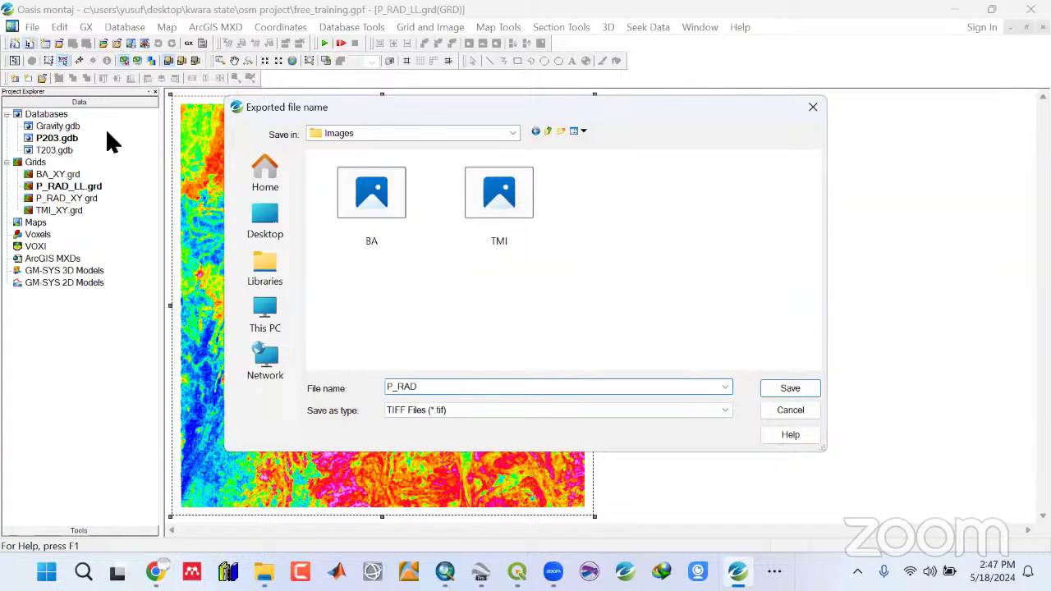
pyautogui.press('Escape')
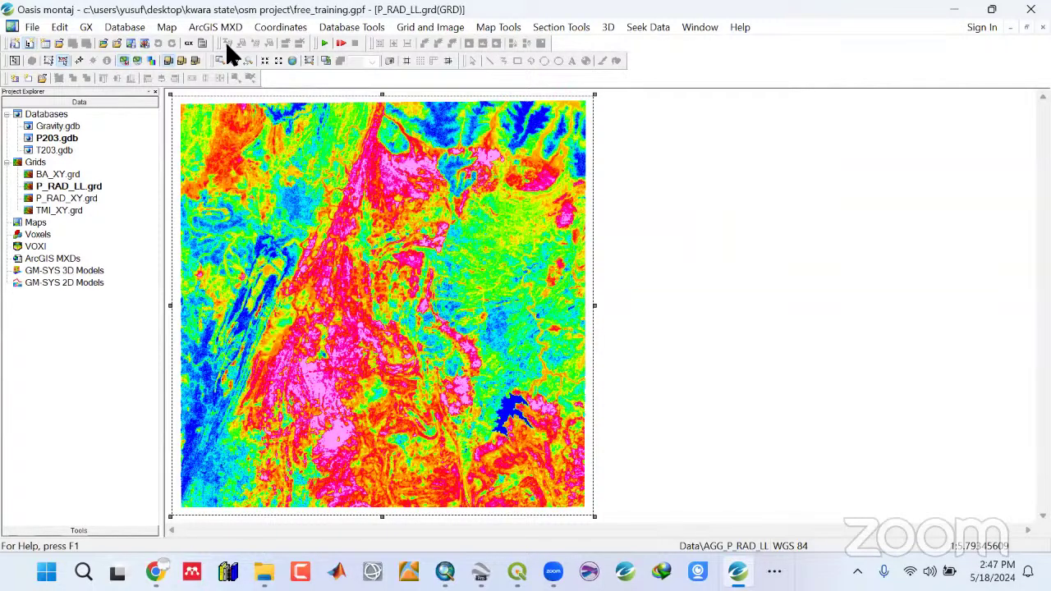
pyautogui.hotkey('ctrl', 'F4')
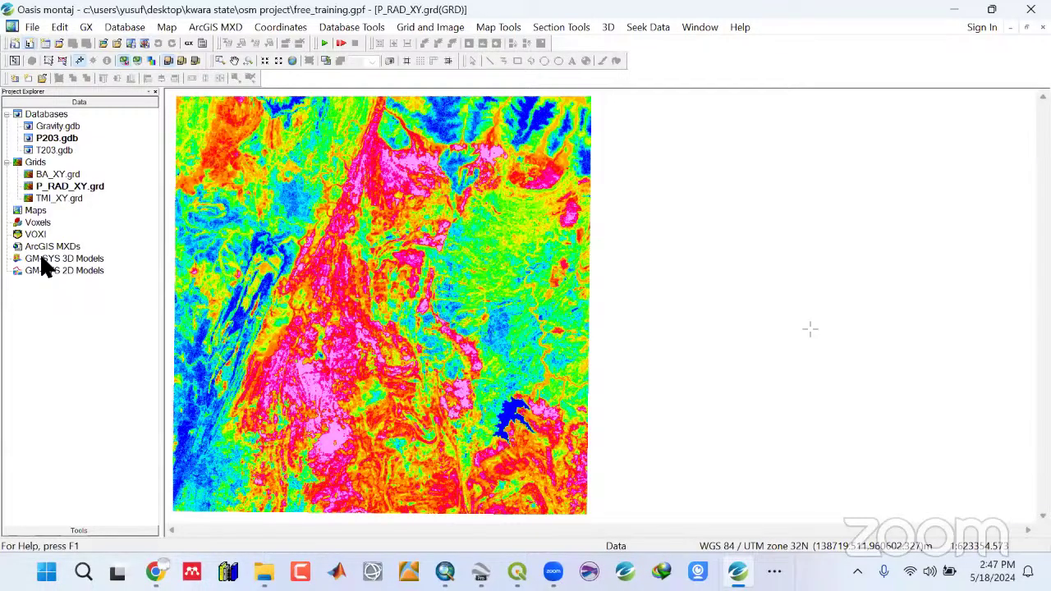
# Switch to ArcMap and turn on the BA.tif layer, checking it against P_RAD.tif and TMI.tif within the study area.
pyautogui.hotkey('alt', 'Tab')
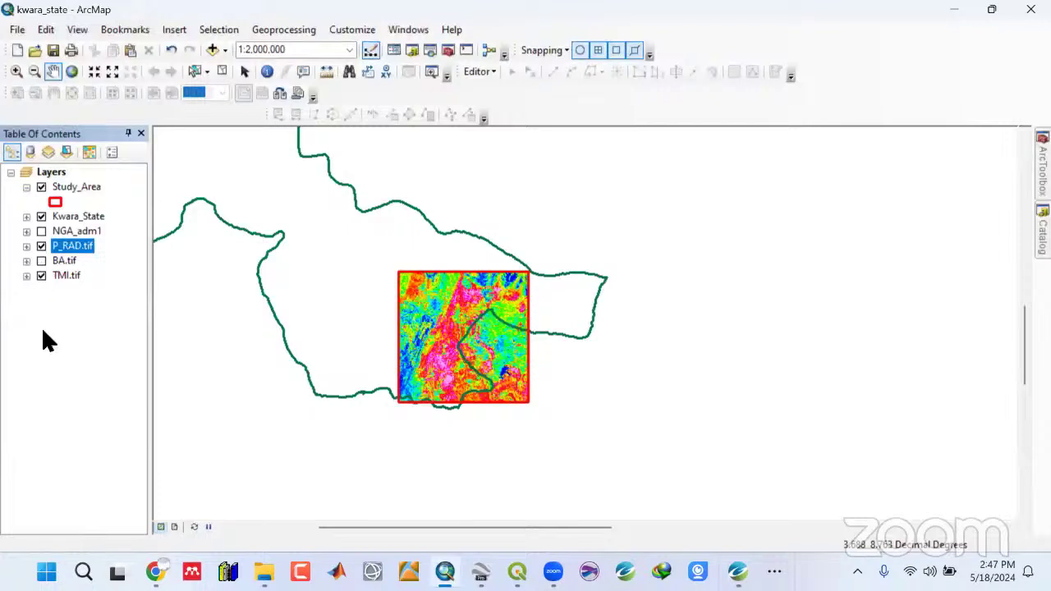
pyautogui.click(41, 260)
pyautogui.click(41, 246)
pyautogui.click(41, 276)
pyautogui.click(41, 261)
pyautogui.click(40, 256)
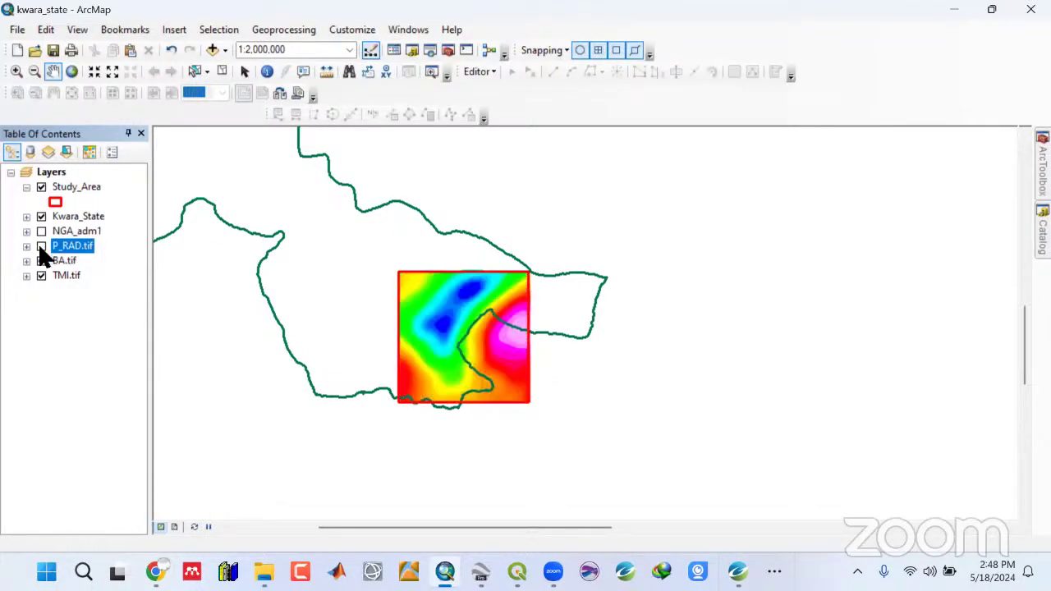
pyautogui.click(41, 246)
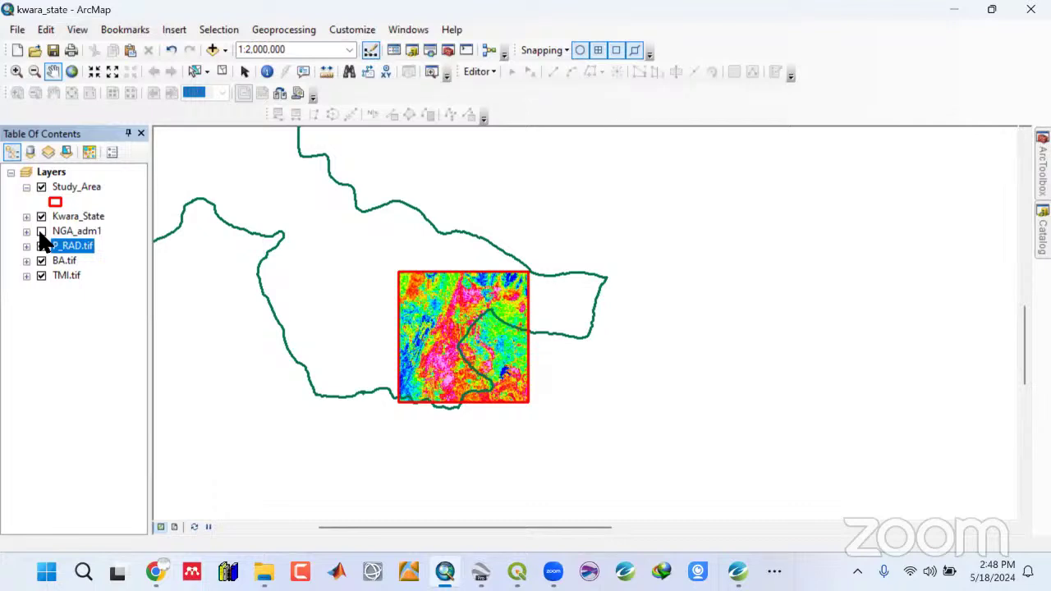
# Toggle the TMI.tif, P_RAD.tif and BA.tif layers off and on to compare the three rasters.
pyautogui.click(41, 276)
pyautogui.click(41, 246)
pyautogui.click(41, 261)
pyautogui.click(41, 261)
pyautogui.click(41, 245)
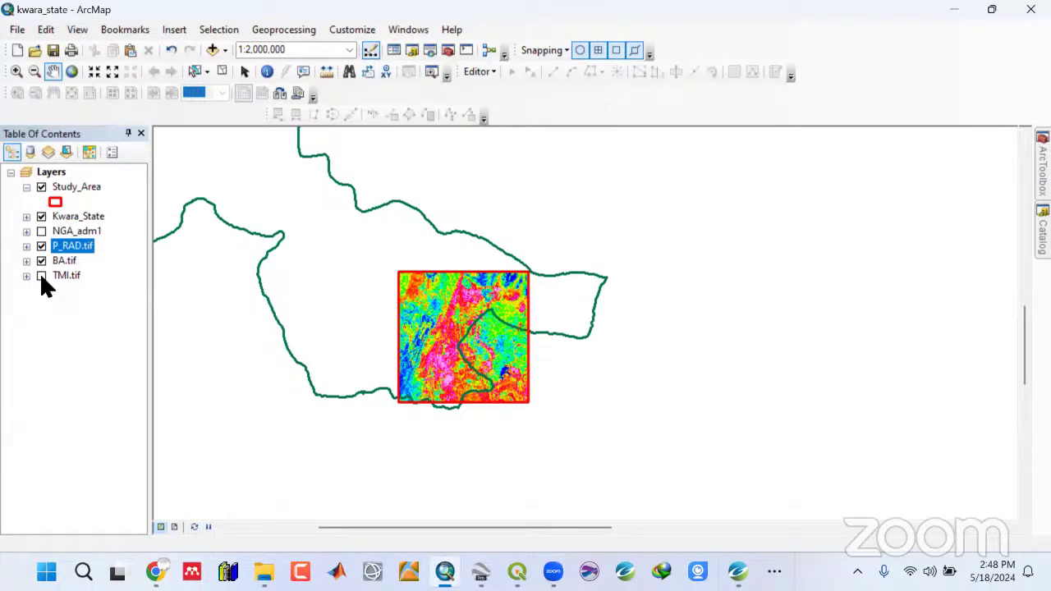
pyautogui.click(41, 246)
pyautogui.click(41, 246)
pyautogui.click(41, 275)
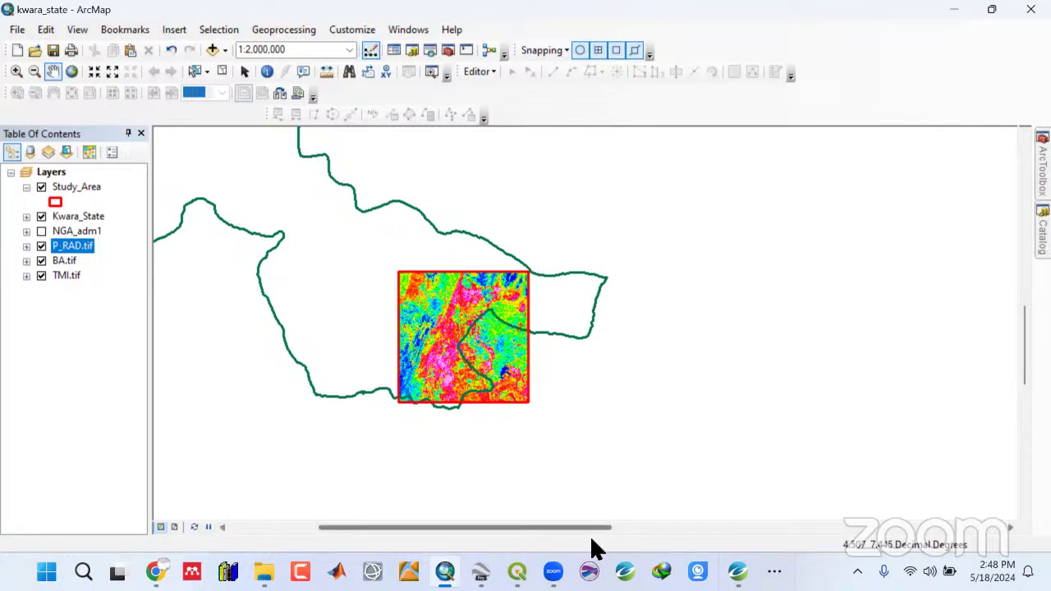
# Examine TMI.tif by temporarily hiding P_RAD.tif and BA.tif, restore both layers, and minimize the ArcMap window.
pyautogui.click(41, 247)
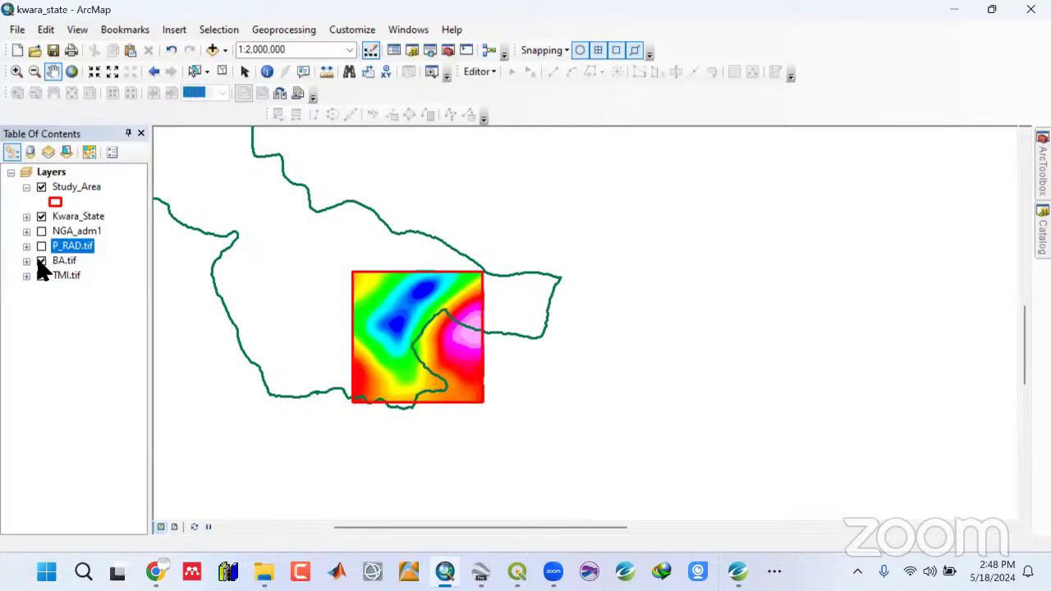
pyautogui.click(41, 261)
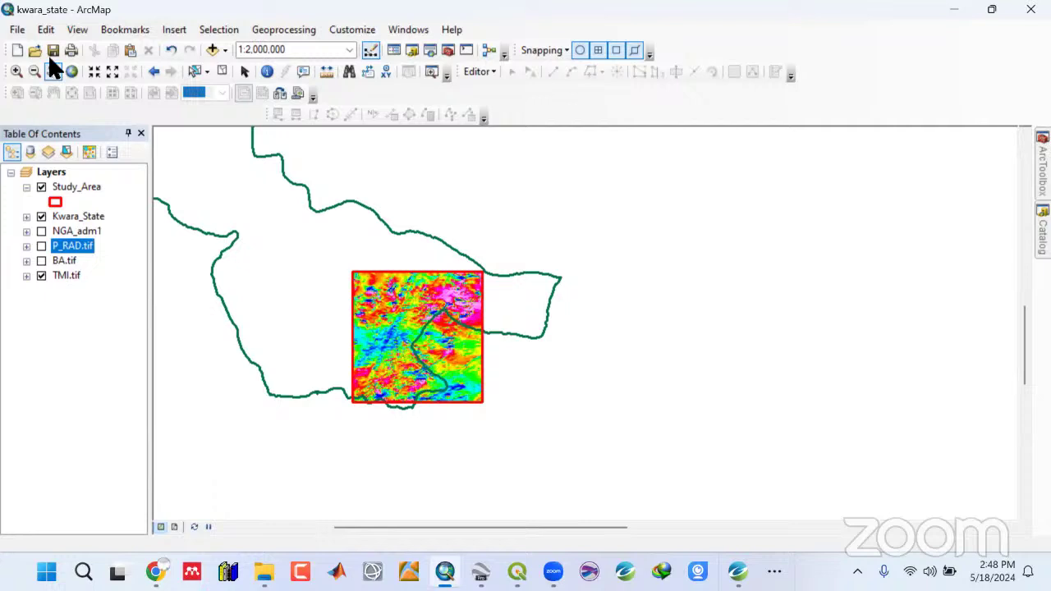
pyautogui.click(41, 246)
pyautogui.click(41, 260)
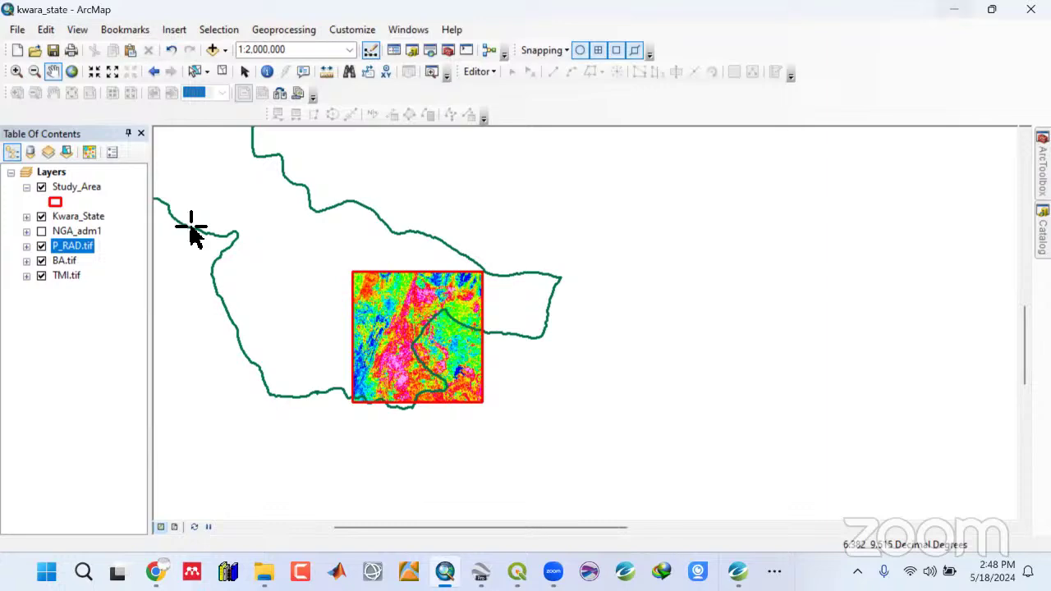
pyautogui.press('super+Down')
pyautogui.press('super+Down')
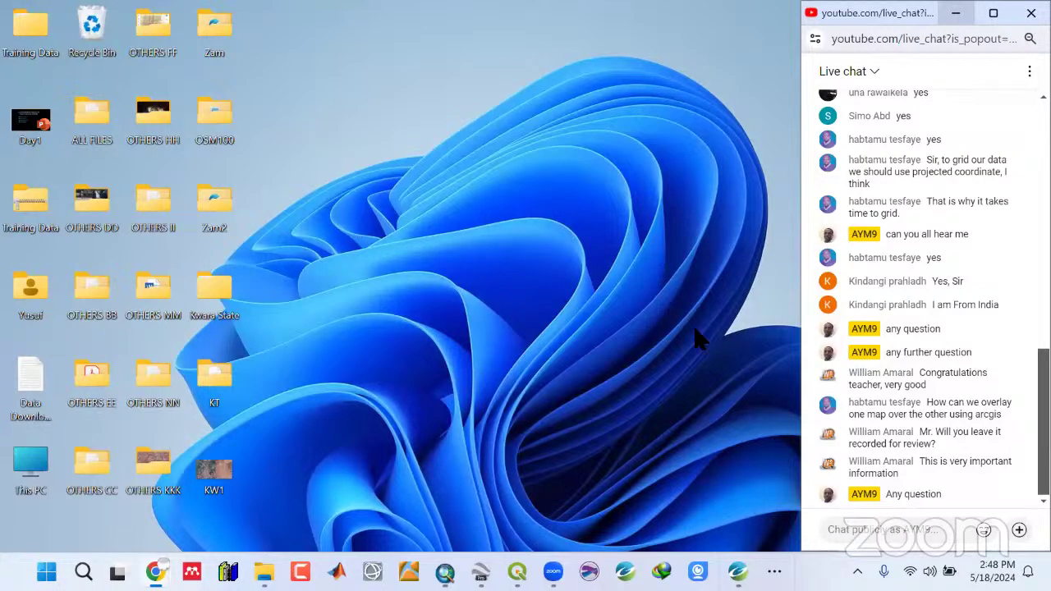
# Switch to Oasis montaj, save the Sheet 204_Pategi_Thorium grid as the database TH204.gdb, and remove the grid from the project.
pyautogui.hotkey('alt', 'Tab')
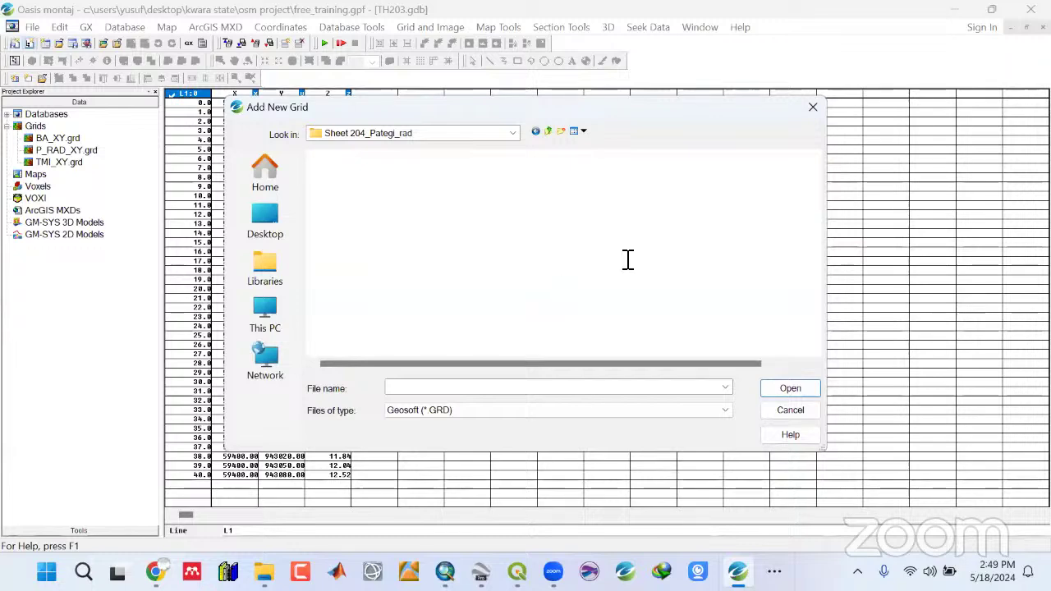
pyautogui.doubleClick(523, 277)
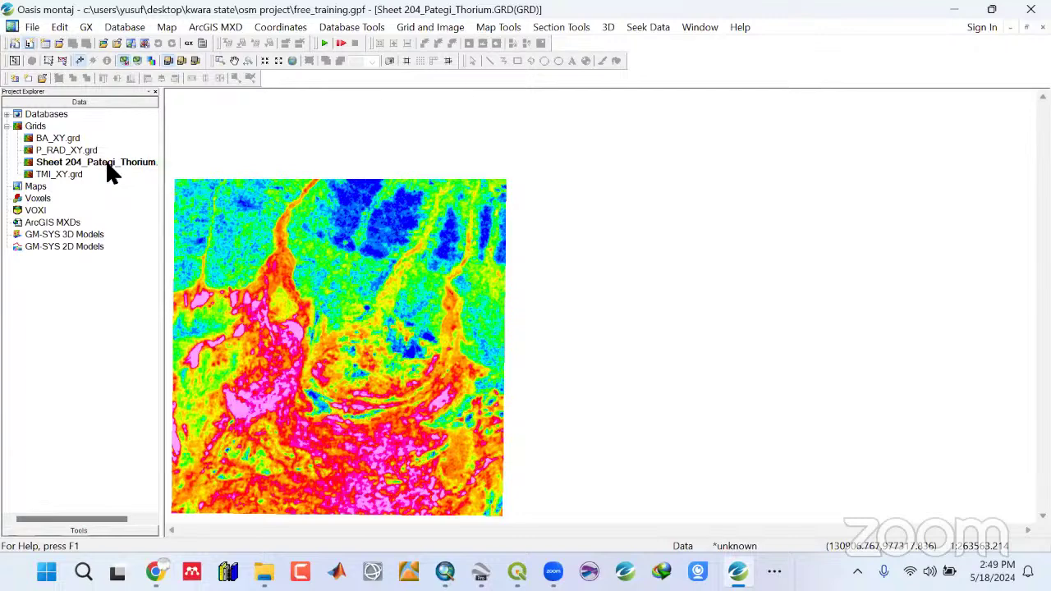
pyautogui.press('Delete')
pyautogui.click(6, 126)
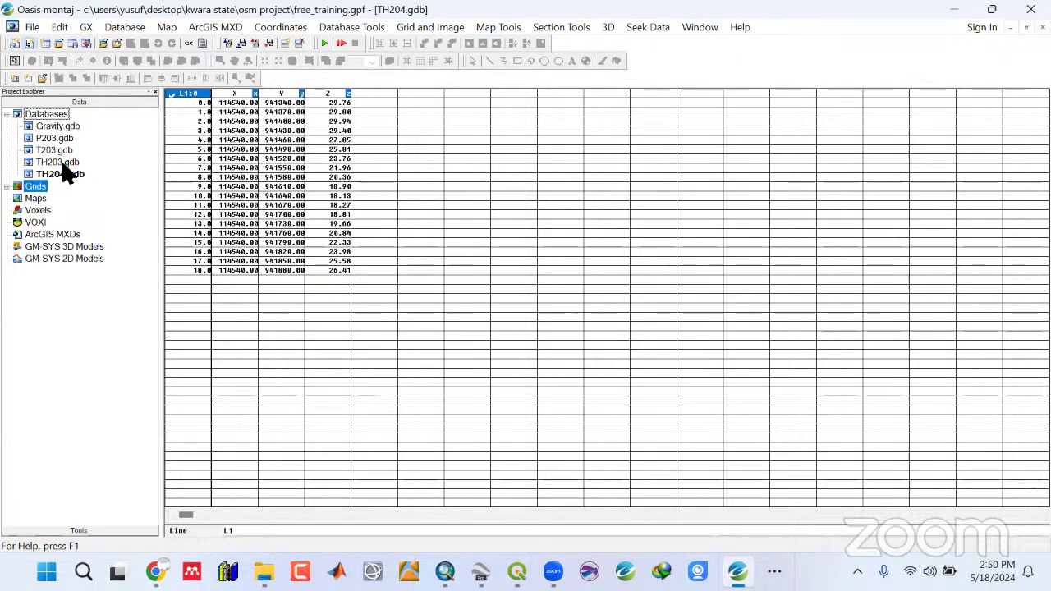
pyautogui.click(64, 173)
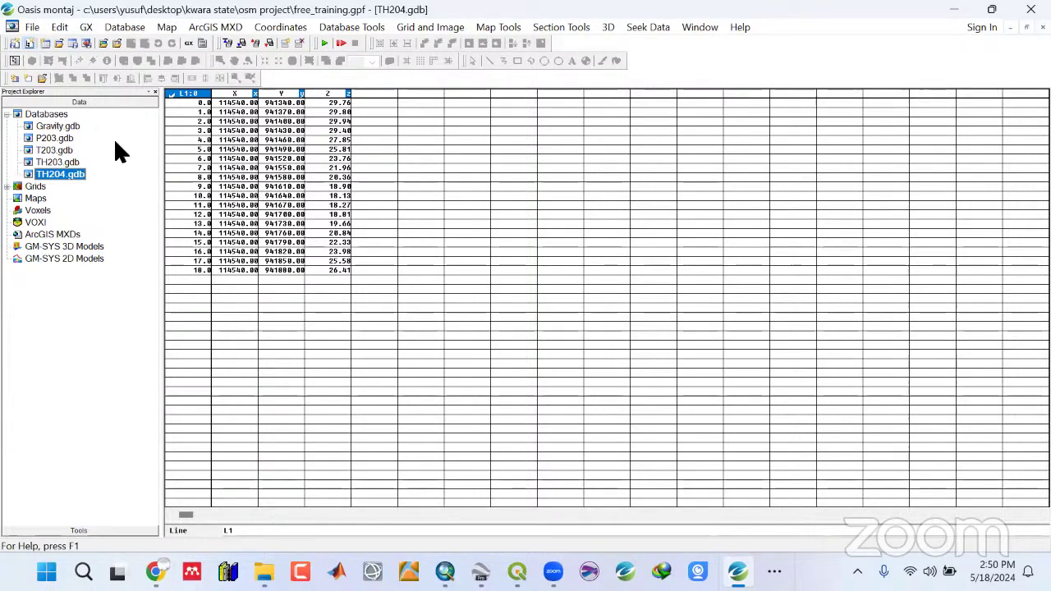
pyautogui.click(32, 30)
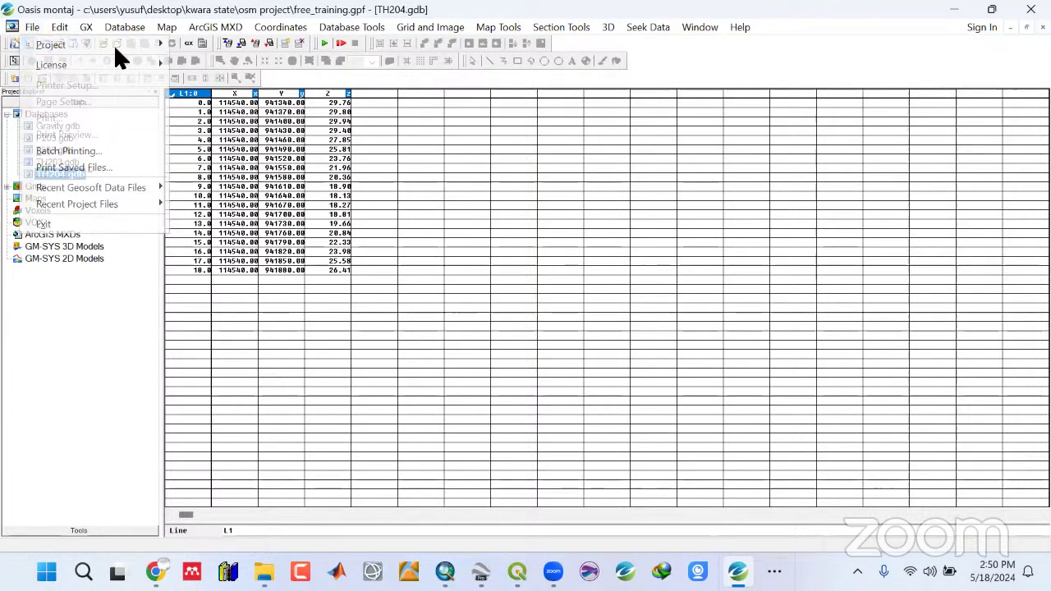
pyautogui.click(208, 74)
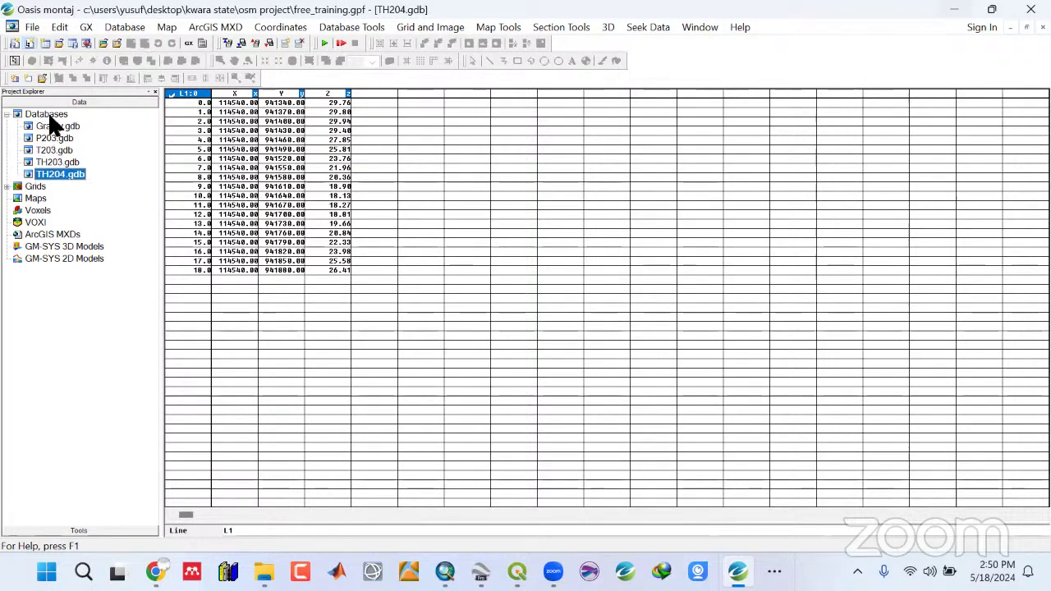
# Save the Sheet 224_Osi_Thorium and Sheet_225_Isanlu_Thorium grids as the databases TH224.gdb and TH225.gdb.
pyautogui.press('super+d')
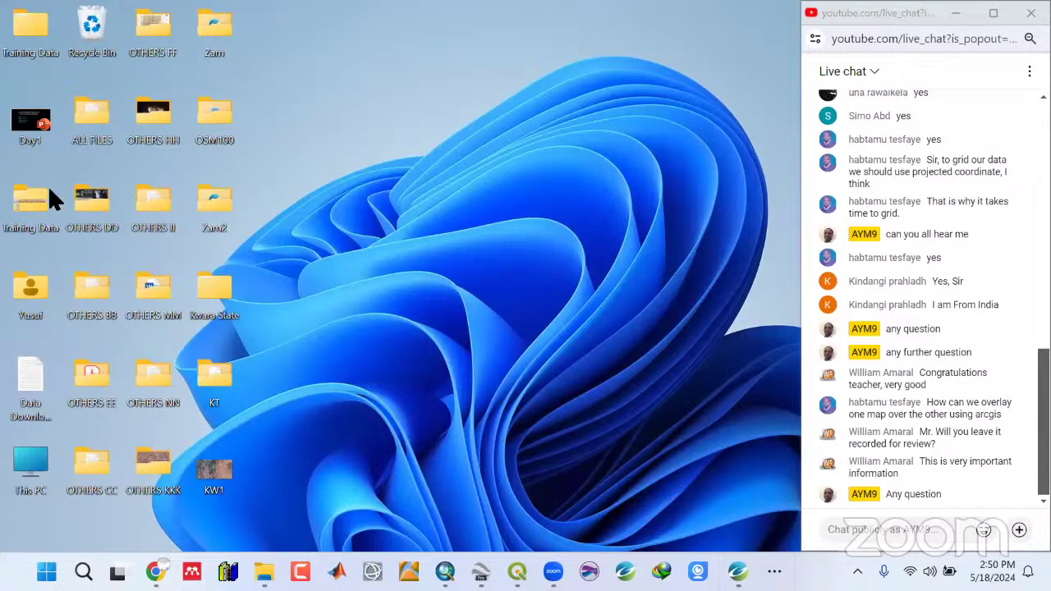
pyautogui.press('super+d')
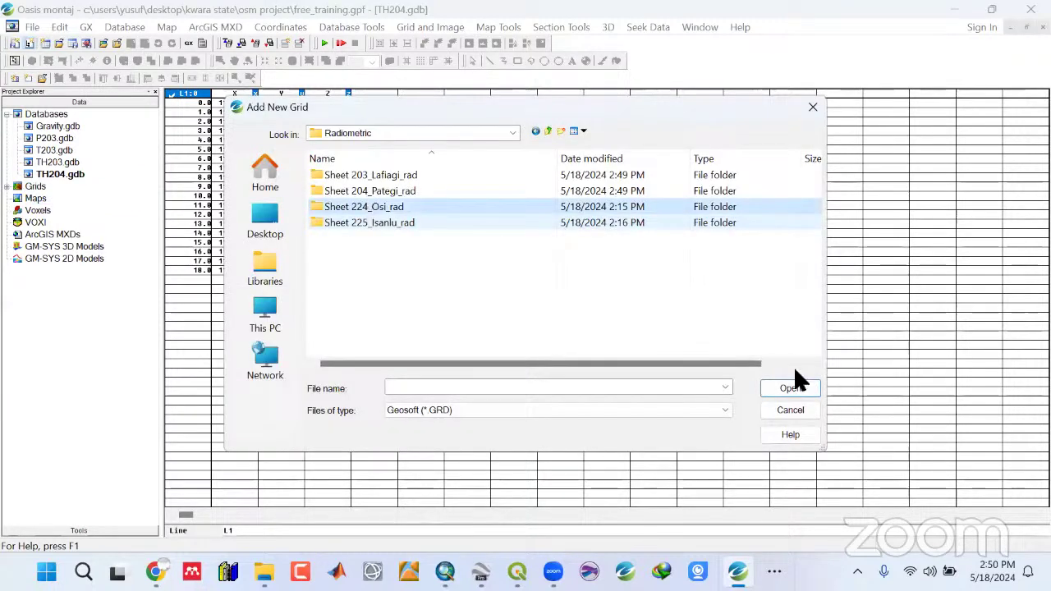
pyautogui.click(794, 384)
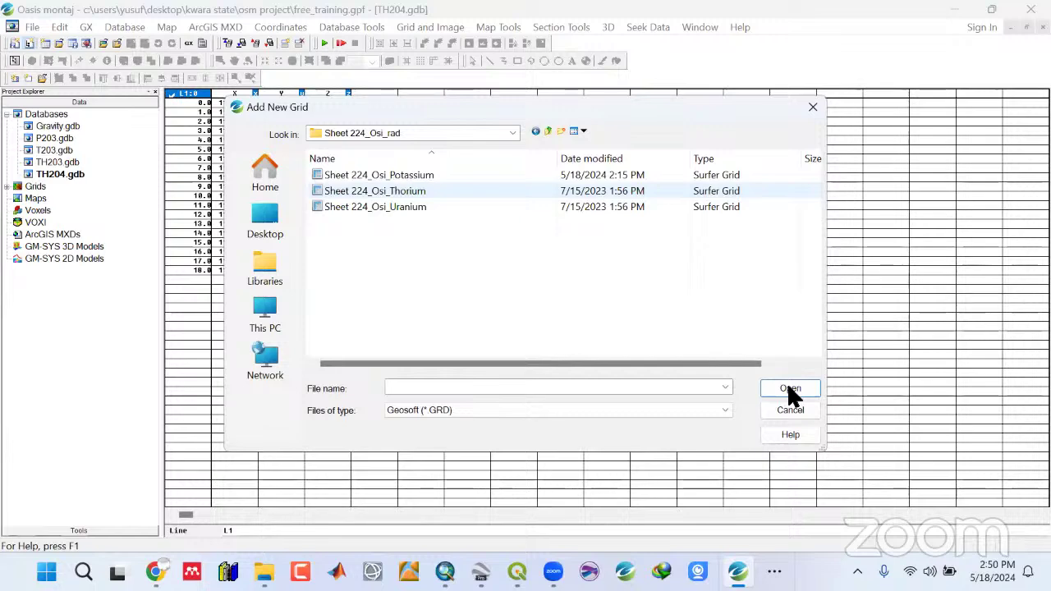
pyautogui.press('space')
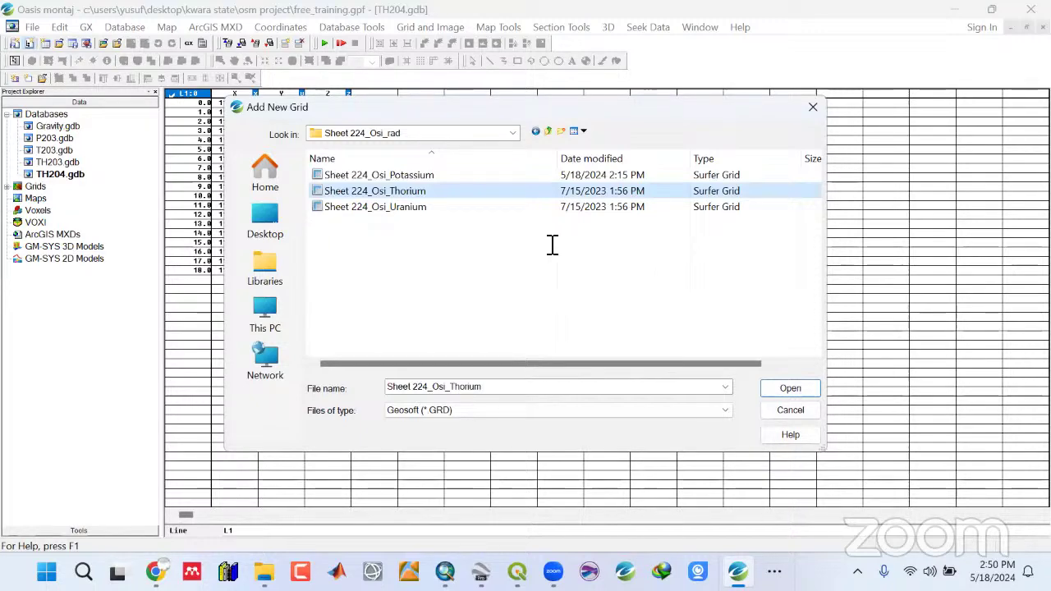
pyautogui.press('Return')
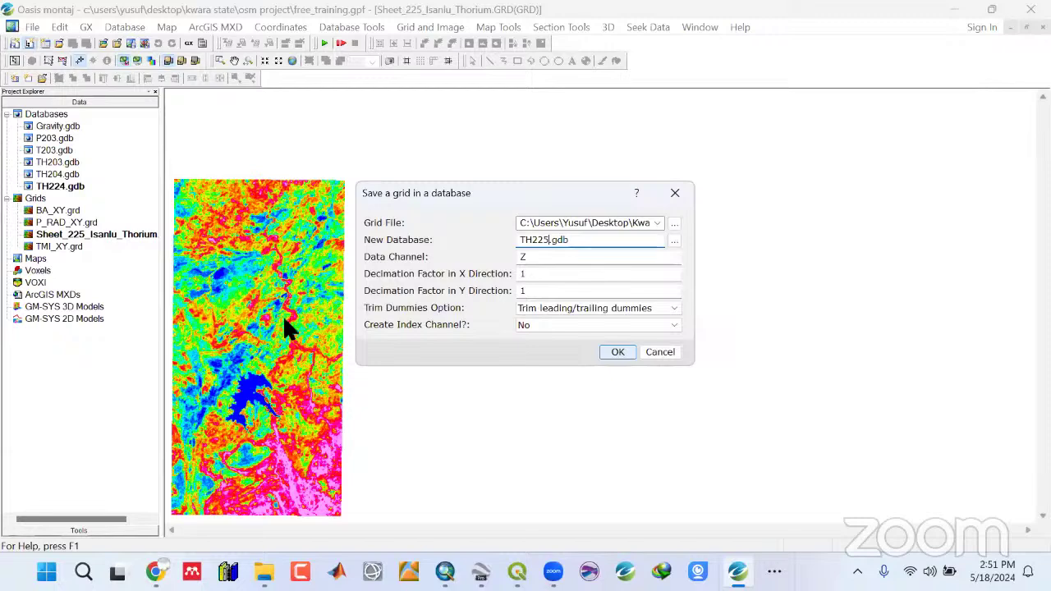
pyautogui.press('Return')
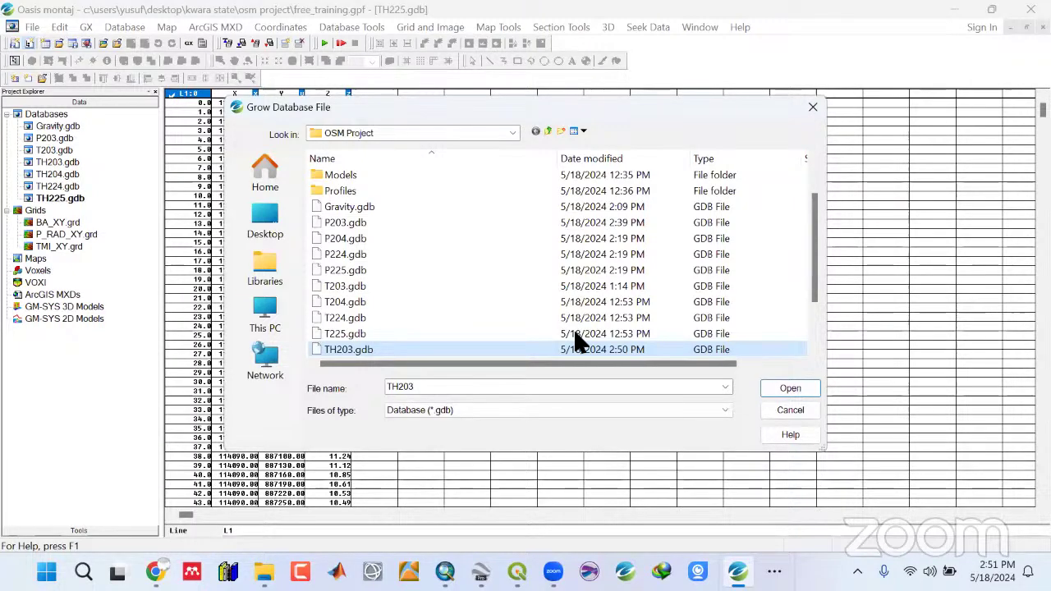
# Grow the database TH203.gdb to a maximum of 3000 lines.
pyautogui.press('Return')
pyautogui.write('3000')
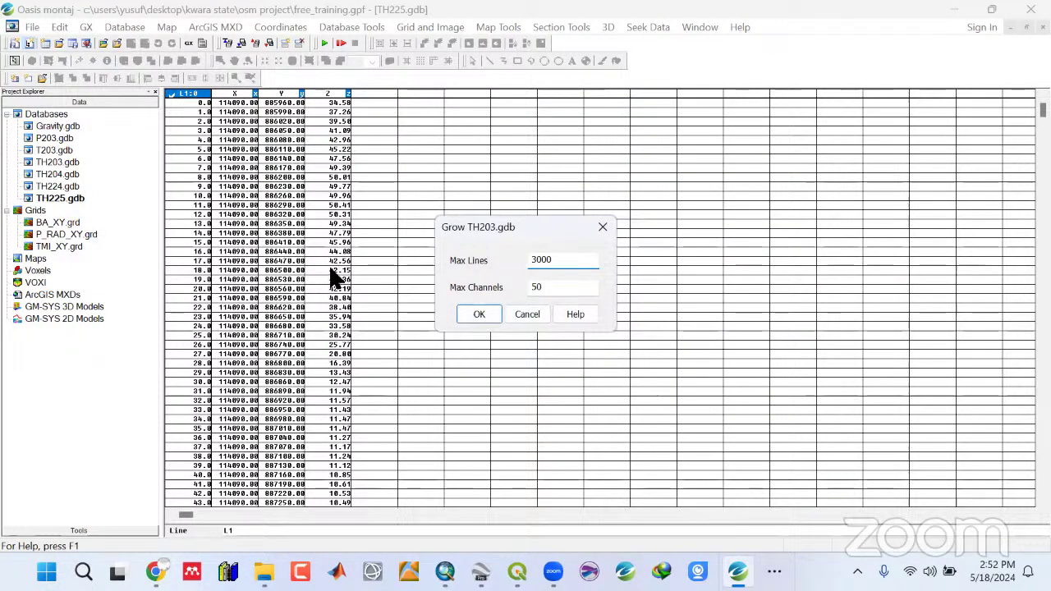
pyautogui.press('Return')
# Merge TH204.gdb, TH224.gdb and TH225.gdb into TH203.gdb, appending all lines and the displayed channels.
pyautogui.click(237, 297)
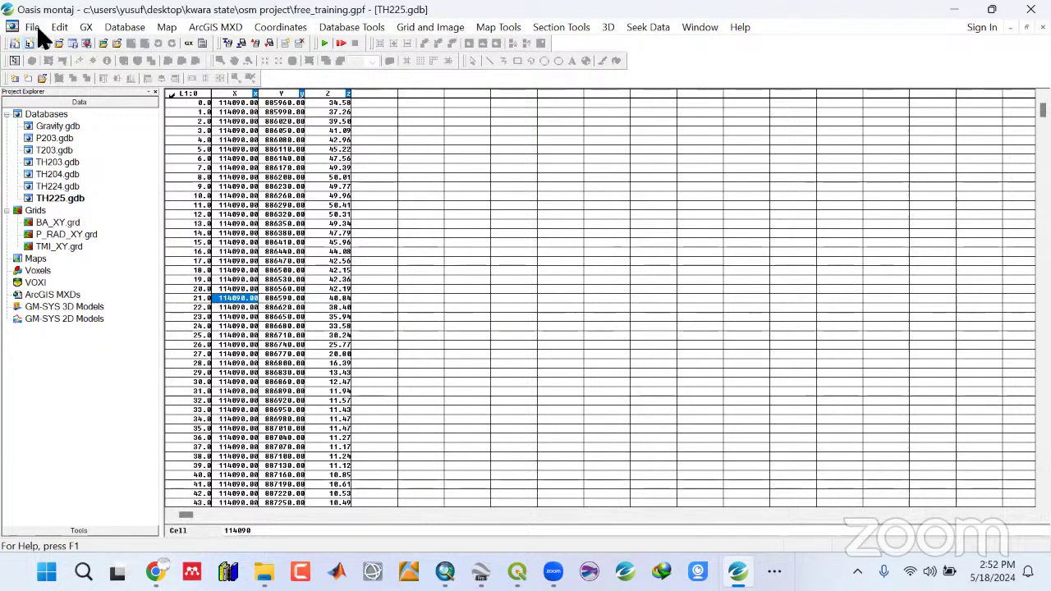
pyautogui.click(237, 233)
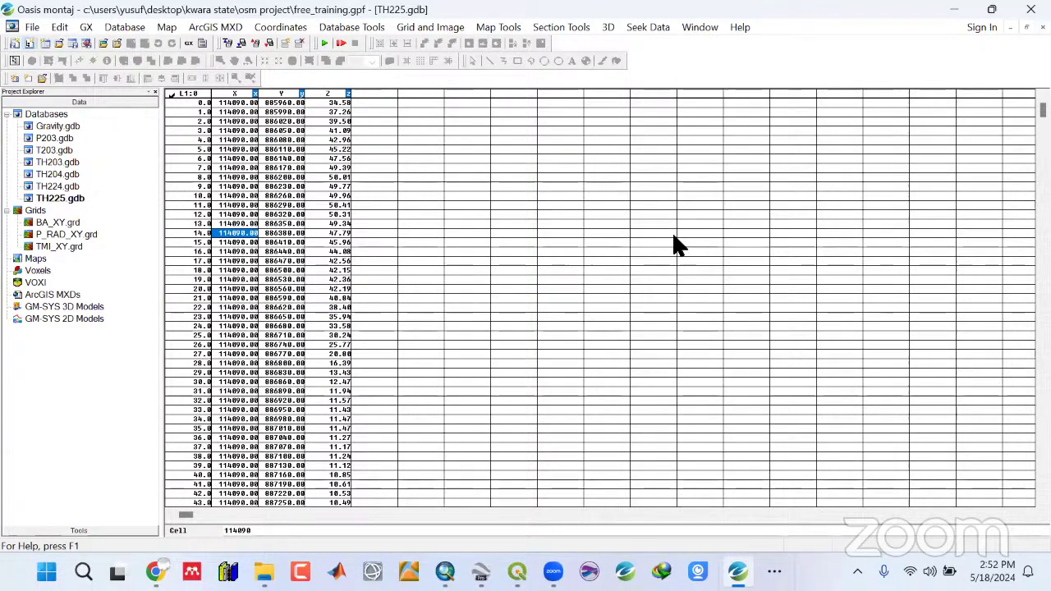
pyautogui.click(523, 268)
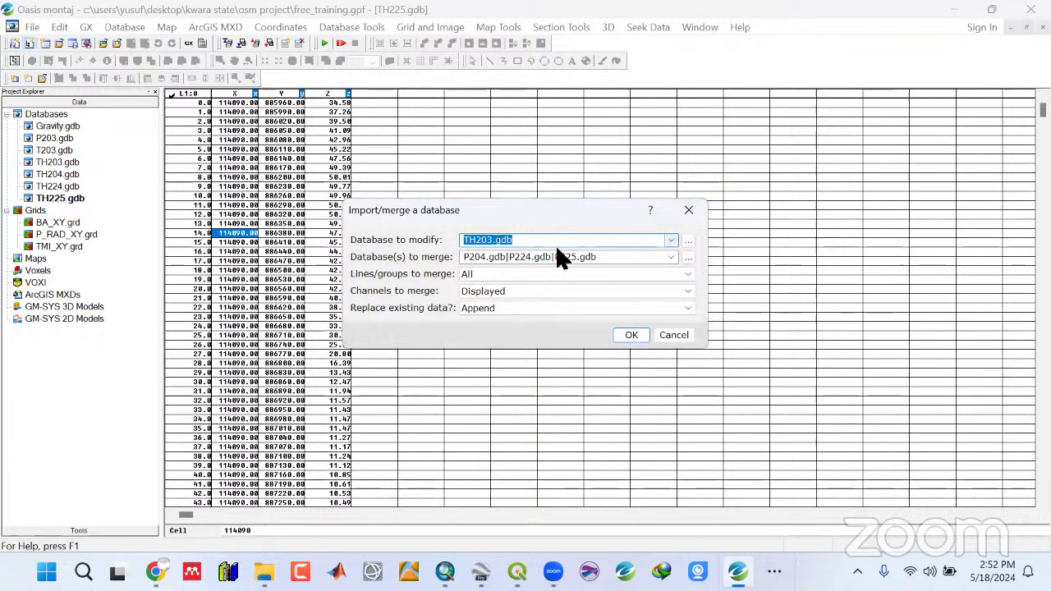
pyautogui.press('Tab')
pyautogui.press('Tab')
pyautogui.press('Tab')
pyautogui.press('space')
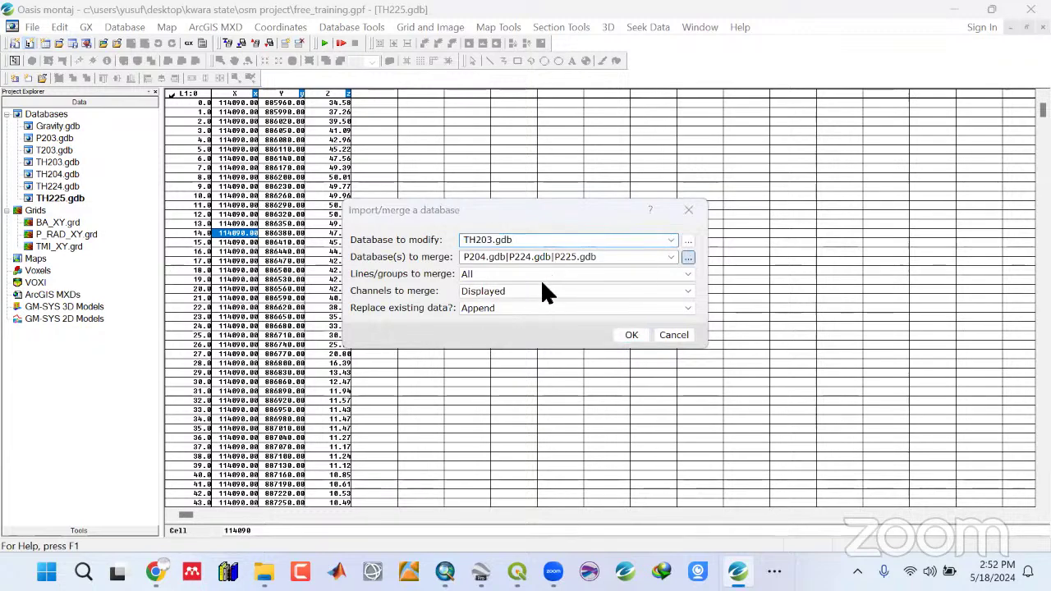
pyautogui.click(458, 308)
pyautogui.keyDown('ctrl'); pyautogui.click(458, 326); pyautogui.keyUp('ctrl')
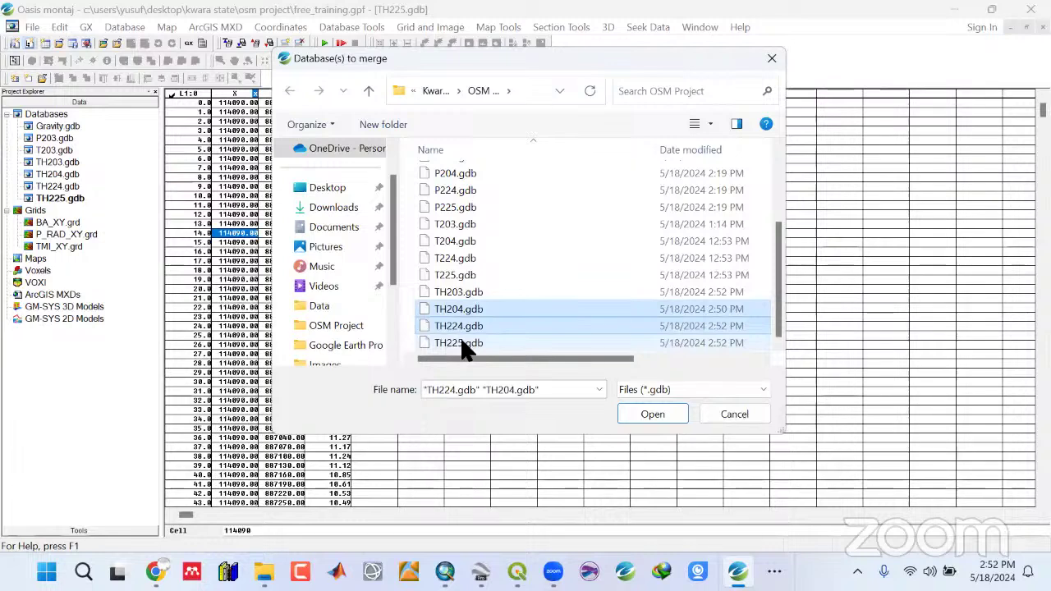
pyautogui.click(642, 412)
pyautogui.click(628, 334)
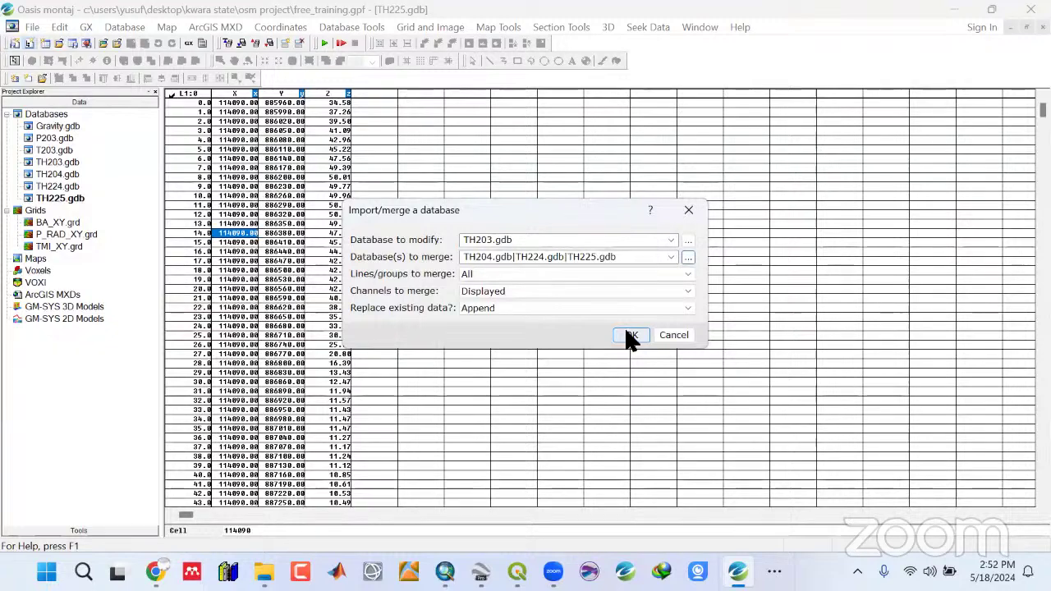
pyautogui.click(629, 336)
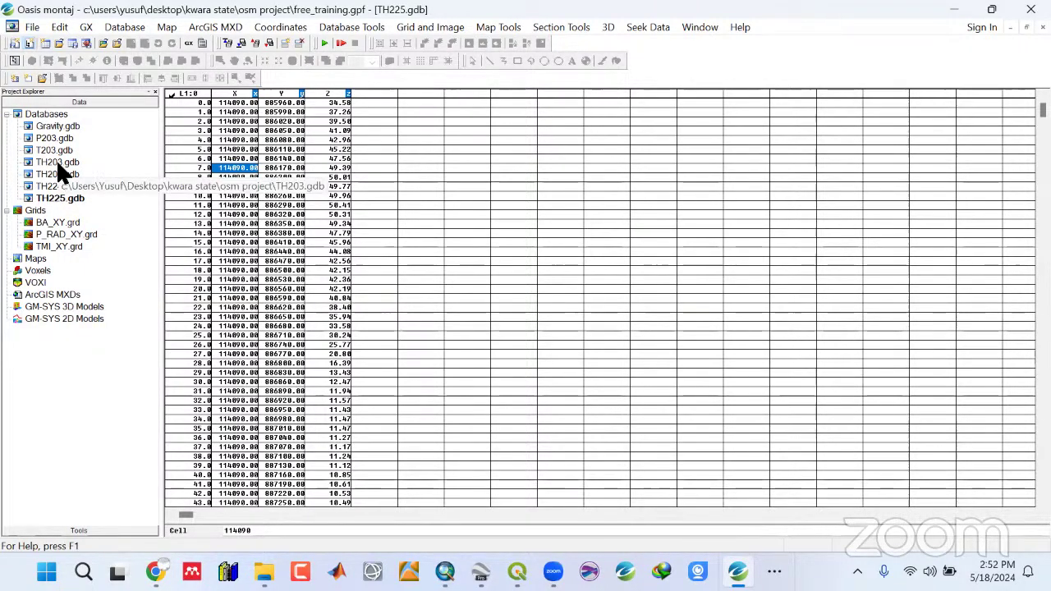
# Open the merged TH203.gdb and grid its Z channel with Minimum Curvature to the output TH_RAD_XY.grd.
pyautogui.doubleClick(58, 163)
pyautogui.click(415, 27)
pyautogui.moveTo(419, 44)
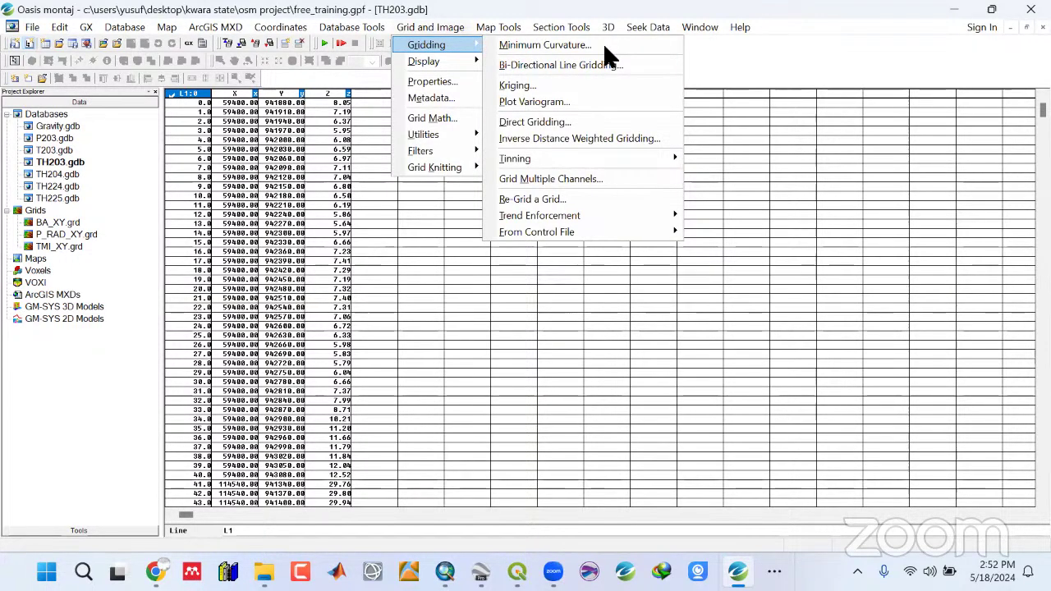
pyautogui.press('m')
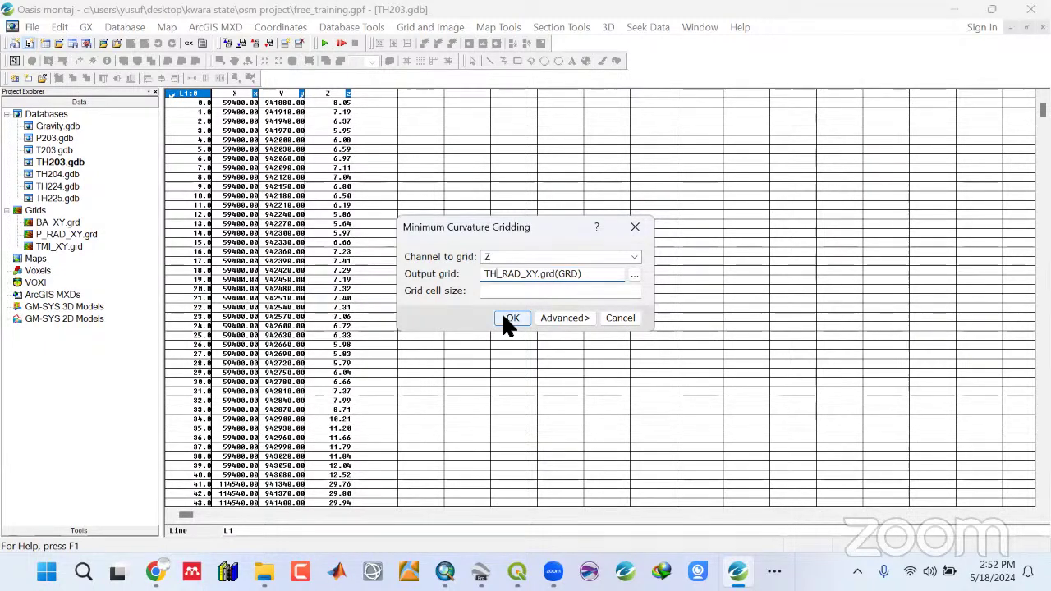
pyautogui.click(507, 318)
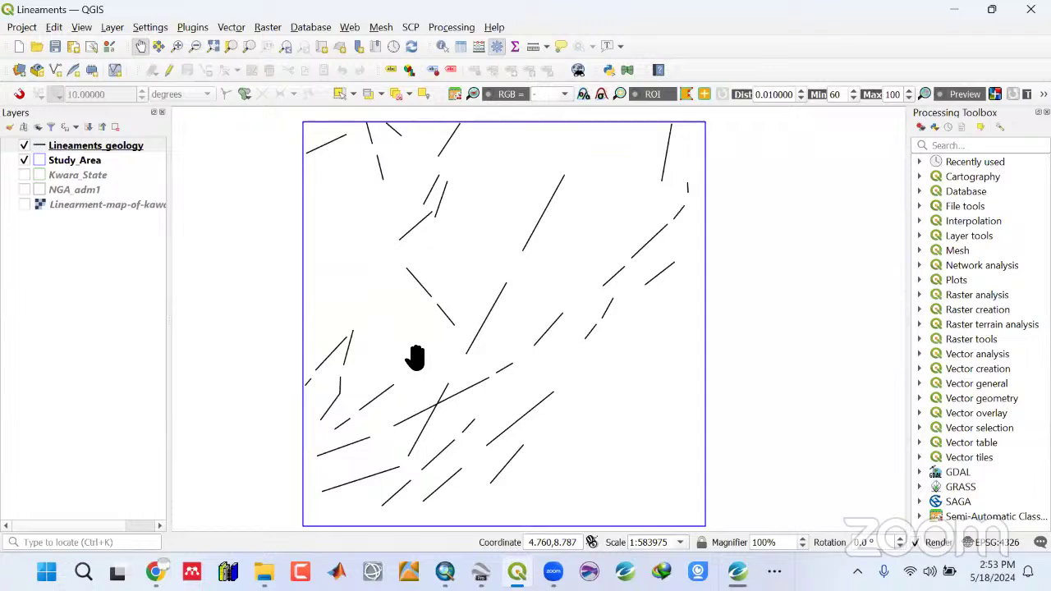
# Switch to QGIS, save the Lineaments project, and look over the digitised lineaments within the study area.
pyautogui.moveTo(415, 357); pyautogui.dragTo(419, 353)
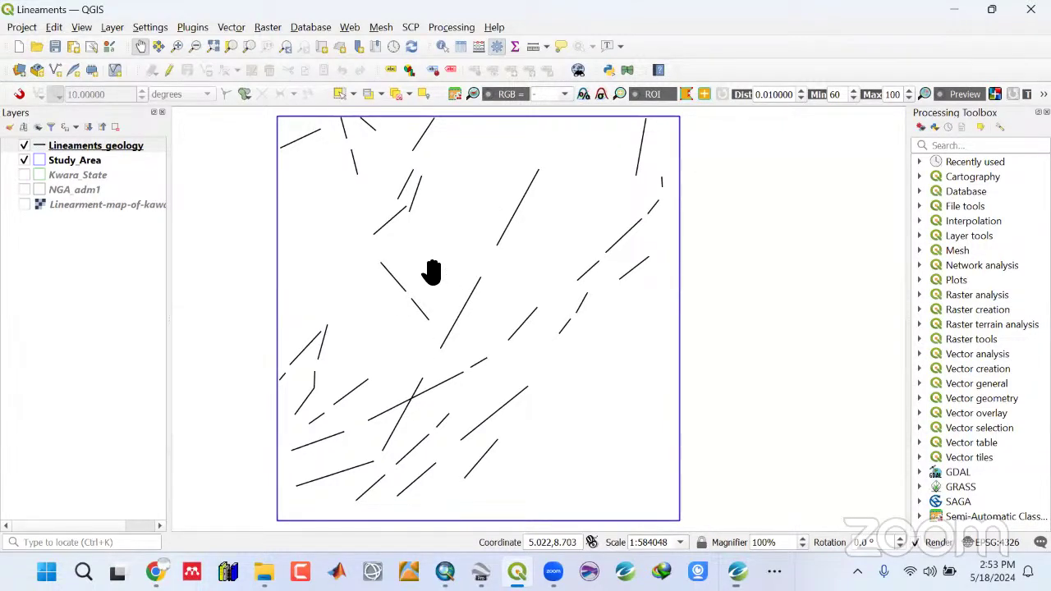
pyautogui.click(76, 46)
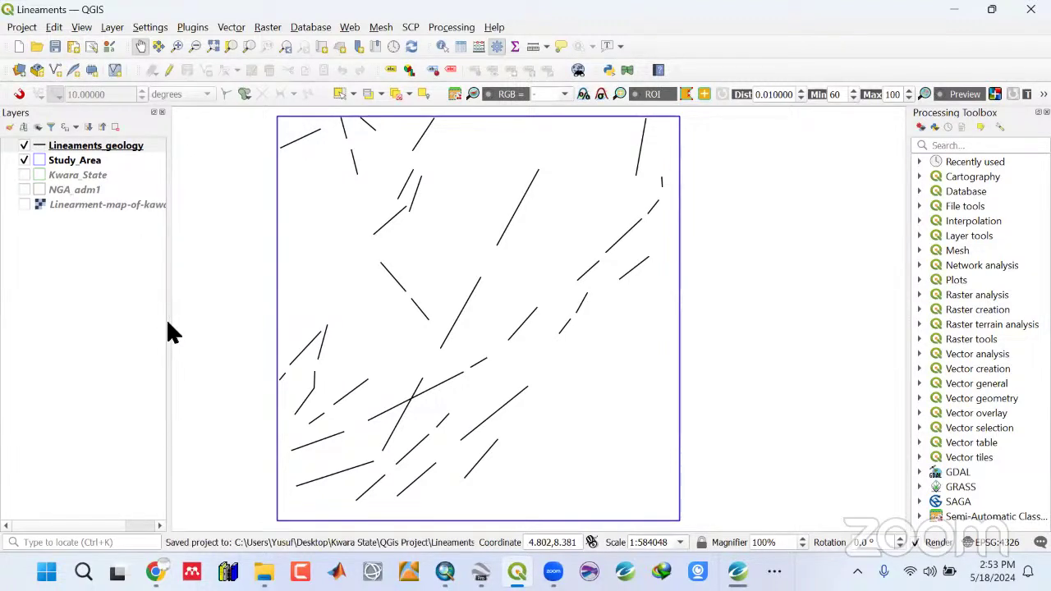
pyautogui.click(66, 191)
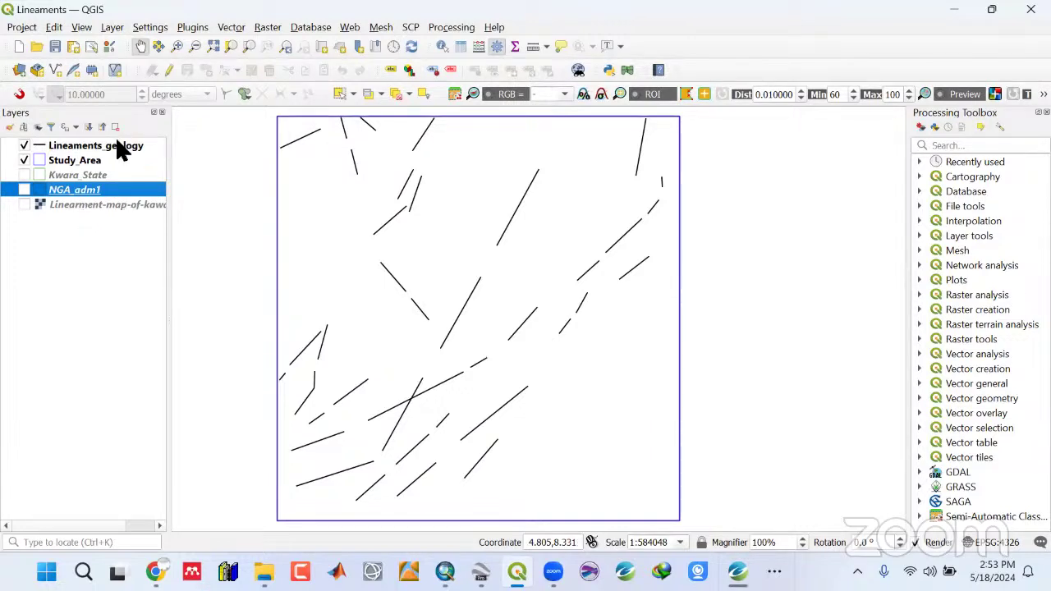
pyautogui.moveTo(435, 345); pyautogui.dragTo(431, 329)
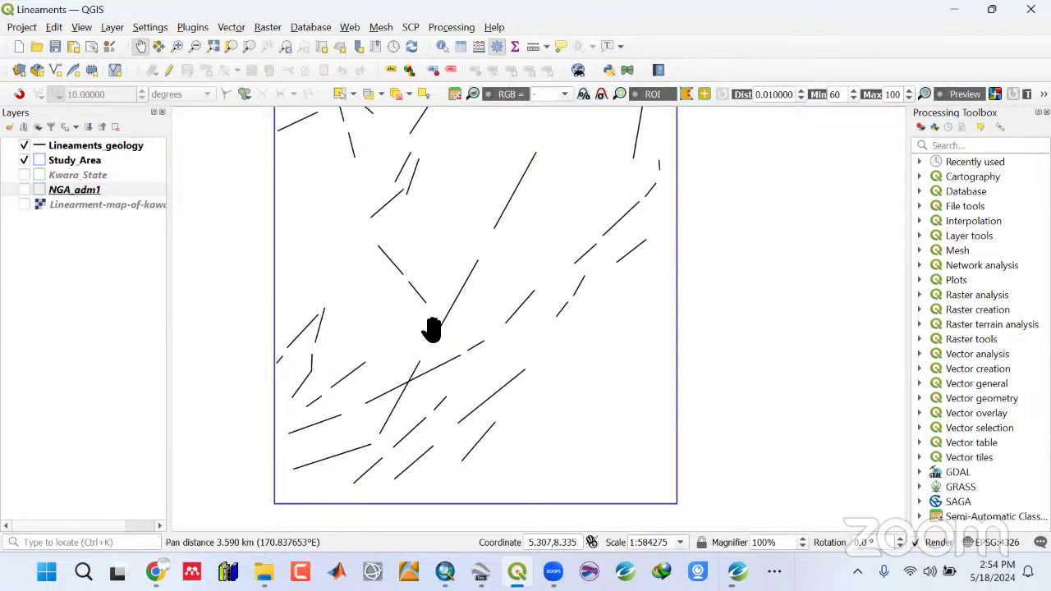
pyautogui.moveTo(431, 328); pyautogui.dragTo(434, 343)
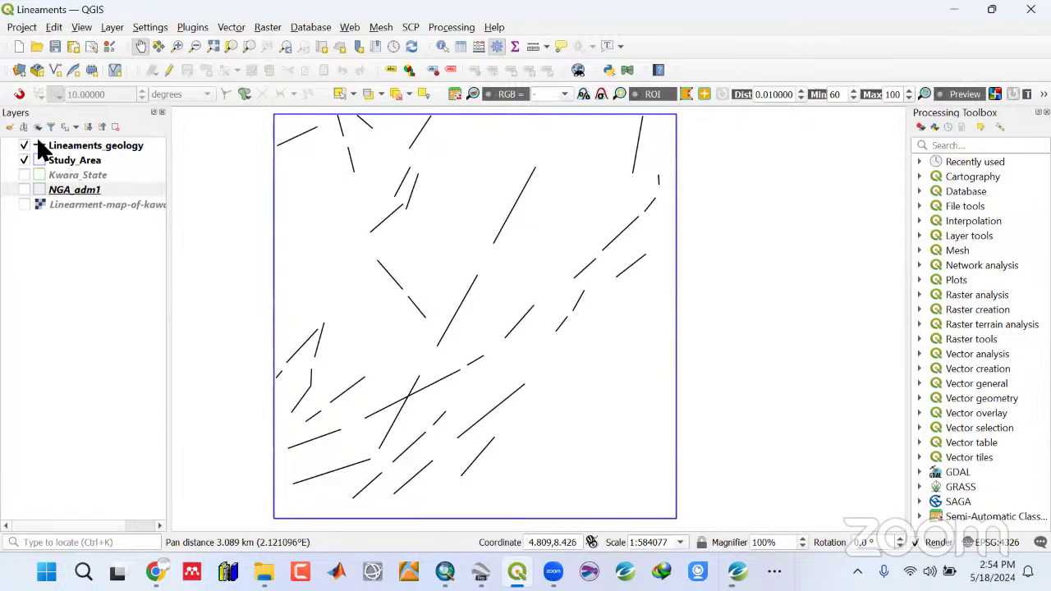
# Check the Lineaments_geology layer against the scanned lineament map by displaying that raster temporarily.
pyautogui.click(23, 205)
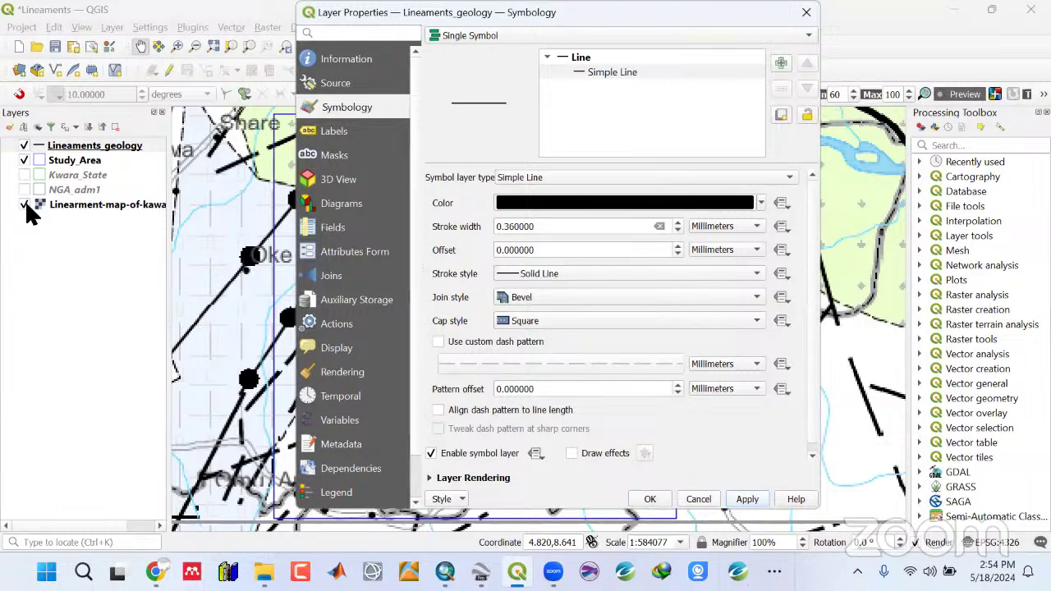
pyautogui.press('Escape')
pyautogui.click(24, 204)
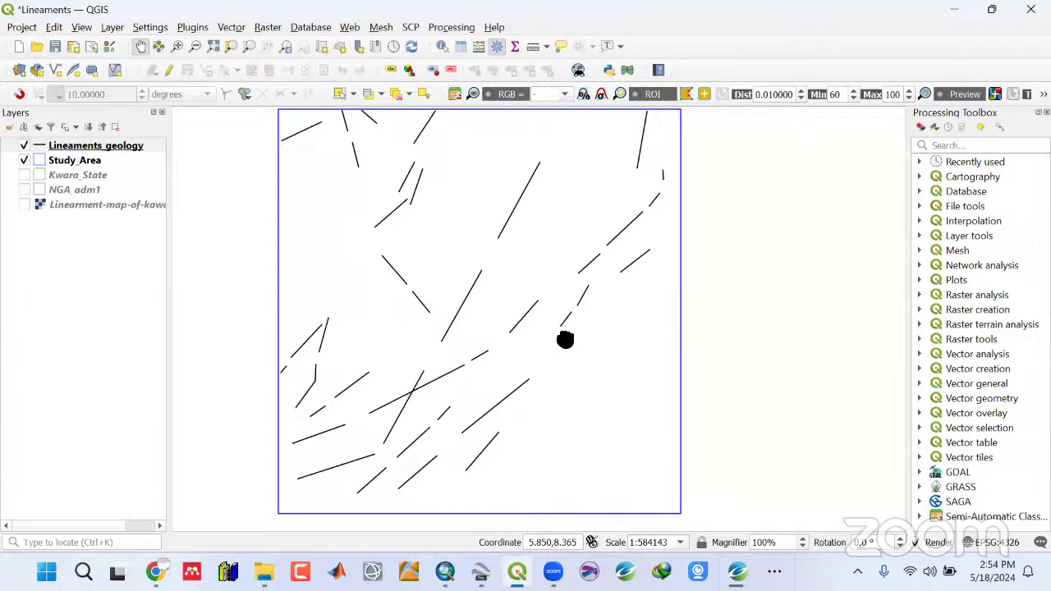
# Save the Lineaments project again, close QGIS, and return to the desktop.
pyautogui.moveTo(565, 339); pyautogui.dragTo(442, 321)
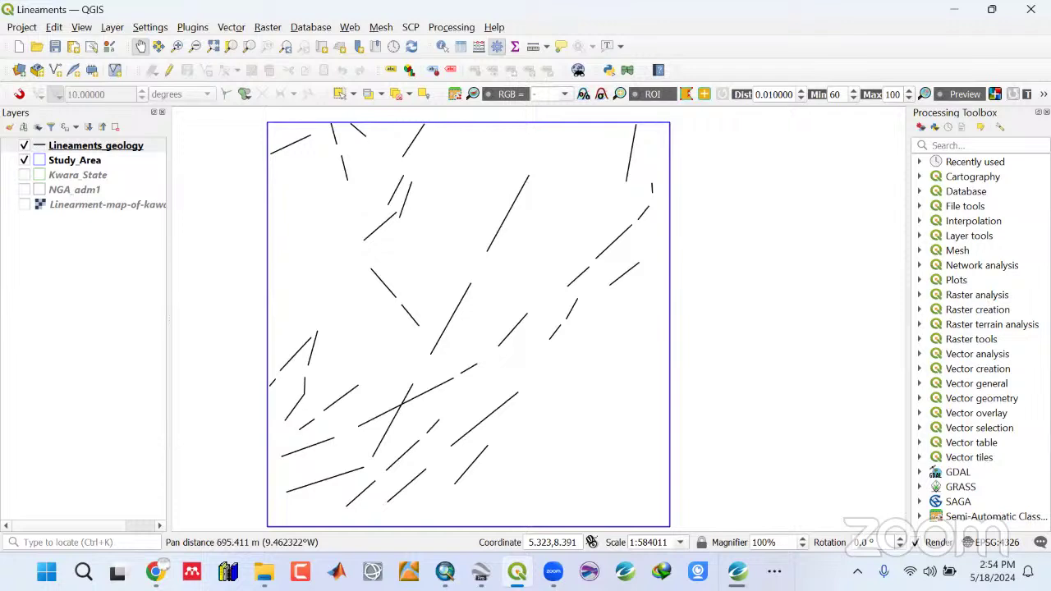
pyautogui.hotkey('ctrl', 's')
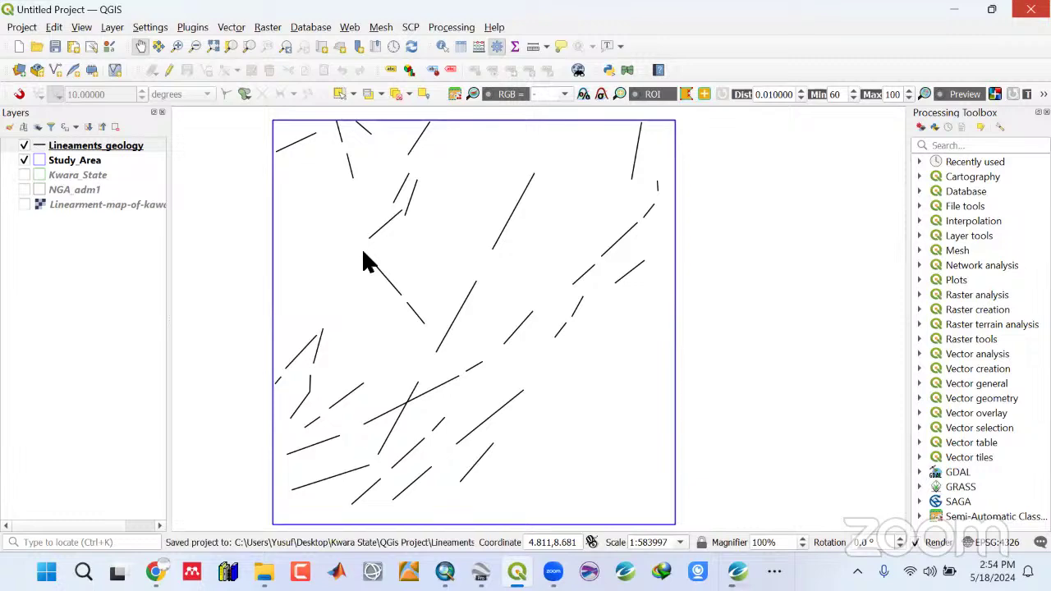
pyautogui.press('super+d')
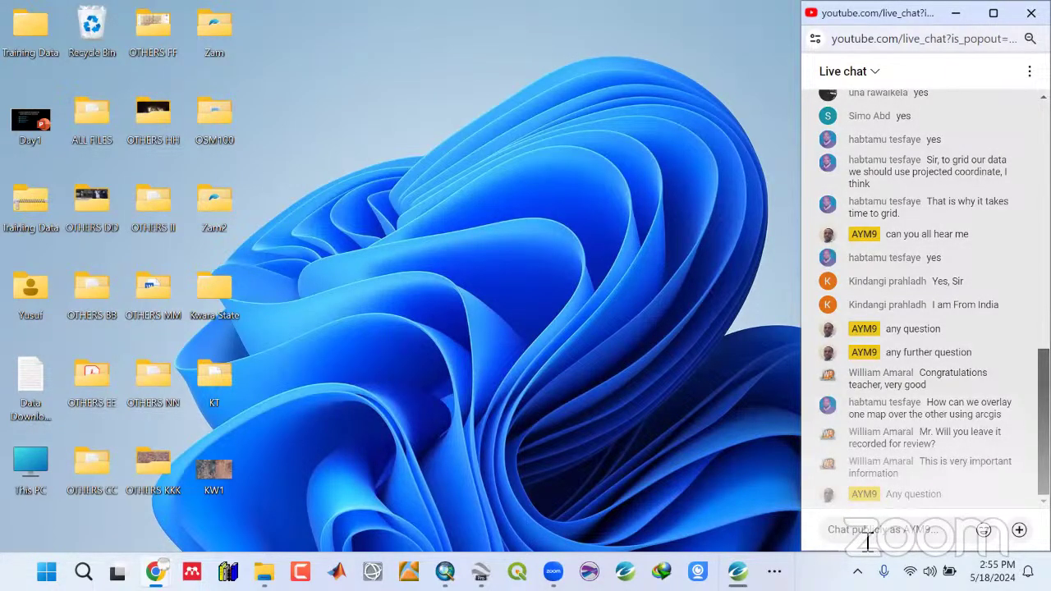
# Post the message "Any question" in the YouTube live chat.
pyautogui.click(868, 539)
pyautogui.write('Ar')
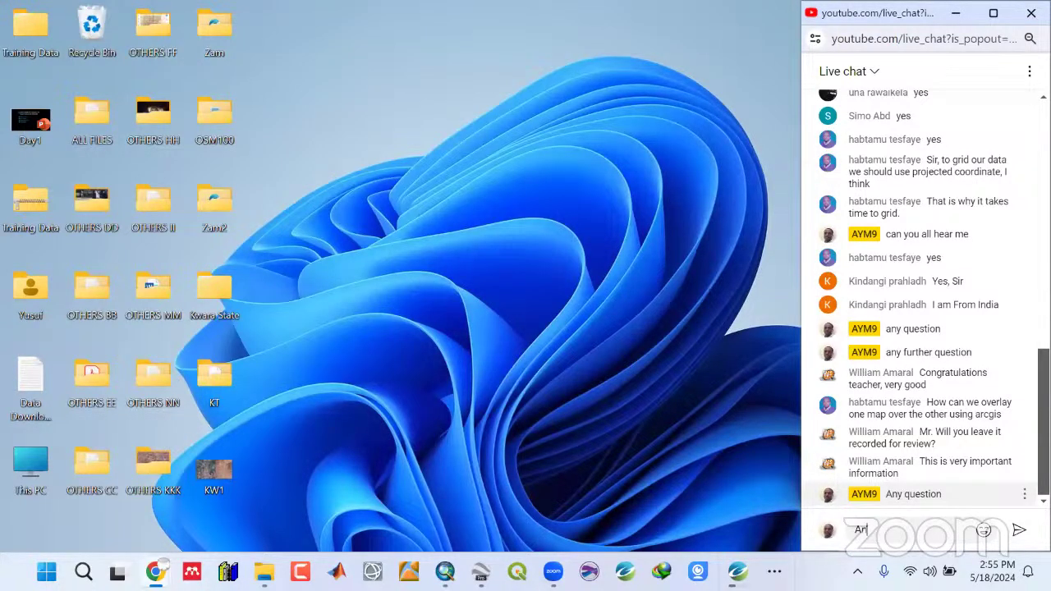
pyautogui.write('y question')
pyautogui.press('Return')
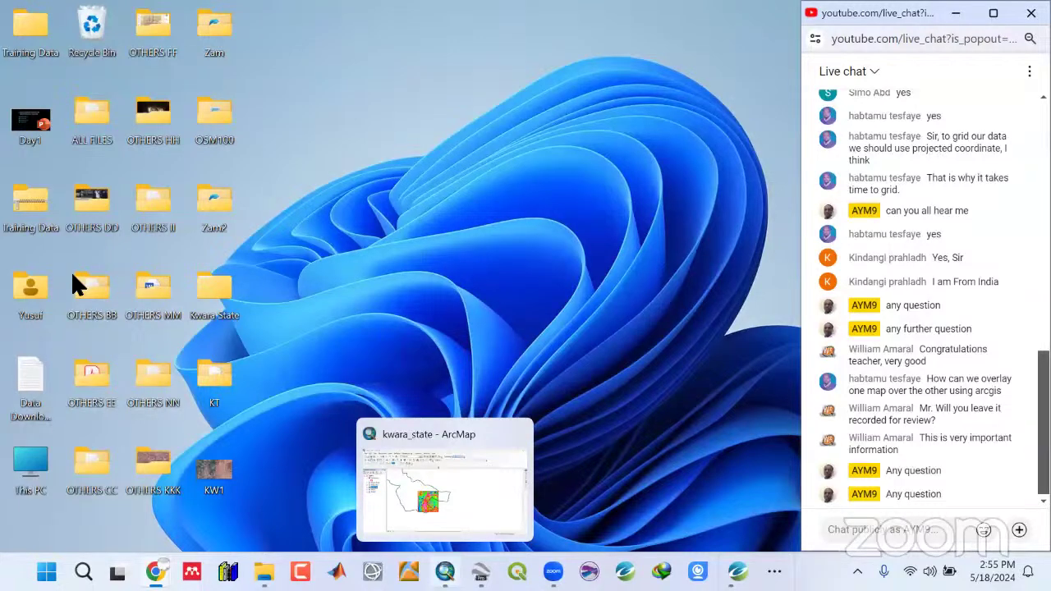
# Switch to ArcMap, examine TMI.tif by temporarily hiding P_RAD.tif and BA.tif, and restore both layers.
pyautogui.hotkey('alt', 'Tab')
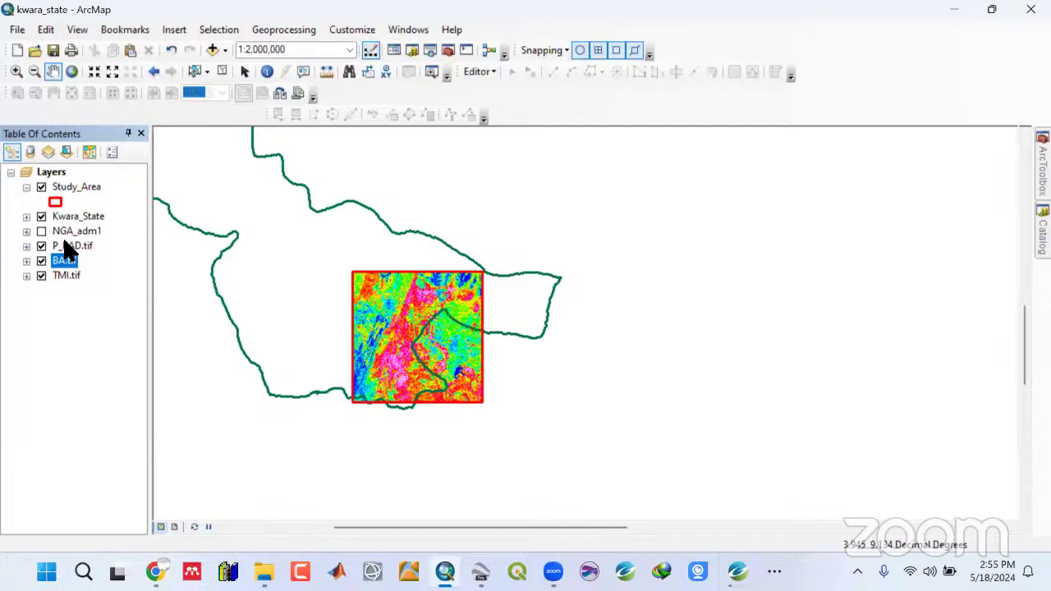
pyautogui.click(69, 276)
pyautogui.click(67, 248)
pyautogui.press('super+d')
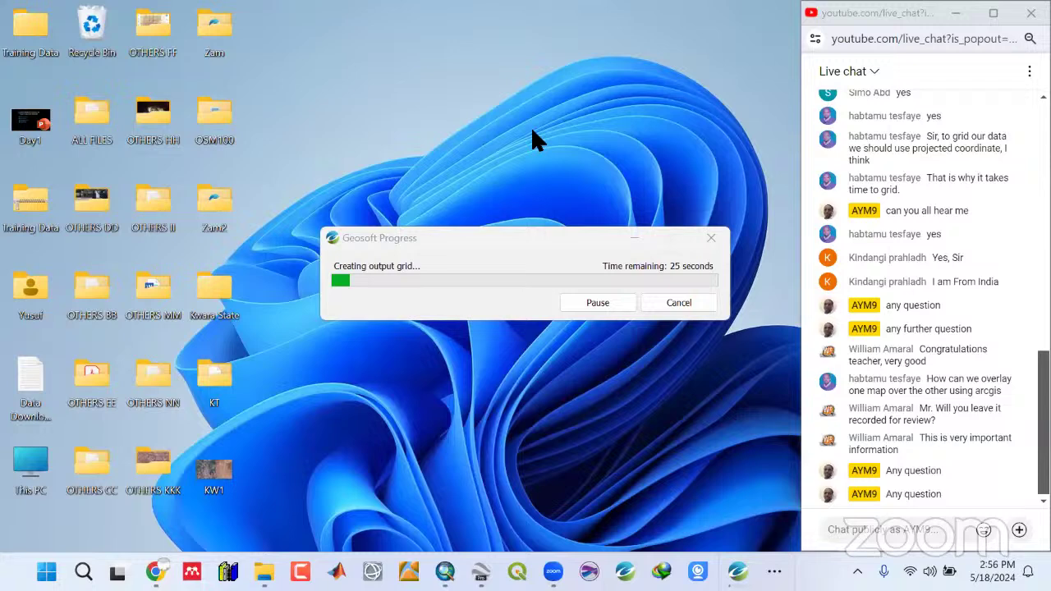
pyautogui.rightClick(425, 83)
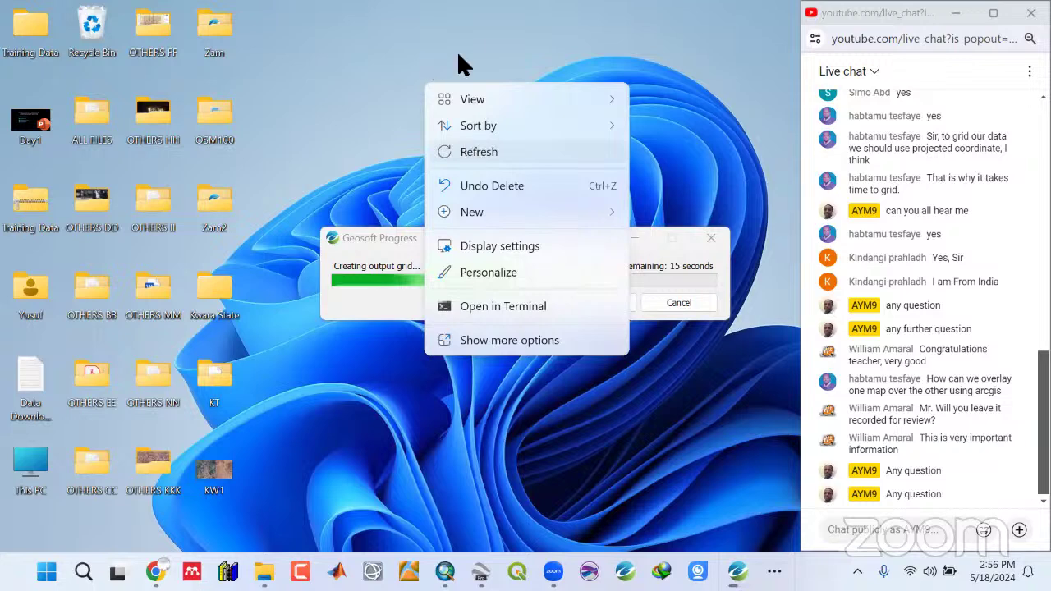
pyautogui.click(502, 149)
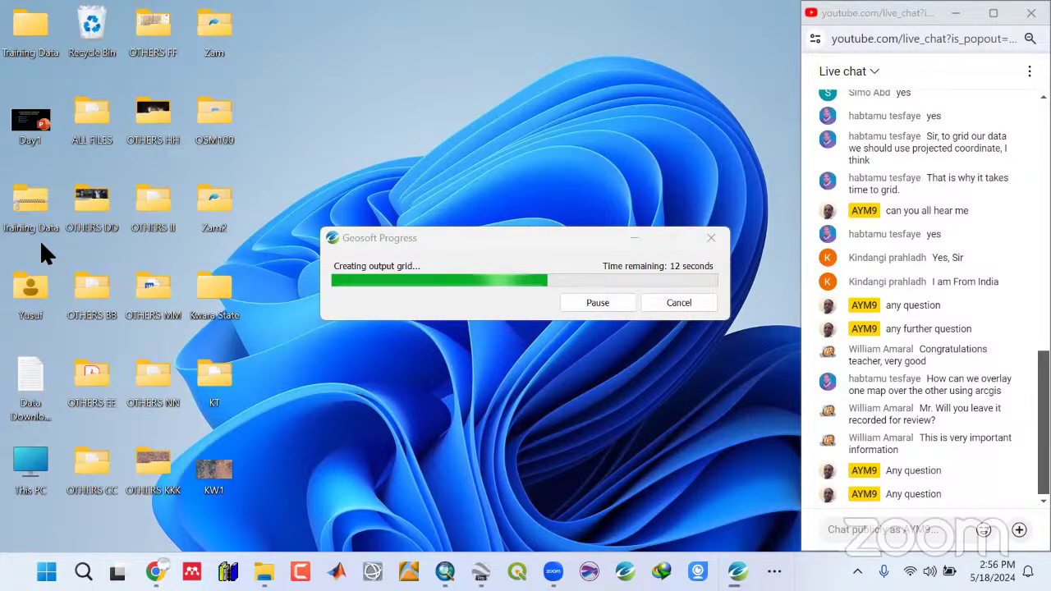
pyautogui.hotkey('alt', 'Tab')
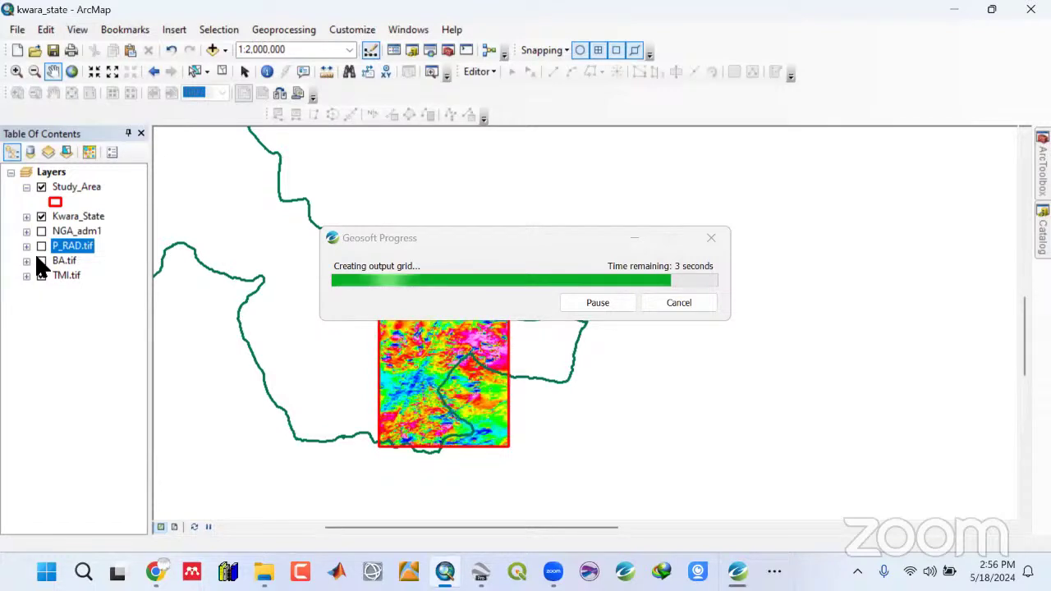
pyautogui.click(41, 246)
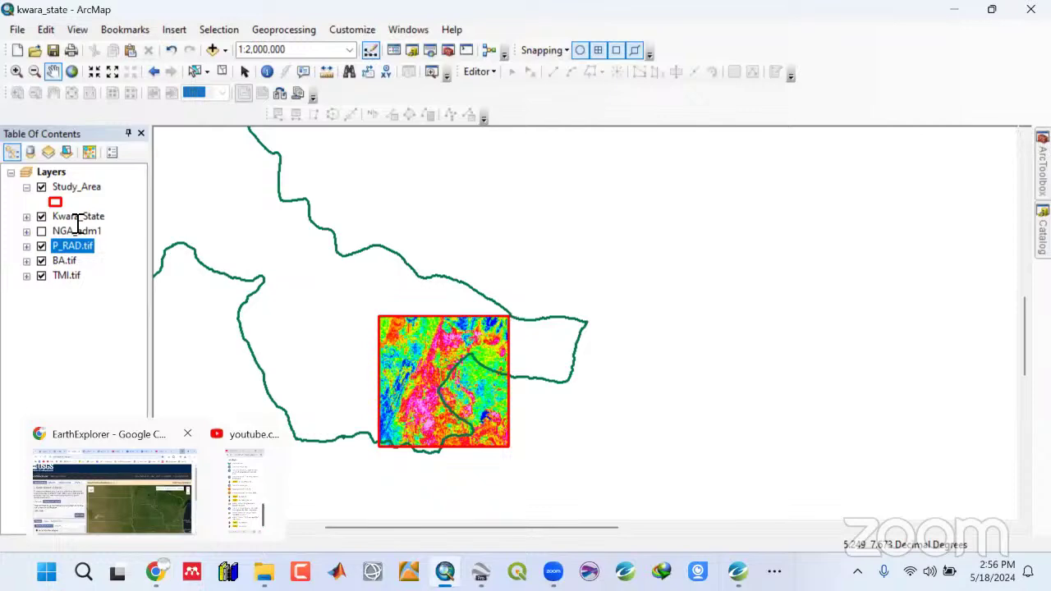
# Switch to Chrome and load the Geofabrik download server's home page, download.geofabrik.de, to reach its list of regions.
pyautogui.hotkey('alt', 'Tab')
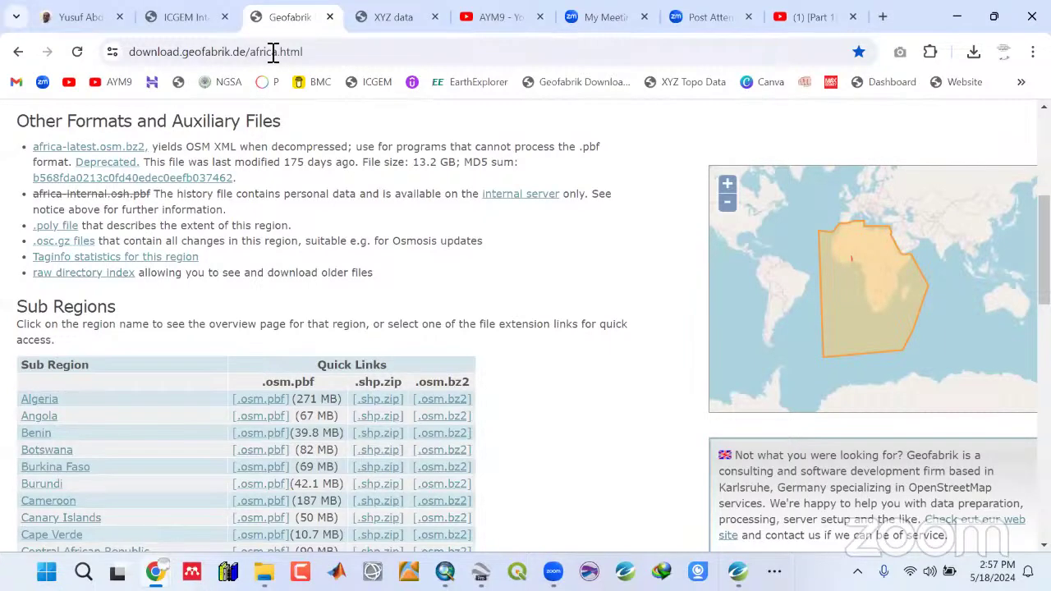
pyautogui.click(183, 51)
pyautogui.hotkey('shift', 'End')
pyautogui.press('BackSpace')
pyautogui.press('Return')
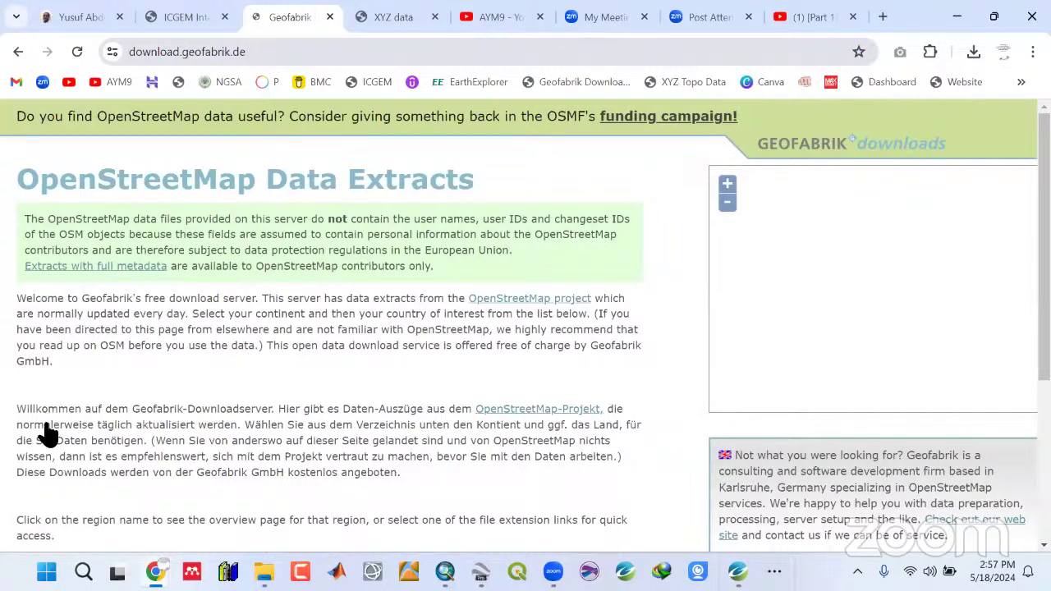
pyautogui.scroll(-3, 54, 388)
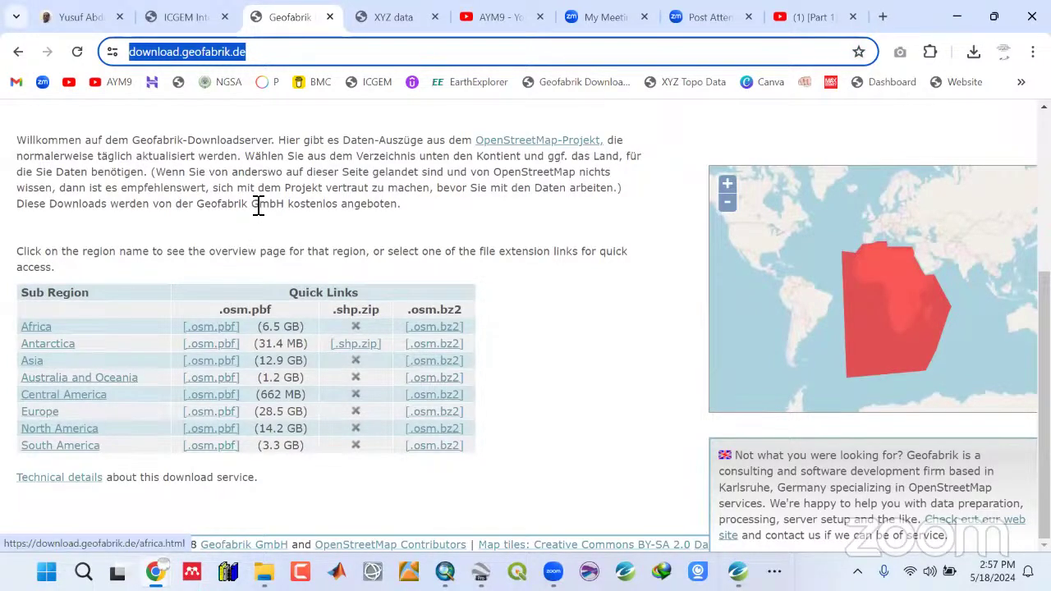
pyautogui.press('Return')
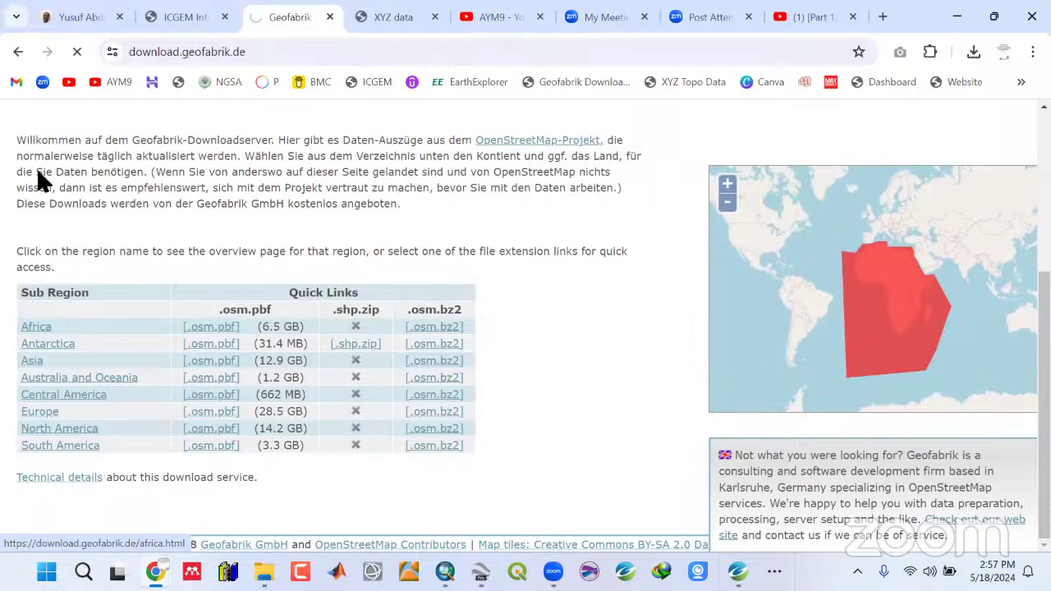
# Open Geofabrik's Africa page, request Nigeria's .shp.zip shapefile package, and cancel the download.
pyautogui.click(48, 328)
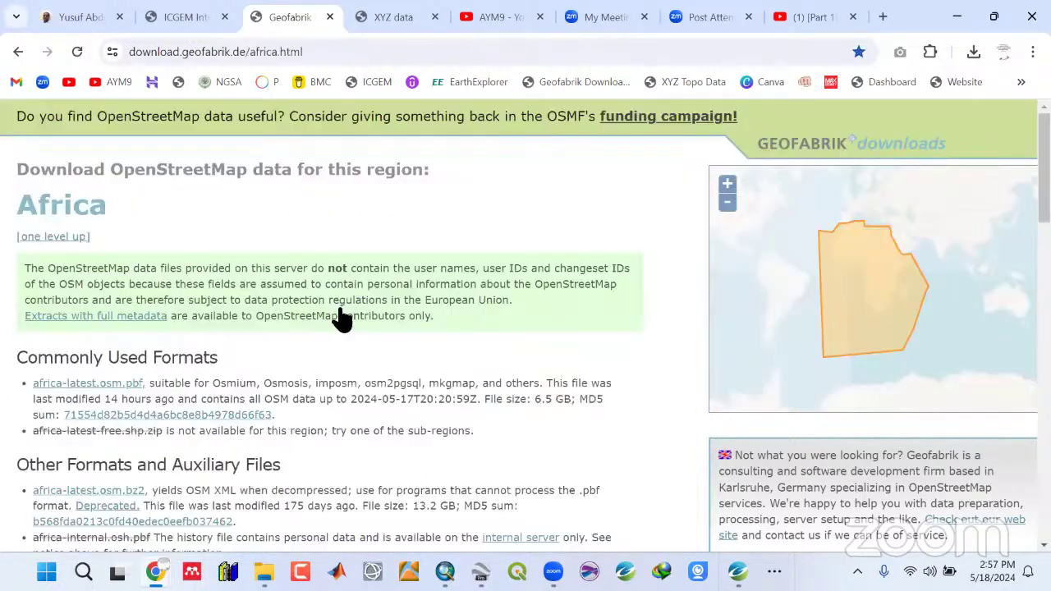
pyautogui.scroll(-10, 377, 304)
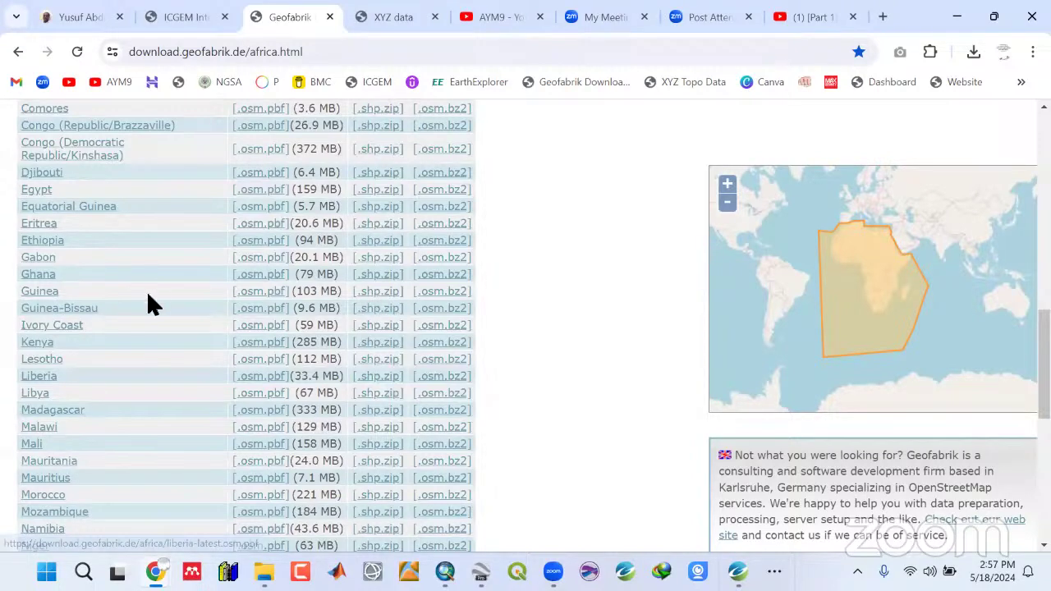
pyautogui.scroll(-2, 359, 361)
pyautogui.click(377, 398)
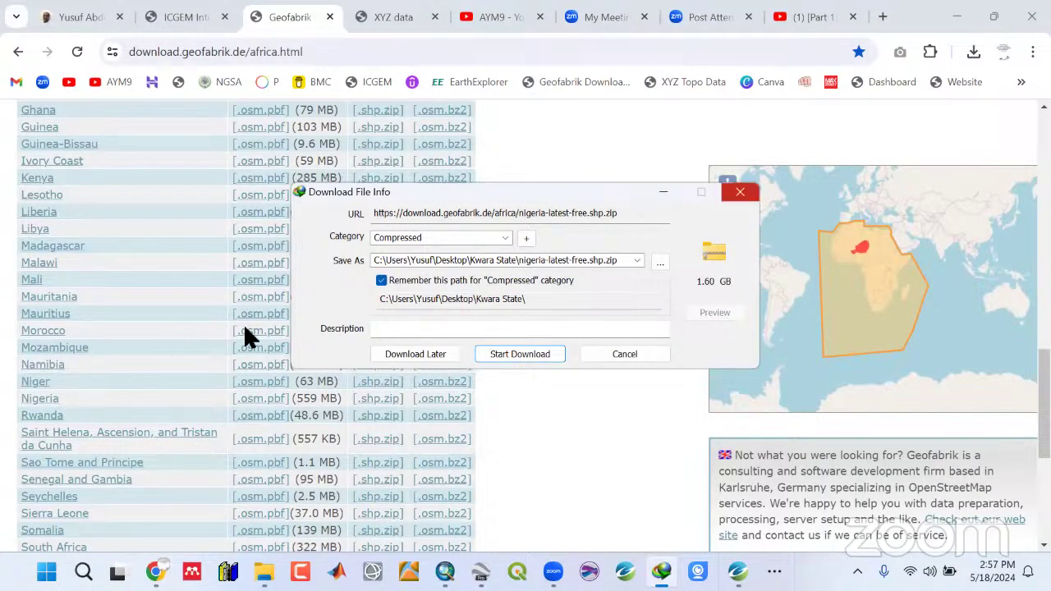
pyautogui.press('Escape')
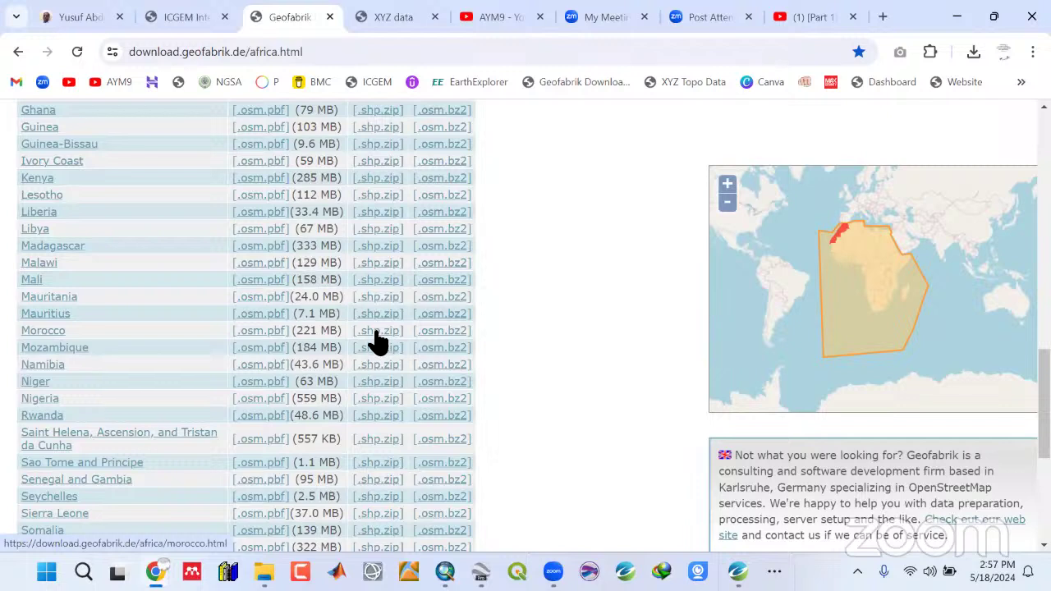
# Request Morocco's .shp.zip package, dismiss the download dialogs, and look through the list of African countries.
pyautogui.click(377, 332)
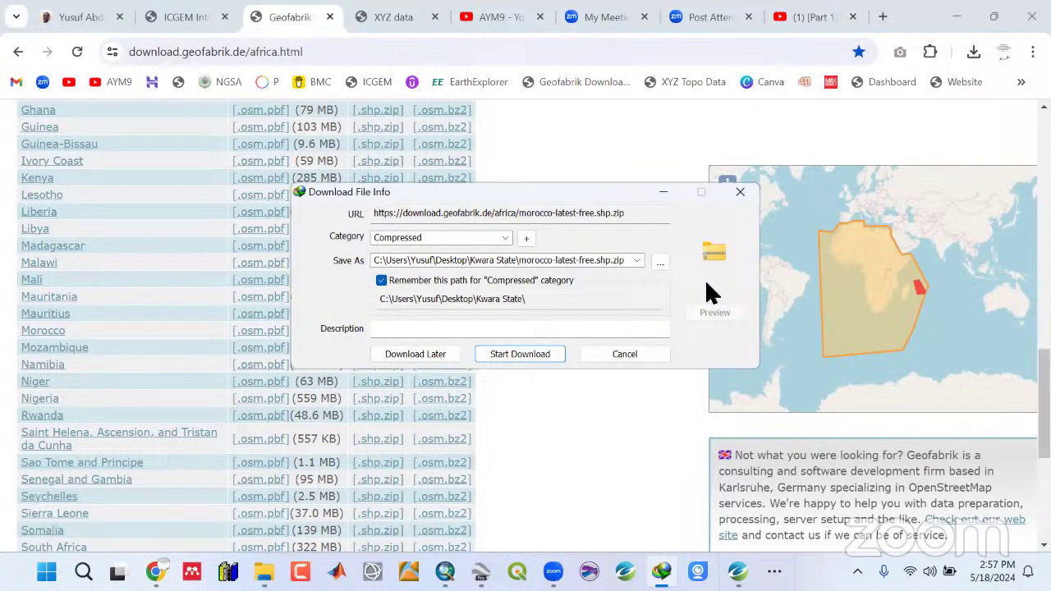
pyautogui.click(739, 194)
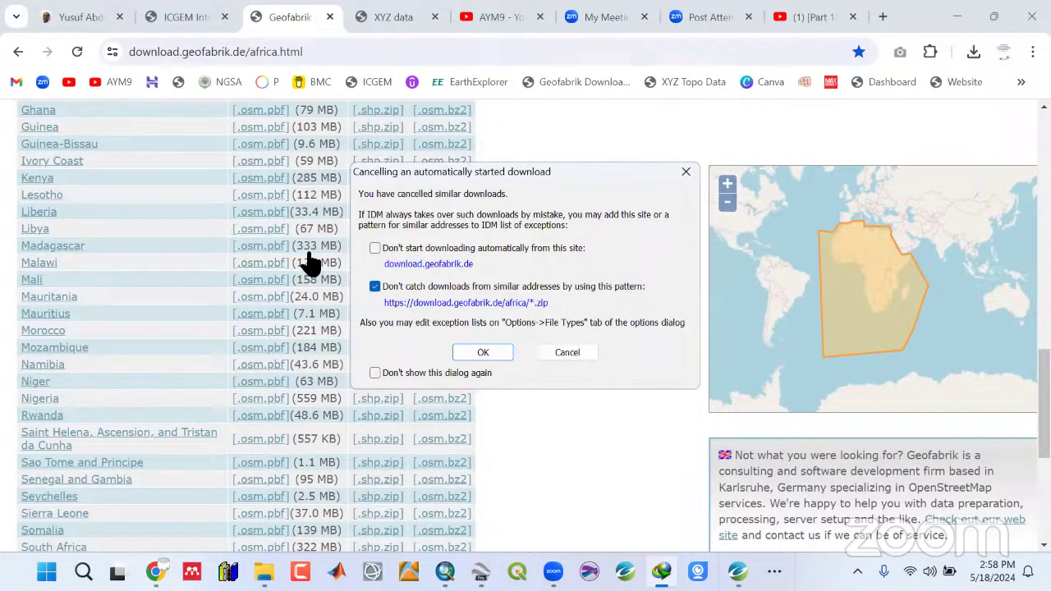
pyautogui.click(23, 310)
pyautogui.scroll(3, 23, 310)
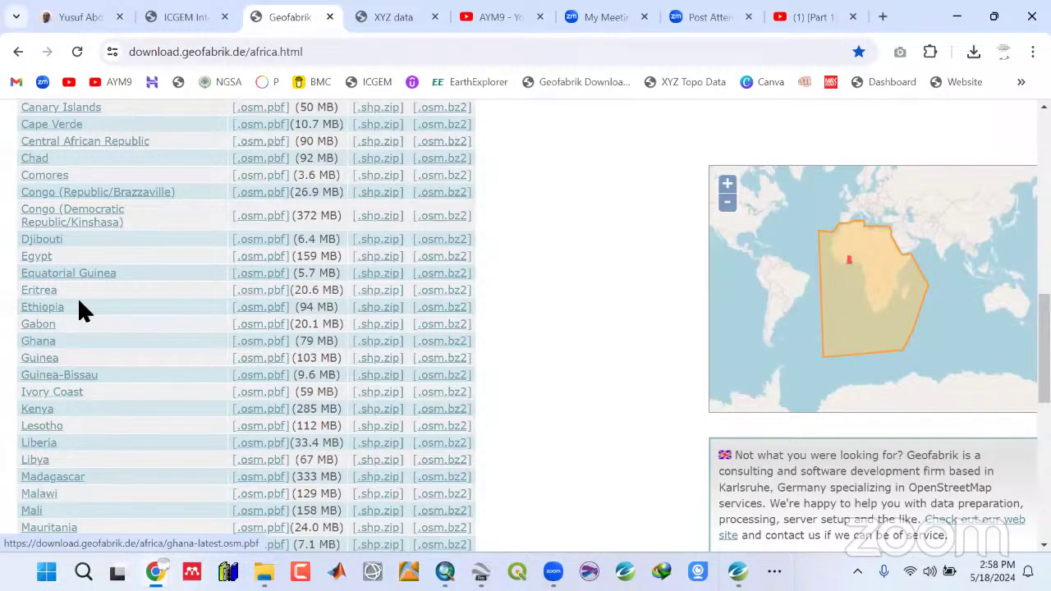
pyautogui.scroll(-7, 80, 303)
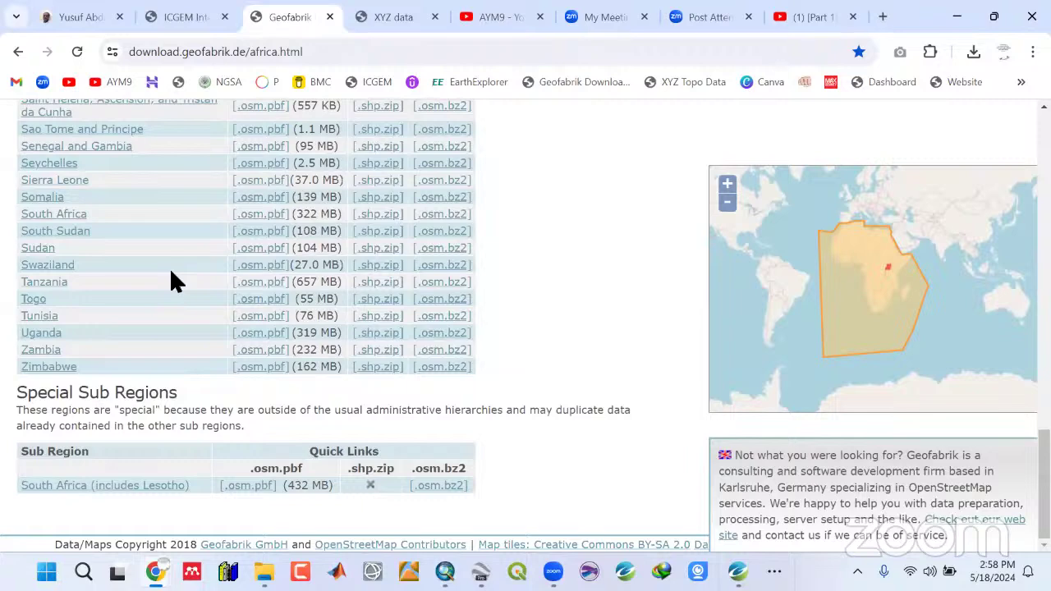
pyautogui.scroll(10, 169, 267)
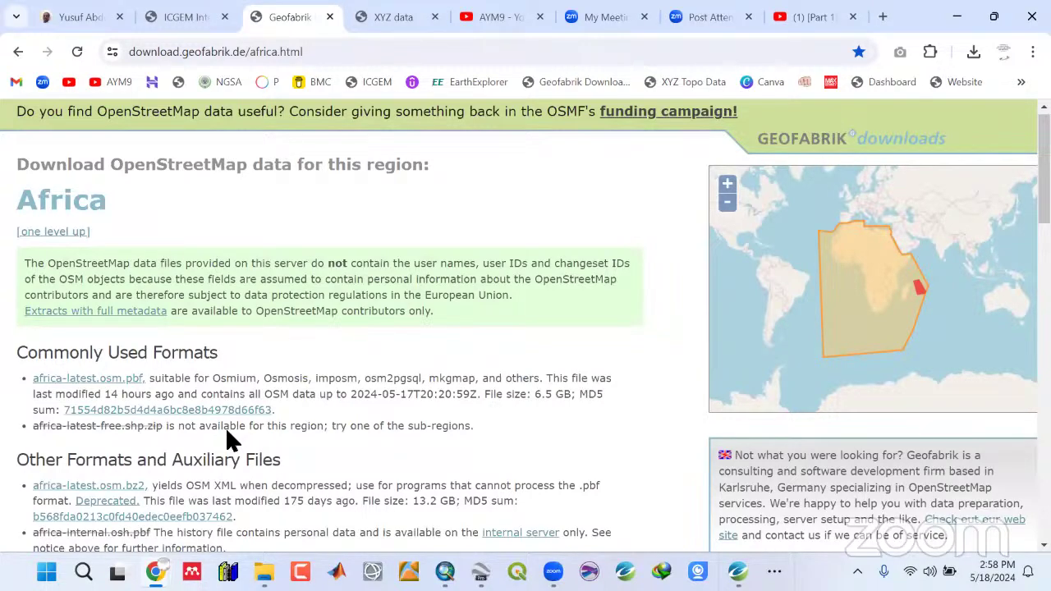
# Switch to the Buy Me a Coffee page, reload it, and look over its introduction and support form.
pyautogui.hotkey('ctrl', '1')
pyautogui.click(244, 54)
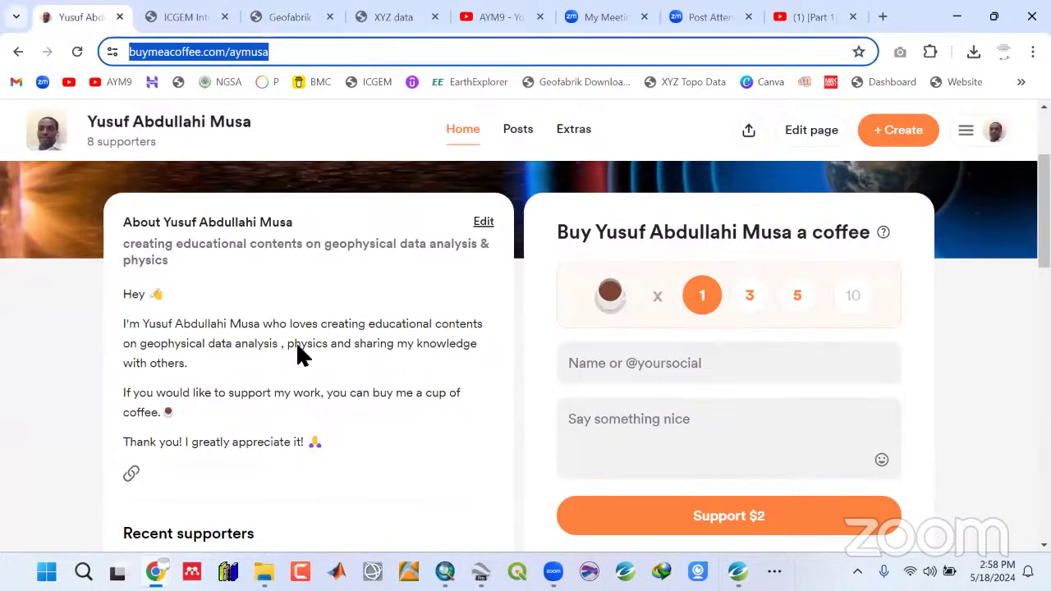
pyautogui.press('Return')
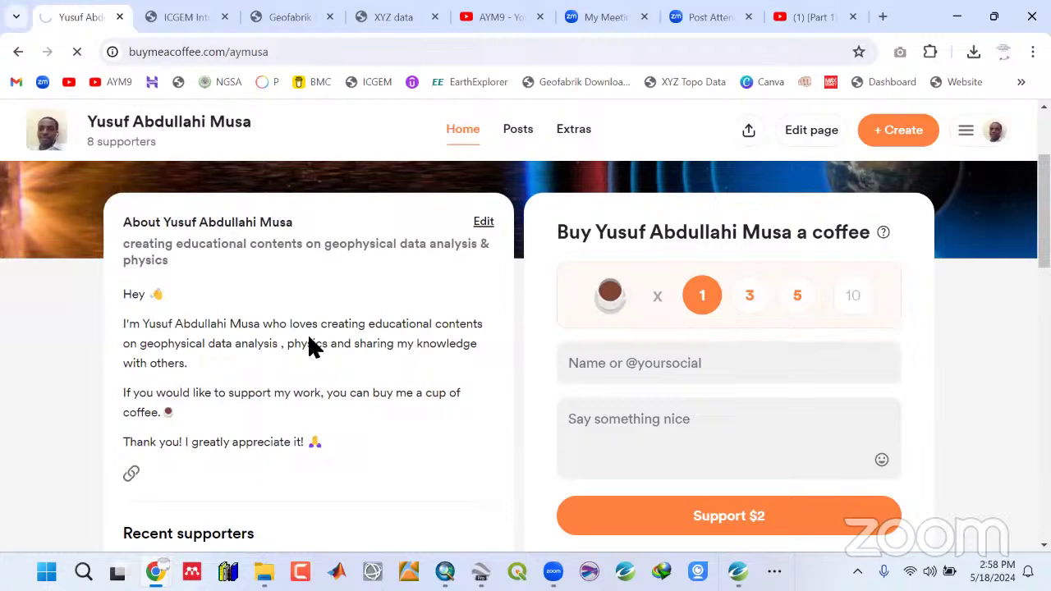
pyautogui.scroll(-2, 288, 362)
pyautogui.scroll(-1, 357, 354)
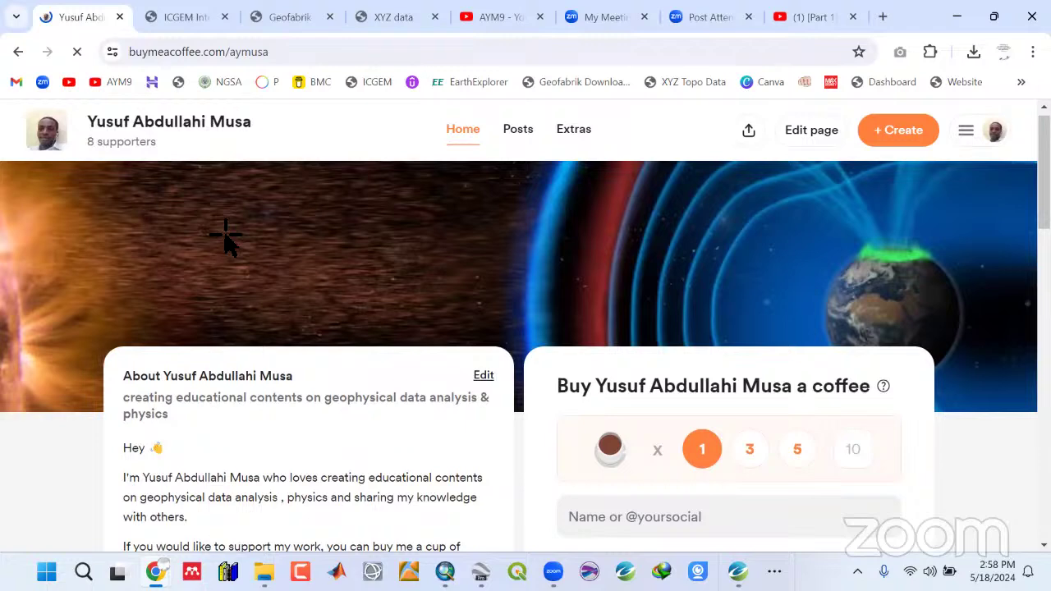
# Switch to Oasis montaj and remove the P203, TH204, TH224 and TH225 databases from the project.
pyautogui.hotkey('alt', 'Tab')
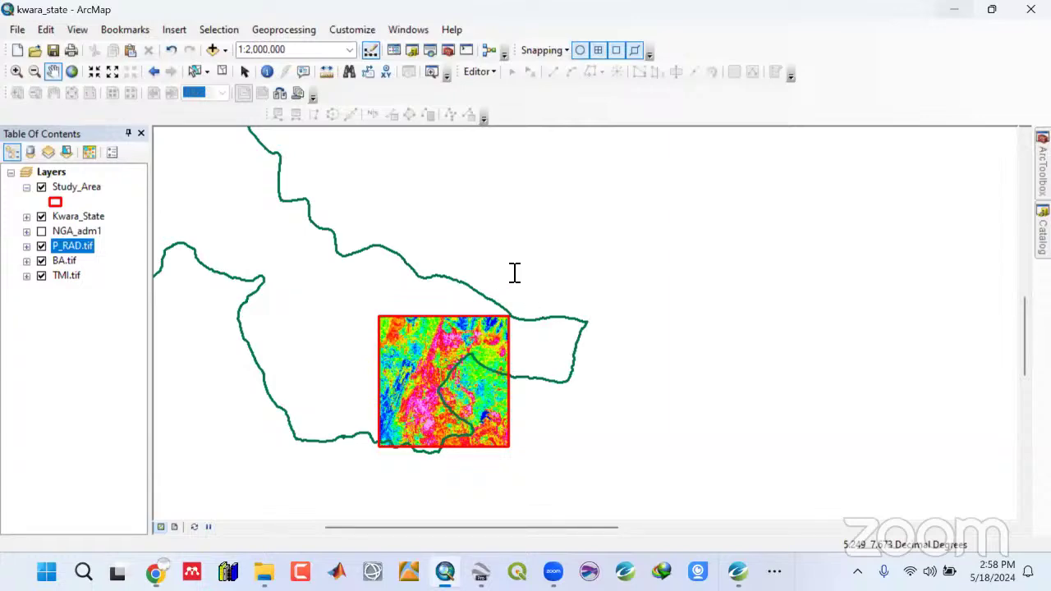
pyautogui.hotkey('alt', 'Tab')
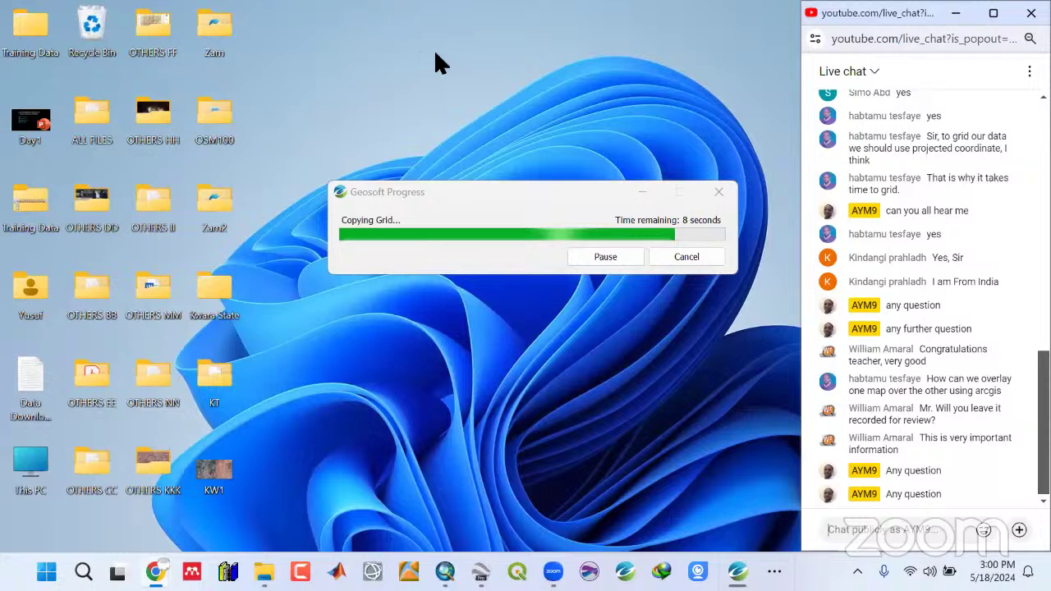
pyautogui.rightClick(466, 332)
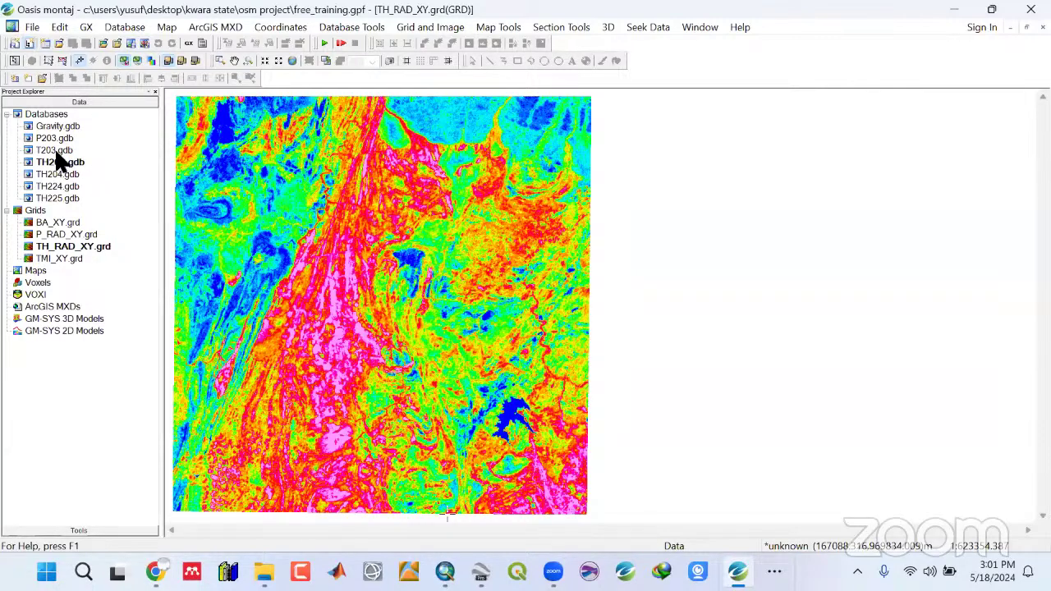
pyautogui.rightClick(55, 140)
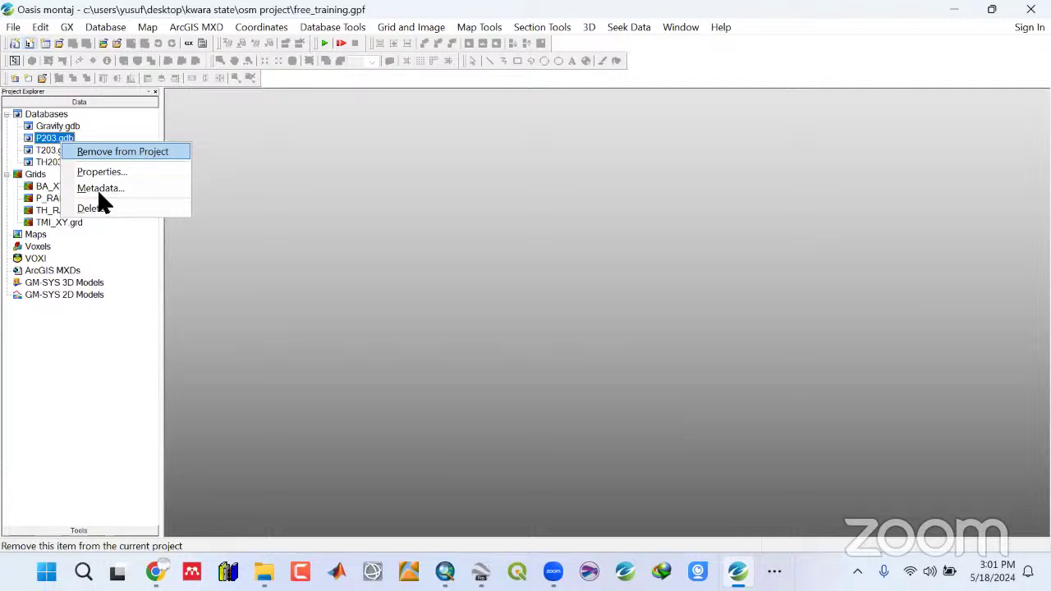
pyautogui.press('Return')
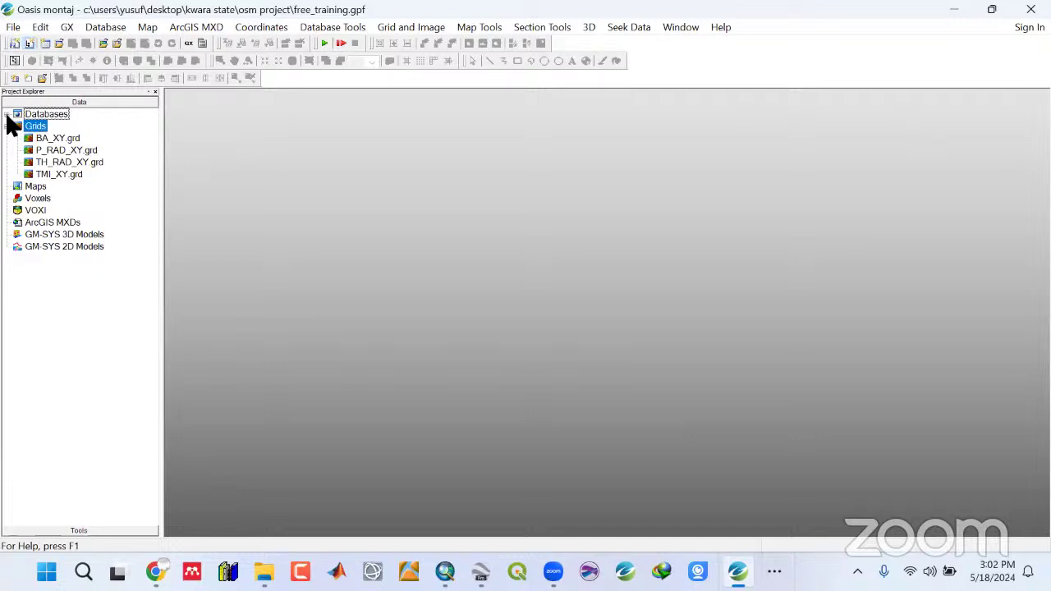
# Save the free_training project and return to the desktop.
pyautogui.hotkey('alt', 'f')
pyautogui.press('Right')
pyautogui.press('Down')
pyautogui.press('Down')
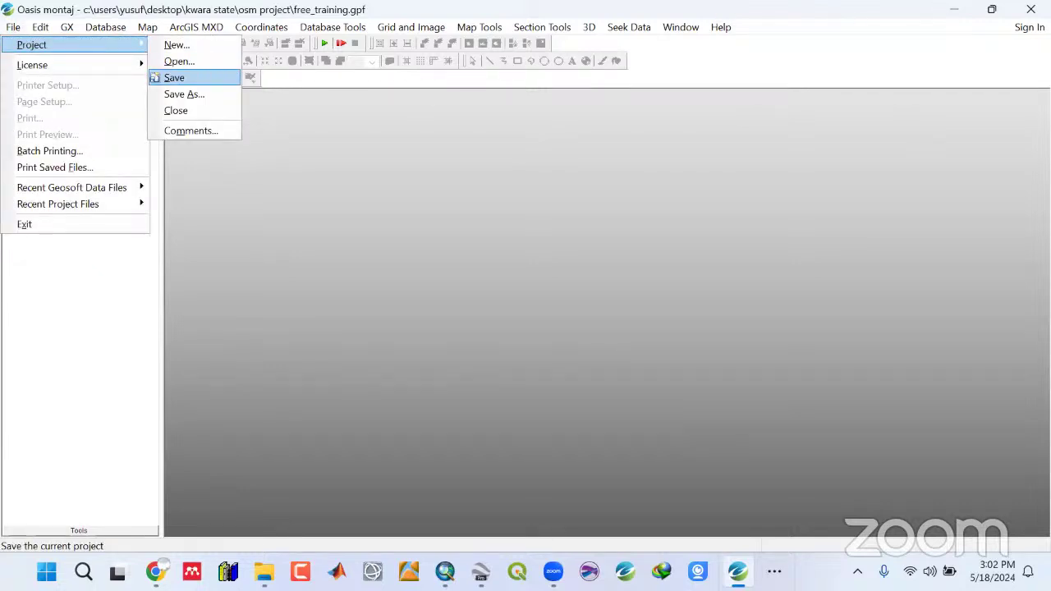
pyautogui.press('Return')
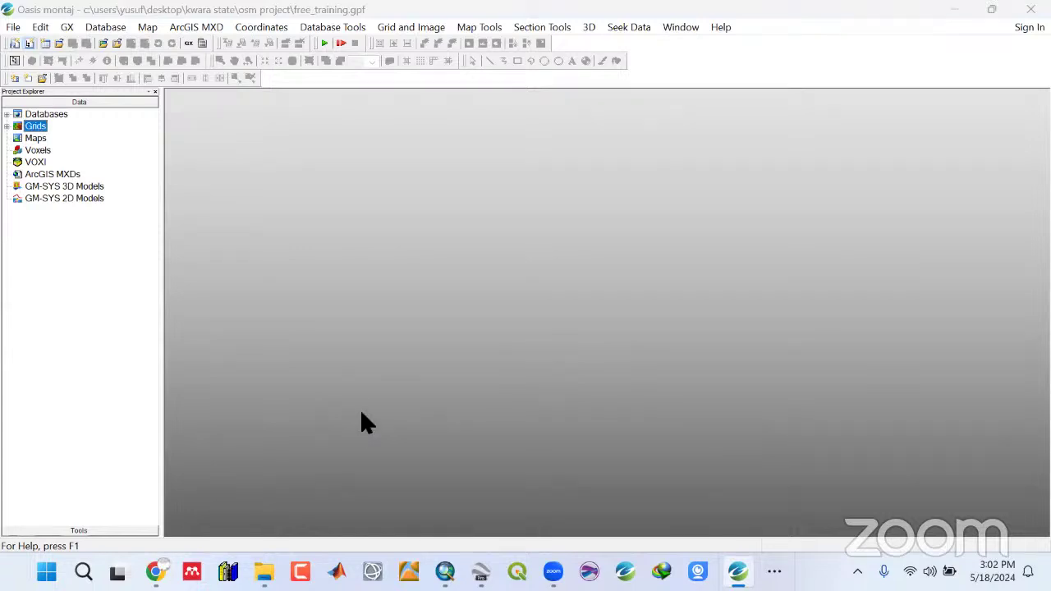
pyautogui.press('super+d')
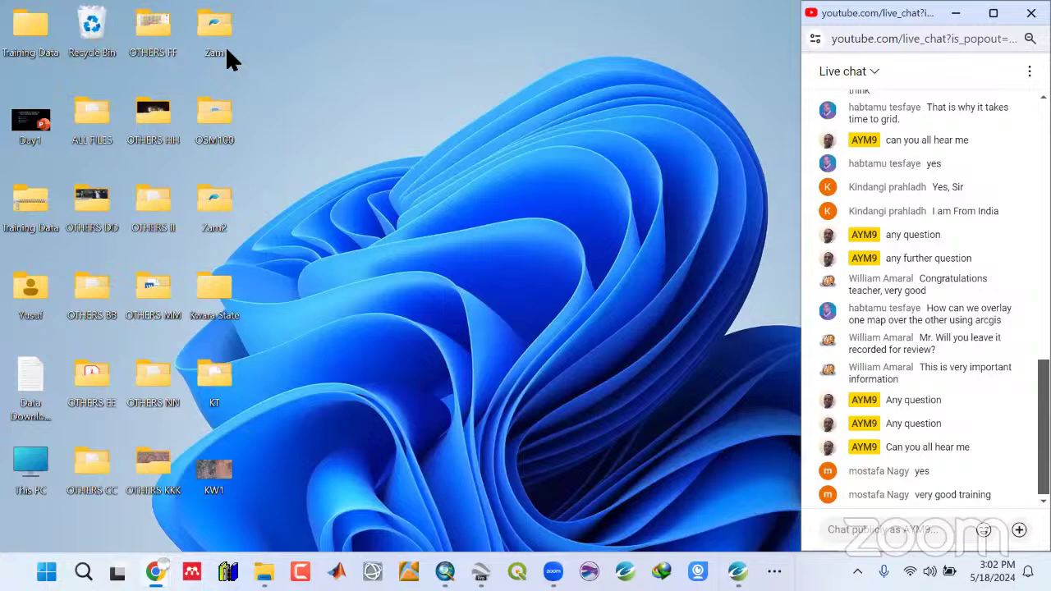
# Switch to ArcMap, add the thorium image TH_RAD.tif to the kwara_state map, and collapse its legend.
pyautogui.hotkey('alt', 'Tab')
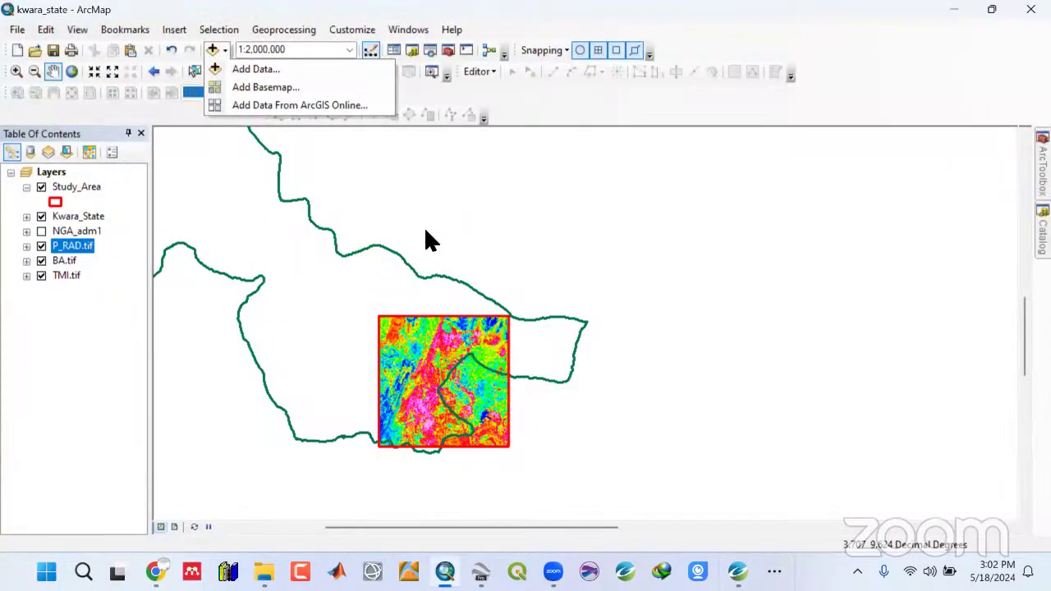
pyautogui.click(697, 370)
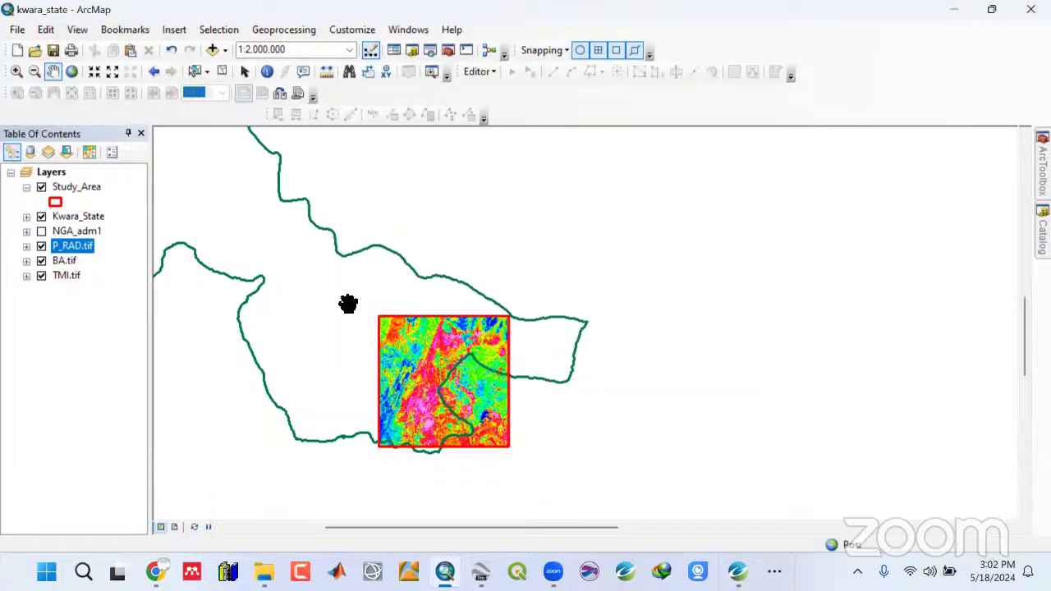
pyautogui.click(28, 246)
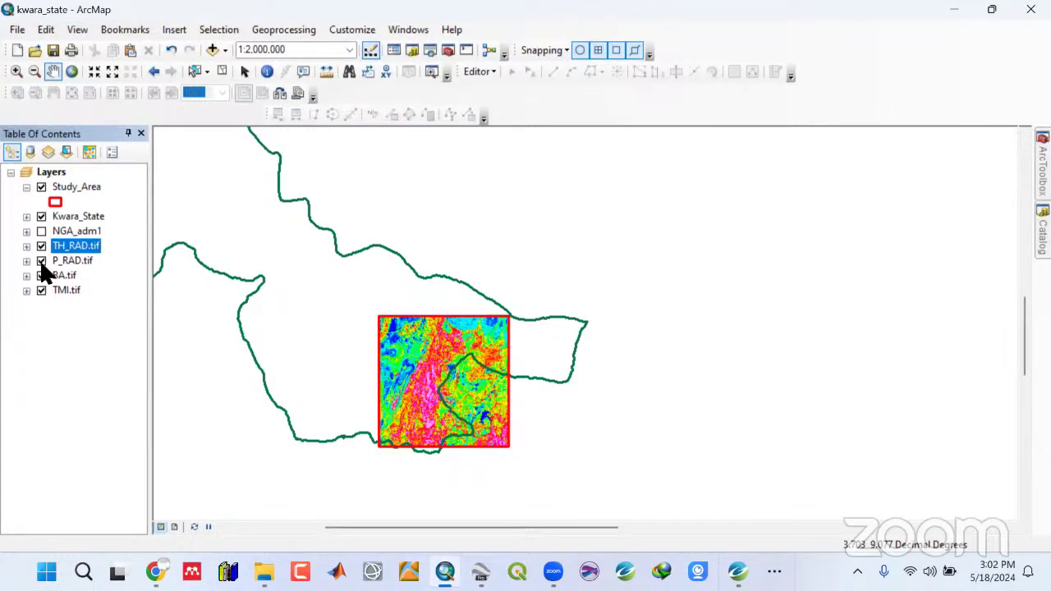
# Compare TH_RAD.tif, BA.tif and TMI.tif by hiding the other image layers in turn, and restore all four images.
pyautogui.click(41, 275)
pyautogui.click(41, 290)
pyautogui.click(41, 261)
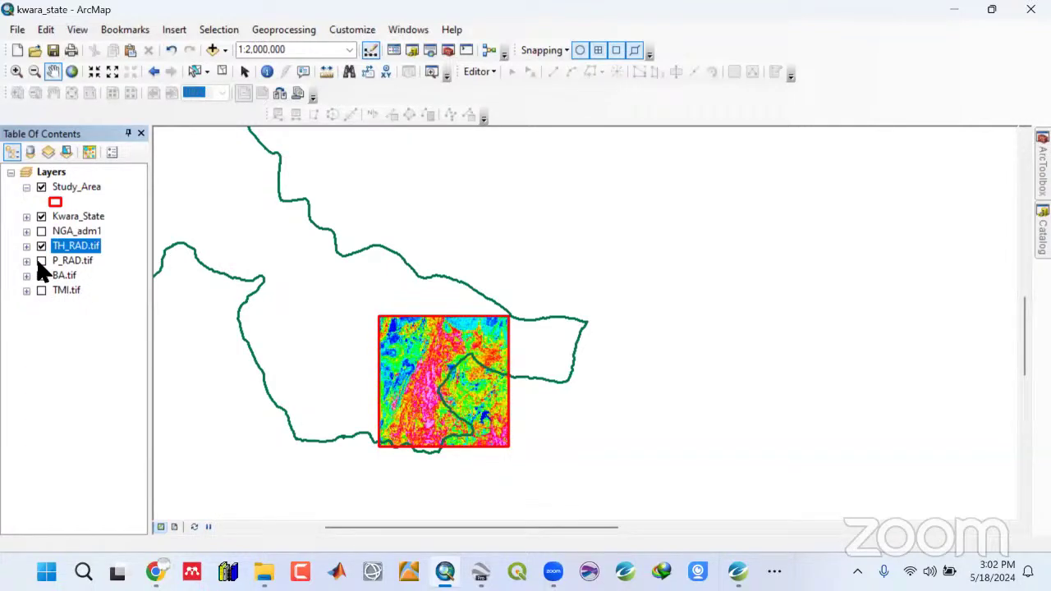
pyautogui.click(41, 275)
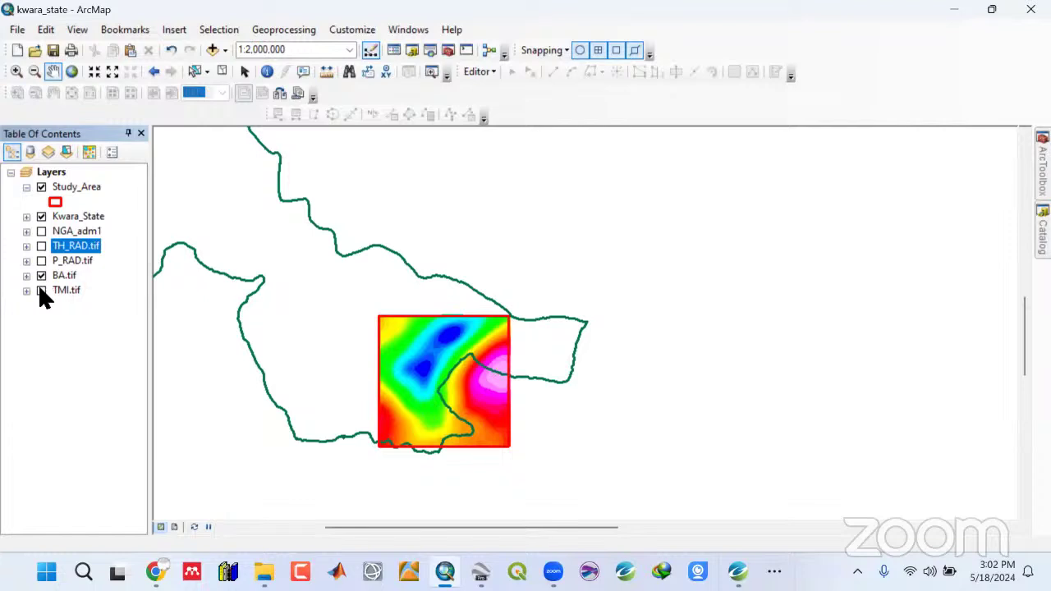
pyautogui.click(41, 277)
pyautogui.click(41, 289)
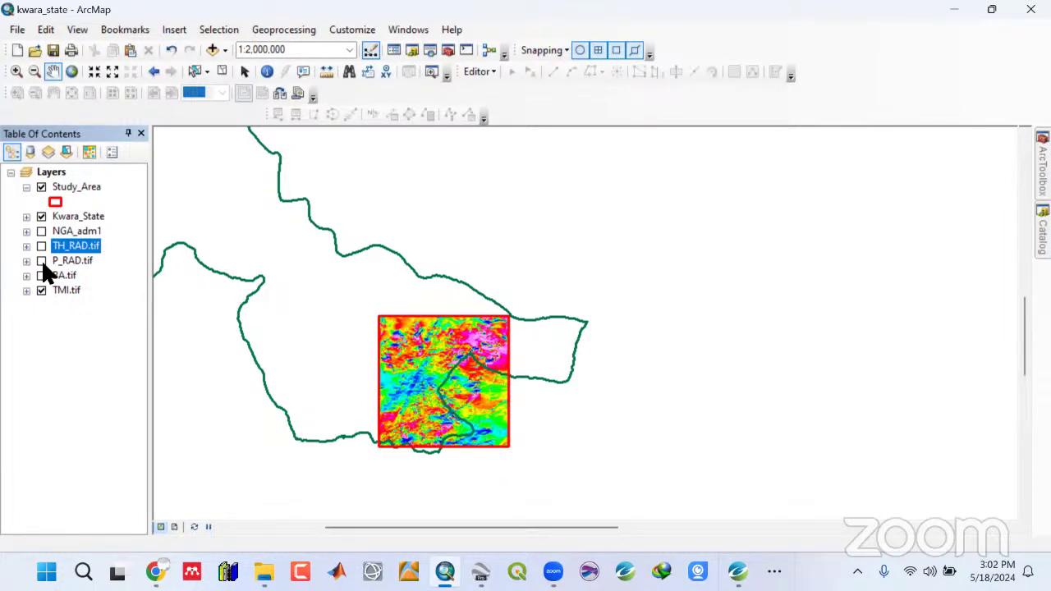
pyautogui.click(41, 276)
pyautogui.click(41, 260)
pyautogui.click(41, 246)
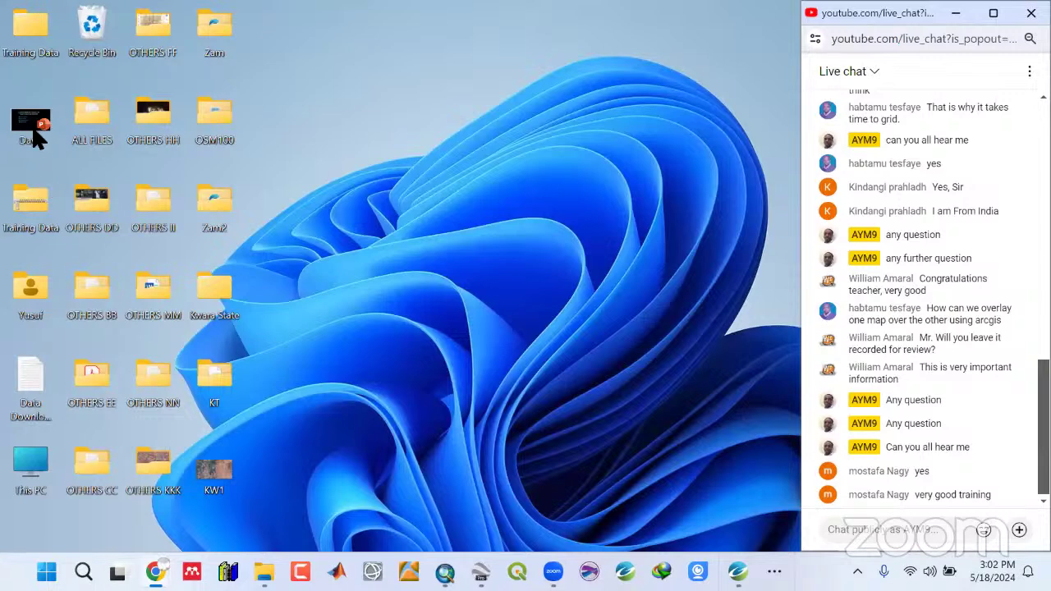
# Switch to Oasis montaj, add the Sheet_203_Lafiagi_Uranium grid from the Radiometric data folder, and export it to the U203 database.
pyautogui.hotkey('alt', 'Tab')
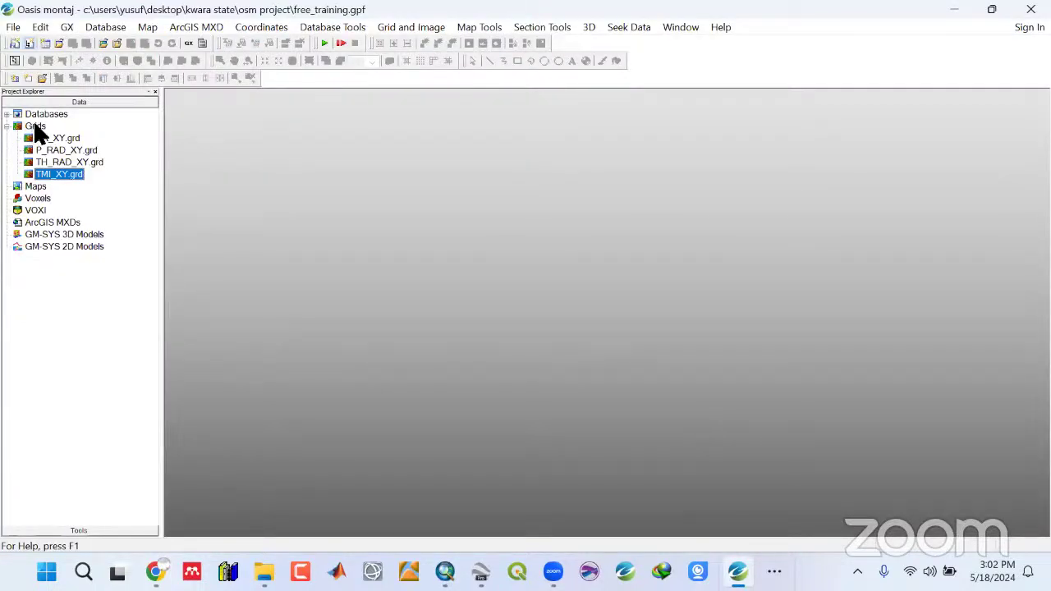
pyautogui.doubleClick(348, 185)
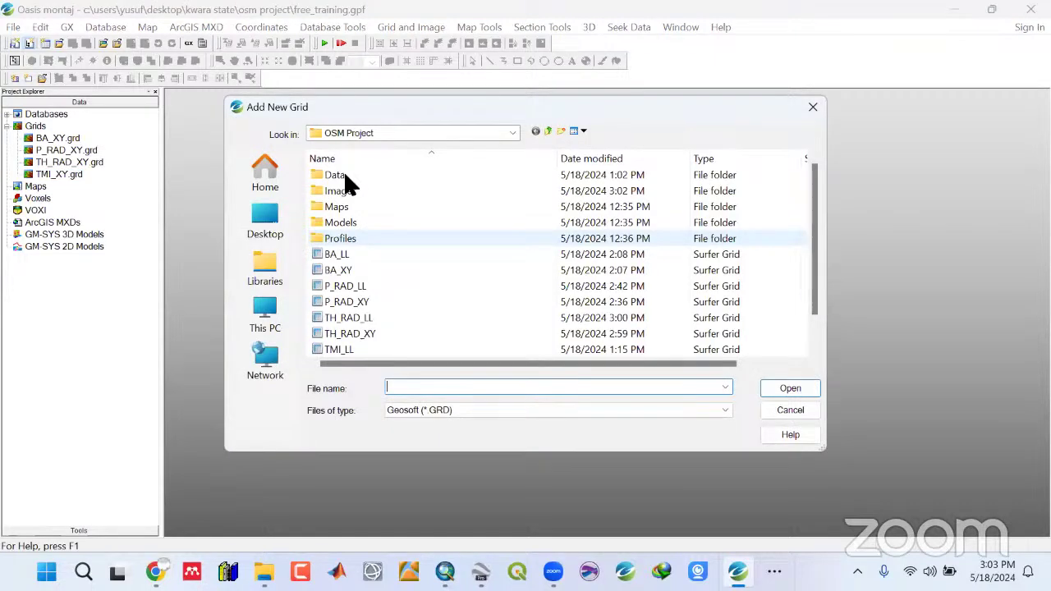
pyautogui.doubleClick(341, 175)
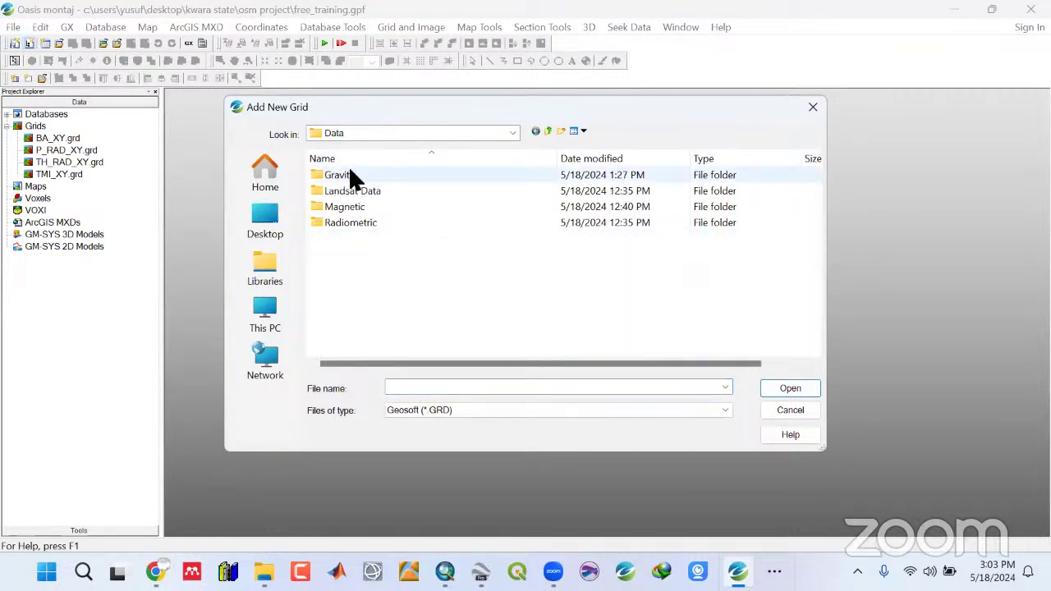
pyautogui.doubleClick(341, 221)
pyautogui.doubleClick(386, 175)
pyautogui.click(382, 206)
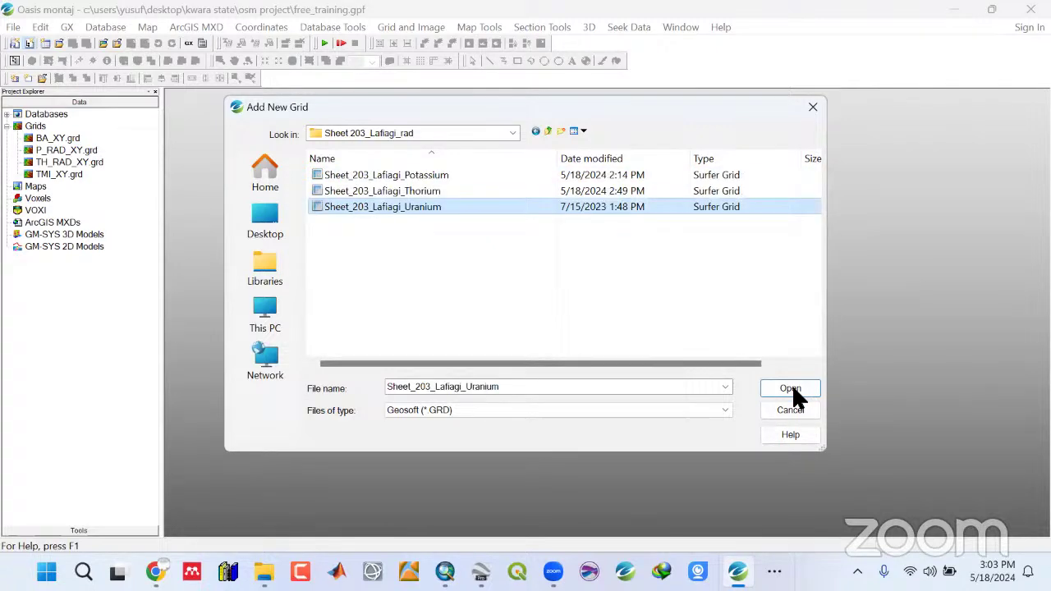
pyautogui.click(790, 389)
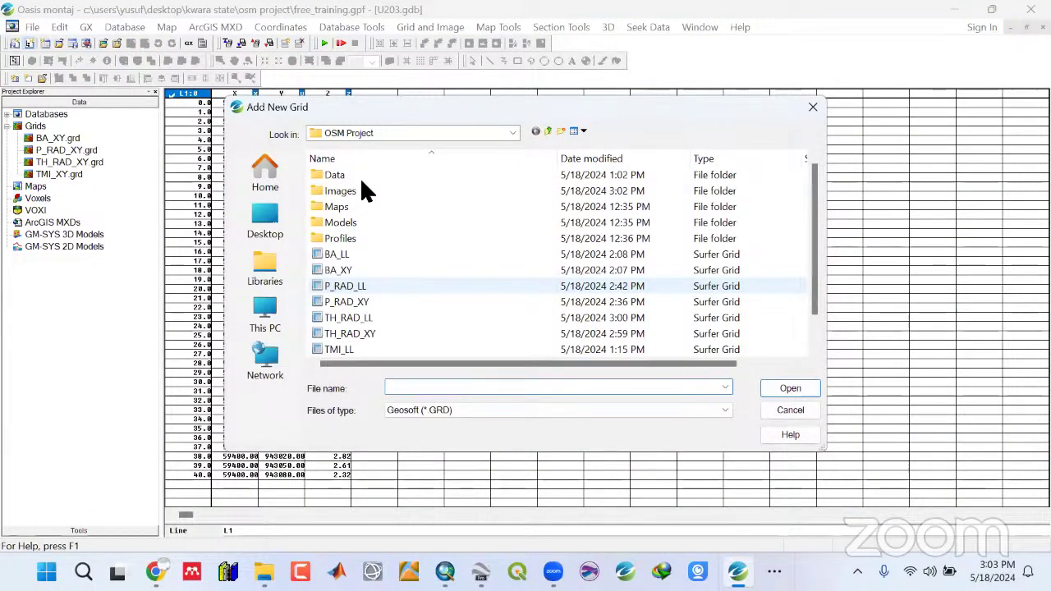
# Export the Sheet 204 Pategi uranium grid to the U204 database, and the Sheet 224_Osi_Uranium grid to the U224 database.
pyautogui.press('Escape')
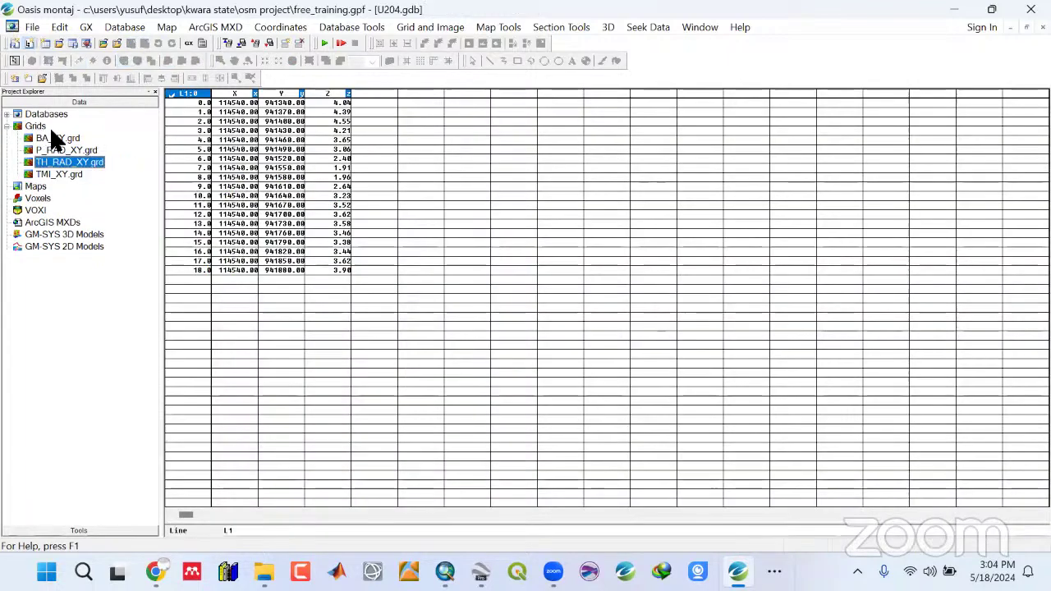
pyautogui.rightClick(49, 127)
pyautogui.click(78, 138)
pyautogui.doubleClick(342, 173)
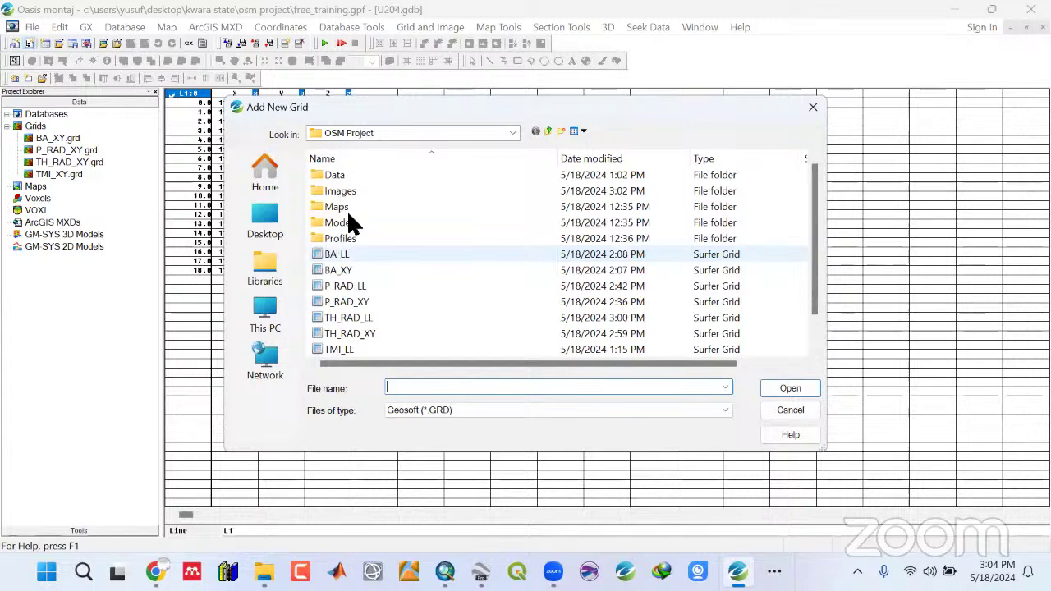
pyautogui.click(788, 390)
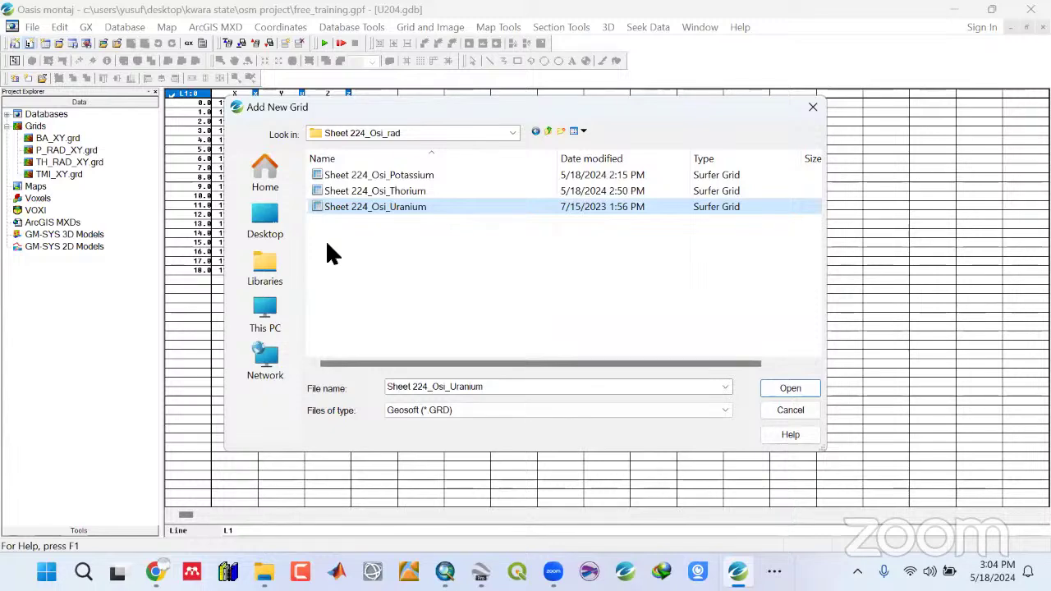
pyautogui.press('Return')
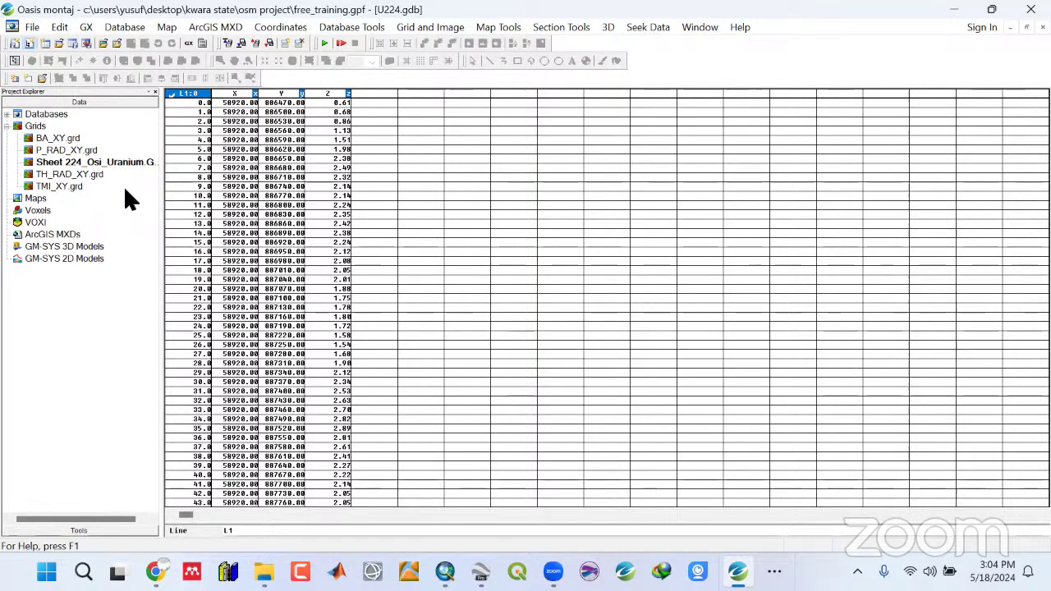
# Replace the Osi grid with Sheet_225_Isanlu_Uranium from the Radiometric folder, export it to the U225 database, and remove it from the project.
pyautogui.rightClick(107, 161)
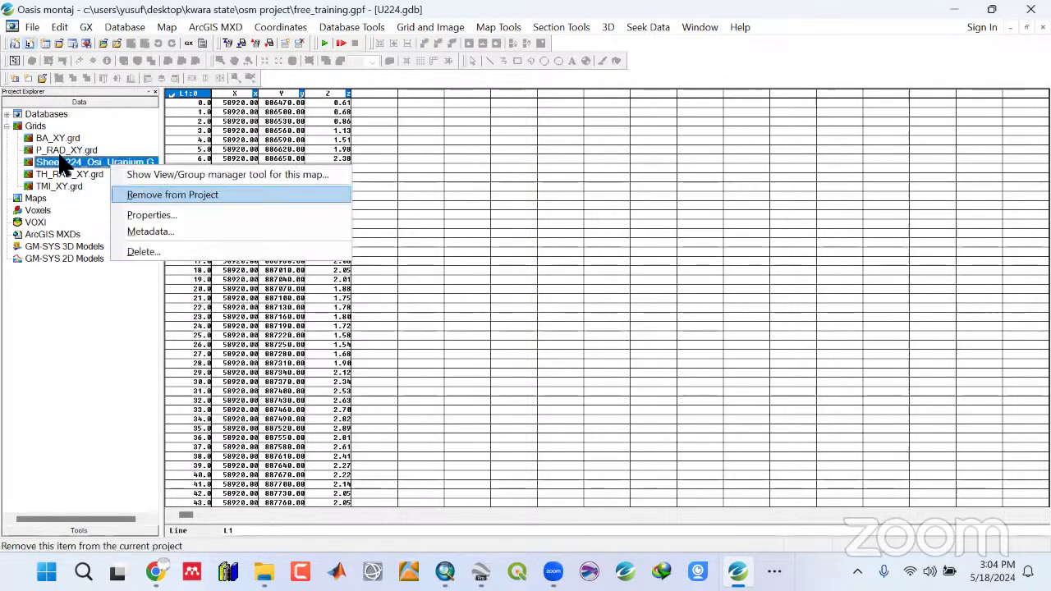
pyautogui.click(132, 192)
pyautogui.rightClick(36, 128)
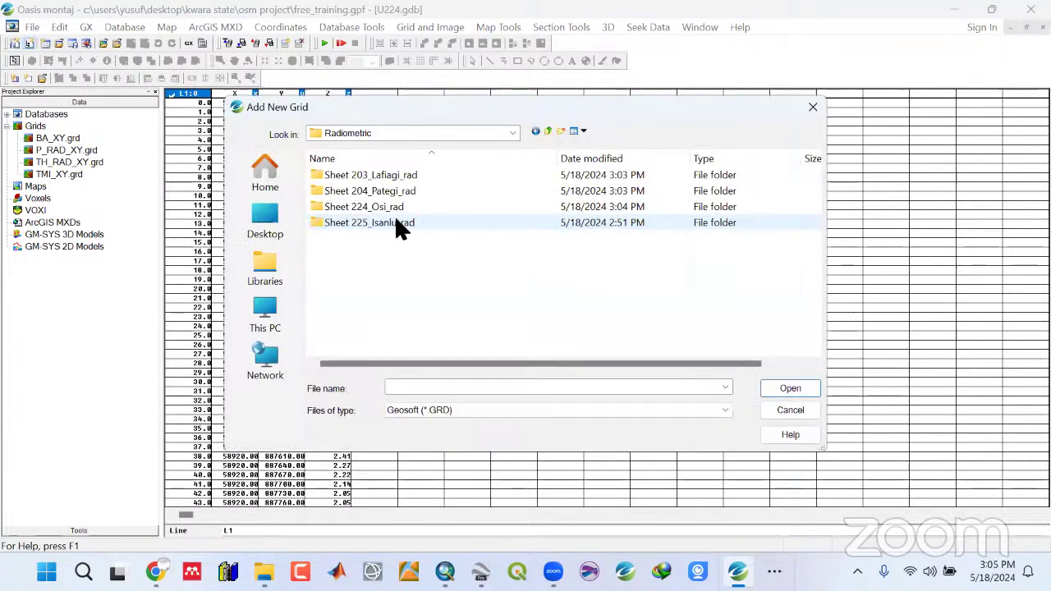
pyautogui.click(790, 389)
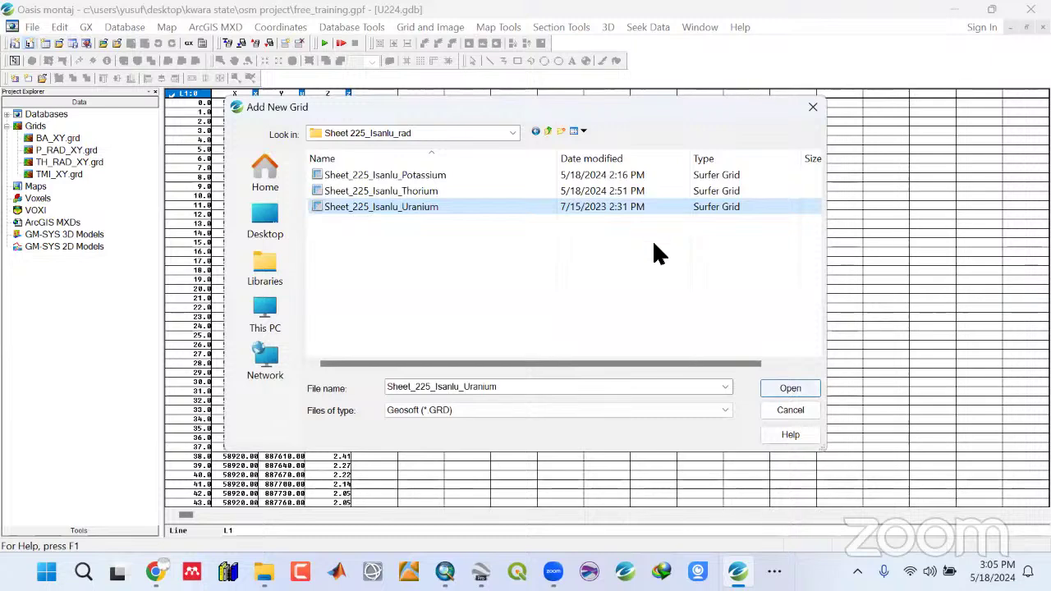
pyautogui.press('Return')
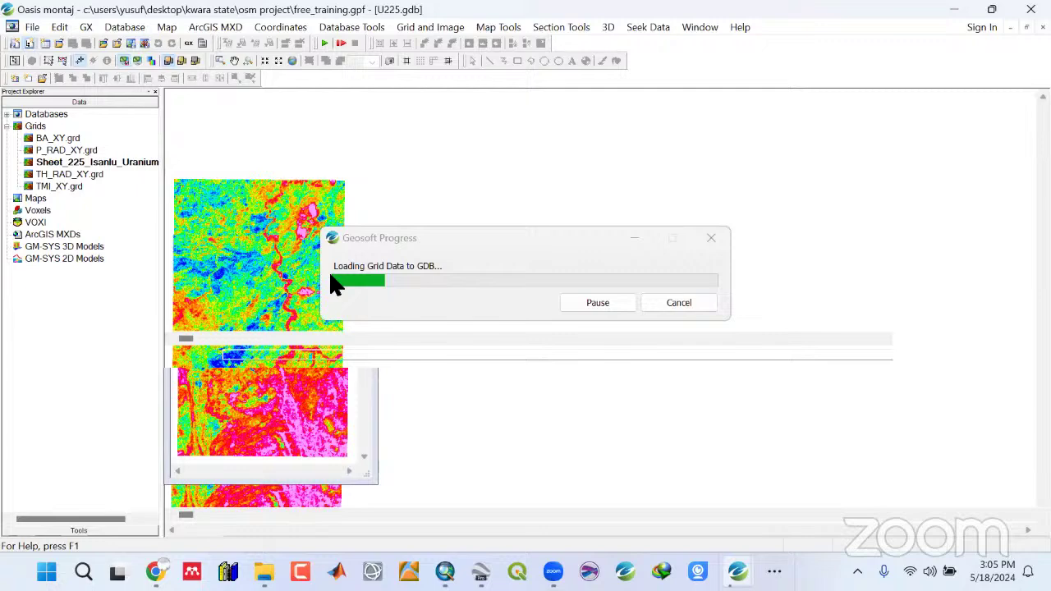
pyautogui.rightClick(115, 162)
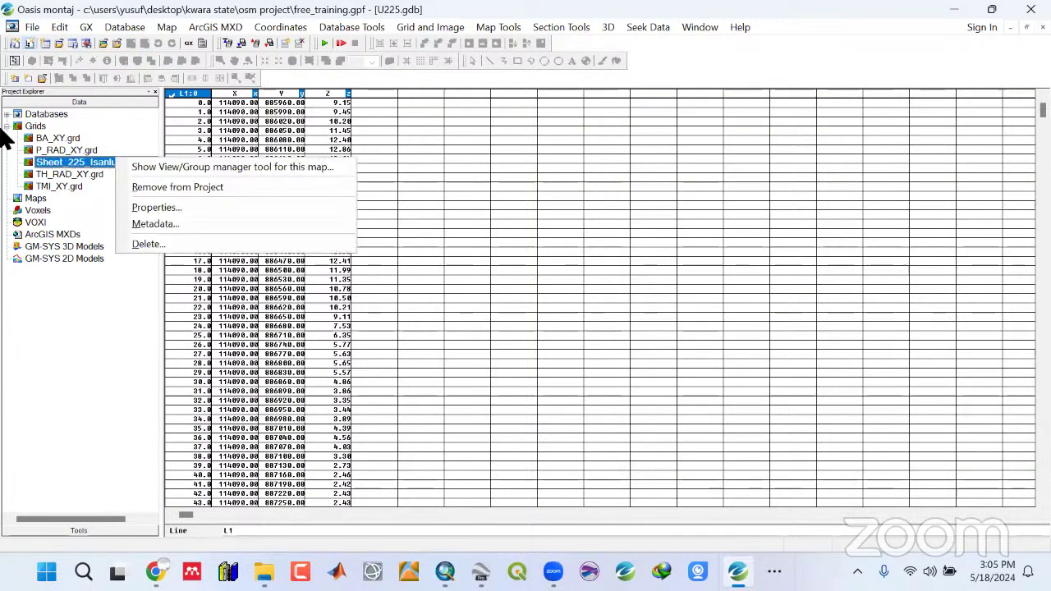
pyautogui.click(66, 167)
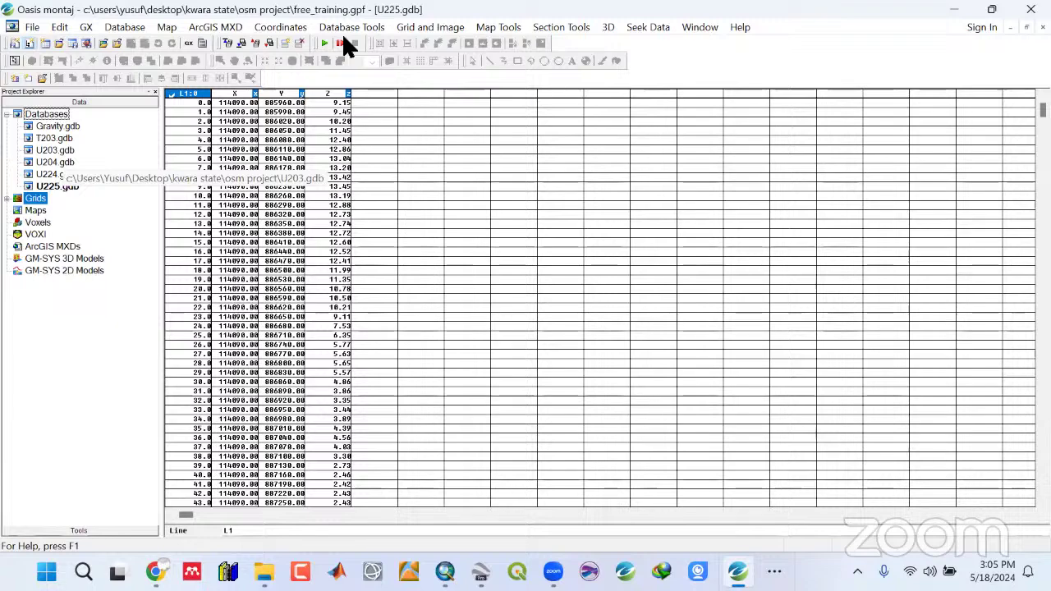
# Assign the projected coordinate system UTM zone 32N, datum WGS 84, to the X and Y channels of the U203 database.
pyautogui.click(284, 27)
pyautogui.press('Return')
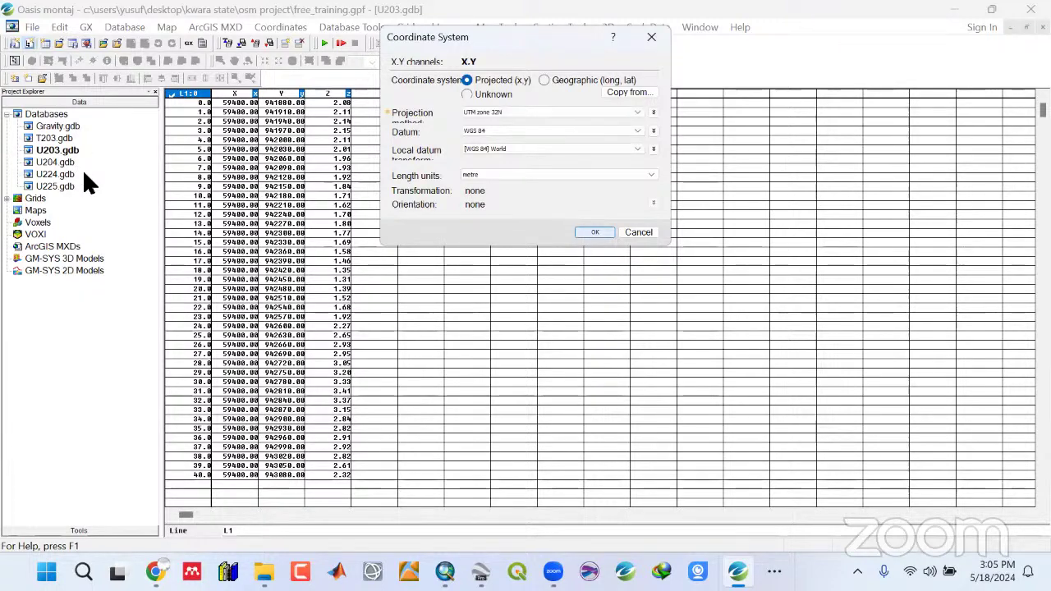
pyautogui.press('Escape')
# Open the U204 database and assign its X and Y channels the same projected coordinate system as U203.
pyautogui.doubleClick(58, 163)
pyautogui.hotkey('alt', 'c')
pyautogui.press('Down')
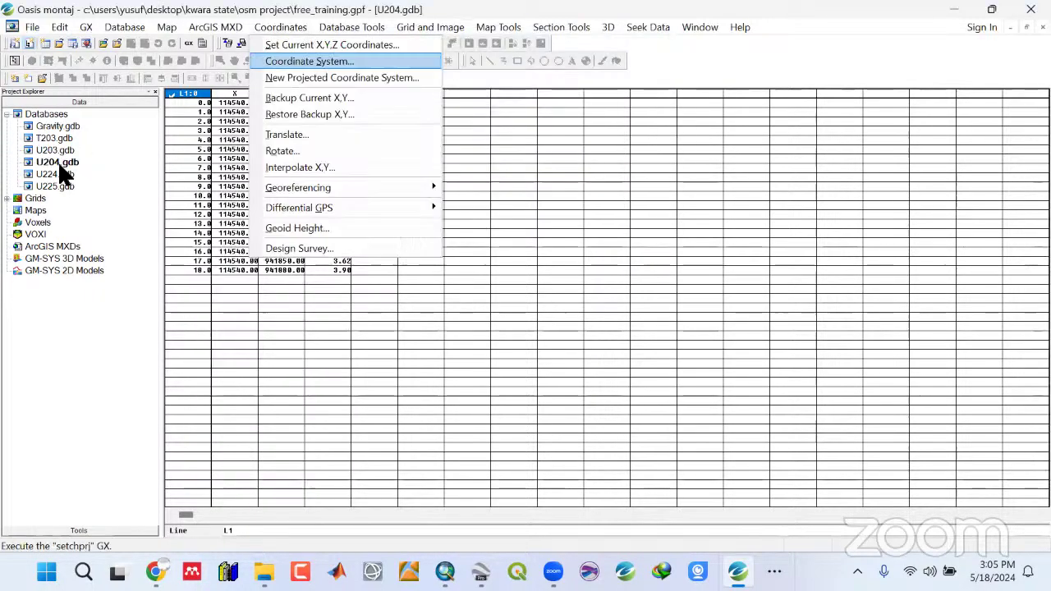
pyautogui.click(287, 62)
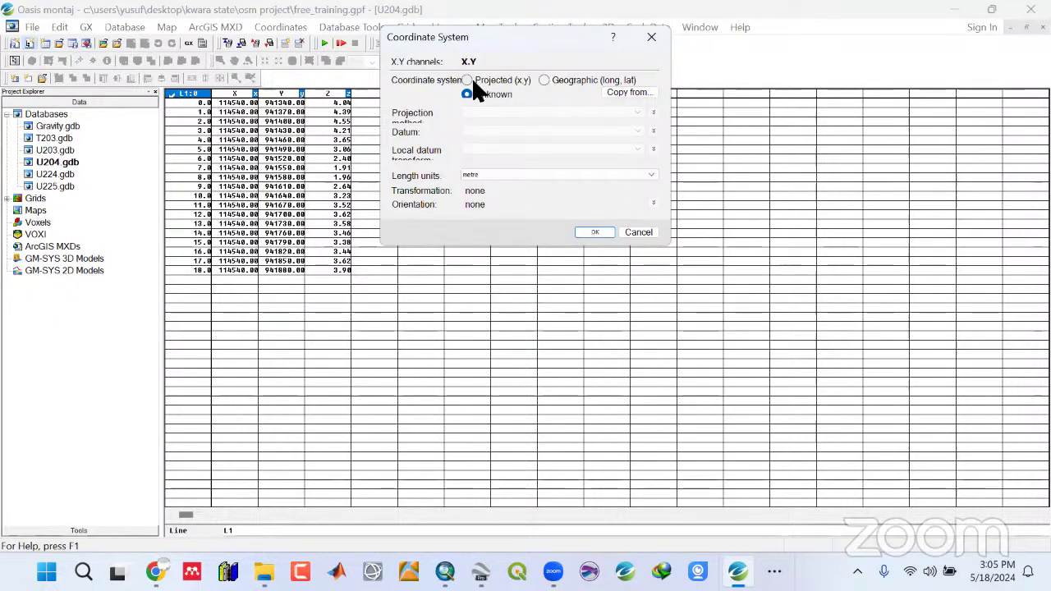
pyautogui.click(602, 231)
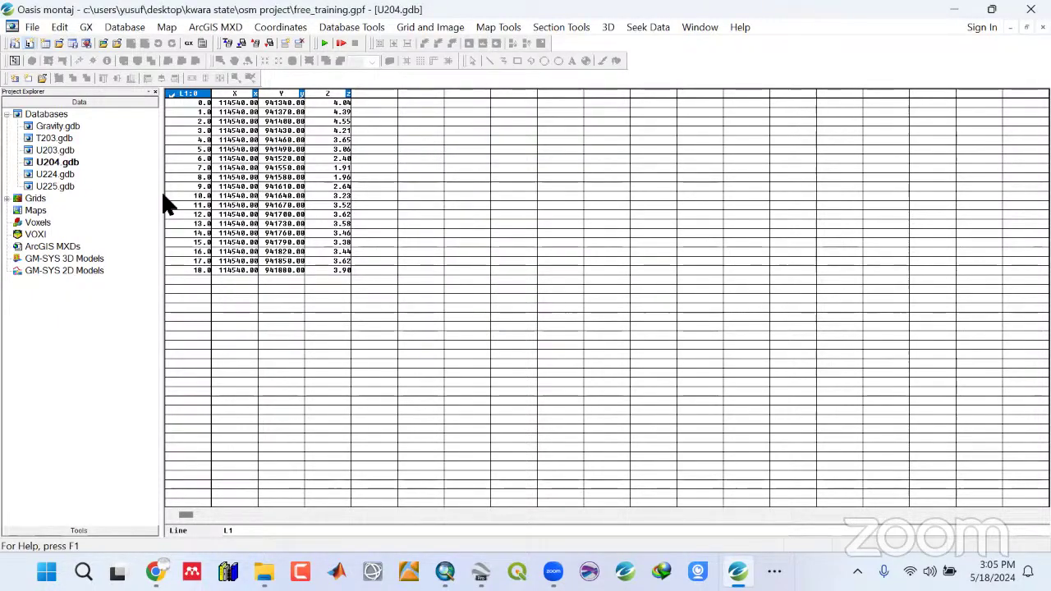
# Open the U224 database and georeference its X and Y channels with the same projected coordinate system as U203.
pyautogui.doubleClick(55, 174)
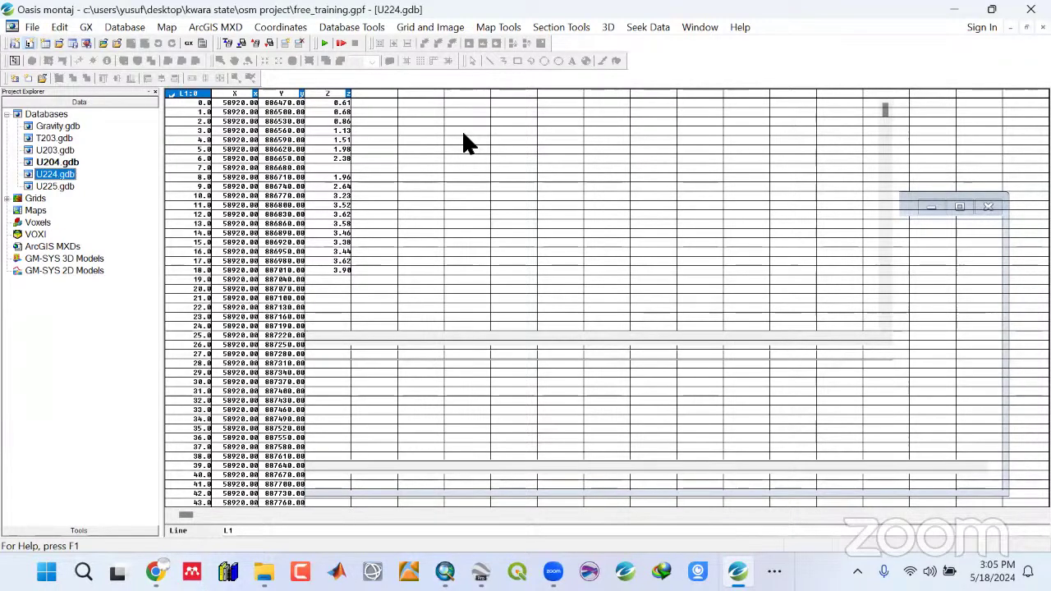
pyautogui.click(430, 27)
pyautogui.moveTo(423, 134)
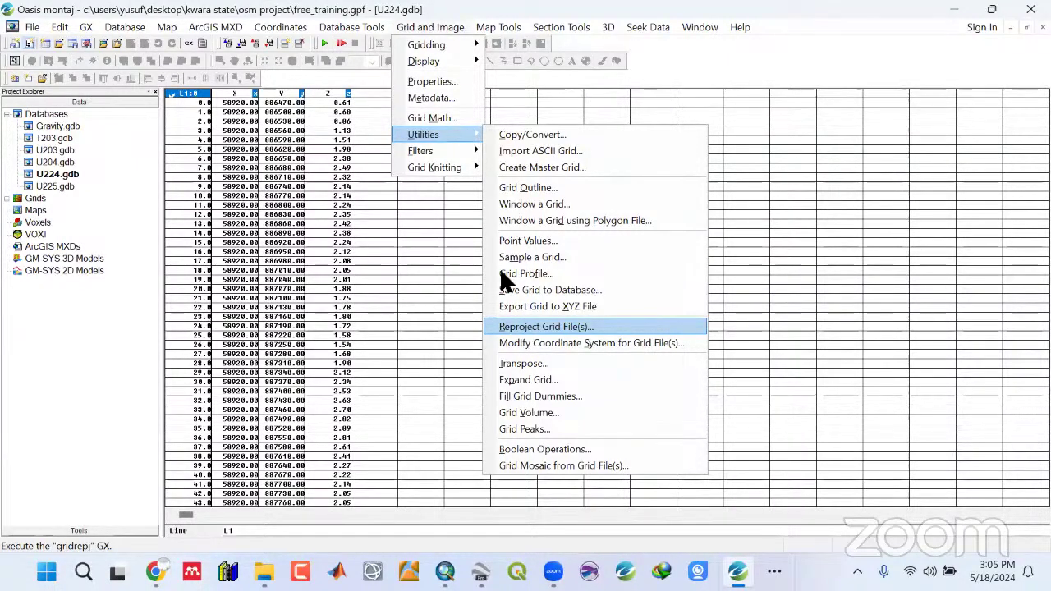
pyautogui.click(278, 47)
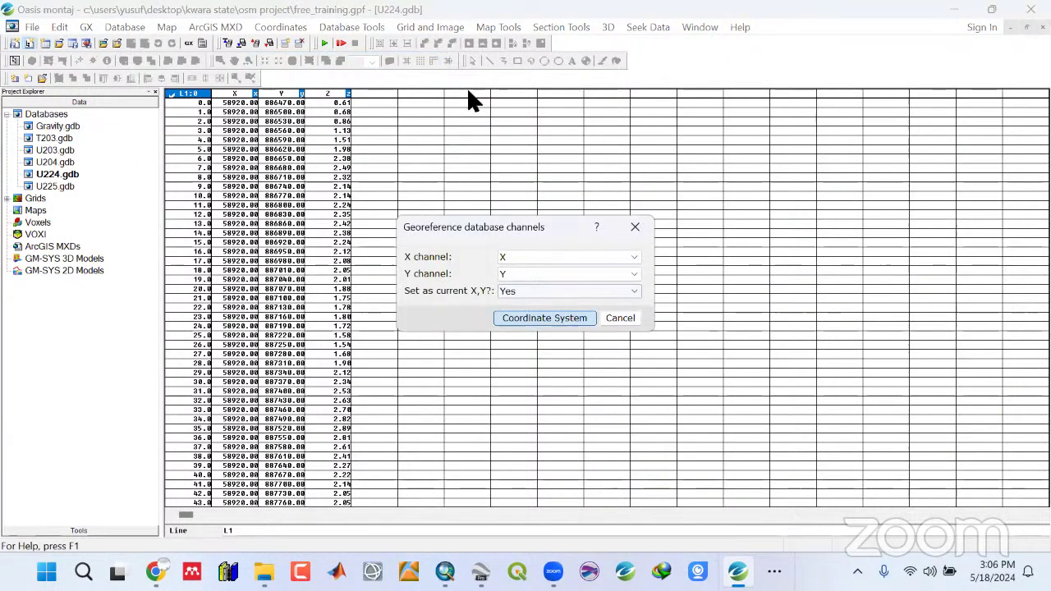
pyautogui.press('Return')
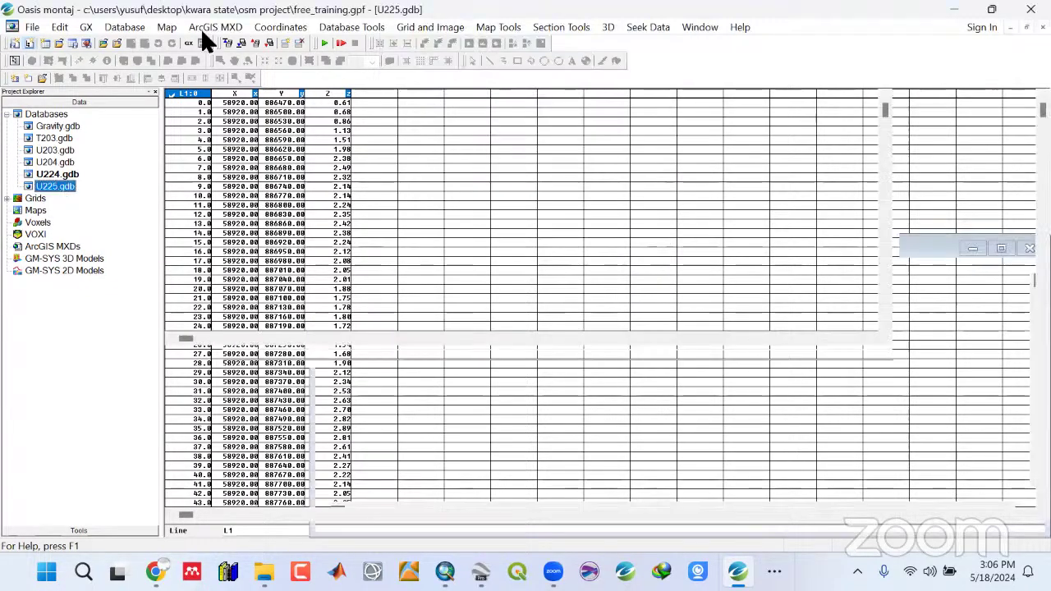
# Assign the U225 database's X and Y channels the same projected coordinate system as U203, and save the project.
pyautogui.click(280, 27)
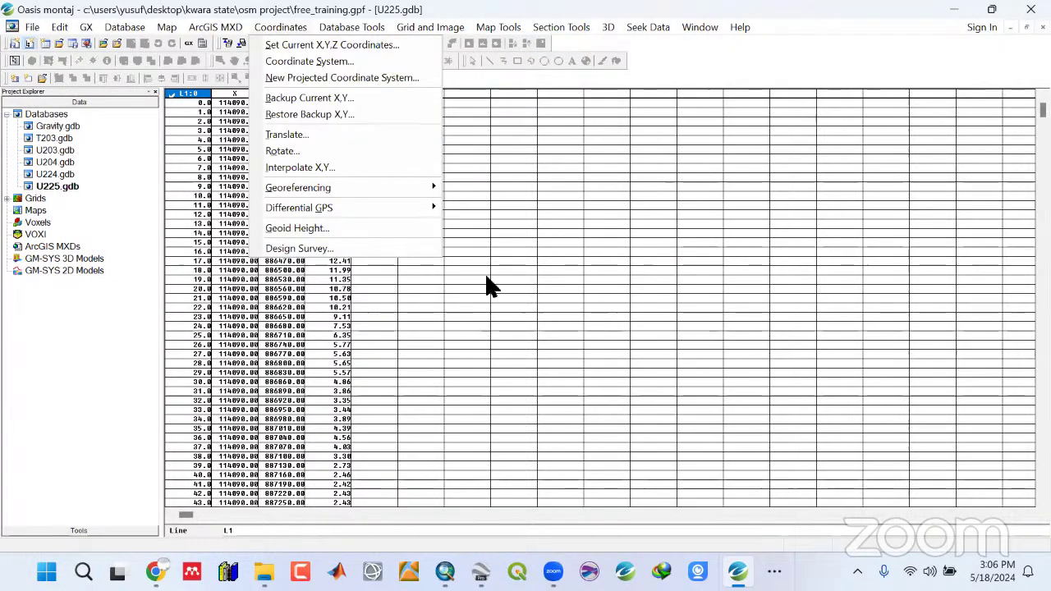
pyautogui.click(476, 183)
pyautogui.press('Return')
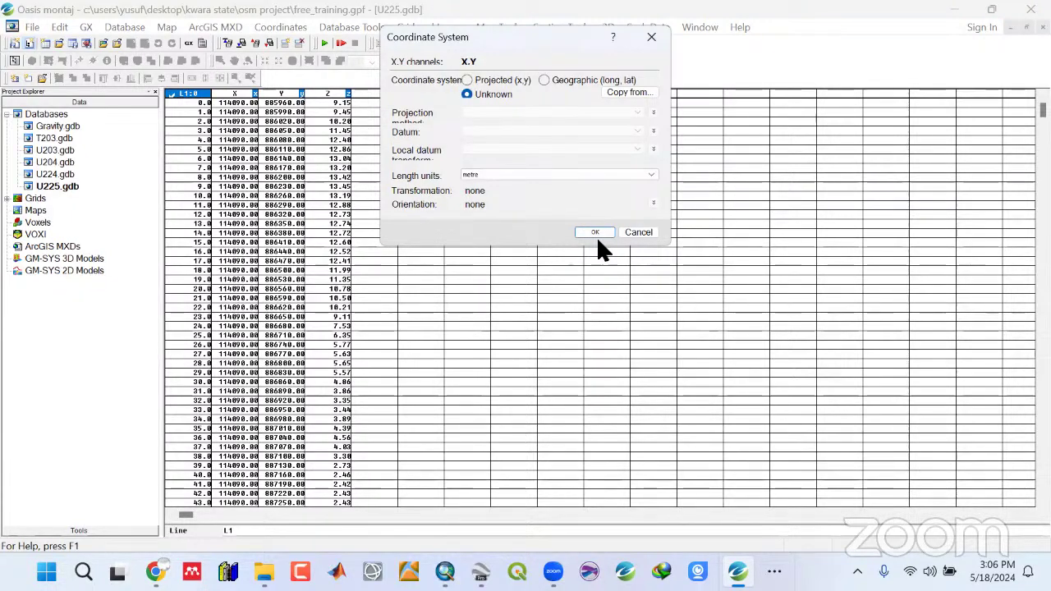
pyautogui.press('Return')
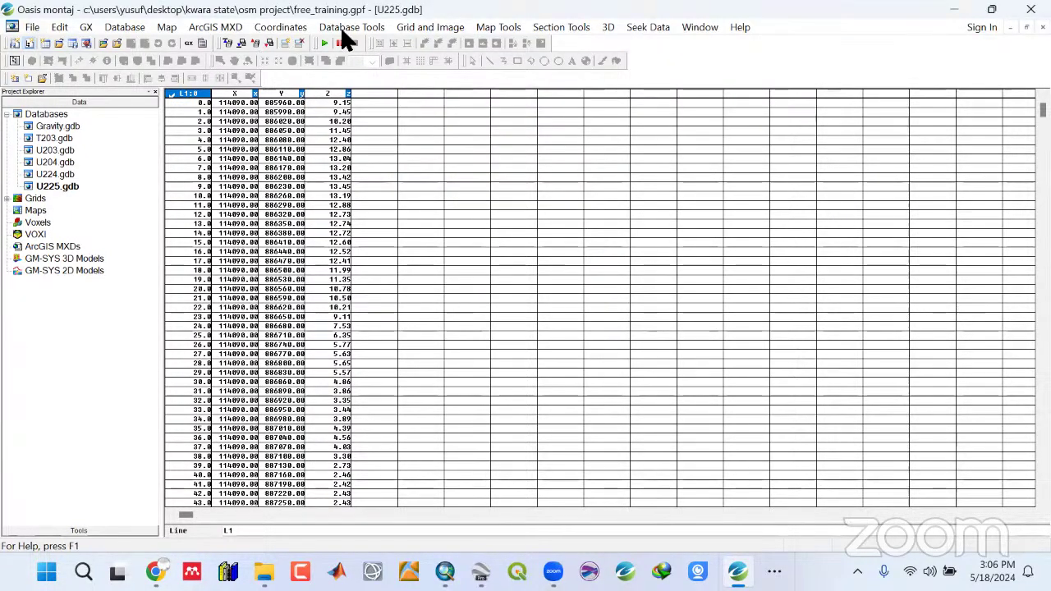
pyautogui.click(39, 27)
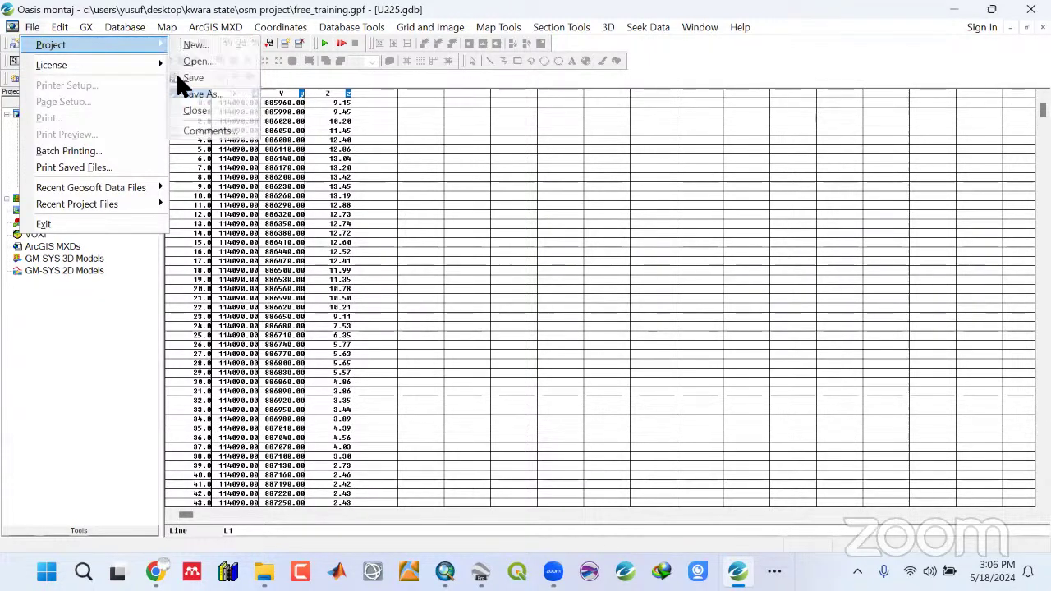
pyautogui.click(151, 289)
# Grow the U203.gdb database to a maximum of 2500 lines.
pyautogui.click(352, 27)
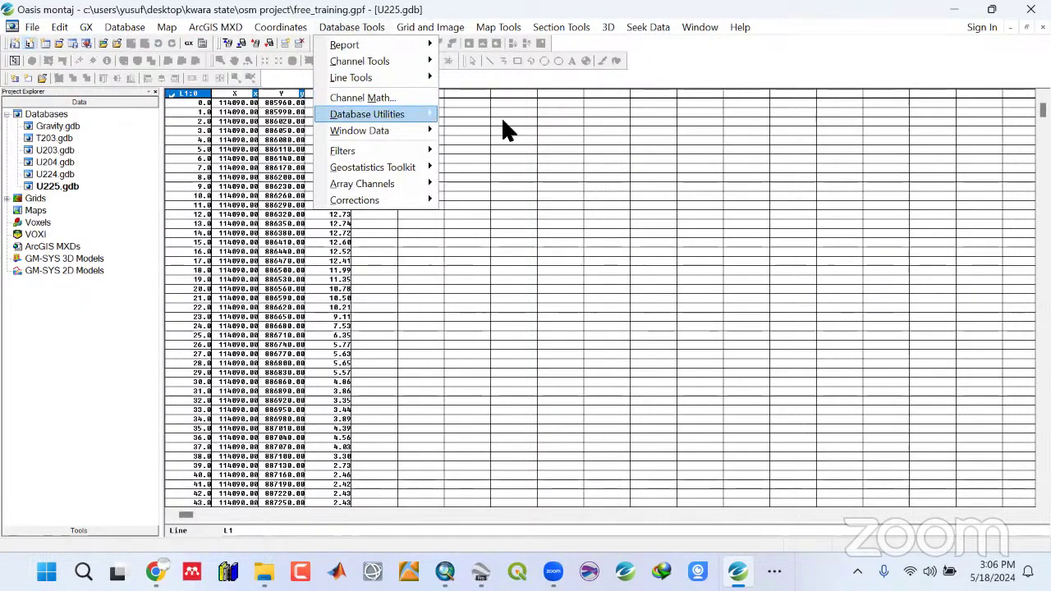
pyautogui.moveTo(387, 115)
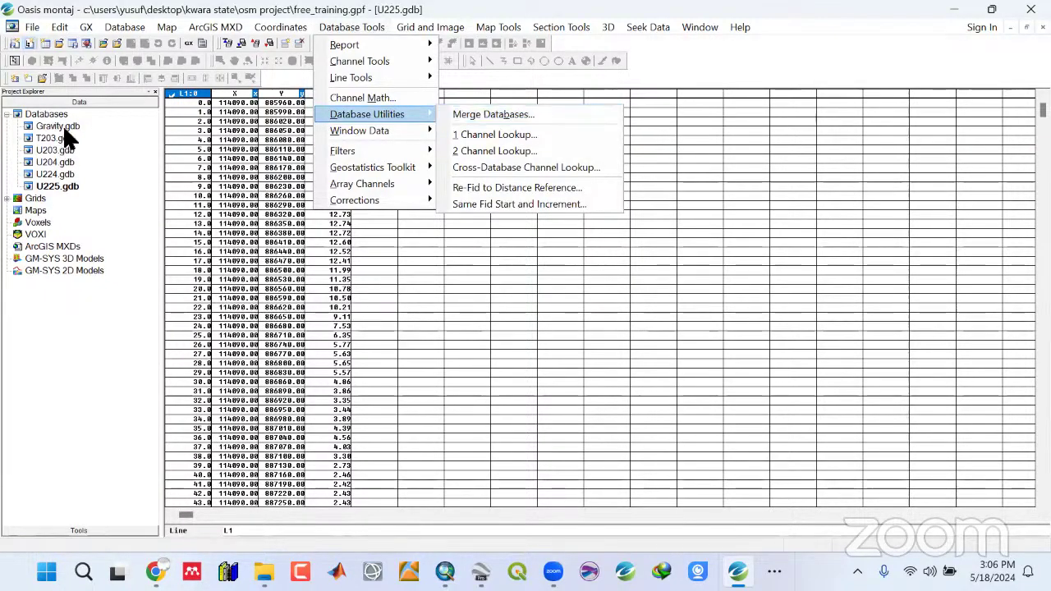
pyautogui.click(279, 27)
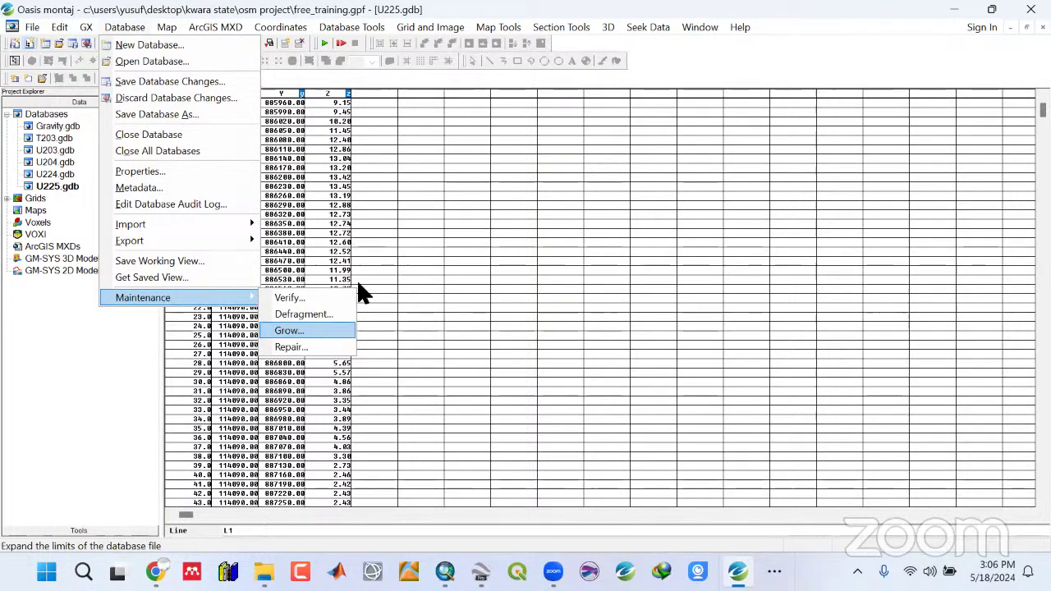
pyautogui.click(355, 330)
pyautogui.scroll(-3, 673, 345)
pyautogui.click(673, 318)
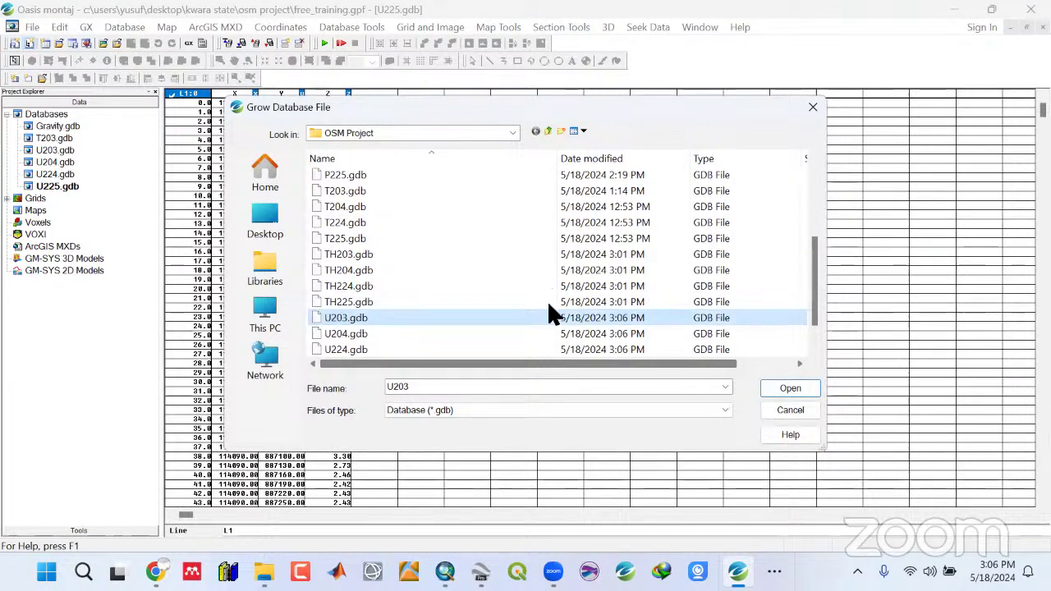
pyautogui.doubleClick(555, 318)
pyautogui.write('2500')
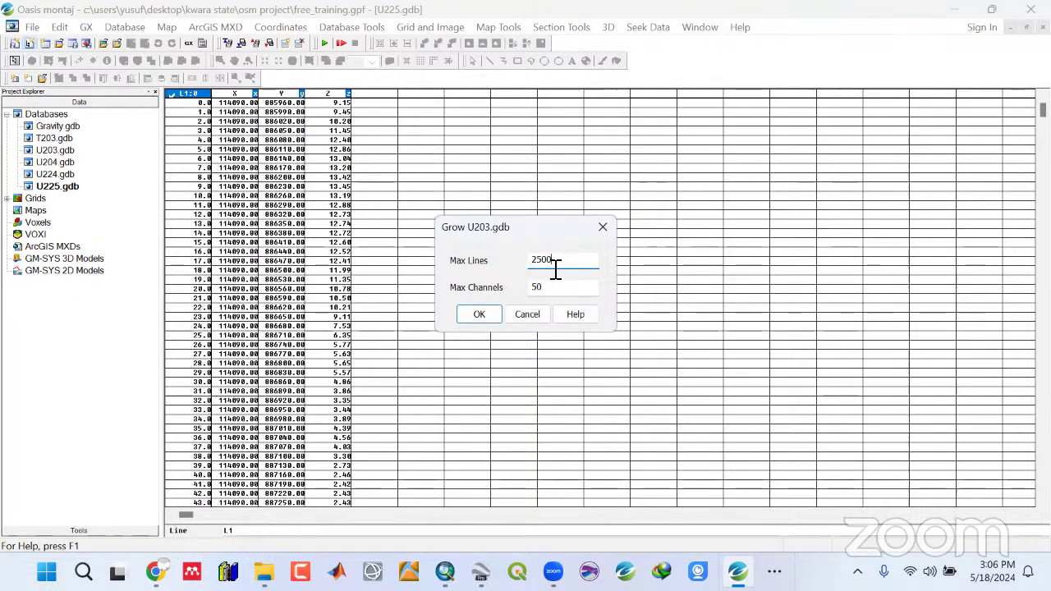
pyautogui.press('Return')
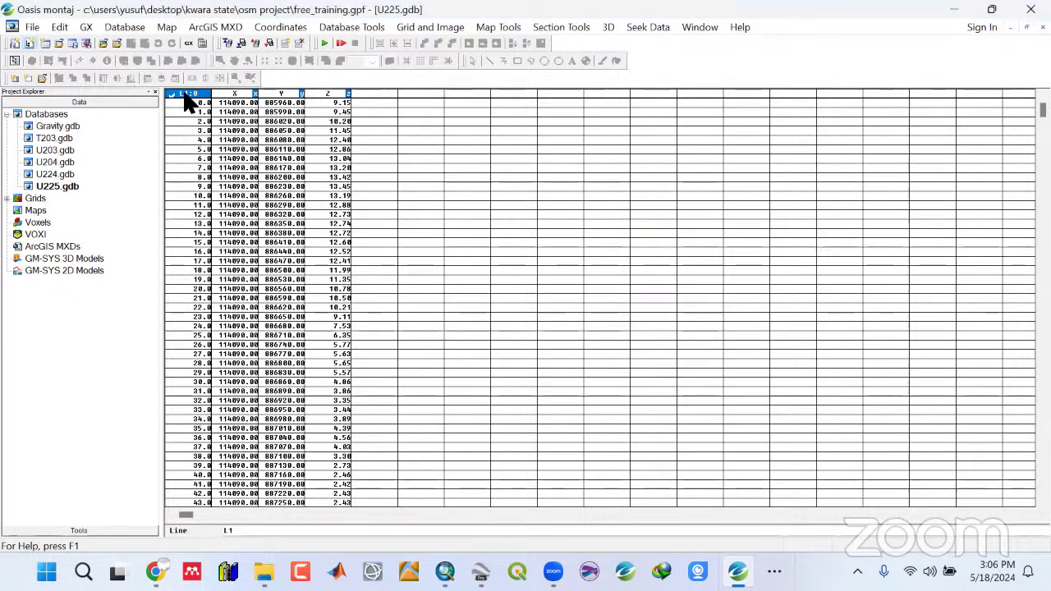
# Merge all lines of U204.gdb, U224.gdb and U225.gdb into U203.gdb in Append mode, and return to the desktop.
pyautogui.hotkey('alt', 't')
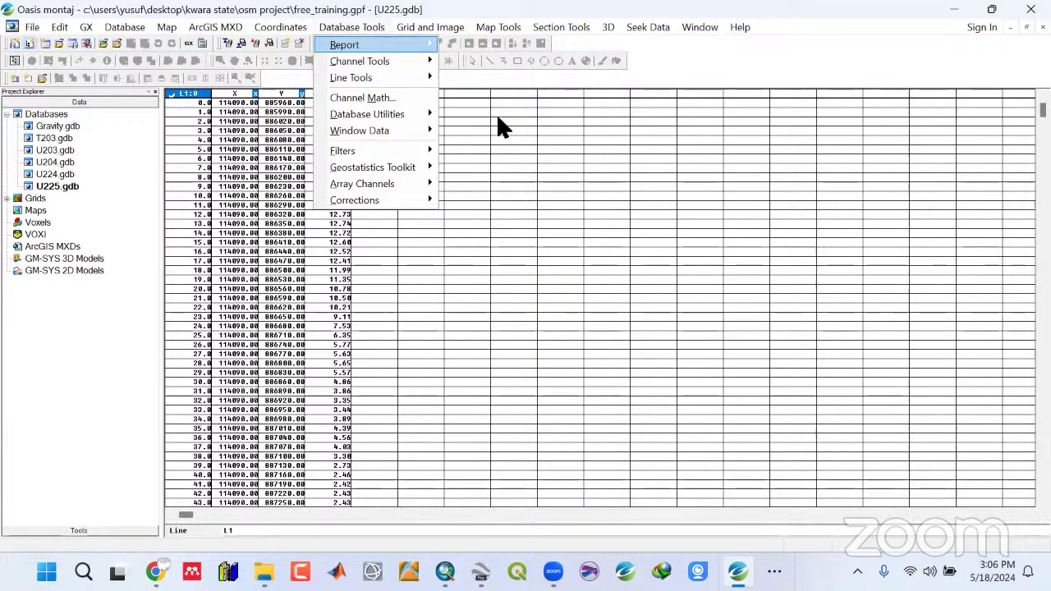
pyautogui.click(627, 241)
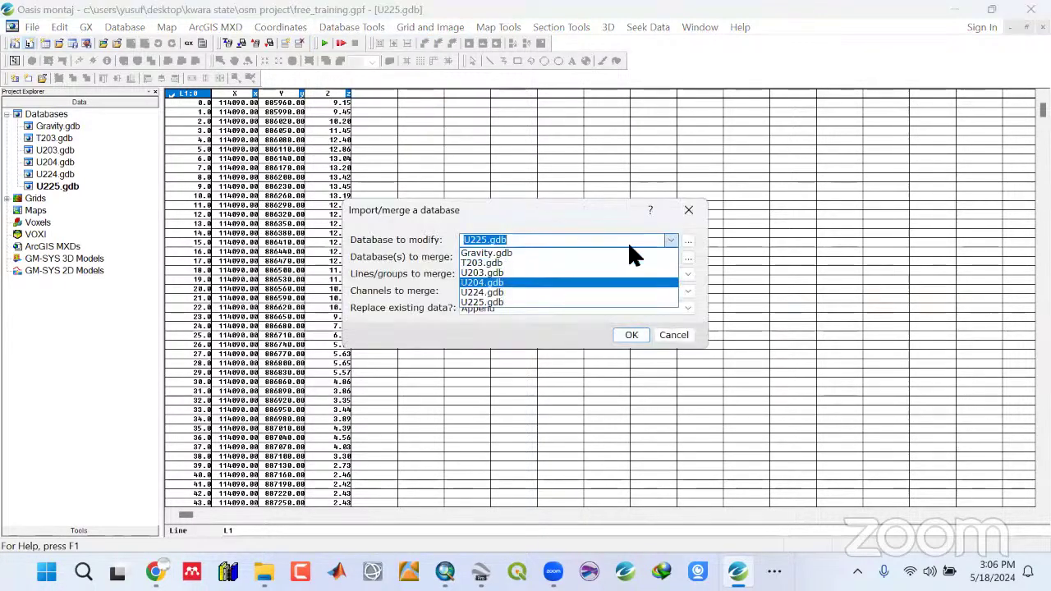
pyautogui.click(514, 277)
pyautogui.click(688, 257)
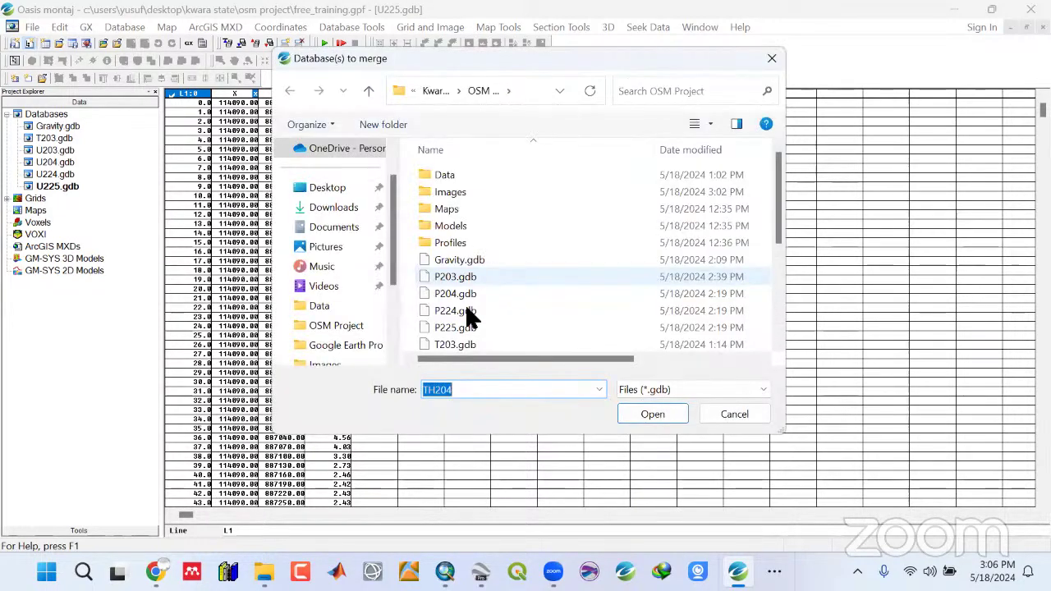
pyautogui.scroll(-4, 518, 328)
pyautogui.click(509, 308)
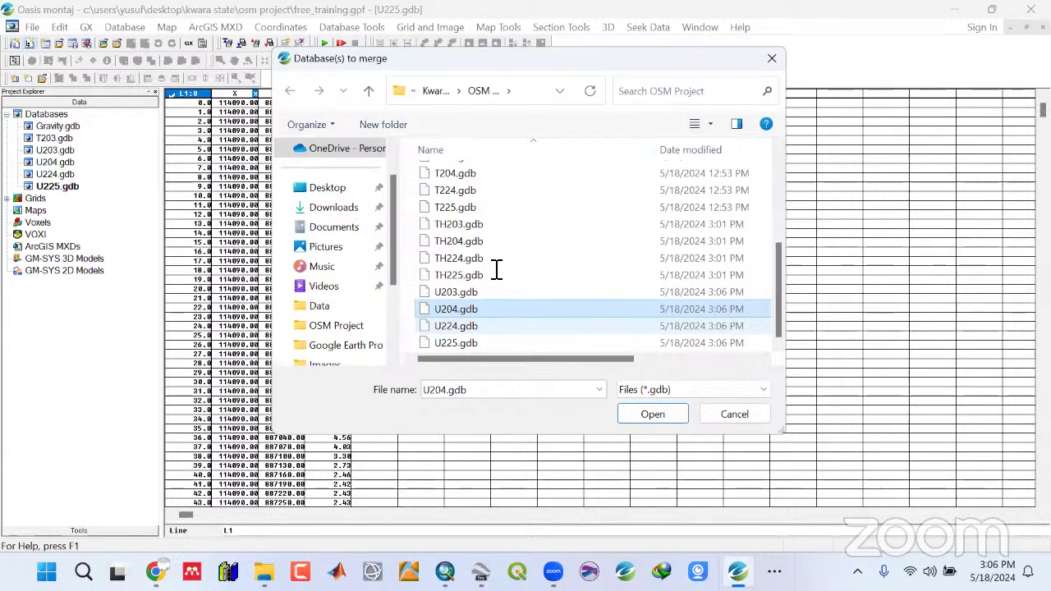
pyautogui.press('Return')
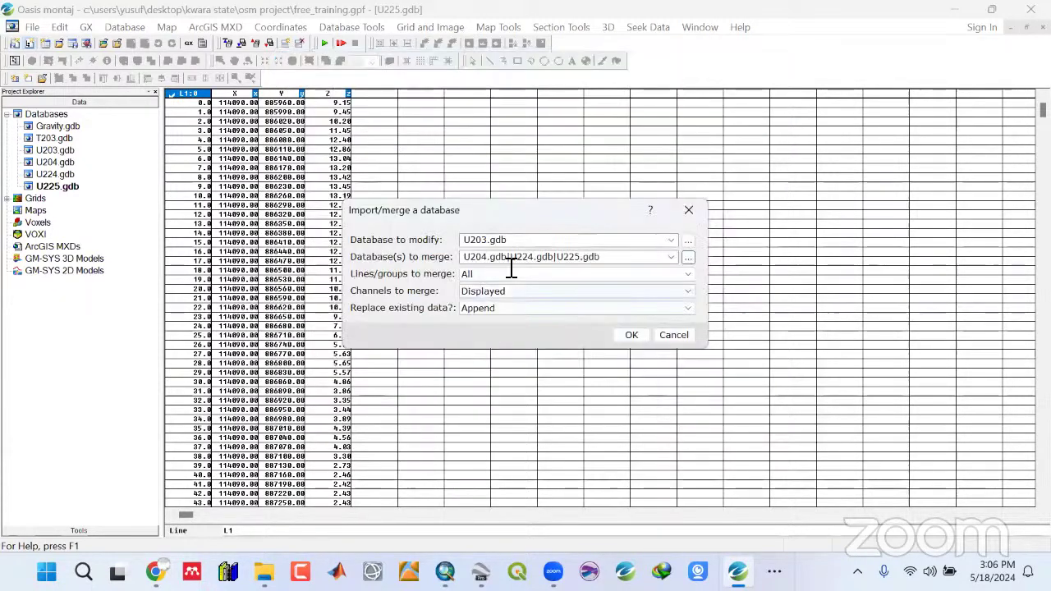
pyautogui.click(627, 333)
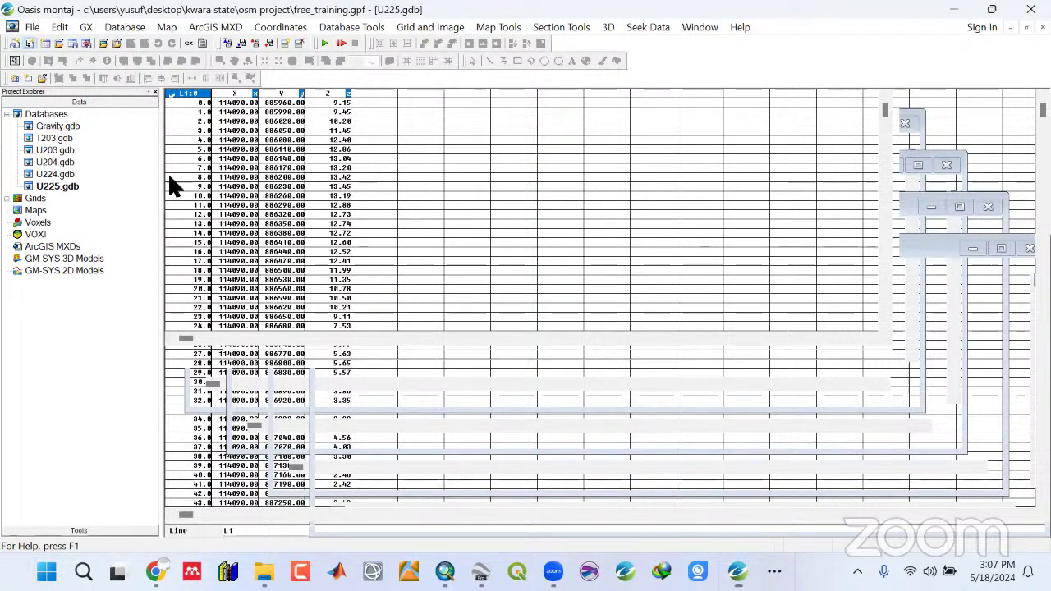
pyautogui.press('super+d')
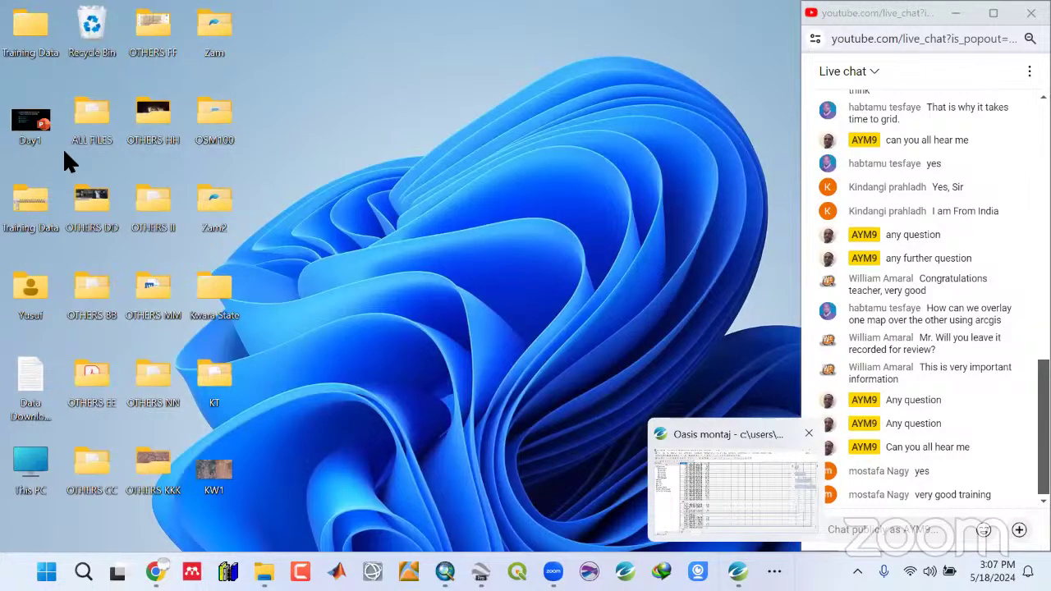
# Grid the Z channel of the merged U203.gdb database with minimum curvature, naming the output grid U_RAD_XY.grd.
pyautogui.press('super+d')
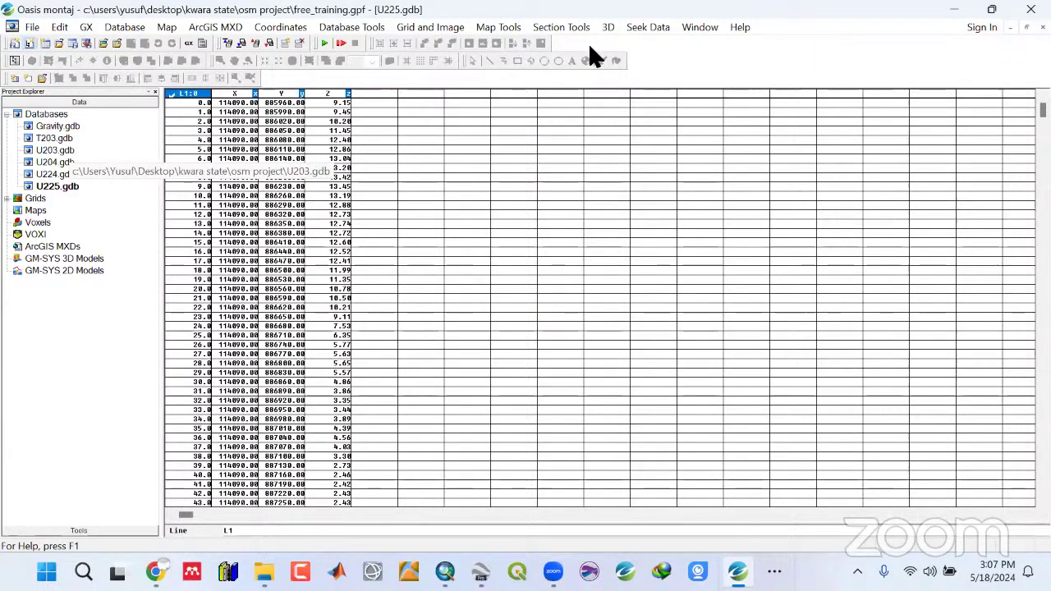
pyautogui.doubleClick(55, 150)
pyautogui.click(431, 27)
pyautogui.click(403, 44)
pyautogui.click(588, 43)
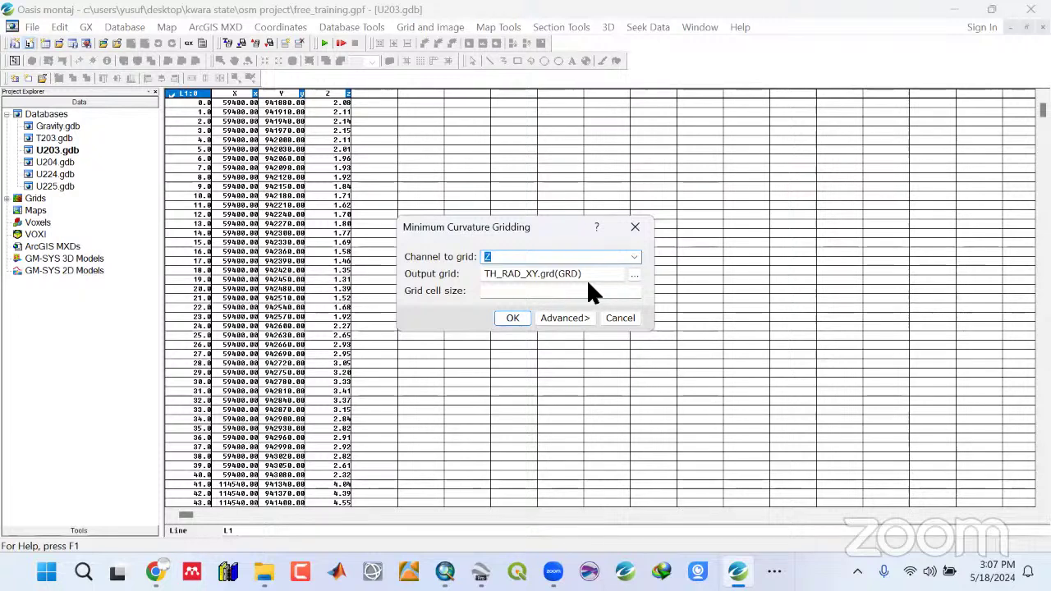
pyautogui.moveTo(498, 274); pyautogui.dragTo(484, 275)
pyautogui.write('U')
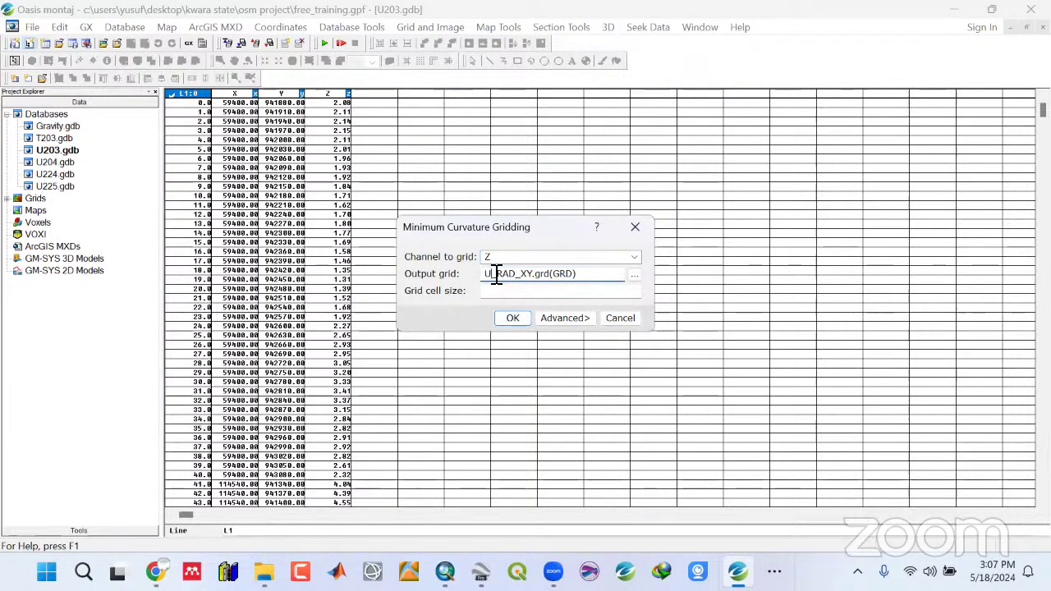
pyautogui.click(518, 316)
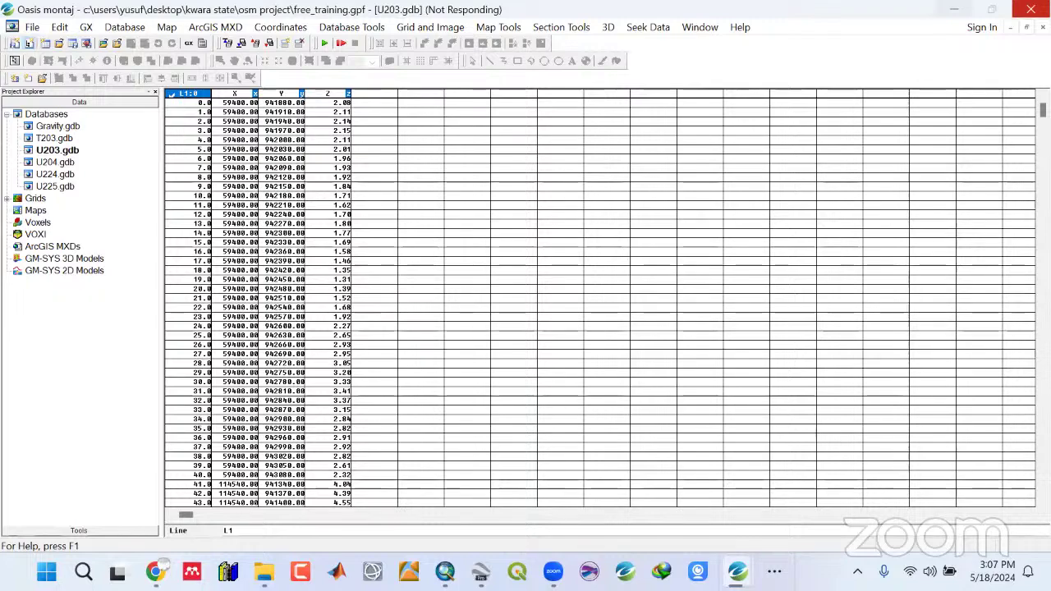
pyautogui.press('super+d')
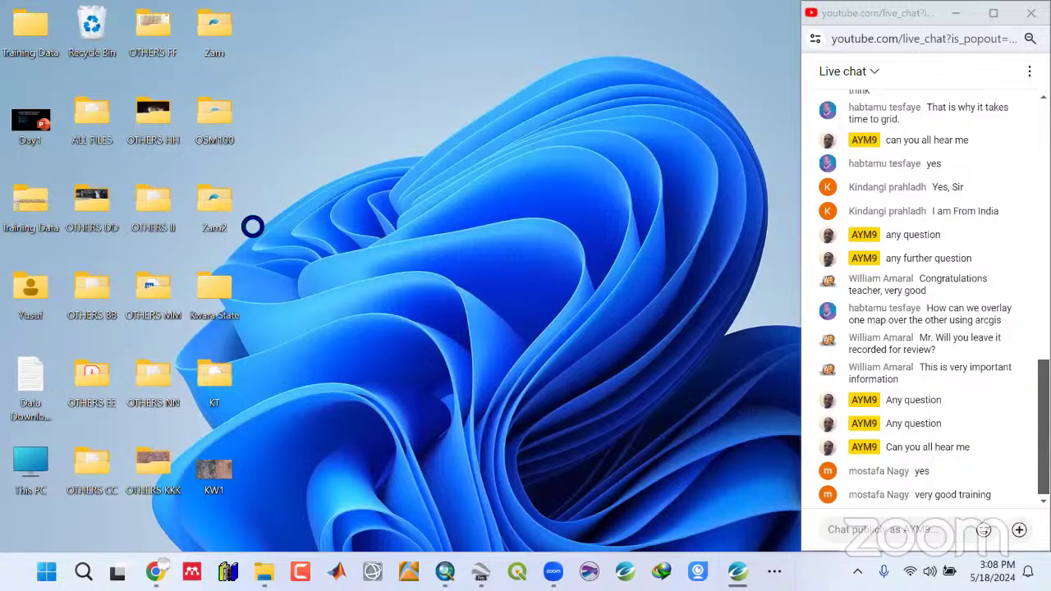
pyautogui.press('super+d')
pyautogui.rightClick(511, 128)
pyautogui.click(738, 572)
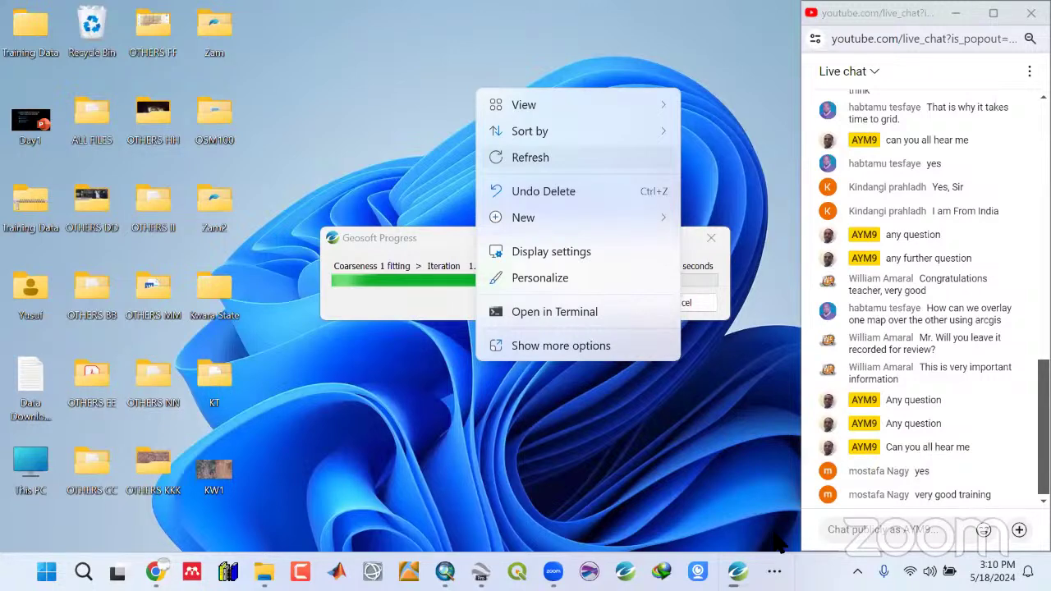
pyautogui.press('Escape')
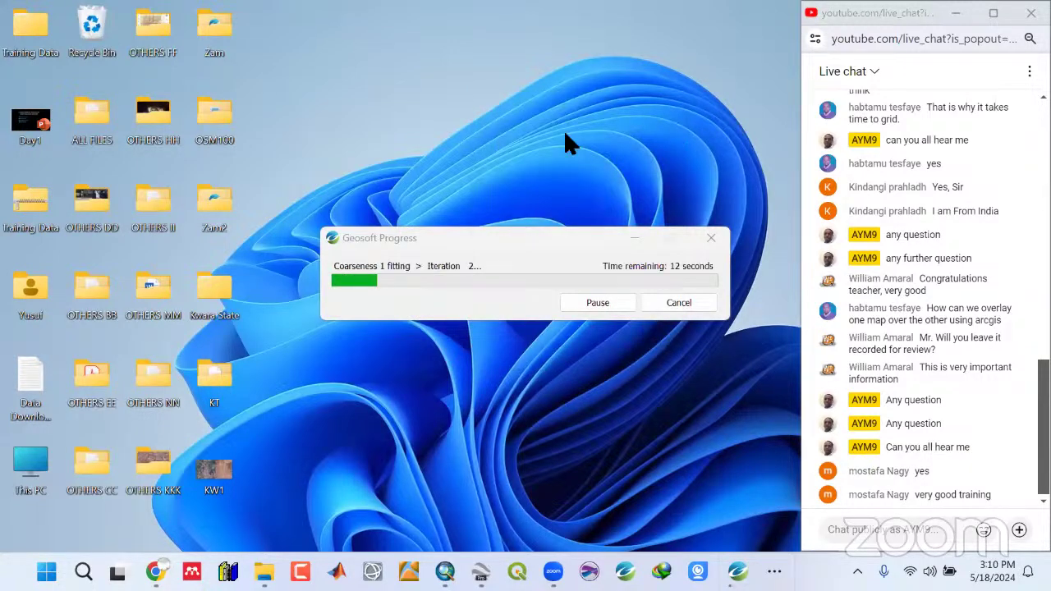
pyautogui.click(525, 242)
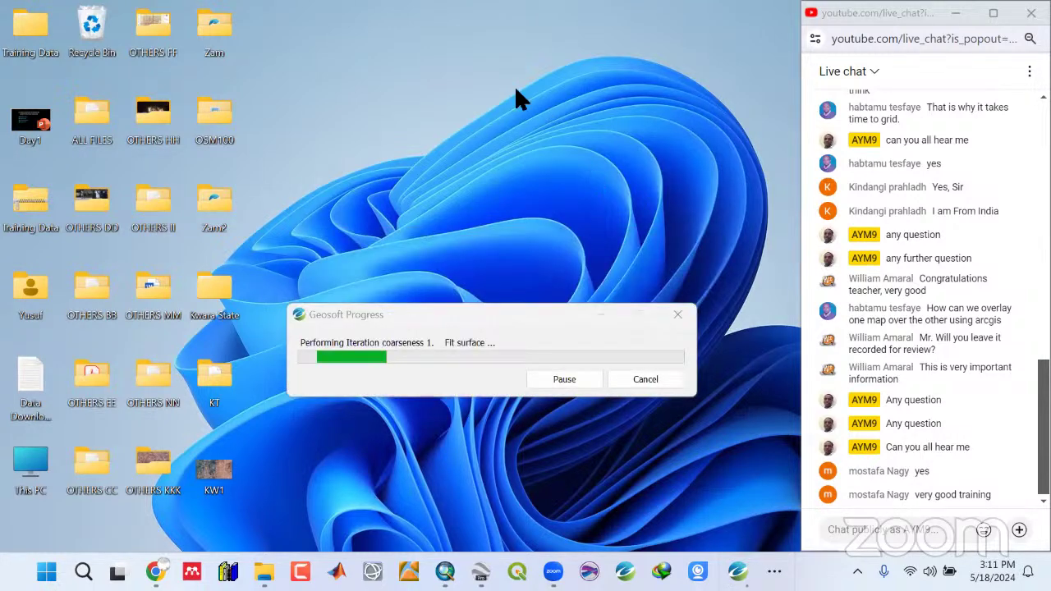
pyautogui.rightClick(582, 150)
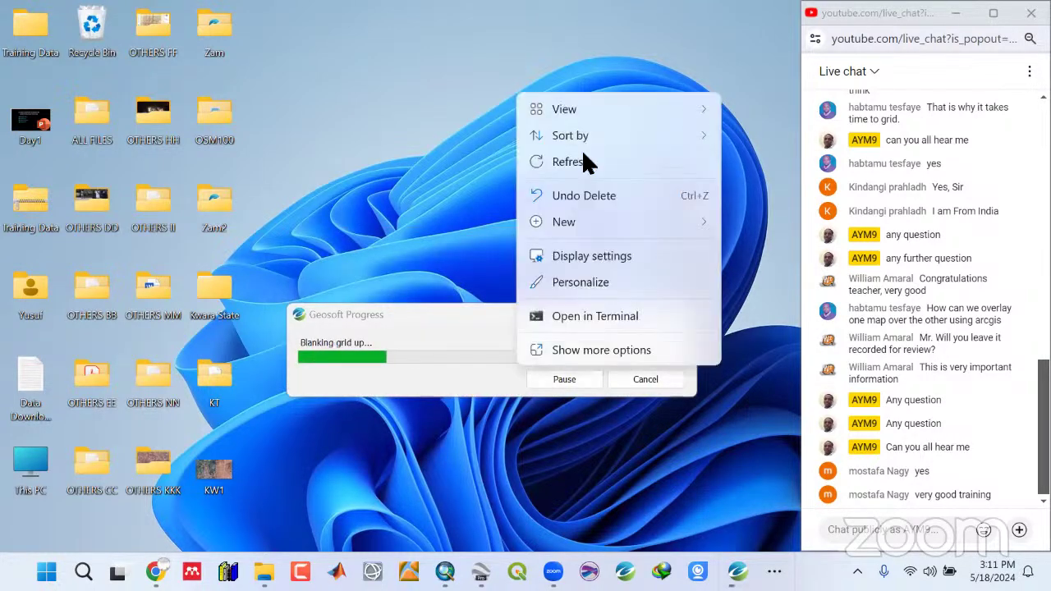
pyautogui.click(583, 151)
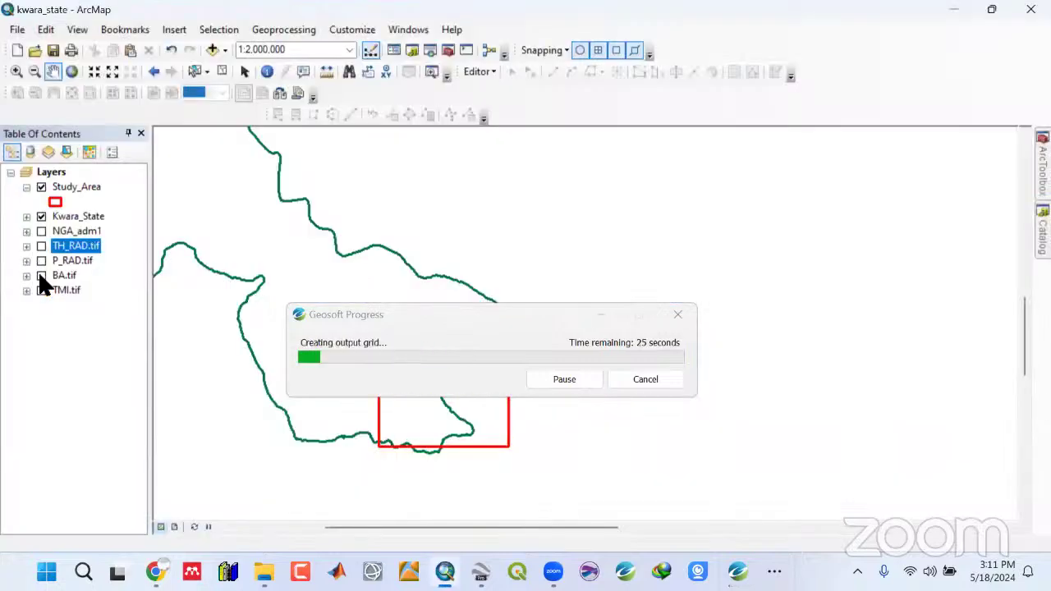
# In ArcMap, turn on the TMI.tif, BA.tif, P_RAD.tif and TH_RAD.tif layers over the study area.
pyautogui.click(41, 290)
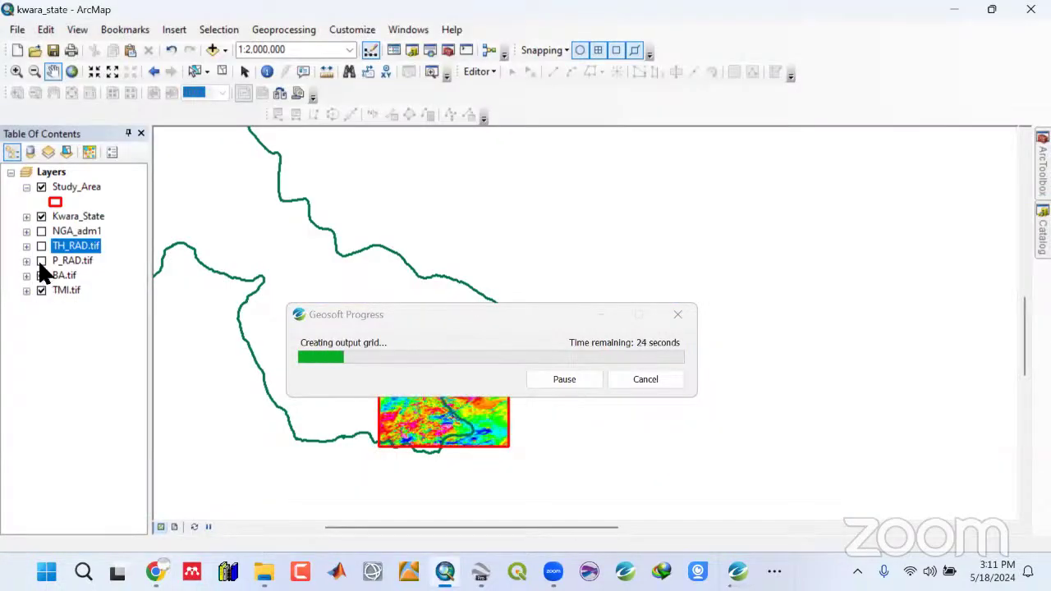
pyautogui.click(41, 260)
pyautogui.click(41, 245)
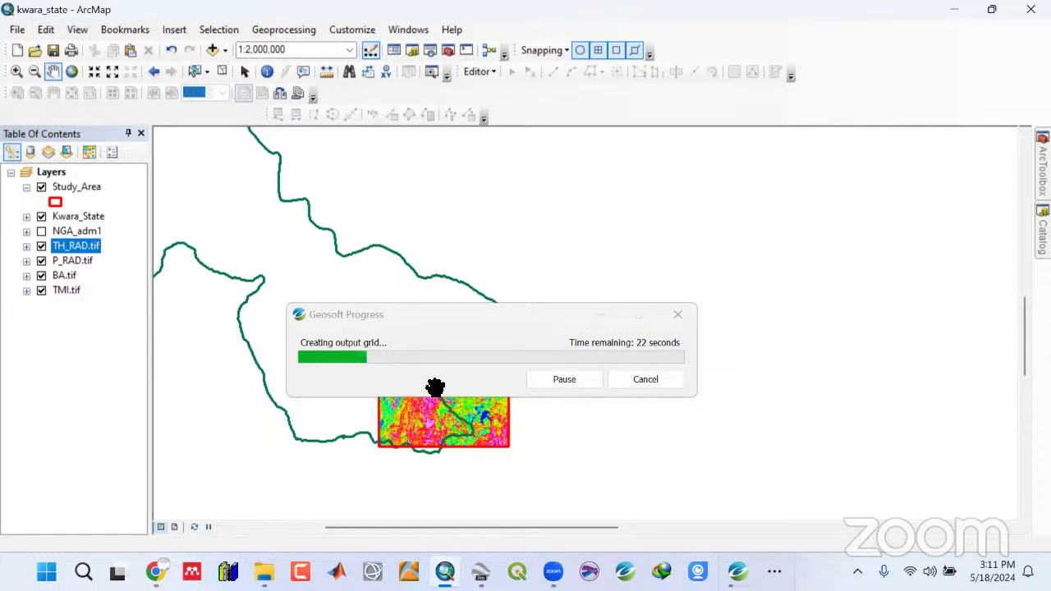
pyautogui.scroll(1, 415, 387)
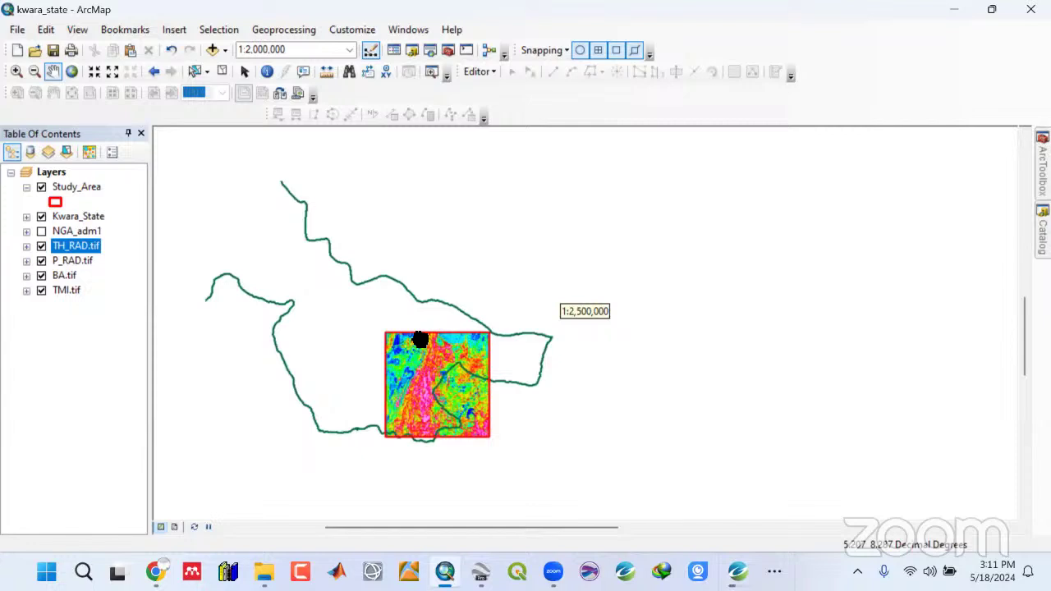
pyautogui.scroll(-3, 415, 398)
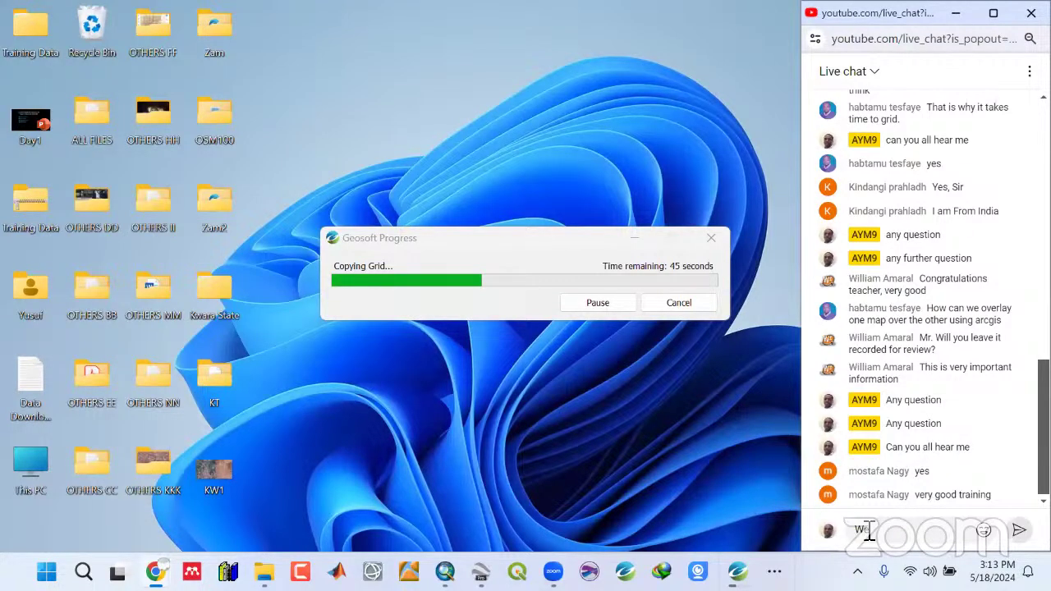
# Post "We will be stopping soon and continue tommorow" in the YouTube live chat.
pyautogui.write('will be stopping soon and contin')
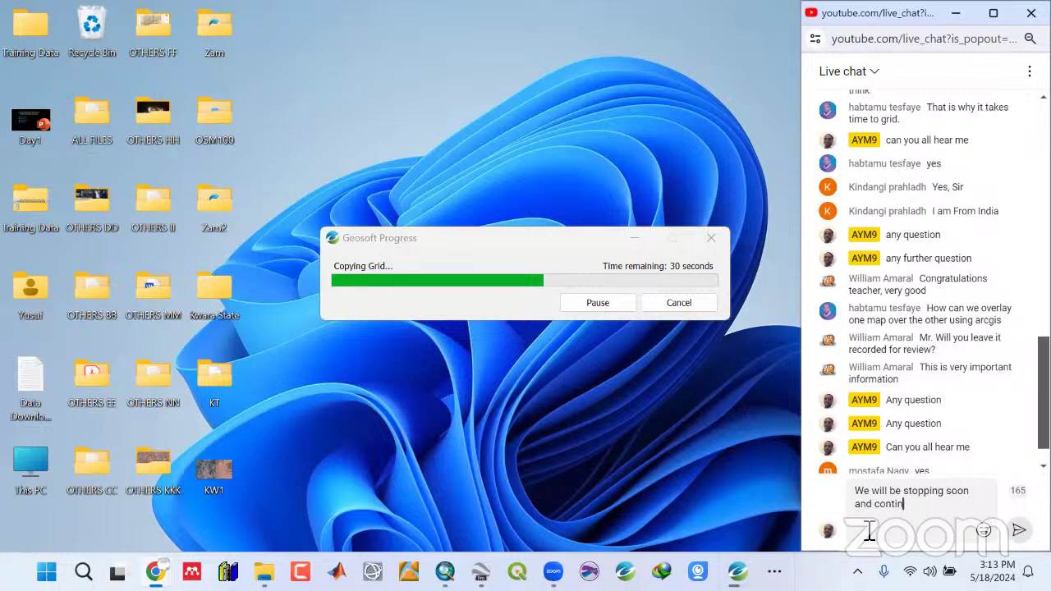
pyautogui.write('ue tommo')
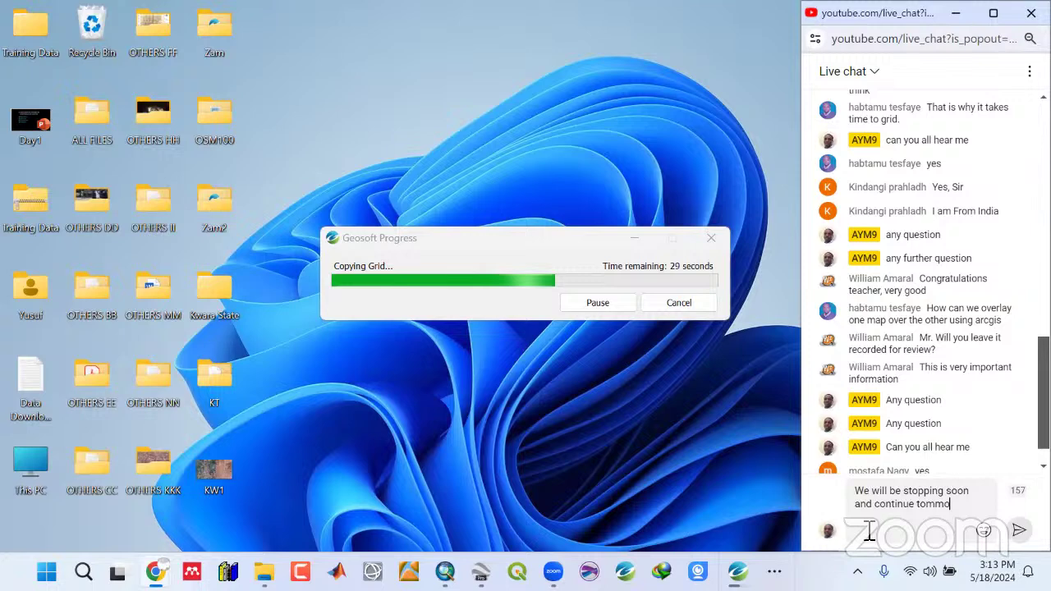
pyautogui.write('row')
pyautogui.press('Return')
# Post the live chat message "Don't forget to share it to your friends and inform them about Day 2 training coming up tomorrow".
pyautogui.write("Don't forg")
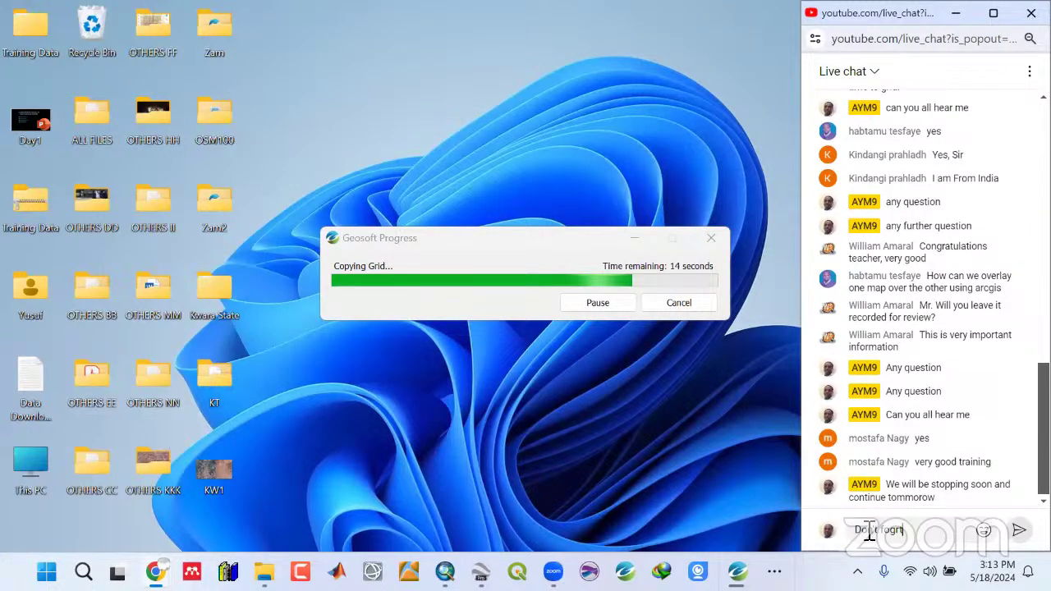
pyautogui.write('et to s')
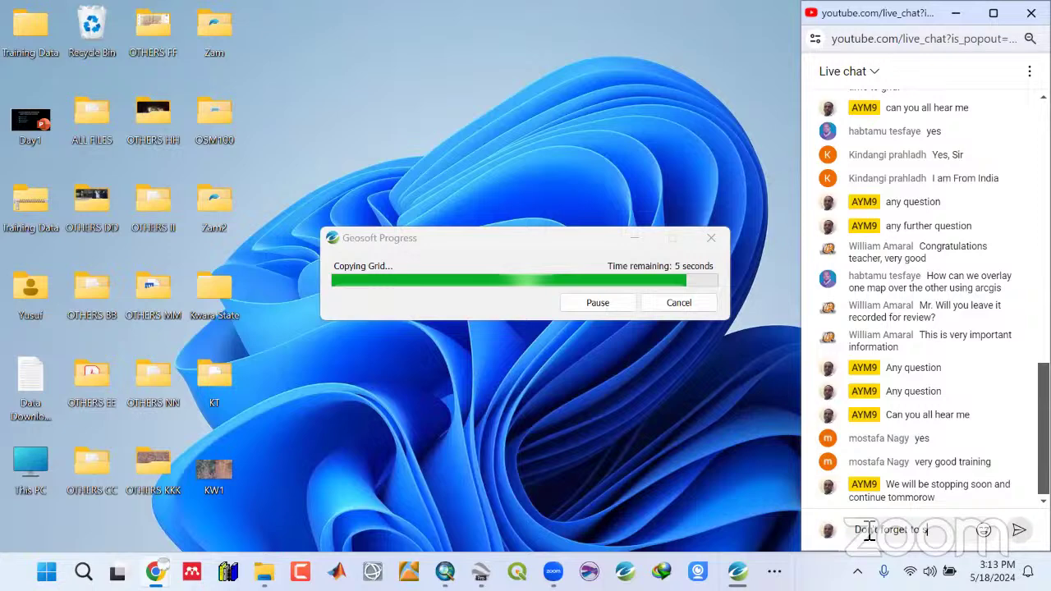
pyautogui.write('hare it to y')
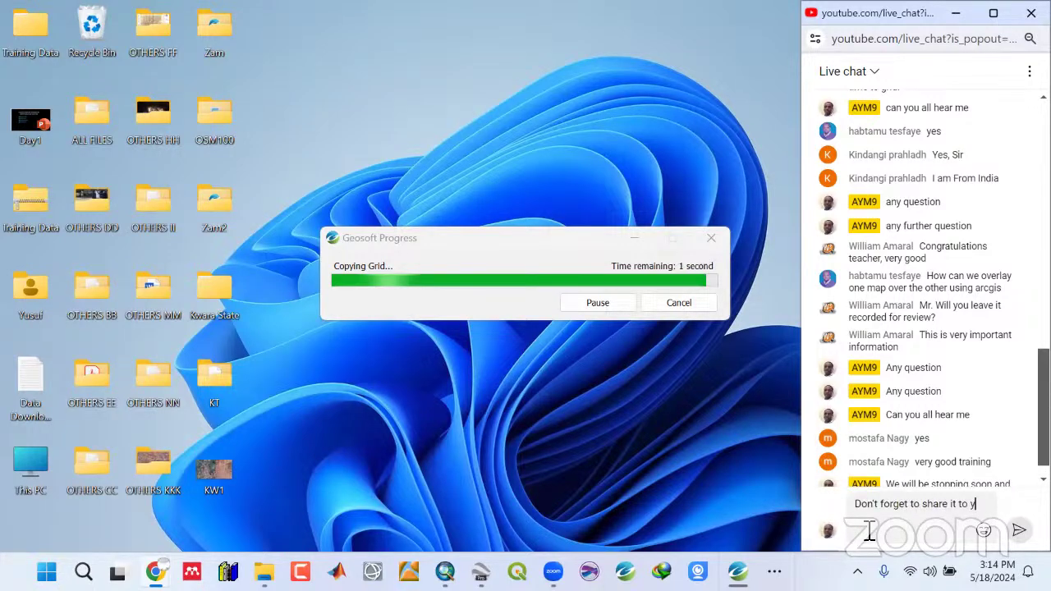
pyautogui.write('our friends a')
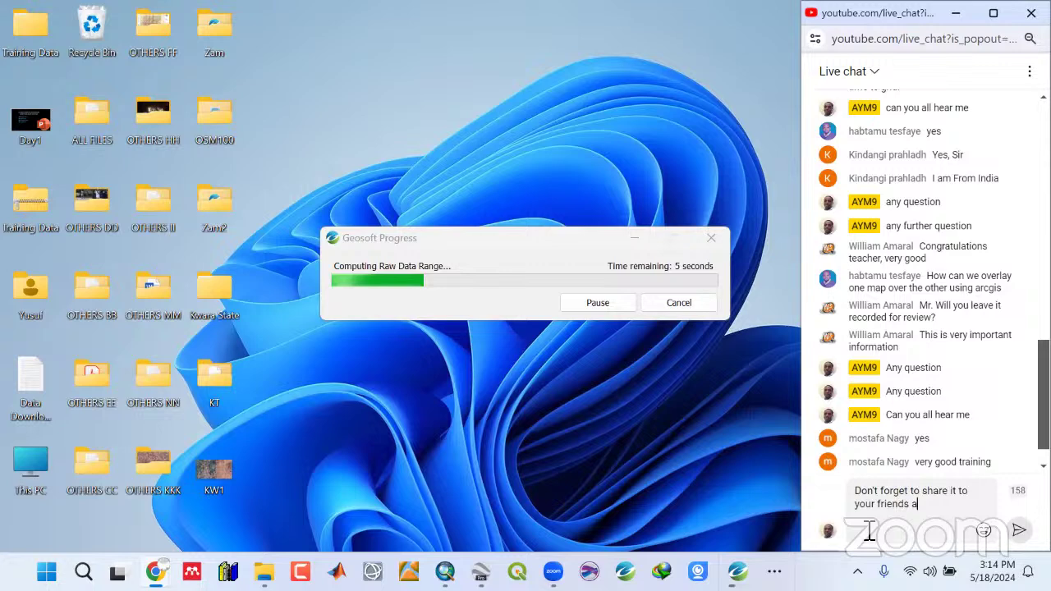
pyautogui.write('nd inform them about ')
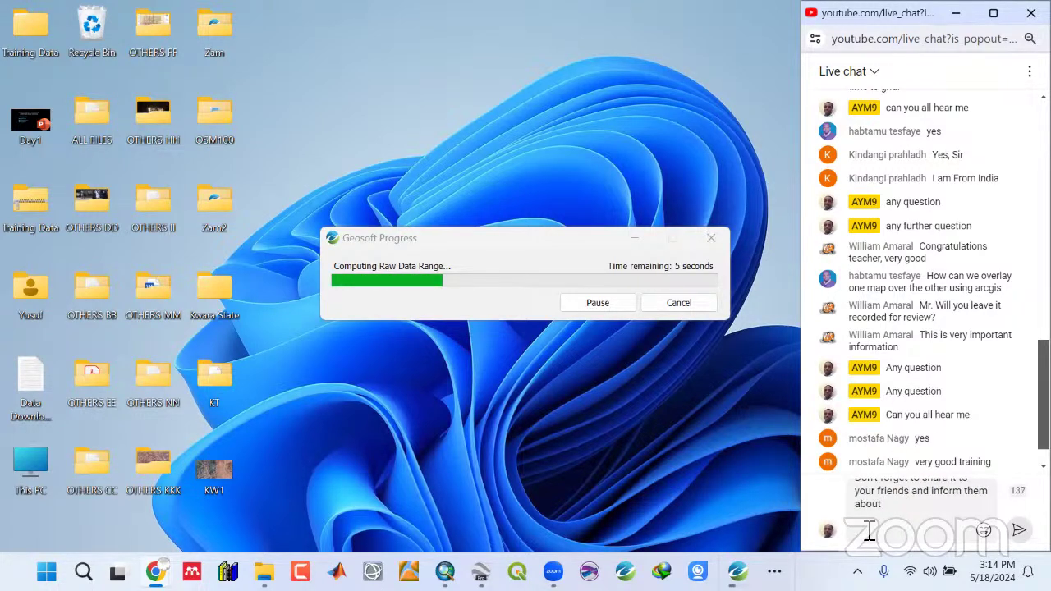
pyautogui.write('Day 2 tr')
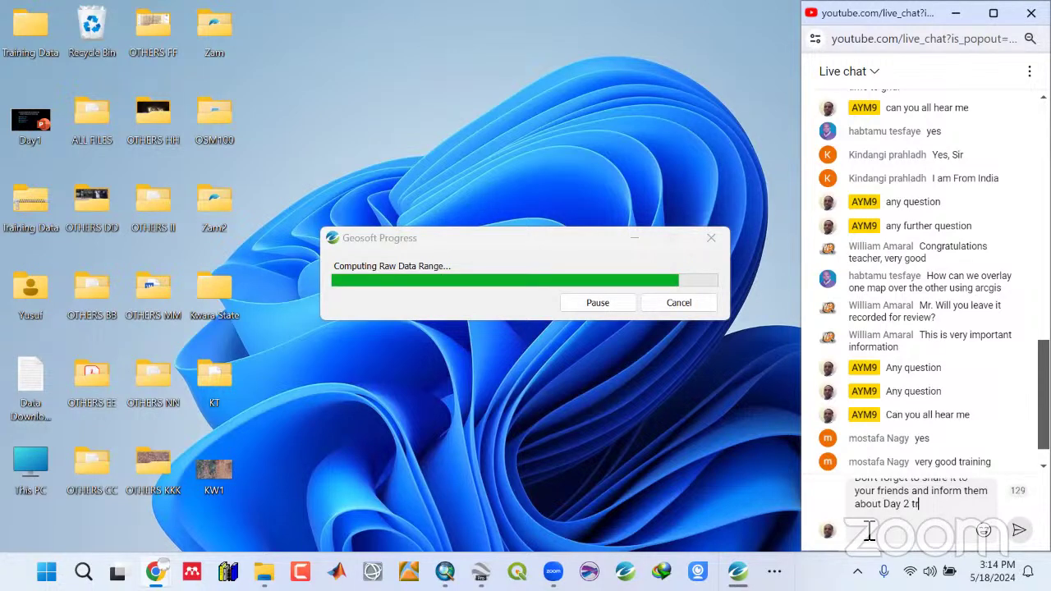
pyautogui.write('aining co')
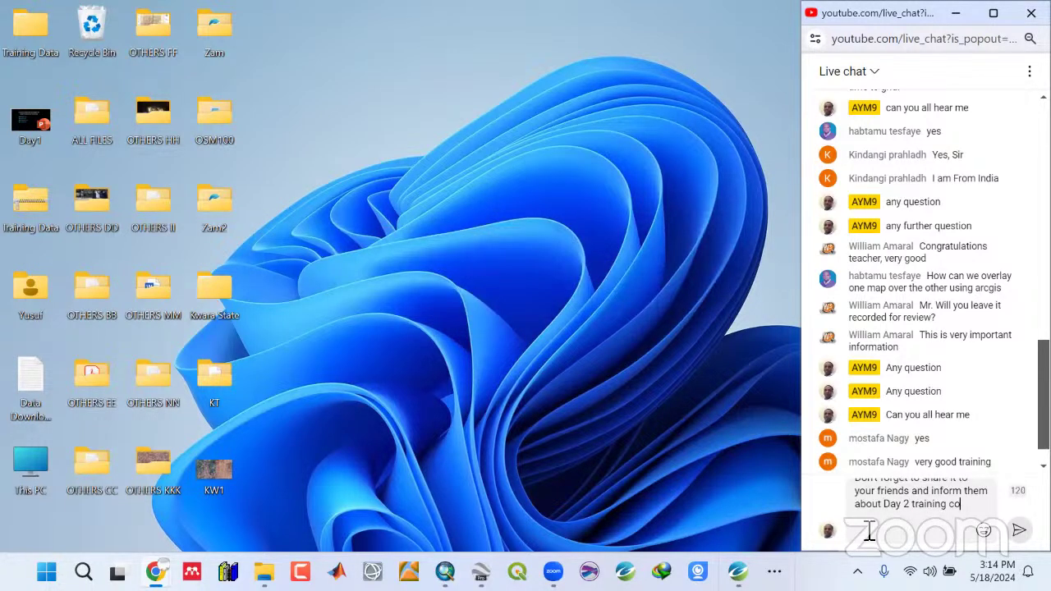
pyautogui.write('mming')
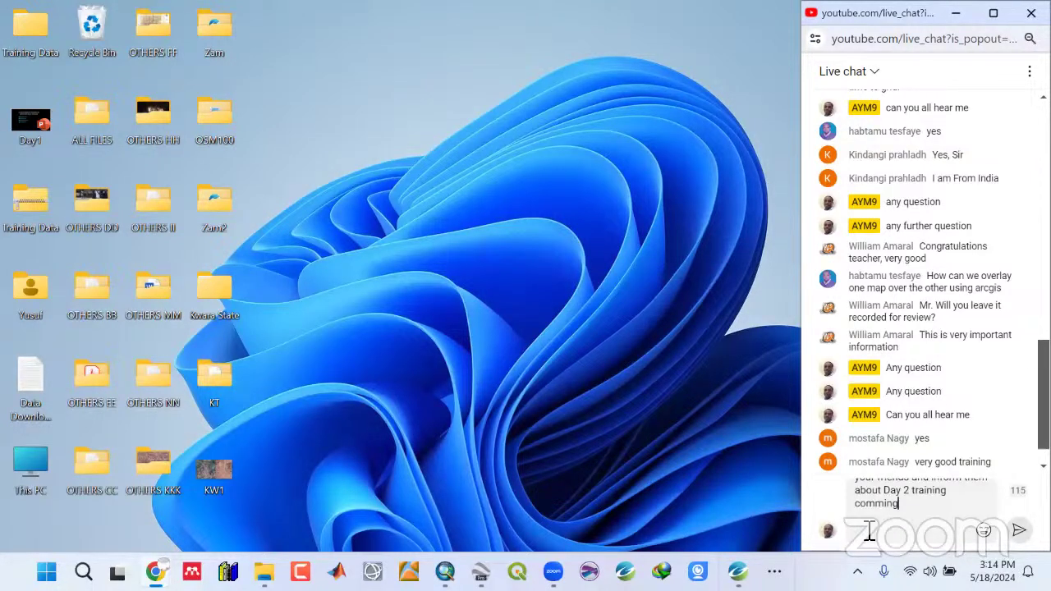
pyautogui.write('u')
pyautogui.press('BackSpace')
pyautogui.press('BackSpace')
pyautogui.press('BackSpace')
pyautogui.press('BackSpace')
pyautogui.press('BackSpace')
pyautogui.press('BackSpace')
pyautogui.press('BackSpace')
pyautogui.write('ming tommorow')
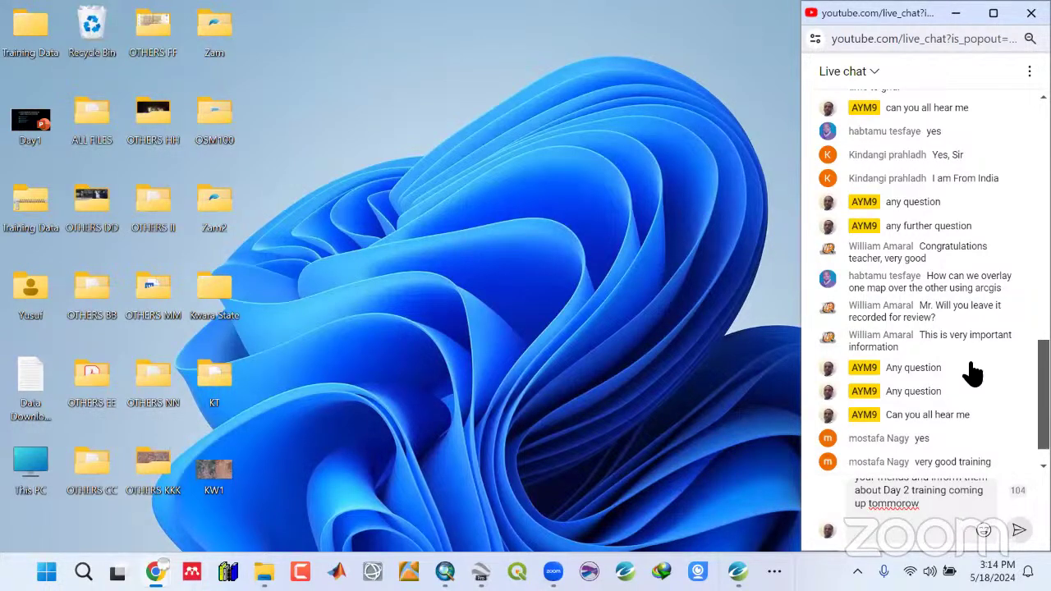
pyautogui.rightClick(880, 504)
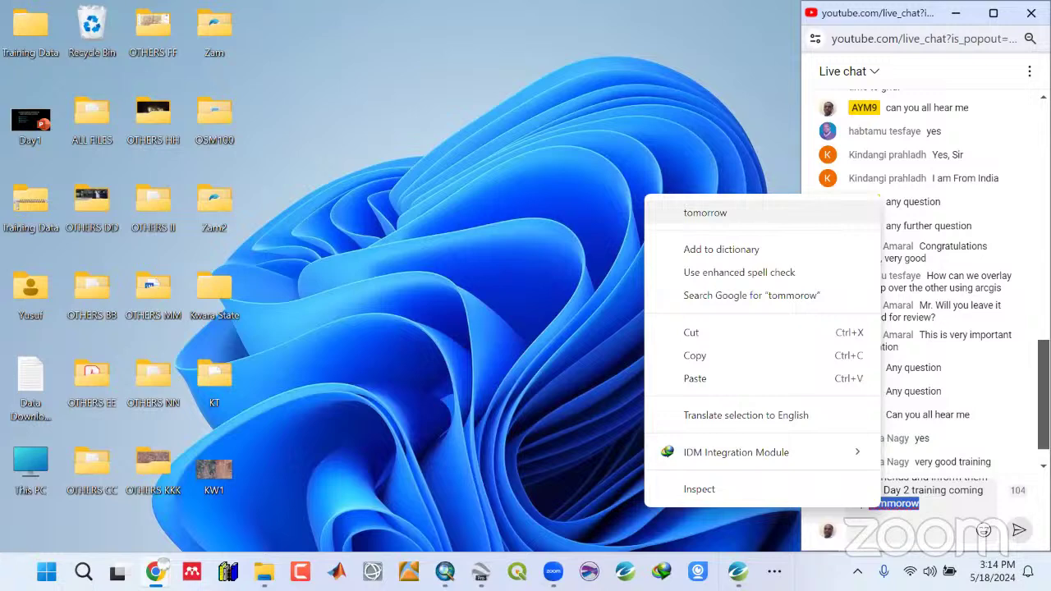
pyautogui.press('Return')
pyautogui.press('Return')
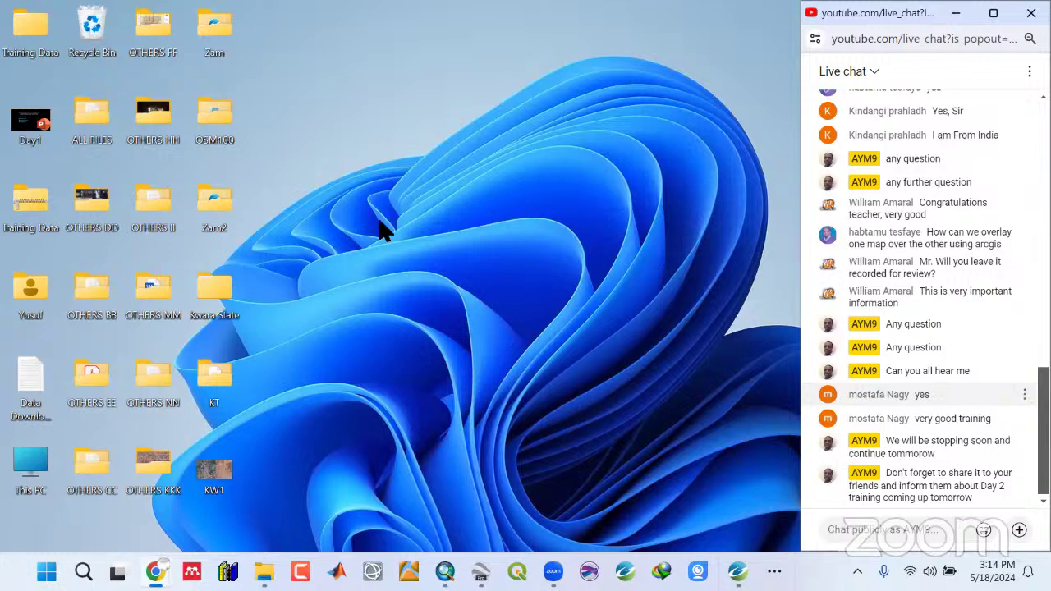
# In Oasis montaj, export the U_RAD_LL grid as U_RAD, as KMZ in the Google Earth Pro folder and as TIFF in the Images folder.
pyautogui.hotkey('alt', 'Tab')
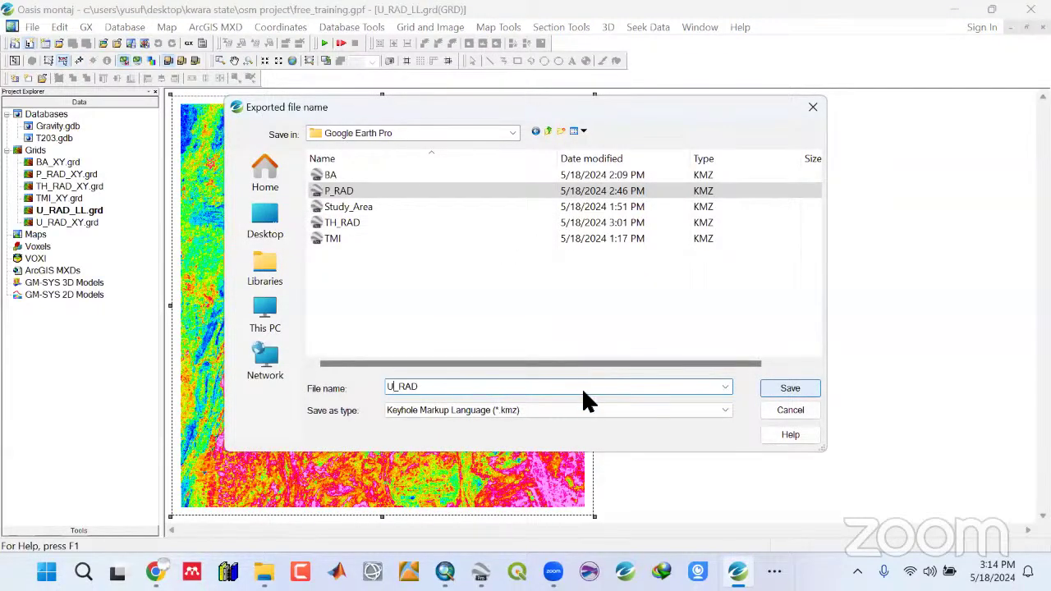
pyautogui.press('Return')
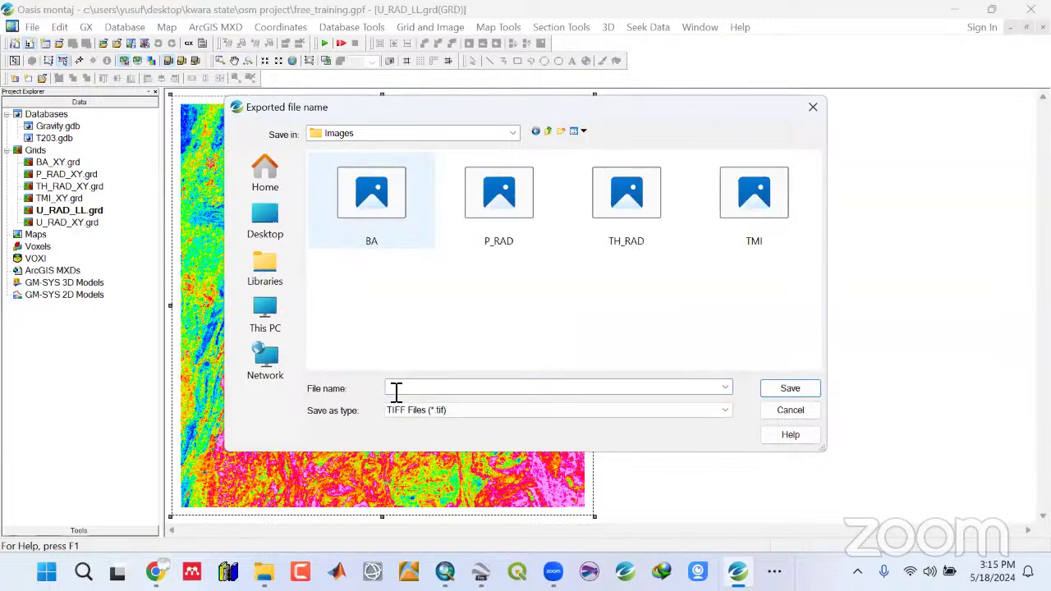
pyautogui.press('Right')
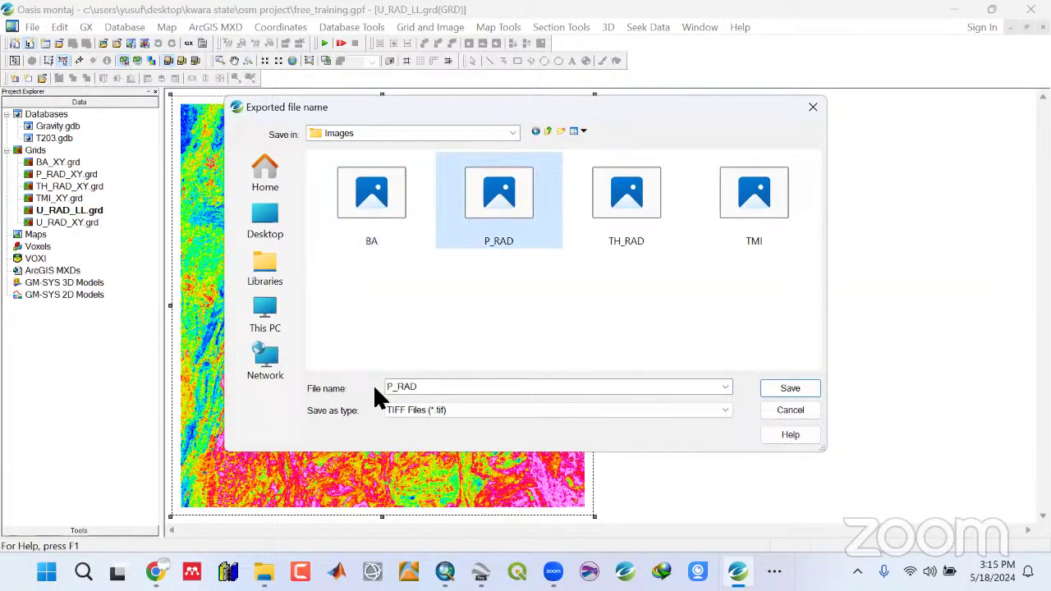
pyautogui.click(392, 388)
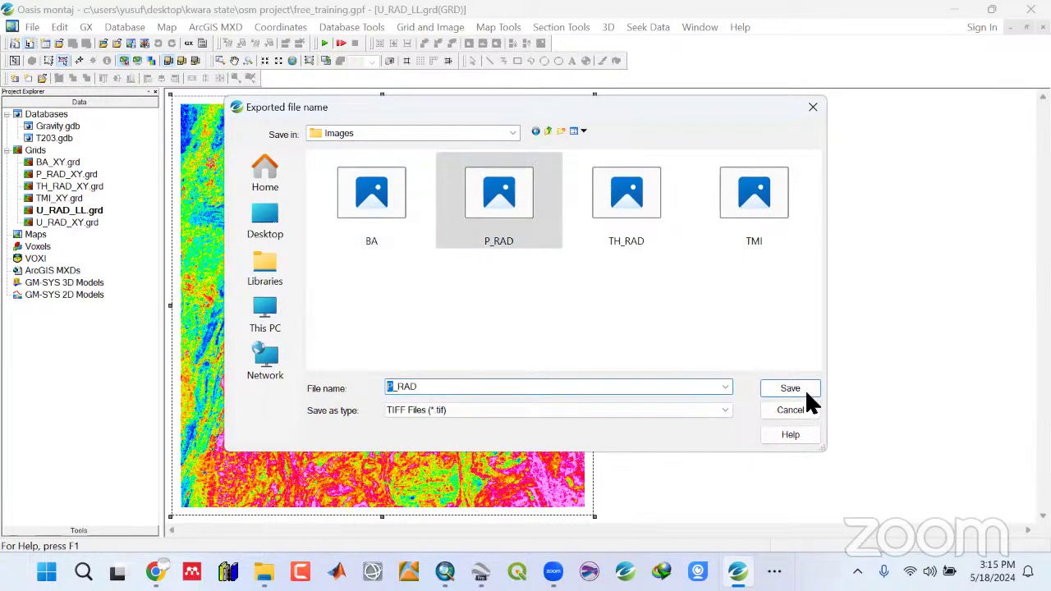
pyautogui.write('U')
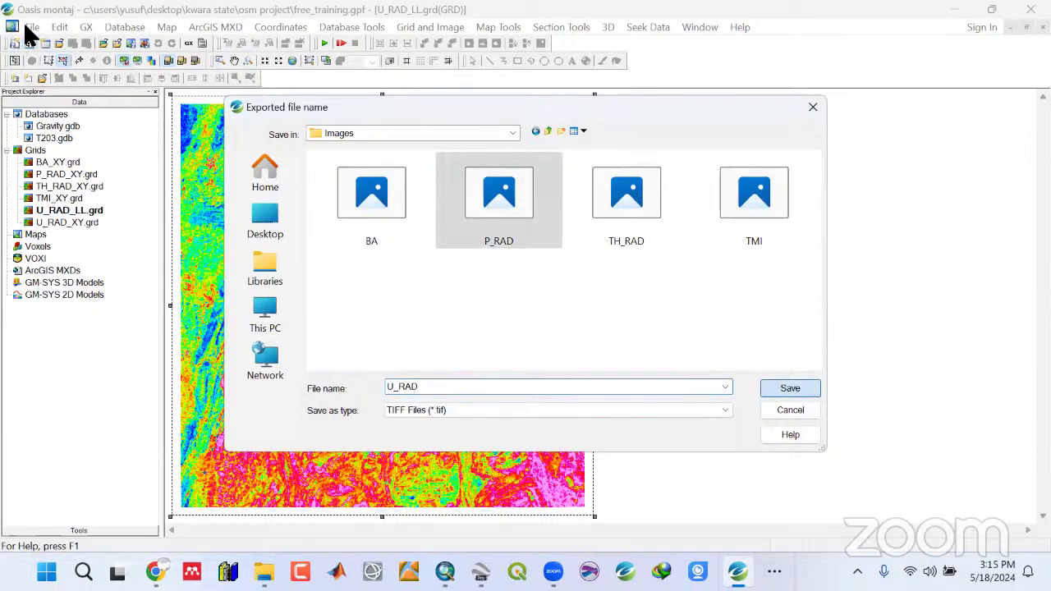
pyautogui.press('Return')
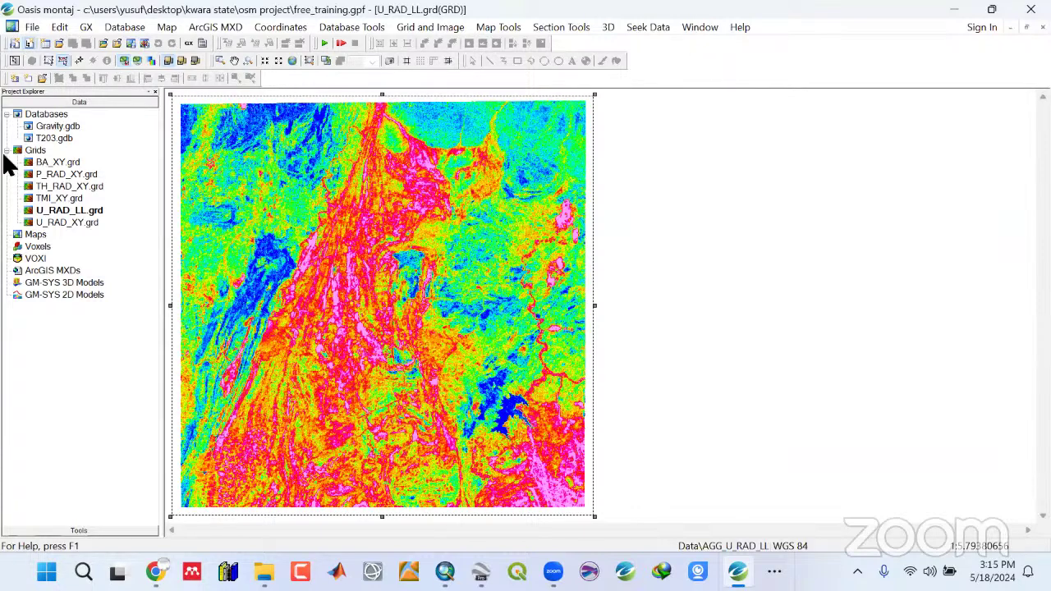
# Close the U_RAD_LL grid and save the project.
pyautogui.doubleClick(12, 27)
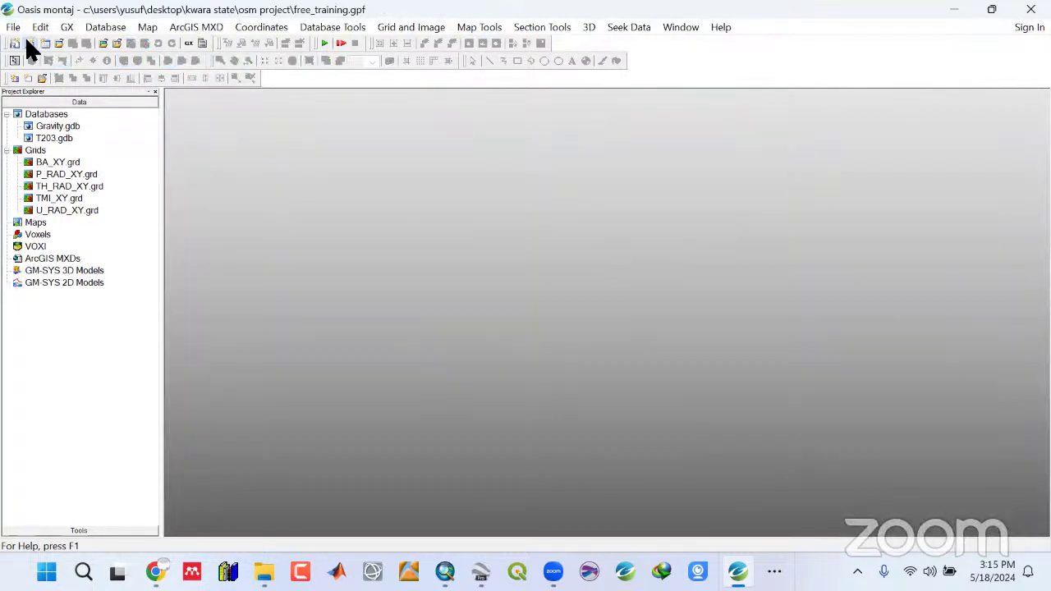
pyautogui.click(13, 27)
pyautogui.click(176, 77)
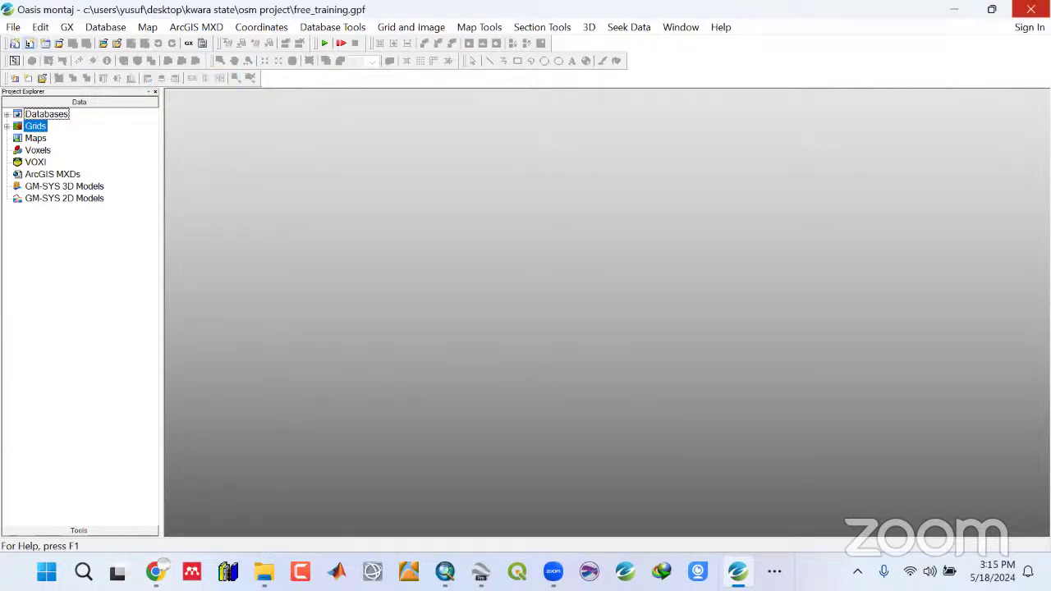
# Close Oasis montaj and its project.
pyautogui.click(1030, 9)
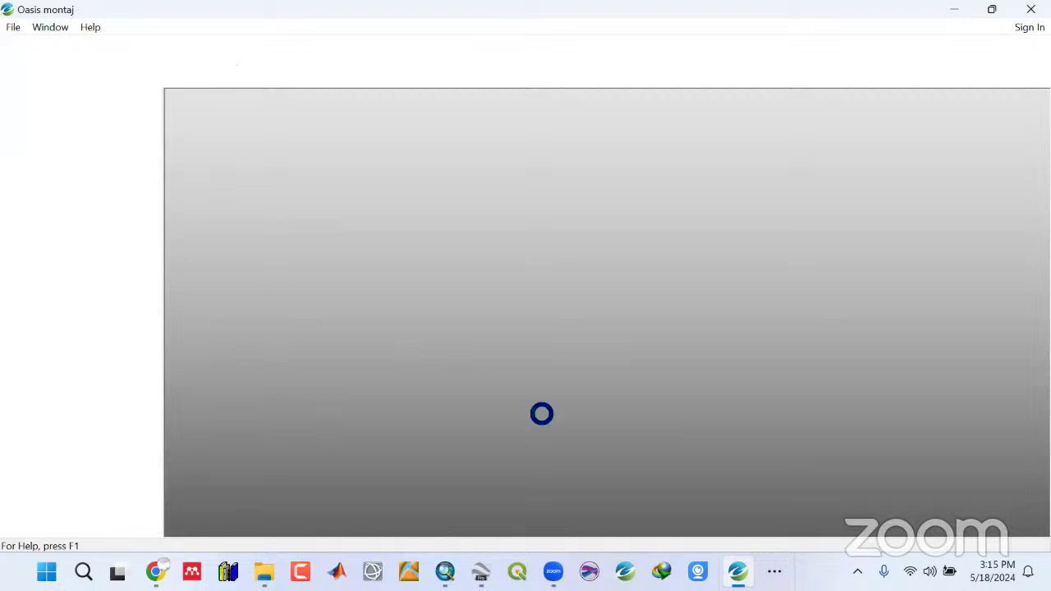
pyautogui.press('super+Down')
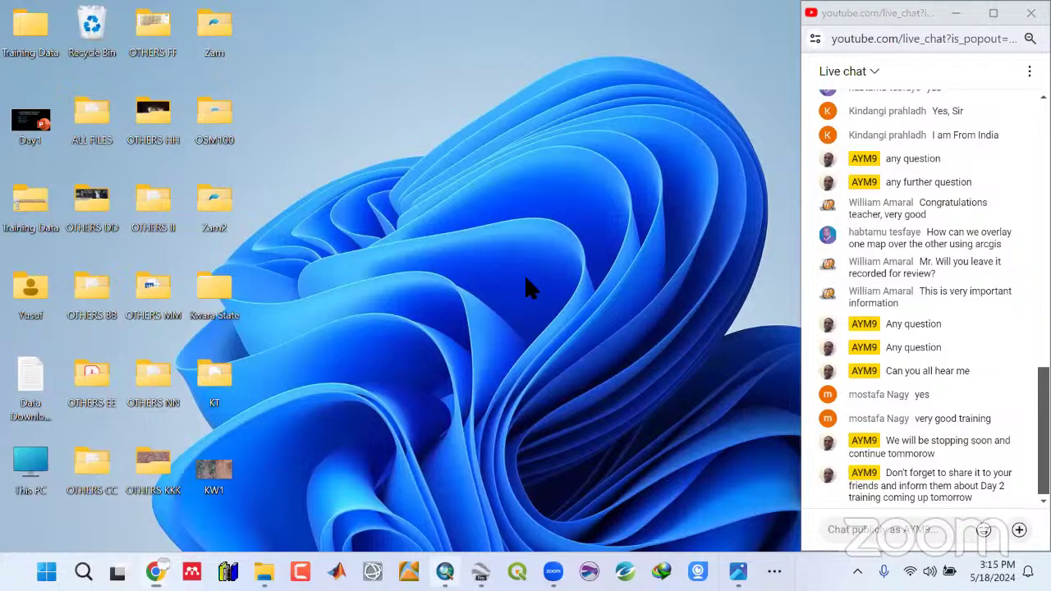
# In ArcMap, collapse the U_RAD.tif legend and hide the U_RAD, P_RAD, BA and TMI rasters to display TH_RAD.tif within the study area.
pyautogui.hotkey('alt', 'Tab')
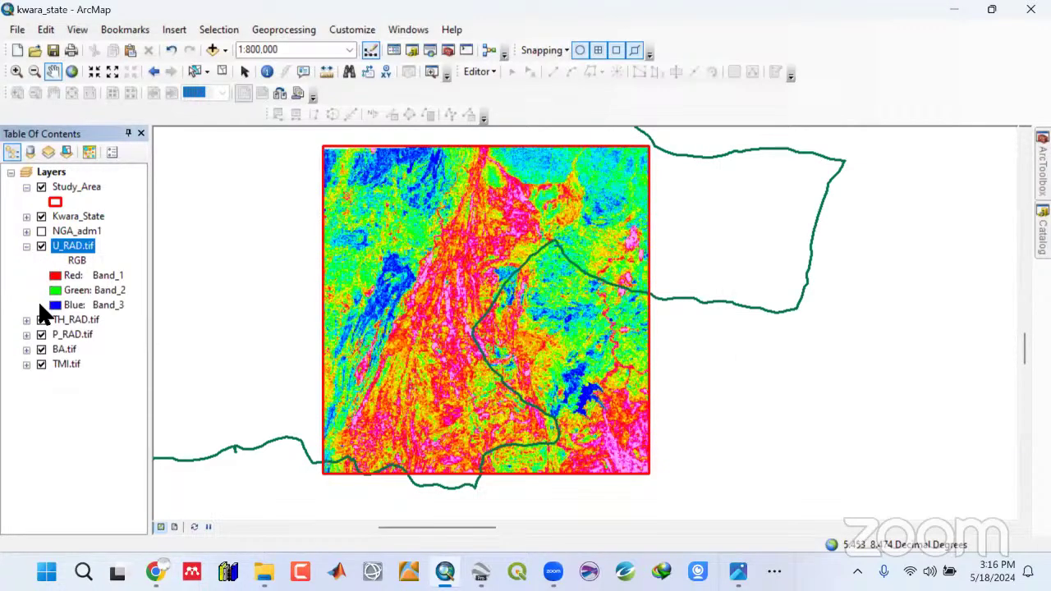
pyautogui.click(26, 246)
pyautogui.click(41, 275)
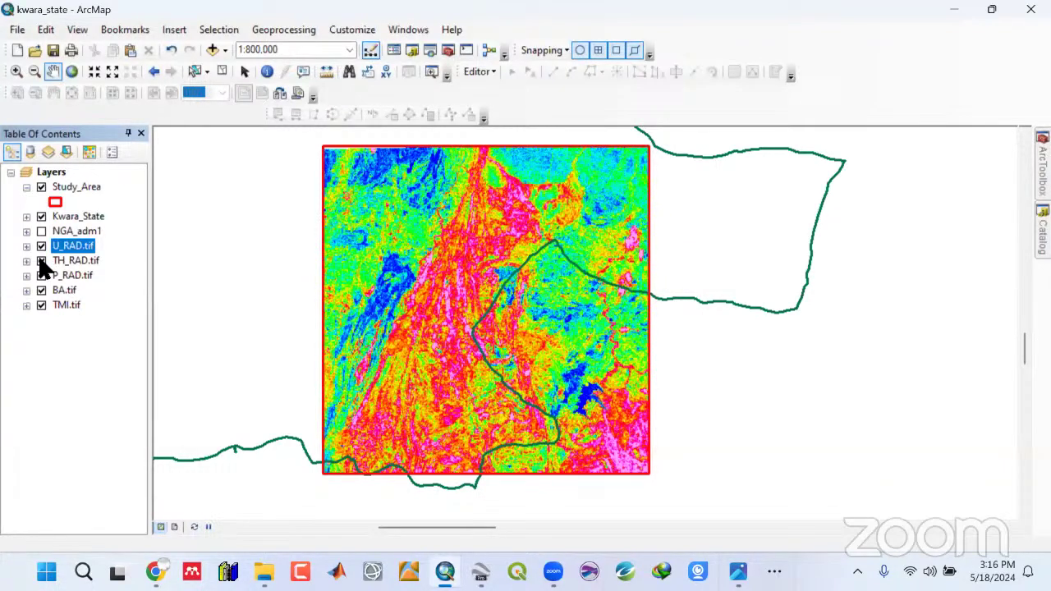
pyautogui.click(41, 247)
pyautogui.click(41, 275)
pyautogui.click(41, 290)
pyautogui.click(42, 304)
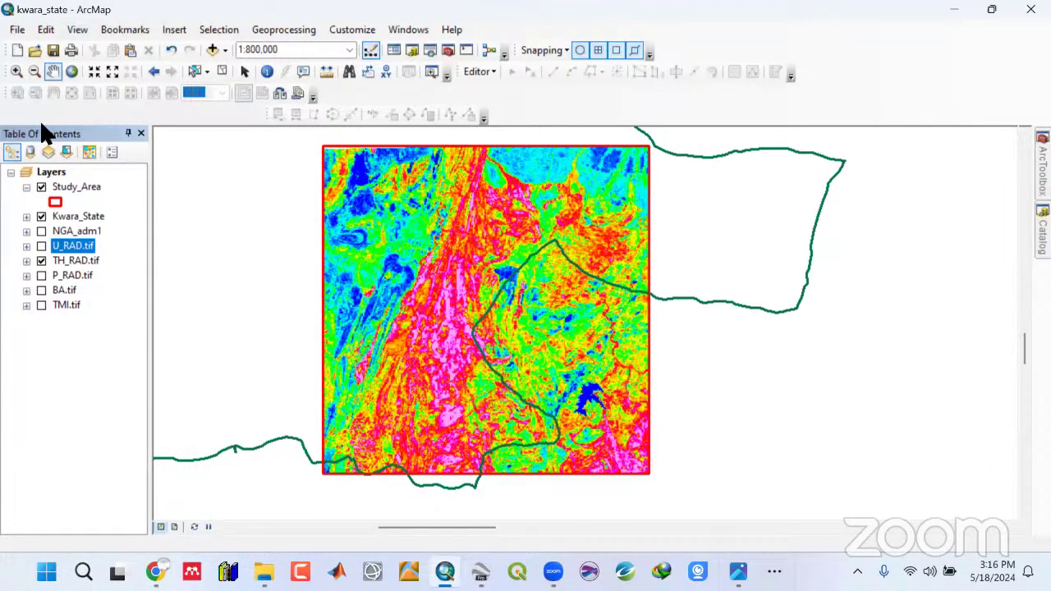
pyautogui.keyDown('ctrl'); pyautogui.click(41, 246); pyautogui.keyUp('ctrl')
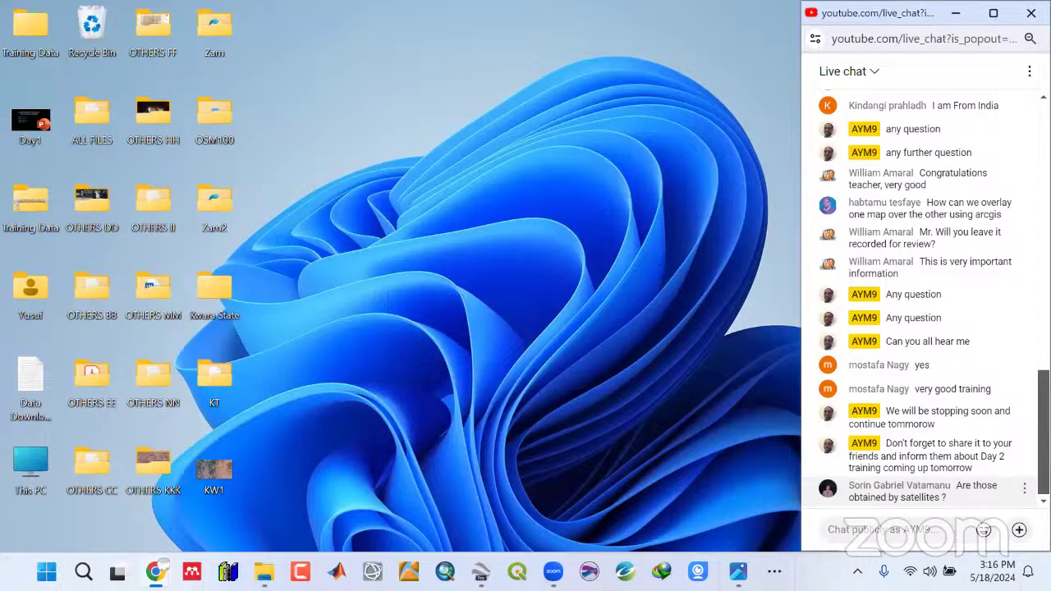
# Review the recent viewer messages and questions in the YouTube live chat.
pyautogui.scroll(1, 920, 295)
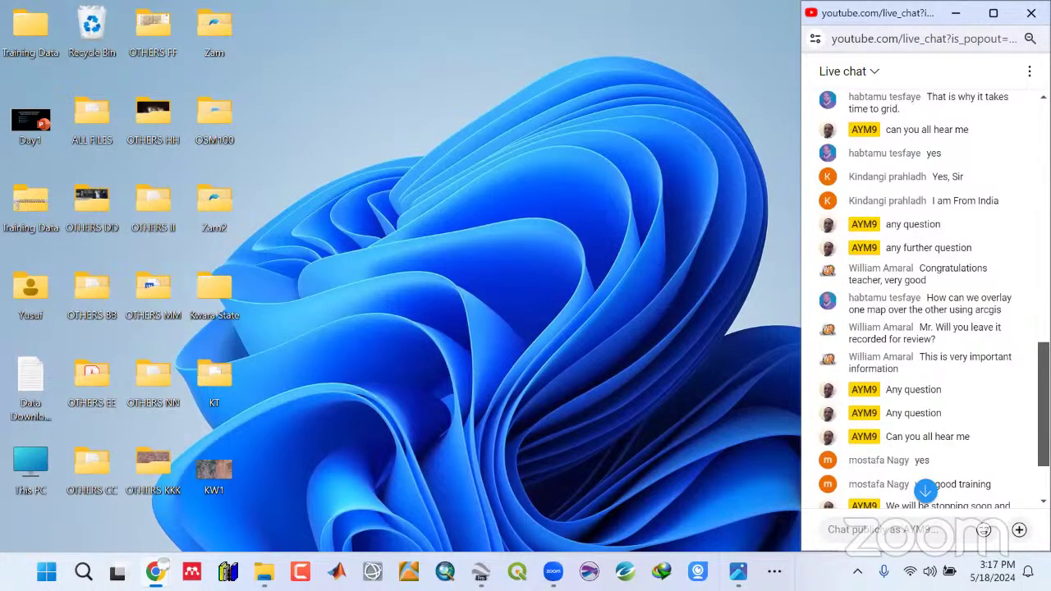
pyautogui.scroll(-1, 920, 296)
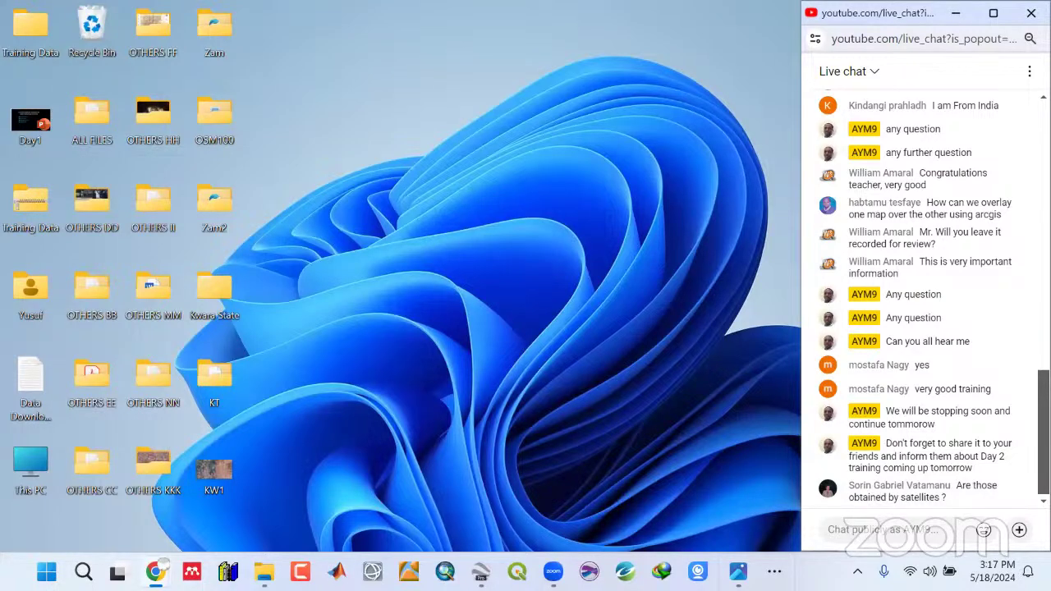
pyautogui.scroll(1, 924, 295)
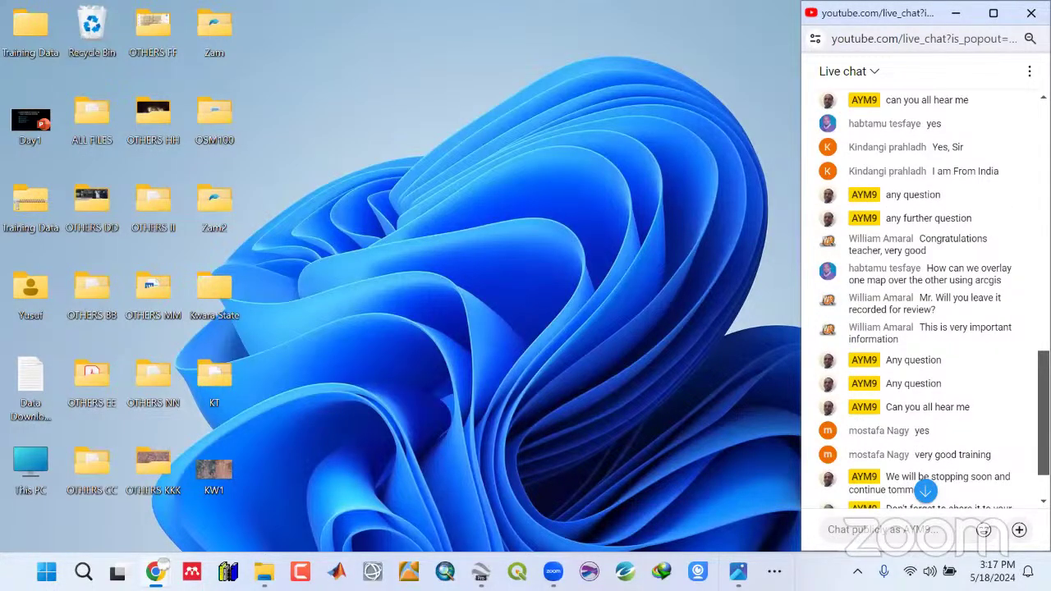
pyautogui.scroll(-1, 923, 296)
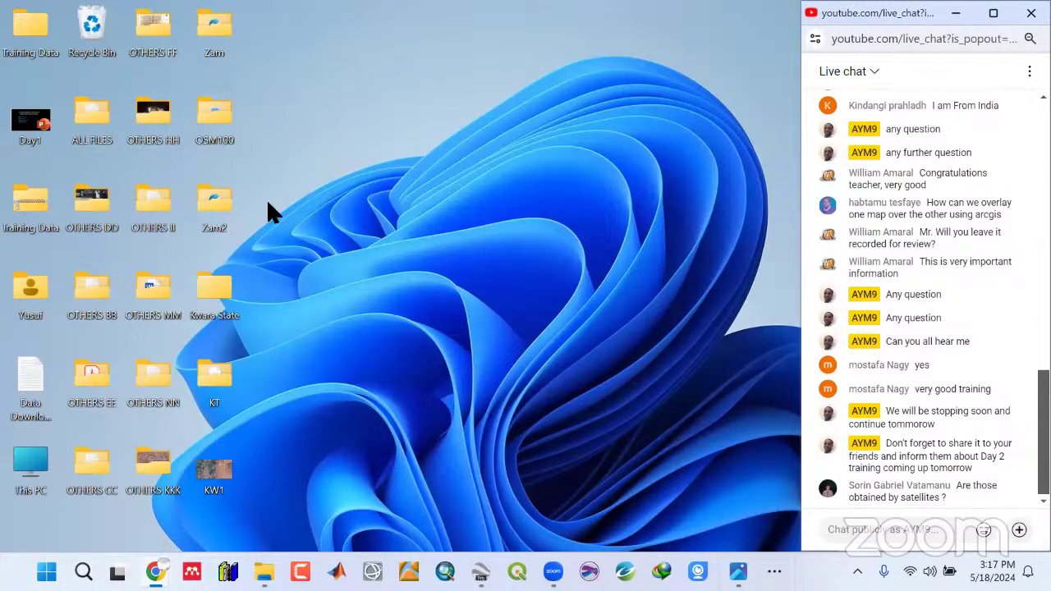
pyautogui.rightClick(446, 115)
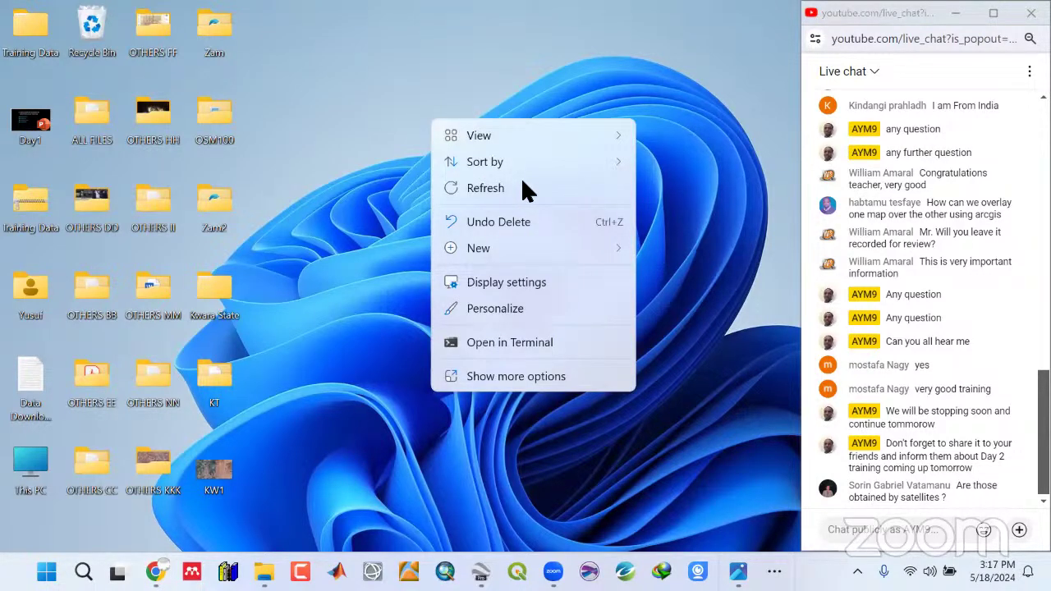
pyautogui.click(406, 274)
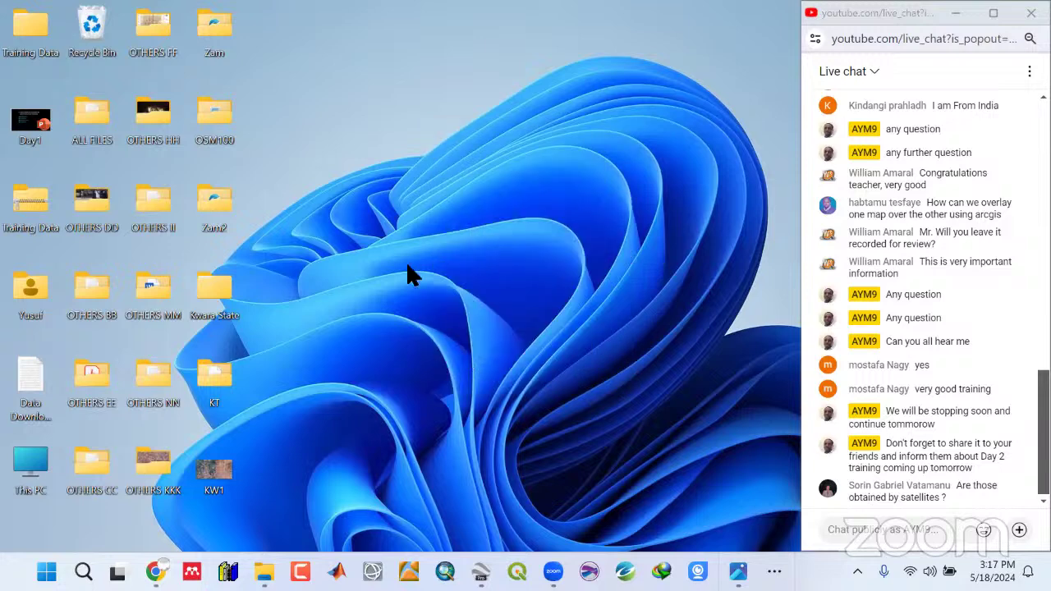
pyautogui.rightClick(409, 211)
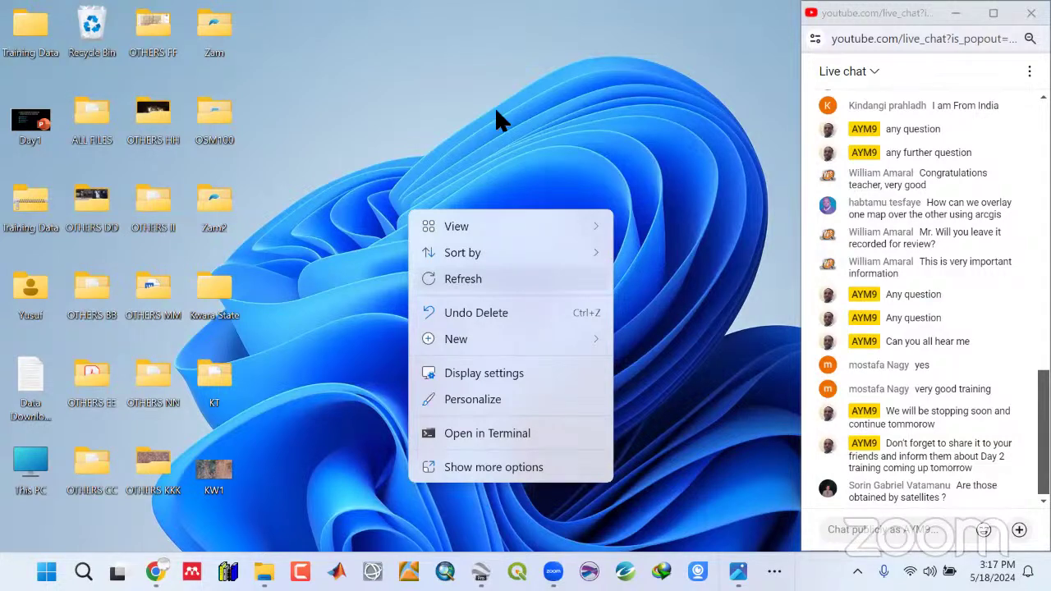
pyautogui.hotkey('alt', 'Tab')
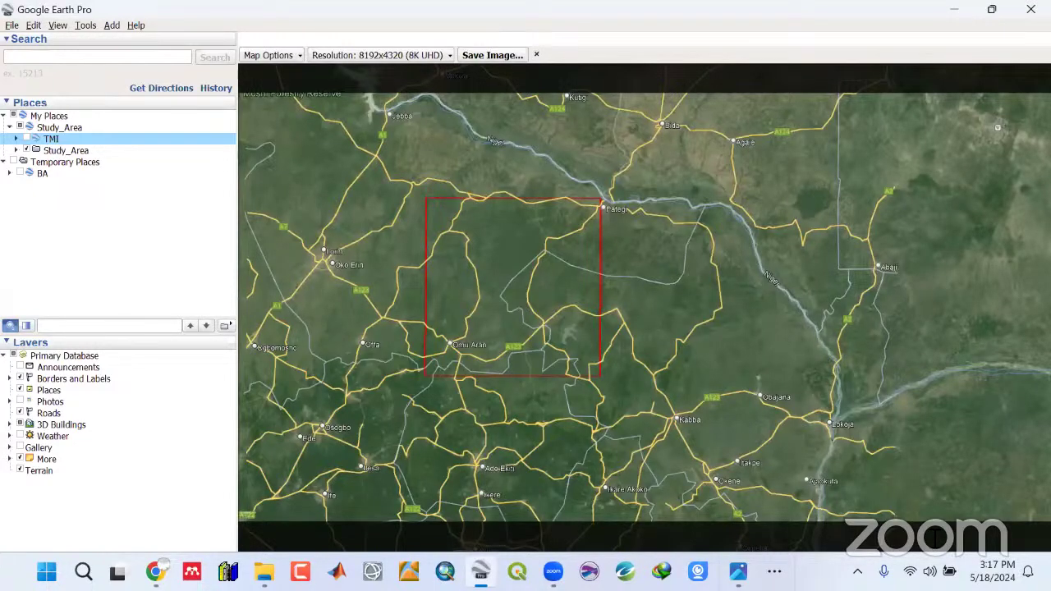
pyautogui.hotkey('alt', 'Tab')
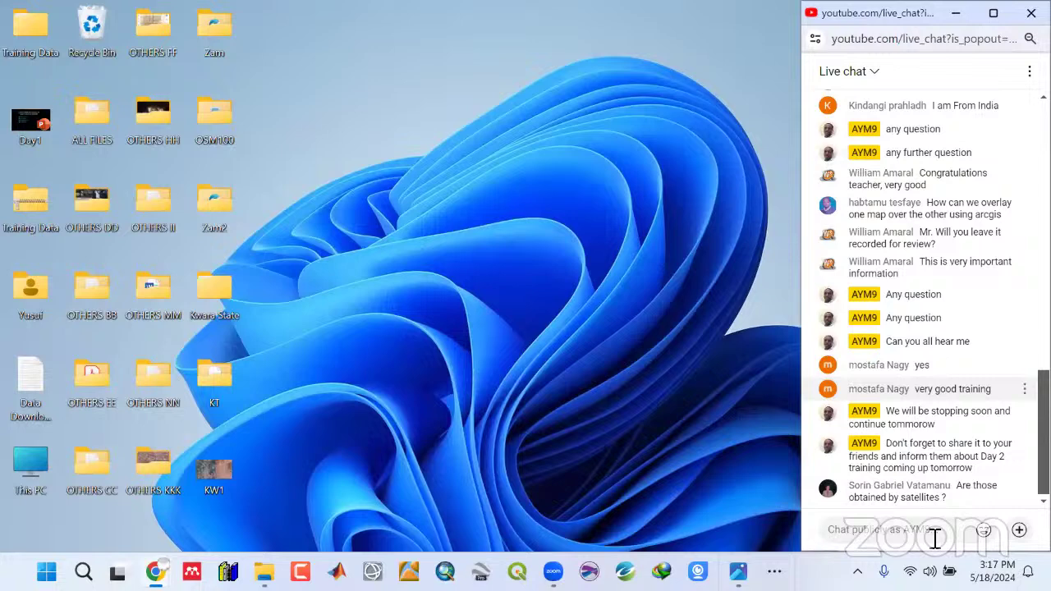
pyautogui.click(934, 534)
pyautogui.write('Same time tomorrow')
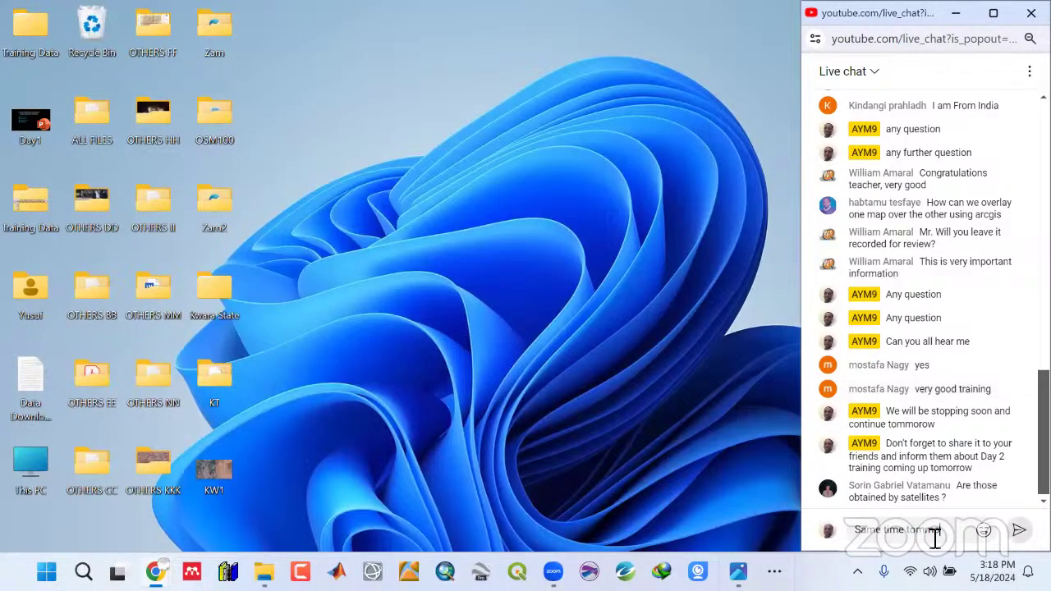
pyautogui.write('ow')
pyautogui.hotkey('shift', 'F10')
pyautogui.click(759, 247)
pyautogui.write(': Ma')
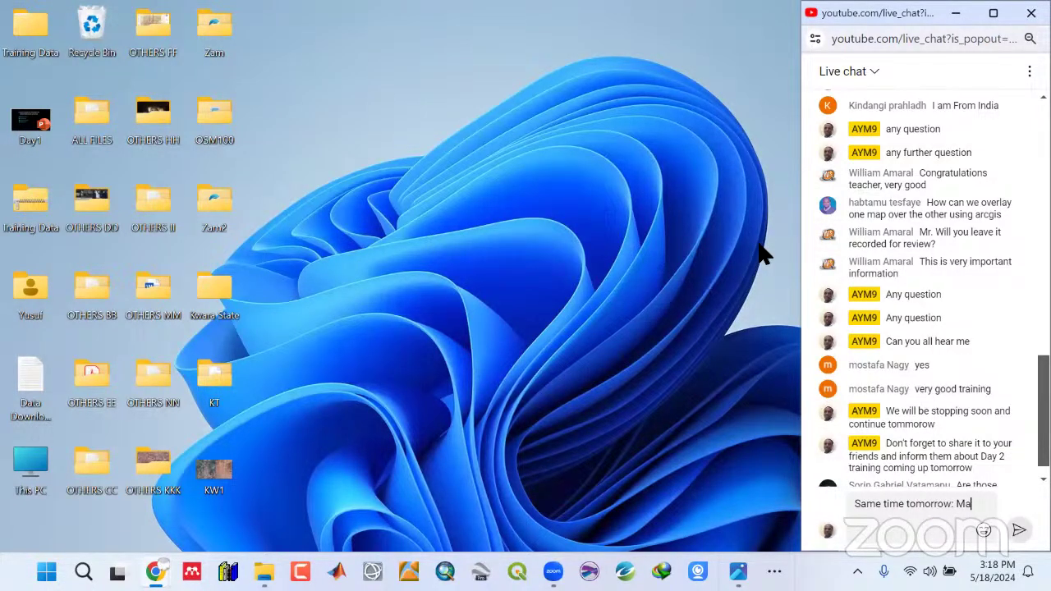
pyautogui.write('y 19, 2024 @12 PM')
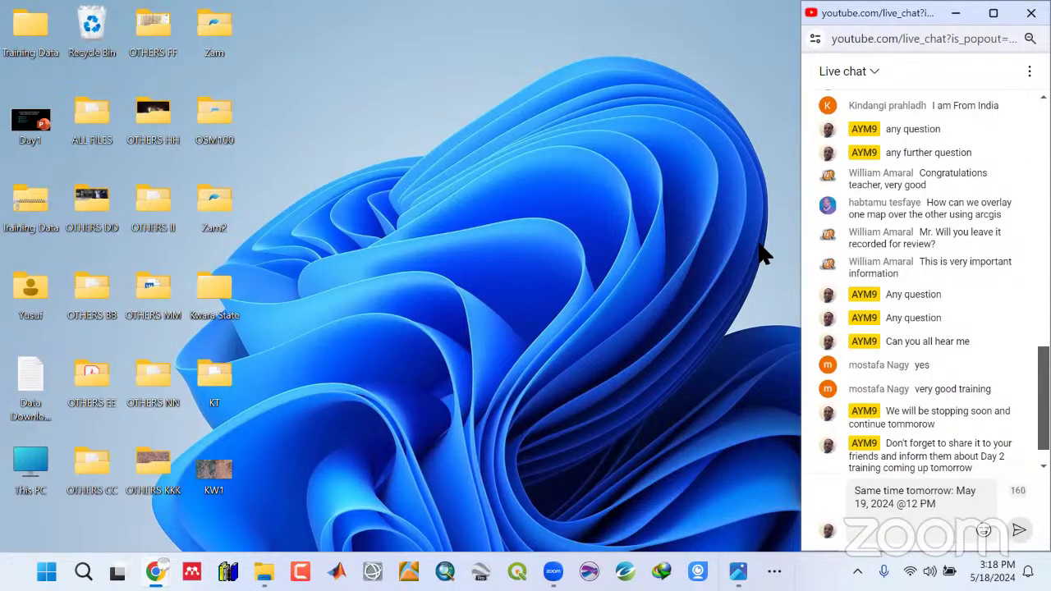
pyautogui.write(' C')
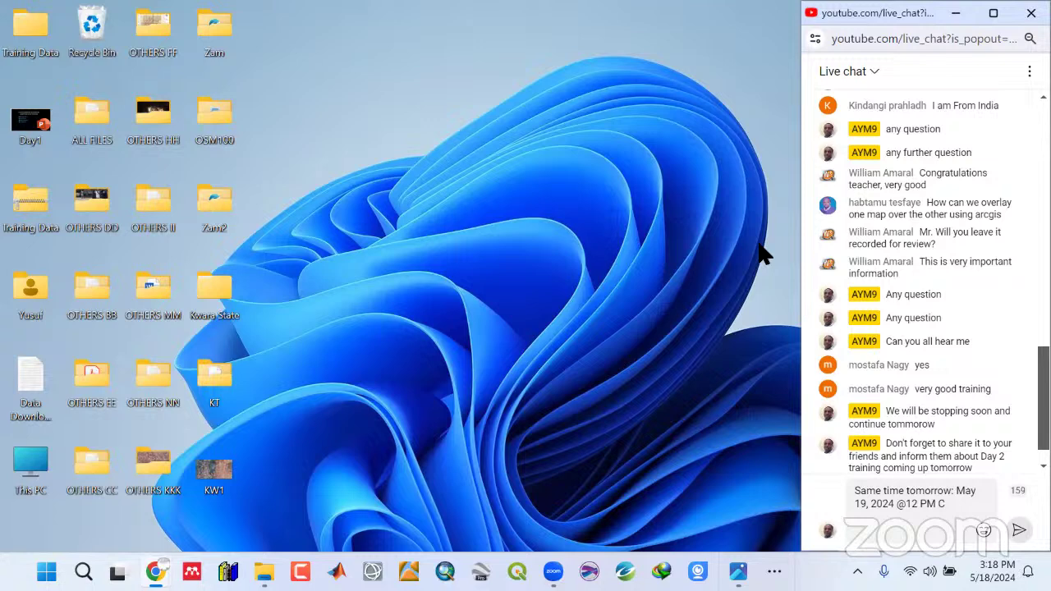